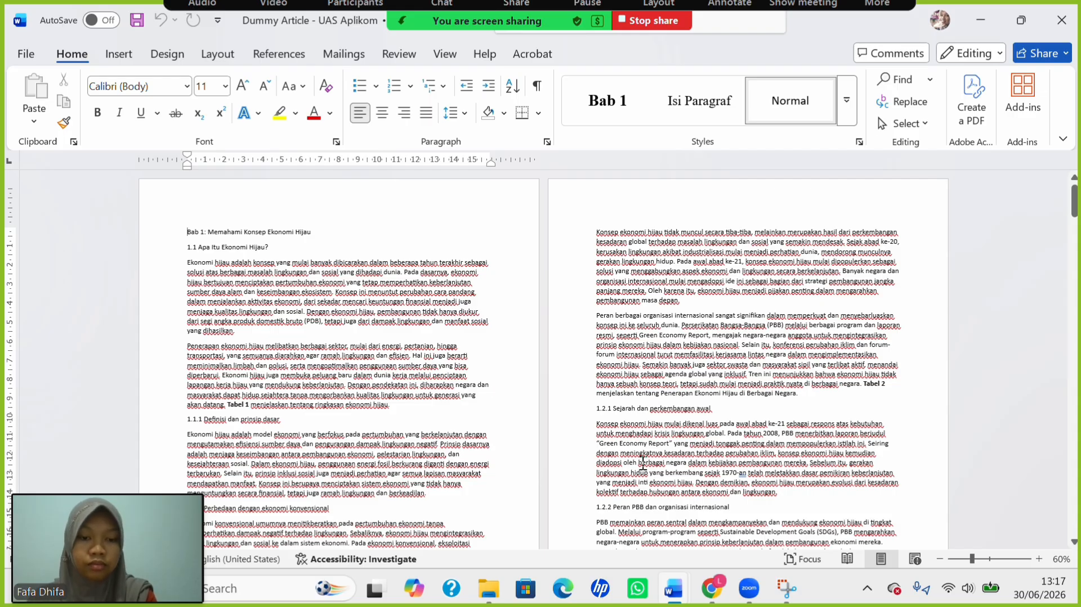
Look through the Informasi dosen, judul, dan tabel document, then return to the Dummy Article.
{"action": "mouse_move", "coordinate": [697, 588]}
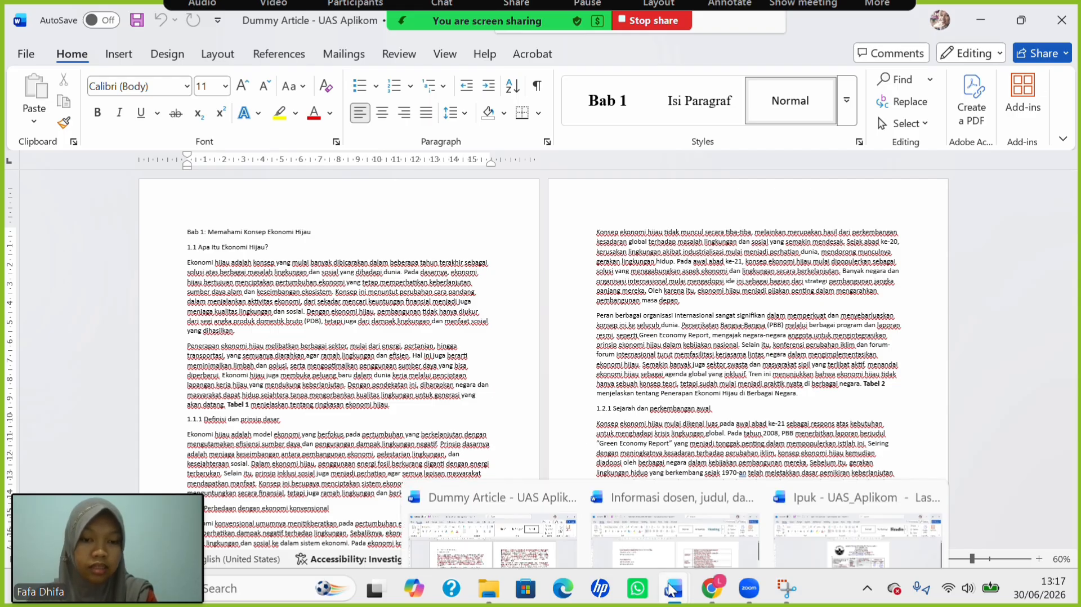
{"action": "left_click", "coordinate": [691, 504]}
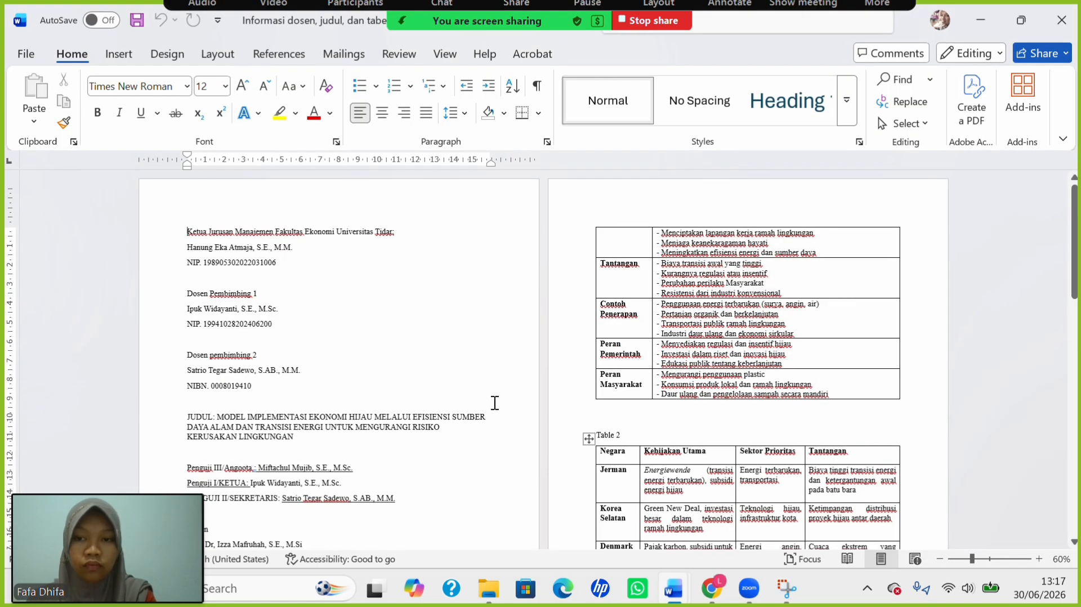
{"action": "scroll", "coordinate": [494, 402], "scroll_direction": "down", "scroll_amount": 4}
{"action": "scroll", "coordinate": [494, 402], "scroll_direction": "up", "scroll_amount": 4}
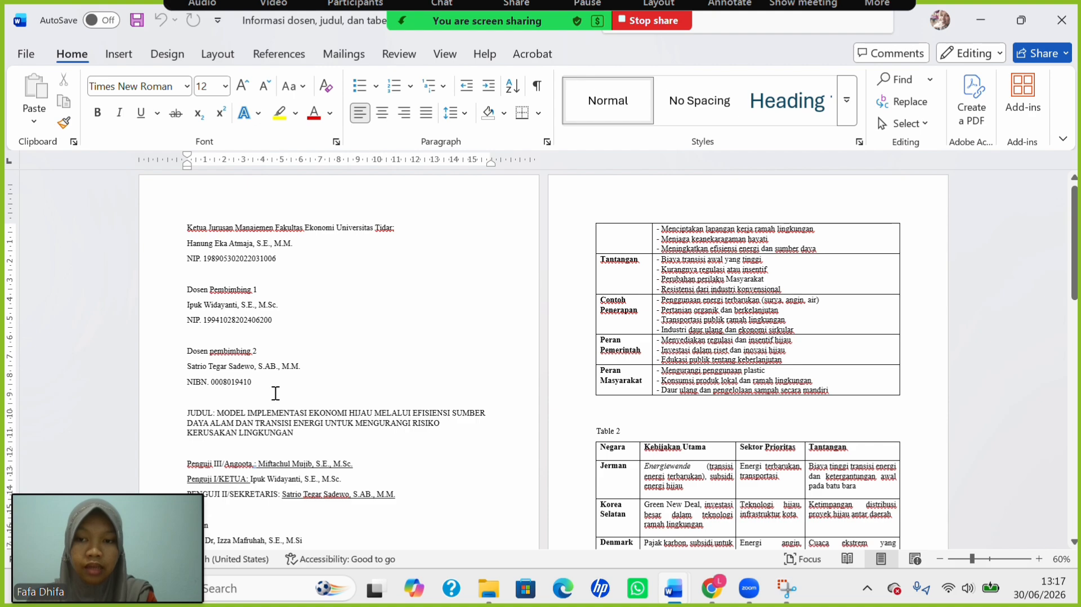
{"action": "scroll", "coordinate": [307, 424], "scroll_direction": "down", "scroll_amount": 3}
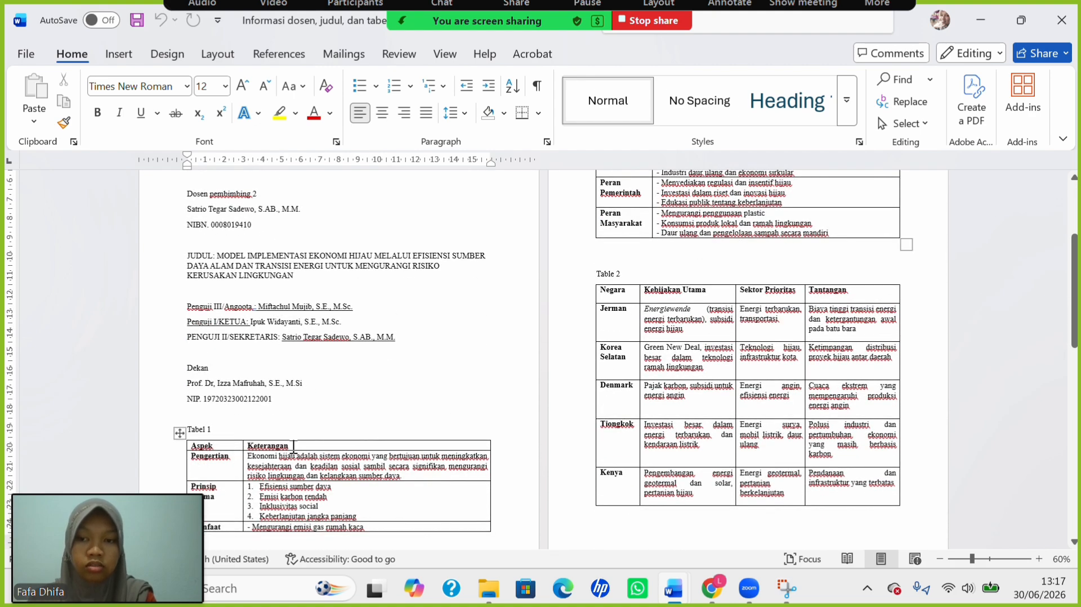
{"action": "scroll", "coordinate": [549, 401], "scroll_direction": "up", "scroll_amount": 2}
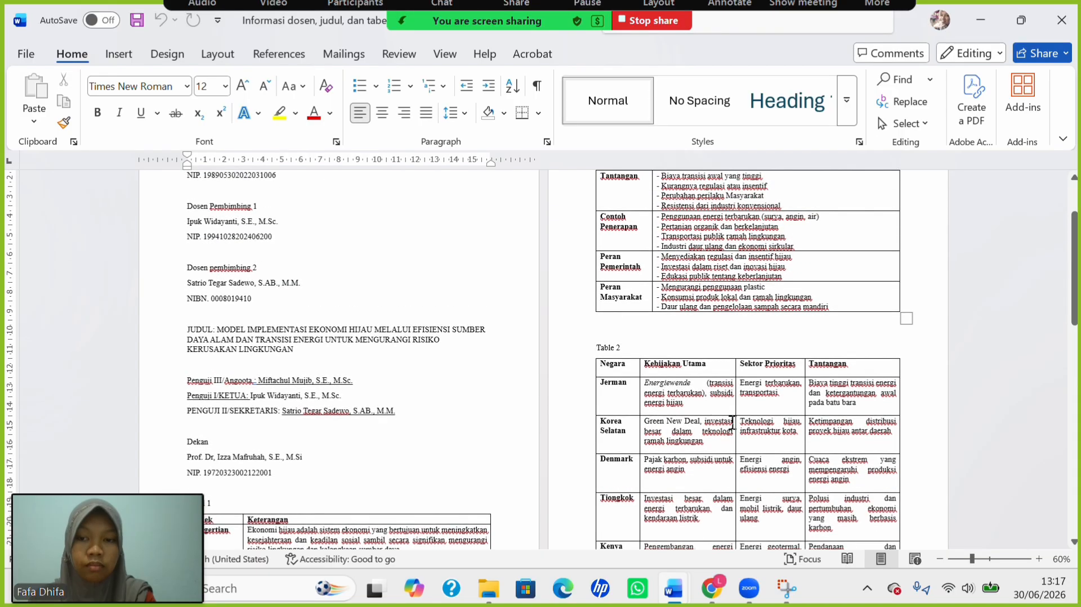
{"action": "scroll", "coordinate": [518, 351], "scroll_direction": "up", "scroll_amount": 3}
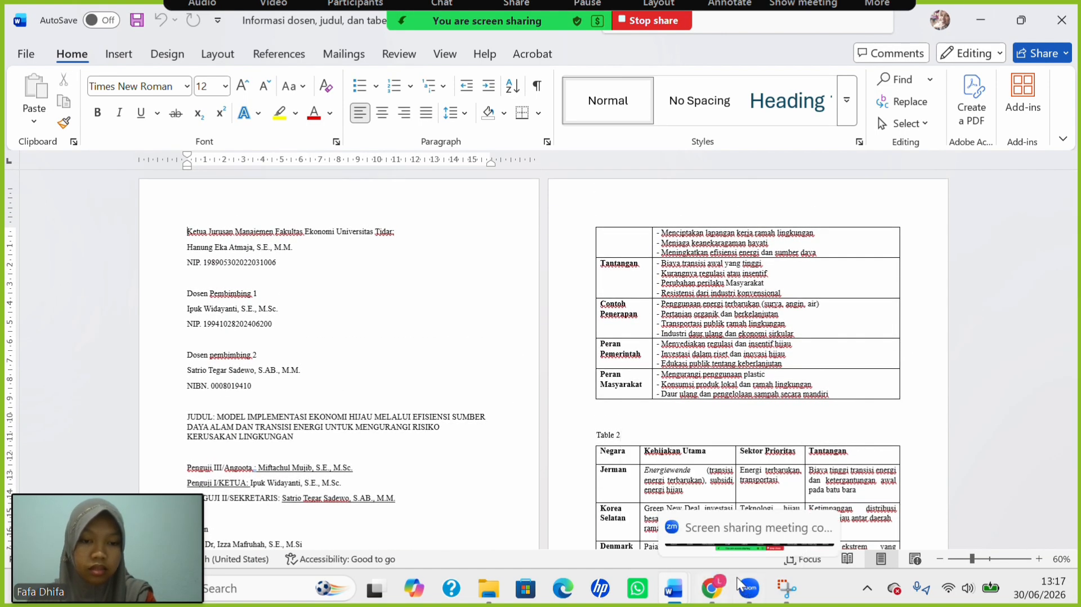
{"action": "mouse_move", "coordinate": [668, 593]}
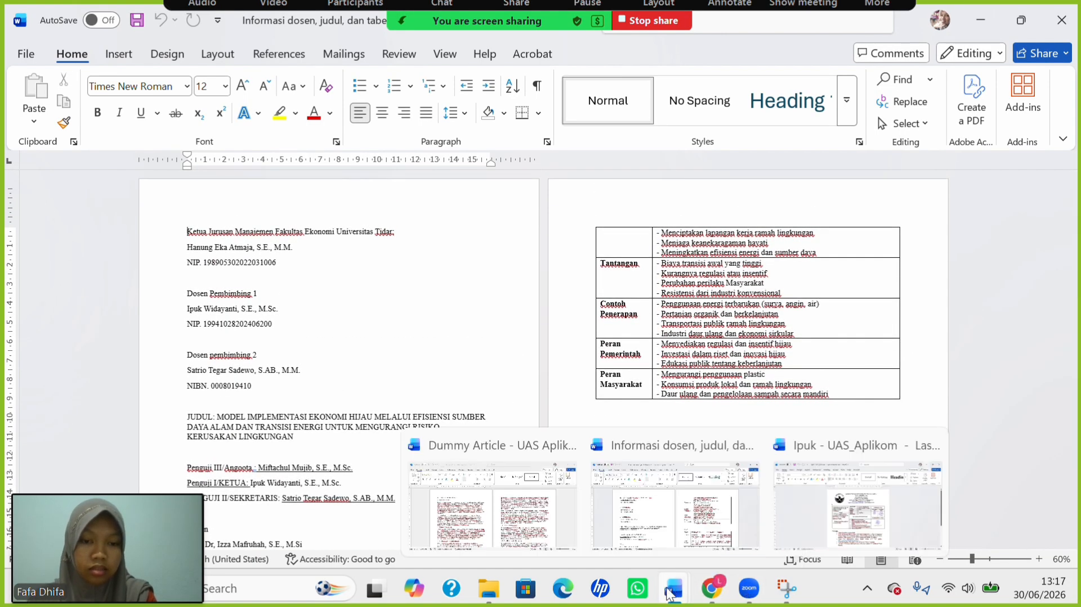
{"action": "left_click", "coordinate": [530, 521]}
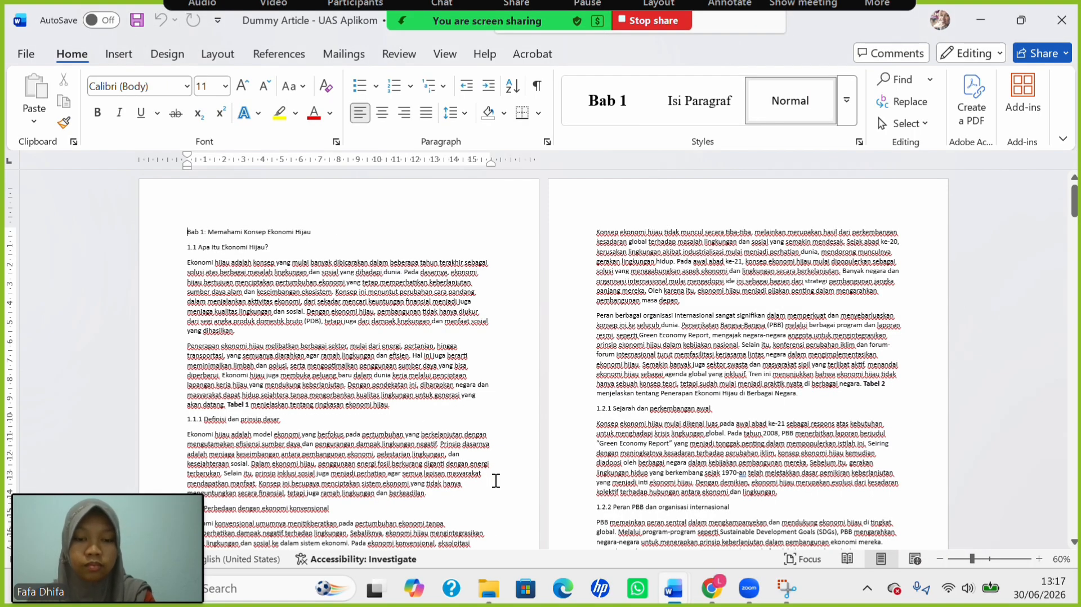
Read the exam instructions document, then return to the Dummy Article.
{"action": "mouse_move", "coordinate": [673, 589]}
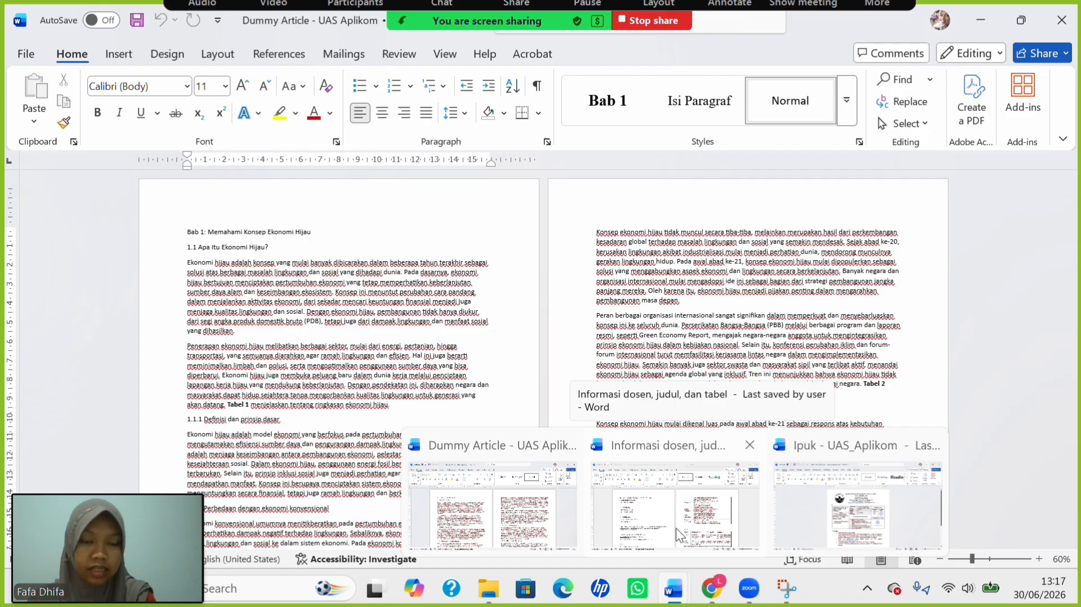
{"action": "left_click", "coordinate": [827, 519]}
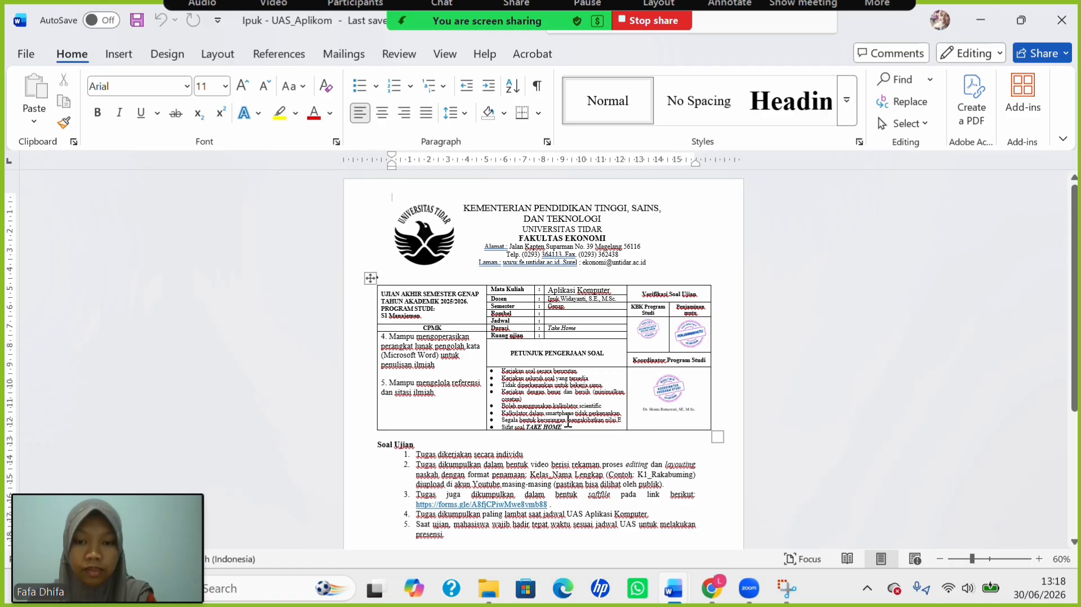
{"action": "scroll", "coordinate": [568, 422], "scroll_direction": "up", "scroll_amount": 3}
{"action": "scroll", "coordinate": [519, 411], "scroll_direction": "down", "scroll_amount": 3}
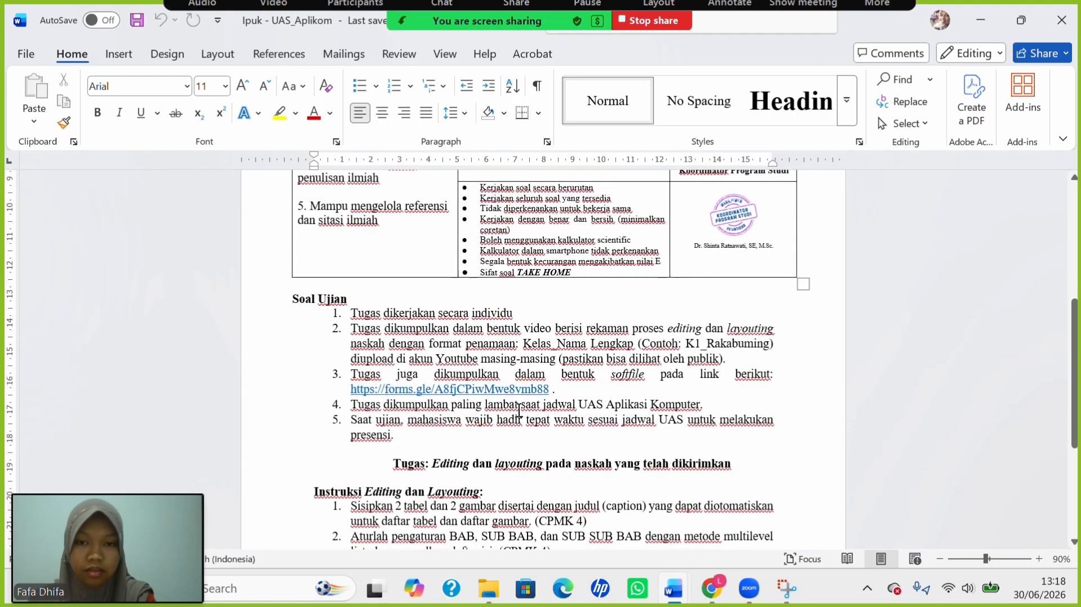
{"action": "scroll", "coordinate": [518, 411], "scroll_direction": "down", "scroll_amount": 4}
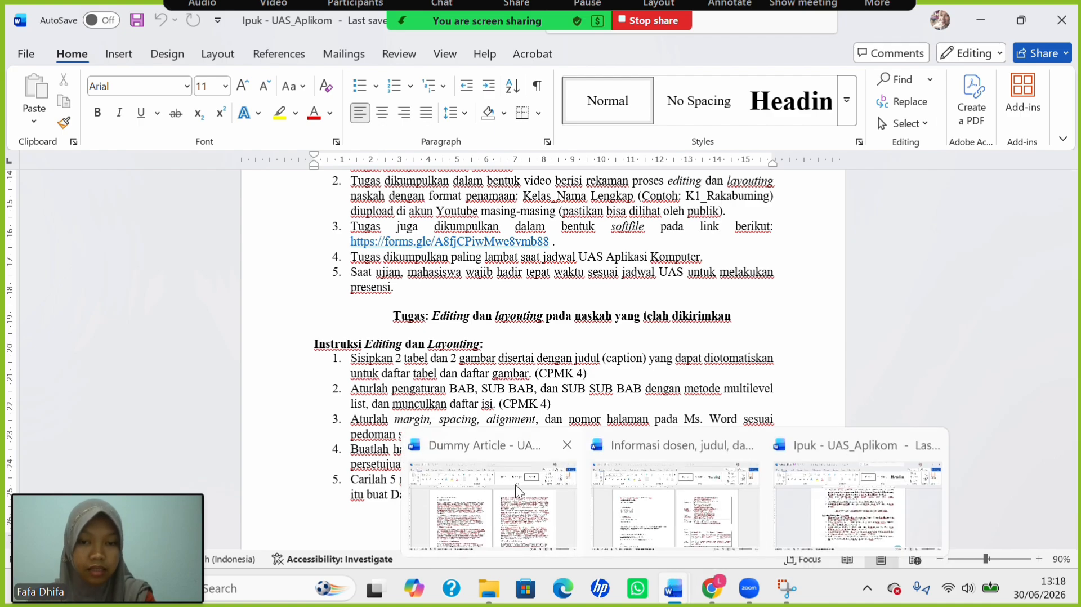
{"action": "left_click", "coordinate": [513, 484]}
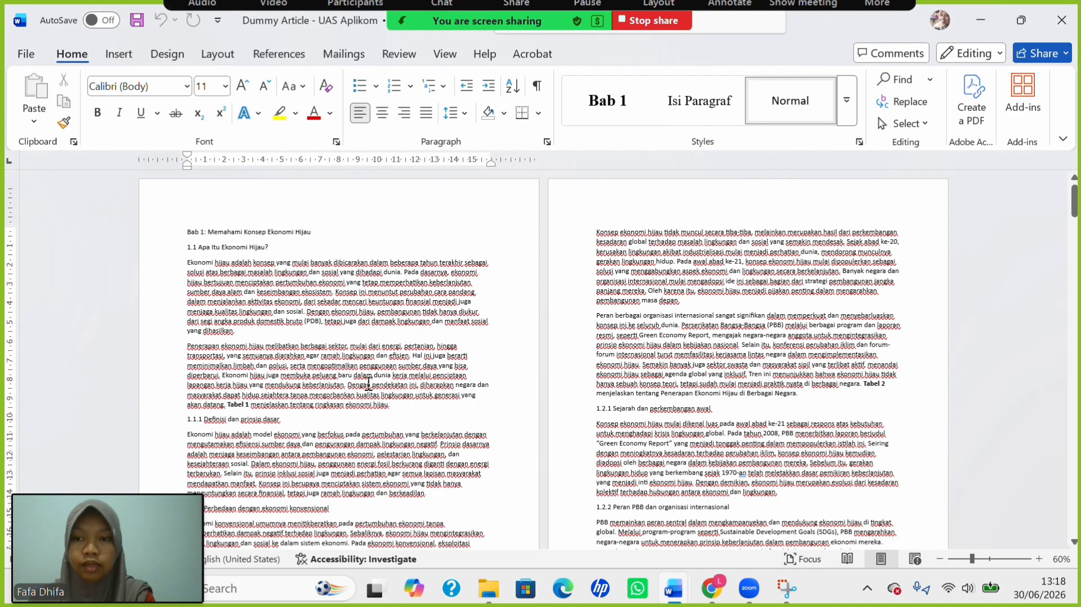
{"action": "scroll", "coordinate": [369, 384], "scroll_direction": "up", "scroll_amount": 3, "text": "ctrl"}
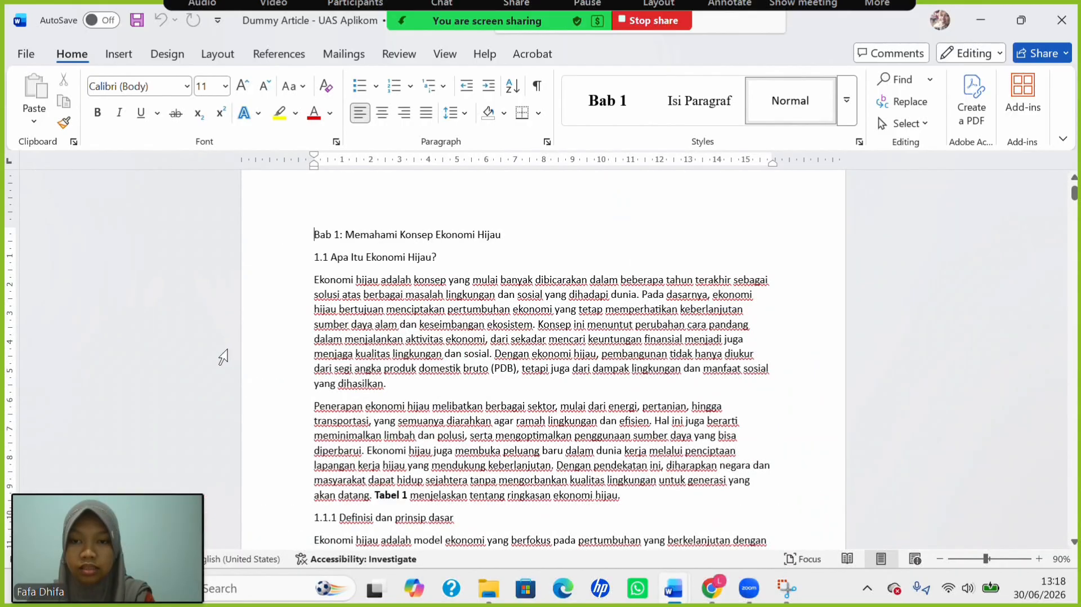
{"action": "scroll", "coordinate": [388, 361], "scroll_direction": "down", "scroll_amount": 1}
{"action": "scroll", "coordinate": [388, 361], "scroll_direction": "up", "scroll_amount": 1}
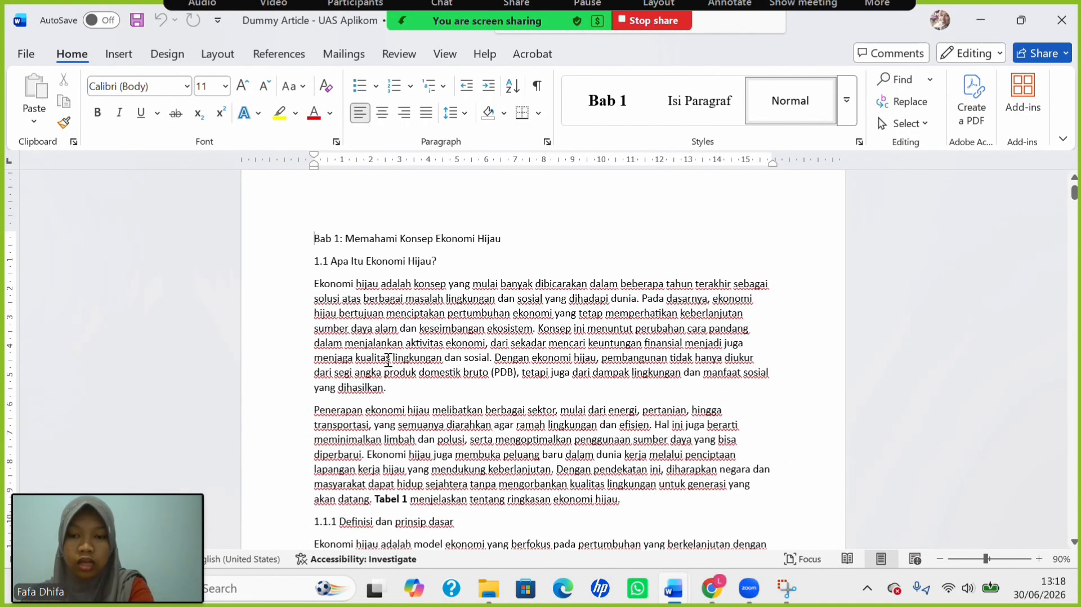
Make all the article text 12 pt Times New Roman and justified.
{"action": "key", "text": "ctrl+a"}
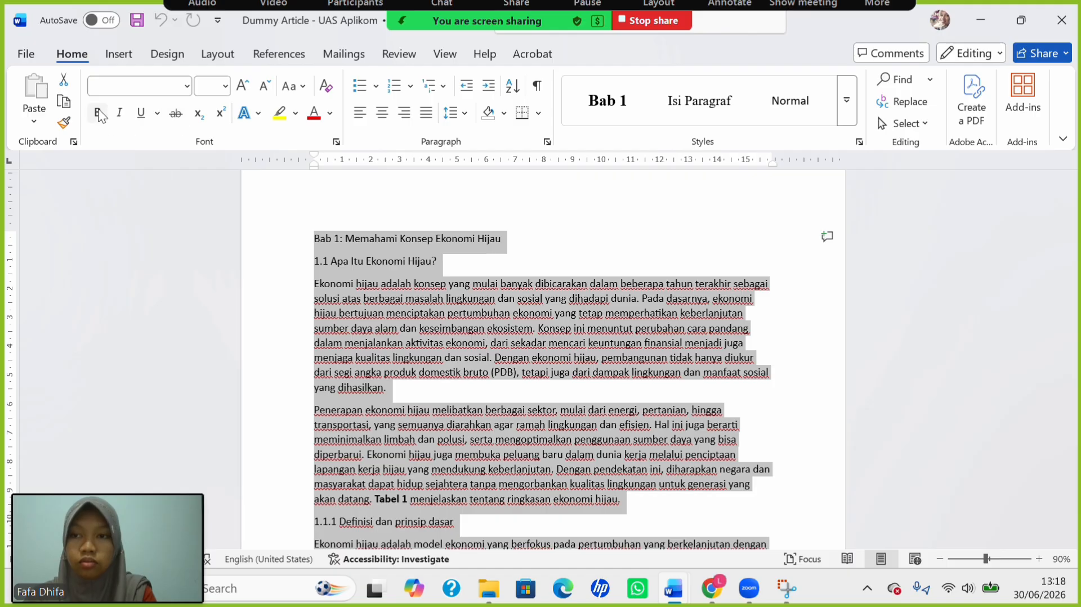
{"action": "left_click", "coordinate": [225, 86]}
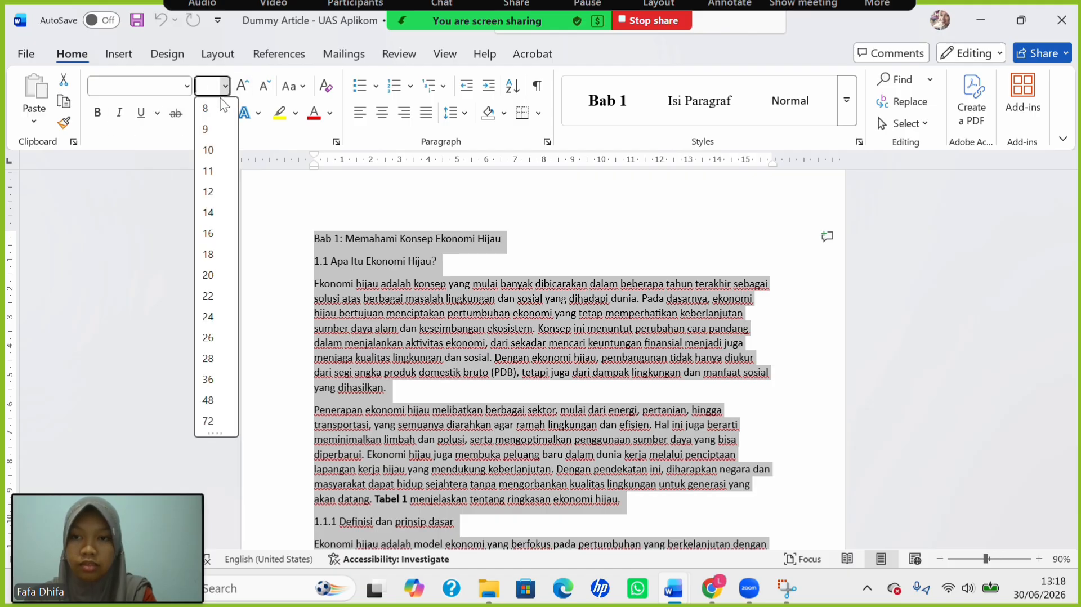
{"action": "left_click", "coordinate": [208, 192]}
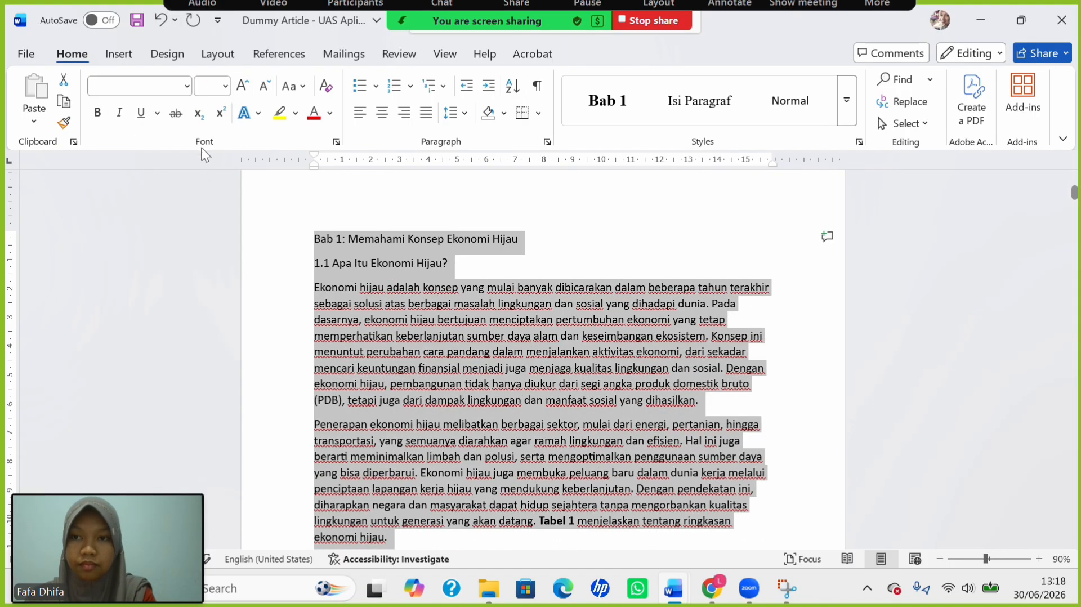
{"action": "left_click", "coordinate": [187, 86]}
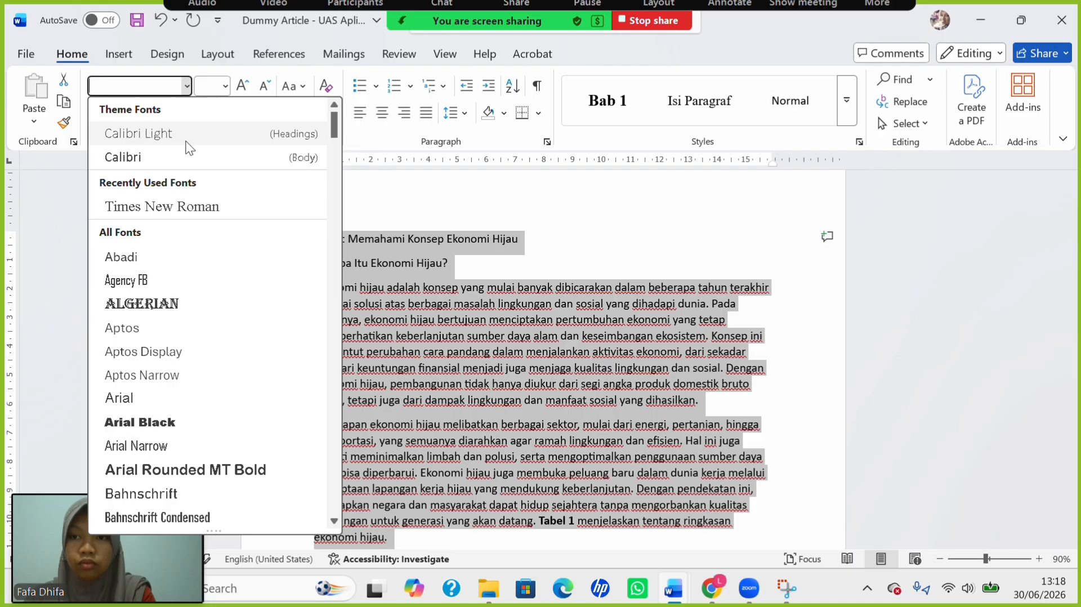
{"action": "left_click", "coordinate": [168, 206]}
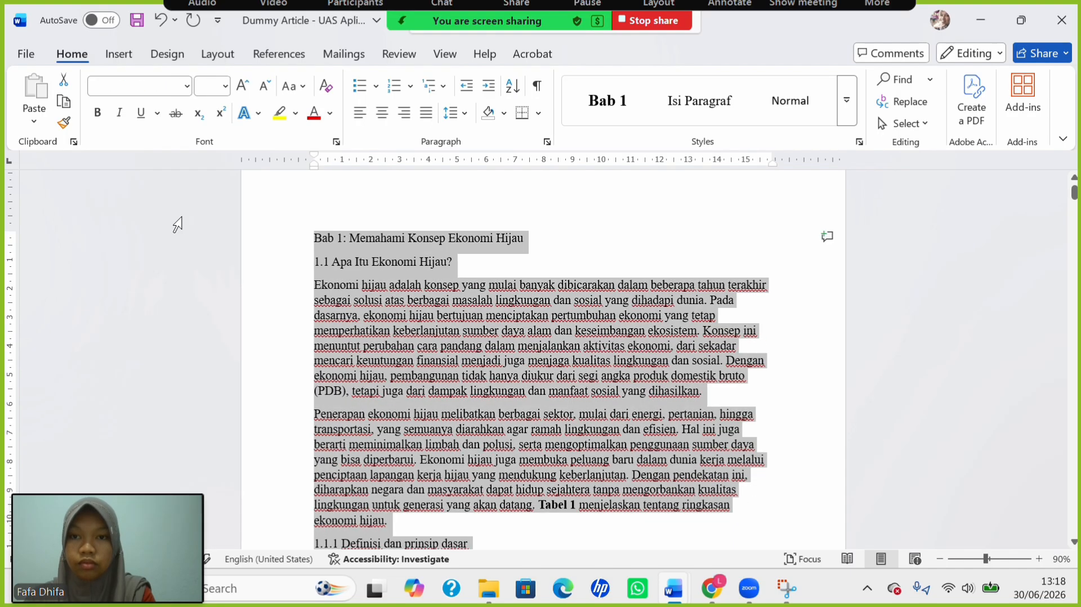
{"action": "left_click", "coordinate": [426, 113]}
Start a new paragraph at 'Tabel 1 menjelaskan…' so that sentence stands alone.
{"action": "scroll", "coordinate": [560, 350], "scroll_direction": "down", "scroll_amount": 3}
{"action": "scroll", "coordinate": [561, 350], "scroll_direction": "up", "scroll_amount": 2}
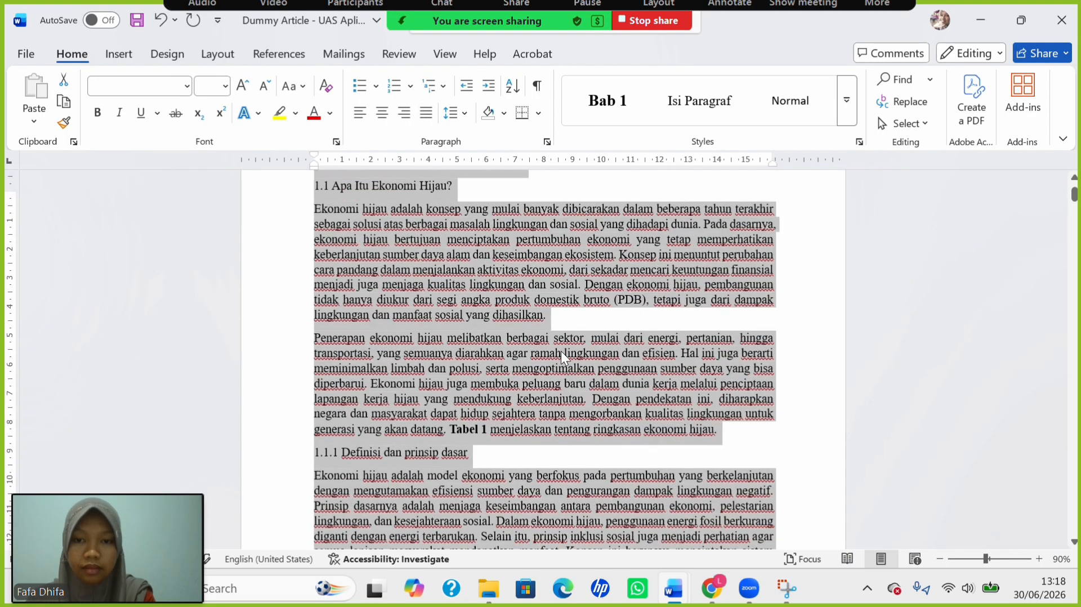
{"action": "left_click", "coordinate": [525, 339]}
{"action": "scroll", "coordinate": [478, 349], "scroll_direction": "down", "scroll_amount": 3}
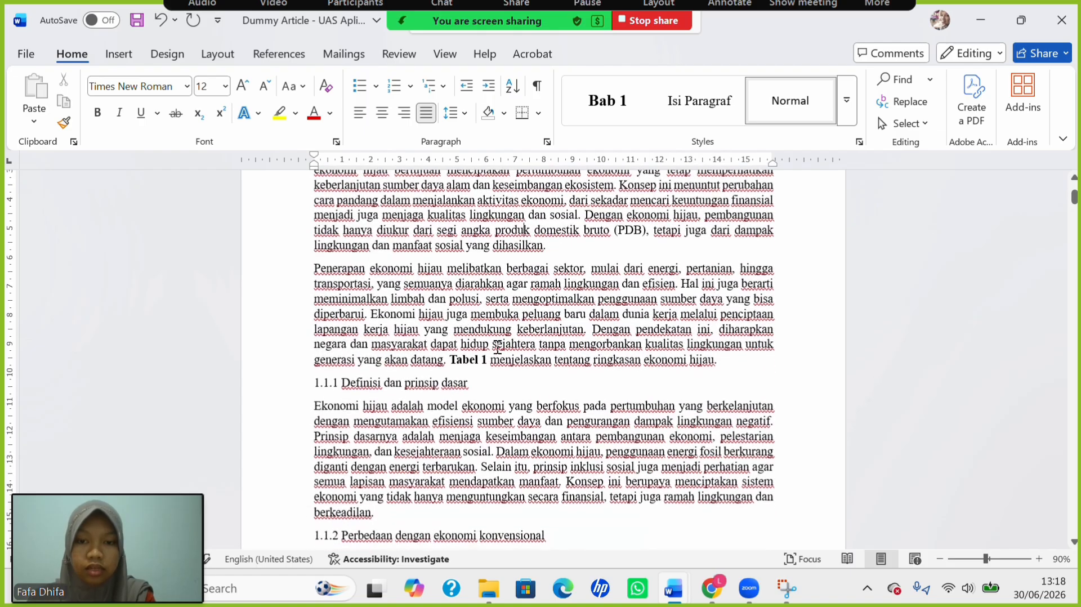
{"action": "left_click", "coordinate": [449, 359]}
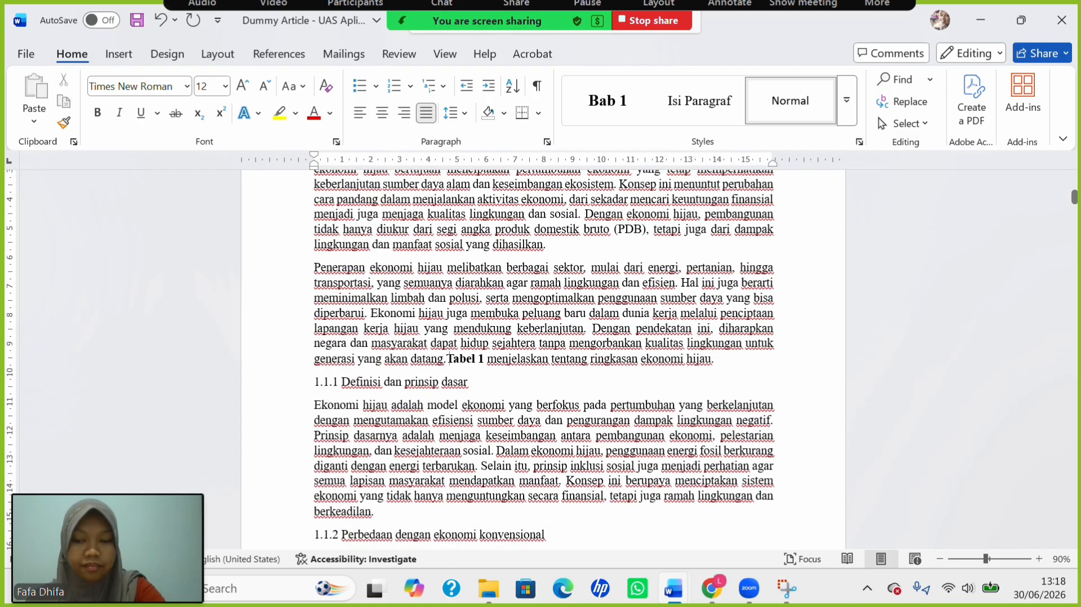
{"action": "key", "text": "Return"}
{"action": "key", "text": "Return"}
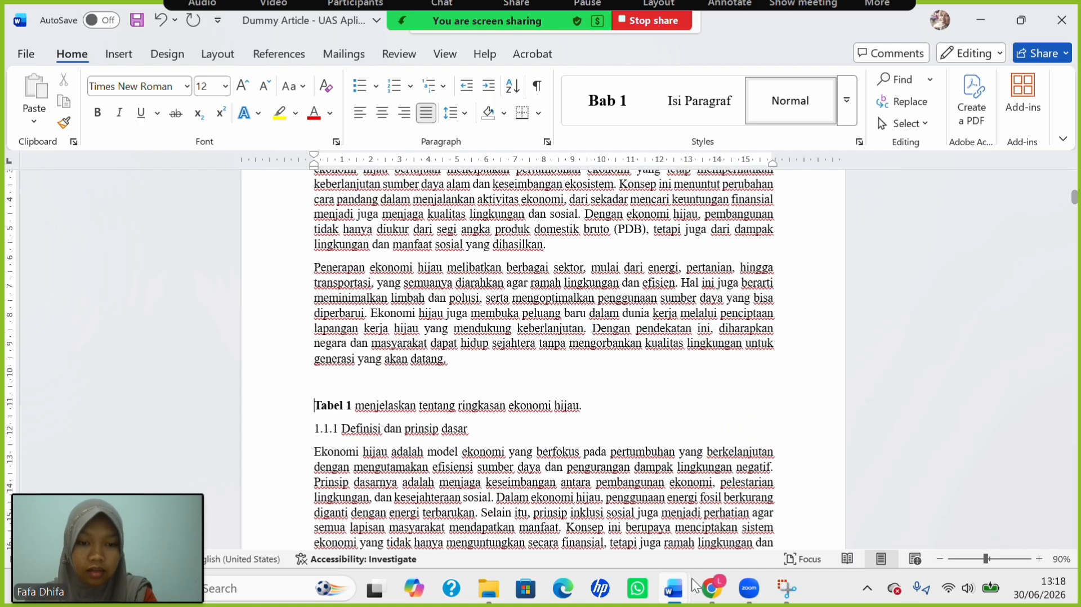
Select the Tabel 1 table in the Informasi dosen, judul, dan tabel document.
{"action": "mouse_move", "coordinate": [670, 596]}
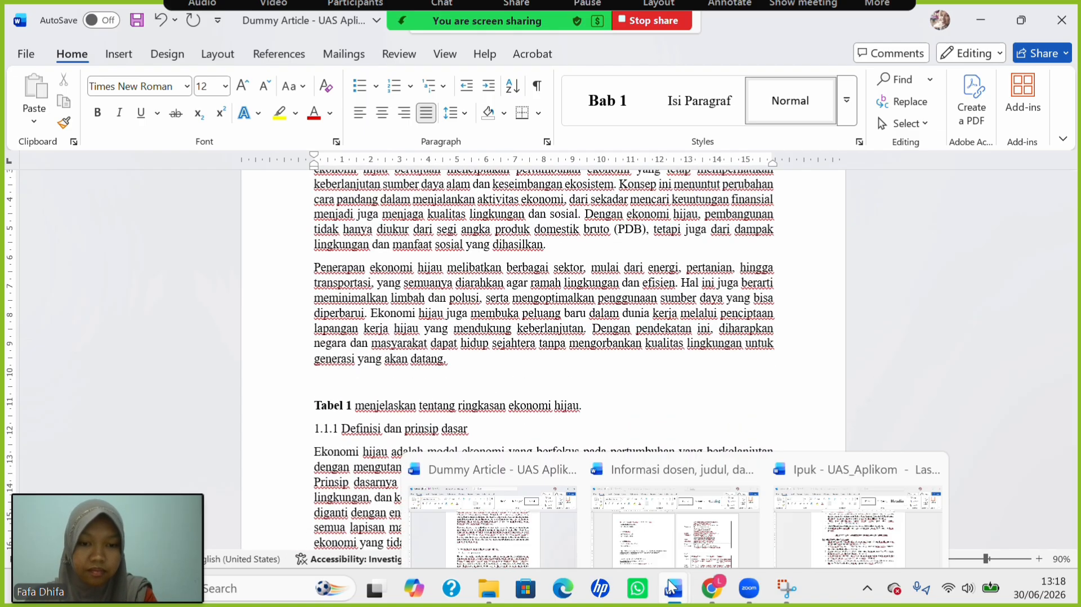
{"action": "left_click", "coordinate": [673, 512]}
{"action": "scroll", "coordinate": [585, 442], "scroll_direction": "down", "scroll_amount": 5}
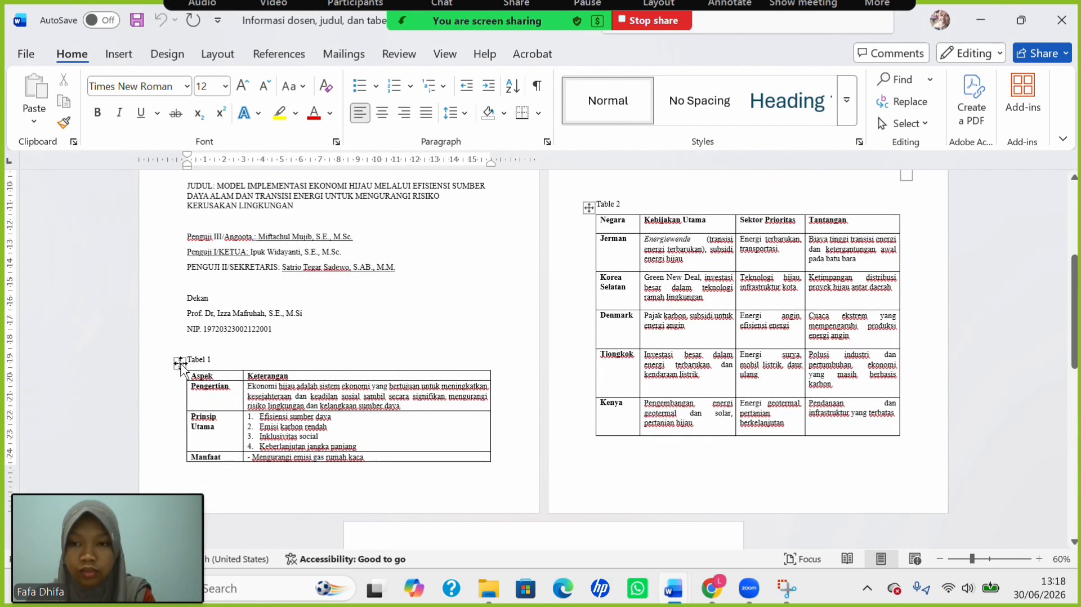
{"action": "left_click", "coordinate": [179, 364]}
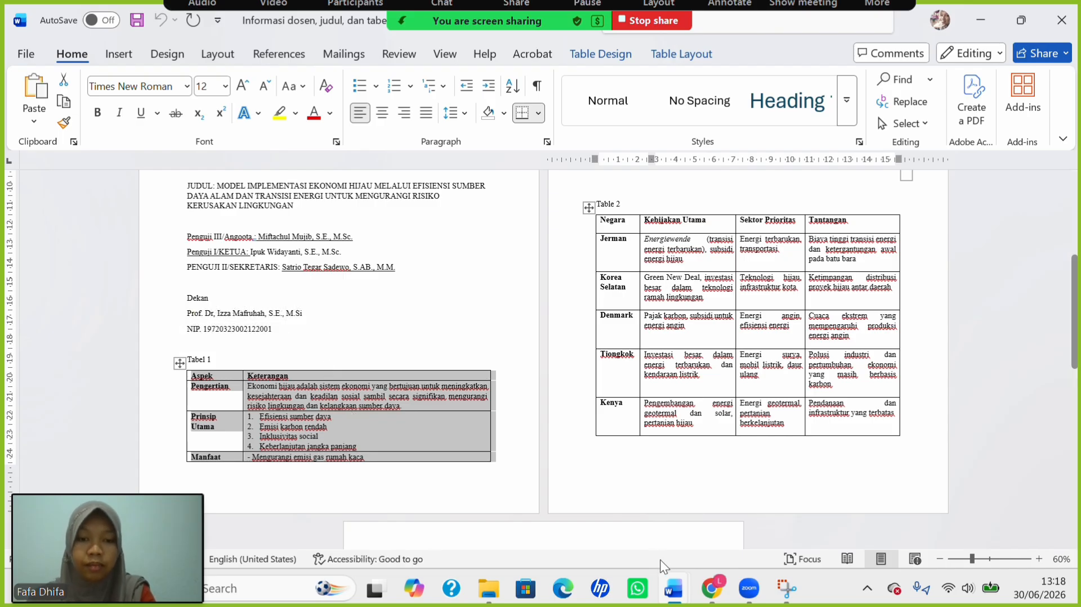
Paste the Aspek/Keterangan table onto the empty line above the Tabel 1 sentence.
{"action": "mouse_move", "coordinate": [670, 595]}
{"action": "left_click", "coordinate": [525, 507]}
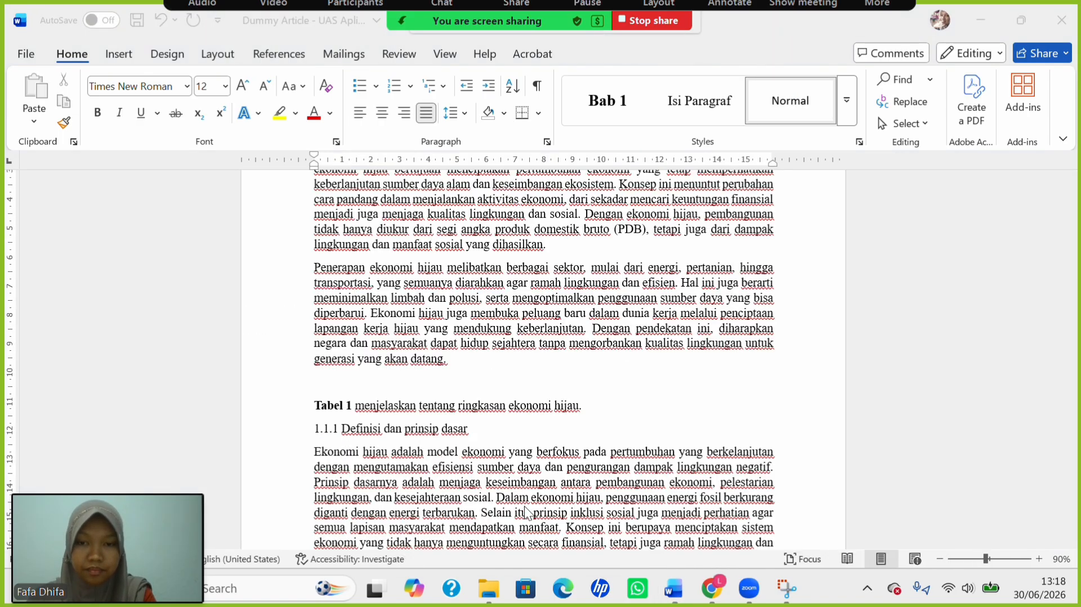
{"action": "left_click", "coordinate": [429, 387]}
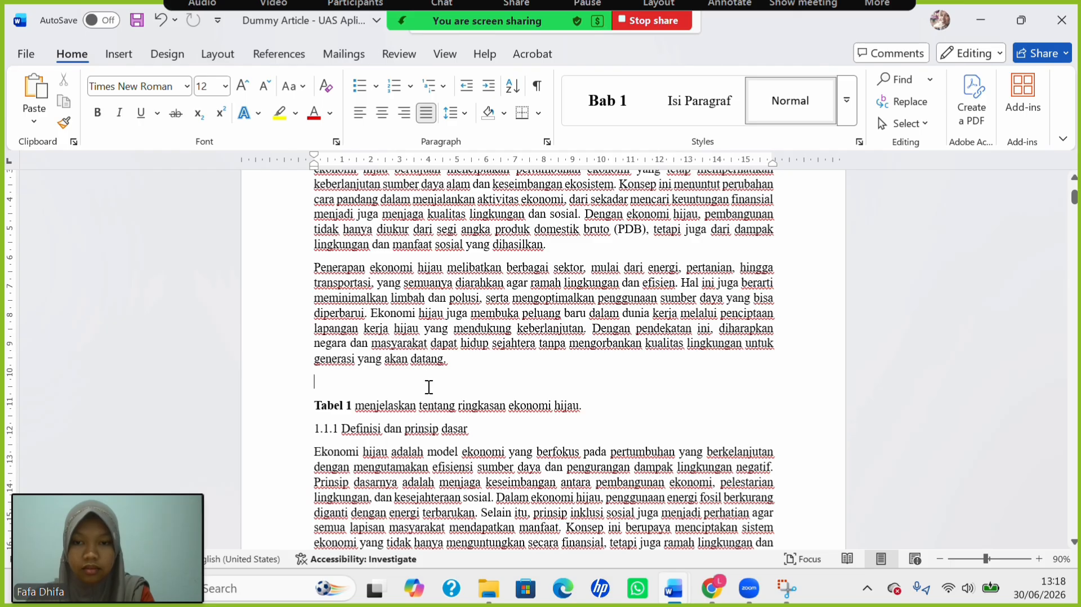
{"action": "key", "text": "ctrl+v"}
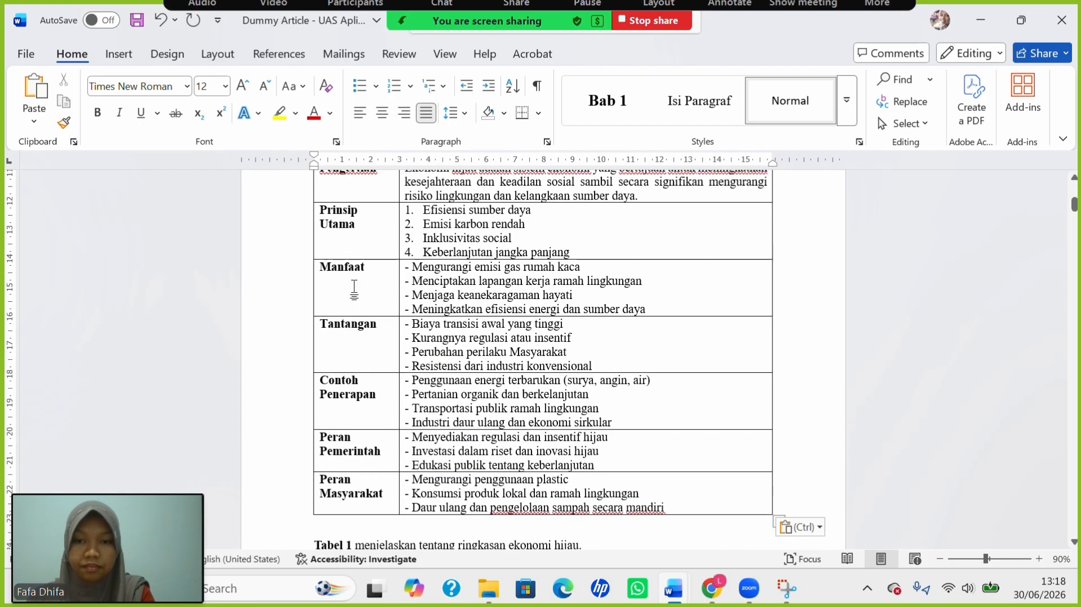
{"action": "key", "text": "ctrl"}
{"action": "scroll", "coordinate": [338, 275], "scroll_direction": "up", "scroll_amount": 3}
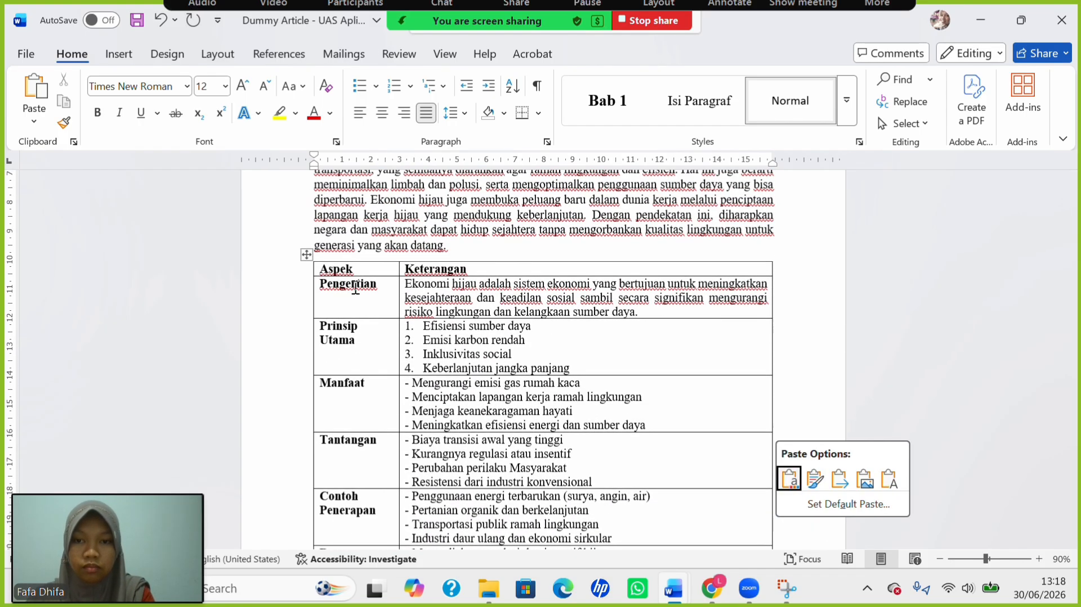
Caption the summary table 'Tabel 1.' using a new Tabel caption label.
{"action": "left_click", "coordinate": [307, 256]}
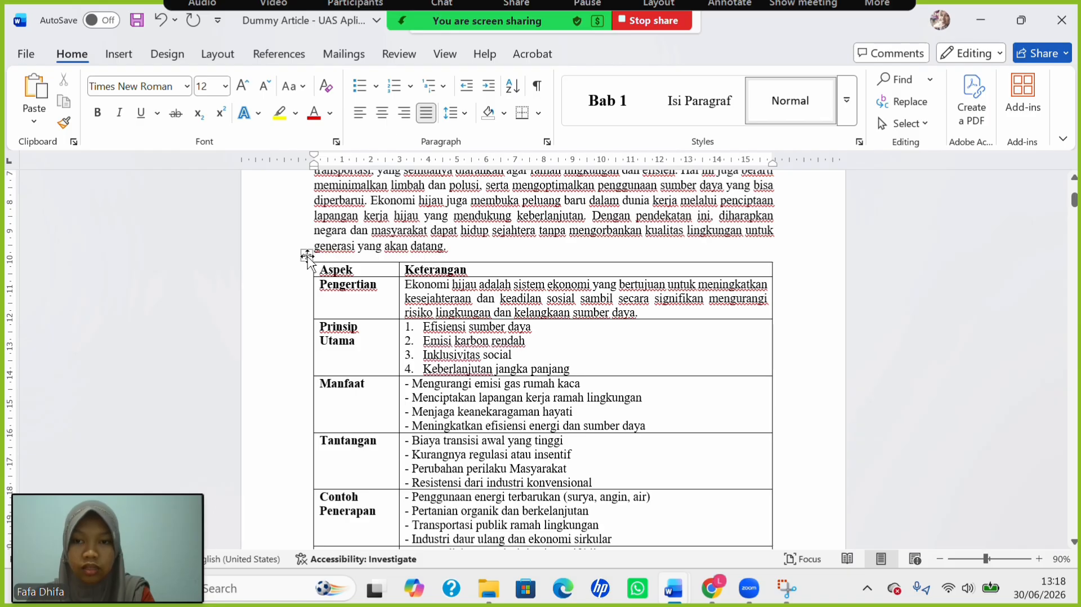
{"action": "left_click", "coordinate": [307, 257]}
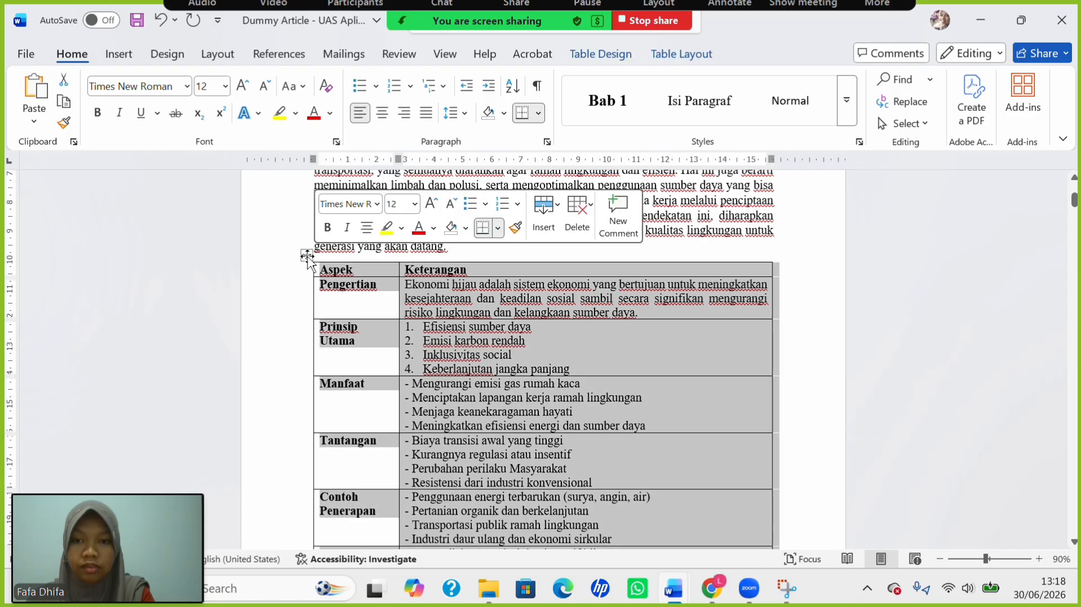
{"action": "left_click", "coordinate": [266, 53]}
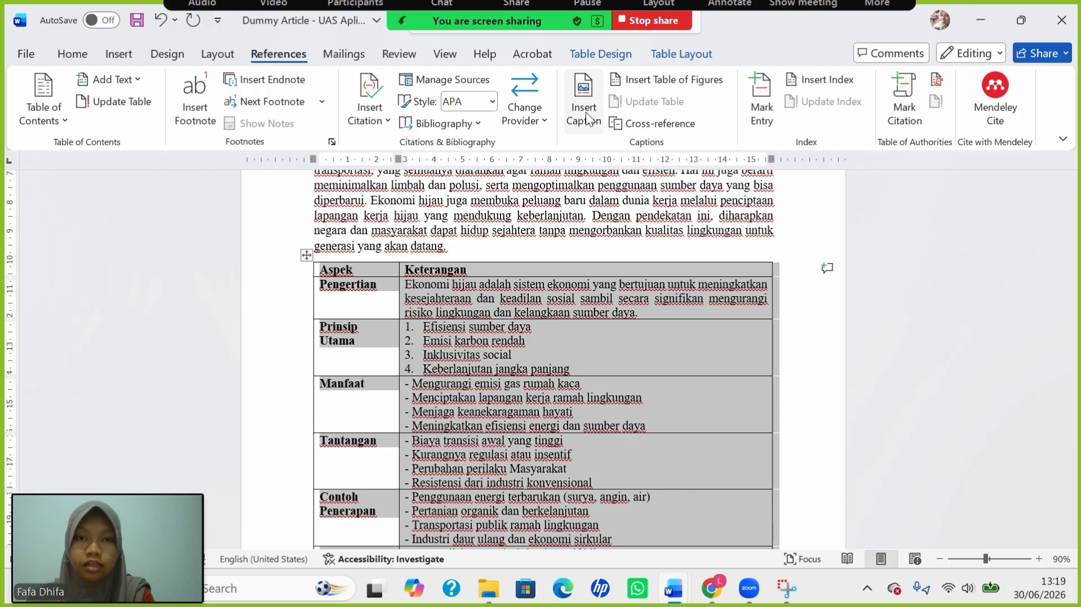
{"action": "left_click", "coordinate": [581, 115]}
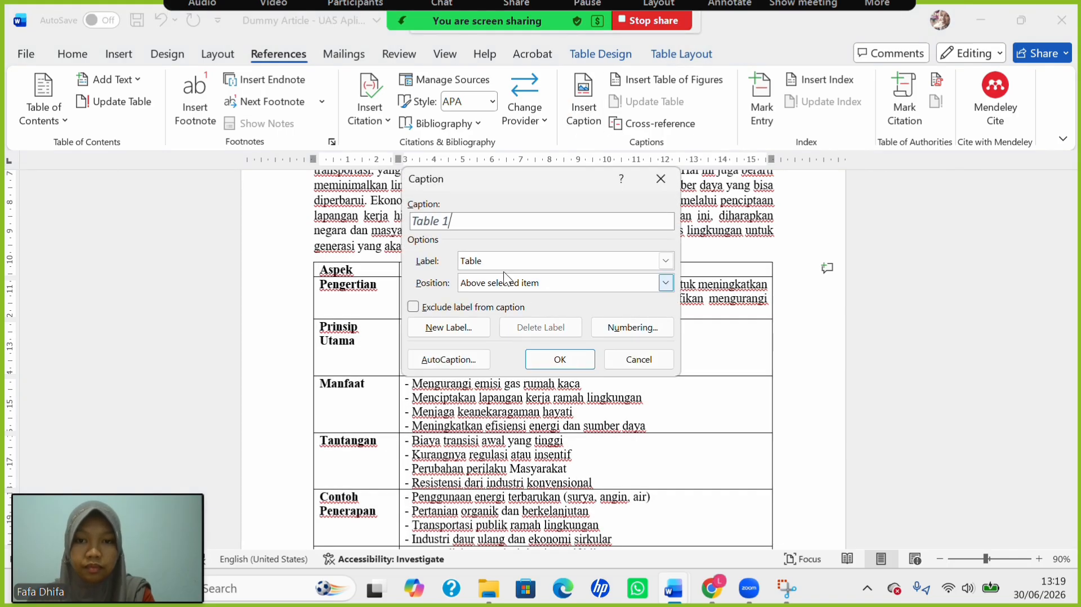
{"action": "left_click", "coordinate": [665, 261]}
{"action": "left_click", "coordinate": [594, 312]}
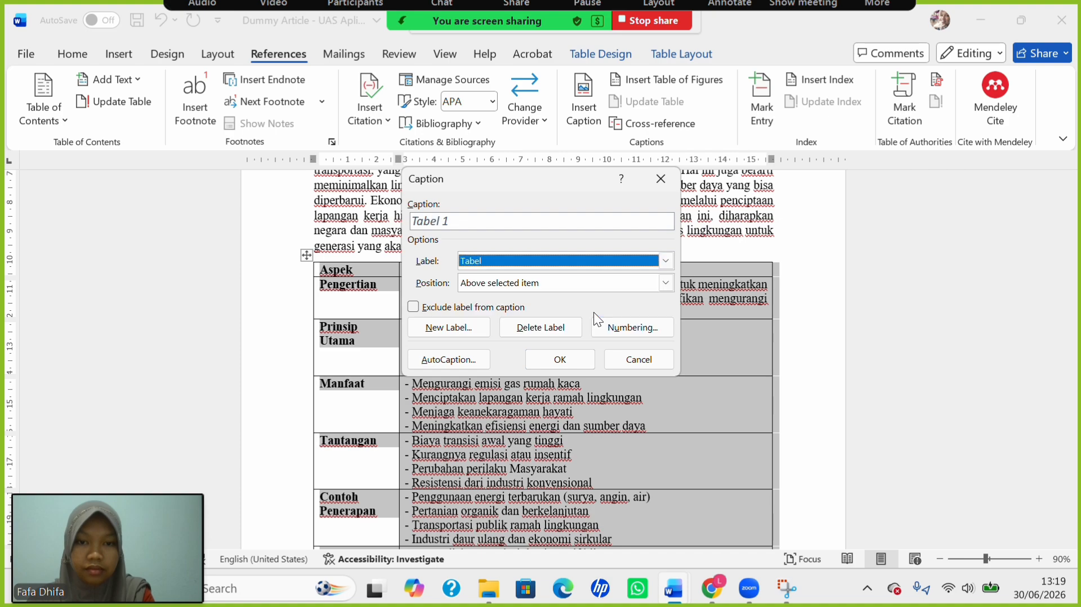
{"action": "left_click", "coordinate": [571, 363]}
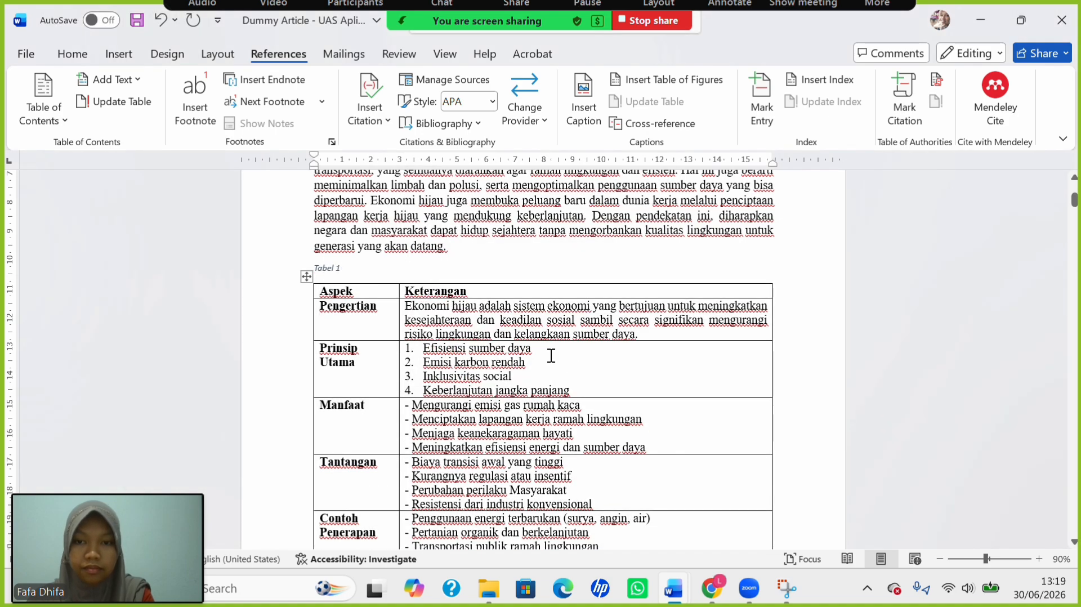
{"action": "type", "text": "."}
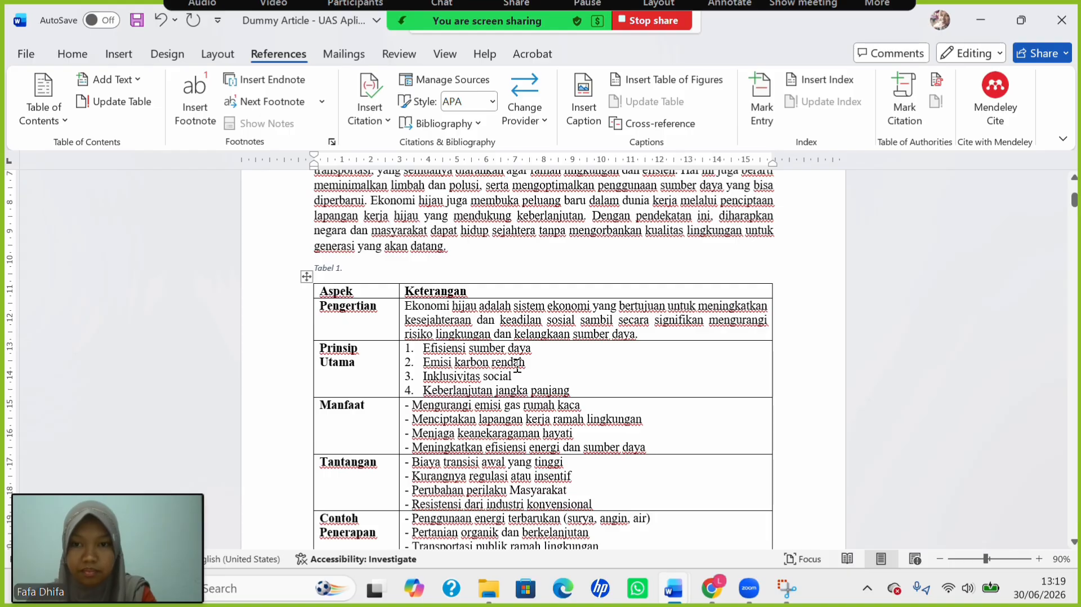
Copy 'ringkasan ekonomi hijau' from the text and paste it after 'Tabel 1.' in the caption.
{"action": "scroll", "coordinate": [517, 366], "scroll_direction": "down", "scroll_amount": 5}
{"action": "scroll", "coordinate": [517, 366], "scroll_direction": "down", "scroll_amount": 10}
{"action": "scroll", "coordinate": [444, 320], "scroll_direction": "up", "scroll_amount": 4}
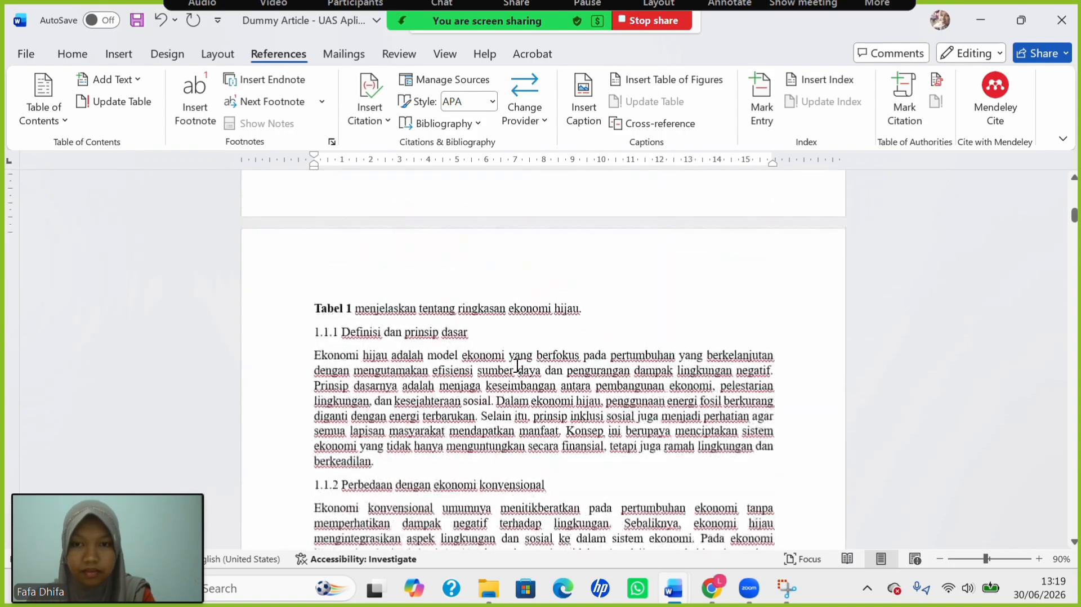
{"action": "left_click_drag", "start_coordinate": [461, 325], "coordinate": [568, 332]}
{"action": "key", "text": "ctrl+c"}
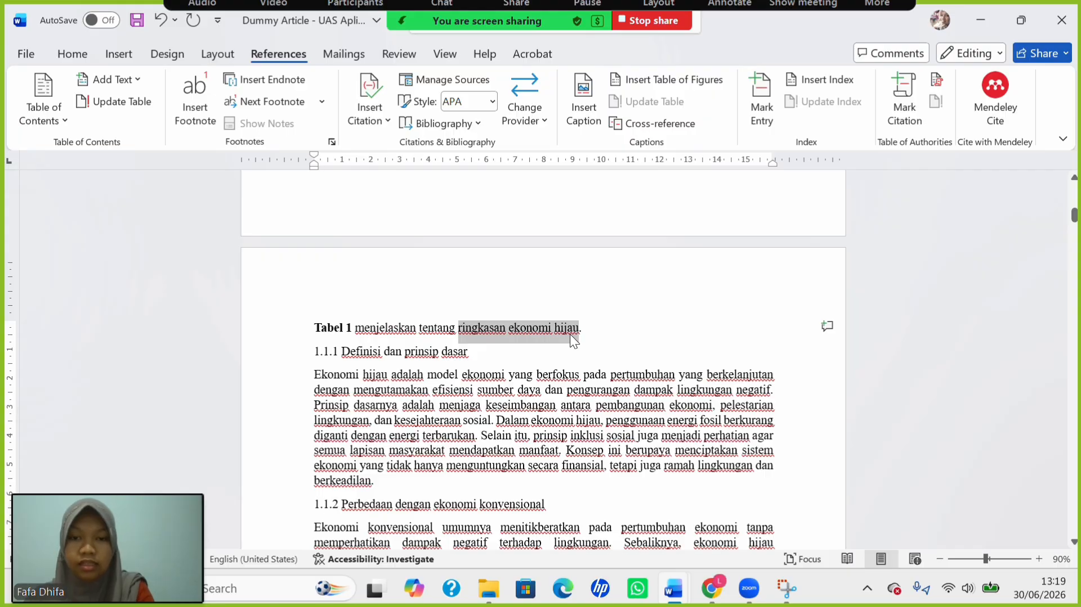
{"action": "scroll", "coordinate": [502, 276], "scroll_direction": "up", "scroll_amount": 6}
{"action": "scroll", "coordinate": [504, 276], "scroll_direction": "up", "scroll_amount": 7}
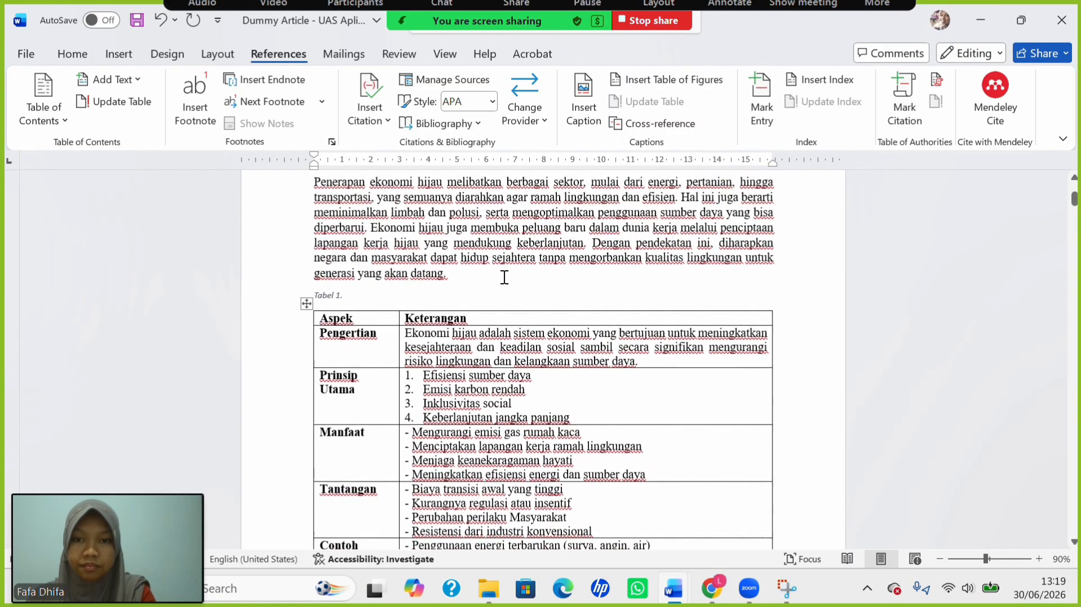
{"action": "left_click", "coordinate": [423, 313]}
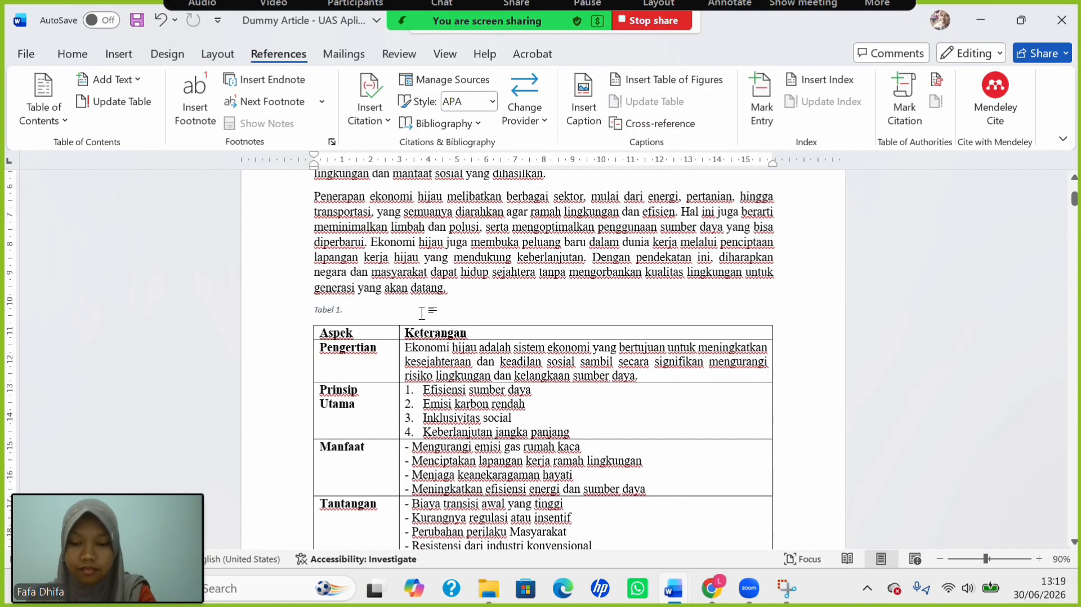
{"action": "key", "text": "ctrl+v"}
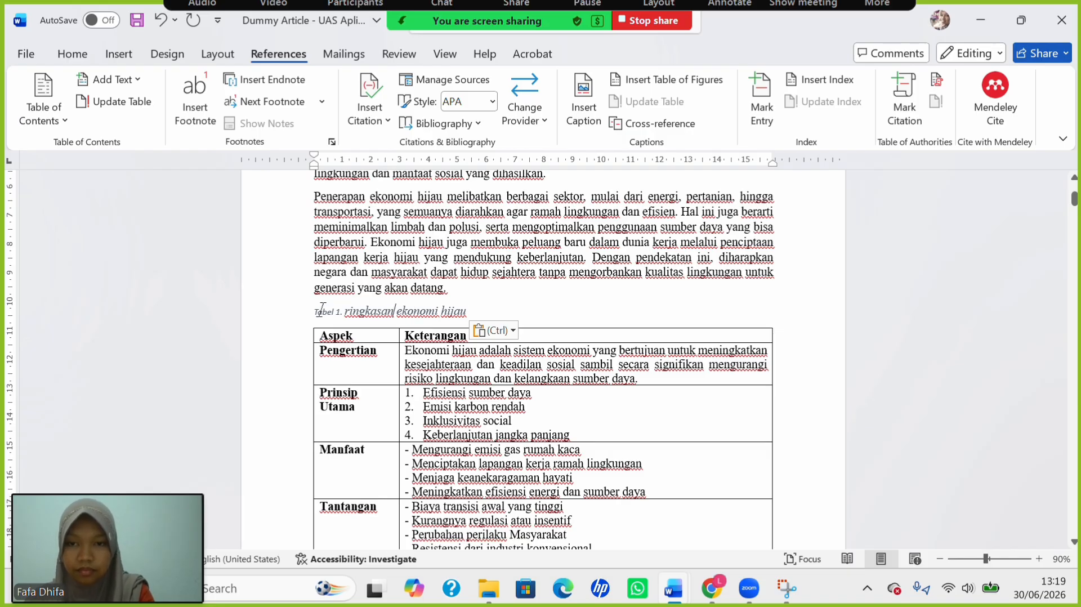
Make the caption centred, non-italic, black, 12 pt Times New Roman.
{"action": "left_click_drag", "start_coordinate": [314, 310], "coordinate": [486, 310]}
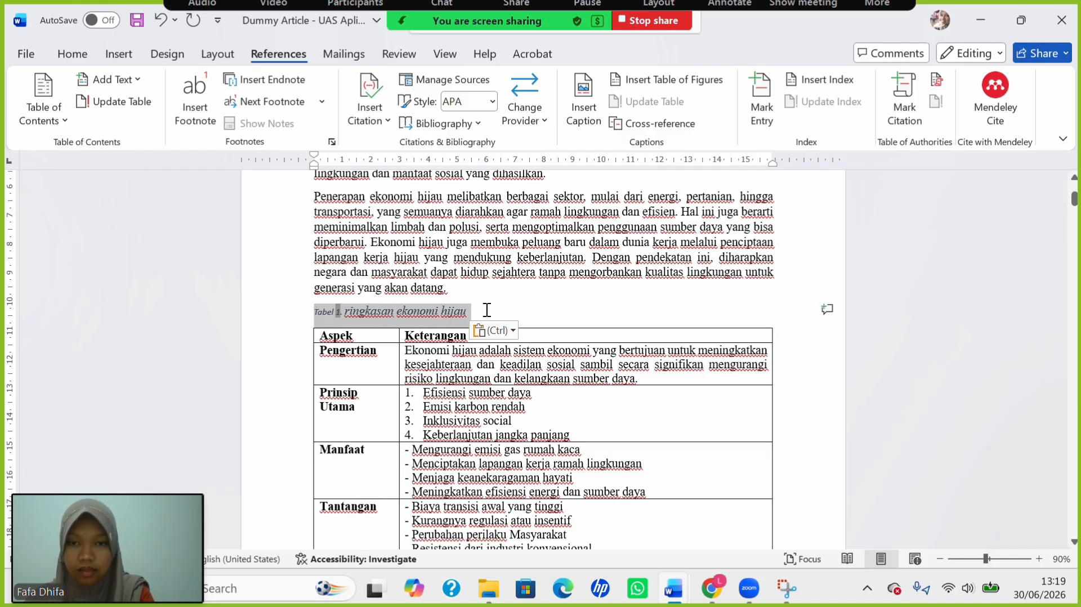
{"action": "left_click", "coordinate": [72, 54]}
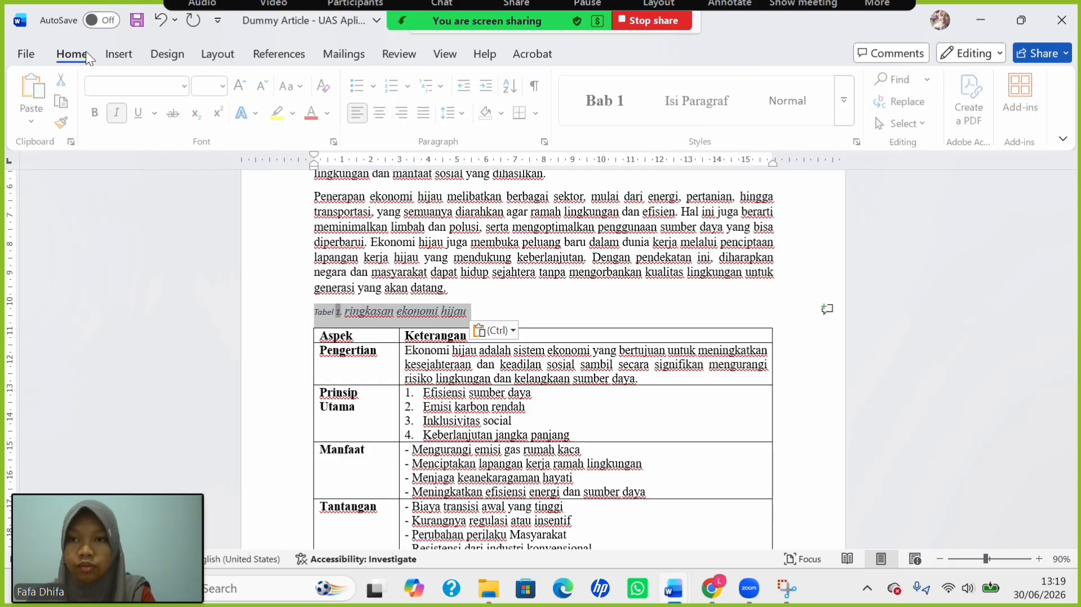
{"action": "left_click", "coordinate": [382, 113]}
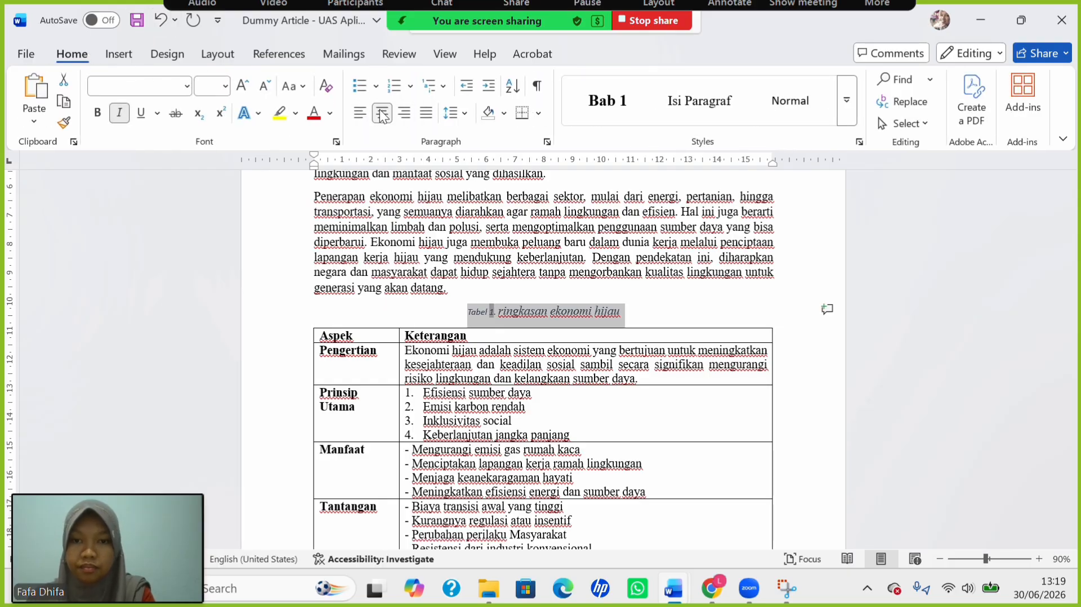
{"action": "left_click", "coordinate": [225, 86]}
{"action": "left_click", "coordinate": [210, 194]}
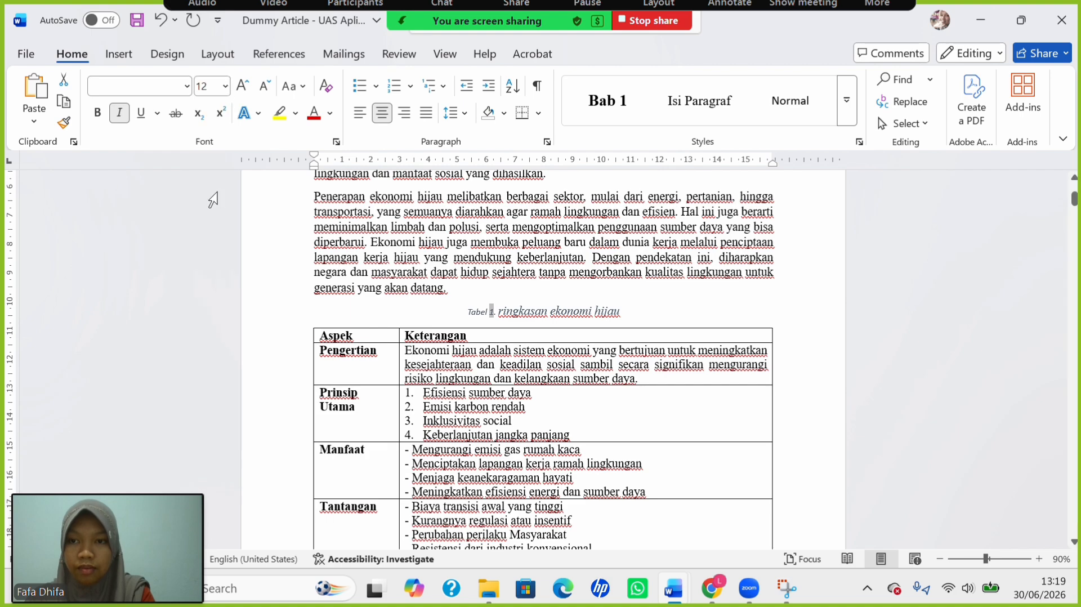
{"action": "left_click", "coordinate": [97, 114]}
{"action": "left_click", "coordinate": [98, 114]}
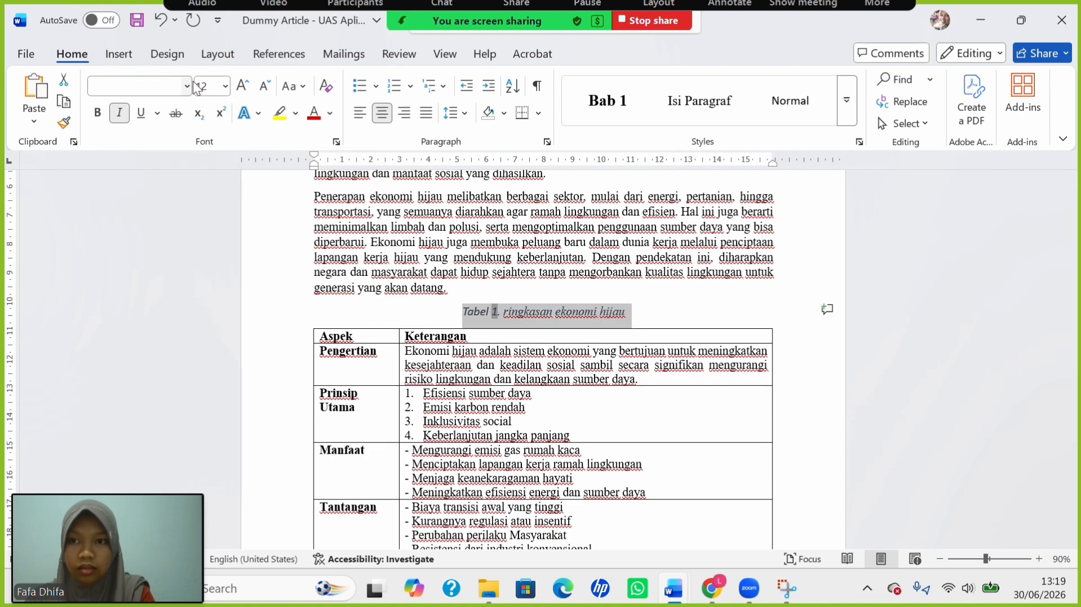
{"action": "left_click", "coordinate": [120, 114]}
{"action": "left_click", "coordinate": [186, 86]}
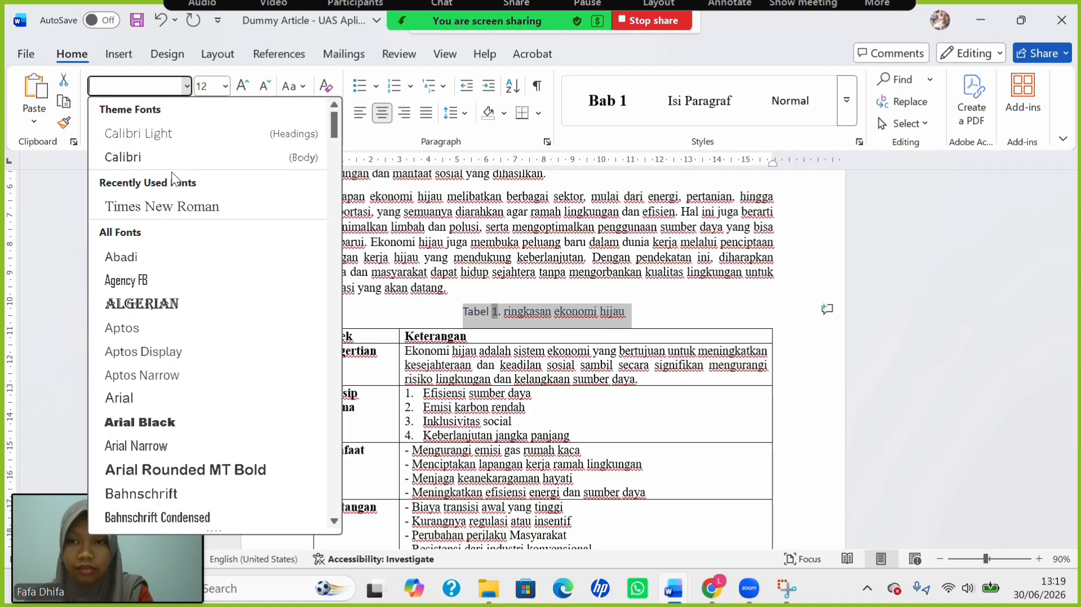
{"action": "left_click", "coordinate": [174, 205]}
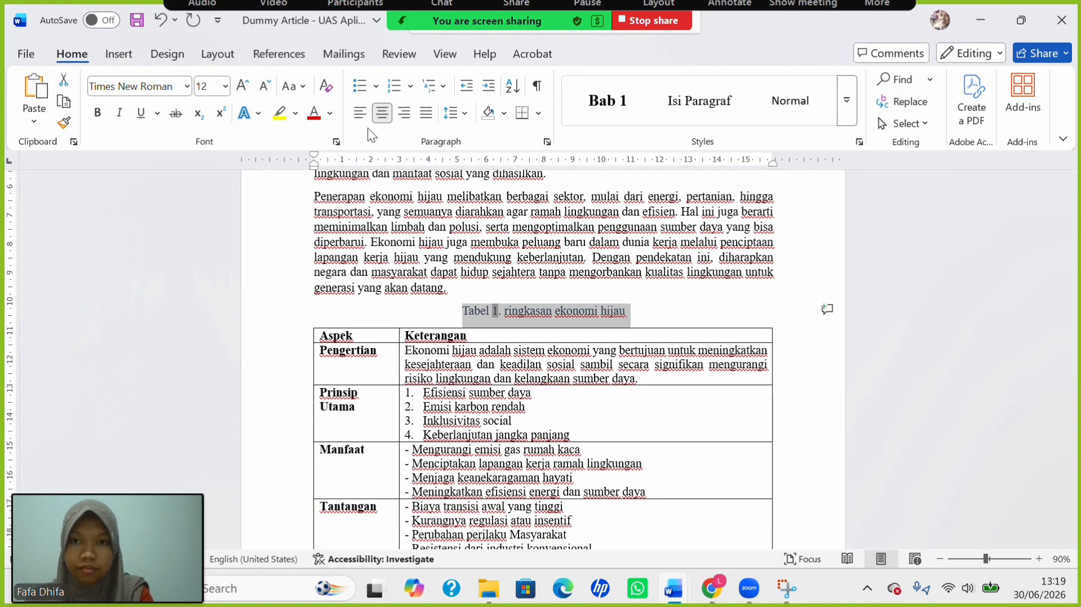
{"action": "left_click", "coordinate": [330, 113]}
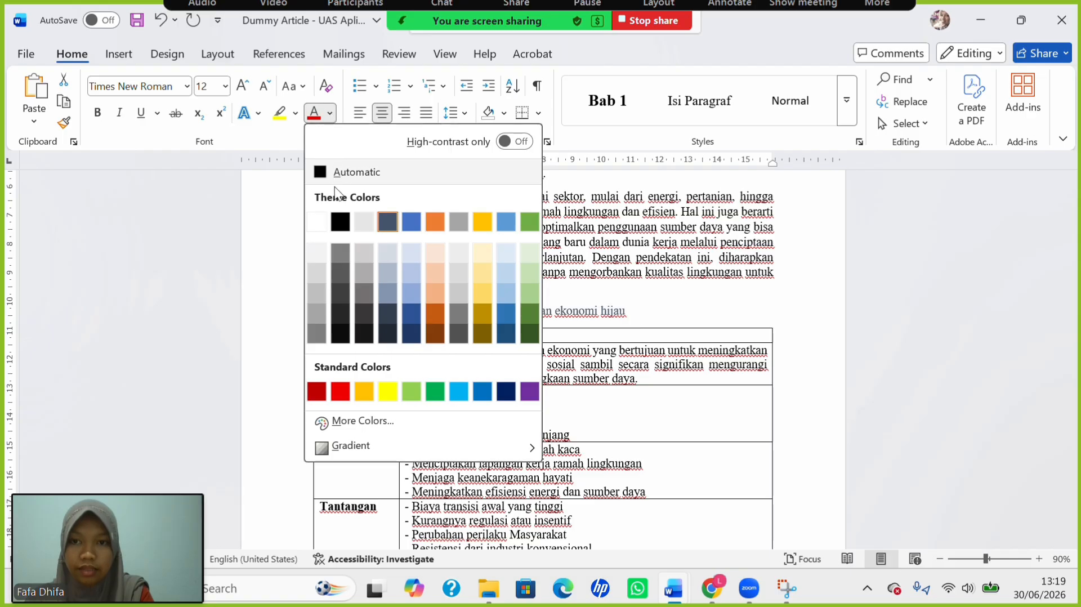
{"action": "left_click", "coordinate": [340, 223]}
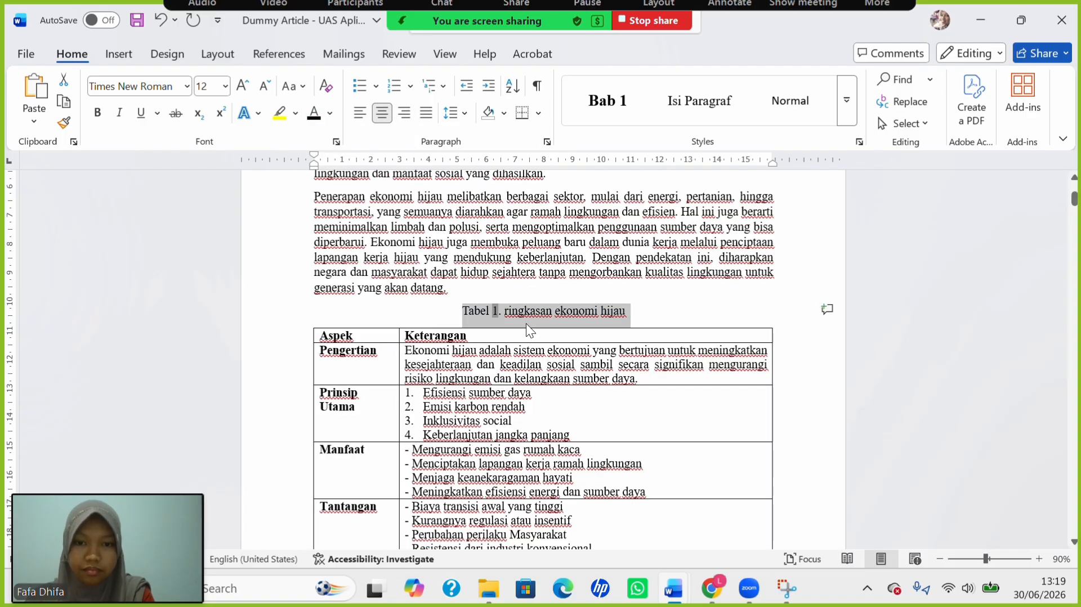
Capitalize each word, insert 'tentang' before 'Ekonomi', and bold 'Tabel 1.'.
{"action": "left_click", "coordinate": [293, 85]}
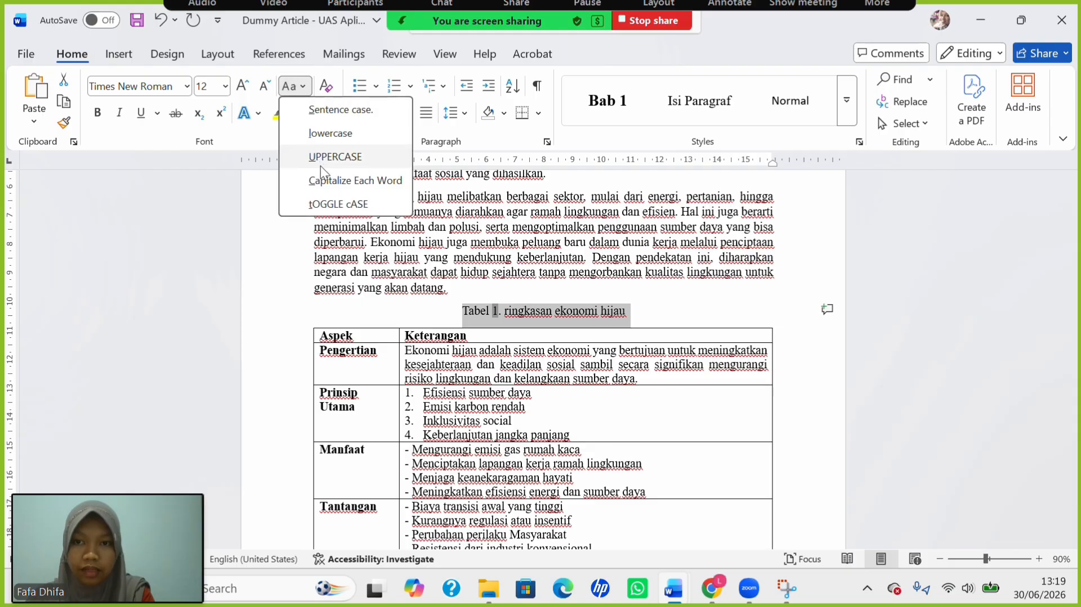
{"action": "left_click", "coordinate": [332, 180]}
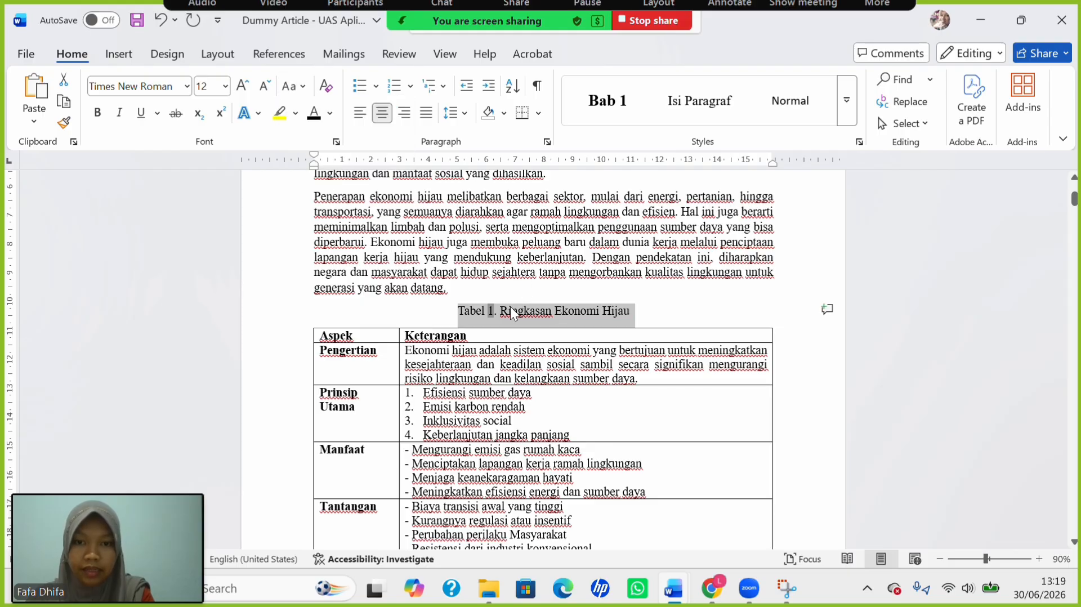
{"action": "left_click", "coordinate": [549, 312]}
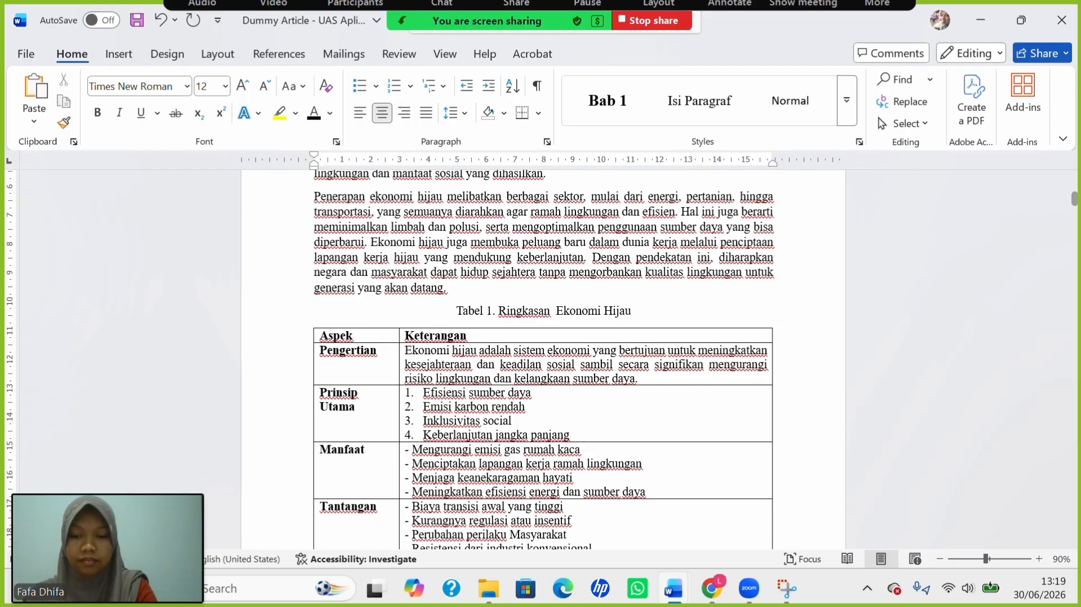
{"action": "type", "text": "tentang"}
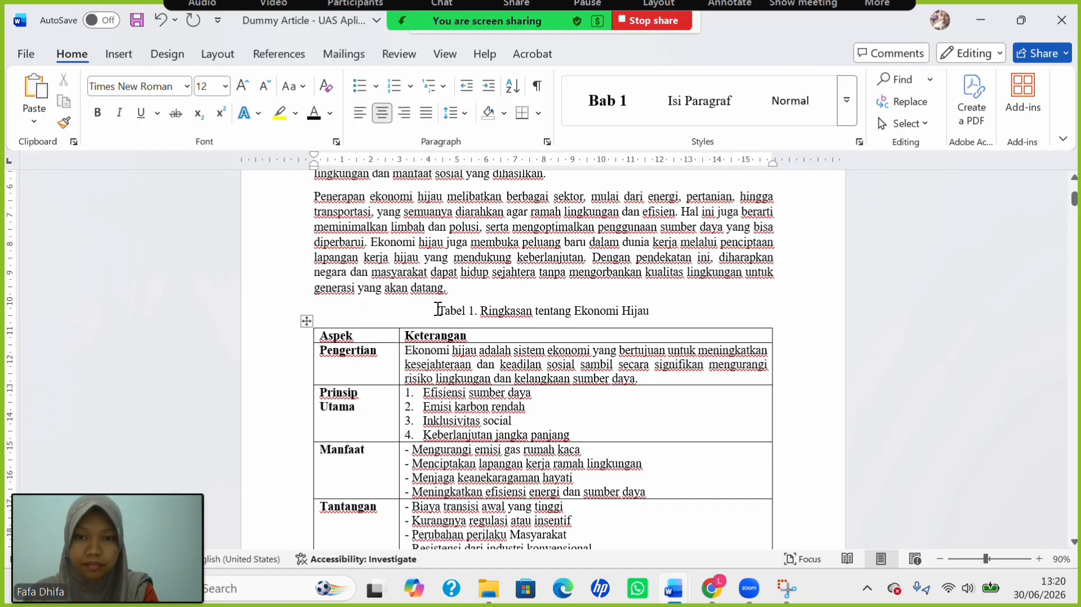
{"action": "left_click_drag", "start_coordinate": [438, 309], "coordinate": [478, 312]}
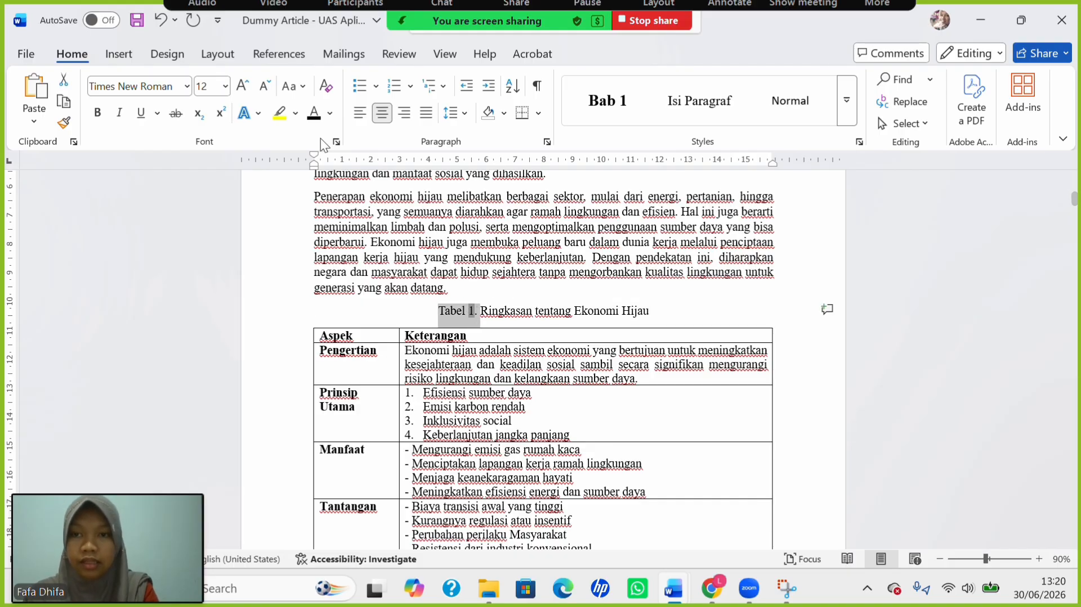
{"action": "key", "text": "ctrl+b"}
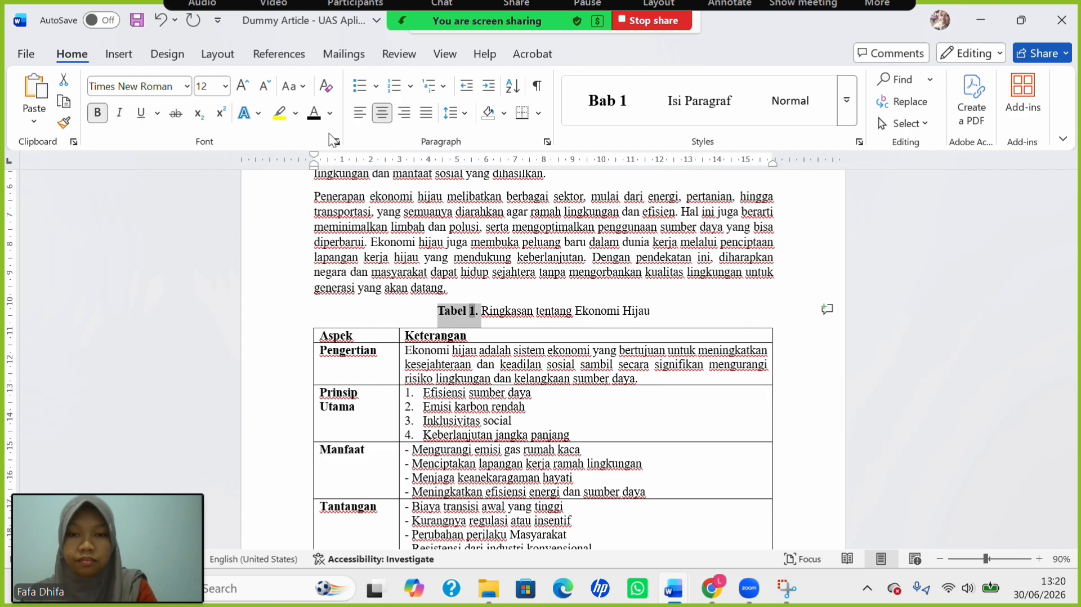
Break the paragraph so 'Tabel 2 menjelaskan…' begins on its own line.
{"action": "scroll", "coordinate": [511, 278], "scroll_direction": "down", "scroll_amount": 8}
{"action": "scroll", "coordinate": [511, 278], "scroll_direction": "down", "scroll_amount": 20}
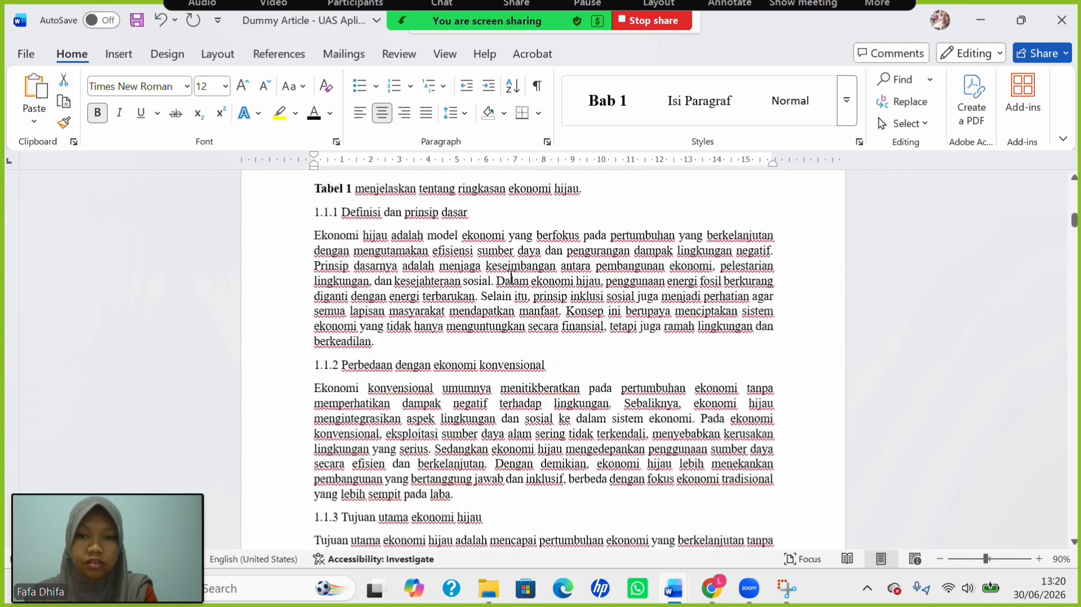
{"action": "scroll", "coordinate": [511, 278], "scroll_direction": "up", "scroll_amount": 12}
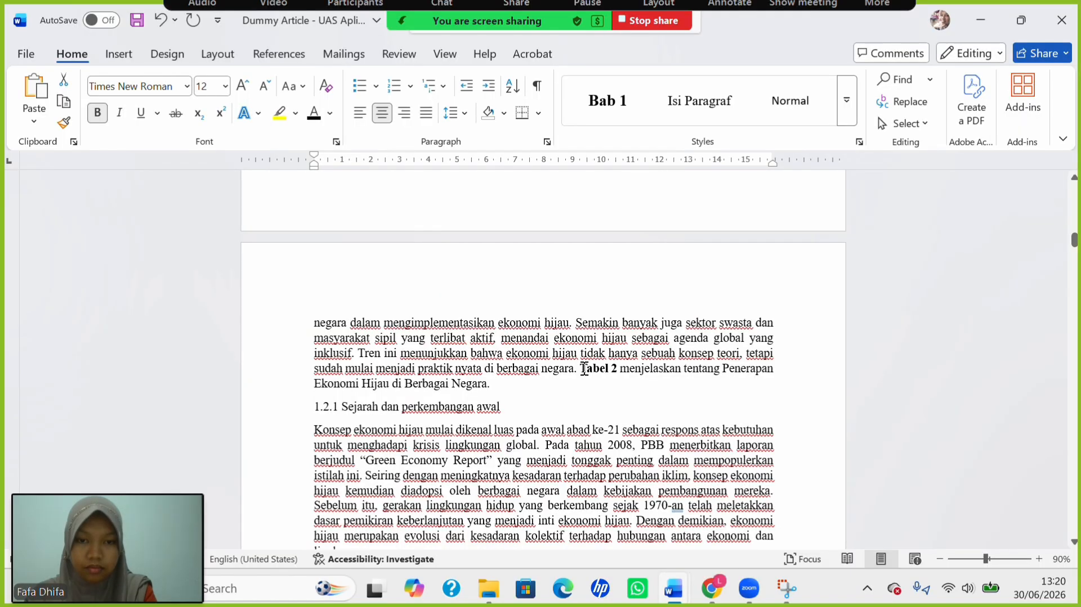
{"action": "left_click", "coordinate": [584, 368]}
{"action": "key", "text": "Return"}
{"action": "key", "text": "Return"}
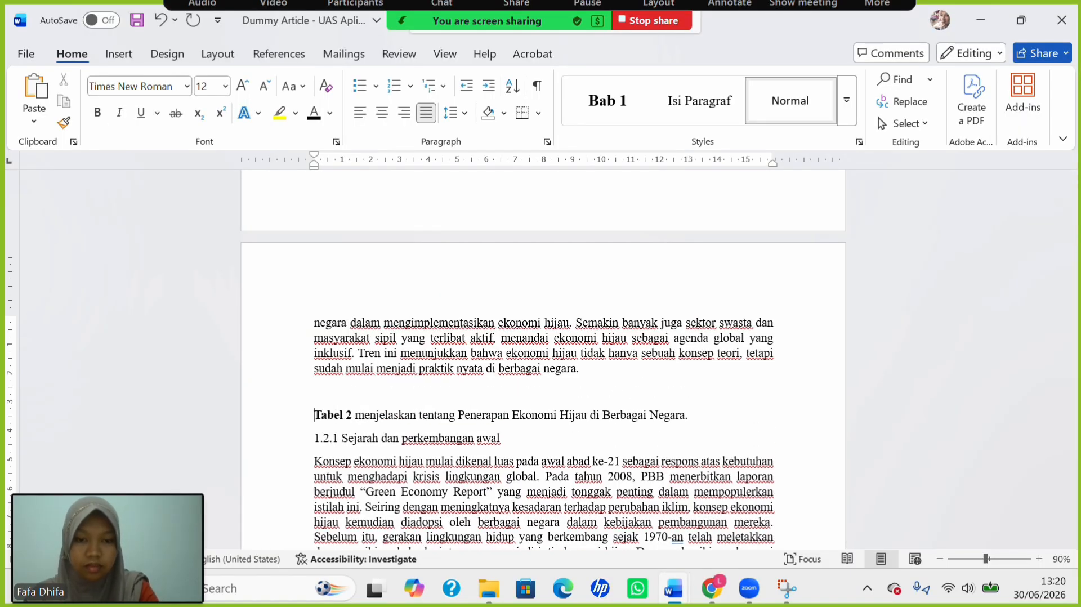
{"action": "mouse_move", "coordinate": [683, 594]}
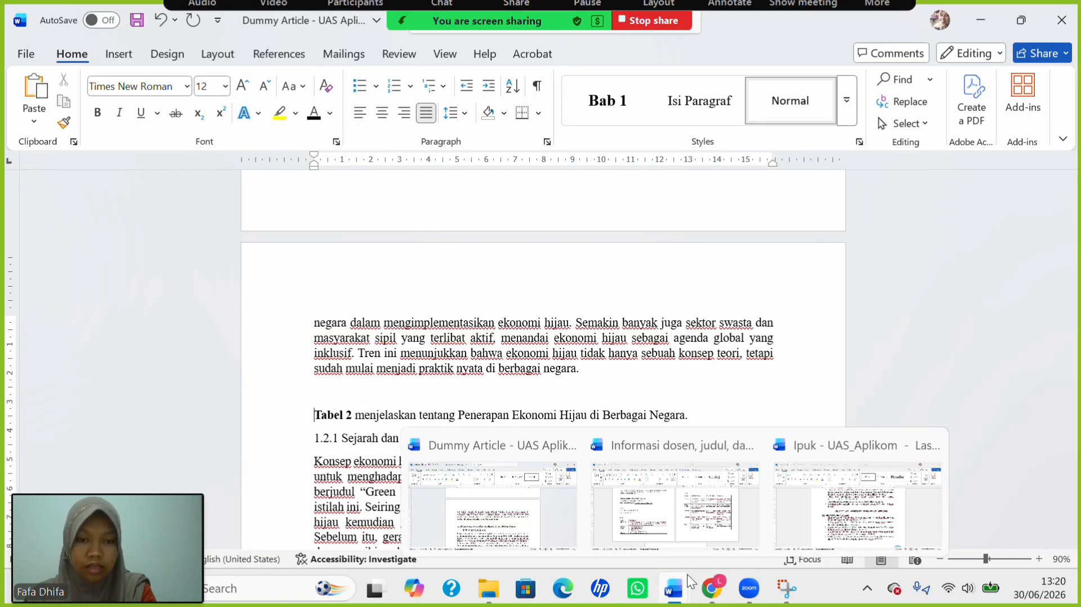
Select all of Table 2 in the other open document containing the tables.
{"action": "left_click", "coordinate": [719, 496]}
{"action": "left_click", "coordinate": [598, 210]}
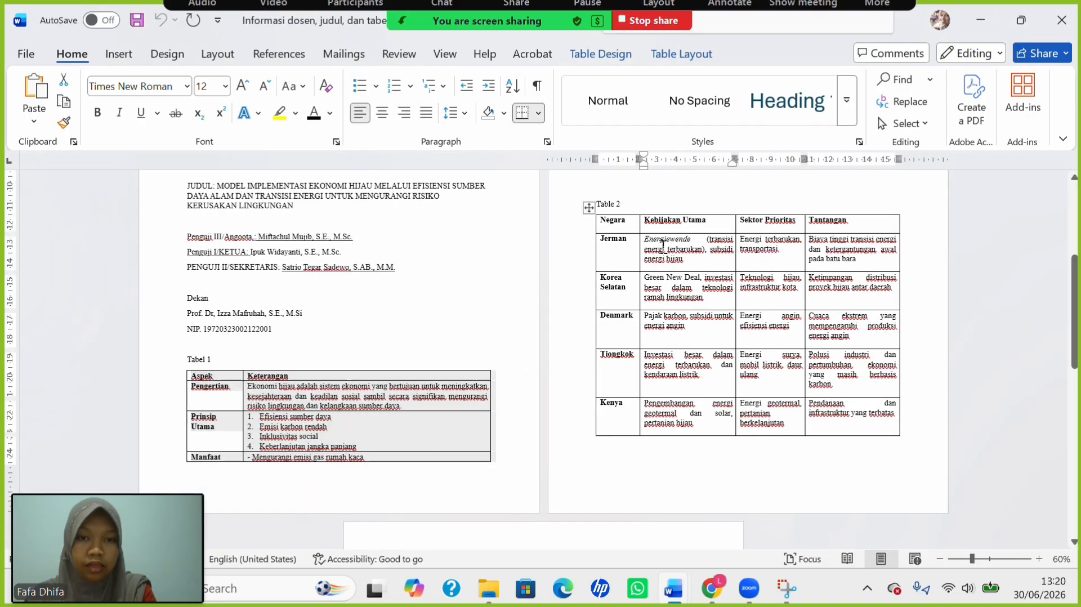
{"action": "left_click", "coordinate": [589, 207]}
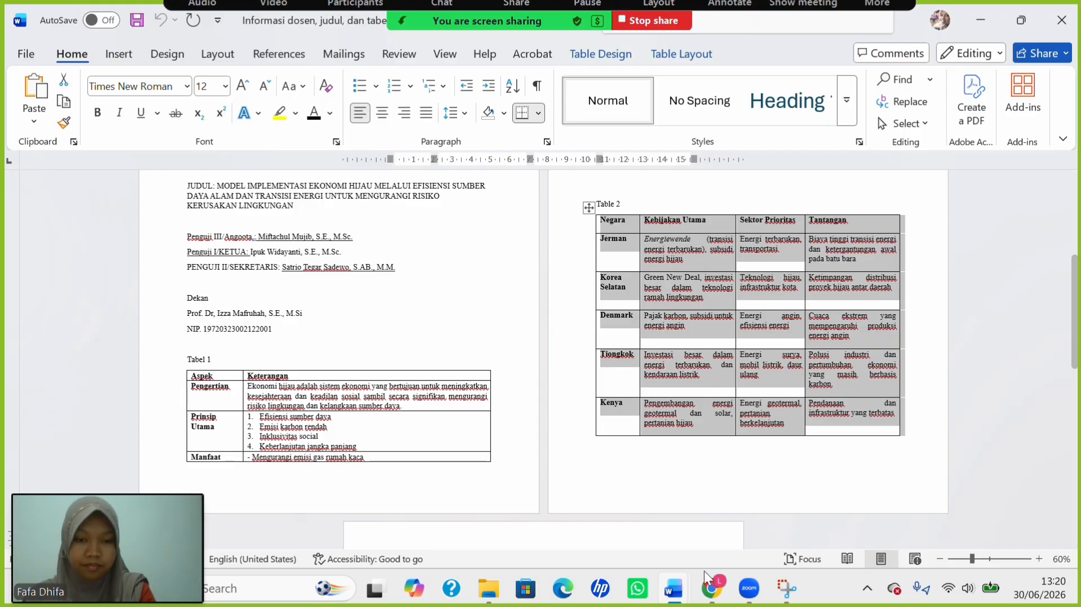
Paste the Negara/Kebijakan Utama table above the Tabel 2 sentence and select it.
{"action": "mouse_move", "coordinate": [673, 589]}
{"action": "left_click", "coordinate": [518, 492]}
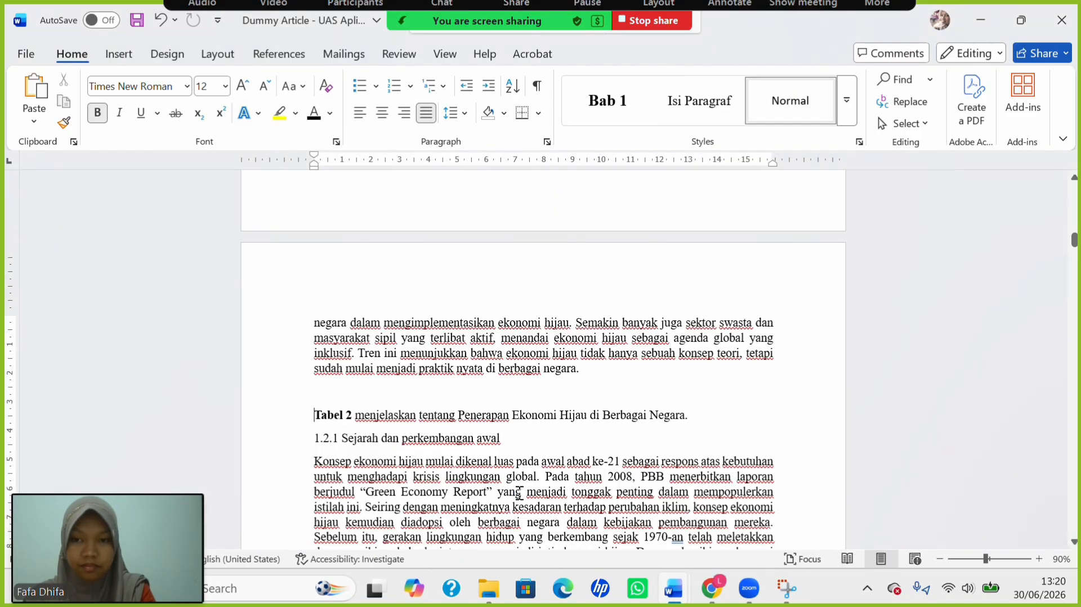
{"action": "left_click", "coordinate": [408, 392]}
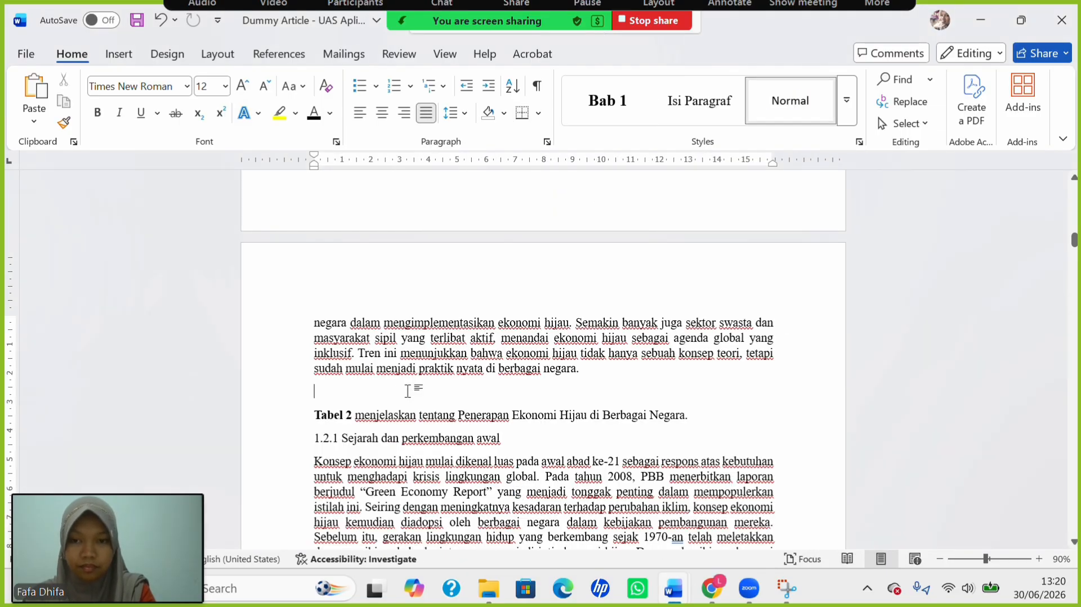
{"action": "key", "text": "ctrl+v"}
{"action": "scroll", "coordinate": [320, 342], "scroll_direction": "up", "scroll_amount": 5}
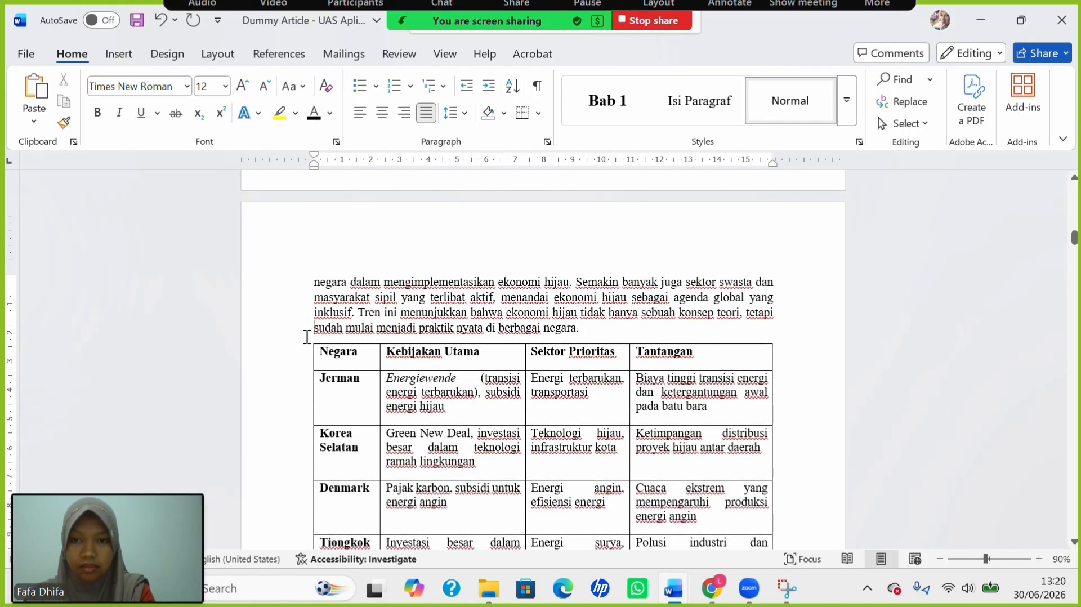
{"action": "left_click", "coordinate": [308, 343]}
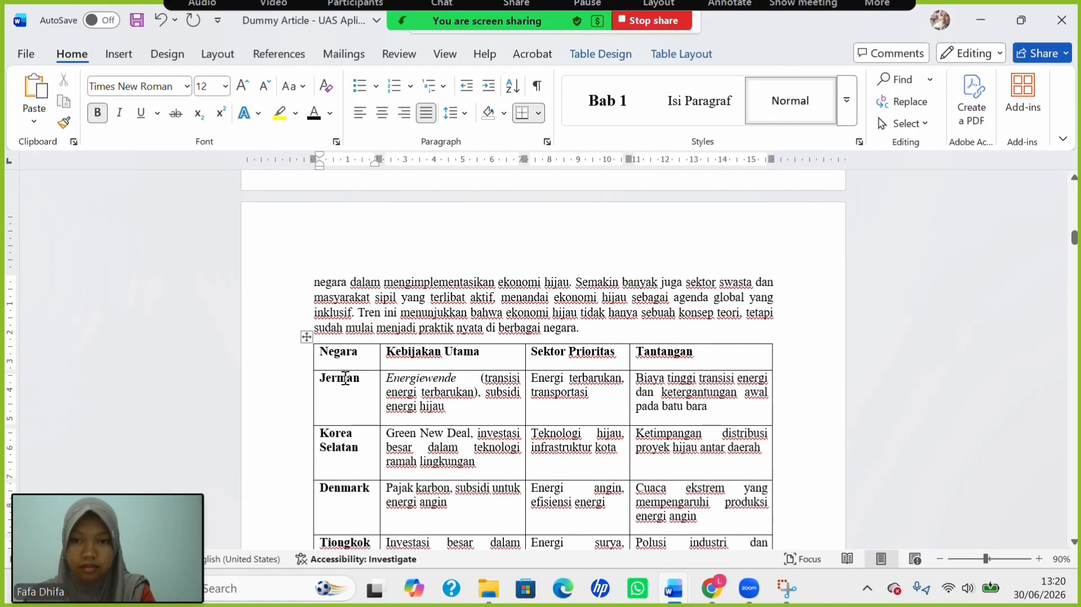
{"action": "left_click", "coordinate": [305, 338]}
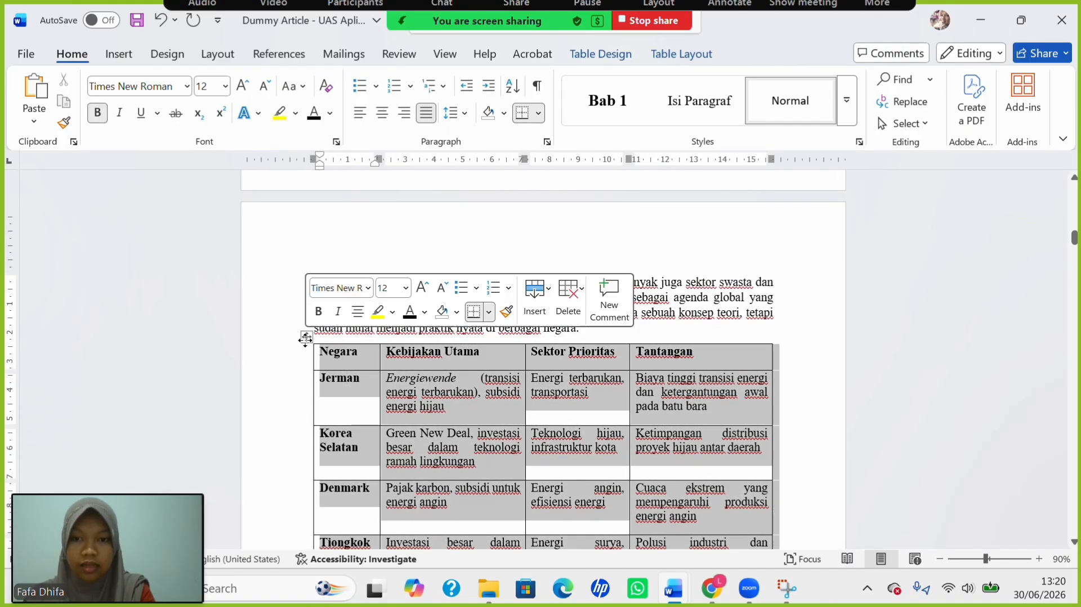
{"action": "left_click", "coordinate": [282, 55]}
Insert a 'Tabel 2.' caption above the country-policy table.
{"action": "left_click", "coordinate": [580, 110]}
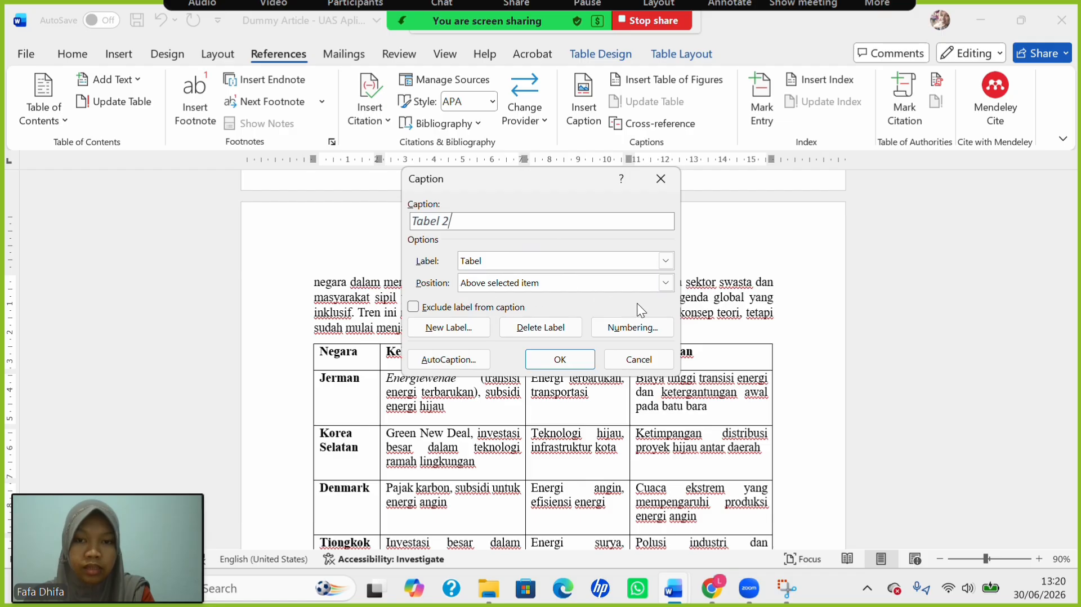
{"action": "left_click", "coordinate": [564, 361]}
{"action": "type", "text": "."}
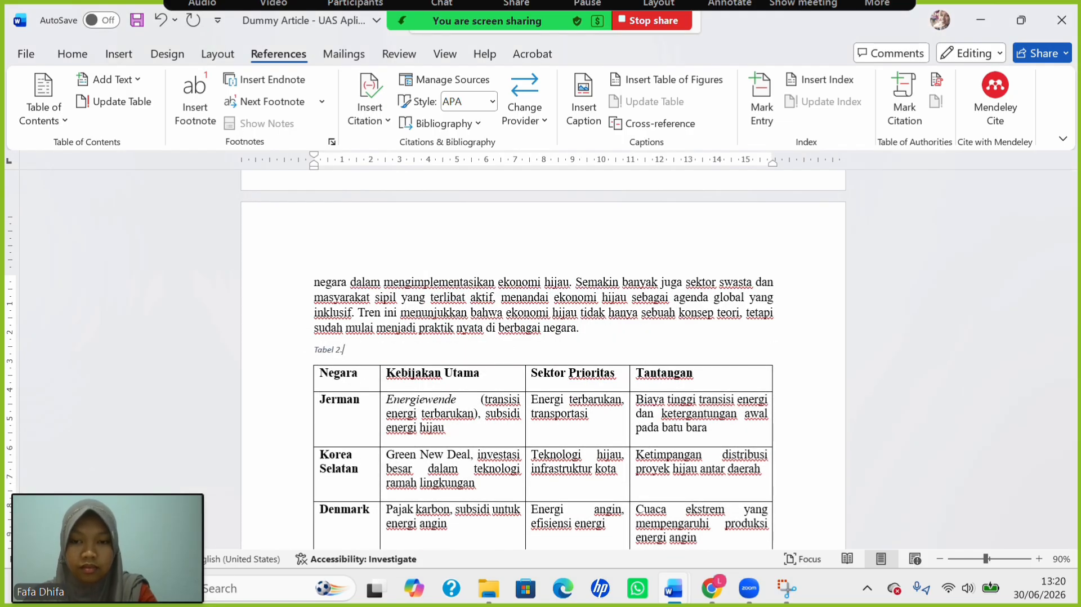
Add 'Penerapan Ekonomi Hijau di Berbagai Negara', copied from the Tabel 2 sentence, to the caption.
{"action": "scroll", "coordinate": [515, 378], "scroll_direction": "down", "scroll_amount": 9}
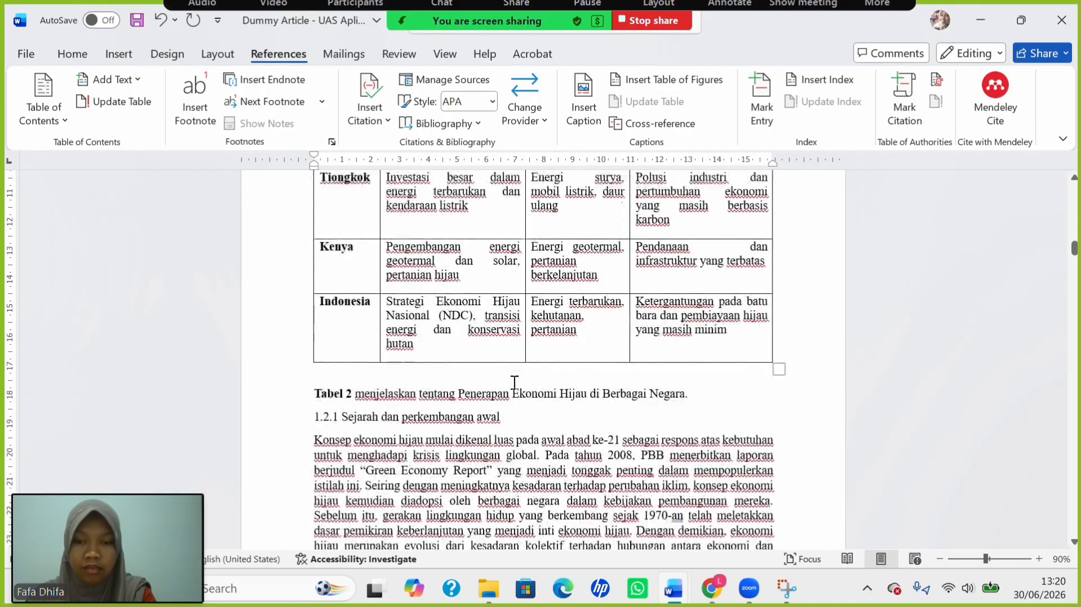
{"action": "left_click_drag", "start_coordinate": [464, 379], "coordinate": [674, 395]}
{"action": "key", "text": "ctrl+c"}
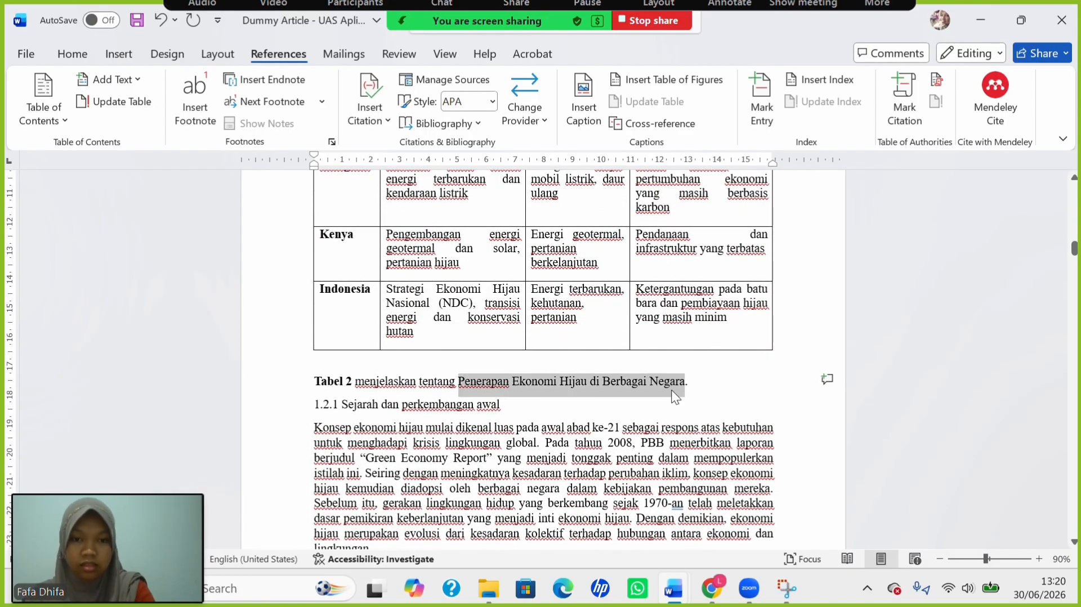
{"action": "scroll", "coordinate": [556, 326], "scroll_direction": "up", "scroll_amount": 6}
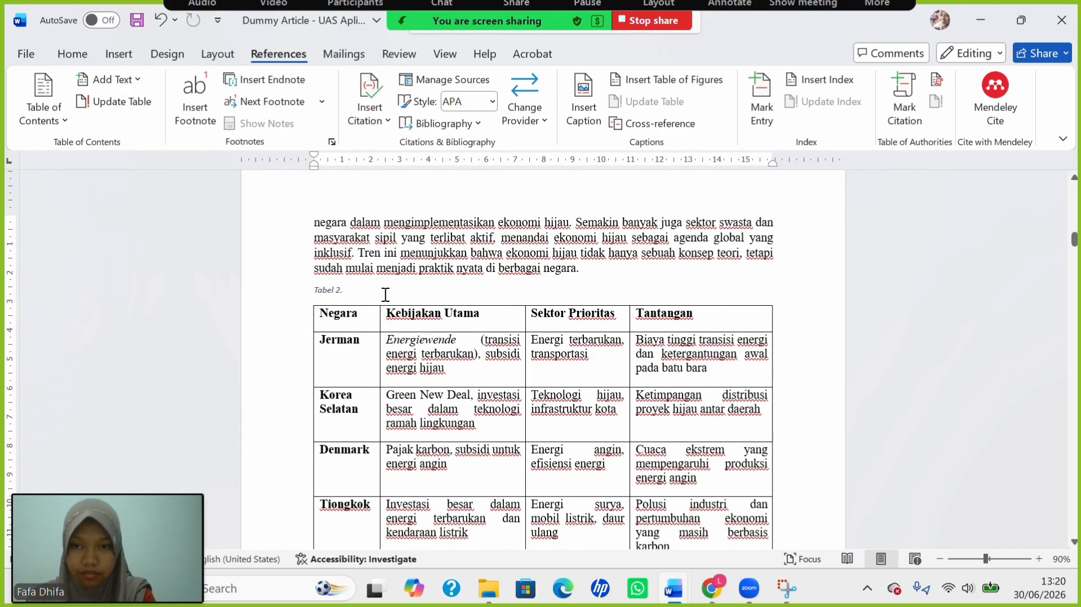
{"action": "key", "text": "ctrl+v"}
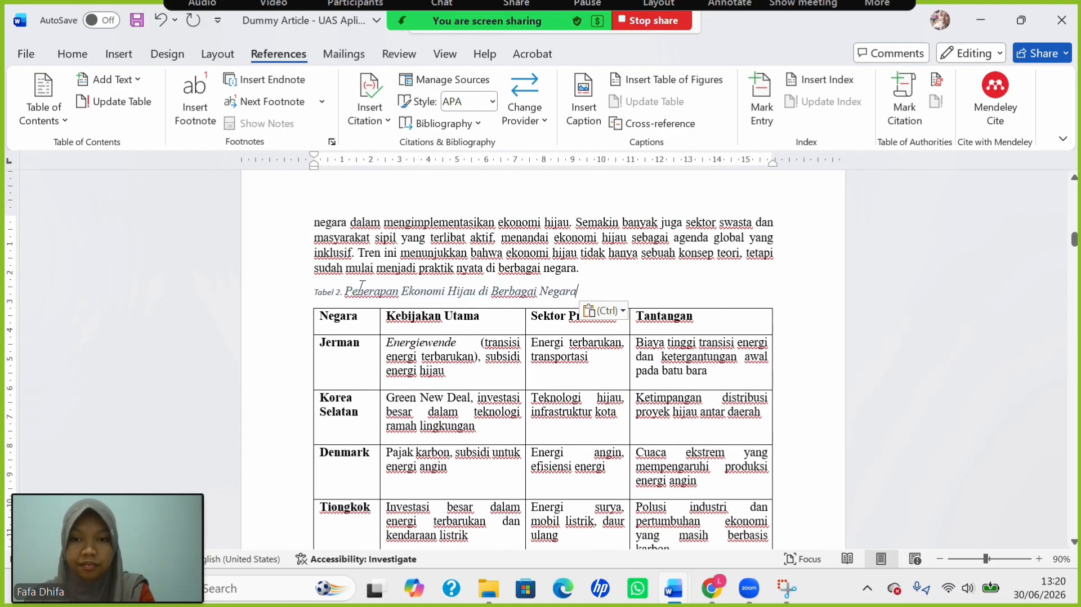
{"action": "left_click_drag", "start_coordinate": [318, 290], "coordinate": [578, 294]}
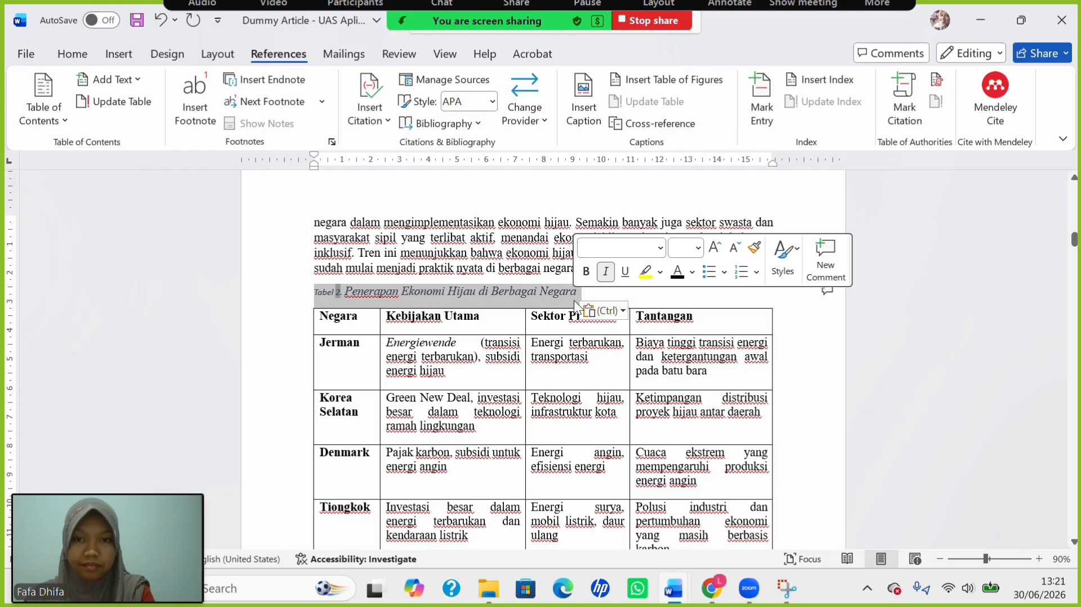
Make the Tabel 2 caption centred, non-italic, 12 pt Times New Roman.
{"action": "left_click", "coordinate": [73, 53]}
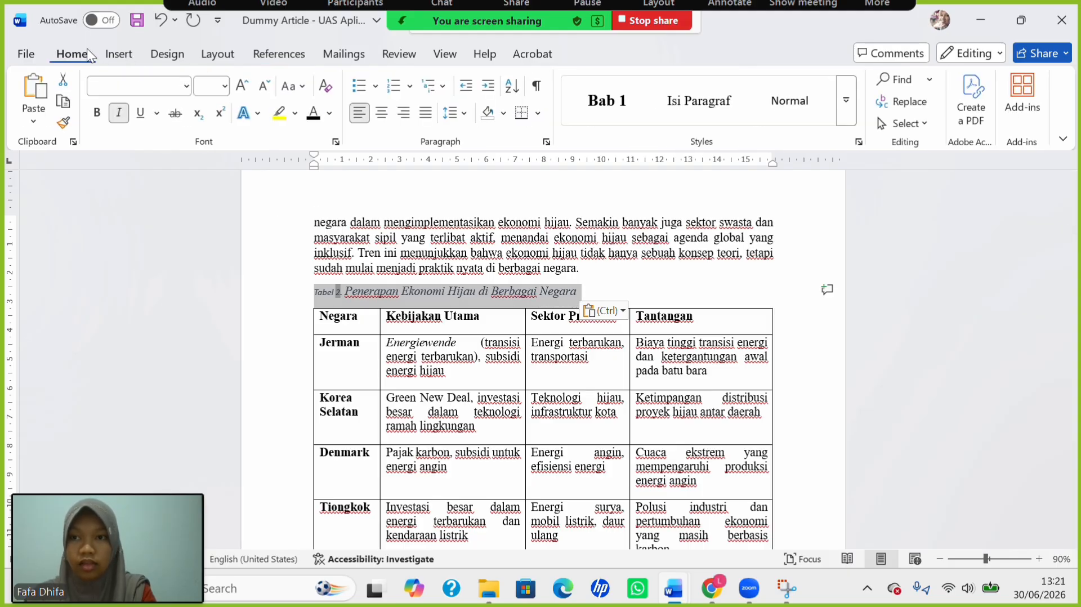
{"action": "left_click", "coordinate": [382, 112]}
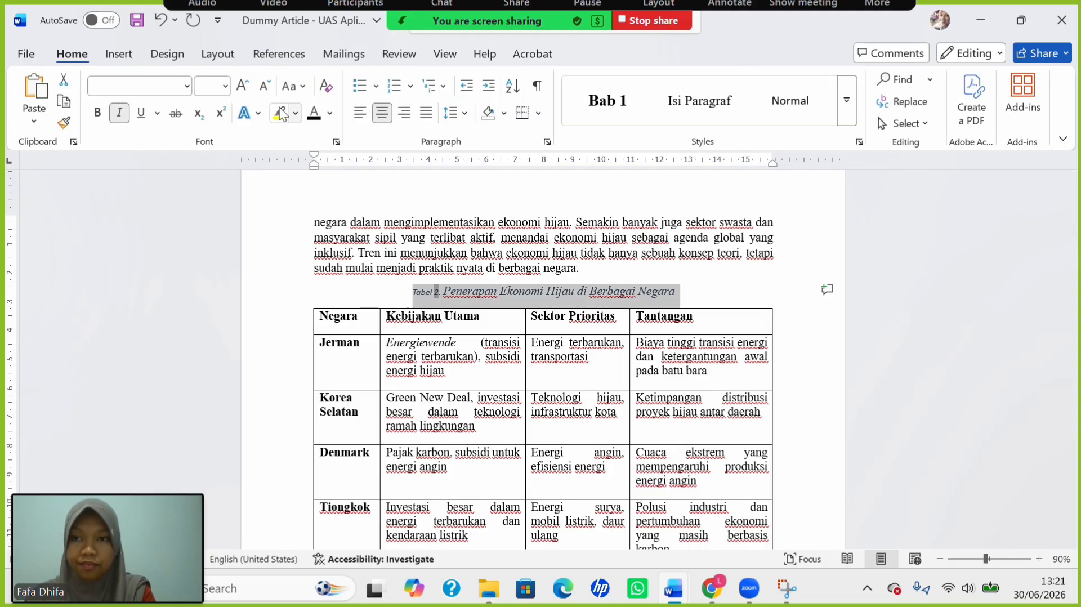
{"action": "key", "text": "ctrl+i"}
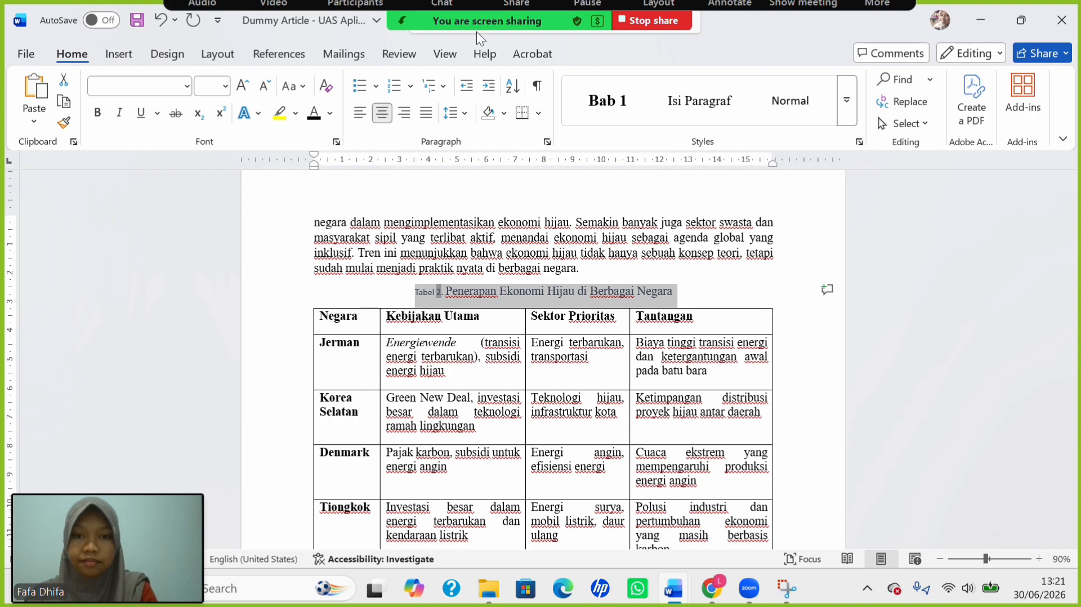
{"action": "left_click", "coordinate": [224, 86]}
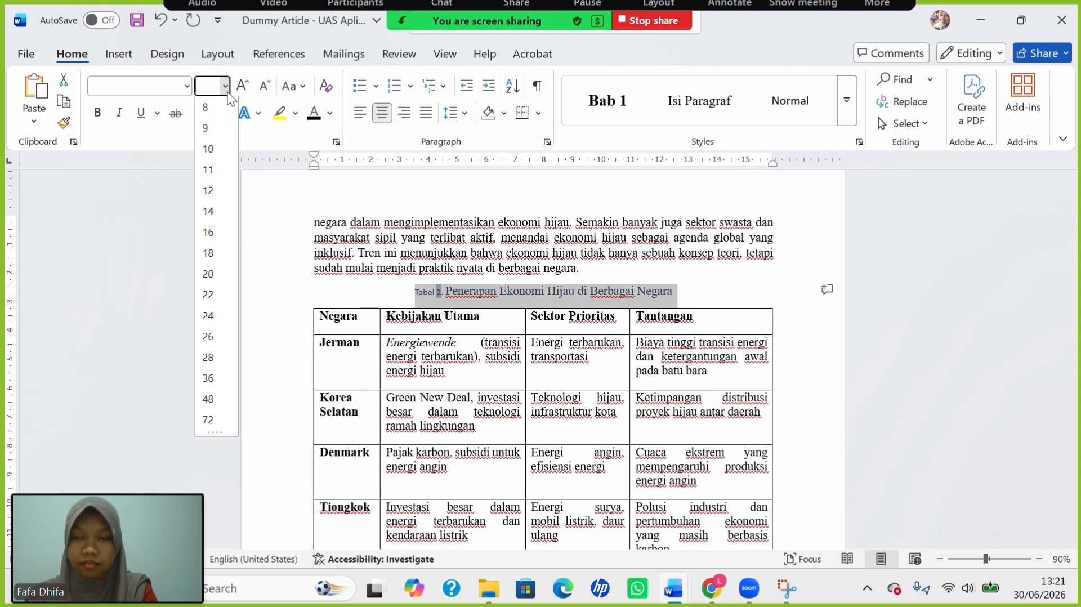
{"action": "left_click", "coordinate": [214, 192]}
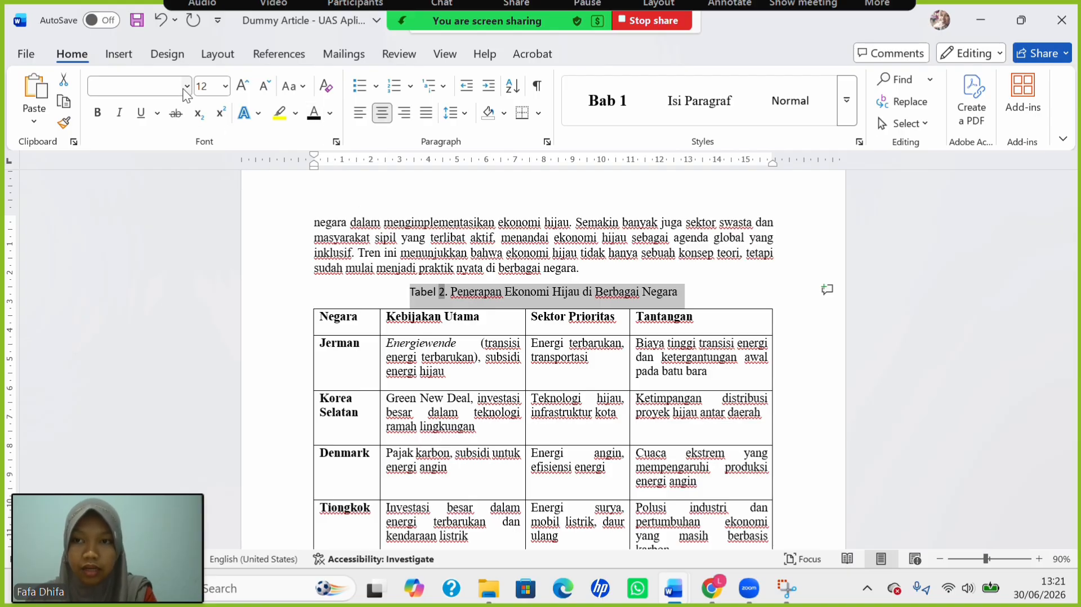
{"action": "left_click", "coordinate": [186, 86]}
{"action": "left_click", "coordinate": [161, 207]}
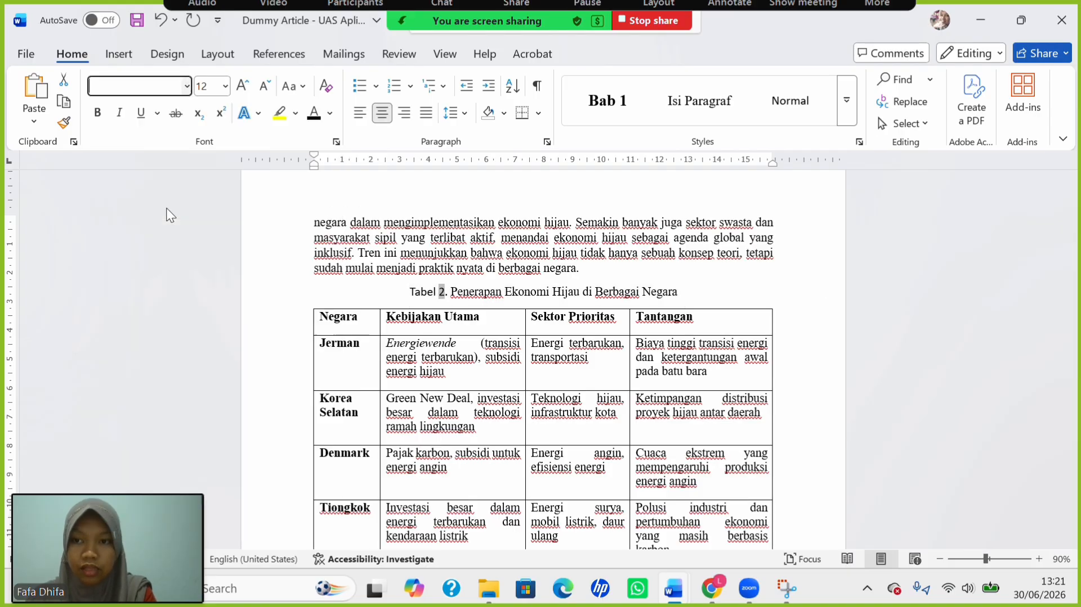
Bold the 'Tabel 2.' label at the start of the caption.
{"action": "left_click", "coordinate": [393, 308]}
{"action": "left_click_drag", "start_coordinate": [409, 291], "coordinate": [448, 299]}
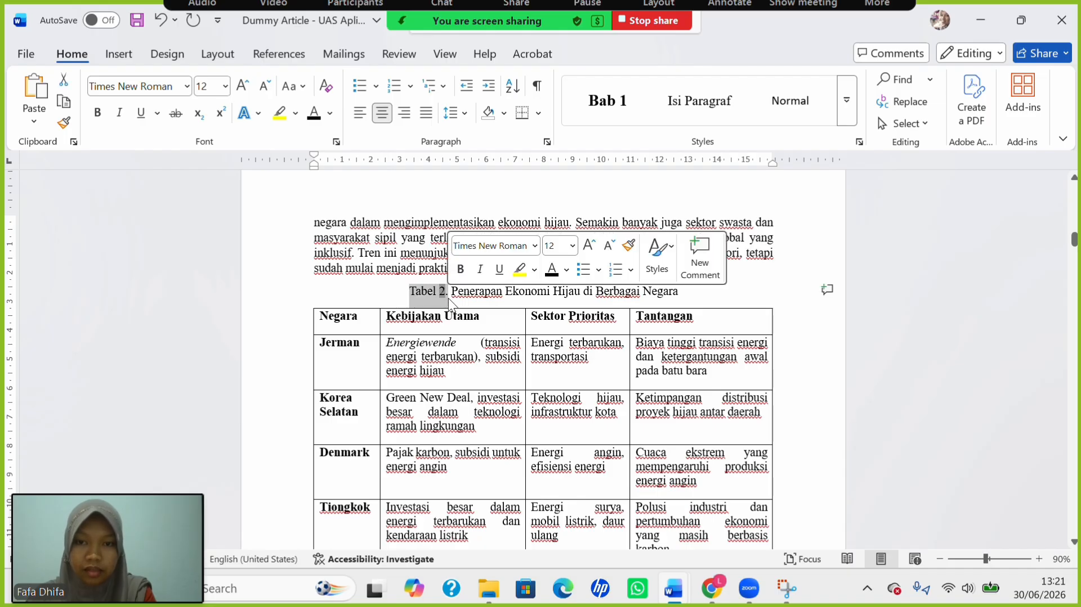
{"action": "key", "text": "ctrl+b"}
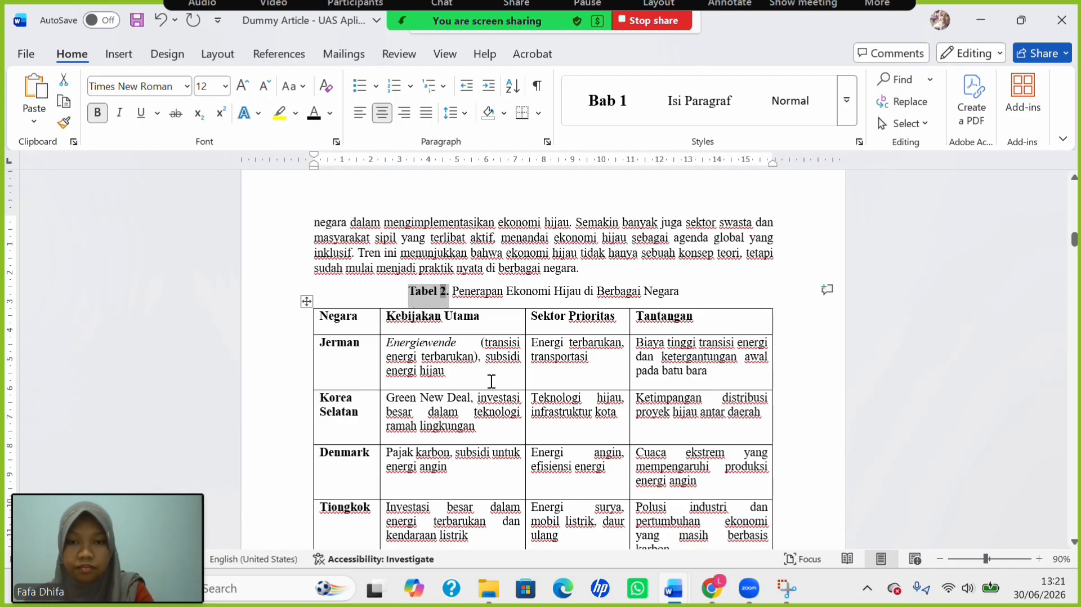
{"action": "scroll", "coordinate": [527, 481], "scroll_direction": "down", "scroll_amount": 8}
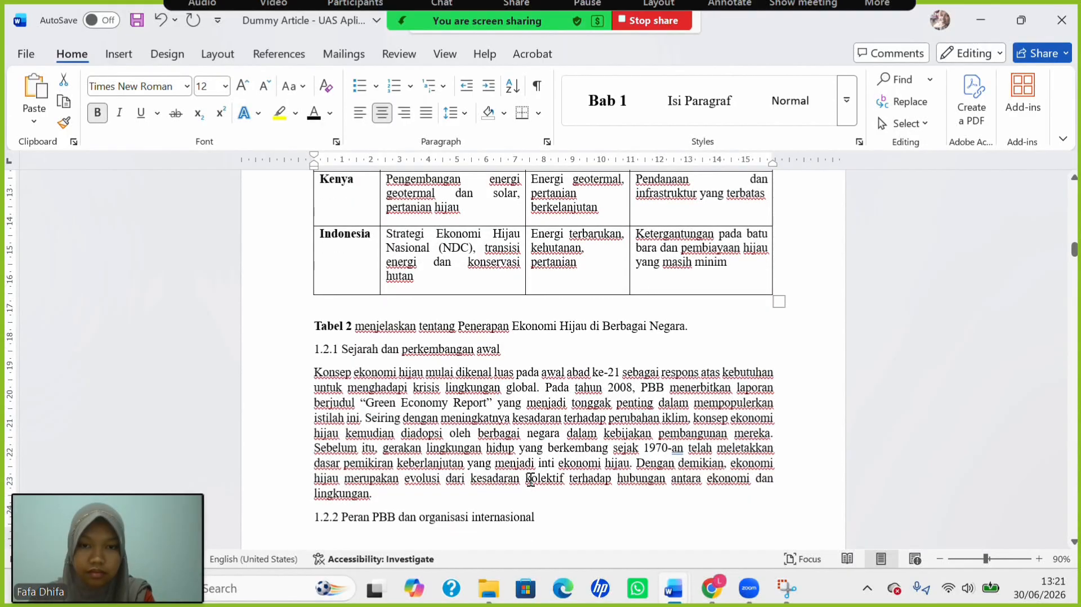
{"action": "scroll", "coordinate": [529, 479], "scroll_direction": "up", "scroll_amount": 20}
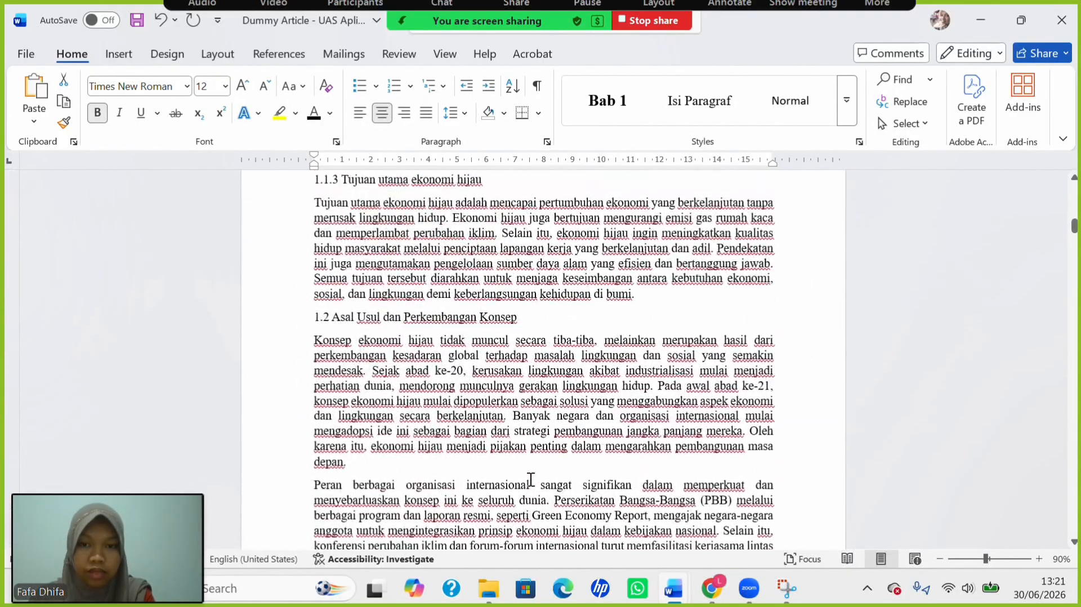
{"action": "scroll", "coordinate": [530, 479], "scroll_direction": "down", "scroll_amount": 6}
{"action": "scroll", "coordinate": [530, 479], "scroll_direction": "down", "scroll_amount": 20}
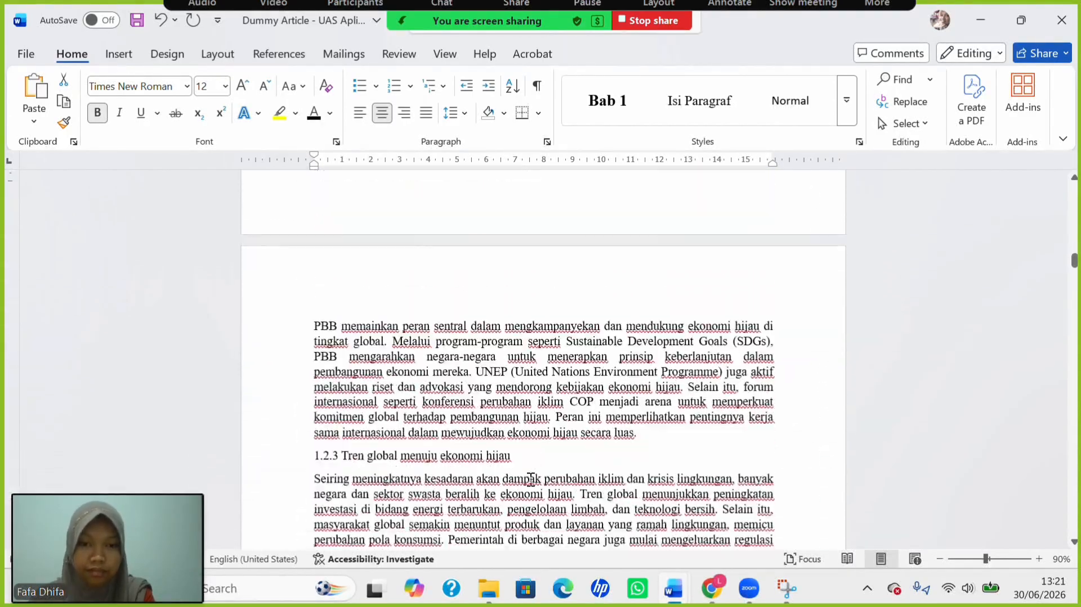
{"action": "scroll", "coordinate": [531, 482], "scroll_direction": "down", "scroll_amount": 10}
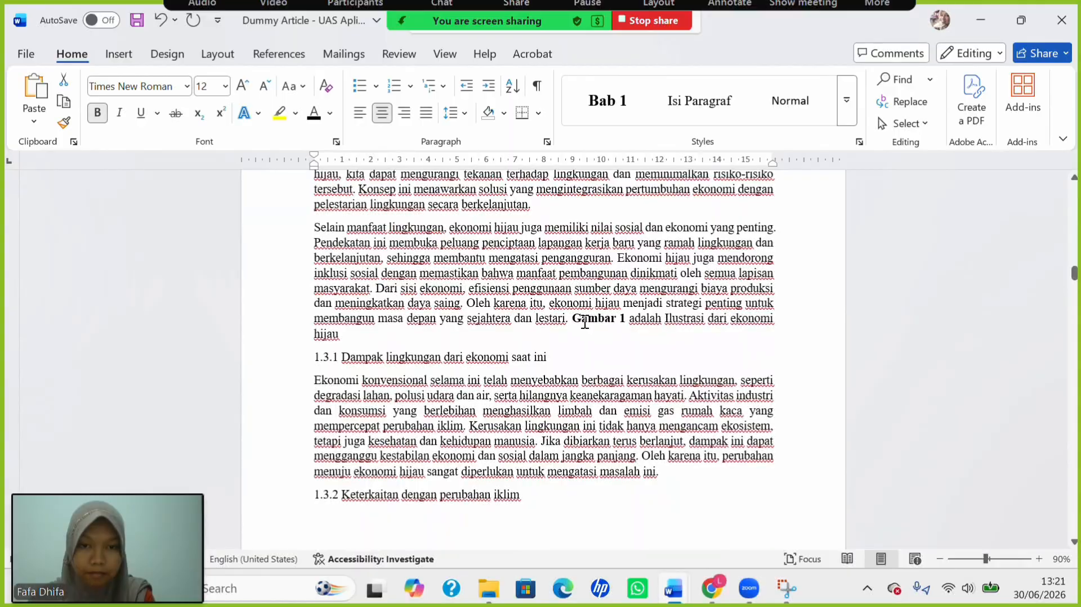
{"action": "left_click", "coordinate": [574, 321]}
{"action": "key", "text": "Return"}
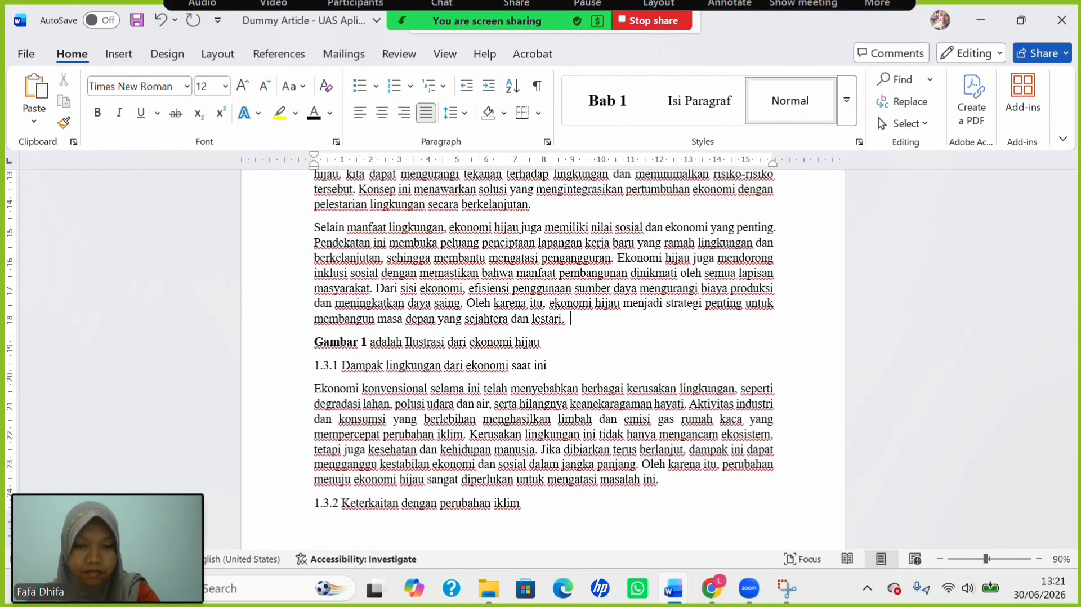
{"action": "key", "text": "Return"}
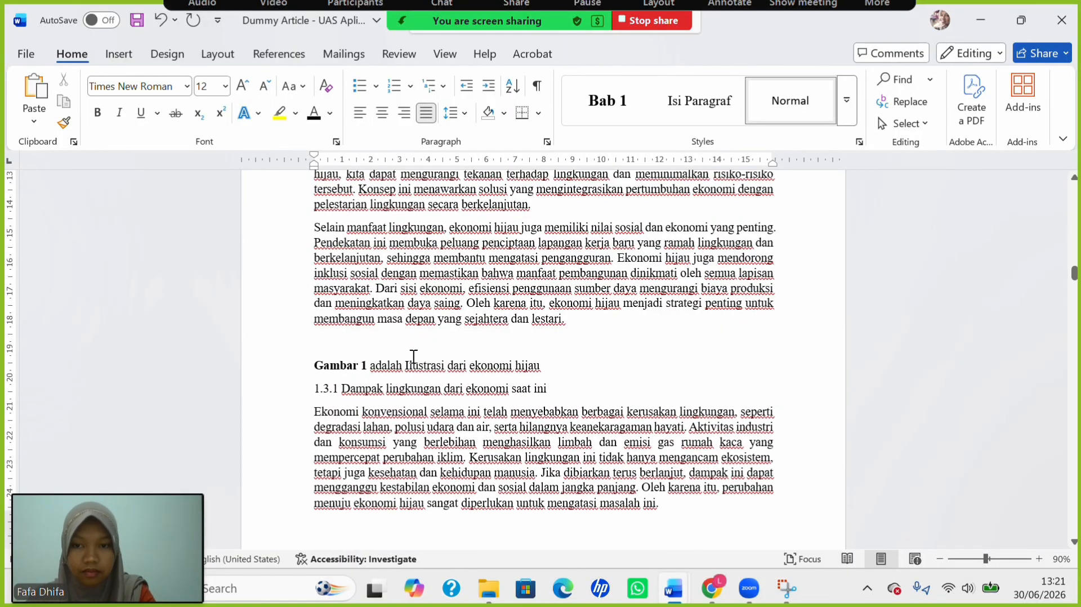
Insert Picture1 from the Pictures folder above the Gambar 1 sentence and centre it.
{"action": "left_click", "coordinate": [119, 54]}
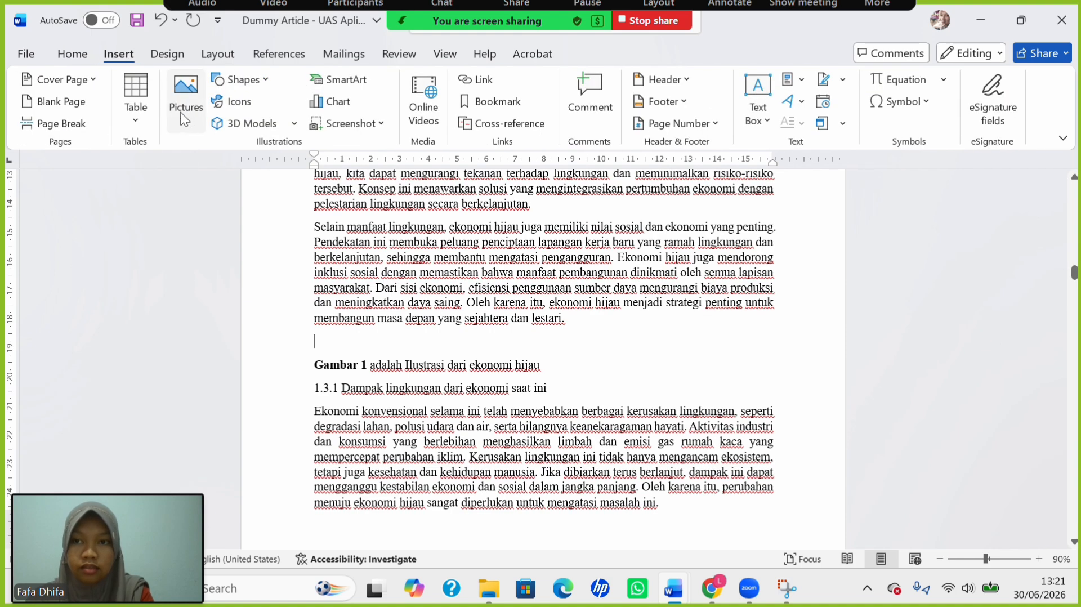
{"action": "left_click", "coordinate": [188, 120]}
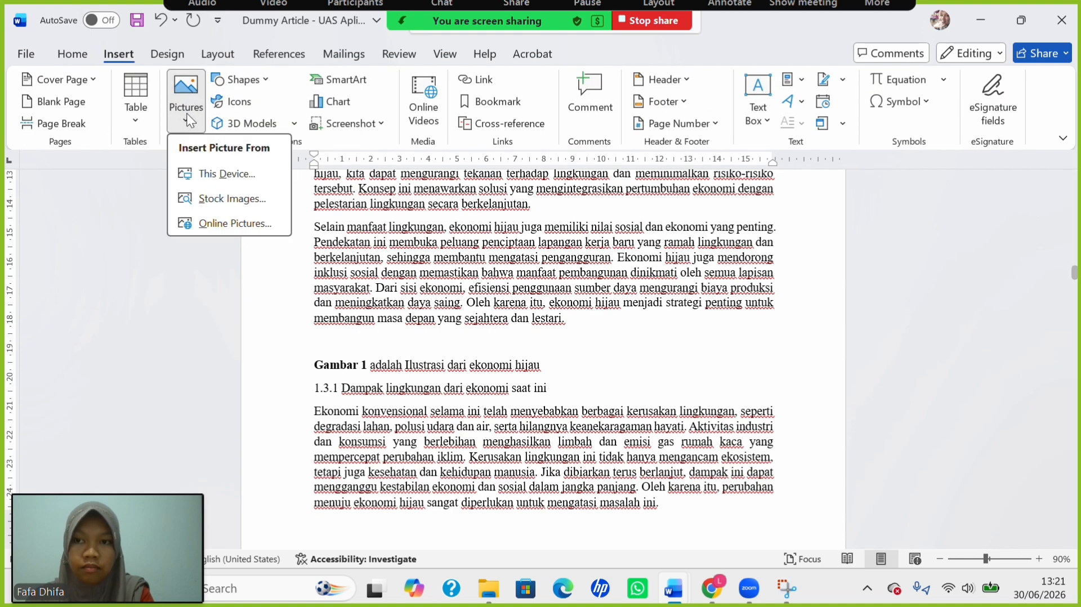
{"action": "left_click", "coordinate": [221, 180]}
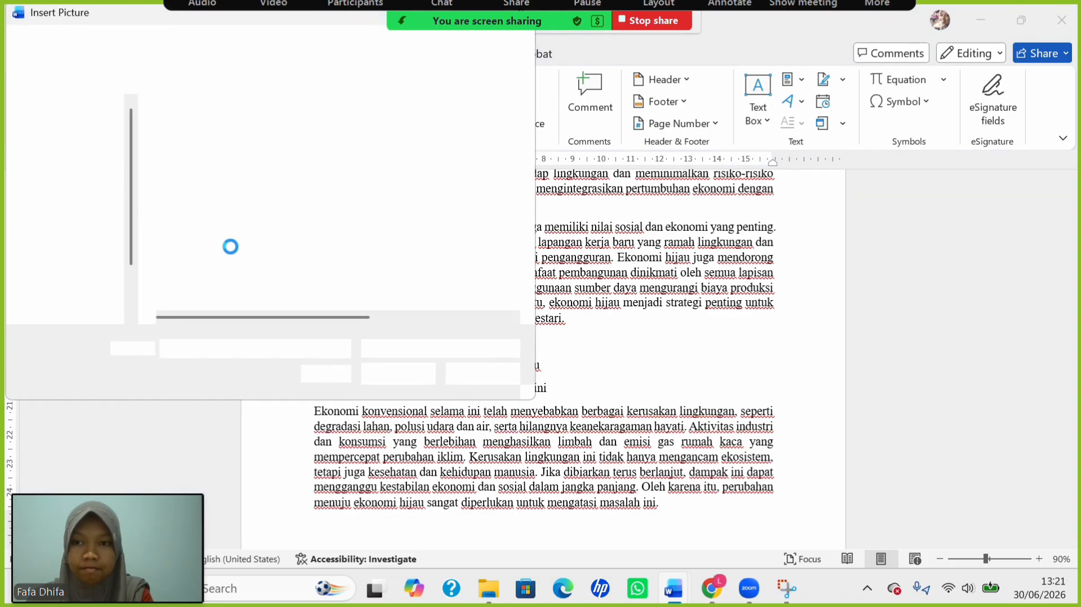
{"action": "scroll", "coordinate": [89, 257], "scroll_direction": "down", "scroll_amount": 3}
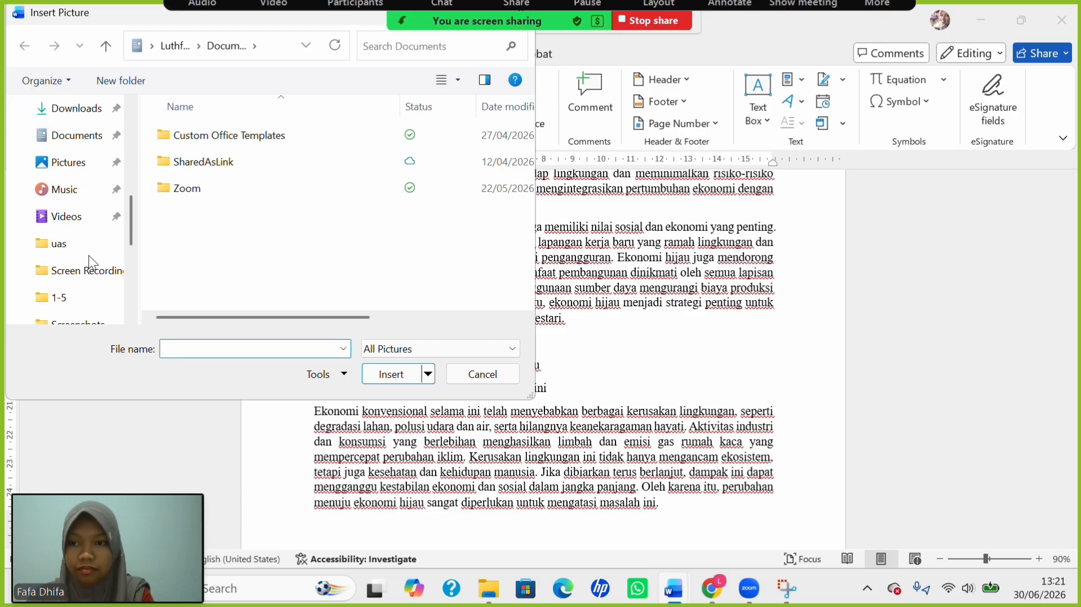
{"action": "left_click", "coordinate": [61, 168]}
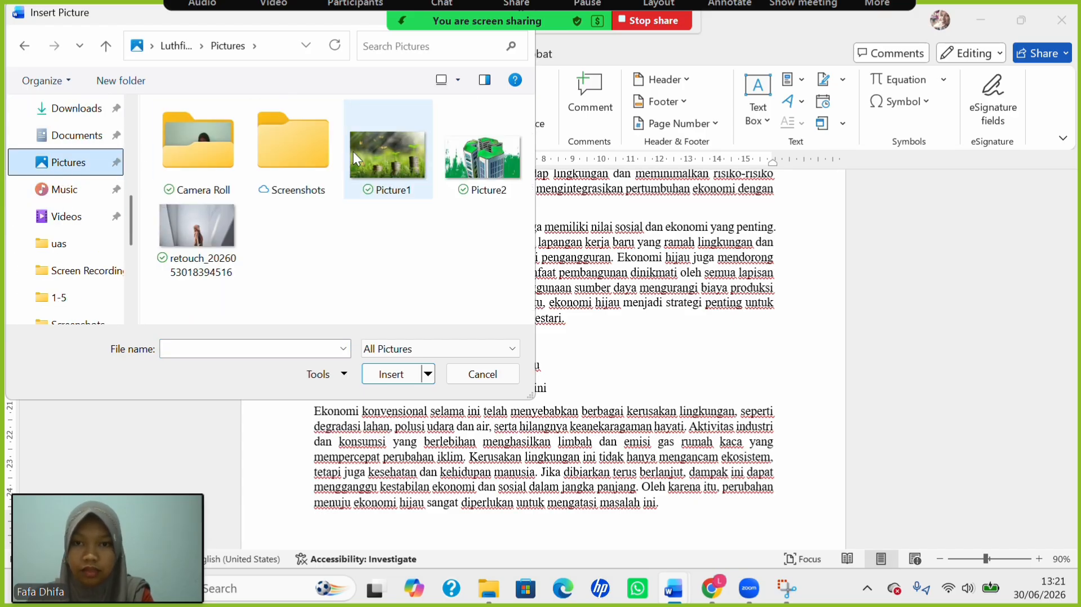
{"action": "left_click", "coordinate": [375, 154]}
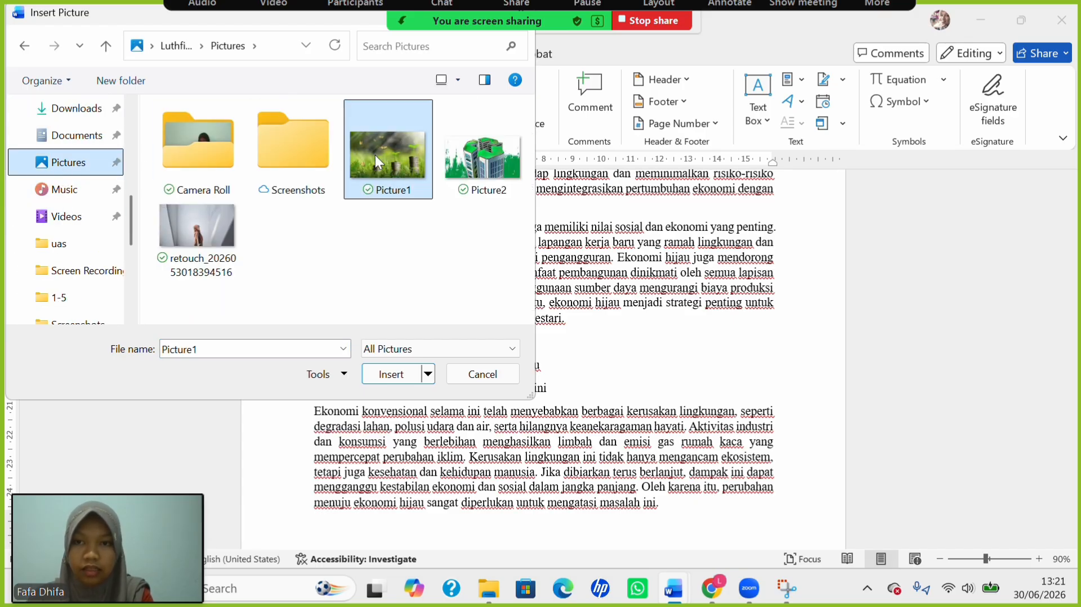
{"action": "left_click", "coordinate": [405, 375]}
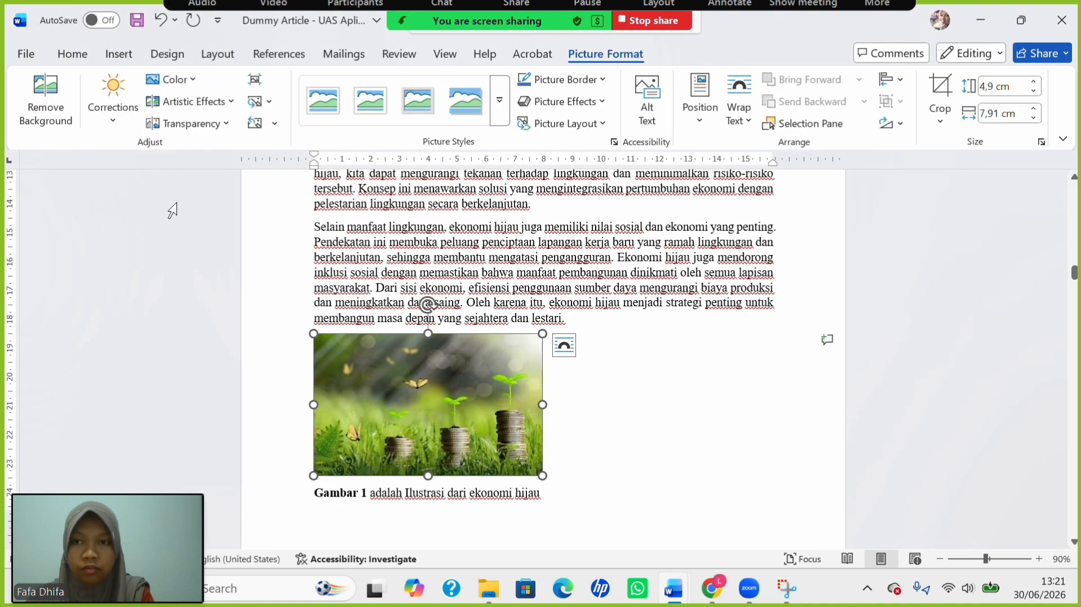
{"action": "left_click", "coordinate": [73, 52]}
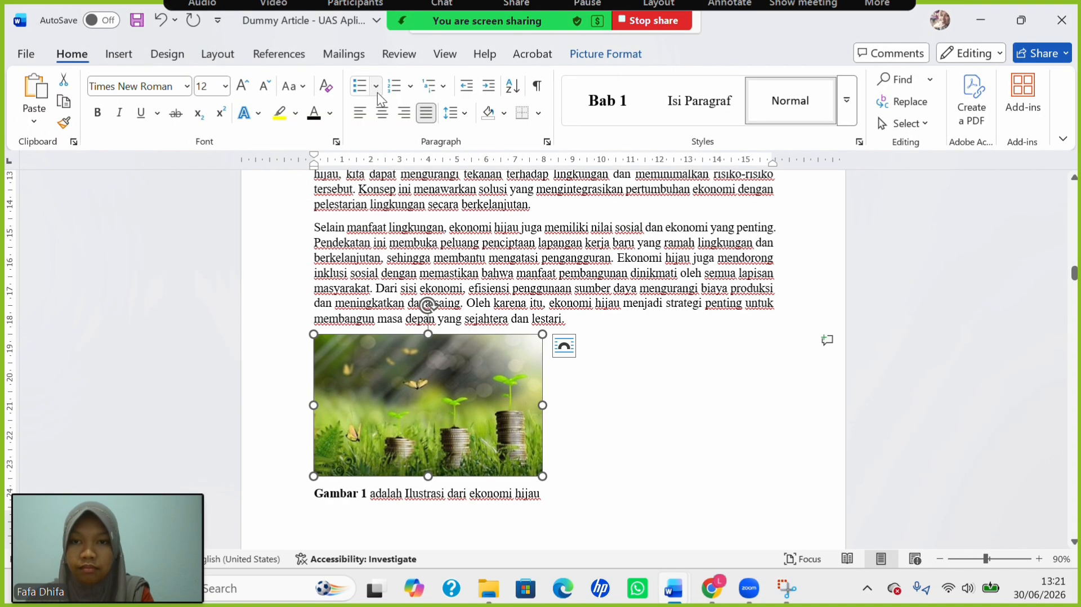
{"action": "left_click", "coordinate": [382, 112]}
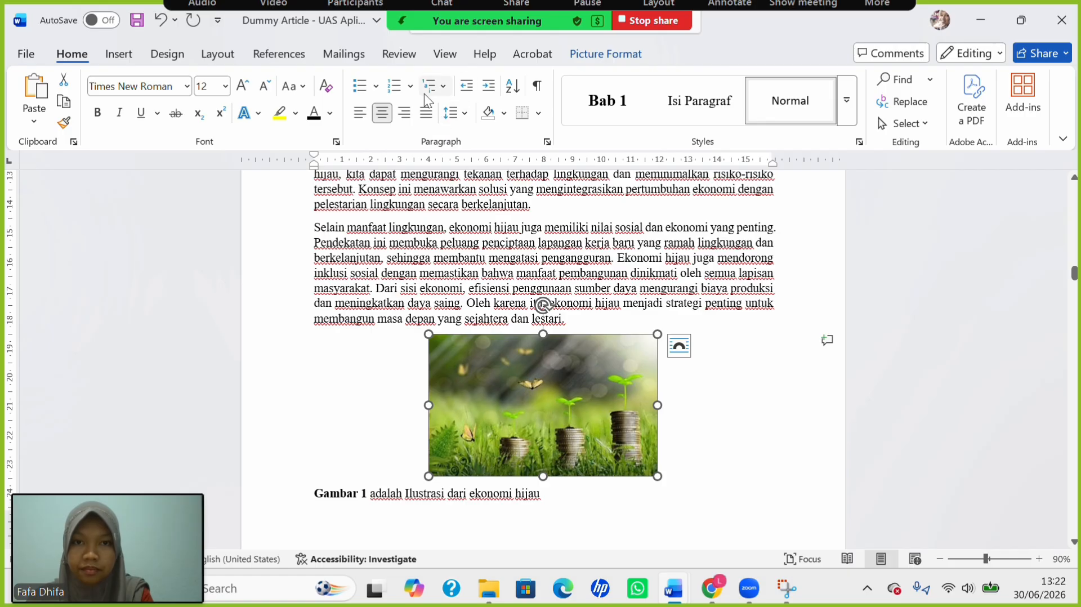
Insert a 'Gambar 1' caption with the Gambar label below the coin-and-seedling picture.
{"action": "left_click", "coordinate": [295, 62]}
{"action": "left_click", "coordinate": [584, 112]}
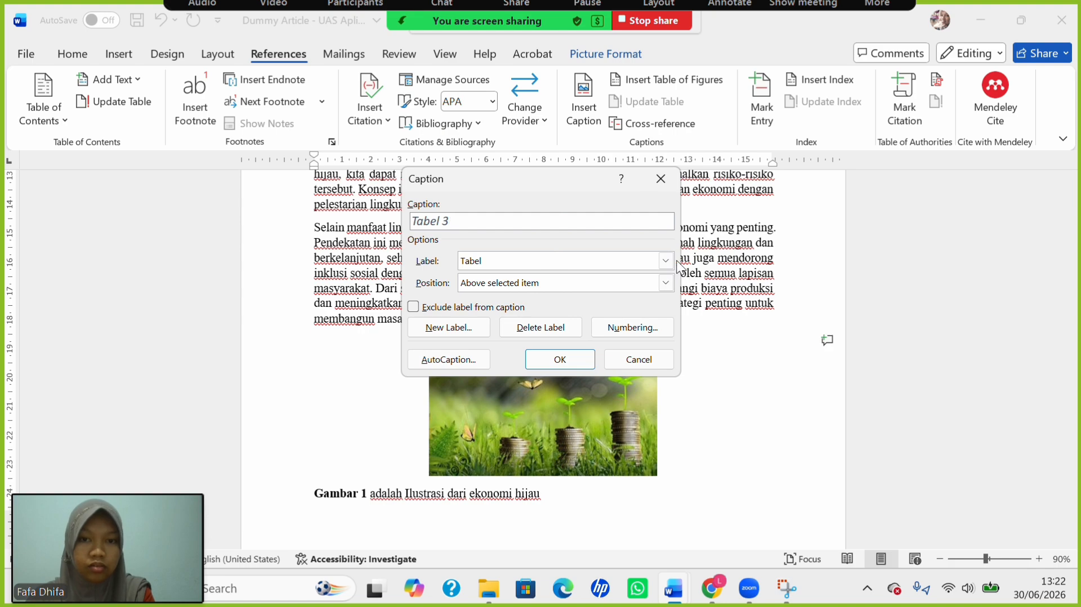
{"action": "left_click", "coordinate": [666, 260]}
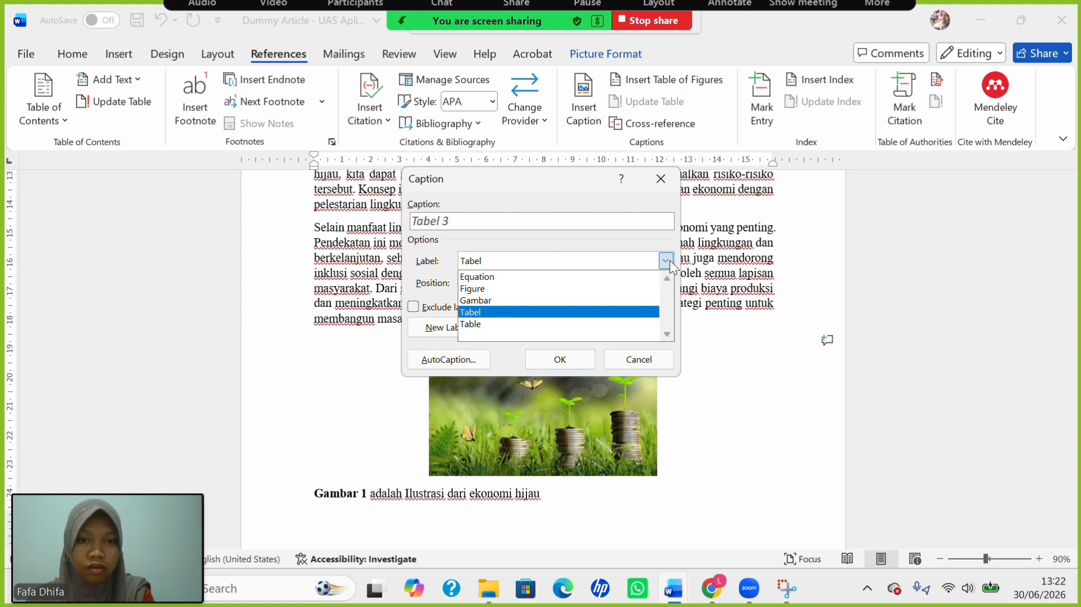
{"action": "left_click", "coordinate": [610, 302]}
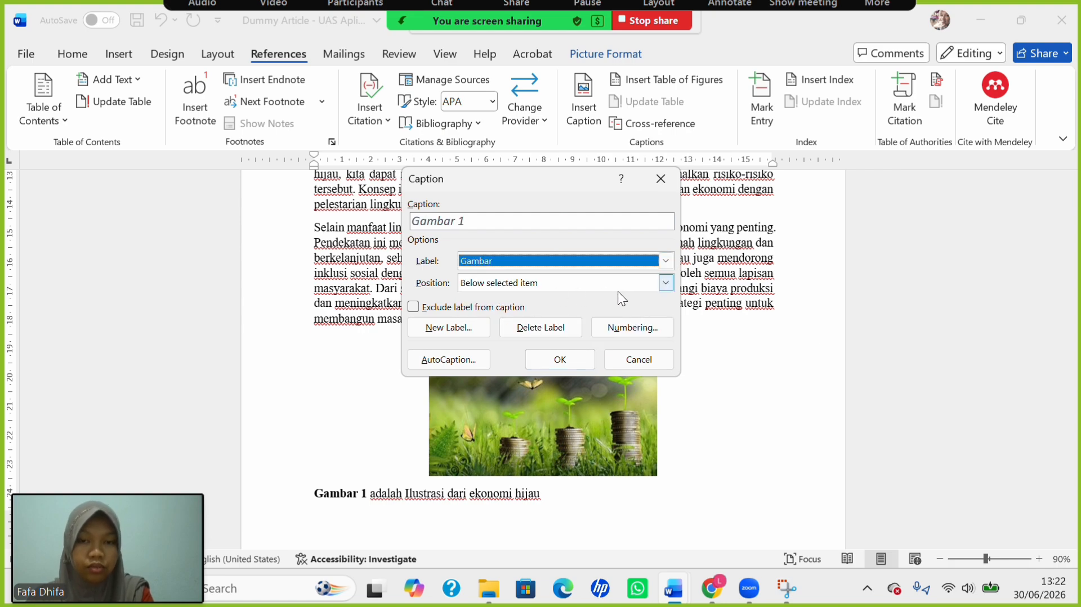
{"action": "left_click", "coordinate": [576, 354]}
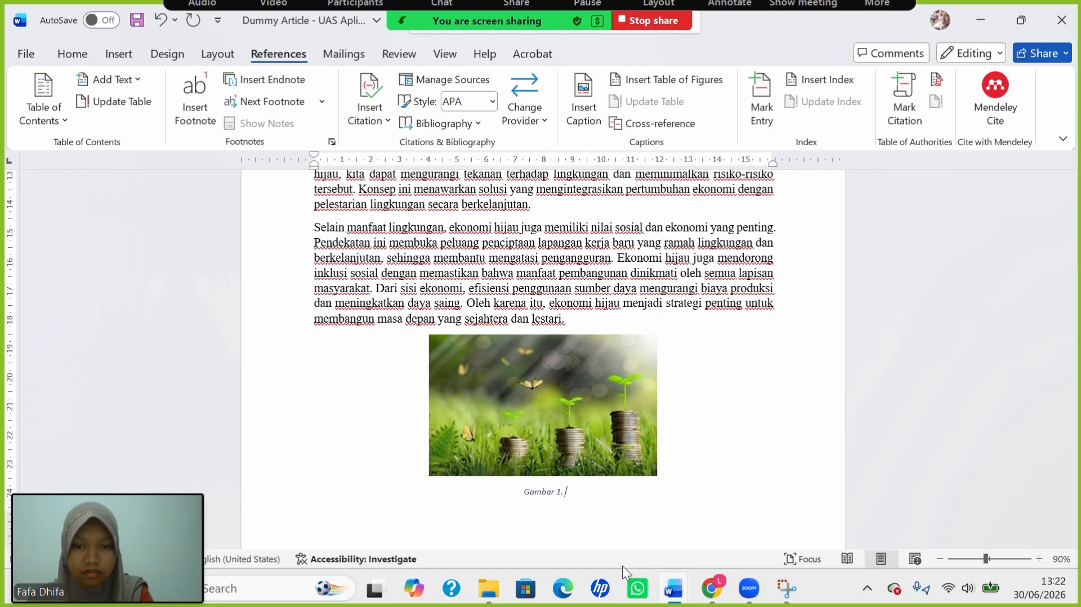
Copy the figure description text and paste it after 'Gambar 1.' in the caption.
{"action": "scroll", "coordinate": [606, 496], "scroll_direction": "down", "scroll_amount": 5}
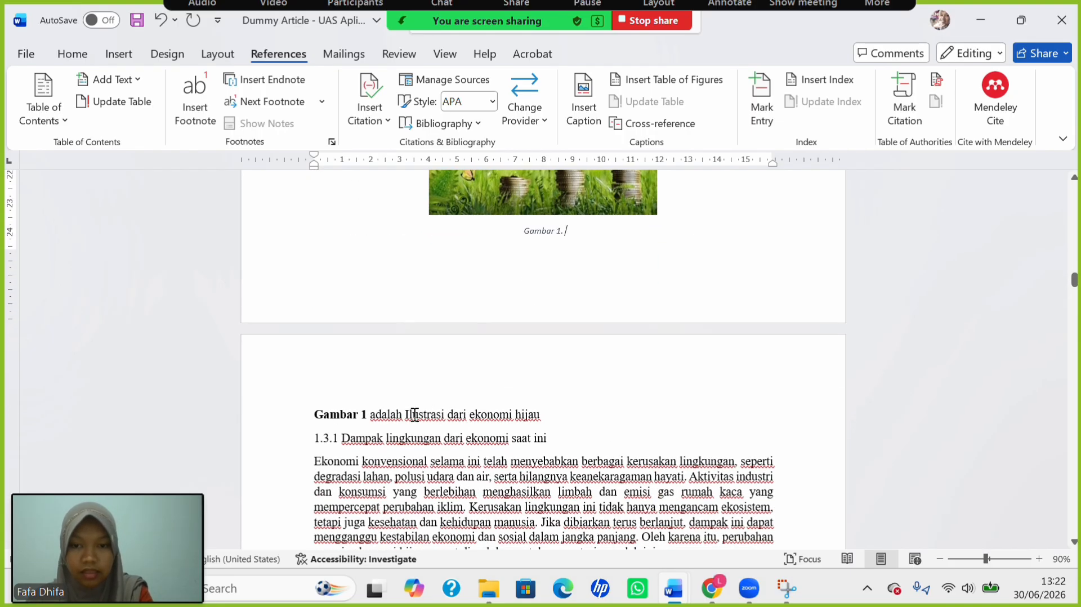
{"action": "left_click_drag", "start_coordinate": [410, 415], "coordinate": [539, 417]}
{"action": "key", "text": "ctrl+c"}
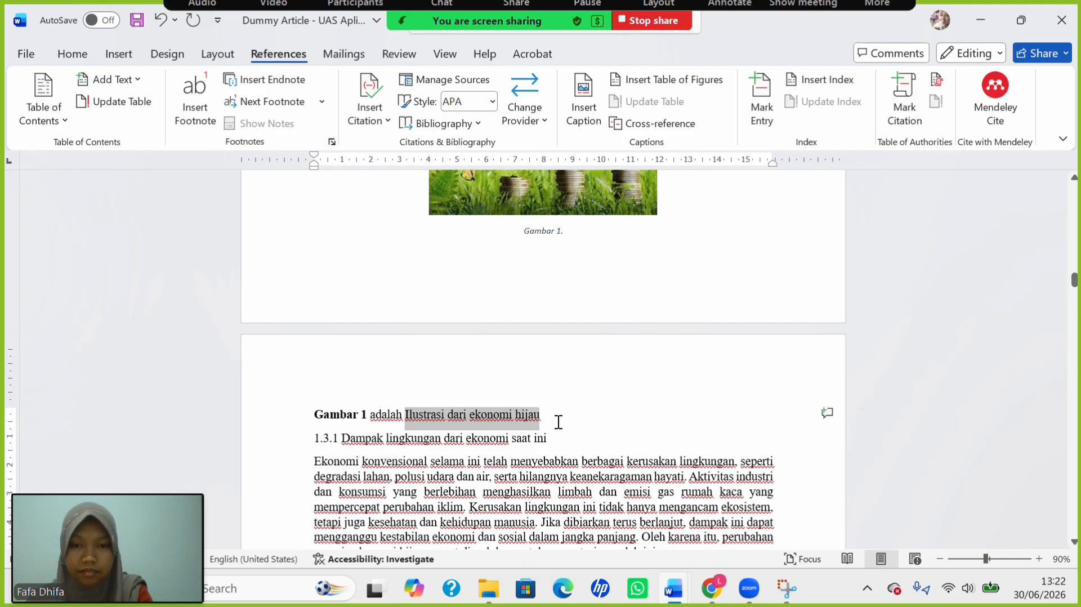
{"action": "left_click", "coordinate": [557, 423]}
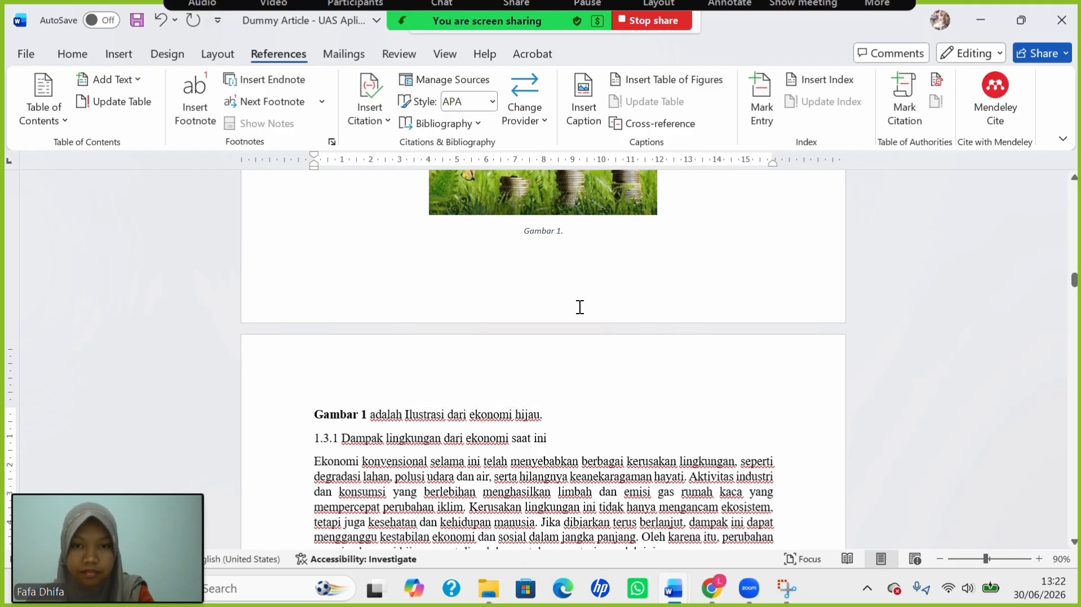
{"action": "left_click", "coordinate": [591, 231]}
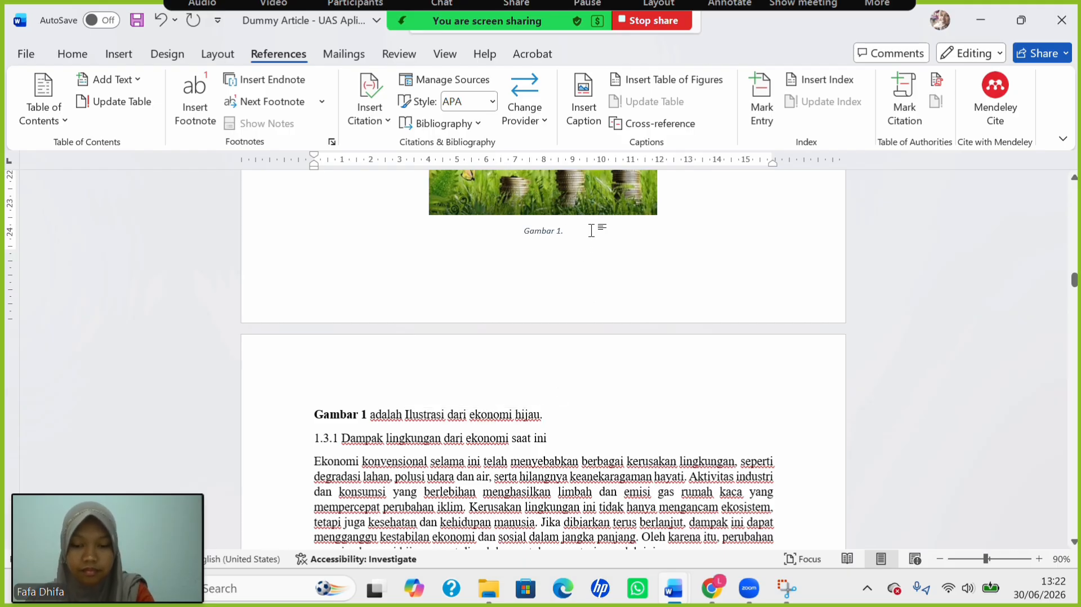
{"action": "key", "text": "ctrl+v"}
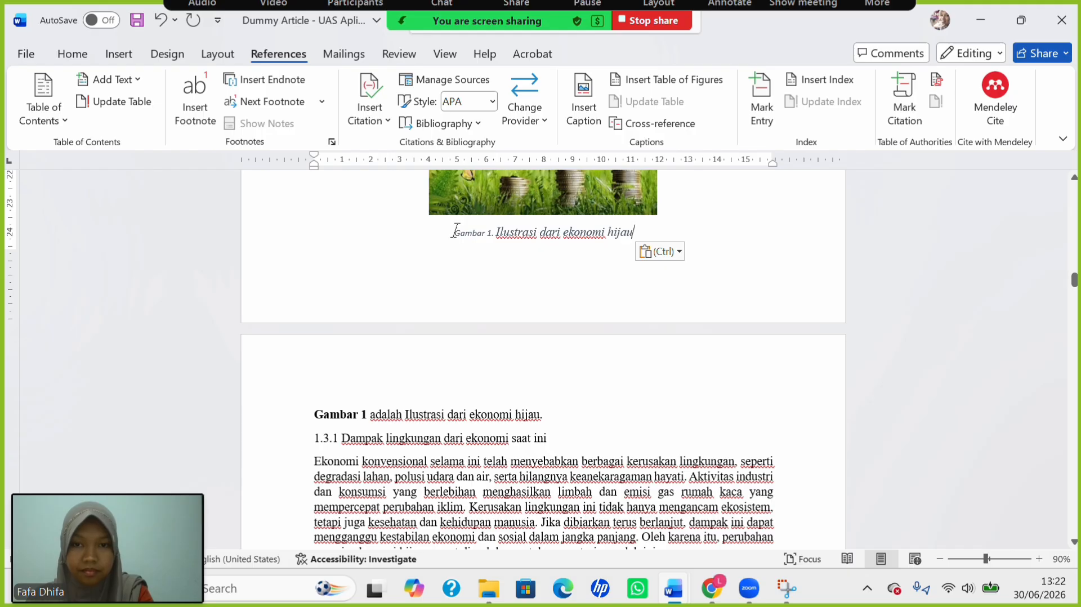
Format the whole caption as Capitalize Each Word, 12 pt Times New Roman, not italic.
{"action": "left_click_drag", "start_coordinate": [456, 230], "coordinate": [671, 241]}
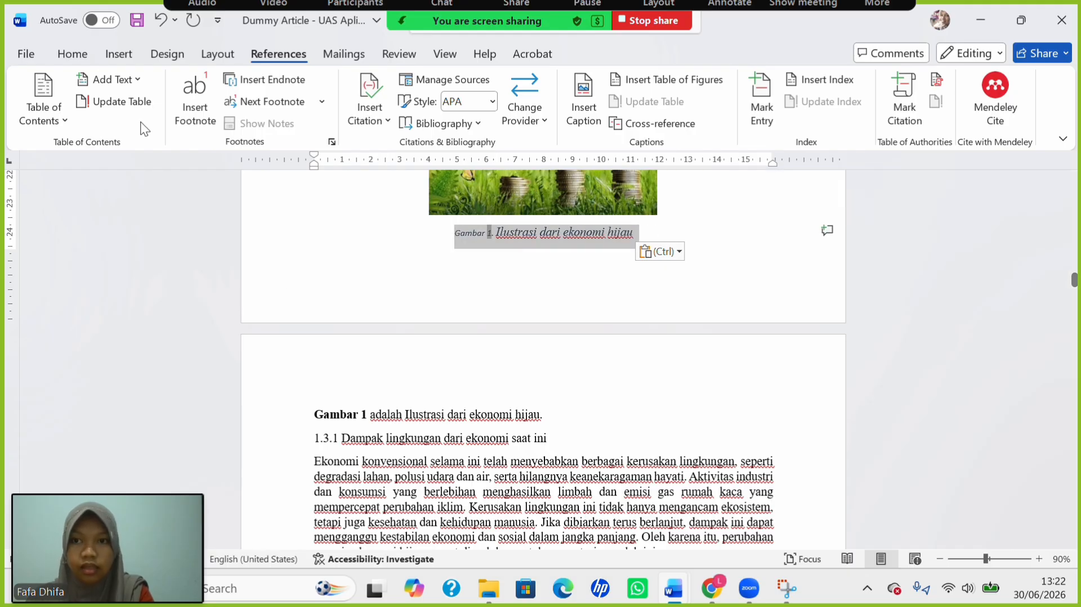
{"action": "left_click", "coordinate": [73, 55]}
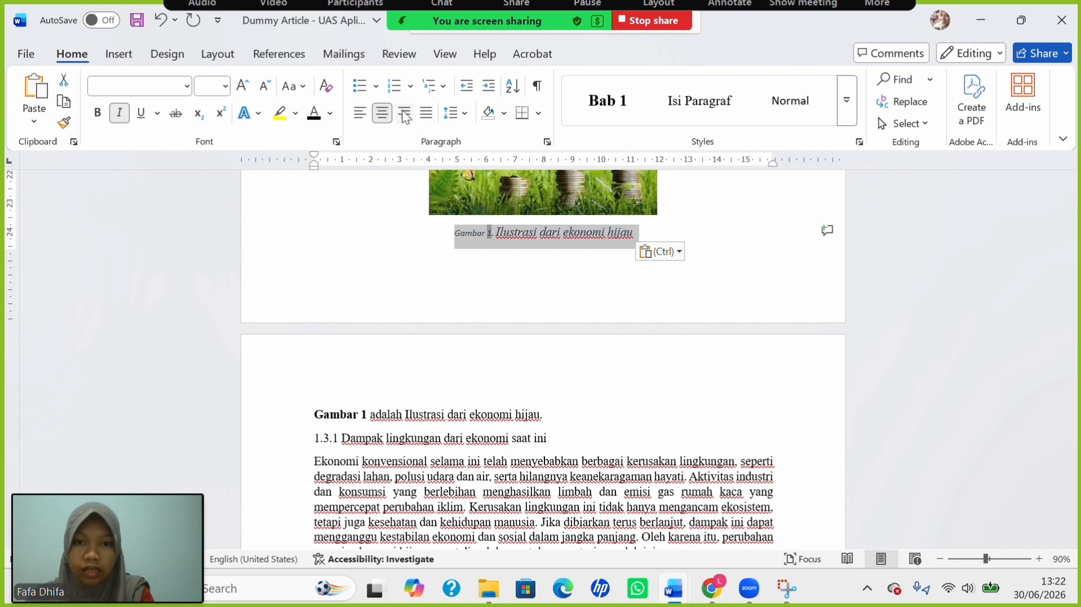
{"action": "left_click", "coordinate": [289, 87]}
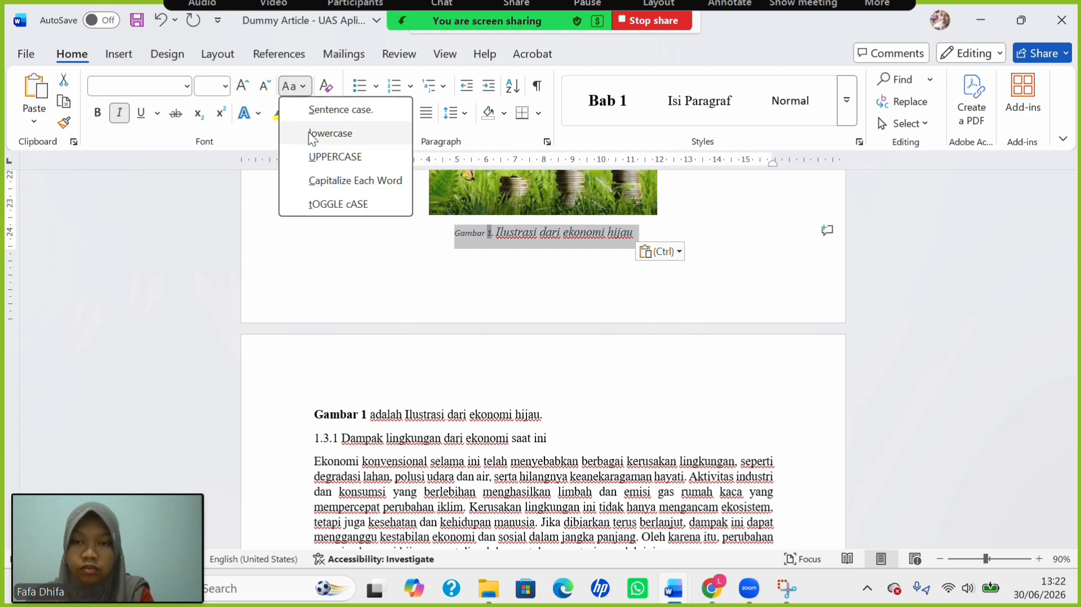
{"action": "left_click", "coordinate": [326, 184]}
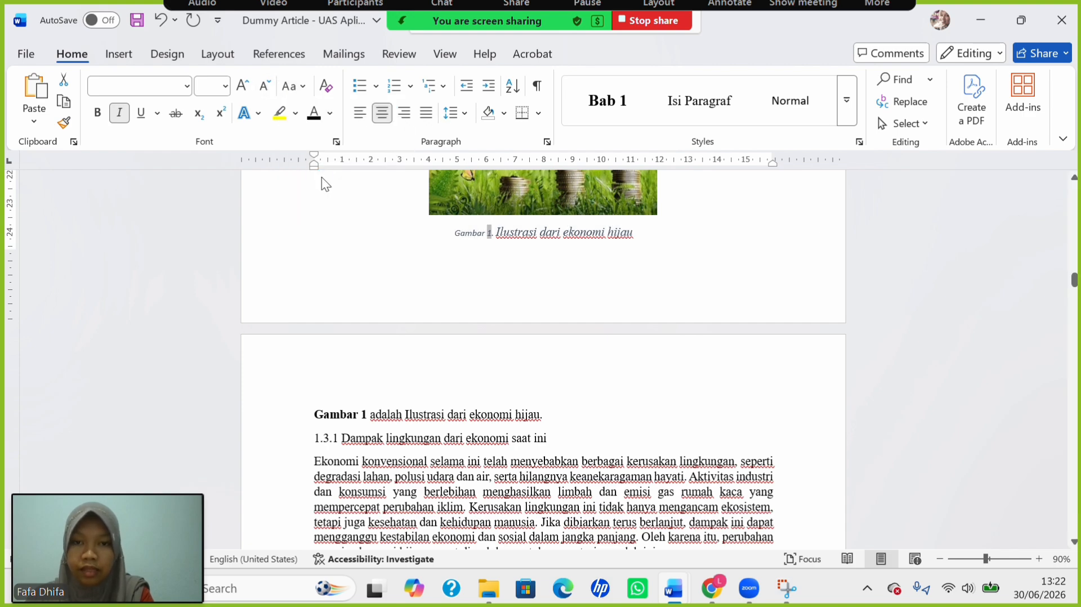
{"action": "left_click", "coordinate": [225, 86]}
{"action": "left_click", "coordinate": [207, 198]}
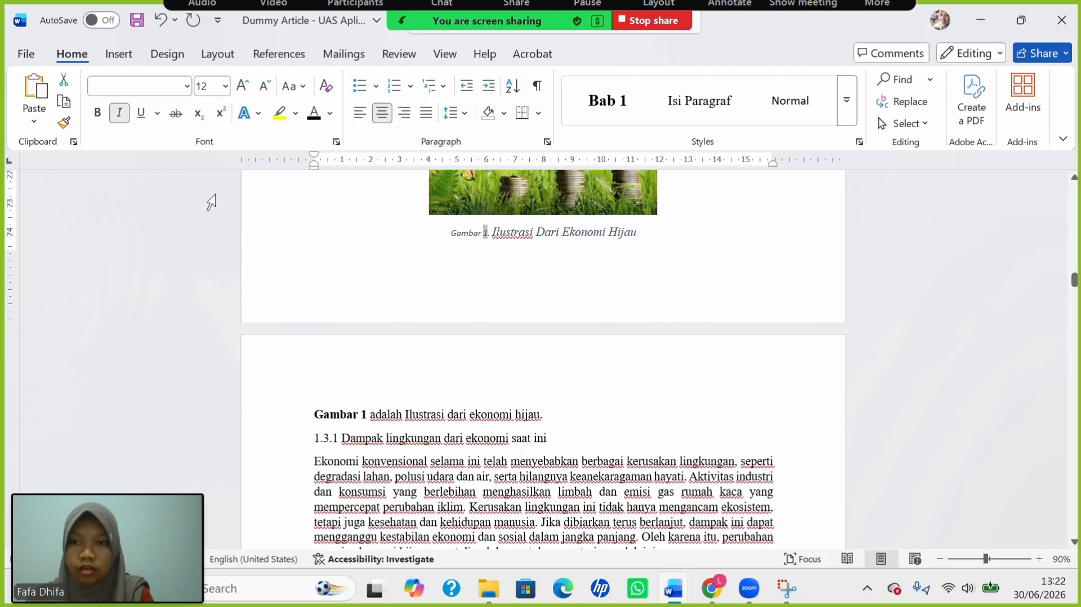
{"action": "left_click", "coordinate": [187, 88]}
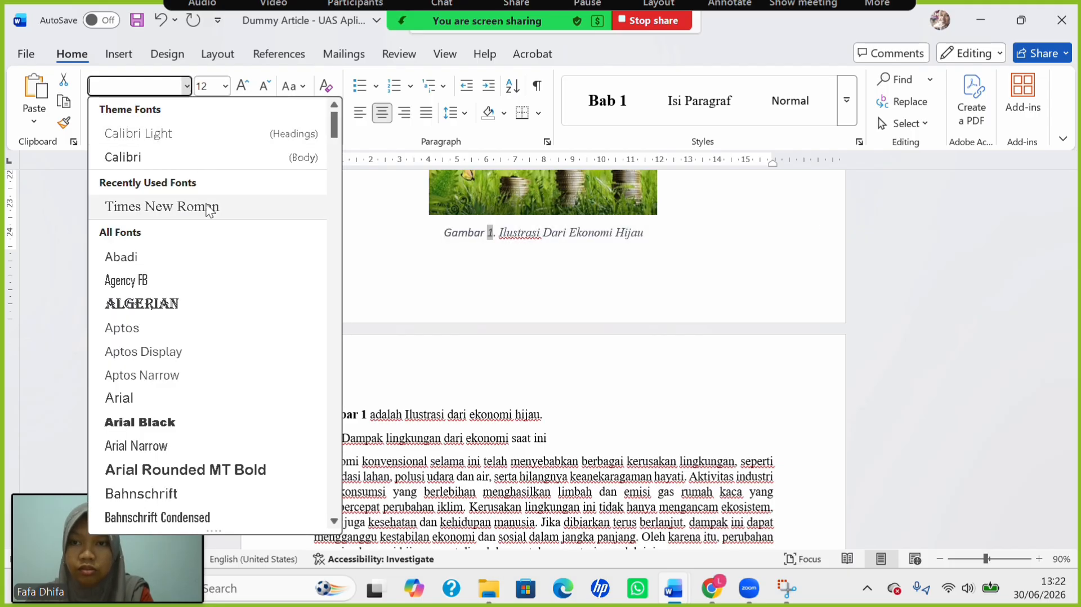
{"action": "left_click", "coordinate": [199, 206]}
{"action": "key", "text": "ctrl+i"}
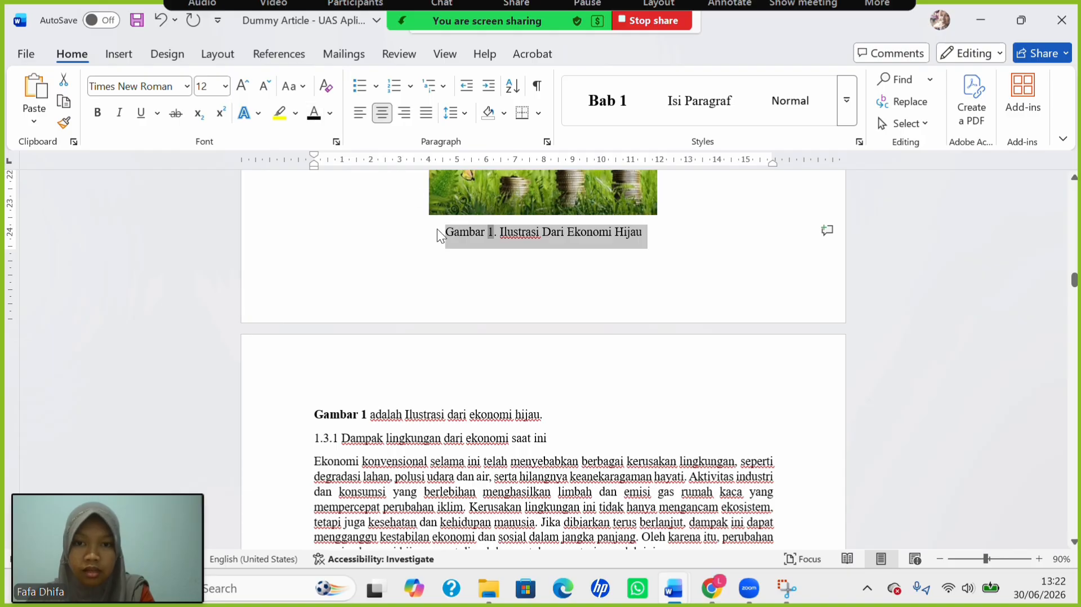
Bold the 'Gambar 1.' label and delete the word 'Dari' from the caption.
{"action": "left_click_drag", "start_coordinate": [447, 236], "coordinate": [507, 231]}
{"action": "key", "text": "ctrl+b"}
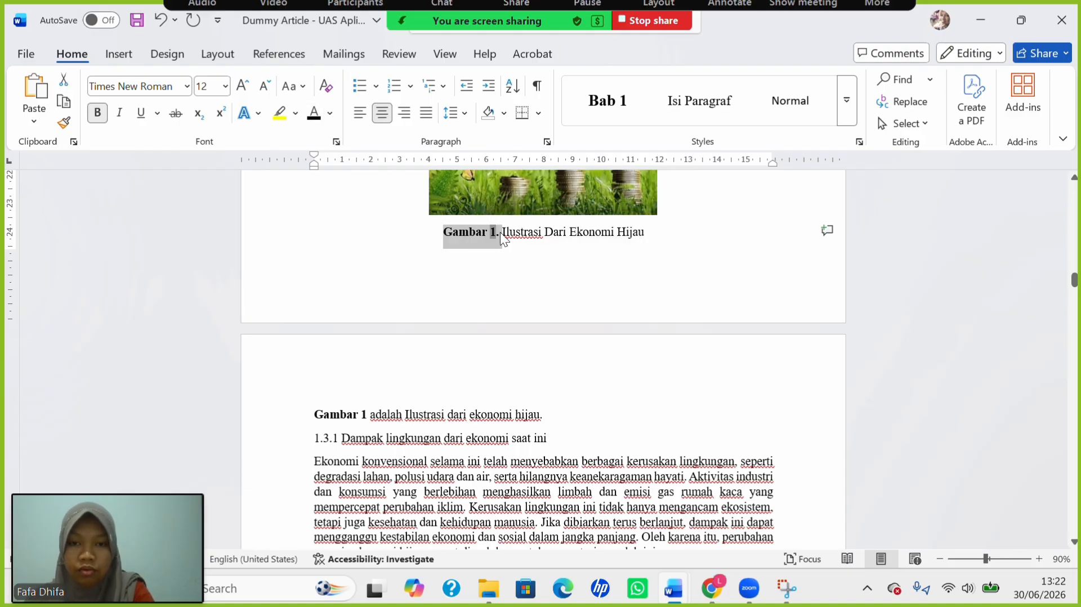
{"action": "double_click", "coordinate": [548, 232]}
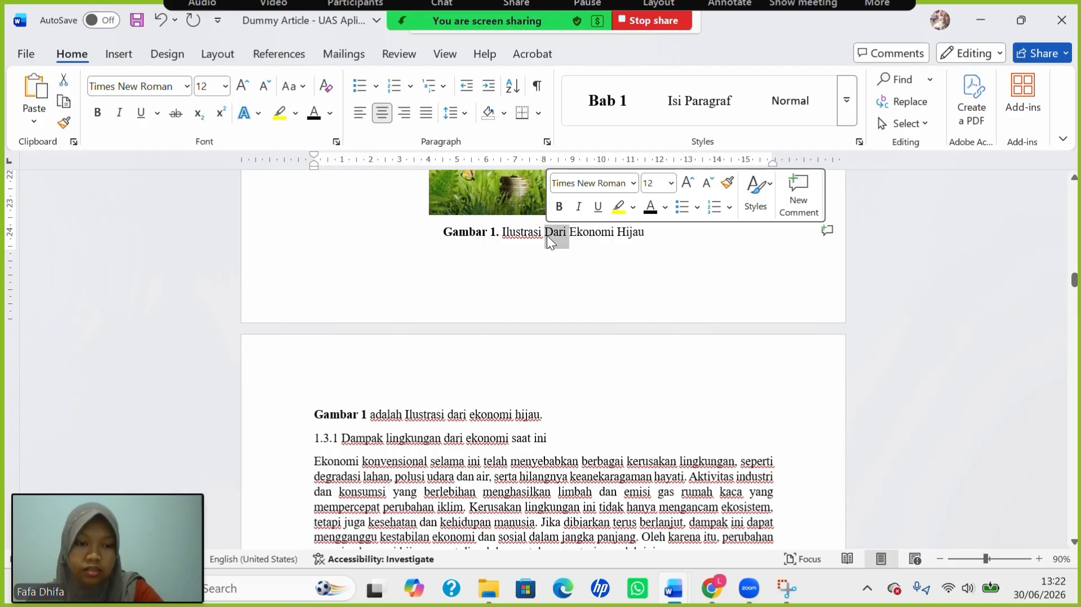
{"action": "key", "text": "Delete"}
Insert blank lines before the 'Gambar 2 adalah Ilustrasi dari green economy.' sentence.
{"action": "scroll", "coordinate": [554, 325], "scroll_direction": "up", "scroll_amount": 3}
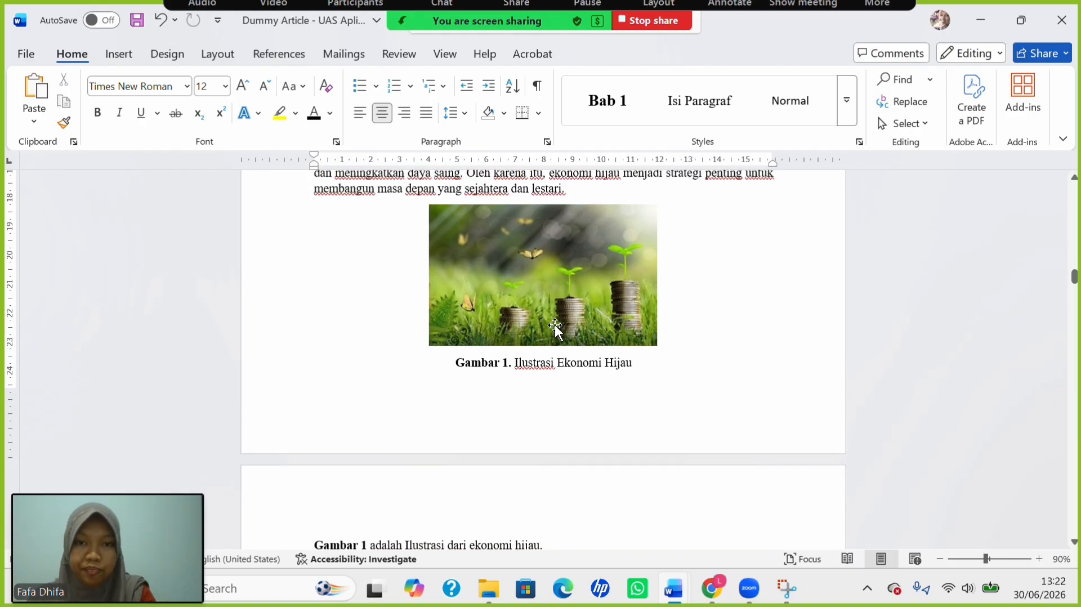
{"action": "scroll", "coordinate": [554, 325], "scroll_direction": "down", "scroll_amount": 10}
{"action": "scroll", "coordinate": [556, 326], "scroll_direction": "down", "scroll_amount": 15}
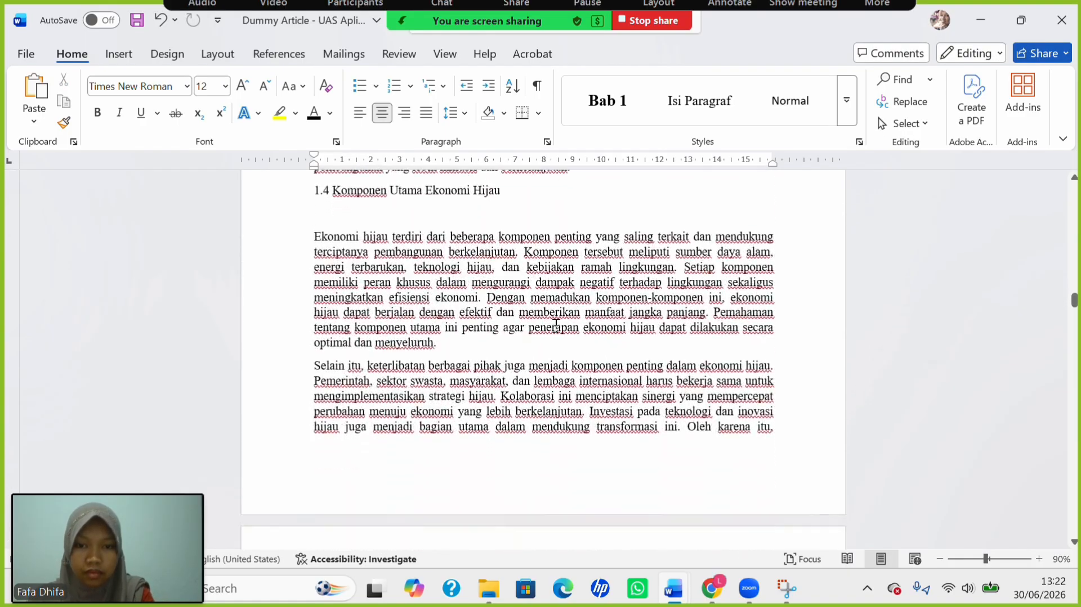
{"action": "scroll", "coordinate": [349, 296], "scroll_direction": "up", "scroll_amount": 1}
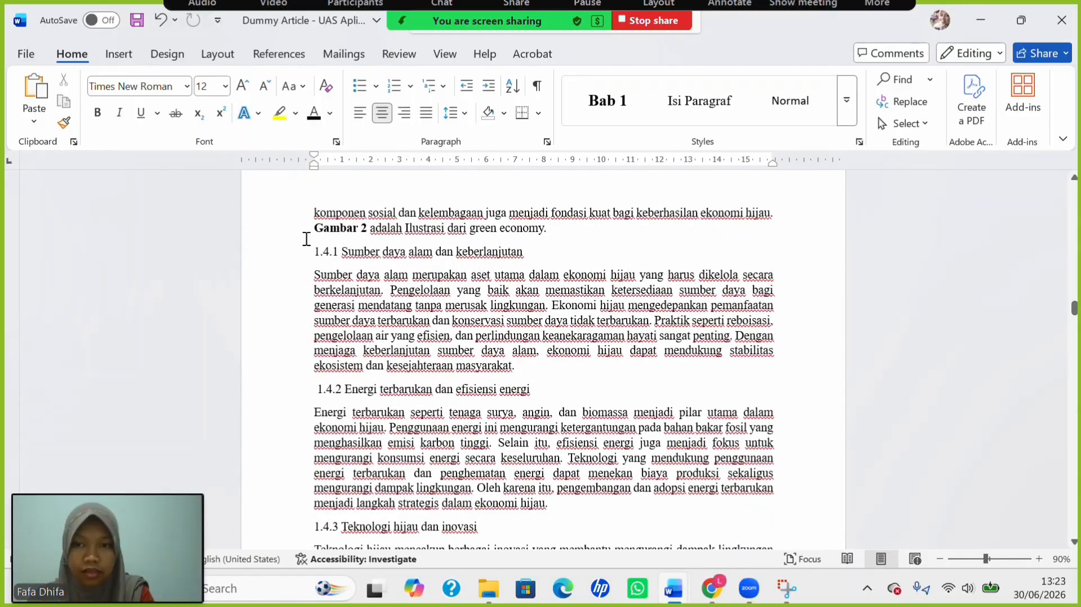
{"action": "left_click", "coordinate": [310, 239]}
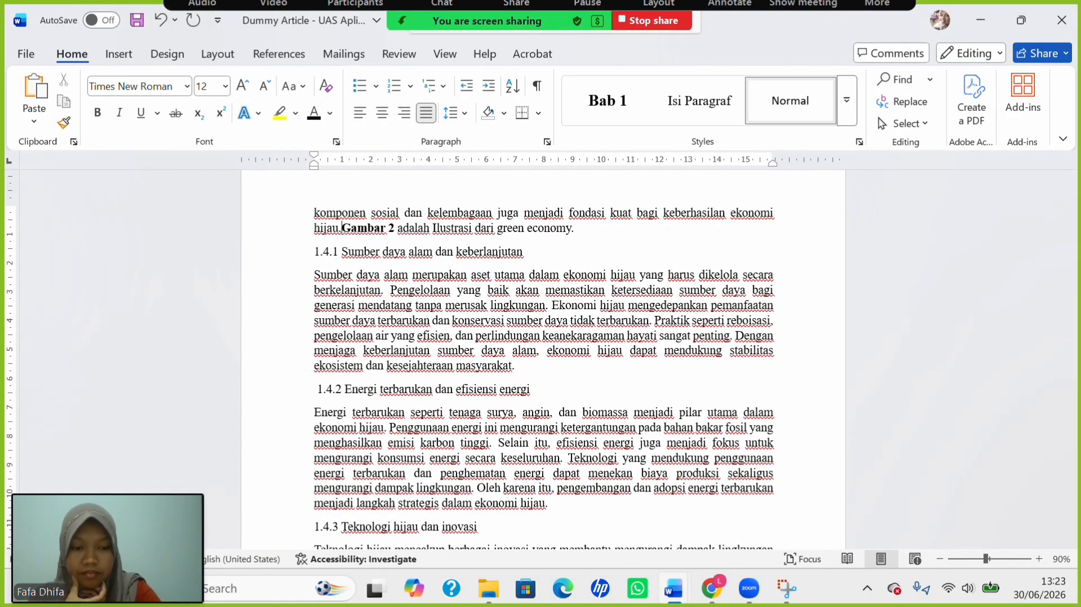
{"action": "key", "text": "Return"}
{"action": "key", "text": "Return"}
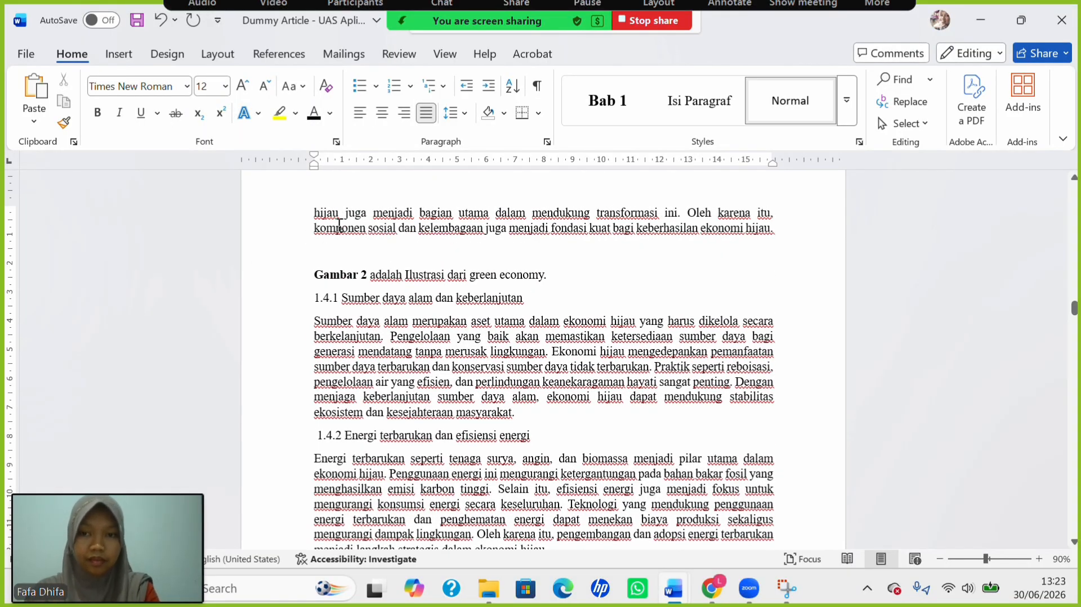
Insert the Picture2 green-roofed buildings image from this device and centre it.
{"action": "left_click", "coordinate": [120, 56]}
{"action": "left_click", "coordinate": [185, 101]}
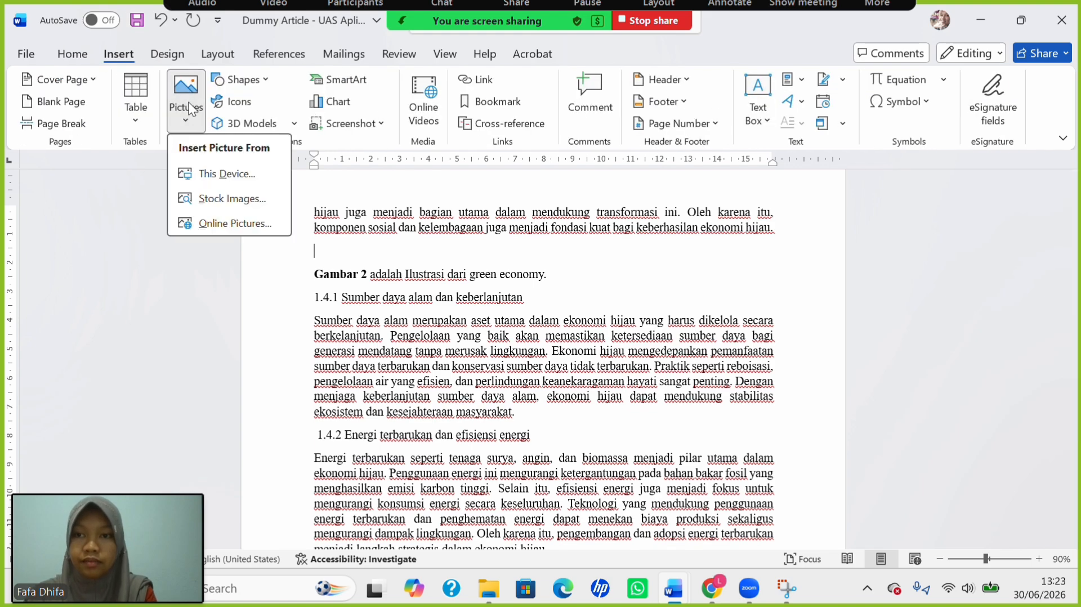
{"action": "left_click", "coordinate": [228, 176]}
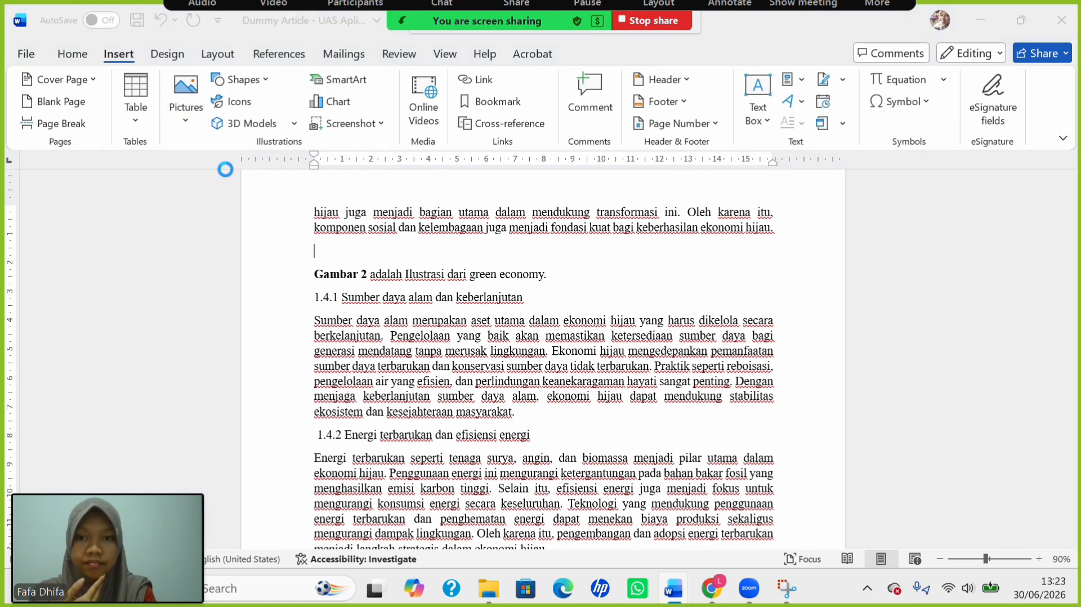
{"action": "left_click", "coordinate": [473, 169]}
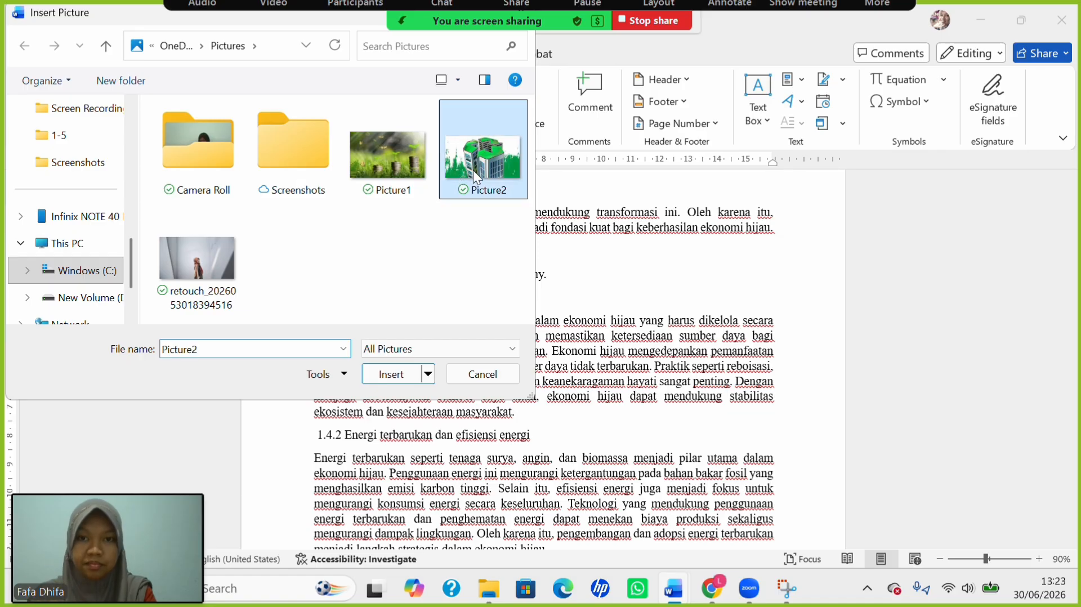
{"action": "left_click", "coordinate": [390, 374]}
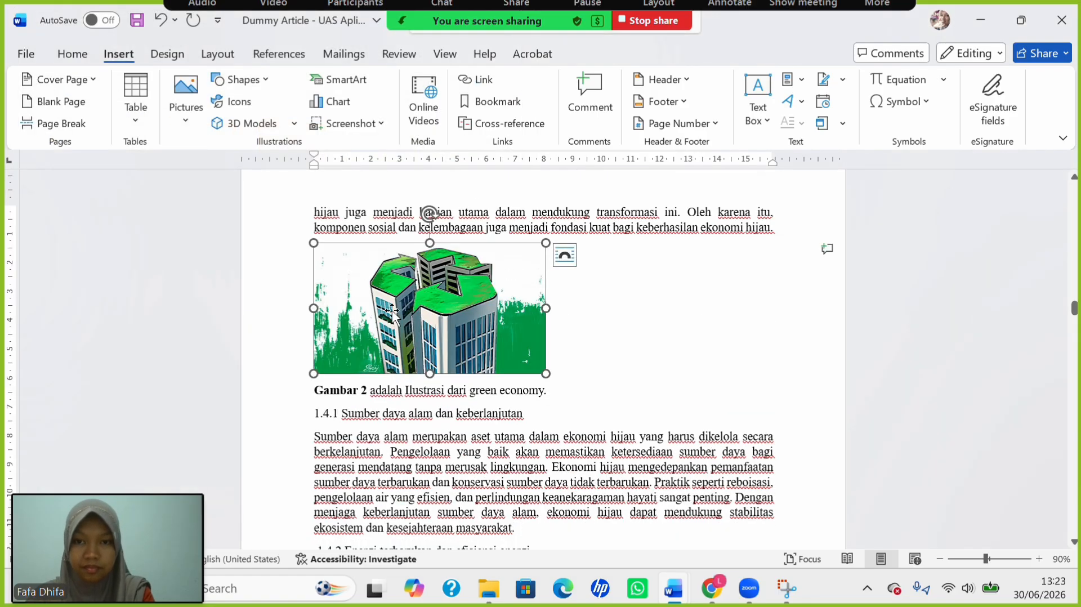
{"action": "left_click", "coordinate": [72, 53]}
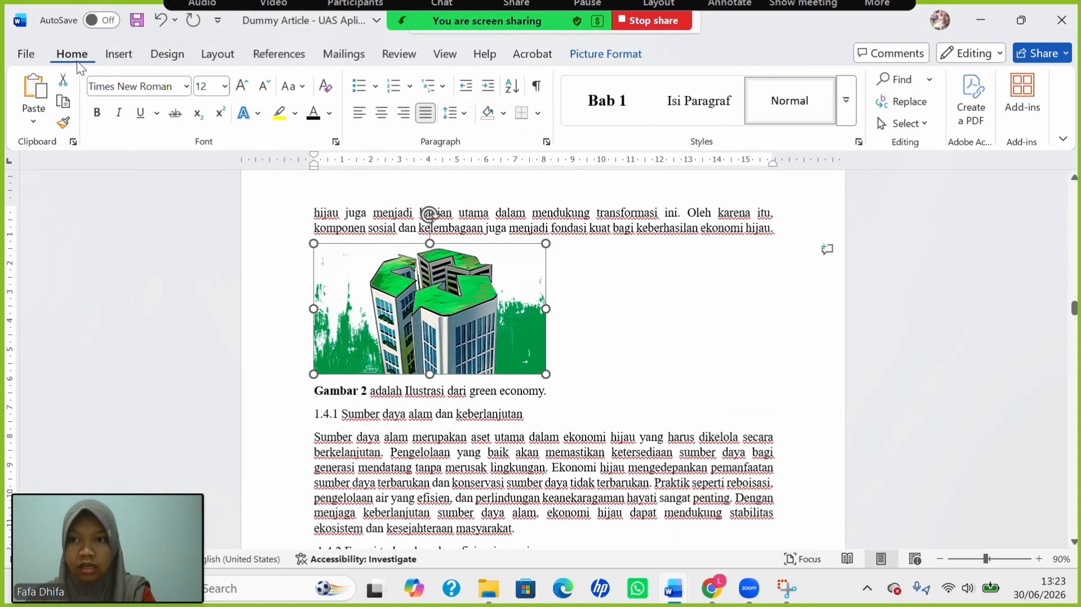
{"action": "left_click", "coordinate": [382, 114]}
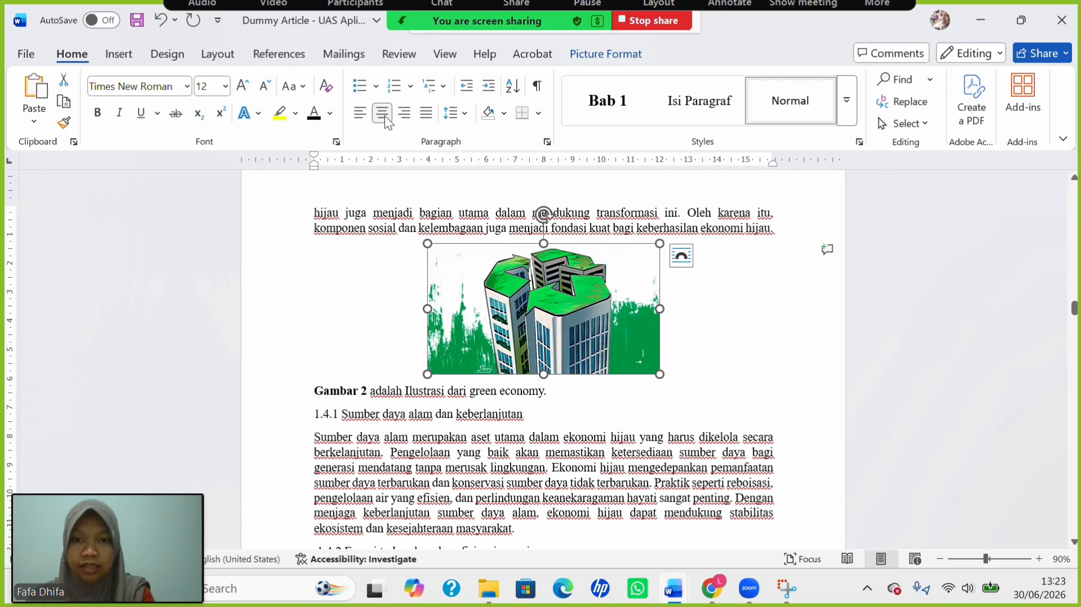
Add a 'Gambar 2.' caption below the picture and select the 'Ilustrasi dari green economy.' phrase.
{"action": "left_click", "coordinate": [278, 54]}
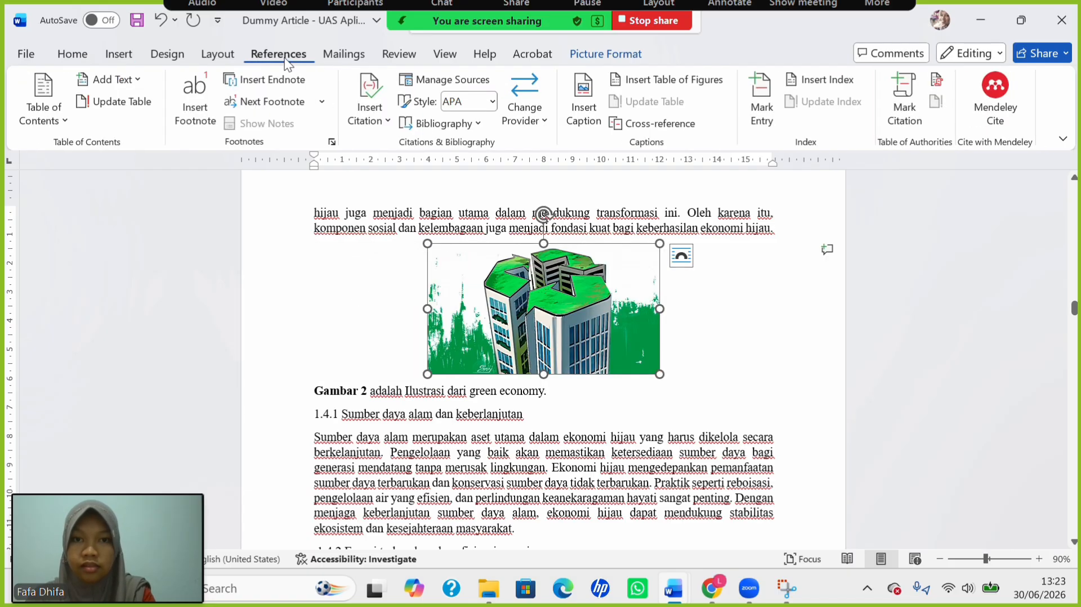
{"action": "left_click", "coordinate": [580, 123]}
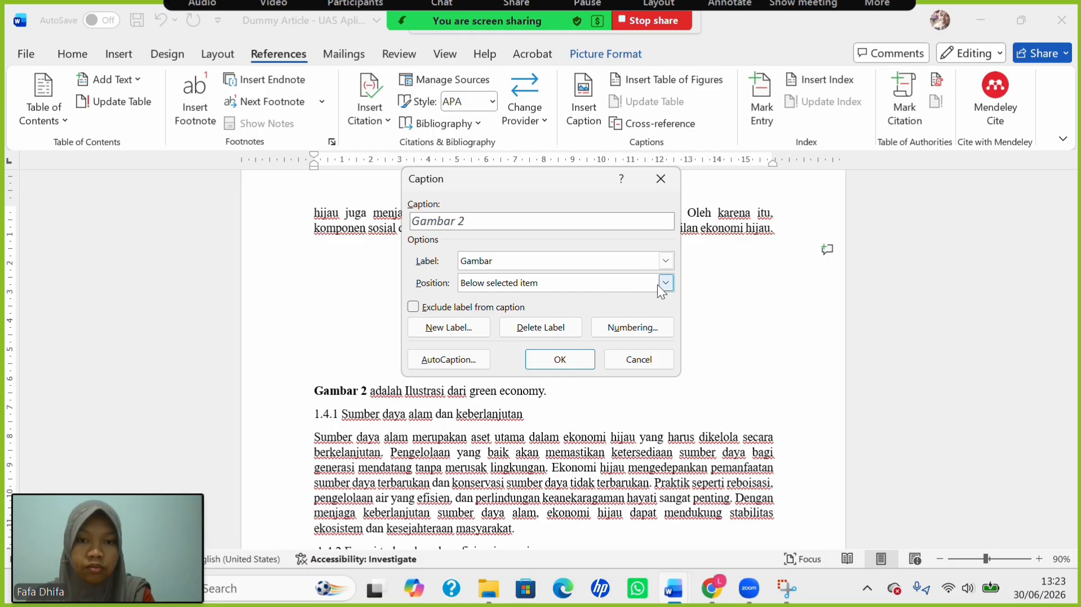
{"action": "left_click", "coordinate": [561, 357]}
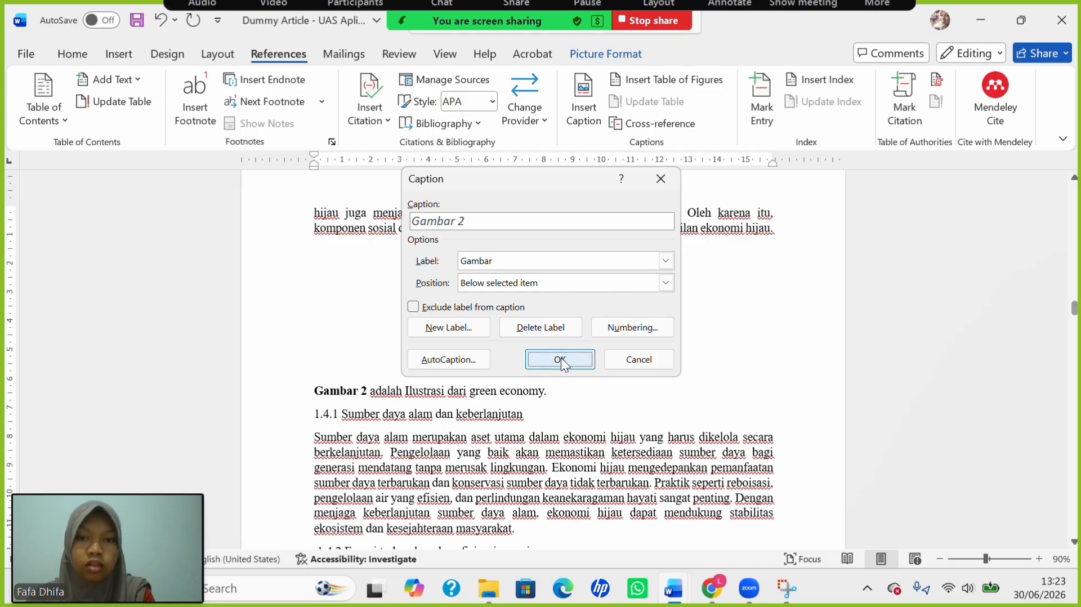
{"action": "type", "text": "."}
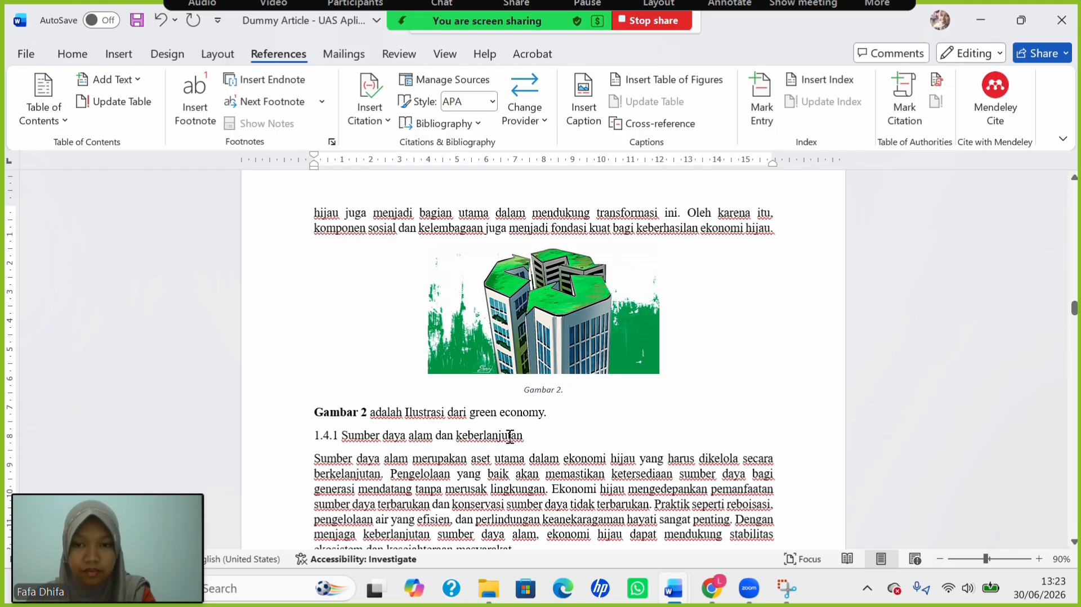
{"action": "left_click_drag", "start_coordinate": [420, 412], "coordinate": [548, 416]}
{"action": "key", "text": "ctrl+c"}
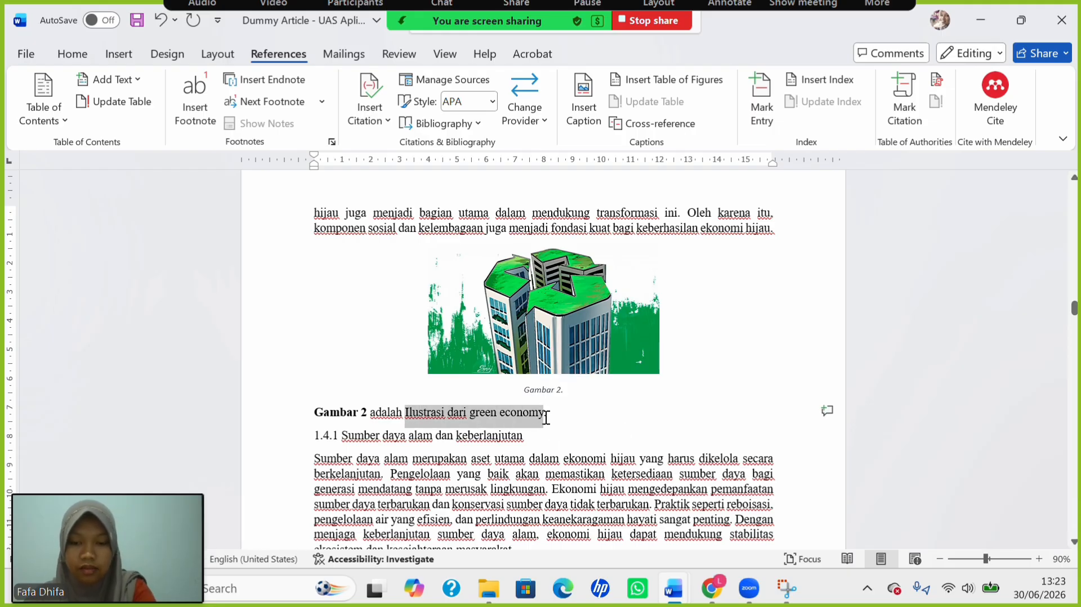
Paste the description into the caption and make it 12 pt Times New Roman, Capitalize Each Word, non-italic.
{"action": "left_click", "coordinate": [581, 398]}
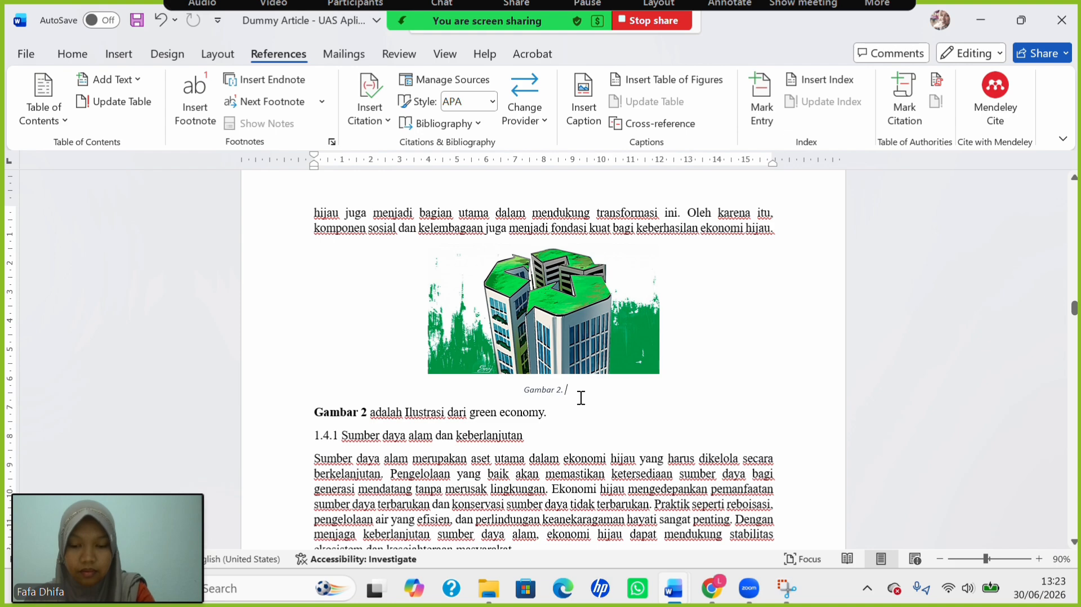
{"action": "key", "text": "ctrl+v"}
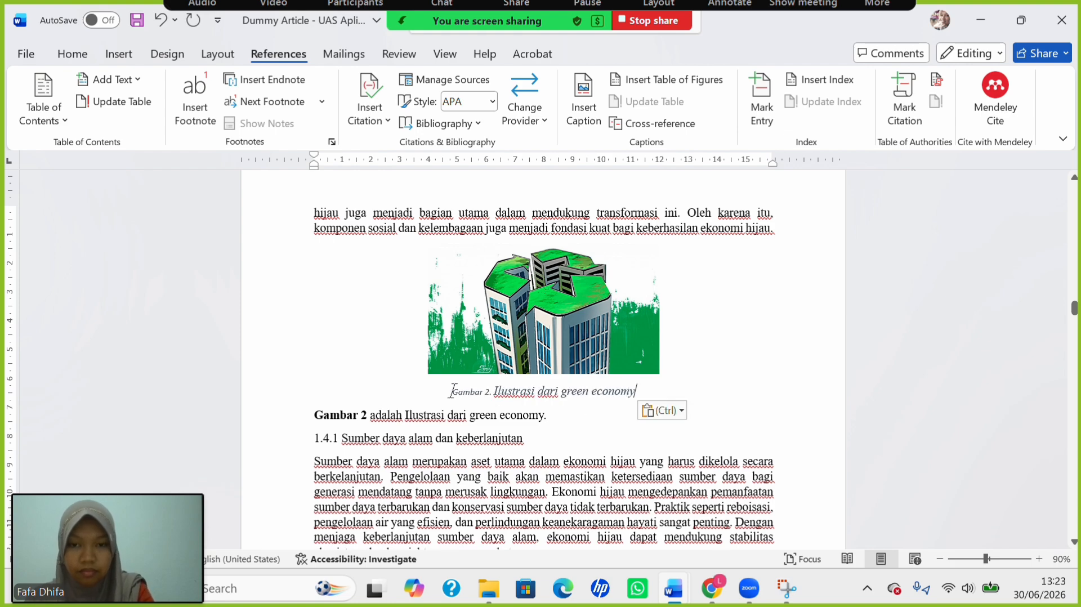
{"action": "left_click_drag", "start_coordinate": [453, 391], "coordinate": [640, 393]}
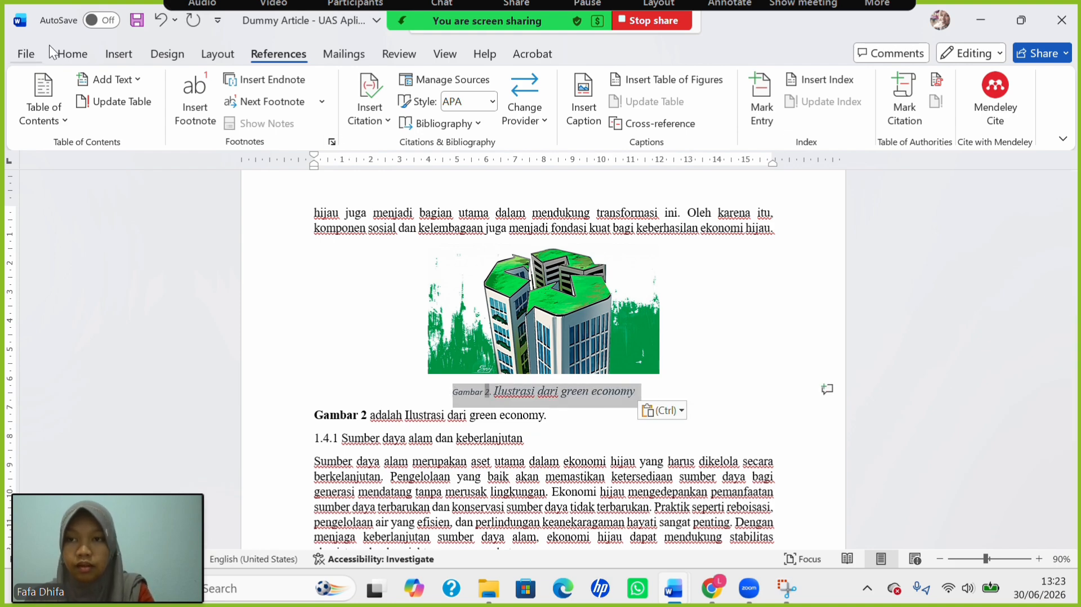
{"action": "left_click", "coordinate": [68, 51]}
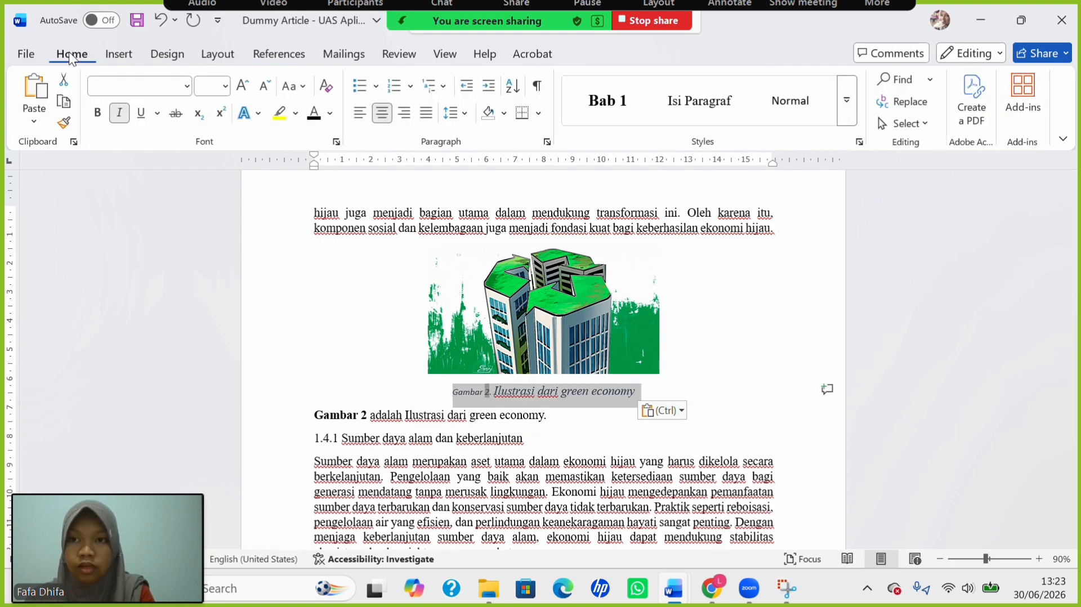
{"action": "left_click", "coordinate": [225, 86]}
{"action": "left_click", "coordinate": [211, 188]}
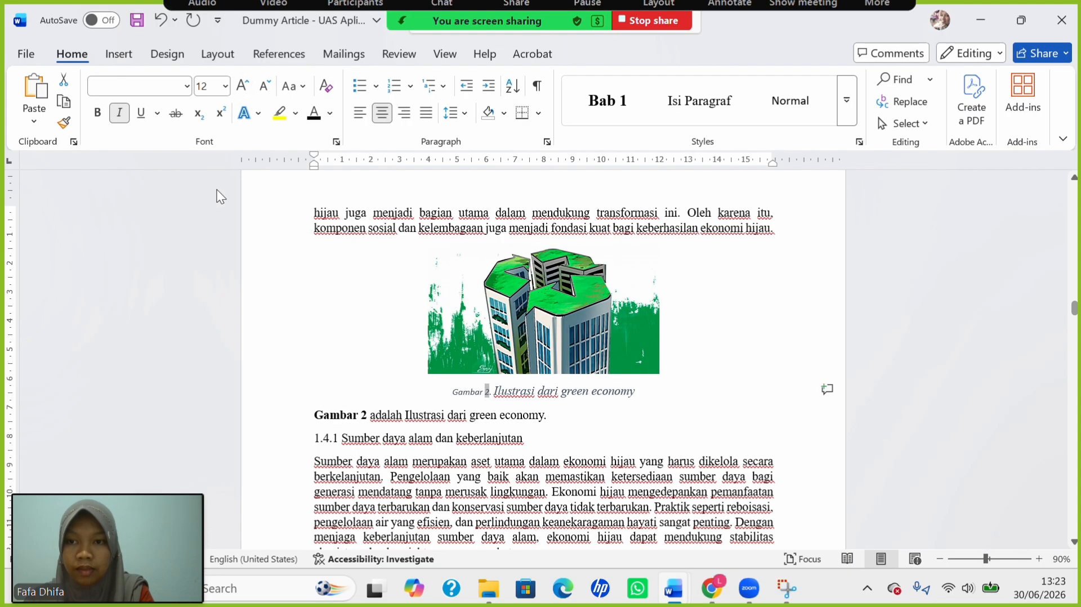
{"action": "left_click", "coordinate": [186, 86]}
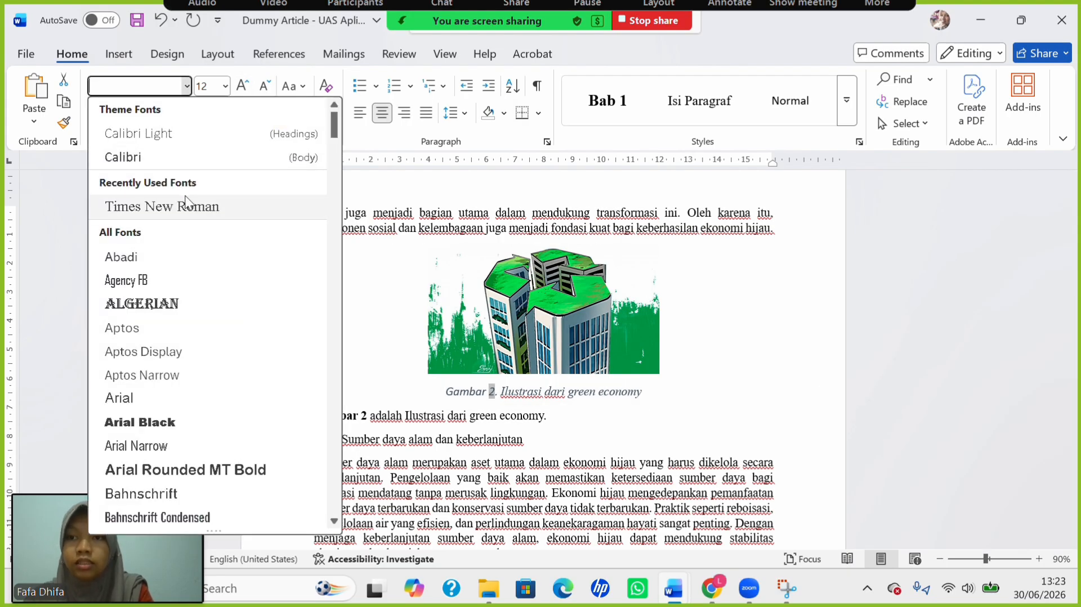
{"action": "left_click", "coordinate": [180, 206]}
{"action": "left_click", "coordinate": [294, 86]}
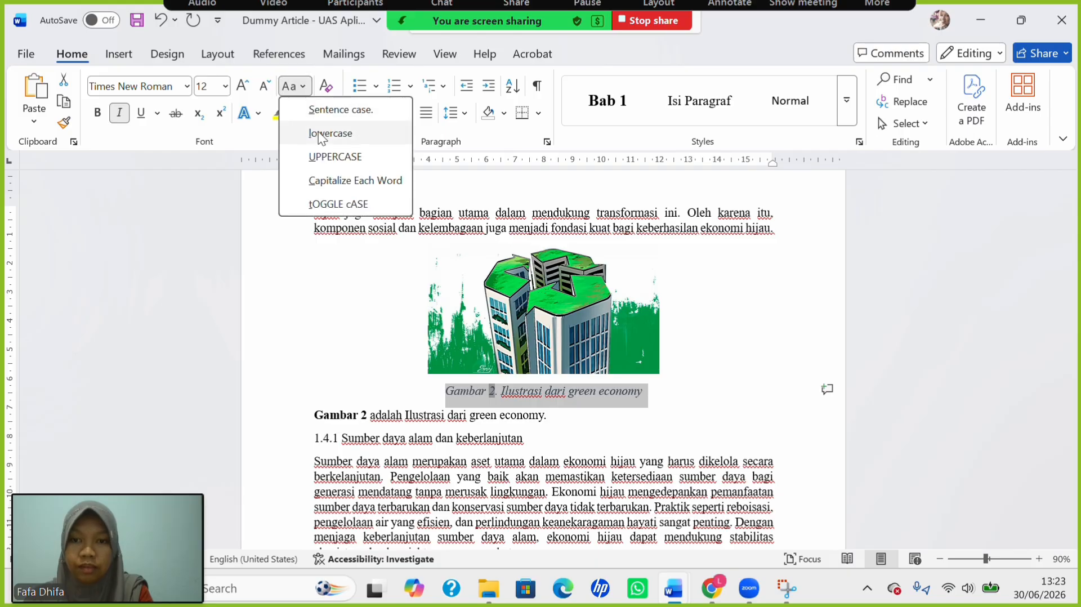
{"action": "left_click", "coordinate": [348, 180]}
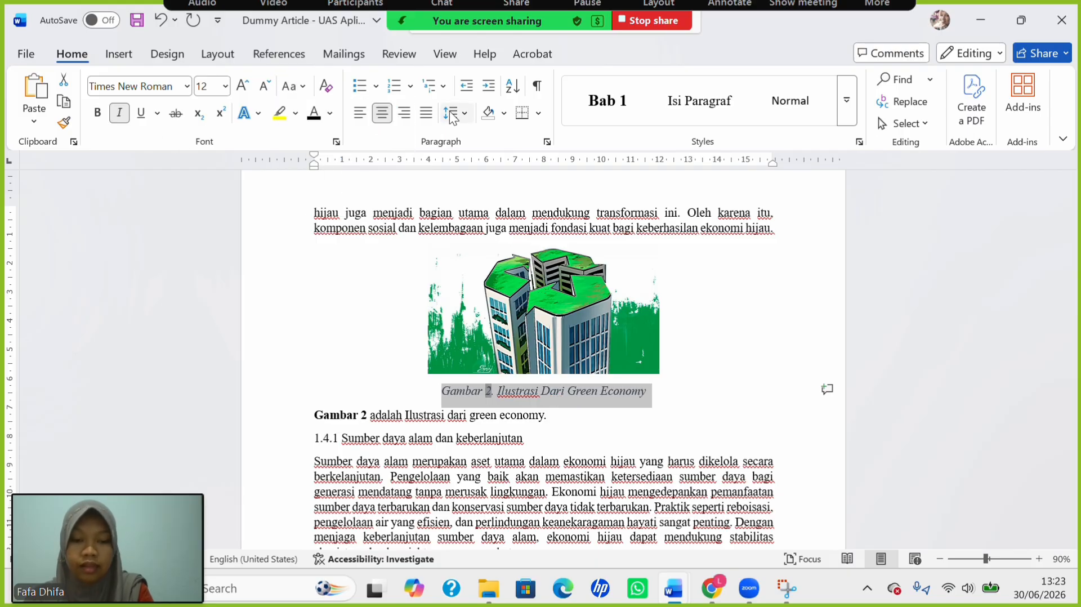
{"action": "key", "text": "ctrl+i"}
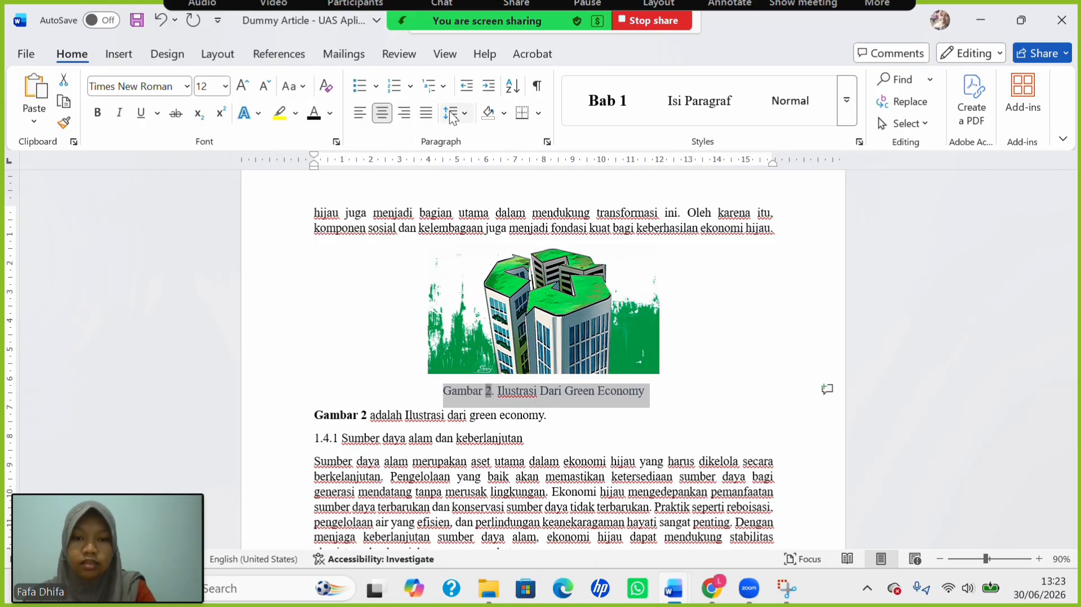
Delete 'Dari', colour the caption black, and bold the 'Gambar 2.' label.
{"action": "double_click", "coordinate": [550, 392]}
{"action": "key", "text": "BackSpace"}
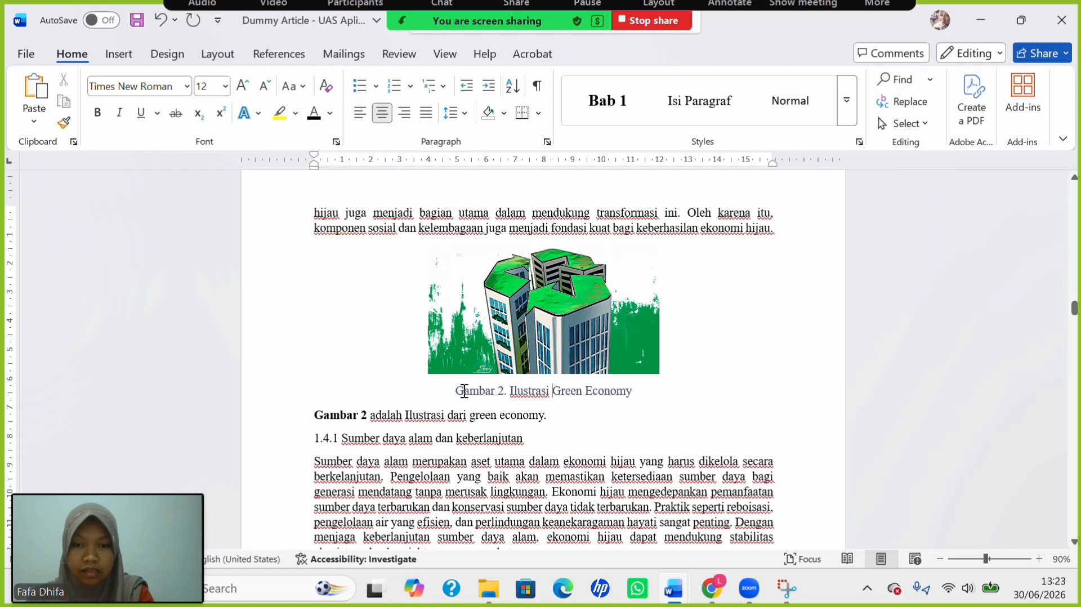
{"action": "left_click_drag", "start_coordinate": [488, 383], "coordinate": [655, 392]}
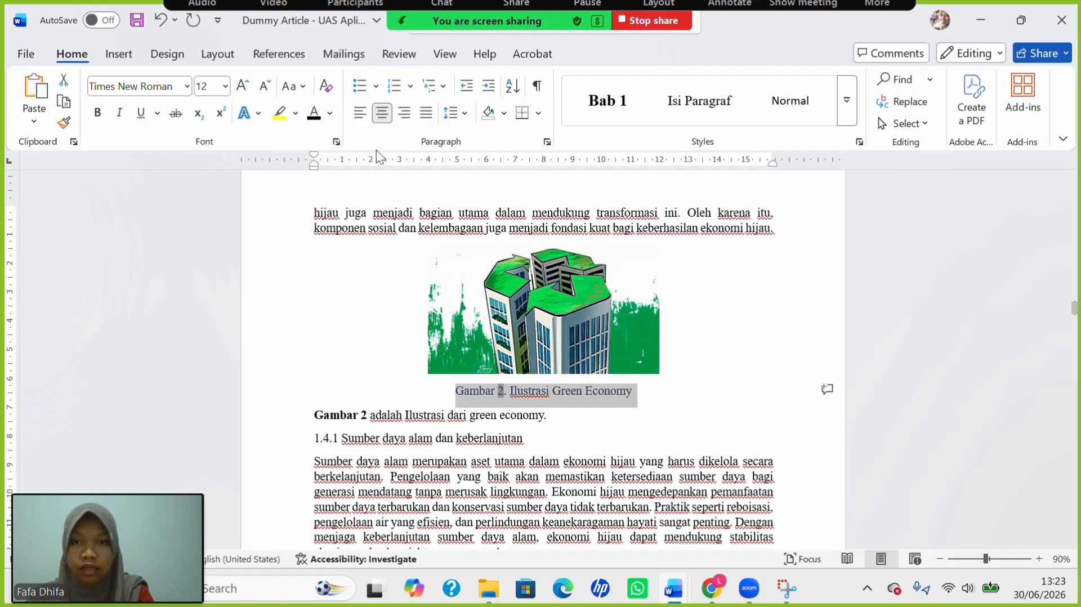
{"action": "left_click", "coordinate": [314, 111]}
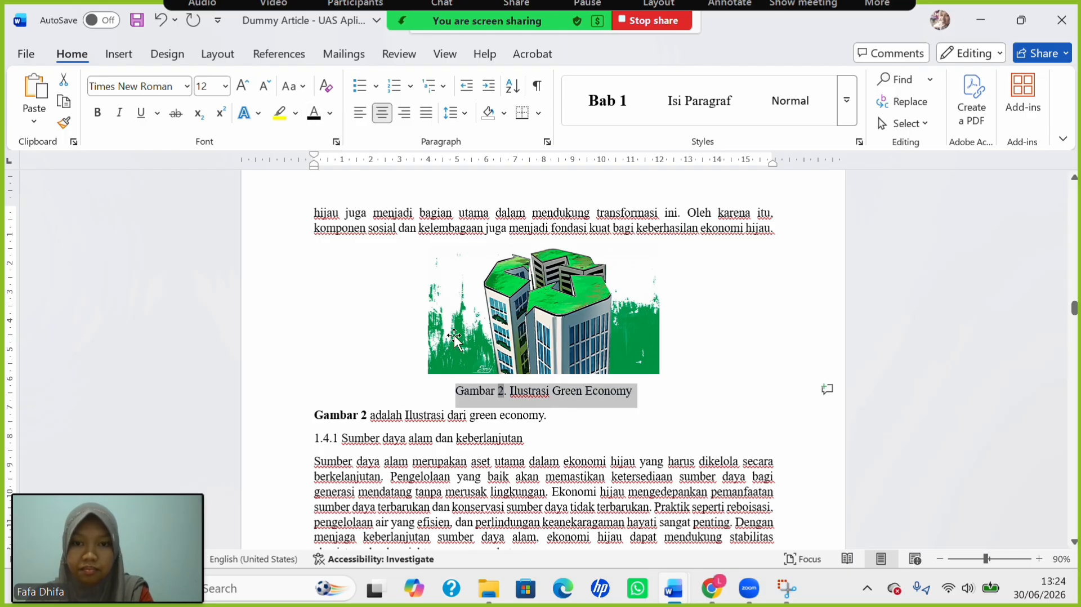
{"action": "left_click", "coordinate": [459, 389]}
{"action": "left_click_drag", "start_coordinate": [458, 390], "coordinate": [508, 398]}
{"action": "key", "text": "ctrl+b"}
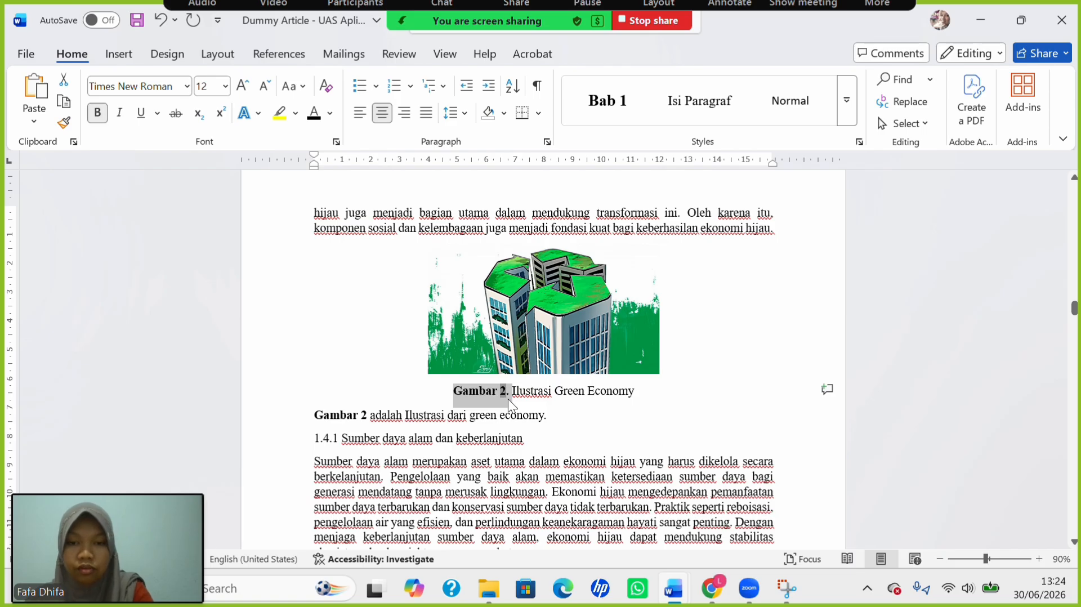
Insert a page break before the Bab 1 heading so it starts a new page.
{"action": "scroll", "coordinate": [495, 404], "scroll_direction": "up", "scroll_amount": 1}
{"action": "scroll", "coordinate": [496, 404], "scroll_direction": "up", "scroll_amount": 20}
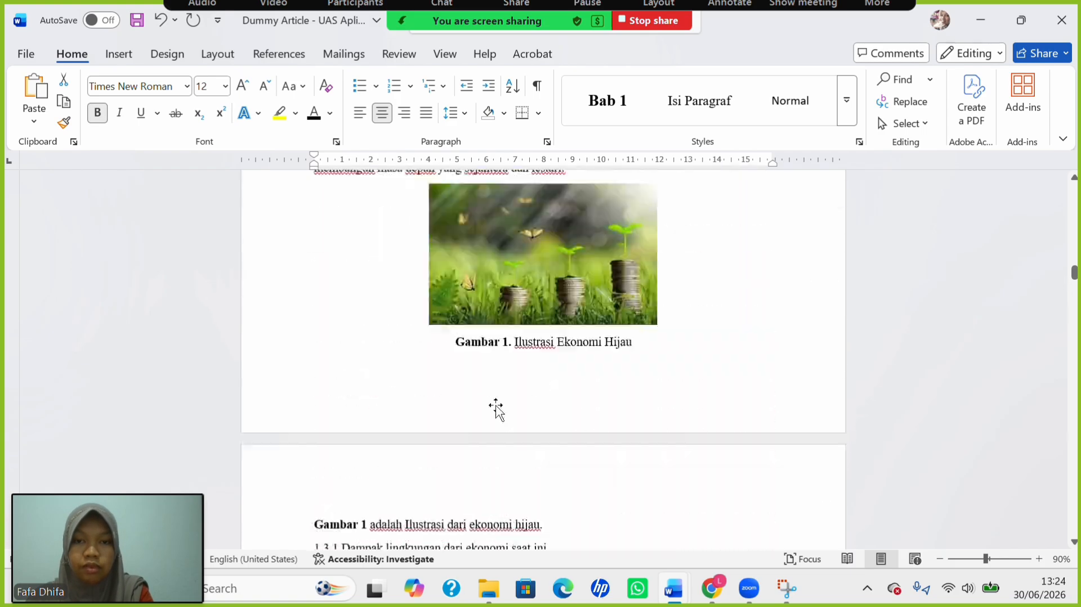
{"action": "scroll", "coordinate": [496, 405], "scroll_direction": "up", "scroll_amount": 20}
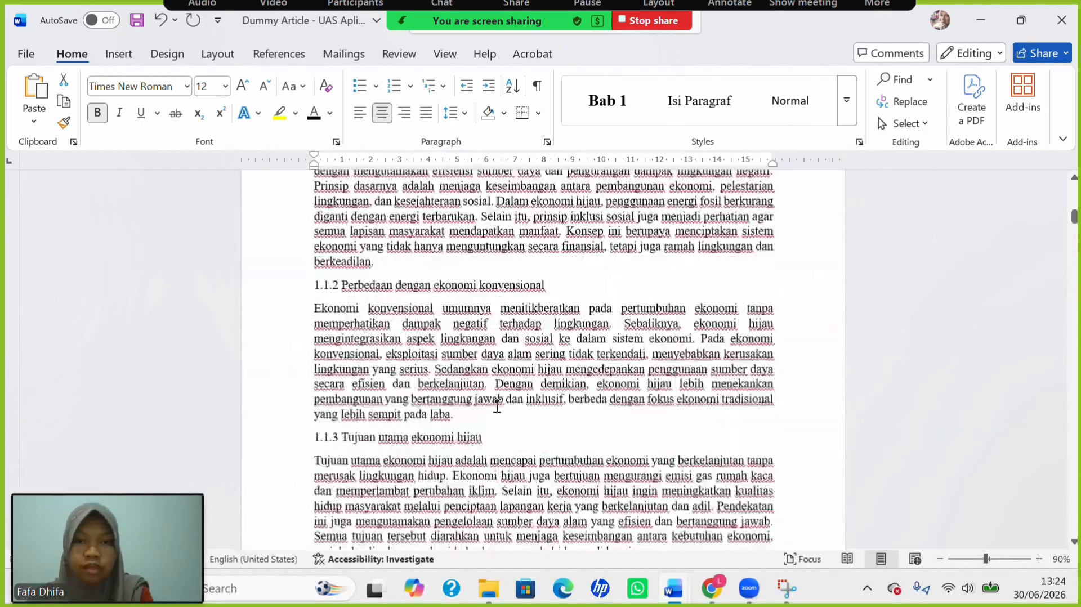
{"action": "scroll", "coordinate": [497, 404], "scroll_direction": "up", "scroll_amount": 3}
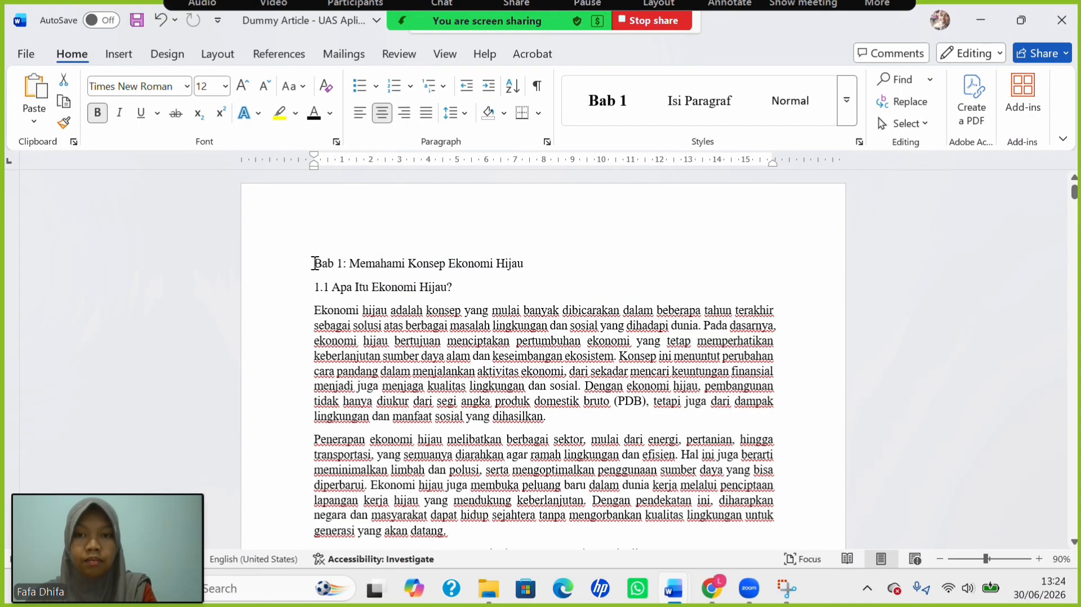
{"action": "left_click", "coordinate": [316, 263]}
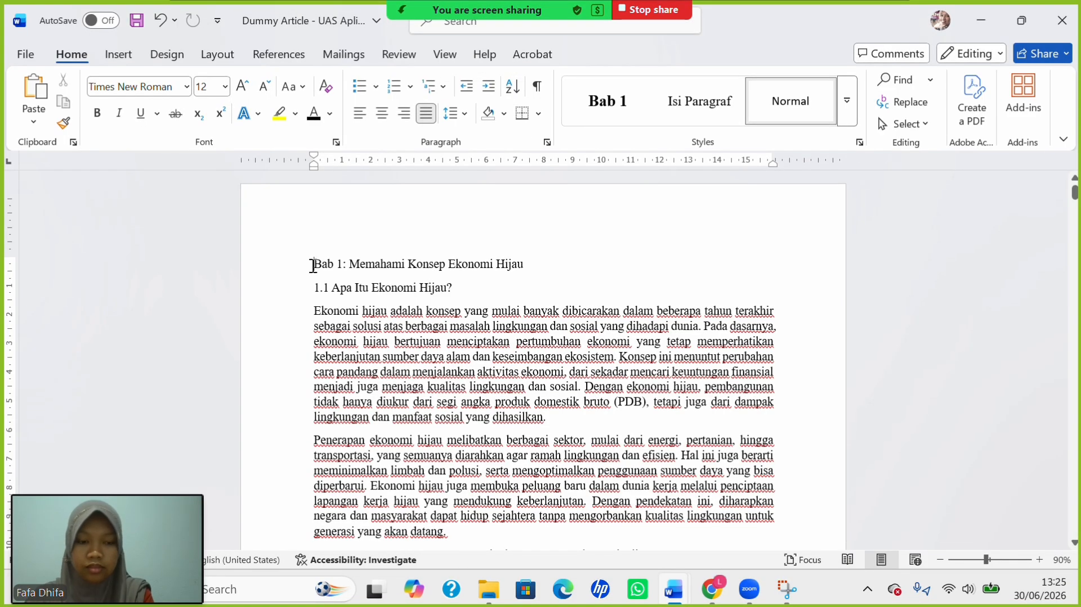
{"action": "key", "text": "ctrl+Return"}
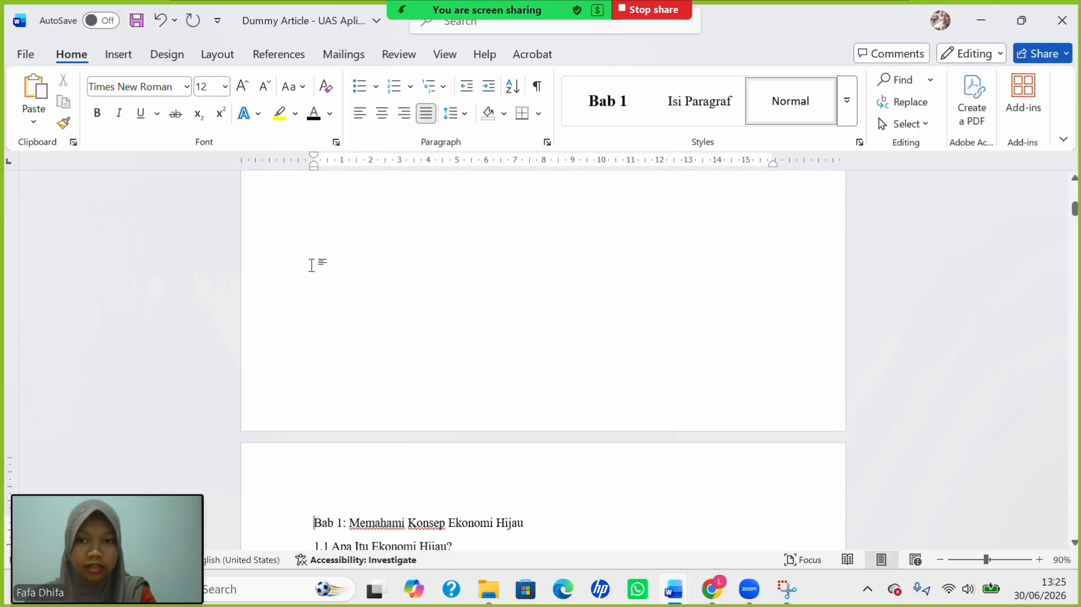
{"action": "scroll", "coordinate": [451, 305], "scroll_direction": "up", "scroll_amount": 6}
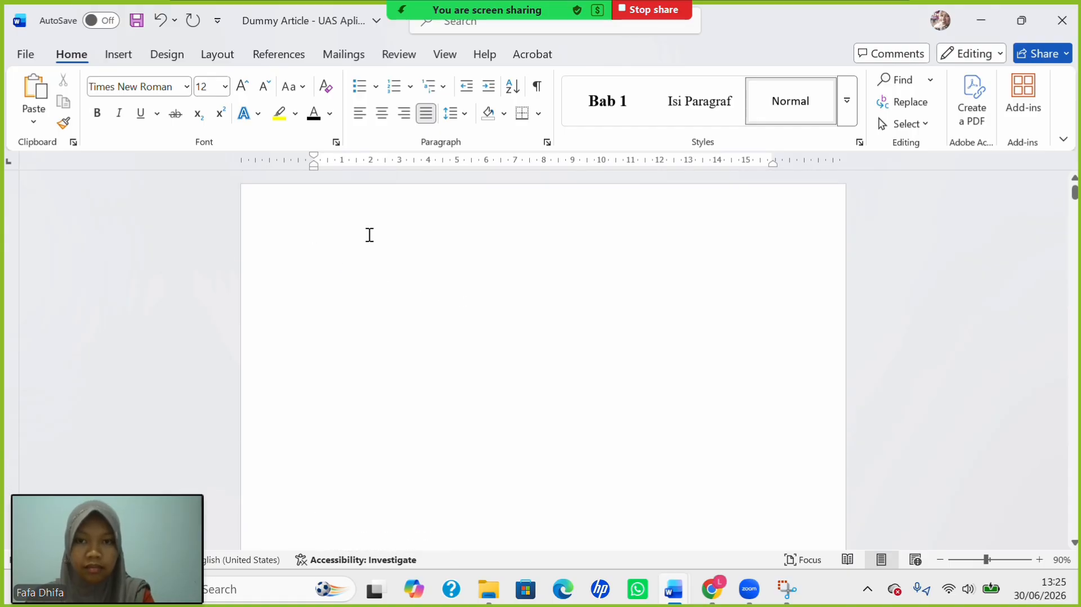
{"action": "left_click", "coordinate": [397, 262]}
{"action": "type", "text": "a"}
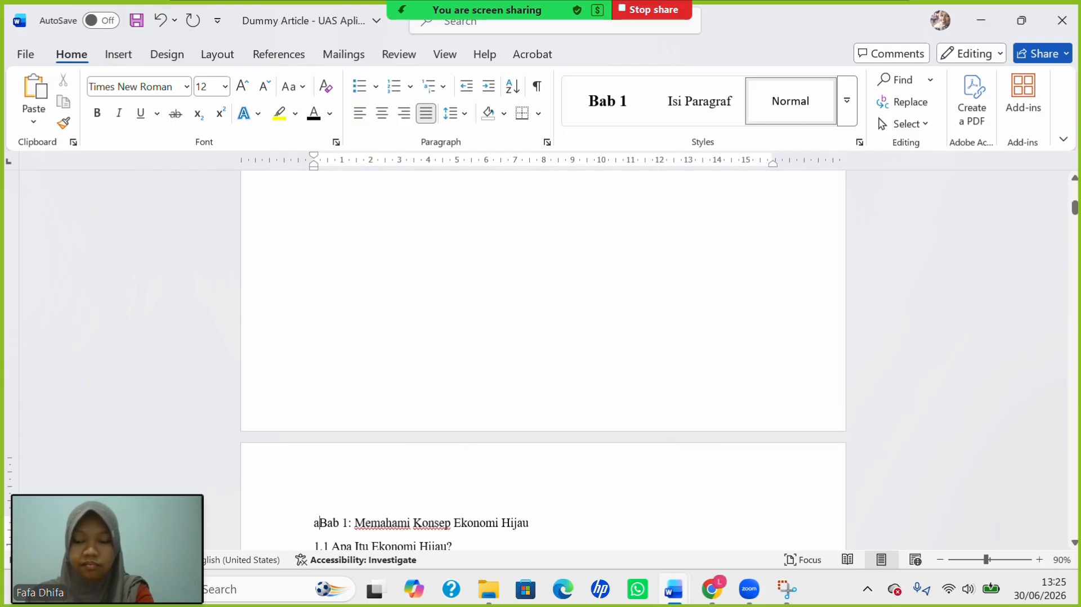
{"action": "key", "text": "ctrl+z"}
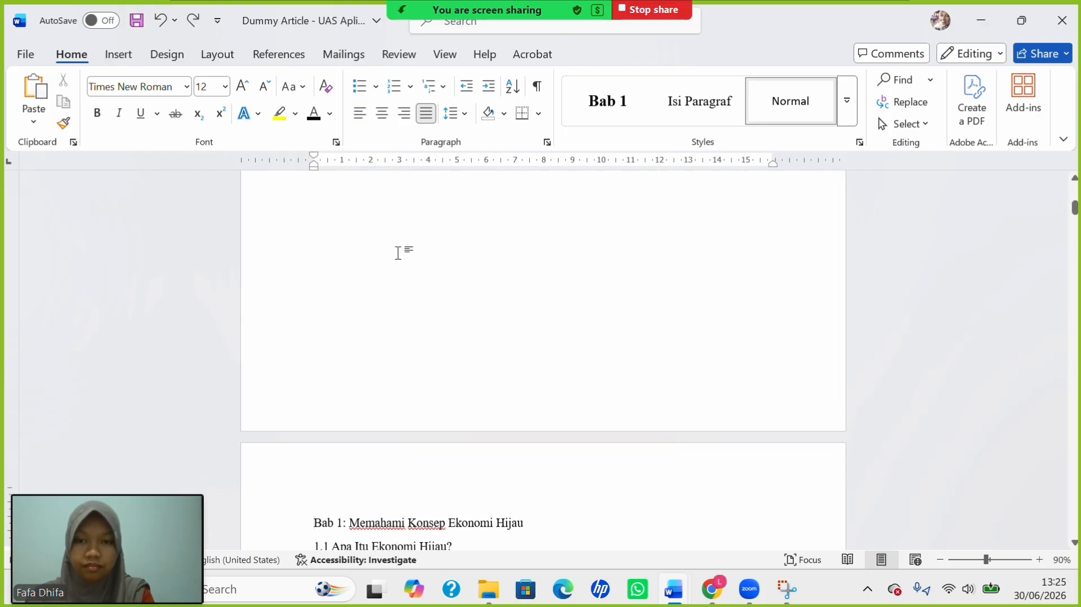
Show formatting marks and type the heading 'DAFTAR TABEL' on its own line before the page break.
{"action": "scroll", "coordinate": [396, 262], "scroll_direction": "up", "scroll_amount": 10}
{"action": "left_click", "coordinate": [536, 86]}
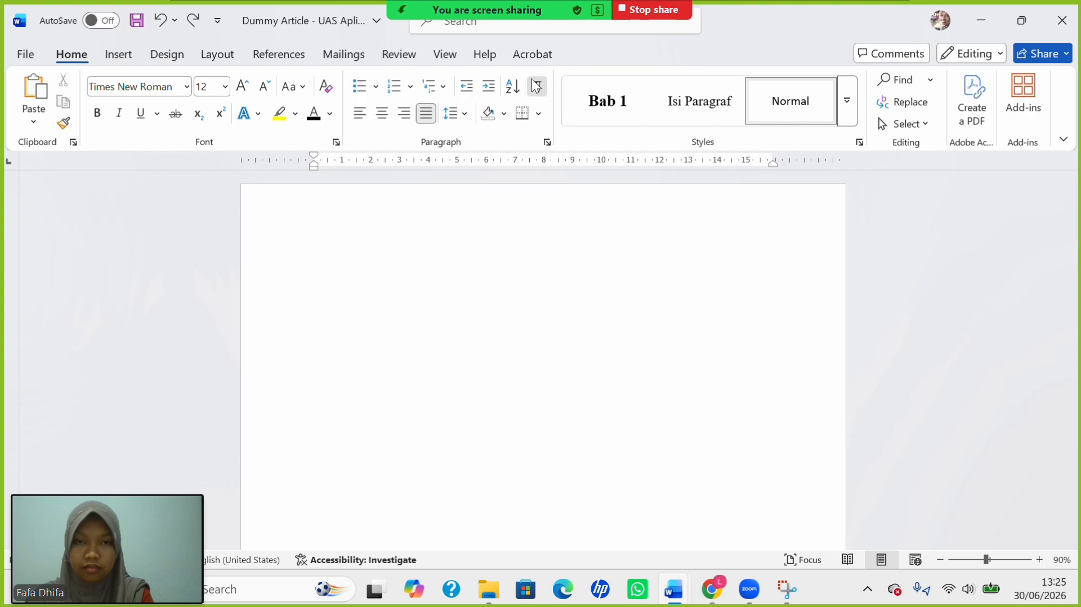
{"action": "left_click", "coordinate": [315, 267]}
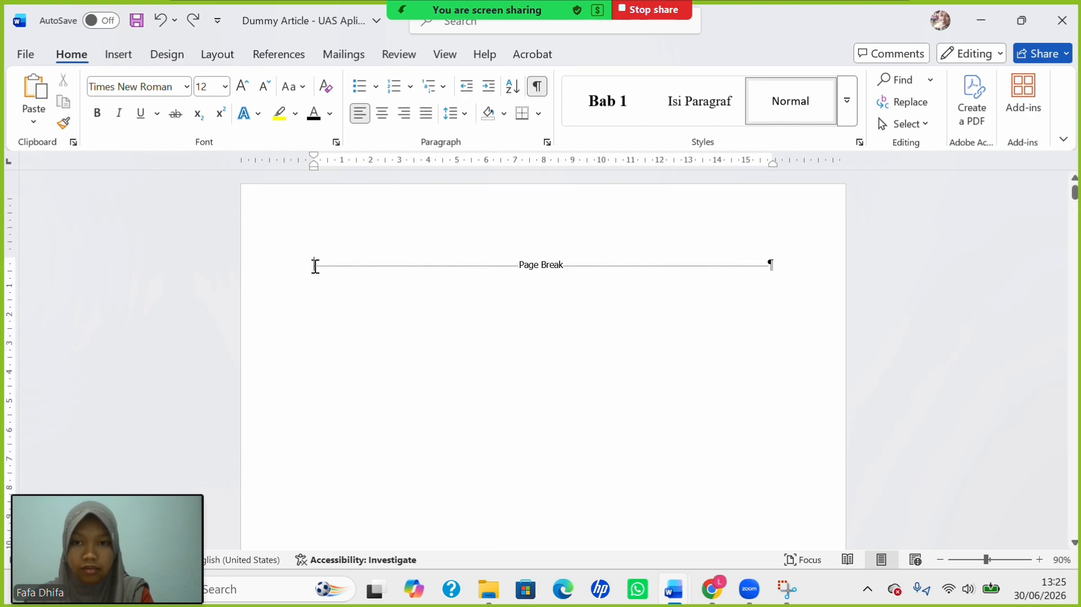
{"action": "type", "text": "Da"}
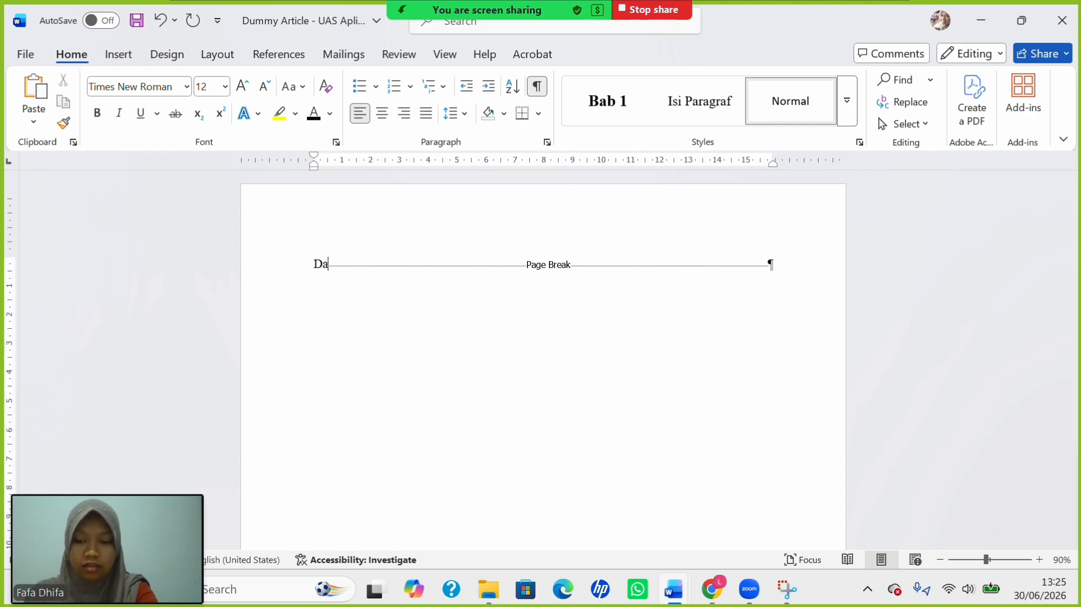
{"action": "key", "text": "BackSpace"}
{"action": "type", "text": "AFR"}
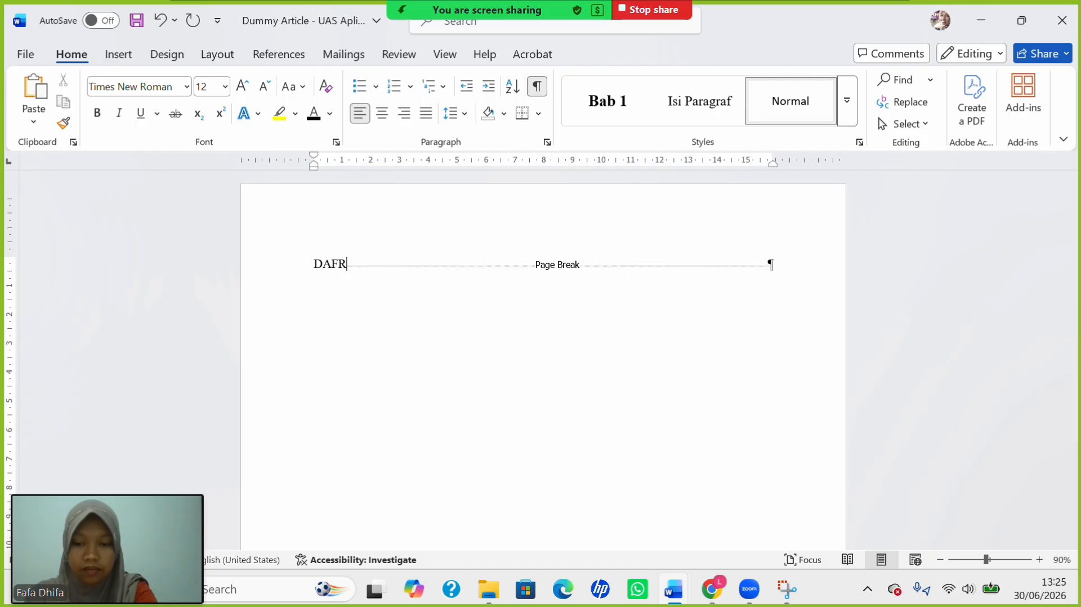
{"action": "type", "text": "AT"}
{"action": "key", "text": "BackSpace"}
{"action": "key", "text": "BackSpace"}
{"action": "key", "text": "BackSpace"}
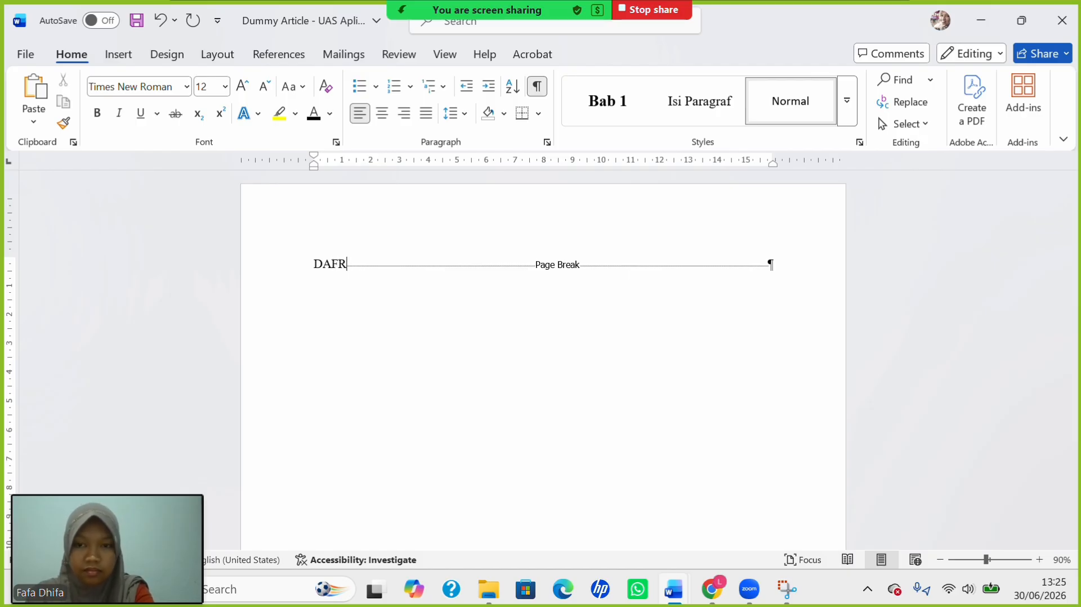
{"action": "type", "text": "TAR TA"}
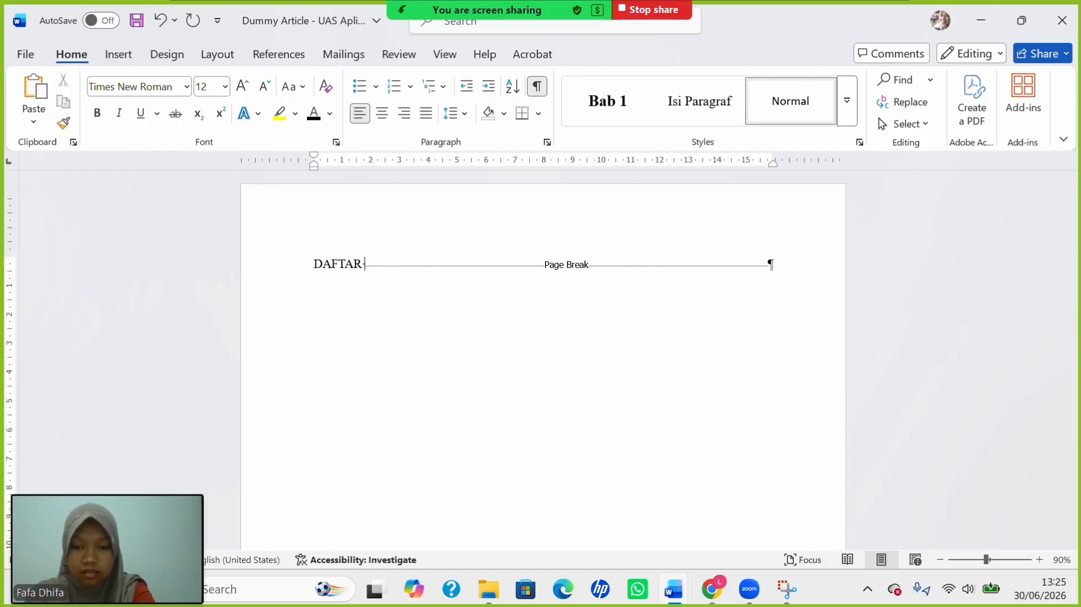
{"action": "type", "text": "BEL"}
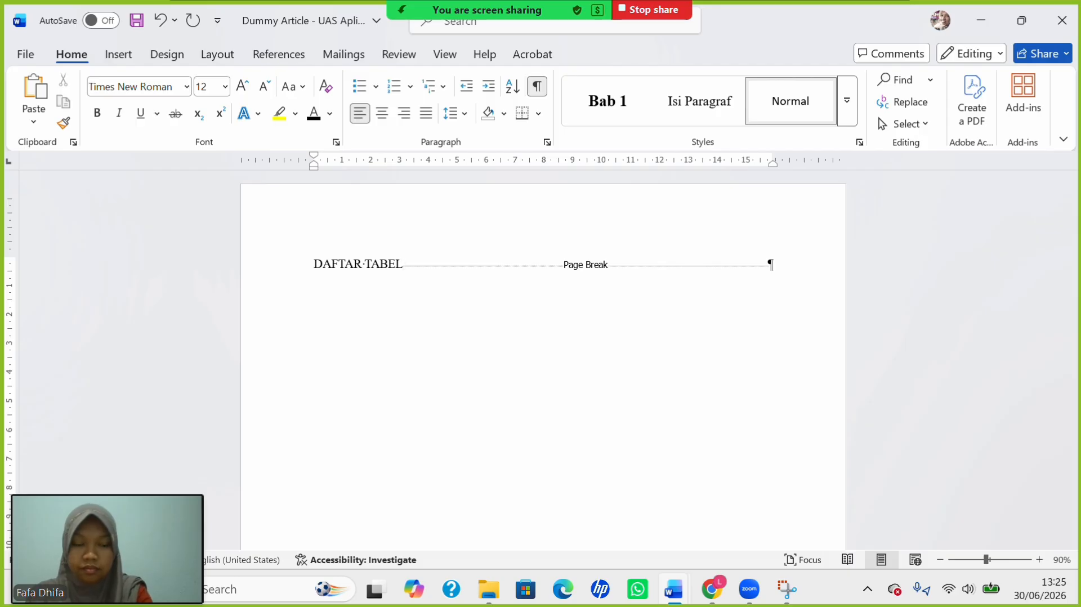
{"action": "key", "text": "Return"}
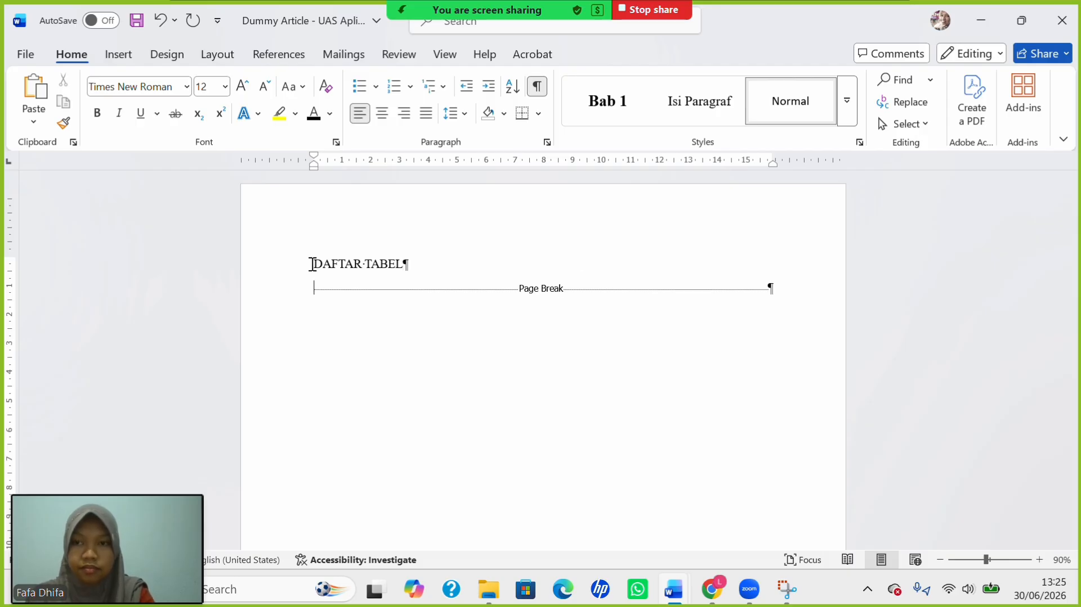
Insert a table of figures for Tabel captions under DAFTAR TABEL and select its two entries.
{"action": "left_click", "coordinate": [279, 54]}
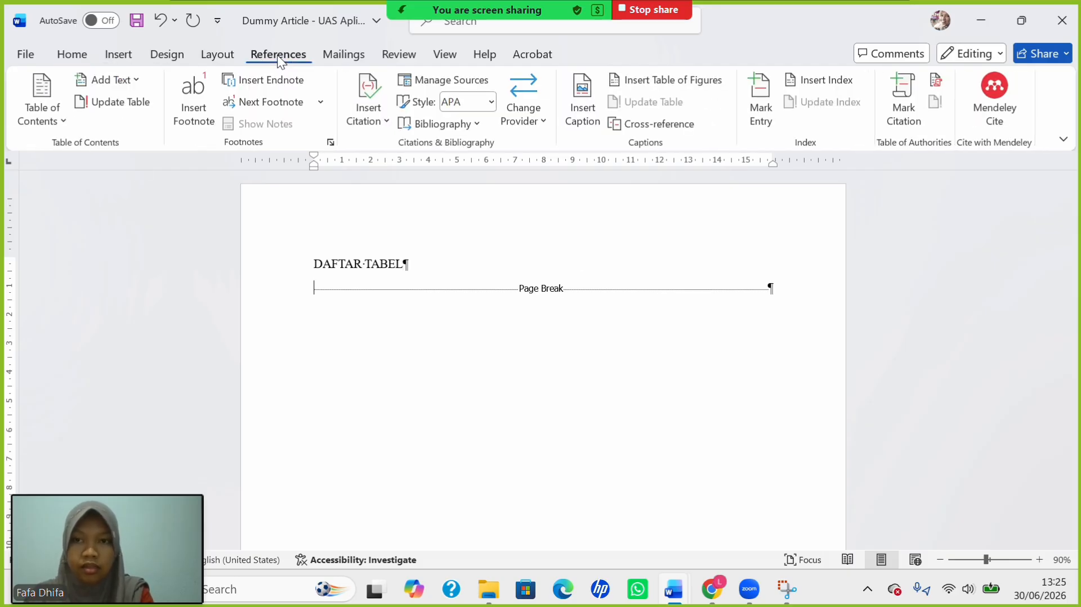
{"action": "left_click", "coordinate": [649, 80]}
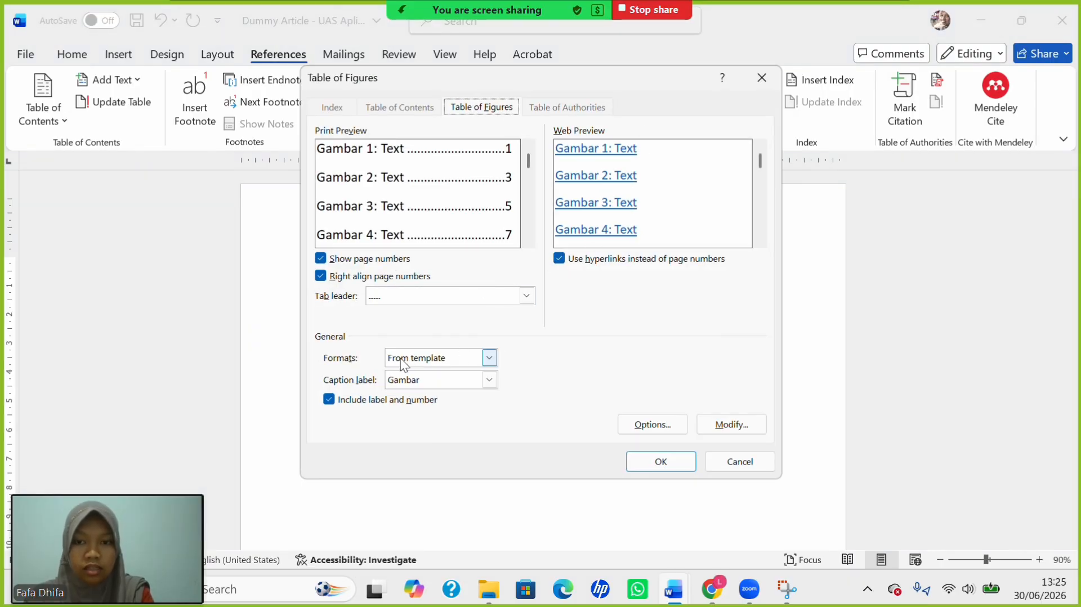
{"action": "left_click", "coordinate": [495, 379]}
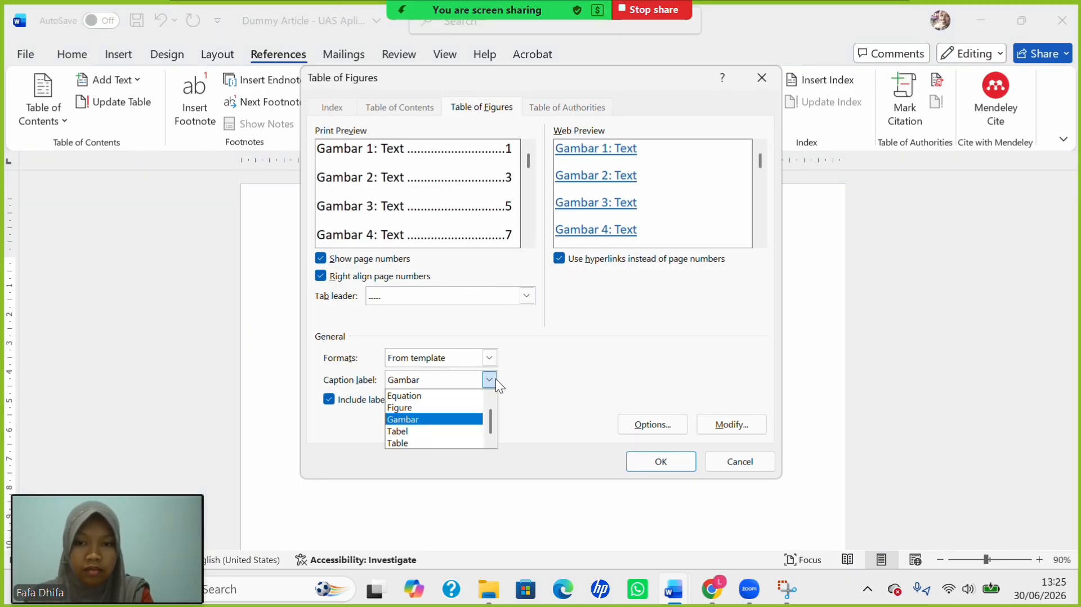
{"action": "left_click", "coordinate": [442, 430]}
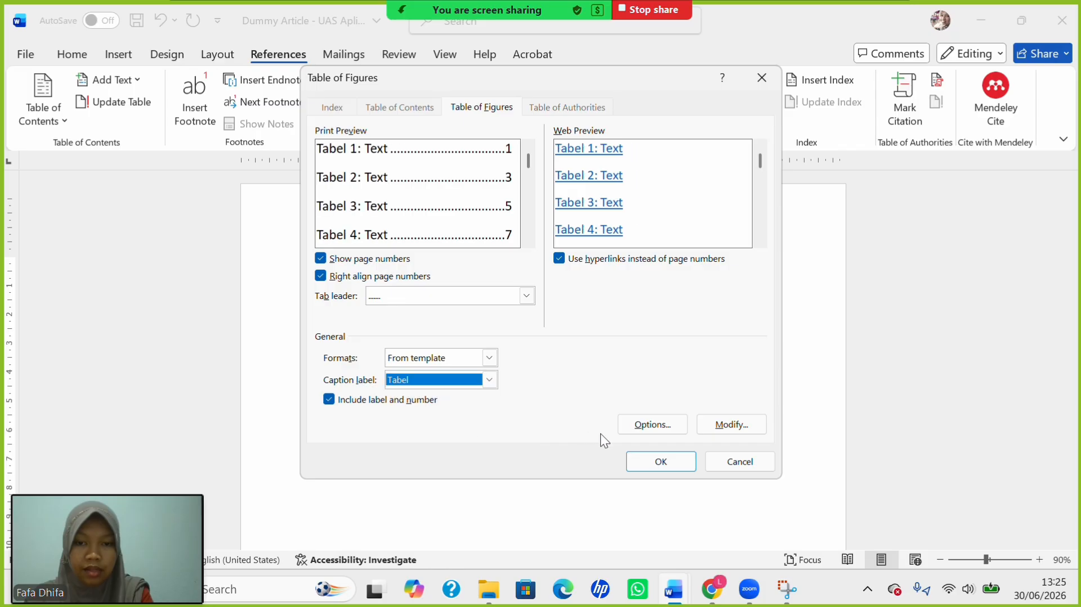
{"action": "left_click", "coordinate": [652, 456]}
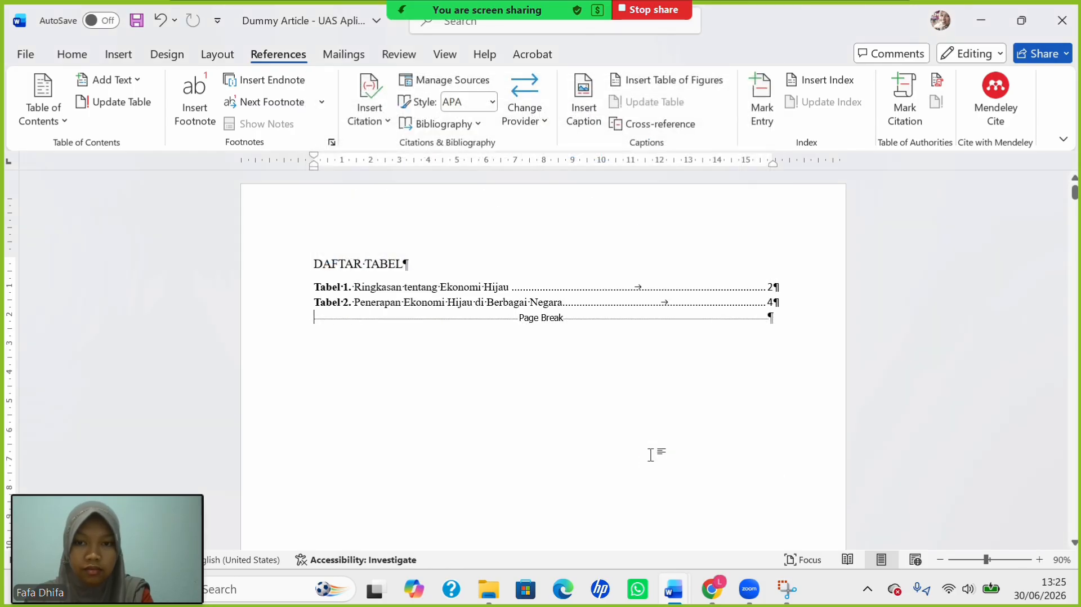
{"action": "left_click", "coordinate": [333, 285]}
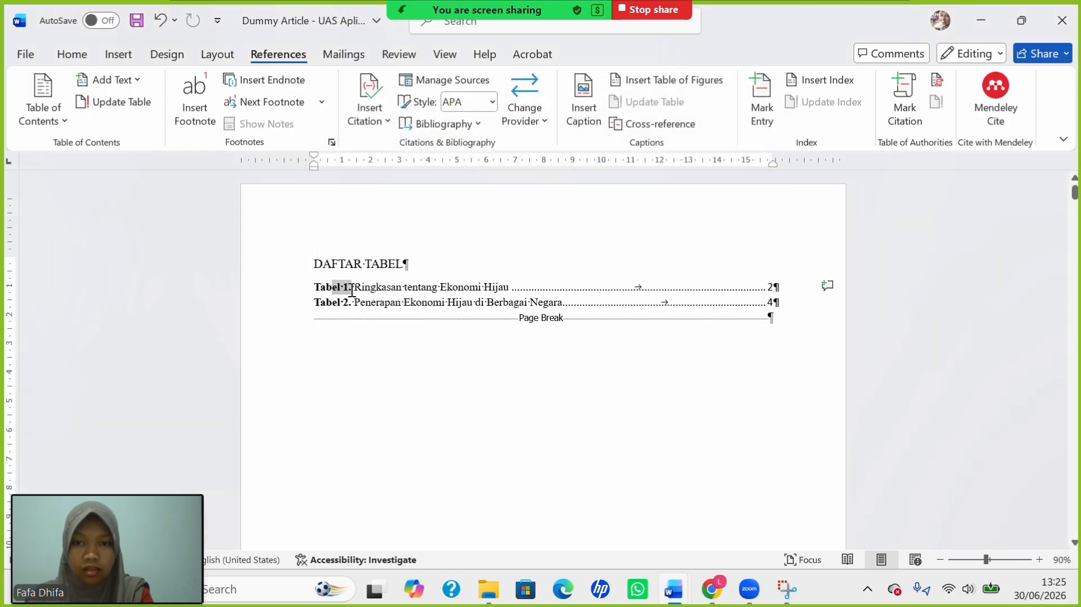
{"action": "triple_click", "coordinate": [603, 296]}
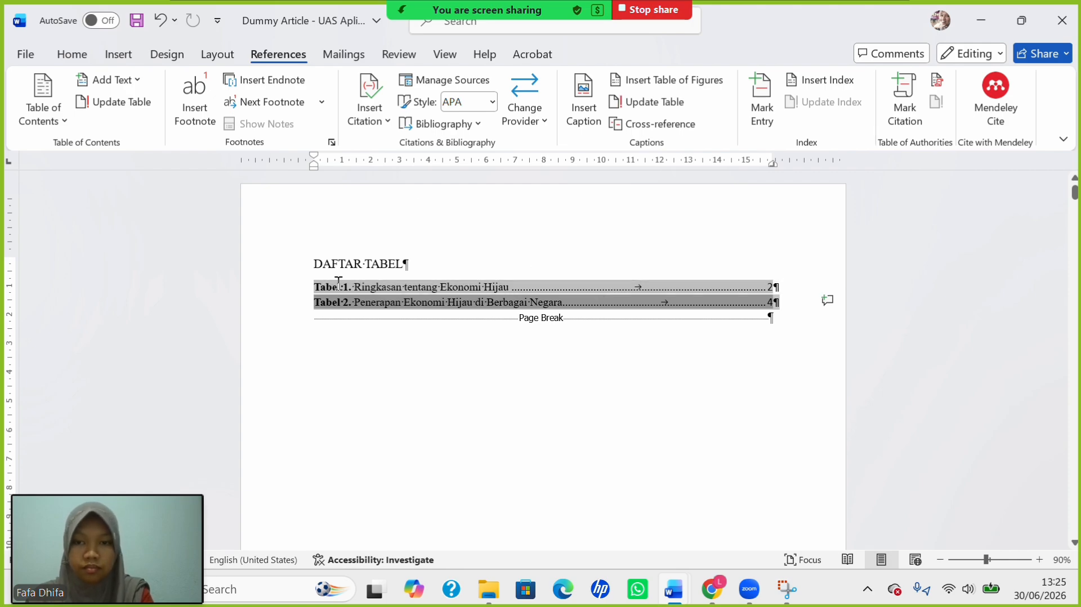
{"action": "left_click_drag", "start_coordinate": [337, 286], "coordinate": [546, 294]}
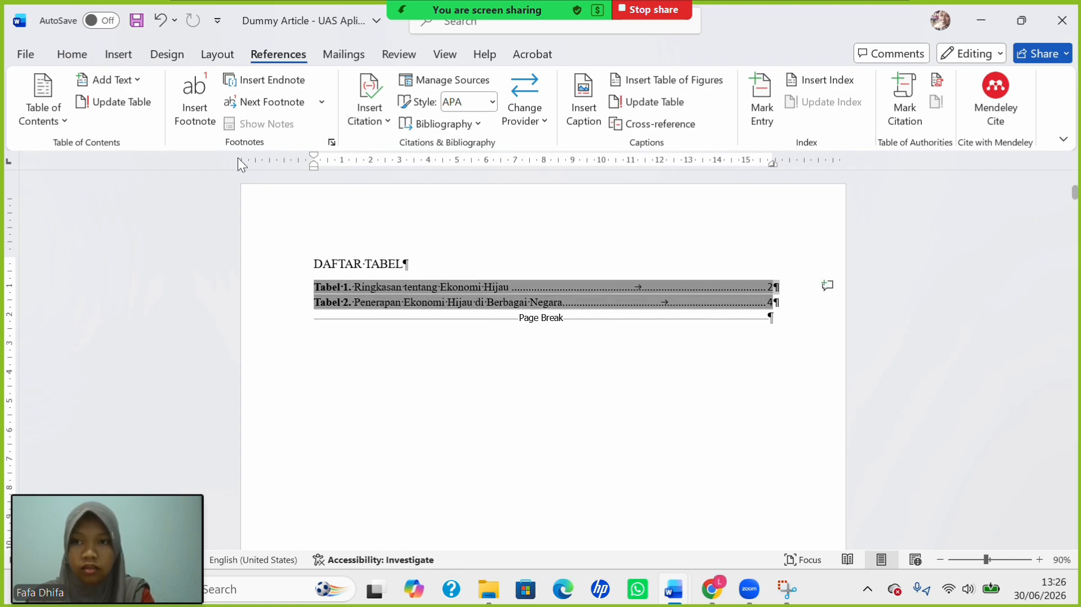
Set the list of tables entries to 12 pt.
{"action": "left_click", "coordinate": [72, 54]}
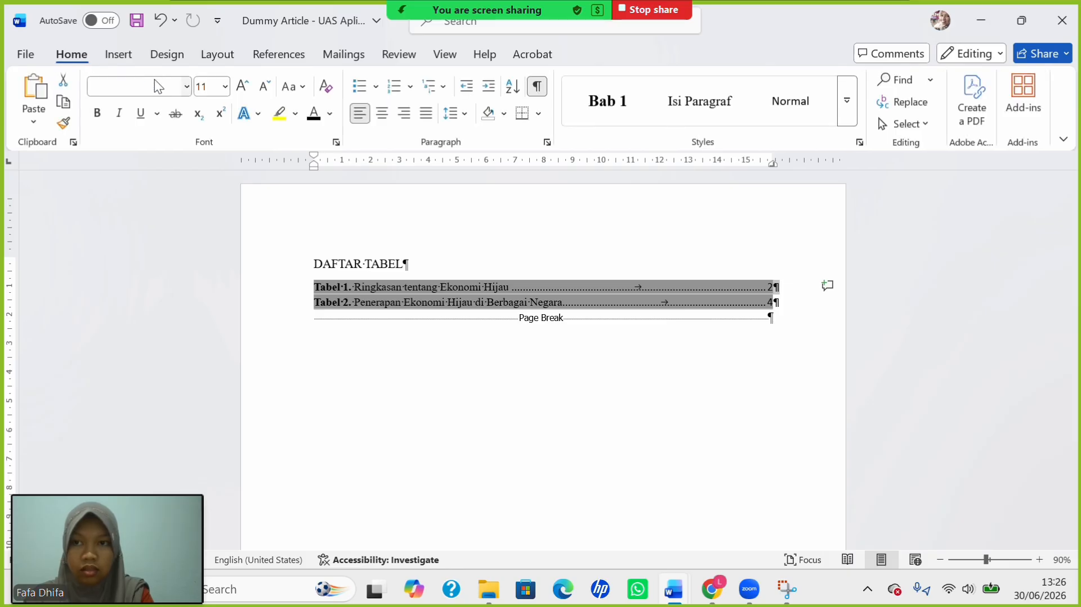
{"action": "left_click", "coordinate": [226, 88]}
{"action": "left_click", "coordinate": [209, 193]}
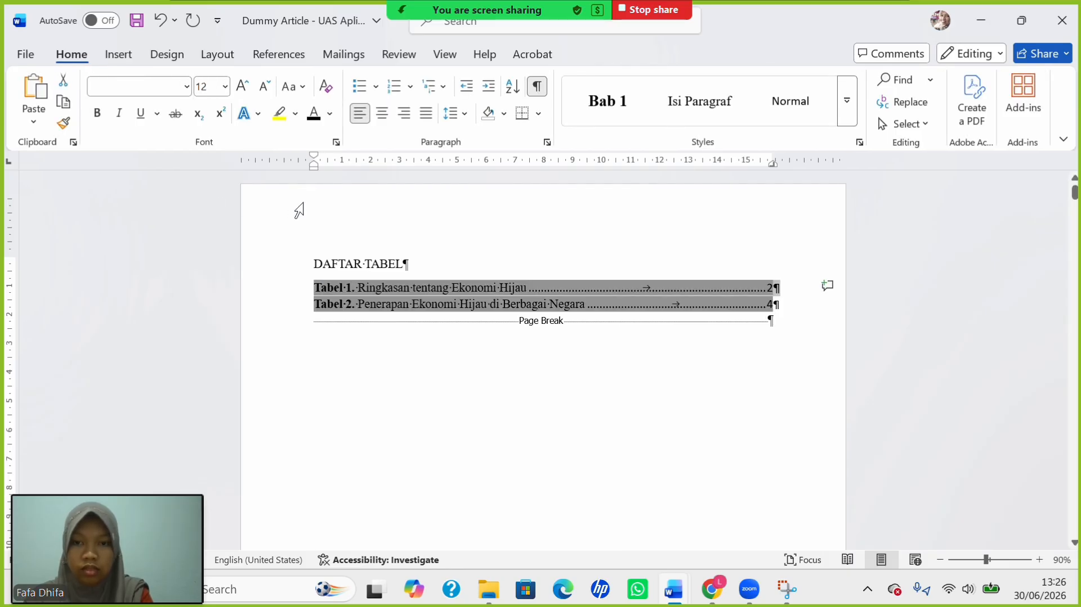
Make the DAFTAR TABEL heading bold, centred and 14 pt.
{"action": "left_click_drag", "start_coordinate": [317, 266], "coordinate": [409, 264]}
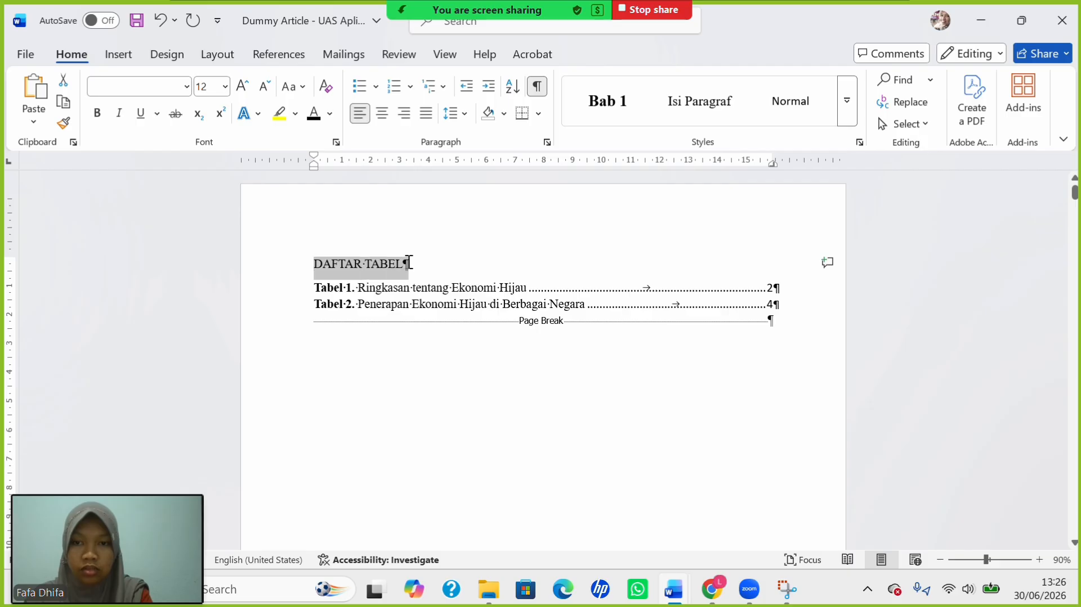
{"action": "key", "text": "ctrl+b"}
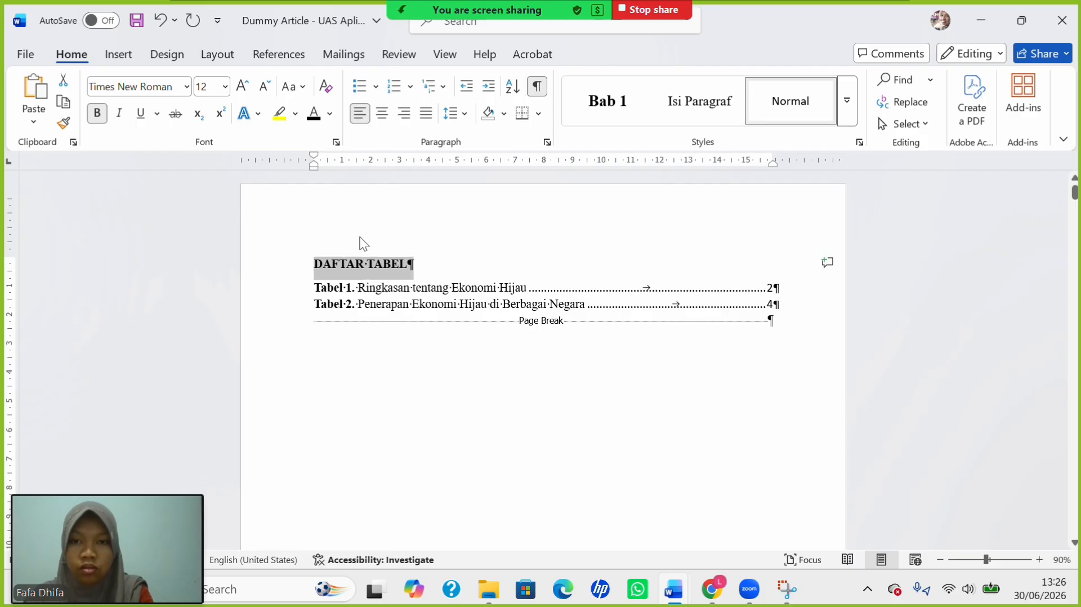
{"action": "left_click", "coordinate": [386, 117]}
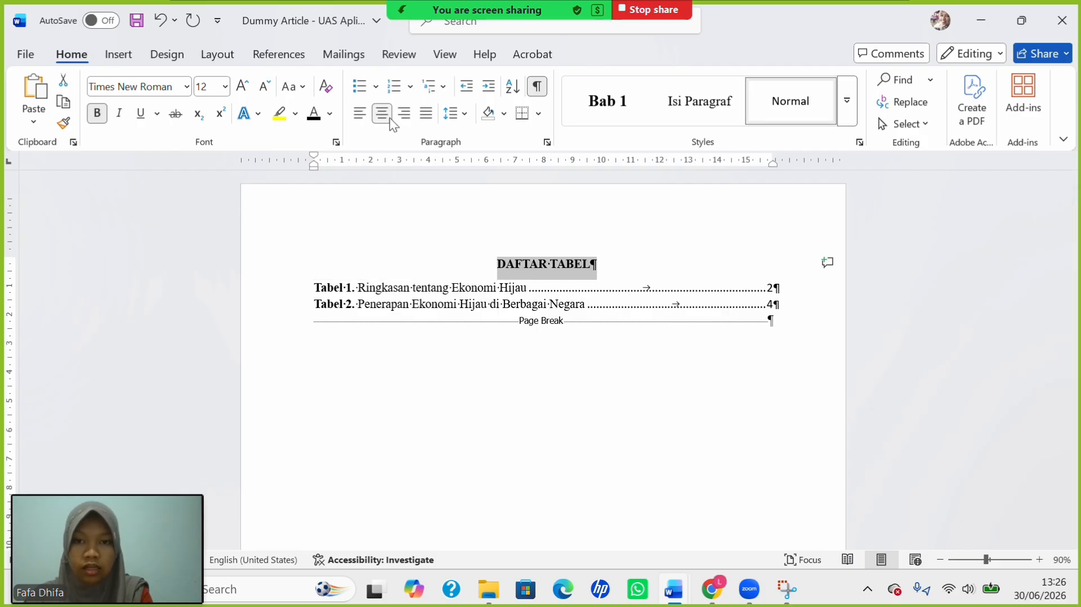
{"action": "left_click", "coordinate": [226, 86]}
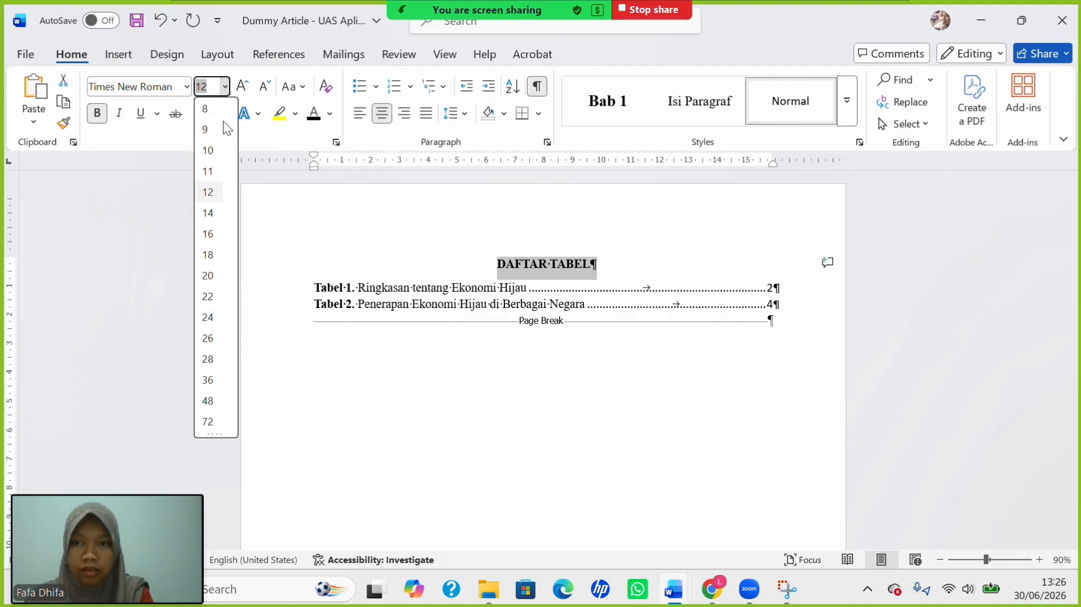
{"action": "left_click", "coordinate": [211, 209]}
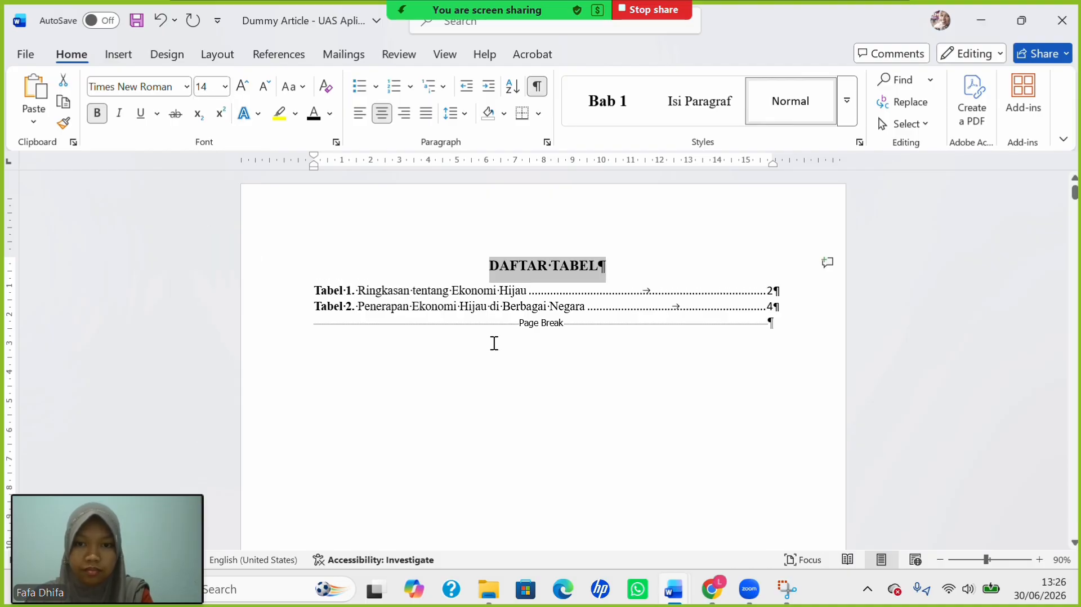
{"action": "left_click", "coordinate": [800, 329]}
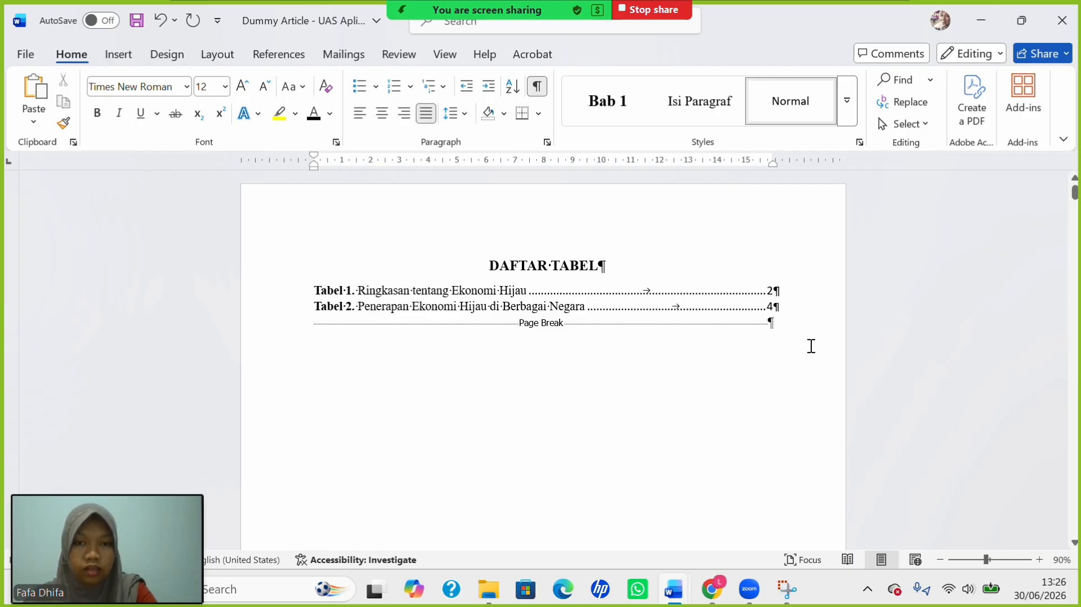
{"action": "key", "text": "Down"}
Type the heading 'DAFTAR GAMBAR' on its own line before the page break.
{"action": "scroll", "coordinate": [583, 332], "scroll_direction": "up", "scroll_amount": 20}
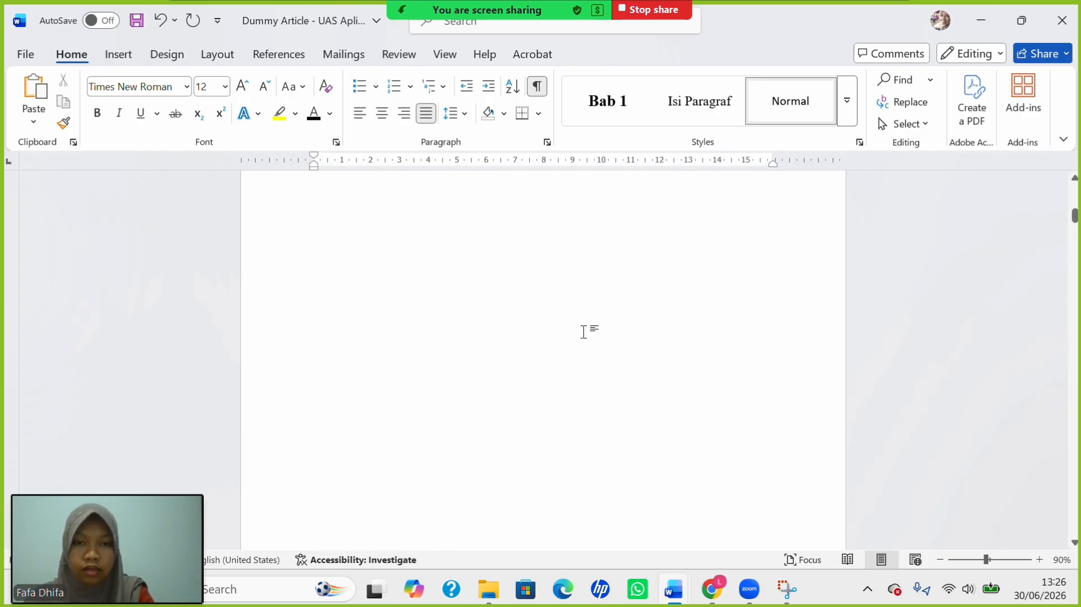
{"action": "scroll", "coordinate": [583, 331], "scroll_direction": "up", "scroll_amount": 3}
{"action": "scroll", "coordinate": [583, 332], "scroll_direction": "down", "scroll_amount": 3}
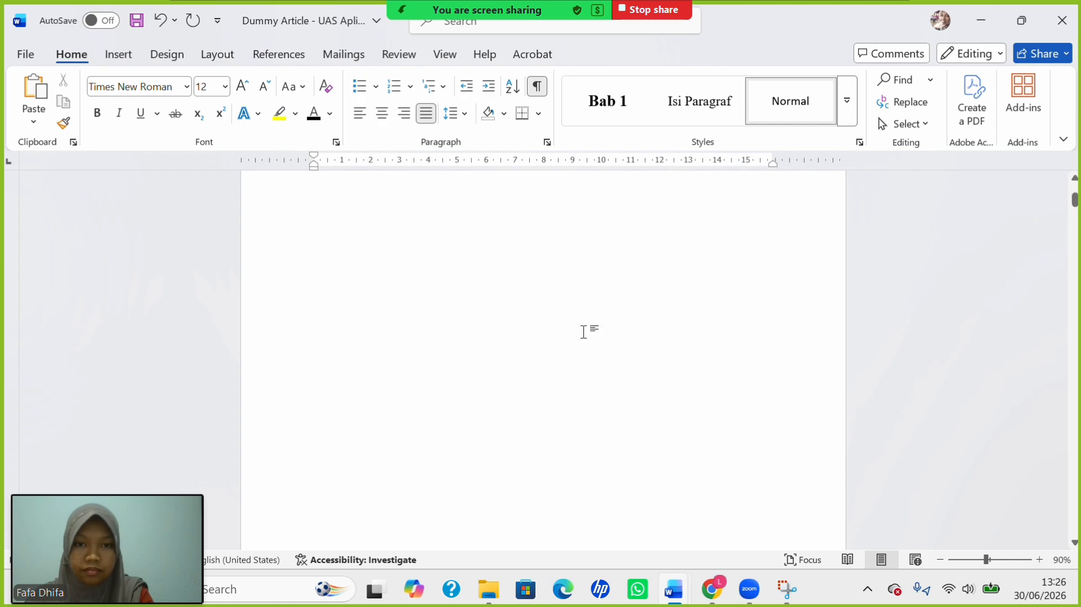
{"action": "scroll", "coordinate": [583, 332], "scroll_direction": "down", "scroll_amount": 5}
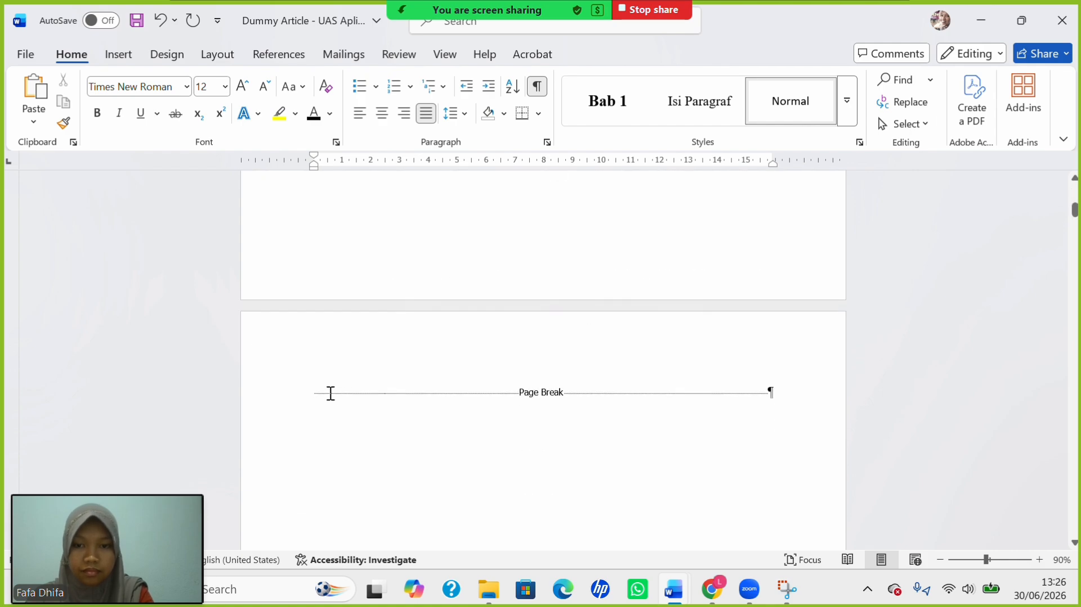
{"action": "left_click", "coordinate": [314, 400]}
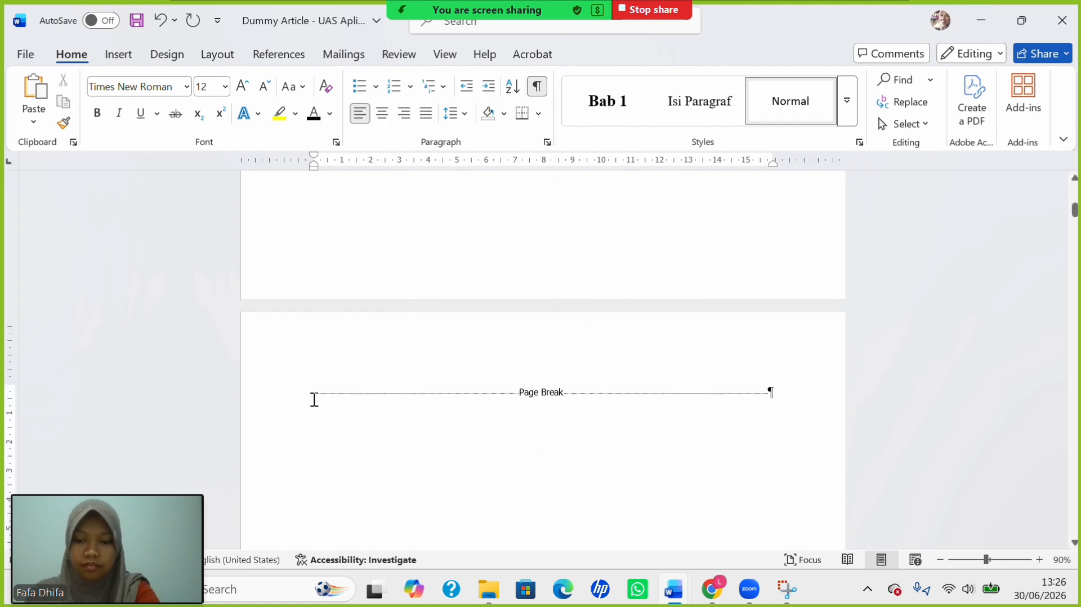
{"action": "type", "text": "DAFTAR G"}
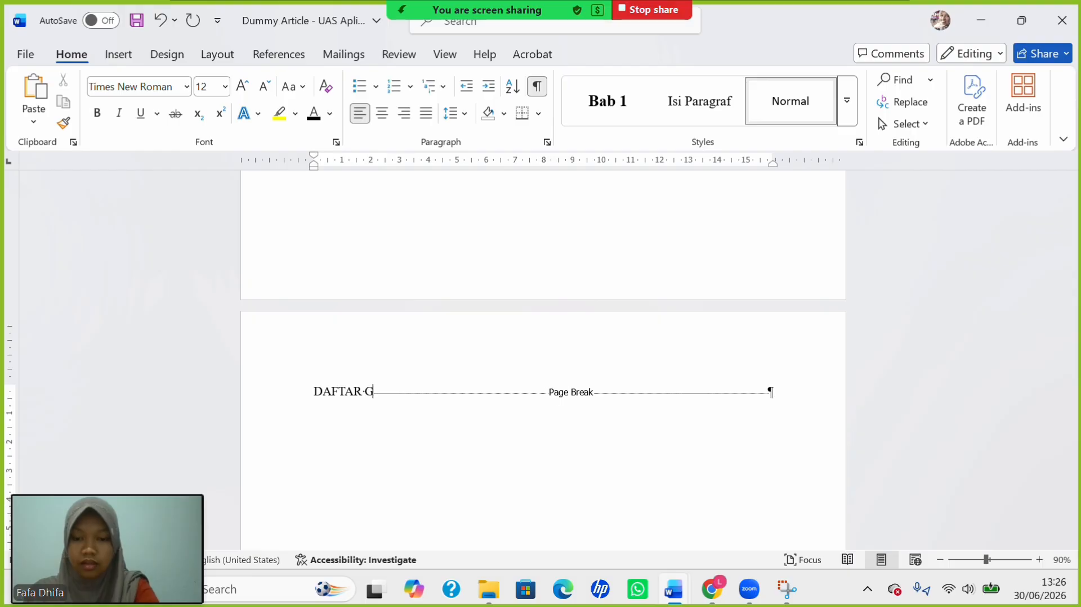
{"action": "type", "text": "AMBAR"}
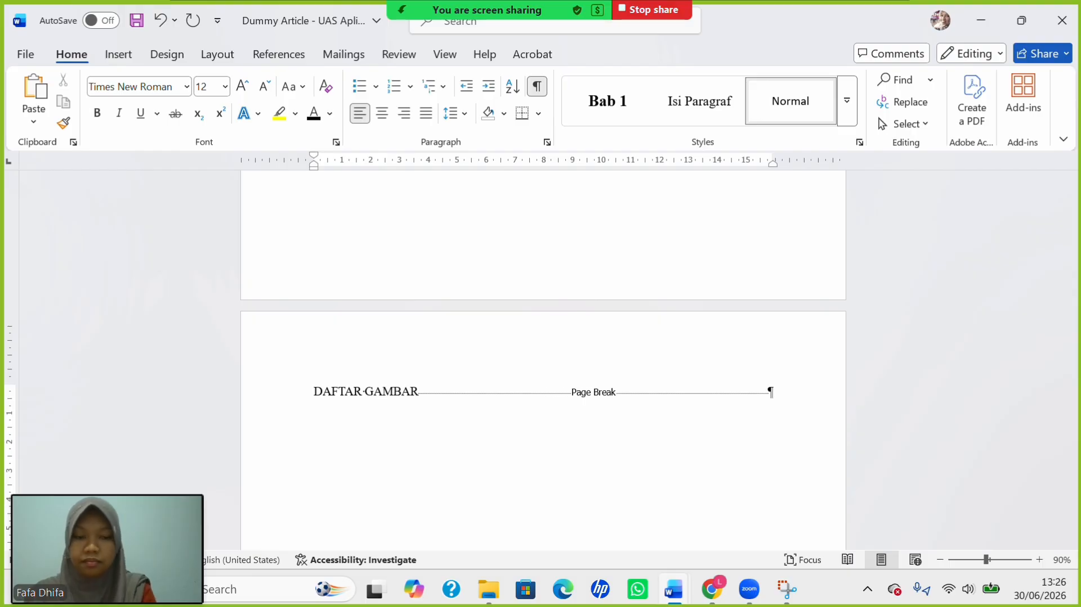
{"action": "key", "text": "Return"}
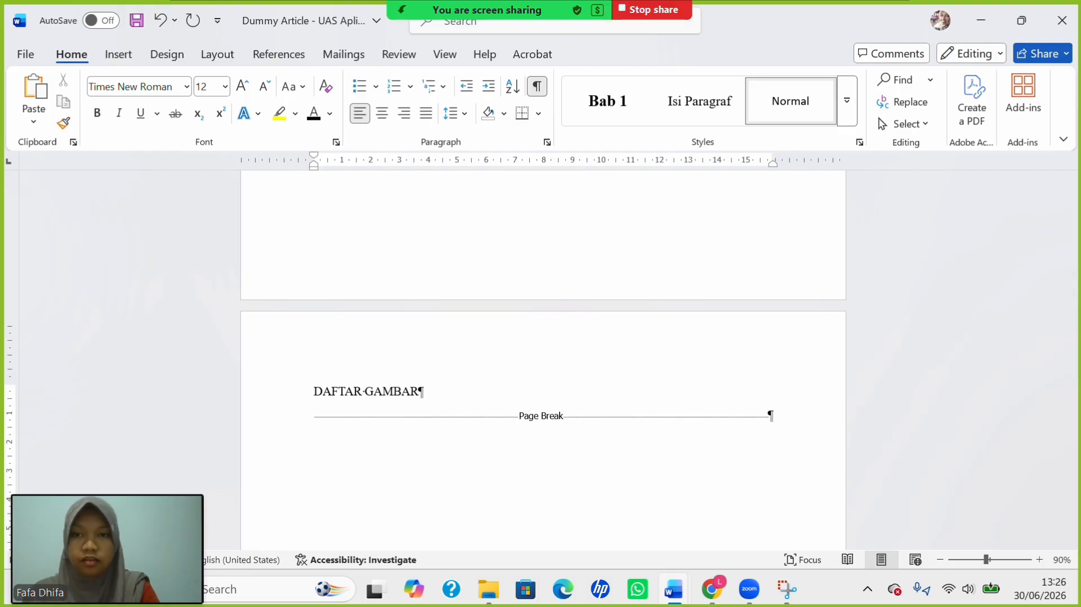
Insert a table of figures listing Gambar 1 and Gambar 2, then select its entries.
{"action": "left_click", "coordinate": [288, 56]}
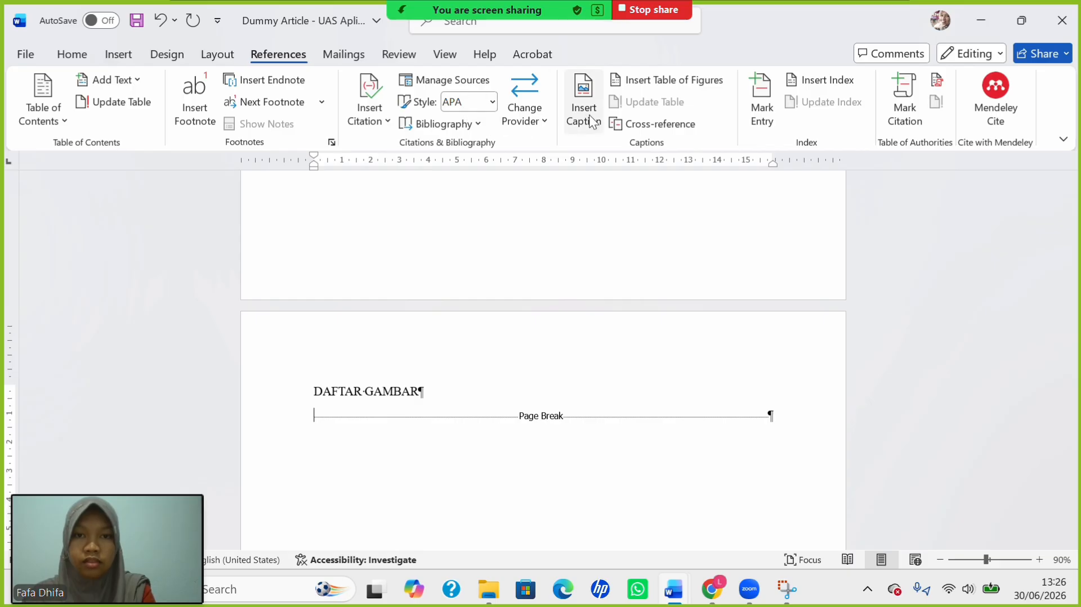
{"action": "left_click", "coordinate": [640, 93]}
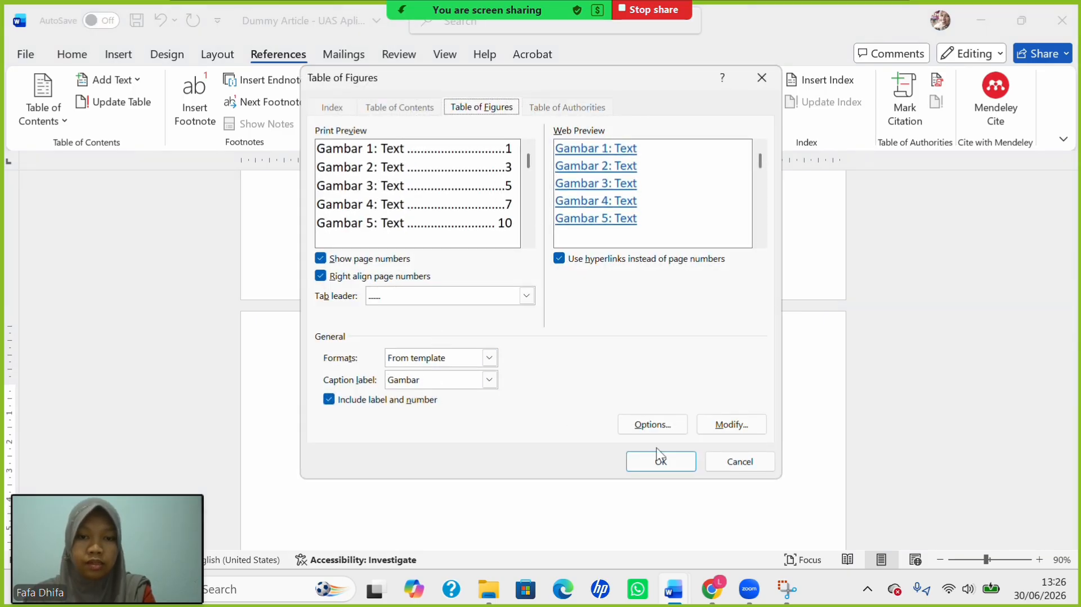
{"action": "left_click", "coordinate": [664, 461]}
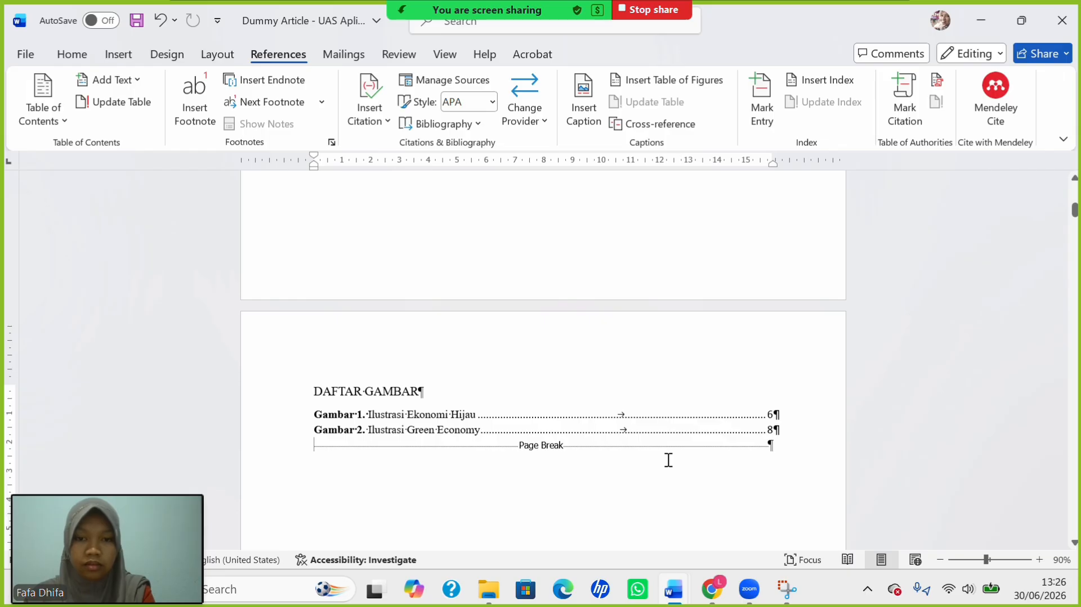
{"action": "left_click_drag", "start_coordinate": [345, 415], "coordinate": [491, 430]}
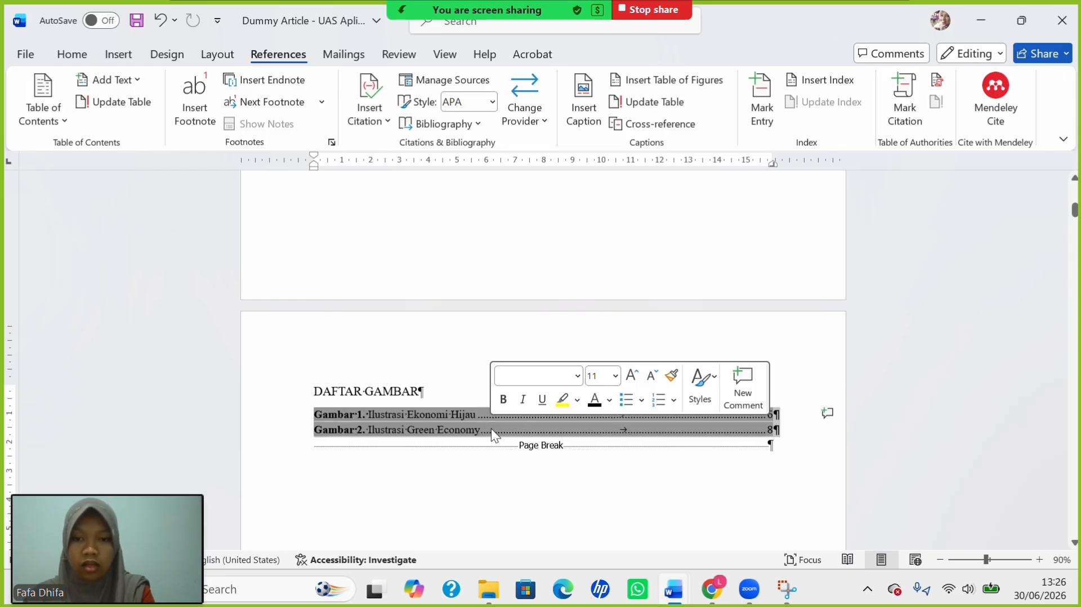
Set the figure-list entries to 12 pt.
{"action": "left_click", "coordinate": [70, 53]}
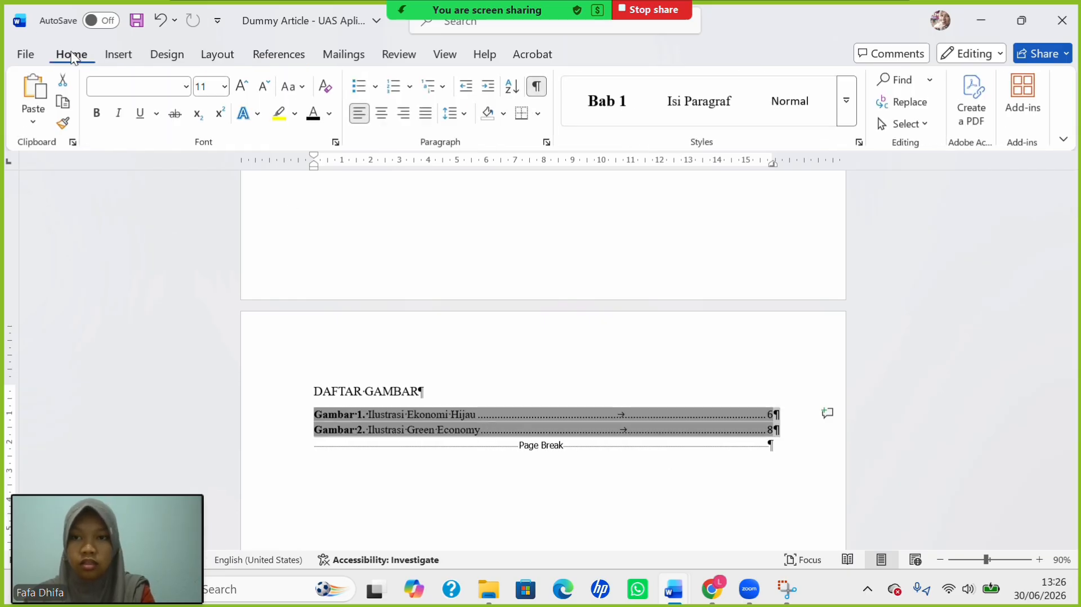
{"action": "left_click", "coordinate": [225, 86]}
{"action": "left_click", "coordinate": [209, 189]}
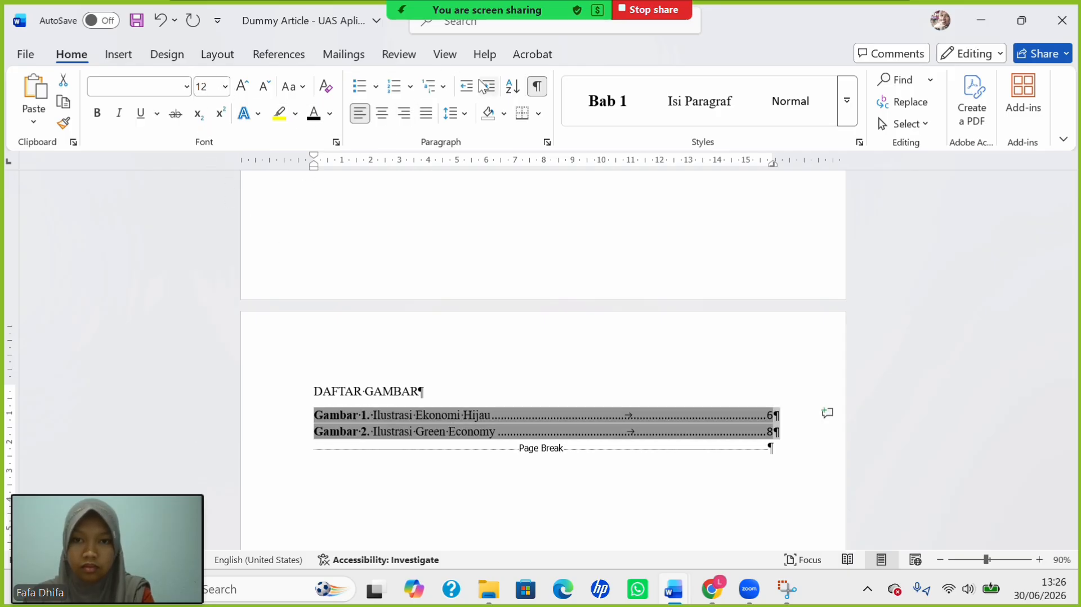
Make the DAFTAR GAMBAR heading centred, bold and 14 pt.
{"action": "left_click", "coordinate": [338, 400]}
{"action": "left_click_drag", "start_coordinate": [318, 392], "coordinate": [439, 393]}
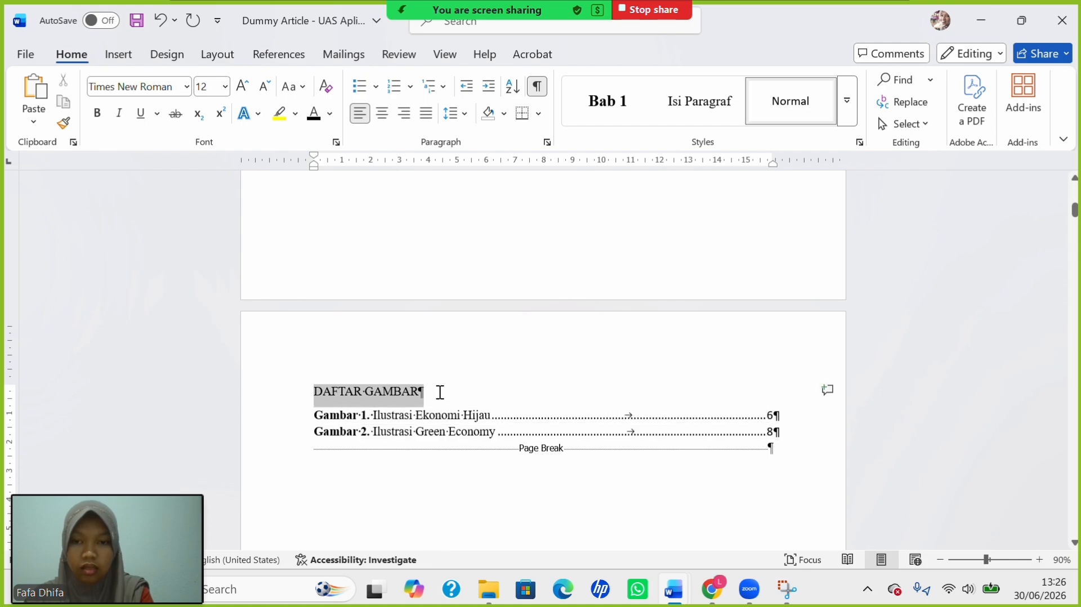
{"action": "left_click", "coordinate": [379, 118]}
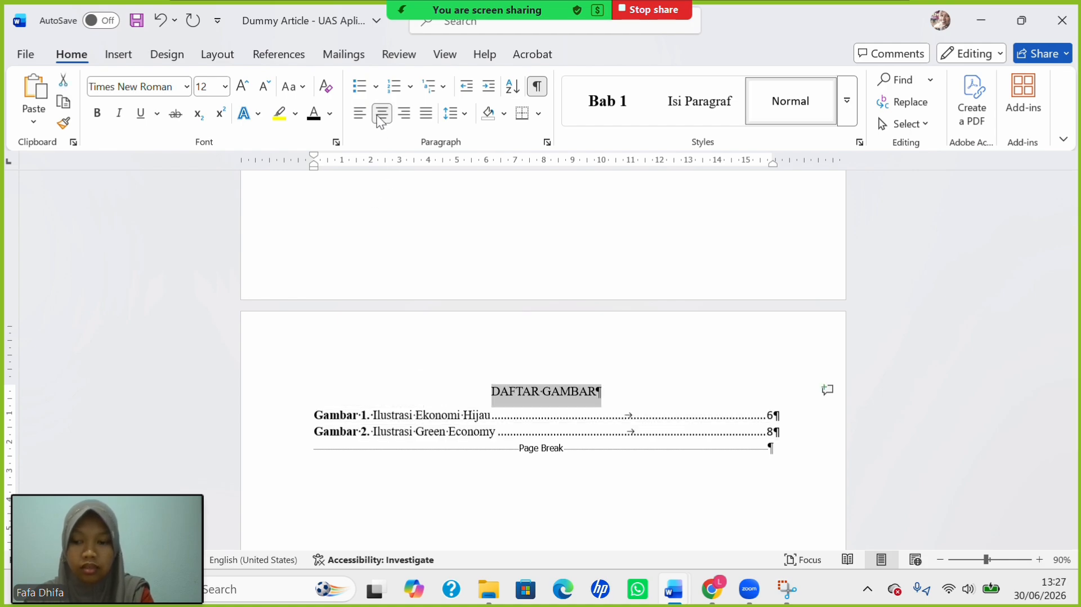
{"action": "key", "text": "ctrl+b"}
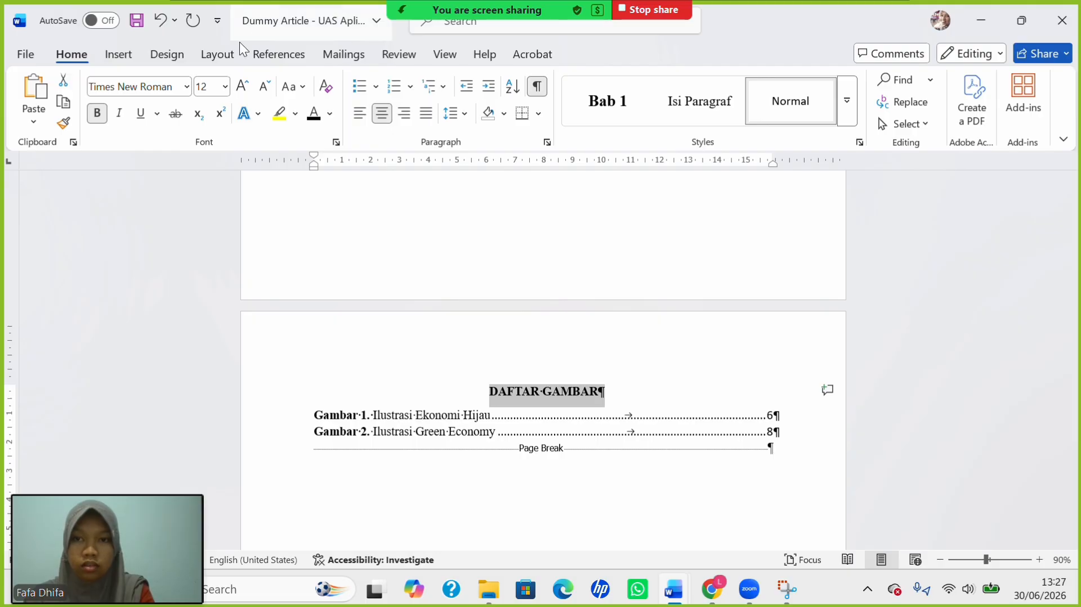
{"action": "left_click", "coordinate": [225, 86]}
{"action": "left_click", "coordinate": [208, 213]}
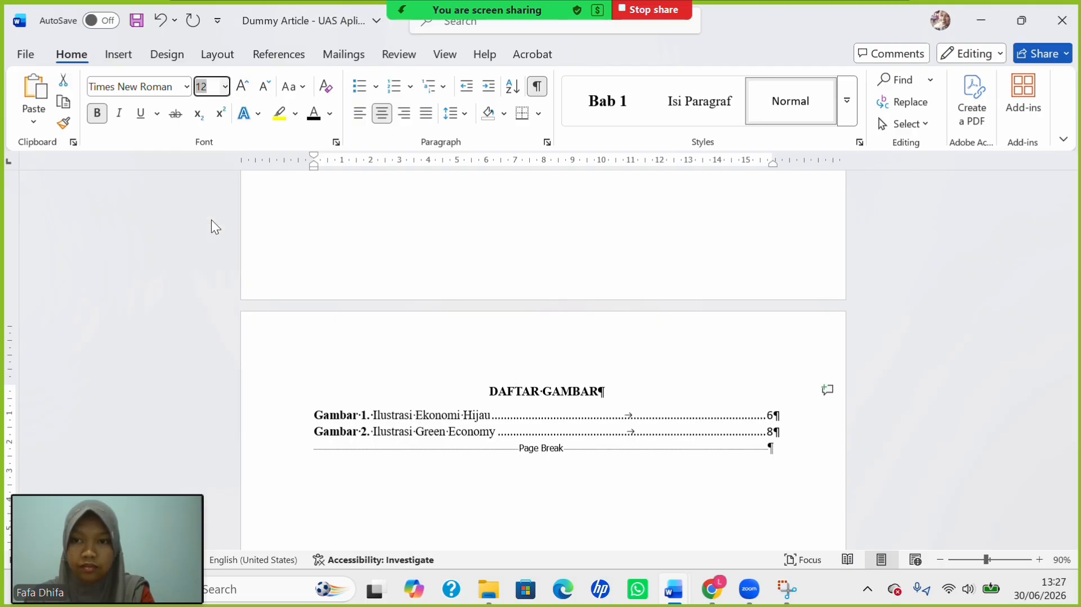
{"action": "scroll", "coordinate": [460, 421], "scroll_direction": "down", "scroll_amount": 1}
{"action": "scroll", "coordinate": [460, 422], "scroll_direction": "down", "scroll_amount": 1}
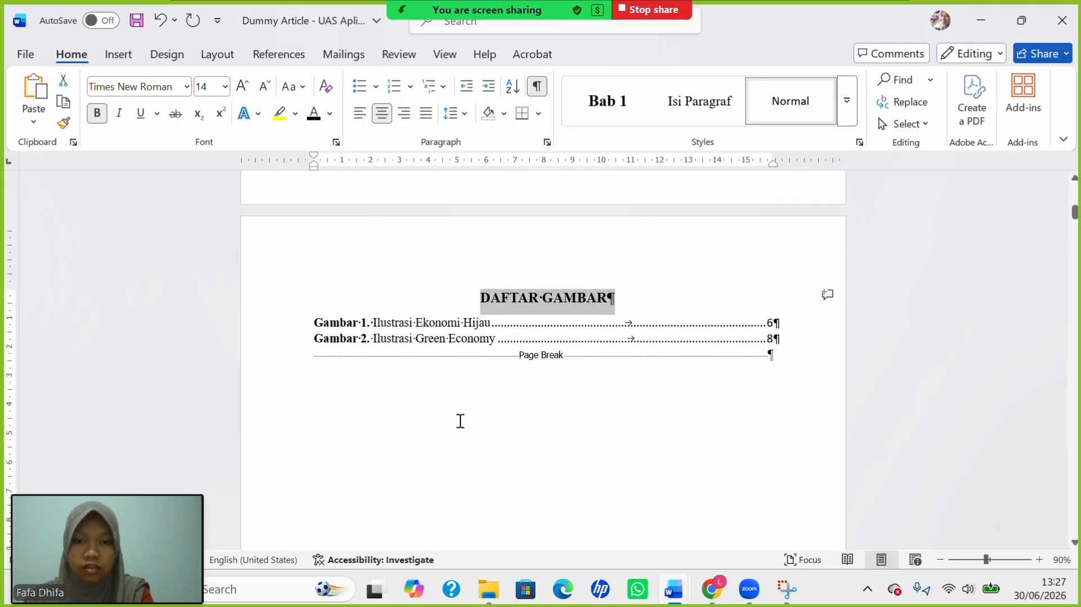
{"action": "scroll", "coordinate": [540, 306], "scroll_direction": "up", "scroll_amount": 6}
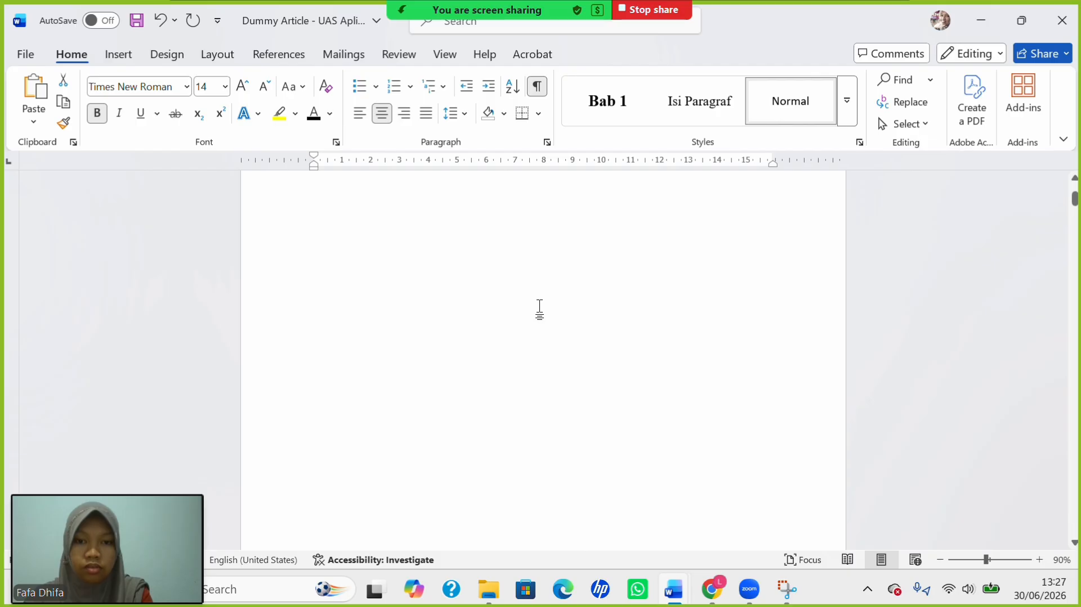
{"action": "scroll", "coordinate": [539, 309], "scroll_direction": "up", "scroll_amount": 5}
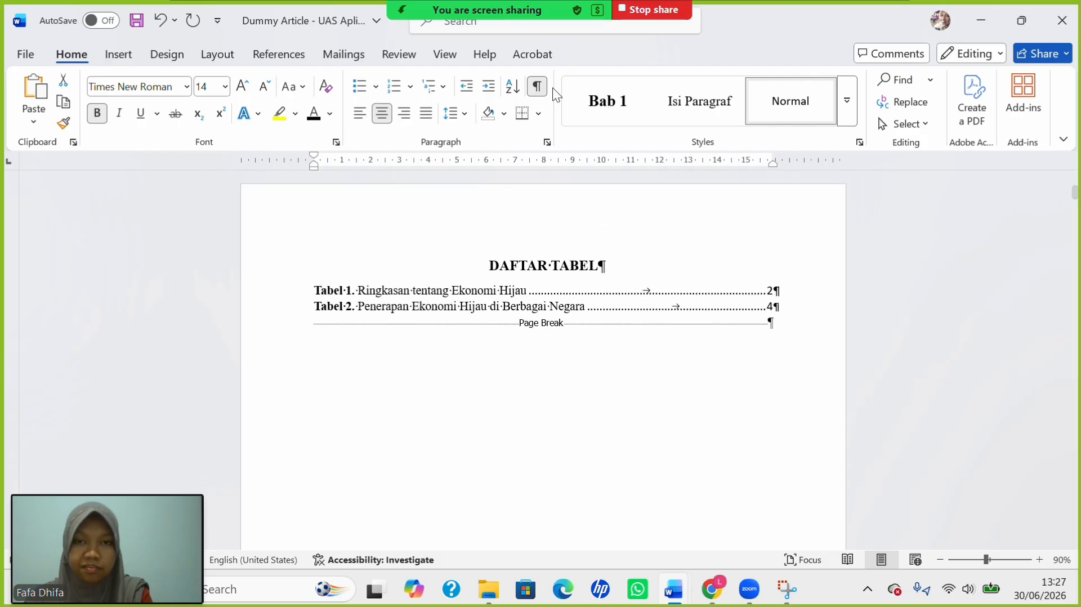
{"action": "scroll", "coordinate": [565, 311], "scroll_direction": "down", "scroll_amount": 3}
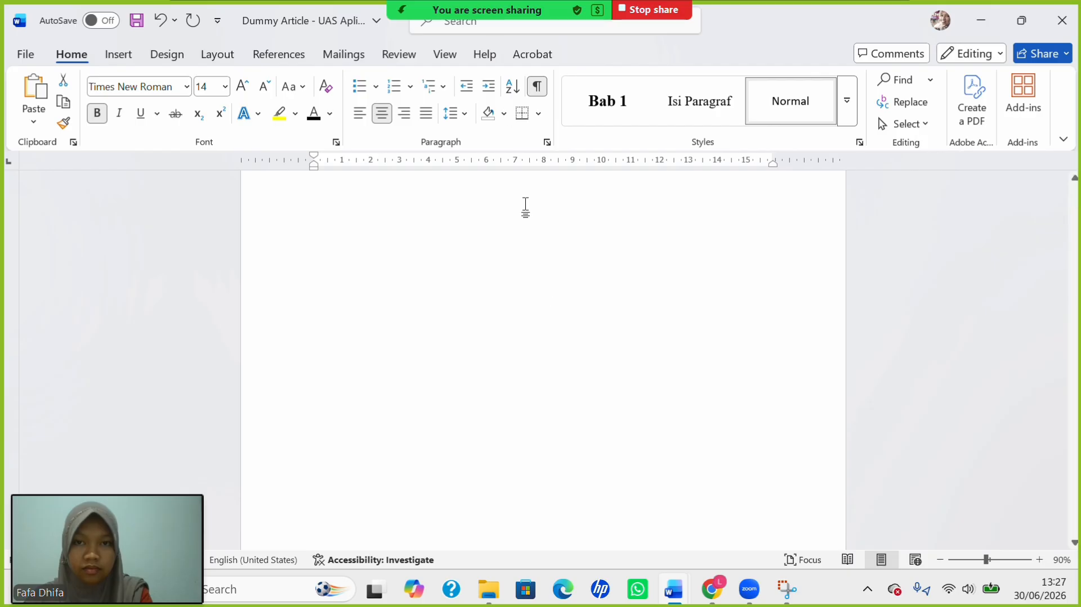
{"action": "scroll", "coordinate": [550, 341], "scroll_direction": "up", "scroll_amount": 3}
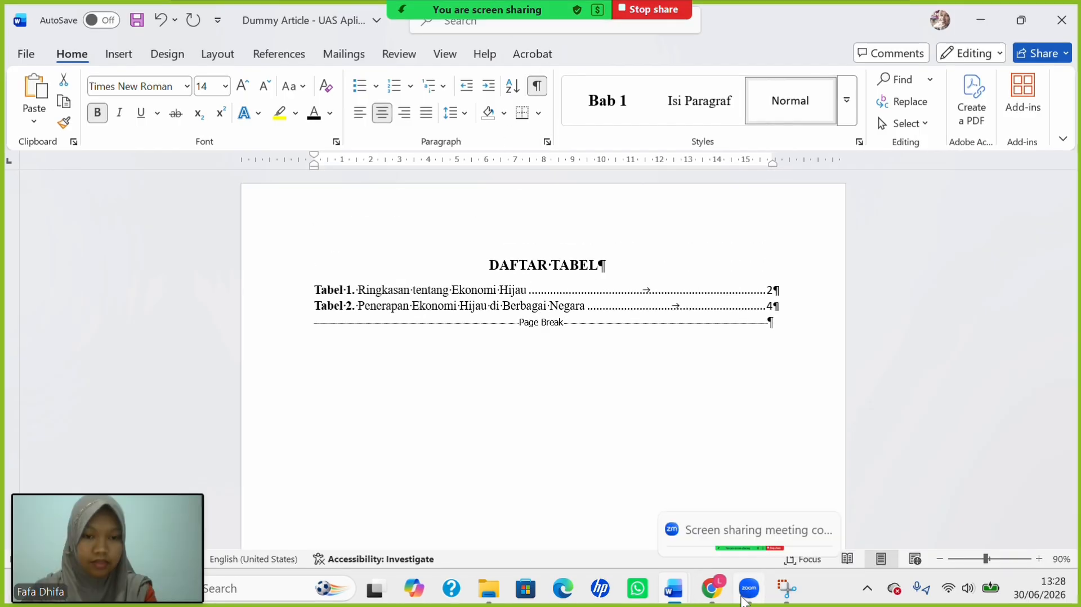
{"action": "mouse_move", "coordinate": [678, 595]}
{"action": "left_click", "coordinate": [866, 508]}
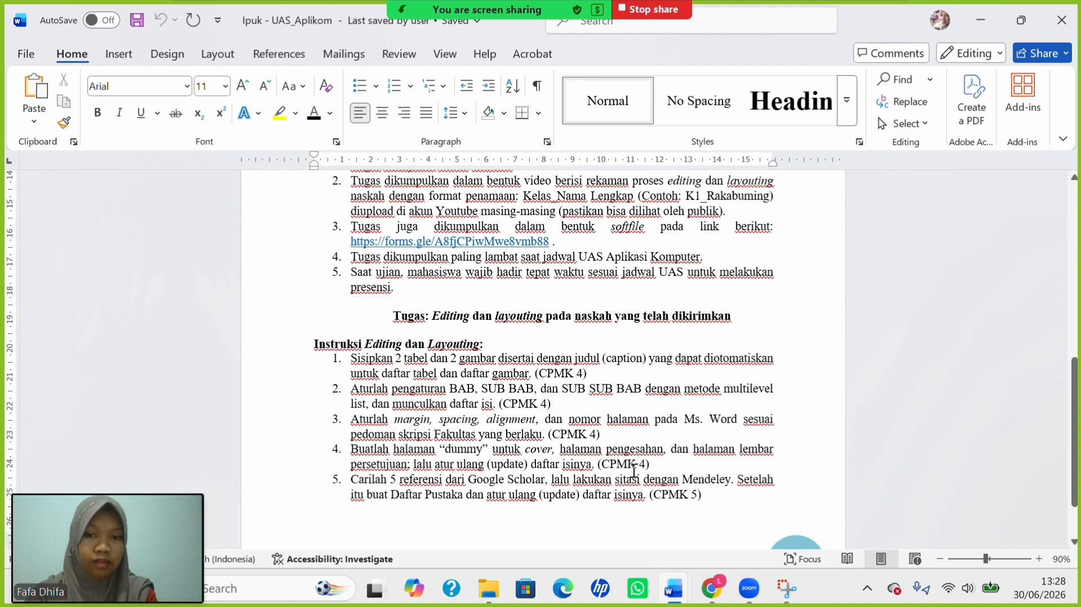
{"action": "mouse_move", "coordinate": [670, 590]}
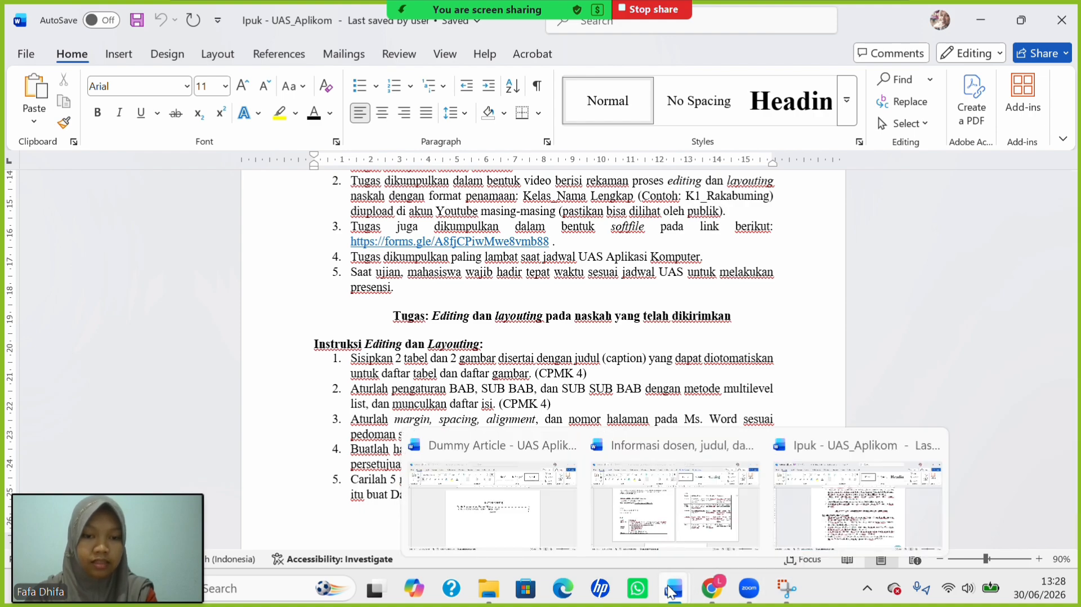
{"action": "left_click", "coordinate": [506, 509]}
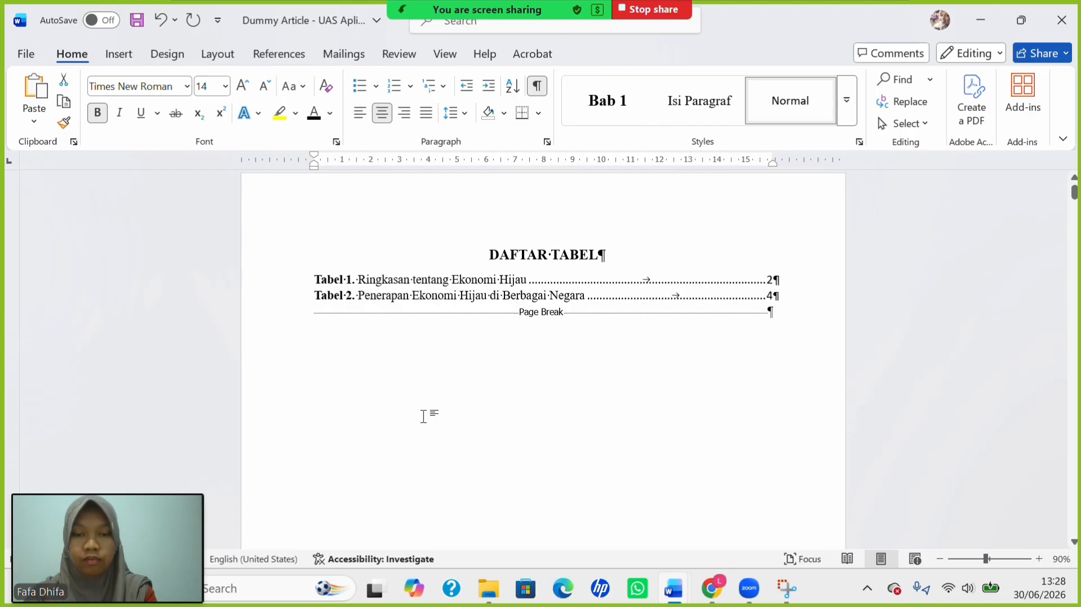
Centre the Bab 1 chapter heading and apply the Heading 1 style.
{"action": "scroll", "coordinate": [424, 417], "scroll_direction": "down", "scroll_amount": 15}
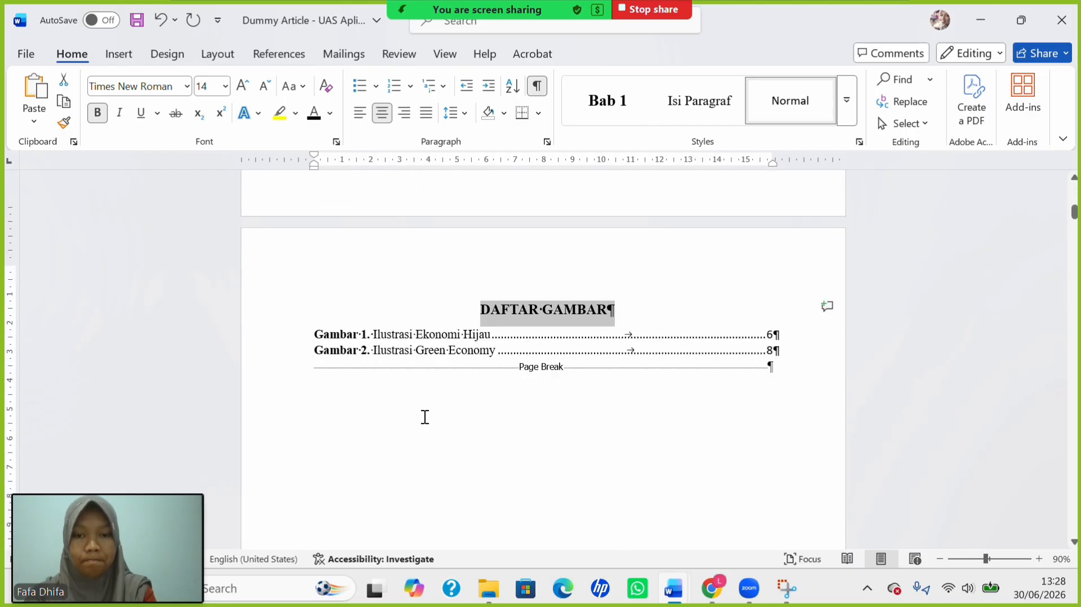
{"action": "scroll", "coordinate": [425, 417], "scroll_direction": "down", "scroll_amount": 10}
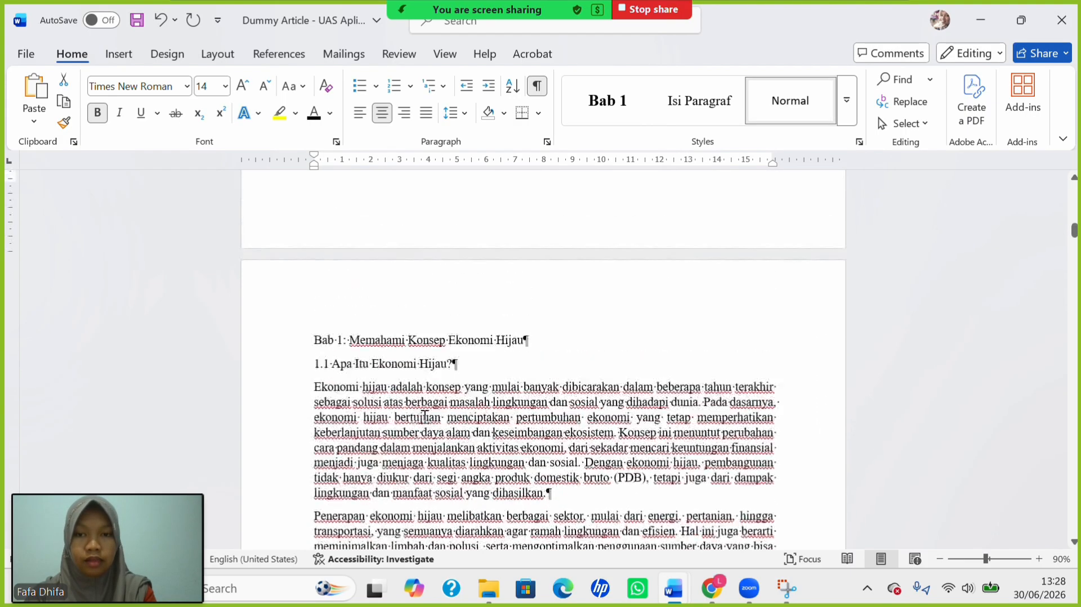
{"action": "scroll", "coordinate": [426, 416], "scroll_direction": "up", "scroll_amount": 1}
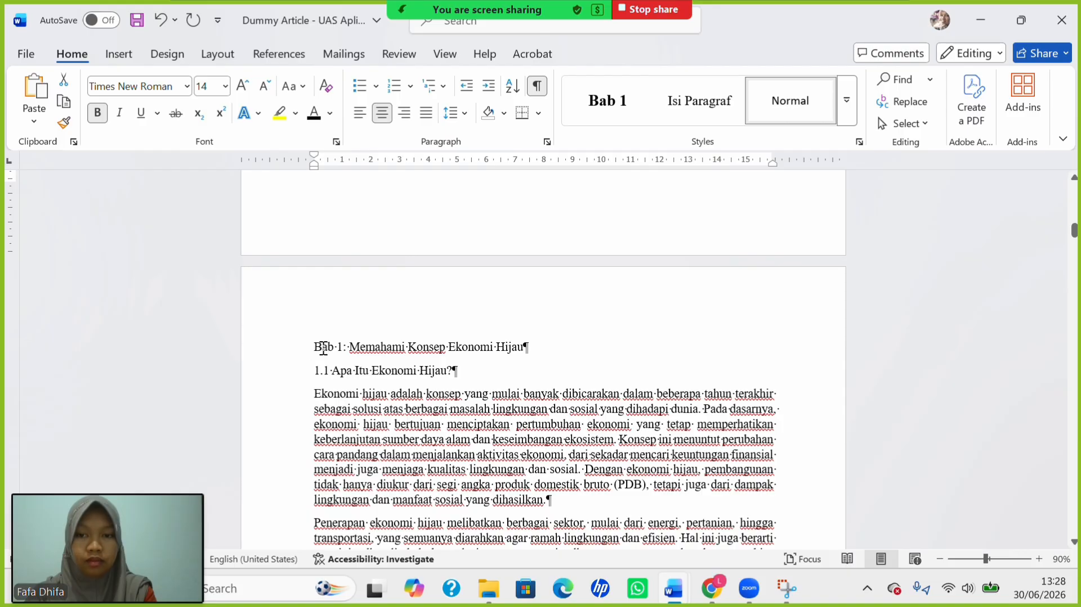
{"action": "left_click_drag", "start_coordinate": [324, 348], "coordinate": [538, 362]}
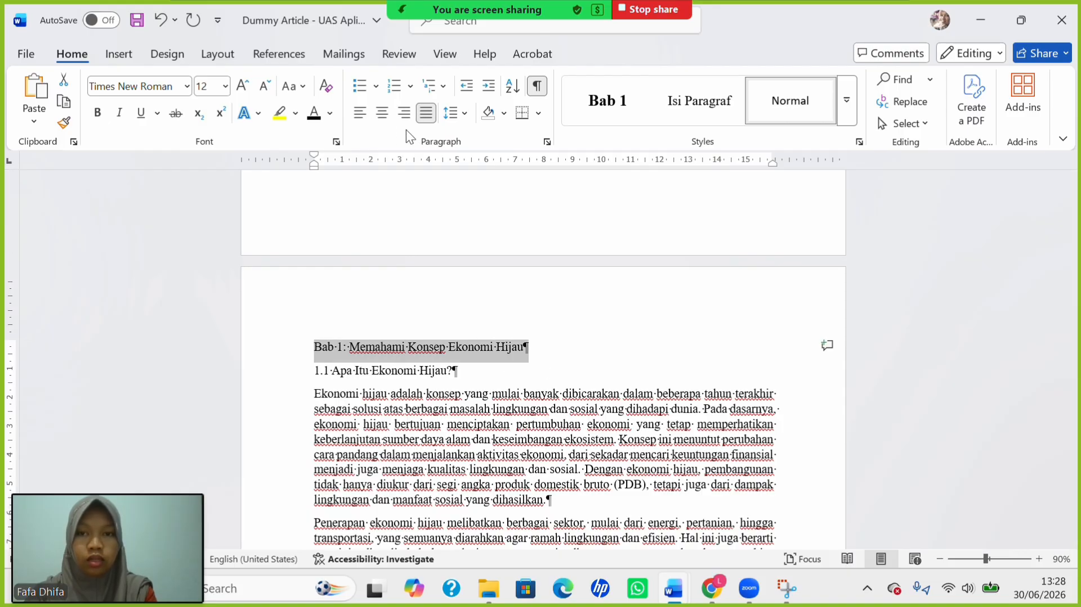
{"action": "left_click", "coordinate": [382, 113]}
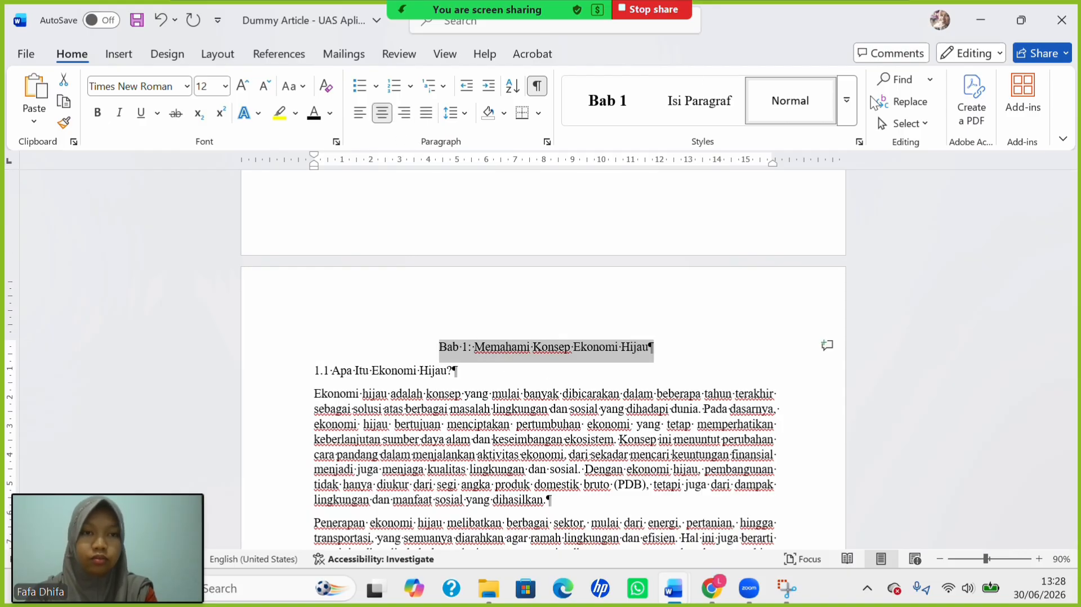
{"action": "left_click", "coordinate": [849, 102]}
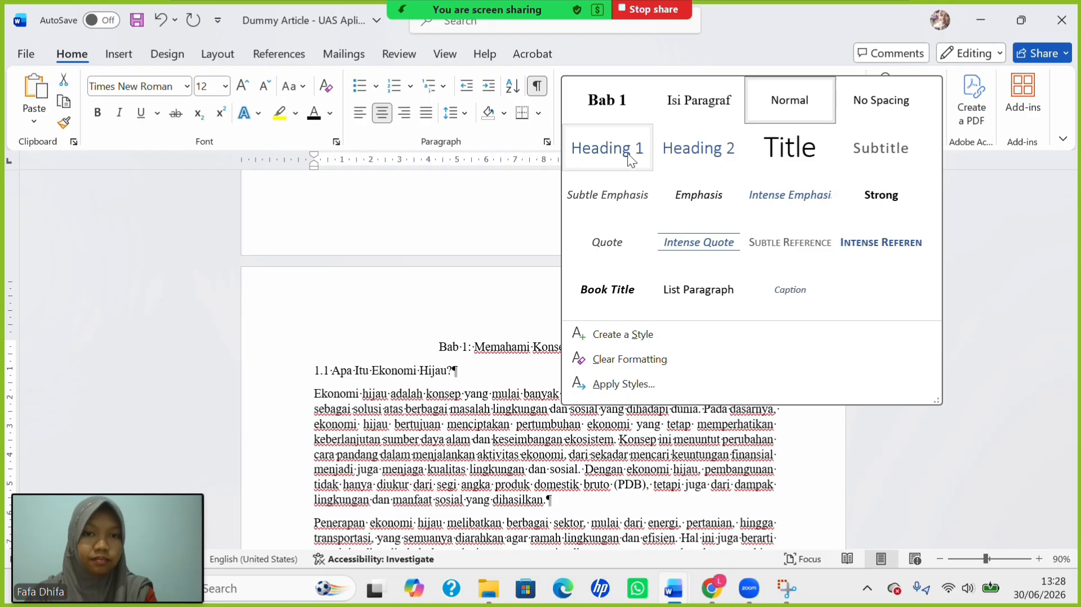
{"action": "left_click", "coordinate": [627, 153]}
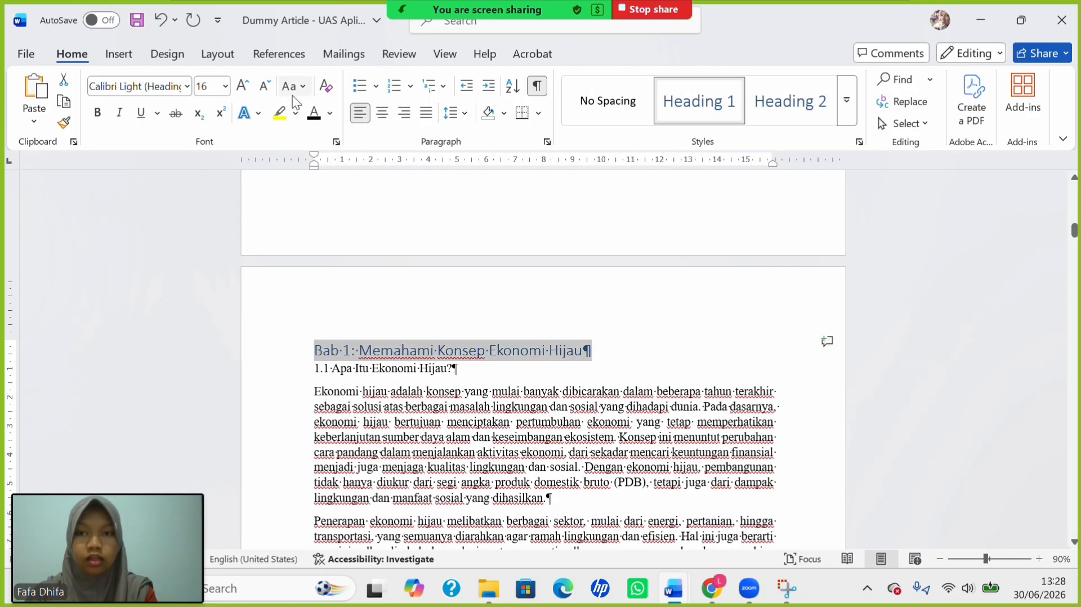
Make the chapter heading uppercase, 14 pt, centred, bold Times New Roman.
{"action": "left_click", "coordinate": [304, 87]}
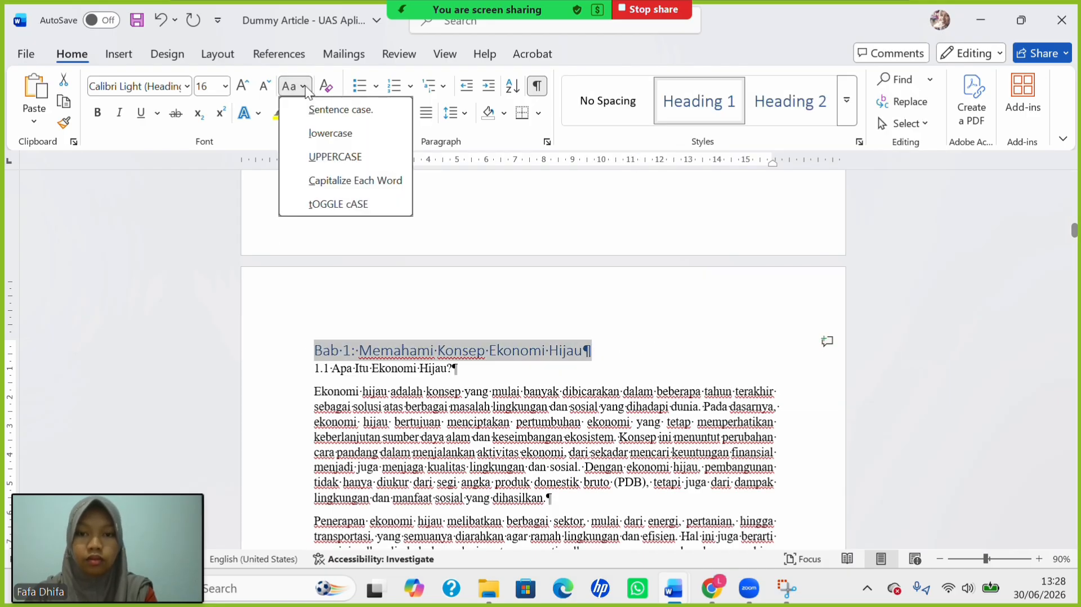
{"action": "left_click", "coordinate": [349, 159]}
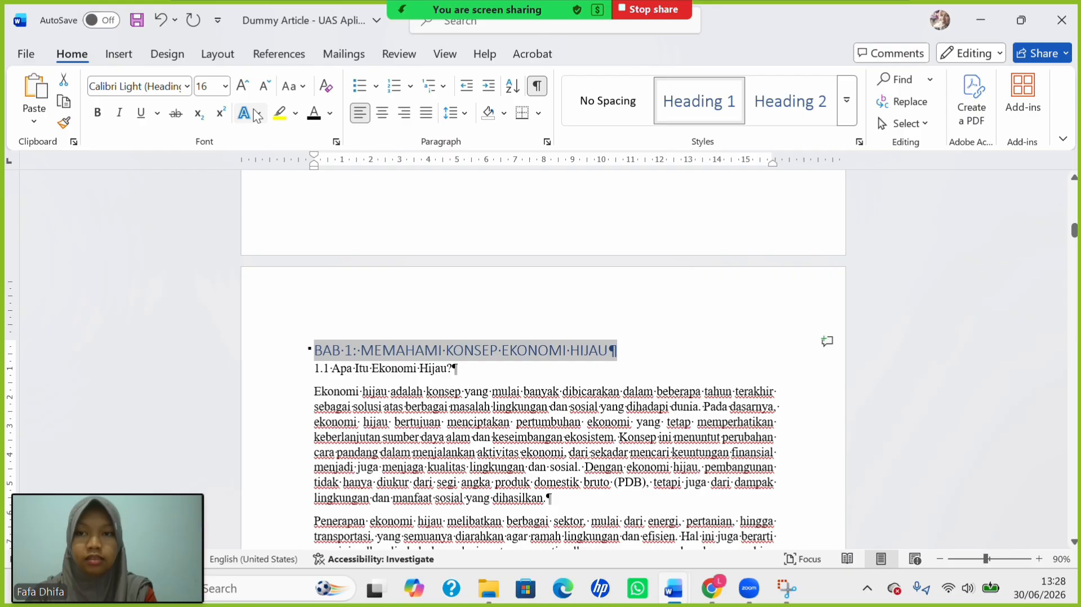
{"action": "left_click", "coordinate": [225, 86]}
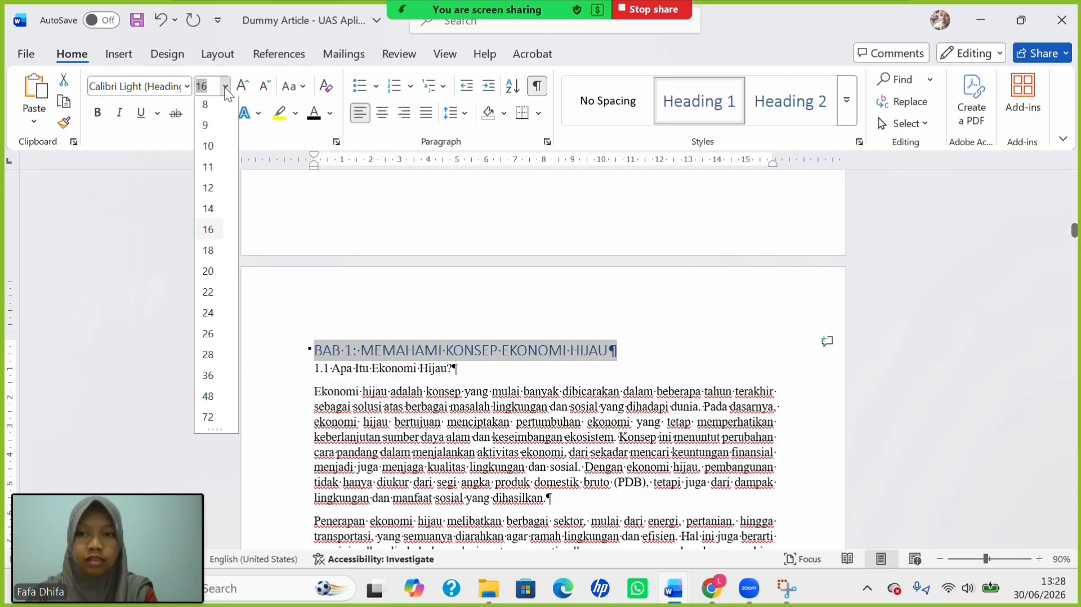
{"action": "left_click", "coordinate": [208, 213]}
{"action": "left_click", "coordinate": [382, 112]}
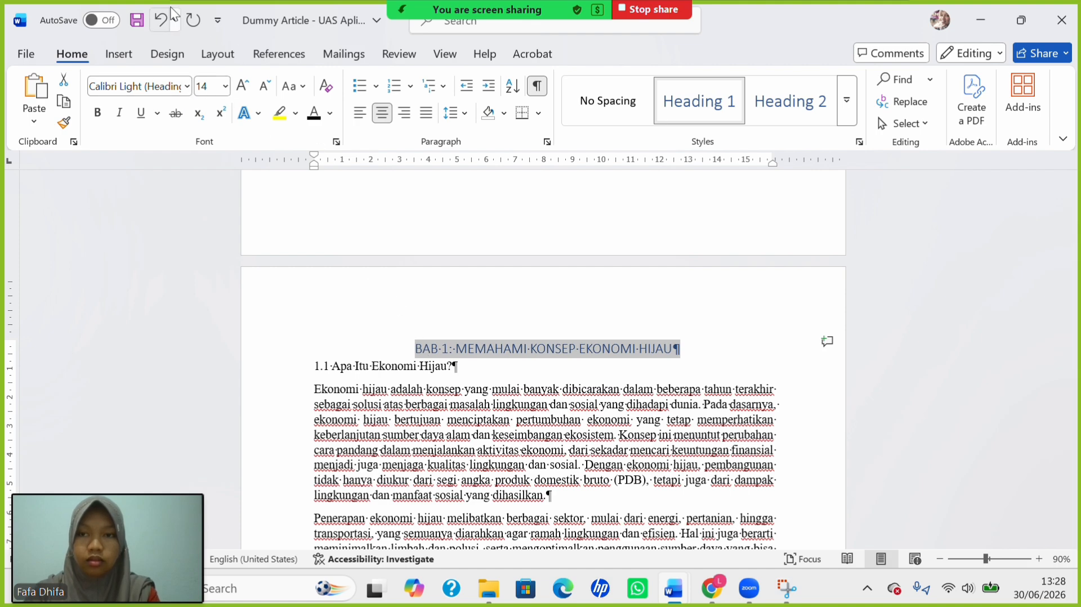
{"action": "left_click", "coordinate": [187, 87]}
{"action": "left_click", "coordinate": [198, 206]}
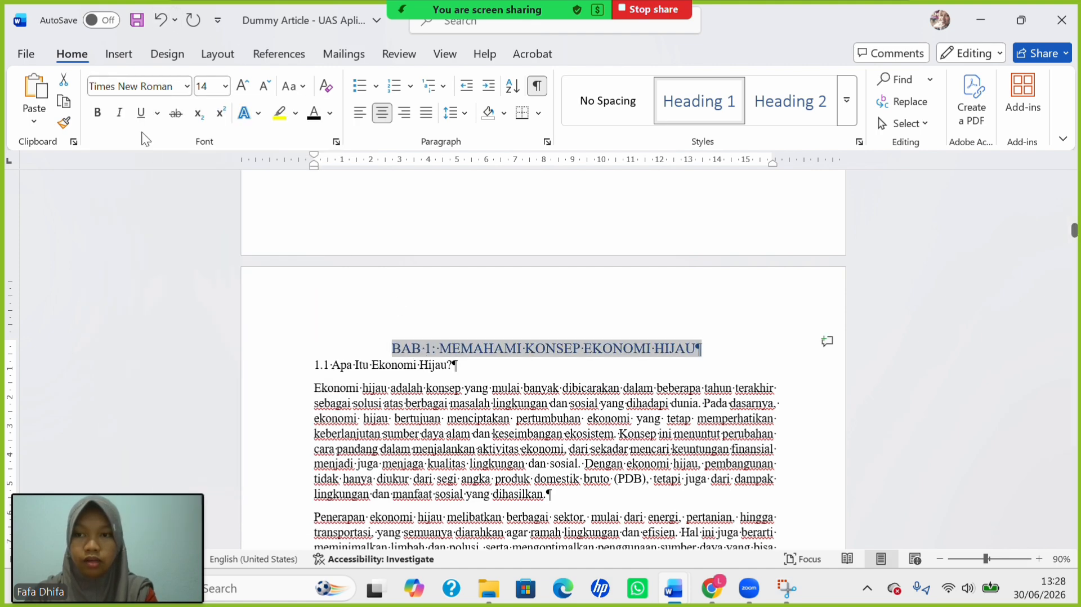
{"action": "left_click", "coordinate": [96, 114]}
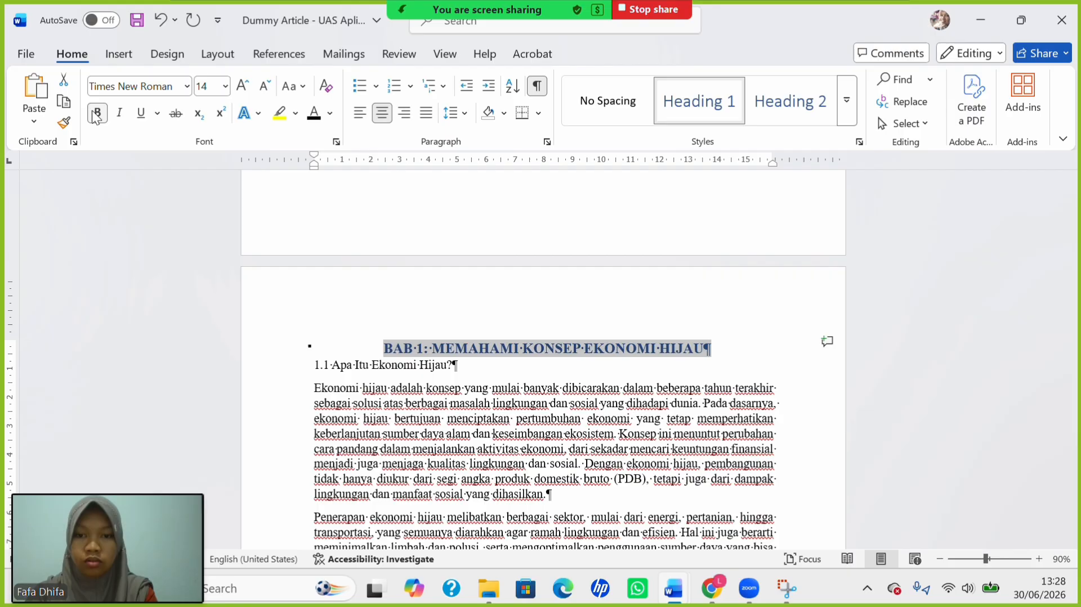
Replace '1:' with 'I', break after BAB I, and colour the heading black.
{"action": "left_click", "coordinate": [434, 341]}
{"action": "key", "text": "BackSpace"}
{"action": "key", "text": "BackSpace"}
{"action": "key", "text": "BackSpace"}
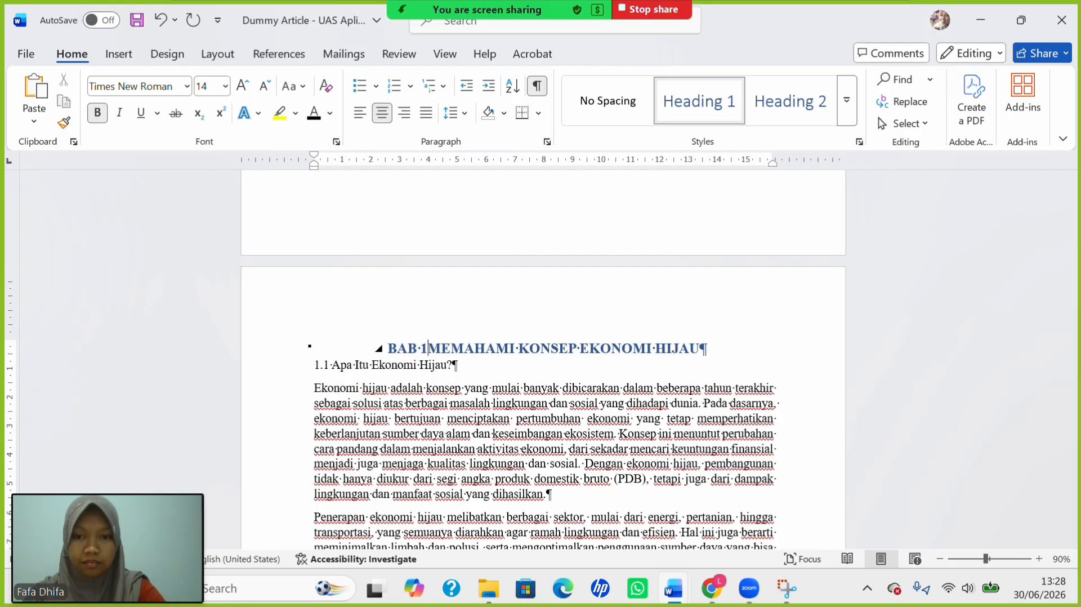
{"action": "type", "text": "I"}
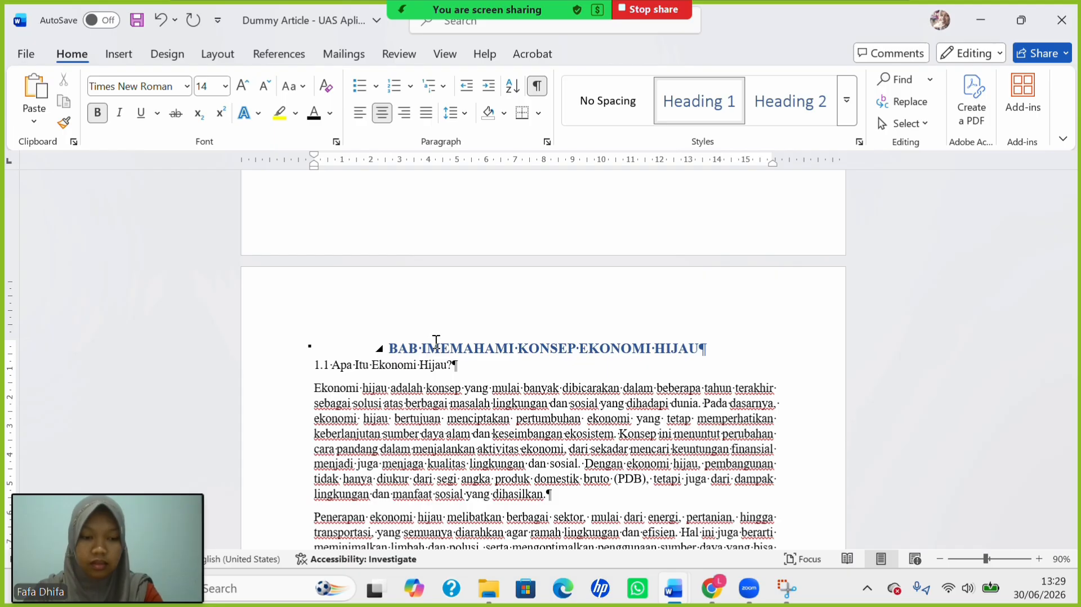
{"action": "key", "text": "shift+Return"}
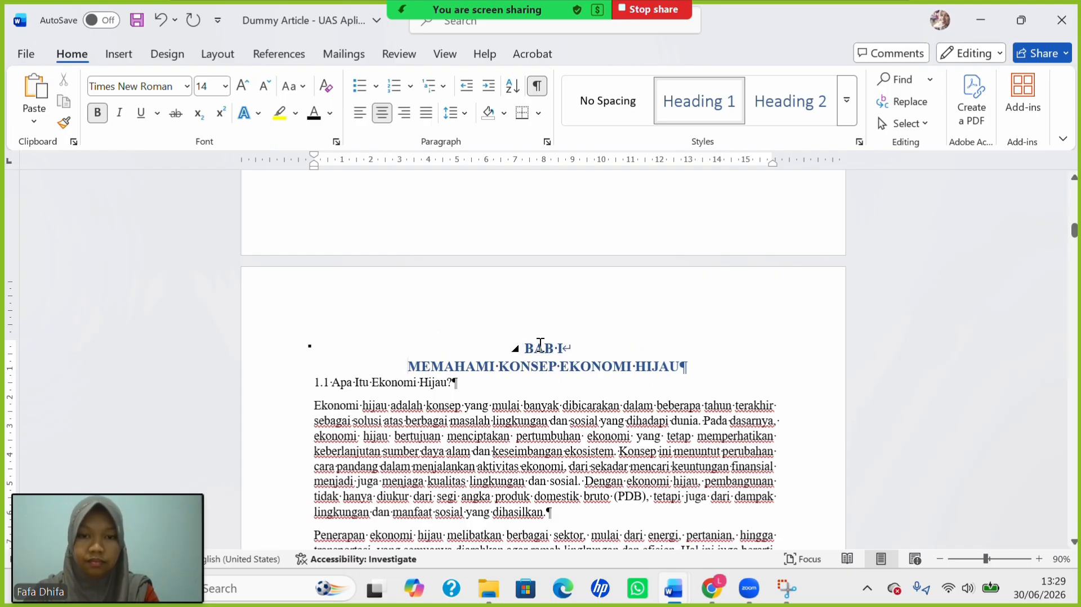
{"action": "left_click_drag", "start_coordinate": [540, 344], "coordinate": [736, 367]}
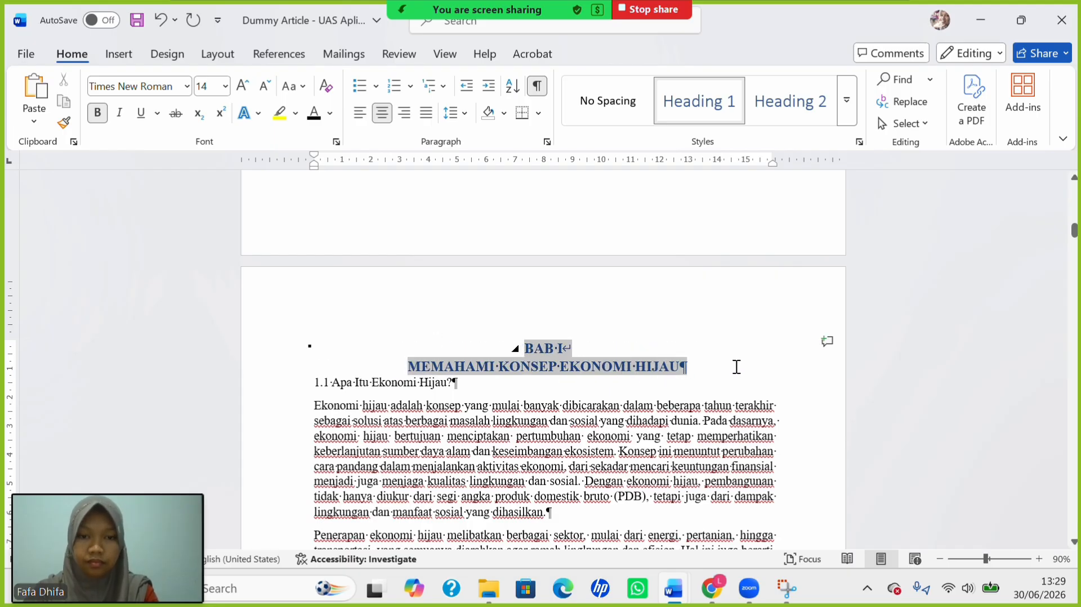
{"action": "left_click", "coordinate": [316, 119]}
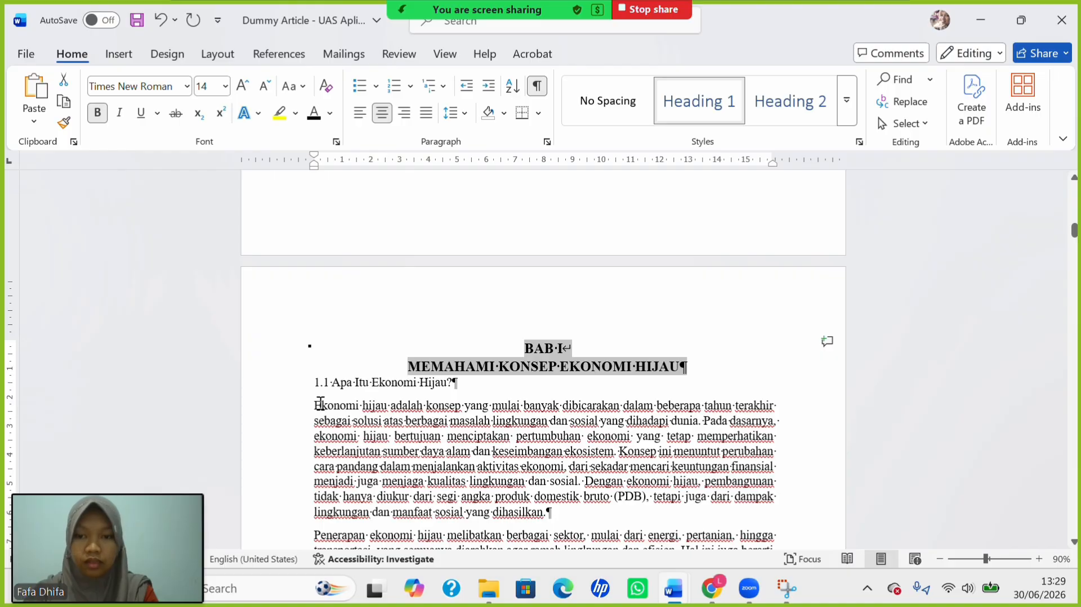
Apply Heading 2 to '1.1 Apa Itu Ekonomi Hijau?' with bold 12 pt Times New Roman.
{"action": "left_click_drag", "start_coordinate": [315, 384], "coordinate": [470, 384]}
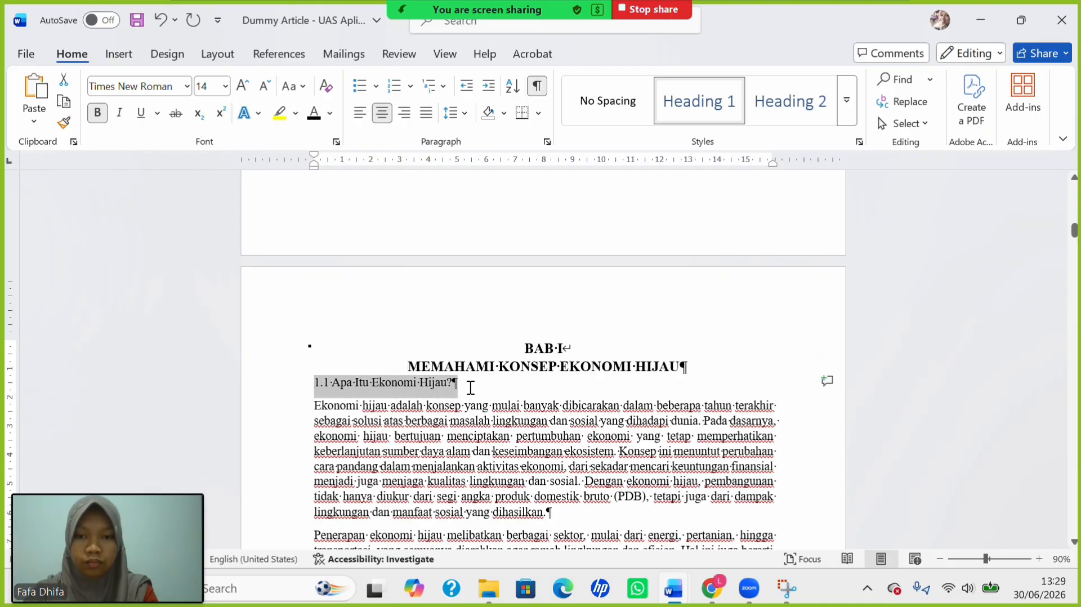
{"action": "left_click", "coordinate": [813, 104]}
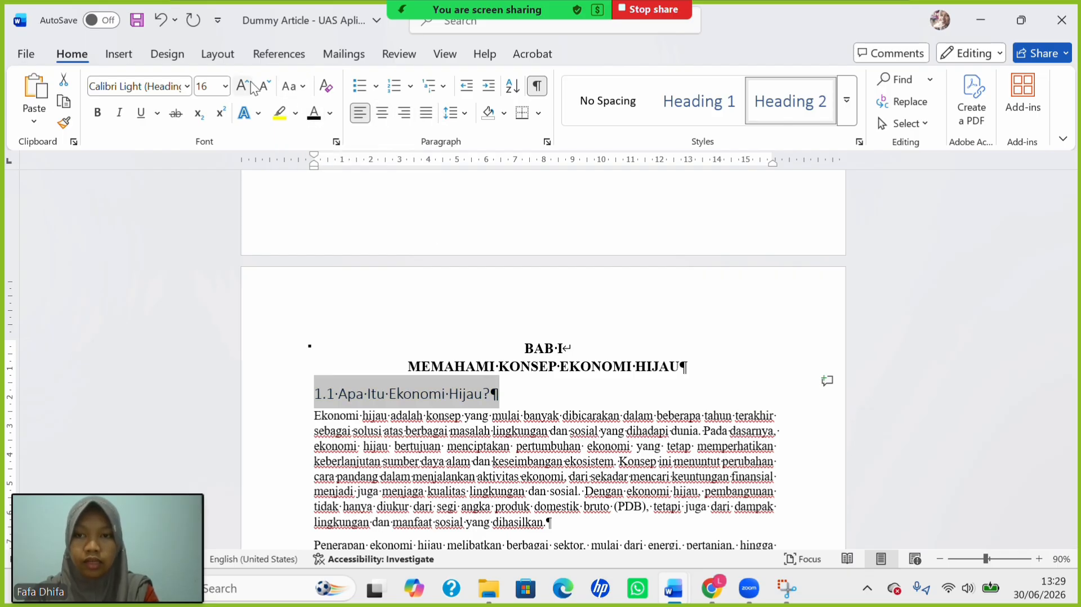
{"action": "left_click", "coordinate": [225, 86]}
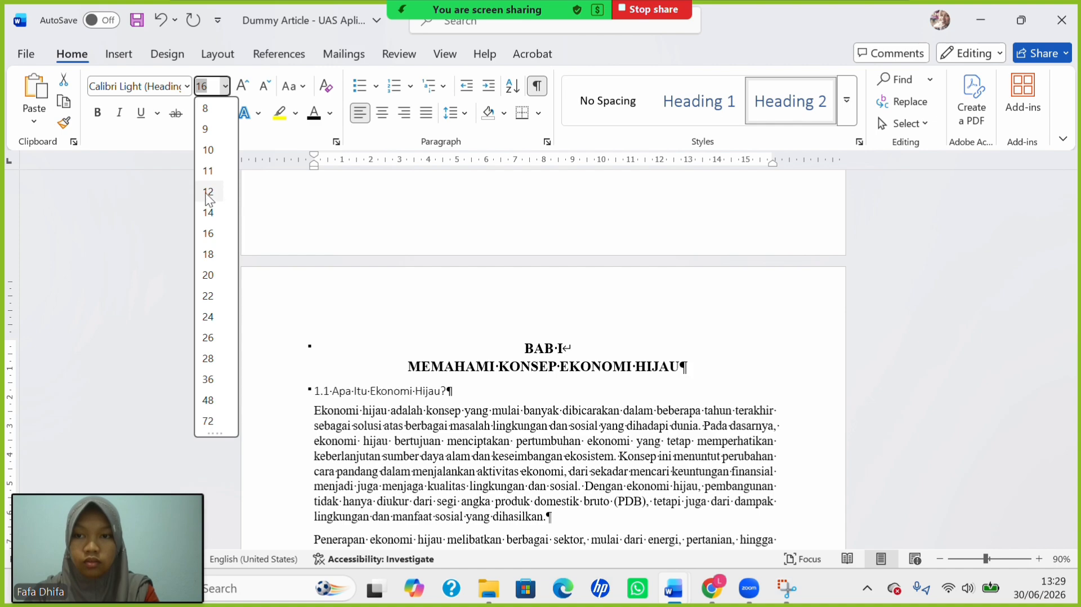
{"action": "left_click", "coordinate": [214, 192]}
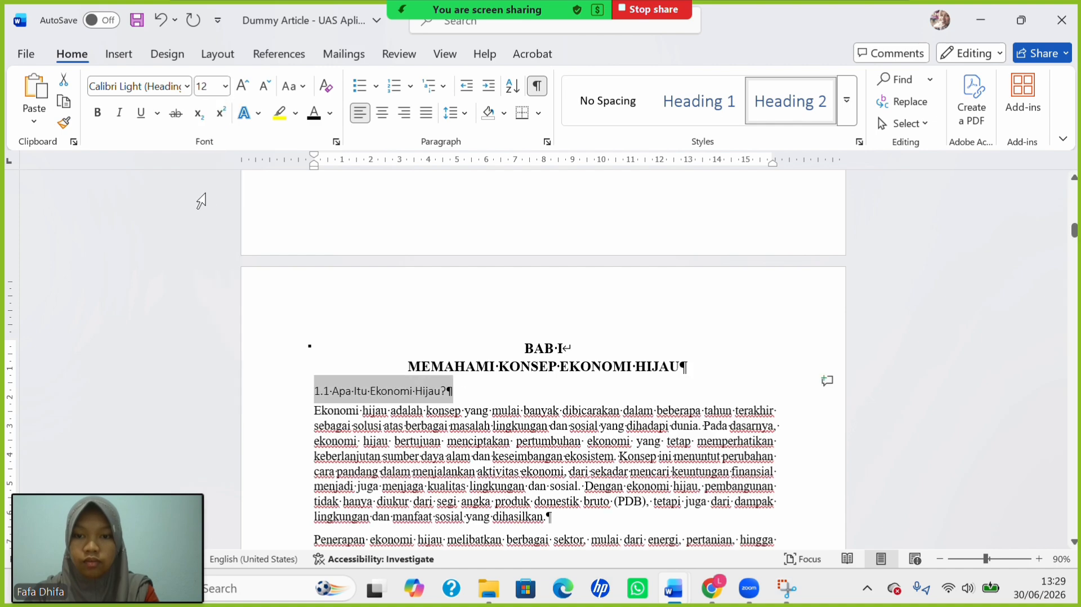
{"action": "left_click", "coordinate": [188, 86]}
{"action": "left_click", "coordinate": [169, 204]}
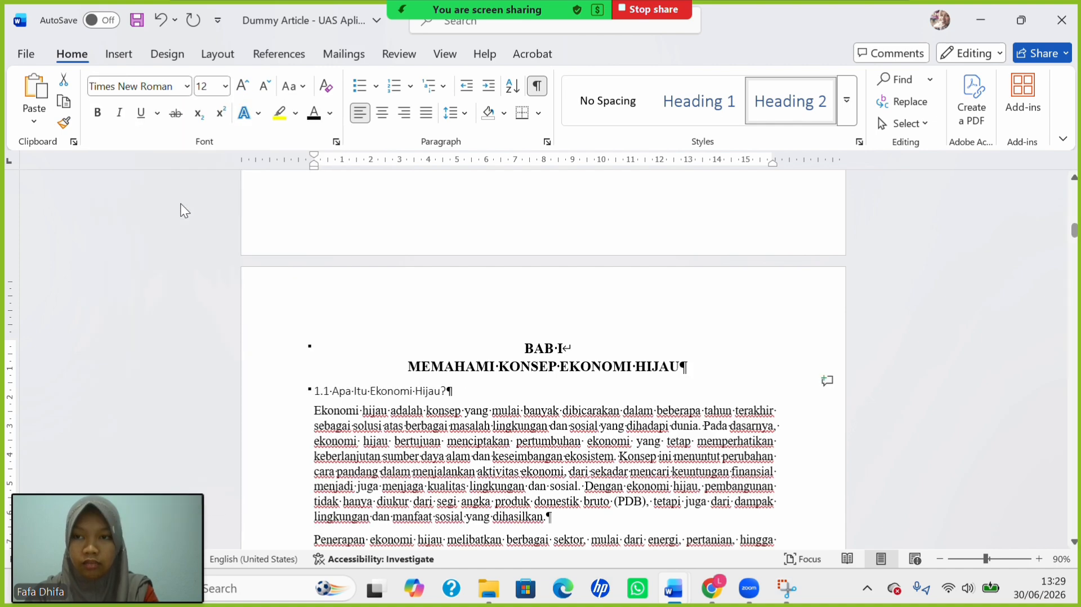
{"action": "left_click", "coordinate": [98, 112]}
{"action": "scroll", "coordinate": [385, 416], "scroll_direction": "down", "scroll_amount": 5}
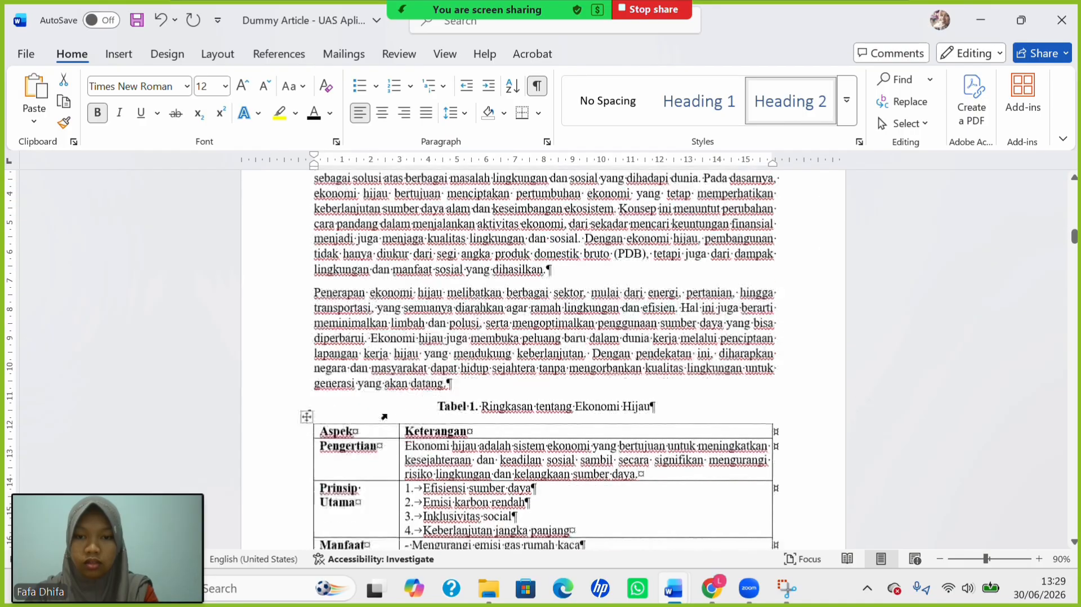
Apply the Heading 3 style to the 1.1.1 heading at 12 pt.
{"action": "scroll", "coordinate": [348, 360], "scroll_direction": "down", "scroll_amount": 15}
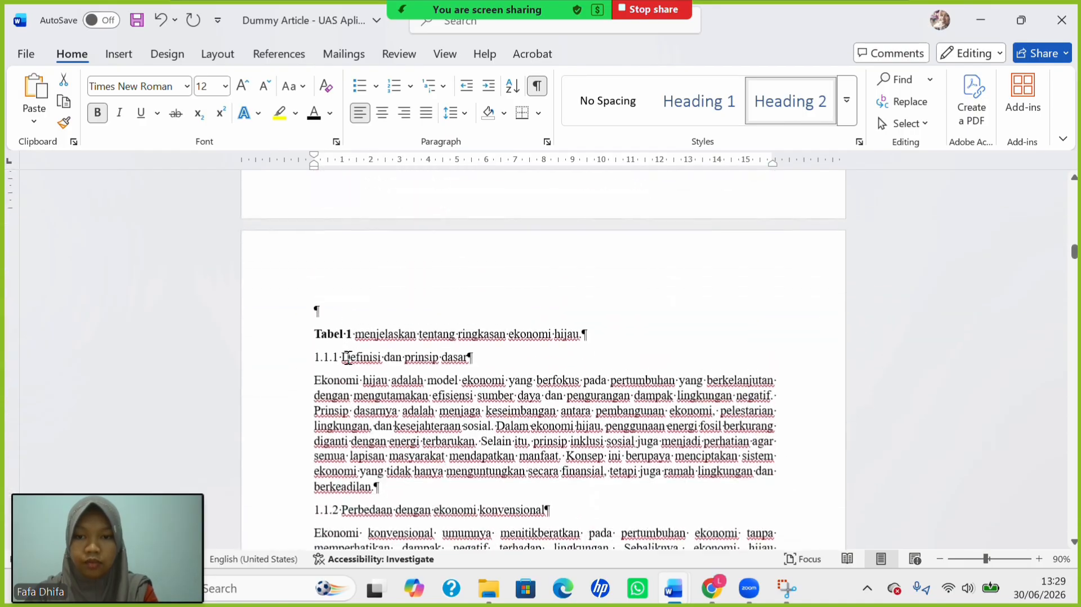
{"action": "scroll", "coordinate": [348, 358], "scroll_direction": "down", "scroll_amount": 1}
{"action": "left_click_drag", "start_coordinate": [316, 353], "coordinate": [485, 355]}
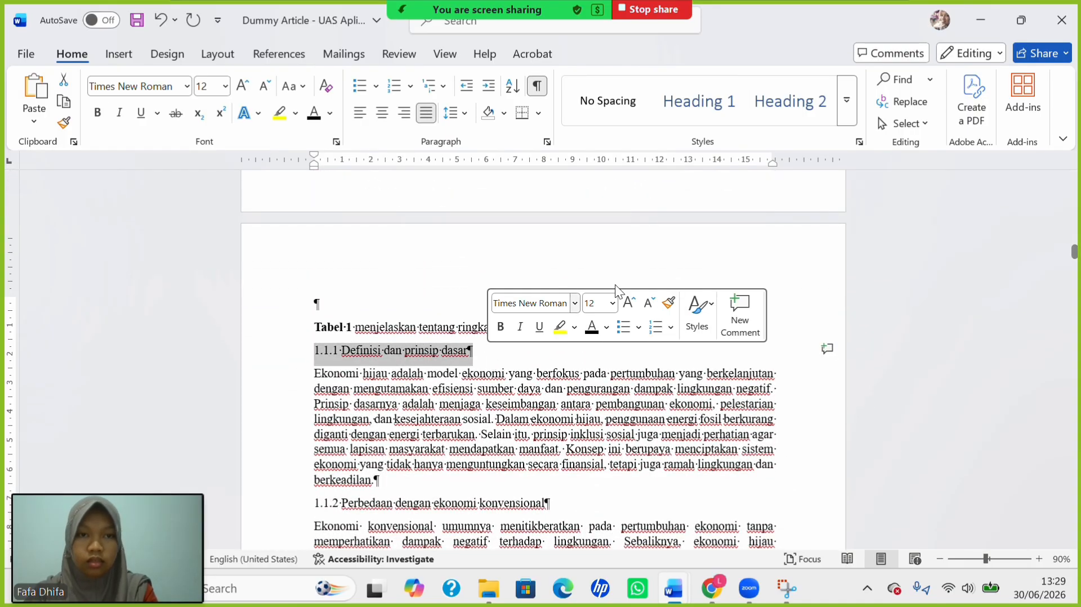
{"action": "left_click", "coordinate": [848, 118]}
{"action": "left_click", "coordinate": [784, 161]}
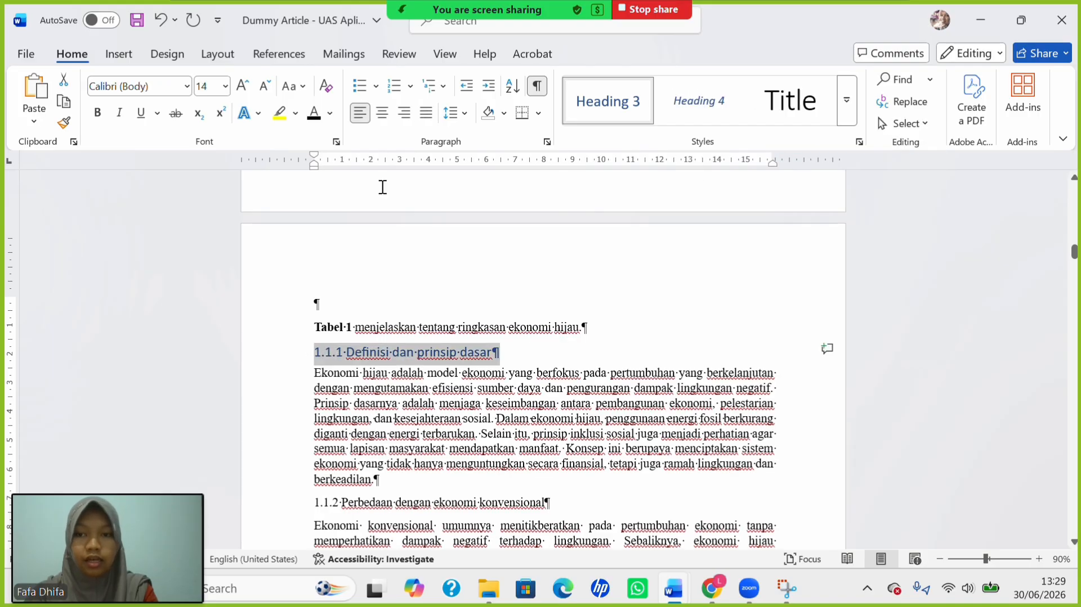
{"action": "left_click", "coordinate": [226, 86]}
{"action": "left_click", "coordinate": [214, 192]}
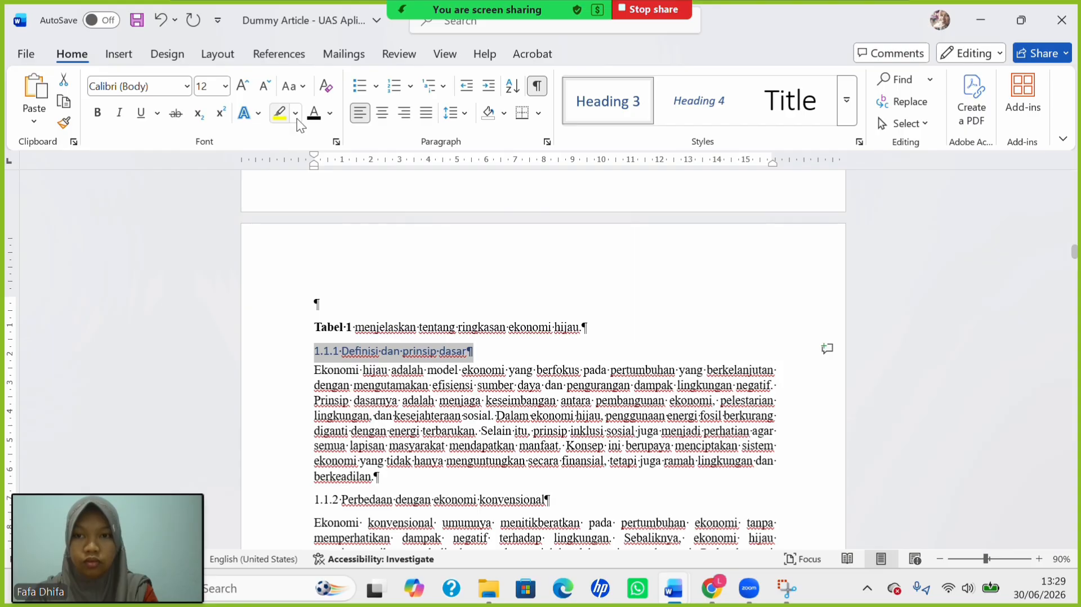
Capitalize each word of the 1.1.1 heading in bold black Times New Roman.
{"action": "left_click", "coordinate": [285, 89]}
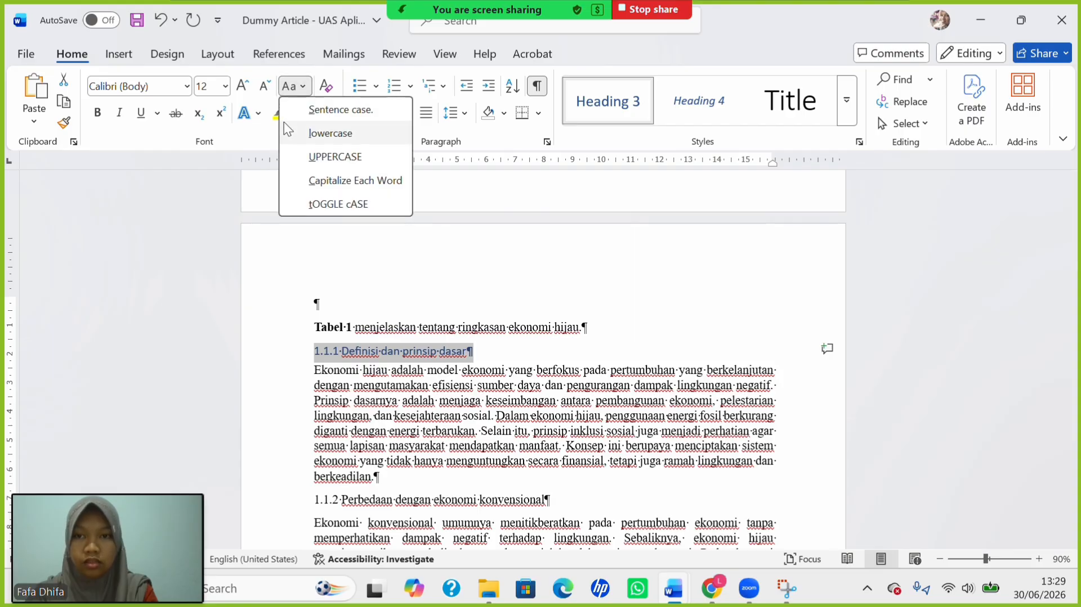
{"action": "left_click", "coordinate": [313, 179]}
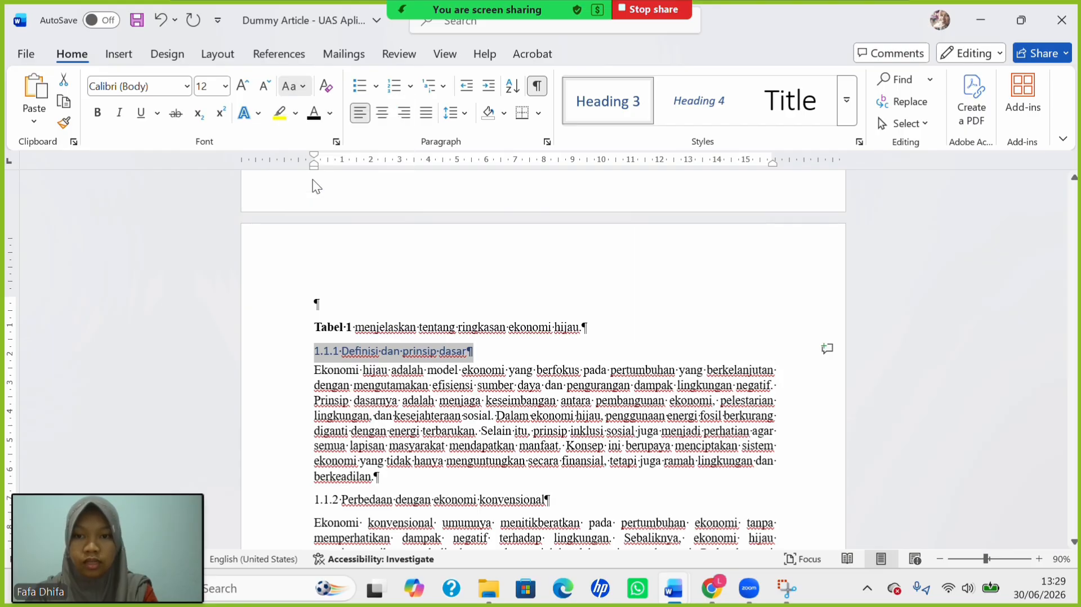
{"action": "left_click", "coordinate": [186, 86]}
{"action": "left_click", "coordinate": [200, 206]}
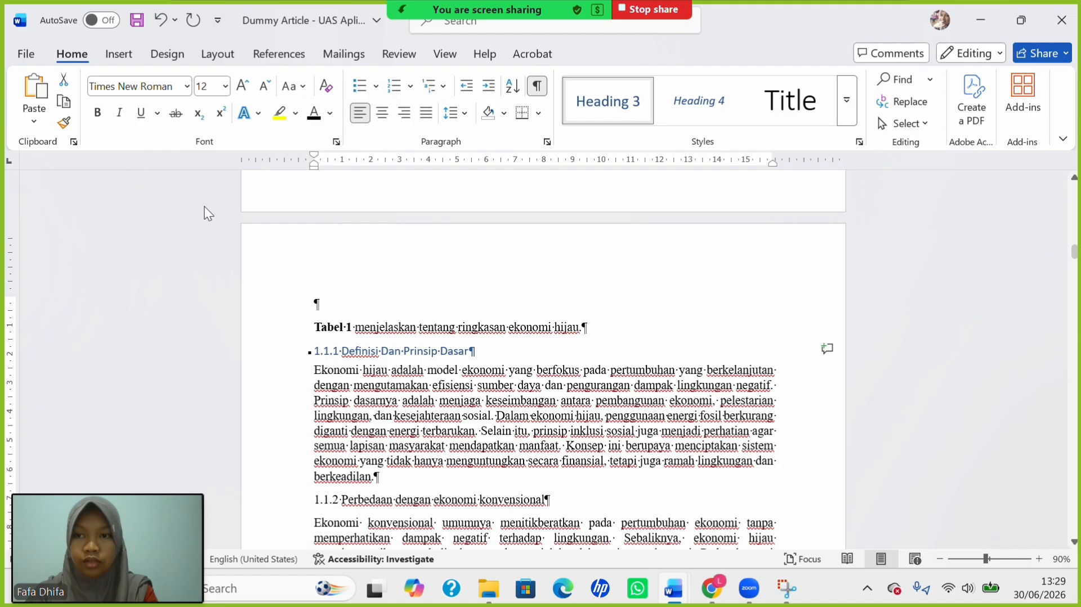
{"action": "left_click", "coordinate": [101, 114]}
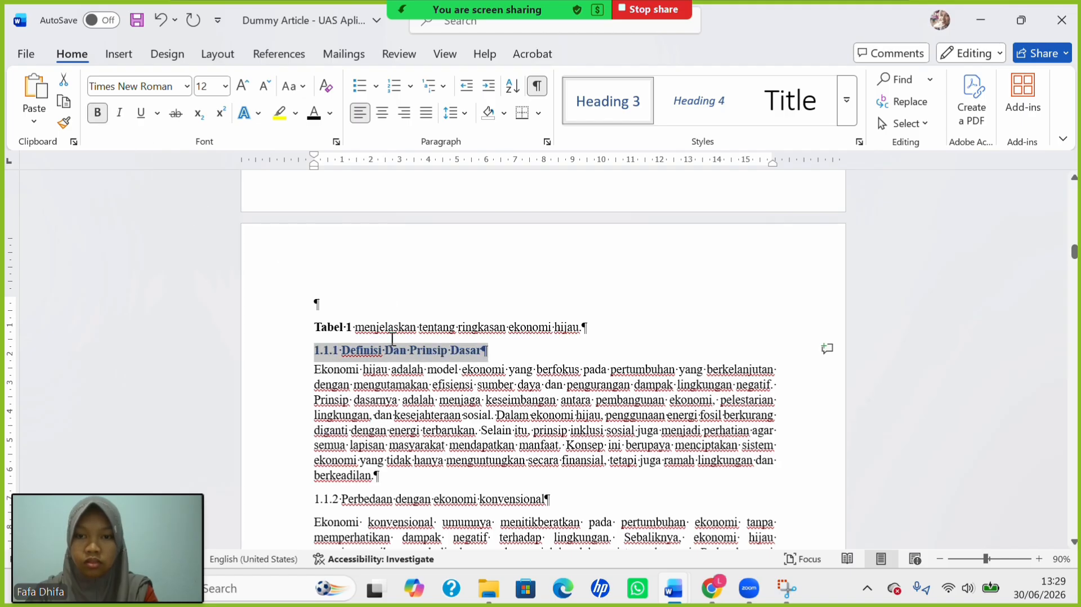
{"action": "left_click", "coordinate": [314, 114]}
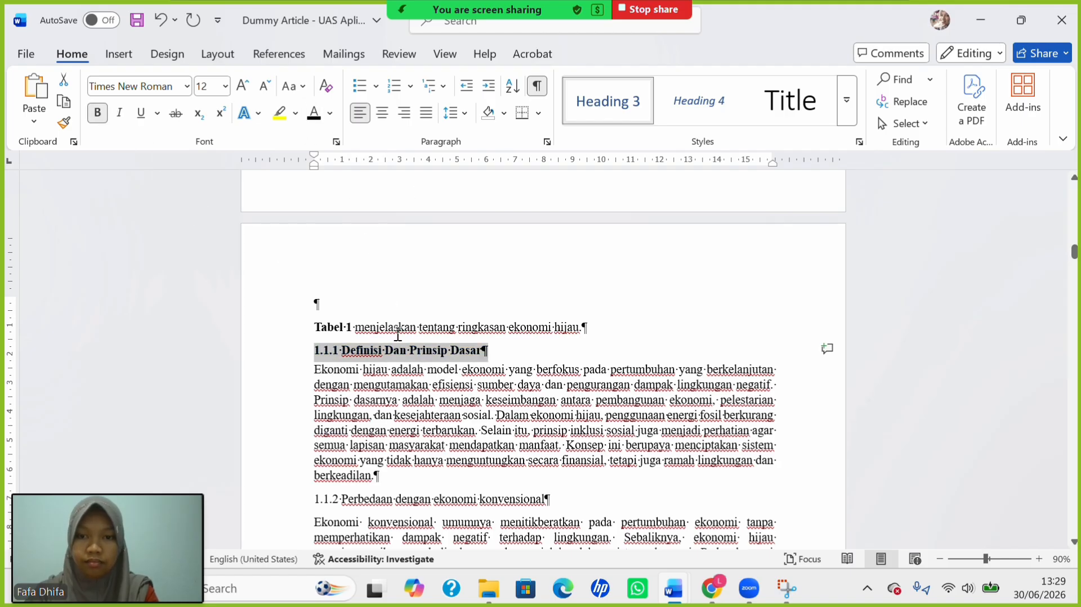
Change 'Dan' to lowercase 'dan' in the 1.1.1 heading.
{"action": "left_click", "coordinate": [391, 349]}
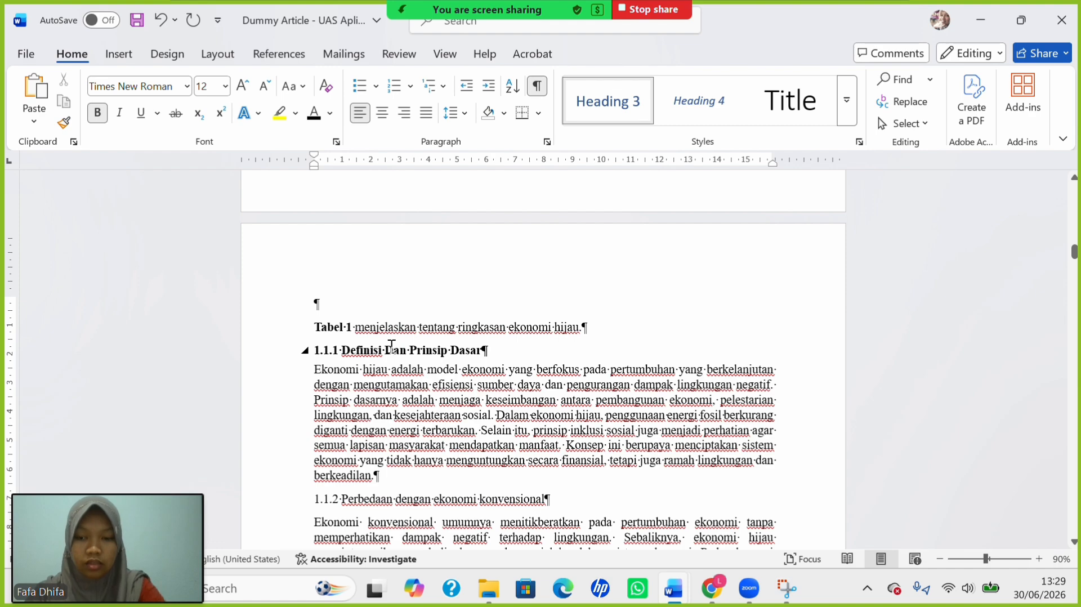
{"action": "key", "text": "BackSpace"}
{"action": "type", "text": "d"}
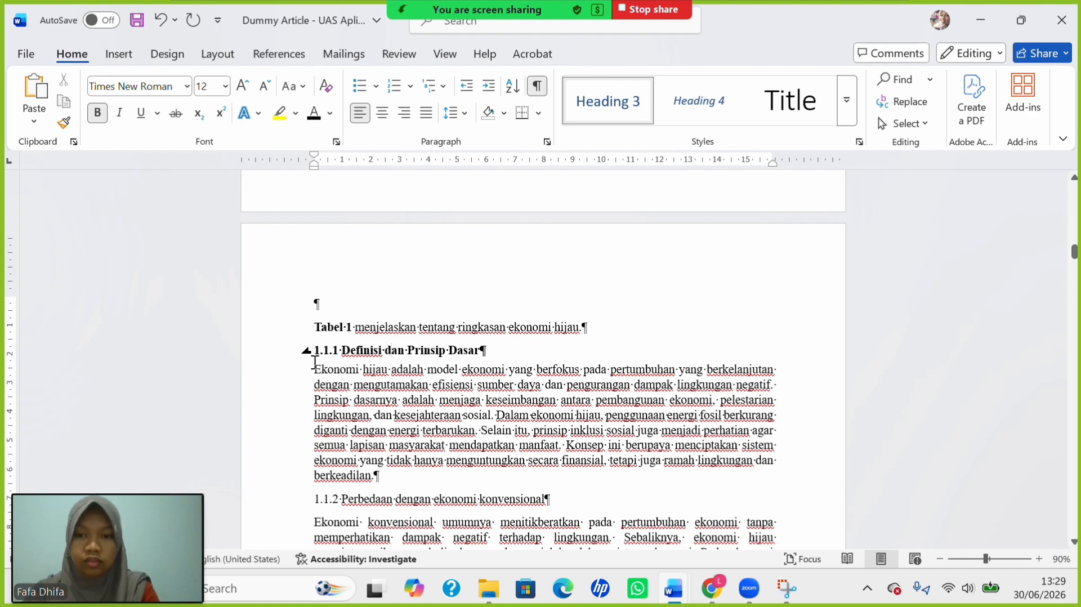
{"action": "scroll", "coordinate": [355, 426], "scroll_direction": "down", "scroll_amount": 1}
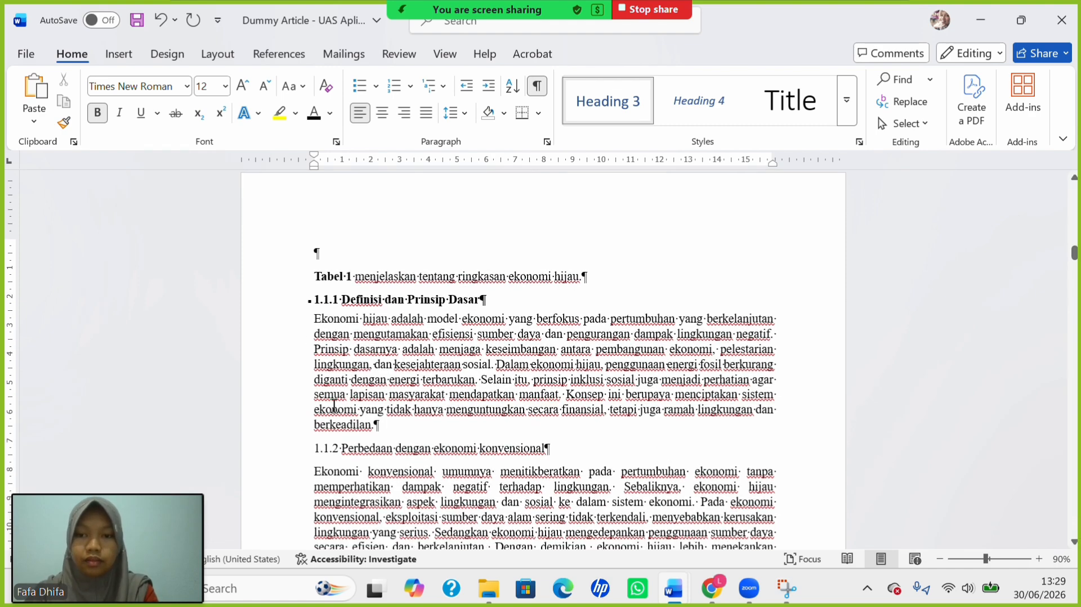
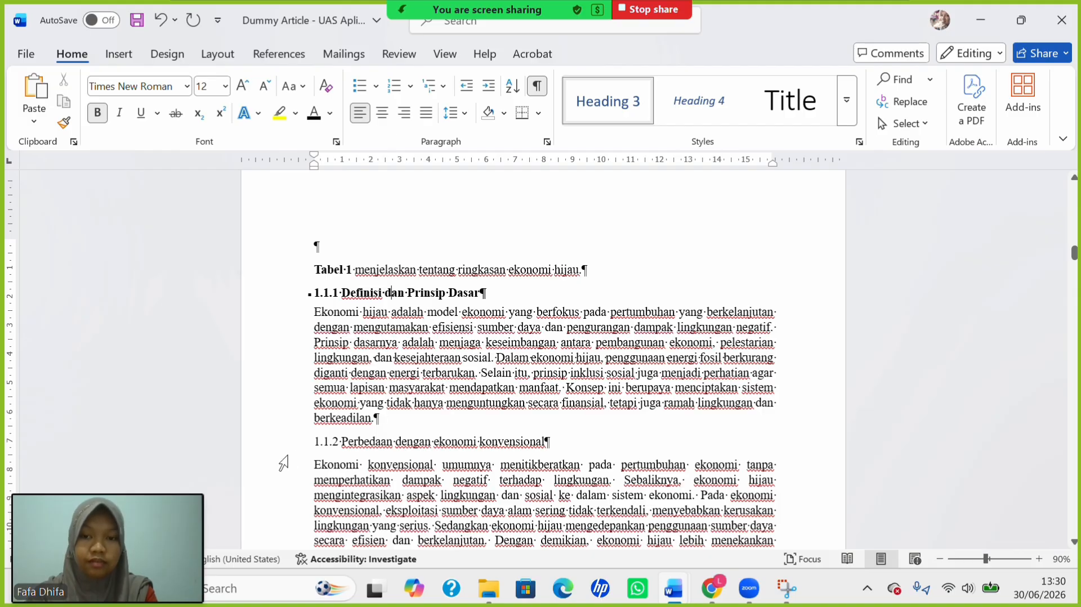
Make heading 1.1.2 a bold 12 pt Heading 3 in title case, with 'dengan' lowercase.
{"action": "left_click_drag", "start_coordinate": [314, 442], "coordinate": [551, 442]}
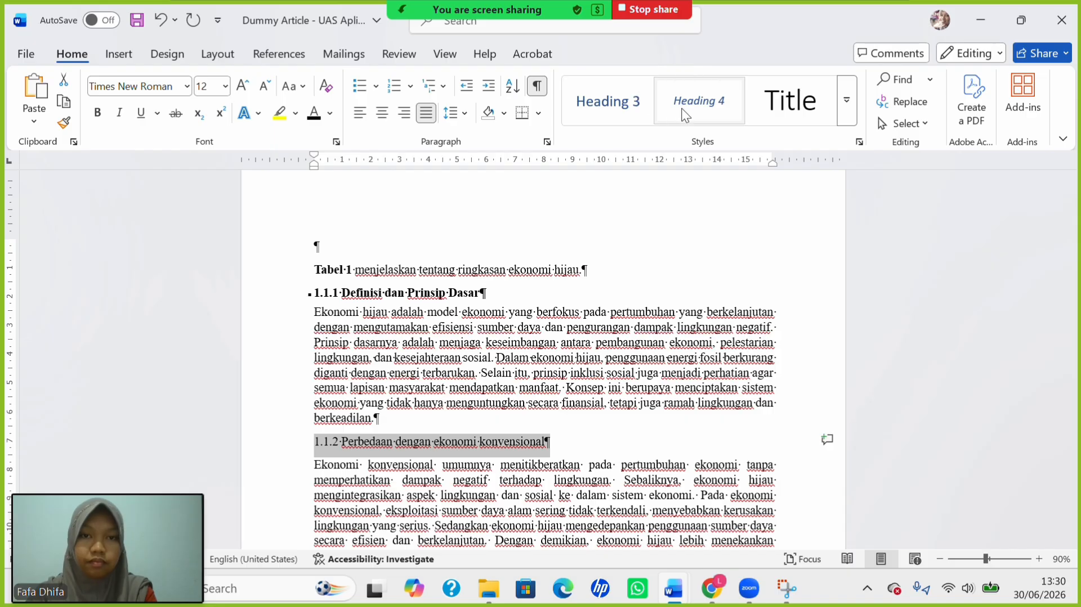
{"action": "left_click", "coordinate": [609, 110]}
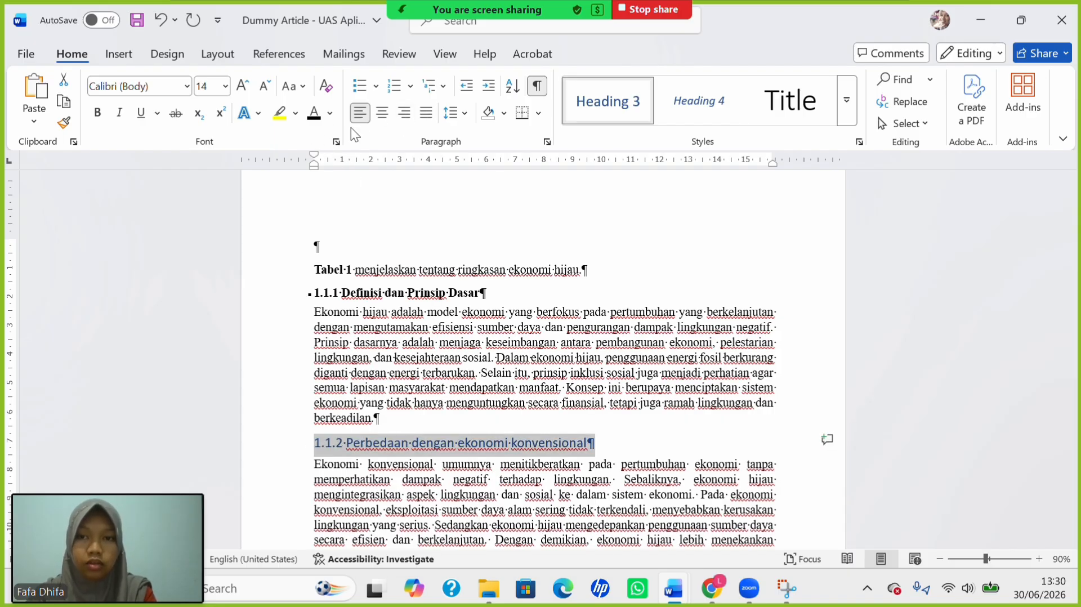
{"action": "left_click", "coordinate": [225, 86]}
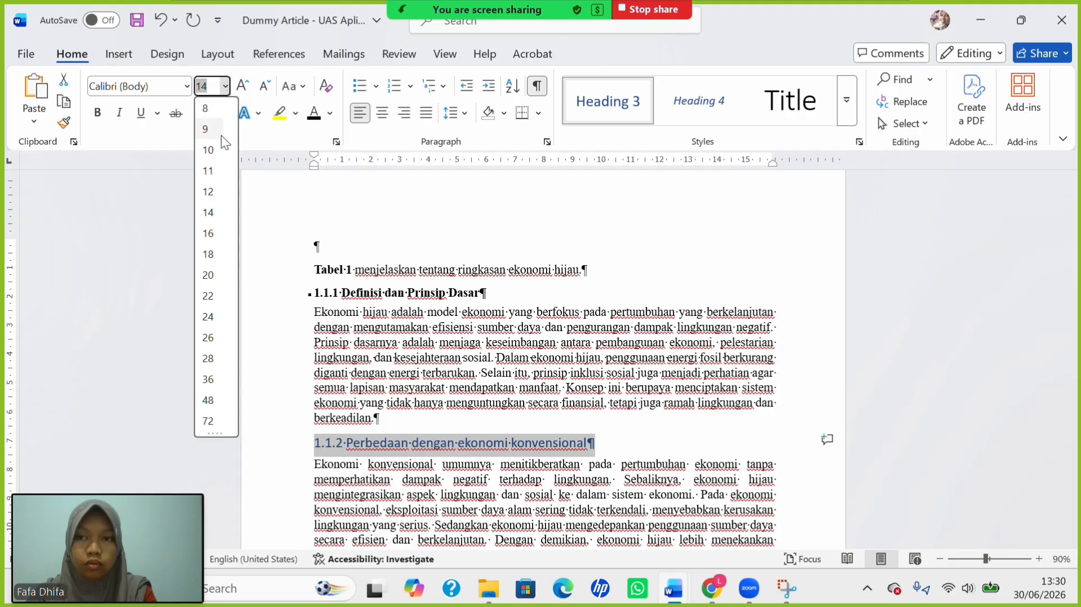
{"action": "left_click", "coordinate": [212, 191]}
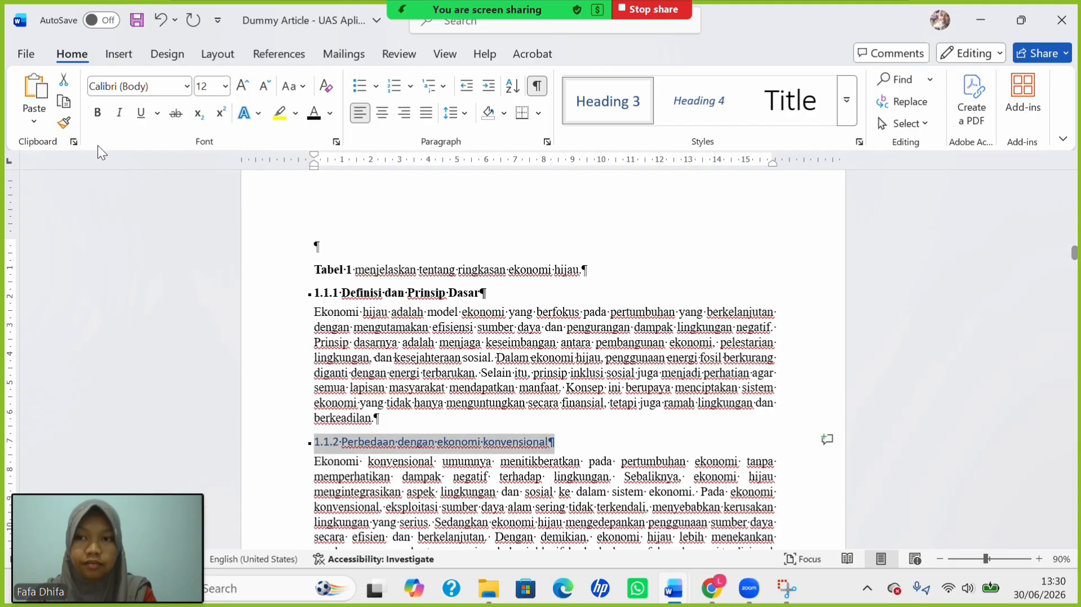
{"action": "left_click", "coordinate": [97, 116]}
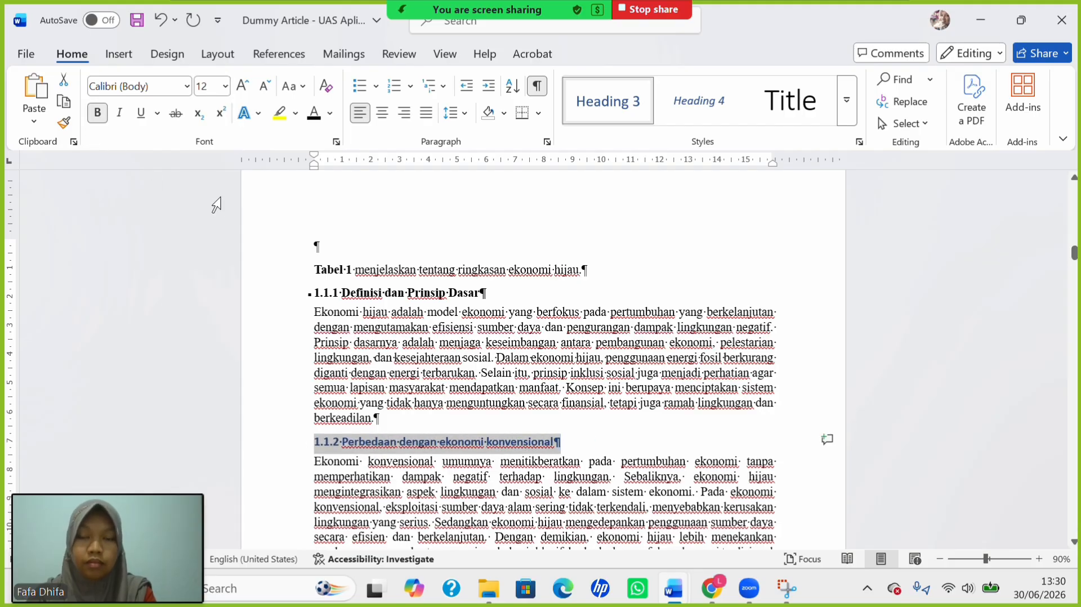
{"action": "left_click", "coordinate": [299, 84]}
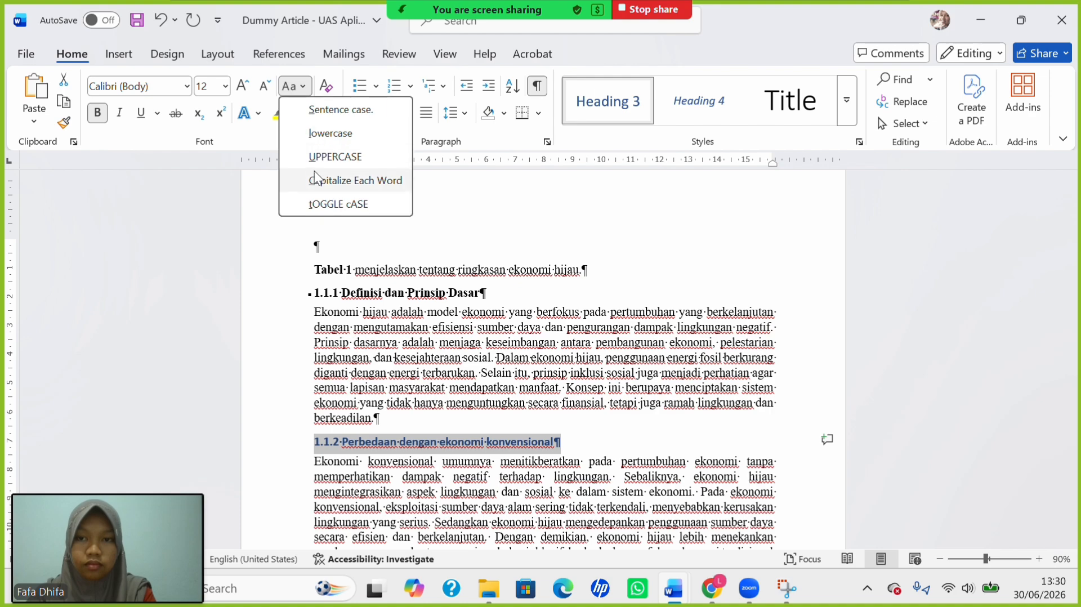
{"action": "left_click", "coordinate": [335, 180]}
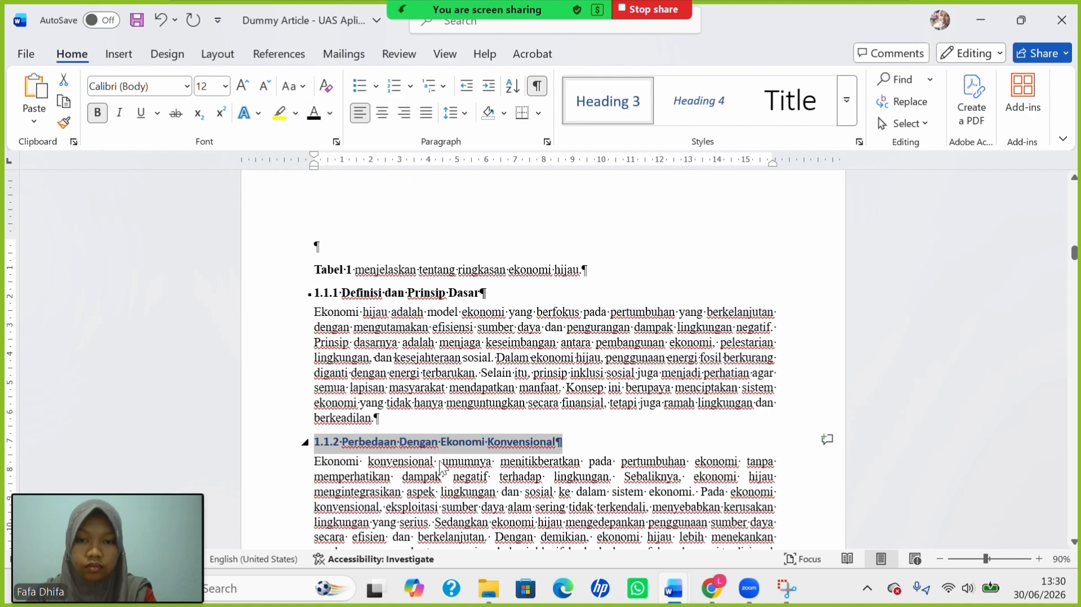
{"action": "left_click", "coordinate": [406, 442]}
{"action": "key", "text": "BackSpace"}
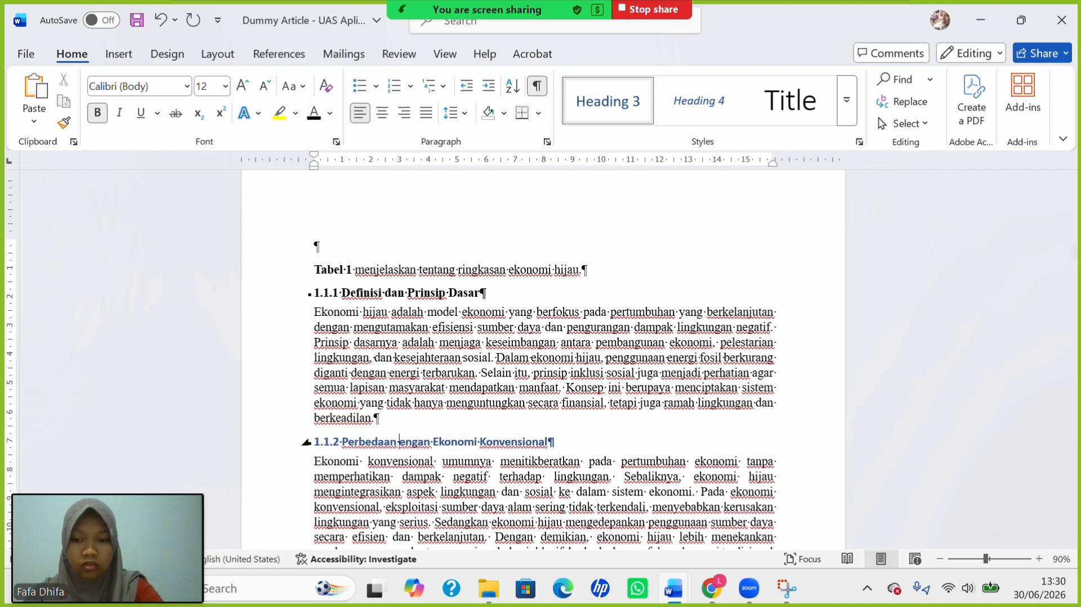
{"action": "type", "text": "d"}
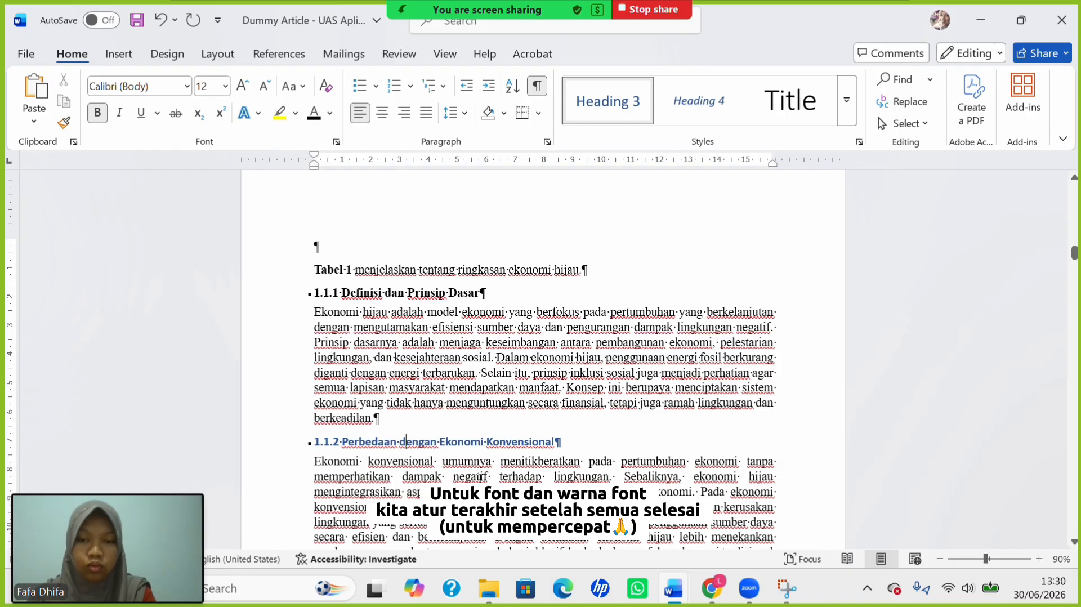
Style heading 1.1.3 'Tujuan Utama Ekonomi Hijau' as a bold 12 pt Heading 3 in title case.
{"action": "scroll", "coordinate": [441, 407], "scroll_direction": "down", "scroll_amount": 5}
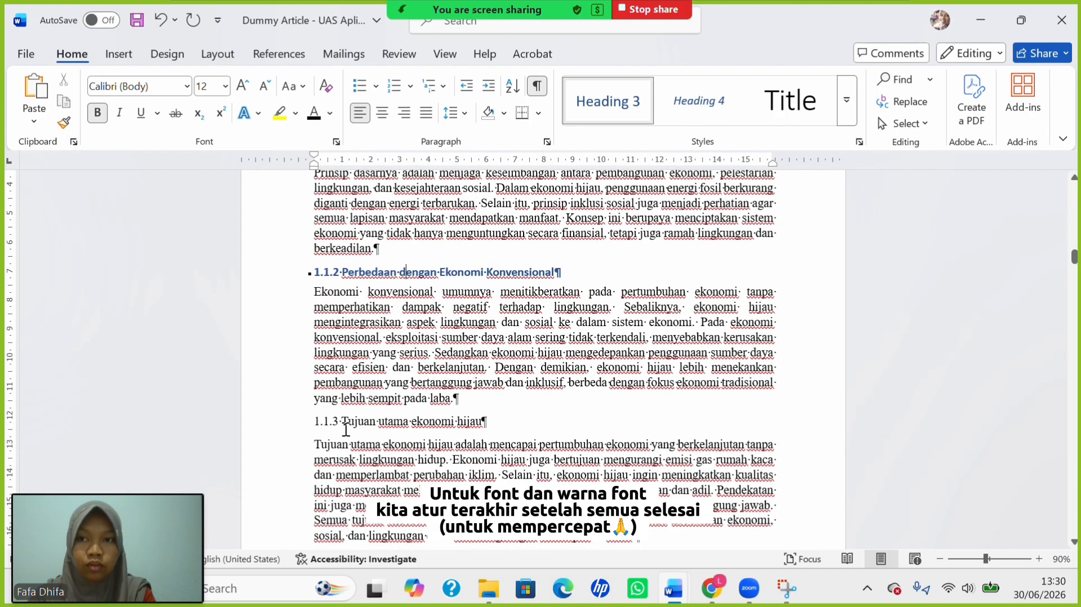
{"action": "left_click_drag", "start_coordinate": [307, 433], "coordinate": [487, 445]}
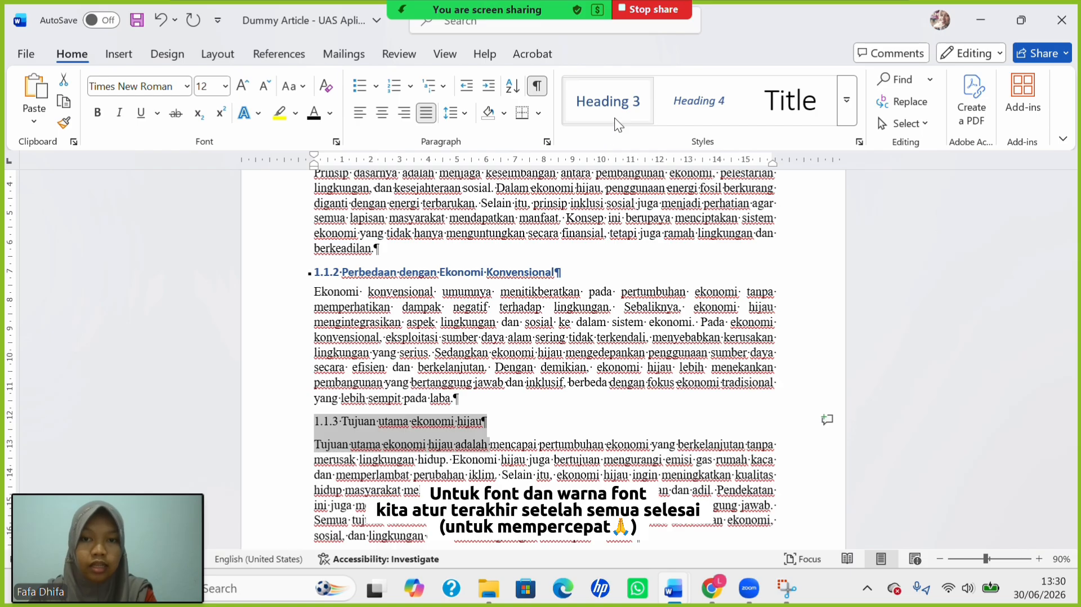
{"action": "left_click", "coordinate": [620, 103]}
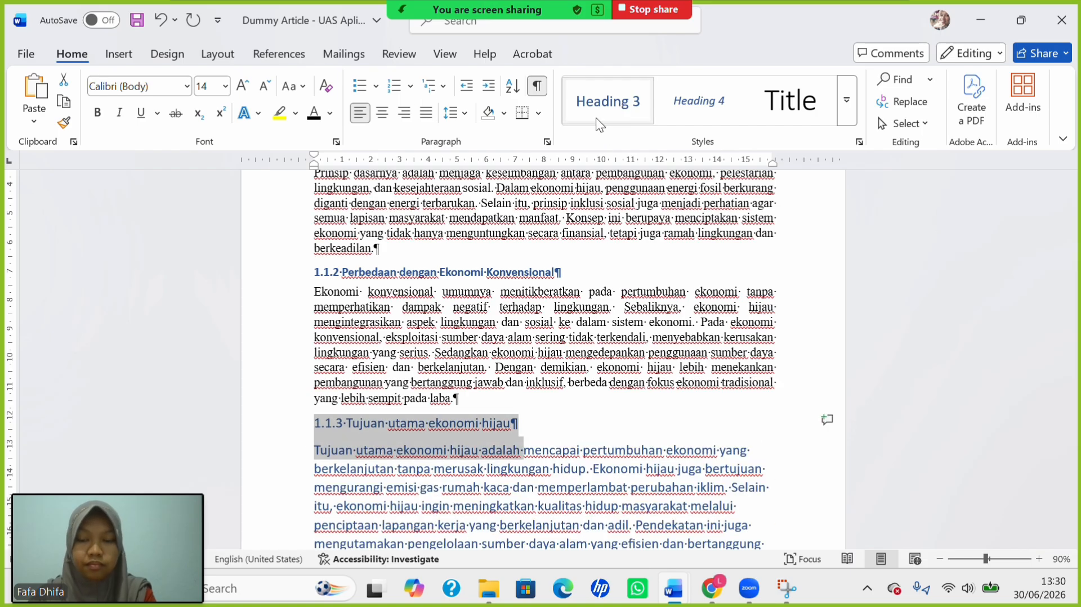
{"action": "key", "text": "ctrl+z"}
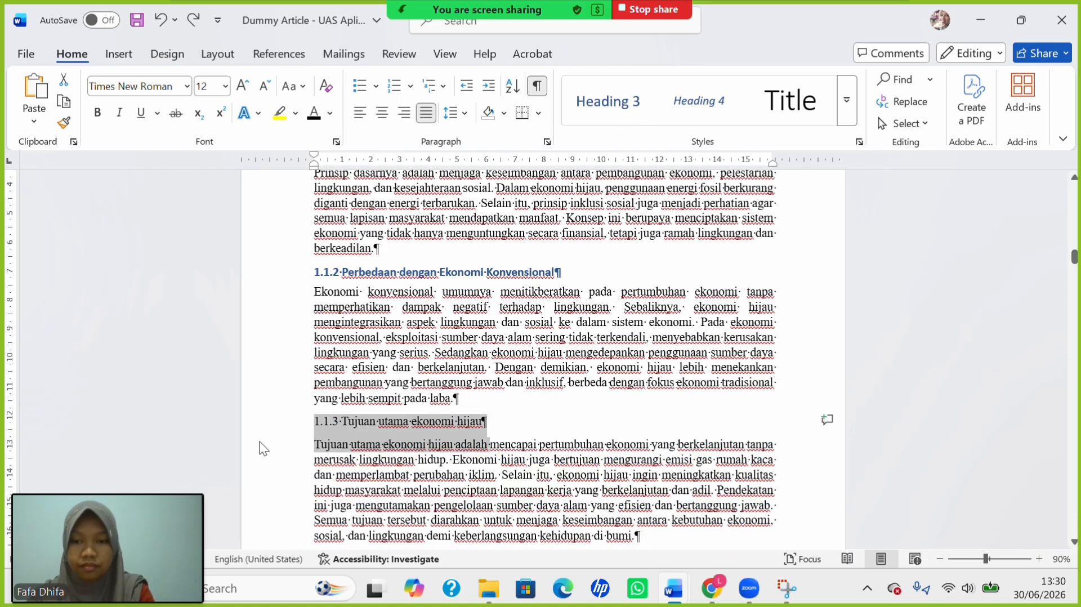
{"action": "left_click", "coordinate": [356, 458]}
{"action": "left_click_drag", "start_coordinate": [314, 427], "coordinate": [486, 424]}
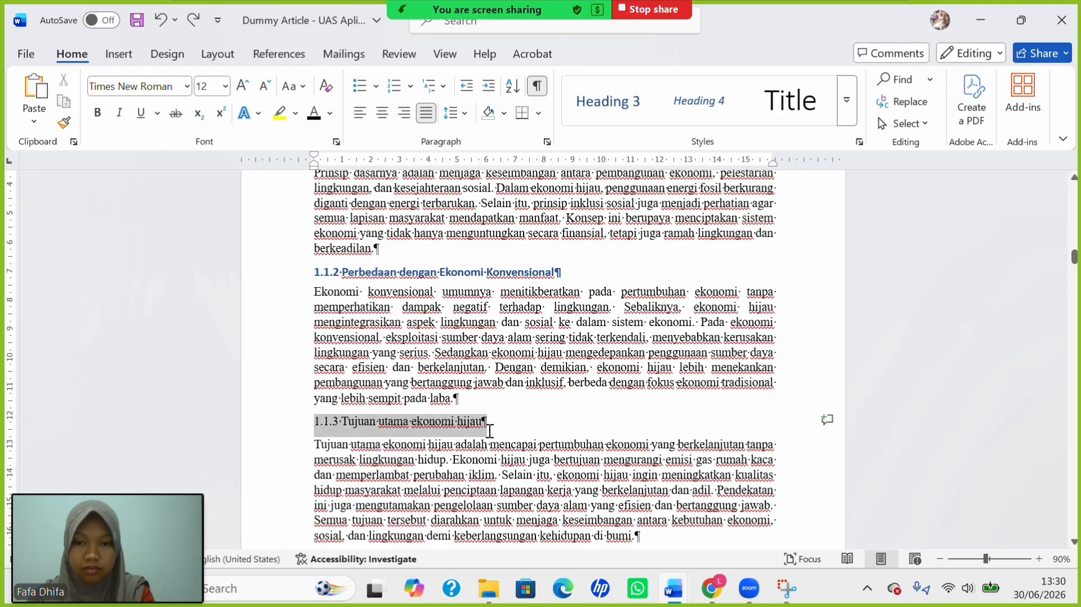
{"action": "left_click", "coordinate": [595, 89]}
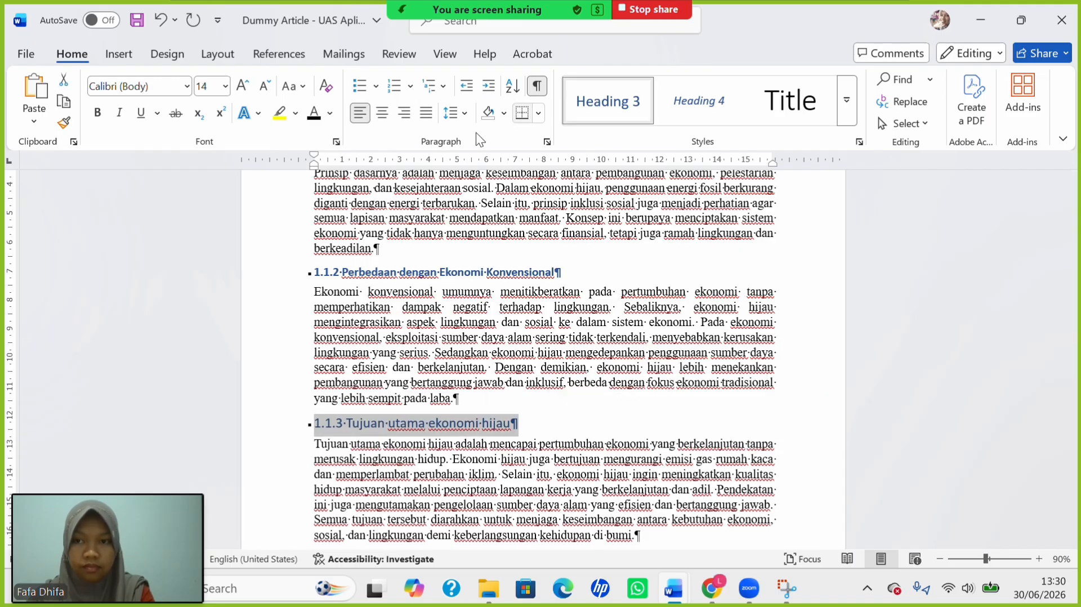
{"action": "left_click", "coordinate": [225, 86]}
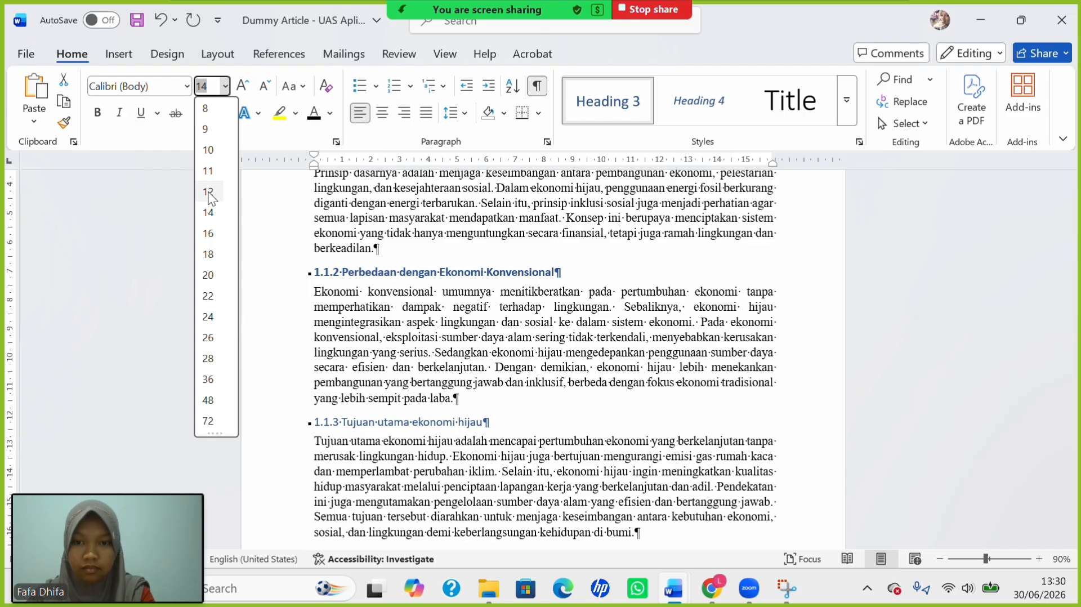
{"action": "left_click", "coordinate": [208, 192]}
{"action": "left_click", "coordinate": [97, 113]}
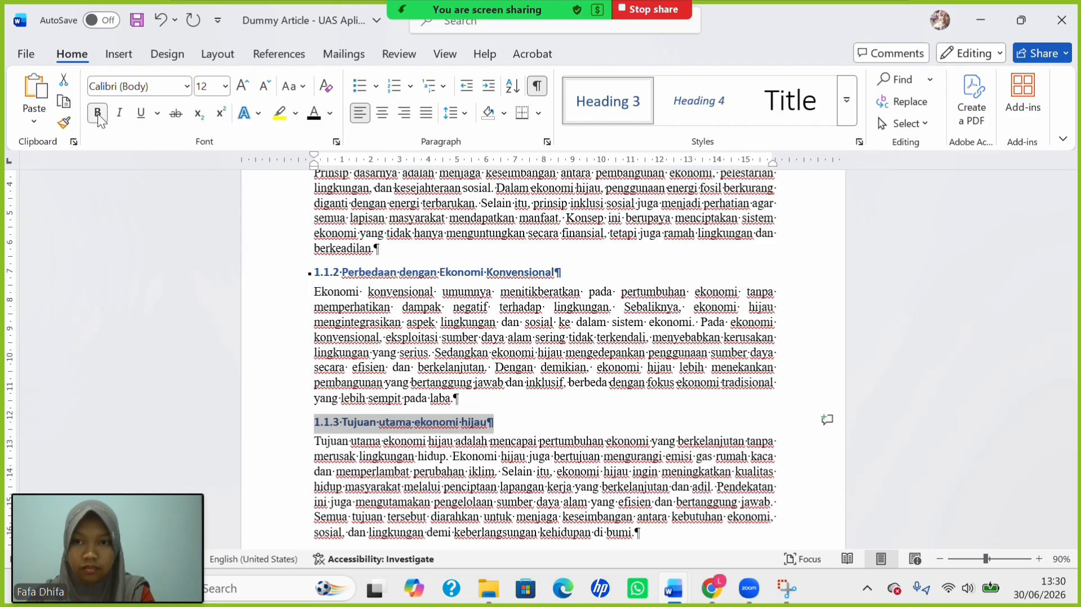
{"action": "left_click", "coordinate": [294, 86]}
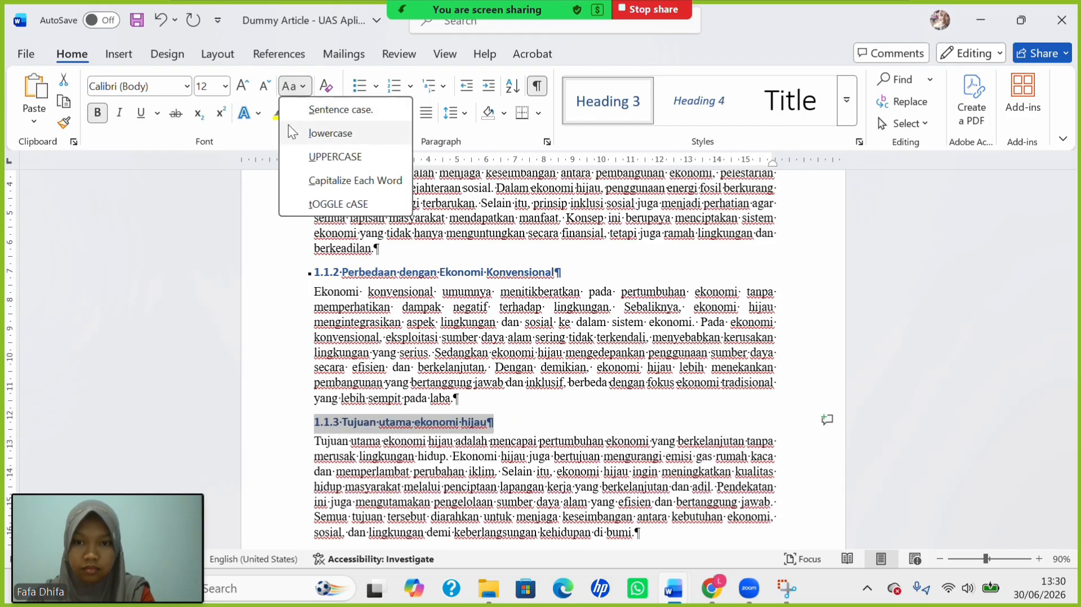
{"action": "left_click", "coordinate": [322, 180]}
Make heading 1.2 'Asal Usul Dan Perkembangan Konsep' a bold 12 pt Heading 2 and delete the capital D of 'Dan'.
{"action": "scroll", "coordinate": [459, 431], "scroll_direction": "down", "scroll_amount": 6}
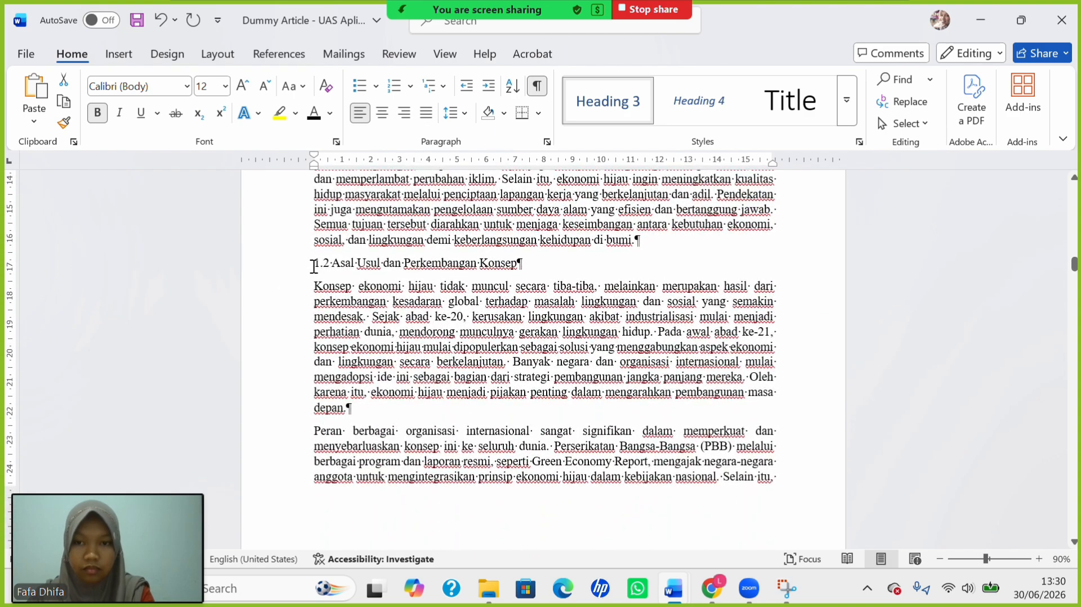
{"action": "left_click_drag", "start_coordinate": [314, 266], "coordinate": [522, 265]}
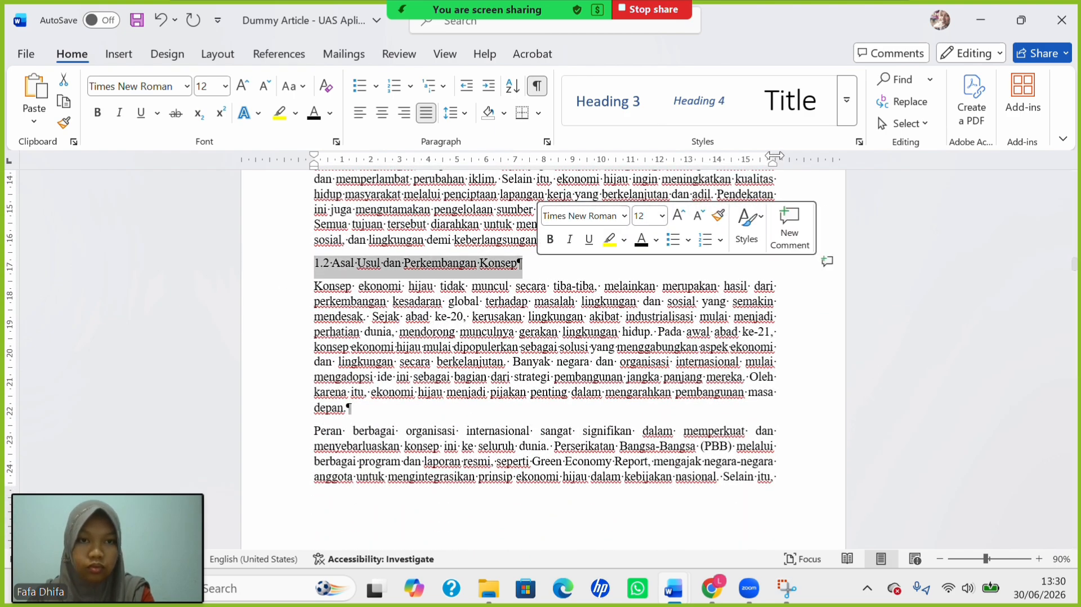
{"action": "left_click", "coordinate": [847, 102]}
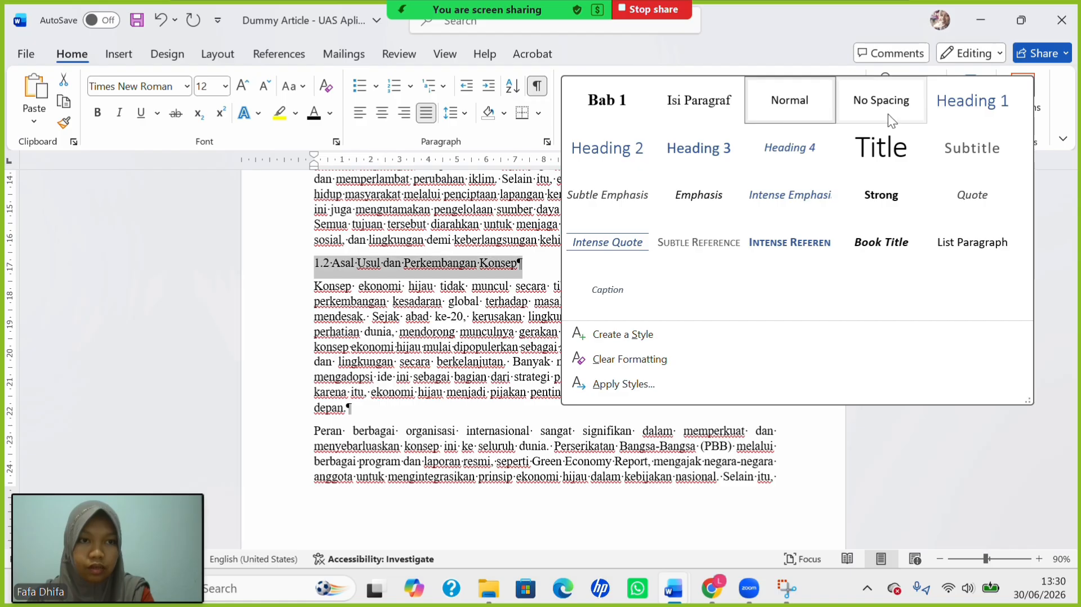
{"action": "left_click", "coordinate": [616, 147]}
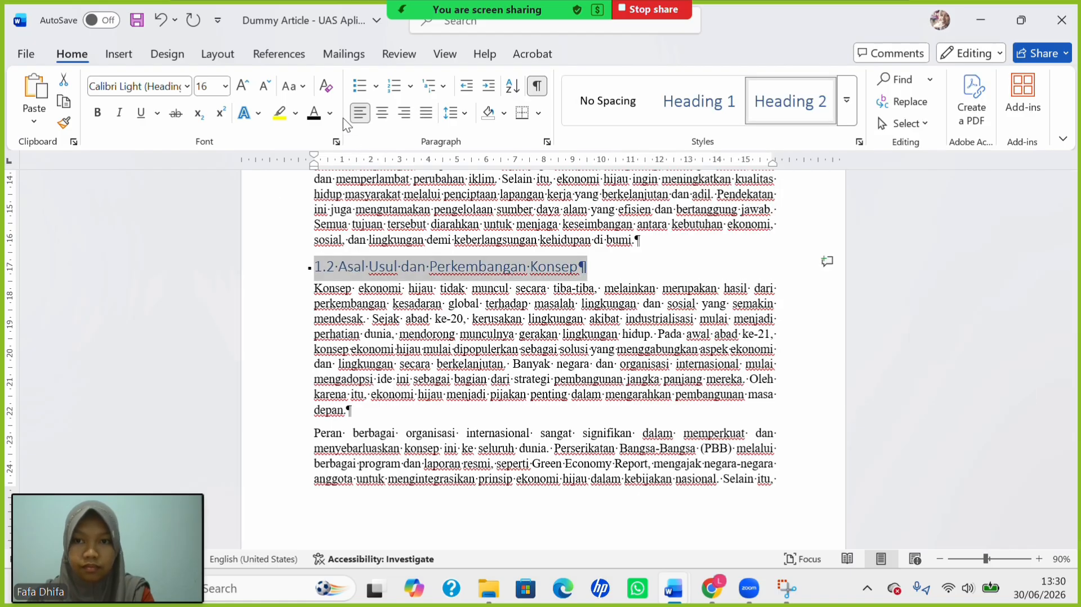
{"action": "left_click", "coordinate": [285, 89]}
{"action": "left_click", "coordinate": [313, 176]}
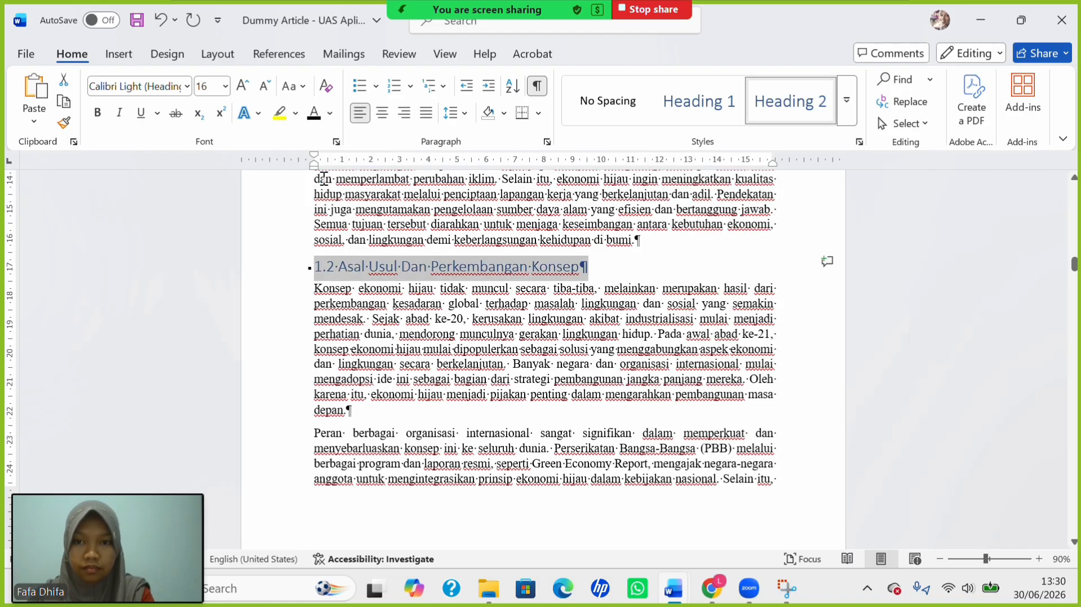
{"action": "left_click", "coordinate": [226, 86]}
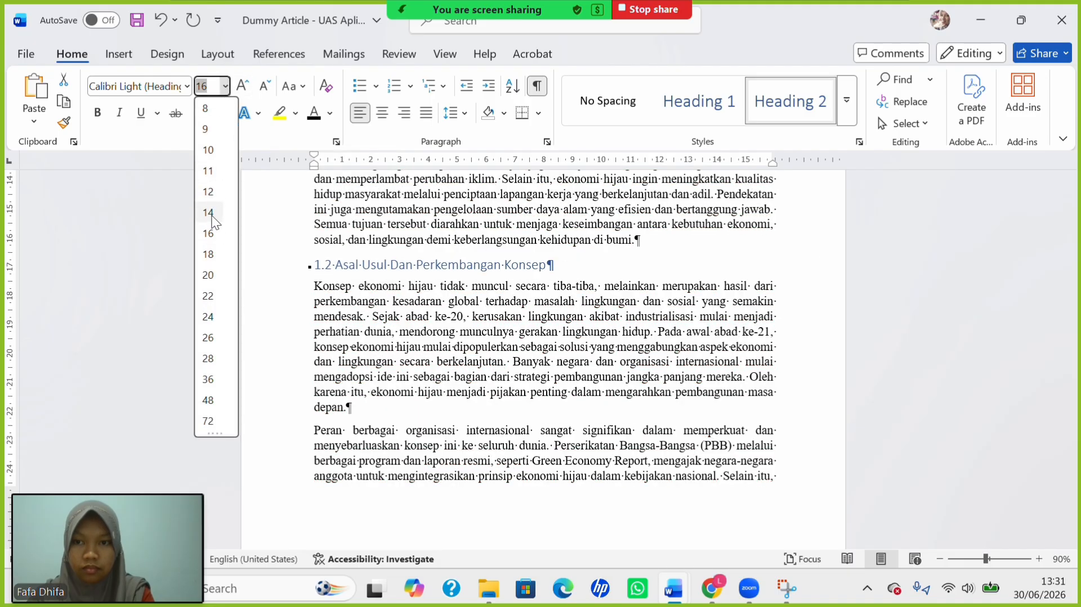
{"action": "left_click", "coordinate": [208, 192]}
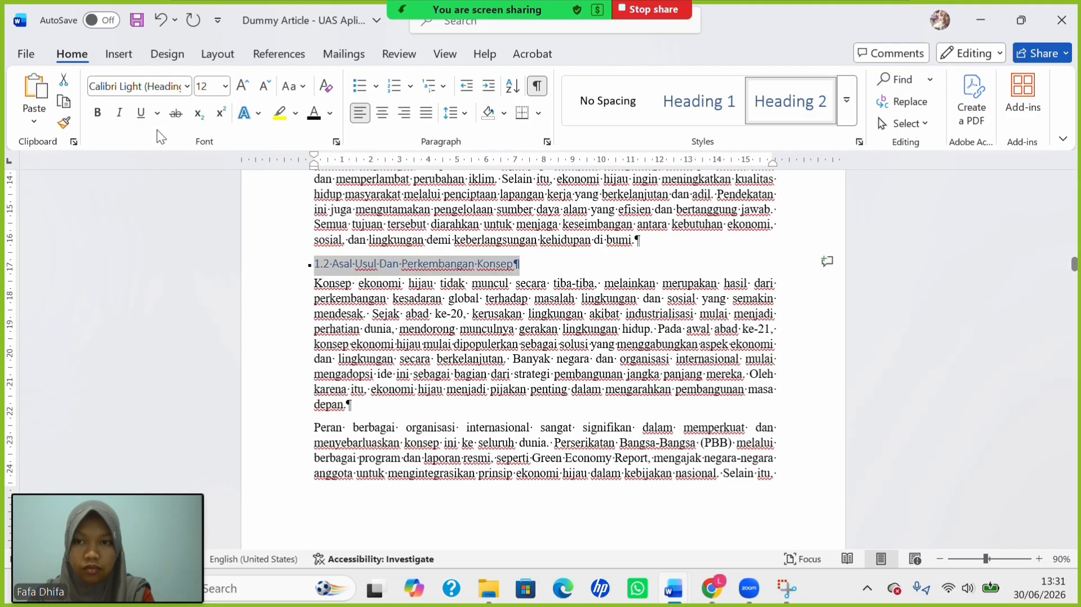
{"action": "left_click", "coordinate": [98, 113]}
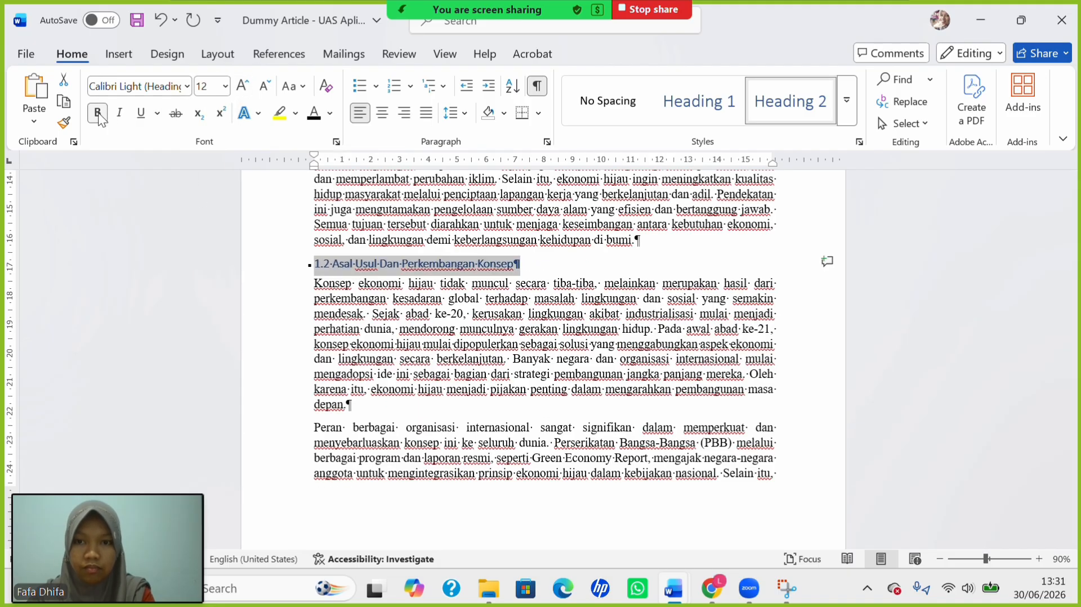
{"action": "left_click", "coordinate": [393, 267]}
{"action": "key", "text": "BackSpace"}
Finish lowercasing 'dan' in heading 1.2, then make 1.2.1 a bold 12 pt Heading 3 with lowercase 'dan'.
{"action": "type", "text": "d"}
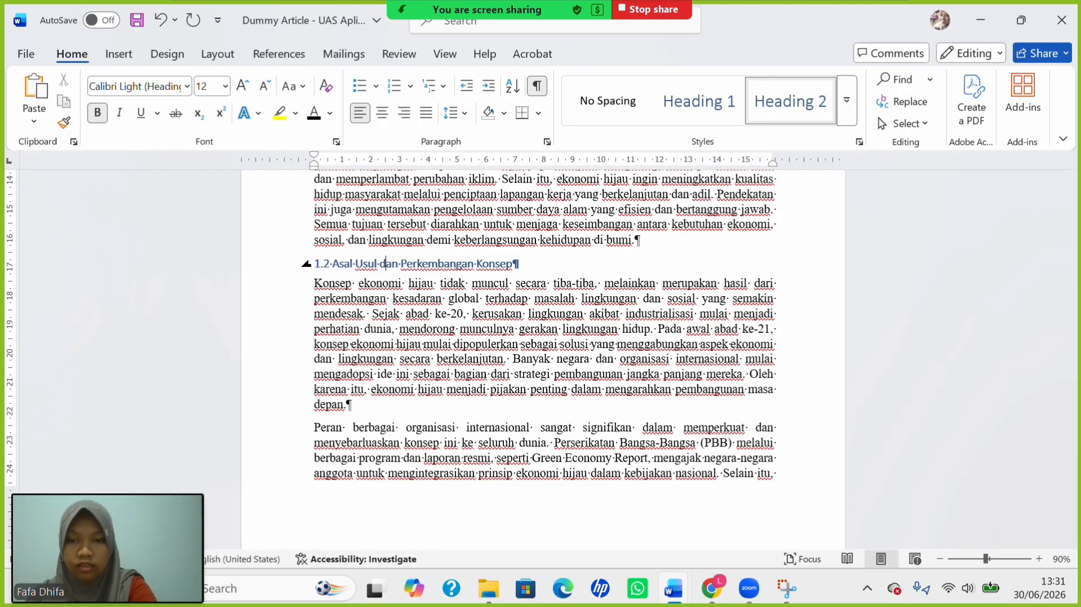
{"action": "scroll", "coordinate": [471, 354], "scroll_direction": "down", "scroll_amount": 10}
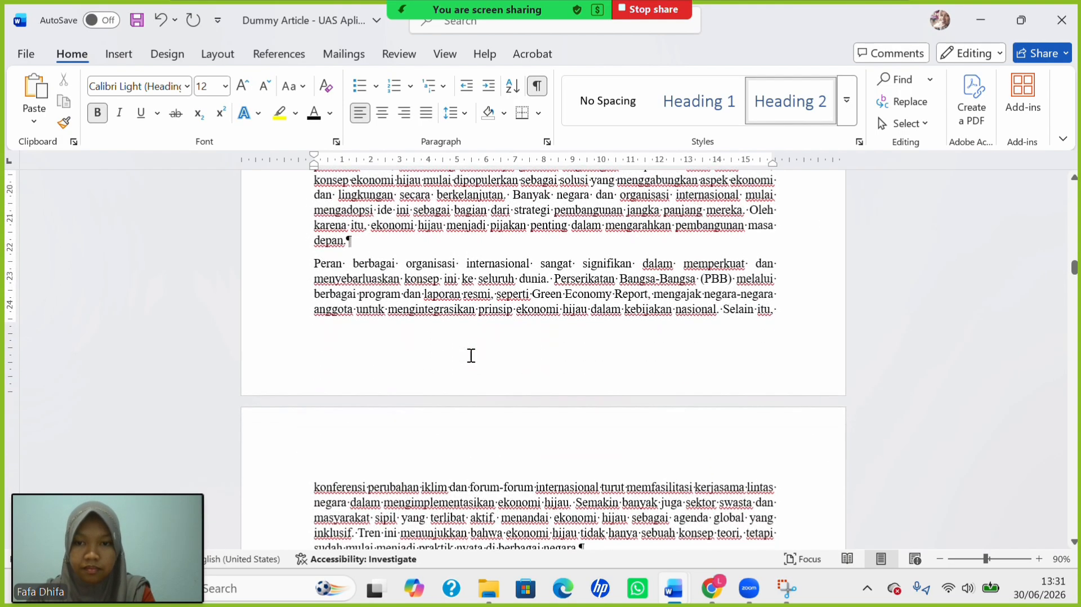
{"action": "scroll", "coordinate": [470, 354], "scroll_direction": "down", "scroll_amount": 3}
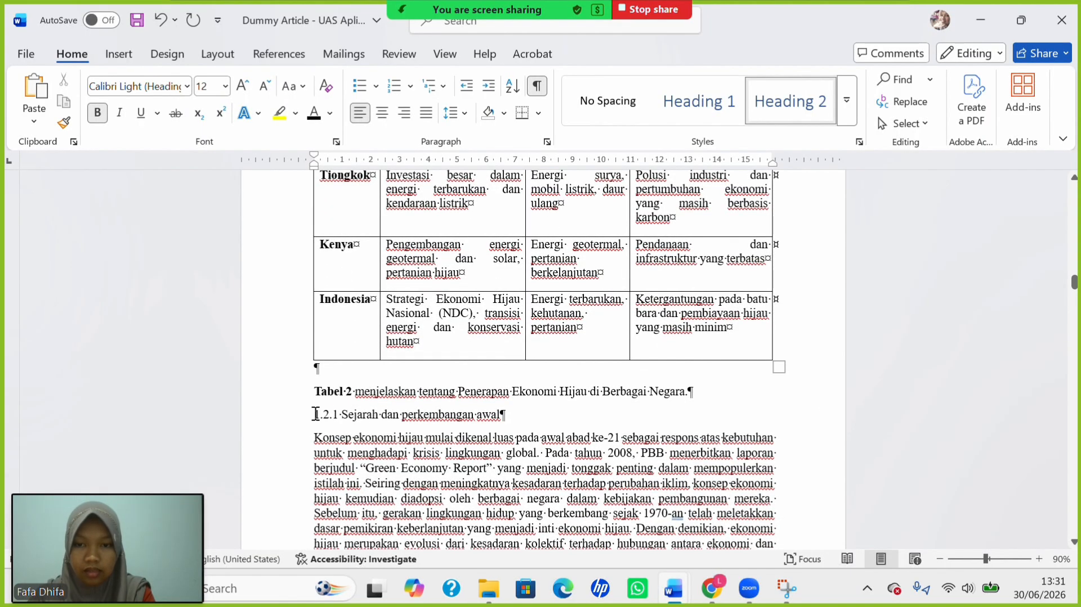
{"action": "left_click_drag", "start_coordinate": [315, 414], "coordinate": [506, 415]}
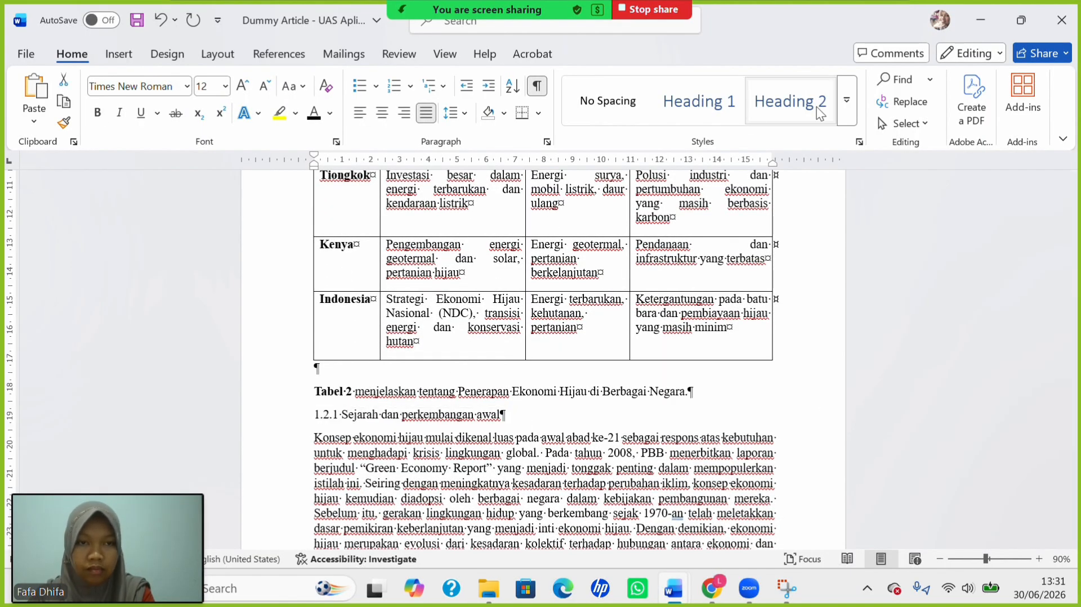
{"action": "left_click", "coordinate": [847, 102]}
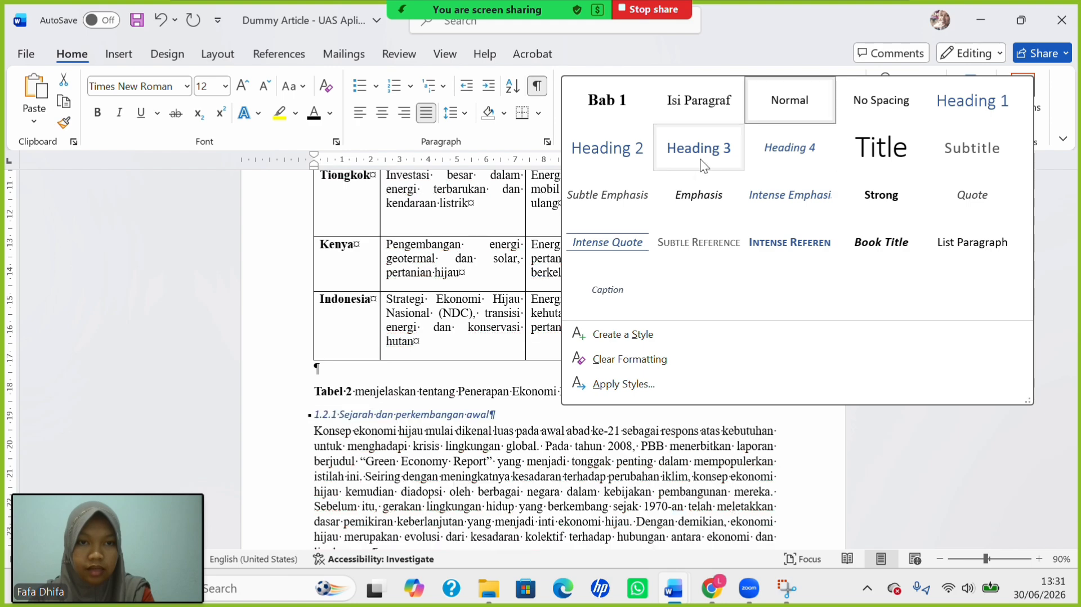
{"action": "left_click", "coordinate": [702, 165]}
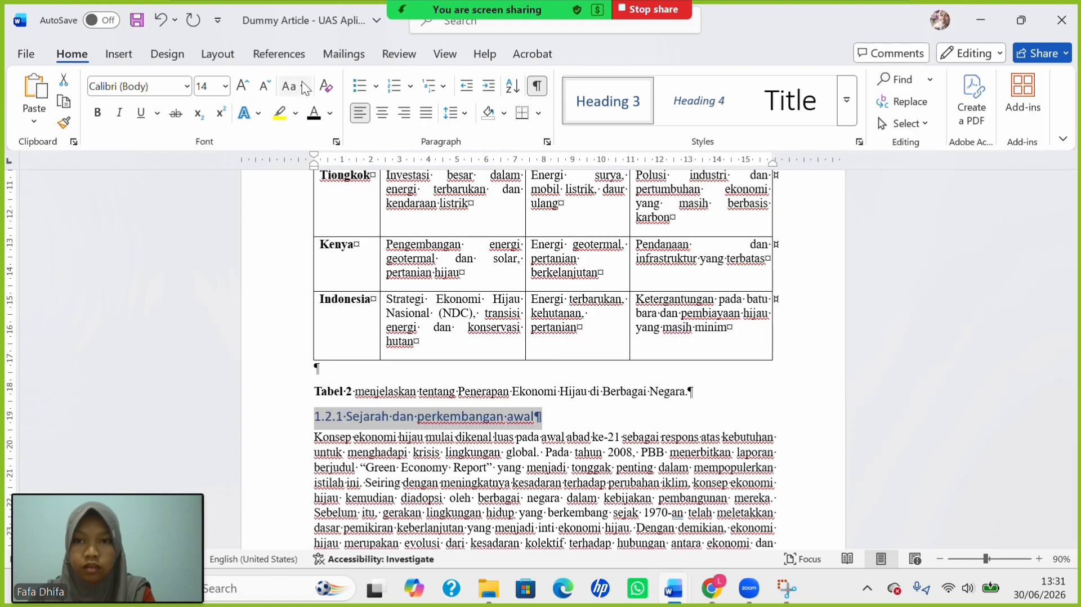
{"action": "left_click", "coordinate": [302, 83]}
{"action": "left_click", "coordinate": [322, 177]}
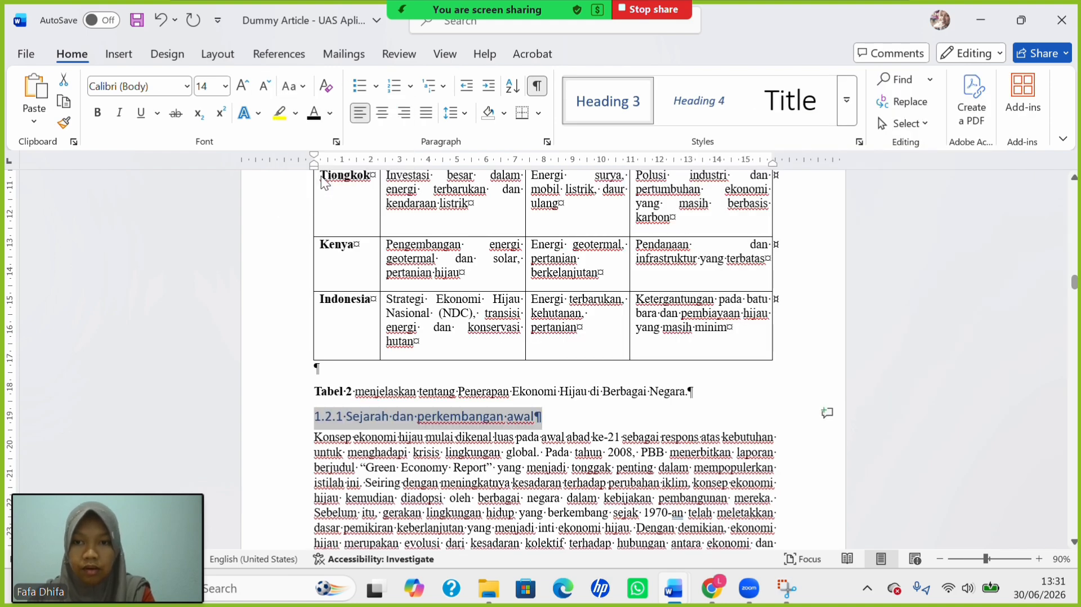
{"action": "left_click", "coordinate": [226, 86]}
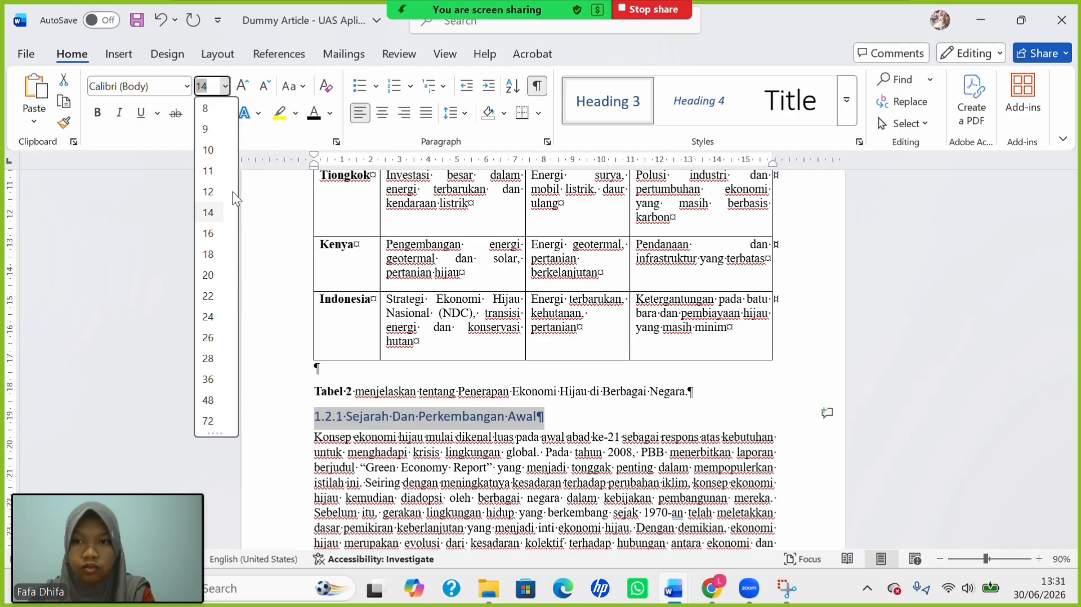
{"action": "left_click", "coordinate": [209, 204]}
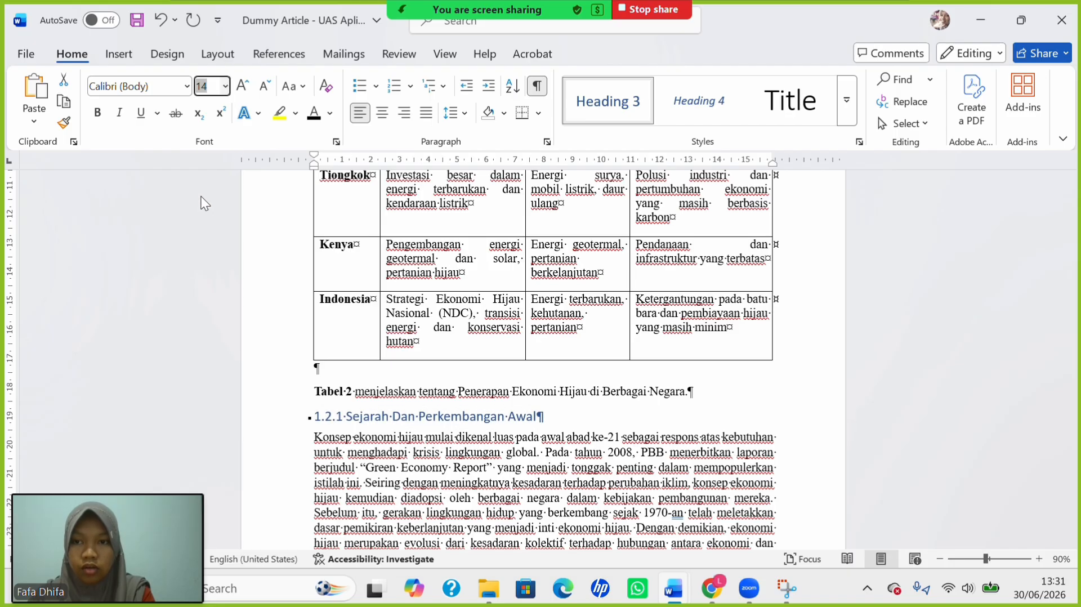
{"action": "left_click", "coordinate": [97, 113]}
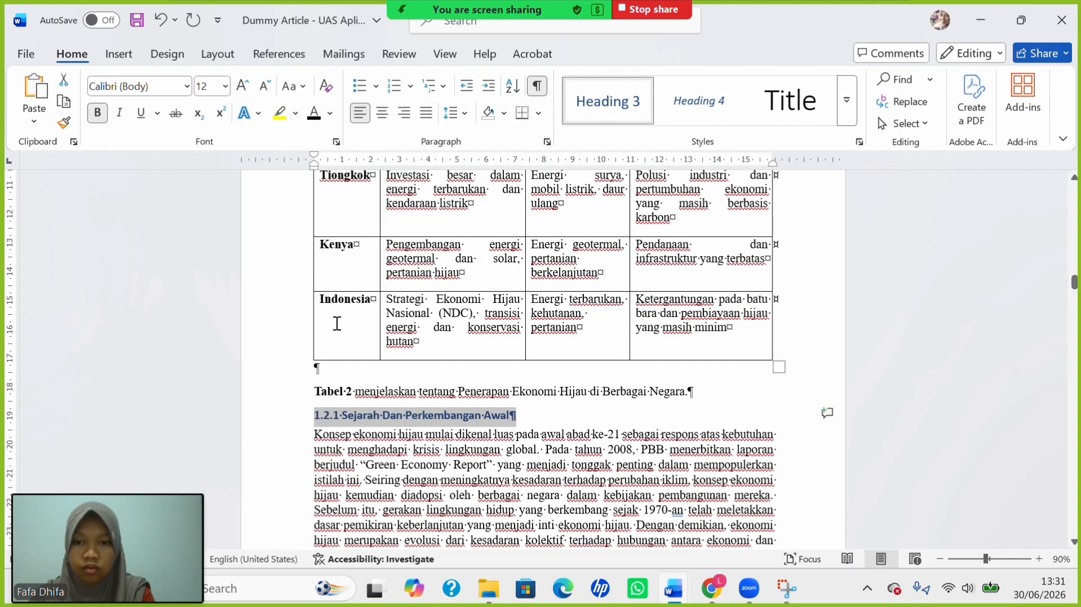
{"action": "left_click", "coordinate": [392, 425]}
{"action": "key", "text": "BackSpace"}
{"action": "type", "text": "d"}
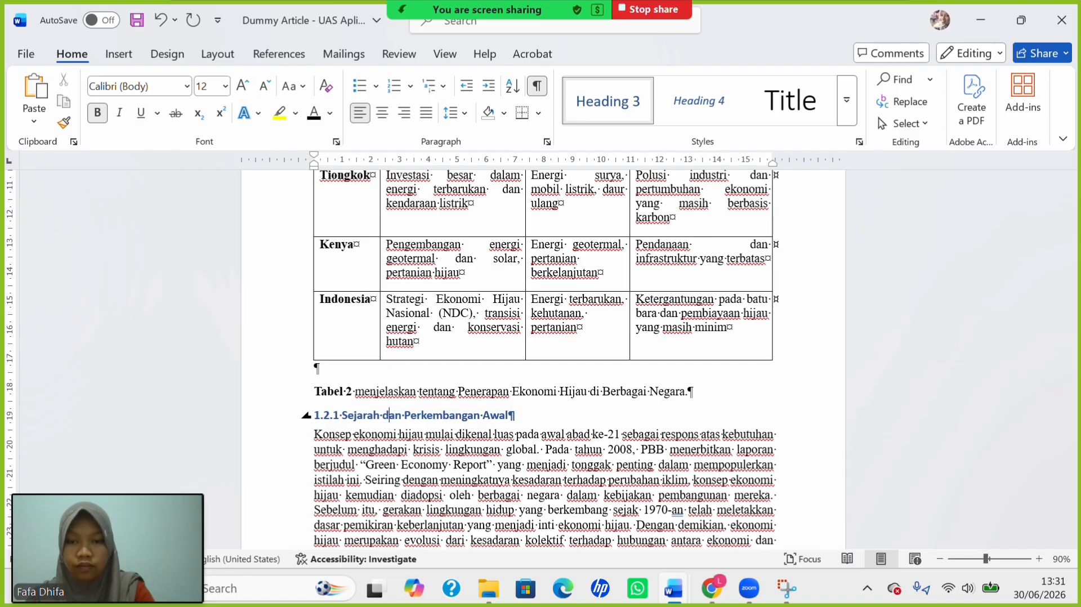
Make heading 1.2.2 a bold 12 pt Heading 3 in title case, retyping 'dan' lowercase.
{"action": "scroll", "coordinate": [467, 463], "scroll_direction": "down", "scroll_amount": 7}
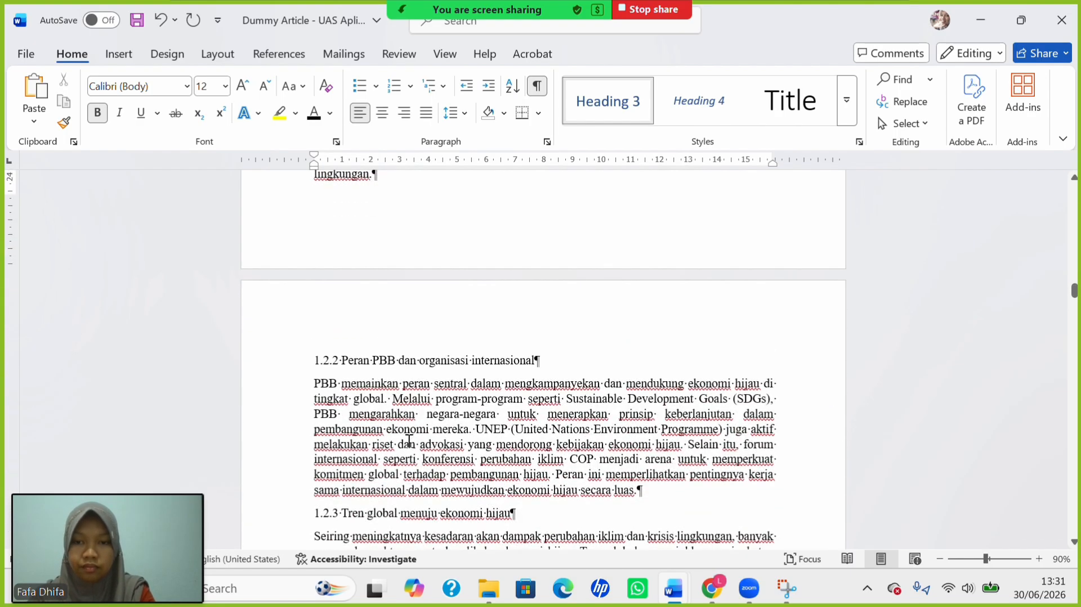
{"action": "left_click_drag", "start_coordinate": [309, 361], "coordinate": [541, 361]}
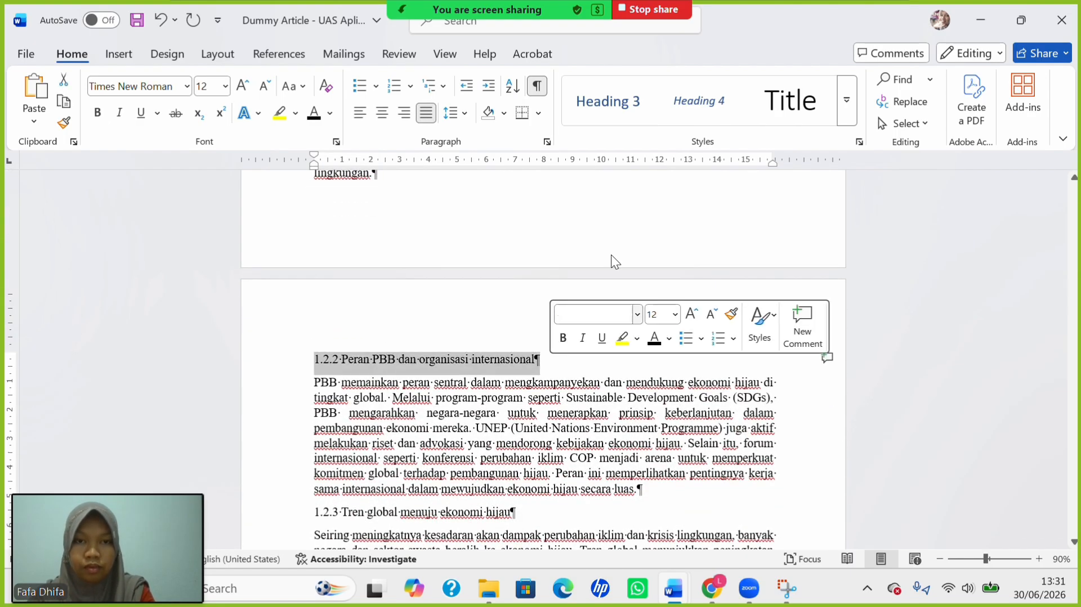
{"action": "left_click", "coordinate": [620, 100]}
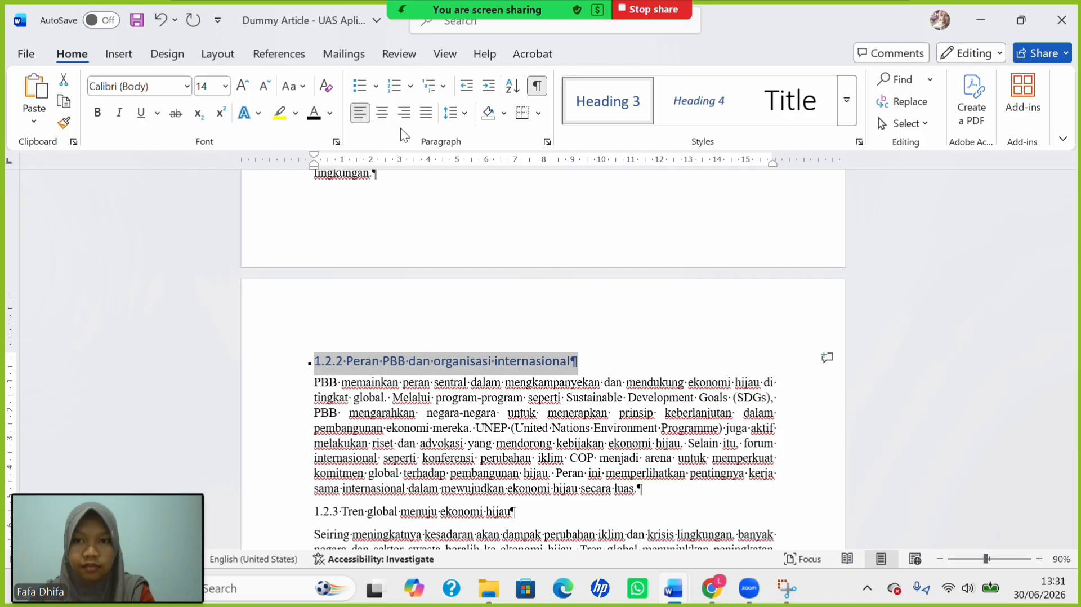
{"action": "left_click", "coordinate": [293, 85]}
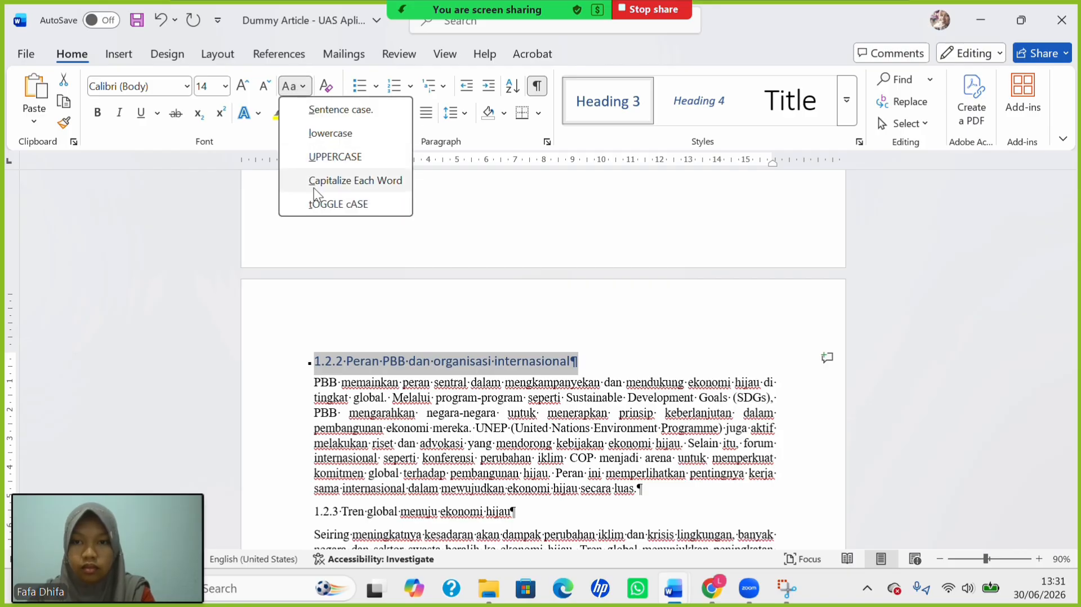
{"action": "left_click", "coordinate": [313, 184]}
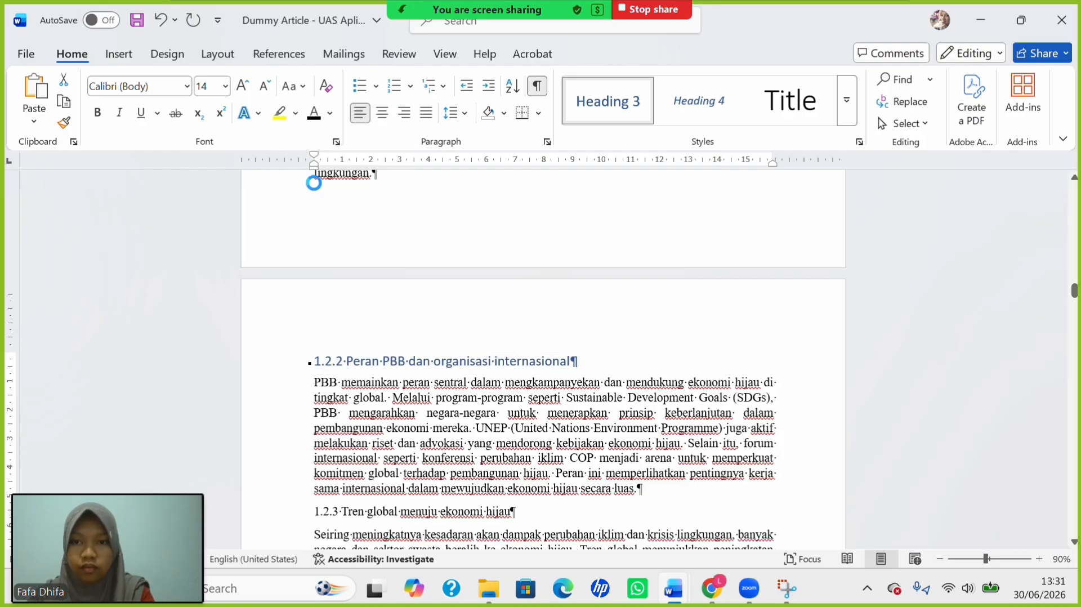
{"action": "left_click", "coordinate": [226, 86]}
{"action": "left_click", "coordinate": [209, 184]}
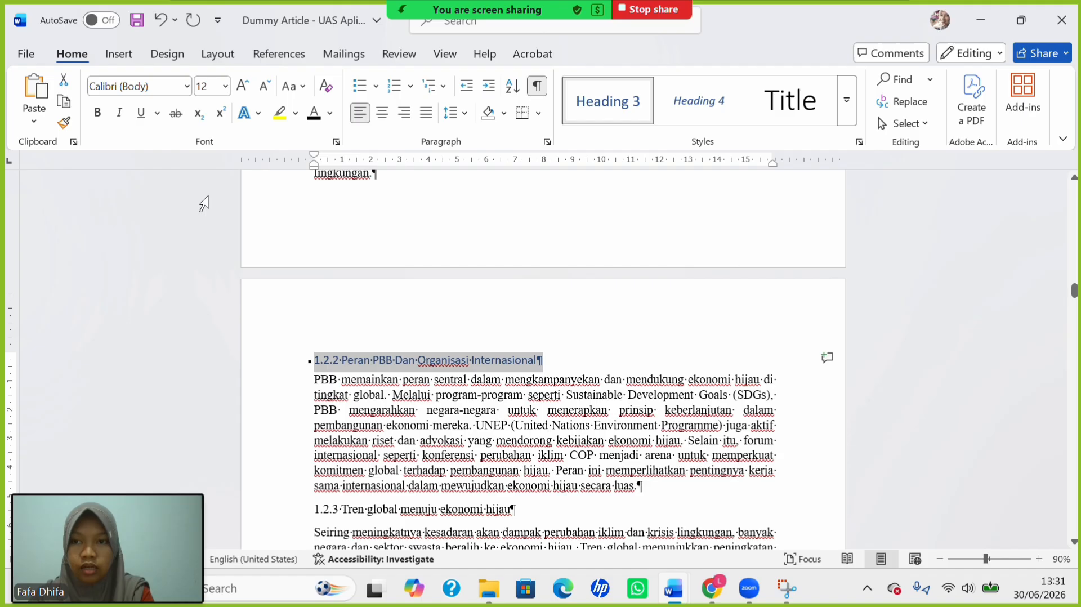
{"action": "left_click", "coordinate": [98, 113]}
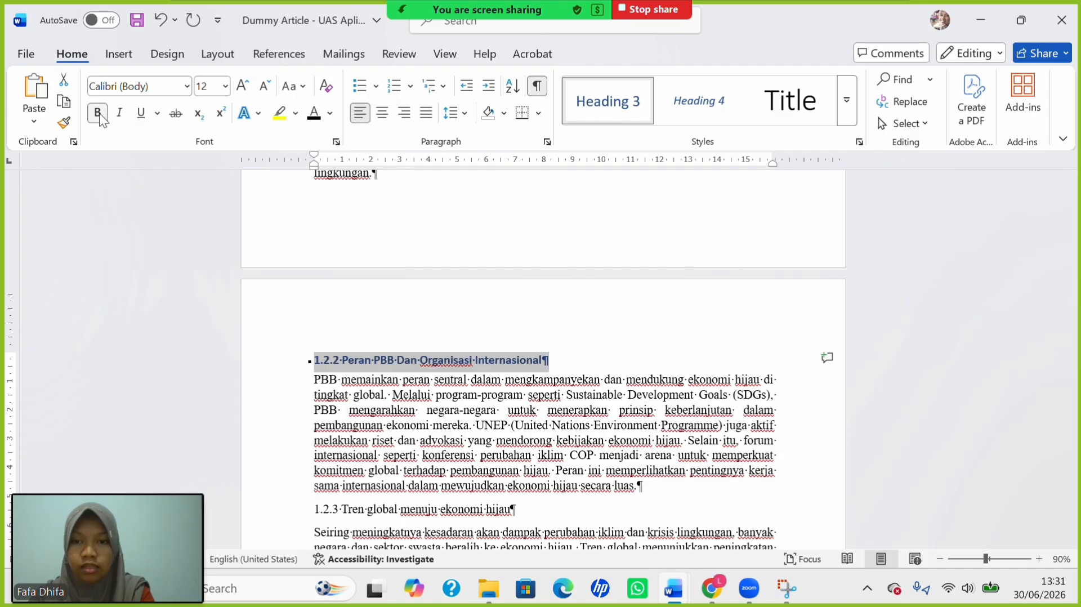
{"action": "double_click", "coordinate": [410, 361]}
{"action": "type", "text": "dan"}
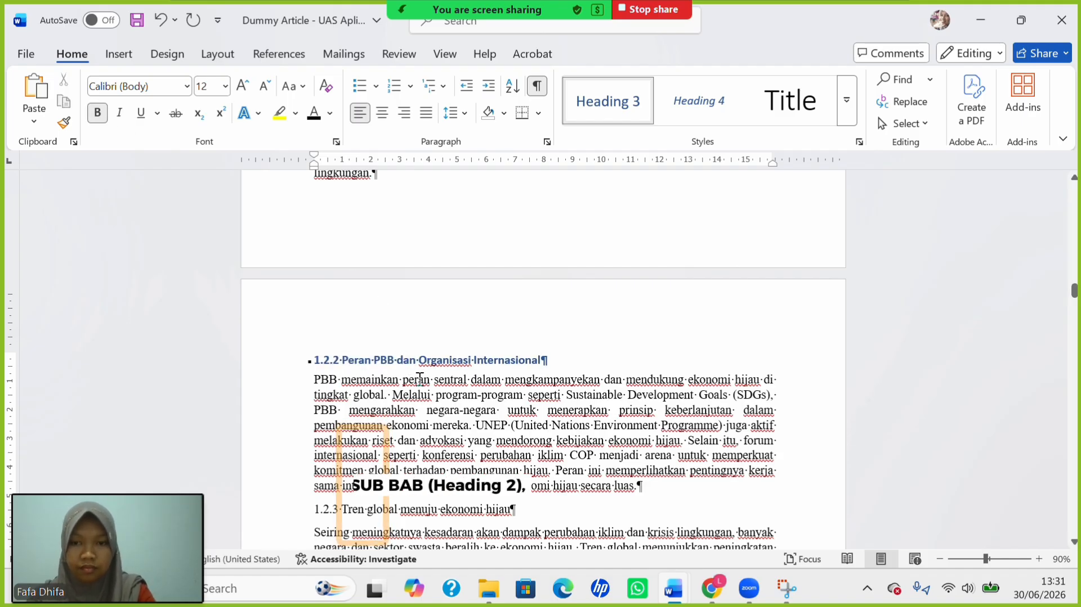
Make heading 1.2.3 a bold 12 pt Heading 3 in title case with lowercase 'menuju'.
{"action": "scroll", "coordinate": [419, 379], "scroll_direction": "down", "scroll_amount": 3}
{"action": "left_click_drag", "start_coordinate": [314, 396], "coordinate": [515, 397]}
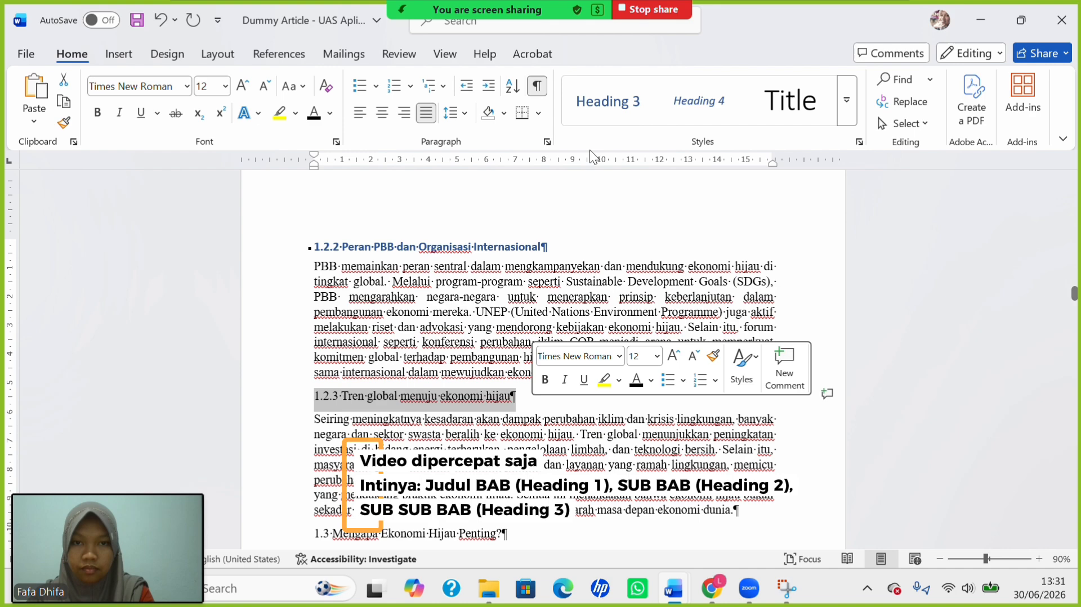
{"action": "left_click", "coordinate": [619, 110]}
{"action": "left_click", "coordinate": [289, 86]}
{"action": "left_click", "coordinate": [333, 182]}
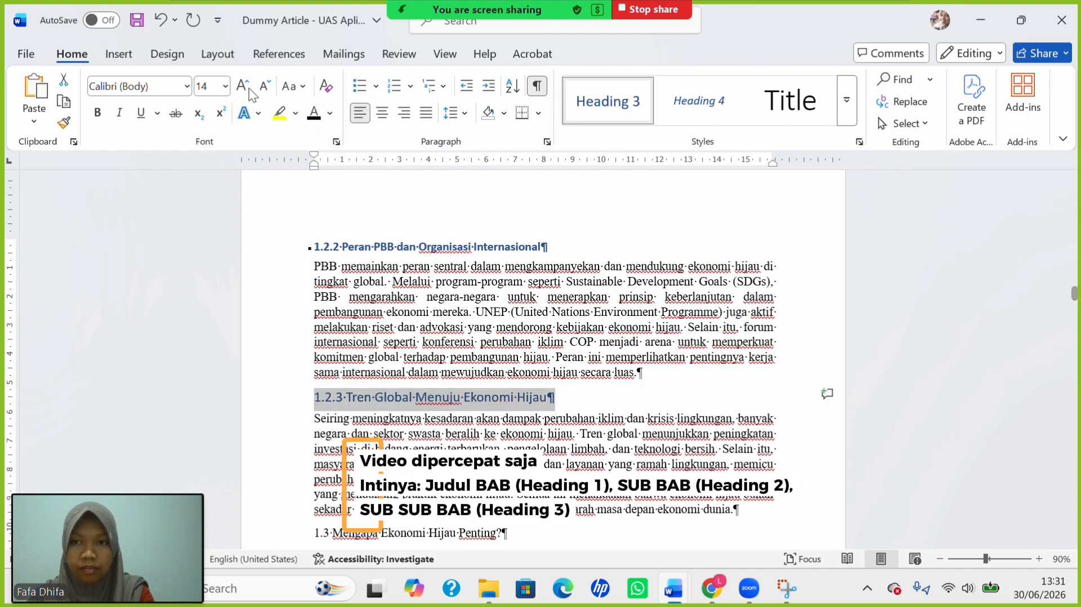
{"action": "left_click", "coordinate": [225, 86]}
{"action": "left_click", "coordinate": [210, 192]}
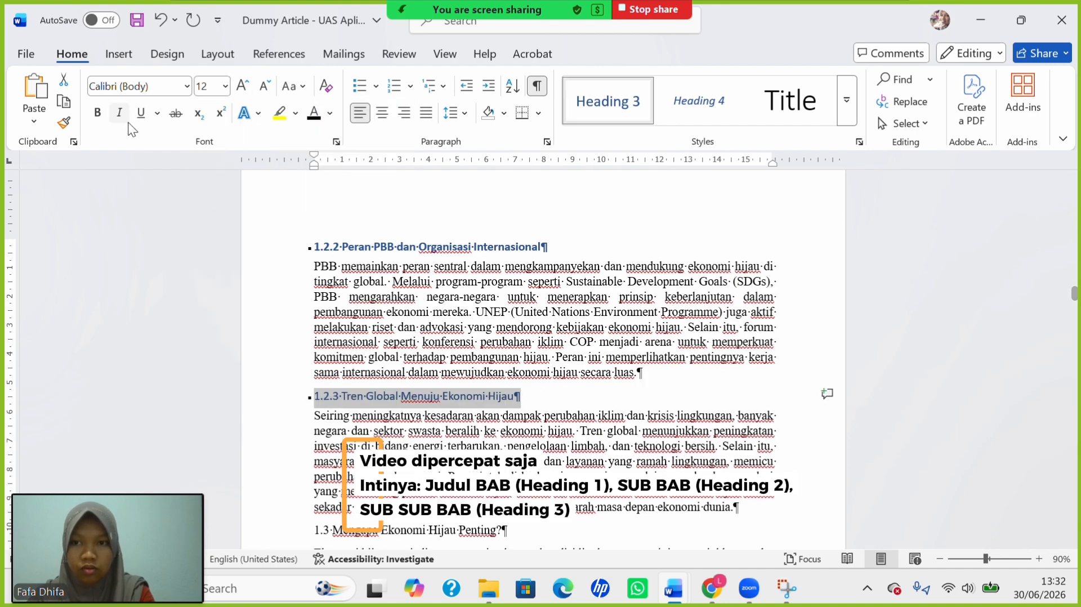
{"action": "left_click", "coordinate": [98, 113]}
{"action": "left_click", "coordinate": [413, 397]}
{"action": "key", "text": "BackSpace"}
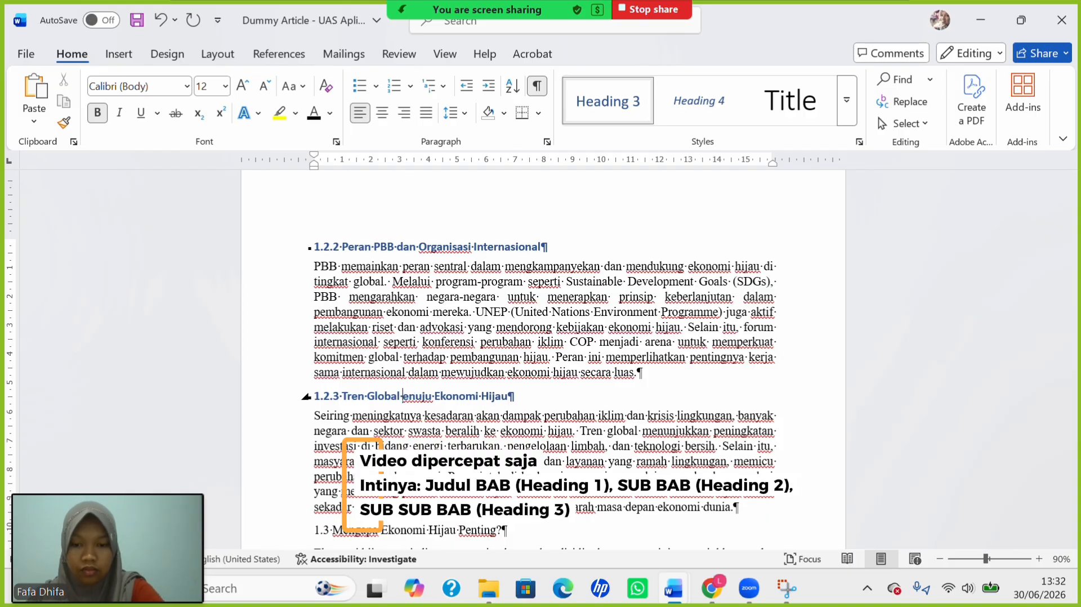
{"action": "type", "text": "m"}
{"action": "scroll", "coordinate": [426, 444], "scroll_direction": "down", "scroll_amount": 1}
{"action": "scroll", "coordinate": [427, 443], "scroll_direction": "down", "scroll_amount": 2}
Make heading 1.3 'Mengapa Ekonomi Hijau Penting?' a bold 12 pt Heading 2 in title case.
{"action": "left_click", "coordinate": [296, 449]}
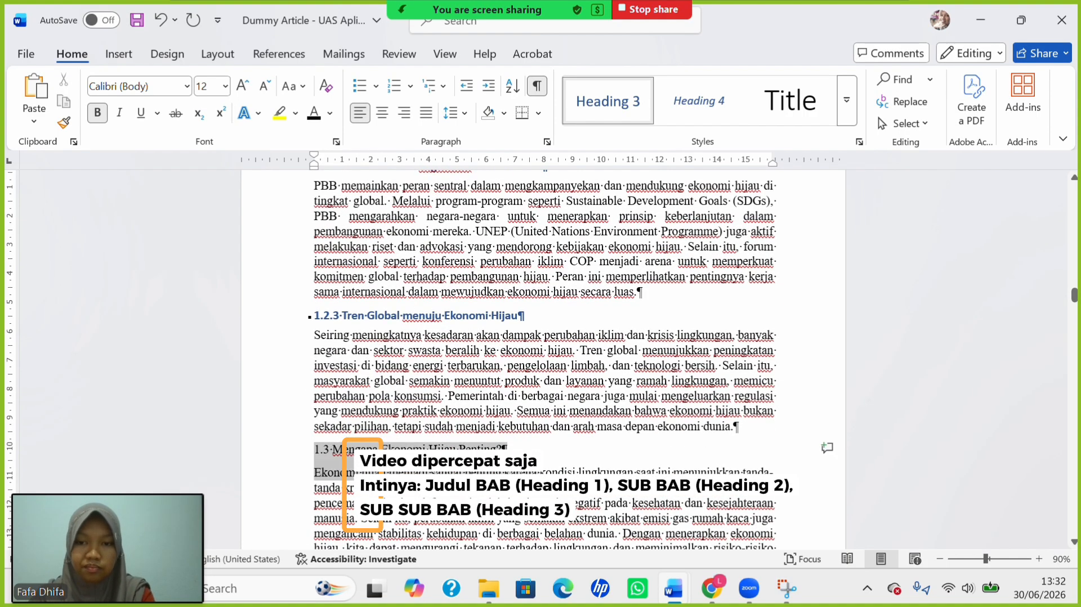
{"action": "left_click", "coordinate": [852, 110]}
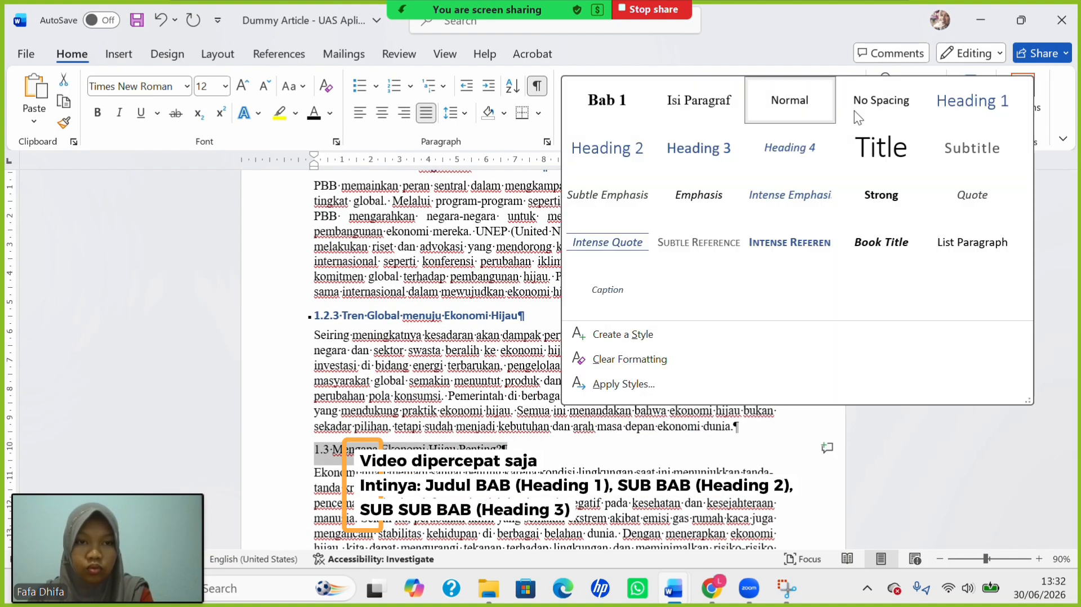
{"action": "left_click", "coordinate": [582, 167]}
{"action": "left_click", "coordinate": [226, 87]}
{"action": "left_click", "coordinate": [217, 194]}
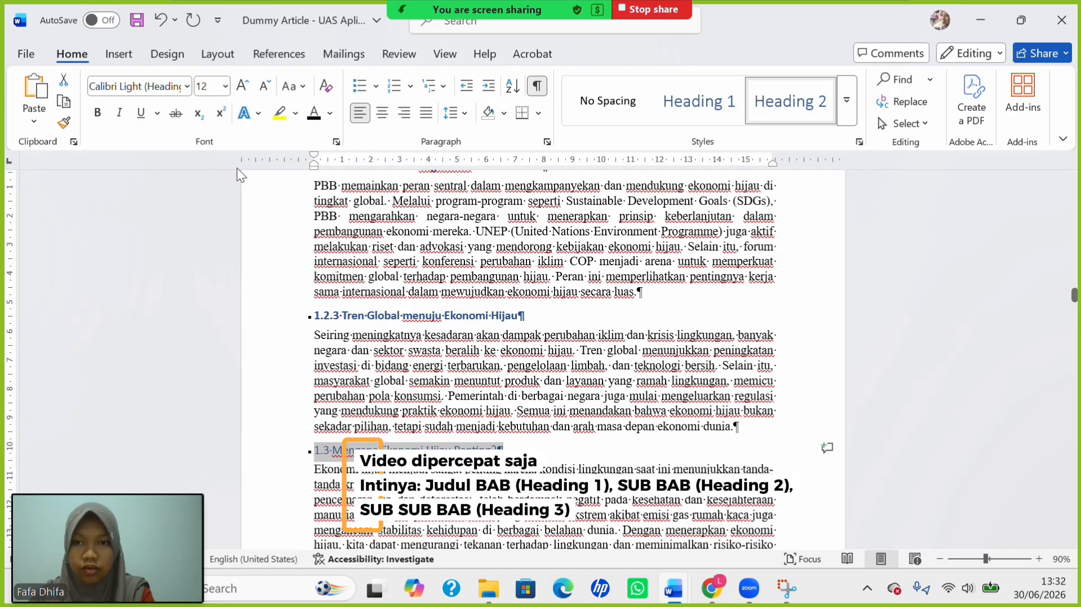
{"action": "left_click", "coordinate": [299, 87]}
{"action": "left_click", "coordinate": [318, 178]}
{"action": "key", "text": "ctrl+b"}
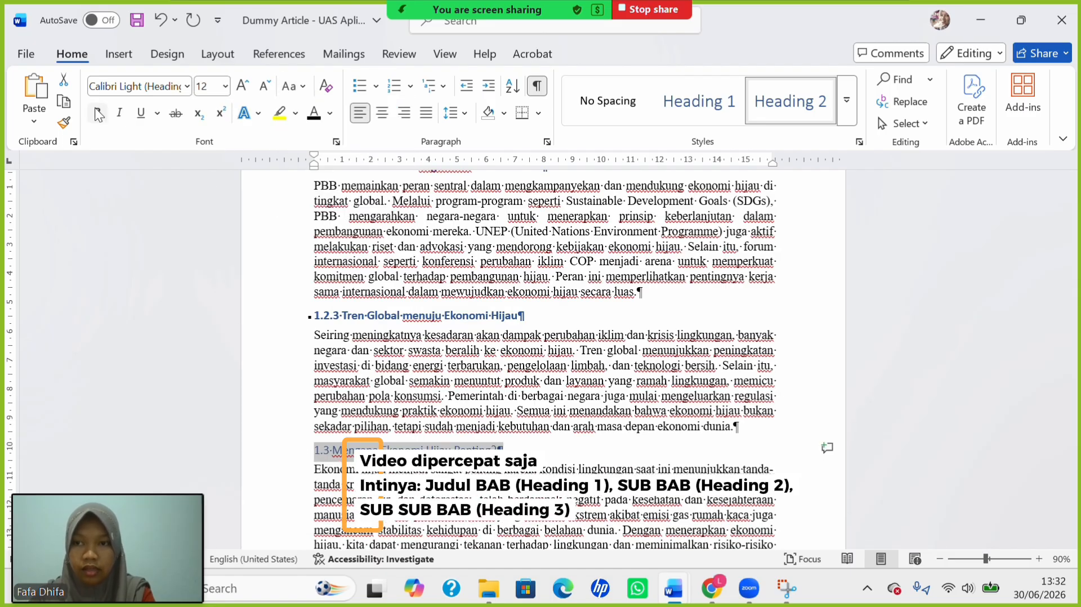
Make heading 1.3.1 a bold 12 pt Heading 3 in title case with lowercase 'dari'.
{"action": "scroll", "coordinate": [341, 311], "scroll_direction": "down", "scroll_amount": 15}
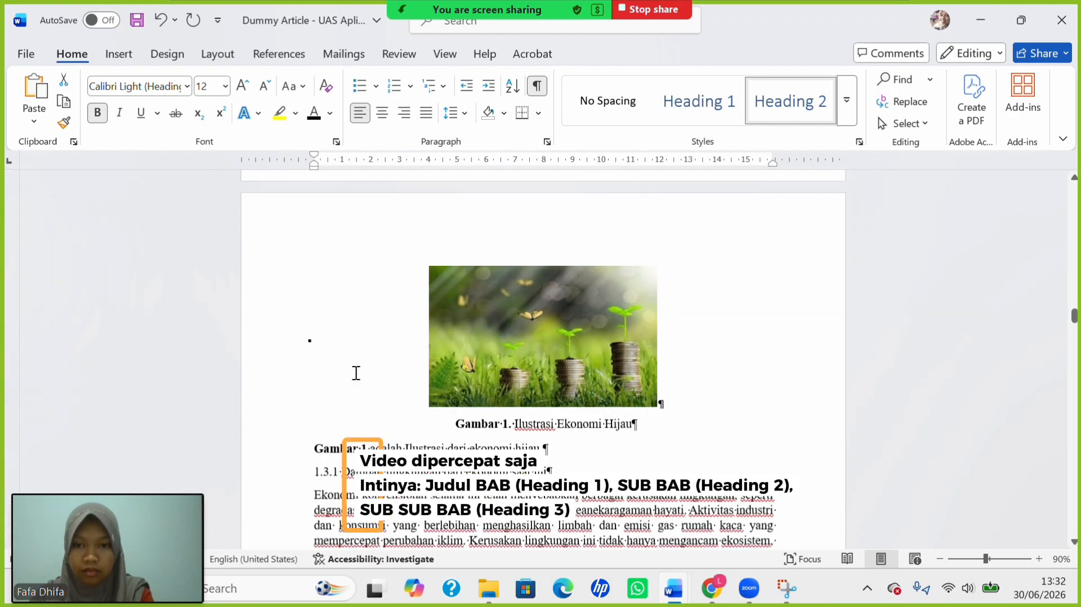
{"action": "left_click_drag", "start_coordinate": [314, 280], "coordinate": [555, 280]}
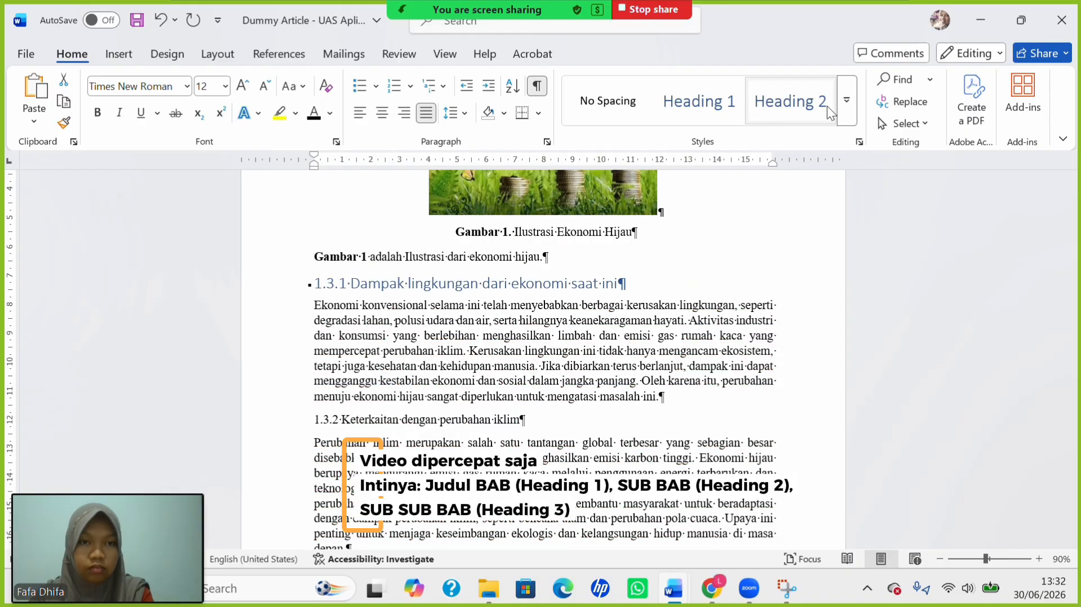
{"action": "left_click", "coordinate": [846, 101]}
{"action": "left_click", "coordinate": [702, 147]}
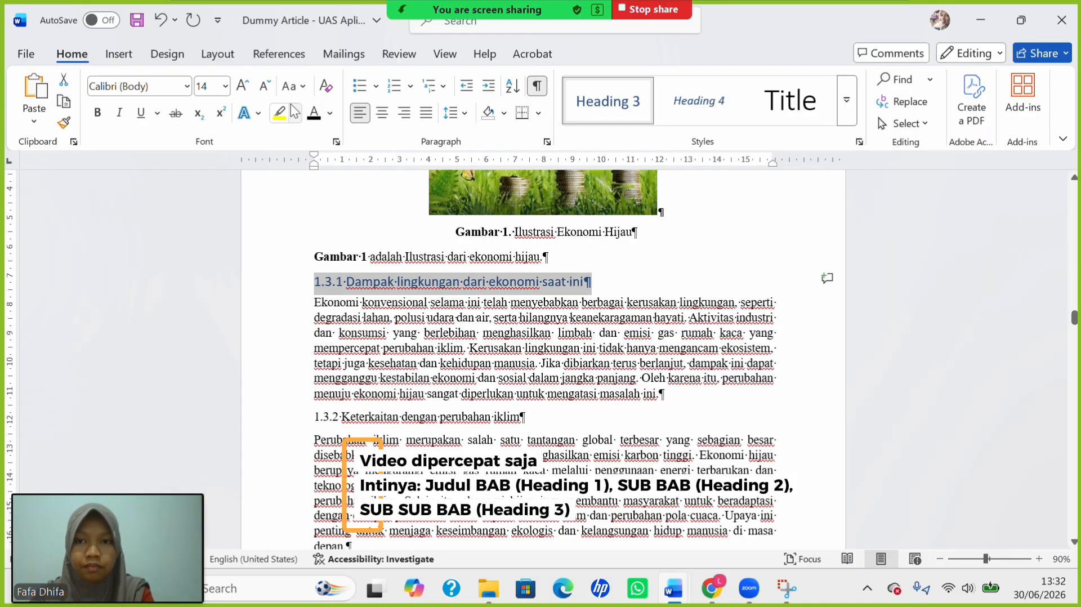
{"action": "left_click", "coordinate": [226, 86]}
{"action": "left_click", "coordinate": [212, 204]}
{"action": "left_click", "coordinate": [293, 85]}
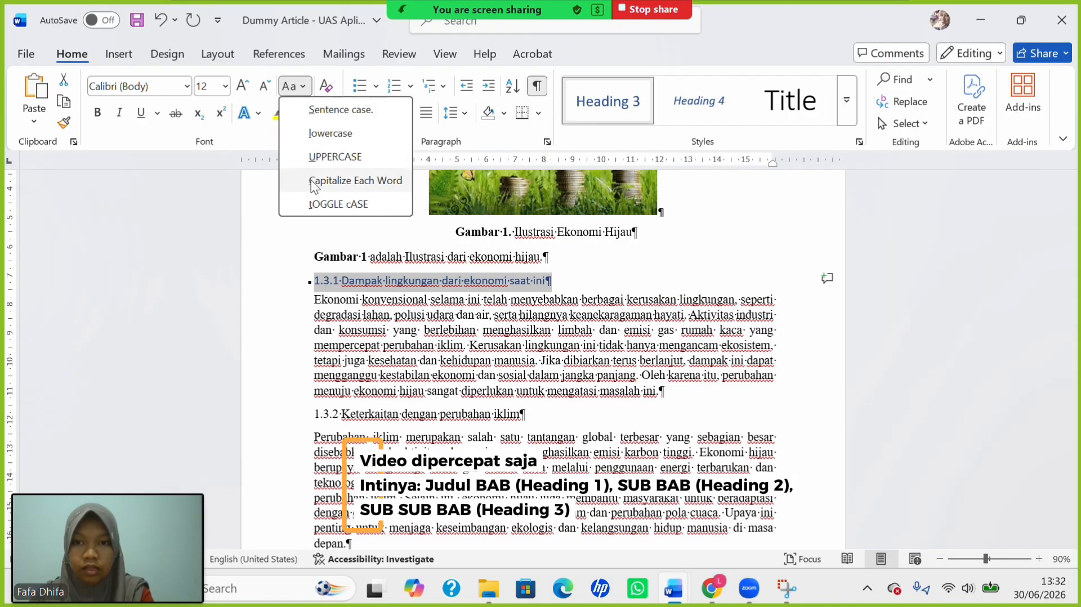
{"action": "left_click", "coordinate": [337, 183]}
{"action": "left_click", "coordinate": [98, 113]}
{"action": "left_click", "coordinate": [454, 281]}
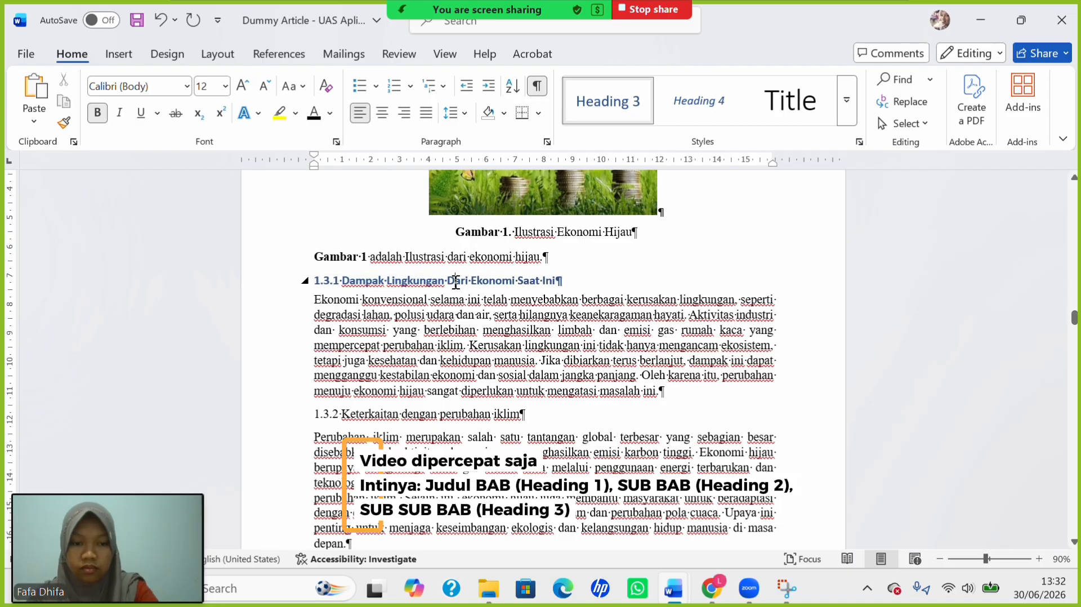
{"action": "key", "text": "BackSpace"}
{"action": "type", "text": "d"}
Make heading 1.3.2 a 12 pt Heading 3 in title case, retyping 'dengan' lowercase.
{"action": "left_click_drag", "start_coordinate": [314, 416], "coordinate": [563, 408]}
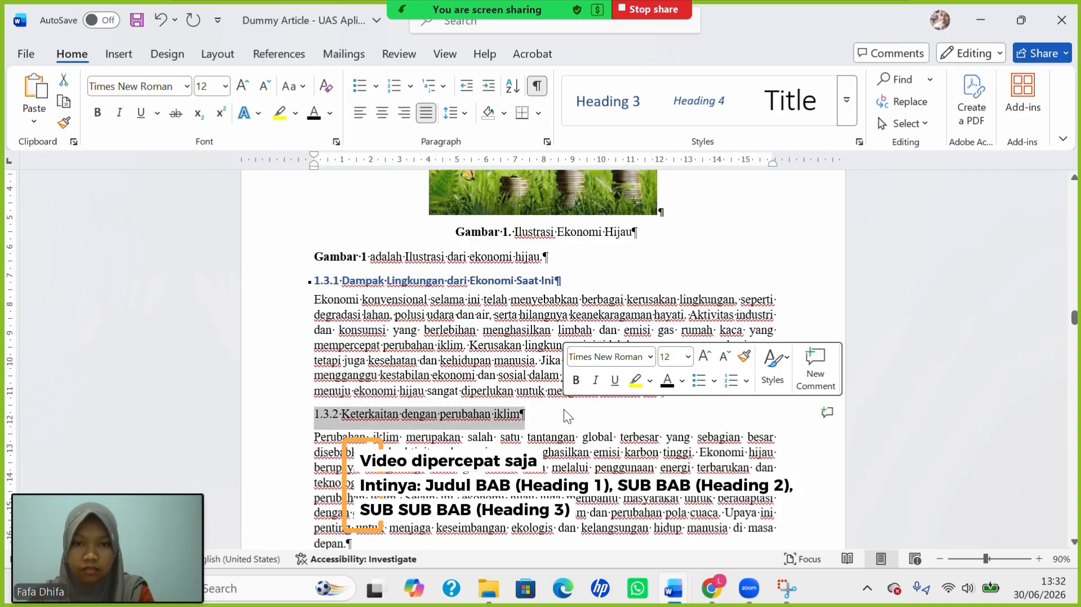
{"action": "left_click", "coordinate": [602, 114]}
{"action": "left_click", "coordinate": [288, 90]}
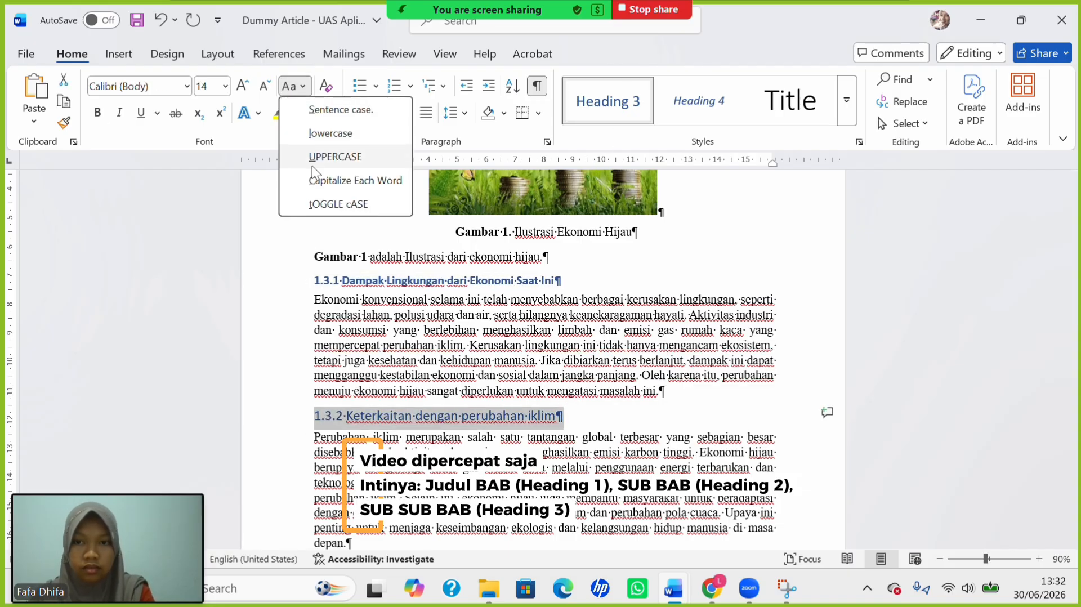
{"action": "left_click", "coordinate": [314, 175]}
{"action": "left_click", "coordinate": [225, 86]}
{"action": "left_click", "coordinate": [208, 212]}
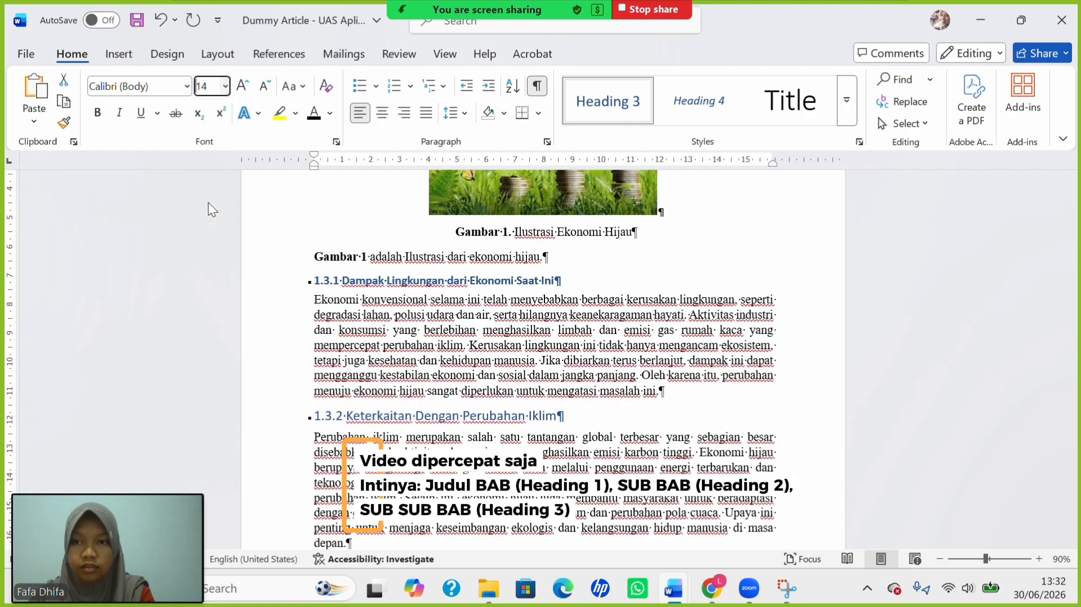
{"action": "left_click", "coordinate": [225, 86]}
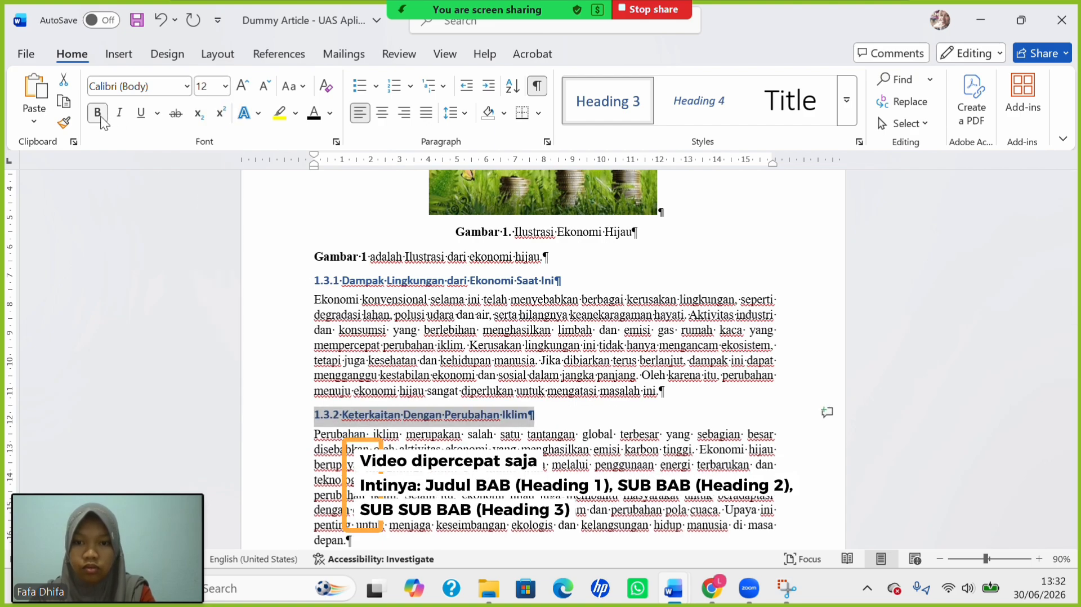
{"action": "double_click", "coordinate": [402, 415]}
{"action": "type", "text": "dengan"}
Make heading 1.3.3 'Manfaat Sosial Dan Ekonomi' a 12 pt Heading 3 and delete the capital D of 'Dan'.
{"action": "scroll", "coordinate": [402, 415], "scroll_direction": "down", "scroll_amount": 3}
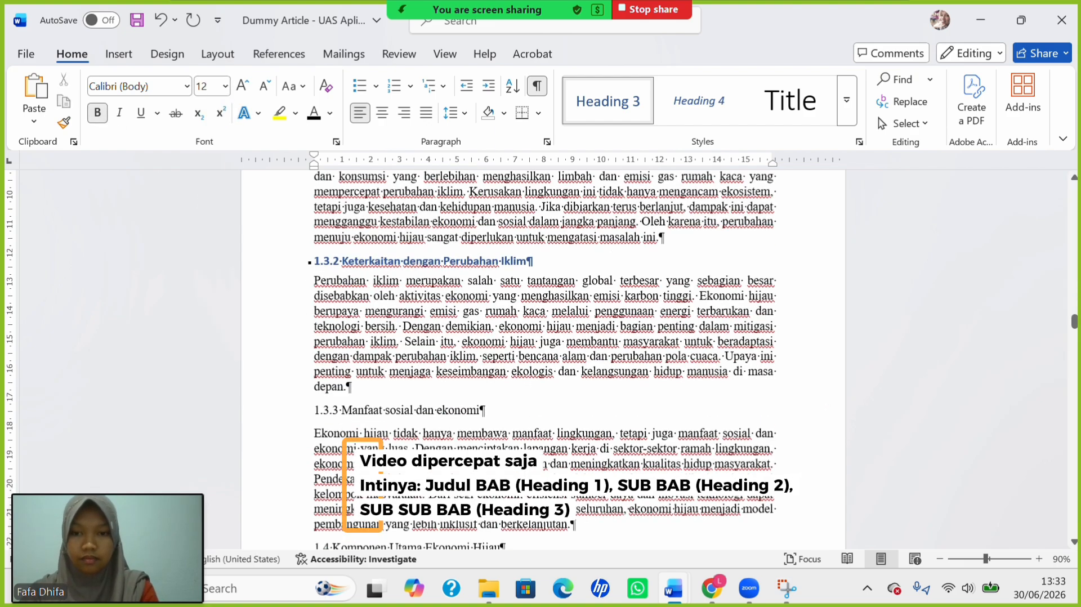
{"action": "scroll", "coordinate": [248, 362], "scroll_direction": "down", "scroll_amount": 2}
{"action": "left_click", "coordinate": [308, 324]}
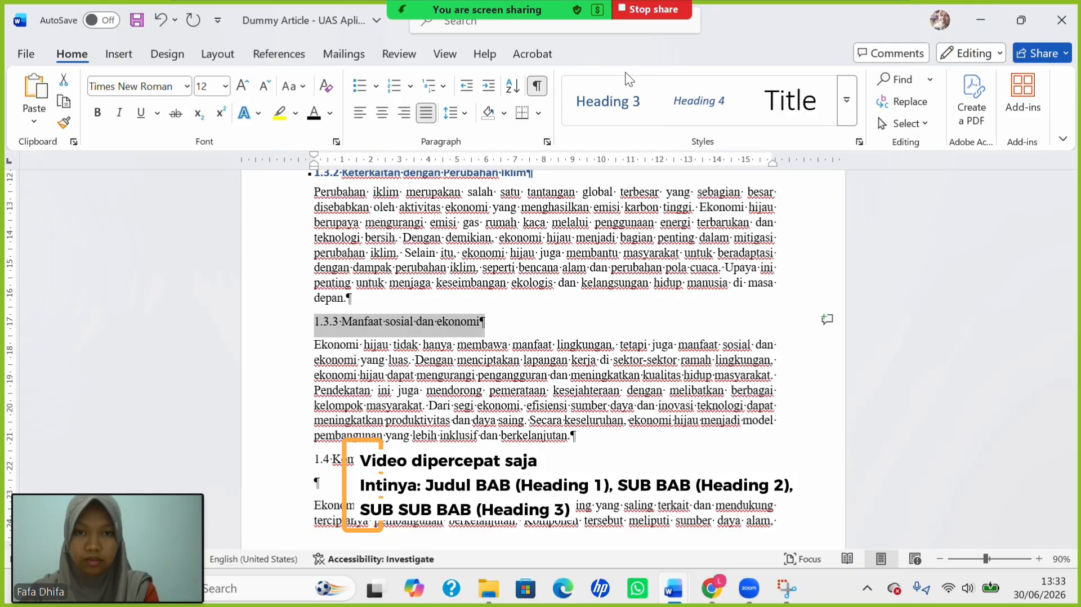
{"action": "left_click", "coordinate": [616, 99]}
{"action": "left_click", "coordinate": [292, 87]}
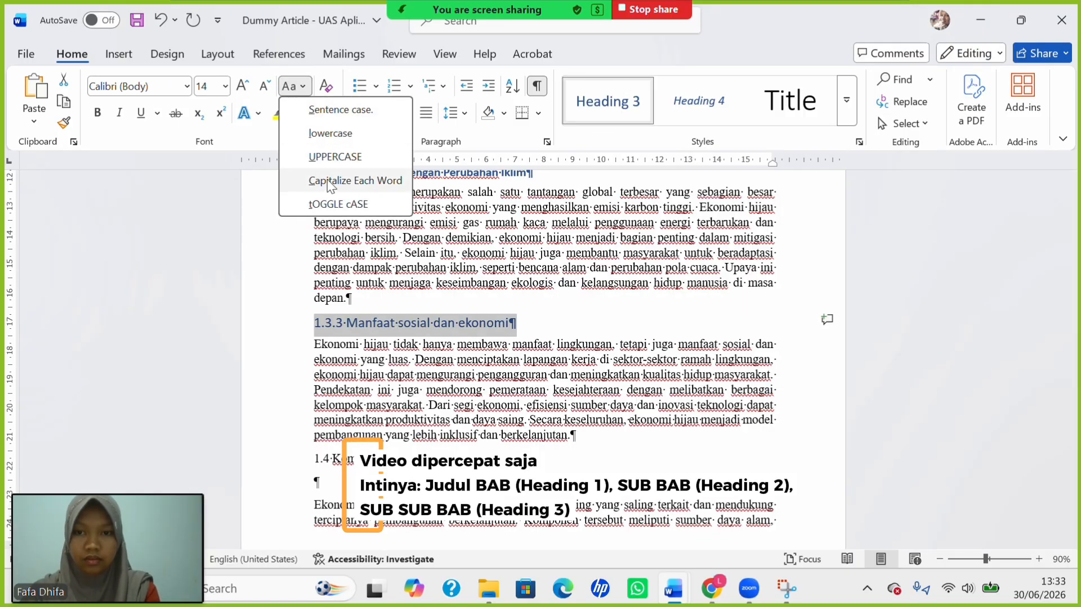
{"action": "left_click", "coordinate": [298, 179]}
{"action": "left_click", "coordinate": [225, 85]}
{"action": "left_click", "coordinate": [216, 194]}
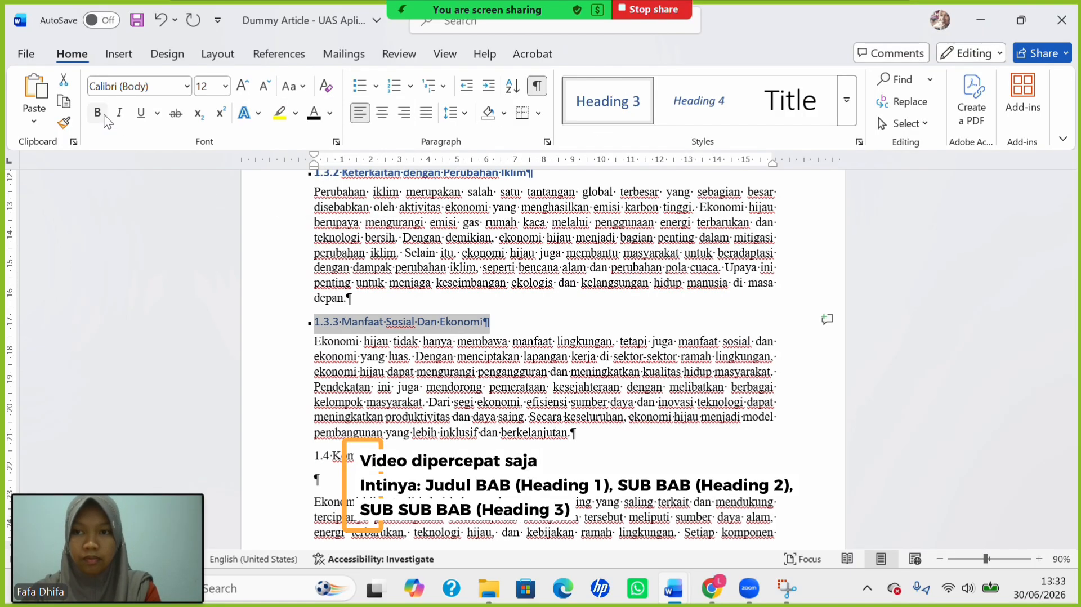
{"action": "left_click", "coordinate": [424, 322]}
{"action": "key", "text": "BackSpace"}
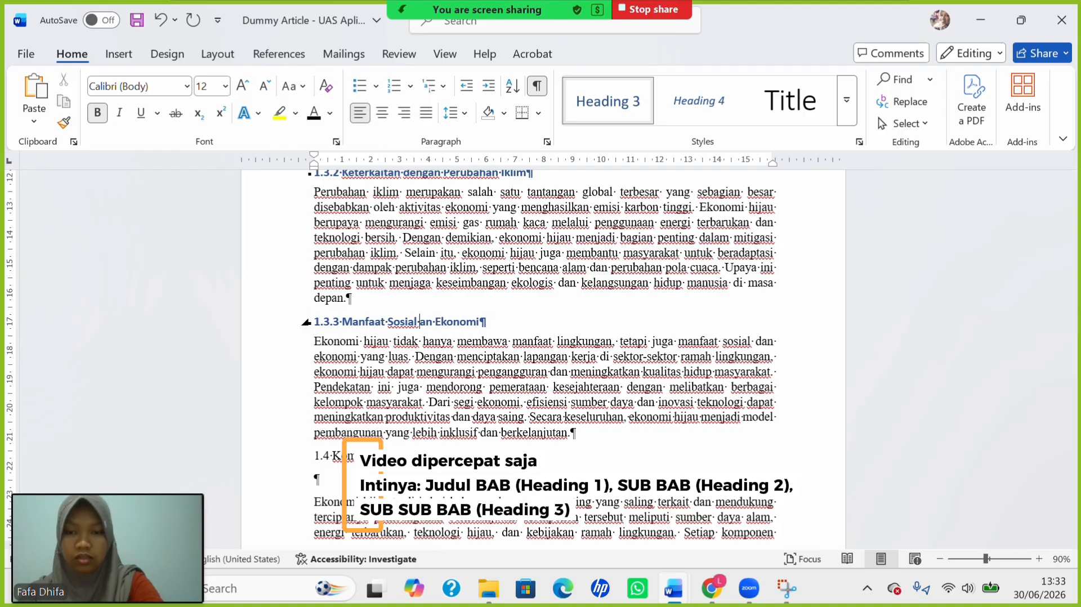
Make the 1.4 line a bold 12 pt Heading 2 and delete the empty line below it.
{"action": "type", "text": "d"}
{"action": "scroll", "coordinate": [399, 438], "scroll_direction": "down", "scroll_amount": 2}
{"action": "left_click_drag", "start_coordinate": [312, 366], "coordinate": [507, 366]}
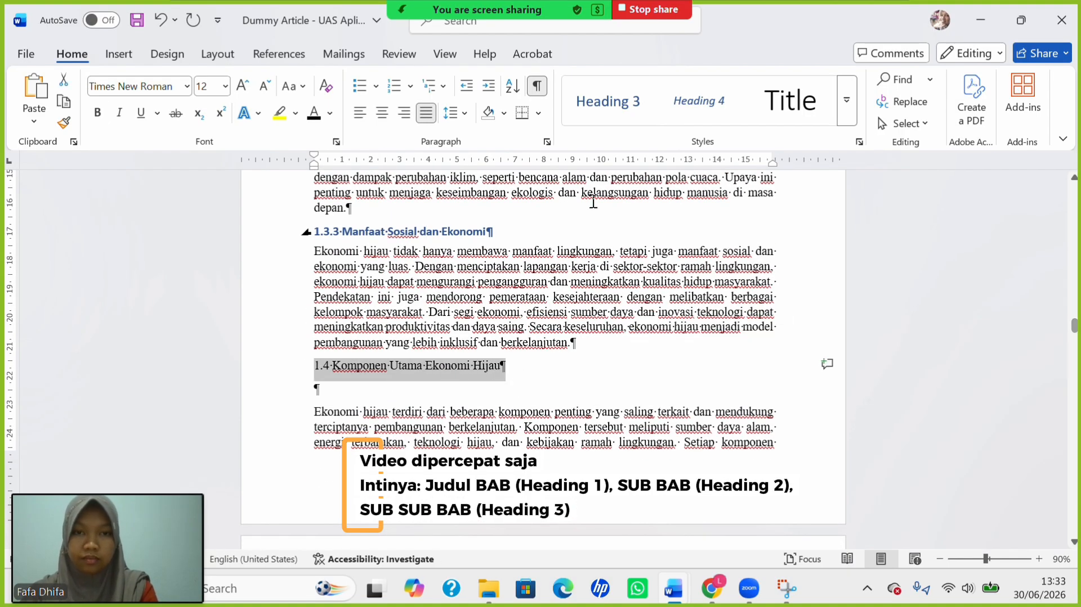
{"action": "left_click", "coordinate": [846, 116]}
{"action": "left_click", "coordinate": [634, 153]}
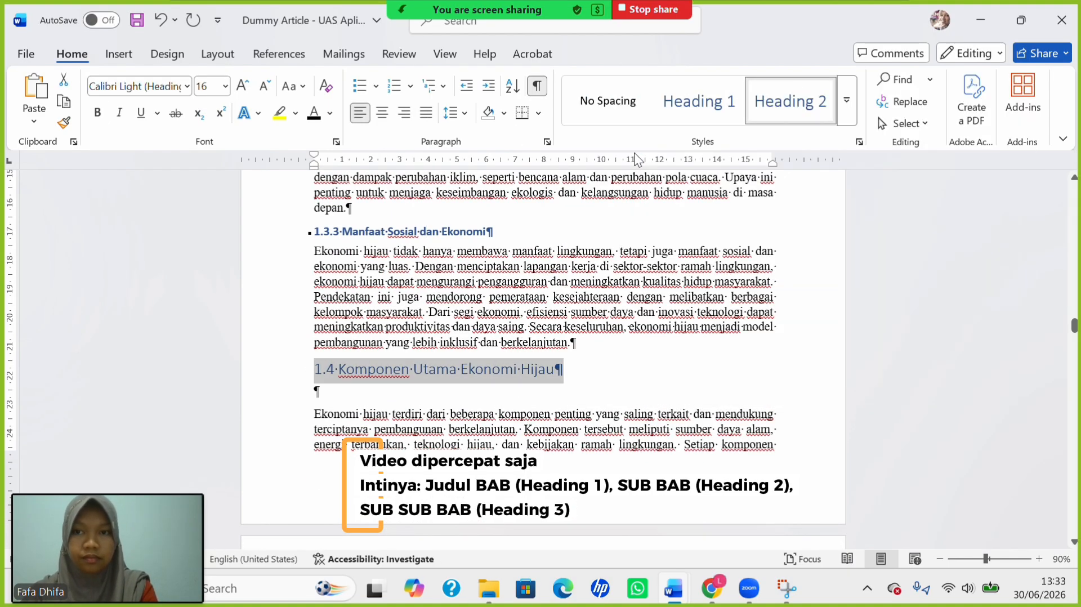
{"action": "left_click", "coordinate": [294, 86]}
{"action": "key", "text": "Escape"}
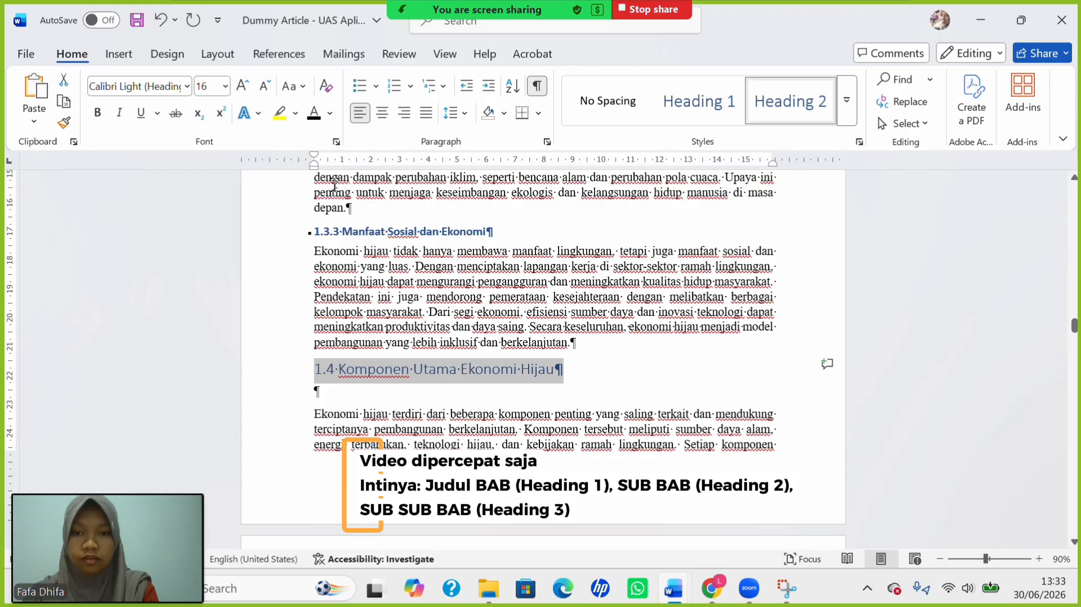
{"action": "left_click", "coordinate": [225, 86]}
{"action": "left_click", "coordinate": [214, 200]}
{"action": "left_click", "coordinate": [98, 113]}
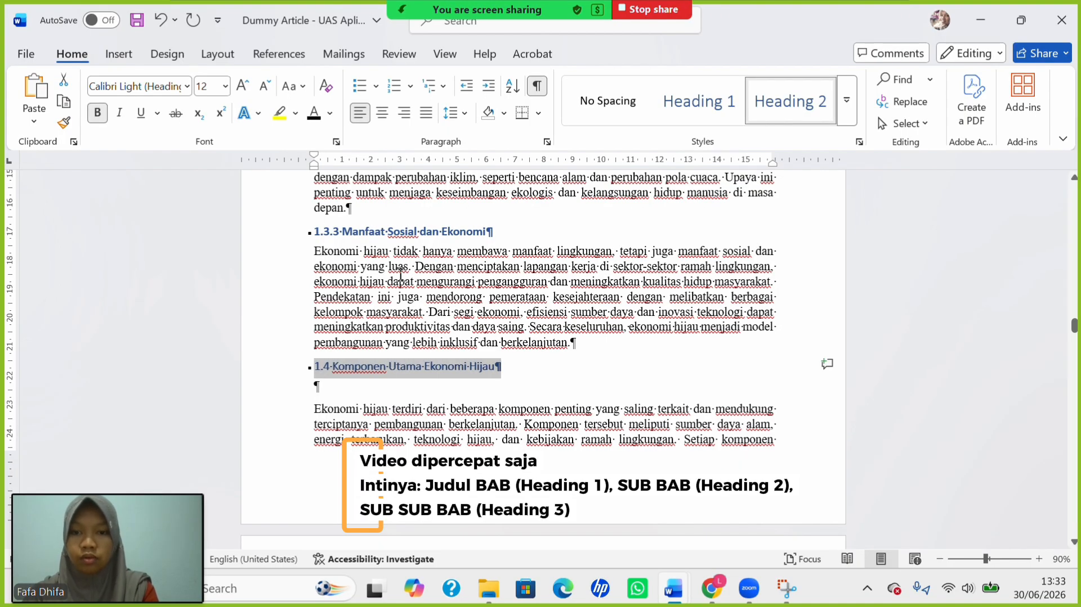
{"action": "left_click", "coordinate": [397, 389]}
{"action": "key", "text": "BackSpace"}
Make 1.4.1 a bold 12 pt Heading 3 with Capitalize Each Word applied.
{"action": "scroll", "coordinate": [340, 433], "scroll_direction": "down", "scroll_amount": 5}
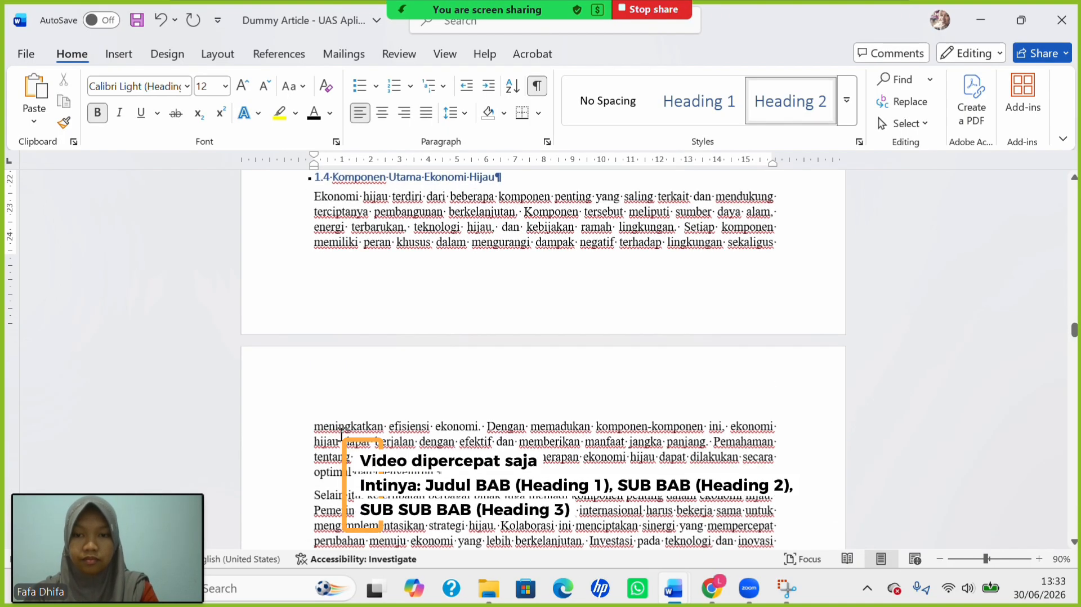
{"action": "scroll", "coordinate": [355, 429], "scroll_direction": "down", "scroll_amount": 10}
{"action": "left_click_drag", "start_coordinate": [393, 256], "coordinate": [539, 274]}
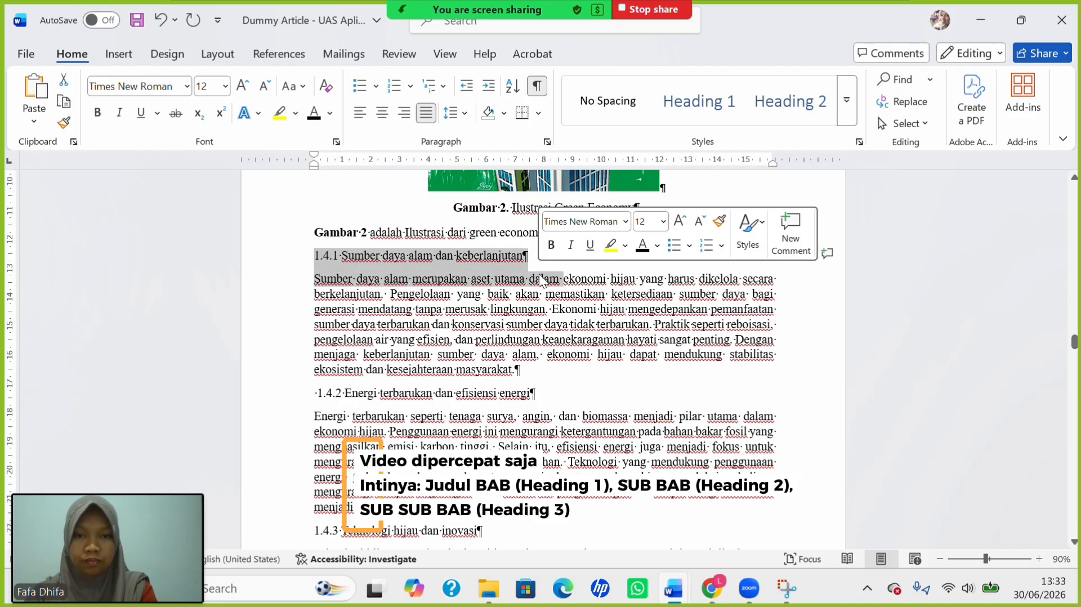
{"action": "left_click", "coordinate": [394, 255]}
{"action": "left_click_drag", "start_coordinate": [316, 256], "coordinate": [528, 256]}
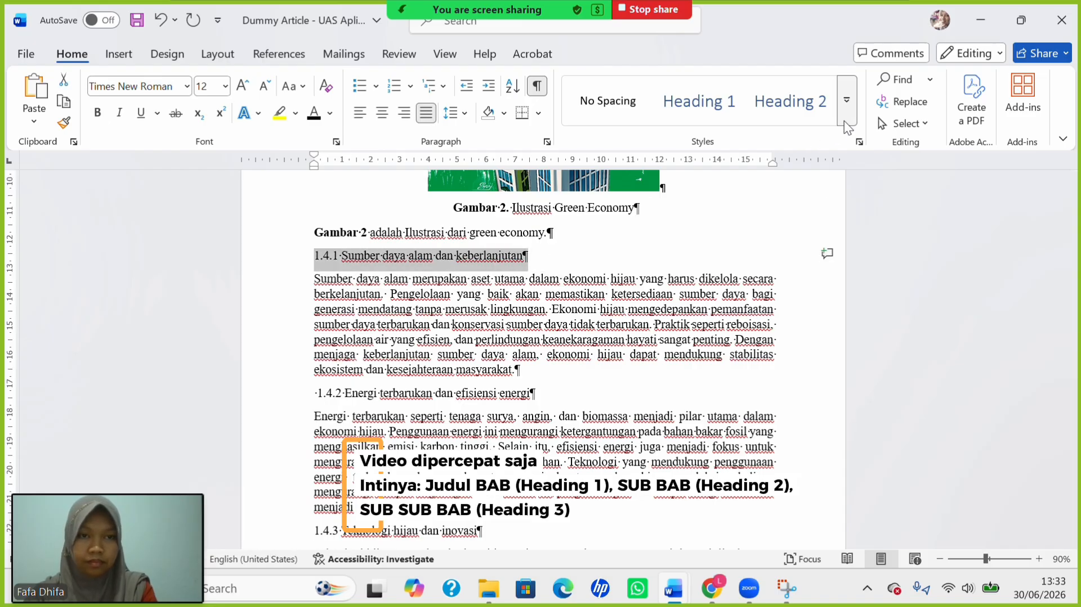
{"action": "left_click", "coordinate": [846, 100]}
{"action": "left_click", "coordinate": [698, 147]}
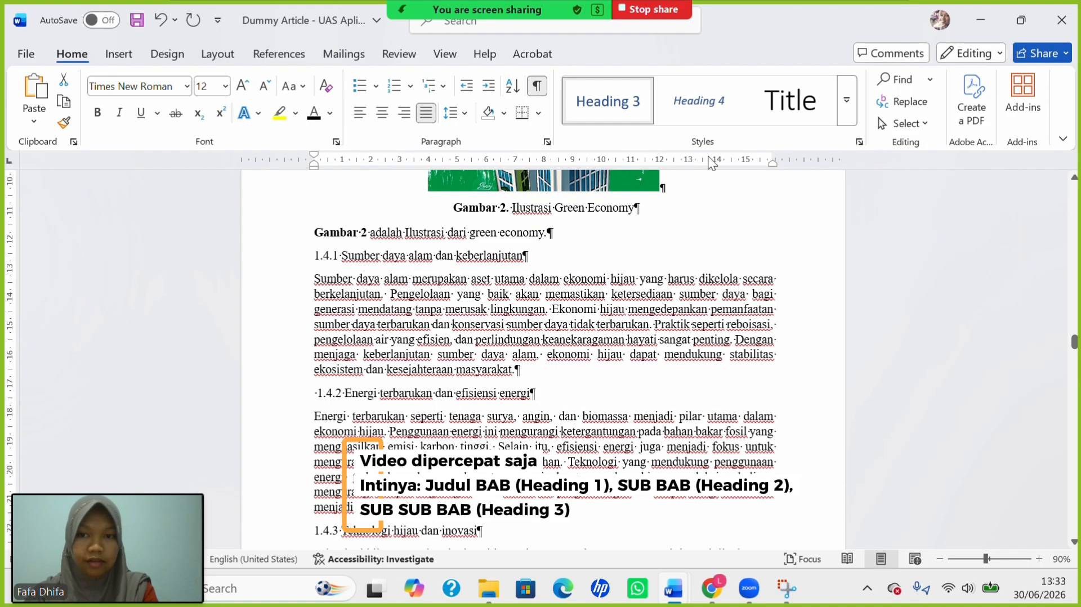
{"action": "left_click", "coordinate": [294, 87]}
{"action": "left_click", "coordinate": [332, 179]}
{"action": "left_click", "coordinate": [224, 85]}
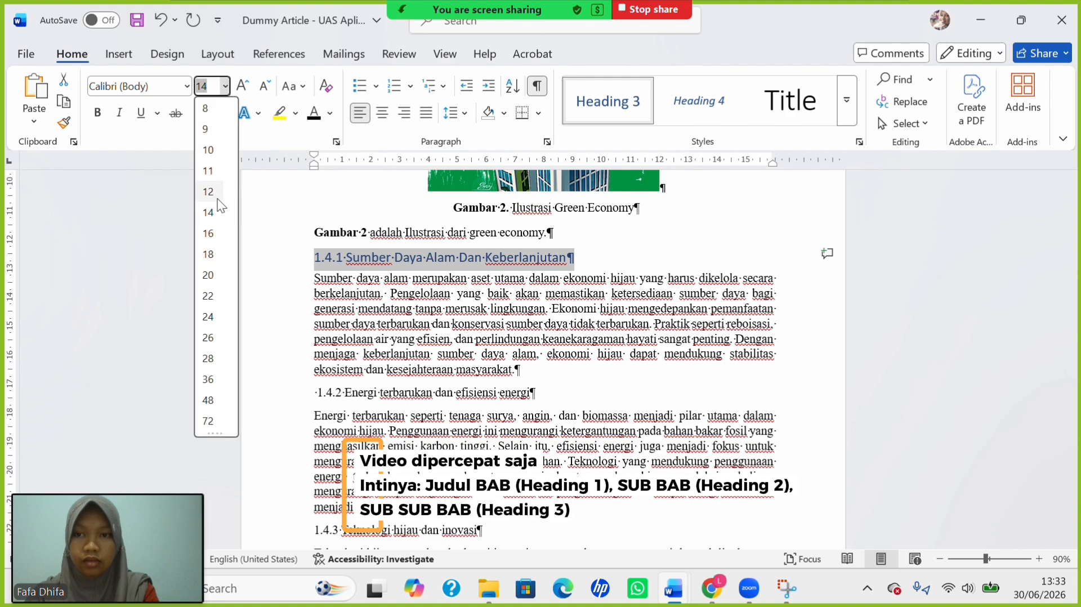
{"action": "left_click", "coordinate": [218, 199]}
{"action": "left_click", "coordinate": [97, 112]}
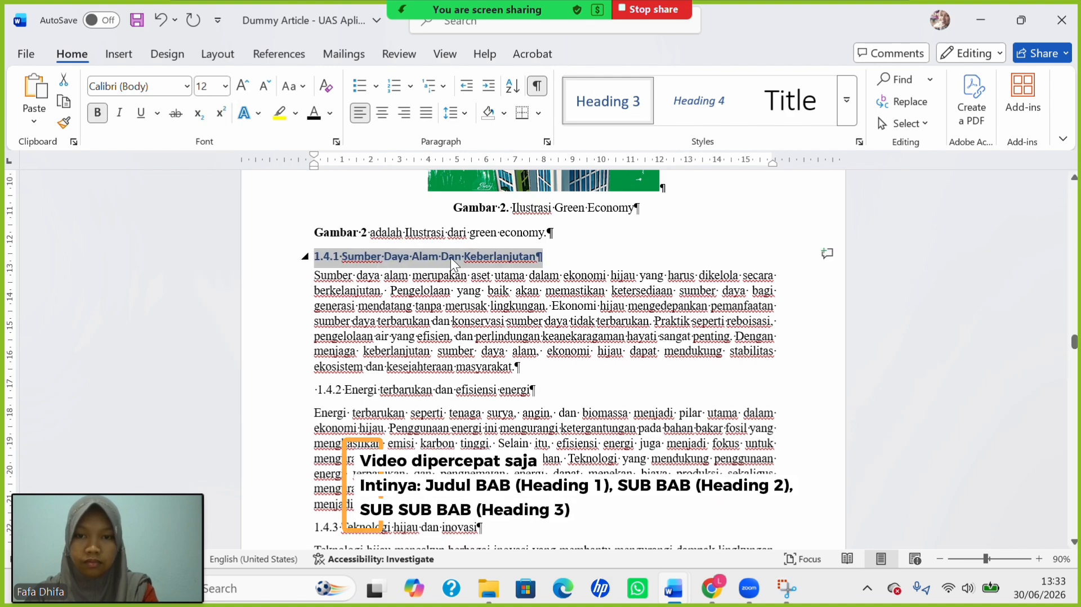
{"action": "left_click", "coordinate": [450, 258]}
Make 1.4.2 a 12 pt title-cased Heading 3, keeping 'dan' lowercase.
{"action": "scroll", "coordinate": [317, 278], "scroll_direction": "down", "scroll_amount": 3}
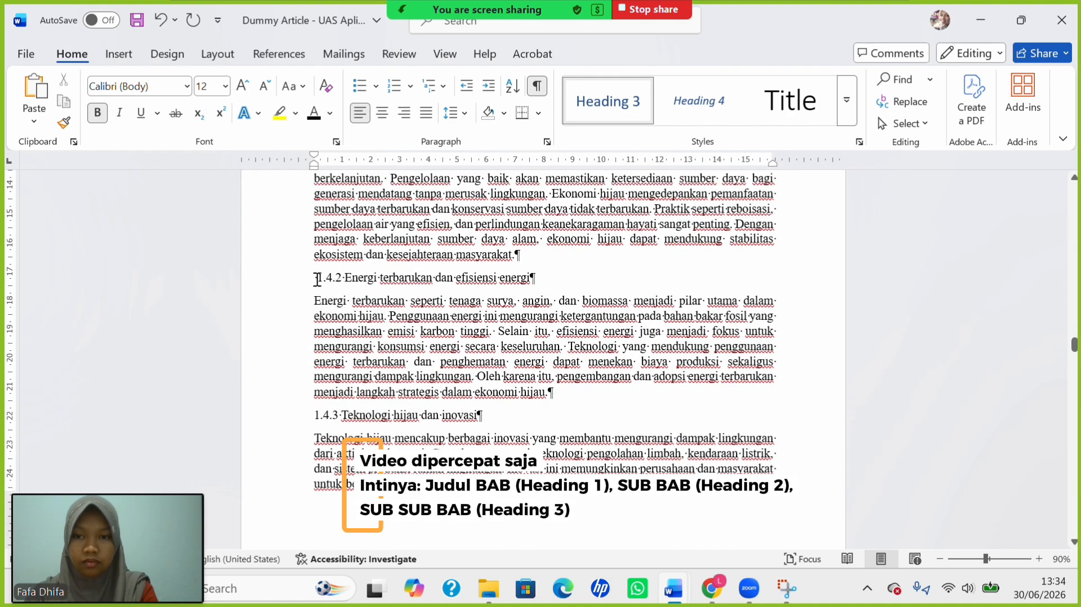
{"action": "left_click_drag", "start_coordinate": [317, 279], "coordinate": [550, 282]}
{"action": "left_click", "coordinate": [594, 95]}
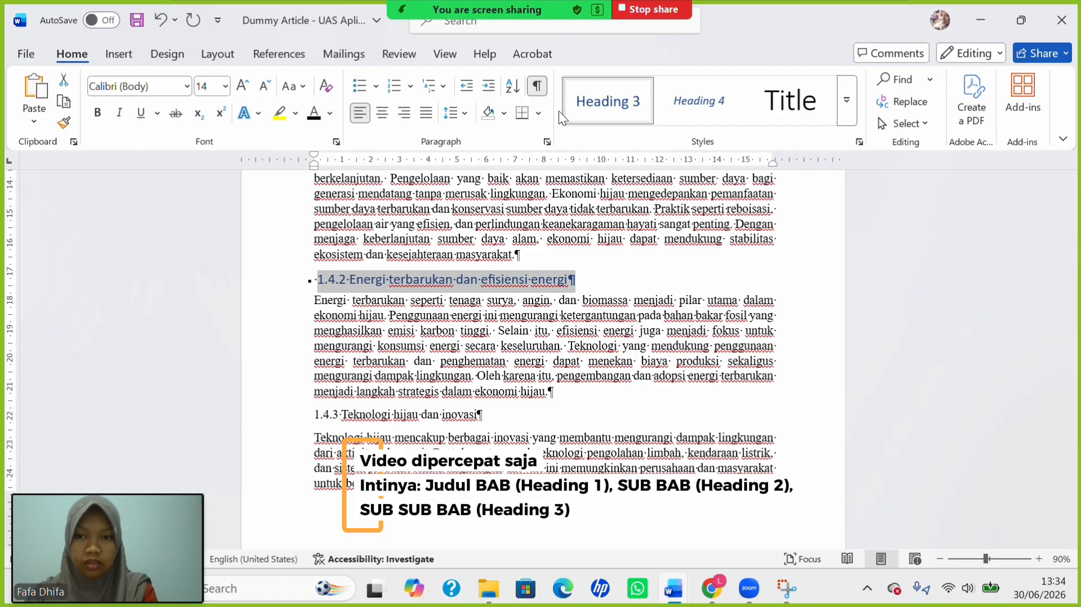
{"action": "left_click", "coordinate": [321, 288]}
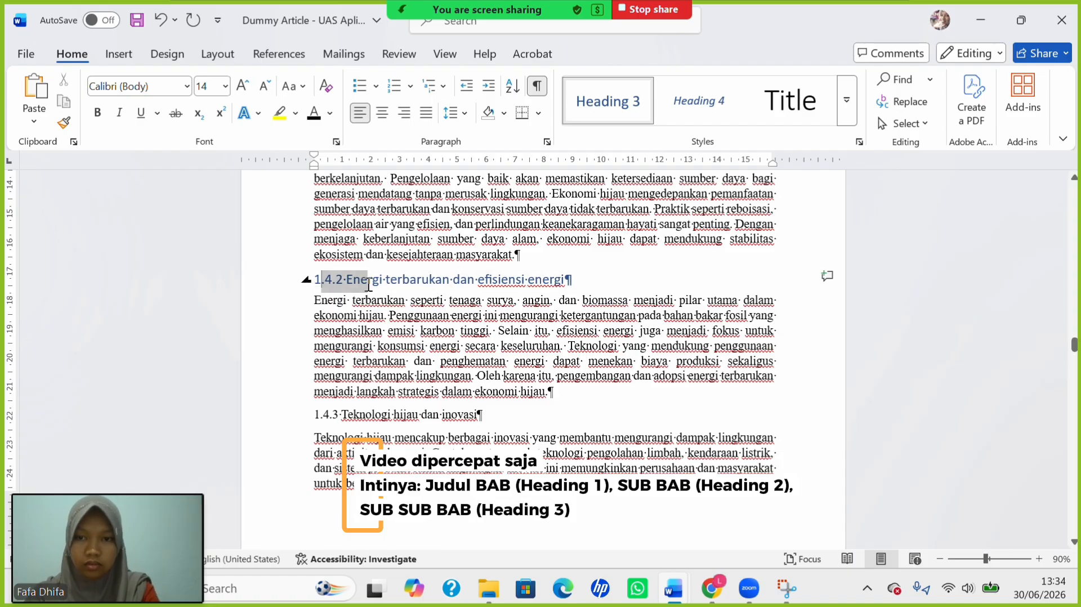
{"action": "left_click_drag", "start_coordinate": [368, 284], "coordinate": [666, 280]}
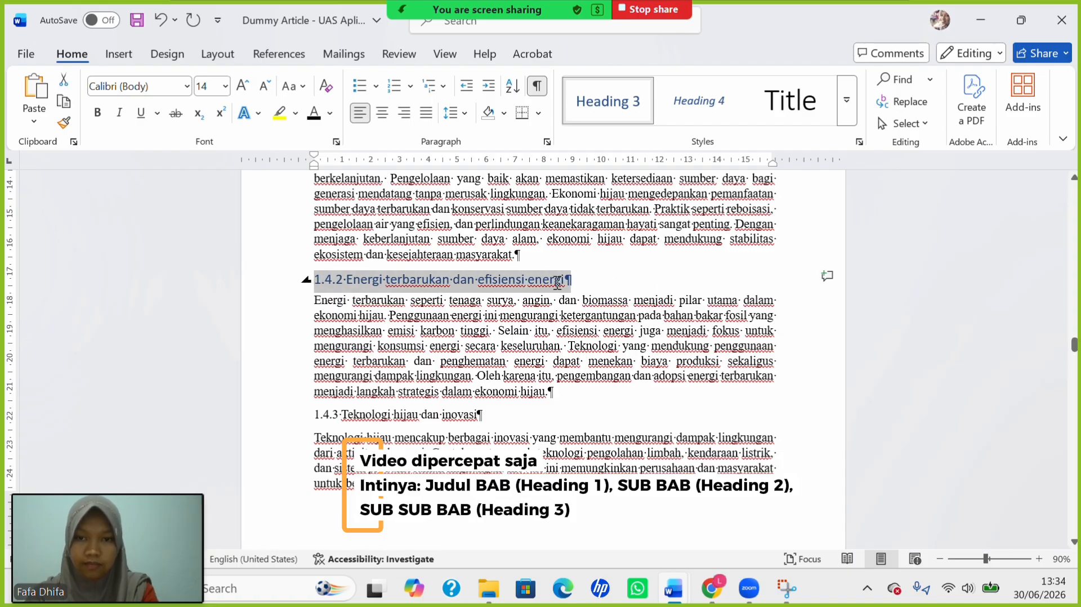
{"action": "left_click", "coordinate": [302, 85]}
{"action": "left_click", "coordinate": [324, 176]}
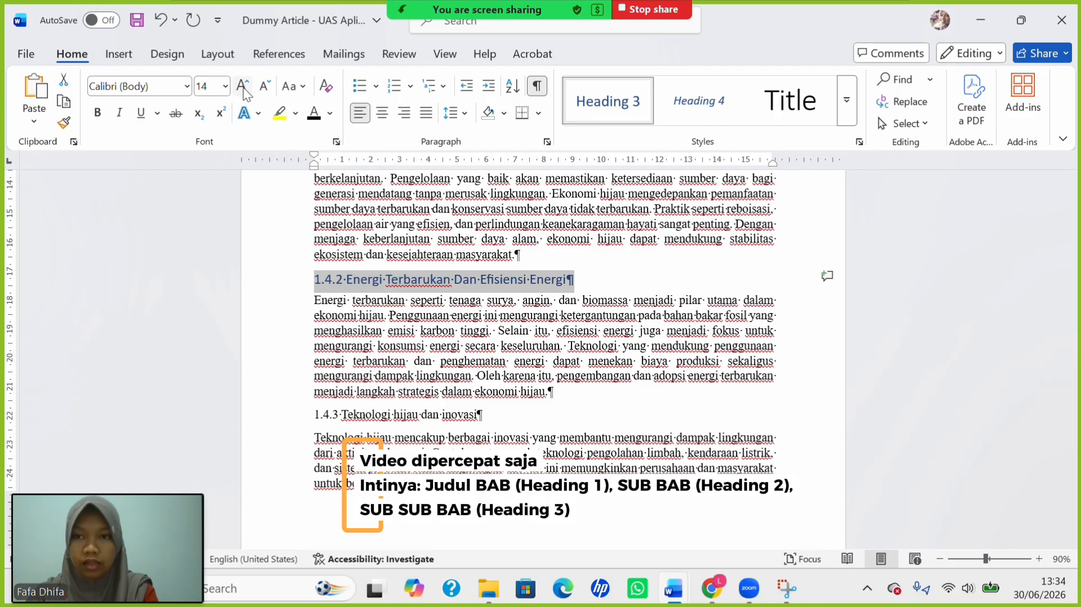
{"action": "left_click", "coordinate": [225, 85]}
{"action": "left_click", "coordinate": [206, 195]}
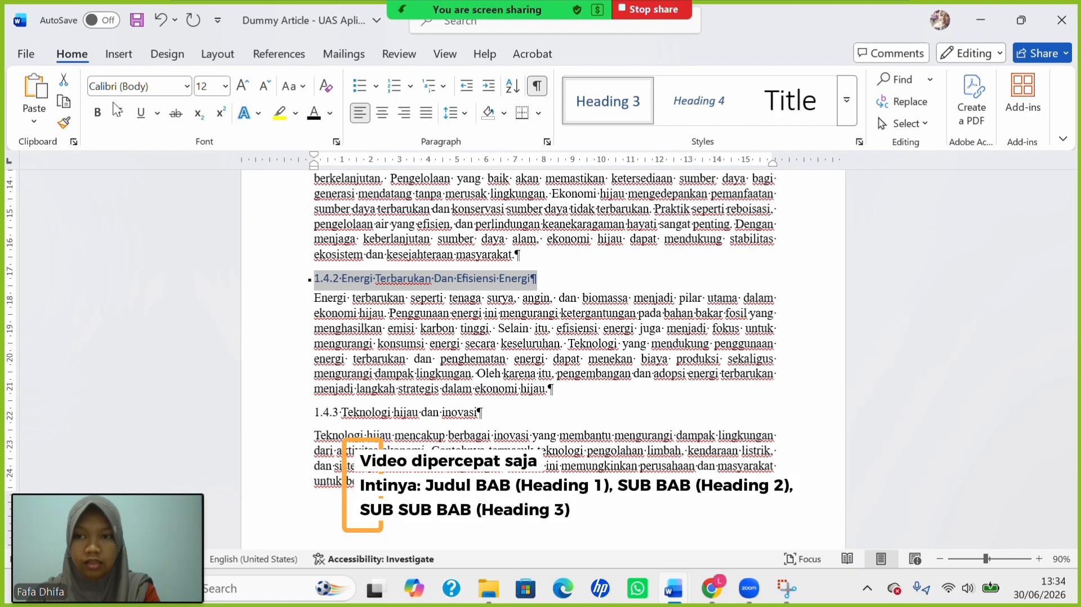
{"action": "left_click", "coordinate": [444, 278]}
{"action": "key", "text": "BackSpace"}
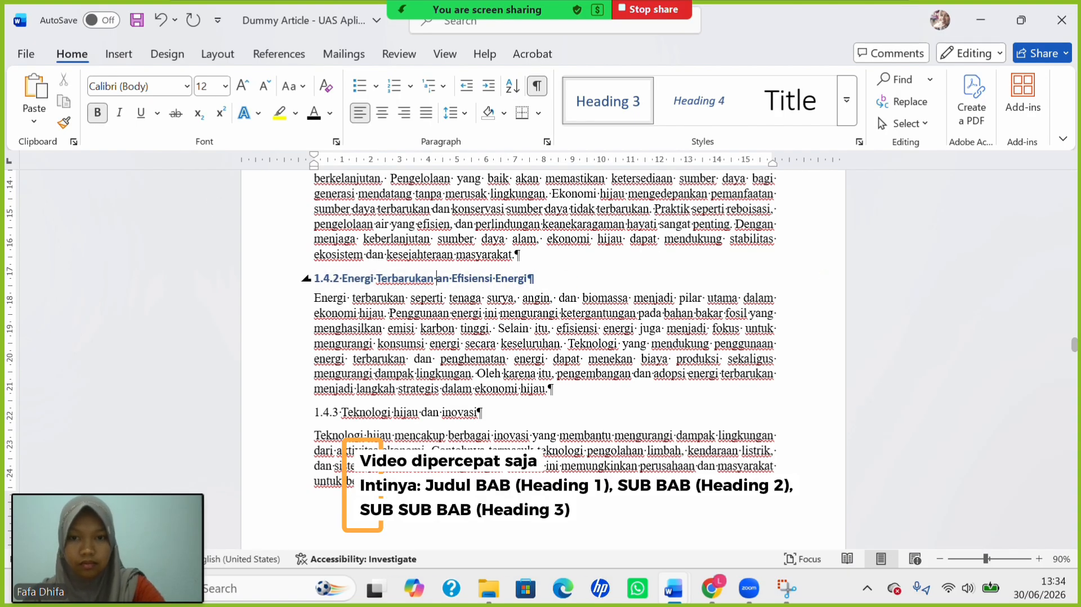
{"action": "type", "text": "d"}
Make 1.4.3 a 12 pt title-cased Heading 3, retyping the D of 'Dan' in lowercase.
{"action": "scroll", "coordinate": [540, 338], "scroll_direction": "down", "scroll_amount": 2}
{"action": "left_click_drag", "start_coordinate": [314, 344], "coordinate": [535, 349]}
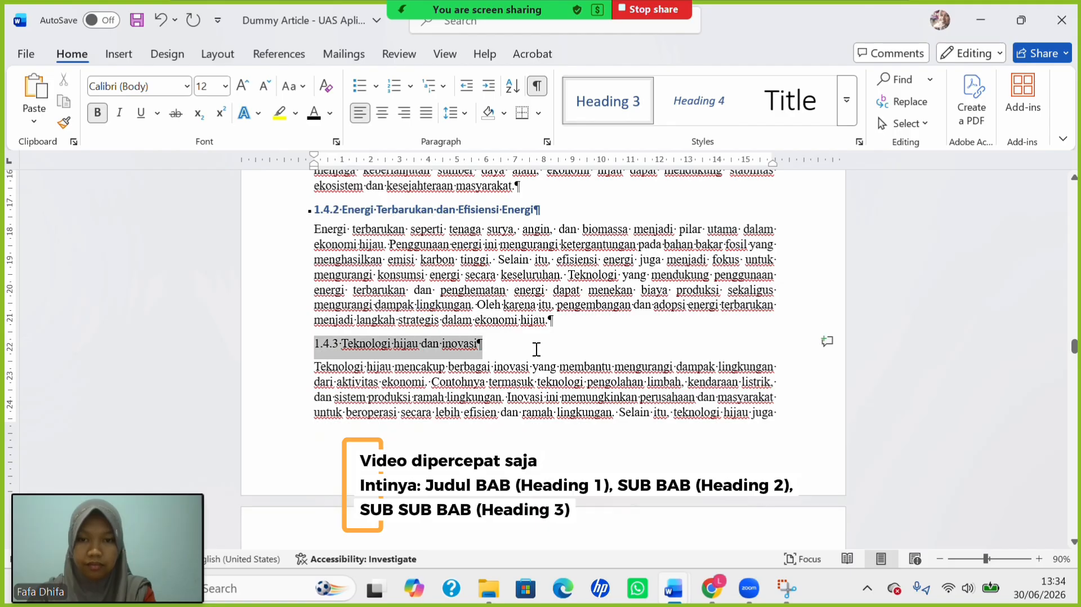
{"action": "left_click", "coordinate": [621, 103]}
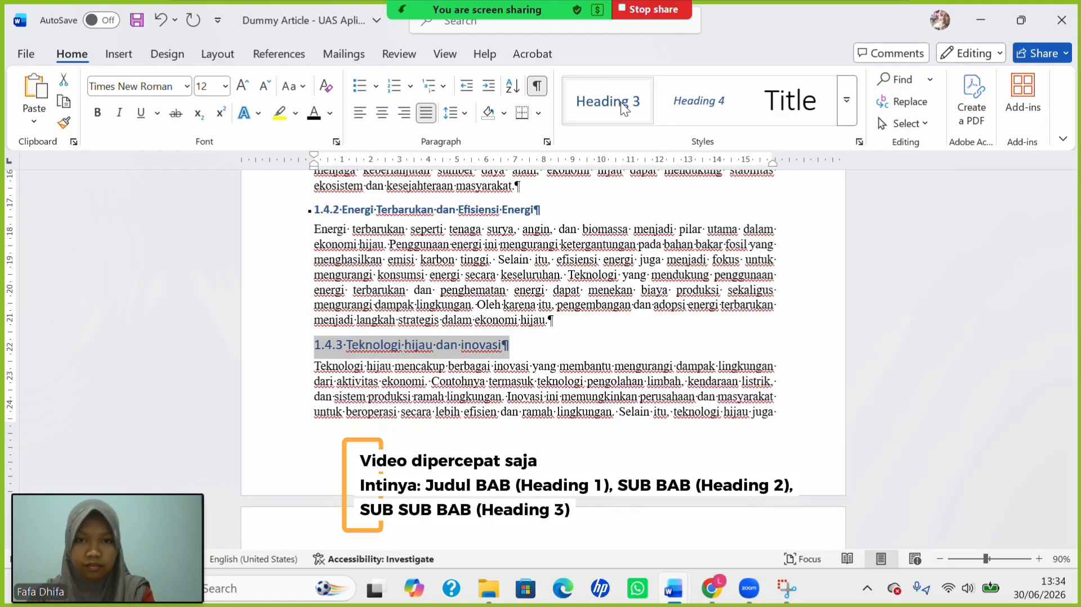
{"action": "left_click", "coordinate": [304, 88]}
{"action": "left_click", "coordinate": [341, 180]}
{"action": "left_click", "coordinate": [224, 86]}
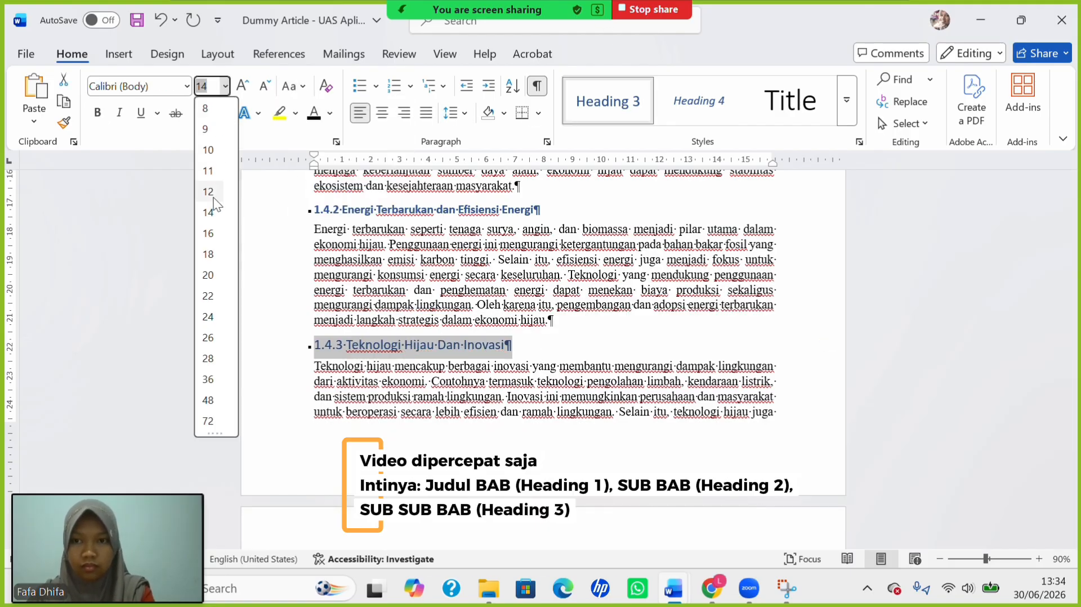
{"action": "left_click", "coordinate": [208, 192]}
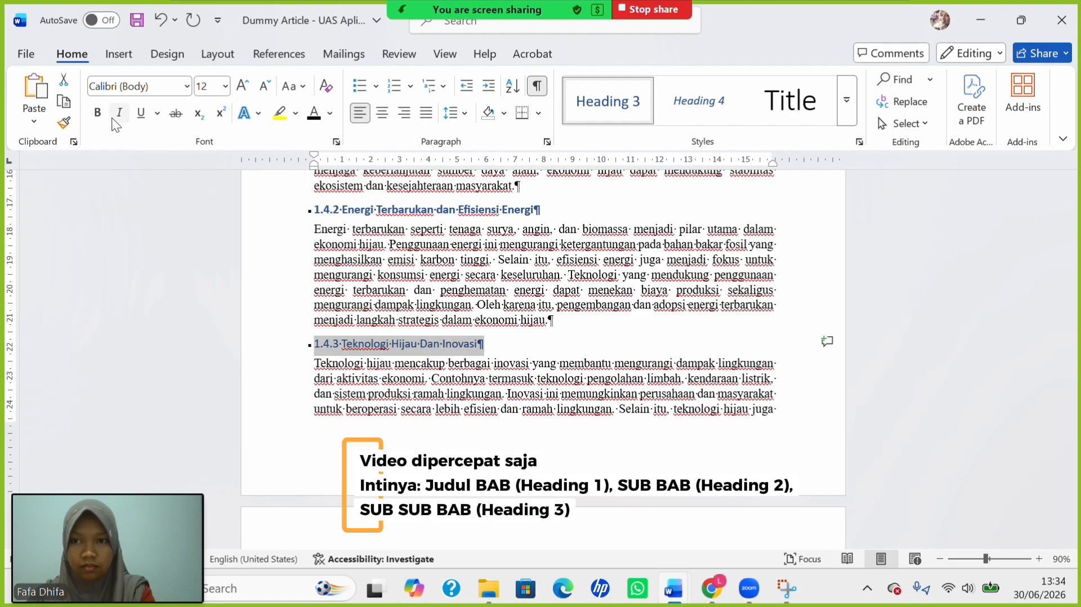
{"action": "left_click", "coordinate": [429, 345]}
{"action": "key", "text": "BackSpace"}
{"action": "type", "text": "d"}
{"action": "scroll", "coordinate": [458, 415], "scroll_direction": "down", "scroll_amount": 5}
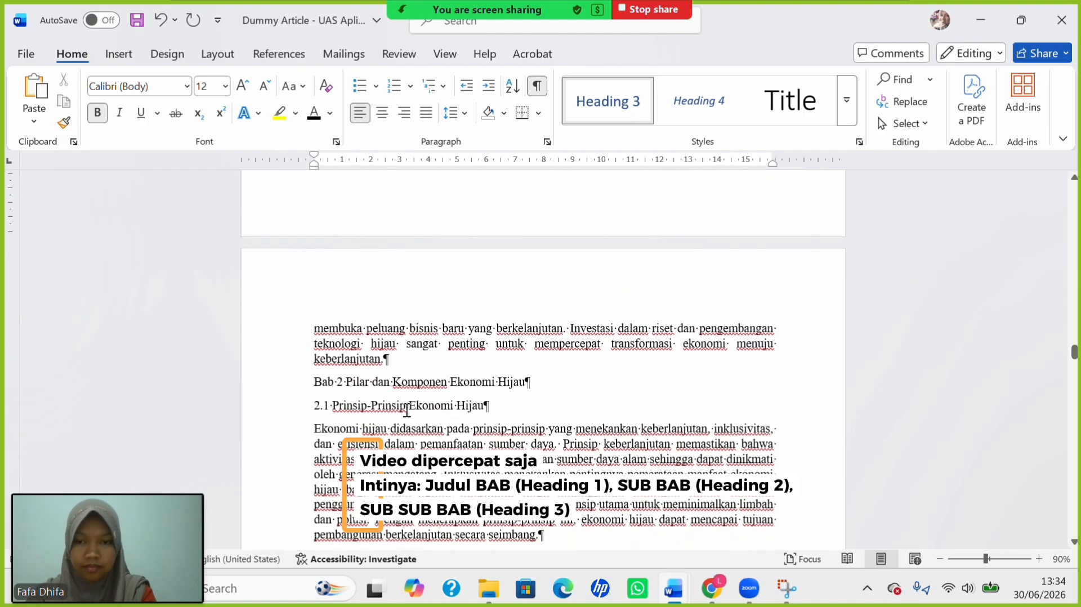
Replace the break before the Bab 2 title with a page break so it starts a new page.
{"action": "left_click", "coordinate": [314, 381]}
{"action": "key", "text": "BackSpace"}
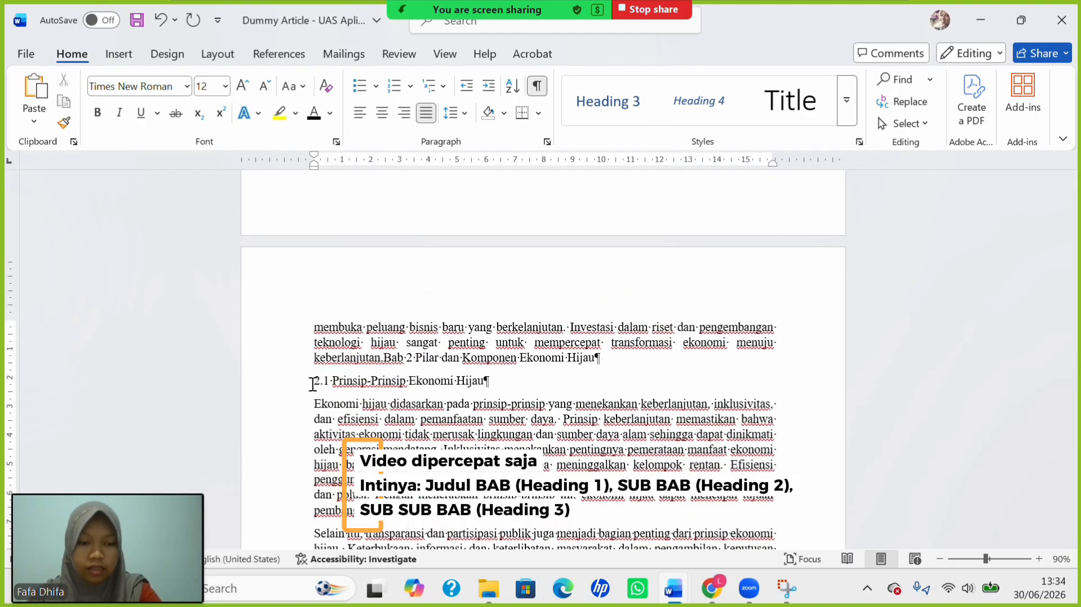
{"action": "key", "text": "ctrl+Return"}
{"action": "scroll", "coordinate": [375, 410], "scroll_direction": "up", "scroll_amount": 10}
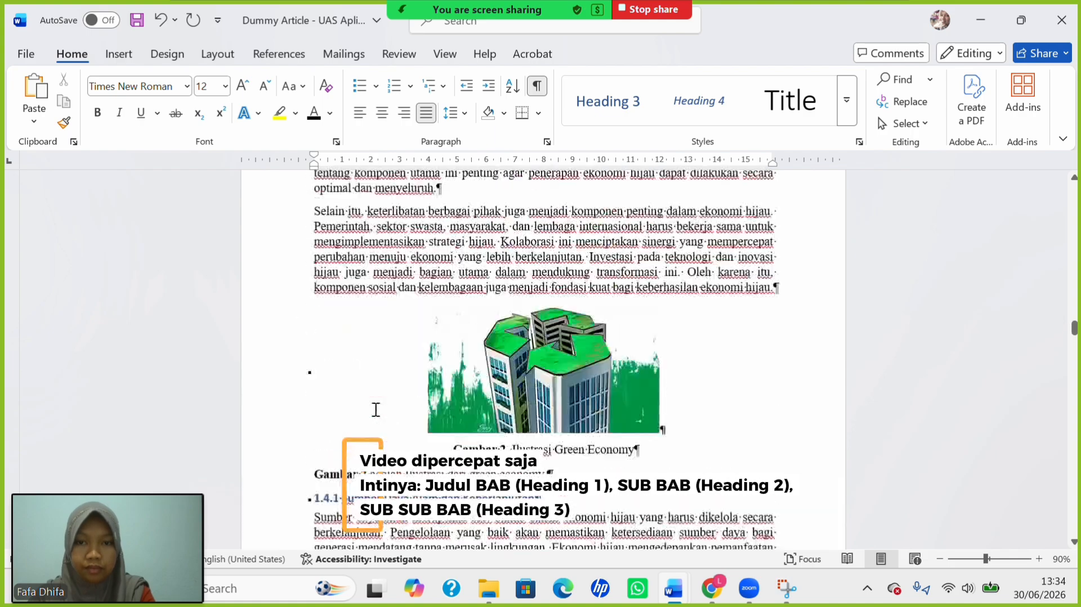
{"action": "scroll", "coordinate": [376, 409], "scroll_direction": "down", "scroll_amount": 10}
{"action": "scroll", "coordinate": [375, 409], "scroll_direction": "down", "scroll_amount": 5}
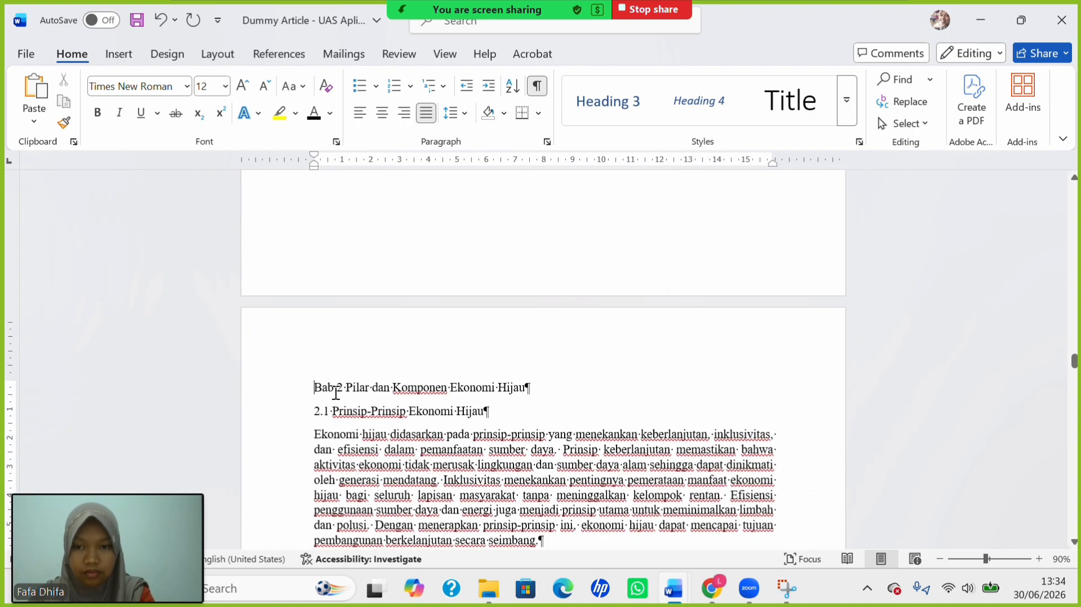
Format the Bab 2 title as a centred, UPPERCASE 14 pt Heading 1.
{"action": "left_click_drag", "start_coordinate": [318, 388], "coordinate": [488, 387]}
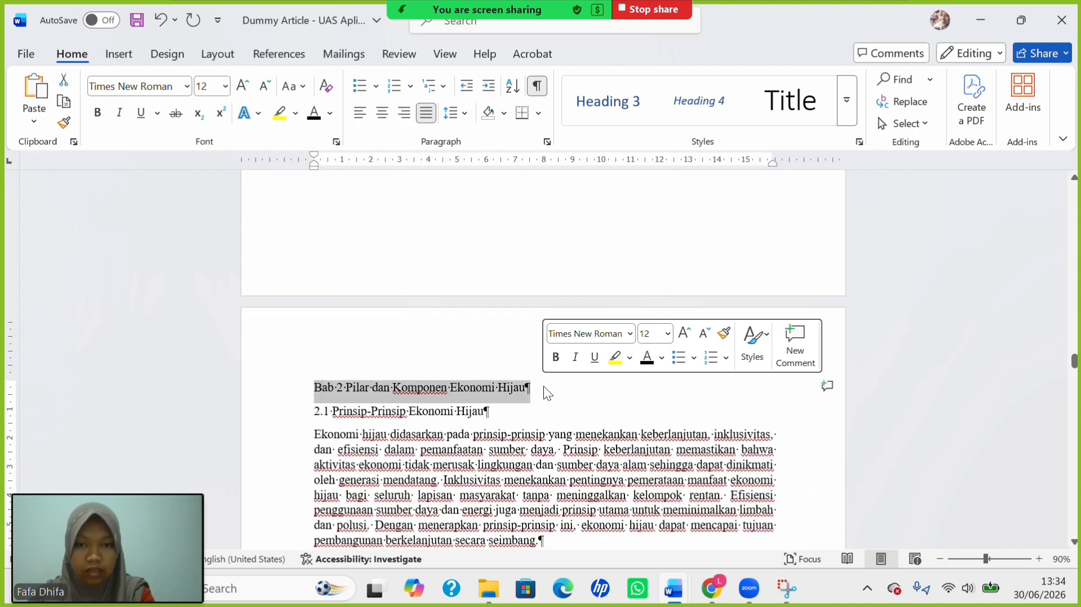
{"action": "left_click", "coordinate": [851, 112]}
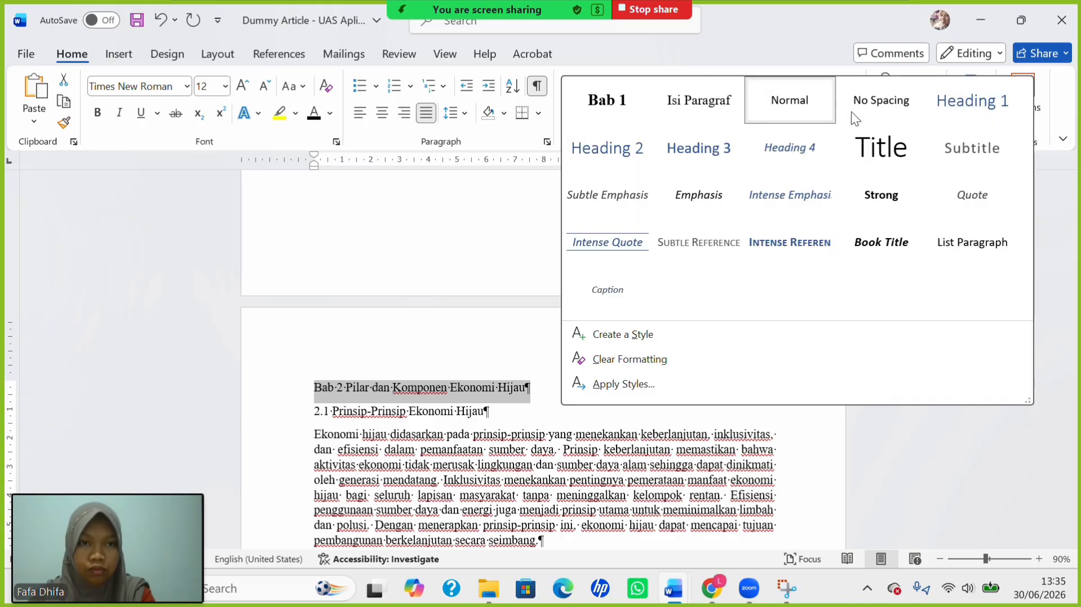
{"action": "left_click", "coordinate": [970, 116]}
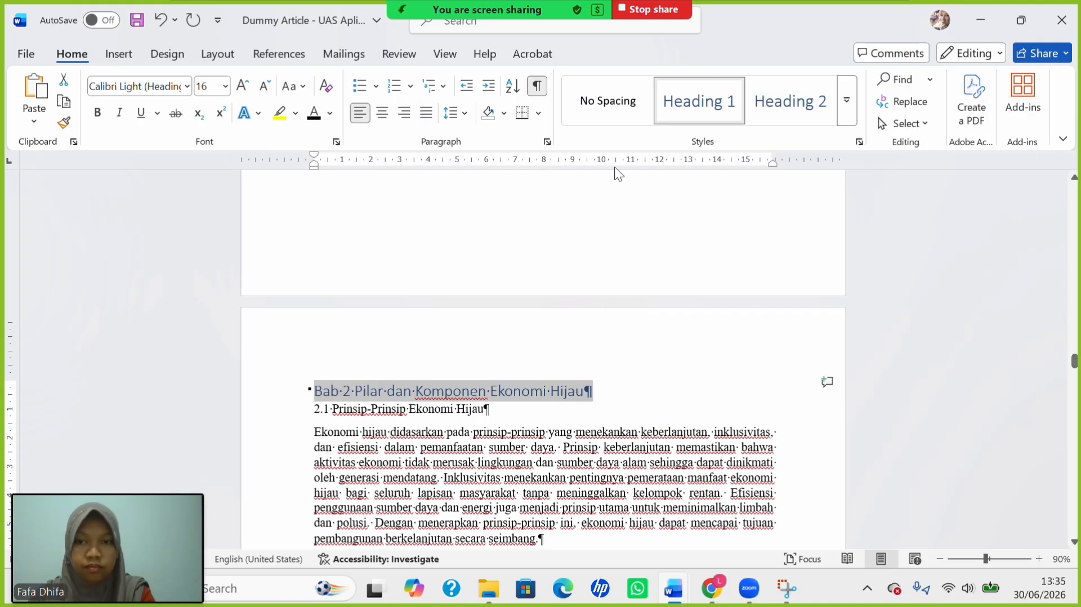
{"action": "left_click", "coordinate": [383, 112]}
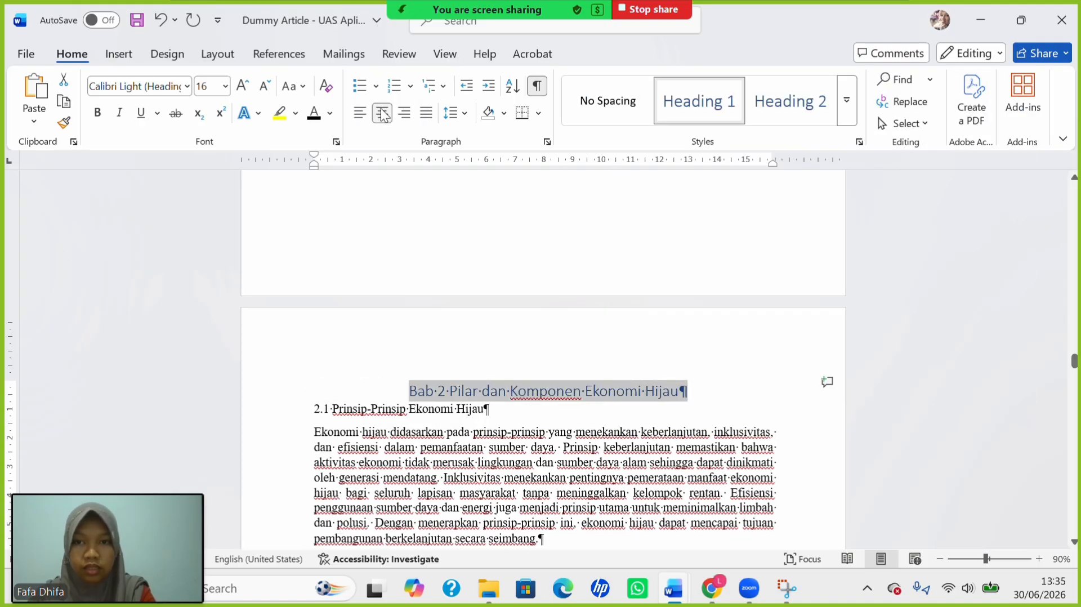
{"action": "left_click", "coordinate": [288, 86]}
{"action": "left_click", "coordinate": [299, 160]}
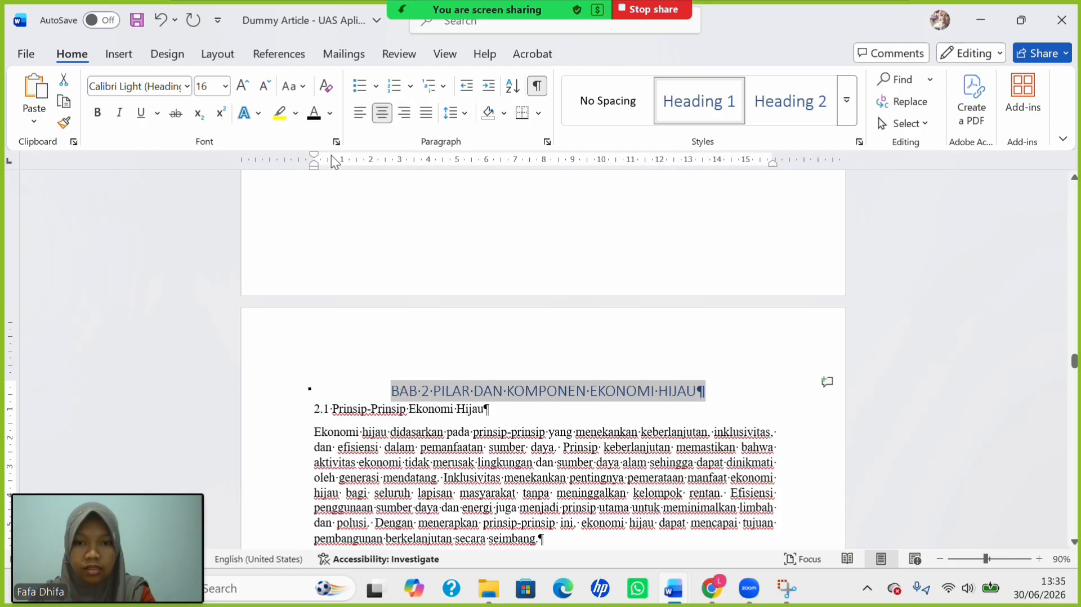
{"action": "left_click", "coordinate": [225, 86]}
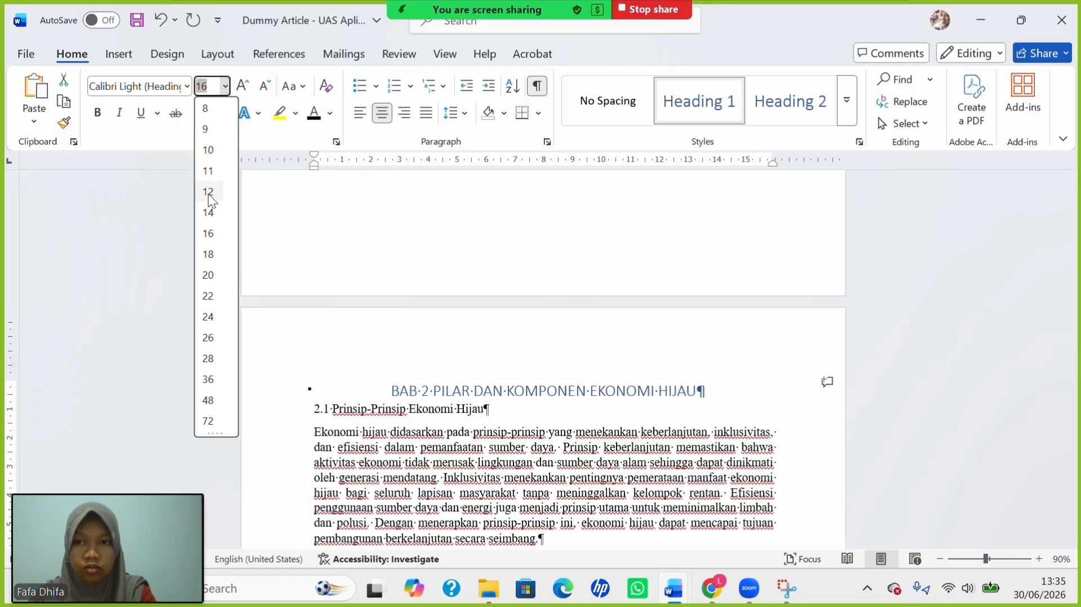
{"action": "left_click", "coordinate": [209, 213]}
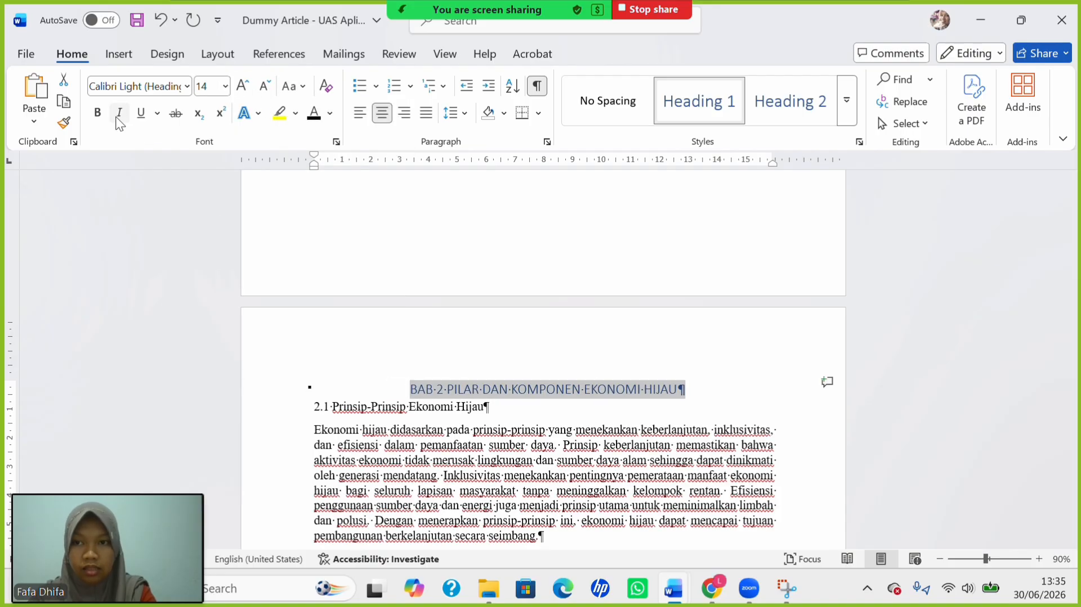
Change the chapter number 2 to II and put the title on its own line after 'BAB II'.
{"action": "left_click", "coordinate": [446, 387]}
{"action": "key", "text": "BackSpace"}
{"action": "key", "text": "BackSpace"}
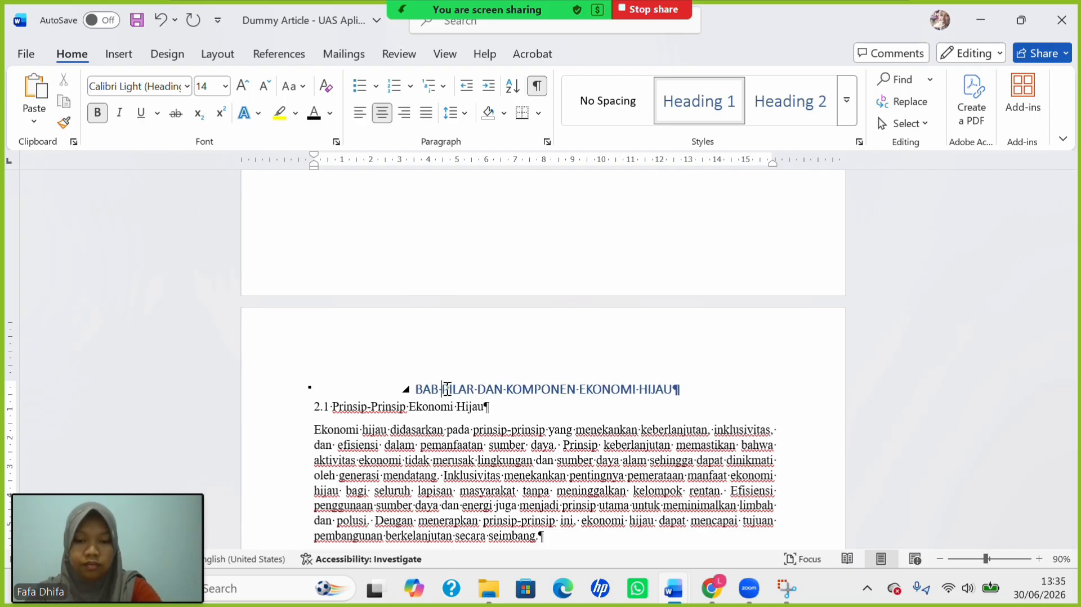
{"action": "type", "text": "II"}
{"action": "key", "text": "shift+Return"}
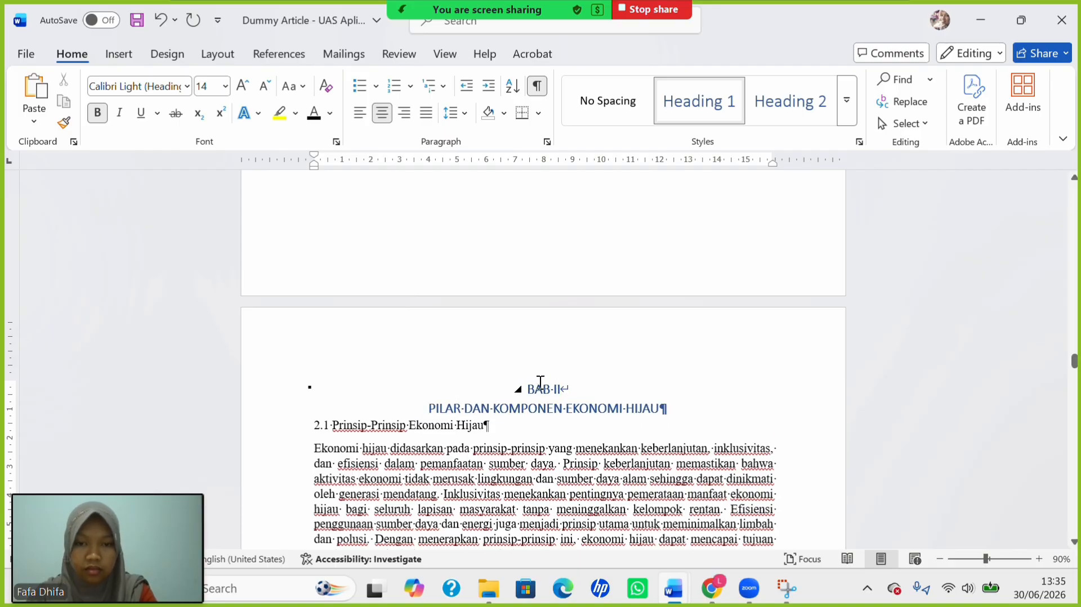
Style '2.1 Prinsip-Prinsip Ekonomi Hijau' as Heading 2, Capitalize Each Word, at 12 pt.
{"action": "left_click_drag", "start_coordinate": [560, 401], "coordinate": [647, 422]}
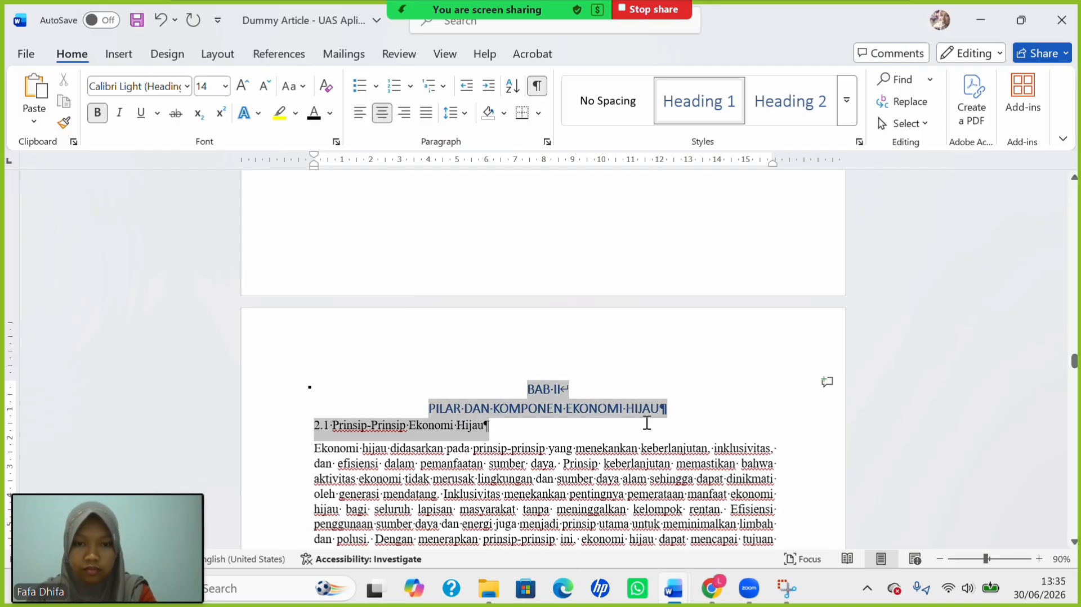
{"action": "left_click", "coordinate": [448, 450]}
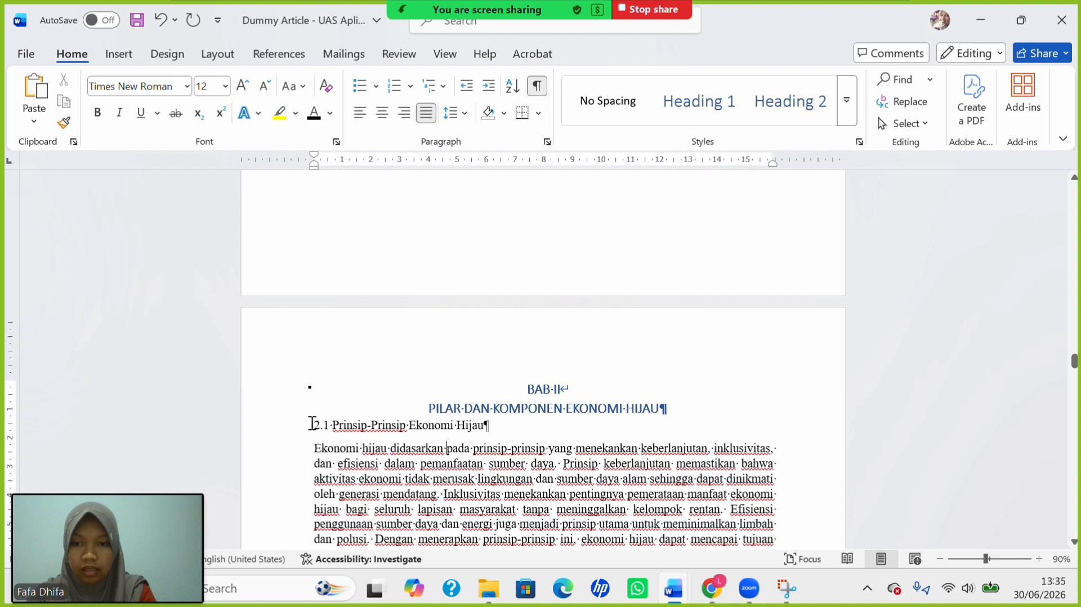
{"action": "left_click_drag", "start_coordinate": [313, 423], "coordinate": [502, 444]}
{"action": "left_click", "coordinate": [411, 448]}
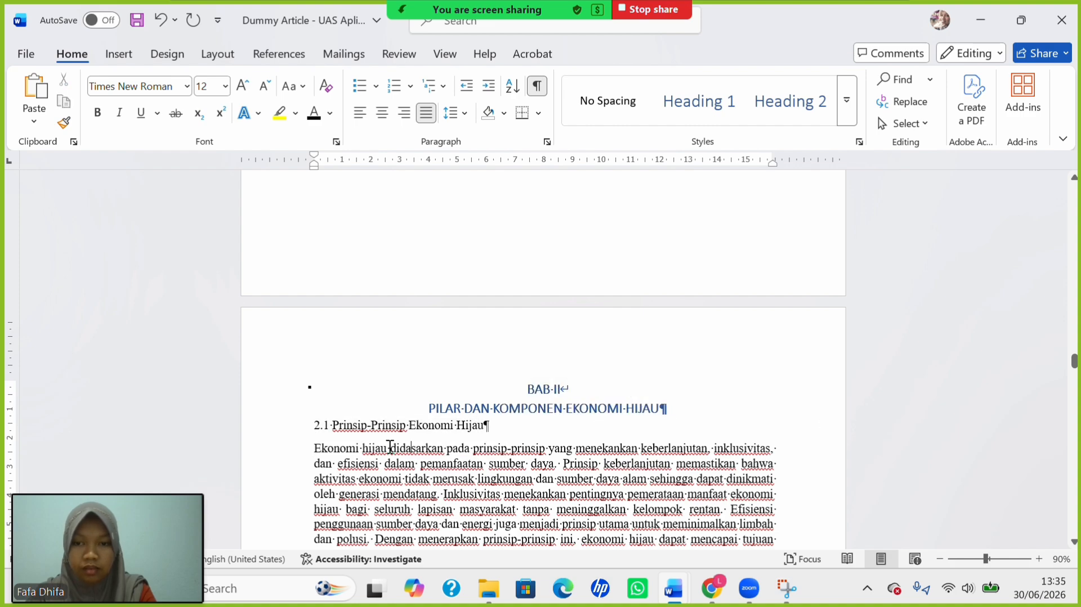
{"action": "left_click_drag", "start_coordinate": [312, 424], "coordinate": [490, 427]}
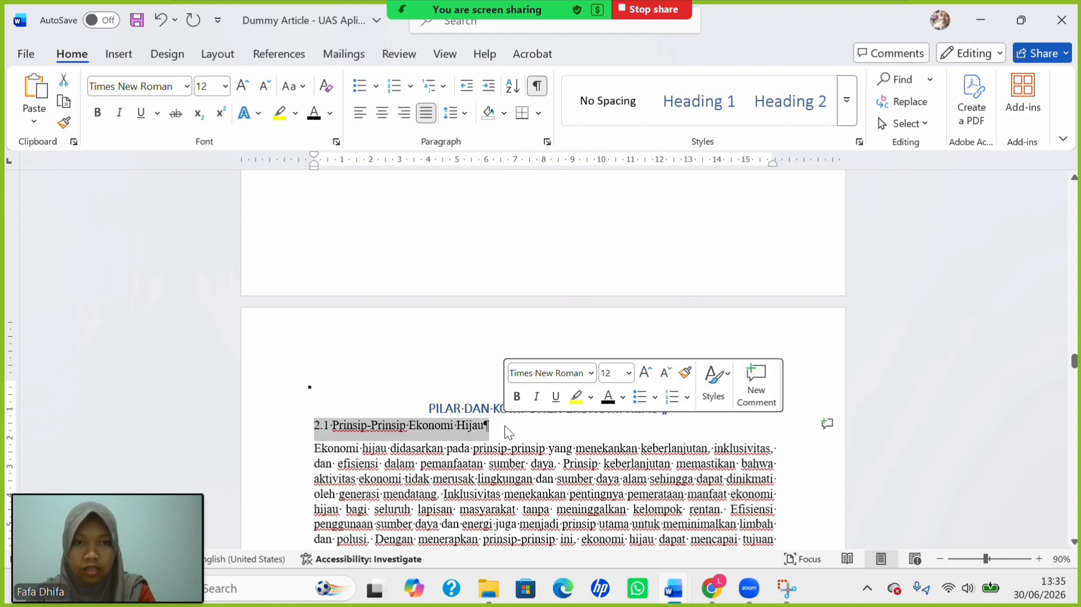
{"action": "left_click", "coordinate": [780, 100]}
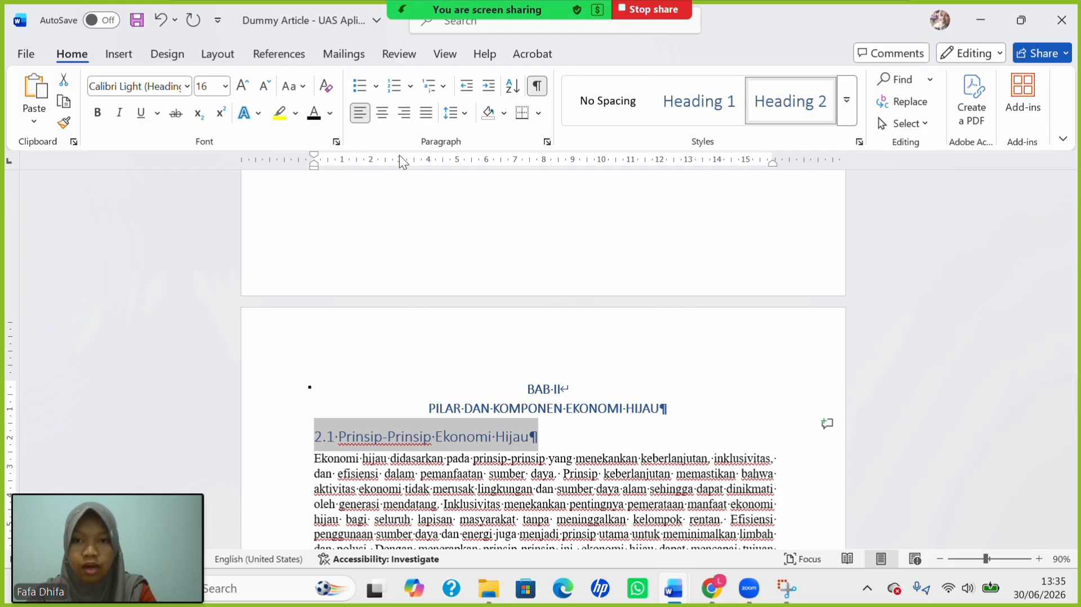
{"action": "left_click", "coordinate": [303, 88]}
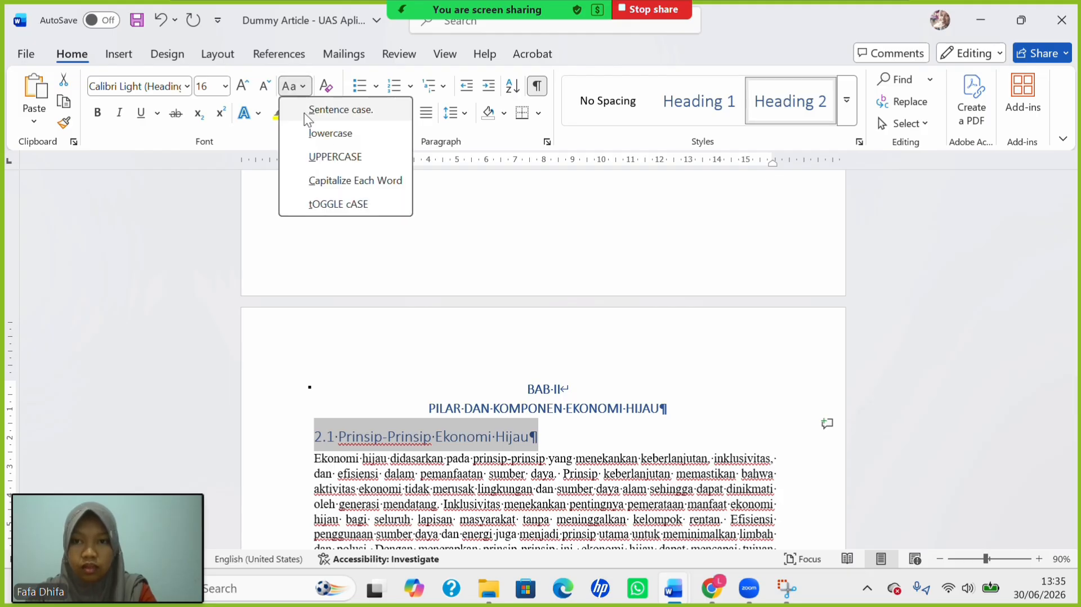
{"action": "left_click", "coordinate": [329, 177]}
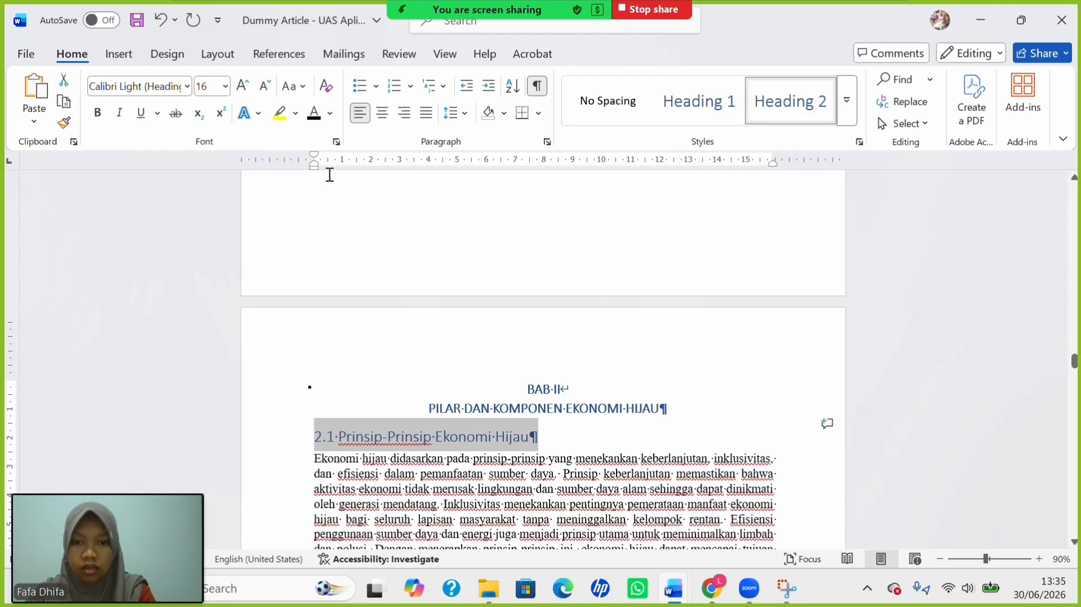
{"action": "left_click", "coordinate": [226, 86]}
{"action": "left_click", "coordinate": [215, 203]}
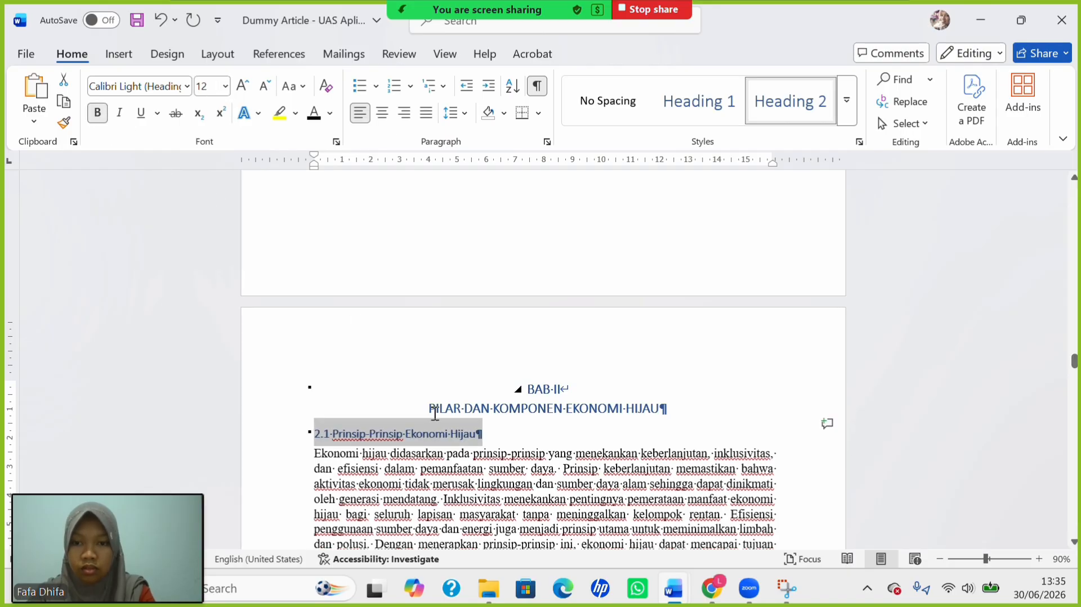
{"action": "scroll", "coordinate": [311, 418], "scroll_direction": "down", "scroll_amount": 5}
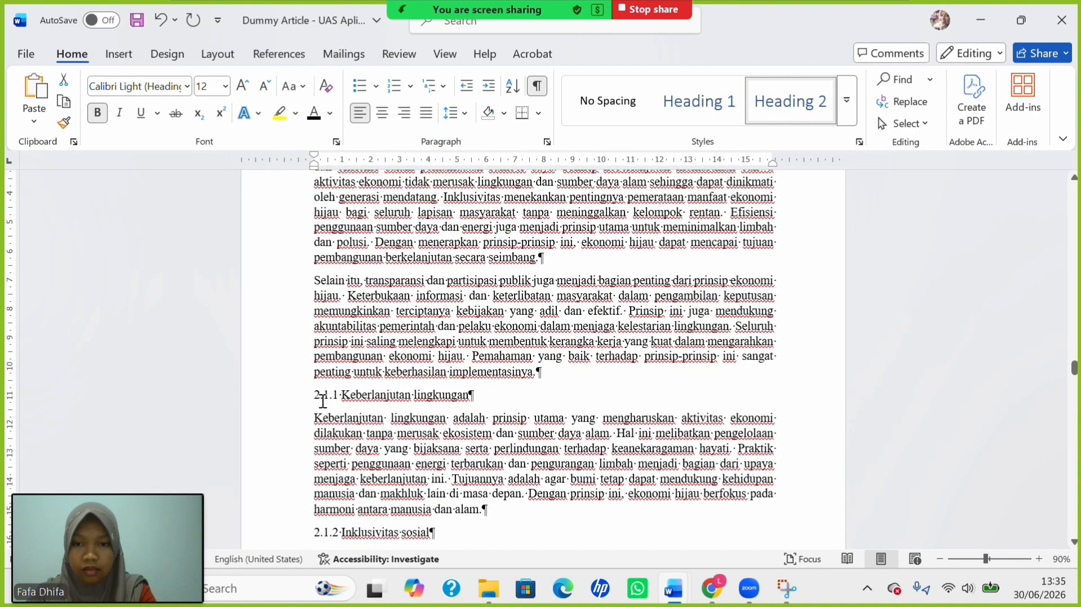
Make '2.1.1 Keberlanjutan lingkungan' a bold 12 pt title-cased Heading 3.
{"action": "left_click_drag", "start_coordinate": [315, 396], "coordinate": [504, 391]}
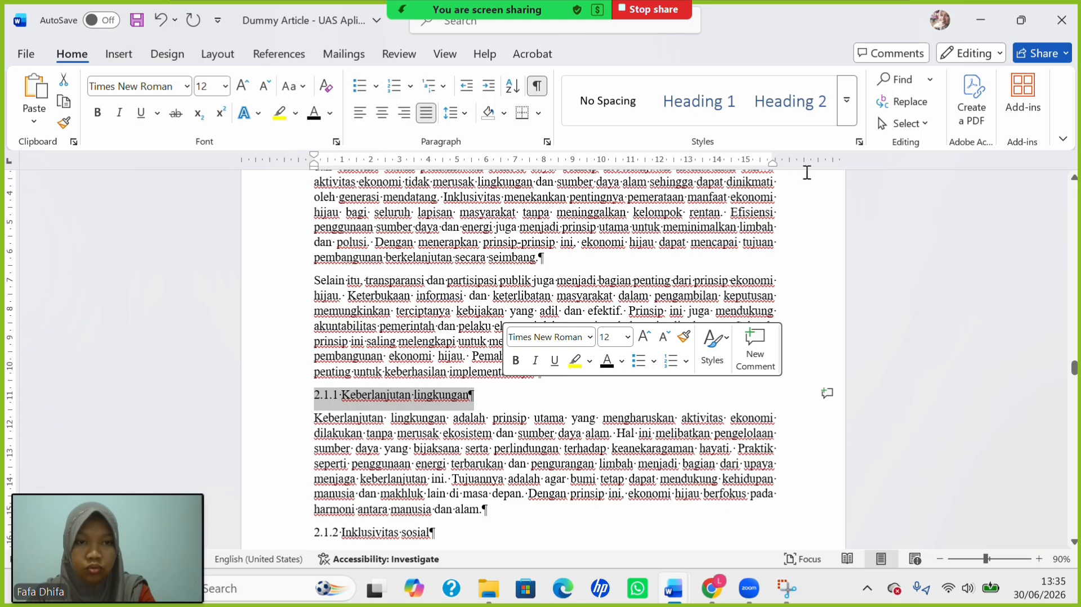
{"action": "left_click", "coordinate": [846, 112]}
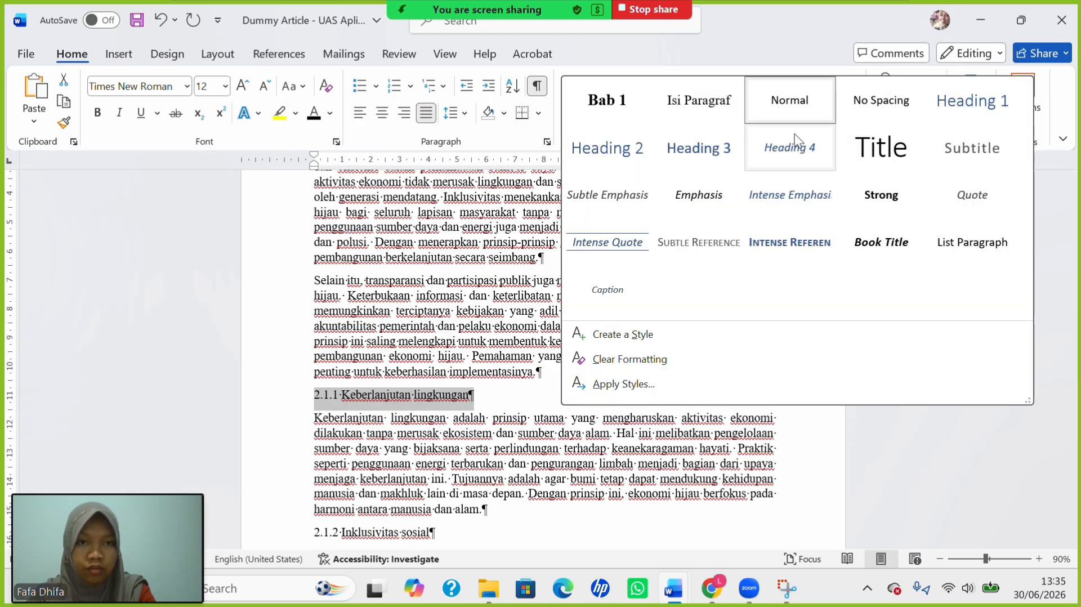
{"action": "left_click", "coordinate": [722, 164]}
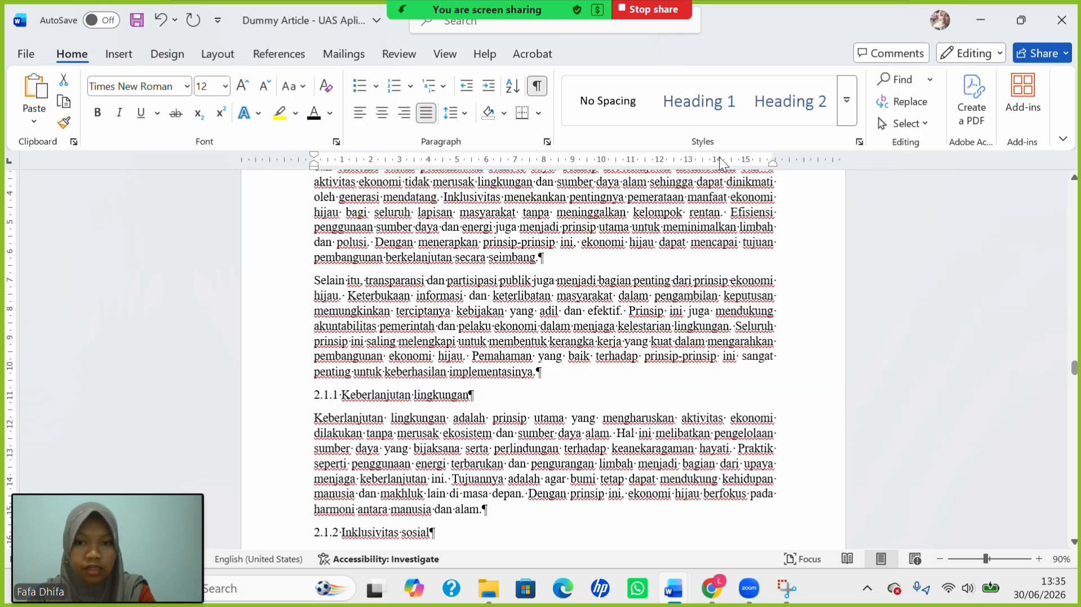
{"action": "left_click", "coordinate": [302, 90]}
{"action": "left_click", "coordinate": [343, 177]}
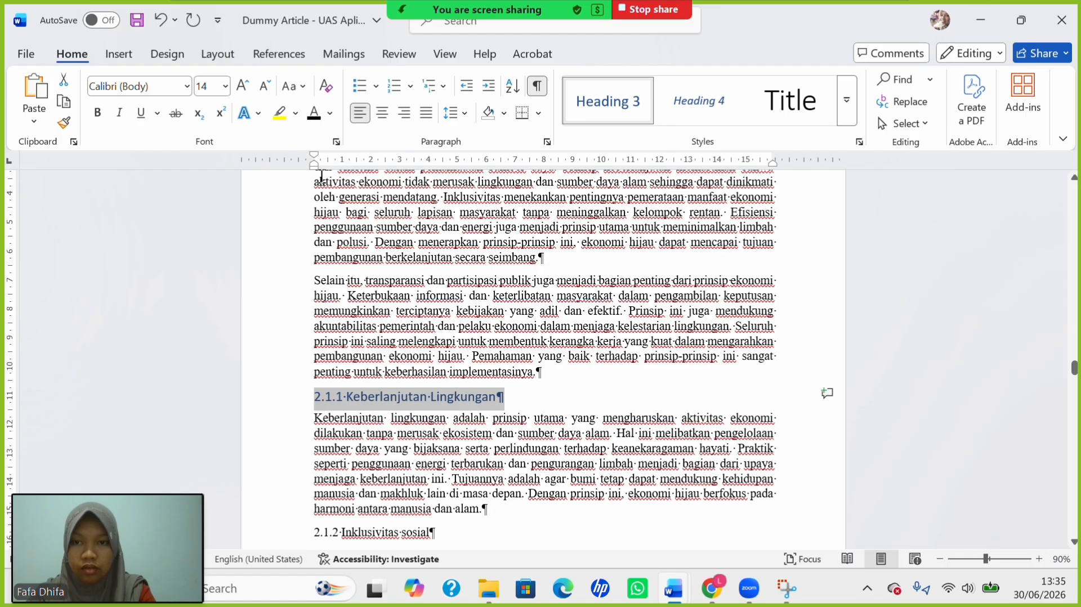
{"action": "left_click", "coordinate": [225, 86]}
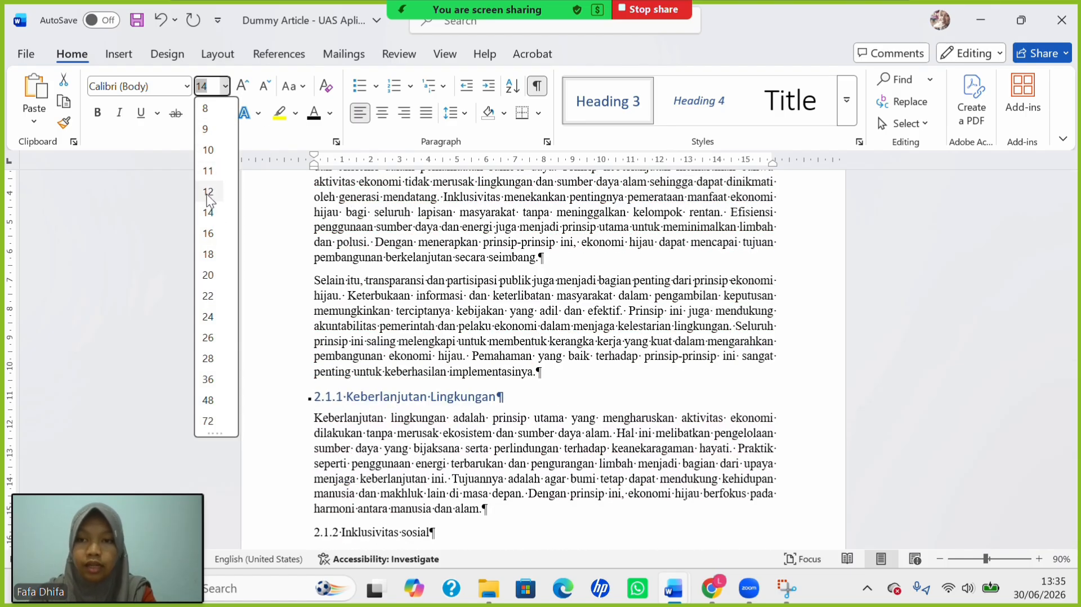
{"action": "left_click", "coordinate": [208, 192]}
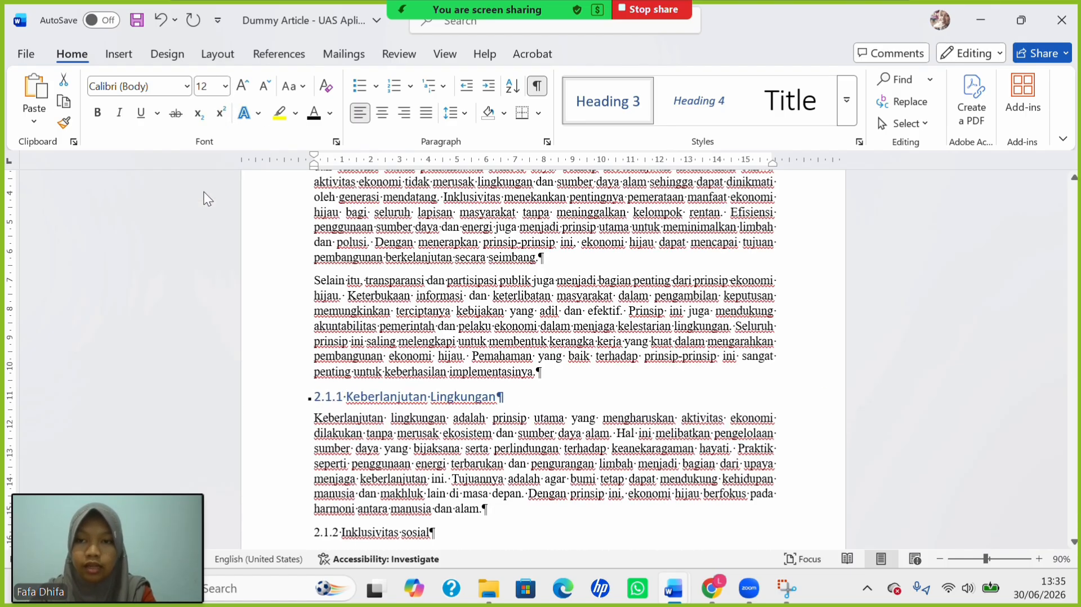
{"action": "left_click", "coordinate": [98, 115]}
{"action": "scroll", "coordinate": [314, 388], "scroll_direction": "down", "scroll_amount": 3}
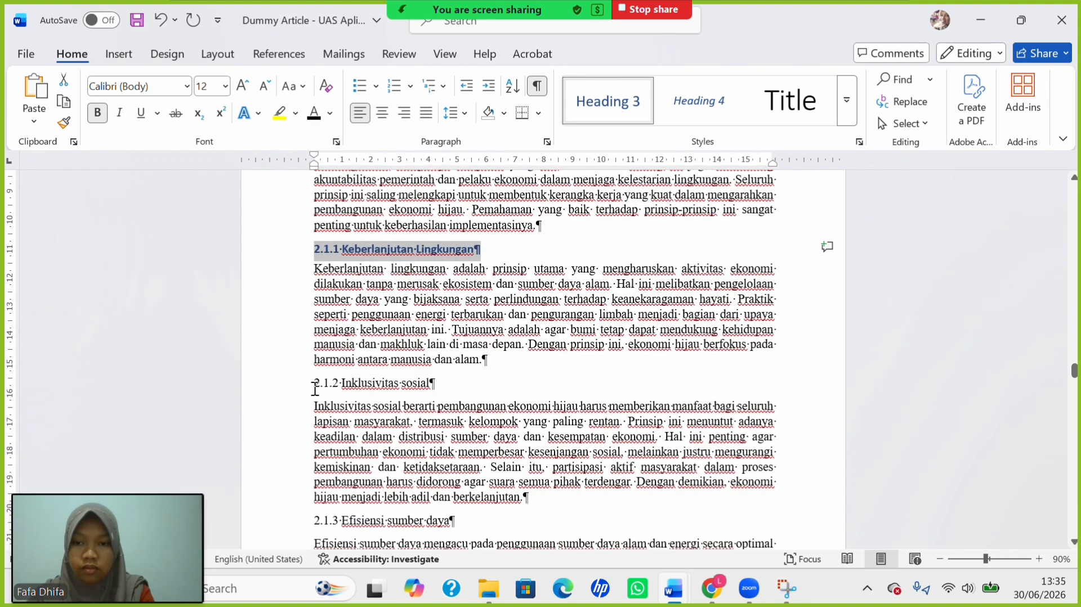
Make '2.1.2 Inklusivitas sosial' a 12 pt Heading 3 with each word capitalized.
{"action": "left_click_drag", "start_coordinate": [314, 388], "coordinate": [484, 399]}
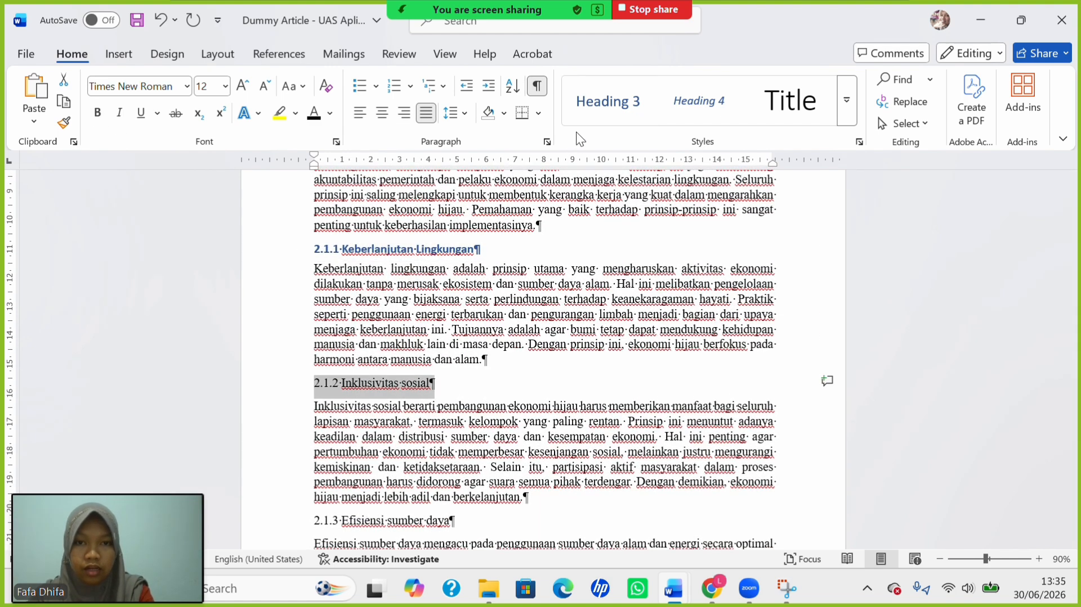
{"action": "left_click", "coordinate": [596, 116]}
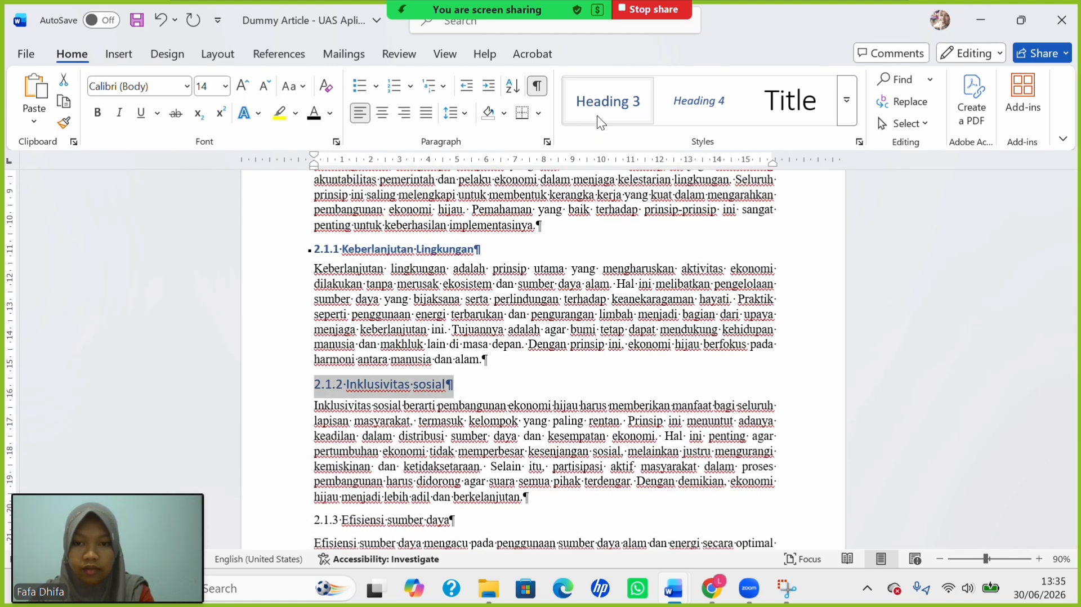
{"action": "left_click", "coordinate": [299, 87]}
{"action": "left_click", "coordinate": [341, 181]}
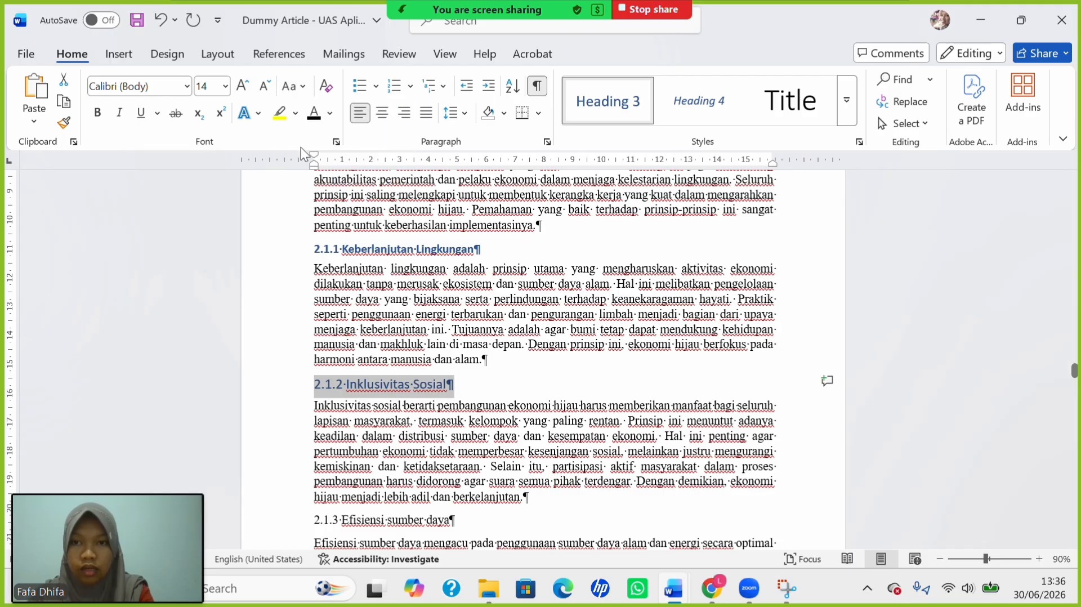
{"action": "left_click", "coordinate": [226, 89]}
{"action": "left_click", "coordinate": [213, 170]}
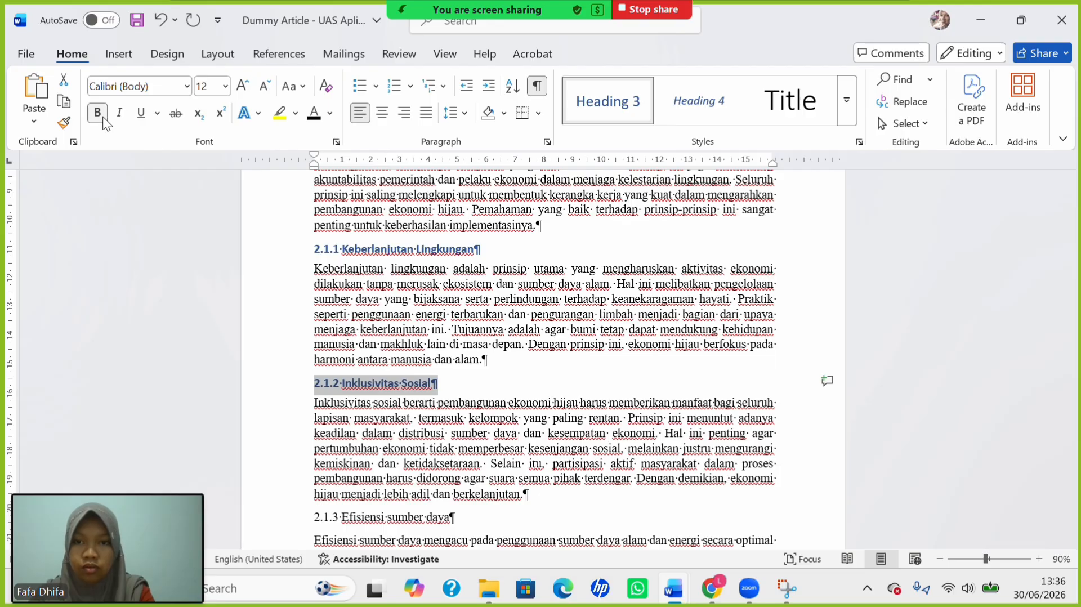
{"action": "scroll", "coordinate": [309, 380], "scroll_direction": "down", "scroll_amount": 3}
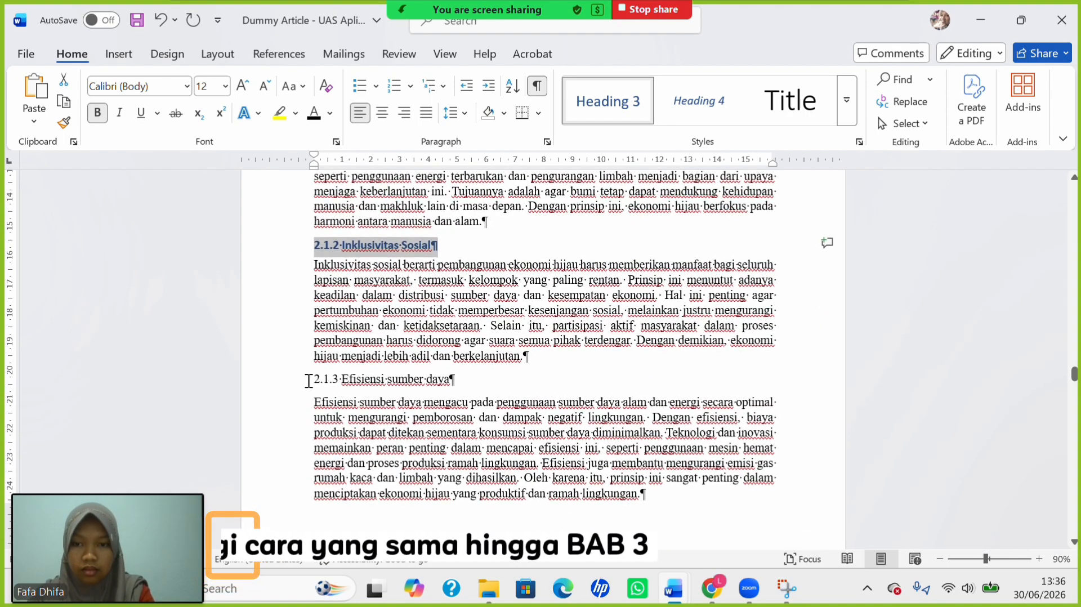
Make '2.1.3 Efisiensi sumber daya' a 12 pt Heading 3 with each word capitalized.
{"action": "triple_click", "coordinate": [308, 381]}
{"action": "left_click", "coordinate": [606, 104]}
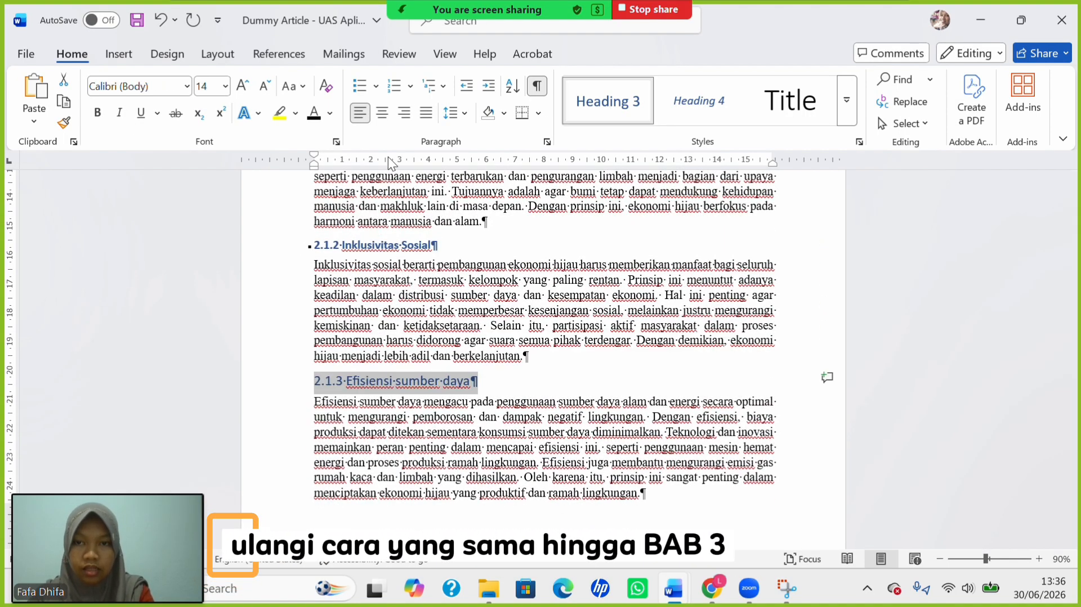
{"action": "left_click", "coordinate": [298, 87]}
{"action": "left_click", "coordinate": [302, 180]}
{"action": "left_click", "coordinate": [226, 86]}
{"action": "left_click", "coordinate": [213, 171]}
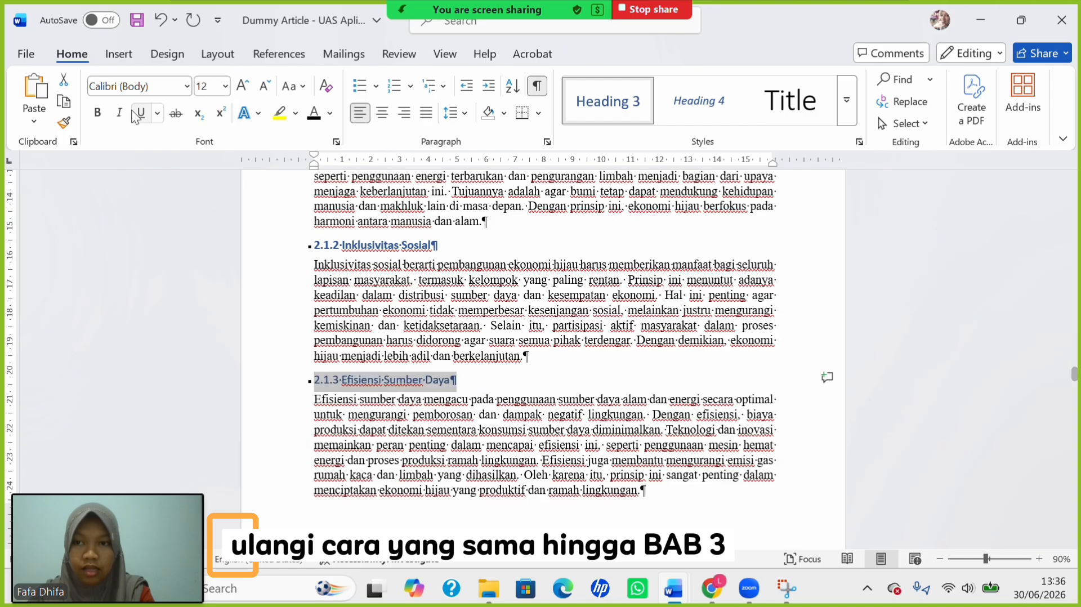
{"action": "scroll", "coordinate": [391, 299], "scroll_direction": "down", "scroll_amount": 8}
Make the 2.2 heading a bold 12 pt Heading 2.
{"action": "left_click_drag", "start_coordinate": [309, 315], "coordinate": [549, 315]}
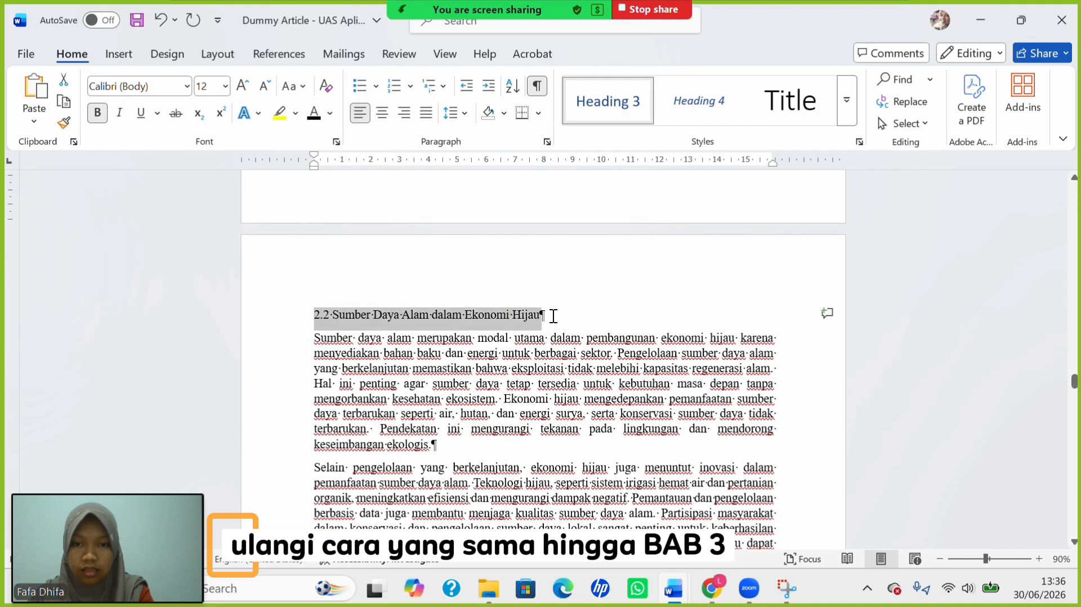
{"action": "left_click", "coordinate": [846, 104]}
{"action": "left_click", "coordinate": [621, 153]}
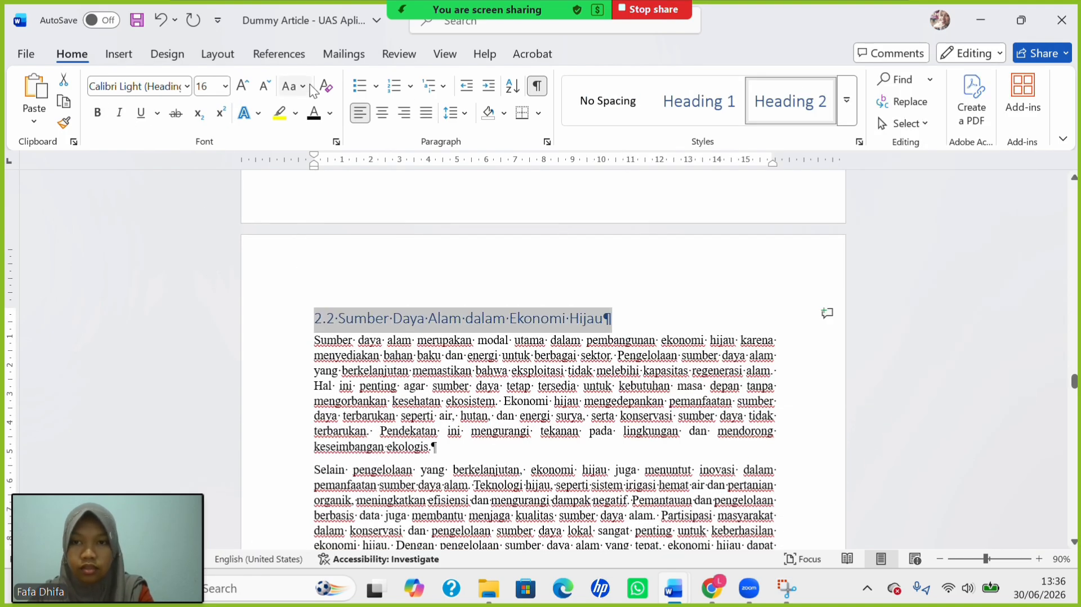
{"action": "left_click", "coordinate": [224, 87]}
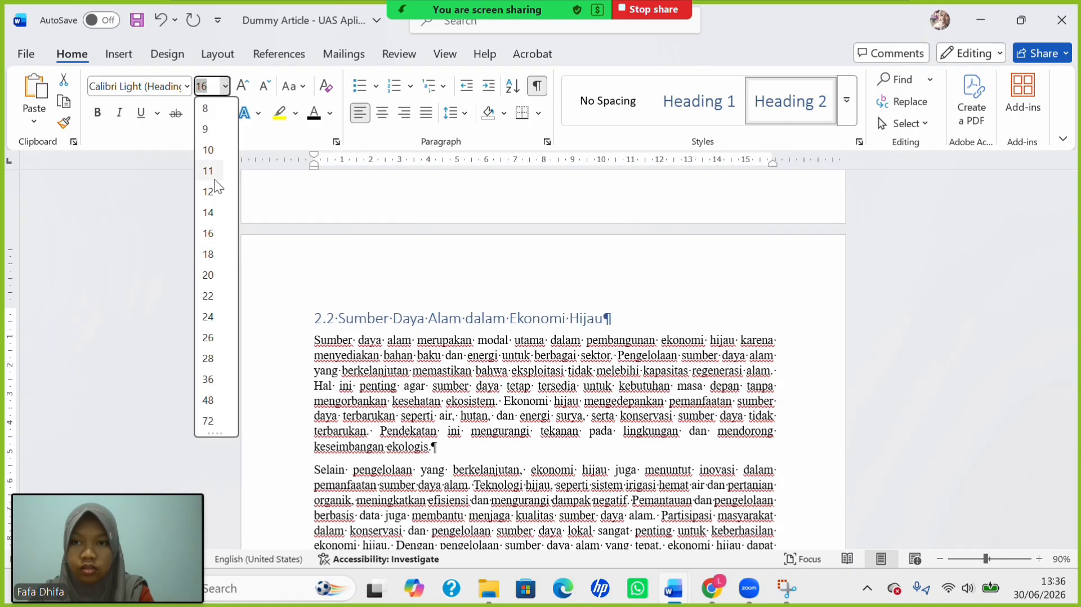
{"action": "left_click", "coordinate": [212, 170]}
{"action": "left_click", "coordinate": [97, 113]}
Make 2.2.1 a bold 12 pt Heading 3 in Capitalize Each Word, with lowercase 'yang'.
{"action": "scroll", "coordinate": [479, 361], "scroll_direction": "down", "scroll_amount": 8}
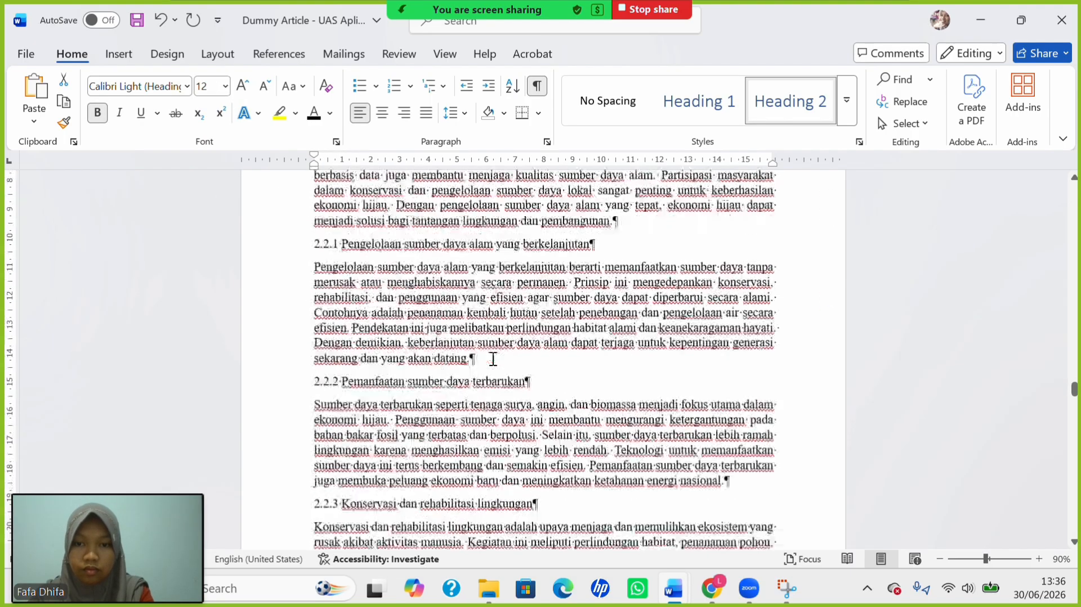
{"action": "left_click_drag", "start_coordinate": [313, 221], "coordinate": [595, 223]}
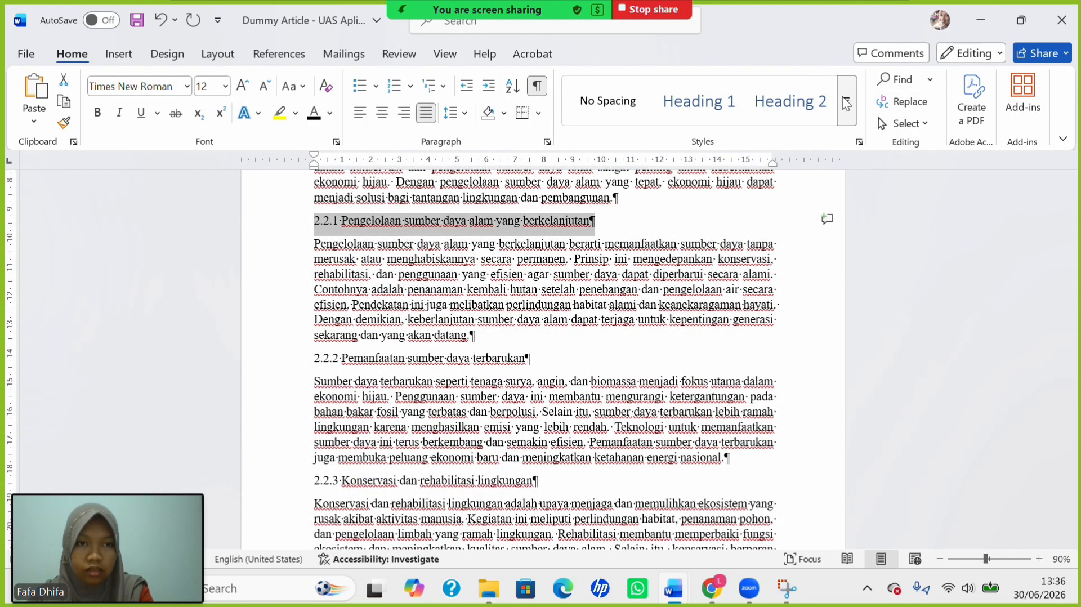
{"action": "left_click", "coordinate": [846, 102]}
{"action": "left_click", "coordinate": [700, 146]}
{"action": "left_click", "coordinate": [294, 86]}
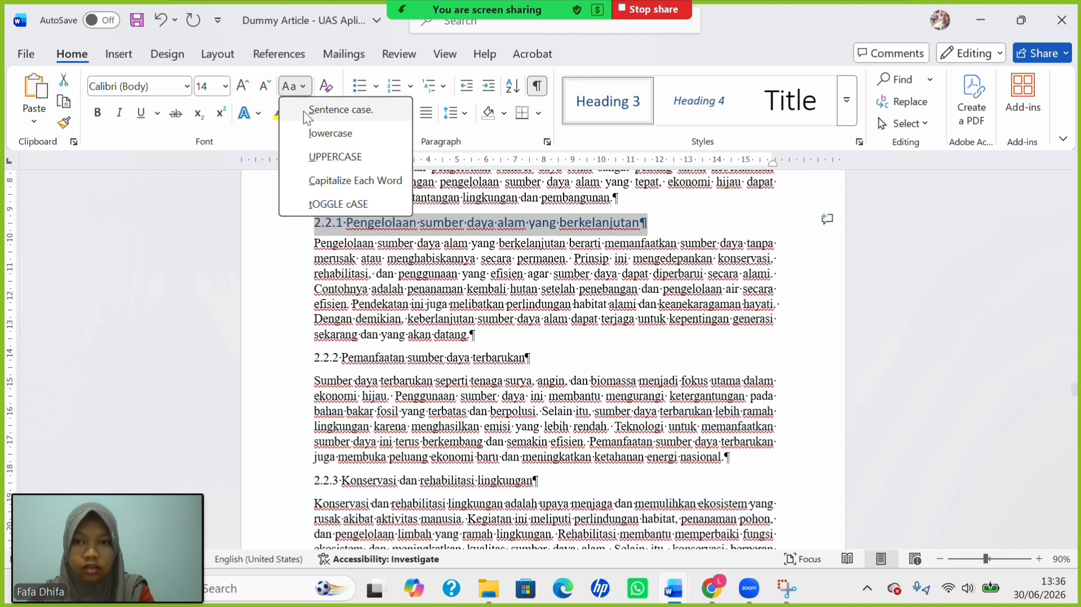
{"action": "left_click", "coordinate": [344, 179]}
{"action": "left_click", "coordinate": [224, 86]}
{"action": "left_click", "coordinate": [215, 192]}
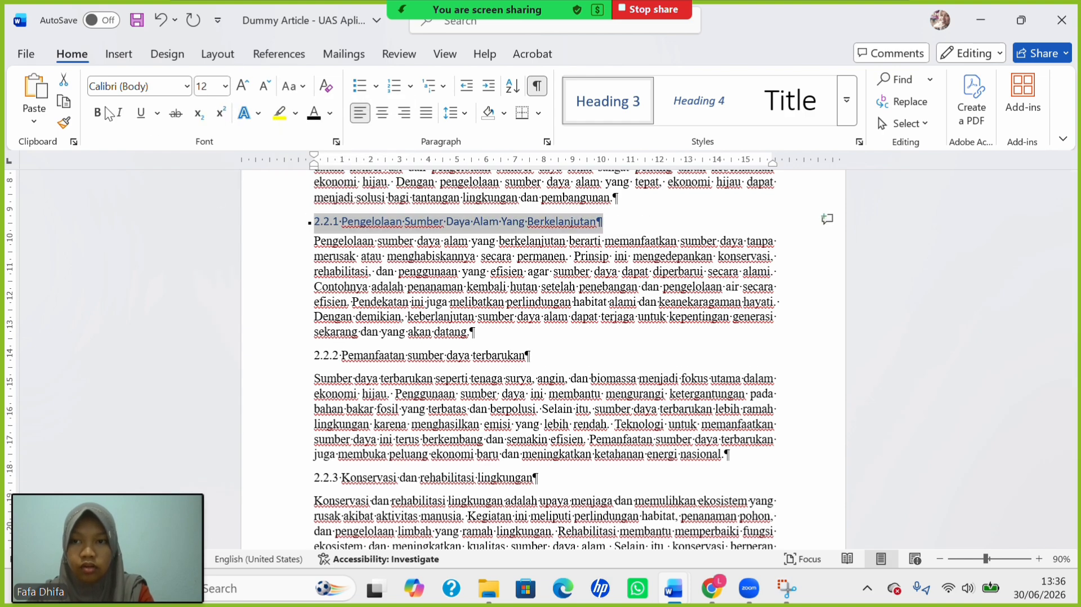
{"action": "left_click", "coordinate": [97, 112]}
{"action": "left_click", "coordinate": [512, 223]}
{"action": "key", "text": "BackSpace"}
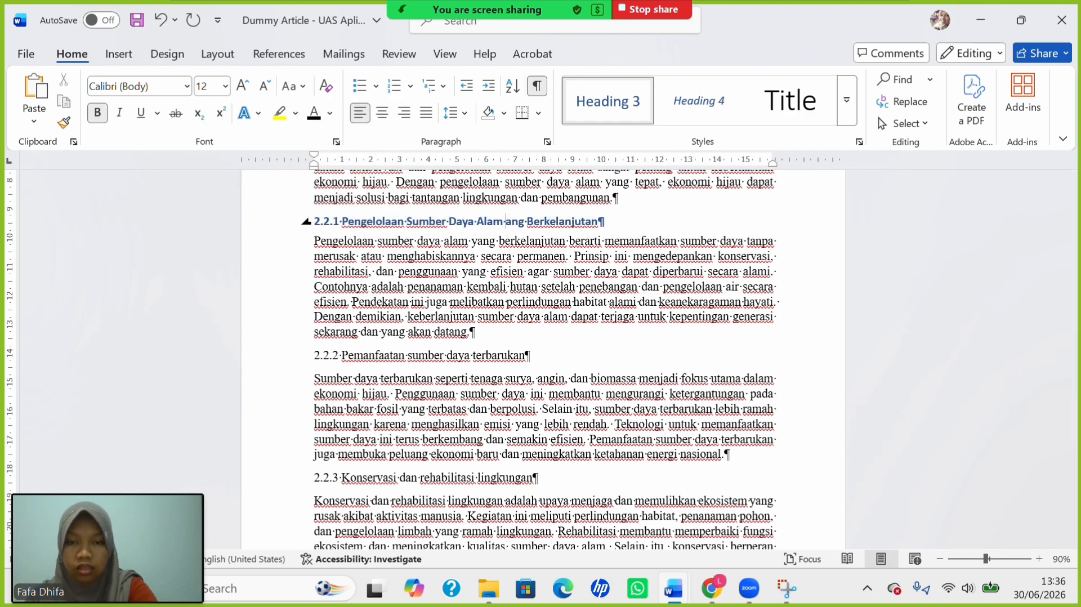
{"action": "type", "text": "y"}
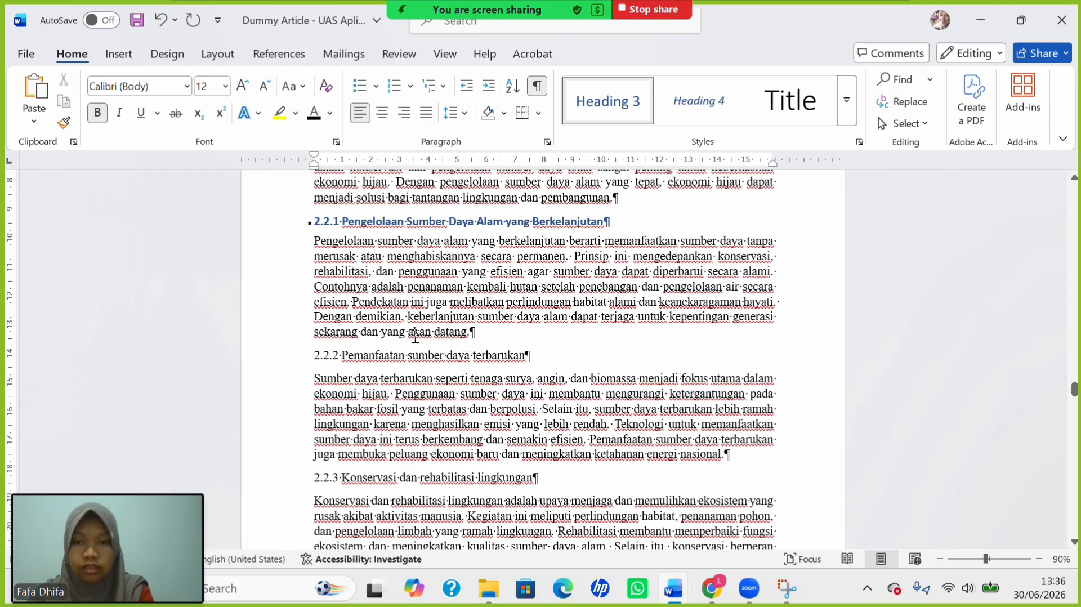
Make 2.2.2 a 12 pt Heading 3 with each word capitalized.
{"action": "triple_click", "coordinate": [365, 364]}
{"action": "left_click", "coordinate": [607, 113]}
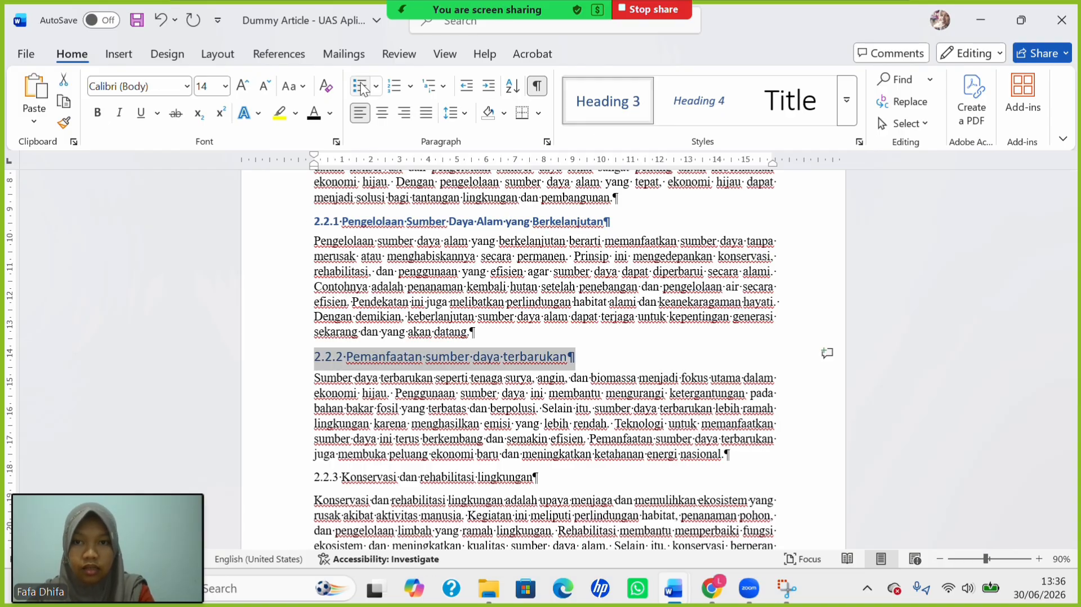
{"action": "left_click", "coordinate": [294, 85]}
{"action": "left_click", "coordinate": [355, 180]}
{"action": "left_click", "coordinate": [225, 86]}
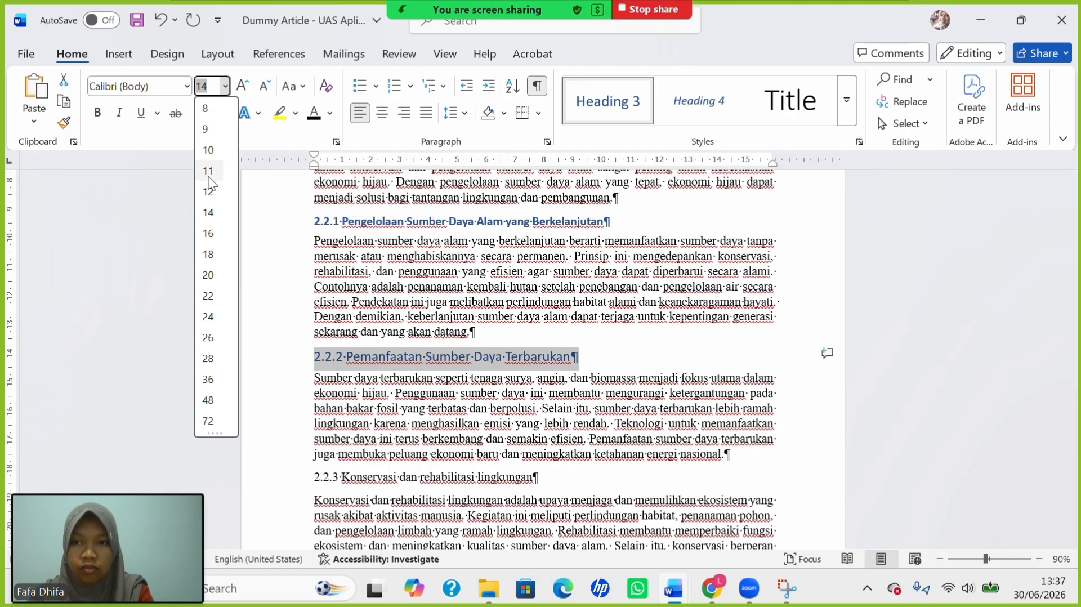
{"action": "left_click", "coordinate": [210, 206]}
Make 2.2.3 a bold 12 pt capitalized Heading 3, keeping 'dan' lowercase.
{"action": "scroll", "coordinate": [394, 338], "scroll_direction": "down", "scroll_amount": 3}
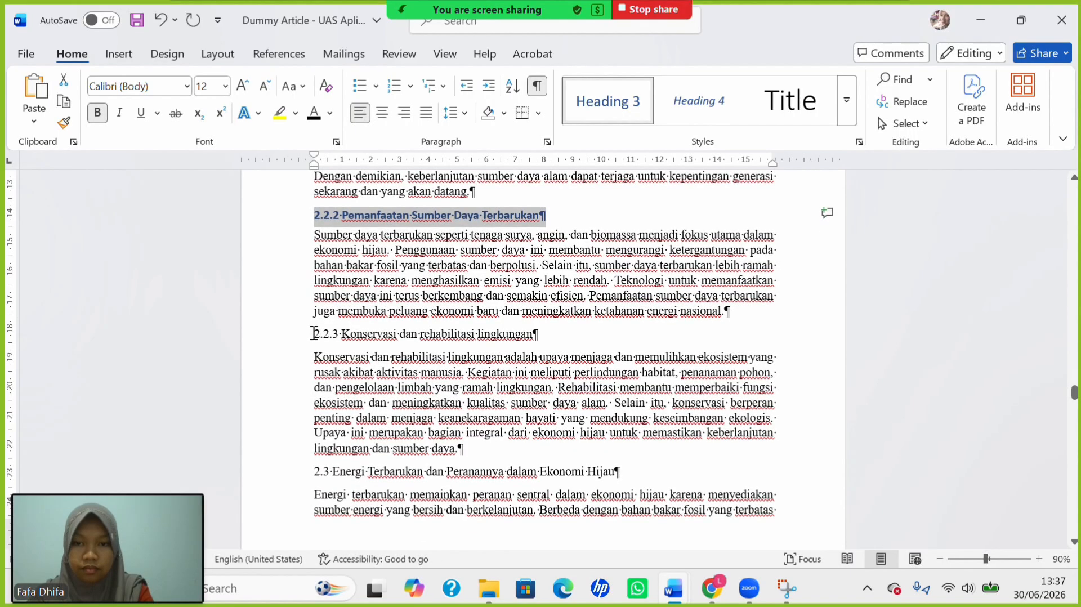
{"action": "left_click_drag", "start_coordinate": [314, 334], "coordinate": [565, 333]}
{"action": "left_click", "coordinate": [615, 107]}
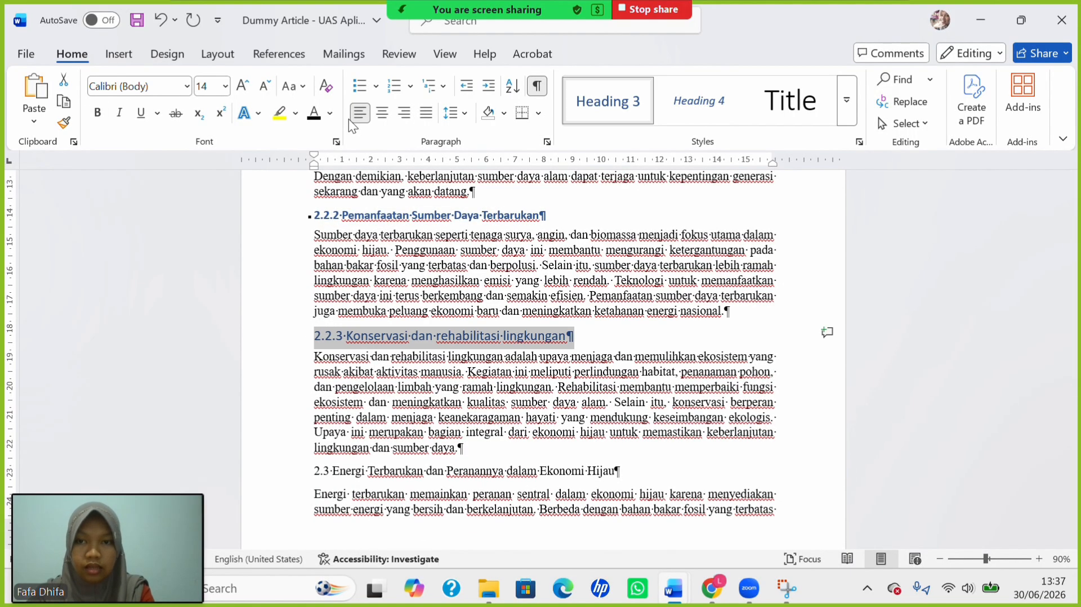
{"action": "left_click", "coordinate": [293, 90]}
{"action": "left_click", "coordinate": [355, 177]}
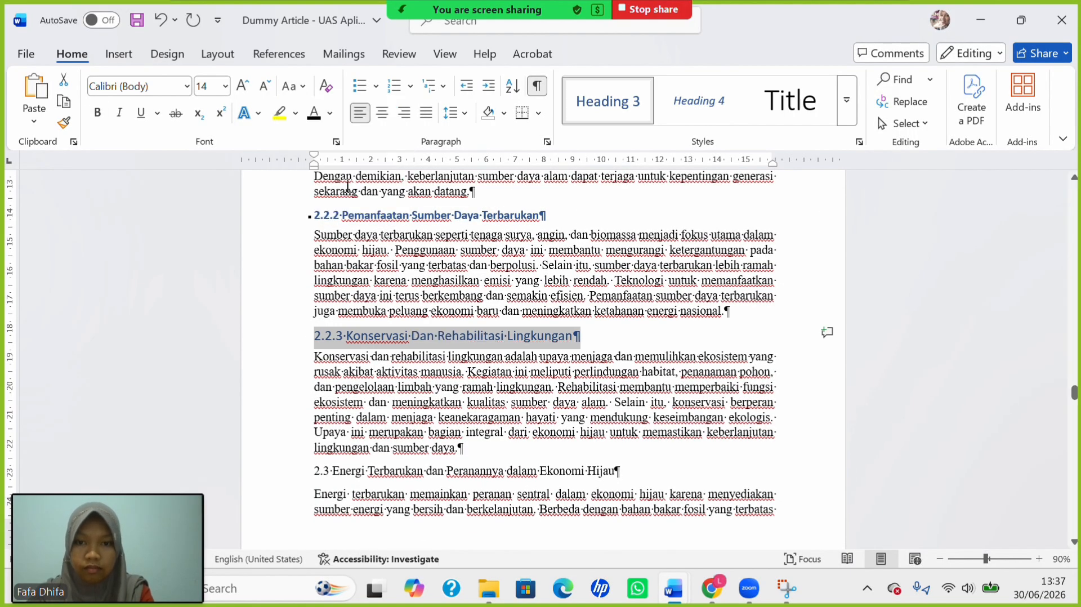
{"action": "left_click", "coordinate": [225, 85]}
{"action": "left_click", "coordinate": [208, 192]}
{"action": "left_click", "coordinate": [99, 115]}
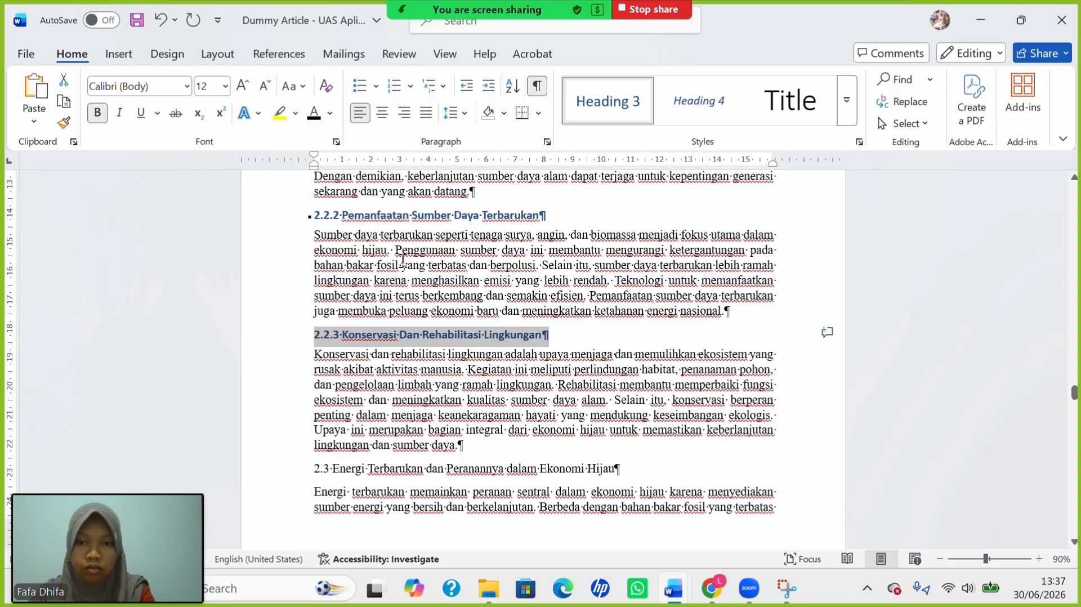
{"action": "left_click", "coordinate": [407, 337]}
{"action": "key", "text": "BackSpace"}
{"action": "type", "text": "d"}
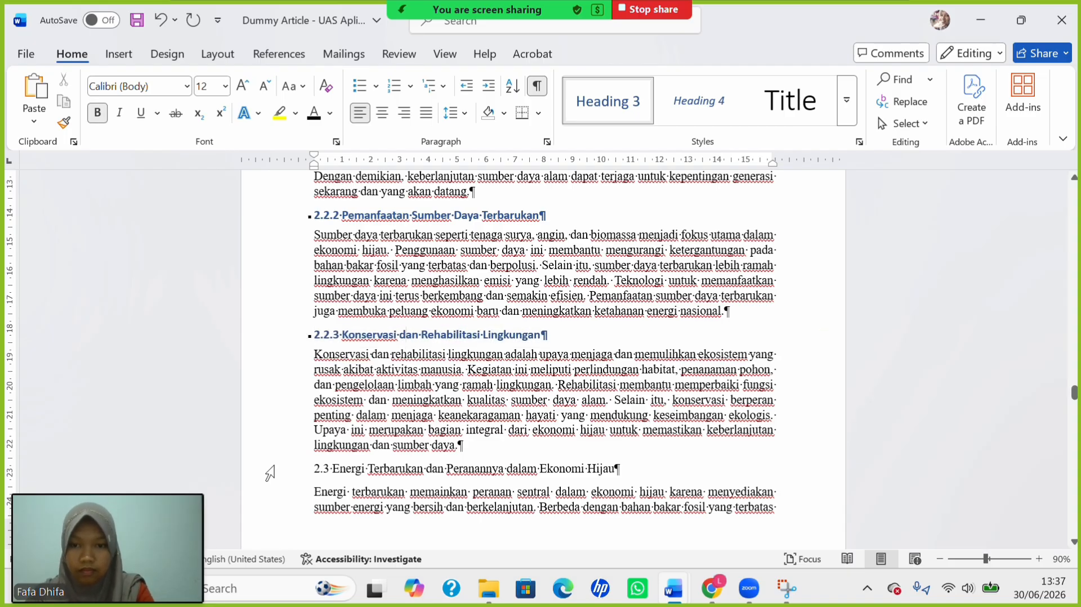
Make the 2.3 Energi Terbarukan heading a bold 12 pt Heading 2.
{"action": "left_click_drag", "start_coordinate": [312, 469], "coordinate": [620, 470]}
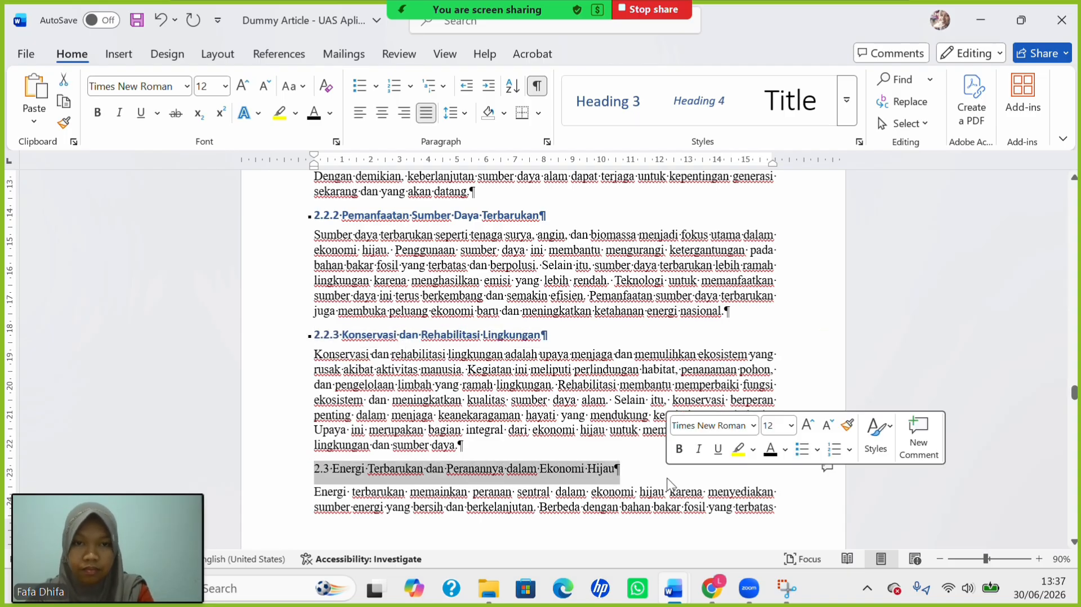
{"action": "left_click", "coordinate": [845, 101]}
{"action": "left_click", "coordinate": [630, 157]}
{"action": "left_click", "coordinate": [294, 86]}
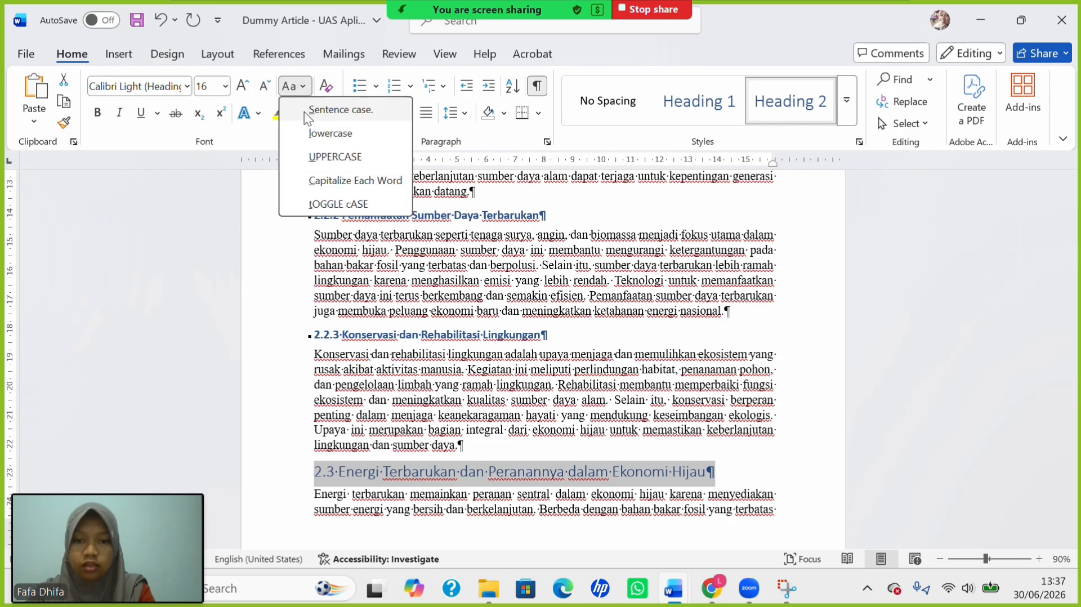
{"action": "left_click", "coordinate": [226, 87]}
{"action": "left_click", "coordinate": [205, 191]}
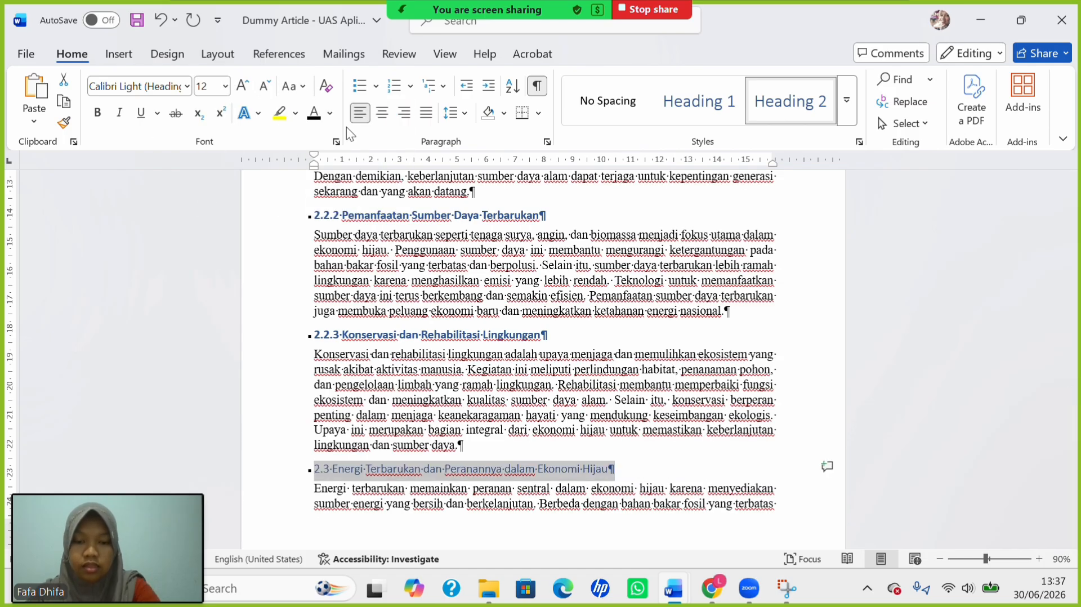
{"action": "key", "text": "ctrl+b"}
{"action": "scroll", "coordinate": [398, 206], "scroll_direction": "down", "scroll_amount": 8}
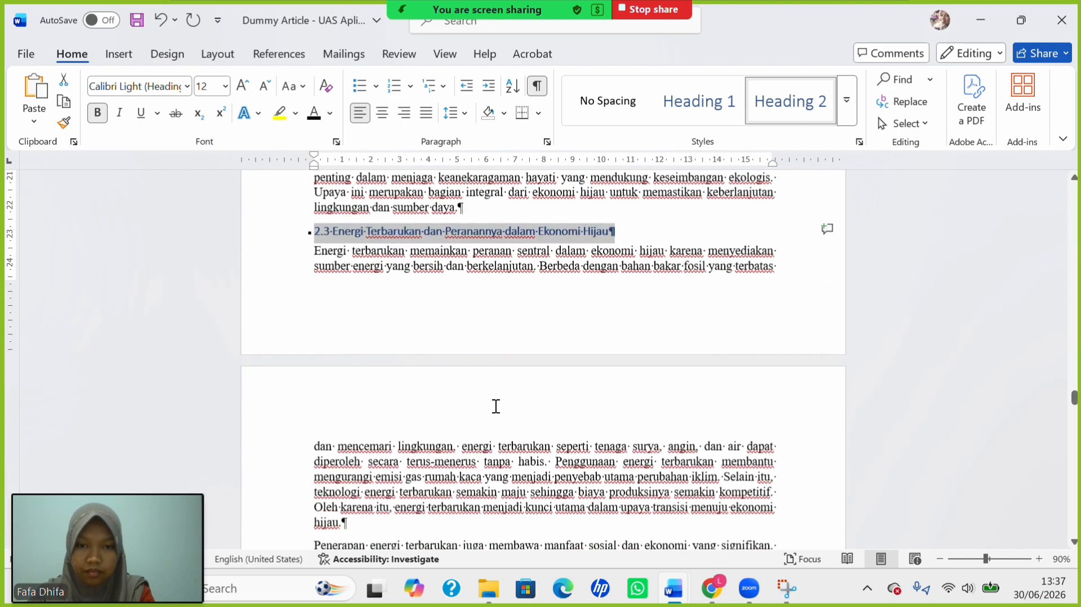
Make 2.3.1 a 12 pt Heading 3 with each word capitalized.
{"action": "scroll", "coordinate": [369, 449], "scroll_direction": "down", "scroll_amount": 5}
{"action": "left_click_drag", "start_coordinate": [313, 325], "coordinate": [507, 323]}
{"action": "left_click", "coordinate": [846, 101]}
{"action": "left_click", "coordinate": [700, 147]}
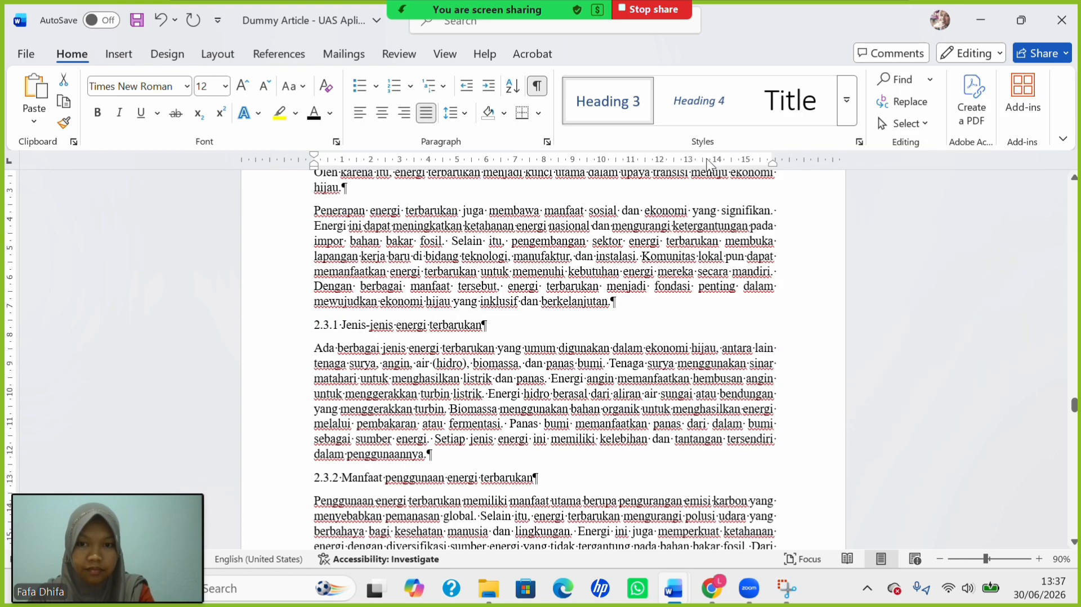
{"action": "left_click", "coordinate": [225, 85]}
{"action": "left_click", "coordinate": [208, 191]}
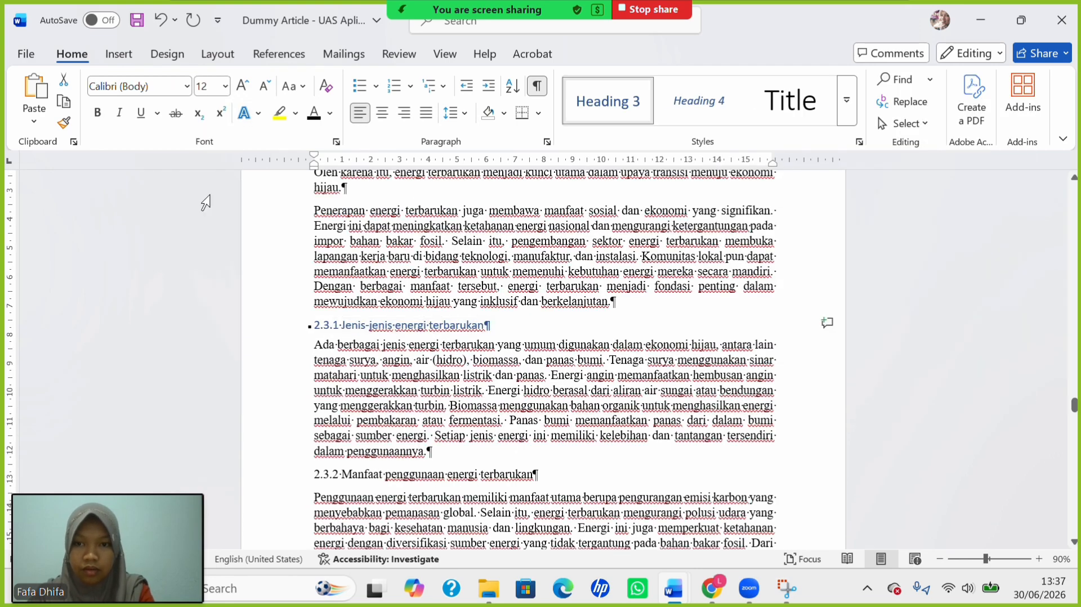
{"action": "left_click", "coordinate": [289, 86]}
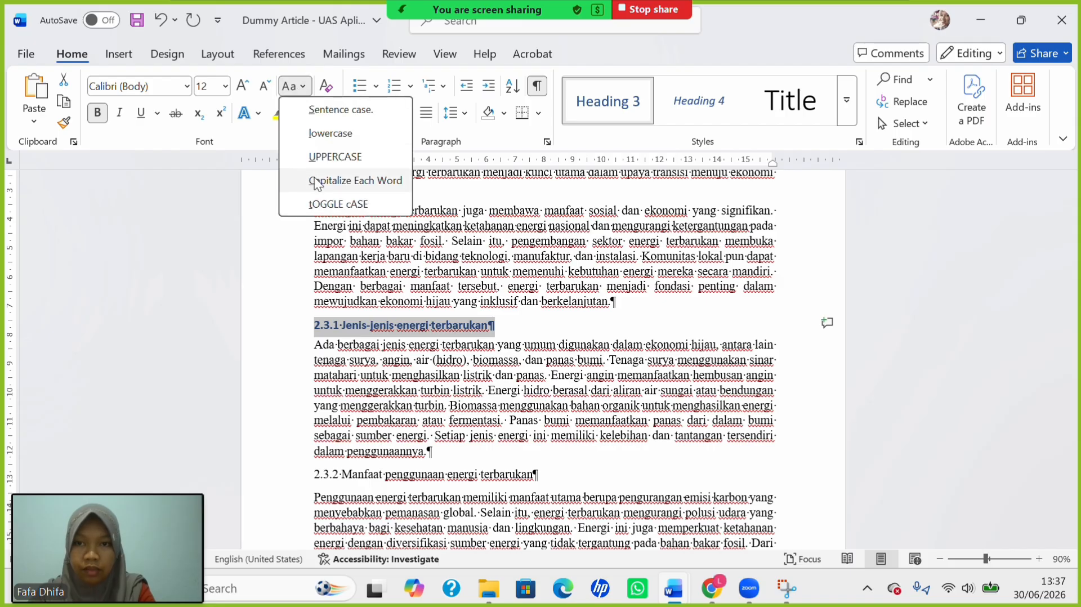
{"action": "left_click", "coordinate": [321, 181]}
Make only the 2.3.2 line a bold 12 pt capitalized Heading 3.
{"action": "scroll", "coordinate": [346, 387], "scroll_direction": "down", "scroll_amount": 2}
{"action": "left_click_drag", "start_coordinate": [314, 358], "coordinate": [570, 387]}
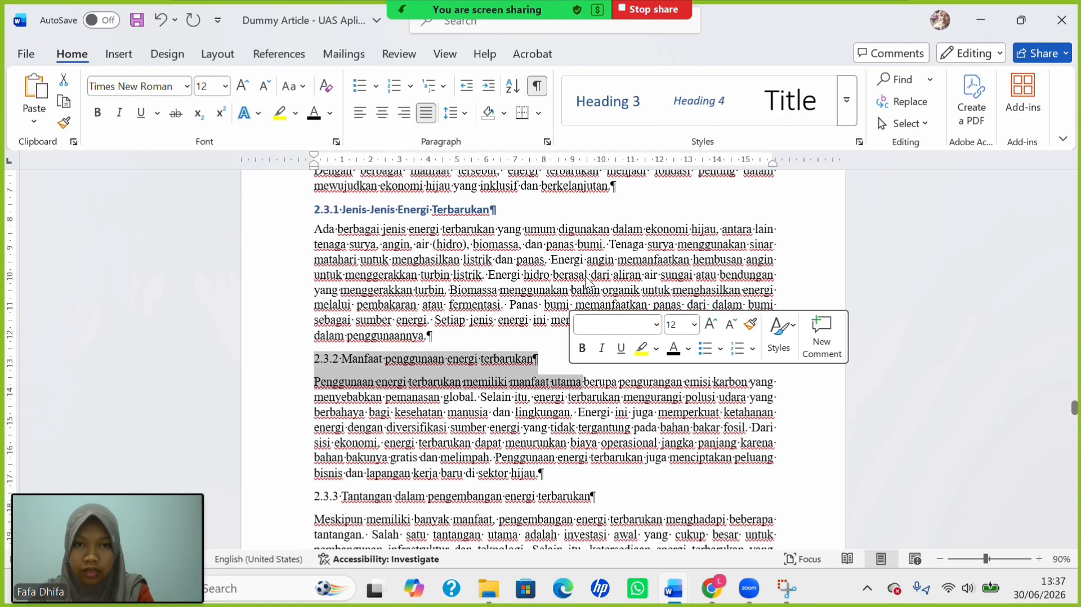
{"action": "left_click", "coordinate": [611, 119]}
{"action": "key", "text": "ctrl+z"}
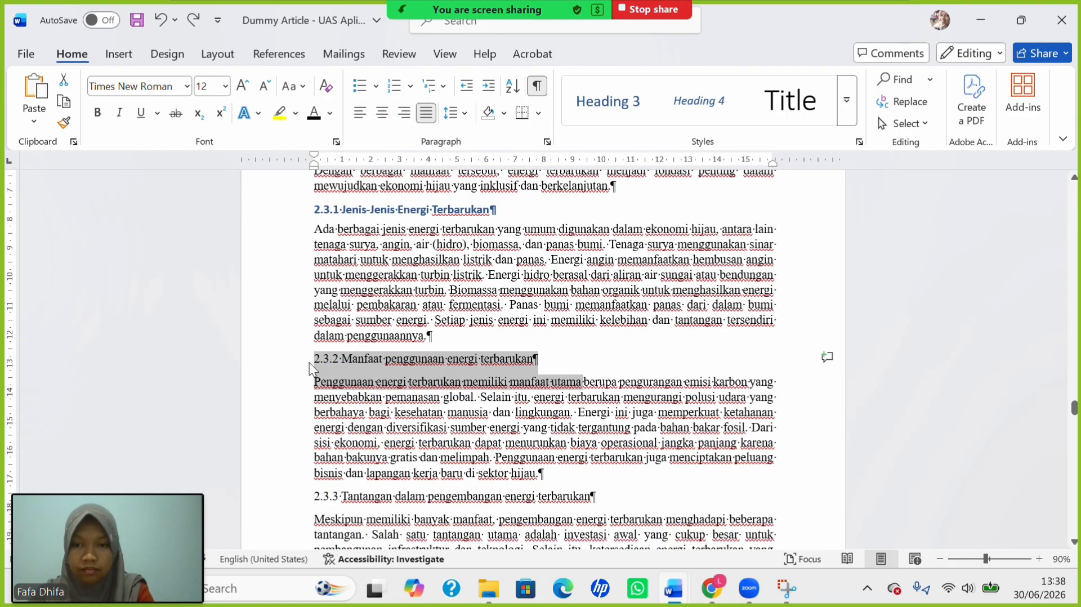
{"action": "left_click", "coordinate": [307, 345]}
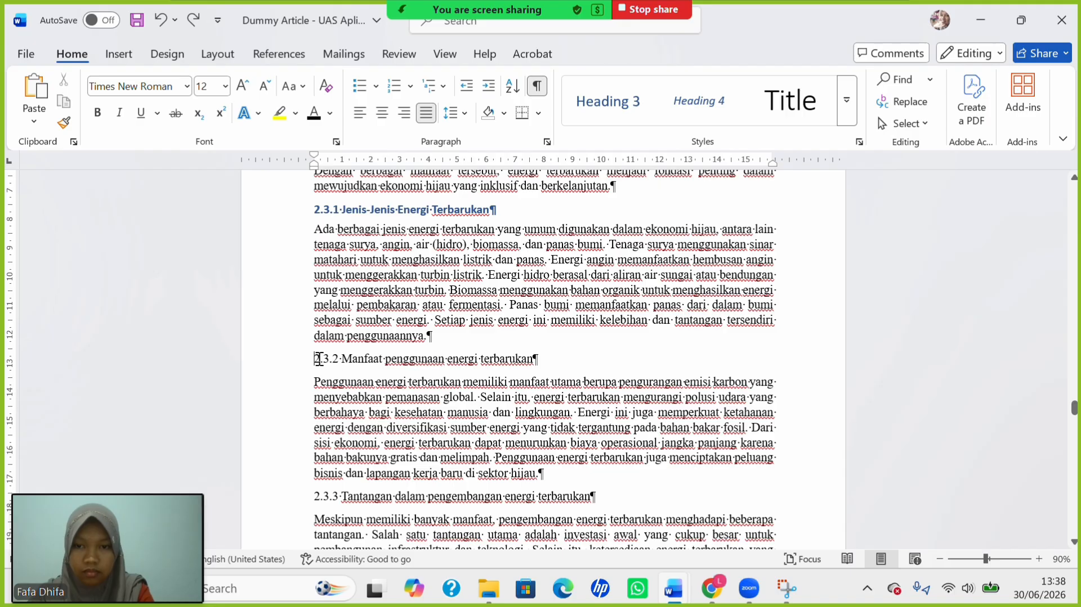
{"action": "left_click_drag", "start_coordinate": [318, 358], "coordinate": [539, 360]}
{"action": "left_click", "coordinate": [594, 106]}
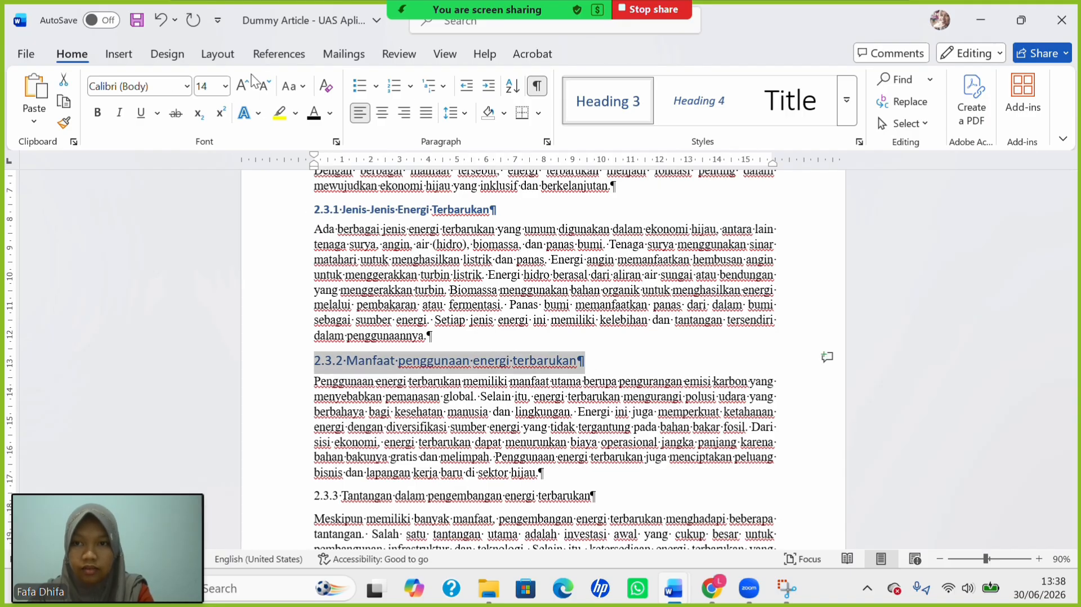
{"action": "left_click", "coordinate": [224, 86]}
{"action": "left_click", "coordinate": [209, 207]}
{"action": "left_click", "coordinate": [97, 113]}
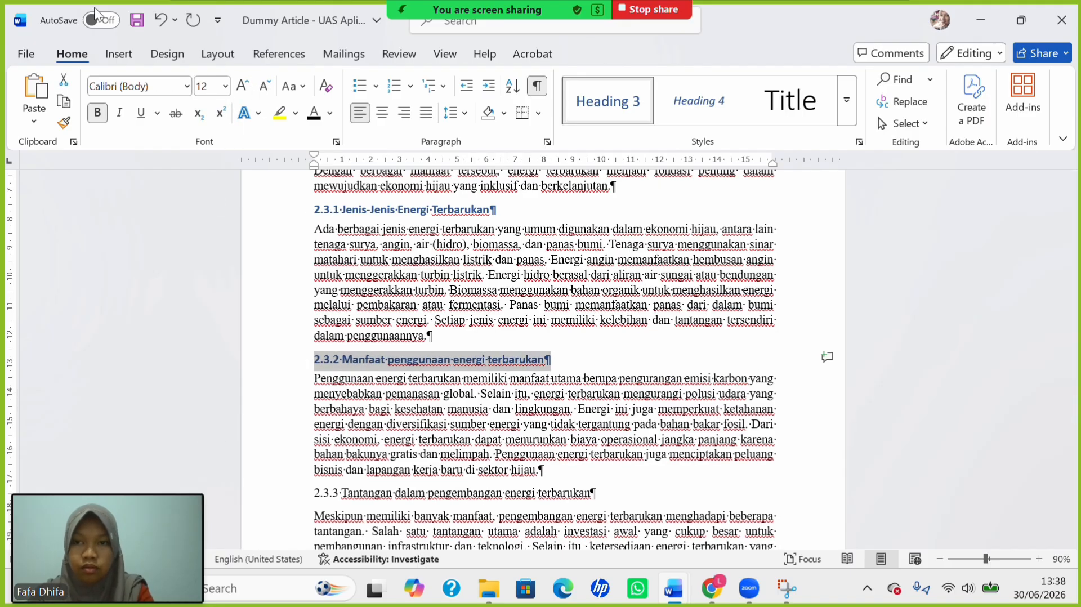
{"action": "left_click", "coordinate": [293, 92]}
{"action": "left_click", "coordinate": [350, 178]}
Make 2.3.3 a bold 12 pt capitalized Heading 3, keeping 'dalam' lowercase.
{"action": "scroll", "coordinate": [413, 376], "scroll_direction": "down", "scroll_amount": 3}
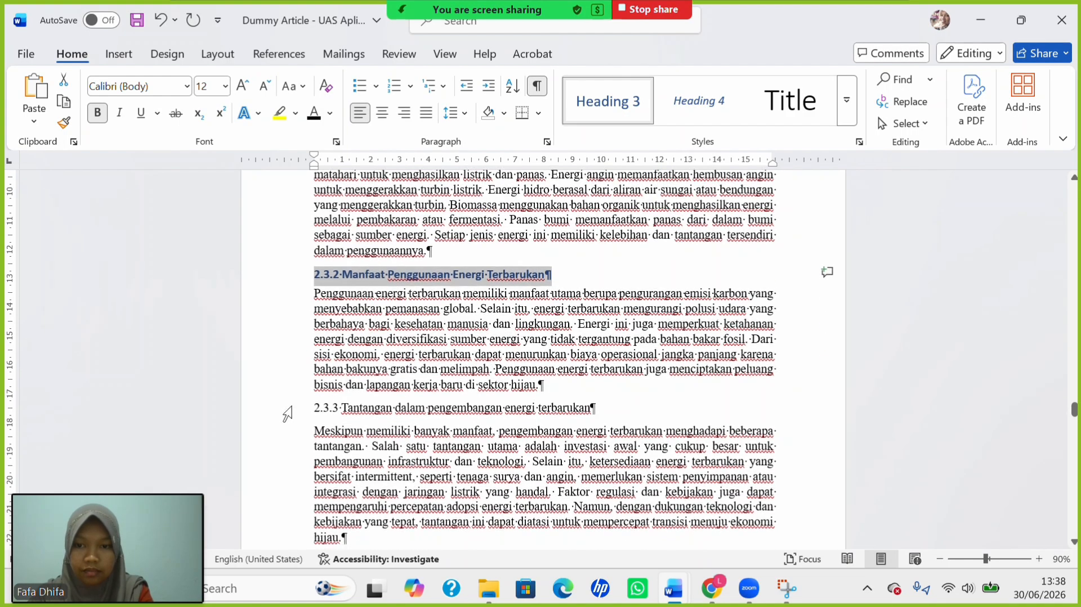
{"action": "left_click_drag", "start_coordinate": [314, 409], "coordinate": [597, 409]}
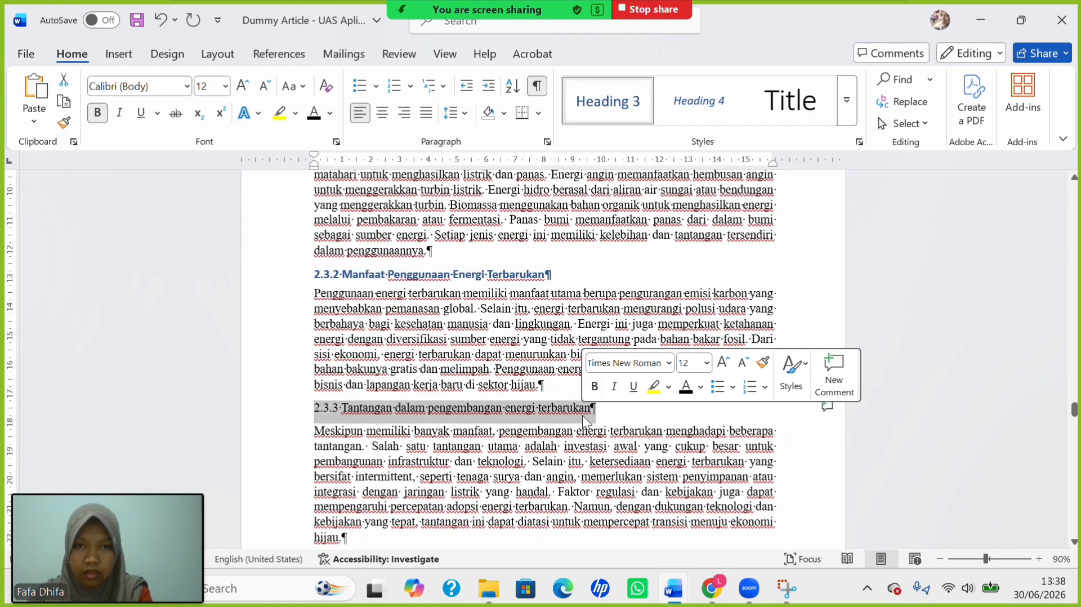
{"action": "left_click", "coordinate": [617, 107]}
{"action": "left_click", "coordinate": [294, 86]}
{"action": "key", "text": "shift+F3"}
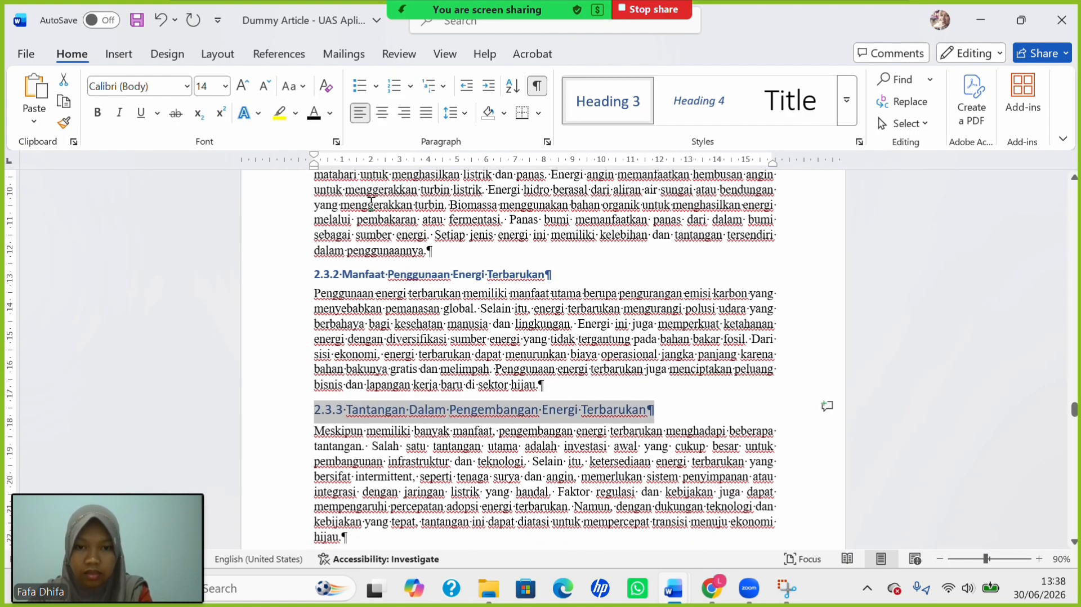
{"action": "left_click", "coordinate": [225, 86]}
{"action": "left_click", "coordinate": [208, 189]}
{"action": "key", "text": "ctrl+b"}
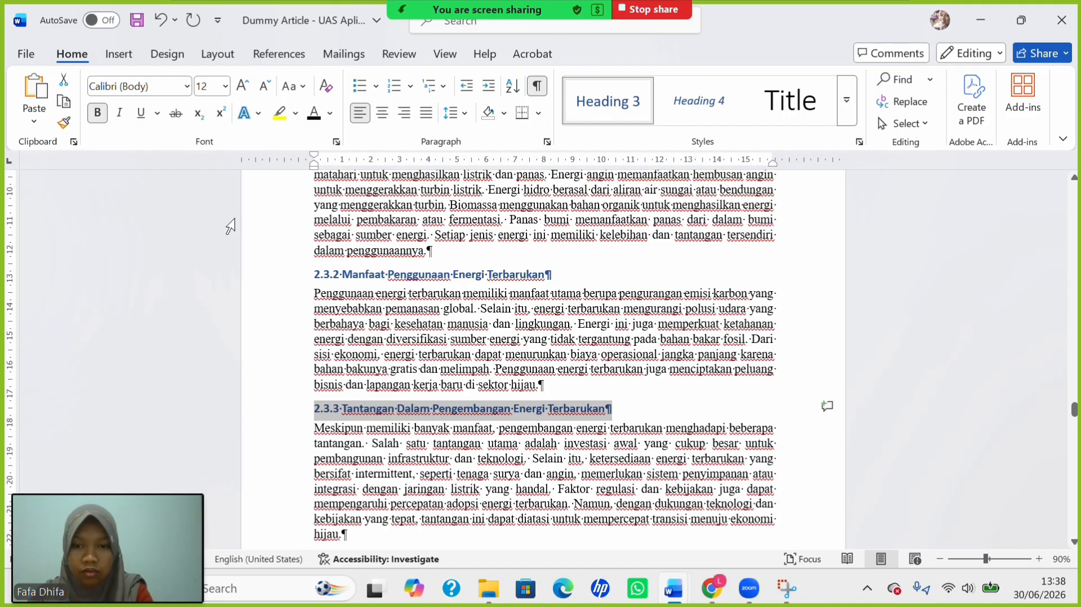
{"action": "left_click", "coordinate": [410, 409]}
{"action": "key", "text": "BackSpace"}
{"action": "type", "text": "d"}
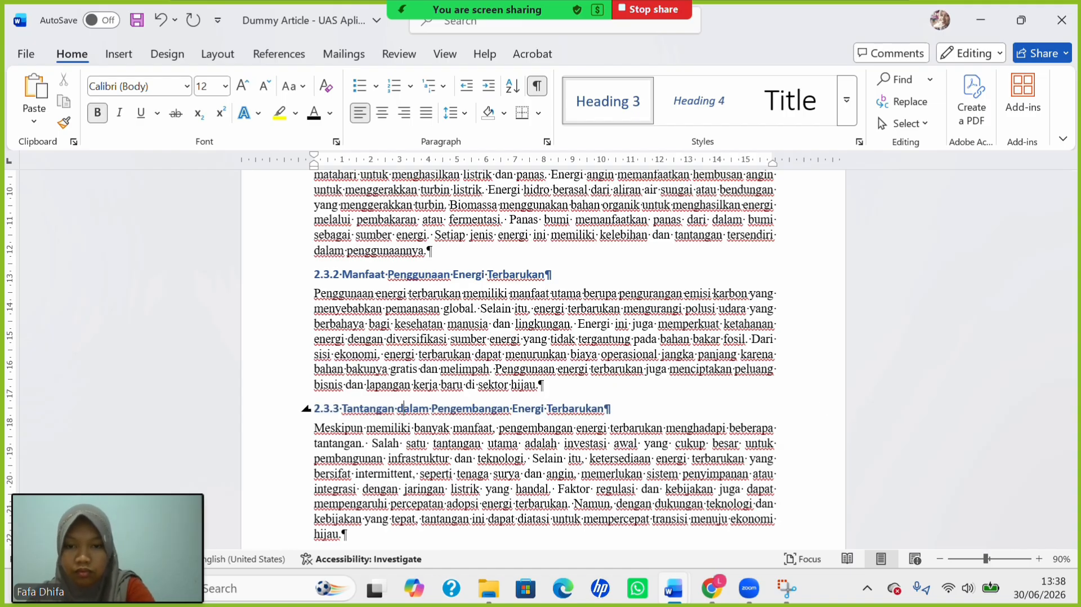
{"action": "scroll", "coordinate": [338, 366], "scroll_direction": "down", "scroll_amount": 5}
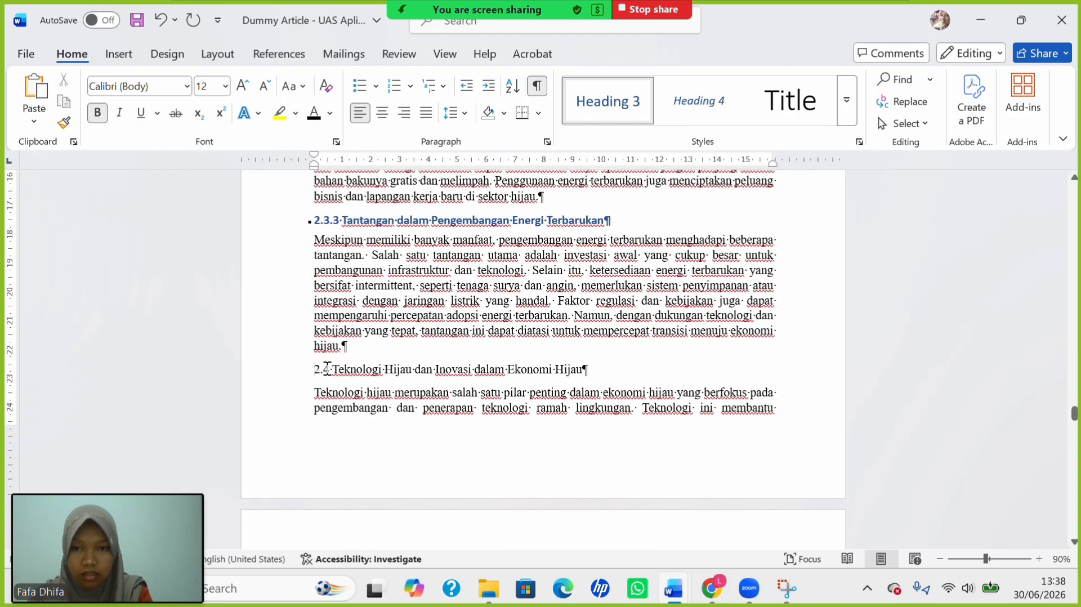
Make the 2.4 heading a bold 12 pt Heading 2.
{"action": "left_click_drag", "start_coordinate": [327, 369], "coordinate": [653, 376]}
{"action": "left_click", "coordinate": [847, 100]}
{"action": "left_click", "coordinate": [632, 161]}
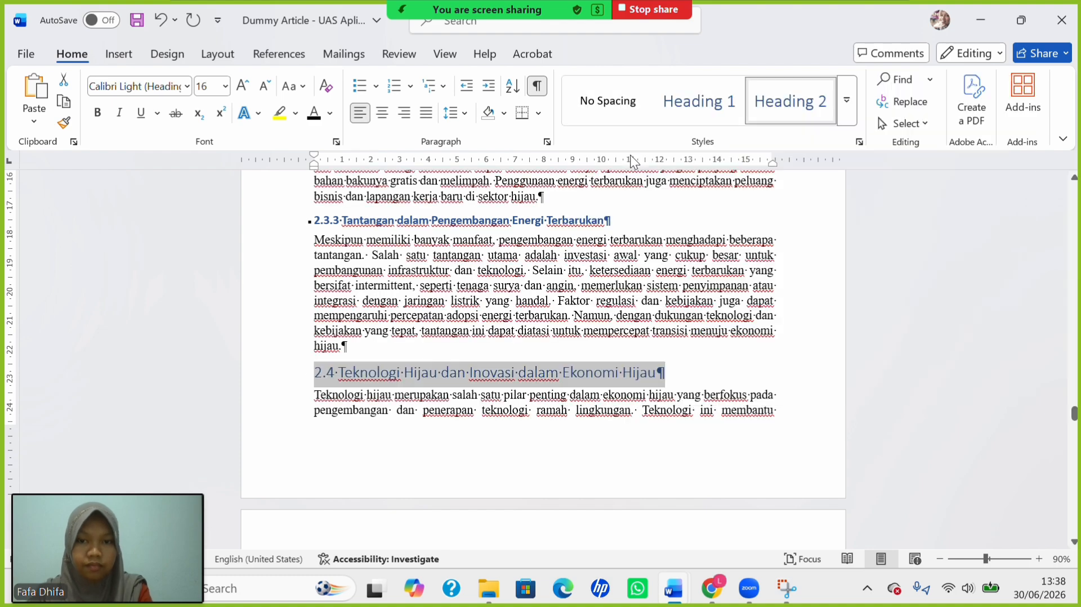
{"action": "left_click", "coordinate": [225, 87]}
{"action": "left_click", "coordinate": [209, 192]}
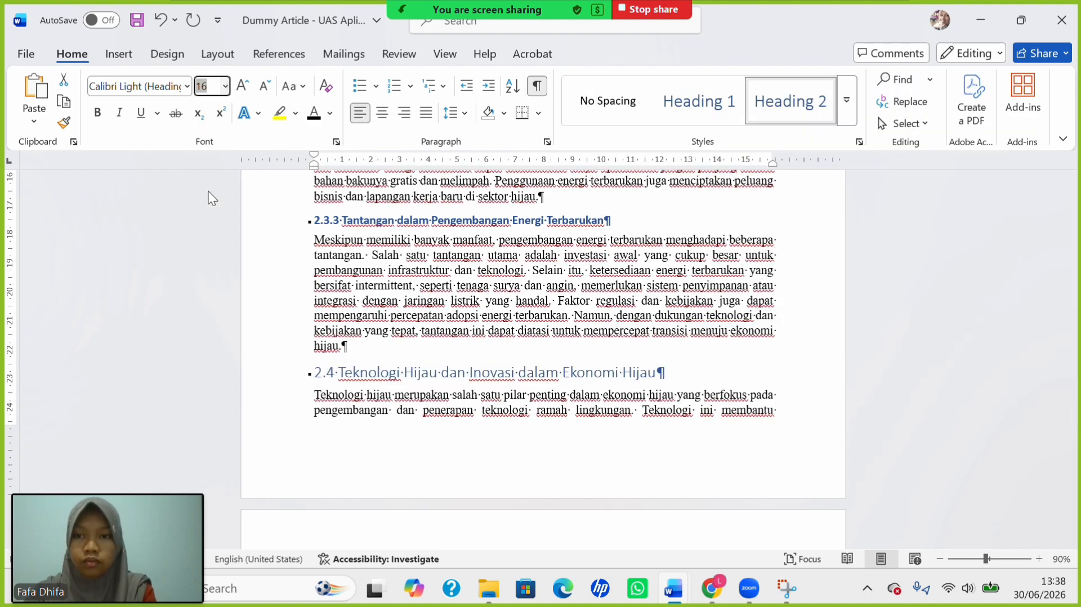
{"action": "left_click", "coordinate": [96, 115]}
Make 2.4.1 a bold 12 pt Heading 3 with each word capitalized.
{"action": "scroll", "coordinate": [313, 399], "scroll_direction": "down", "scroll_amount": 10}
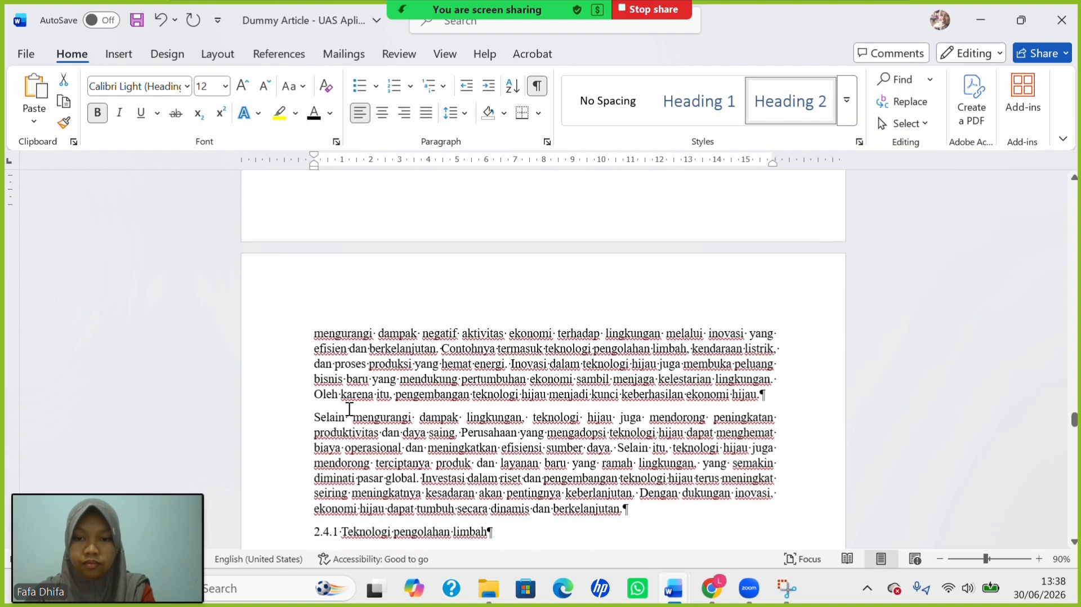
{"action": "left_click_drag", "start_coordinate": [313, 399], "coordinate": [514, 398]}
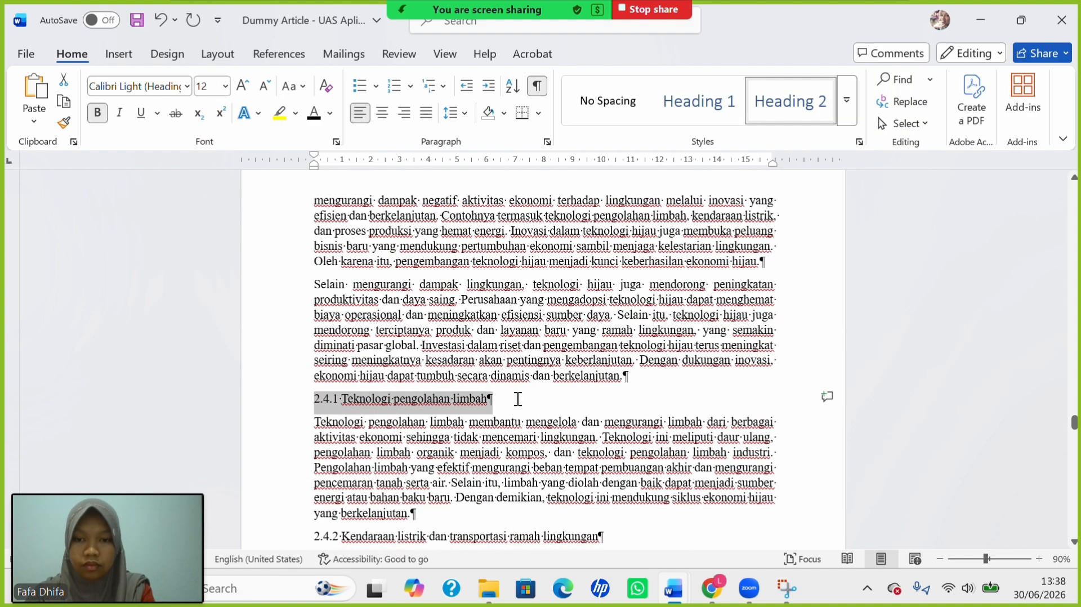
{"action": "left_click", "coordinate": [846, 100]}
{"action": "left_click", "coordinate": [698, 148]}
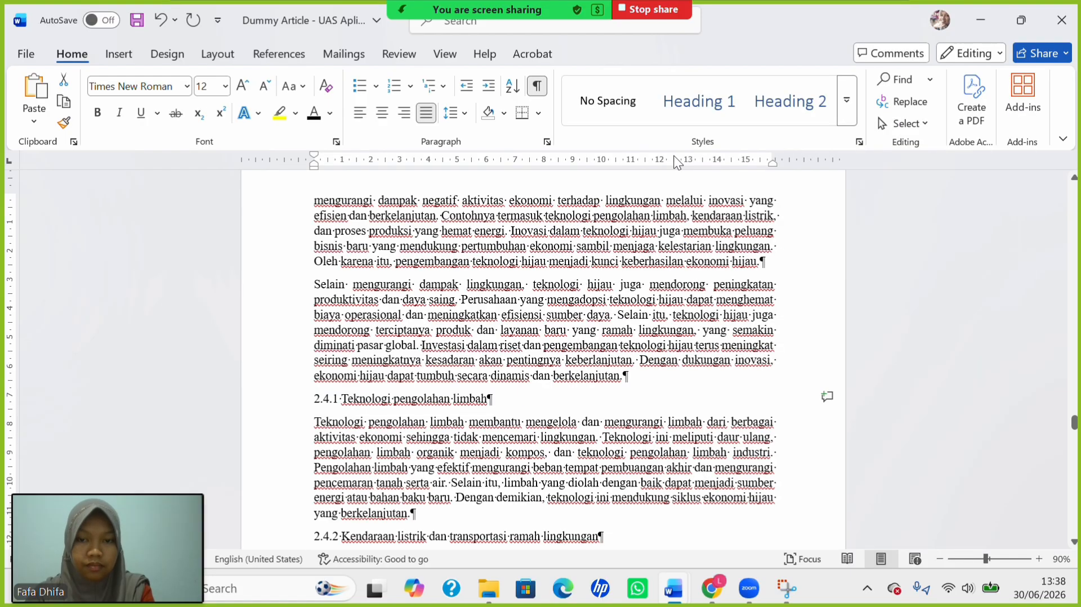
{"action": "left_click", "coordinate": [294, 89]}
{"action": "left_click", "coordinate": [338, 179]}
{"action": "left_click", "coordinate": [224, 85]}
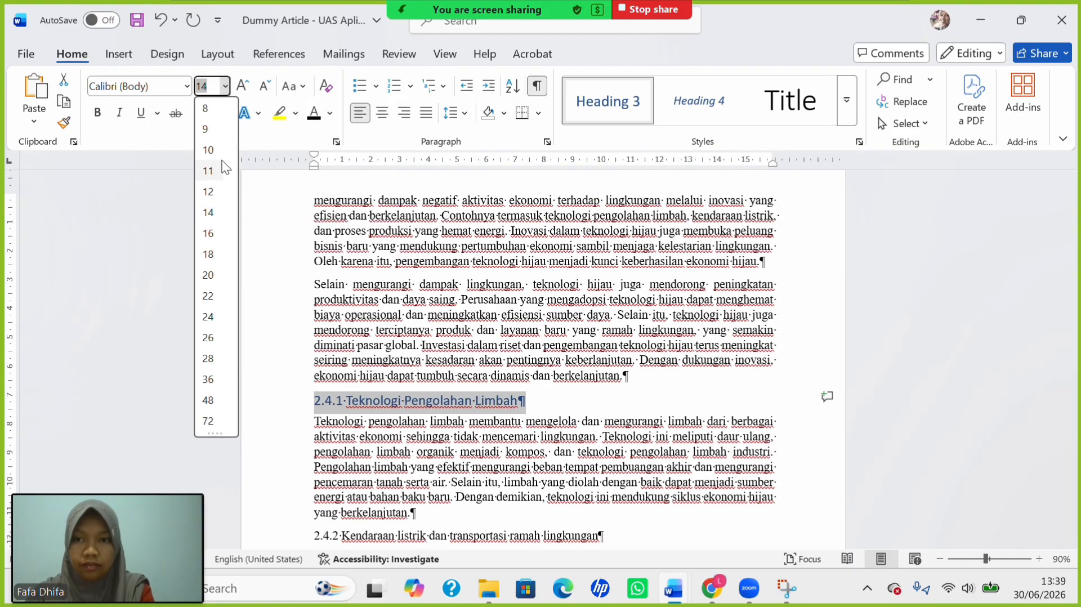
{"action": "left_click", "coordinate": [208, 191]}
{"action": "left_click", "coordinate": [97, 113]}
Make 2.4.2 a bold 12 pt capitalized Heading 3, keeping 'dan' lowercase.
{"action": "scroll", "coordinate": [309, 409], "scroll_direction": "down", "scroll_amount": 3}
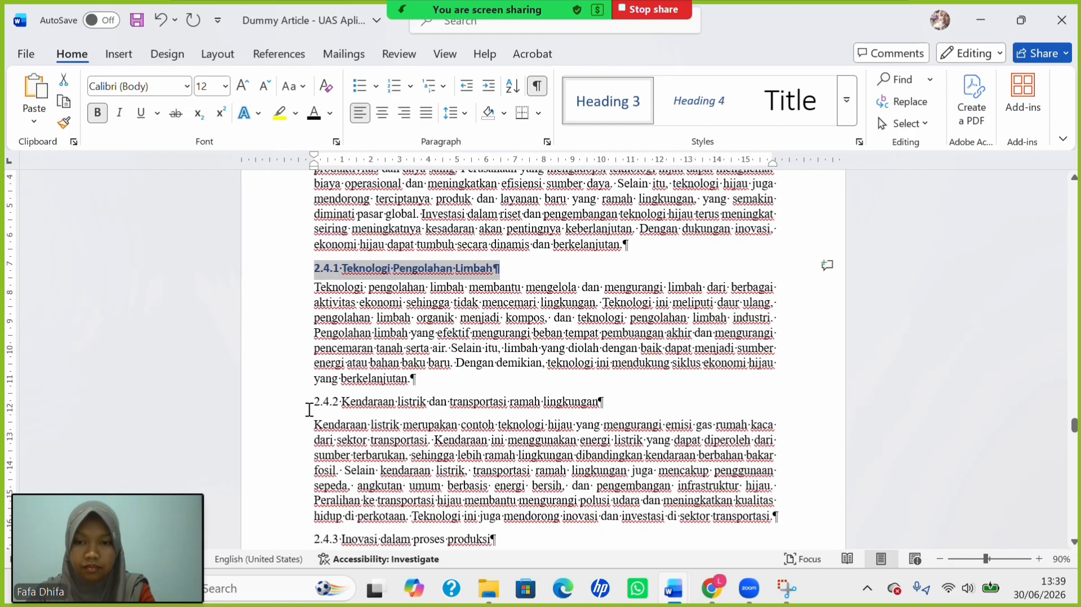
{"action": "left_click_drag", "start_coordinate": [309, 409], "coordinate": [626, 406]}
{"action": "left_click", "coordinate": [609, 117]}
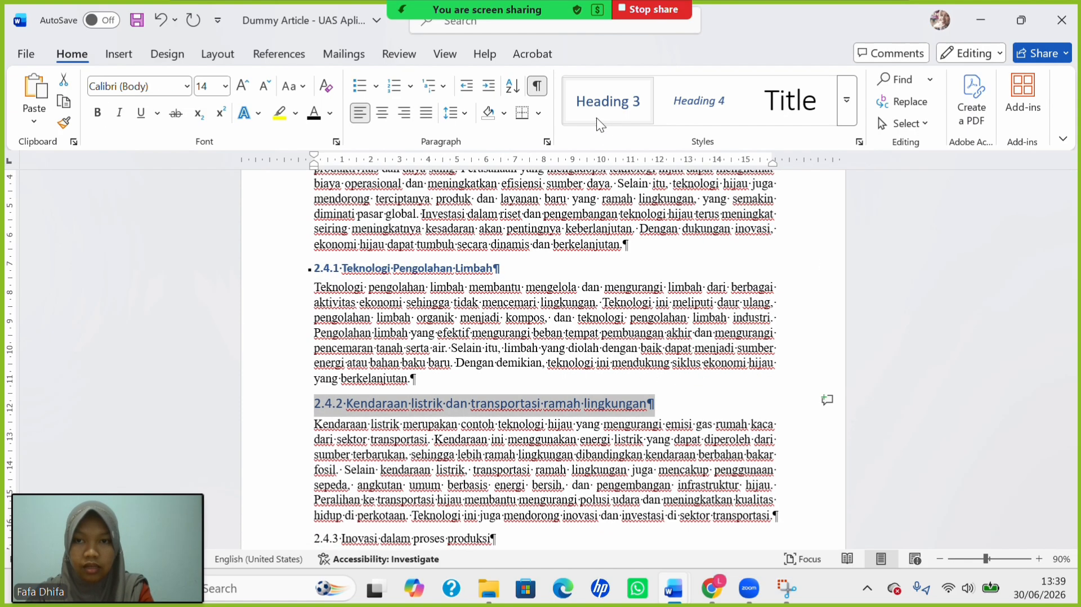
{"action": "left_click", "coordinate": [294, 87]}
{"action": "left_click", "coordinate": [324, 176]}
{"action": "left_click", "coordinate": [225, 86]}
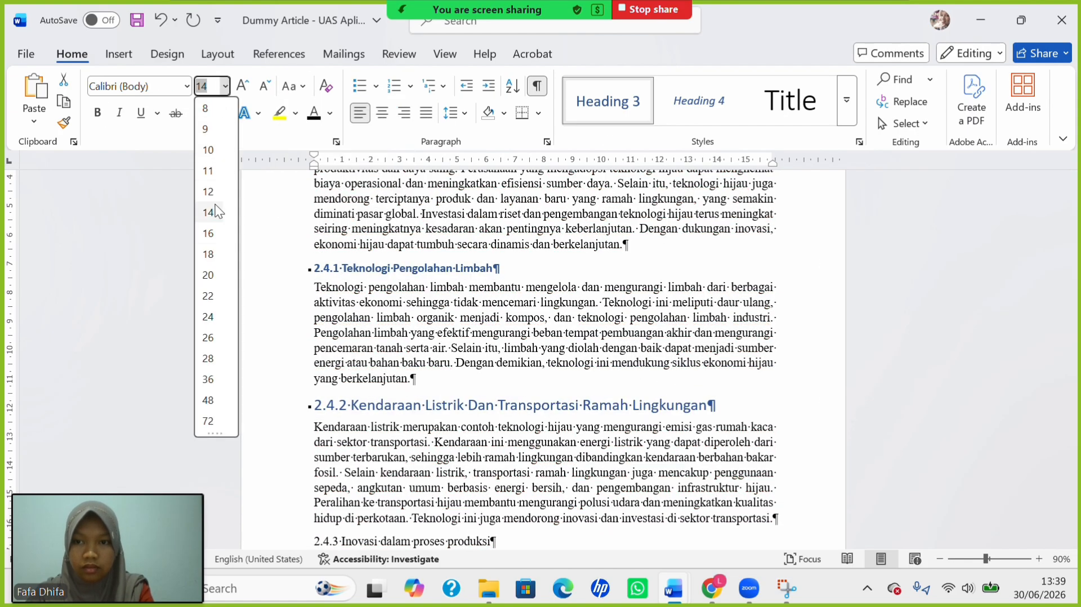
{"action": "left_click", "coordinate": [208, 192]}
{"action": "key", "text": "ctrl+b"}
{"action": "left_click", "coordinate": [441, 404]}
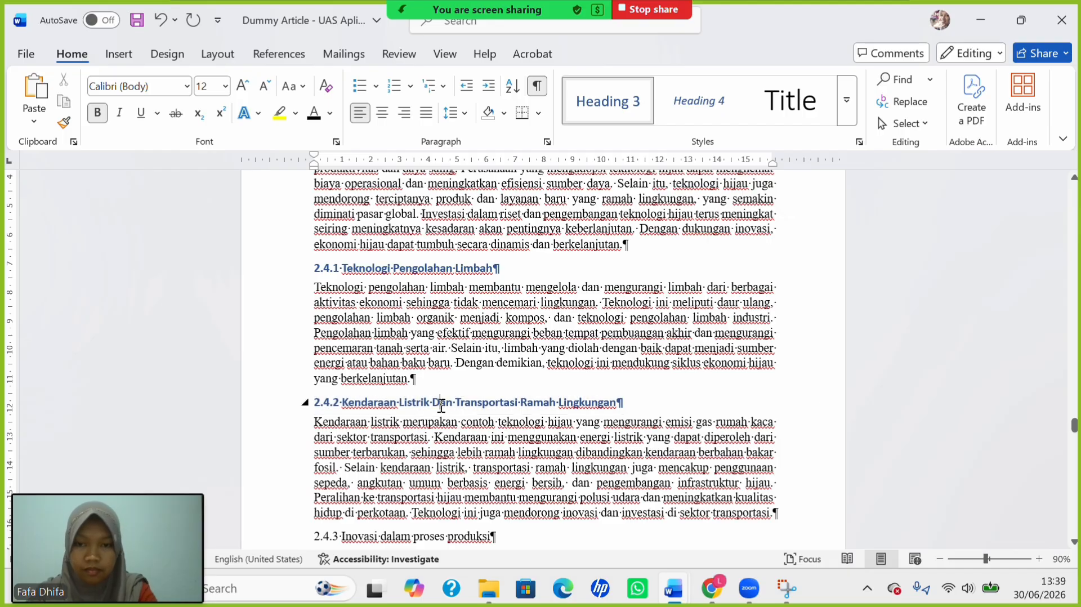
{"action": "key", "text": "BackSpace"}
{"action": "type", "text": "d"}
Make 2.4.3 a 12 pt capitalized Heading 3 and lowercase 'Dalam'.
{"action": "scroll", "coordinate": [484, 453], "scroll_direction": "down", "scroll_amount": 3}
{"action": "left_click_drag", "start_coordinate": [307, 401], "coordinate": [533, 398]}
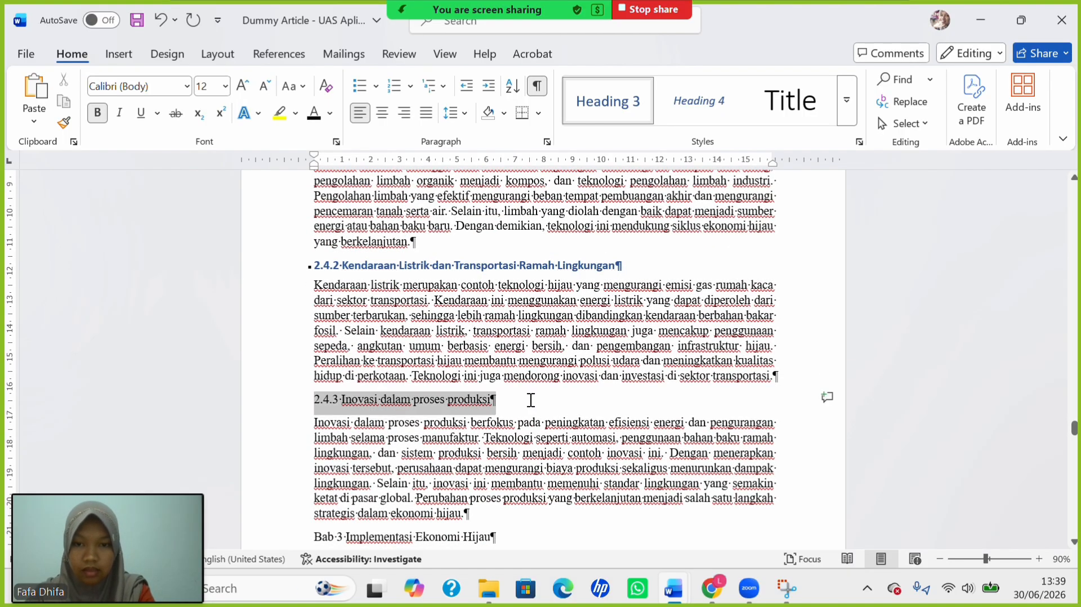
{"action": "left_click", "coordinate": [636, 93]}
{"action": "left_click", "coordinate": [304, 86]}
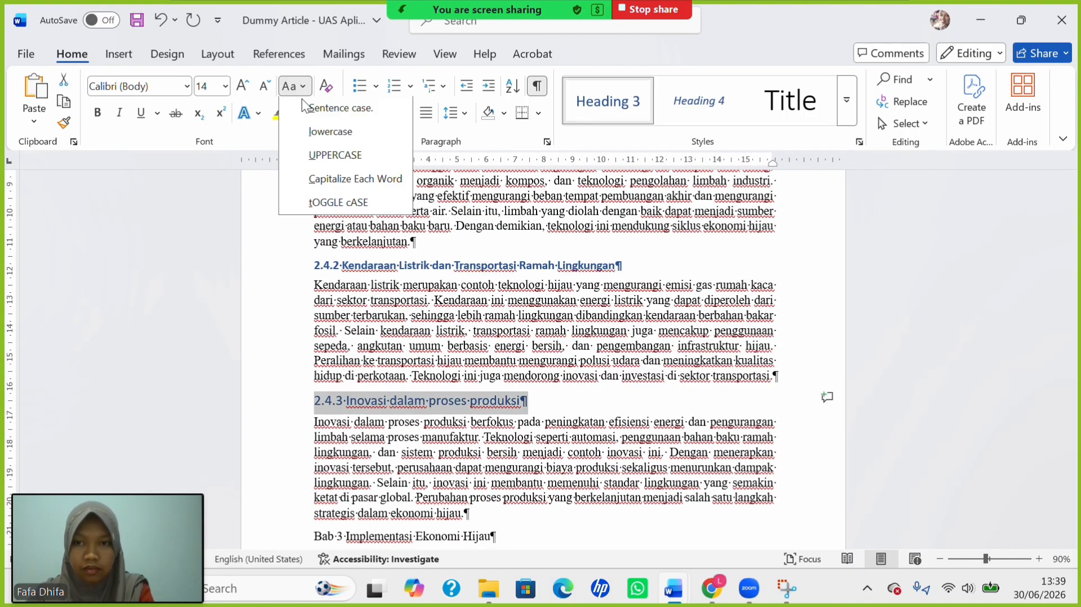
{"action": "left_click", "coordinate": [333, 178]}
{"action": "left_click", "coordinate": [225, 86]}
{"action": "left_click", "coordinate": [208, 192]}
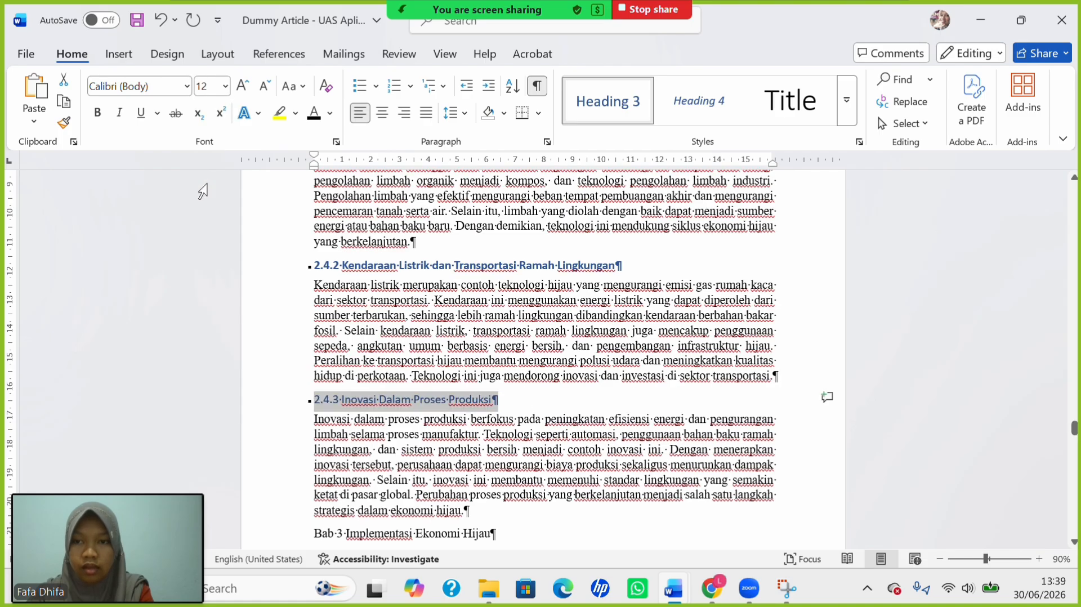
{"action": "left_click", "coordinate": [384, 402]}
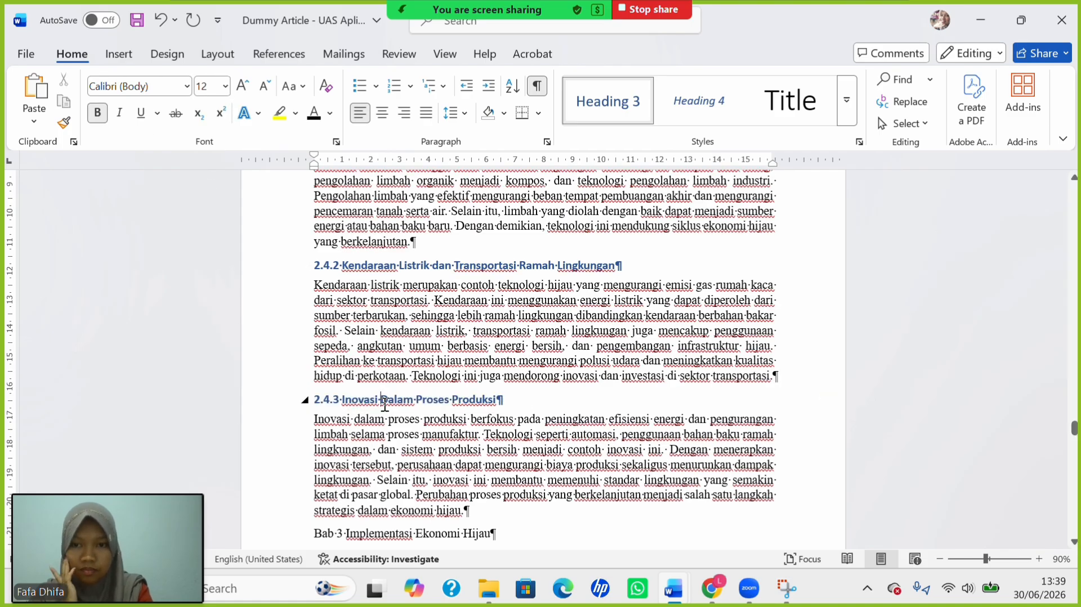
{"action": "key", "text": "BackSpace"}
Finish lowercasing 'dalam' and start the Bab 3 chapter on a new page.
{"action": "type", "text": "d"}
{"action": "scroll", "coordinate": [324, 454], "scroll_direction": "down", "scroll_amount": 3}
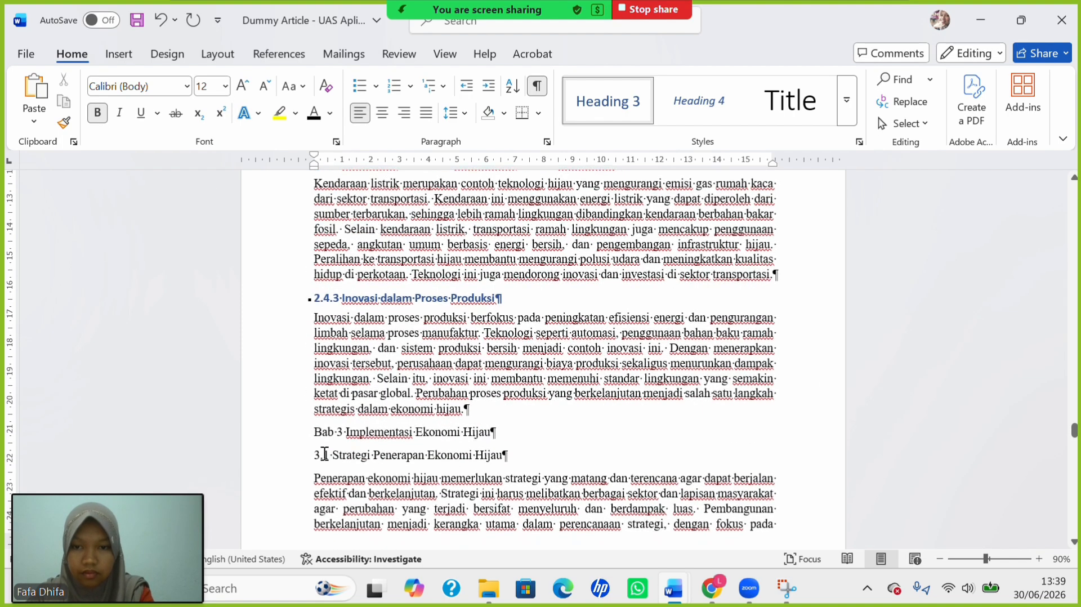
{"action": "left_click", "coordinate": [309, 441]}
{"action": "key", "text": "BackSpace"}
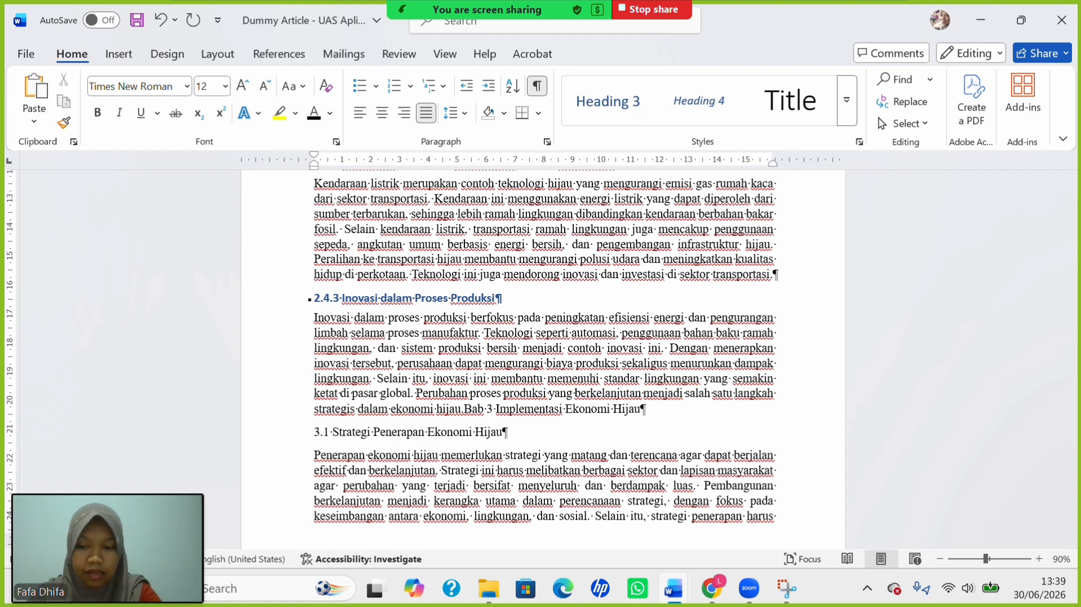
{"action": "key", "text": "ctrl+Return"}
Make the Bab 3 title a centred, uppercase Heading 1.
{"action": "scroll", "coordinate": [417, 458], "scroll_direction": "down", "scroll_amount": 3}
{"action": "left_click_drag", "start_coordinate": [323, 370], "coordinate": [496, 376]}
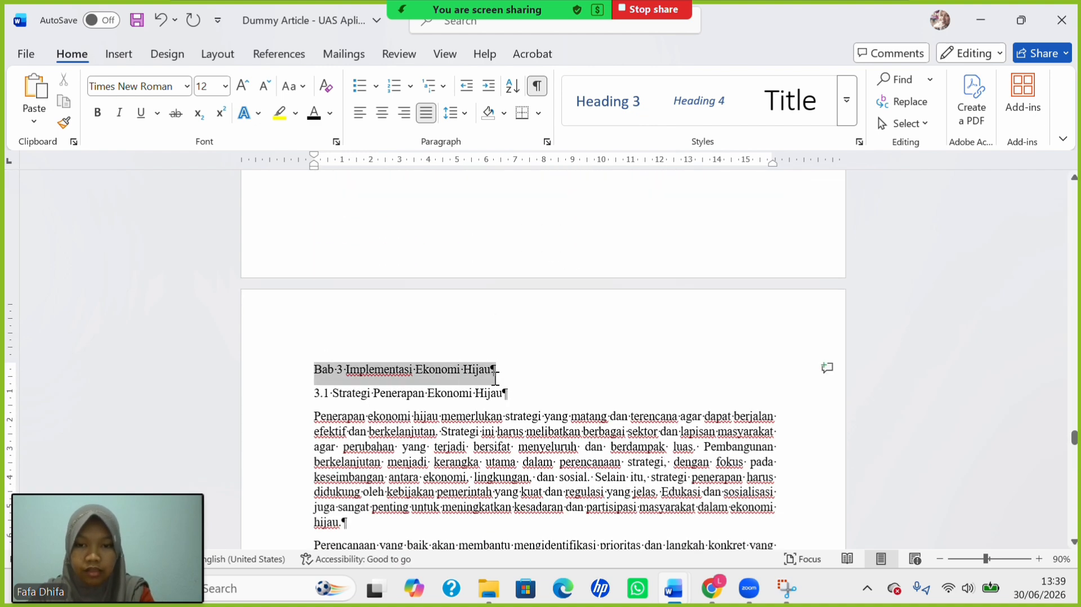
{"action": "left_click", "coordinate": [848, 117]}
{"action": "left_click", "coordinate": [985, 101]}
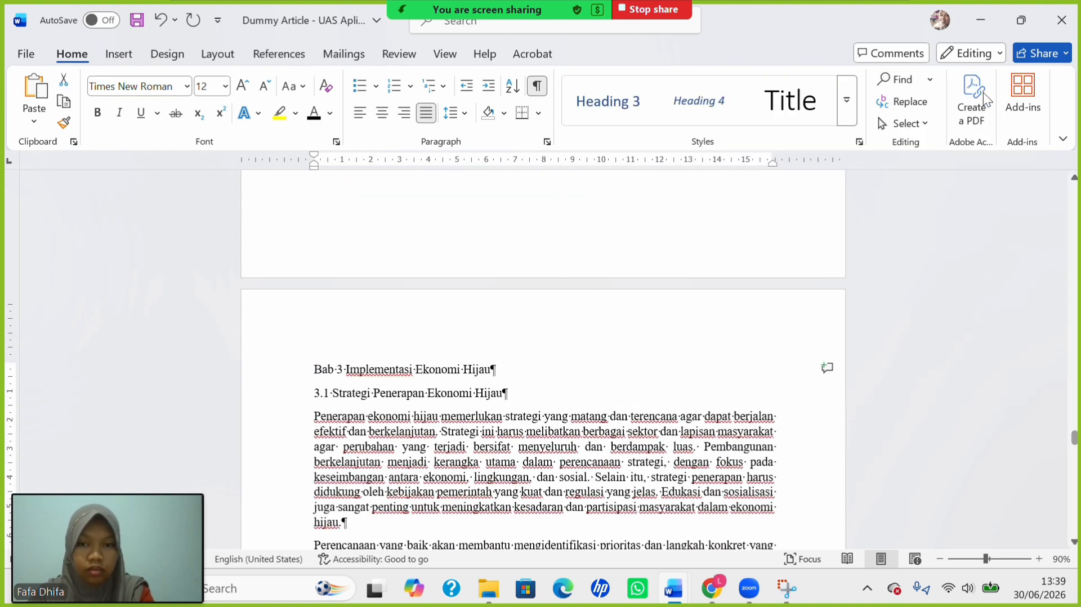
{"action": "left_click", "coordinate": [383, 113]}
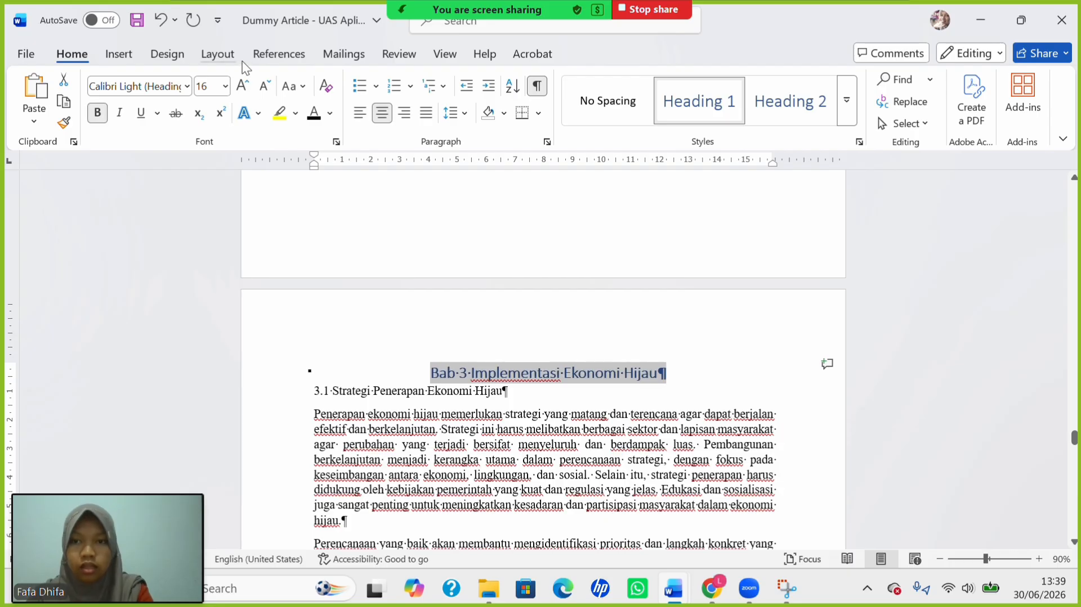
{"action": "left_click", "coordinate": [295, 87]}
{"action": "left_click", "coordinate": [326, 160]}
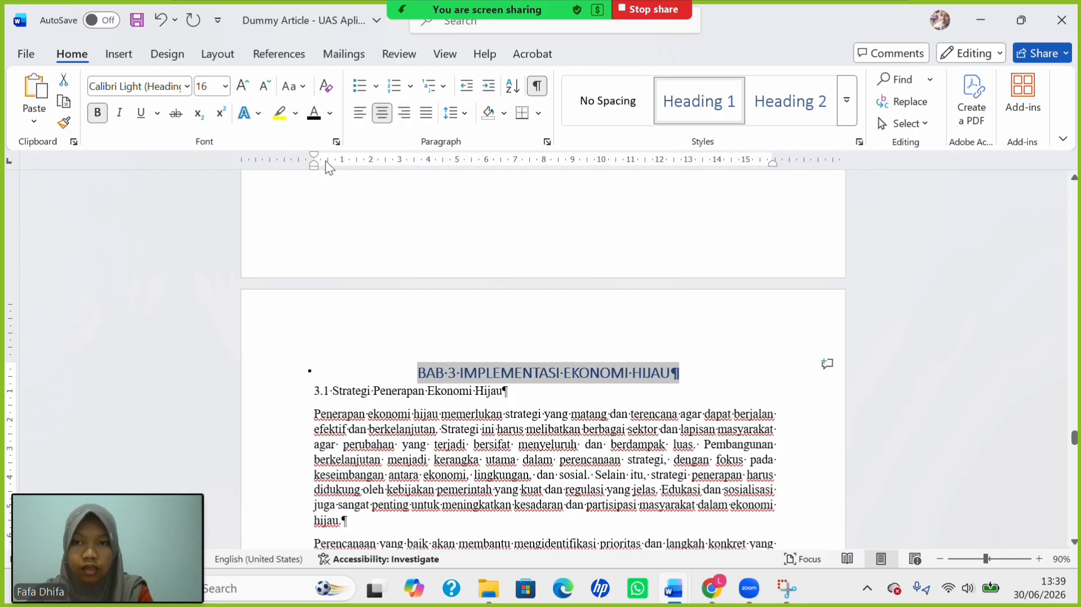
Change the number to BAB III, break the title line, and set both lines to 14 pt.
{"action": "left_click", "coordinate": [456, 377]}
{"action": "key", "text": "BackSpace"}
{"action": "type", "text": "III"}
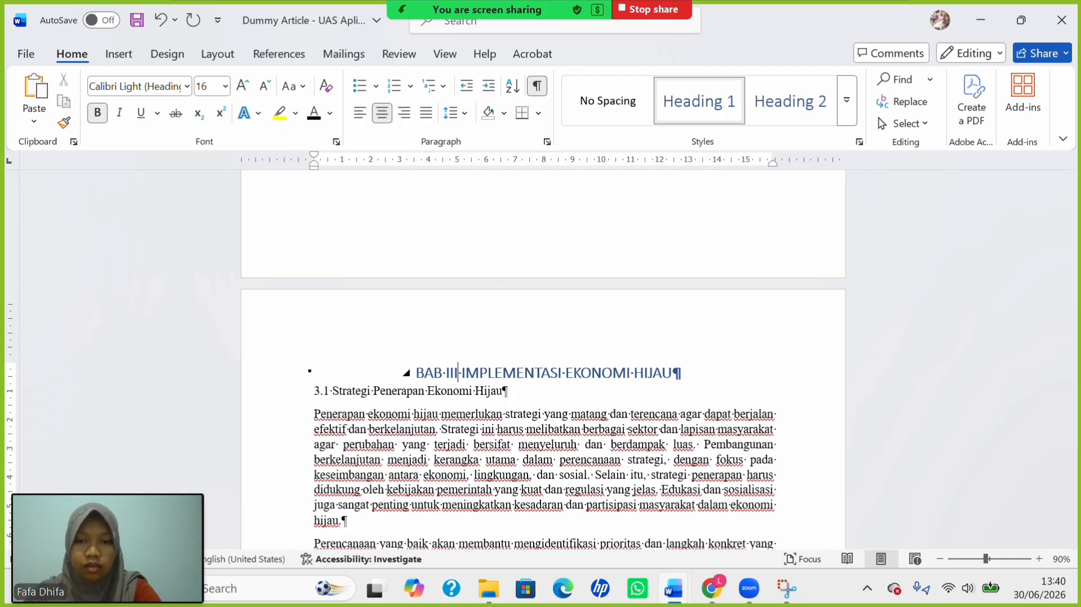
{"action": "key", "text": "Delete"}
{"action": "key", "text": "shift+Return"}
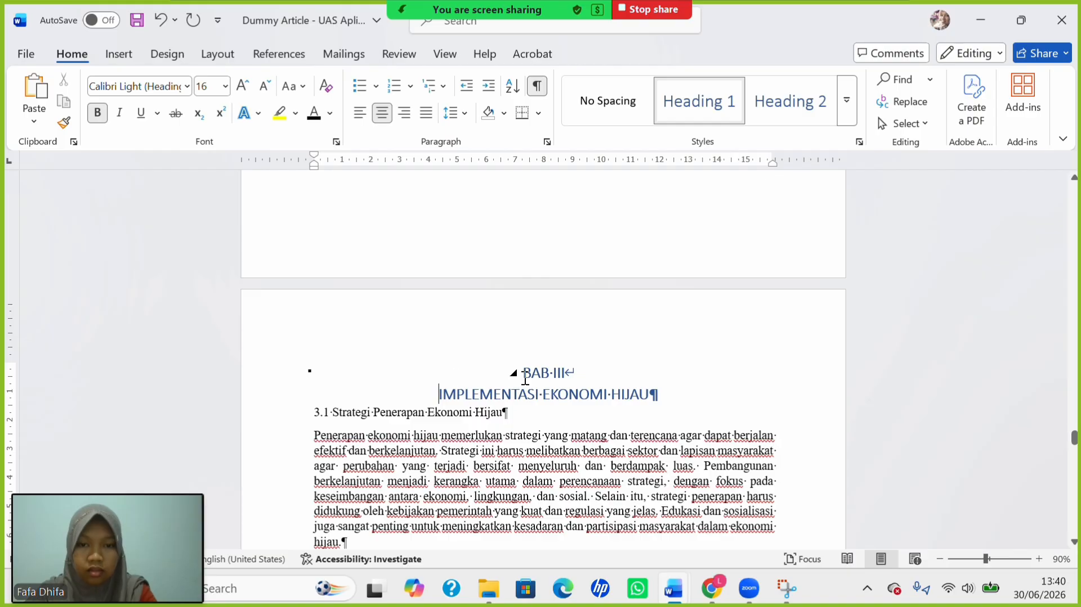
{"action": "left_click_drag", "start_coordinate": [523, 372], "coordinate": [621, 401]}
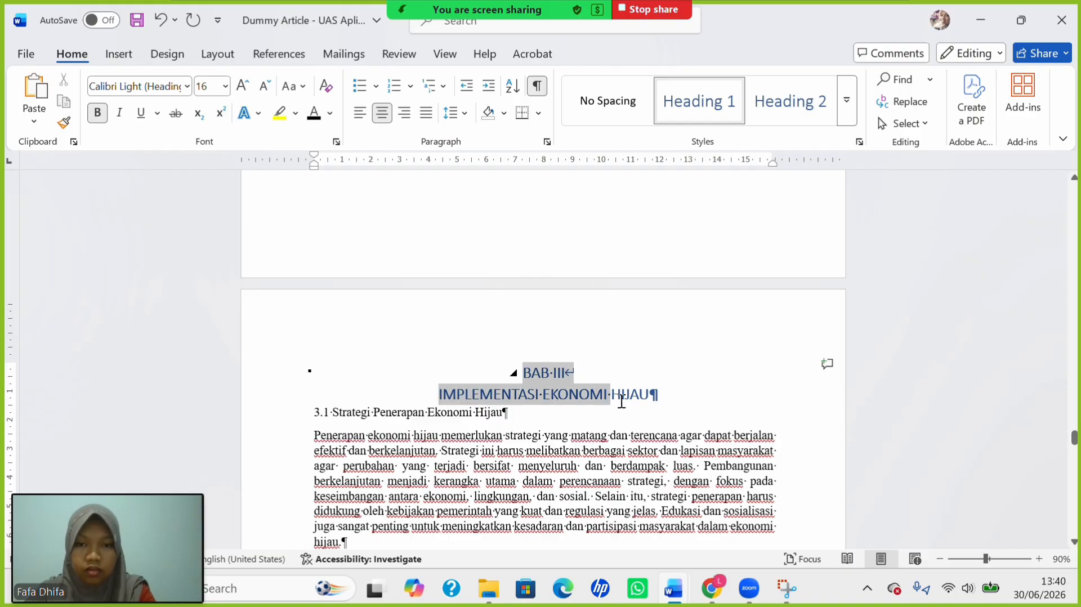
{"action": "left_click", "coordinate": [224, 86]}
{"action": "left_click", "coordinate": [209, 214]}
Make '3.1 Strategi Penerapan Ekonomi Hijau' a 12 pt Heading 2.
{"action": "left_click_drag", "start_coordinate": [309, 410], "coordinate": [517, 410]}
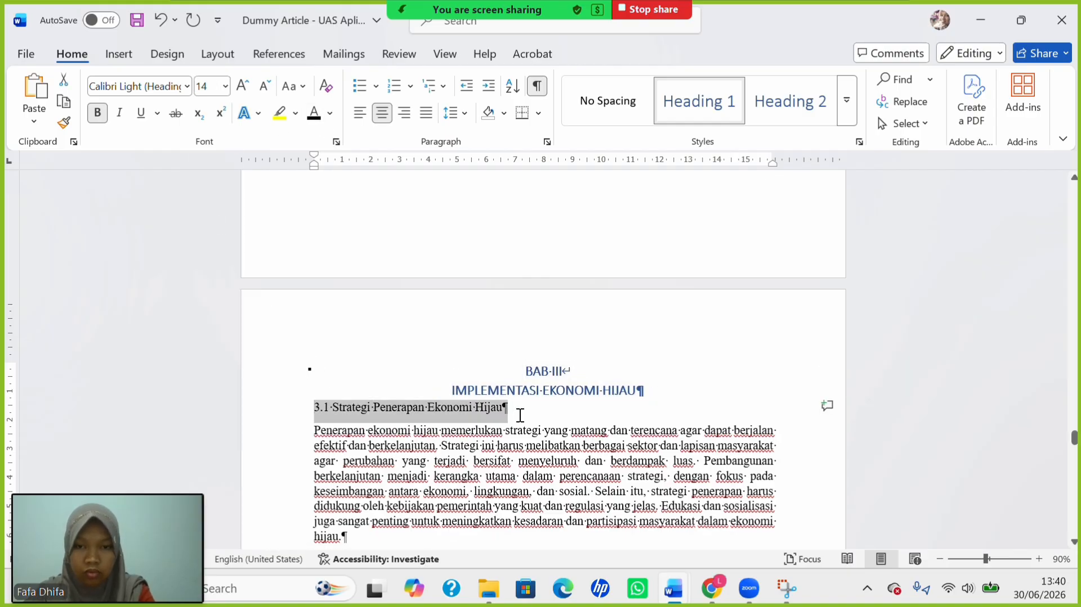
{"action": "left_click", "coordinate": [790, 100]}
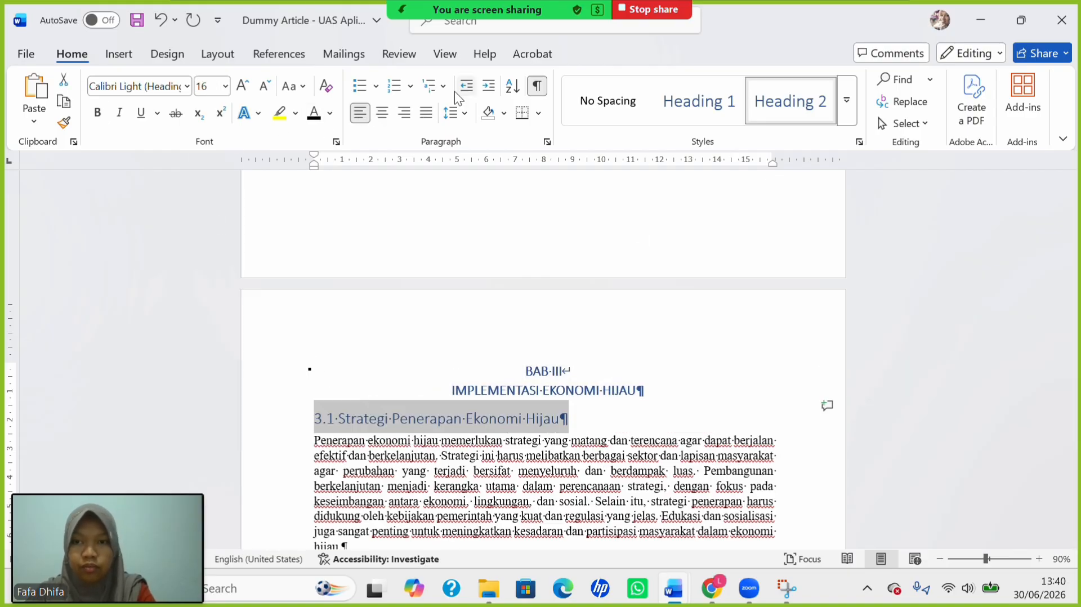
{"action": "left_click", "coordinate": [224, 86]}
{"action": "left_click", "coordinate": [209, 193]}
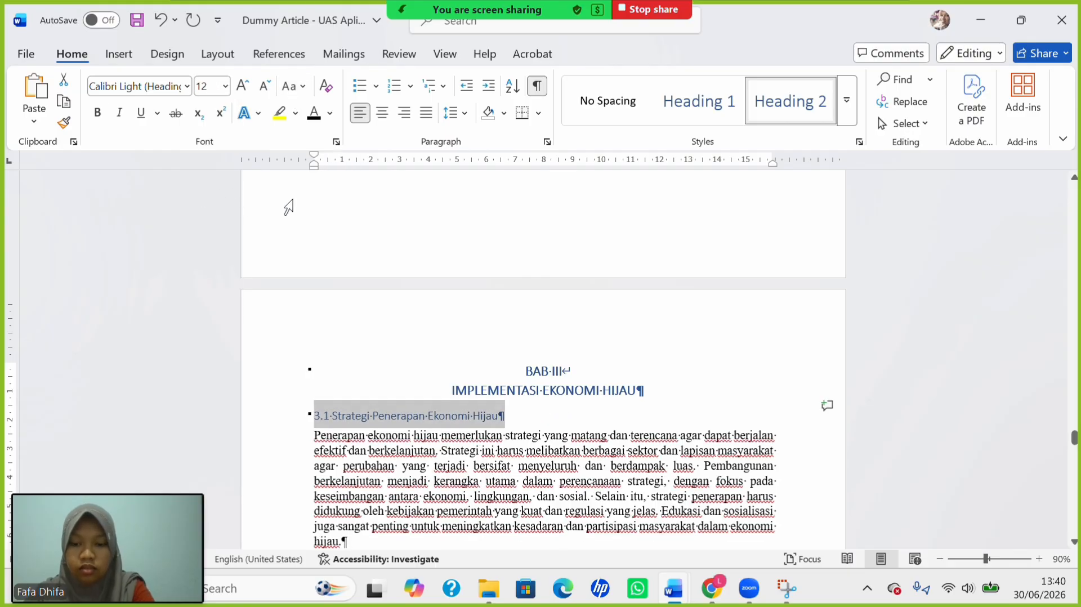
Make the 3.1.1 subsection a bold 12 pt Heading 3.
{"action": "scroll", "coordinate": [428, 376], "scroll_direction": "down", "scroll_amount": 3}
{"action": "left_click", "coordinate": [307, 514]}
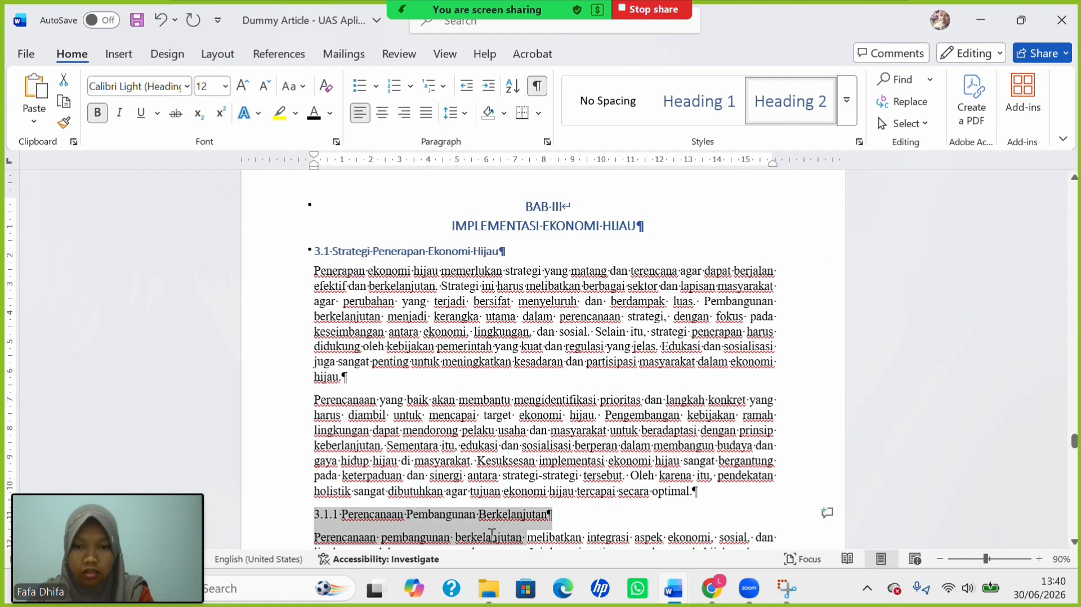
{"action": "left_click", "coordinate": [847, 100]}
{"action": "left_click", "coordinate": [700, 147]}
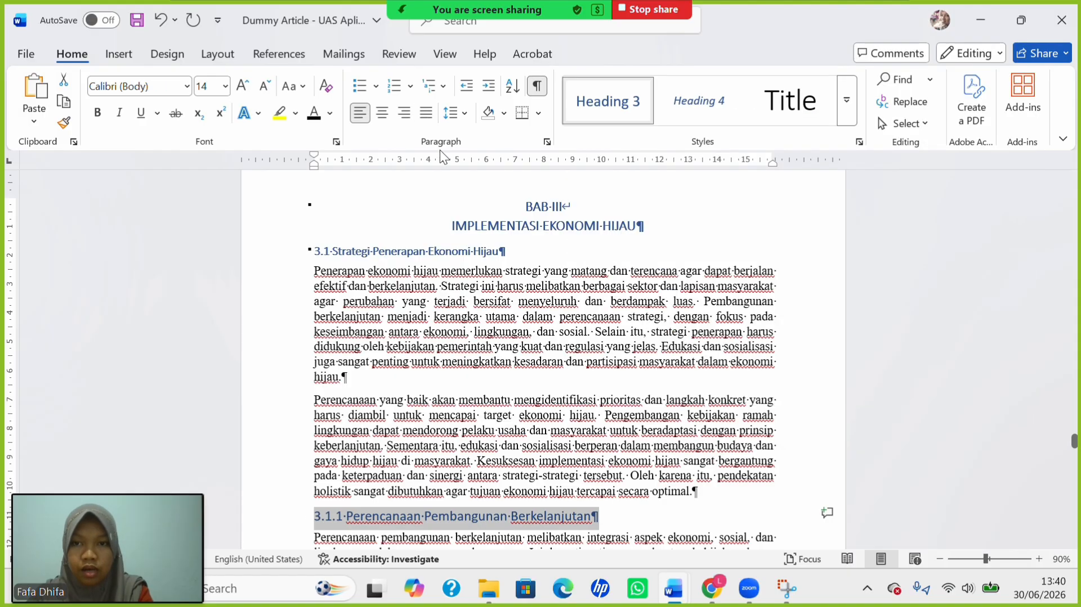
{"action": "left_click", "coordinate": [225, 86]}
{"action": "left_click", "coordinate": [209, 193]}
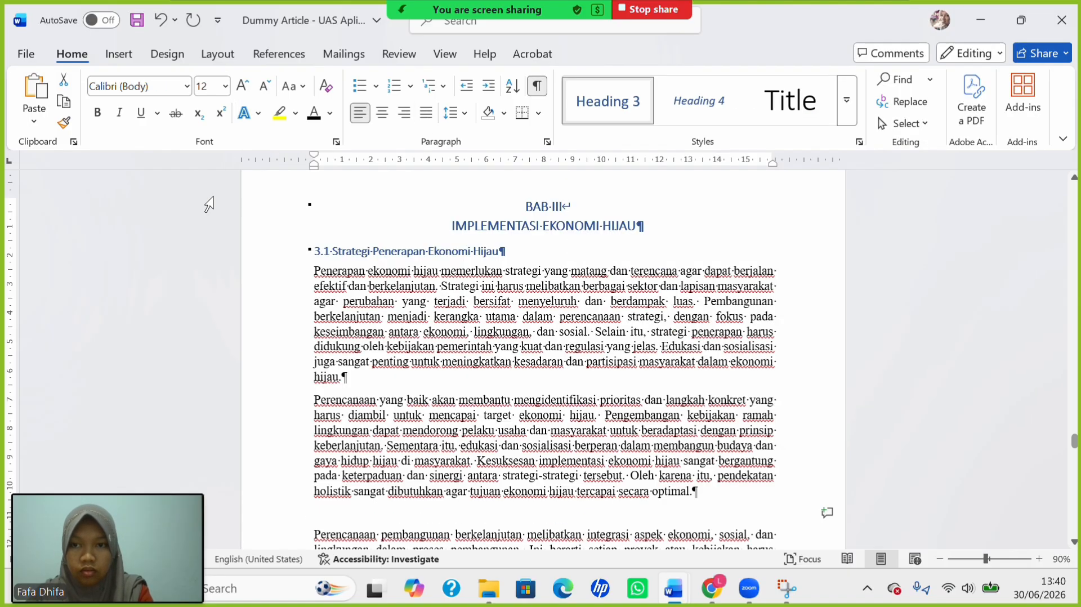
{"action": "left_click", "coordinate": [97, 113]}
Make subsections 3.1.2 and 3.1.3 bold 12 pt Heading 3.
{"action": "scroll", "coordinate": [507, 349], "scroll_direction": "down", "scroll_amount": 5}
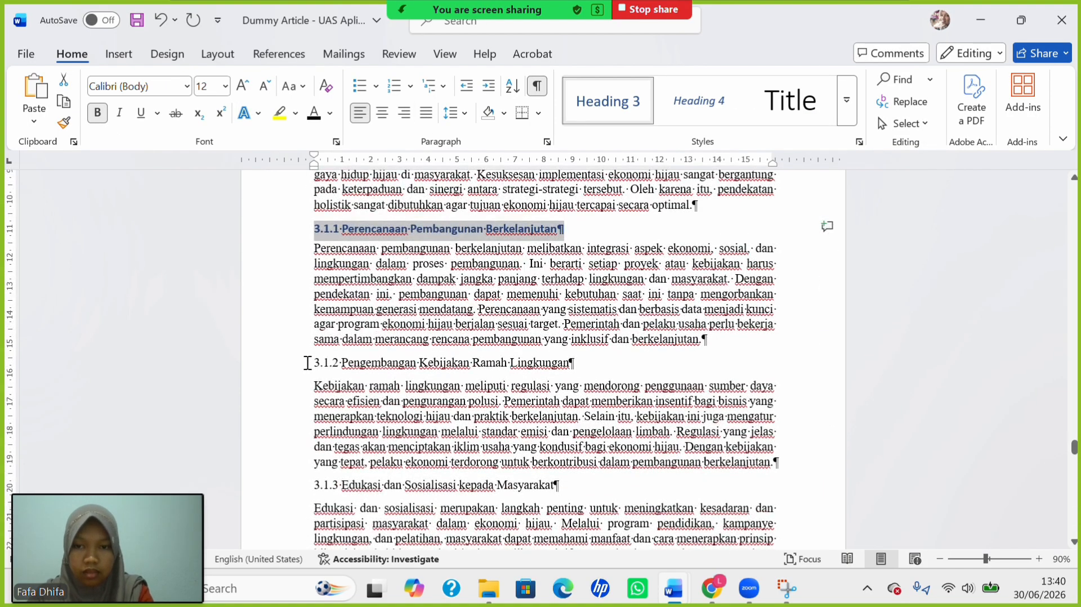
{"action": "left_click_drag", "start_coordinate": [315, 363], "coordinate": [617, 375]}
{"action": "left_click", "coordinate": [613, 104]}
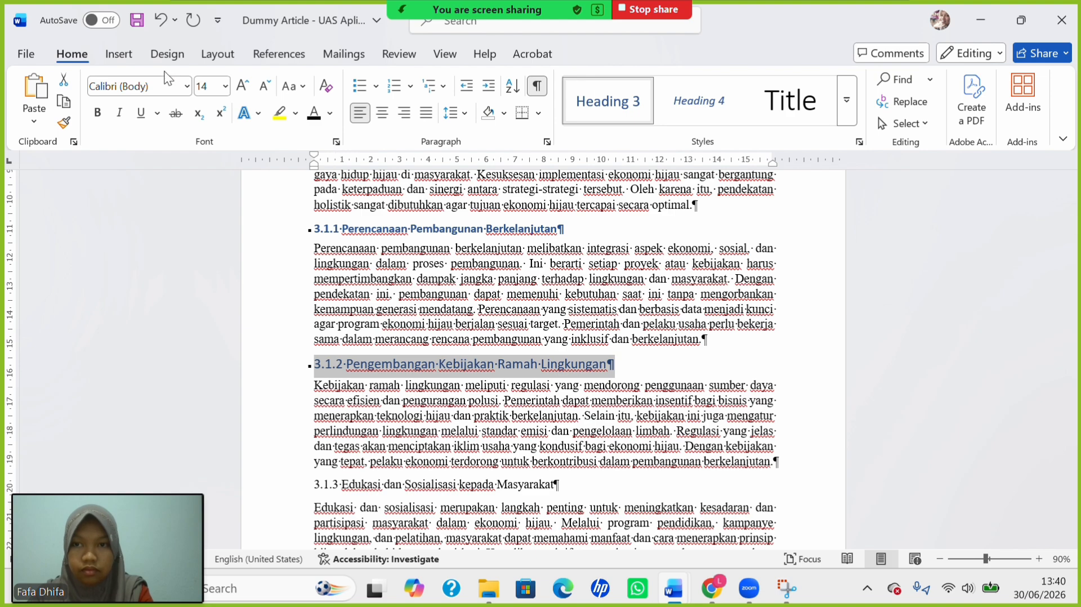
{"action": "left_click", "coordinate": [224, 86]}
{"action": "left_click", "coordinate": [210, 193]}
{"action": "left_click", "coordinate": [98, 113]}
{"action": "scroll", "coordinate": [354, 324], "scroll_direction": "down", "scroll_amount": 3}
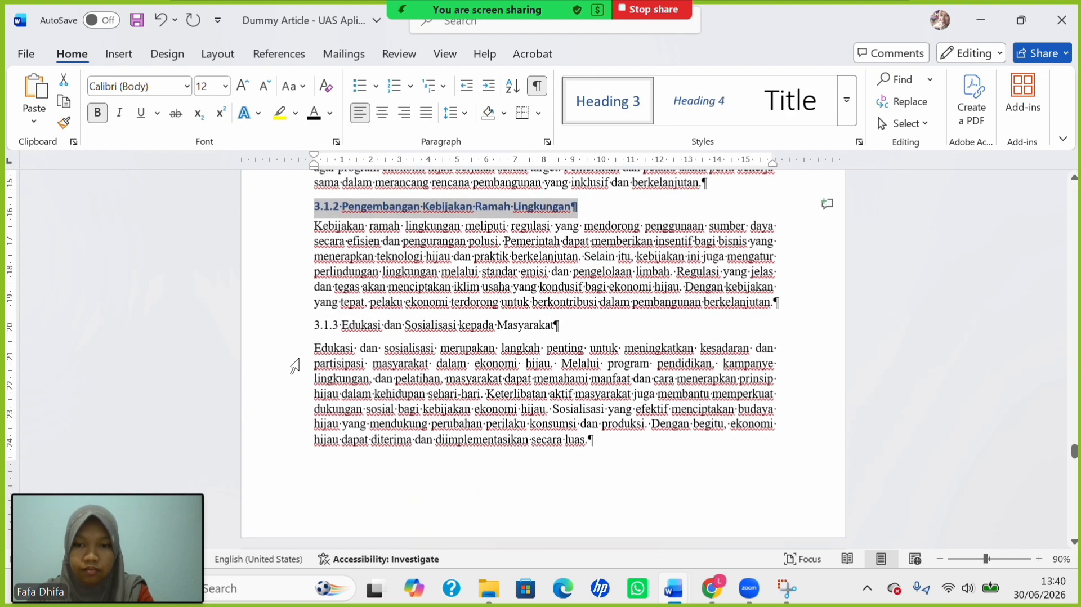
{"action": "left_click_drag", "start_coordinate": [314, 322], "coordinate": [560, 322]}
{"action": "left_click", "coordinate": [613, 104]}
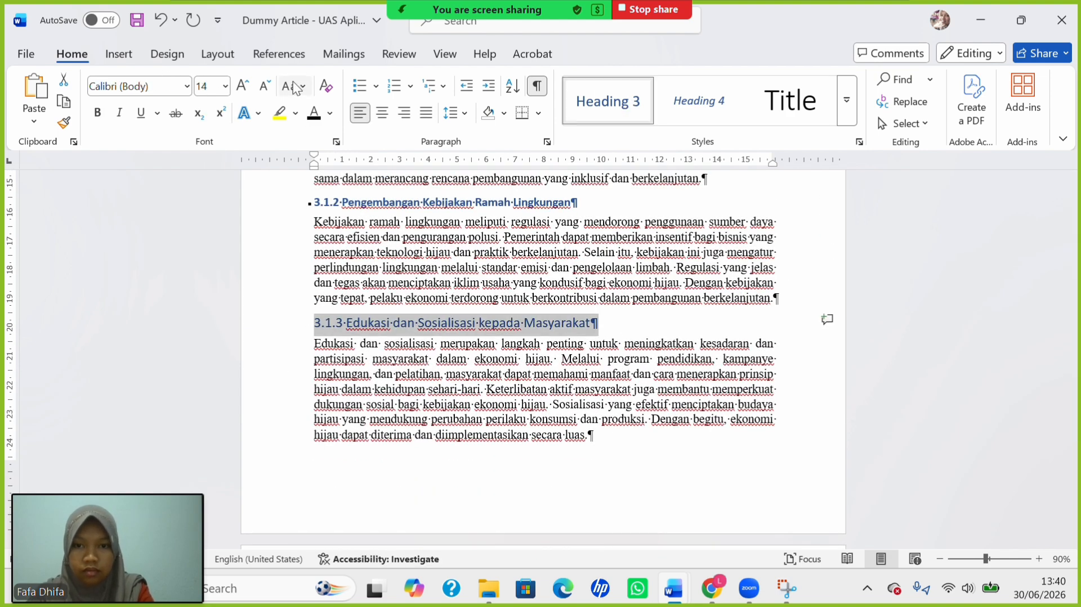
{"action": "left_click", "coordinate": [225, 86]}
{"action": "left_click", "coordinate": [210, 193]}
{"action": "key", "text": "ctrl+b"}
Make heading 3.2 a bold 12 pt Heading 2, capitalizing each word.
{"action": "scroll", "coordinate": [285, 295], "scroll_direction": "down", "scroll_amount": 6}
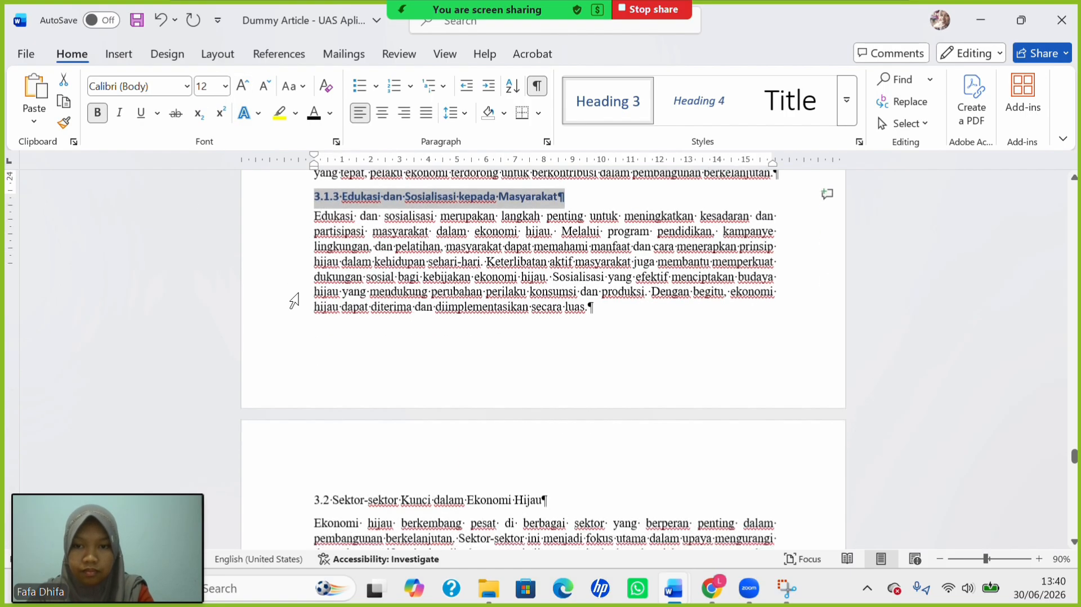
{"action": "left_click_drag", "start_coordinate": [314, 309], "coordinate": [552, 309]}
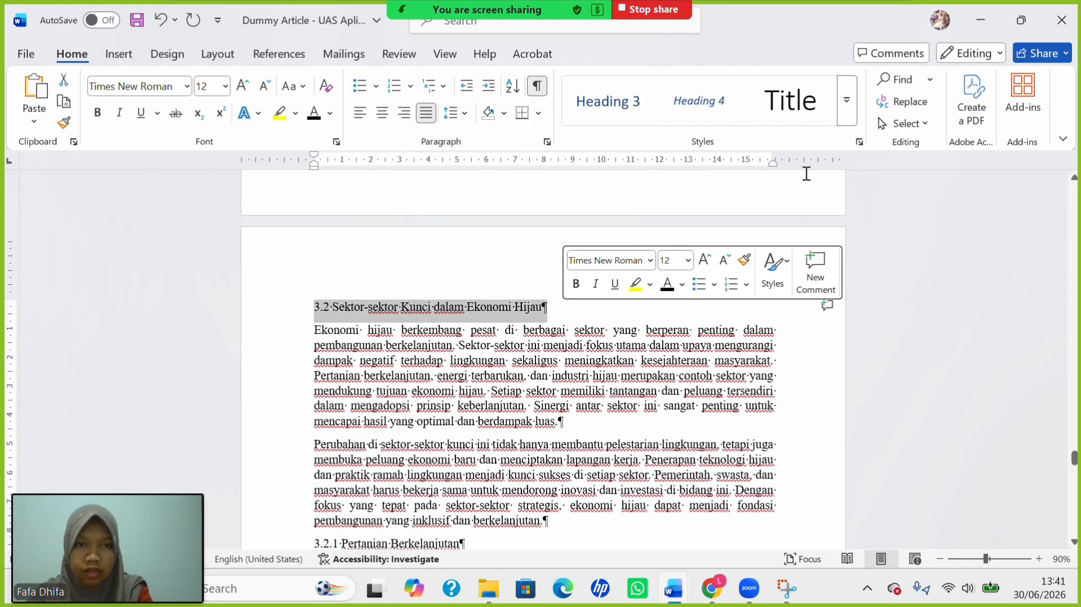
{"action": "left_click", "coordinate": [846, 100]}
{"action": "left_click", "coordinate": [639, 149]}
{"action": "left_click", "coordinate": [294, 86]}
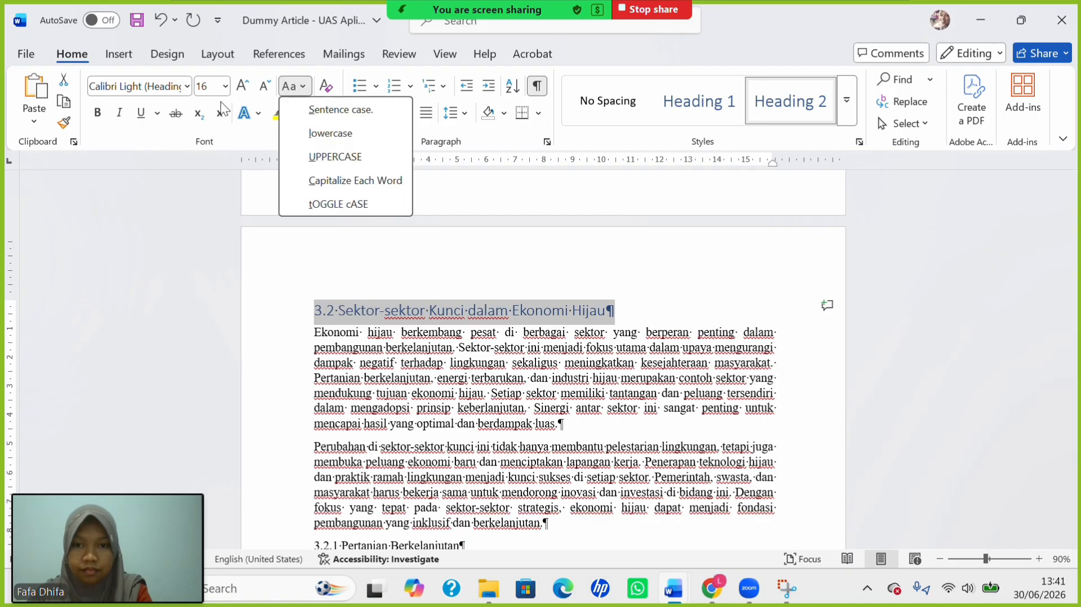
{"action": "left_click", "coordinate": [342, 180]}
{"action": "left_click", "coordinate": [225, 86]}
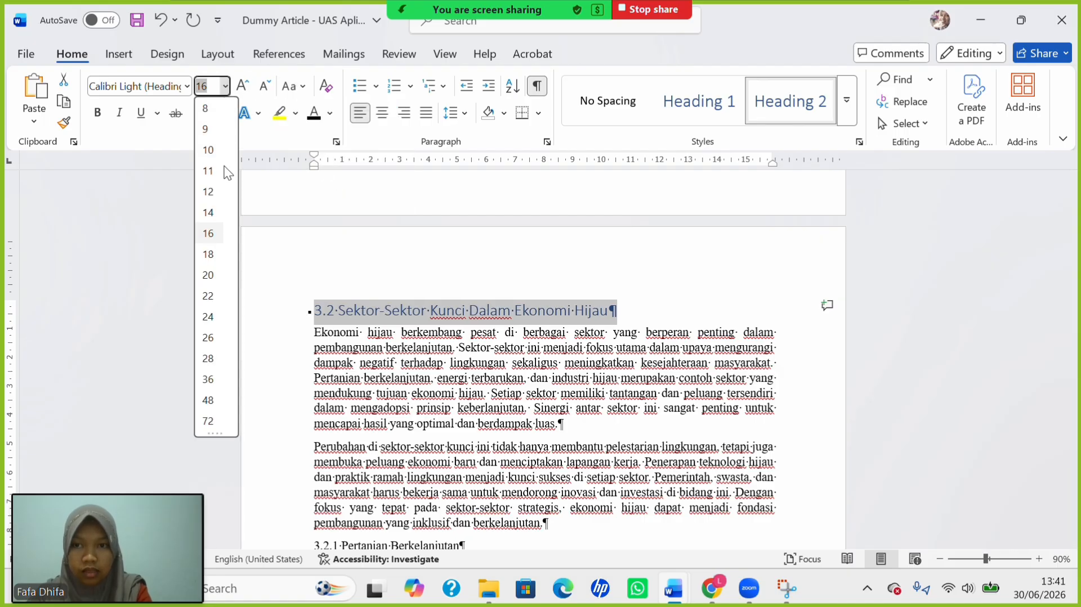
{"action": "left_click", "coordinate": [208, 192]}
{"action": "key", "text": "ctrl+b"}
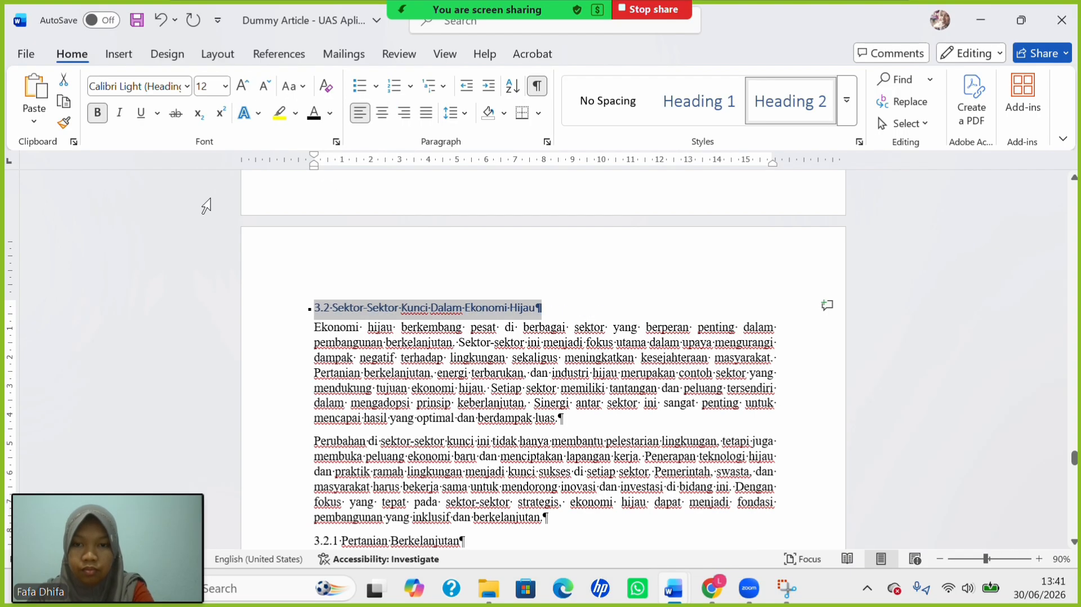
{"action": "left_click", "coordinate": [435, 307]}
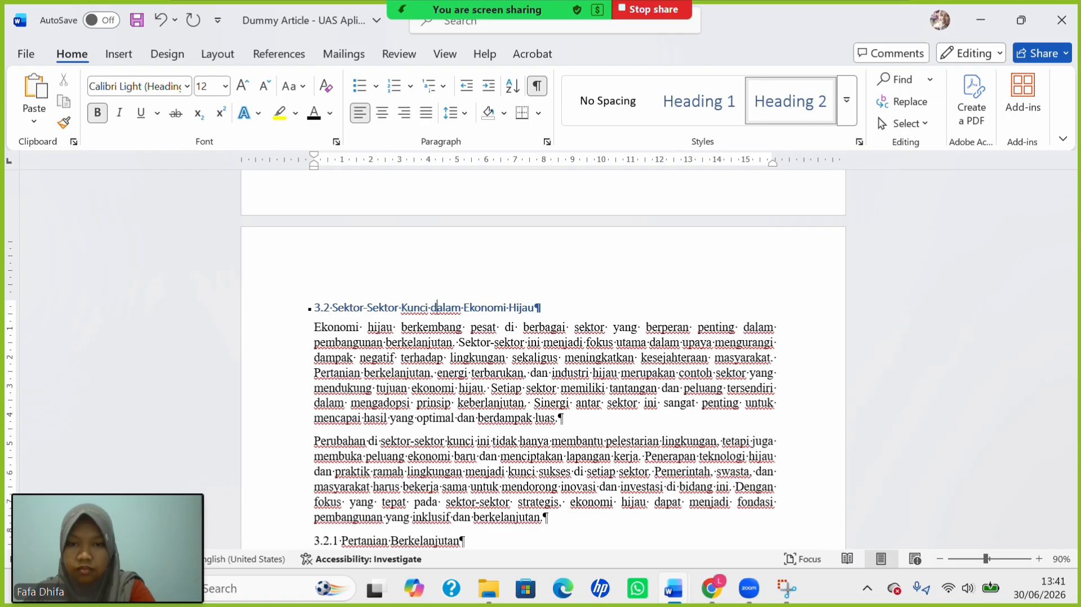
Make '3.2.1 Pertanian Berkelanjutan' a bold 12 pt Heading 3.
{"action": "scroll", "coordinate": [338, 415], "scroll_direction": "down", "scroll_amount": 3}
{"action": "left_click_drag", "start_coordinate": [398, 401], "coordinate": [476, 405]}
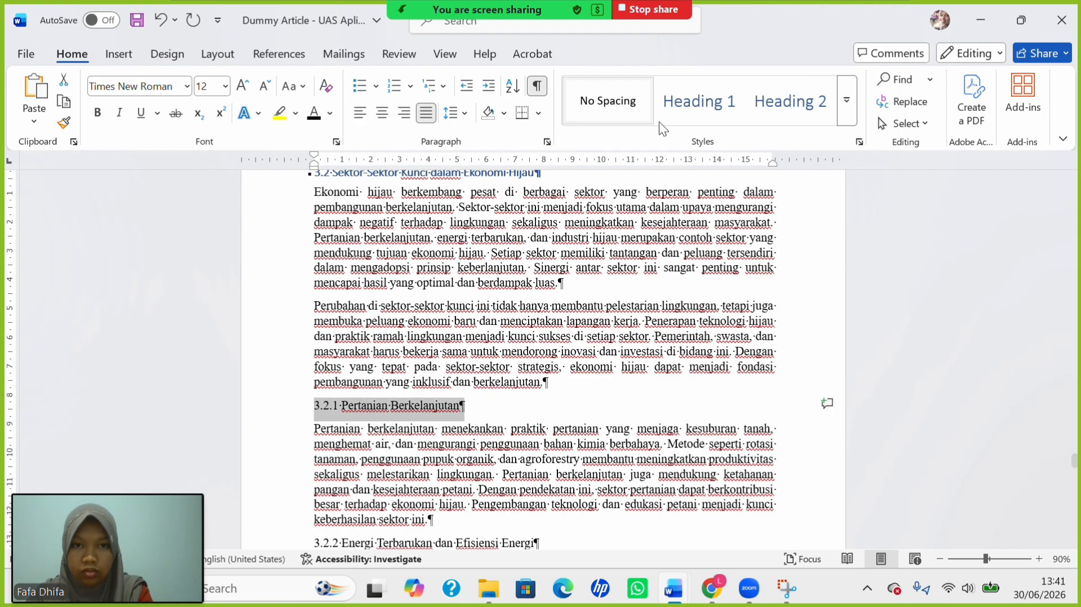
{"action": "left_click", "coordinate": [845, 103]}
{"action": "left_click", "coordinate": [671, 162]}
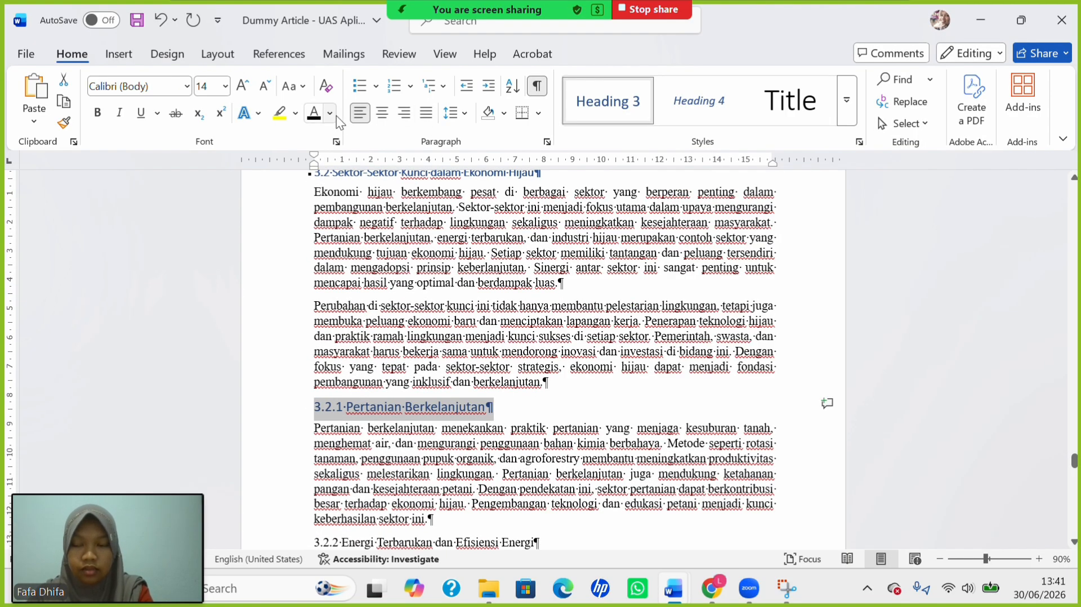
{"action": "key", "text": "ctrl+b"}
{"action": "left_click", "coordinate": [224, 86]}
{"action": "left_click", "coordinate": [209, 190]}
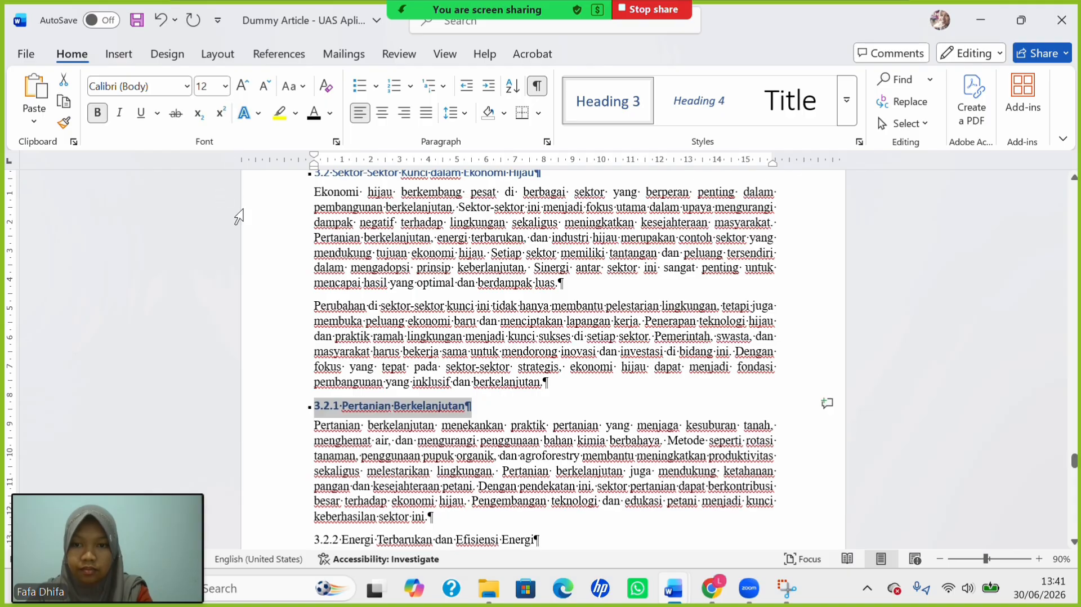
Make subsections 3.2.2 and 3.2.3 12 pt Heading 3, bolding 3.2.3.
{"action": "scroll", "coordinate": [373, 391], "scroll_direction": "down", "scroll_amount": 4}
{"action": "left_click_drag", "start_coordinate": [314, 357], "coordinate": [574, 371]}
{"action": "left_click", "coordinate": [419, 377]}
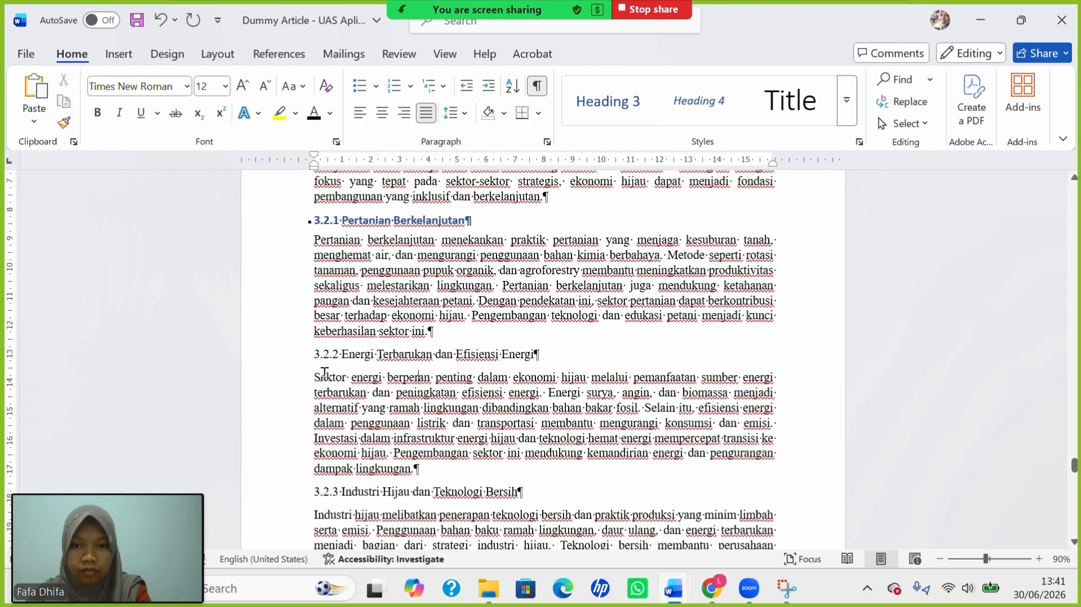
{"action": "left_click_drag", "start_coordinate": [310, 354], "coordinate": [539, 356]}
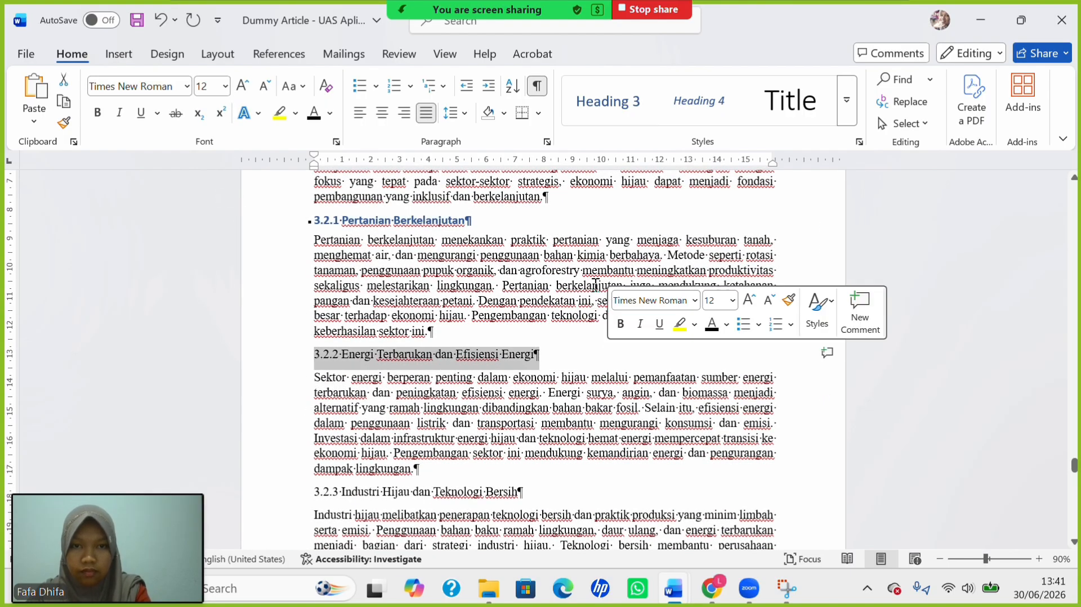
{"action": "left_click", "coordinate": [589, 113]}
{"action": "left_click", "coordinate": [224, 86]}
{"action": "left_click", "coordinate": [209, 192]}
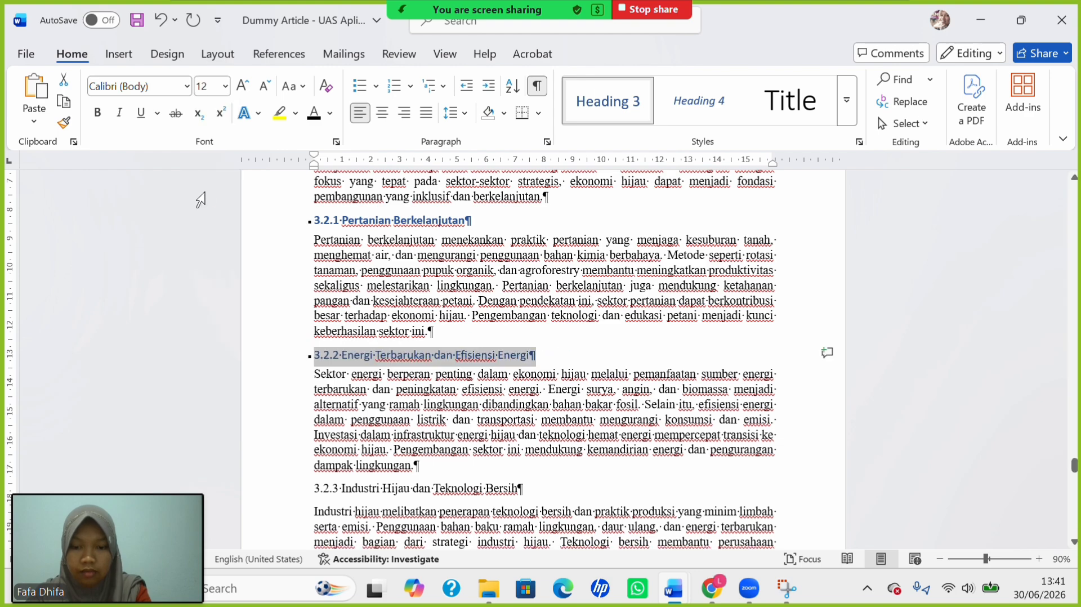
{"action": "scroll", "coordinate": [200, 199], "scroll_direction": "down", "scroll_amount": 3}
{"action": "left_click_drag", "start_coordinate": [313, 369], "coordinate": [524, 369]}
{"action": "left_click", "coordinate": [604, 105]}
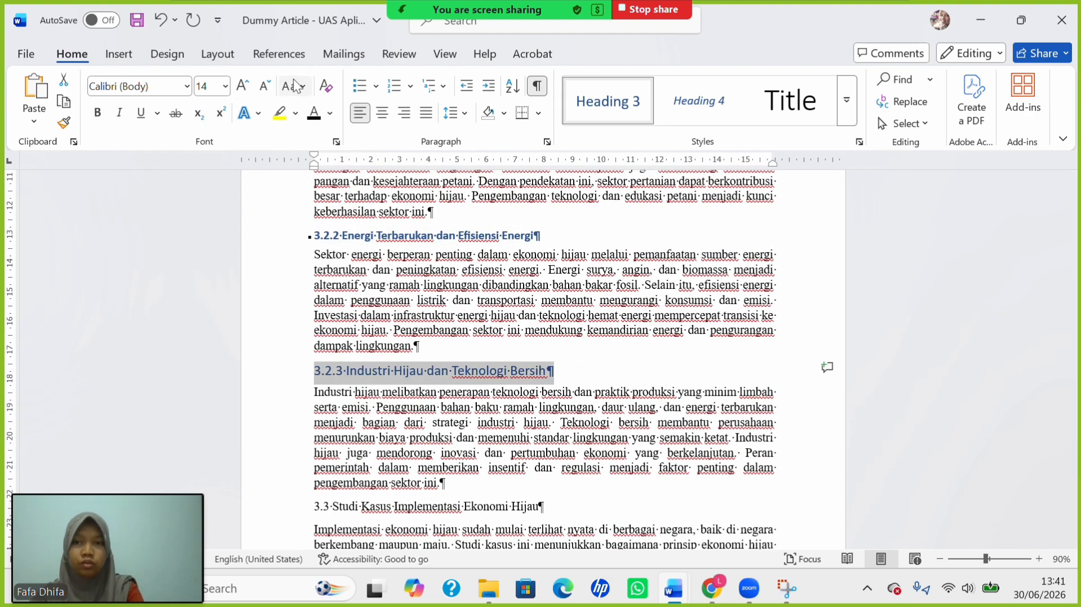
{"action": "left_click", "coordinate": [225, 87]}
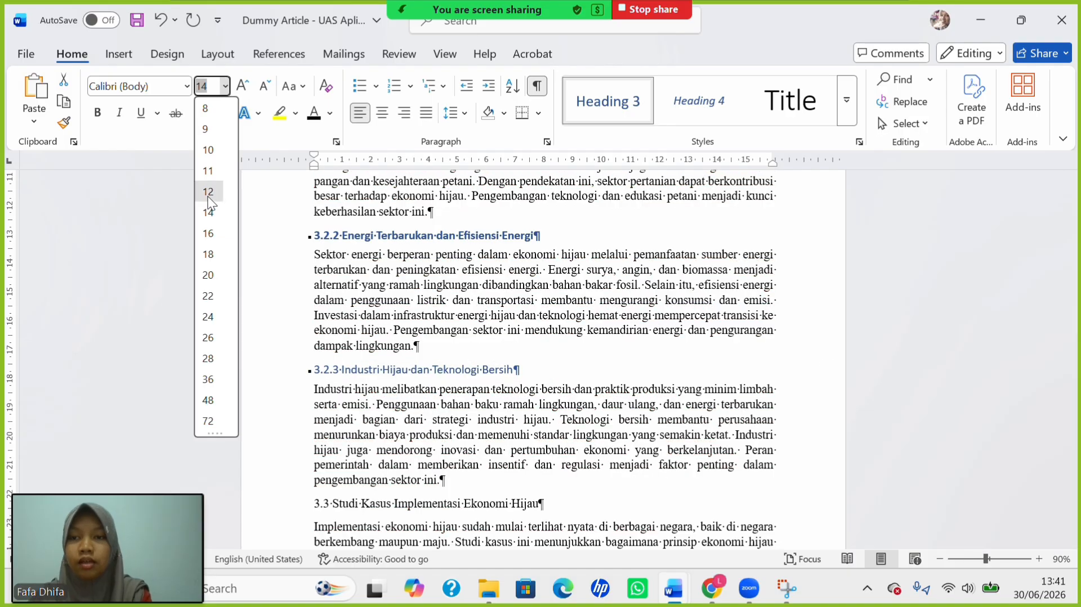
{"action": "left_click", "coordinate": [208, 192]}
{"action": "key", "text": "ctrl+b"}
Make the '3.3 Studi Kasus' heading a 12 pt Heading 2.
{"action": "scroll", "coordinate": [306, 356], "scroll_direction": "down", "scroll_amount": 4}
{"action": "left_click_drag", "start_coordinate": [306, 356], "coordinate": [565, 363]}
{"action": "left_click", "coordinate": [846, 101]}
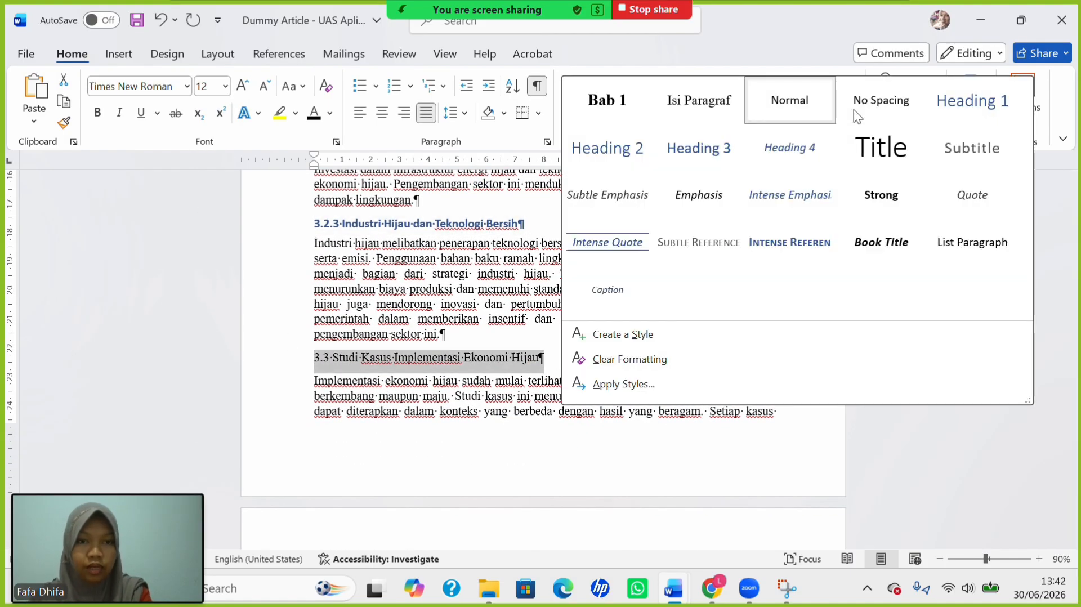
{"action": "left_click", "coordinate": [633, 153]}
{"action": "left_click", "coordinate": [225, 86]}
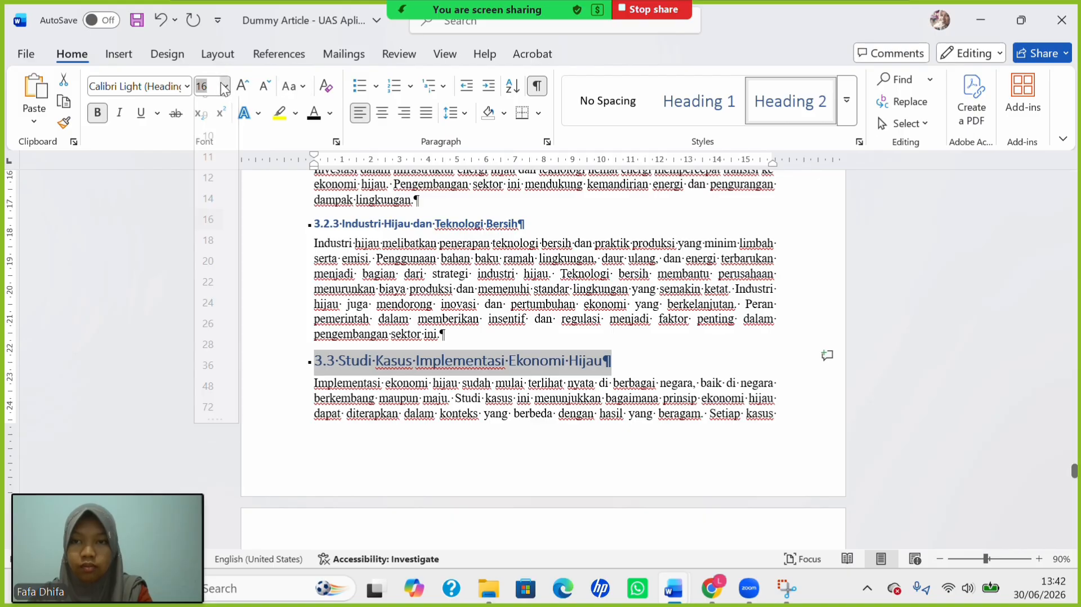
{"action": "left_click", "coordinate": [208, 191]}
Make the 3.3.1 heading a bold 12 pt Heading 3.
{"action": "scroll", "coordinate": [456, 407], "scroll_direction": "down", "scroll_amount": 5}
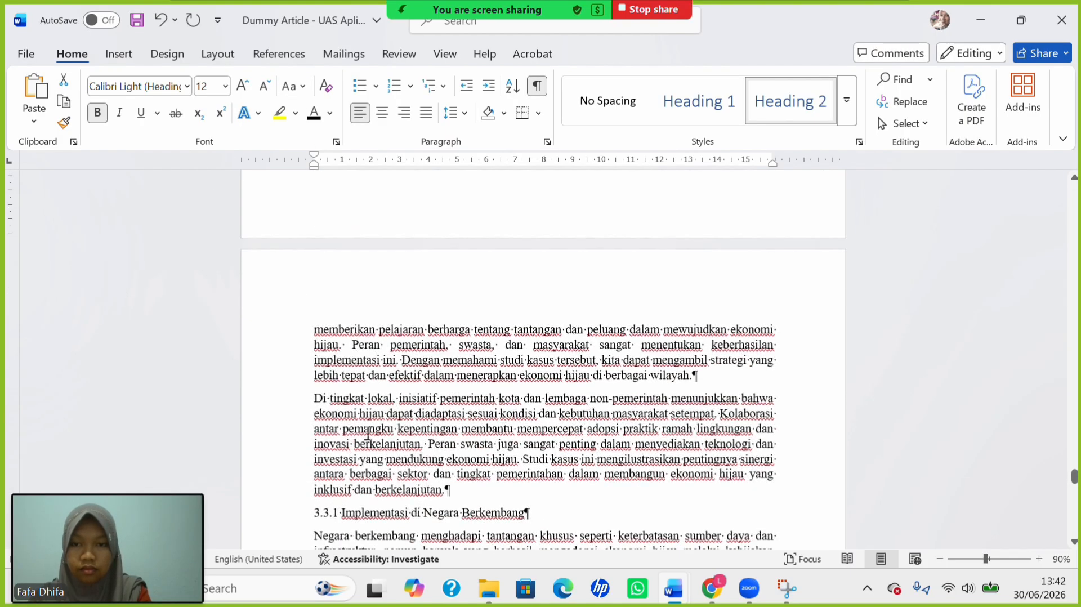
{"action": "triple_click", "coordinate": [310, 524]}
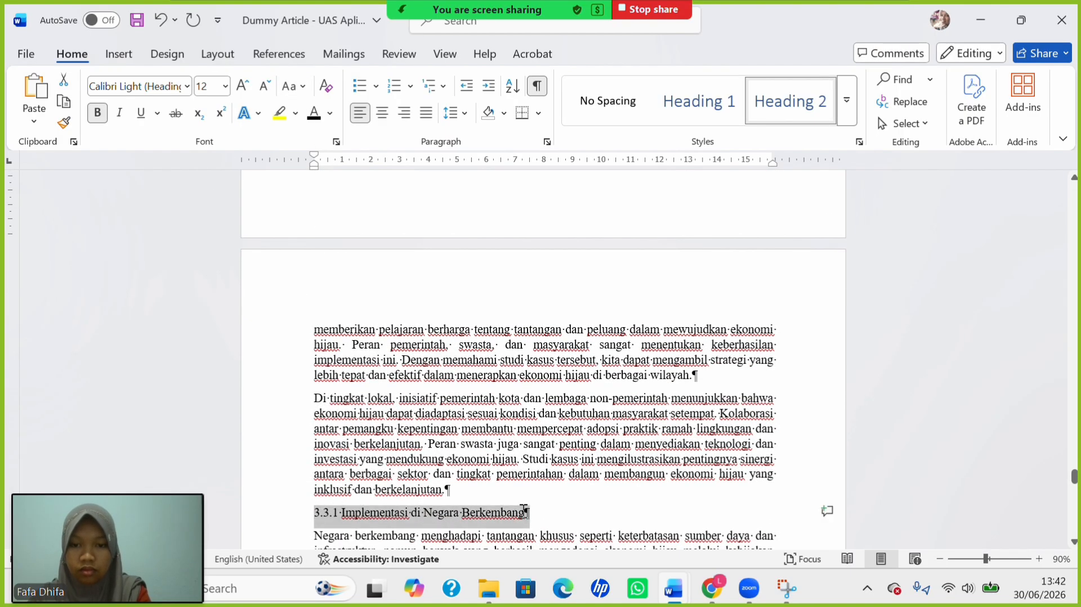
{"action": "left_click", "coordinate": [848, 100]}
{"action": "left_click", "coordinate": [693, 152]}
{"action": "left_click", "coordinate": [226, 86]}
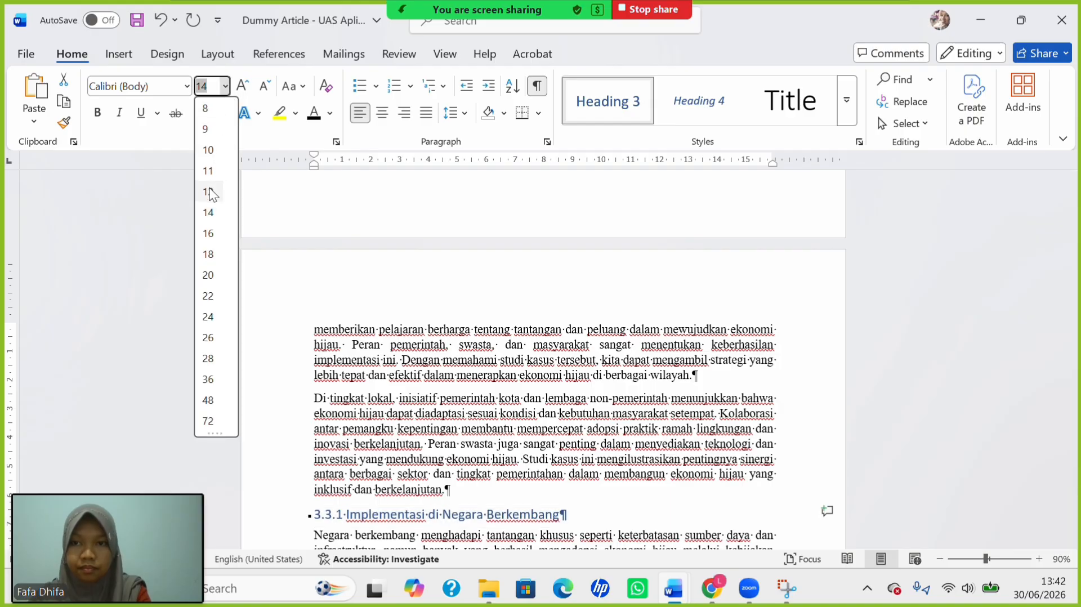
{"action": "left_click", "coordinate": [210, 193]}
{"action": "left_click", "coordinate": [103, 118]}
Apply Heading 3 at 12 pt to '3.3.2 Inisiatif Pemerintah Kota' and 3.3.3.
{"action": "scroll", "coordinate": [411, 318], "scroll_direction": "down", "scroll_amount": 10}
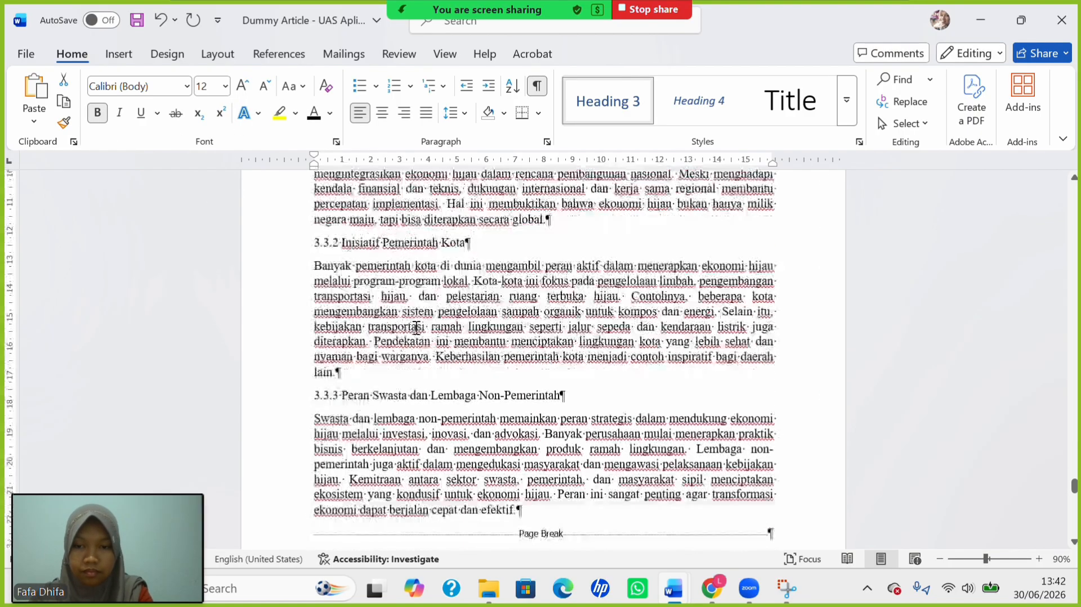
{"action": "left_click_drag", "start_coordinate": [314, 225], "coordinate": [503, 220]}
{"action": "left_click", "coordinate": [630, 103]}
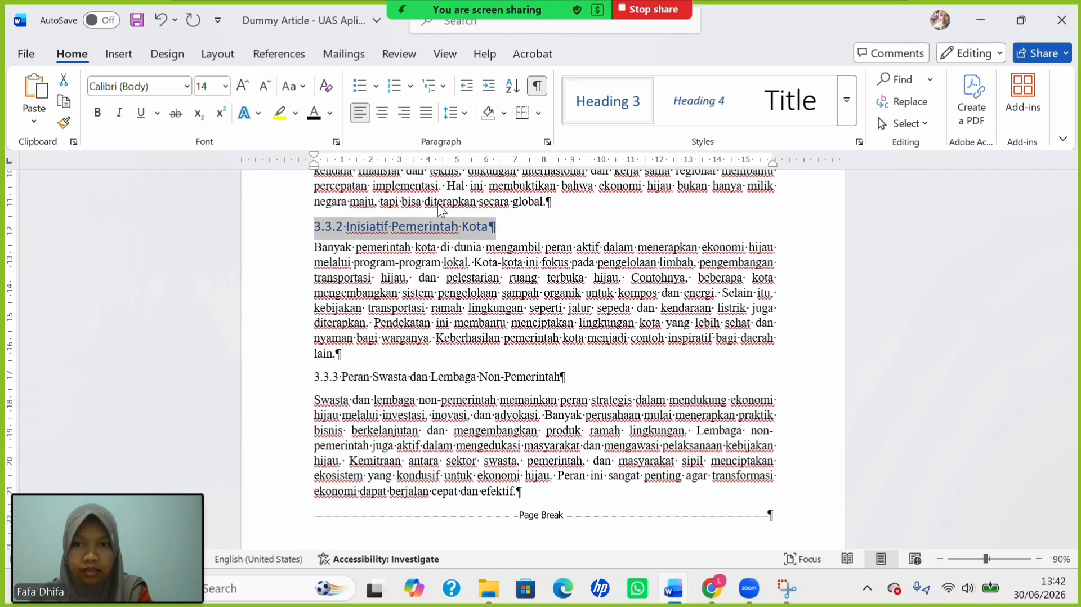
{"action": "left_click", "coordinate": [226, 87]}
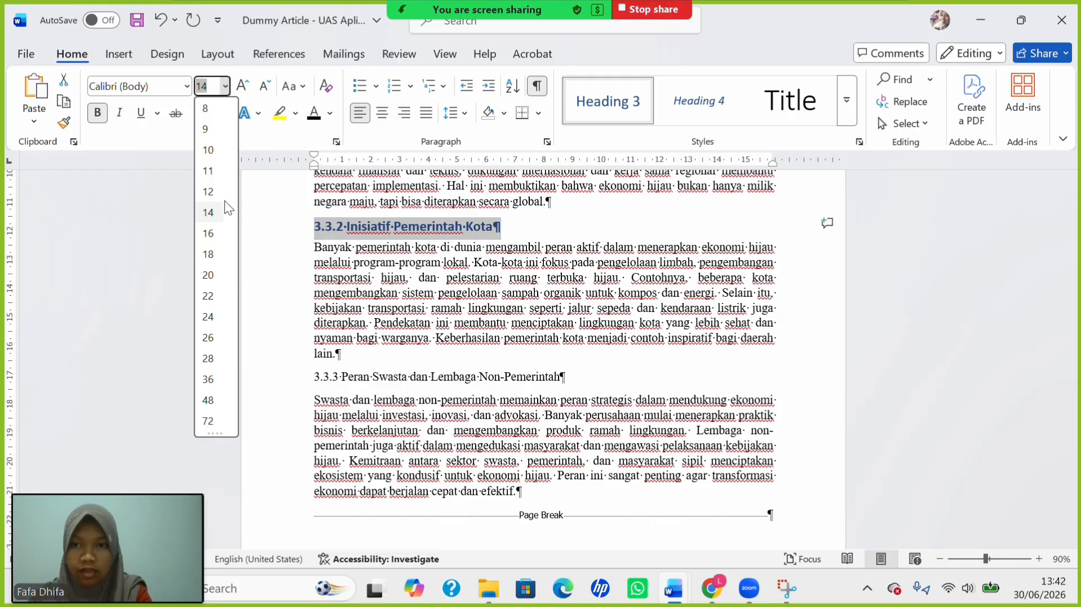
{"action": "left_click", "coordinate": [209, 193]}
{"action": "scroll", "coordinate": [313, 290], "scroll_direction": "down", "scroll_amount": 2}
{"action": "left_click_drag", "start_coordinate": [313, 290], "coordinate": [565, 291]}
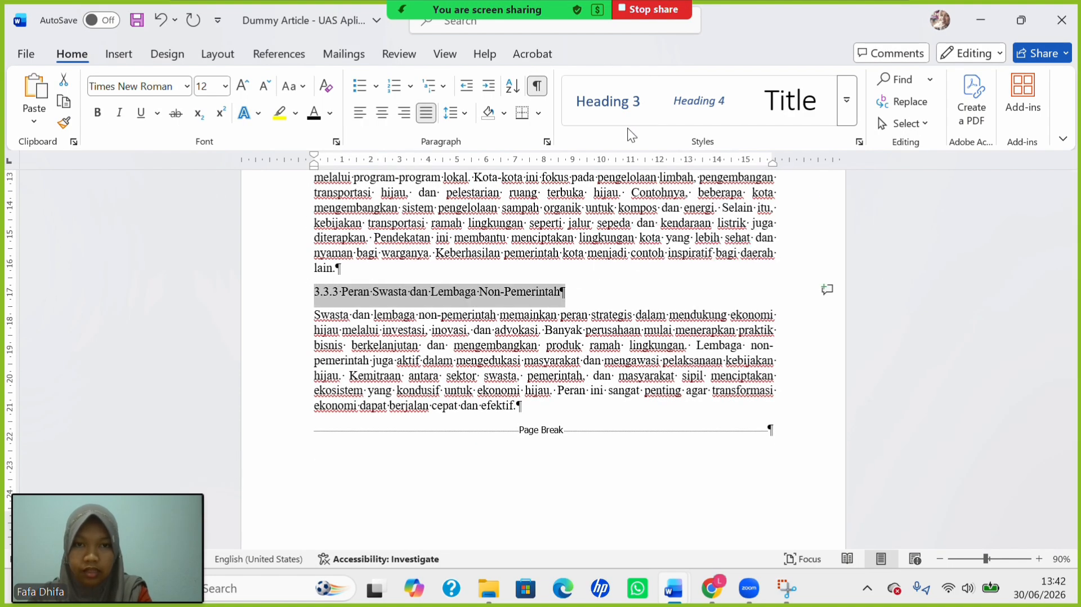
{"action": "left_click", "coordinate": [626, 100]}
{"action": "left_click", "coordinate": [226, 86]}
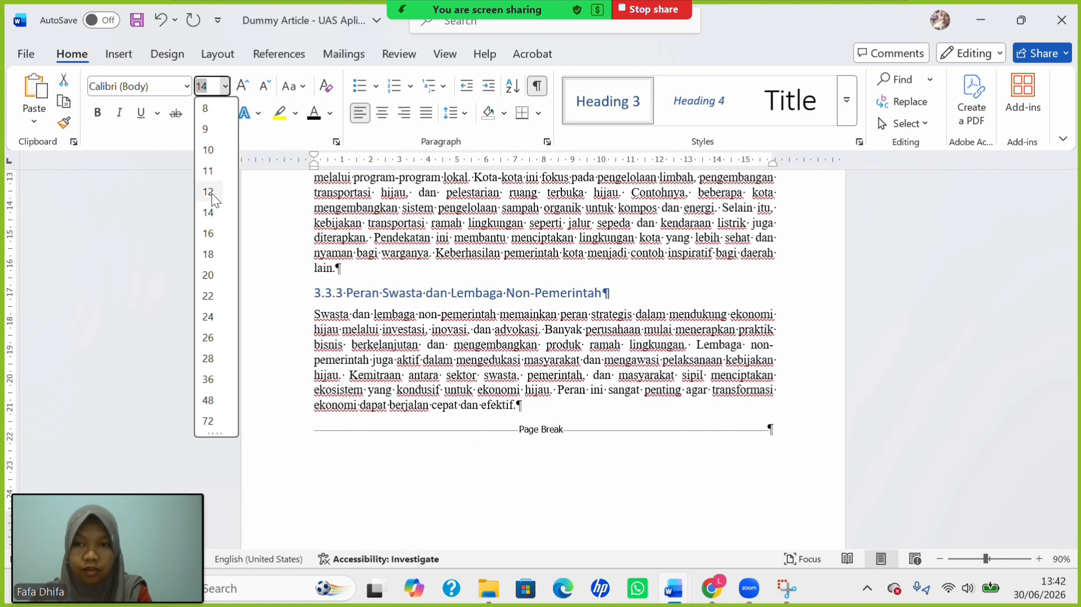
{"action": "left_click", "coordinate": [208, 193]}
Select the entire document.
{"action": "scroll", "coordinate": [415, 392], "scroll_direction": "down", "scroll_amount": 4}
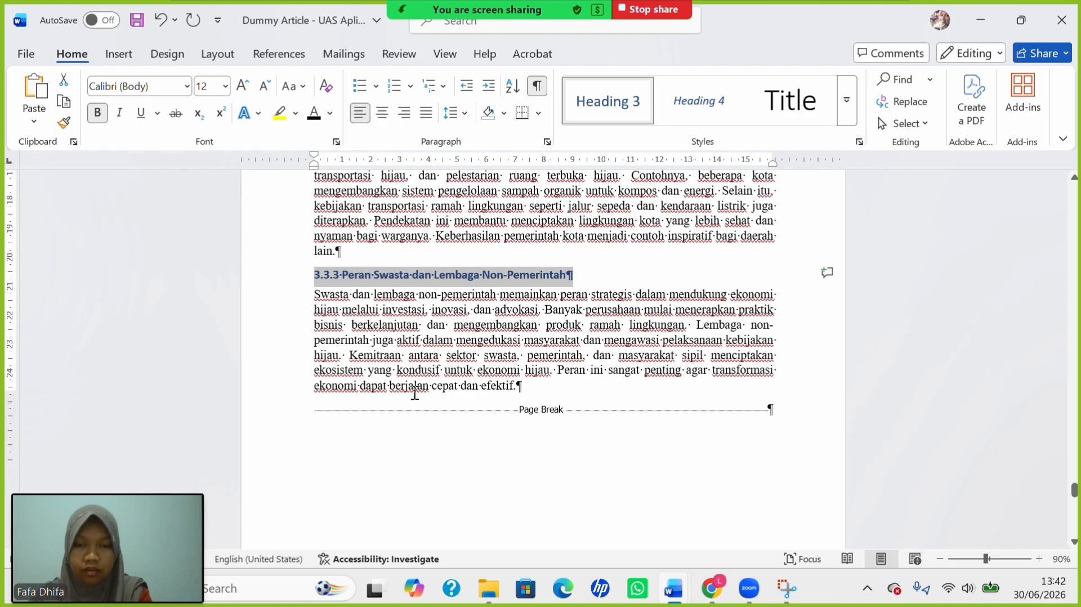
{"action": "scroll", "coordinate": [415, 393], "scroll_direction": "up", "scroll_amount": 7}
{"action": "scroll", "coordinate": [415, 393], "scroll_direction": "up", "scroll_amount": 1}
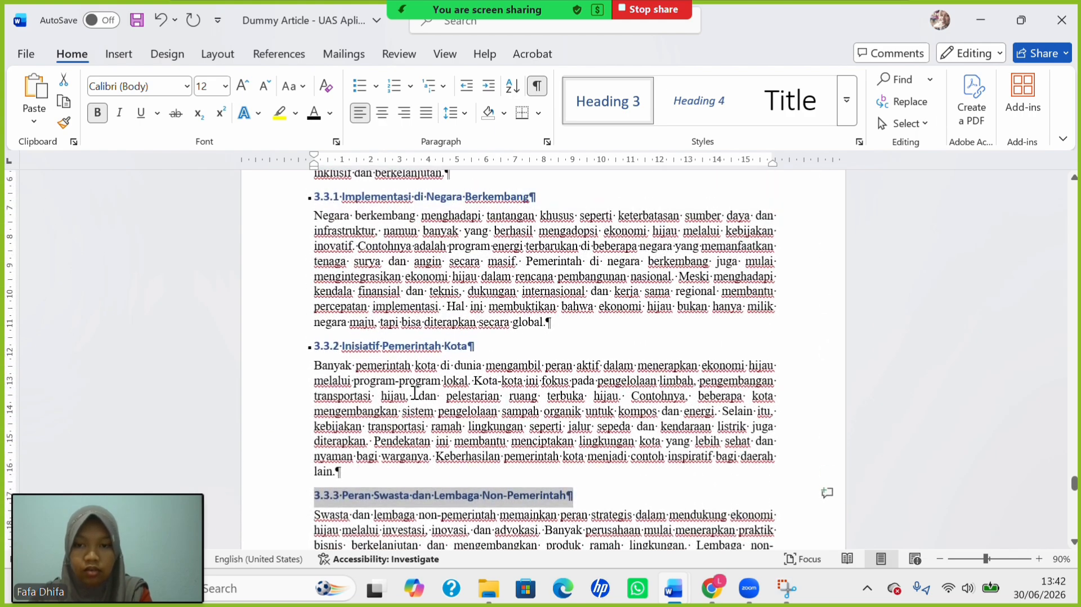
{"action": "left_click", "coordinate": [414, 393]}
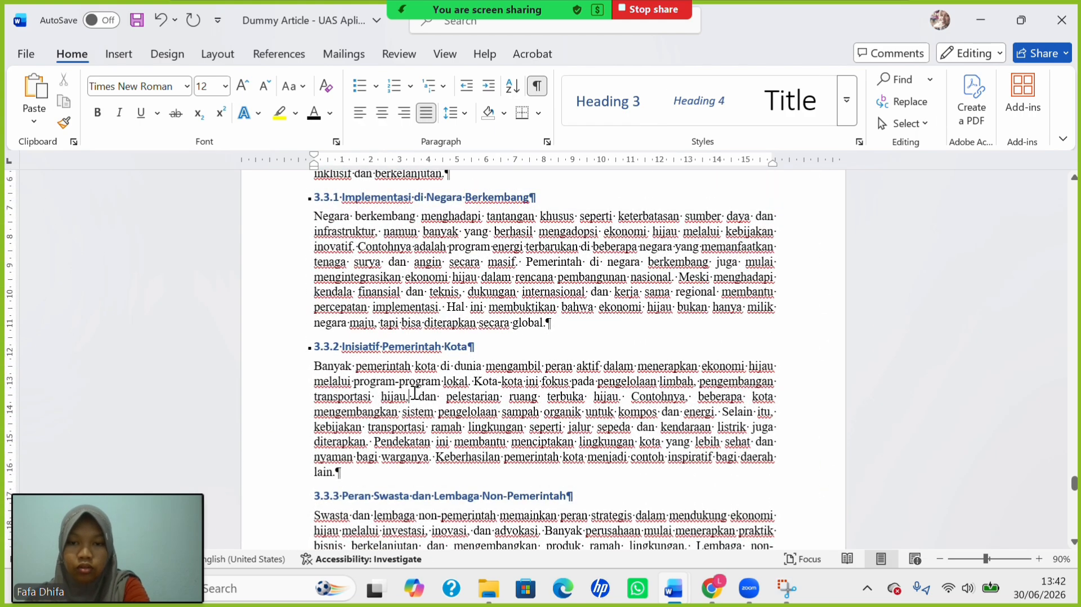
{"action": "key", "text": "ctrl+a"}
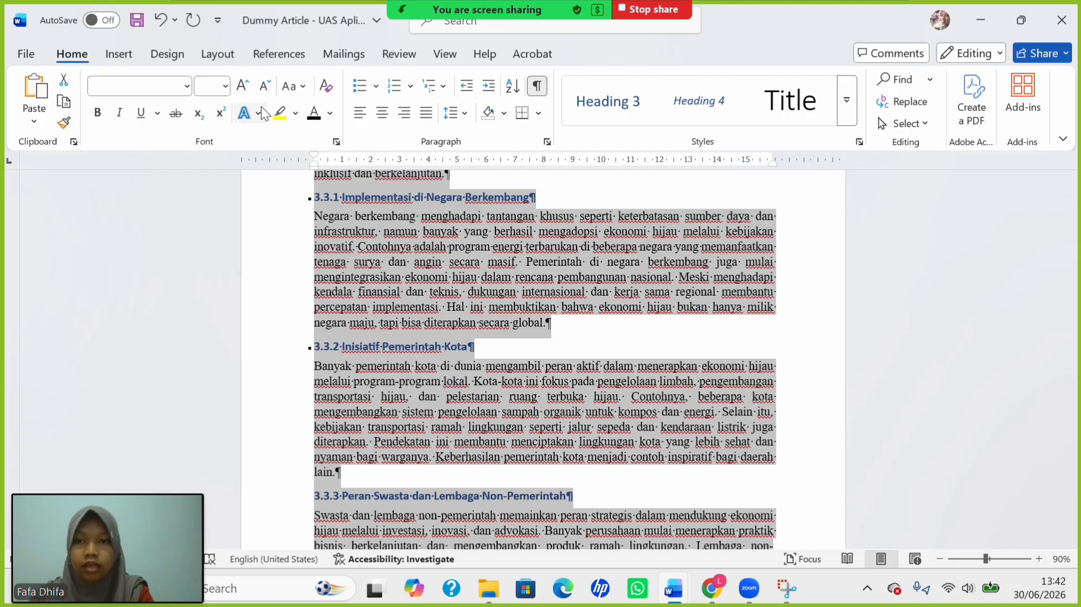
Color all the selected text black and set its font to Times New Roman.
{"action": "left_click", "coordinate": [313, 116]}
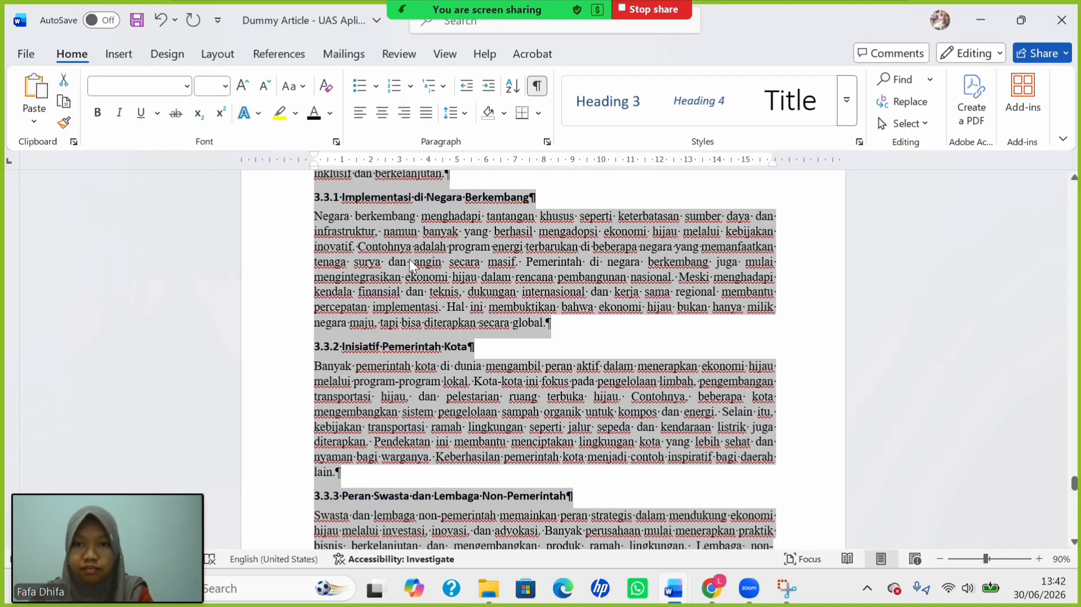
{"action": "scroll", "coordinate": [410, 259], "scroll_direction": "up", "scroll_amount": 4}
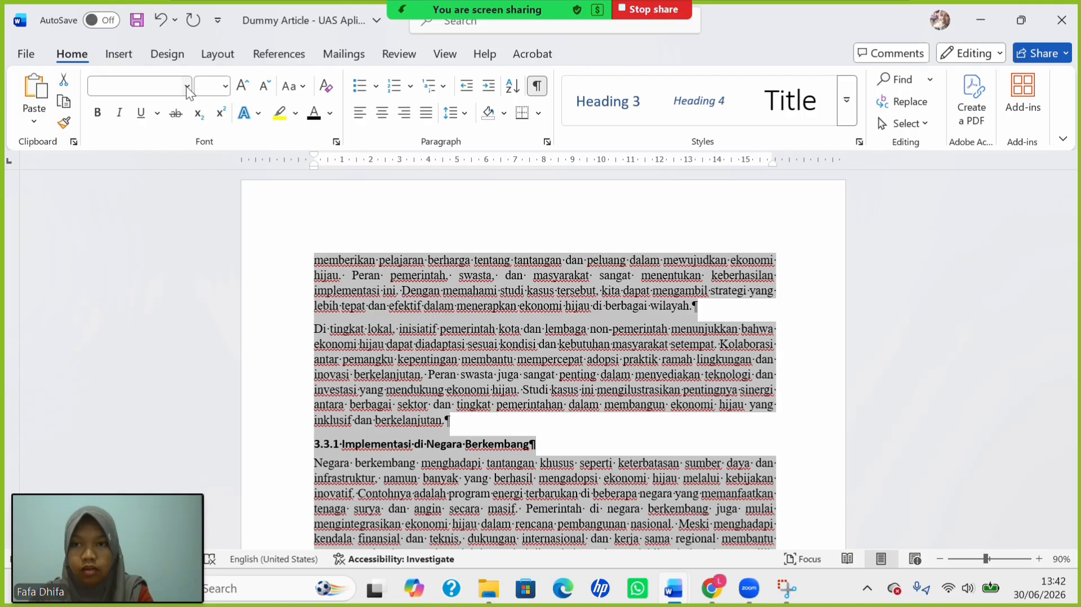
{"action": "left_click", "coordinate": [187, 88]}
{"action": "left_click", "coordinate": [210, 205]}
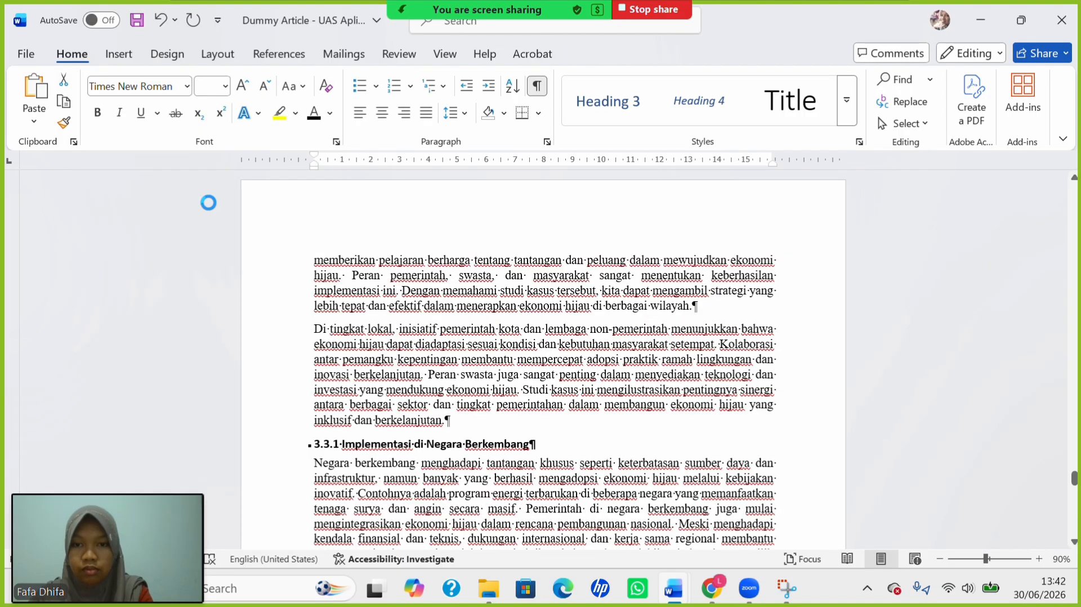
Scroll back up to the DAFTAR TABEL page listing Tabel 1 and Tabel 2.
{"action": "scroll", "coordinate": [461, 326], "scroll_direction": "up", "scroll_amount": 10}
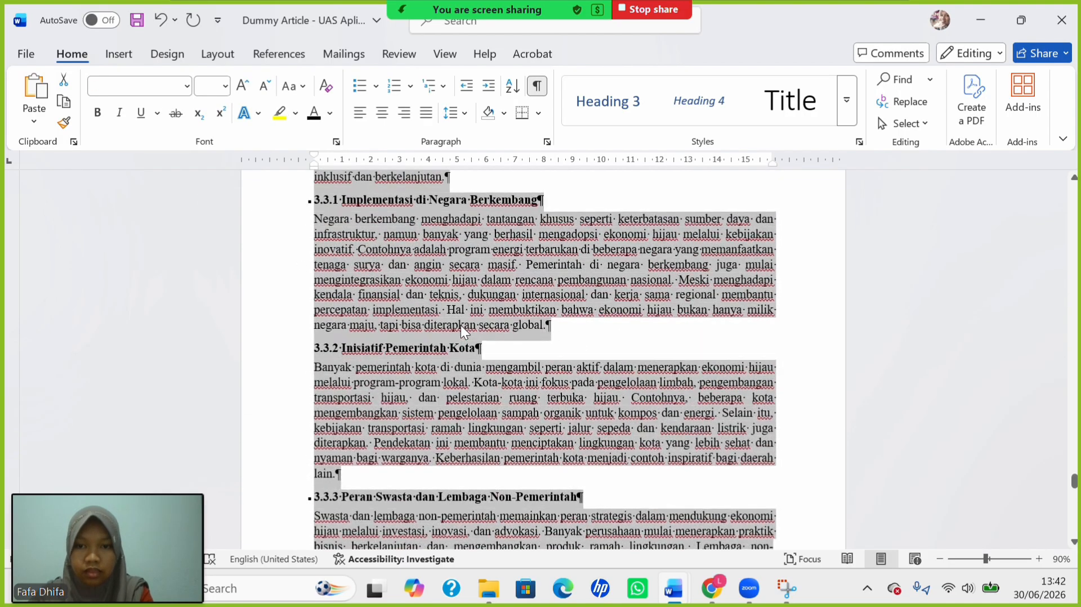
{"action": "scroll", "coordinate": [461, 325], "scroll_direction": "up", "scroll_amount": 15}
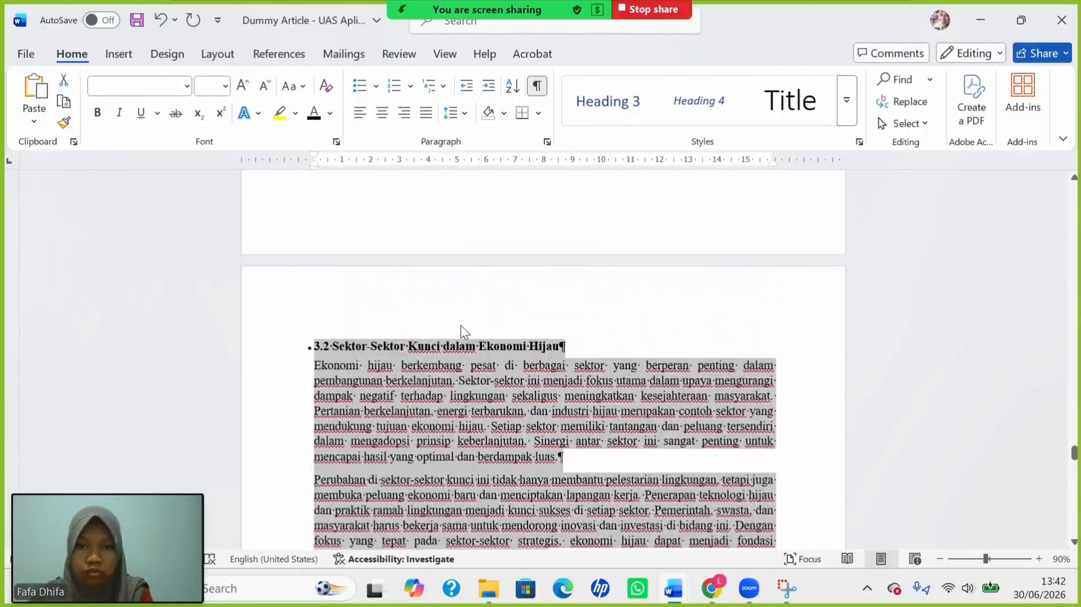
{"action": "scroll", "coordinate": [461, 325], "scroll_direction": "up", "scroll_amount": 15}
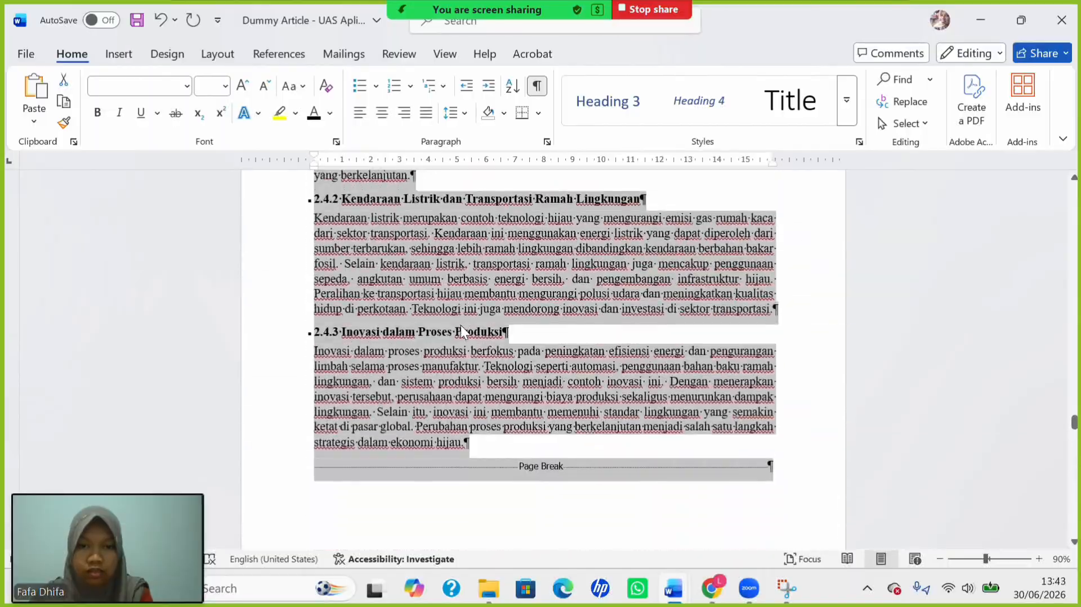
{"action": "scroll", "coordinate": [460, 326], "scroll_direction": "up", "scroll_amount": 12}
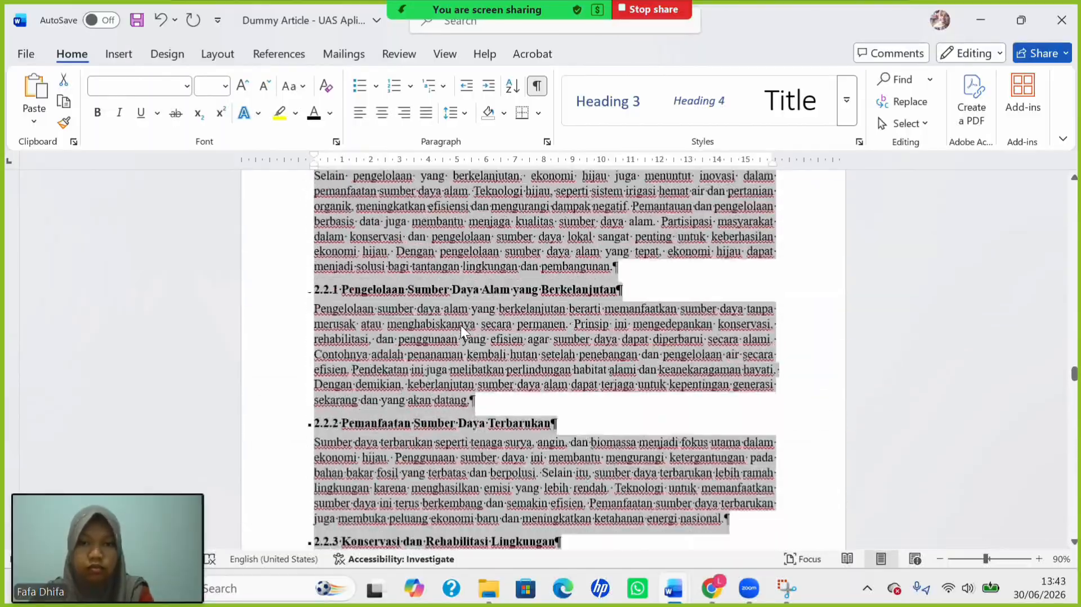
{"action": "scroll", "coordinate": [461, 326], "scroll_direction": "up", "scroll_amount": 15}
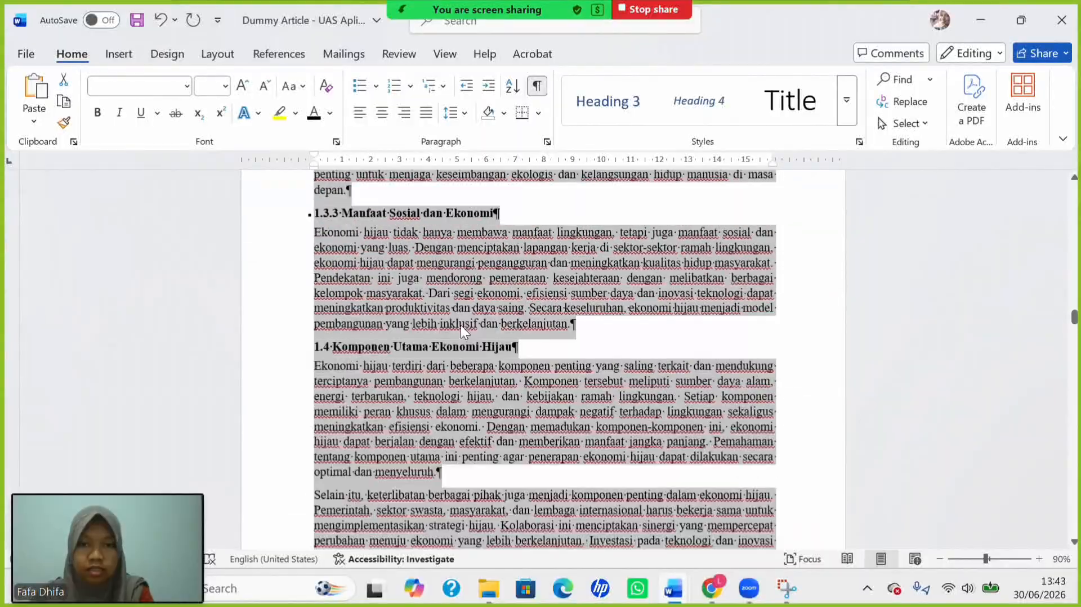
{"action": "scroll", "coordinate": [461, 325], "scroll_direction": "up", "scroll_amount": 15}
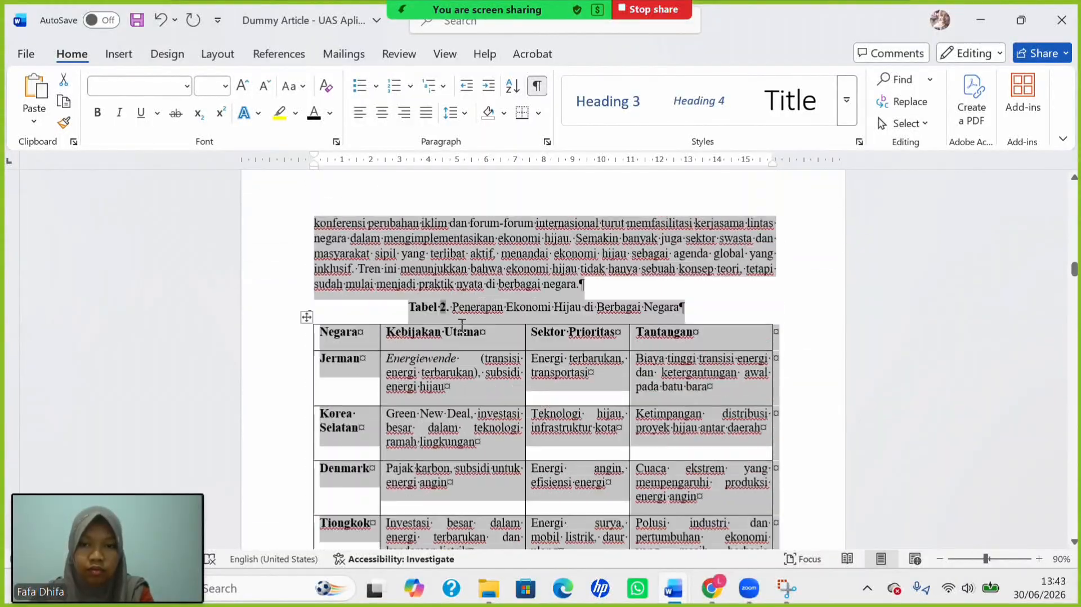
{"action": "scroll", "coordinate": [461, 326], "scroll_direction": "up", "scroll_amount": 15}
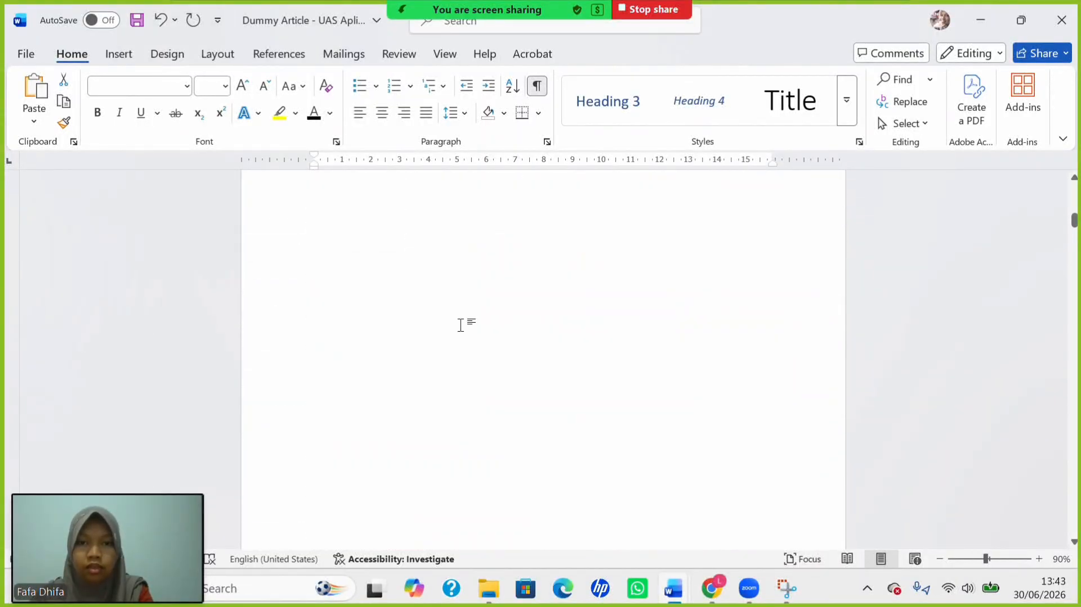
{"action": "scroll", "coordinate": [461, 325], "scroll_direction": "up", "scroll_amount": 5}
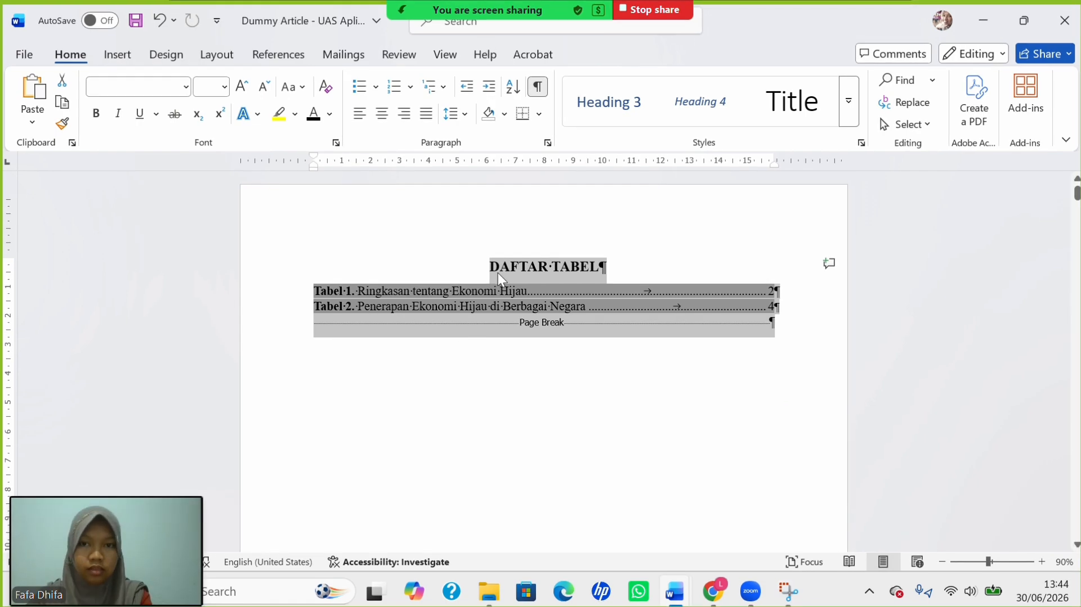
{"action": "scroll", "coordinate": [498, 273], "scroll_direction": "down", "scroll_amount": 10}
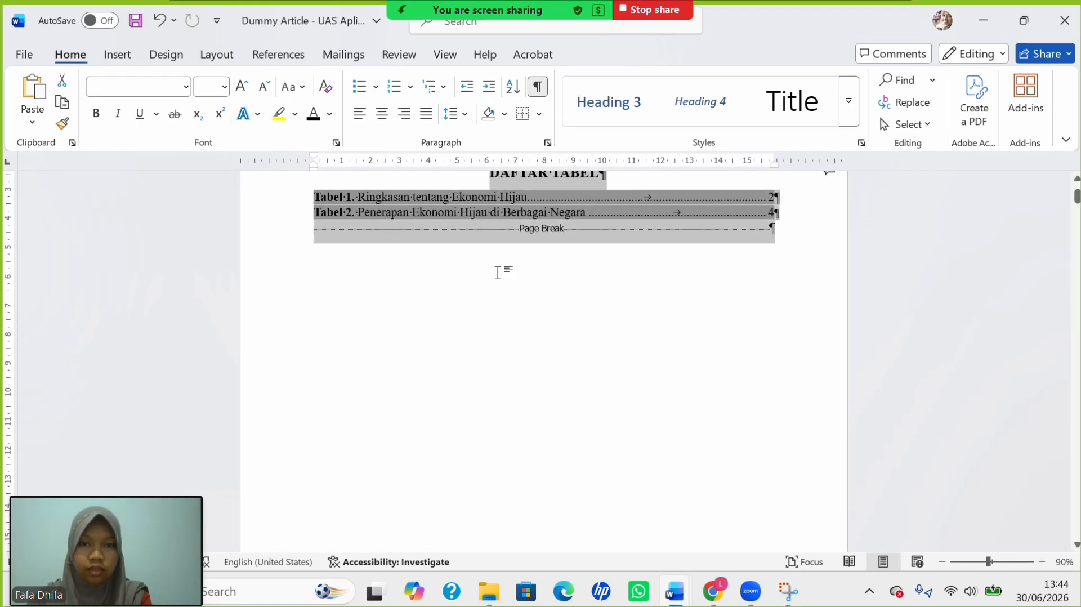
{"action": "scroll", "coordinate": [499, 272], "scroll_direction": "up", "scroll_amount": 4}
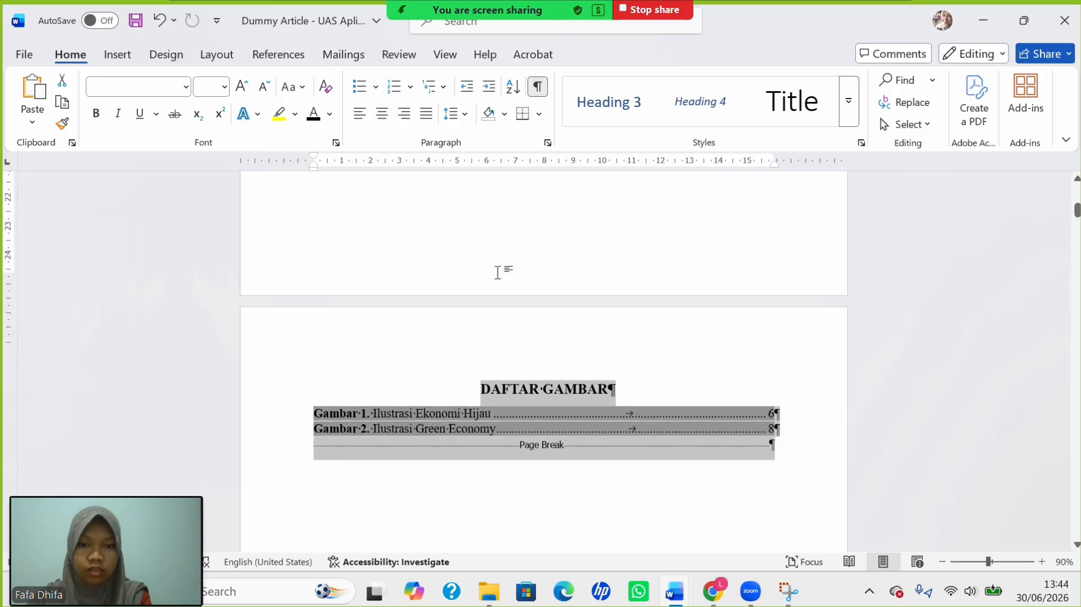
{"action": "scroll", "coordinate": [498, 272], "scroll_direction": "down", "scroll_amount": 8}
{"action": "scroll", "coordinate": [497, 273], "scroll_direction": "up", "scroll_amount": 12}
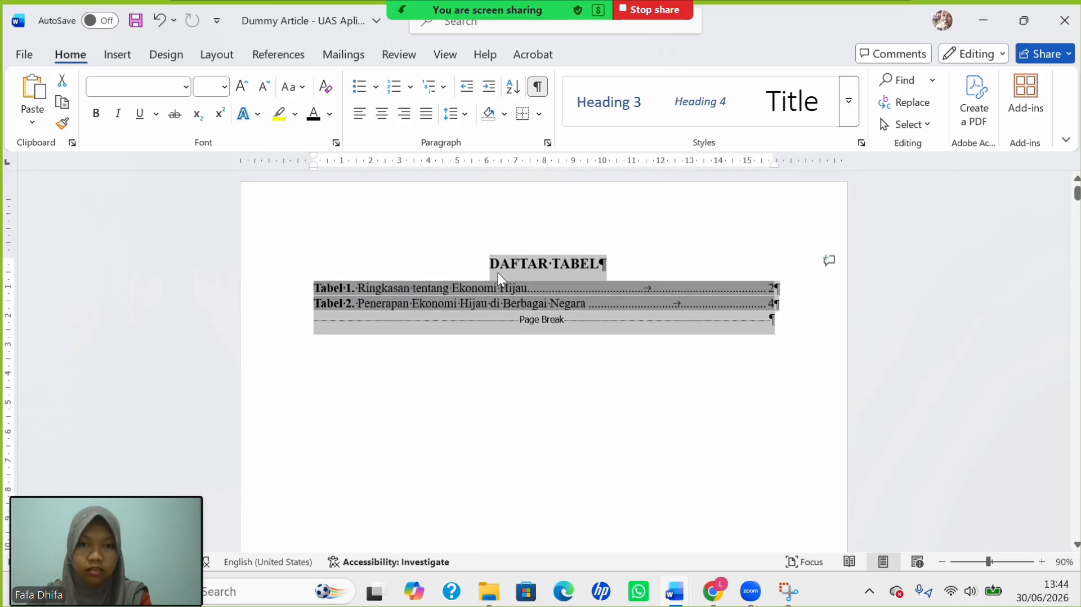
At the page break by the DAFTAR TABEL page, hide formatting marks and type 'D'.
{"action": "left_click", "coordinate": [491, 267]}
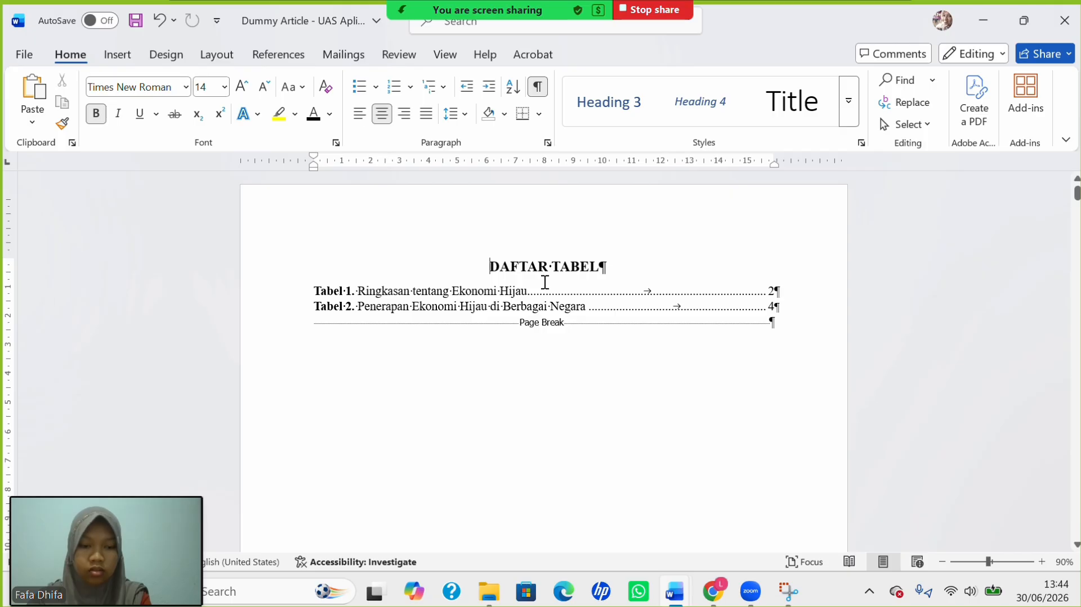
{"action": "scroll", "coordinate": [544, 283], "scroll_direction": "up", "scroll_amount": 6}
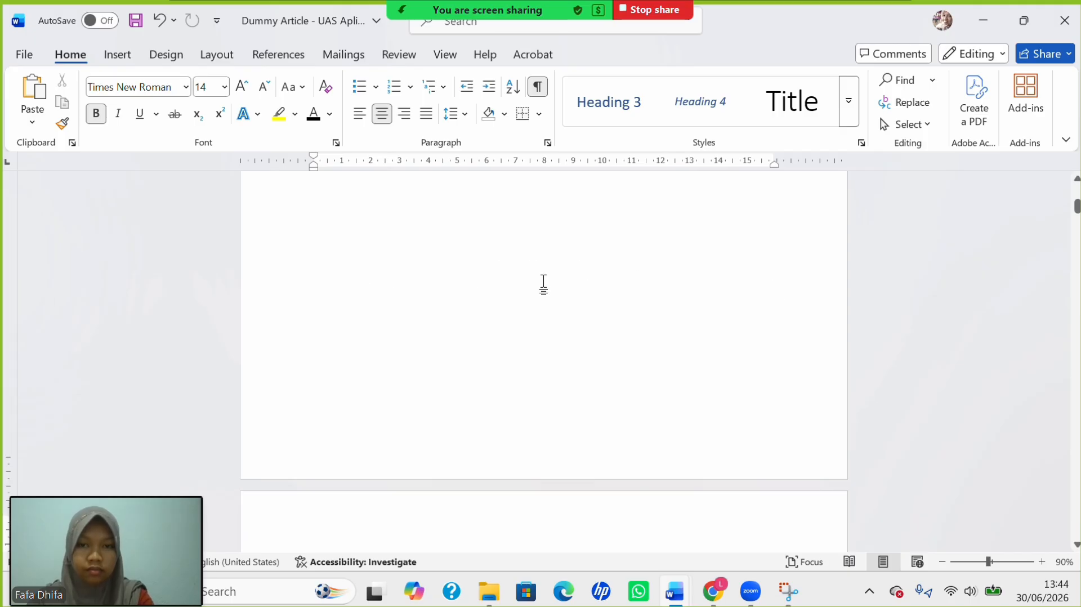
{"action": "scroll", "coordinate": [543, 284], "scroll_direction": "down", "scroll_amount": 1}
{"action": "scroll", "coordinate": [365, 405], "scroll_direction": "up", "scroll_amount": 5}
{"action": "scroll", "coordinate": [363, 403], "scroll_direction": "up", "scroll_amount": 3}
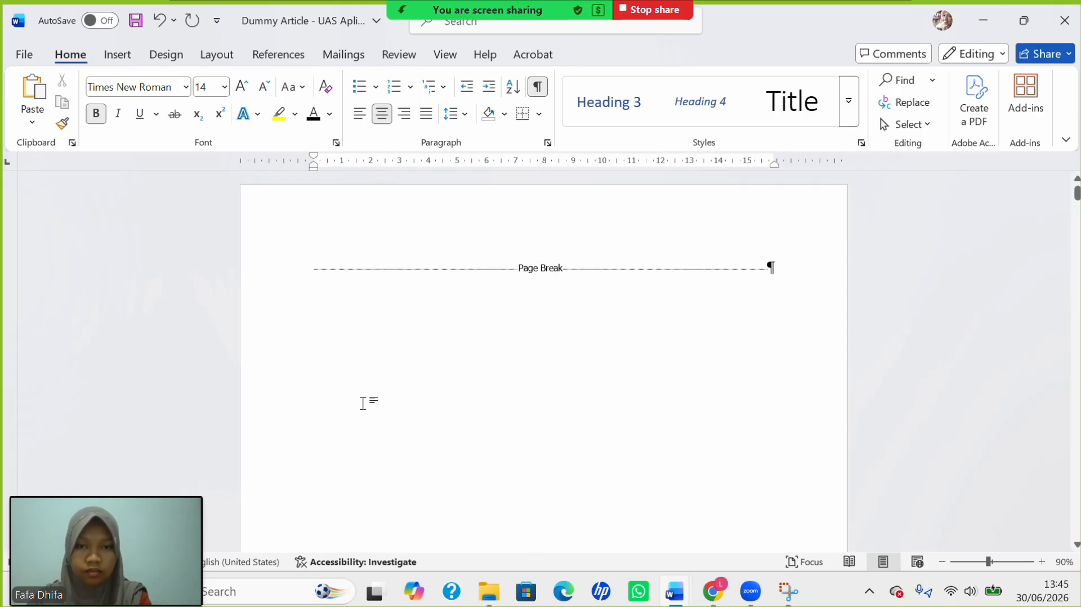
{"action": "left_click", "coordinate": [309, 272]}
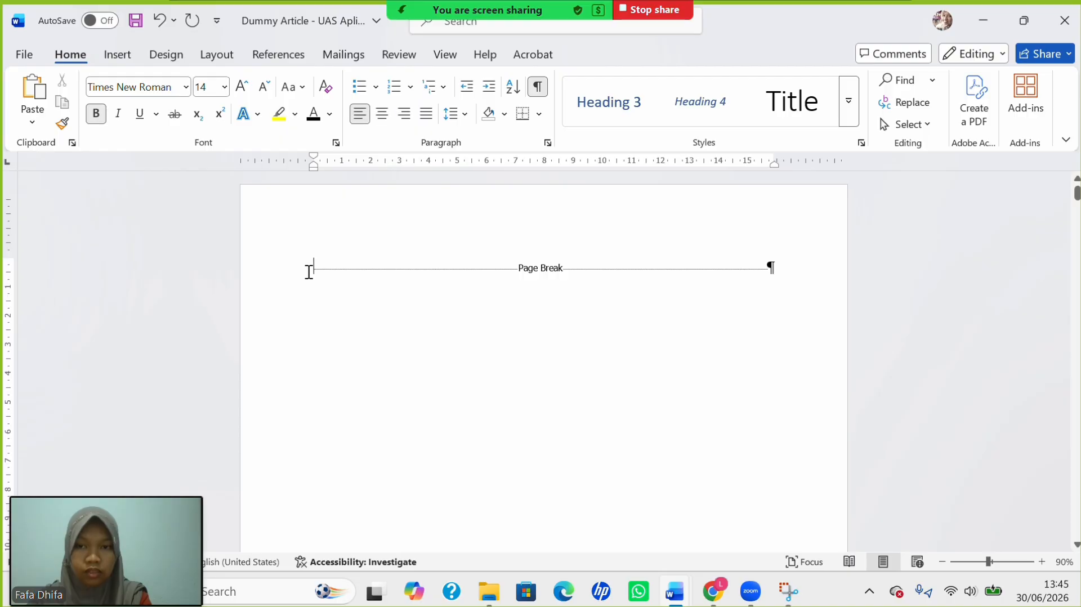
{"action": "left_click", "coordinate": [541, 86]}
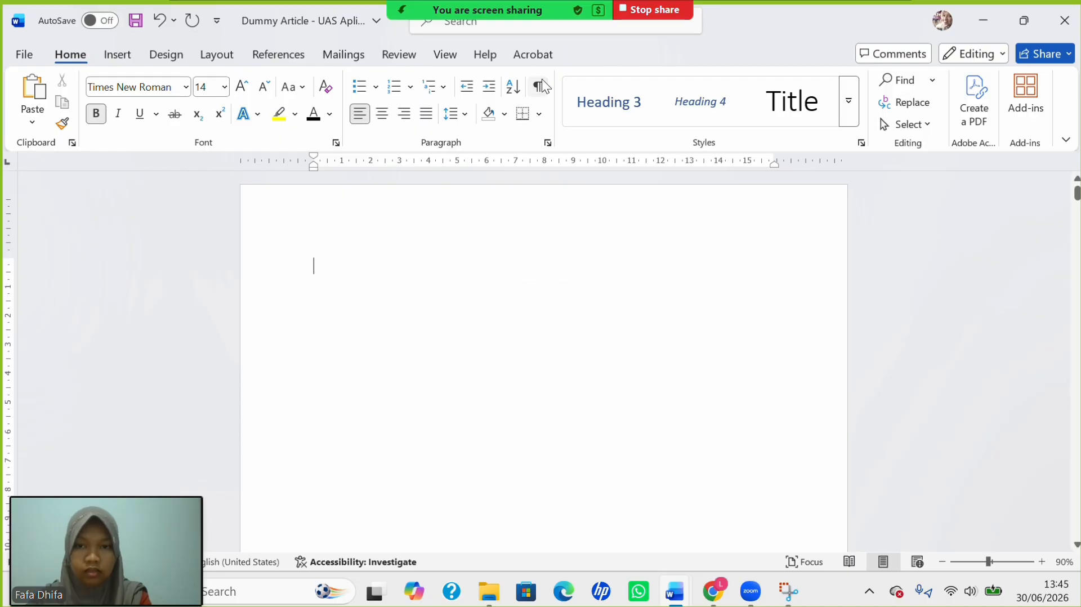
{"action": "type", "text": "DAFTAR ISI"}
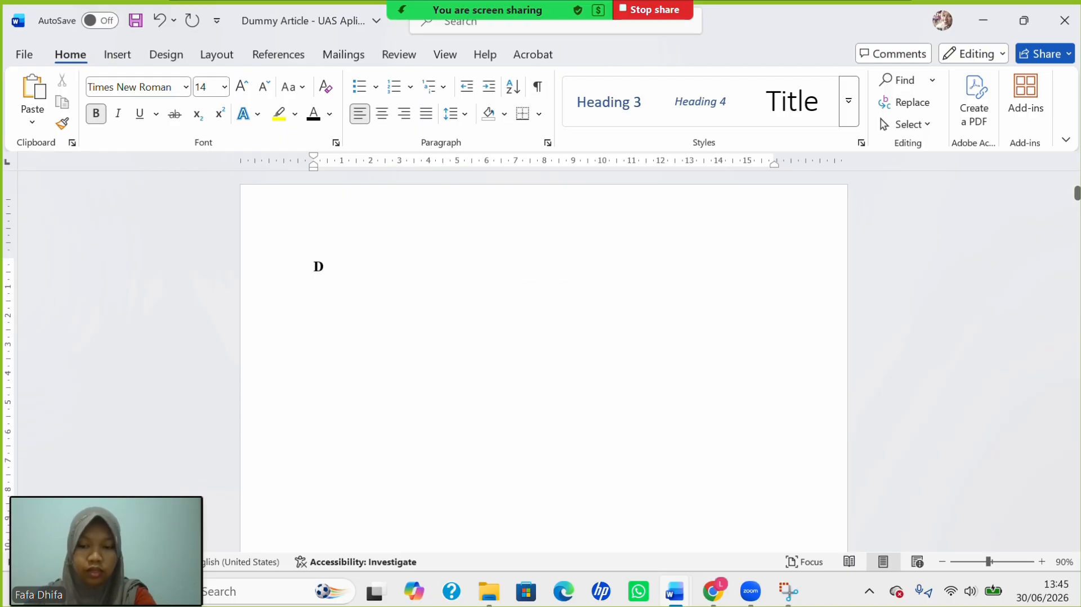
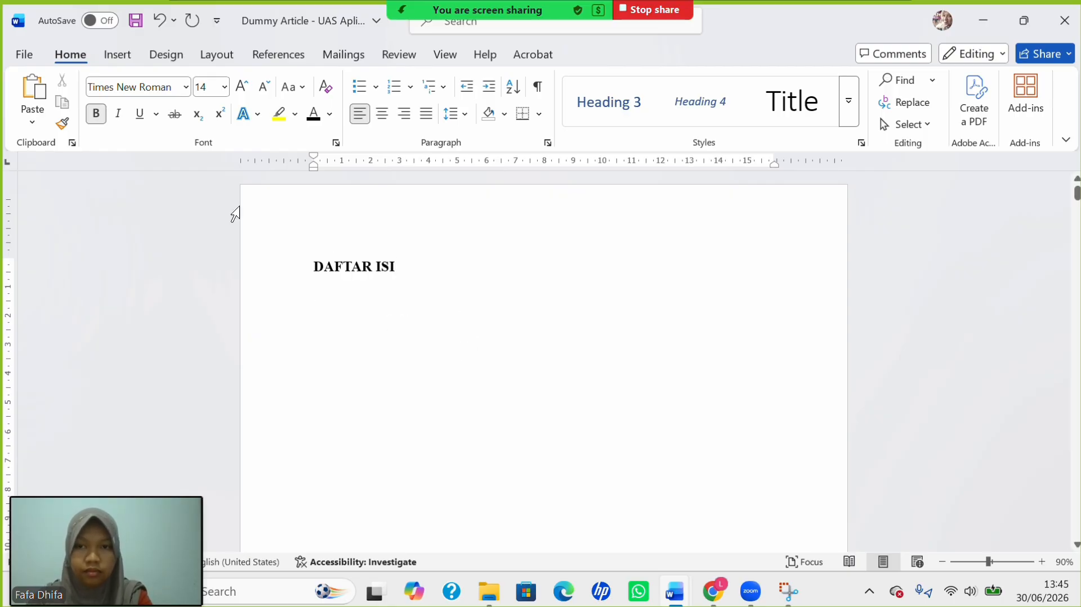
Apply the Heading 1 style to the DAFTAR TABEL title and centre it.
{"action": "left_click", "coordinate": [107, 58]}
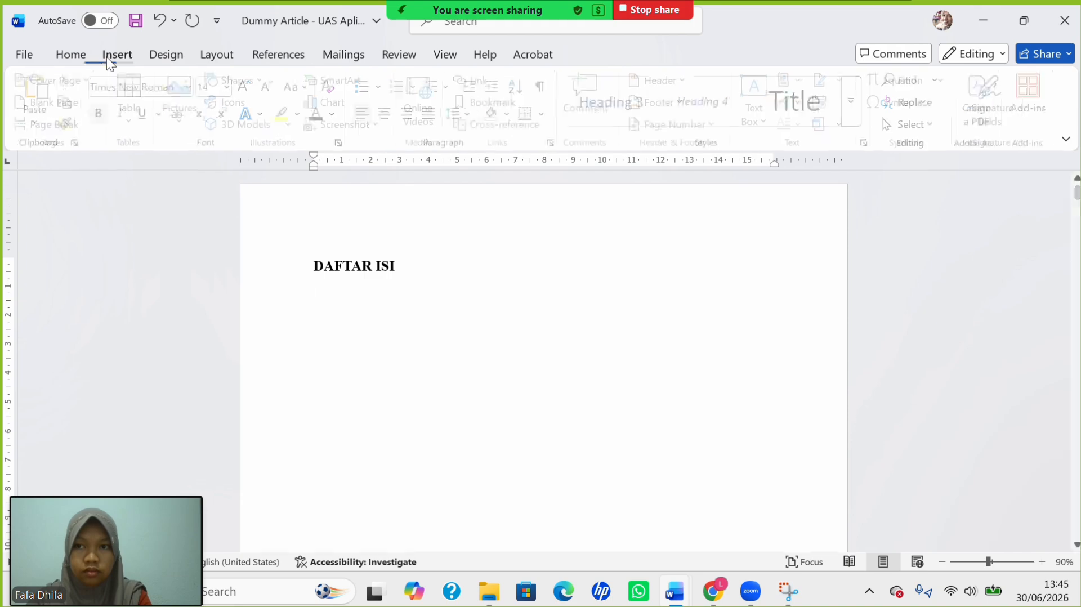
{"action": "scroll", "coordinate": [327, 257], "scroll_direction": "down", "scroll_amount": 3}
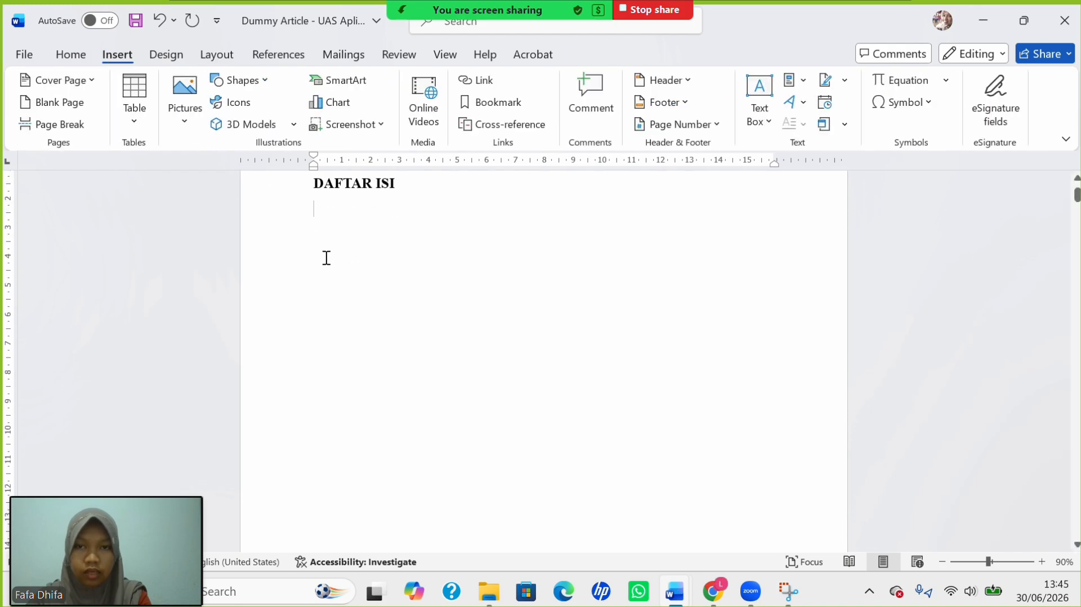
{"action": "scroll", "coordinate": [327, 258], "scroll_direction": "down", "scroll_amount": 10}
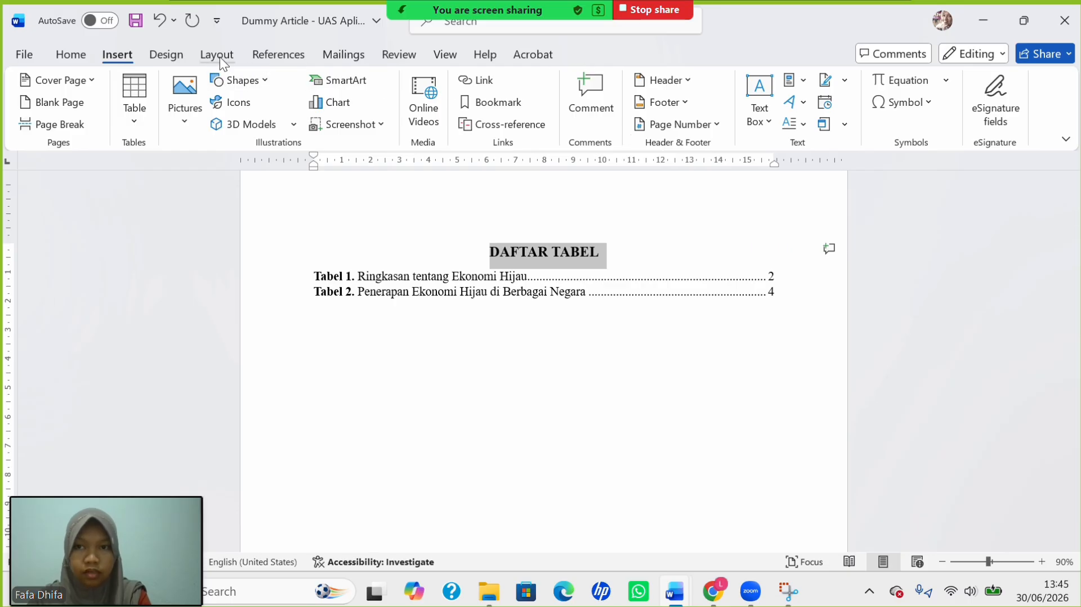
{"action": "left_click", "coordinate": [71, 55]}
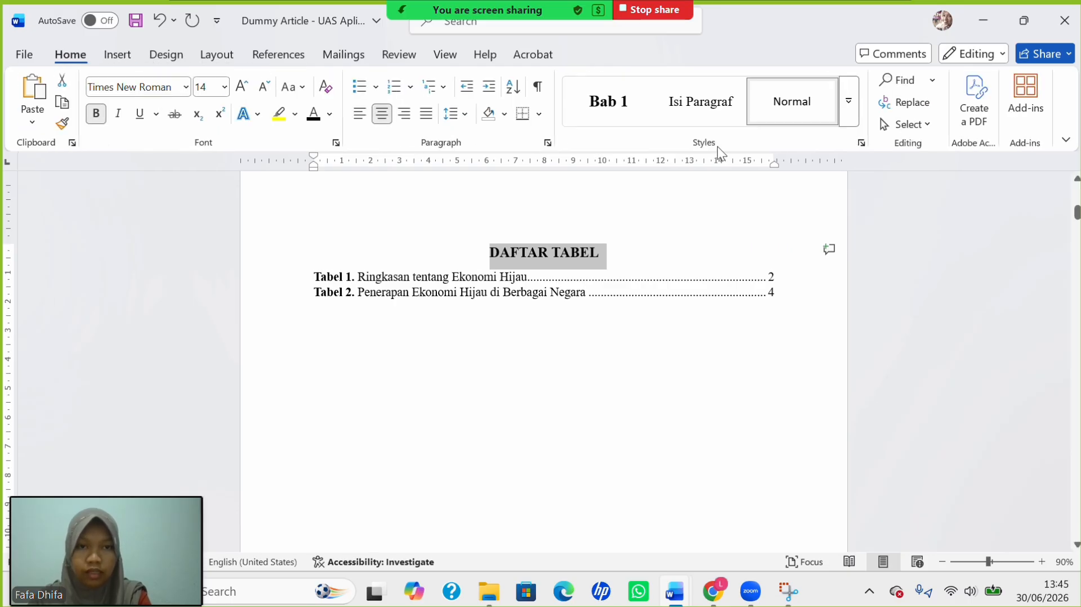
{"action": "left_click", "coordinate": [850, 119]}
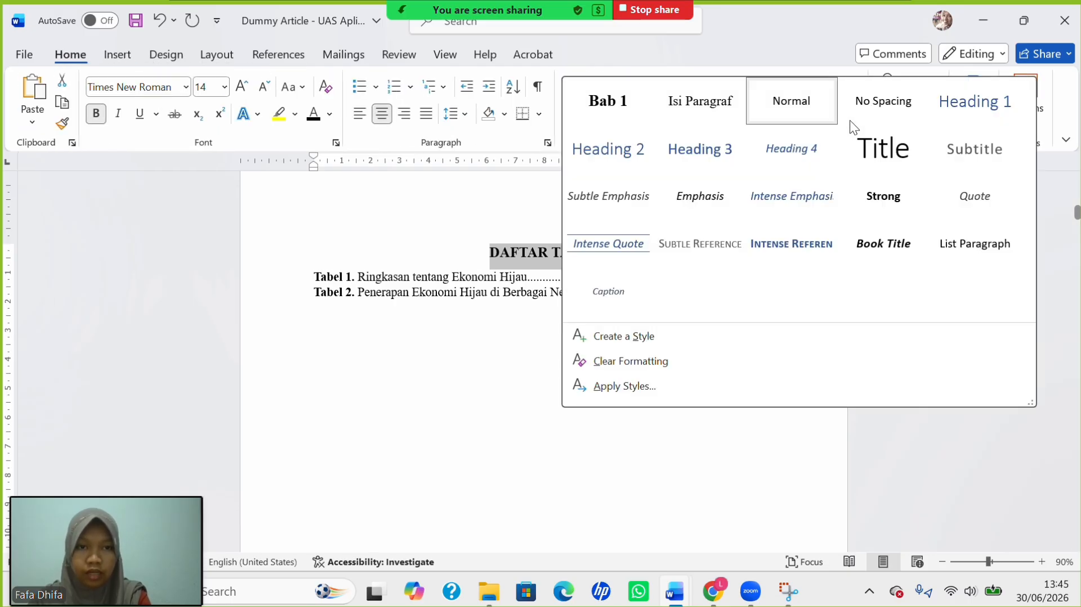
{"action": "left_click", "coordinate": [974, 103]}
{"action": "left_click", "coordinate": [383, 115]}
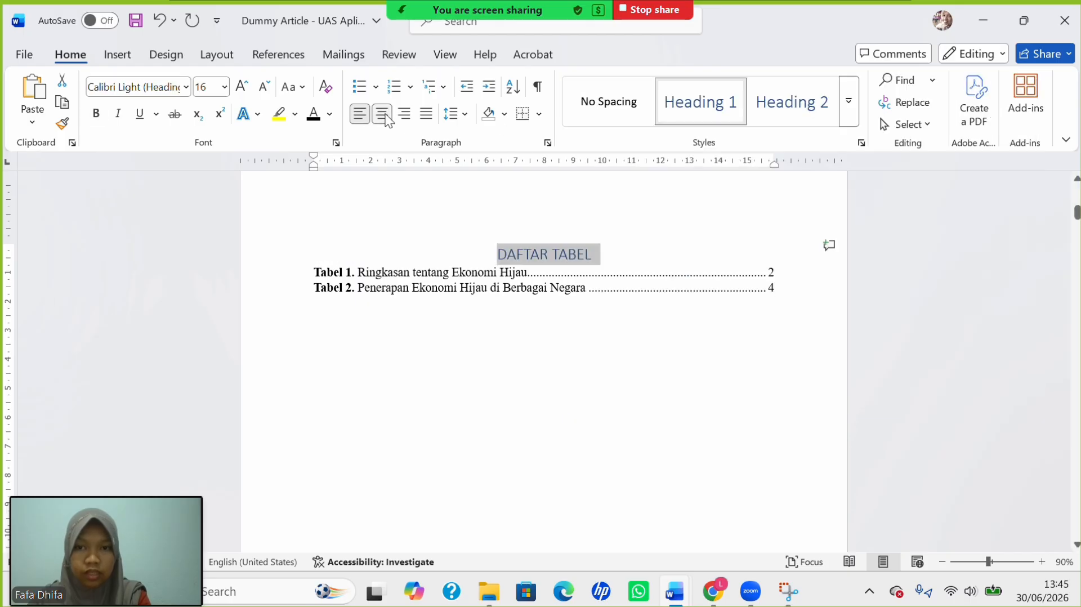
Make the DAFTAR TABEL heading bold 14-pt Times New Roman.
{"action": "left_click", "coordinate": [224, 88]}
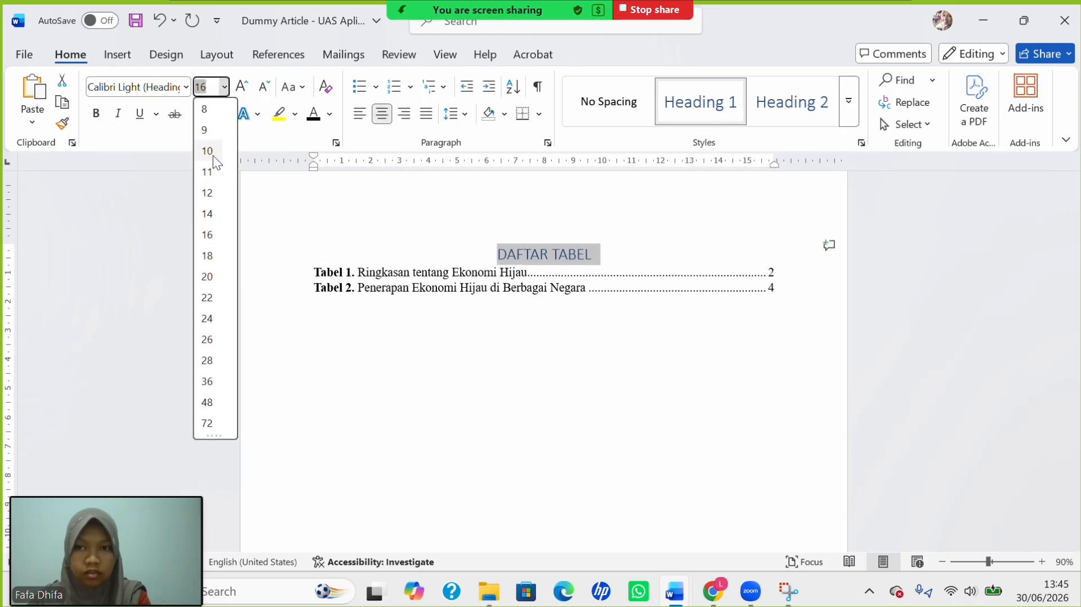
{"action": "left_click", "coordinate": [213, 215]}
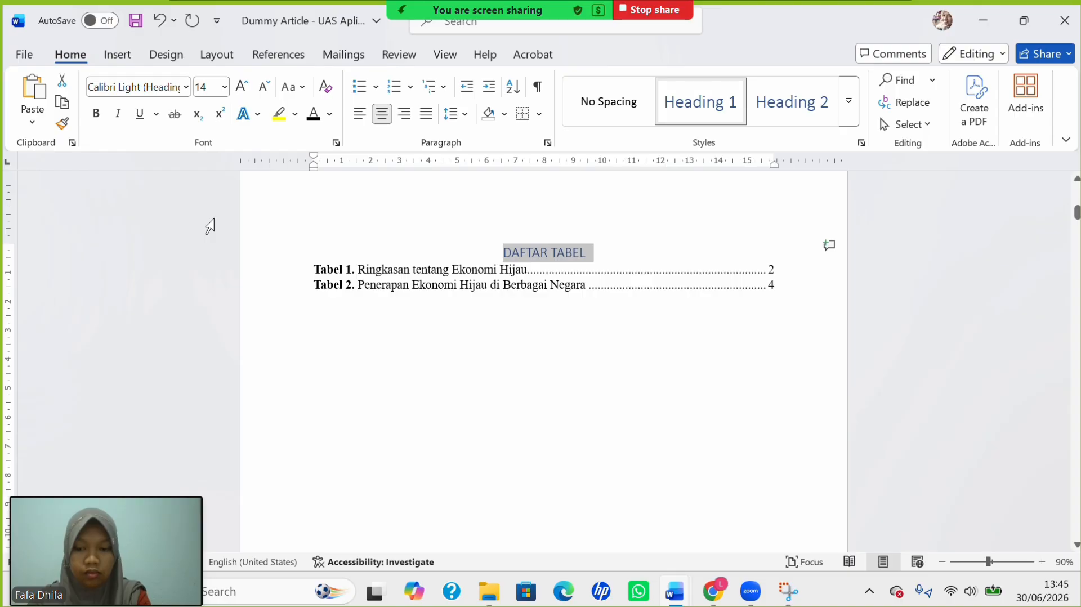
{"action": "key", "text": "ctrl+b"}
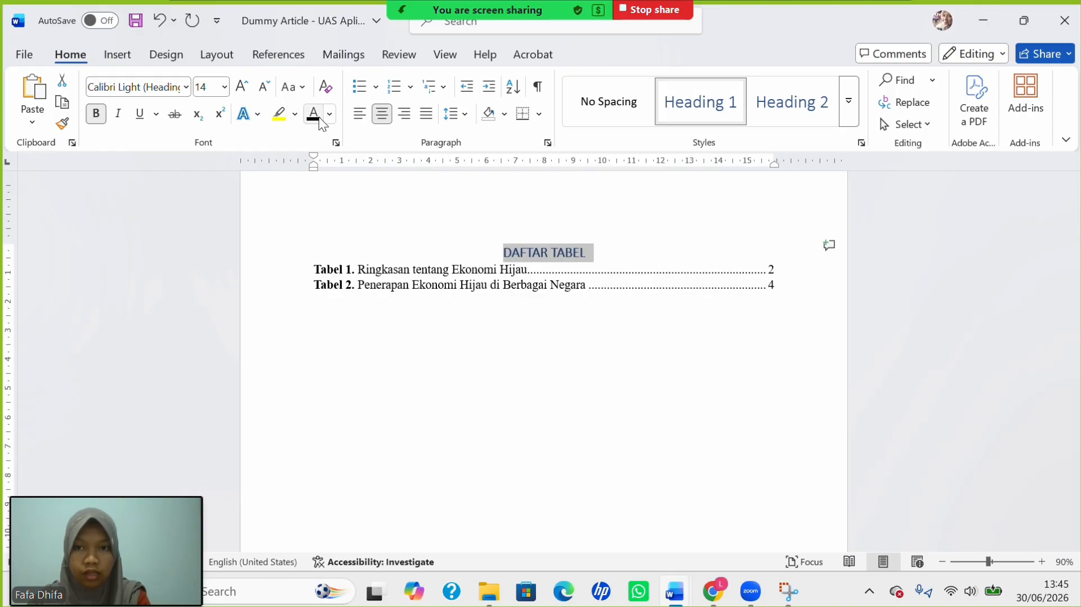
{"action": "left_click", "coordinate": [186, 87]}
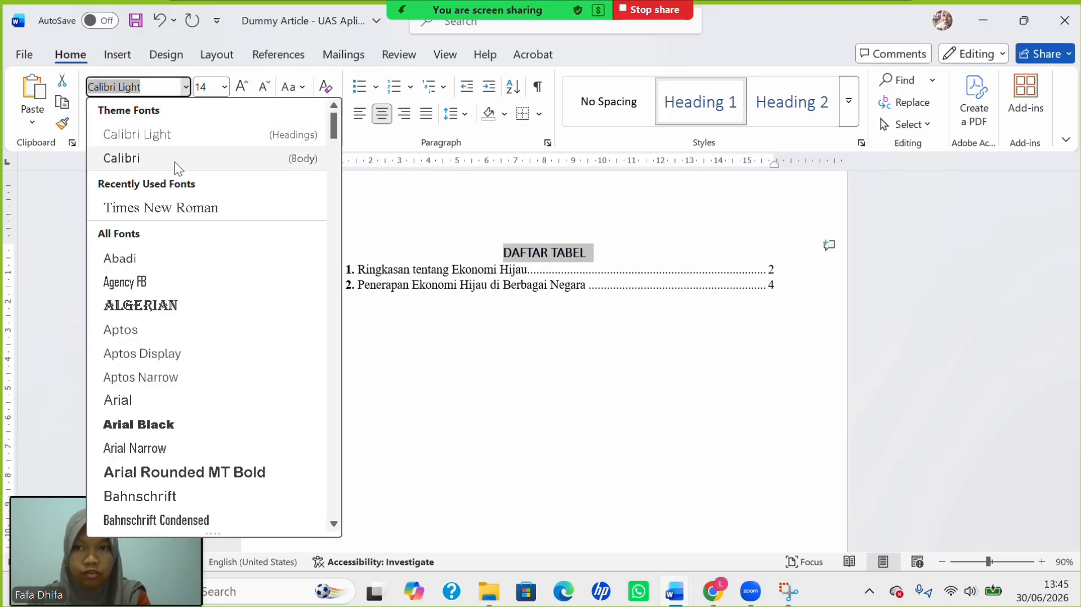
{"action": "left_click", "coordinate": [172, 209]}
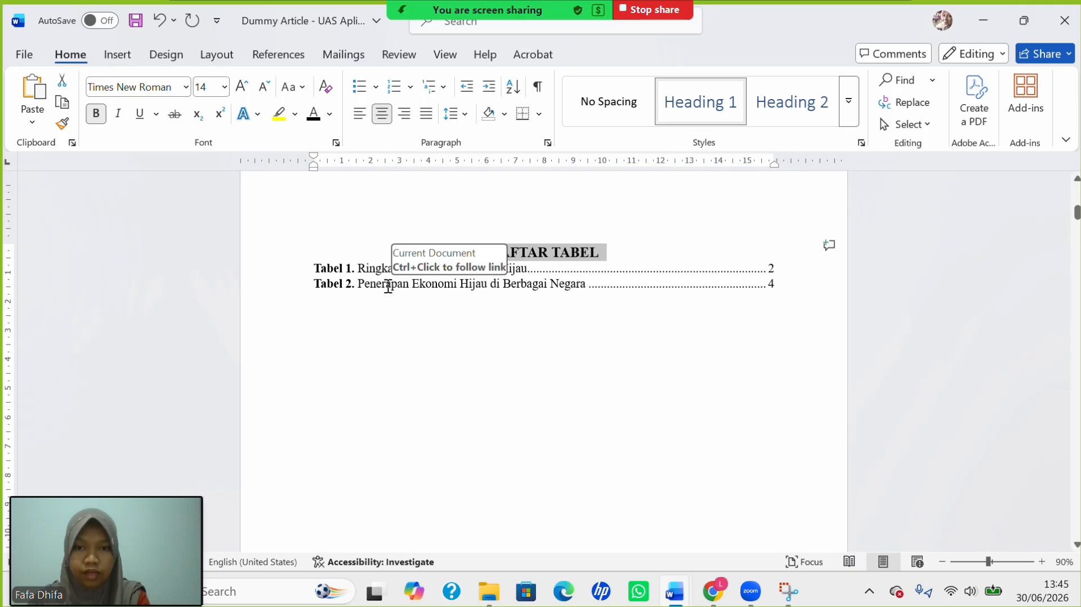
{"action": "left_click", "coordinate": [633, 266]}
{"action": "scroll", "coordinate": [632, 266], "scroll_direction": "down", "scroll_amount": 10}
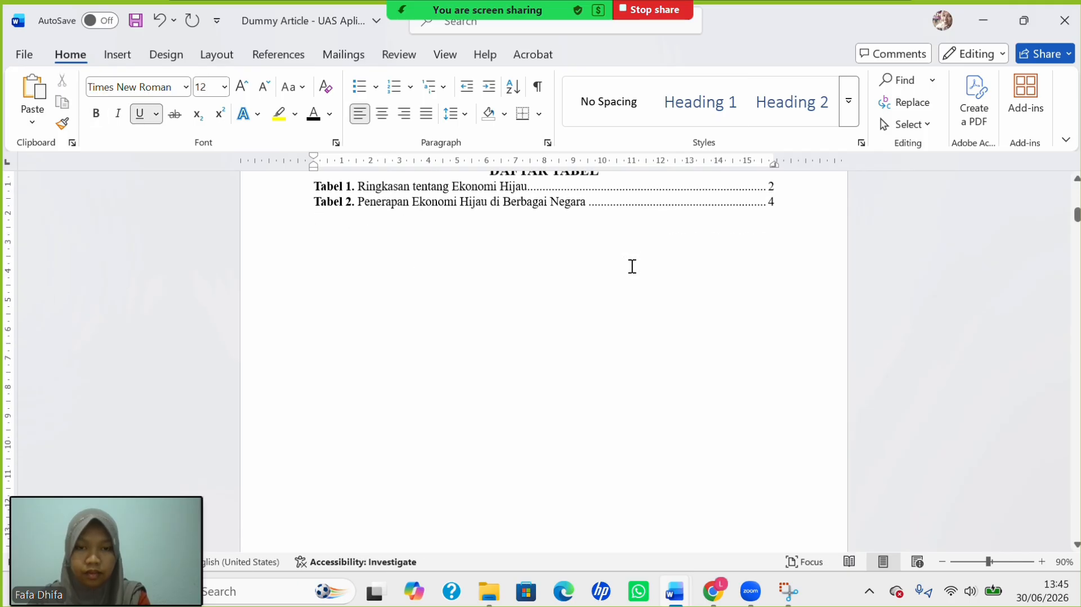
Make DAFTAR GAMBAR a centred Heading 1 in black 14-pt Times New Roman.
{"action": "scroll", "coordinate": [631, 266], "scroll_direction": "down", "scroll_amount": 1}
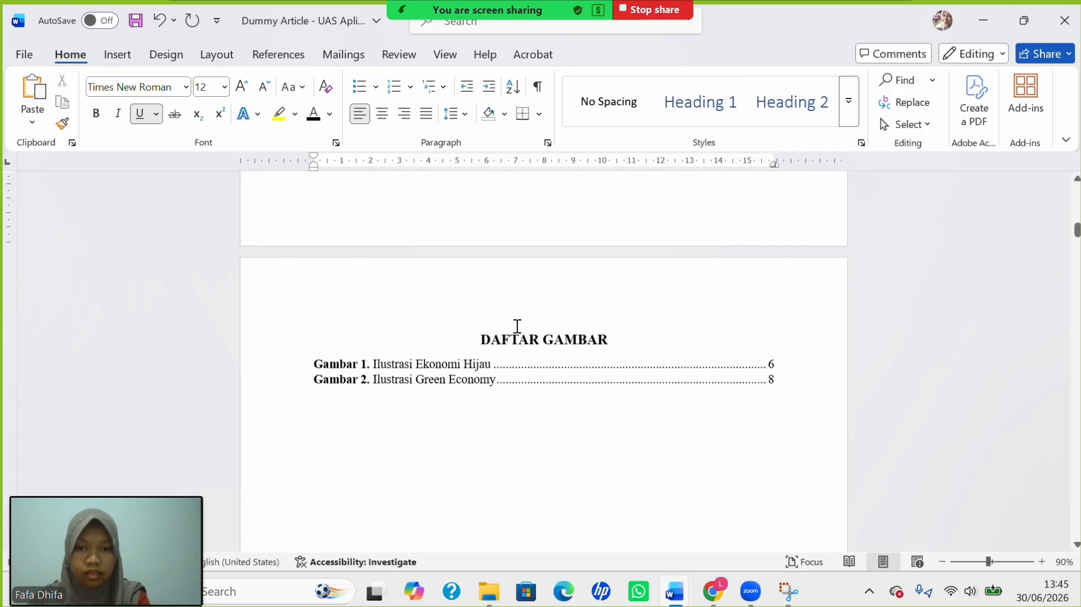
{"action": "left_click_drag", "start_coordinate": [485, 336], "coordinate": [658, 338]}
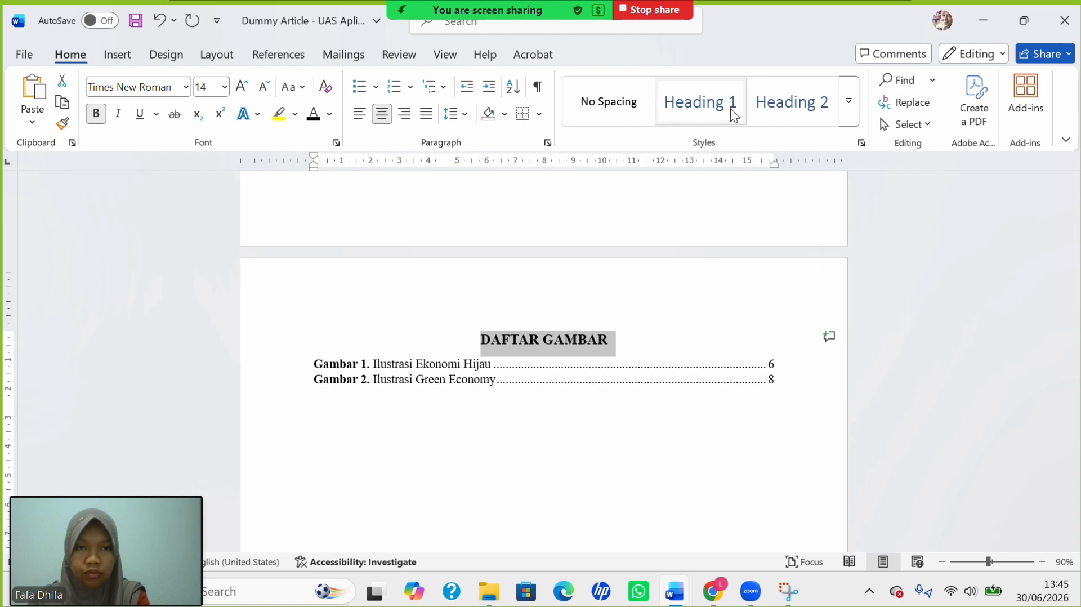
{"action": "left_click", "coordinate": [714, 111]}
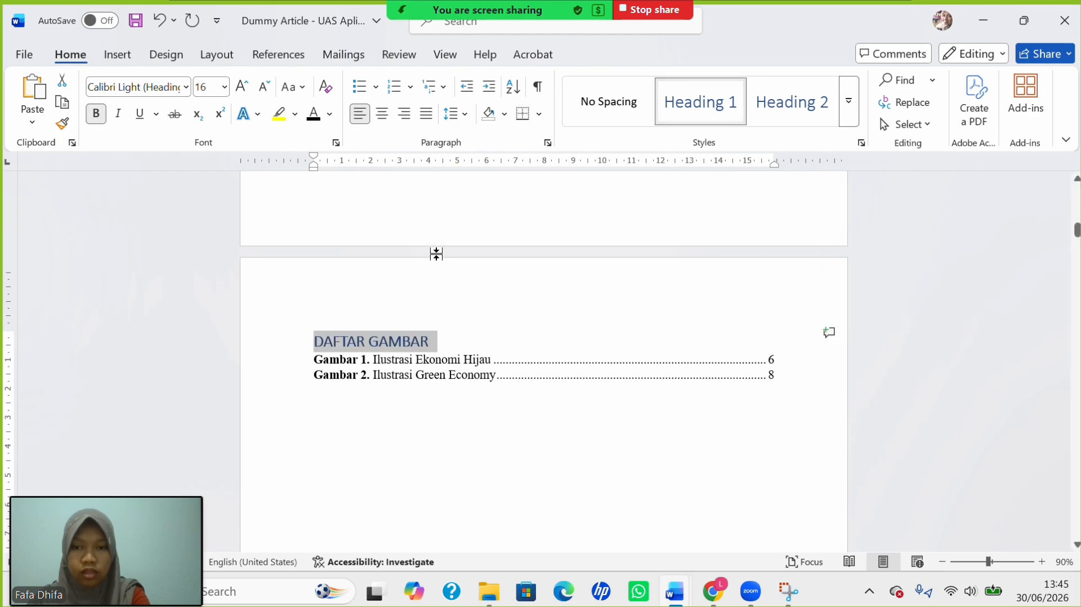
{"action": "left_click", "coordinate": [312, 114]}
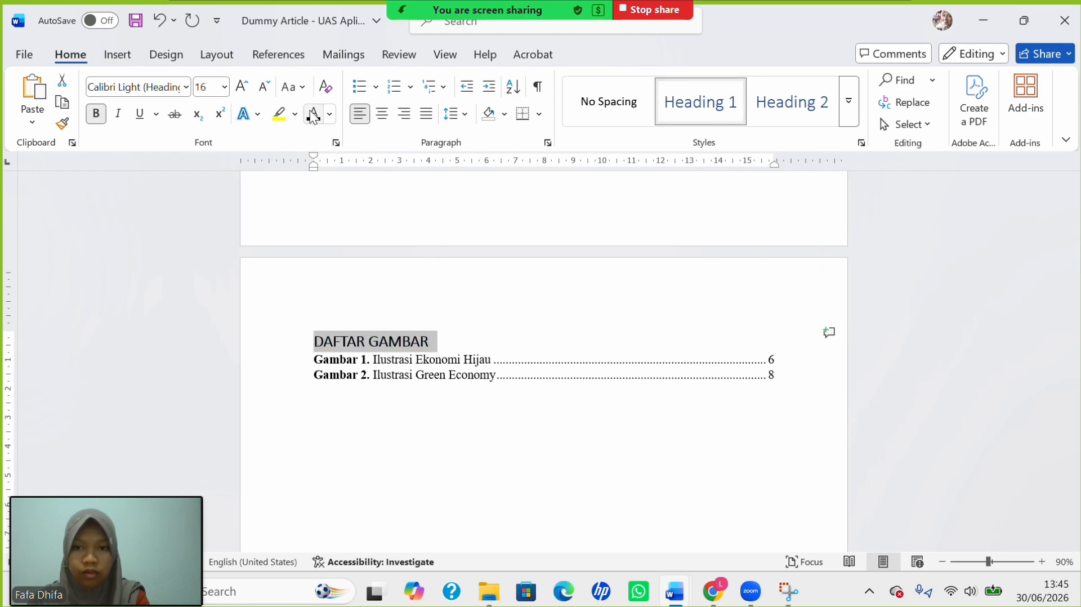
{"action": "left_click", "coordinate": [225, 87]}
{"action": "left_click", "coordinate": [211, 213]}
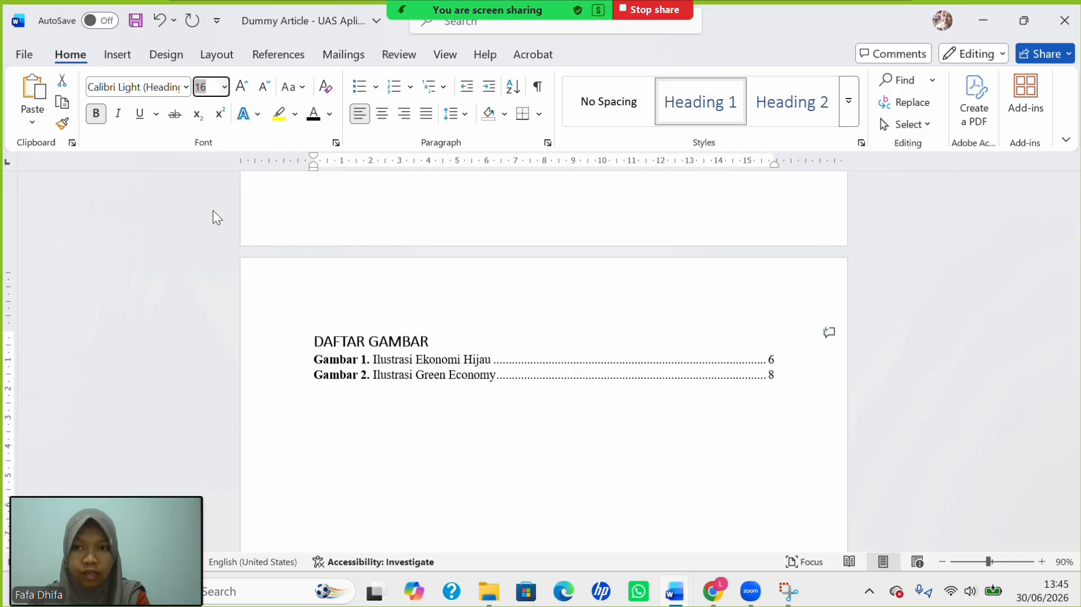
{"action": "left_click", "coordinate": [184, 87]}
{"action": "left_click", "coordinate": [168, 211]}
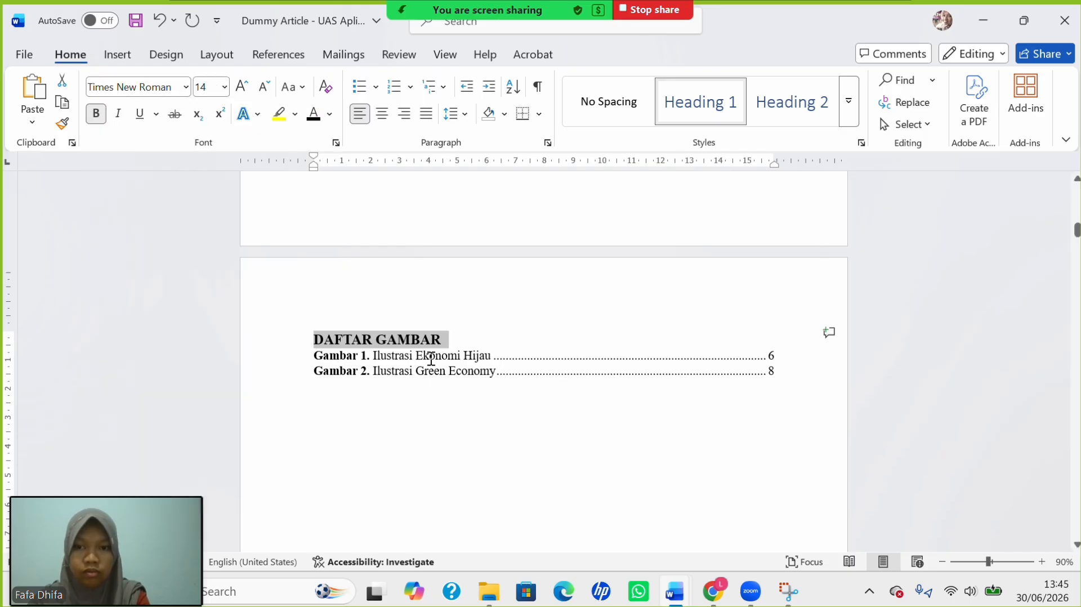
{"action": "left_click", "coordinate": [384, 116]}
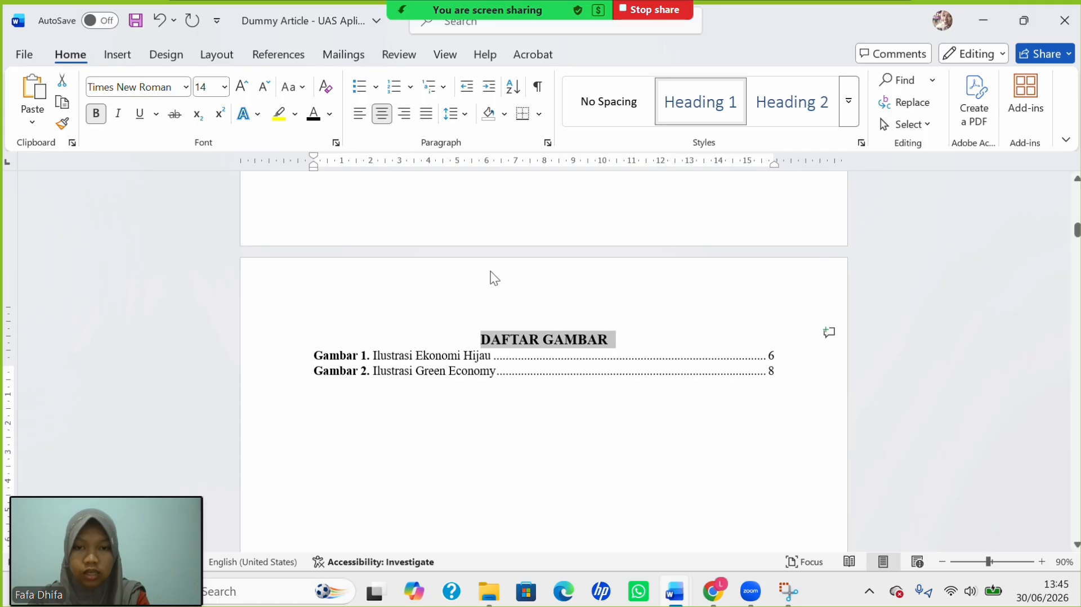
{"action": "scroll", "coordinate": [490, 273], "scroll_direction": "up", "scroll_amount": 12}
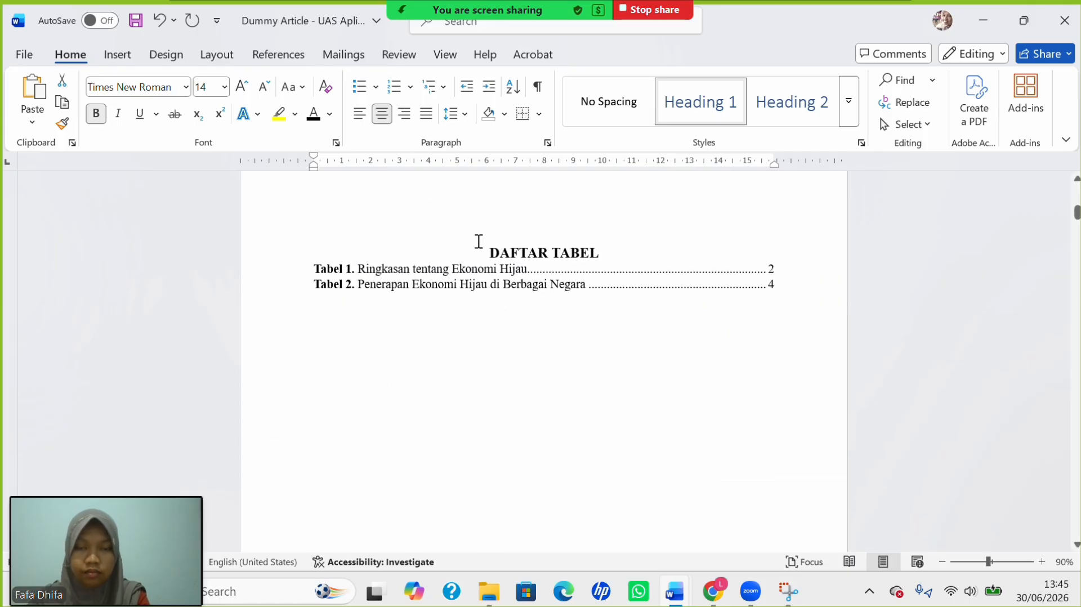
{"action": "scroll", "coordinate": [478, 241], "scroll_direction": "up", "scroll_amount": 8}
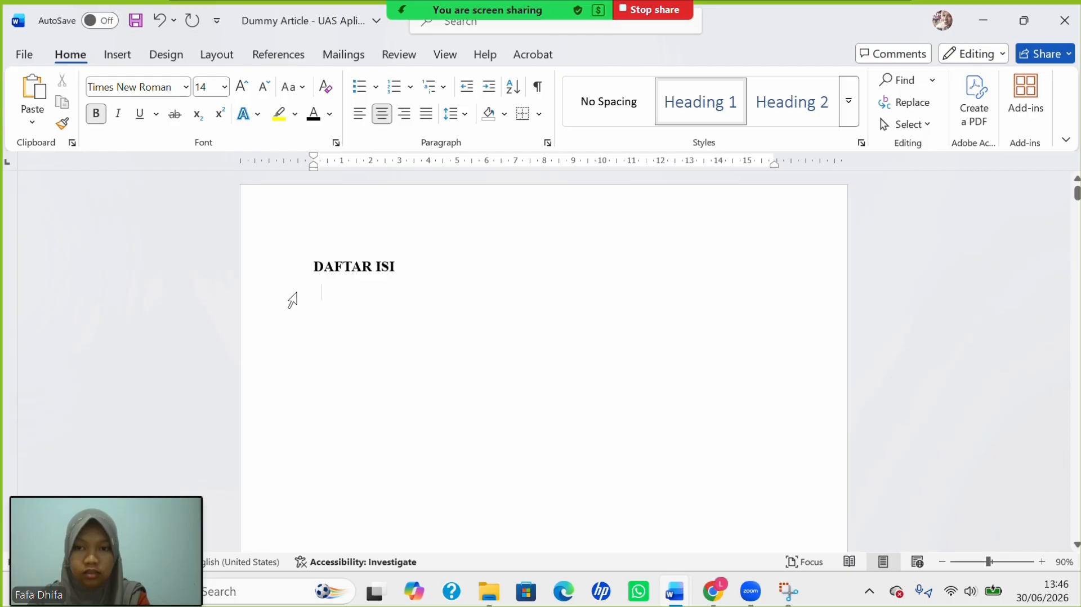
Insert a custom table of contents on the empty line under DAFTAR ISI.
{"action": "left_click", "coordinate": [310, 306]}
{"action": "left_click", "coordinate": [310, 307]}
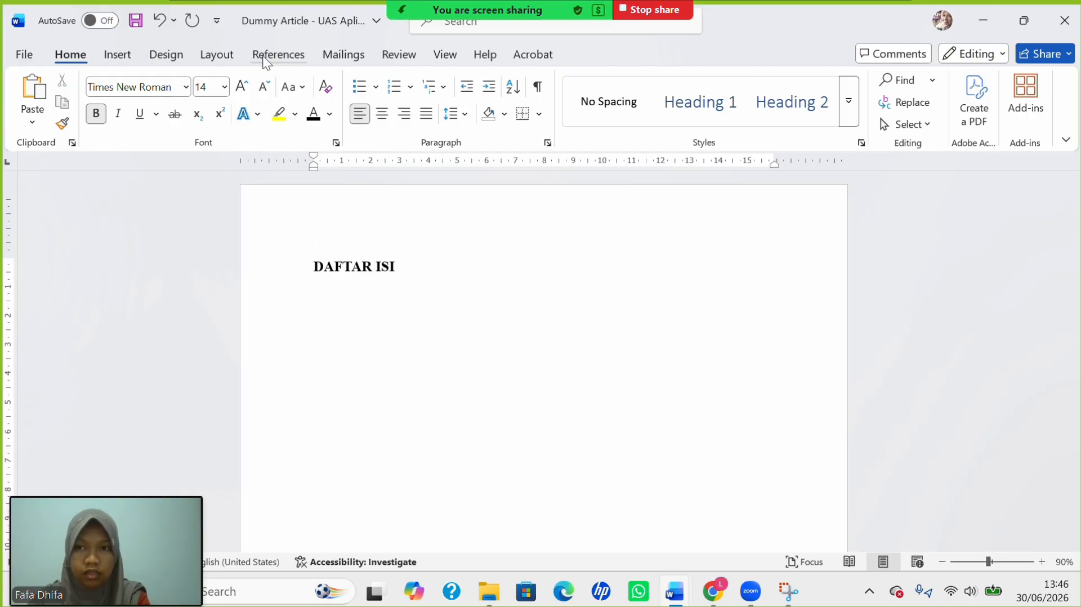
{"action": "left_click", "coordinate": [278, 54]}
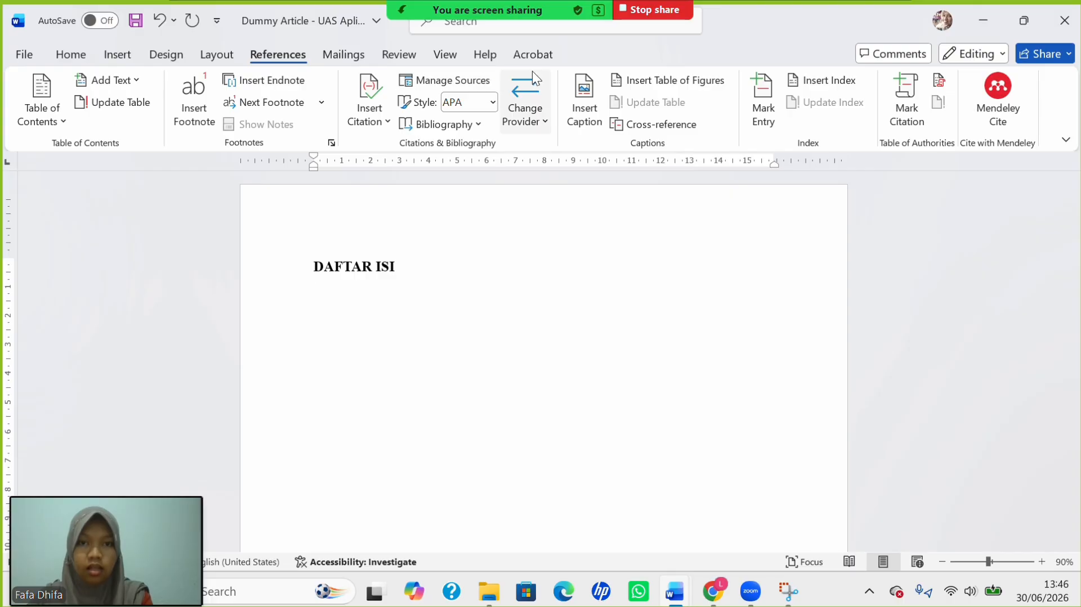
{"action": "left_click", "coordinate": [41, 116]}
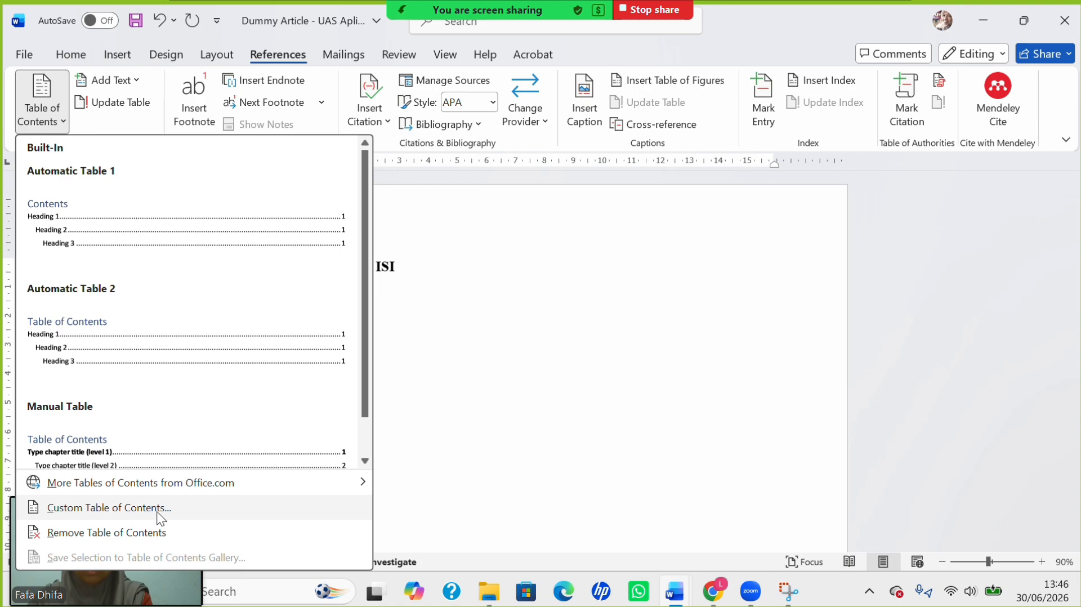
{"action": "left_click", "coordinate": [141, 507]}
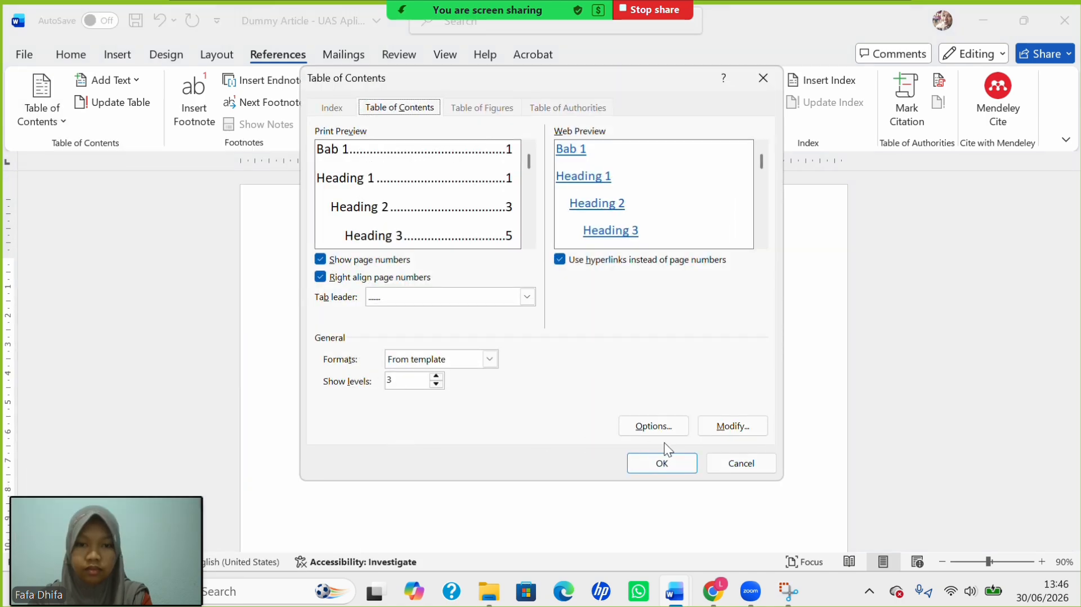
{"action": "left_click", "coordinate": [663, 463]}
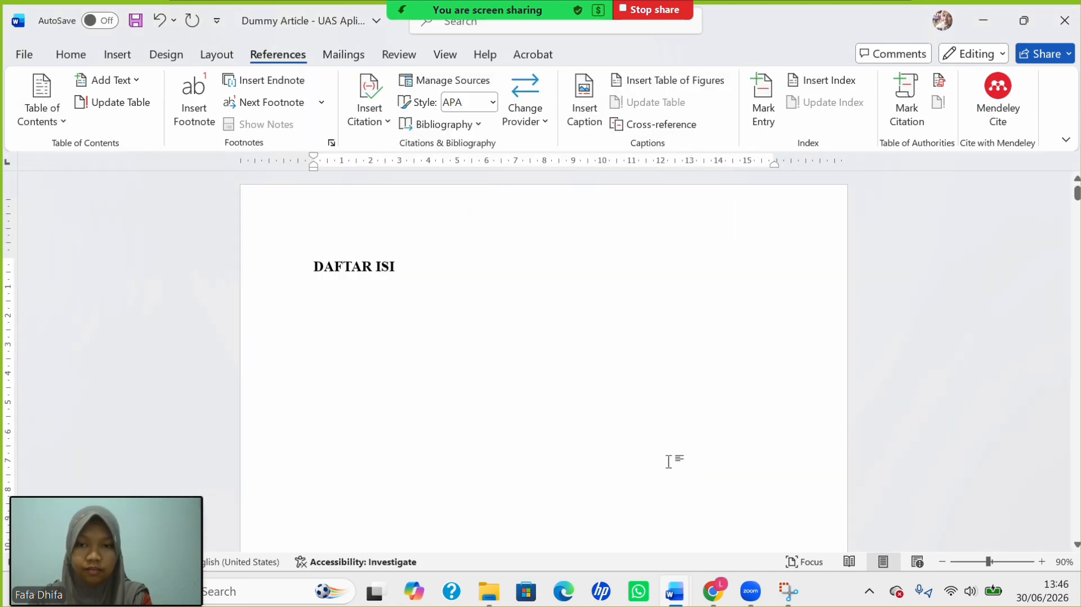
{"action": "scroll", "coordinate": [572, 379], "scroll_direction": "up", "scroll_amount": 15}
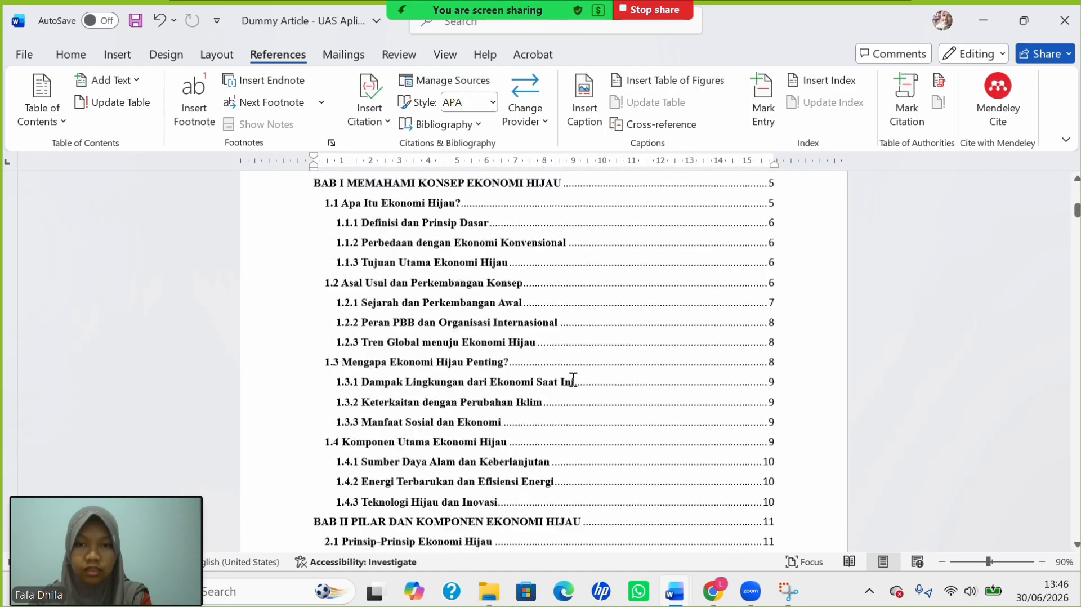
{"action": "scroll", "coordinate": [573, 381], "scroll_direction": "up", "scroll_amount": 5}
{"action": "scroll", "coordinate": [321, 430], "scroll_direction": "up", "scroll_amount": 12}
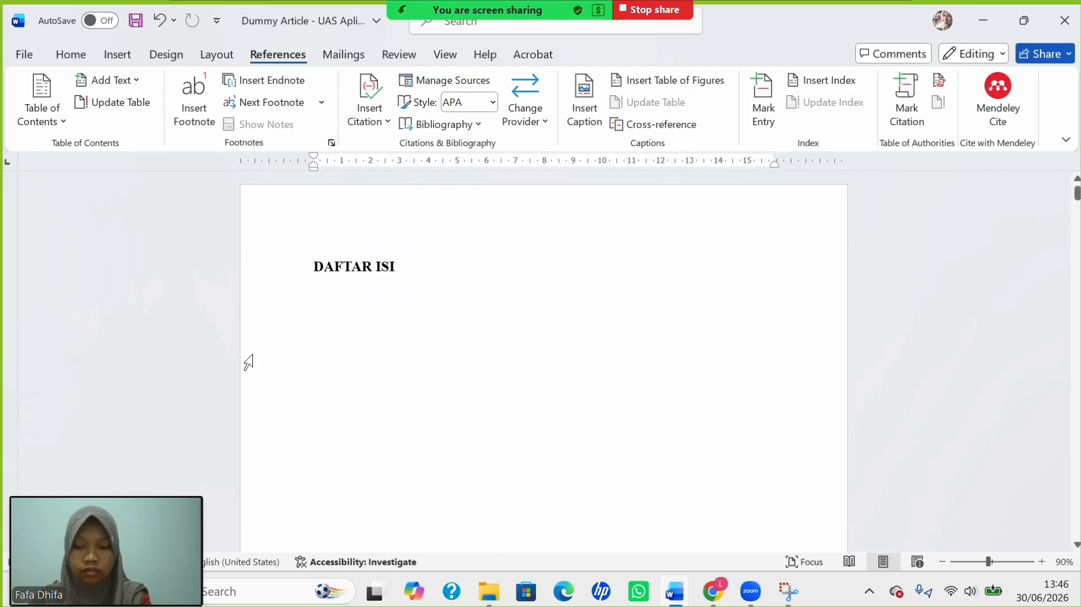
Show formatting marks to reveal the page break below DAFTAR ISI.
{"action": "left_click", "coordinate": [274, 377]}
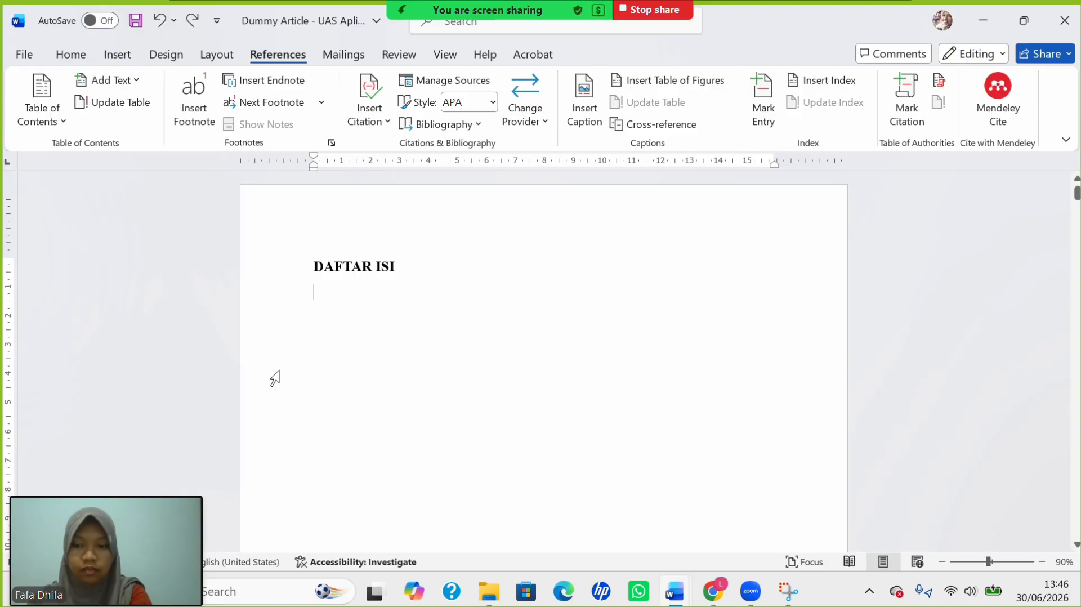
{"action": "left_click", "coordinate": [71, 55]}
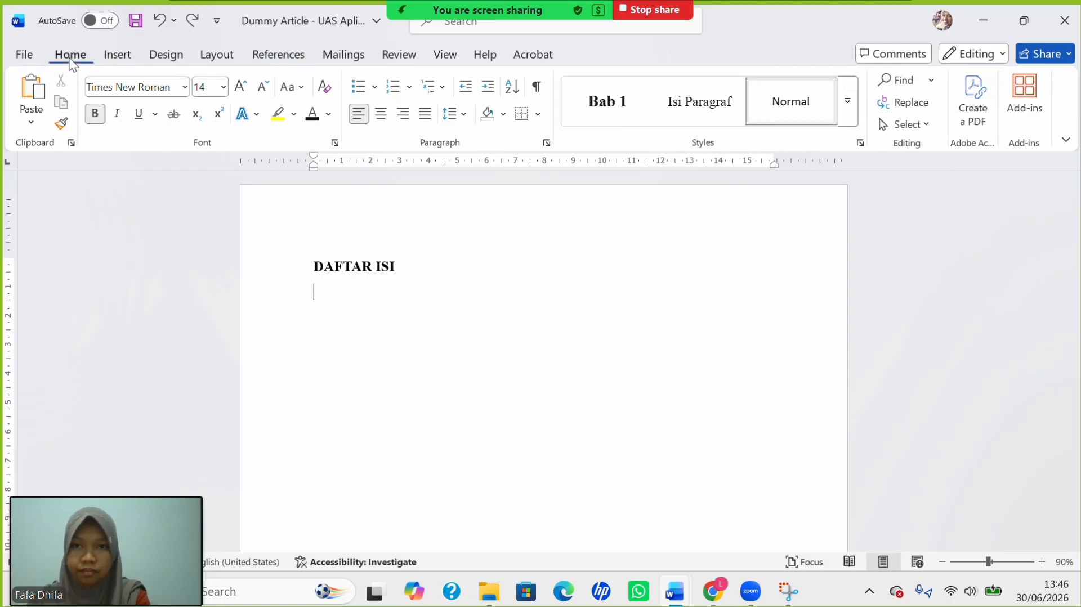
{"action": "left_click", "coordinate": [538, 87]}
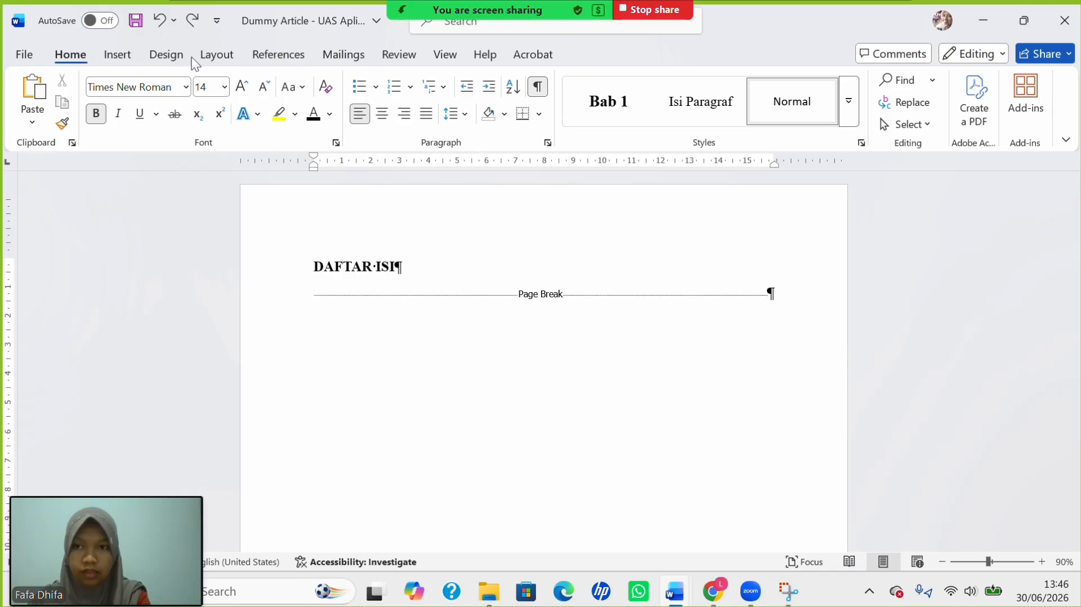
{"action": "left_click", "coordinate": [300, 56]}
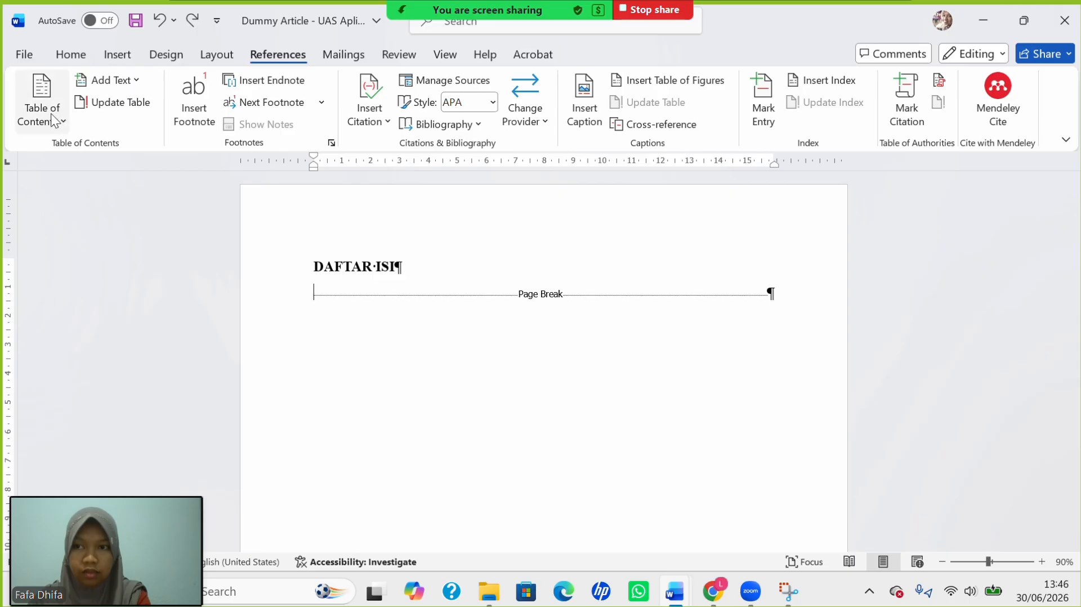
Insert a custom table of contents under DAFTAR ISI covering BAB I to BAB III.
{"action": "left_click", "coordinate": [56, 130]}
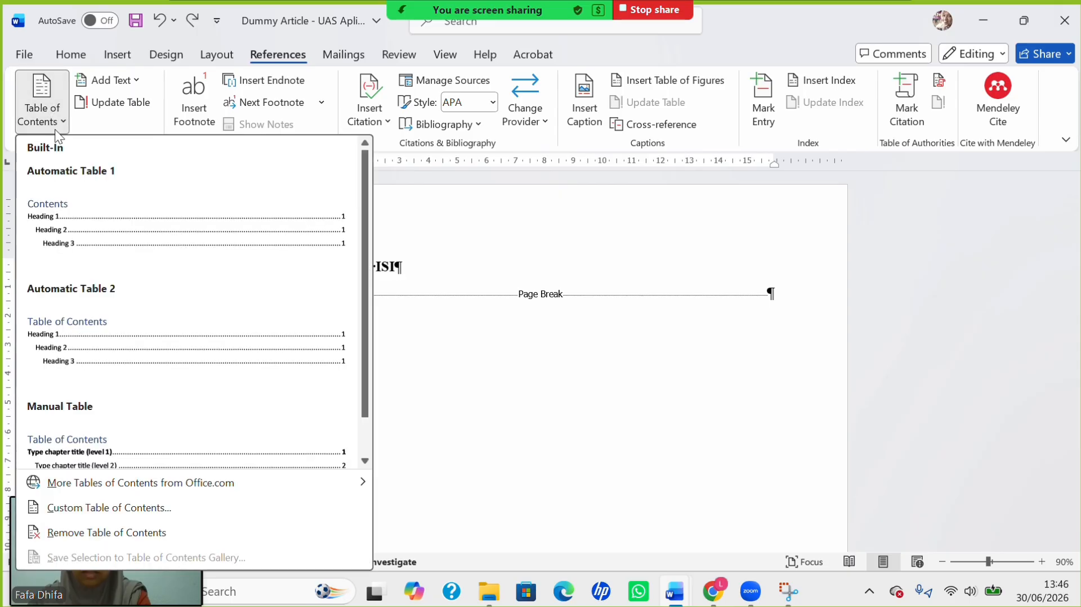
{"action": "left_click", "coordinate": [184, 508]}
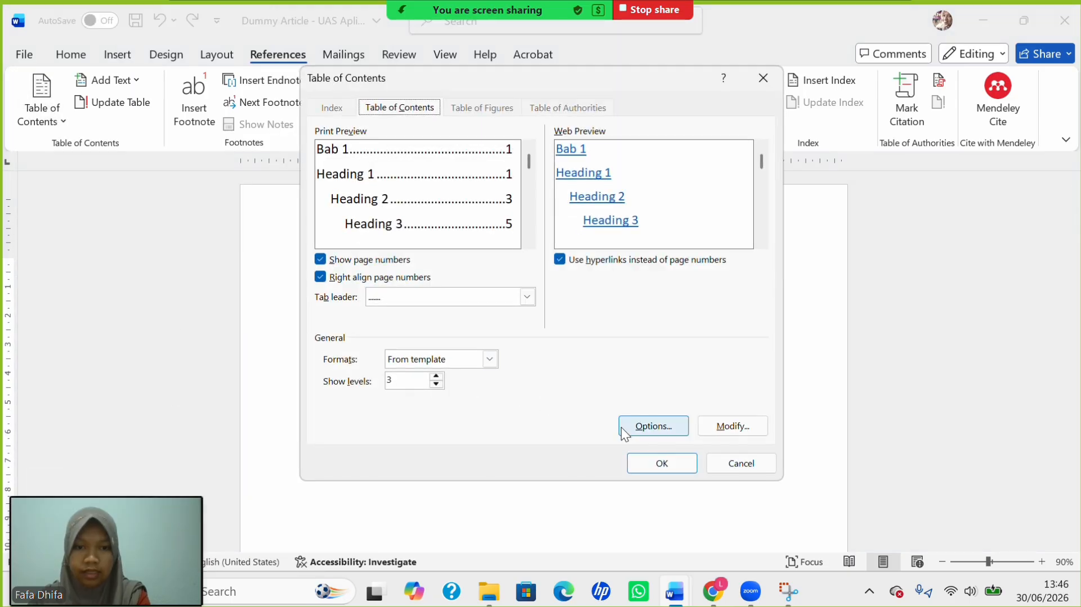
{"action": "left_click", "coordinate": [659, 463]}
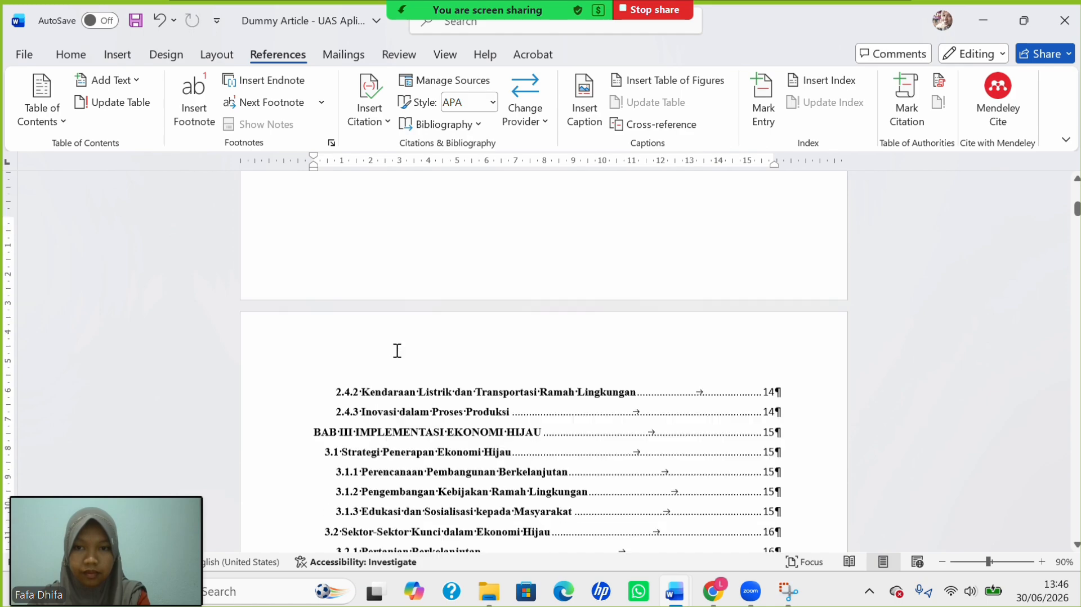
{"action": "scroll", "coordinate": [342, 280], "scroll_direction": "up", "scroll_amount": 10}
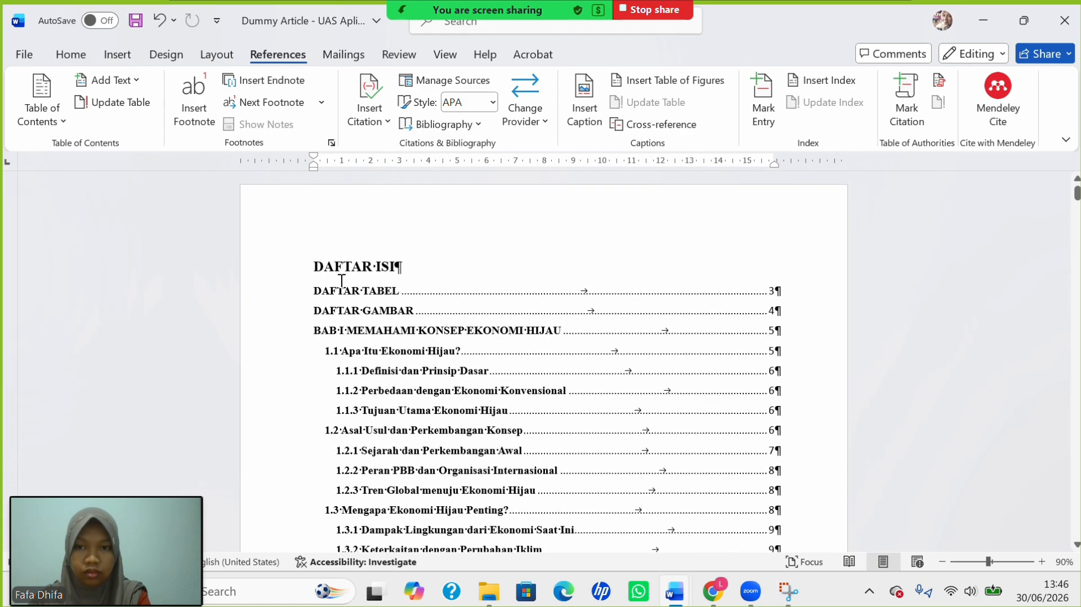
{"action": "left_click", "coordinate": [322, 298]}
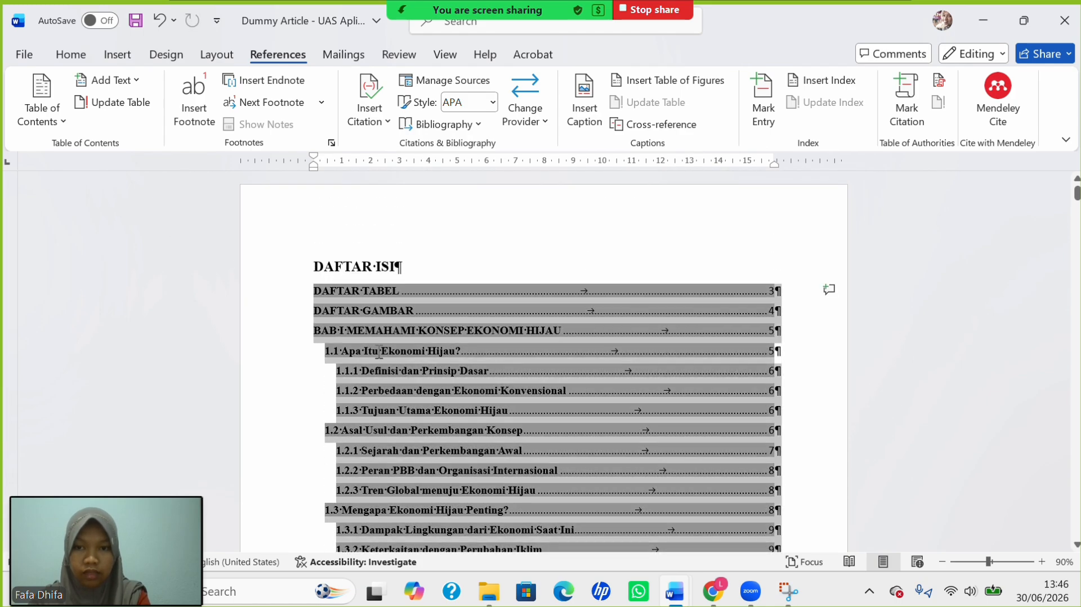
{"action": "scroll", "coordinate": [416, 427], "scroll_direction": "down", "scroll_amount": 2}
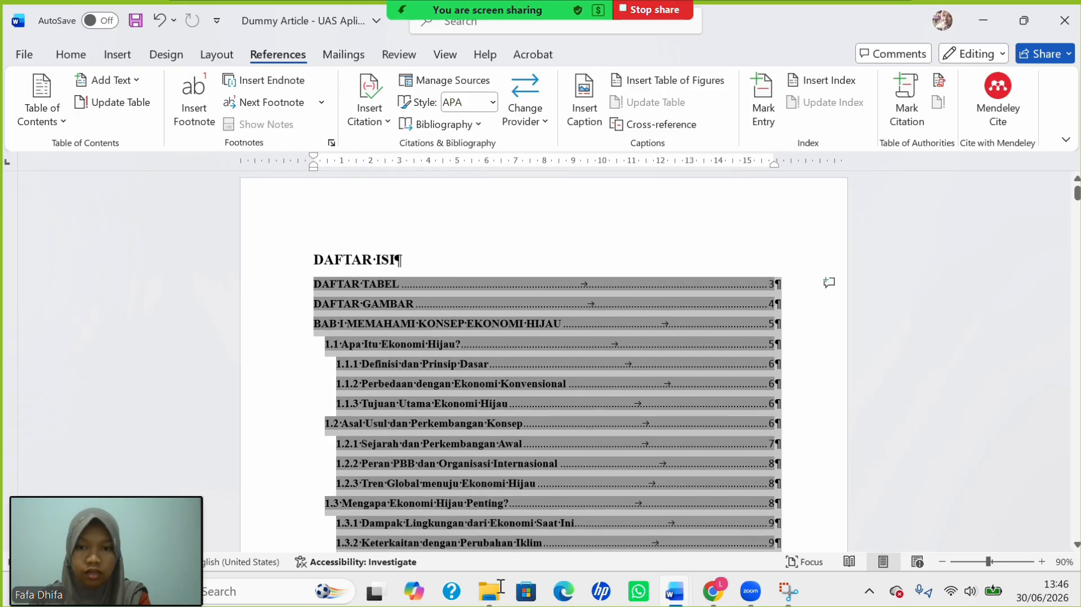
{"action": "scroll", "coordinate": [507, 438], "scroll_direction": "down", "scroll_amount": 15}
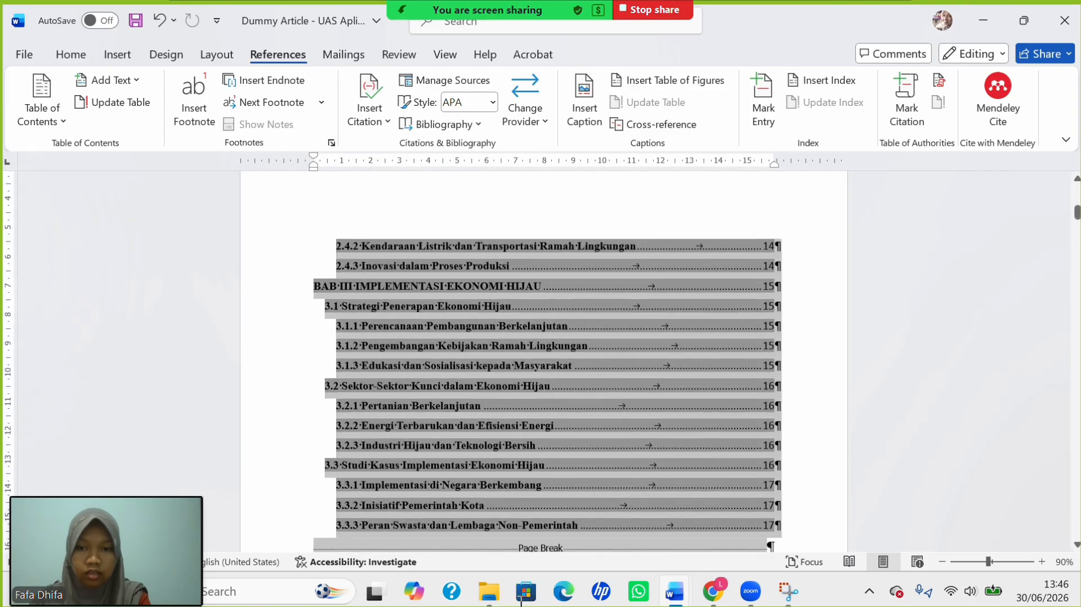
{"action": "scroll", "coordinate": [502, 239], "scroll_direction": "up", "scroll_amount": 8}
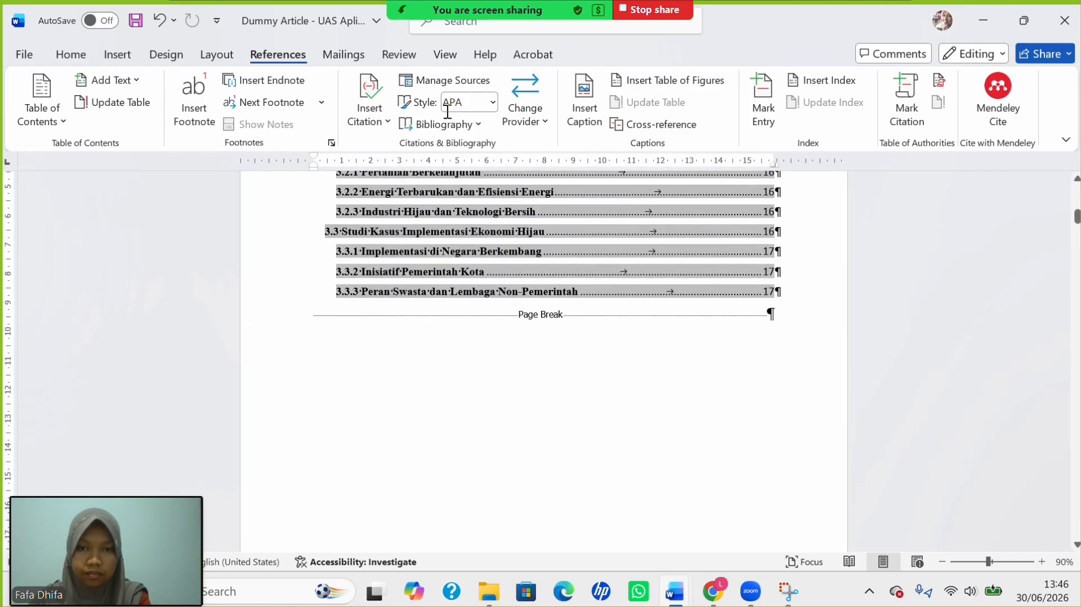
{"action": "scroll", "coordinate": [755, 485], "scroll_direction": "down", "scroll_amount": 6}
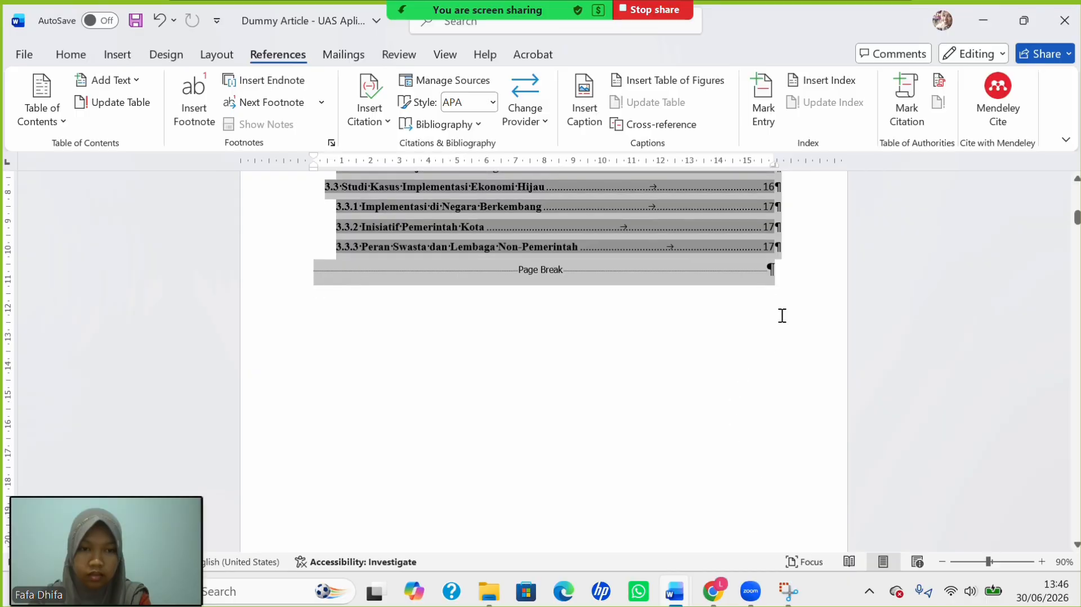
Remove bold from the table of contents entries down to 3.3.3.
{"action": "left_click_drag", "start_coordinate": [791, 278], "coordinate": [778, 248]}
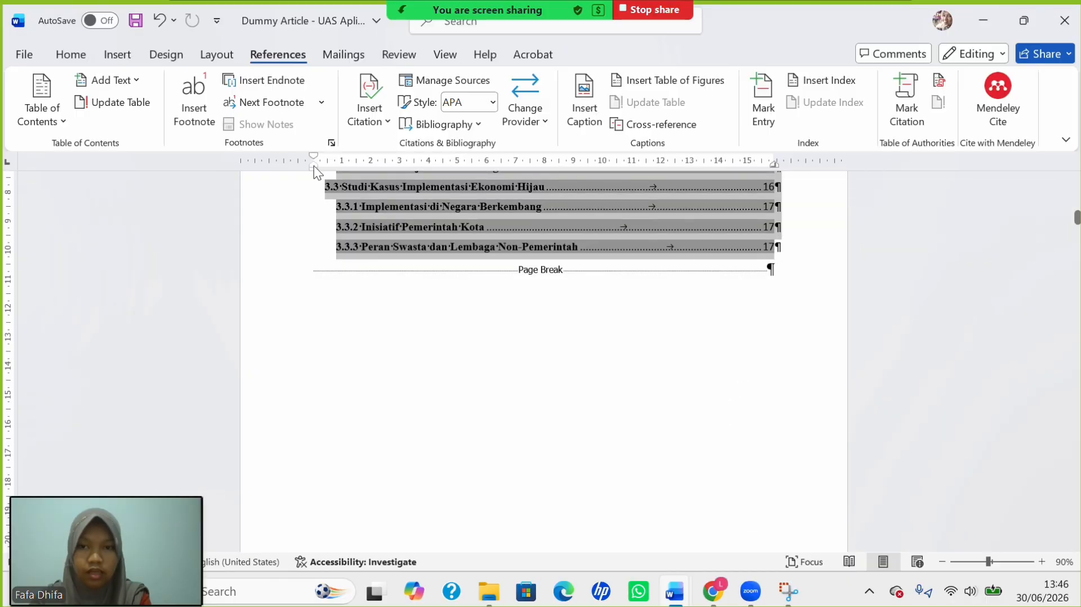
{"action": "left_click", "coordinate": [82, 59]}
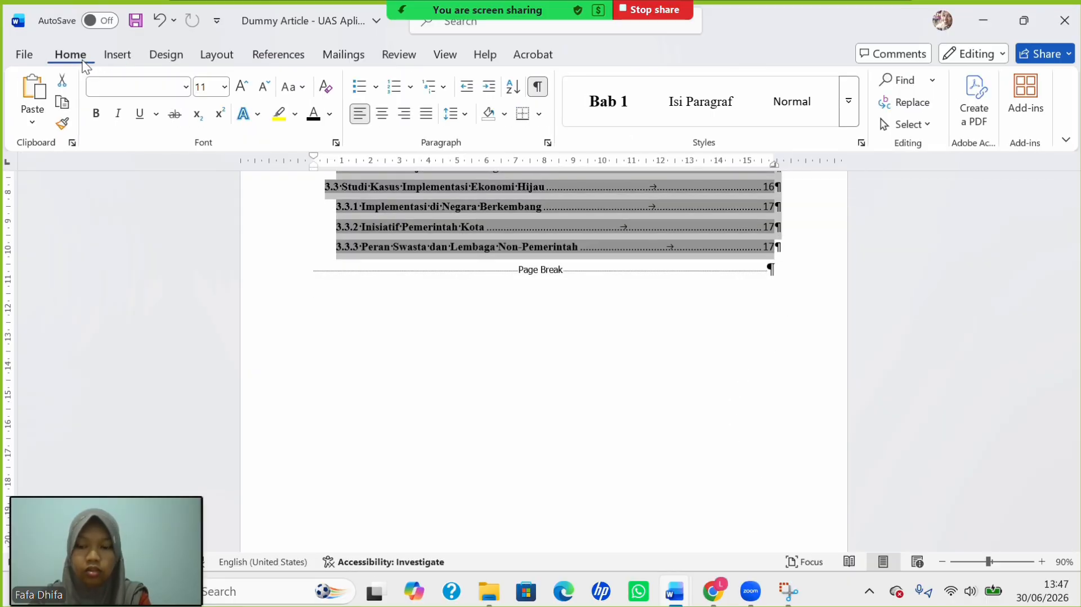
{"action": "key", "text": "ctrl+b"}
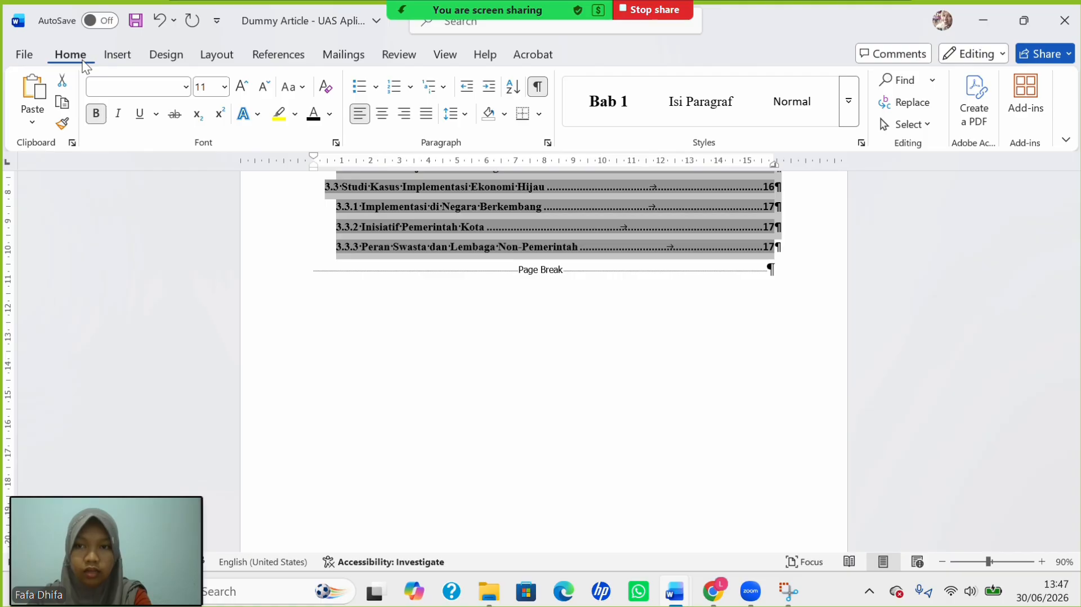
{"action": "key", "text": "ctrl+b"}
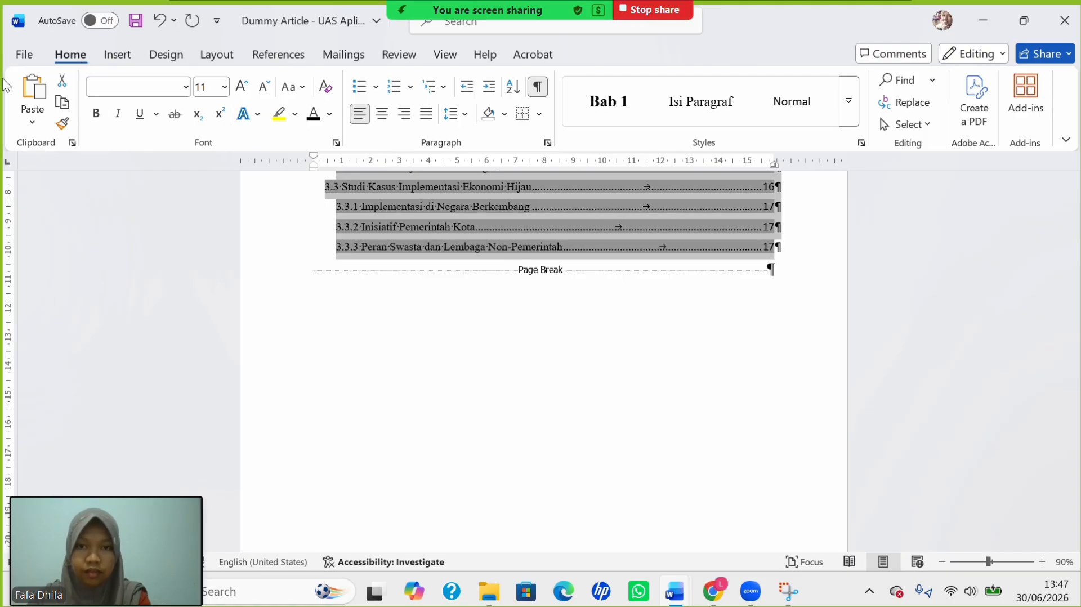
{"action": "scroll", "coordinate": [355, 258], "scroll_direction": "up", "scroll_amount": 15}
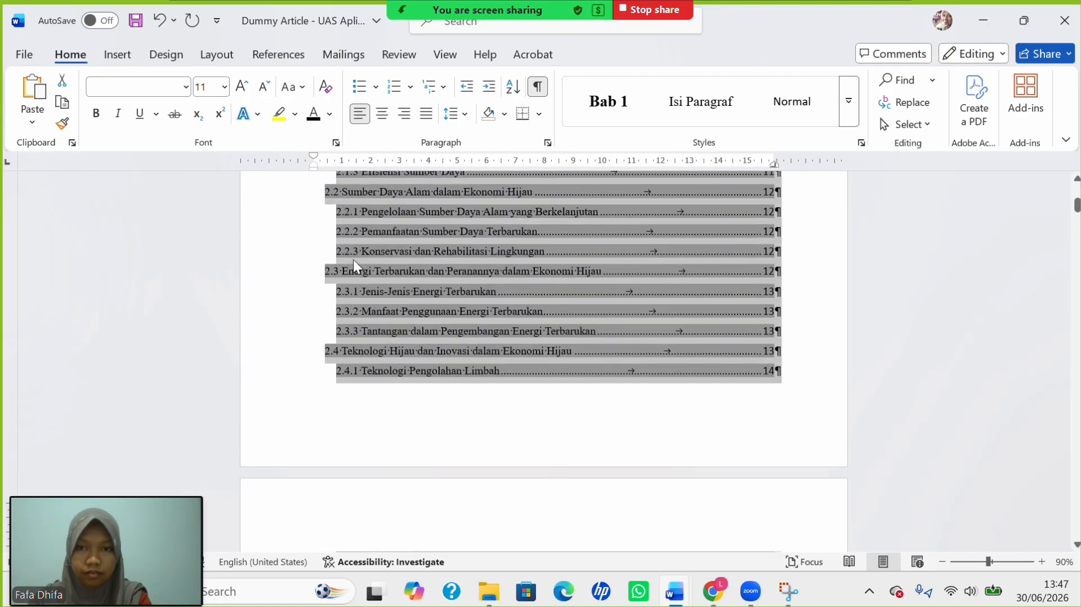
{"action": "scroll", "coordinate": [353, 259], "scroll_direction": "up", "scroll_amount": 10}
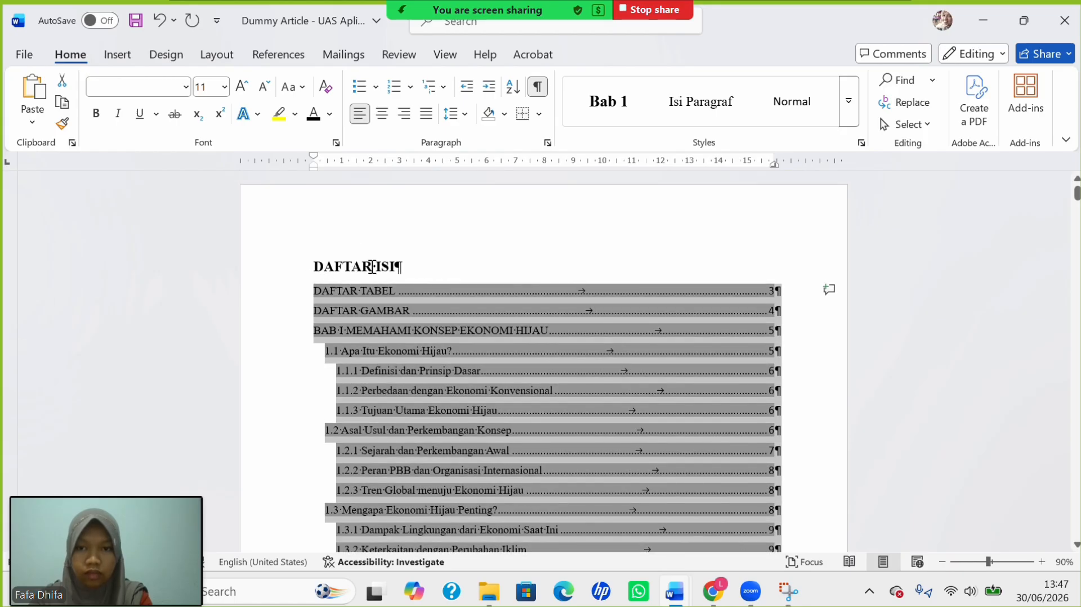
Apply the Heading 1 style to the DAFTAR ISI title and centre it.
{"action": "triple_click", "coordinate": [372, 267]}
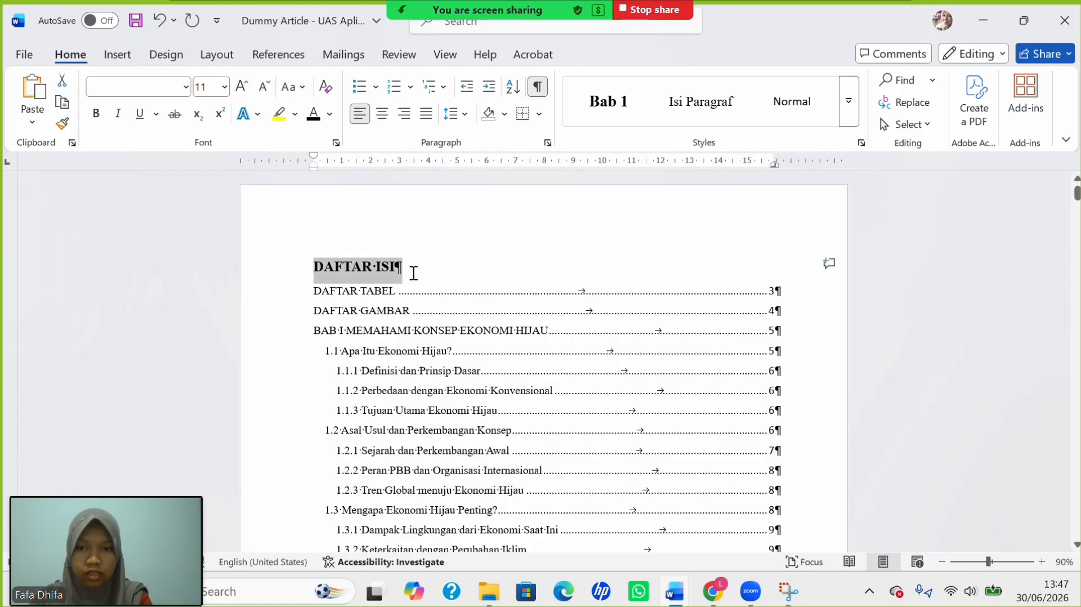
{"action": "left_click", "coordinate": [848, 102]}
{"action": "left_click", "coordinate": [969, 115]}
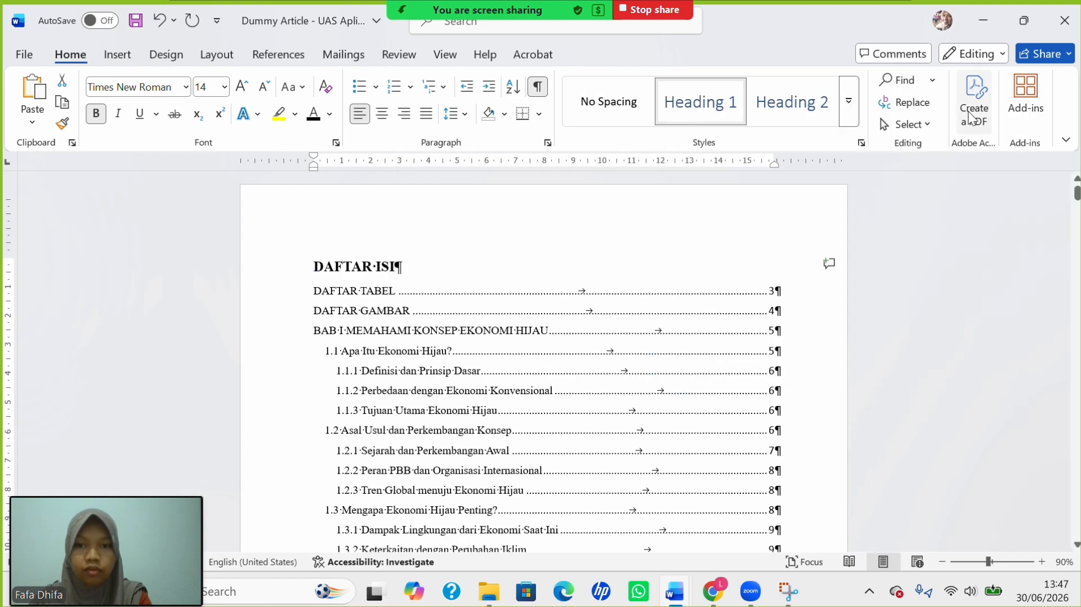
{"action": "left_click", "coordinate": [381, 121]}
Make the DAFTAR ISI heading bold 14-pt Times New Roman, then stop the recording.
{"action": "left_click", "coordinate": [224, 87]}
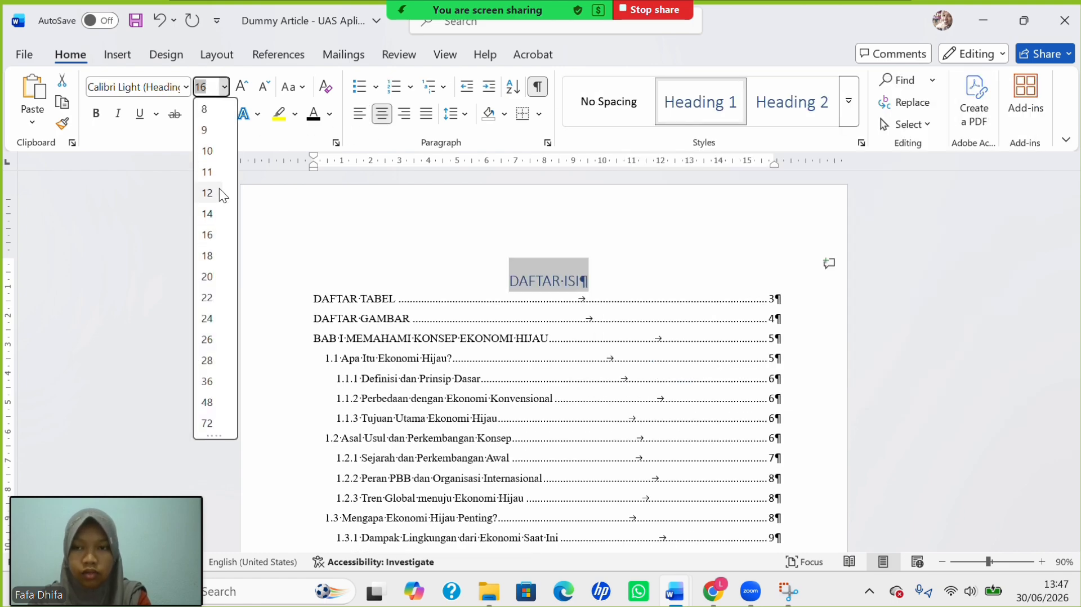
{"action": "left_click", "coordinate": [202, 210]}
{"action": "left_click", "coordinate": [96, 114]}
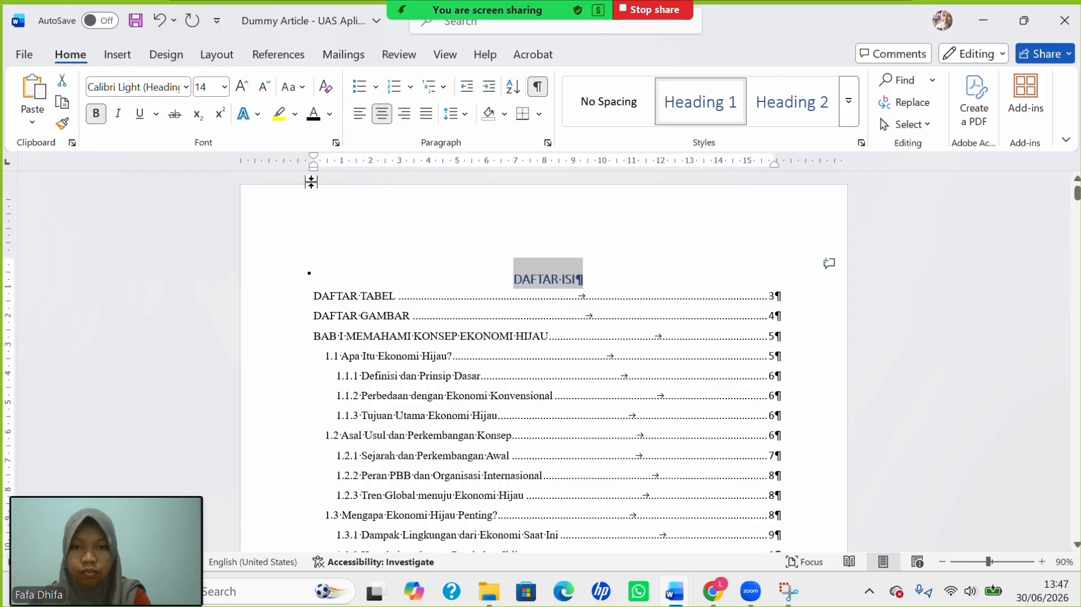
{"action": "left_click", "coordinate": [186, 87]}
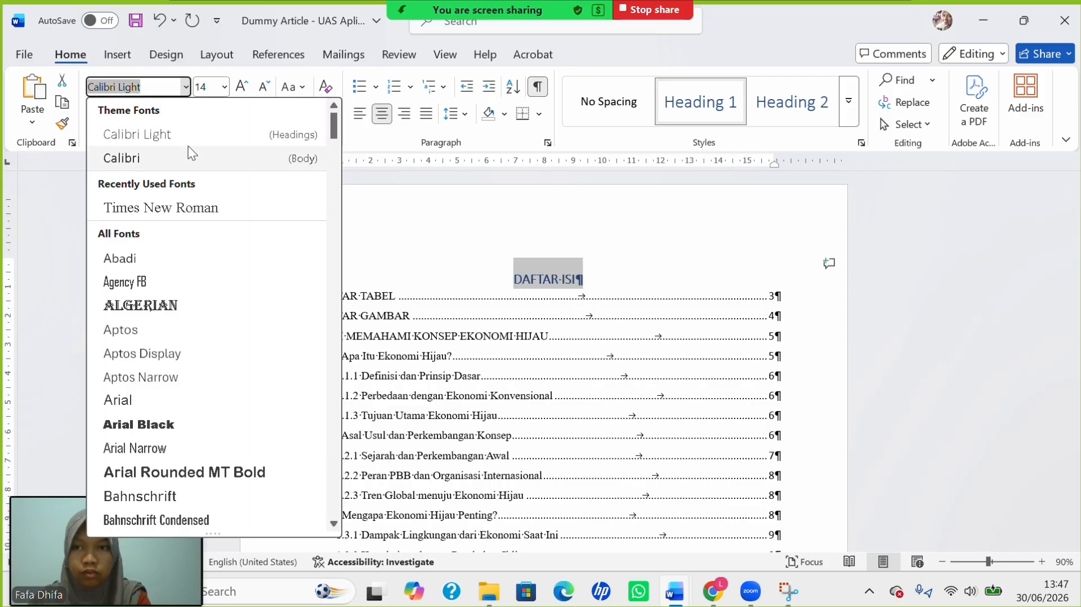
{"action": "left_click", "coordinate": [212, 207]}
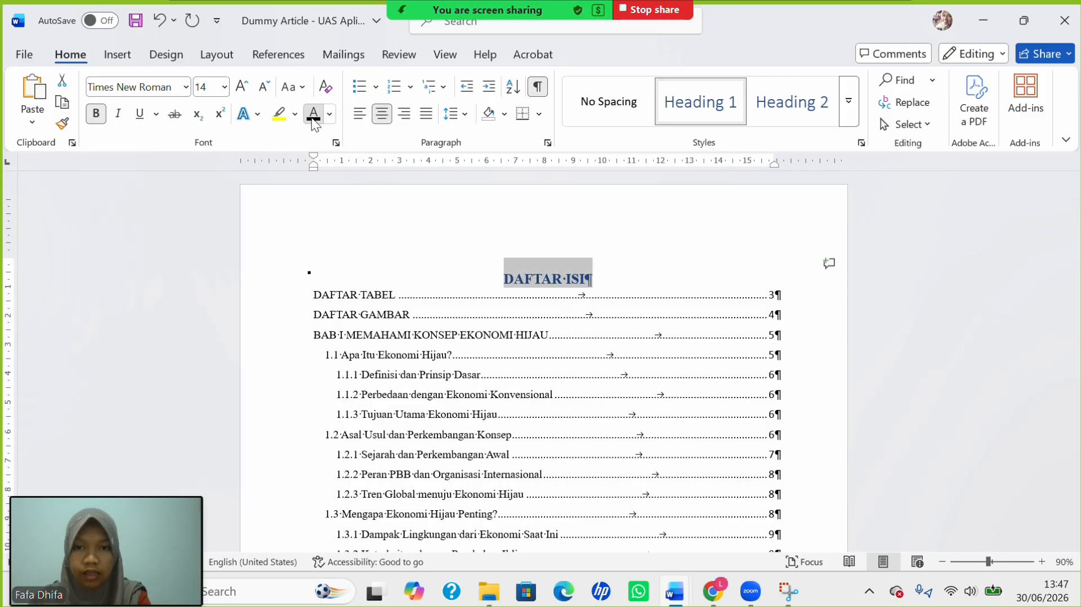
{"action": "scroll", "coordinate": [423, 324], "scroll_direction": "down", "scroll_amount": 10}
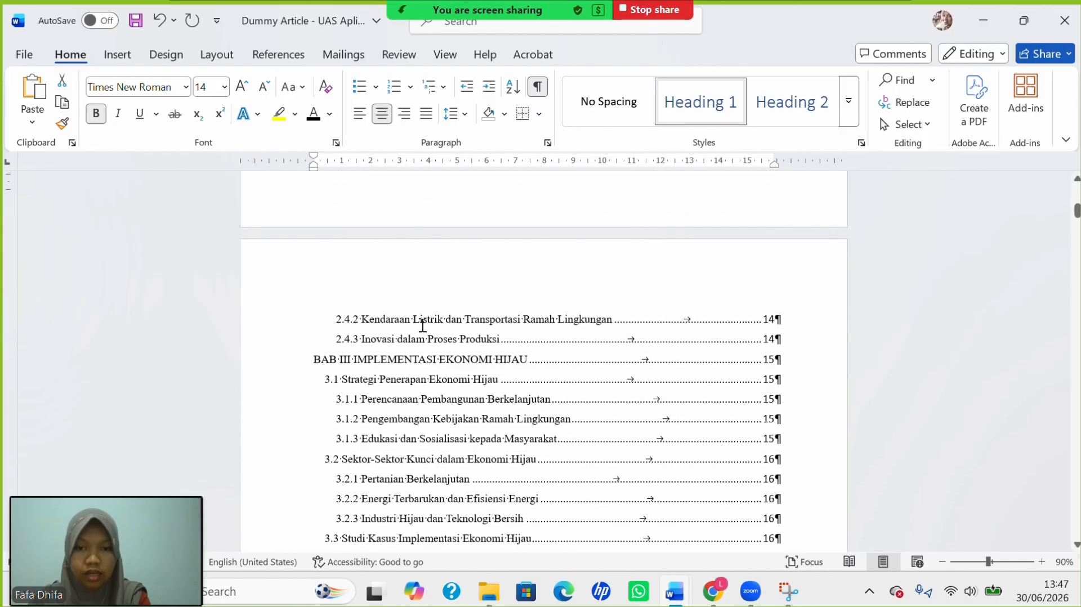
{"action": "scroll", "coordinate": [422, 326], "scroll_direction": "up", "scroll_amount": 15}
{"action": "scroll", "coordinate": [569, 322], "scroll_direction": "up", "scroll_amount": 1}
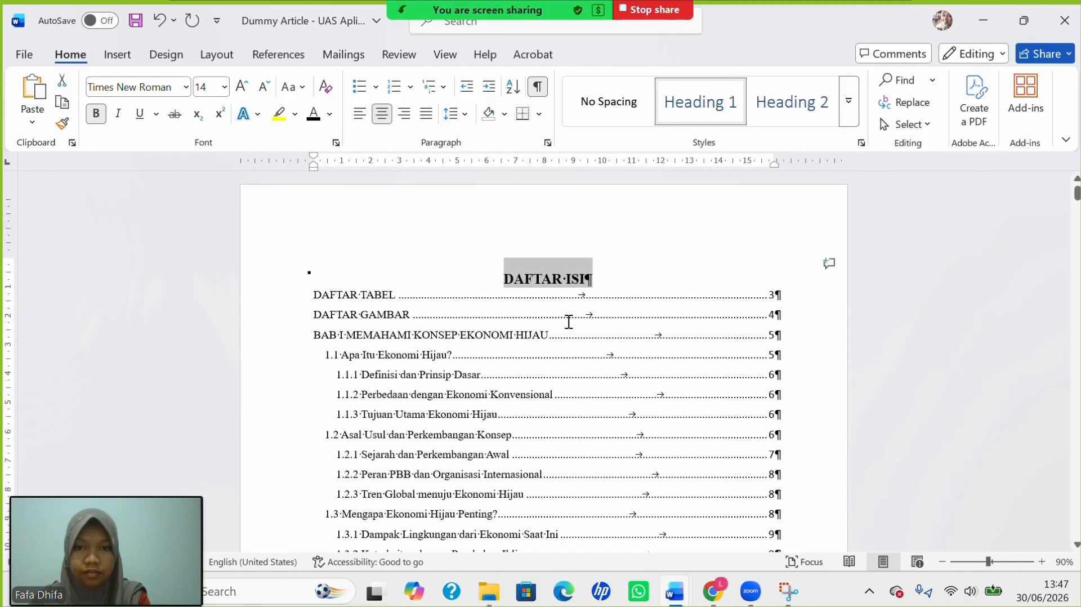
{"action": "left_click", "coordinate": [612, 278]}
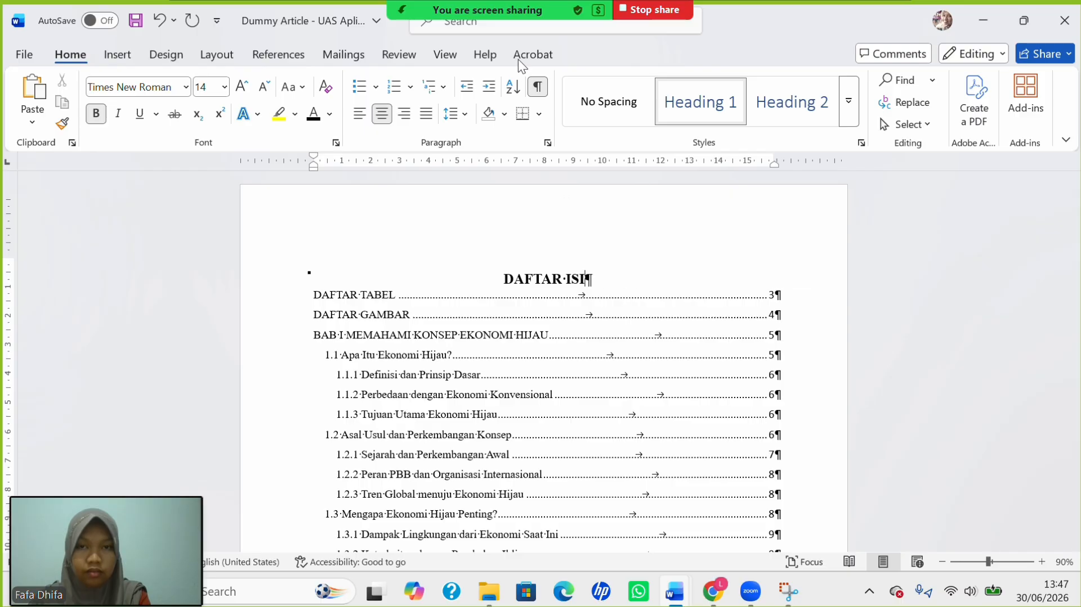
{"action": "left_click", "coordinate": [488, 23]}
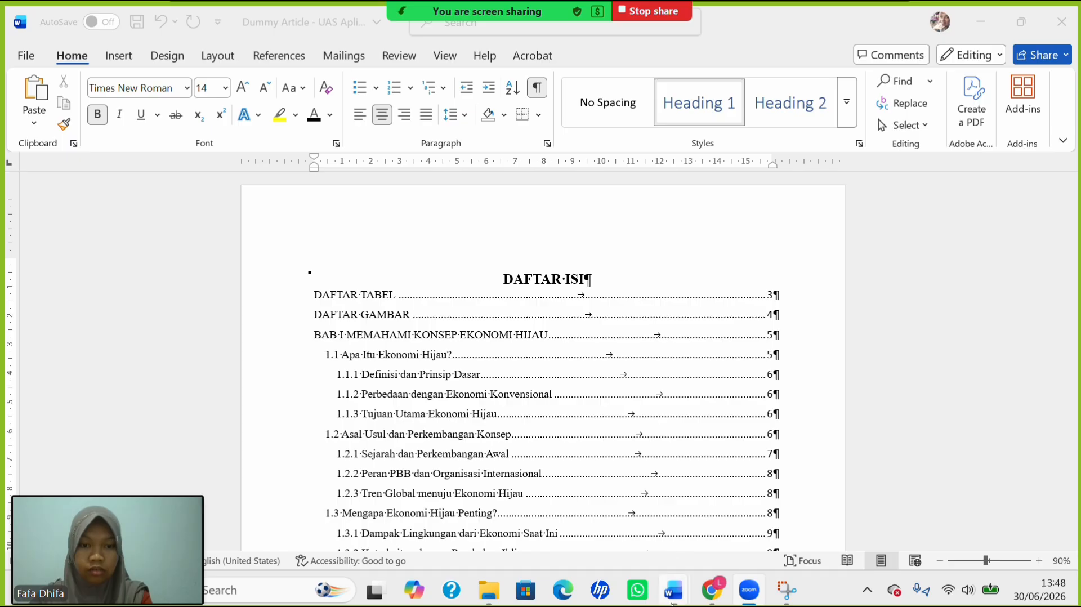
{"action": "mouse_move", "coordinate": [673, 589]}
{"action": "left_click", "coordinate": [844, 510]}
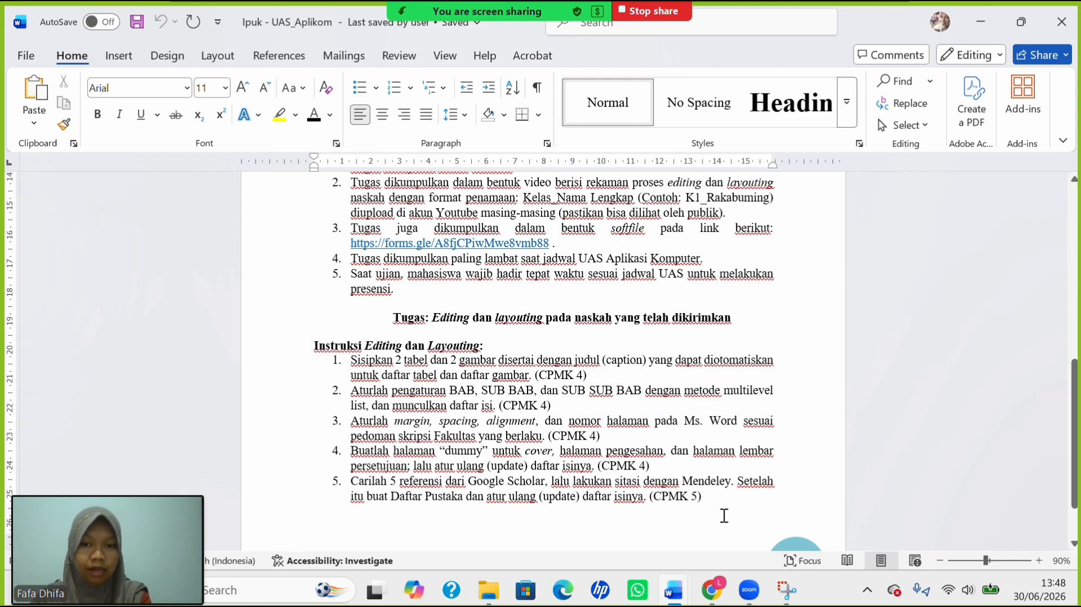
{"action": "mouse_move", "coordinate": [667, 588]}
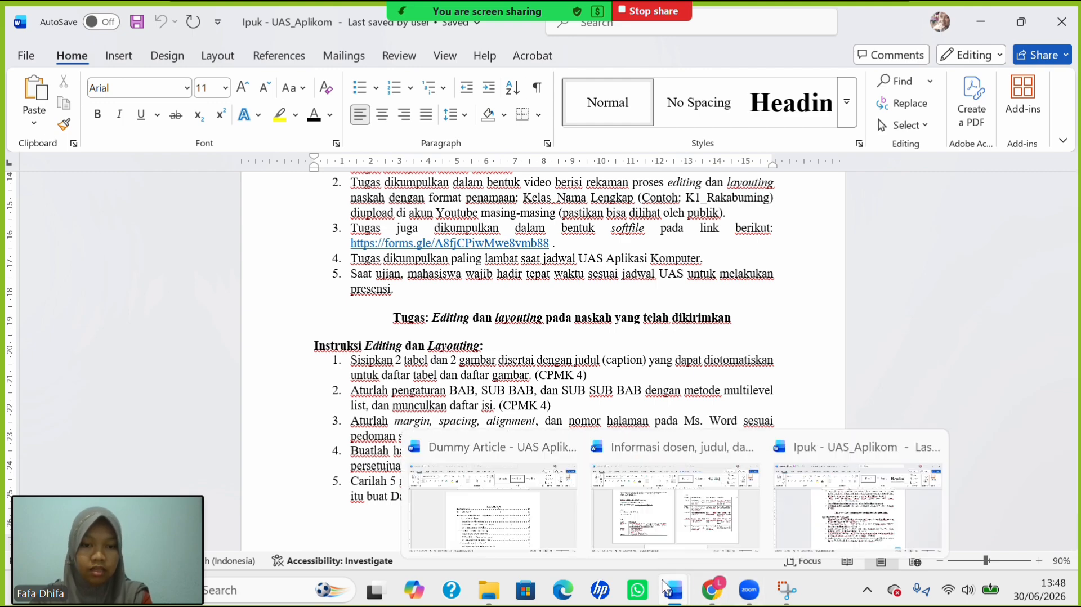
{"action": "left_click", "coordinate": [503, 511]}
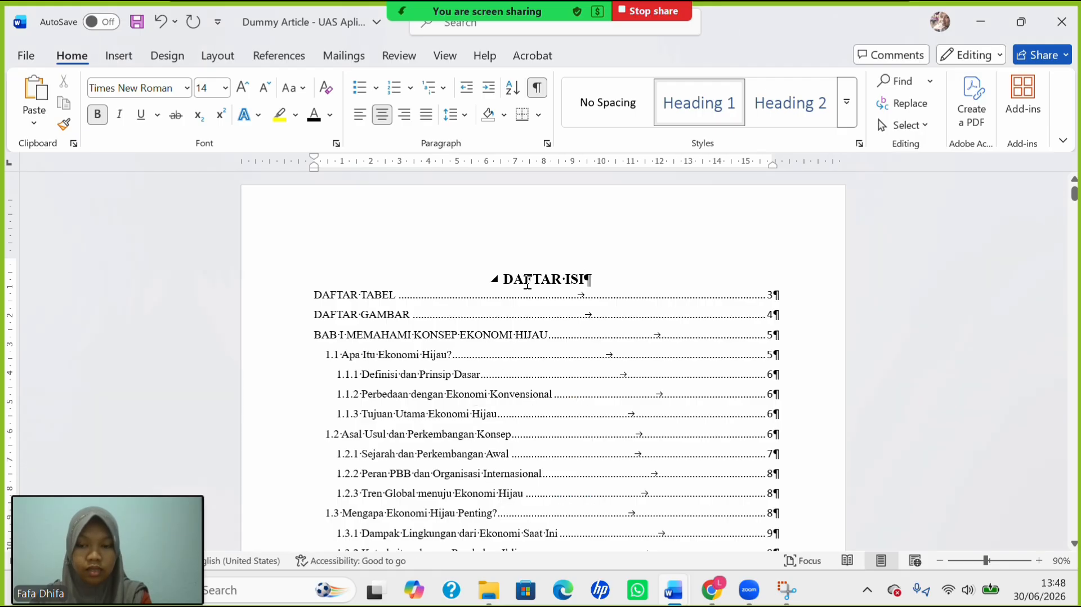
Apply the last custom margins: 4 cm top and left, 3 cm bottom and right.
{"action": "left_click", "coordinate": [516, 311]}
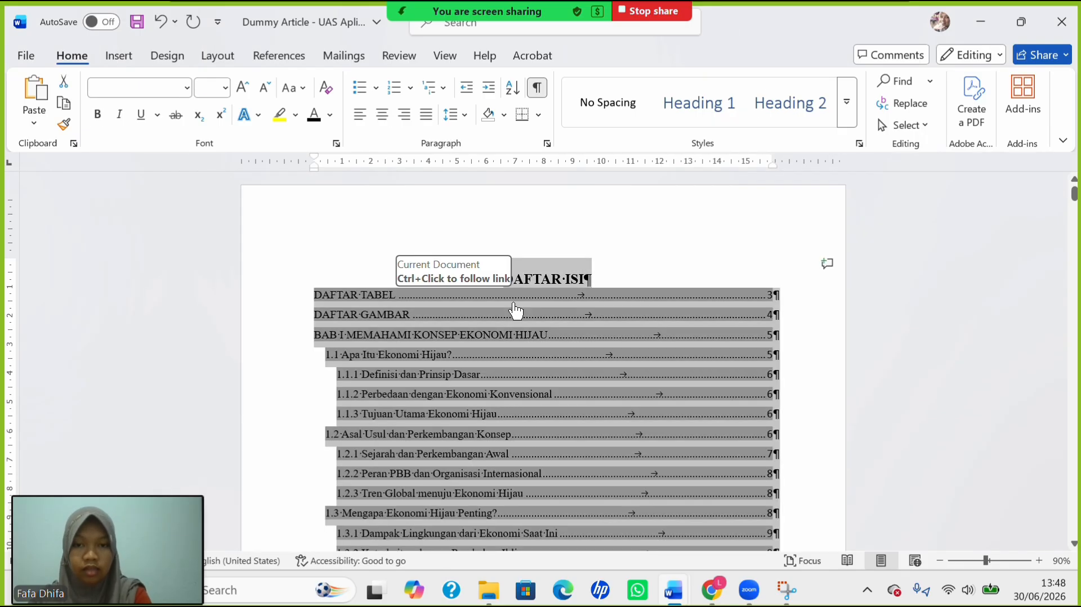
{"action": "scroll", "coordinate": [501, 401], "scroll_direction": "down", "scroll_amount": 15}
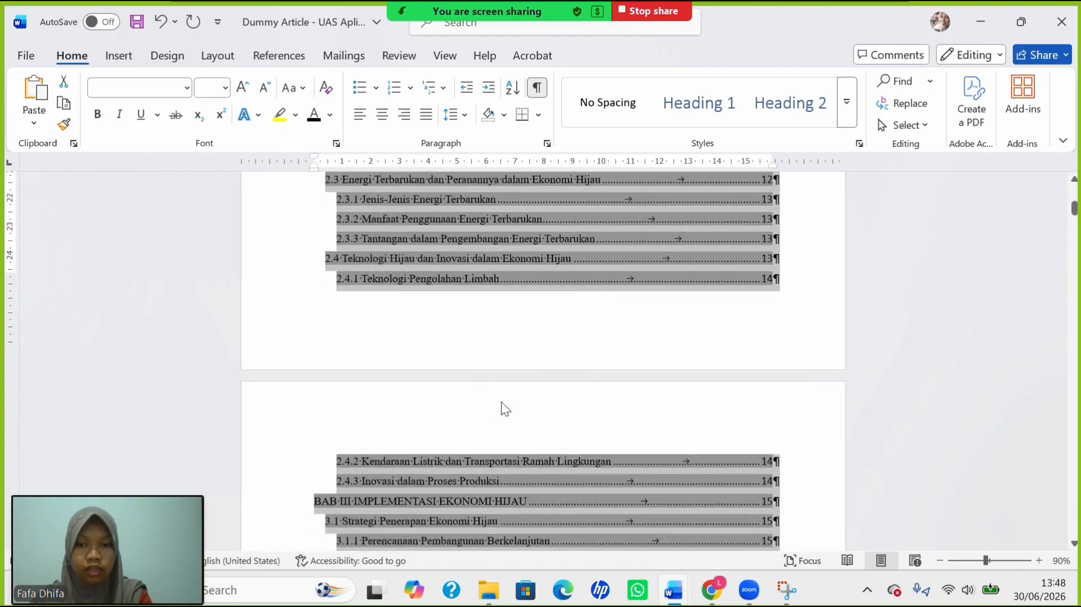
{"action": "scroll", "coordinate": [506, 401], "scroll_direction": "down", "scroll_amount": 10}
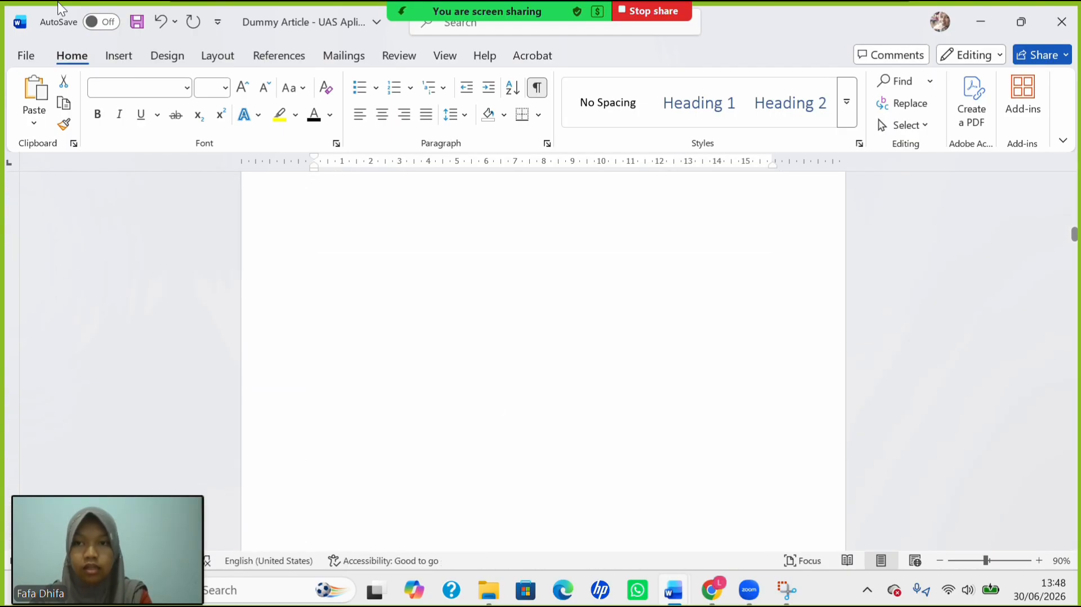
{"action": "left_click", "coordinate": [221, 58]}
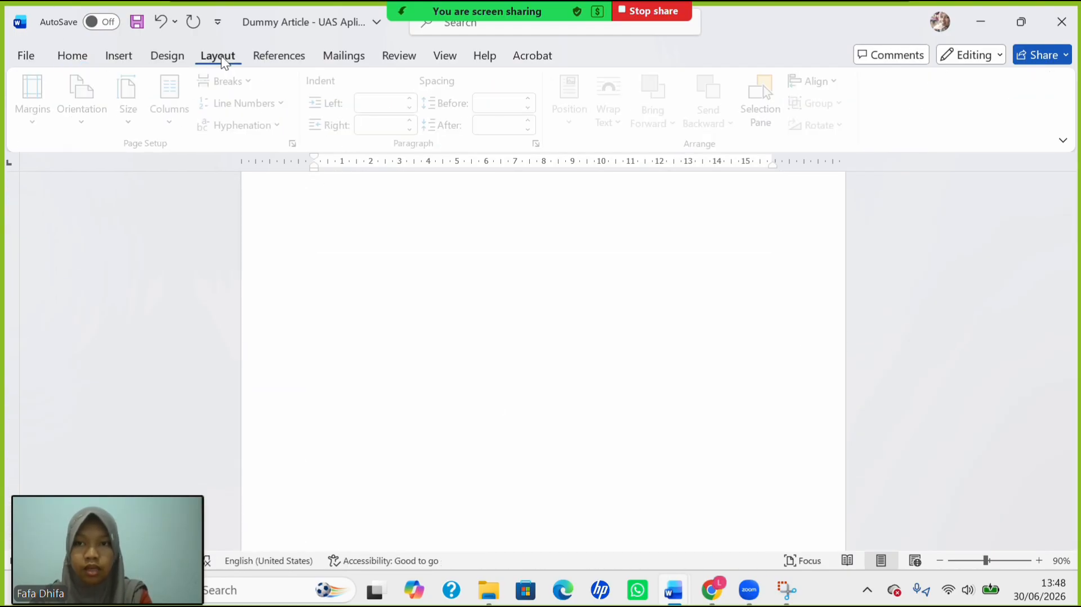
{"action": "left_click", "coordinate": [49, 118]}
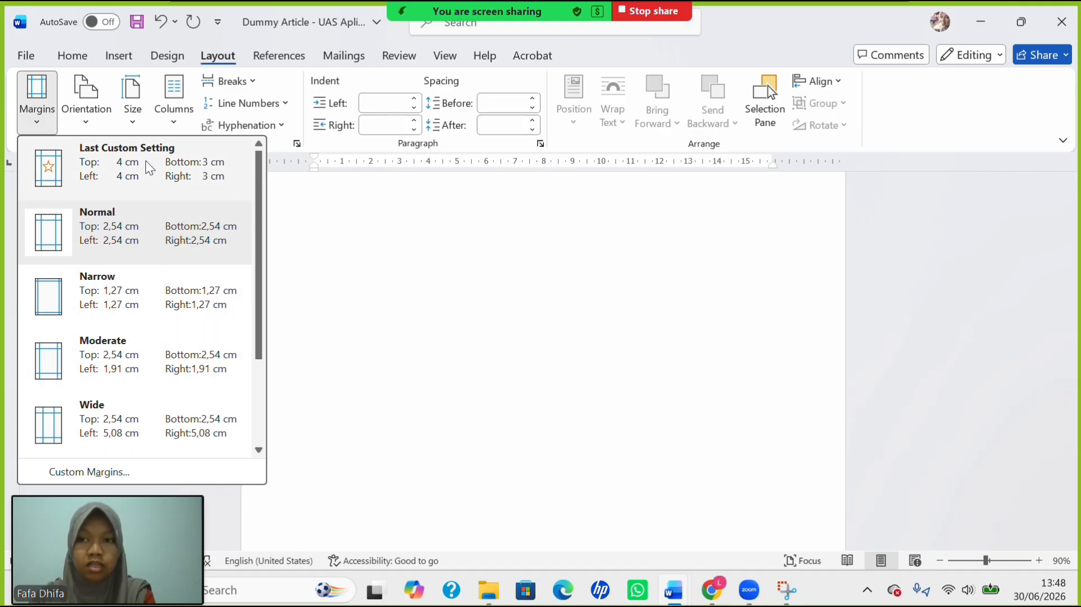
{"action": "left_click", "coordinate": [185, 181]}
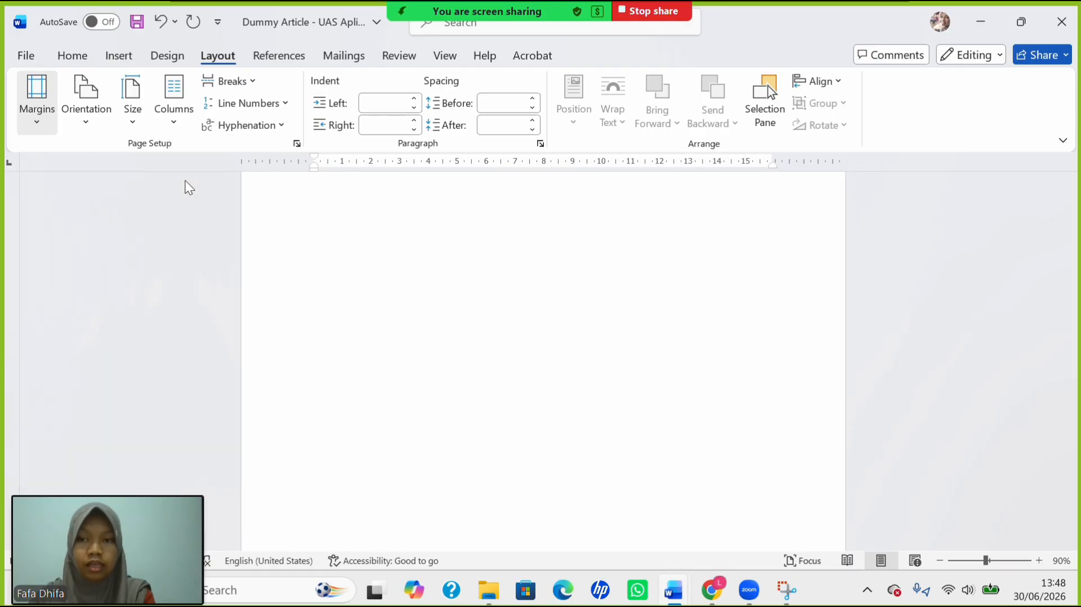
{"action": "scroll", "coordinate": [437, 342], "scroll_direction": "up", "scroll_amount": 8}
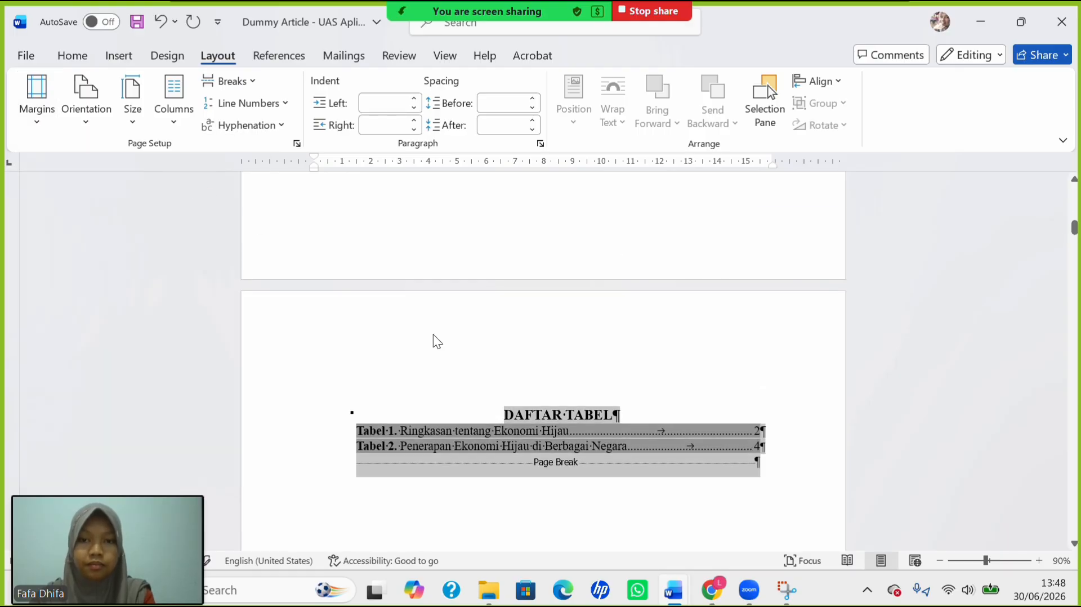
{"action": "scroll", "coordinate": [436, 341], "scroll_direction": "up", "scroll_amount": 10}
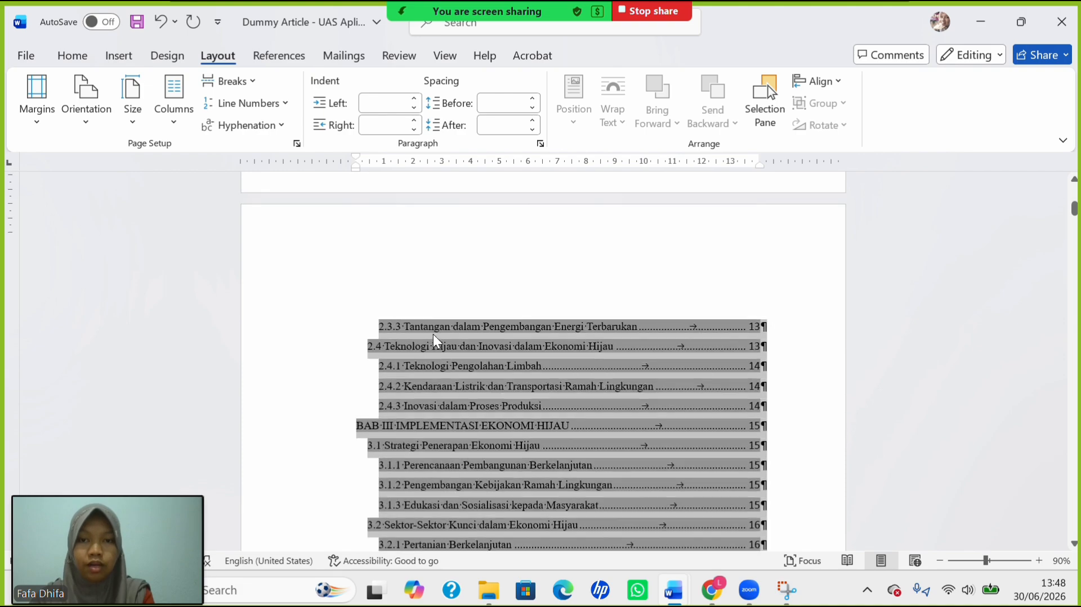
{"action": "scroll", "coordinate": [435, 340], "scroll_direction": "up", "scroll_amount": 4}
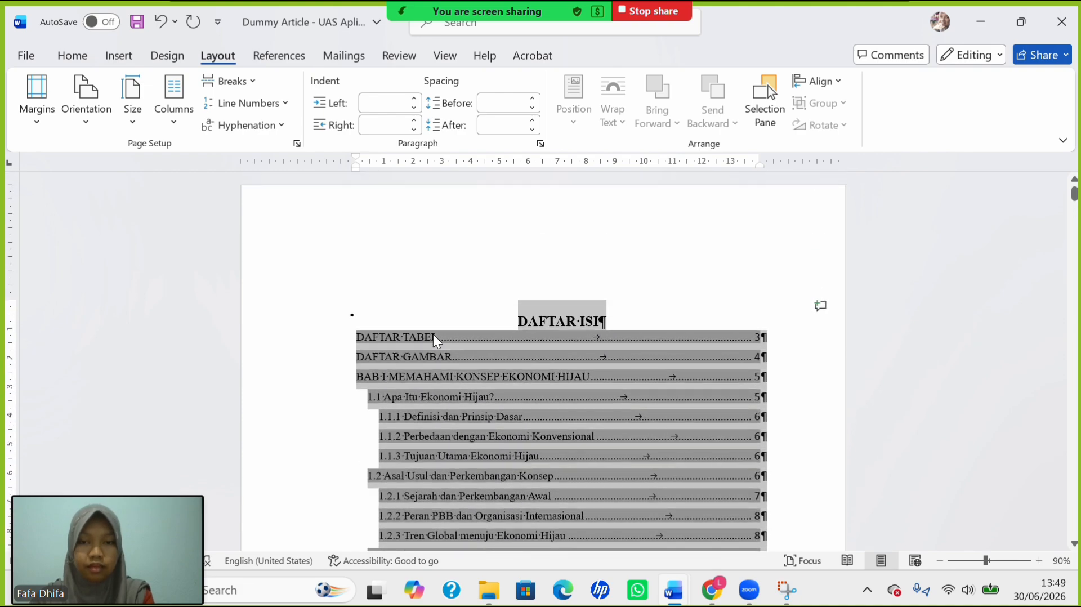
Remove paragraph space before and add space after across the whole document.
{"action": "left_click", "coordinate": [539, 379]}
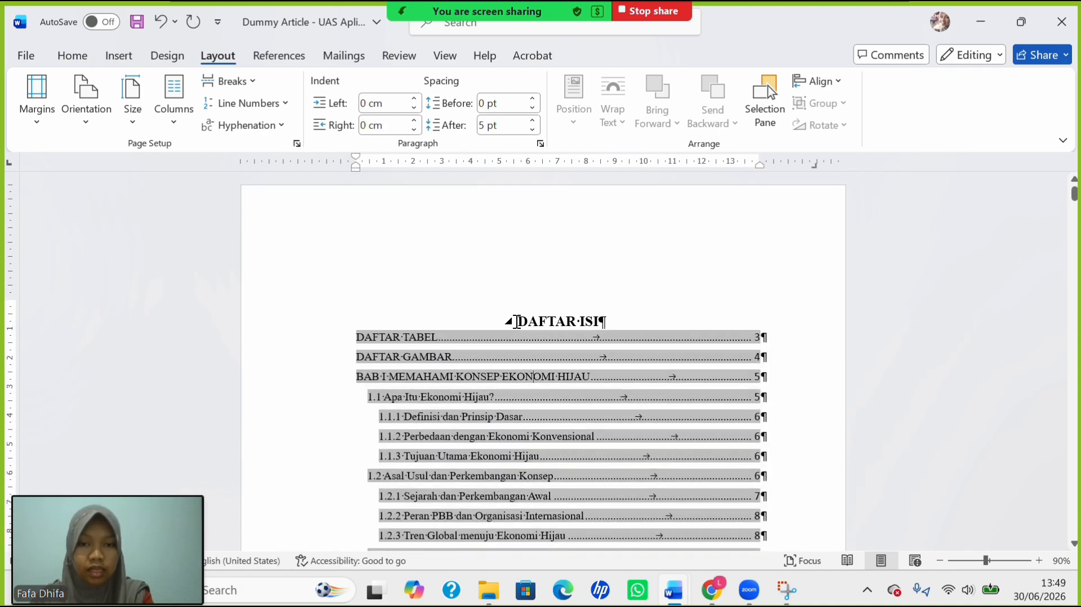
{"action": "key", "text": "ctrl+a"}
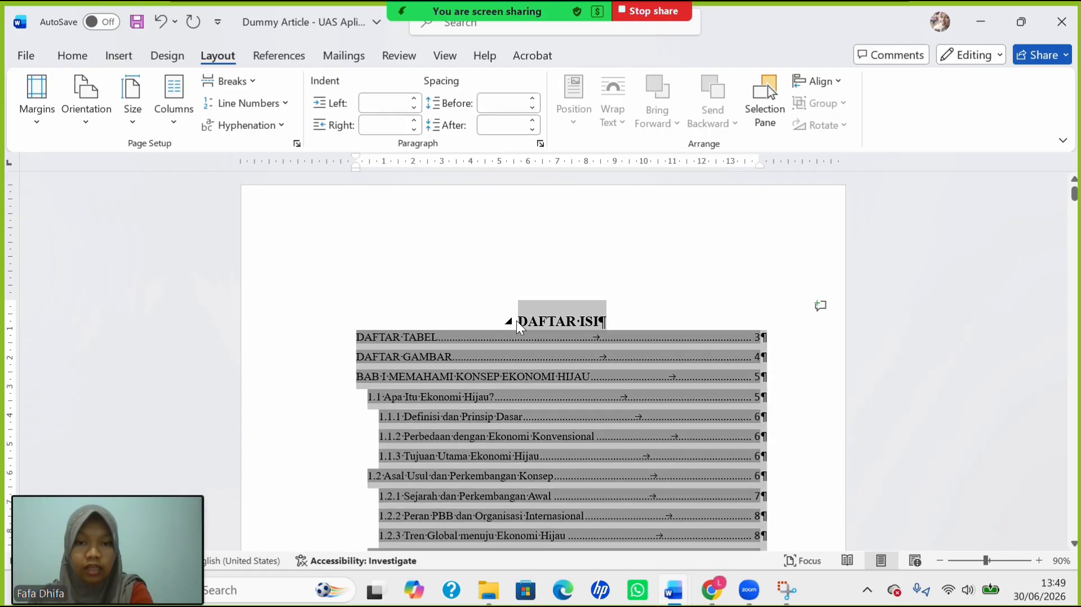
{"action": "left_click", "coordinate": [76, 59]}
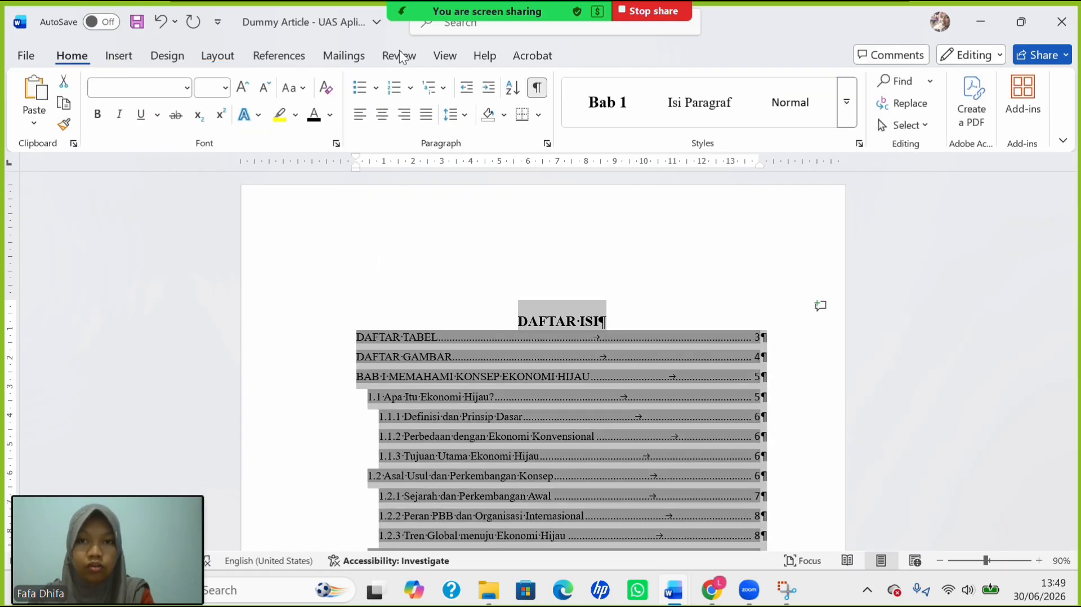
{"action": "left_click", "coordinate": [453, 114]}
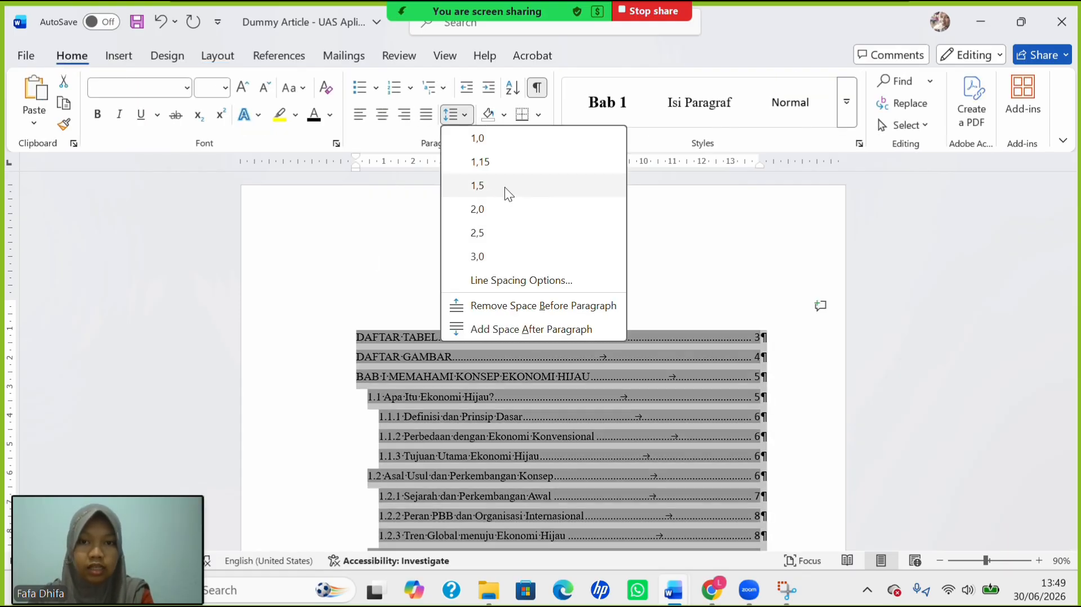
{"action": "left_click", "coordinate": [517, 304]}
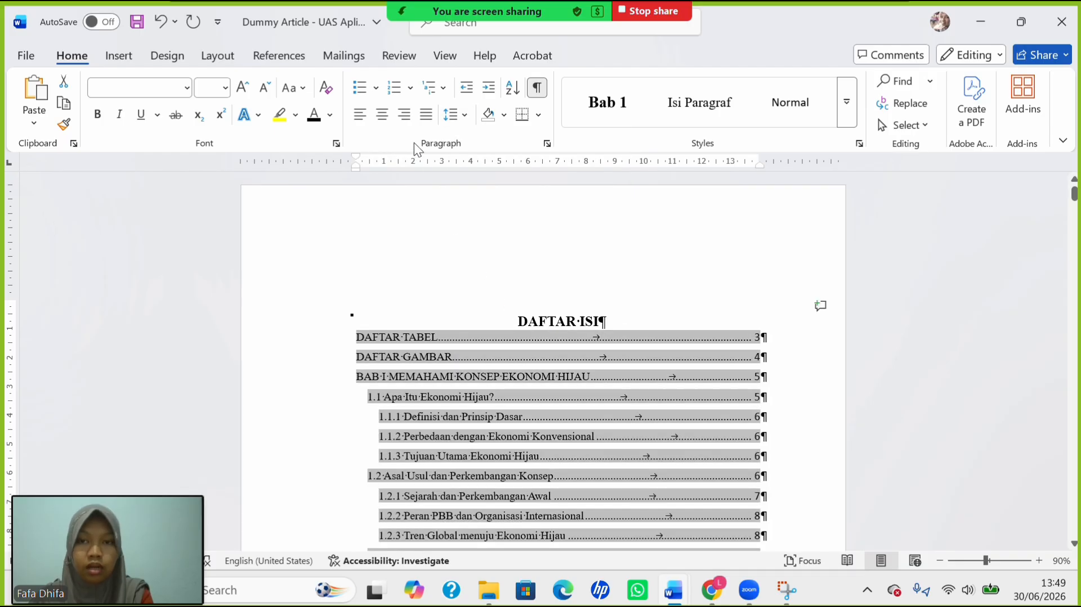
{"action": "left_click", "coordinate": [458, 115]}
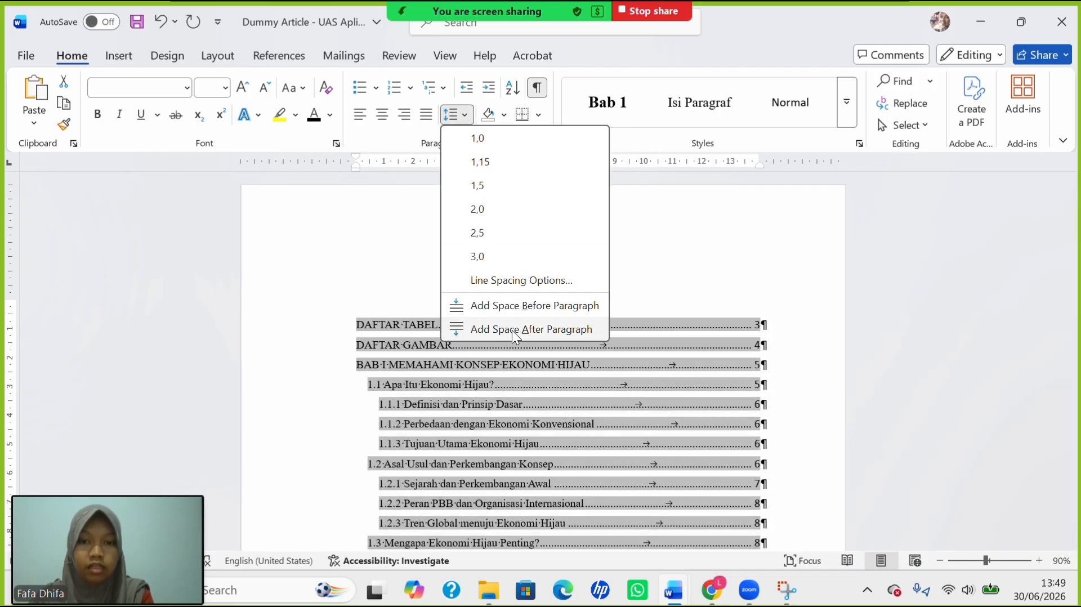
{"action": "left_click", "coordinate": [512, 331]}
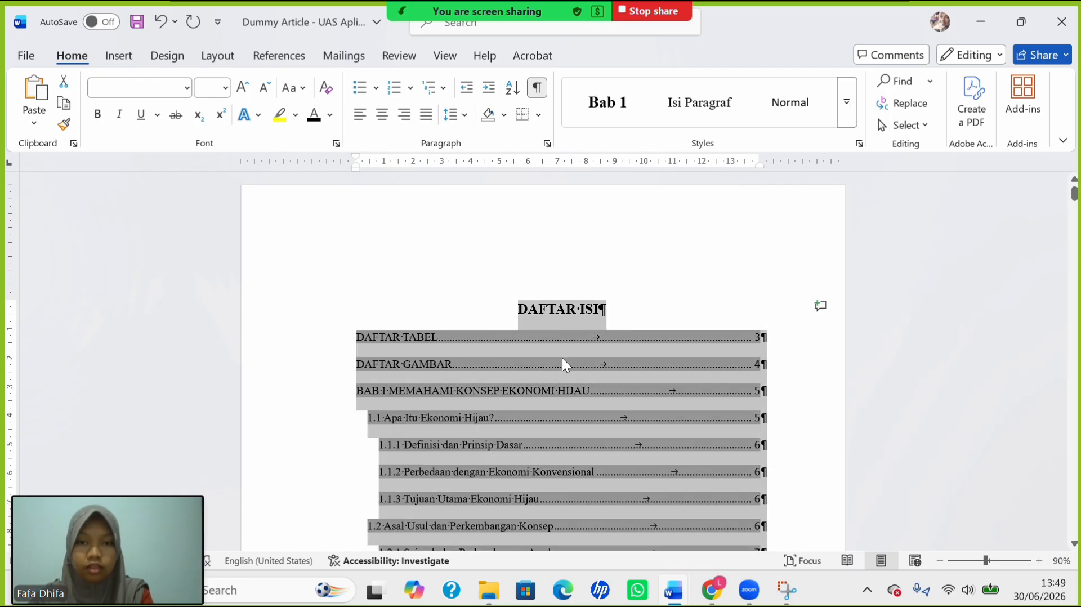
{"action": "left_click", "coordinate": [532, 349]}
Set the DAFTAR ISI table of contents to 1.5 line spacing.
{"action": "scroll", "coordinate": [533, 349], "scroll_direction": "down", "scroll_amount": 2}
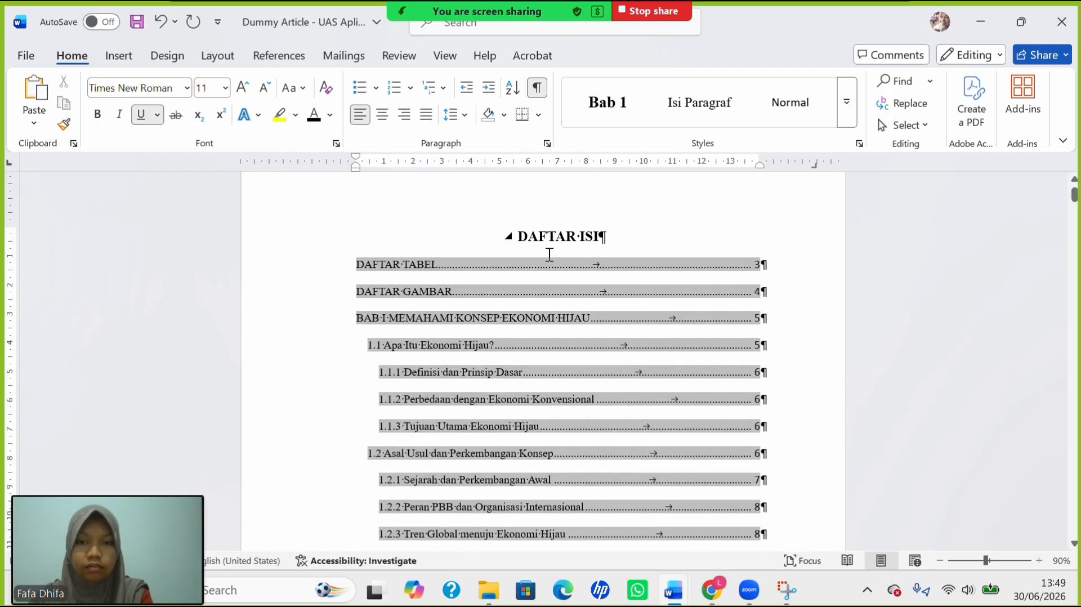
{"action": "mouse_move", "coordinate": [542, 236]}
{"action": "left_mouse_down"}
{"action": "mouse_move", "coordinate": [570, 299]}
{"action": "mouse_move", "coordinate": [578, 370]}
{"action": "left_mouse_up"}
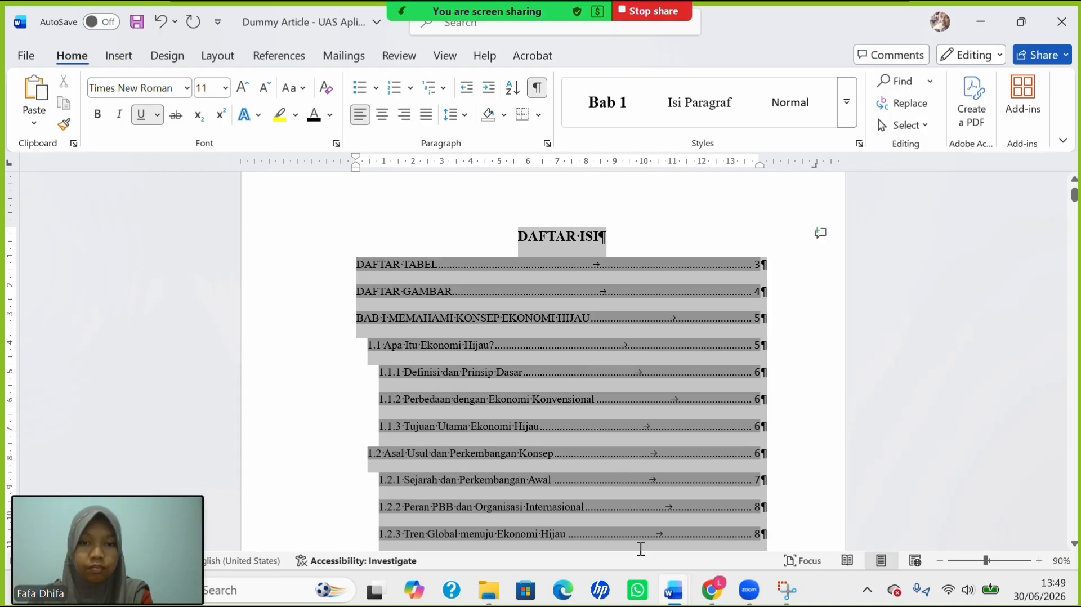
{"action": "left_click_drag", "start_coordinate": [641, 549], "coordinate": [773, 243]}
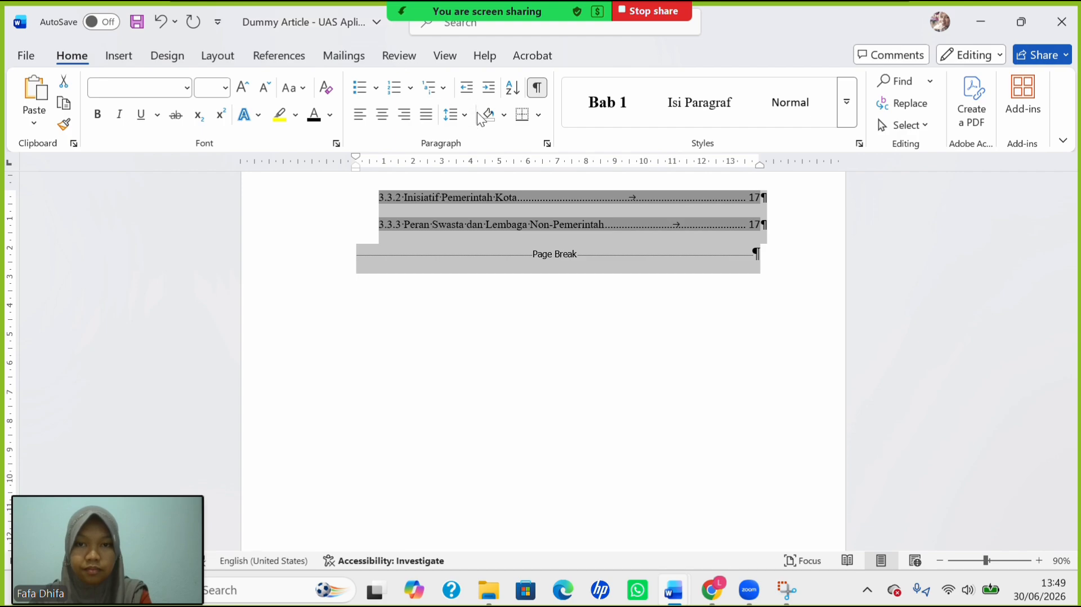
{"action": "left_click", "coordinate": [459, 117]}
{"action": "left_click", "coordinate": [503, 195]}
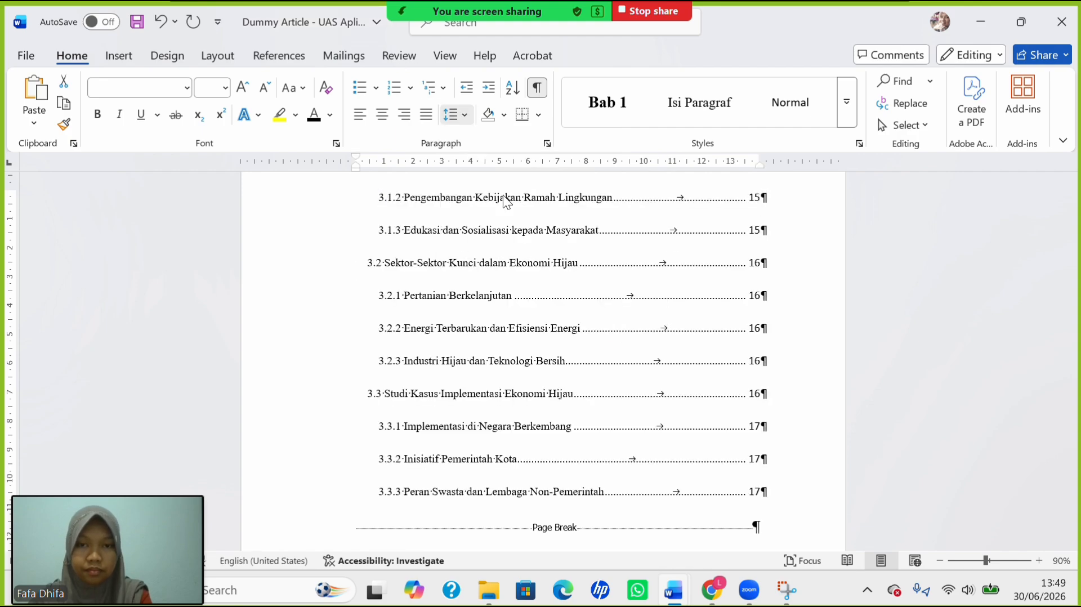
Remove the space after each table of contents entry.
{"action": "key", "text": "ctrl+a"}
{"action": "scroll", "coordinate": [501, 273], "scroll_direction": "up", "scroll_amount": 15}
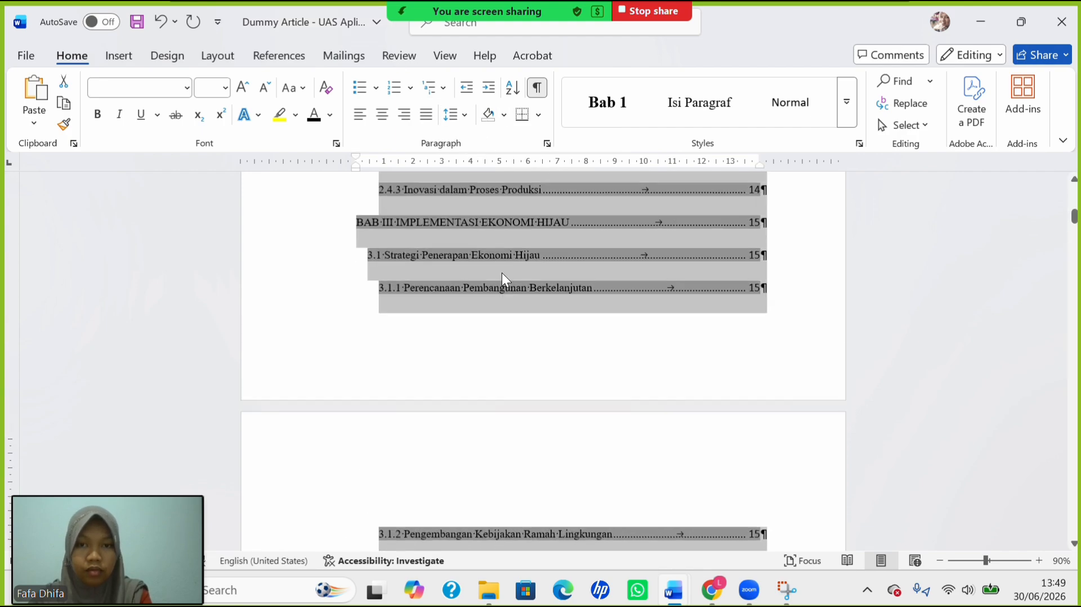
{"action": "scroll", "coordinate": [502, 274], "scroll_direction": "up", "scroll_amount": 15}
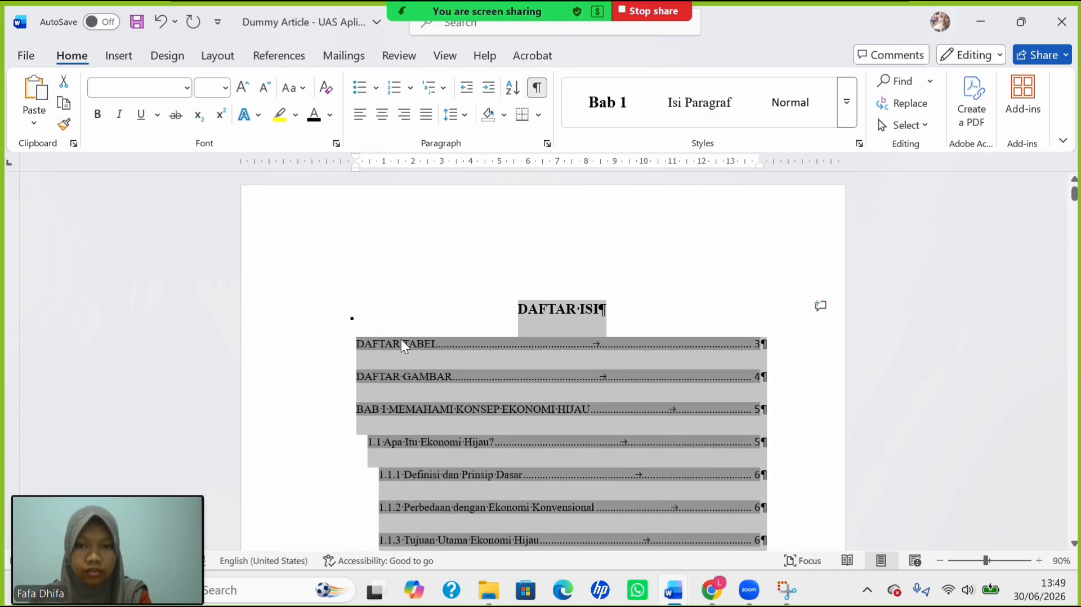
{"action": "left_click", "coordinate": [402, 342]}
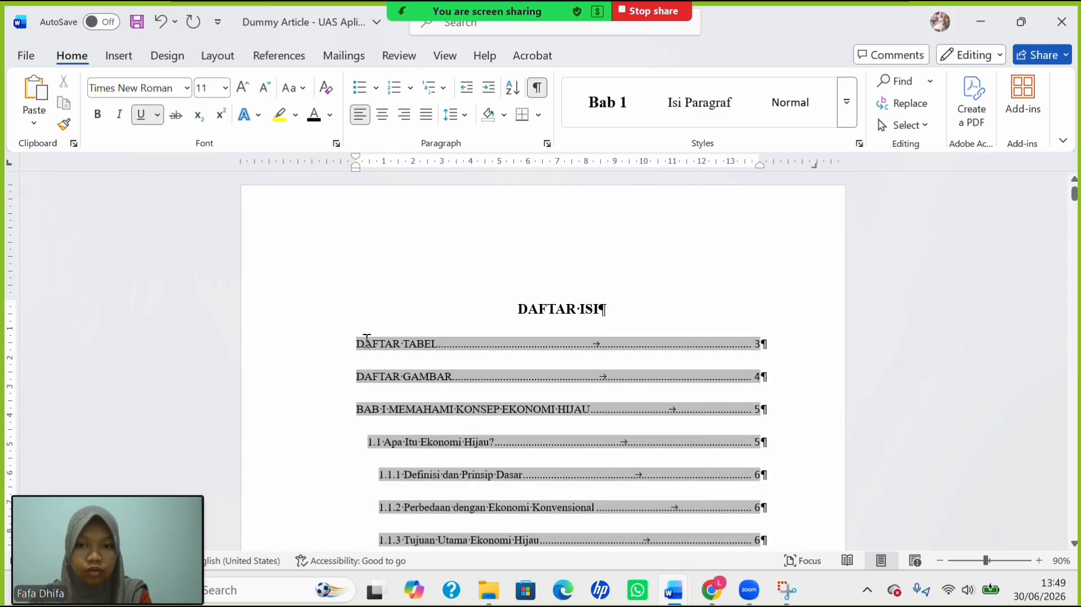
{"action": "left_click_drag", "start_coordinate": [414, 366], "coordinate": [782, 524]}
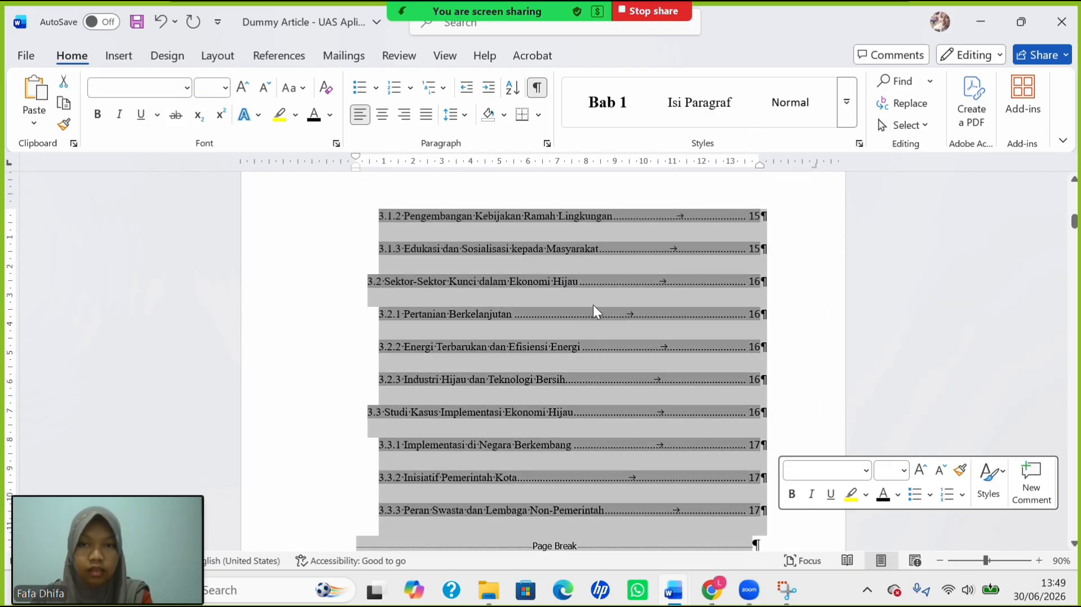
{"action": "left_click", "coordinate": [457, 116]}
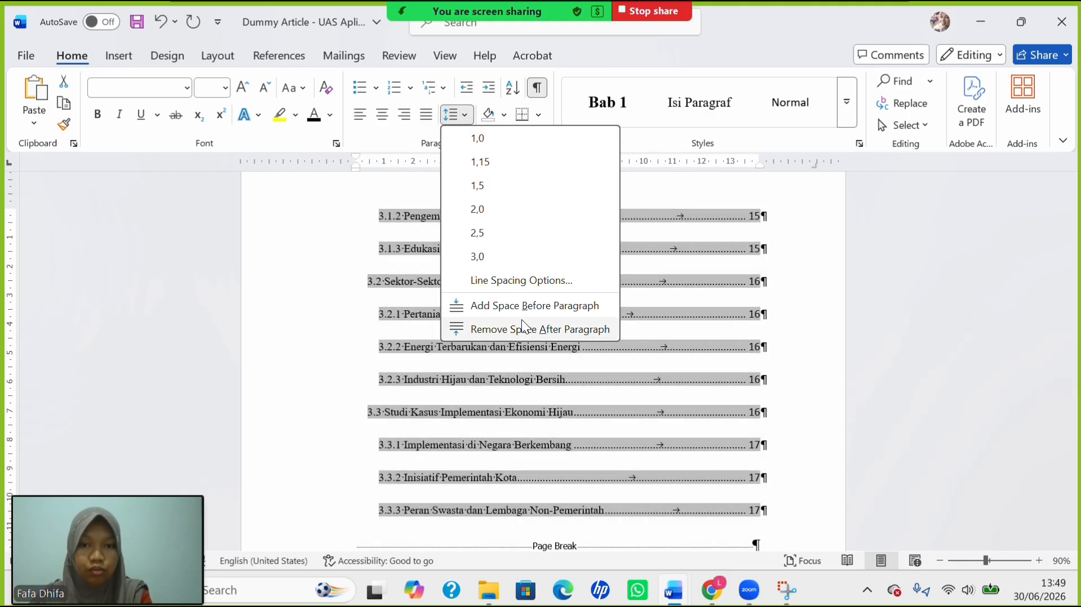
{"action": "left_click", "coordinate": [532, 329]}
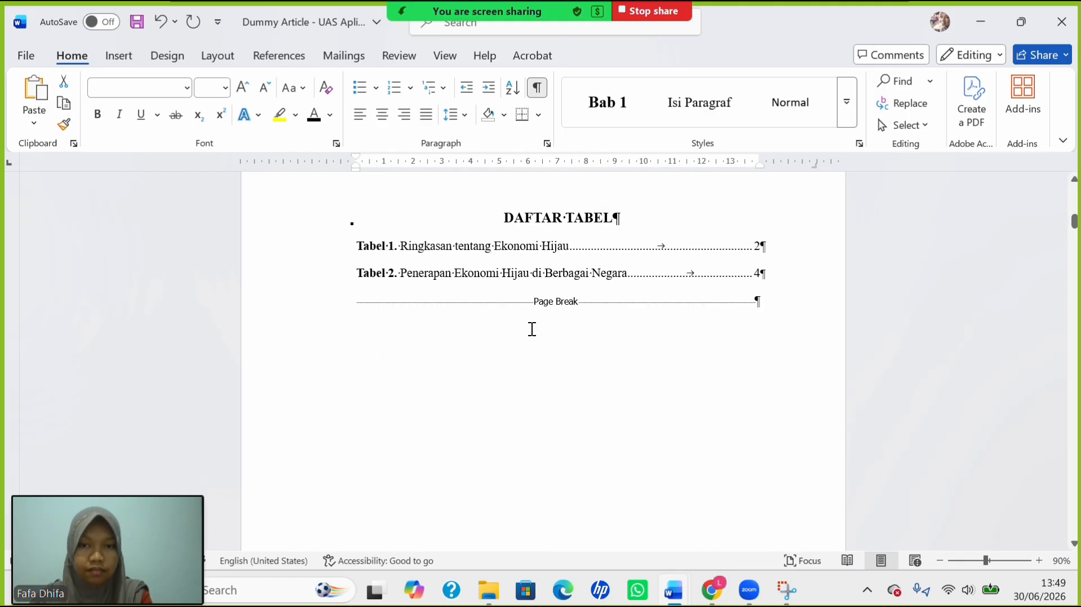
Set the DAFTAR GAMBAR list to 1.5 line spacing.
{"action": "scroll", "coordinate": [531, 329], "scroll_direction": "up", "scroll_amount": 5}
{"action": "scroll", "coordinate": [530, 328], "scroll_direction": "down", "scroll_amount": 4}
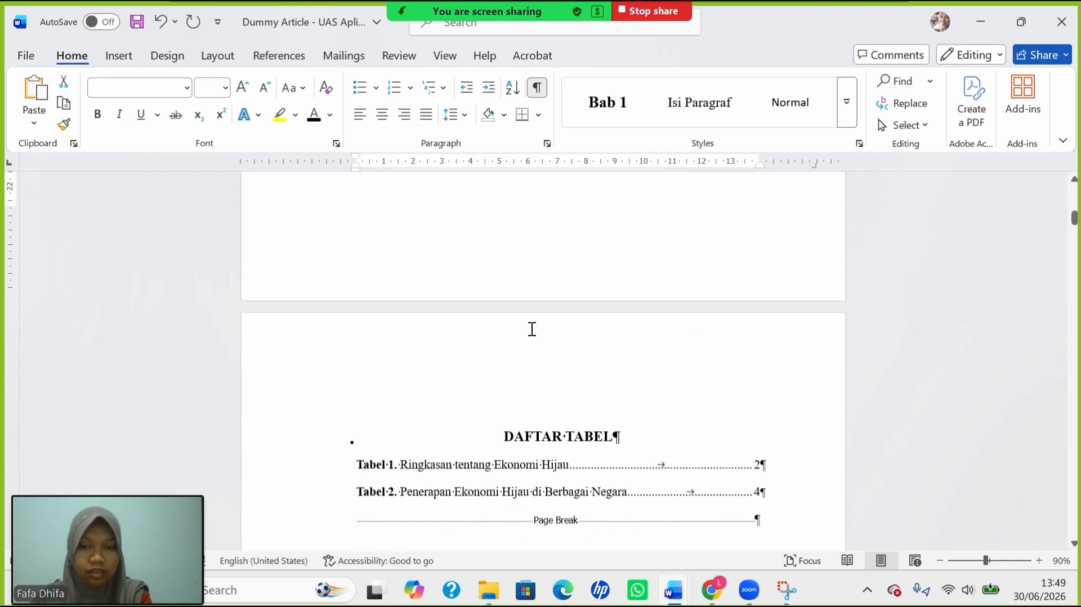
{"action": "left_click_drag", "start_coordinate": [580, 498], "coordinate": [635, 586]}
{"action": "key", "text": "Delete"}
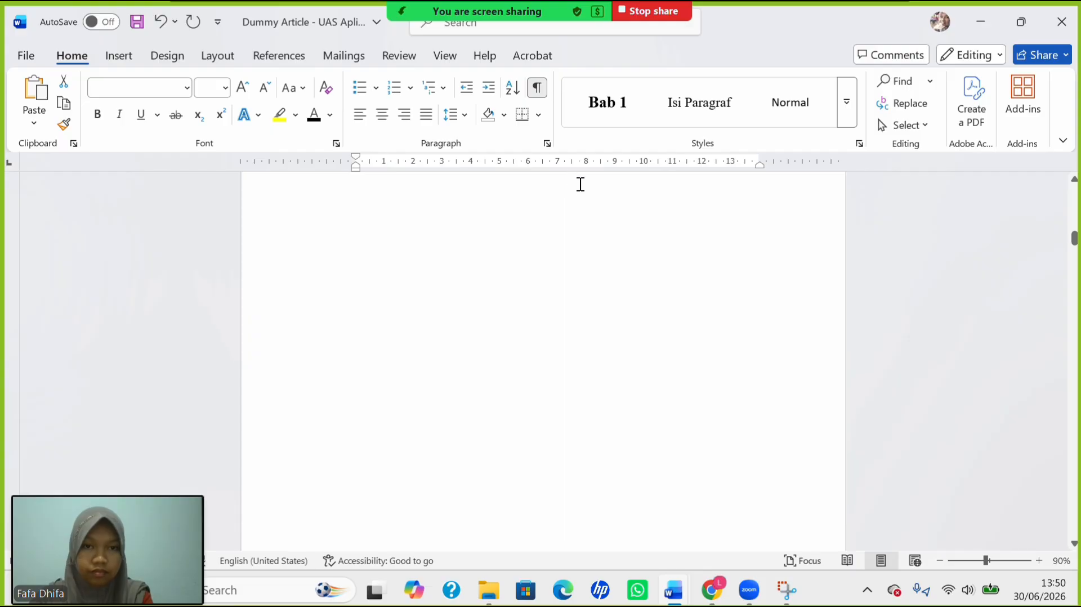
{"action": "key", "text": "ctrl+z"}
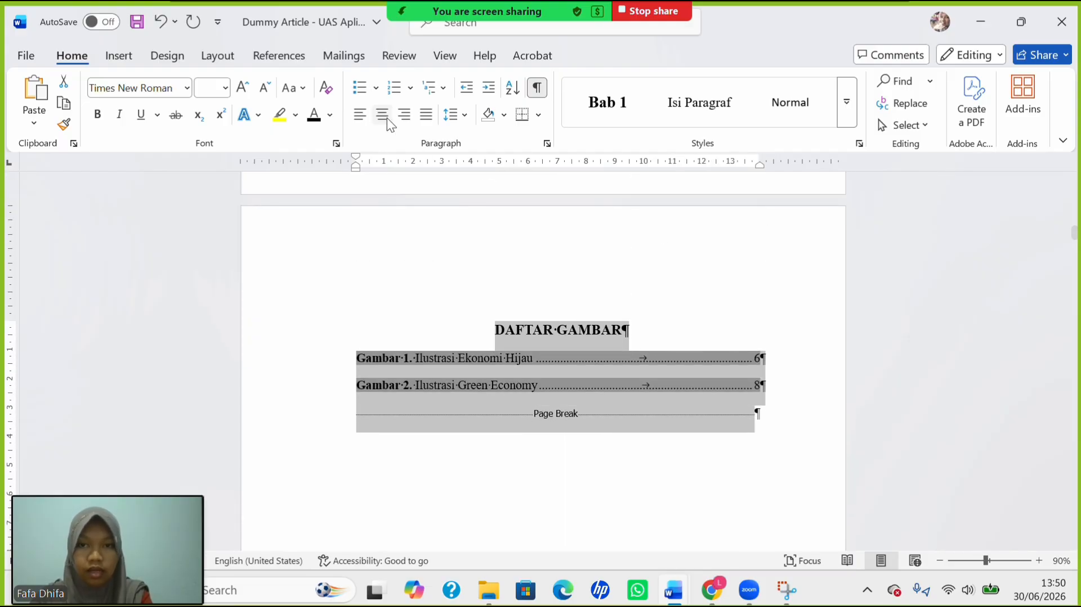
{"action": "left_click", "coordinate": [456, 116]}
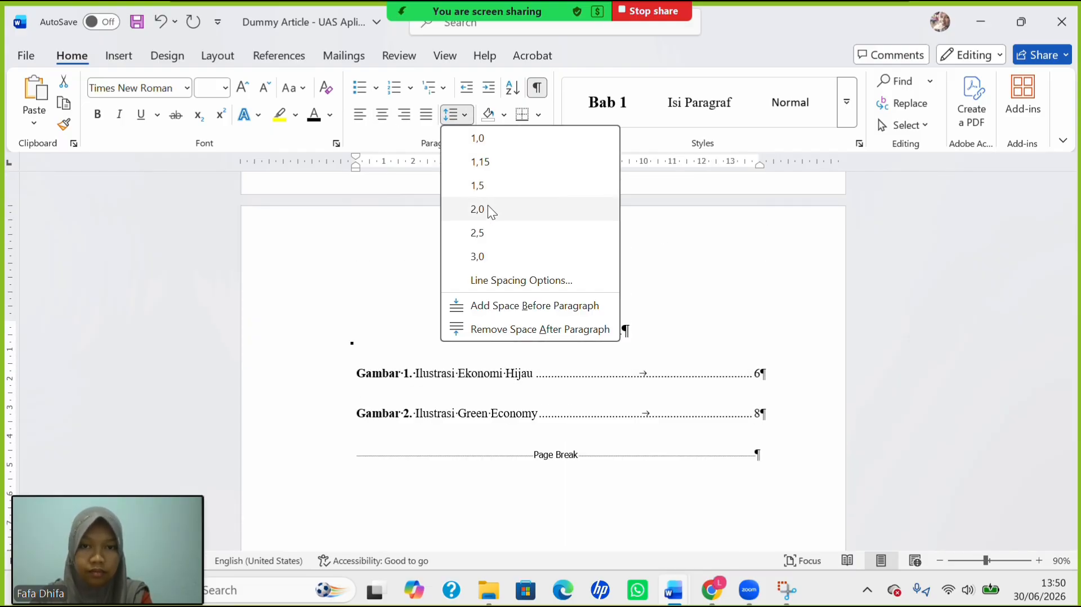
{"action": "left_click", "coordinate": [482, 184]}
Remove the space after both DAFTAR GAMBAR figure entries.
{"action": "left_click", "coordinate": [397, 363]}
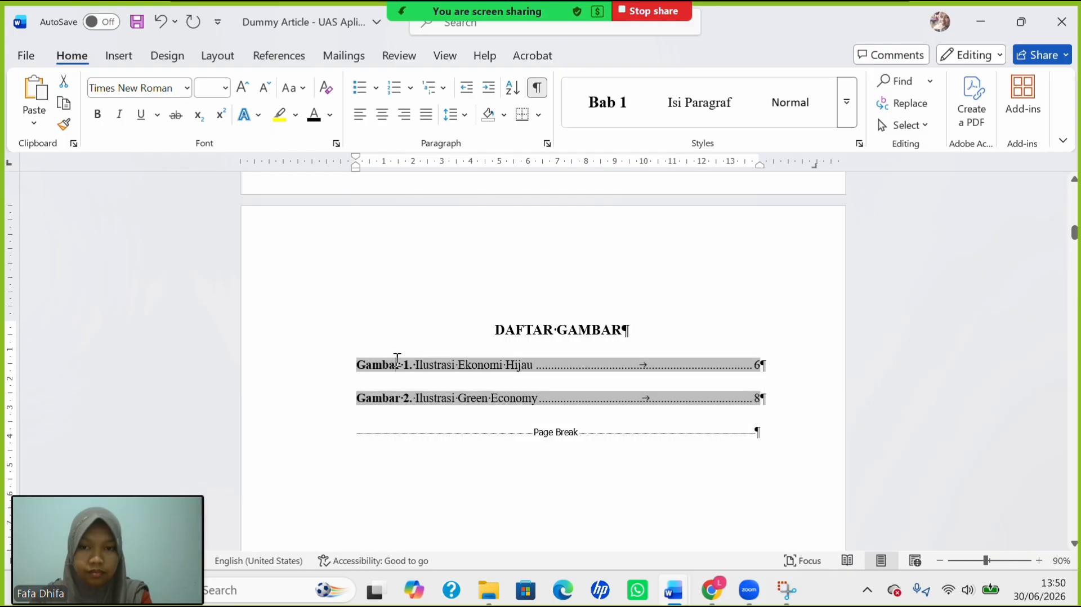
{"action": "left_click_drag", "start_coordinate": [384, 361], "coordinate": [565, 398]}
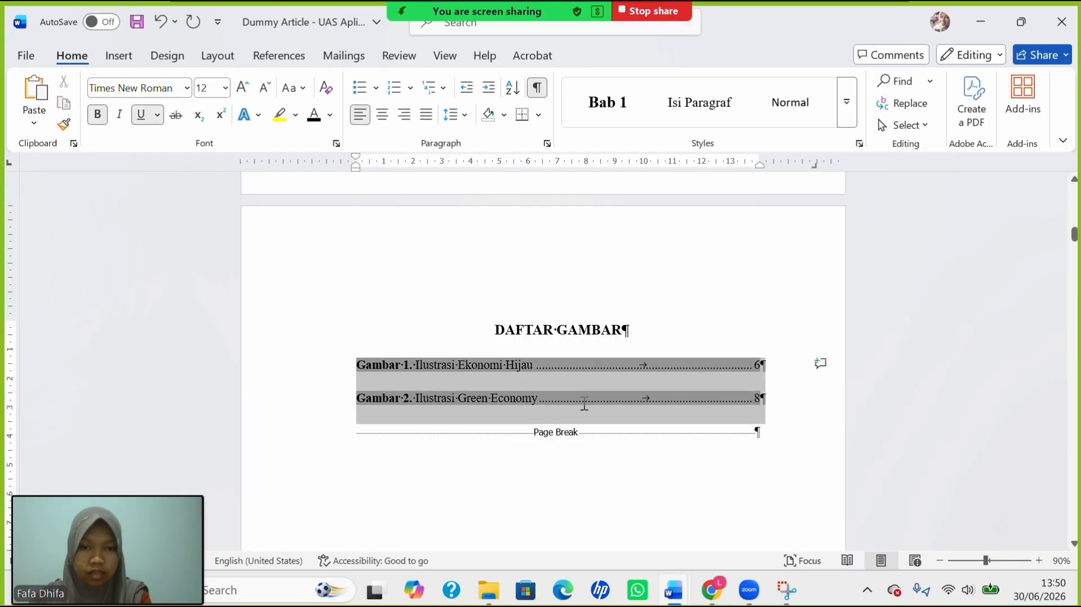
{"action": "left_click", "coordinate": [468, 120]}
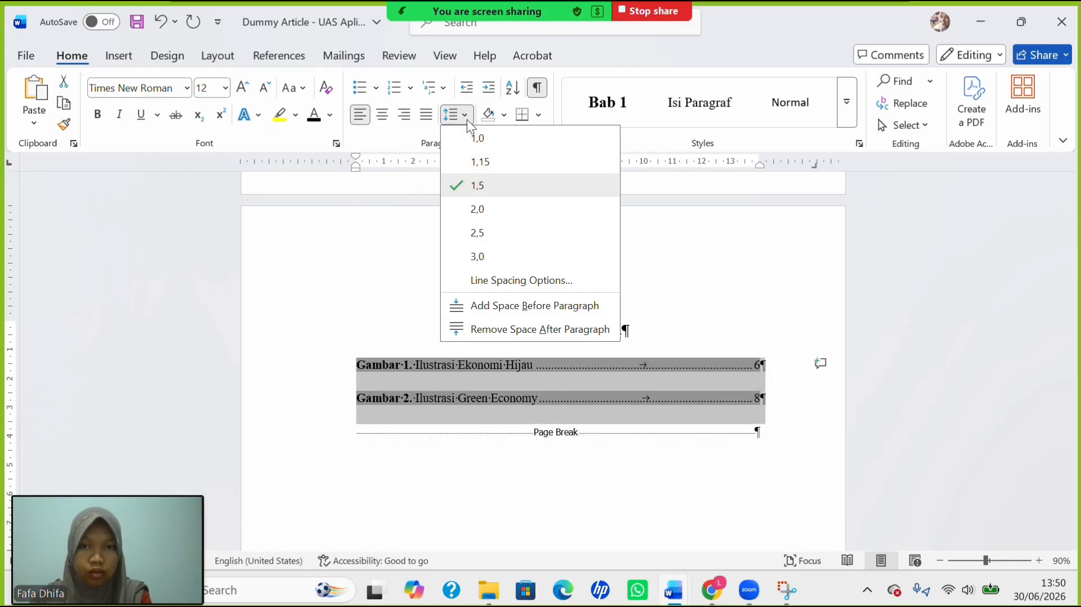
{"action": "left_click", "coordinate": [526, 329]}
{"action": "scroll", "coordinate": [506, 310], "scroll_direction": "up", "scroll_amount": 9}
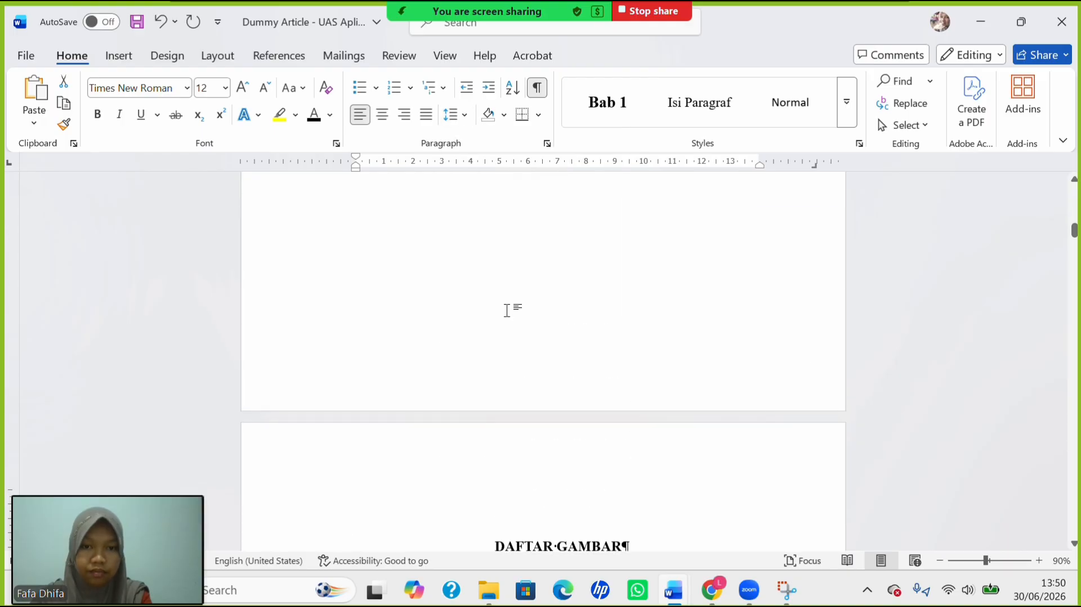
{"action": "scroll", "coordinate": [506, 311], "scroll_direction": "up", "scroll_amount": 5}
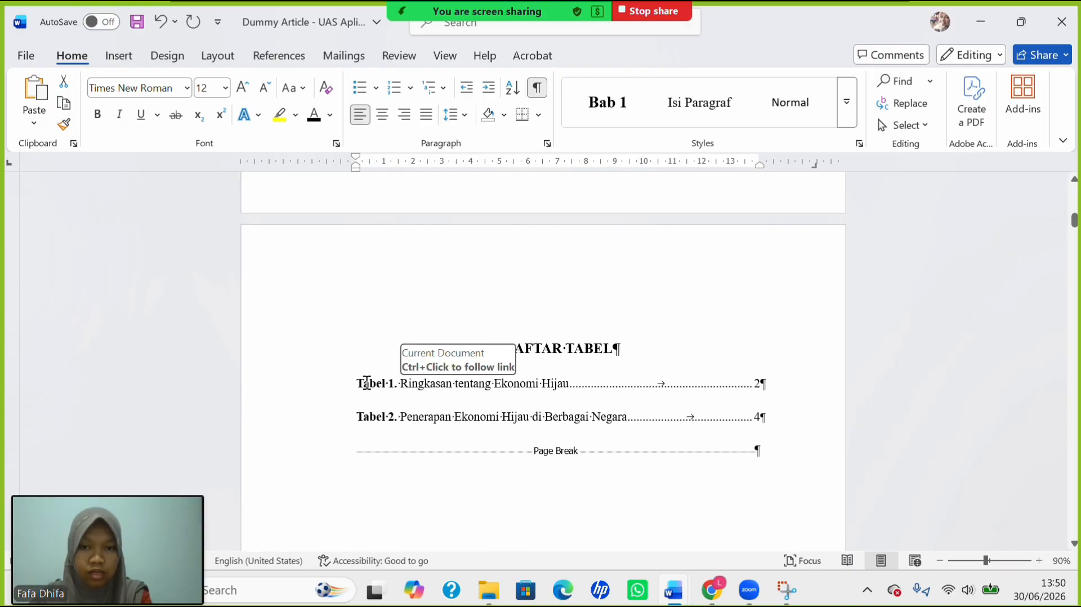
Remove the space after both DAFTAR TABEL table entries.
{"action": "left_click_drag", "start_coordinate": [380, 383], "coordinate": [764, 429]}
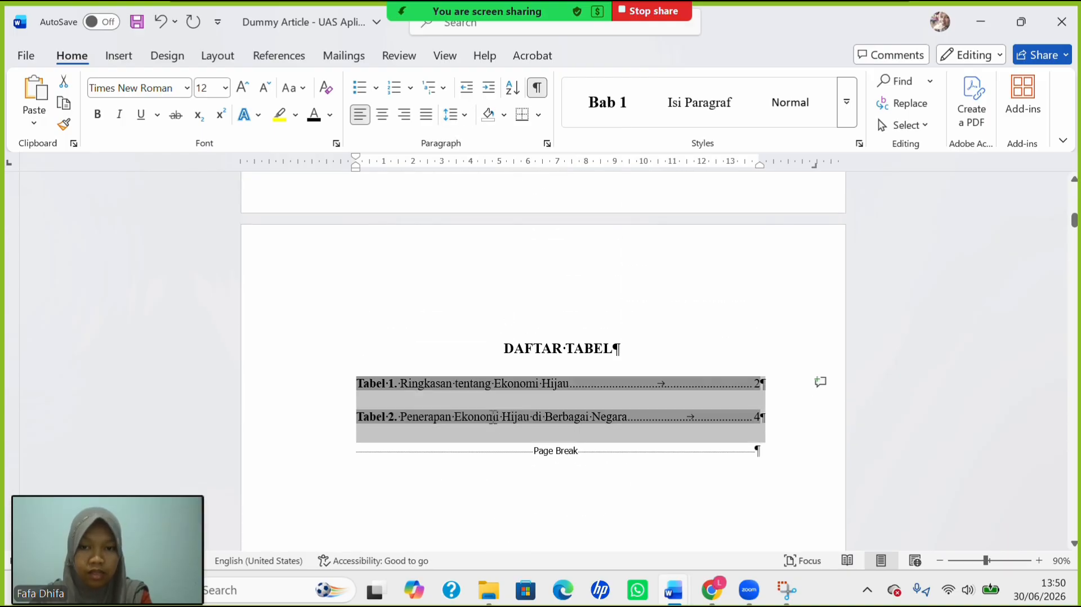
{"action": "left_click", "coordinate": [452, 115]}
{"action": "left_click", "coordinate": [517, 322]}
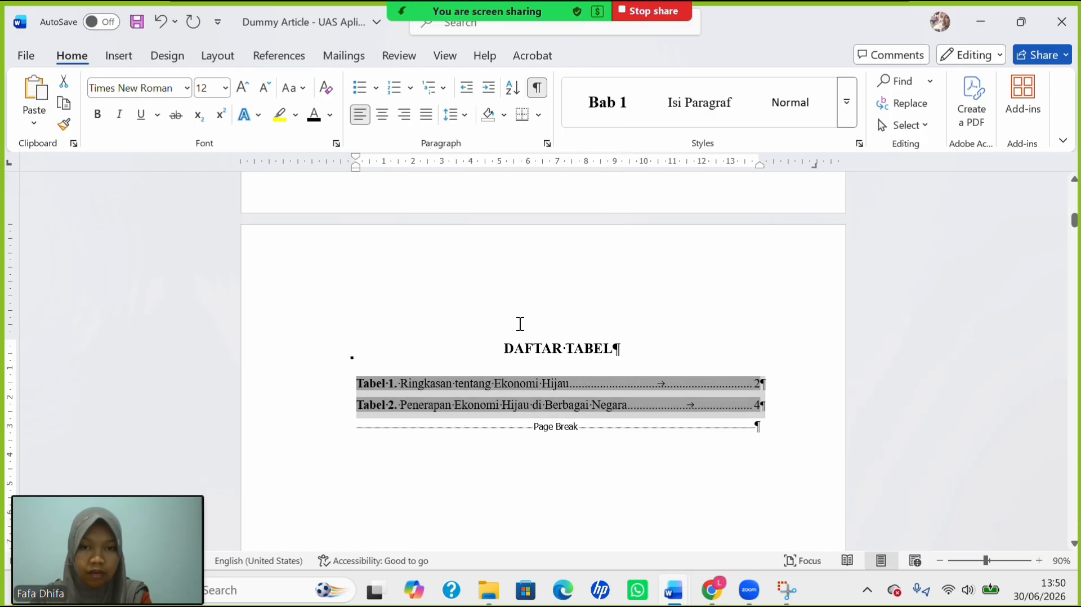
{"action": "left_click", "coordinate": [521, 324]}
Single-space the BAB I heading lines with 1.0 line spacing.
{"action": "scroll", "coordinate": [552, 397], "scroll_direction": "up", "scroll_amount": 10}
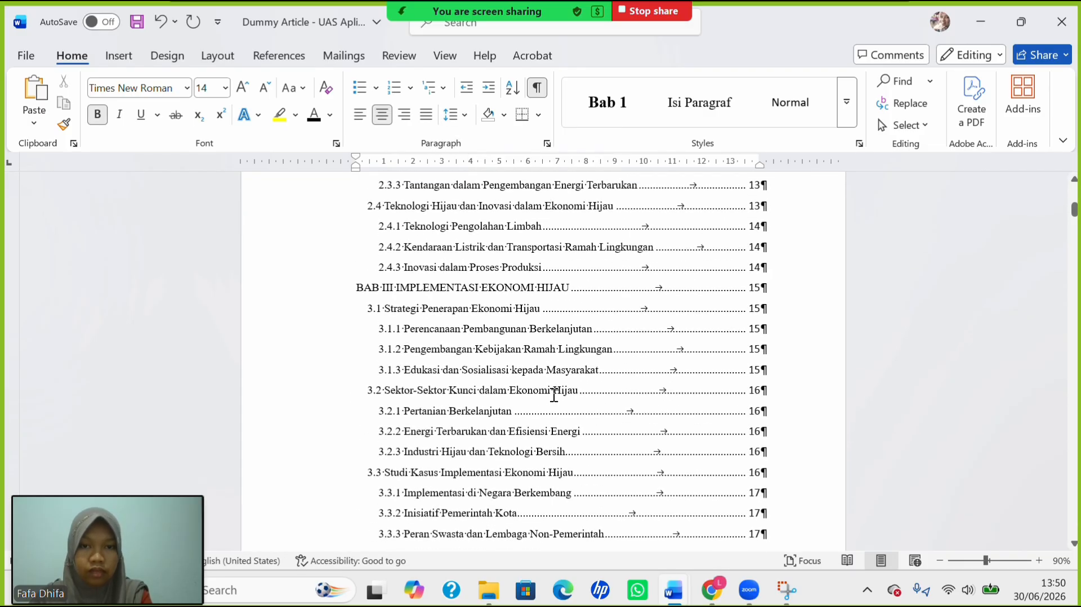
{"action": "scroll", "coordinate": [554, 396], "scroll_direction": "up", "scroll_amount": 3}
{"action": "scroll", "coordinate": [554, 396], "scroll_direction": "down", "scroll_amount": 10}
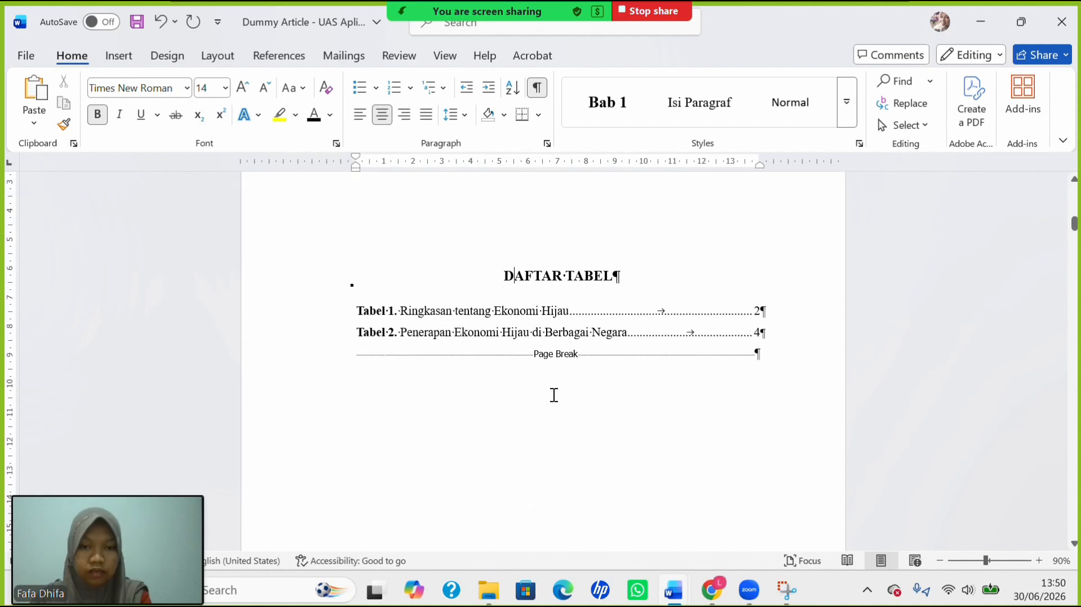
{"action": "scroll", "coordinate": [554, 395], "scroll_direction": "down", "scroll_amount": 15}
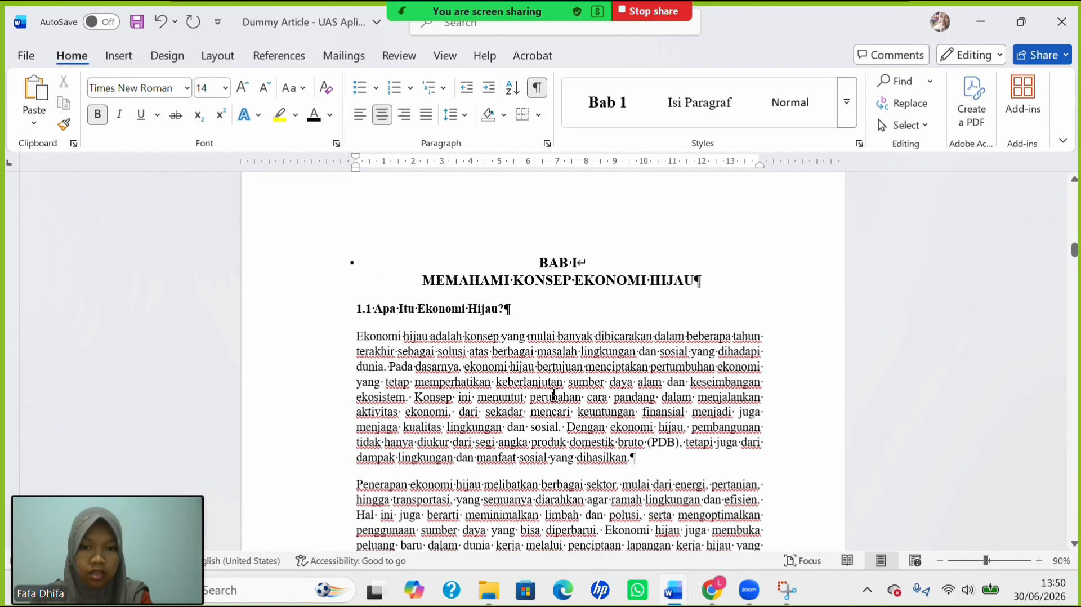
{"action": "scroll", "coordinate": [554, 396], "scroll_direction": "up", "scroll_amount": 3}
{"action": "left_click_drag", "start_coordinate": [545, 389], "coordinate": [579, 439]}
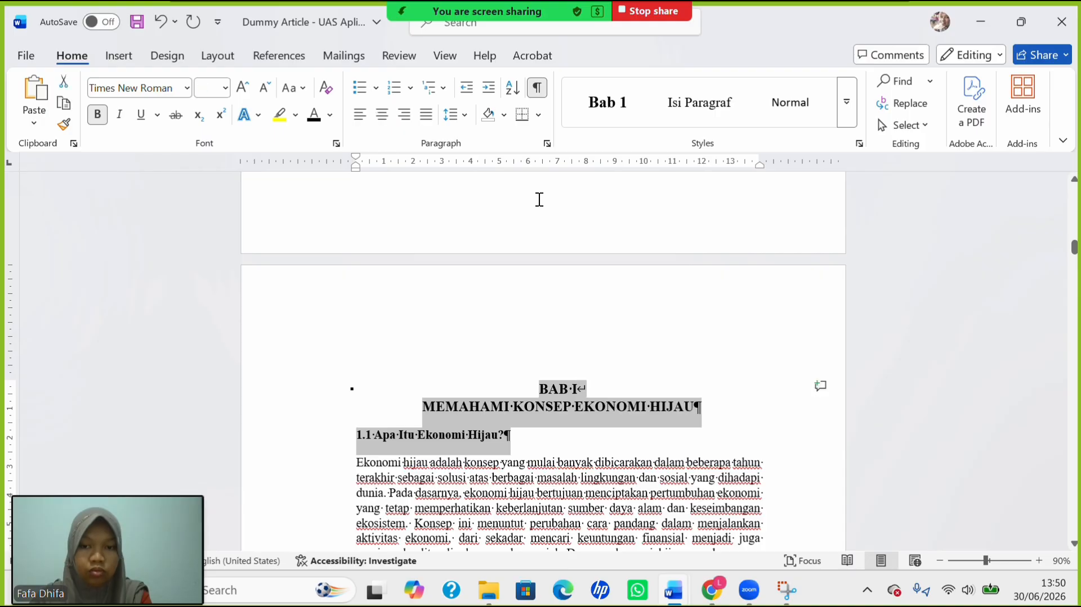
{"action": "left_click", "coordinate": [460, 116]}
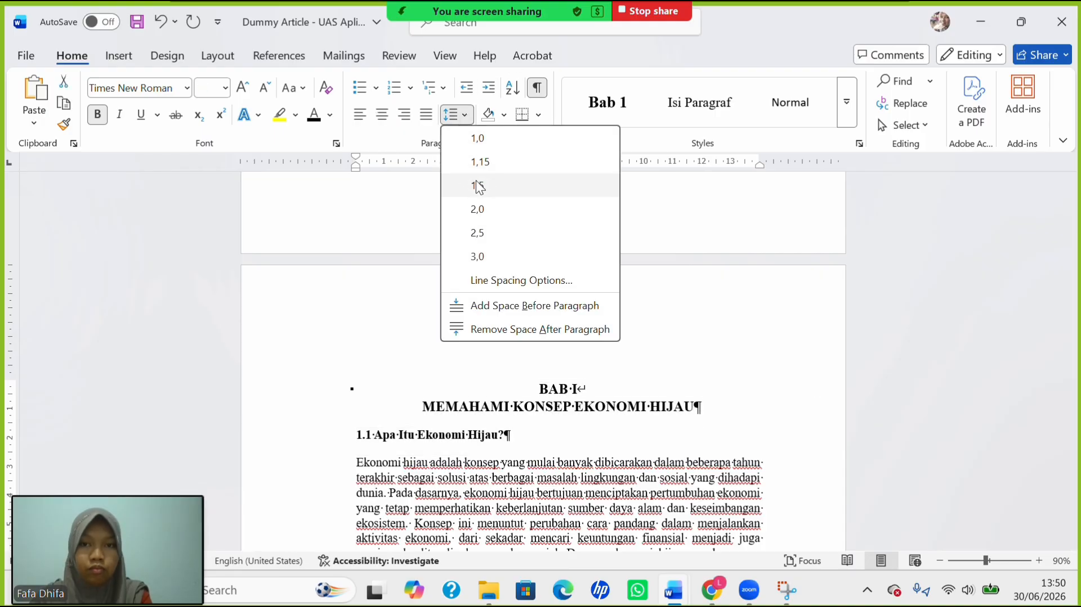
{"action": "left_click", "coordinate": [489, 139]}
Double-space the first two body paragraphs under section 1.1.
{"action": "scroll", "coordinate": [492, 306], "scroll_direction": "down", "scroll_amount": 2}
{"action": "scroll", "coordinate": [502, 337], "scroll_direction": "down", "scroll_amount": 3}
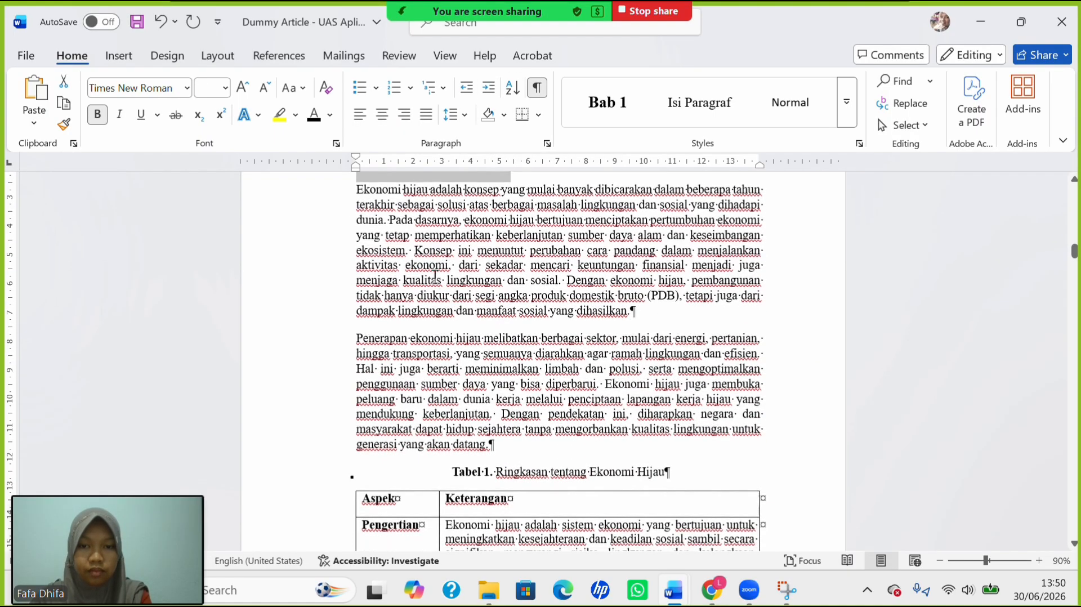
{"action": "scroll", "coordinate": [501, 337], "scroll_direction": "up", "scroll_amount": 1}
{"action": "left_click_drag", "start_coordinate": [416, 273], "coordinate": [489, 421]}
{"action": "left_click", "coordinate": [455, 123]}
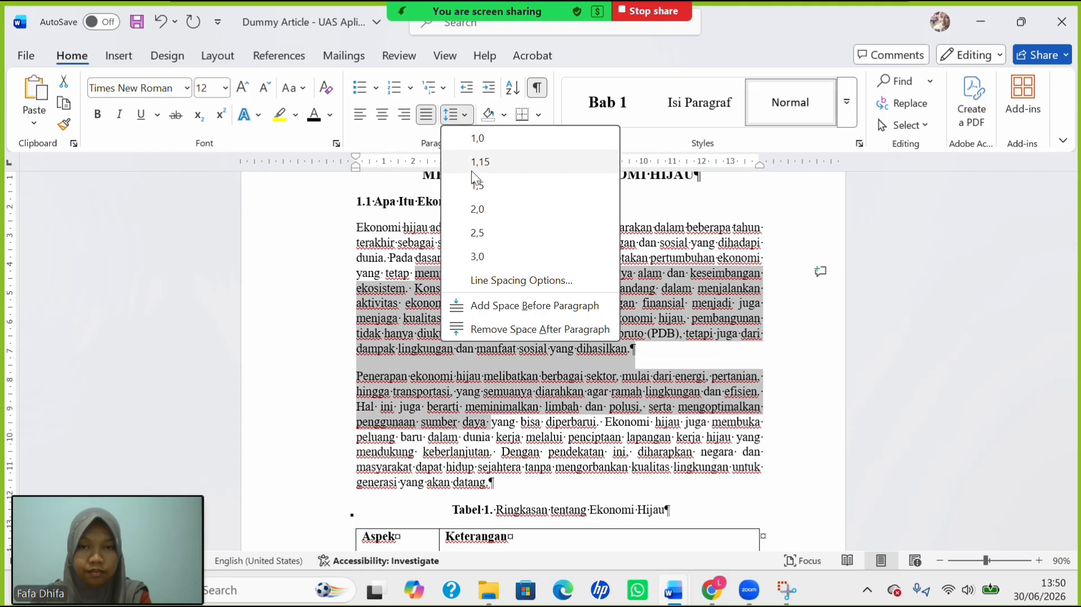
{"action": "left_click", "coordinate": [492, 210]}
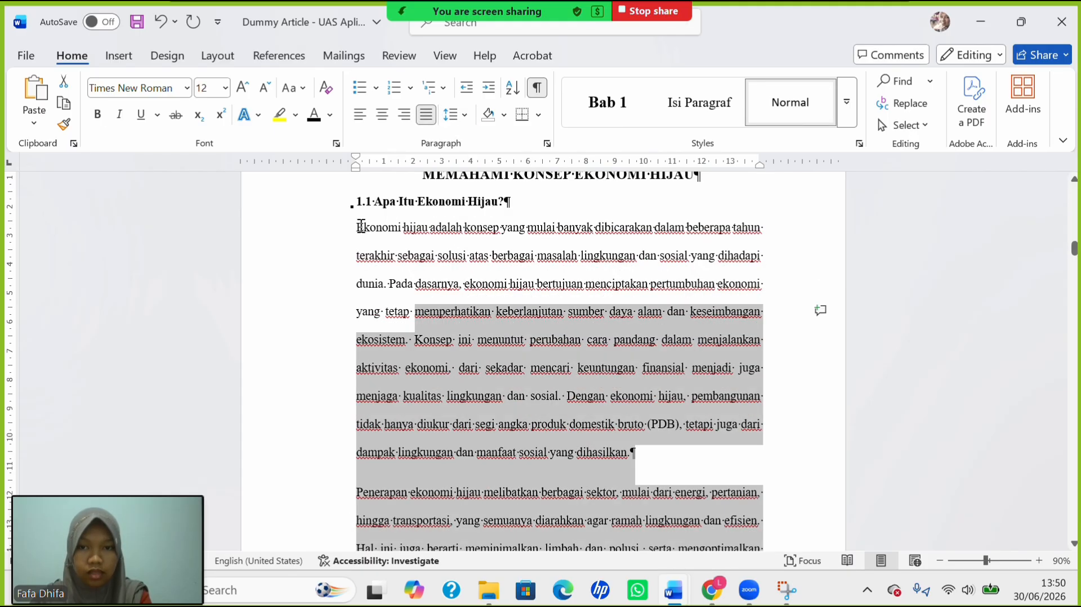
Indent the first line of both paragraphs, including the Penerapan paragraph, with Tab.
{"action": "left_click", "coordinate": [358, 226]}
{"action": "key", "text": "Tab"}
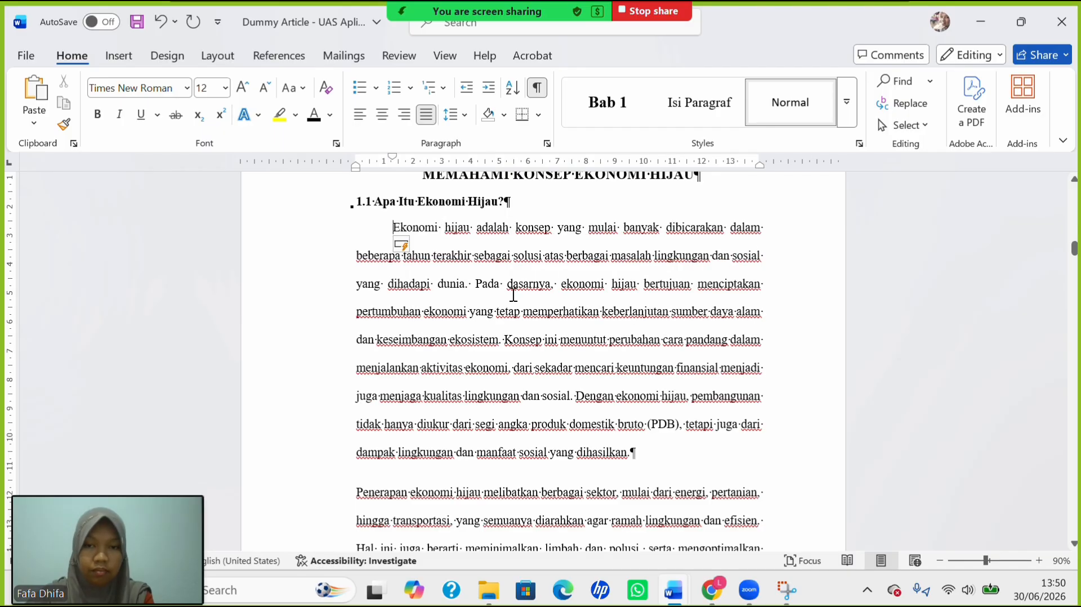
{"action": "scroll", "coordinate": [512, 323], "scroll_direction": "down", "scroll_amount": 5}
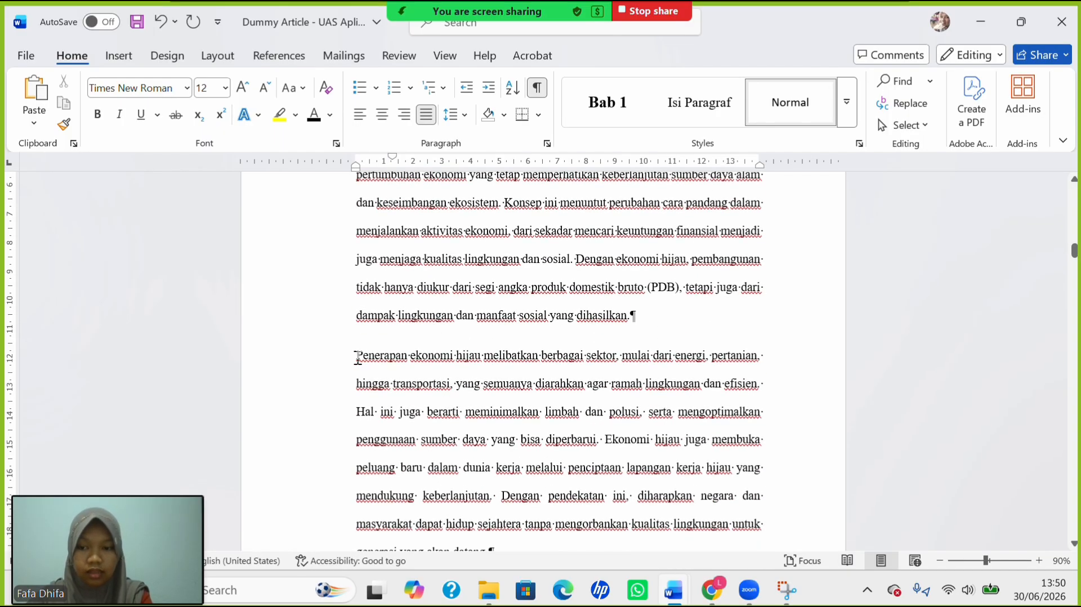
{"action": "left_click", "coordinate": [358, 357]}
{"action": "key", "text": "Tab"}
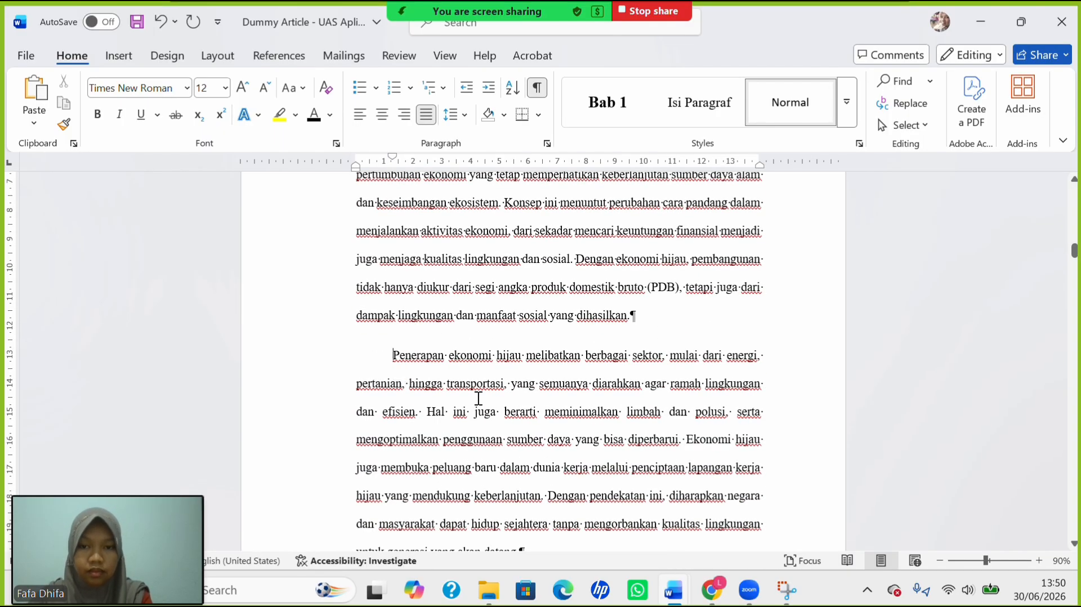
{"action": "scroll", "coordinate": [478, 398], "scroll_direction": "down", "scroll_amount": 20}
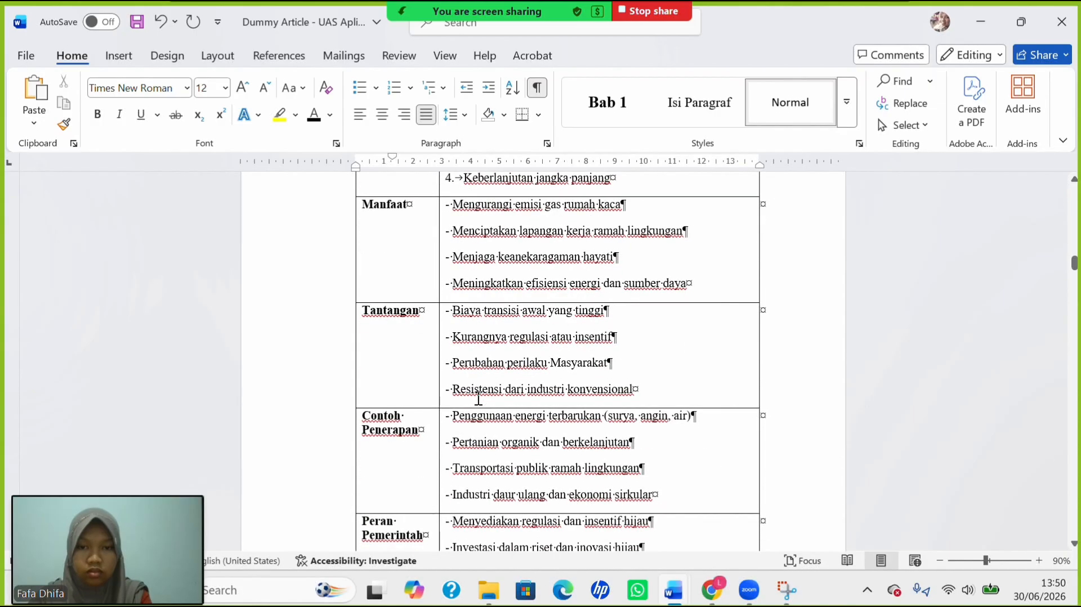
Remove the space after the first three Manfaat, Tantangan and Contoh Penerapan table lines.
{"action": "scroll", "coordinate": [479, 400], "scroll_direction": "up", "scroll_amount": 6}
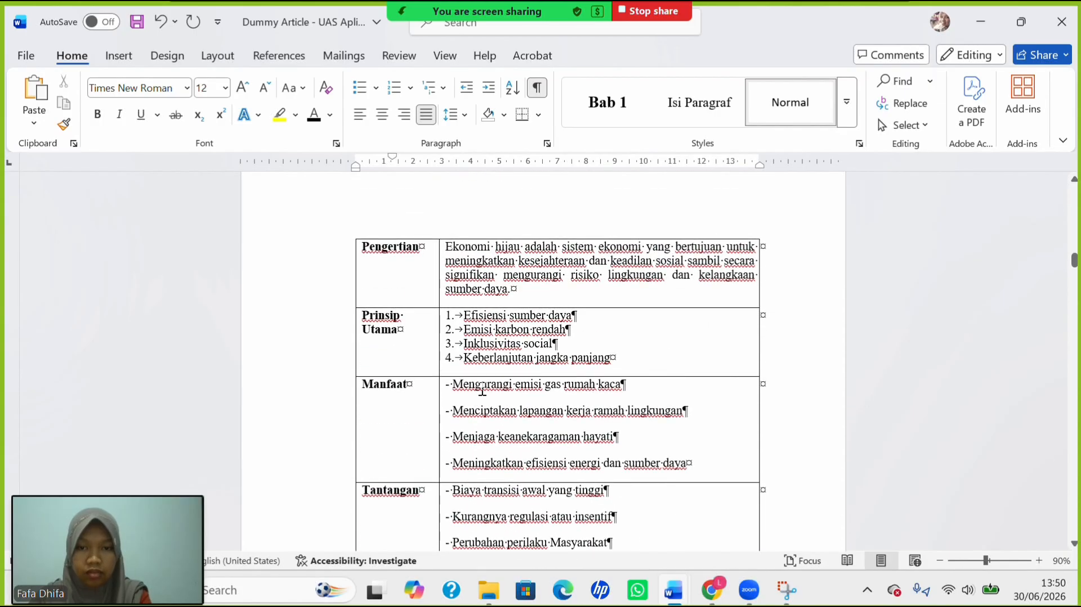
{"action": "left_click_drag", "start_coordinate": [482, 388], "coordinate": [557, 435]}
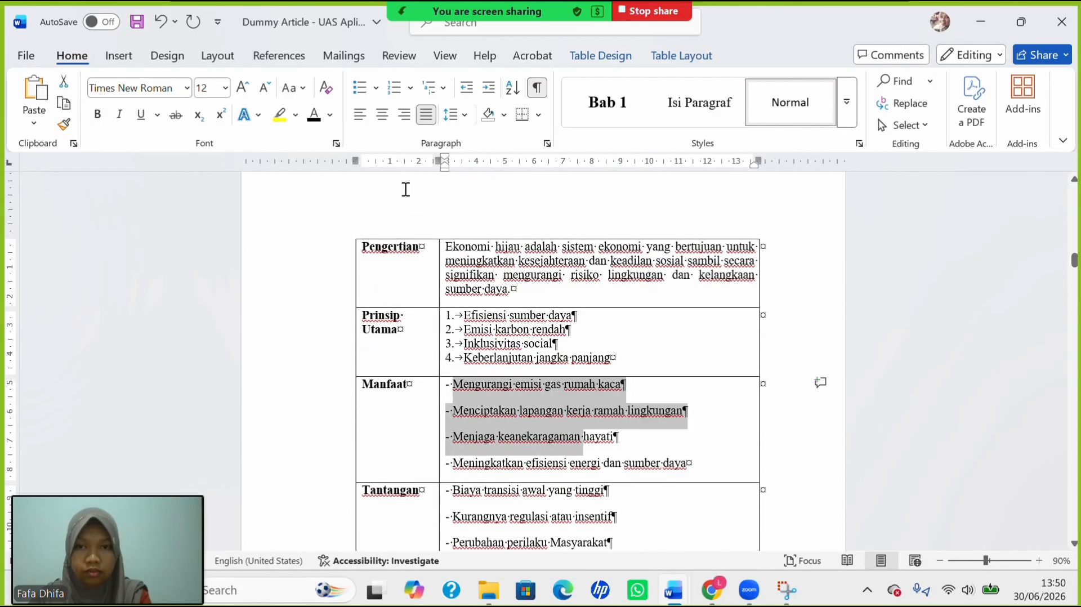
{"action": "left_click", "coordinate": [464, 118]}
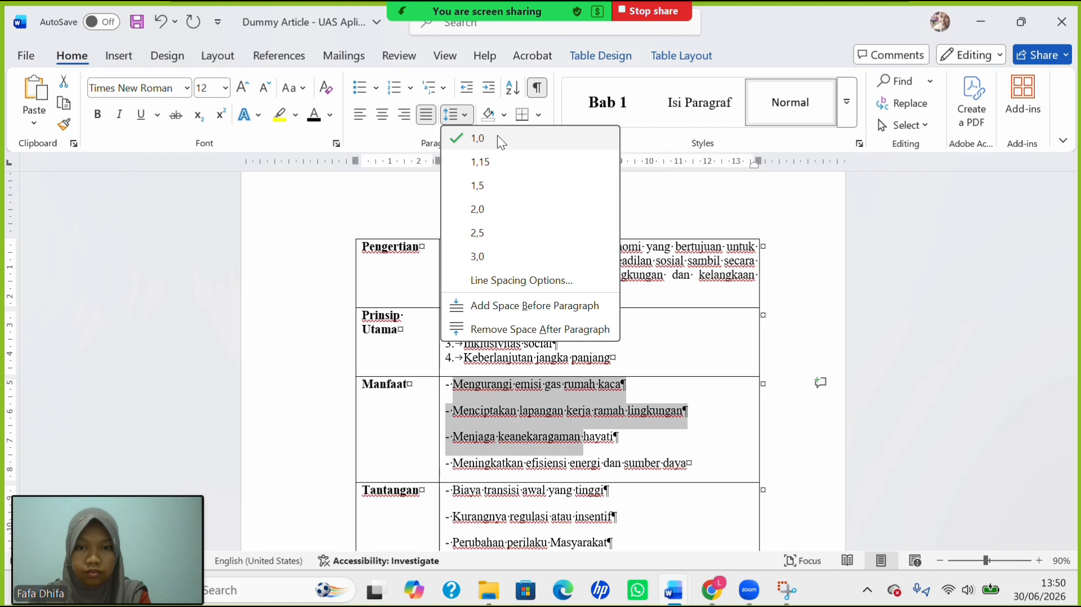
{"action": "left_click", "coordinate": [510, 328]}
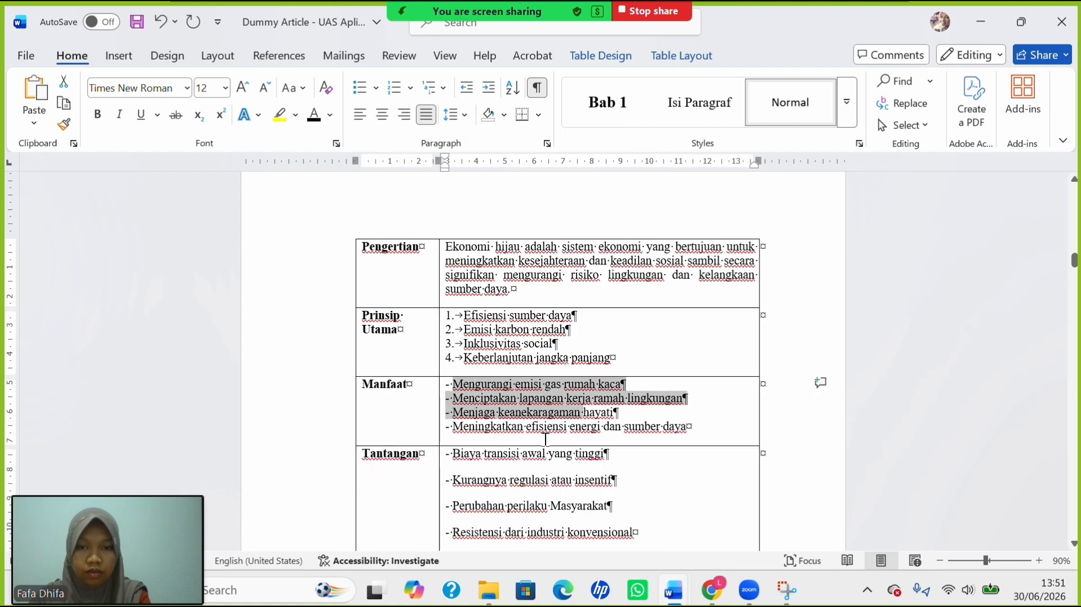
{"action": "scroll", "coordinate": [545, 438], "scroll_direction": "down", "scroll_amount": 5}
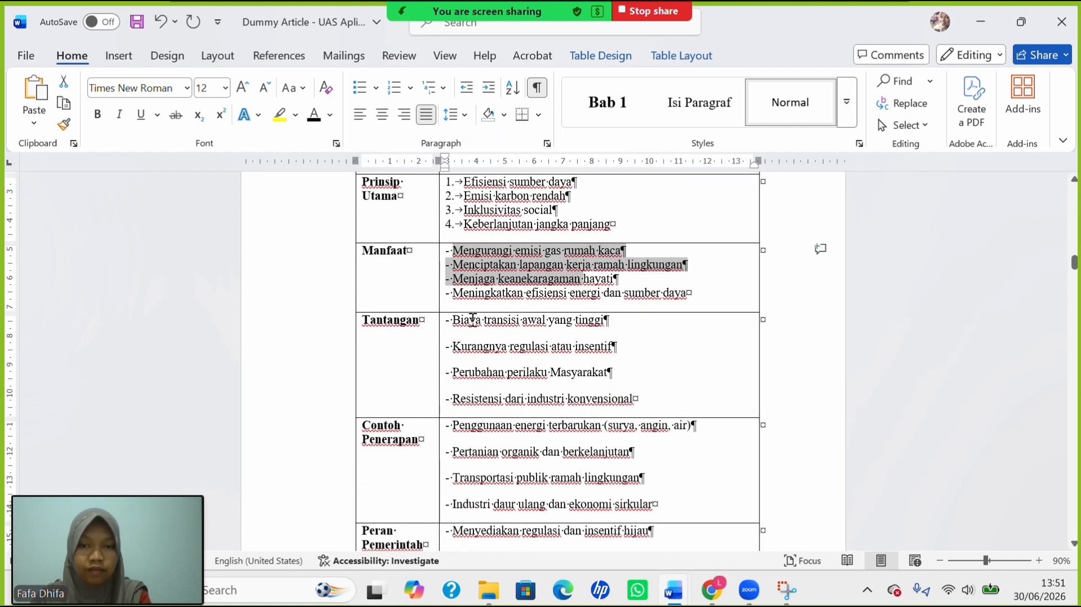
{"action": "left_click_drag", "start_coordinate": [473, 319], "coordinate": [550, 373]}
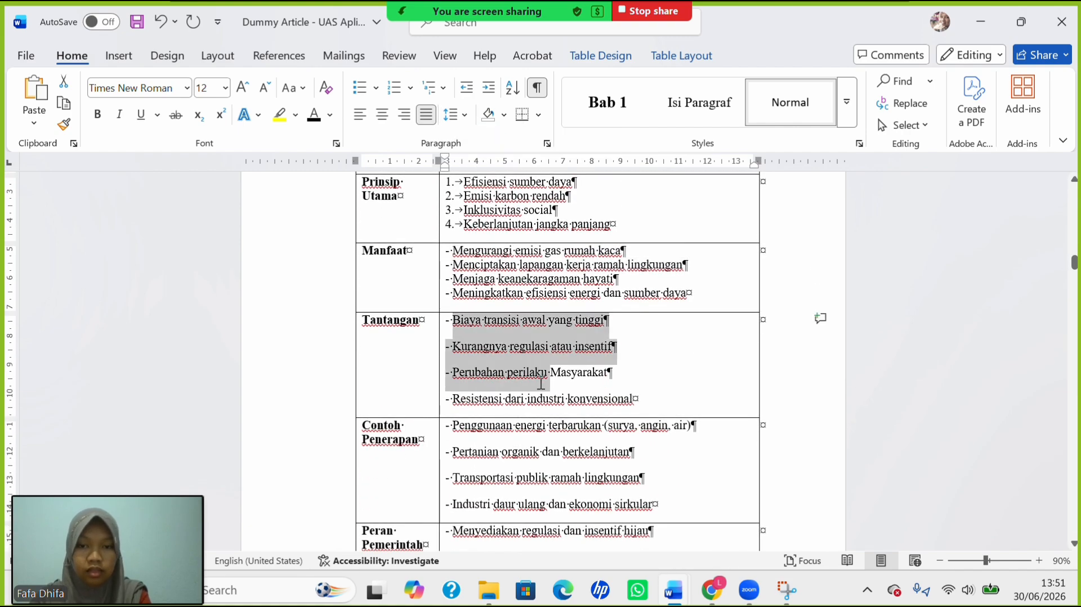
{"action": "left_click", "coordinate": [451, 121]}
{"action": "left_click", "coordinate": [509, 328]}
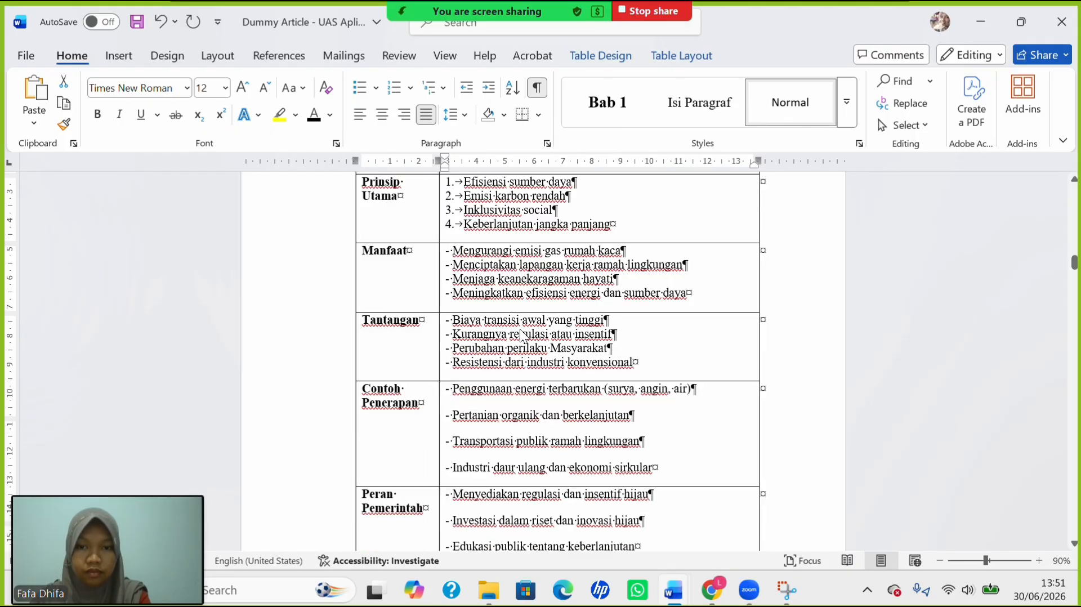
{"action": "left_click_drag", "start_coordinate": [496, 399], "coordinate": [569, 439]}
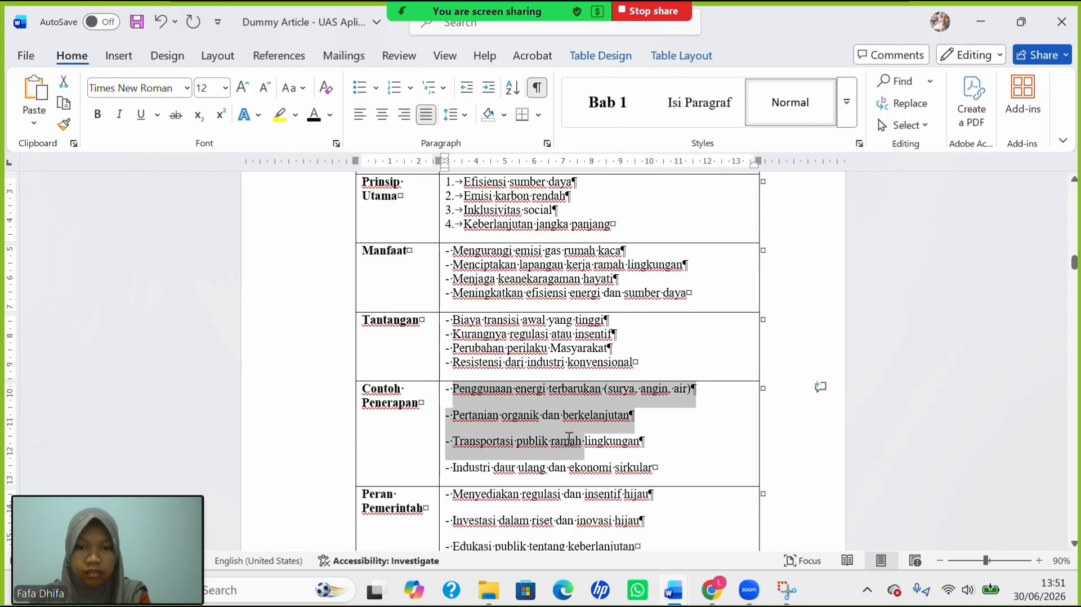
{"action": "left_click", "coordinate": [459, 116]}
{"action": "left_click", "coordinate": [496, 329]}
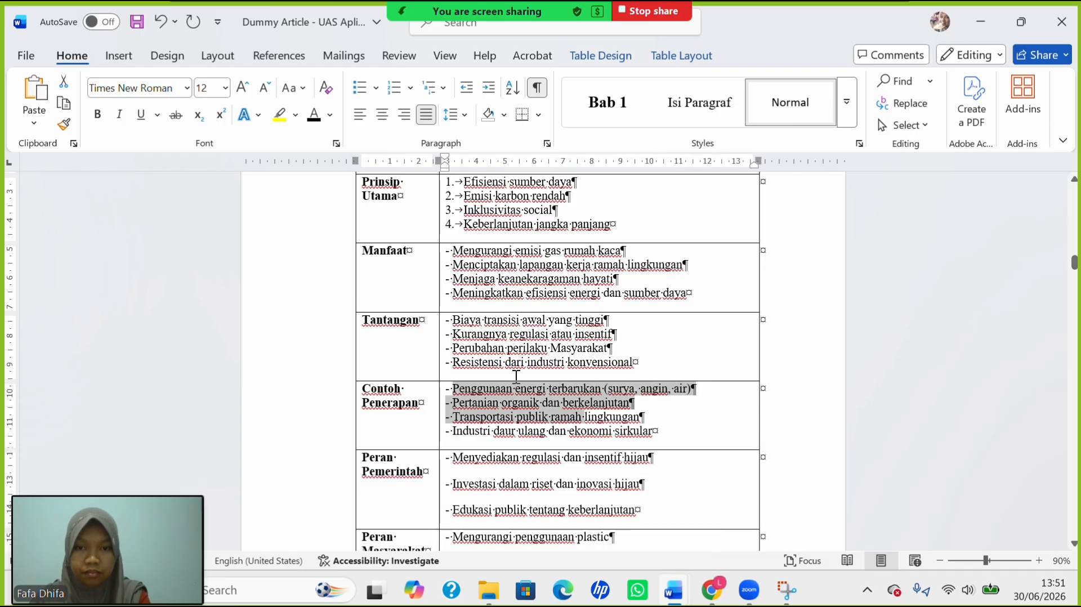
Remove the space after the bullet lines in the Peran Pemerintah and Peran Masyarakat rows.
{"action": "scroll", "coordinate": [516, 375], "scroll_direction": "down", "scroll_amount": 4}
{"action": "left_click_drag", "start_coordinate": [452, 267], "coordinate": [535, 296]}
{"action": "left_click", "coordinate": [494, 267]}
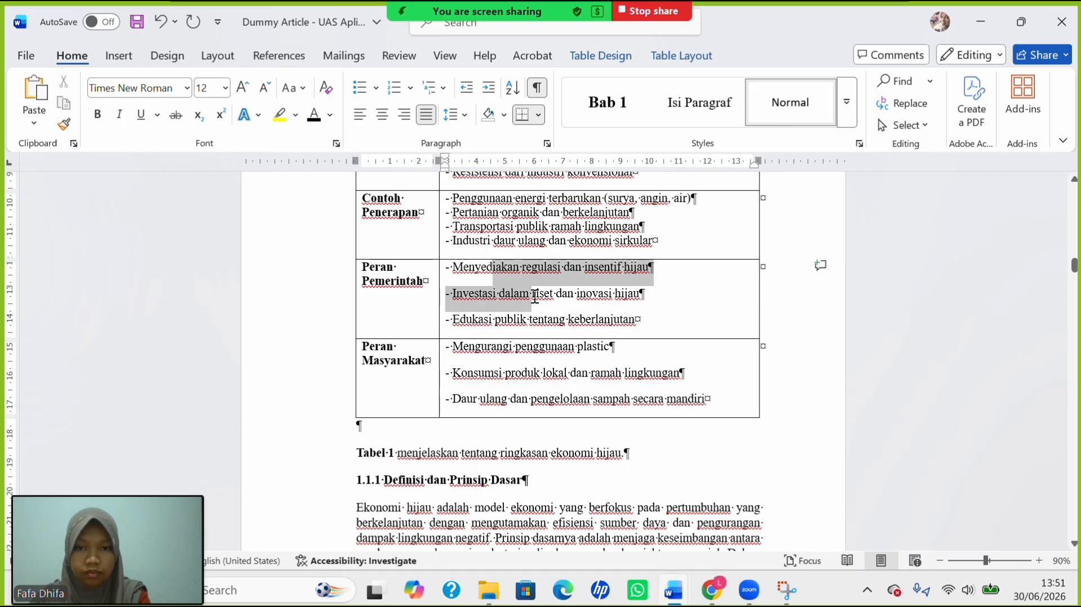
{"action": "left_click", "coordinate": [451, 115]}
{"action": "left_click", "coordinate": [533, 332]}
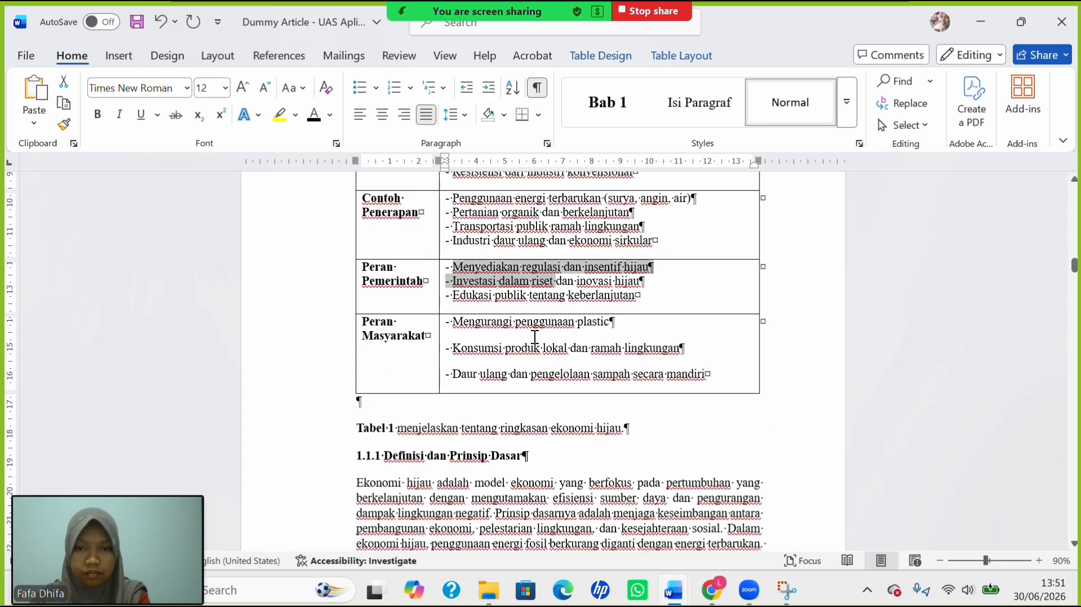
{"action": "left_click_drag", "start_coordinate": [453, 321], "coordinate": [542, 350]}
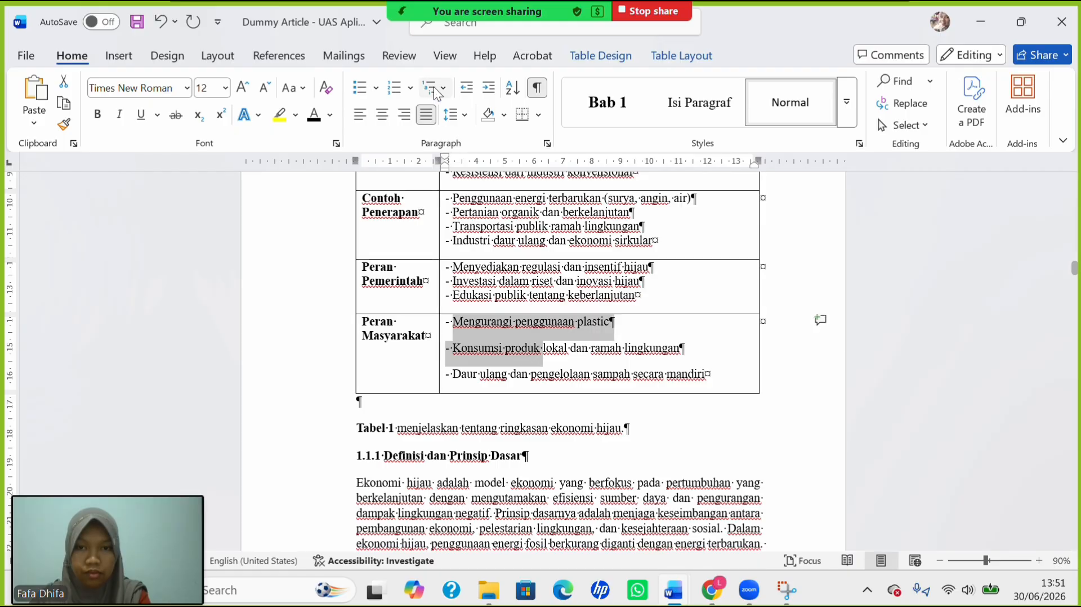
{"action": "left_click", "coordinate": [465, 118]}
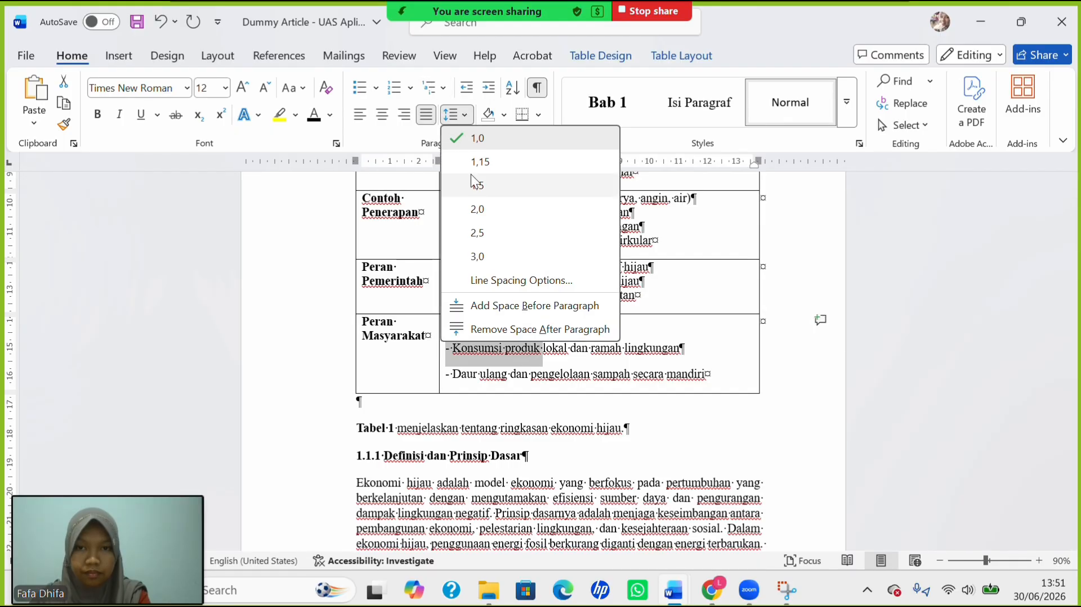
{"action": "left_click", "coordinate": [521, 331]}
Set heading 1.1.1 Definisi dan Prinsip Dasar to single line spacing.
{"action": "scroll", "coordinate": [399, 414], "scroll_direction": "down", "scroll_amount": 1}
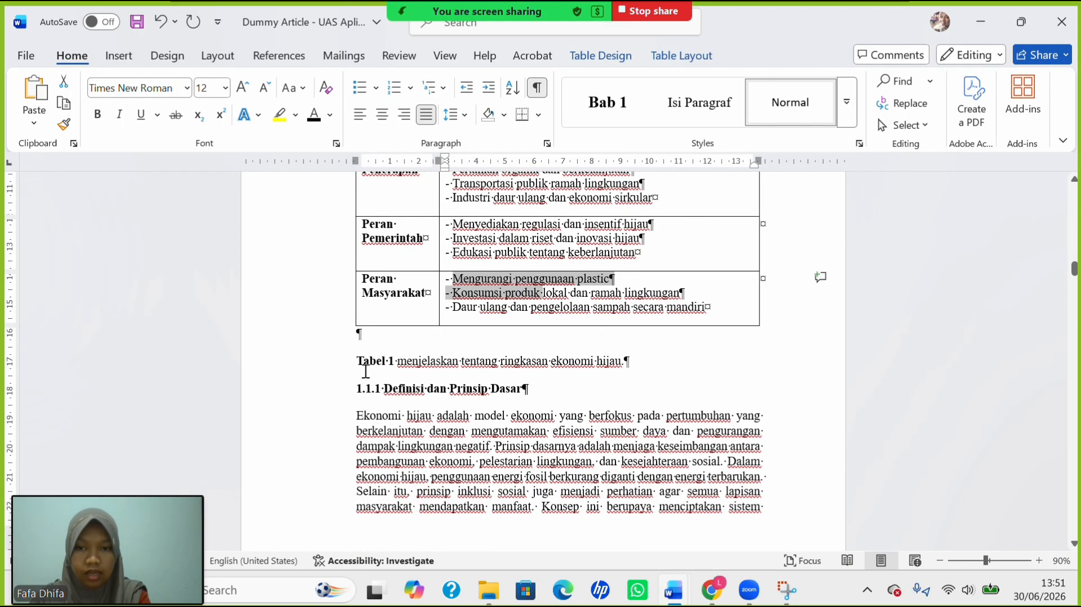
{"action": "left_click_drag", "start_coordinate": [369, 390], "coordinate": [445, 396]}
{"action": "left_click_drag", "start_coordinate": [554, 394], "coordinate": [555, 394]}
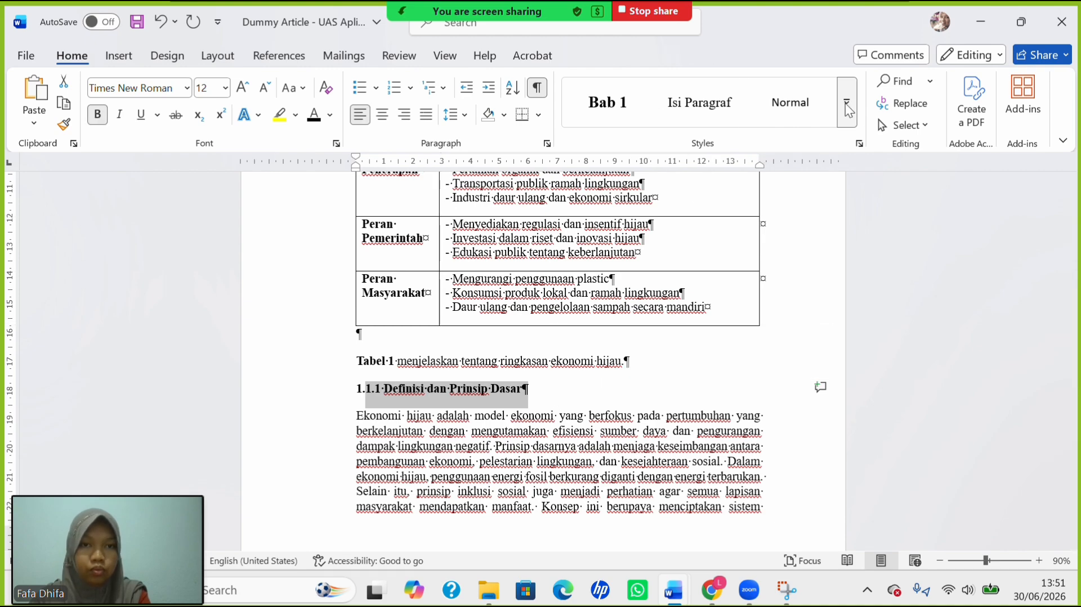
{"action": "left_click", "coordinate": [452, 115]}
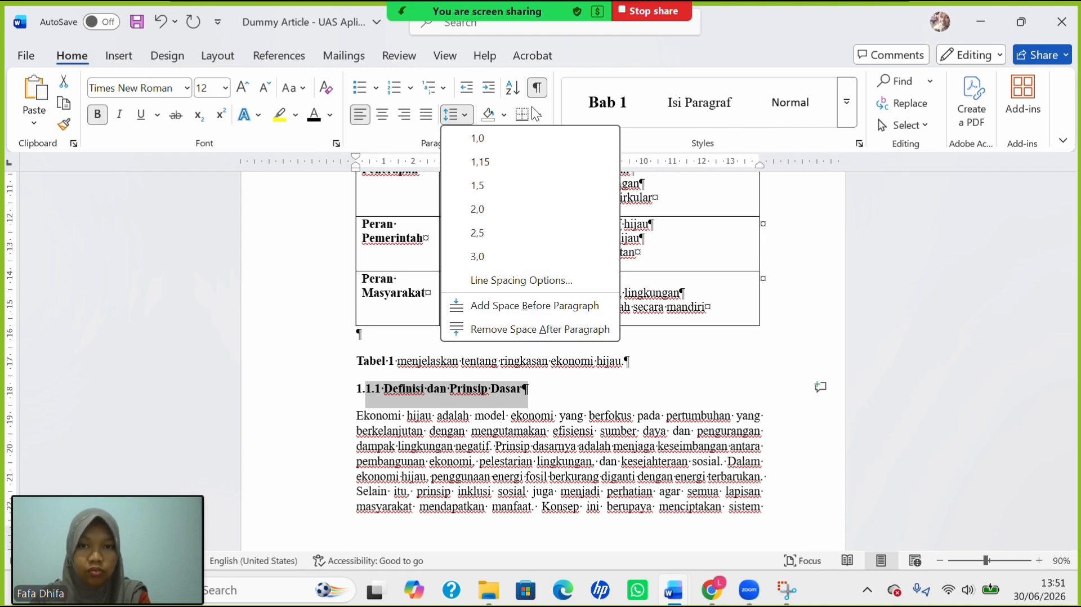
{"action": "left_click", "coordinate": [528, 135]}
Select the text from the Tabel 1 caption down through the body below heading 1.1.1.
{"action": "scroll", "coordinate": [388, 360], "scroll_direction": "down", "scroll_amount": 3}
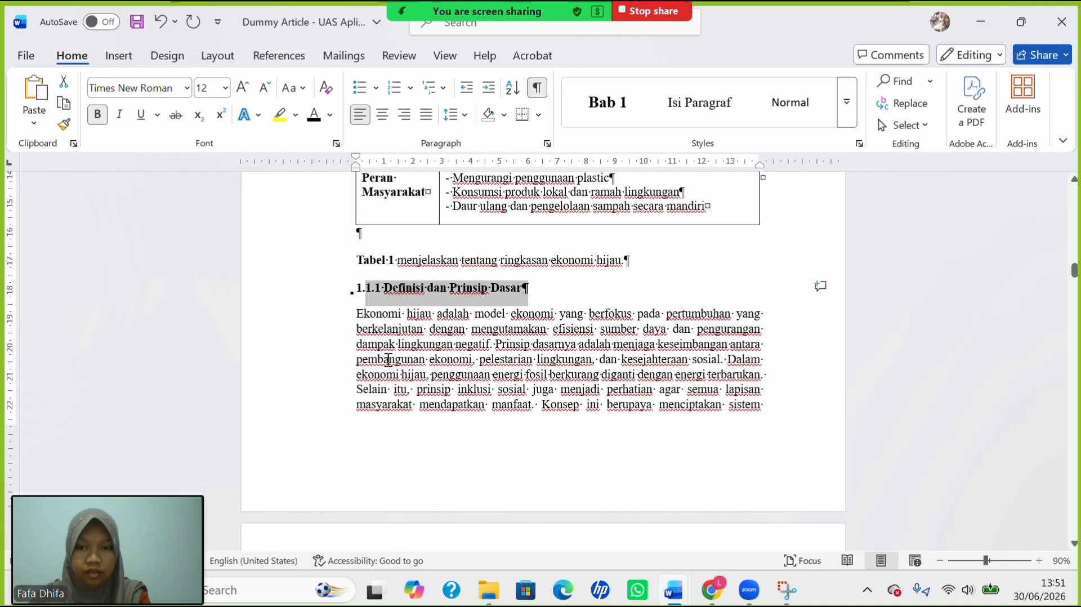
{"action": "left_click_drag", "start_coordinate": [388, 359], "coordinate": [454, 441]}
{"action": "left_click_drag", "start_coordinate": [467, 513], "coordinate": [380, 286]}
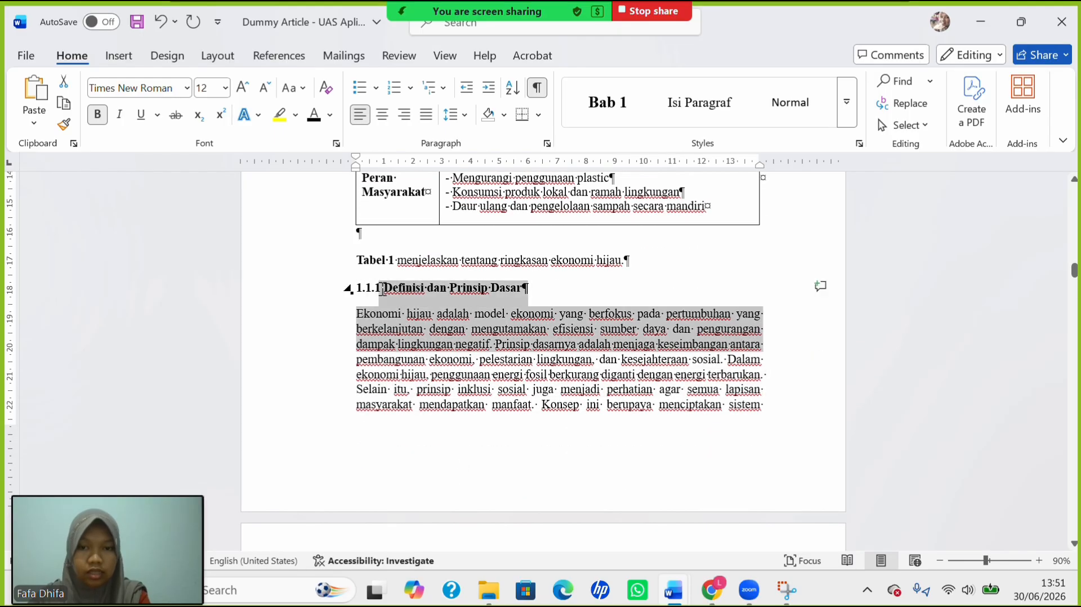
{"action": "left_click", "coordinate": [408, 330]}
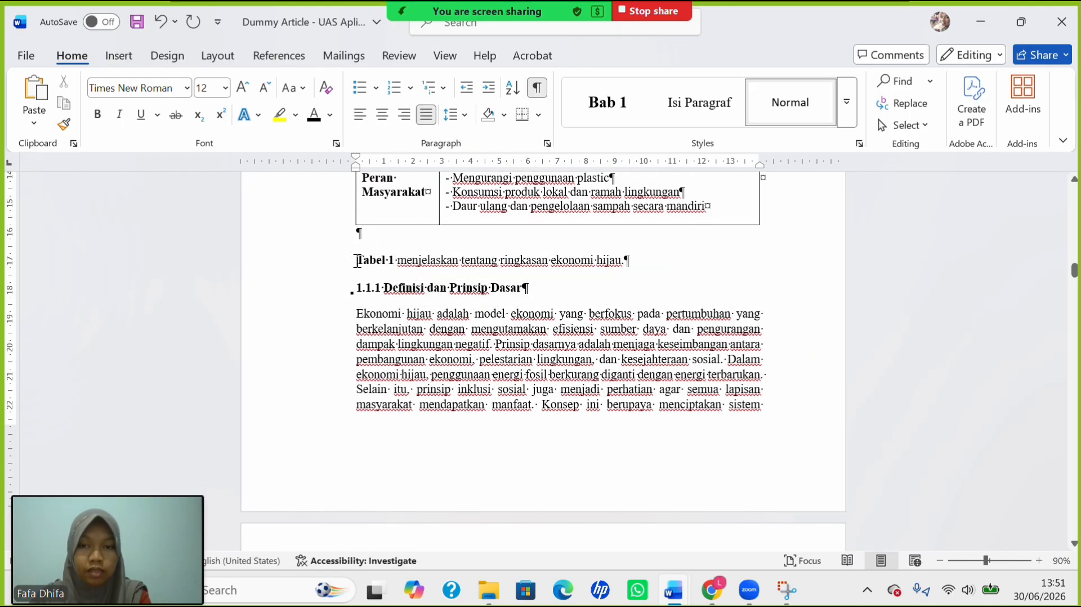
{"action": "left_click_drag", "start_coordinate": [396, 280], "coordinate": [503, 402]}
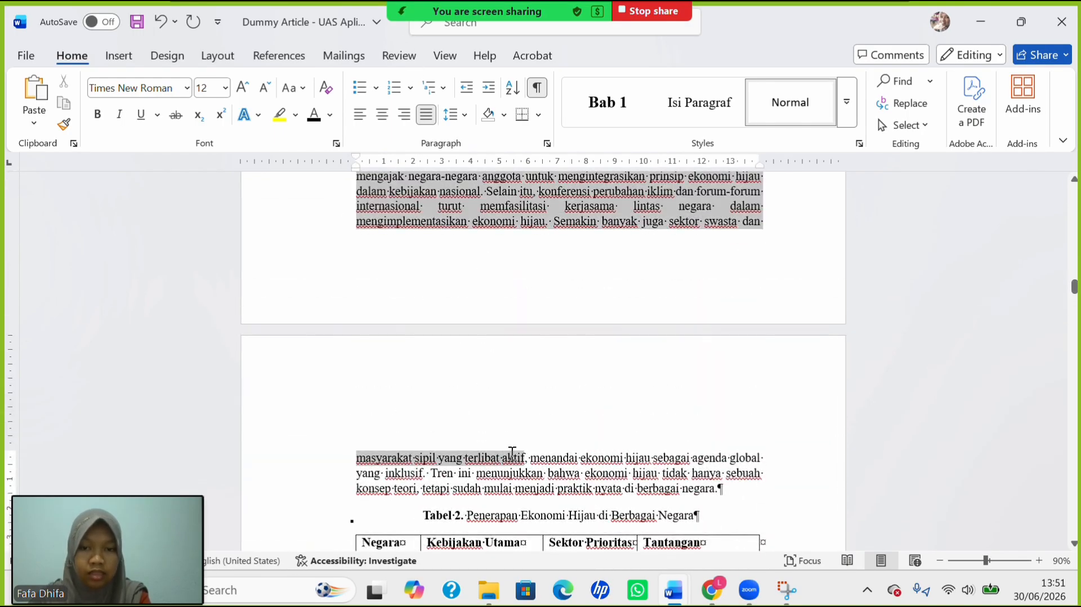
Apply 2.0 line spacing to the selected article text below Tabel 1.
{"action": "left_click_drag", "start_coordinate": [512, 453], "coordinate": [476, 332]}
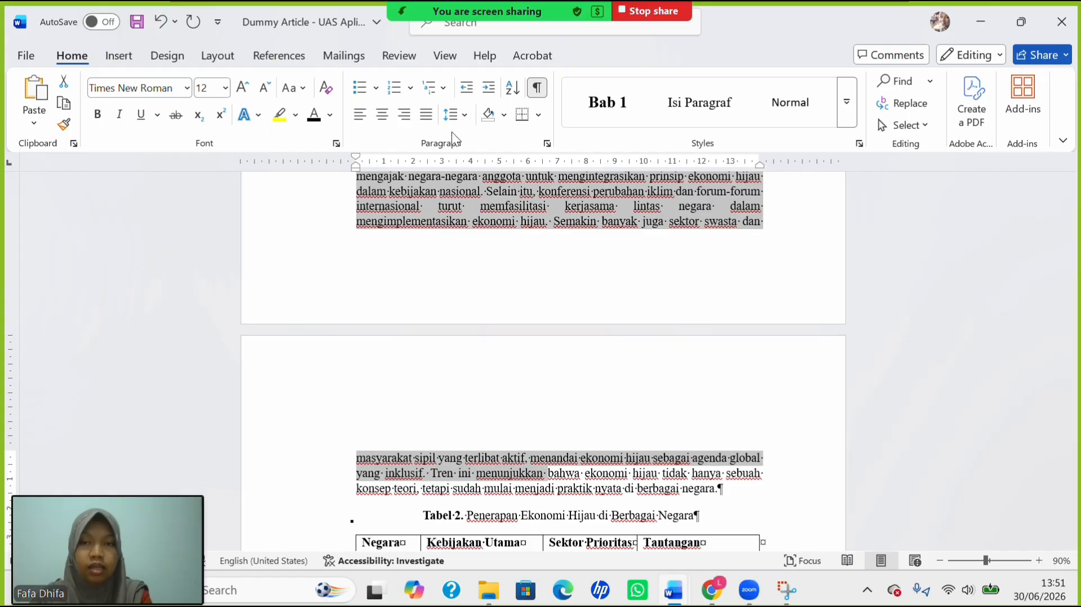
{"action": "left_click", "coordinate": [452, 115]}
{"action": "left_click", "coordinate": [503, 203]}
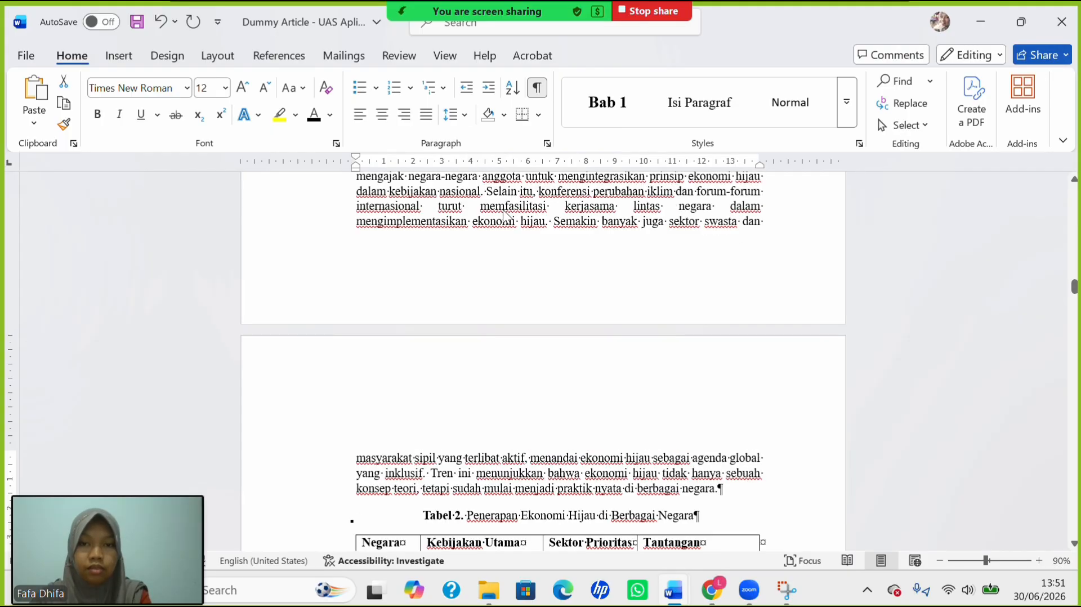
{"action": "scroll", "coordinate": [420, 324], "scroll_direction": "up", "scroll_amount": 10}
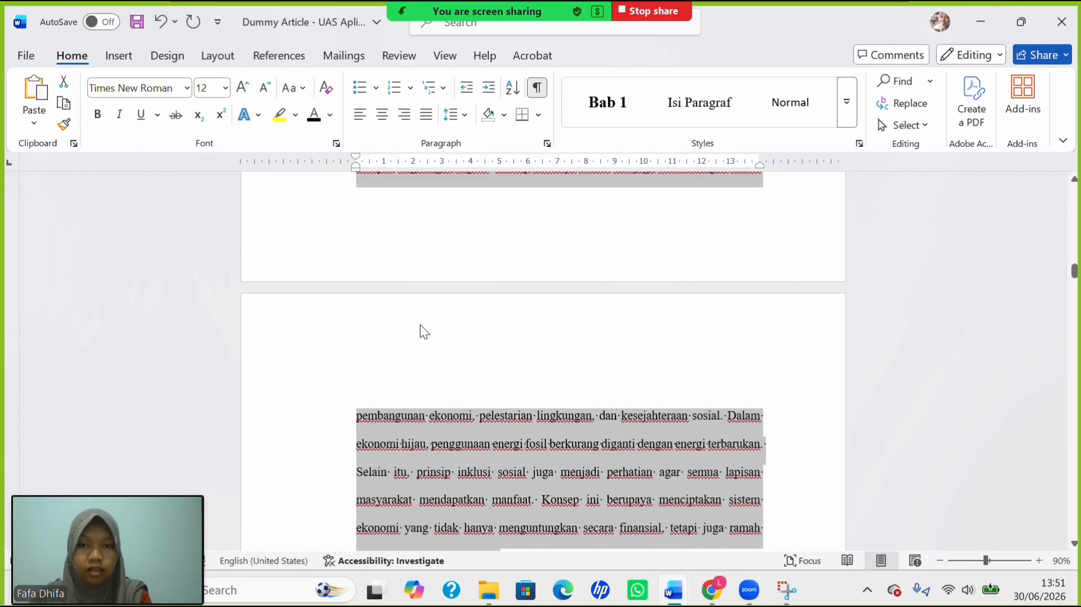
{"action": "scroll", "coordinate": [421, 325], "scroll_direction": "down", "scroll_amount": 2}
{"action": "scroll", "coordinate": [421, 326], "scroll_direction": "down", "scroll_amount": 3}
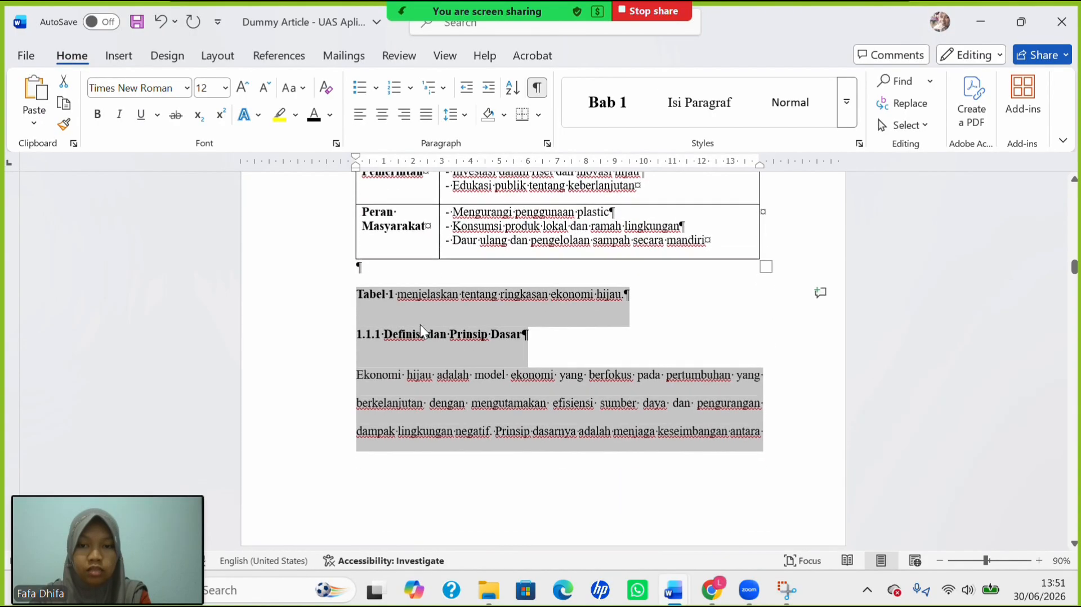
Return heading 1.1.1 to single spacing and indent the Ekonomi hijau paragraph's first line.
{"action": "left_click", "coordinate": [392, 334]}
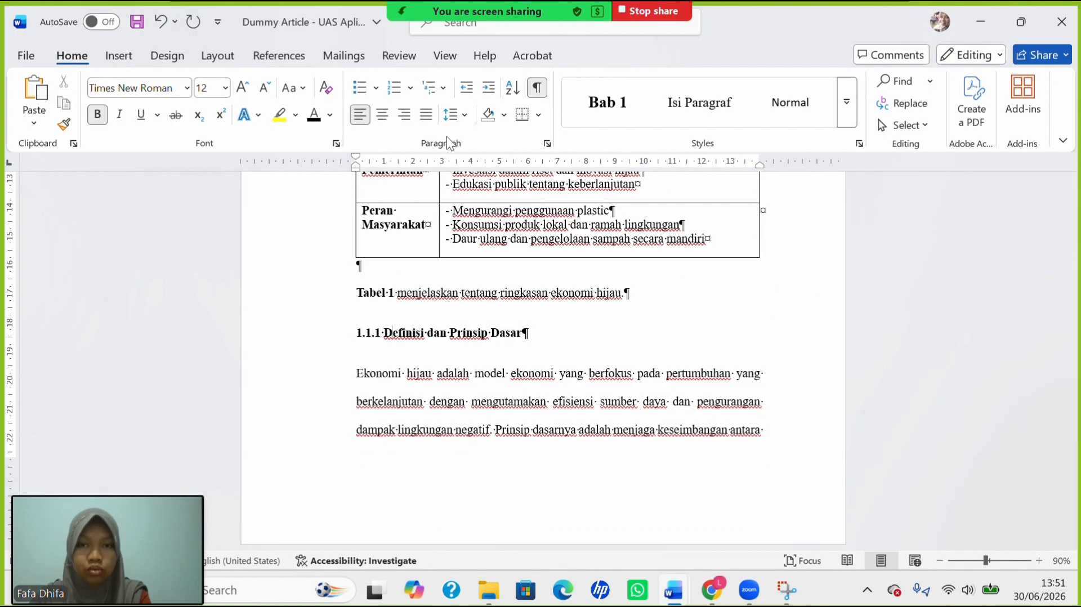
{"action": "left_click", "coordinate": [451, 116]}
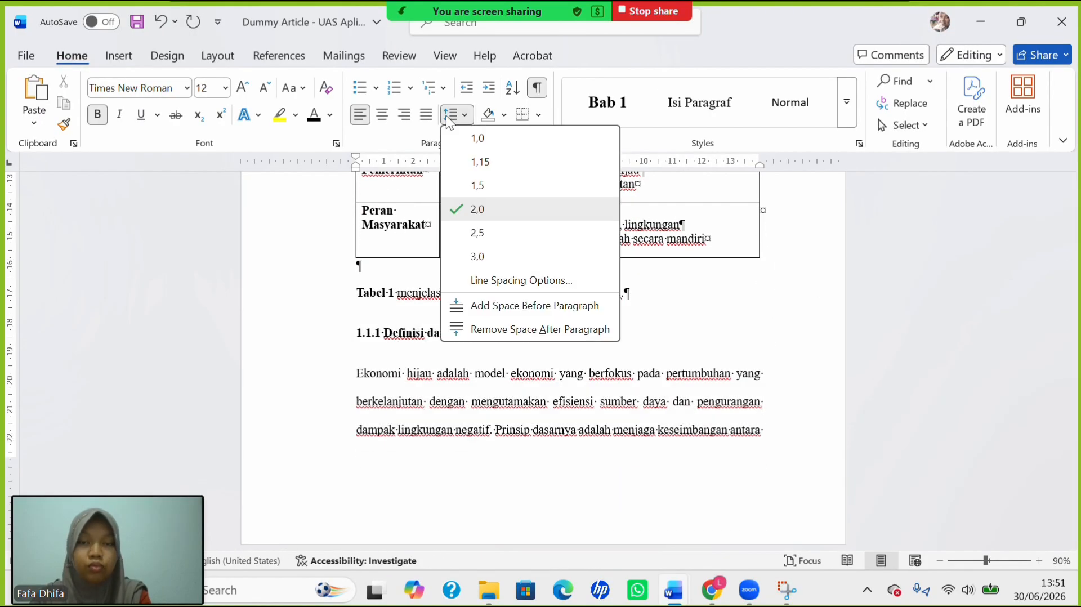
{"action": "left_click", "coordinate": [473, 128]}
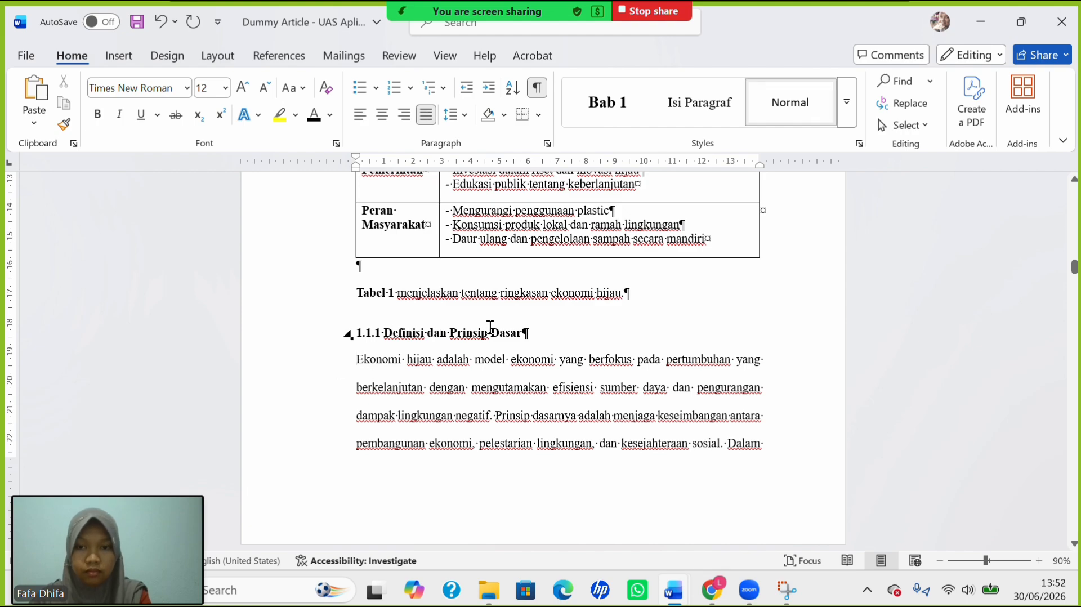
{"action": "key", "text": "Tab"}
Single-space heading 1.1.2 and give the Ekonomi konvensional paragraph a first-line indent.
{"action": "scroll", "coordinate": [482, 416], "scroll_direction": "down", "scroll_amount": 10}
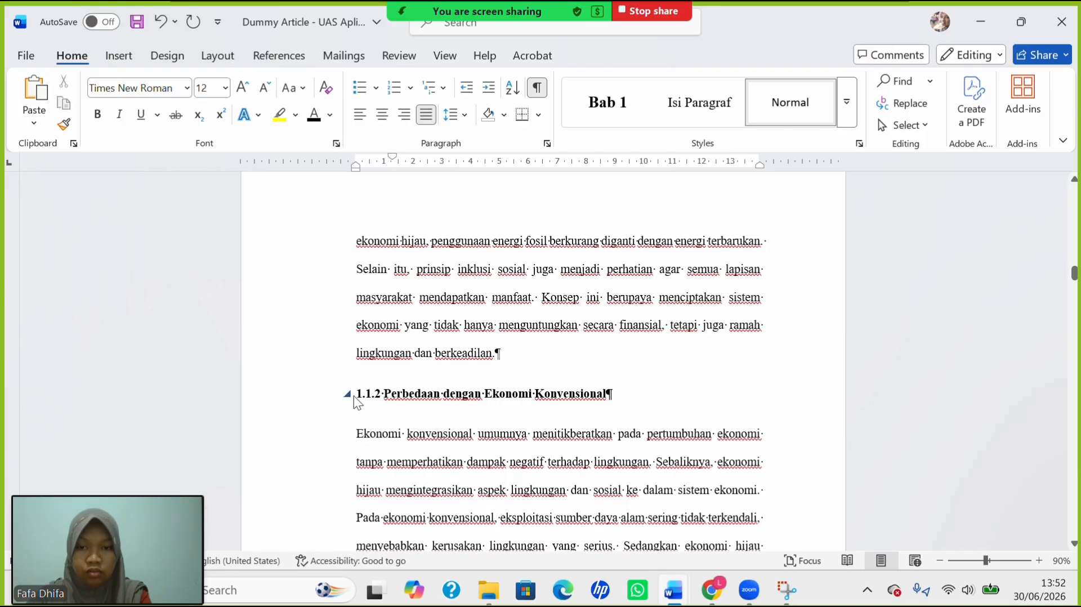
{"action": "left_click", "coordinate": [351, 394]}
{"action": "left_click", "coordinate": [352, 395]}
{"action": "left_click", "coordinate": [358, 397]}
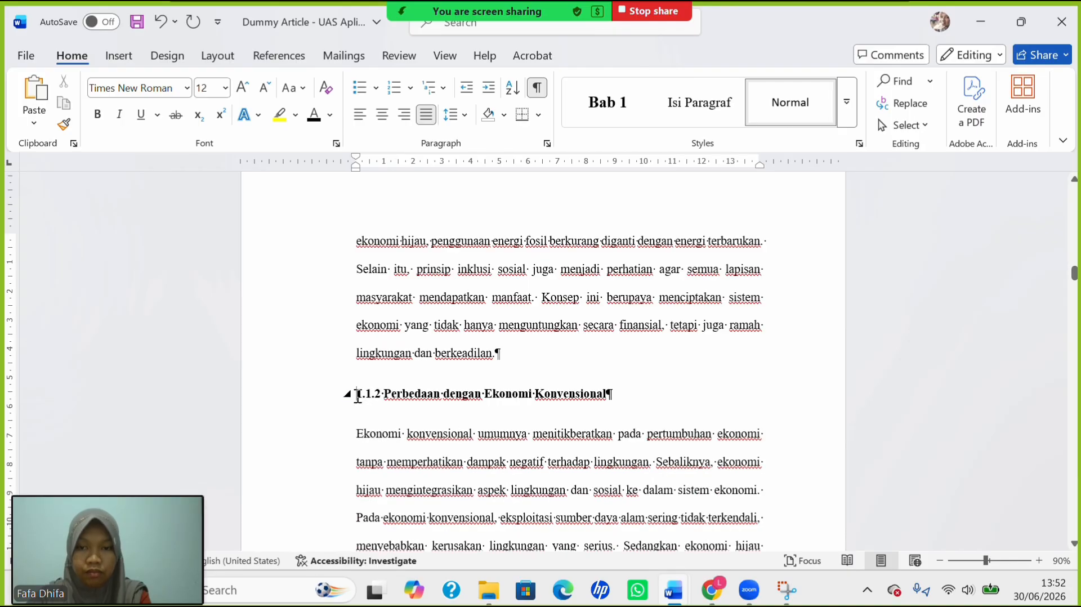
{"action": "left_click", "coordinate": [465, 113]}
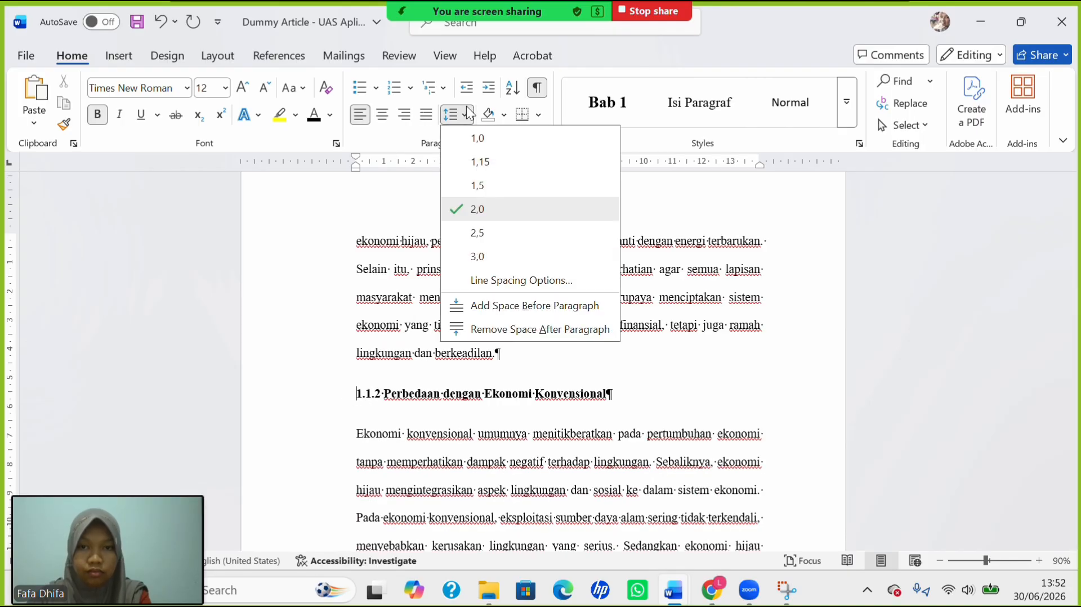
{"action": "left_click", "coordinate": [492, 146]}
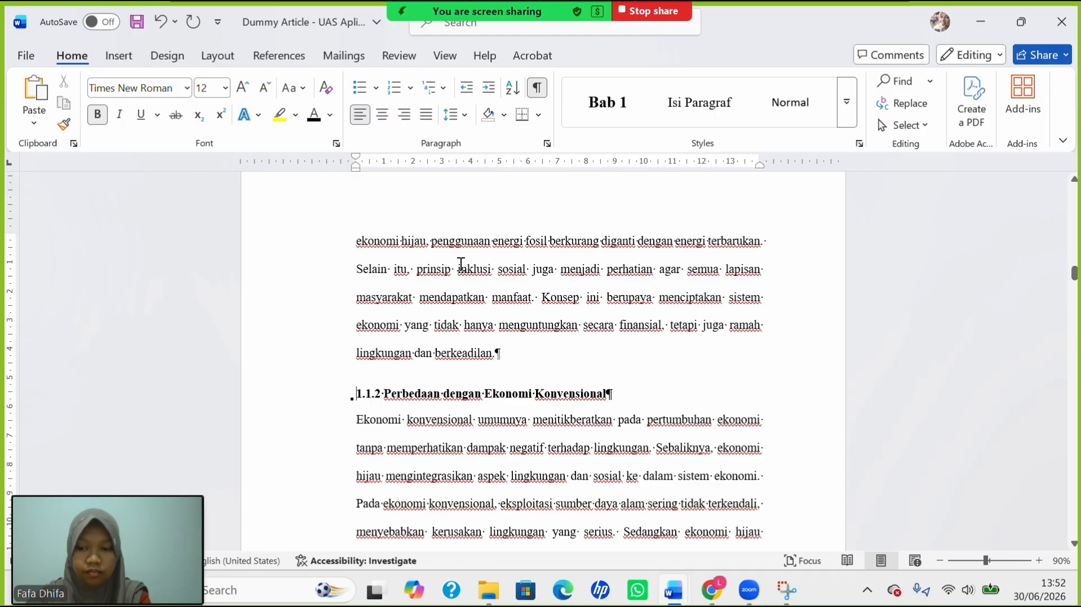
{"action": "key", "text": "Tab"}
{"action": "key", "text": "ctrl+z"}
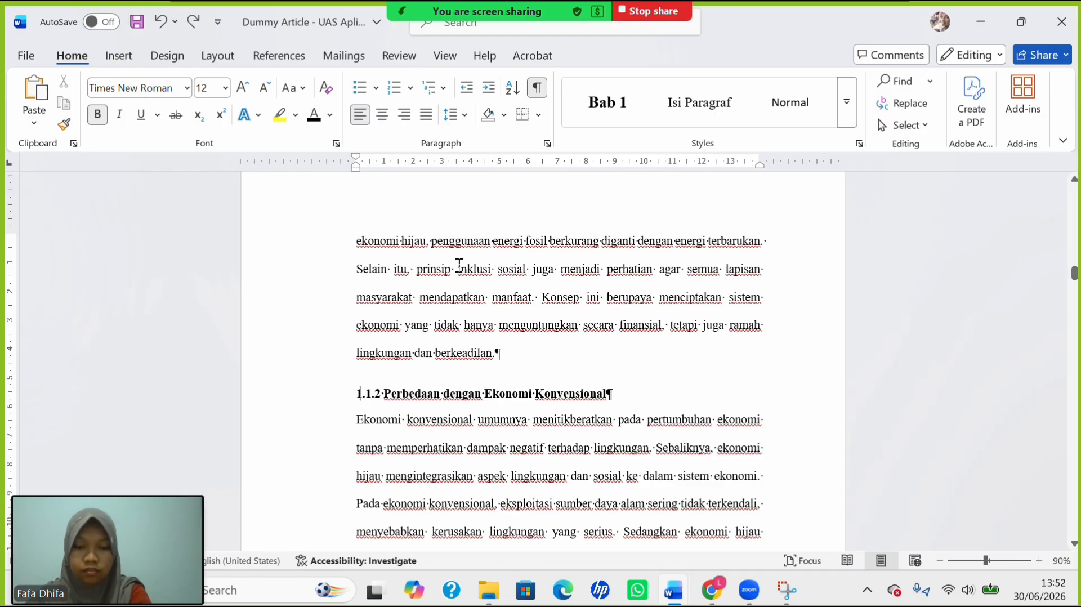
{"action": "key", "text": "Down"}
{"action": "key", "text": "Tab"}
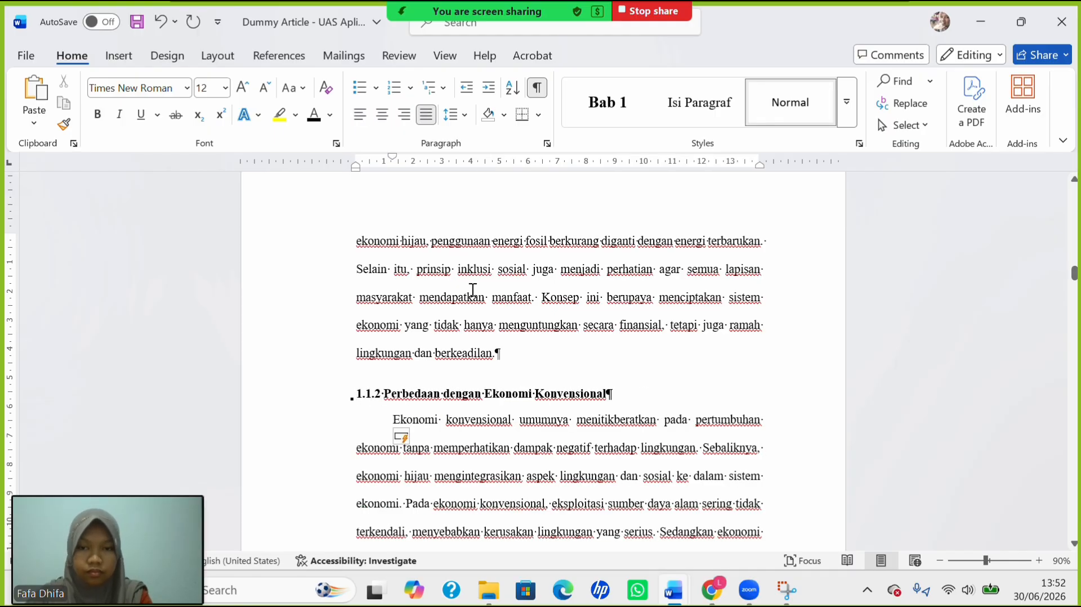
Single-space heading 1.1.3 and indent the Tujuan utama paragraph's first line.
{"action": "scroll", "coordinate": [472, 290], "scroll_direction": "down", "scroll_amount": 10}
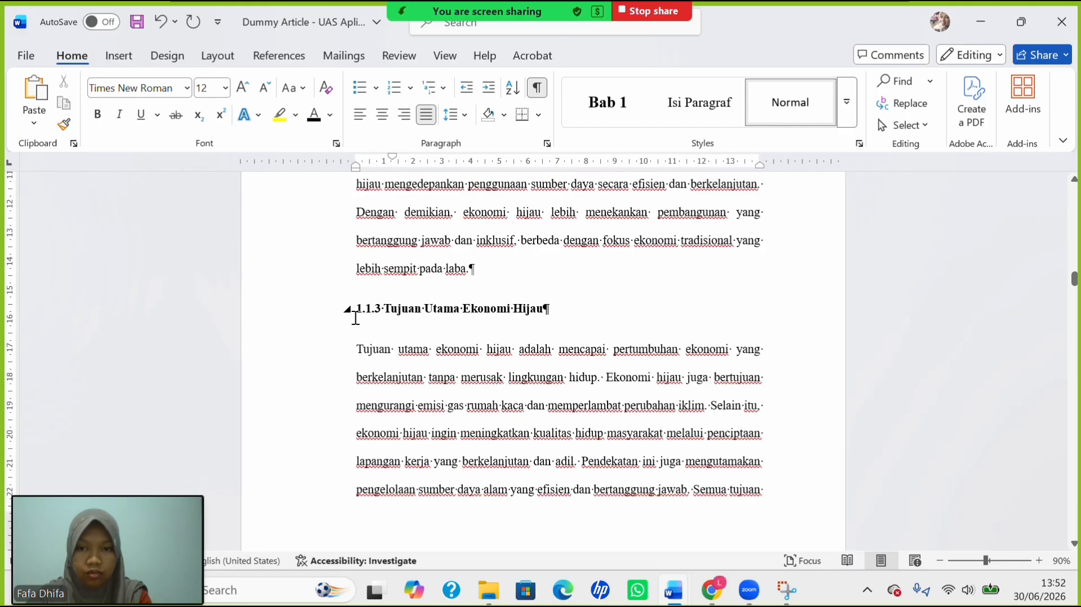
{"action": "left_click", "coordinate": [448, 119]}
{"action": "left_click", "coordinate": [475, 141]}
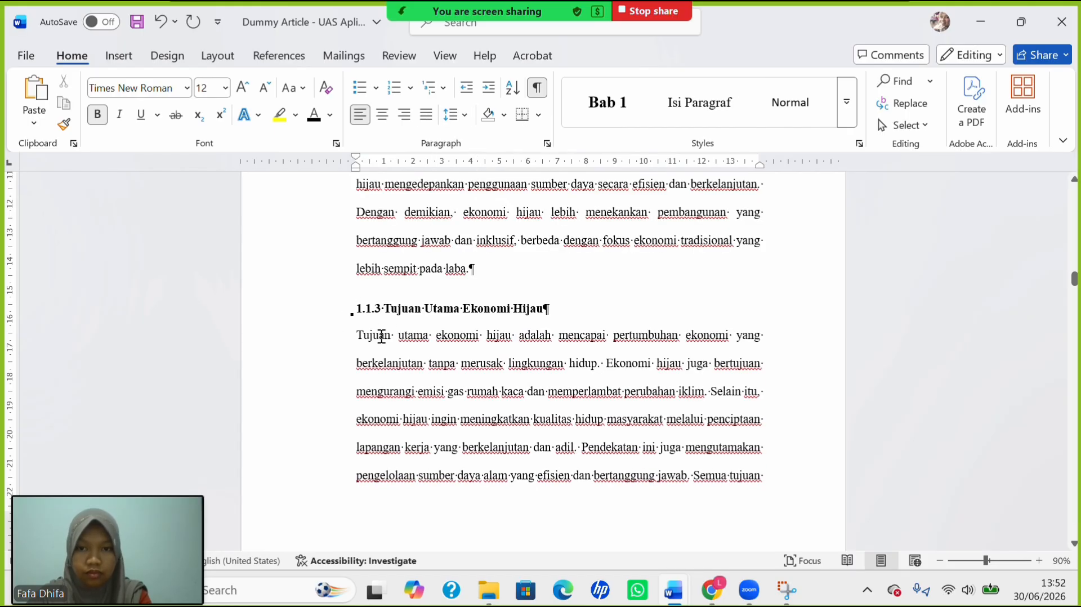
{"action": "key", "text": "Tab"}
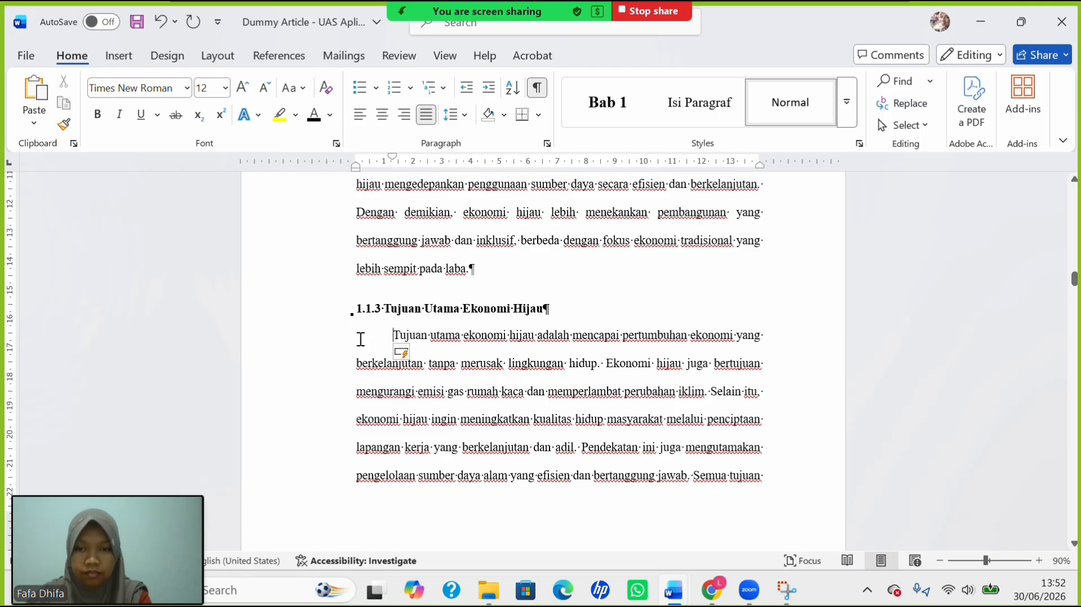
Single-space heading 1.2 and indent the Konsep ekonomi hijau and Peran berbagai organisasi paragraphs.
{"action": "scroll", "coordinate": [467, 431], "scroll_direction": "down", "scroll_amount": 8}
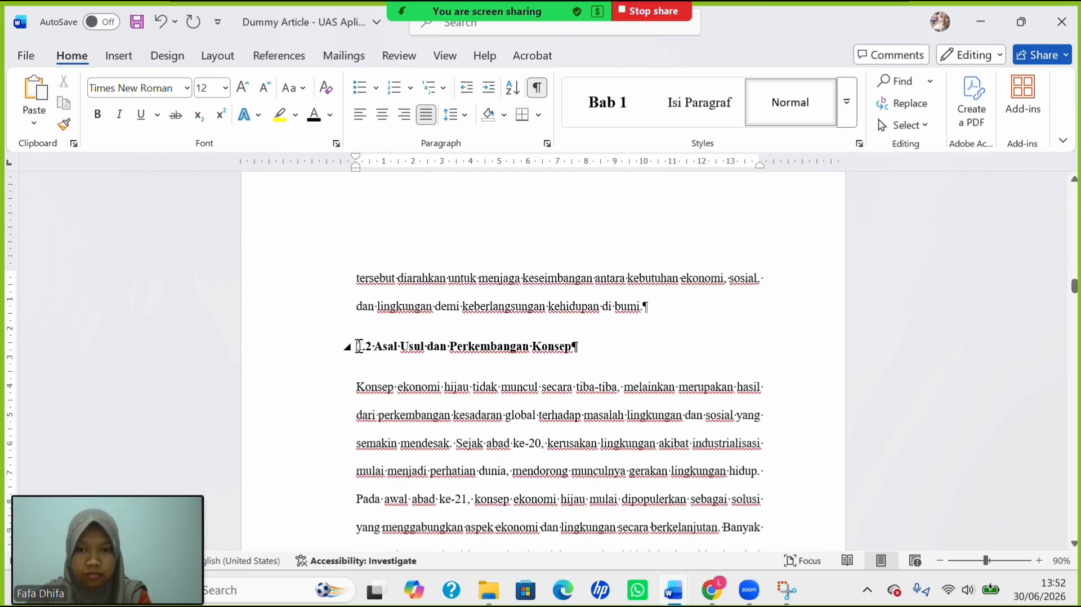
{"action": "left_click", "coordinate": [359, 346]}
{"action": "left_click", "coordinate": [463, 119]}
{"action": "left_click", "coordinate": [484, 143]}
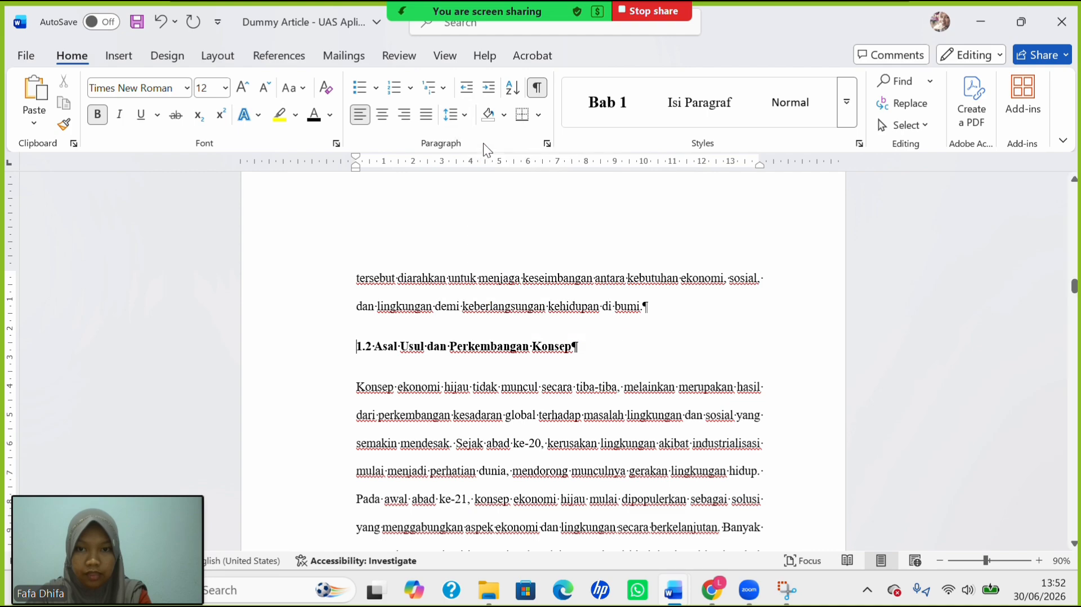
{"action": "key", "text": "Down"}
{"action": "key", "text": "Tab"}
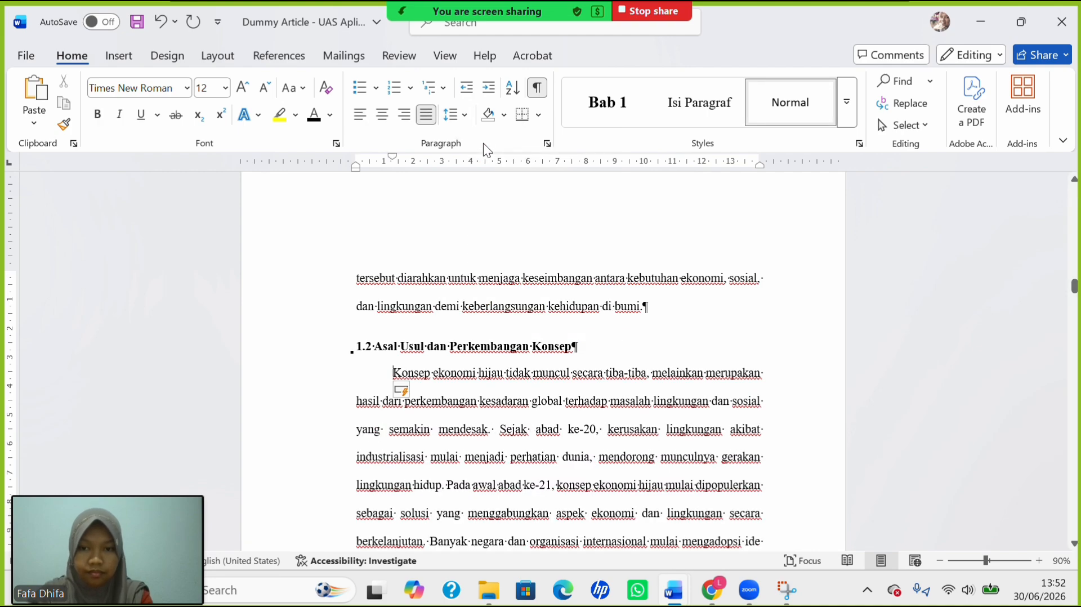
{"action": "scroll", "coordinate": [546, 358], "scroll_direction": "down", "scroll_amount": 7}
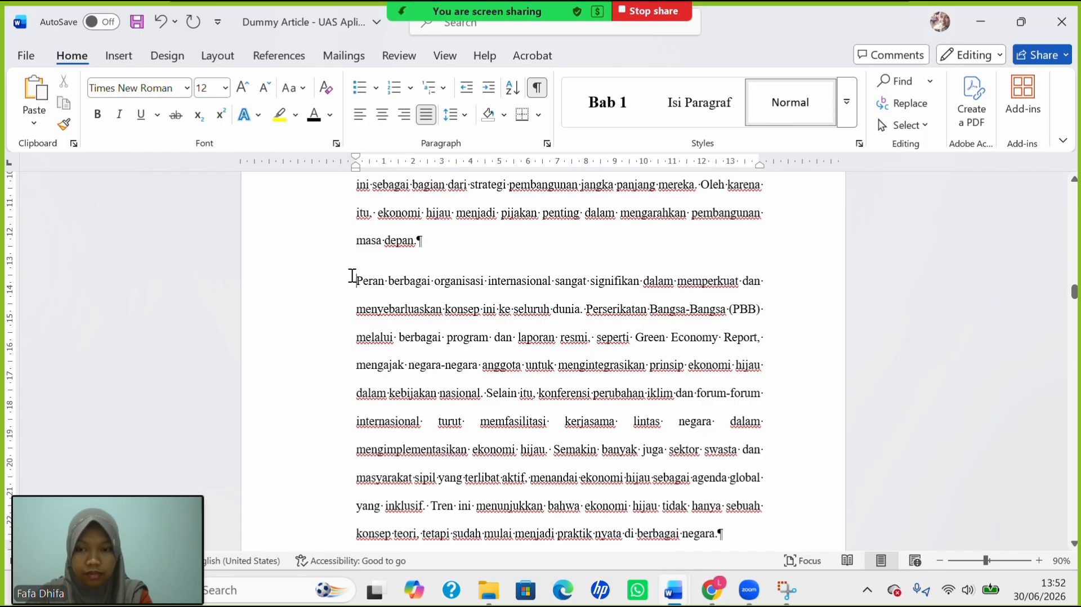
{"action": "key", "text": "Tab"}
{"action": "scroll", "coordinate": [471, 354], "scroll_direction": "up", "scroll_amount": 3}
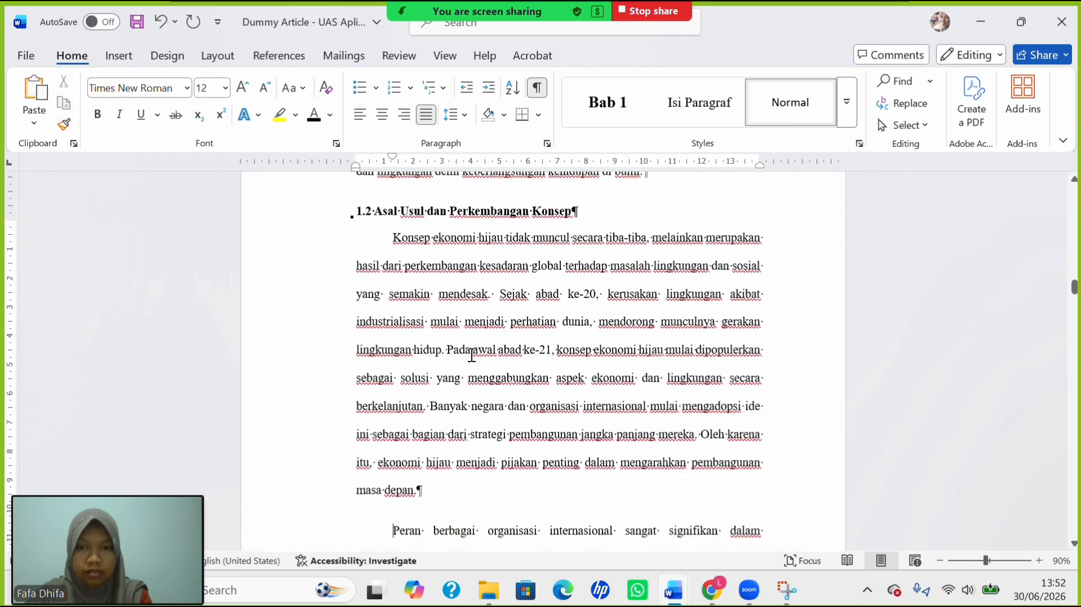
{"action": "scroll", "coordinate": [472, 355], "scroll_direction": "down", "scroll_amount": 12}
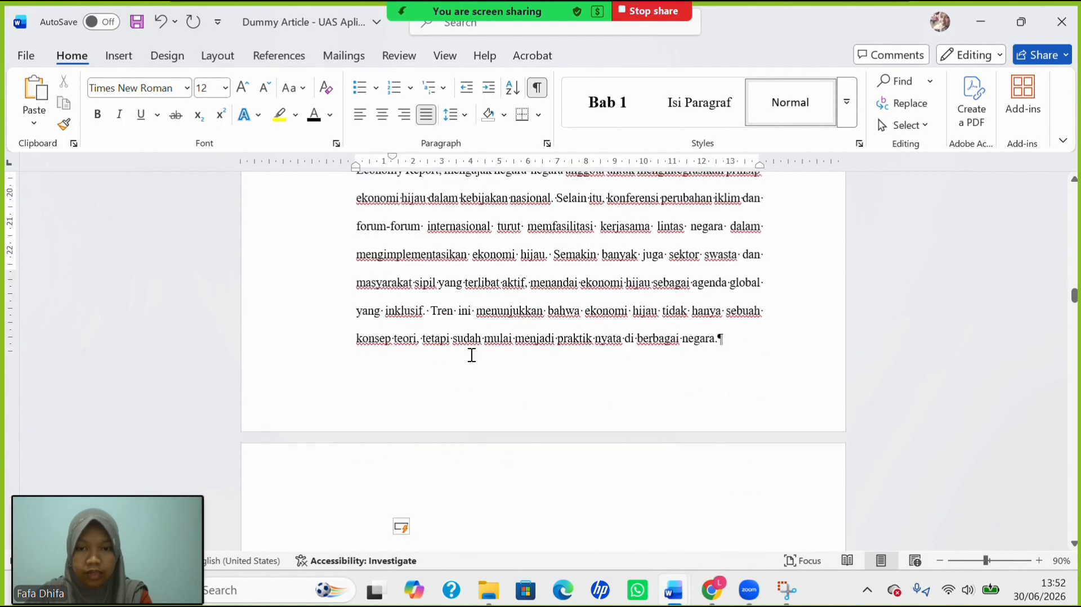
{"action": "scroll", "coordinate": [472, 354], "scroll_direction": "down", "scroll_amount": 10}
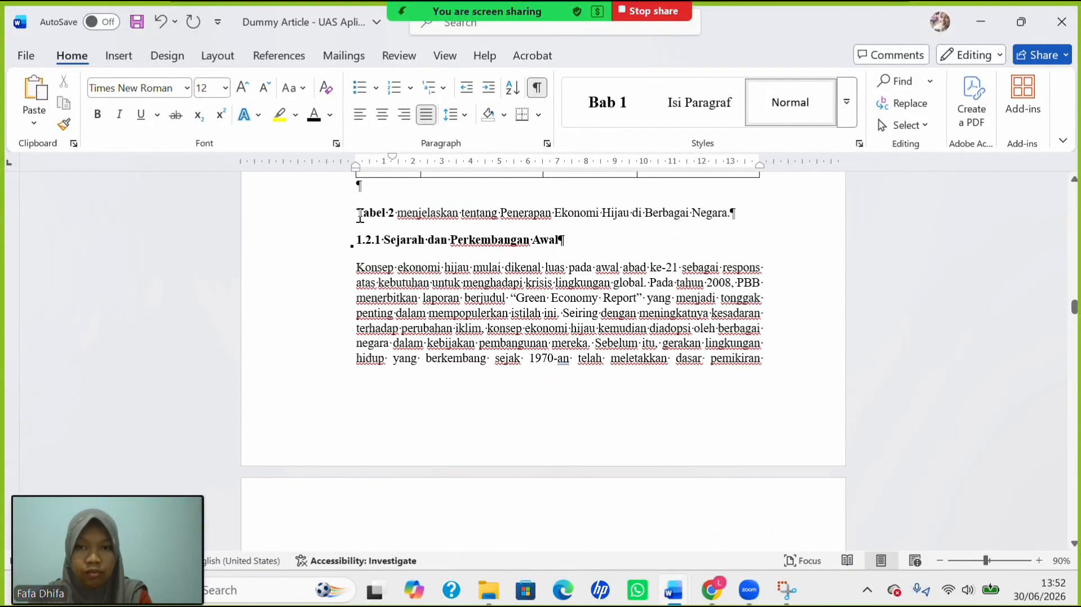
Apply 2.0 line spacing to everything from the Tabel 2 caption onward, headings included.
{"action": "left_click_drag", "start_coordinate": [360, 215], "coordinate": [597, 521]}
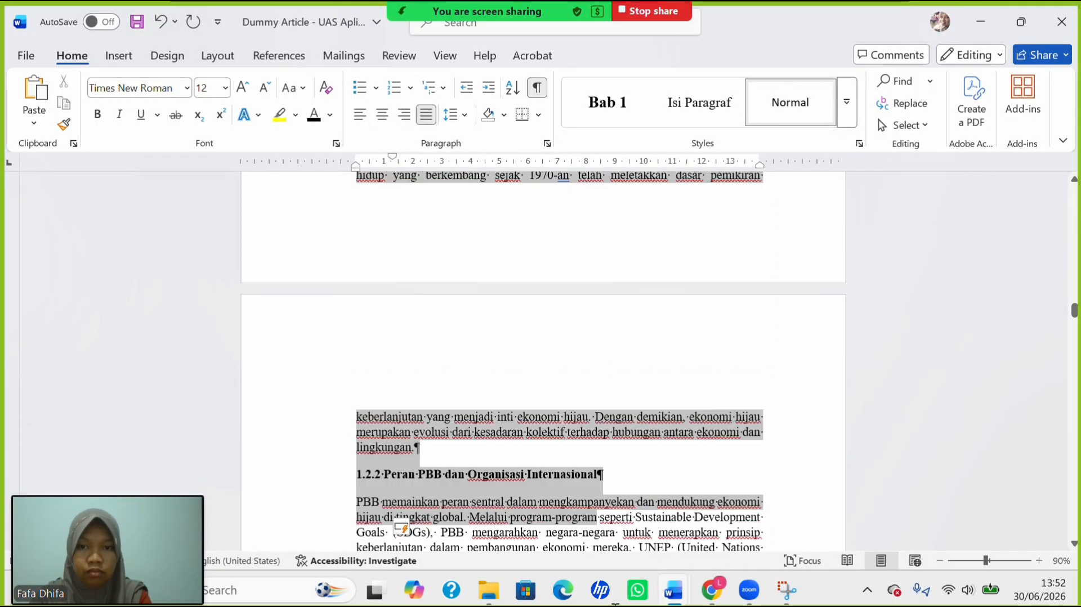
{"action": "left_click_drag", "start_coordinate": [615, 605], "coordinate": [520, 432]}
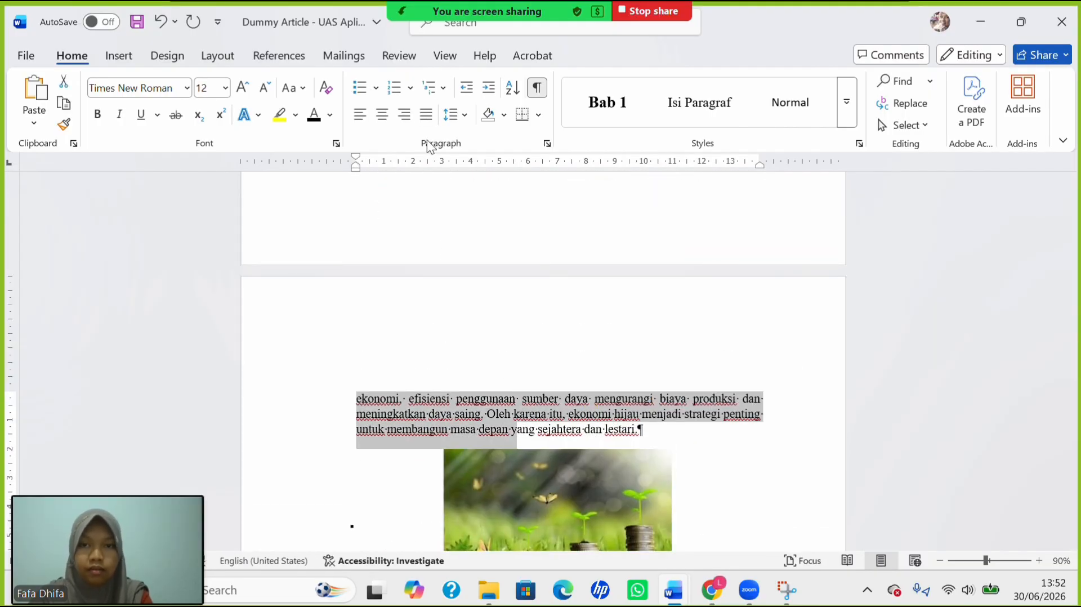
{"action": "left_click", "coordinate": [454, 120]}
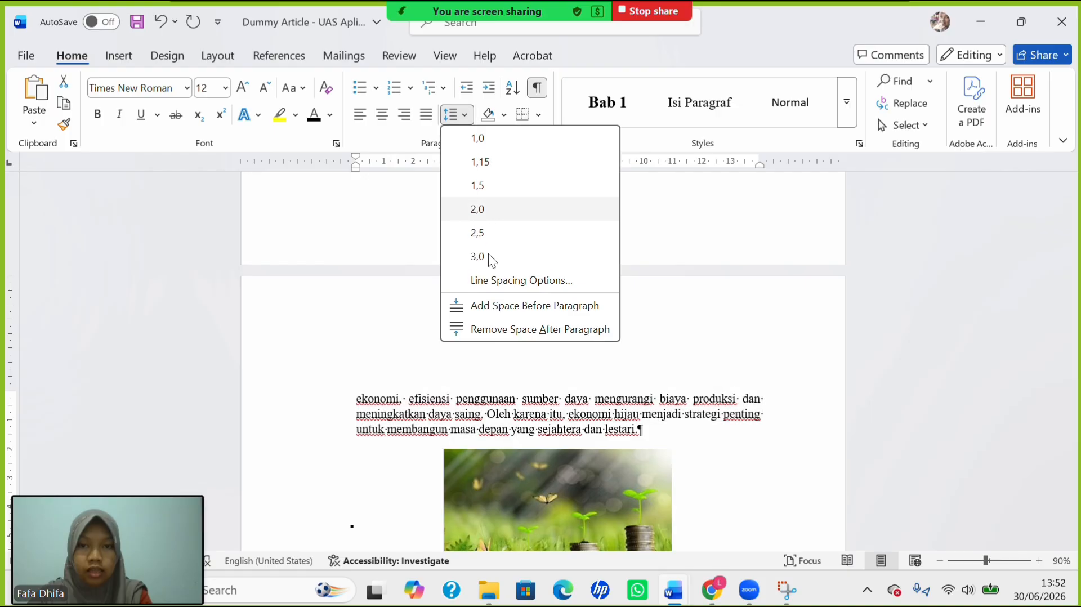
{"action": "left_click", "coordinate": [499, 214]}
{"action": "scroll", "coordinate": [427, 327], "scroll_direction": "up", "scroll_amount": 20}
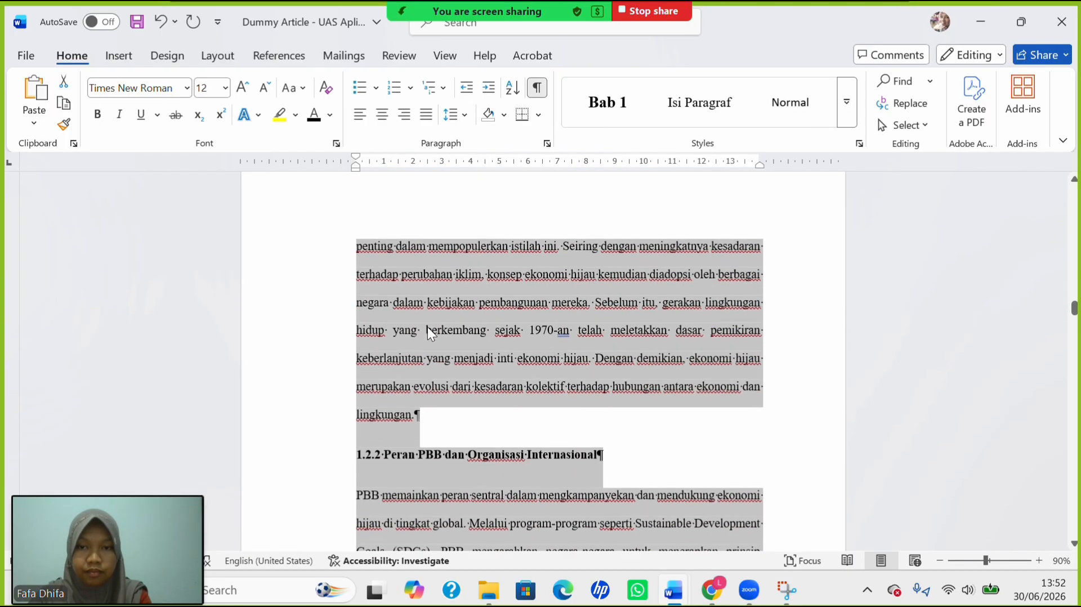
{"action": "scroll", "coordinate": [428, 327], "scroll_direction": "down", "scroll_amount": 8}
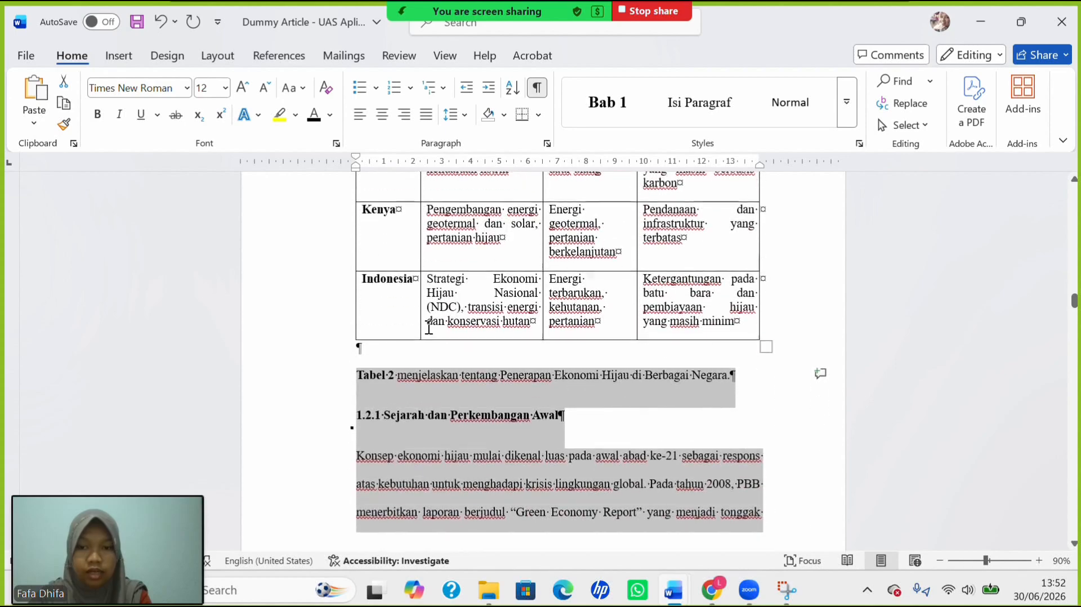
{"action": "left_click", "coordinate": [363, 298]}
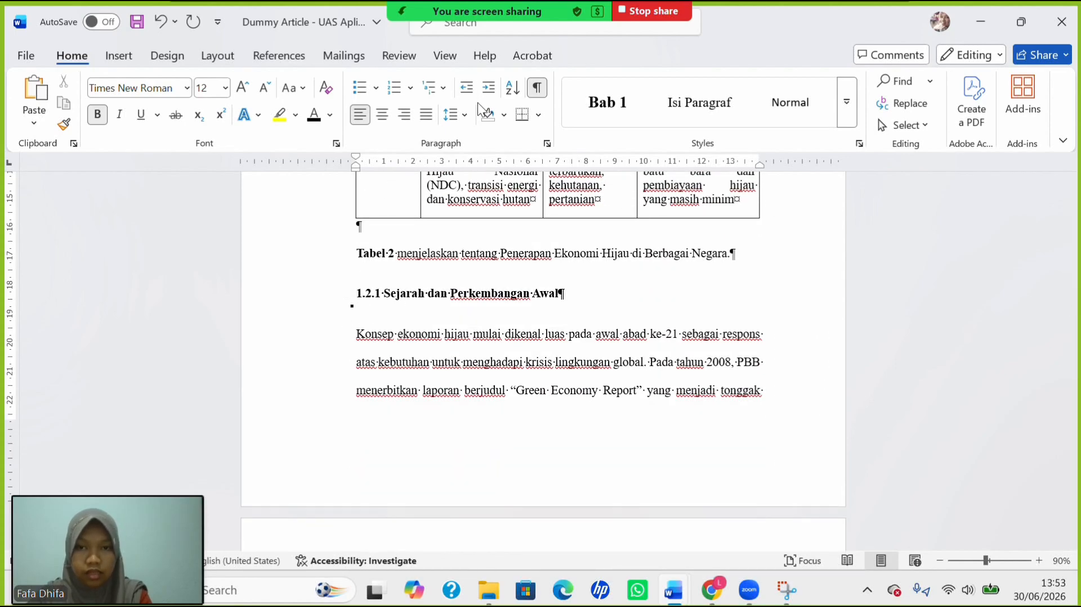
Single-space heading 1.2.1 and indent the Konsep paragraph's first line.
{"action": "left_click", "coordinate": [466, 116]}
{"action": "left_click", "coordinate": [477, 140]}
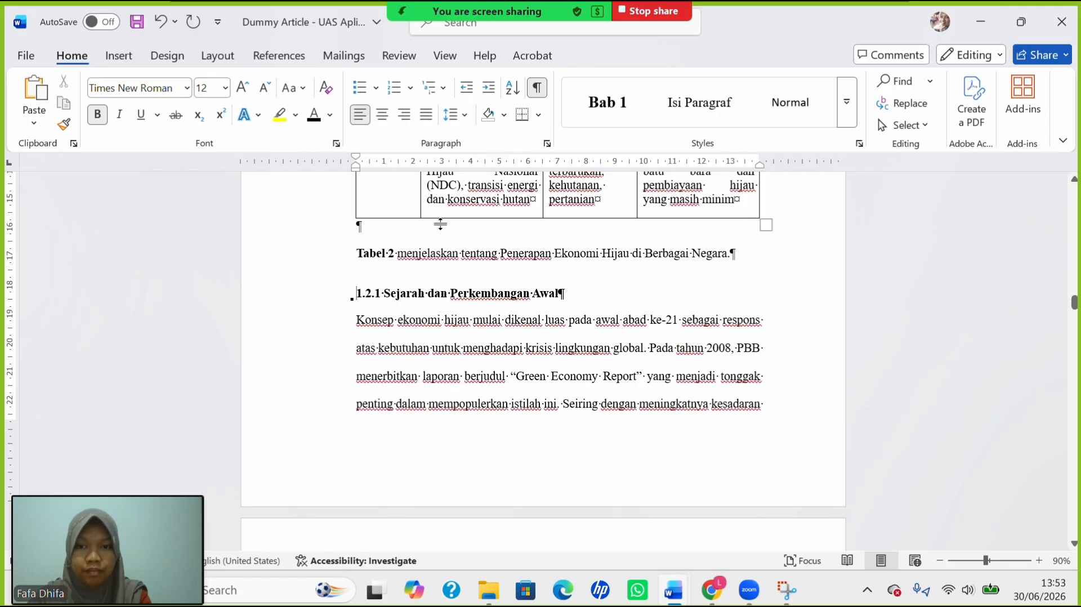
{"action": "left_click", "coordinate": [360, 328]}
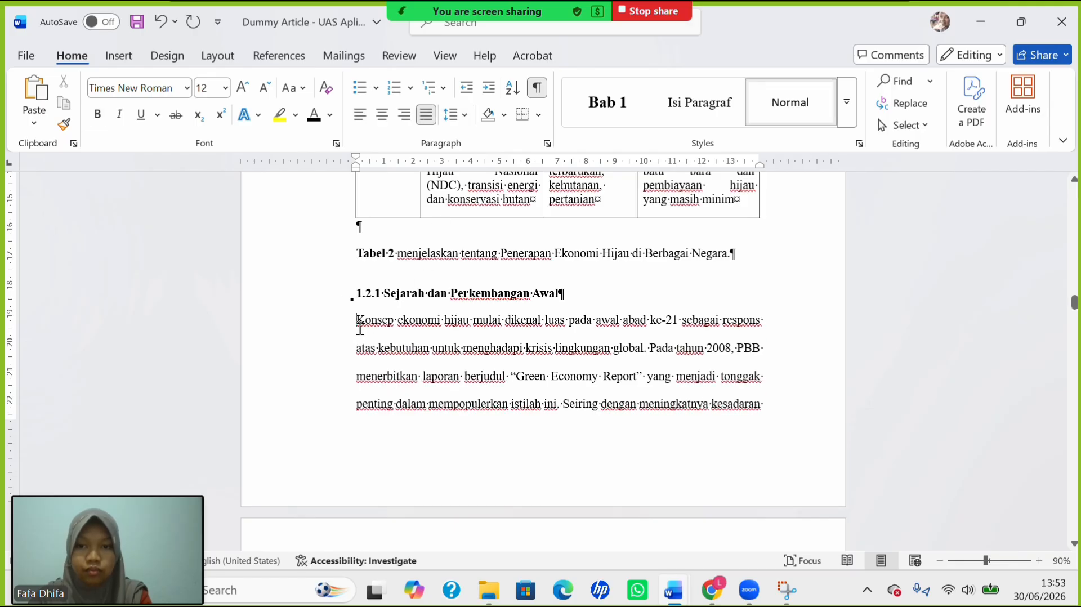
{"action": "key", "text": "Tab"}
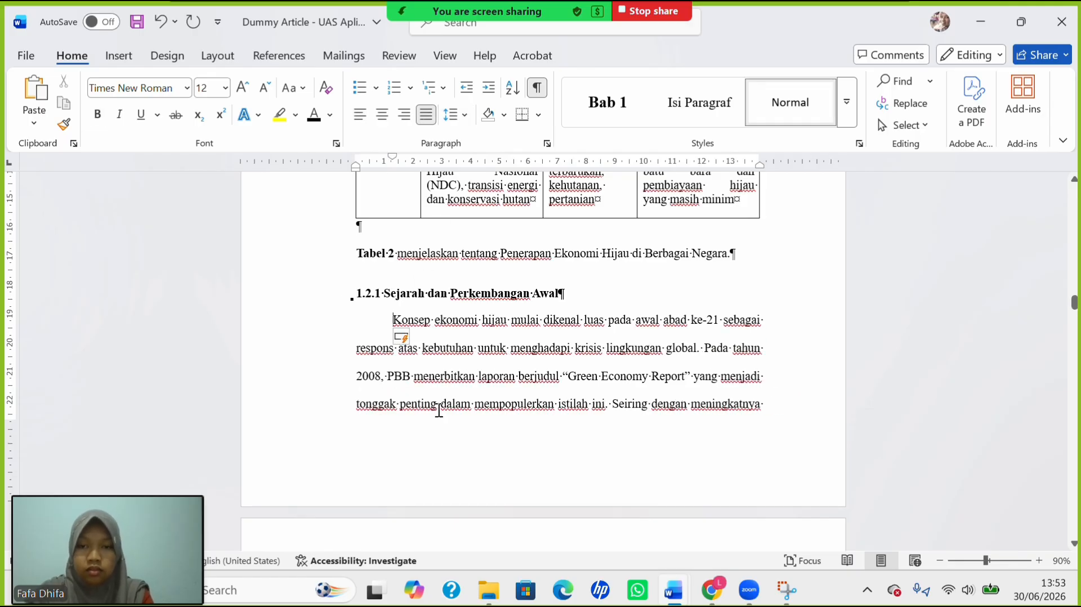
Single-space heading 1.2.2 and indent the PBB paragraph's first line.
{"action": "scroll", "coordinate": [439, 411], "scroll_direction": "down", "scroll_amount": 5}
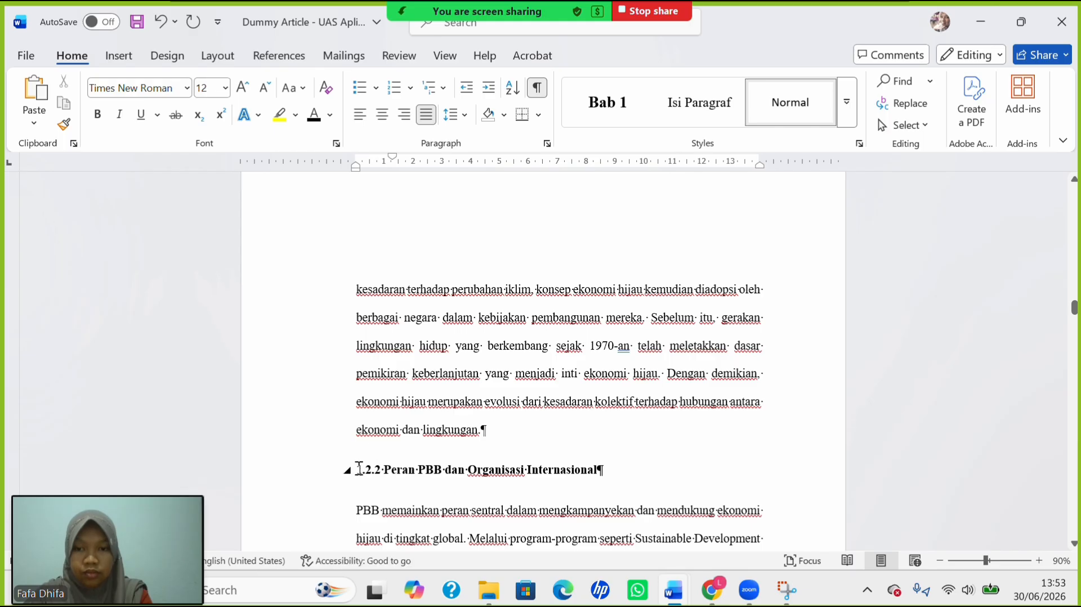
{"action": "left_click", "coordinate": [359, 469]}
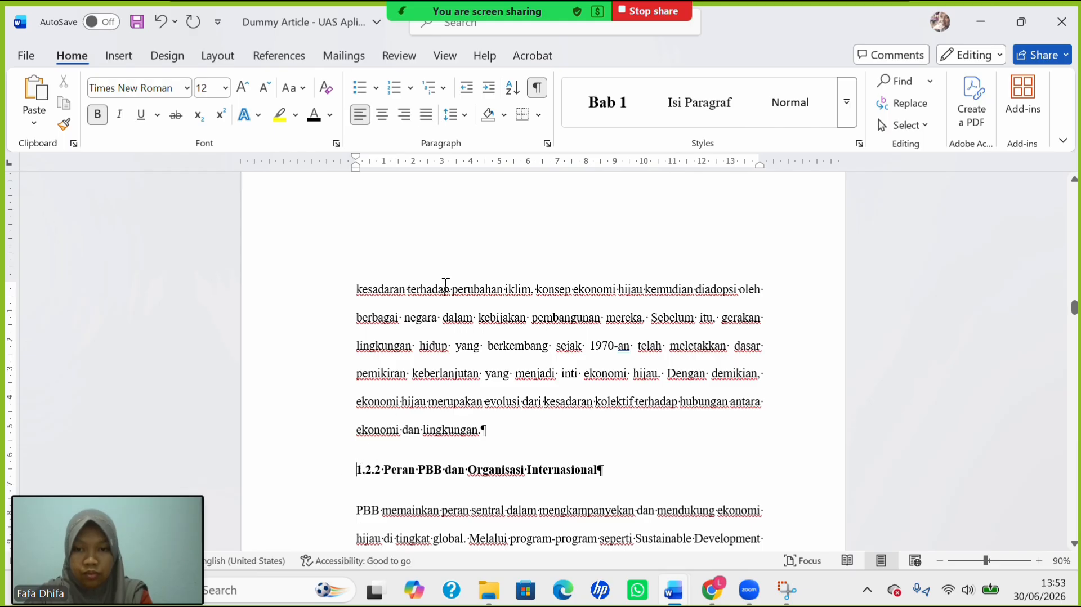
{"action": "left_click", "coordinate": [461, 116]}
{"action": "left_click", "coordinate": [476, 139]}
{"action": "key", "text": "Down"}
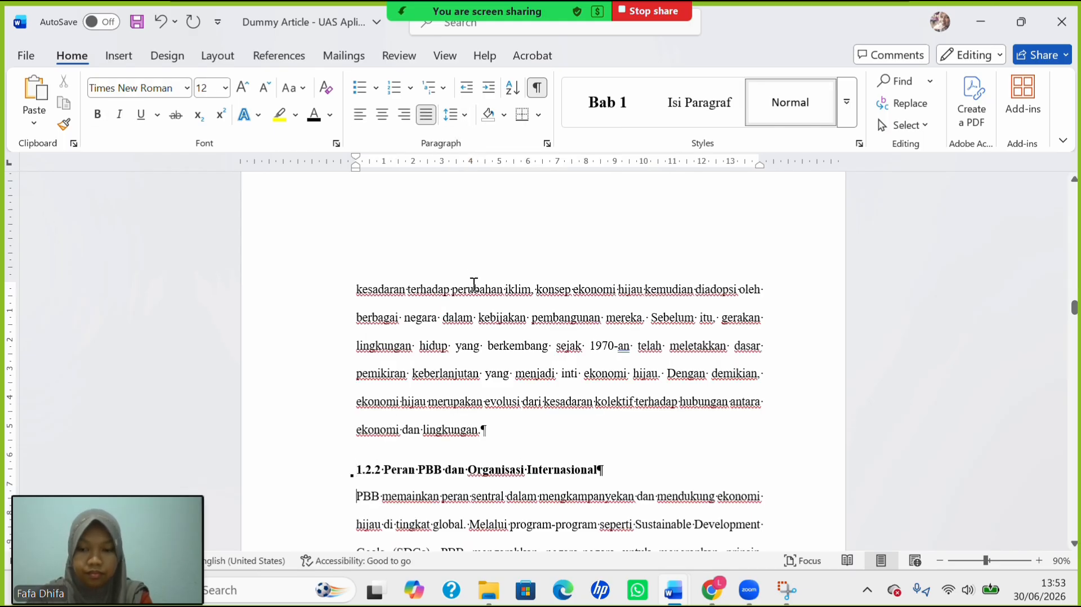
{"action": "key", "text": "Tab"}
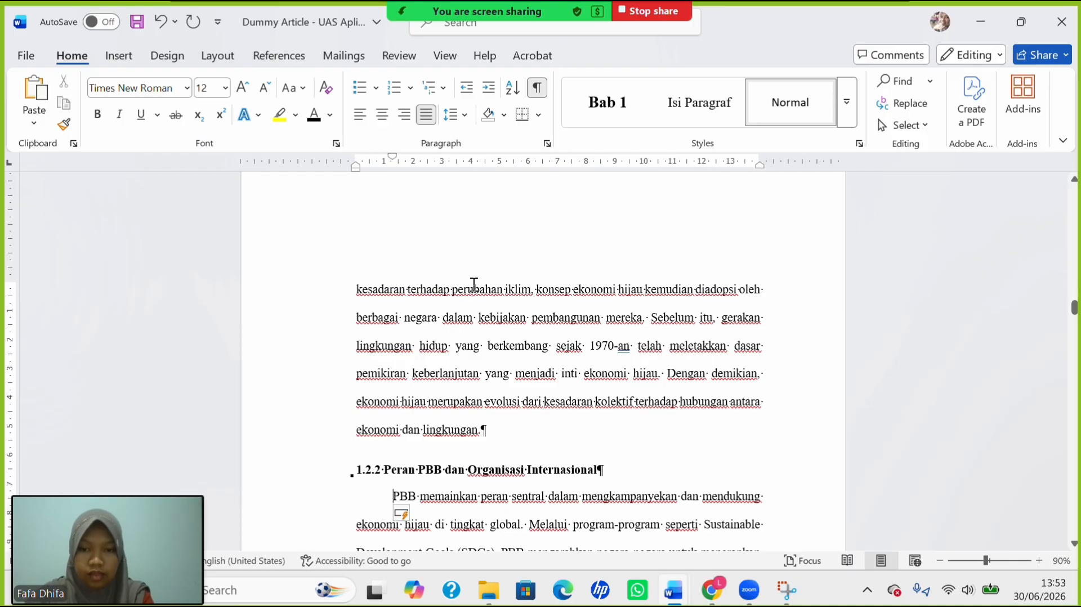
Single-space heading 1.2.3 and indent the Seiring paragraph's first line.
{"action": "scroll", "coordinate": [488, 411], "scroll_direction": "down", "scroll_amount": 5}
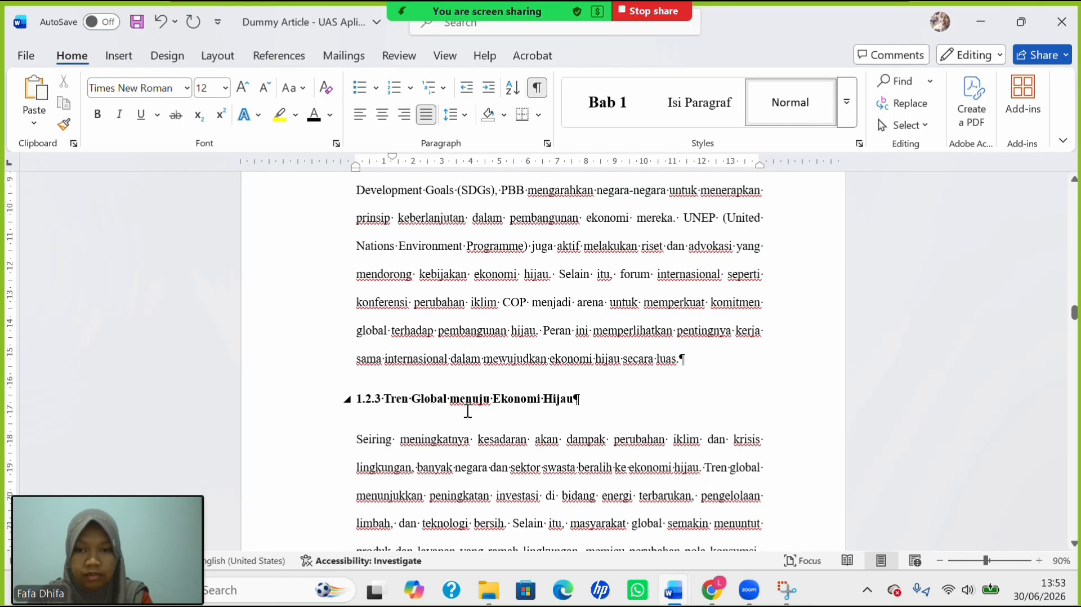
{"action": "left_click", "coordinate": [356, 398]}
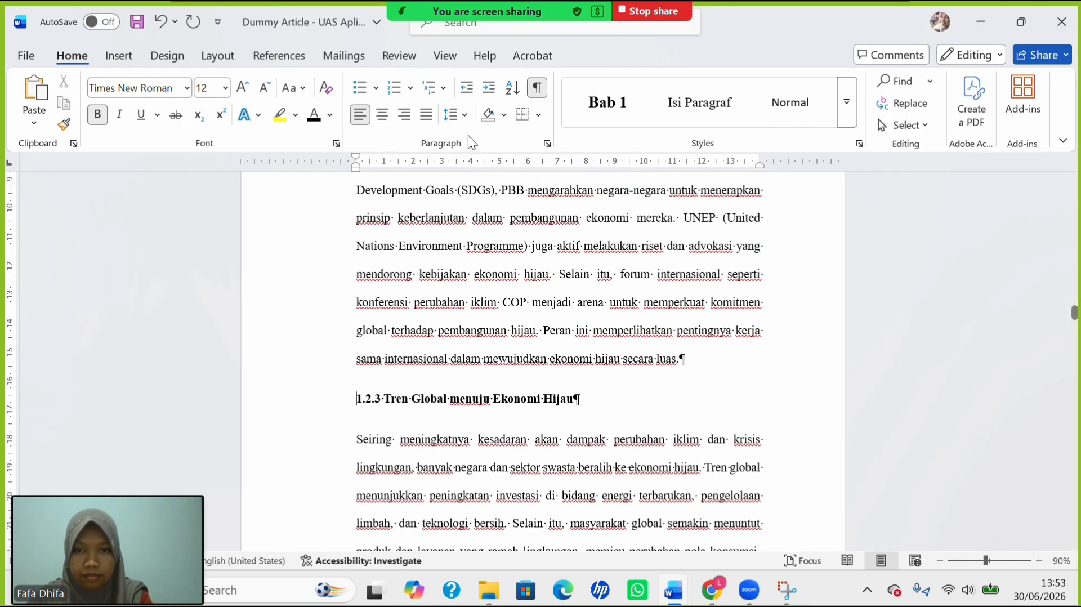
{"action": "left_click", "coordinate": [464, 115]}
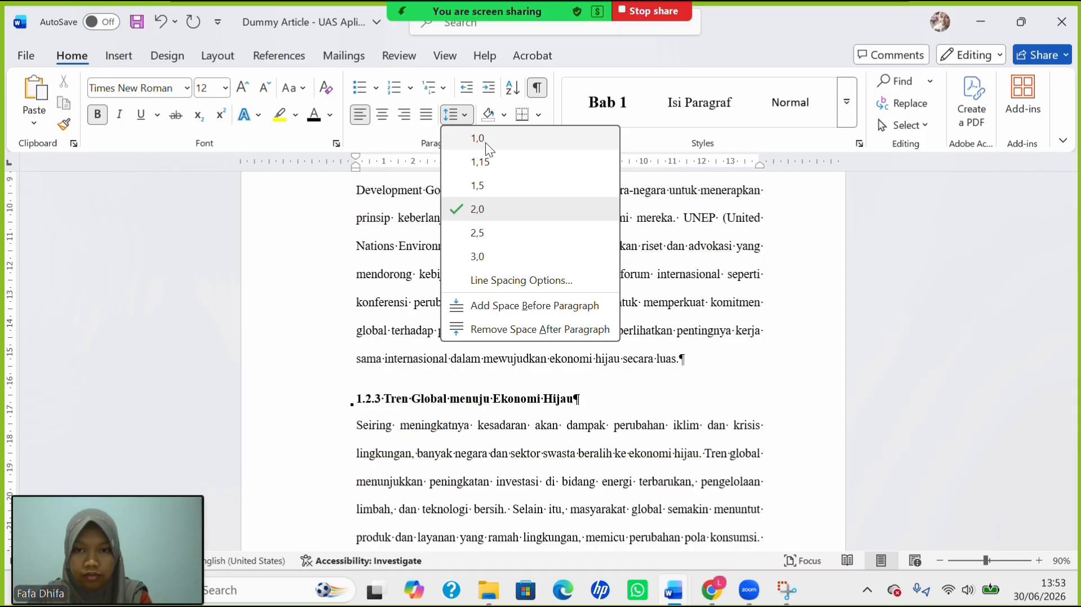
{"action": "left_click", "coordinate": [485, 143]}
{"action": "key", "text": "Down"}
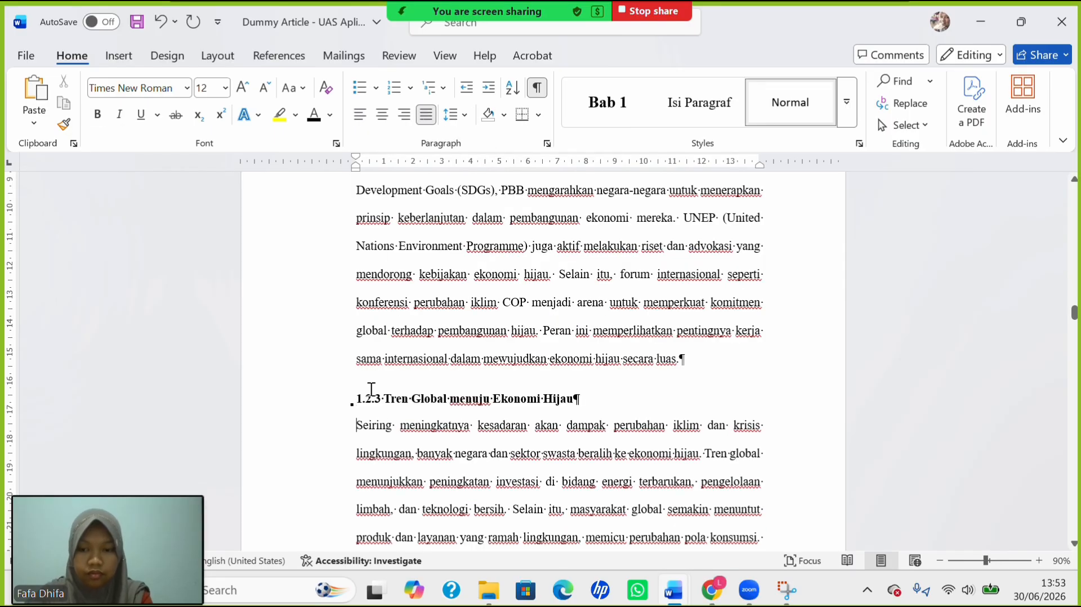
{"action": "key", "text": "Tab"}
Single-space heading 1.3 and indent the Ekonomi and Selain manfaat paragraphs.
{"action": "scroll", "coordinate": [411, 494], "scroll_direction": "down", "scroll_amount": 8}
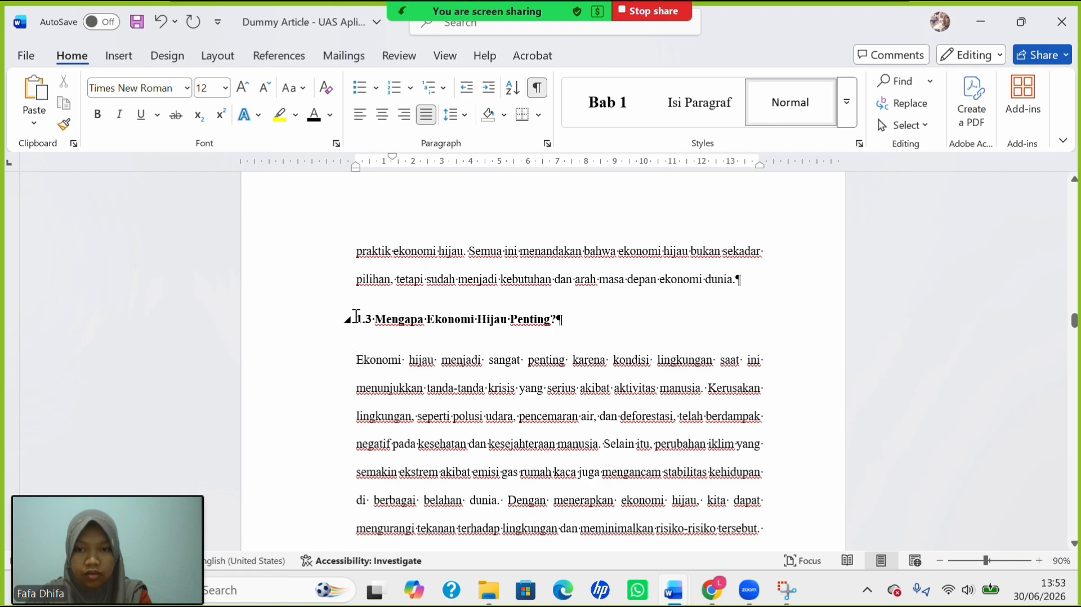
{"action": "left_click", "coordinate": [356, 317]}
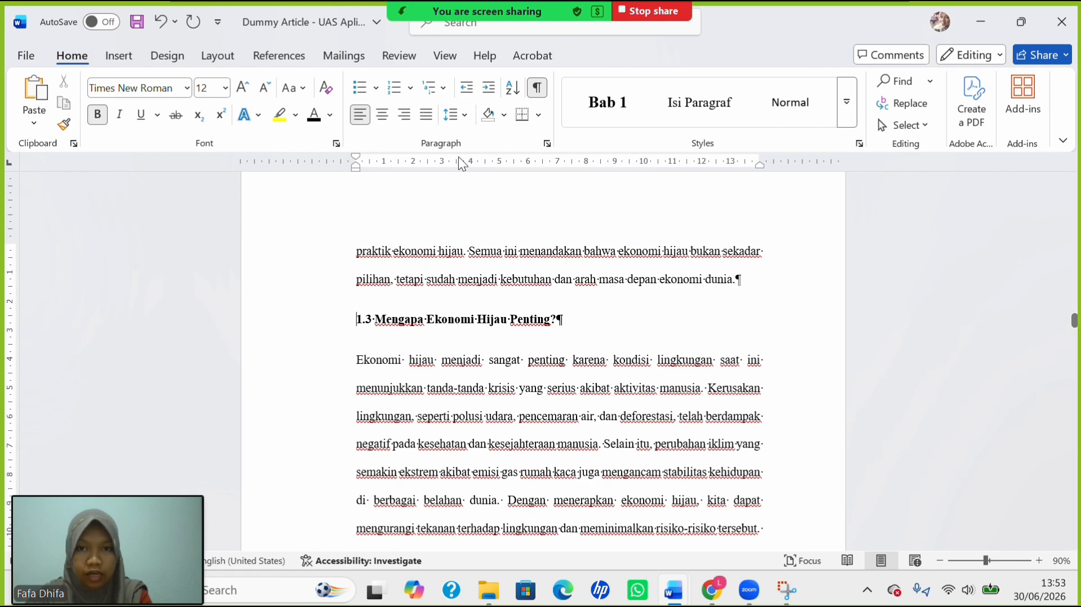
{"action": "left_click", "coordinate": [465, 115]}
{"action": "left_click", "coordinate": [512, 137]}
{"action": "key", "text": "Down"}
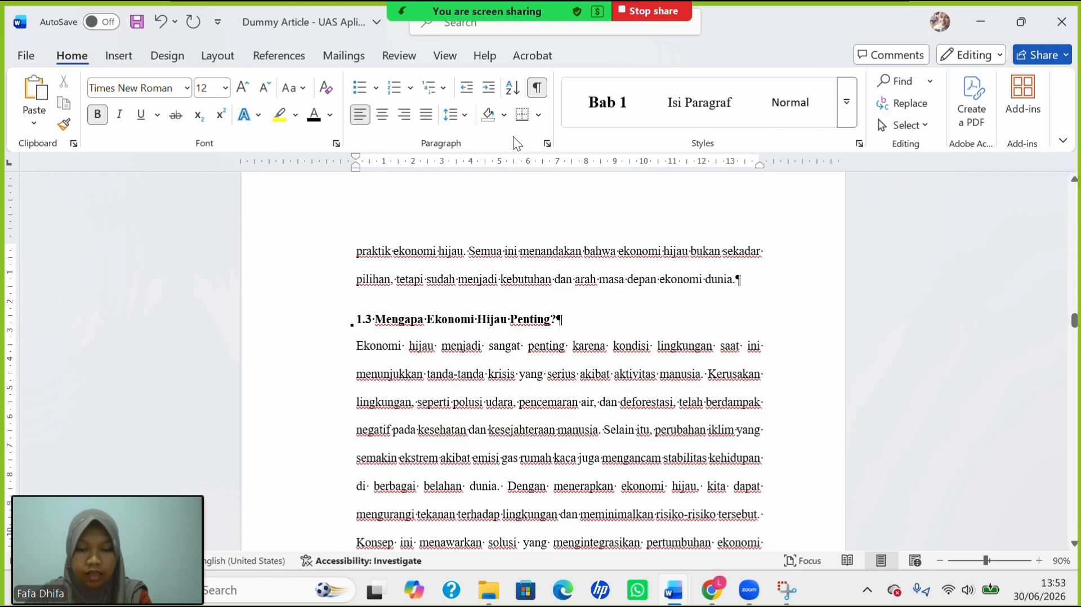
{"action": "key", "text": "Tab"}
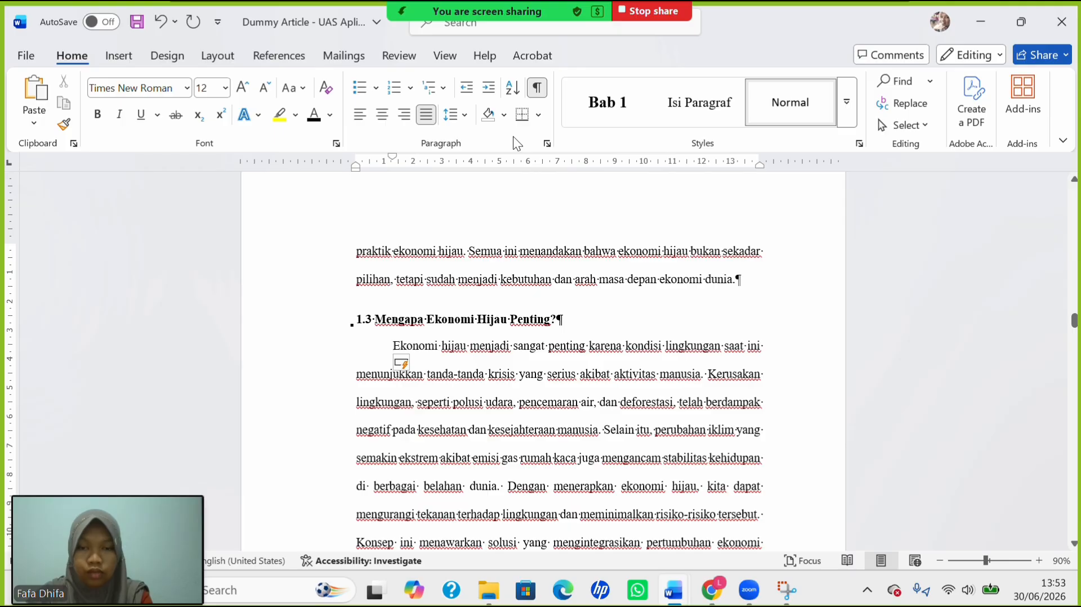
{"action": "scroll", "coordinate": [562, 282], "scroll_direction": "down", "scroll_amount": 3}
{"action": "scroll", "coordinate": [562, 281], "scroll_direction": "down", "scroll_amount": 2}
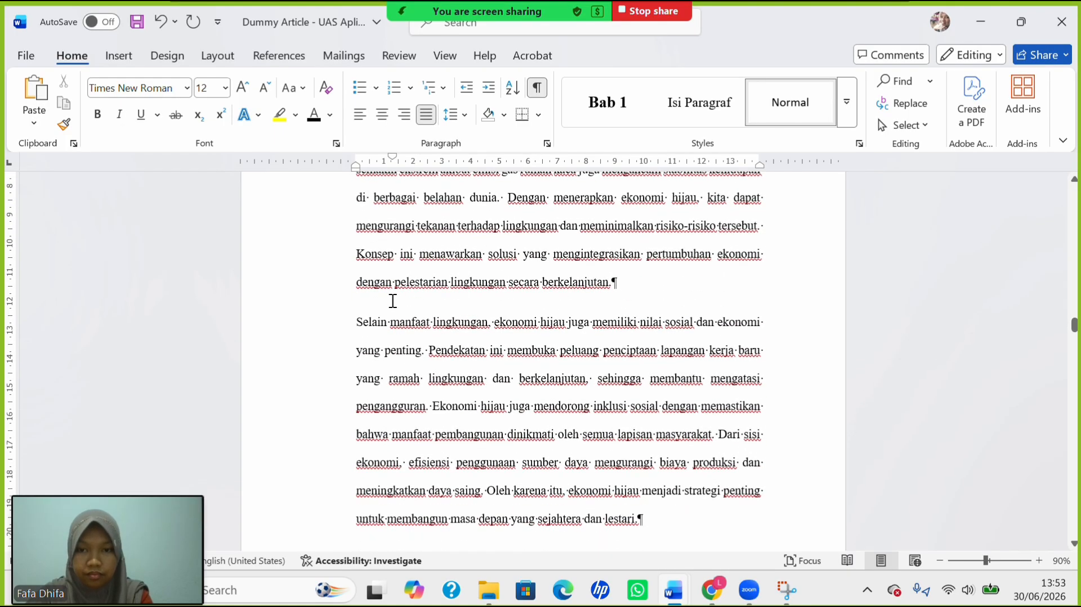
{"action": "left_click", "coordinate": [359, 323]}
{"action": "key", "text": "Tab"}
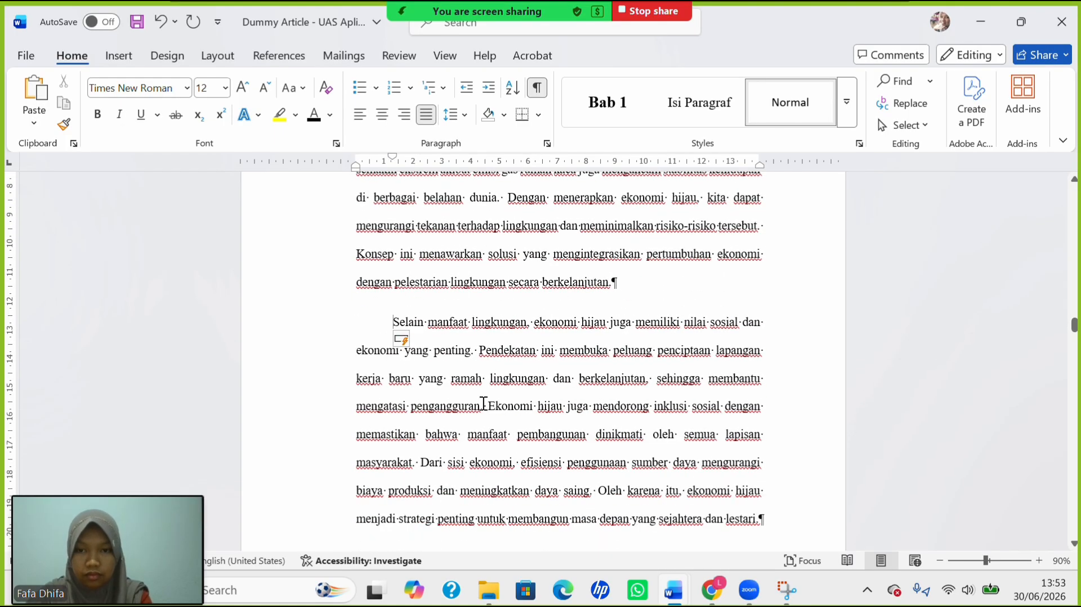
{"action": "scroll", "coordinate": [484, 403], "scroll_direction": "down", "scroll_amount": 12}
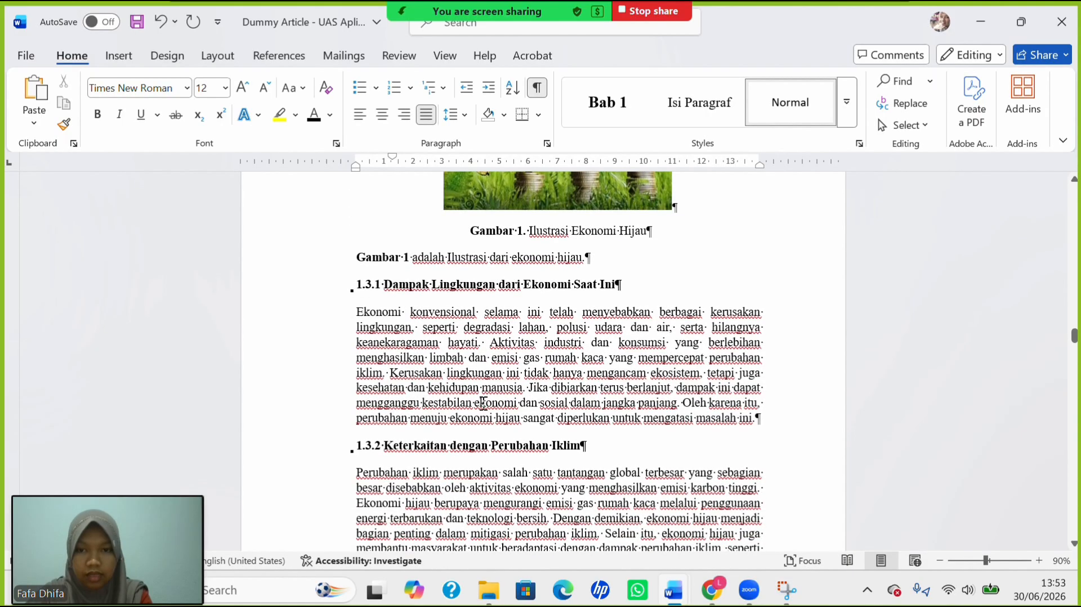
Apply 2.0 line spacing to the text from section 1.3.1 through 1.3.3.
{"action": "left_click_drag", "start_coordinate": [414, 288], "coordinate": [597, 518]}
{"action": "scroll", "coordinate": [614, 545], "scroll_direction": "up", "scroll_amount": 7}
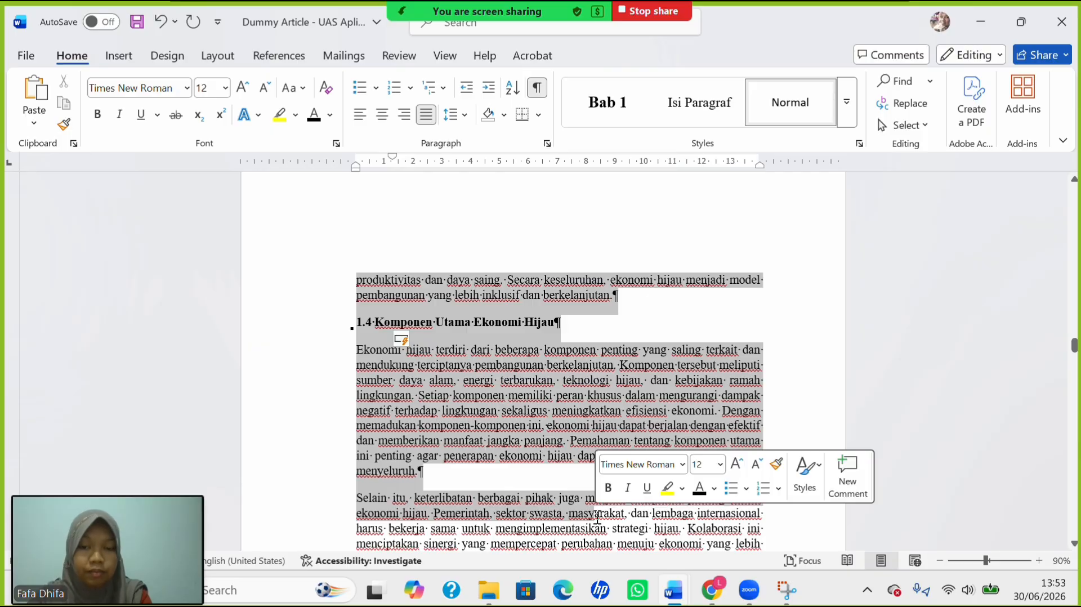
{"action": "scroll", "coordinate": [512, 420], "scroll_direction": "down", "scroll_amount": 5}
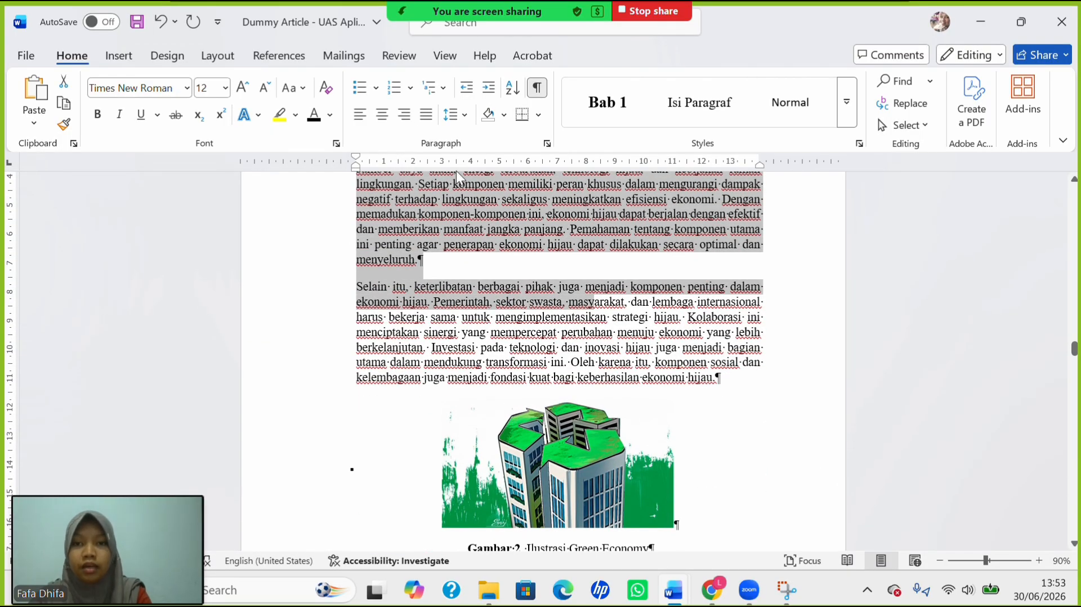
{"action": "left_click", "coordinate": [457, 115]}
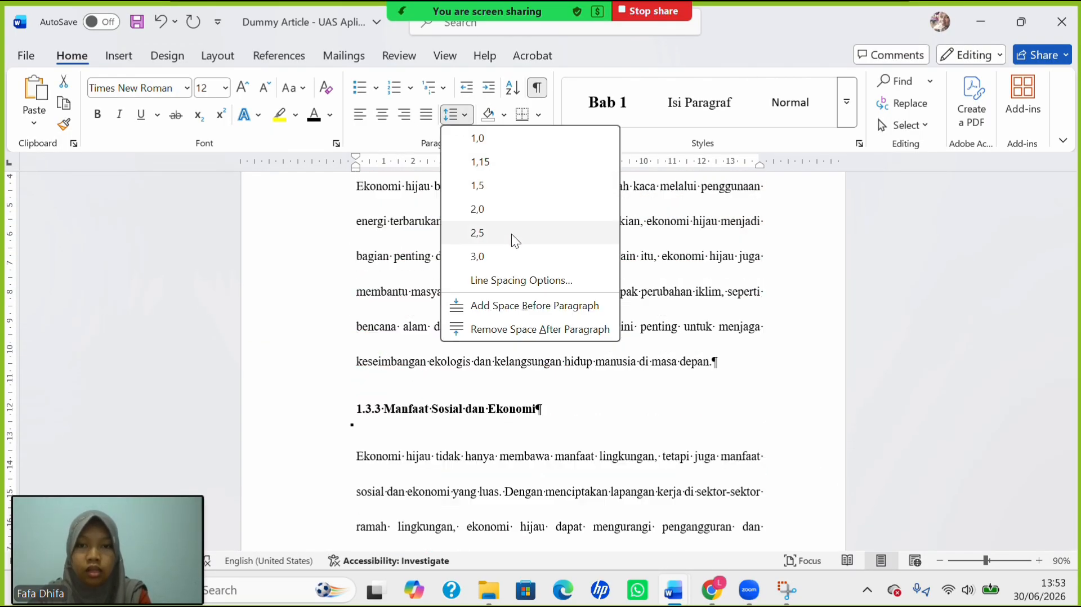
{"action": "left_click", "coordinate": [509, 208]}
{"action": "left_click", "coordinate": [508, 209]}
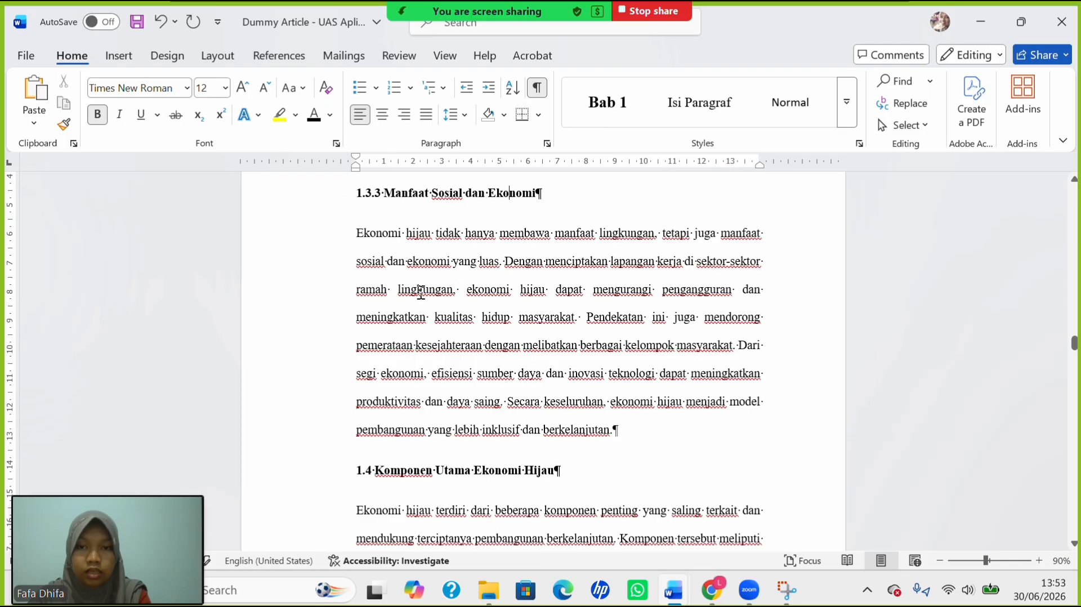
{"action": "scroll", "coordinate": [421, 293], "scroll_direction": "up", "scroll_amount": 20}
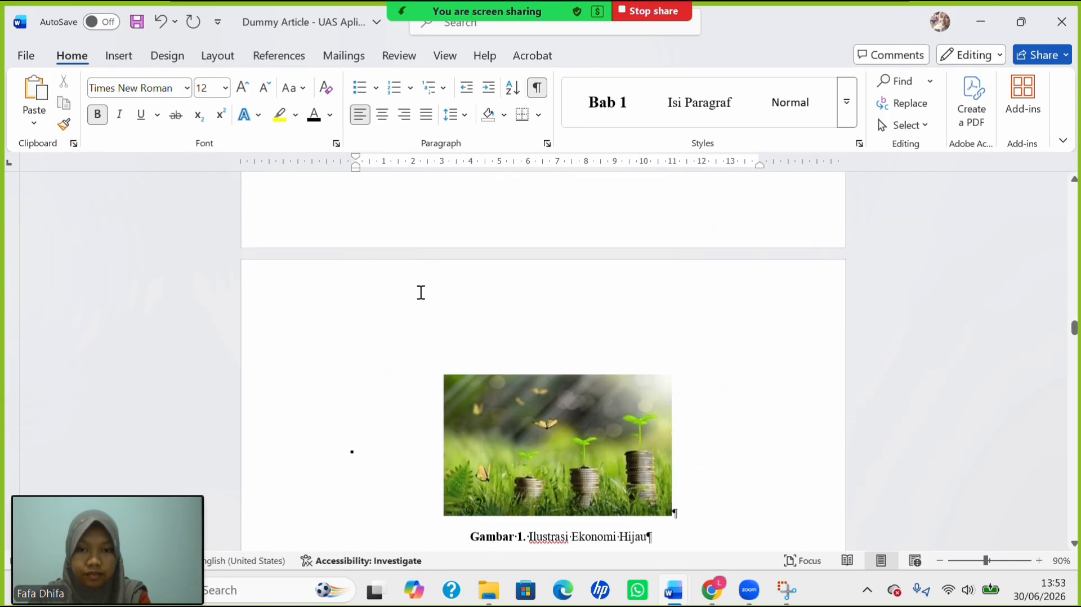
{"action": "scroll", "coordinate": [420, 293], "scroll_direction": "down", "scroll_amount": 20}
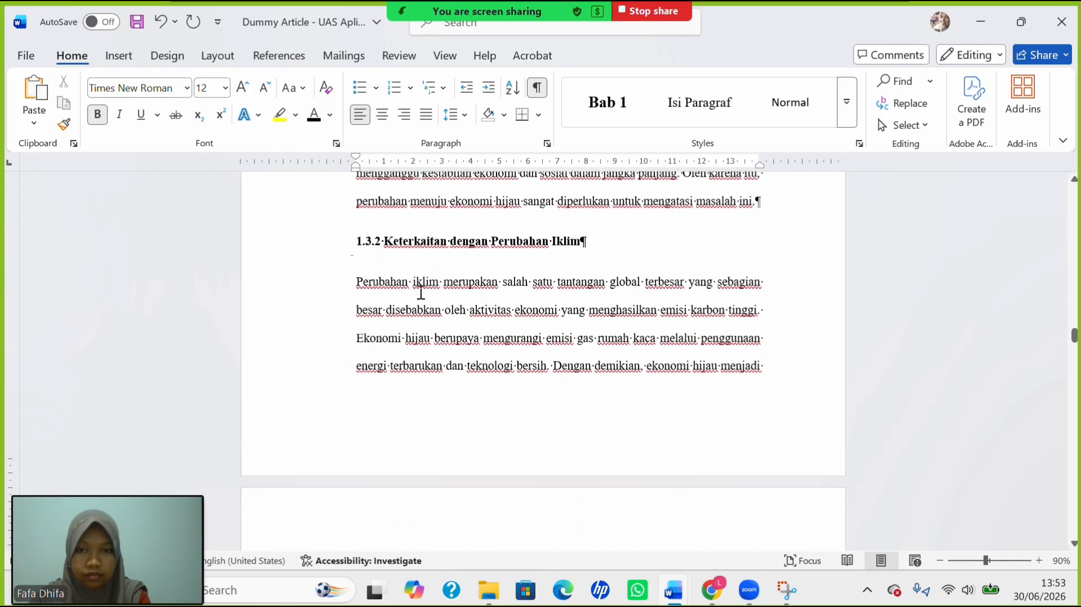
{"action": "scroll", "coordinate": [421, 292], "scroll_direction": "up", "scroll_amount": 10}
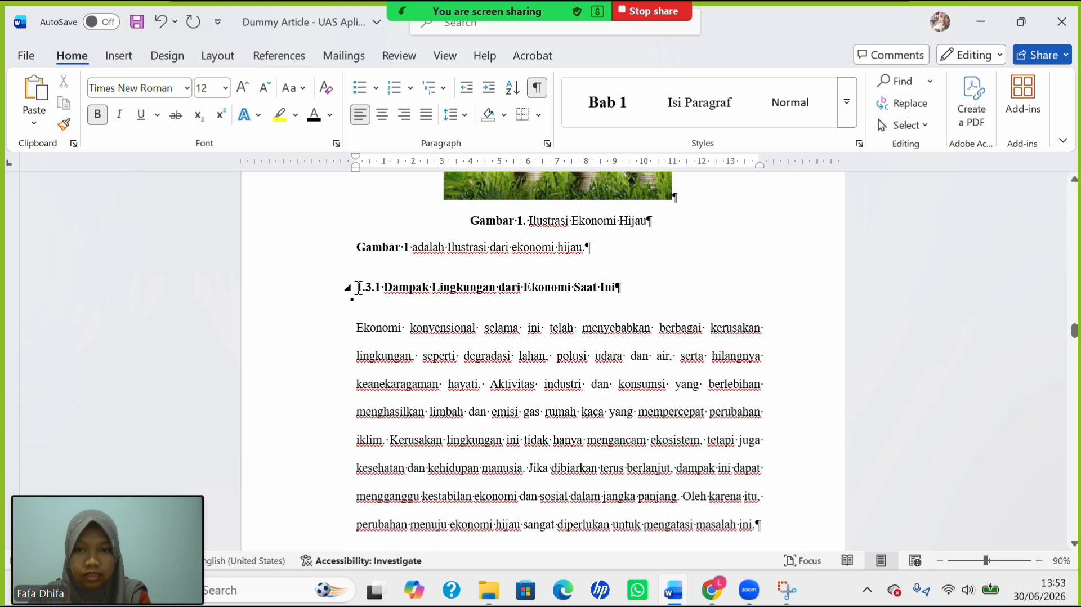
{"action": "left_click", "coordinate": [358, 288]}
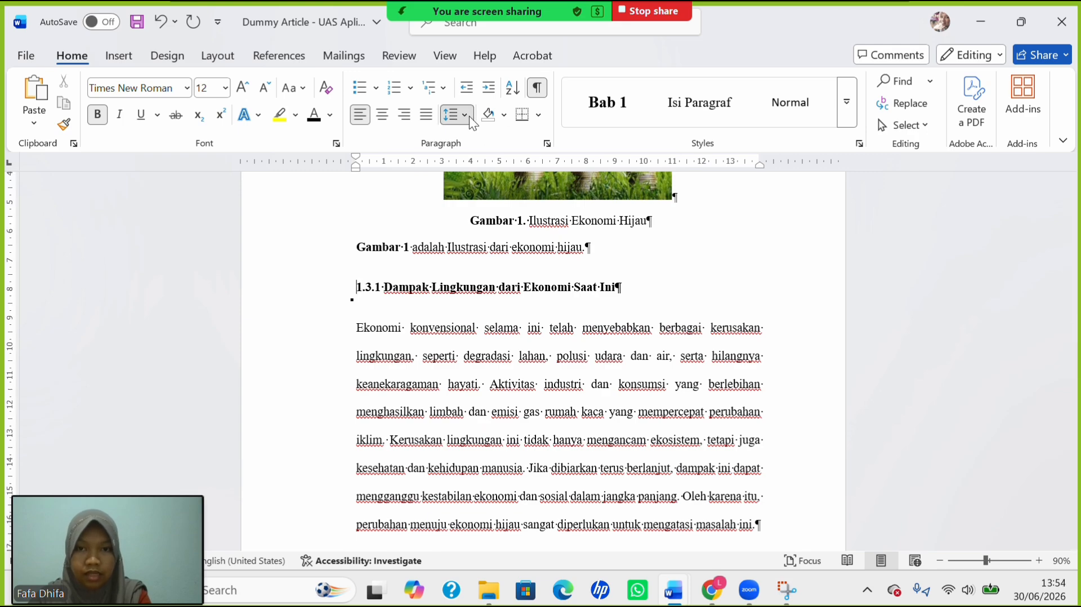
Single-space heading 1.3.1 and indent the Ekonomi paragraph below it.
{"action": "left_click", "coordinate": [469, 116]}
{"action": "left_click", "coordinate": [481, 142]}
{"action": "key", "text": "Down"}
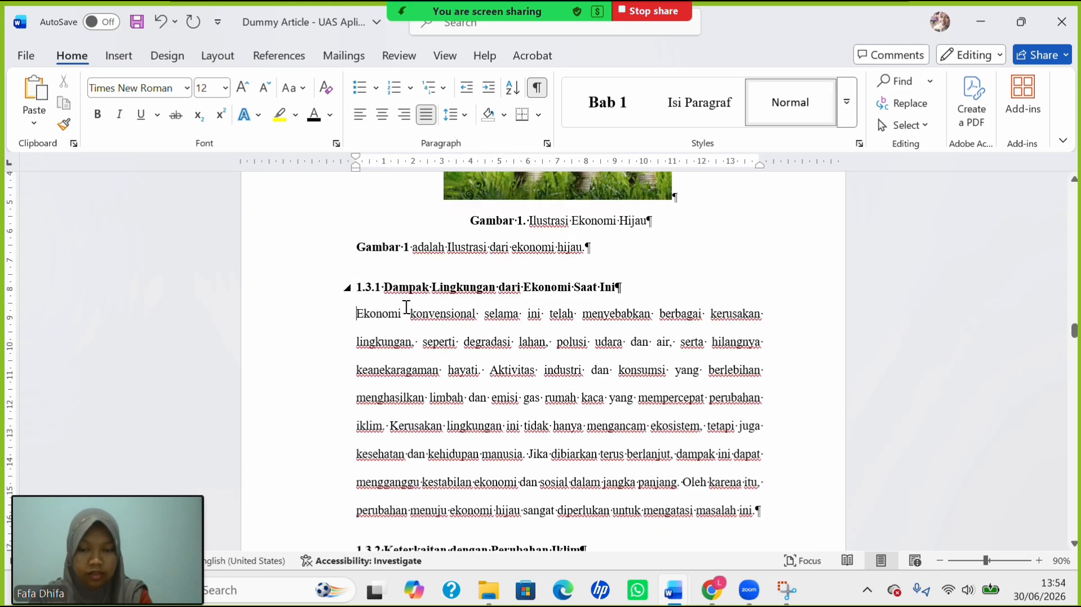
{"action": "key", "text": "Tab"}
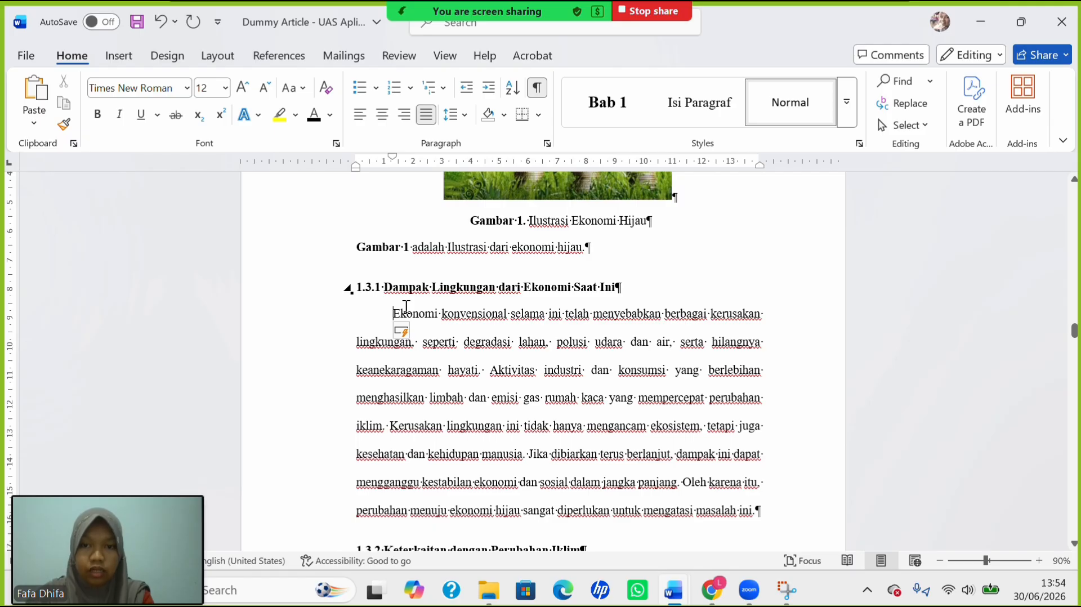
Single-space heading 1.3.2 and indent the Perubahan paragraph's first line.
{"action": "scroll", "coordinate": [424, 338], "scroll_direction": "down", "scroll_amount": 5}
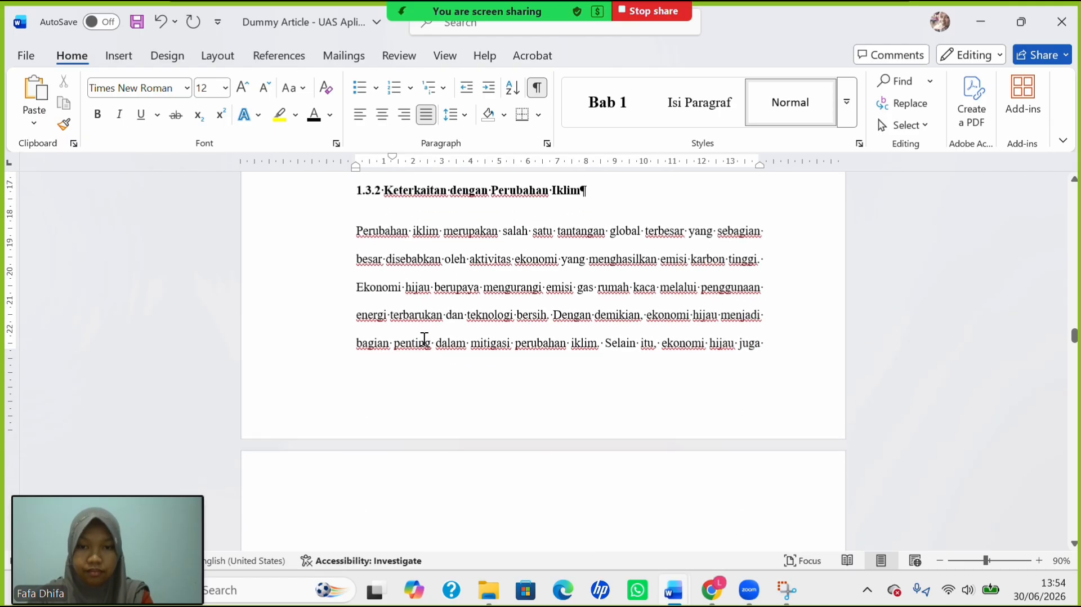
{"action": "left_click", "coordinate": [357, 189]}
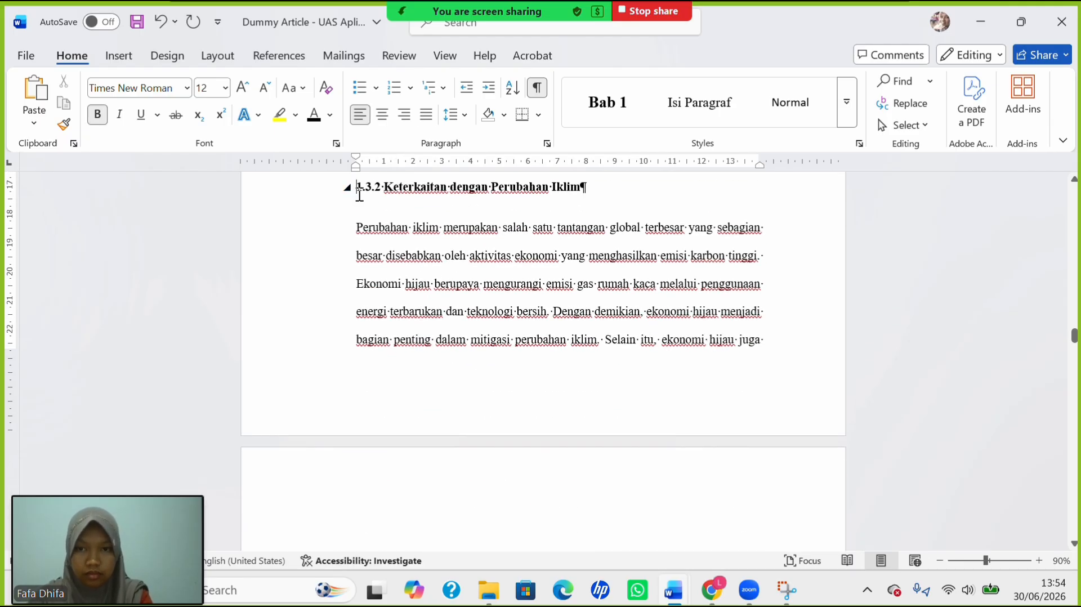
{"action": "left_click", "coordinate": [467, 114]}
{"action": "left_click", "coordinate": [494, 134]}
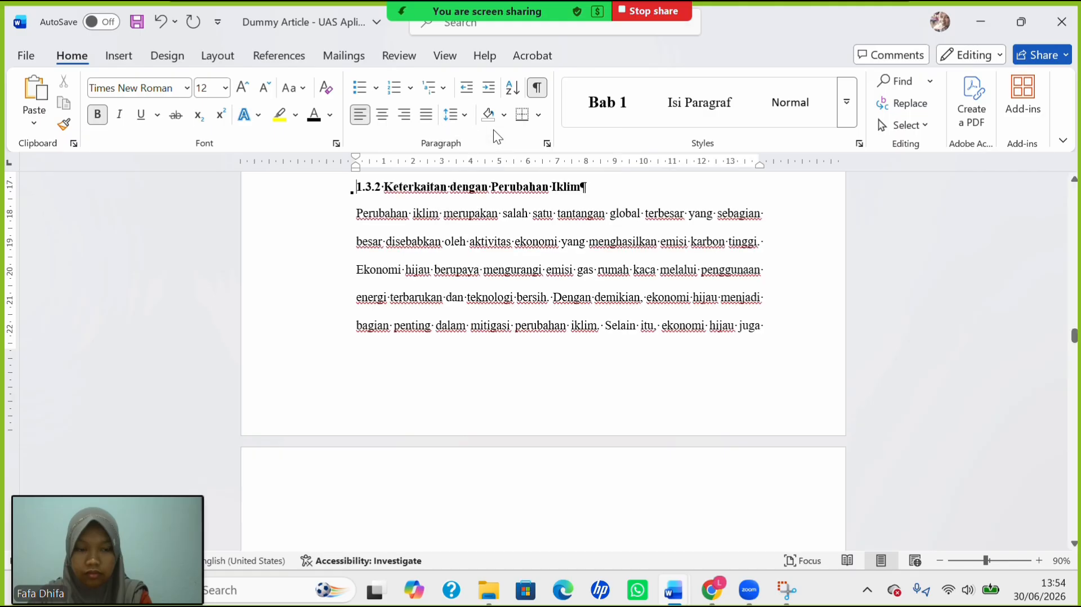
{"action": "key", "text": "Tab"}
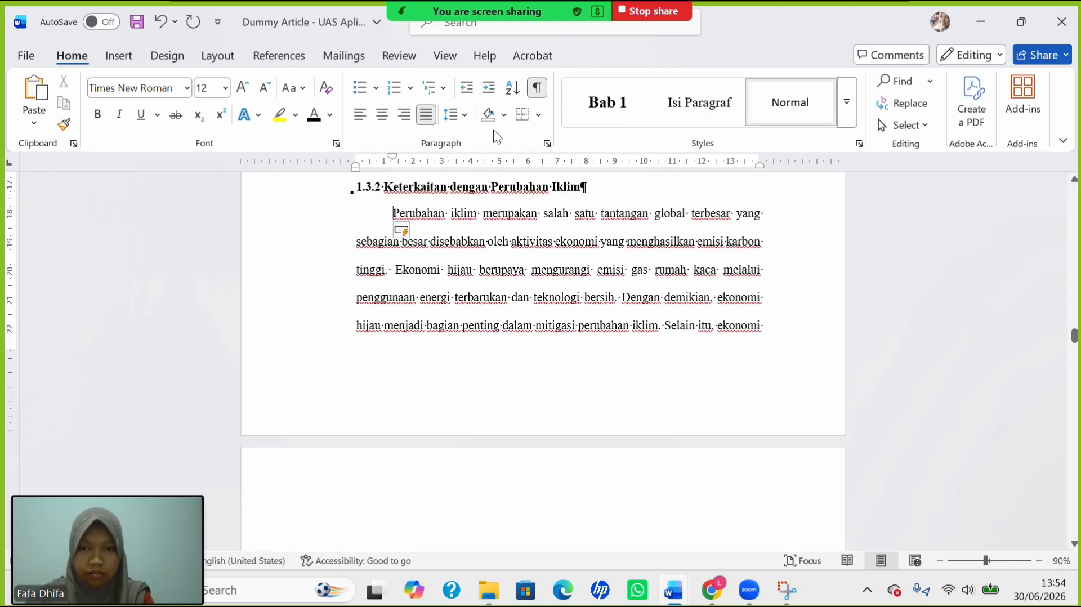
Single-space heading 1.3.3 and indent the Ekonomi paragraph below it.
{"action": "scroll", "coordinate": [491, 291], "scroll_direction": "down", "scroll_amount": 5}
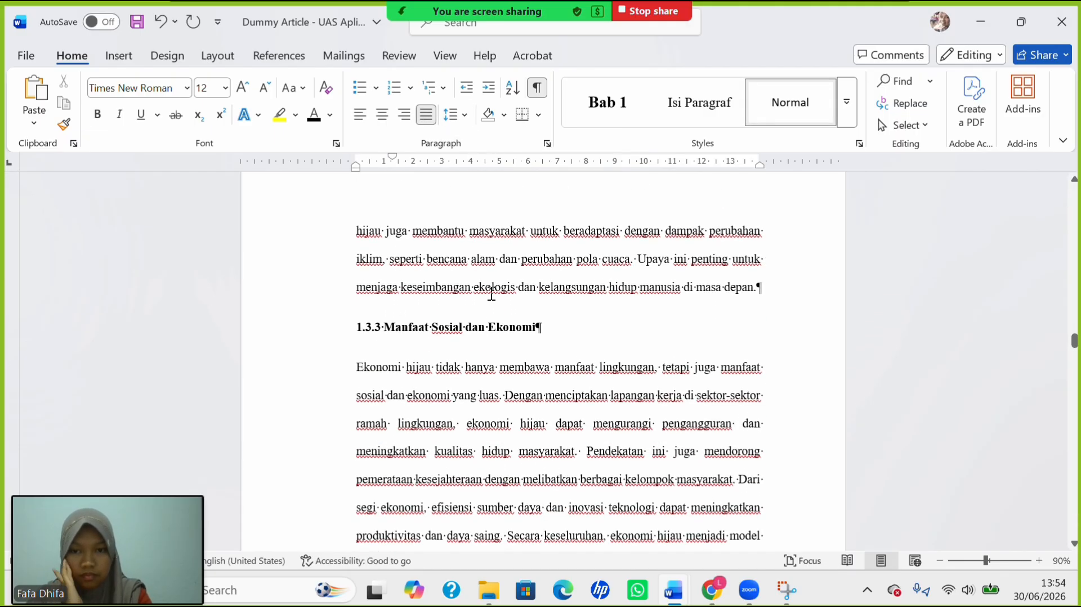
{"action": "left_click", "coordinate": [360, 330]}
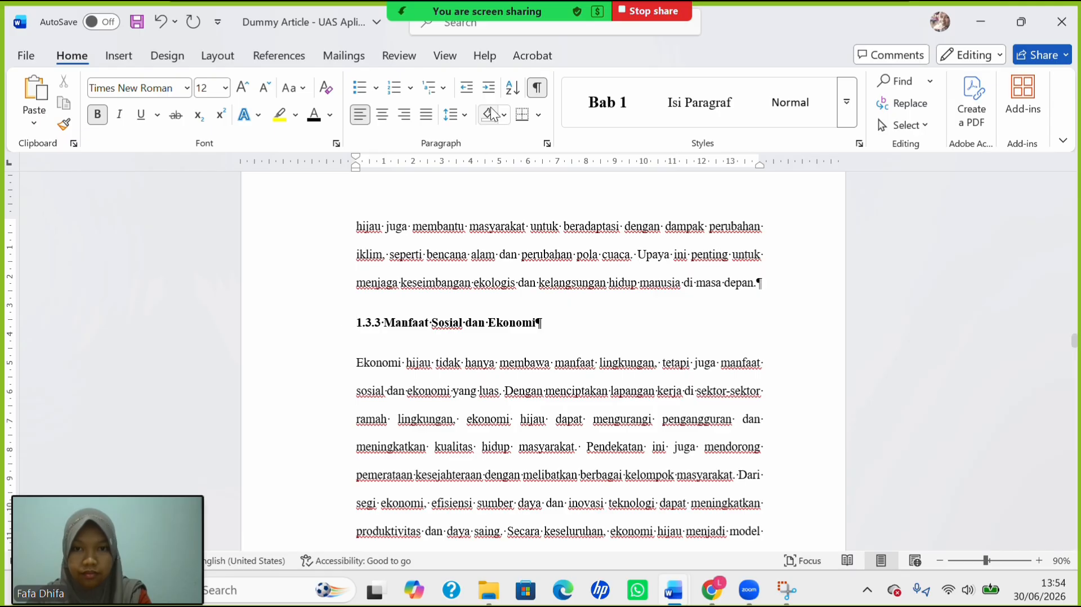
{"action": "left_click", "coordinate": [453, 121]}
{"action": "left_click", "coordinate": [482, 132]}
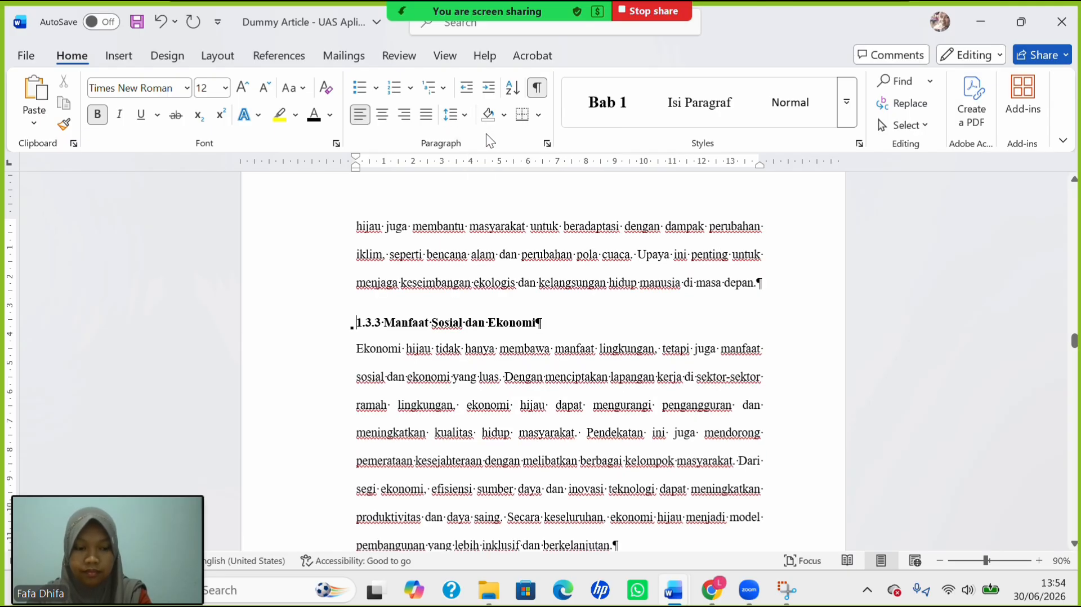
{"action": "key", "text": "Down"}
{"action": "key", "text": "Tab"}
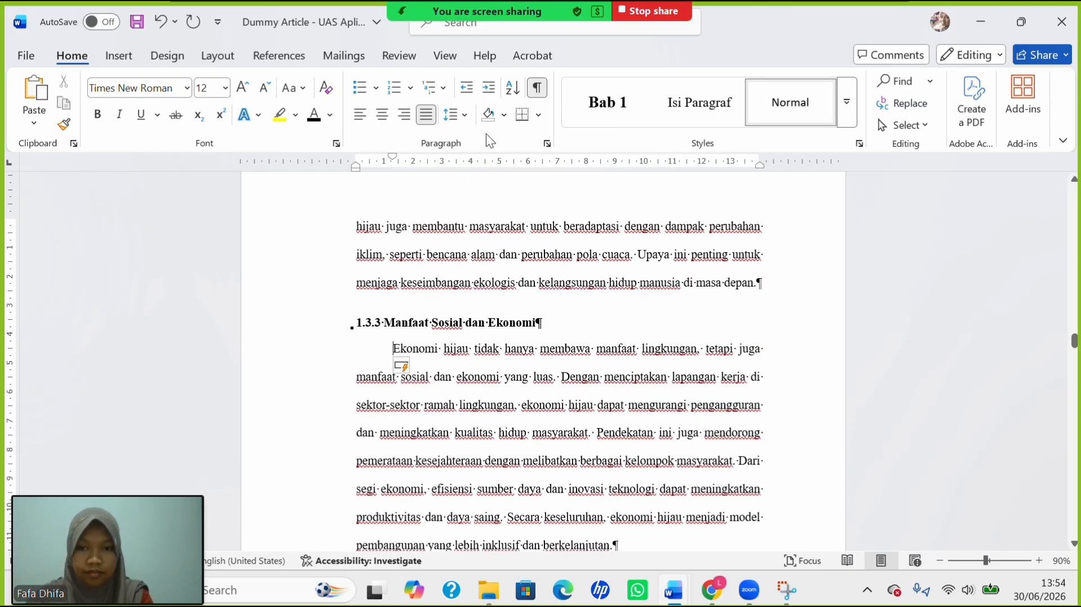
Single-space heading 1.4 and indent the first line of the paragraph beneath it.
{"action": "scroll", "coordinate": [544, 341], "scroll_direction": "down", "scroll_amount": 3}
{"action": "scroll", "coordinate": [544, 341], "scroll_direction": "down", "scroll_amount": 1}
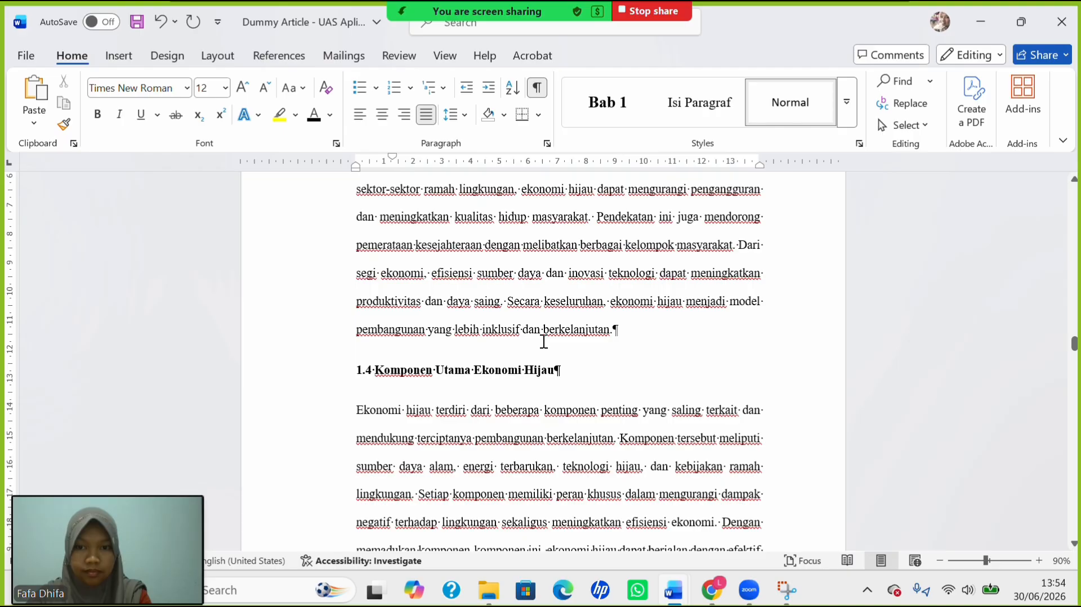
{"action": "left_click", "coordinate": [360, 366]}
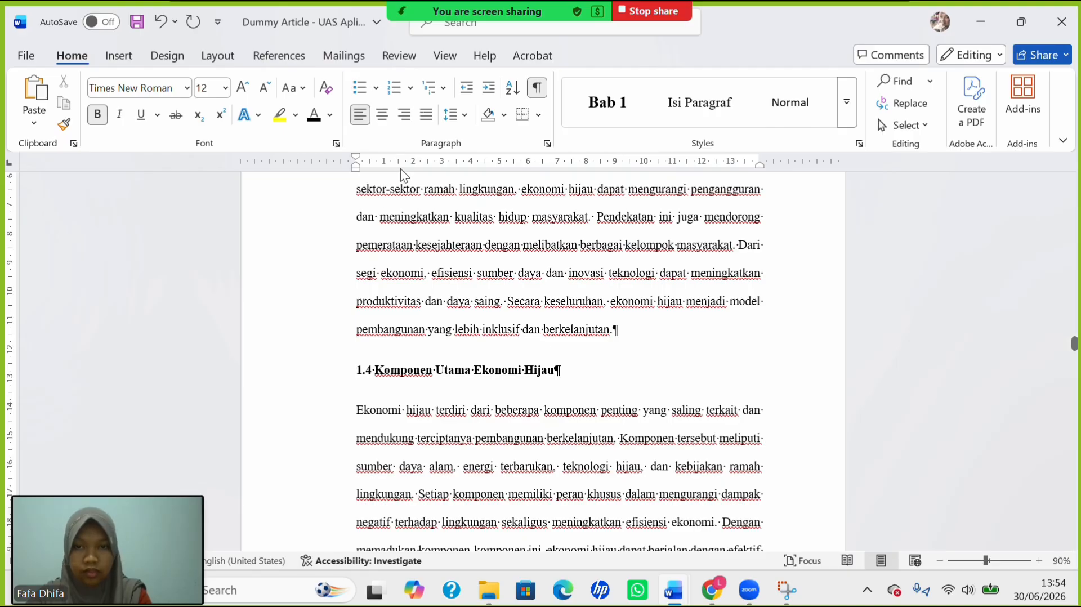
{"action": "left_click", "coordinate": [463, 116]}
{"action": "left_click", "coordinate": [491, 133]}
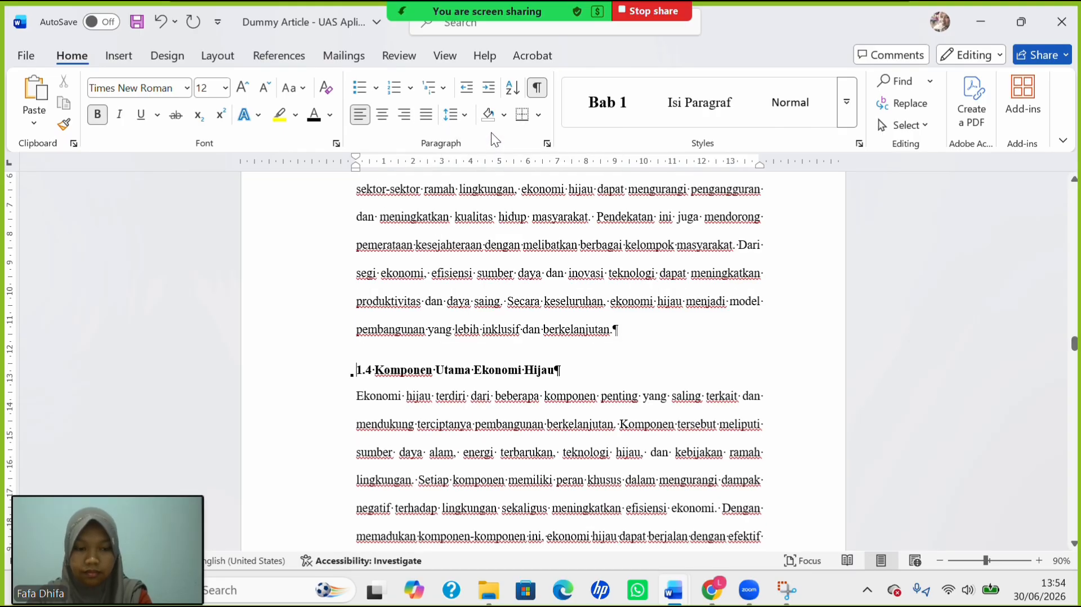
{"action": "key", "text": "Down"}
{"action": "key", "text": "Tab"}
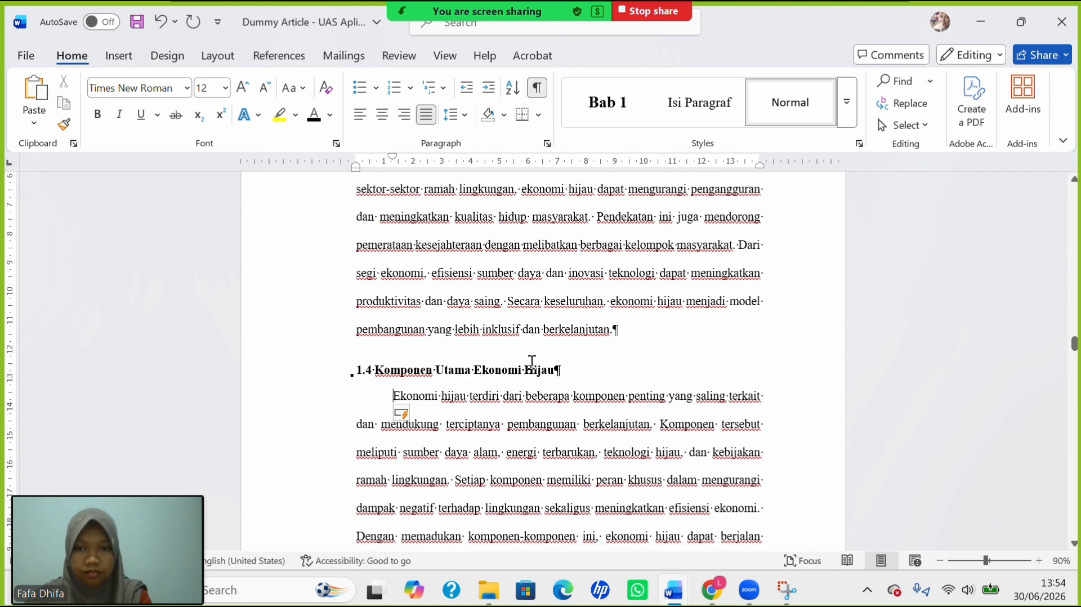
{"action": "scroll", "coordinate": [532, 362], "scroll_direction": "down", "scroll_amount": 6}
{"action": "scroll", "coordinate": [532, 362], "scroll_direction": "down", "scroll_amount": 15}
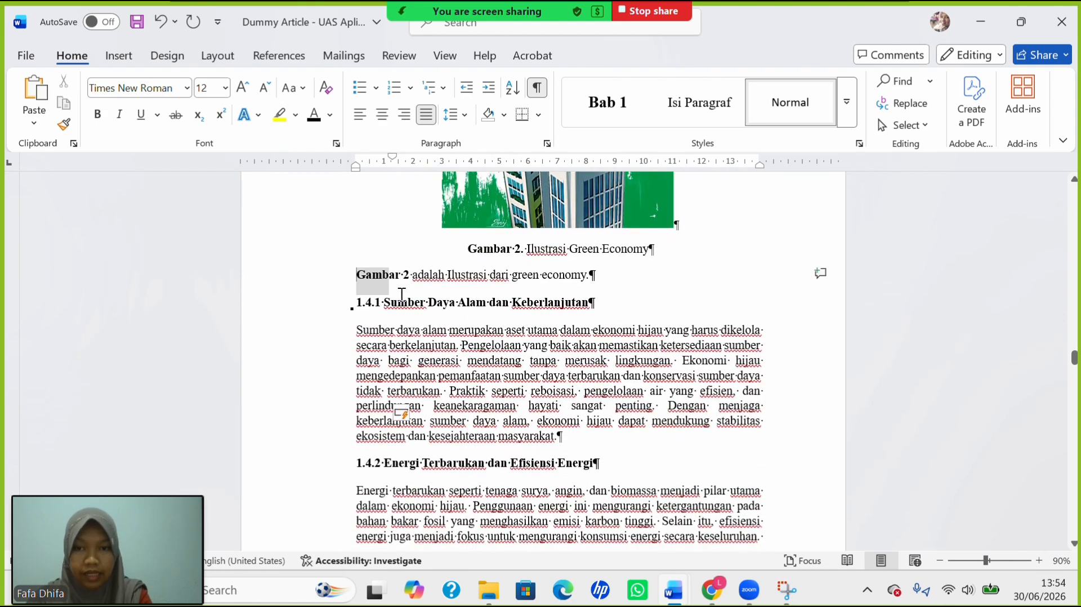
Select the text from the Gambar 2 description onward and set its line spacing to 2.0.
{"action": "left_click_drag", "start_coordinate": [402, 293], "coordinate": [763, 604]}
{"action": "left_click_drag", "start_coordinate": [733, 372], "coordinate": [668, 313]}
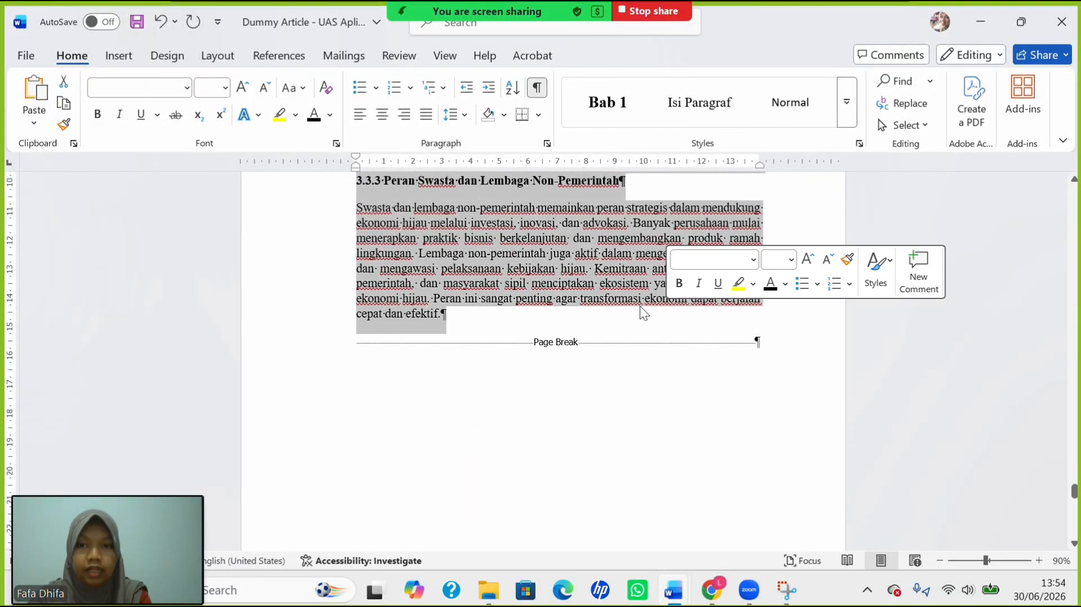
{"action": "left_click", "coordinate": [461, 117]}
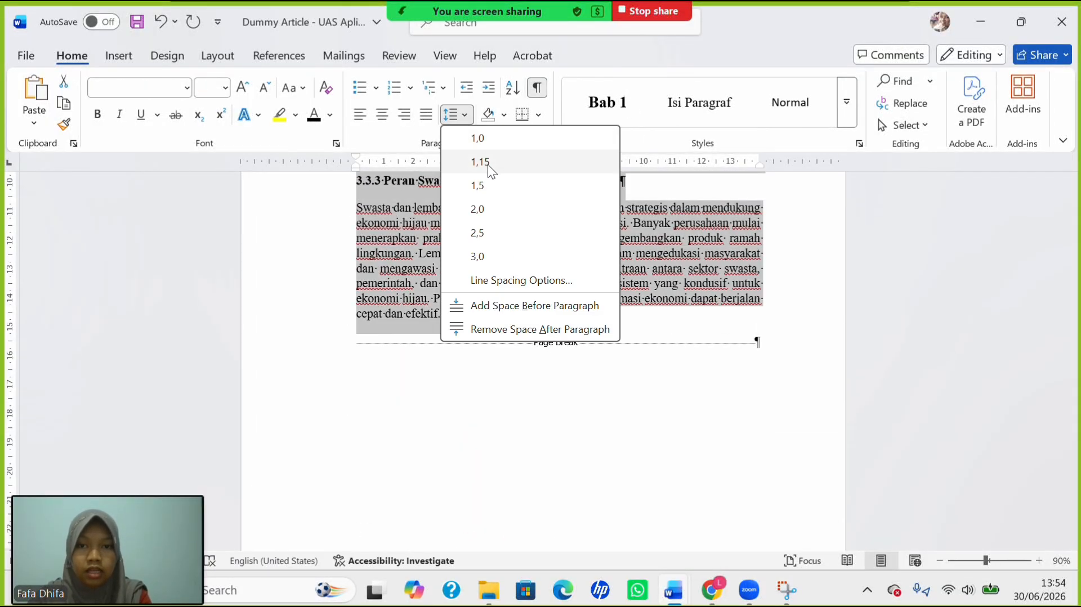
{"action": "left_click", "coordinate": [477, 210]}
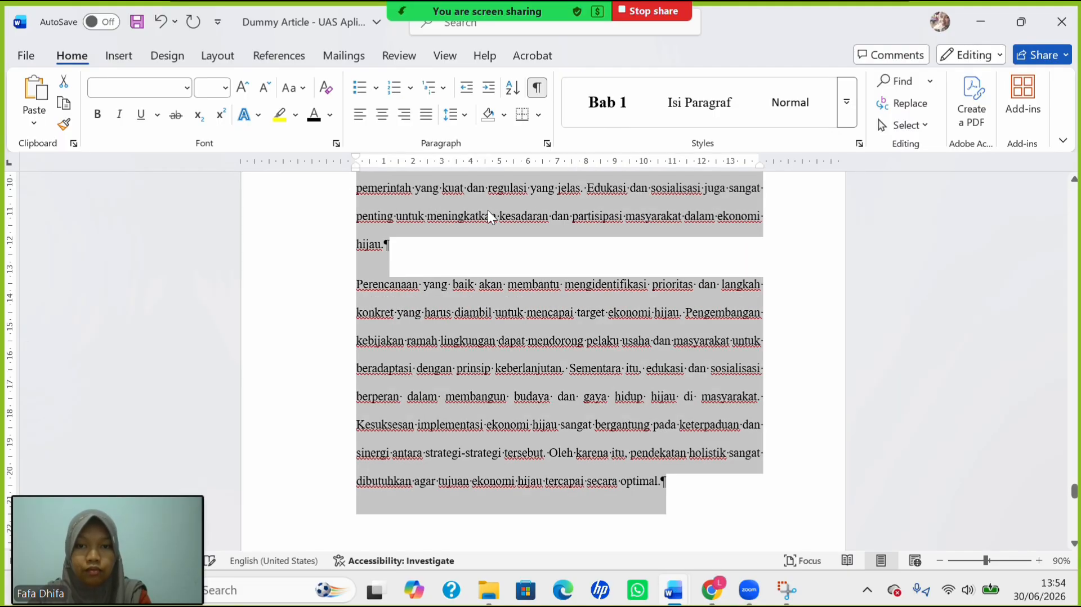
{"action": "scroll", "coordinate": [488, 210], "scroll_direction": "up", "scroll_amount": 9}
{"action": "scroll", "coordinate": [487, 211], "scroll_direction": "up", "scroll_amount": 15}
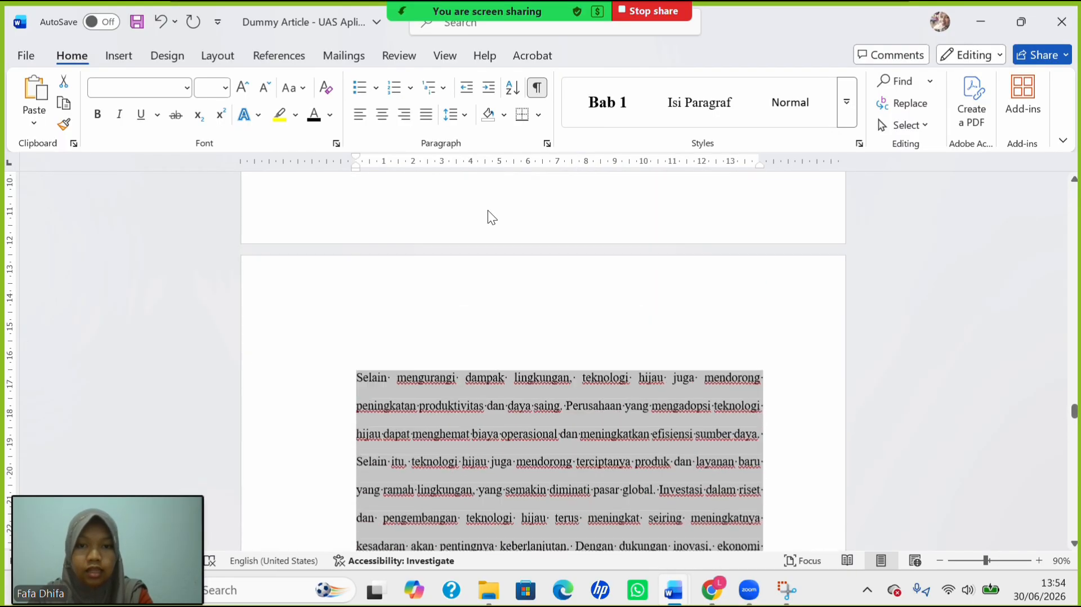
{"action": "scroll", "coordinate": [487, 210], "scroll_direction": "up", "scroll_amount": 15}
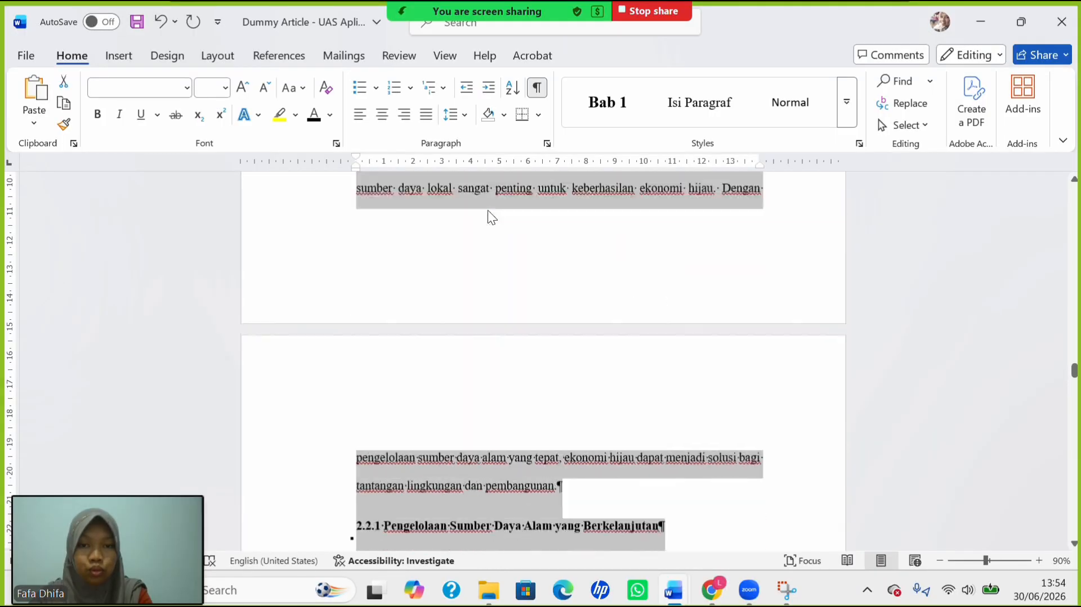
{"action": "scroll", "coordinate": [487, 211], "scroll_direction": "up", "scroll_amount": 15}
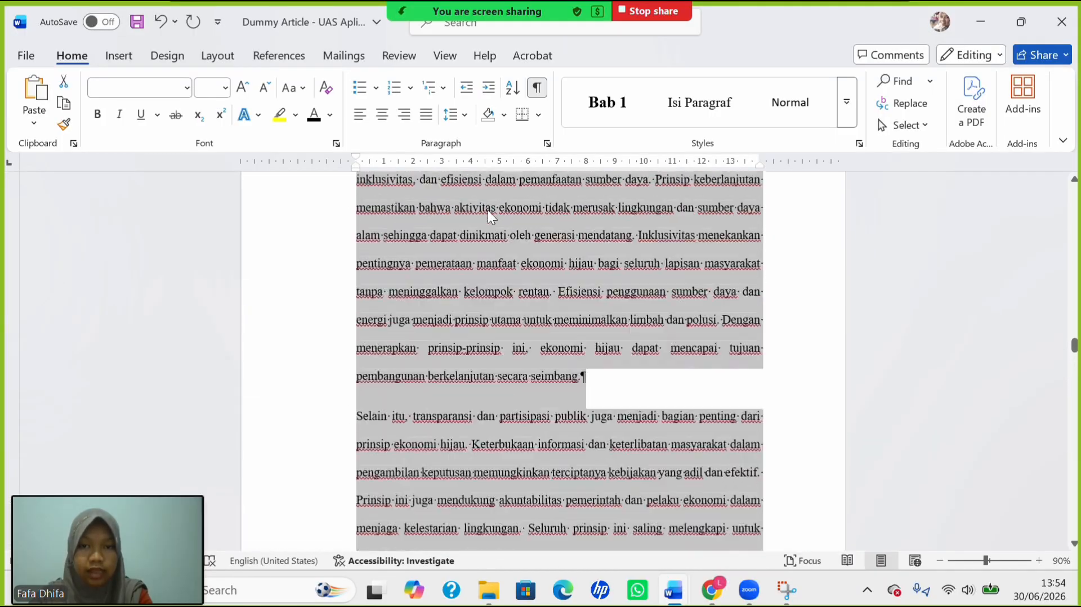
{"action": "scroll", "coordinate": [487, 211], "scroll_direction": "up", "scroll_amount": 15}
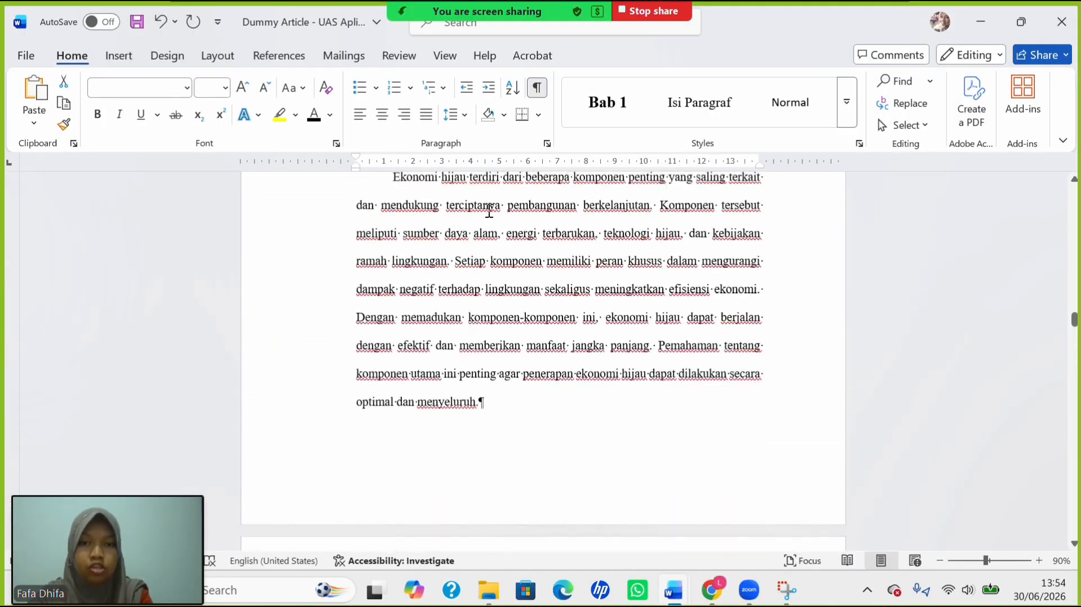
{"action": "scroll", "coordinate": [487, 213], "scroll_direction": "up", "scroll_amount": 12}
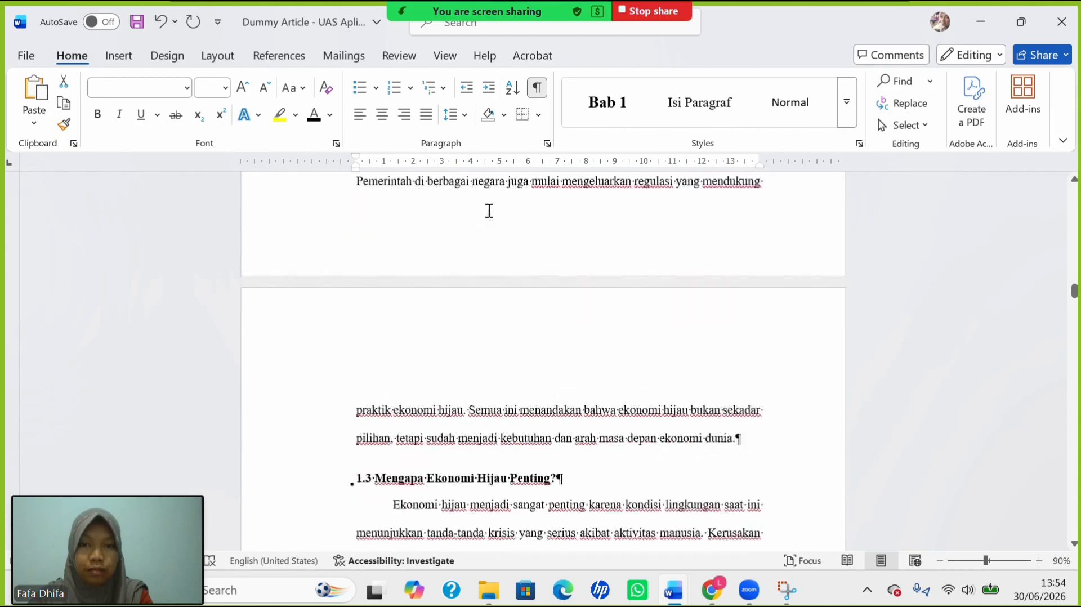
{"action": "scroll", "coordinate": [489, 210], "scroll_direction": "down", "scroll_amount": 5}
{"action": "scroll", "coordinate": [489, 211], "scroll_direction": "down", "scroll_amount": 15}
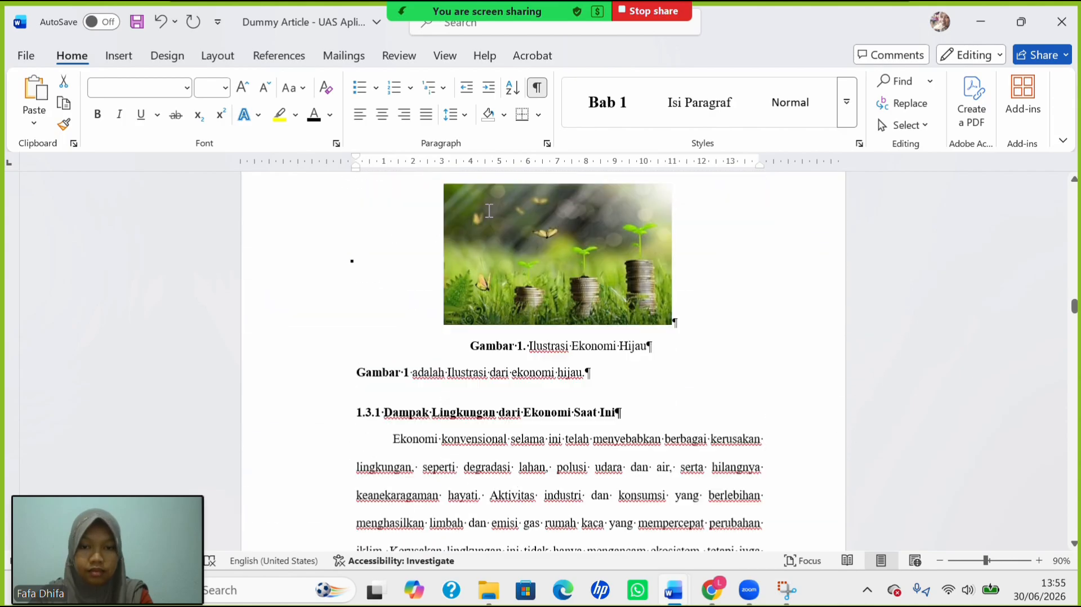
{"action": "scroll", "coordinate": [490, 211], "scroll_direction": "down", "scroll_amount": 15}
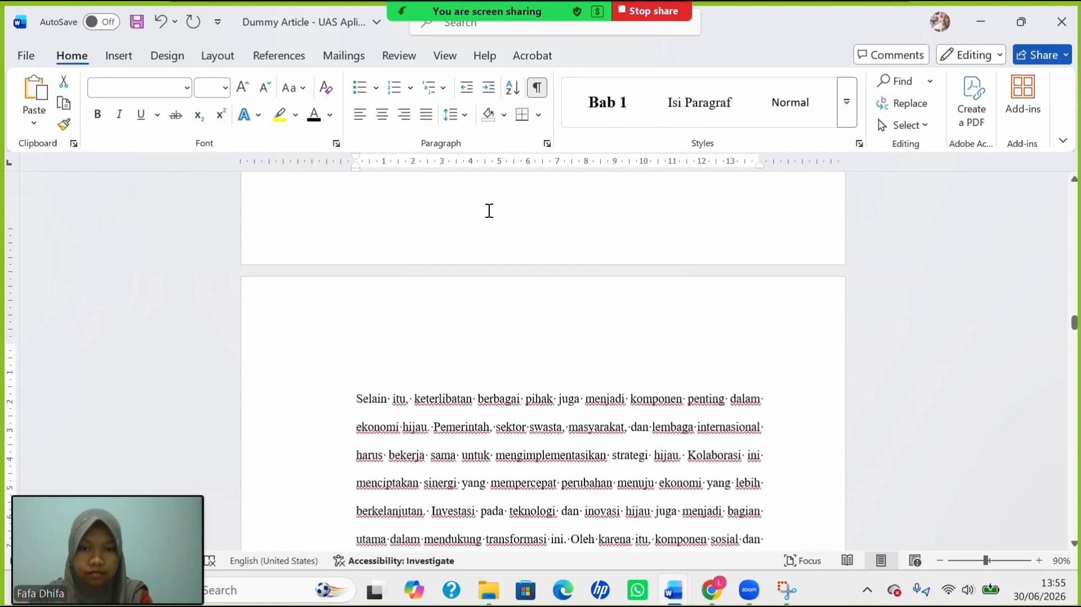
{"action": "scroll", "coordinate": [442, 256], "scroll_direction": "up", "scroll_amount": 2}
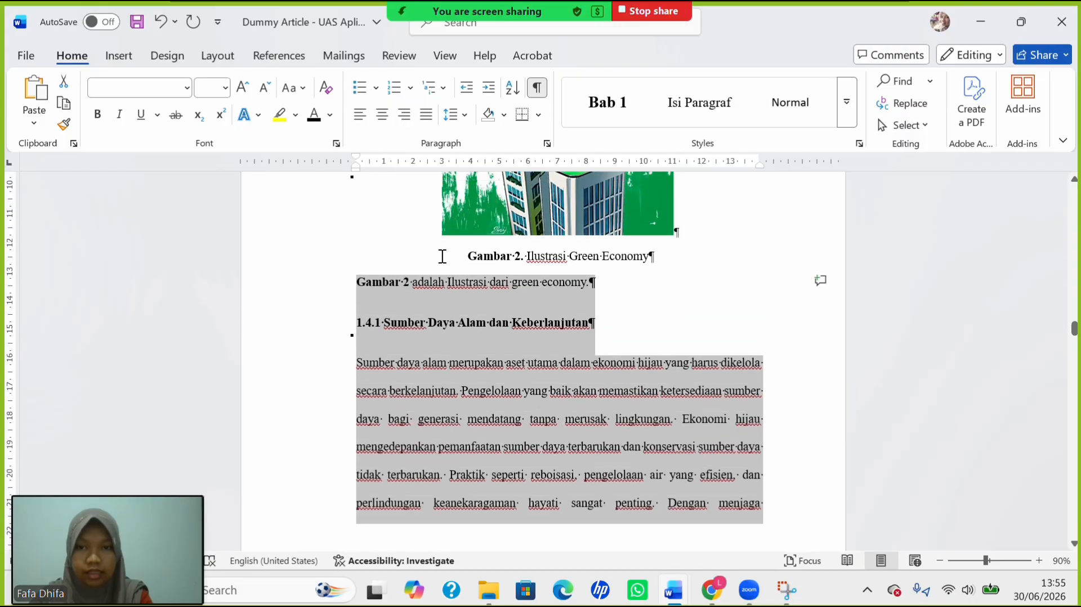
Single-space heading 1.4.1 and indent the first line of its paragraph.
{"action": "left_click", "coordinate": [380, 328]}
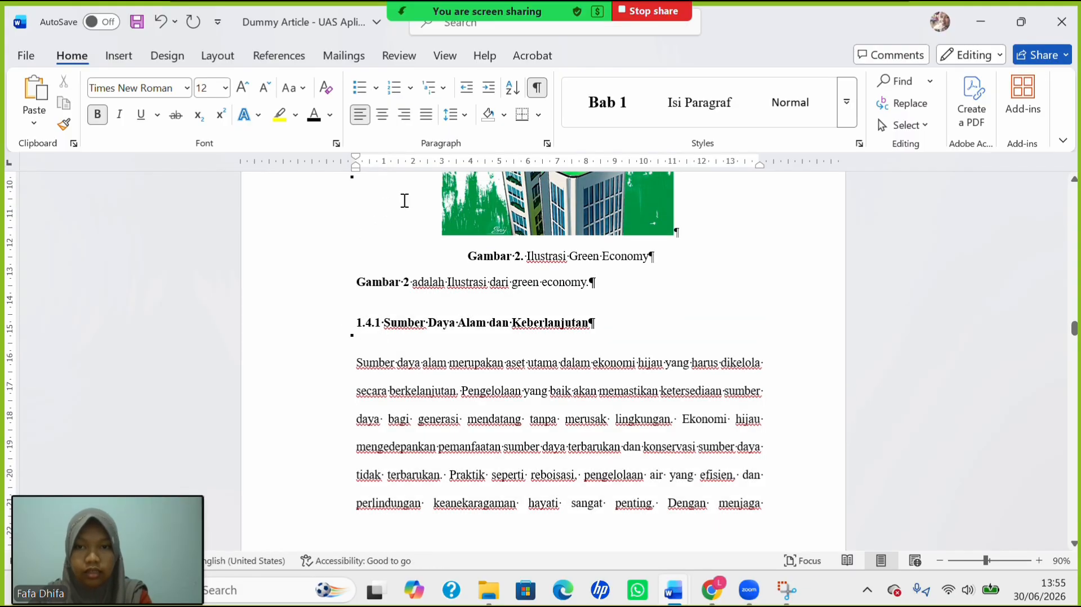
{"action": "left_click", "coordinate": [460, 116]}
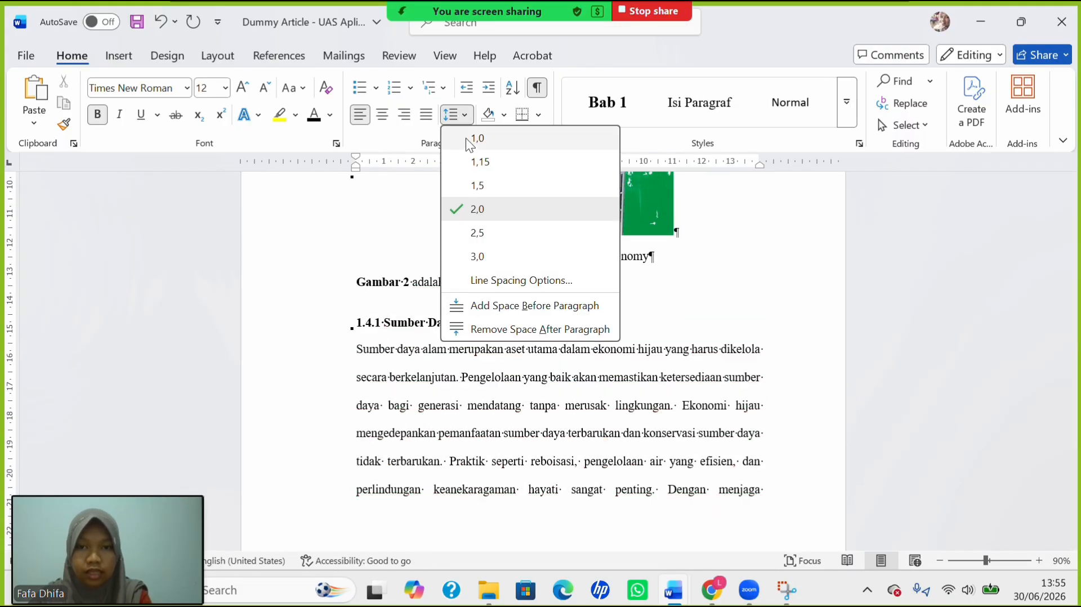
{"action": "left_click", "coordinate": [465, 138]}
{"action": "left_click", "coordinate": [362, 350]}
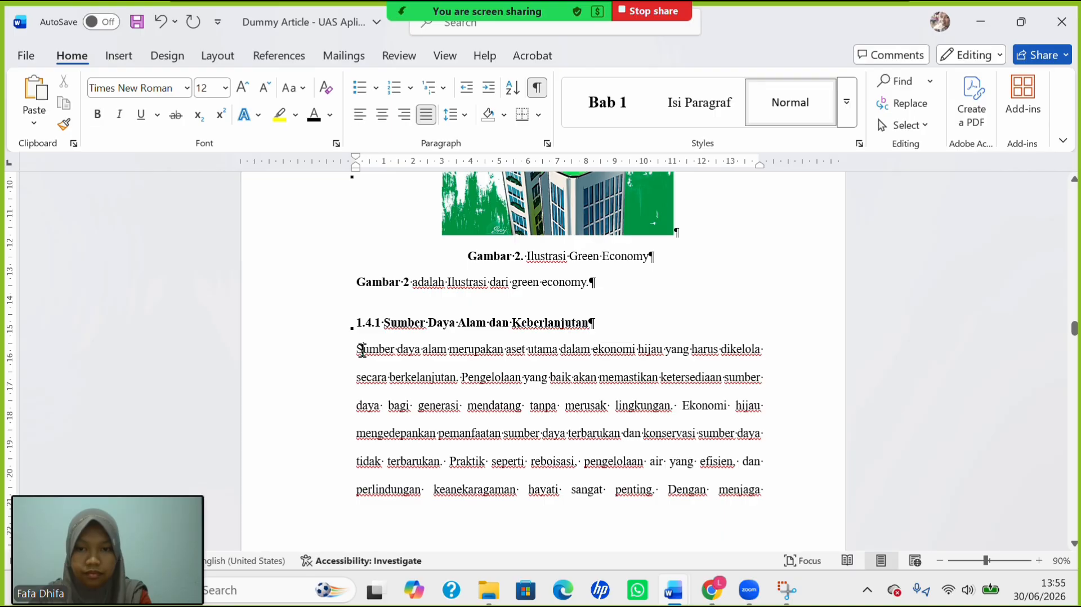
{"action": "key", "text": "Tab"}
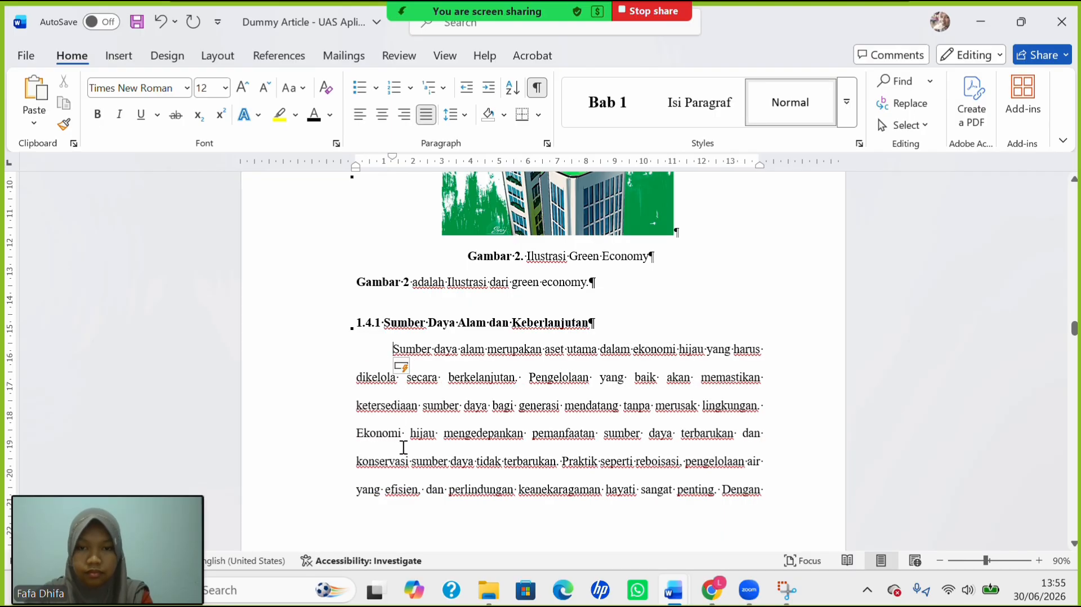
{"action": "scroll", "coordinate": [410, 472], "scroll_direction": "down", "scroll_amount": 5}
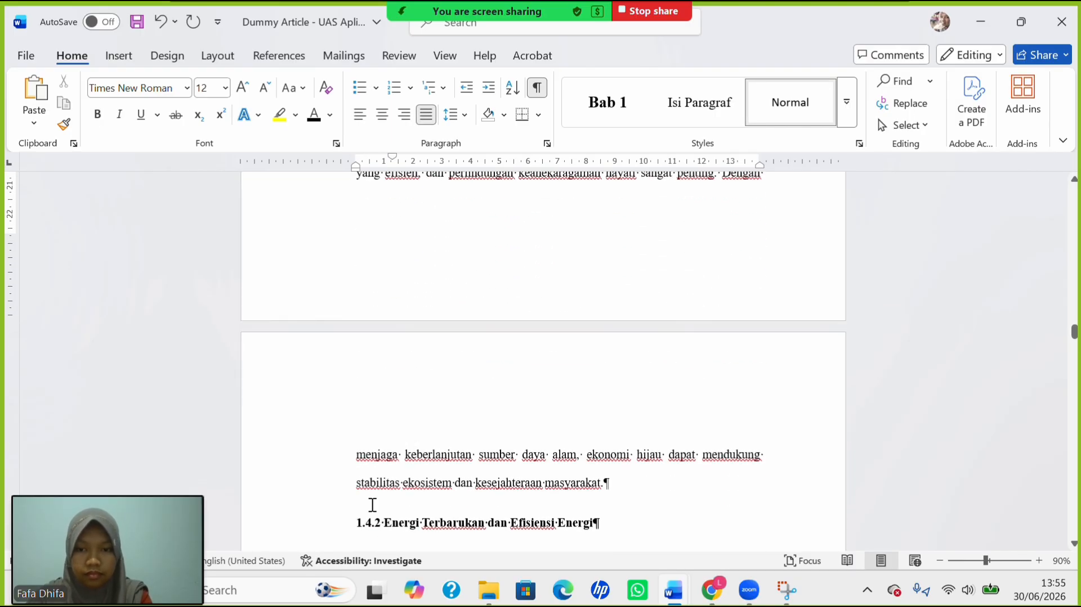
Single-space heading 1.4.2 and give the paragraph below it a first-line indent.
{"action": "left_click", "coordinate": [355, 525]}
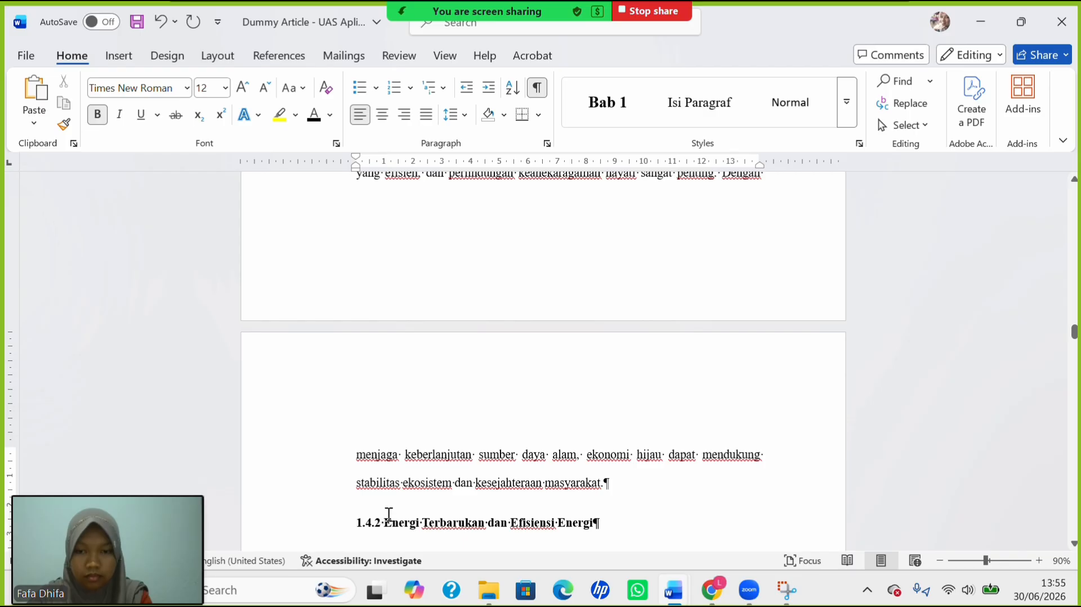
{"action": "key", "text": "BackSpace"}
{"action": "key", "text": "ctrl+z"}
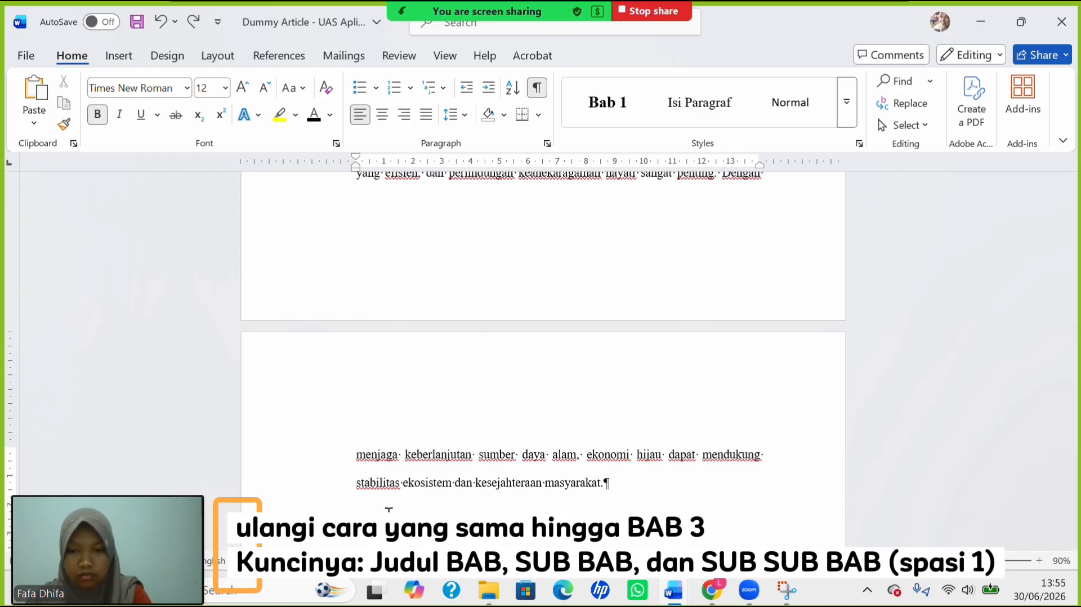
{"action": "left_click", "coordinate": [463, 110]}
{"action": "left_click", "coordinate": [488, 134]}
{"action": "key", "text": "Down"}
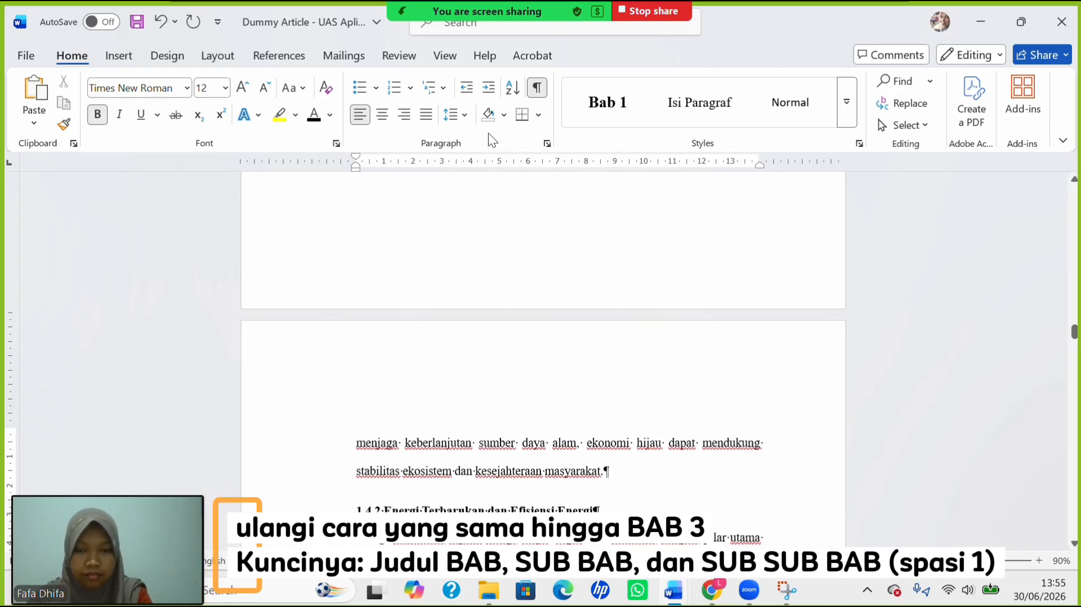
{"action": "key", "text": "Tab"}
{"action": "scroll", "coordinate": [499, 305], "scroll_direction": "down", "scroll_amount": 9}
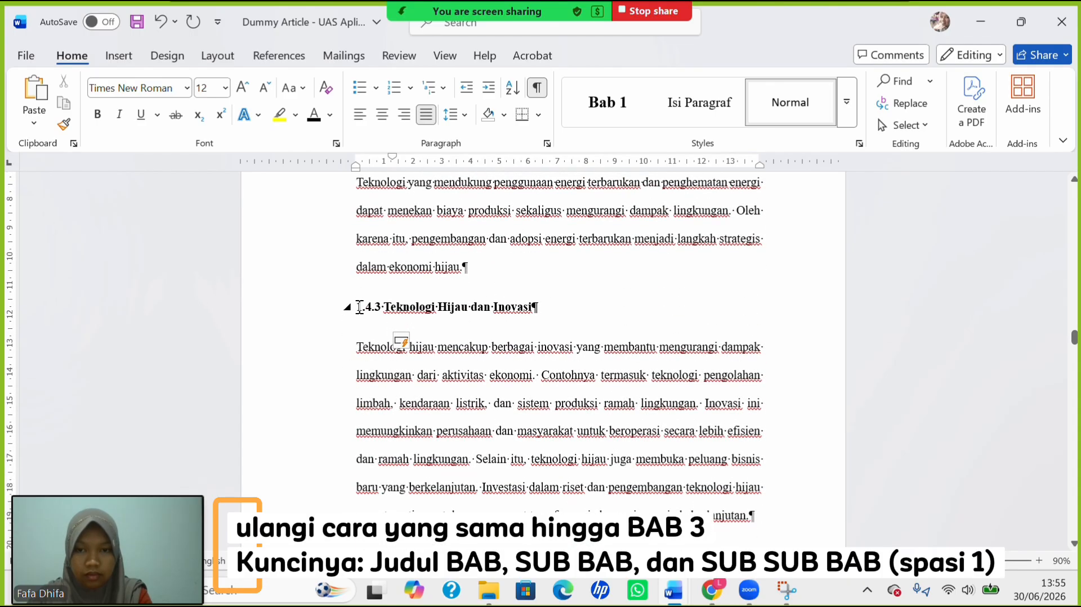
Single-space heading 1.4.3 Teknologi Hijau dan Inovasi and indent its paragraph's first line.
{"action": "left_click", "coordinate": [357, 307]}
{"action": "left_click", "coordinate": [463, 112]}
{"action": "left_click", "coordinate": [491, 140]}
{"action": "key", "text": "Down"}
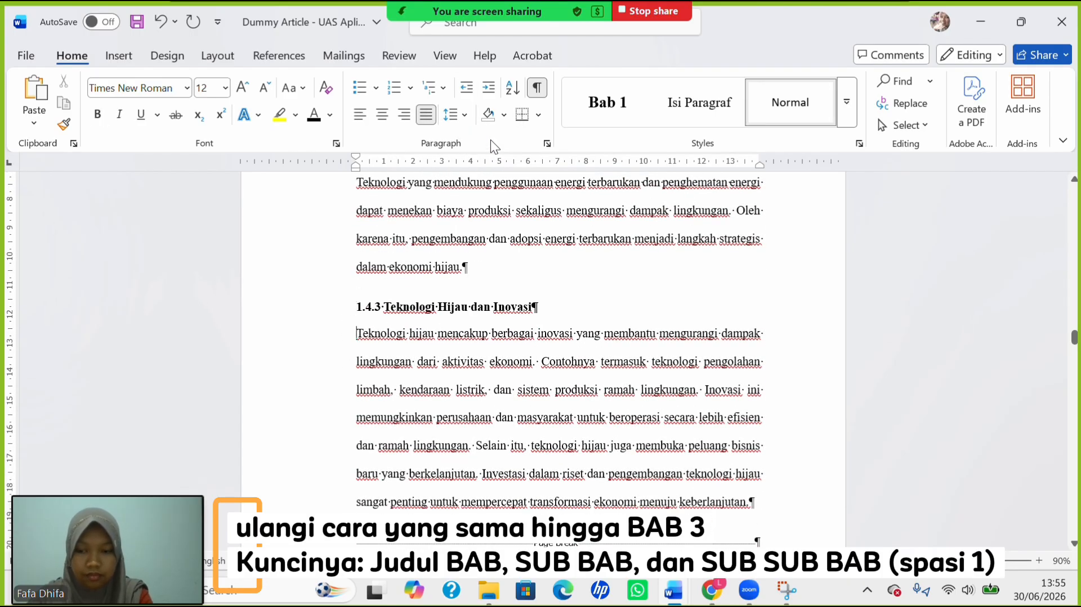
{"action": "key", "text": "Tab"}
{"action": "scroll", "coordinate": [594, 365], "scroll_direction": "down", "scroll_amount": 1}
{"action": "scroll", "coordinate": [594, 364], "scroll_direction": "down", "scroll_amount": 10}
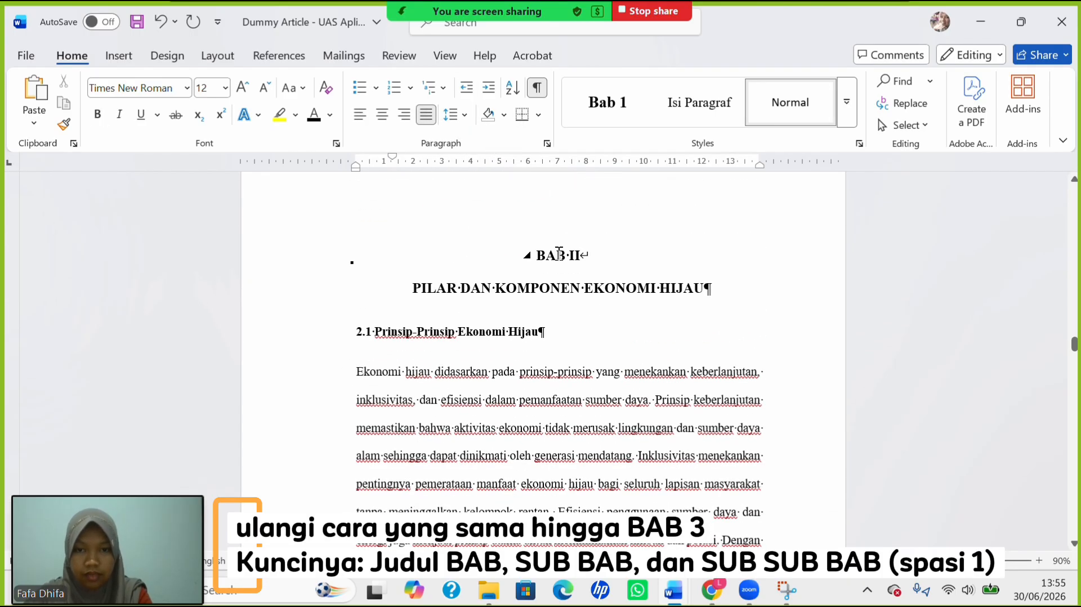
Single-space the BAB II title and heading 2.1, indenting the Ekonomi and Selain itu paragraphs.
{"action": "left_click_drag", "start_coordinate": [559, 255], "coordinate": [711, 299]}
{"action": "left_click", "coordinate": [463, 111]}
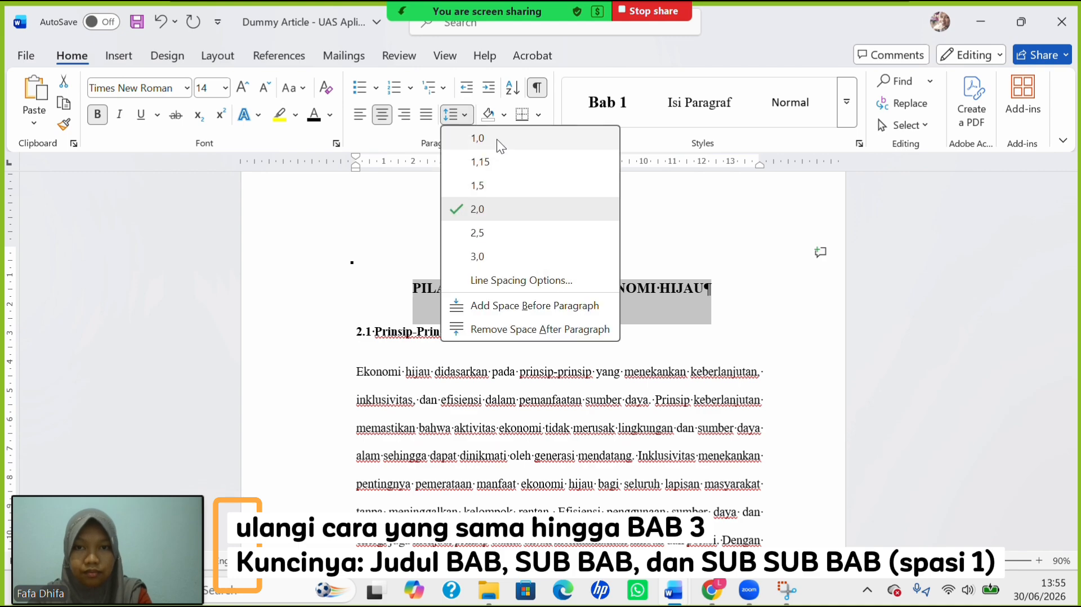
{"action": "left_click", "coordinate": [497, 139]}
{"action": "left_click", "coordinate": [356, 306]}
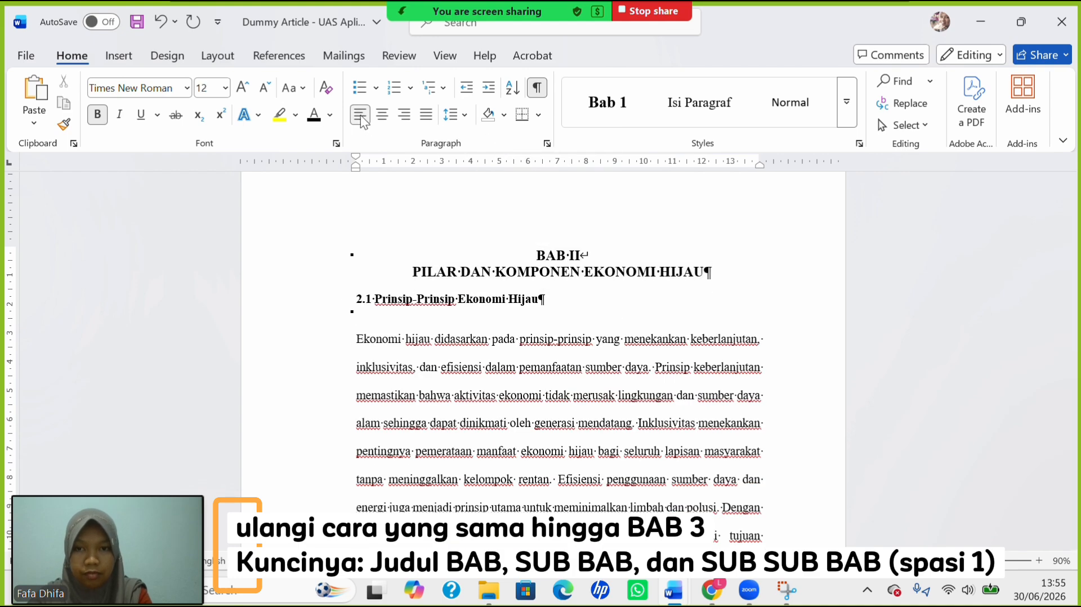
{"action": "left_click", "coordinate": [463, 115]}
{"action": "left_click", "coordinate": [475, 137]}
{"action": "key", "text": "Down"}
{"action": "key", "text": "Tab"}
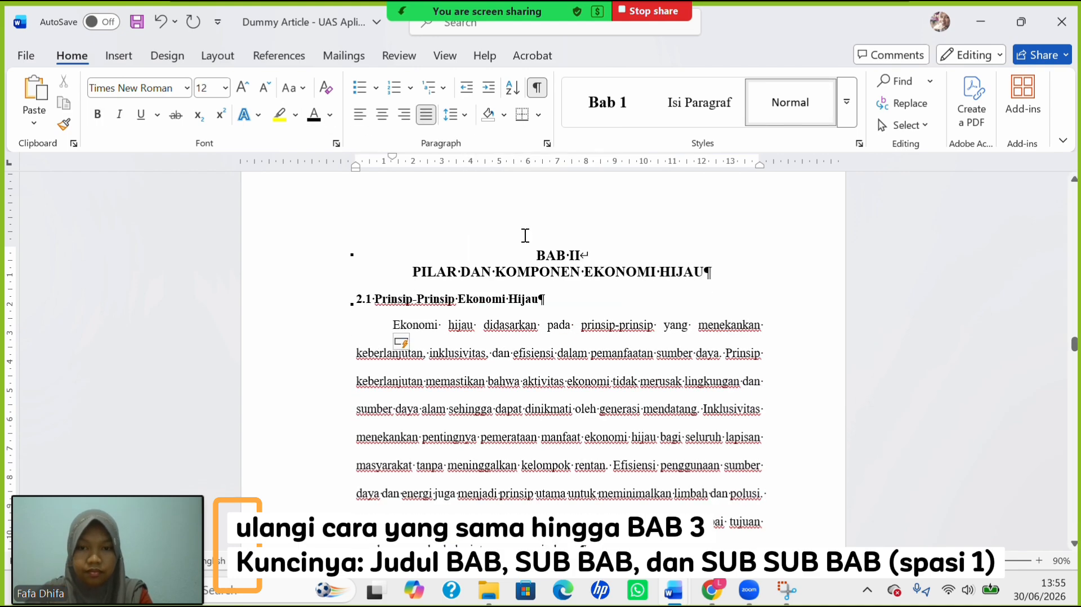
{"action": "scroll", "coordinate": [525, 236], "scroll_direction": "down", "scroll_amount": 6}
{"action": "key", "text": "Tab"}
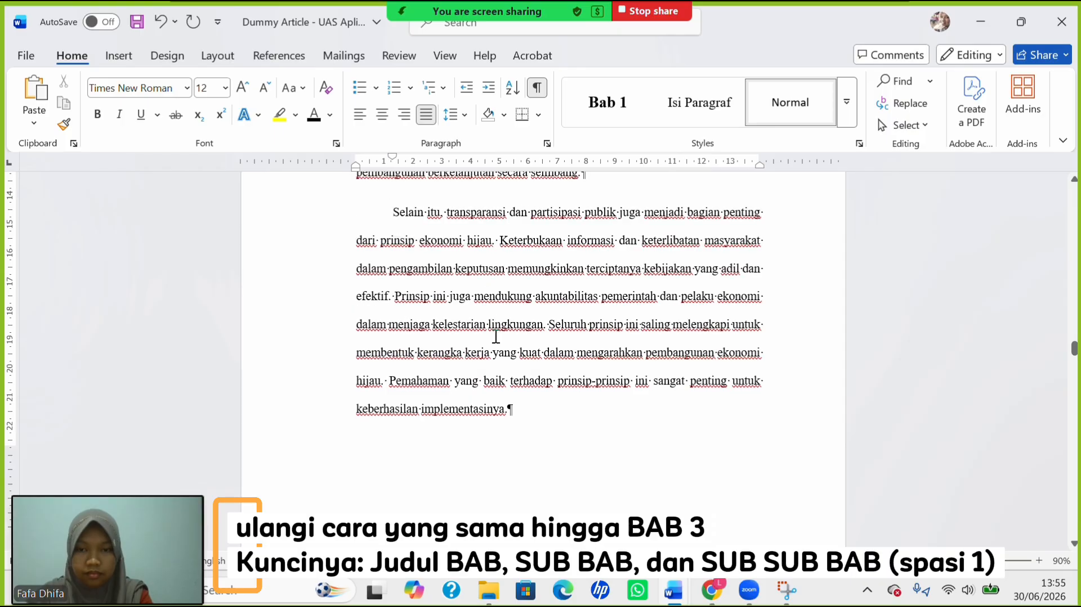
{"action": "scroll", "coordinate": [394, 293], "scroll_direction": "down", "scroll_amount": 5}
Single-space heading 2.1.1 and indent the Keberlanjutan lingkungan paragraph's first line.
{"action": "left_click", "coordinate": [357, 356]}
{"action": "left_click", "coordinate": [463, 115]}
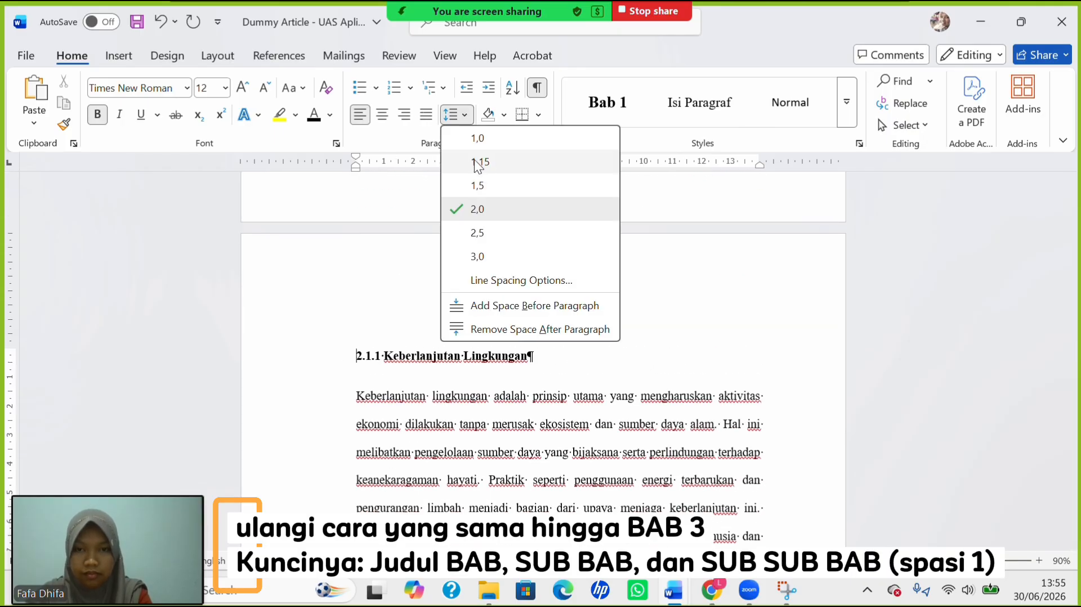
{"action": "left_click", "coordinate": [477, 138]}
{"action": "scroll", "coordinate": [359, 342], "scroll_direction": "down", "scroll_amount": 2}
{"action": "scroll", "coordinate": [358, 293], "scroll_direction": "up", "scroll_amount": 4}
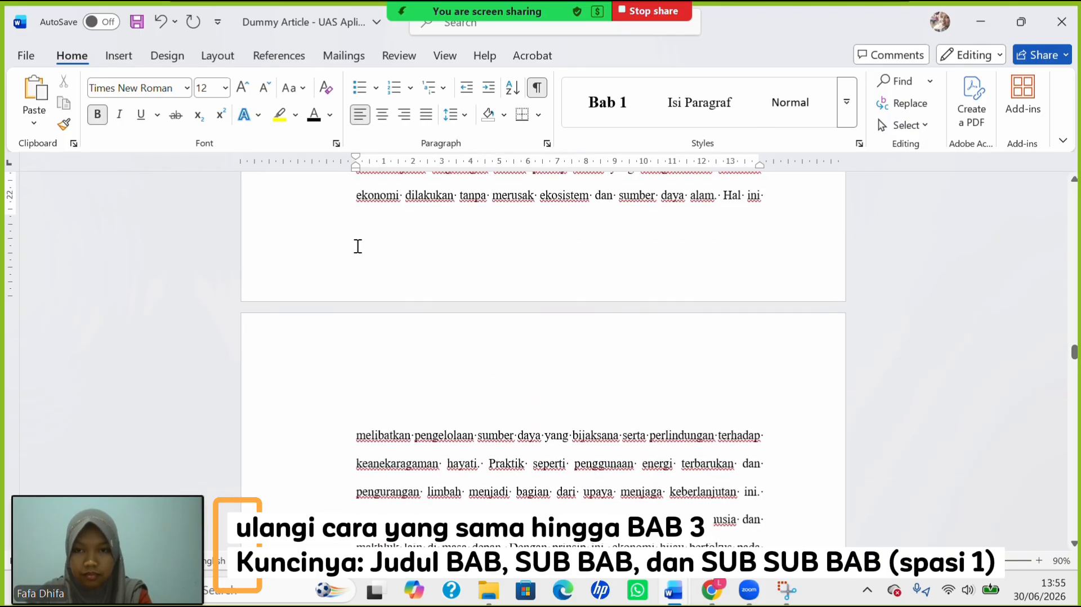
{"action": "left_click", "coordinate": [356, 279]}
{"action": "key", "text": "Tab"}
{"action": "scroll", "coordinate": [392, 300], "scroll_direction": "down", "scroll_amount": 5}
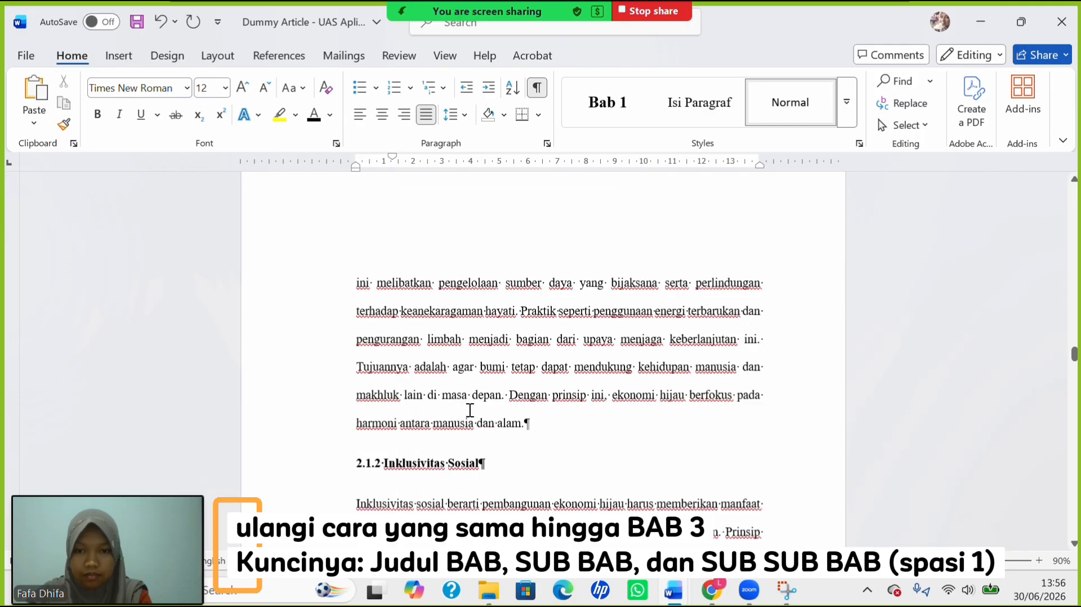
Single-space heading 2.1.2 and give the paragraph below it a first-line indent.
{"action": "left_click", "coordinate": [357, 419]}
{"action": "left_click", "coordinate": [453, 116]}
{"action": "left_click", "coordinate": [477, 137]}
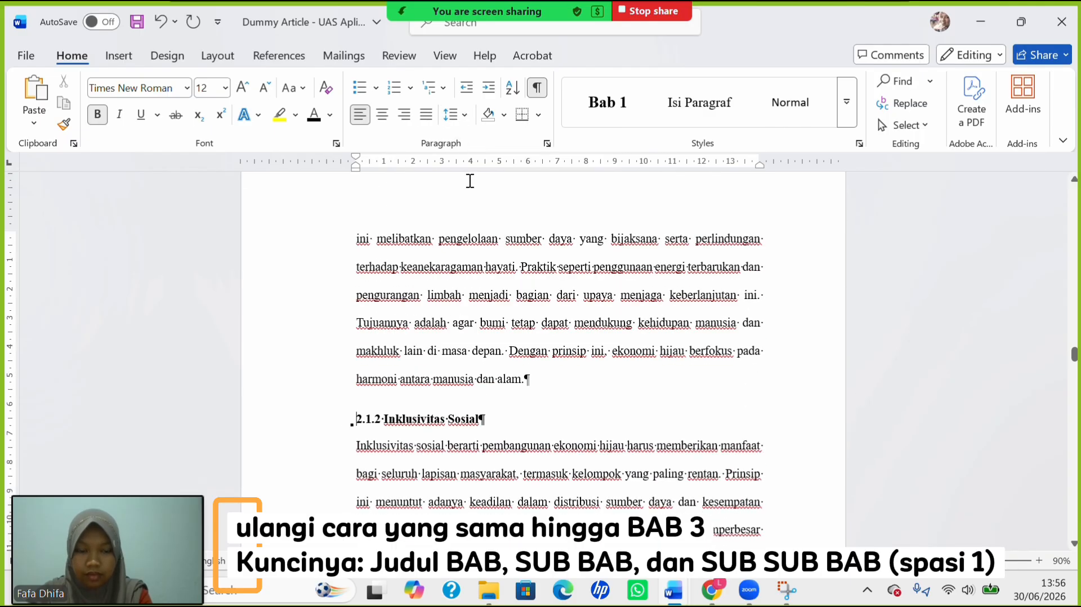
{"action": "key", "text": "Down"}
{"action": "key", "text": "Tab"}
{"action": "scroll", "coordinate": [489, 345], "scroll_direction": "down", "scroll_amount": 5}
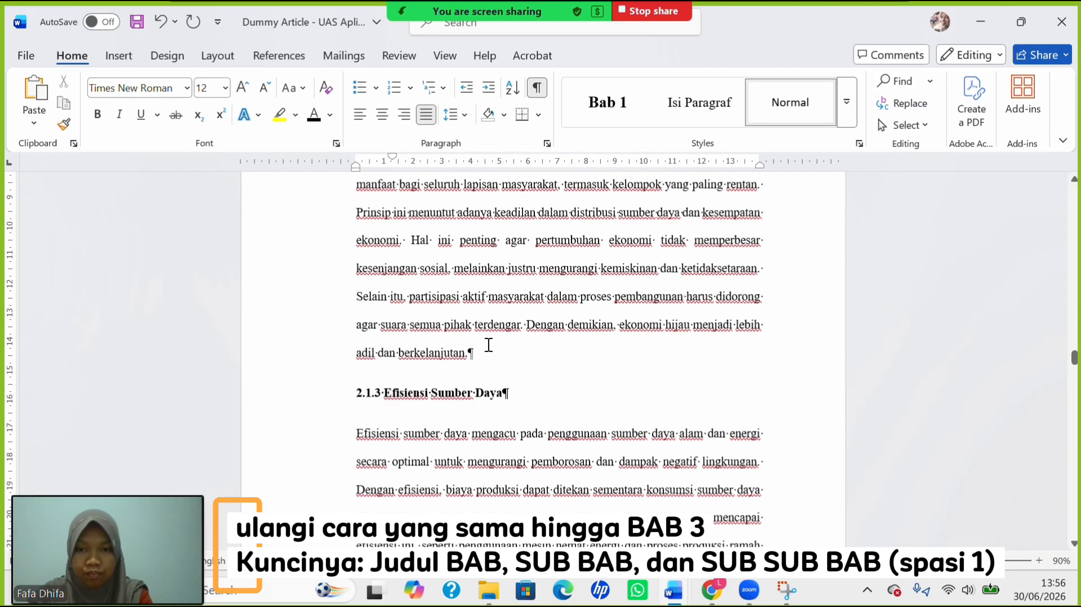
Single-space heading 2.1.3 and indent the Efisiensi Sumber Daya paragraph beneath it.
{"action": "left_click_drag", "start_coordinate": [357, 386], "coordinate": [379, 366]}
{"action": "left_click", "coordinate": [360, 385]}
{"action": "left_click", "coordinate": [464, 115]}
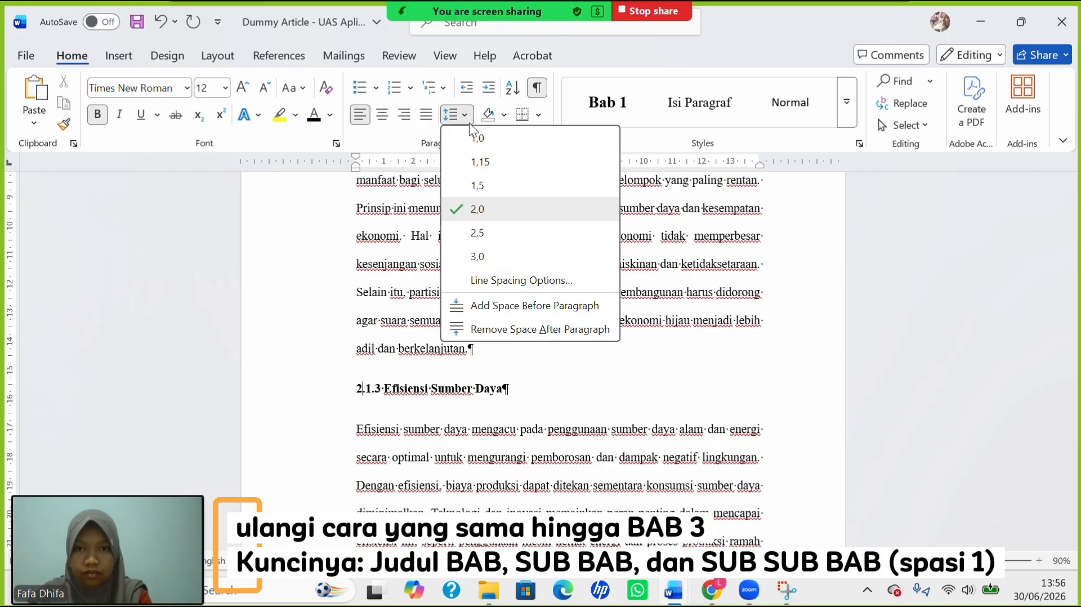
{"action": "left_click", "coordinate": [481, 139]}
{"action": "key", "text": "Down"}
{"action": "key", "text": "Tab"}
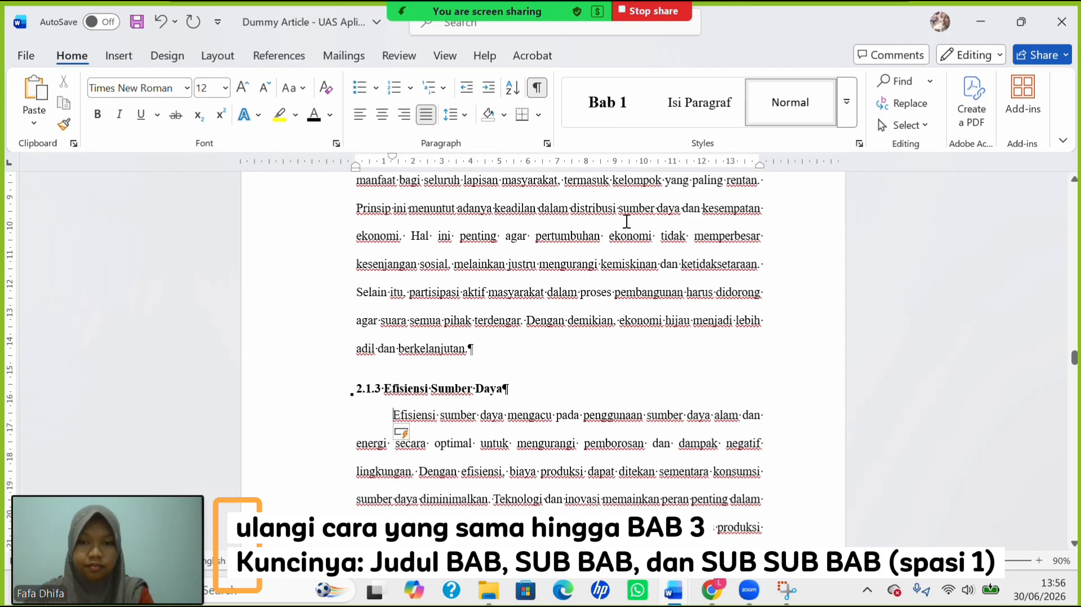
{"action": "scroll", "coordinate": [507, 360], "scroll_direction": "down", "scroll_amount": 7}
{"action": "left_click", "coordinate": [358, 439]}
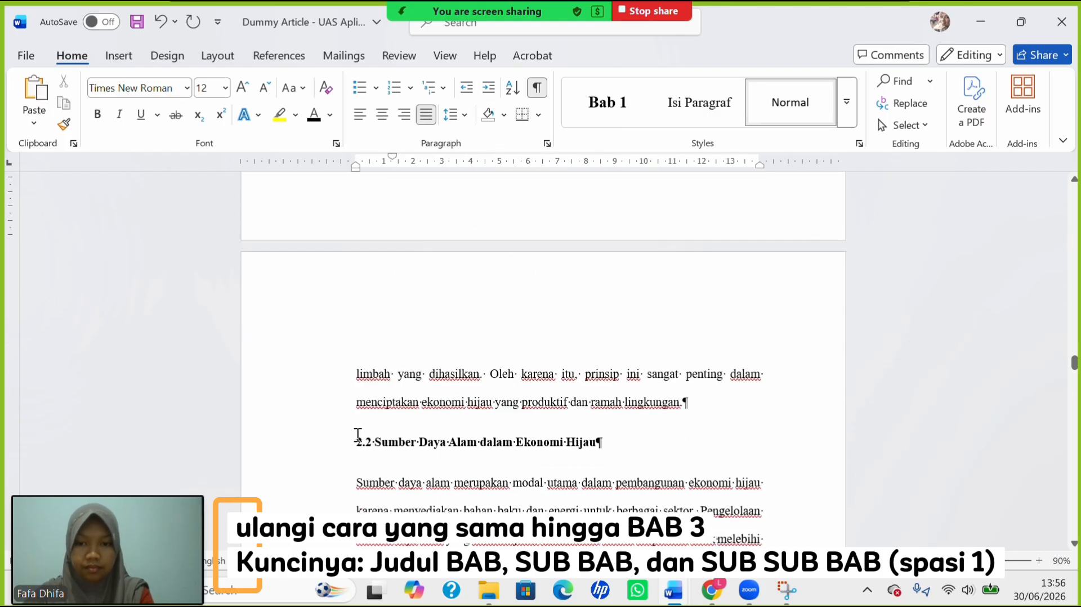
Single-space heading 2.2 and indent its paragraphs, including the Selain pengelolaan paragraph.
{"action": "left_click", "coordinate": [464, 115]}
{"action": "left_click", "coordinate": [481, 139]}
{"action": "key", "text": "Down"}
{"action": "key", "text": "Tab"}
{"action": "scroll", "coordinate": [447, 415], "scroll_direction": "down", "scroll_amount": 6}
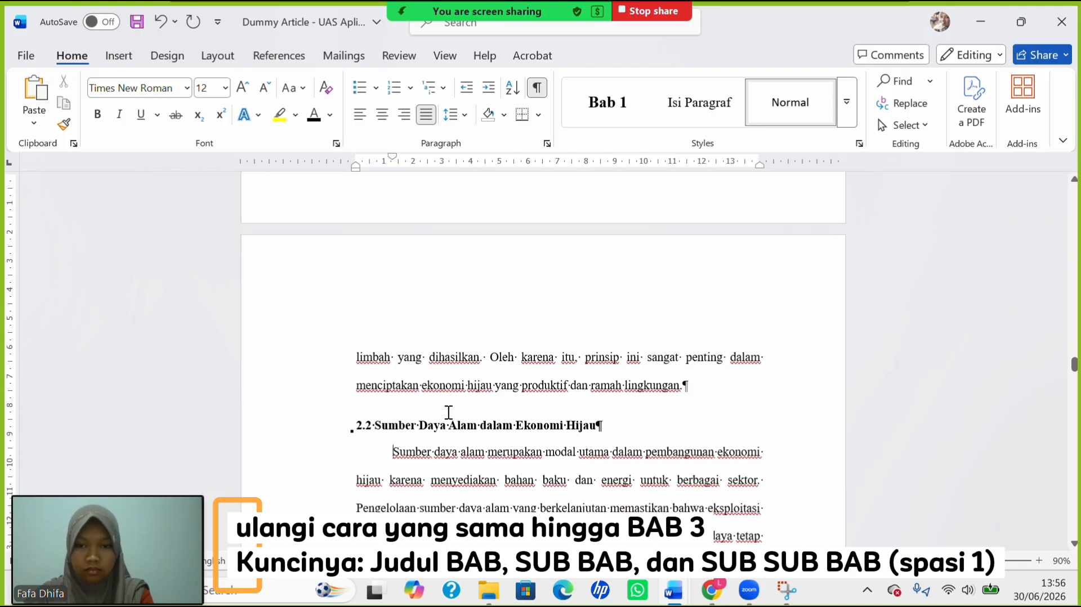
{"action": "key", "text": "Tab"}
{"action": "scroll", "coordinate": [372, 314], "scroll_direction": "down", "scroll_amount": 3}
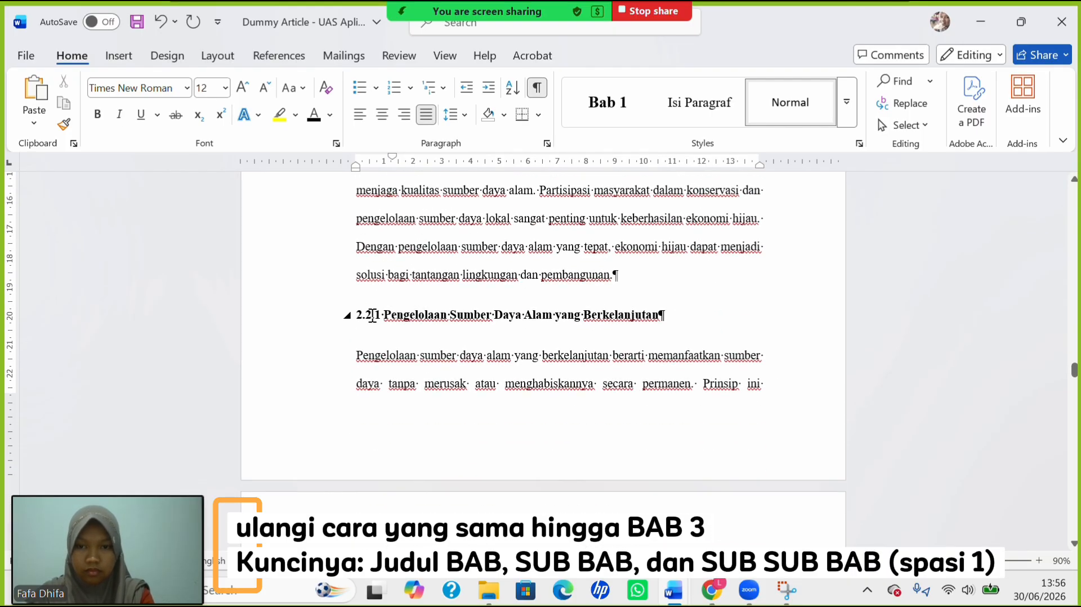
Single-space heading 2.2.1 and give the paragraph below it a first-line indent.
{"action": "left_click", "coordinate": [359, 316]}
{"action": "left_click", "coordinate": [464, 115]}
{"action": "left_click", "coordinate": [457, 137]}
{"action": "key", "text": "Down"}
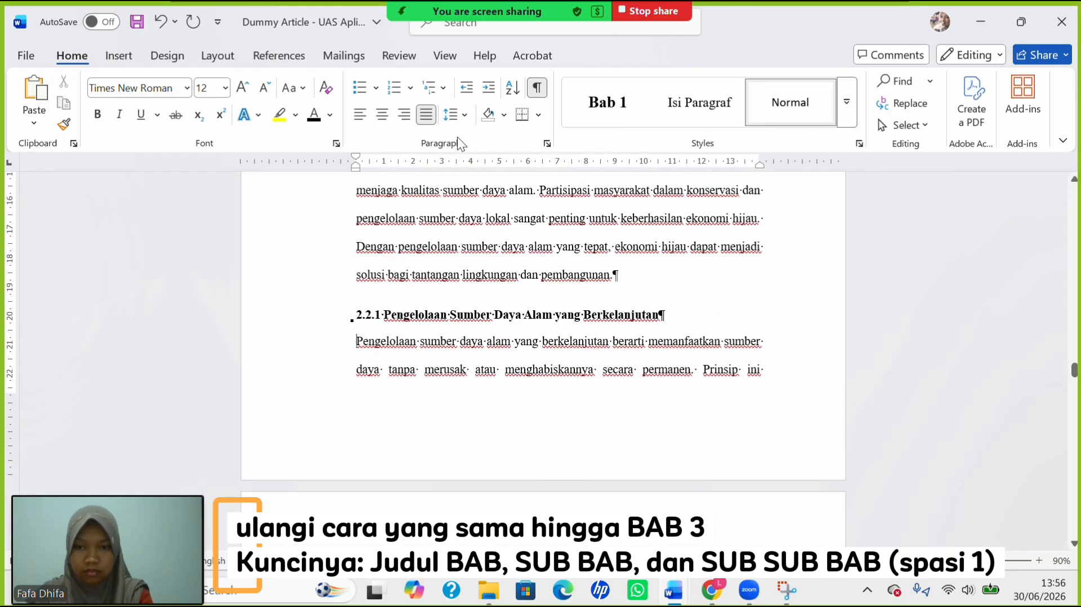
{"action": "key", "text": "Tab"}
{"action": "scroll", "coordinate": [446, 222], "scroll_direction": "down", "scroll_amount": 7}
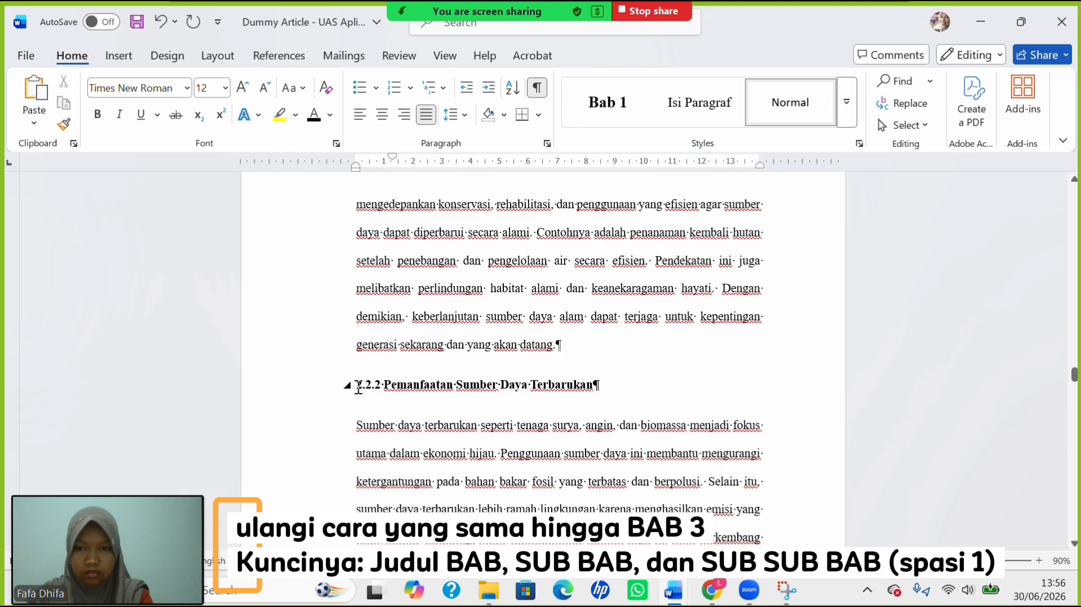
Single-space heading 2.2.2 and indent the Sumber daya paragraph's first line.
{"action": "left_click", "coordinate": [358, 388]}
{"action": "left_click", "coordinate": [464, 115]}
{"action": "left_click", "coordinate": [457, 137]}
{"action": "key", "text": "Down"}
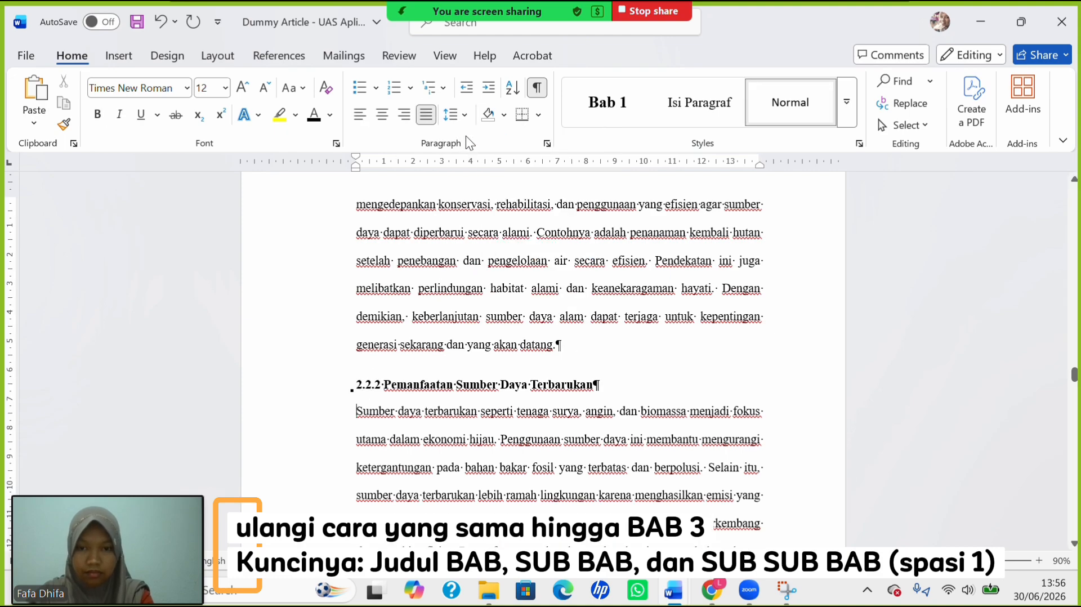
{"action": "key", "text": "Tab"}
{"action": "scroll", "coordinate": [507, 337], "scroll_direction": "down", "scroll_amount": 5}
Single-space heading 2.2.3 and indent the first line of the Konservasi paragraph.
{"action": "left_click", "coordinate": [359, 401]}
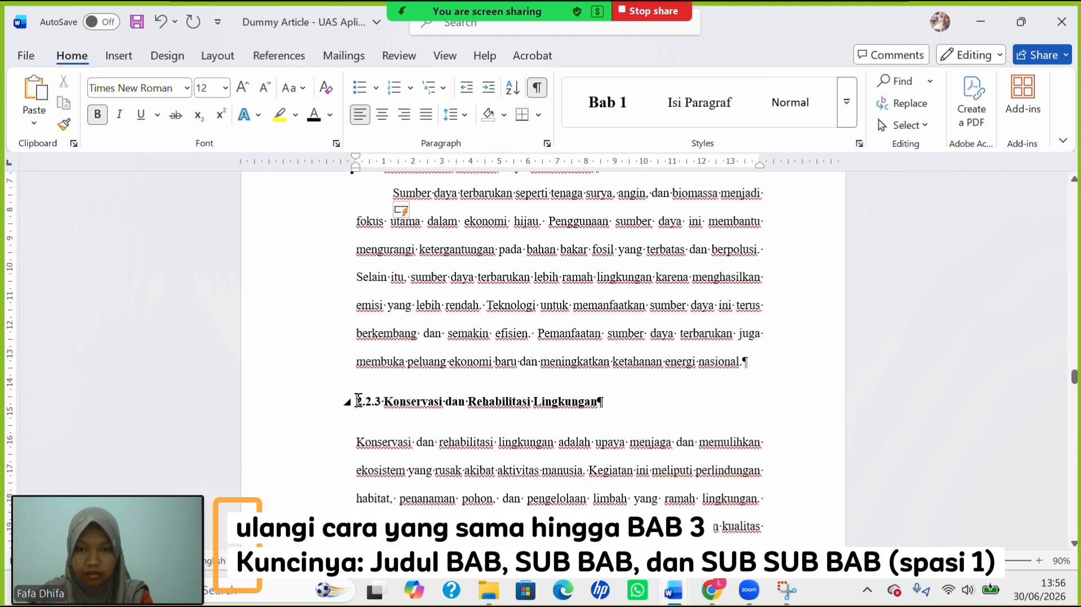
{"action": "left_click", "coordinate": [464, 114]}
{"action": "left_click", "coordinate": [463, 137]}
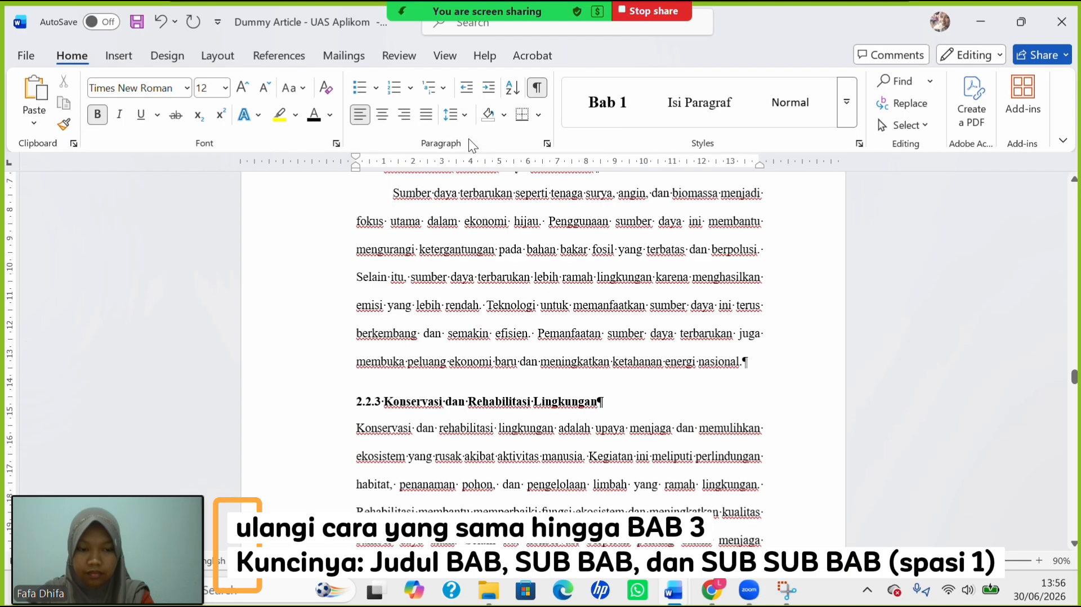
{"action": "key", "text": "Down"}
{"action": "key", "text": "Tab"}
{"action": "scroll", "coordinate": [459, 323], "scroll_direction": "down", "scroll_amount": 10}
Single-space heading 2.3 and indent the first line of the Energi paragraph.
{"action": "left_click", "coordinate": [358, 397]}
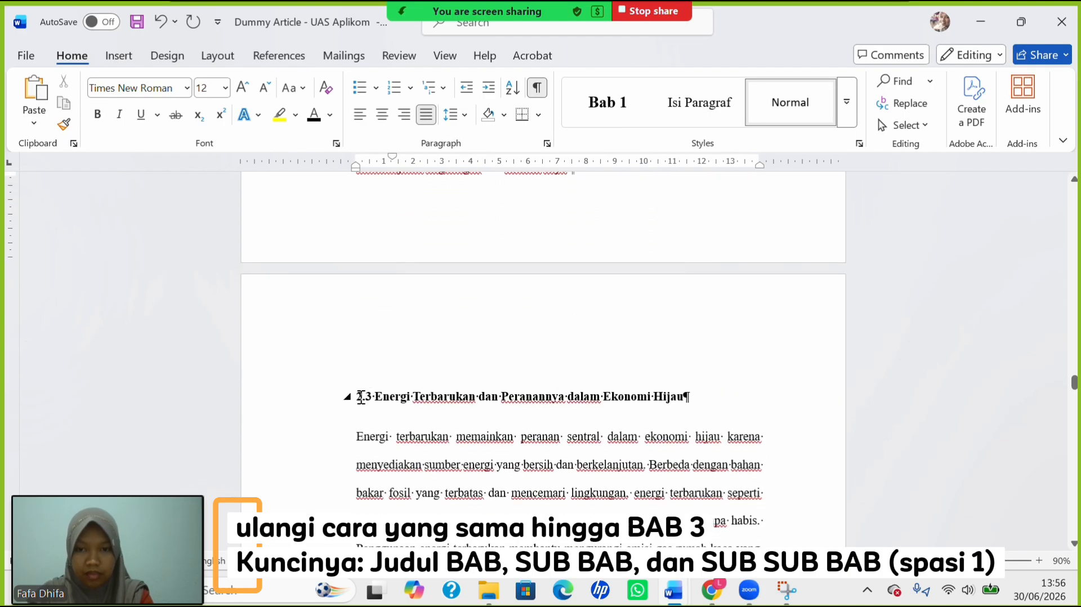
{"action": "left_click", "coordinate": [465, 116]}
{"action": "left_click", "coordinate": [491, 138]}
{"action": "key", "text": "Down"}
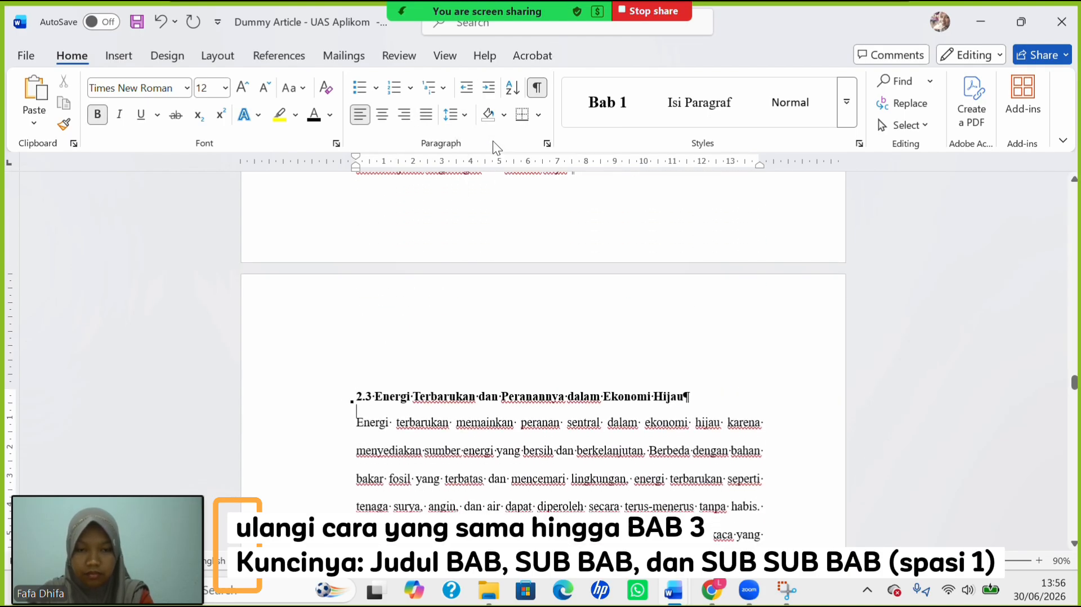
{"action": "key", "text": "Tab"}
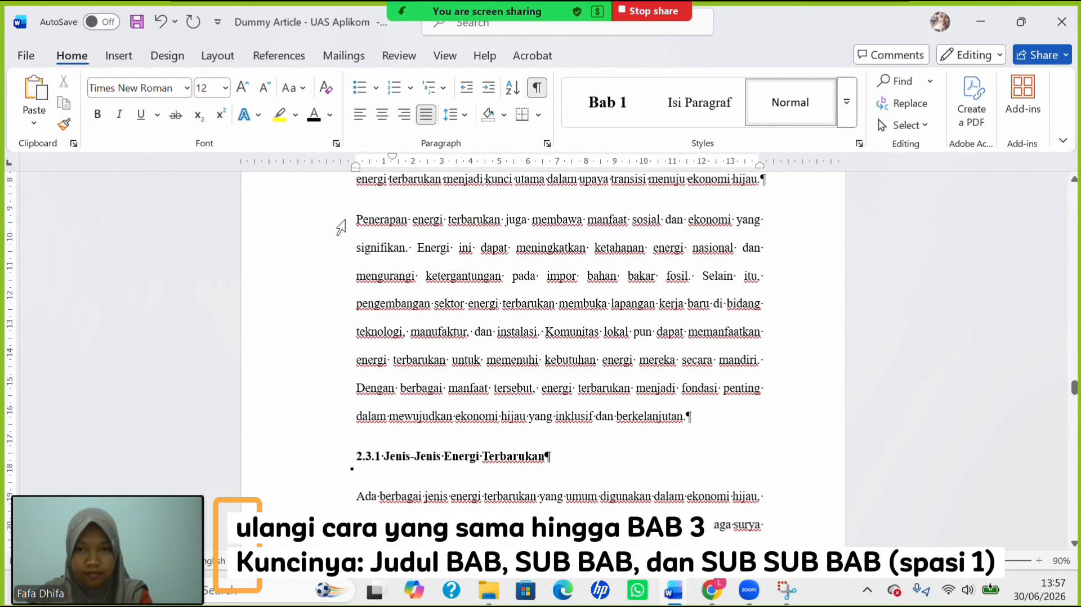
Single-space the 2.3.1 heading and first-line indent the Ada berbagai paragraph below it.
{"action": "left_click", "coordinate": [349, 221]}
{"action": "left_click", "coordinate": [353, 224]}
{"action": "scroll", "coordinate": [445, 424], "scroll_direction": "down", "scroll_amount": 2}
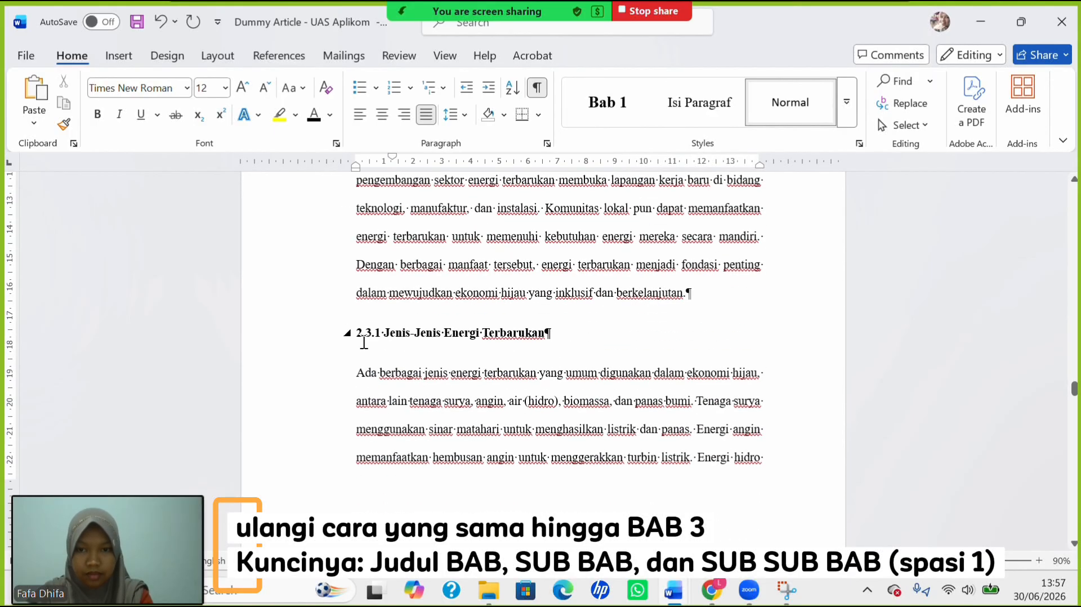
{"action": "left_click", "coordinate": [360, 335]}
{"action": "left_click", "coordinate": [453, 115]}
{"action": "left_click", "coordinate": [468, 136]}
{"action": "key", "text": "Down"}
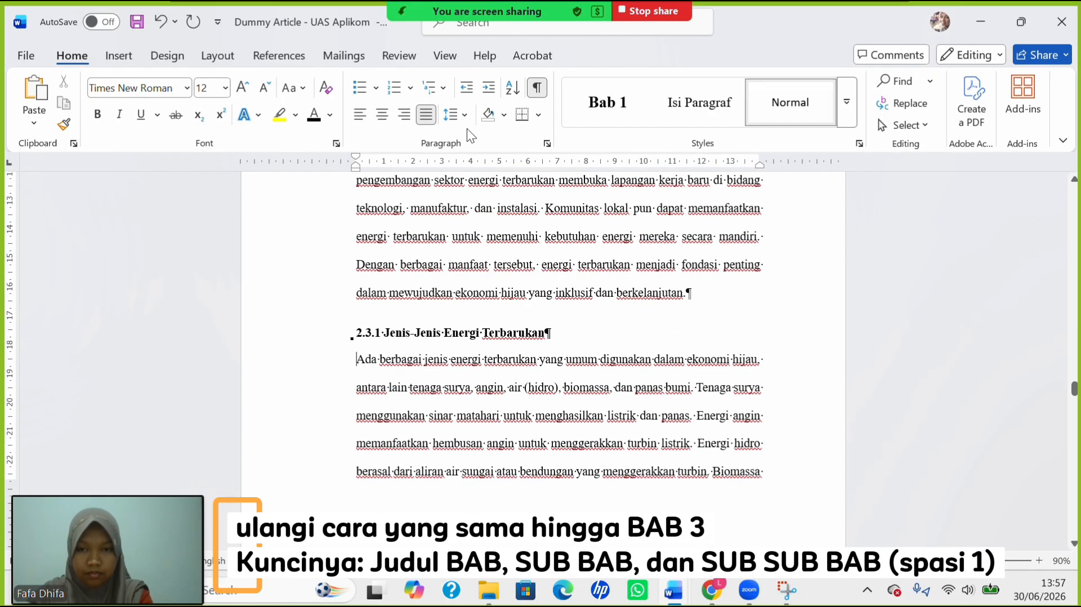
{"action": "key", "text": "Tab"}
Single-space the 2.3.2 heading and first-line indent the Penggunaan paragraph.
{"action": "scroll", "coordinate": [463, 275], "scroll_direction": "down", "scroll_amount": 6}
{"action": "scroll", "coordinate": [463, 274], "scroll_direction": "down", "scroll_amount": 3}
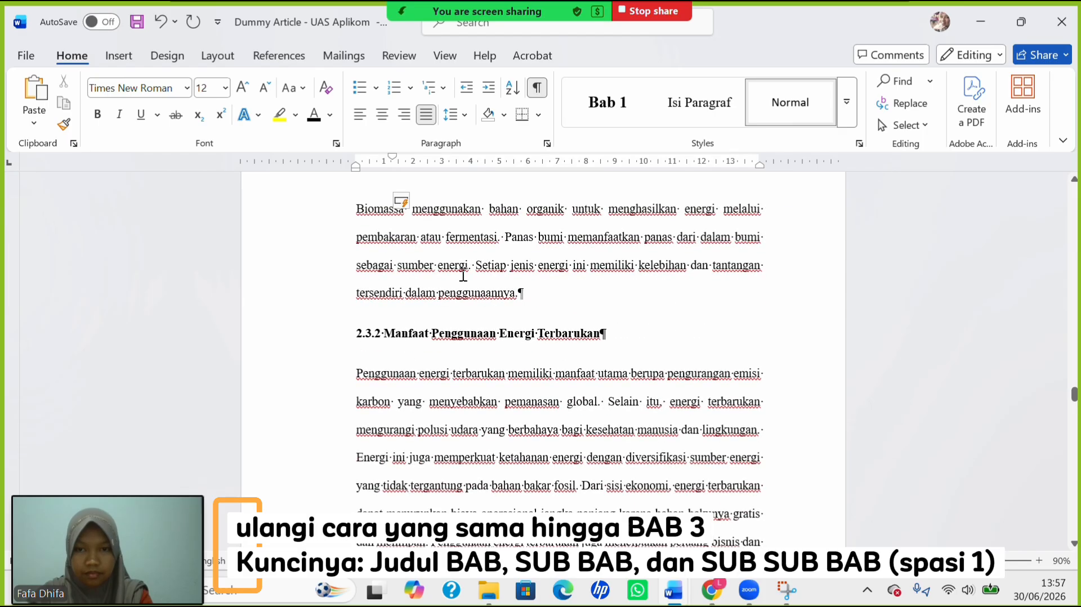
{"action": "left_click", "coordinate": [360, 338]}
{"action": "left_click", "coordinate": [453, 114]}
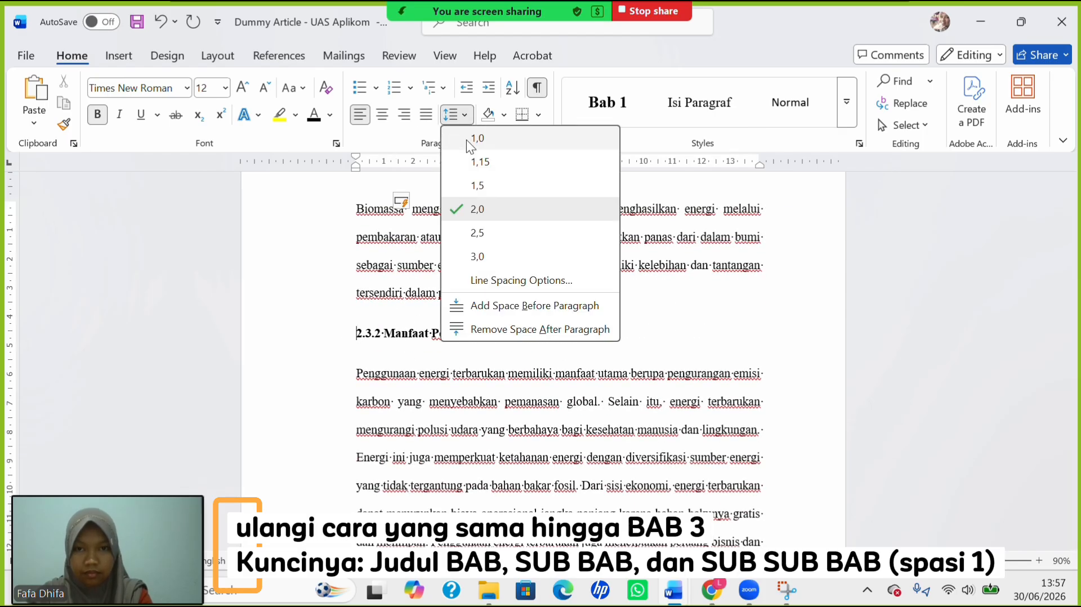
{"action": "left_click", "coordinate": [467, 139]}
{"action": "key", "text": "Down"}
{"action": "key", "text": "Tab"}
Single-space the 2.3.3 heading and first-line indent the Meskipun paragraph.
{"action": "scroll", "coordinate": [495, 305], "scroll_direction": "down", "scroll_amount": 5}
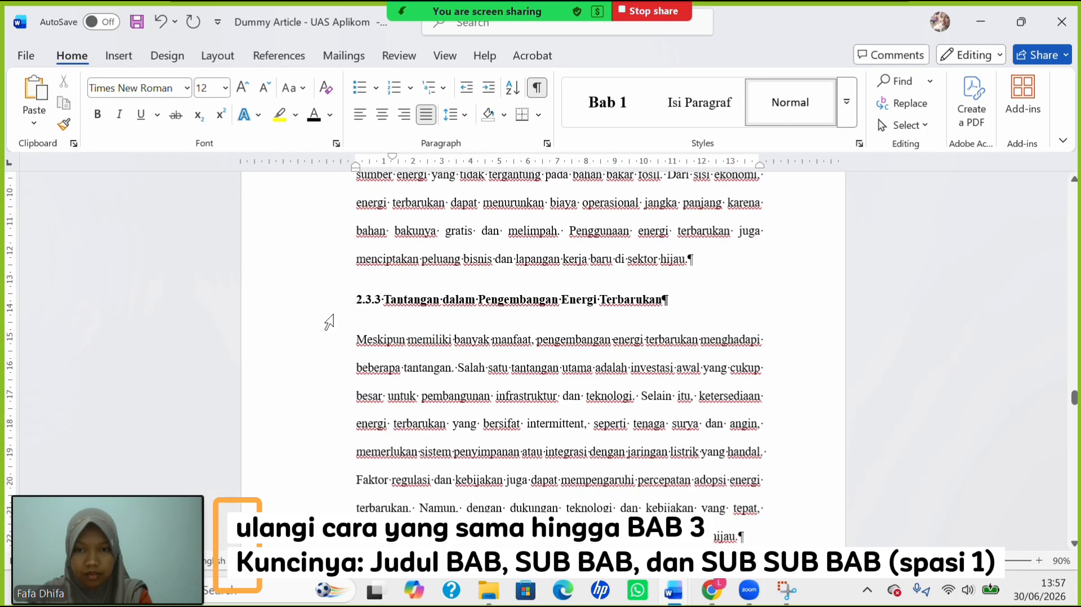
{"action": "left_click", "coordinate": [359, 304]}
{"action": "left_click", "coordinate": [453, 114]}
{"action": "left_click", "coordinate": [486, 136]}
{"action": "key", "text": "Down"}
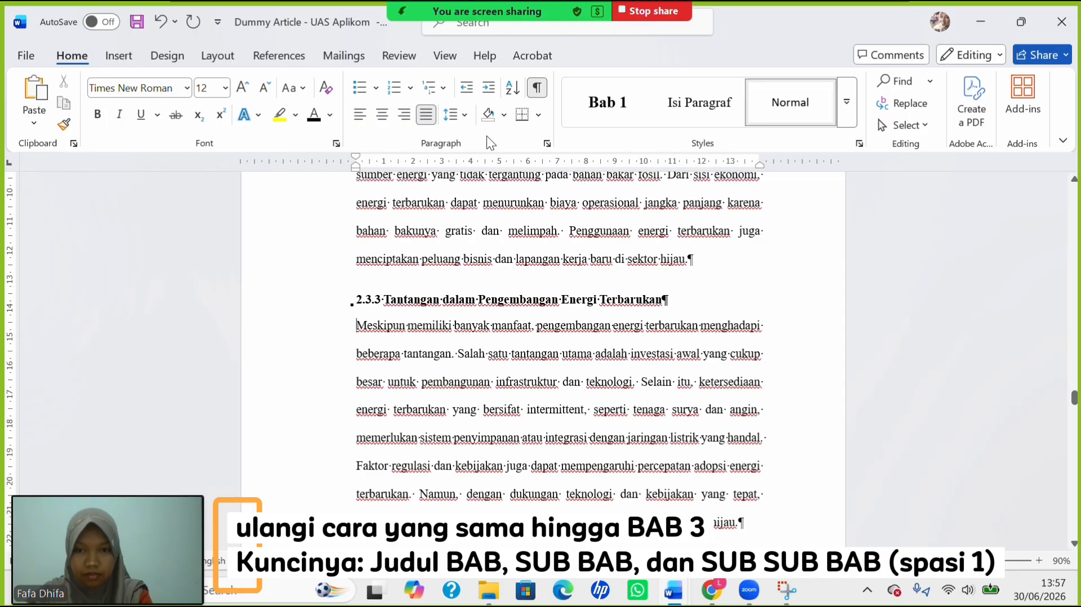
{"action": "key", "text": "Tab"}
Single-space the 2.4 heading and first-line indent the Teknologi and Selain paragraphs.
{"action": "scroll", "coordinate": [494, 183], "scroll_direction": "down", "scroll_amount": 9}
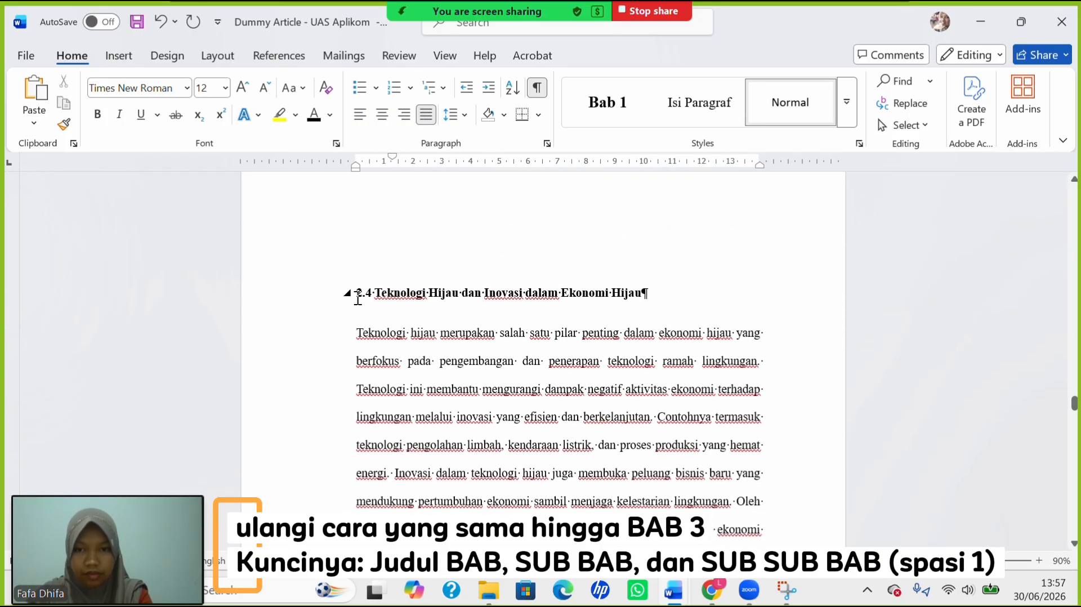
{"action": "left_click", "coordinate": [354, 297]}
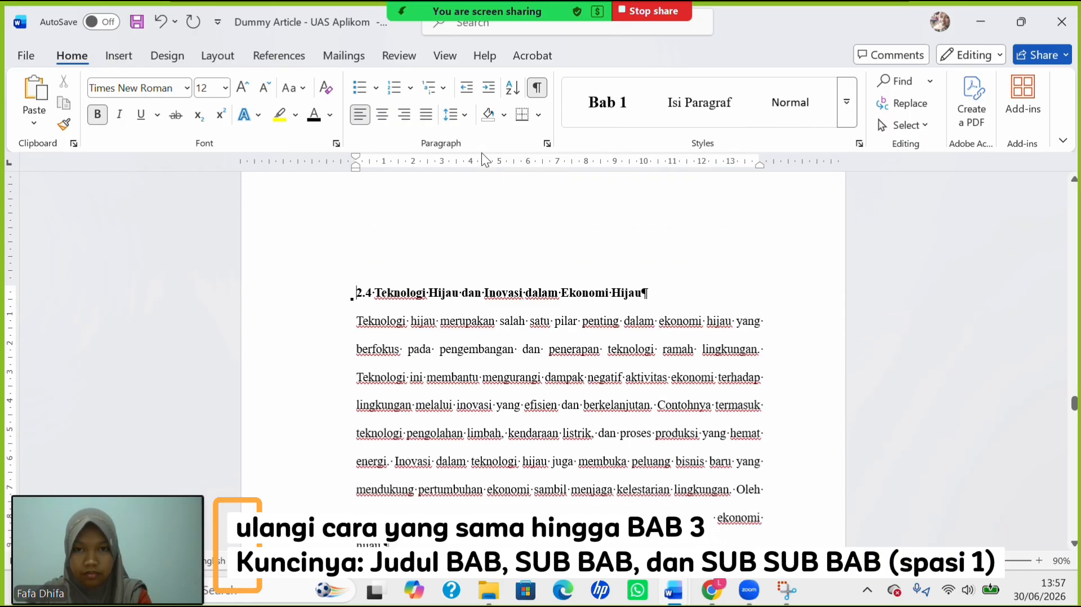
{"action": "left_click", "coordinate": [458, 117]}
{"action": "left_click", "coordinate": [476, 134]}
{"action": "key", "text": "Down"}
{"action": "key", "text": "Tab"}
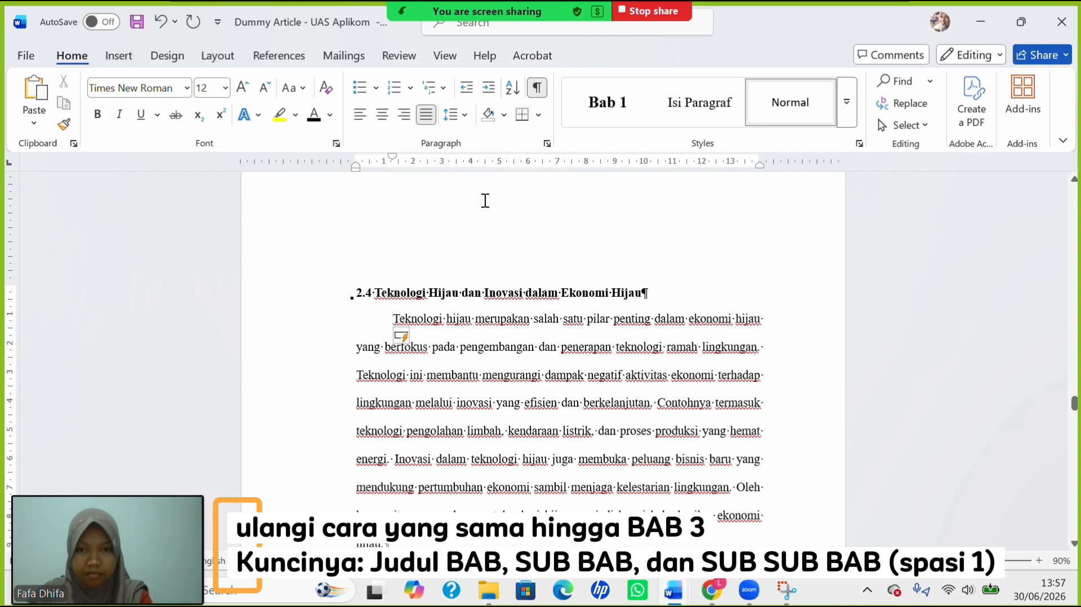
{"action": "scroll", "coordinate": [480, 314], "scroll_direction": "down", "scroll_amount": 3}
{"action": "left_click", "coordinate": [351, 326]}
{"action": "key", "text": "Tab"}
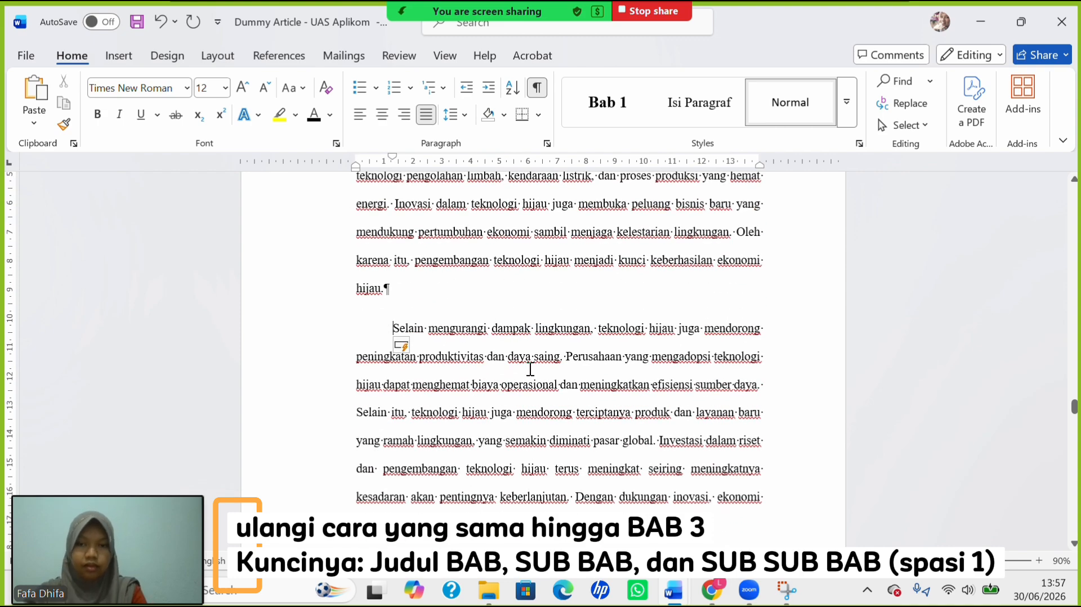
Single-space the 2.4.1 heading and first-line indent the paragraph beneath it.
{"action": "scroll", "coordinate": [372, 395], "scroll_direction": "down", "scroll_amount": 3}
{"action": "left_click", "coordinate": [356, 435]}
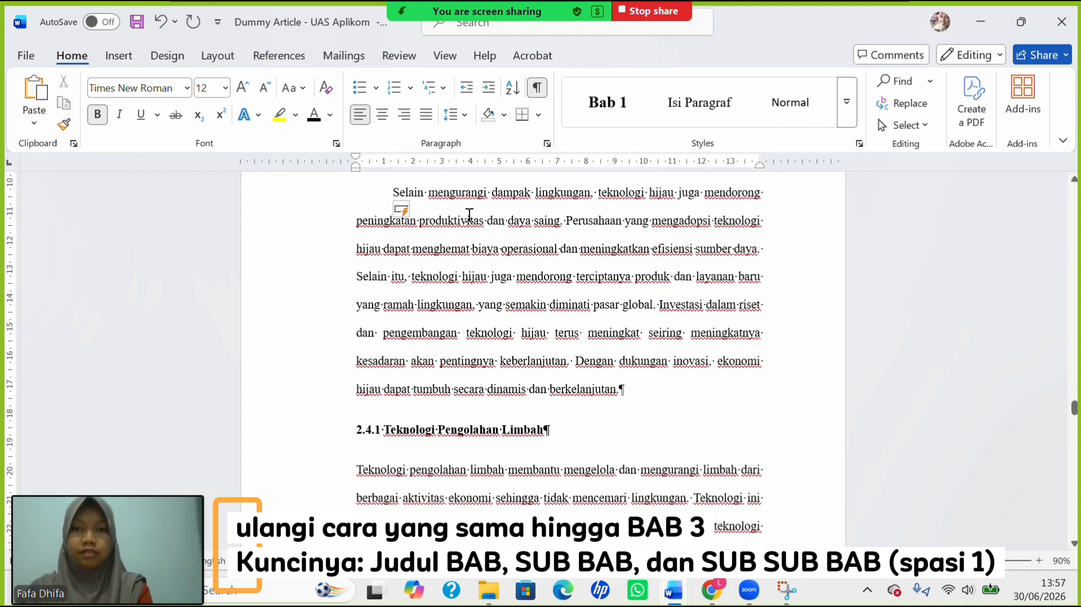
{"action": "left_click", "coordinate": [463, 116]}
{"action": "left_click", "coordinate": [481, 137]}
{"action": "key", "text": "Down"}
{"action": "key", "text": "Tab"}
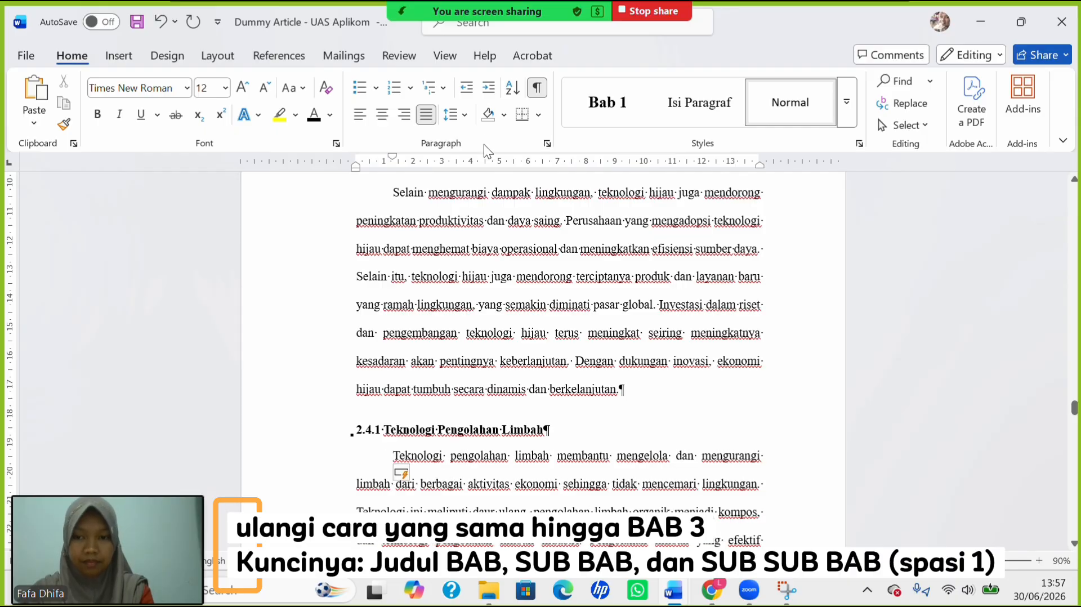
Single-space the 2.4.2 heading and first-line indent the Kendaraan paragraph.
{"action": "scroll", "coordinate": [469, 318], "scroll_direction": "down", "scroll_amount": 10}
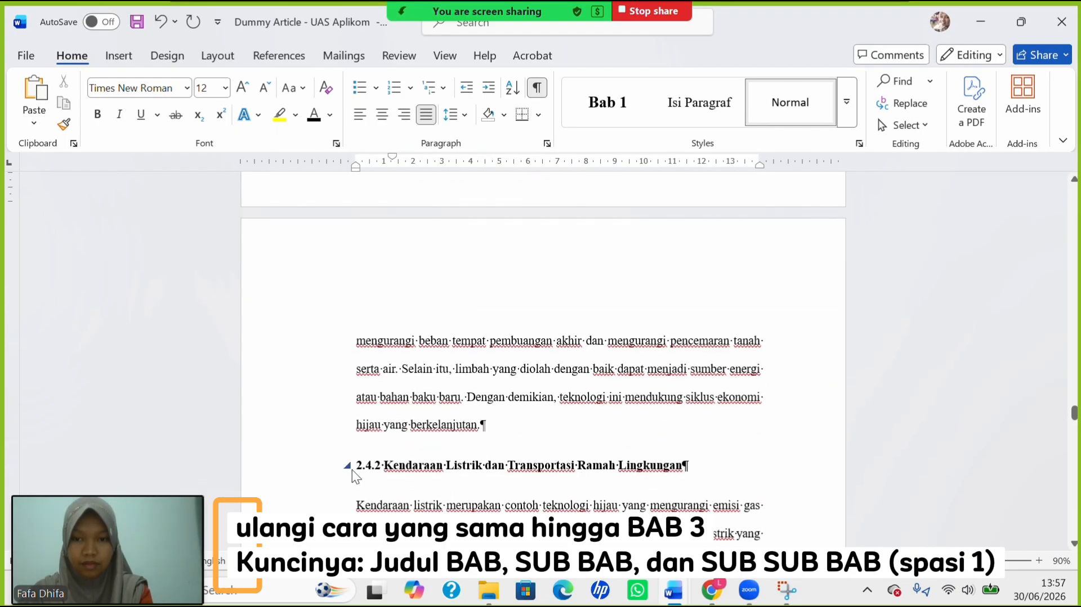
{"action": "left_click", "coordinate": [355, 472]}
{"action": "left_click", "coordinate": [458, 116]}
{"action": "left_click", "coordinate": [465, 144]}
{"action": "key", "text": "Down"}
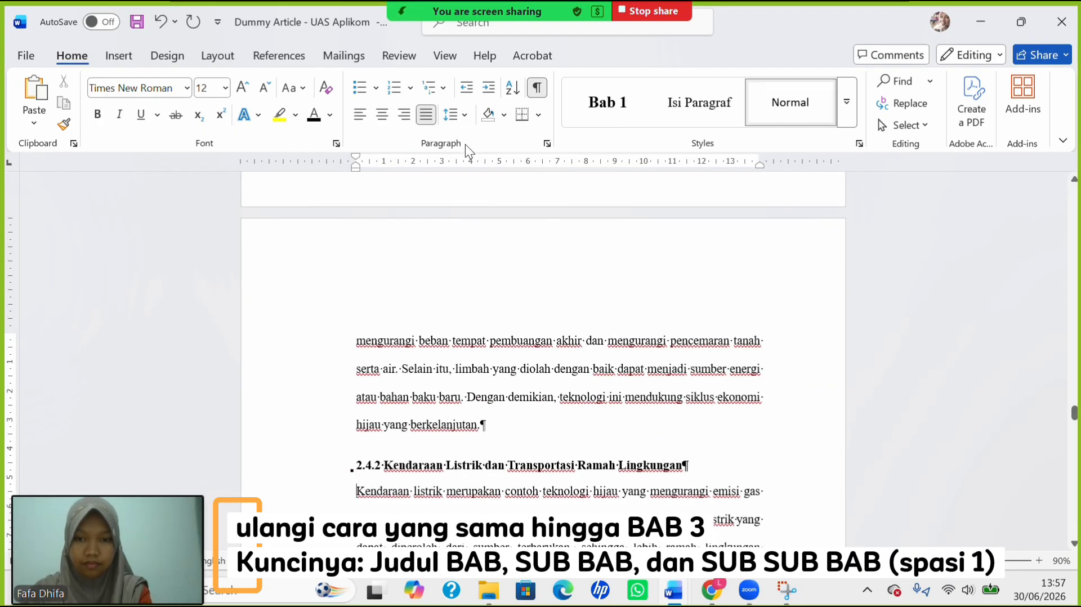
{"action": "key", "text": "Tab"}
Single-space the 2.4.3 heading and first-line indent the Inovasi paragraph.
{"action": "scroll", "coordinate": [451, 338], "scroll_direction": "down", "scroll_amount": 10}
{"action": "left_click", "coordinate": [357, 346]}
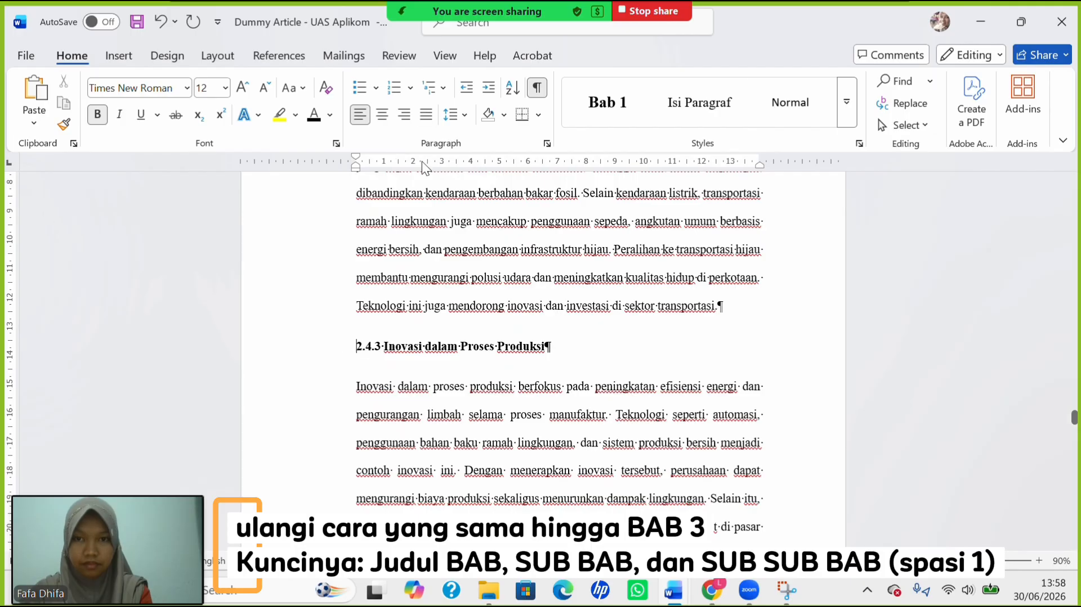
{"action": "left_click", "coordinate": [458, 115]}
{"action": "left_click", "coordinate": [499, 142]}
{"action": "key", "text": "Down"}
{"action": "key", "text": "Tab"}
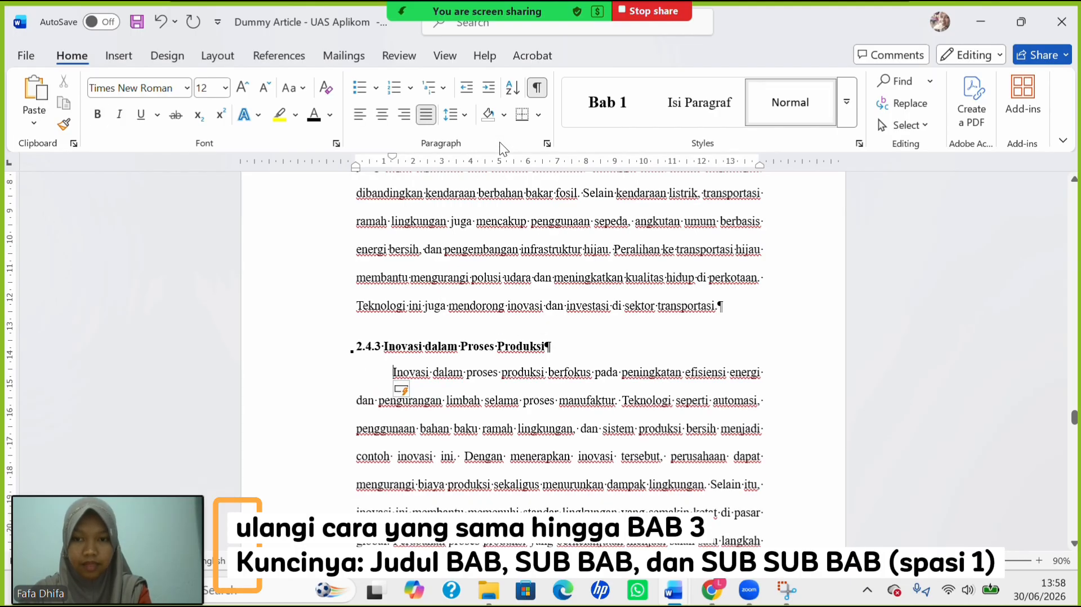
{"action": "scroll", "coordinate": [428, 375], "scroll_direction": "down", "scroll_amount": 15}
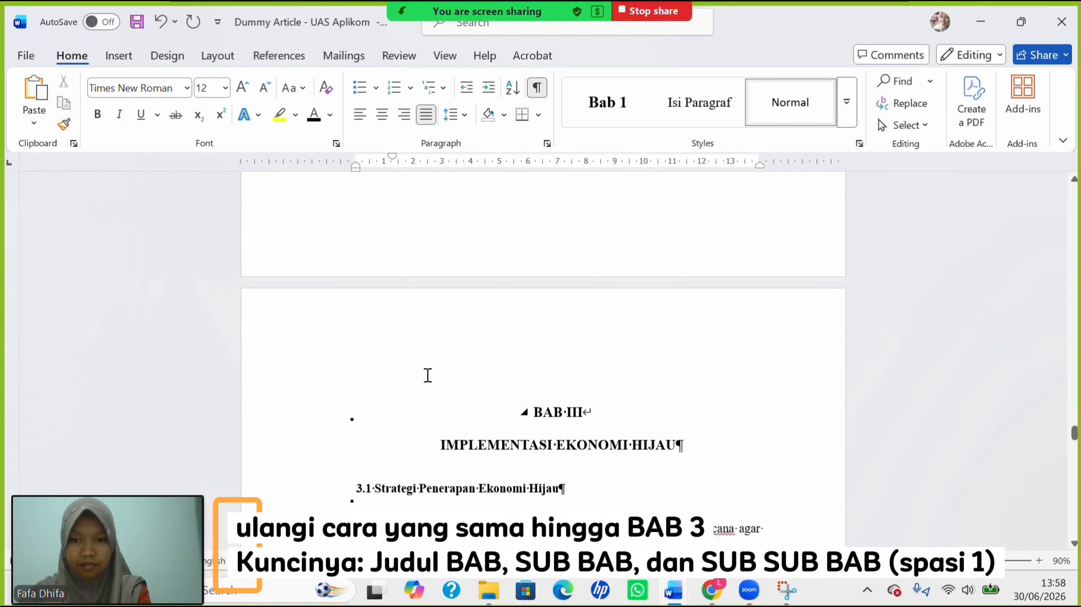
Single-space the BAB III title and 3.1 heading, and indent the Penerapan and following paragraphs.
{"action": "scroll", "coordinate": [428, 375], "scroll_direction": "up", "scroll_amount": 10}
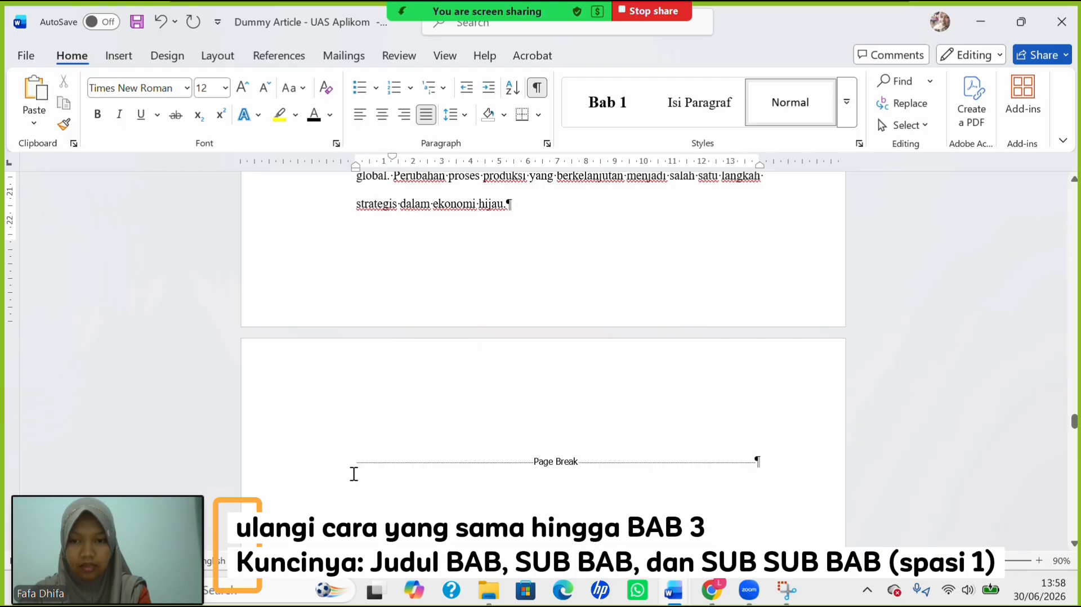
{"action": "scroll", "coordinate": [353, 474], "scroll_direction": "down", "scroll_amount": 8}
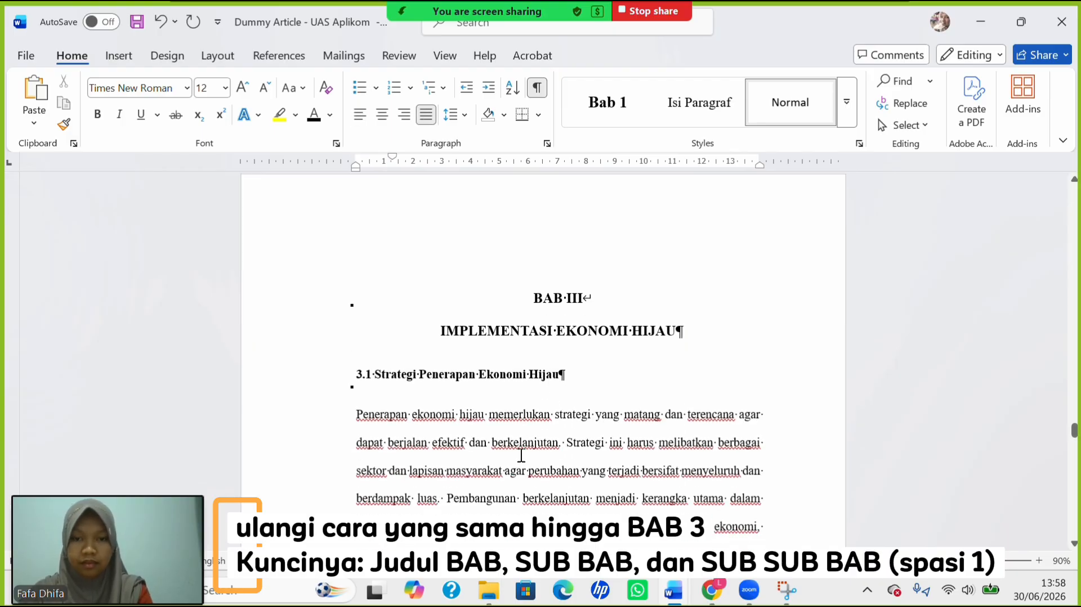
{"action": "left_click_drag", "start_coordinate": [532, 298], "coordinate": [591, 387]}
{"action": "left_click", "coordinate": [453, 115]}
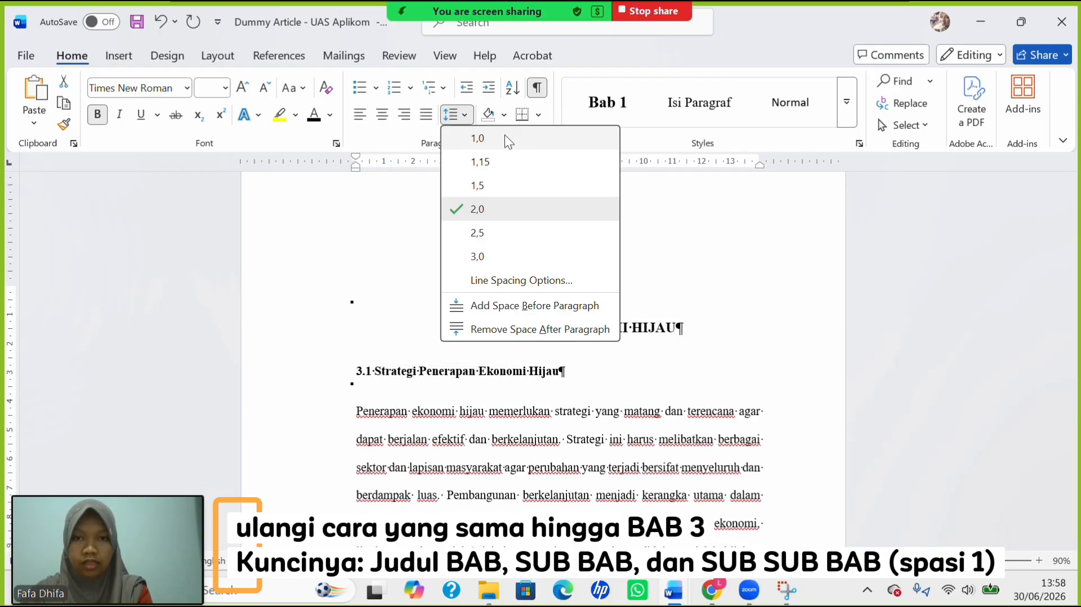
{"action": "left_click", "coordinate": [504, 139]}
{"action": "left_click", "coordinate": [357, 371]}
{"action": "key", "text": "Tab"}
{"action": "scroll", "coordinate": [488, 453], "scroll_direction": "down", "scroll_amount": 5}
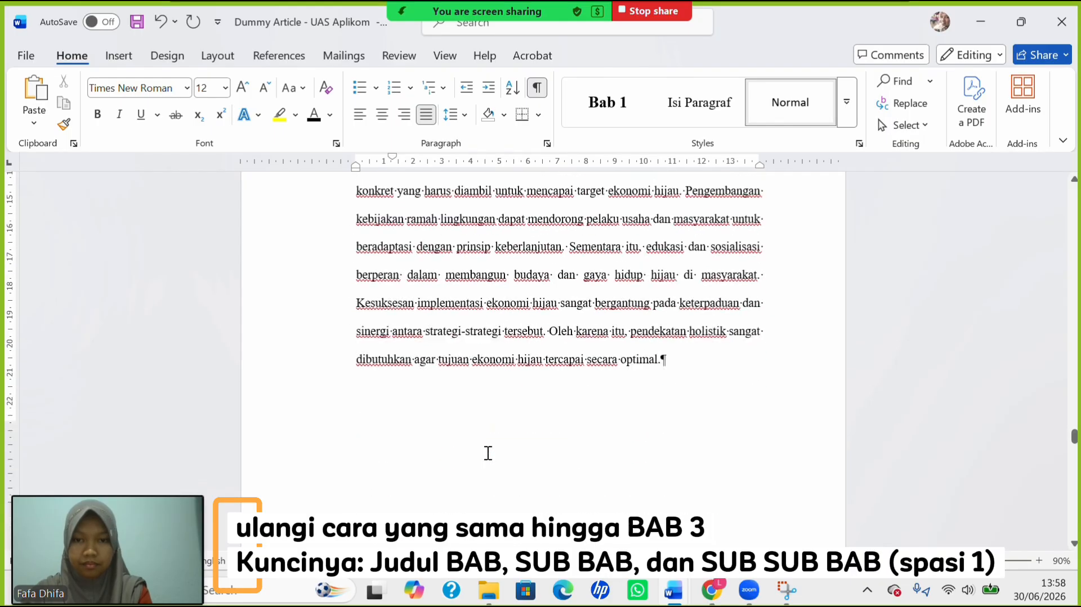
{"action": "scroll", "coordinate": [488, 453], "scroll_direction": "up", "scroll_amount": 3}
{"action": "left_click", "coordinate": [353, 353]}
{"action": "key", "text": "Tab"}
Single-space the 3.1.1 heading and first-line indent the Perencanaan paragraph.
{"action": "scroll", "coordinate": [496, 494], "scroll_direction": "down", "scroll_amount": 8}
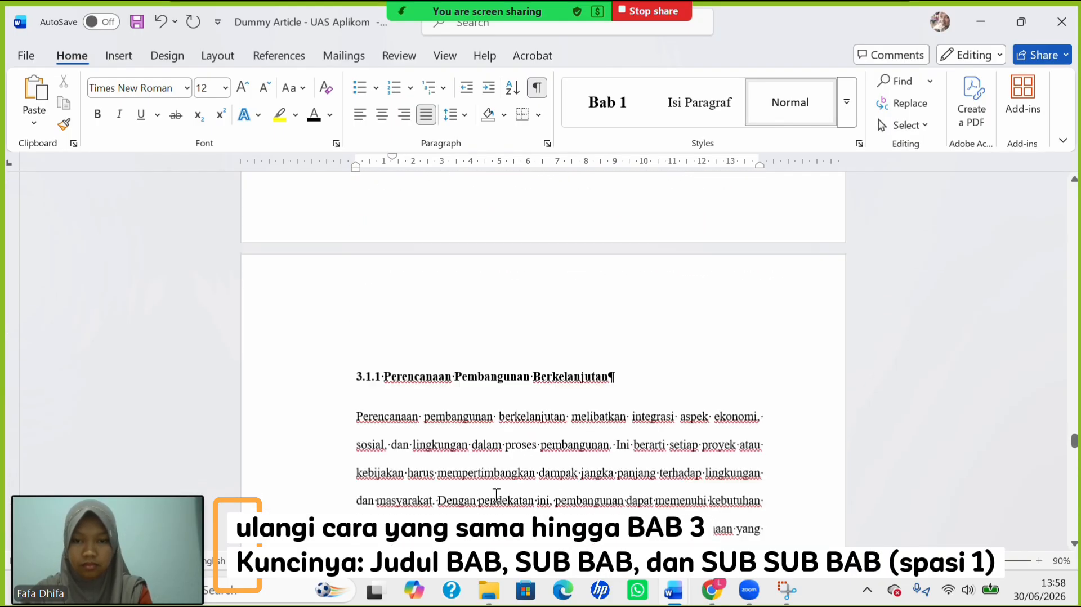
{"action": "scroll", "coordinate": [496, 494], "scroll_direction": "down", "scroll_amount": 3}
{"action": "left_click", "coordinate": [352, 282]}
{"action": "left_click", "coordinate": [453, 114]}
{"action": "left_click", "coordinate": [471, 131]}
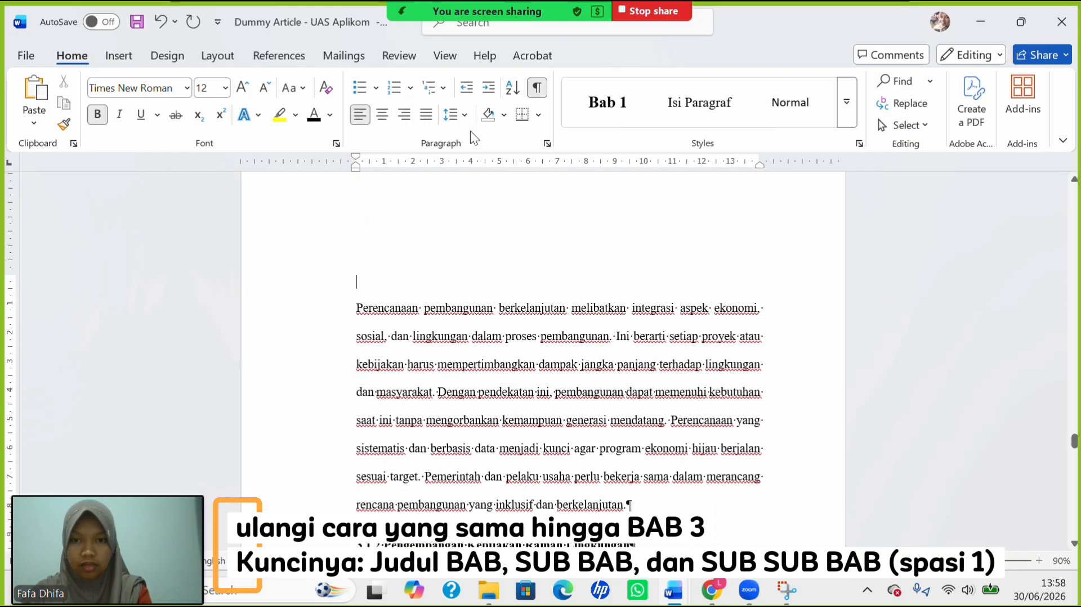
{"action": "left_click", "coordinate": [354, 309]}
{"action": "key", "text": "Tab"}
Single-space the 3.1.2 heading and first-line indent the Kebijakan paragraph.
{"action": "scroll", "coordinate": [354, 307], "scroll_direction": "down", "scroll_amount": 4}
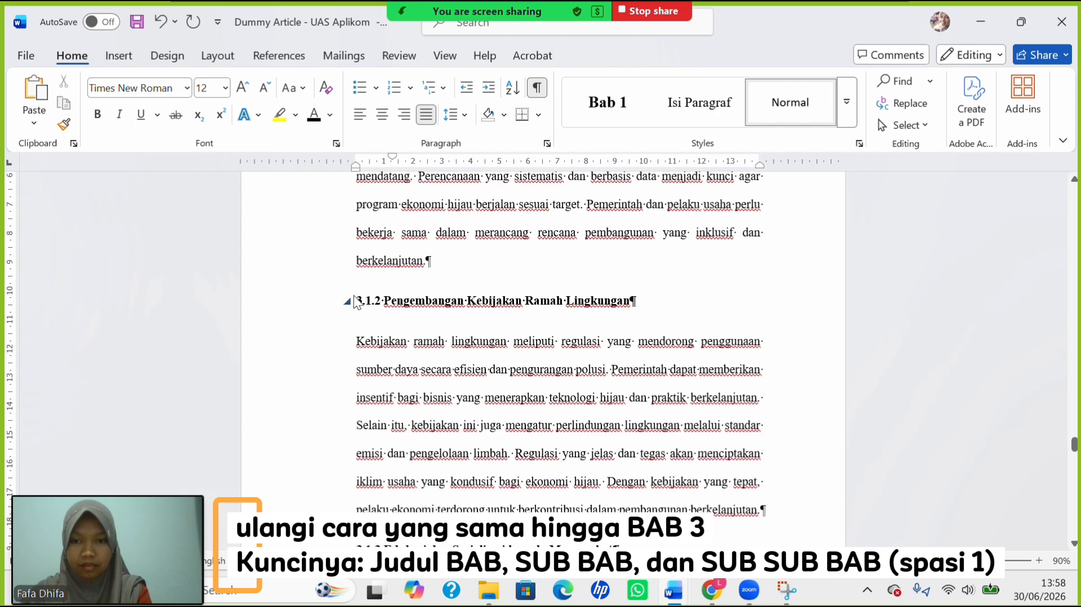
{"action": "left_click", "coordinate": [359, 302]}
{"action": "left_click", "coordinate": [461, 120]}
{"action": "left_click", "coordinate": [482, 136]}
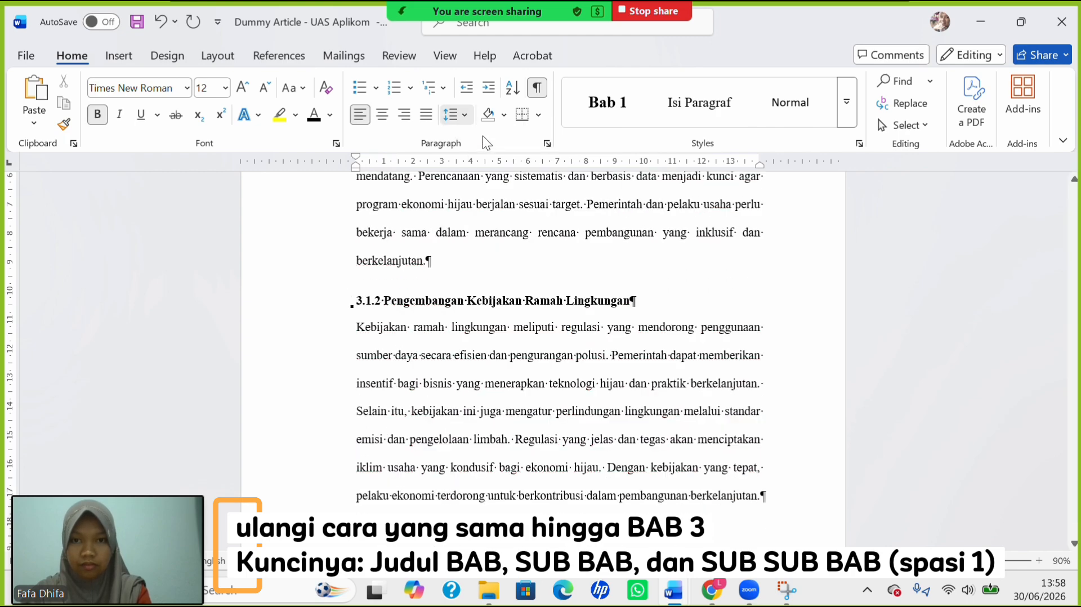
{"action": "key", "text": "Down"}
{"action": "key", "text": "Tab"}
Single-space the 3.1.3 heading and first-line indent the paragraph below it.
{"action": "scroll", "coordinate": [368, 290], "scroll_direction": "down", "scroll_amount": 5}
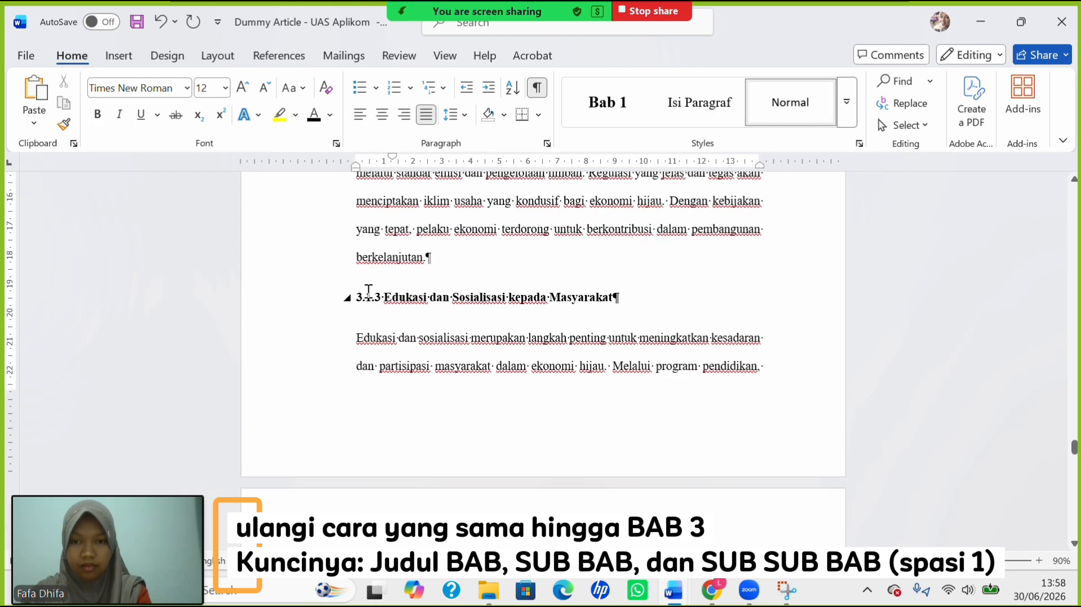
{"action": "left_click", "coordinate": [359, 305]}
{"action": "left_click", "coordinate": [457, 116]}
{"action": "left_click", "coordinate": [485, 135]}
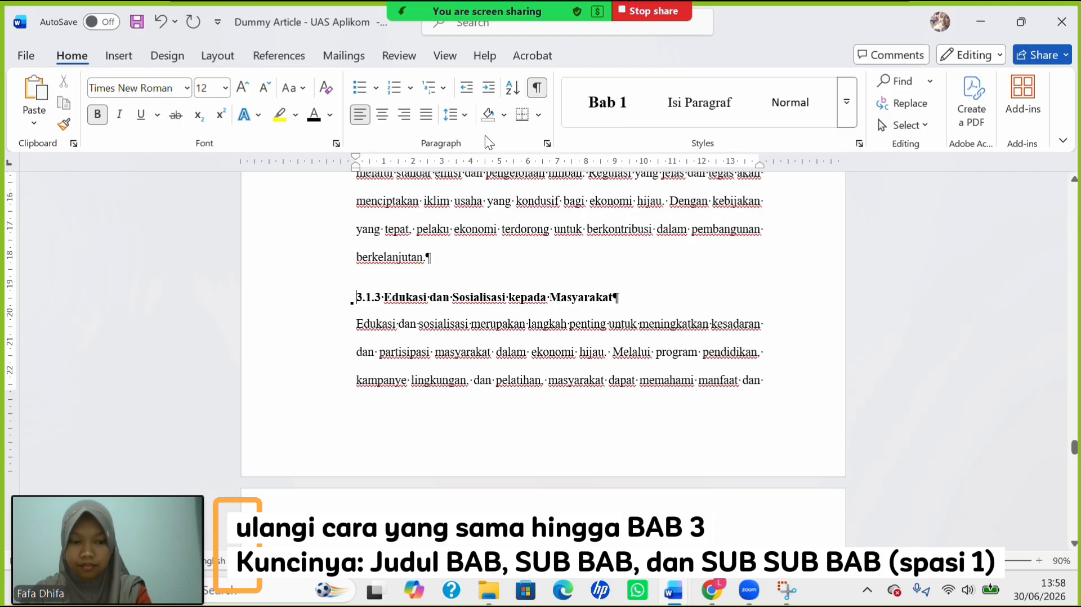
{"action": "key", "text": "Down"}
{"action": "key", "text": "Tab"}
Single-space the 3.2 heading and first-line indent the paragraph below it.
{"action": "scroll", "coordinate": [490, 212], "scroll_direction": "down", "scroll_amount": 9}
{"action": "left_click", "coordinate": [357, 311]}
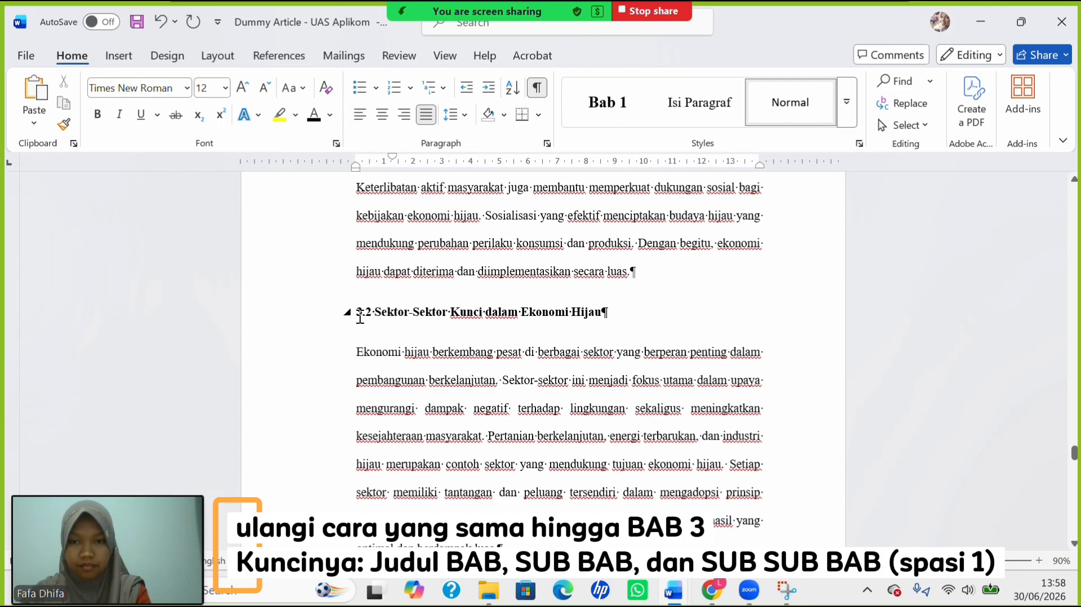
{"action": "left_click", "coordinate": [452, 115]}
{"action": "left_click", "coordinate": [483, 138]}
{"action": "key", "text": "Down"}
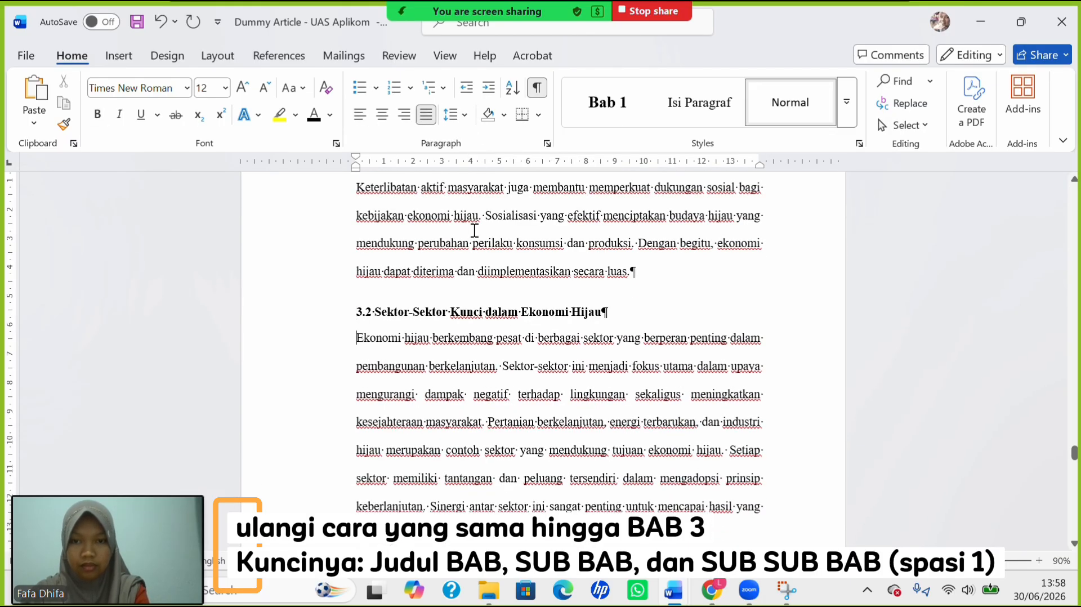
{"action": "key", "text": "Tab"}
{"action": "scroll", "coordinate": [461, 298], "scroll_direction": "down", "scroll_amount": 5}
First-line indent the Perubahan and 3.2.1 paragraphs, undoing the accidental single spacing on Perubahan.
{"action": "left_click", "coordinate": [351, 277]}
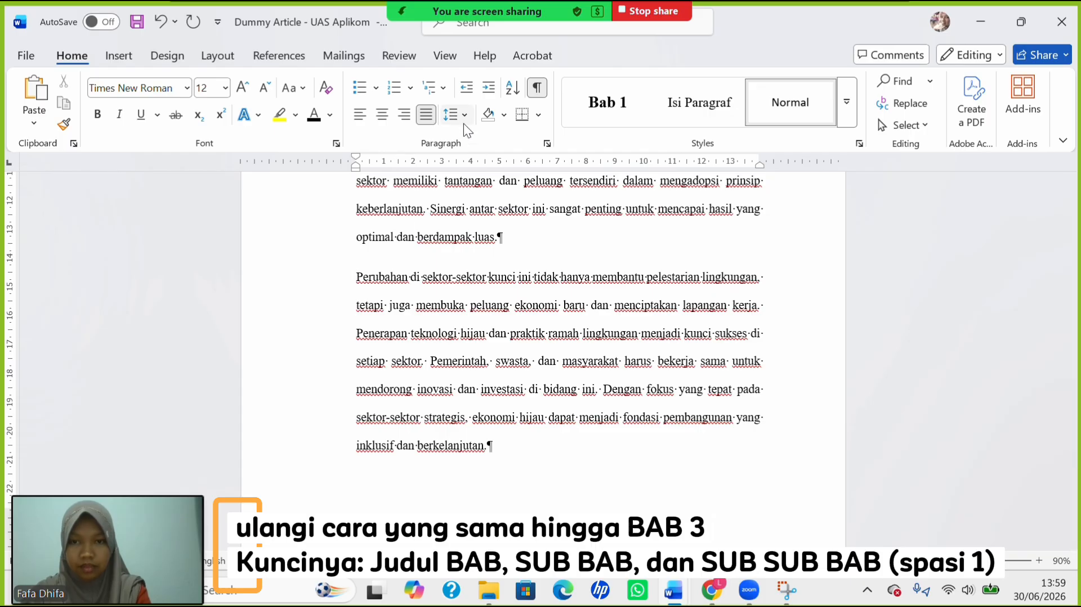
{"action": "left_click", "coordinate": [457, 115]}
{"action": "left_click", "coordinate": [483, 138]}
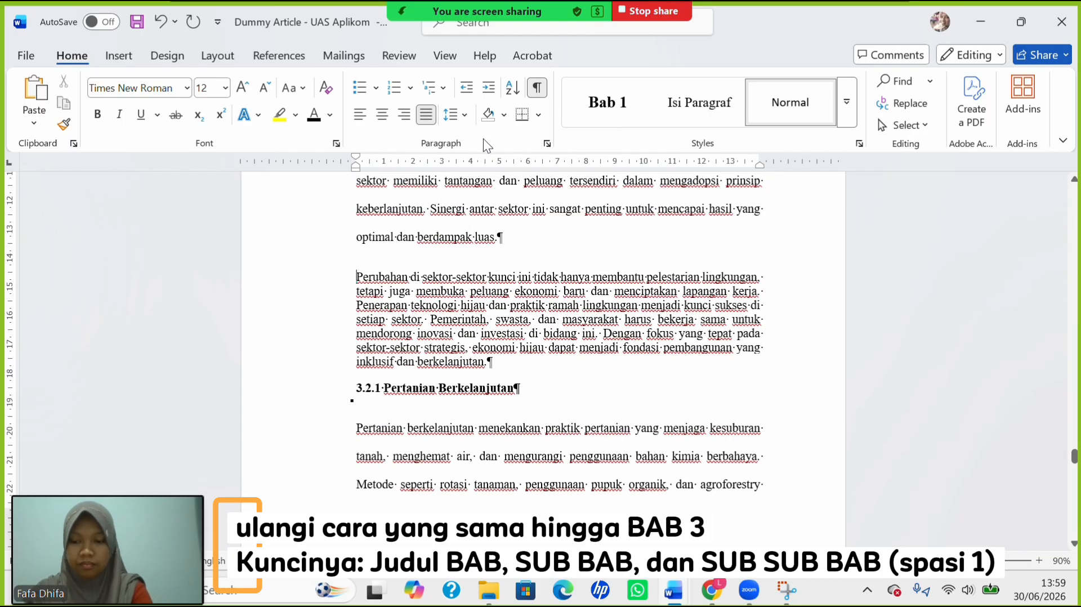
{"action": "key", "text": "ctrl+z"}
{"action": "key", "text": "Tab"}
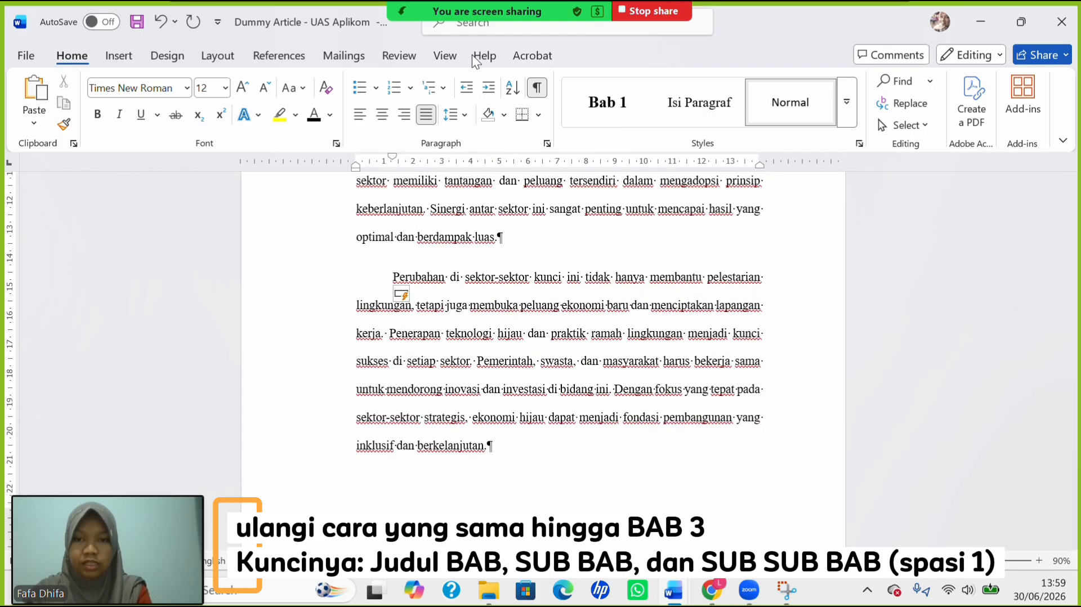
{"action": "scroll", "coordinate": [482, 299], "scroll_direction": "down", "scroll_amount": 6}
{"action": "left_click", "coordinate": [357, 384]}
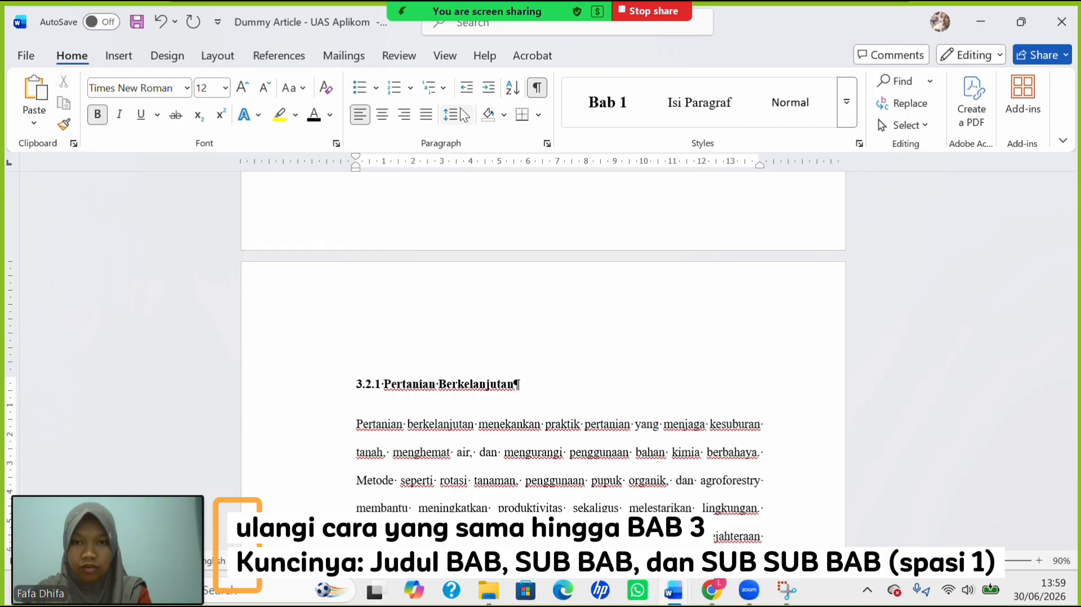
{"action": "key", "text": "Down"}
{"action": "key", "text": "Tab"}
Single-space the 3.2.2 heading and first-line indent the Sektor energi paragraph.
{"action": "scroll", "coordinate": [475, 279], "scroll_direction": "down", "scroll_amount": 5}
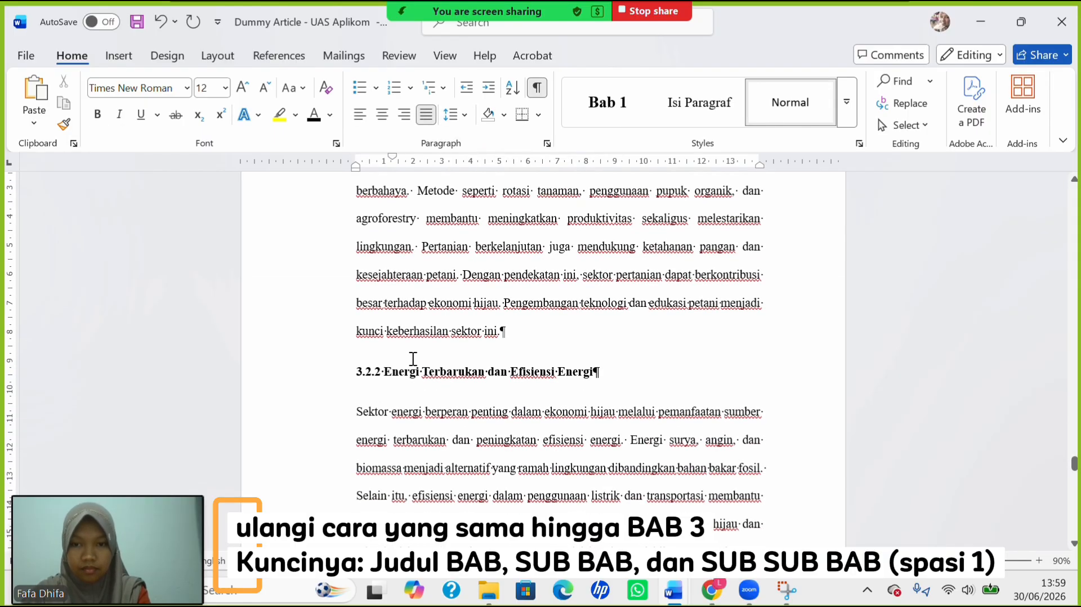
{"action": "left_click", "coordinate": [355, 371]}
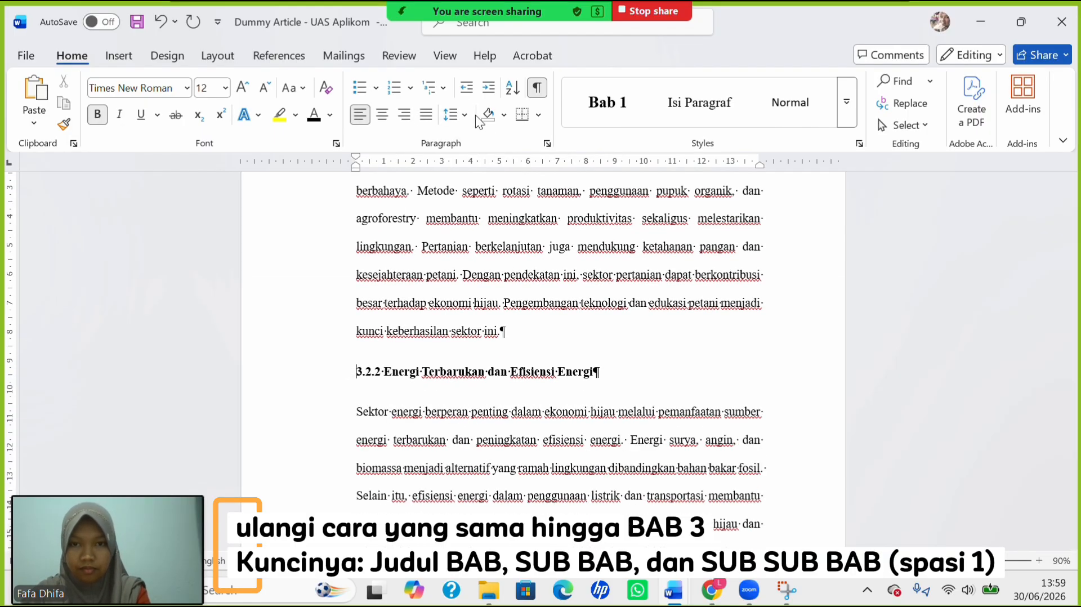
{"action": "left_click", "coordinate": [457, 115]}
{"action": "left_click", "coordinate": [478, 140]}
{"action": "key", "text": "Down"}
{"action": "key", "text": "Tab"}
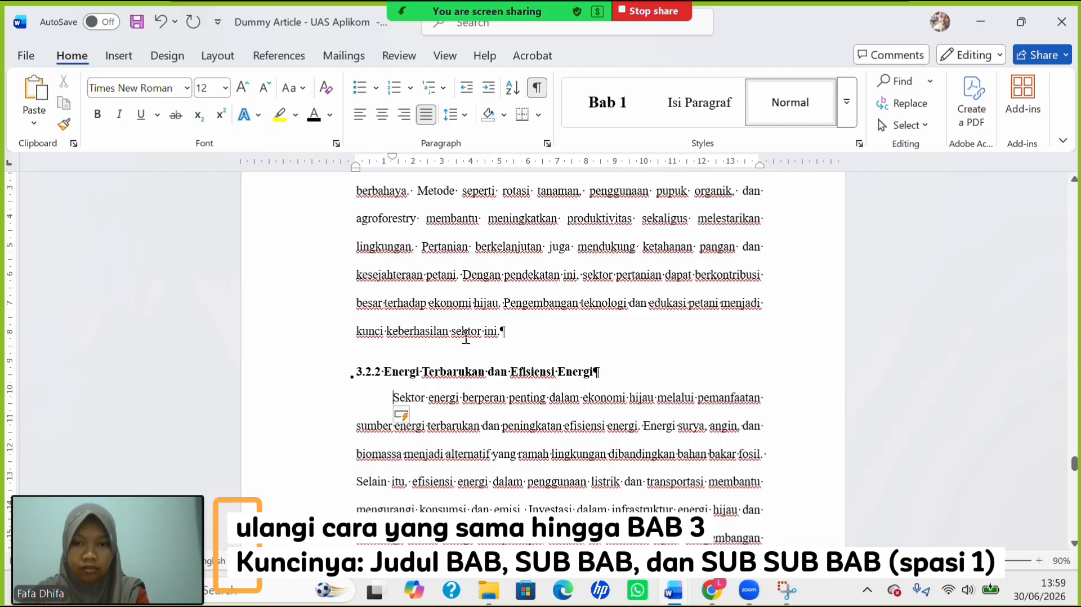
Single-space the 3.2.3 heading and first-line indent the Industri hijau paragraph.
{"action": "scroll", "coordinate": [433, 329], "scroll_direction": "down", "scroll_amount": 5}
{"action": "left_click", "coordinate": [361, 314]}
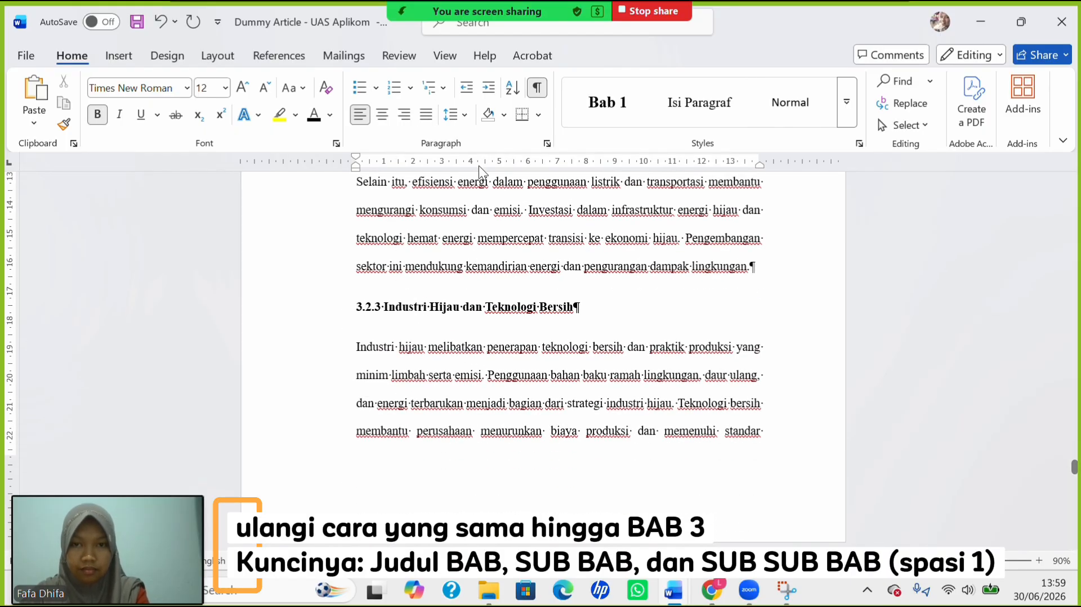
{"action": "left_click", "coordinate": [457, 115]}
{"action": "left_click", "coordinate": [461, 135]}
{"action": "key", "text": "Tab"}
{"action": "scroll", "coordinate": [361, 372], "scroll_direction": "down", "scroll_amount": 8}
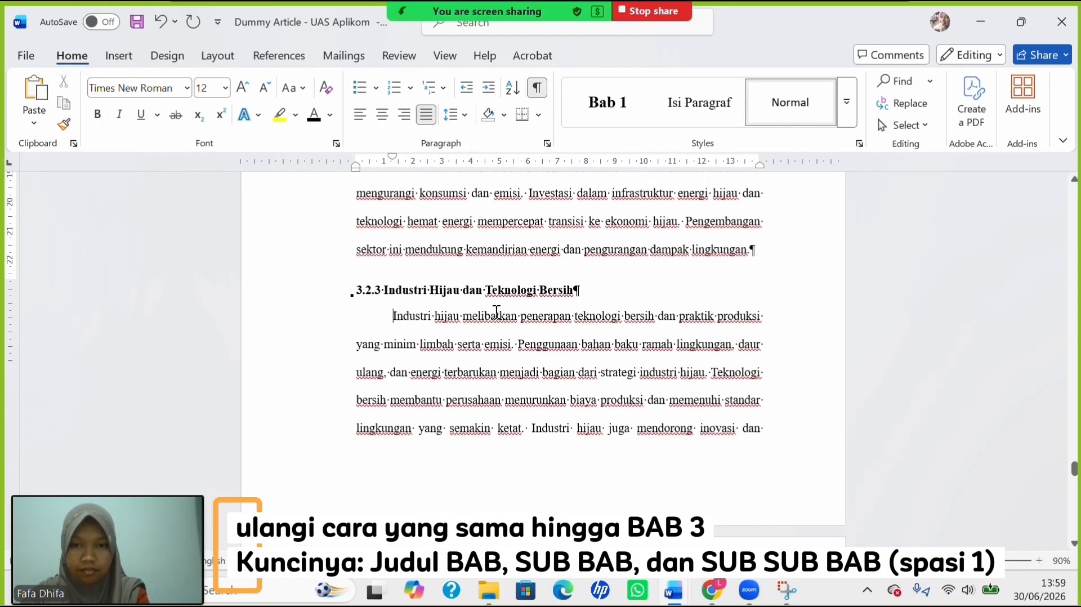
{"action": "left_click", "coordinate": [358, 371]}
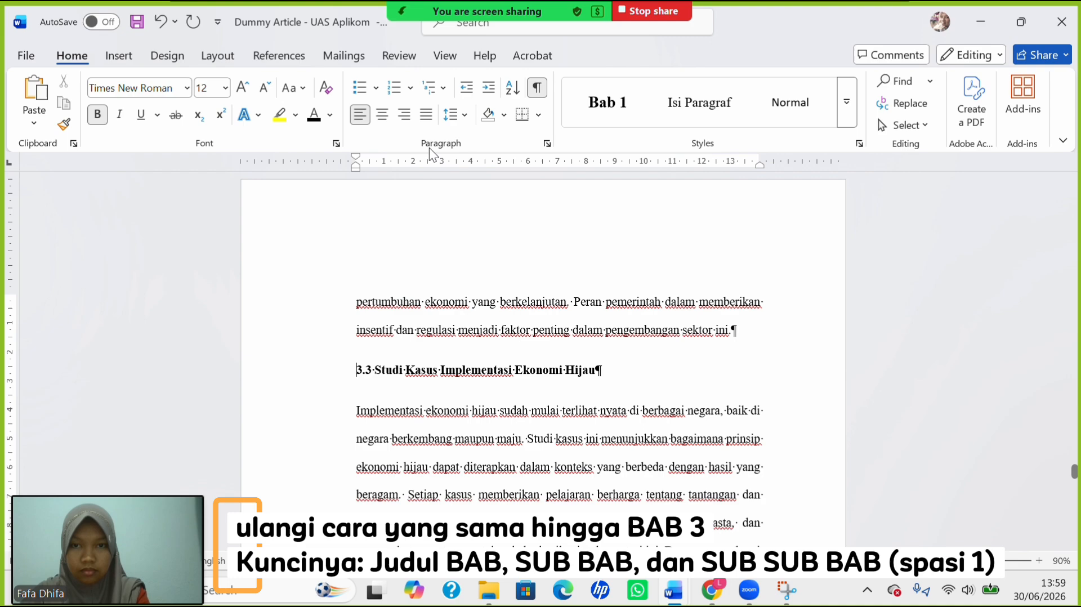
Single-space the 3.3 heading and first-line indent its paragraph and the Di tingkat lokal paragraph.
{"action": "left_click", "coordinate": [453, 119]}
{"action": "left_click", "coordinate": [479, 138]}
{"action": "key", "text": "Down"}
{"action": "key", "text": "Tab"}
{"action": "scroll", "coordinate": [451, 227], "scroll_direction": "down", "scroll_amount": 6}
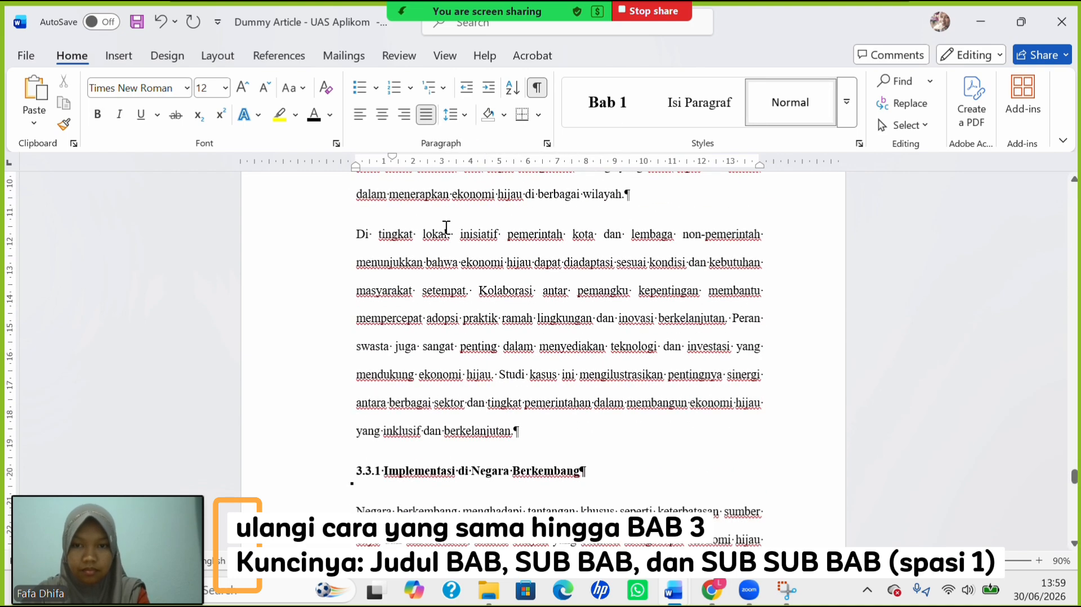
{"action": "left_click", "coordinate": [356, 244]}
{"action": "key", "text": "Tab"}
Single-space the 3.3.1 heading and first-line indent the Negara berkembang paragraph.
{"action": "scroll", "coordinate": [373, 305], "scroll_direction": "down", "scroll_amount": 6}
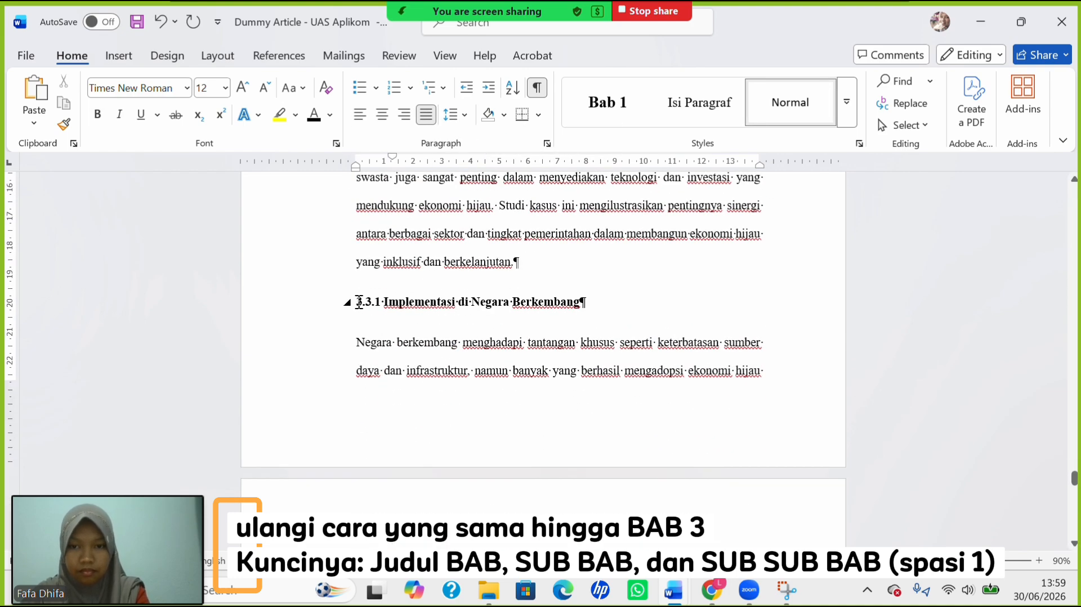
{"action": "left_click", "coordinate": [358, 302]}
{"action": "left_click", "coordinate": [454, 115]}
{"action": "left_click", "coordinate": [480, 139]}
{"action": "key", "text": "Down"}
{"action": "key", "text": "Tab"}
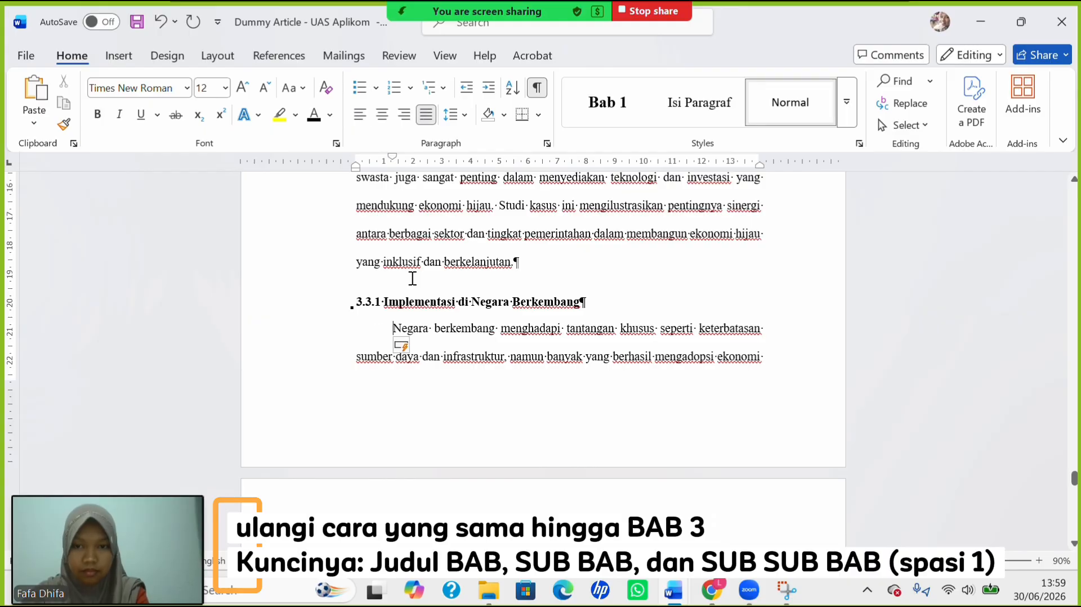
Single-space the 3.3.2 heading and first-line indent the Banyak pemerintah kota paragraph.
{"action": "scroll", "coordinate": [427, 324], "scroll_direction": "down", "scroll_amount": 5}
{"action": "left_click", "coordinate": [357, 439]}
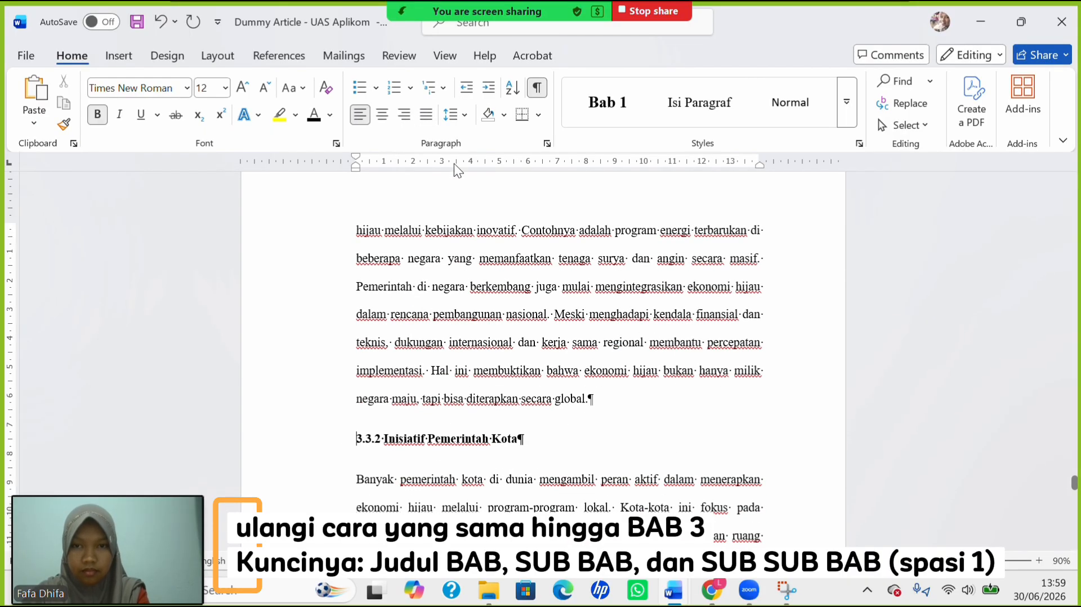
{"action": "left_click", "coordinate": [458, 114]}
{"action": "left_click", "coordinate": [484, 141]}
{"action": "key", "text": "Down"}
{"action": "key", "text": "Tab"}
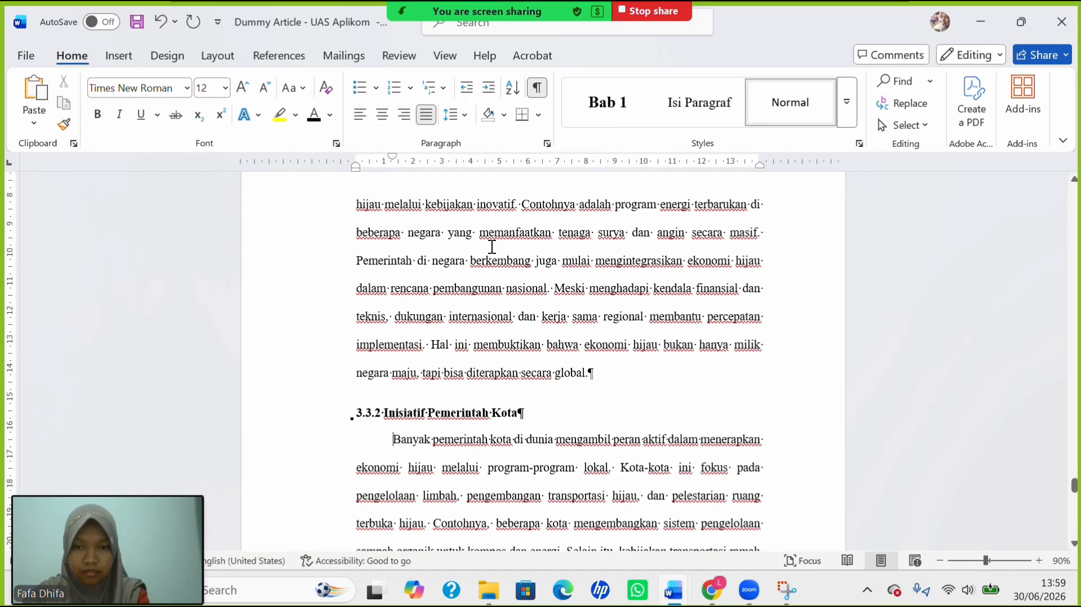
Single-space the 3.3.3 heading and first-line indent the Swasta paragraph.
{"action": "scroll", "coordinate": [492, 247], "scroll_direction": "down", "scroll_amount": 5}
{"action": "scroll", "coordinate": [492, 247], "scroll_direction": "down", "scroll_amount": 3}
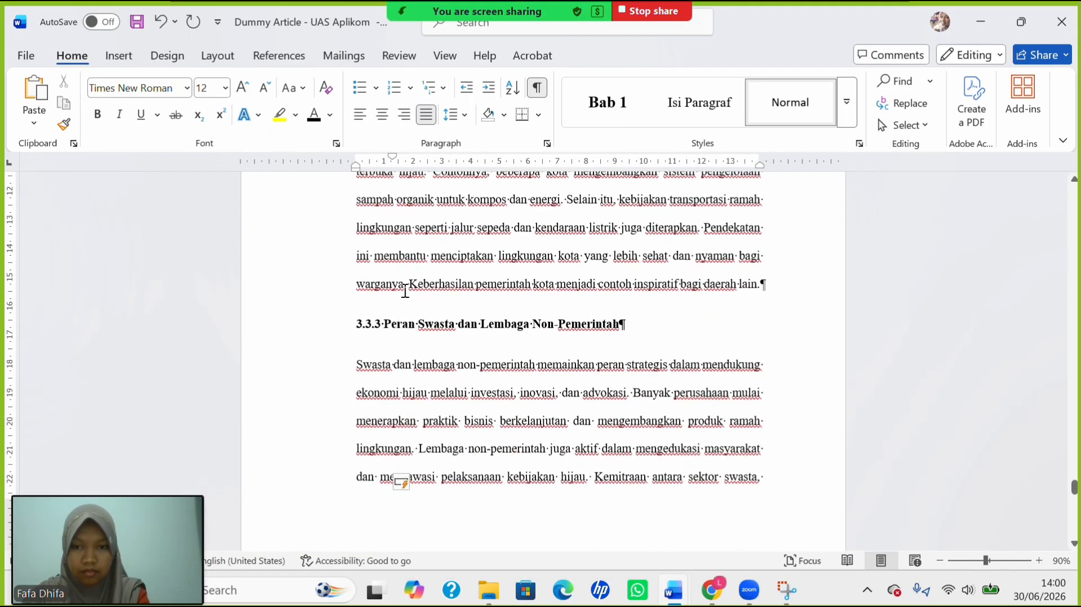
{"action": "left_click", "coordinate": [358, 327]}
{"action": "left_click", "coordinate": [453, 118]}
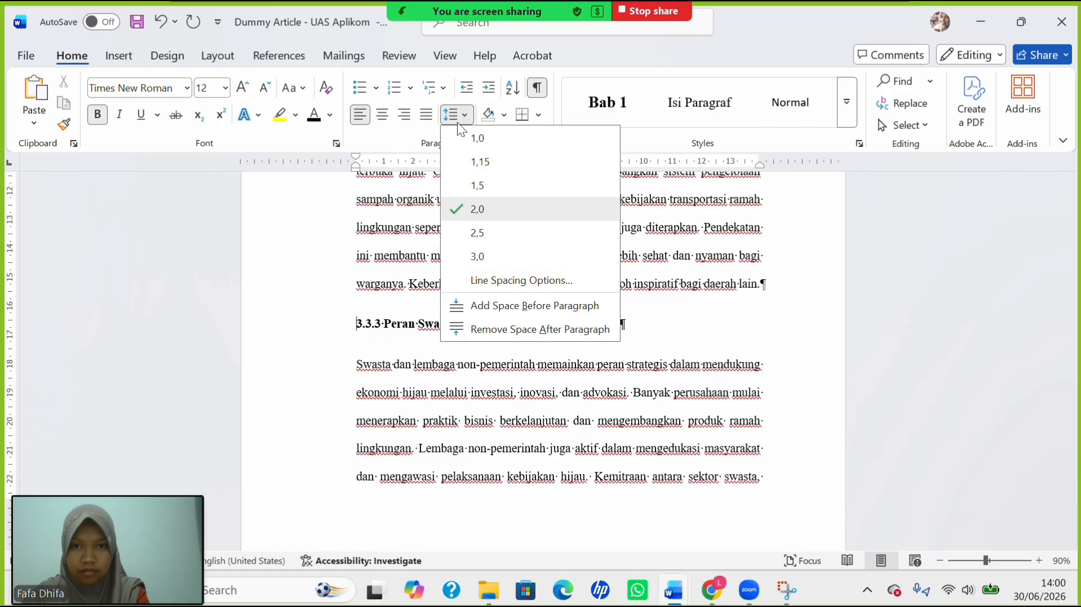
{"action": "left_click", "coordinate": [472, 136]}
{"action": "key", "text": "Down"}
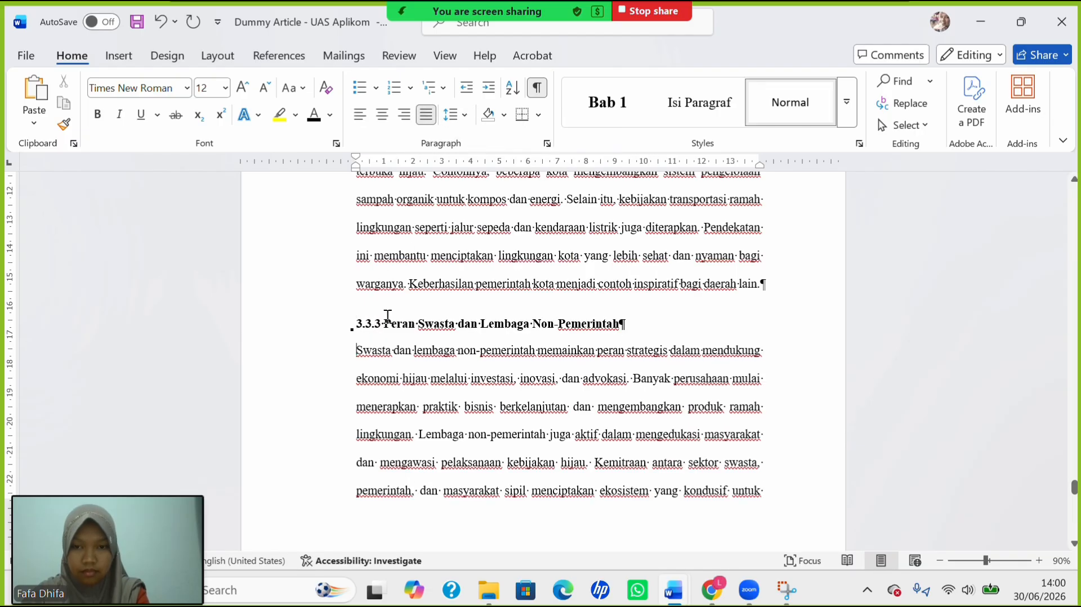
{"action": "key", "text": "Tab"}
Switch to the UAS_Aplikom window to view its numbered Editing and Layouting instructions.
{"action": "scroll", "coordinate": [561, 335], "scroll_direction": "down", "scroll_amount": 5}
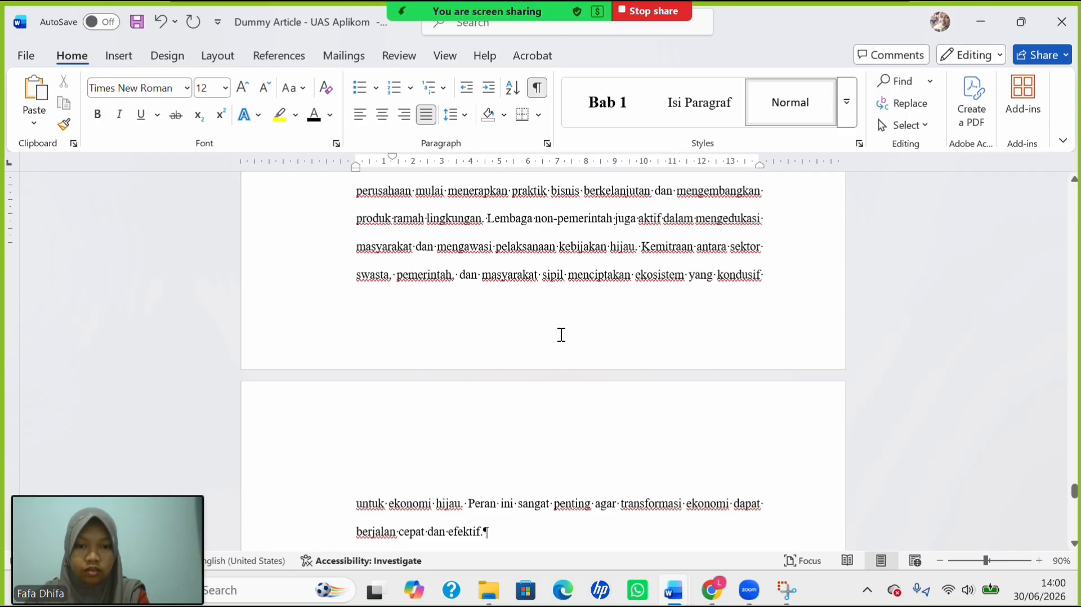
{"action": "scroll", "coordinate": [562, 335], "scroll_direction": "up", "scroll_amount": 7}
{"action": "scroll", "coordinate": [561, 335], "scroll_direction": "up", "scroll_amount": 15}
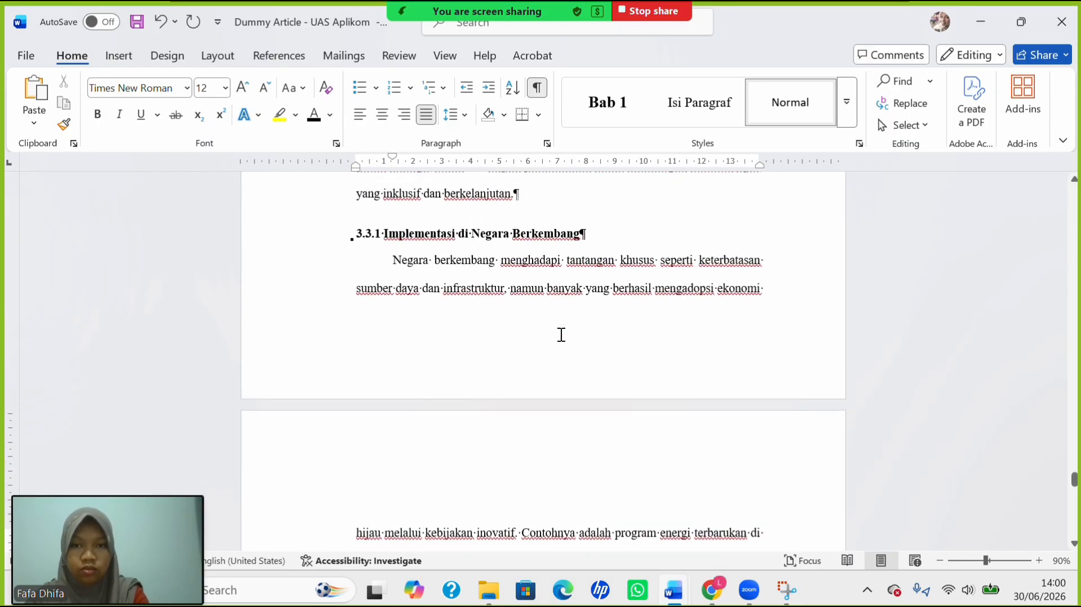
{"action": "scroll", "coordinate": [561, 335], "scroll_direction": "up", "scroll_amount": 10}
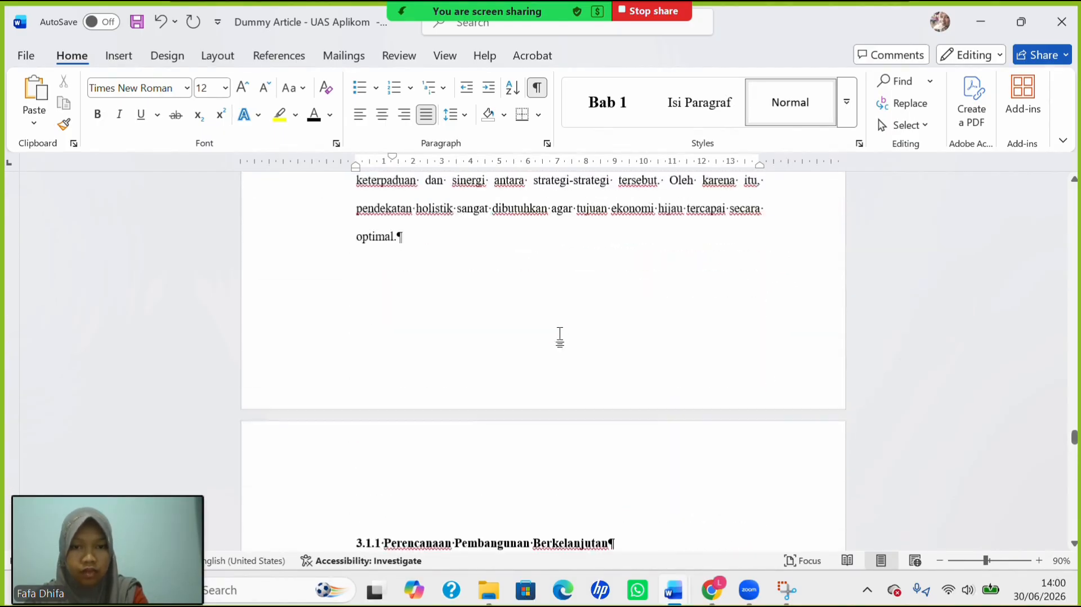
{"action": "left_click_drag", "start_coordinate": [1075, 439], "coordinate": [1052, 148]}
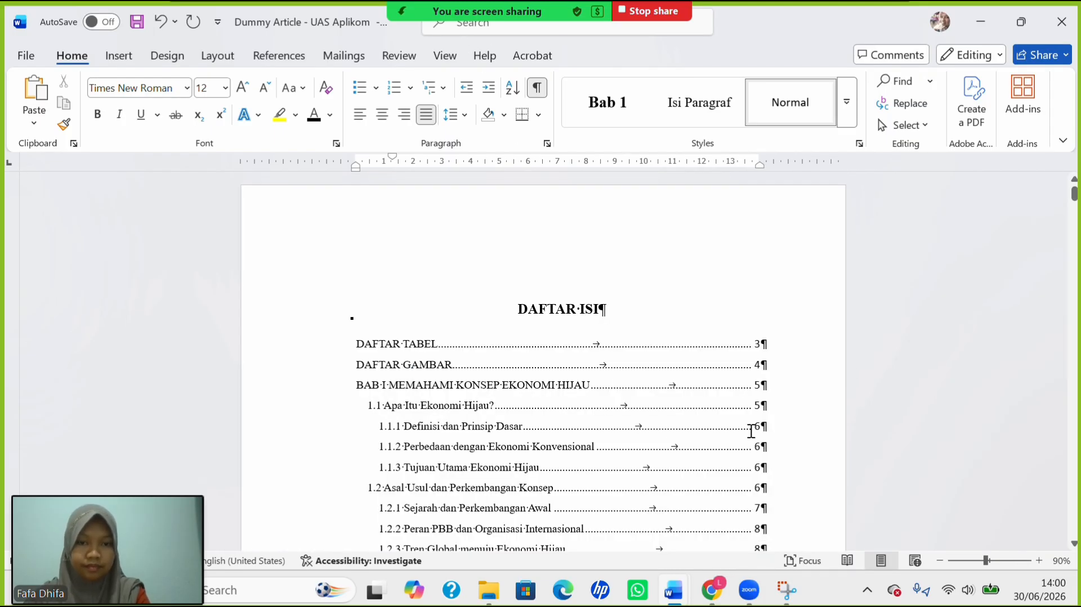
{"action": "mouse_move", "coordinate": [678, 598]}
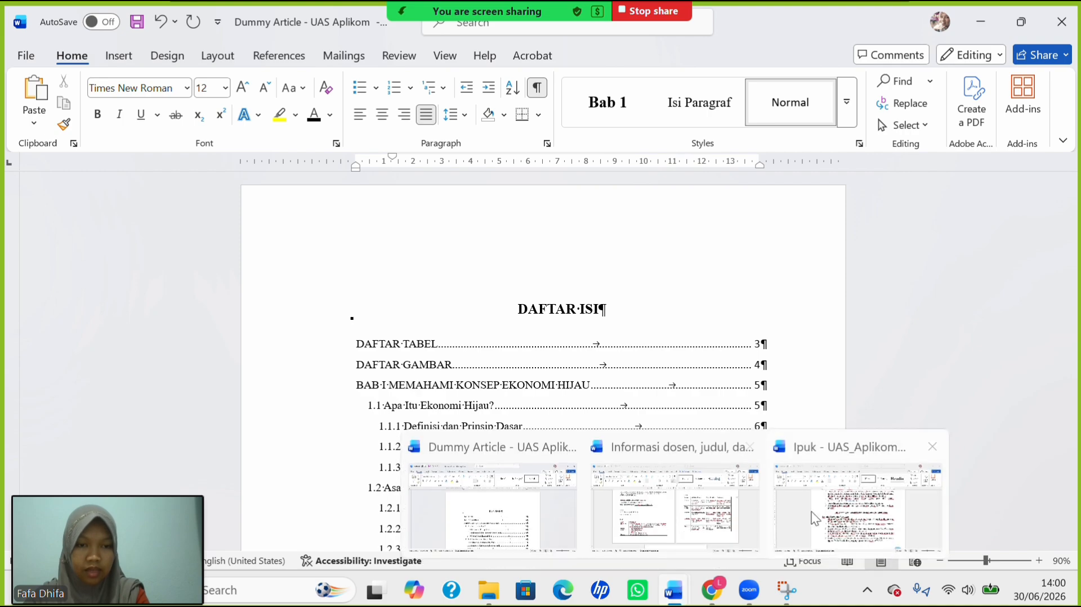
{"action": "left_click", "coordinate": [854, 506]}
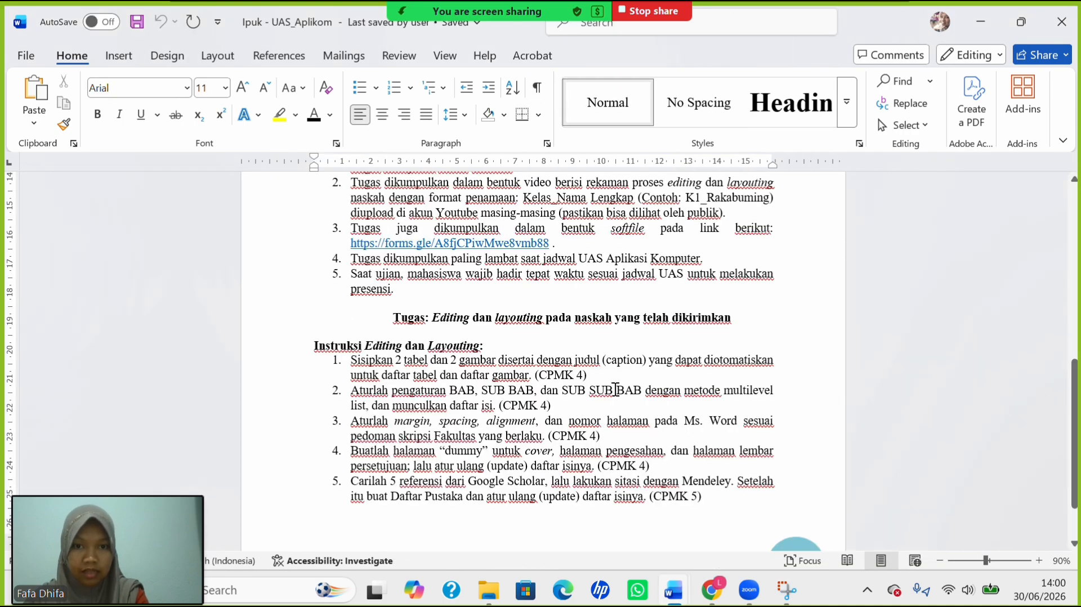
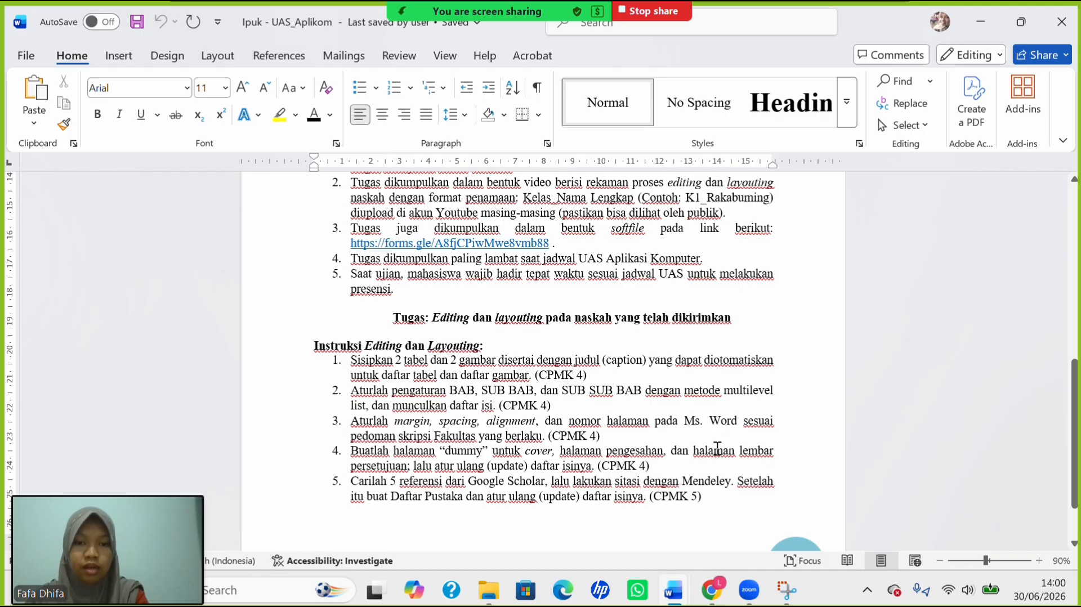
Bring up the Dummy Article document, opened on its DAFTAR ISI table of contents.
{"action": "mouse_move", "coordinate": [684, 597]}
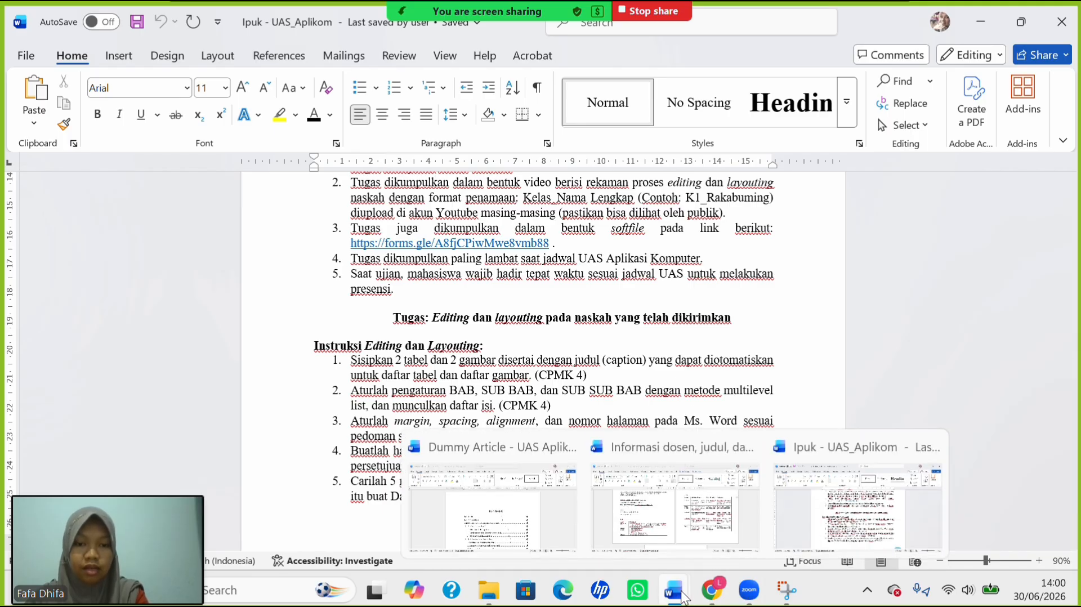
{"action": "left_click", "coordinate": [534, 501]}
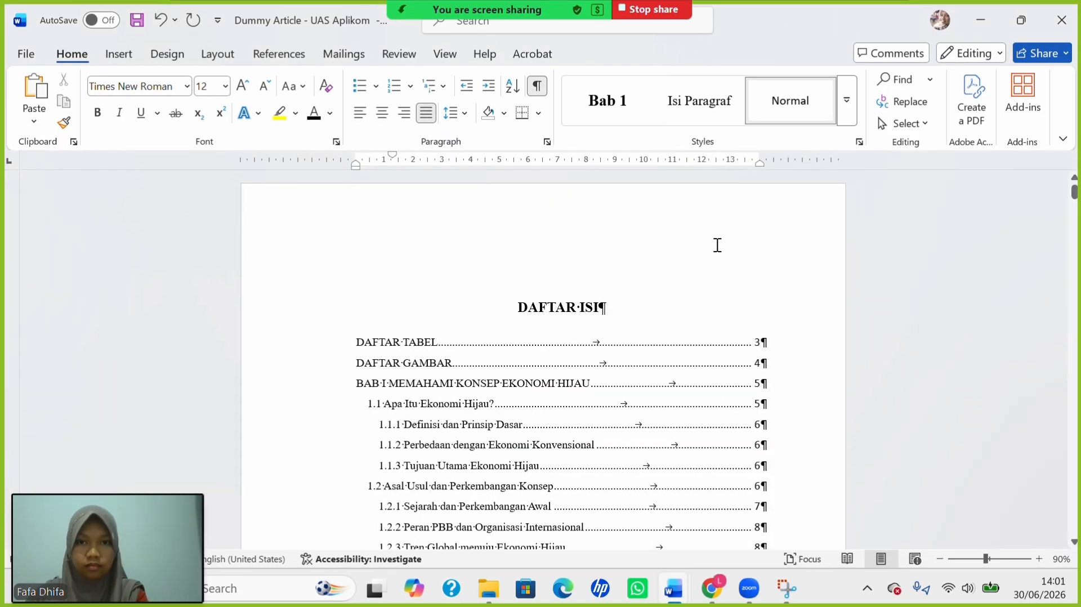
Insert a page break before DAFTAR ISI to leave an empty page ahead of it, erasing stray letters.
{"action": "left_click", "coordinate": [522, 308]}
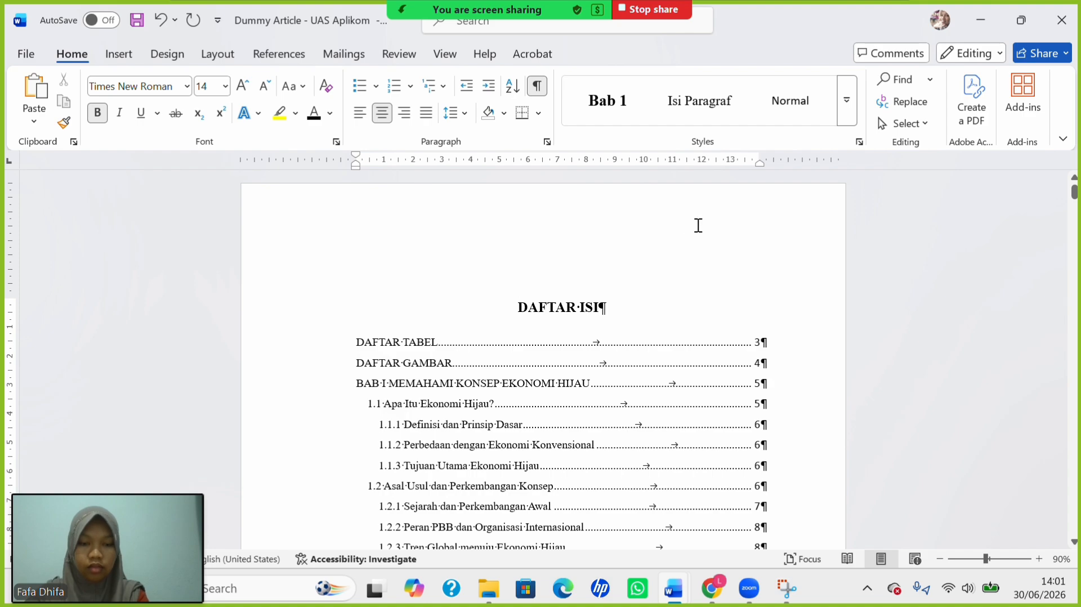
{"action": "key", "text": "ctrl+Return"}
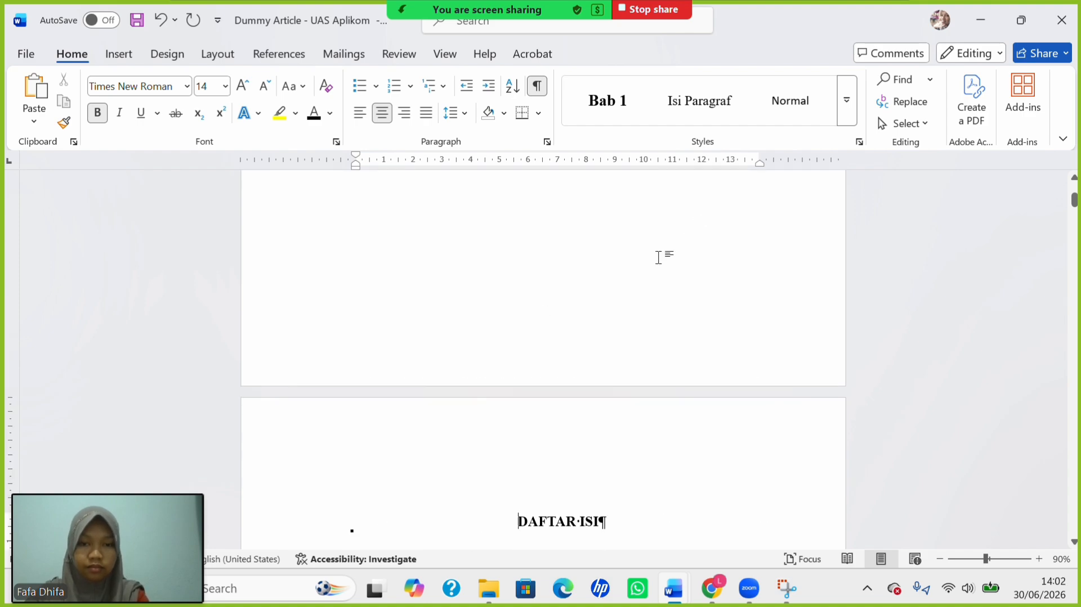
{"action": "scroll", "coordinate": [595, 307], "scroll_direction": "up", "scroll_amount": 10}
{"action": "scroll", "coordinate": [596, 308], "scroll_direction": "up", "scroll_amount": 2}
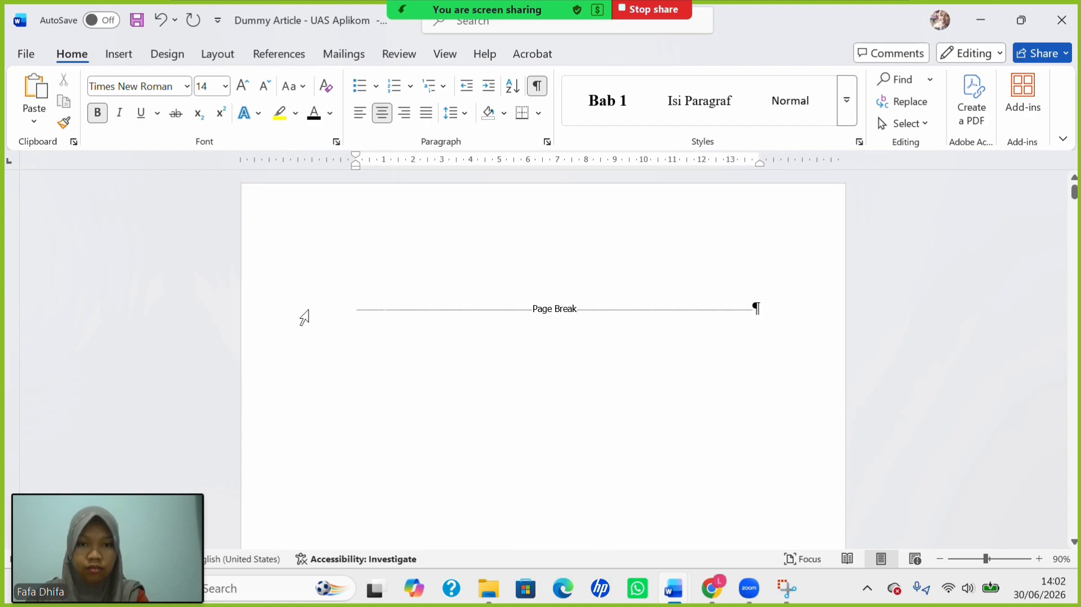
{"action": "left_click", "coordinate": [348, 311]}
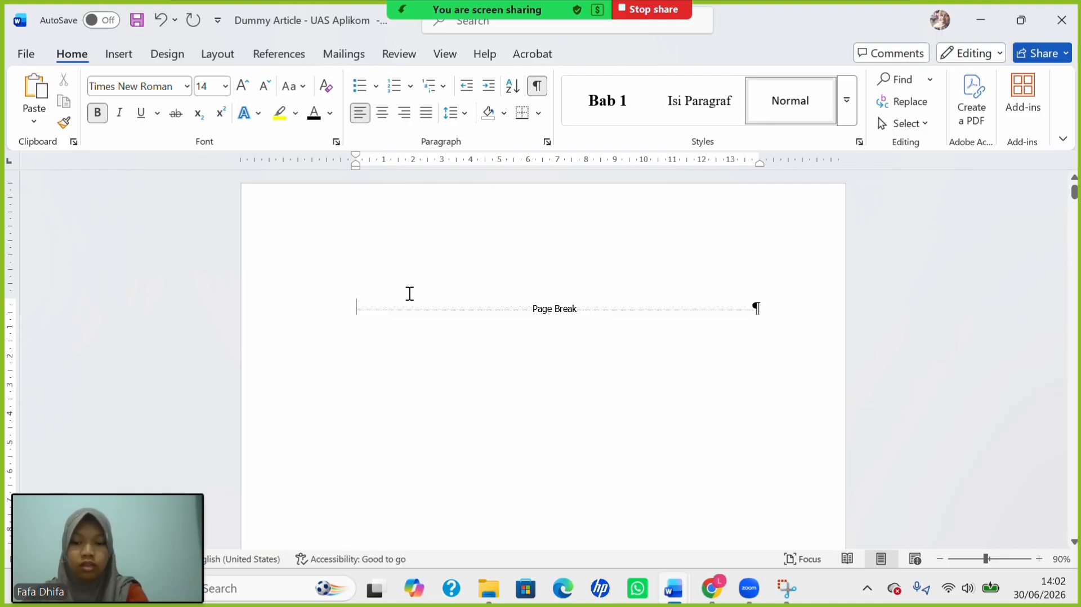
{"action": "type", "text": "DAFT"}
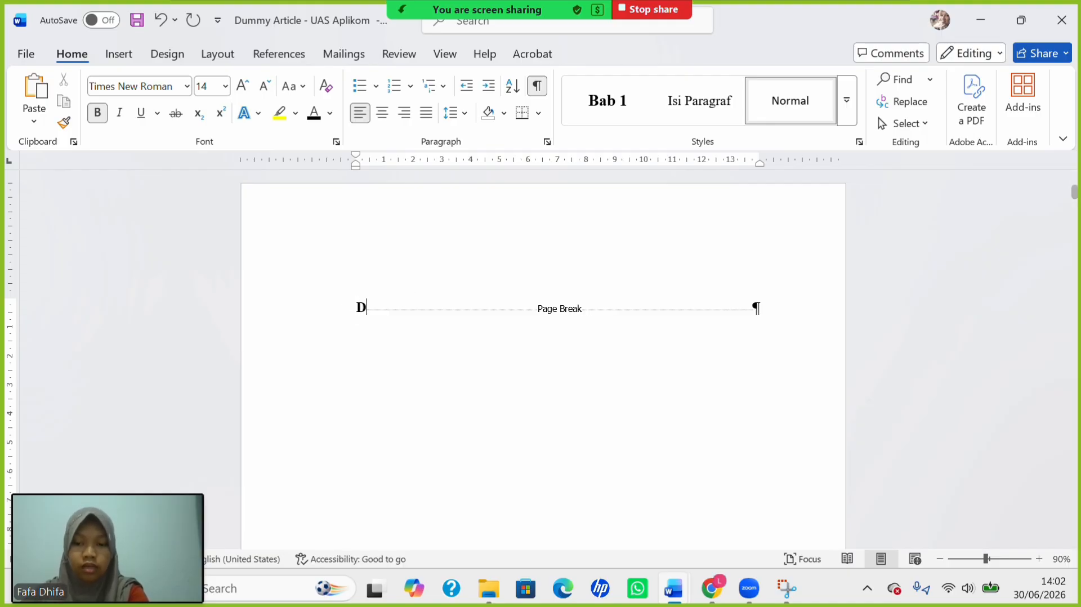
{"action": "key", "text": "BackSpace"}
{"action": "key", "text": "BackSpace"}
{"action": "key", "text": "BackSpace"}
{"action": "key", "text": "BackSpace"}
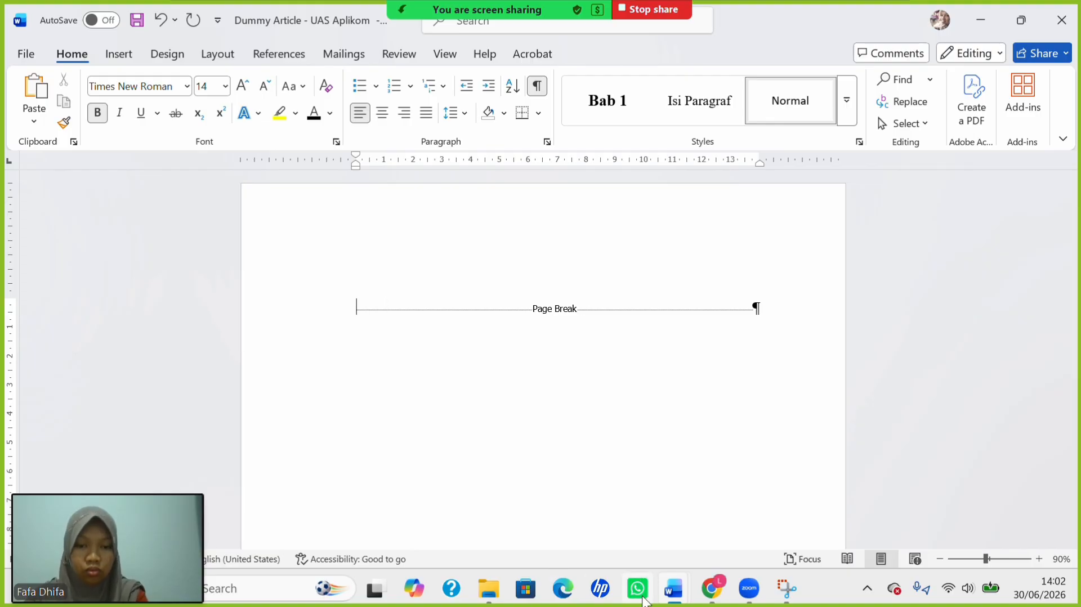
Copy the thesis title from the Informasi dosen, judul, dan tabel document onto the new page.
{"action": "mouse_move", "coordinate": [673, 593]}
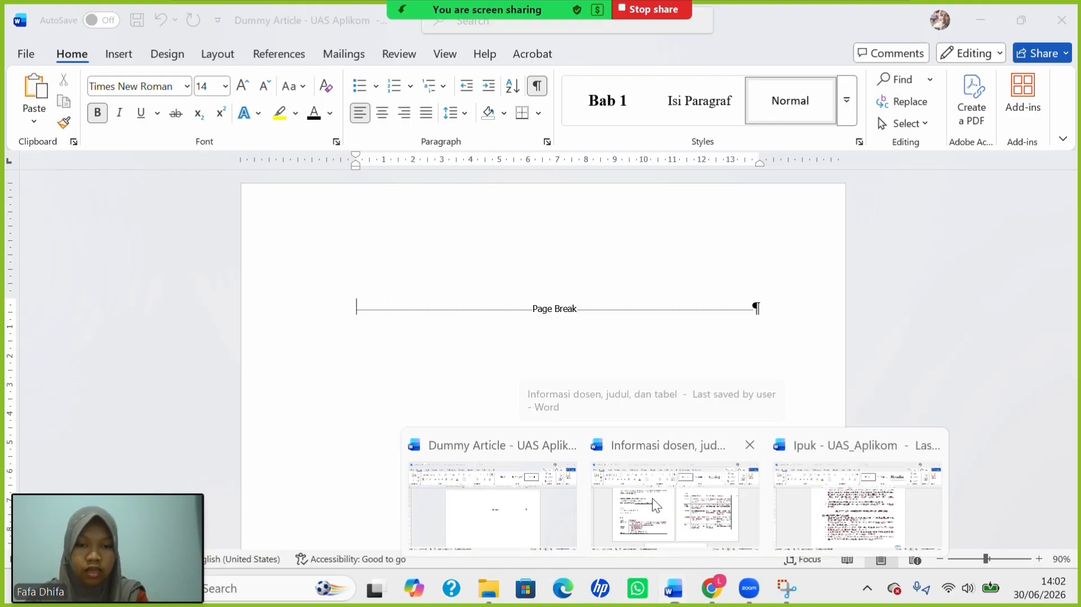
{"action": "left_click", "coordinate": [654, 500]}
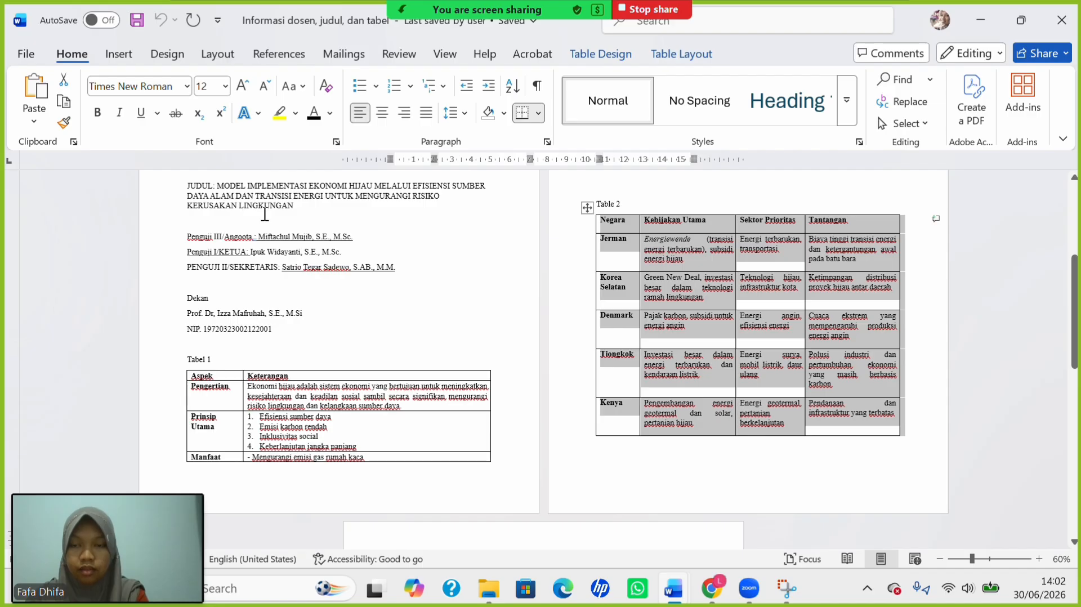
{"action": "left_click_drag", "start_coordinate": [235, 184], "coordinate": [292, 212]}
{"action": "key", "text": "ctrl+c"}
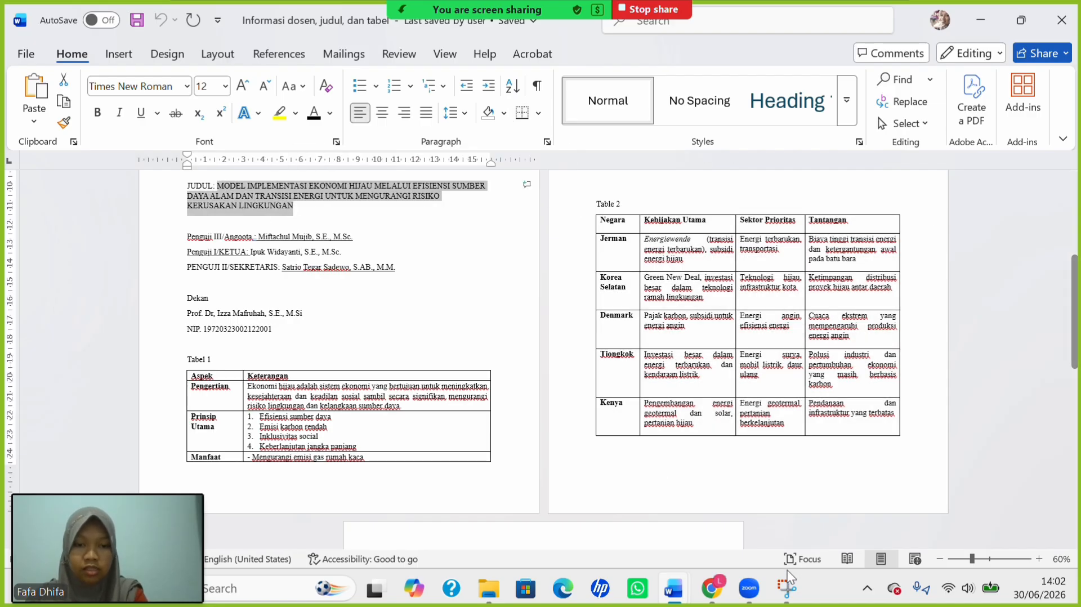
{"action": "mouse_move", "coordinate": [667, 589]}
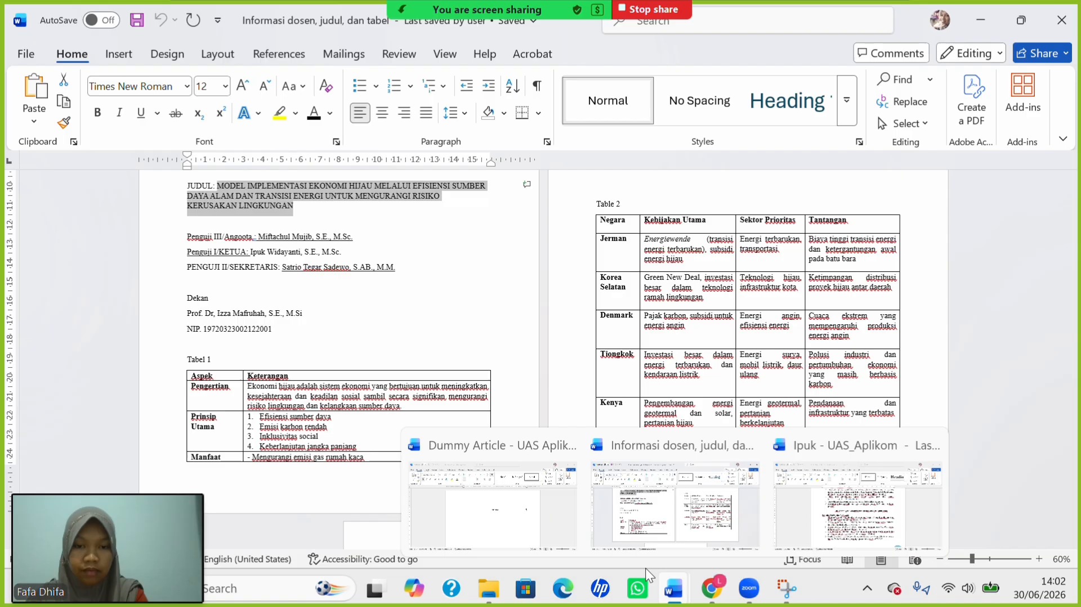
{"action": "left_click", "coordinate": [495, 516]}
{"action": "key", "text": "ctrl+v"}
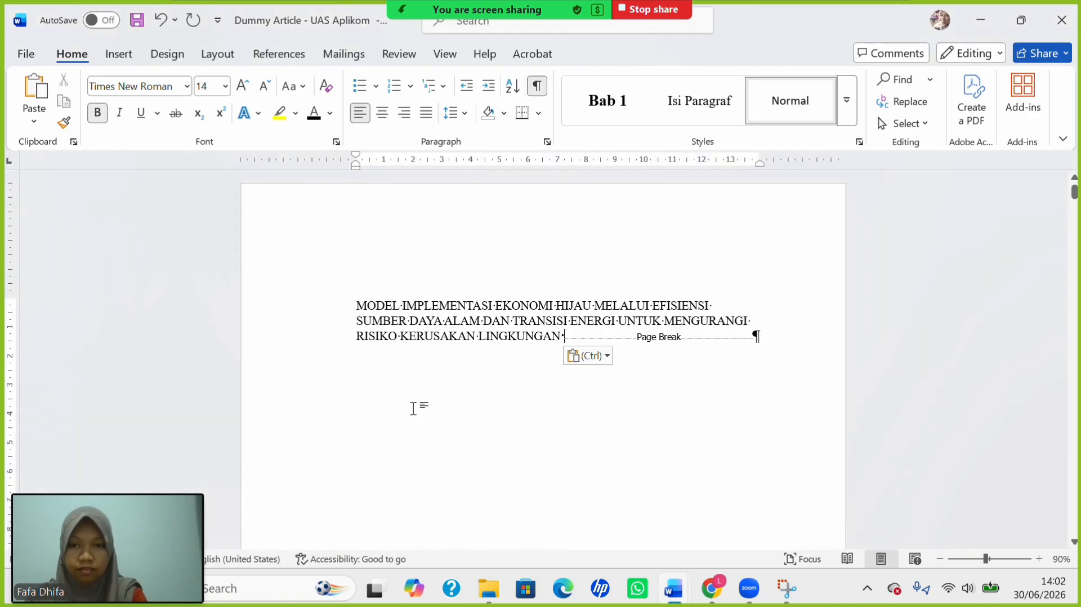
Make the pasted title centred, 14 pt and bold.
{"action": "left_click_drag", "start_coordinate": [380, 306], "coordinate": [537, 339]}
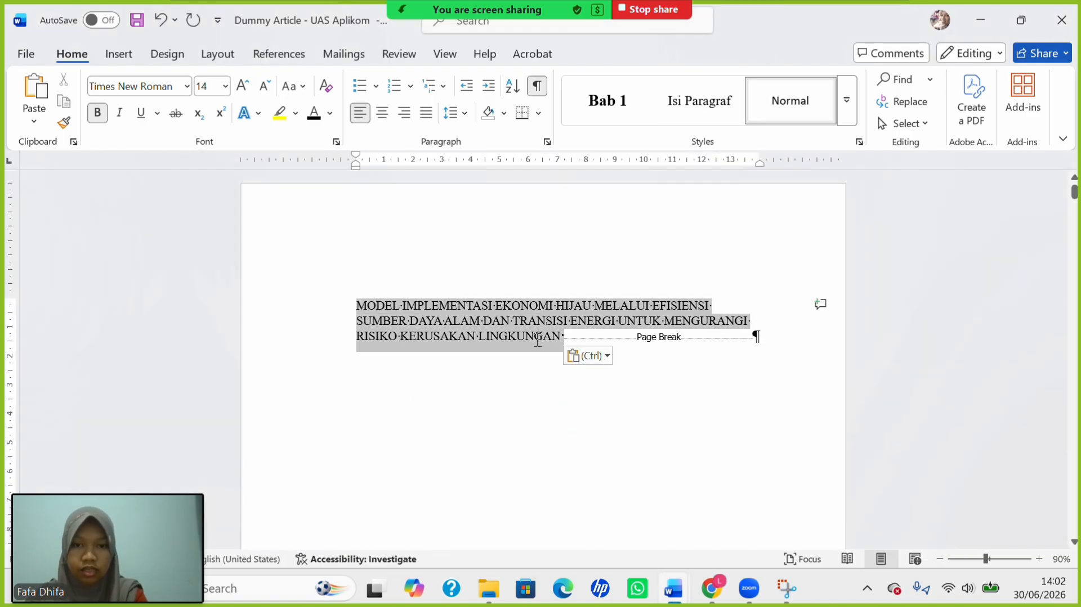
{"action": "left_click", "coordinate": [383, 112]}
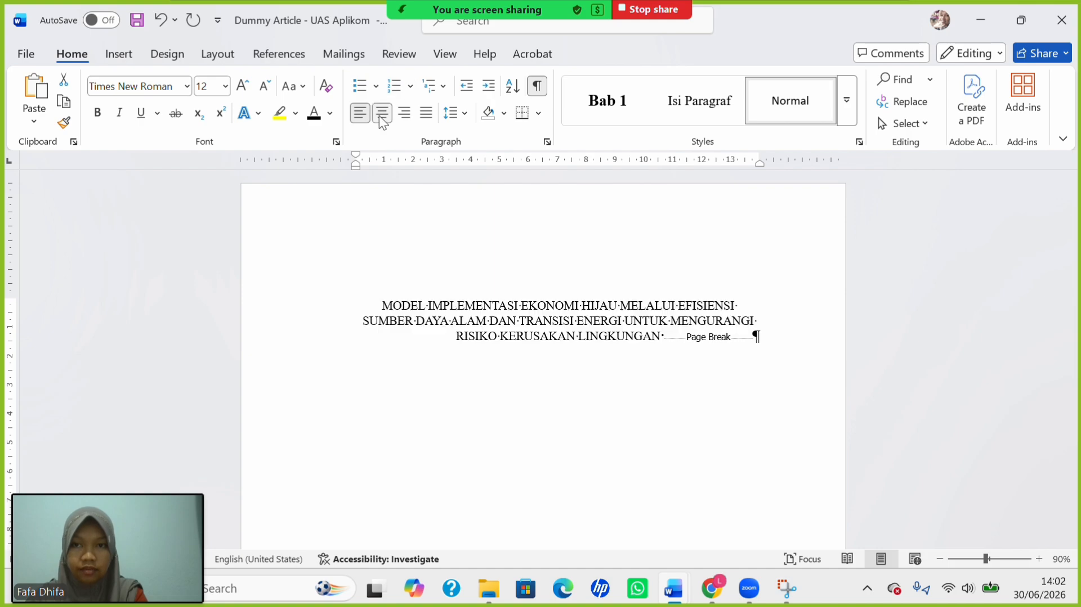
{"action": "left_click", "coordinate": [225, 86]}
{"action": "left_click", "coordinate": [207, 201]}
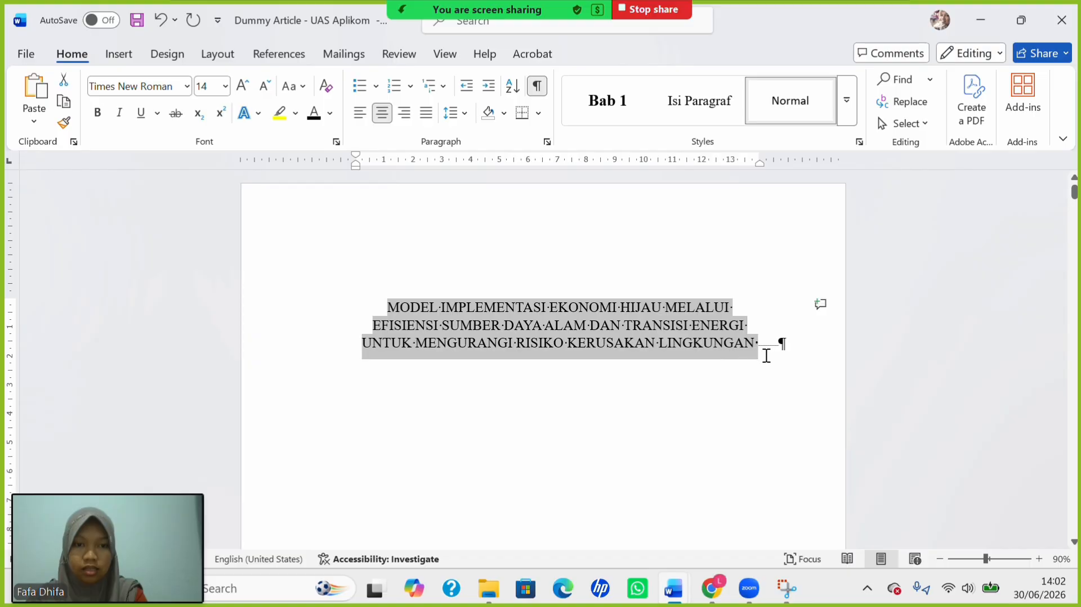
{"action": "key", "text": "ctrl+b"}
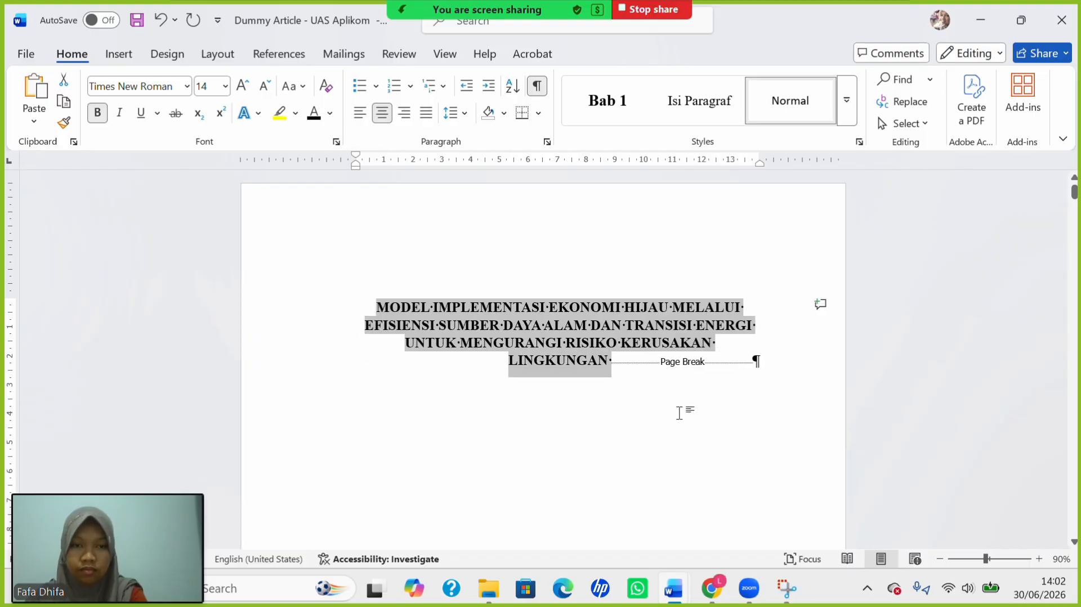
Add empty lines below the title and set them and the page break to 12 pt.
{"action": "left_click", "coordinate": [614, 365]}
{"action": "key", "text": "Return"}
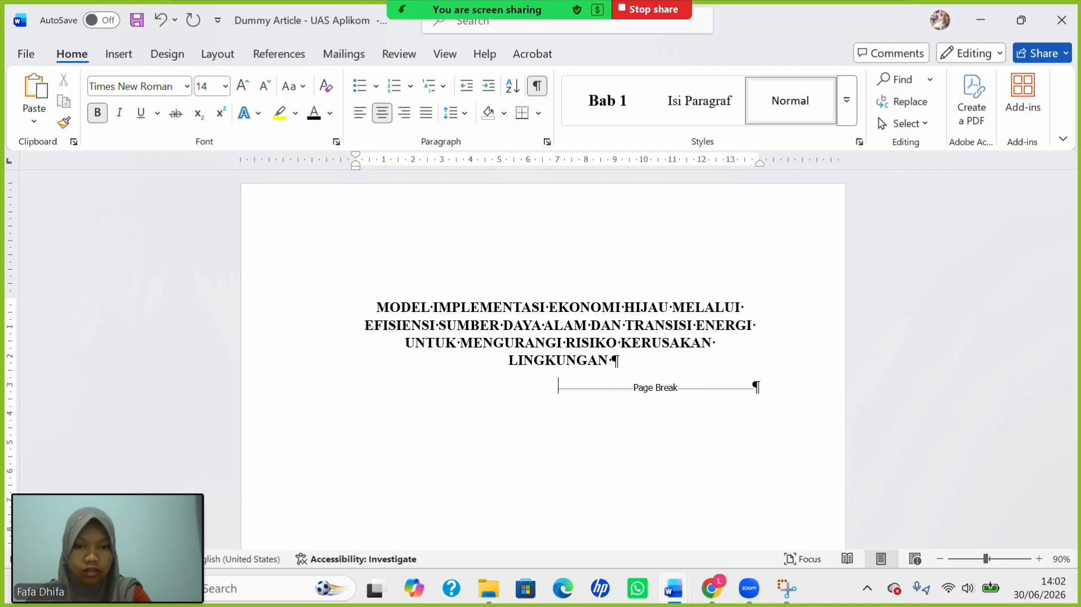
{"action": "key", "text": "Return"}
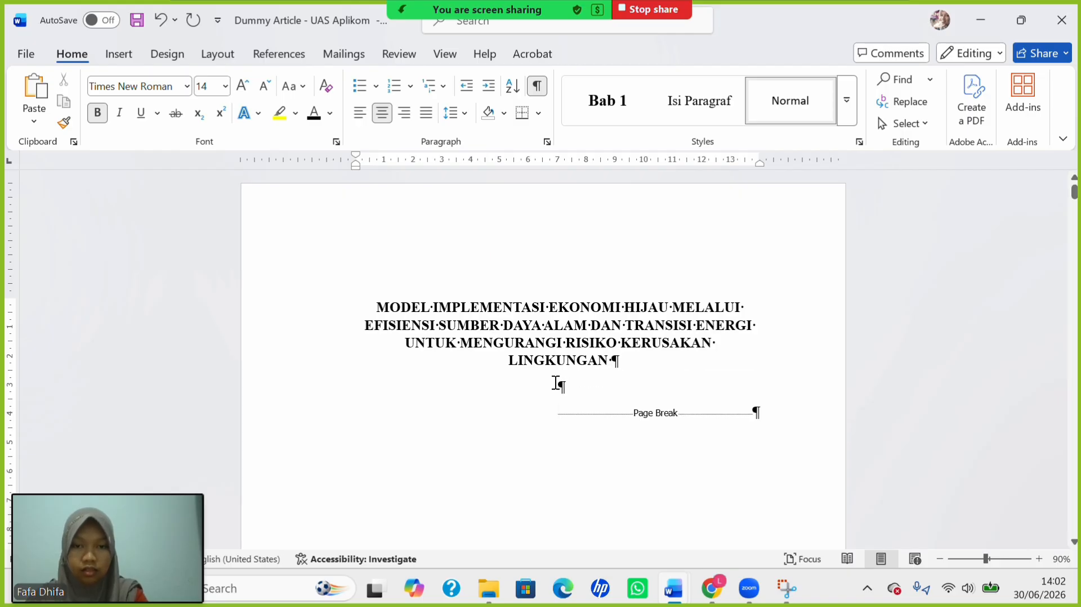
{"action": "left_click_drag", "start_coordinate": [557, 383], "coordinate": [555, 415]}
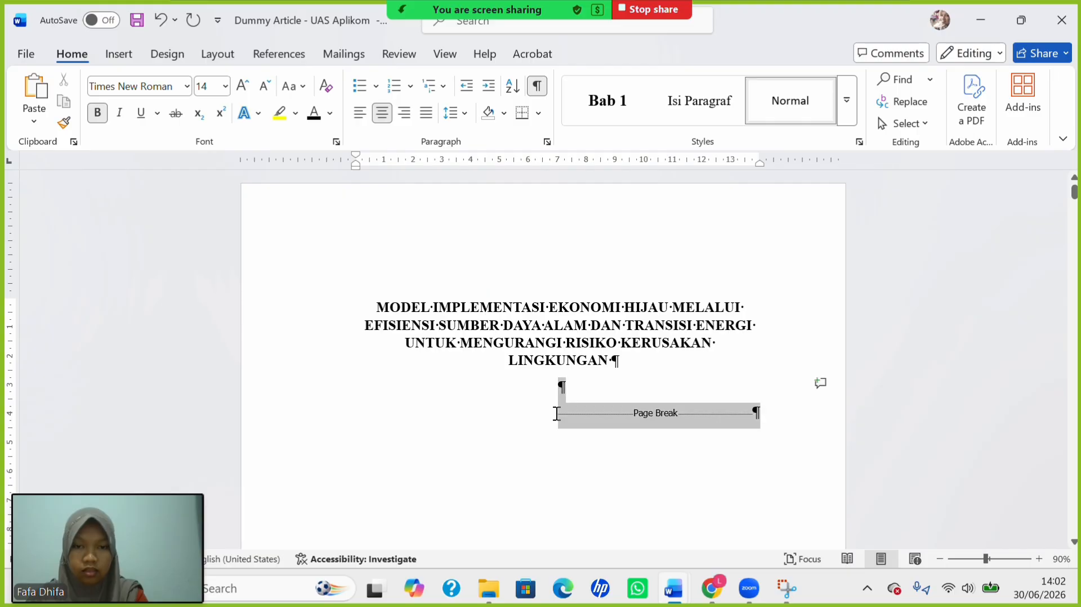
{"action": "left_click", "coordinate": [224, 85]}
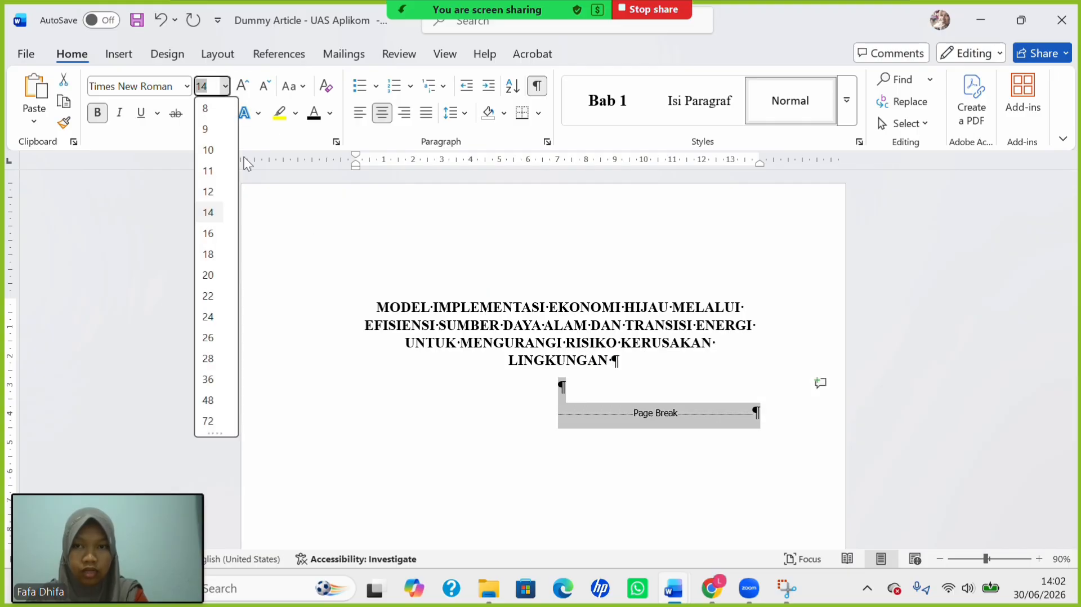
{"action": "left_click", "coordinate": [210, 193]}
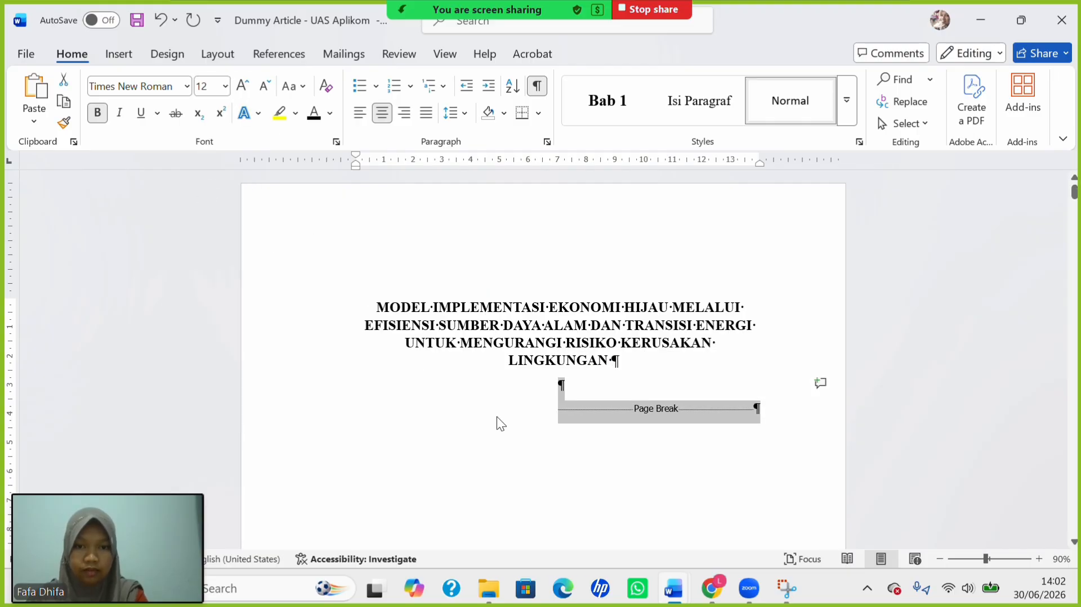
Type SKRIPSI, a blank line, and 'Disusun Oleh' below the title, fixing the typo.
{"action": "left_click", "coordinate": [557, 424]}
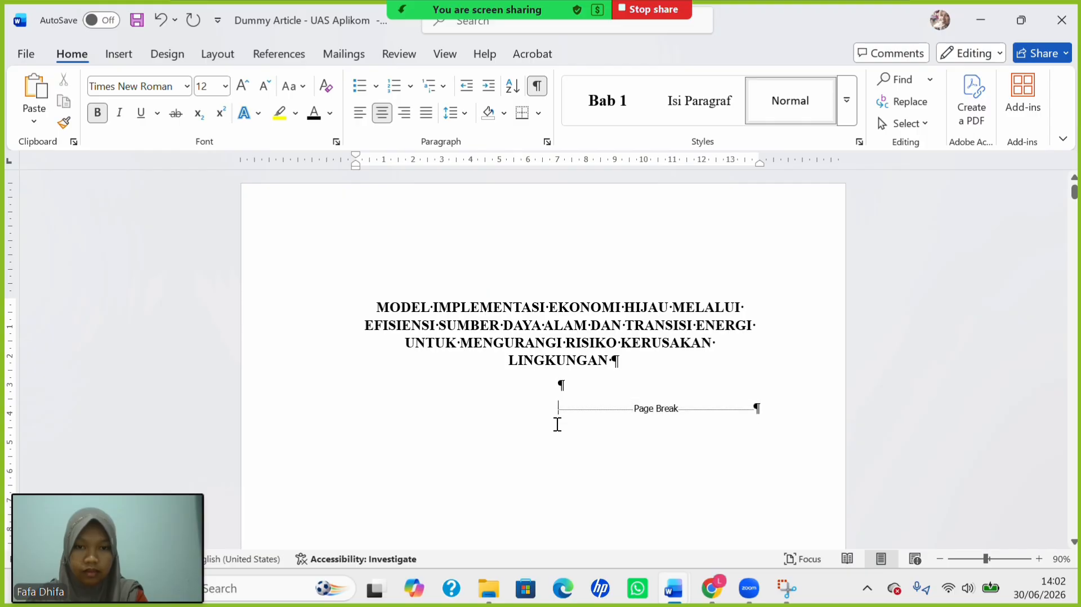
{"action": "type", "text": "SK"}
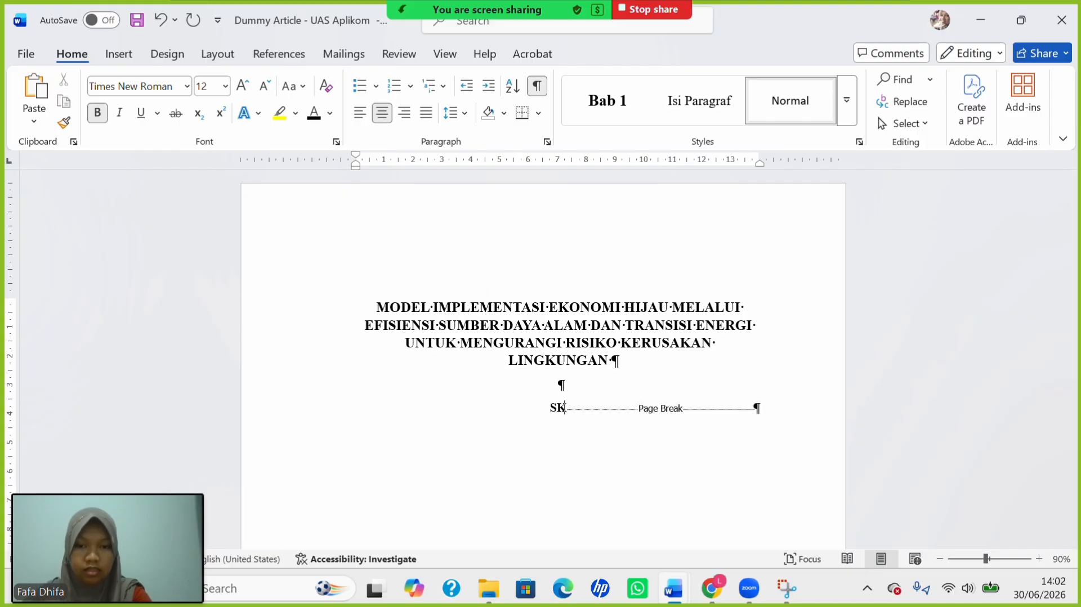
{"action": "type", "text": "RIP"}
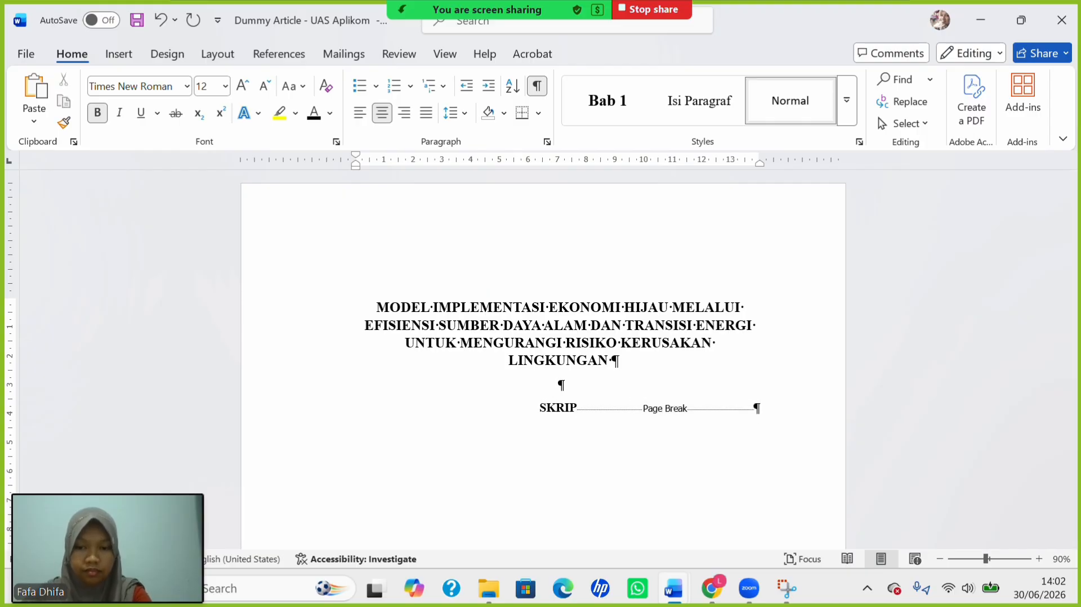
{"action": "type", "text": "SI"}
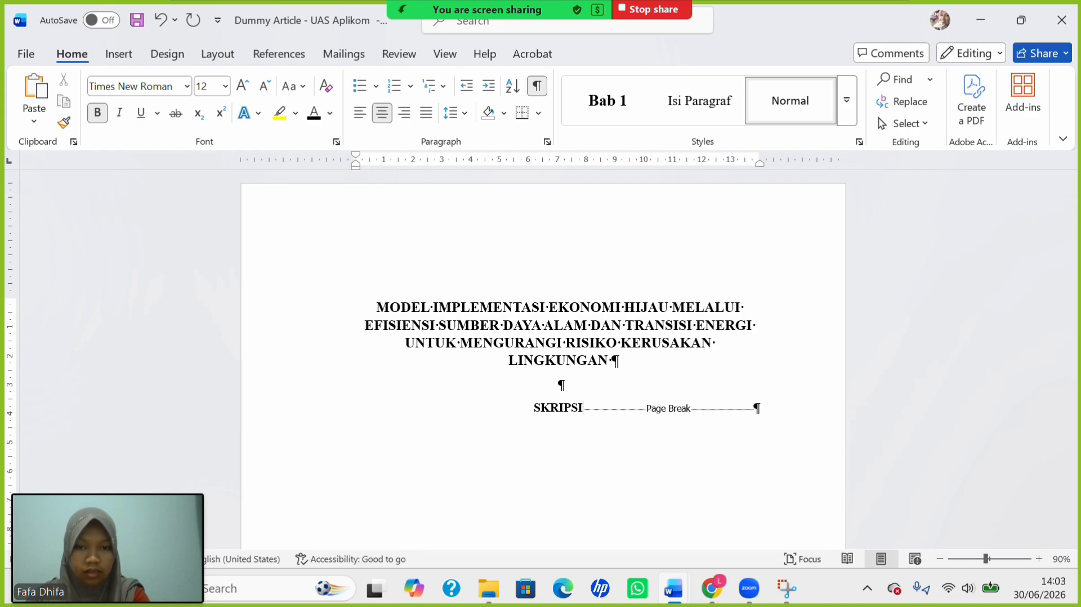
{"action": "key", "text": "Return"}
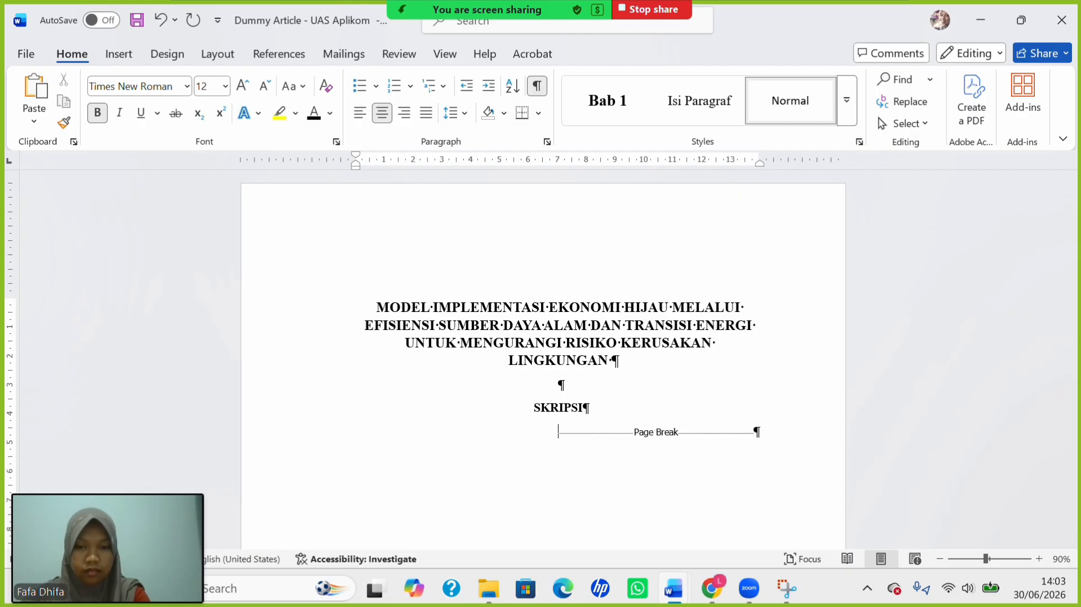
{"action": "key", "text": "Return"}
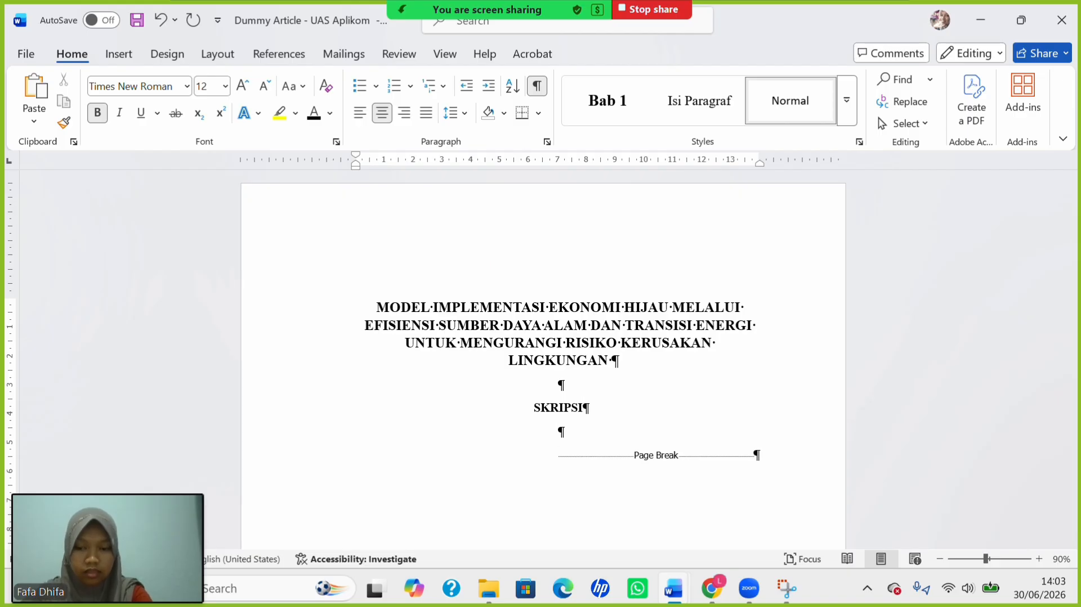
{"action": "type", "text": "Dosusu"}
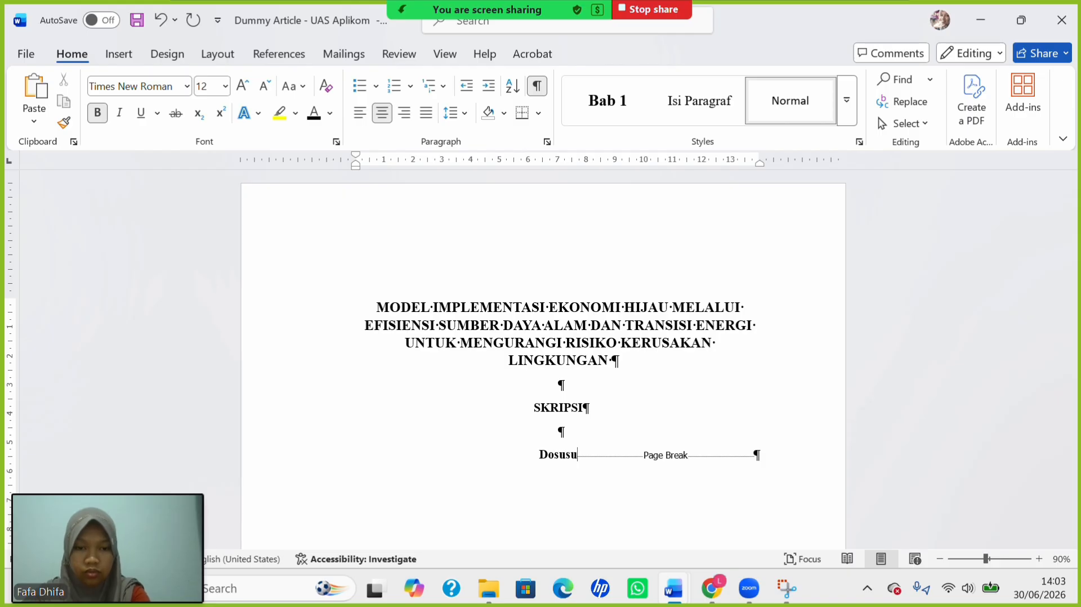
{"action": "key", "text": "BackSpace"}
{"action": "key", "text": "BackSpace"}
{"action": "key", "text": "BackSpace"}
{"action": "key", "text": "BackSpace"}
{"action": "key", "text": "BackSpace"}
{"action": "type", "text": "i"}
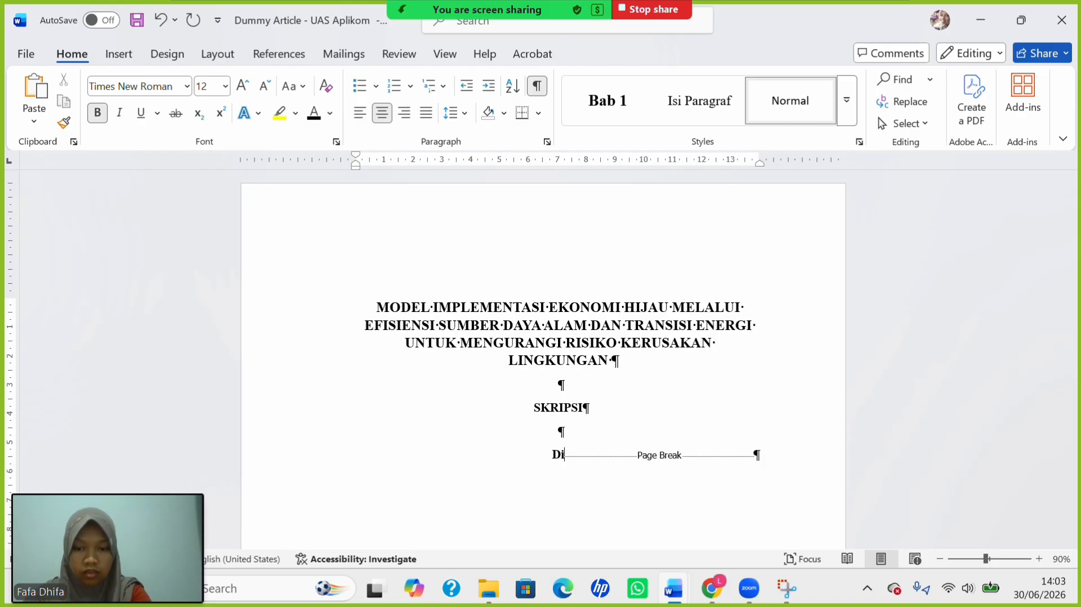
{"action": "type", "text": "susun "}
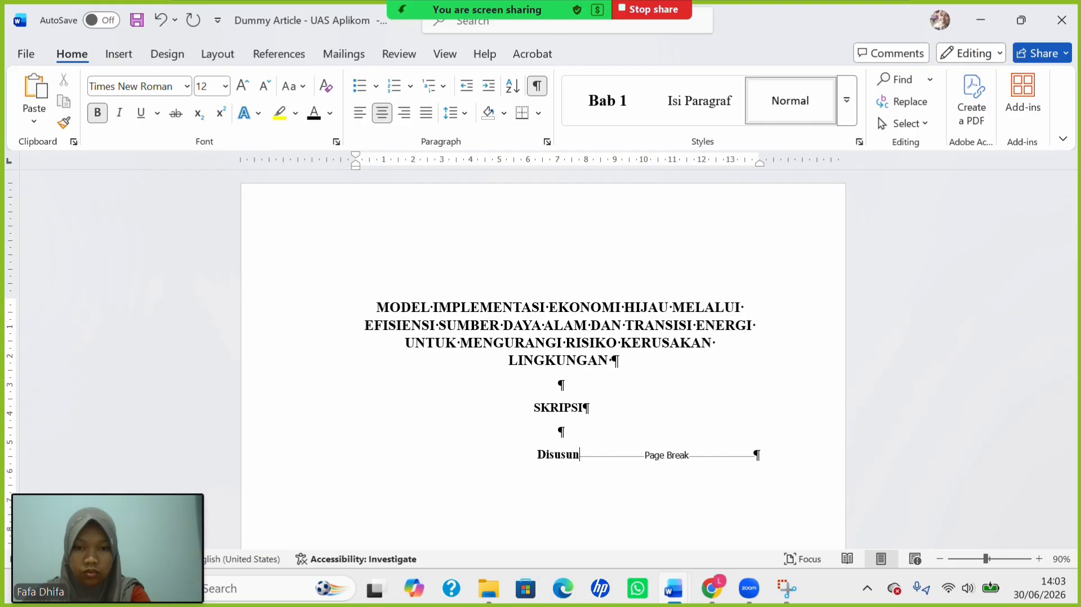
{"action": "type", "text": "Oleh"}
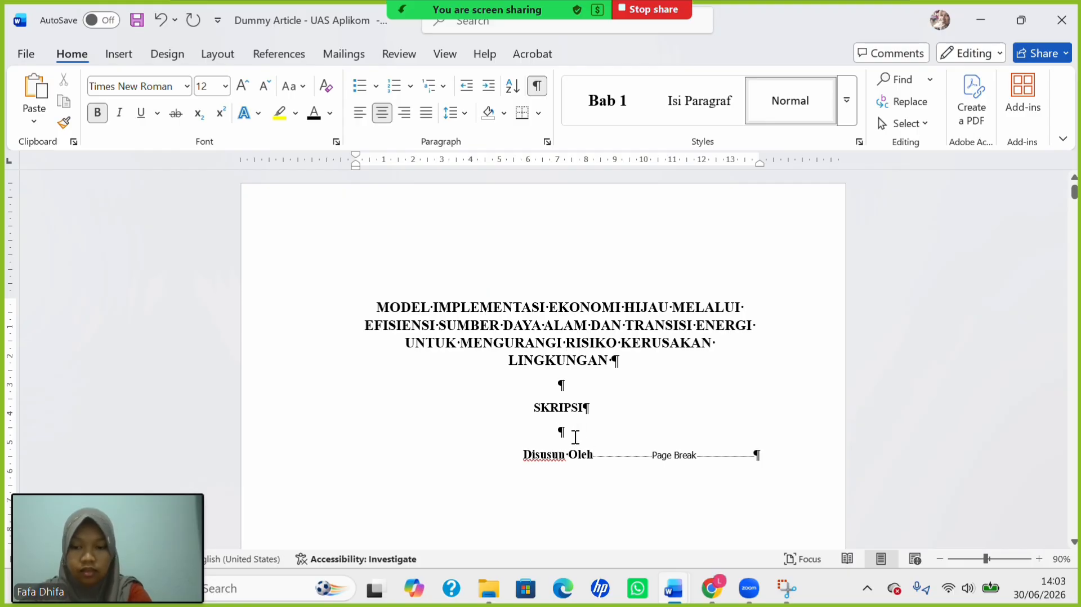
Type the subtitle start 'Diajukan Untuk Memenuhi Syarat Salah satu', correcting typos.
{"action": "type", "text": "Diaju"}
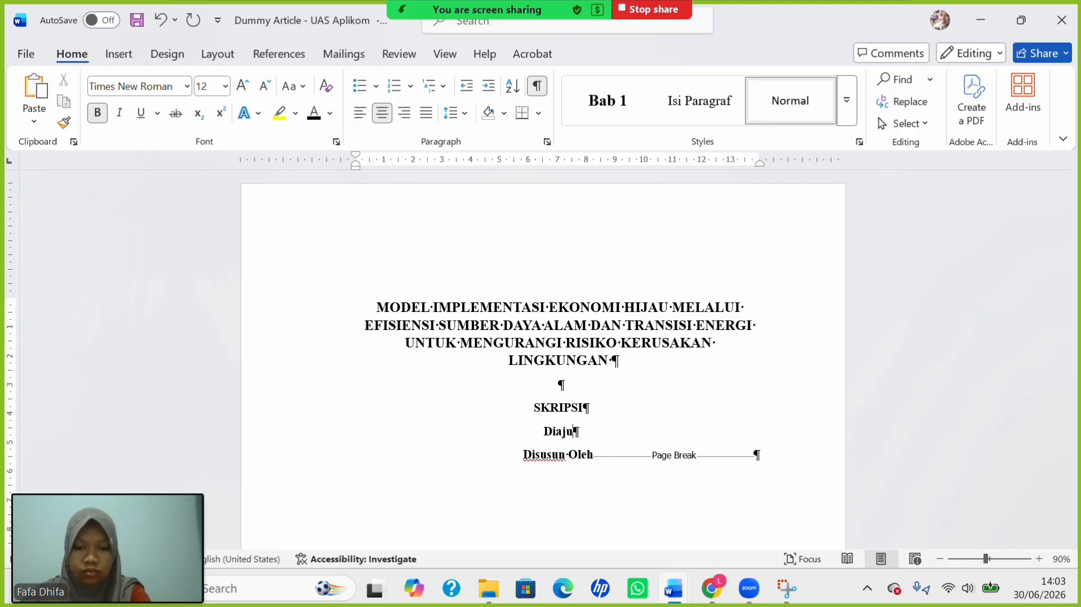
{"action": "type", "text": "kan Unruk"}
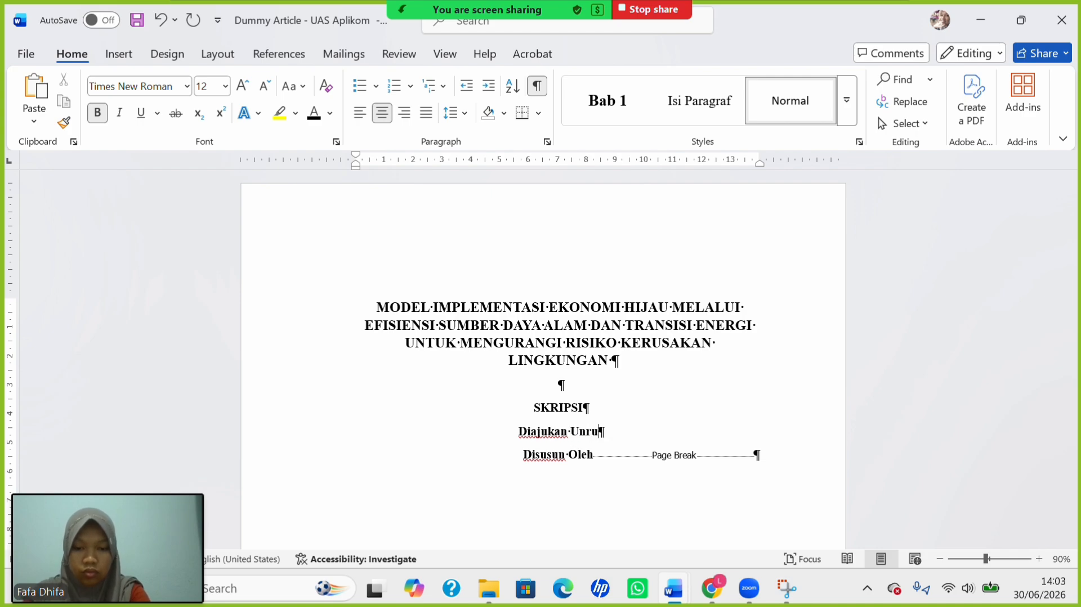
{"action": "key", "text": "BackSpace"}
{"action": "key", "text": "BackSpace"}
{"action": "key", "text": "BackSpace"}
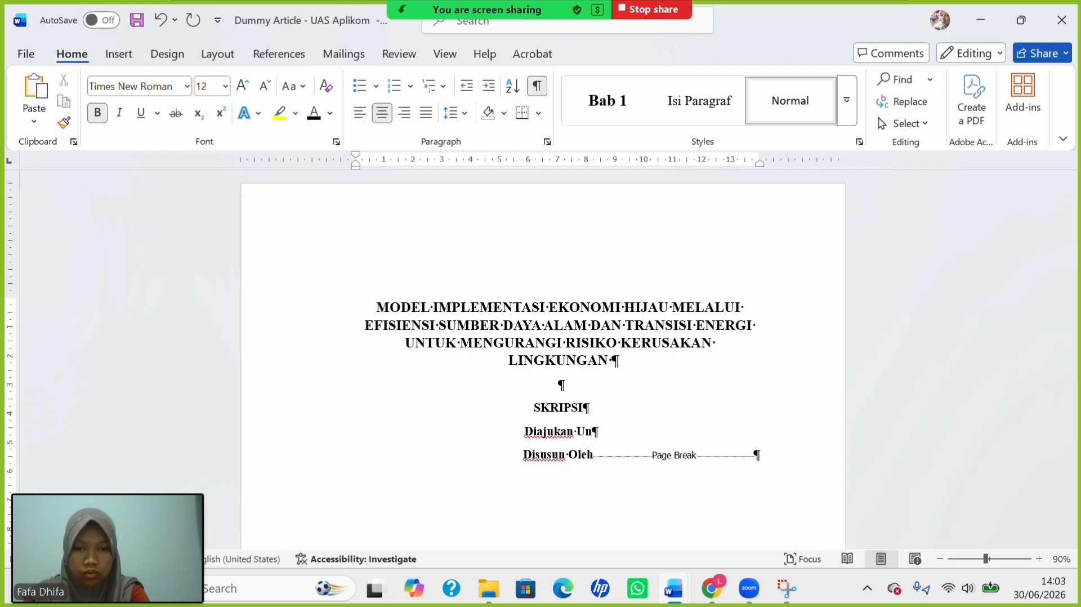
{"action": "type", "text": "tuk"}
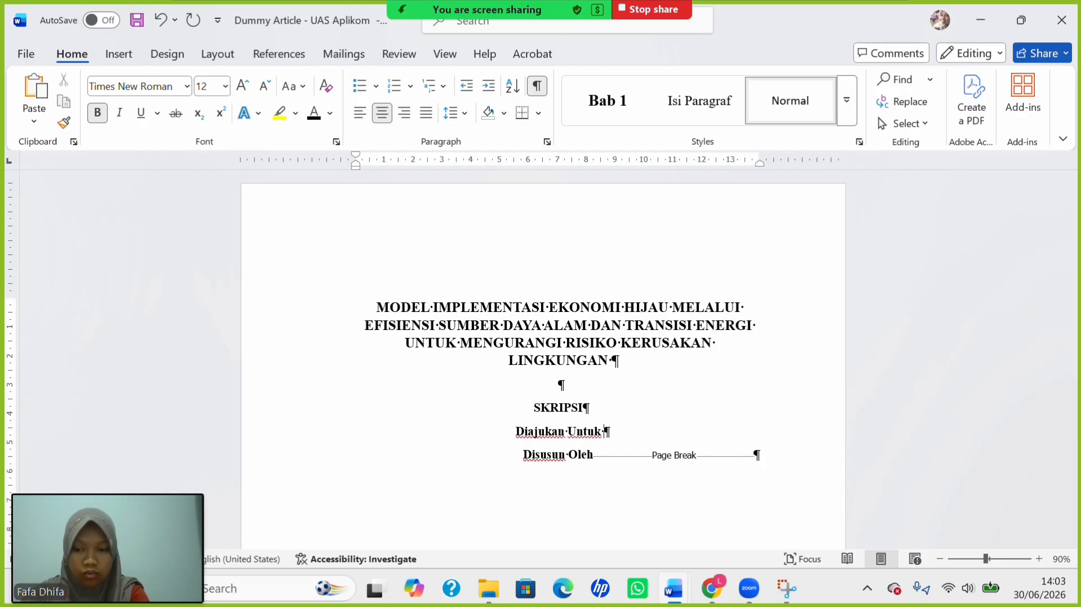
{"action": "type", "text": " Mem"}
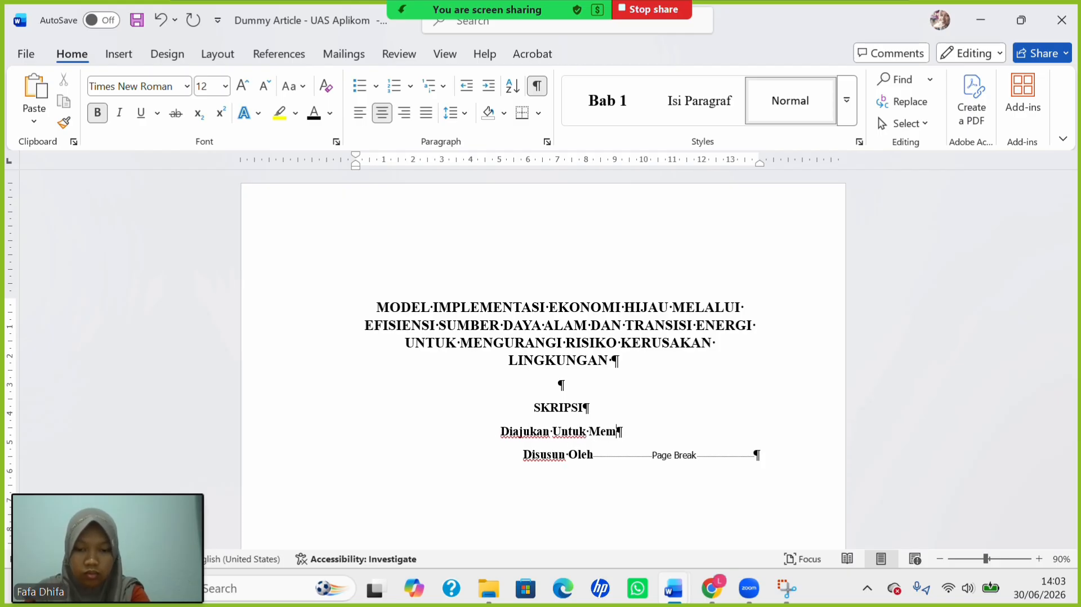
{"action": "type", "text": "enuhi "}
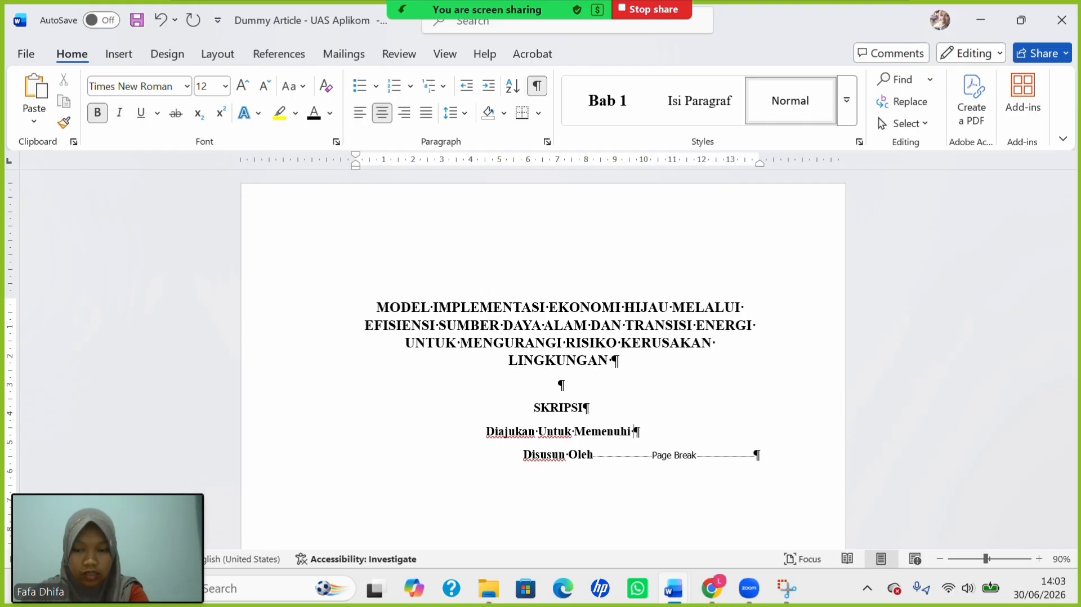
{"action": "type", "text": "Syata"}
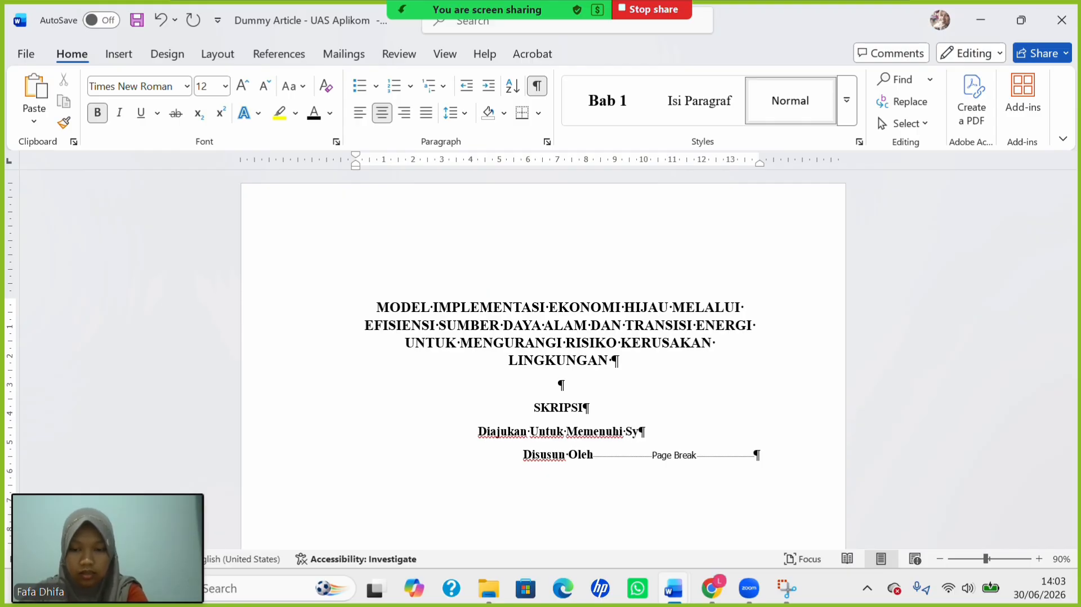
{"action": "key", "text": "BackSpace"}
{"action": "key", "text": "BackSpace"}
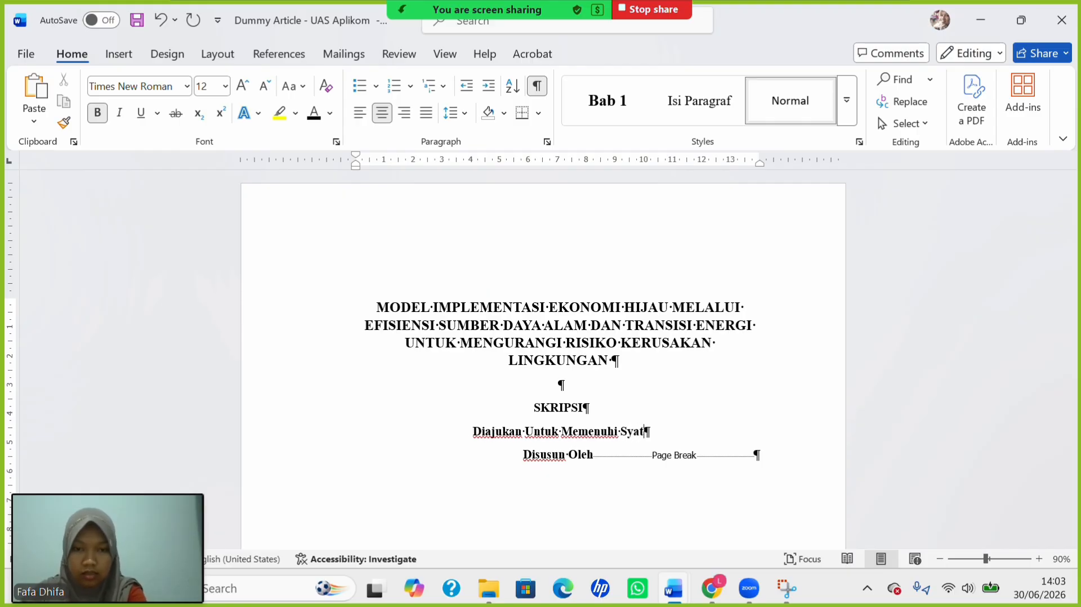
{"action": "type", "text": "rat"}
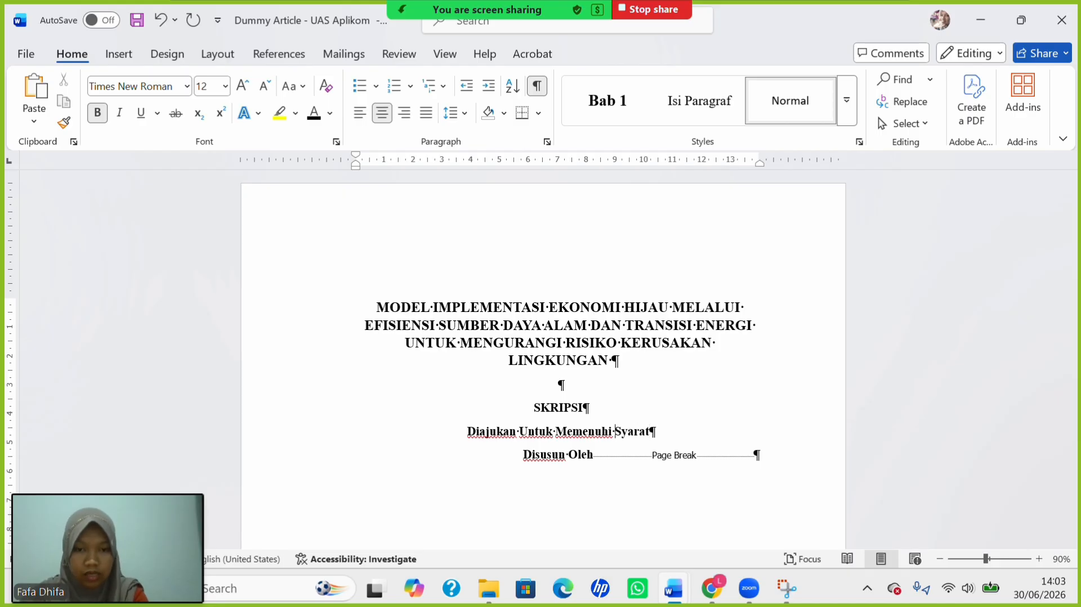
{"action": "type", "text": "Salah"}
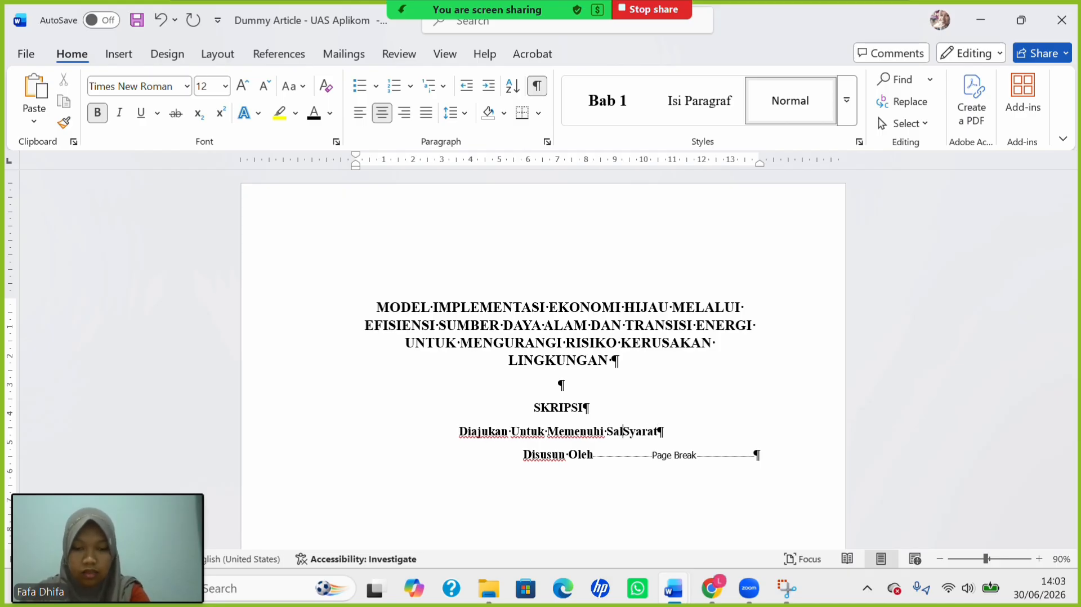
{"action": "type", "text": " satu"}
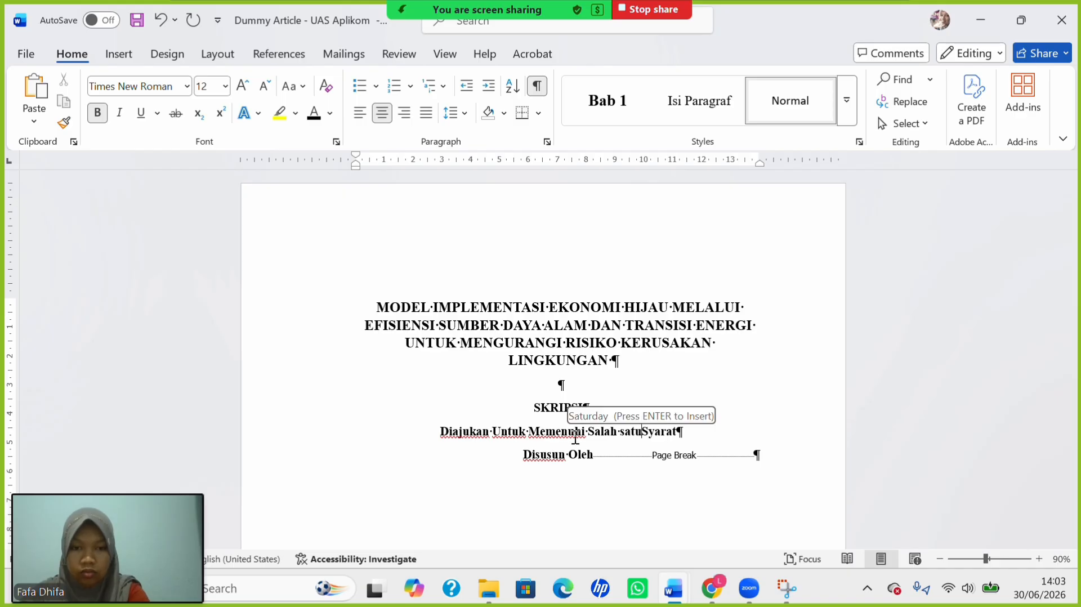
{"action": "key", "text": "Right"}
{"action": "key", "text": "Right"}
{"action": "key", "text": "Right"}
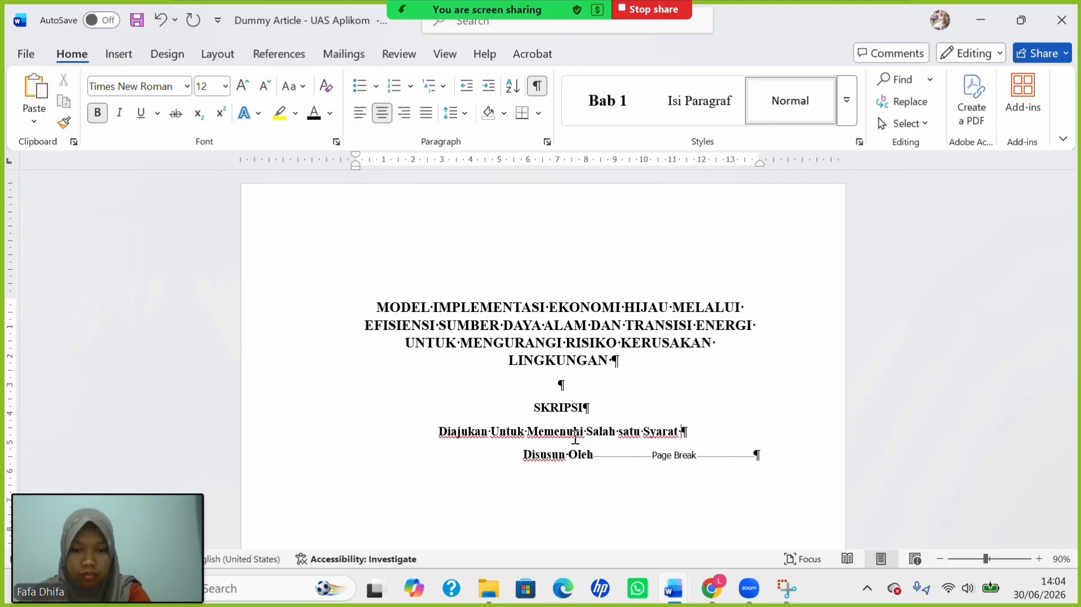
Finish it with 'Memperoleh gelar sarjana pada program studi manajemen', replacing 'studi' with 'sarjana'.
{"action": "type", "text": "M"}
{"action": "type", "text": "e"}
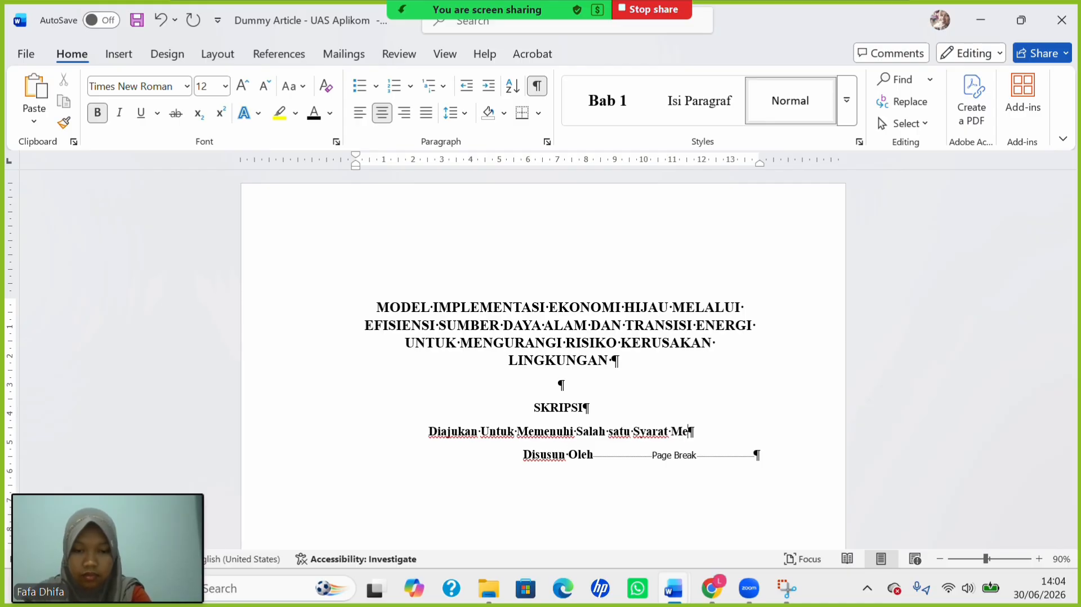
{"action": "type", "text": "mperole"}
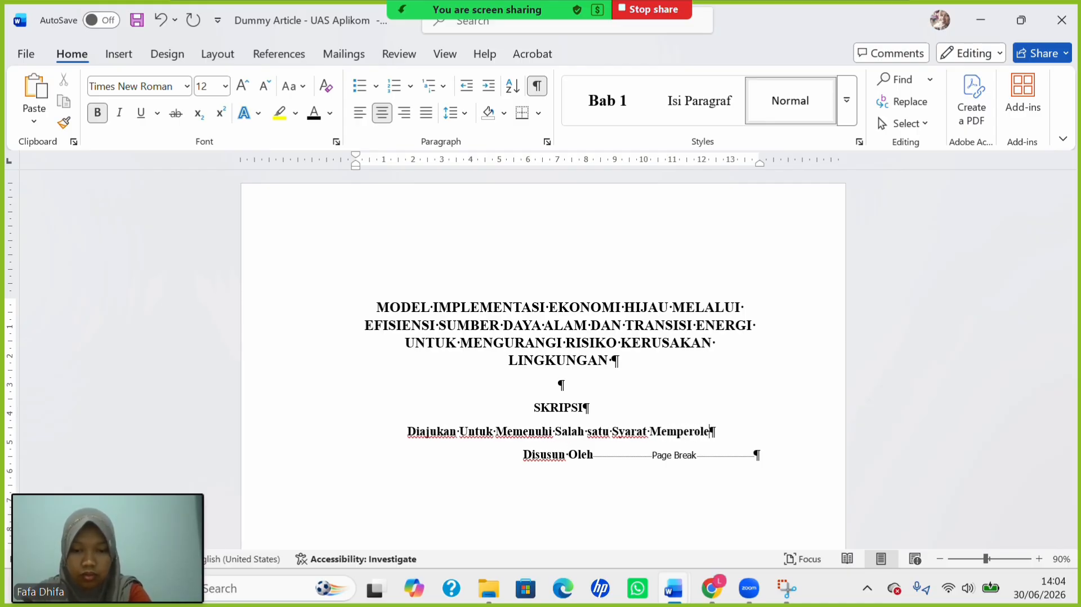
{"action": "type", "text": "h gelar"}
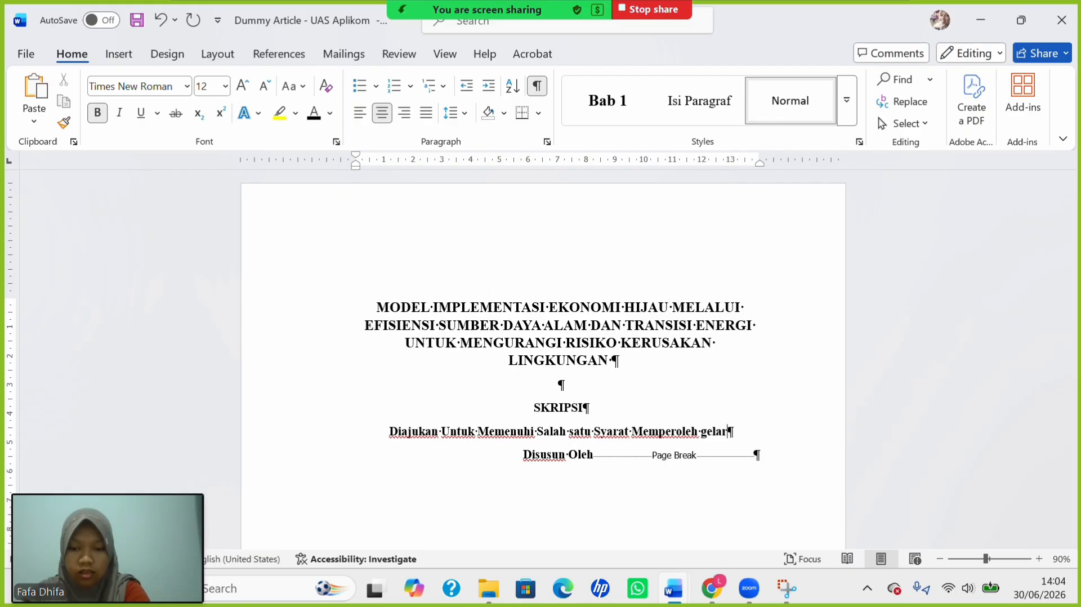
{"action": "type", "text": " studi "}
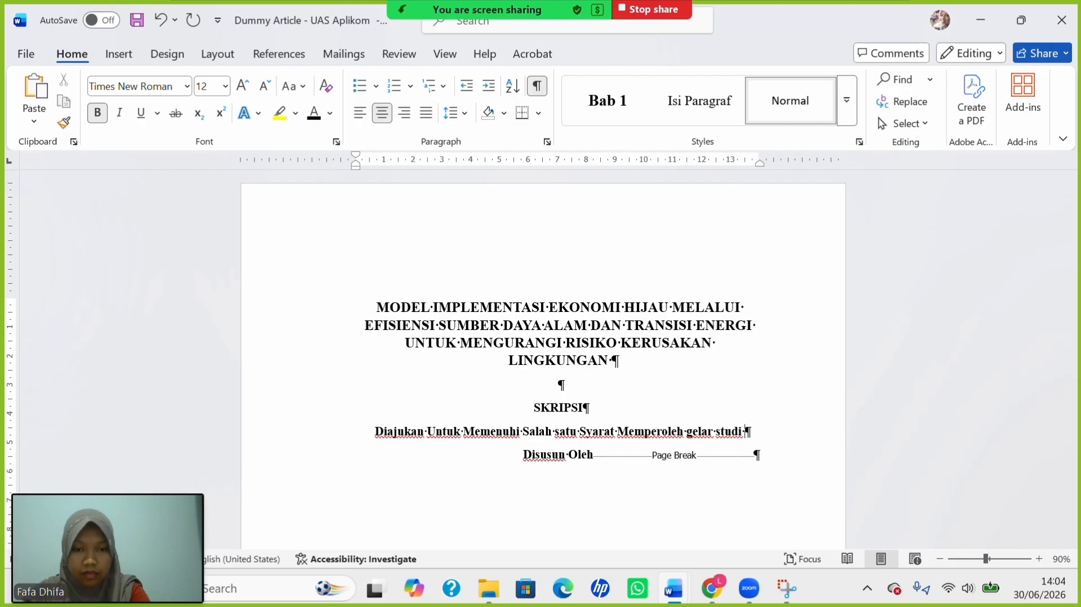
{"action": "type", "text": "pada"}
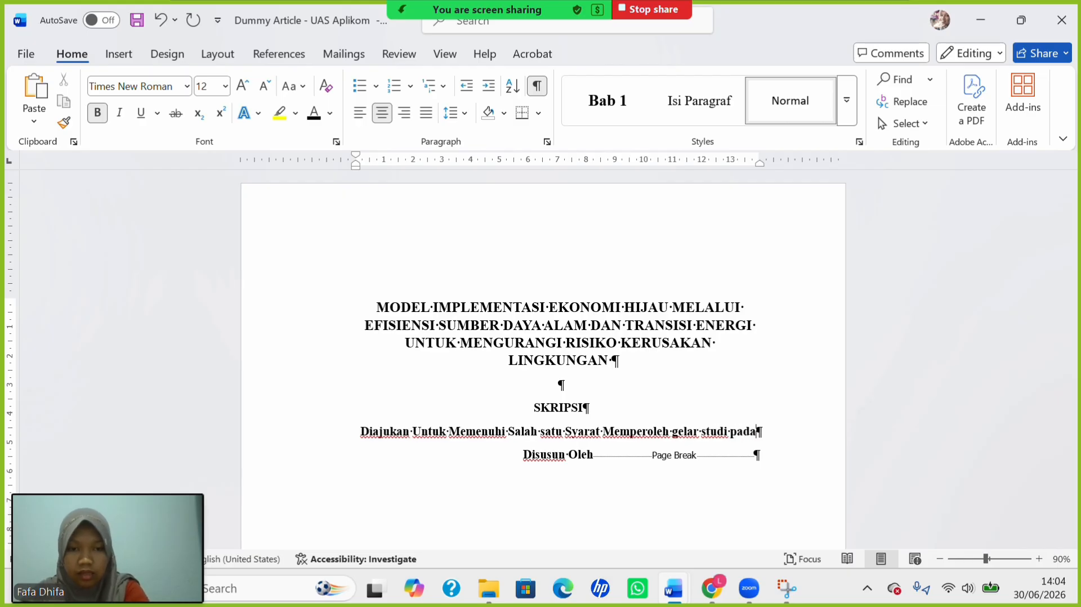
{"action": "type", "text": " prog"}
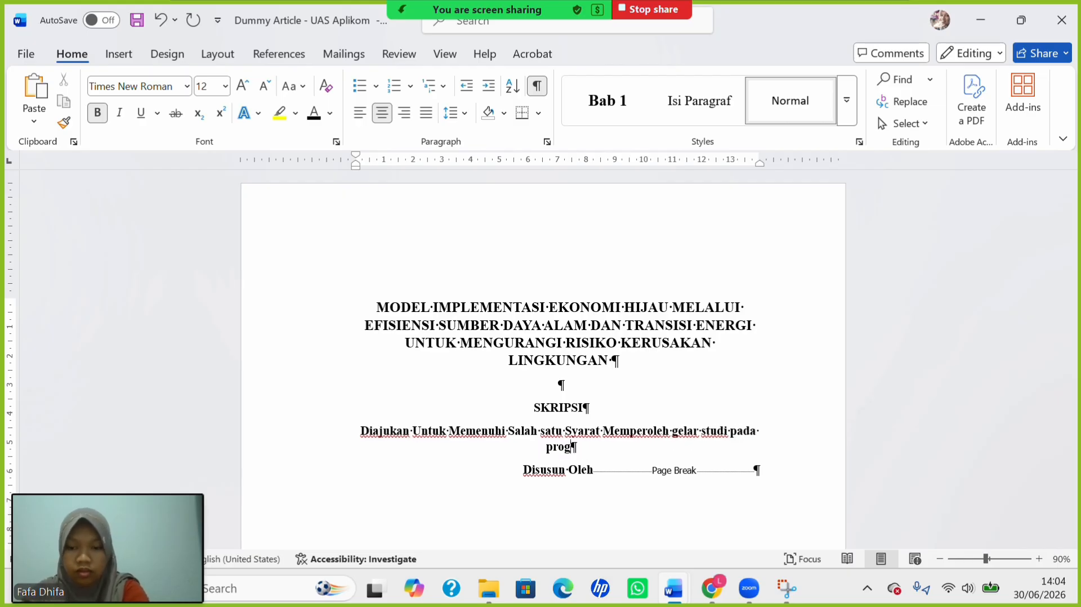
{"action": "type", "text": "ram st"}
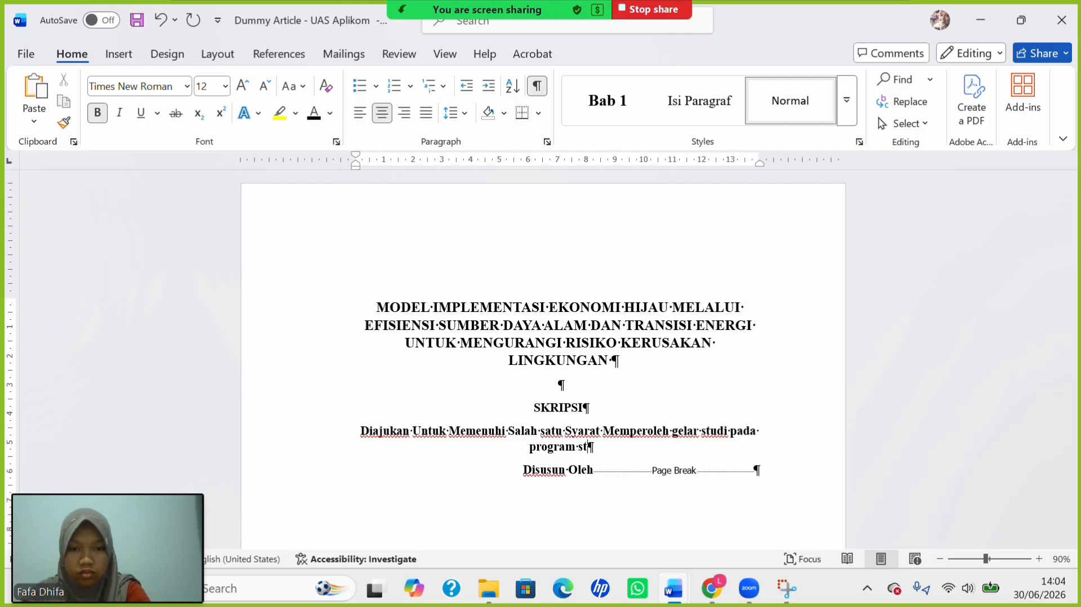
{"action": "type", "text": "udi ma"}
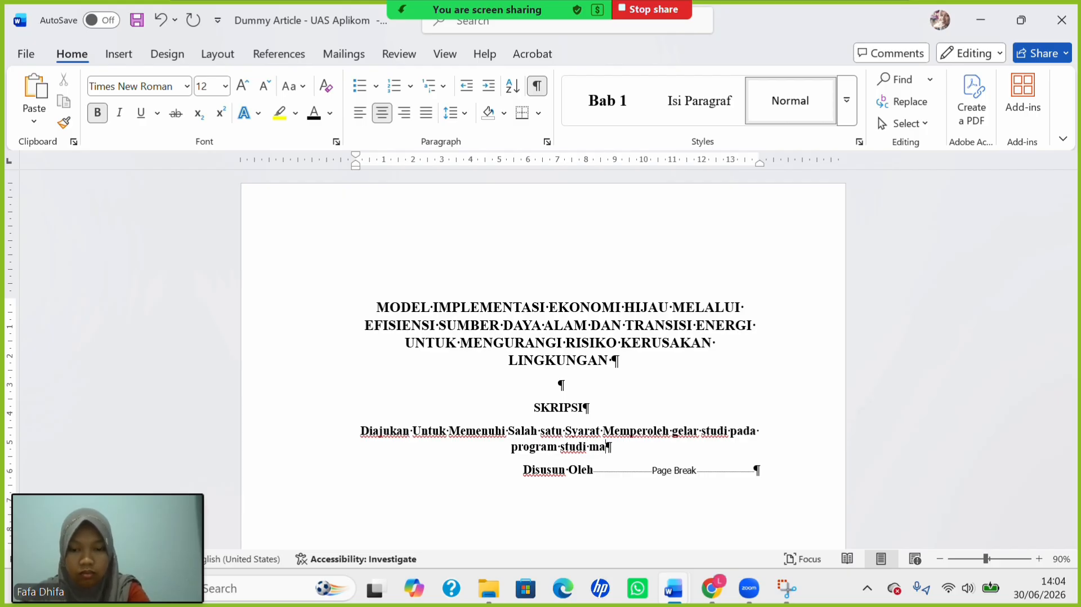
{"action": "type", "text": "najm"}
{"action": "key", "text": "BackSpace"}
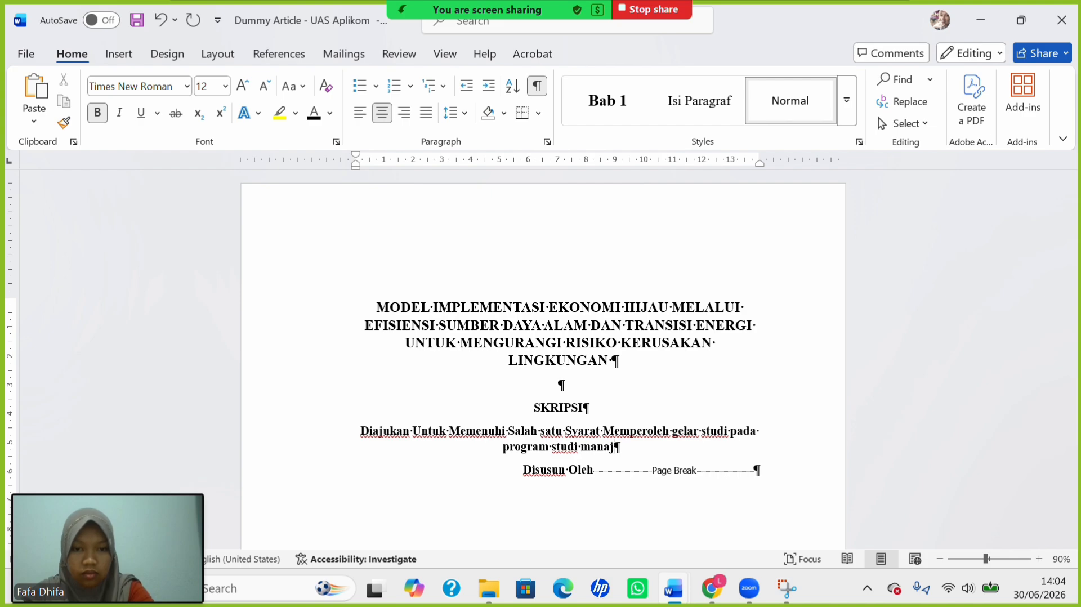
{"action": "type", "text": "emen"}
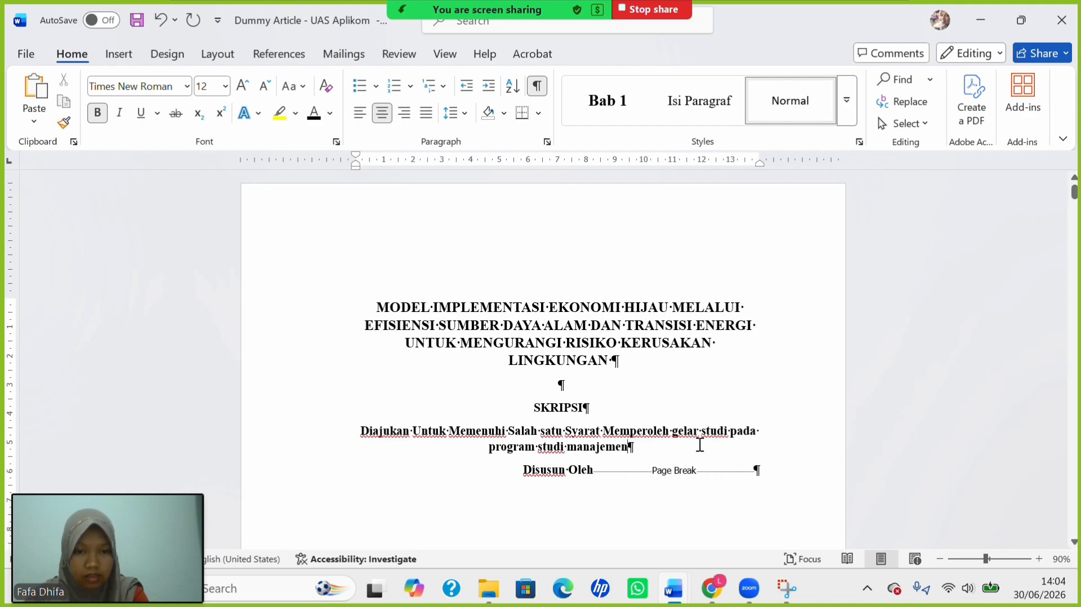
{"action": "double_click", "coordinate": [716, 435]}
{"action": "key", "text": "BackSpace"}
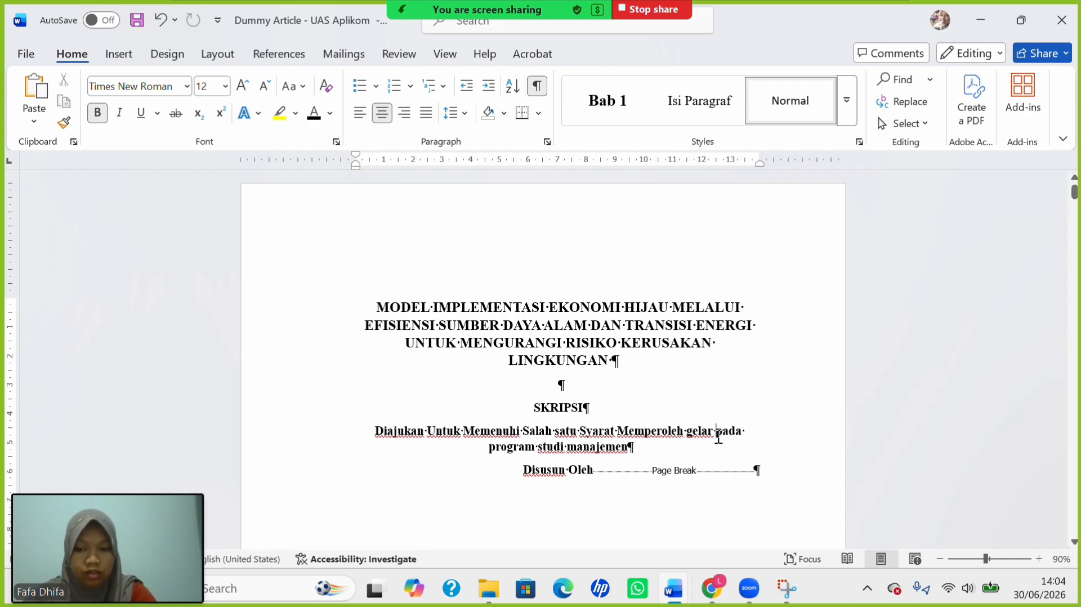
{"action": "type", "text": "sarjana"}
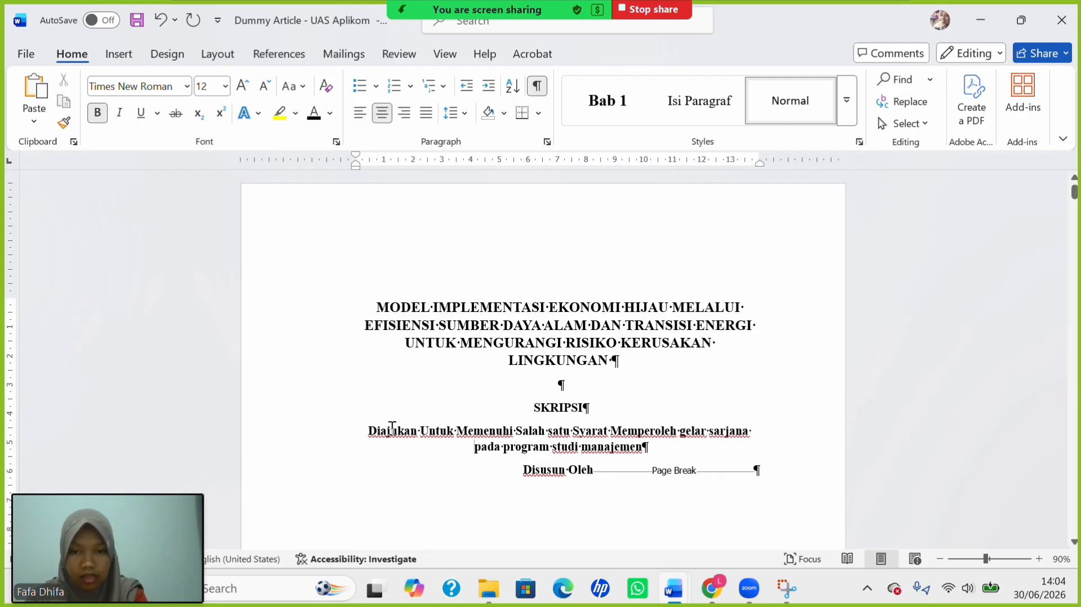
Change the subtitle paragraph to Capitalize Each Word.
{"action": "left_click_drag", "start_coordinate": [381, 434], "coordinate": [693, 442]}
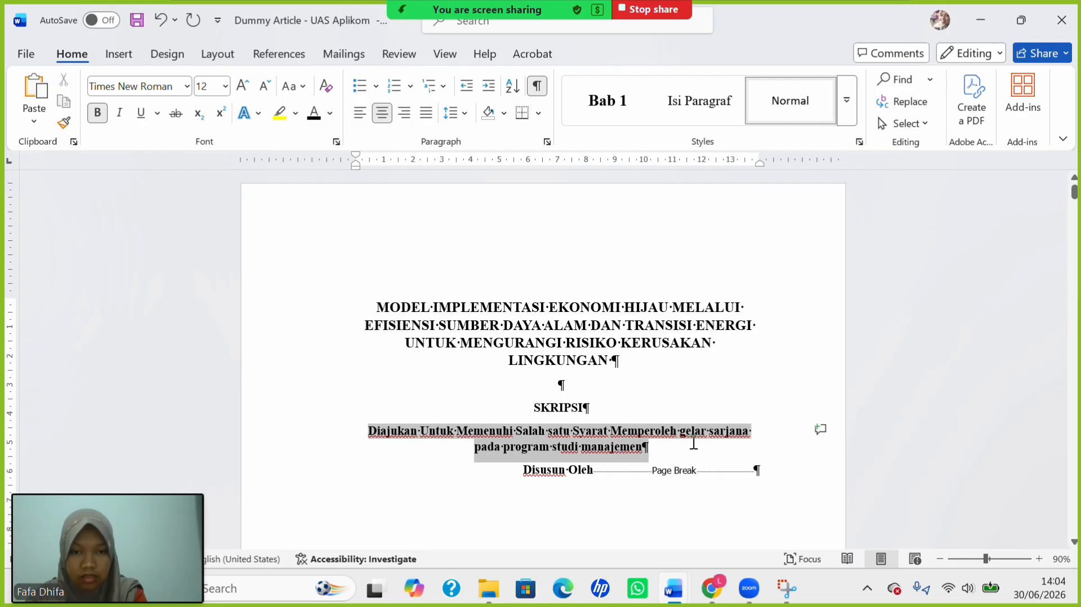
{"action": "left_click", "coordinate": [293, 86]}
{"action": "left_click", "coordinate": [356, 181]}
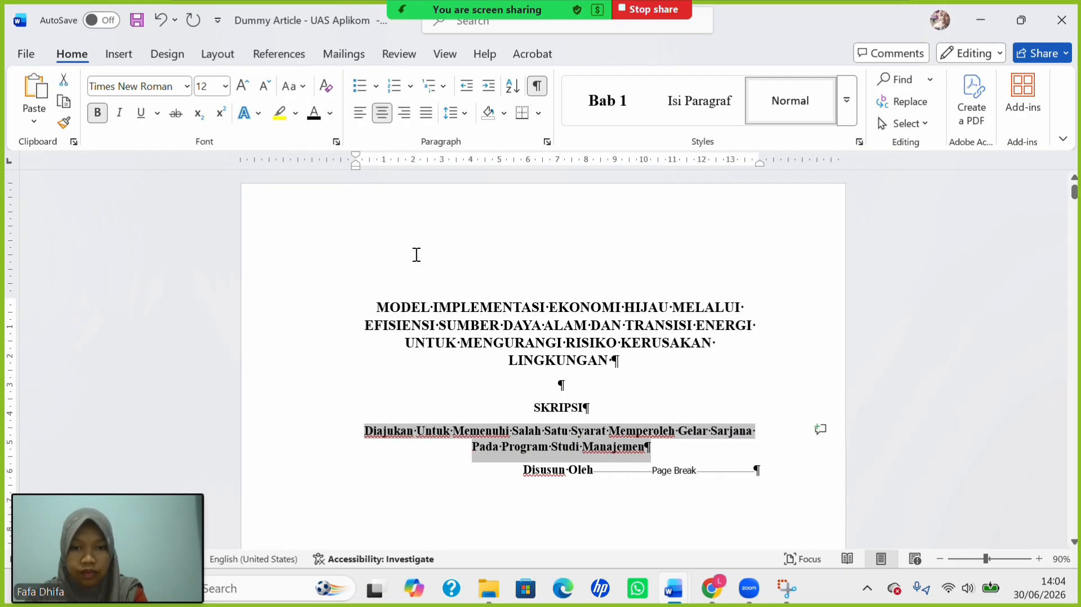
Insert line breaks after 'Syarat' and before 'Pada', splitting the subtitle into three lines.
{"action": "left_click", "coordinate": [509, 431]}
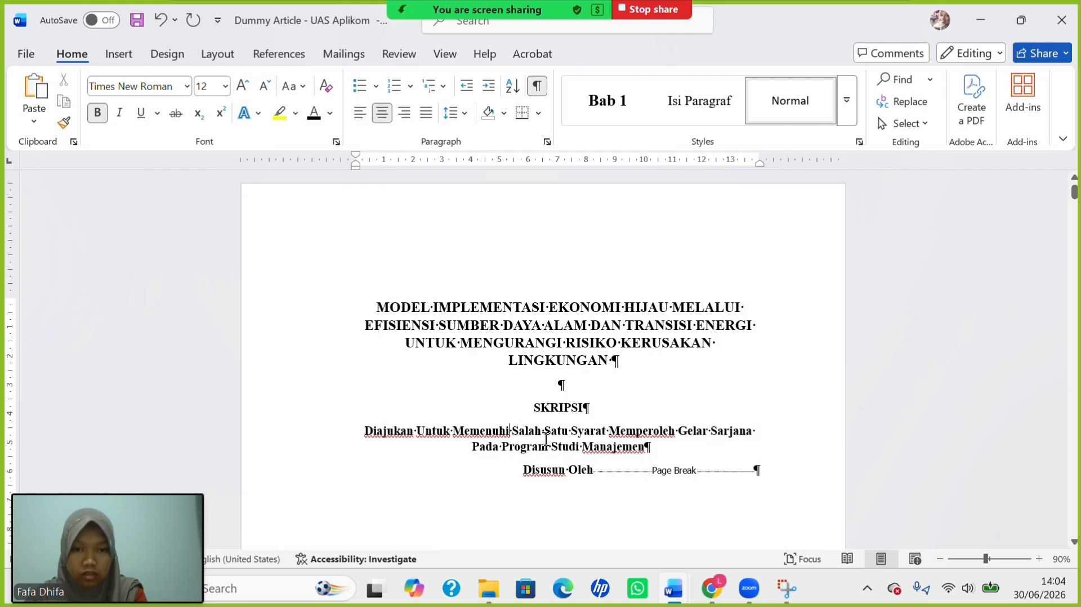
{"action": "left_click", "coordinate": [610, 432]}
{"action": "key", "text": "shift+Return"}
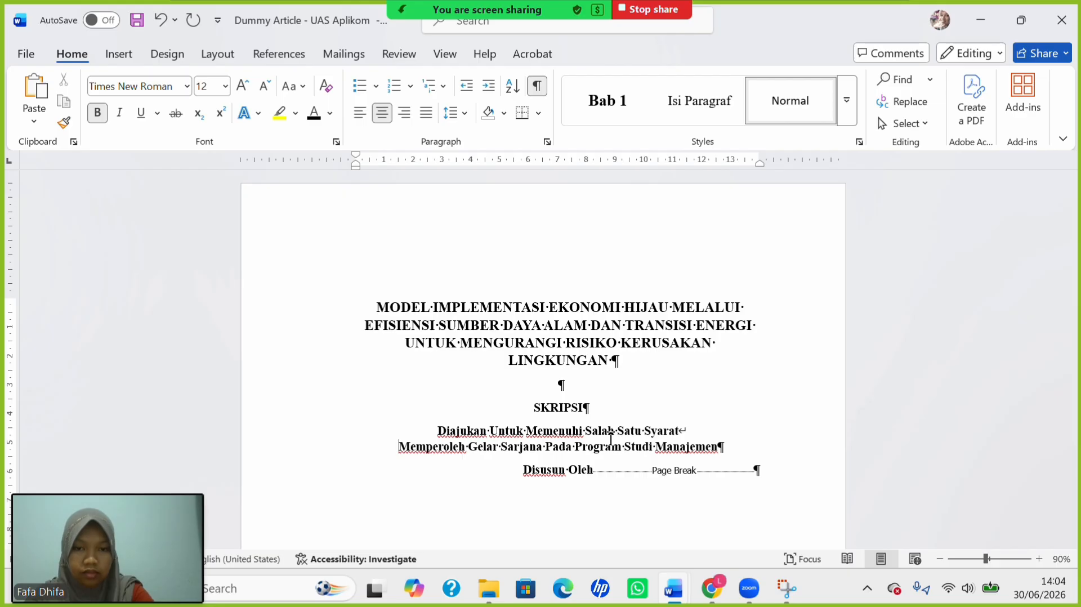
{"action": "left_click", "coordinate": [546, 456]}
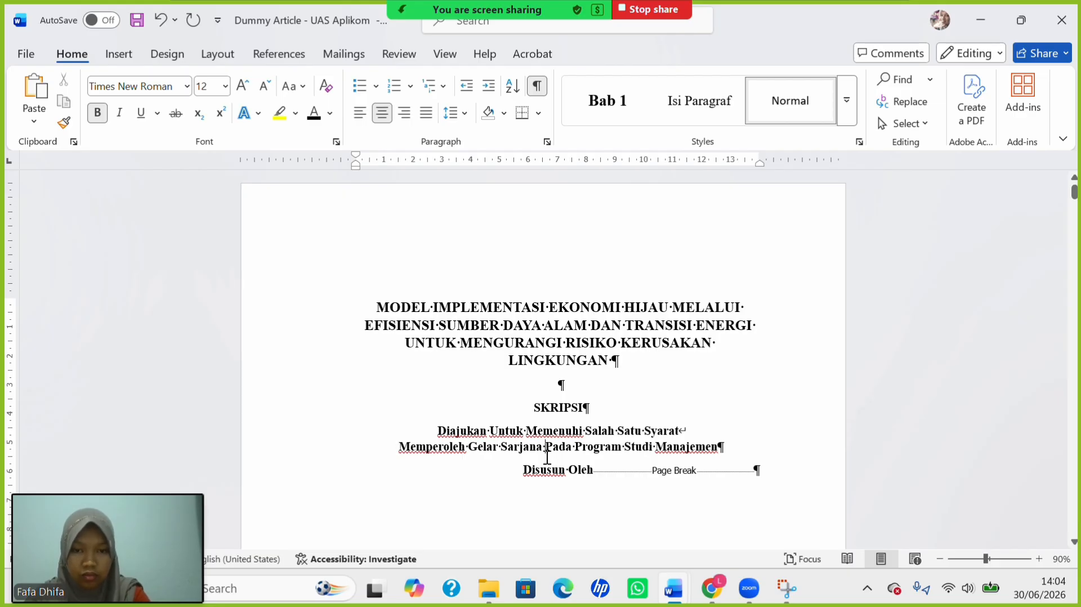
{"action": "key", "text": "BackSpace"}
{"action": "key", "text": "shift+Return"}
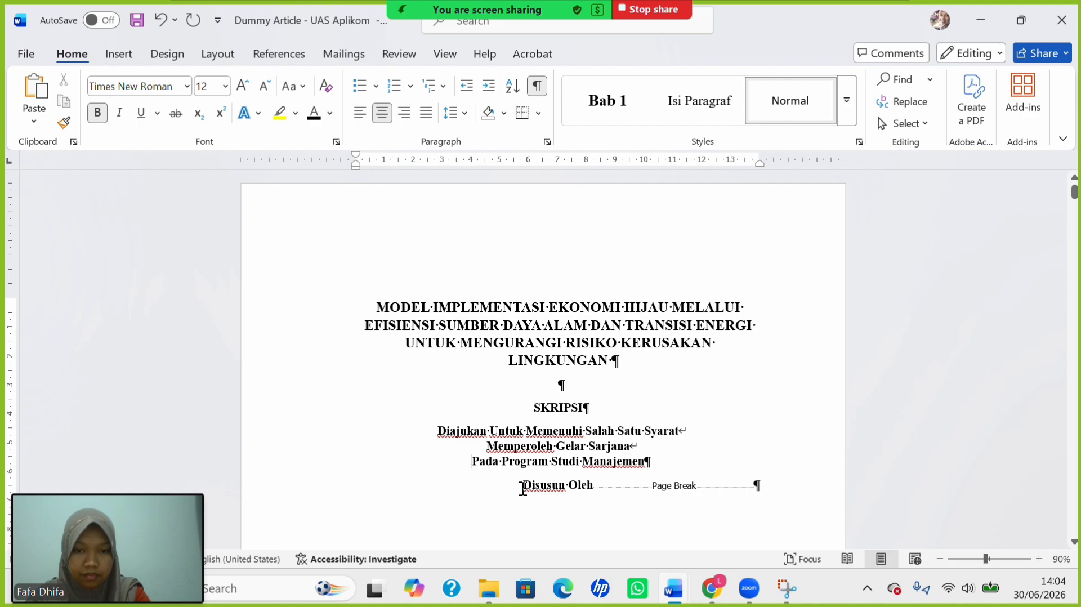
Add a colon after 'Disusun Oleh' and type the author's full name on the next line.
{"action": "left_click", "coordinate": [595, 484]}
{"action": "type", "text": ":"}
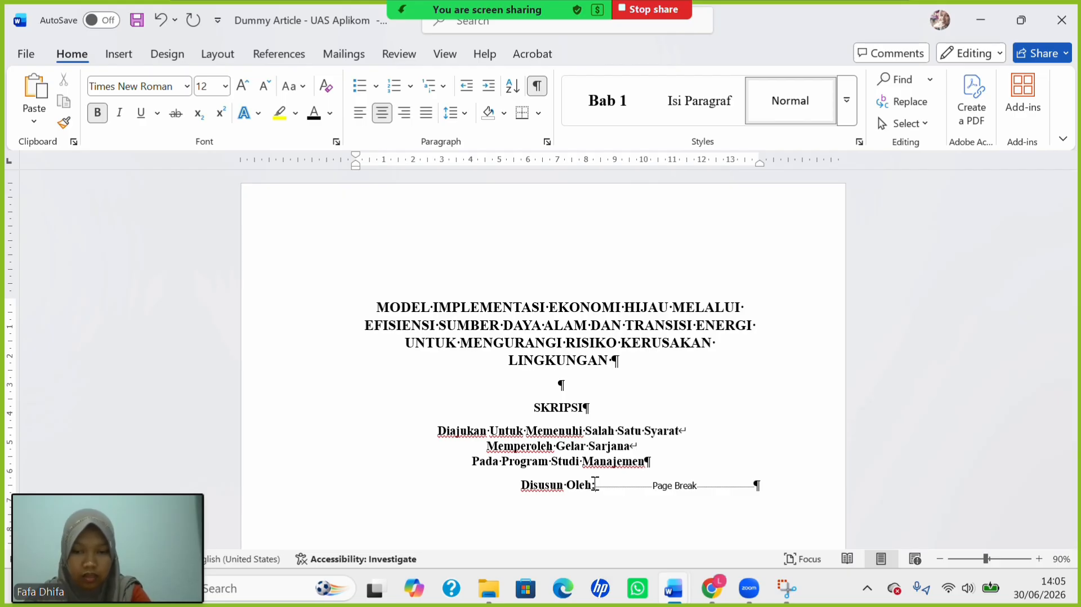
{"action": "key", "text": "shift+Return"}
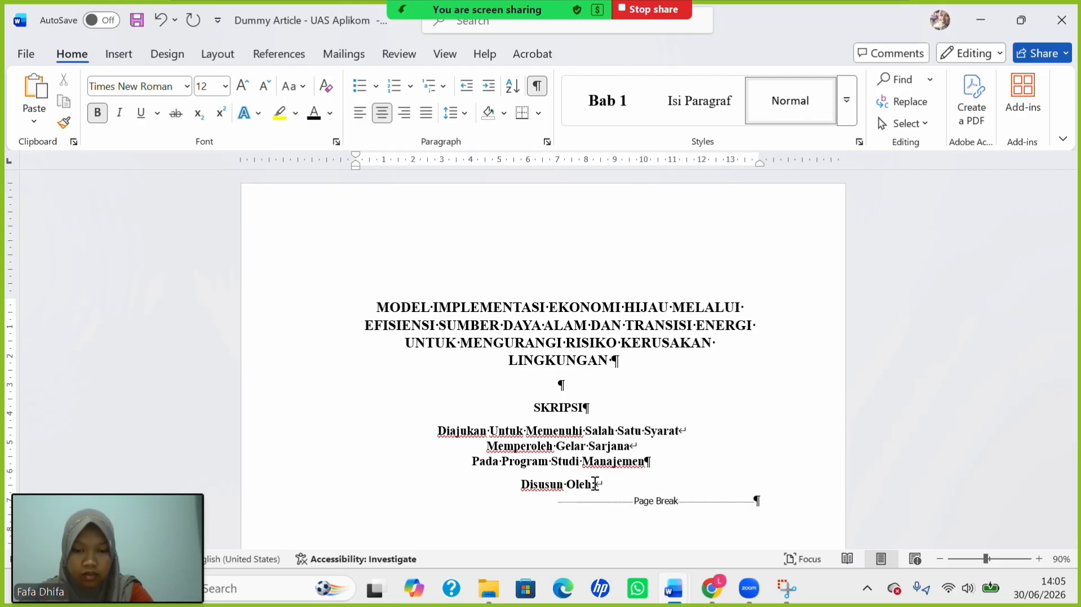
{"action": "type", "text": "LU"}
{"action": "key", "text": "BackSpace"}
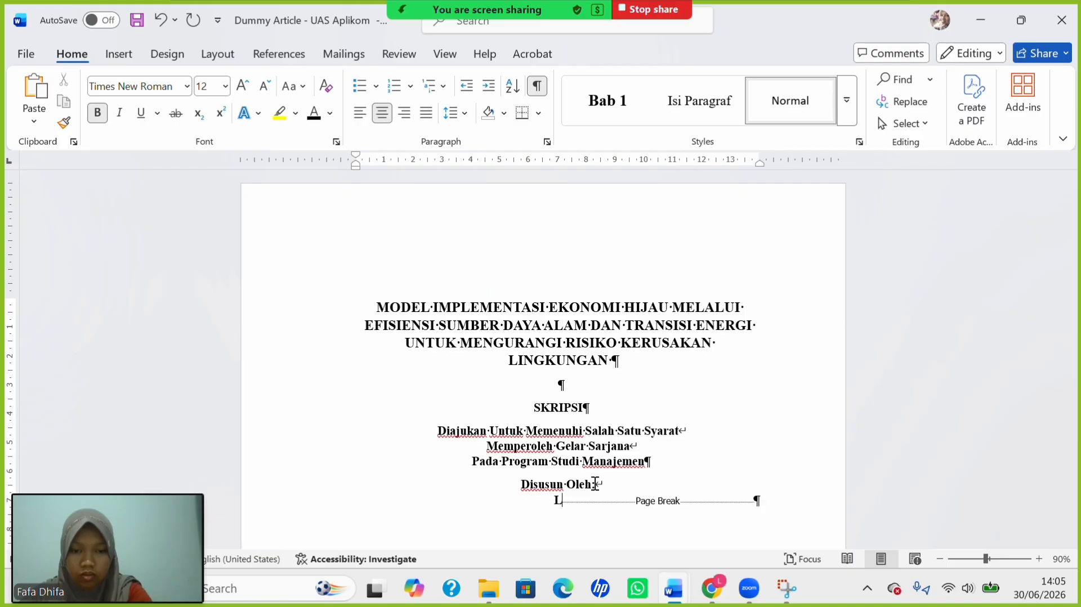
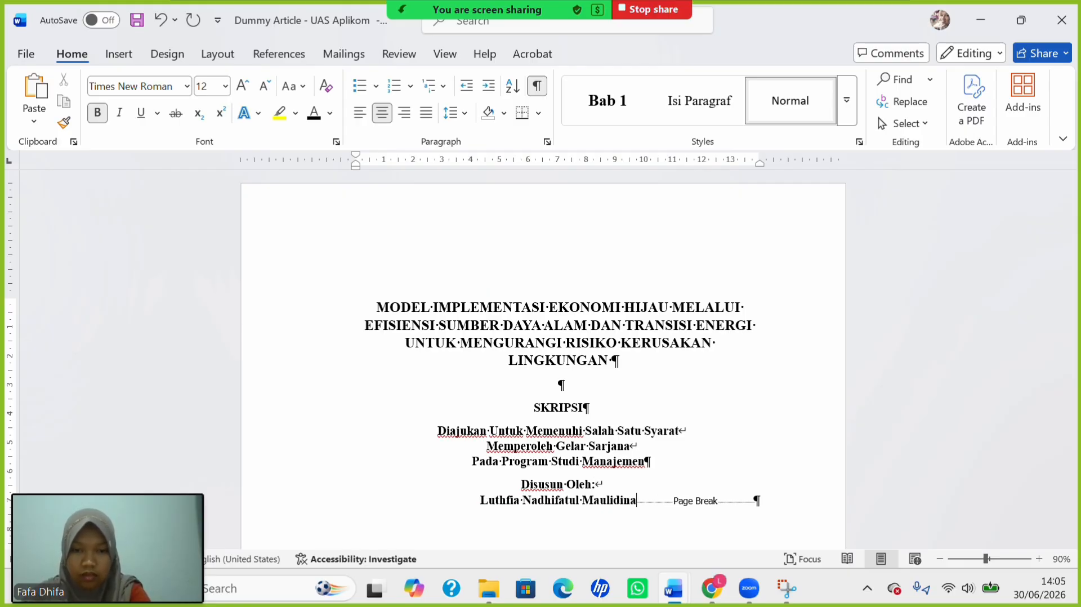
Add empty lines below 'Pada Program Studi Manajemen' to make room for the logo.
{"action": "left_click", "coordinate": [681, 471]}
{"action": "key", "text": "Return"}
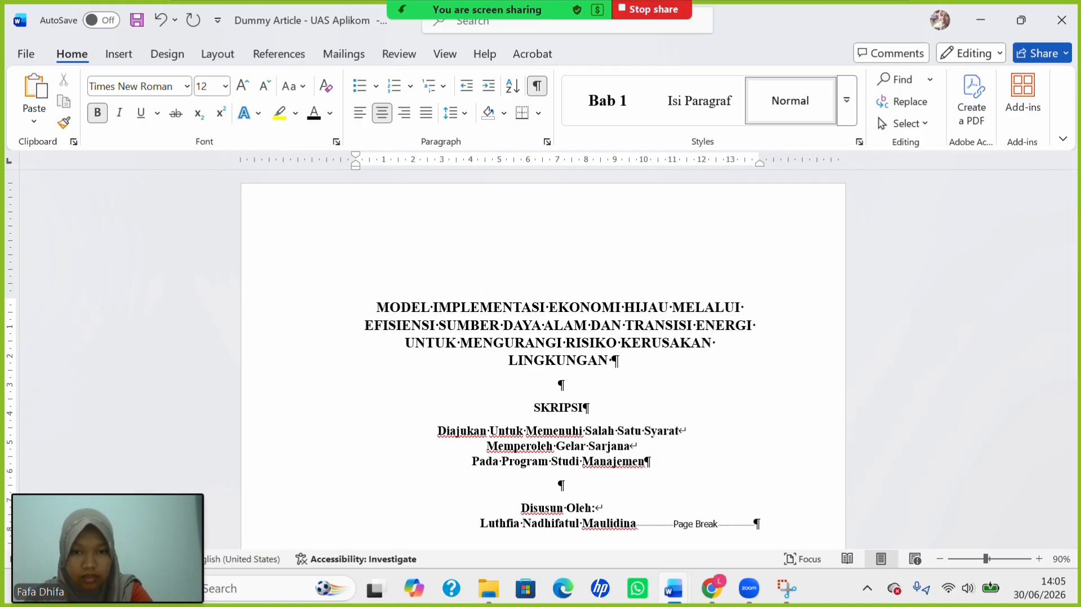
{"action": "key", "text": "Return"}
{"action": "key", "text": "Return"}
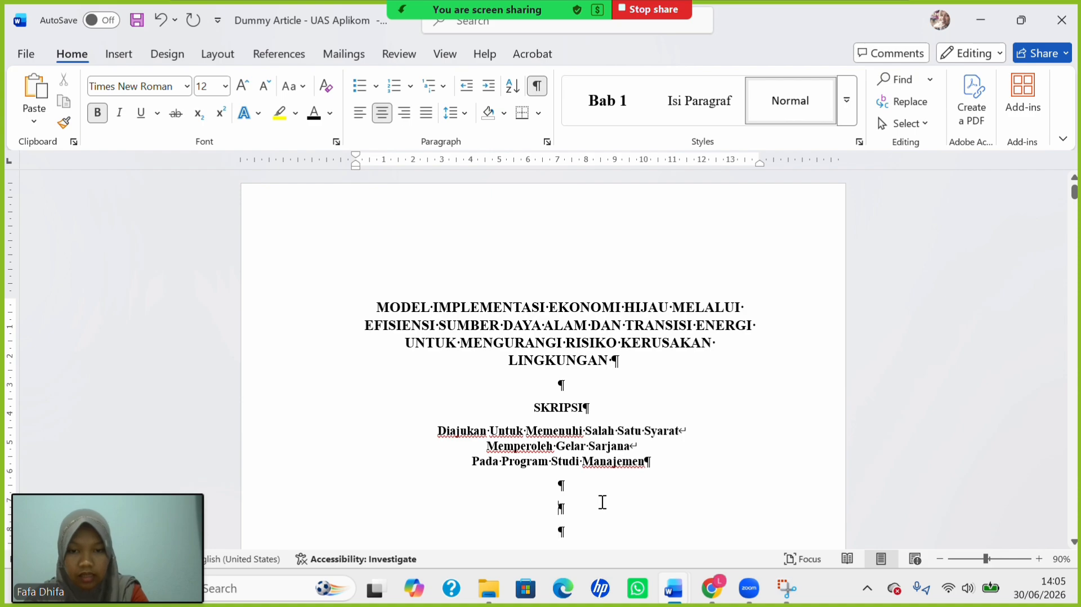
Insert the picture LOGO-UNTIDAR-2017-218x218 from Downloads between the subtitle and Disusun Oleh.
{"action": "left_click", "coordinate": [129, 54]}
{"action": "left_click", "coordinate": [187, 110]}
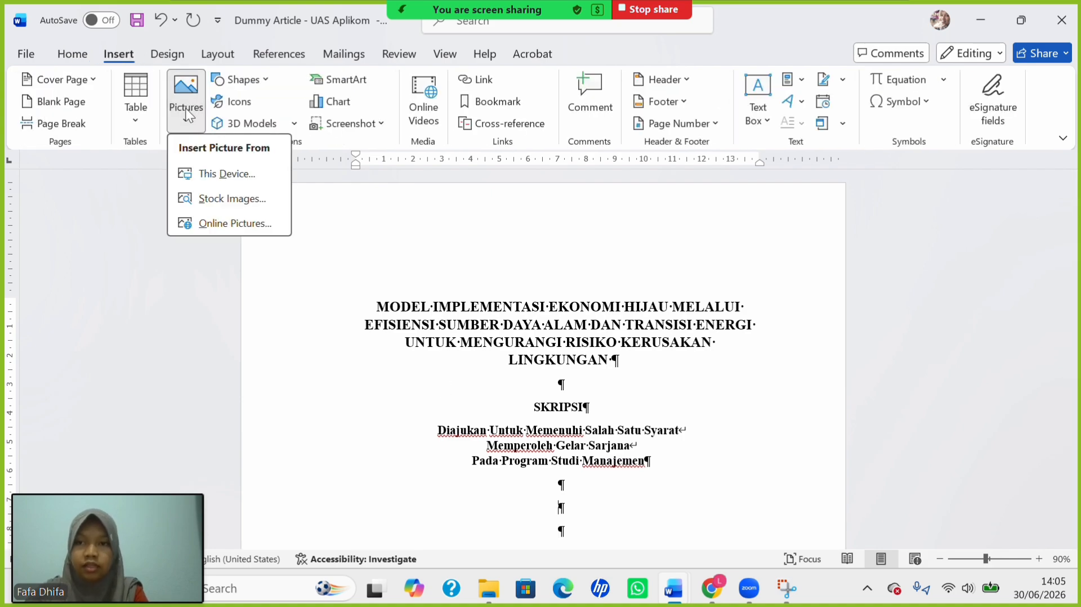
{"action": "left_click", "coordinate": [218, 179]}
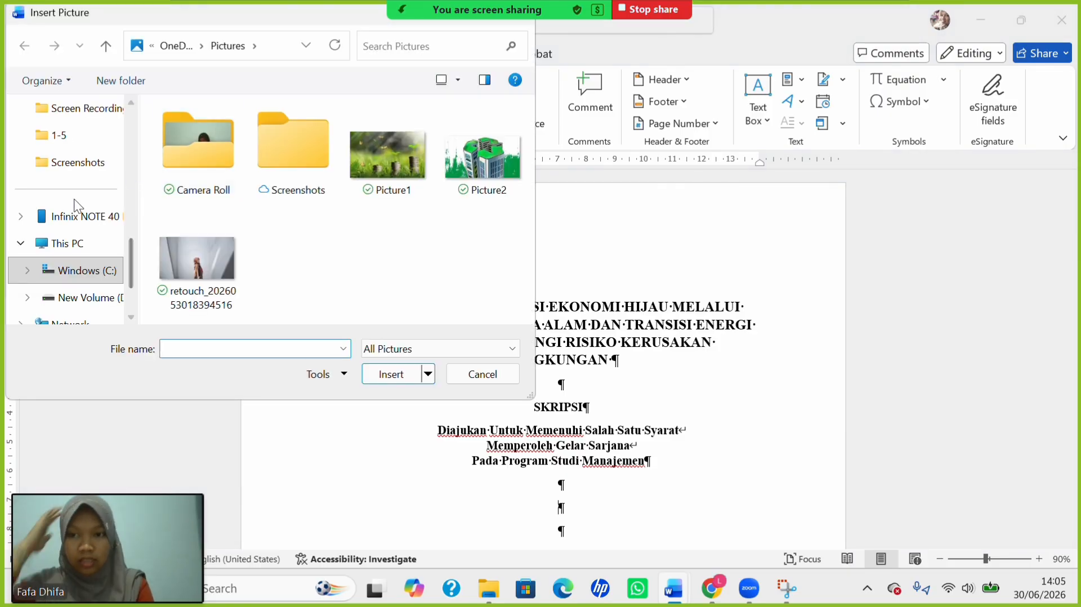
{"action": "scroll", "coordinate": [64, 212], "scroll_direction": "down", "scroll_amount": 1}
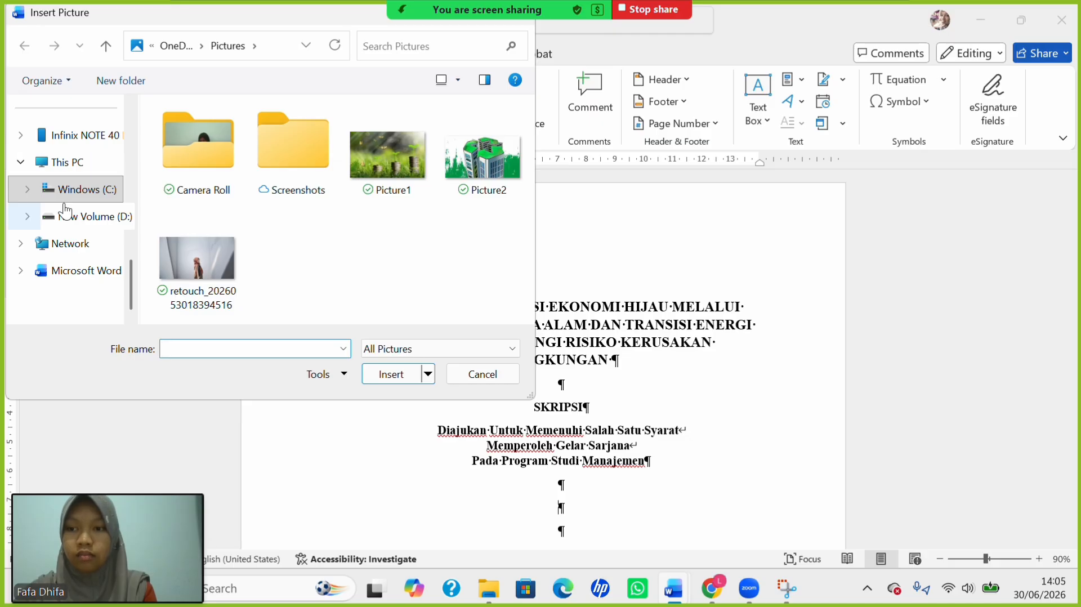
{"action": "scroll", "coordinate": [90, 154], "scroll_direction": "up", "scroll_amount": 3}
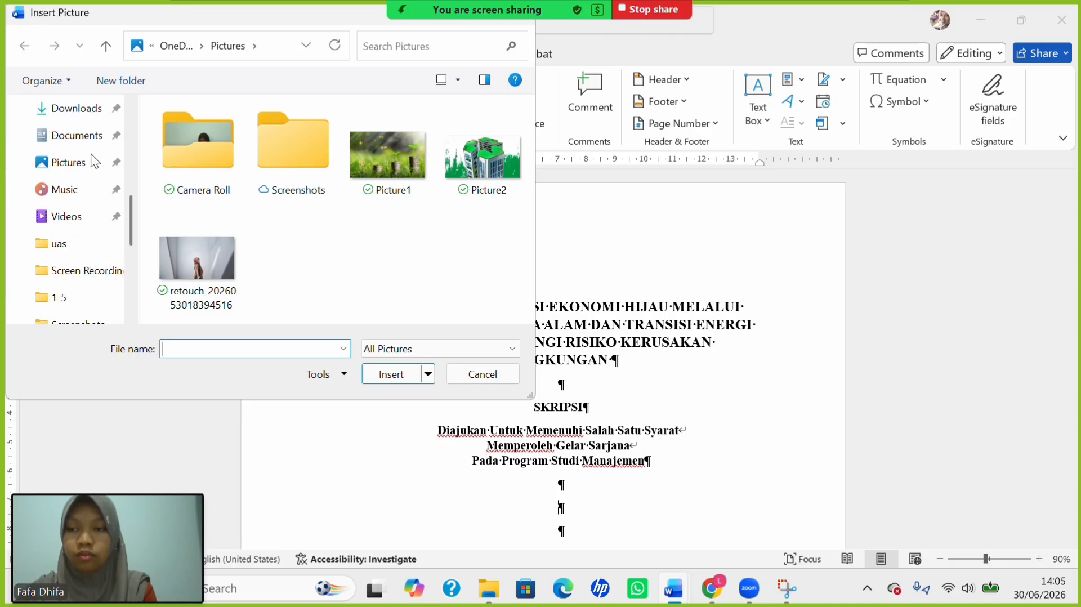
{"action": "left_click", "coordinate": [83, 109]}
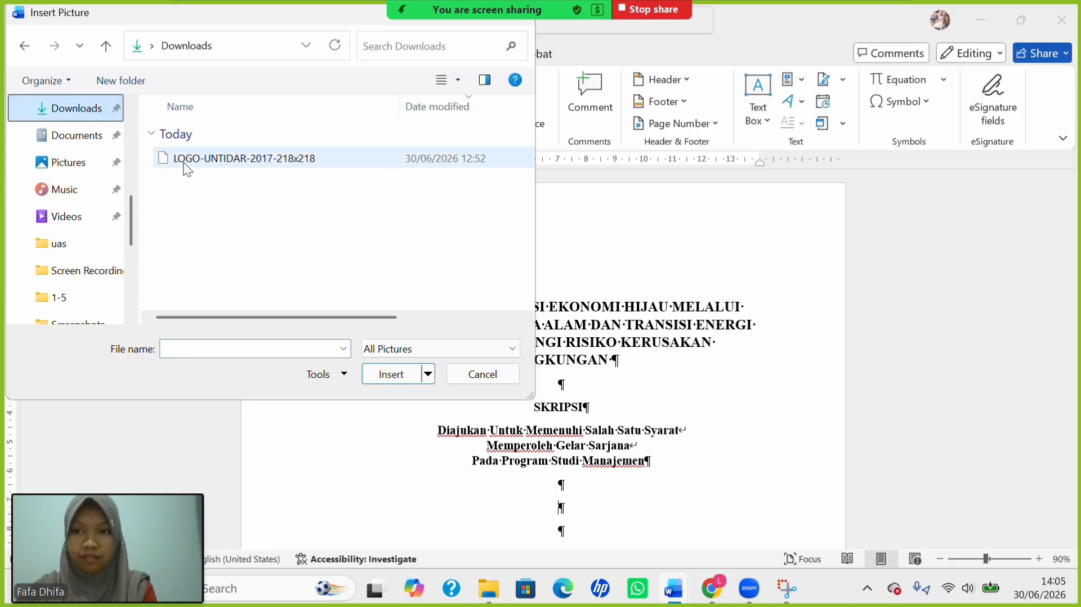
{"action": "left_click", "coordinate": [233, 163]}
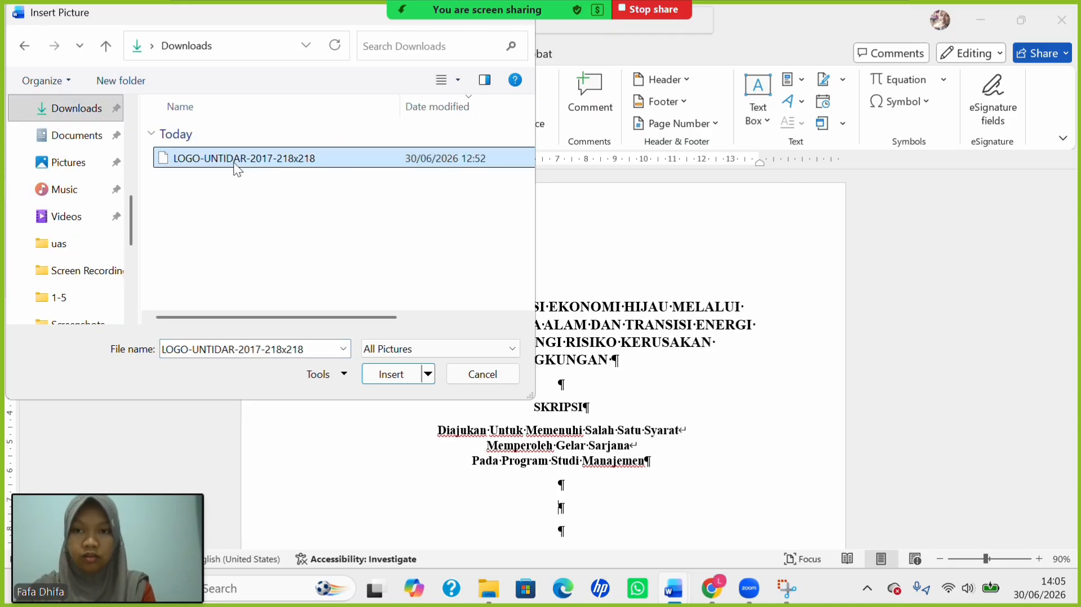
{"action": "left_click", "coordinate": [401, 374]}
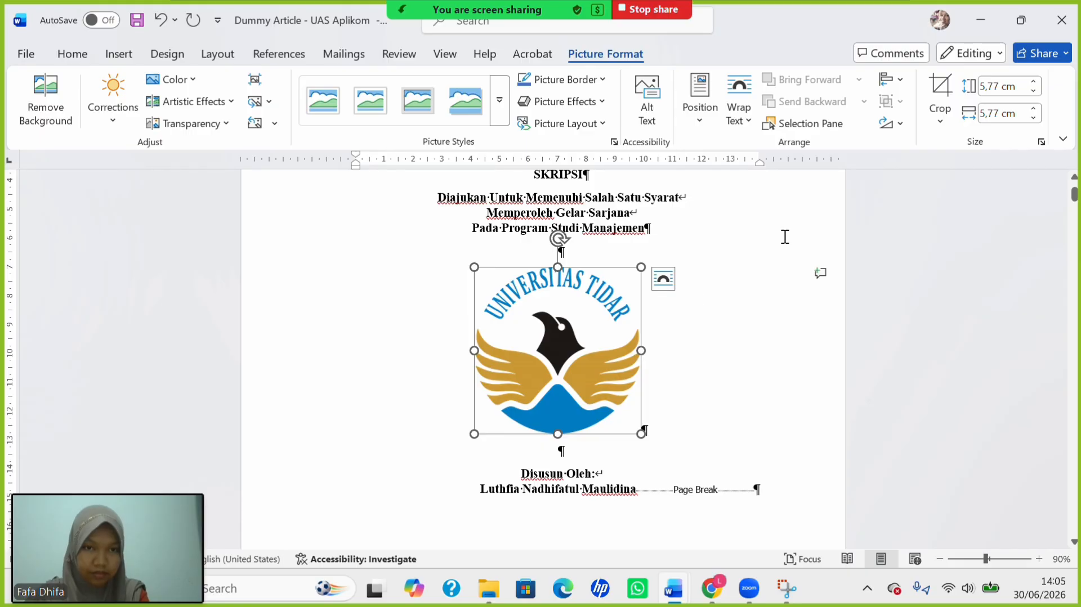
Set the logo's height to 5,5 cm, leaving its width at 5.77 cm.
{"action": "left_click", "coordinate": [996, 87]}
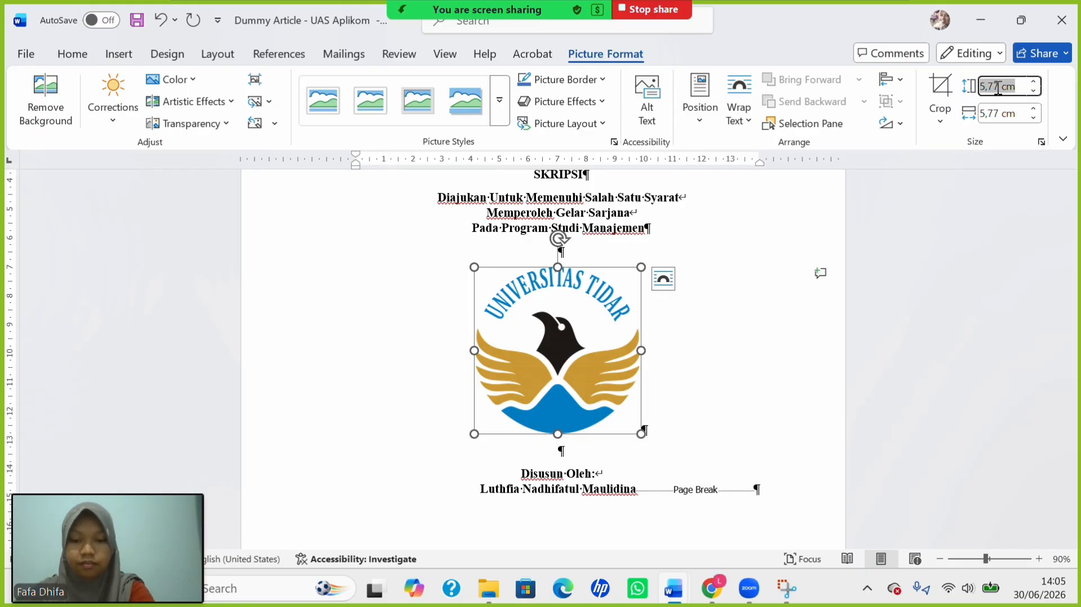
{"action": "type", "text": "5,5"}
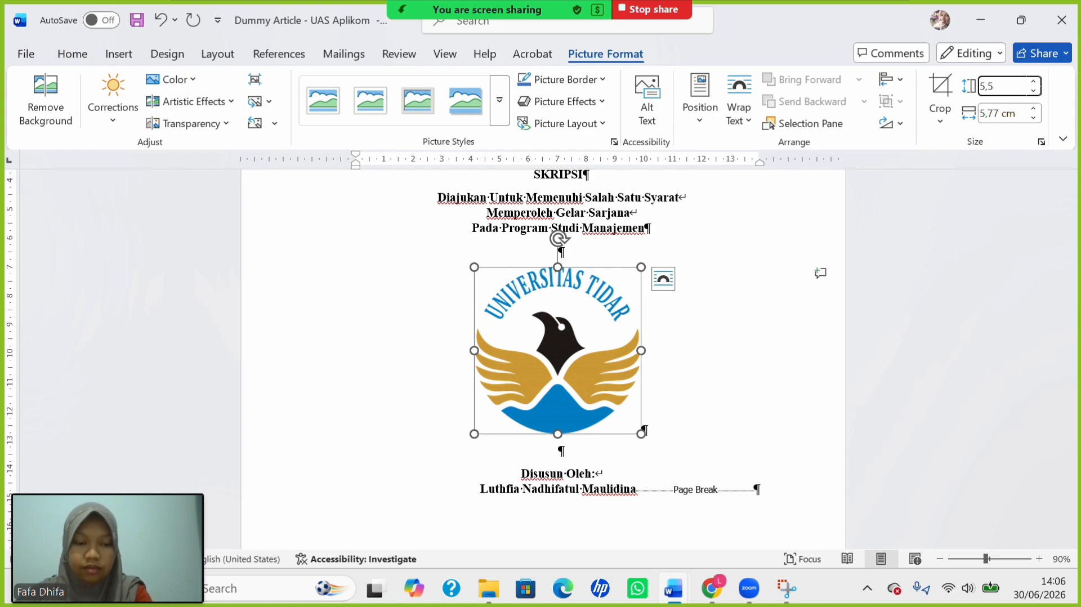
{"action": "key", "text": "Return"}
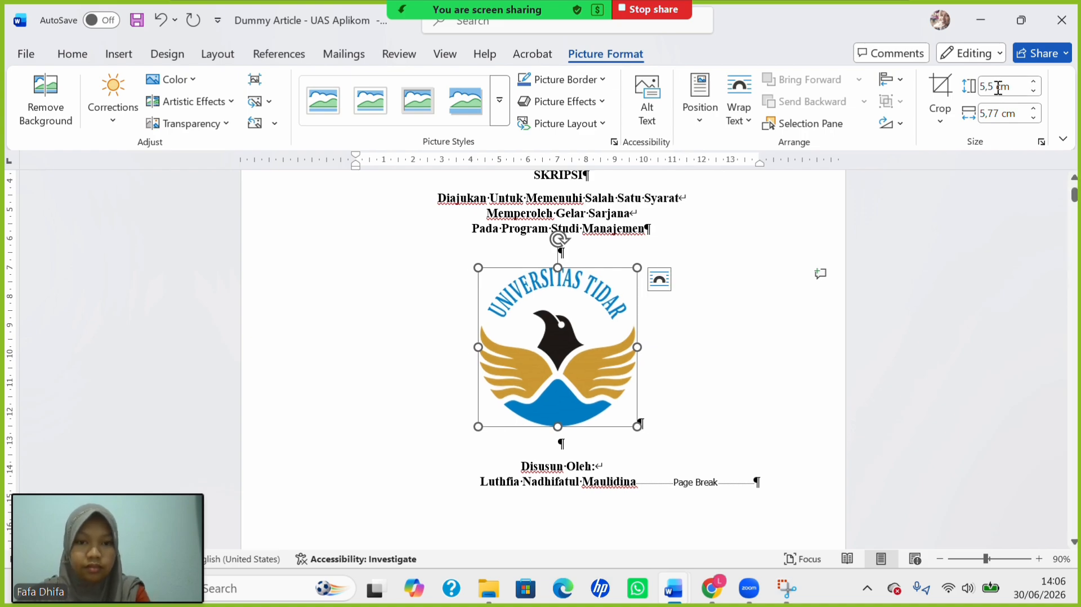
{"action": "left_click", "coordinate": [572, 484]}
{"action": "scroll", "coordinate": [538, 387], "scroll_direction": "down", "scroll_amount": 4}
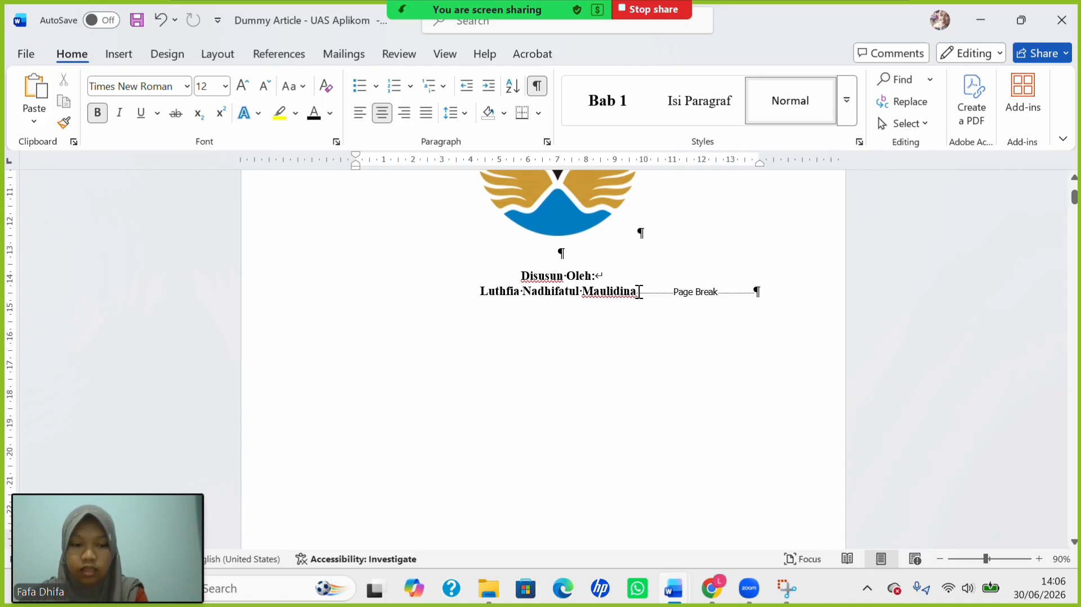
Add an 'NPM:' line with the student's ID number below the author's name, then a blank line.
{"action": "left_click", "coordinate": [639, 291]}
{"action": "key", "text": "Return"}
{"action": "type", "text": "NPM"}
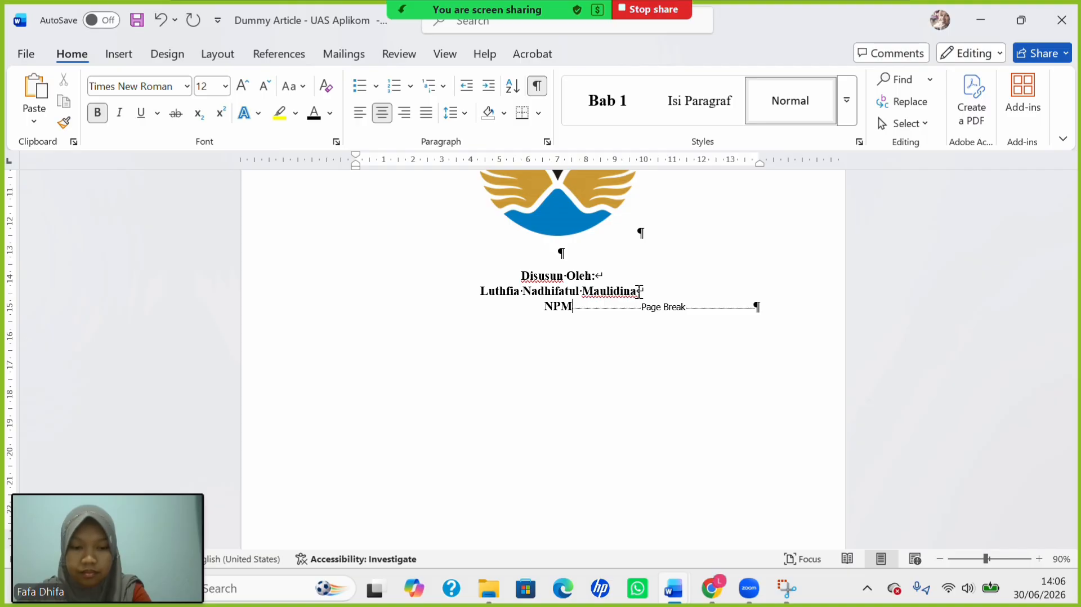
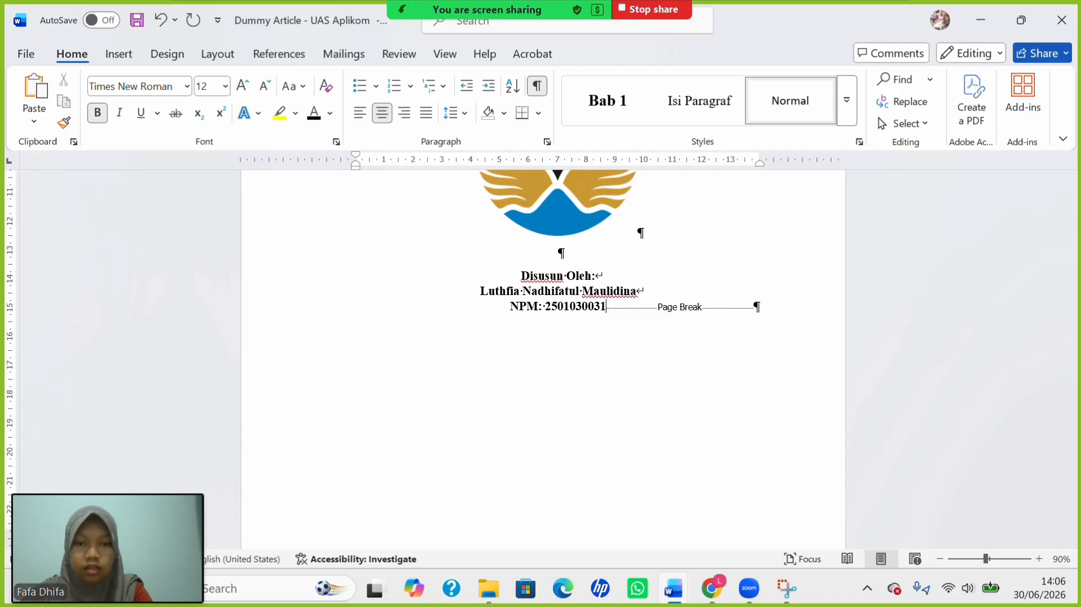
{"action": "key", "text": "Return"}
{"action": "key", "text": "Return"}
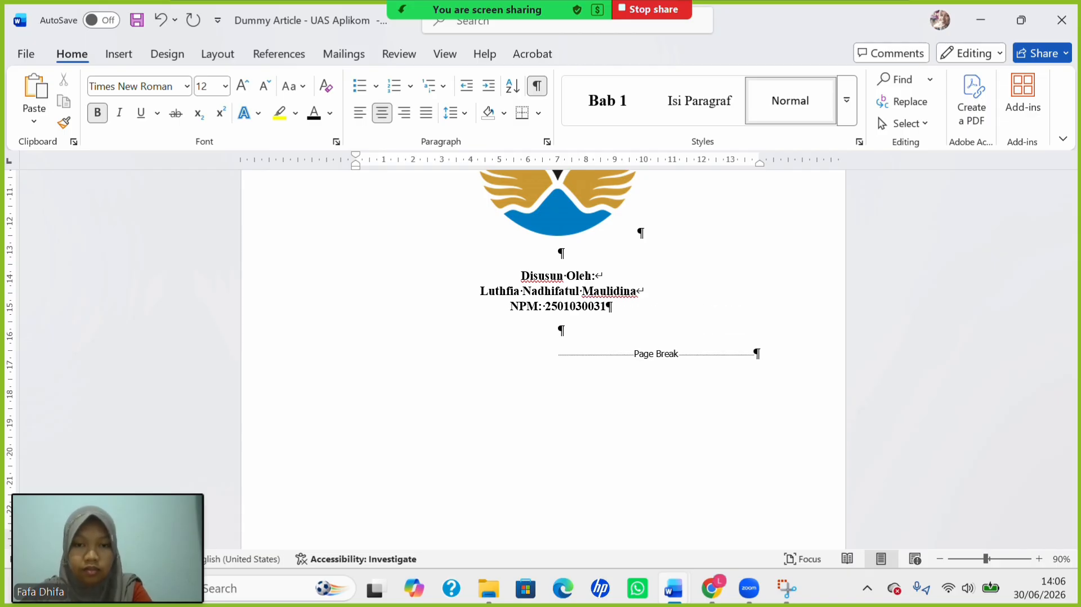
{"action": "key", "text": "Return"}
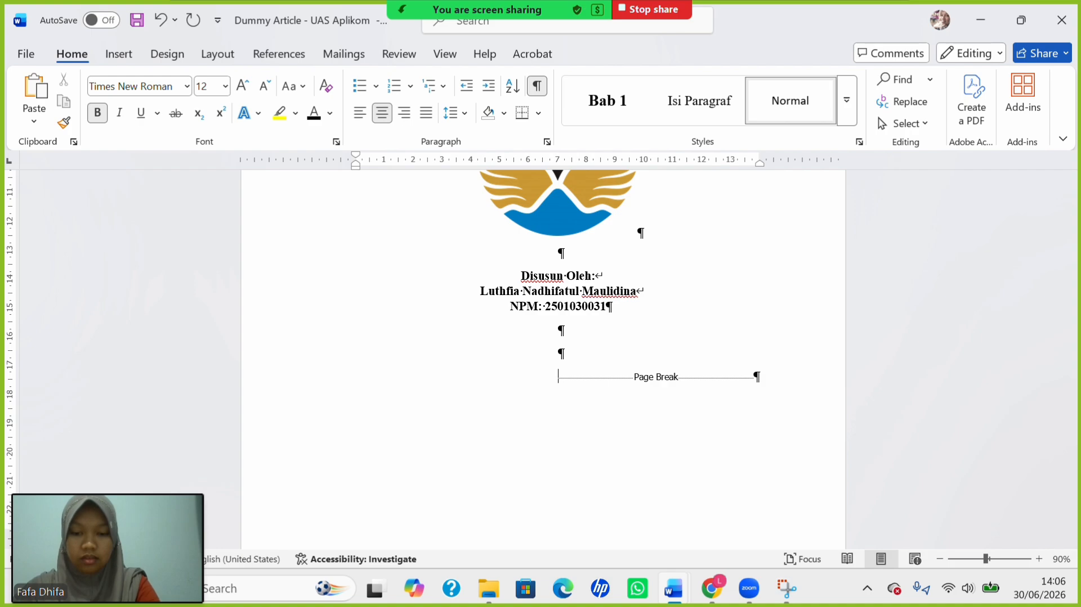
Type FAKULTAS EKONOMI, UNIVERSITAS TIDAR and 2026 on three separate lines.
{"action": "type", "text": "FAKUL"}
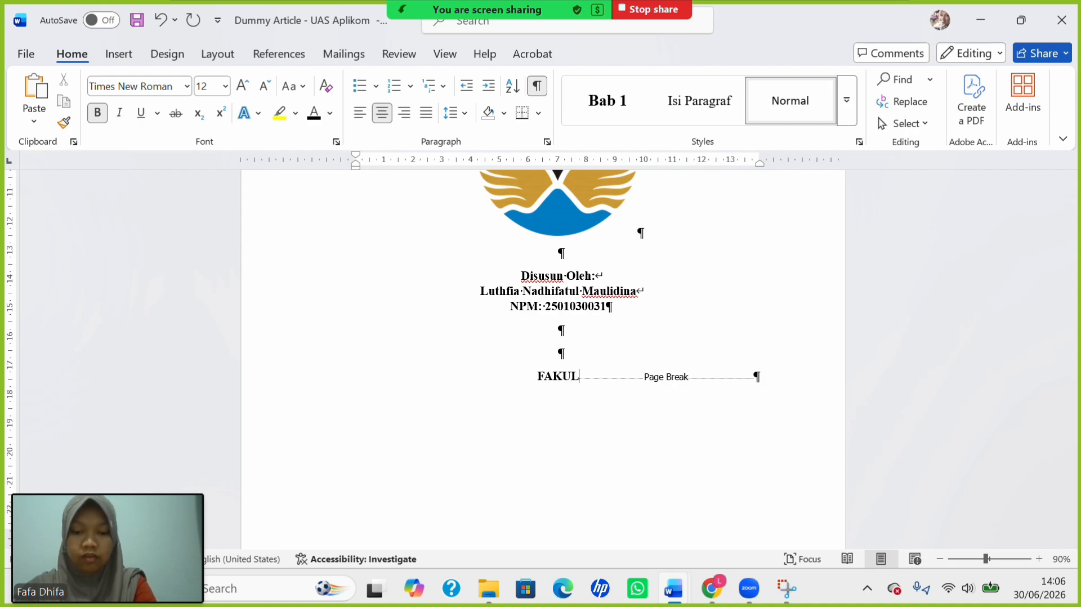
{"action": "type", "text": "TAS"}
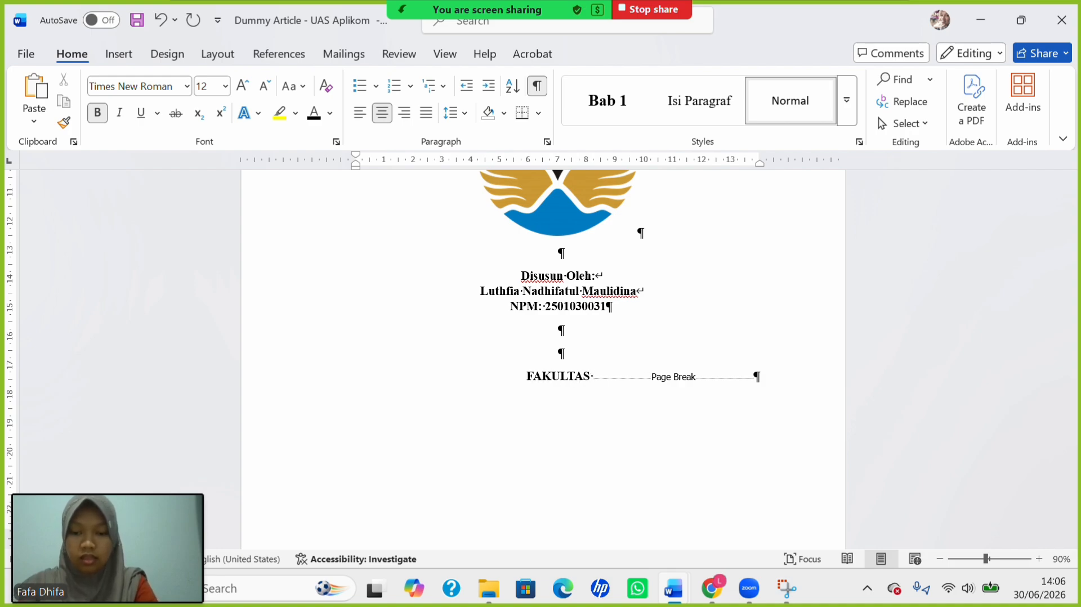
{"action": "type", "text": " EKONOMI"}
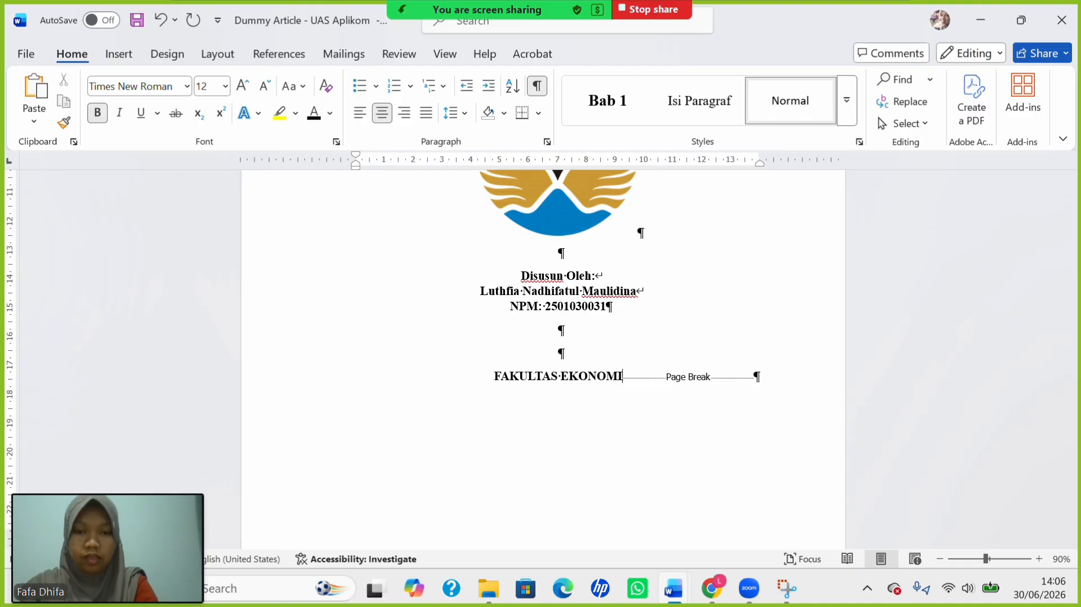
{"action": "key", "text": "shift+Return"}
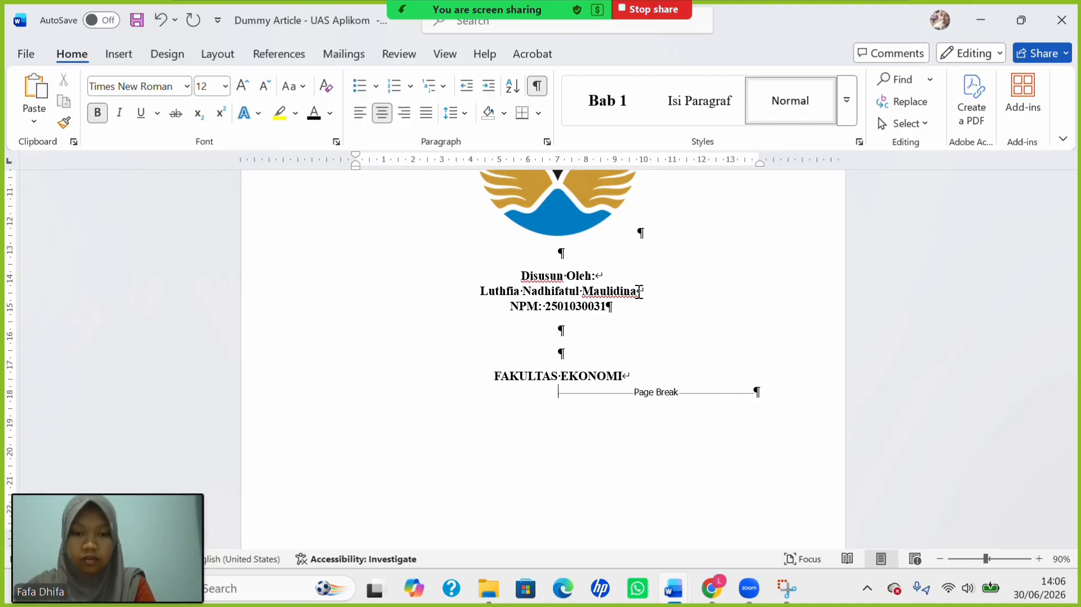
{"action": "type", "text": "UNI"}
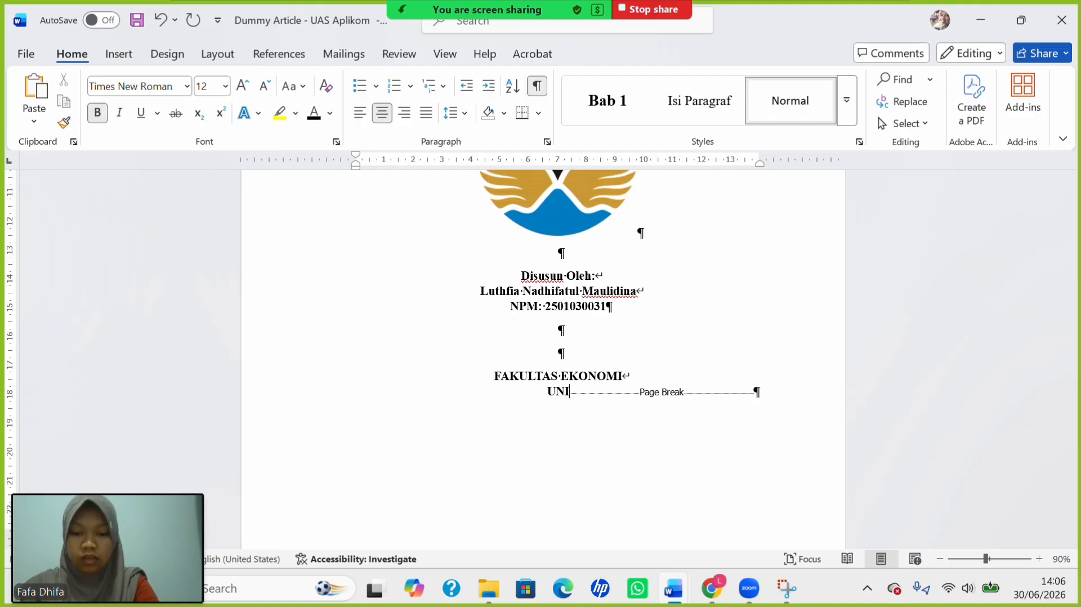
{"action": "type", "text": "VERSITA"}
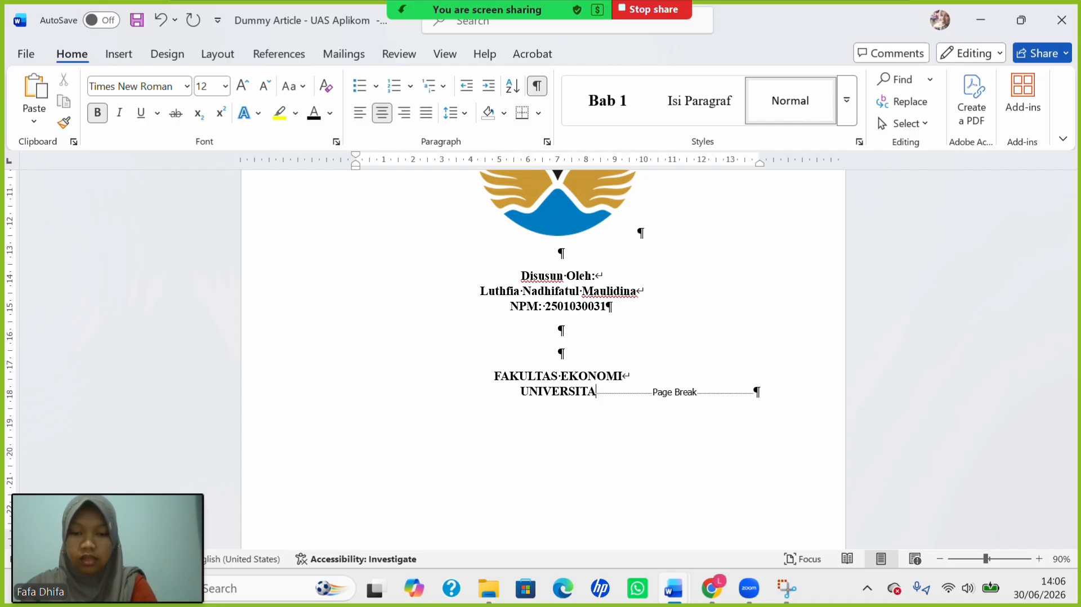
{"action": "type", "text": "S TIDA"}
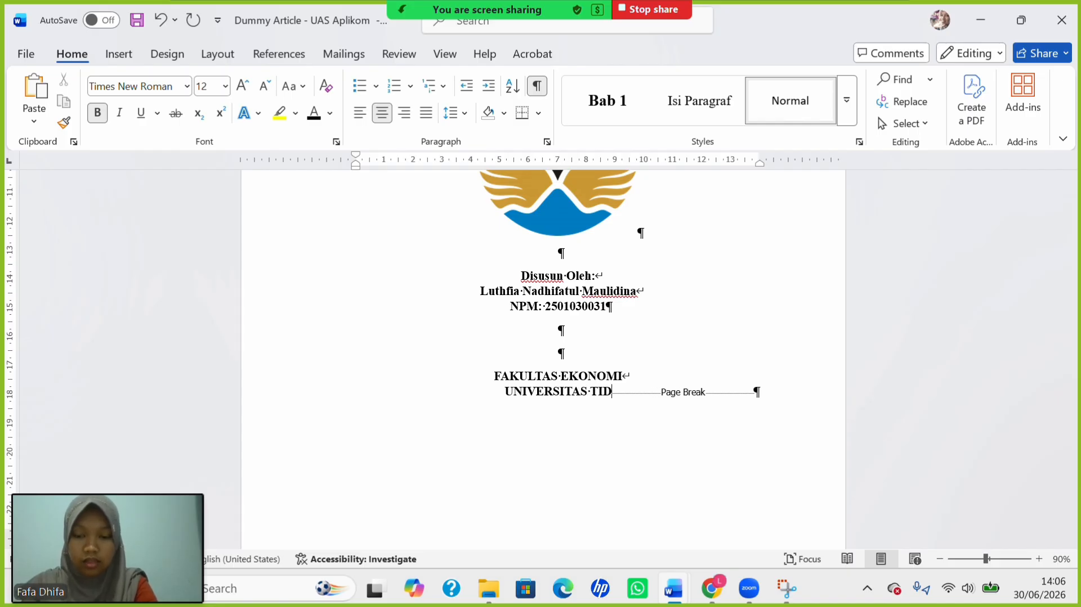
{"action": "type", "text": "R"}
{"action": "key", "text": "shift+Return"}
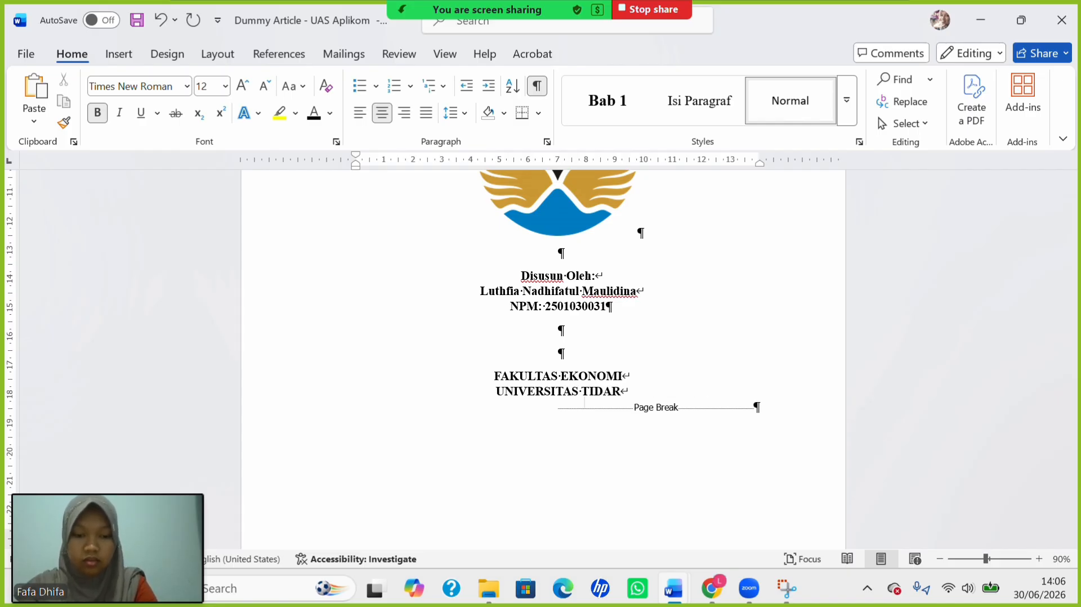
{"action": "type", "text": "2026"}
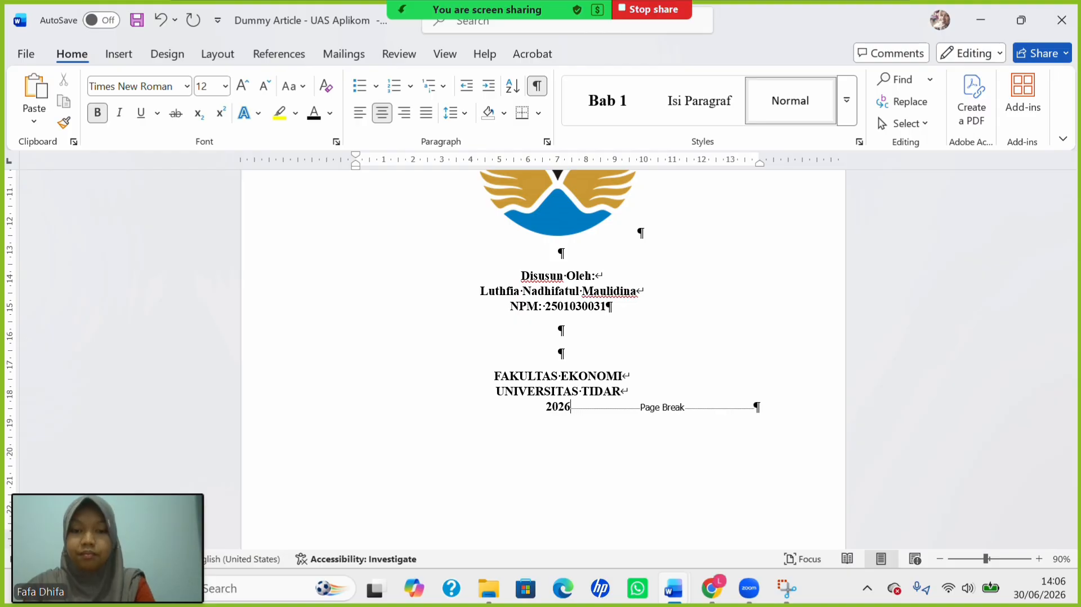
{"action": "scroll", "coordinate": [568, 239], "scroll_direction": "up", "scroll_amount": 6}
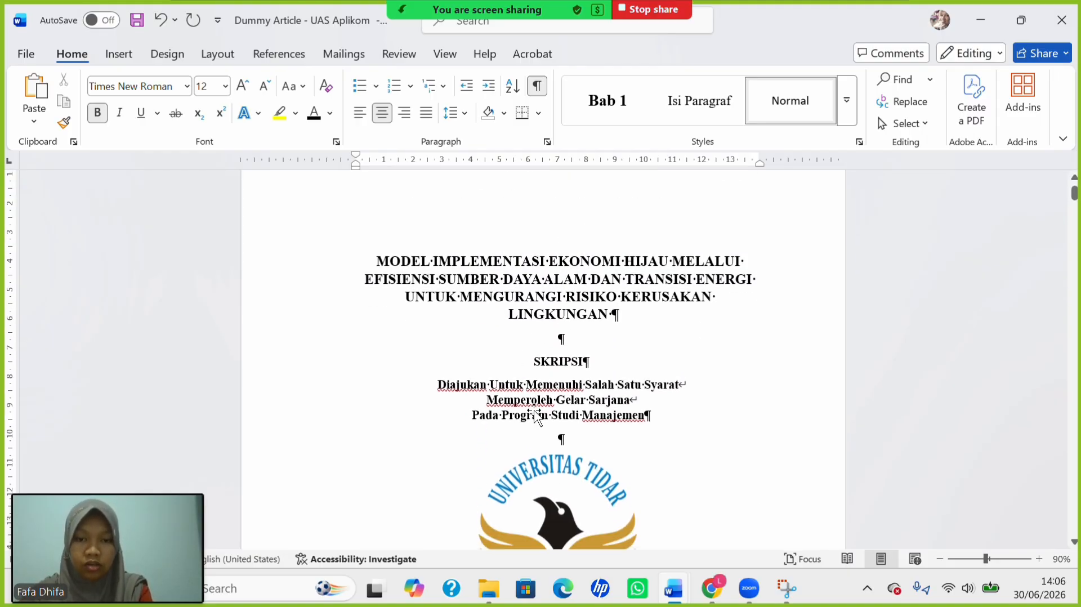
Add blank lines above the logo and between the logo and Disusun Oleh, removing one extra.
{"action": "scroll", "coordinate": [616, 294], "scroll_direction": "down", "scroll_amount": 3}
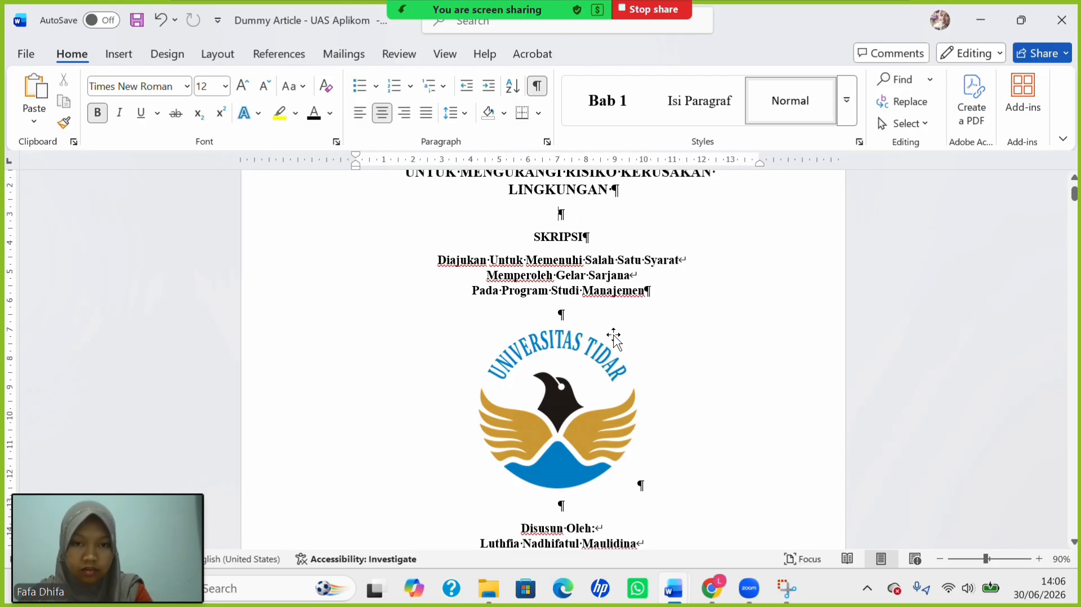
{"action": "key", "text": "Return"}
{"action": "key", "text": "Return"}
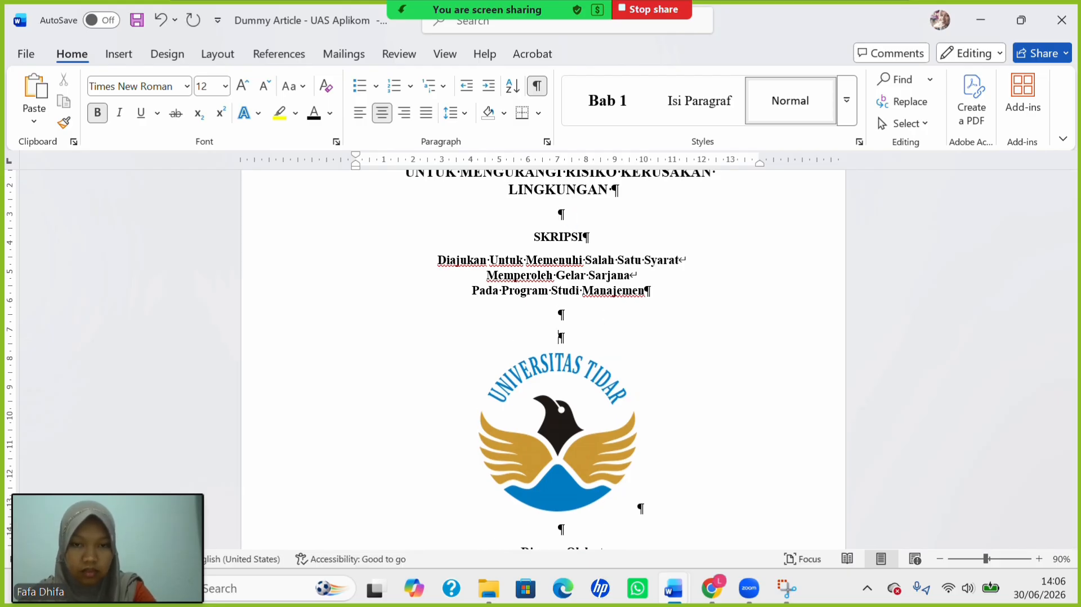
{"action": "scroll", "coordinate": [566, 337], "scroll_direction": "down", "scroll_amount": 5}
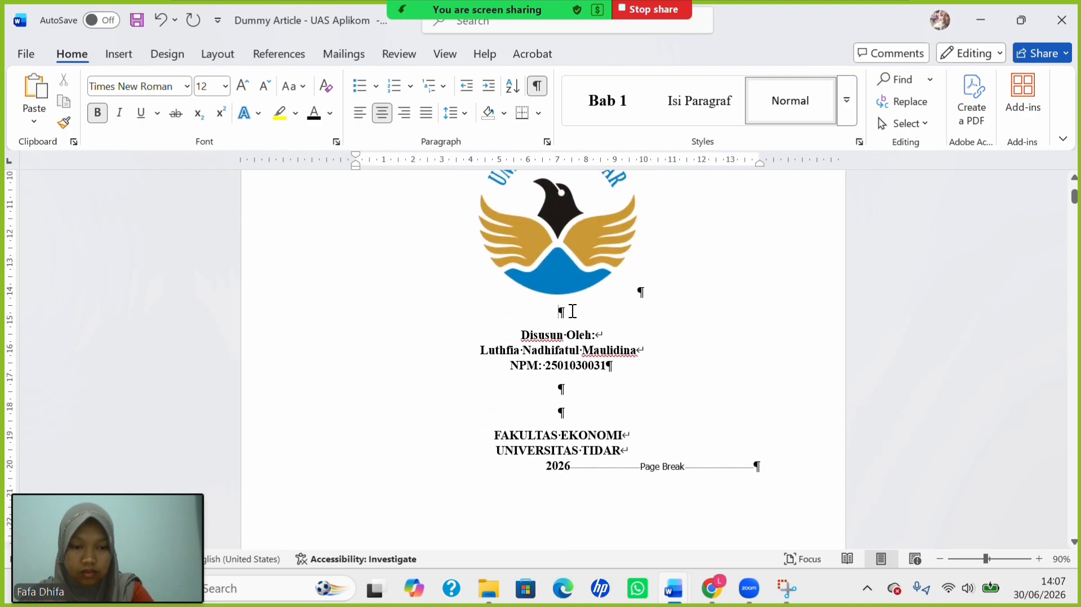
{"action": "key", "text": "Return"}
{"action": "key", "text": "Return"}
{"action": "key", "text": "Return"}
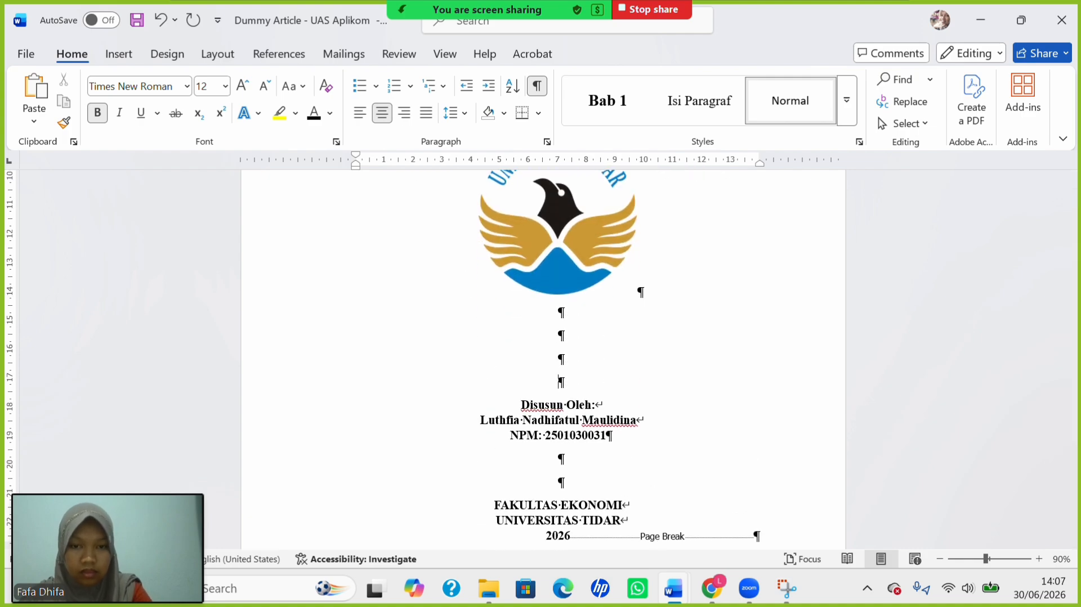
{"action": "key", "text": "Return"}
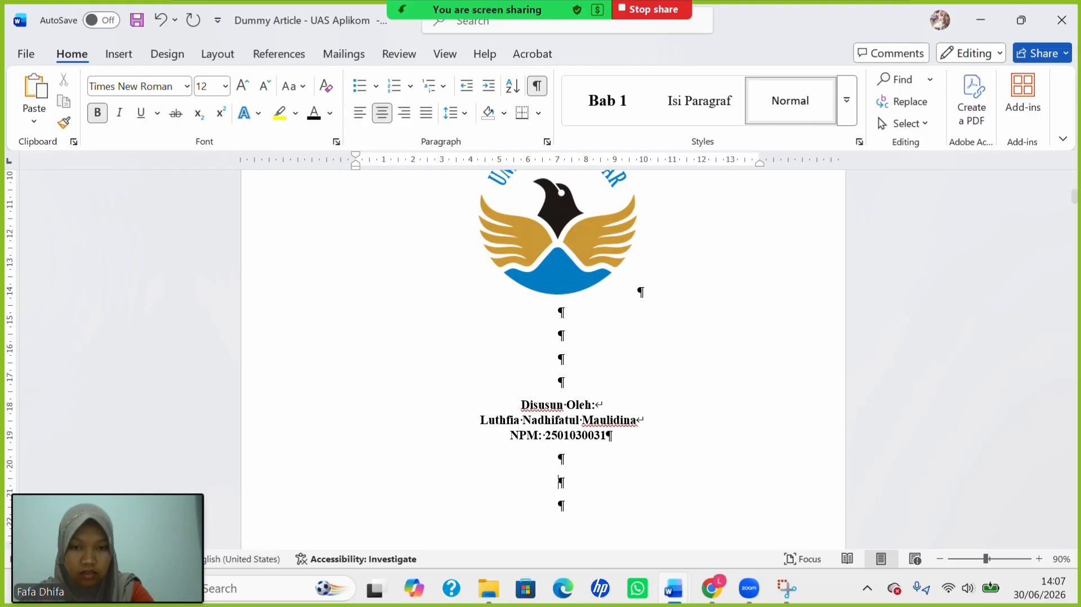
{"action": "scroll", "coordinate": [555, 474], "scroll_direction": "down", "scroll_amount": 3}
{"action": "scroll", "coordinate": [554, 470], "scroll_direction": "up", "scroll_amount": 3}
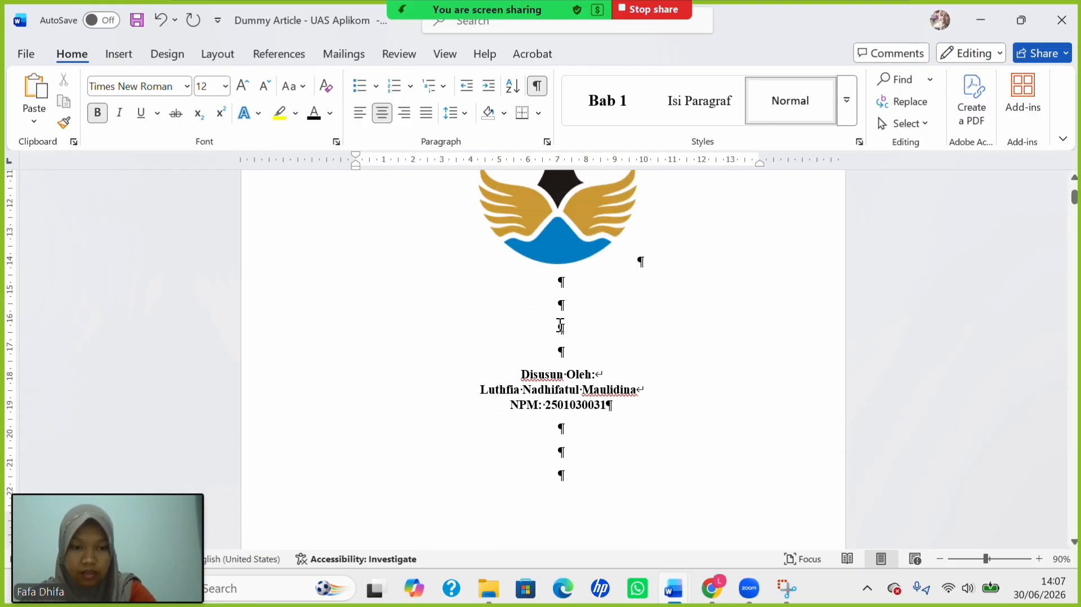
{"action": "key", "text": "BackSpace"}
{"action": "scroll", "coordinate": [495, 315], "scroll_direction": "up", "scroll_amount": 10}
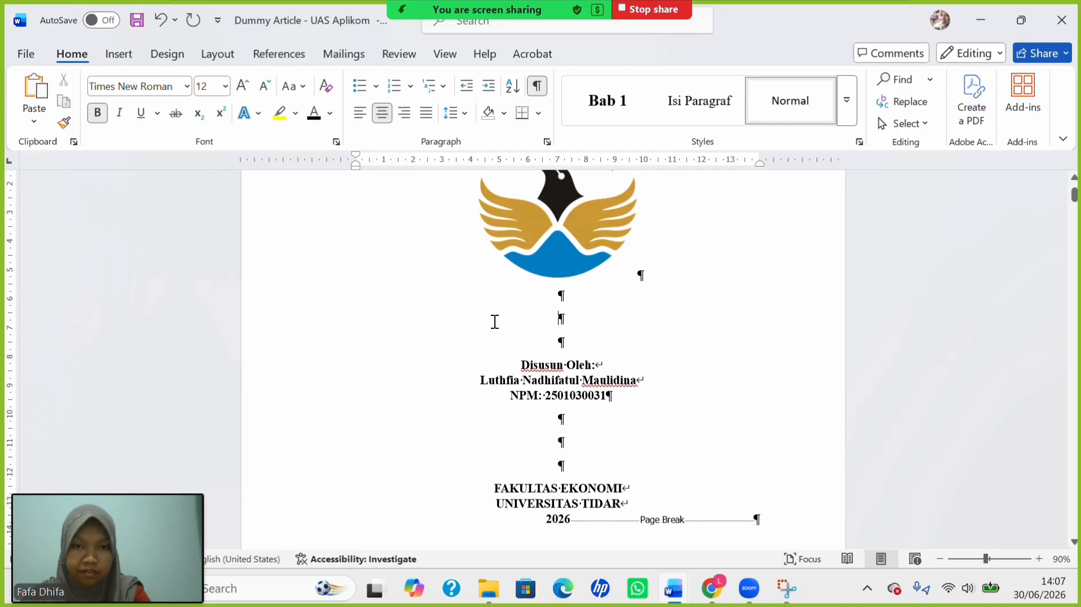
{"action": "scroll", "coordinate": [494, 320], "scroll_direction": "down", "scroll_amount": 10}
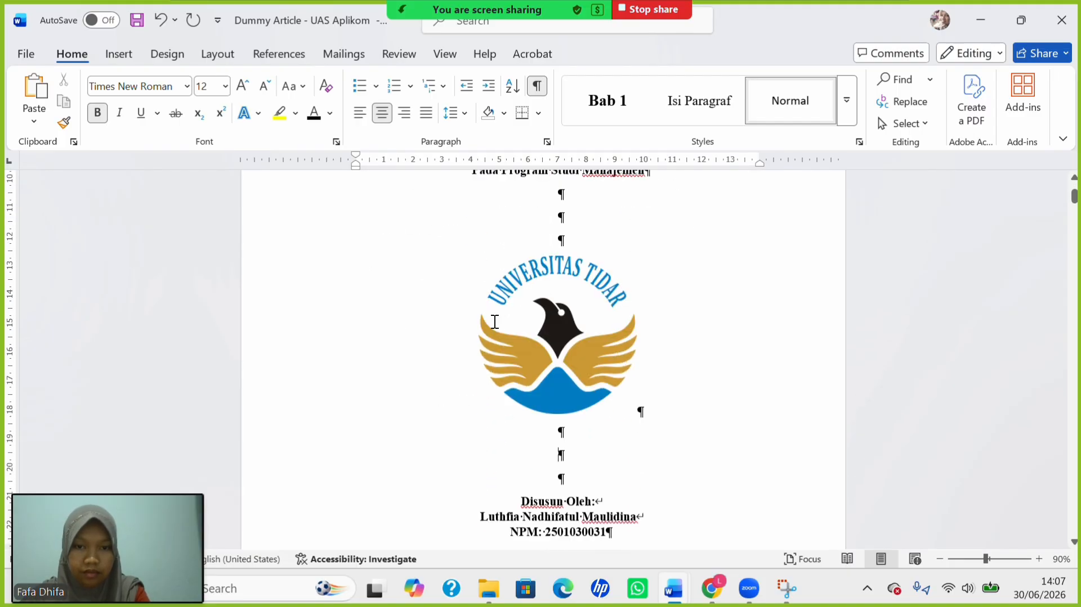
{"action": "scroll", "coordinate": [556, 322], "scroll_direction": "up", "scroll_amount": 8}
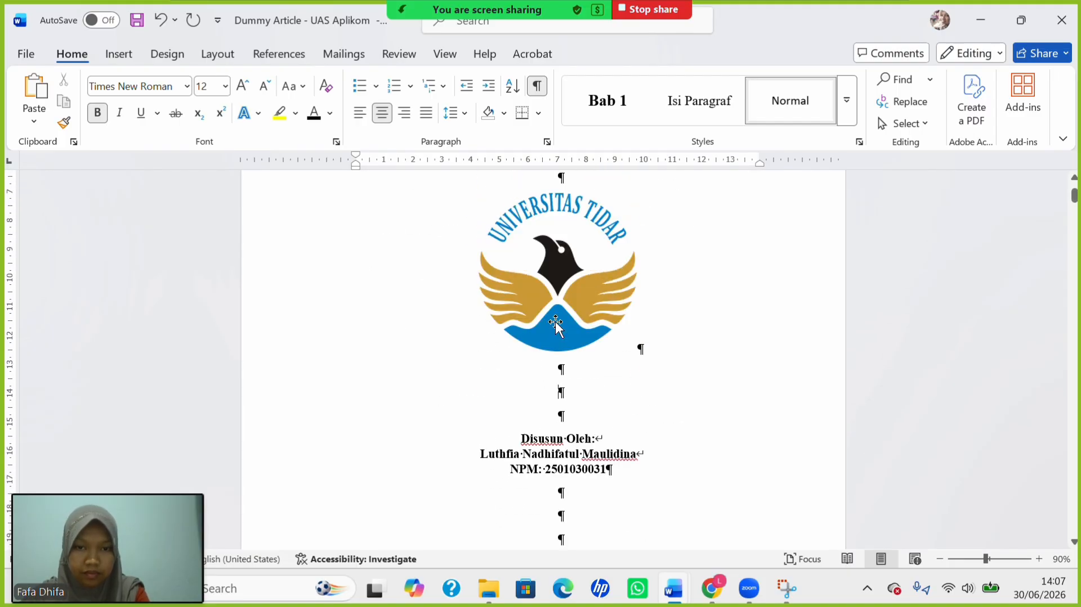
{"action": "scroll", "coordinate": [557, 322], "scroll_direction": "up", "scroll_amount": 3}
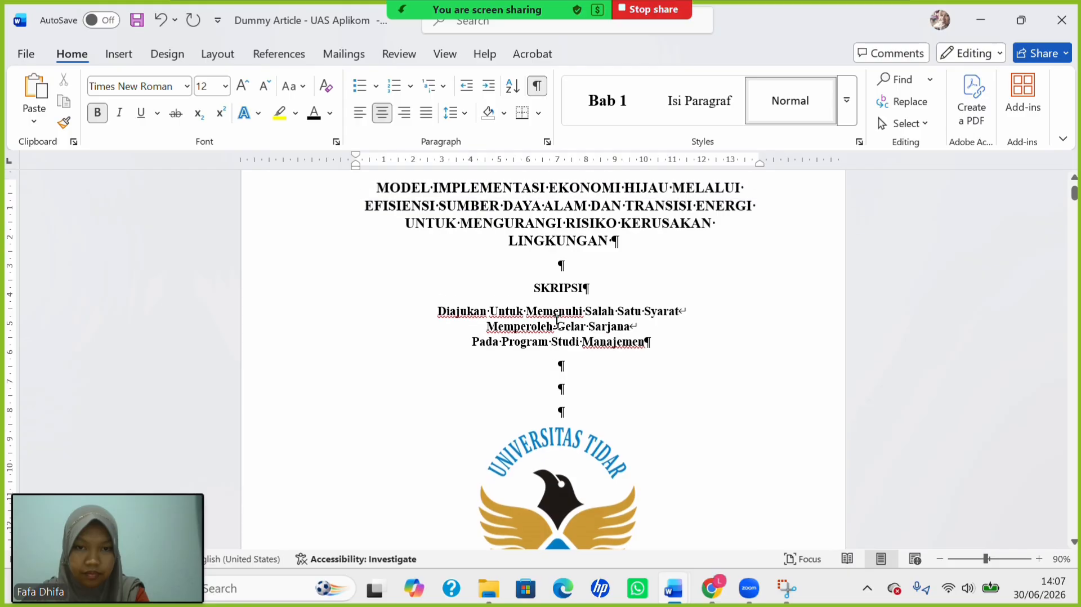
{"action": "scroll", "coordinate": [544, 274], "scroll_direction": "down", "scroll_amount": 2}
{"action": "scroll", "coordinate": [544, 275], "scroll_direction": "down", "scroll_amount": 10}
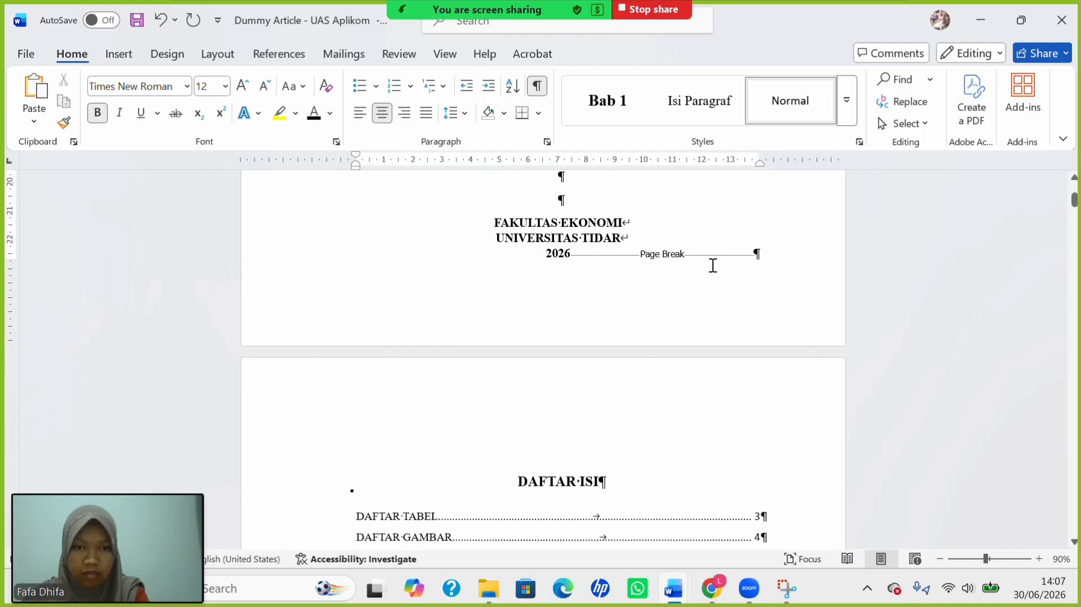
Insert a page break before DAFTAR ISI, adding a blank page after the cover page.
{"action": "left_click", "coordinate": [779, 258]}
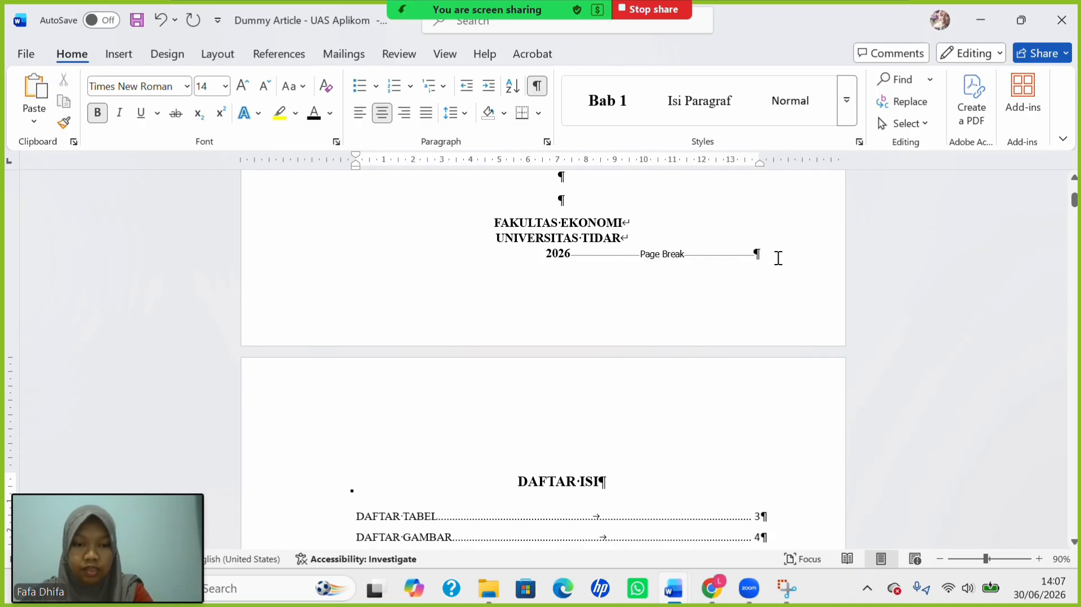
{"action": "key", "text": "ctrl+Return"}
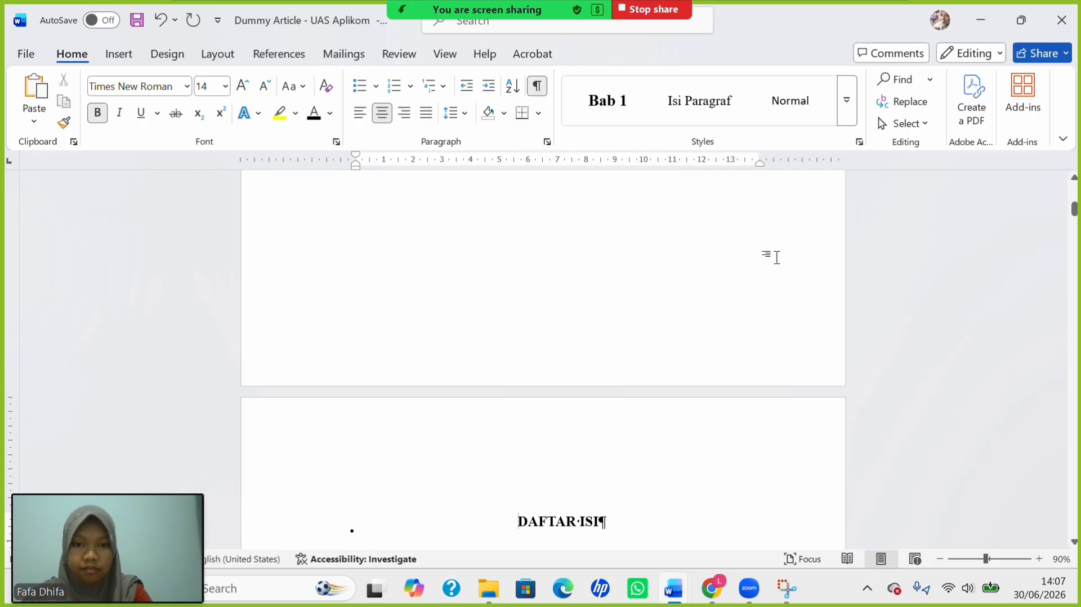
{"action": "scroll", "coordinate": [614, 263], "scroll_direction": "up", "scroll_amount": 5}
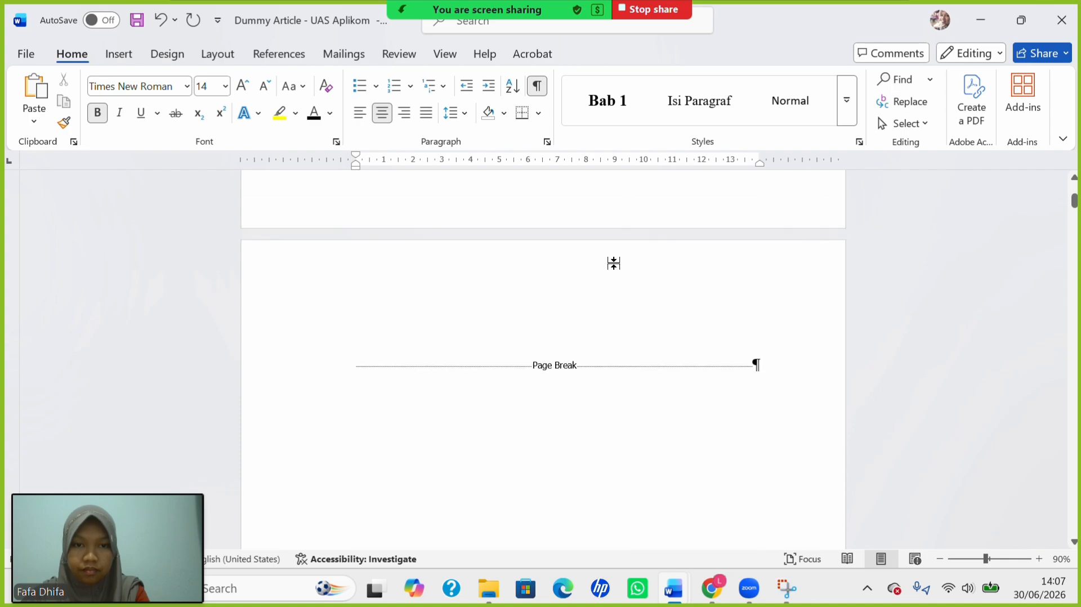
{"action": "scroll", "coordinate": [615, 263], "scroll_direction": "up", "scroll_amount": 3}
{"action": "scroll", "coordinate": [615, 263], "scroll_direction": "down", "scroll_amount": 5}
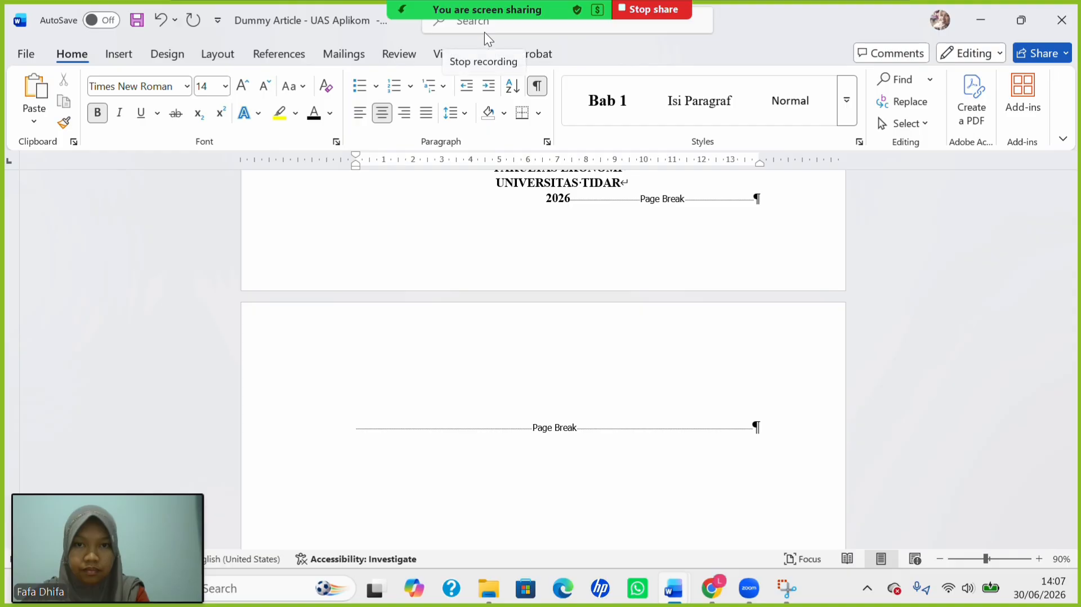
{"action": "scroll", "coordinate": [603, 401], "scroll_direction": "up", "scroll_amount": 2}
{"action": "scroll", "coordinate": [603, 401], "scroll_direction": "up", "scroll_amount": 1}
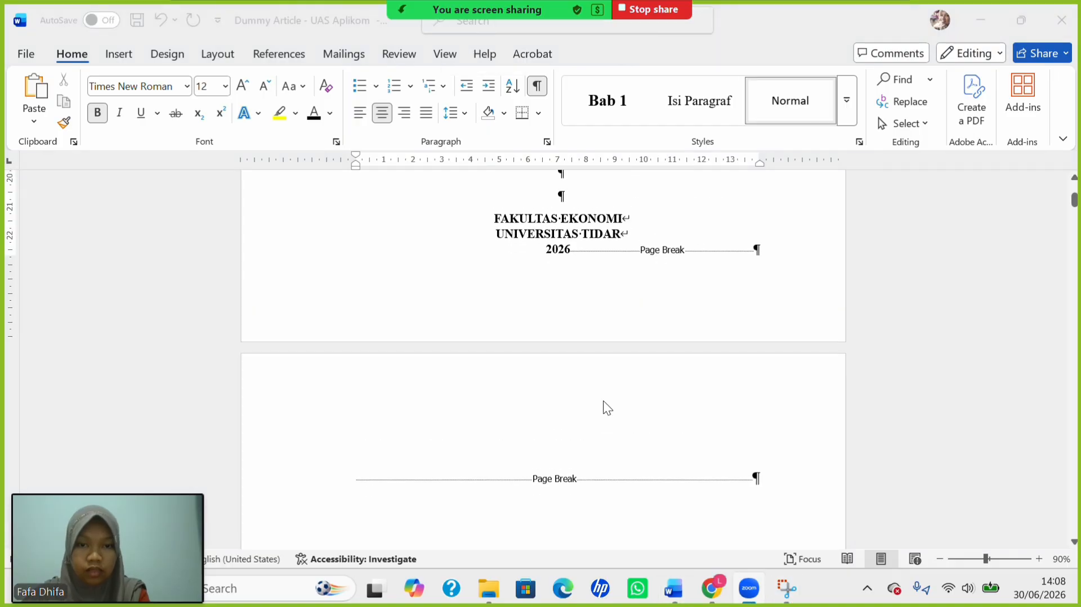
{"action": "left_click", "coordinate": [358, 481]}
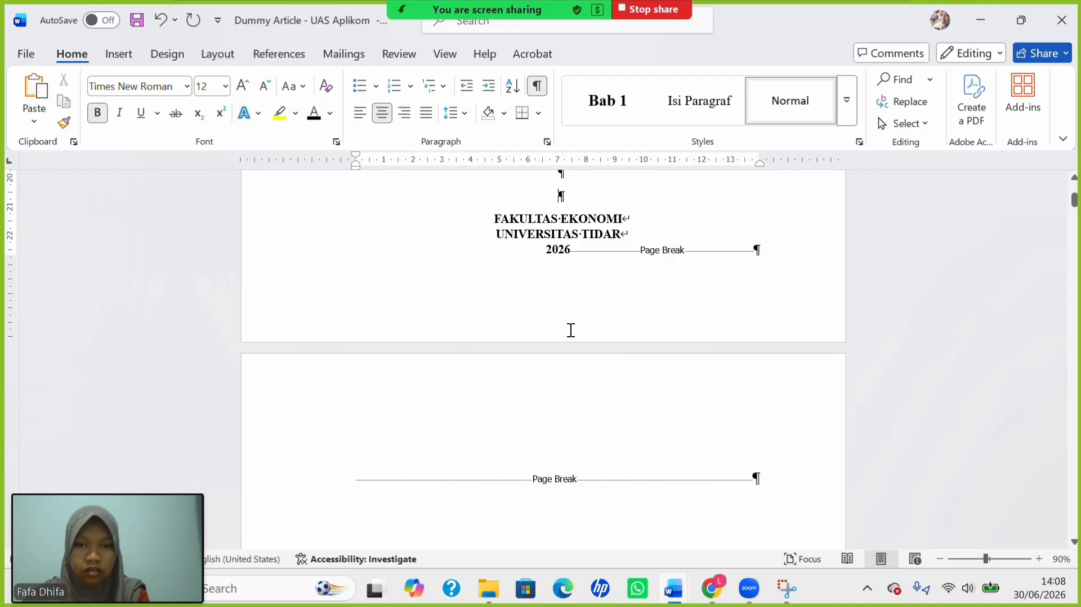
{"action": "scroll", "coordinate": [571, 331], "scroll_direction": "up", "scroll_amount": 8}
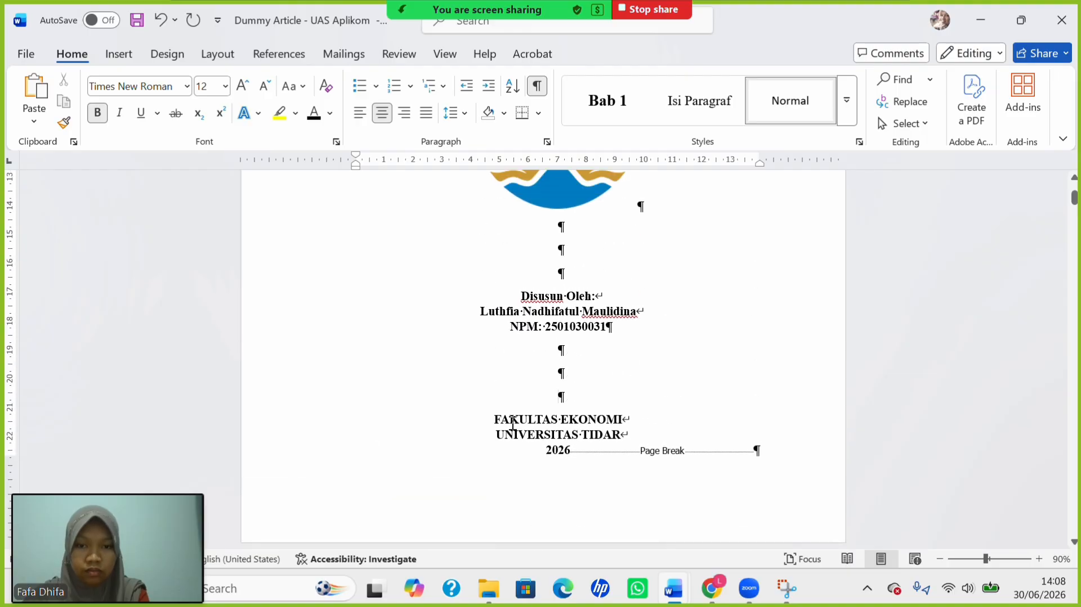
Make the FAKULTAS EKONOMI, UNIVERSITAS TIDAR and 2026 lines 14 pt; remove a blank line below NPM.
{"action": "left_click_drag", "start_coordinate": [513, 423], "coordinate": [570, 453]}
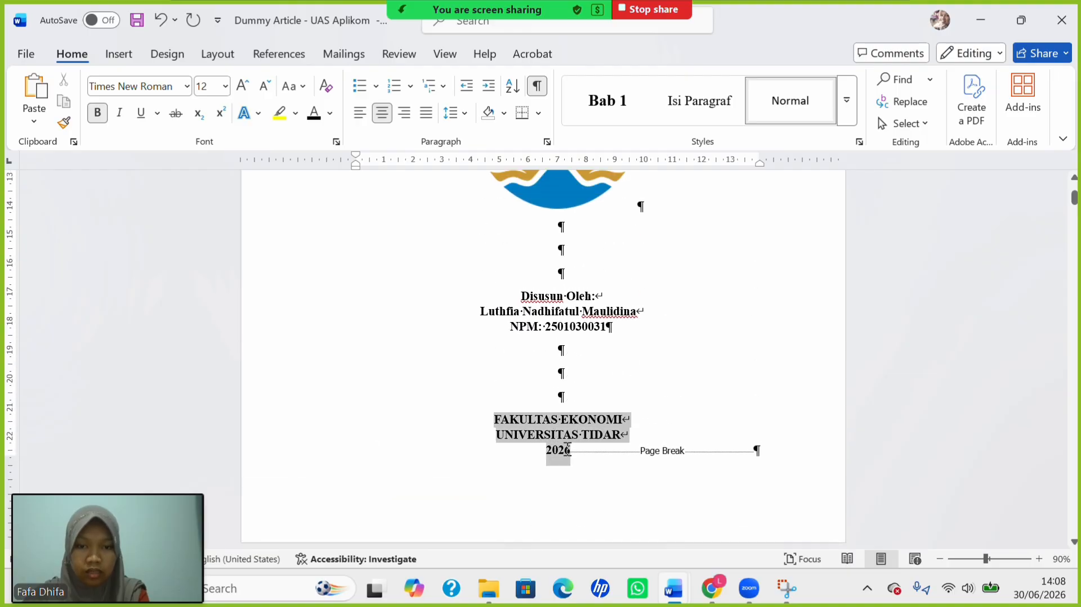
{"action": "left_click", "coordinate": [225, 86]}
{"action": "left_click", "coordinate": [208, 210]}
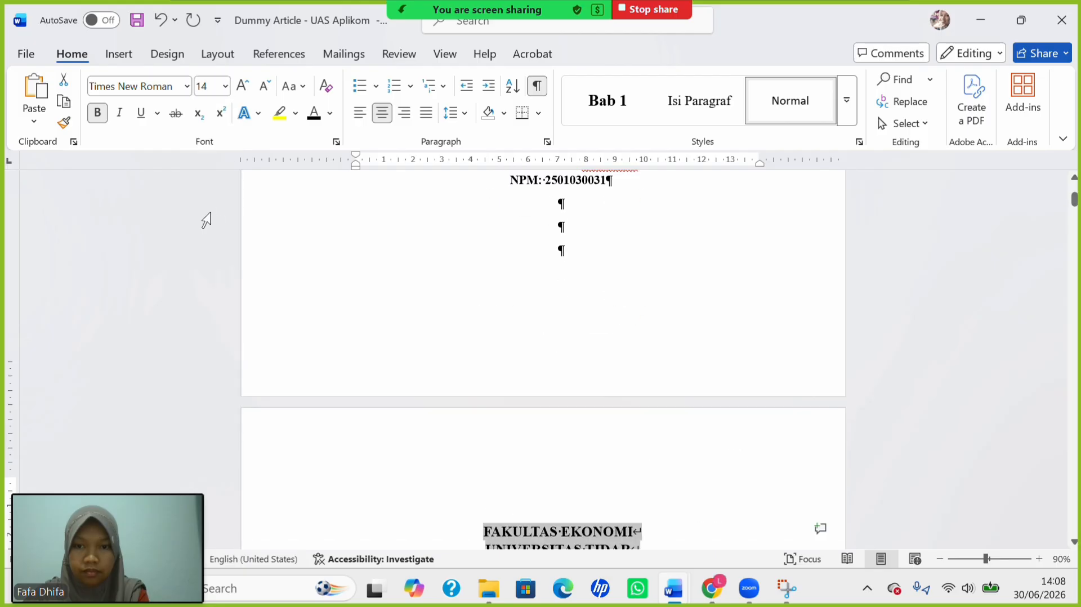
{"action": "scroll", "coordinate": [395, 296], "scroll_direction": "up", "scroll_amount": 10}
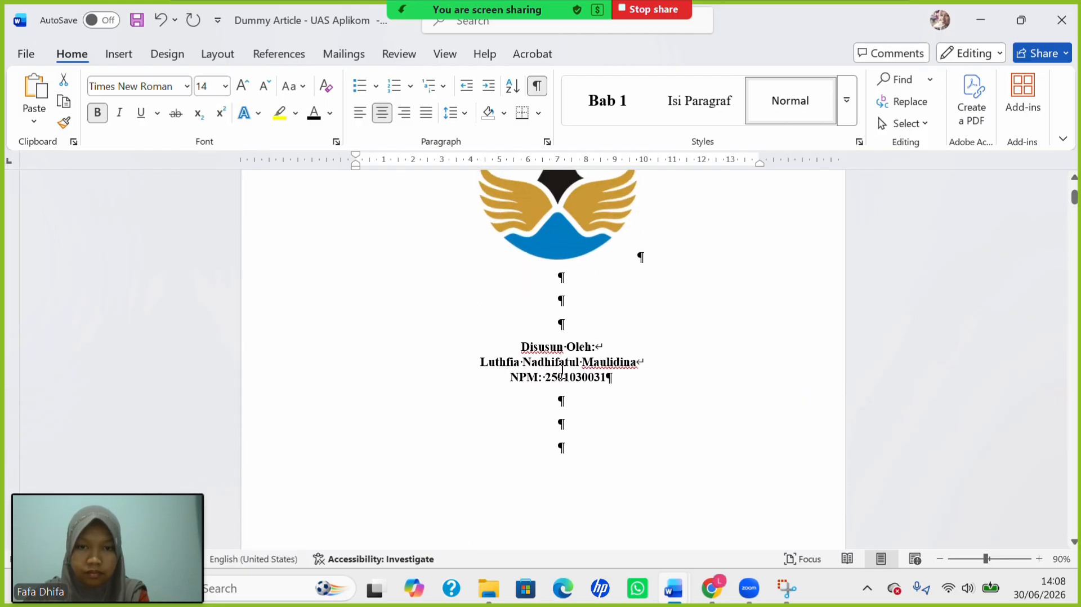
{"action": "left_click", "coordinate": [565, 321]}
{"action": "key", "text": "BackSpace"}
{"action": "key", "text": "BackSpace"}
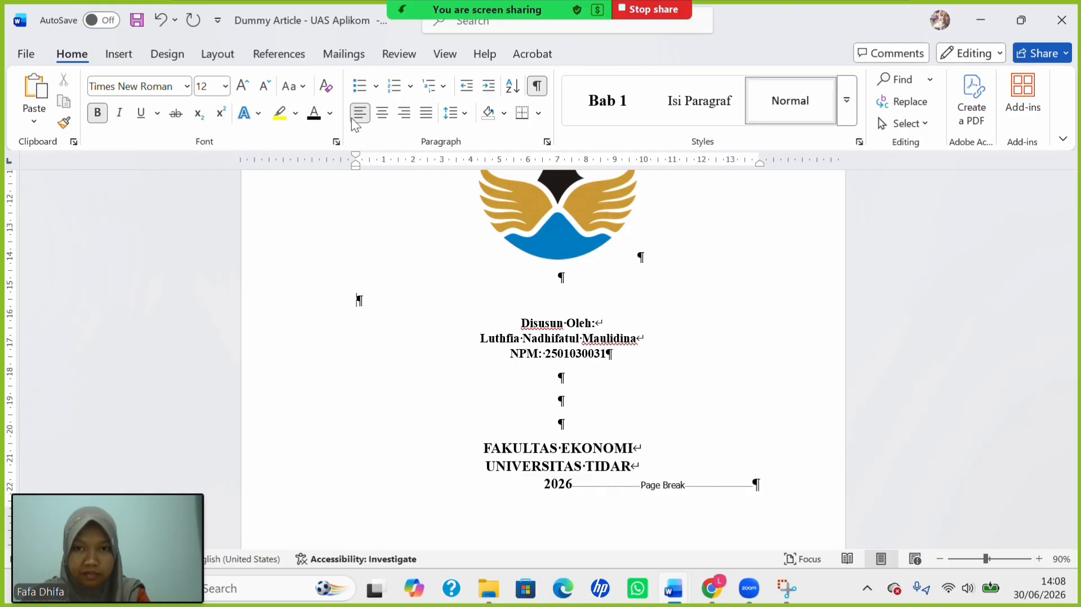
Center the empty line below the logo and delete one blank line above the logo.
{"action": "left_click", "coordinate": [385, 112]}
{"action": "scroll", "coordinate": [499, 304], "scroll_direction": "up", "scroll_amount": 3}
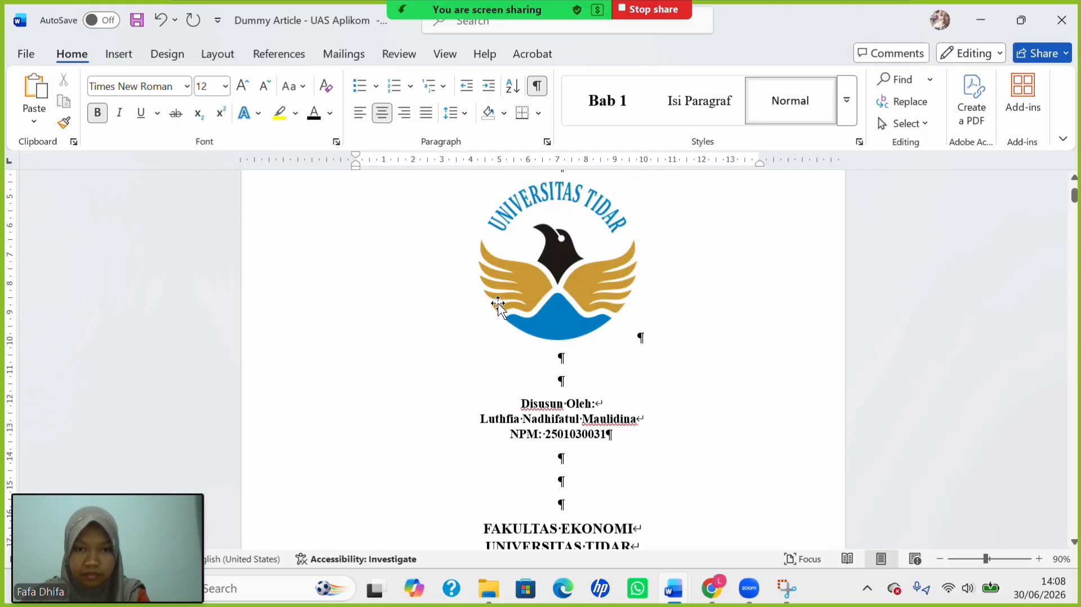
{"action": "scroll", "coordinate": [499, 303], "scroll_direction": "up", "scroll_amount": 2}
{"action": "scroll", "coordinate": [498, 305], "scroll_direction": "down", "scroll_amount": 2}
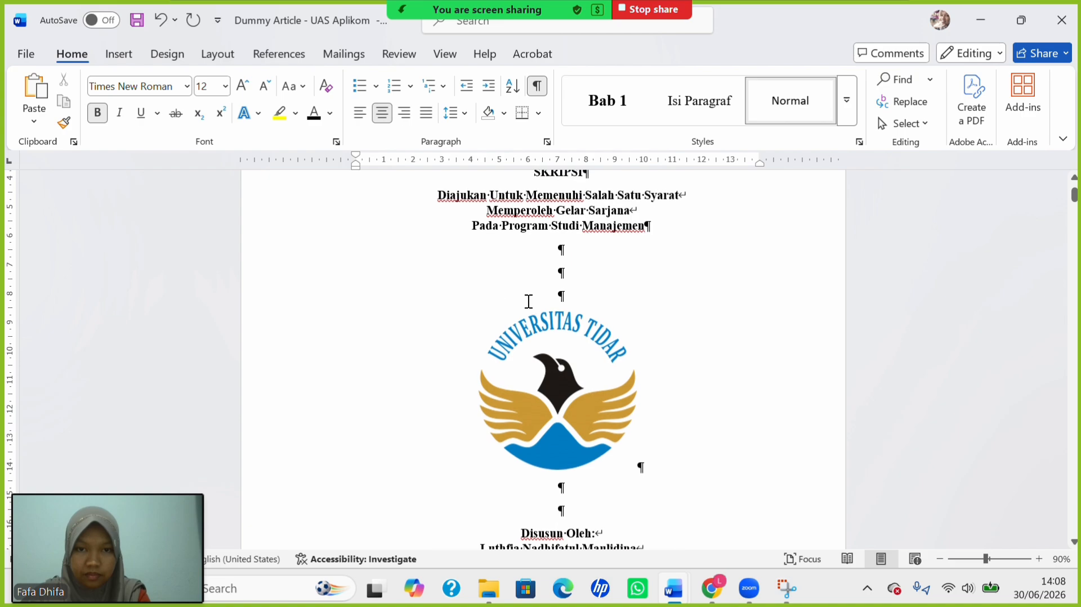
{"action": "key", "text": "BackSpace"}
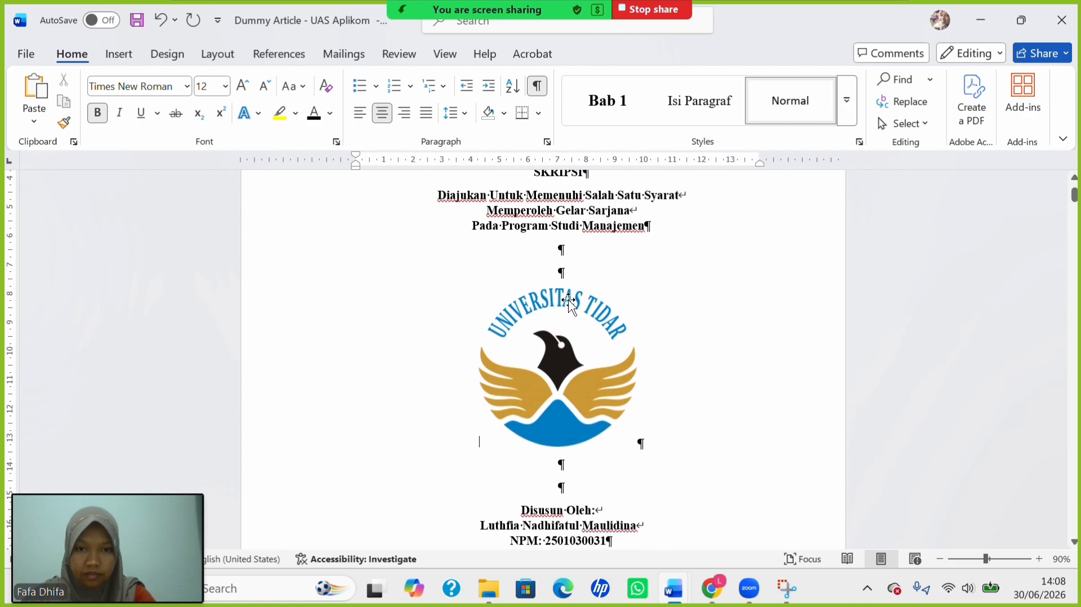
{"action": "scroll", "coordinate": [546, 264], "scroll_direction": "up", "scroll_amount": 3}
{"action": "scroll", "coordinate": [546, 263], "scroll_direction": "down", "scroll_amount": 5}
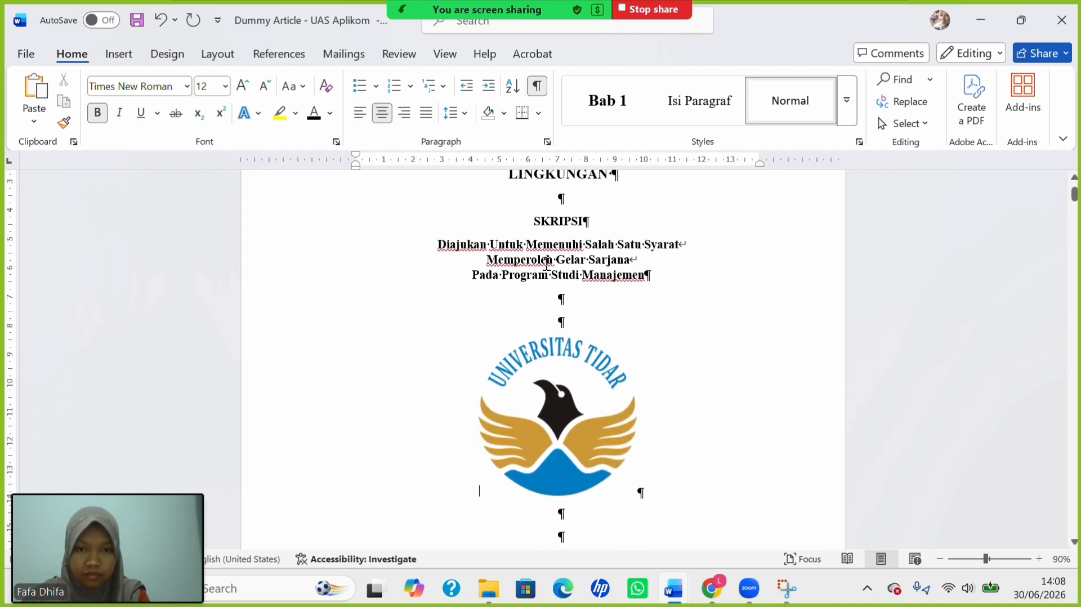
{"action": "scroll", "coordinate": [546, 263], "scroll_direction": "down", "scroll_amount": 5}
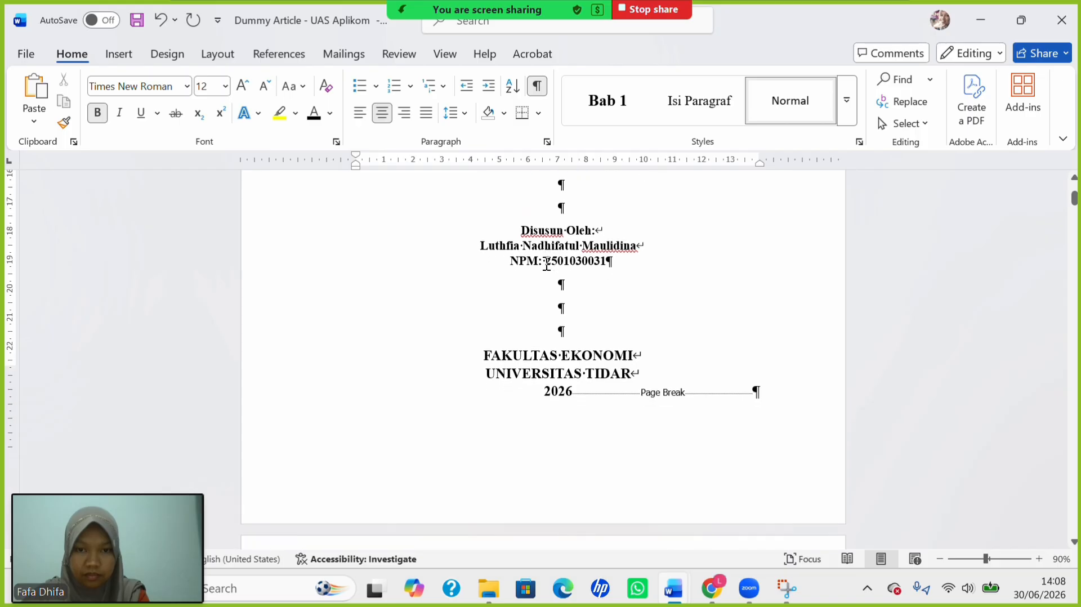
{"action": "scroll", "coordinate": [547, 264], "scroll_direction": "up", "scroll_amount": 2}
{"action": "scroll", "coordinate": [546, 264], "scroll_direction": "down", "scroll_amount": 3}
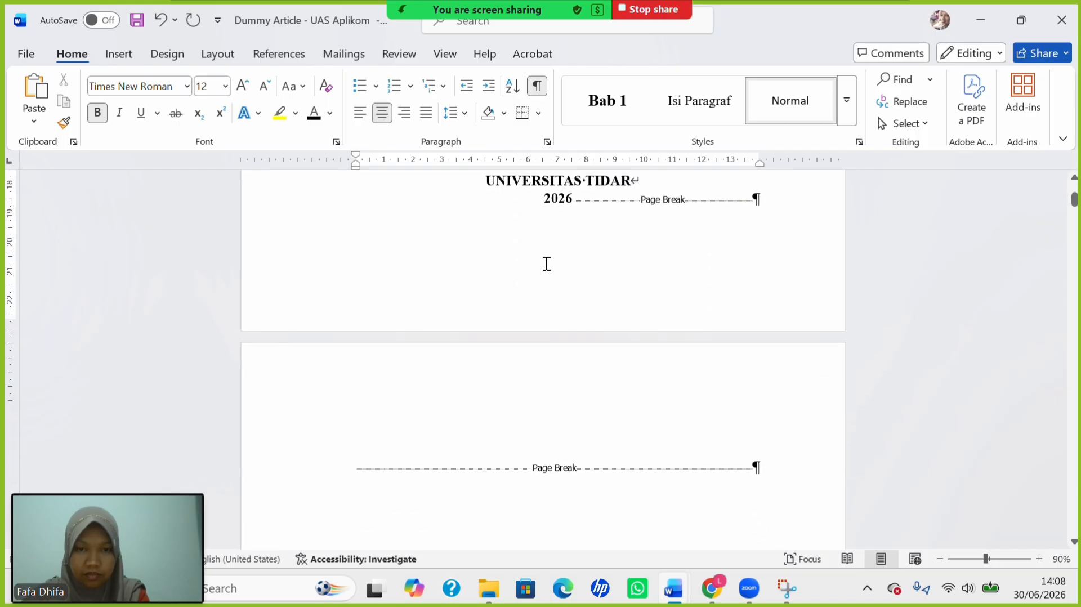
{"action": "scroll", "coordinate": [547, 263], "scroll_direction": "up", "scroll_amount": 4}
{"action": "scroll", "coordinate": [546, 263], "scroll_direction": "up", "scroll_amount": 8}
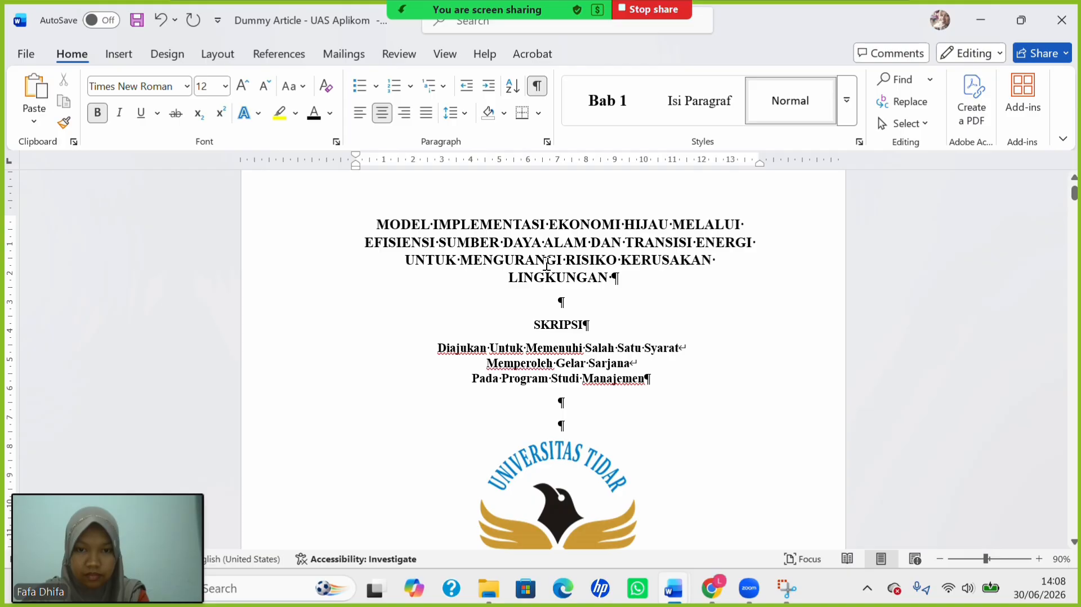
{"action": "scroll", "coordinate": [546, 264], "scroll_direction": "up", "scroll_amount": 1, "text": "ctrl"}
{"action": "scroll", "coordinate": [546, 264], "scroll_direction": "up", "scroll_amount": 1, "text": "ctrl"}
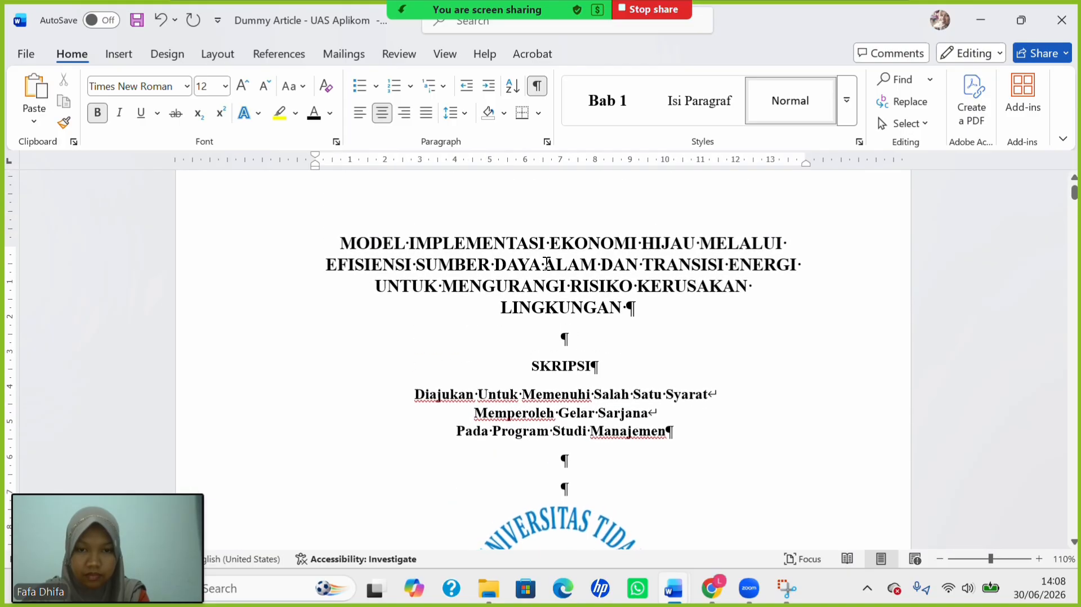
{"action": "scroll", "coordinate": [547, 263], "scroll_direction": "down", "scroll_amount": 6}
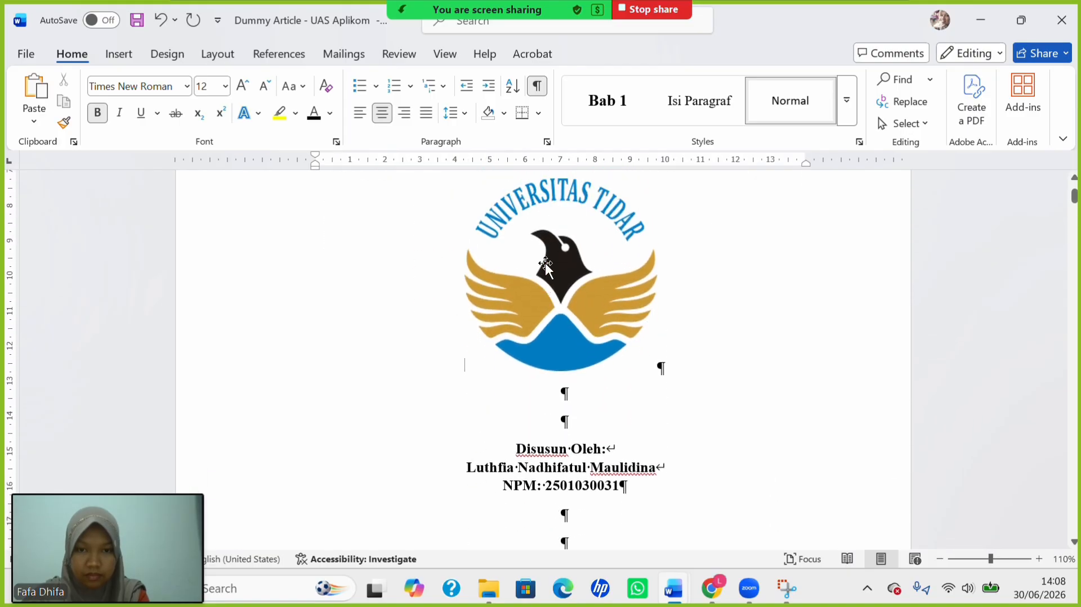
{"action": "scroll", "coordinate": [546, 262], "scroll_direction": "down", "scroll_amount": 8}
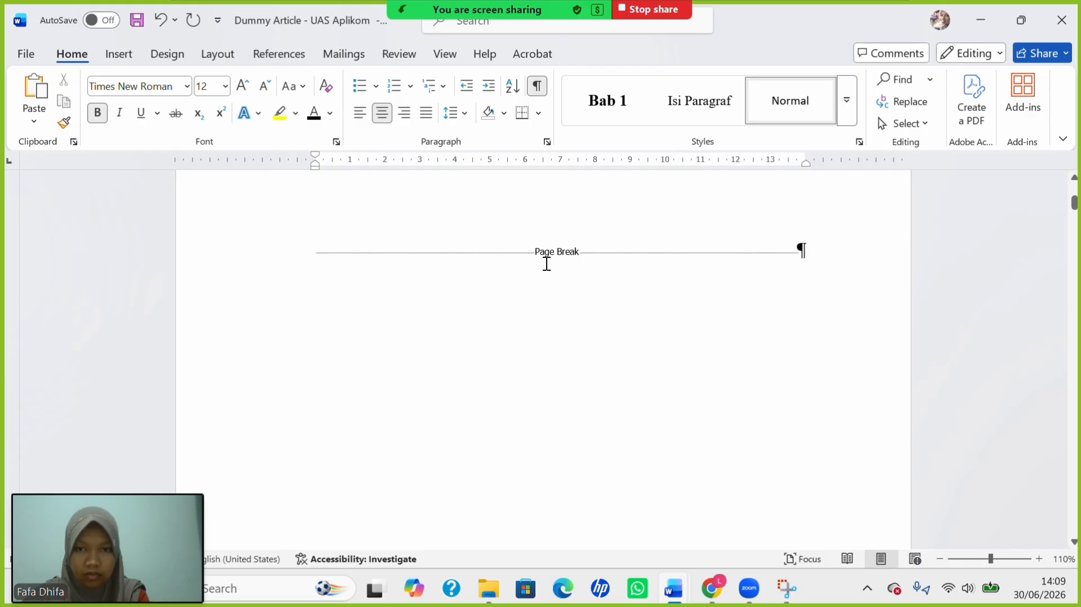
Type the heading HALAMAN PERSETUJUAN PEMBIMBING on the new page and start a new line.
{"action": "left_click", "coordinate": [310, 257]}
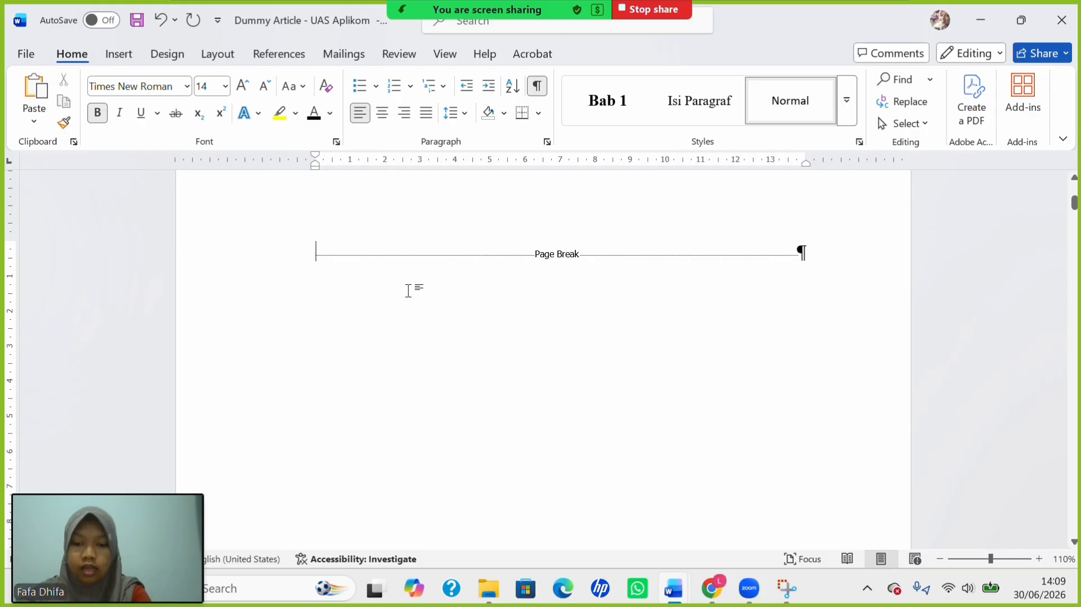
{"action": "type", "text": "HALAMA"}
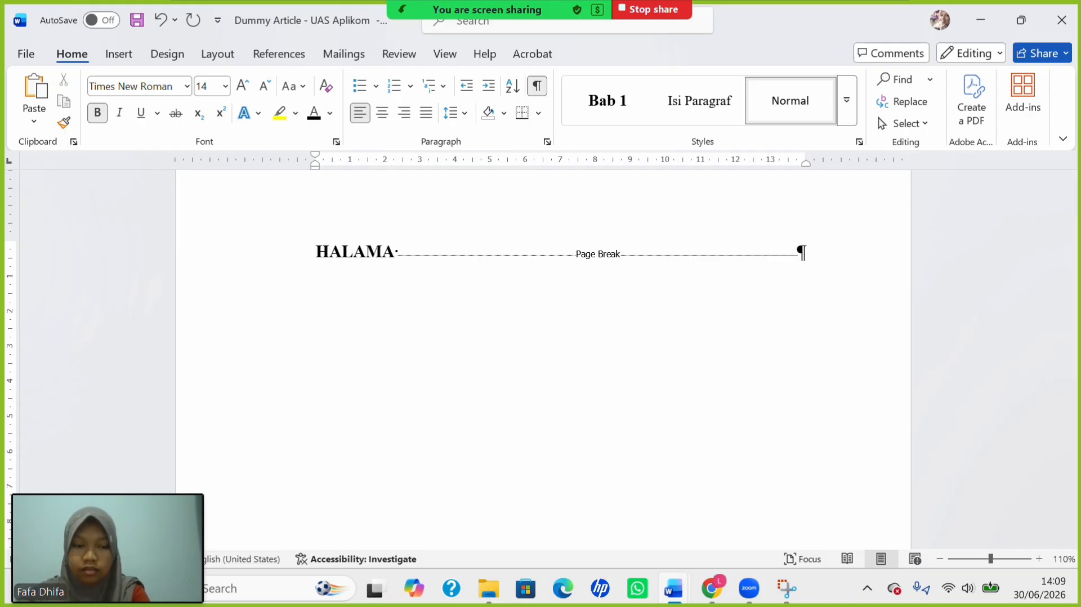
{"action": "key", "text": "BackSpace"}
{"action": "type", "text": "N P"}
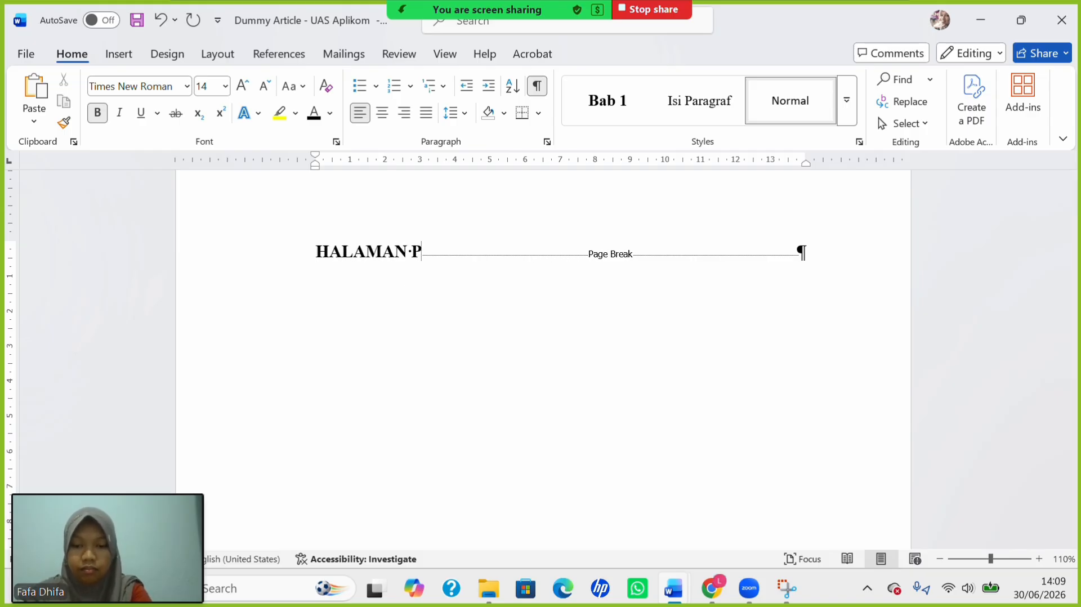
{"action": "type", "text": "ERSETU"}
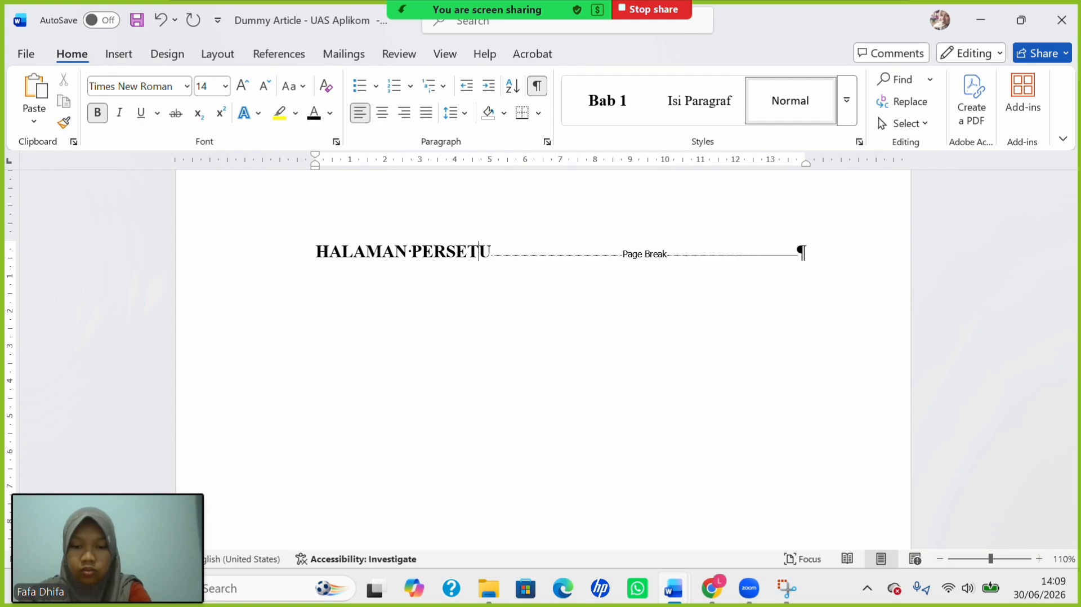
{"action": "type", "text": "JUAN "}
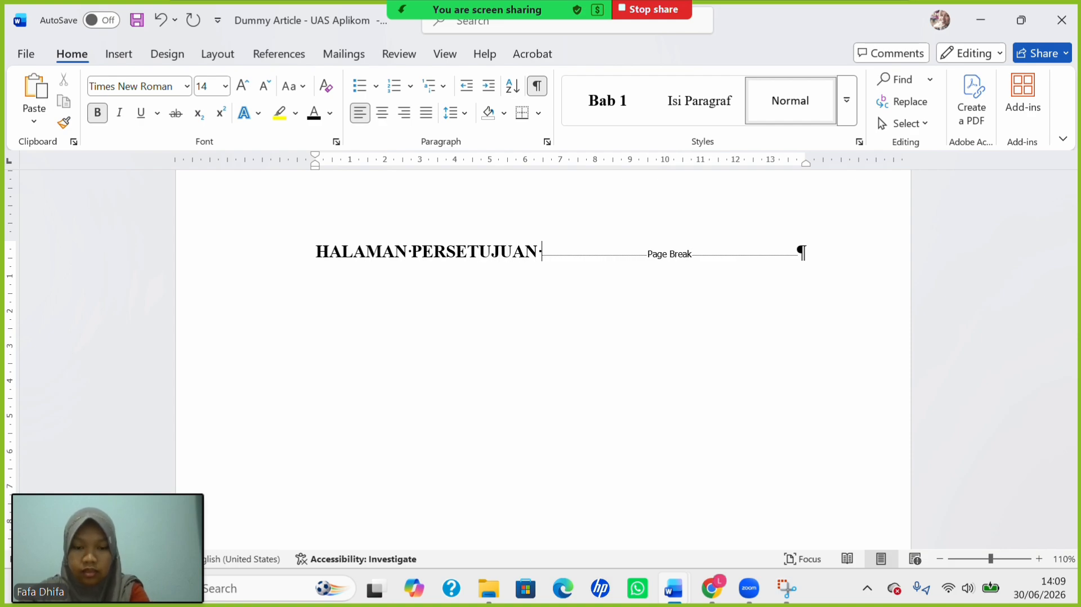
{"action": "type", "text": "PEMBIMBI"}
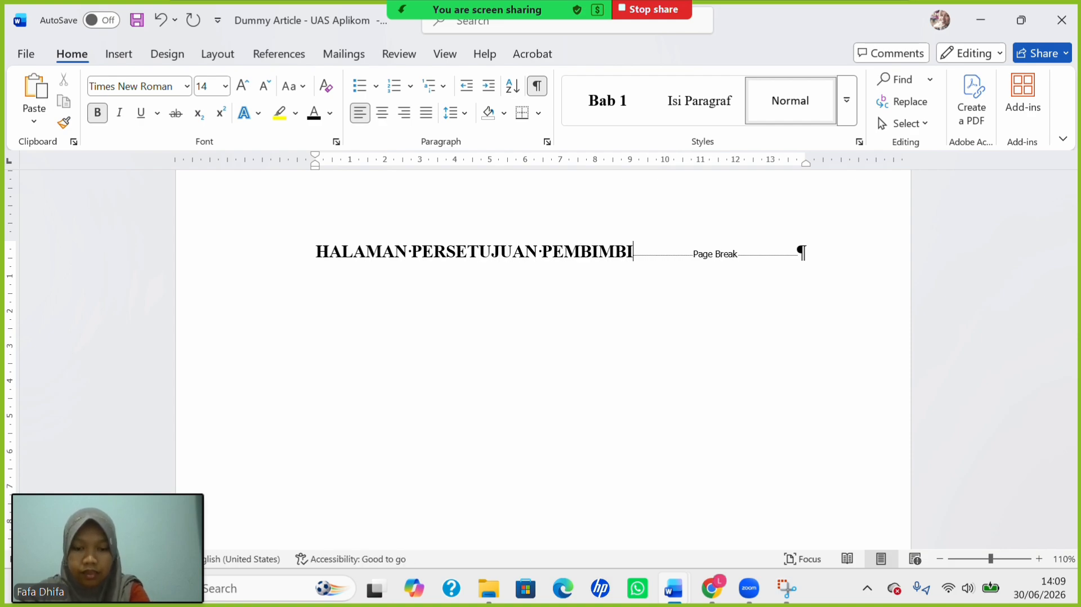
{"action": "type", "text": "NG"}
{"action": "key", "text": "Return"}
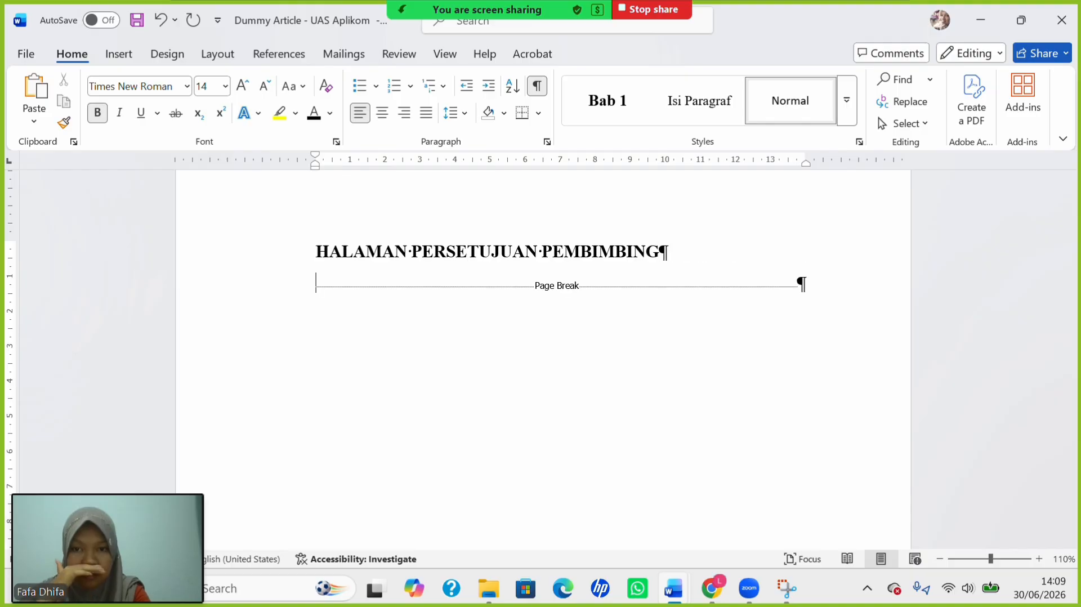
Set the line below the heading to 12 pt, then switch to the thesis guideline PDF.
{"action": "left_click", "coordinate": [226, 87]}
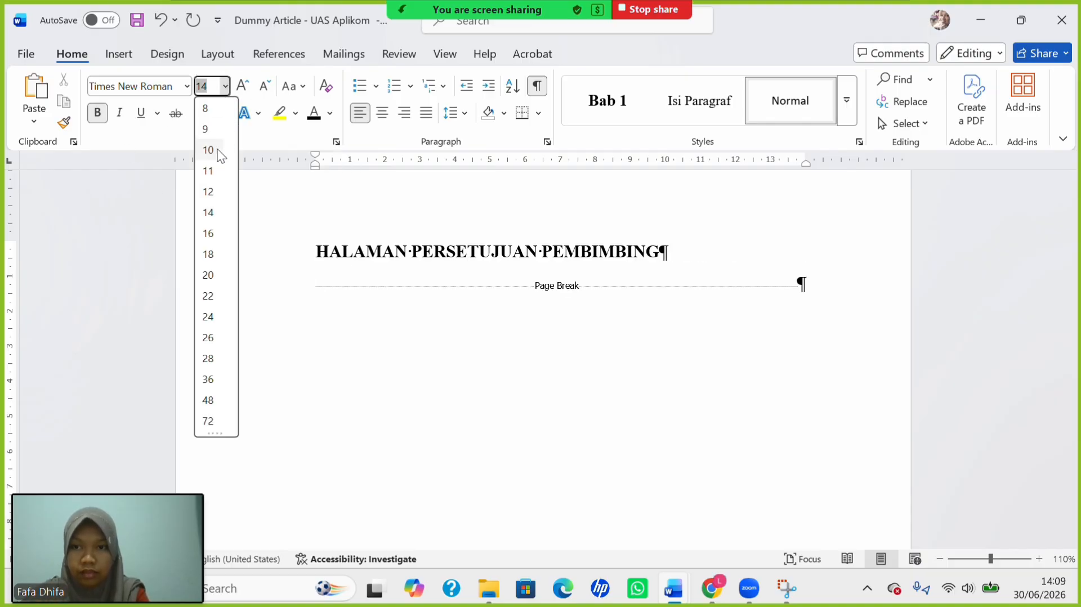
{"action": "left_click", "coordinate": [203, 196]}
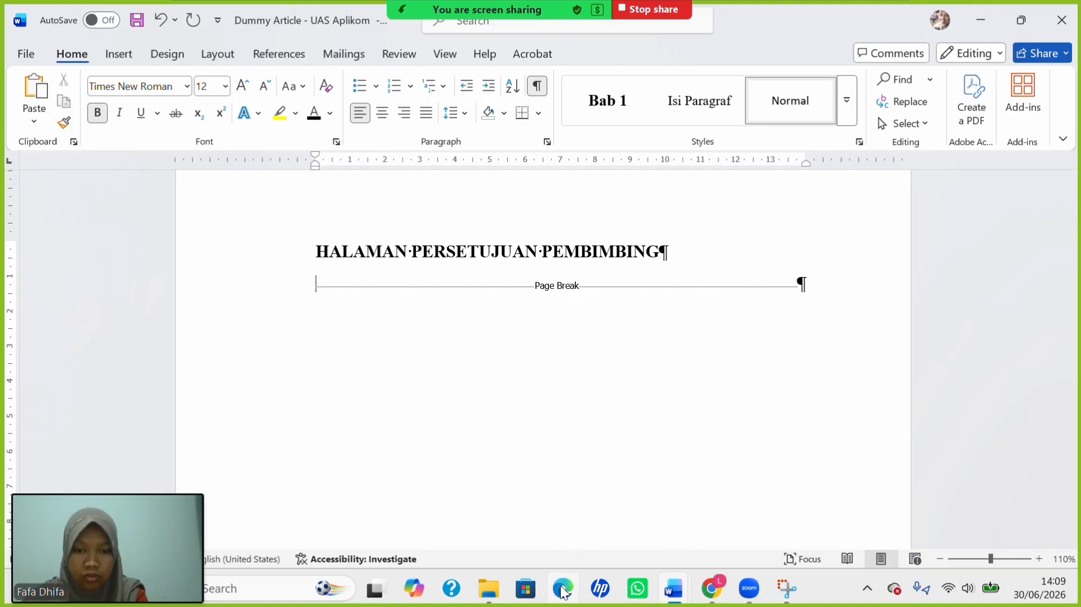
{"action": "mouse_move", "coordinate": [711, 589]}
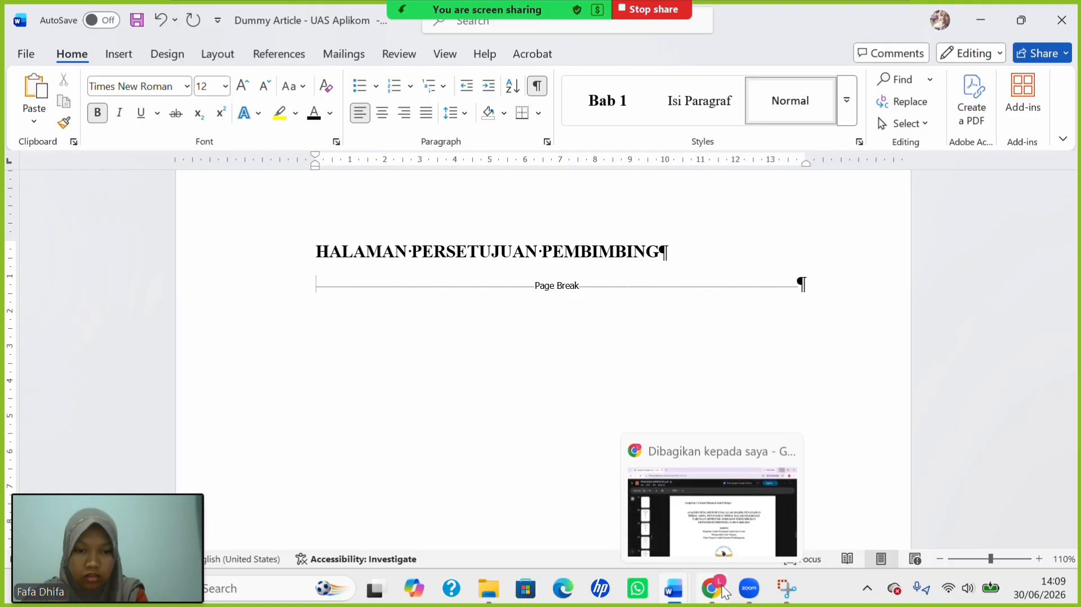
{"action": "left_click", "coordinate": [682, 543]}
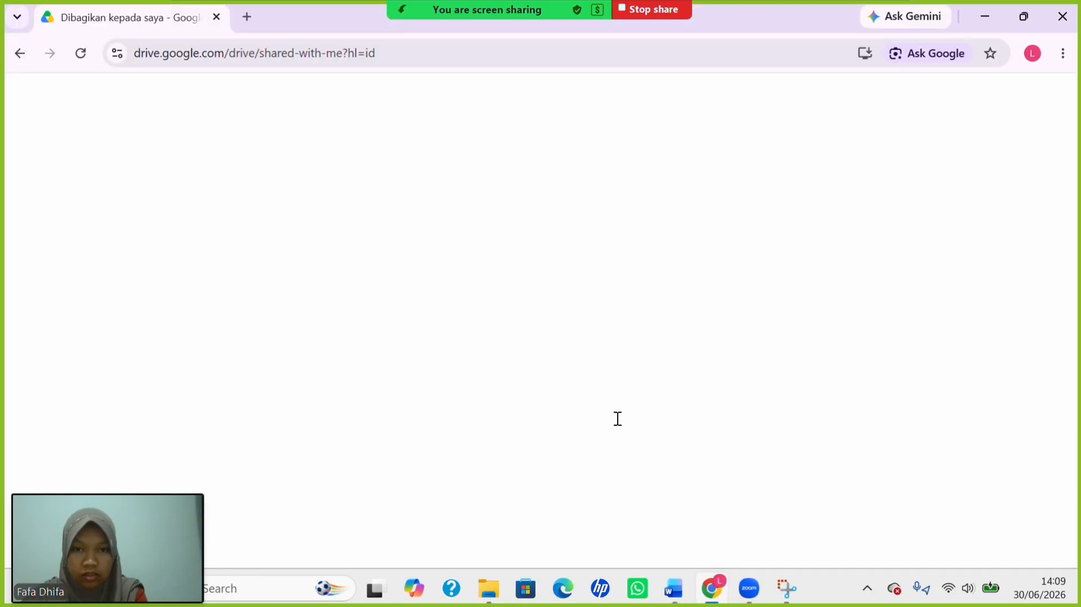
Scroll PEDOMAN SKRIPSI FE.pdf from page 58 to page 60, the Lampiran 2 approval example.
{"action": "scroll", "coordinate": [617, 418], "scroll_direction": "down", "scroll_amount": 5}
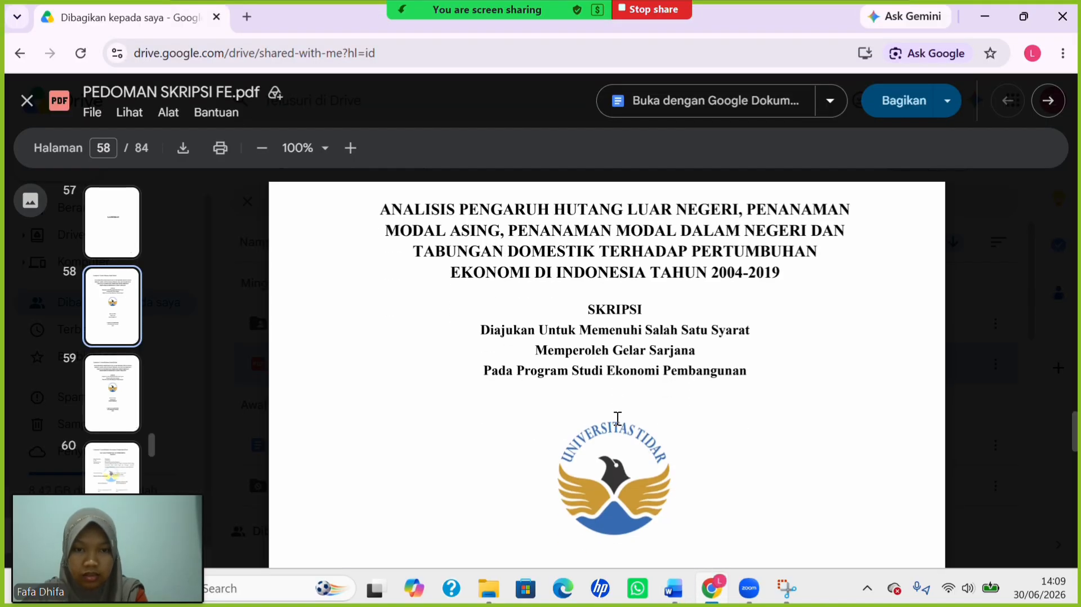
{"action": "scroll", "coordinate": [618, 418], "scroll_direction": "down", "scroll_amount": 10}
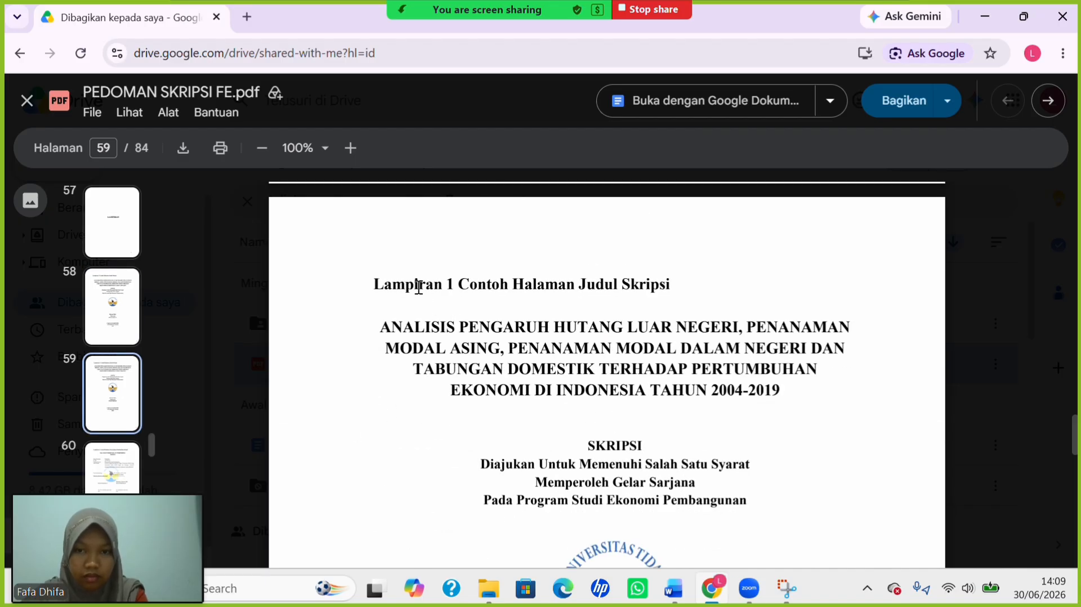
{"action": "scroll", "coordinate": [498, 369], "scroll_direction": "down", "scroll_amount": 1}
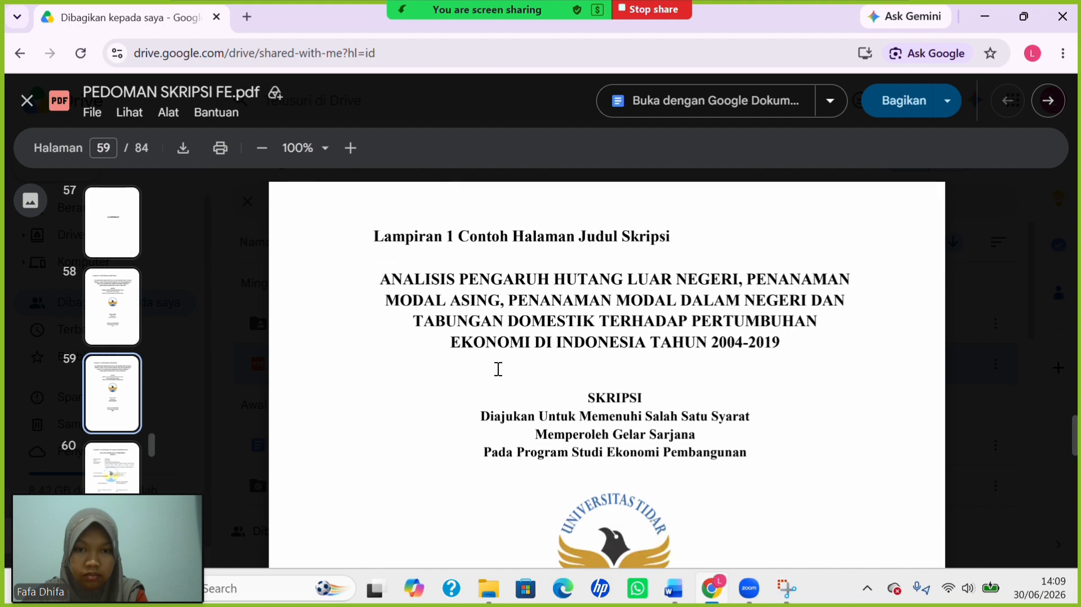
{"action": "scroll", "coordinate": [622, 434], "scroll_direction": "down", "scroll_amount": 6}
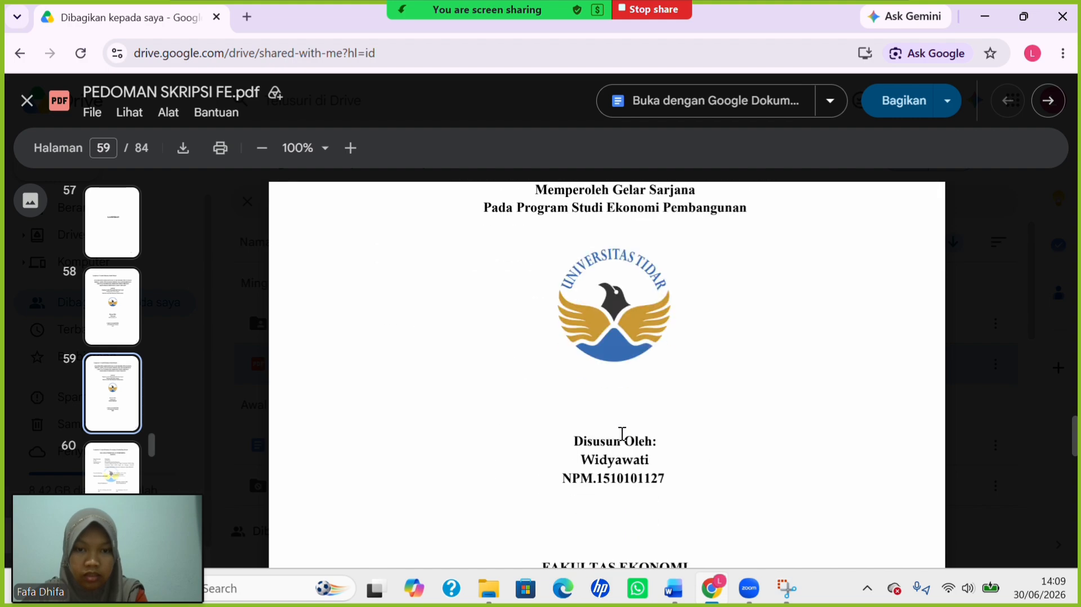
{"action": "scroll", "coordinate": [621, 434], "scroll_direction": "up", "scroll_amount": 4}
{"action": "scroll", "coordinate": [621, 433], "scroll_direction": "down", "scroll_amount": 12}
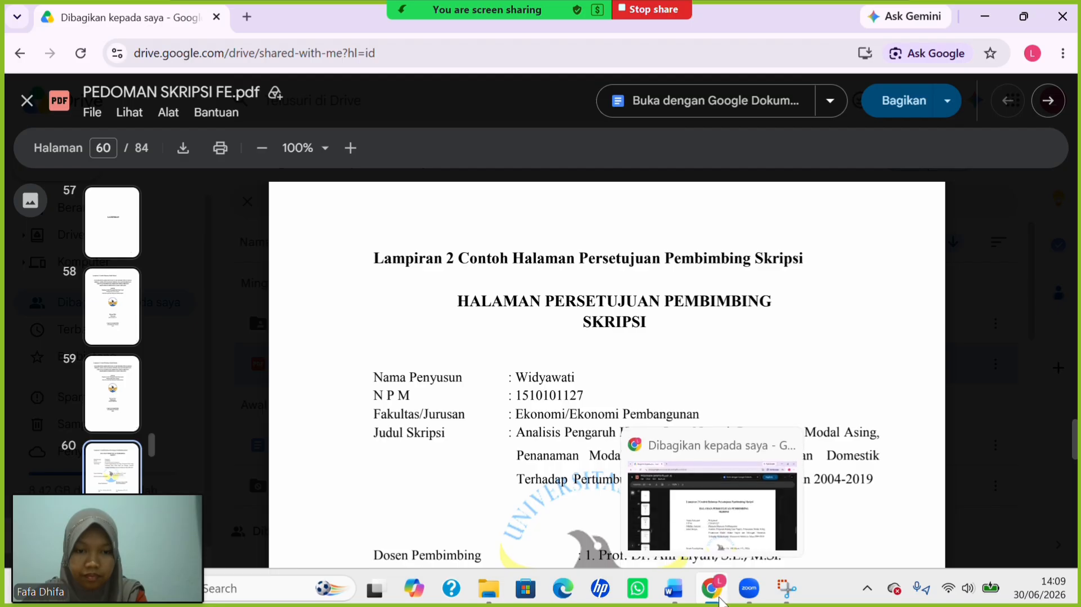
Back in the Word document, set the selected cover text to 1.0 line spacing.
{"action": "mouse_move", "coordinate": [668, 591]}
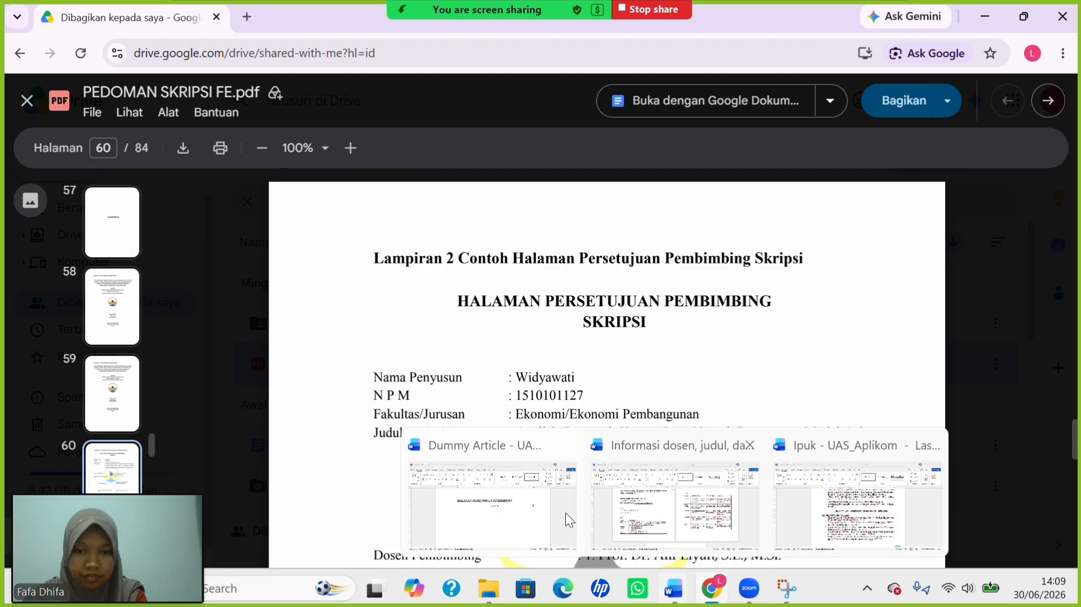
{"action": "left_click", "coordinate": [515, 480]}
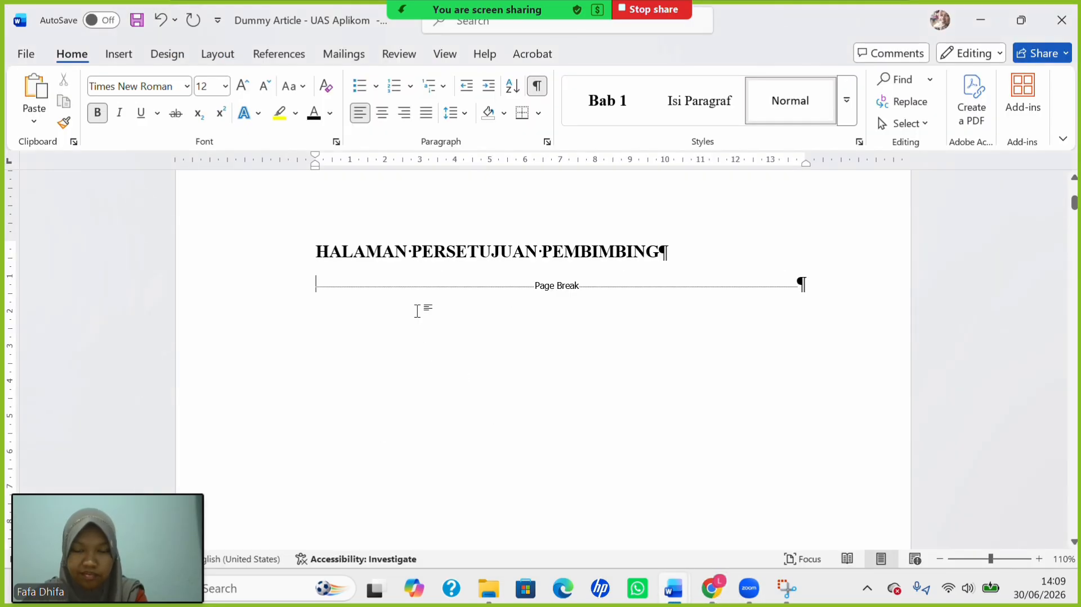
{"action": "scroll", "coordinate": [418, 311], "scroll_direction": "up", "scroll_amount": 15}
{"action": "scroll", "coordinate": [418, 312], "scroll_direction": "down", "scroll_amount": 3}
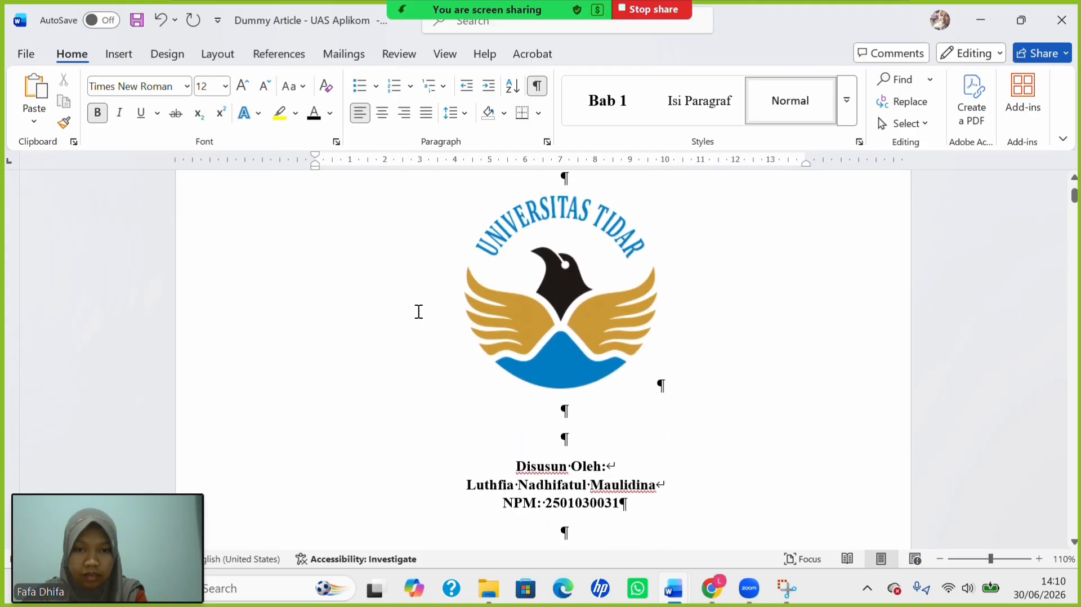
{"action": "scroll", "coordinate": [417, 311], "scroll_direction": "down", "scroll_amount": 2}
{"action": "scroll", "coordinate": [548, 337], "scroll_direction": "up", "scroll_amount": 8}
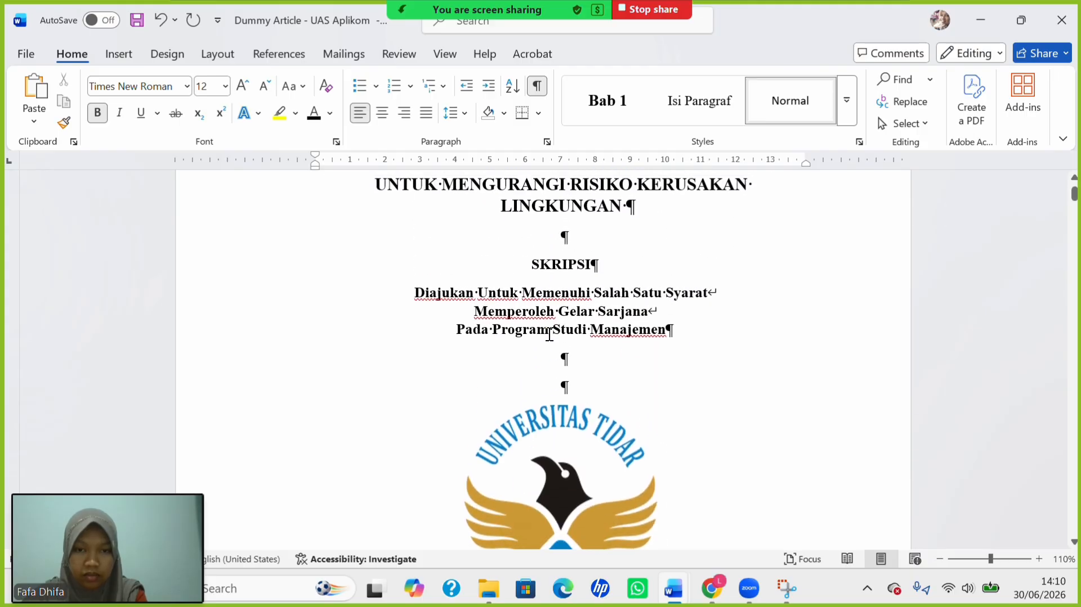
{"action": "scroll", "coordinate": [549, 335], "scroll_direction": "up", "scroll_amount": 1}
{"action": "left_click_drag", "start_coordinate": [461, 296], "coordinate": [600, 338]}
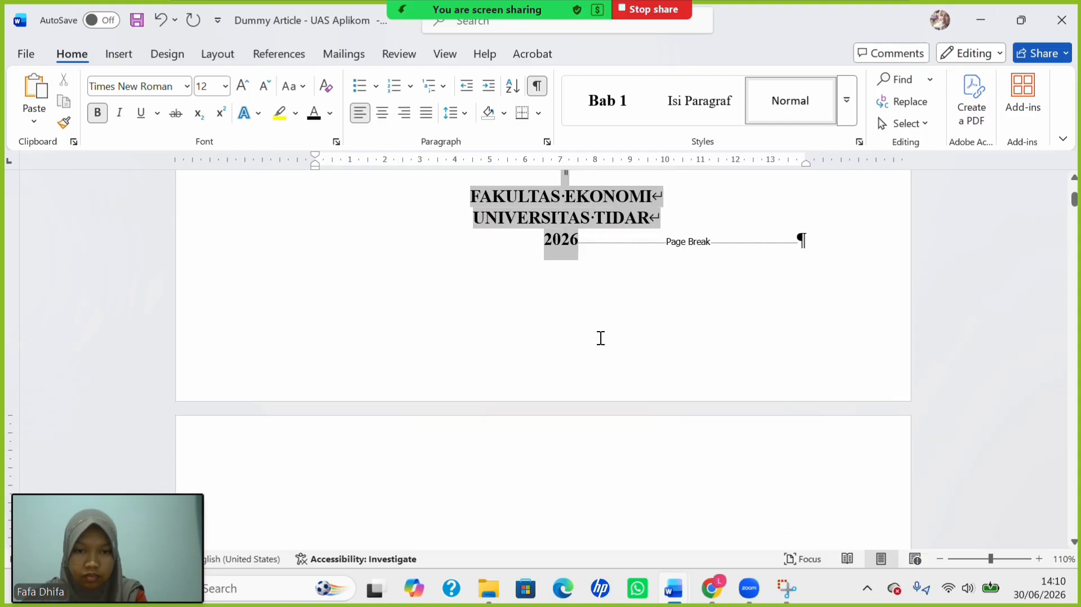
{"action": "left_click", "coordinate": [466, 112]}
{"action": "left_click", "coordinate": [498, 136]}
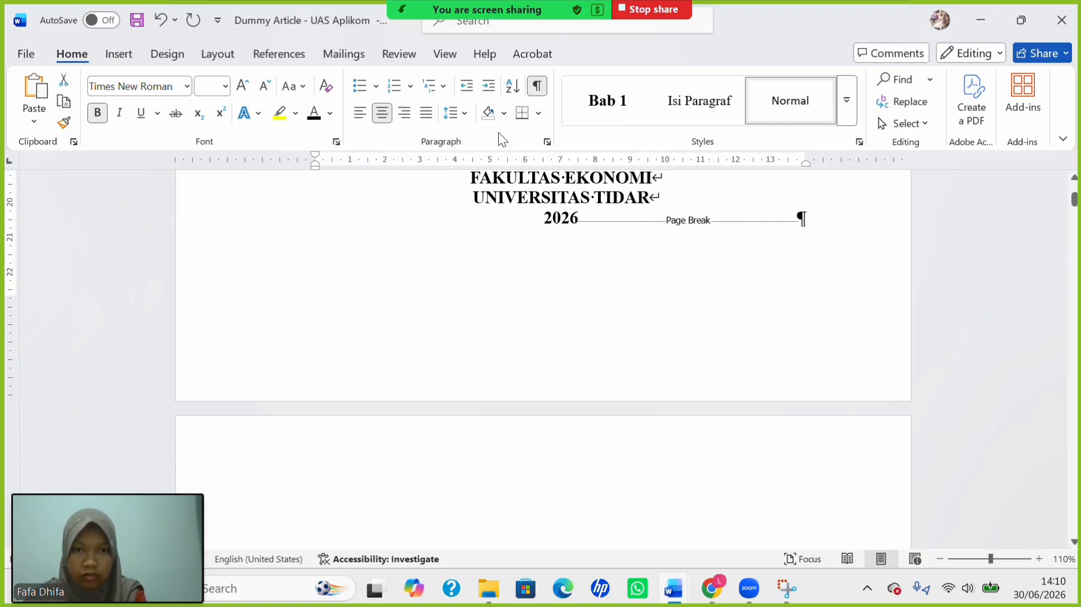
Remove and then restore the line break after Disusun Oleh.
{"action": "scroll", "coordinate": [557, 242], "scroll_direction": "up", "scroll_amount": 5}
{"action": "scroll", "coordinate": [557, 239], "scroll_direction": "up", "scroll_amount": 2}
{"action": "scroll", "coordinate": [558, 239], "scroll_direction": "down", "scroll_amount": 4}
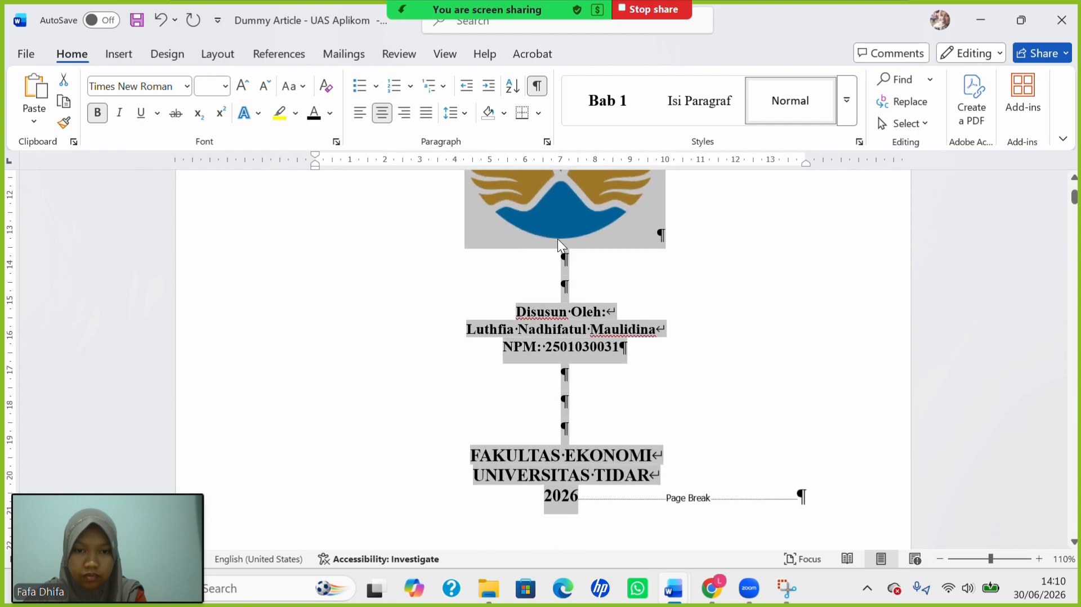
{"action": "left_click", "coordinate": [547, 358]}
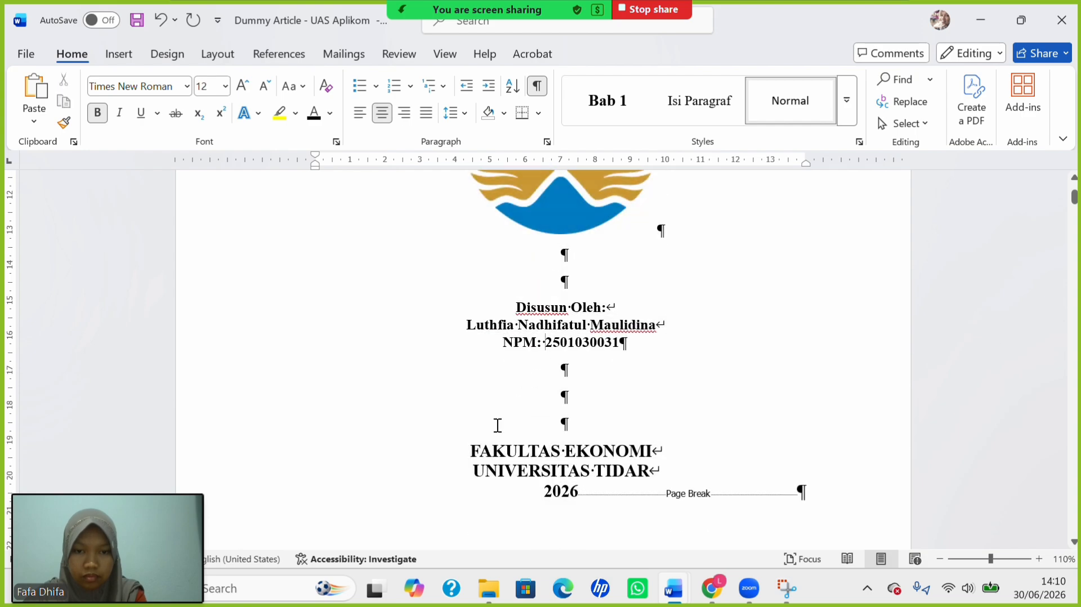
{"action": "left_click", "coordinate": [452, 328]}
{"action": "key", "text": "BackSpace"}
{"action": "key", "text": "Return"}
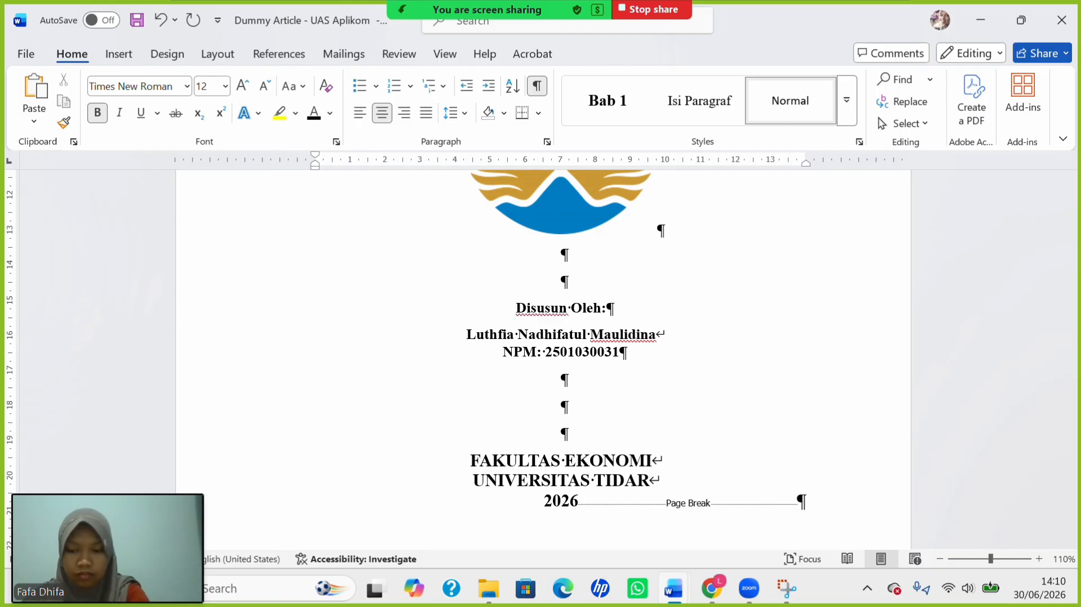
{"action": "key", "text": "BackSpace"}
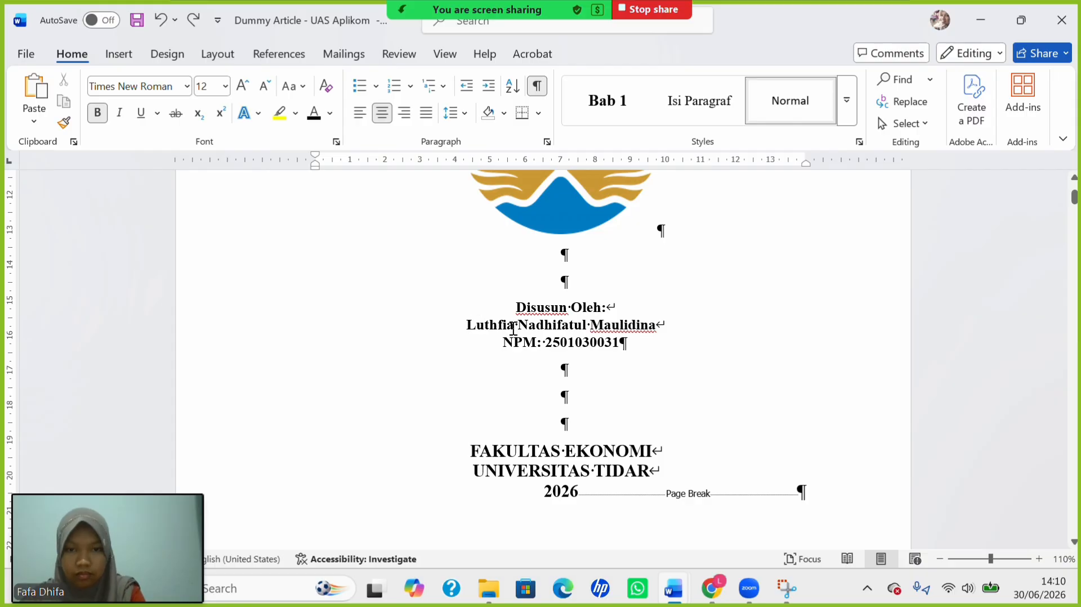
Enlarge all of the cover page text to 14 pt.
{"action": "scroll", "coordinate": [517, 328], "scroll_direction": "up", "scroll_amount": 5}
{"action": "scroll", "coordinate": [357, 224], "scroll_direction": "up", "scroll_amount": 3}
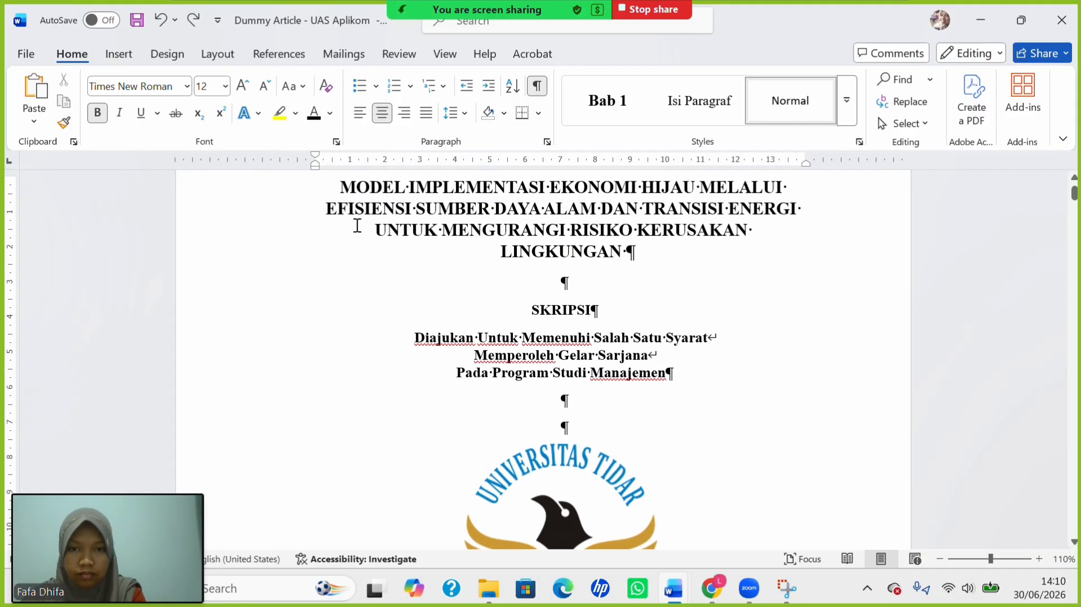
{"action": "left_click_drag", "start_coordinate": [355, 261], "coordinate": [589, 360]}
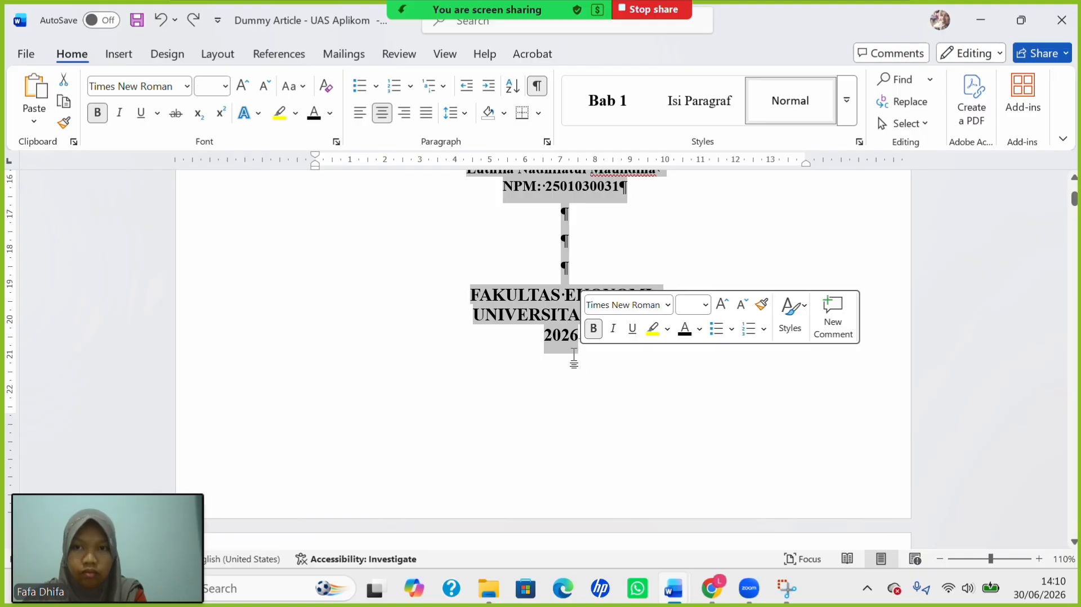
{"action": "left_click", "coordinate": [226, 87]}
{"action": "left_click", "coordinate": [208, 213]}
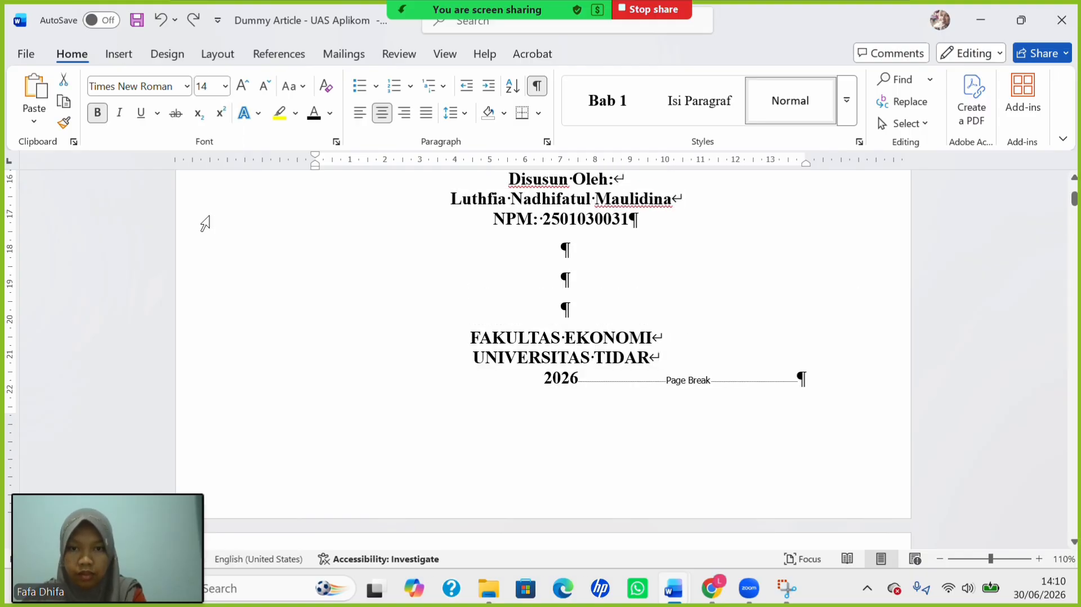
{"action": "scroll", "coordinate": [402, 337], "scroll_direction": "up", "scroll_amount": 4}
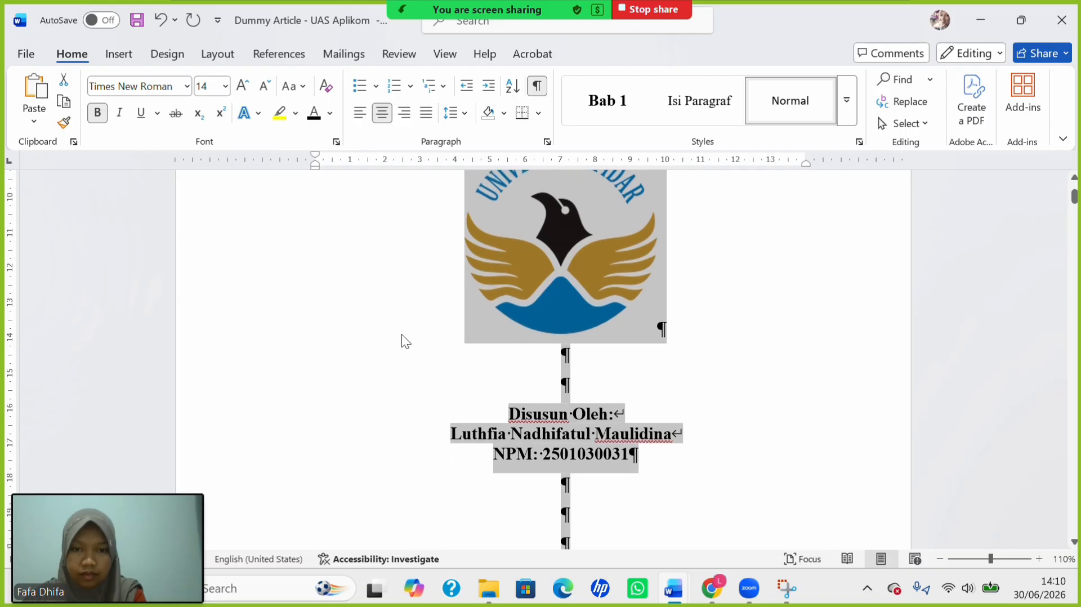
{"action": "left_click", "coordinate": [578, 437]}
{"action": "scroll", "coordinate": [578, 436], "scroll_direction": "up", "scroll_amount": 6}
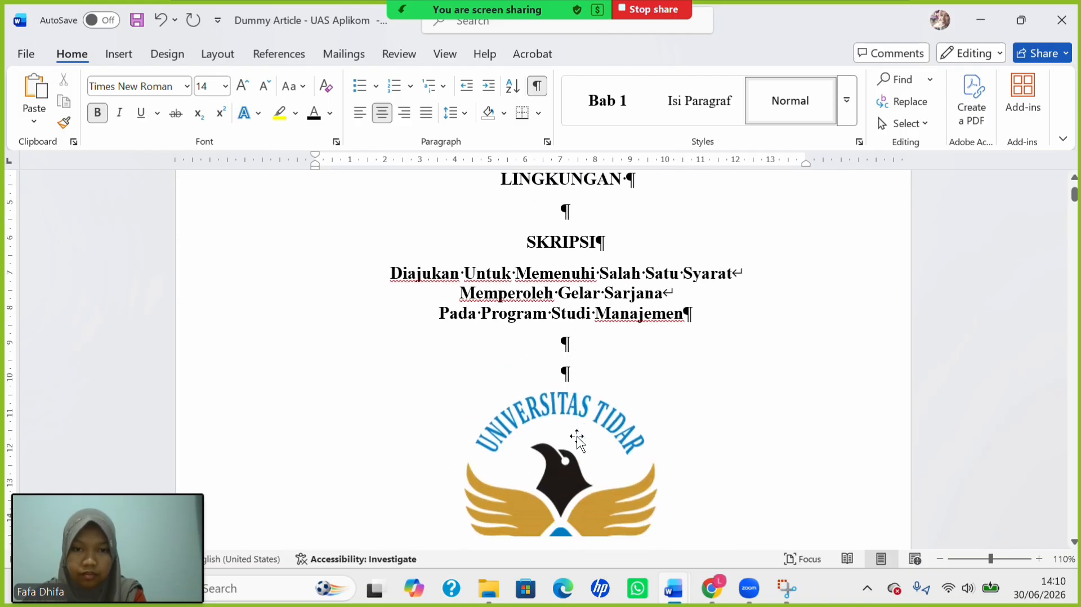
{"action": "scroll", "coordinate": [578, 436], "scroll_direction": "up", "scroll_amount": 1}
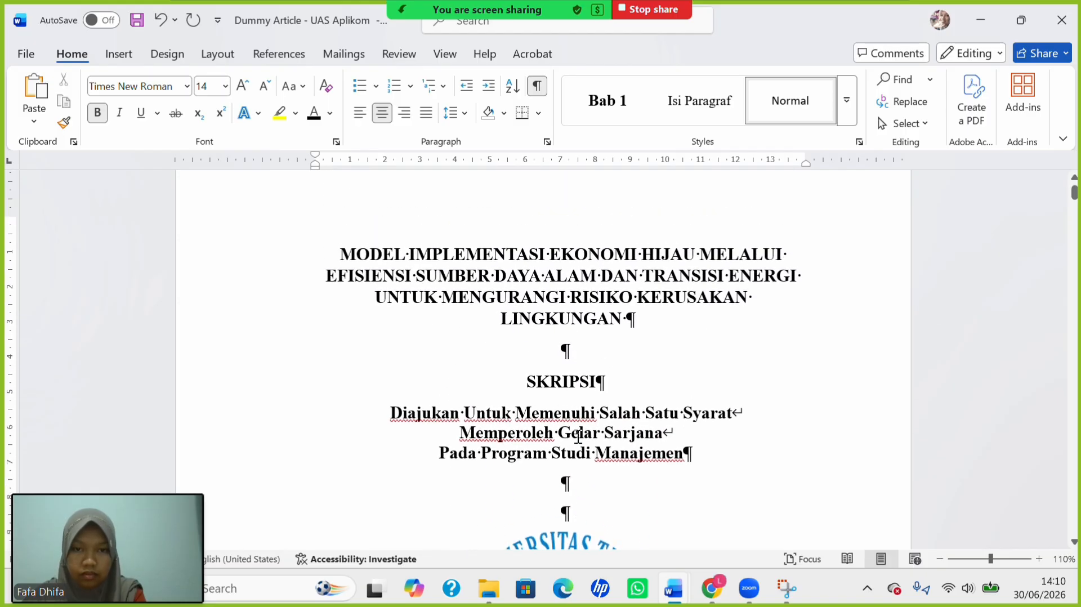
{"action": "scroll", "coordinate": [578, 436], "scroll_direction": "down", "scroll_amount": 3}
{"action": "scroll", "coordinate": [577, 436], "scroll_direction": "up", "scroll_amount": 1}
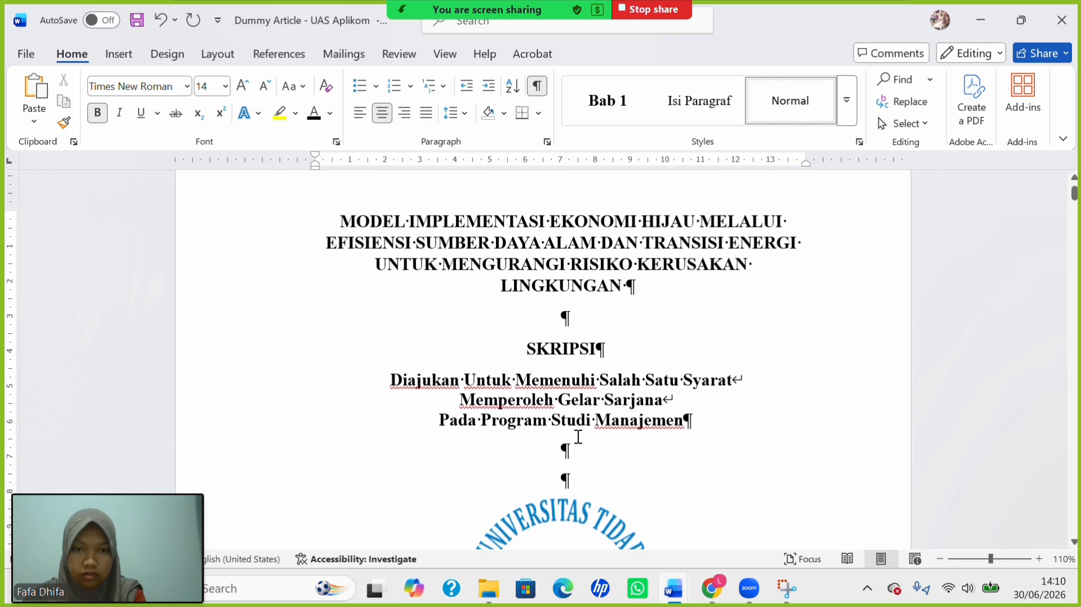
{"action": "scroll", "coordinate": [578, 436], "scroll_direction": "down", "scroll_amount": 5}
{"action": "scroll", "coordinate": [578, 437], "scroll_direction": "down", "scroll_amount": 10}
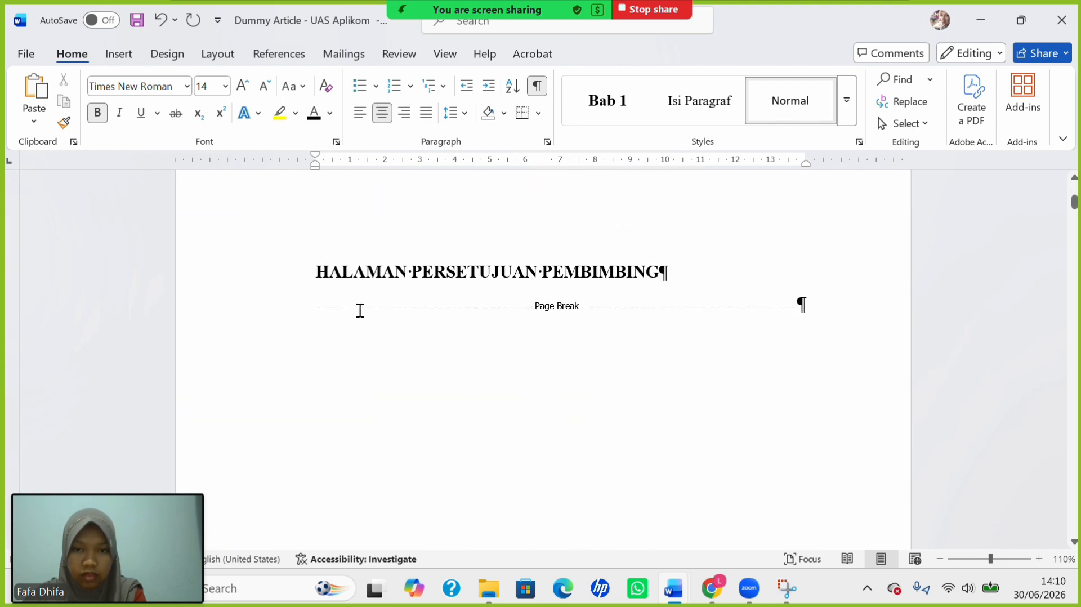
Type SKRIPSI below the heading and centre both lines.
{"action": "left_click", "coordinate": [315, 307]}
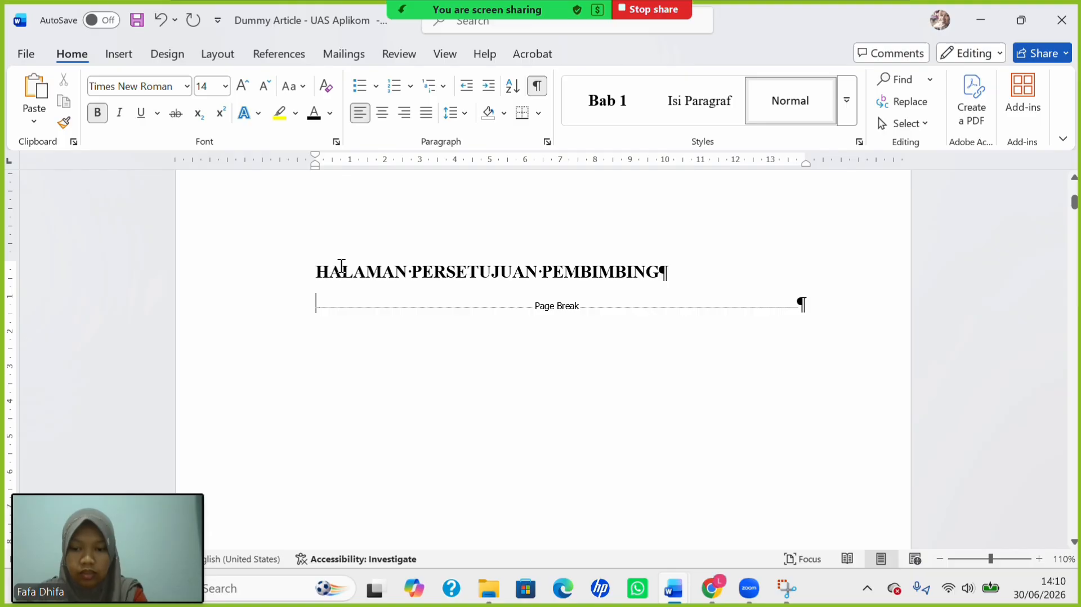
{"action": "type", "text": "SKRIPSI"}
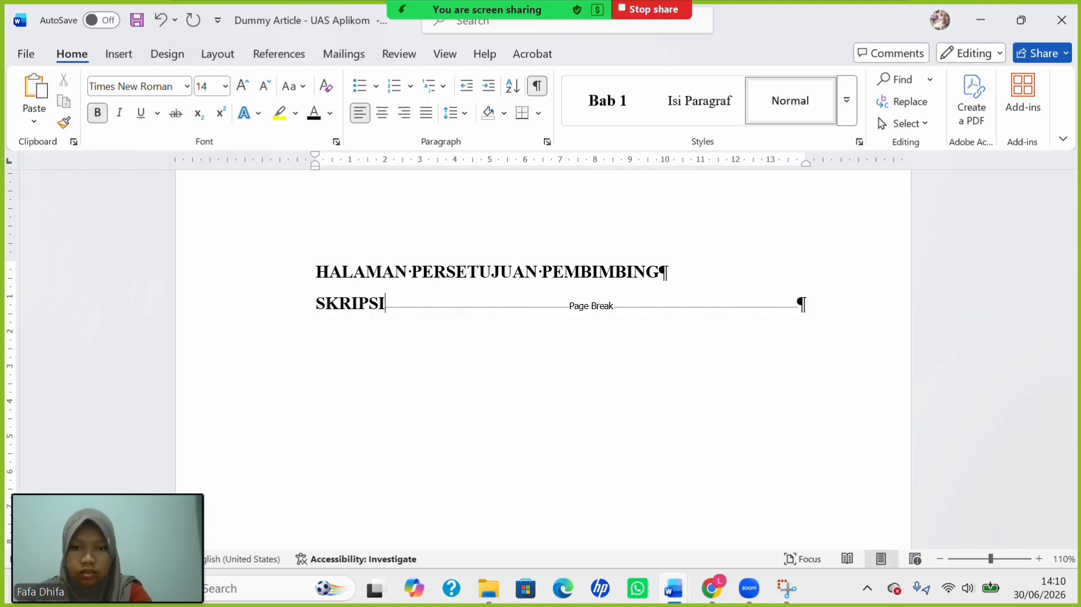
{"action": "left_click_drag", "start_coordinate": [316, 272], "coordinate": [385, 308]}
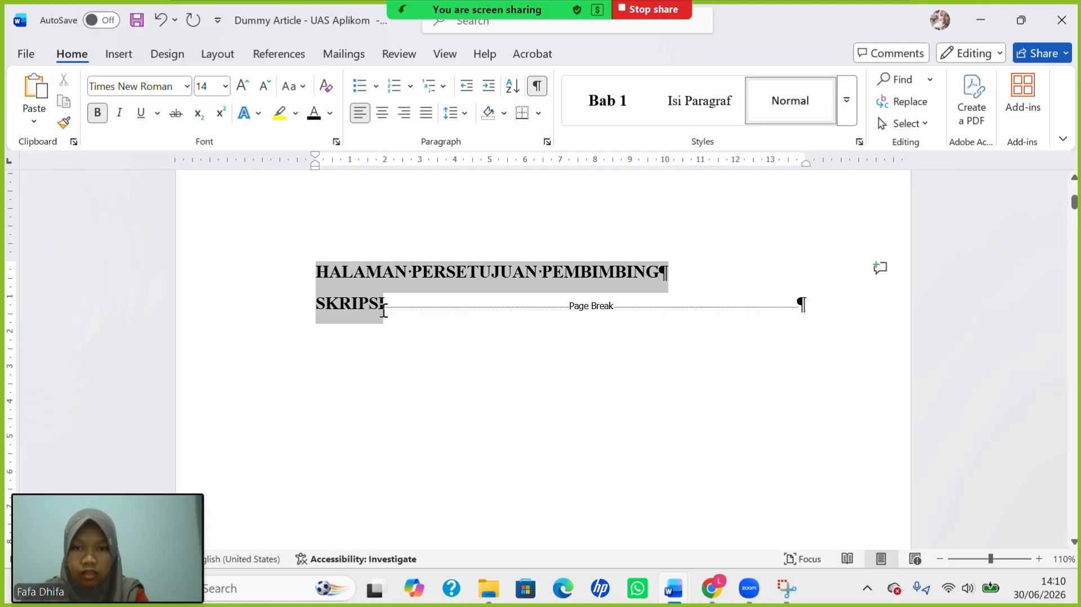
{"action": "left_click", "coordinate": [383, 115]}
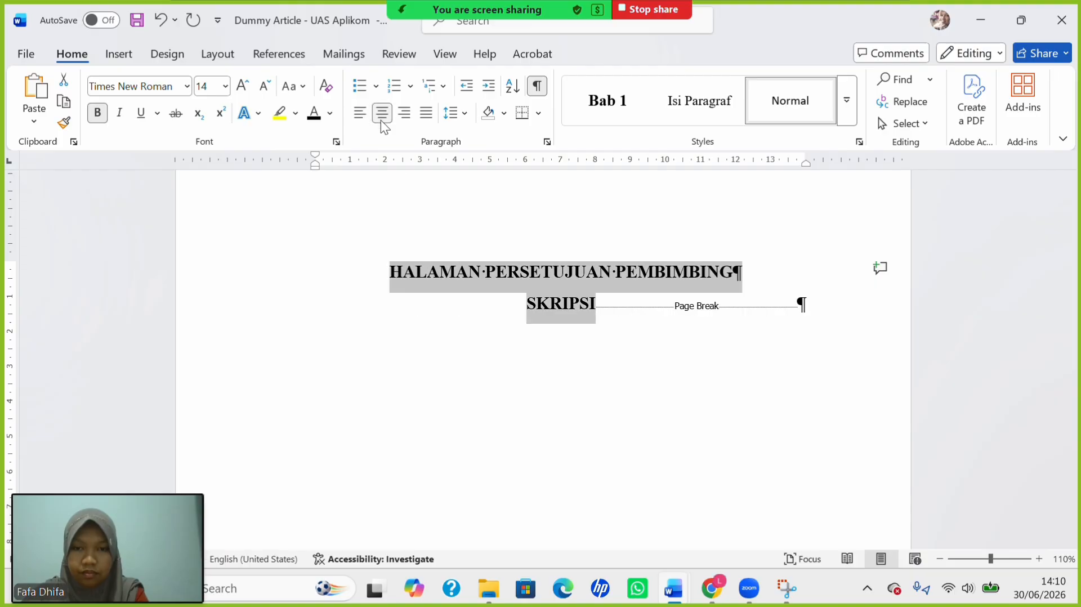
Add a left-aligned empty line below SKRIPSI.
{"action": "left_click", "coordinate": [595, 319]}
{"action": "key", "text": "Return"}
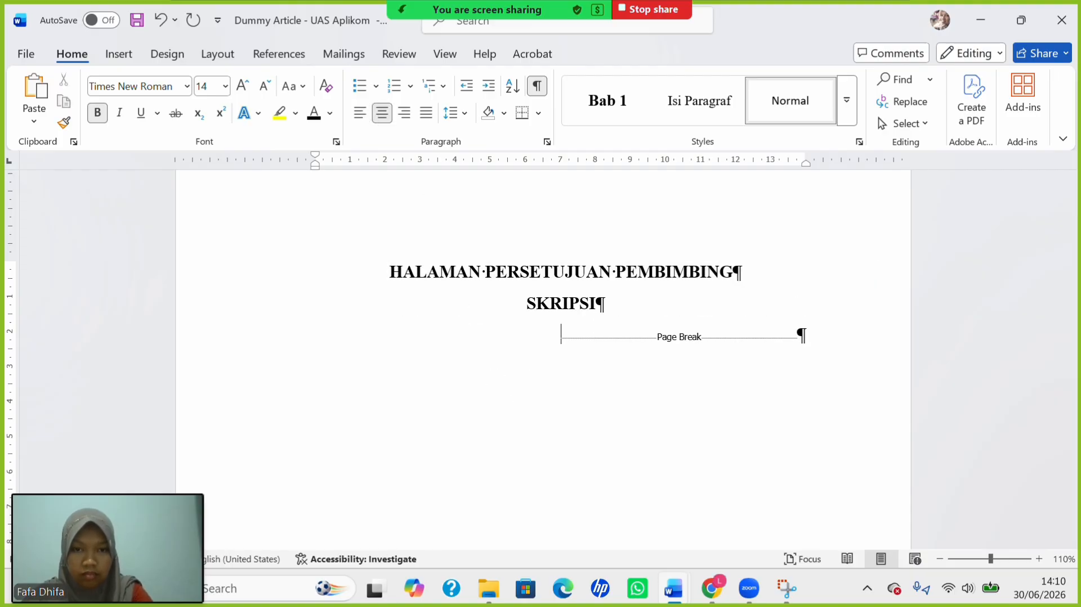
{"action": "key", "text": "ctrl+l"}
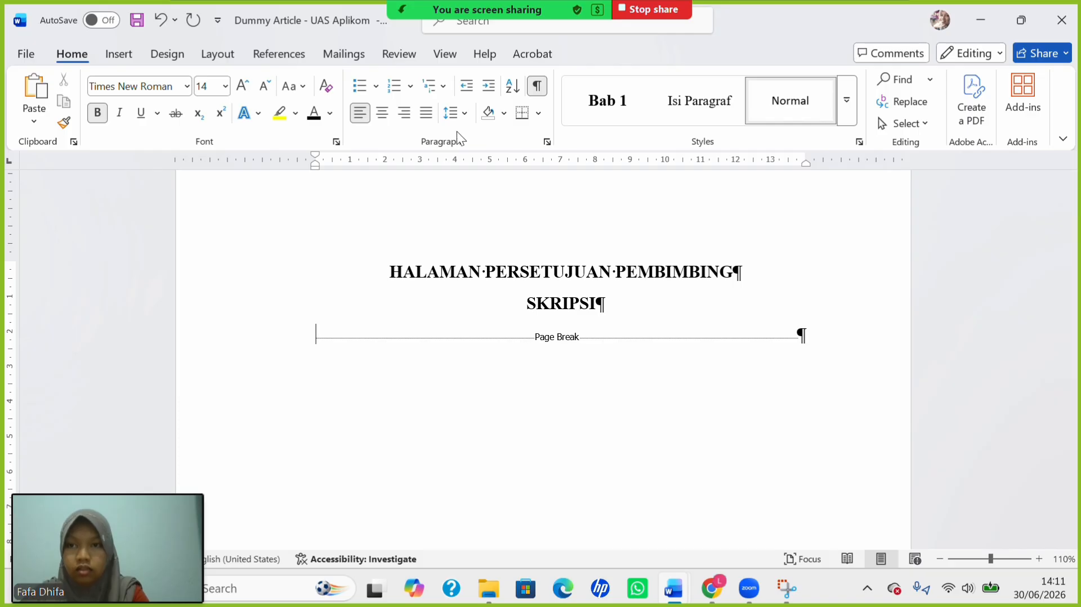
{"action": "left_click", "coordinate": [116, 54]}
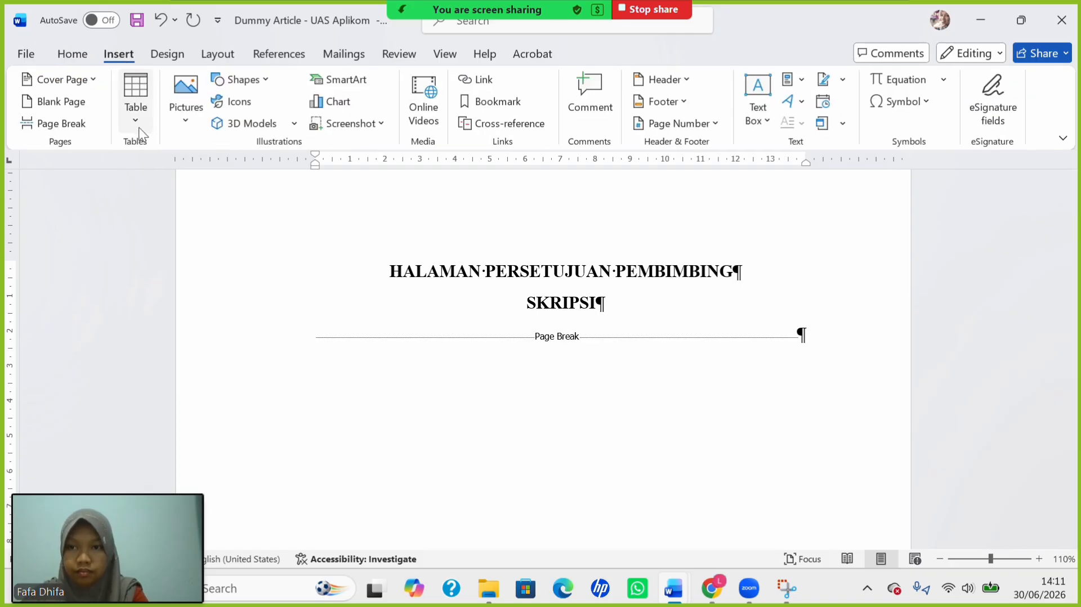
Insert a 3-column, 4-row table with centred, non-bold 12 pt text.
{"action": "left_click", "coordinate": [139, 108]}
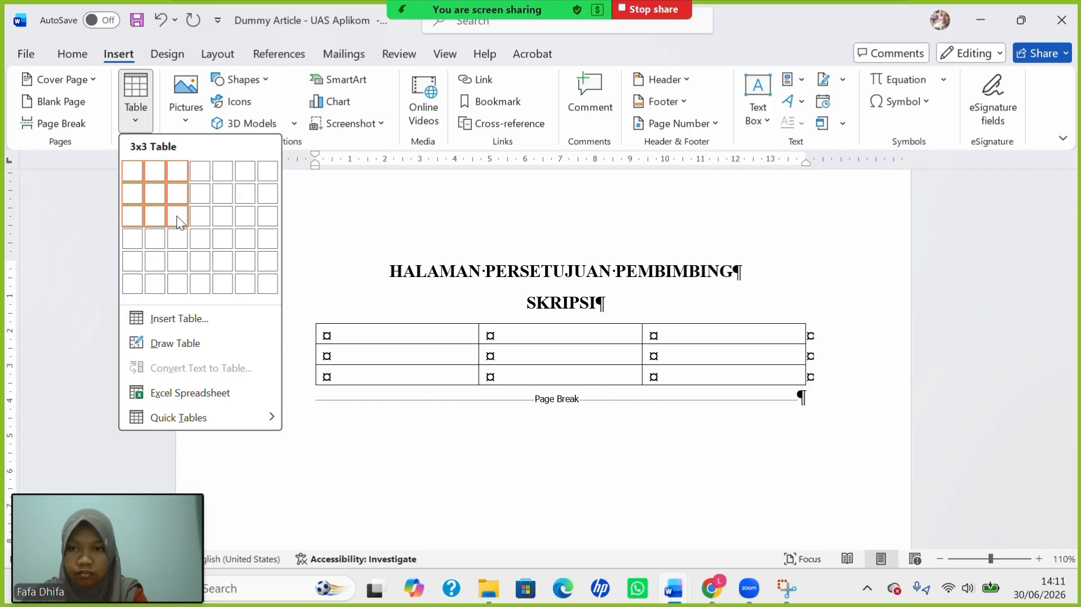
{"action": "left_click", "coordinate": [178, 239]}
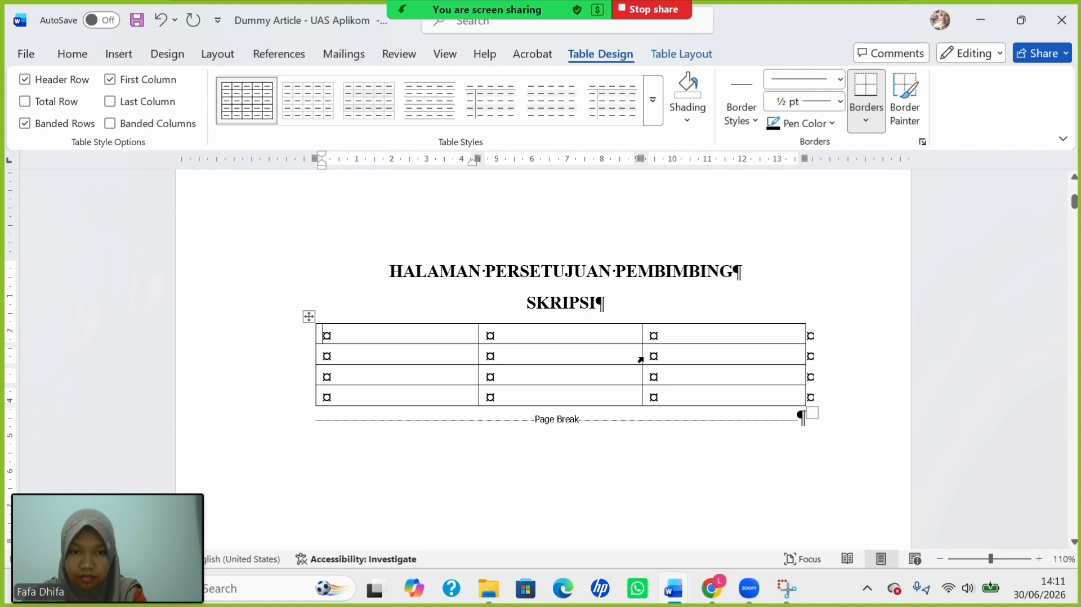
{"action": "left_click_drag", "start_coordinate": [641, 360], "coordinate": [484, 372]}
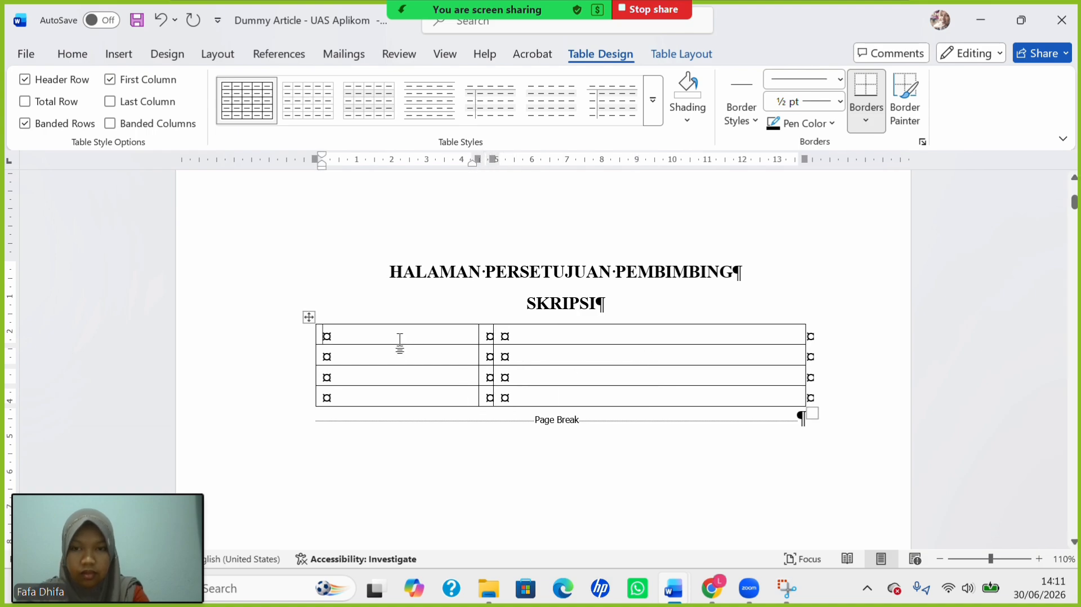
{"action": "left_click", "coordinate": [309, 316]}
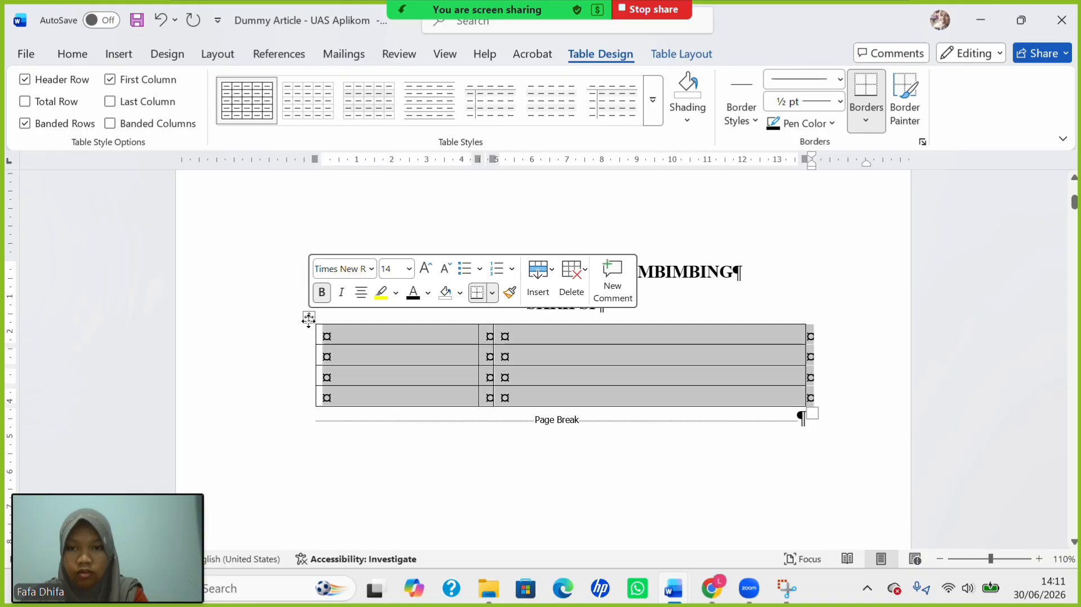
{"action": "left_click", "coordinate": [72, 55]}
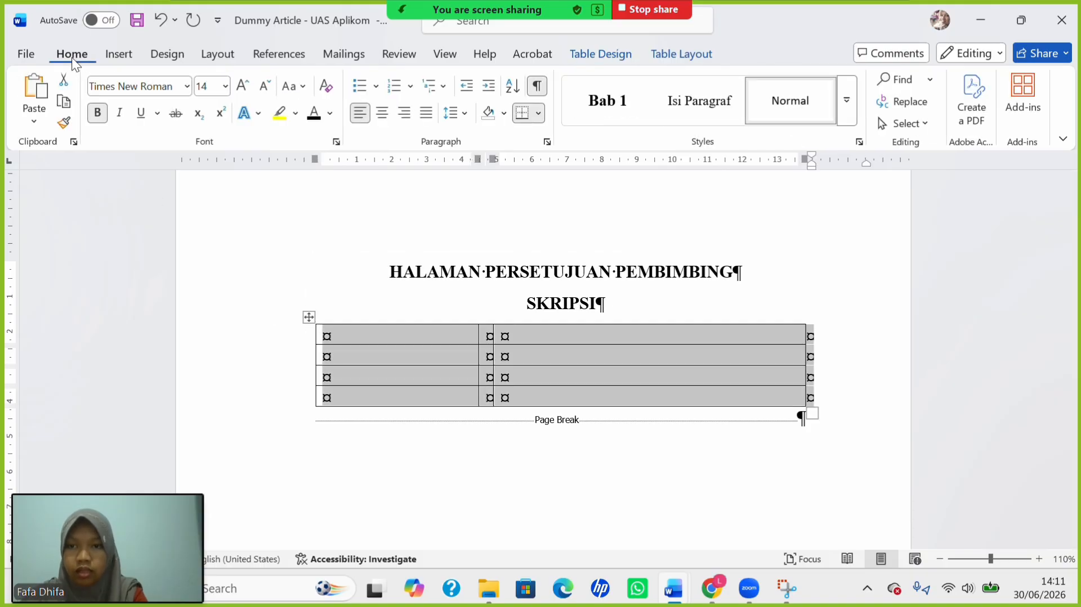
{"action": "left_click", "coordinate": [387, 117]}
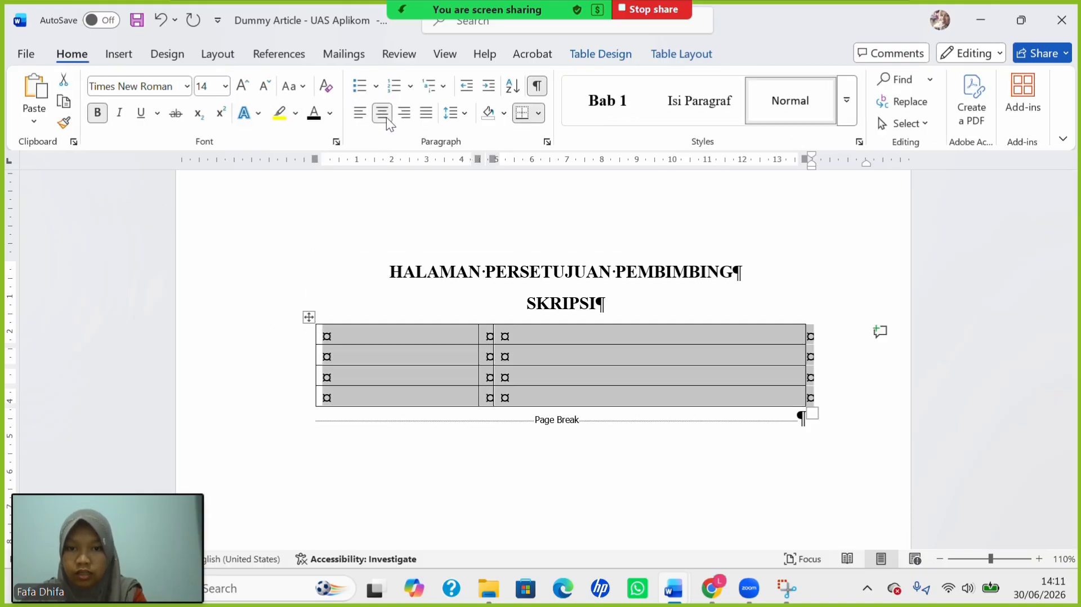
{"action": "left_click", "coordinate": [97, 113]}
{"action": "left_click", "coordinate": [226, 86]}
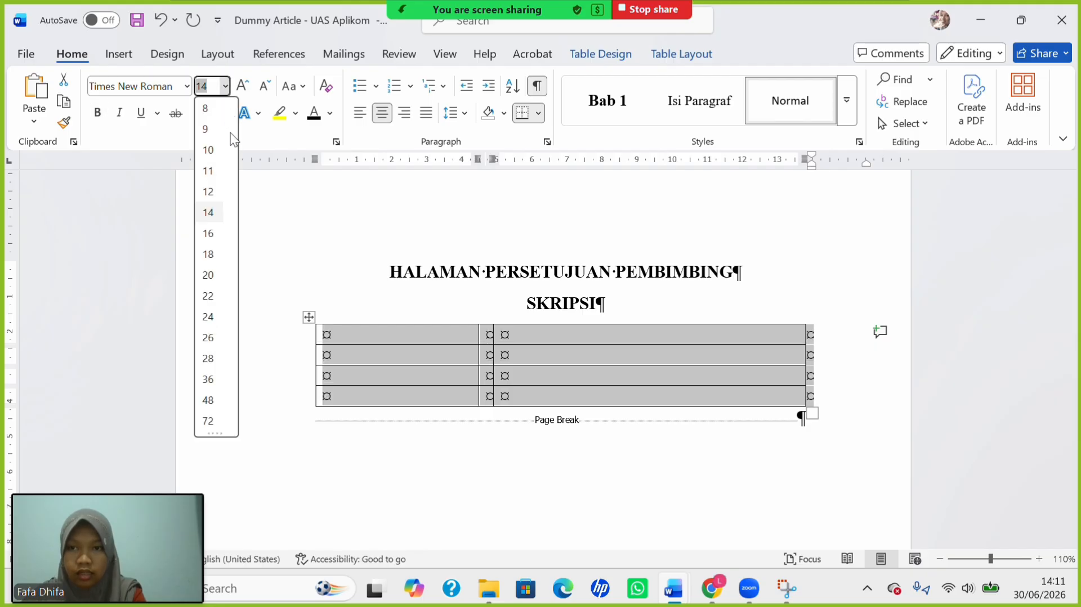
{"action": "left_click", "coordinate": [208, 197]}
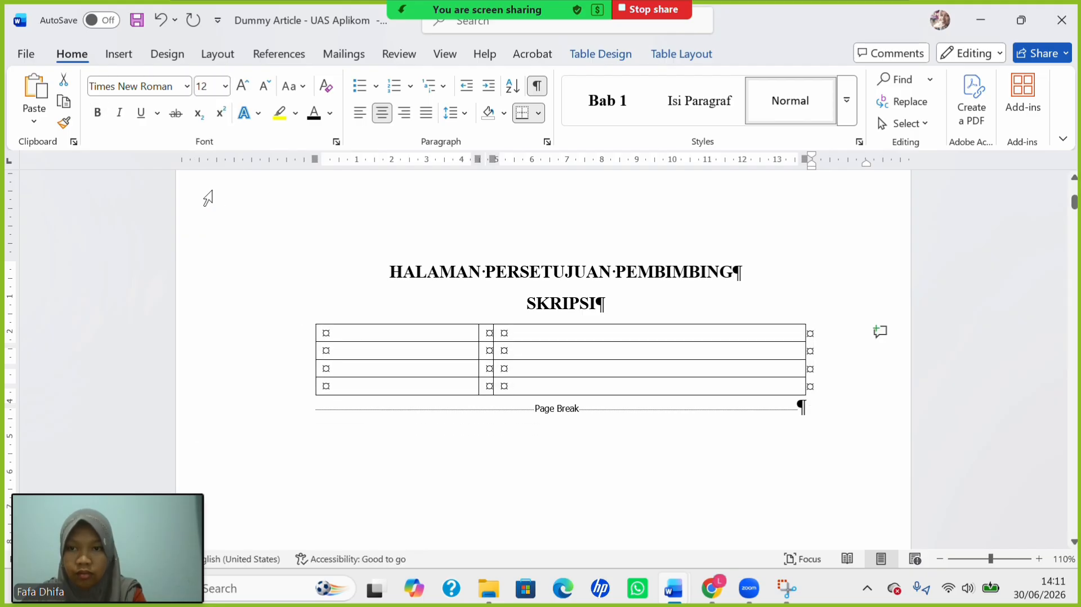
Type Nama Penyusun, NPM, Fakultas/Jurusan and Judul Skripsi down the first column.
{"action": "left_click", "coordinate": [373, 335]}
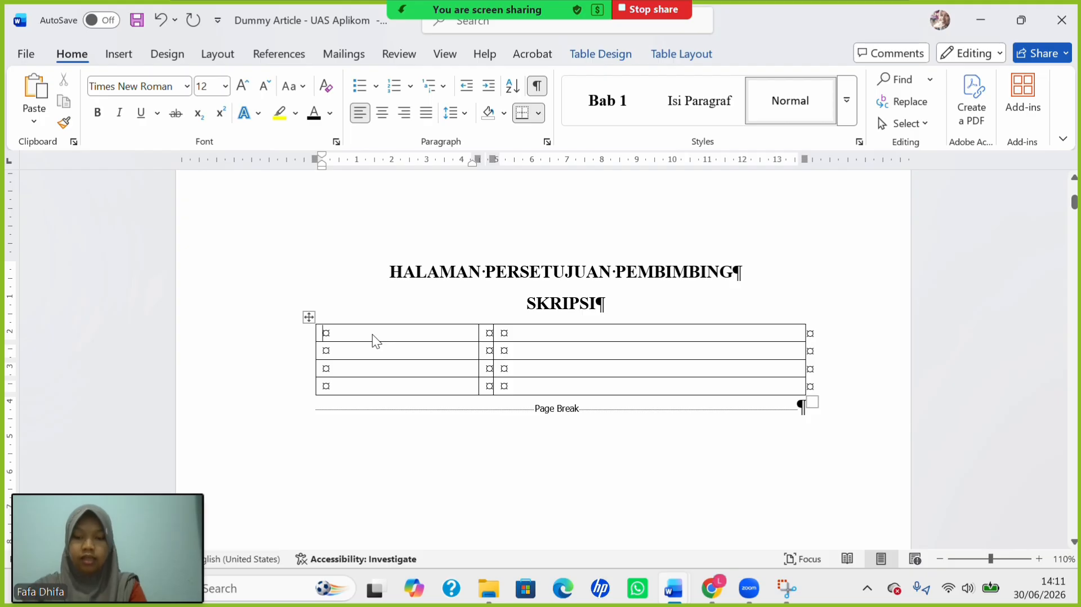
{"action": "type", "text": "NA"}
{"action": "key", "text": "BackSpace"}
{"action": "key", "text": "Tab"}
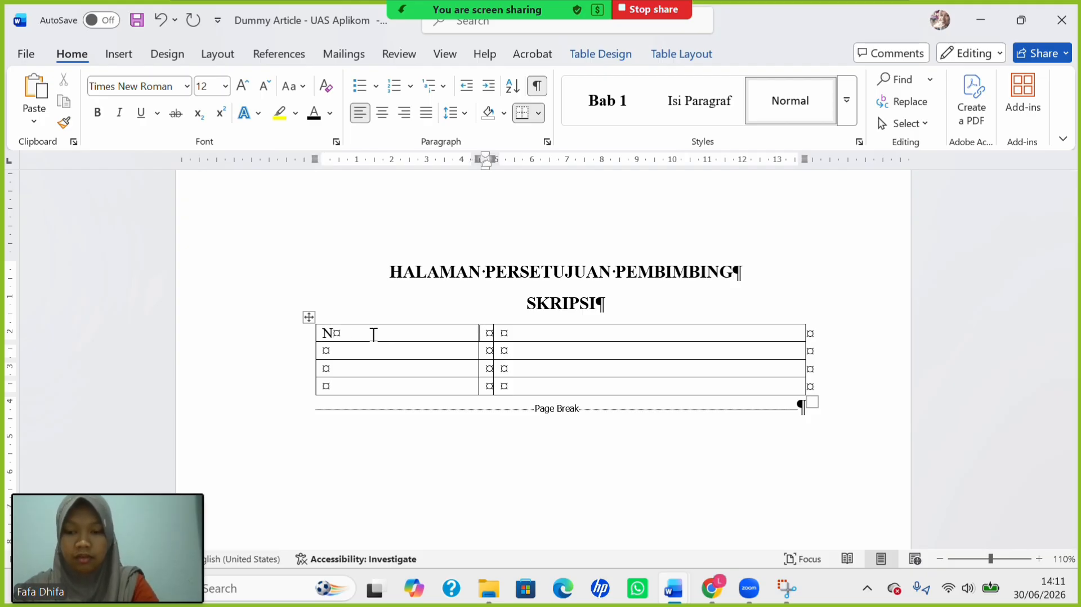
{"action": "type", "text": "Ama"}
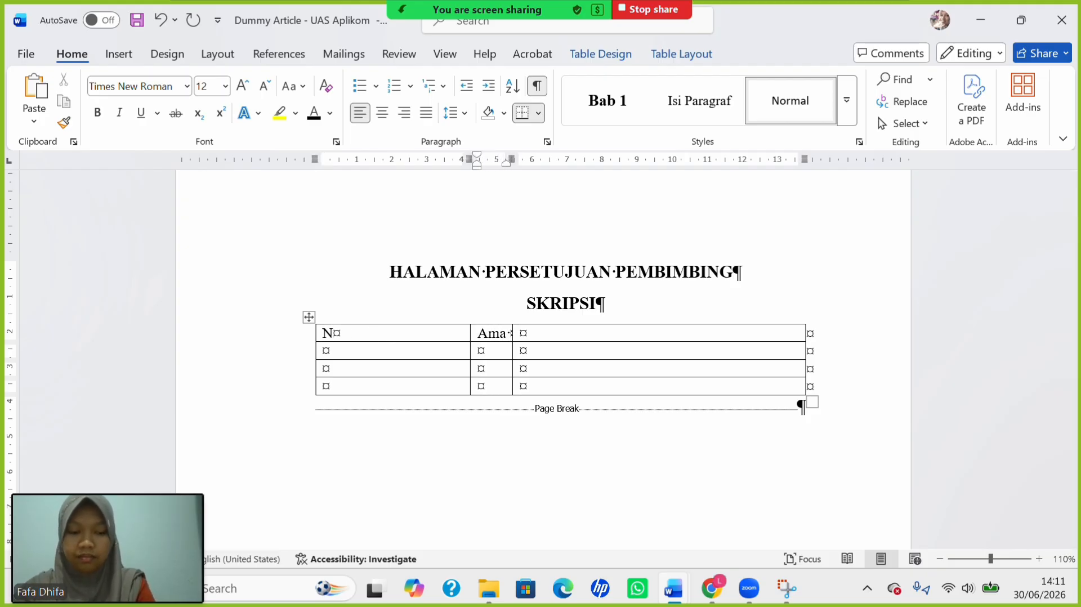
{"action": "key", "text": "BackSpace"}
{"action": "key", "text": "BackSpace"}
{"action": "key", "text": "BackSpace"}
{"action": "key", "text": "BackSpace"}
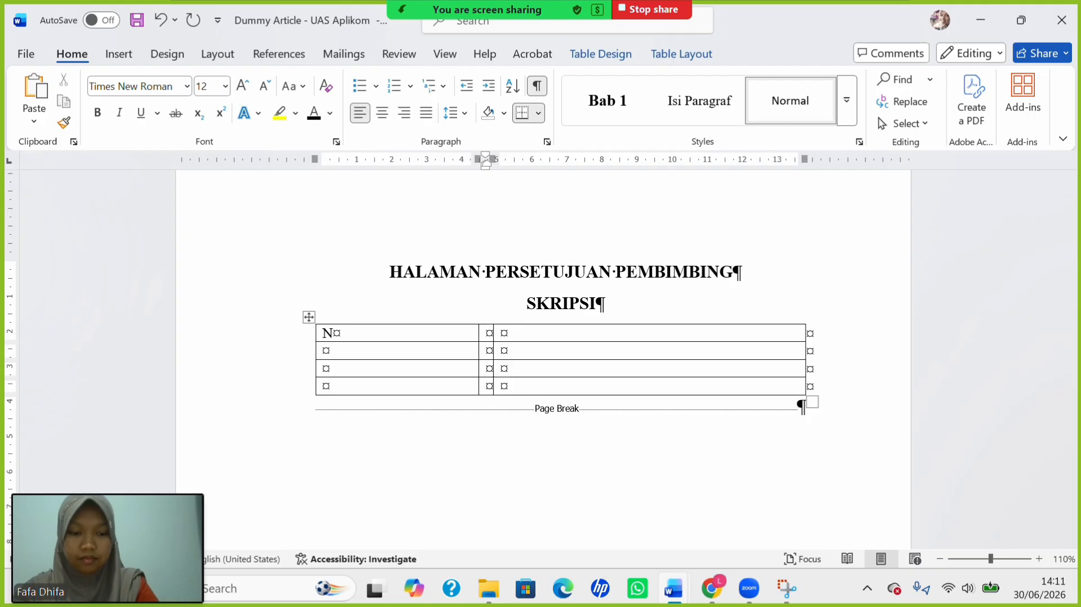
{"action": "key", "text": "BackSpace"}
{"action": "type", "text": "ama "}
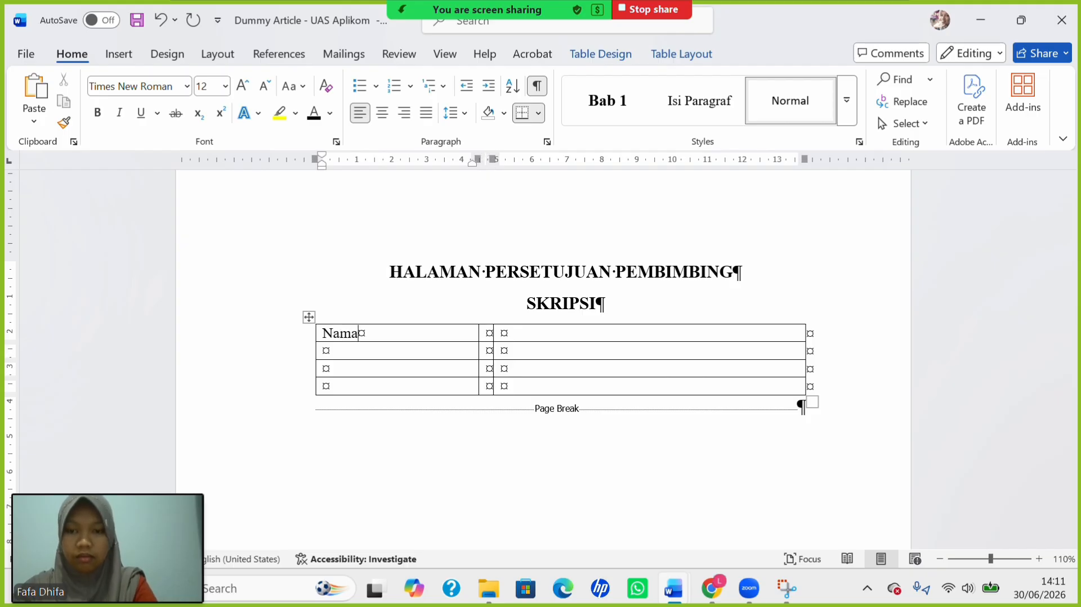
{"action": "type", "text": "Pen"}
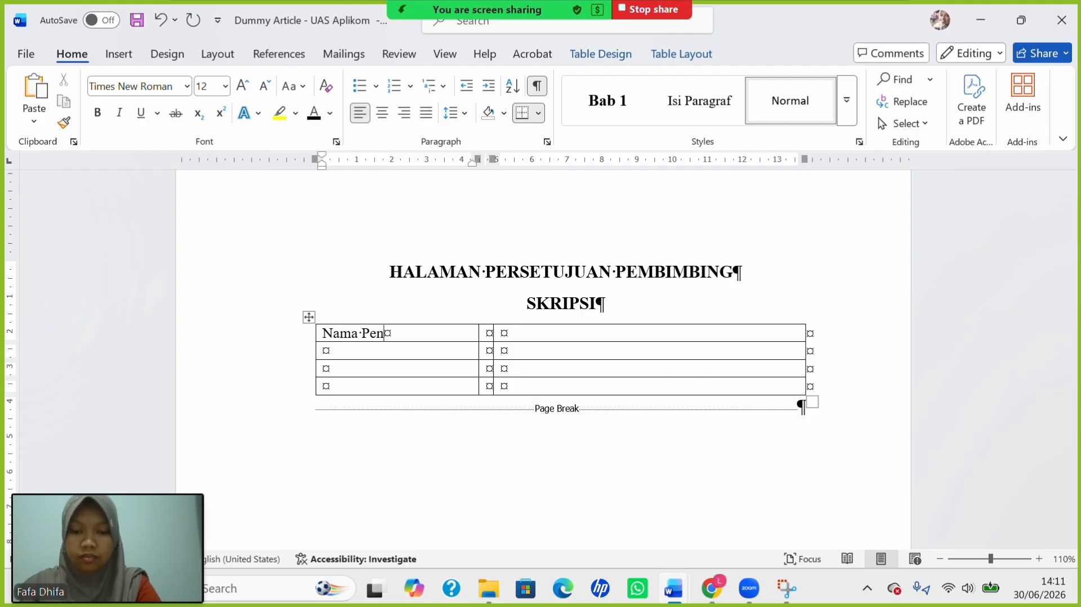
{"action": "type", "text": "yusun"}
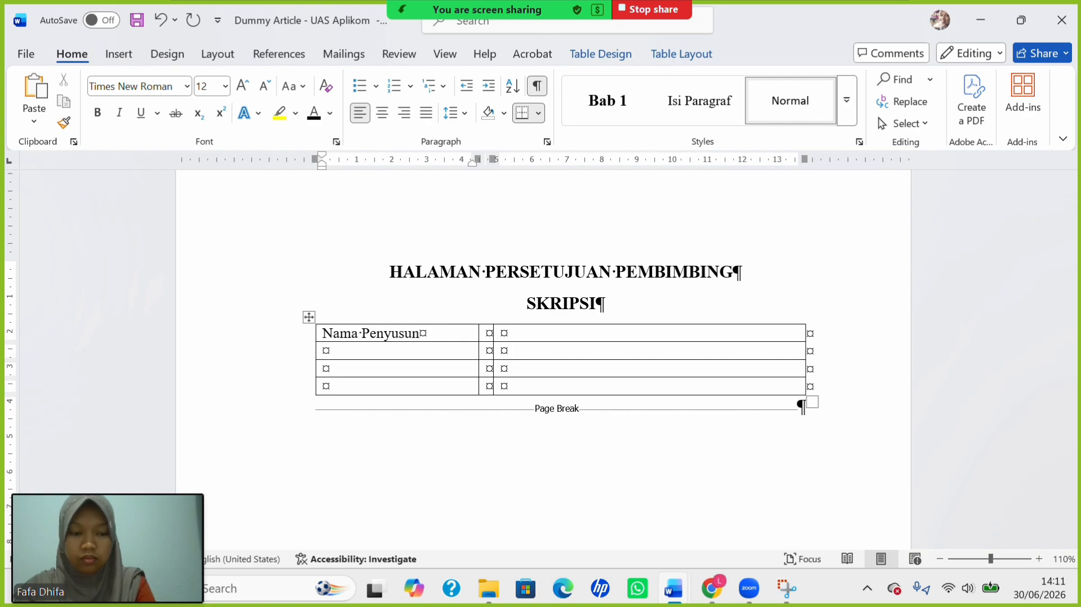
{"action": "key", "text": "Down"}
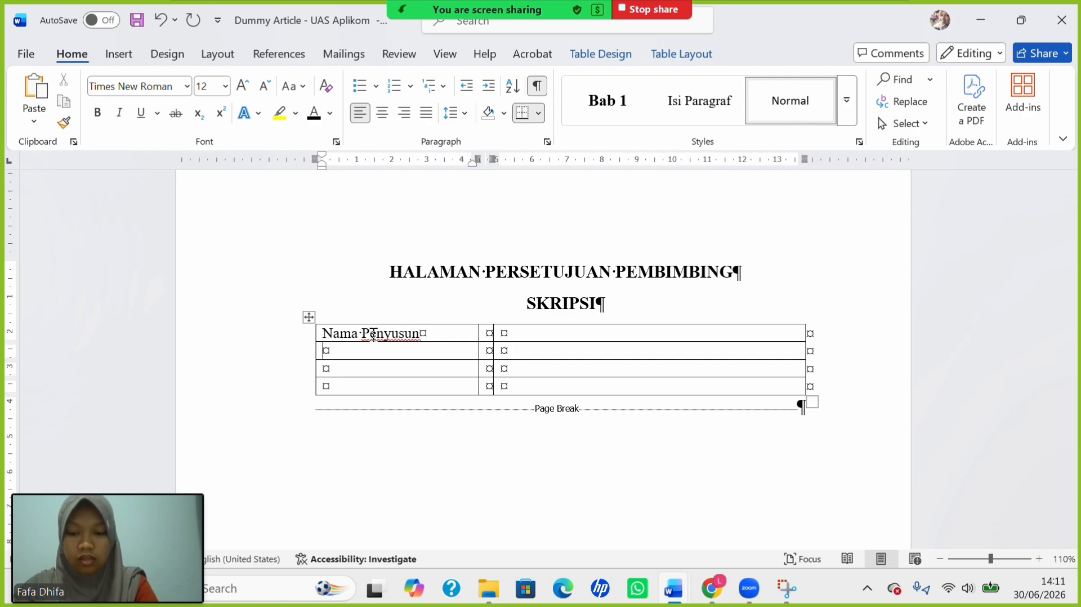
{"action": "type", "text": "NPM"}
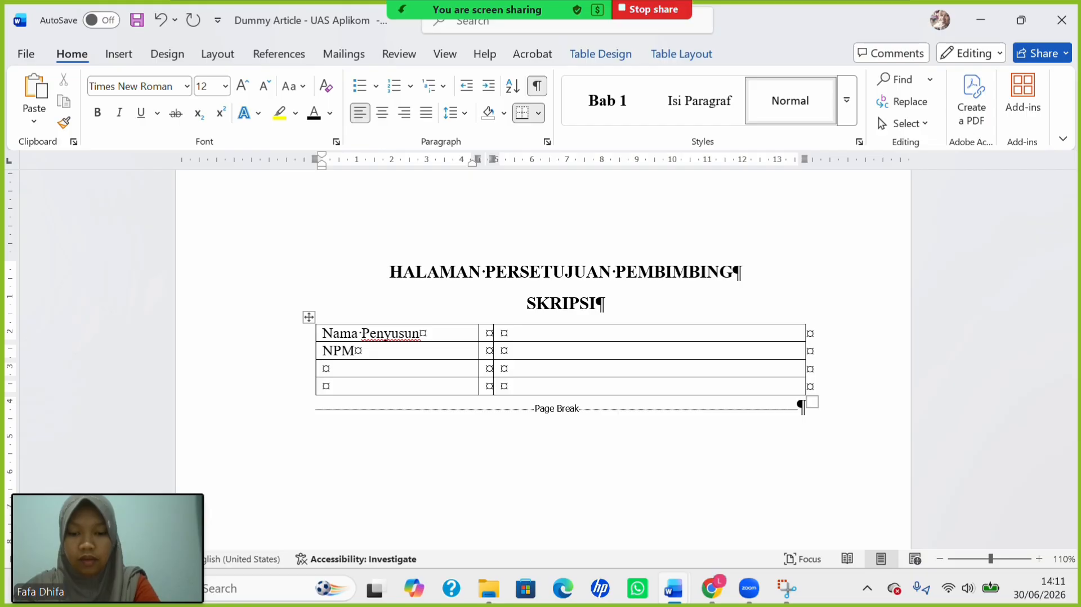
{"action": "type", "text": "Fakultas/"}
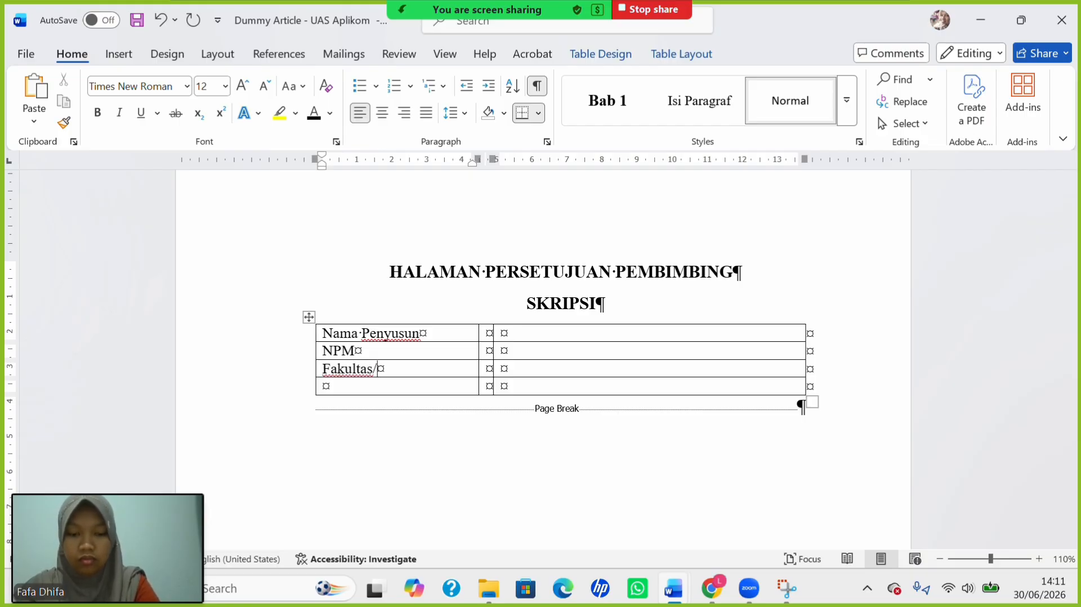
{"action": "type", "text": "Jurus"}
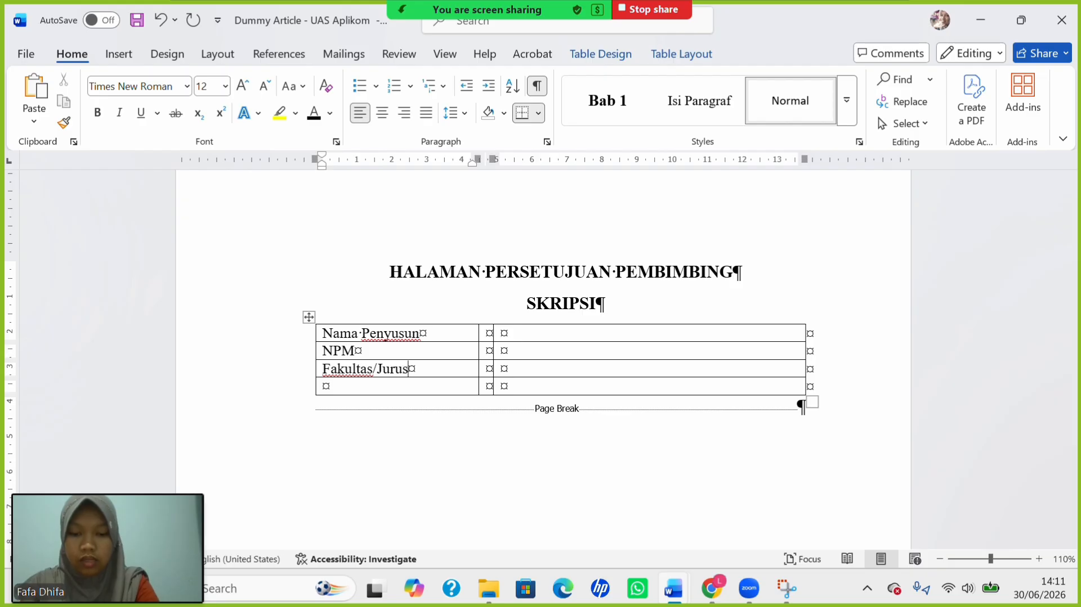
{"action": "type", "text": "an"}
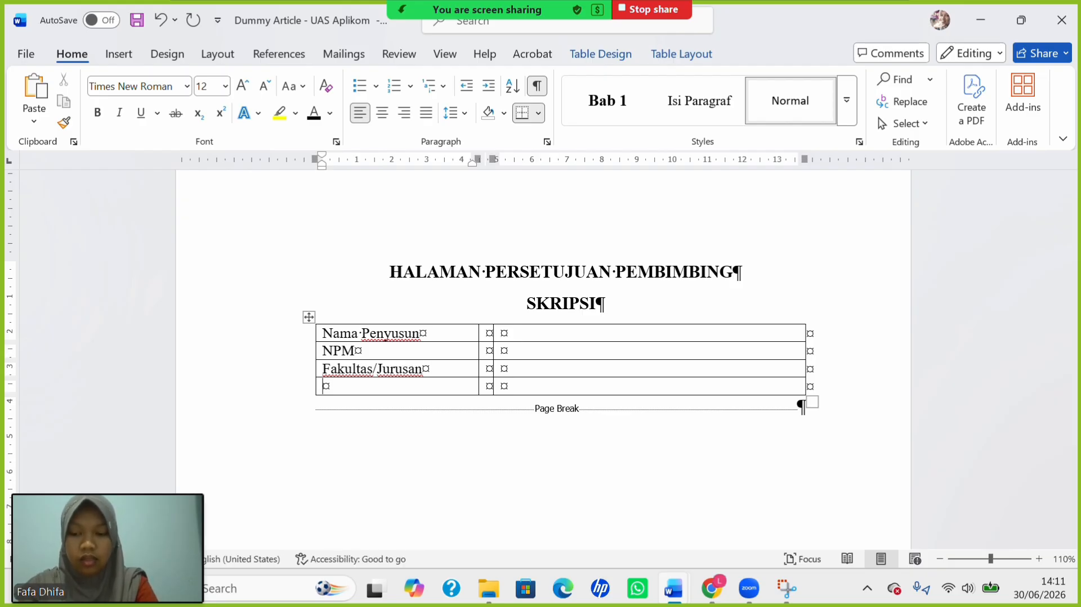
{"action": "type", "text": "Ju"}
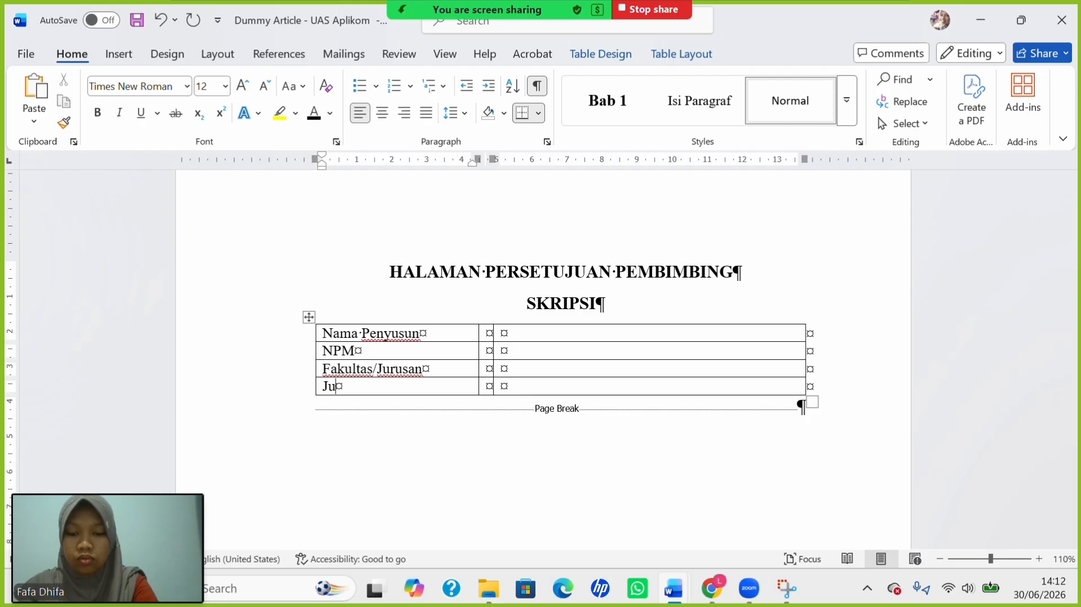
{"action": "type", "text": "dul"}
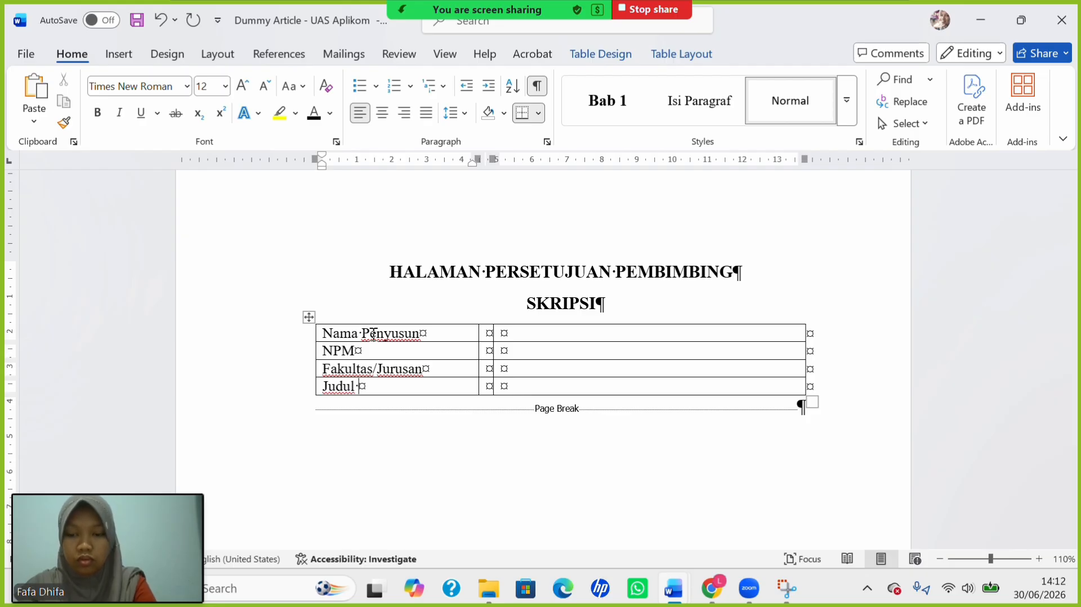
{"action": "type", "text": " Skripsi"}
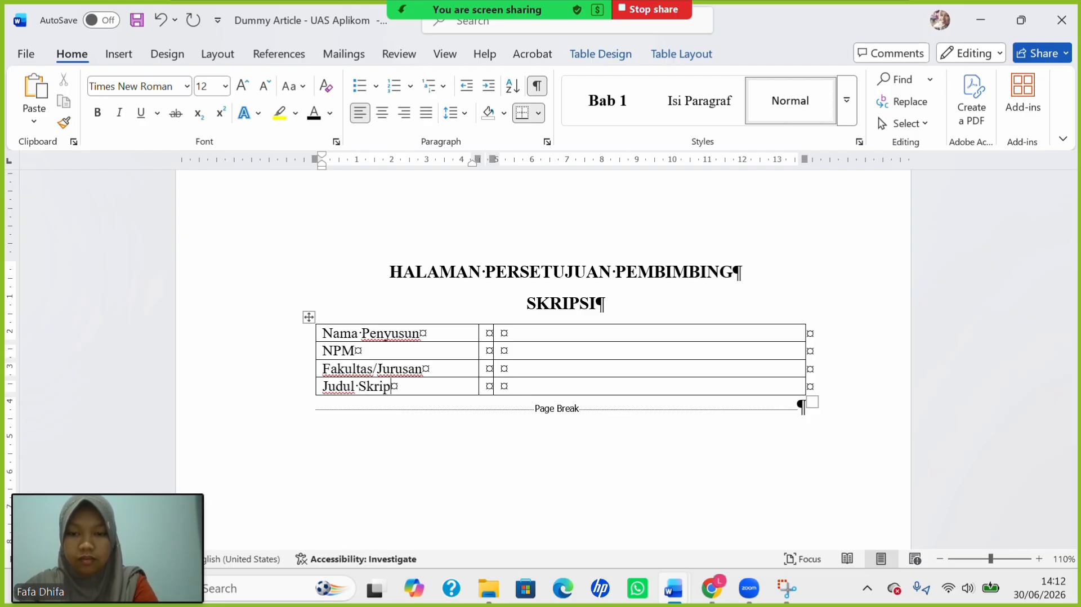
{"action": "left_click", "coordinate": [489, 334]}
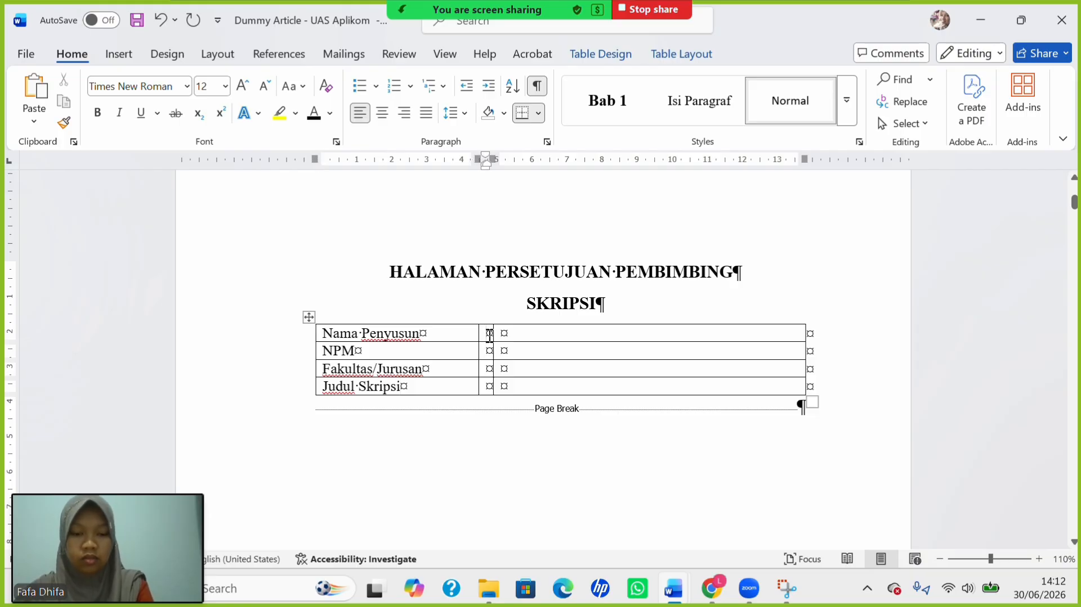
Put colons in all four middle cells, narrow the first two columns, and hide formatting marks.
{"action": "type", "text": "::"}
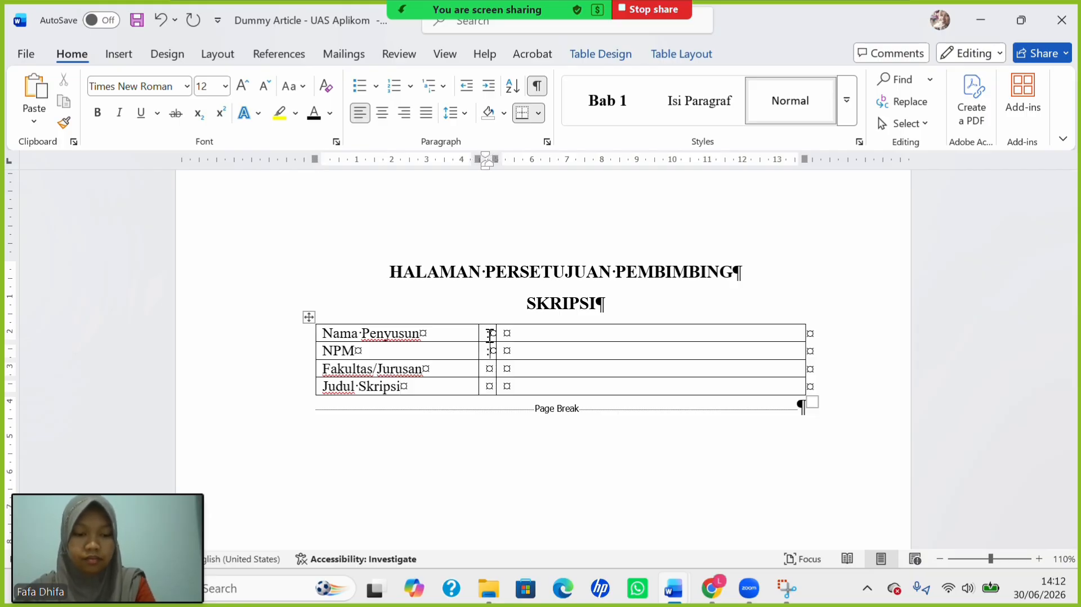
{"action": "type", "text": "::"}
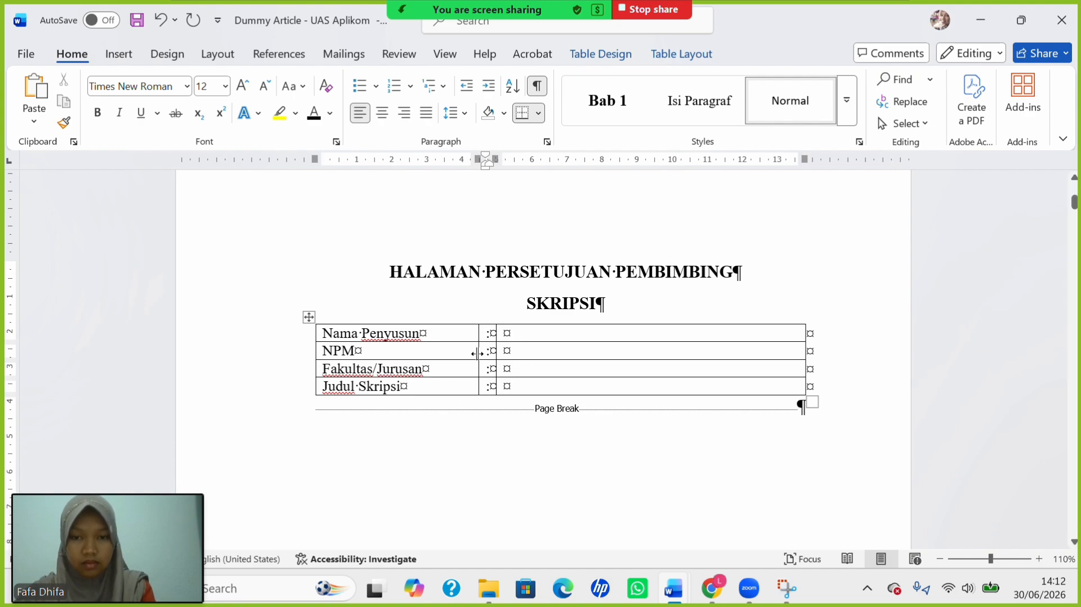
{"action": "left_click_drag", "start_coordinate": [477, 355], "coordinate": [457, 356]}
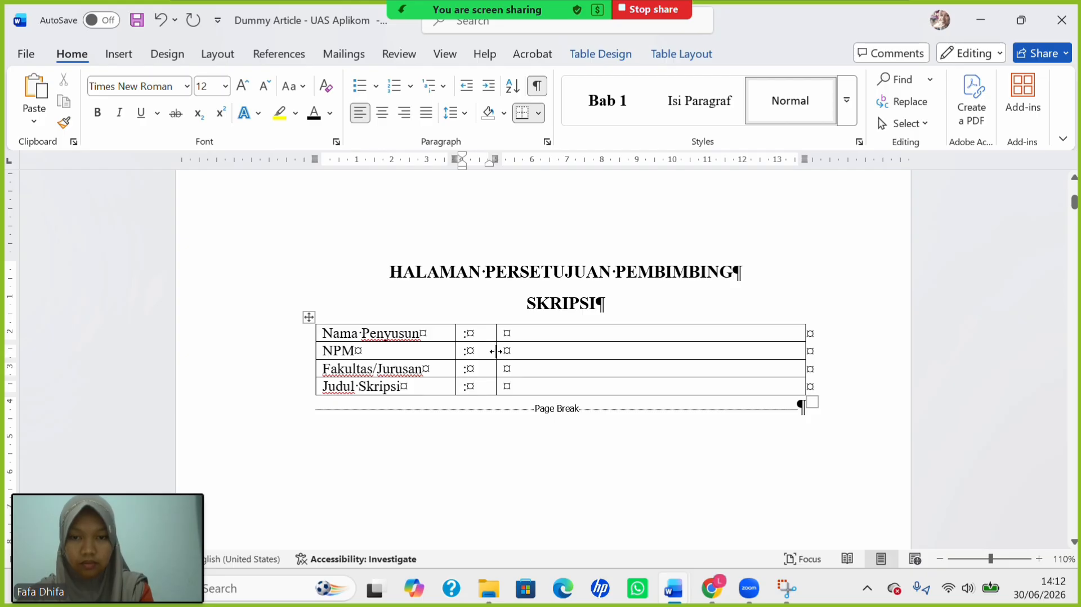
{"action": "left_click_drag", "start_coordinate": [497, 351], "coordinate": [451, 357]}
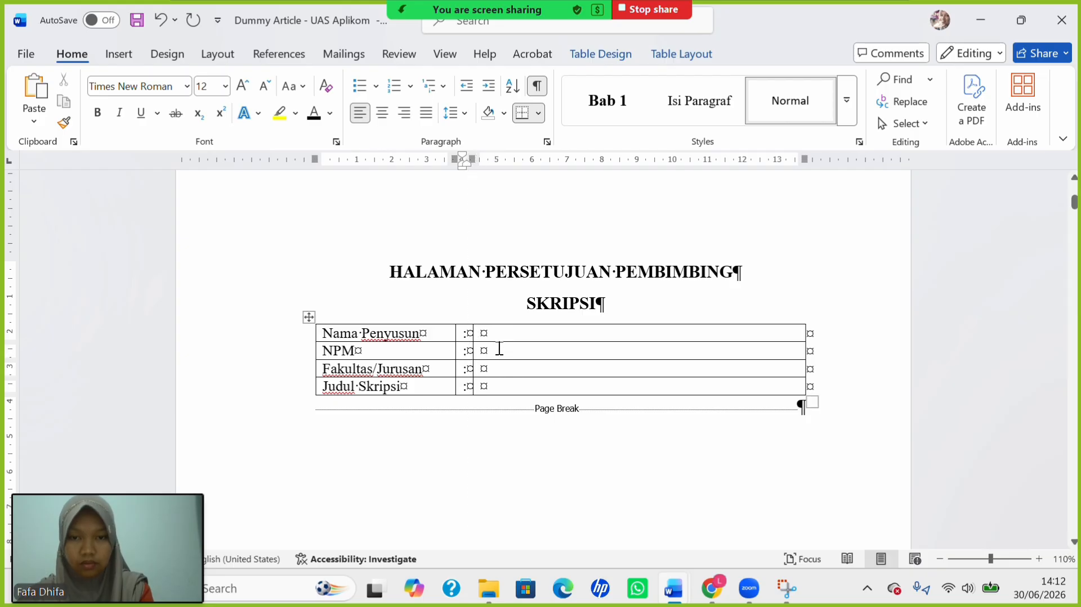
{"action": "left_click", "coordinate": [494, 335]}
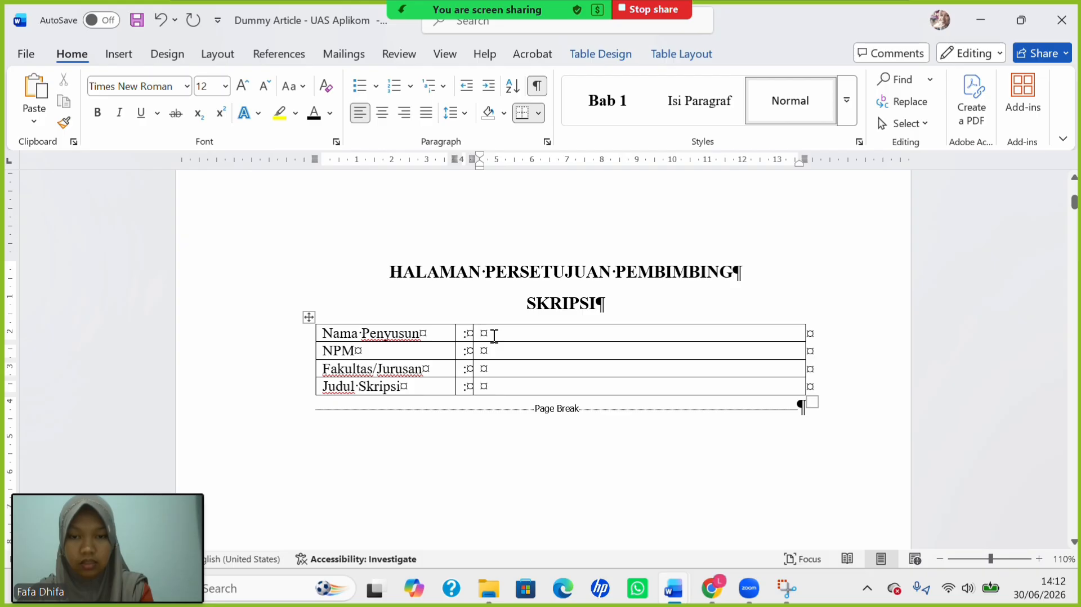
{"action": "left_click", "coordinate": [539, 89]}
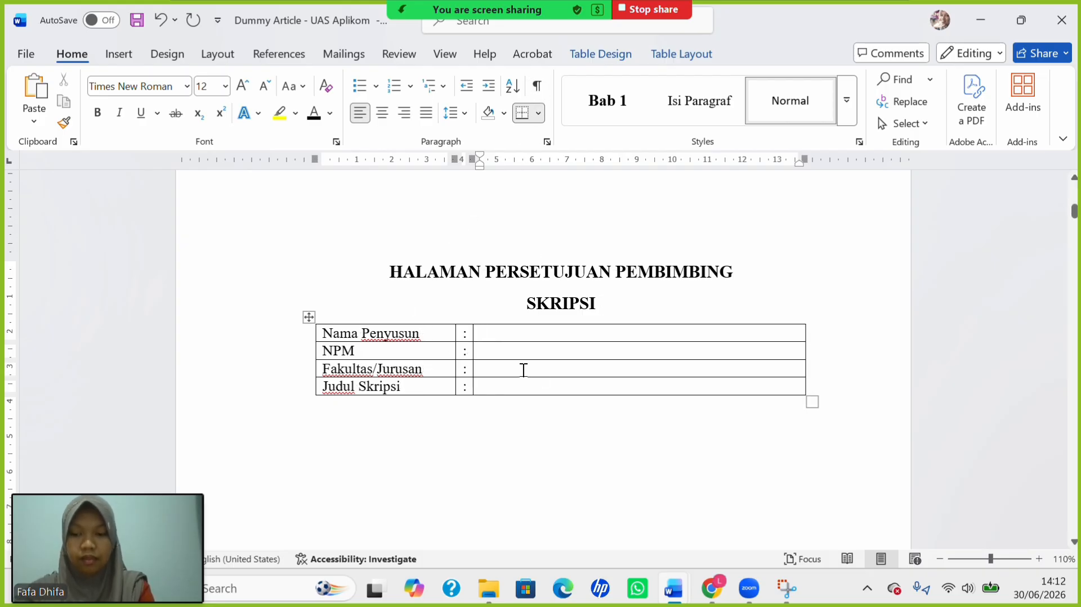
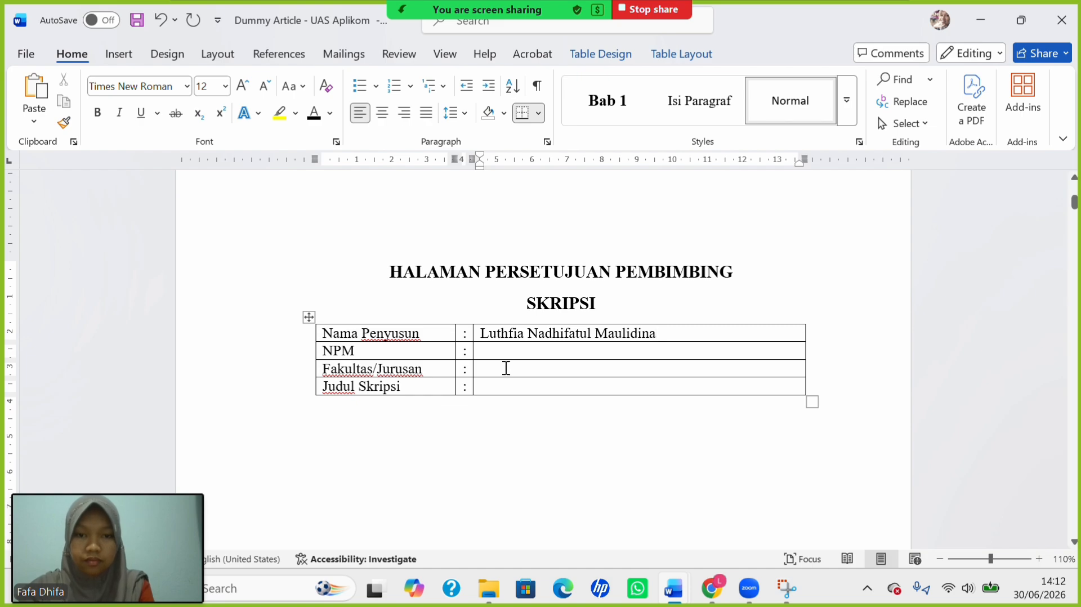
Fill the value cells with the author's full name, student number and Ekonomi/Manajemen.
{"action": "key", "text": "Down"}
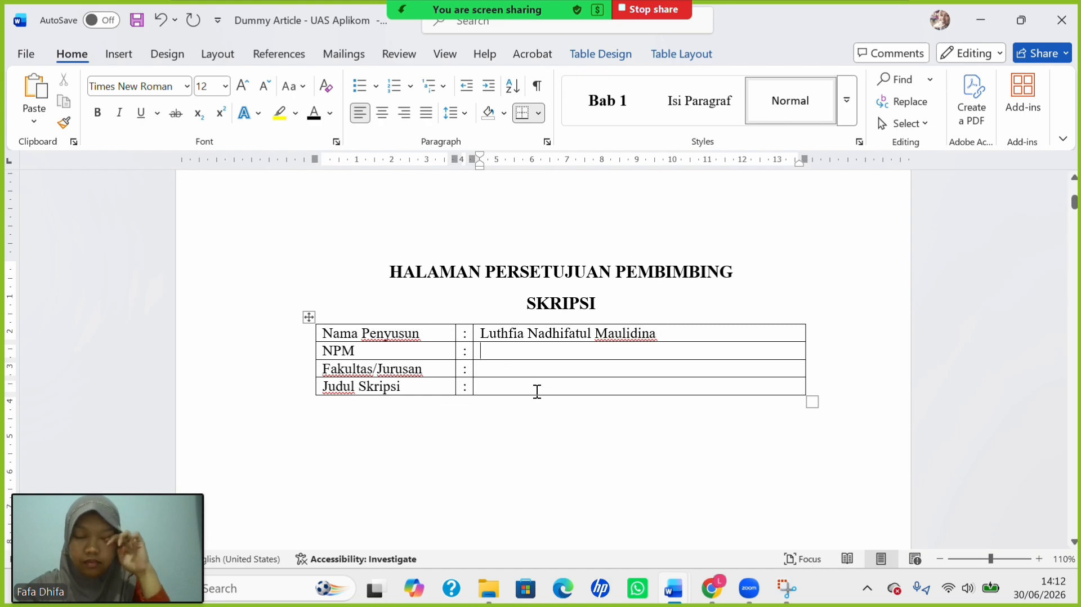
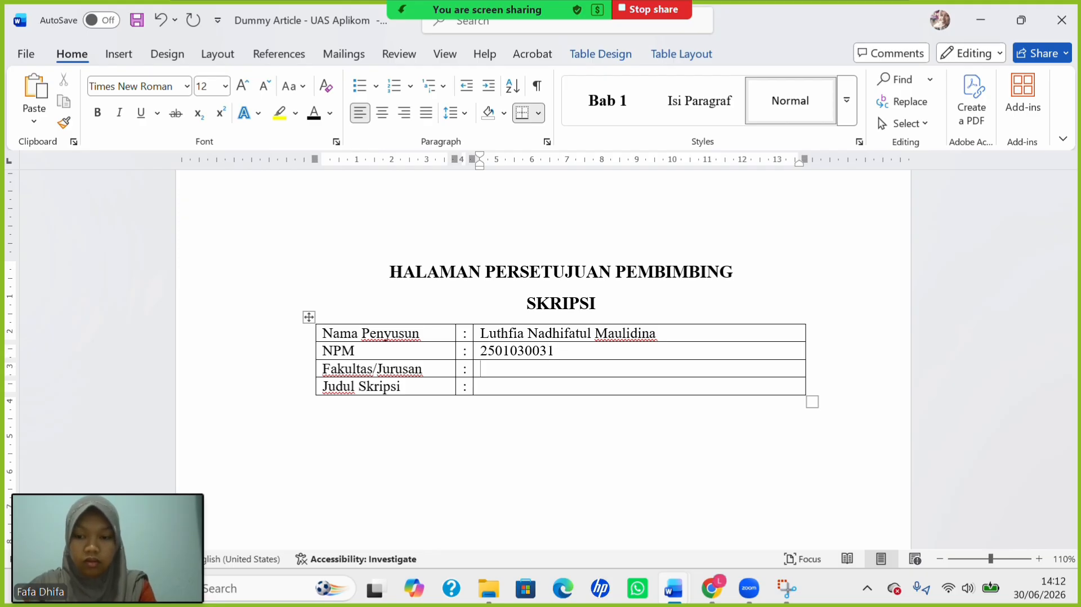
{"action": "type", "text": "Ekonomi/"}
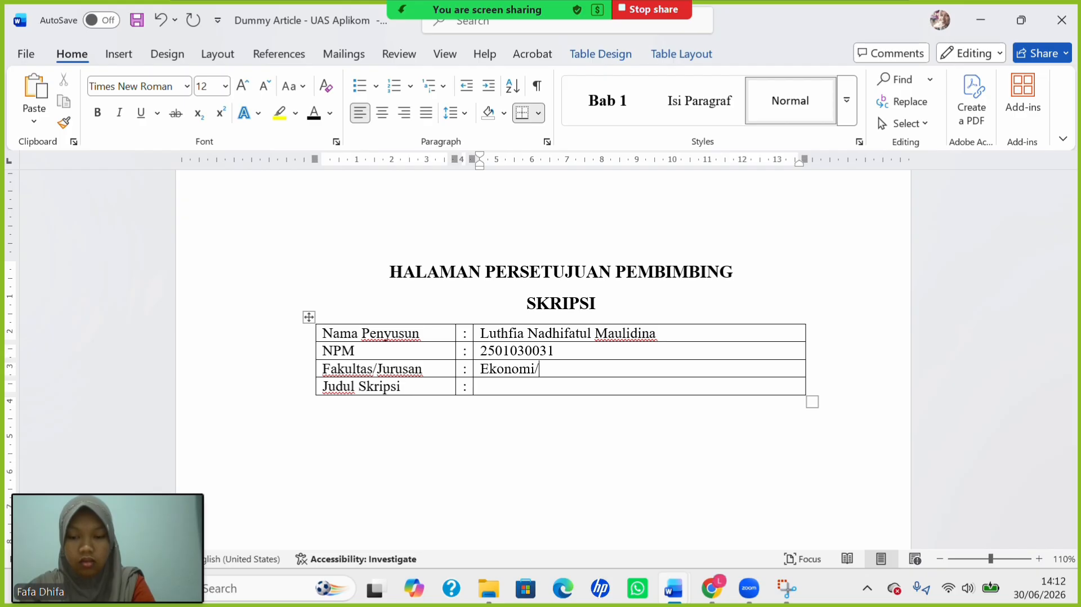
{"action": "type", "text": "Manaj"}
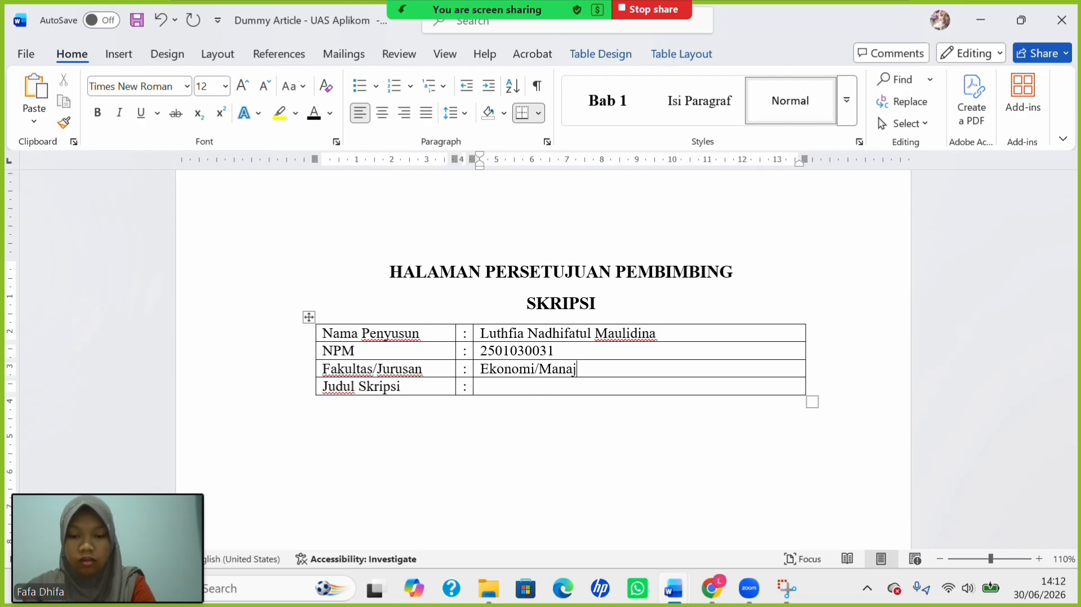
{"action": "type", "text": "emen"}
{"action": "key", "text": "Down"}
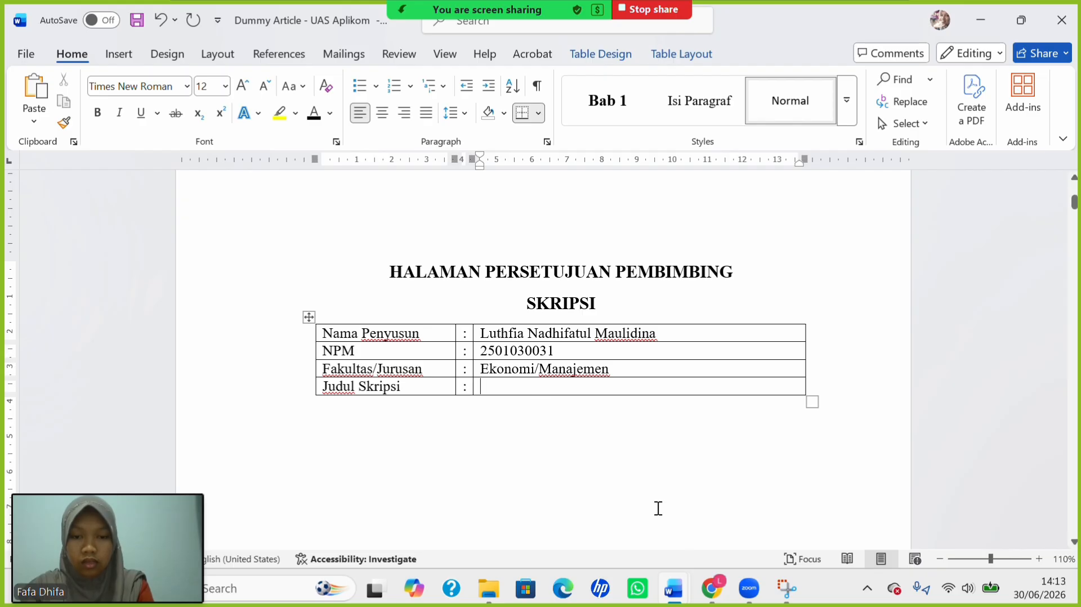
Paste the thesis title from the other document into Judul Skripsi and Capitalize Each Word.
{"action": "mouse_move", "coordinate": [674, 588]}
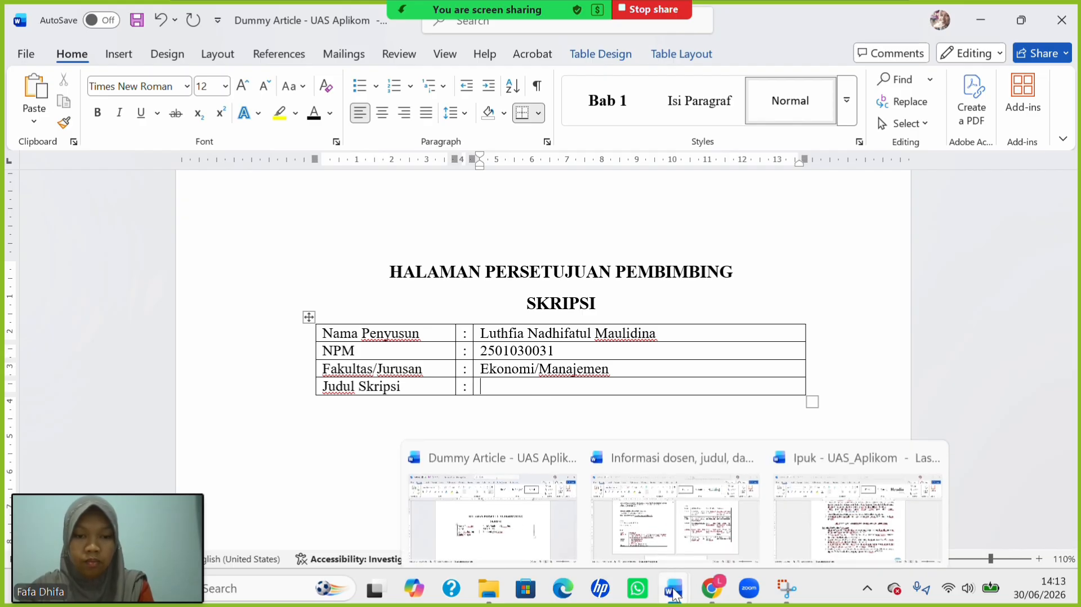
{"action": "left_click", "coordinate": [687, 504]}
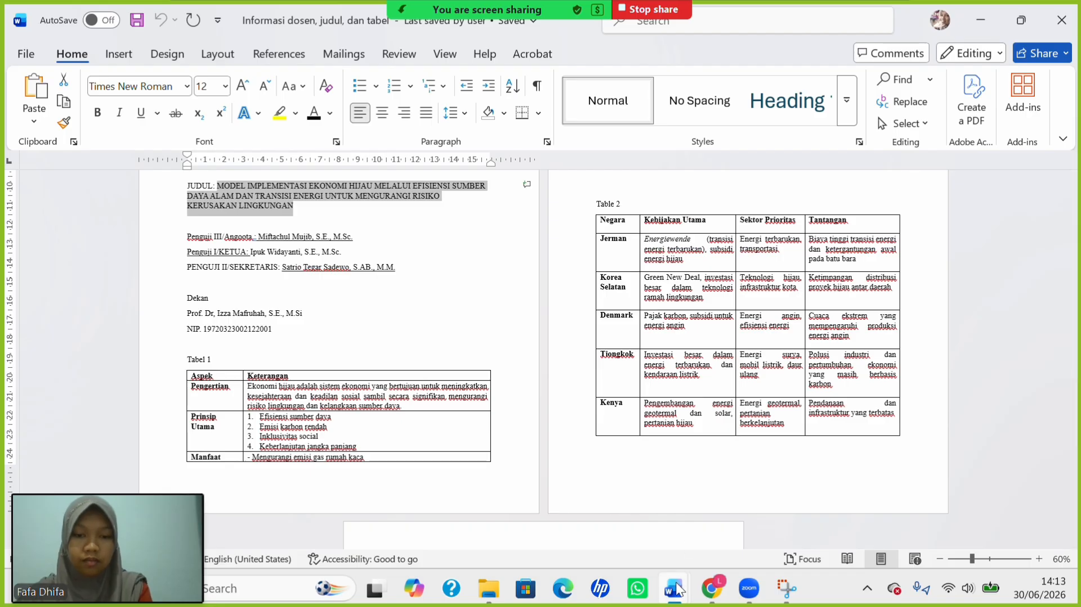
{"action": "mouse_move", "coordinate": [673, 588]}
{"action": "left_click", "coordinate": [526, 503]}
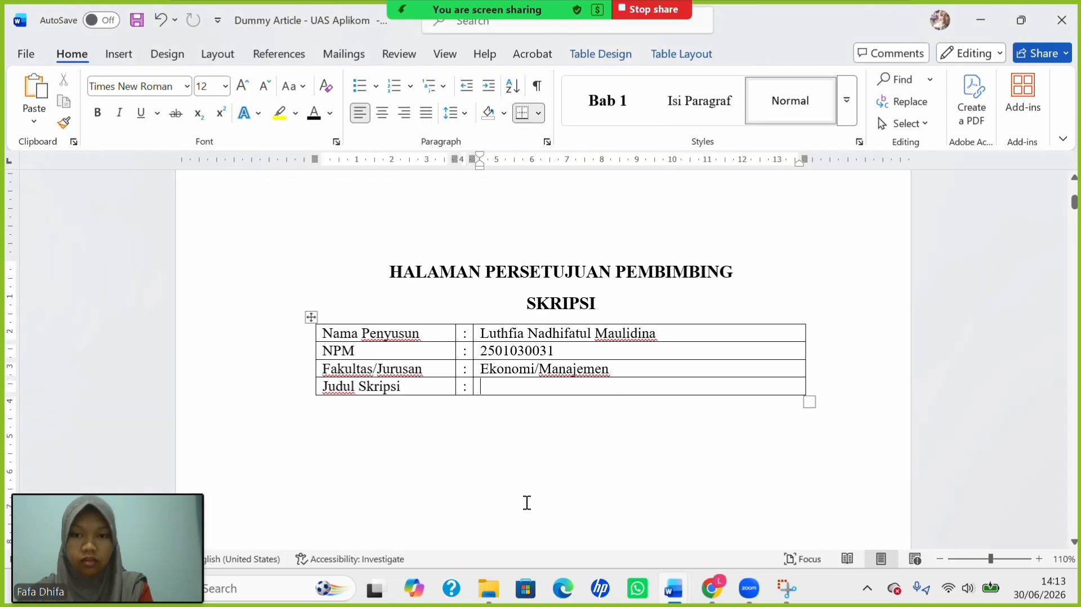
{"action": "type", "text": "MODEL IMPLEMENTASI EKONOMI HIJAU MELALUI EFISIENSI SUMBER DAYA ALAM DAN TRANSISI ENERGI UNTUK MENGURANGI RISIKO KERUSAKAN LINGKUNGAN"}
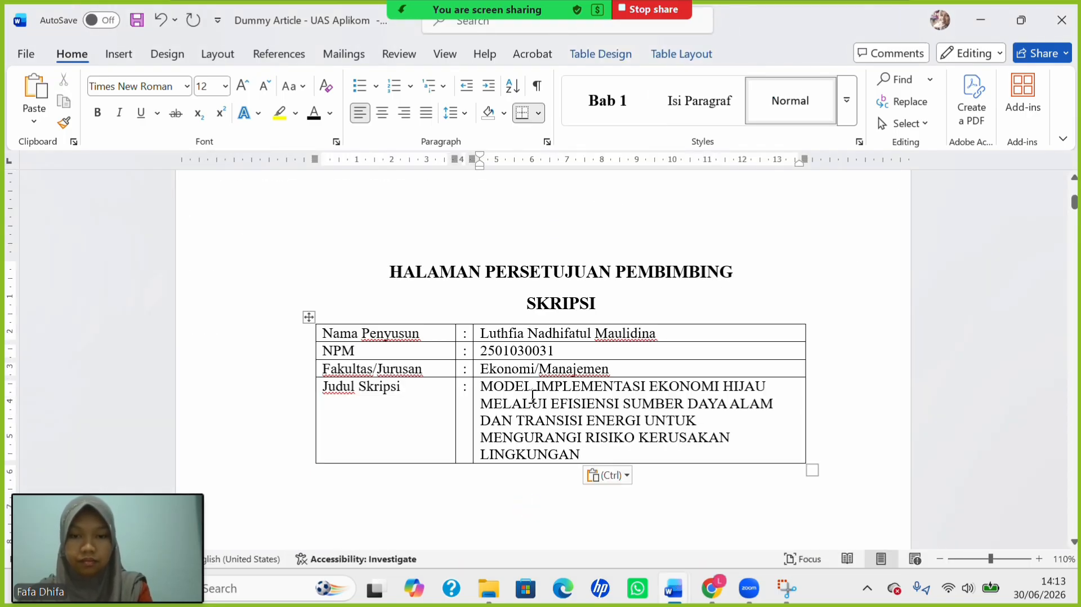
{"action": "left_click_drag", "start_coordinate": [513, 388], "coordinate": [581, 454]}
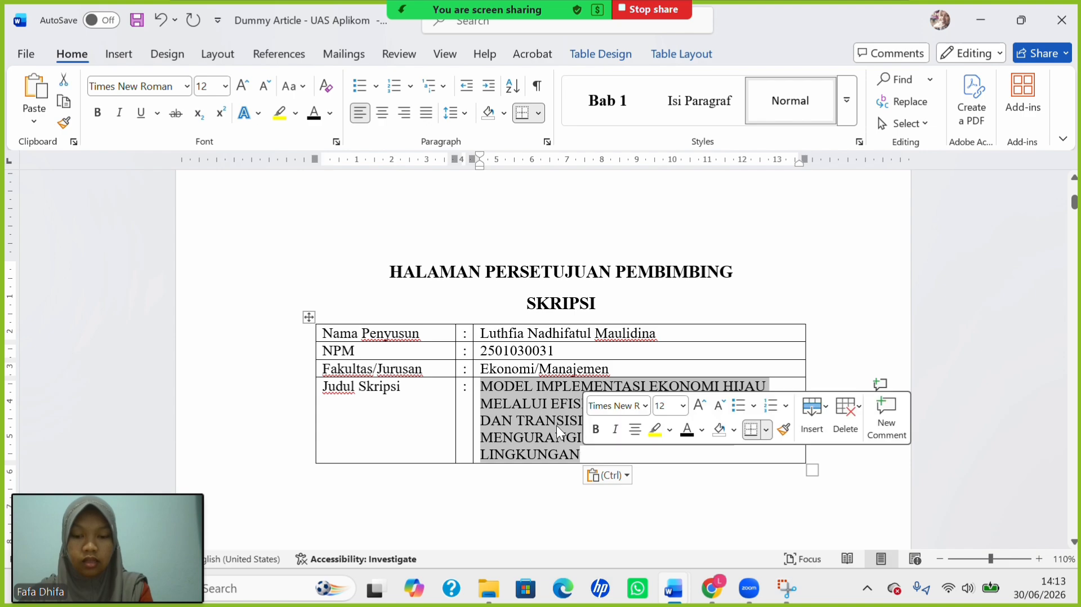
{"action": "left_click", "coordinate": [293, 85]}
{"action": "left_click", "coordinate": [344, 182]}
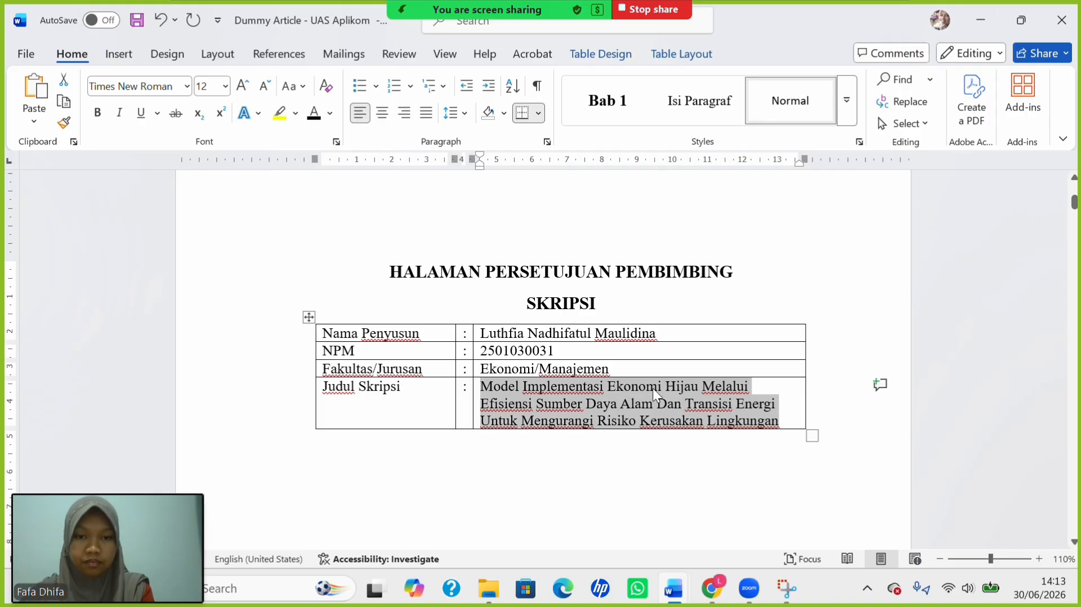
Lowercase the words melalui, dan and untuk in the thesis title.
{"action": "left_click", "coordinate": [715, 392]}
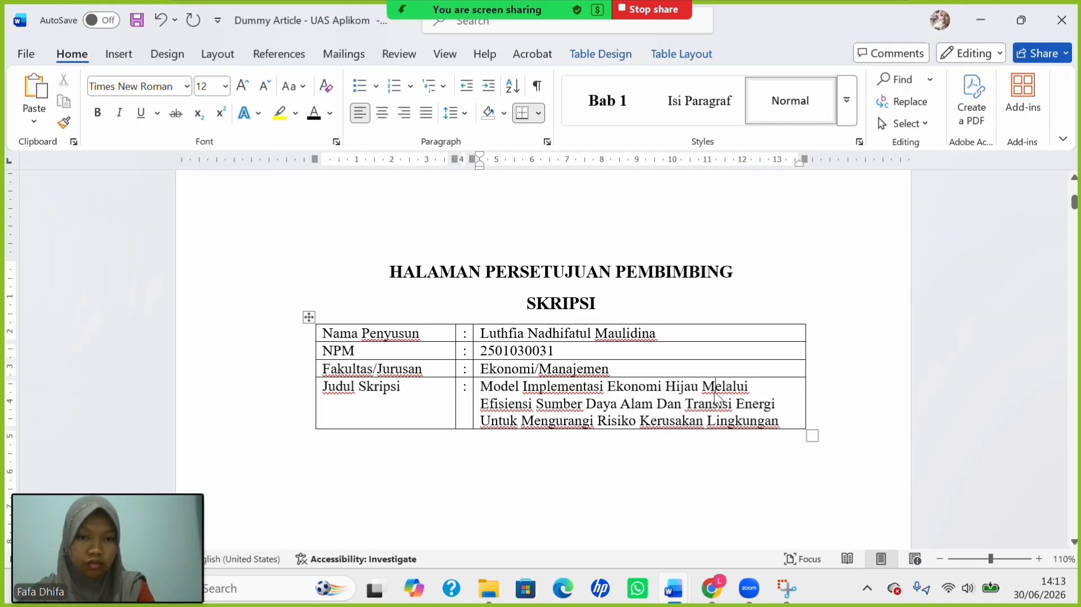
{"action": "key", "text": "BackSpace"}
{"action": "type", "text": "m"}
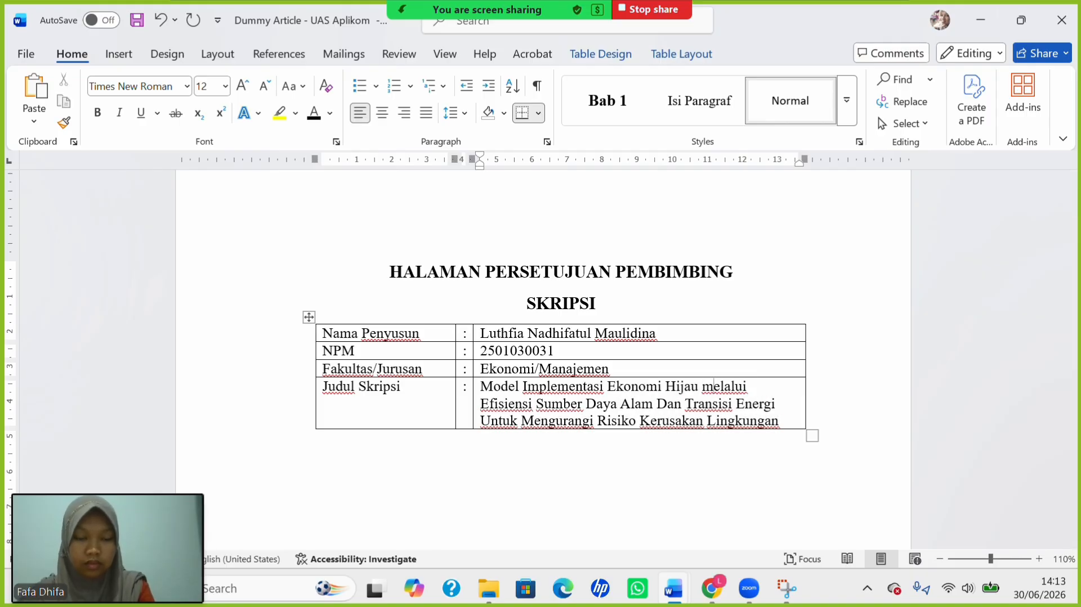
{"action": "left_click", "coordinate": [667, 404]}
{"action": "key", "text": "BackSpace"}
{"action": "type", "text": "d"}
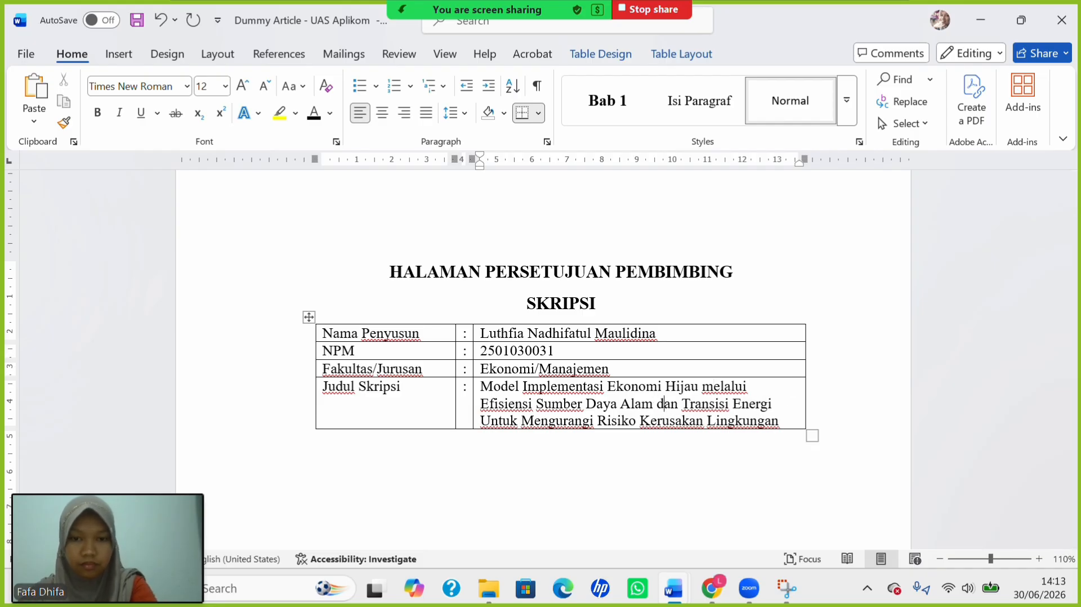
{"action": "left_click", "coordinate": [490, 421]}
{"action": "key", "text": "BackSpace"}
{"action": "type", "text": "u"}
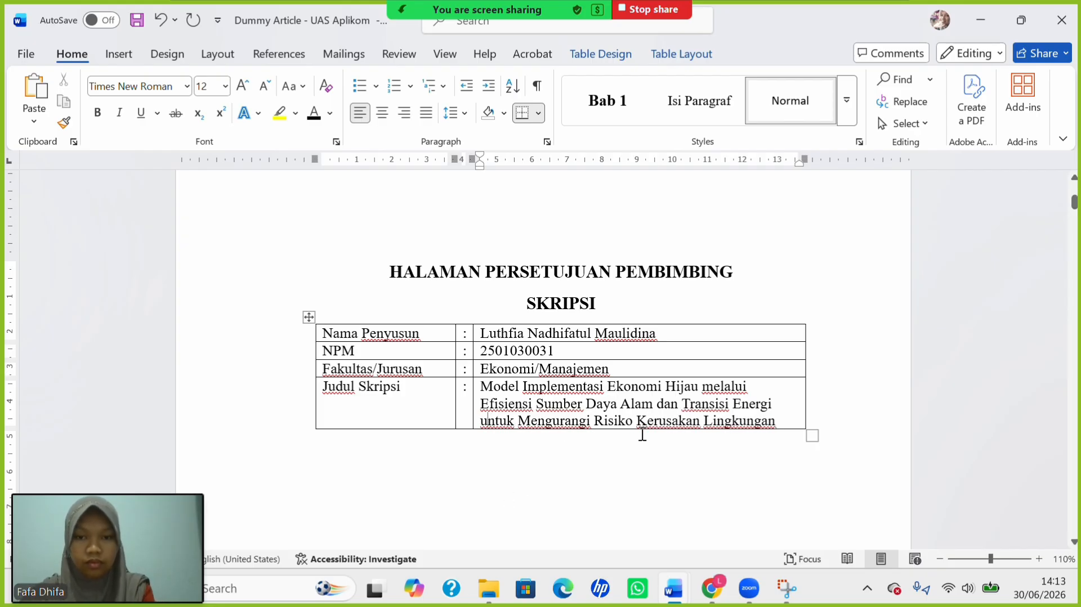
Apply No Border to the whole approval table.
{"action": "left_click", "coordinate": [305, 316]}
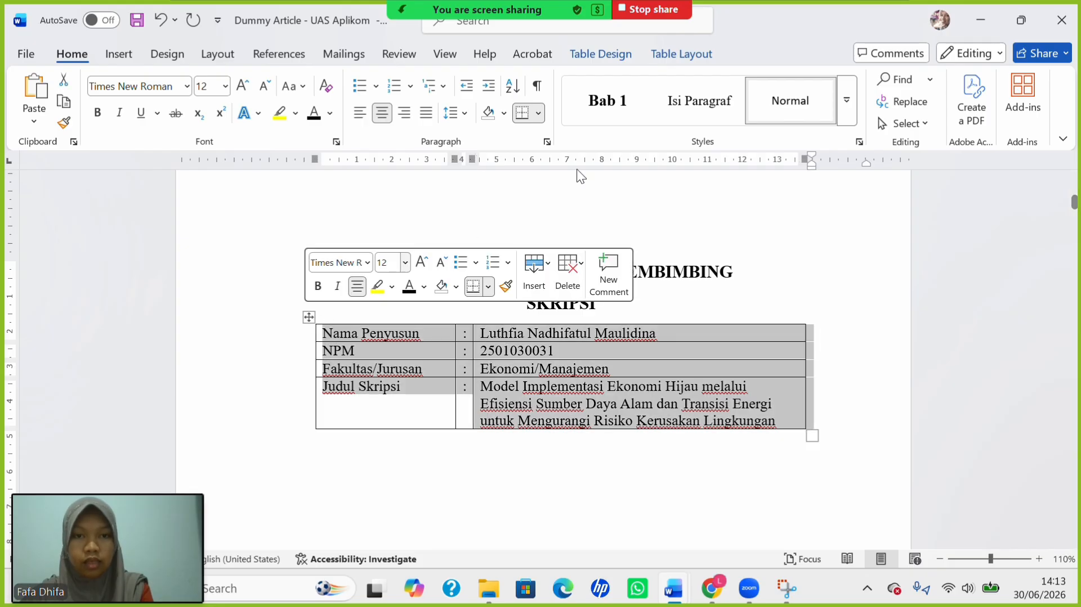
{"action": "left_click", "coordinate": [606, 64]}
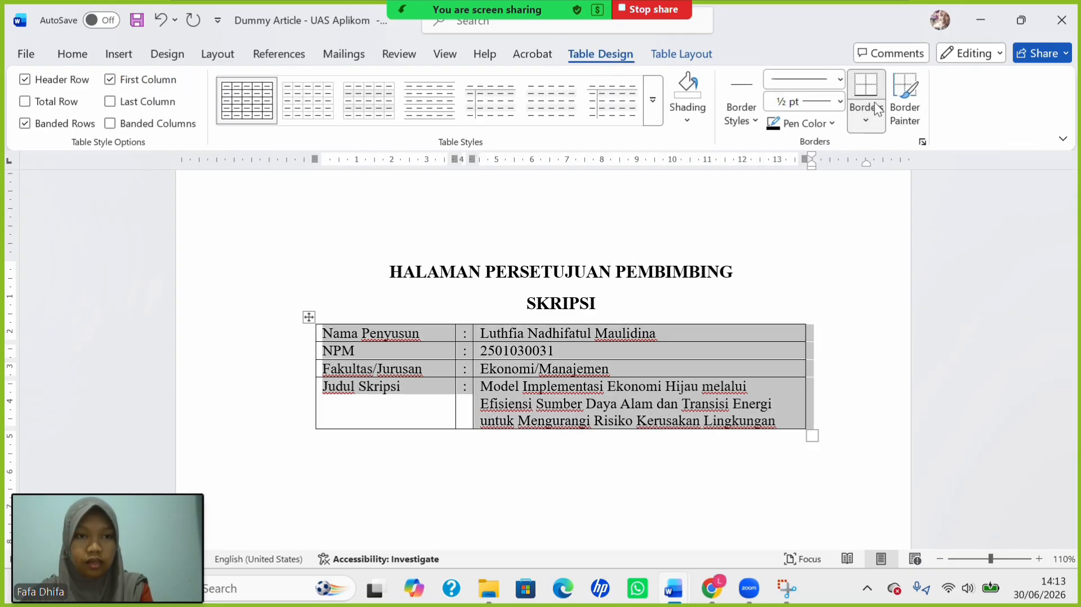
{"action": "left_click", "coordinate": [877, 127]}
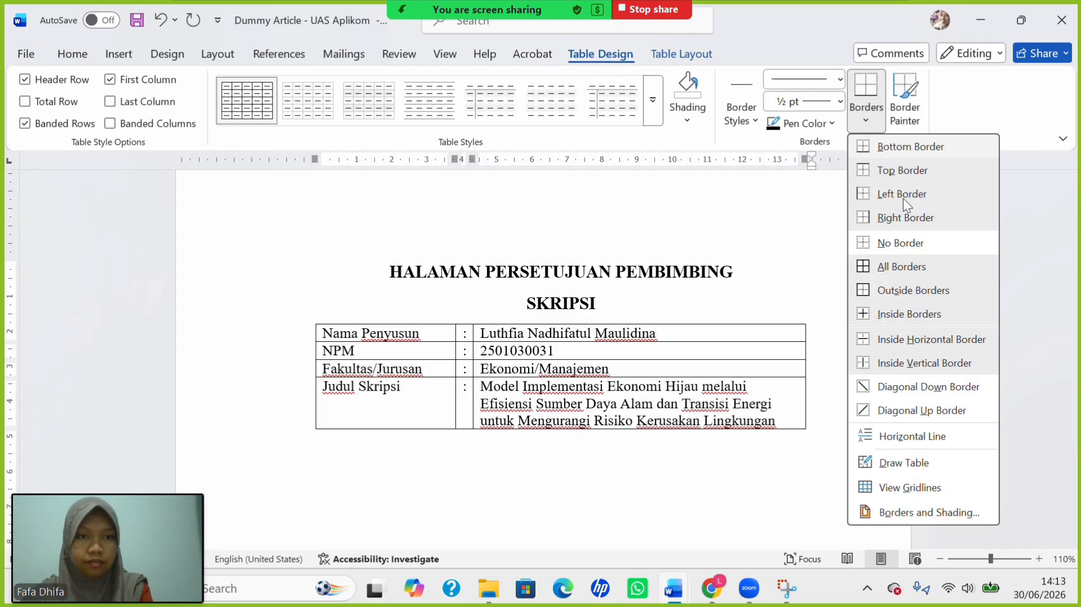
{"action": "left_click", "coordinate": [914, 240]}
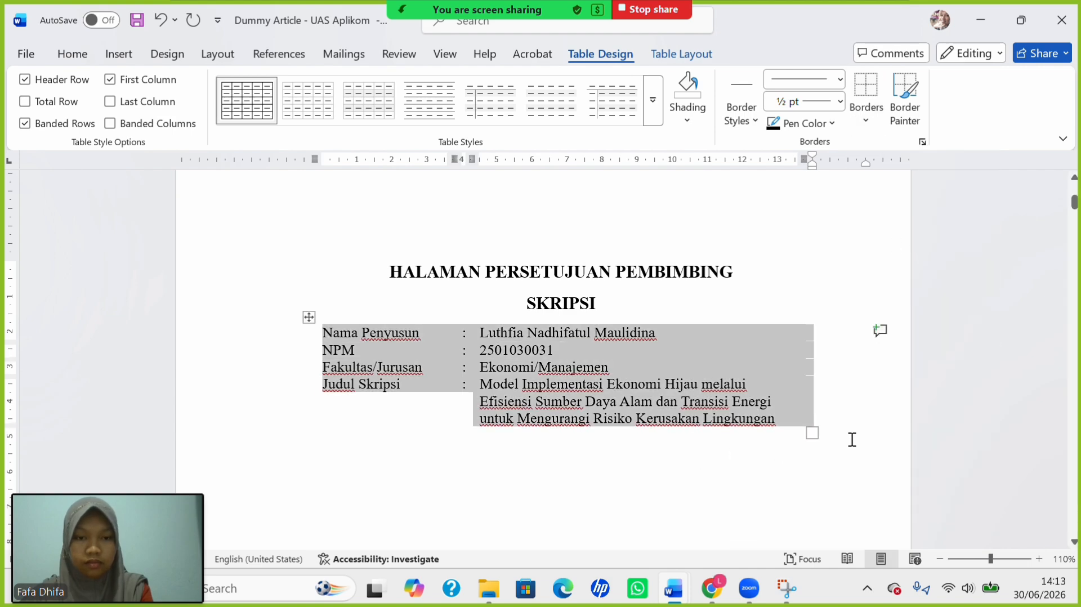
{"action": "left_click", "coordinate": [587, 484]}
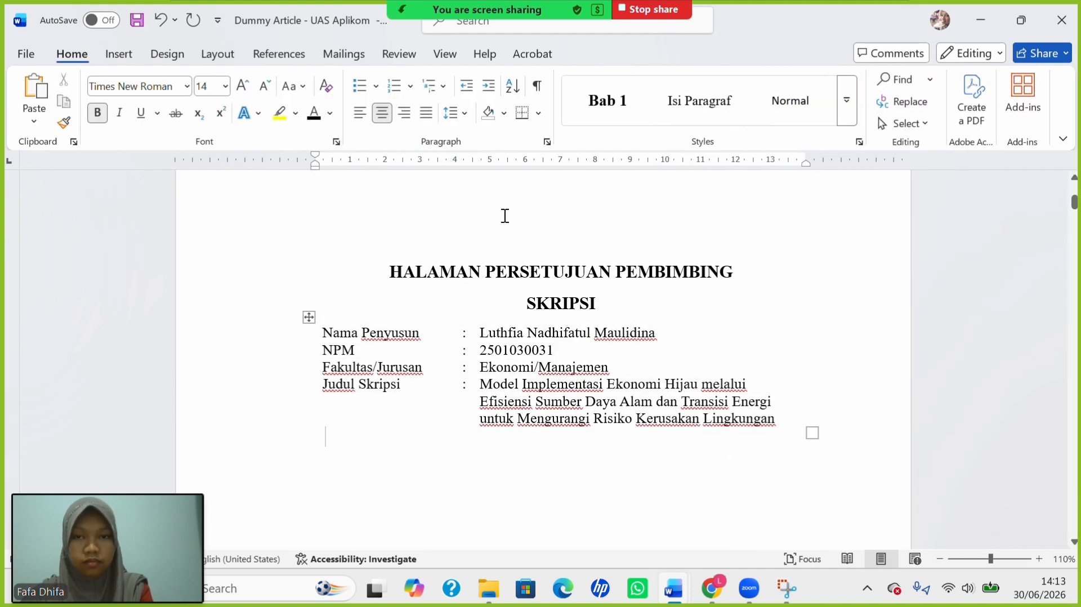
Show formatting marks and add two empty lines above the page break.
{"action": "left_click", "coordinate": [532, 89]}
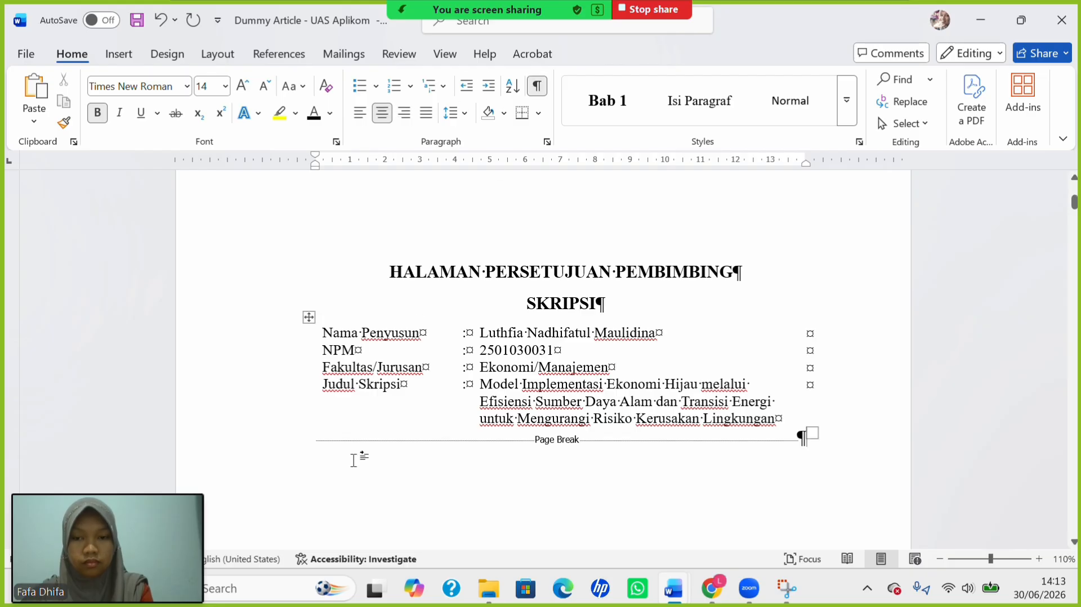
{"action": "left_click", "coordinate": [313, 446]}
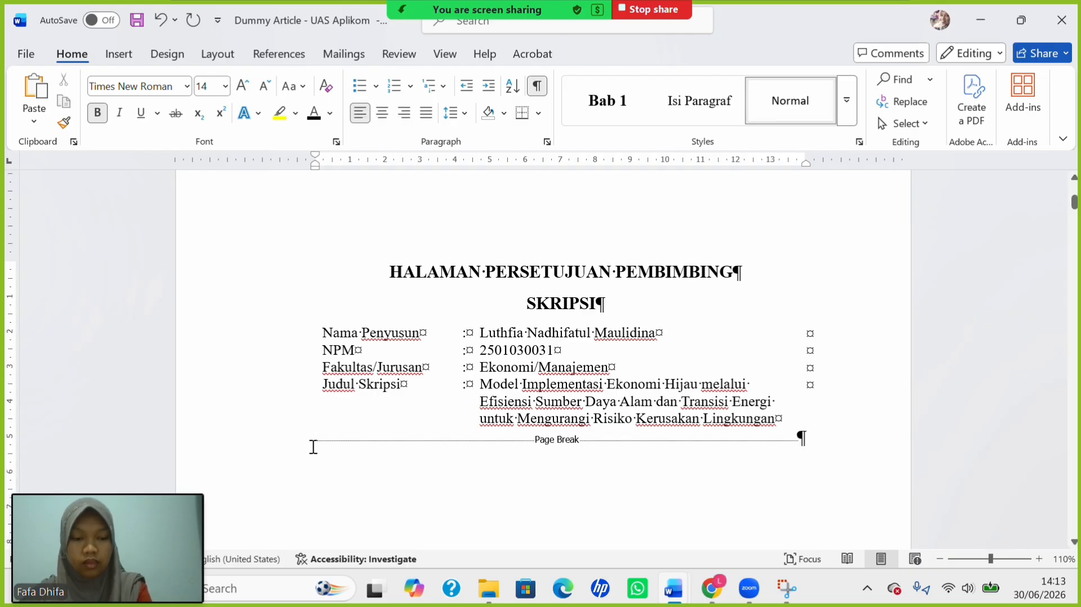
{"action": "key", "text": "Return"}
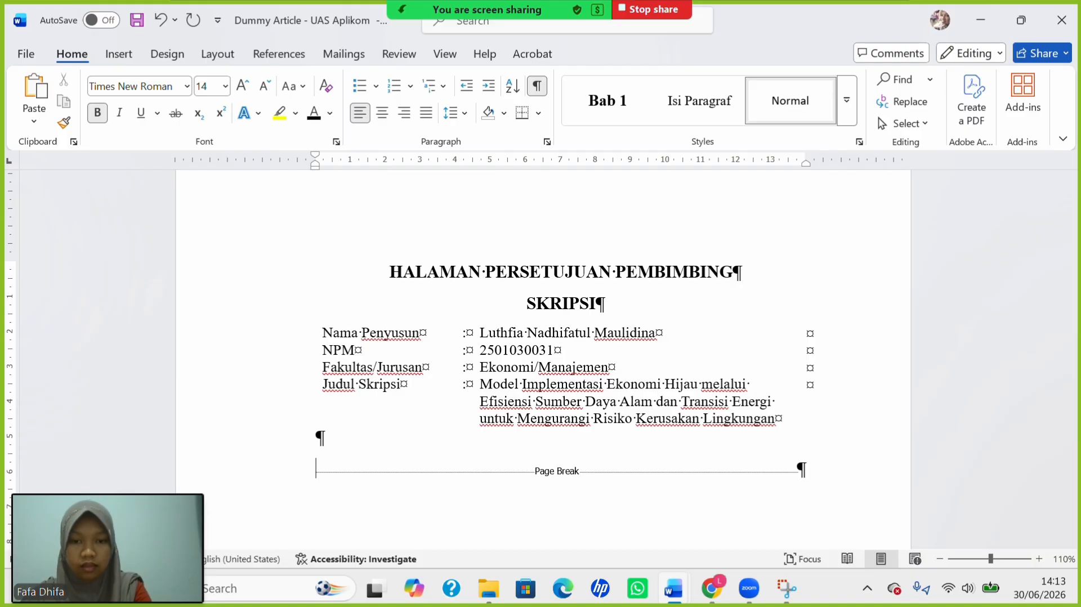
{"action": "key", "text": "Return"}
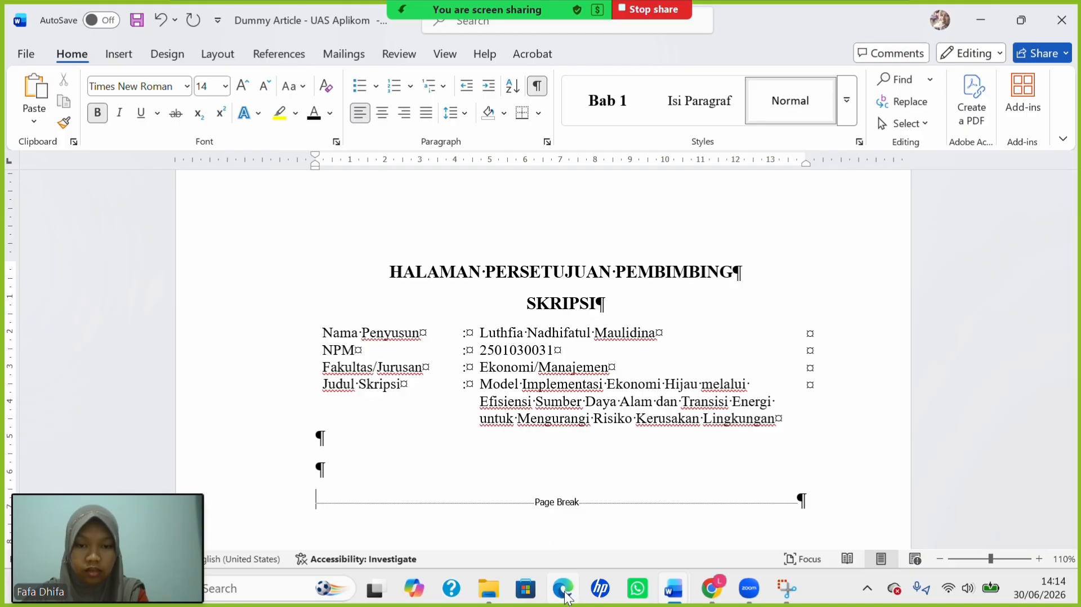
Return to the thesis guideline PDF's example approval page in the browser.
{"action": "mouse_move", "coordinate": [711, 590]}
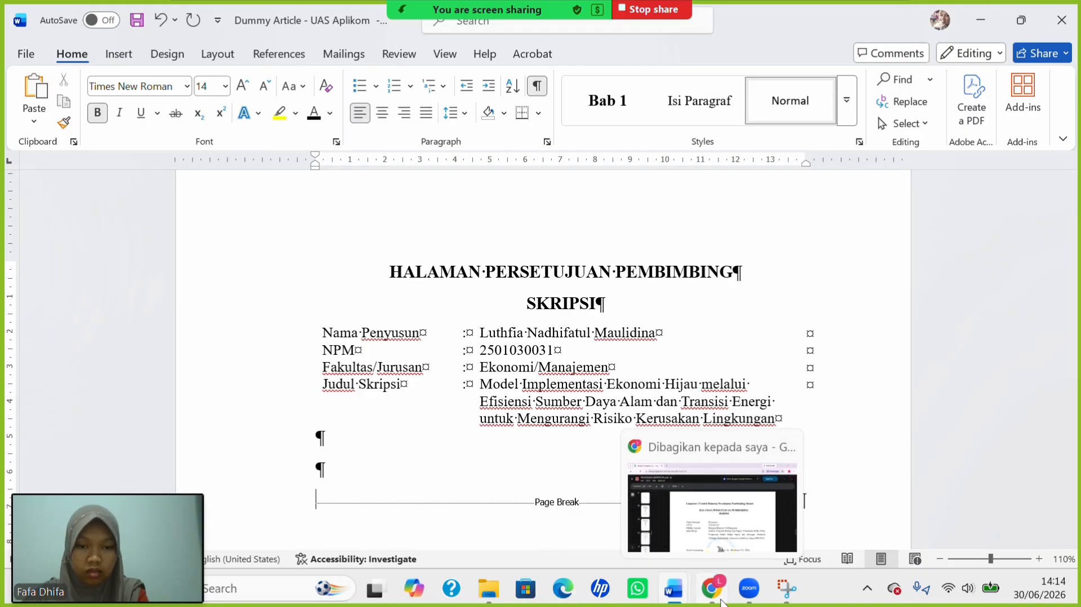
{"action": "left_click", "coordinate": [701, 525]}
{"action": "scroll", "coordinate": [558, 470], "scroll_direction": "down", "scroll_amount": 3}
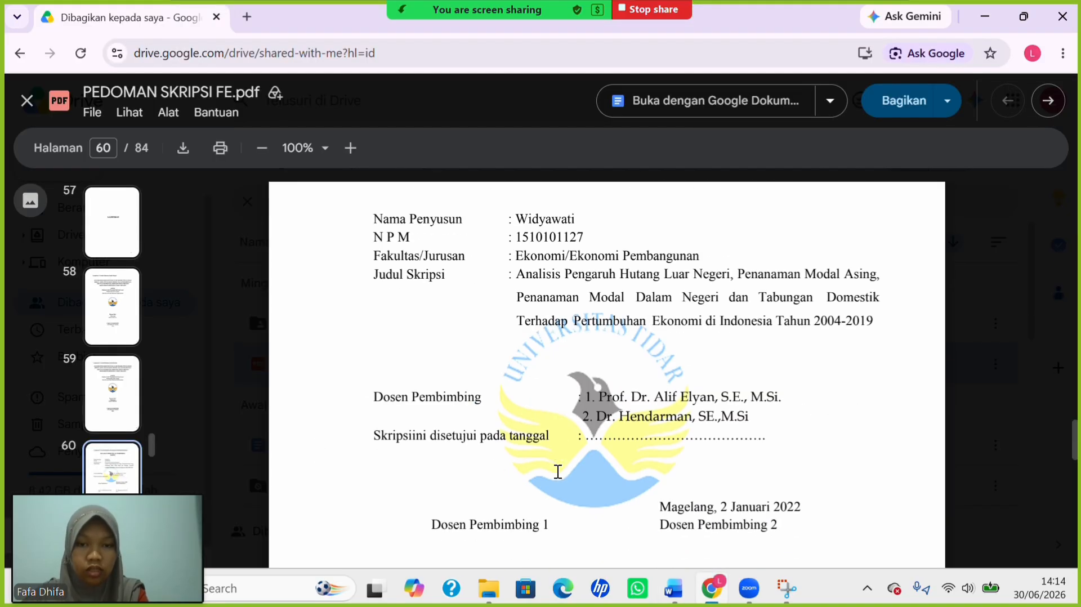
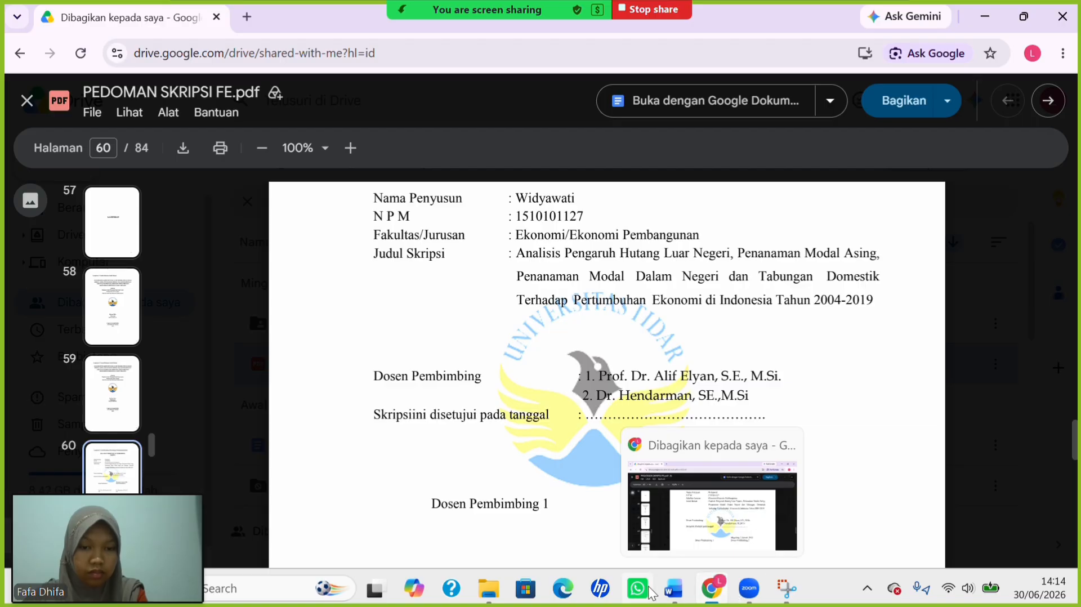
Bring the 'Dummy Article - UAS Aplikom' approval page forward from the taskbar preview.
{"action": "mouse_move", "coordinate": [674, 588]}
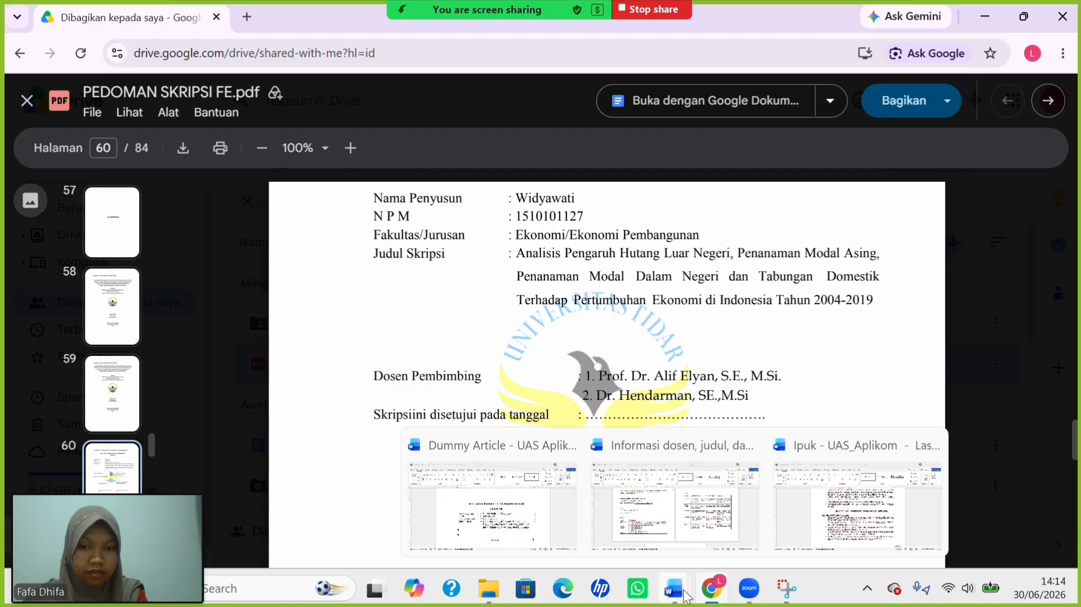
{"action": "left_click", "coordinate": [518, 488]}
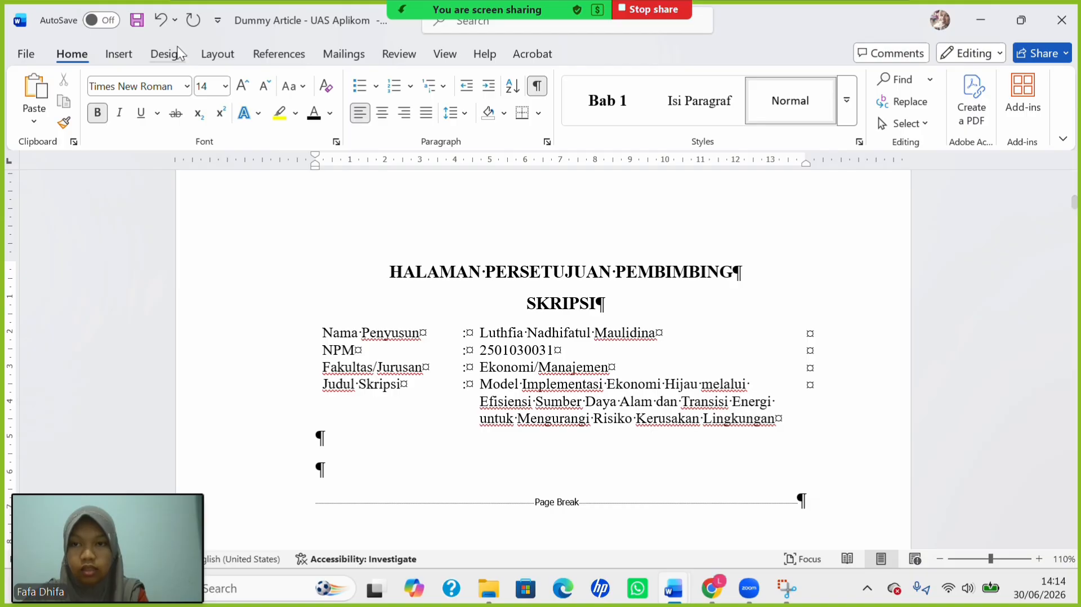
Insert a 3x2 table below the details table, widening the first column and narrowing the middle.
{"action": "left_click", "coordinate": [120, 55]}
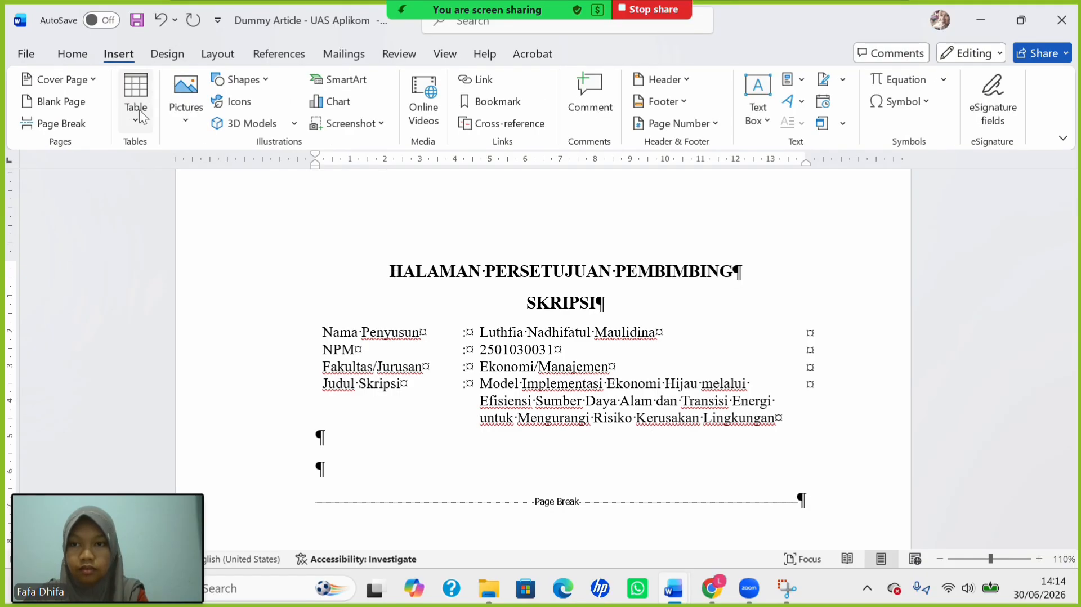
{"action": "left_click", "coordinate": [138, 113]}
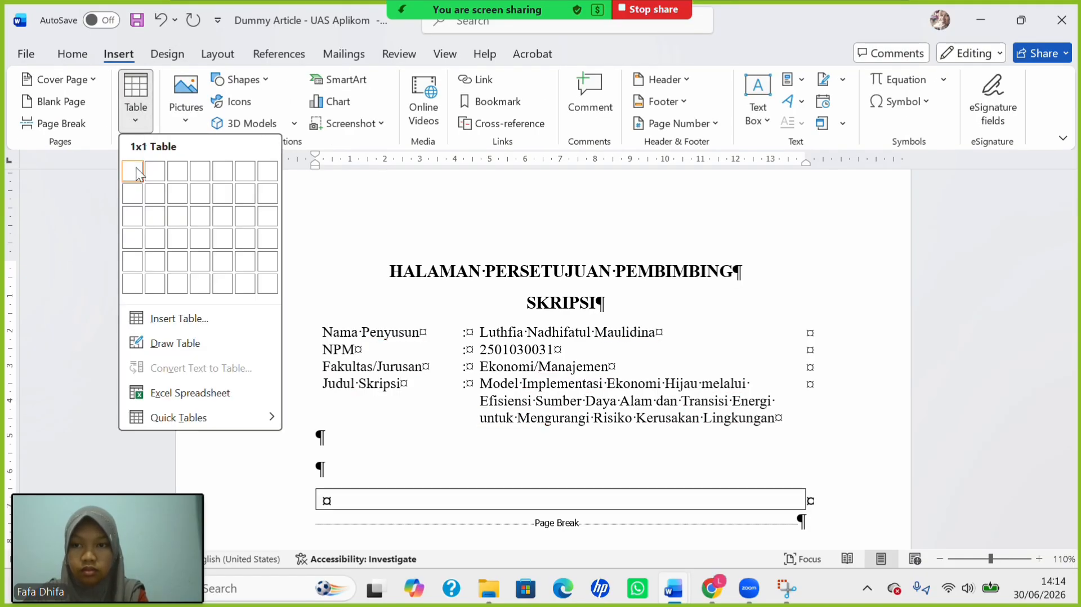
{"action": "left_click", "coordinate": [177, 193]}
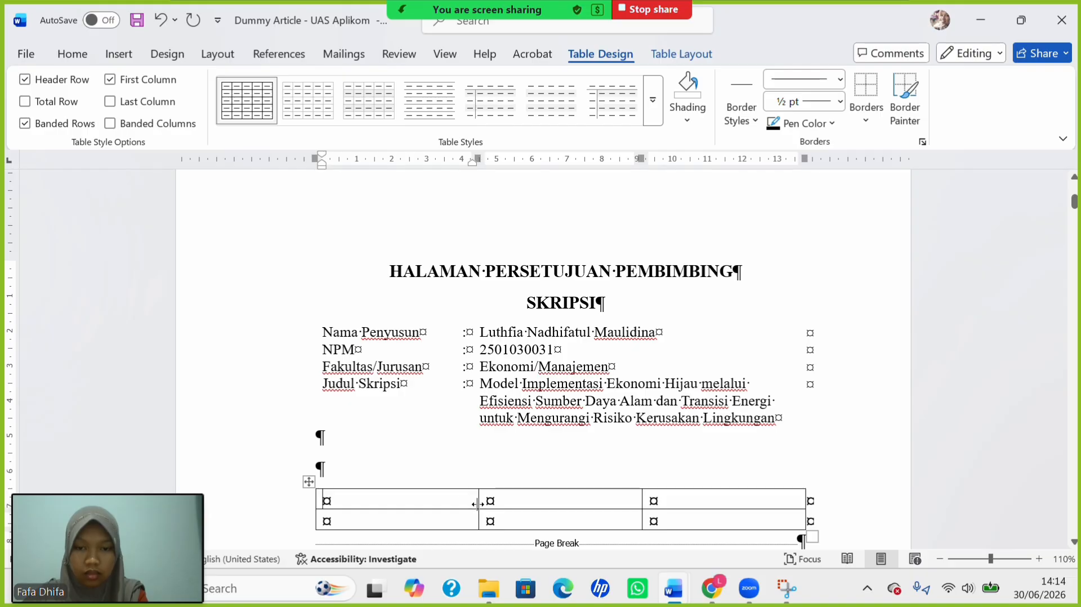
{"action": "left_click_drag", "start_coordinate": [479, 502], "coordinate": [508, 510]}
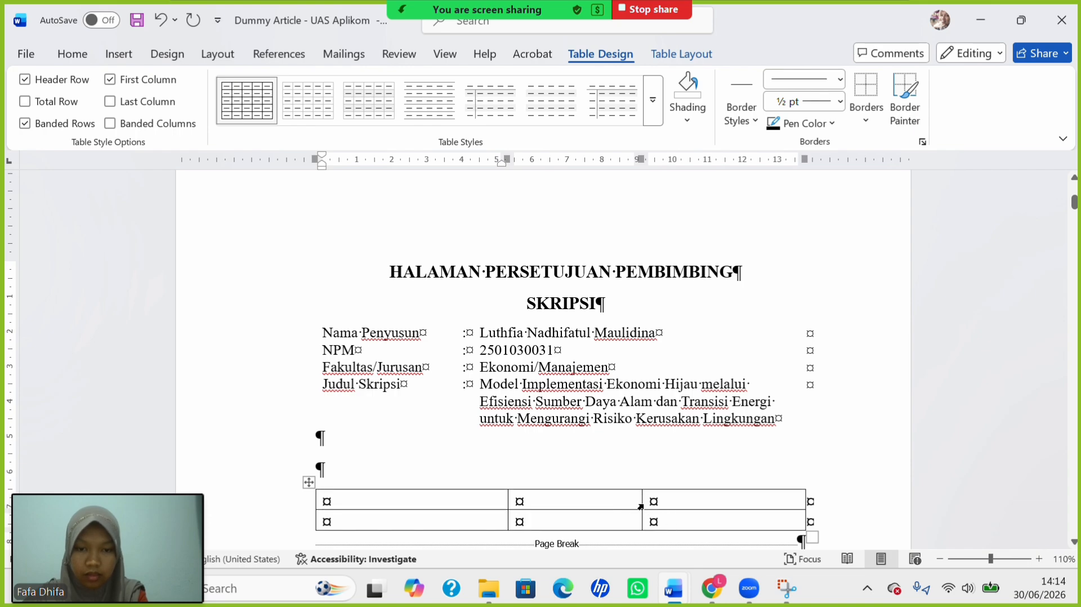
{"action": "left_click_drag", "start_coordinate": [641, 505], "coordinate": [525, 503]}
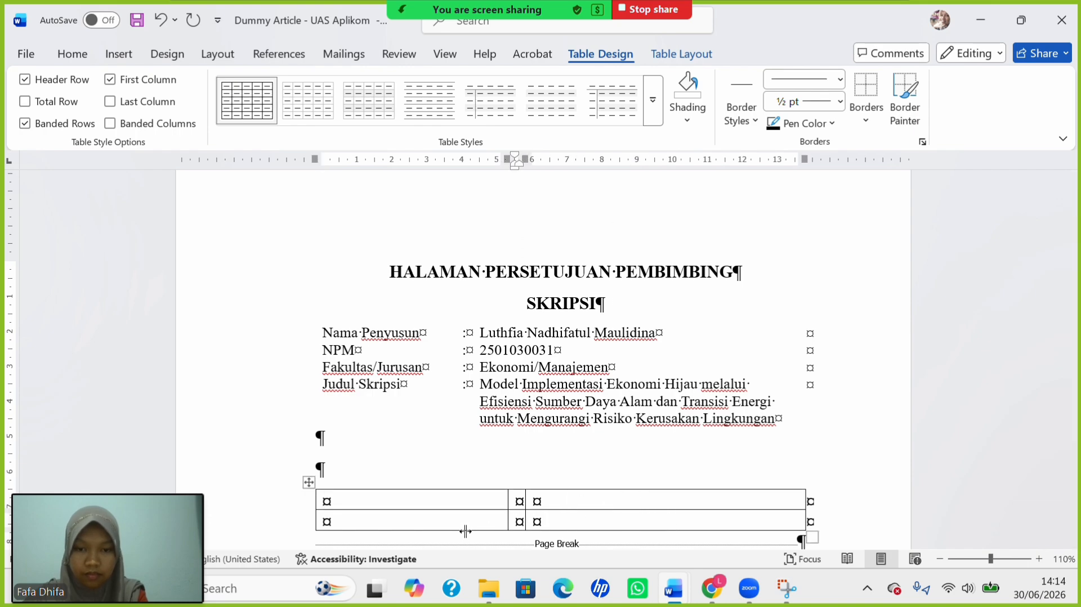
Make the new table's text non-bold at 12 pt.
{"action": "left_click", "coordinate": [308, 482]}
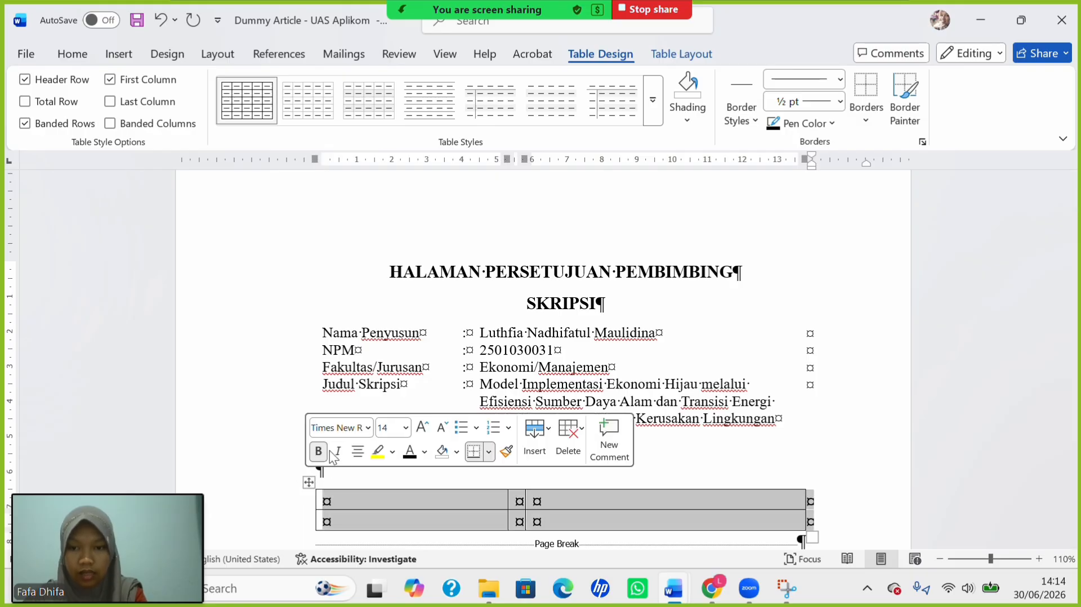
{"action": "left_click", "coordinate": [322, 452]}
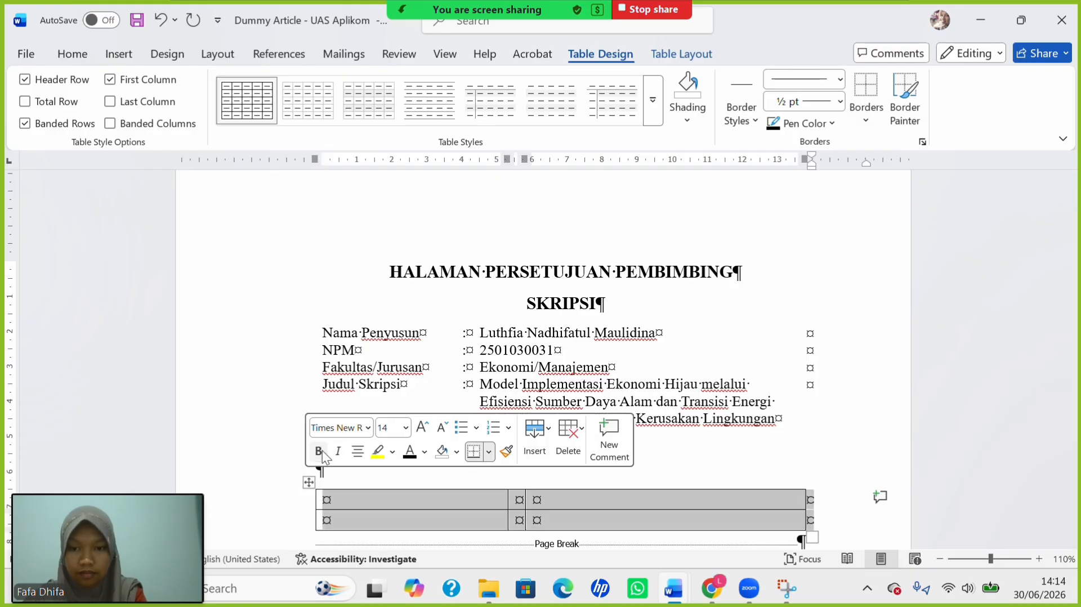
{"action": "left_click", "coordinate": [406, 428]}
{"action": "left_click", "coordinate": [393, 336]}
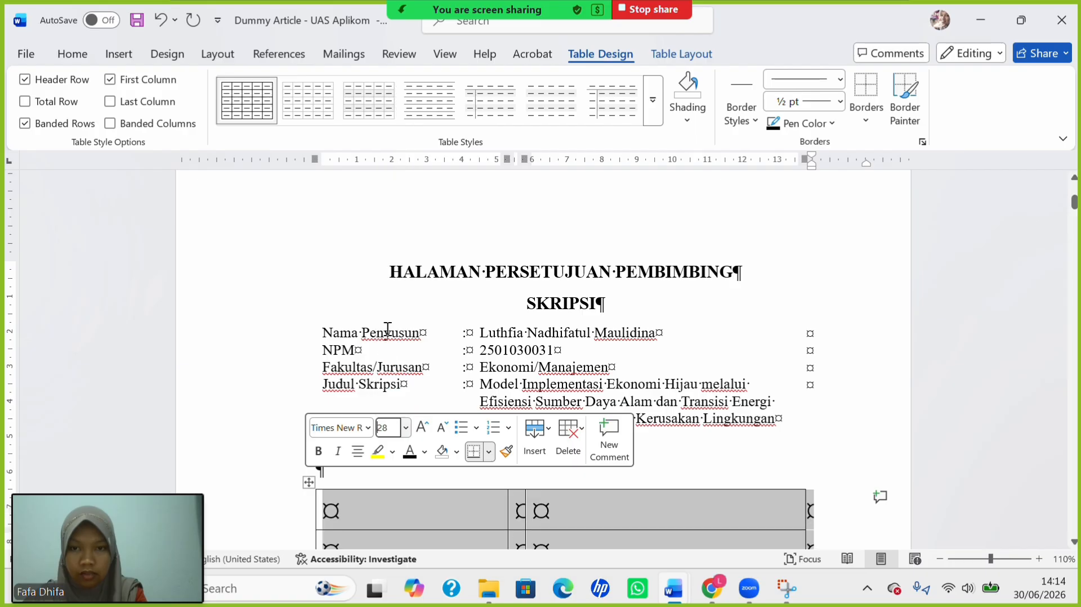
{"action": "left_click", "coordinate": [406, 431]}
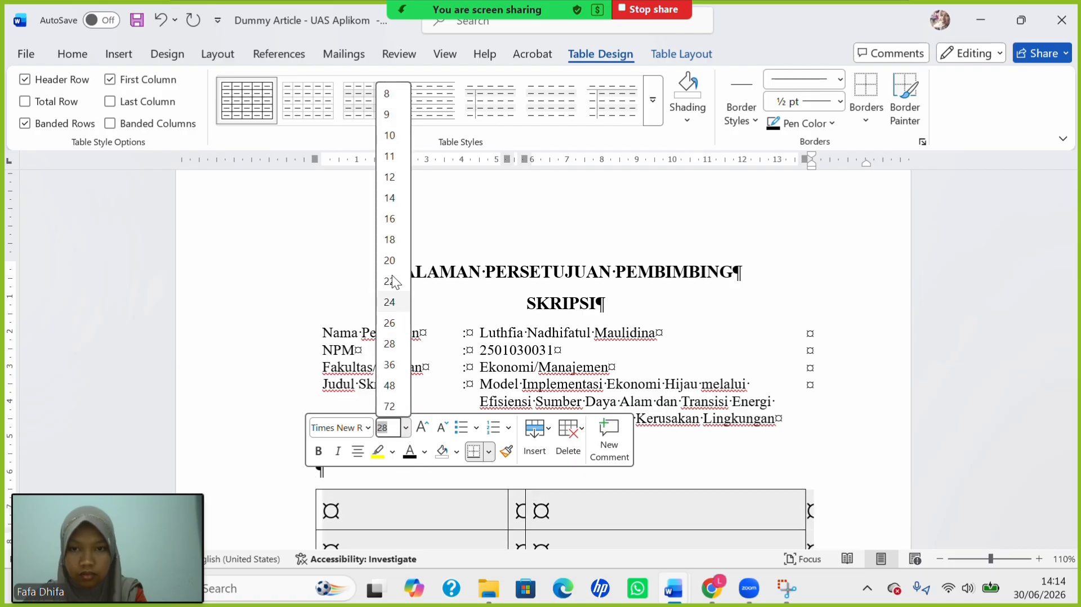
{"action": "left_click", "coordinate": [388, 170]}
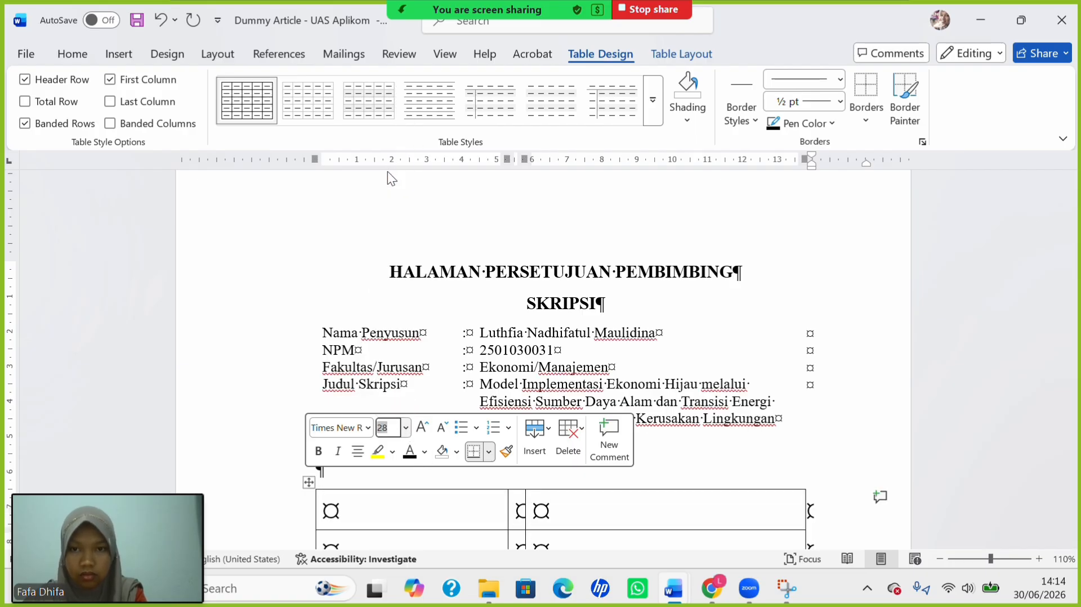
{"action": "left_click", "coordinate": [375, 499]}
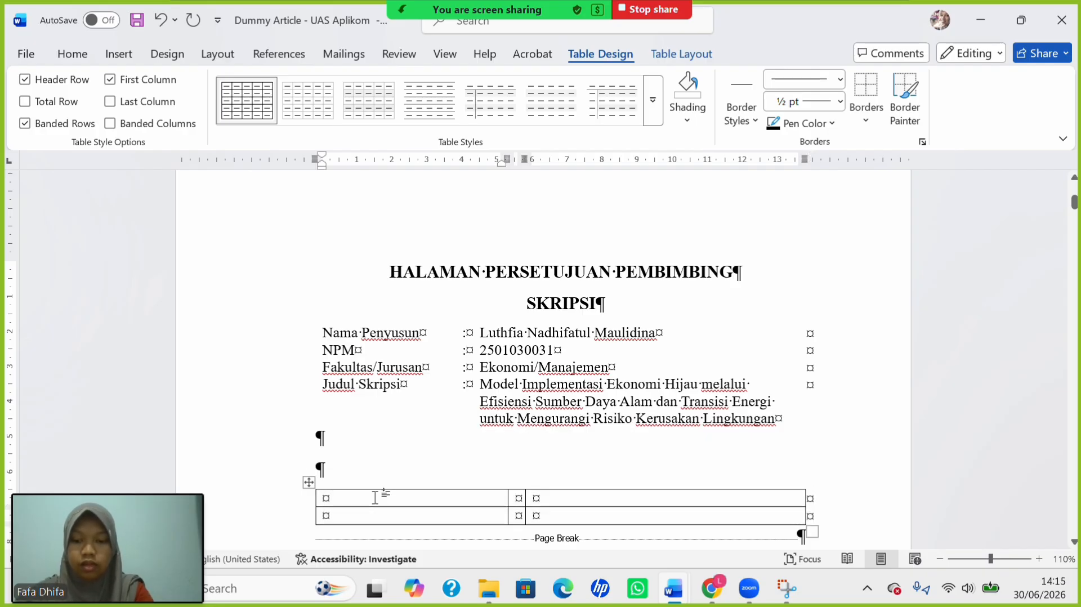
Label the rows 'Dosen Pembimbing' and 'Skripsi ini disetujui pada tanggal', with ':' in both middle cells.
{"action": "type", "text": "Dosen"}
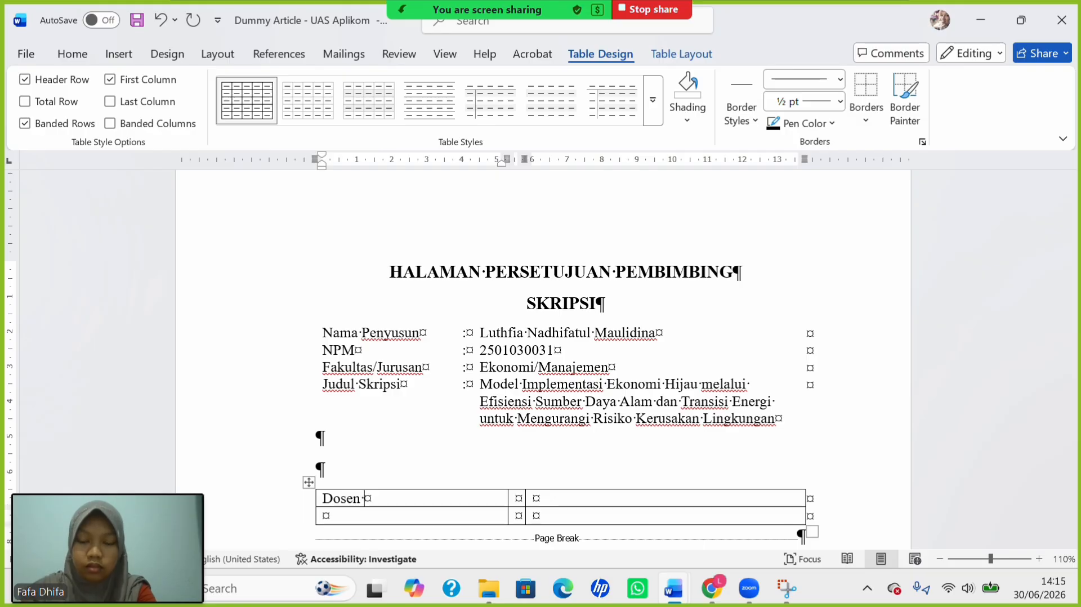
{"action": "type", "text": " Pem"}
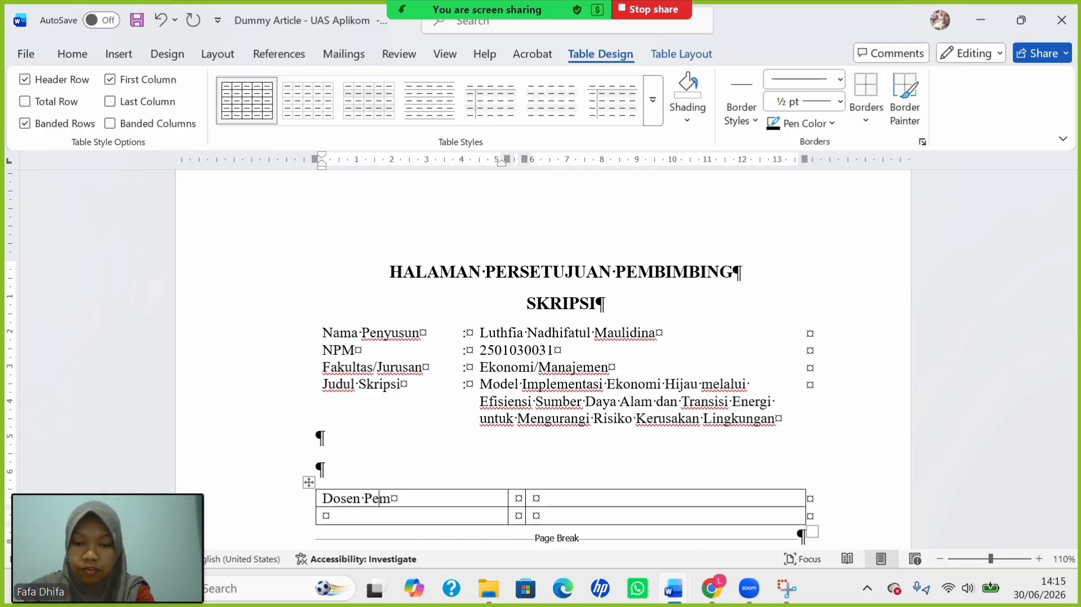
{"action": "type", "text": "bimbing"}
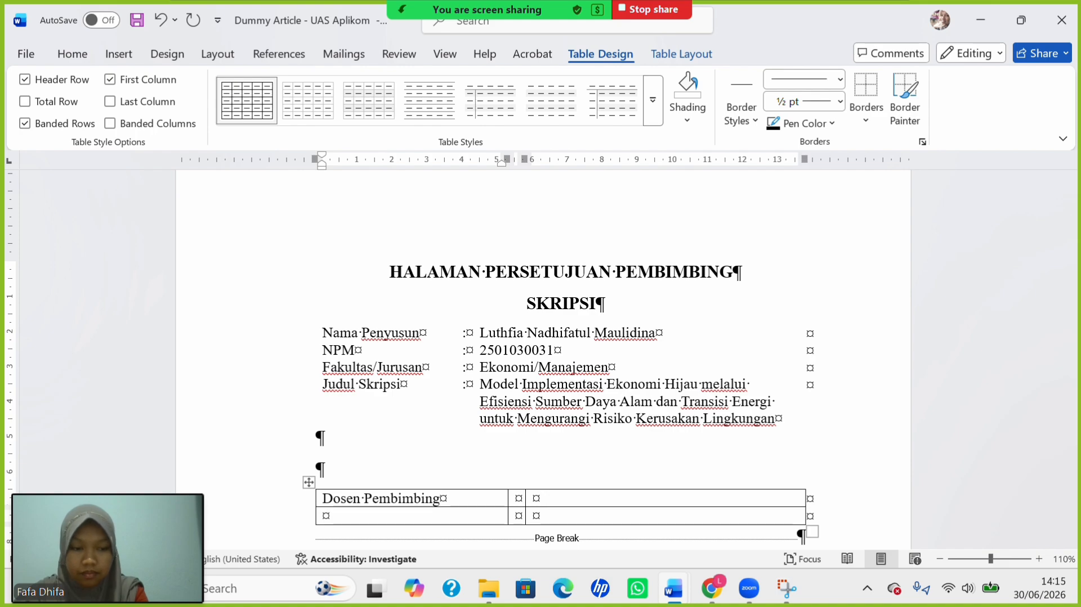
{"action": "key", "text": "Down"}
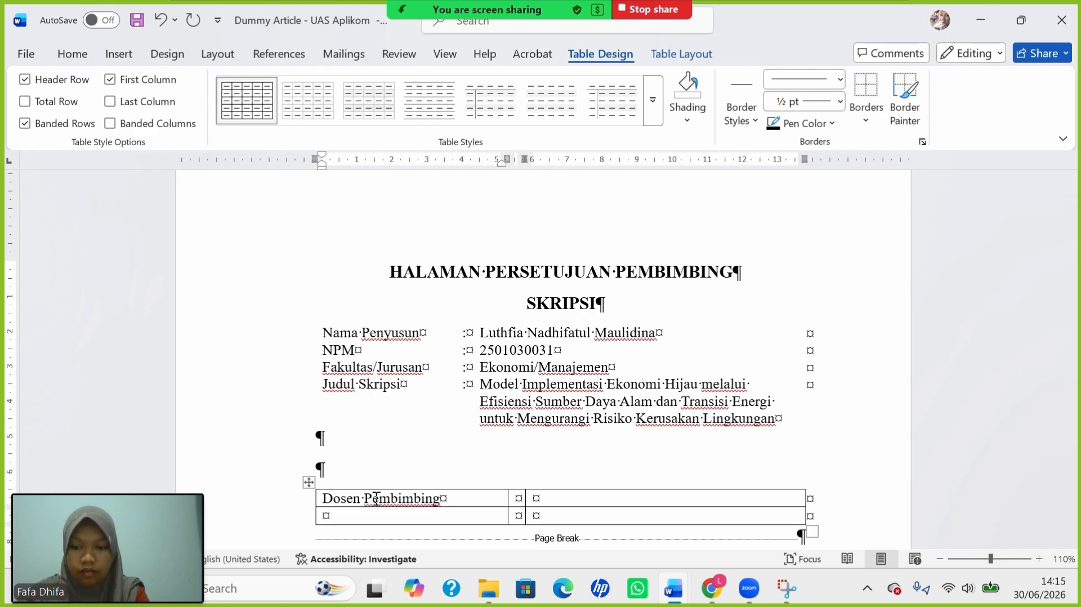
{"action": "type", "text": "Skri"}
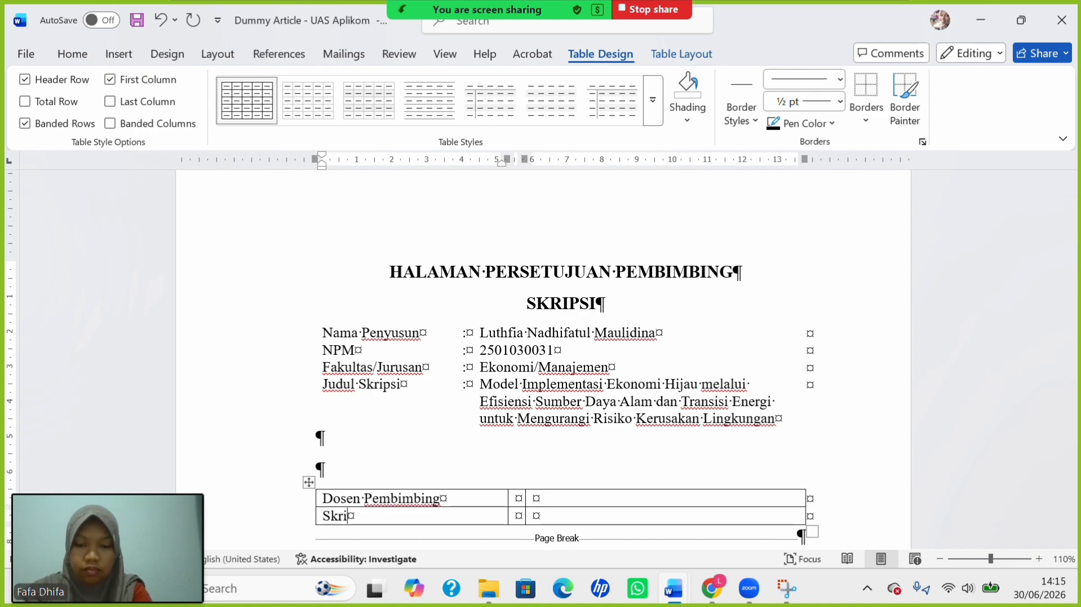
{"action": "type", "text": "psi "}
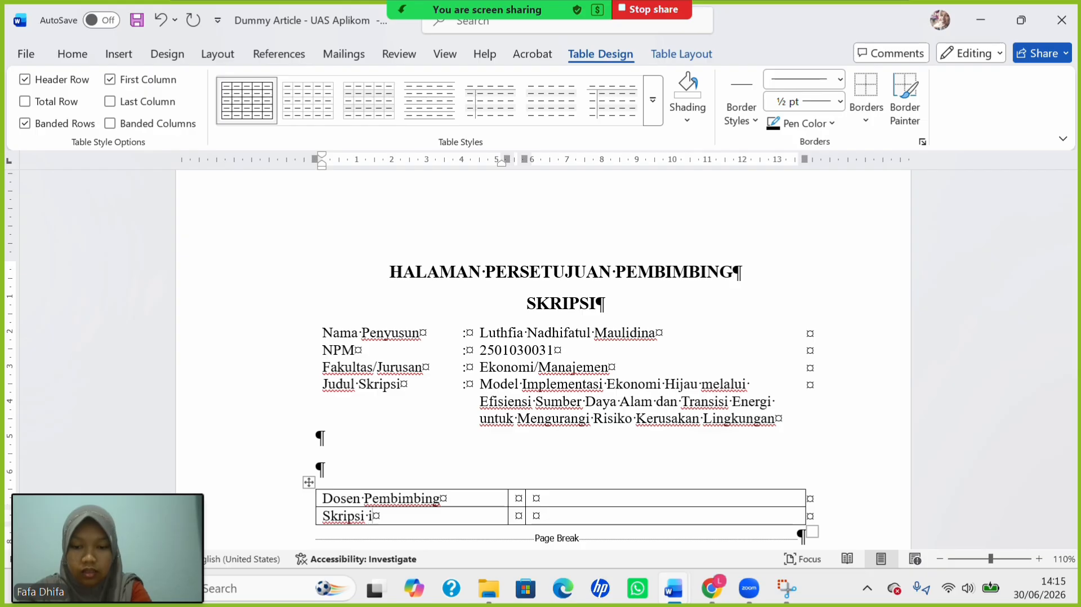
{"action": "type", "text": "ini di"}
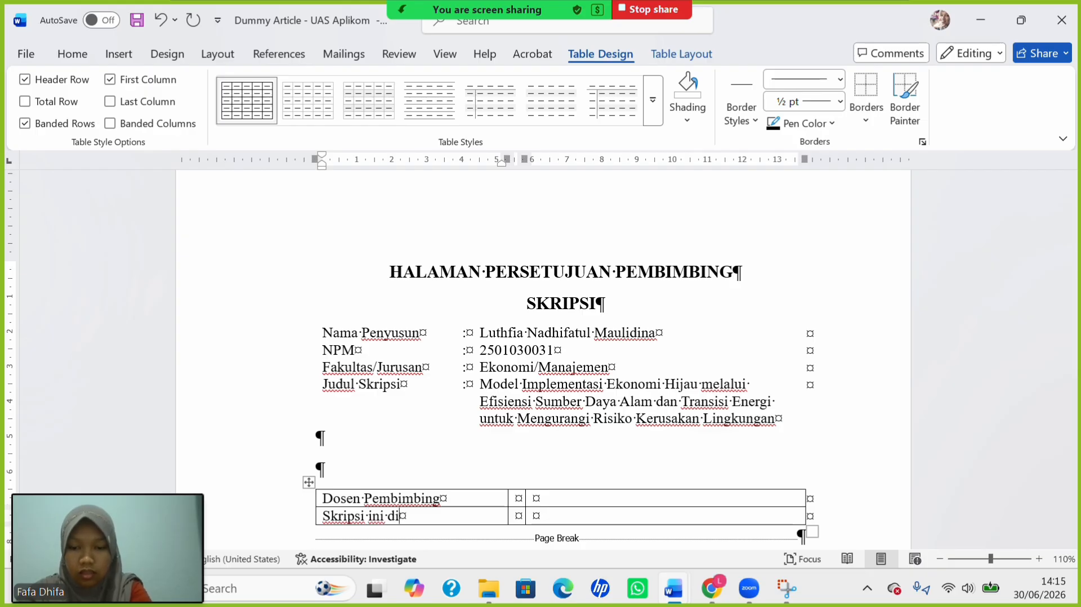
{"action": "type", "text": "set"}
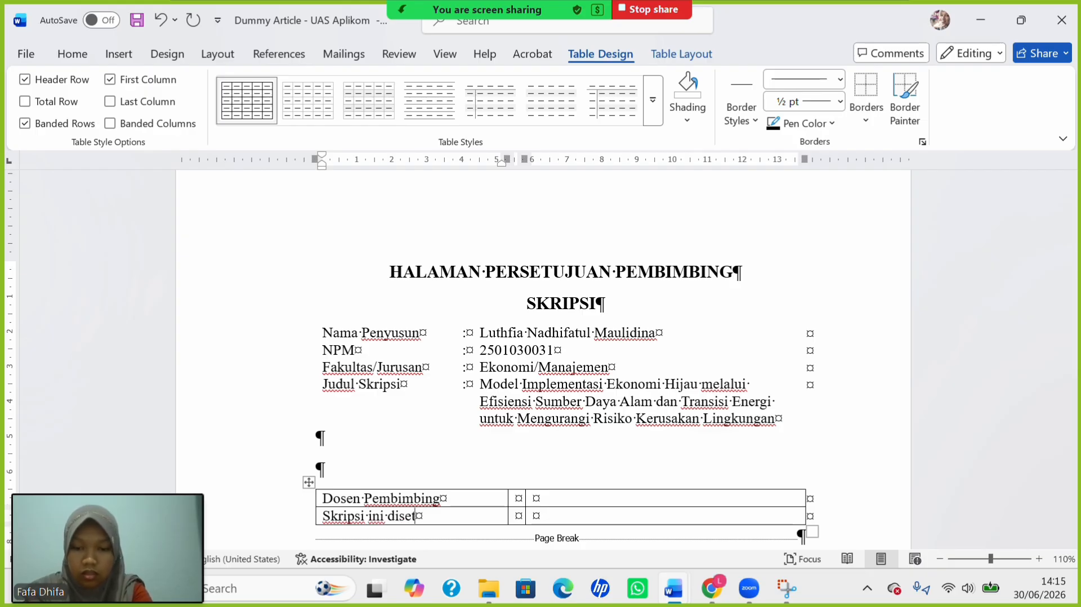
{"action": "type", "text": "ujui pa"}
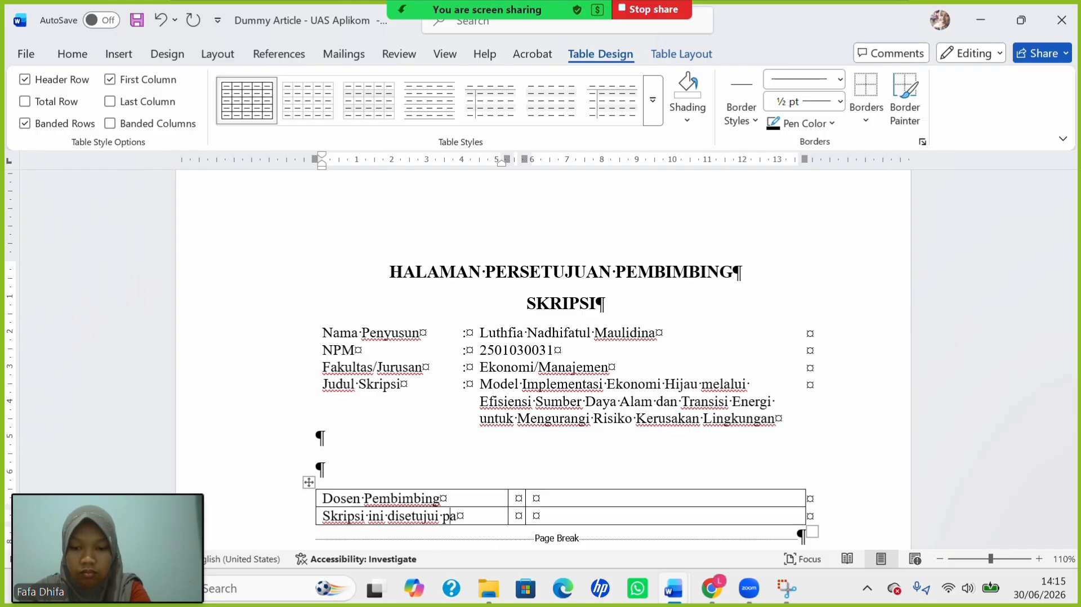
{"action": "type", "text": "da tanggal"}
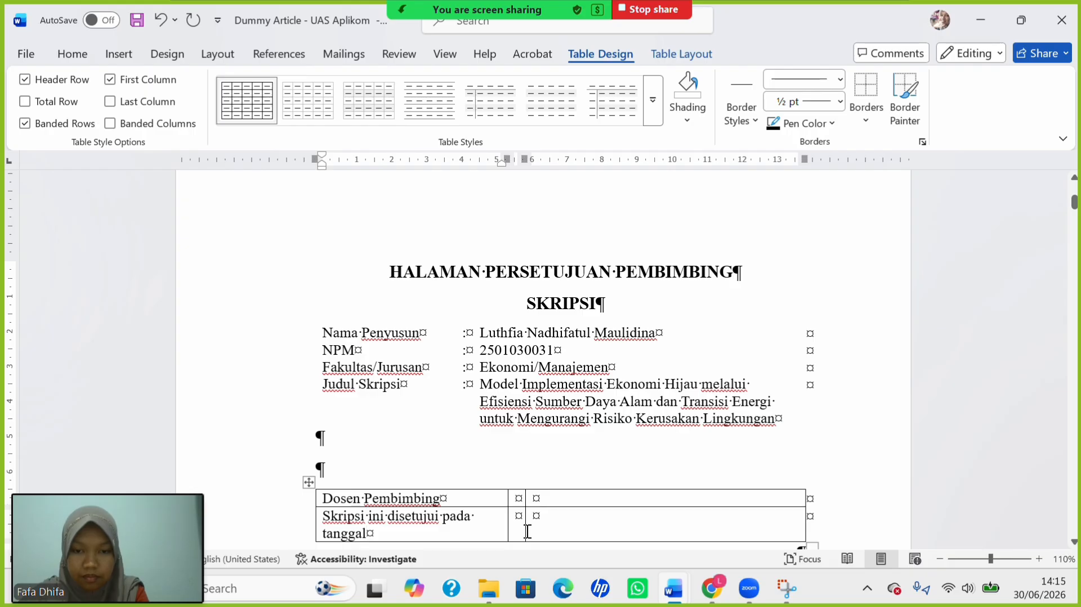
{"action": "mouse_move", "coordinate": [524, 528]}
{"action": "left_mouse_down"}
{"action": "mouse_move", "coordinate": [552, 519]}
{"action": "mouse_move", "coordinate": [507, 507]}
{"action": "mouse_move", "coordinate": [542, 513]}
{"action": "left_mouse_up"}
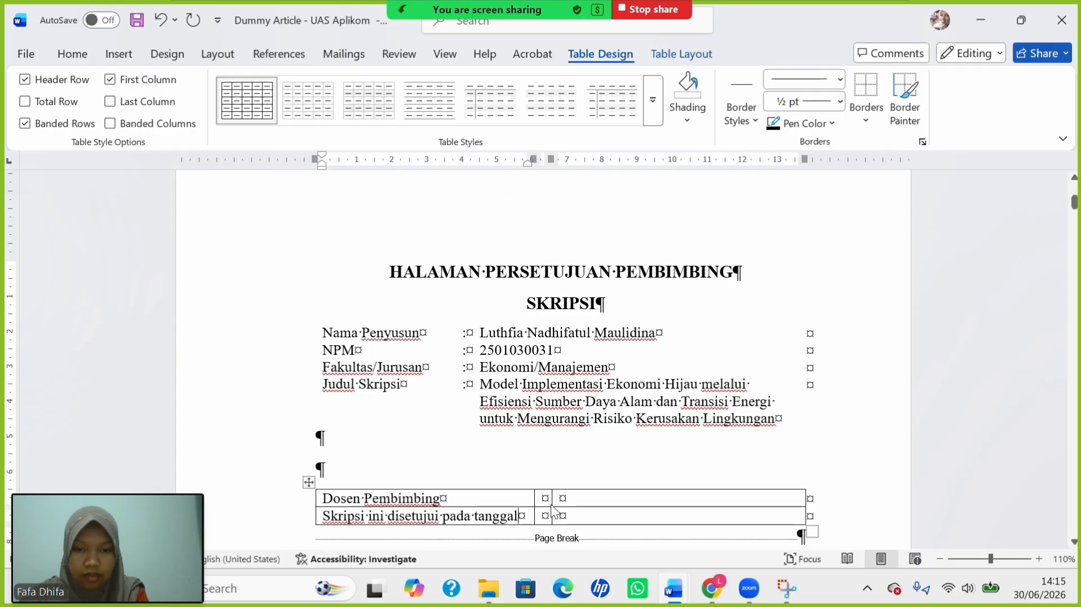
{"action": "left_click", "coordinate": [545, 500]}
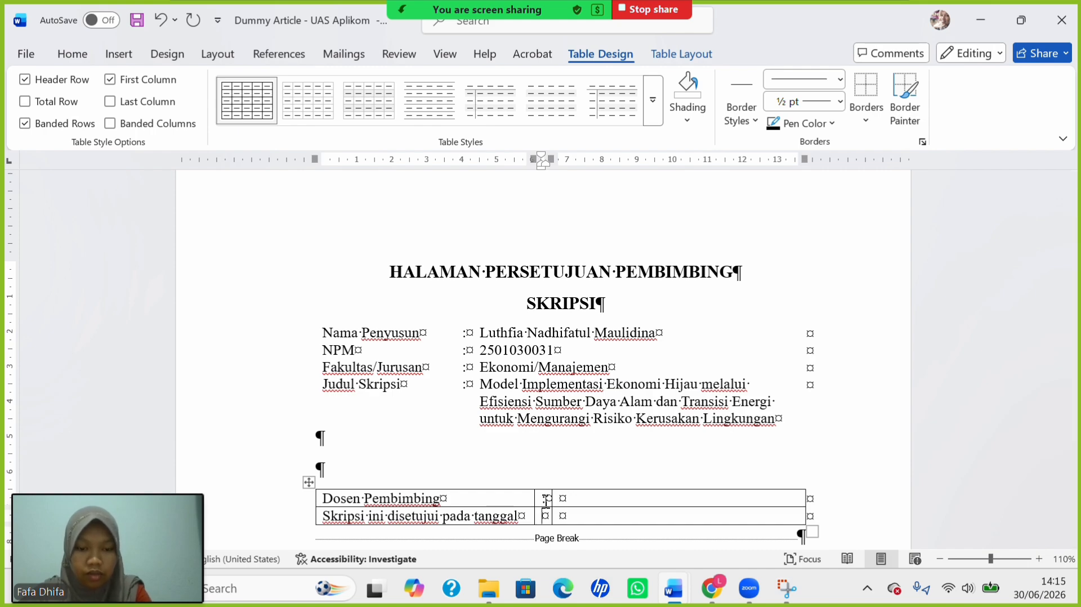
{"action": "type", "text": ":"}
{"action": "key", "text": "Down"}
{"action": "type", "text": ":"}
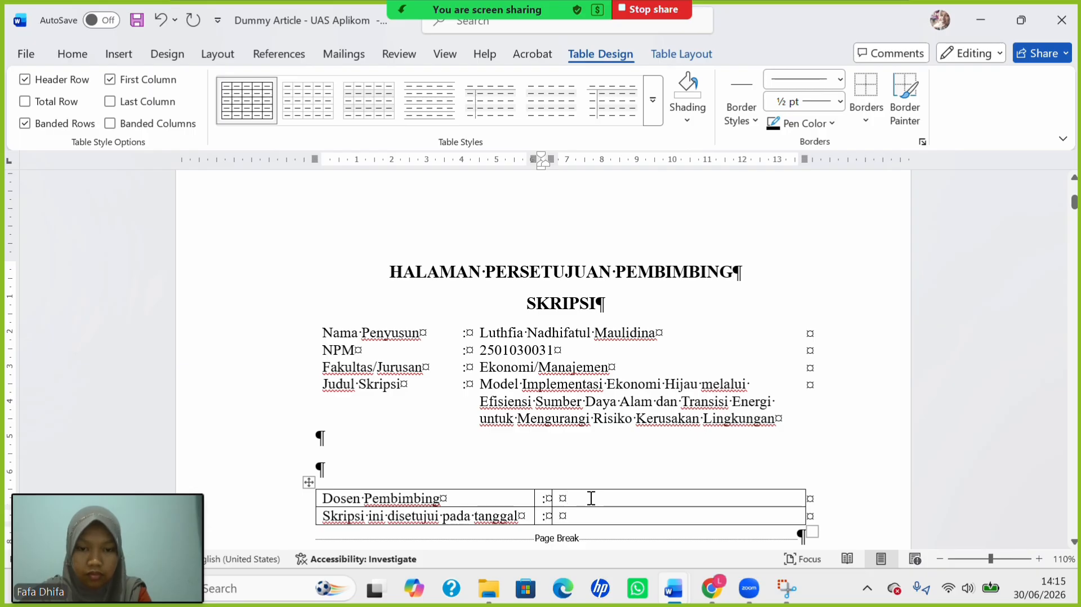
Clear stray tab spacing from the Dosen Pembimbing value cell and start it with '1.'.
{"action": "scroll", "coordinate": [533, 458], "scroll_direction": "down", "scroll_amount": 3}
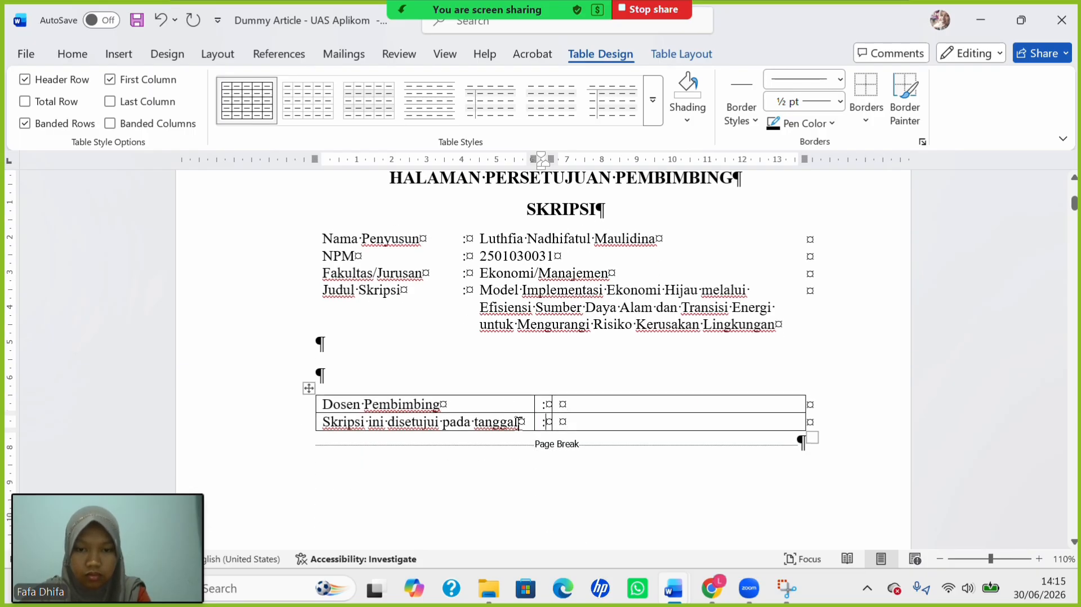
{"action": "left_click", "coordinate": [496, 426]}
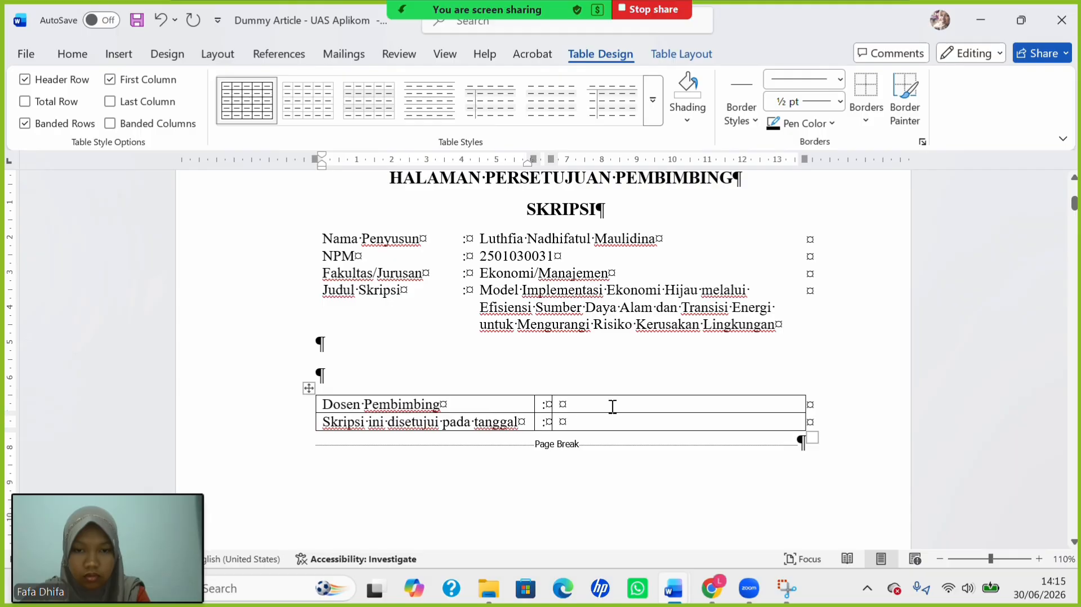
{"action": "left_click_drag", "start_coordinate": [613, 406], "coordinate": [649, 425]}
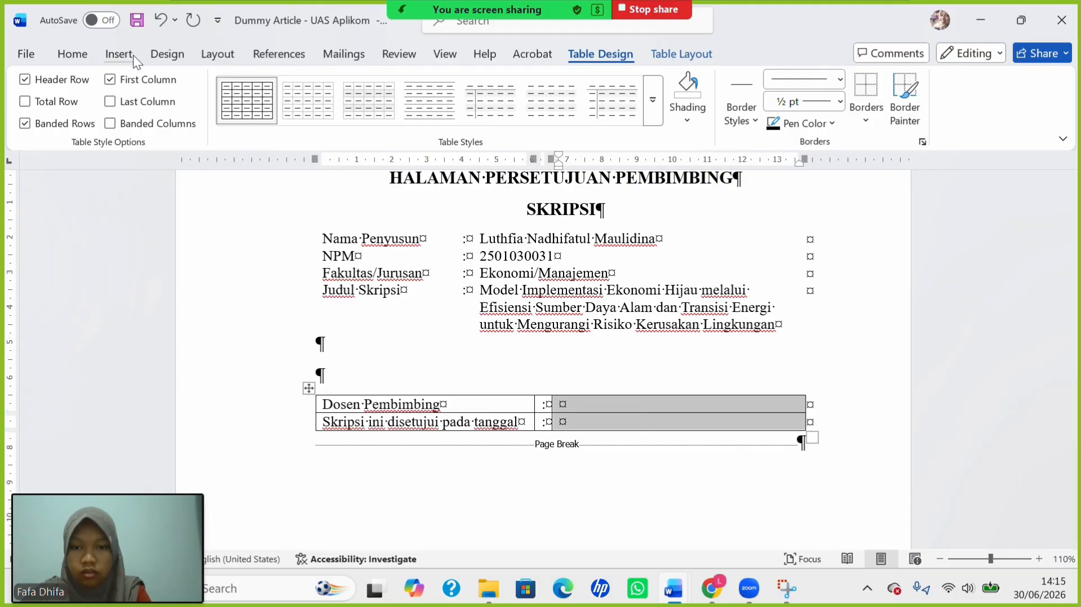
{"action": "left_click", "coordinate": [627, 408]}
{"action": "key", "text": "ctrl+Tab"}
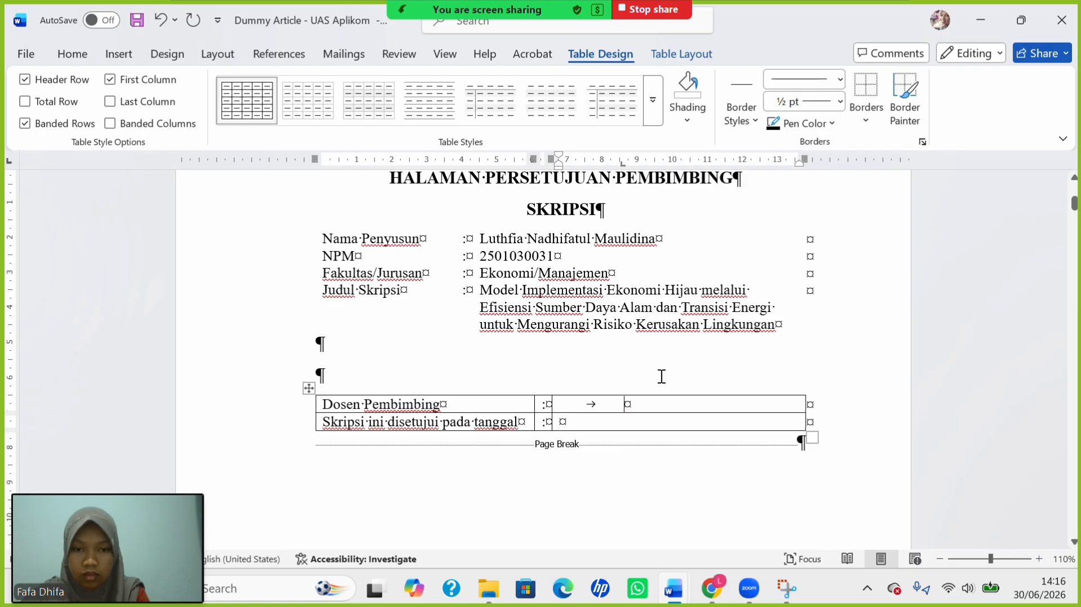
{"action": "key", "text": "BackSpace"}
{"action": "double_click", "coordinate": [638, 411]}
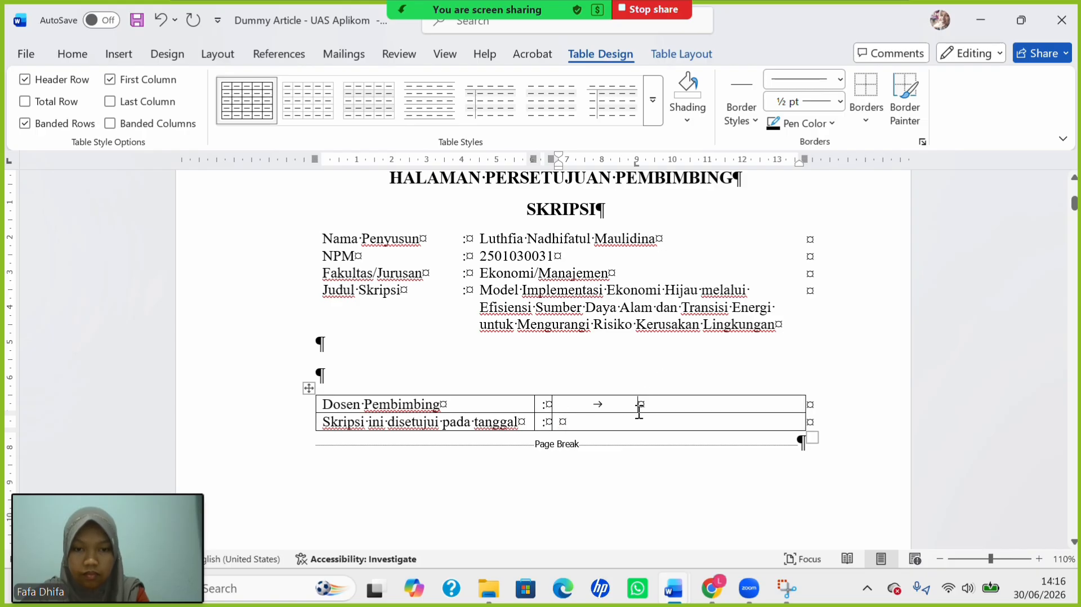
{"action": "key", "text": "BackSpace"}
{"action": "double_click", "coordinate": [633, 405]}
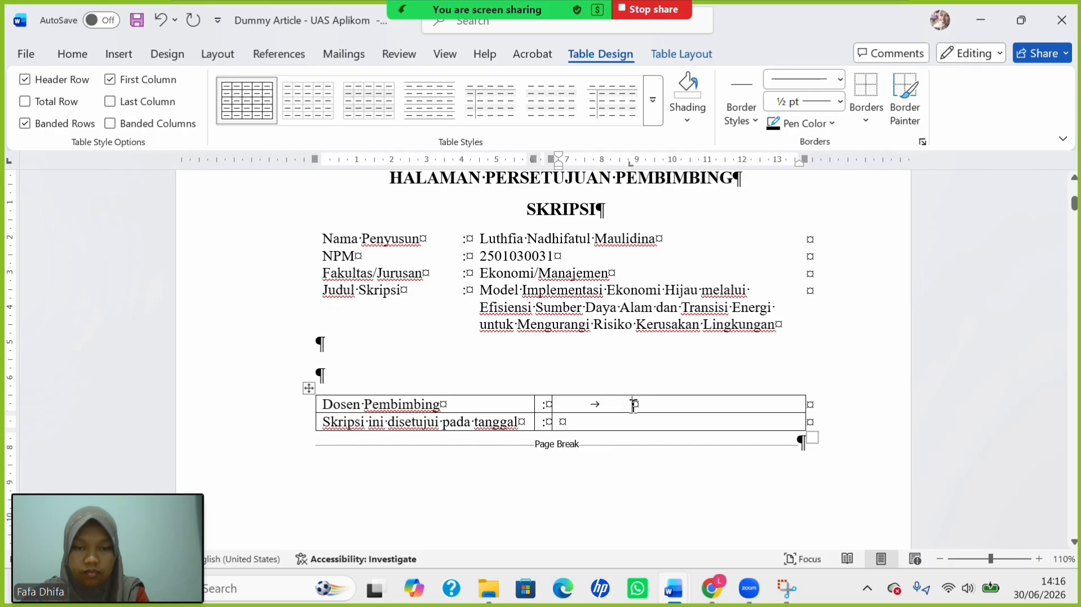
{"action": "key", "text": "ctrl+z"}
{"action": "type", "text": "1"}
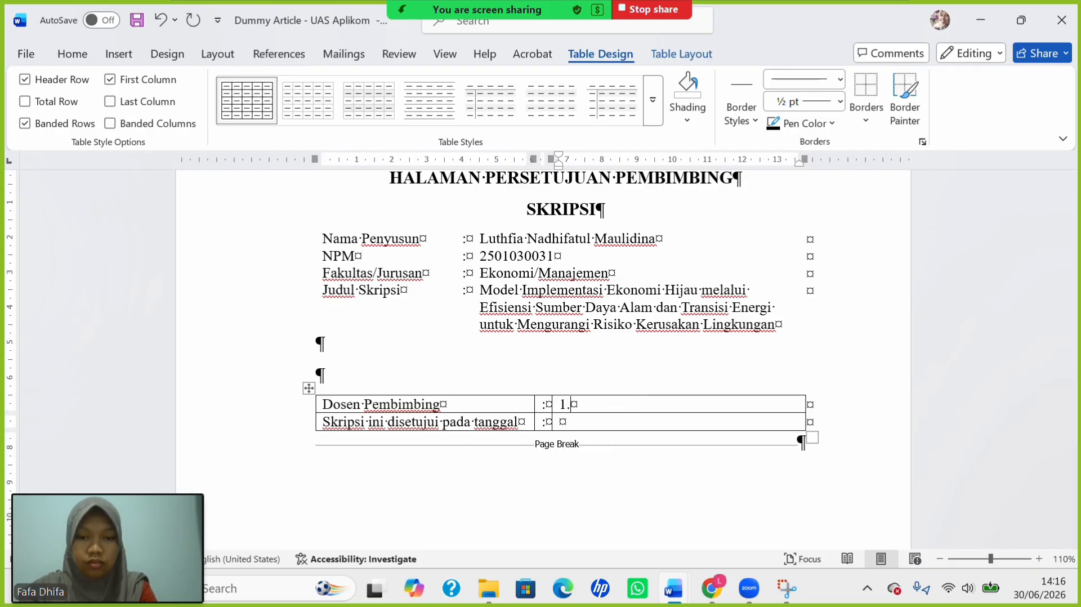
{"action": "type", "text": "."}
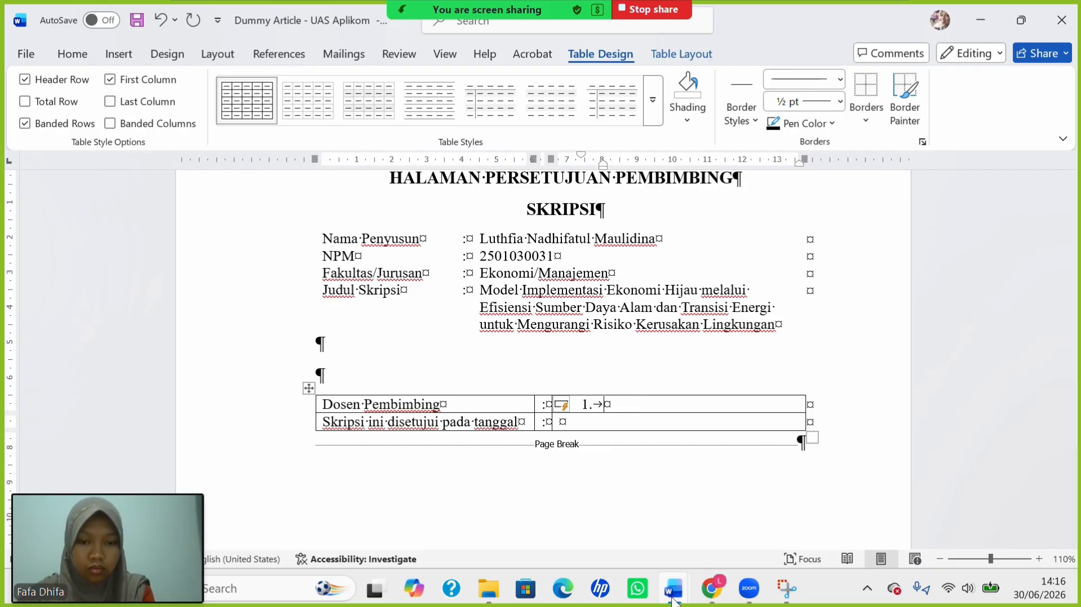
Paste the first supervisor's name from the lecturer information document into the Dosen Pembimbing cell.
{"action": "mouse_move", "coordinate": [674, 600]}
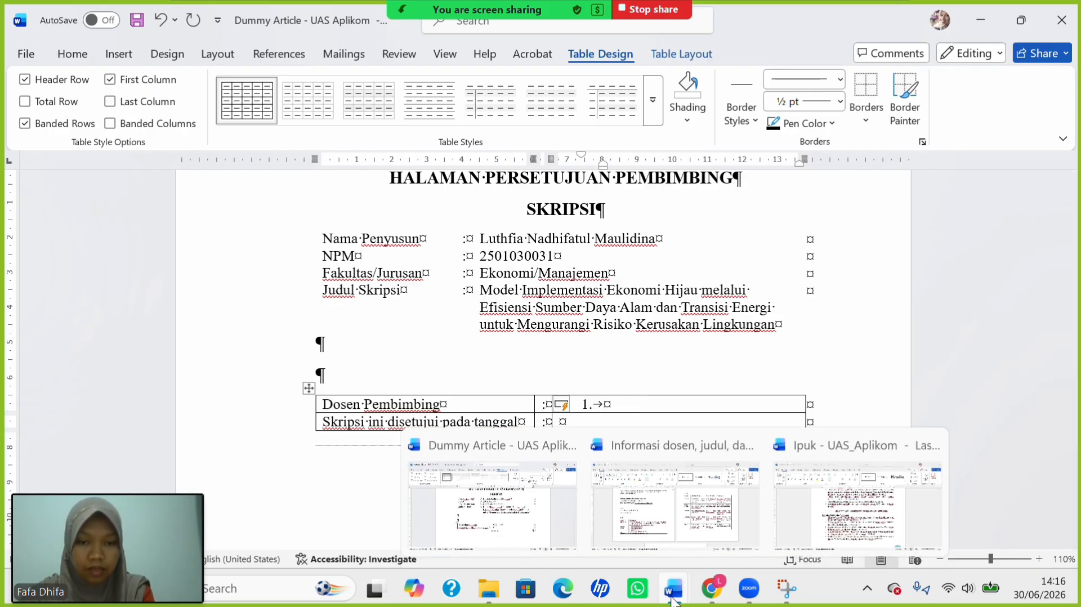
{"action": "left_click", "coordinate": [757, 494]}
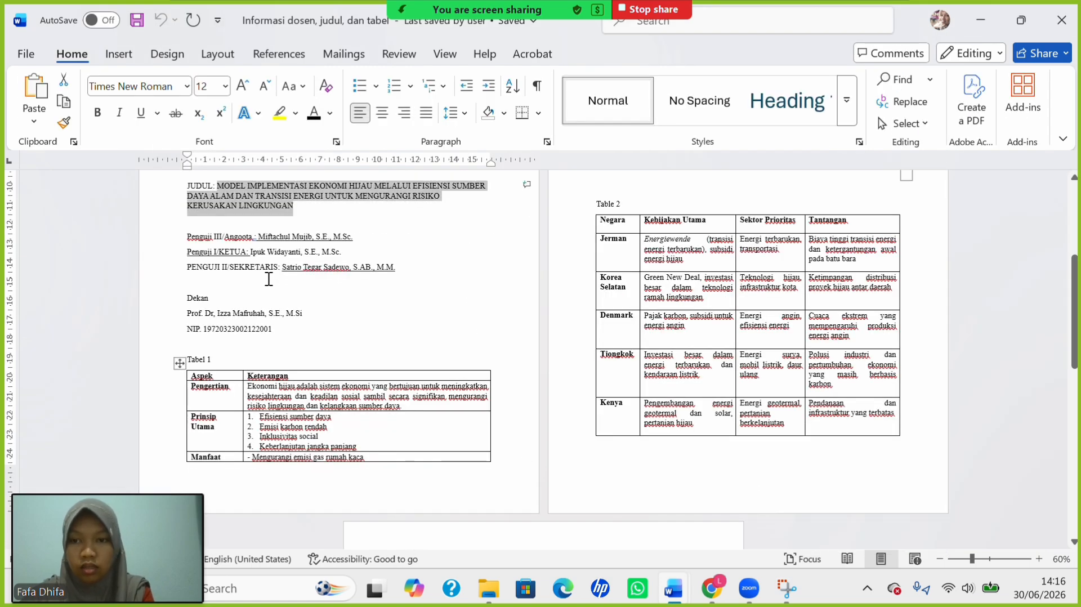
{"action": "scroll", "coordinate": [269, 279], "scroll_direction": "up", "scroll_amount": 5}
{"action": "scroll", "coordinate": [269, 279], "scroll_direction": "up", "scroll_amount": 1}
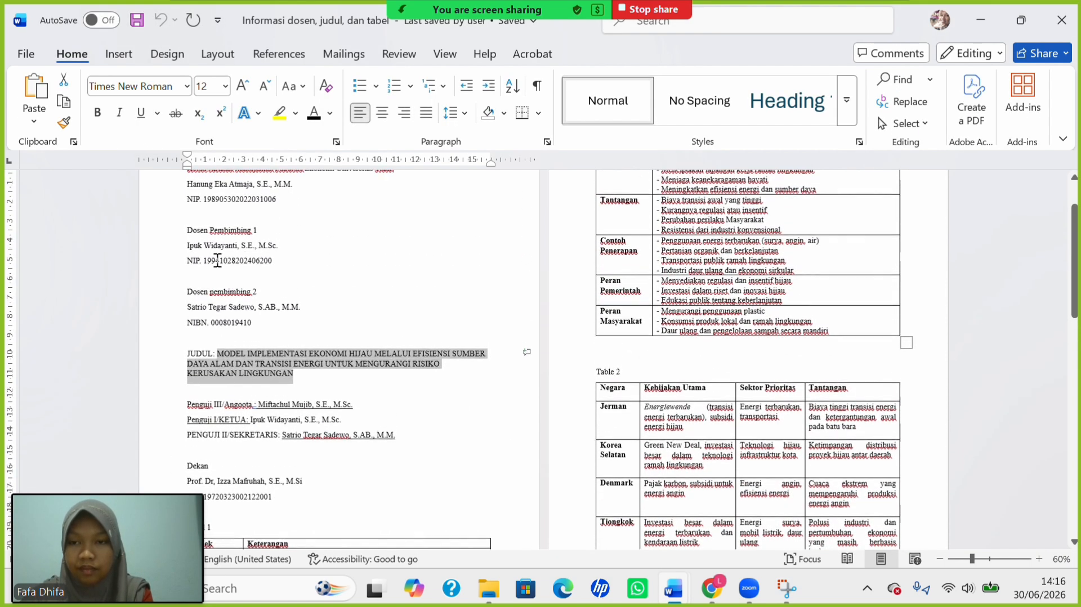
{"action": "left_click_drag", "start_coordinate": [188, 246], "coordinate": [288, 255]}
{"action": "key", "text": "ctrl+c"}
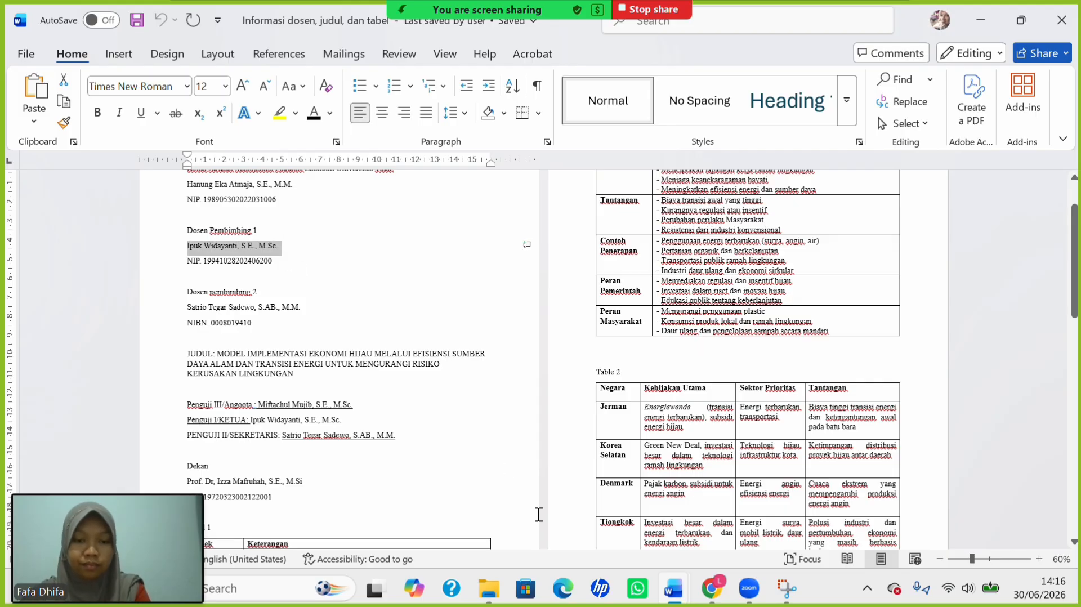
{"action": "mouse_move", "coordinate": [673, 590]}
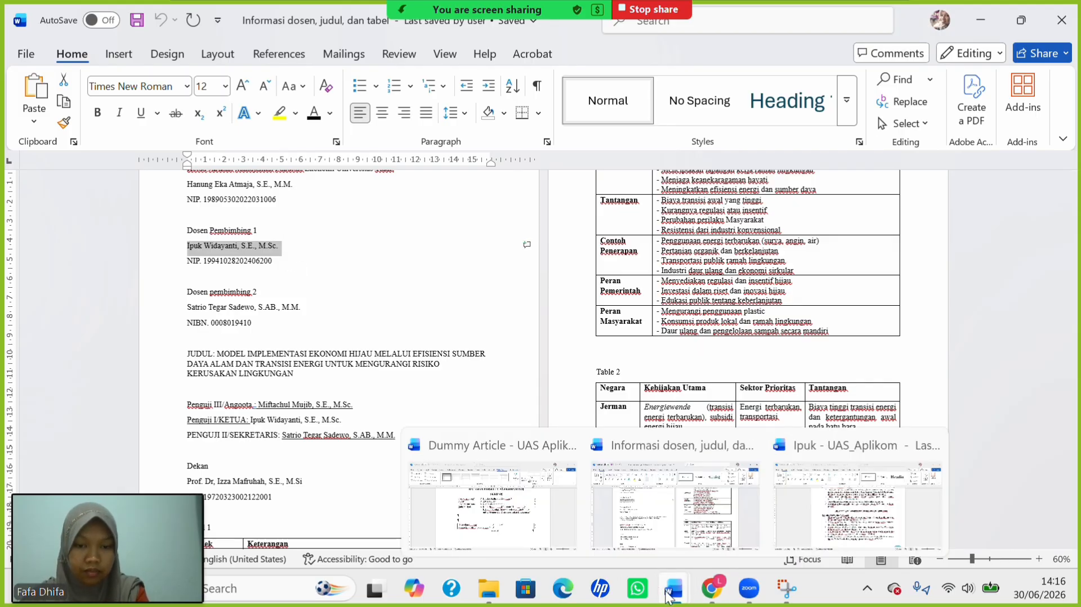
{"action": "left_click", "coordinate": [490, 507]}
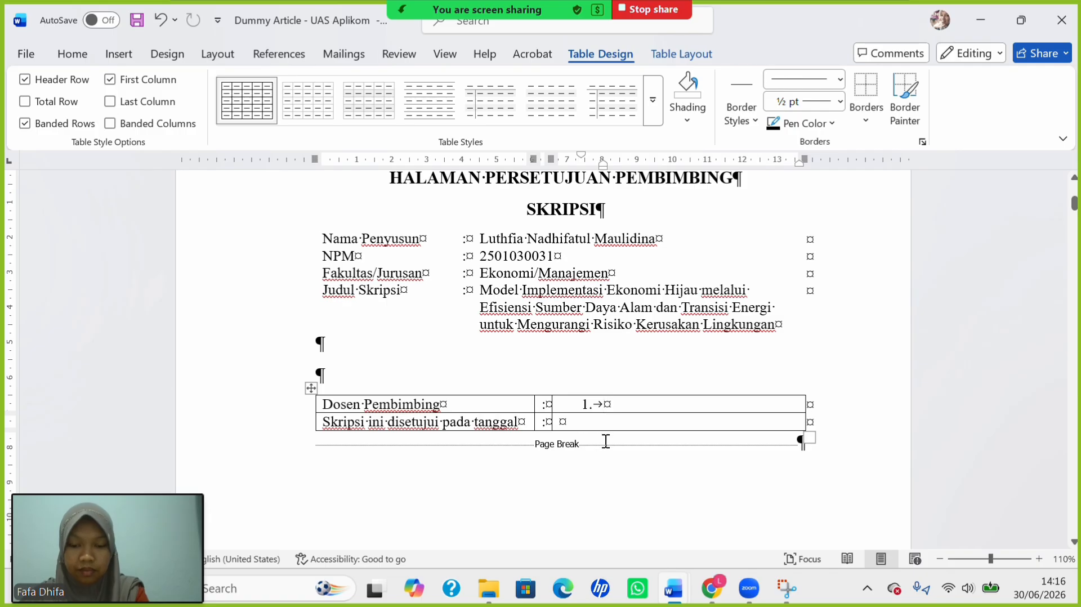
{"action": "key", "text": "ctrl+v"}
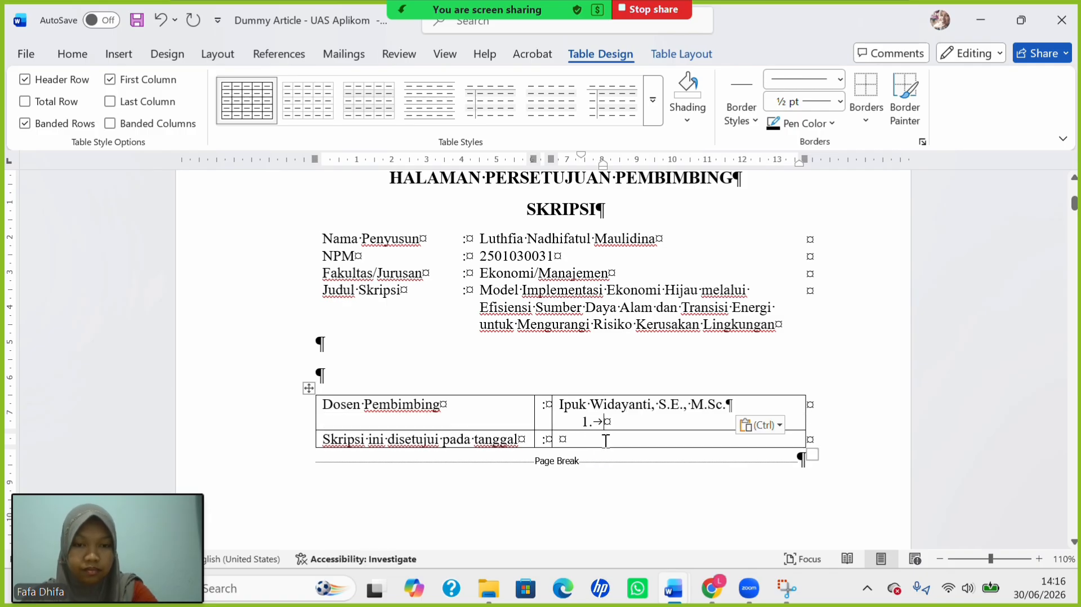
{"action": "key", "text": "BackSpace"}
{"action": "key", "text": "BackSpace"}
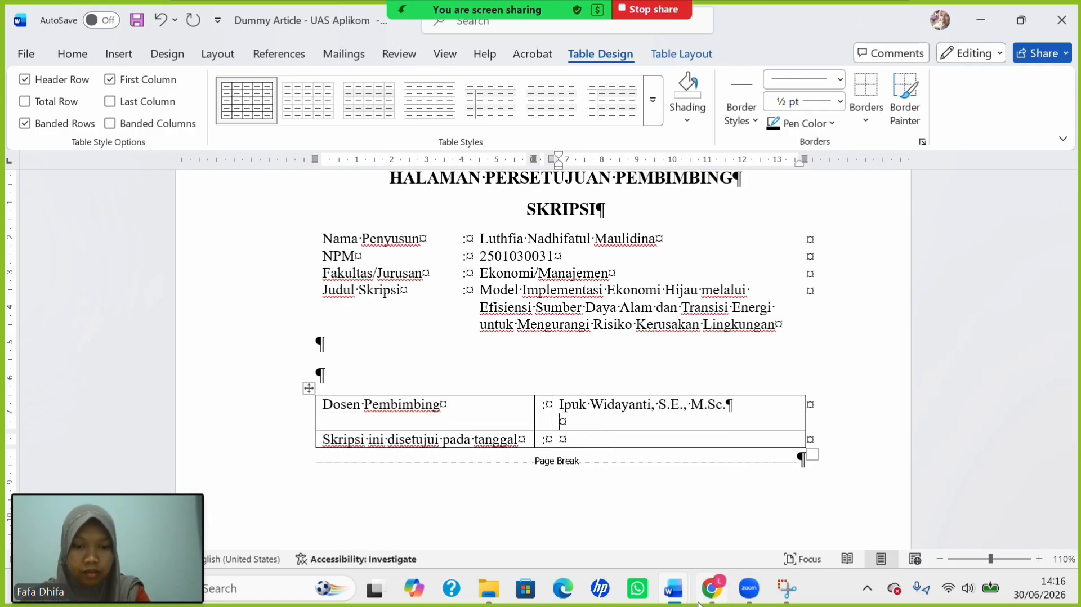
Paste the second supervisor's name into the same cell below the first.
{"action": "mouse_move", "coordinate": [676, 595]}
{"action": "left_click", "coordinate": [686, 504]}
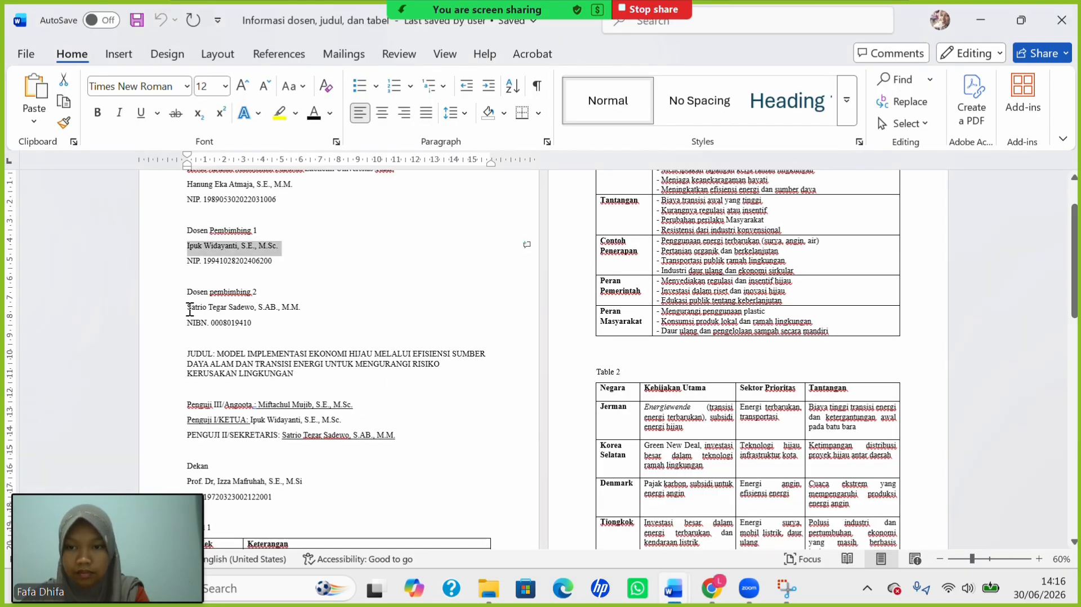
{"action": "left_click_drag", "start_coordinate": [189, 308], "coordinate": [309, 311]}
{"action": "key", "text": "ctrl+c"}
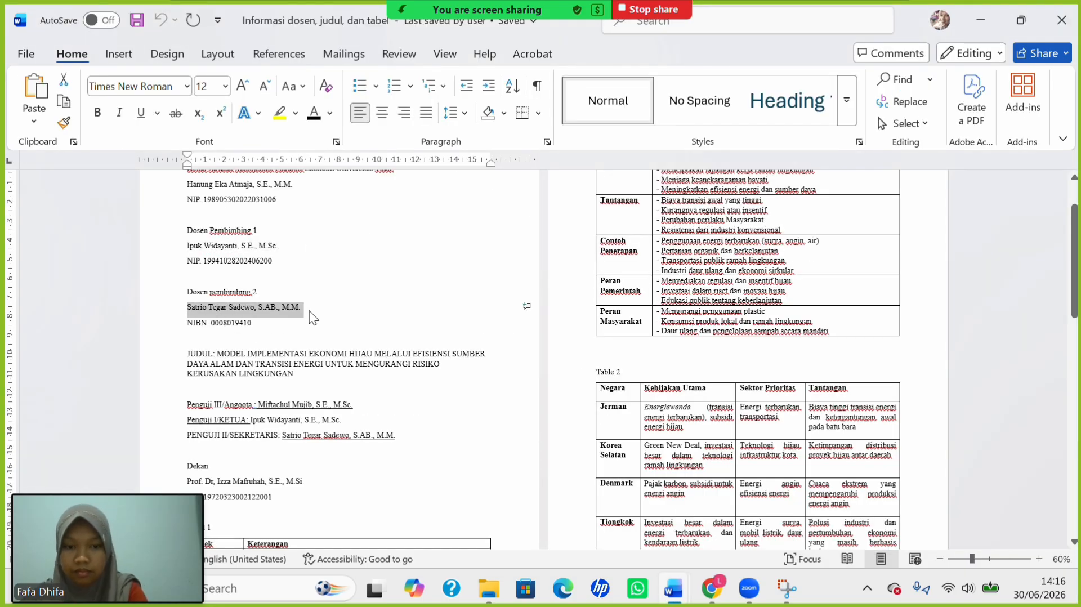
{"action": "mouse_move", "coordinate": [674, 588]}
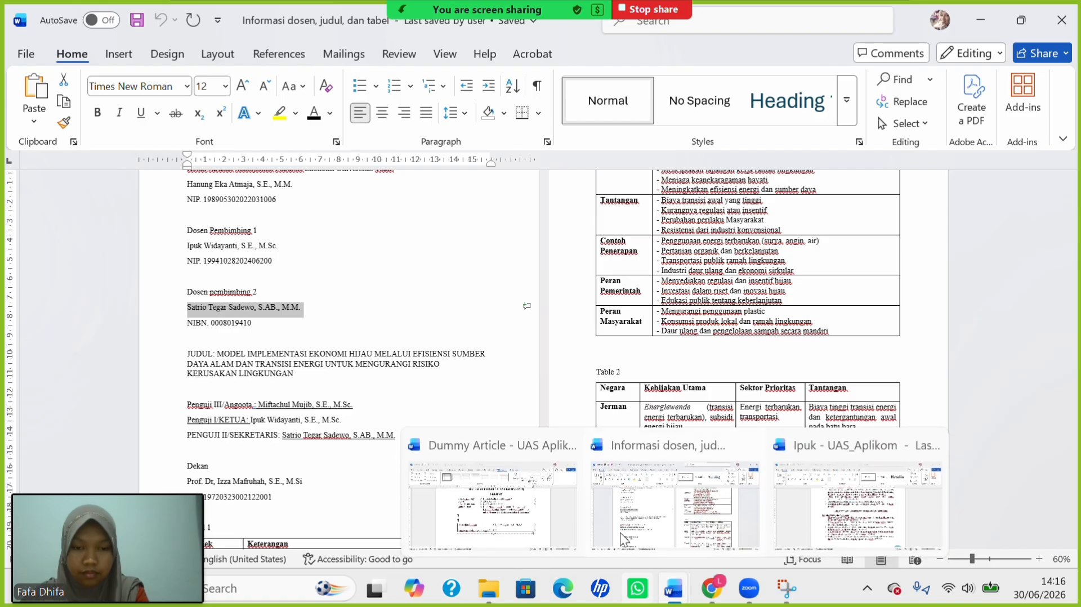
{"action": "left_click", "coordinate": [514, 498]}
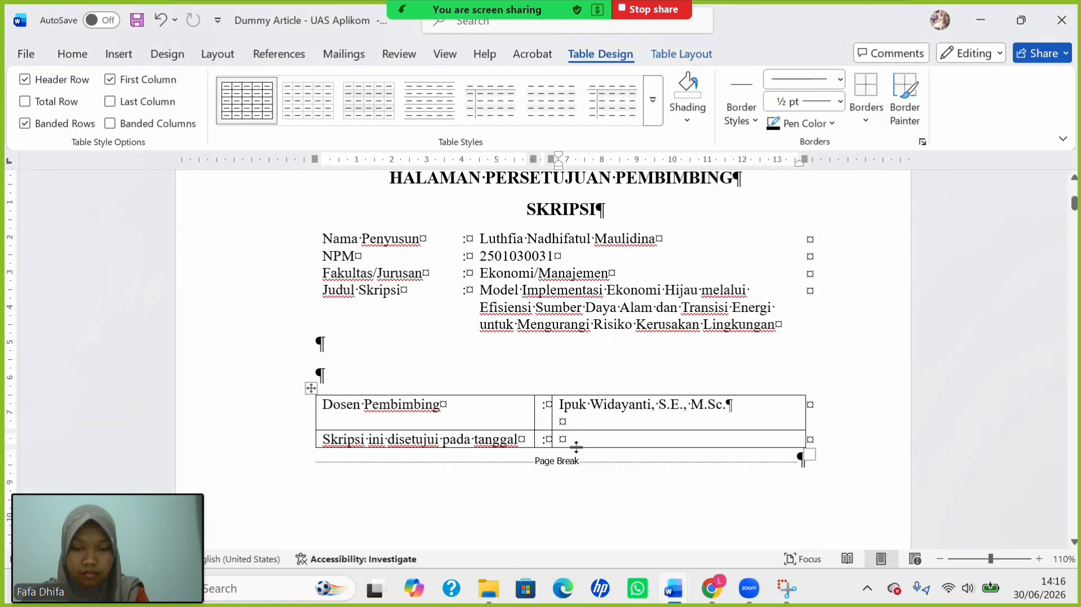
{"action": "key", "text": "ctrl+v"}
Number the two supervisor names 1. and 2. and reduce their indent.
{"action": "key", "text": "BackSpace"}
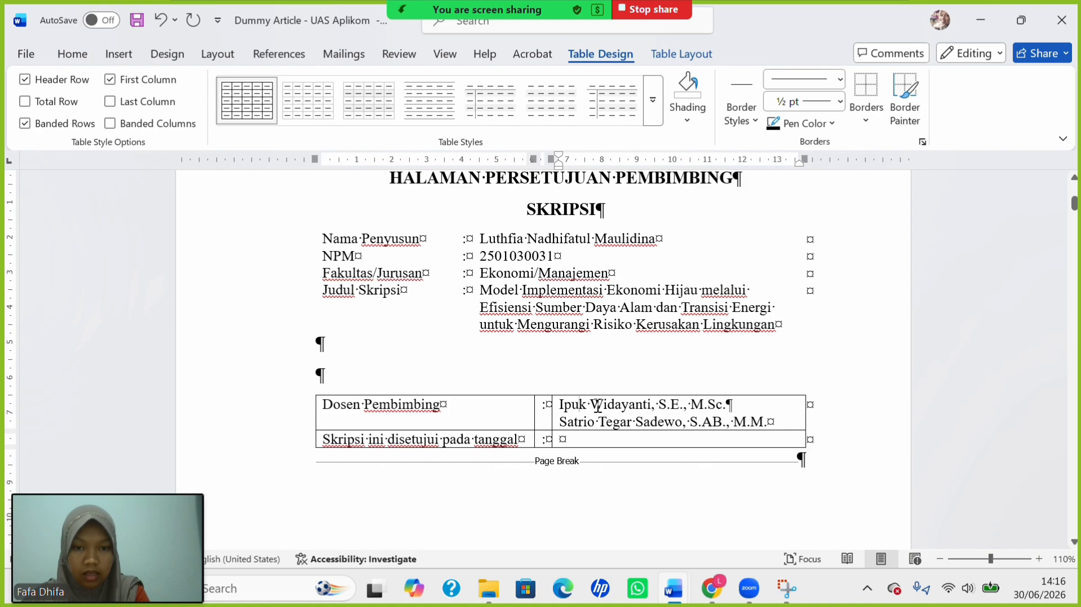
{"action": "left_click_drag", "start_coordinate": [577, 406], "coordinate": [765, 423]}
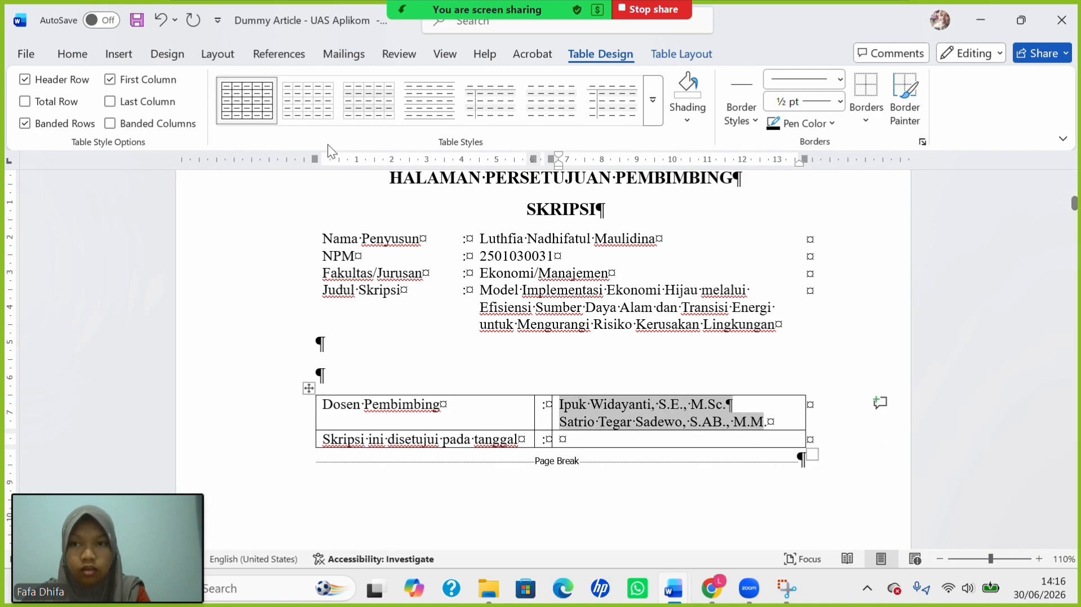
{"action": "left_click", "coordinate": [91, 54]}
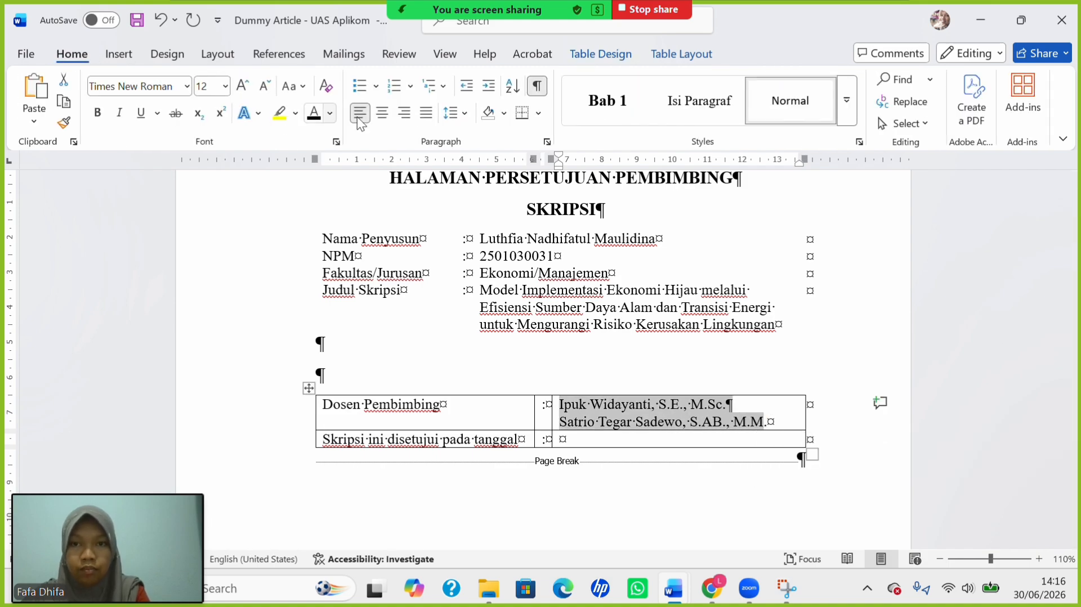
{"action": "left_click", "coordinate": [413, 86]}
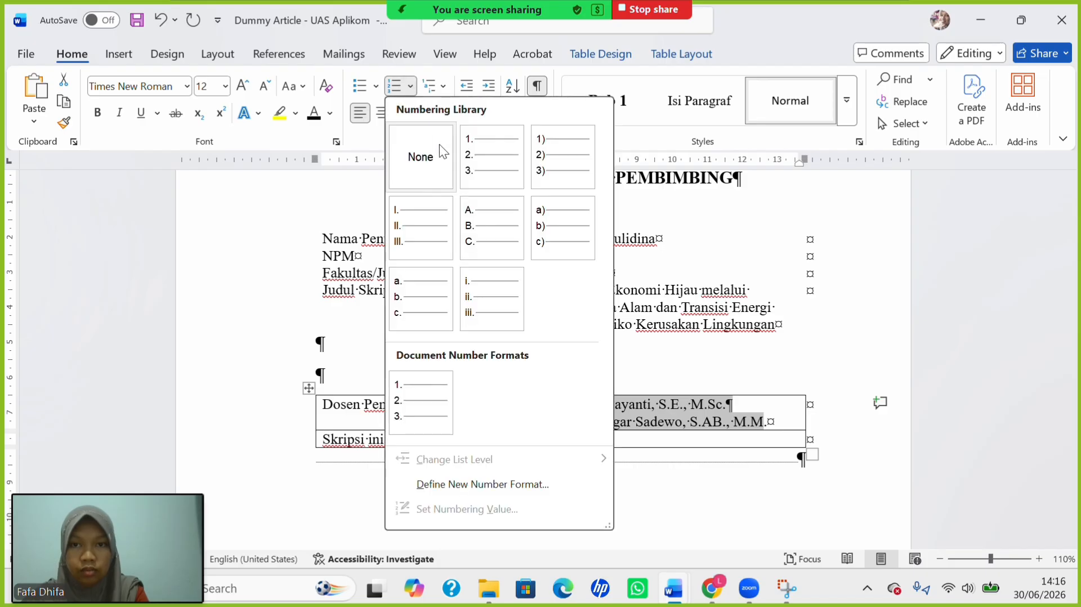
{"action": "left_click", "coordinate": [489, 168]}
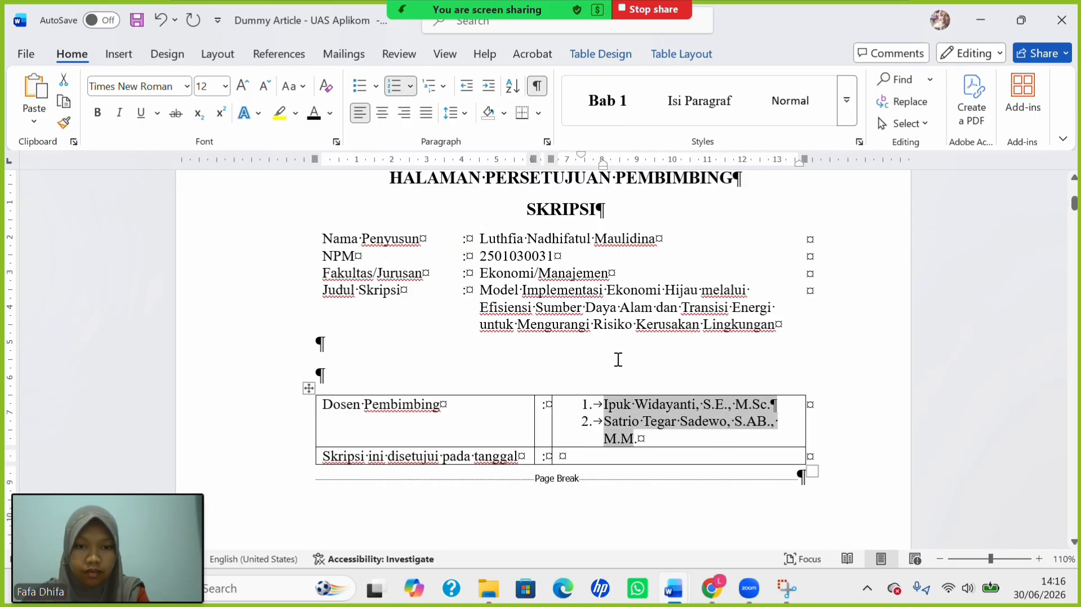
{"action": "left_click", "coordinate": [468, 88]}
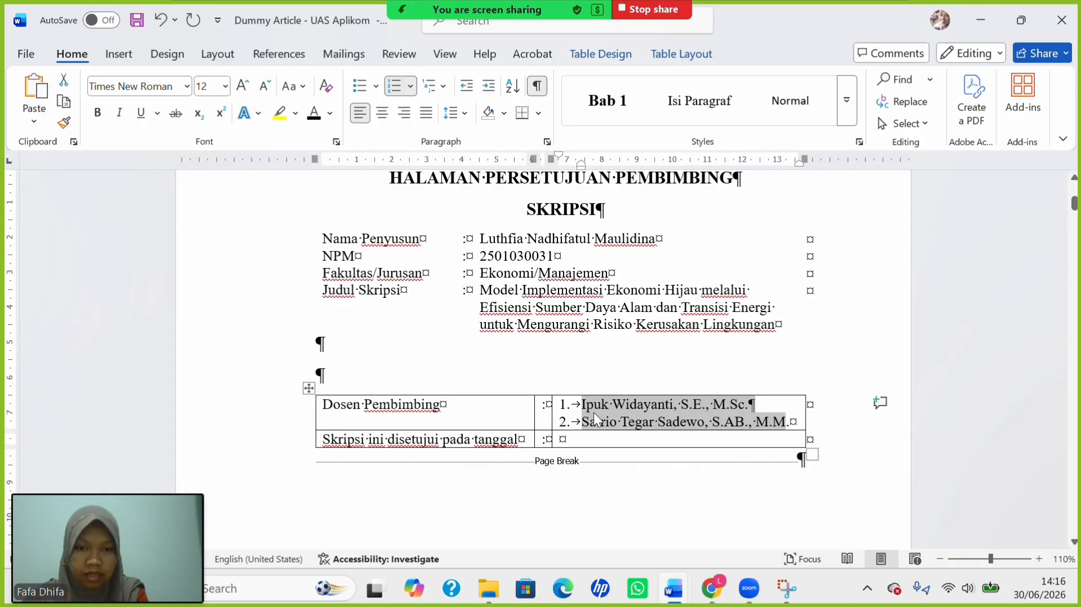
Fill the date cell with a dotted line and save the document.
{"action": "left_click", "coordinate": [601, 440]}
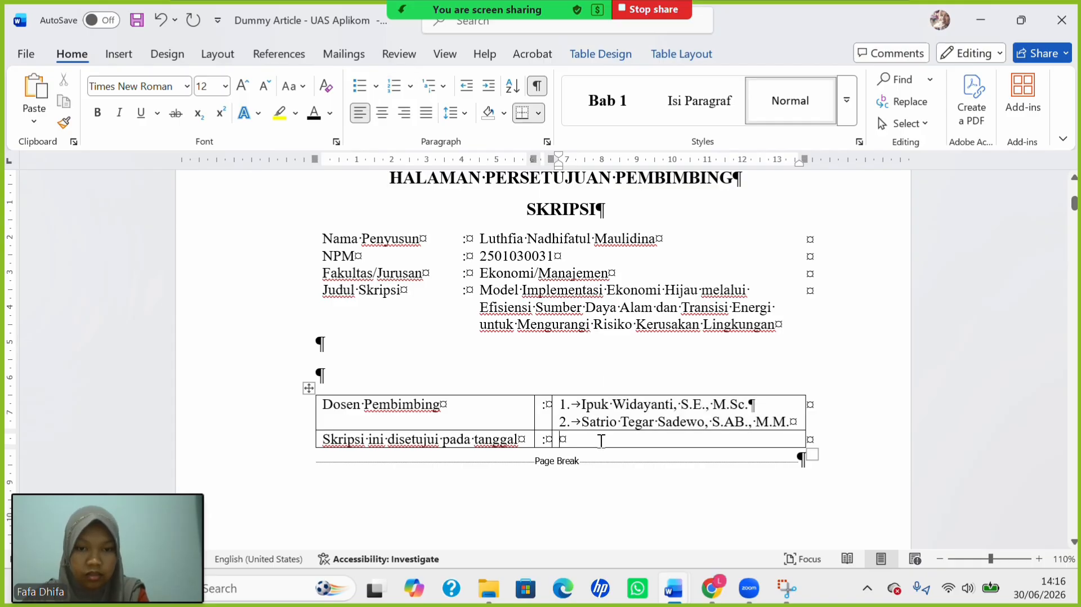
{"action": "type", "text": "....."}
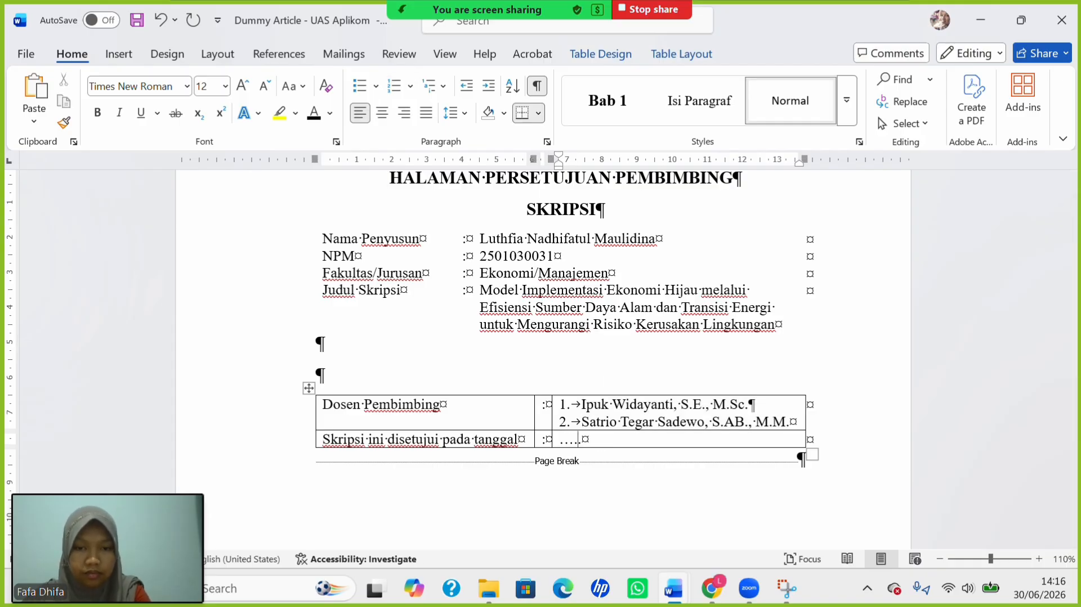
{"action": "type", "text": "........................................."}
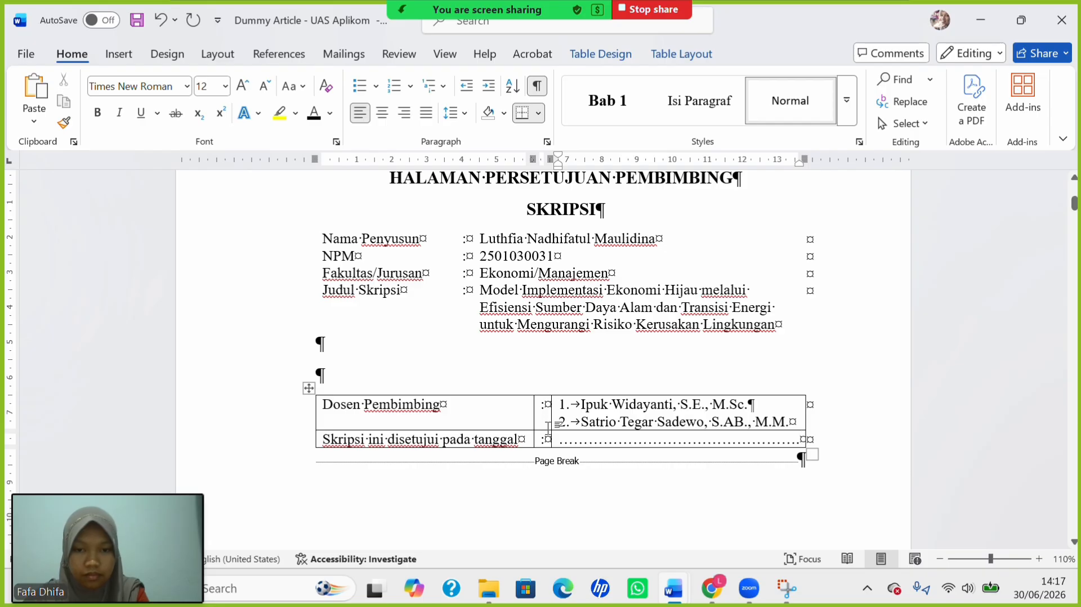
{"action": "key", "text": "ctrl+s"}
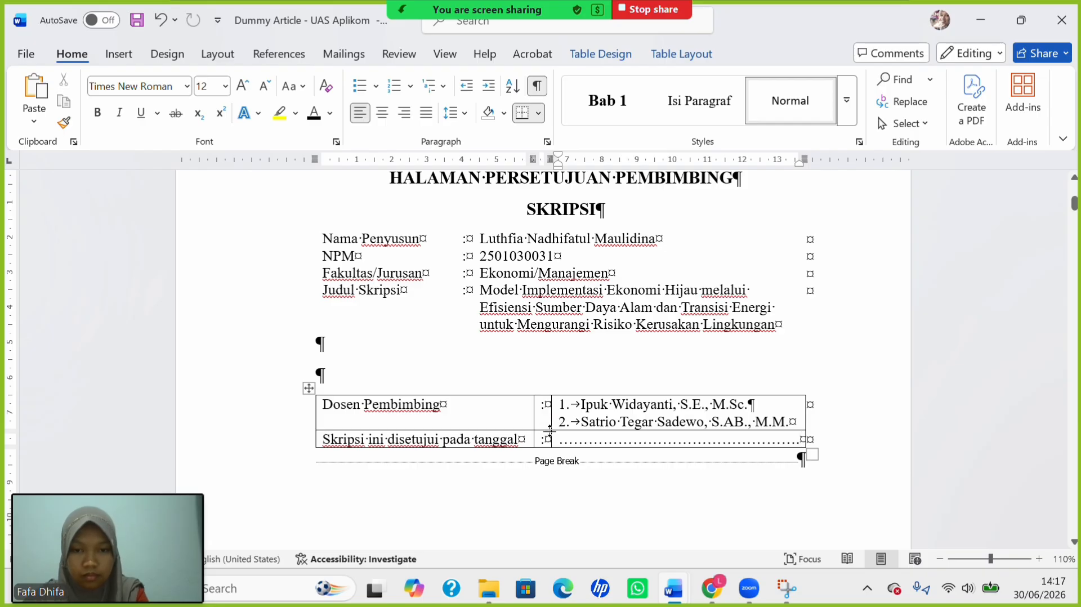
Make the Dosen Pembimbing row taller and add blank lines before the page break.
{"action": "left_click_drag", "start_coordinate": [550, 431], "coordinate": [553, 436]}
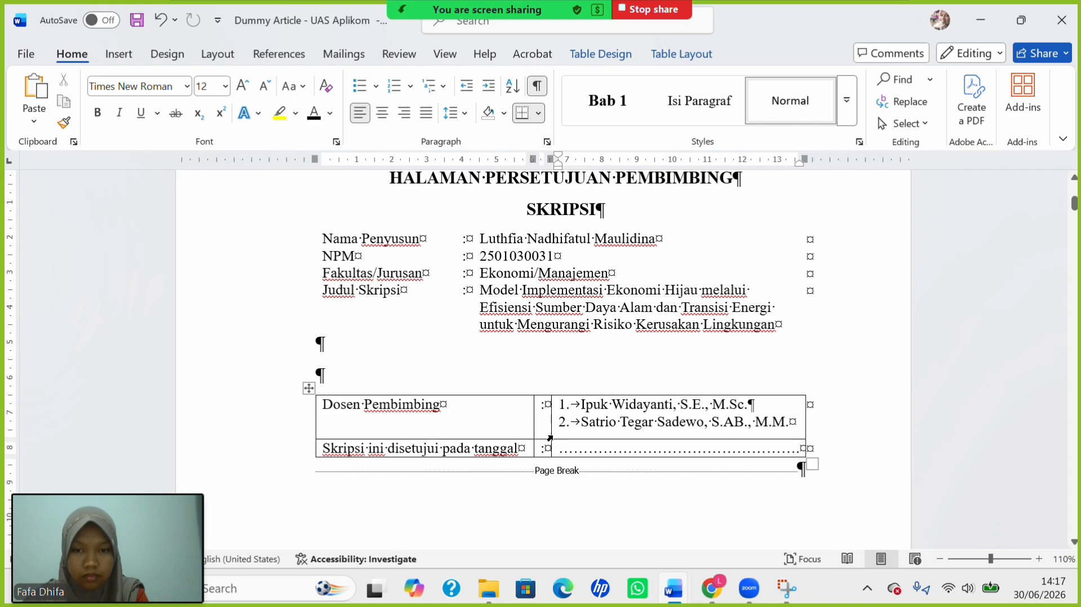
{"action": "left_click", "coordinate": [482, 421]}
{"action": "scroll", "coordinate": [480, 420], "scroll_direction": "down", "scroll_amount": 2}
{"action": "scroll", "coordinate": [536, 407], "scroll_direction": "down", "scroll_amount": 1}
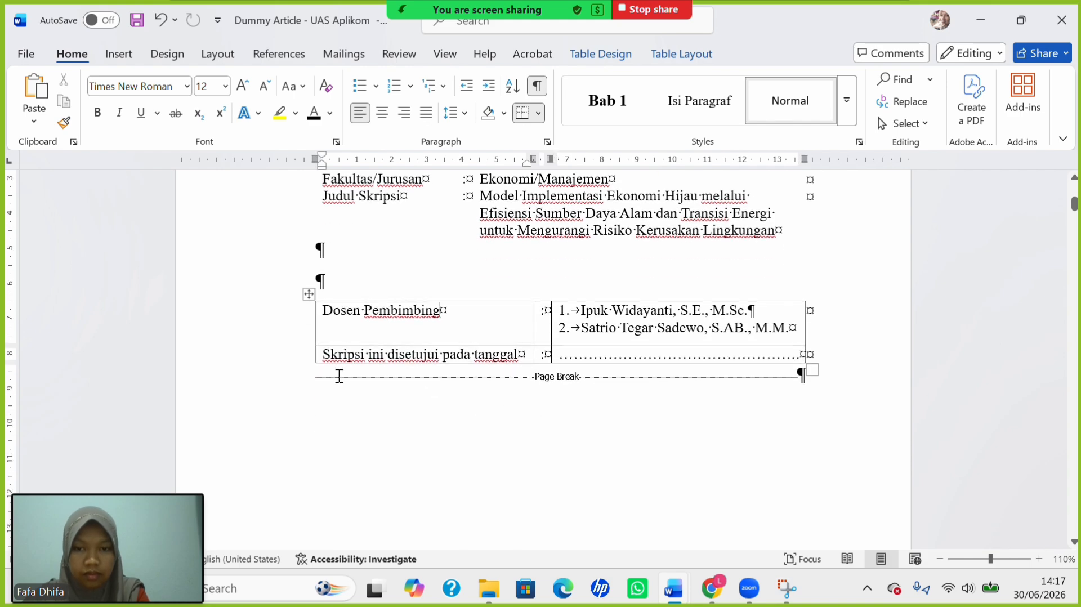
{"action": "left_click", "coordinate": [316, 375]}
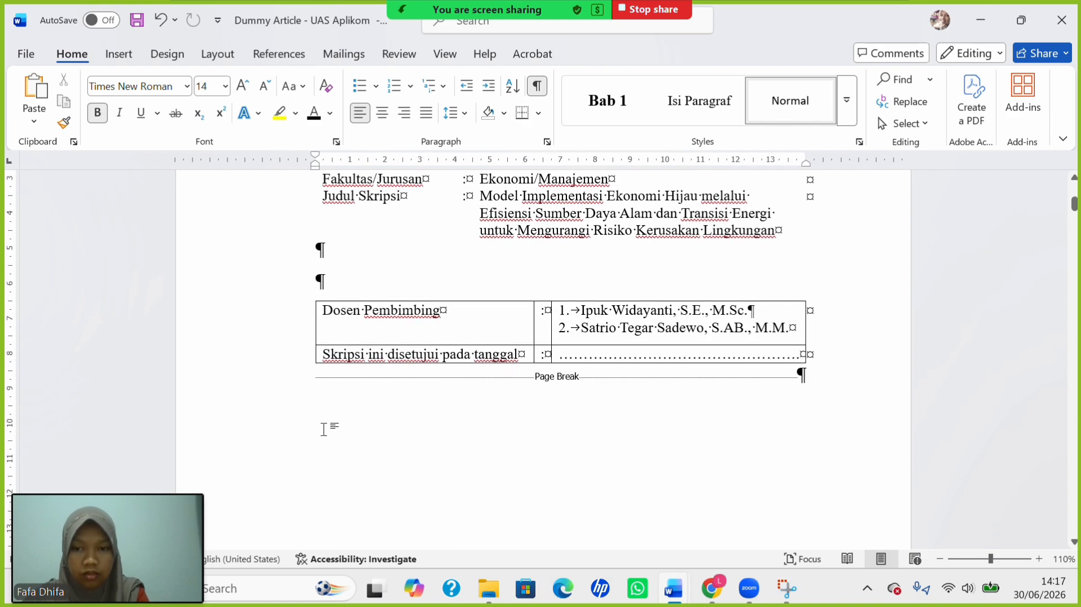
{"action": "left_click", "coordinate": [310, 363]}
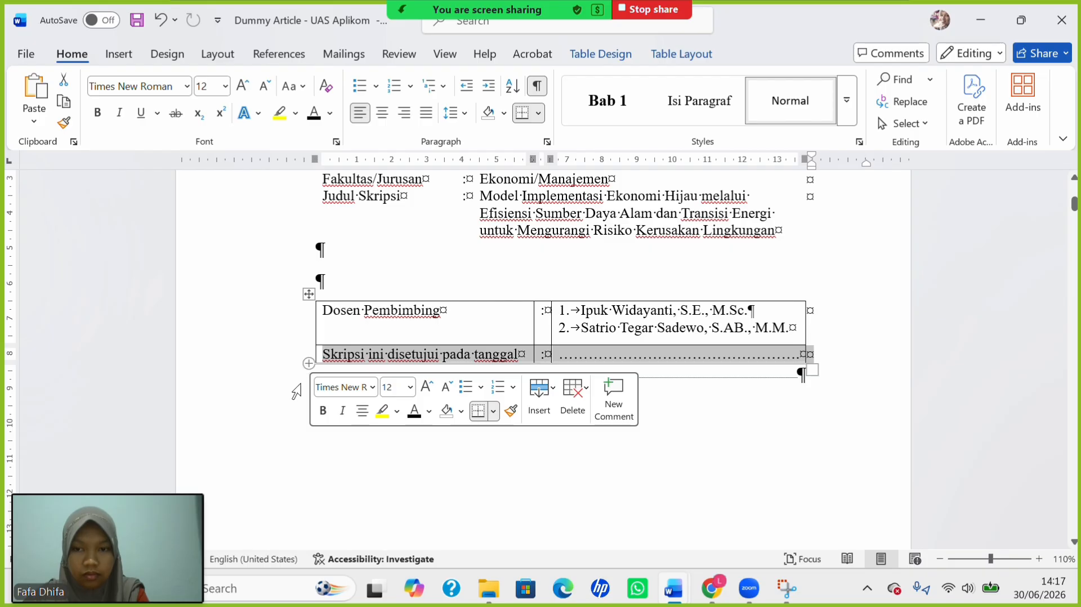
{"action": "left_click", "coordinate": [276, 459]}
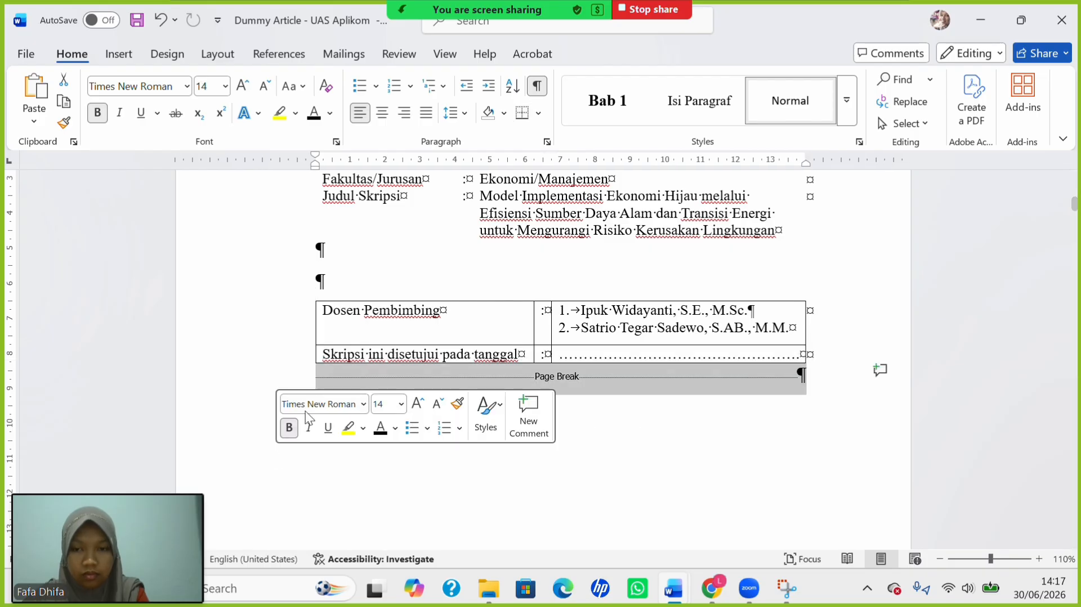
{"action": "left_click", "coordinate": [317, 377]}
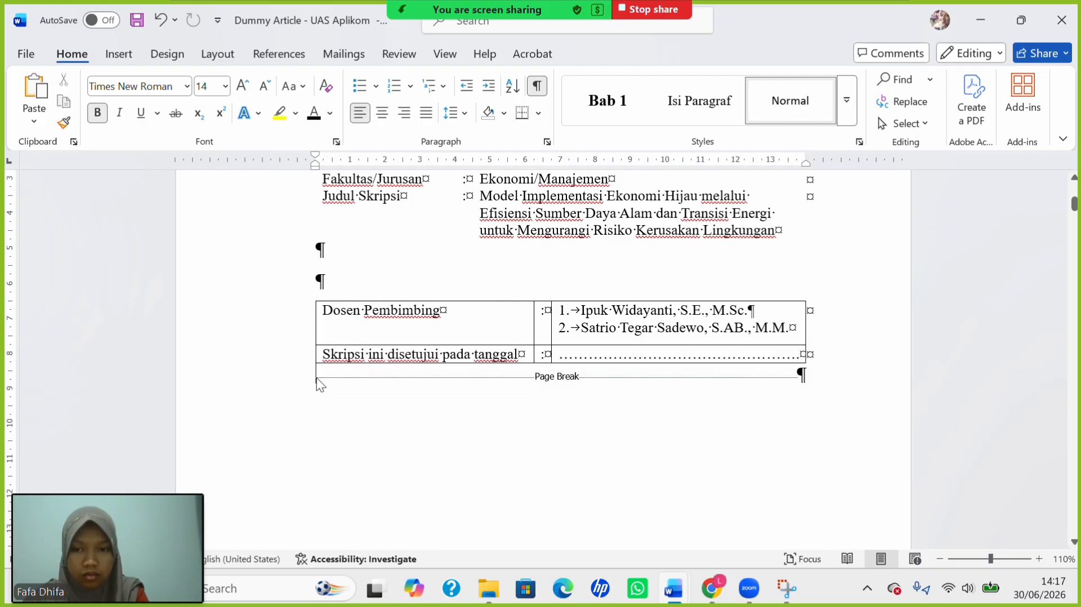
{"action": "key", "text": "Return"}
{"action": "key", "text": "Return"}
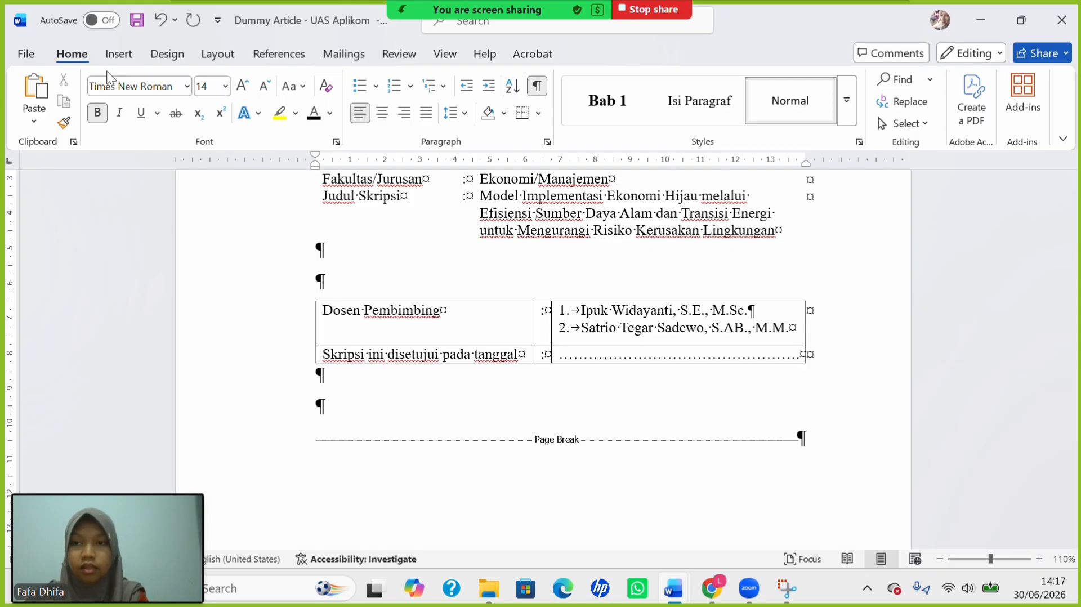
Insert a 2x1 table and set its text to 12 pt.
{"action": "left_click", "coordinate": [126, 55]}
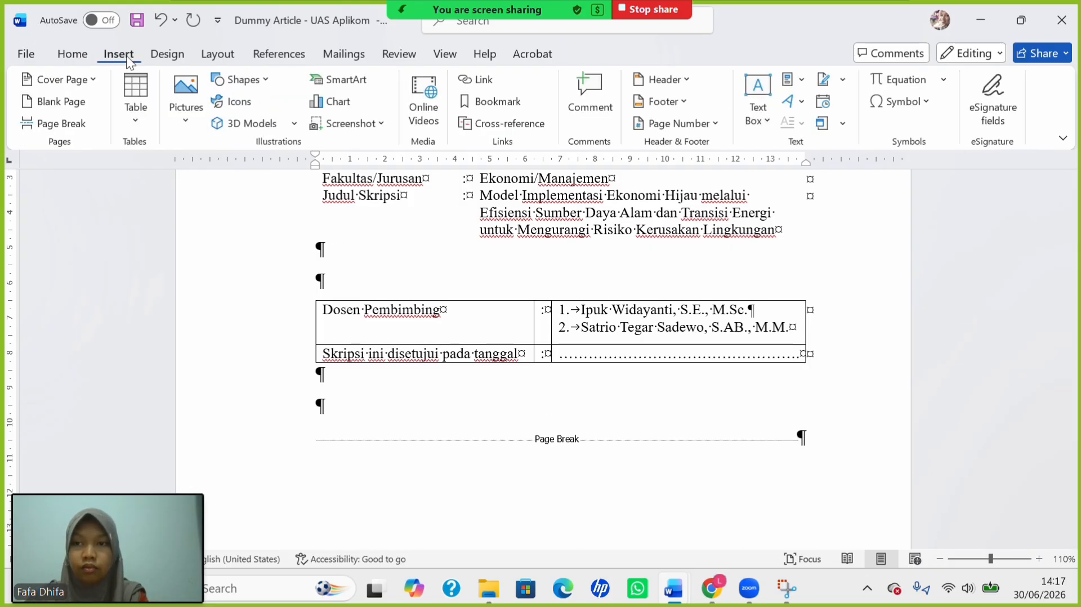
{"action": "left_click", "coordinate": [130, 113]}
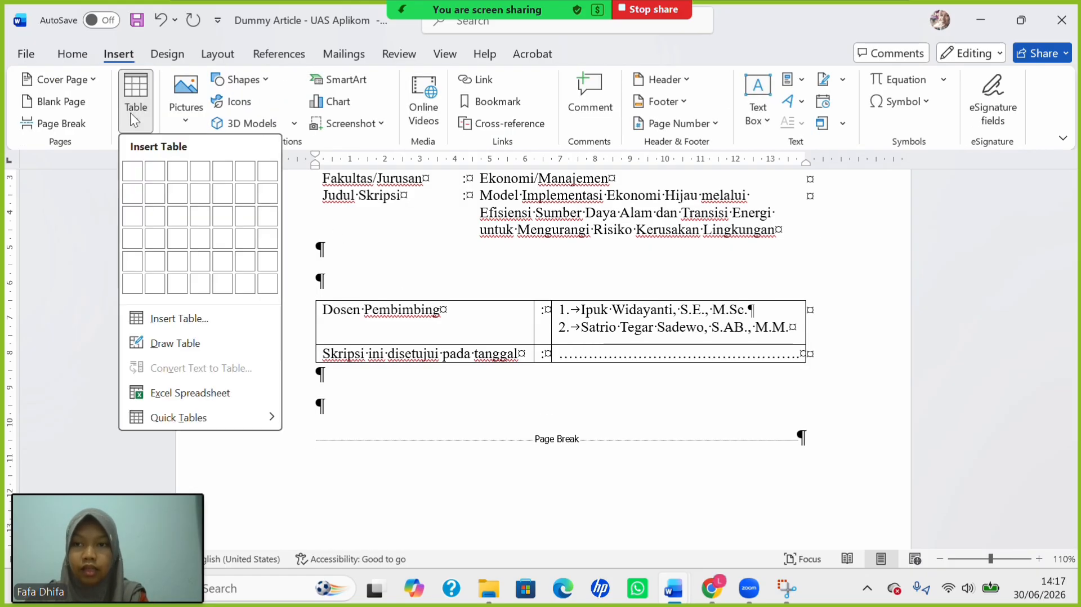
{"action": "left_click", "coordinate": [150, 169]}
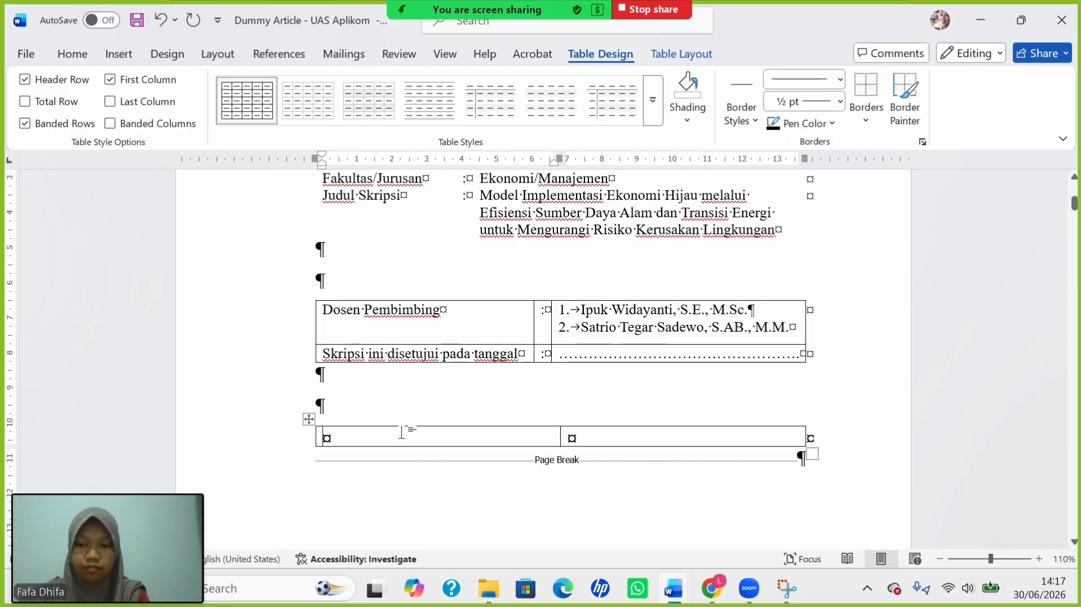
{"action": "type", "text": "D"}
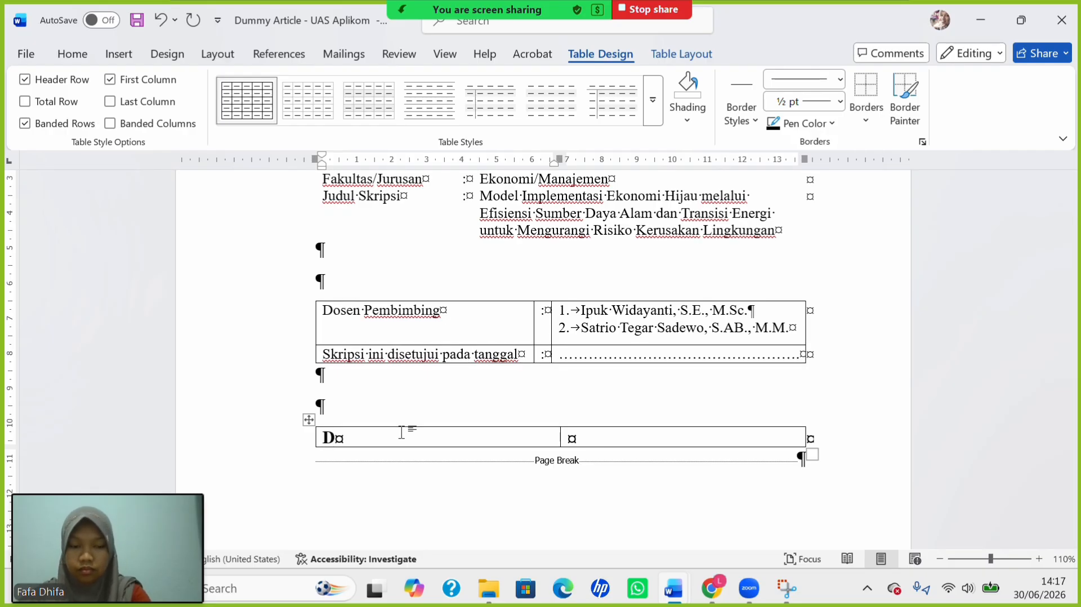
{"action": "key", "text": "BackSpace"}
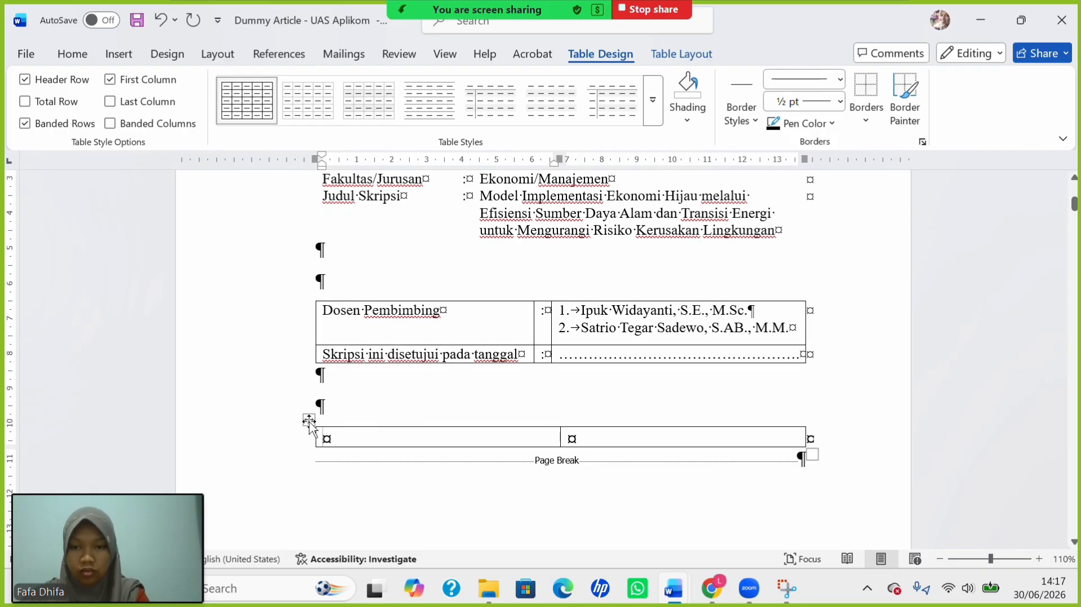
{"action": "left_click", "coordinate": [311, 431]}
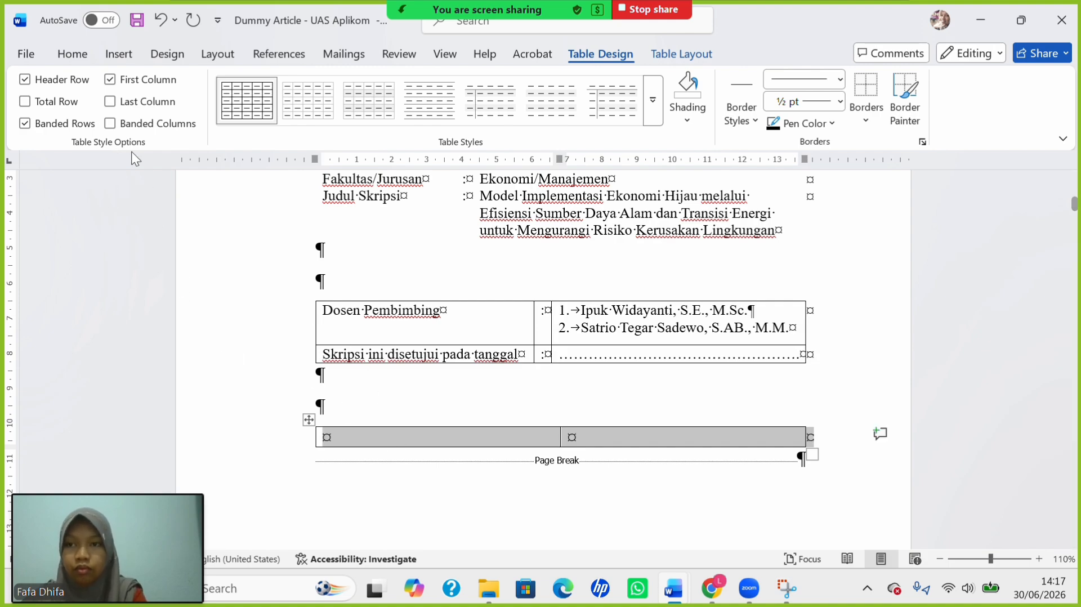
{"action": "left_click", "coordinate": [76, 53]}
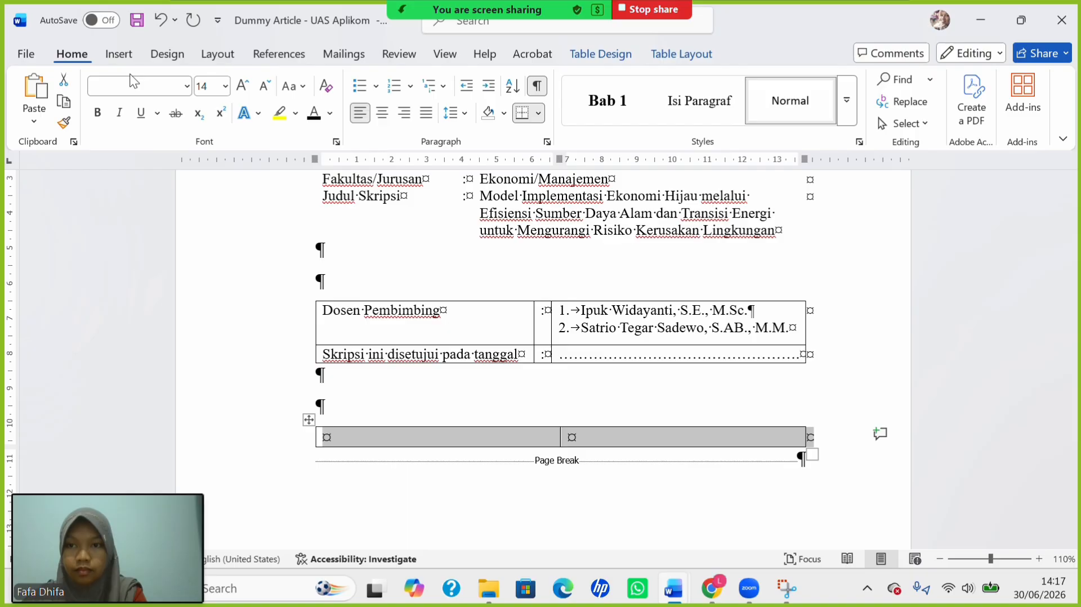
{"action": "left_click", "coordinate": [227, 86]}
{"action": "left_click", "coordinate": [208, 192]}
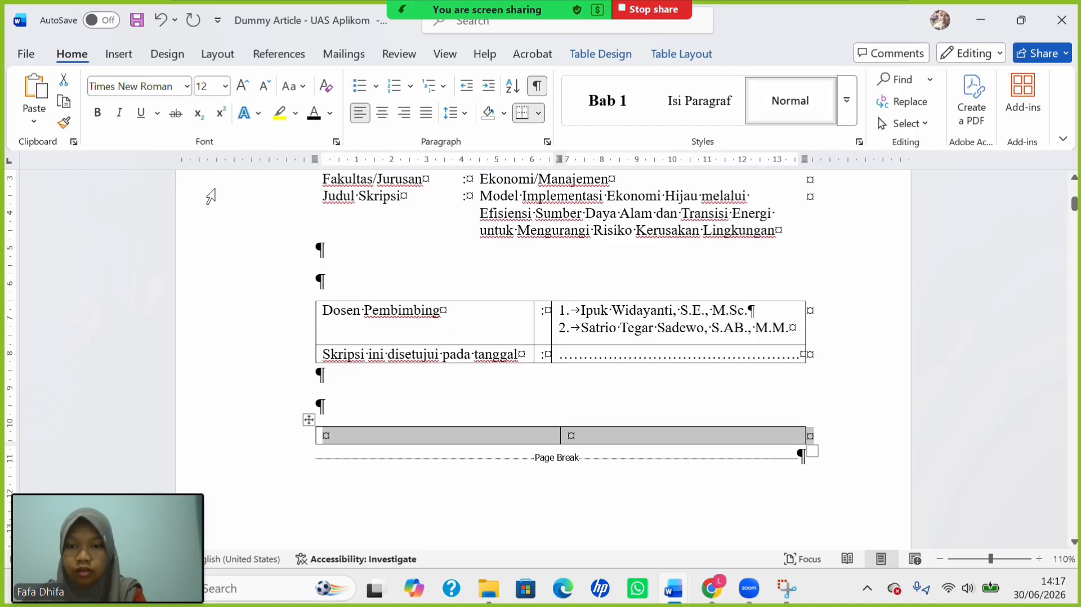
Type 'Dosen Pembimbing 1' in the left cell with blank lines for signing space.
{"action": "left_click", "coordinate": [378, 436]}
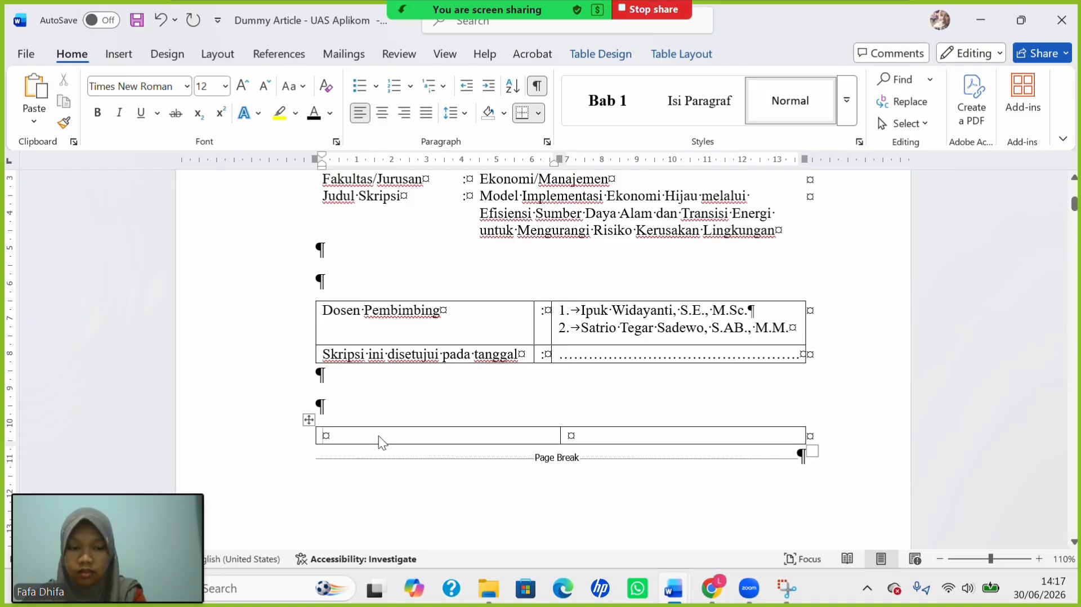
{"action": "key", "text": "Return"}
{"action": "type", "text": "Dosen"}
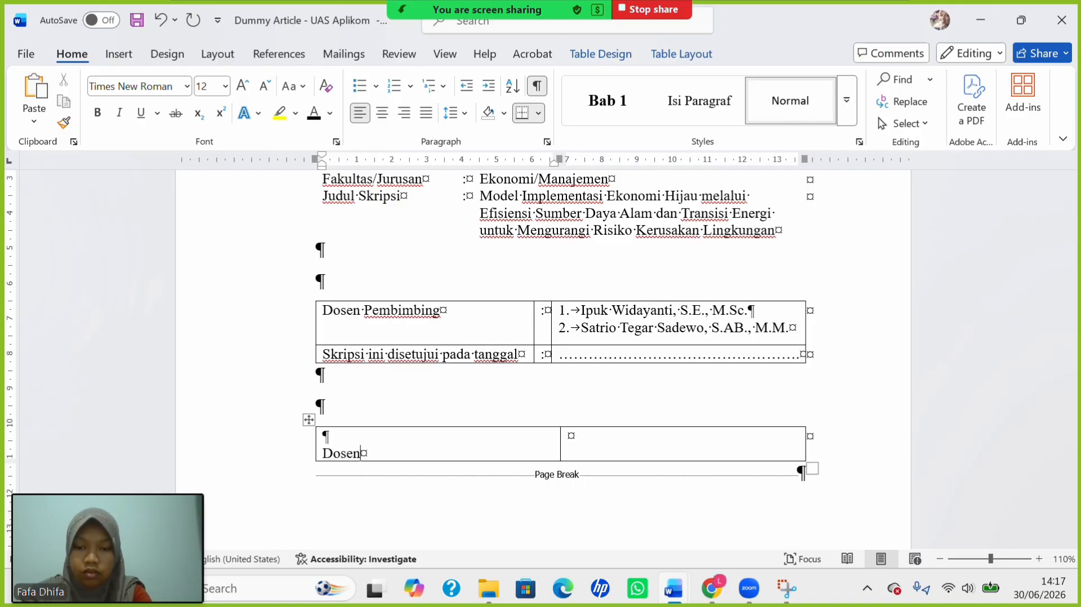
{"action": "type", "text": " Pem"}
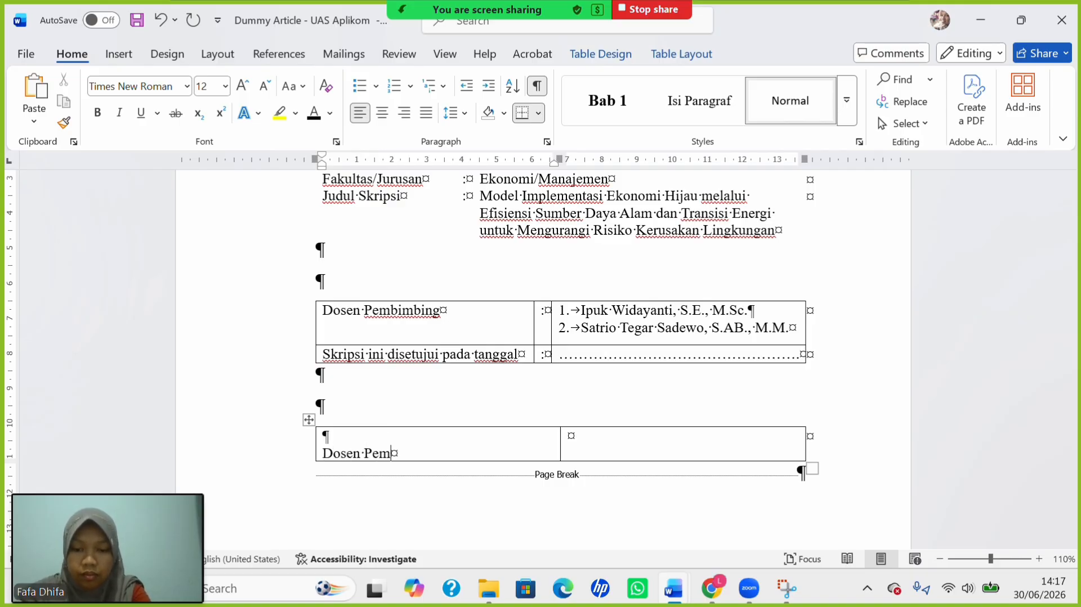
{"action": "type", "text": "bimbing "}
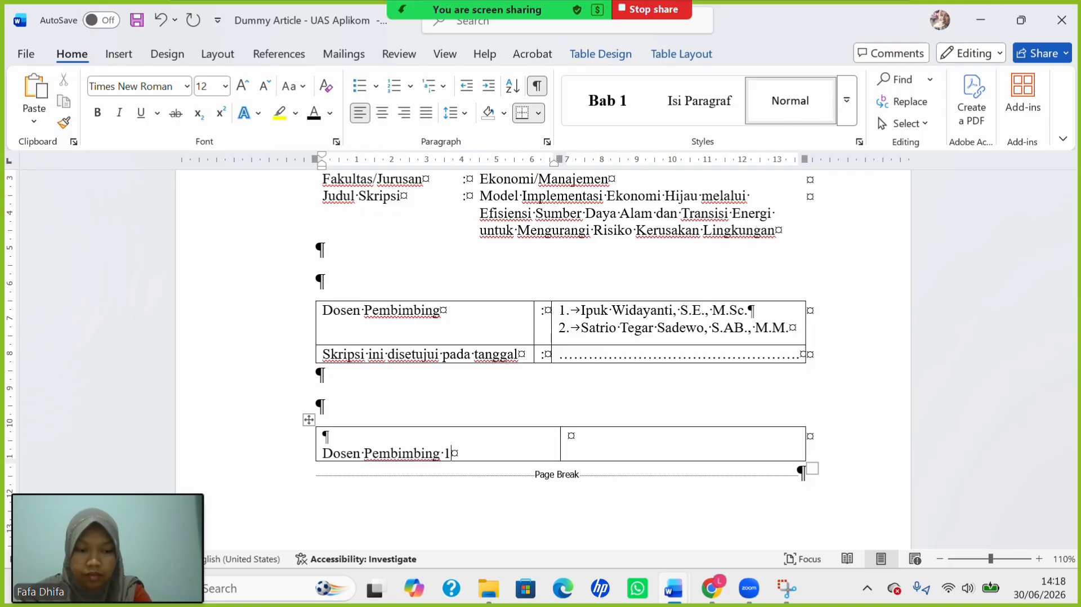
{"action": "type", "text": "1"}
{"action": "key", "text": "Return"}
{"action": "key", "text": "Return"}
{"action": "key", "text": "Return"}
{"action": "key", "text": "Return"}
{"action": "key", "text": "Return"}
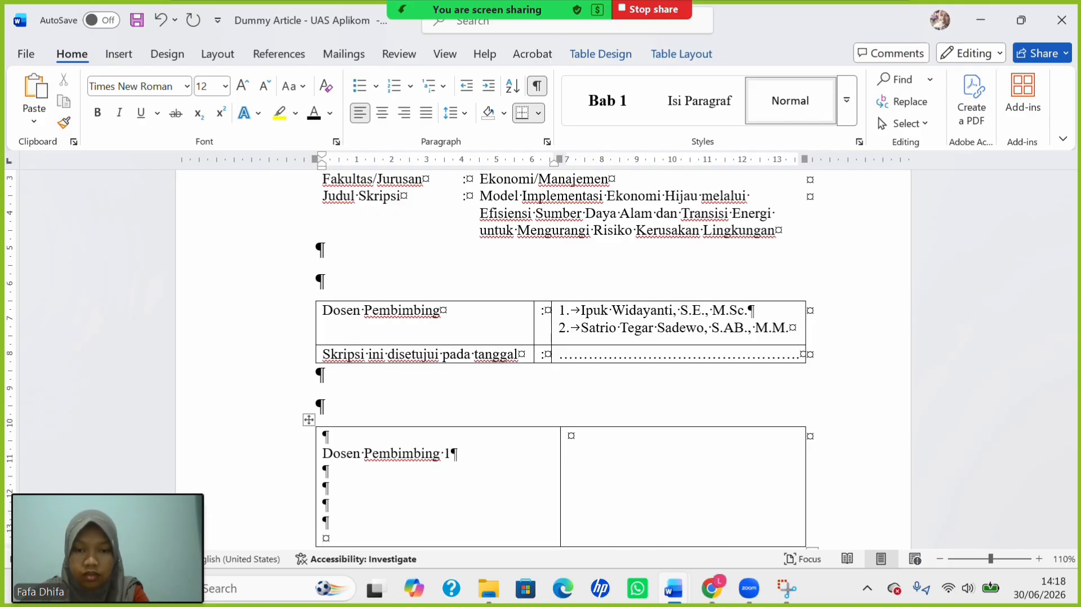
{"action": "mouse_move", "coordinate": [673, 588]}
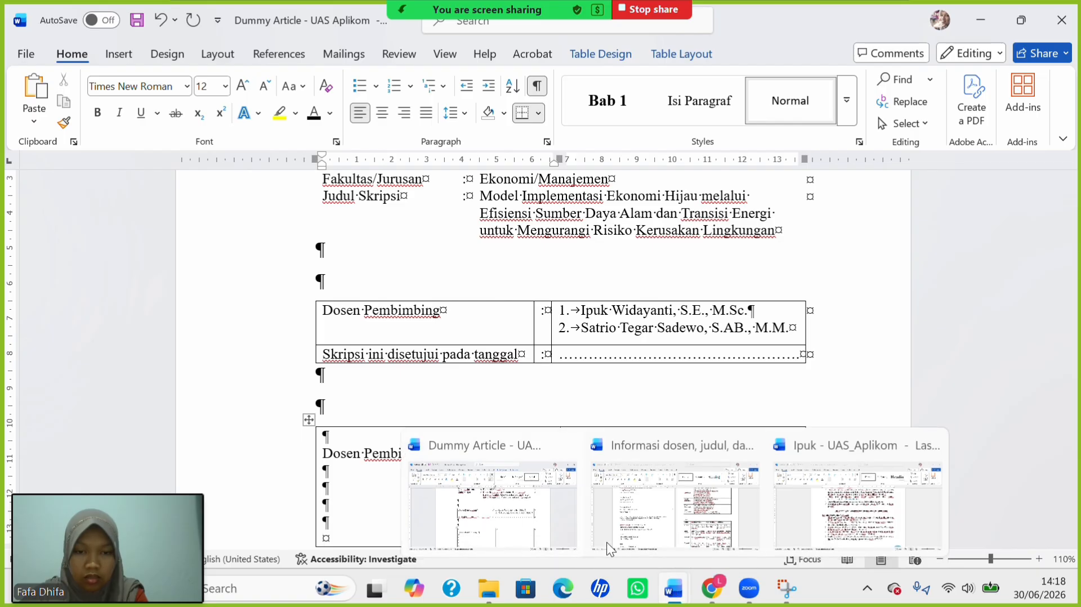
Paste the first supervisor's name and NIP from the lecturer document into the left cell.
{"action": "left_click", "coordinate": [673, 530]}
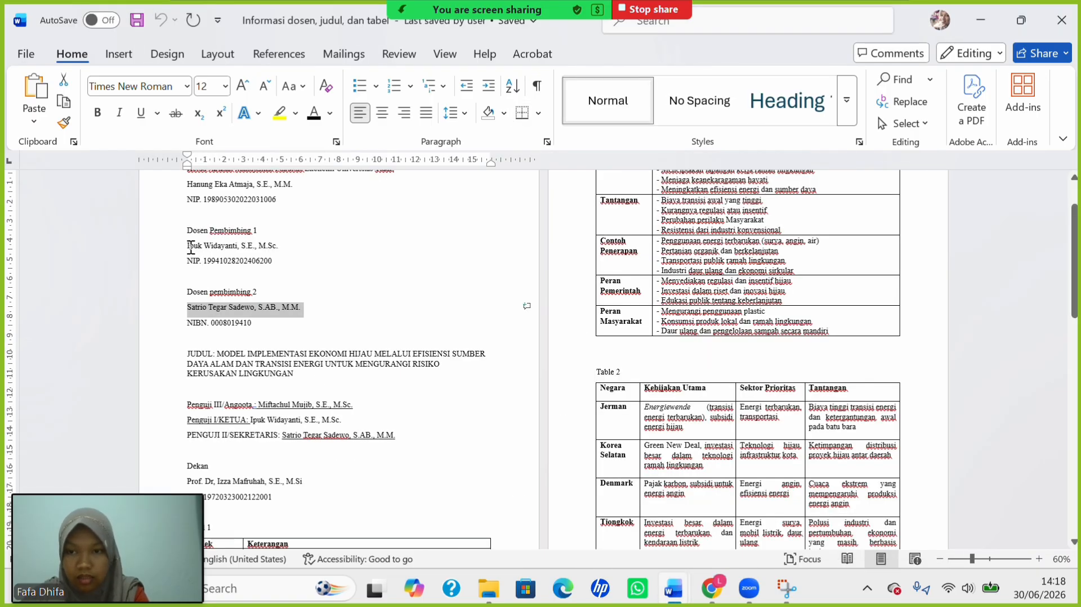
{"action": "left_click_drag", "start_coordinate": [191, 247], "coordinate": [285, 266]}
{"action": "key", "text": "ctrl+c"}
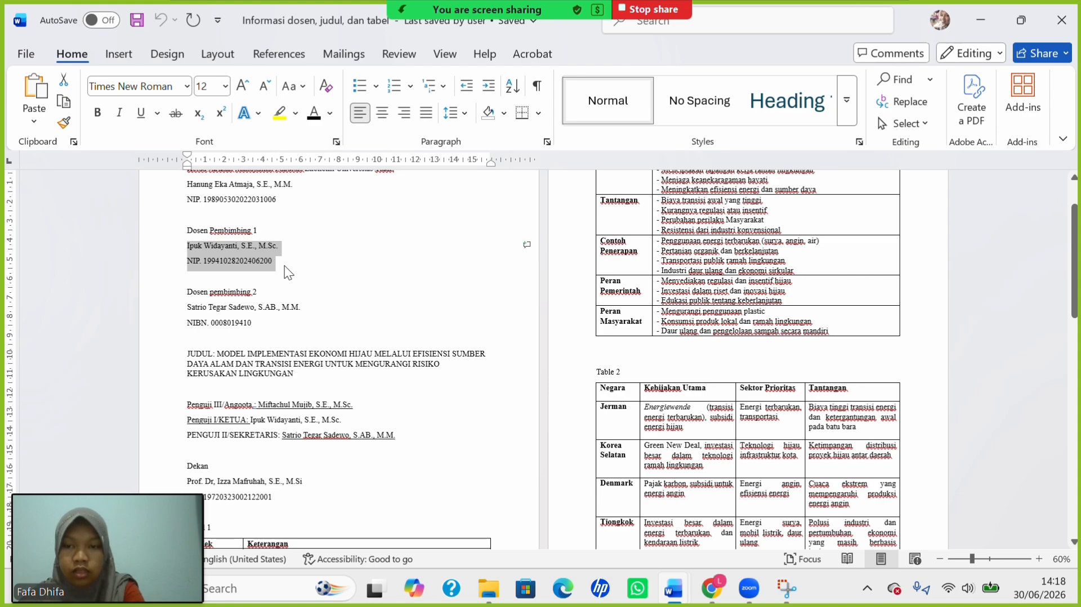
{"action": "mouse_move", "coordinate": [683, 591]}
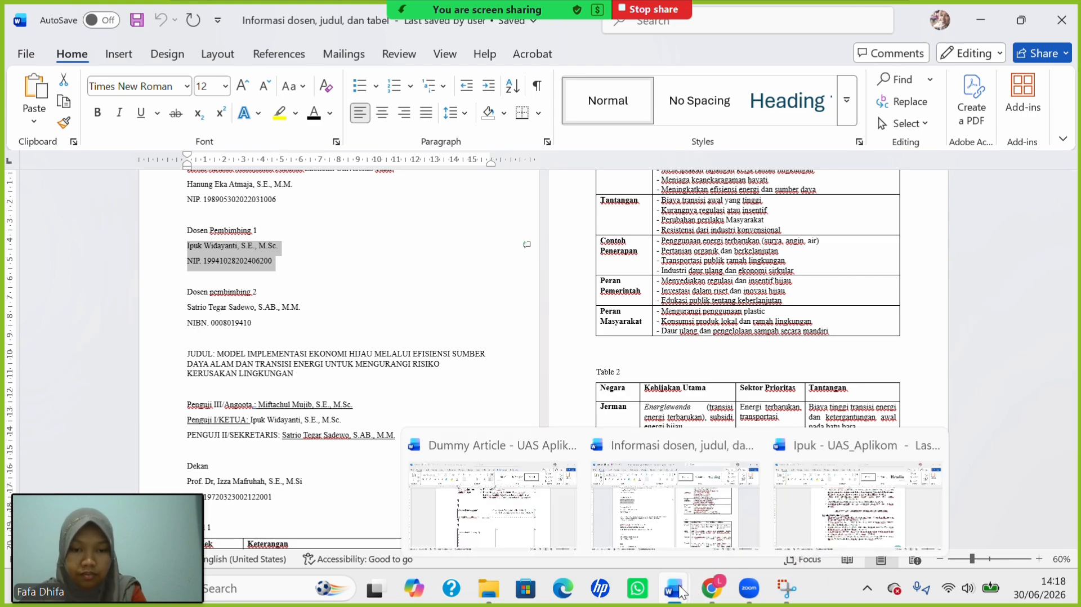
{"action": "left_click", "coordinate": [485, 531]}
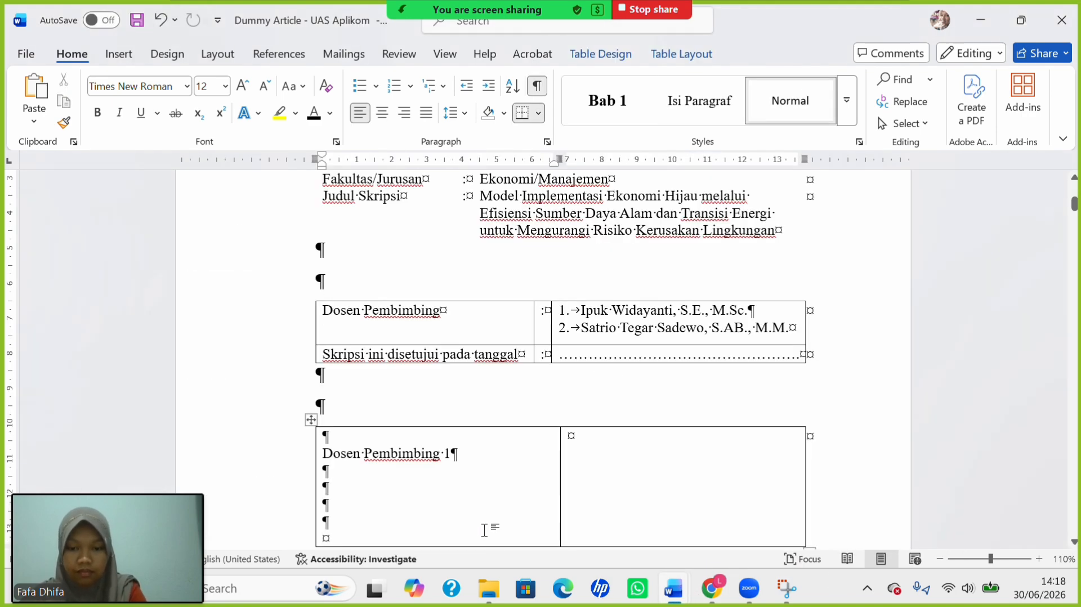
{"action": "key", "text": "ctrl+v"}
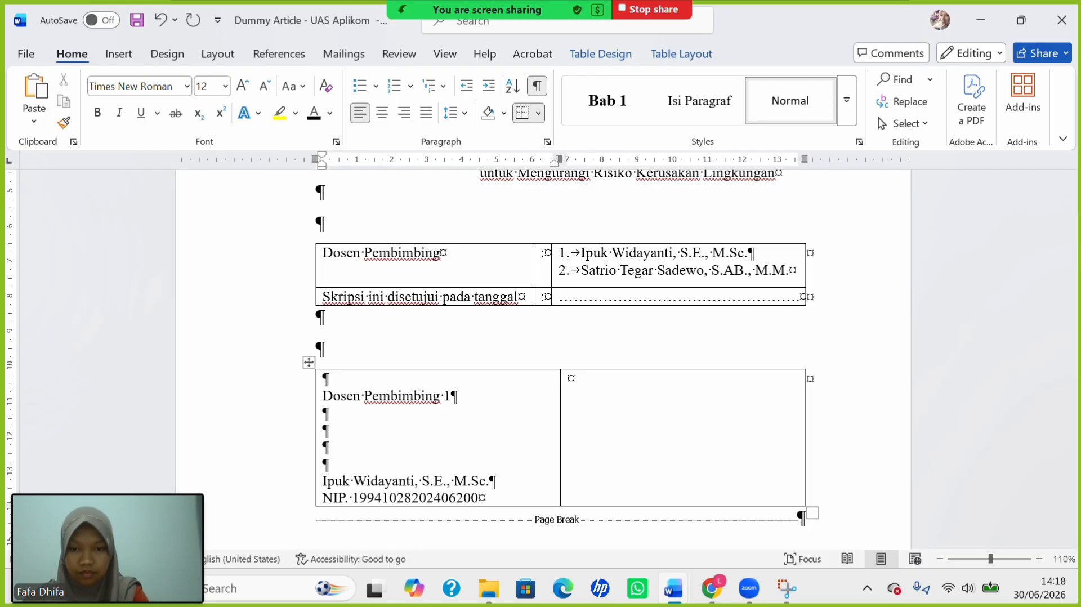
Fill the right cell with 'Magelang, 27 Juni 2026', 'Dosen Pembimbing 2' and blank signing lines.
{"action": "left_click", "coordinate": [613, 390]}
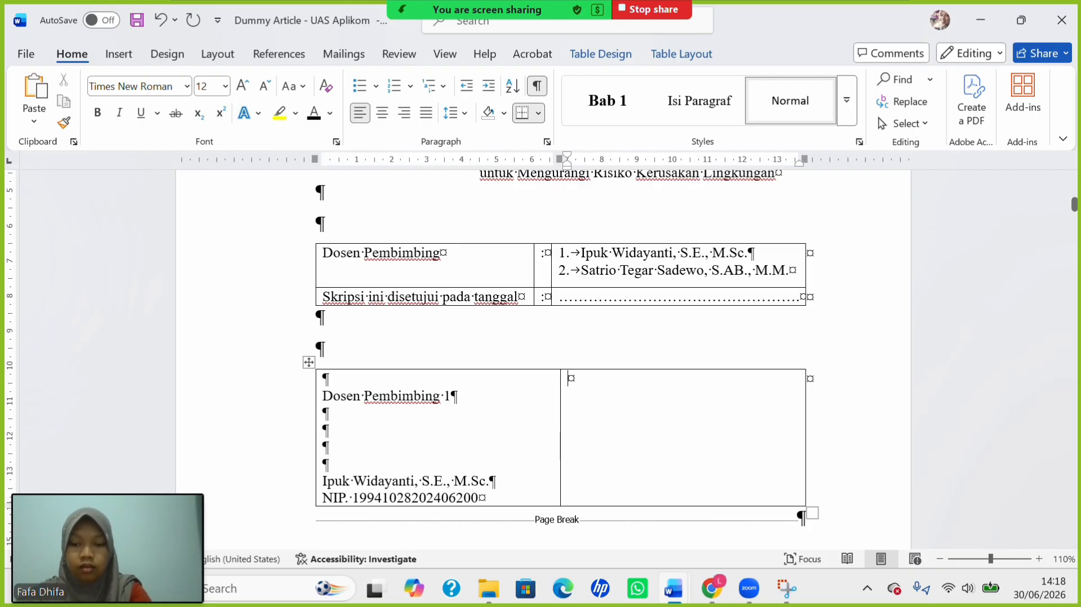
{"action": "type", "text": "Magela"}
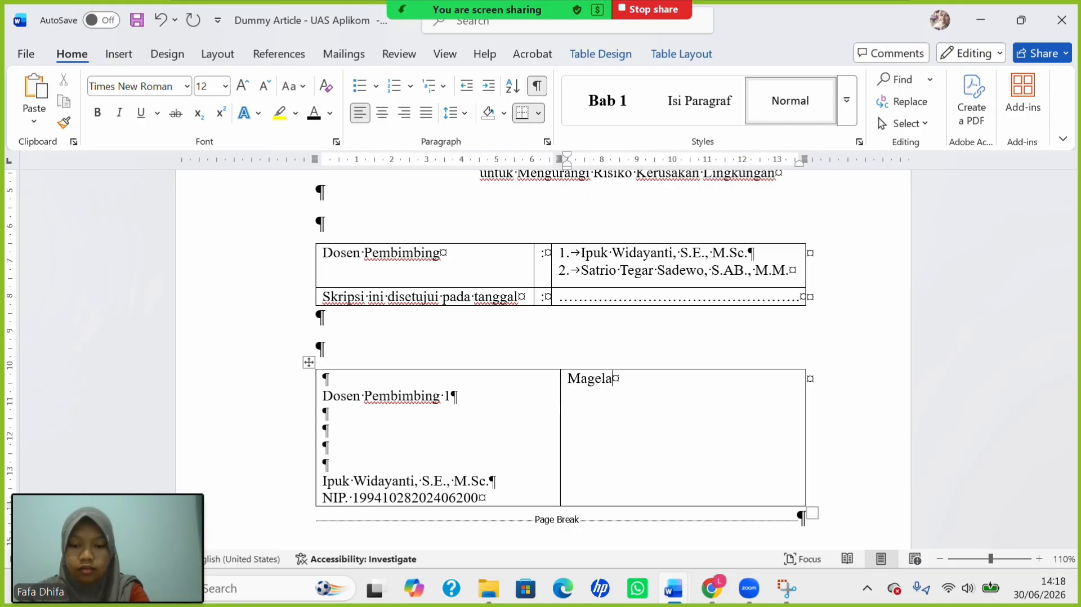
{"action": "type", "text": "ng, "}
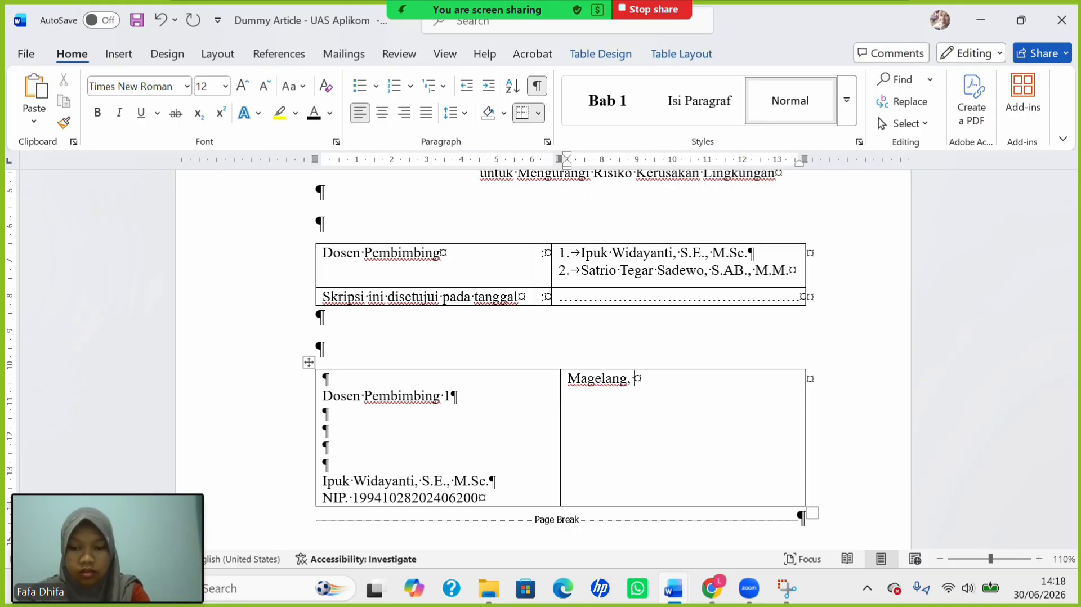
{"action": "type", "text": "27"}
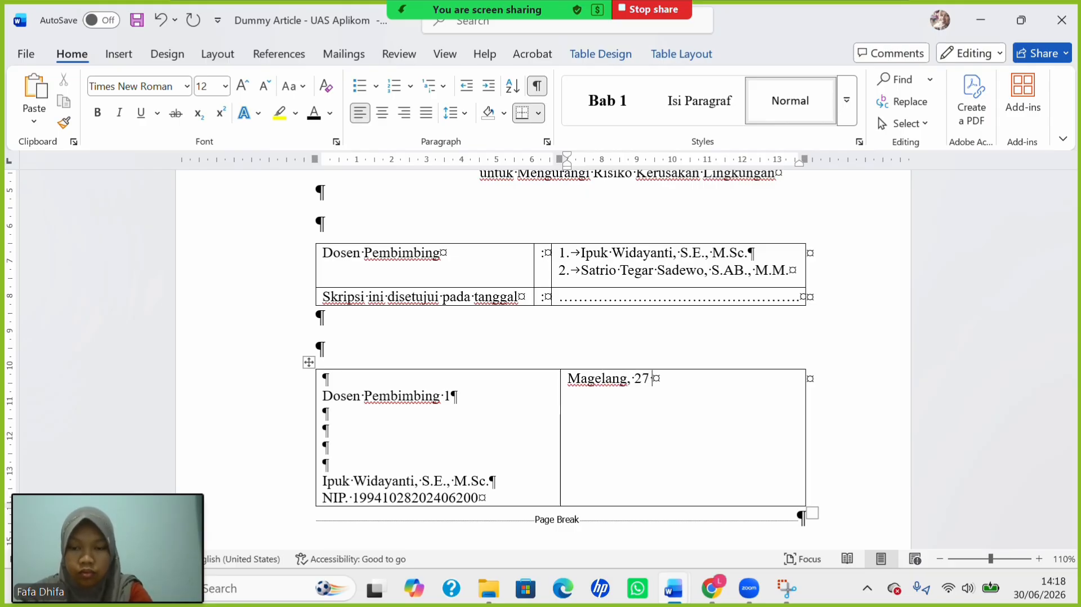
{"action": "type", "text": " Juni 2026"}
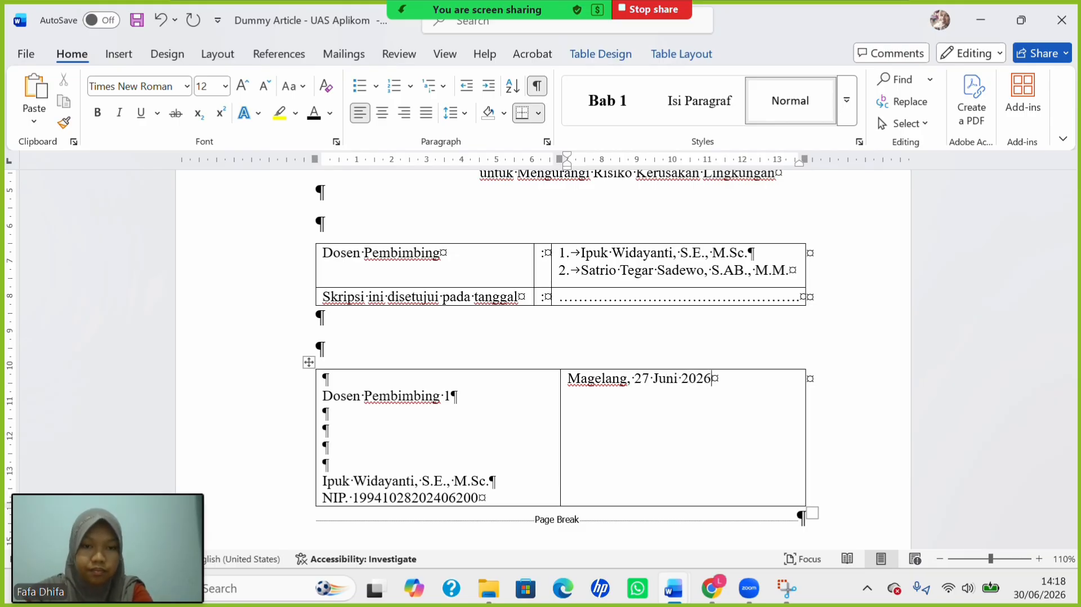
{"action": "key", "text": "Return"}
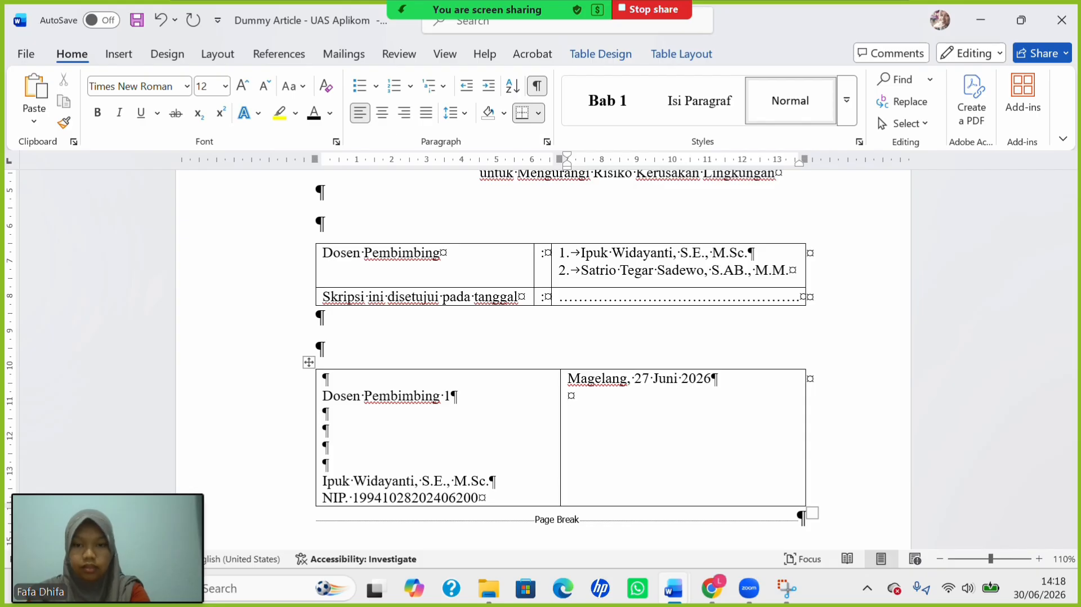
{"action": "left_click_drag", "start_coordinate": [345, 401], "coordinate": [447, 398]}
{"action": "key", "text": "ctrl+c"}
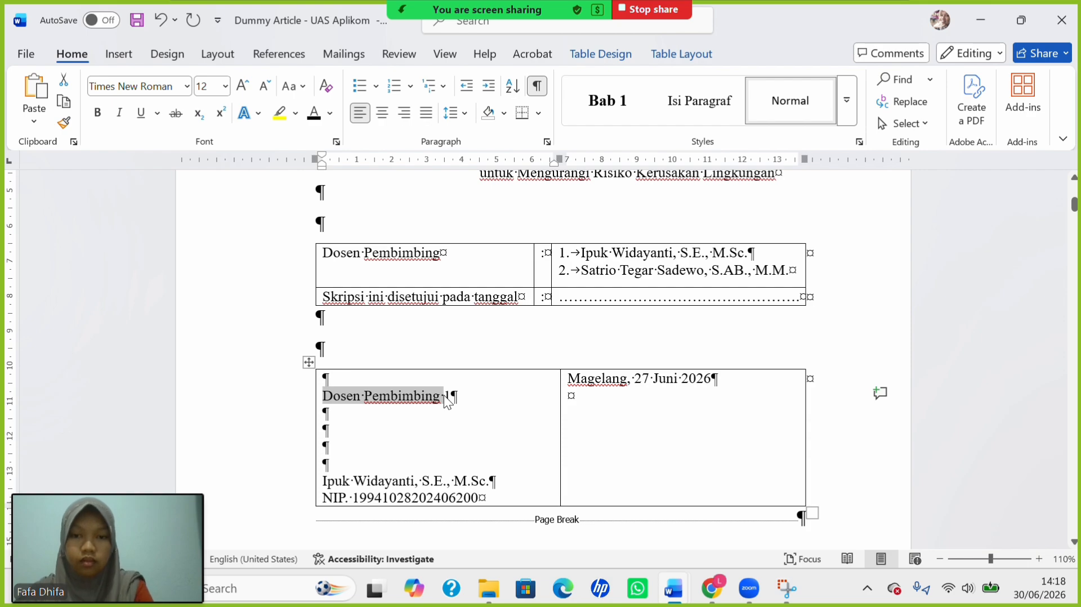
{"action": "left_click", "coordinate": [576, 405]}
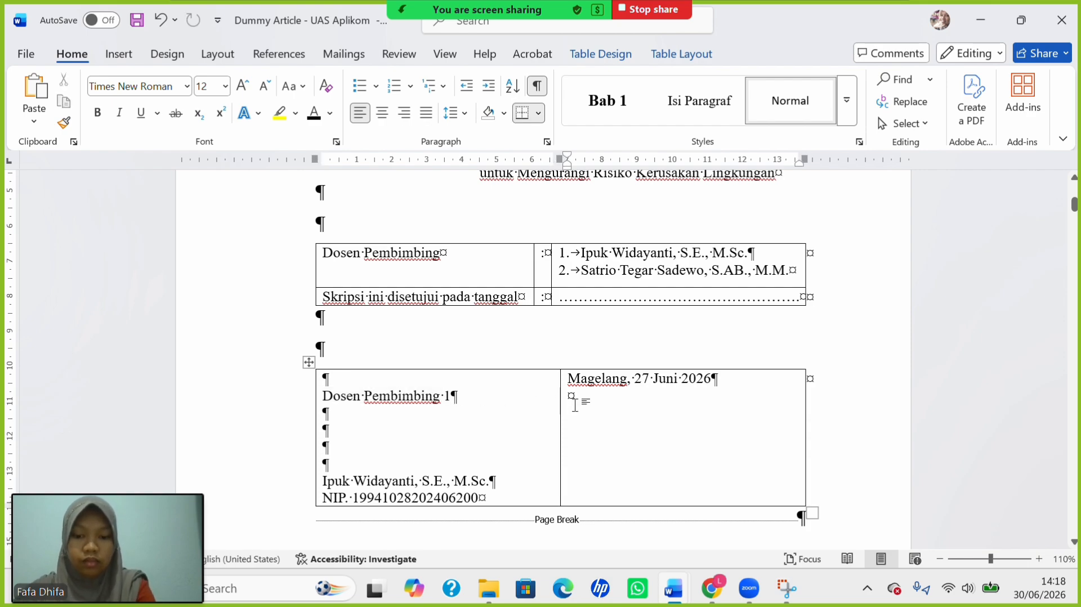
{"action": "key", "text": "ctrl+v"}
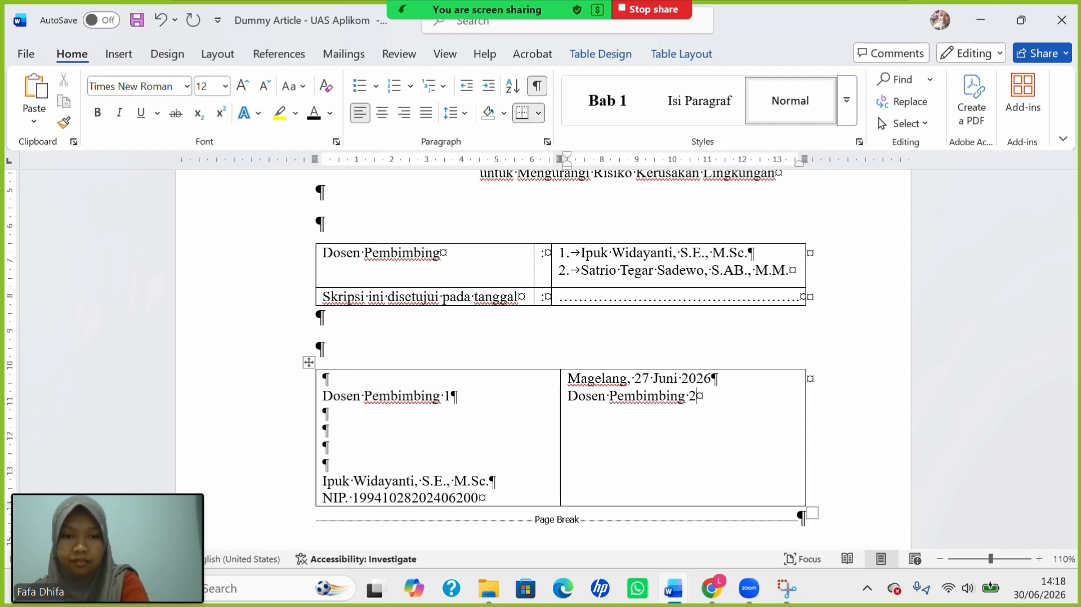
{"action": "key", "text": "Return"}
{"action": "key", "text": "Return"}
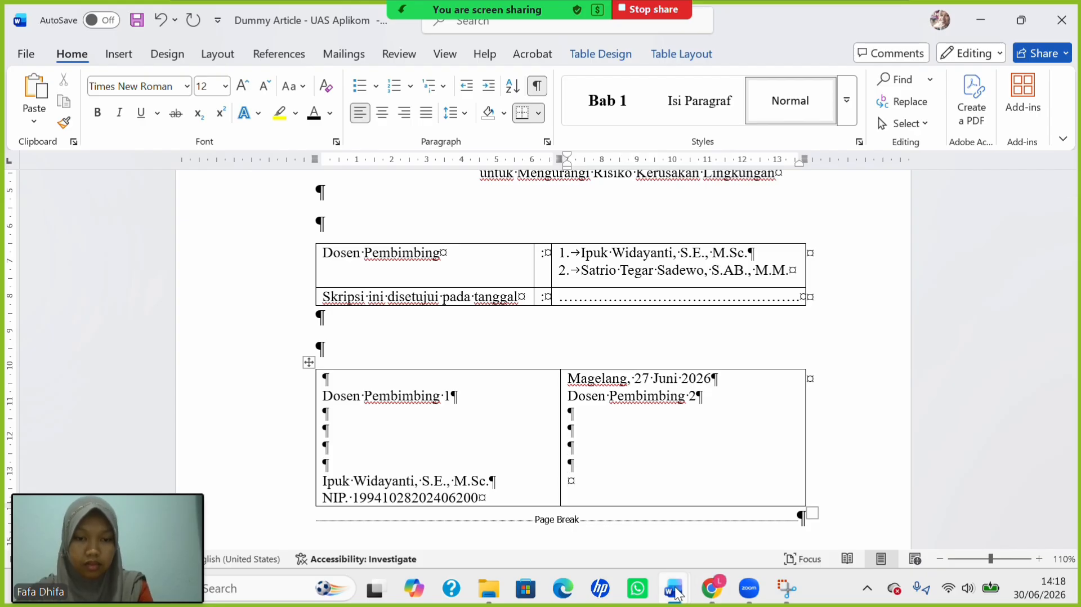
Paste the second supervisor's name and NIBN lines at the bottom of the right column.
{"action": "mouse_move", "coordinate": [676, 589]}
{"action": "left_click", "coordinate": [732, 498]}
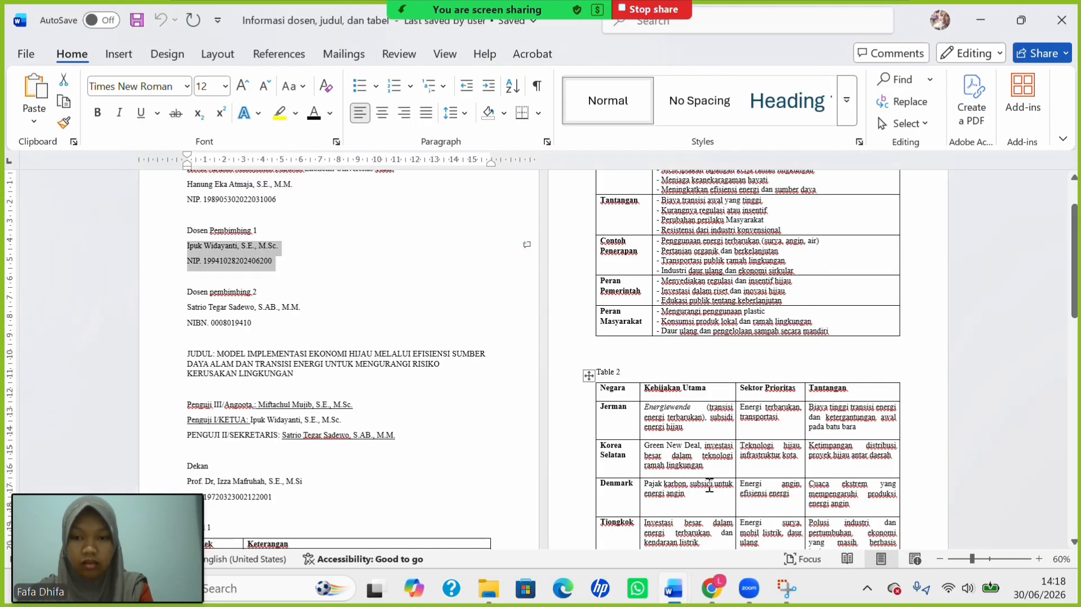
{"action": "left_click_drag", "start_coordinate": [188, 307], "coordinate": [258, 327]}
{"action": "key", "text": "ctrl+c"}
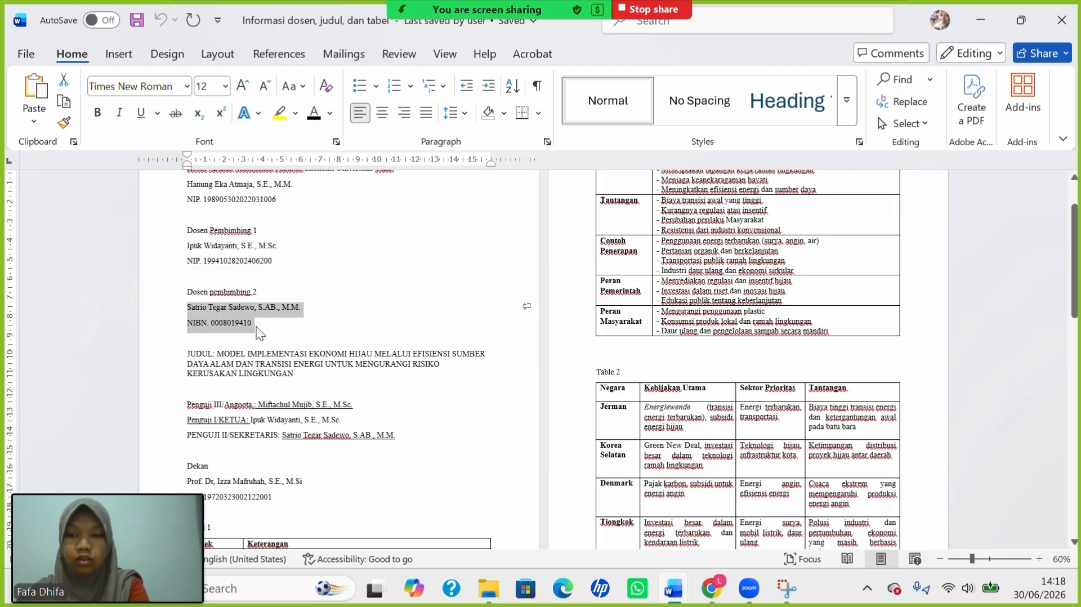
{"action": "mouse_move", "coordinate": [675, 589]}
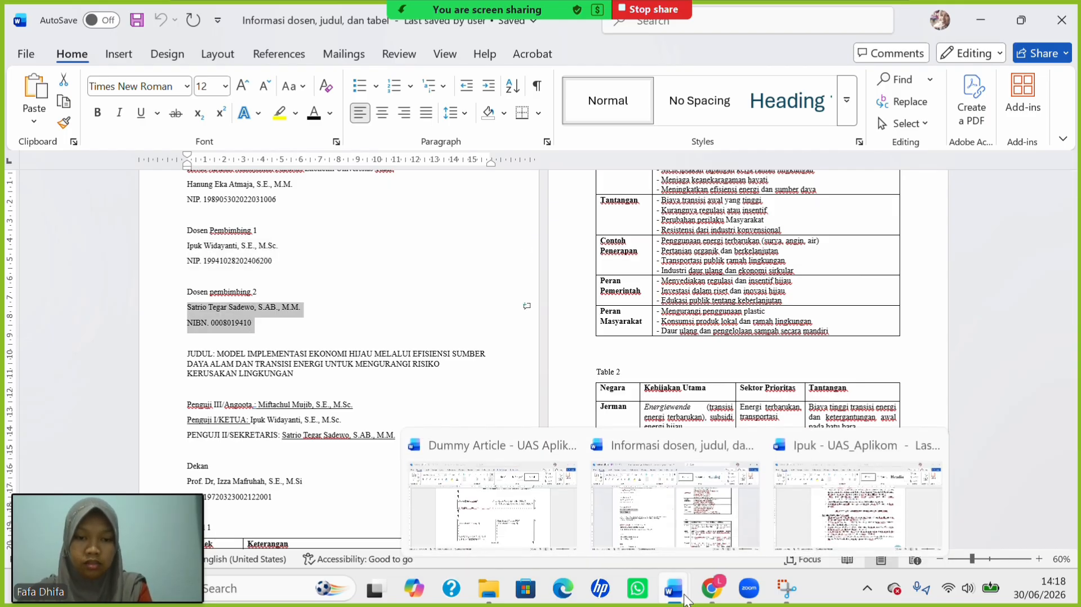
{"action": "left_click", "coordinate": [509, 484]}
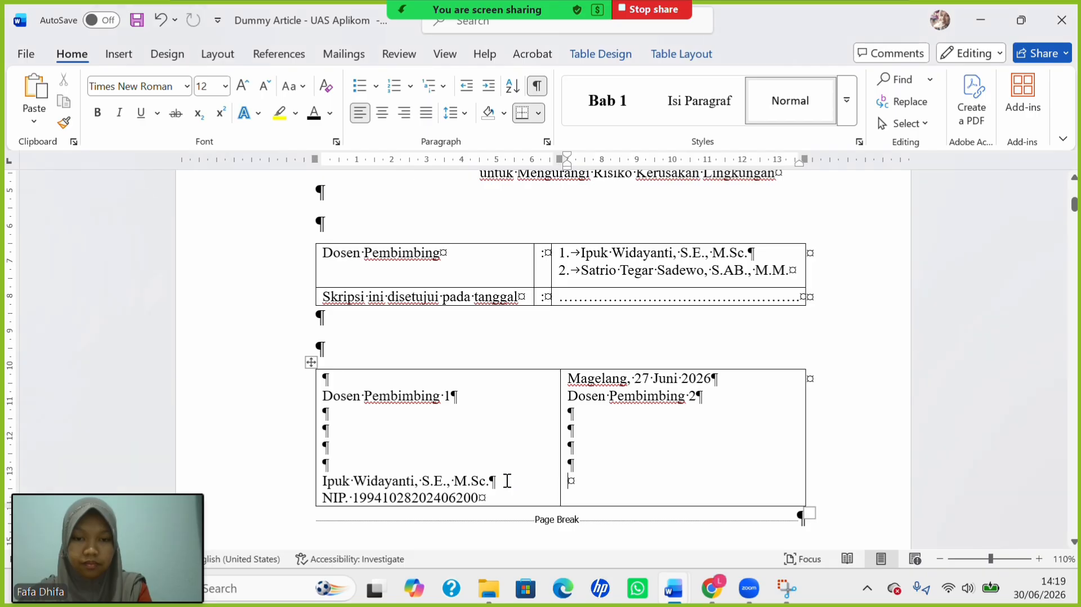
{"action": "key", "text": "ctrl+v"}
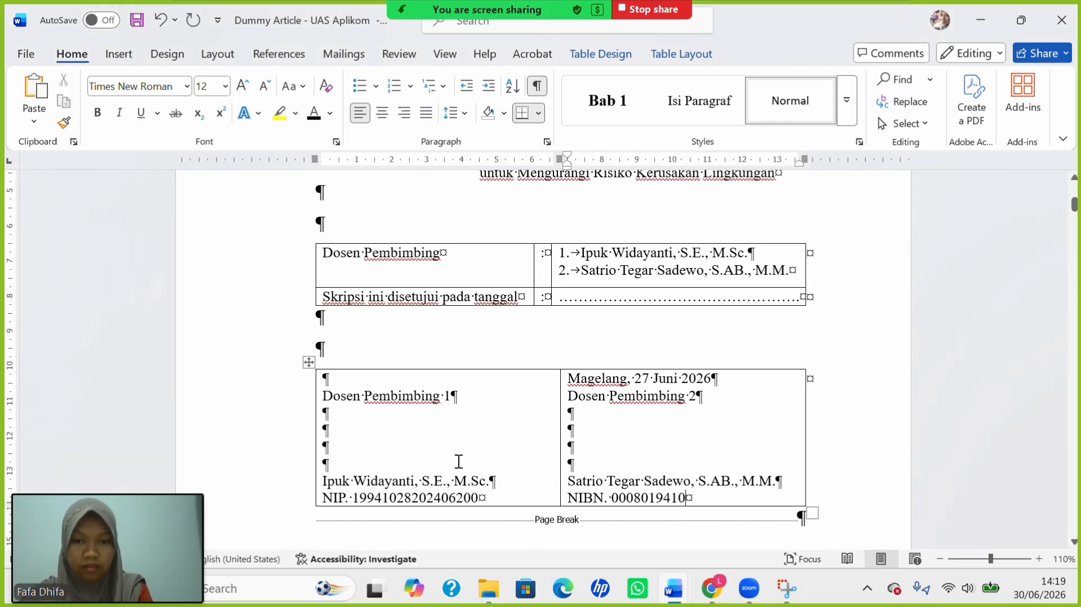
{"action": "left_click", "coordinate": [308, 362]}
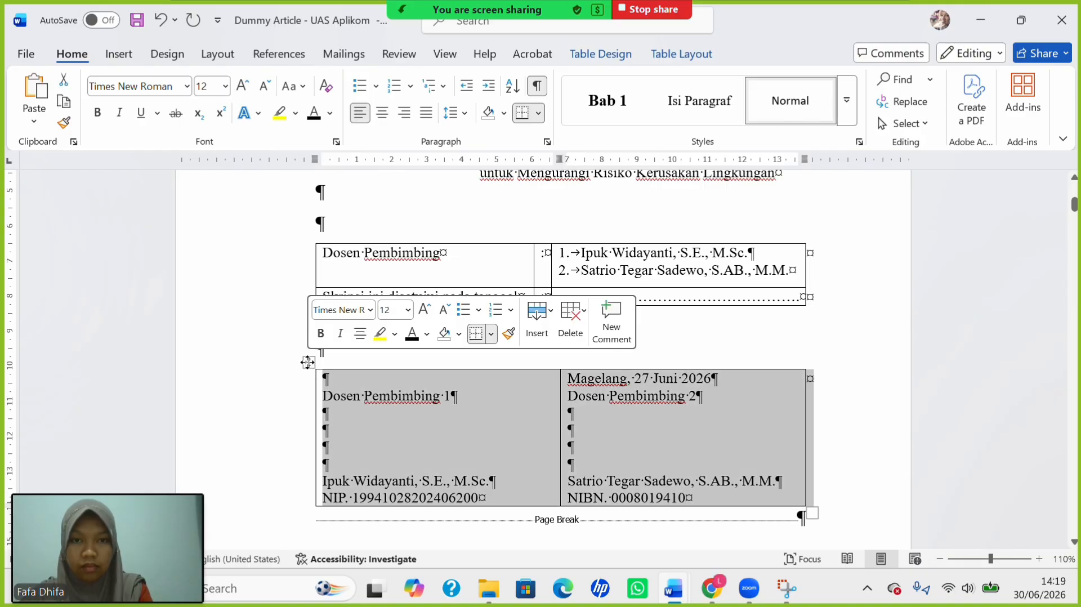
Apply No Border to the signature and details tables, then hide formatting marks.
{"action": "left_click", "coordinate": [589, 60]}
{"action": "left_click", "coordinate": [859, 84]}
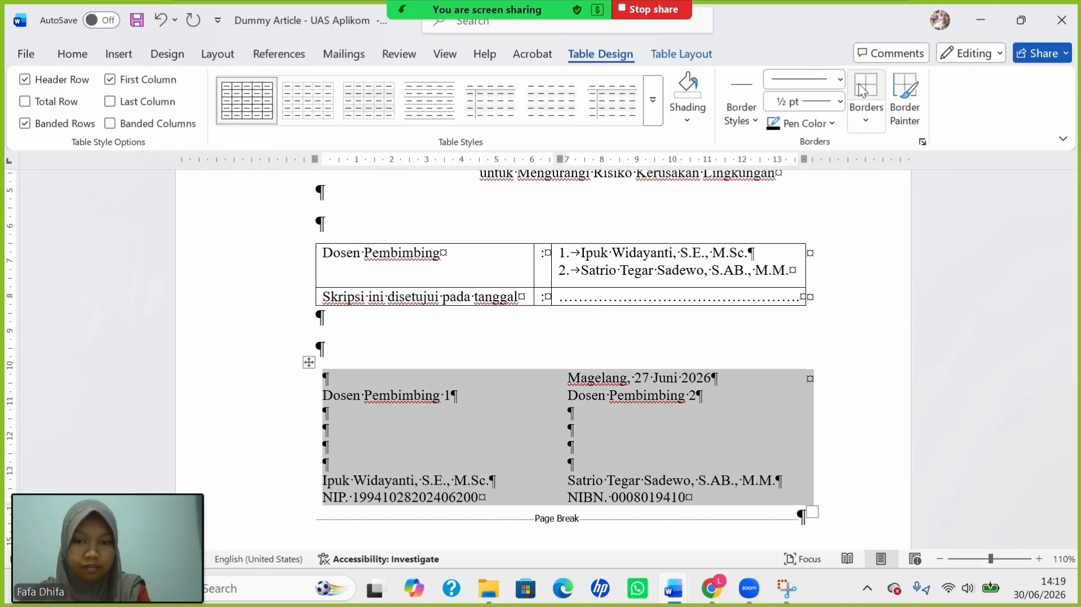
{"action": "left_click", "coordinate": [360, 255]}
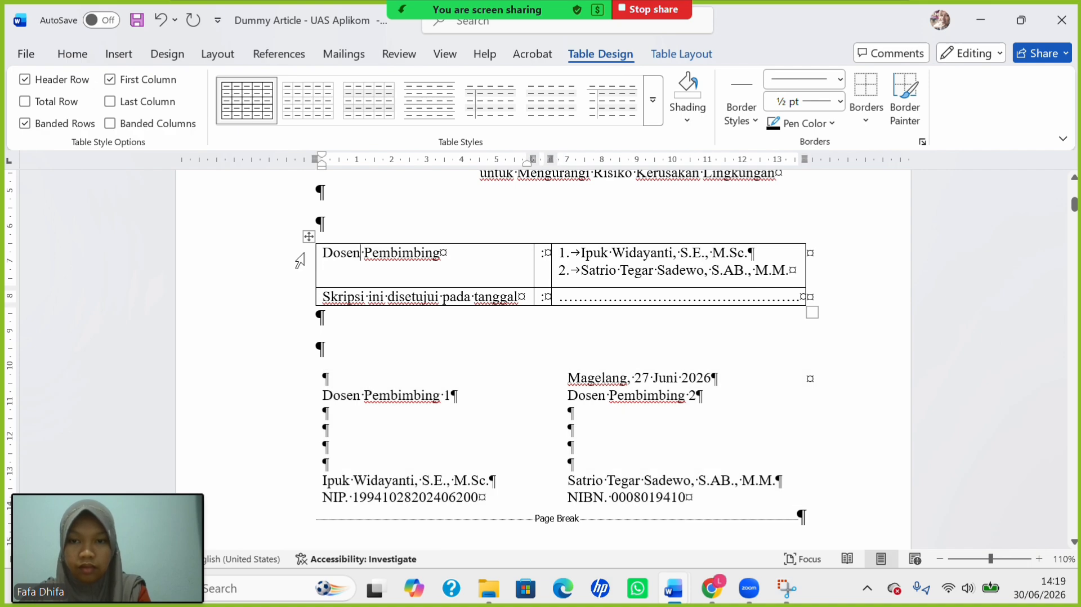
{"action": "left_click", "coordinate": [309, 236]}
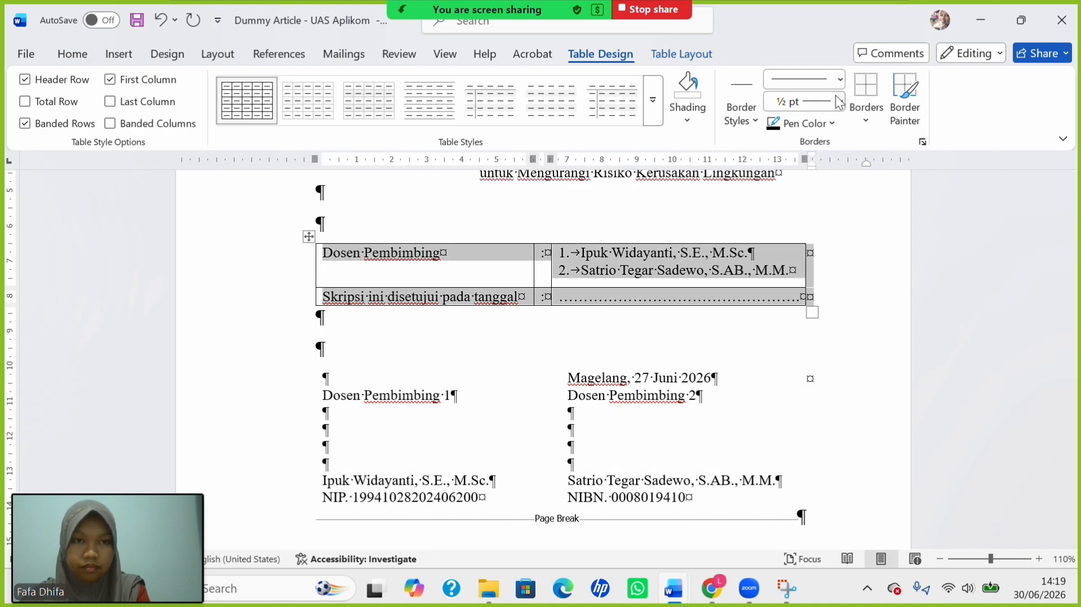
{"action": "left_click", "coordinate": [862, 92]}
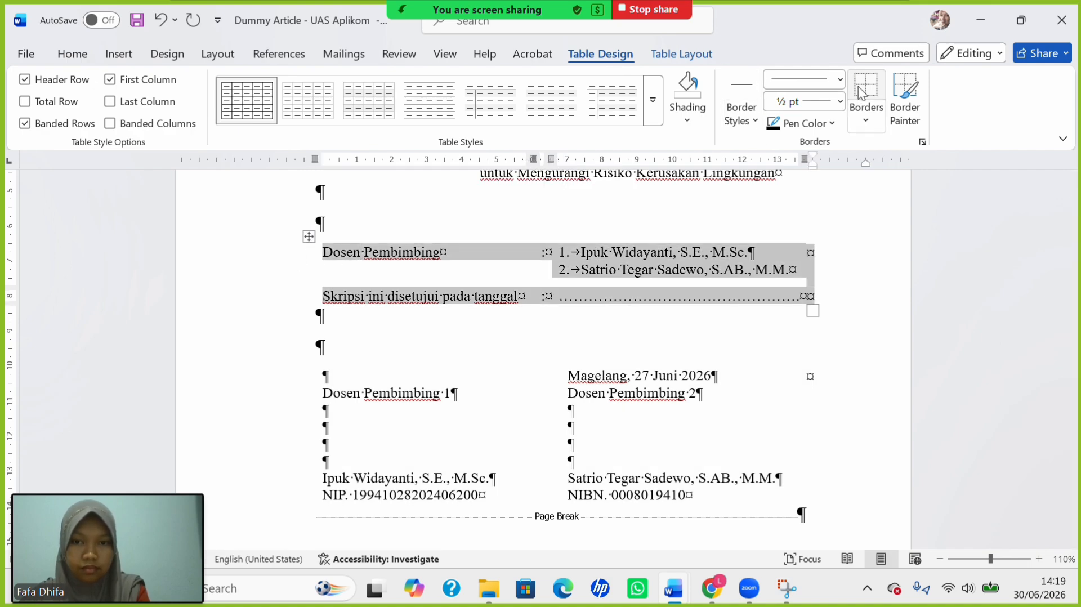
{"action": "left_click", "coordinate": [608, 415]}
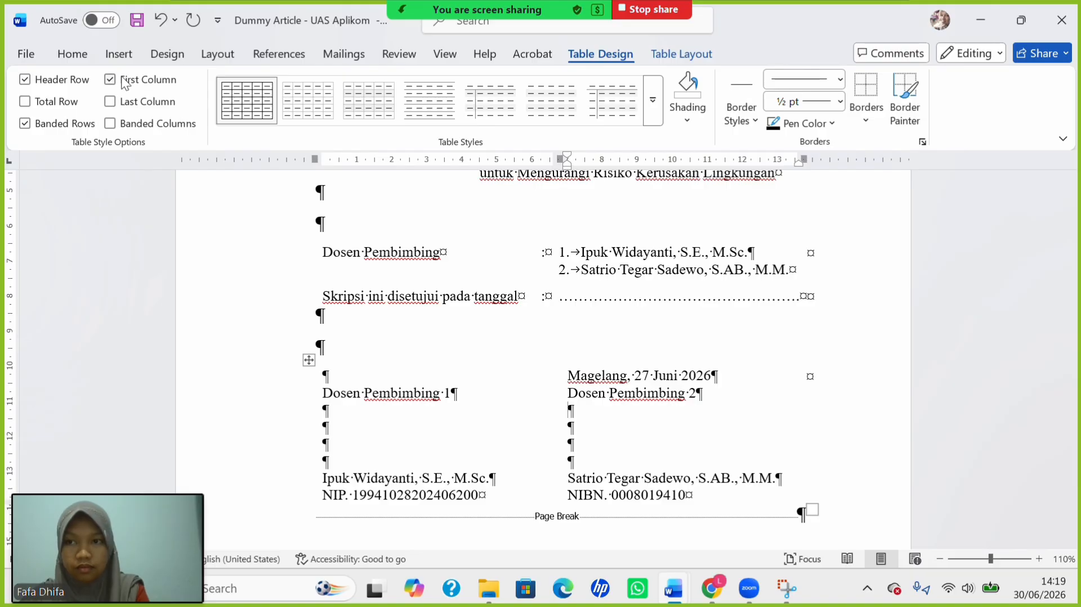
{"action": "left_click", "coordinate": [76, 57]}
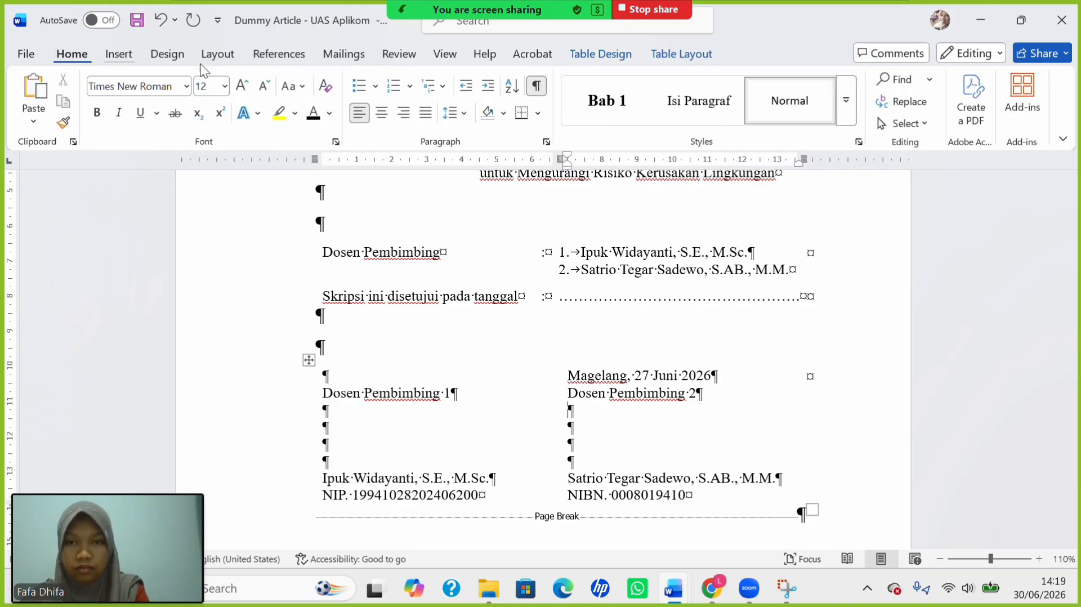
{"action": "left_click", "coordinate": [537, 88]}
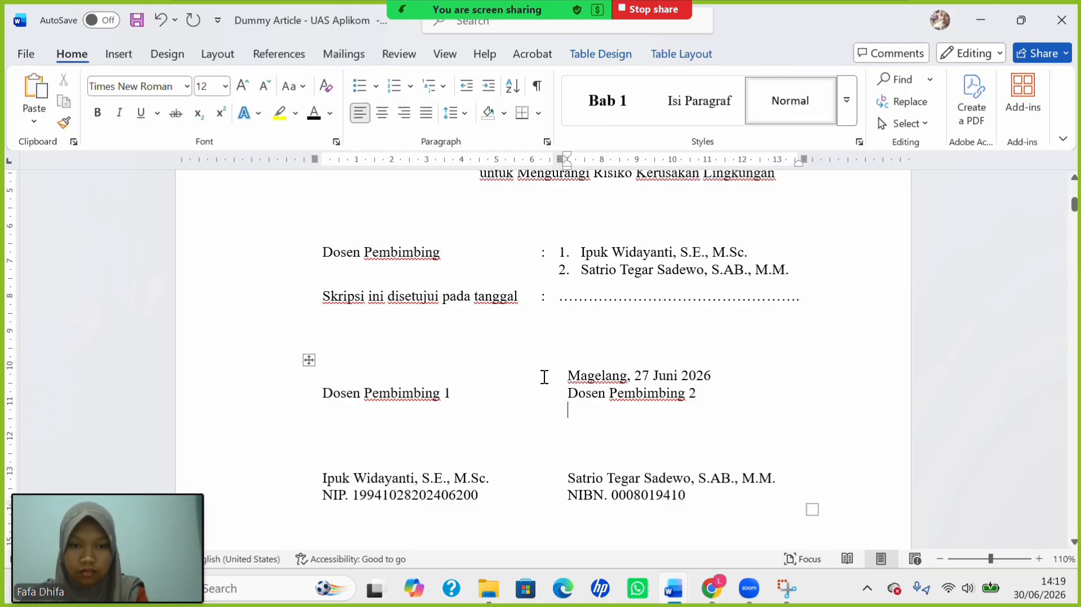
{"action": "scroll", "coordinate": [684, 426], "scroll_direction": "down", "scroll_amount": 3}
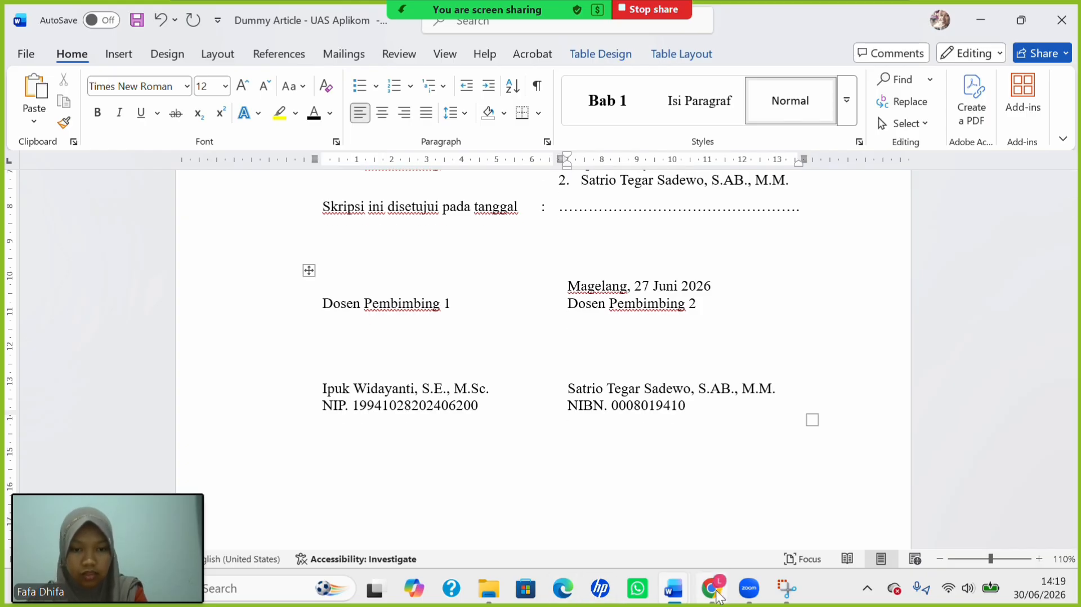
Scroll through page 60 of PEDOMAN SKRIPSI FE.pdf in Google Drive to review its approval page.
{"action": "mouse_move", "coordinate": [721, 590]}
{"action": "left_click", "coordinate": [724, 519]}
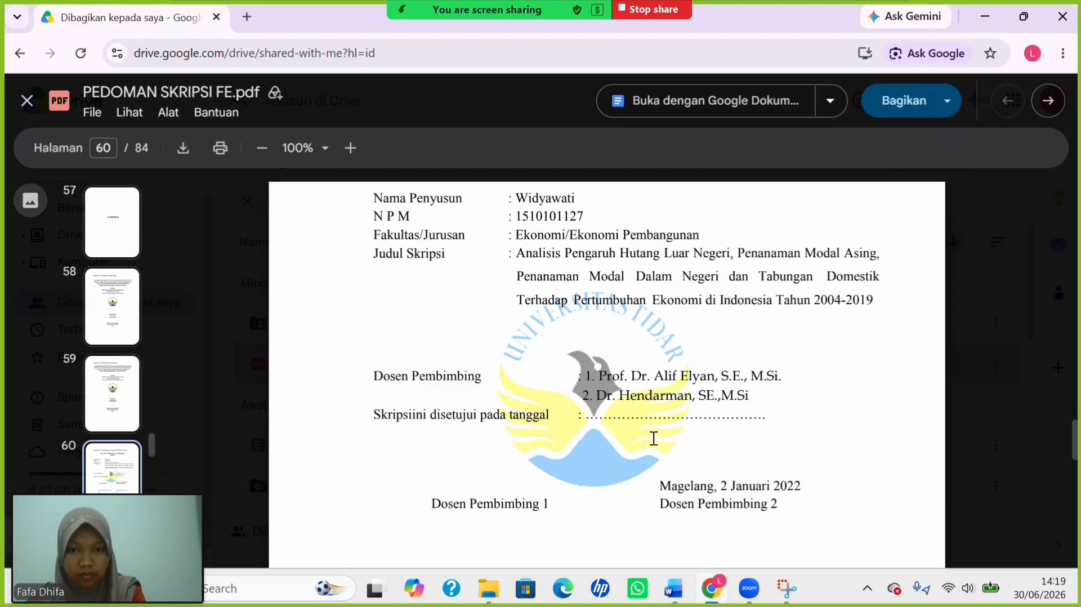
{"action": "scroll", "coordinate": [653, 438], "scroll_direction": "down", "scroll_amount": 3}
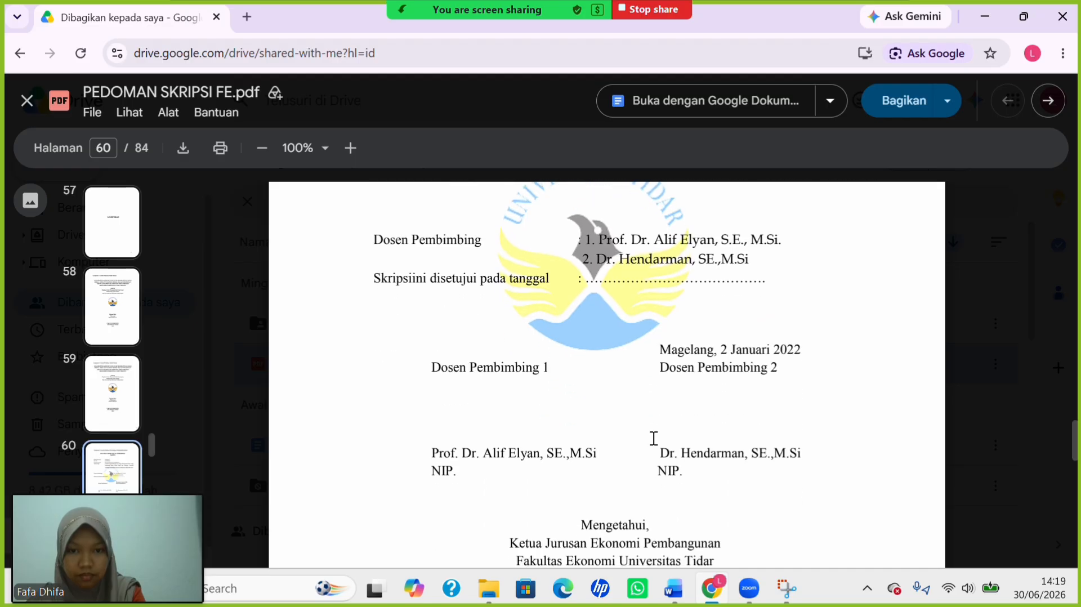
{"action": "scroll", "coordinate": [653, 438], "scroll_direction": "down", "scroll_amount": 2}
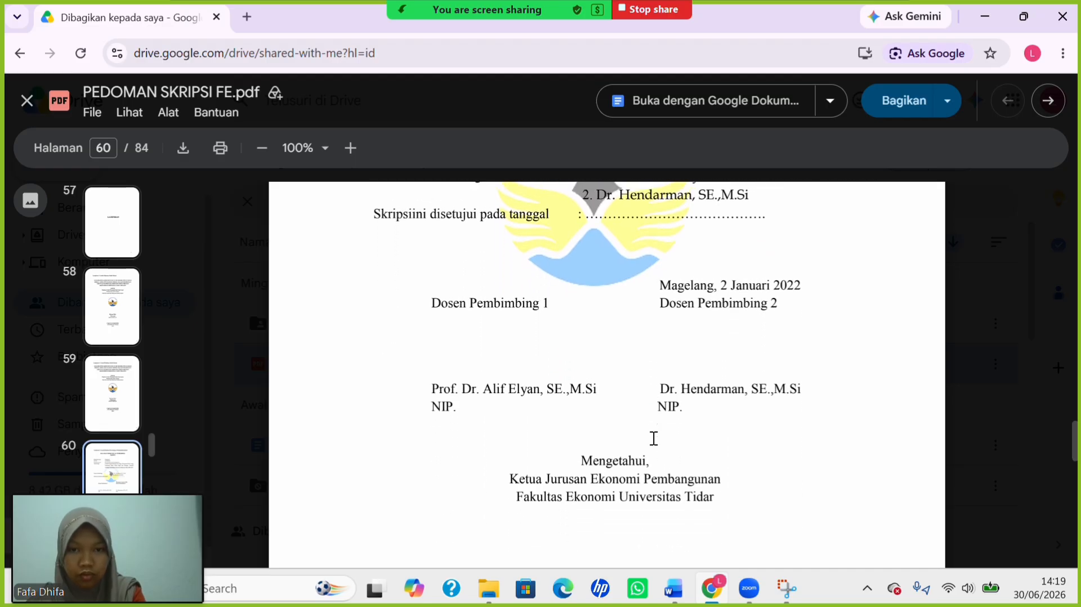
{"action": "scroll", "coordinate": [653, 438], "scroll_direction": "up", "scroll_amount": 3}
{"action": "scroll", "coordinate": [653, 438], "scroll_direction": "up", "scroll_amount": 2}
{"action": "scroll", "coordinate": [654, 439], "scroll_direction": "down", "scroll_amount": 3}
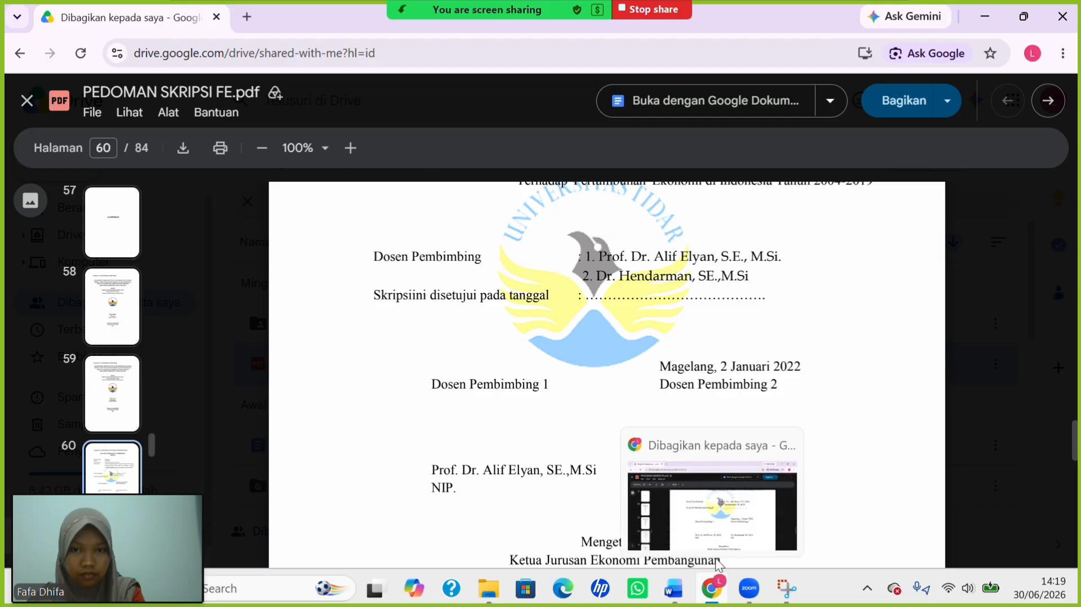
{"action": "mouse_move", "coordinate": [671, 589]}
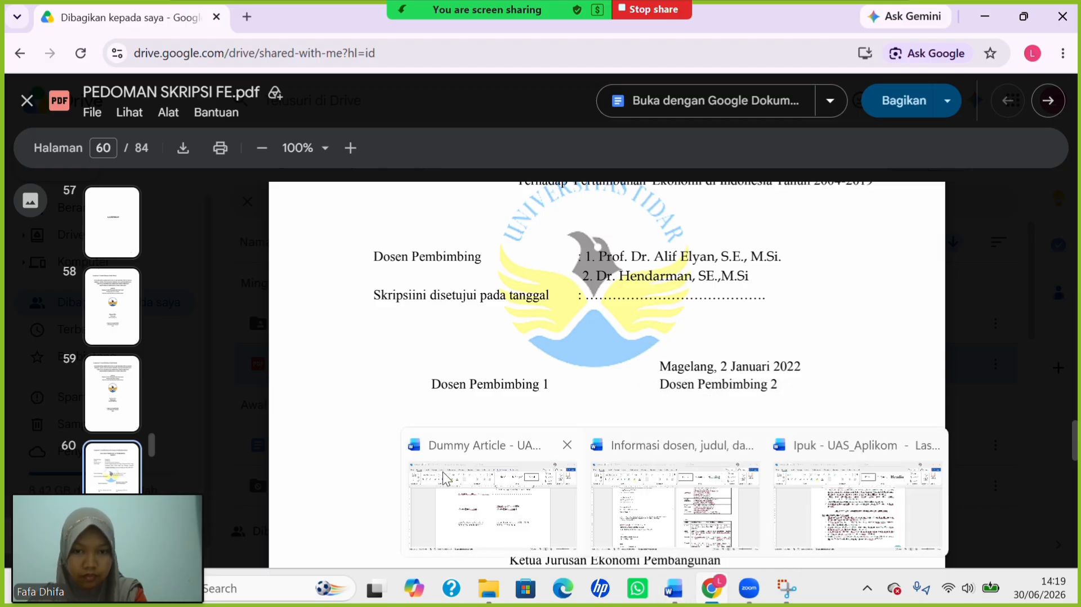
Return to the thesis document, show formatting marks and locate the page break below the signature table.
{"action": "left_click", "coordinate": [517, 502]}
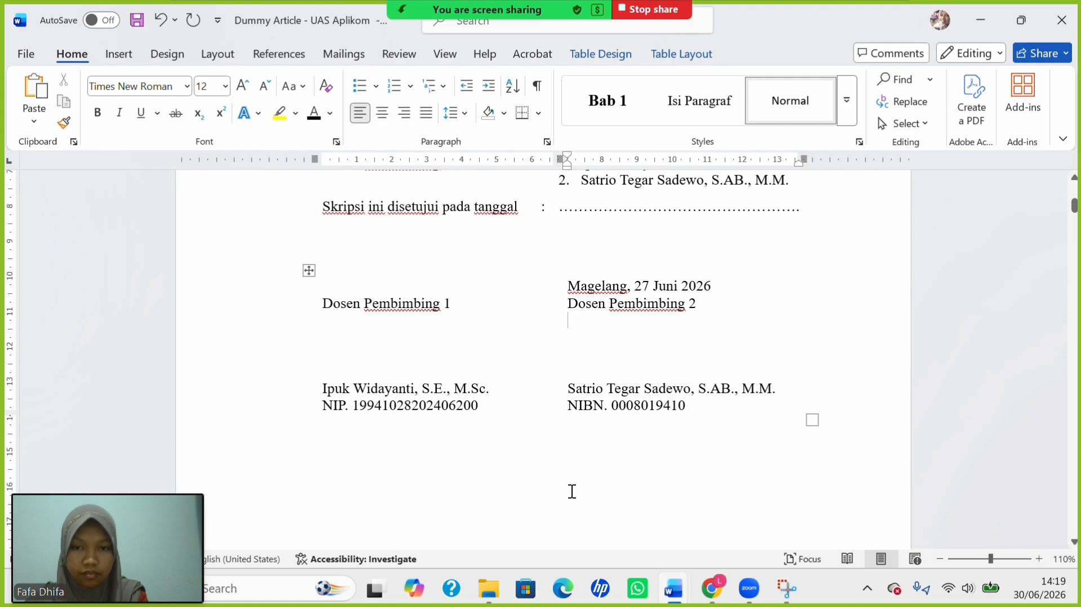
{"action": "scroll", "coordinate": [572, 491], "scroll_direction": "down", "scroll_amount": 3}
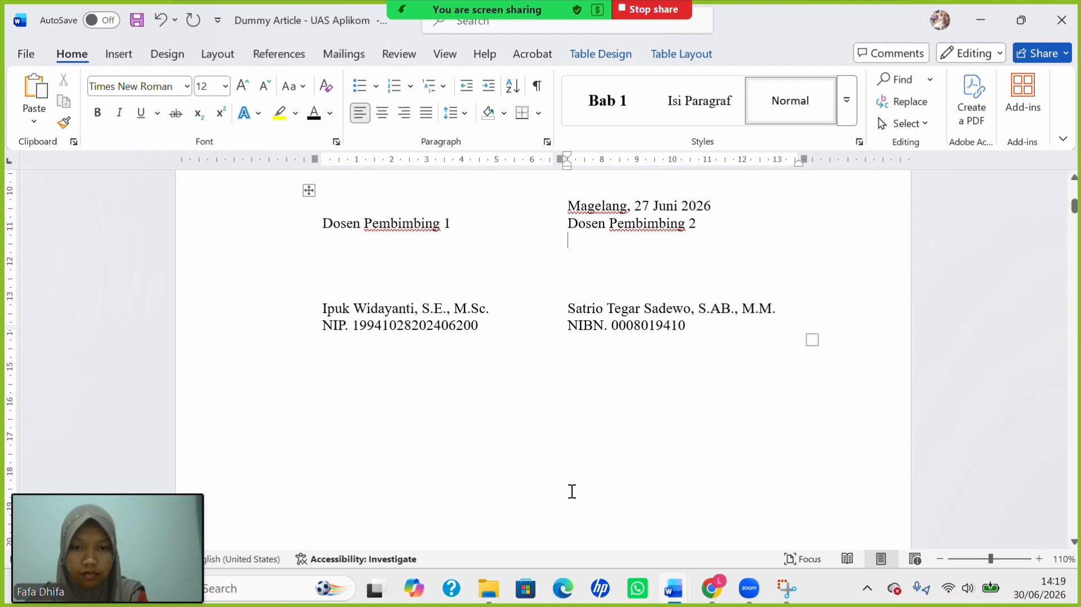
{"action": "left_click", "coordinate": [533, 94]}
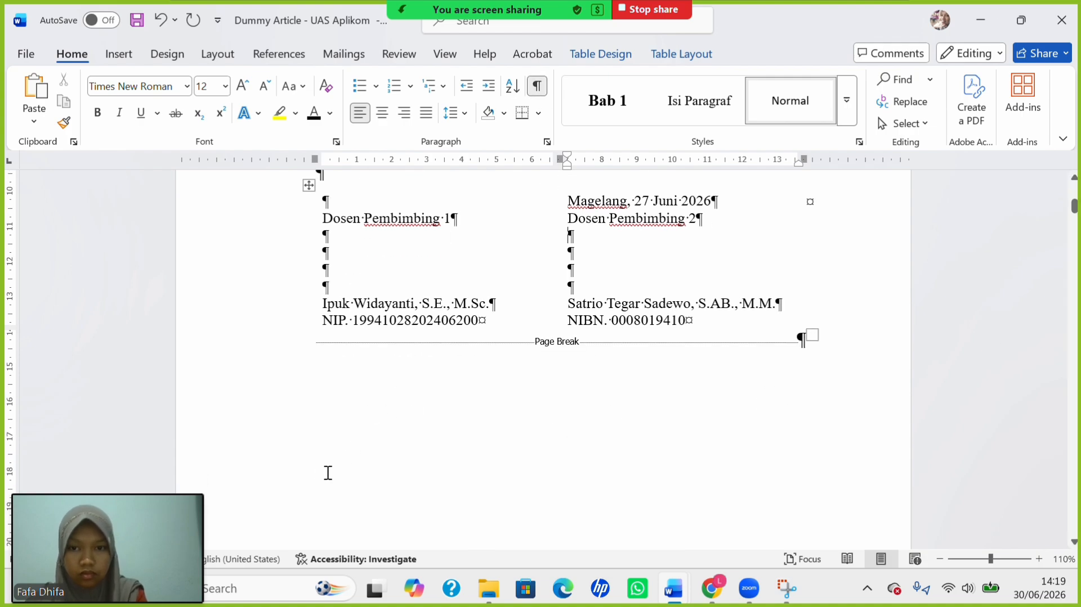
{"action": "left_click", "coordinate": [302, 366]}
{"action": "left_click", "coordinate": [313, 367]}
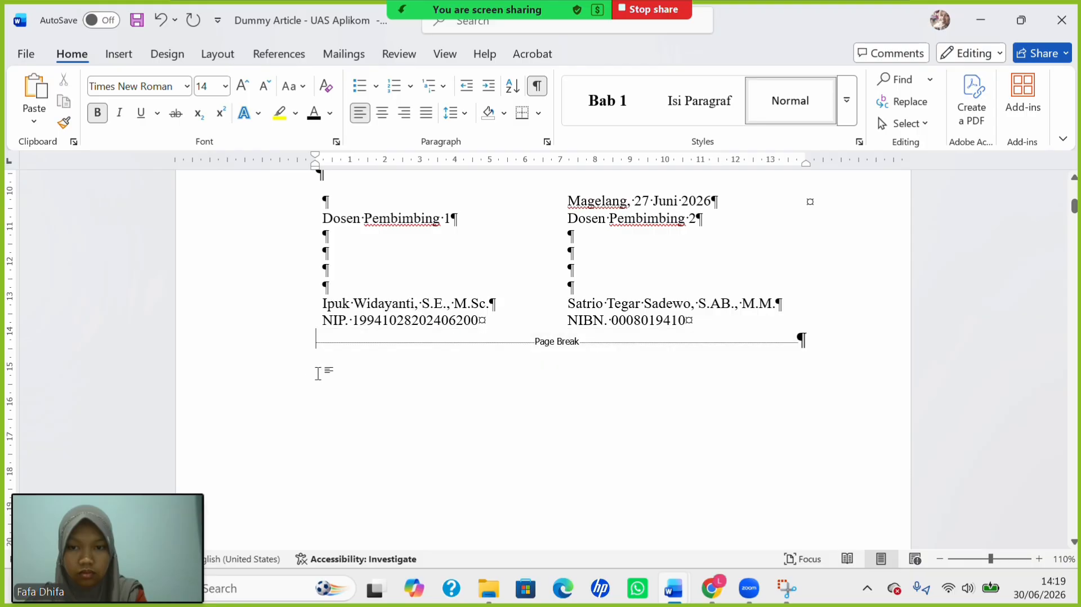
Try the Insert tab's table options around the signature table, then hide the formatting marks.
{"action": "left_click", "coordinate": [122, 57]}
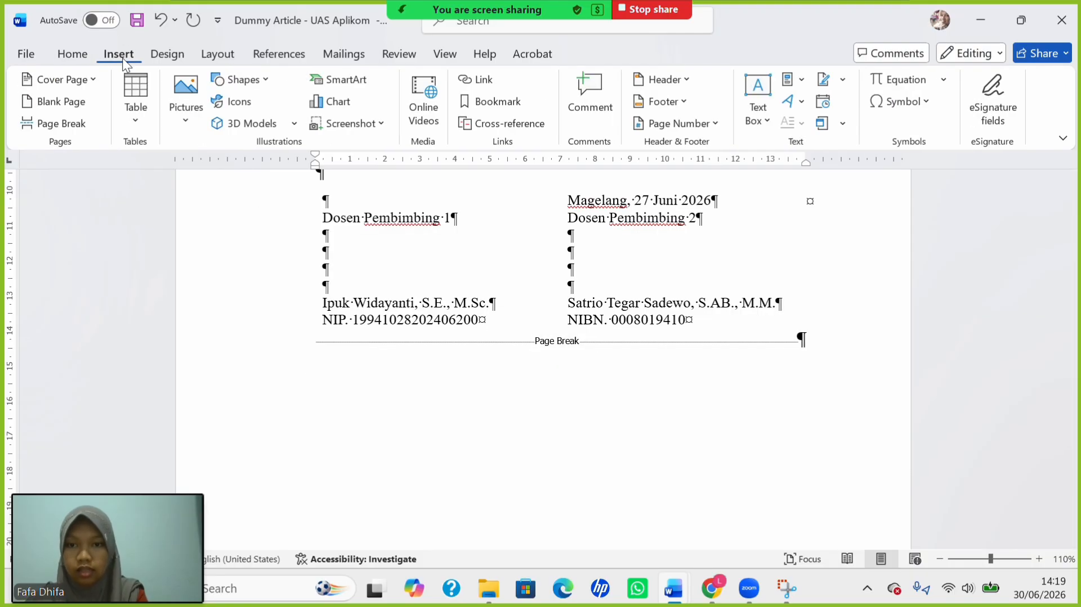
{"action": "left_click", "coordinate": [133, 123]}
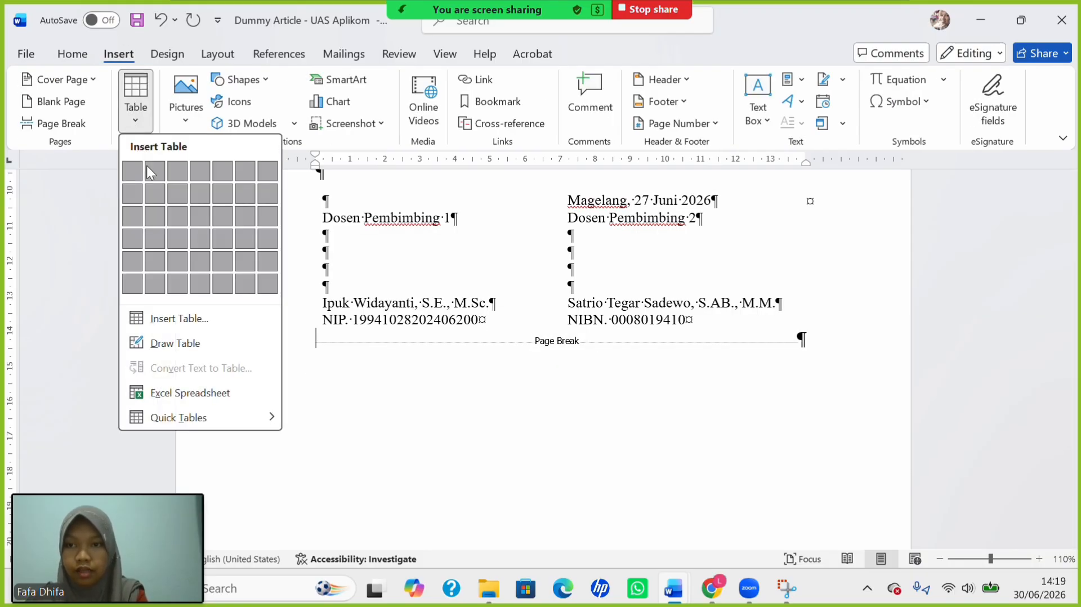
{"action": "left_click", "coordinate": [131, 103]}
{"action": "left_click", "coordinate": [137, 114]}
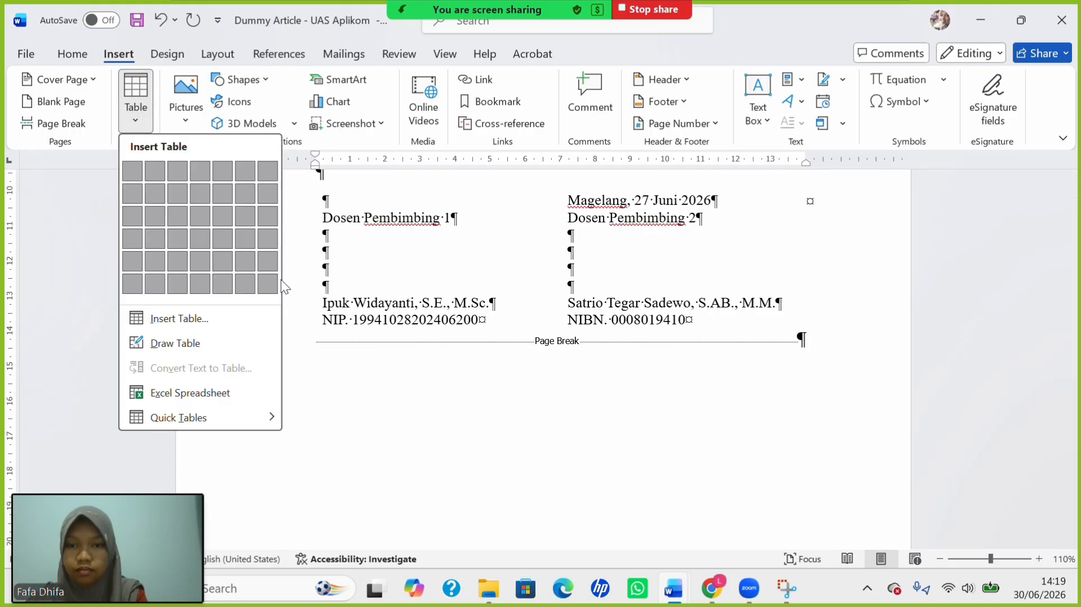
{"action": "left_click", "coordinate": [359, 407]}
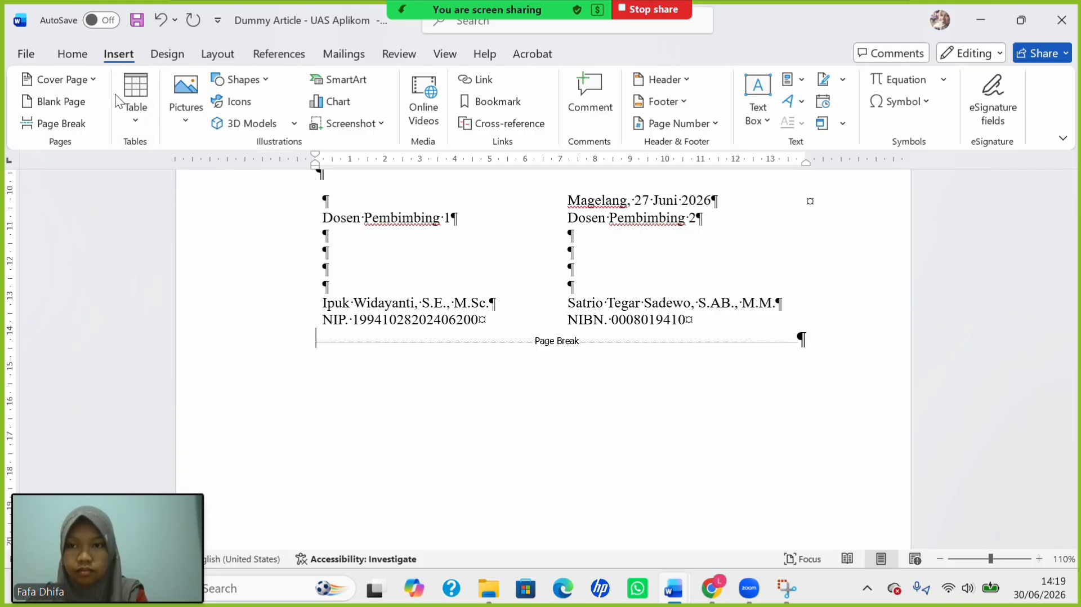
{"action": "left_click", "coordinate": [139, 117]}
{"action": "left_click", "coordinate": [359, 302]}
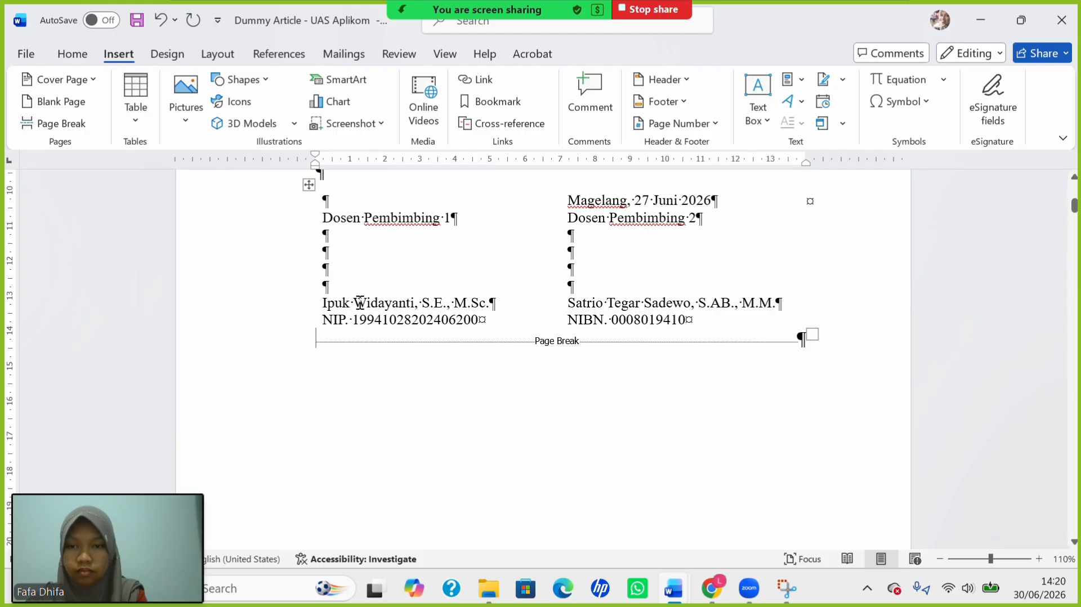
{"action": "left_click", "coordinate": [359, 303]}
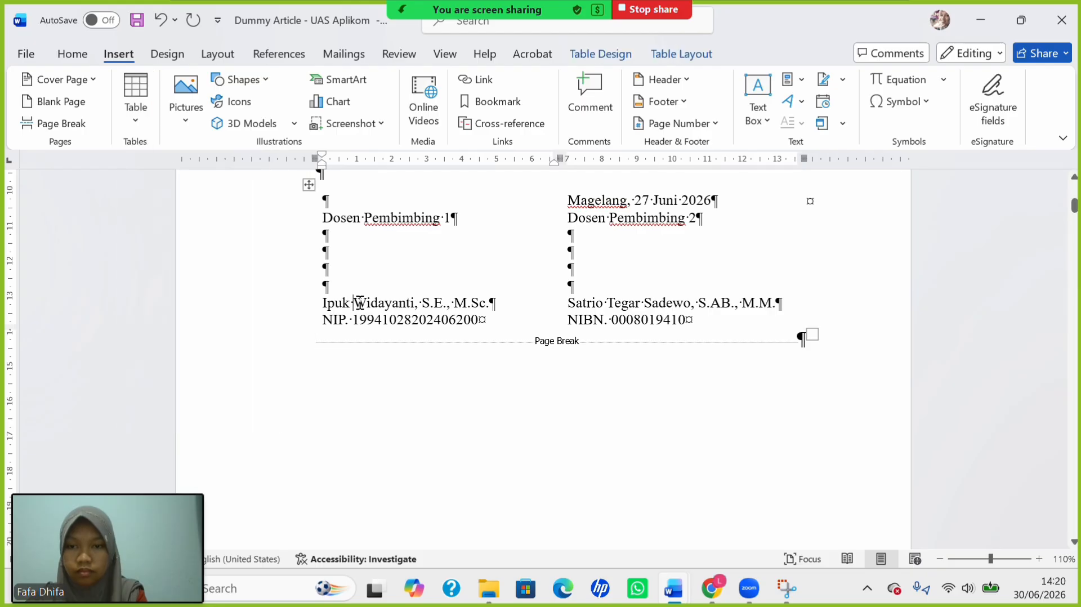
{"action": "left_click", "coordinate": [315, 340]}
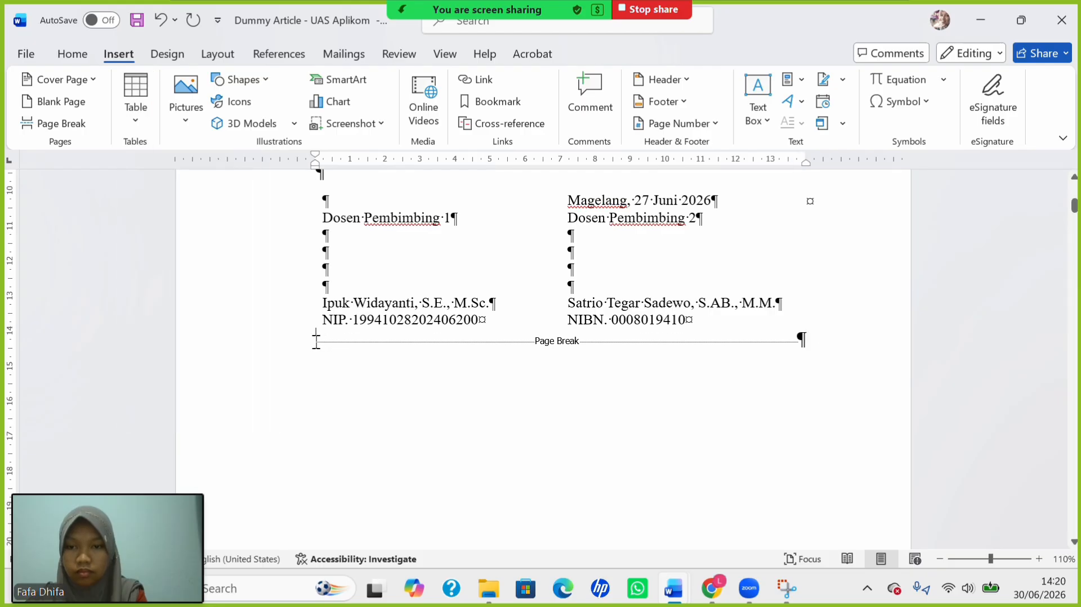
{"action": "left_click", "coordinate": [146, 127]}
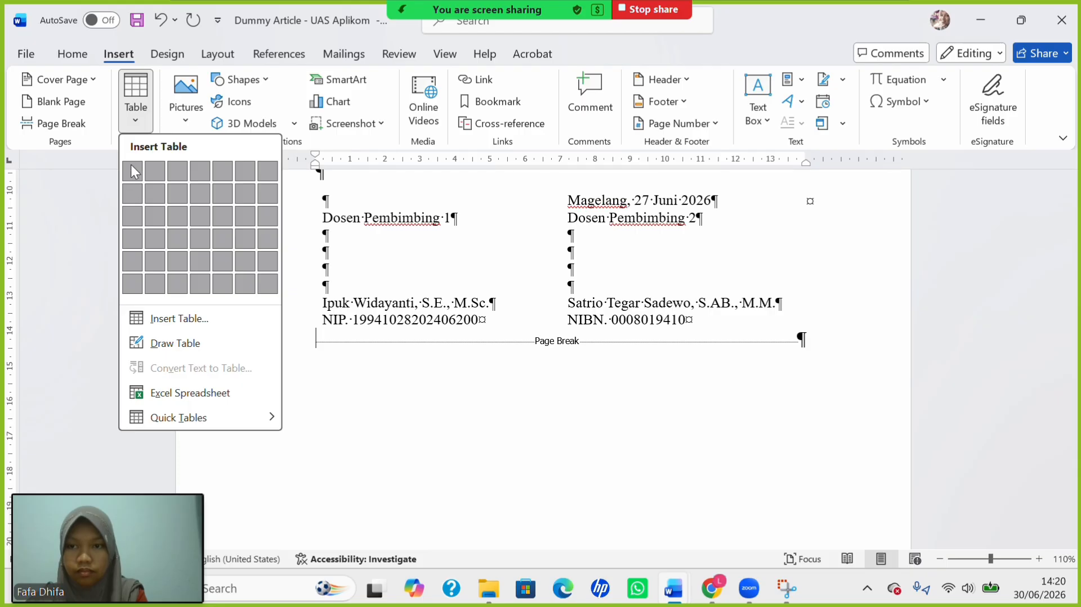
{"action": "left_click", "coordinate": [372, 242]}
{"action": "left_click", "coordinate": [373, 241]}
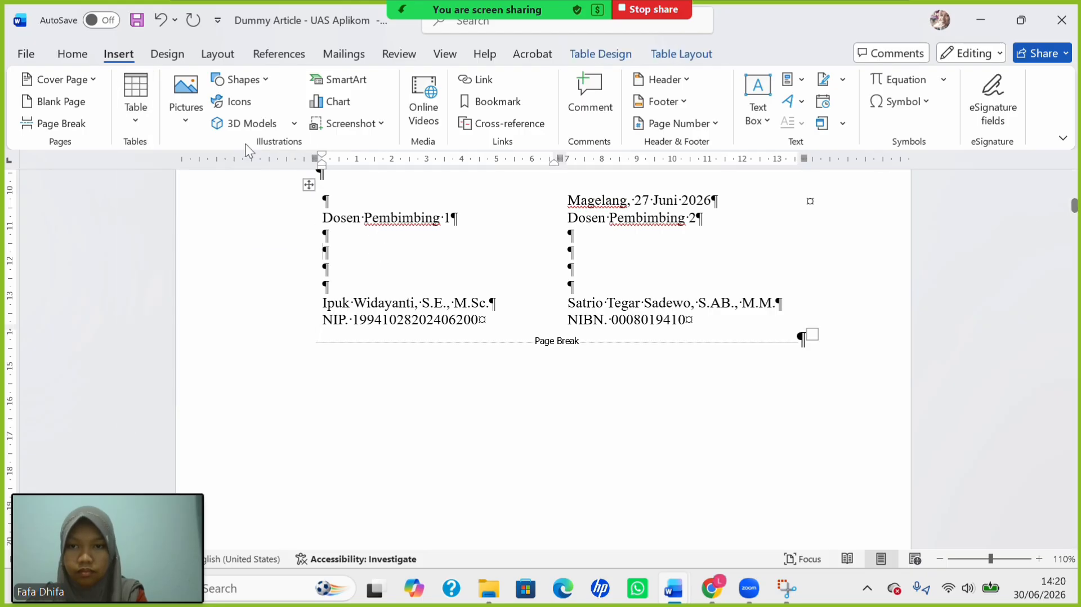
{"action": "left_click", "coordinate": [79, 54]}
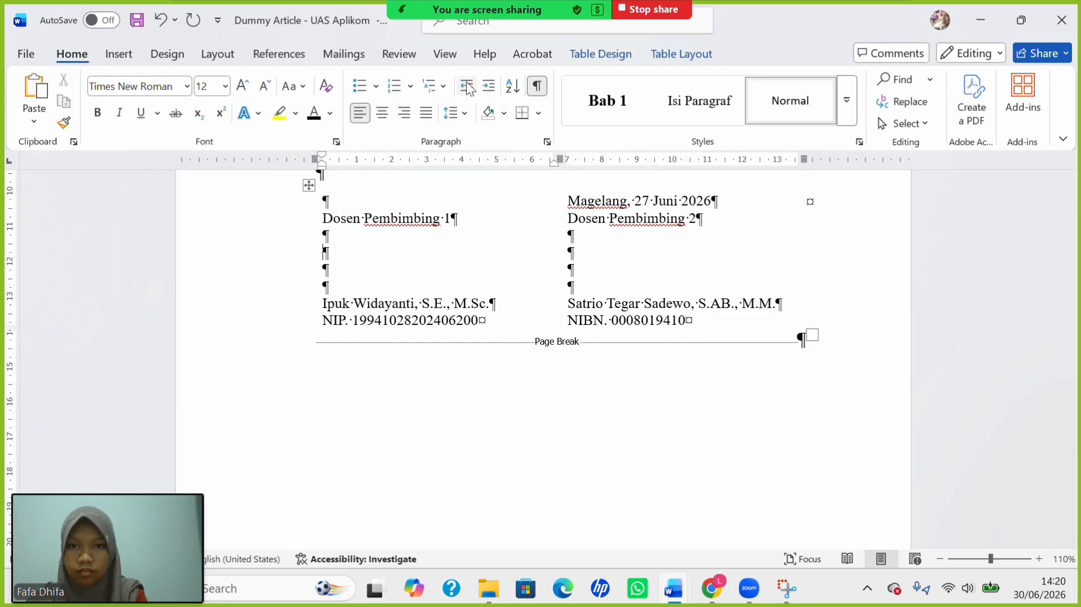
{"action": "left_click", "coordinate": [537, 86]}
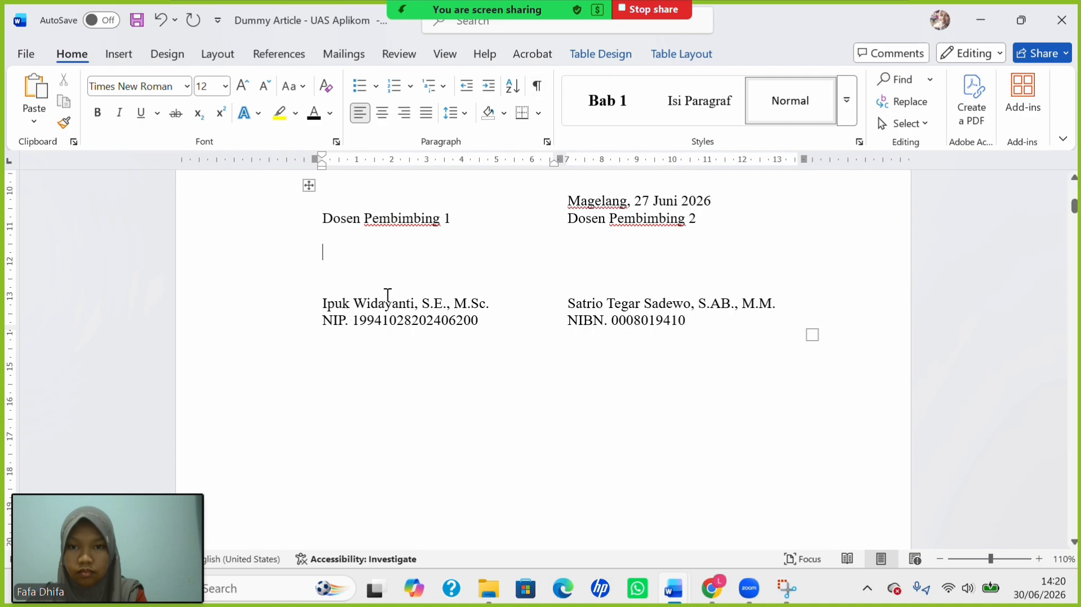
With formatting marks shown, press Enter twice below the signature table, before the Page Break.
{"action": "left_click", "coordinate": [315, 356]}
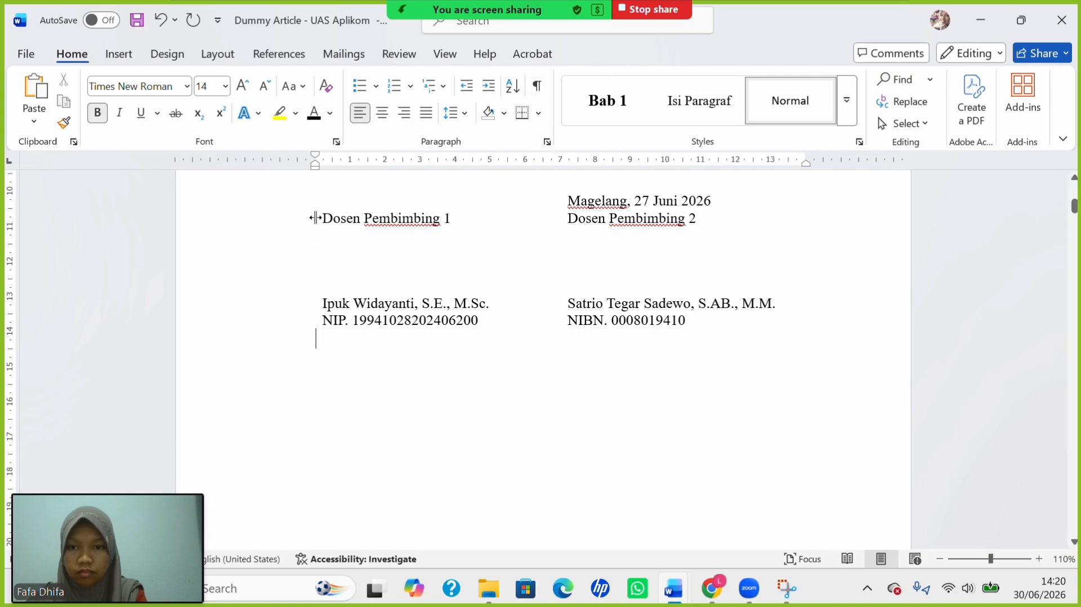
{"action": "left_click", "coordinate": [118, 59]}
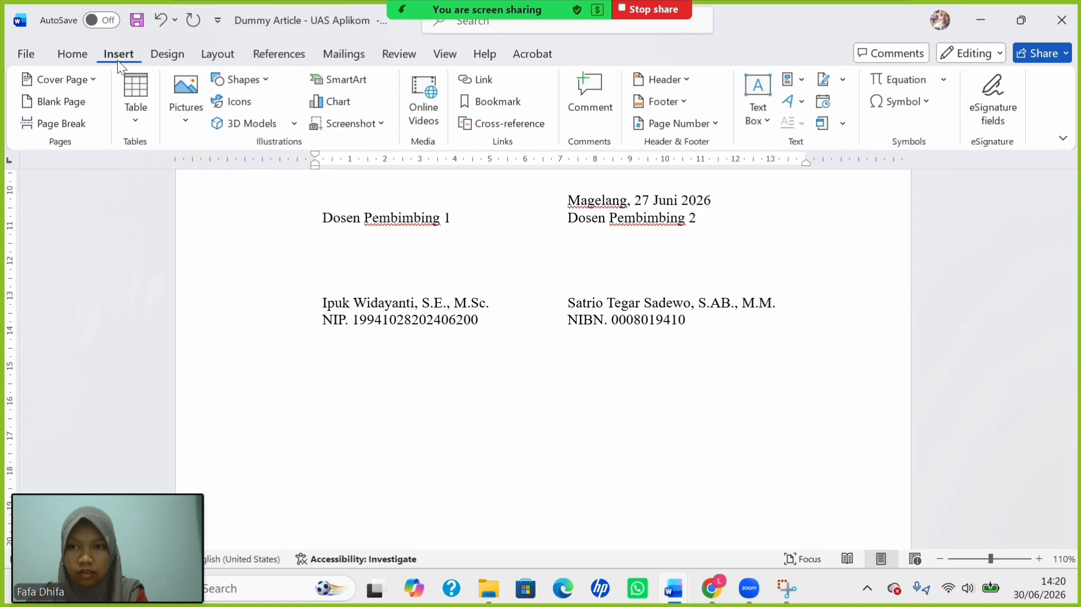
{"action": "left_click", "coordinate": [138, 110]}
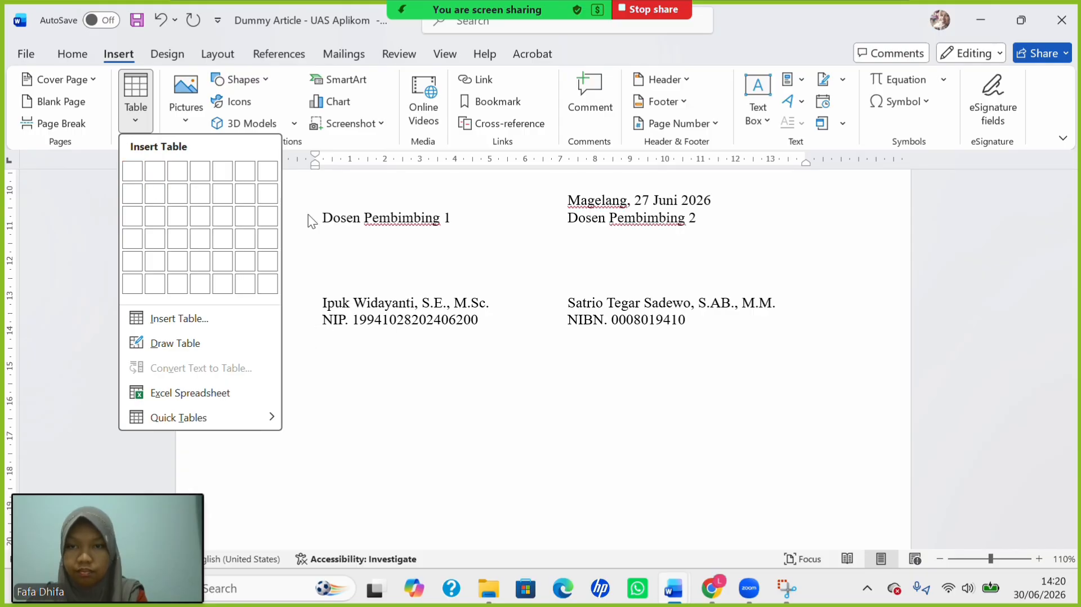
{"action": "left_click", "coordinate": [85, 60]}
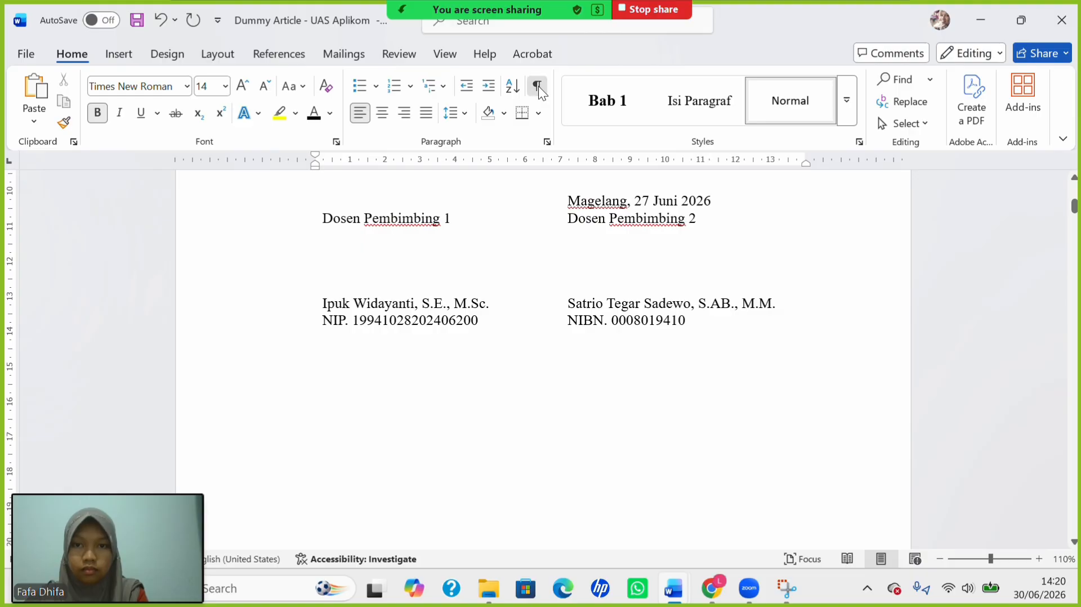
{"action": "left_click", "coordinate": [538, 87]}
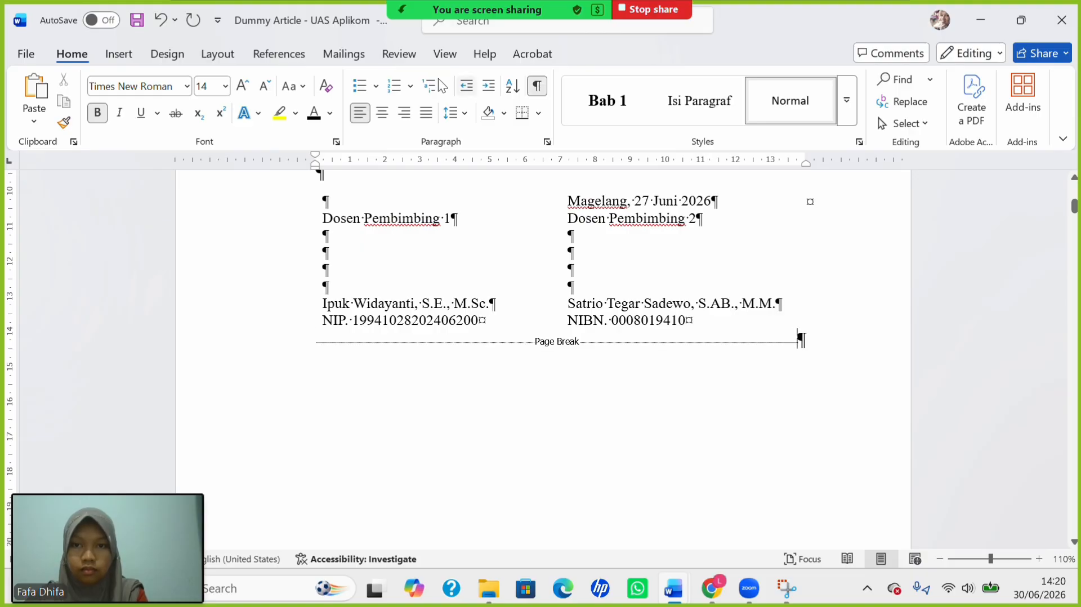
{"action": "left_click", "coordinate": [117, 58]}
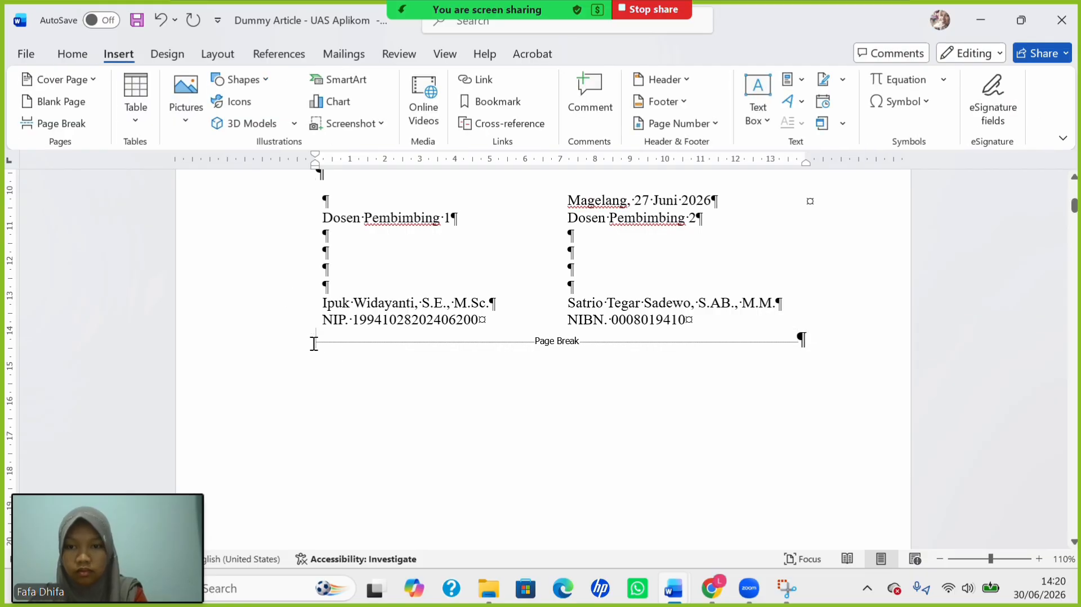
{"action": "left_click", "coordinate": [130, 106]}
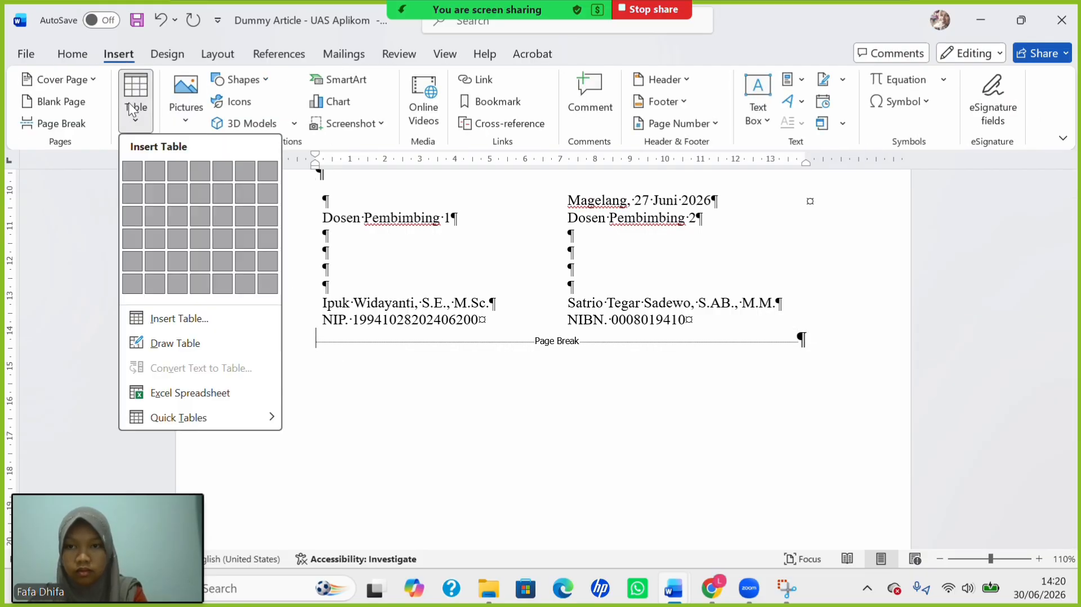
{"action": "key", "text": "Escape"}
{"action": "key", "text": "Return"}
{"action": "key", "text": "Return"}
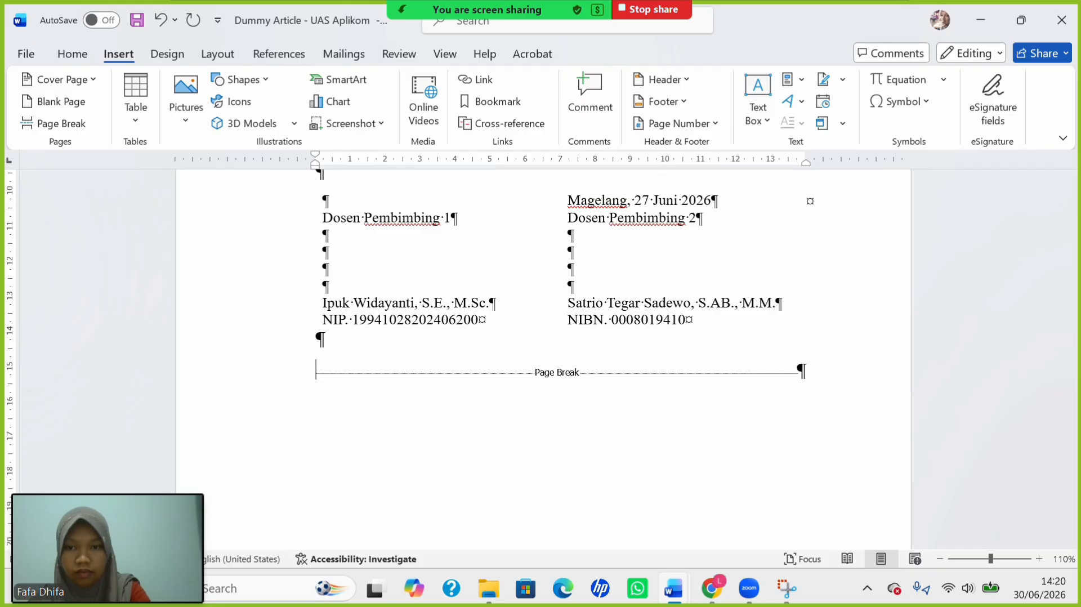
Insert a 1x1 table under the signature table and turn off Bold for it.
{"action": "left_click", "coordinate": [128, 86]}
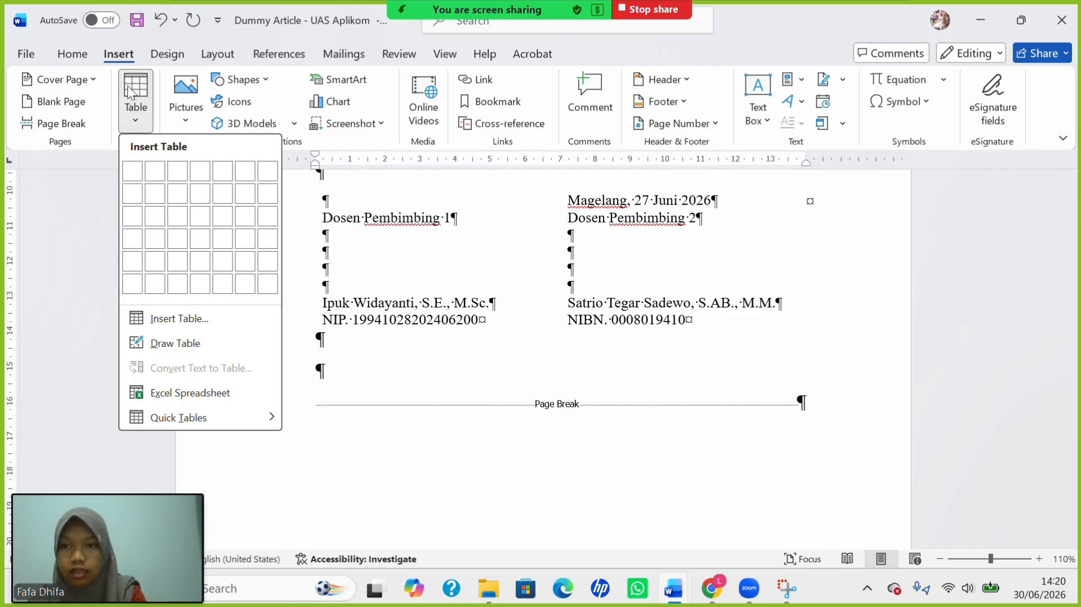
{"action": "left_click", "coordinate": [133, 169]}
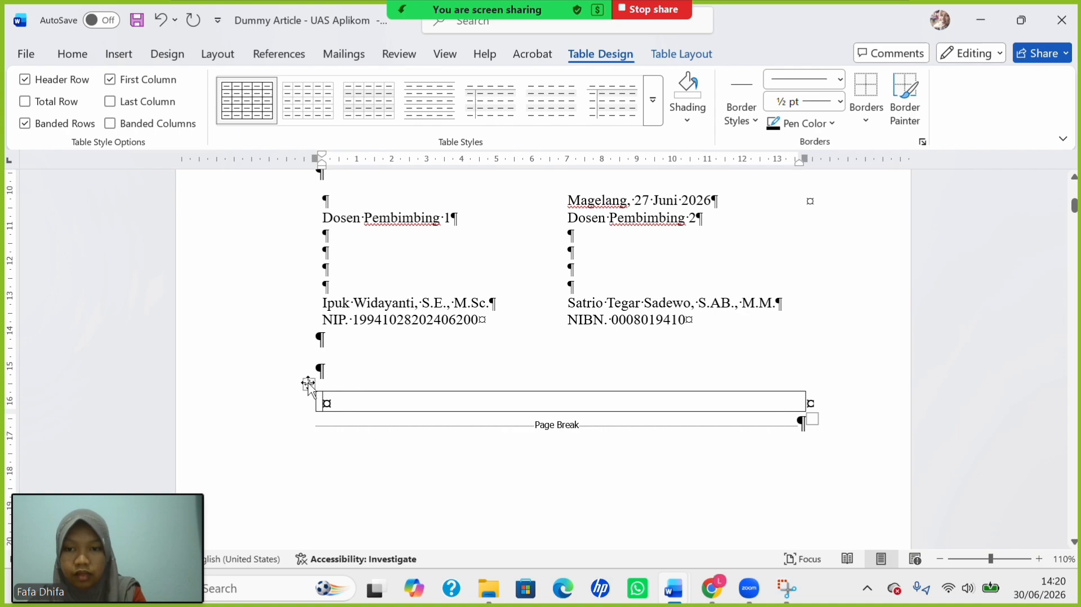
{"action": "left_click", "coordinate": [309, 384]}
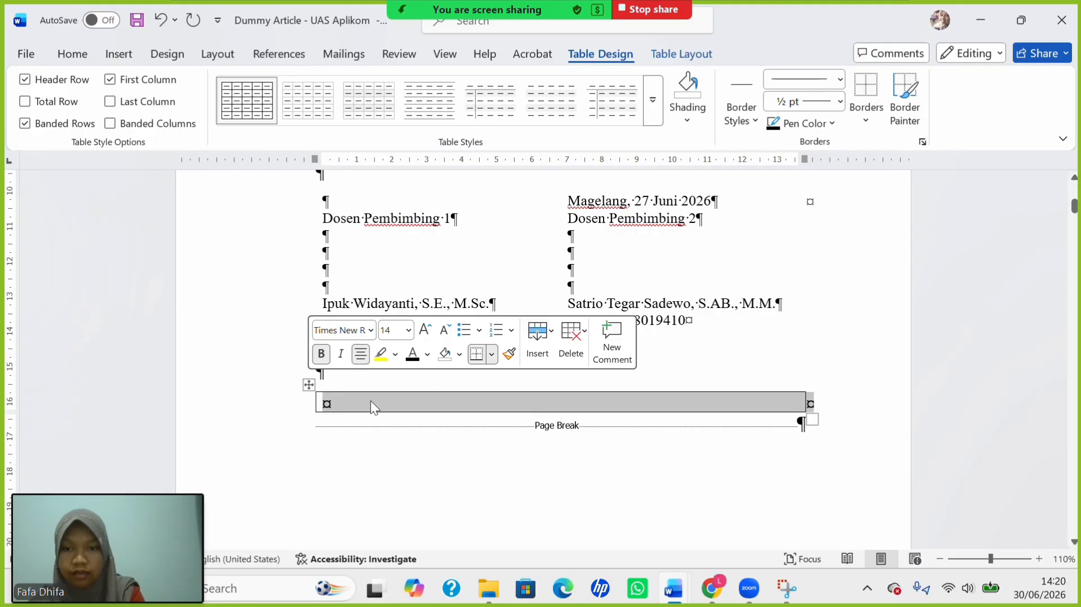
{"action": "left_click", "coordinate": [321, 354]}
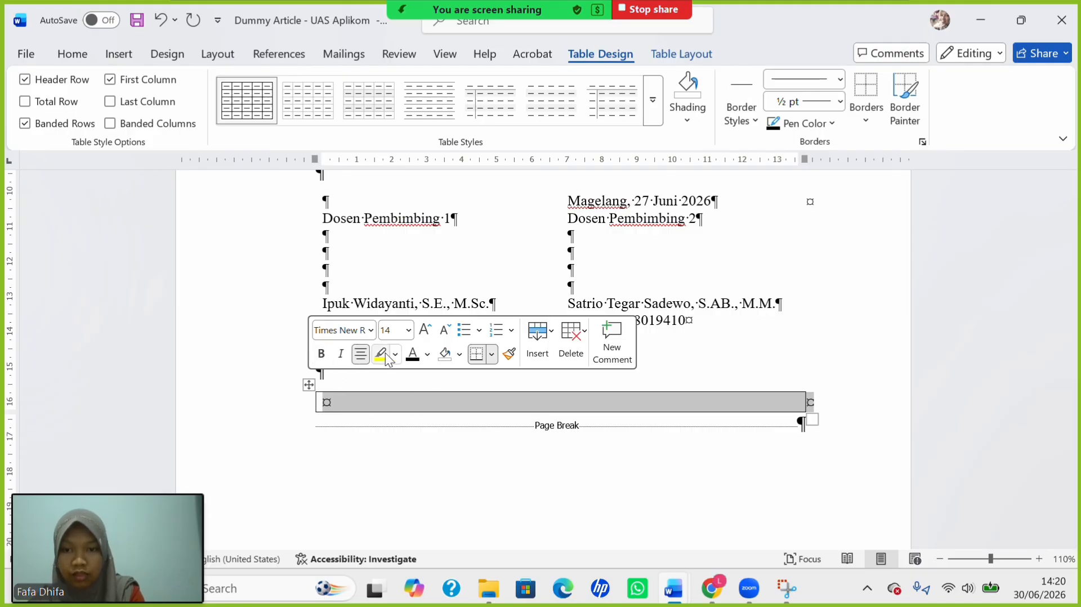
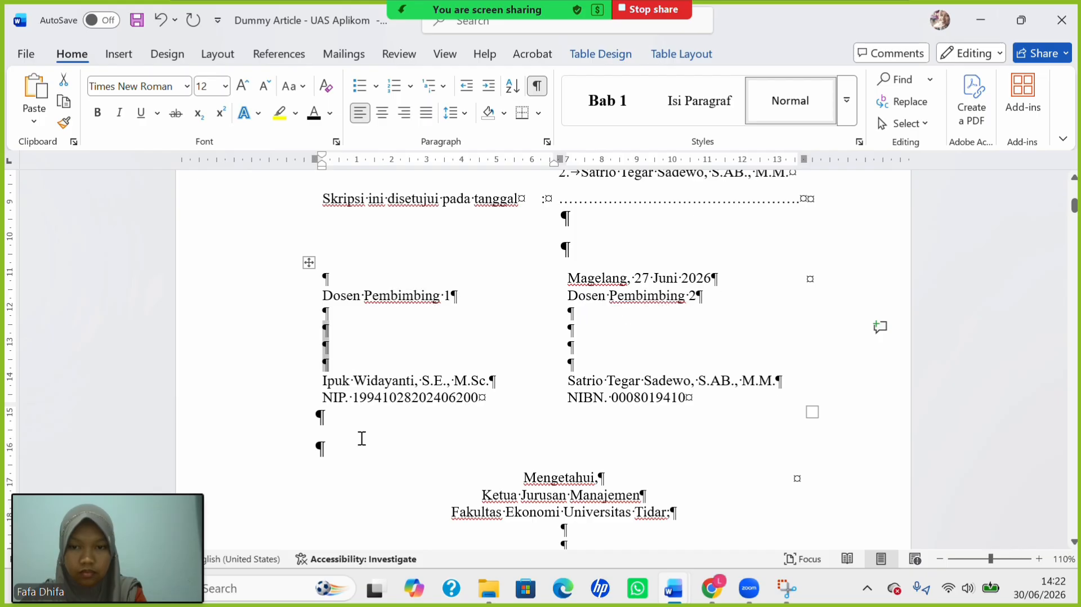
Center the two empty lines below the signature table and hide the formatting marks.
{"action": "left_click_drag", "start_coordinate": [361, 424], "coordinate": [370, 451]}
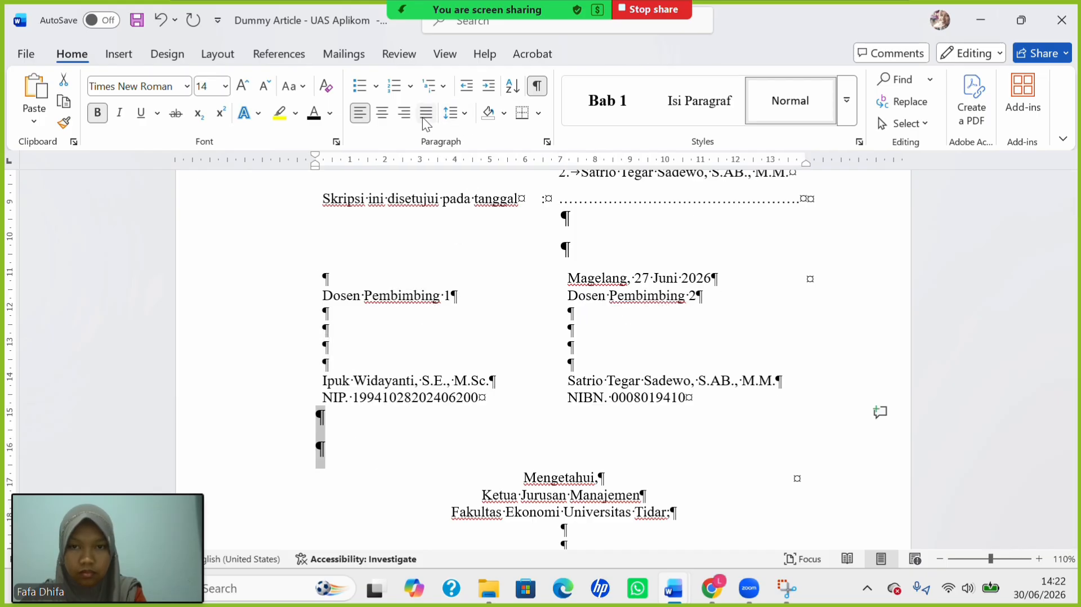
{"action": "left_click", "coordinate": [383, 112]}
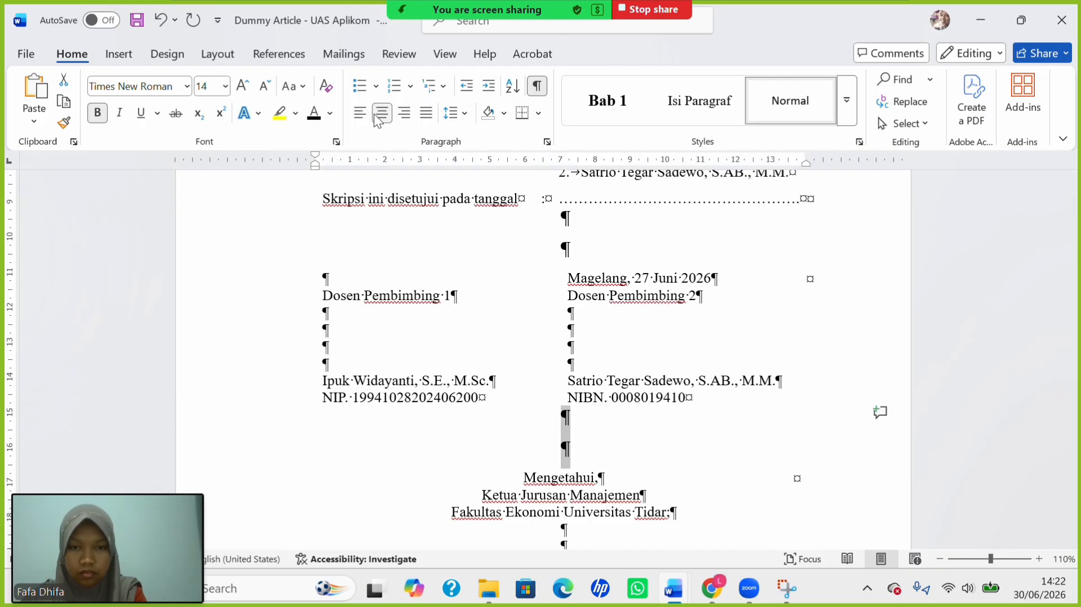
{"action": "left_click", "coordinate": [470, 335]}
{"action": "left_click", "coordinate": [539, 87]}
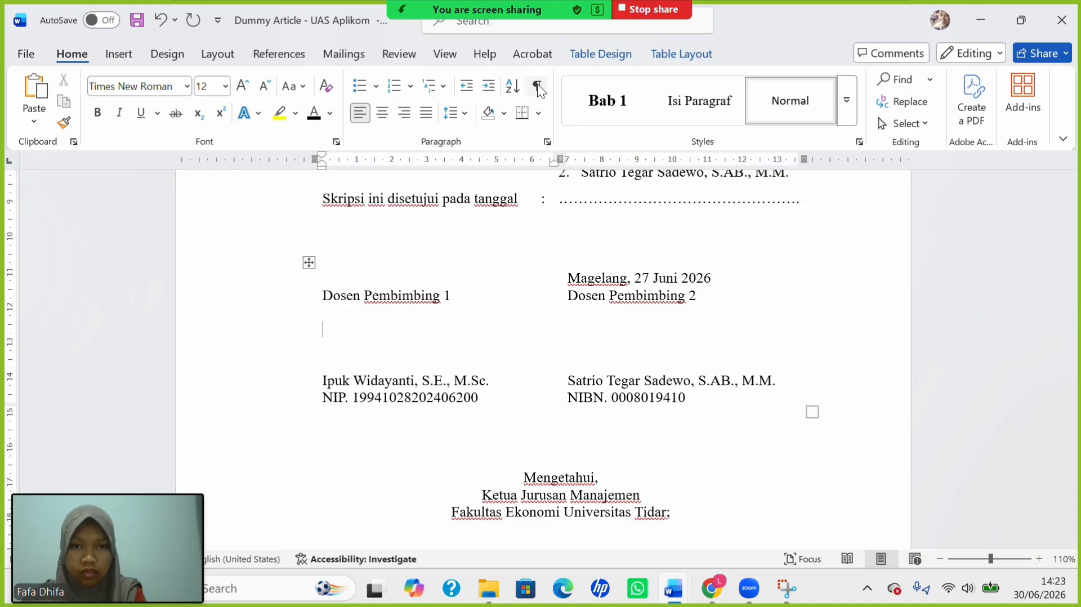
{"action": "scroll", "coordinate": [540, 316], "scroll_direction": "down", "scroll_amount": 10}
{"action": "scroll", "coordinate": [542, 318], "scroll_direction": "up", "scroll_amount": 3}
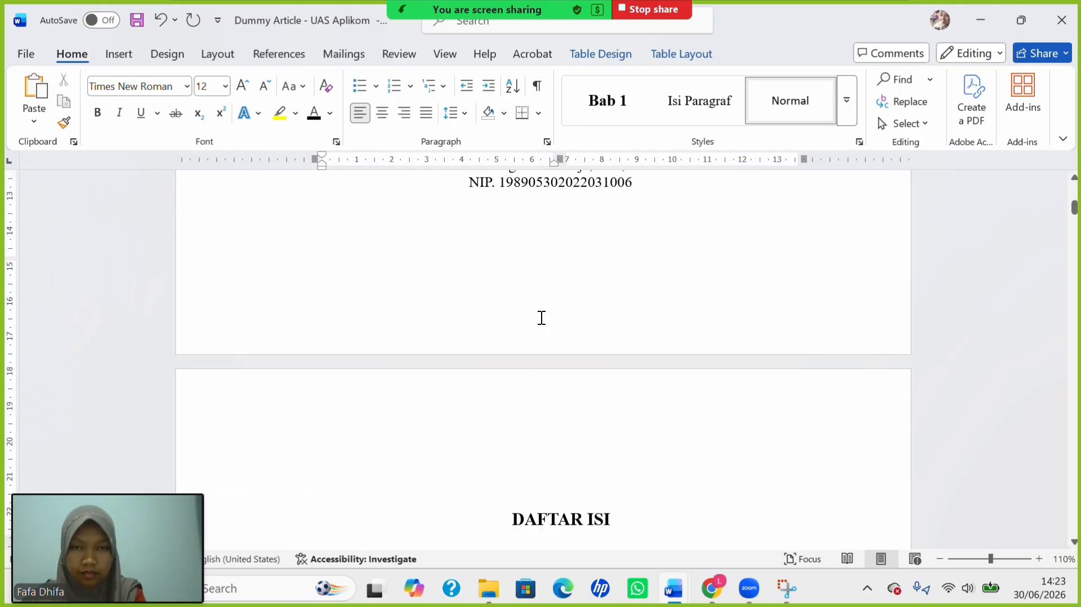
{"action": "scroll", "coordinate": [542, 318], "scroll_direction": "up", "scroll_amount": 15}
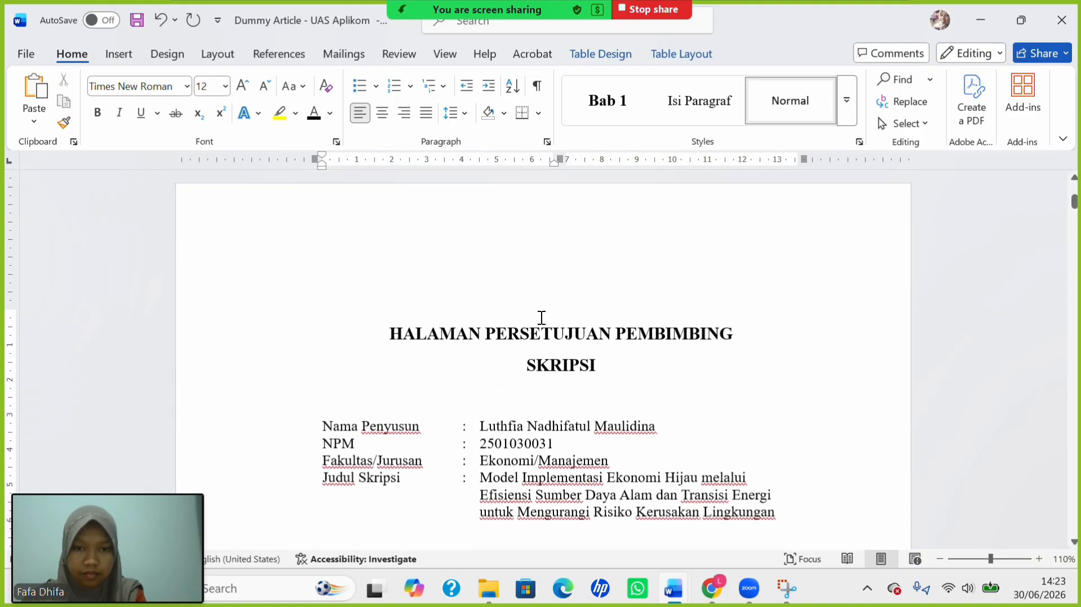
{"action": "scroll", "coordinate": [542, 318], "scroll_direction": "down", "scroll_amount": 4}
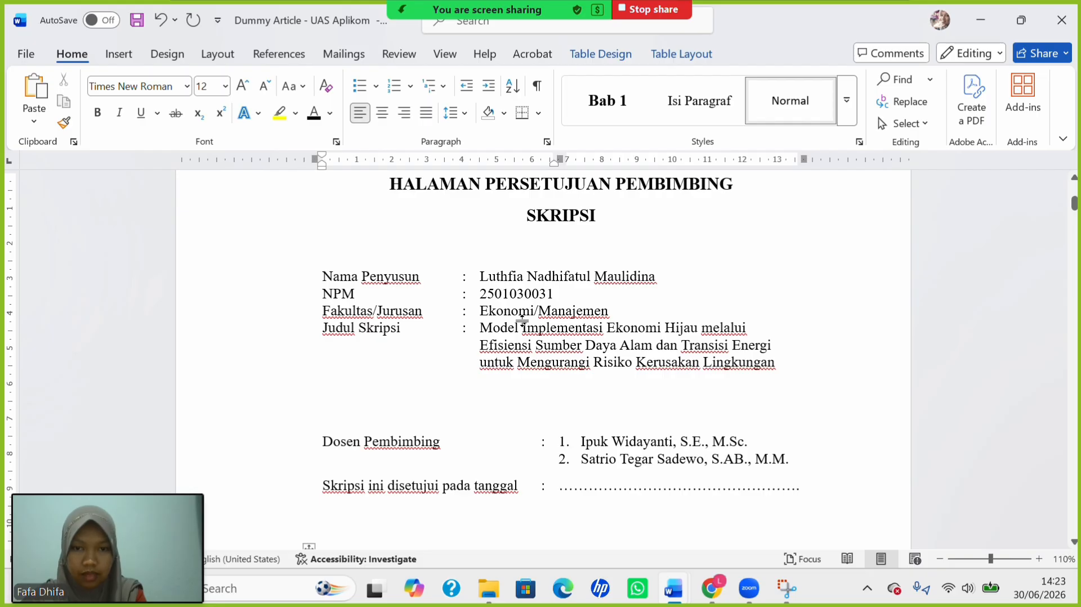
Justify the three-line thesis title.
{"action": "left_click_drag", "start_coordinate": [505, 325], "coordinate": [776, 364]}
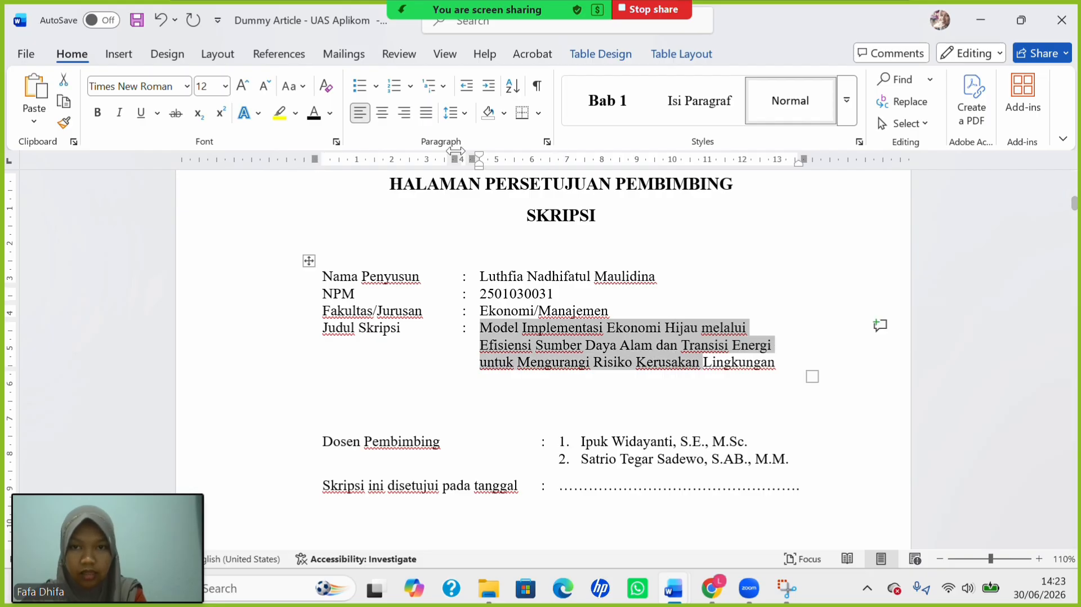
{"action": "left_click", "coordinate": [426, 112]}
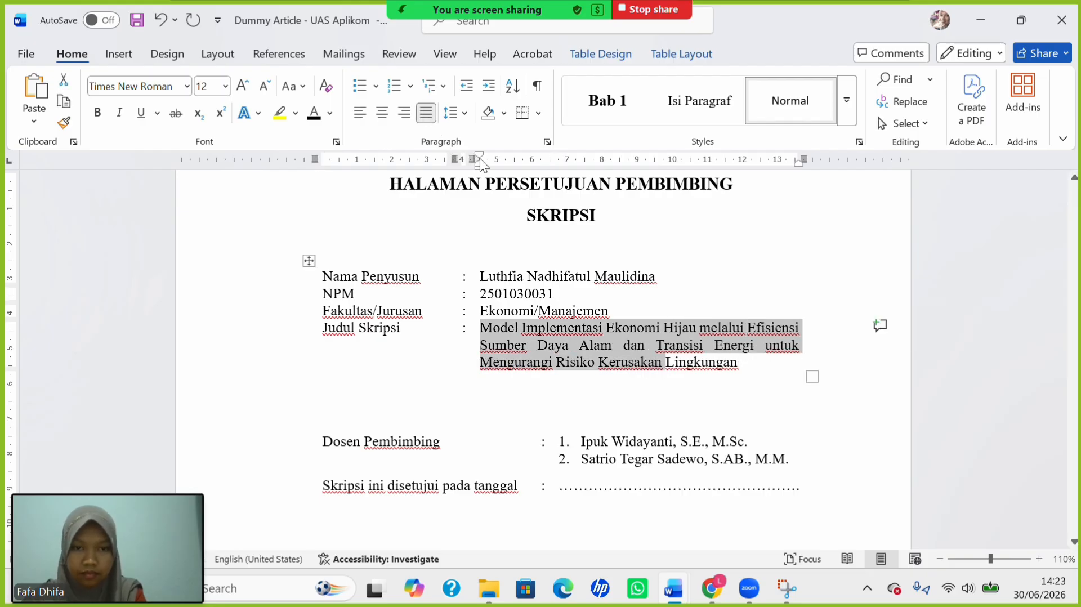
{"action": "scroll", "coordinate": [582, 323], "scroll_direction": "down", "scroll_amount": 3}
{"action": "scroll", "coordinate": [581, 322], "scroll_direction": "up", "scroll_amount": 2}
{"action": "scroll", "coordinate": [581, 323], "scroll_direction": "down", "scroll_amount": 7}
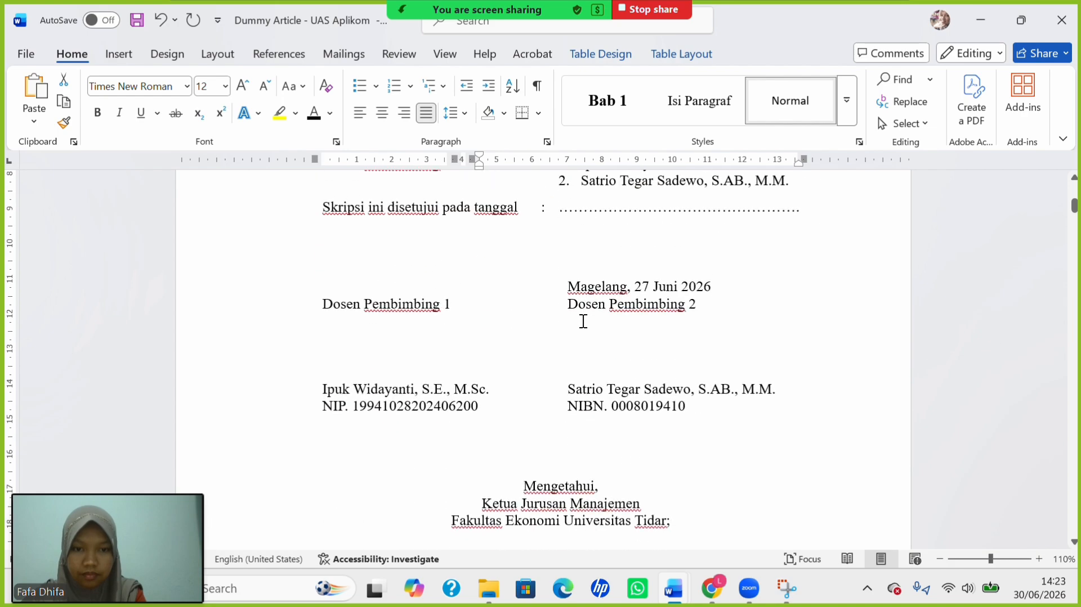
{"action": "scroll", "coordinate": [584, 321], "scroll_direction": "down", "scroll_amount": 5}
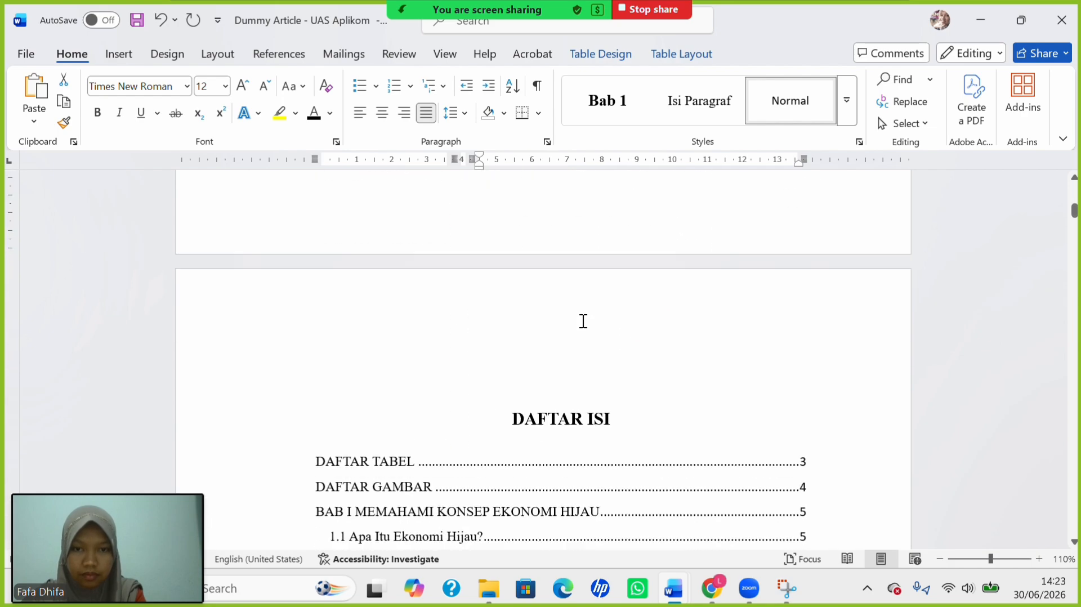
{"action": "scroll", "coordinate": [583, 321], "scroll_direction": "up", "scroll_amount": 5}
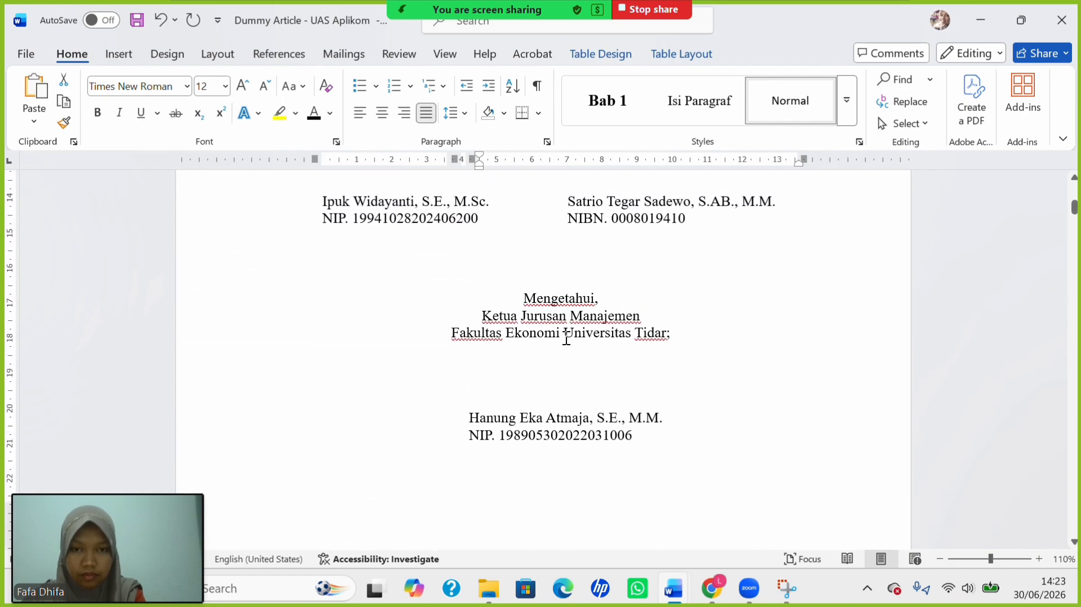
Add a blank line above the department head's name.
{"action": "left_click", "coordinate": [551, 370]}
{"action": "key", "text": "Return"}
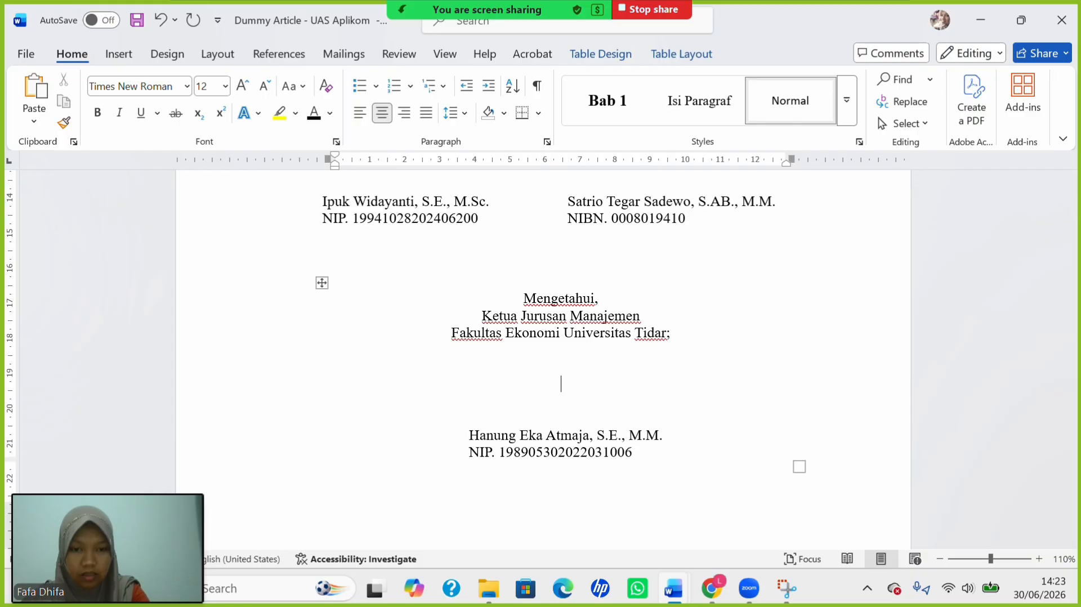
{"action": "scroll", "coordinate": [542, 428], "scroll_direction": "down", "scroll_amount": 5}
{"action": "scroll", "coordinate": [544, 434], "scroll_direction": "up", "scroll_amount": 8}
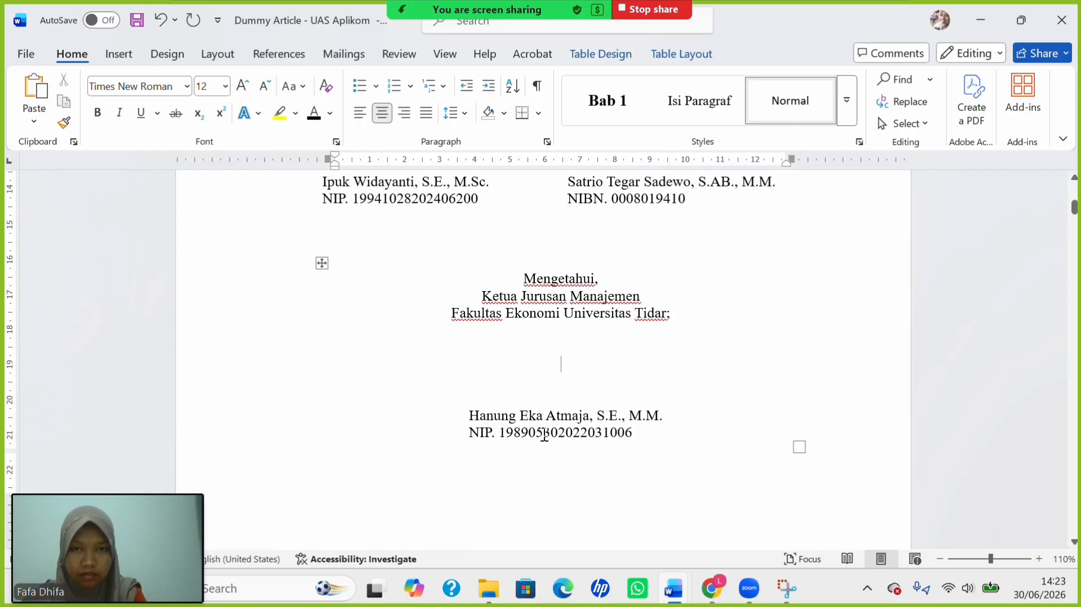
Add a blank line above both supervisors' names in the left and right cells.
{"action": "left_click", "coordinate": [384, 367]}
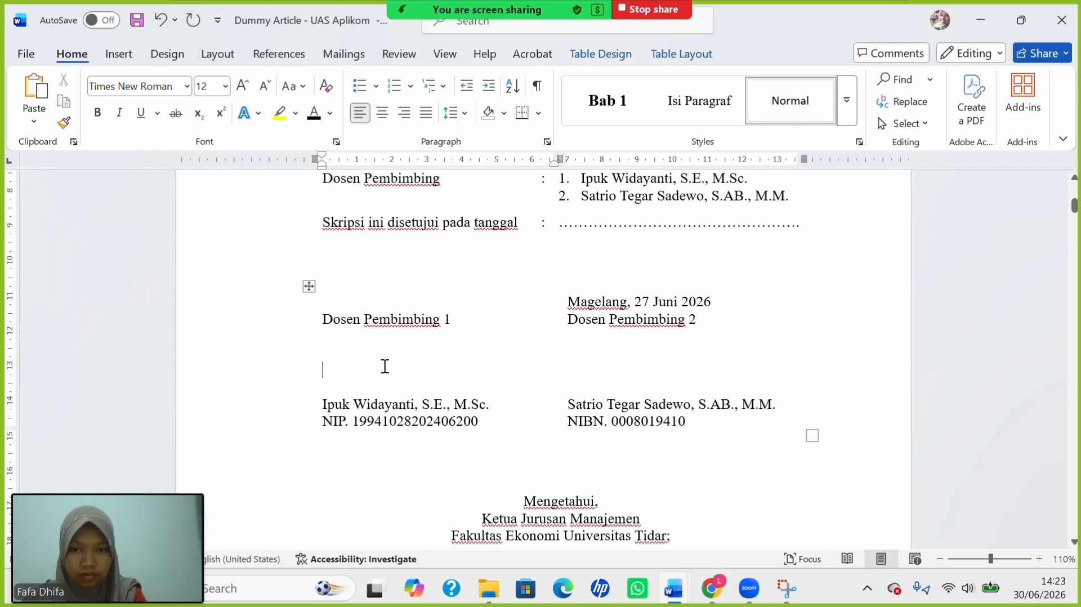
{"action": "key", "text": "Return"}
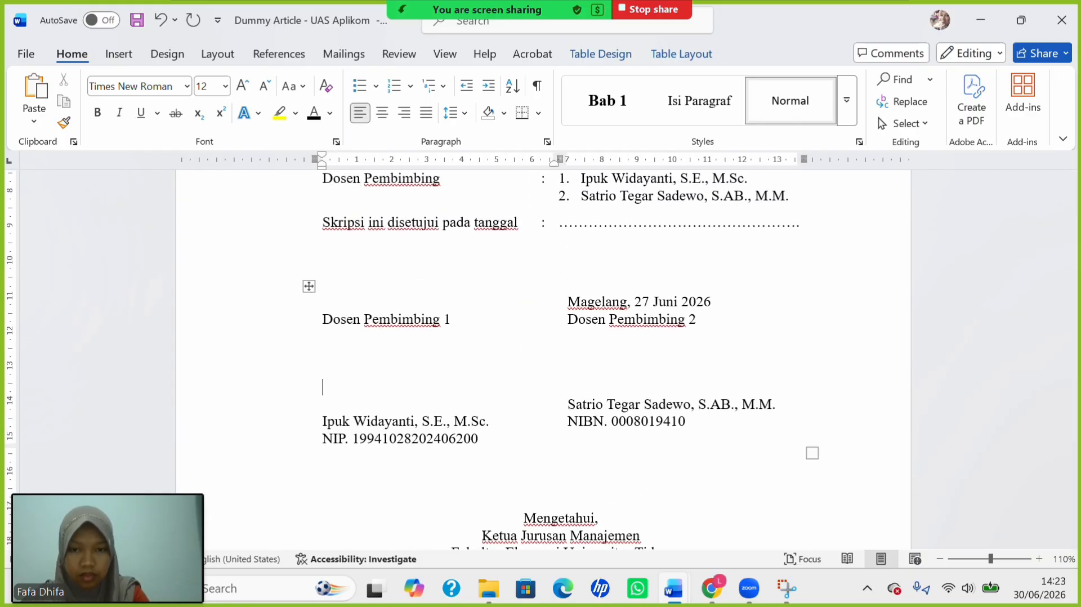
{"action": "left_click", "coordinate": [619, 377]}
{"action": "key", "text": "Return"}
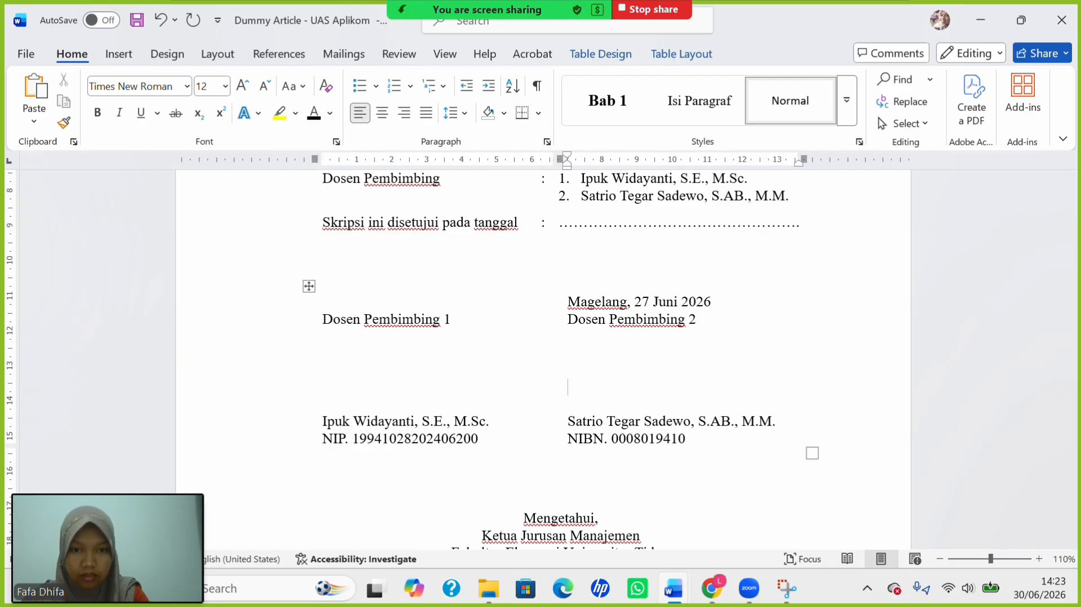
{"action": "scroll", "coordinate": [619, 377], "scroll_direction": "down", "scroll_amount": 1}
{"action": "scroll", "coordinate": [544, 360], "scroll_direction": "down", "scroll_amount": 5}
{"action": "scroll", "coordinate": [543, 361], "scroll_direction": "up", "scroll_amount": 10}
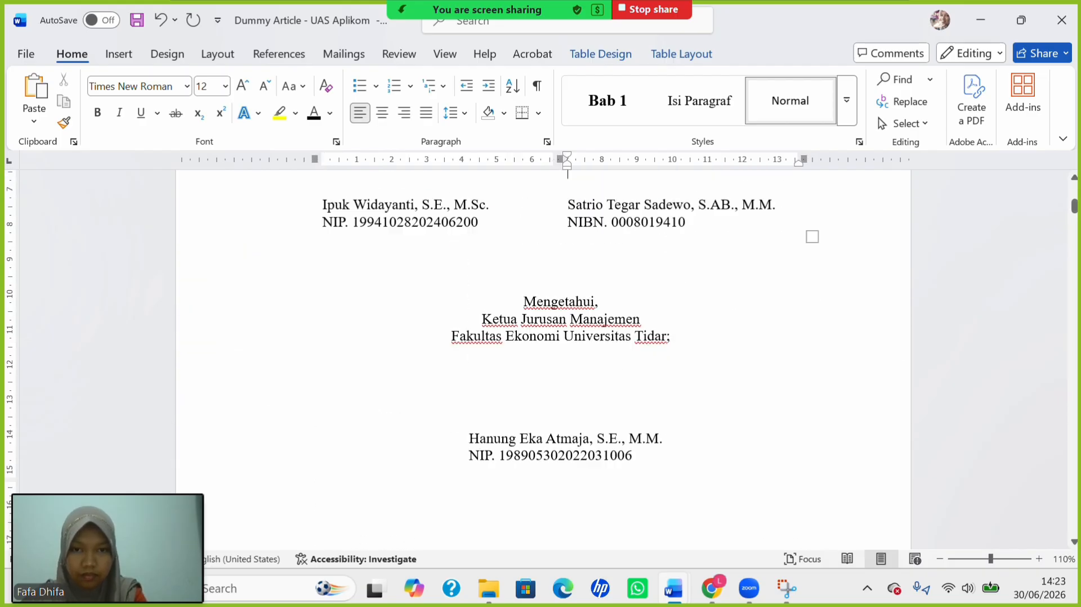
{"action": "scroll", "coordinate": [544, 349], "scroll_direction": "up", "scroll_amount": 6}
{"action": "scroll", "coordinate": [543, 349], "scroll_direction": "down", "scroll_amount": 4}
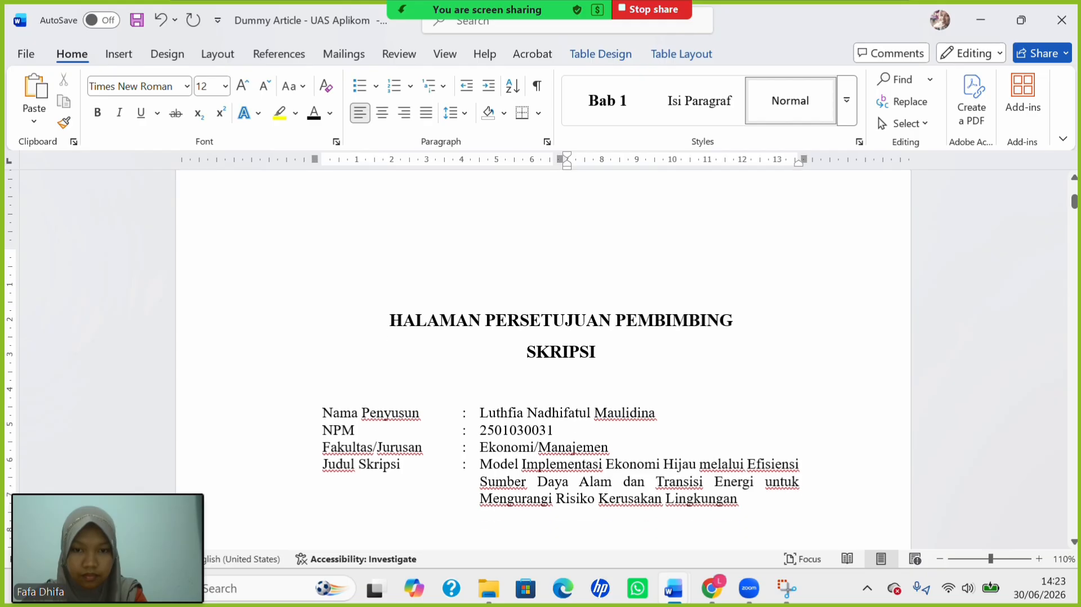
{"action": "scroll", "coordinate": [544, 349], "scroll_direction": "down", "scroll_amount": 4}
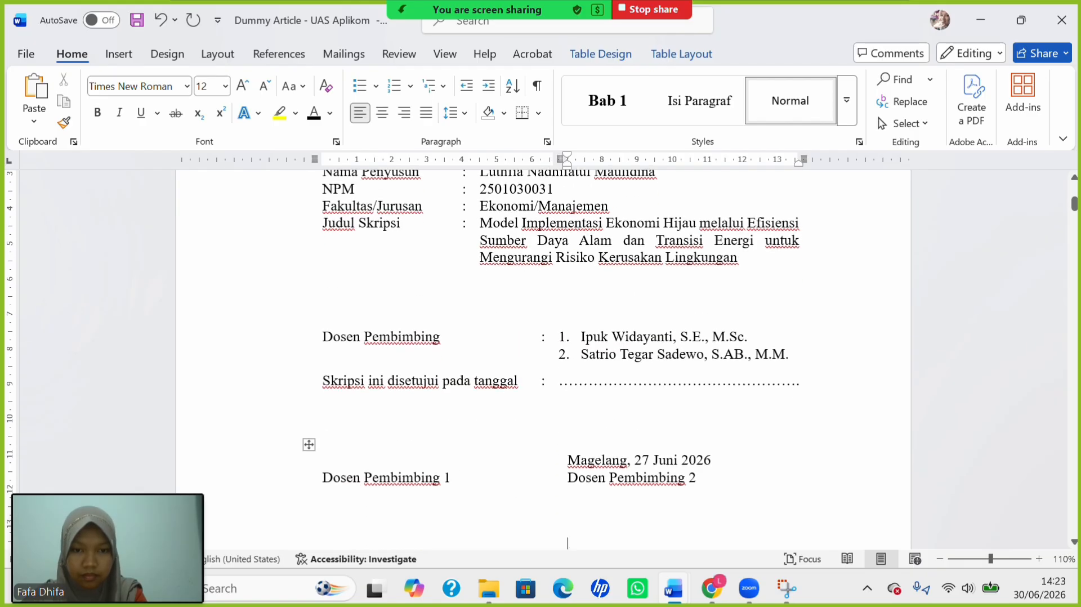
{"action": "scroll", "coordinate": [590, 403], "scroll_direction": "down", "scroll_amount": 12}
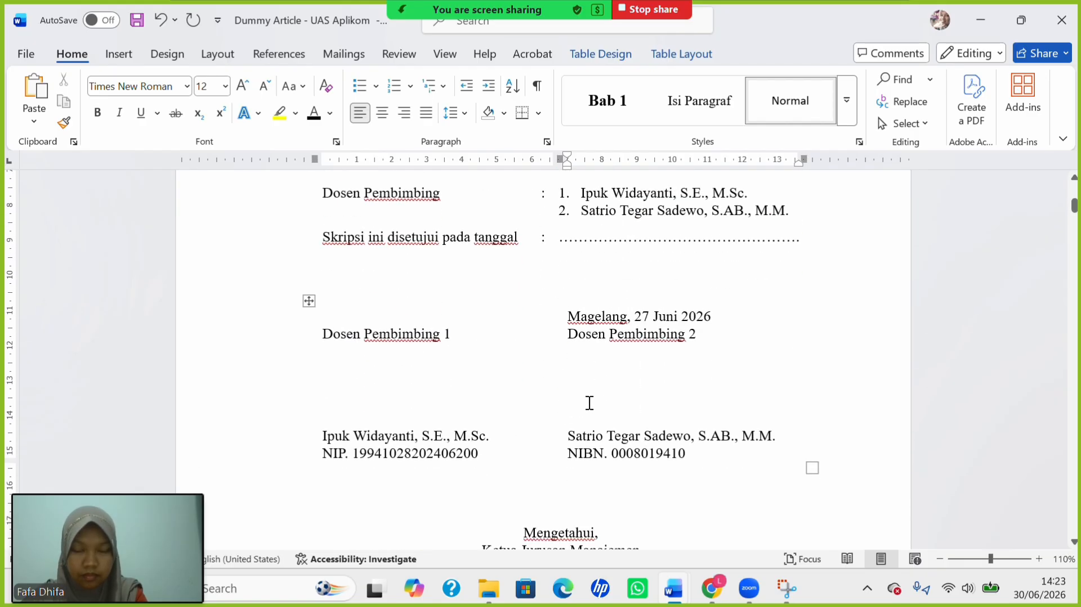
{"action": "scroll", "coordinate": [590, 403], "scroll_direction": "down", "scroll_amount": 6}
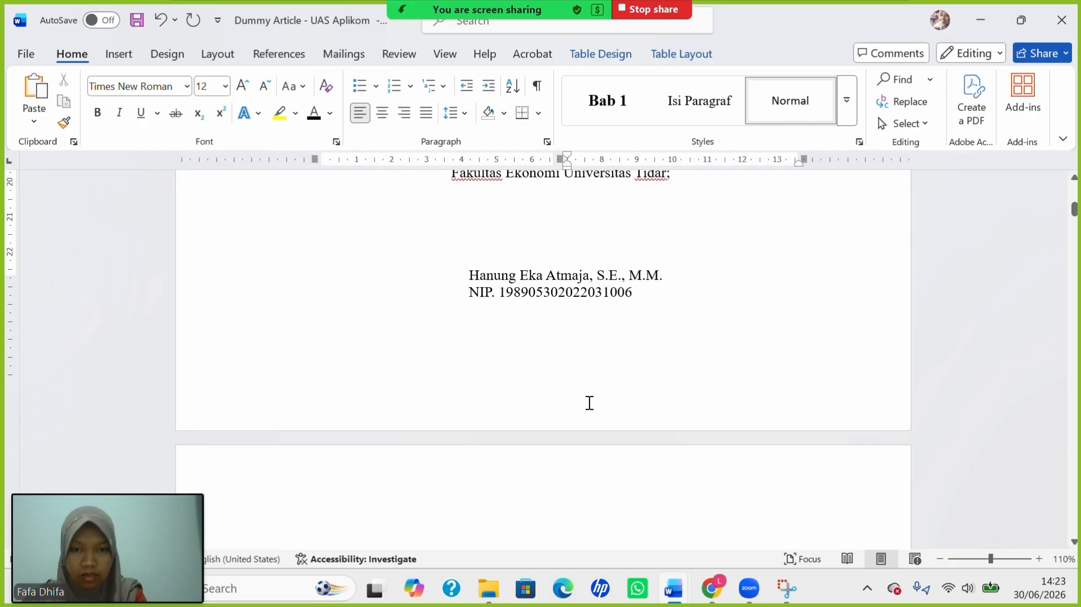
Show formatting marks and insert a page break below the department head's NIP line.
{"action": "left_click", "coordinate": [672, 249]}
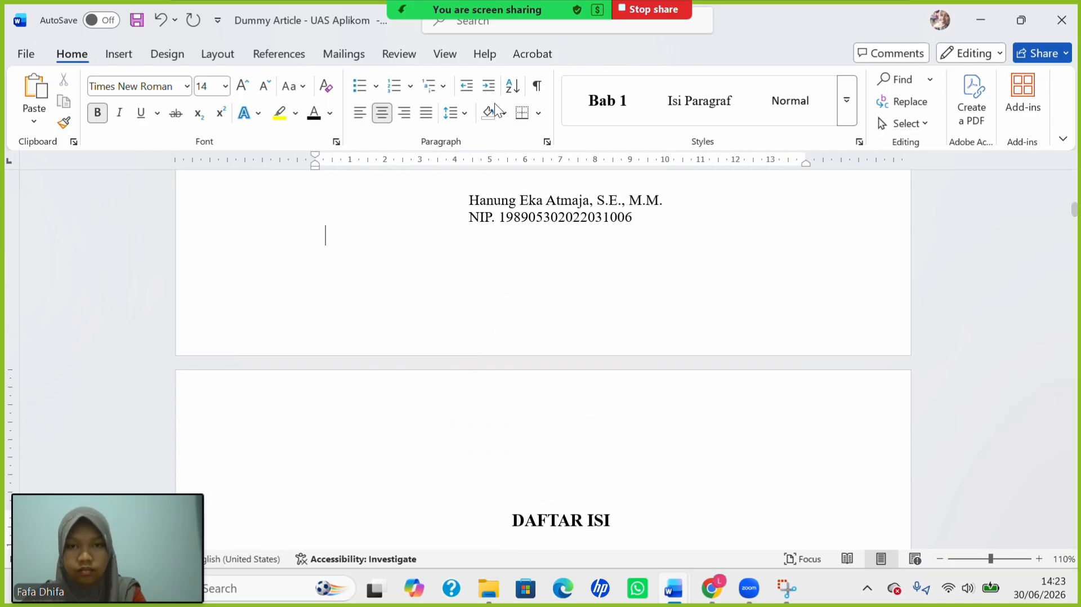
{"action": "left_click", "coordinate": [537, 88]}
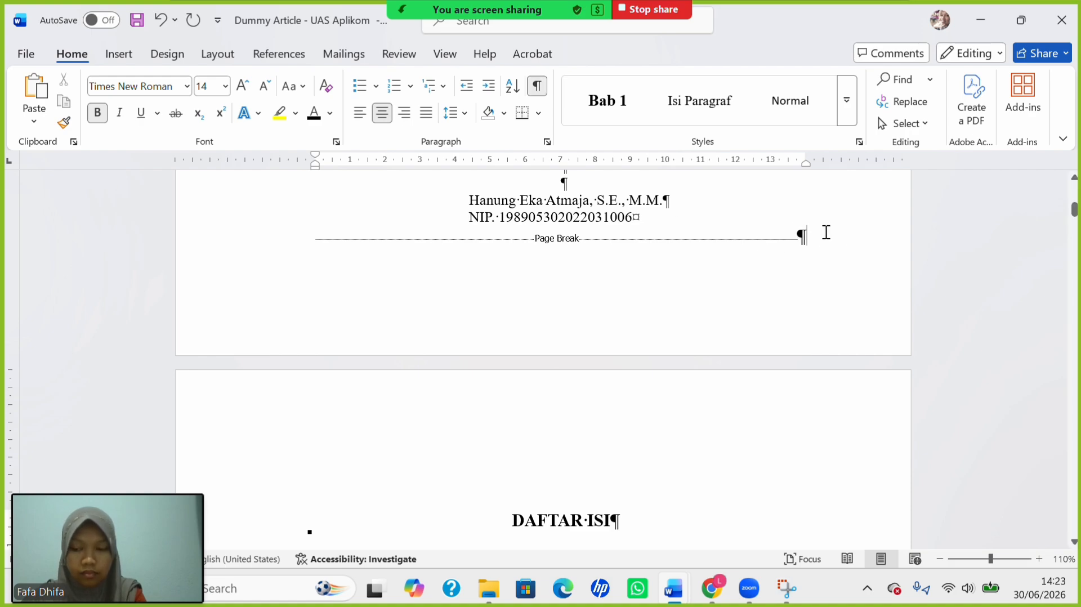
{"action": "key", "text": "ctrl+Return"}
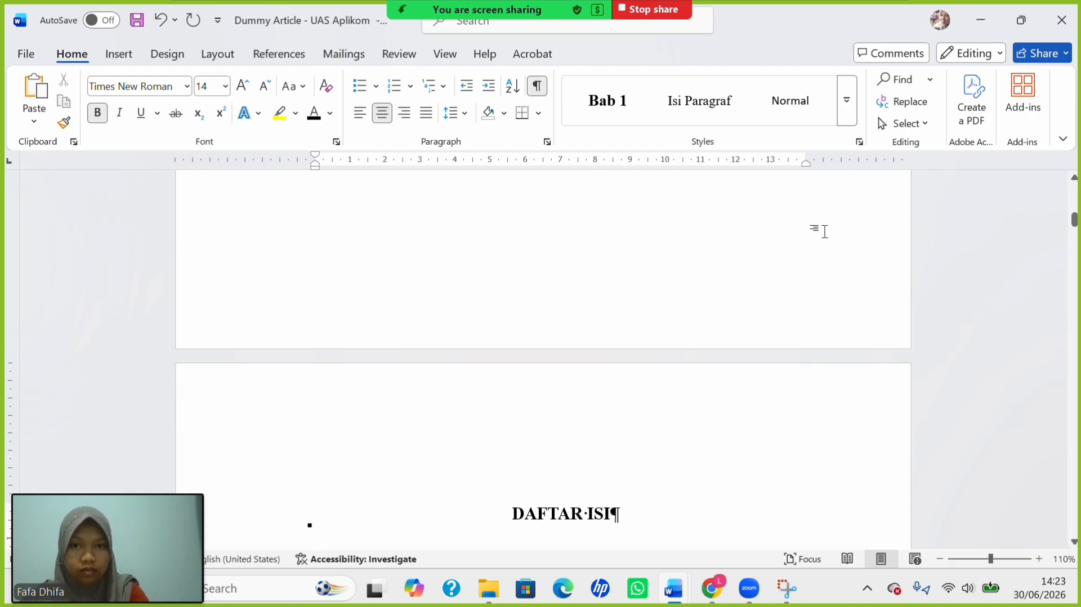
{"action": "scroll", "coordinate": [473, 379], "scroll_direction": "up", "scroll_amount": 10}
{"action": "scroll", "coordinate": [472, 379], "scroll_direction": "up", "scroll_amount": 15}
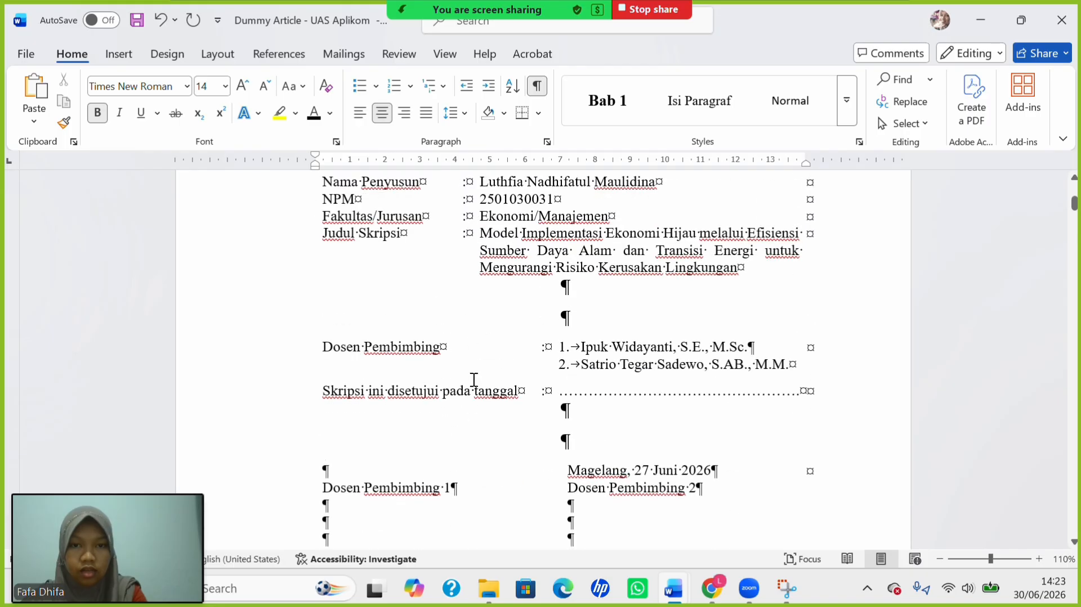
{"action": "scroll", "coordinate": [474, 380], "scroll_direction": "down", "scroll_amount": 8}
{"action": "scroll", "coordinate": [474, 380], "scroll_direction": "up", "scroll_amount": 3}
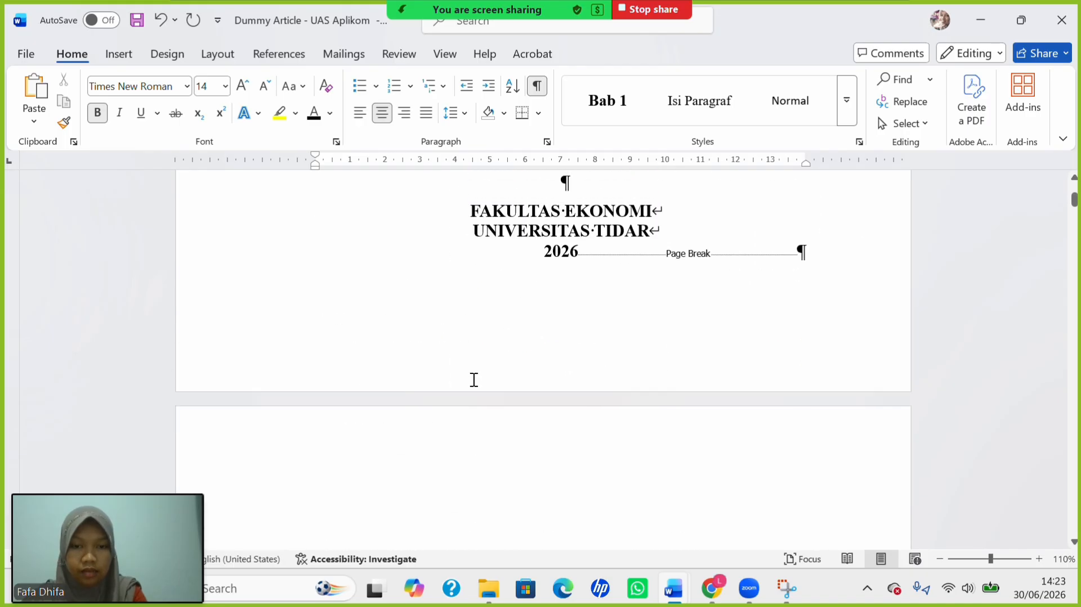
{"action": "scroll", "coordinate": [473, 379], "scroll_direction": "down", "scroll_amount": 7}
{"action": "scroll", "coordinate": [472, 379], "scroll_direction": "up", "scroll_amount": 1}
{"action": "scroll", "coordinate": [472, 379], "scroll_direction": "up", "scroll_amount": 2}
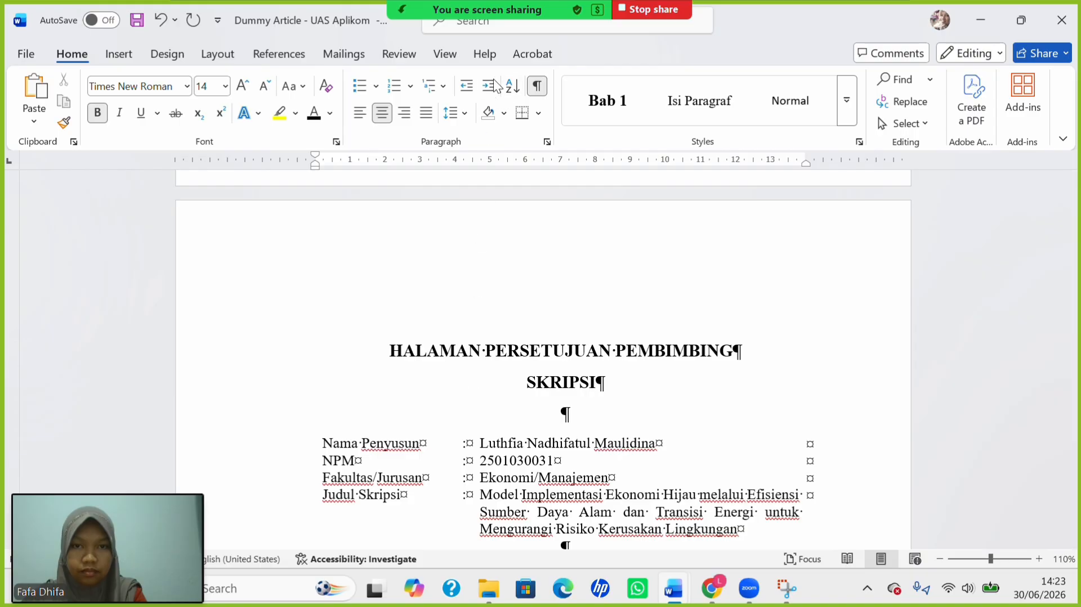
Bring the Word document back into focus and scroll to the new empty page.
{"action": "left_click", "coordinate": [485, 36]}
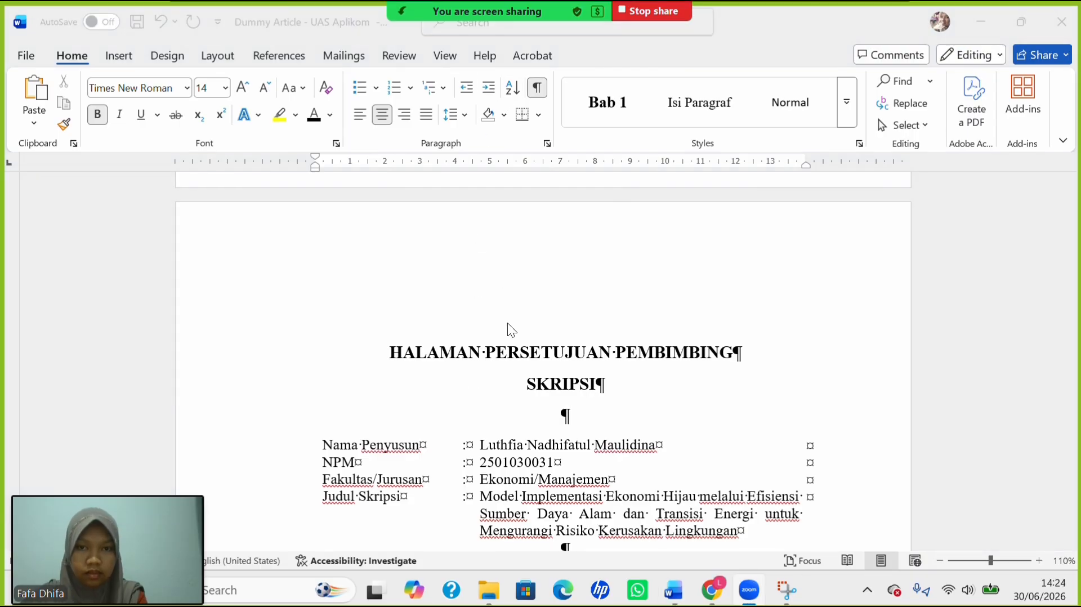
{"action": "scroll", "coordinate": [472, 390], "scroll_direction": "down", "scroll_amount": 10}
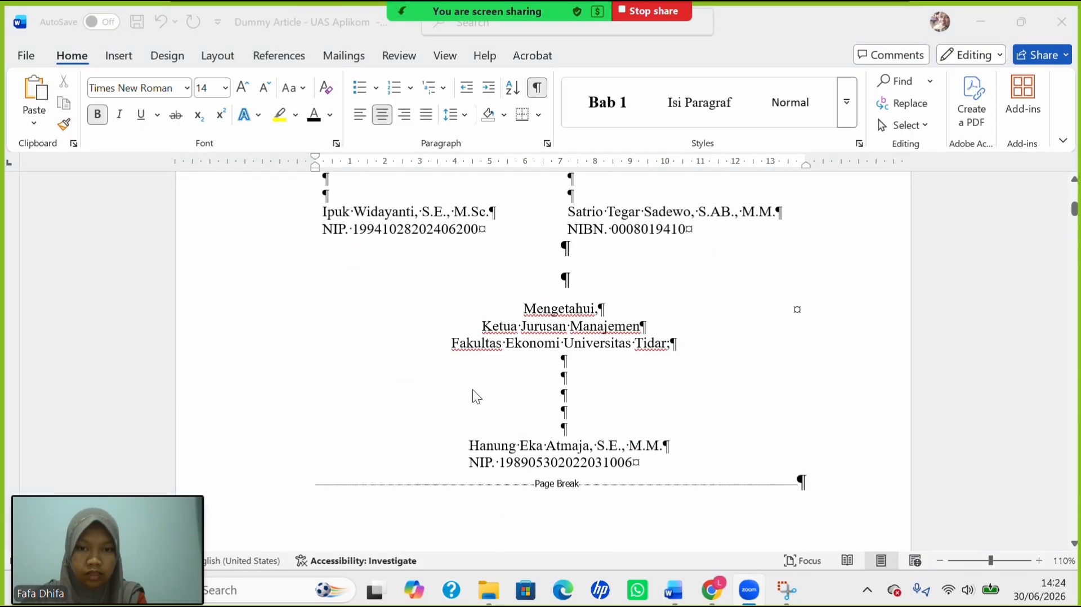
{"action": "scroll", "coordinate": [472, 397], "scroll_direction": "down", "scroll_amount": 3}
{"action": "scroll", "coordinate": [472, 397], "scroll_direction": "up", "scroll_amount": 4}
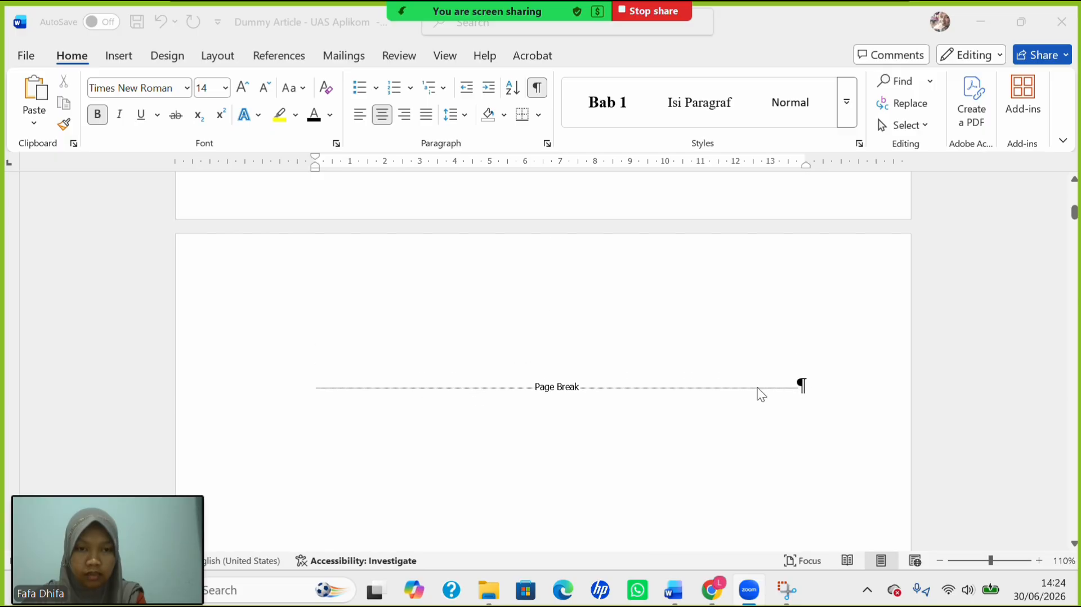
{"action": "left_click", "coordinate": [819, 390]}
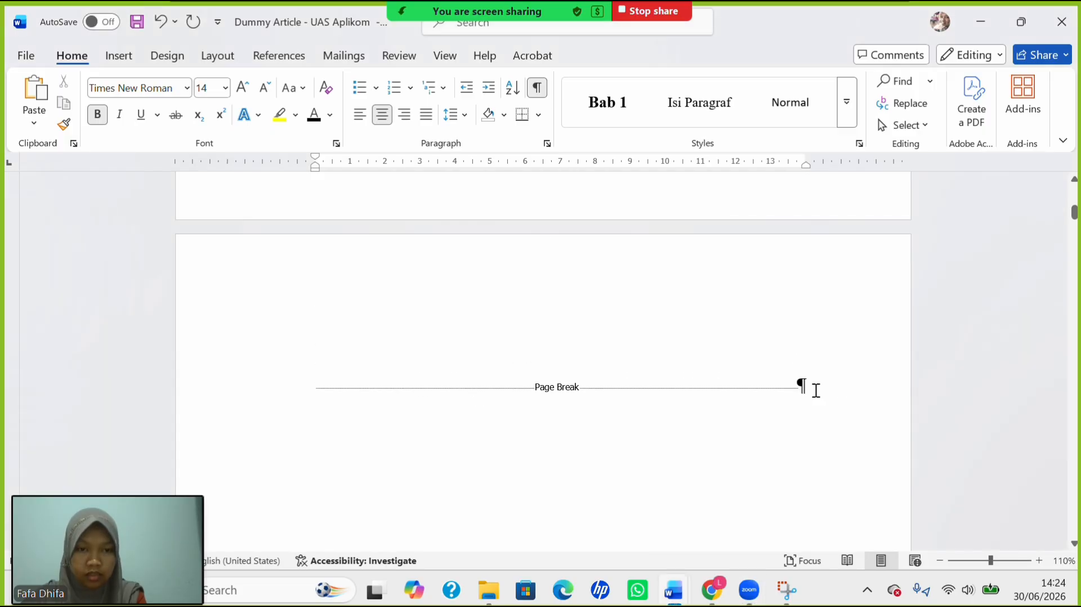
{"action": "scroll", "coordinate": [684, 341], "scroll_direction": "up", "scroll_amount": 5}
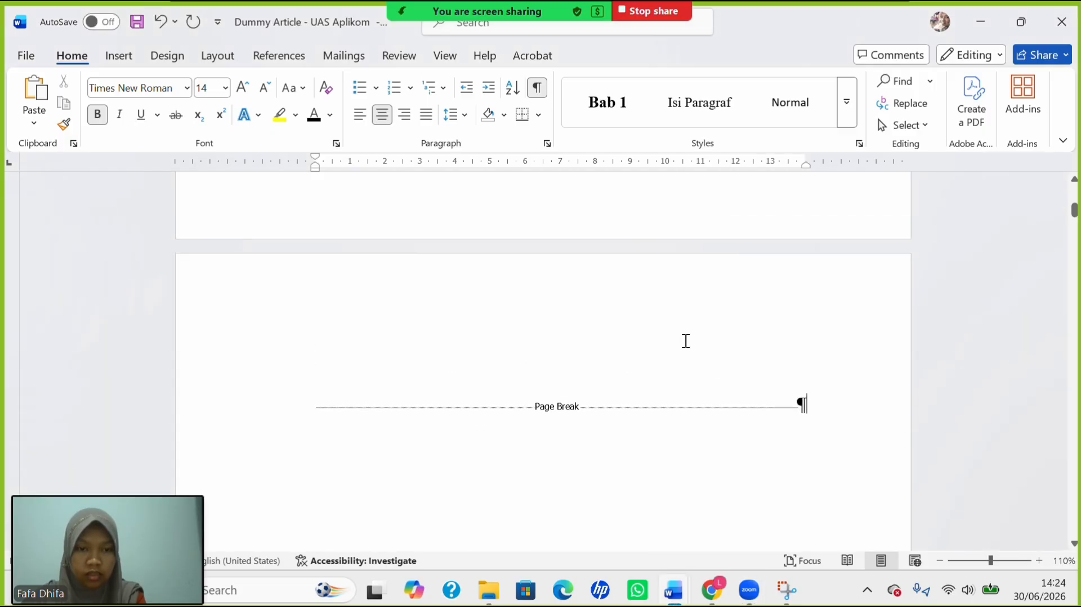
{"action": "scroll", "coordinate": [684, 340], "scroll_direction": "down", "scroll_amount": 3}
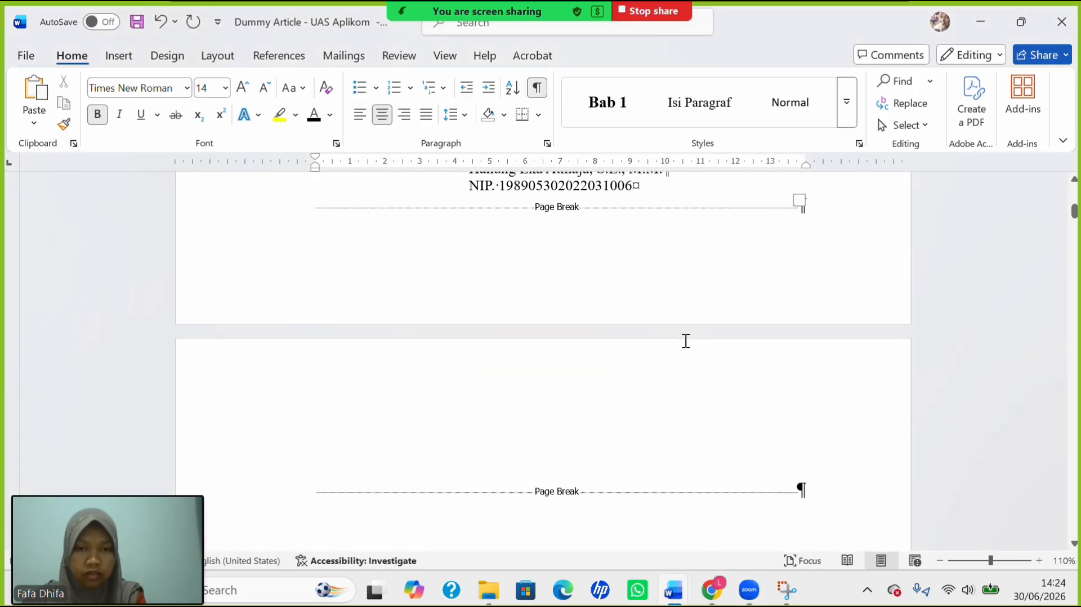
Type HALAMAN PENGESAHAN PENGUJI, SKRIPSI and Judul: as separate lines on the new page.
{"action": "left_click", "coordinate": [309, 490]}
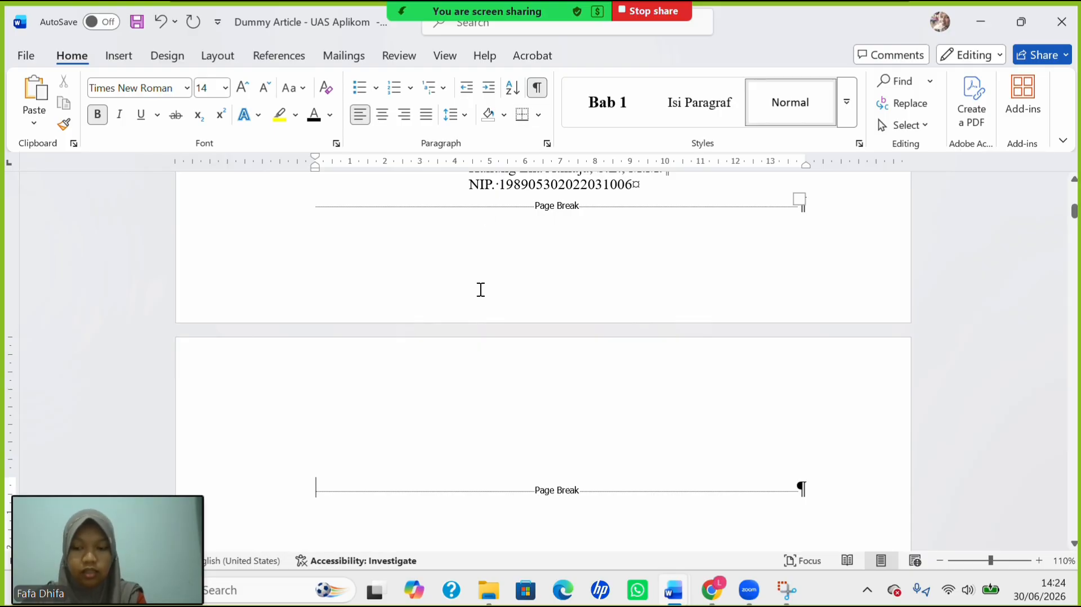
{"action": "type", "text": "H"}
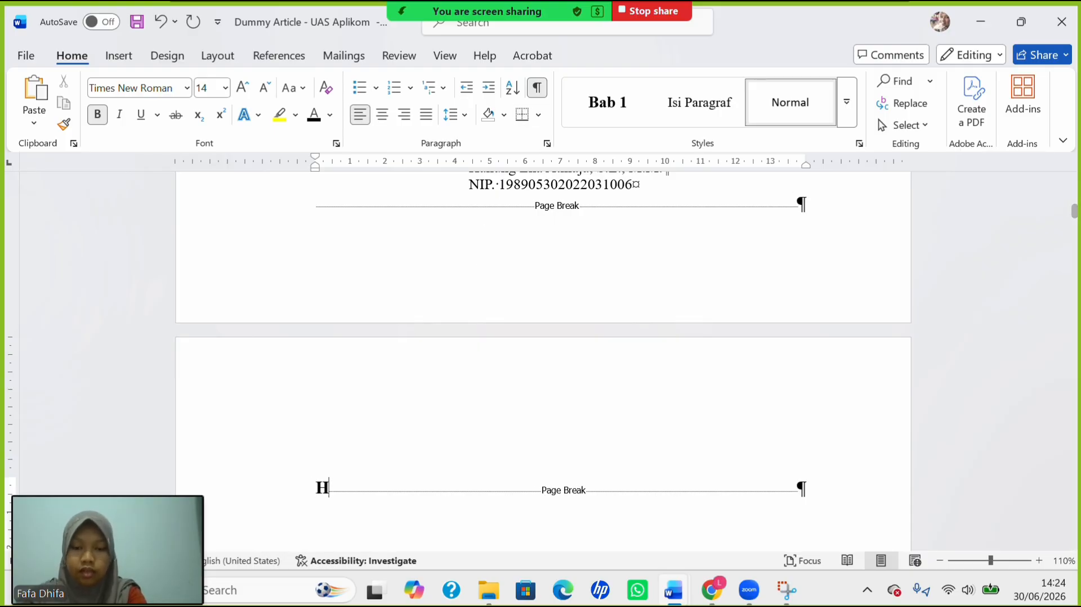
{"action": "type", "text": "ALAMAN "}
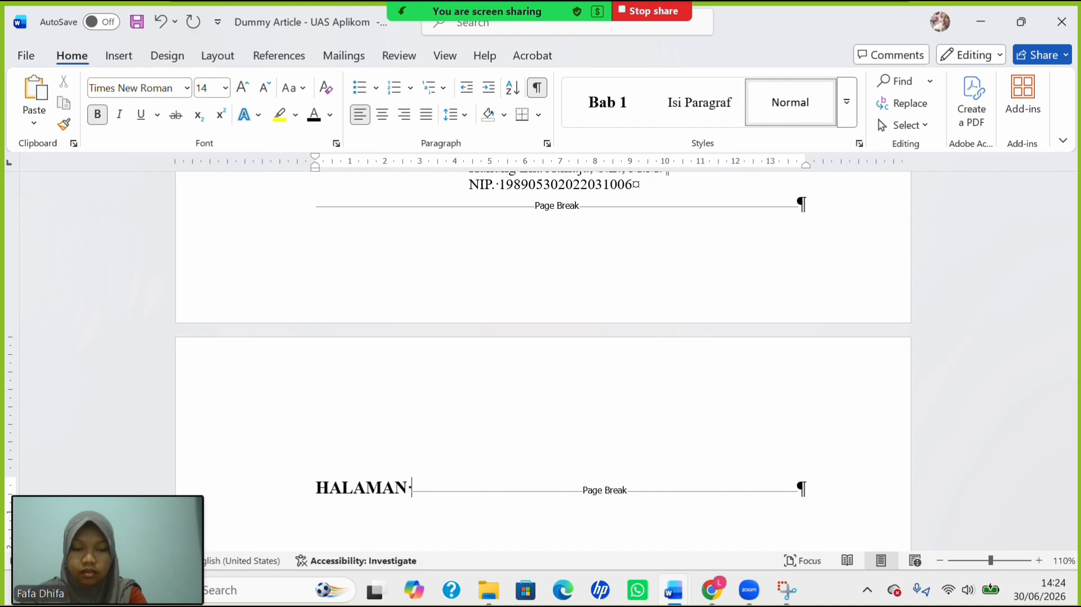
{"action": "type", "text": "PENG"}
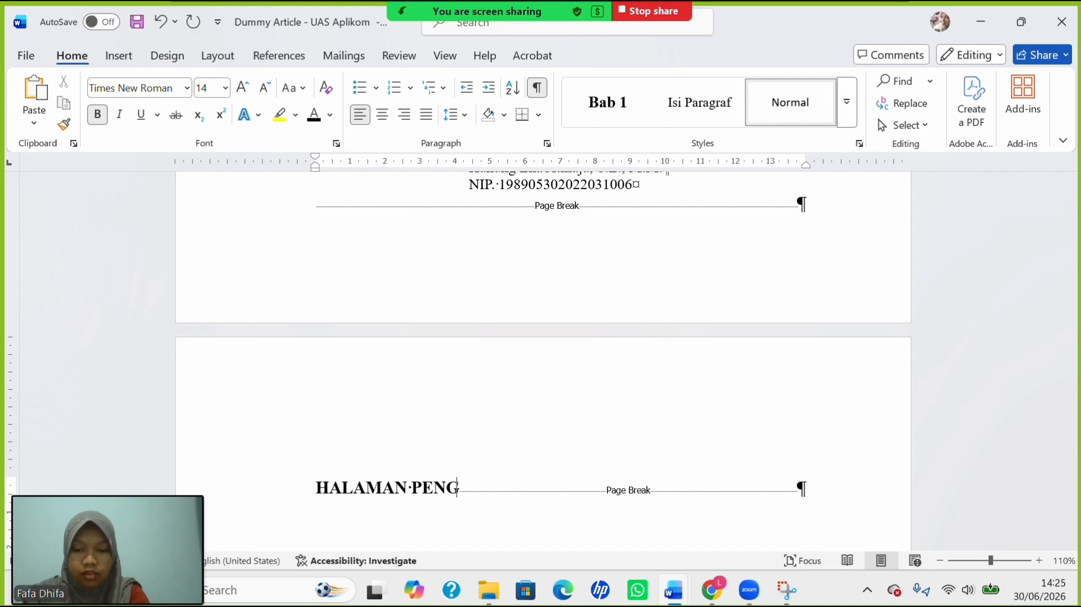
{"action": "type", "text": "ESAHAN"}
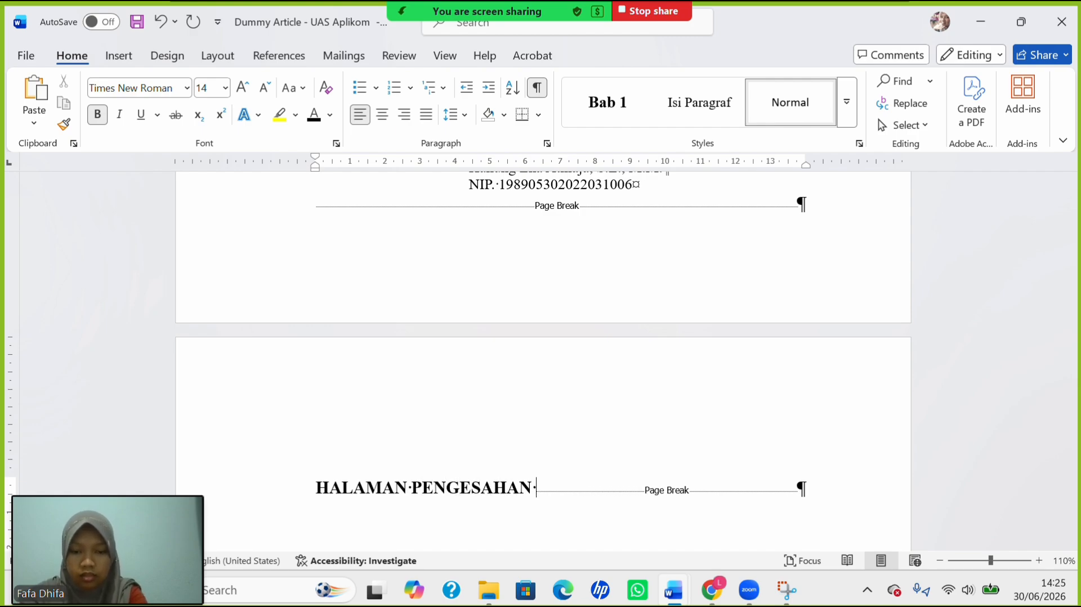
{"action": "type", "text": " PENGUJI"}
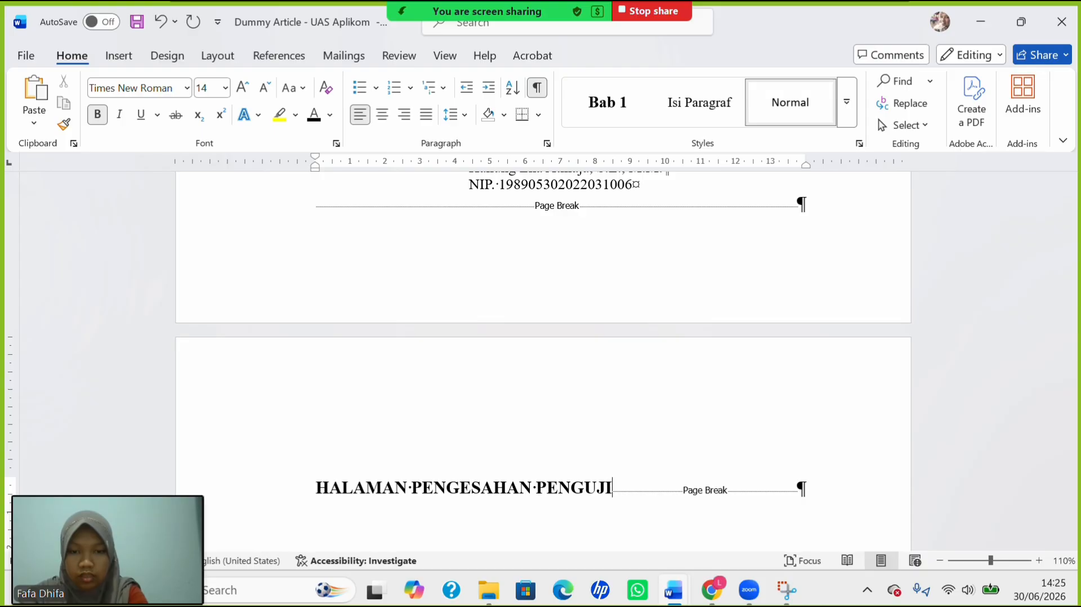
{"action": "key", "text": "Return"}
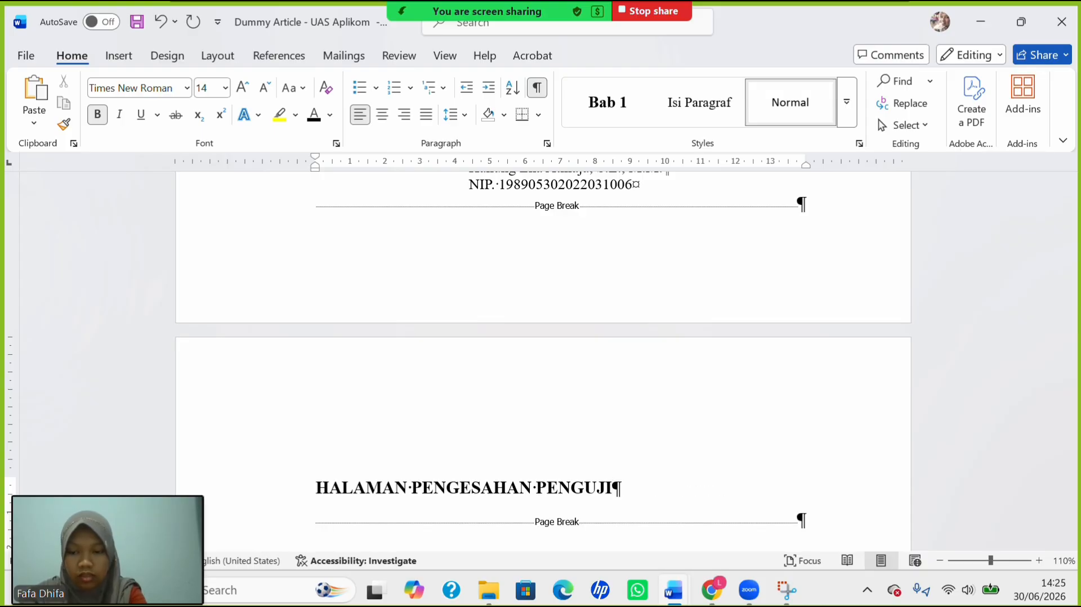
{"action": "type", "text": "SKRI"}
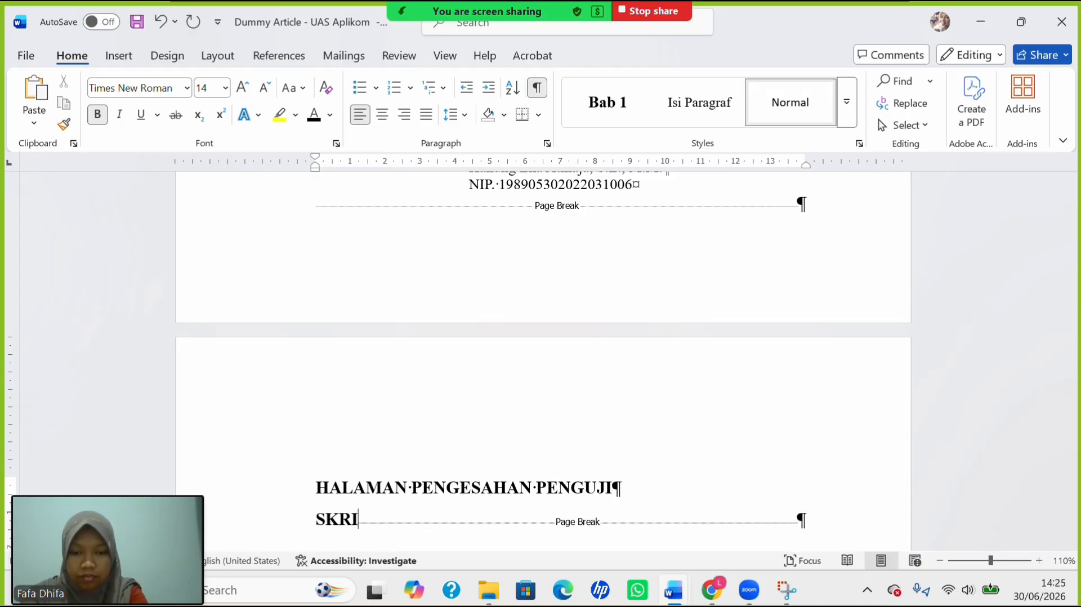
{"action": "type", "text": "PSI"}
{"action": "key", "text": "Return"}
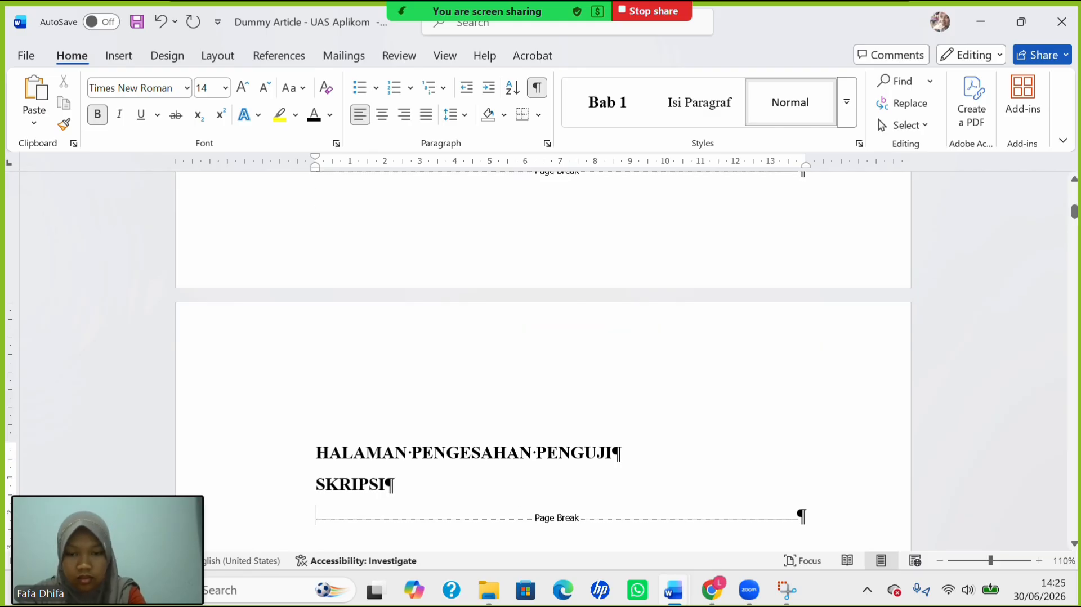
{"action": "type", "text": "JUDU"}
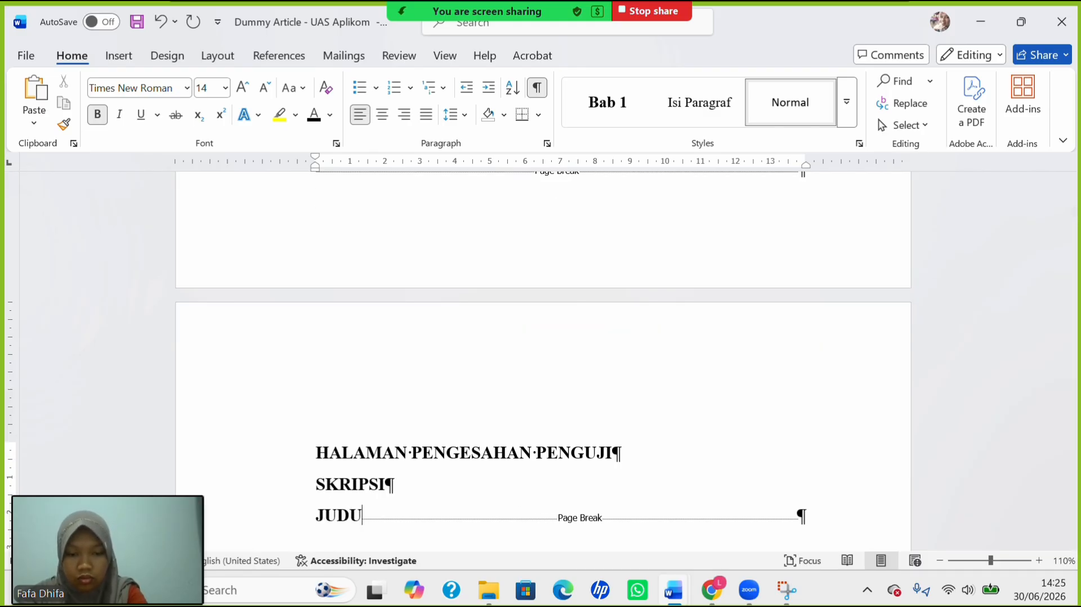
{"action": "key", "text": "BackSpace"}
{"action": "key", "text": "BackSpace"}
{"action": "key", "text": "BackSpace"}
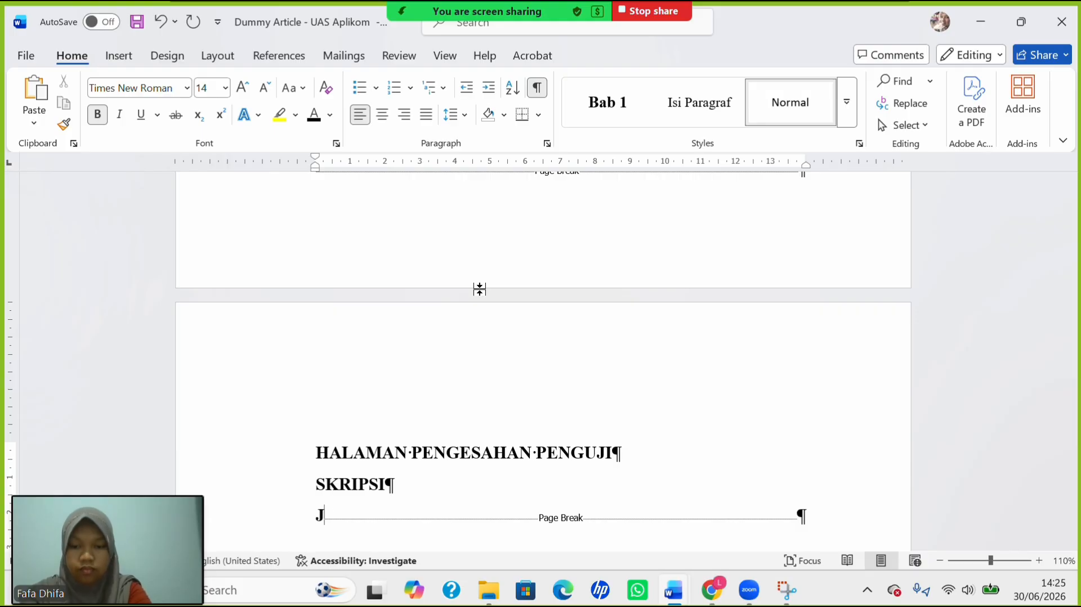
{"action": "type", "text": "udul"}
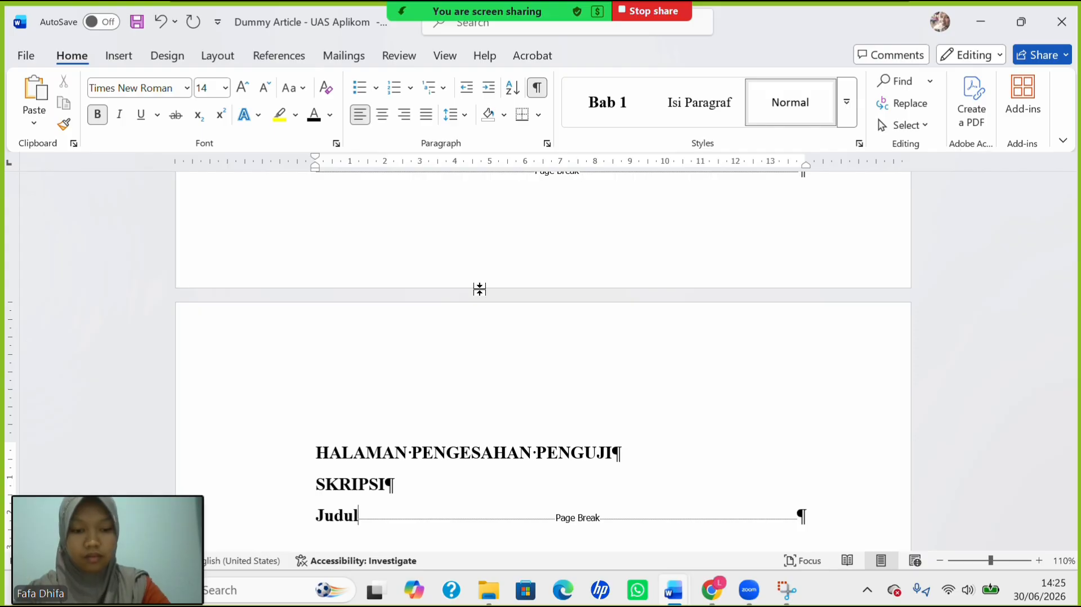
{"action": "type", "text": ":"}
{"action": "key", "text": "Return"}
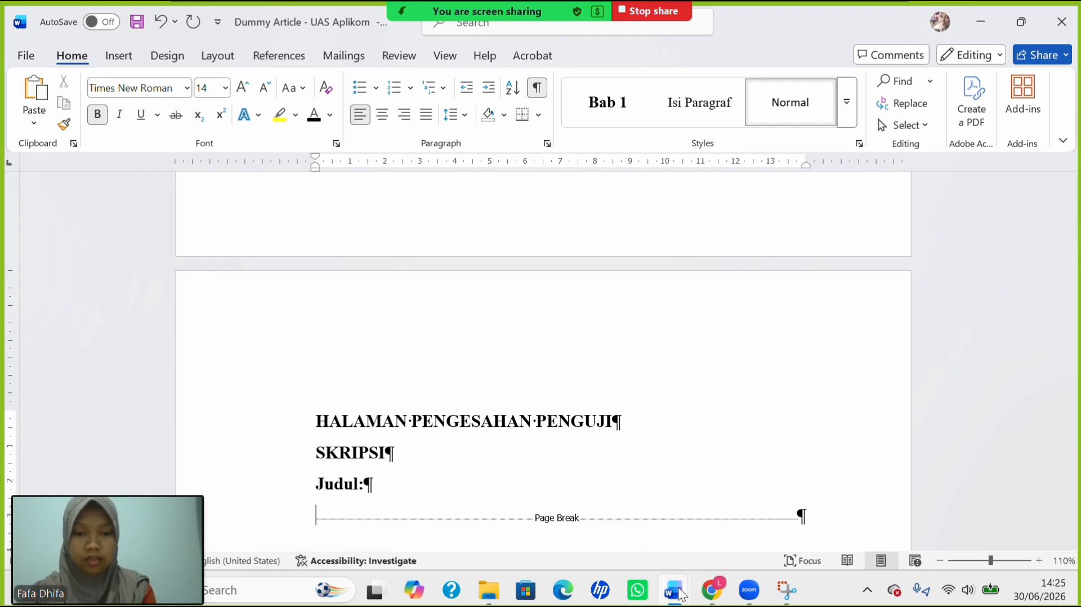
Copy the thesis title after JUDUL: in the Informasi dosen, judul, dan tabel document.
{"action": "mouse_move", "coordinate": [681, 595]}
{"action": "left_click", "coordinate": [675, 514]}
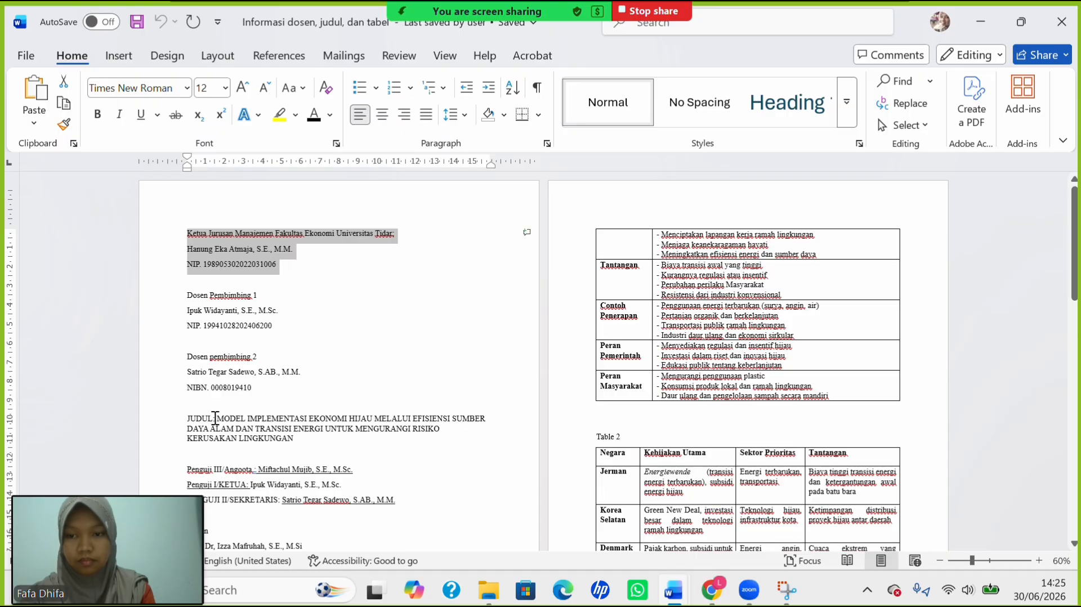
{"action": "left_click_drag", "start_coordinate": [225, 419], "coordinate": [300, 443]}
{"action": "key", "text": "ctrl+c"}
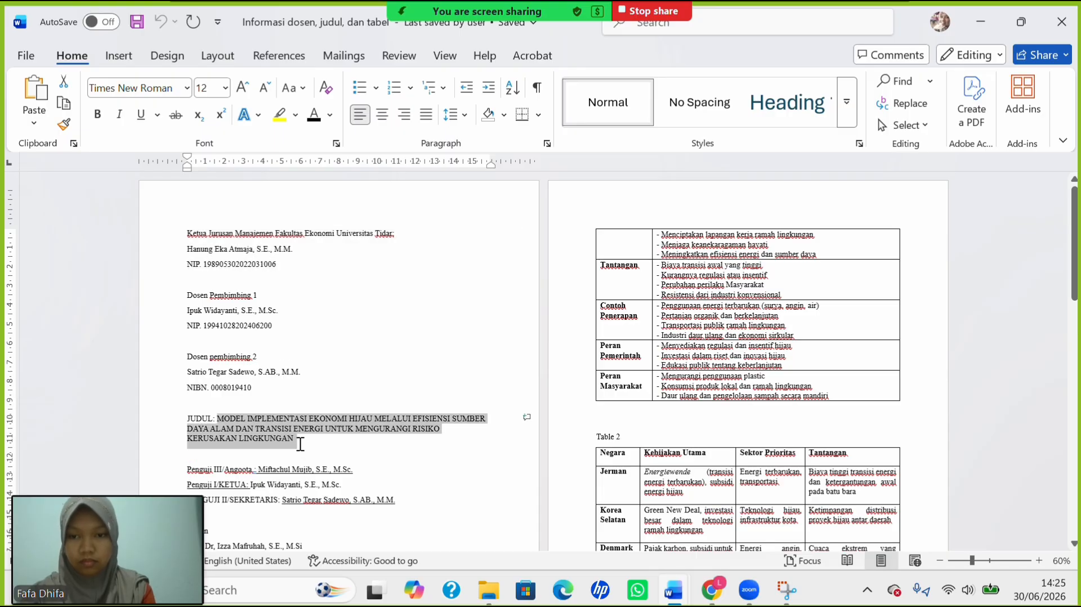
{"action": "type", "text": "C"}
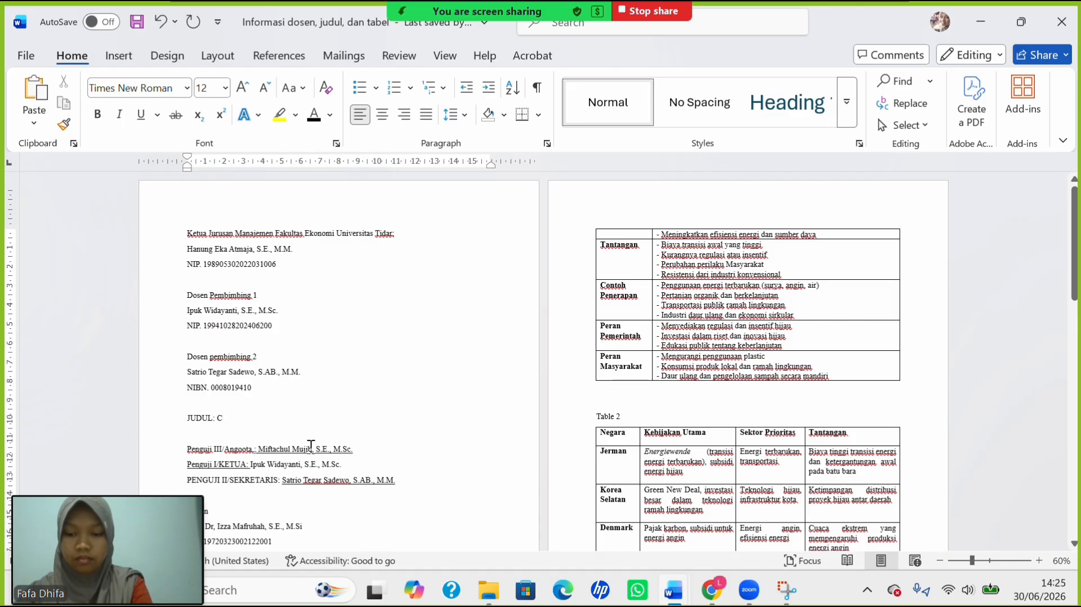
{"action": "key", "text": "ctrl+z"}
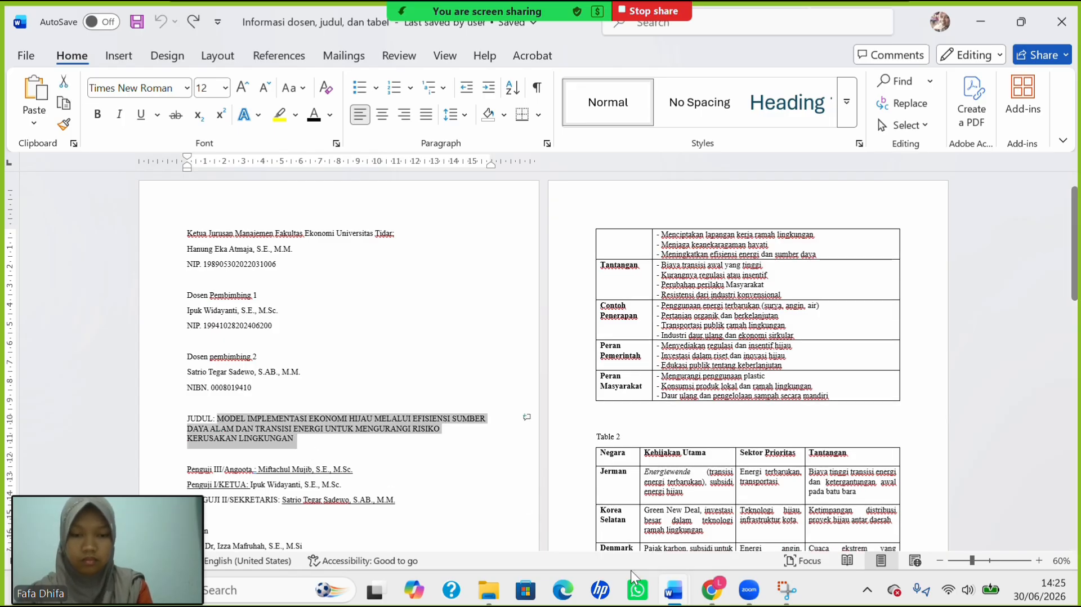
Paste the thesis title below Judul: in the Dummy Article and select HALAMAN through LINGKUNGAN.
{"action": "left_click", "coordinate": [673, 590]}
{"action": "left_click", "coordinate": [507, 516]}
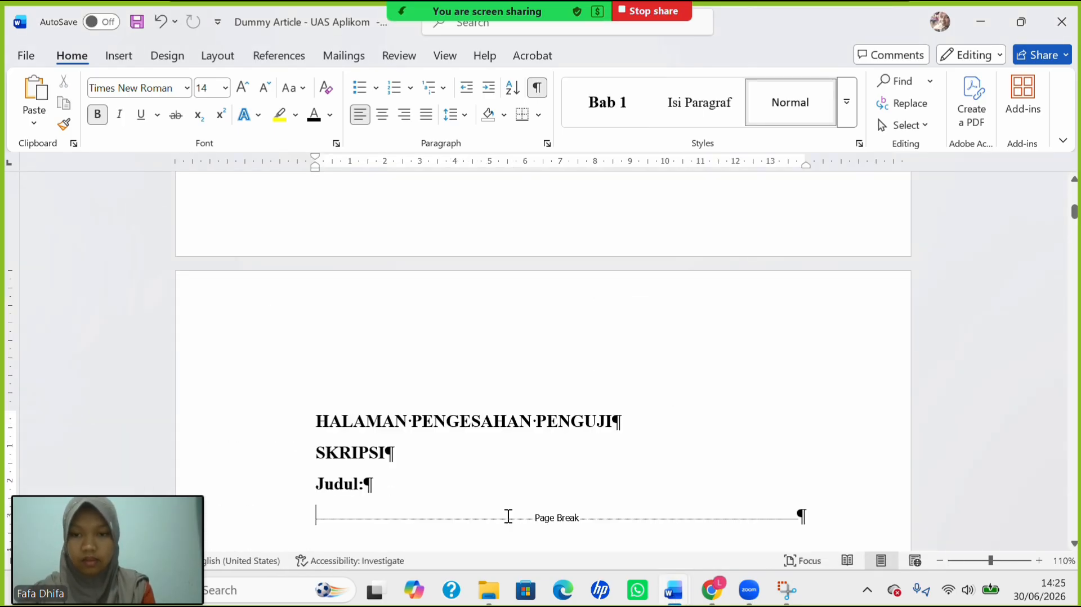
{"action": "key", "text": "ctrl+v"}
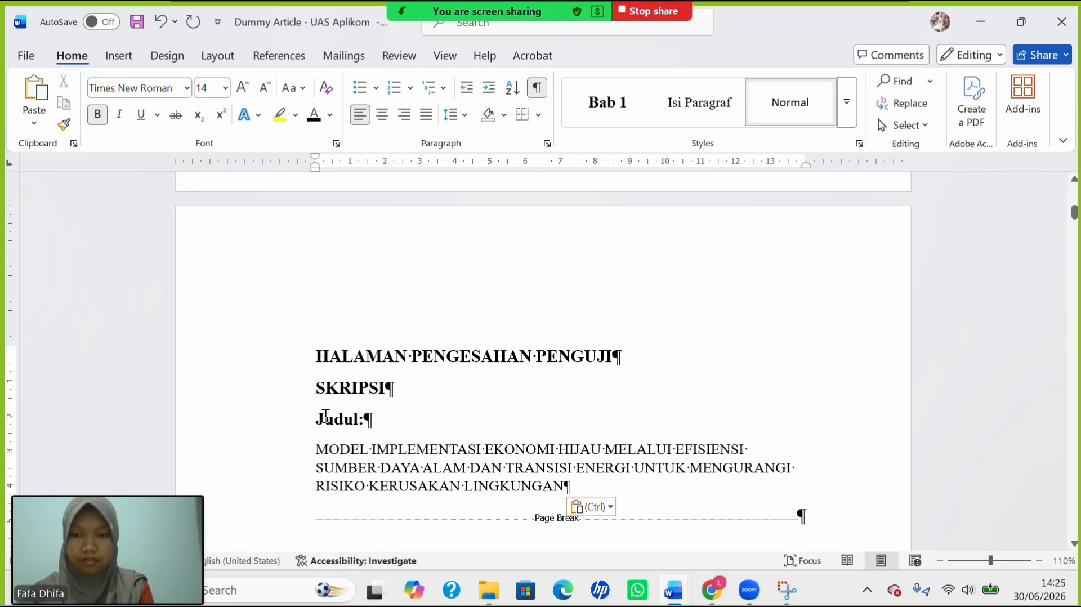
{"action": "left_click_drag", "start_coordinate": [353, 355], "coordinate": [475, 485]}
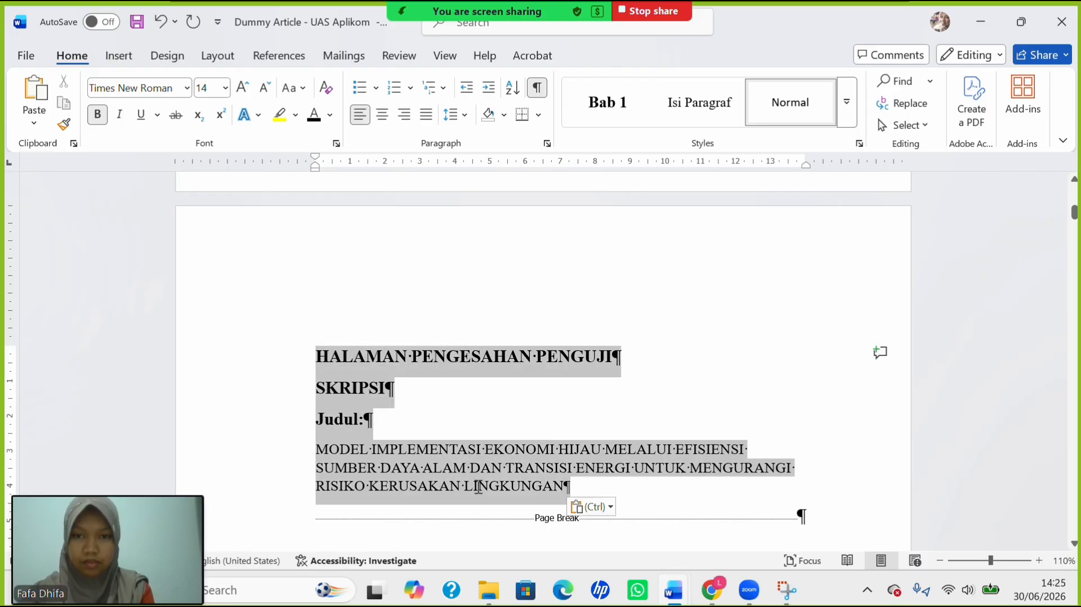
Center the heading block and set SKRIPSI, Judul: and the thesis title to 12 pt.
{"action": "left_click", "coordinate": [382, 114]}
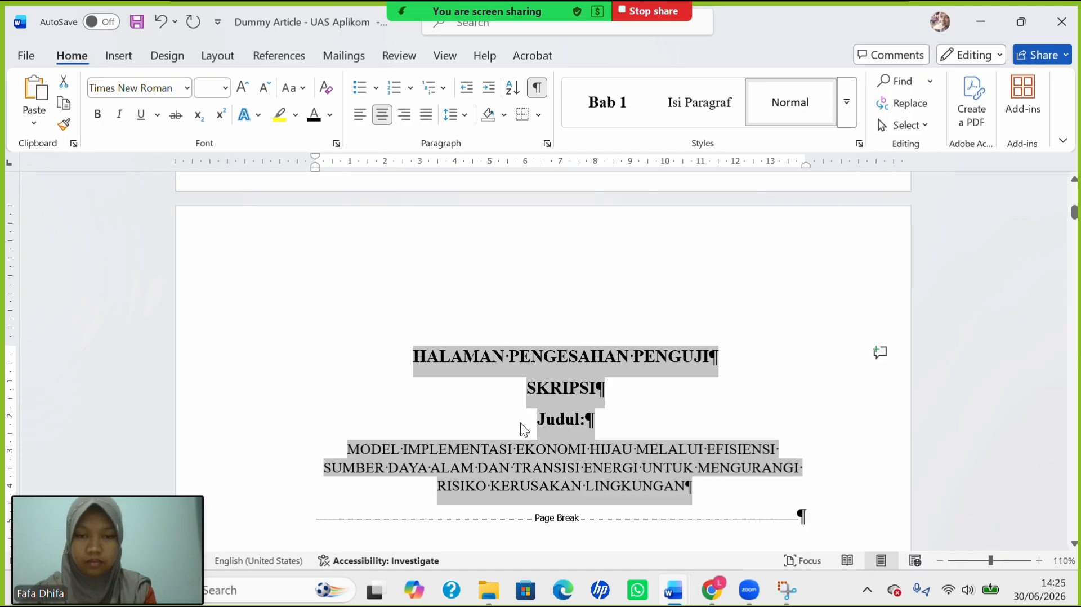
{"action": "left_click", "coordinate": [557, 430]}
{"action": "left_click_drag", "start_coordinate": [557, 387], "coordinate": [666, 482]}
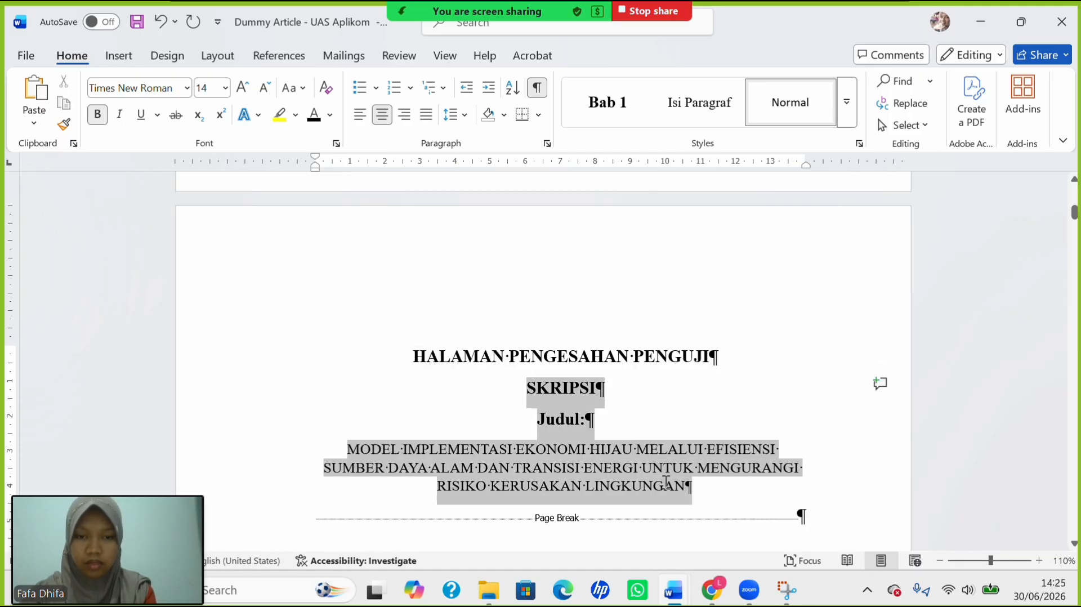
{"action": "left_click", "coordinate": [226, 88]}
{"action": "left_click", "coordinate": [211, 194]}
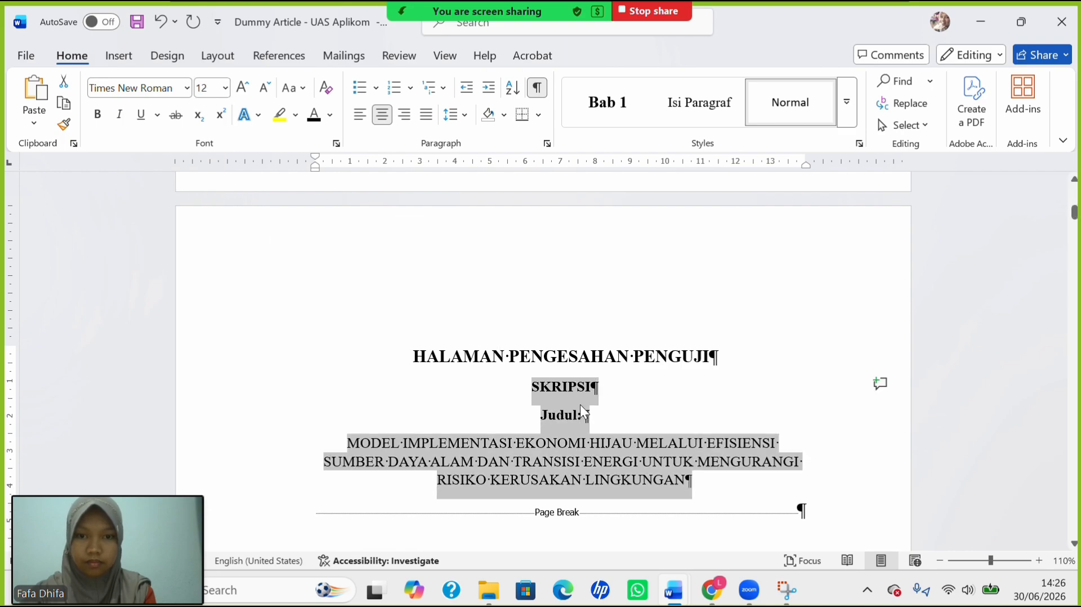
{"action": "left_click", "coordinate": [547, 415]}
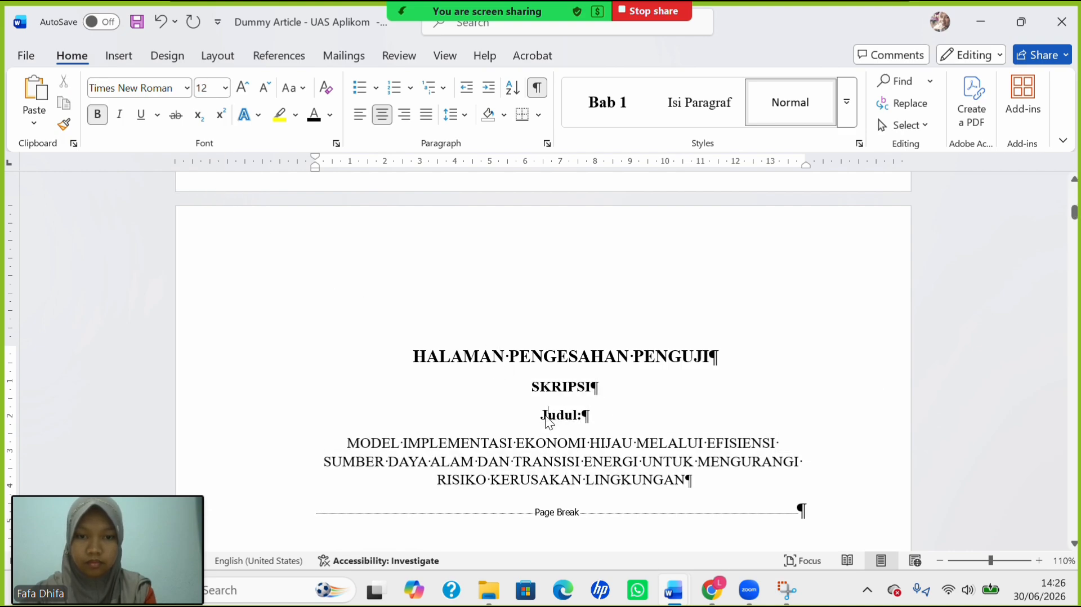
Enlarge the SKRIPSI line to 14 pt to match the heading.
{"action": "scroll", "coordinate": [557, 443], "scroll_direction": "down", "scroll_amount": 3}
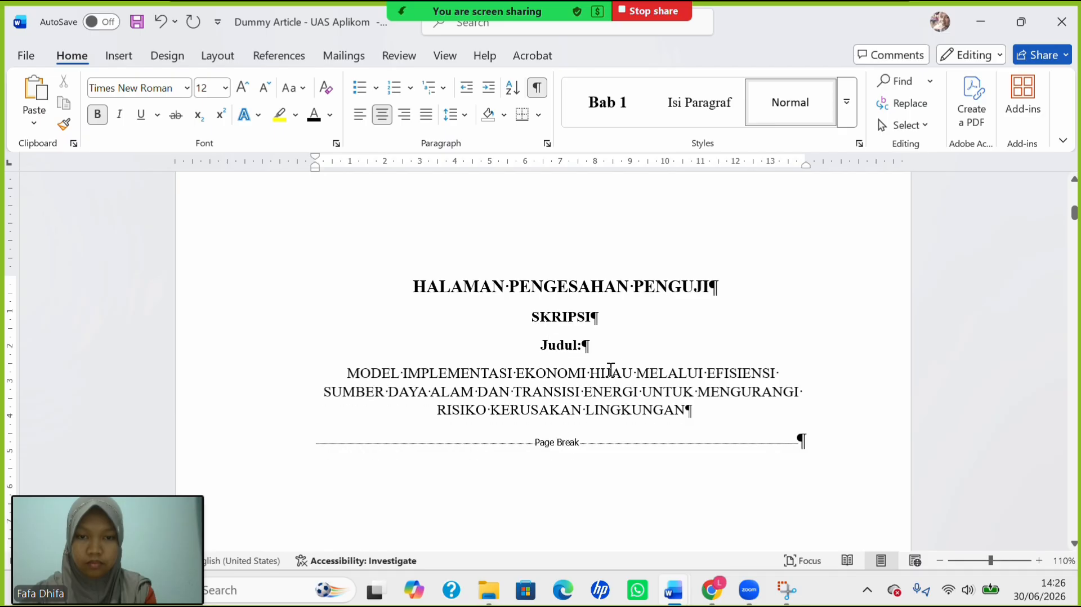
{"action": "left_click", "coordinate": [722, 289]}
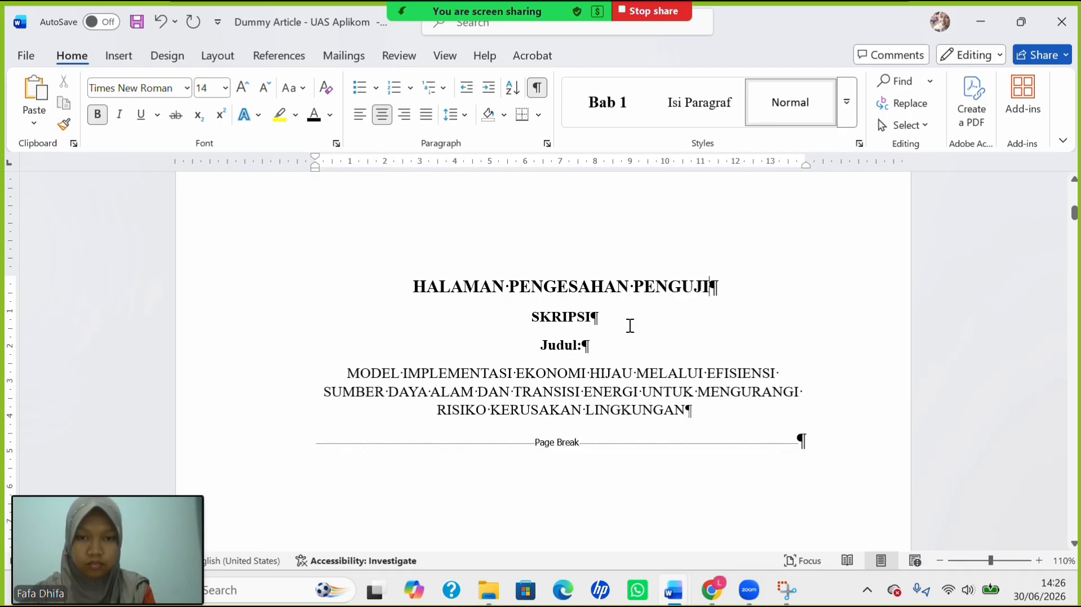
{"action": "triple_click", "coordinate": [552, 317]}
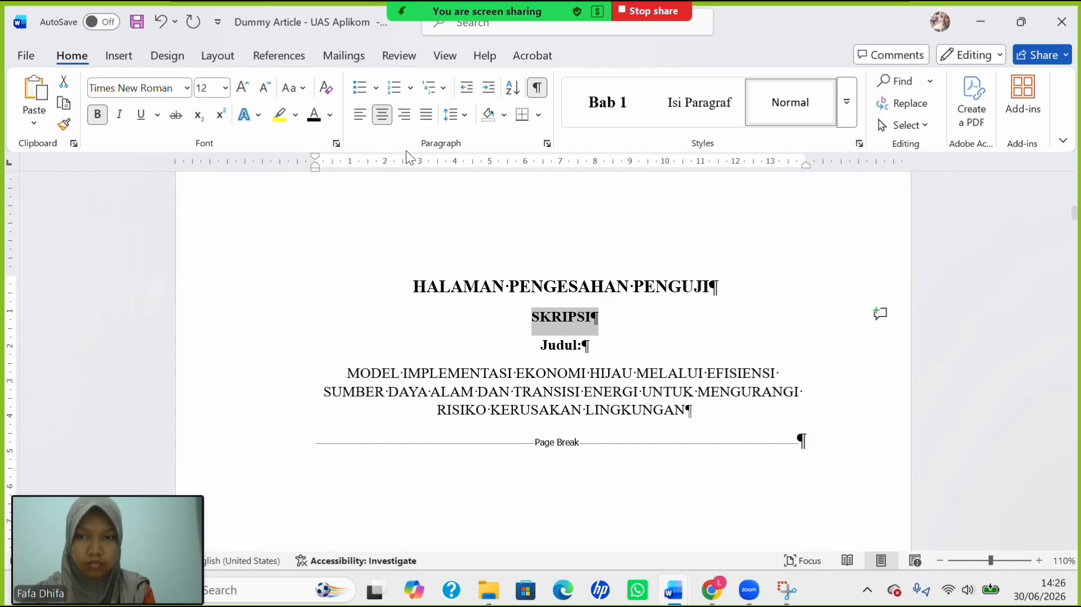
{"action": "left_click", "coordinate": [225, 89]}
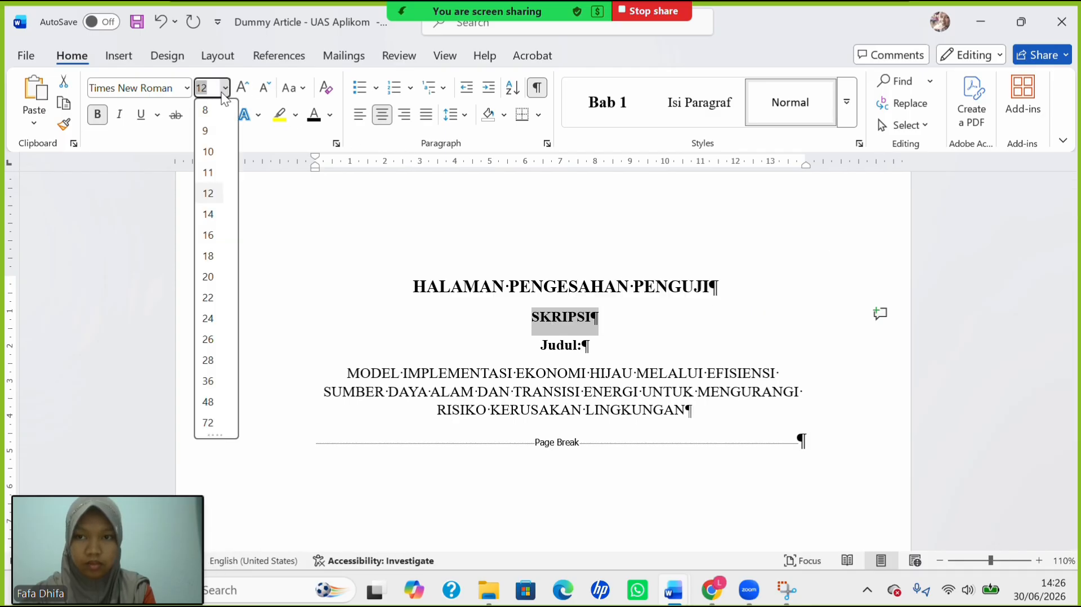
{"action": "left_click", "coordinate": [215, 212]}
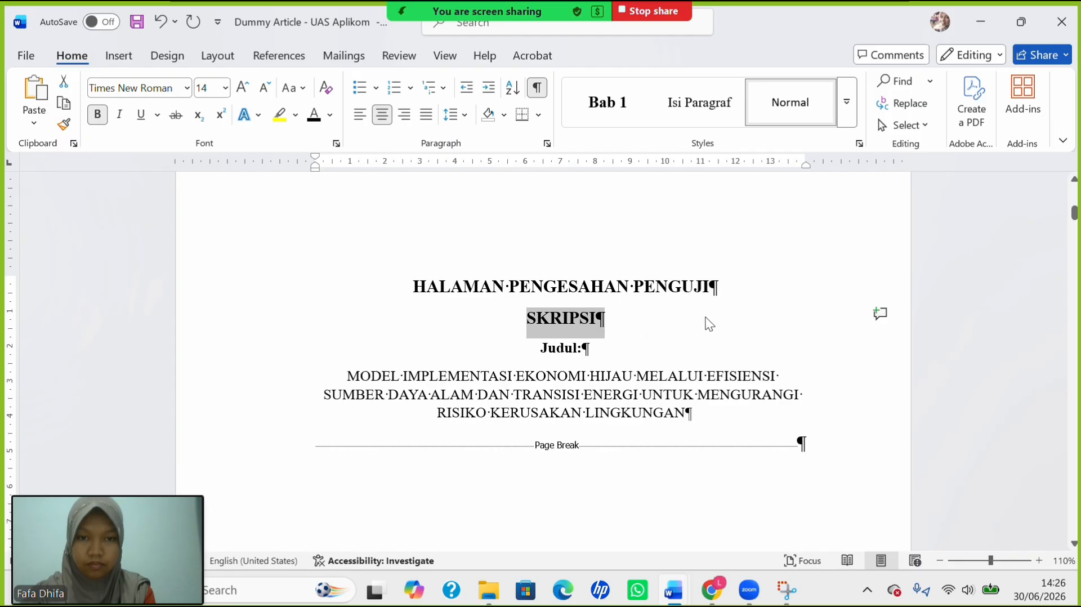
{"action": "left_click", "coordinate": [736, 293]}
Move the blank line to sit between SKRIPSI and Judul:, and add empty lines after the title.
{"action": "key", "text": "Return"}
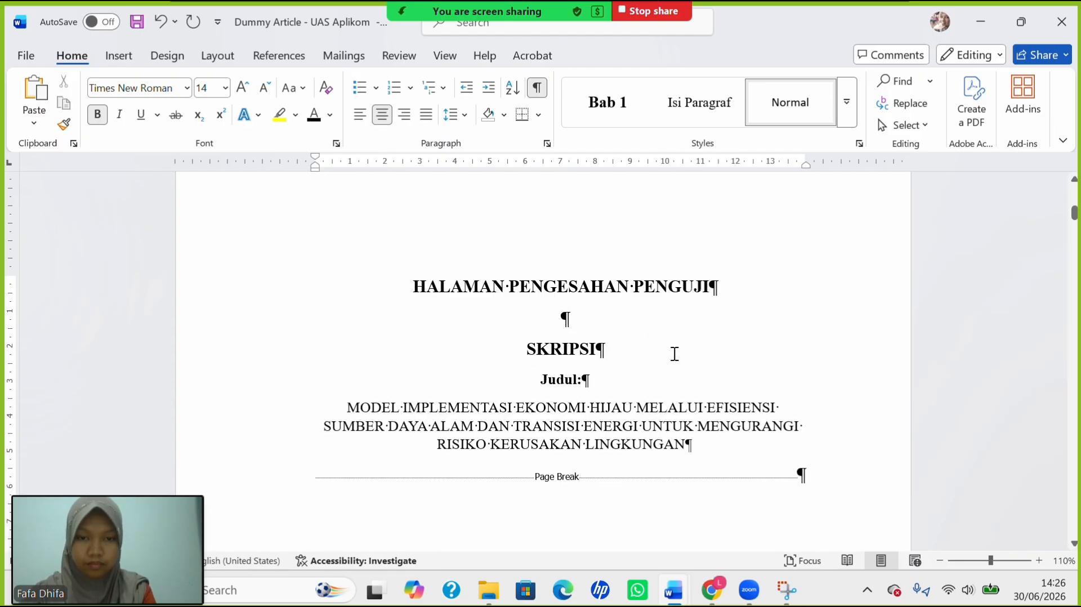
{"action": "key", "text": "Return"}
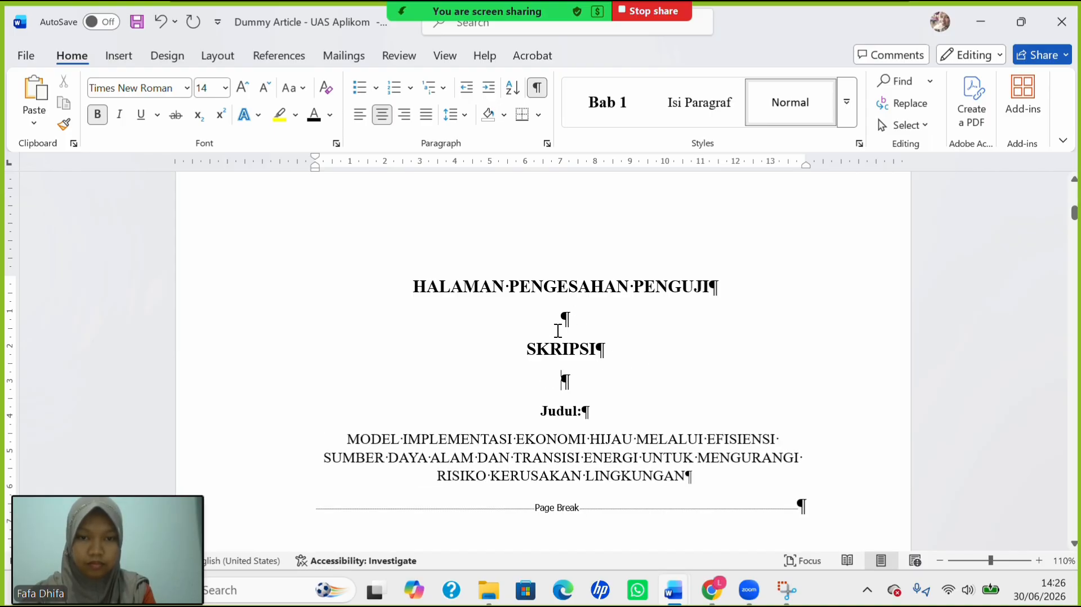
{"action": "key", "text": "BackSpace"}
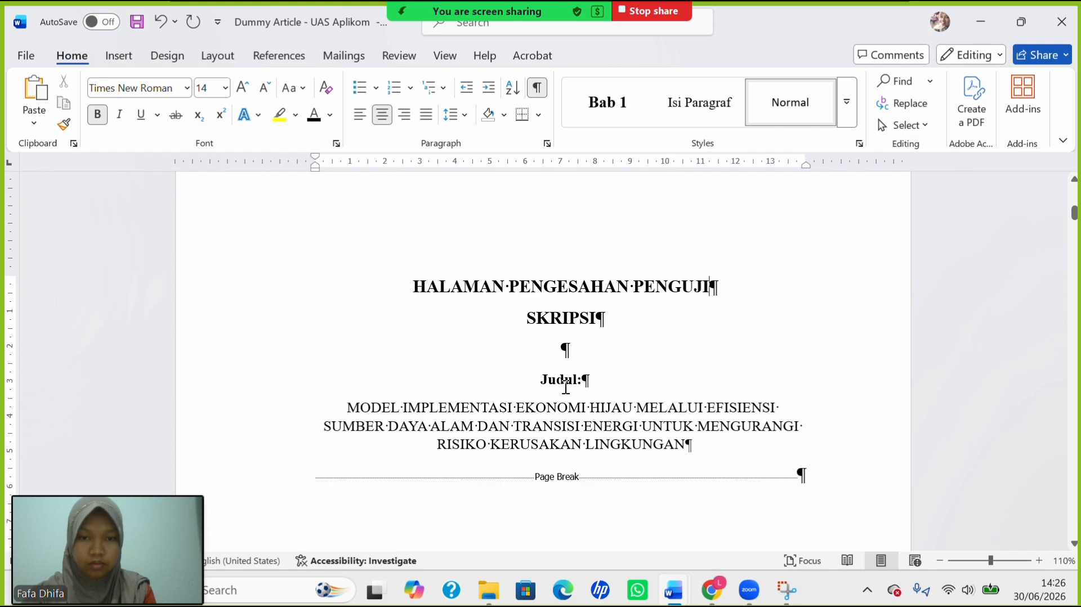
{"action": "left_click", "coordinate": [708, 444]}
{"action": "key", "text": "Return"}
{"action": "key", "text": "Return"}
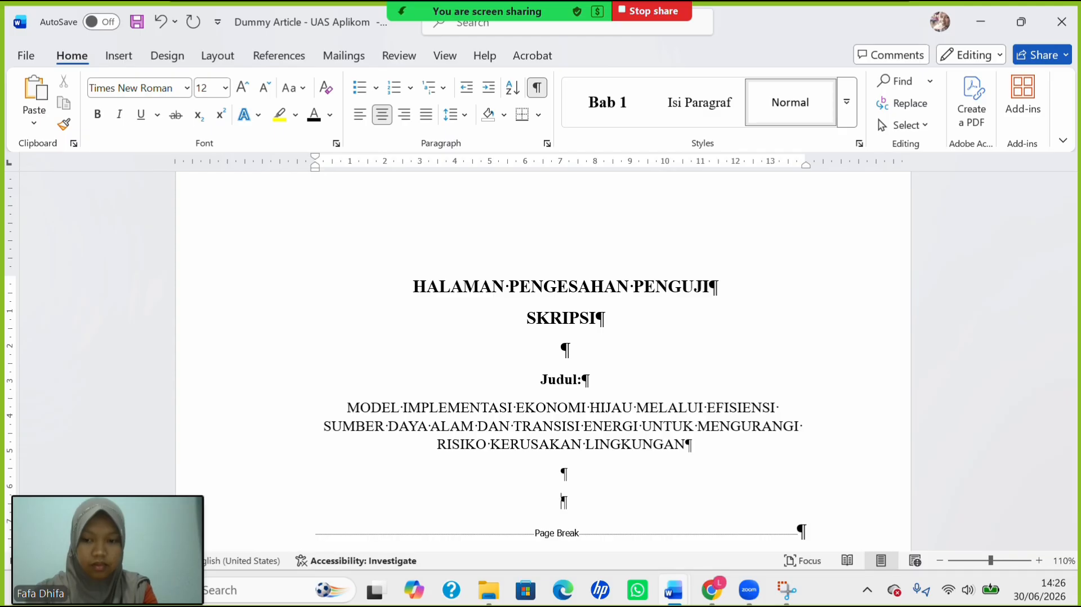
Type Disusun: and put the student's full name on the next line.
{"action": "type", "text": "Disusu"}
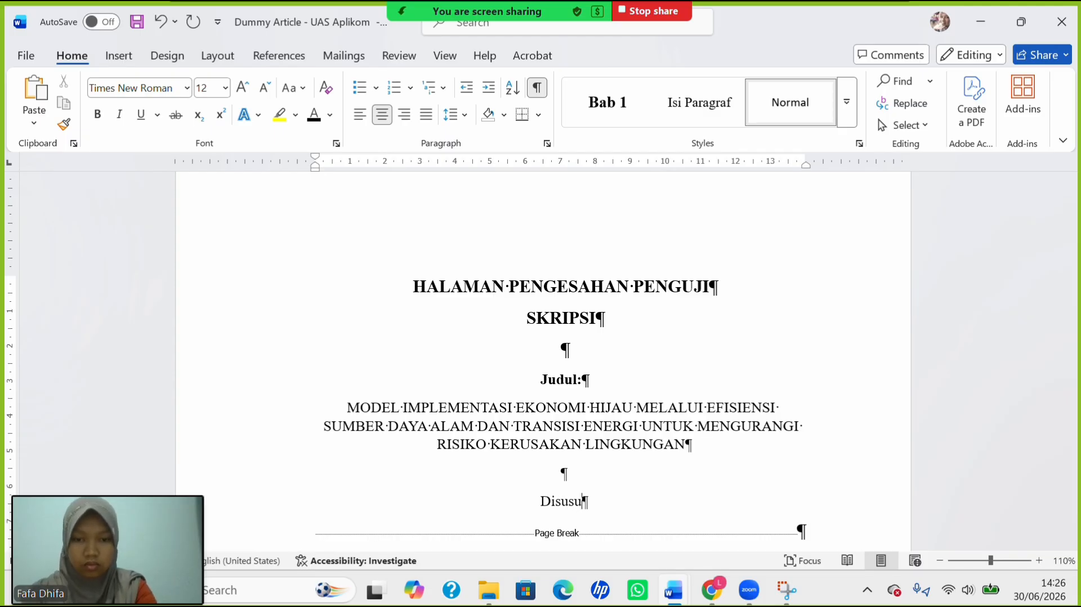
{"action": "type", "text": "n"}
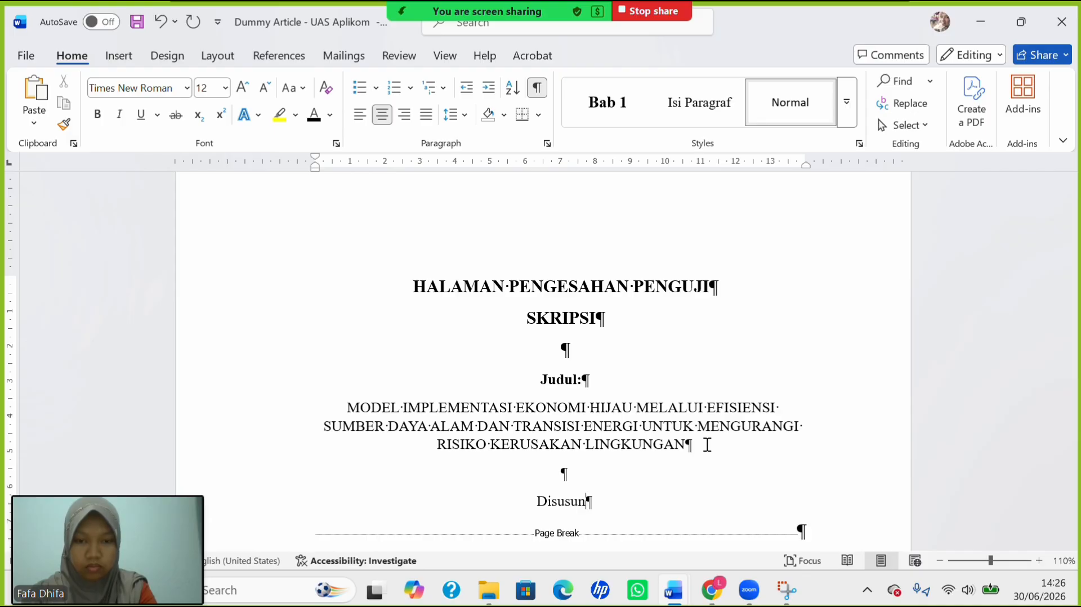
{"action": "type", "text": ":"}
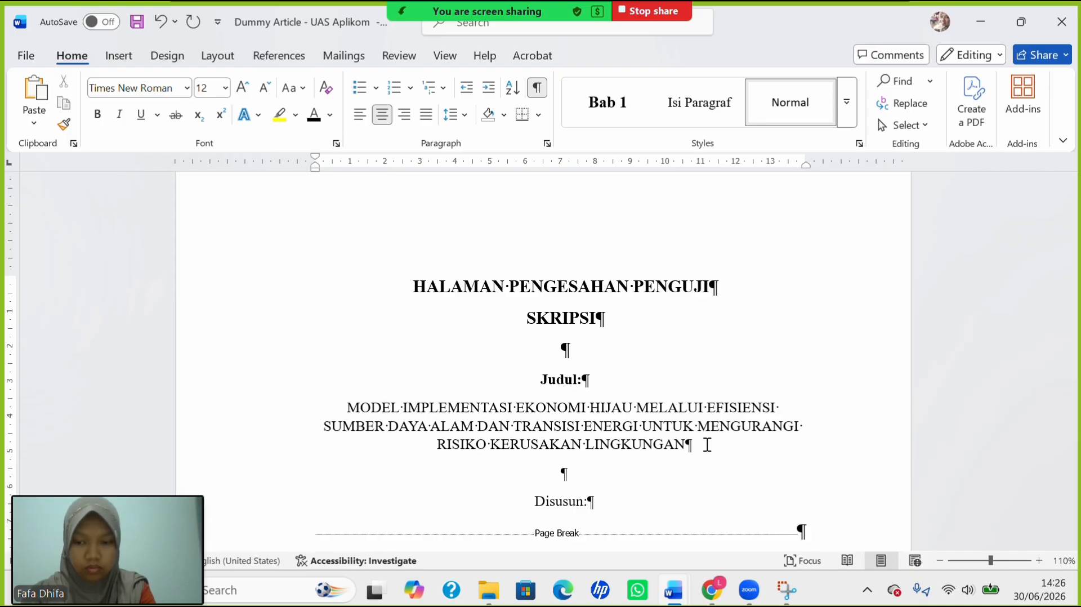
{"action": "key", "text": "shift+Return"}
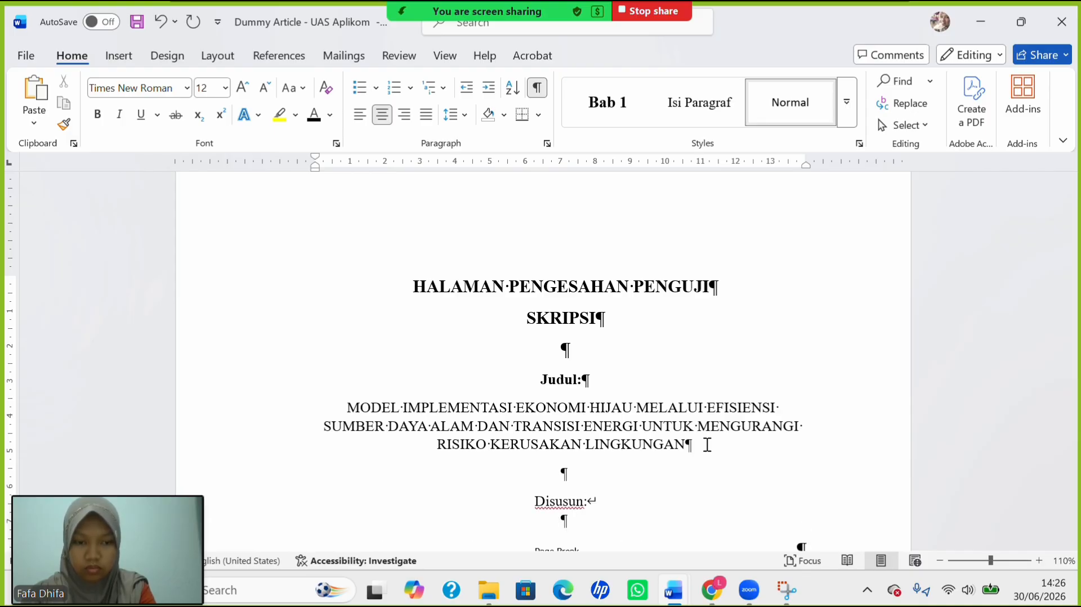
{"action": "key", "text": "BackSpace"}
{"action": "key", "text": "Return"}
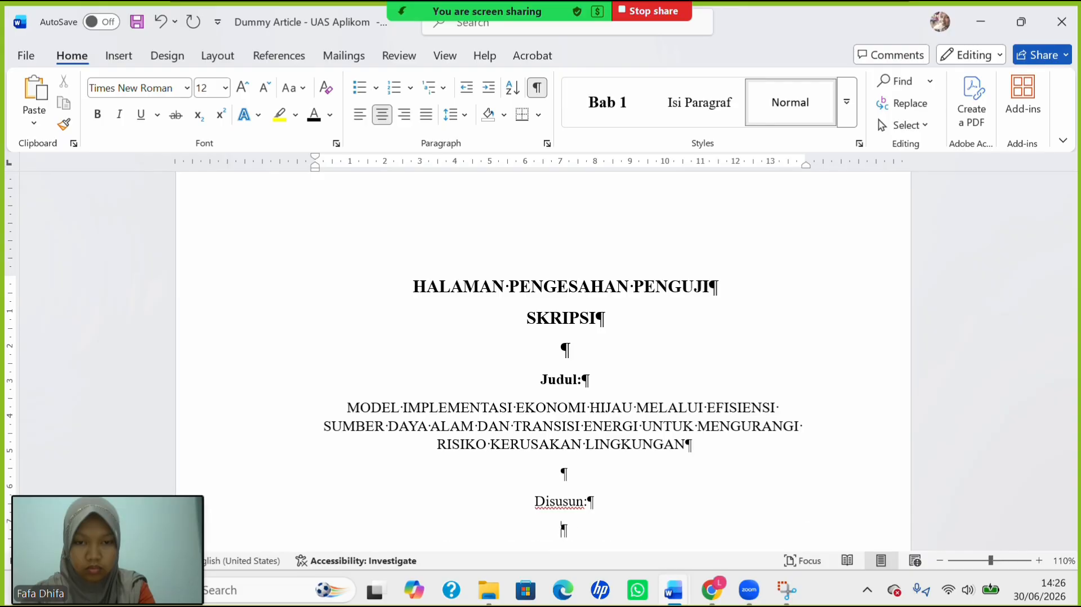
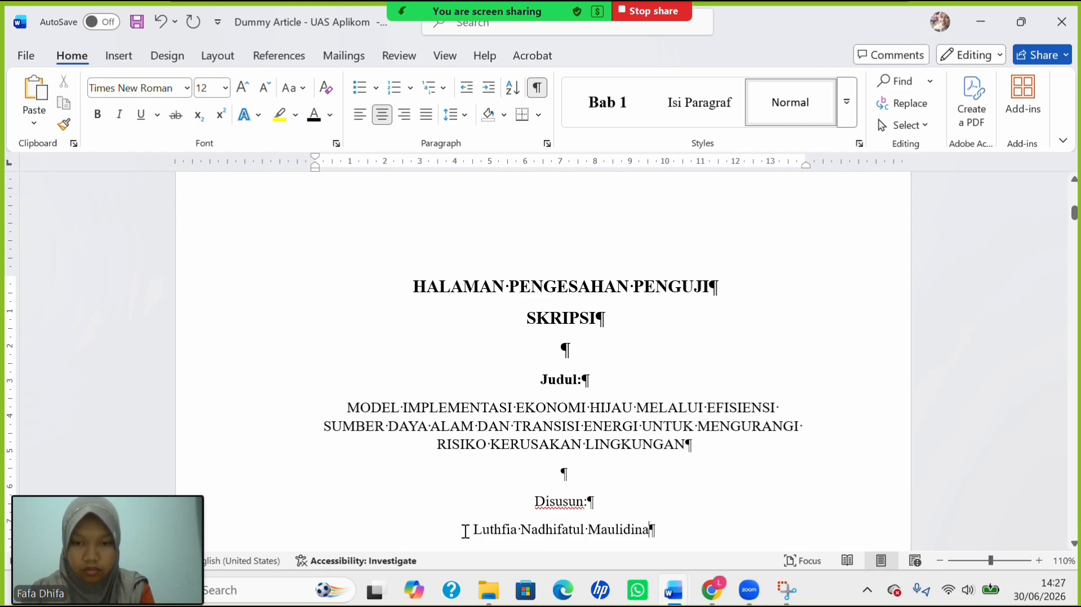
Prefix the name with Nama:, add an NPM line with the student number, then two empty lines.
{"action": "left_click", "coordinate": [464, 530]}
{"action": "type", "text": "Nama"}
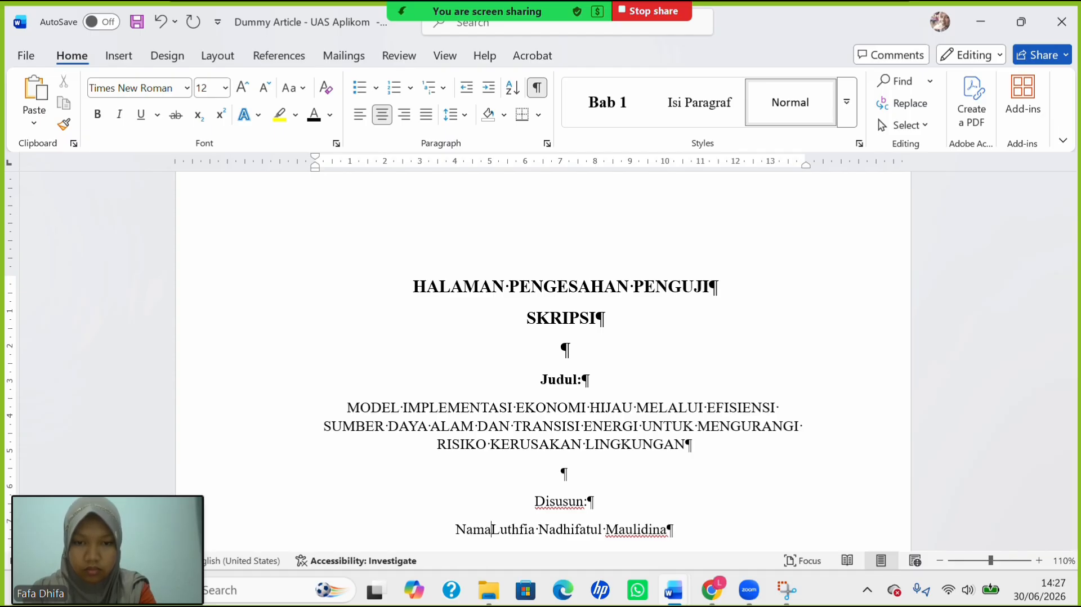
{"action": "type", "text": ":"}
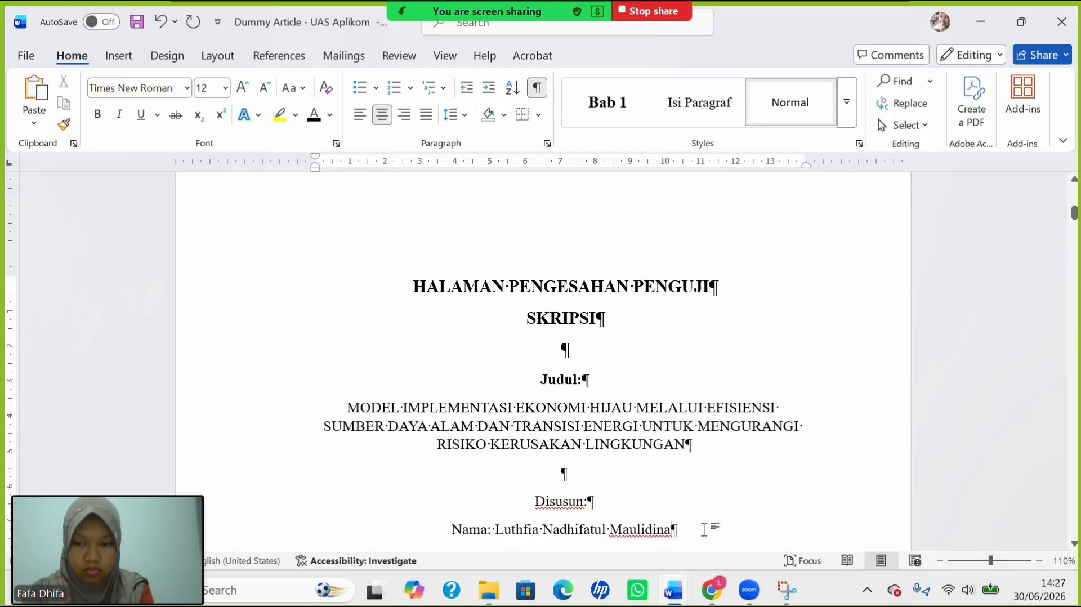
{"action": "key", "text": "shift+Return"}
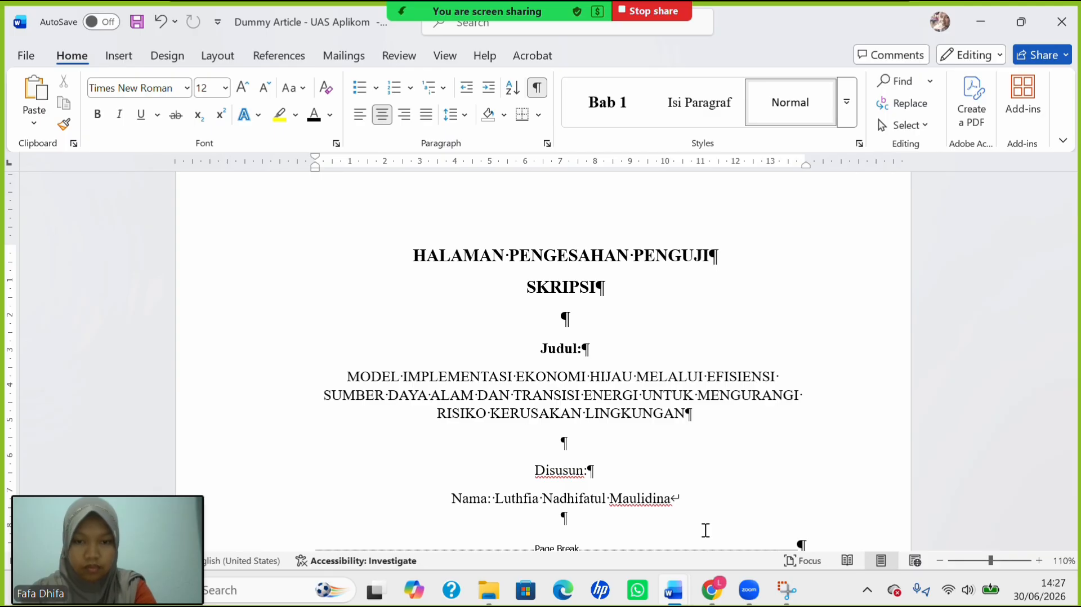
{"action": "type", "text": "NPM"}
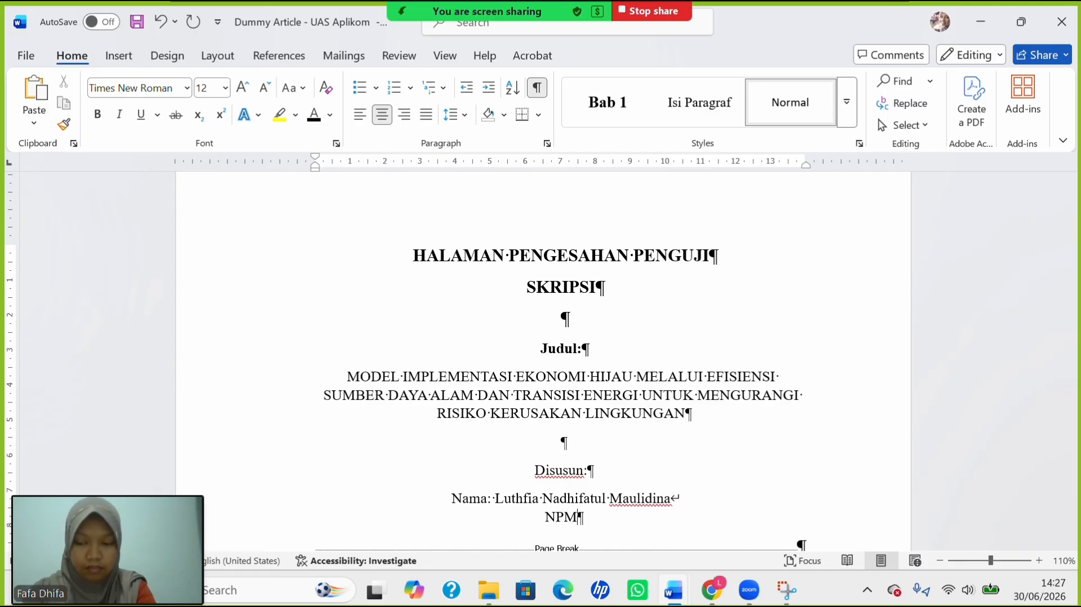
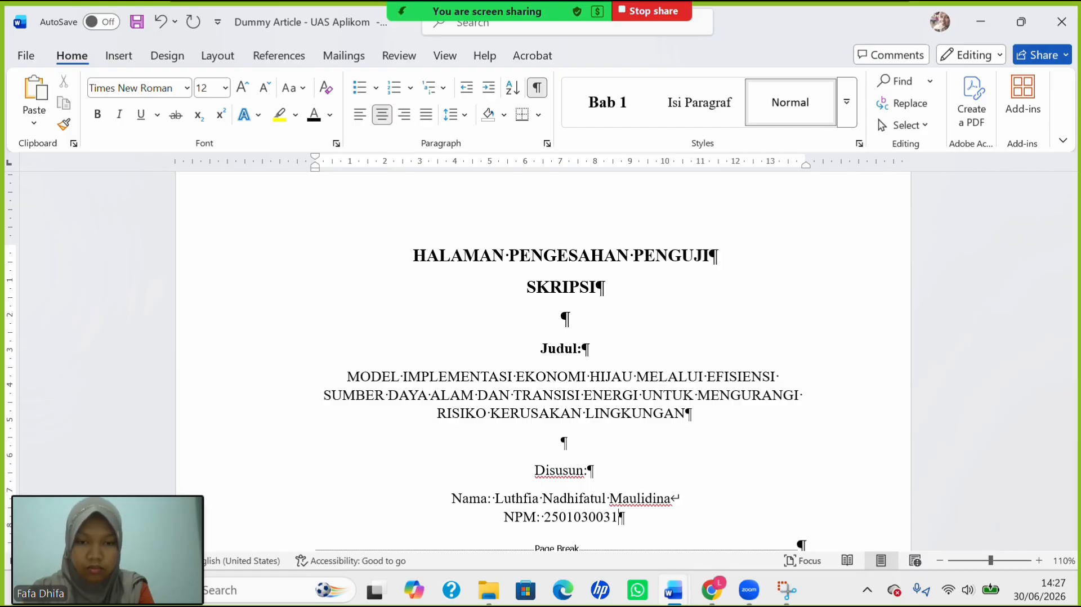
{"action": "scroll", "coordinate": [671, 484], "scroll_direction": "down", "scroll_amount": 3}
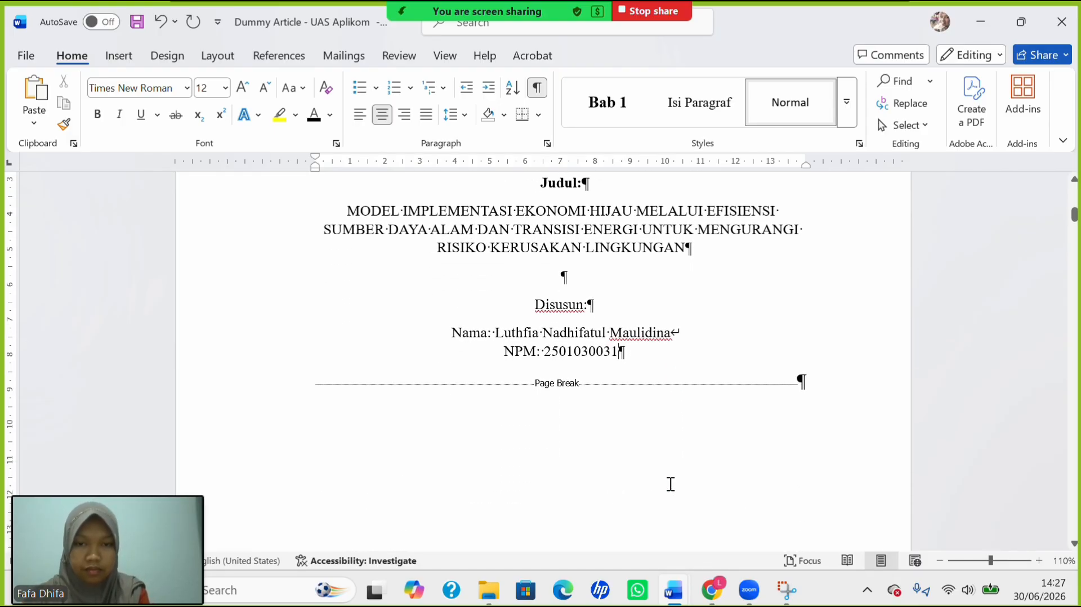
{"action": "key", "text": "Return"}
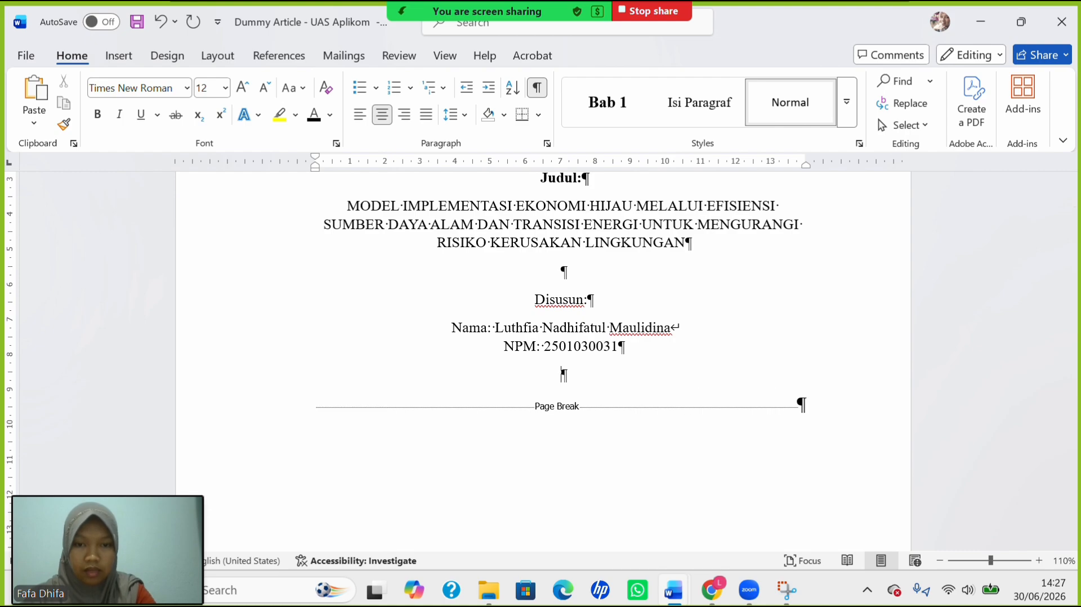
{"action": "key", "text": "Return"}
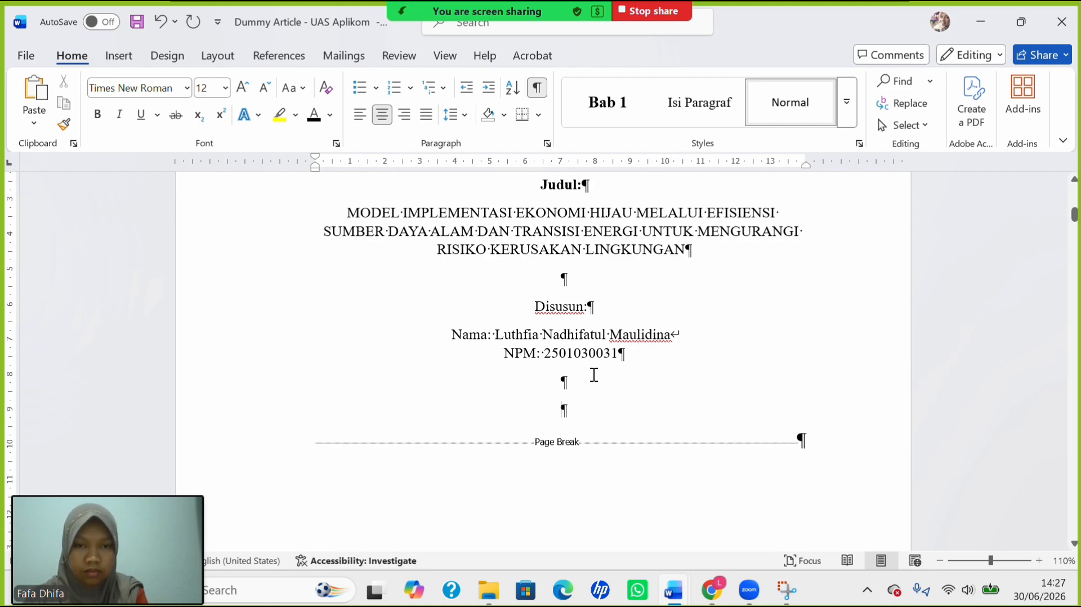
{"action": "scroll", "coordinate": [594, 375], "scroll_direction": "up", "scroll_amount": 3}
{"action": "scroll", "coordinate": [594, 374], "scroll_direction": "down", "scroll_amount": 2}
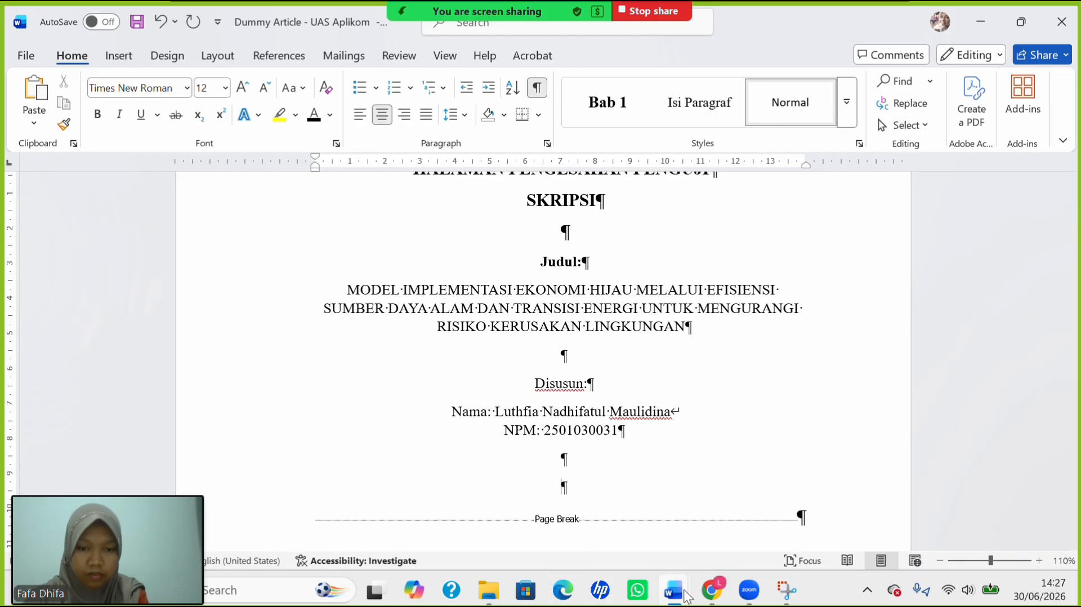
Scroll the thesis guideline PDF to the sample examiner approval page on page 61.
{"action": "mouse_move", "coordinate": [718, 589]}
{"action": "left_click", "coordinate": [721, 516]}
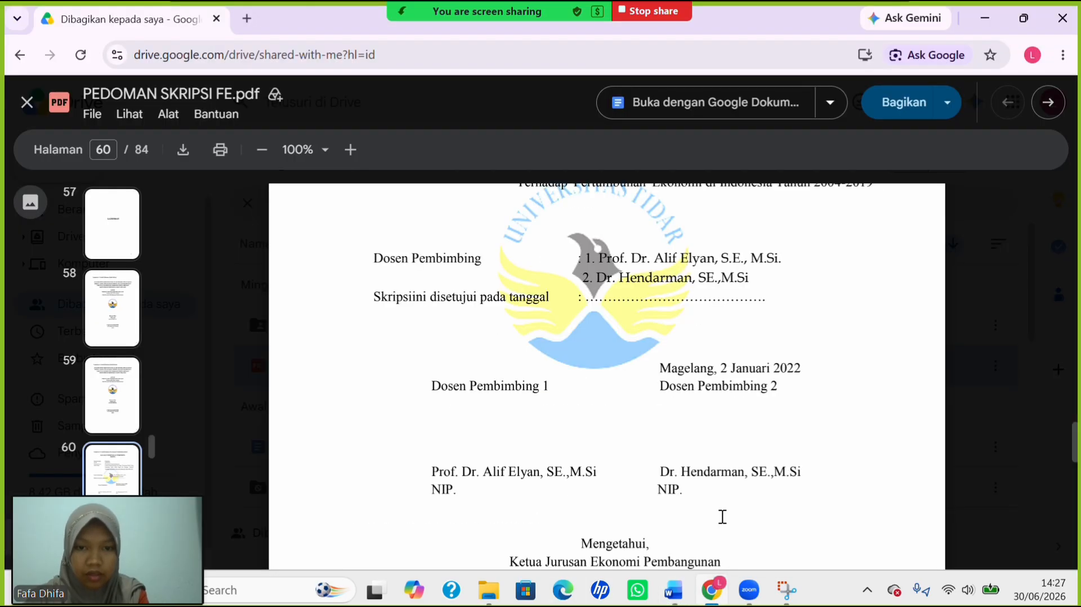
{"action": "scroll", "coordinate": [601, 448], "scroll_direction": "down", "scroll_amount": 2}
{"action": "scroll", "coordinate": [601, 448], "scroll_direction": "down", "scroll_amount": 10}
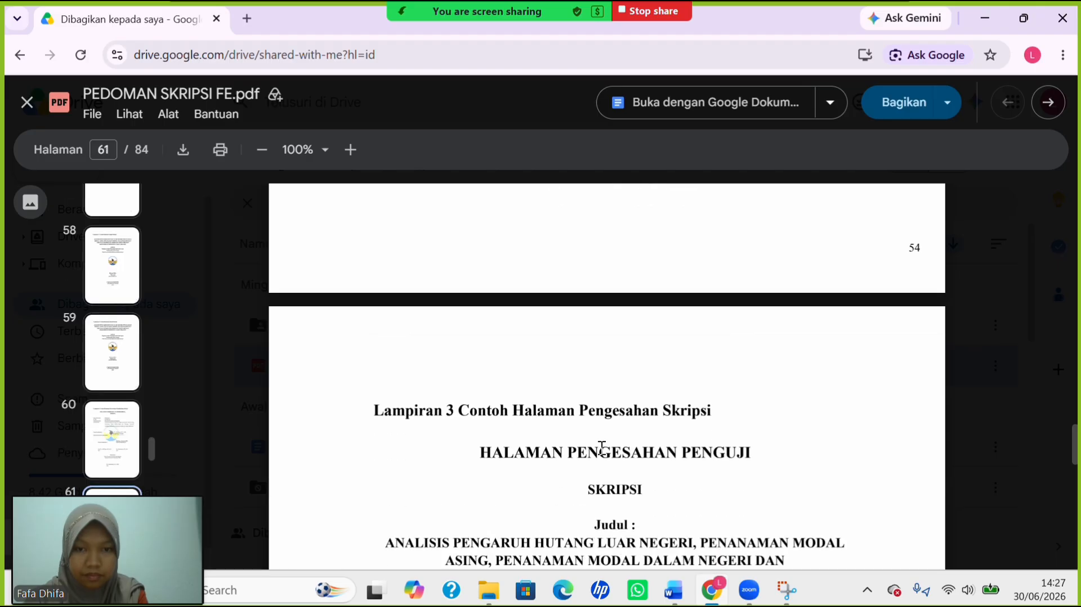
{"action": "scroll", "coordinate": [601, 448], "scroll_direction": "down", "scroll_amount": 1}
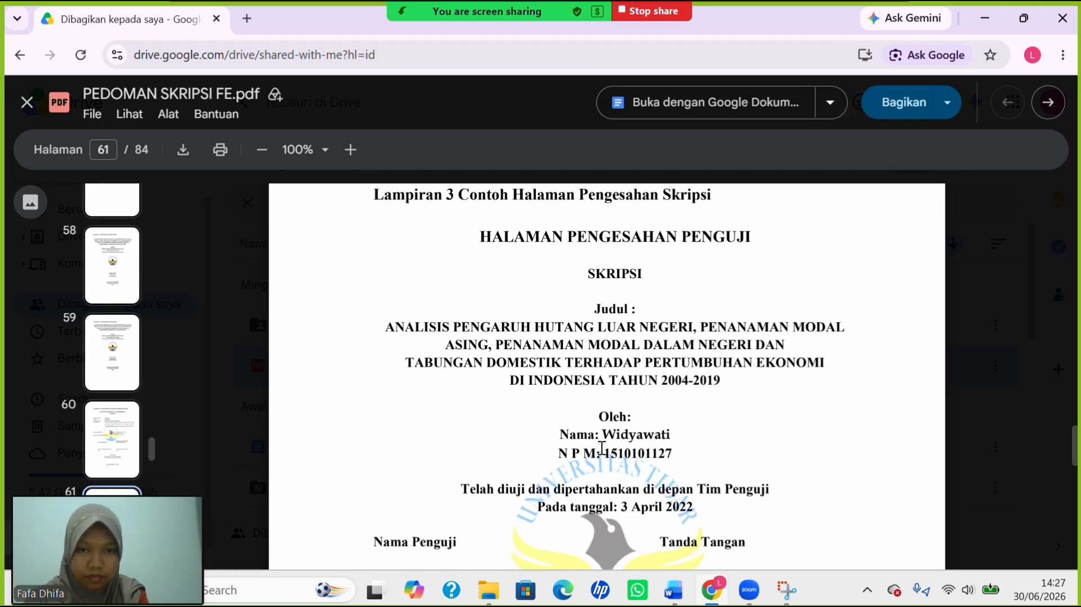
{"action": "scroll", "coordinate": [601, 448], "scroll_direction": "down", "scroll_amount": 1}
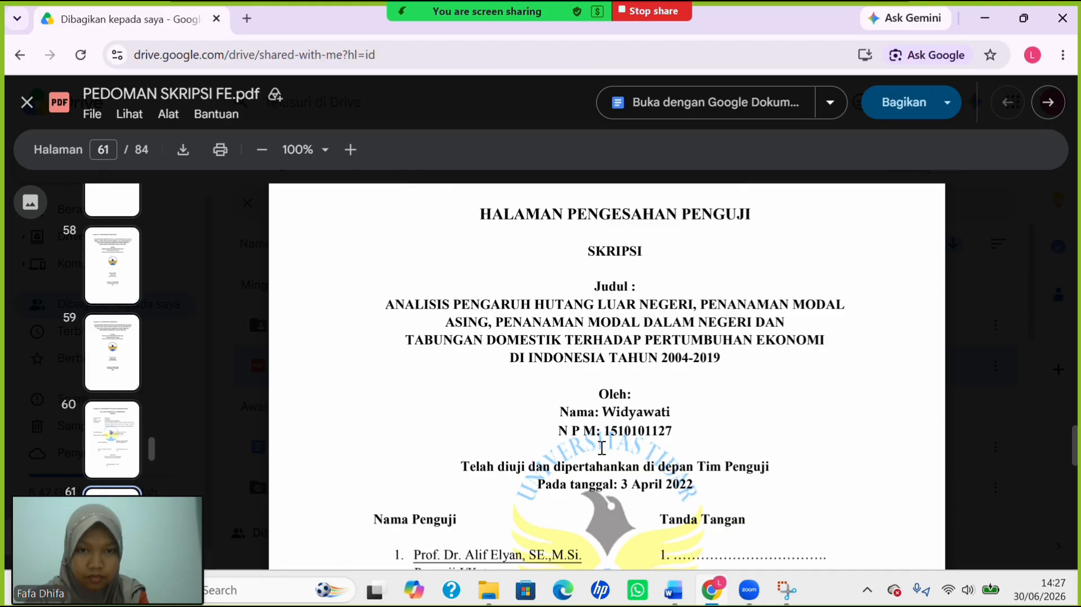
{"action": "scroll", "coordinate": [632, 417], "scroll_direction": "down", "scroll_amount": 2}
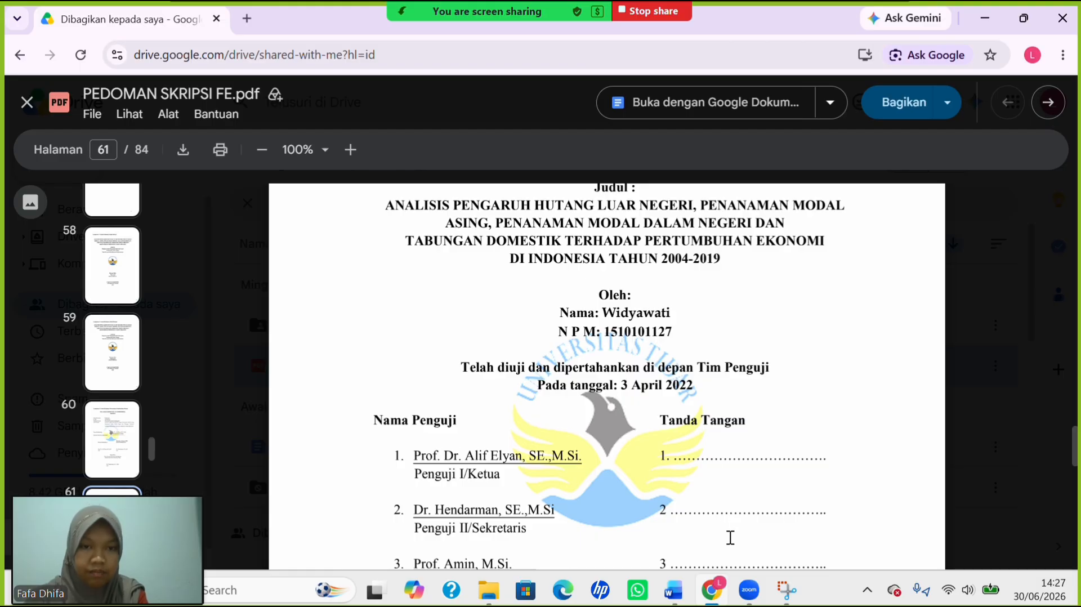
Type 'Telah diuji dan dipertahankan di depan Tim Penguji' on the empty line below NPM.
{"action": "mouse_move", "coordinate": [672, 598]}
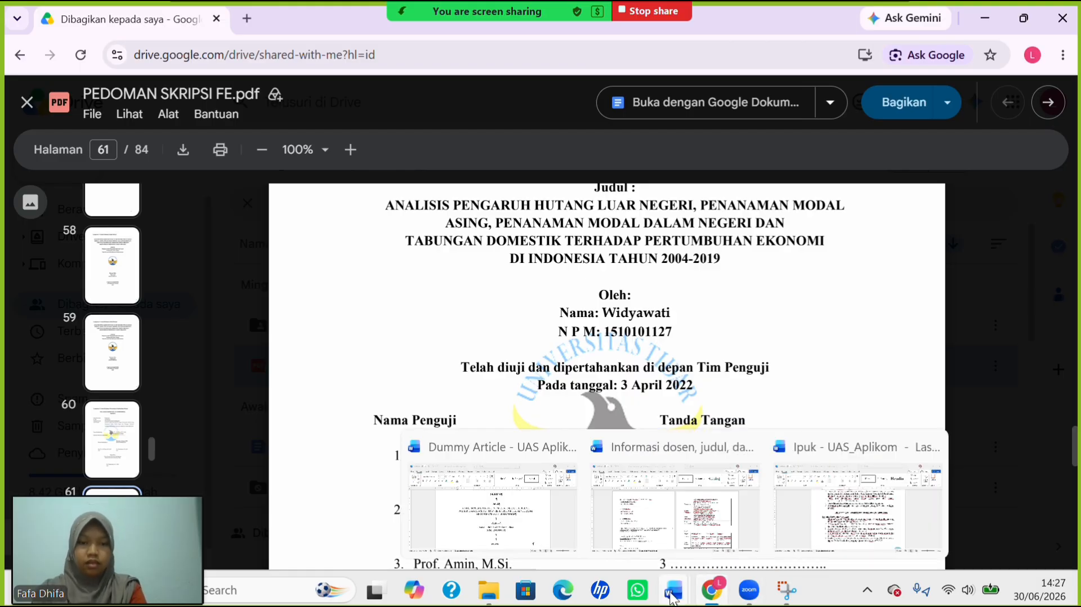
{"action": "left_click", "coordinate": [542, 528]}
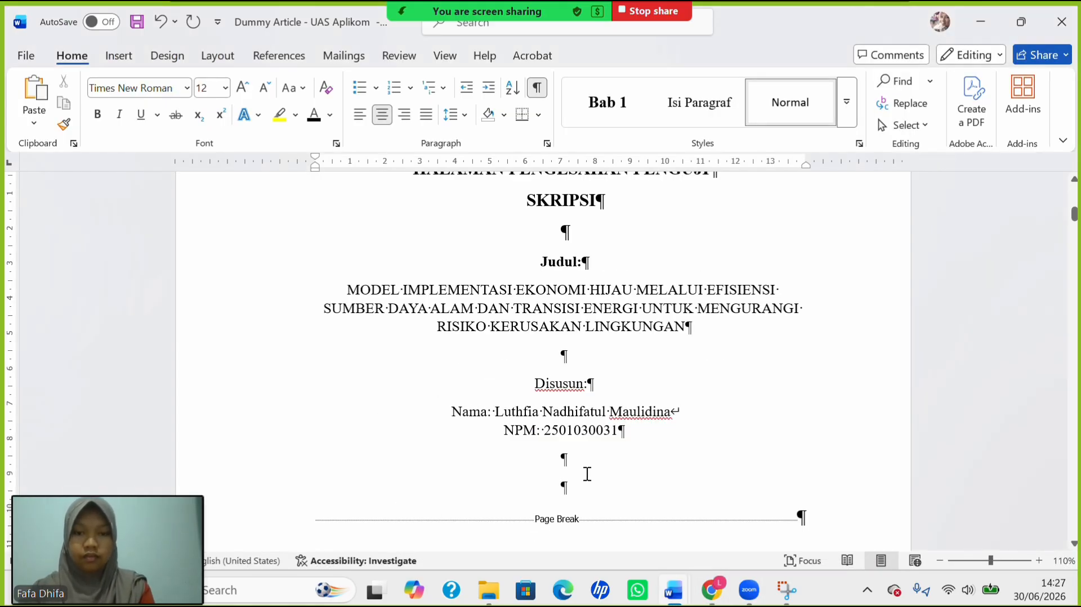
{"action": "left_click", "coordinate": [587, 475]}
{"action": "type", "text": "Telah"}
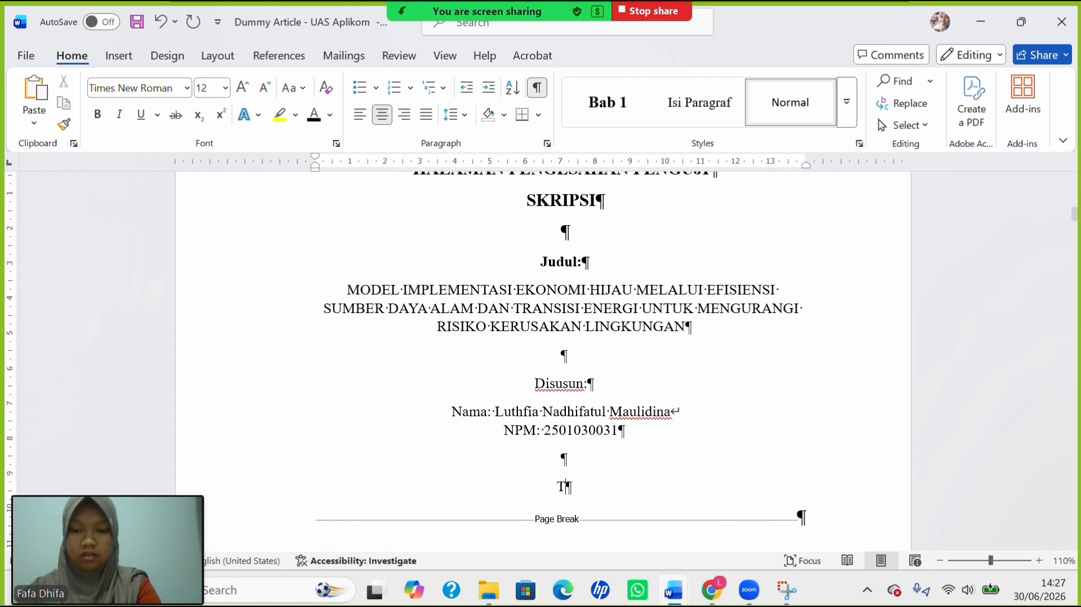
{"action": "type", "text": " diuji "}
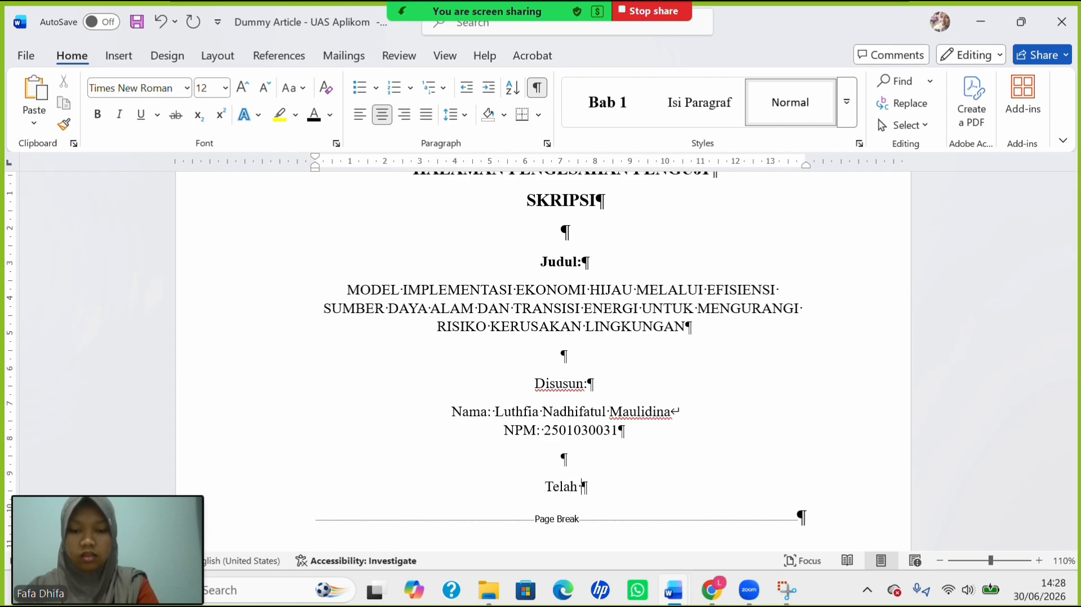
{"action": "type", "text": "da"}
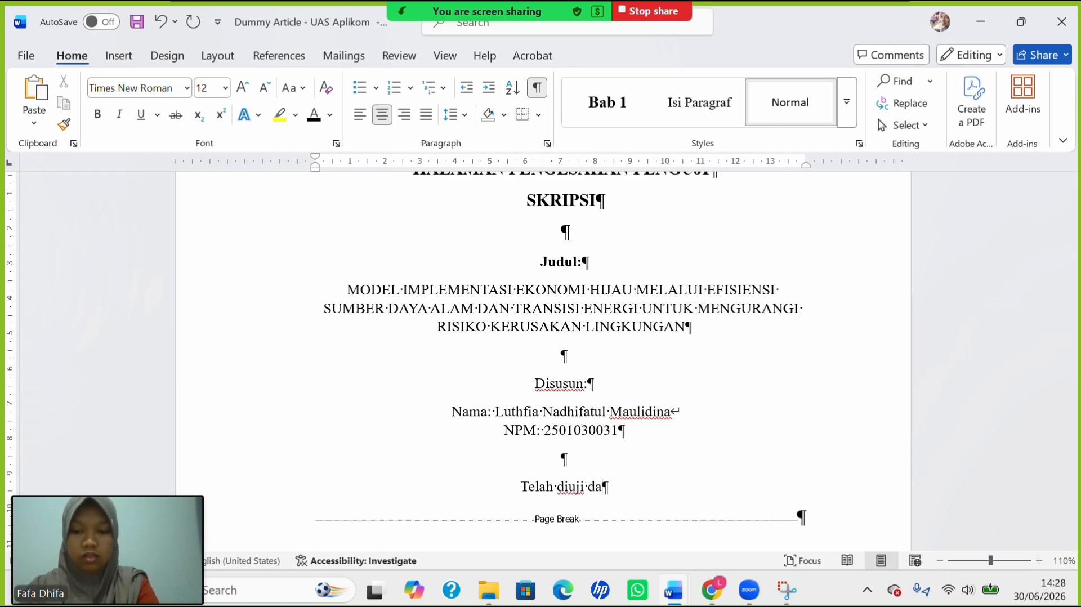
{"action": "type", "text": "n dipert"}
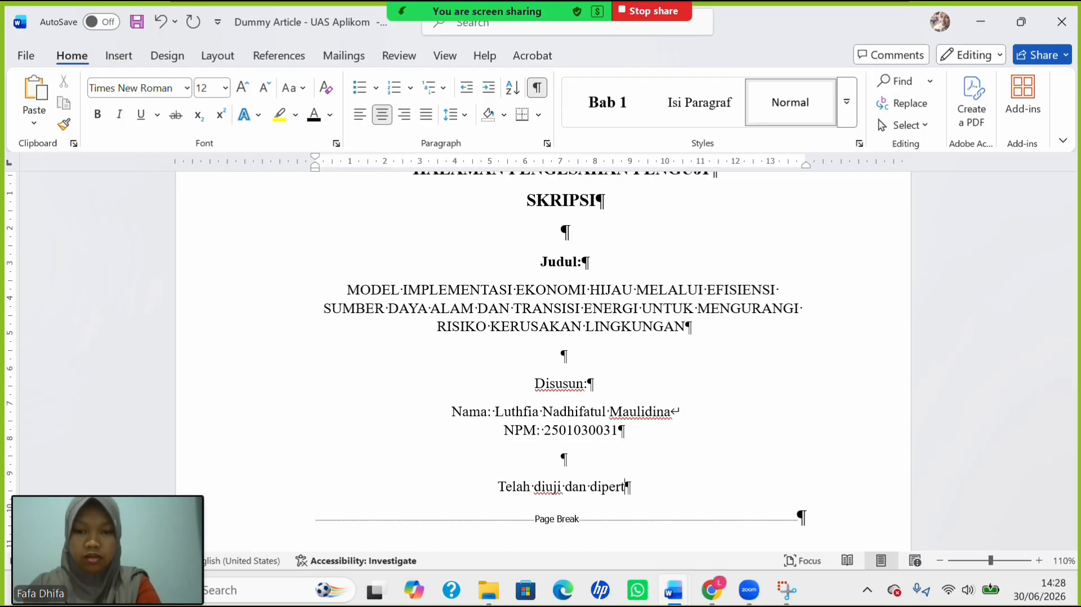
{"action": "type", "text": "ahankan"}
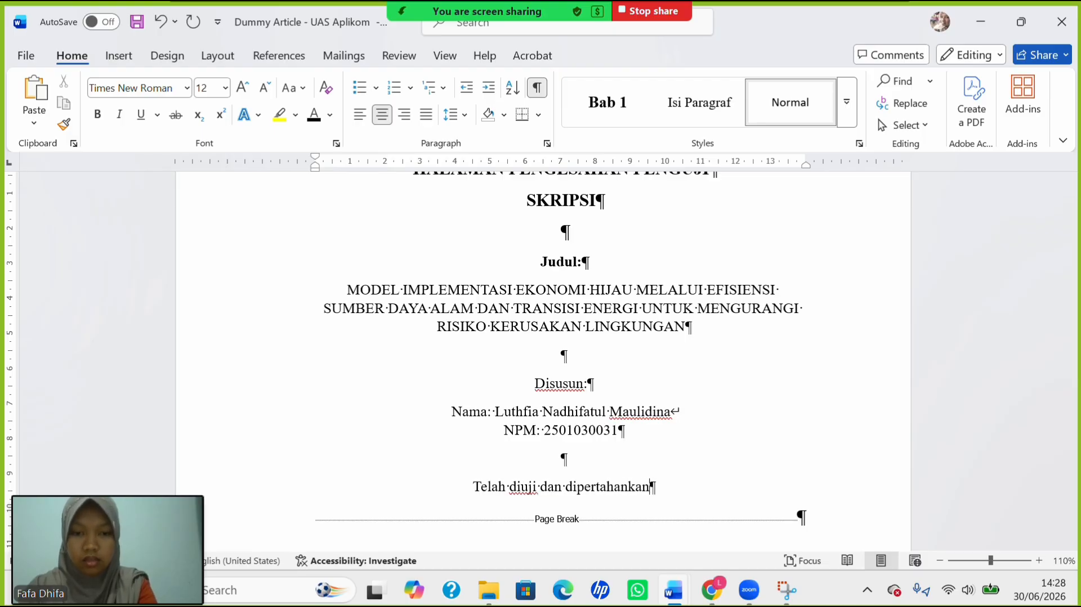
{"action": "type", "text": " di depan"}
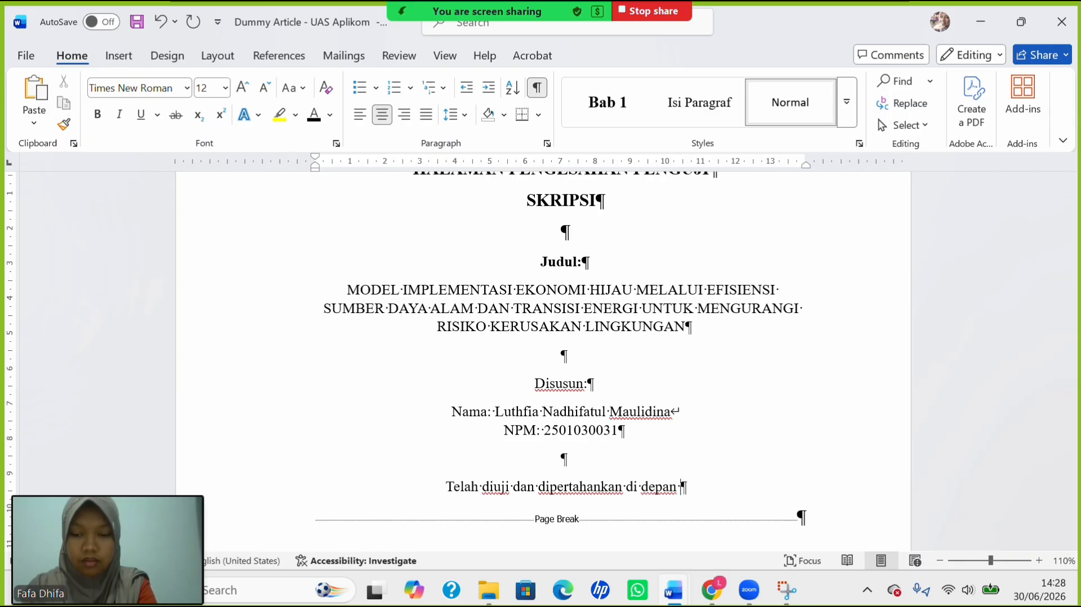
{"action": "type", "text": " T"}
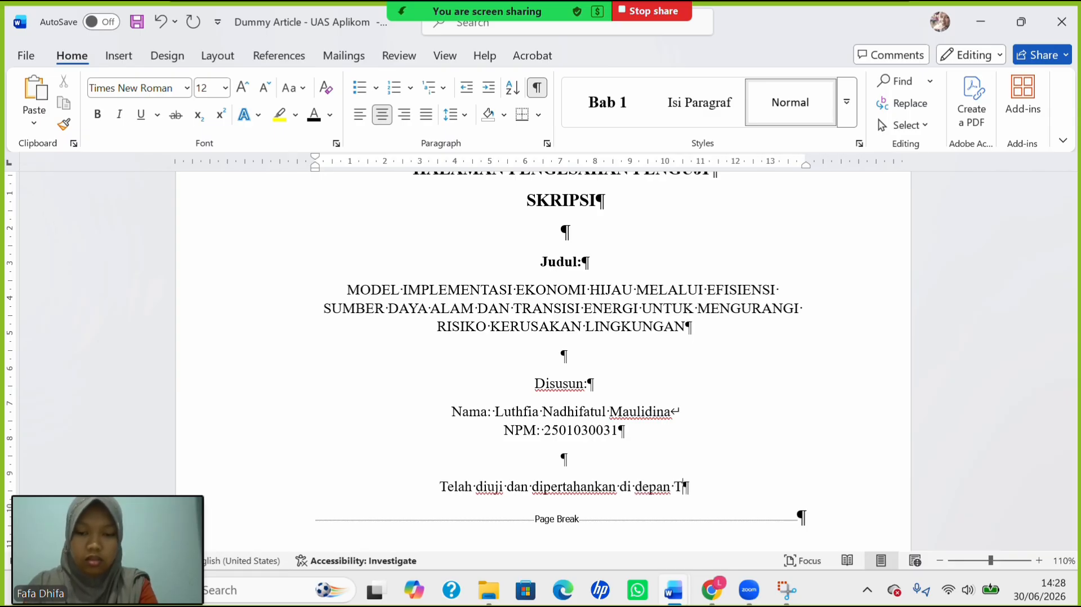
{"action": "type", "text": "im Penguji"}
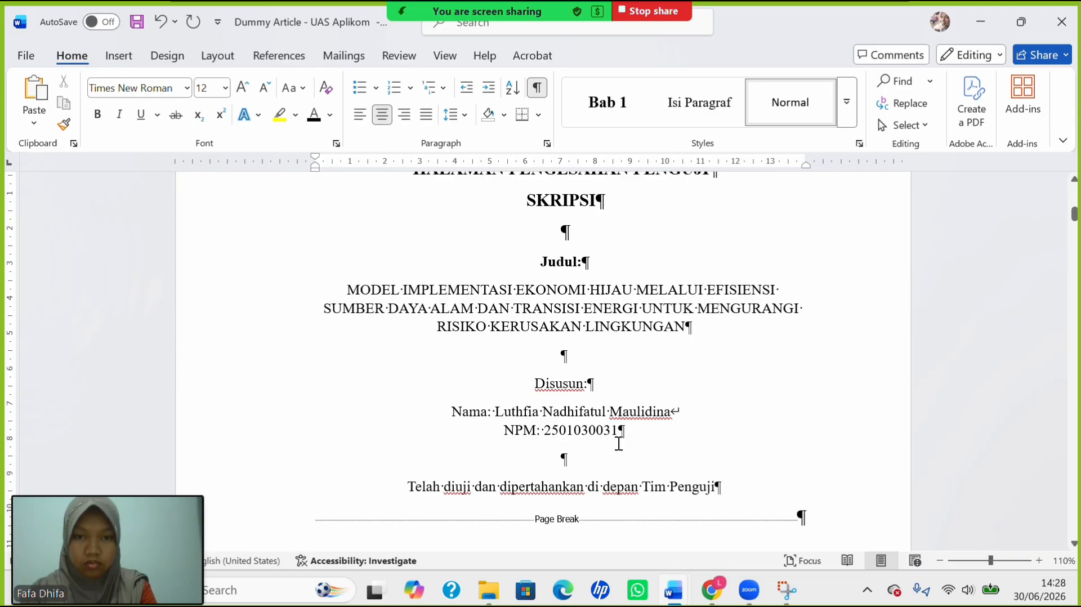
Add the line 'Pada tanggal 27 Juni 2026' beneath it.
{"action": "key", "text": "Return"}
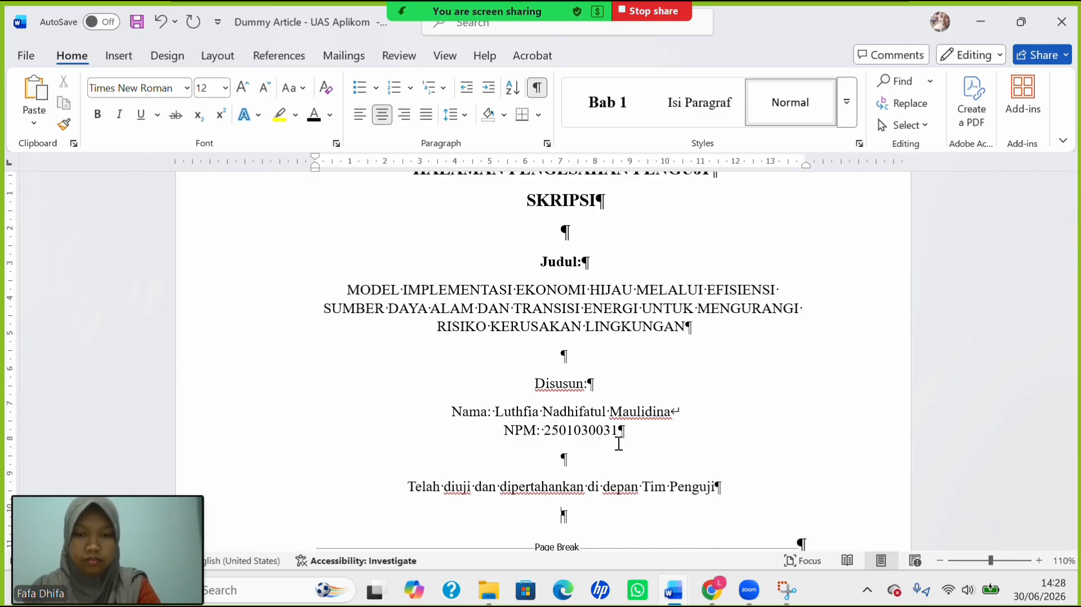
{"action": "type", "text": "Pada"}
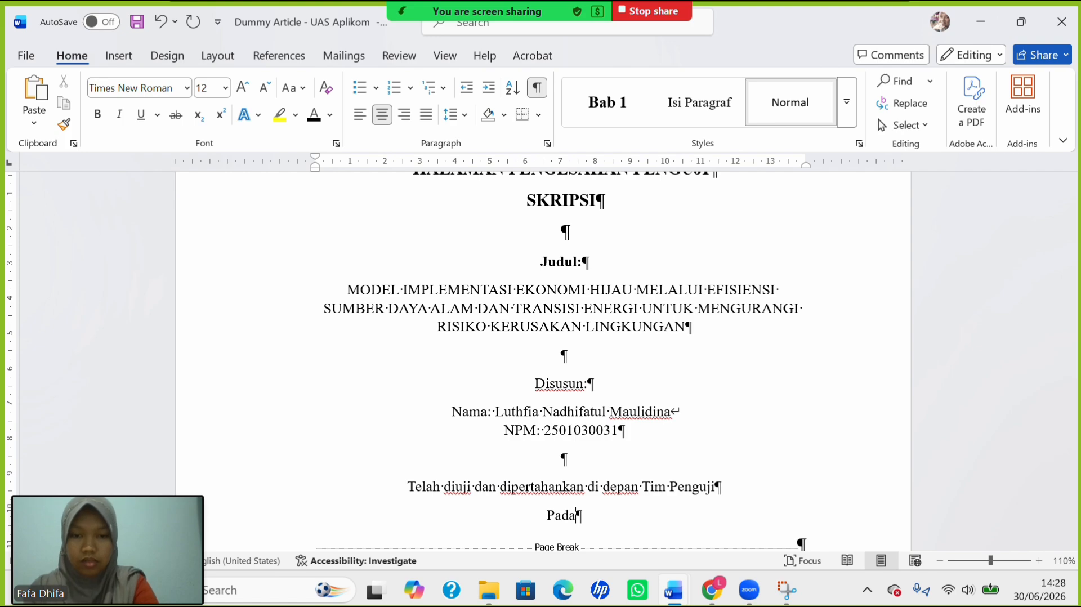
{"action": "type", "text": " tangga"}
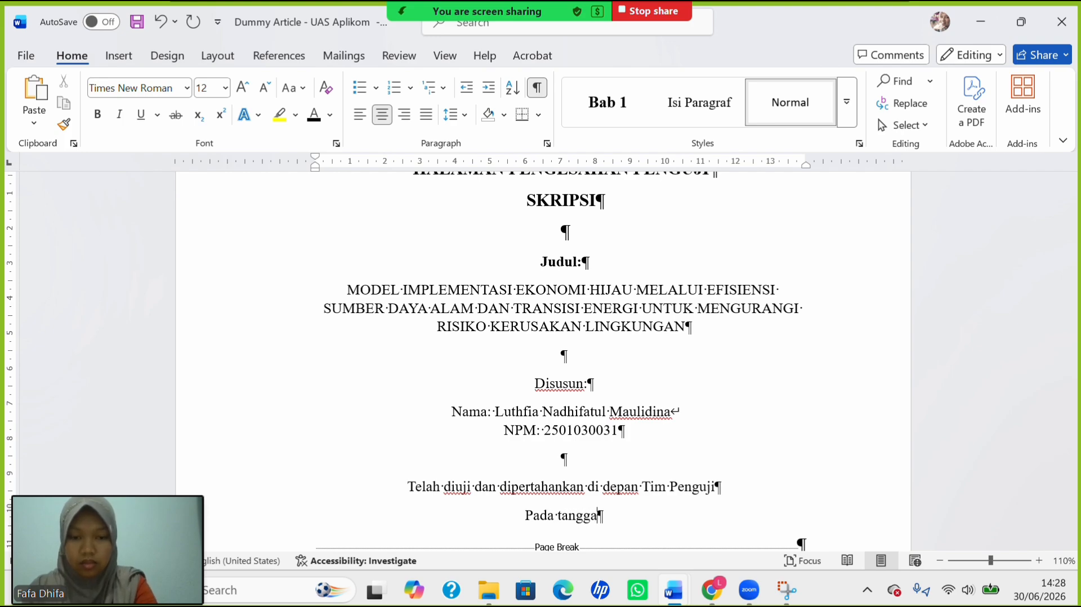
{"action": "type", "text": "l 27 "}
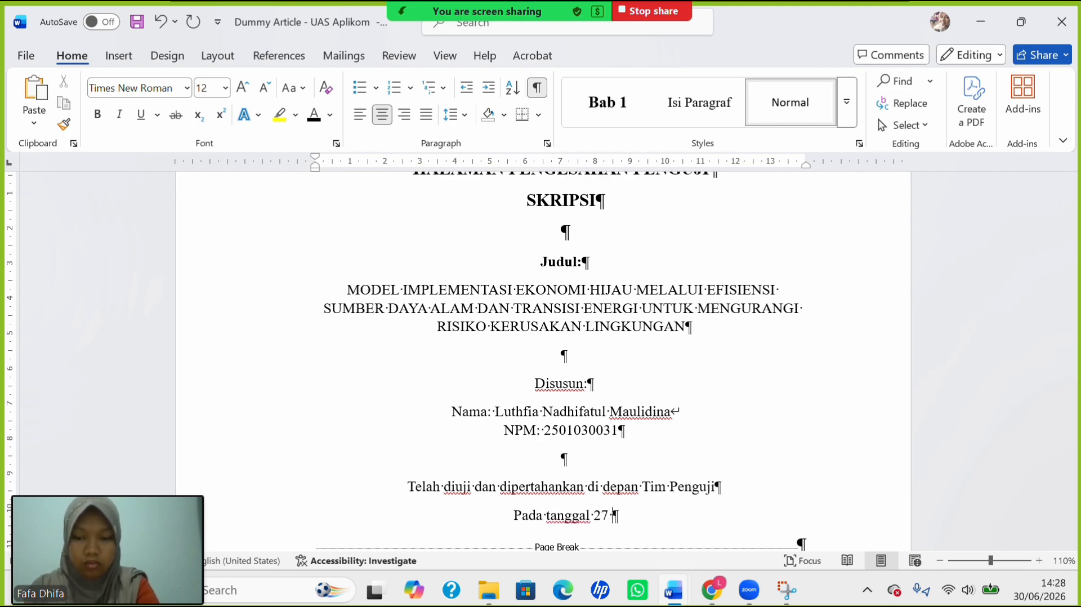
{"action": "type", "text": "Juni "}
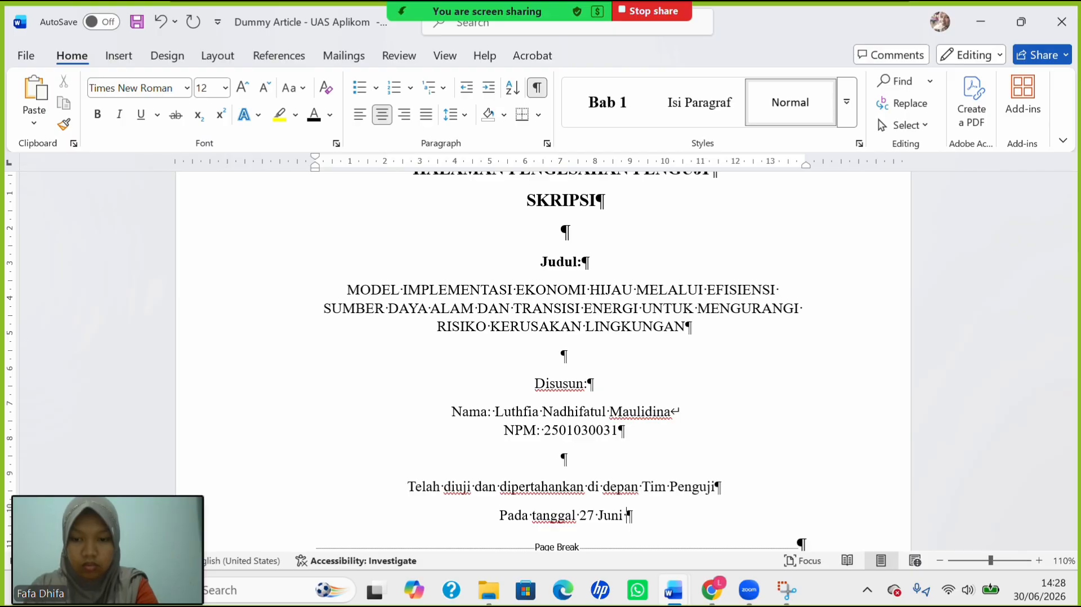
{"action": "type", "text": "2026"}
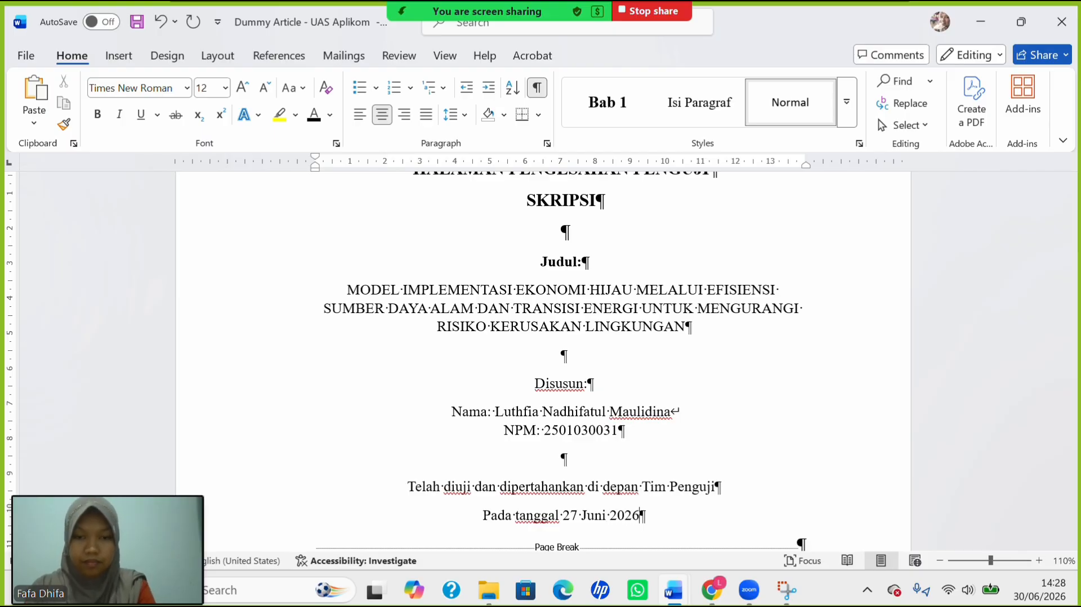
{"action": "scroll", "coordinate": [578, 437], "scroll_direction": "down", "scroll_amount": 3}
{"action": "scroll", "coordinate": [577, 437], "scroll_direction": "up", "scroll_amount": 2}
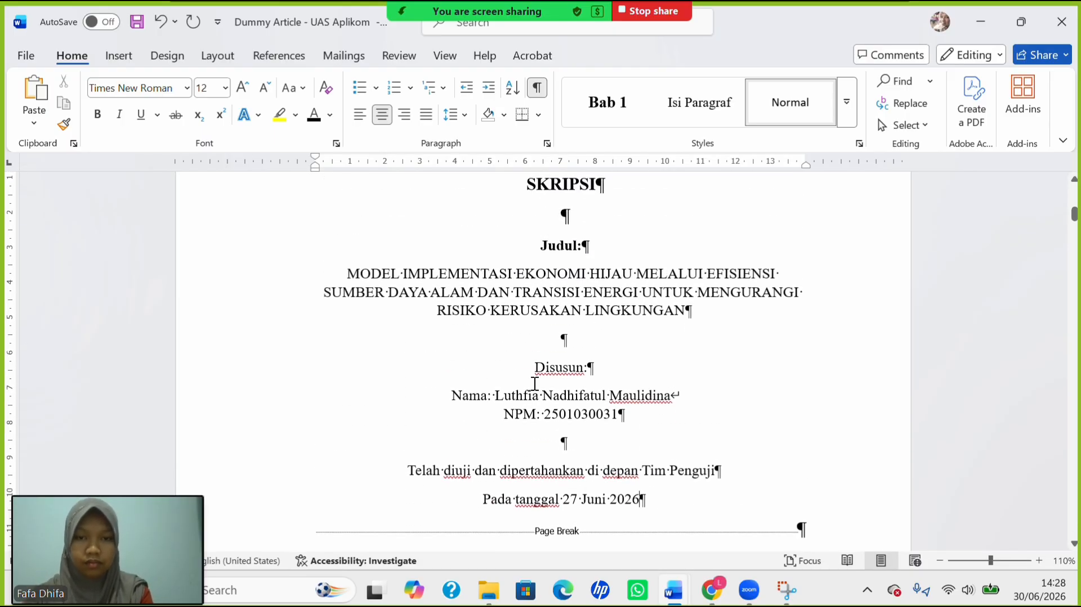
{"action": "scroll", "coordinate": [558, 308], "scroll_direction": "up", "scroll_amount": 3}
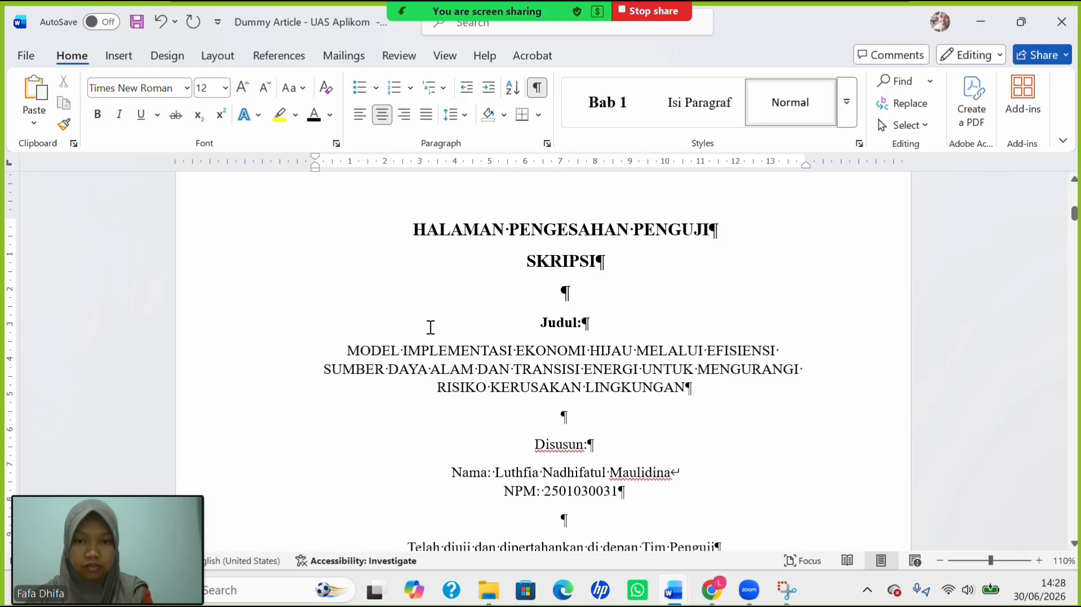
Bold everything from the thesis title down to the 'Pada tanggal 27 Juni 2026' date line.
{"action": "left_click_drag", "start_coordinate": [360, 346], "coordinate": [661, 331]}
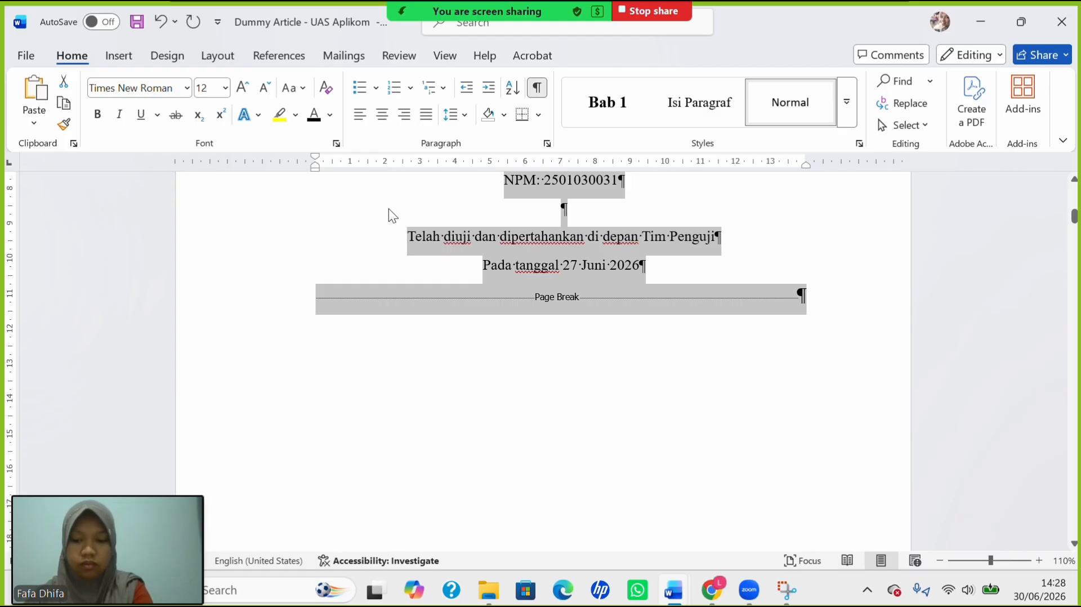
{"action": "key", "text": "ctrl+b"}
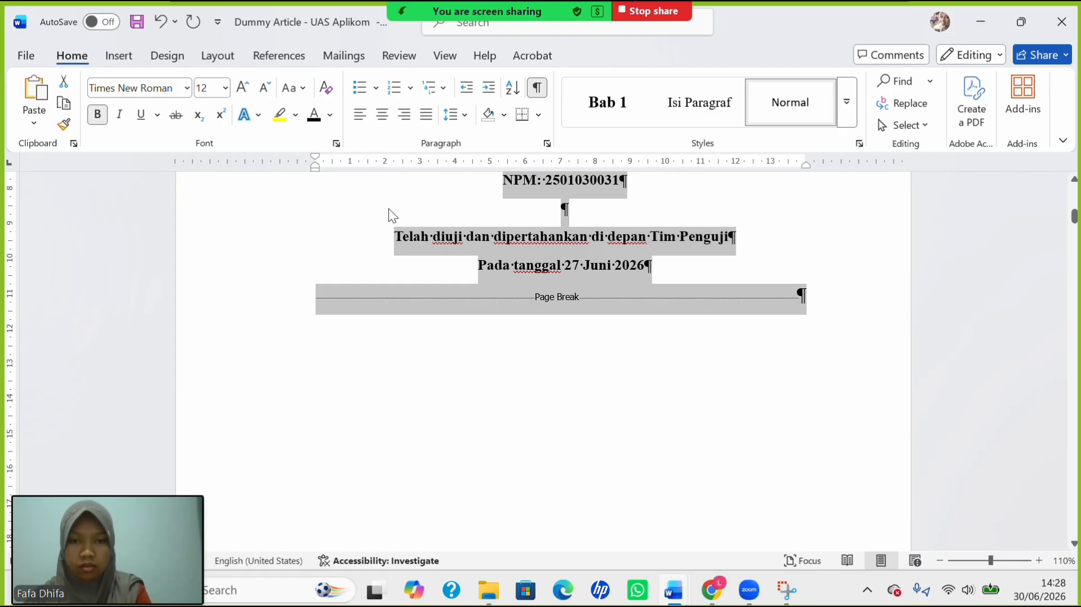
{"action": "left_click", "coordinate": [553, 276]}
{"action": "scroll", "coordinate": [552, 273], "scroll_direction": "up", "scroll_amount": 6}
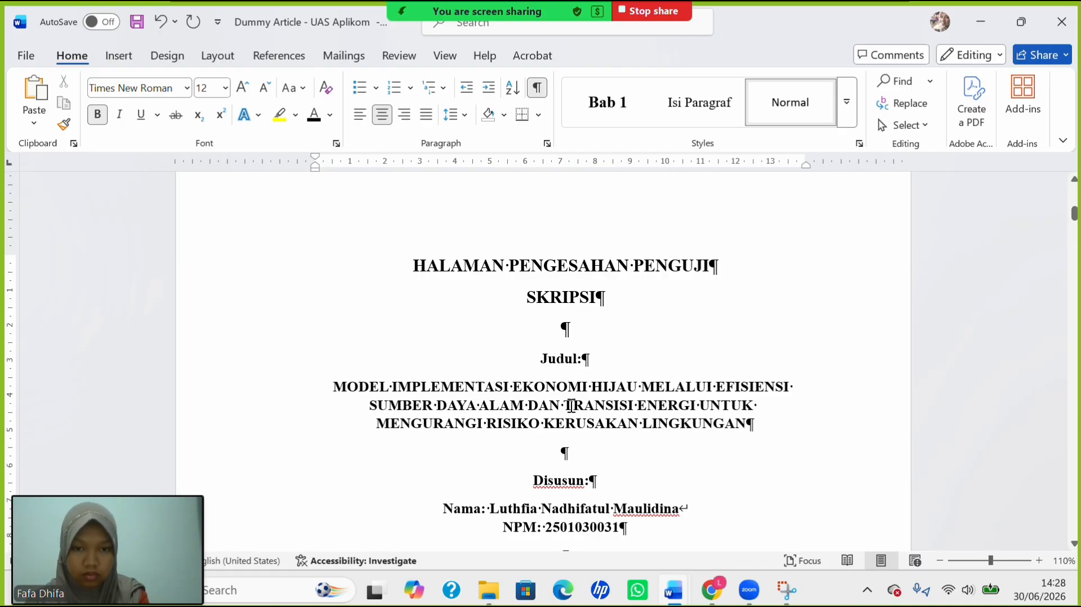
{"action": "scroll", "coordinate": [587, 469], "scroll_direction": "down", "scroll_amount": 2}
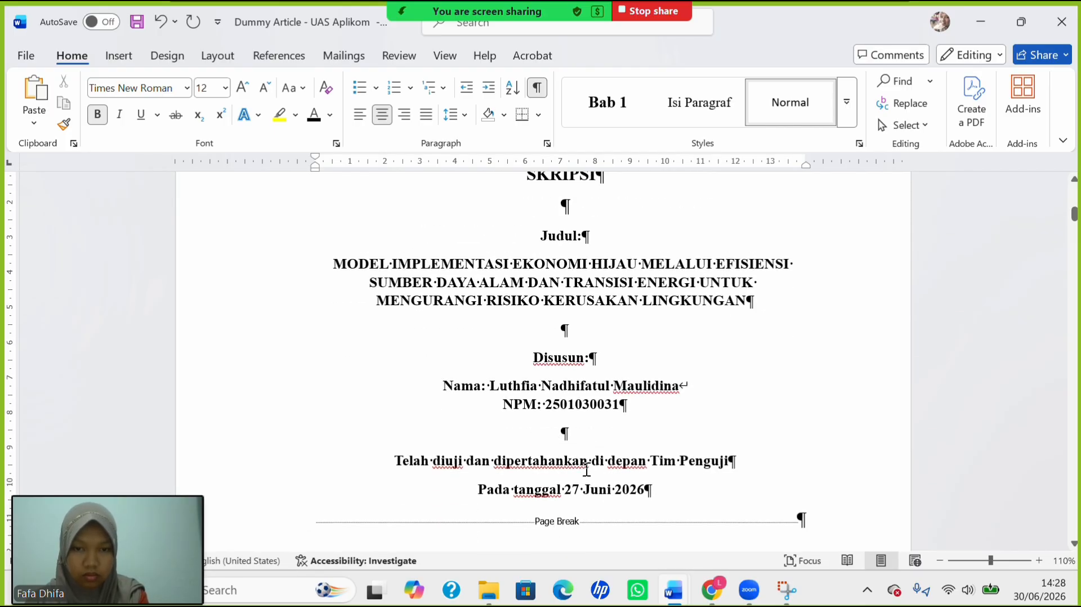
{"action": "scroll", "coordinate": [586, 469], "scroll_direction": "up", "scroll_amount": 1}
{"action": "scroll", "coordinate": [586, 469], "scroll_direction": "down", "scroll_amount": 1}
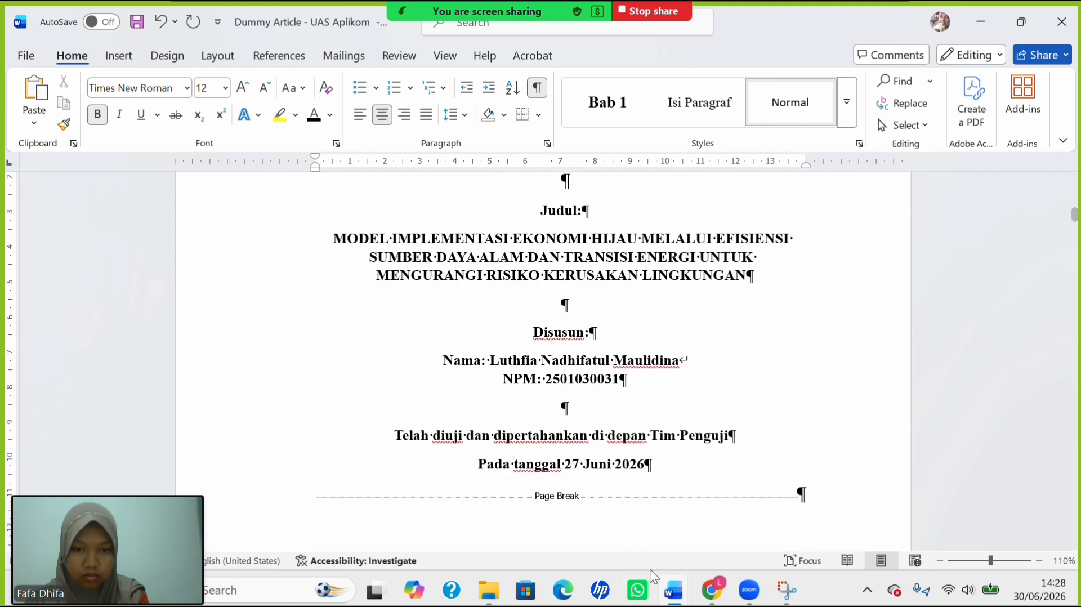
Scroll the guideline PDF to the sample's Nama Penguji and Tanda Tangan list.
{"action": "mouse_move", "coordinate": [719, 587]}
{"action": "left_click", "coordinate": [710, 504]}
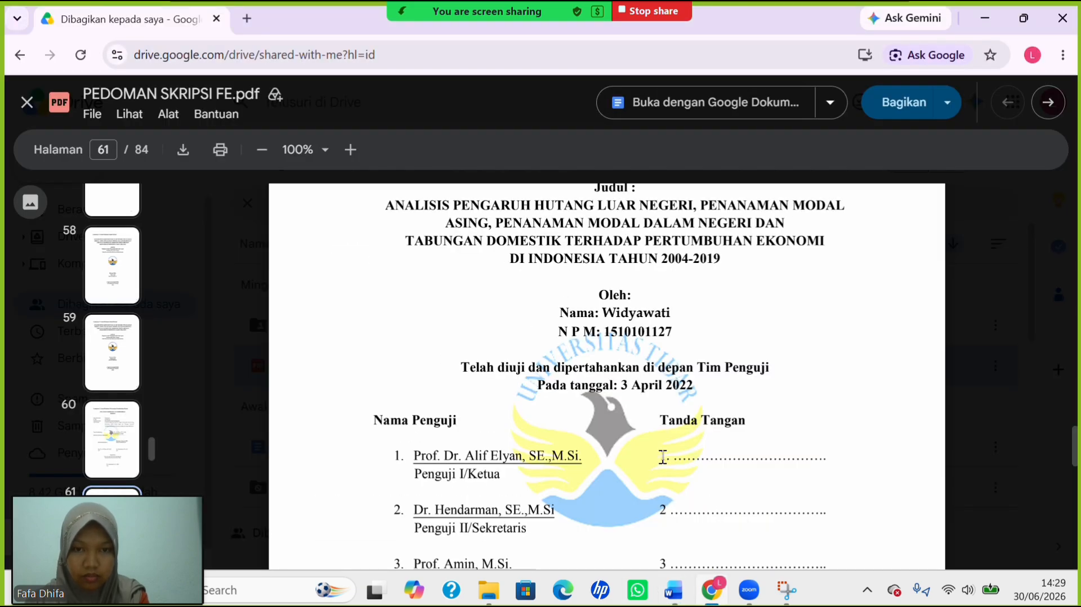
{"action": "scroll", "coordinate": [663, 456], "scroll_direction": "up", "scroll_amount": 2}
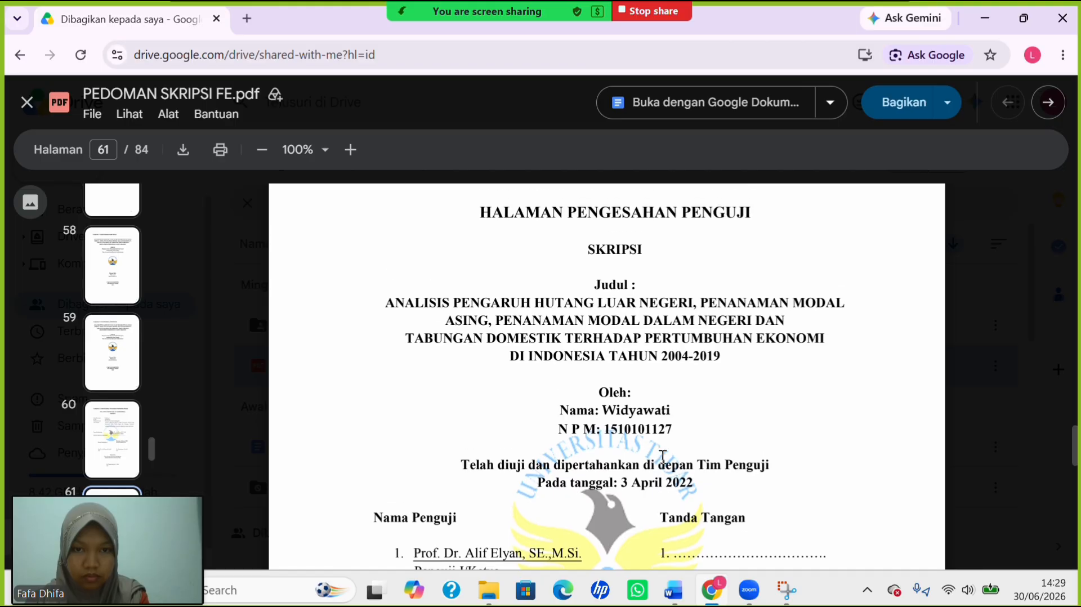
{"action": "scroll", "coordinate": [663, 456], "scroll_direction": "down", "scroll_amount": 4}
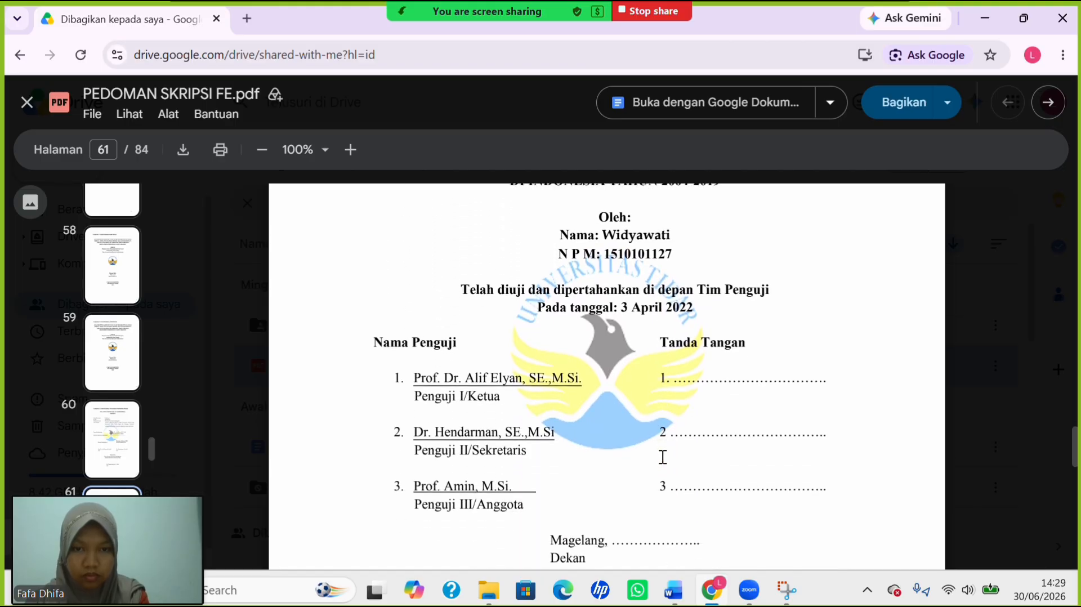
{"action": "scroll", "coordinate": [684, 461], "scroll_direction": "down", "scroll_amount": 1}
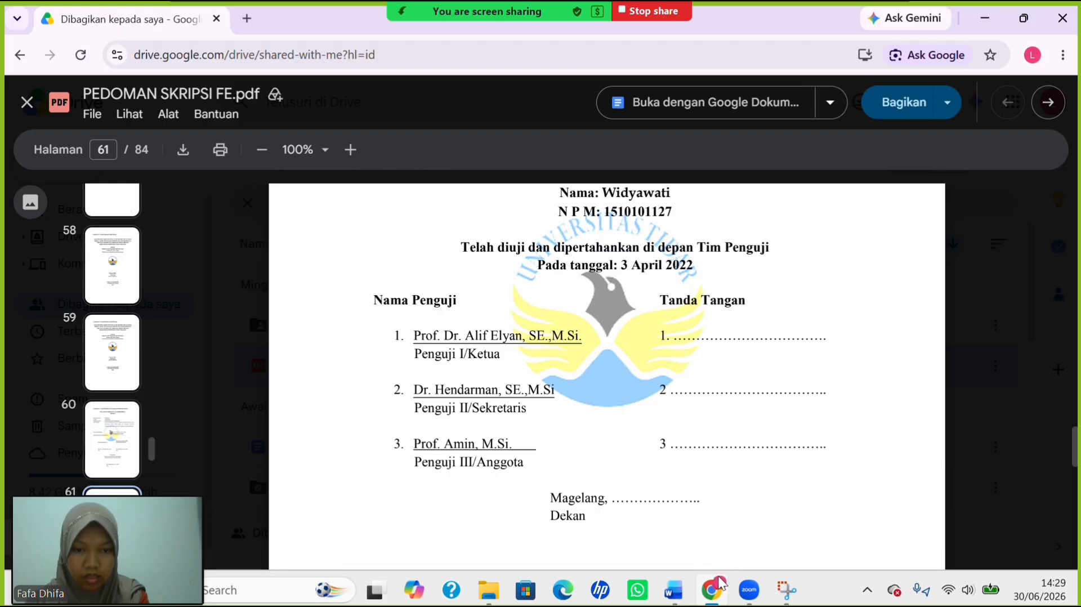
Keep the date in its own paragraph and add blank lines below 'Pada tanggal 27 Juni 2026'.
{"action": "mouse_move", "coordinate": [673, 590]}
{"action": "left_click", "coordinate": [529, 526]}
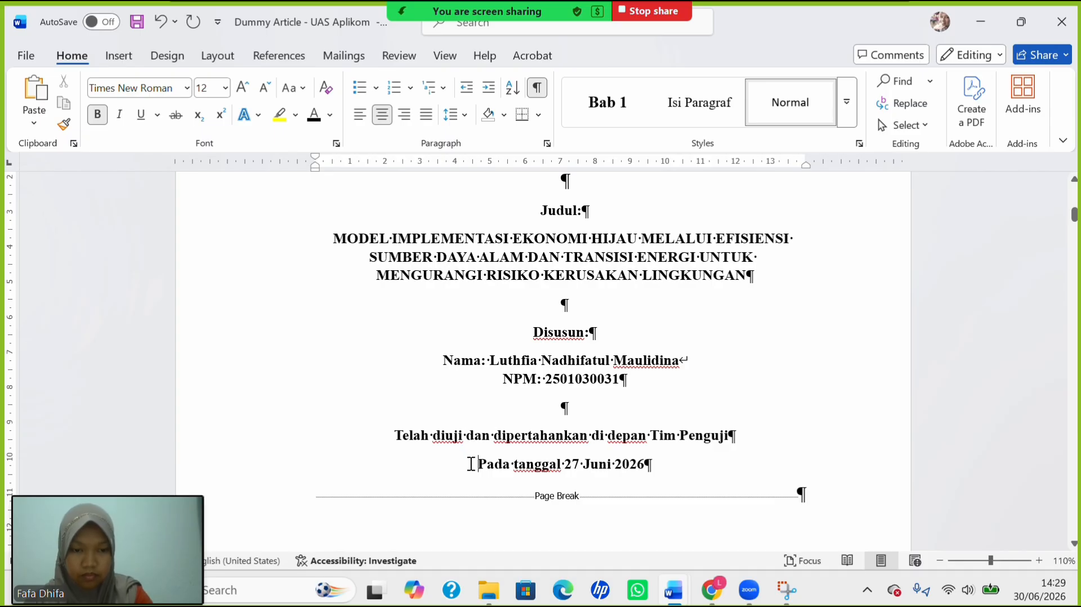
{"action": "key", "text": "BackSpace"}
{"action": "key", "text": "BackSpace"}
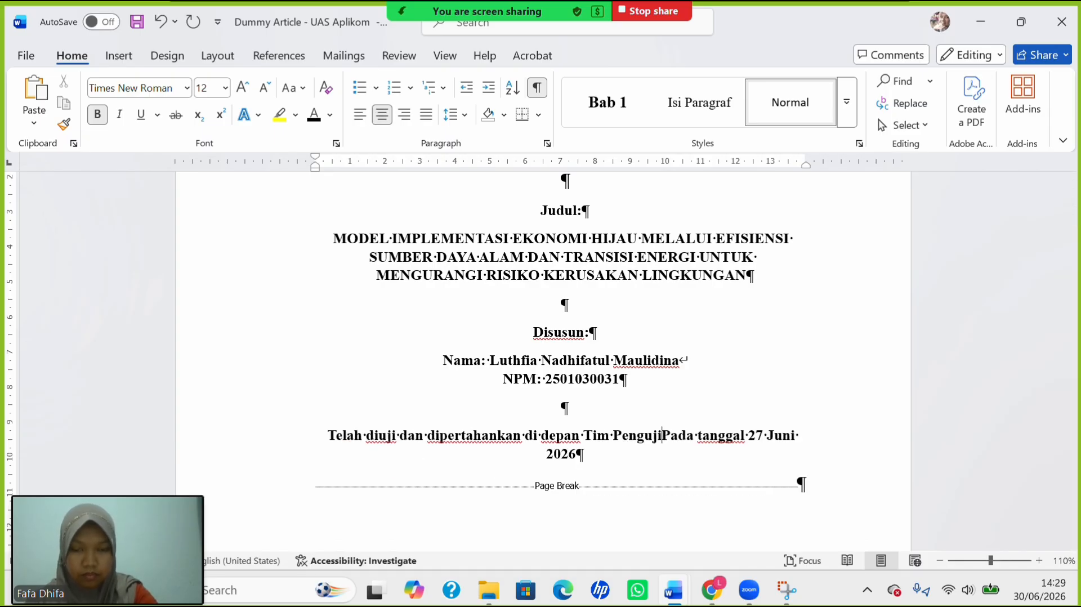
{"action": "key", "text": "shift+Return"}
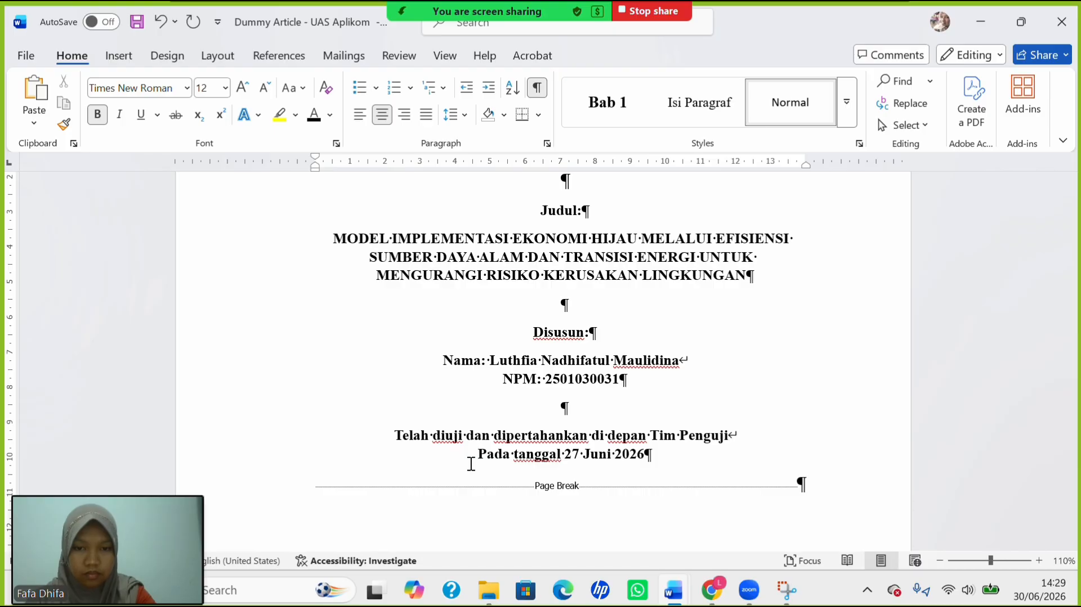
{"action": "key", "text": "BackSpace"}
{"action": "key", "text": "Return"}
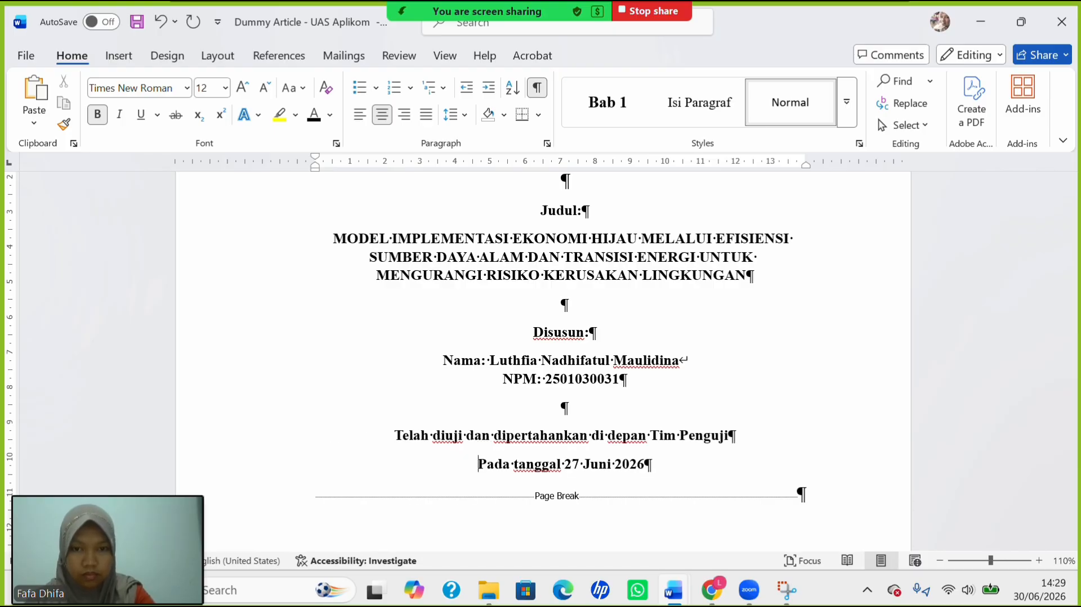
{"action": "left_click", "coordinate": [670, 468]}
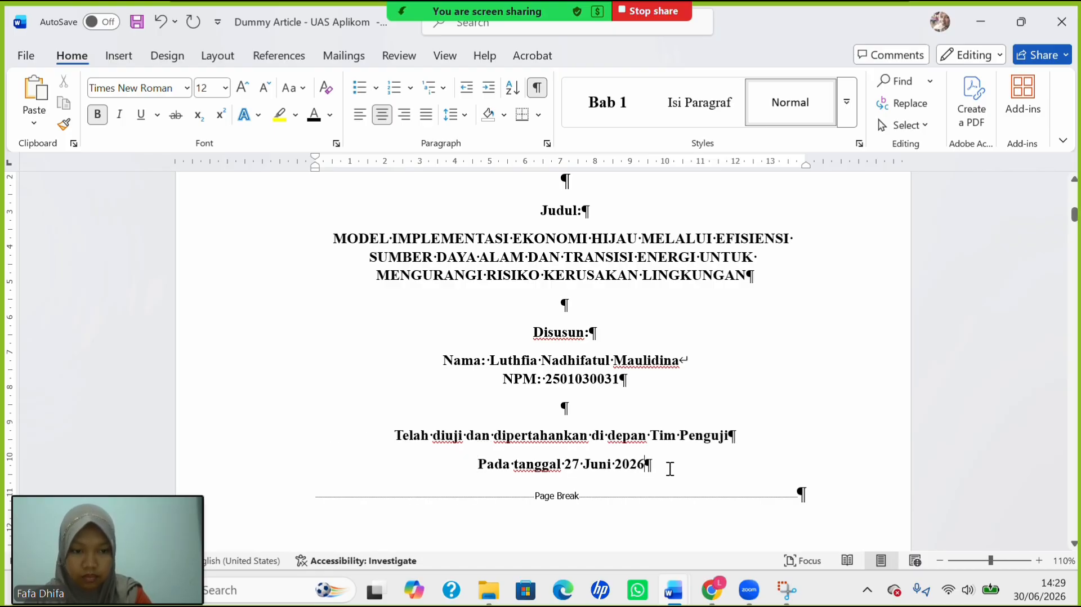
{"action": "key", "text": "Return"}
{"action": "key", "text": "Return"}
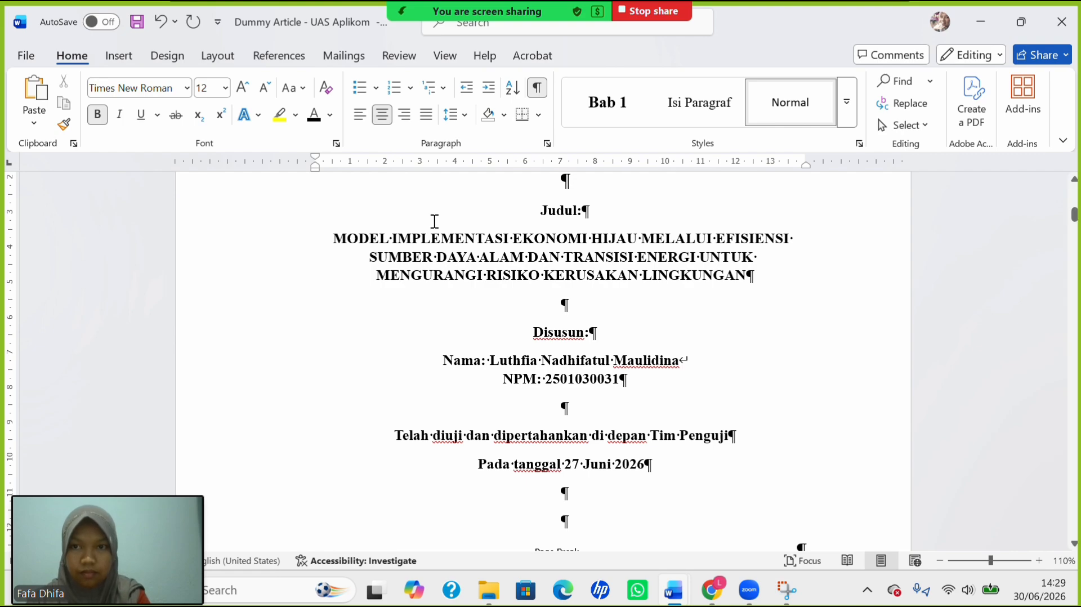
Insert a one-row, two-column table below the date line.
{"action": "left_click", "coordinate": [118, 56]}
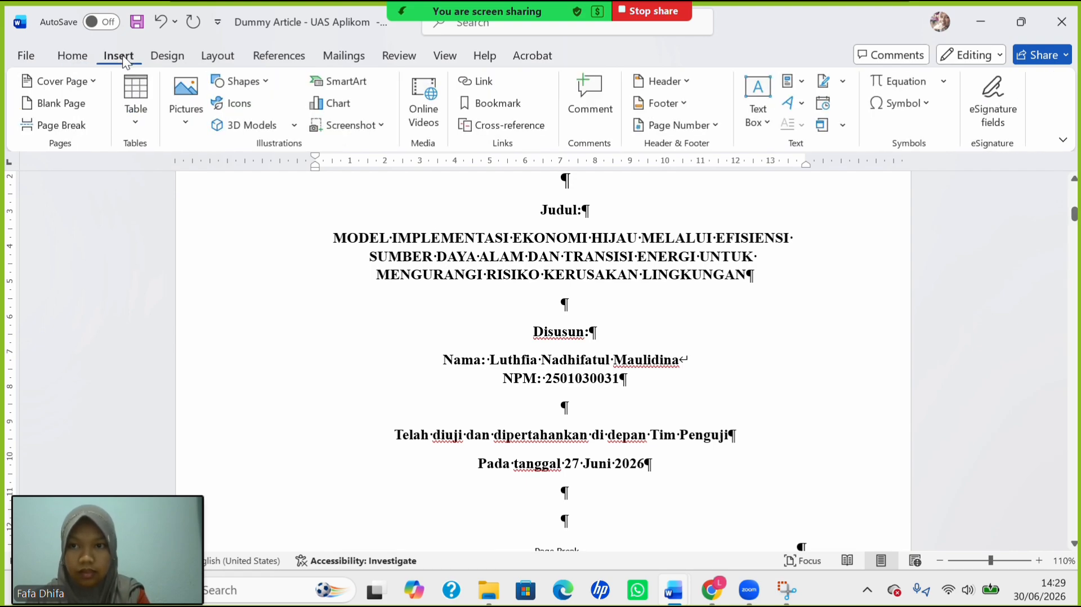
{"action": "left_click", "coordinate": [136, 109]}
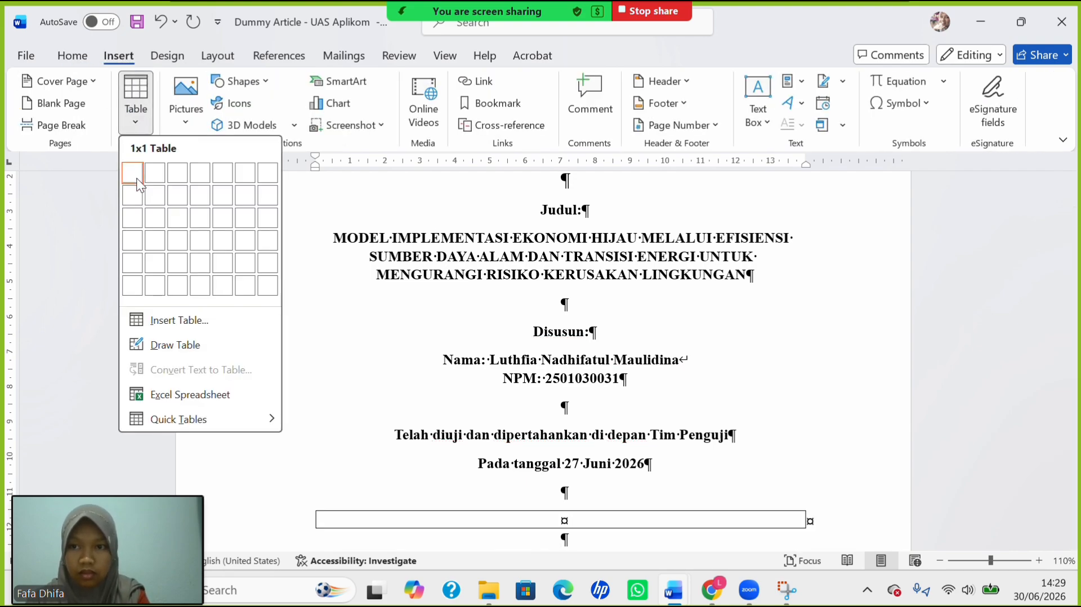
{"action": "left_click", "coordinate": [150, 177]}
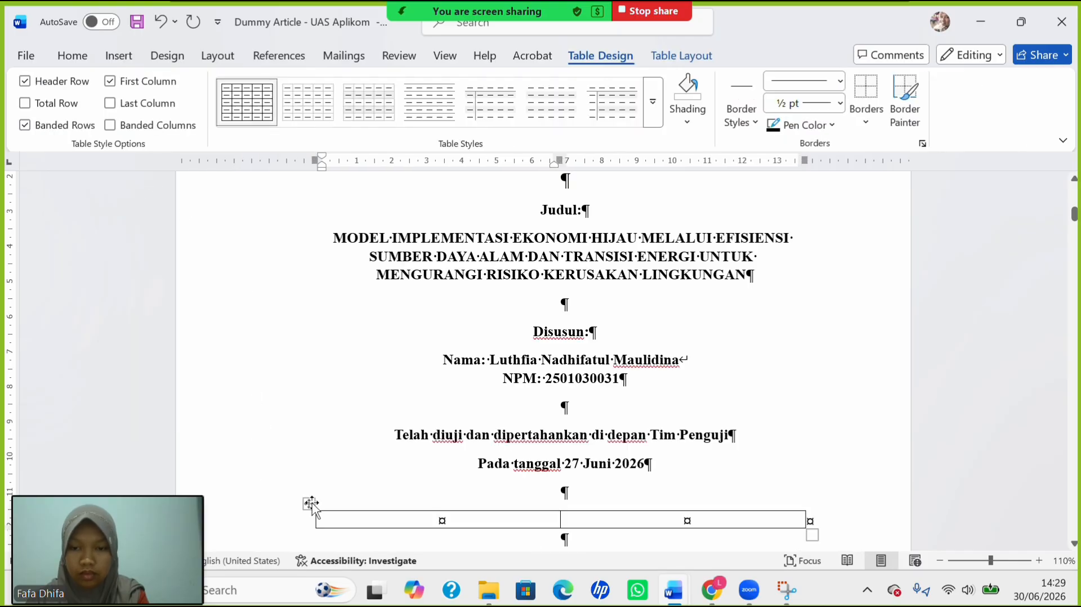
{"action": "left_click", "coordinate": [309, 503]}
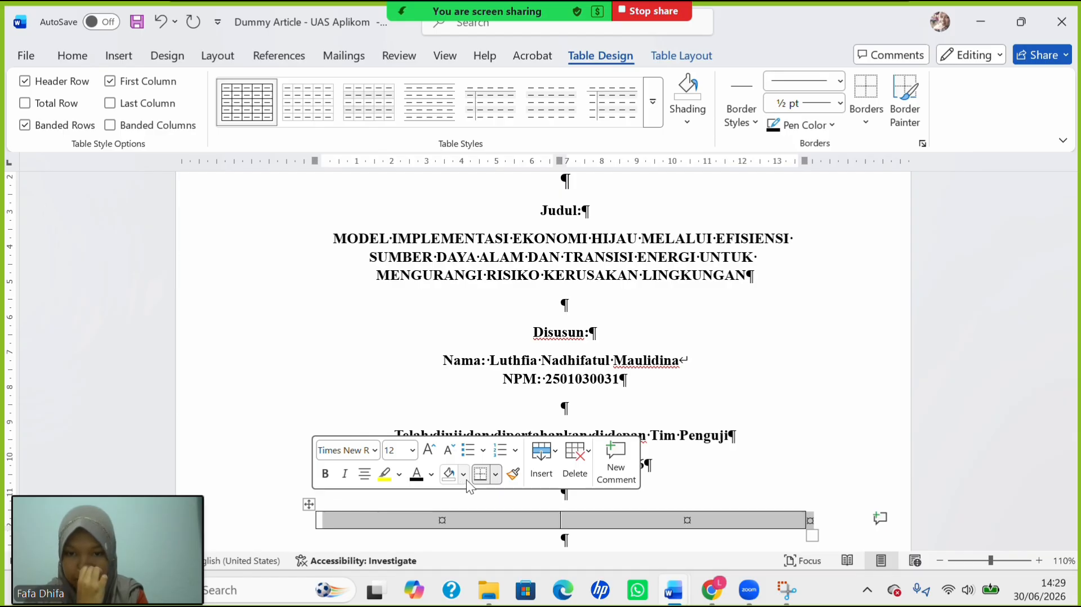
{"action": "left_click", "coordinate": [462, 517]}
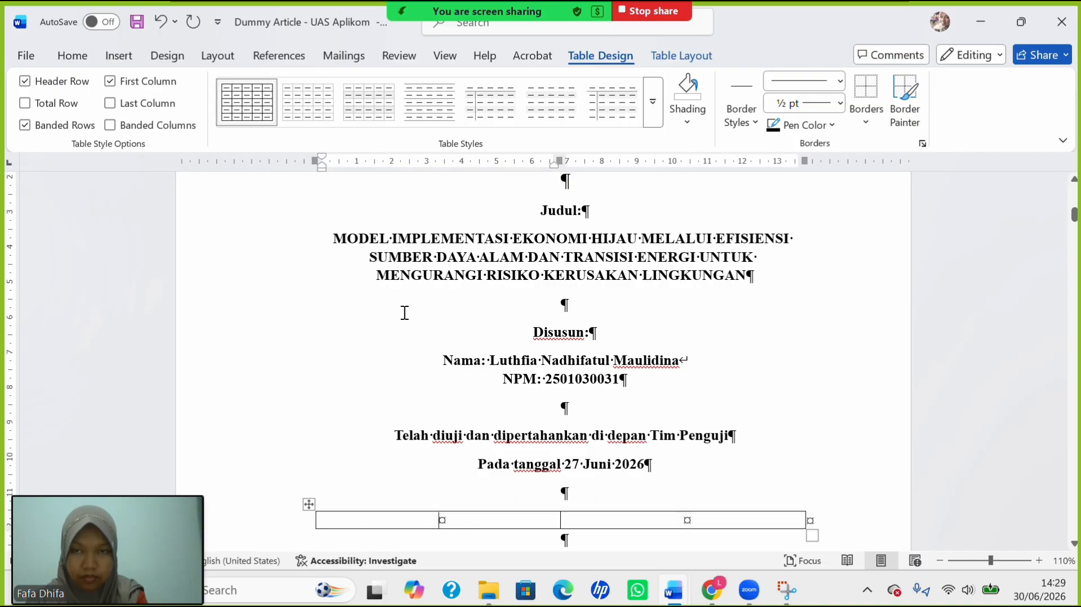
Add three rows below the first to make the table four rows deep.
{"action": "left_click", "coordinate": [696, 57]}
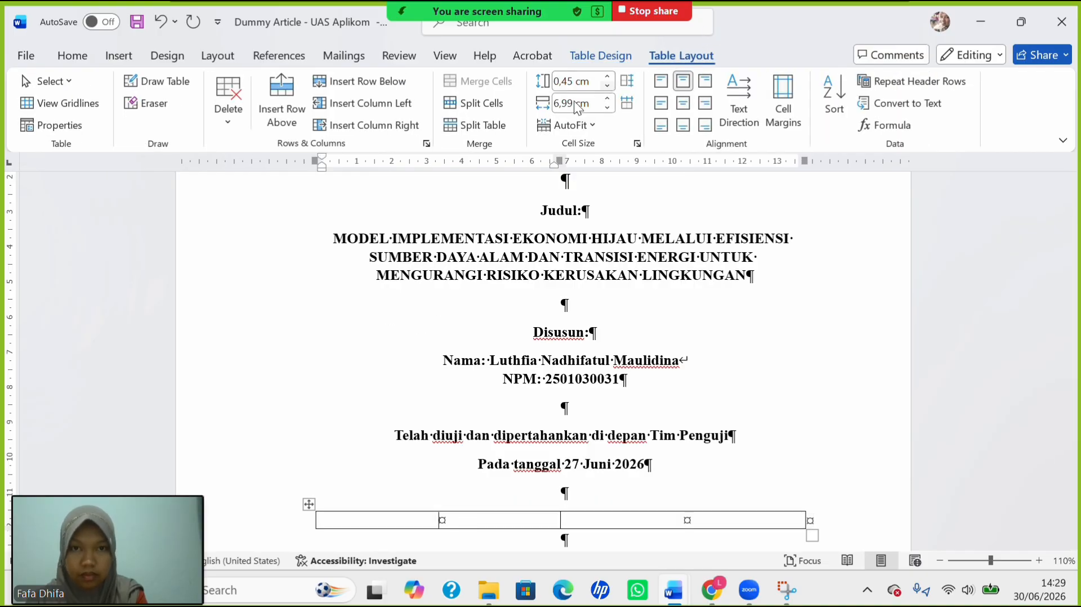
{"action": "left_click", "coordinate": [358, 81]}
{"action": "left_click", "coordinate": [359, 81]}
{"action": "left_click", "coordinate": [358, 81]}
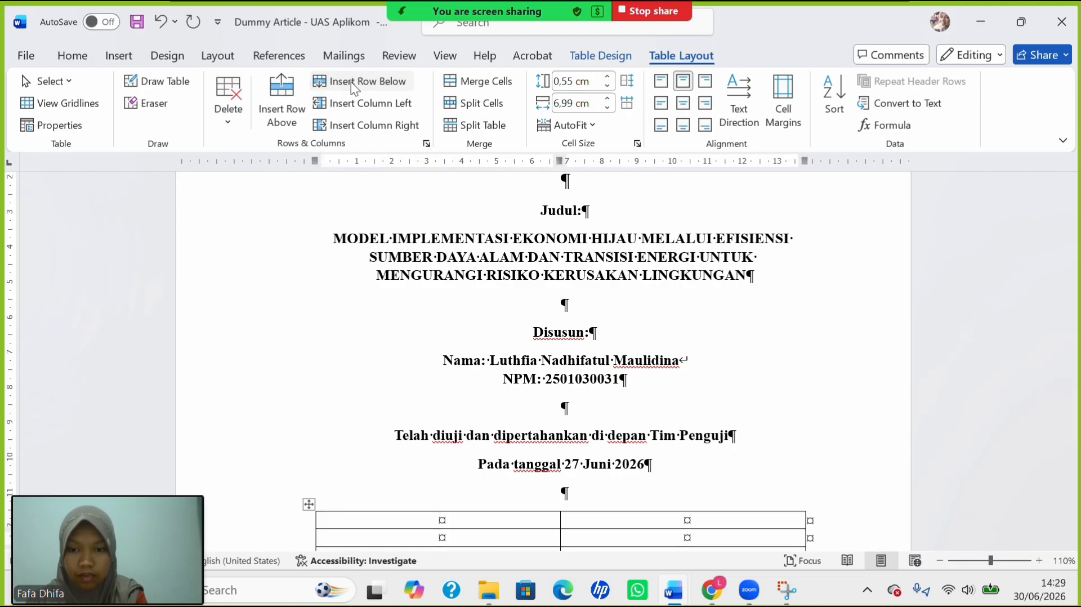
{"action": "scroll", "coordinate": [415, 293], "scroll_direction": "down", "scroll_amount": 4}
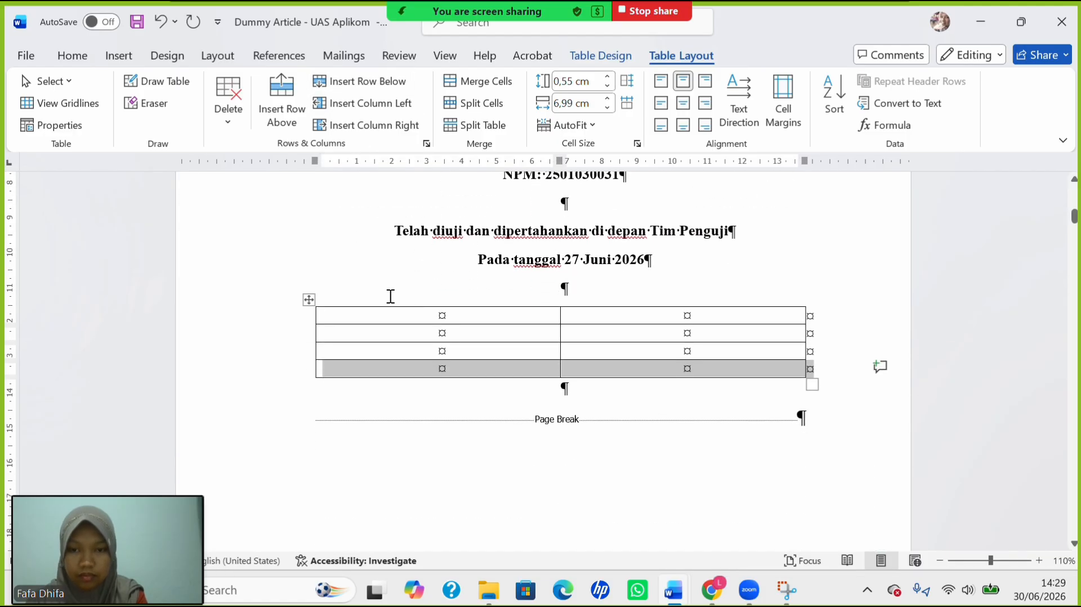
{"action": "left_click", "coordinate": [390, 316]}
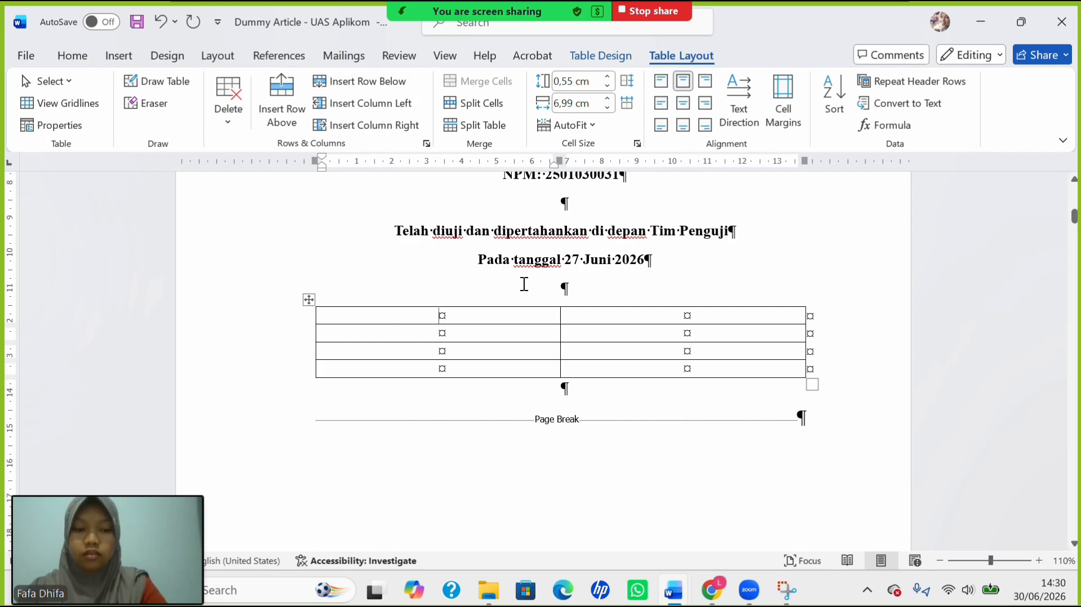
Enter the left-aligned headers 'Nama Dosen' and 'Tanda Tangan' in the first row.
{"action": "key", "text": "ctrl+l"}
{"action": "type", "text": "N"}
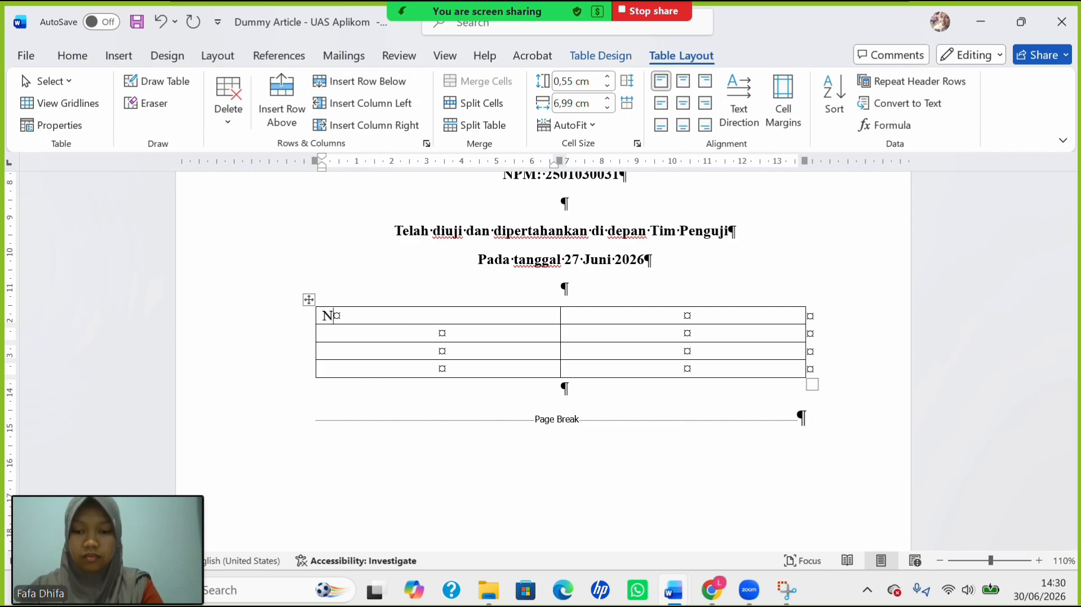
{"action": "type", "text": "ama "}
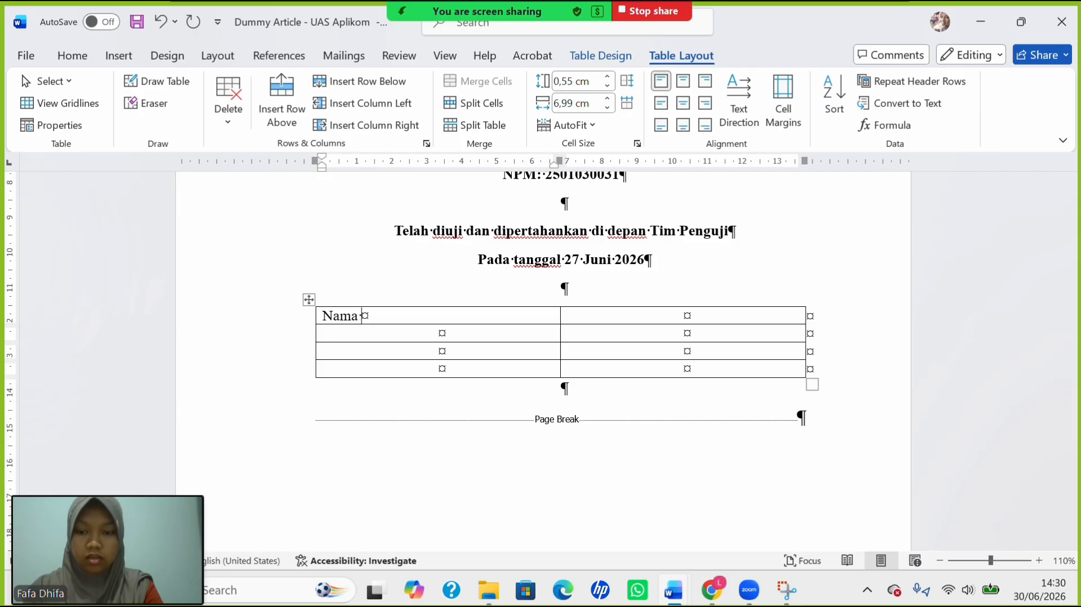
{"action": "type", "text": "Dos"}
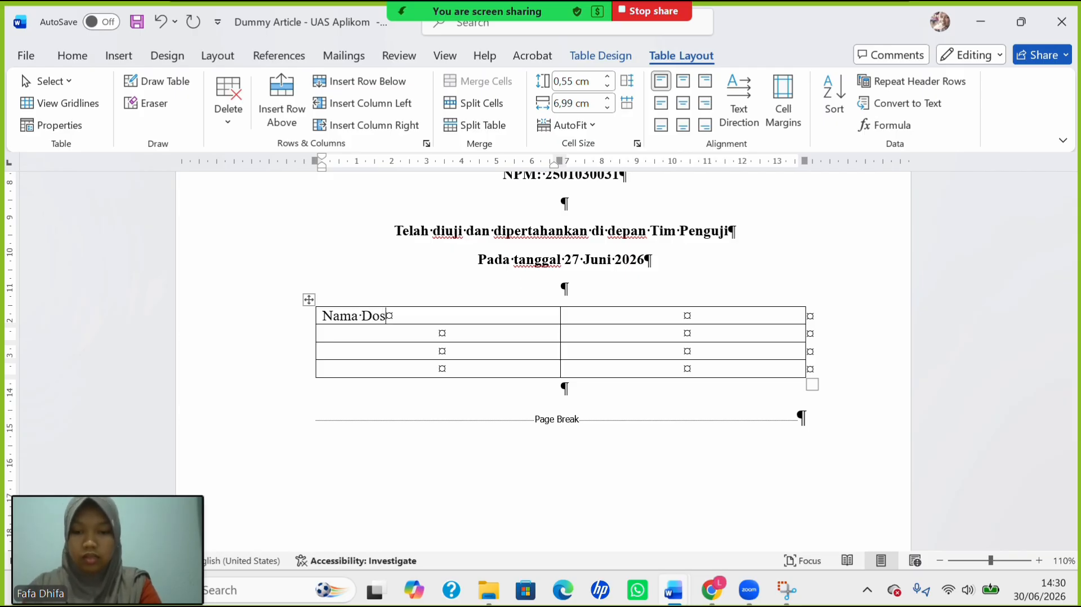
{"action": "type", "text": "en"}
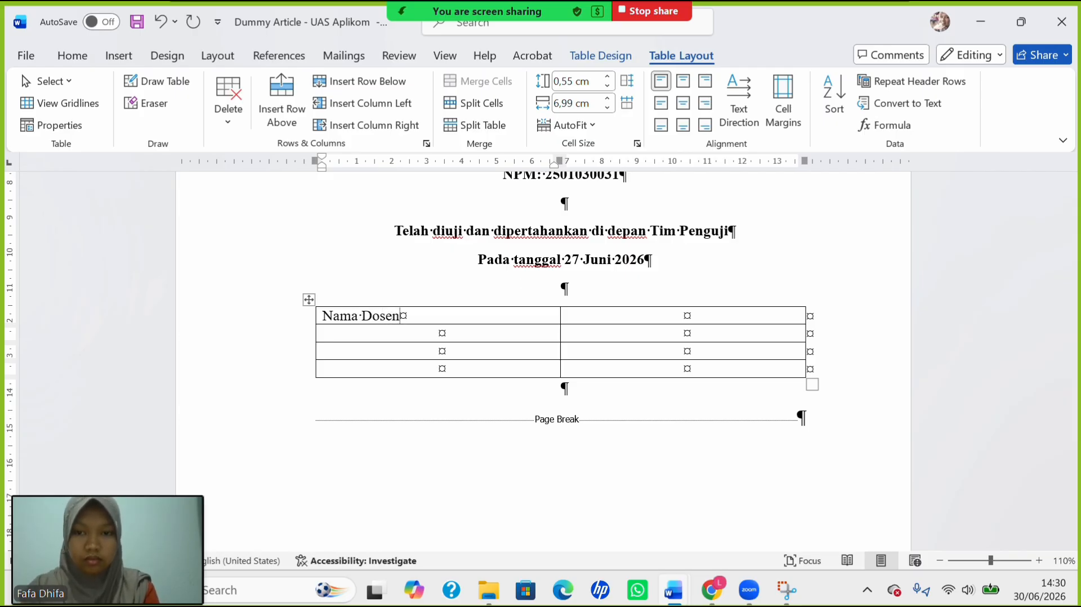
{"action": "key", "text": "Tab"}
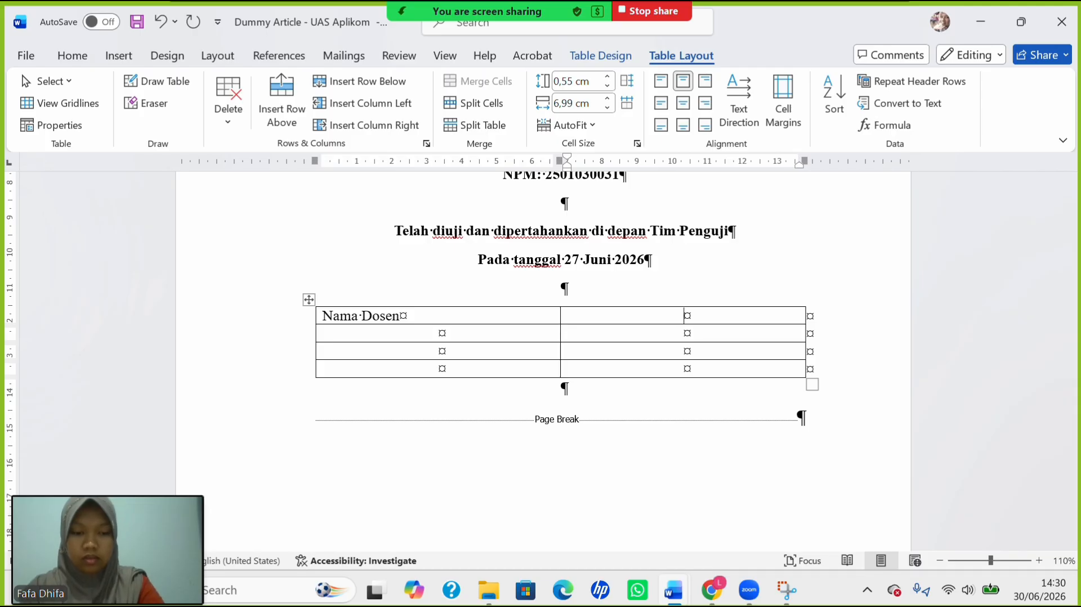
{"action": "key", "text": "ctrl+l"}
{"action": "type", "text": "Tand"}
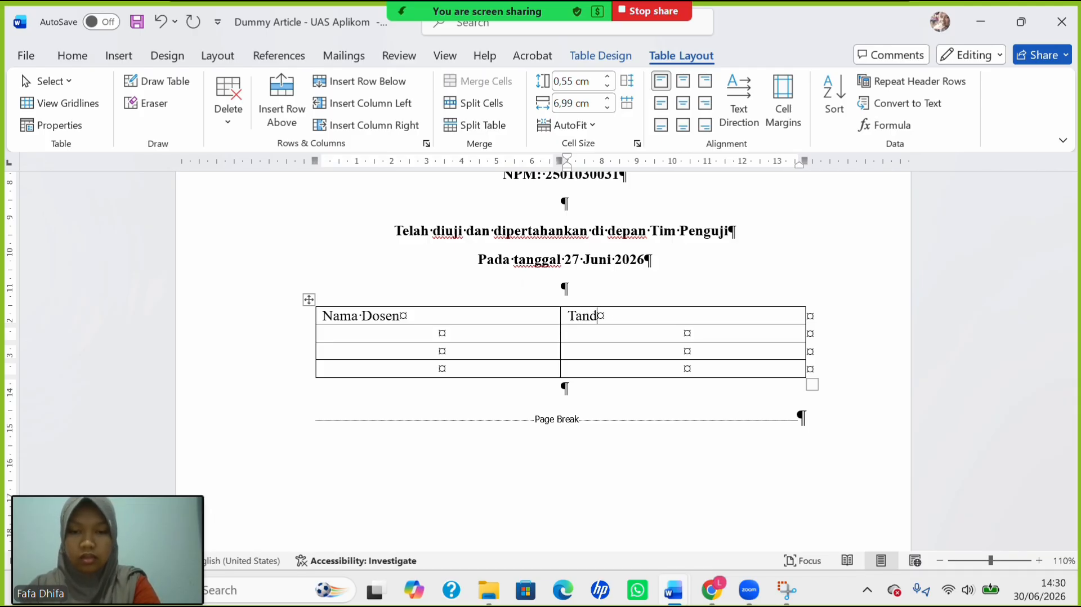
{"action": "type", "text": "a Tangan"}
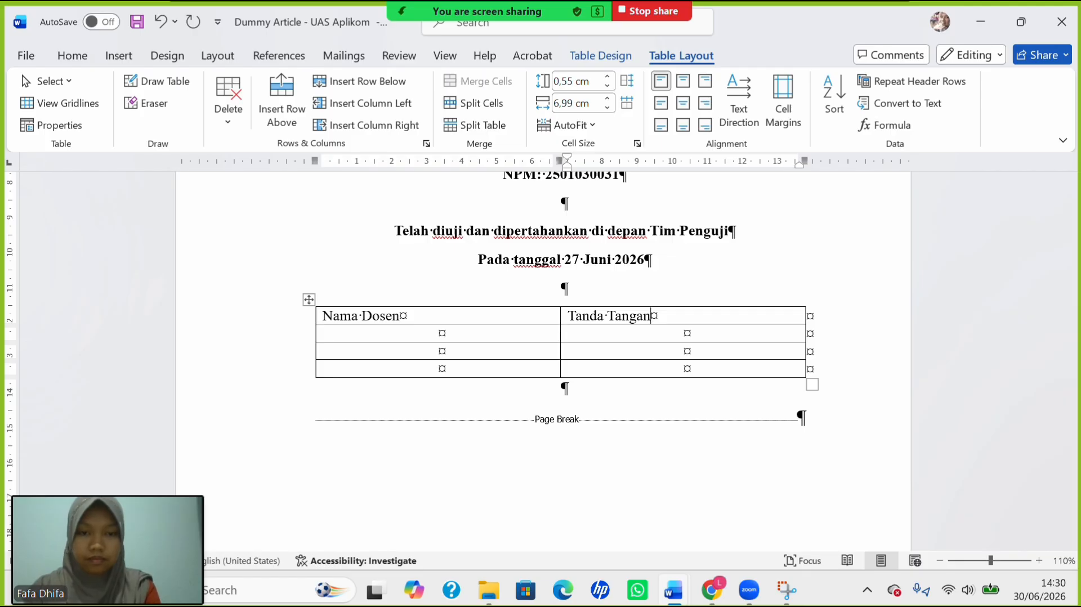
Left-align the empty cells in rows 2–4 of the table.
{"action": "left_click", "coordinate": [684, 333]}
{"action": "key", "text": "ctrl+l"}
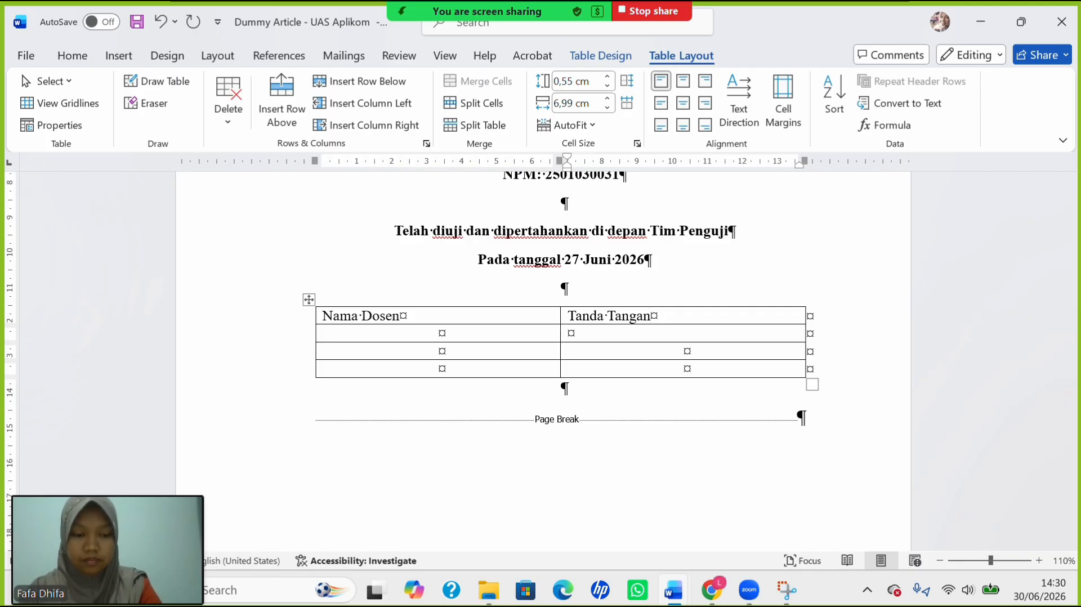
{"action": "left_click", "coordinate": [682, 351]}
{"action": "left_click", "coordinate": [685, 369]}
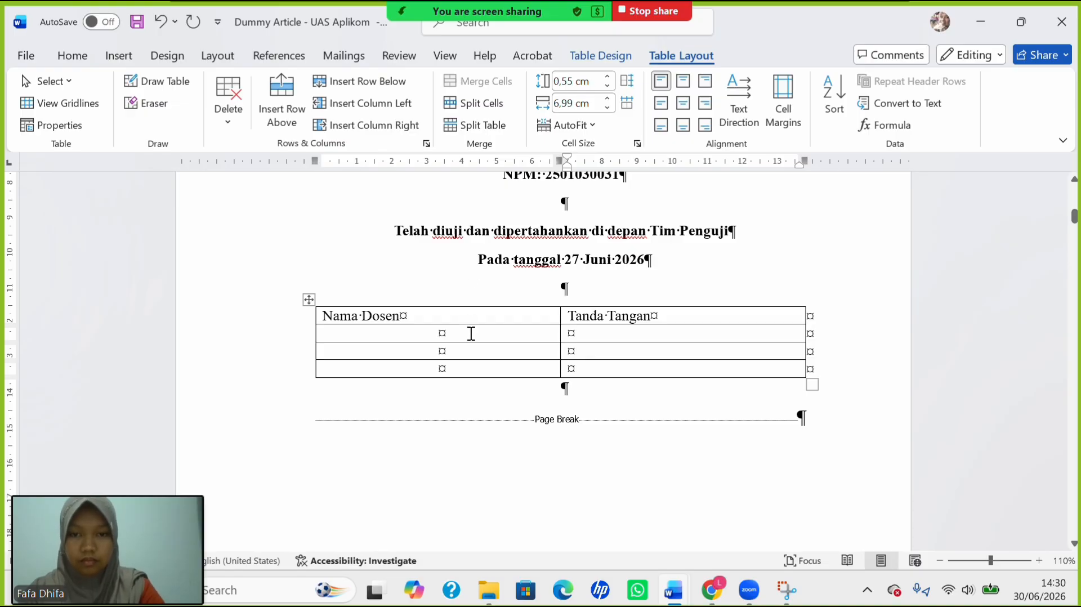
{"action": "left_click", "coordinate": [471, 333]}
{"action": "key", "text": "ctrl+l"}
{"action": "key", "text": "Down"}
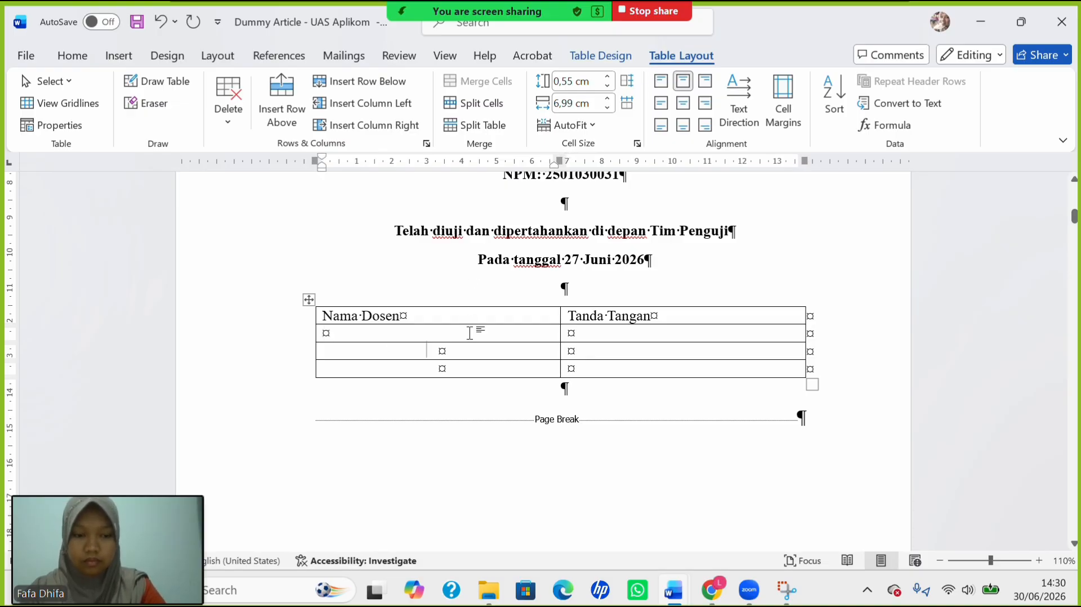
{"action": "key", "text": "ctrl+l"}
{"action": "key", "text": "Down"}
{"action": "key", "text": "ctrl+l"}
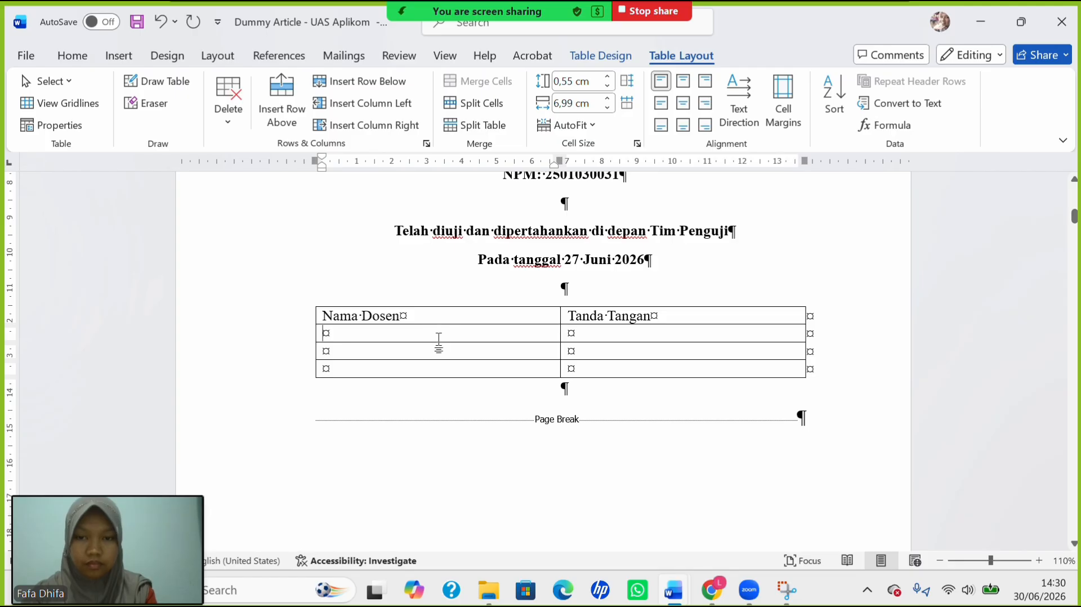
Number the left cells of rows 2–4 as 1., 2., 3. and decrease the indent to the cell edge.
{"action": "left_click_drag", "start_coordinate": [437, 338], "coordinate": [465, 369]}
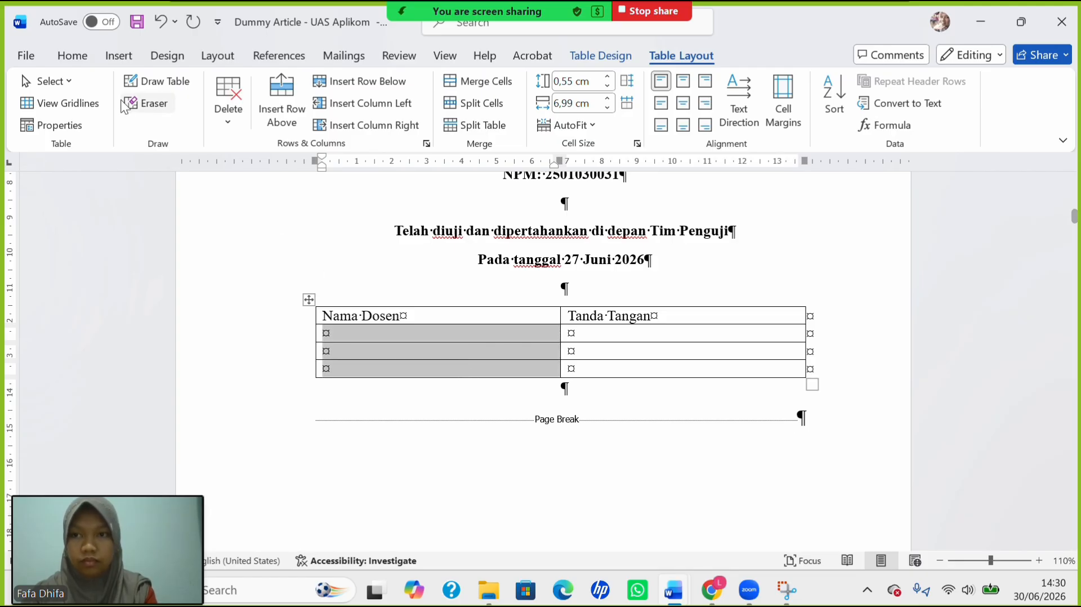
{"action": "left_click", "coordinate": [72, 55]}
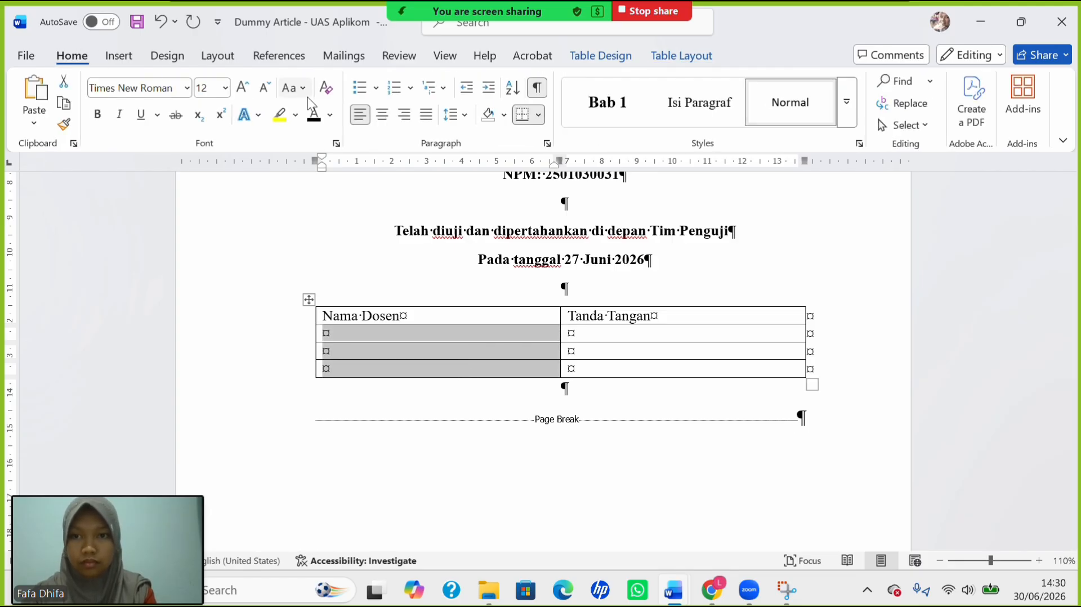
{"action": "left_click", "coordinate": [408, 92]}
{"action": "left_click", "coordinate": [493, 259]}
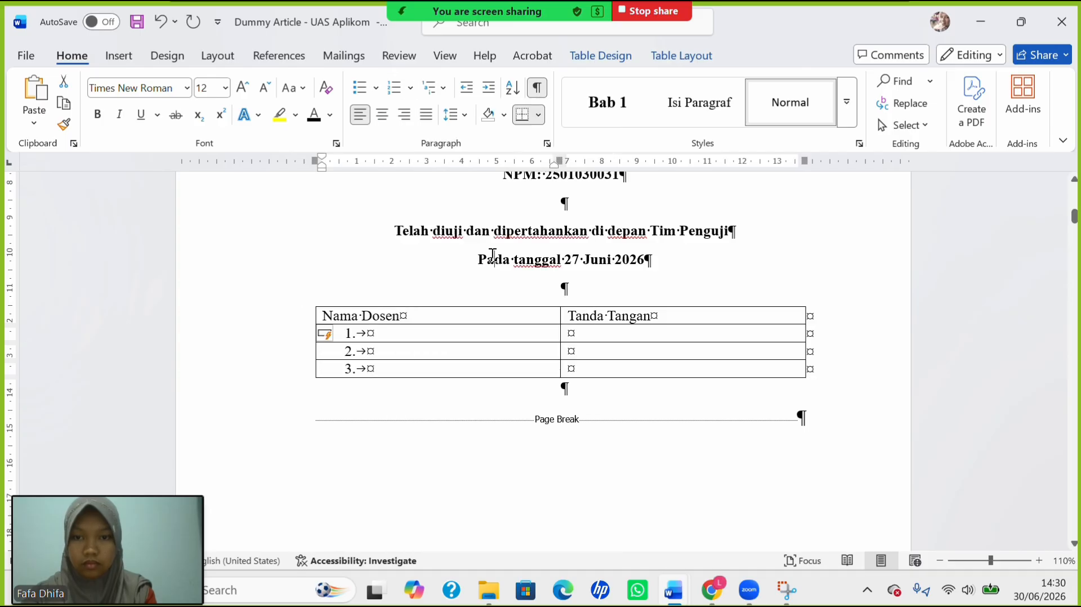
{"action": "left_click", "coordinate": [493, 257]}
{"action": "left_click", "coordinate": [394, 331]}
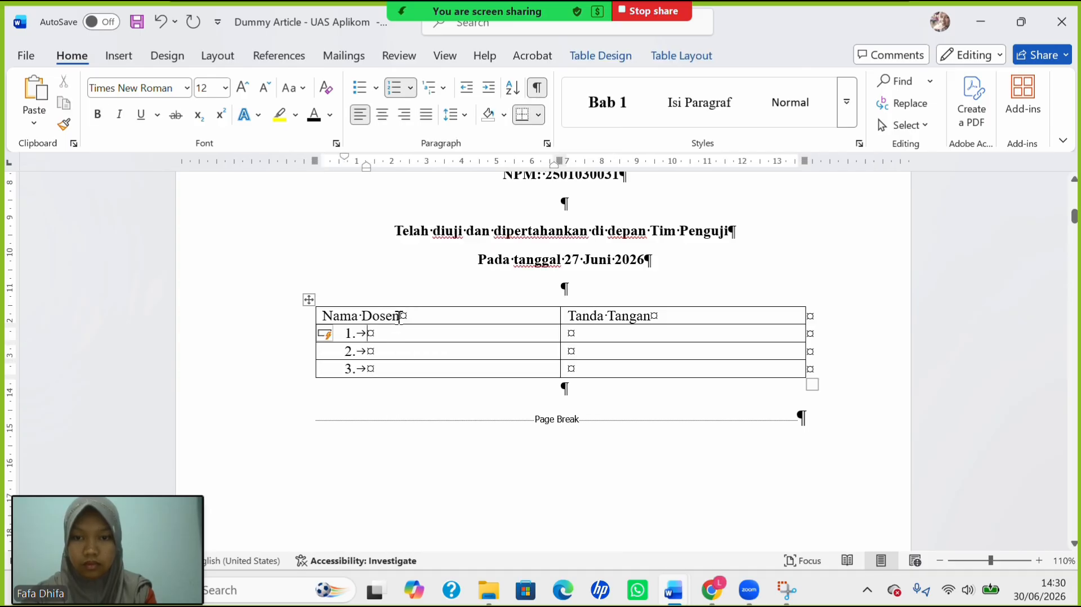
{"action": "left_click", "coordinate": [467, 90]}
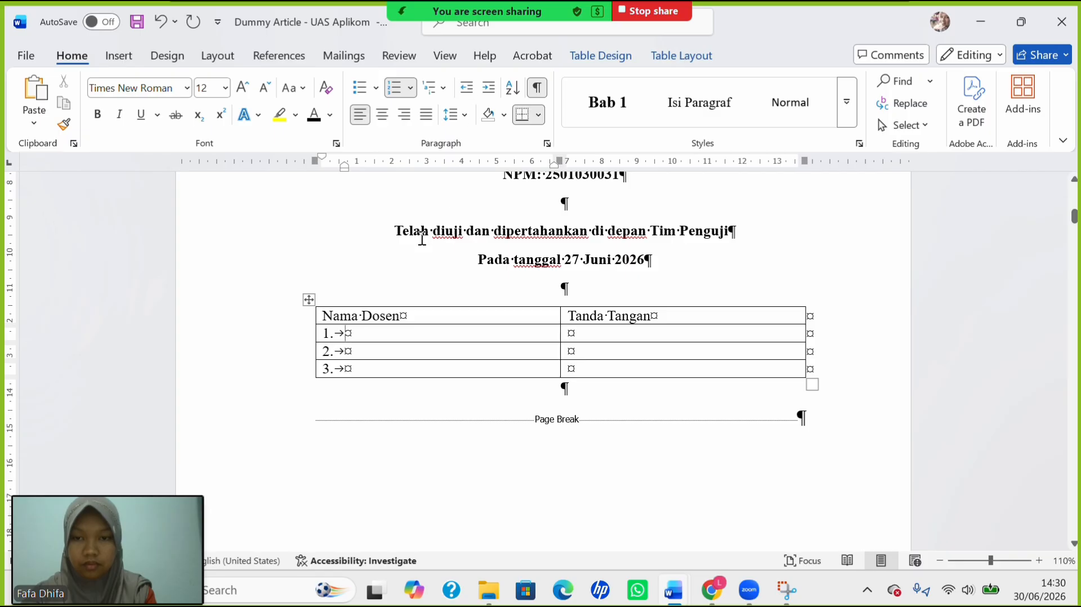
Bring up the Informasi dosen lecturer-info document and scroll to the examiner names.
{"action": "mouse_move", "coordinate": [679, 591]}
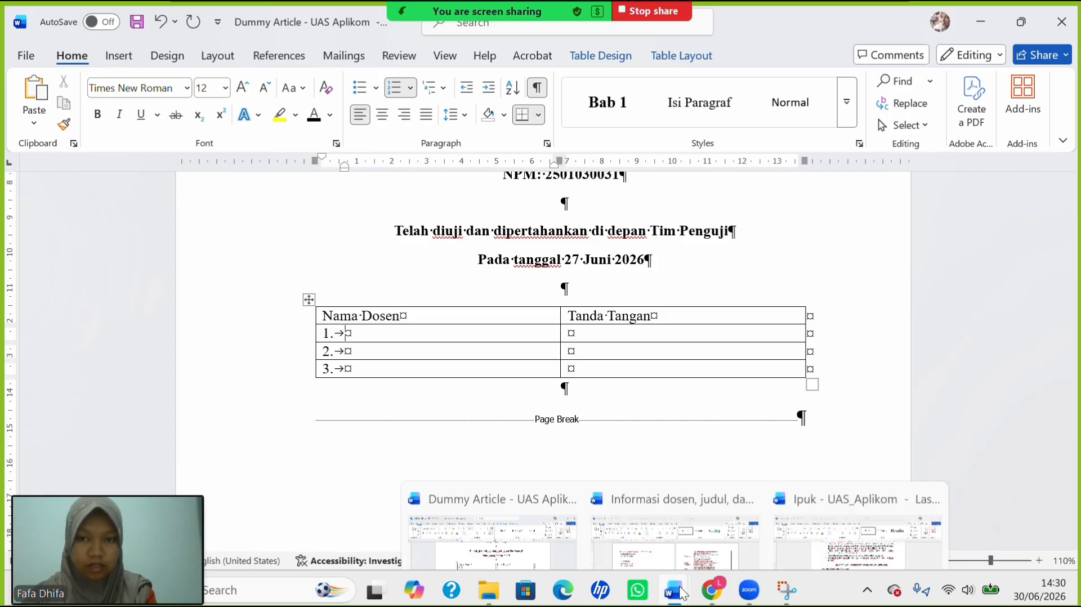
{"action": "left_click", "coordinate": [511, 504]}
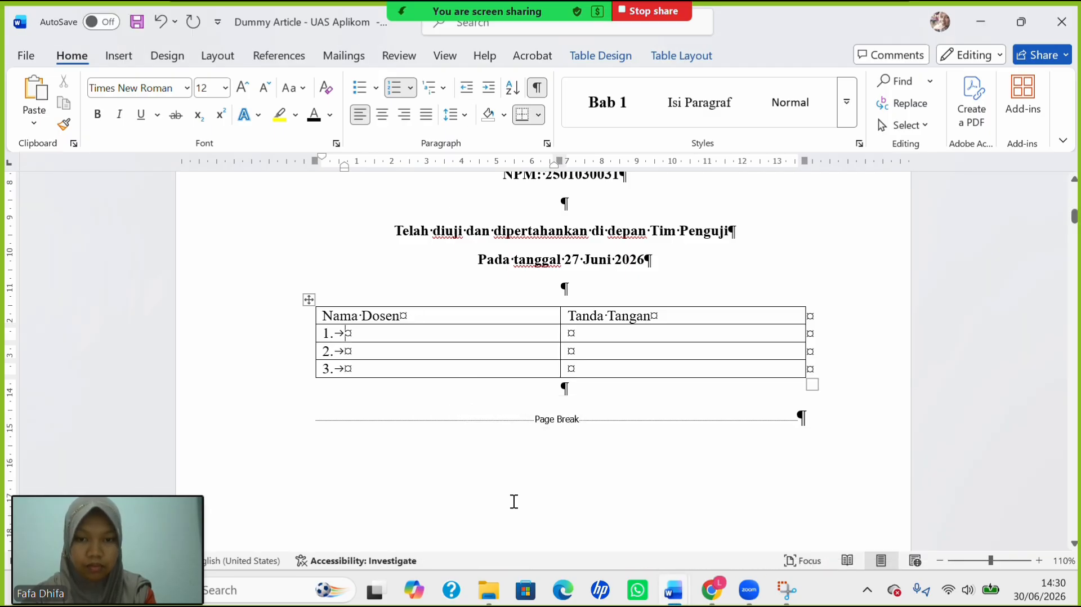
{"action": "mouse_move", "coordinate": [673, 590]}
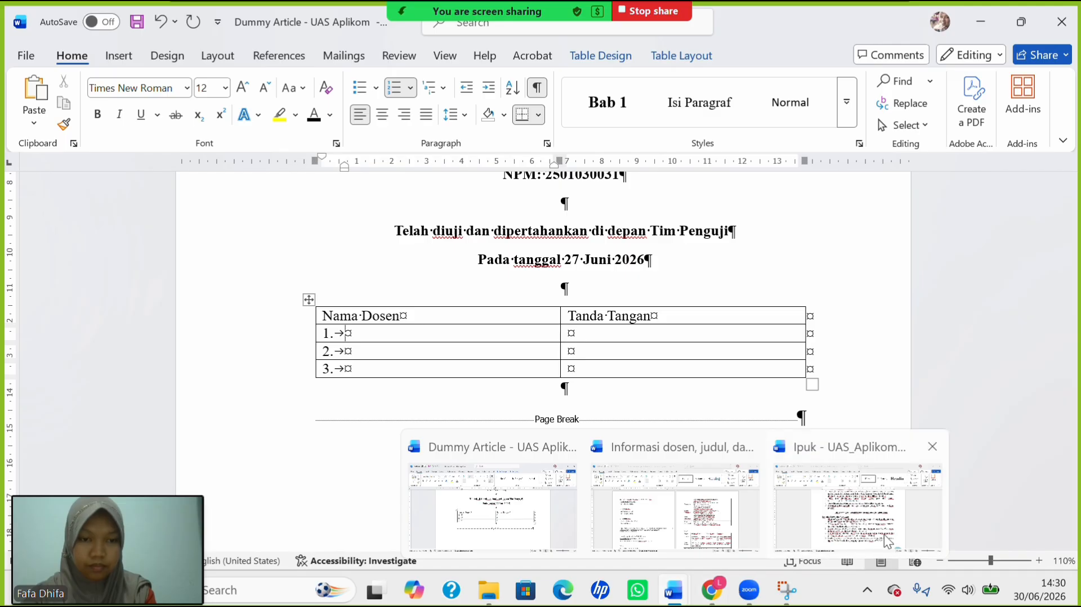
{"action": "left_click", "coordinate": [783, 540]}
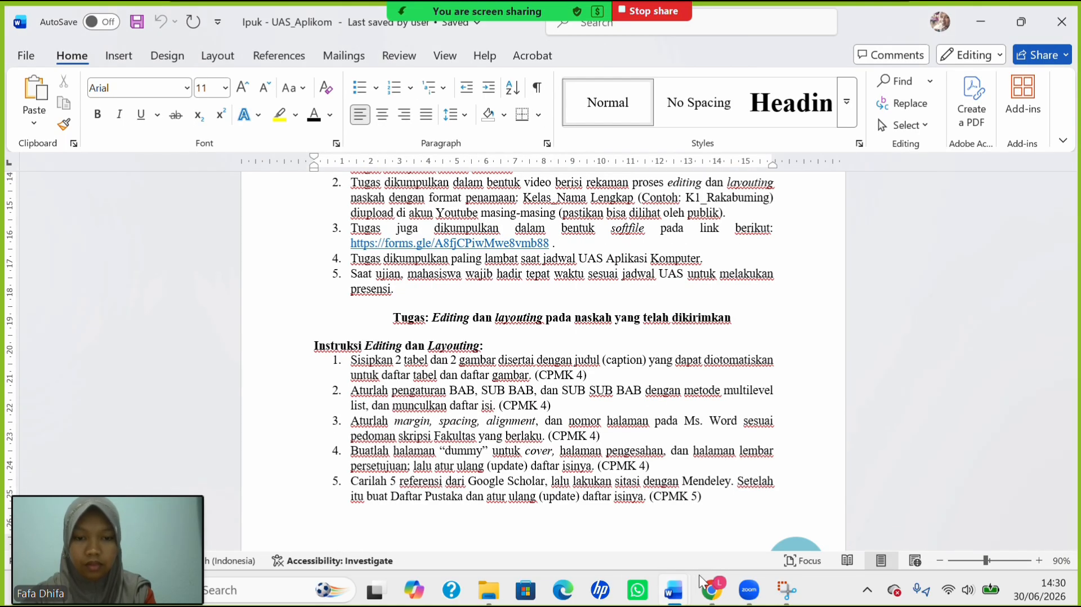
{"action": "mouse_move", "coordinate": [679, 591]}
{"action": "left_click", "coordinate": [711, 521]}
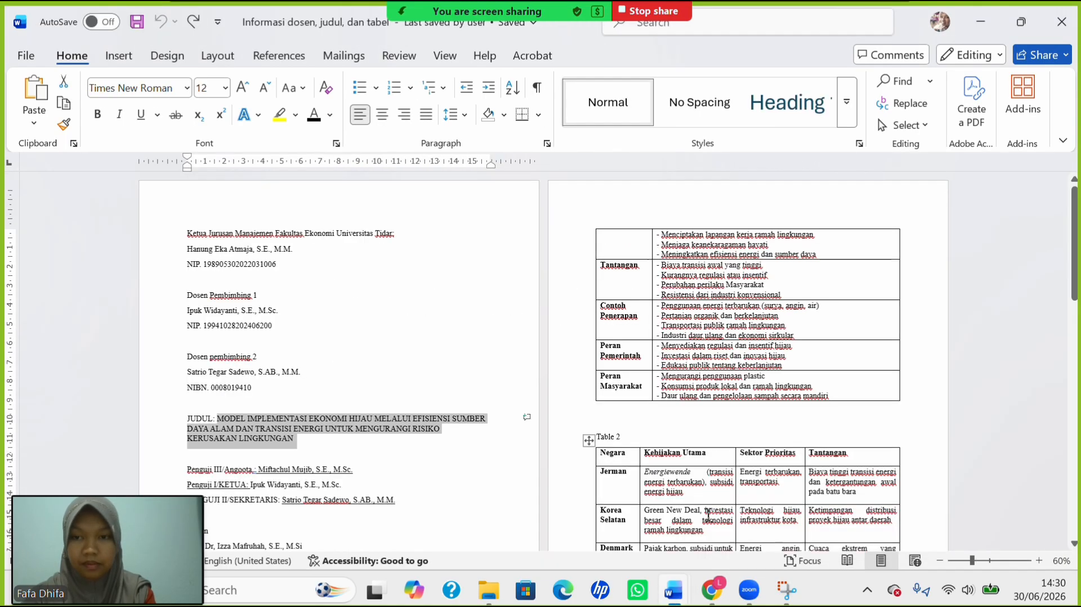
{"action": "scroll", "coordinate": [459, 421], "scroll_direction": "down", "scroll_amount": 3}
{"action": "scroll", "coordinate": [460, 421], "scroll_direction": "down", "scroll_amount": 3}
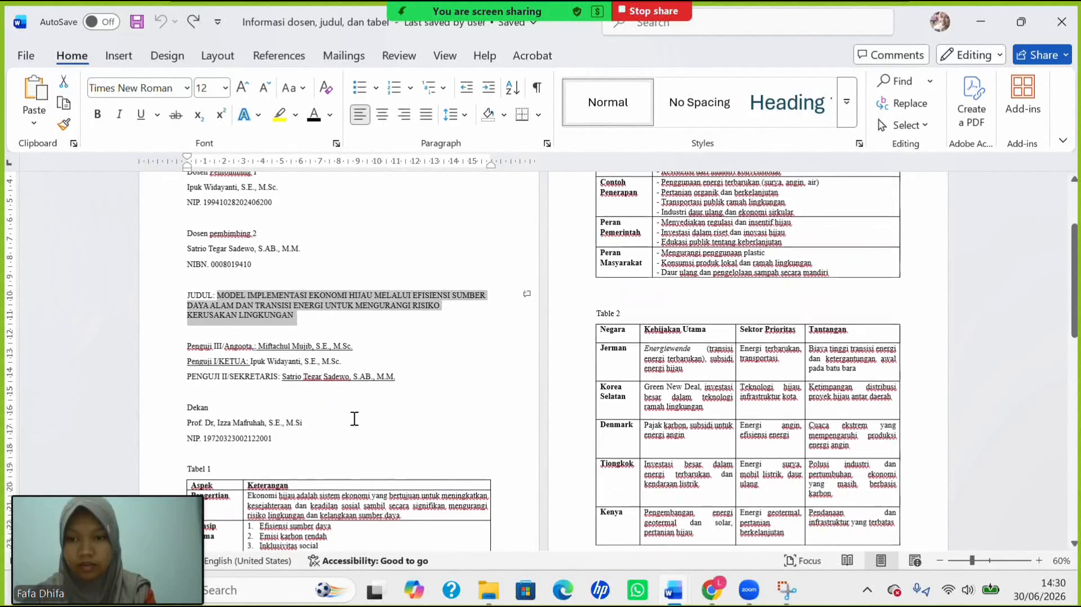
Select the Penguji I/Ketua examiner's name and return to Dummy Article.
{"action": "left_click_drag", "start_coordinate": [250, 361], "coordinate": [345, 362]}
{"action": "key", "text": "ctrl+c"}
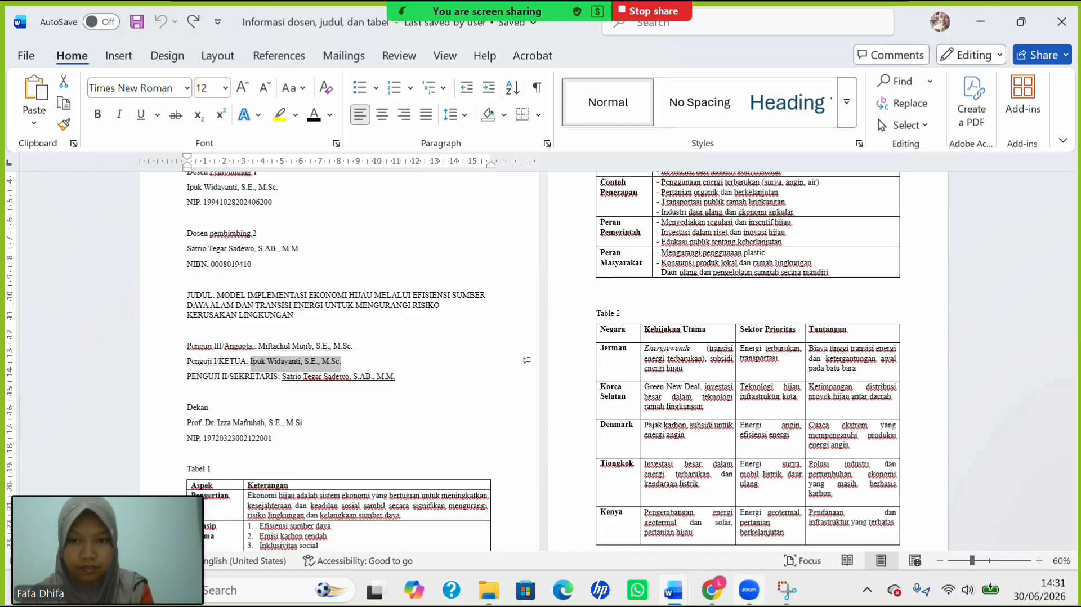
{"action": "mouse_move", "coordinate": [673, 602]}
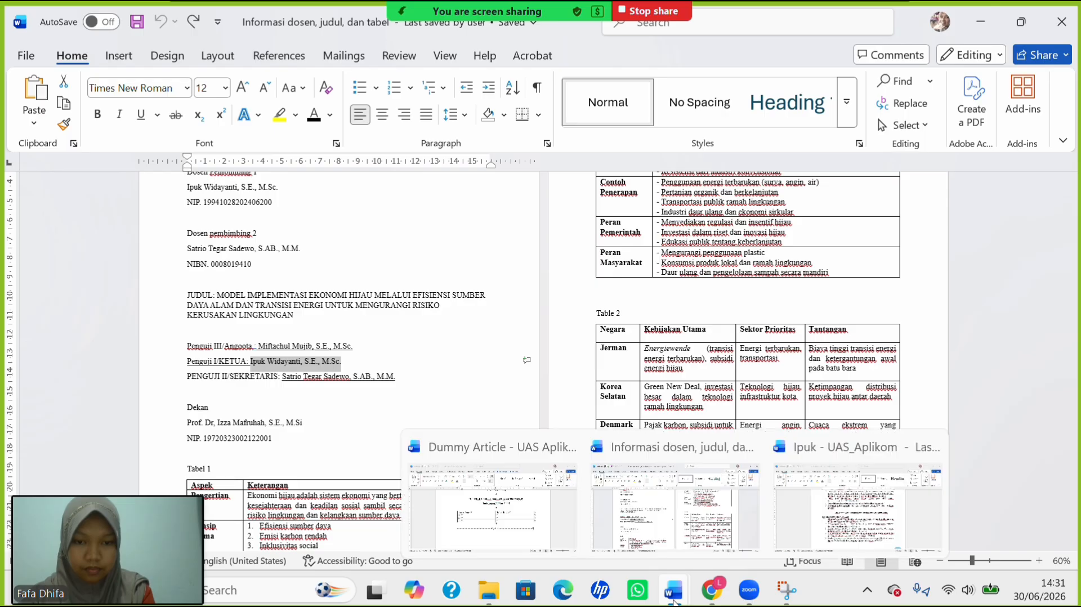
{"action": "left_click", "coordinate": [504, 503]}
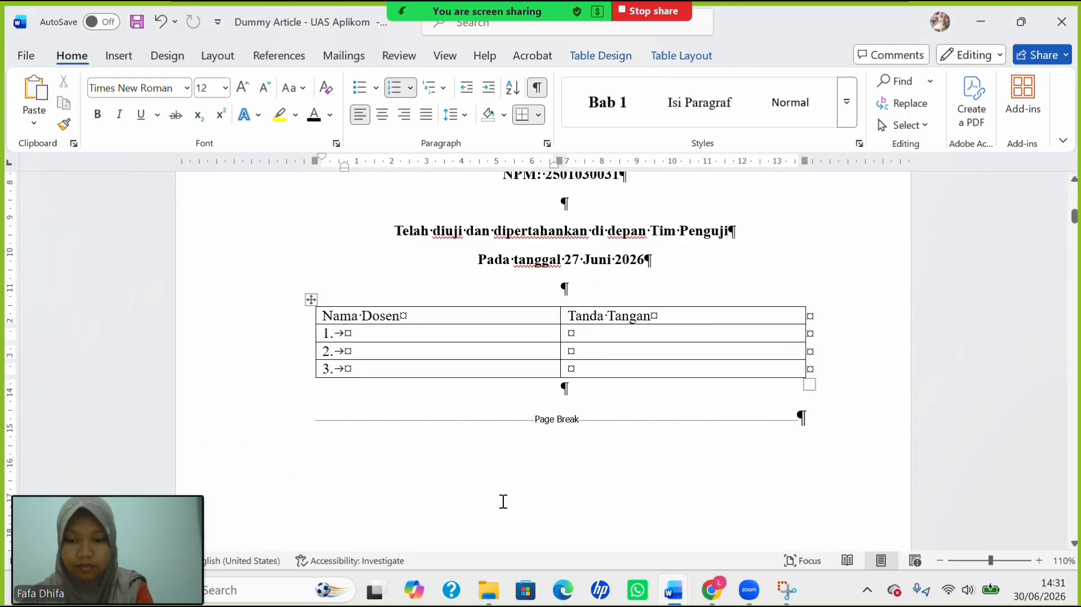
Paste the first examiner's name into row 1 with 'Penguji I/Ketua' on an unnumbered line beneath.
{"action": "key", "text": "ctrl+v"}
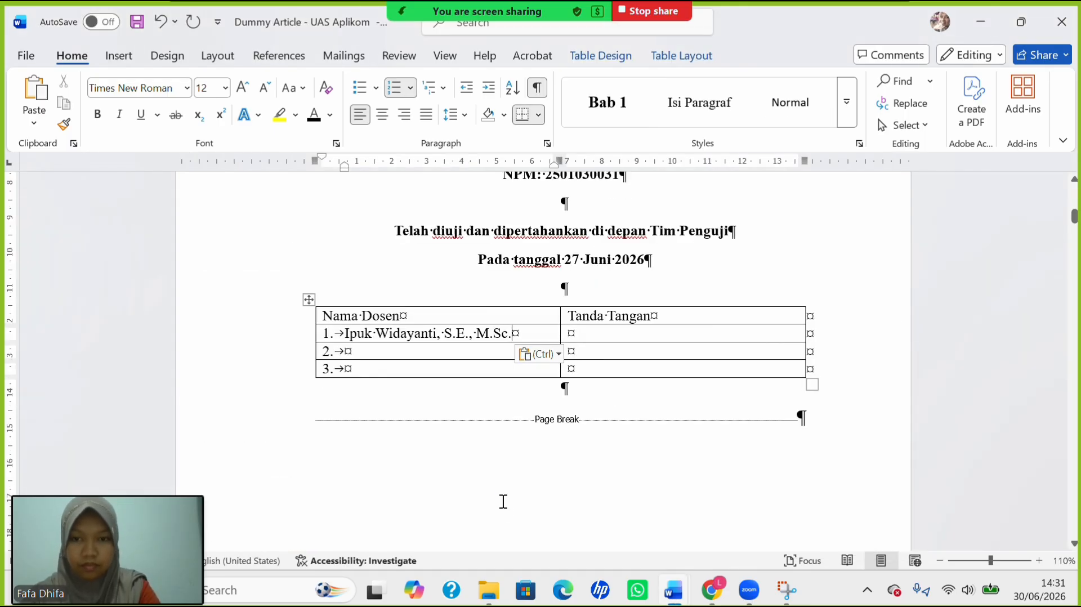
{"action": "key", "text": "Return"}
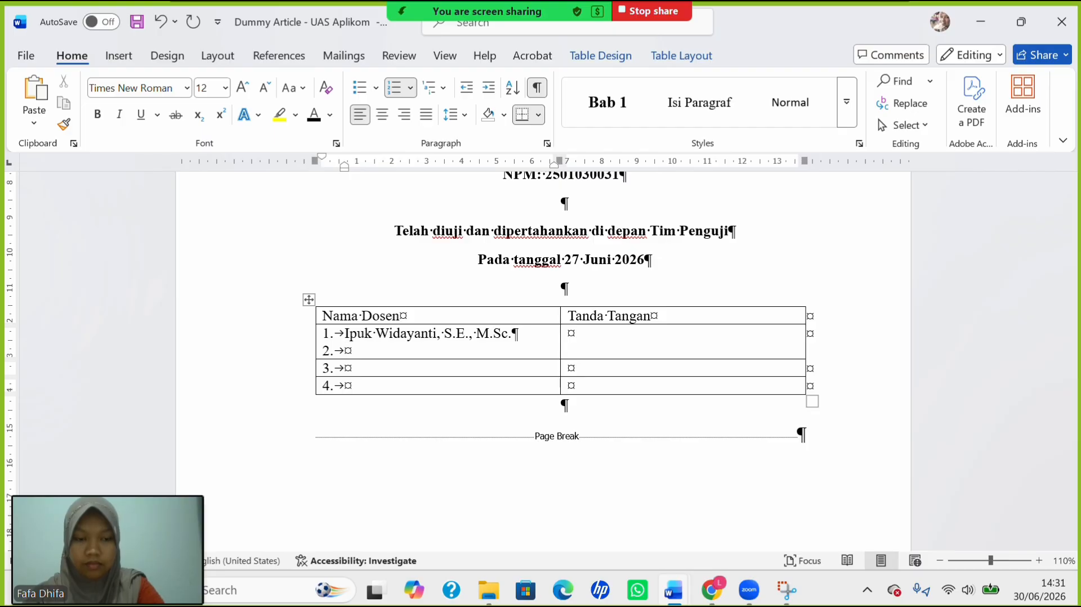
{"action": "key", "text": "BackSpace"}
{"action": "left_click", "coordinate": [345, 368]}
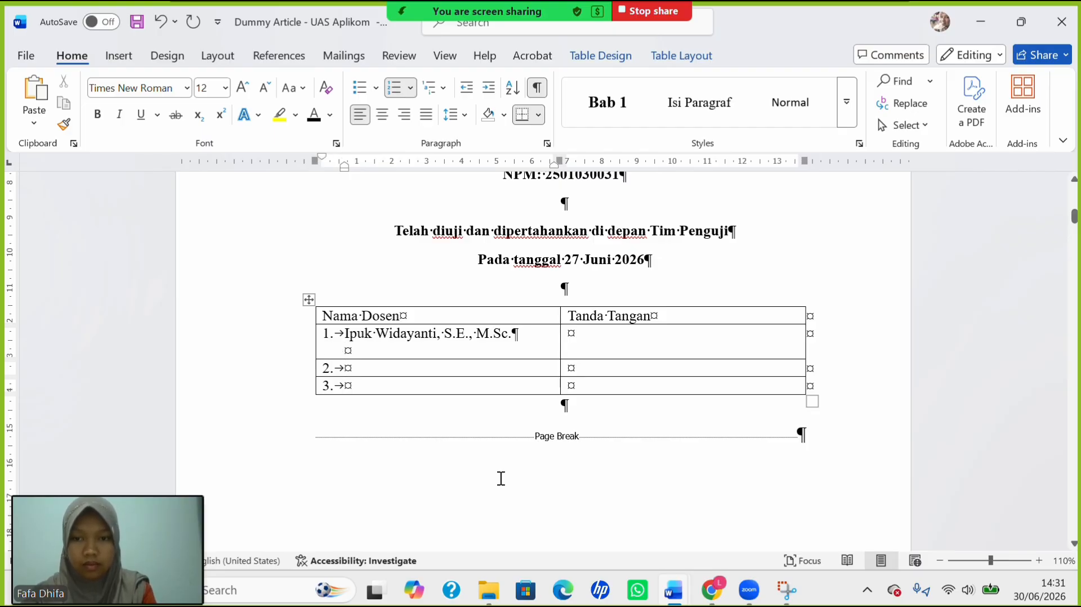
{"action": "left_click", "coordinate": [400, 353]}
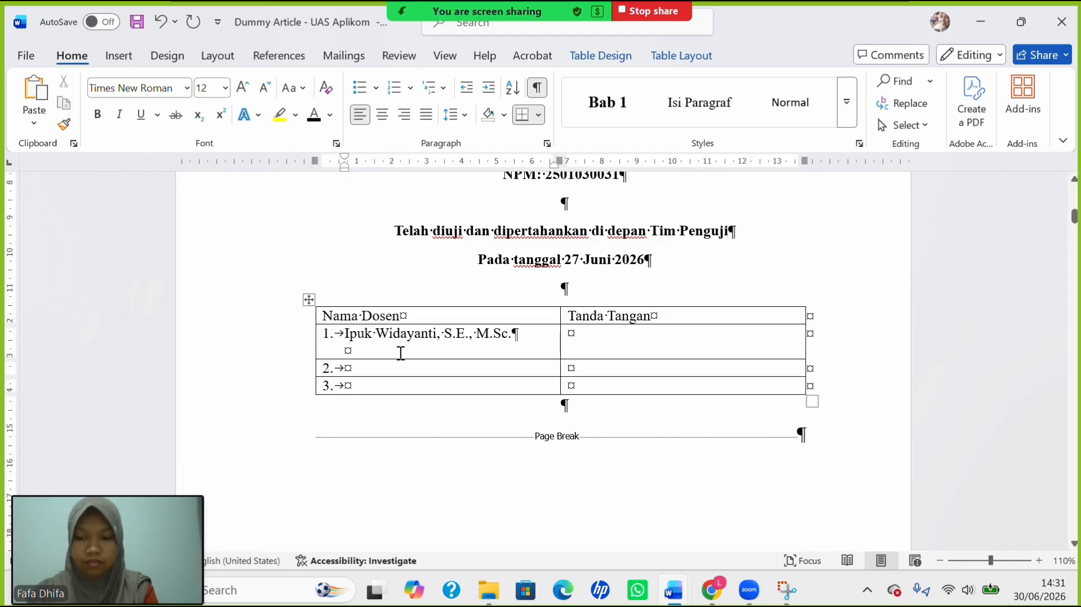
{"action": "type", "text": "P"}
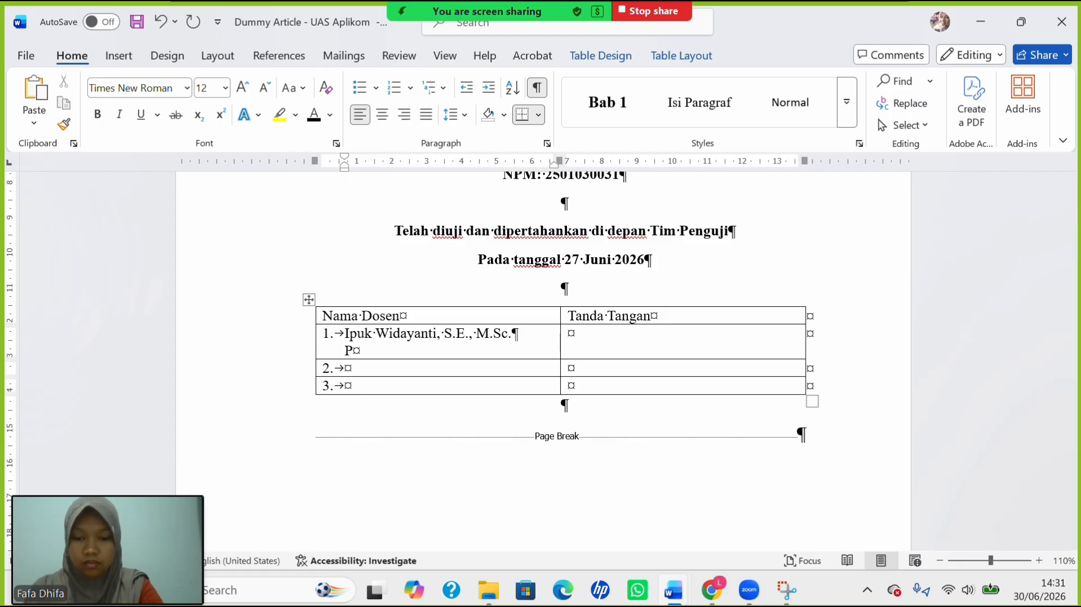
{"action": "type", "text": "enguji "}
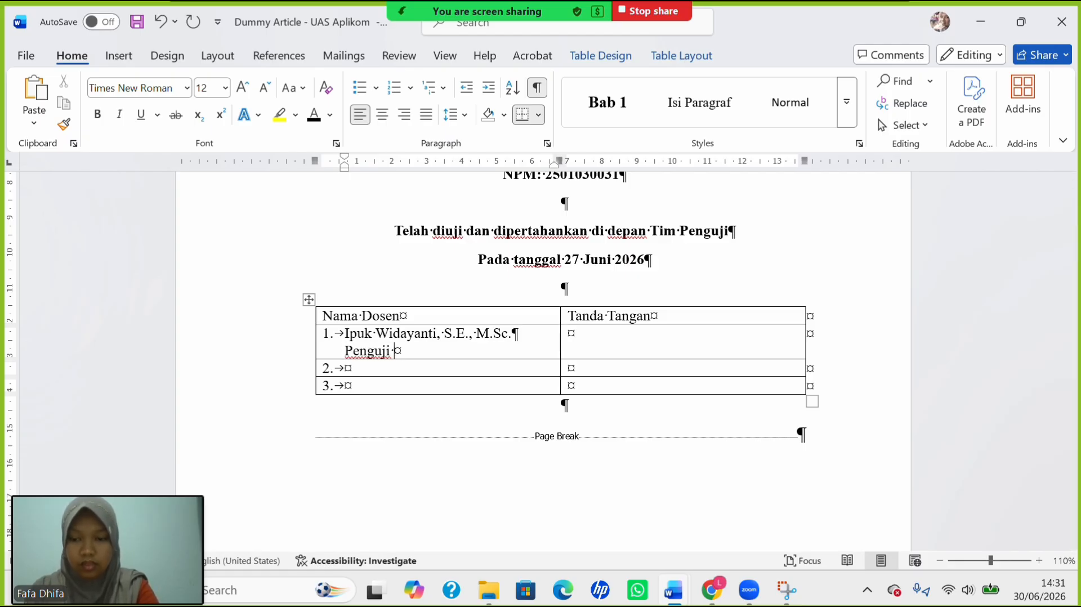
{"action": "type", "text": "I"}
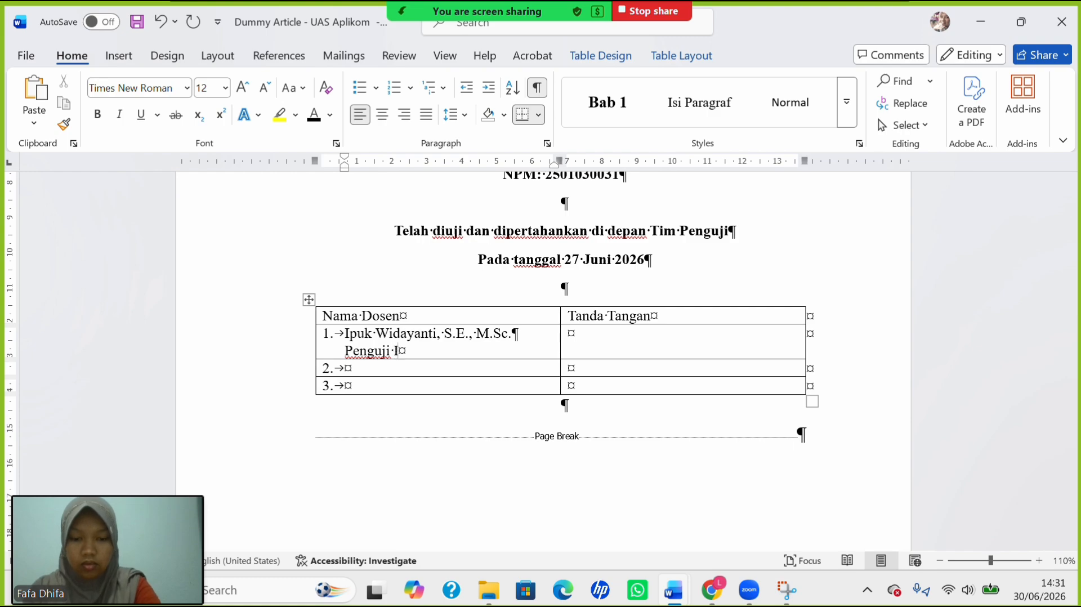
{"action": "type", "text": "/K"}
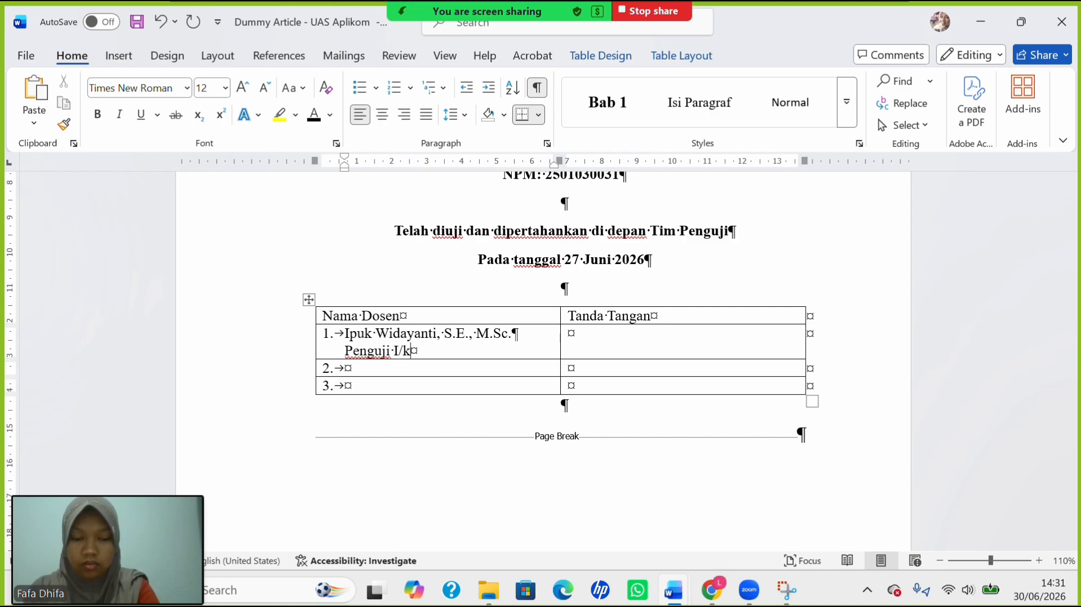
{"action": "type", "text": "etua"}
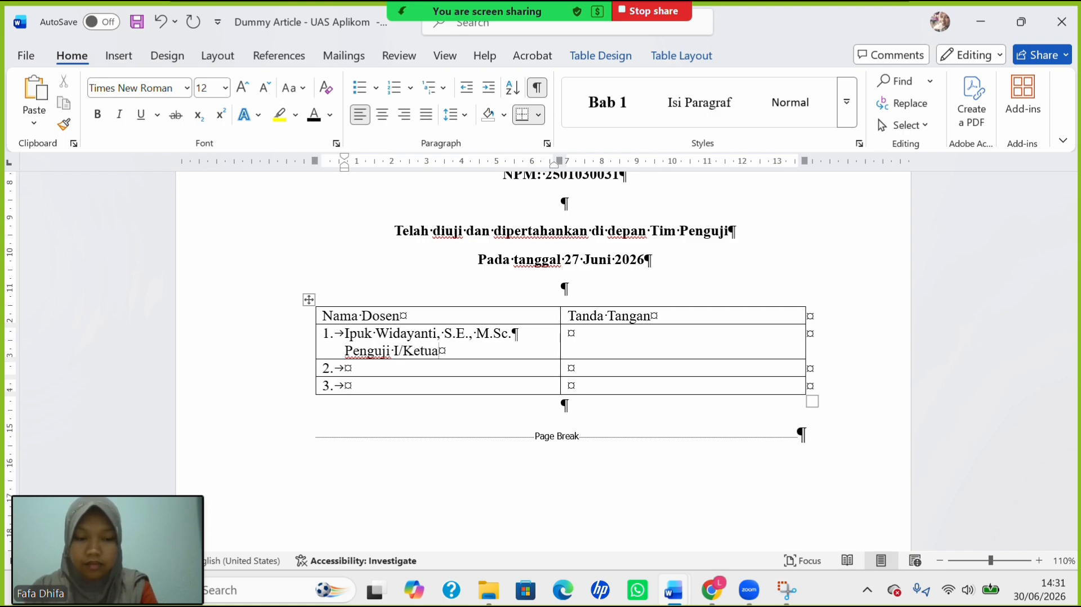
{"action": "key", "text": "Down"}
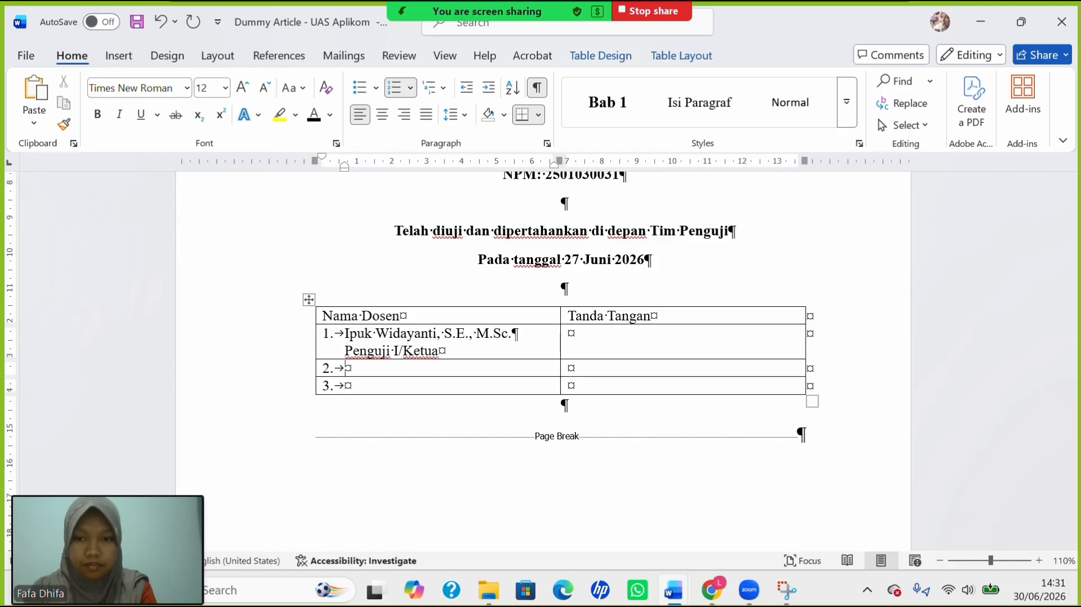
Select the second supervisor's full name line in the signature block.
{"action": "scroll", "coordinate": [405, 357], "scroll_direction": "up", "scroll_amount": 15}
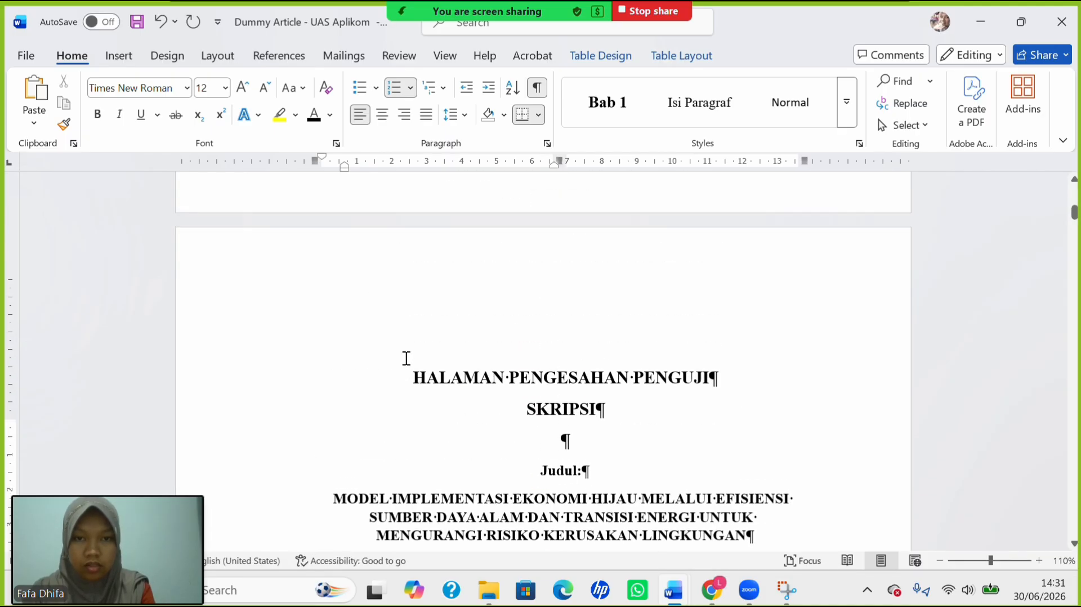
{"action": "scroll", "coordinate": [406, 332], "scroll_direction": "down", "scroll_amount": 1}
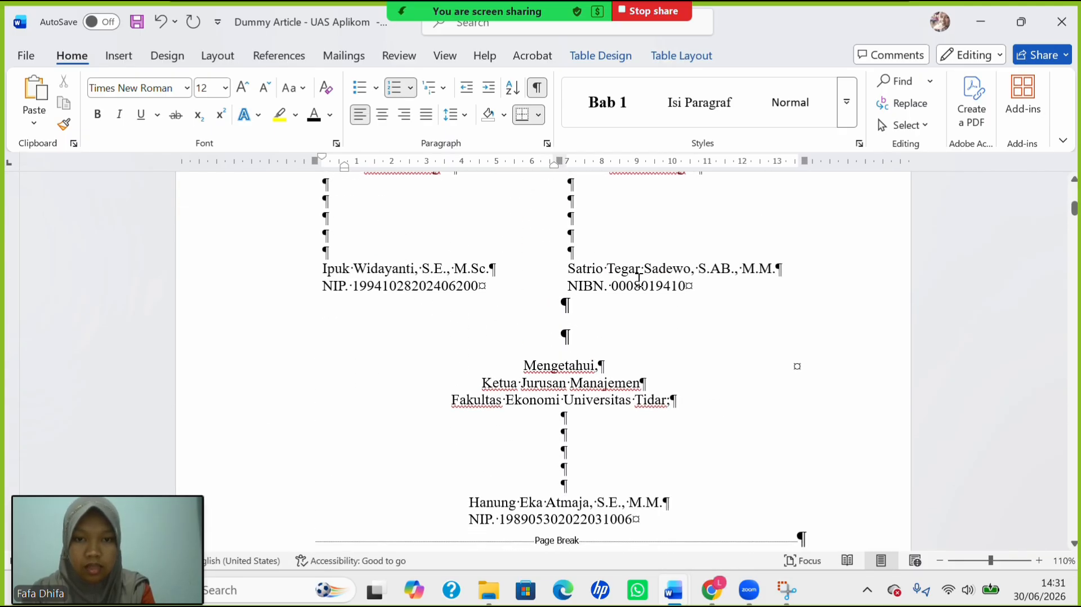
{"action": "left_click_drag", "start_coordinate": [589, 268], "coordinate": [794, 273]}
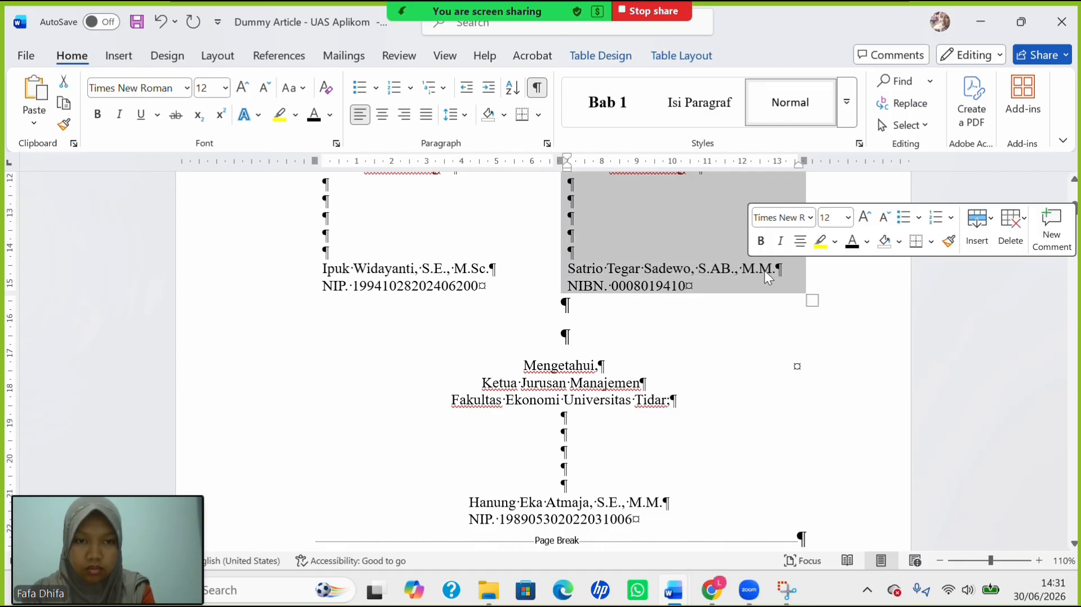
{"action": "left_click", "coordinate": [774, 270]}
{"action": "left_click_drag", "start_coordinate": [777, 270], "coordinate": [573, 259]}
{"action": "key", "text": "ctrl+c"}
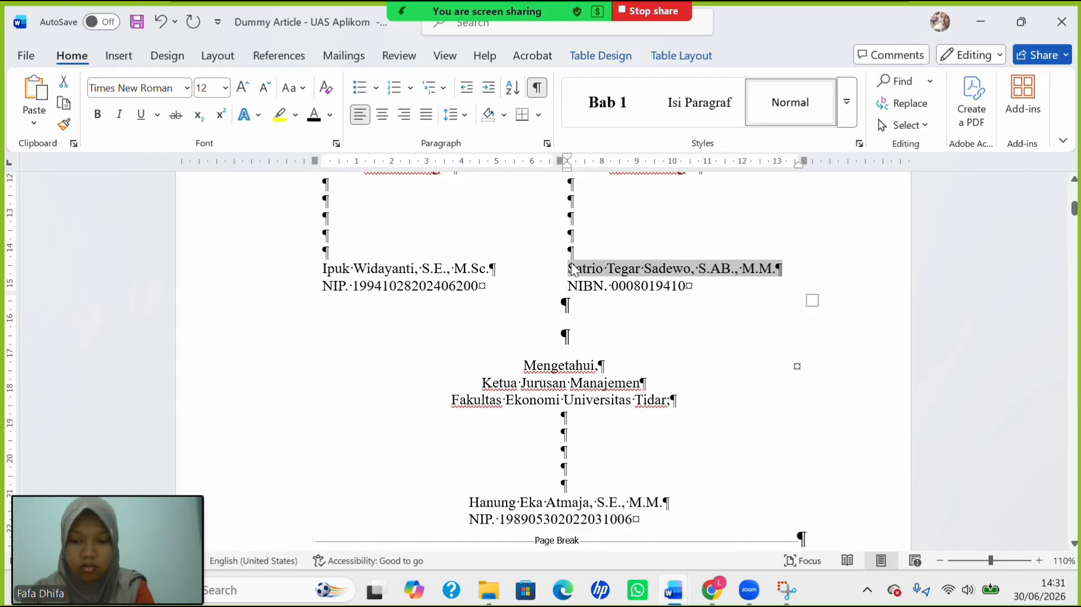
{"action": "scroll", "coordinate": [604, 383], "scroll_direction": "down", "scroll_amount": 20}
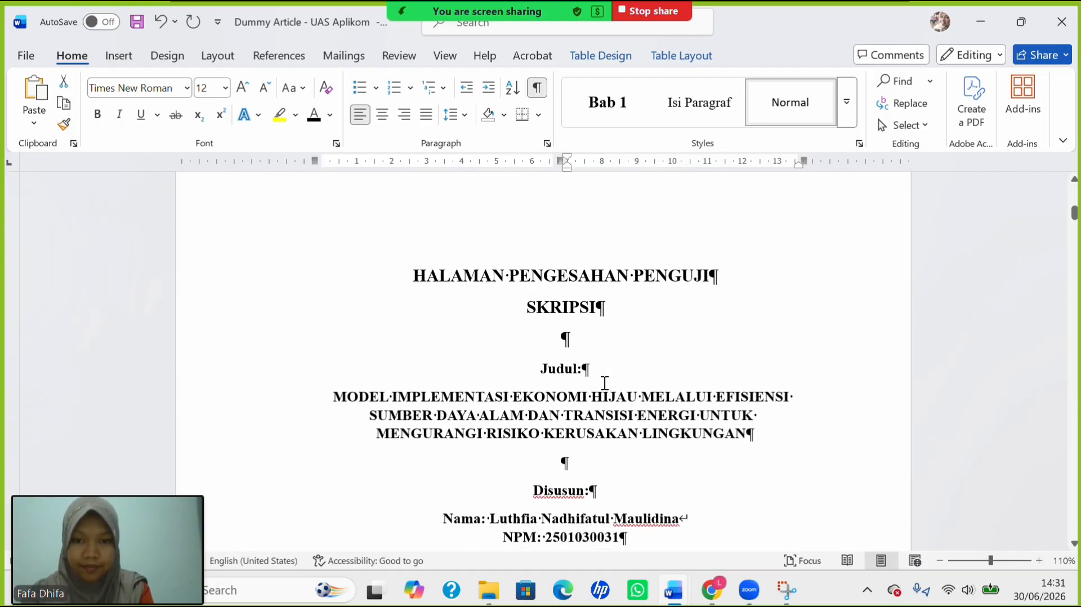
{"action": "scroll", "coordinate": [478, 321], "scroll_direction": "up", "scroll_amount": 3}
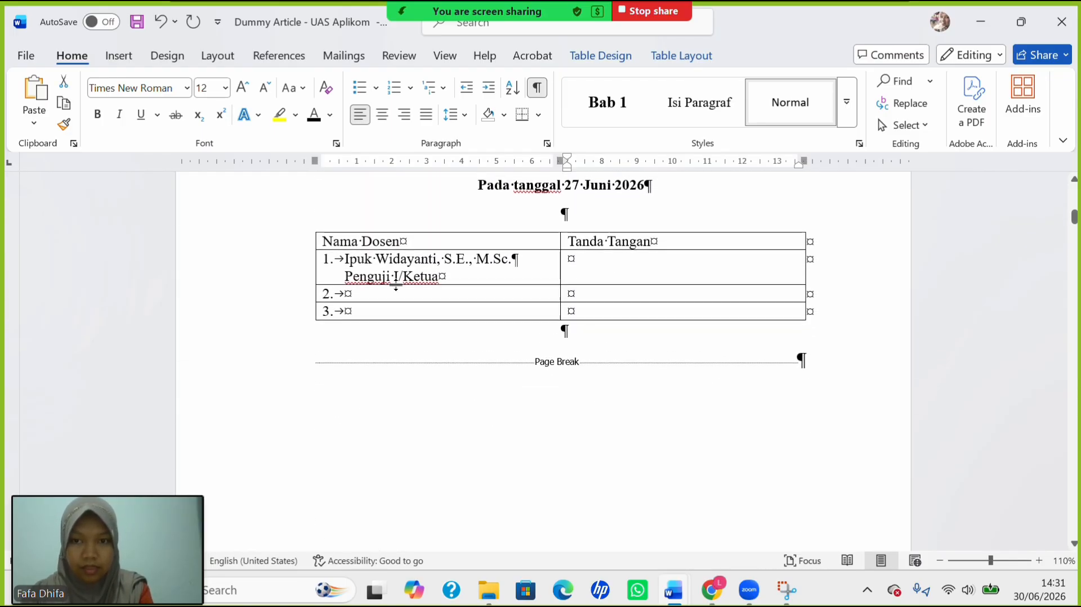
Paste the name into row 2, number it '2.', and add 'Penguji II/Sekretaris' beneath.
{"action": "left_click", "coordinate": [392, 296]}
{"action": "key", "text": "ctrl+v"}
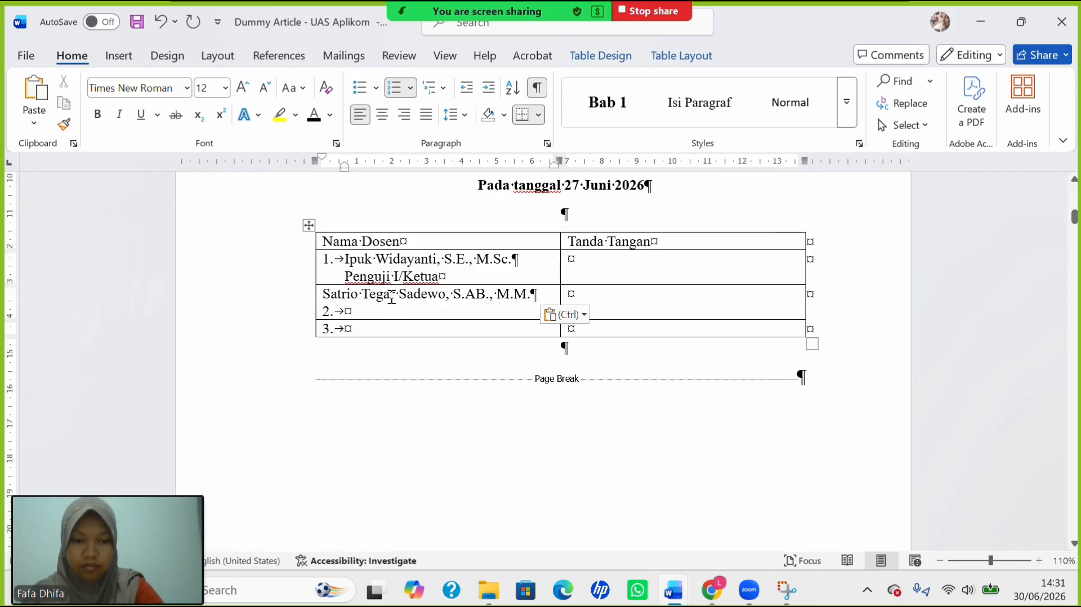
{"action": "left_click", "coordinate": [327, 301]}
{"action": "type", "text": "2."}
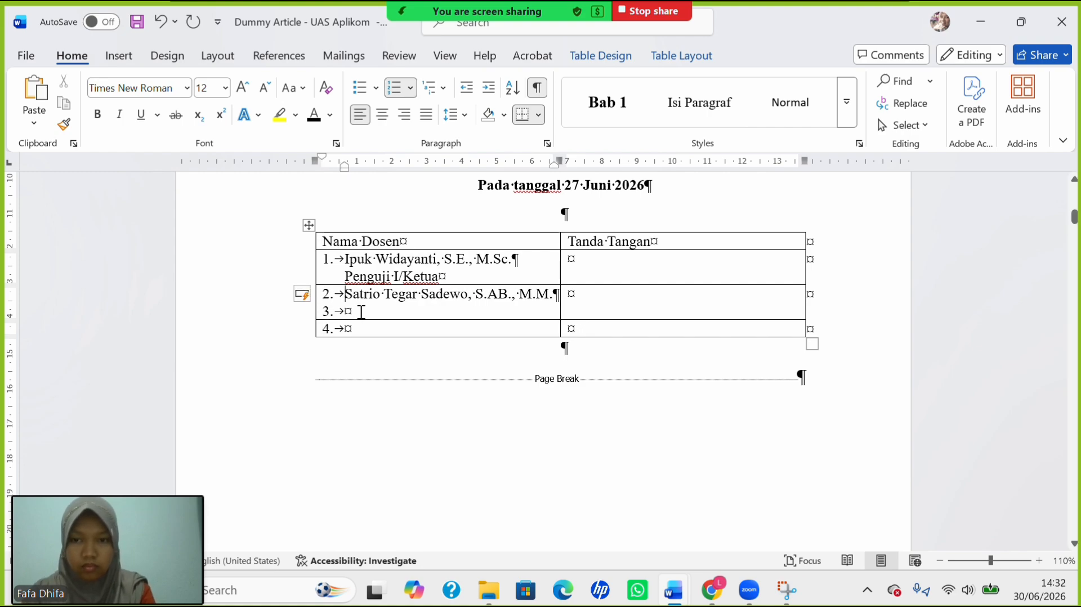
{"action": "key", "text": "BackSpace"}
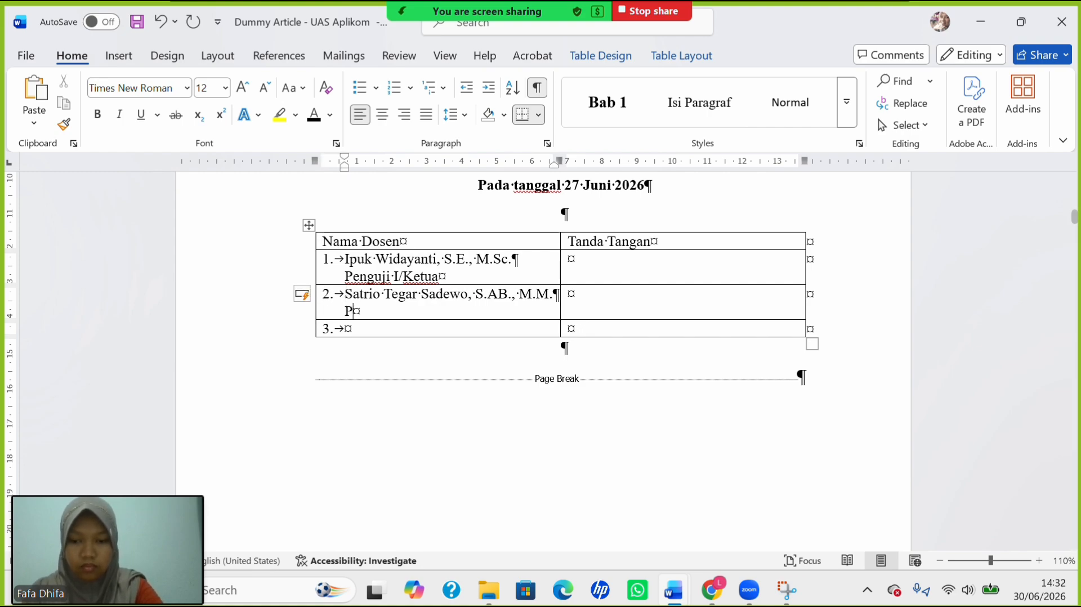
{"action": "type", "text": "Penguji II"}
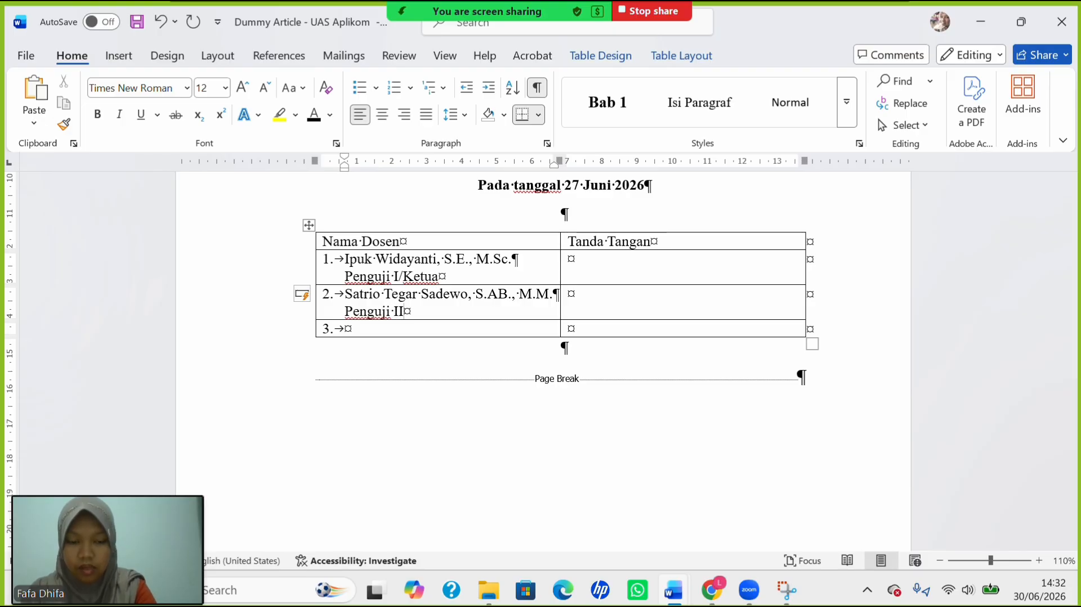
{"action": "type", "text": "/Se"}
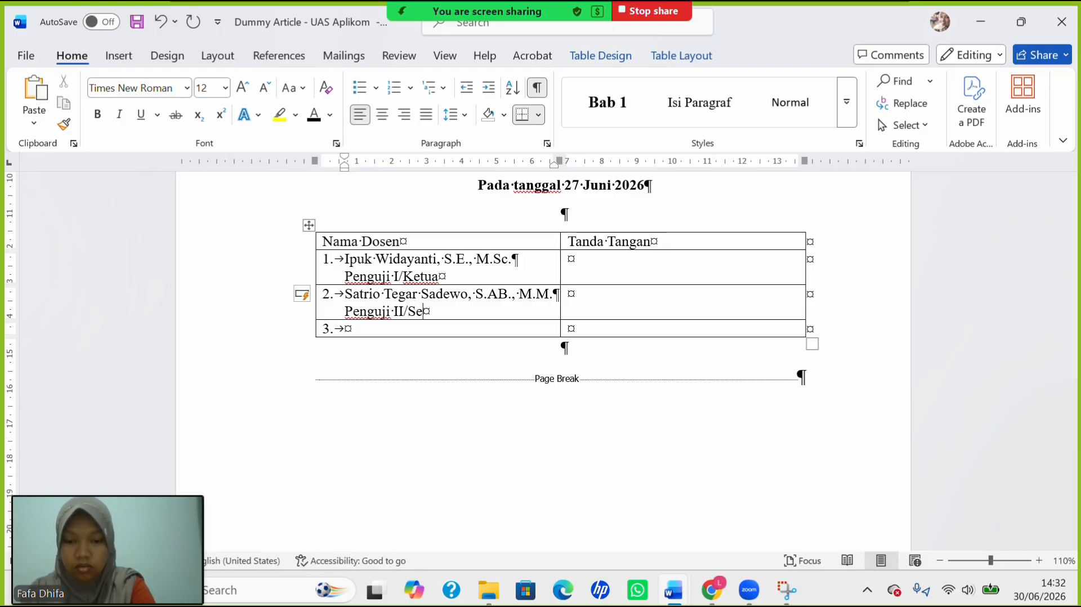
{"action": "type", "text": "kreta"}
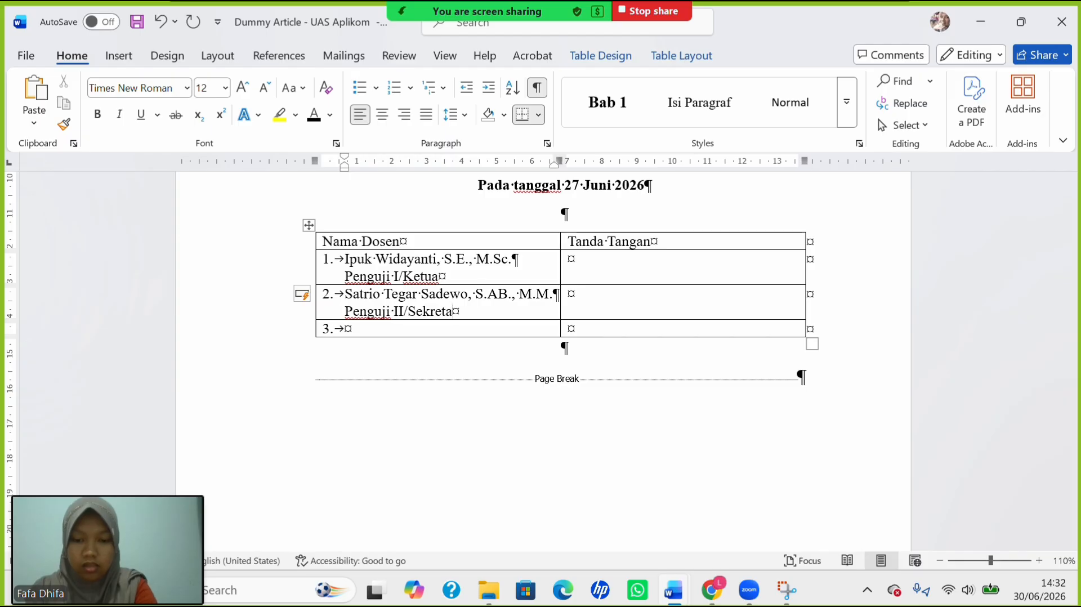
{"action": "type", "text": "r"}
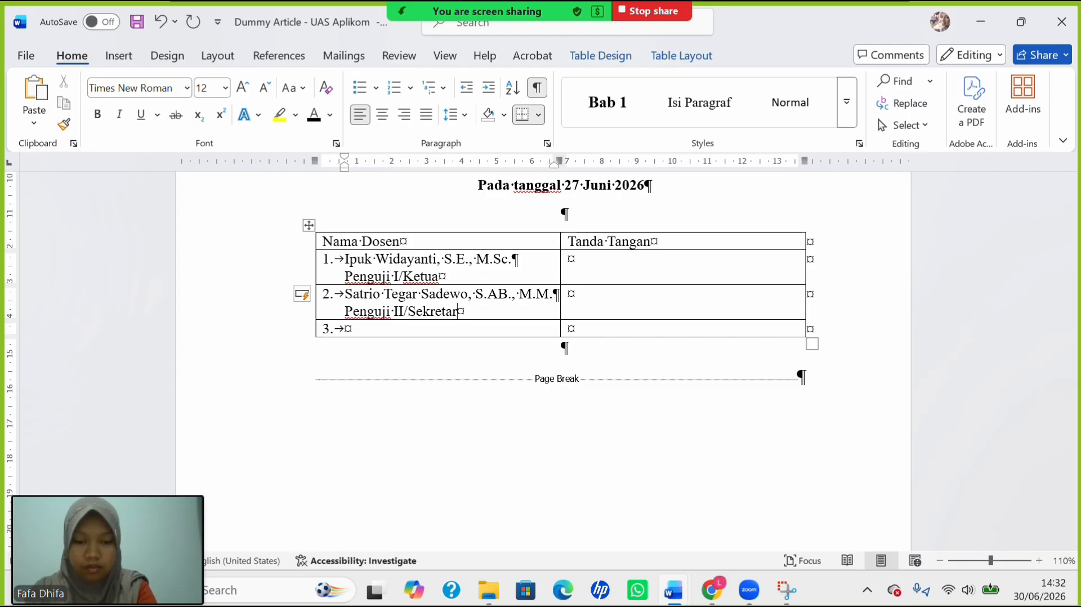
{"action": "type", "text": "is"}
{"action": "left_click", "coordinate": [346, 328]}
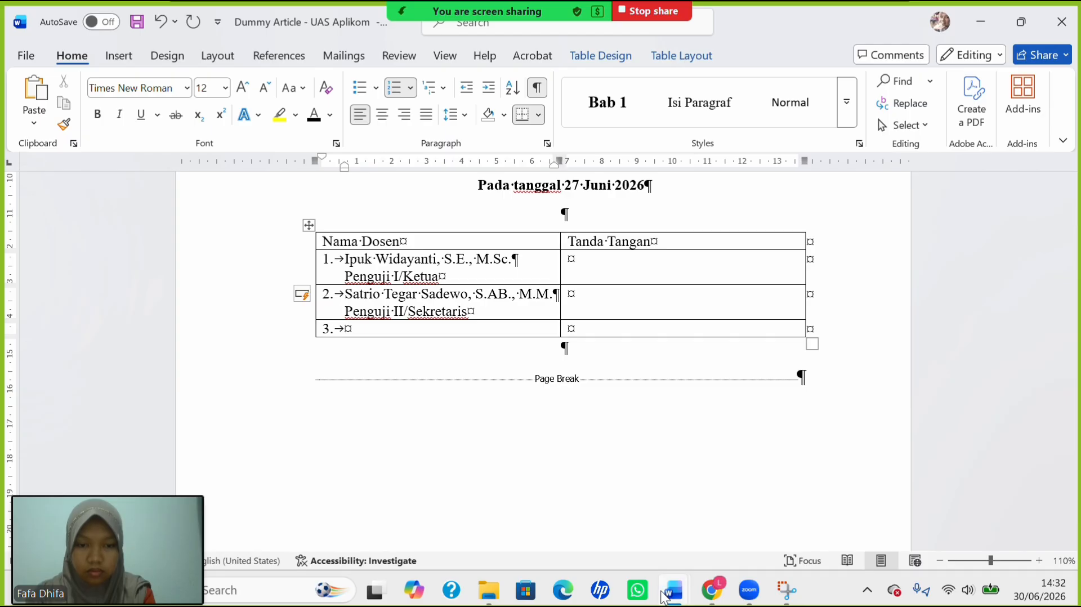
Select the Penguji III/Anggota examiner's name in the lecturer-info document.
{"action": "mouse_move", "coordinate": [674, 589]}
{"action": "left_click", "coordinate": [715, 505]}
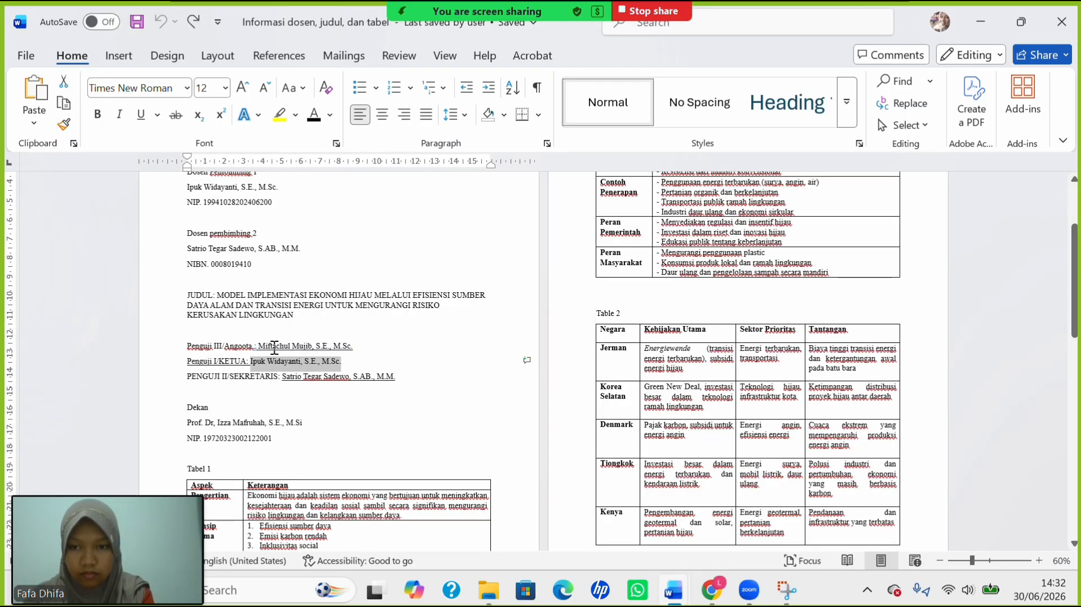
{"action": "left_click_drag", "start_coordinate": [275, 347], "coordinate": [353, 350]}
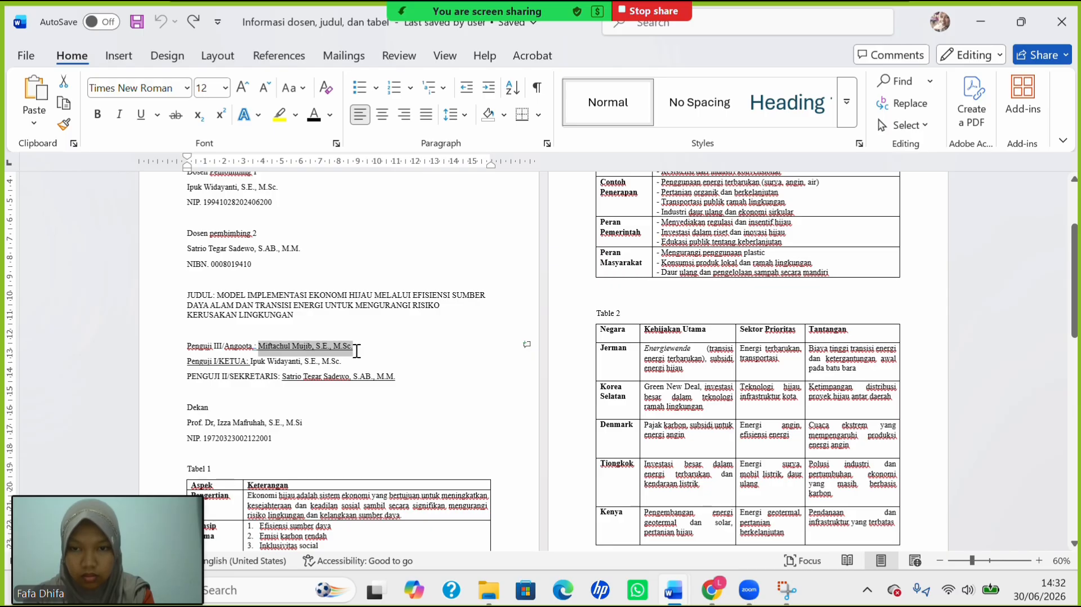
{"action": "key", "text": "ctrl+u"}
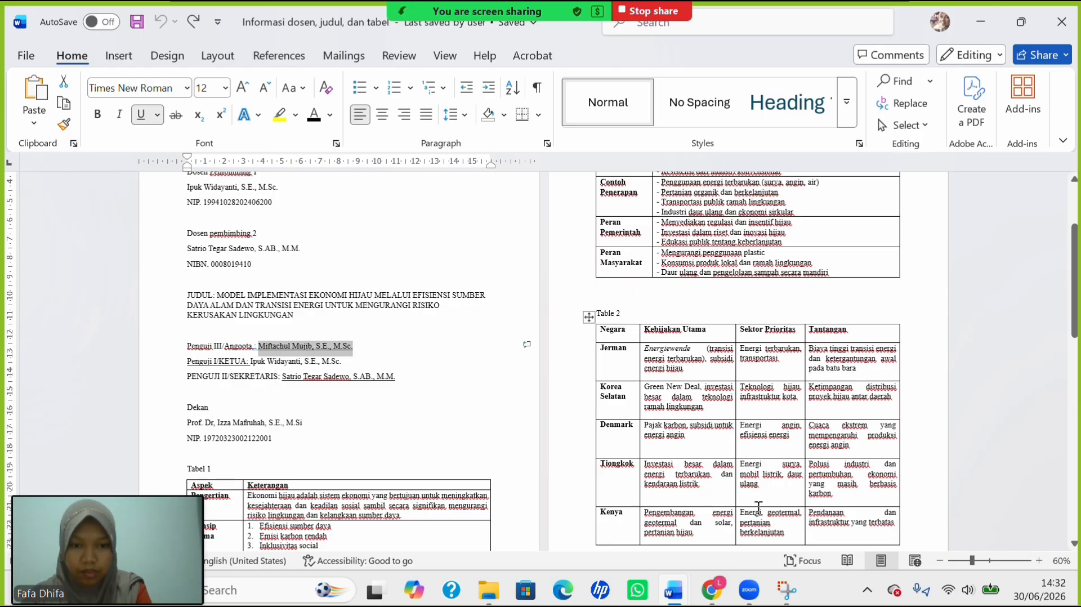
Paste the name into row 3 and type 'Penguji III/Anggota' on an unnumbered line beneath.
{"action": "mouse_move", "coordinate": [672, 594]}
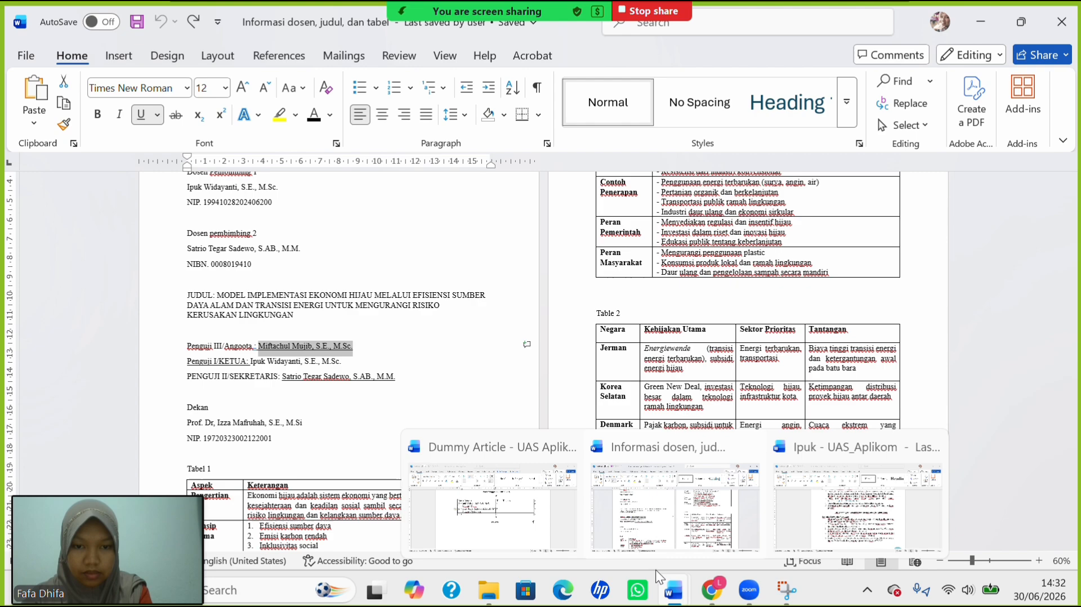
{"action": "left_click", "coordinate": [509, 492]}
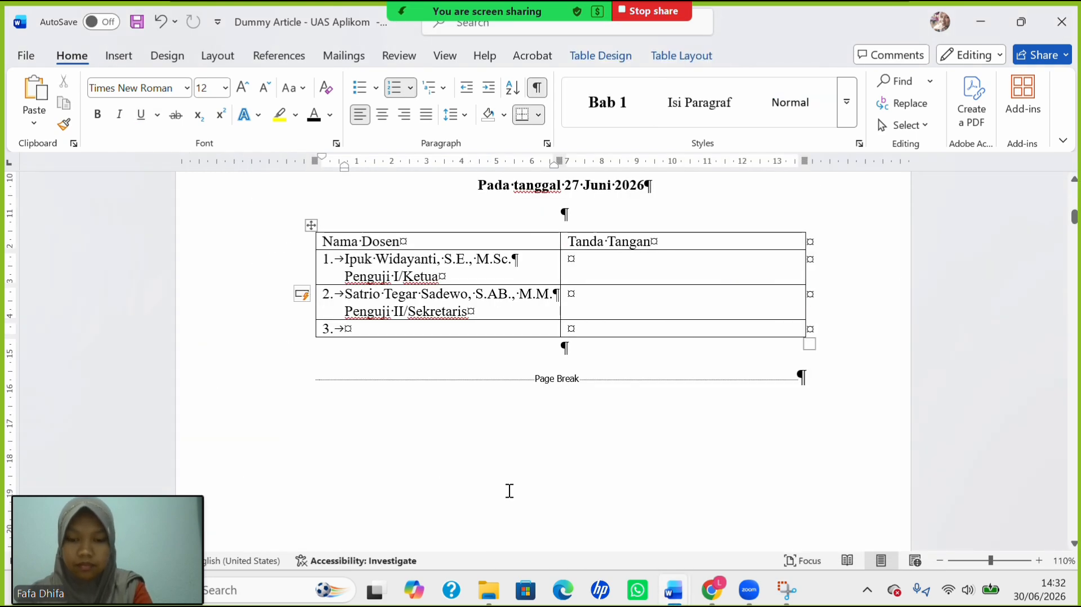
{"action": "key", "text": "Return"}
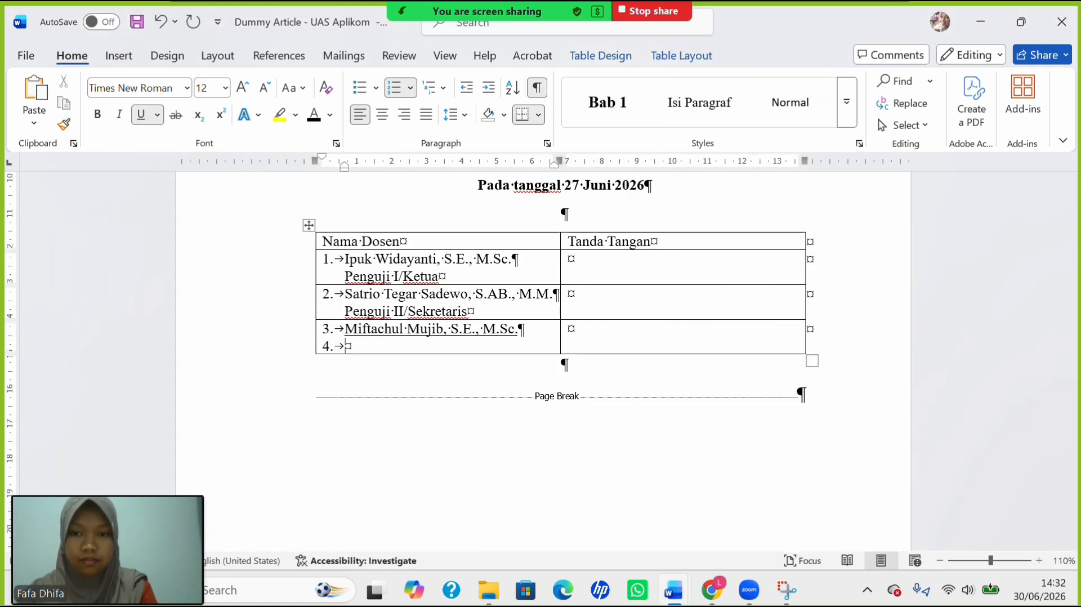
{"action": "key", "text": "BackSpace"}
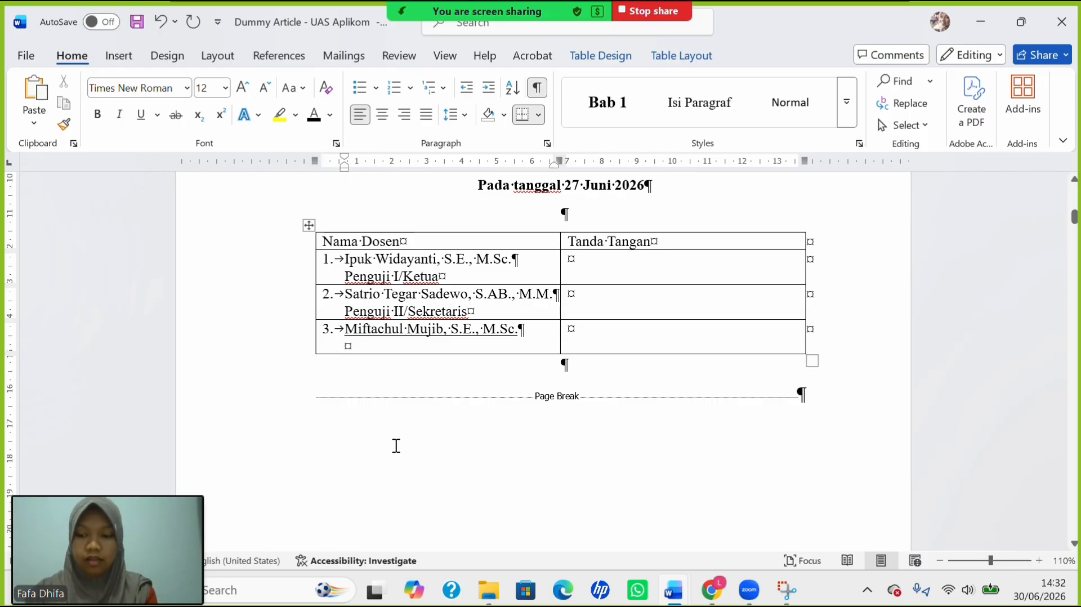
{"action": "type", "text": "Pe"}
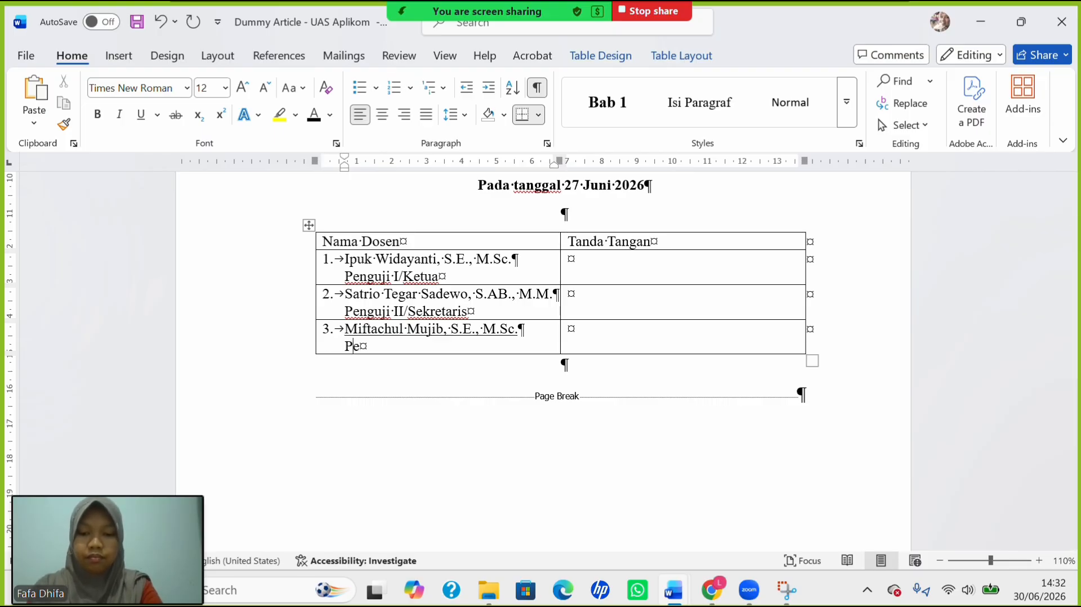
{"action": "type", "text": "nguji "}
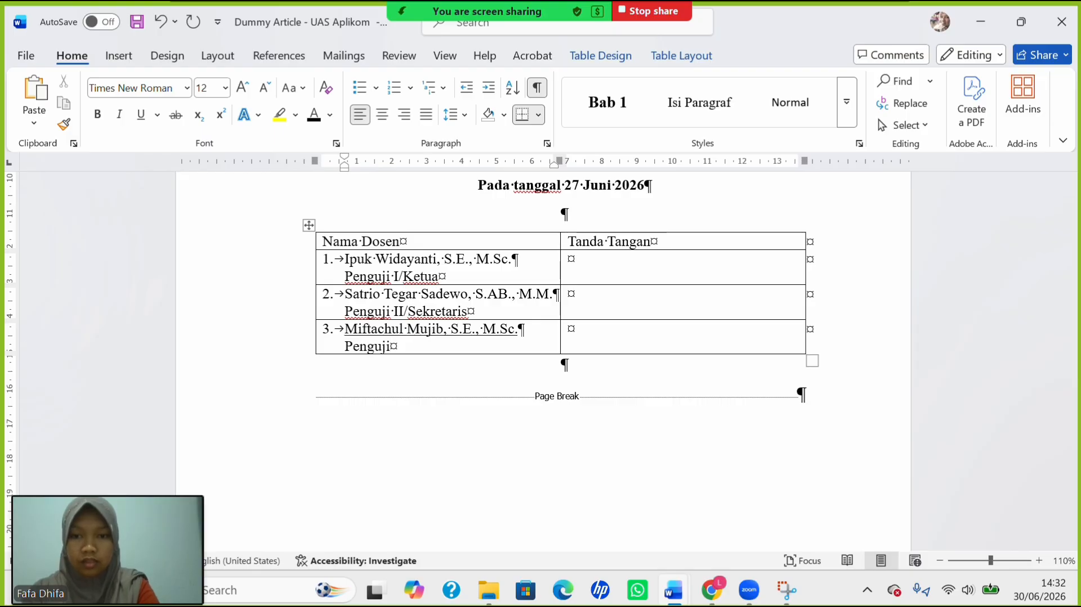
{"action": "type", "text": "II"}
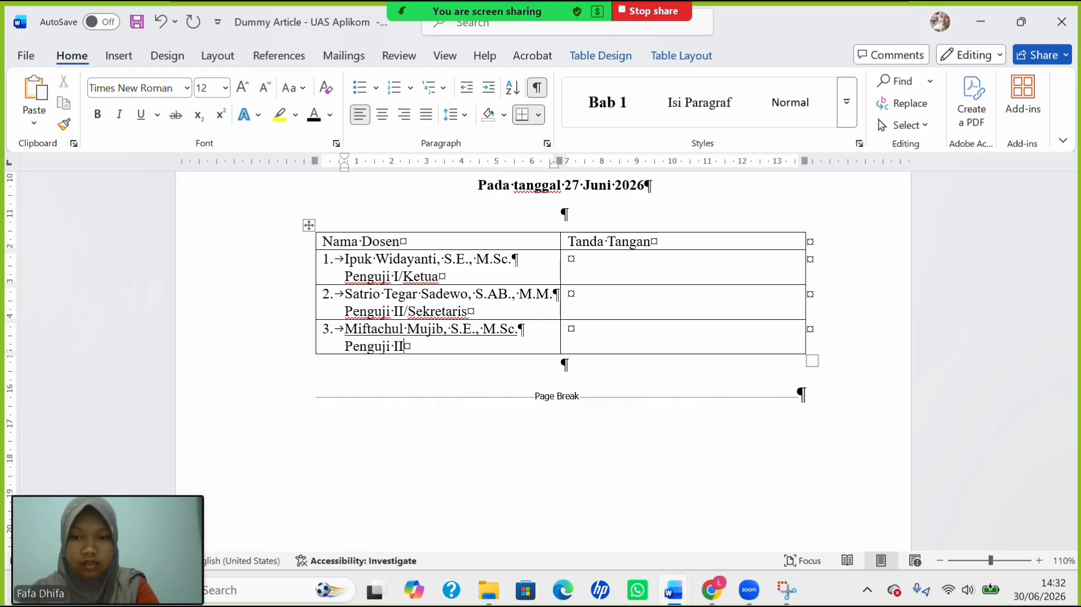
{"action": "type", "text": "I/"}
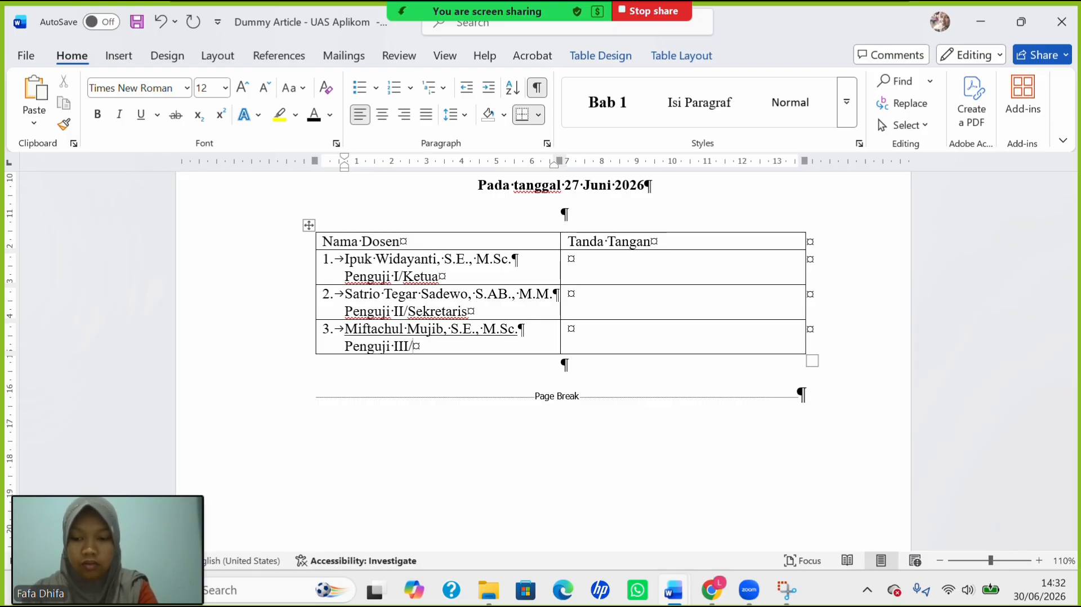
{"action": "type", "text": "Anggot"}
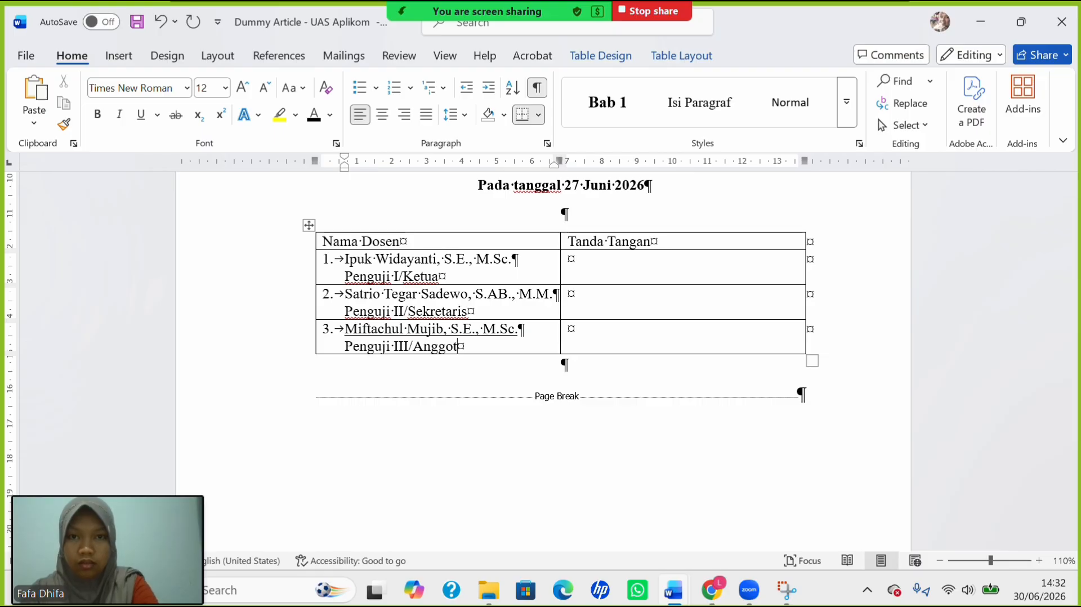
{"action": "type", "text": "a"}
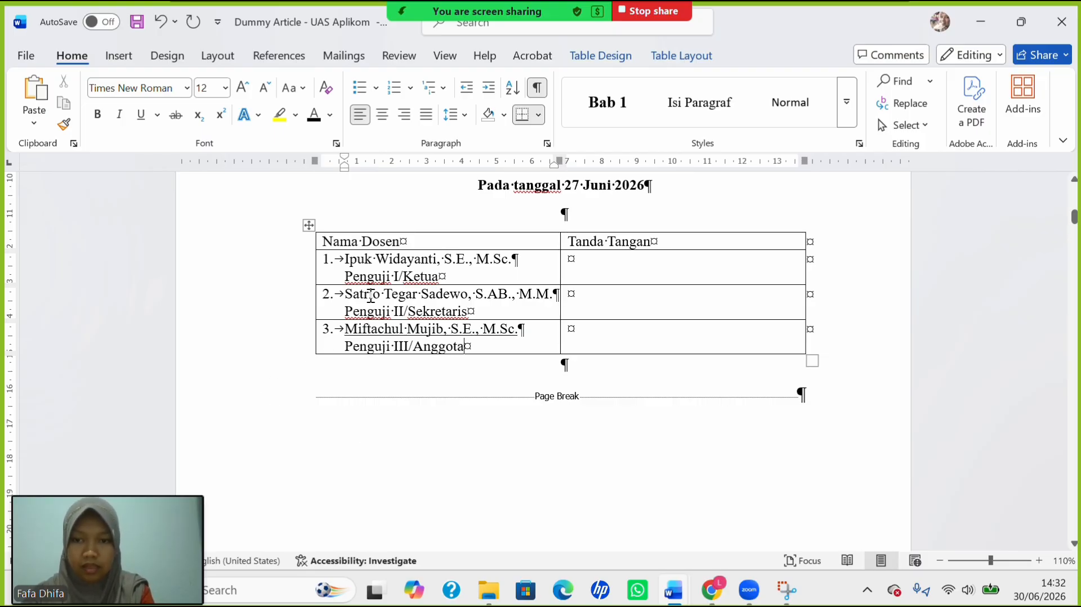
Drag the border between Nama Dosen and Tanda Tangan rightward so the examiner-name column is wider.
{"action": "left_click_drag", "start_coordinate": [371, 295], "coordinate": [555, 299]}
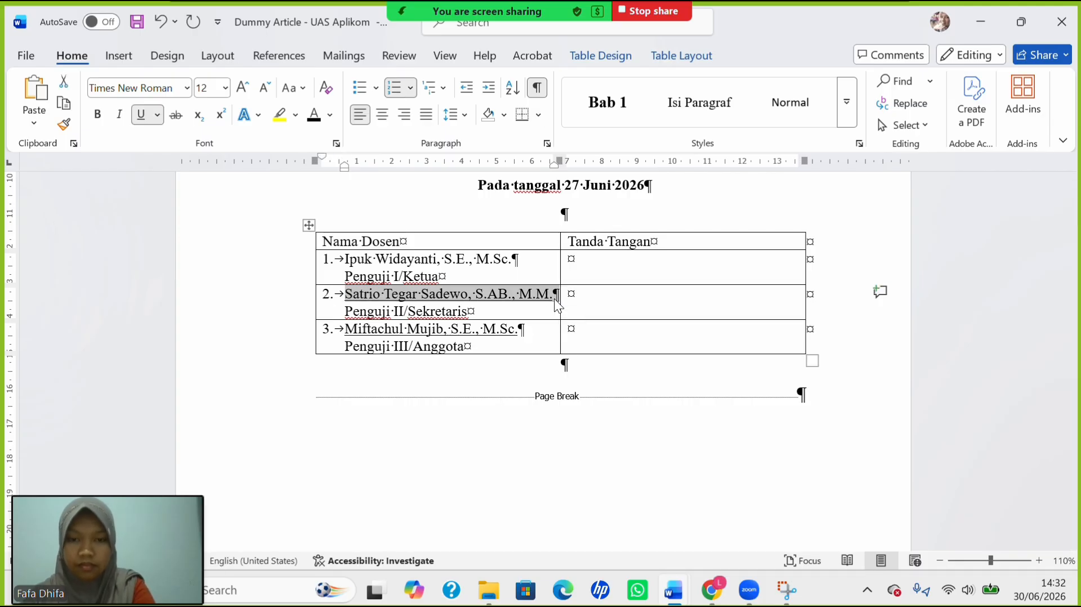
{"action": "left_click_drag", "start_coordinate": [345, 259], "coordinate": [522, 260]}
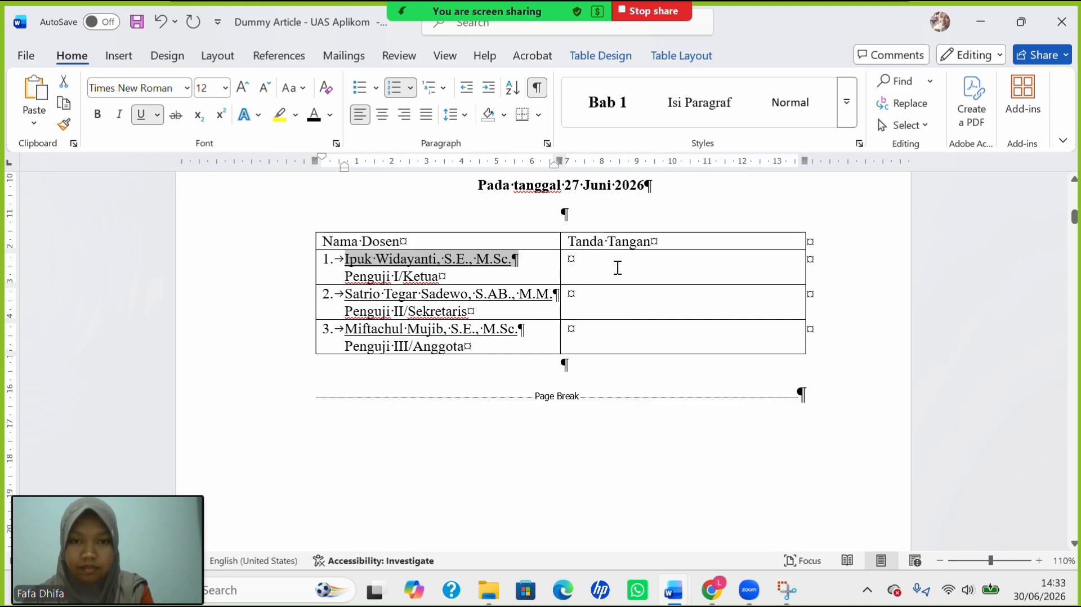
{"action": "left_click_drag", "start_coordinate": [617, 268], "coordinate": [659, 337]}
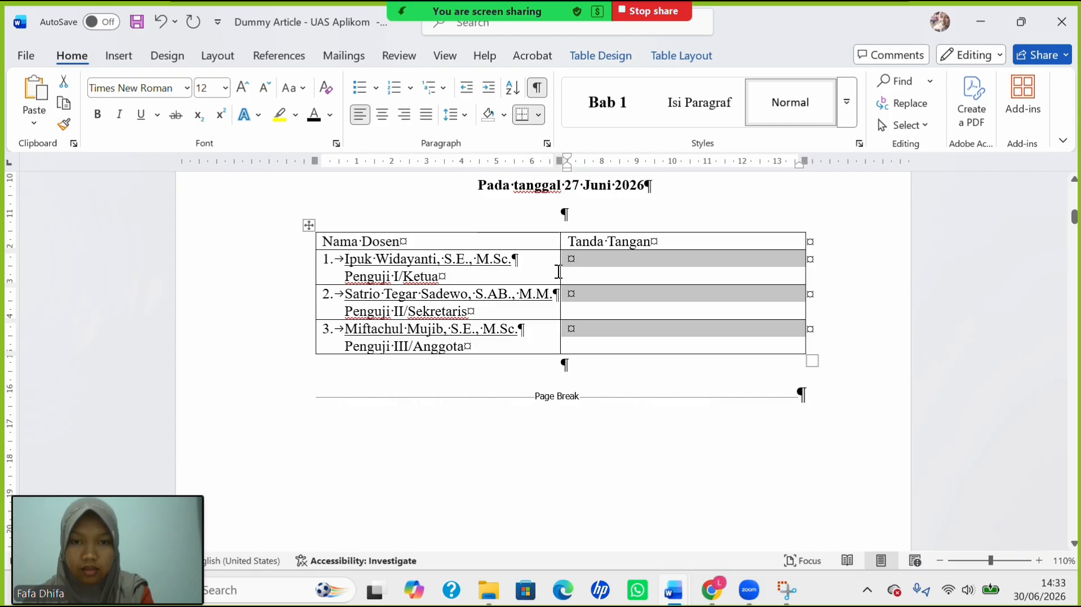
{"action": "mouse_move", "coordinate": [559, 275]}
{"action": "left_mouse_down"}
{"action": "mouse_move", "coordinate": [611, 277]}
{"action": "mouse_move", "coordinate": [588, 278]}
{"action": "left_mouse_up"}
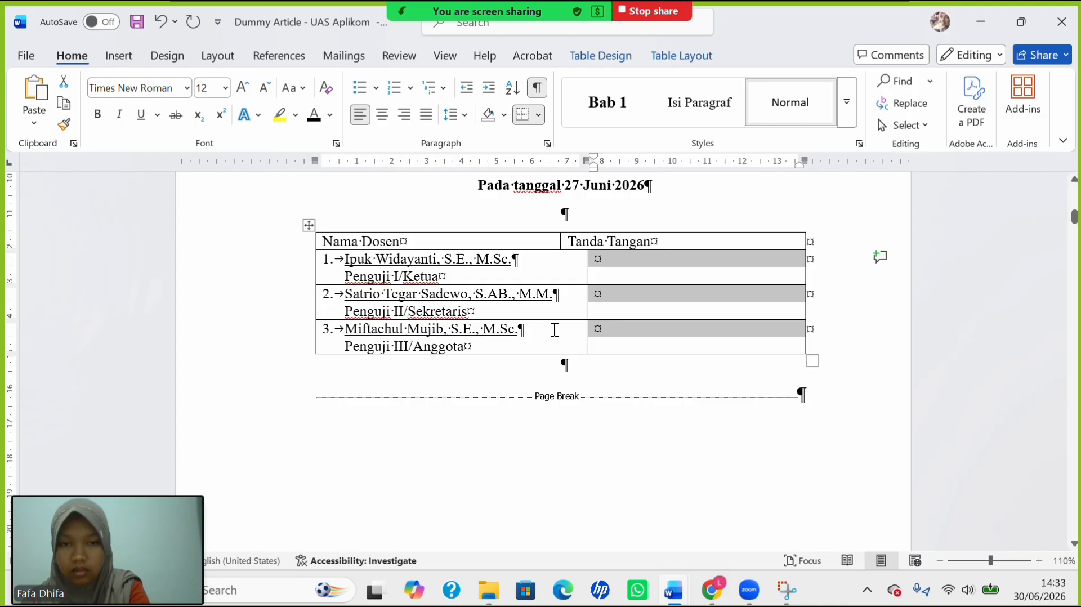
{"action": "key", "text": "ctrl+z"}
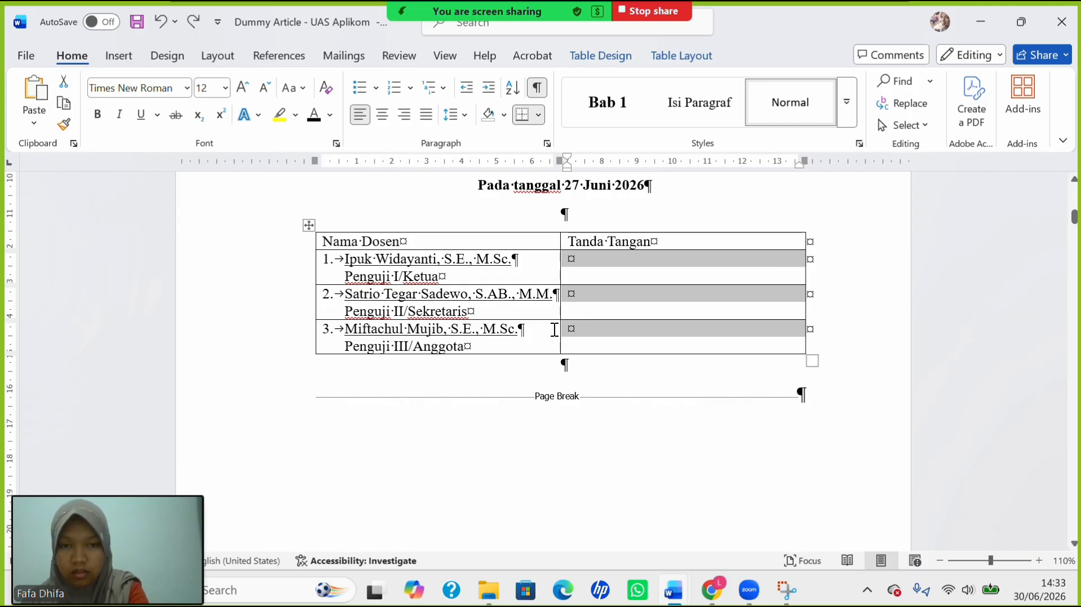
{"action": "left_click", "coordinate": [560, 241]}
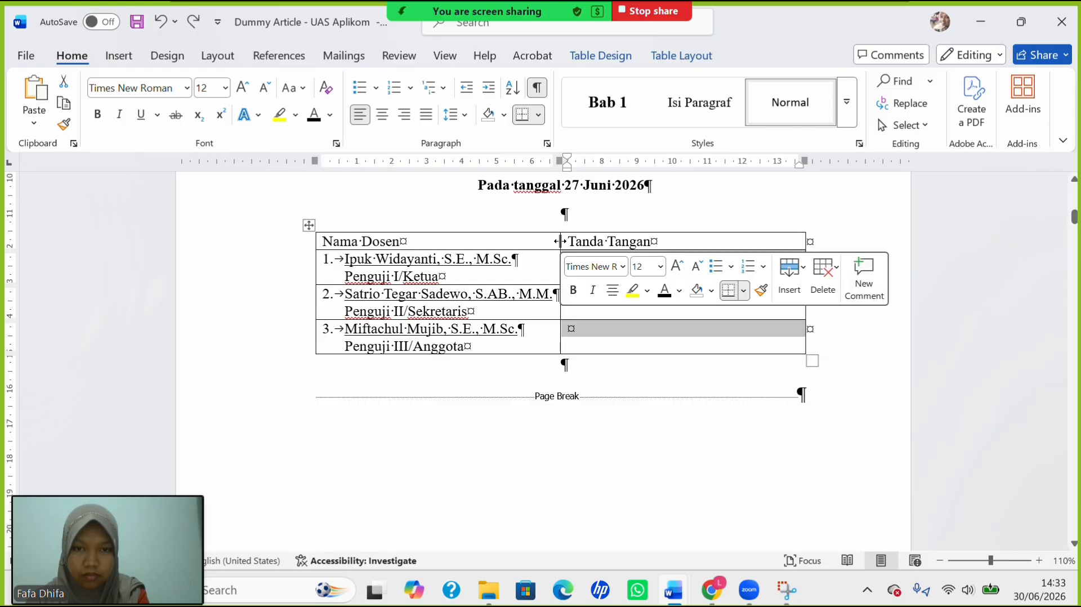
{"action": "left_click", "coordinate": [547, 242]}
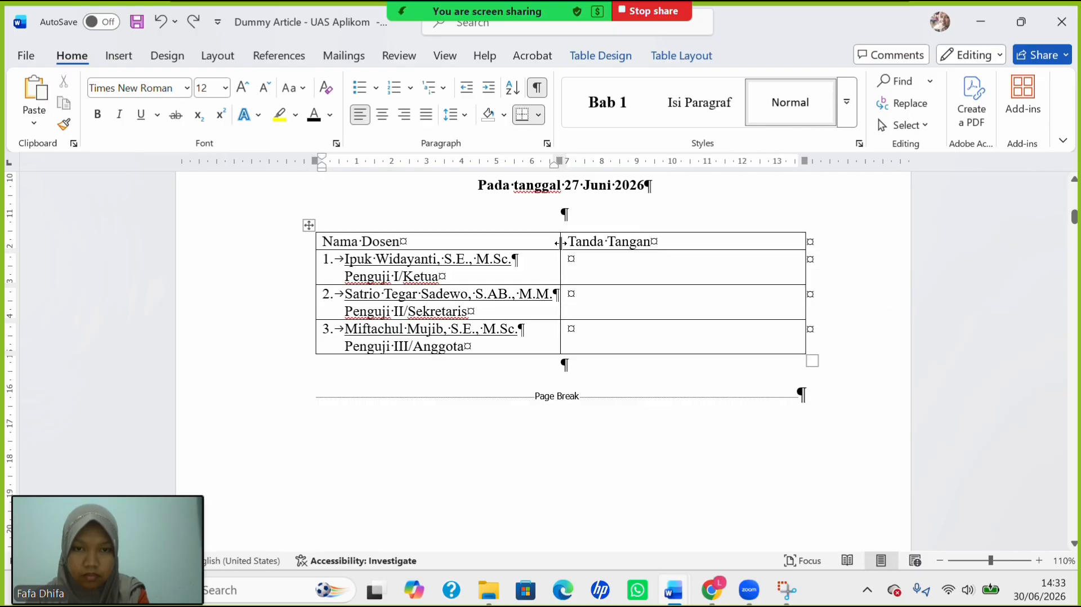
{"action": "left_click_drag", "start_coordinate": [560, 242], "coordinate": [604, 250]}
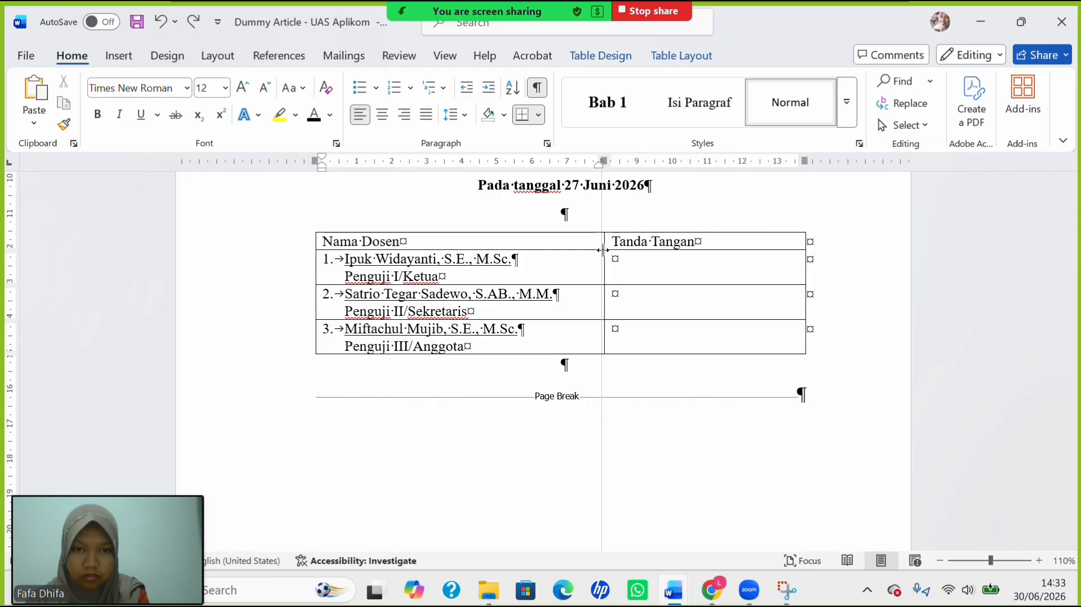
{"action": "left_click", "coordinate": [634, 270]}
Number the three signature cells 1., 2., 3. flush left and hide formatting marks.
{"action": "left_click_drag", "start_coordinate": [634, 271], "coordinate": [652, 342]}
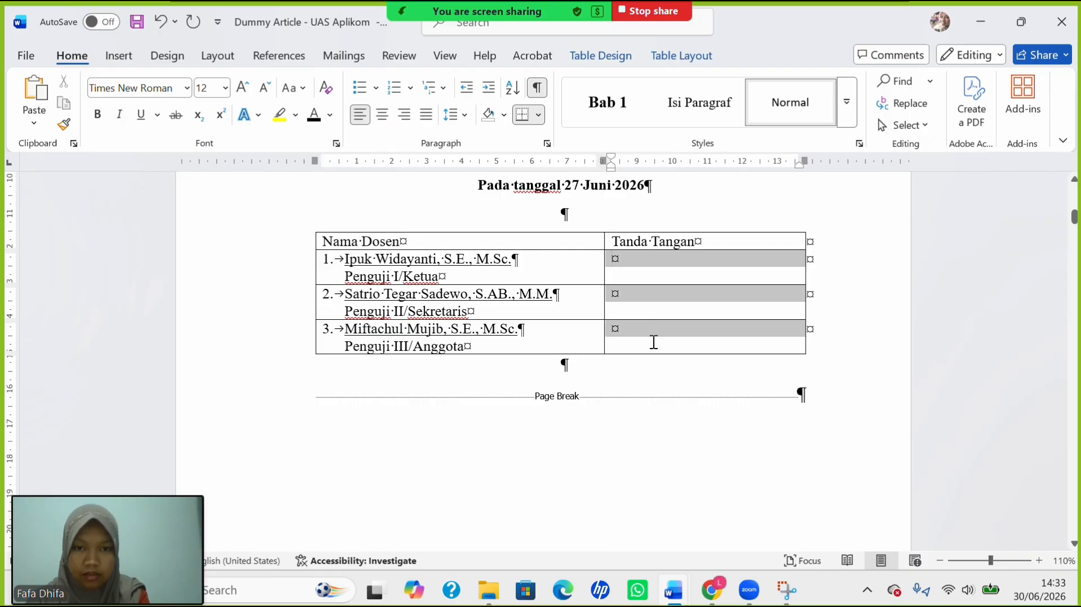
{"action": "left_click", "coordinate": [413, 89]}
{"action": "left_click", "coordinate": [495, 252]}
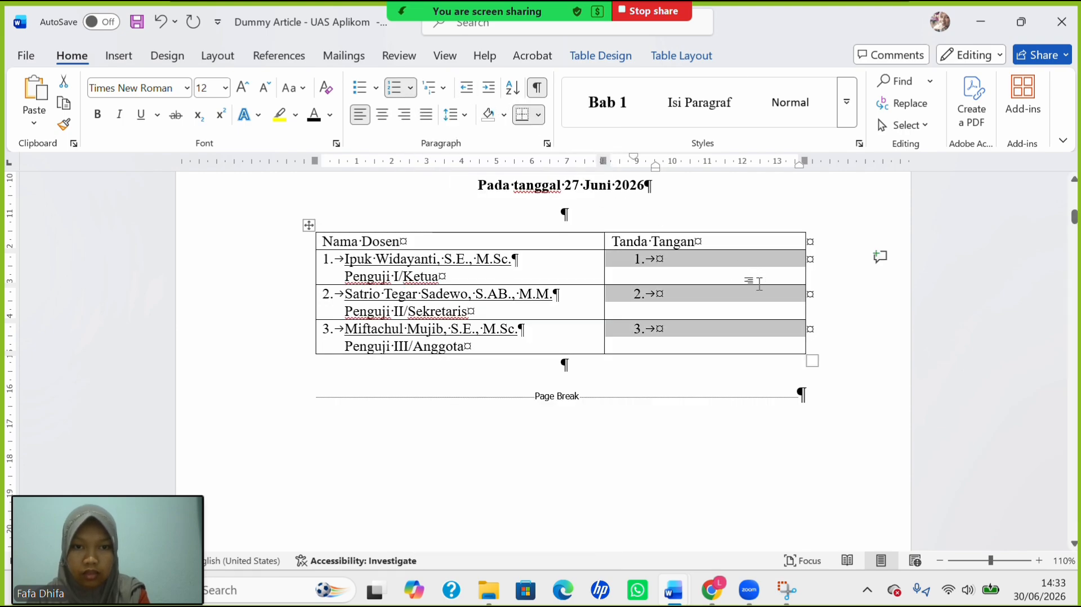
{"action": "left_click", "coordinate": [726, 271]}
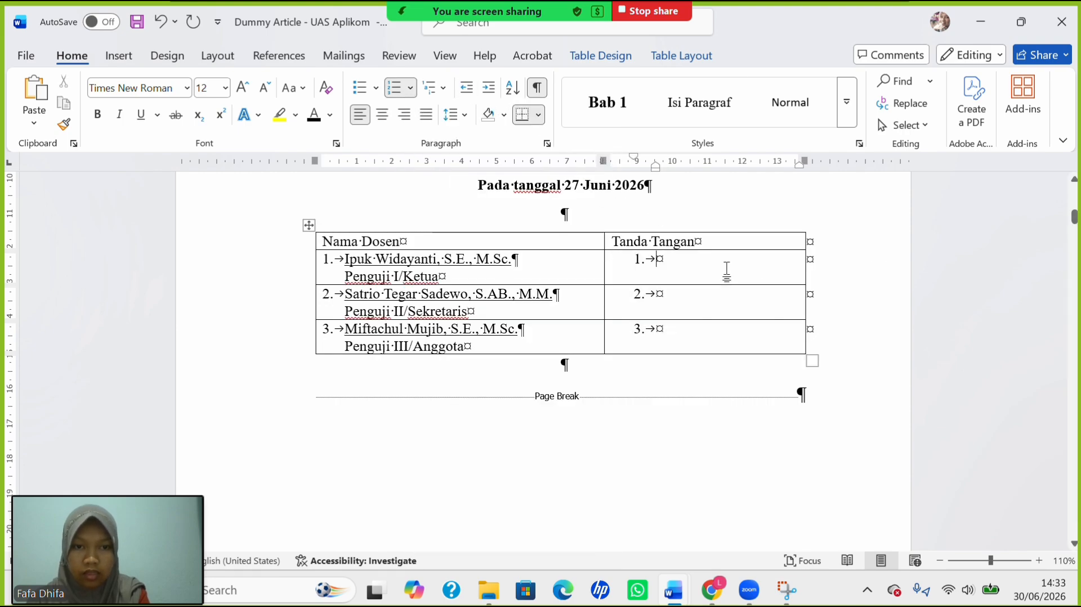
{"action": "left_click", "coordinate": [461, 90]}
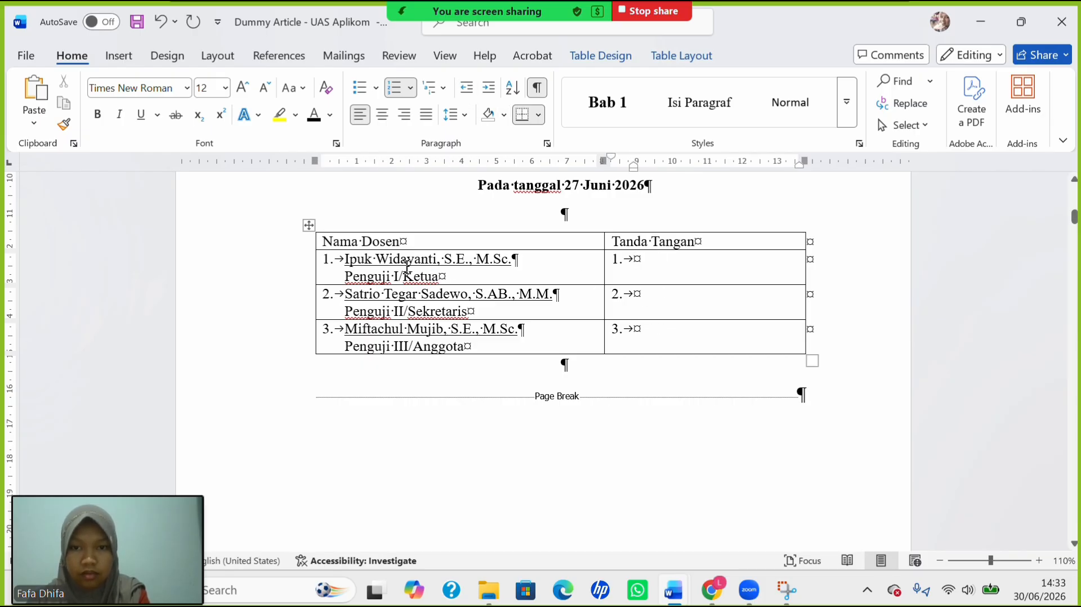
{"action": "left_click", "coordinate": [536, 92]}
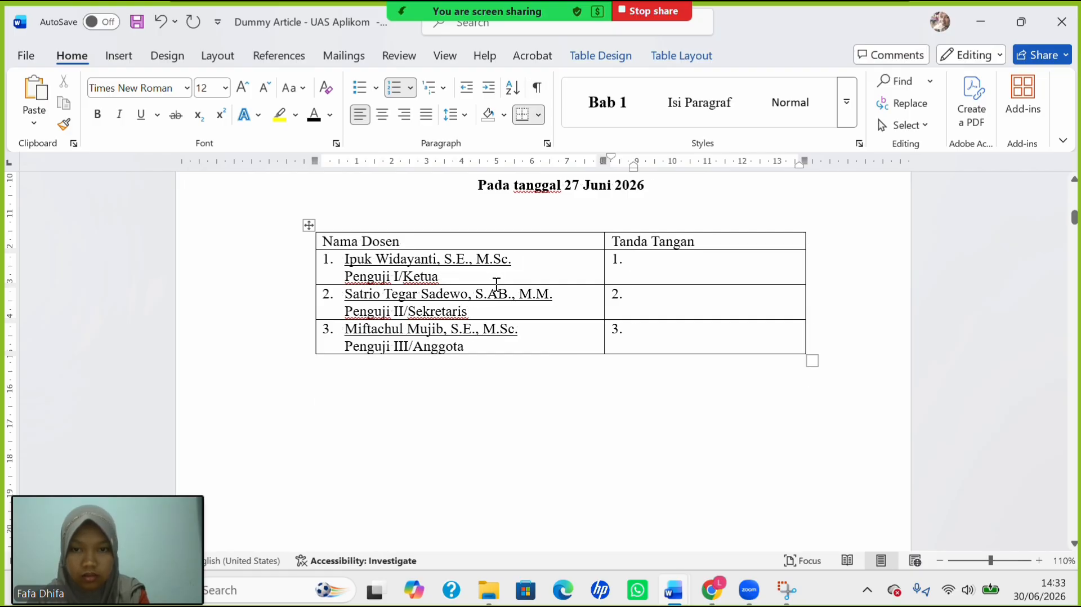
Make the header row and first examiner row taller.
{"action": "left_click_drag", "start_coordinate": [498, 285], "coordinate": [502, 294]}
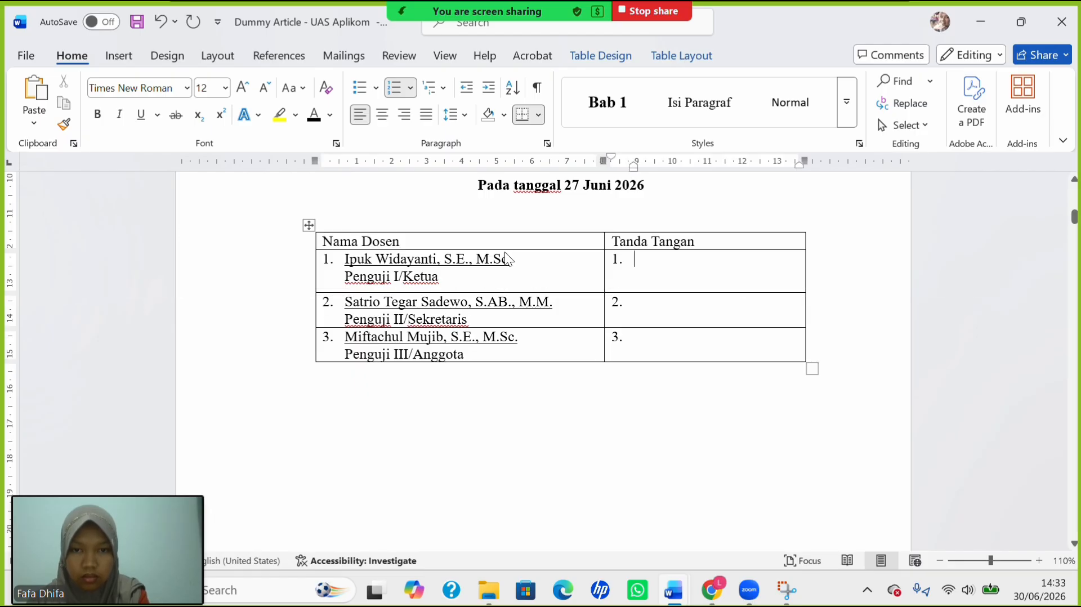
{"action": "left_click", "coordinate": [505, 258]}
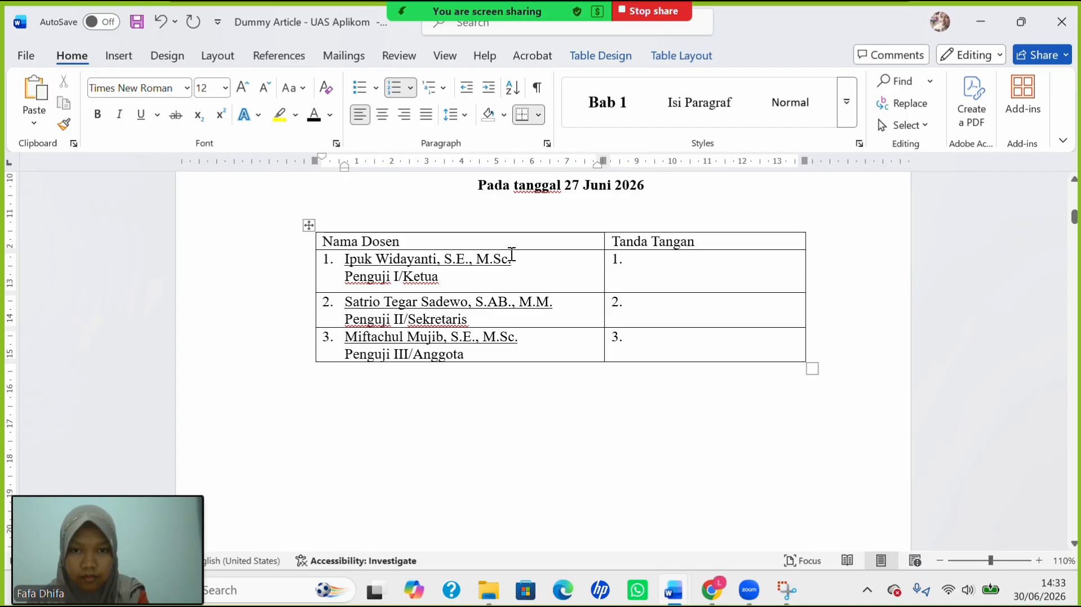
{"action": "left_click_drag", "start_coordinate": [510, 249], "coordinate": [508, 264]}
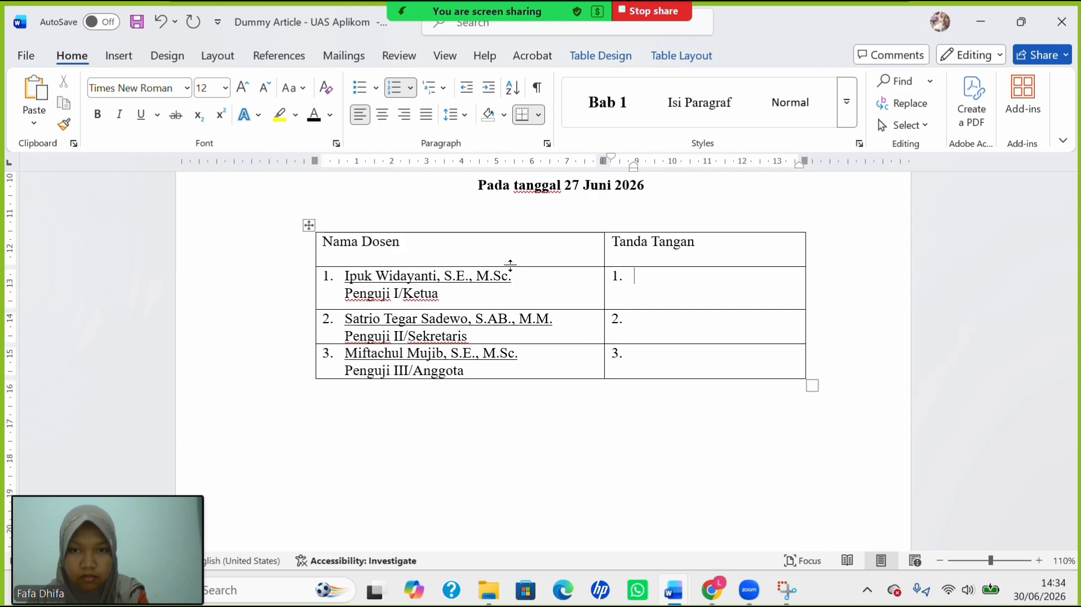
Type a dotted signature line after number 1 and paste it into rows 2 and 3.
{"action": "left_click", "coordinate": [682, 285]}
{"action": "type", "text": "."}
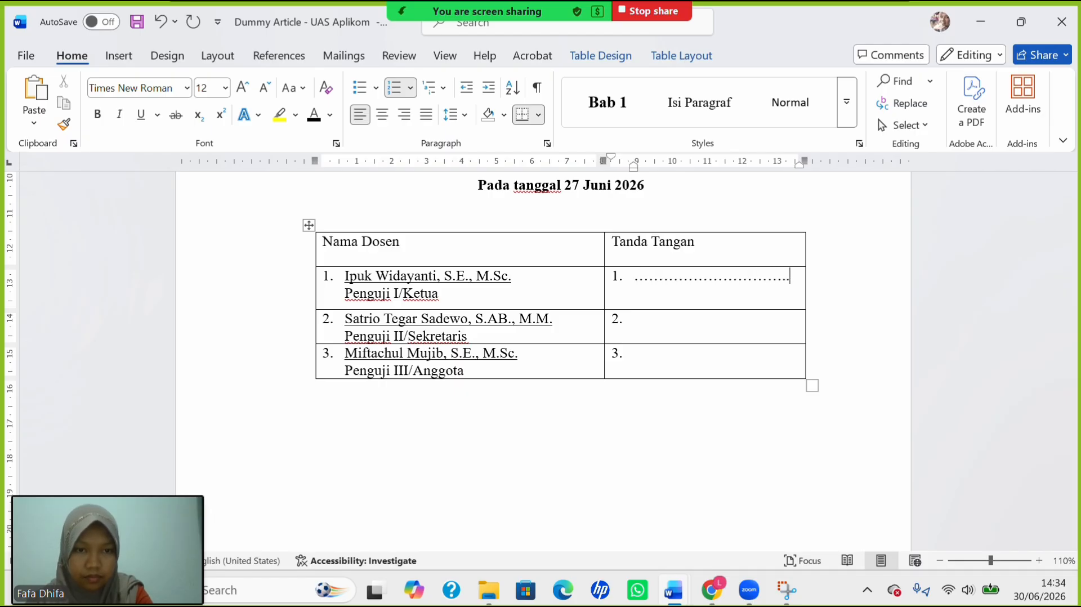
{"action": "type", "text": "...."}
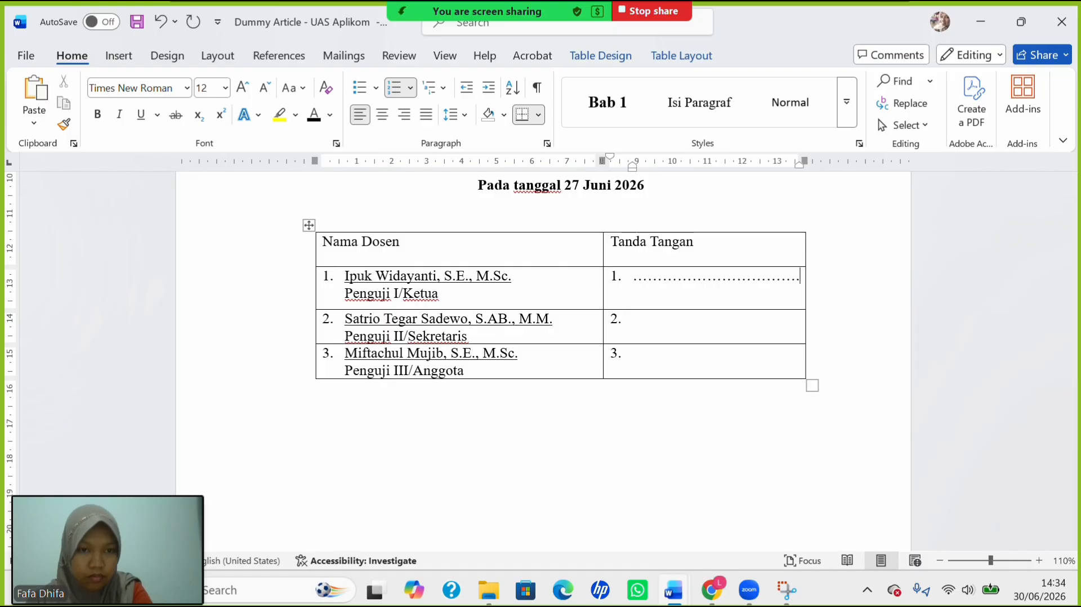
{"action": "key", "text": "BackSpace"}
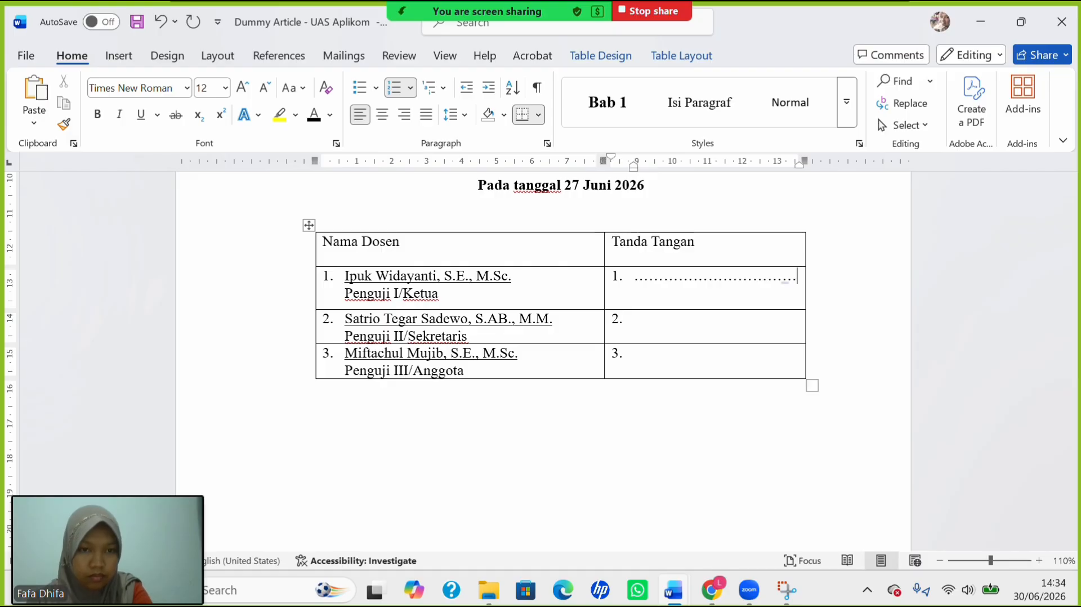
{"action": "double_click", "coordinate": [679, 277]}
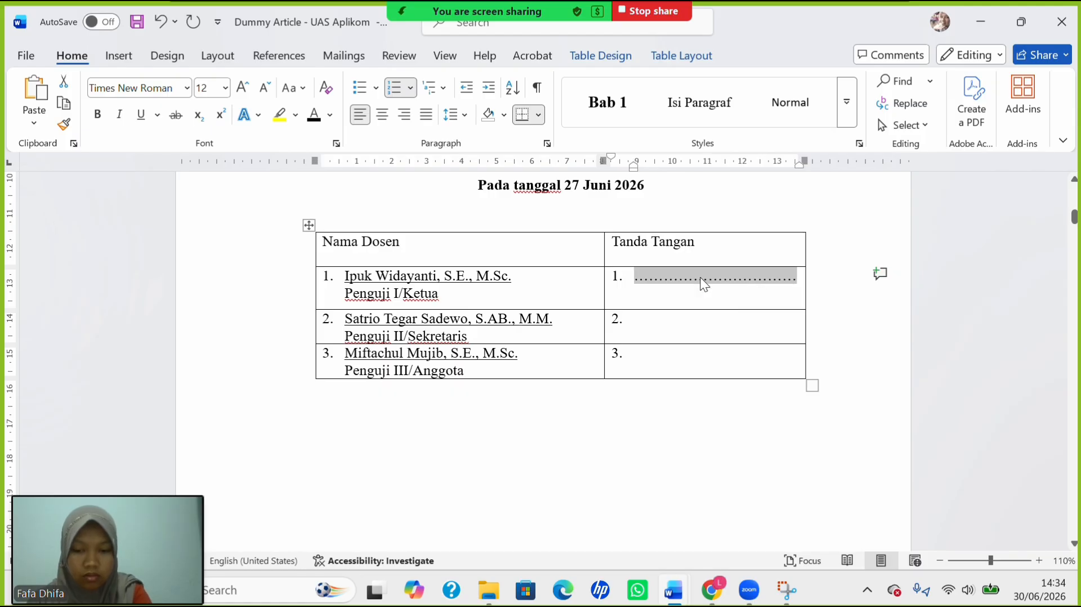
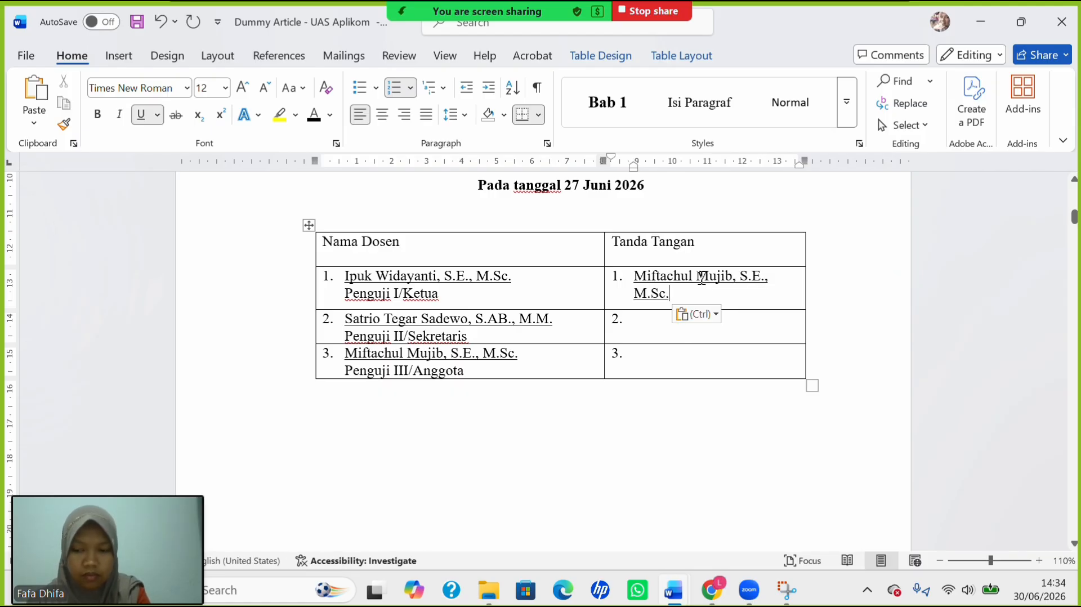
{"action": "key", "text": "ctrl+z"}
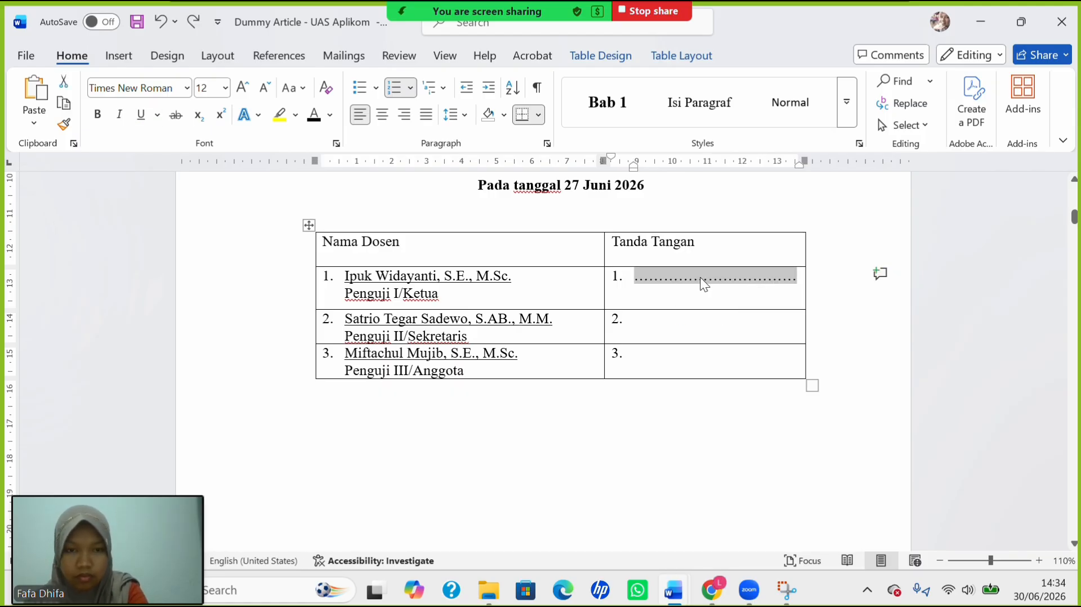
{"action": "key", "text": "Down"}
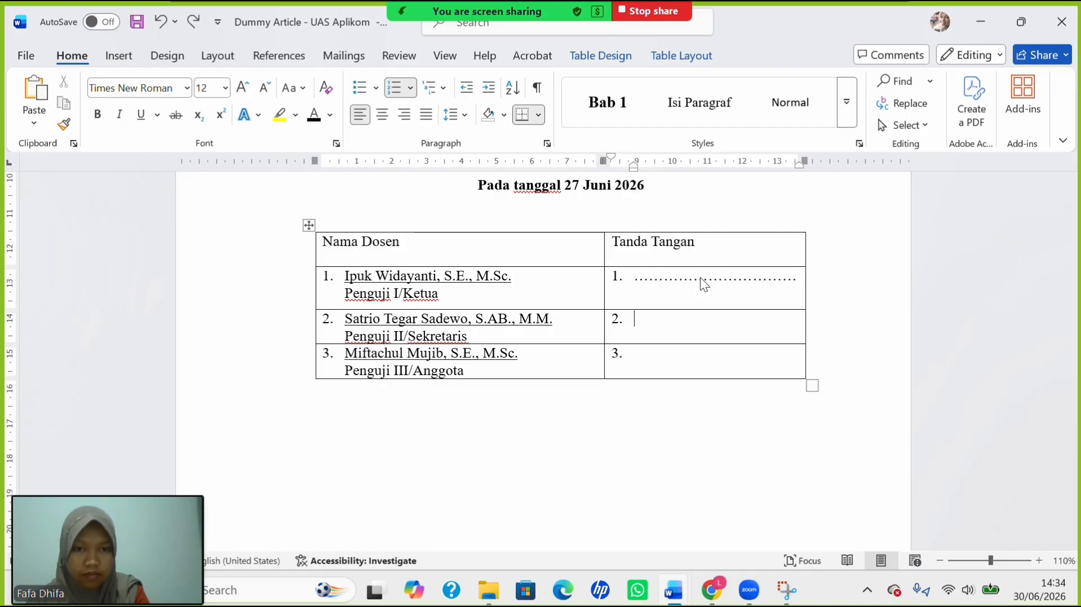
{"action": "type", "text": "................................"}
{"action": "key", "text": "Down"}
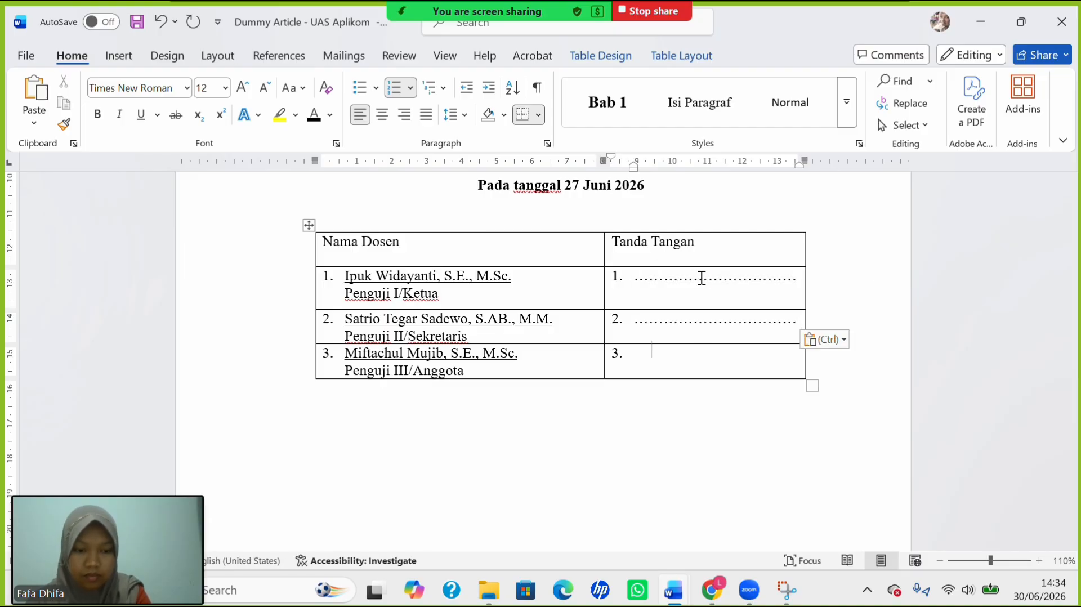
{"action": "type", "text": "..............................."}
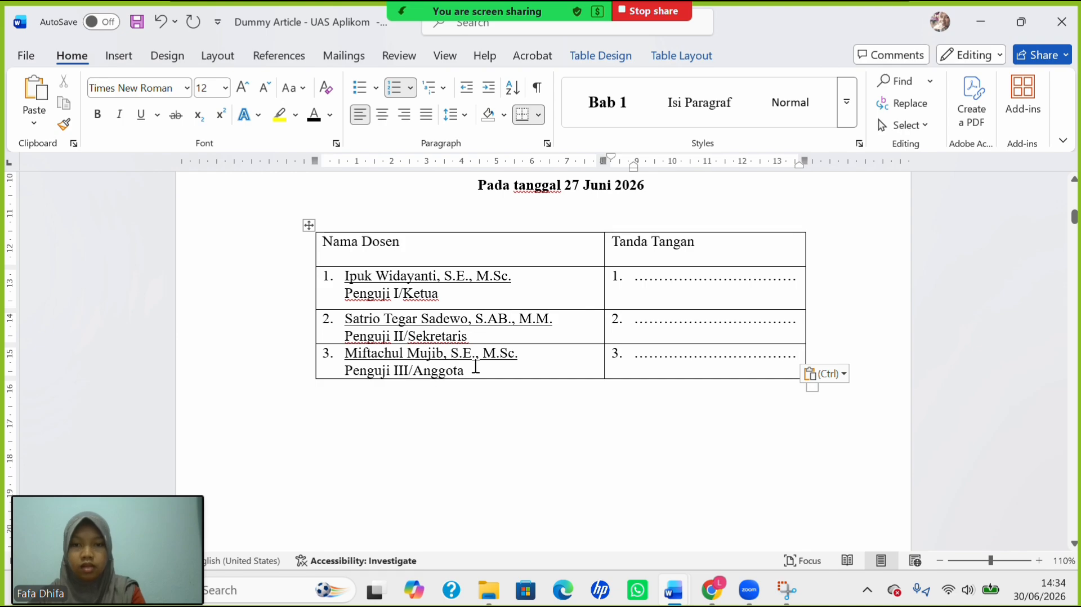
Lower the row borders so examiner rows 2 and 3 are taller.
{"action": "left_click", "coordinate": [524, 359]}
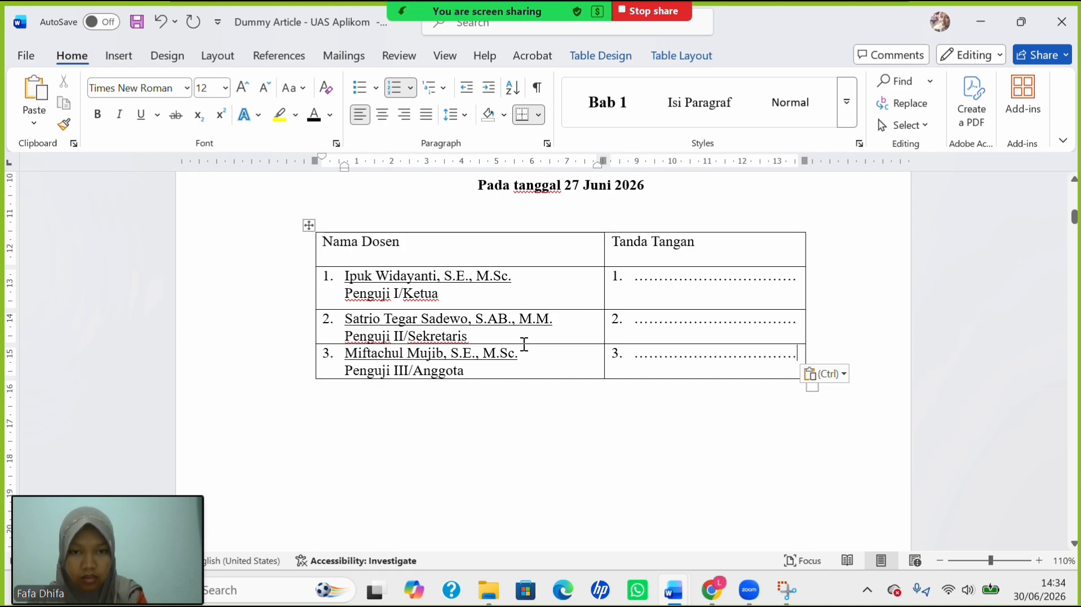
{"action": "mouse_move", "coordinate": [525, 345]}
{"action": "left_mouse_down"}
{"action": "mouse_move", "coordinate": [524, 364]}
{"action": "mouse_move", "coordinate": [524, 351]}
{"action": "left_mouse_up"}
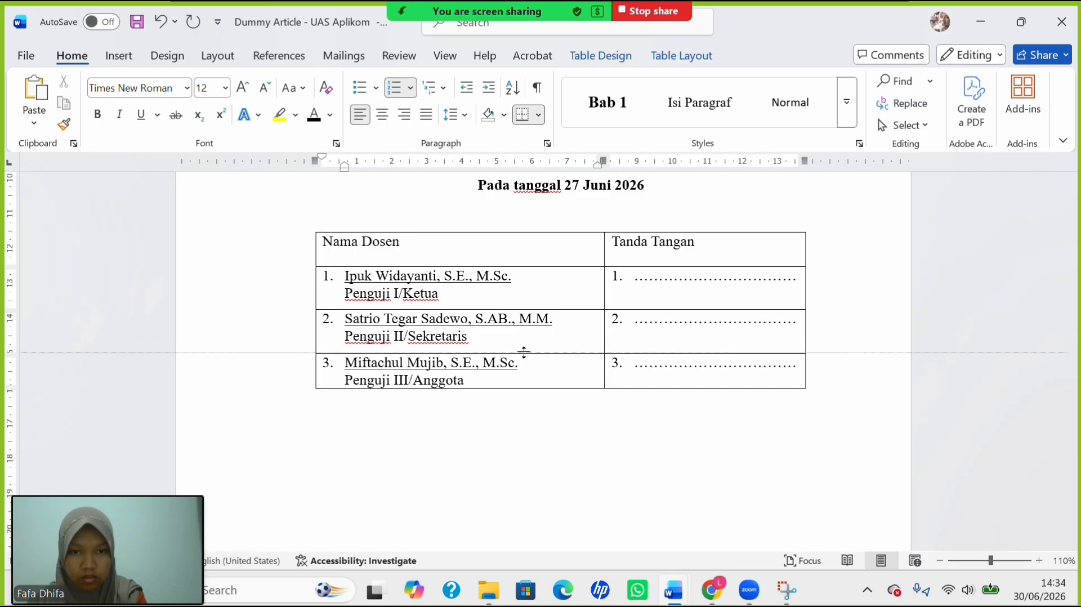
{"action": "left_click_drag", "start_coordinate": [523, 353], "coordinate": [524, 352]}
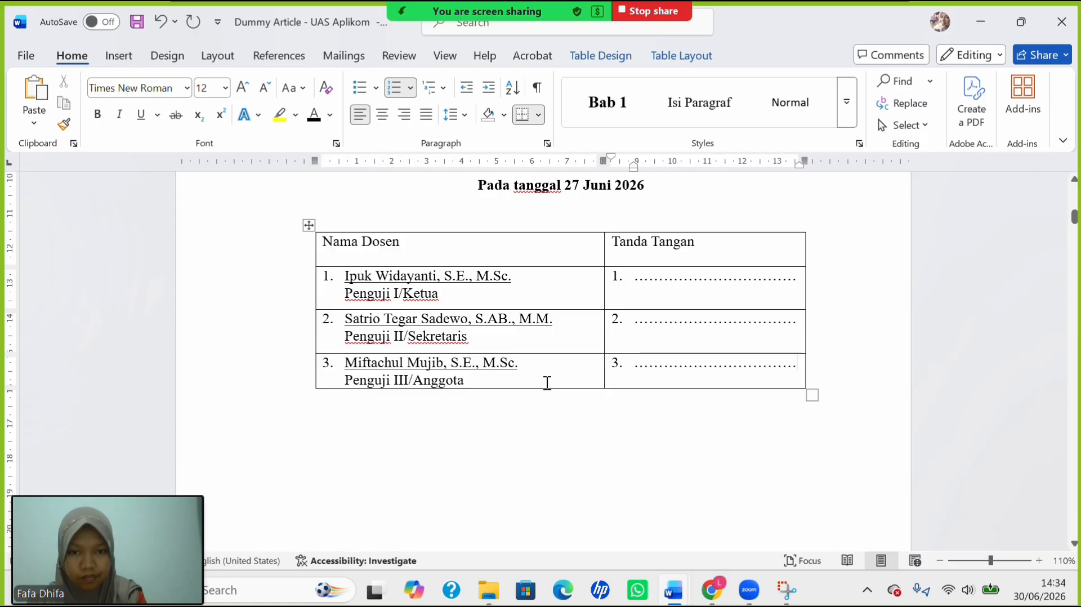
{"action": "left_click_drag", "start_coordinate": [551, 388], "coordinate": [550, 403]}
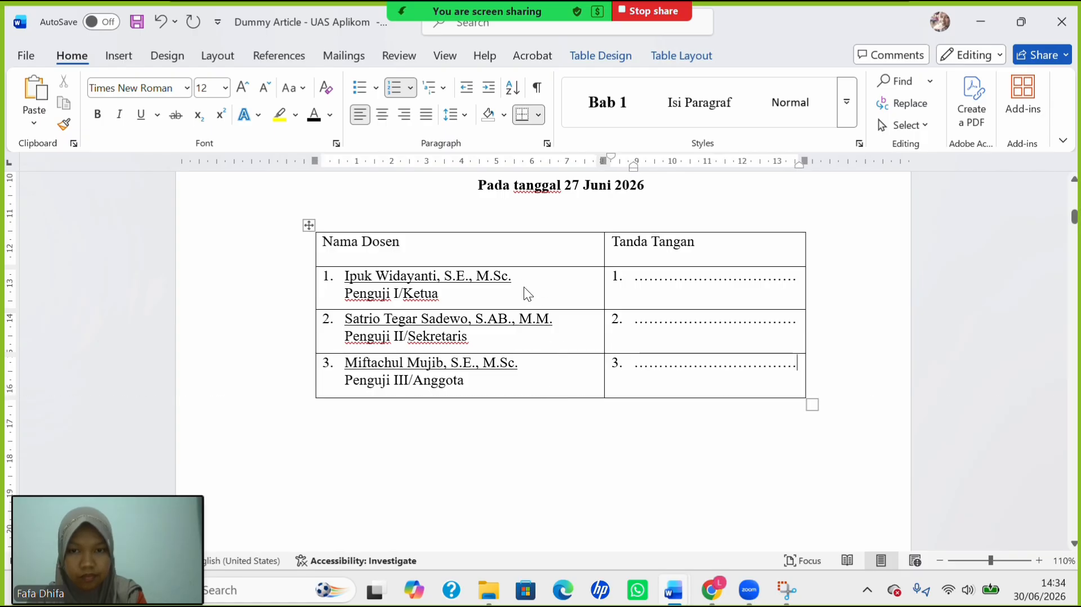
Apply No Border to the whole examiner table.
{"action": "left_click", "coordinate": [309, 226]}
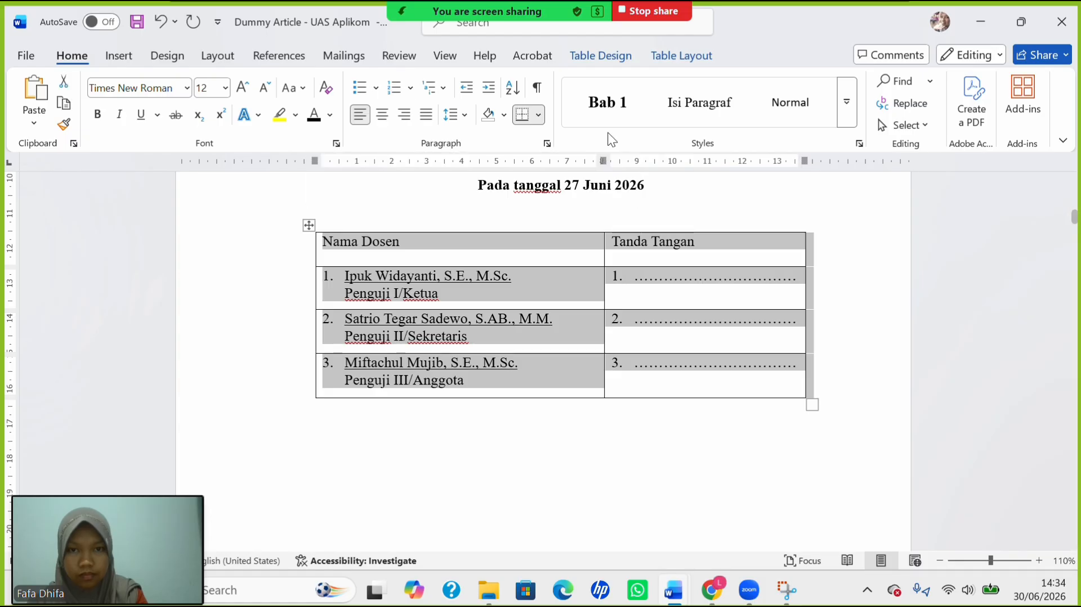
{"action": "left_click", "coordinate": [539, 121]}
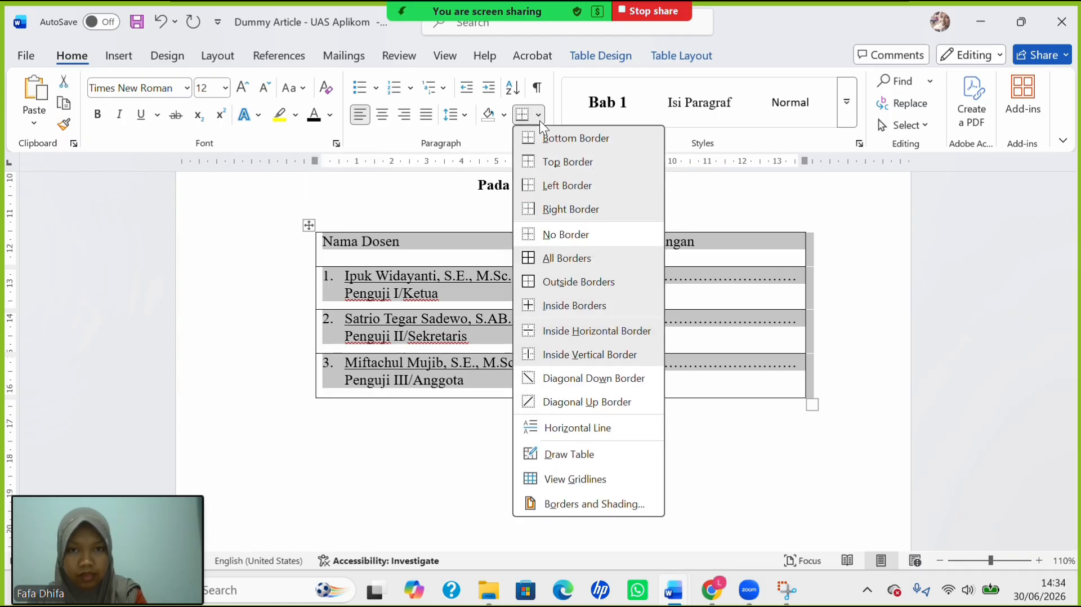
{"action": "left_click", "coordinate": [563, 239]}
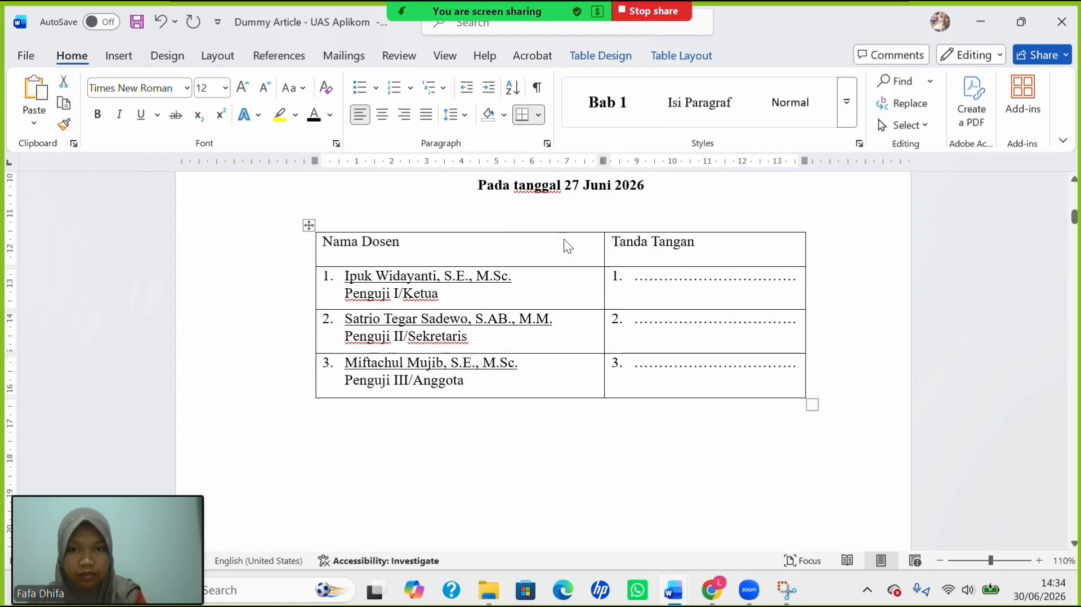
{"action": "left_click", "coordinate": [549, 333]}
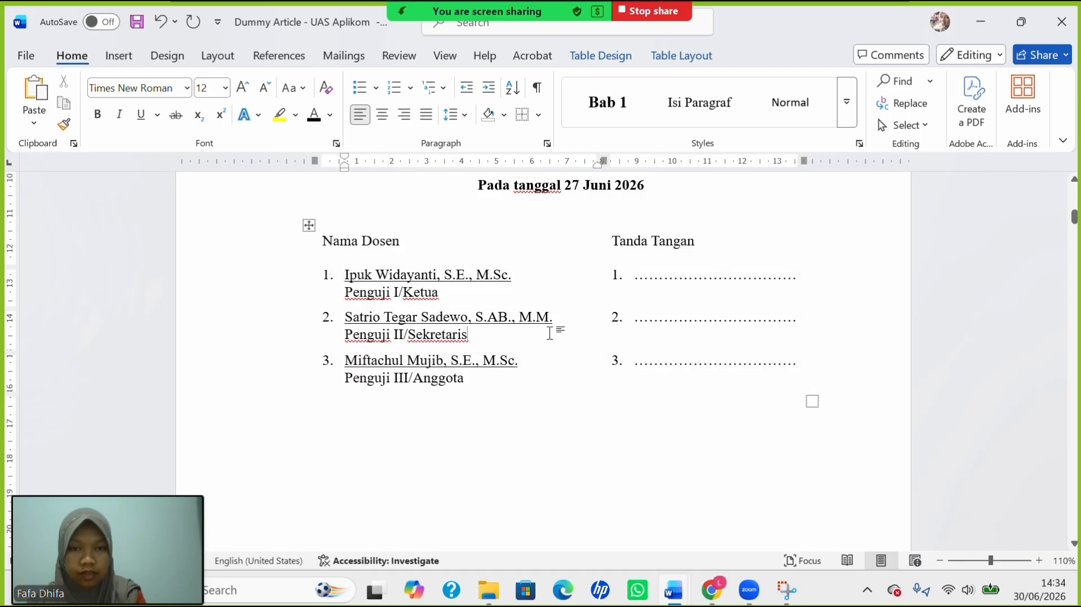
{"action": "left_click", "coordinate": [413, 244]}
Make the Nama Dosen and Tanda Tangan headings bold.
{"action": "left_click_drag", "start_coordinate": [546, 248], "coordinate": [688, 251]}
{"action": "key", "text": "ctrl+b"}
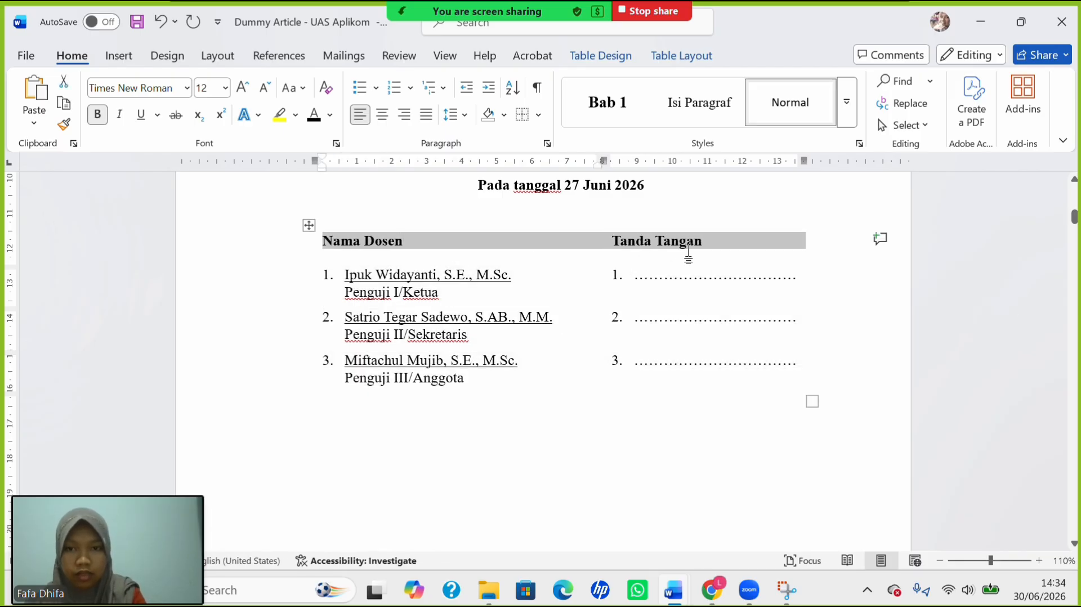
{"action": "left_click", "coordinate": [491, 335]}
{"action": "scroll", "coordinate": [490, 334], "scroll_direction": "down", "scroll_amount": 1}
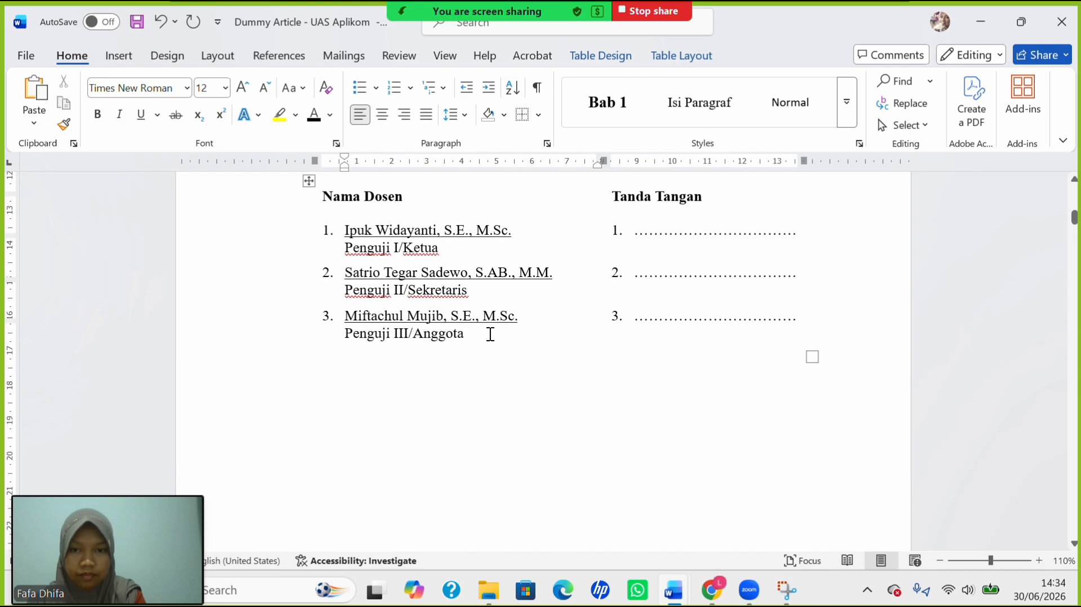
{"action": "scroll", "coordinate": [491, 334], "scroll_direction": "up", "scroll_amount": 2}
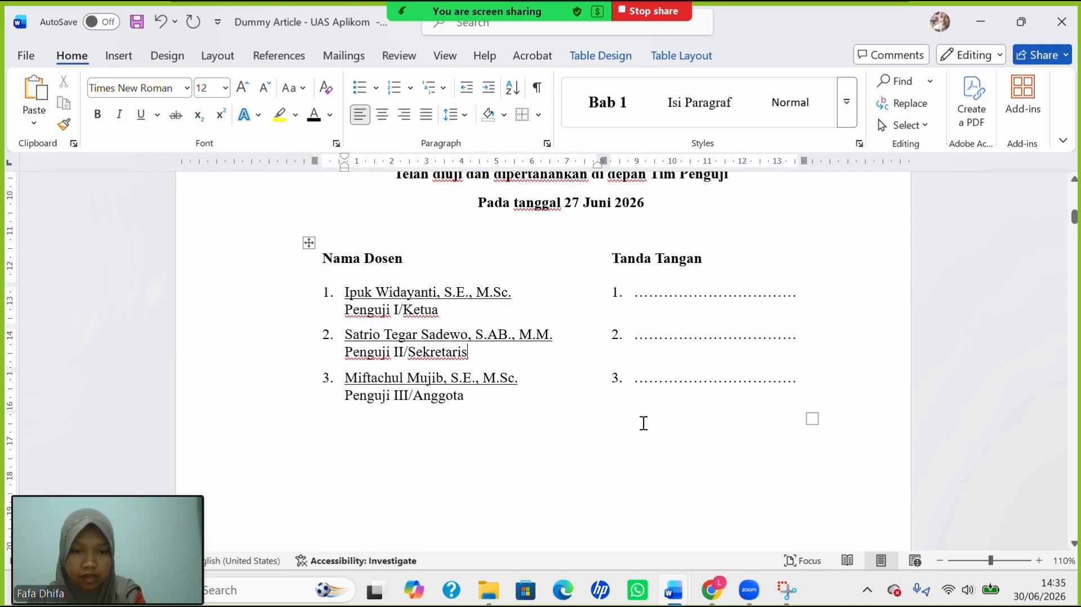
{"action": "mouse_move", "coordinate": [723, 593]}
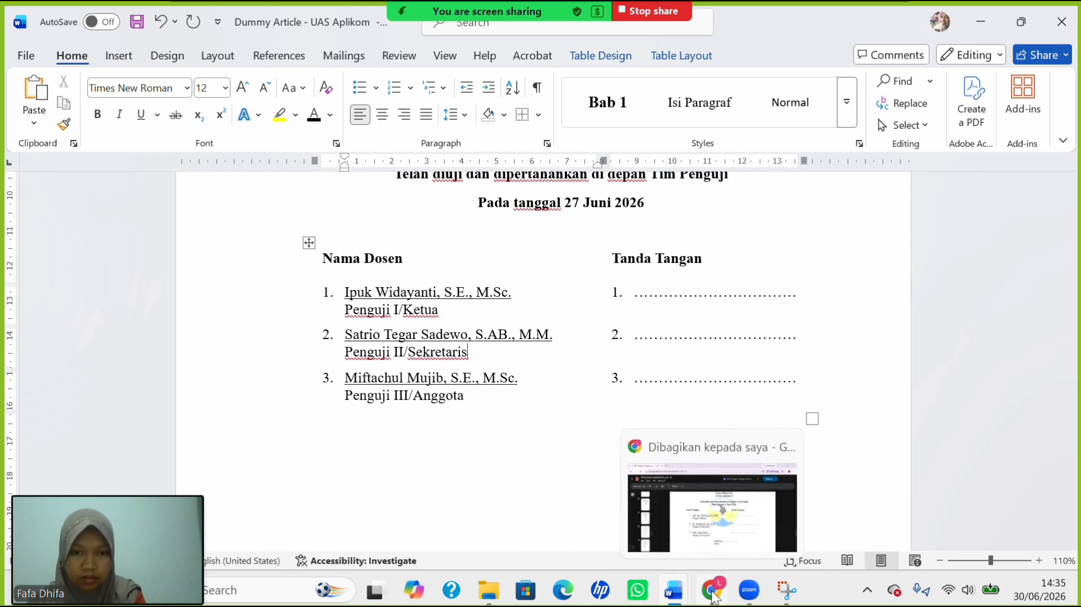
{"action": "left_click", "coordinate": [719, 532]}
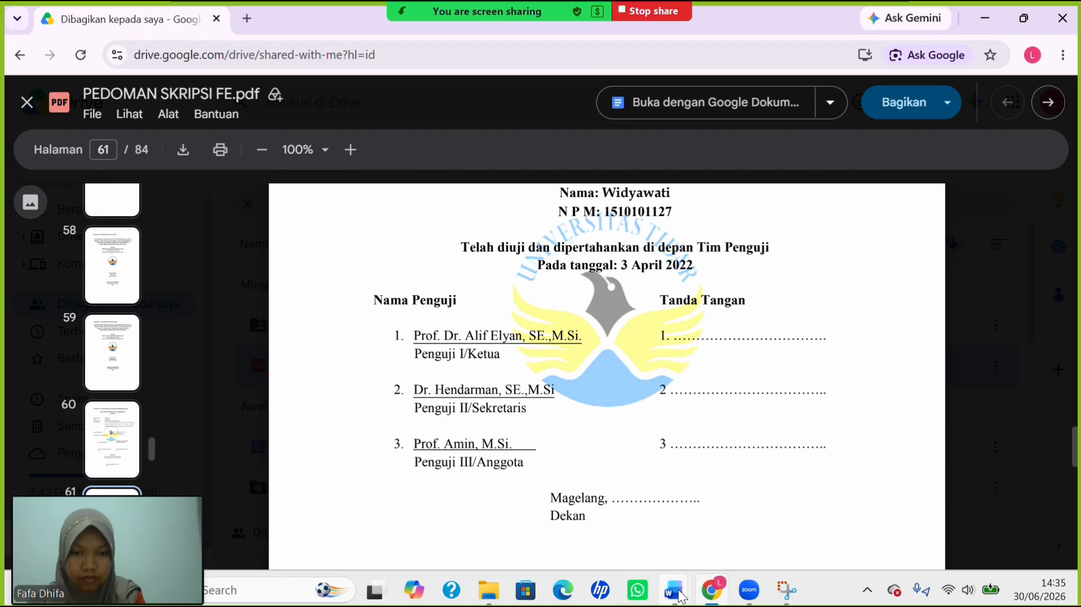
Change the header 'Nama Dosen' to 'Nama Penguji' in the Dummy Article document.
{"action": "mouse_move", "coordinate": [674, 591]}
{"action": "left_click", "coordinate": [516, 492]}
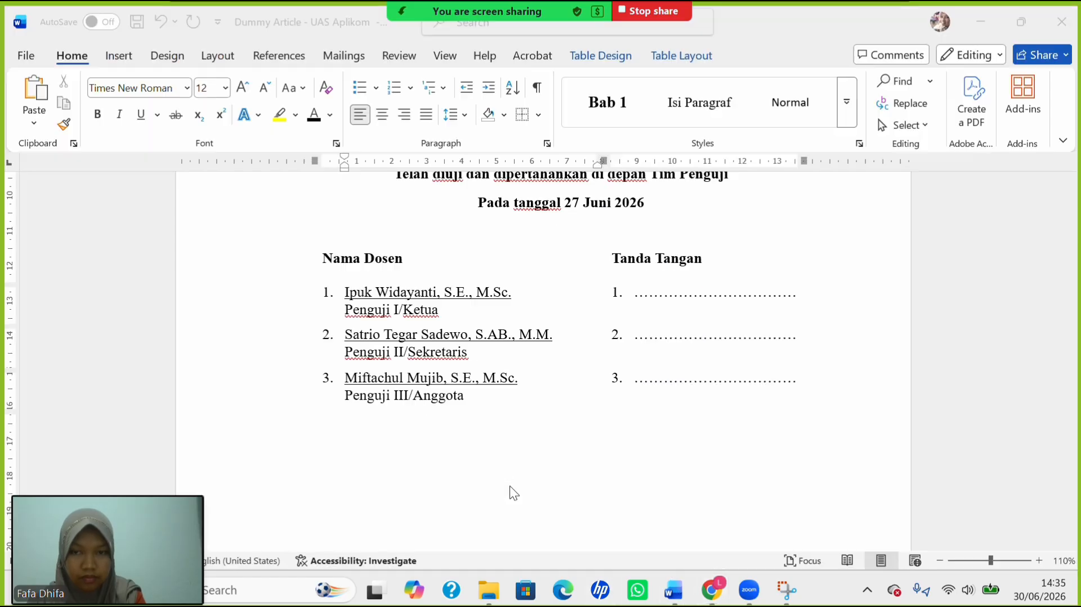
{"action": "double_click", "coordinate": [396, 262]}
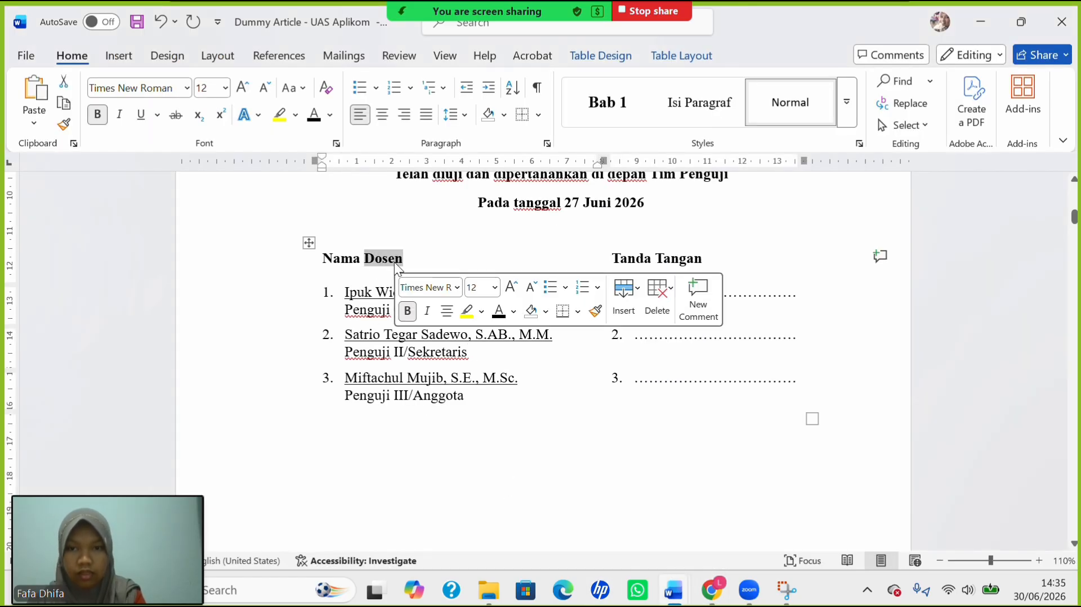
{"action": "type", "text": "P"}
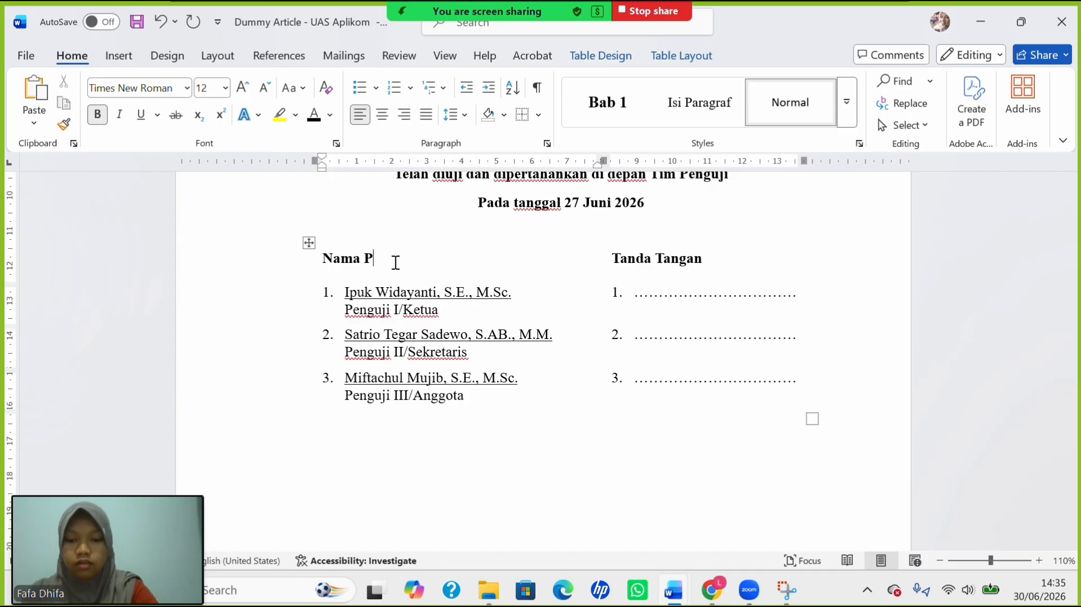
{"action": "type", "text": "enguji"}
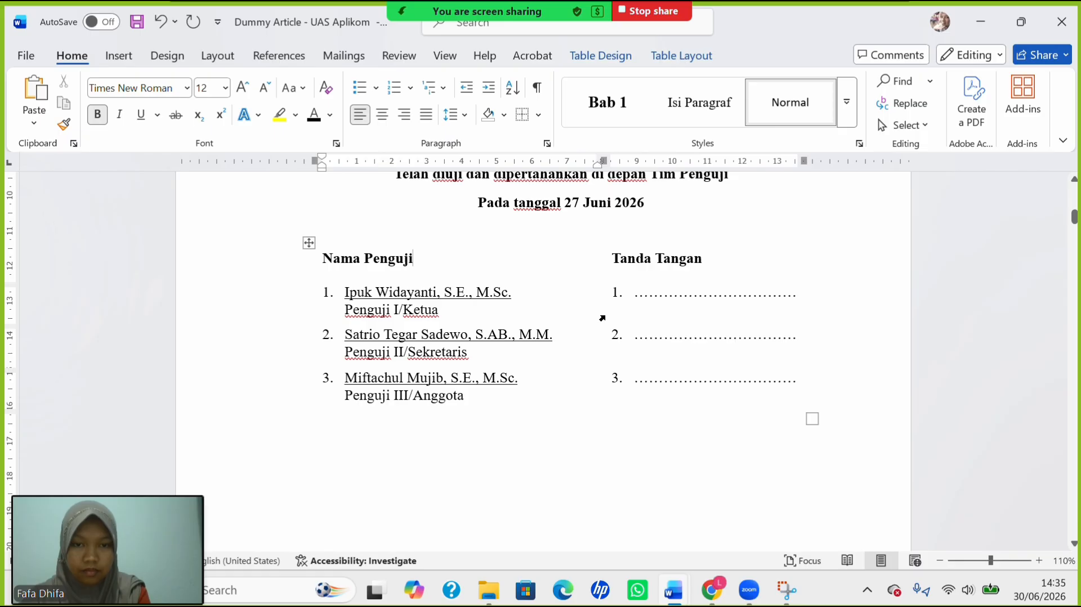
Remove one dot from each of the three signature lines and readjust the column divider.
{"action": "left_click_drag", "start_coordinate": [604, 313], "coordinate": [627, 317]}
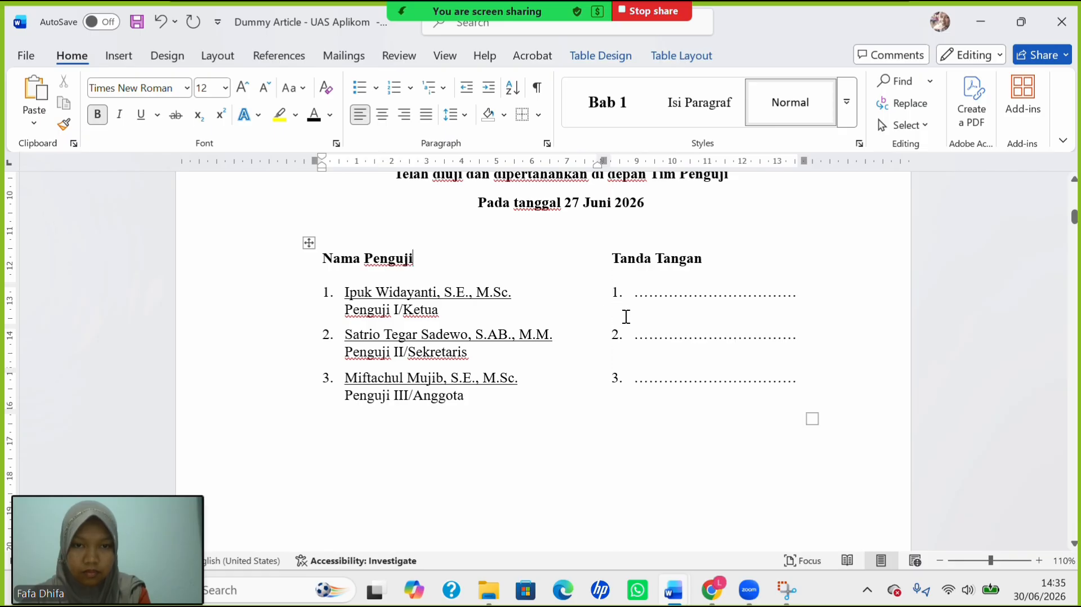
{"action": "left_click", "coordinate": [766, 301]}
{"action": "key", "text": "BackSpace"}
{"action": "key", "text": "BackSpace"}
{"action": "key", "text": "BackSpace"}
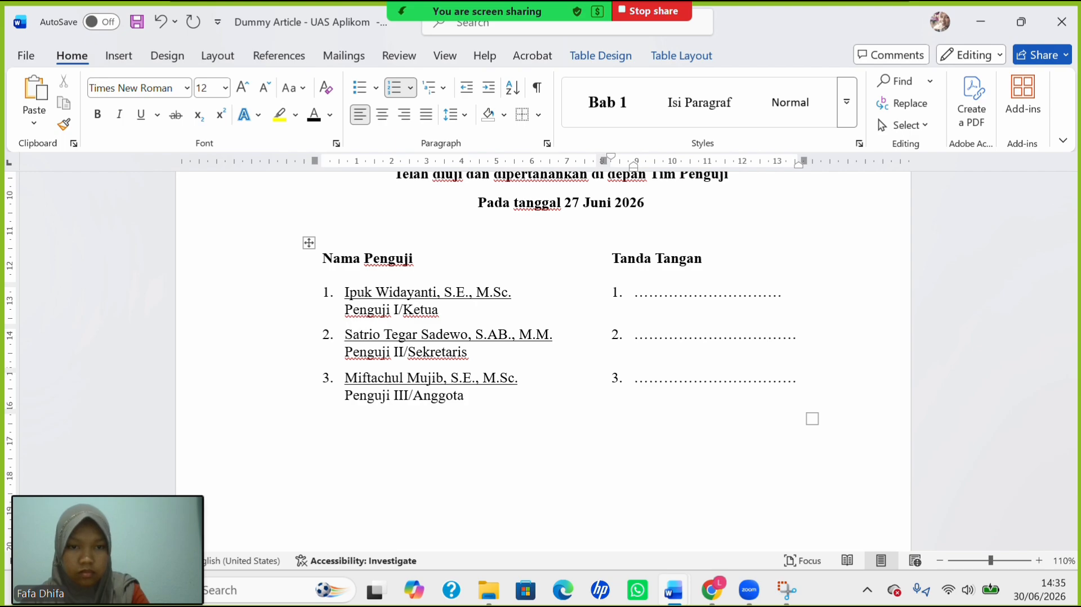
{"action": "left_click", "coordinate": [753, 335]}
{"action": "key", "text": "BackSpace"}
{"action": "key", "text": "BackSpace"}
{"action": "key", "text": "BackSpace"}
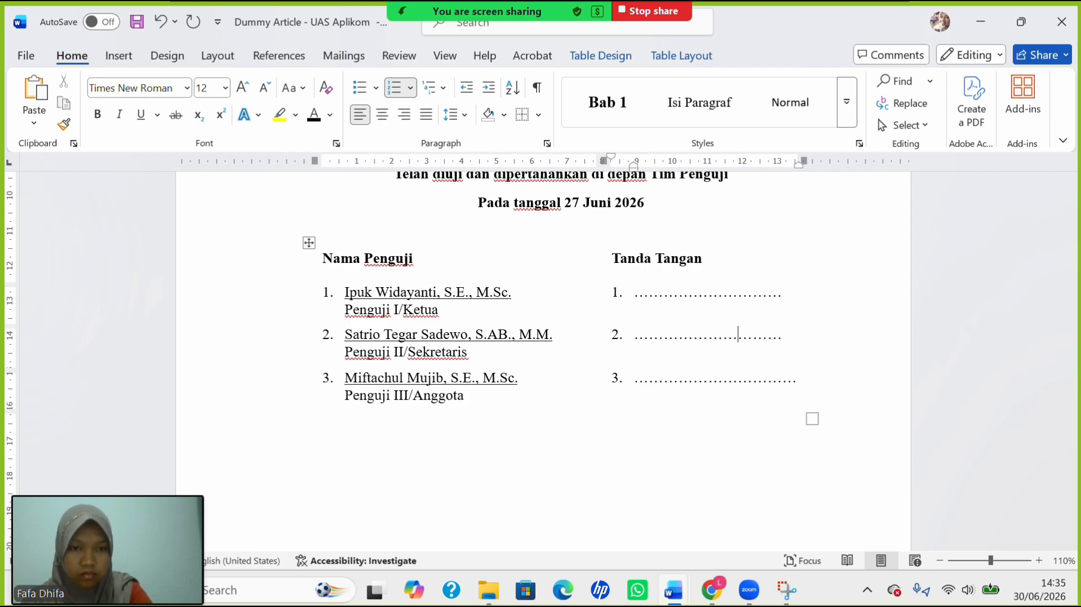
{"action": "left_click", "coordinate": [739, 373]}
{"action": "key", "text": "BackSpace"}
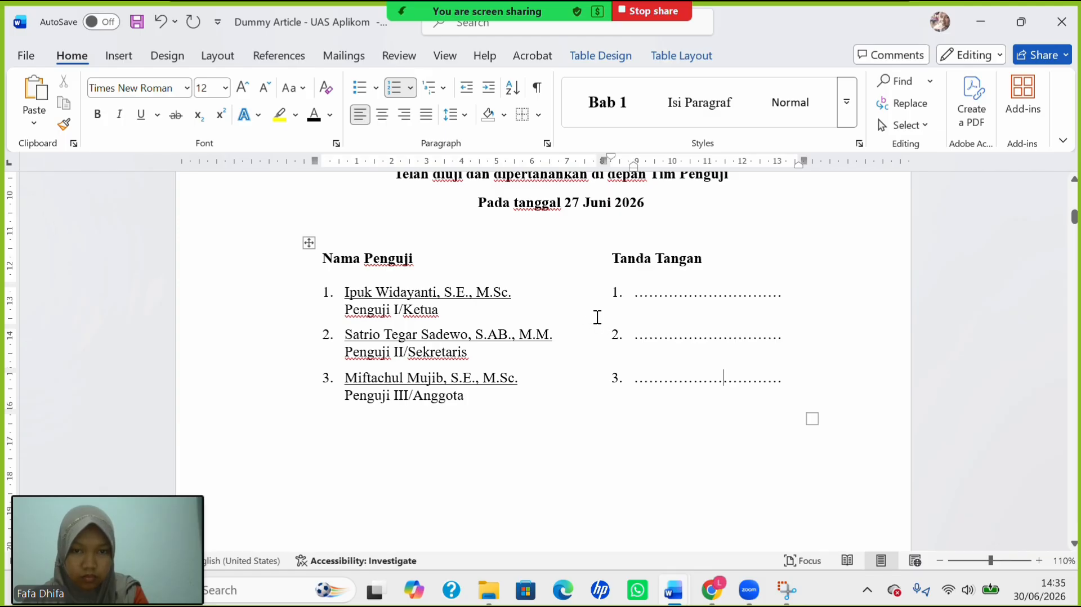
{"action": "mouse_move", "coordinate": [605, 316]}
{"action": "left_mouse_down"}
{"action": "mouse_move", "coordinate": [624, 318]}
{"action": "mouse_move", "coordinate": [613, 318]}
{"action": "left_mouse_up"}
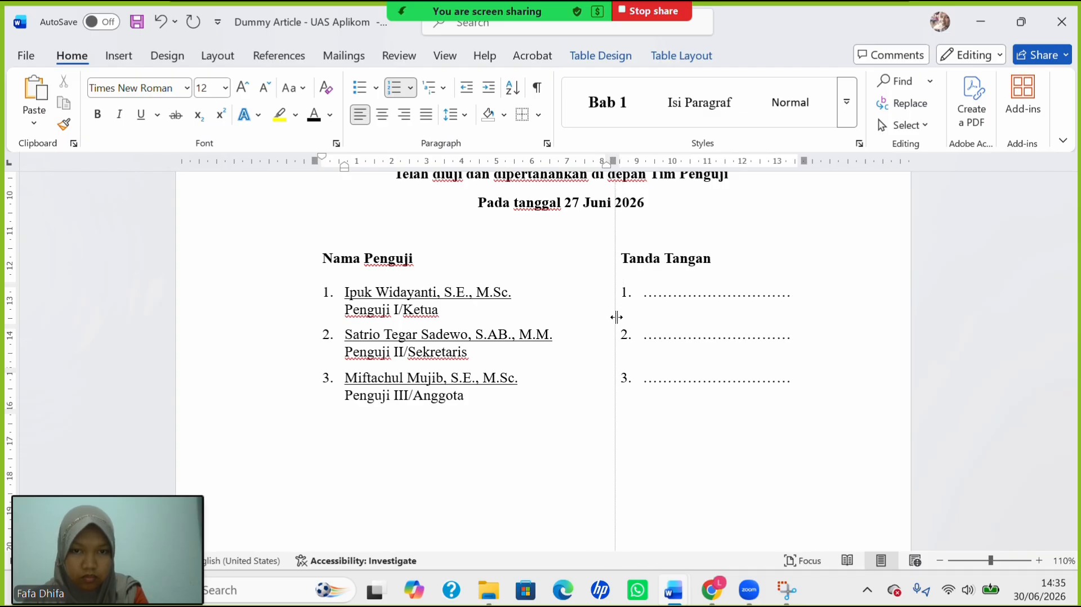
{"action": "left_click_drag", "start_coordinate": [611, 316], "coordinate": [607, 315]}
{"action": "left_click", "coordinate": [720, 379]}
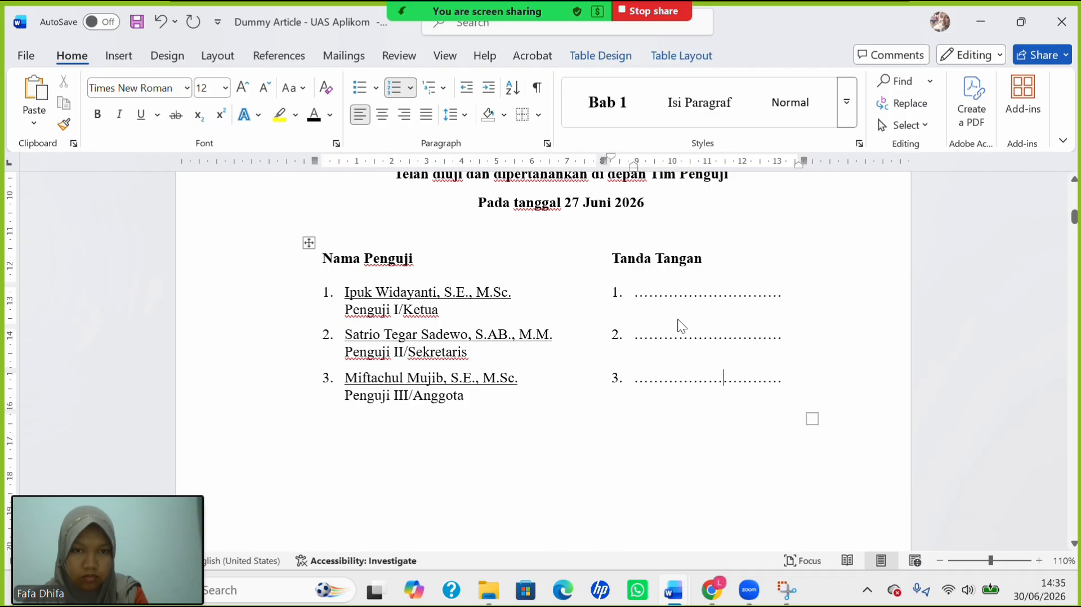
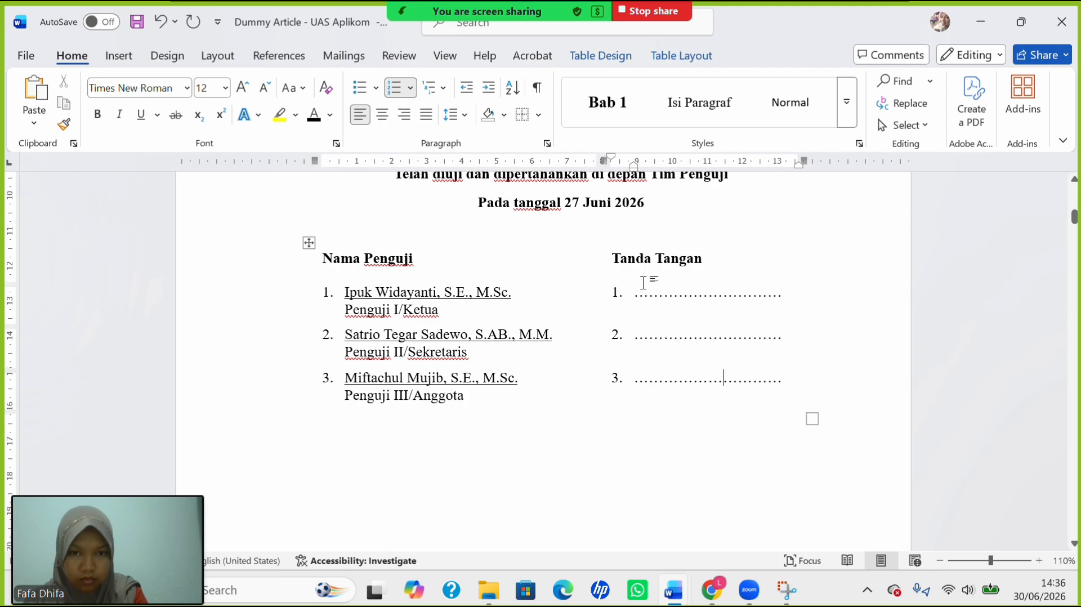
Increase the height of the 'Nama Penguji' header row in the examiner table.
{"action": "left_click_drag", "start_coordinate": [645, 286], "coordinate": [645, 290]}
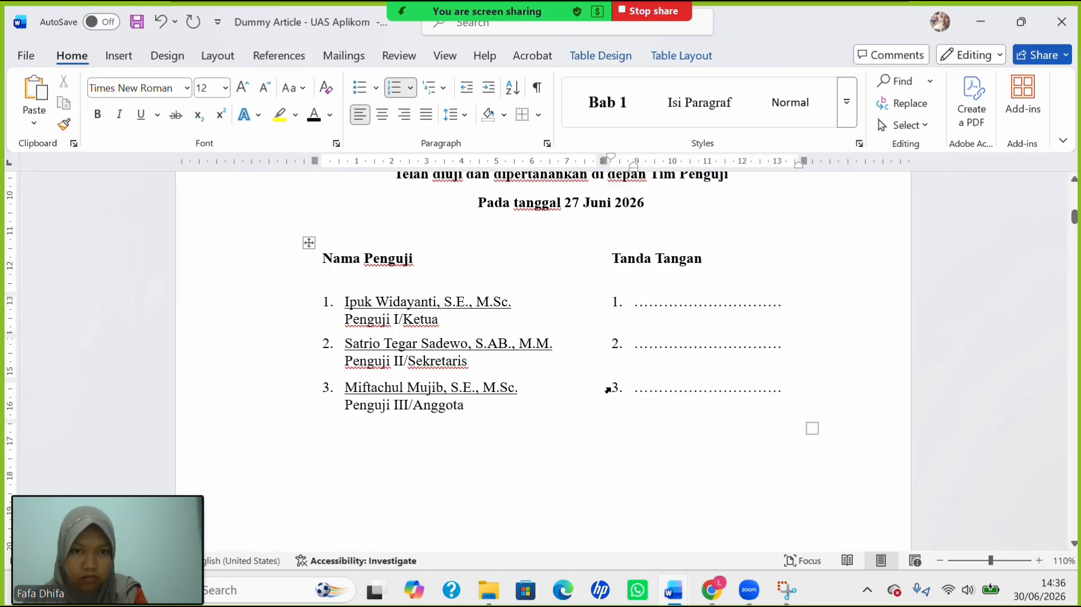
{"action": "left_click", "coordinate": [551, 390]}
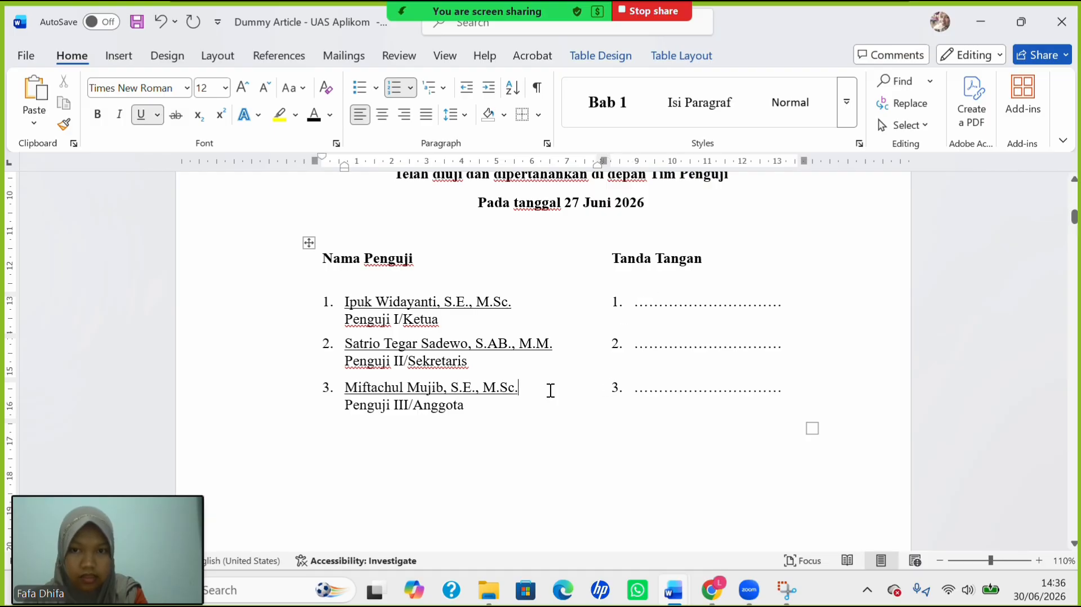
{"action": "left_click", "coordinate": [531, 473]}
{"action": "scroll", "coordinate": [530, 472], "scroll_direction": "down", "scroll_amount": 2}
{"action": "scroll", "coordinate": [529, 472], "scroll_direction": "up", "scroll_amount": 1}
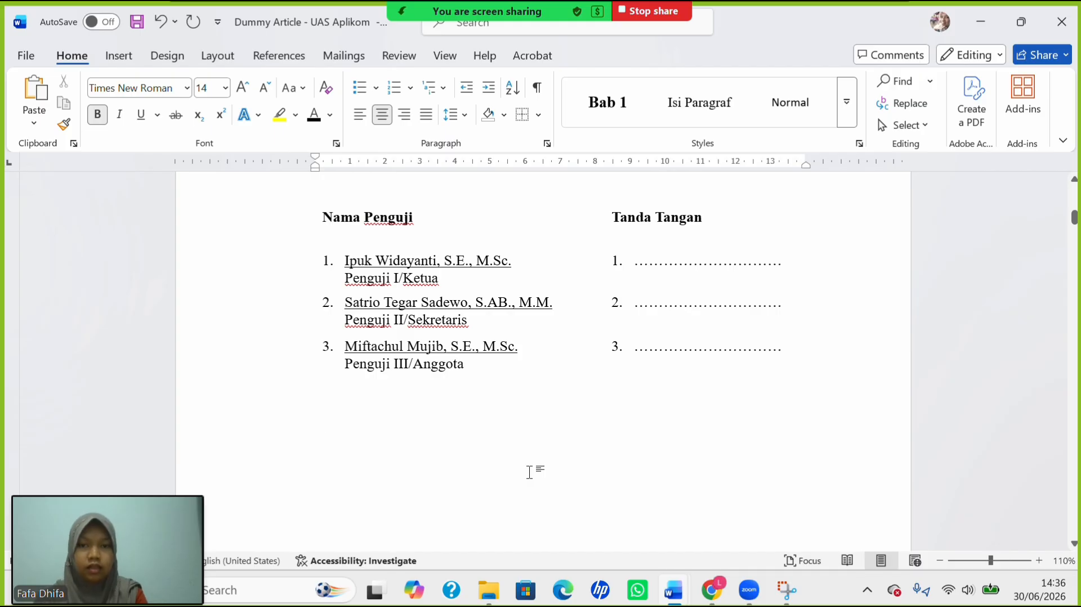
{"action": "scroll", "coordinate": [522, 426], "scroll_direction": "up", "scroll_amount": 2}
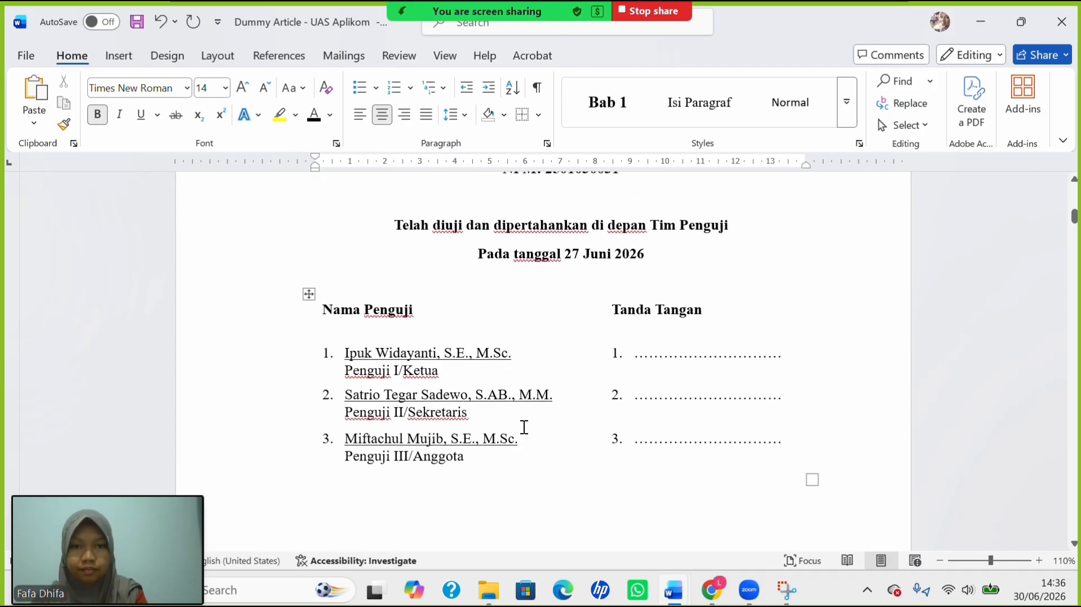
{"action": "scroll", "coordinate": [523, 426], "scroll_direction": "down", "scroll_amount": 1}
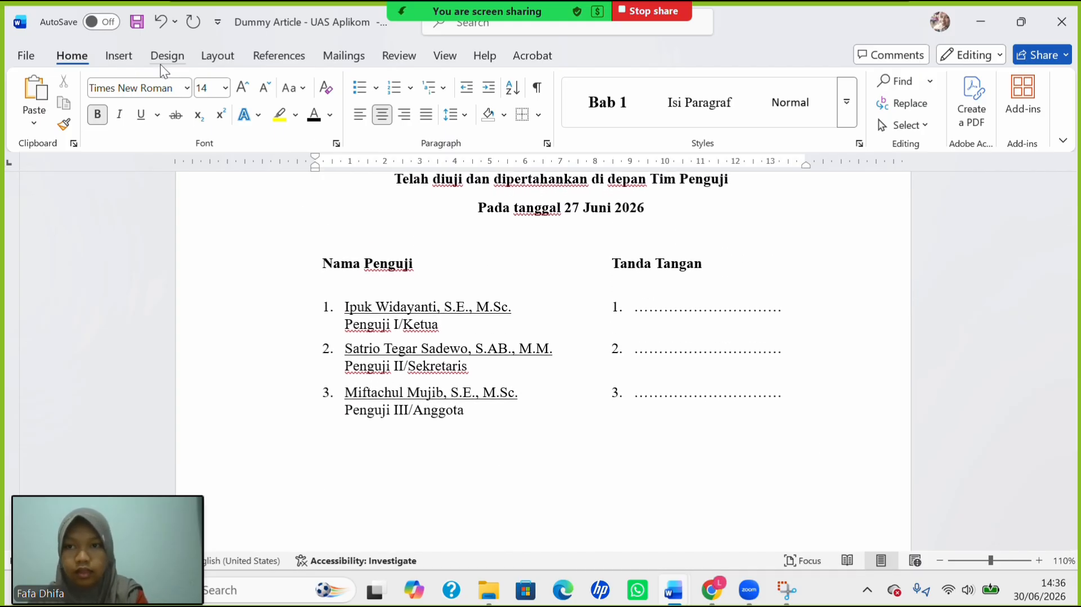
{"action": "left_click", "coordinate": [117, 56]}
Show paragraph marks and other formatting symbols in the document.
{"action": "left_click", "coordinate": [140, 110]}
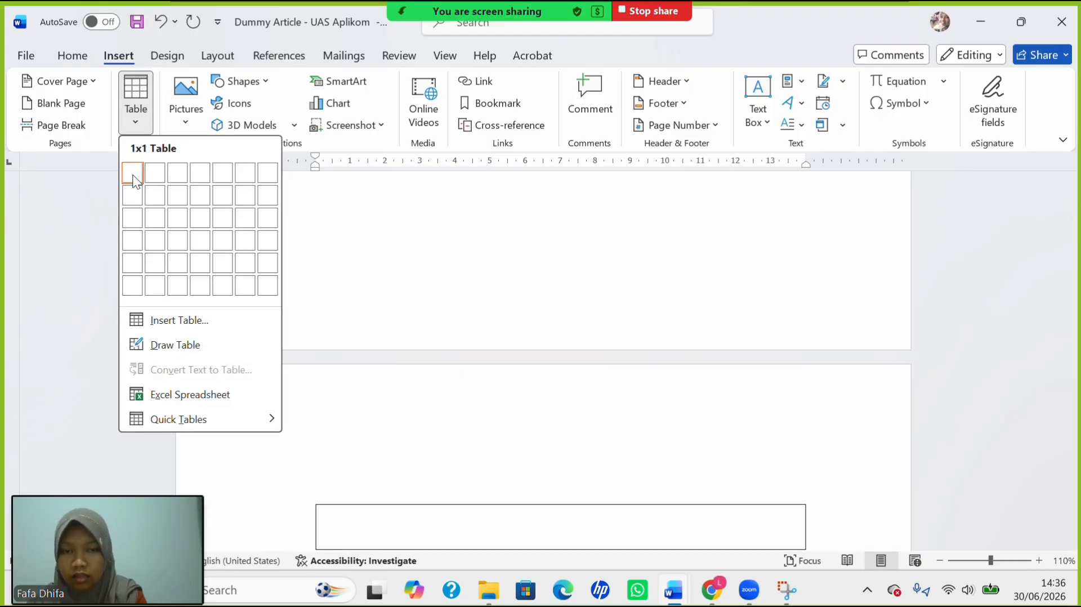
{"action": "left_click", "coordinate": [375, 431]}
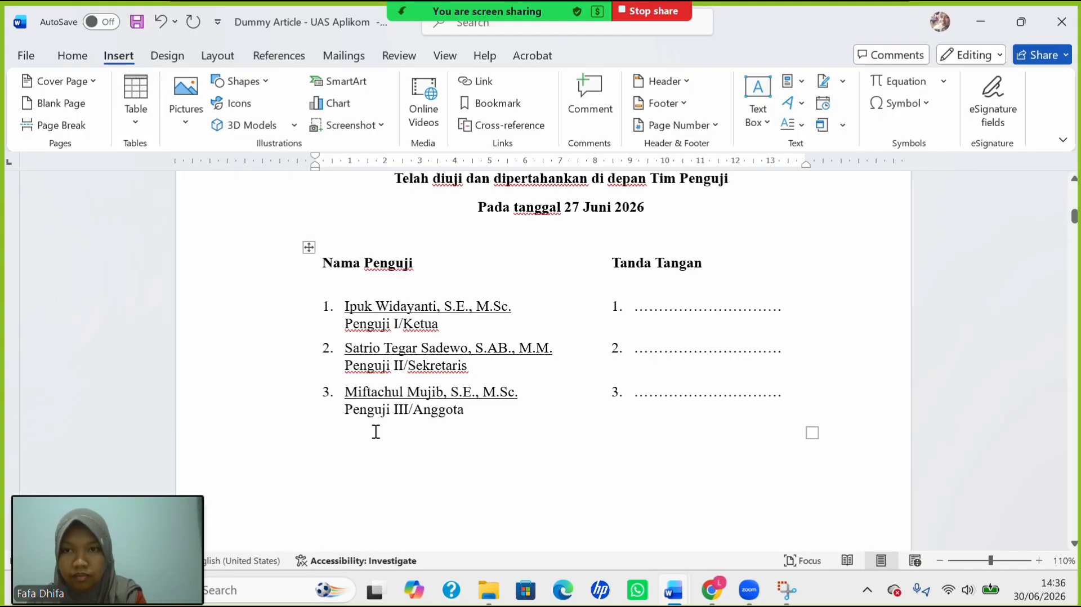
{"action": "left_click", "coordinate": [85, 57]}
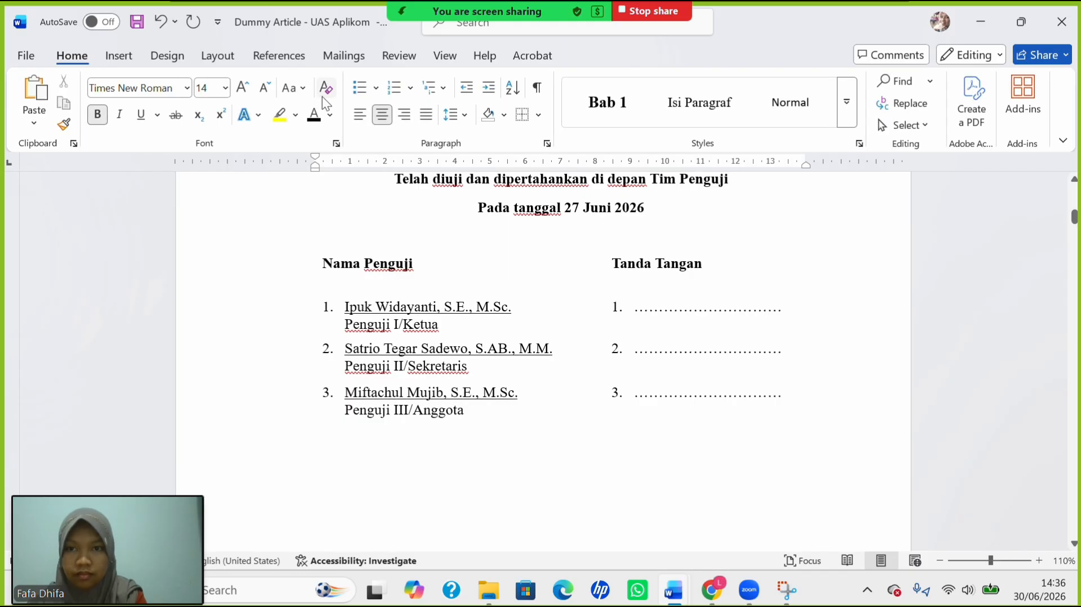
{"action": "left_click", "coordinate": [537, 89]}
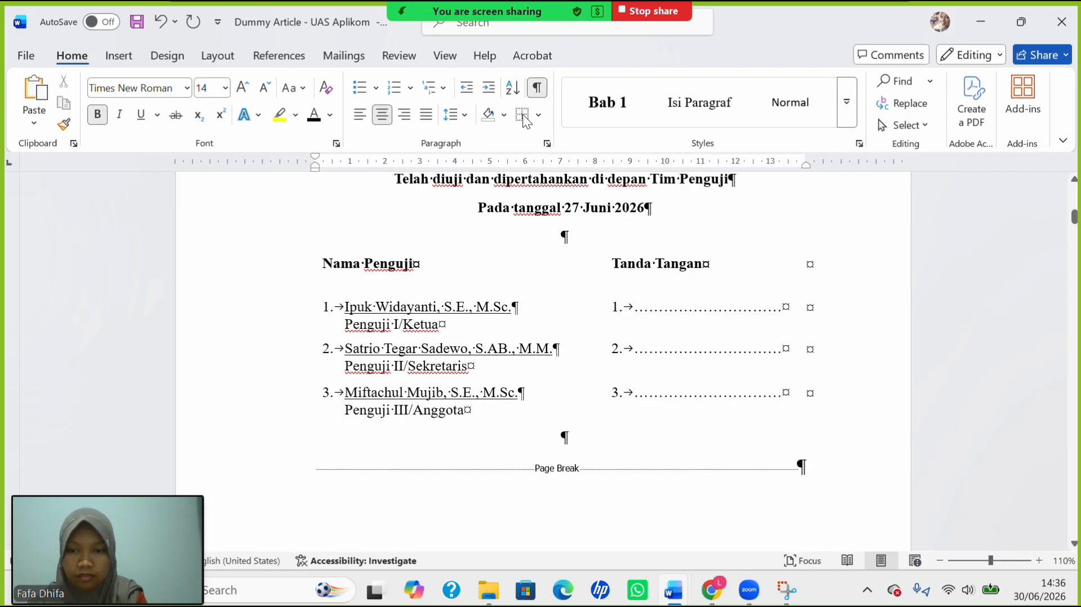
Add an empty line above the page break below the examiner table.
{"action": "left_click", "coordinate": [311, 462]}
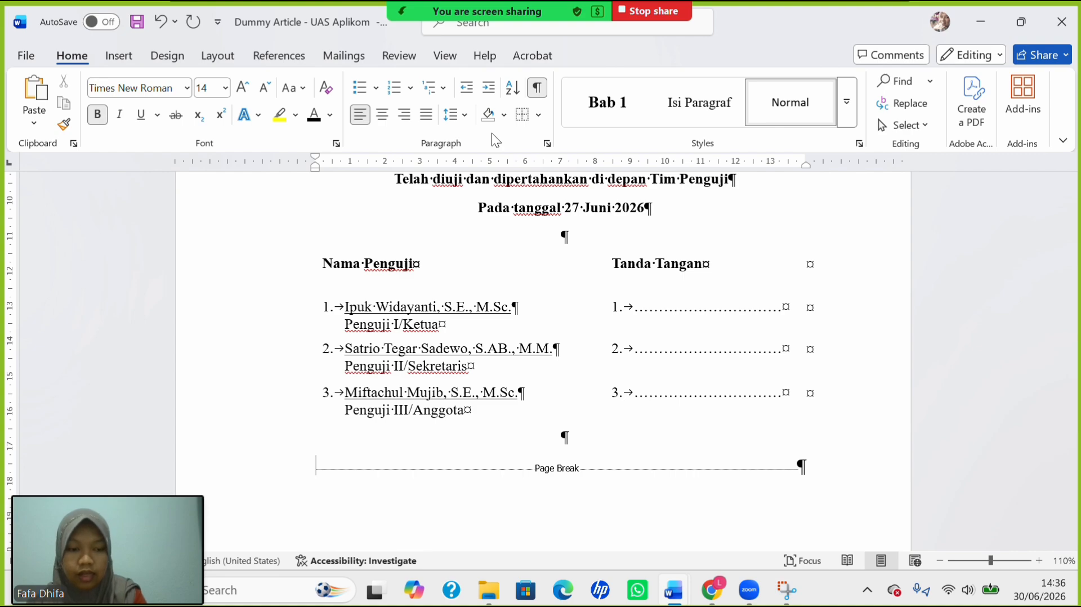
{"action": "key", "text": "Return"}
{"action": "key", "text": "Return"}
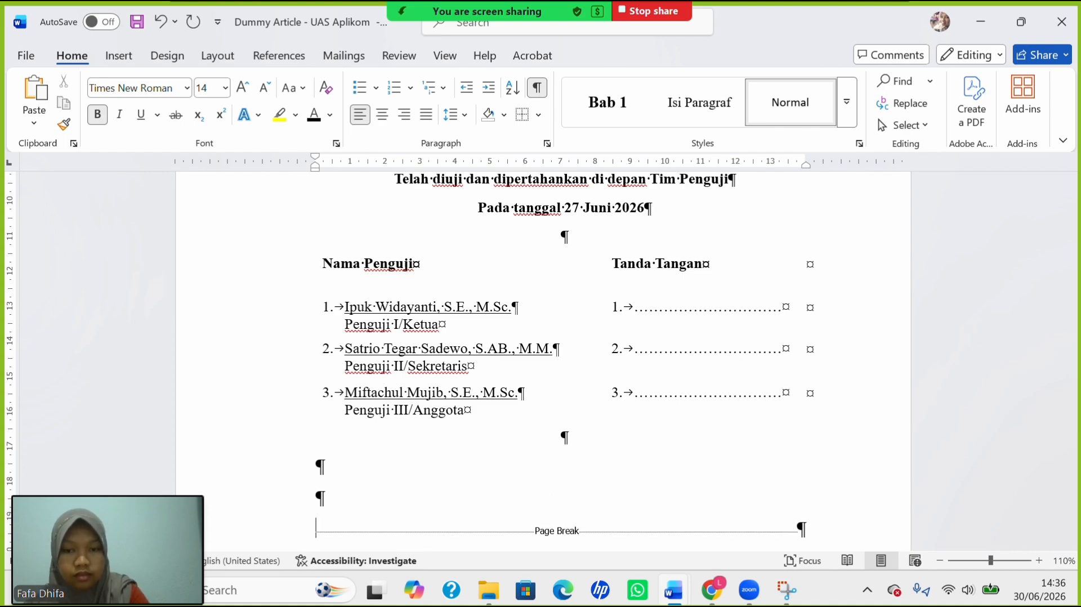
{"action": "left_click", "coordinate": [121, 61]}
Insert a 1x1 table above the page break.
{"action": "left_click", "coordinate": [133, 110]}
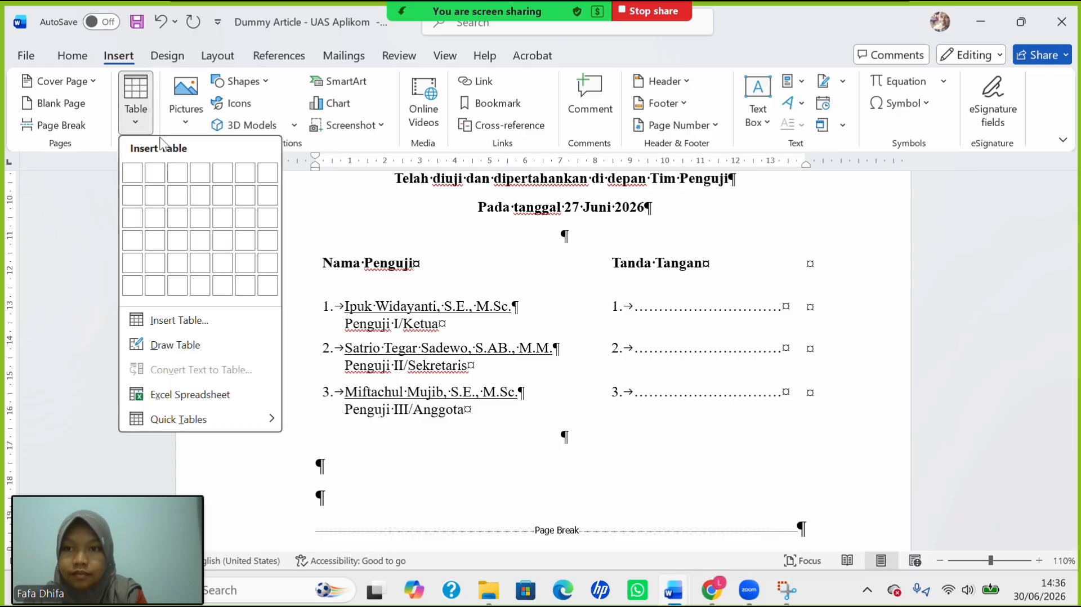
{"action": "left_click", "coordinate": [137, 179]}
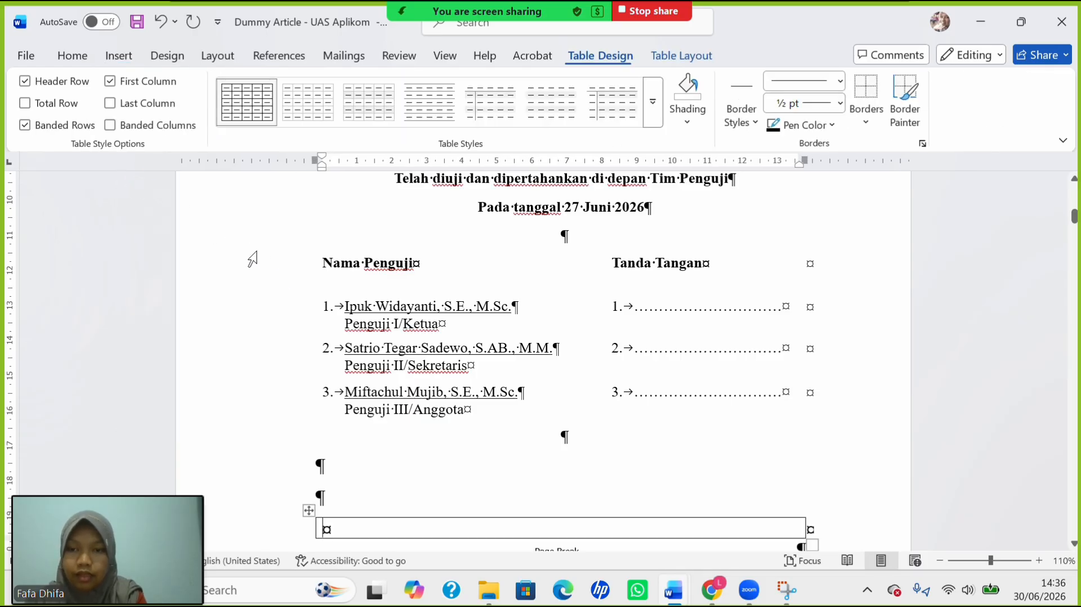
{"action": "left_click", "coordinate": [308, 511]}
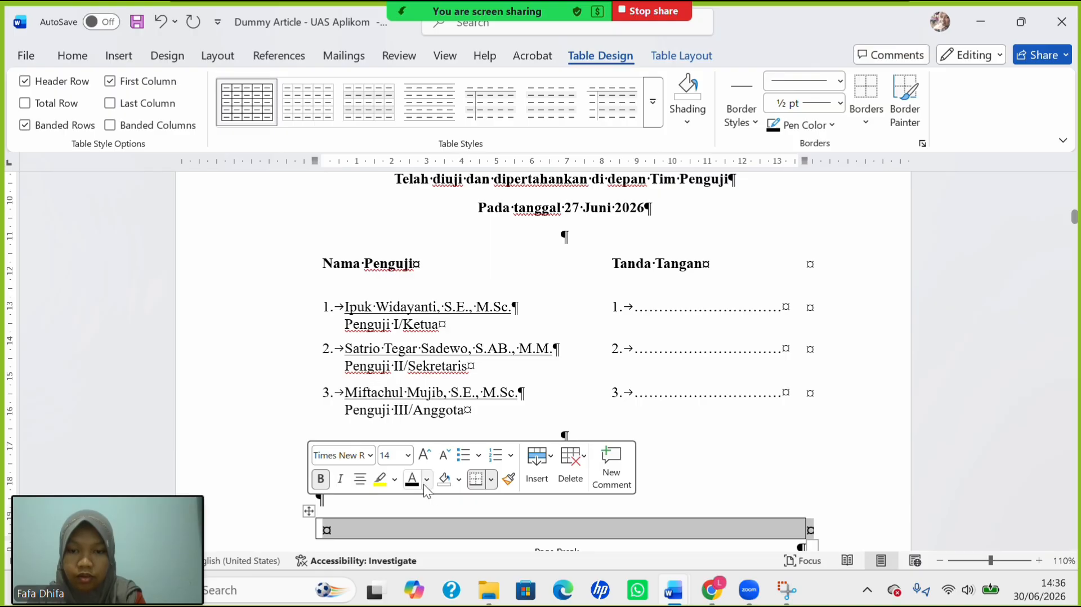
Set the new table's text to 12 pt and not bold.
{"action": "left_click", "coordinate": [408, 455]}
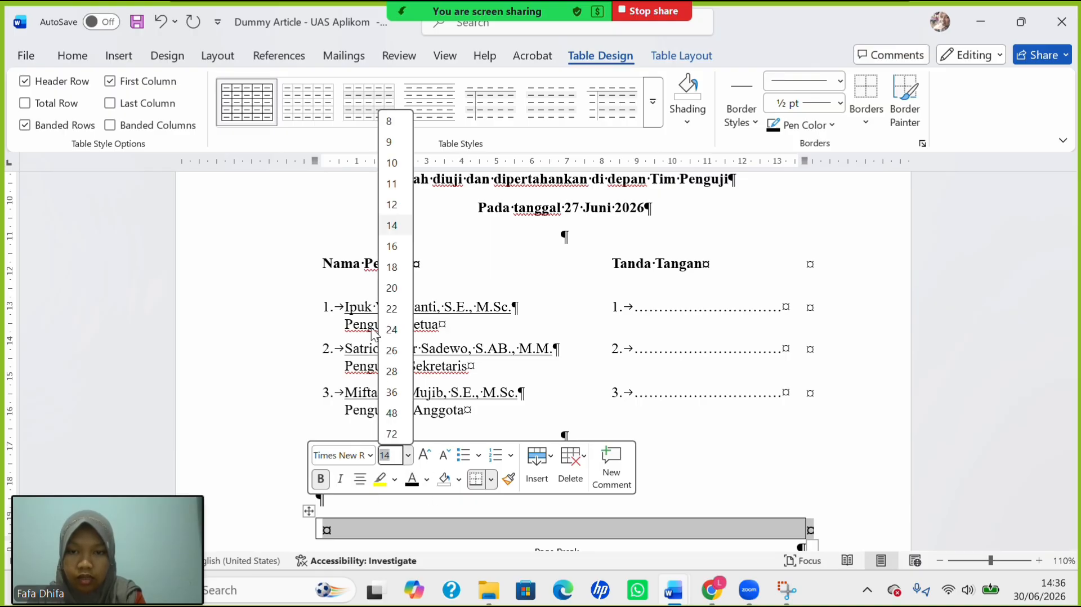
{"action": "left_click", "coordinate": [392, 205]}
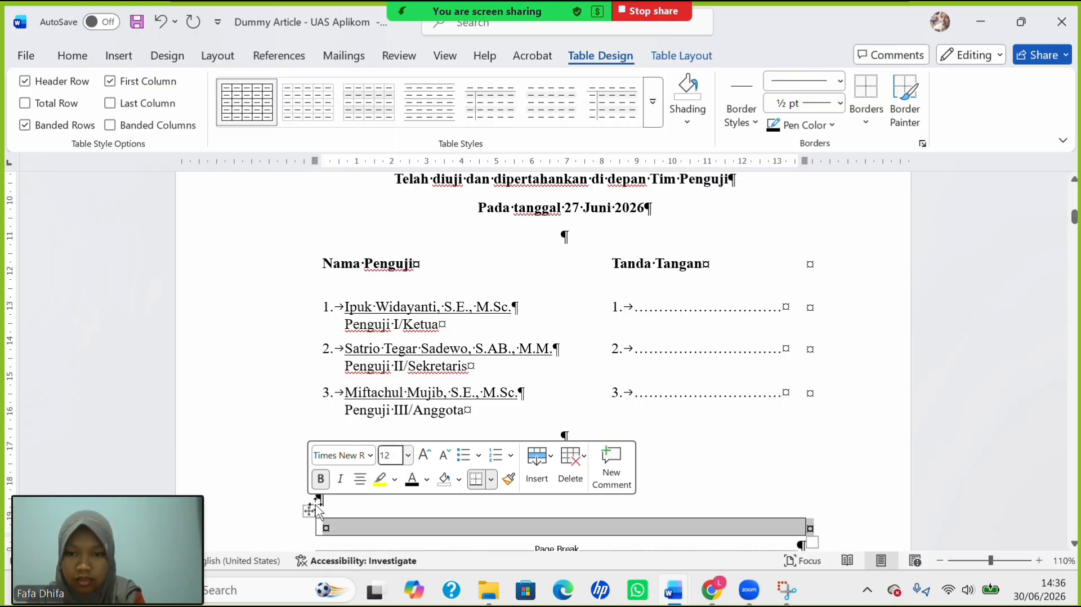
{"action": "left_click", "coordinate": [320, 480]}
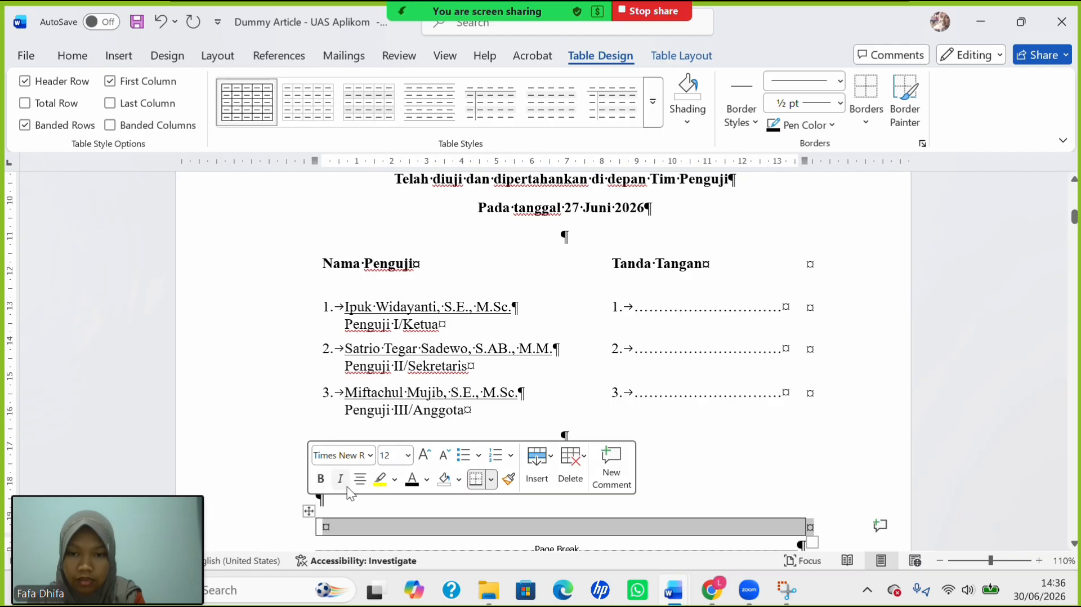
{"action": "left_click", "coordinate": [489, 527]}
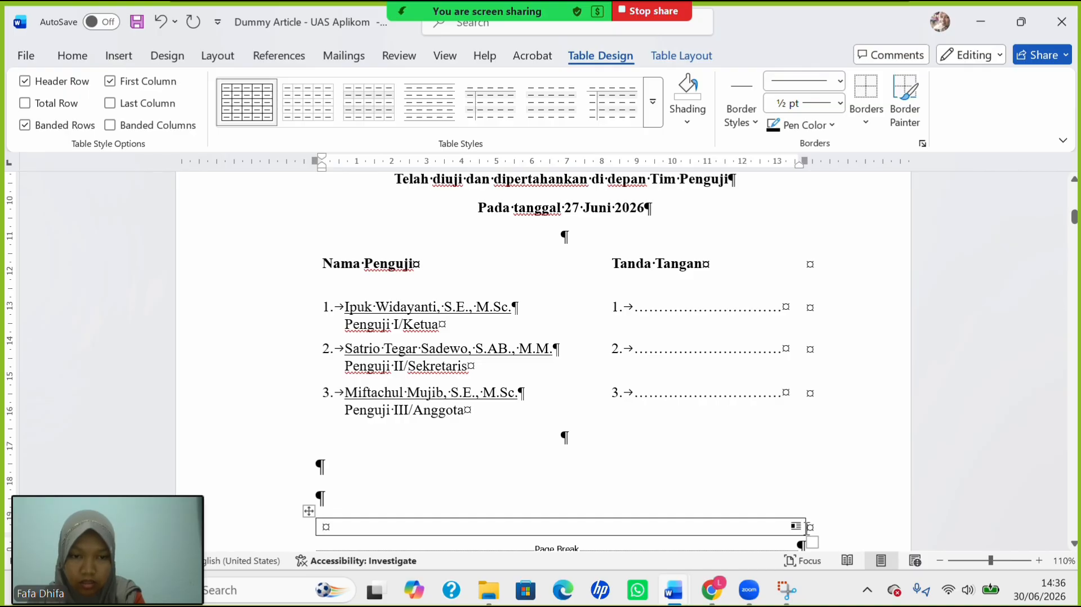
Narrow the table to about half width and type 'Magelang, ……', 'Dekan' and blank signature lines.
{"action": "left_click_drag", "start_coordinate": [806, 527], "coordinate": [532, 549]}
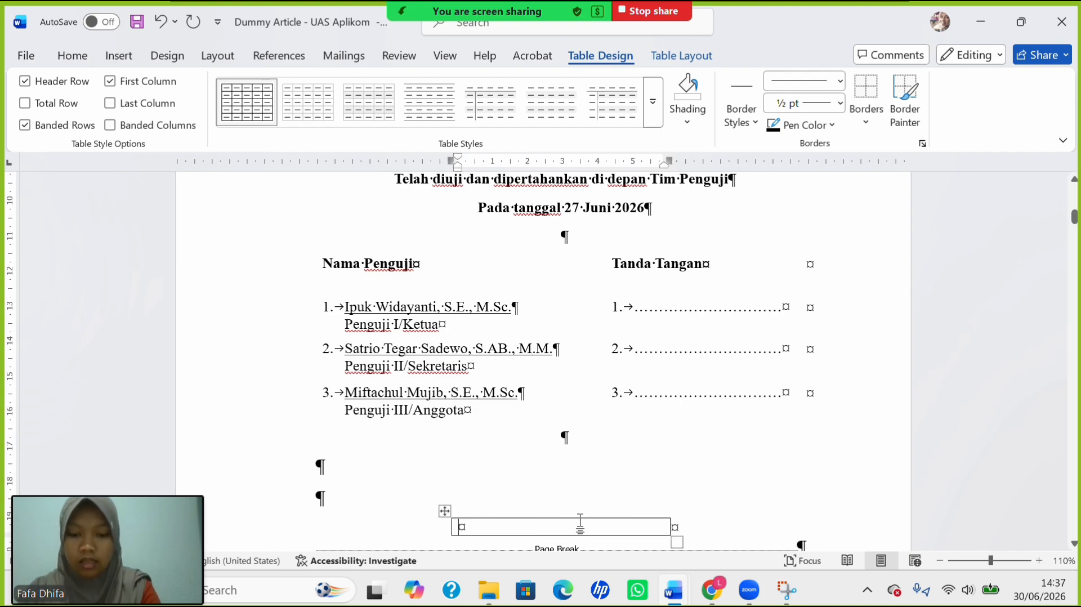
{"action": "type", "text": "M"}
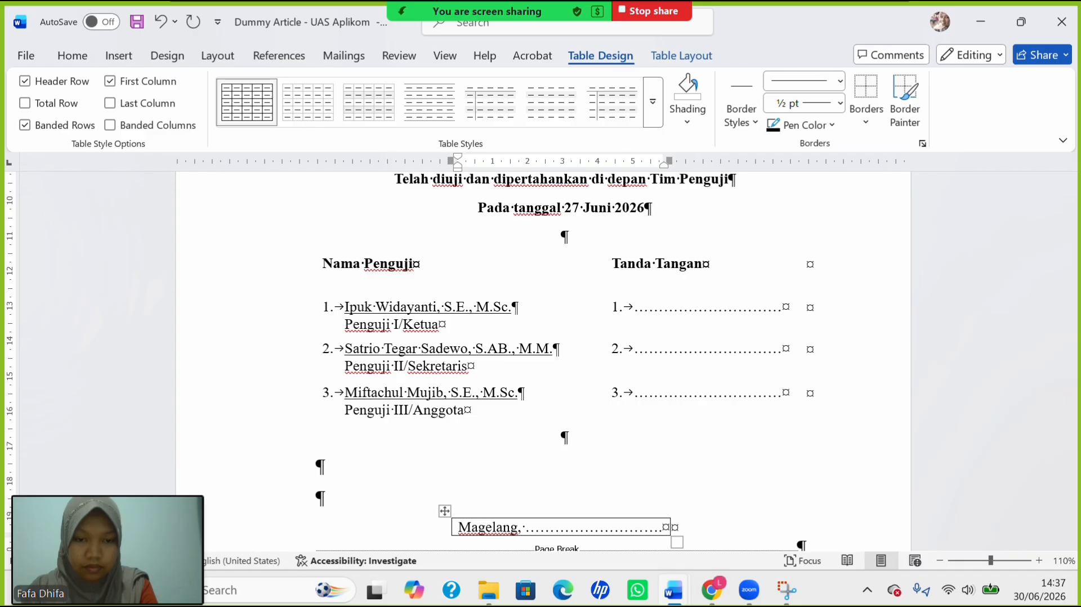
{"action": "type", "text": "..."}
{"action": "key", "text": "Return"}
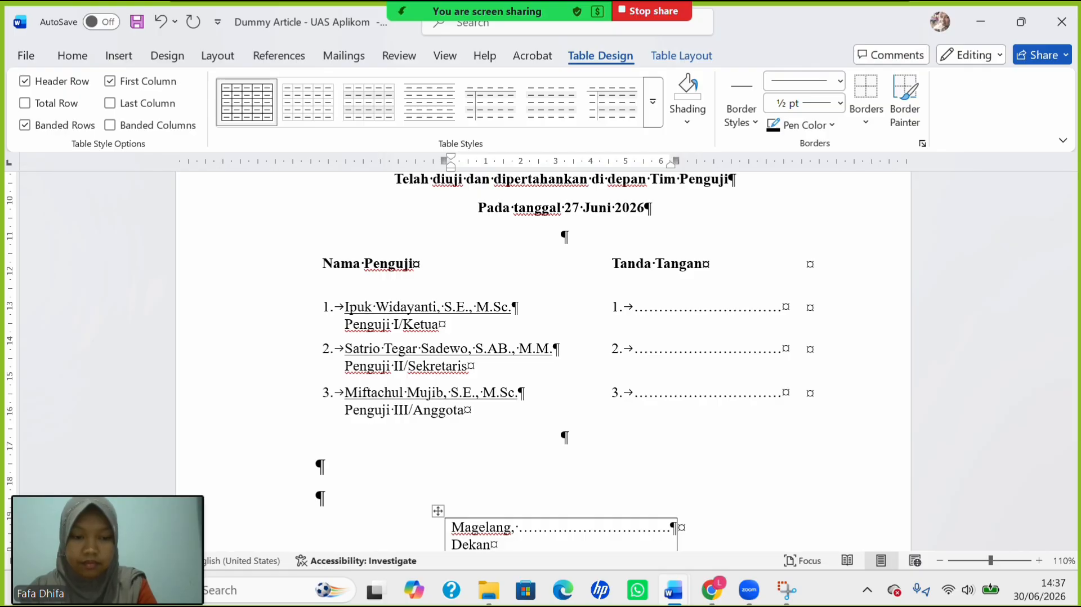
{"action": "type", "text": "Dekan"}
{"action": "key", "text": "Return"}
{"action": "key", "text": "Return"}
{"action": "key", "text": "Return"}
{"action": "key", "text": "Return"}
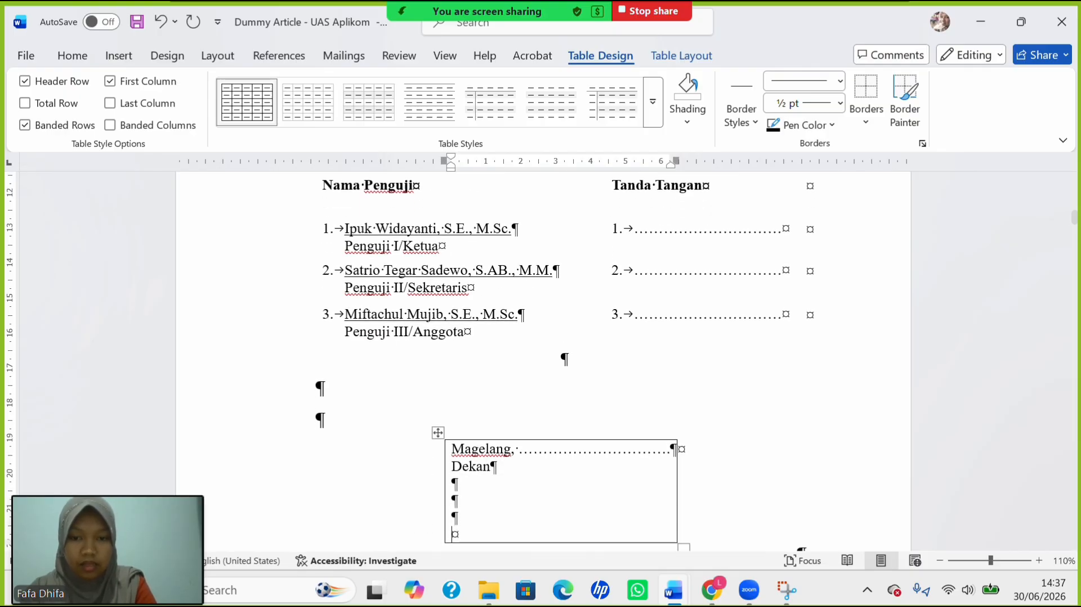
{"action": "key", "text": "Return"}
{"action": "key", "text": "Return"}
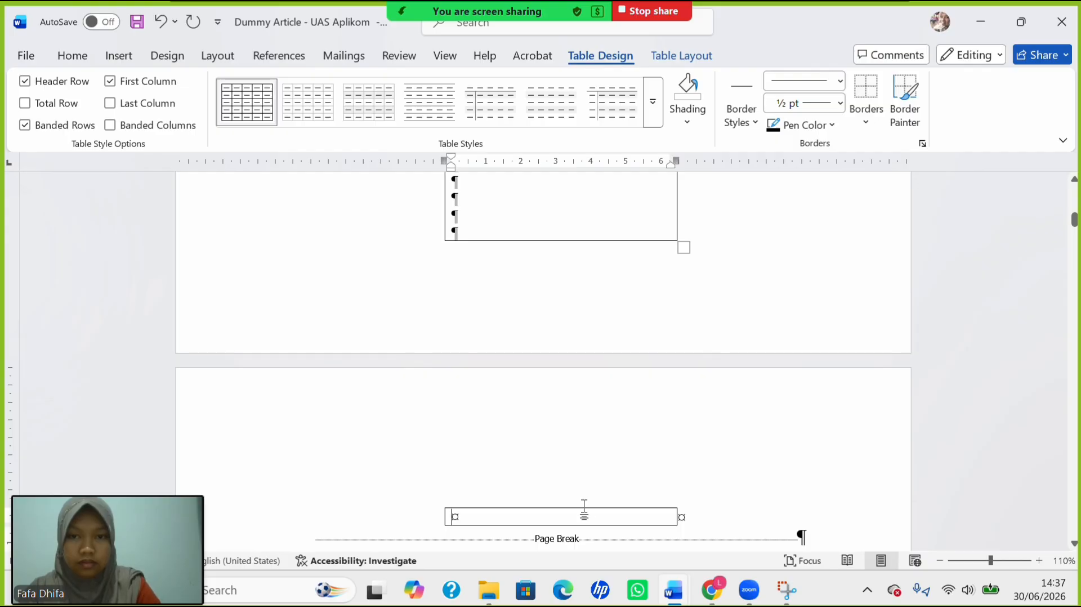
Remove the extra empty line above the signature box.
{"action": "scroll", "coordinate": [614, 375], "scroll_direction": "up", "scroll_amount": 6}
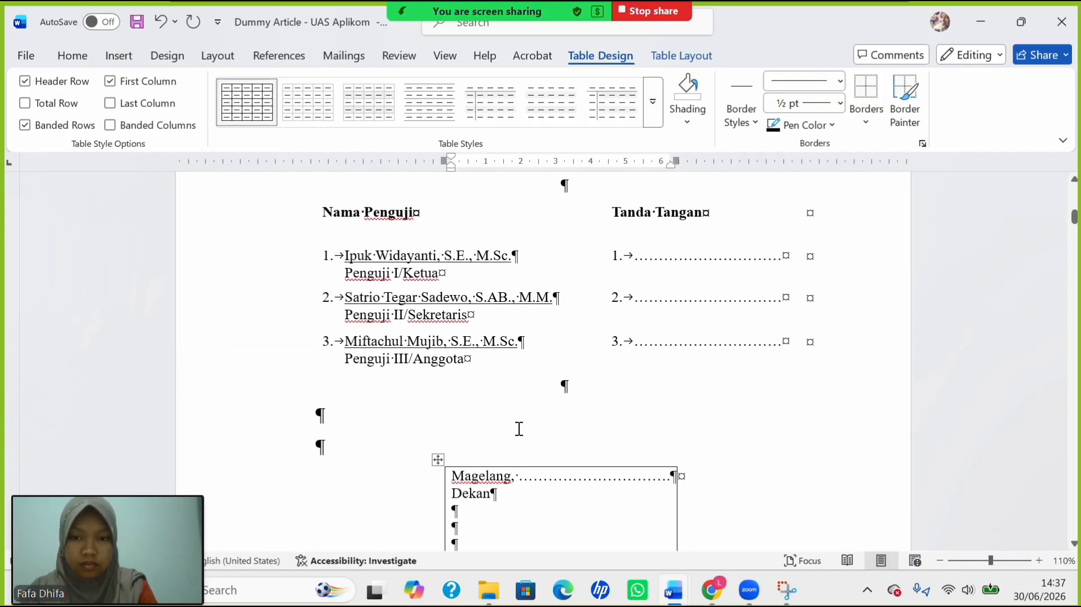
{"action": "left_click", "coordinate": [519, 429]}
{"action": "key", "text": "BackSpace"}
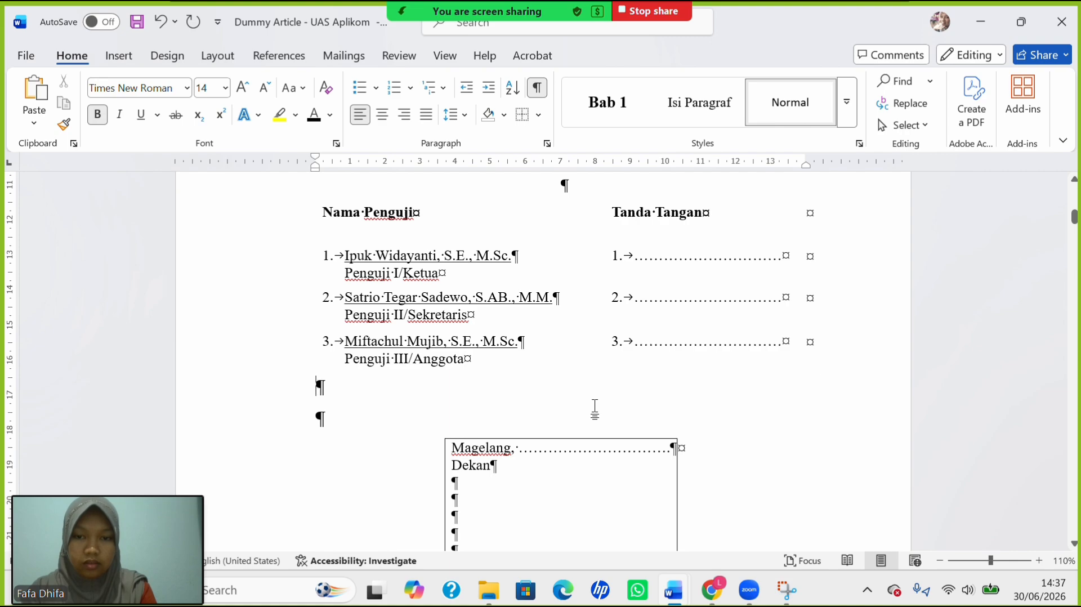
Center-align the two empty lines between the examiner list and the signature box.
{"action": "left_click_drag", "start_coordinate": [593, 403], "coordinate": [596, 424]}
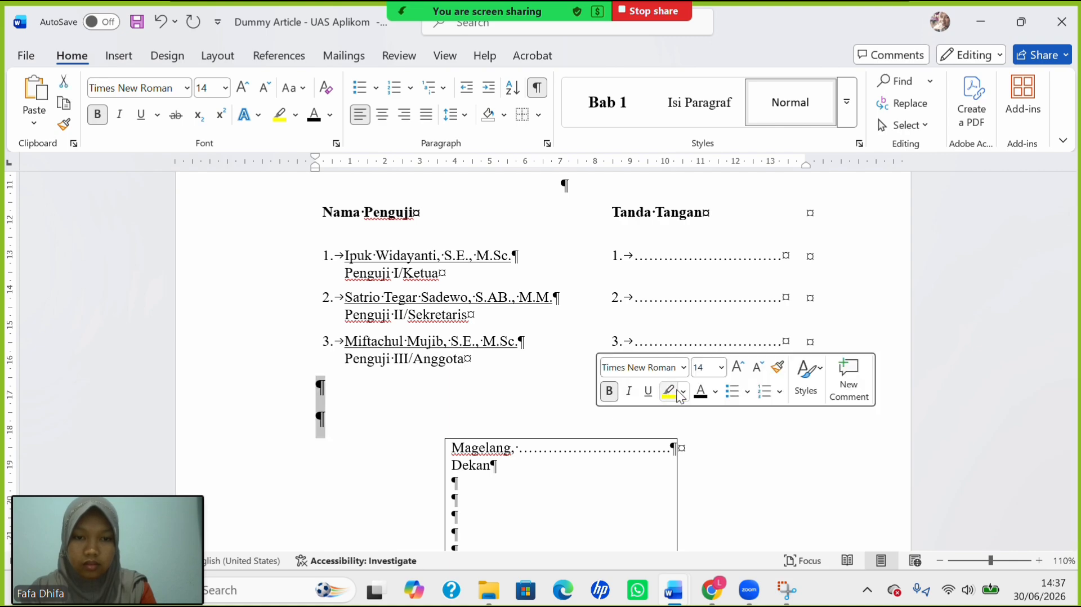
{"action": "left_click", "coordinate": [382, 115]}
{"action": "scroll", "coordinate": [526, 253], "scroll_direction": "up", "scroll_amount": 1}
{"action": "scroll", "coordinate": [526, 256], "scroll_direction": "down", "scroll_amount": 6}
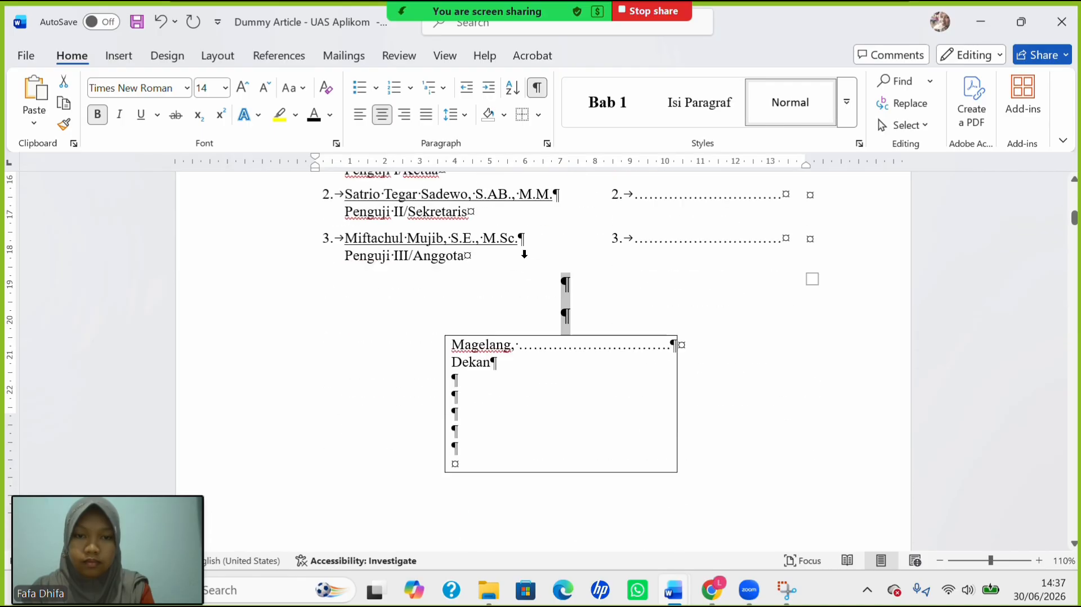
{"action": "scroll", "coordinate": [523, 257], "scroll_direction": "up", "scroll_amount": 5}
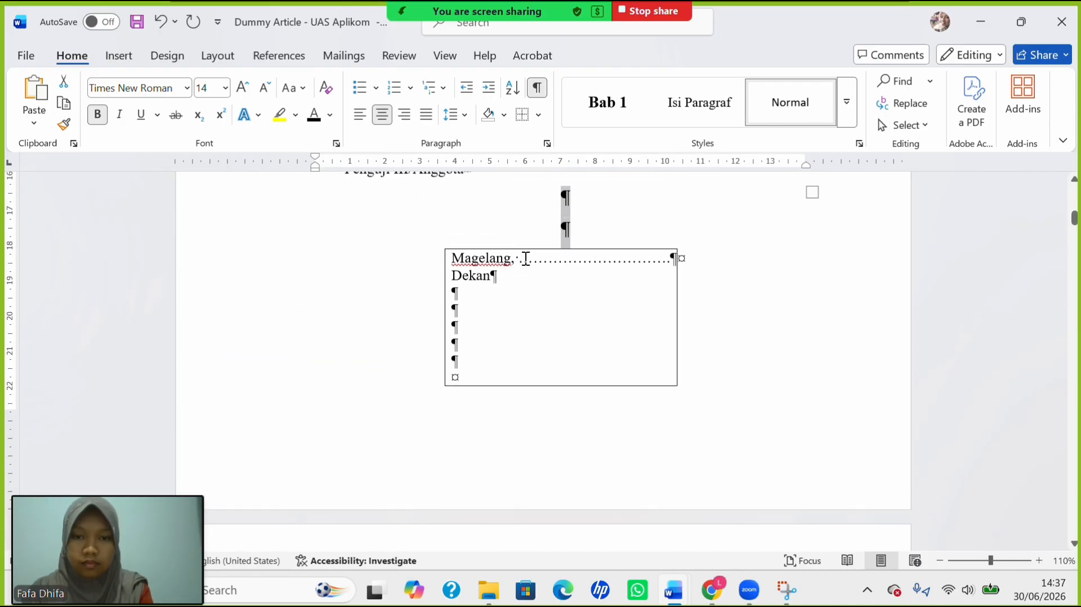
{"action": "left_click", "coordinate": [478, 385]}
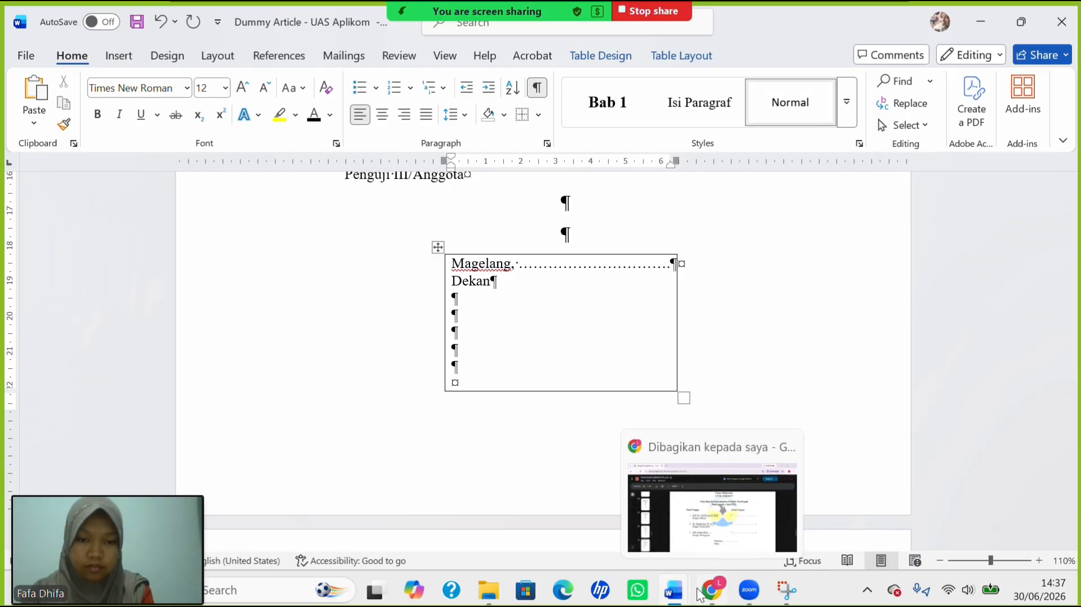
{"action": "mouse_move", "coordinate": [673, 590]}
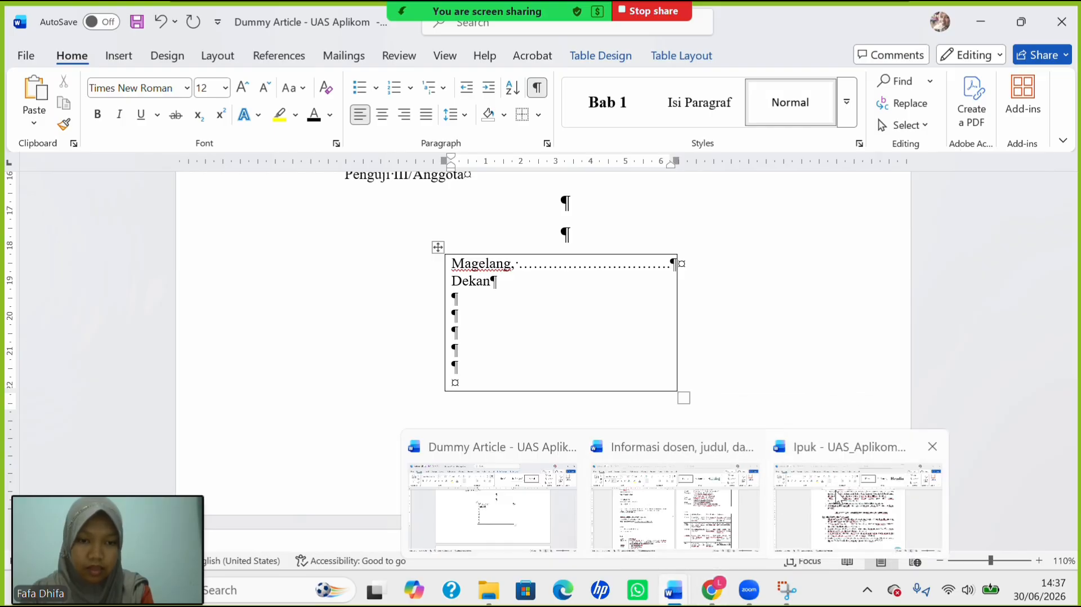
Copy the dean's name and NIP from the lecturer document and paste them under Dekan.
{"action": "left_click", "coordinate": [641, 524]}
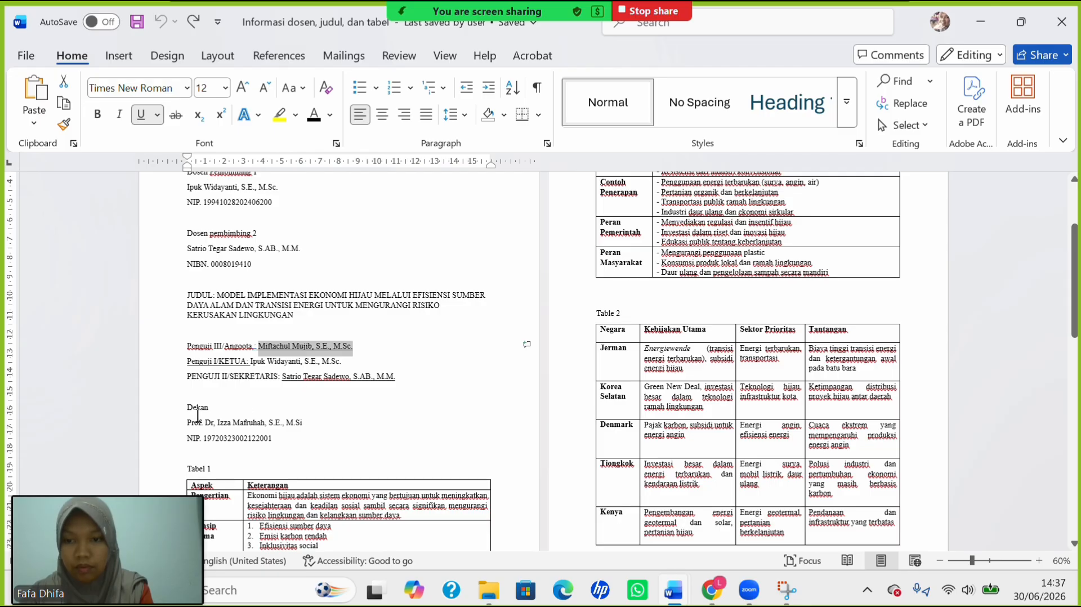
{"action": "left_click_drag", "start_coordinate": [196, 427], "coordinate": [271, 441]}
{"action": "key", "text": "ctrl+c"}
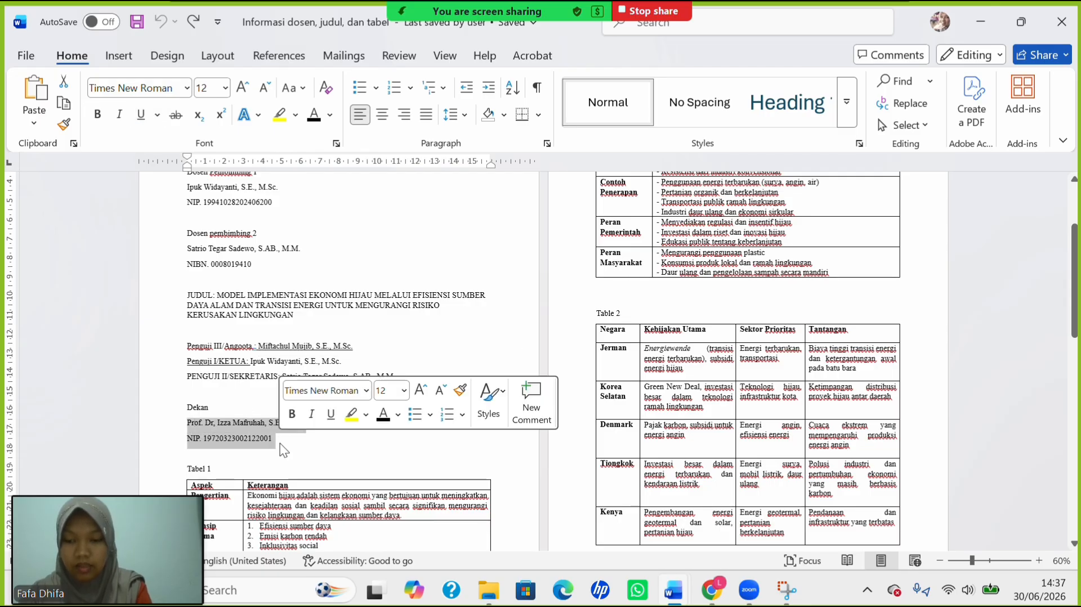
{"action": "mouse_move", "coordinate": [689, 602]}
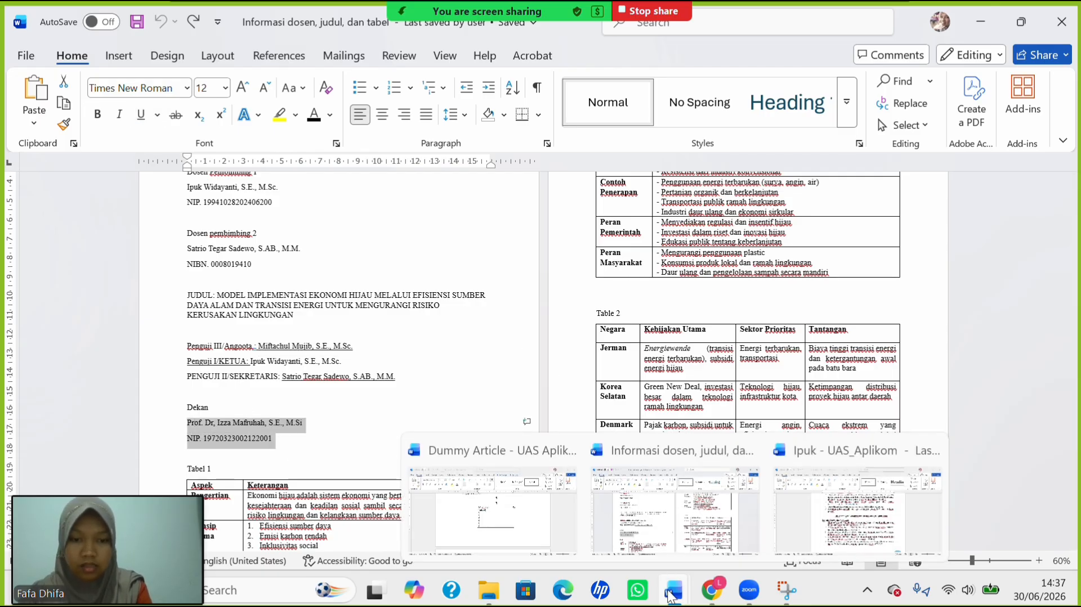
{"action": "left_click", "coordinate": [533, 512]}
{"action": "key", "text": "ctrl+v"}
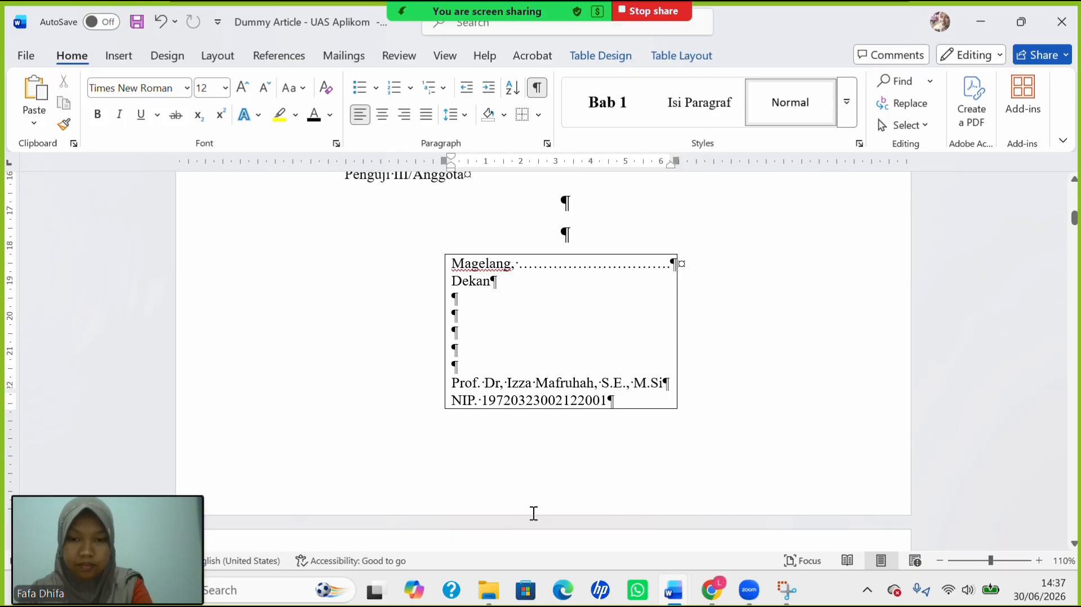
{"action": "key", "text": "BackSpace"}
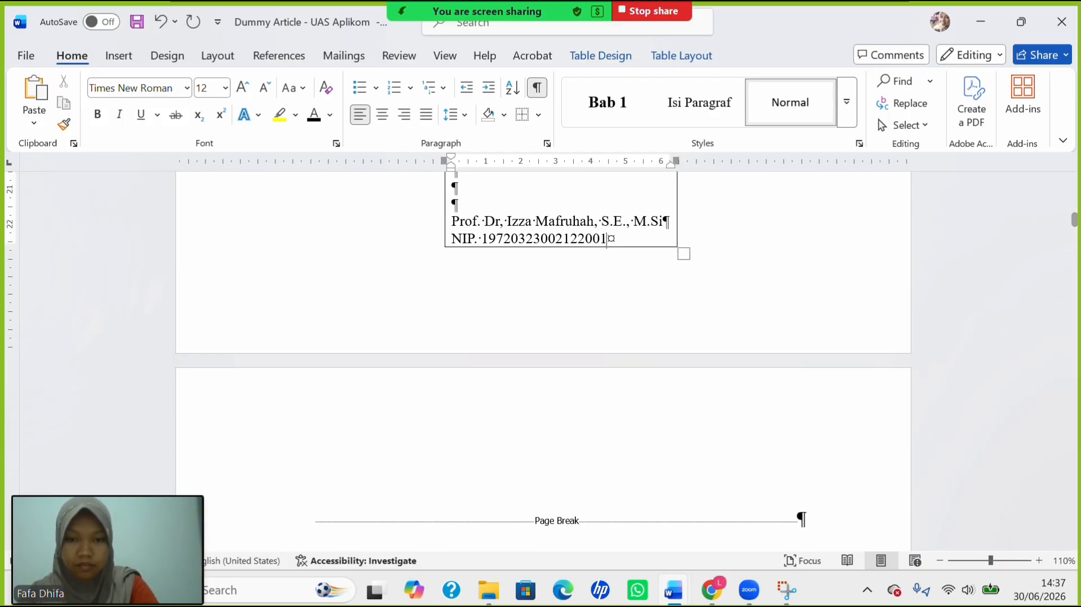
Delete the extra empty line above the signature block.
{"action": "scroll", "coordinate": [452, 378], "scroll_direction": "up", "scroll_amount": 3}
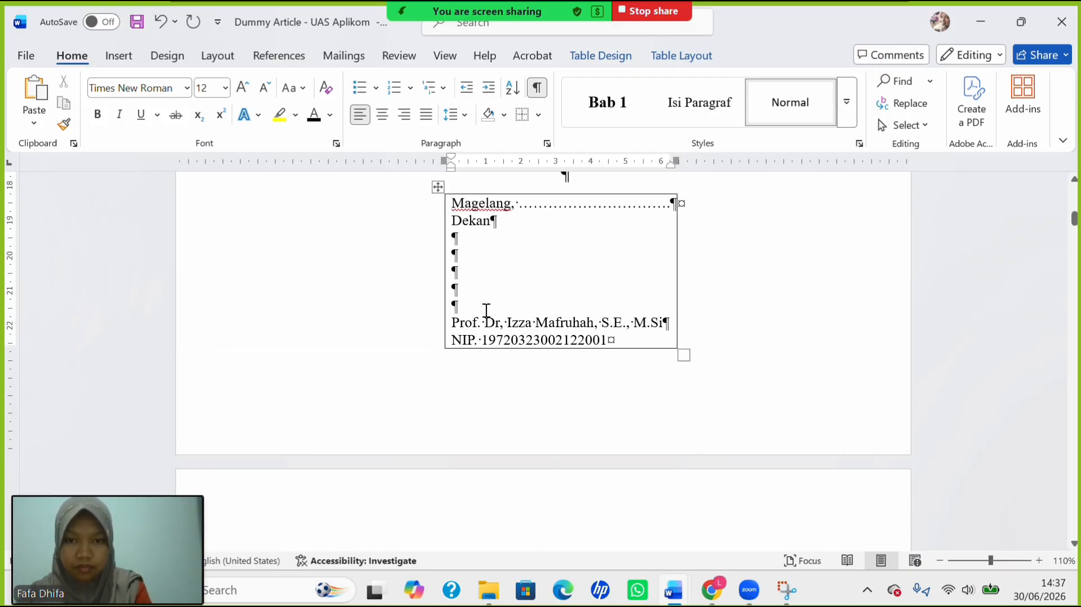
{"action": "scroll", "coordinate": [428, 418], "scroll_direction": "down", "scroll_amount": 6}
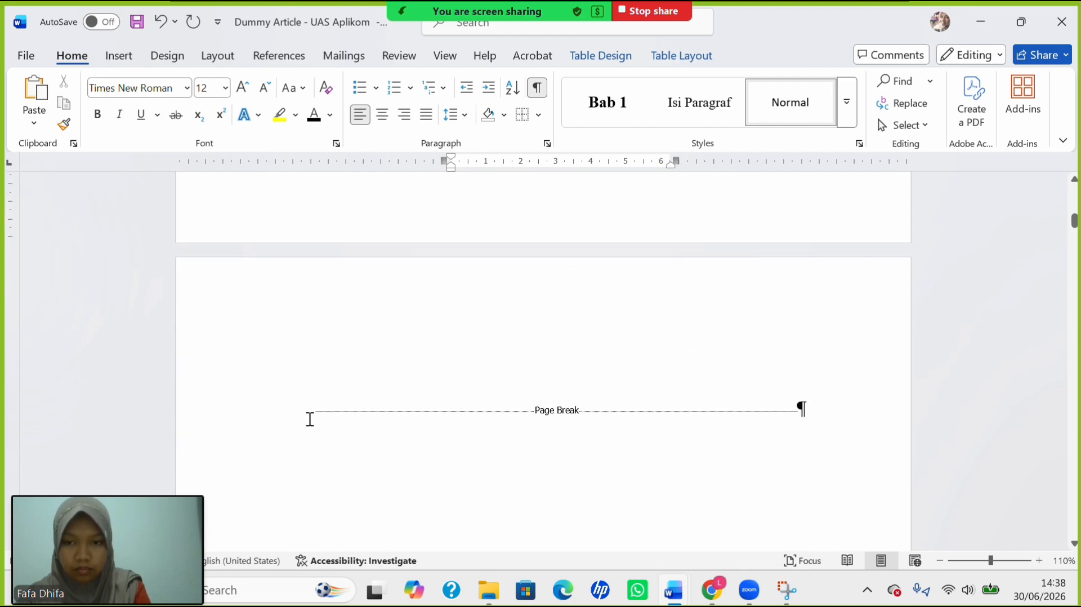
{"action": "left_click", "coordinate": [310, 419]}
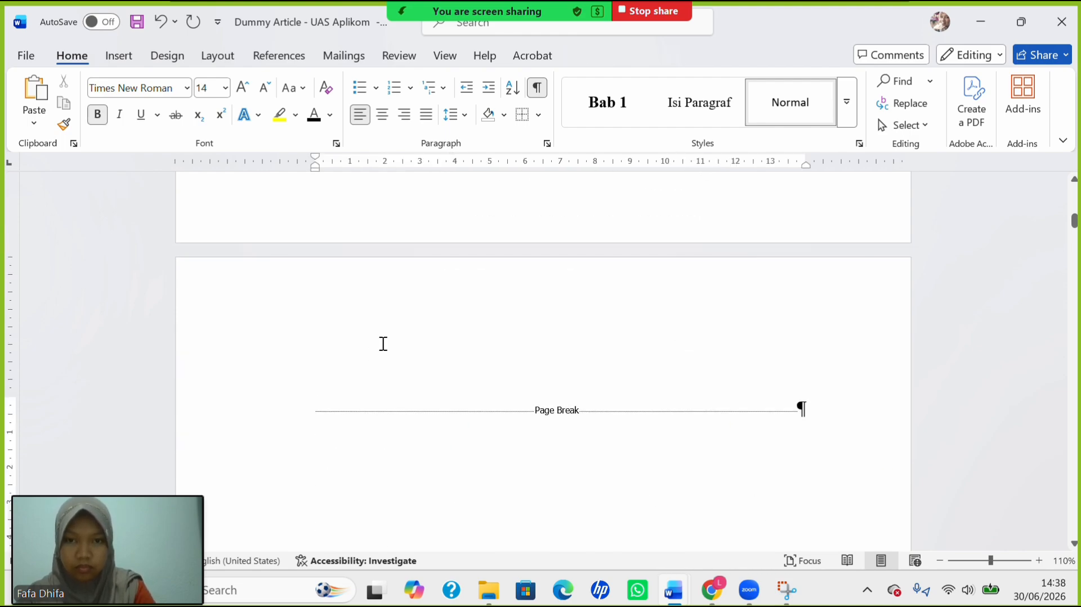
{"action": "scroll", "coordinate": [383, 344], "scroll_direction": "up", "scroll_amount": 6}
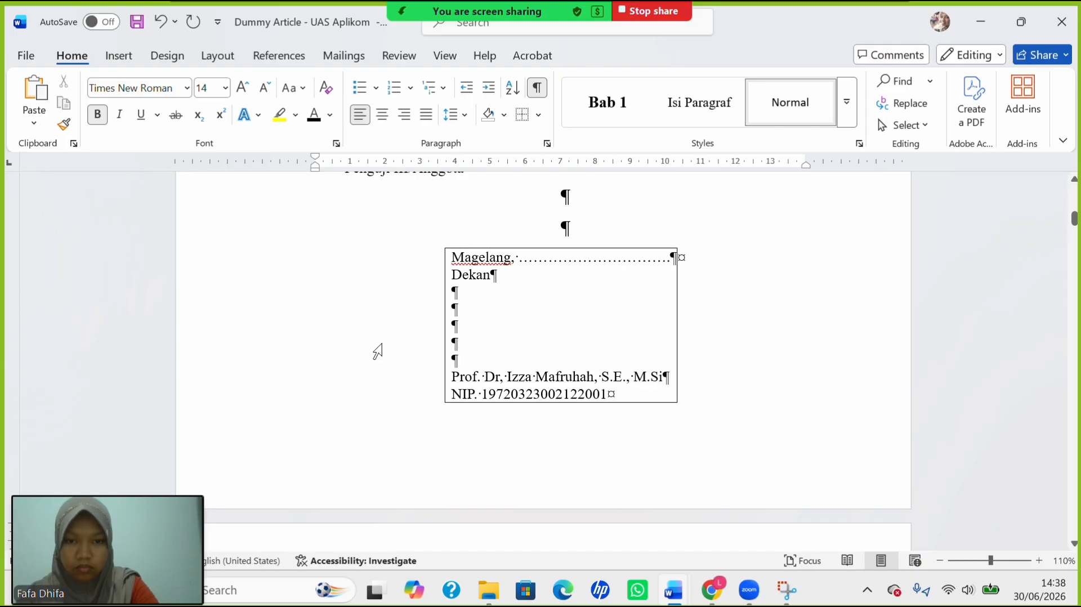
{"action": "scroll", "coordinate": [485, 331], "scroll_direction": "up", "scroll_amount": 5}
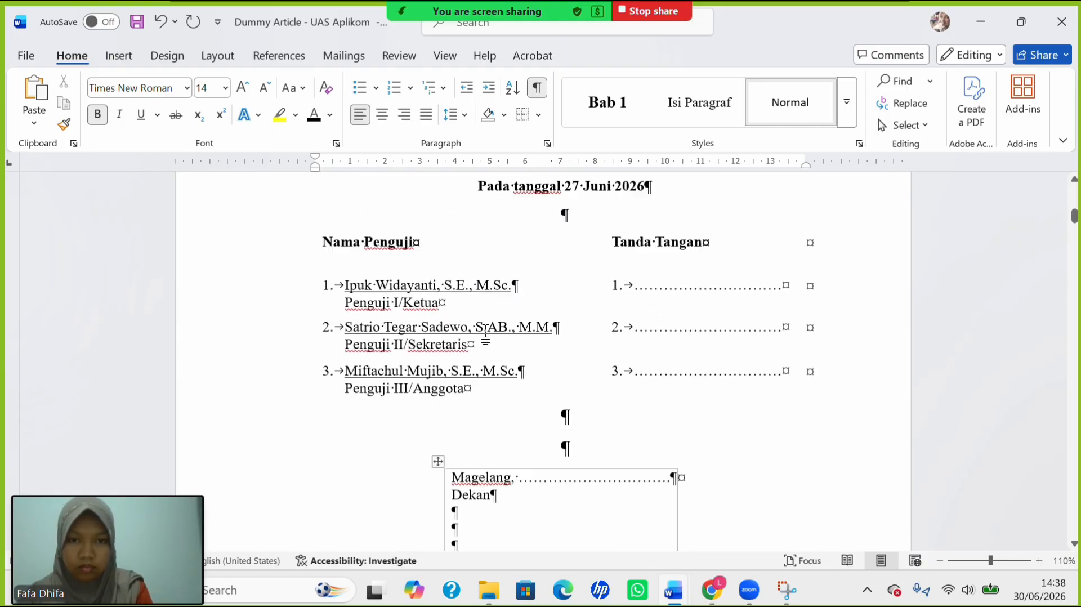
{"action": "scroll", "coordinate": [487, 332], "scroll_direction": "down", "scroll_amount": 3}
{"action": "left_click", "coordinate": [584, 468]}
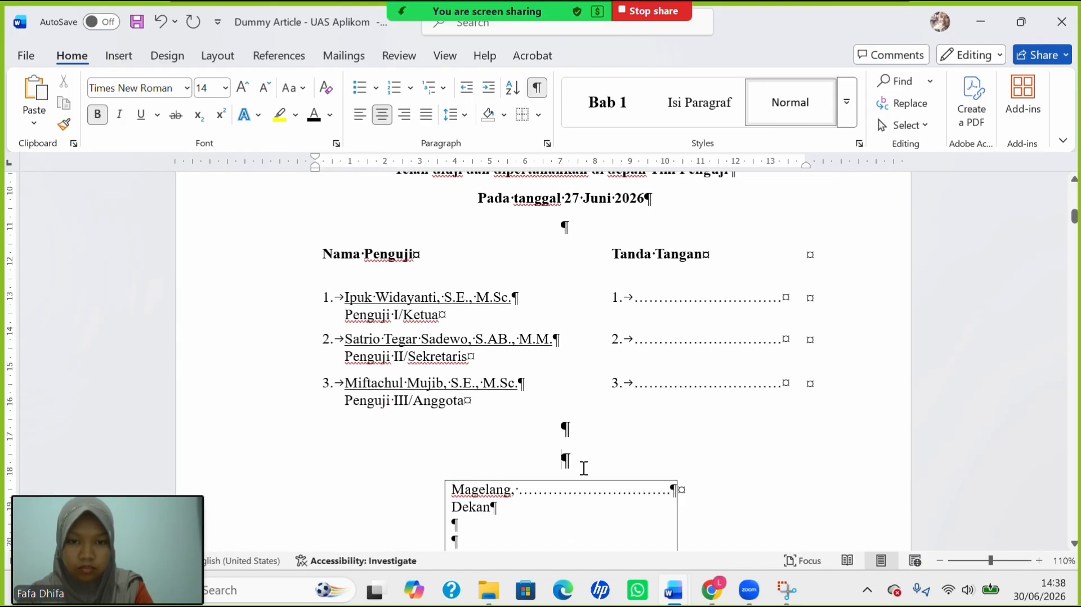
{"action": "key", "text": "Delete"}
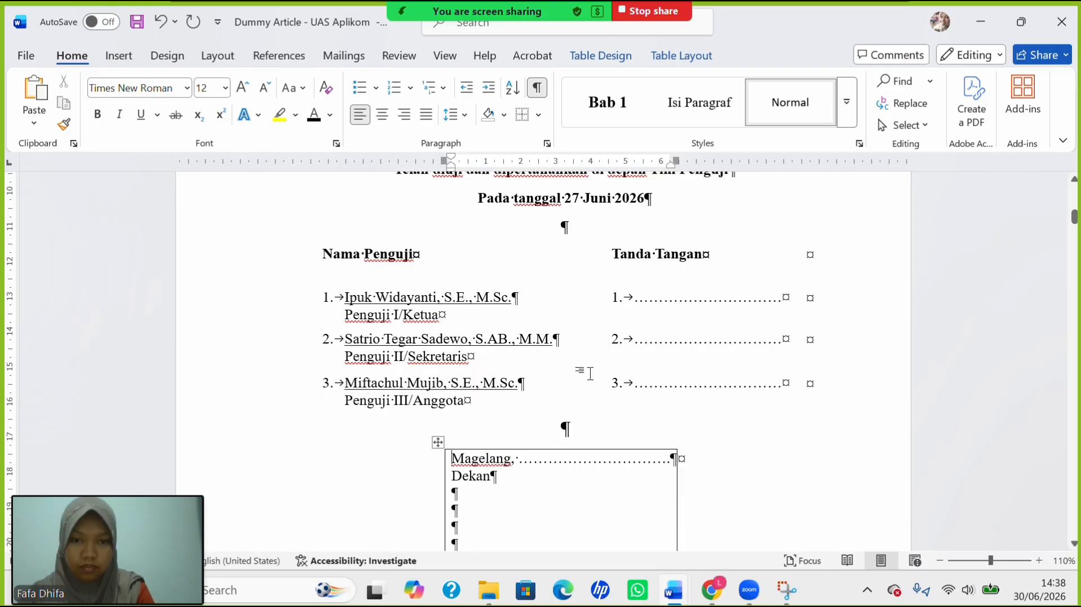
Make the Magelang/Dekan signature table borderless.
{"action": "left_click", "coordinate": [438, 442]}
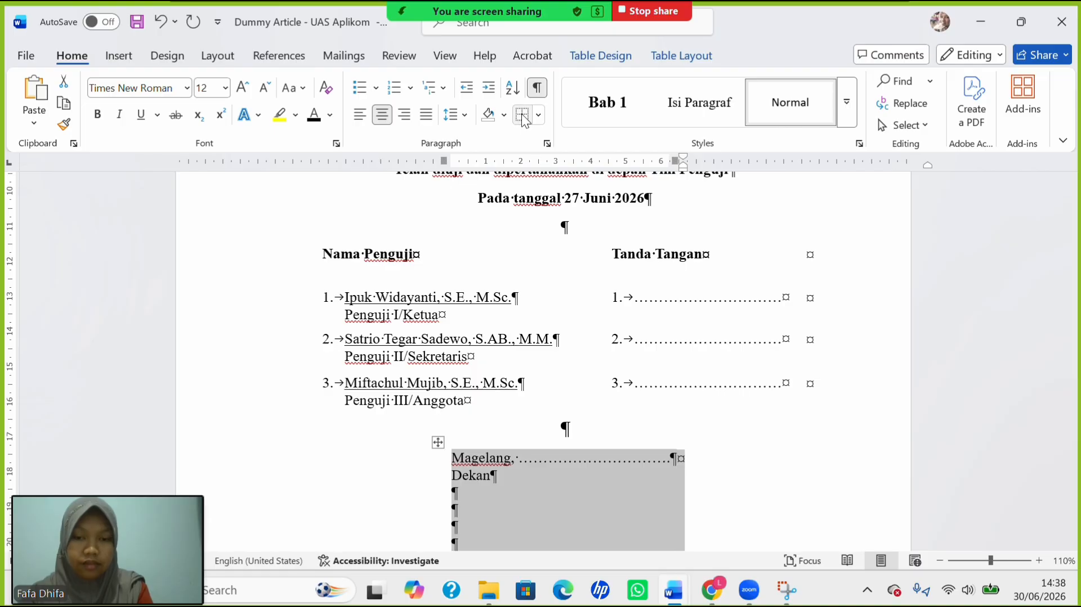
{"action": "scroll", "coordinate": [601, 302], "scroll_direction": "down", "scroll_amount": 4}
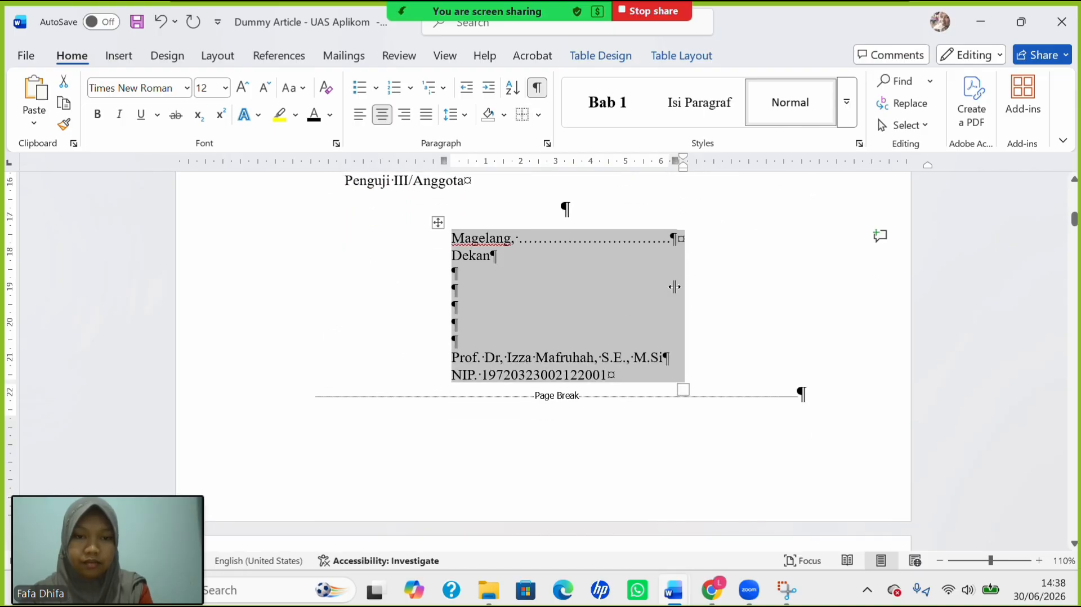
{"action": "left_click", "coordinate": [620, 293]}
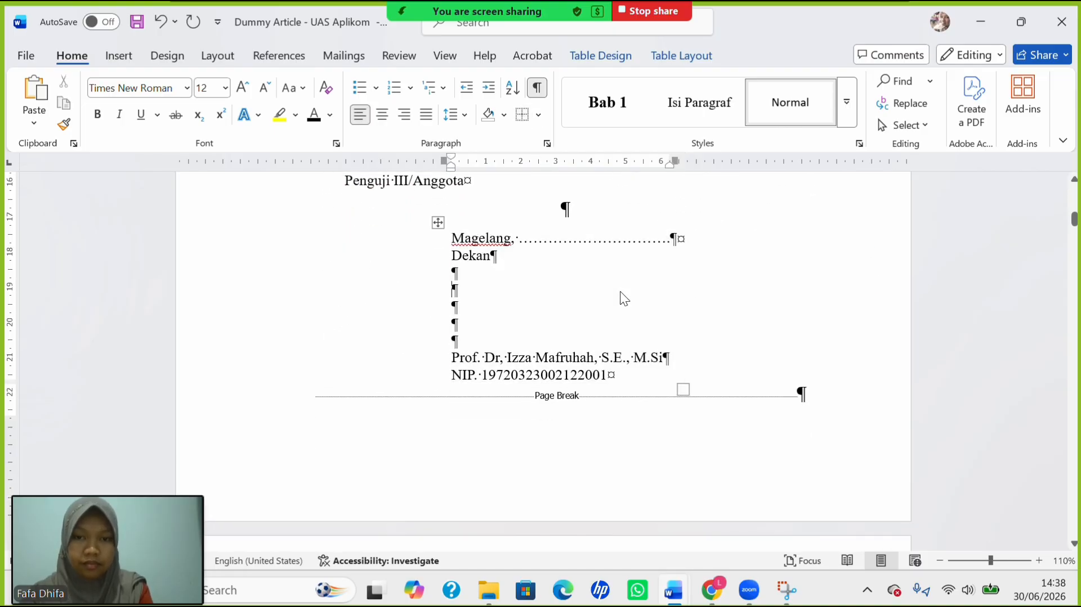
Hide the paragraph and formatting marks in the document.
{"action": "scroll", "coordinate": [569, 265], "scroll_direction": "up", "scroll_amount": 5}
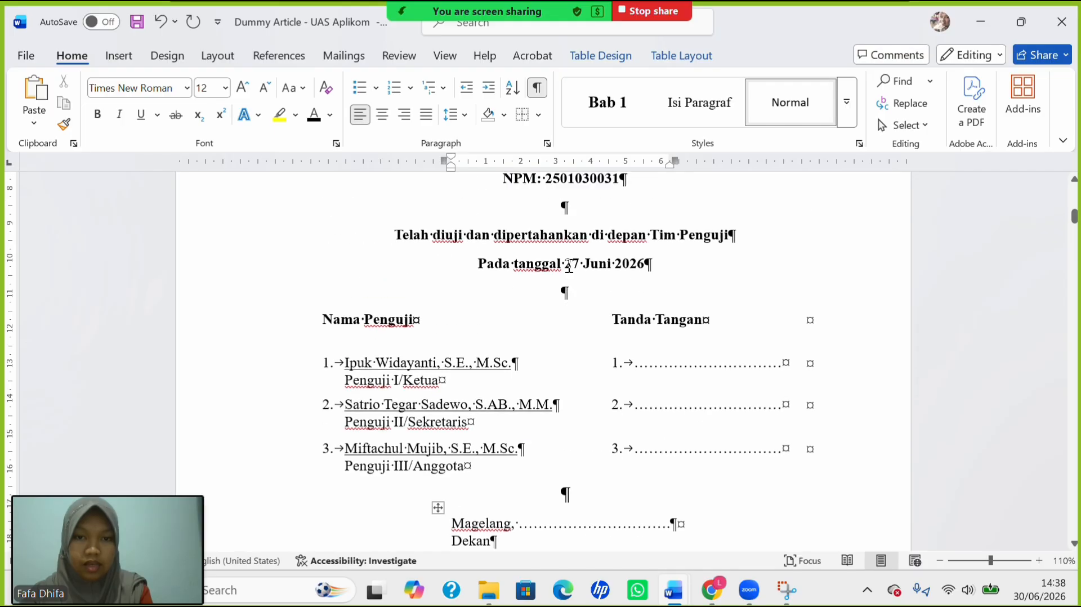
{"action": "scroll", "coordinate": [567, 265], "scroll_direction": "down", "scroll_amount": 1}
{"action": "scroll", "coordinate": [567, 265], "scroll_direction": "up", "scroll_amount": 1}
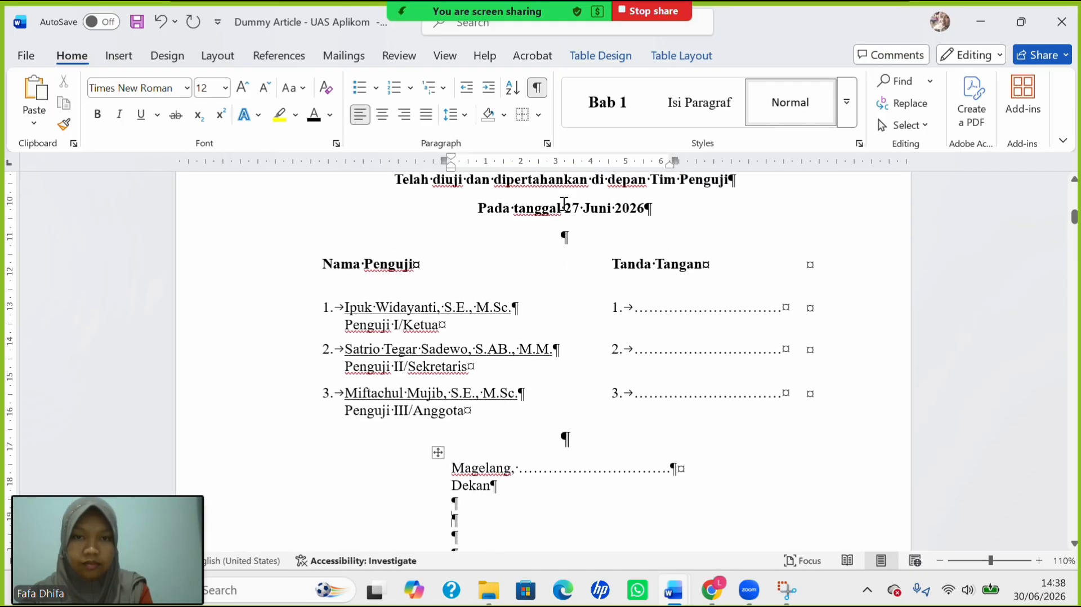
{"action": "left_click", "coordinate": [538, 92]}
{"action": "scroll", "coordinate": [565, 299], "scroll_direction": "up", "scroll_amount": 5}
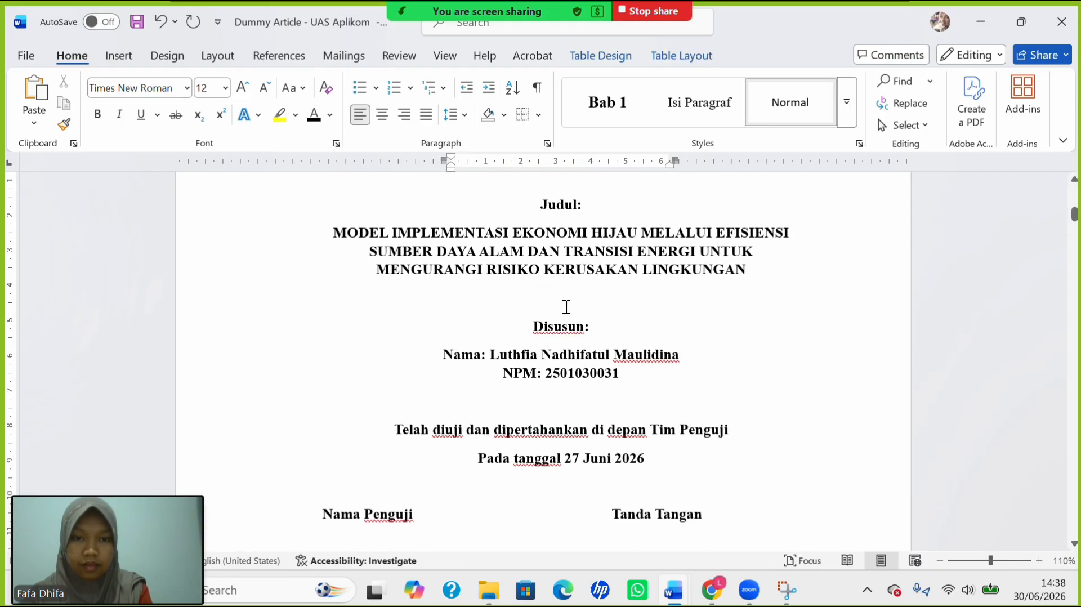
{"action": "scroll", "coordinate": [567, 307], "scroll_direction": "up", "scroll_amount": 2}
{"action": "scroll", "coordinate": [567, 308], "scroll_direction": "down", "scroll_amount": 2}
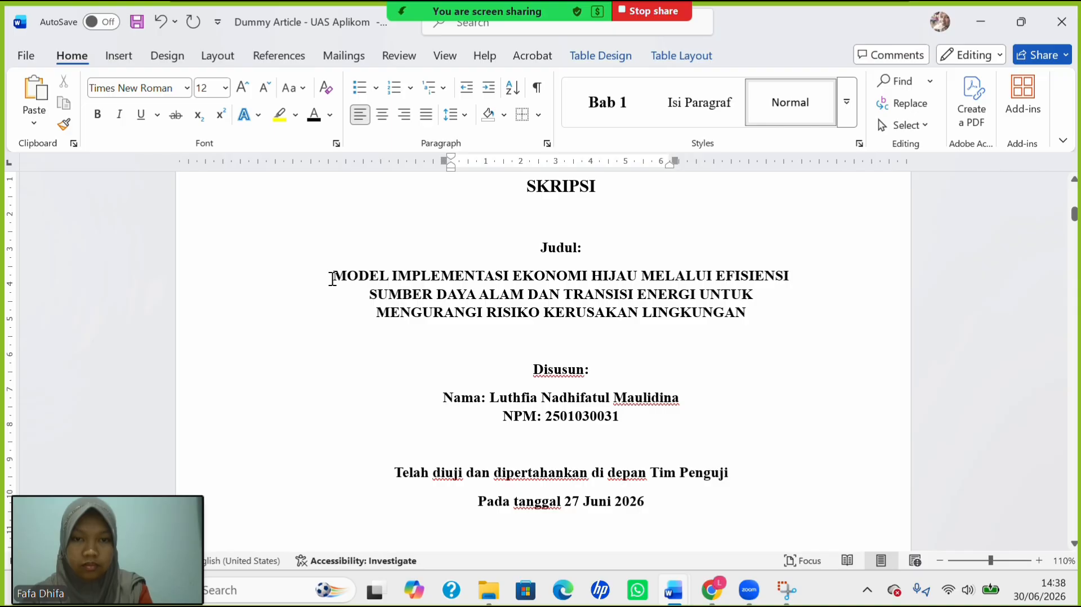
Give the Judul: label single 1,0 line spacing.
{"action": "left_click_drag", "start_coordinate": [564, 247], "coordinate": [586, 258]}
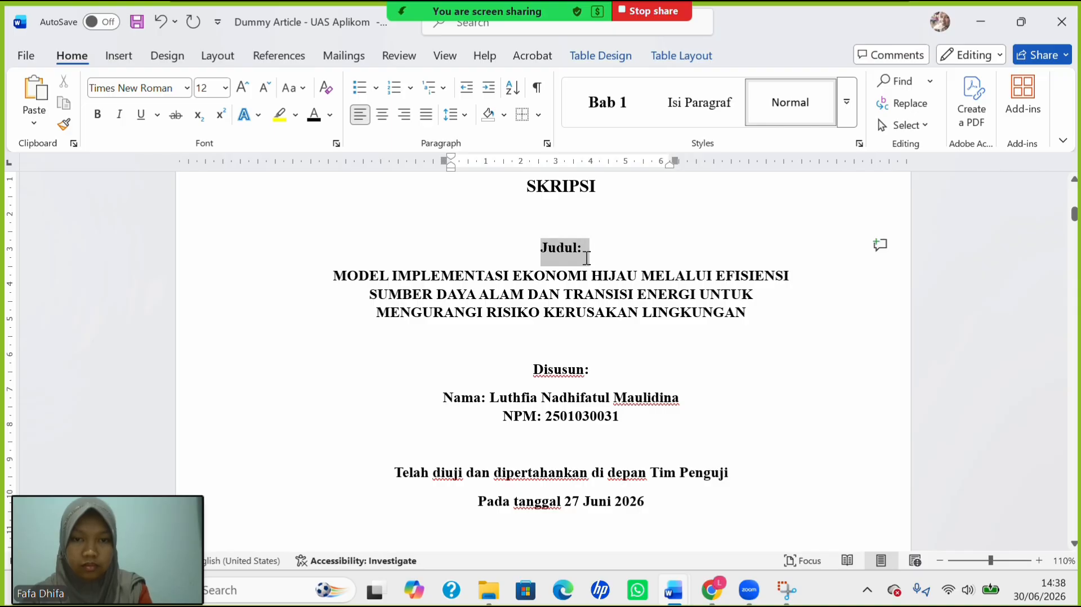
{"action": "left_click", "coordinate": [456, 115]}
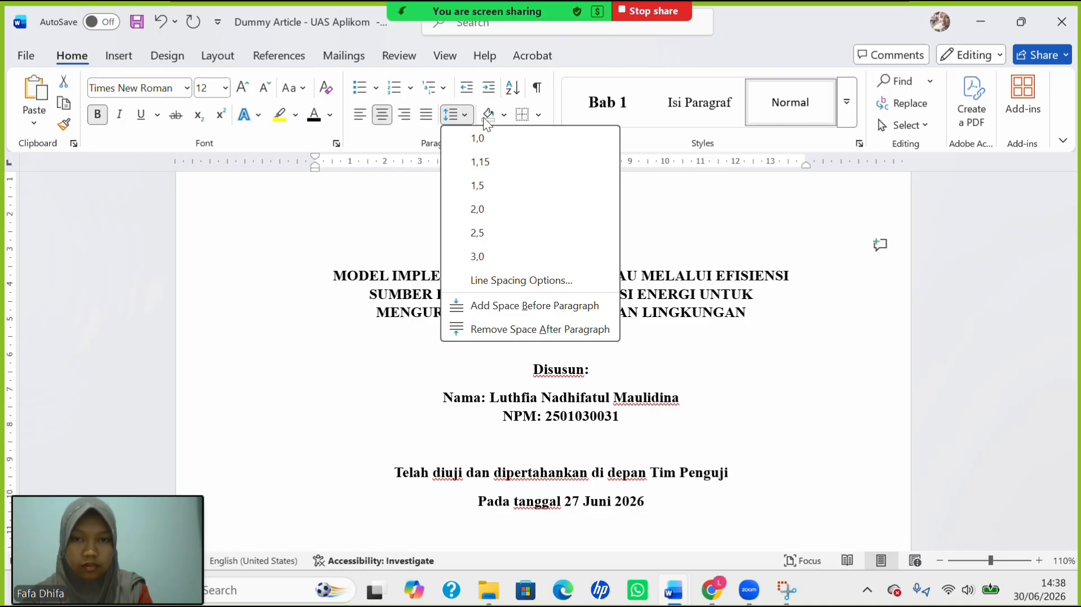
{"action": "left_click", "coordinate": [511, 140]}
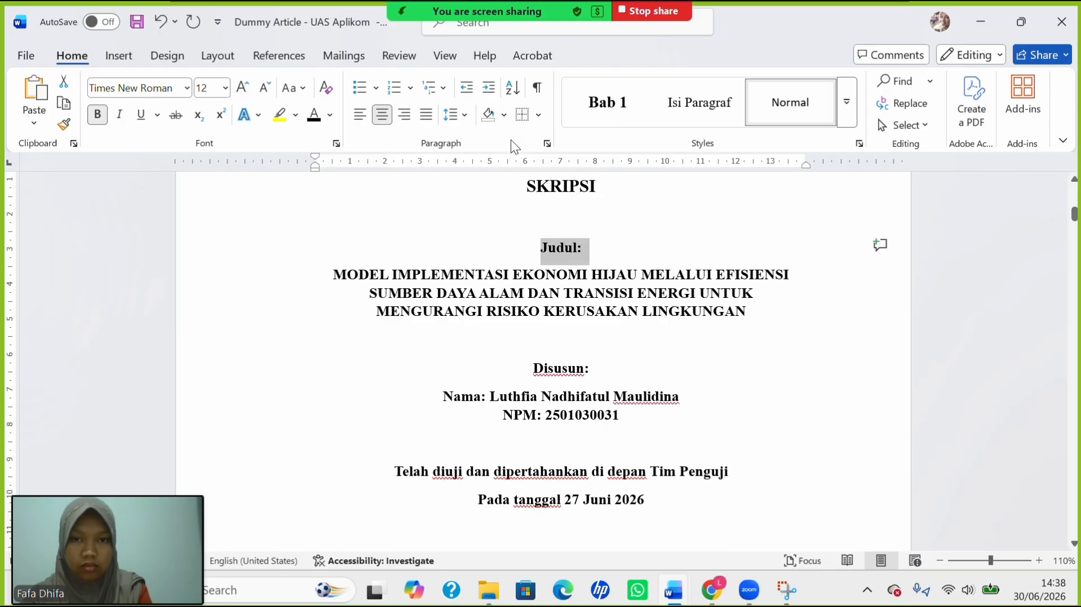
{"action": "scroll", "coordinate": [519, 279], "scroll_direction": "up", "scroll_amount": 3}
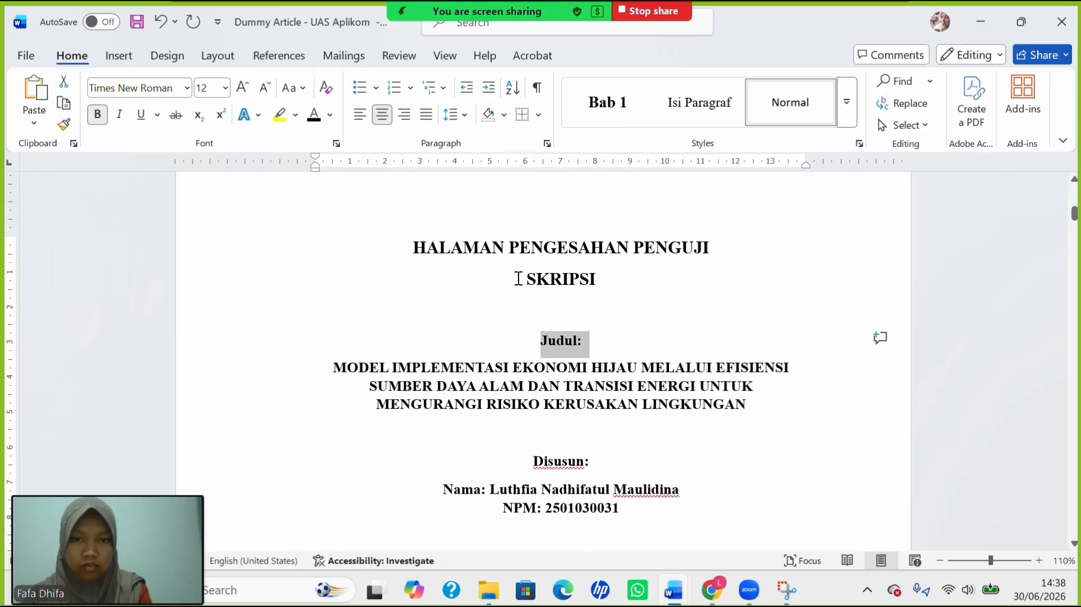
{"action": "left_click", "coordinate": [560, 321]}
{"action": "scroll", "coordinate": [561, 321], "scroll_direction": "down", "scroll_amount": 3}
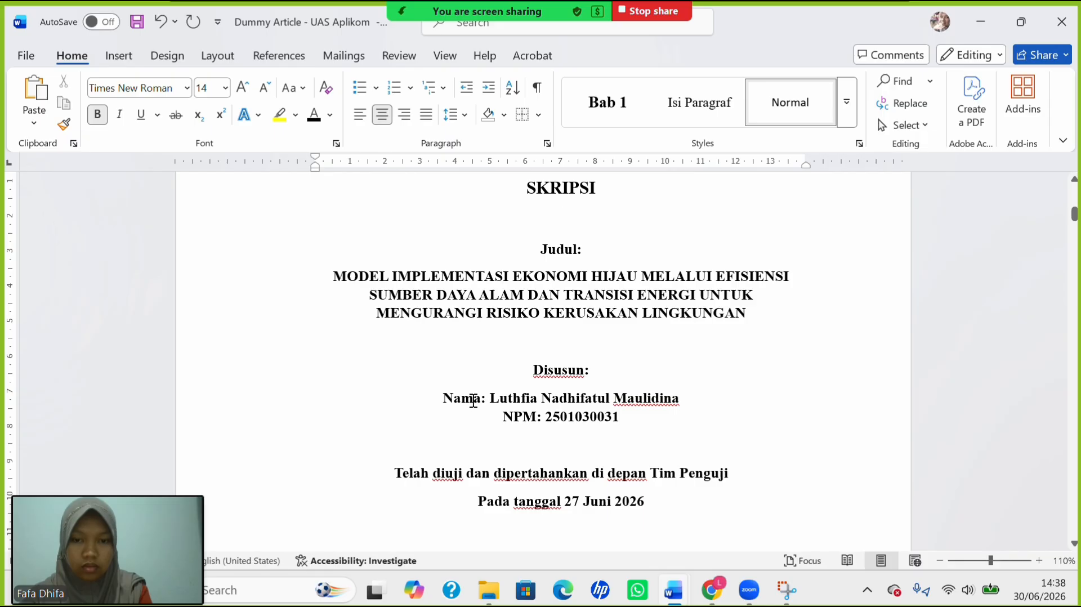
Apply 1,0 line spacing to the whole block from Judul: through the Nama and NPM lines.
{"action": "left_click_drag", "start_coordinate": [473, 400], "coordinate": [622, 417]}
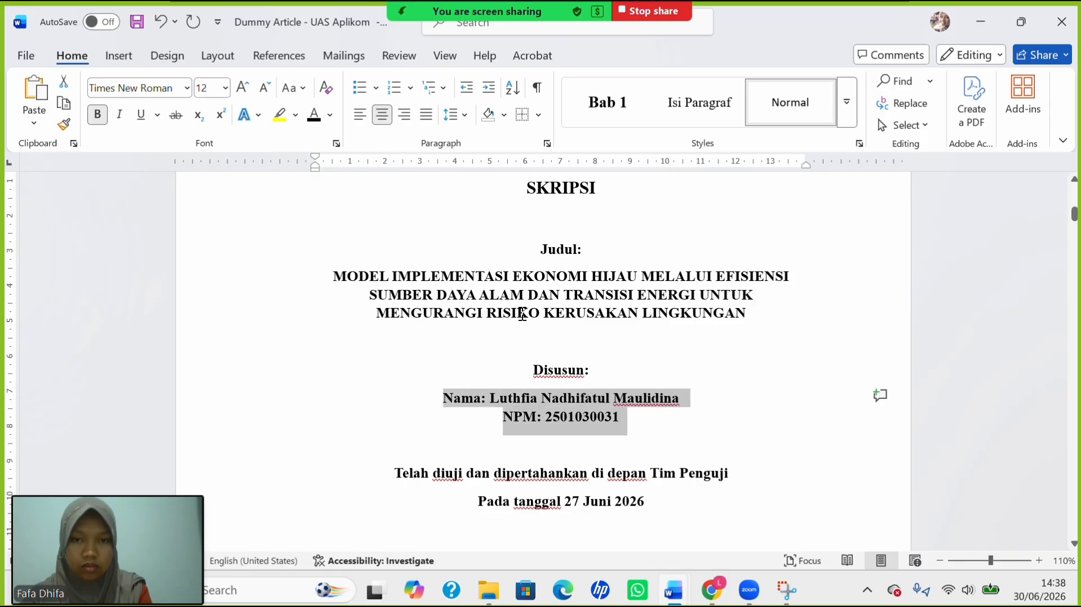
{"action": "left_click_drag", "start_coordinate": [571, 248], "coordinate": [635, 511]}
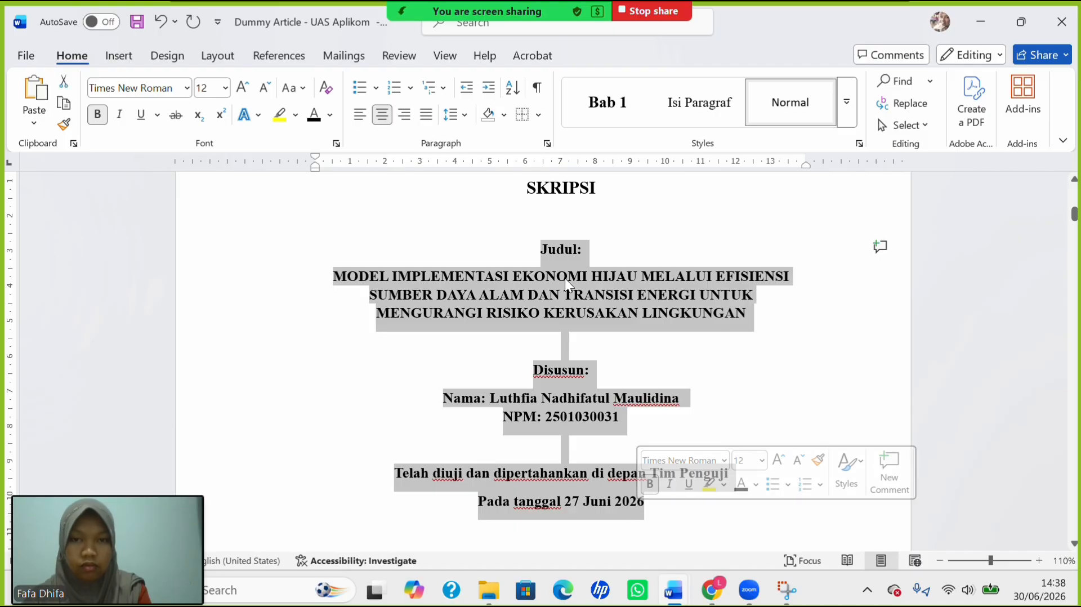
{"action": "left_click", "coordinate": [453, 114]}
{"action": "left_click", "coordinate": [503, 138]}
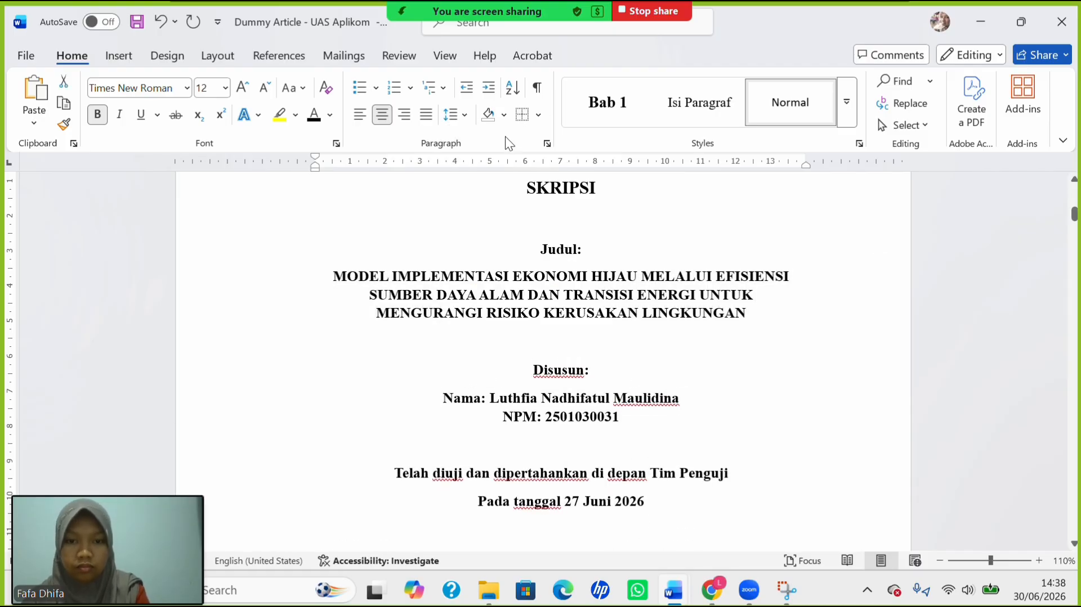
{"action": "scroll", "coordinate": [557, 316], "scroll_direction": "down", "scroll_amount": 3}
{"action": "scroll", "coordinate": [558, 316], "scroll_direction": "down", "scroll_amount": 10}
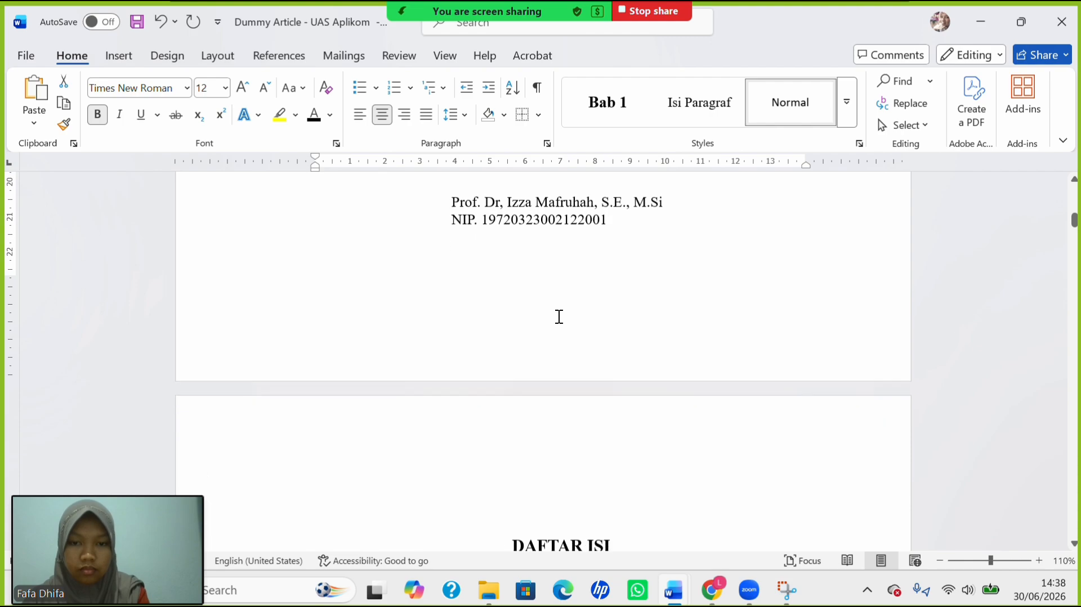
{"action": "scroll", "coordinate": [560, 316], "scroll_direction": "up", "scroll_amount": 6}
{"action": "scroll", "coordinate": [559, 316], "scroll_direction": "up", "scroll_amount": 5}
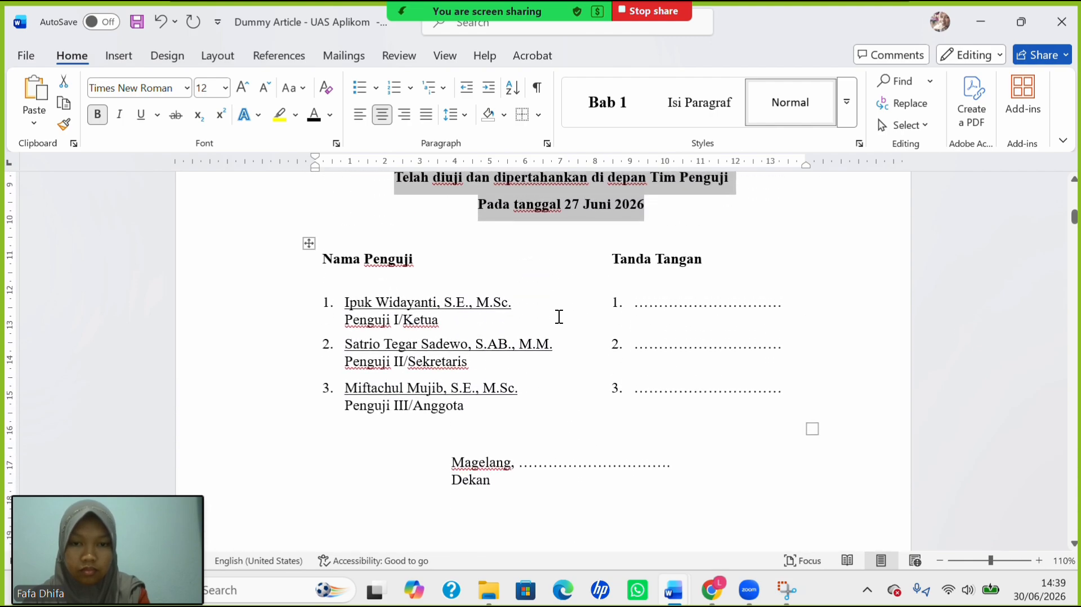
{"action": "scroll", "coordinate": [558, 317], "scroll_direction": "up", "scroll_amount": 3}
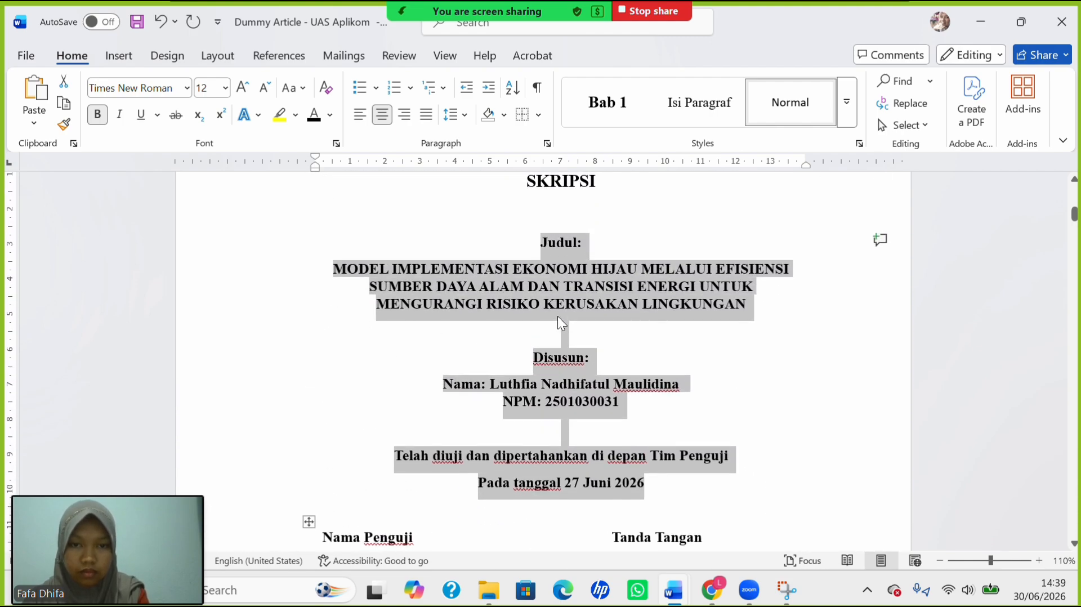
Set the blank line under SKRIPSI to single line spacing.
{"action": "left_click", "coordinate": [561, 310]}
{"action": "double_click", "coordinate": [561, 311]}
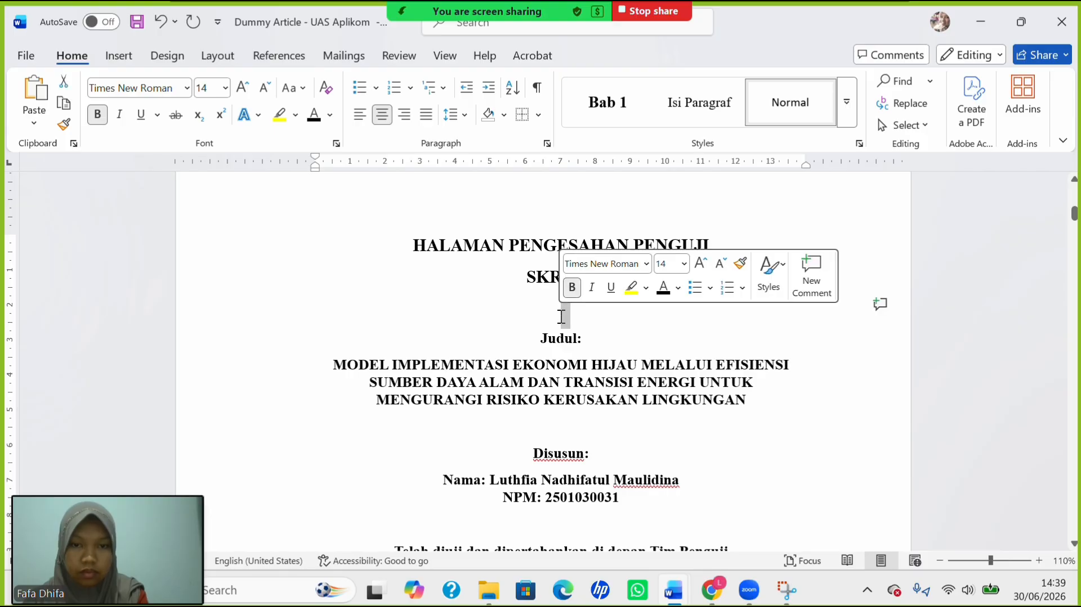
{"action": "left_click", "coordinate": [467, 119]}
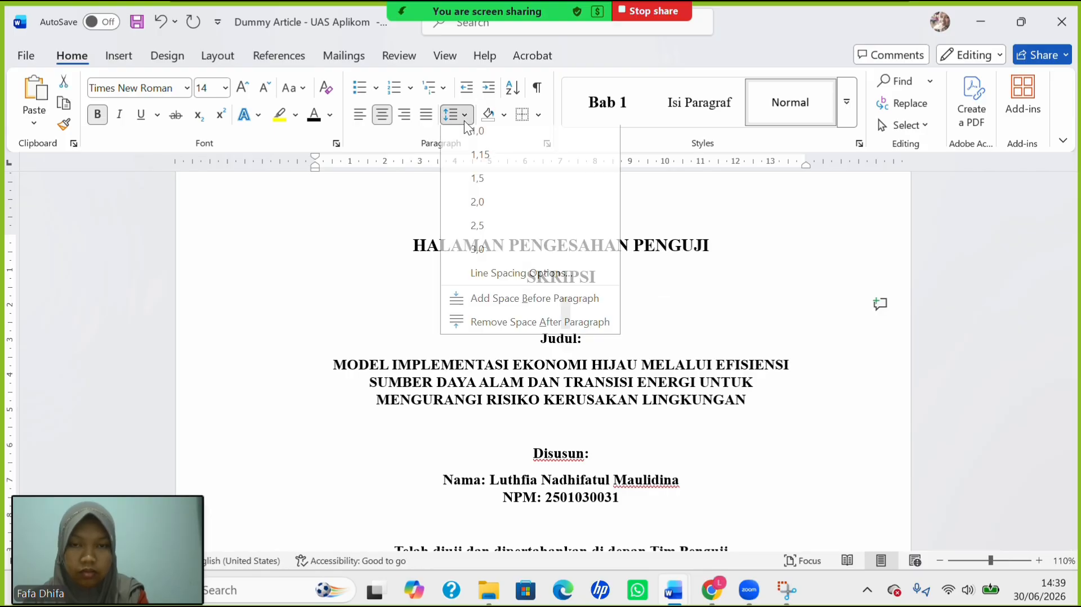
{"action": "left_click", "coordinate": [493, 135]}
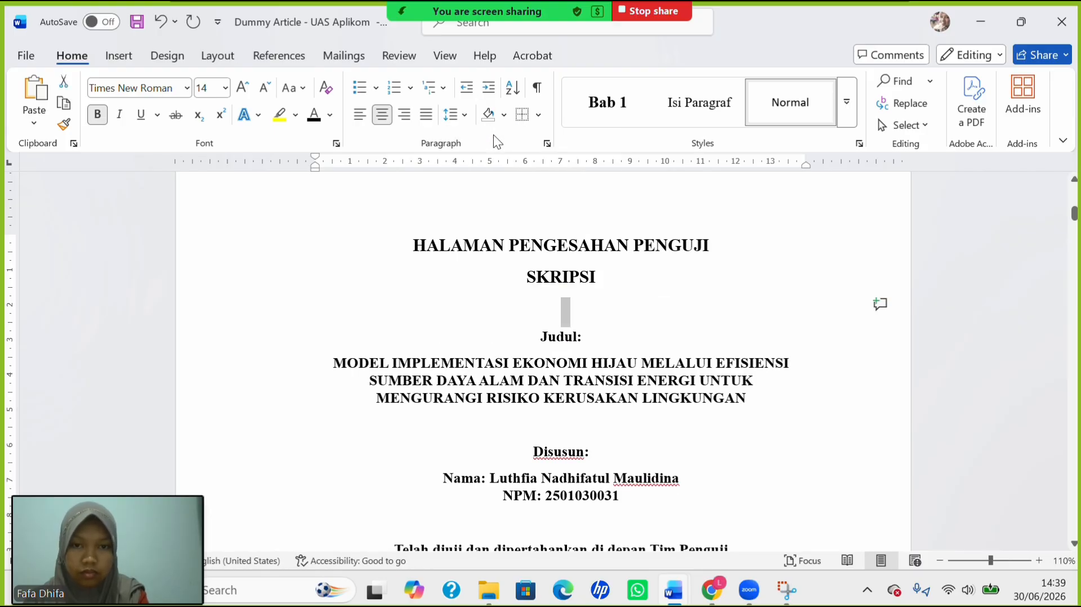
Shrink the word SKRIPSI to 12 pt.
{"action": "left_click", "coordinate": [563, 292]}
{"action": "left_click_drag", "start_coordinate": [471, 238], "coordinate": [588, 273]}
{"action": "double_click", "coordinate": [563, 276]}
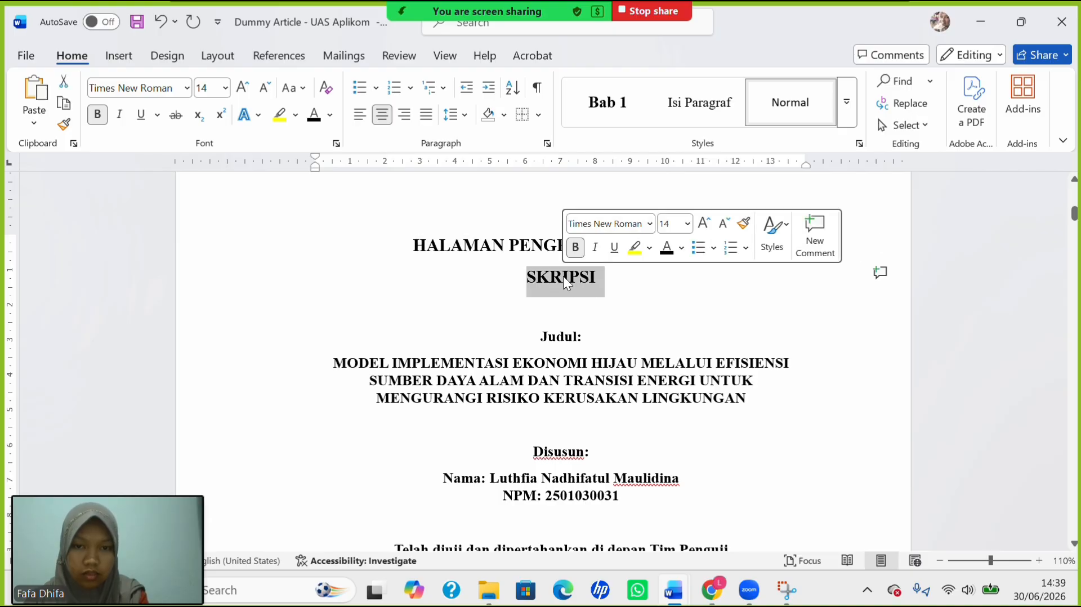
{"action": "left_click", "coordinate": [226, 88]}
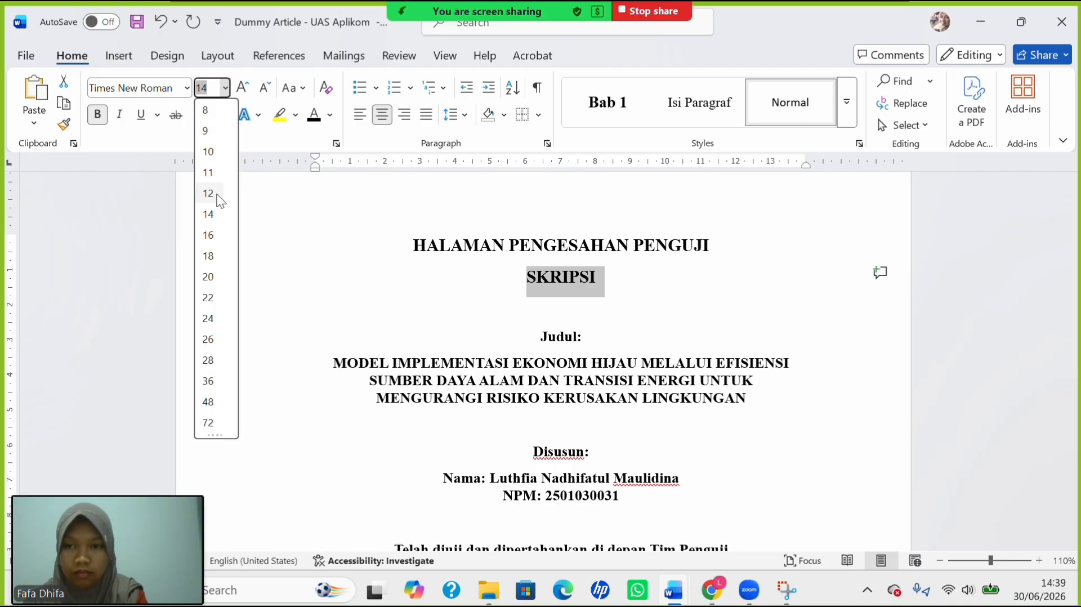
{"action": "left_click", "coordinate": [207, 189]}
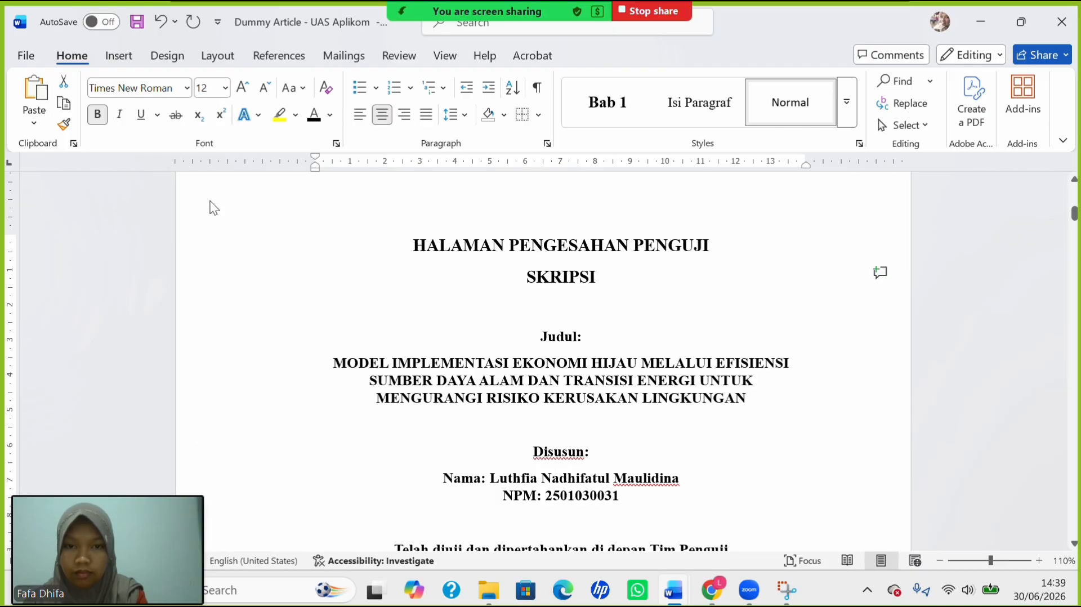
Tidy the blank lines so SKRIPSI sits under the heading with one empty line before Judul:.
{"action": "left_click", "coordinate": [508, 272]}
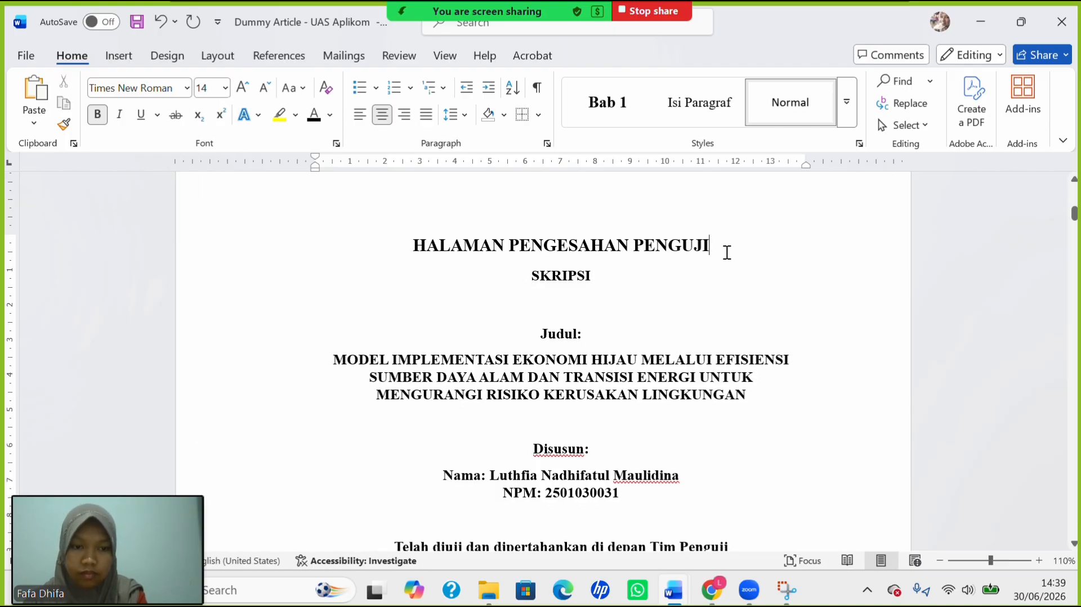
{"action": "key", "text": "Return"}
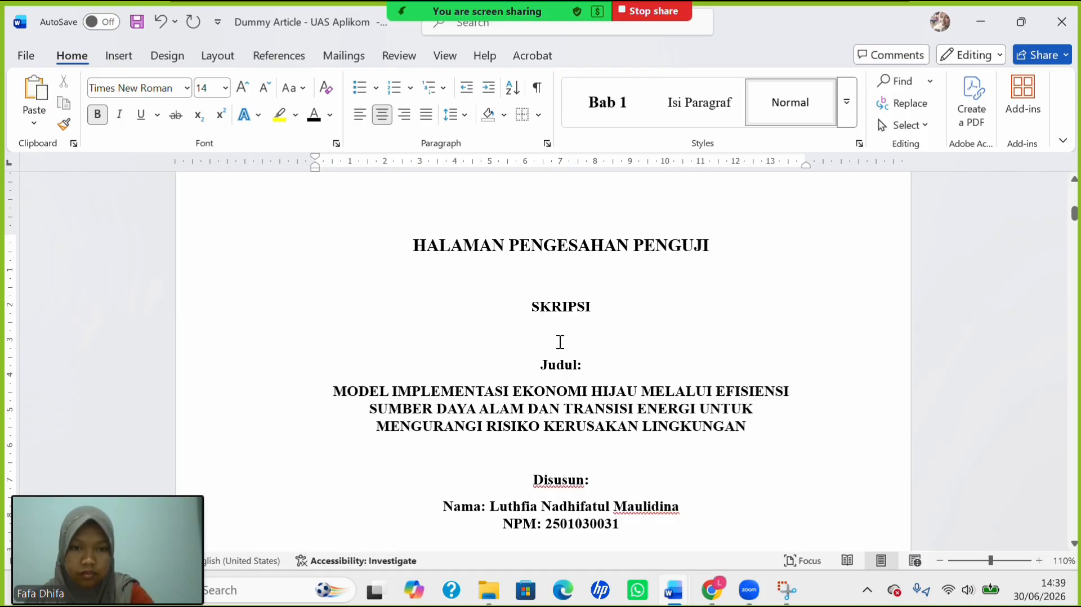
{"action": "key", "text": "BackSpace"}
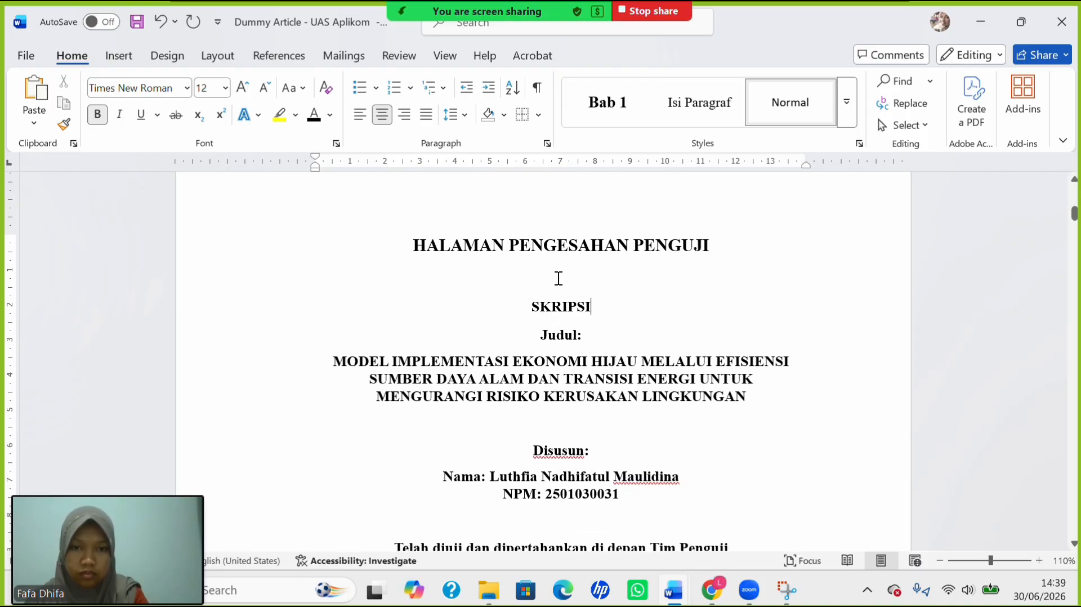
{"action": "left_click", "coordinate": [559, 278]}
{"action": "key", "text": "BackSpace"}
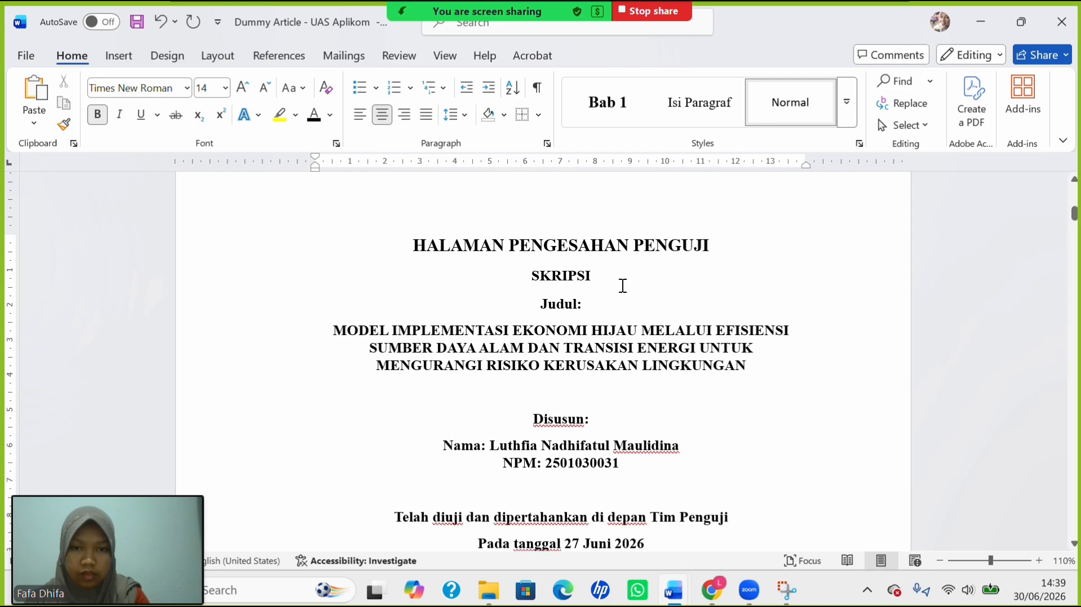
{"action": "key", "text": "Return"}
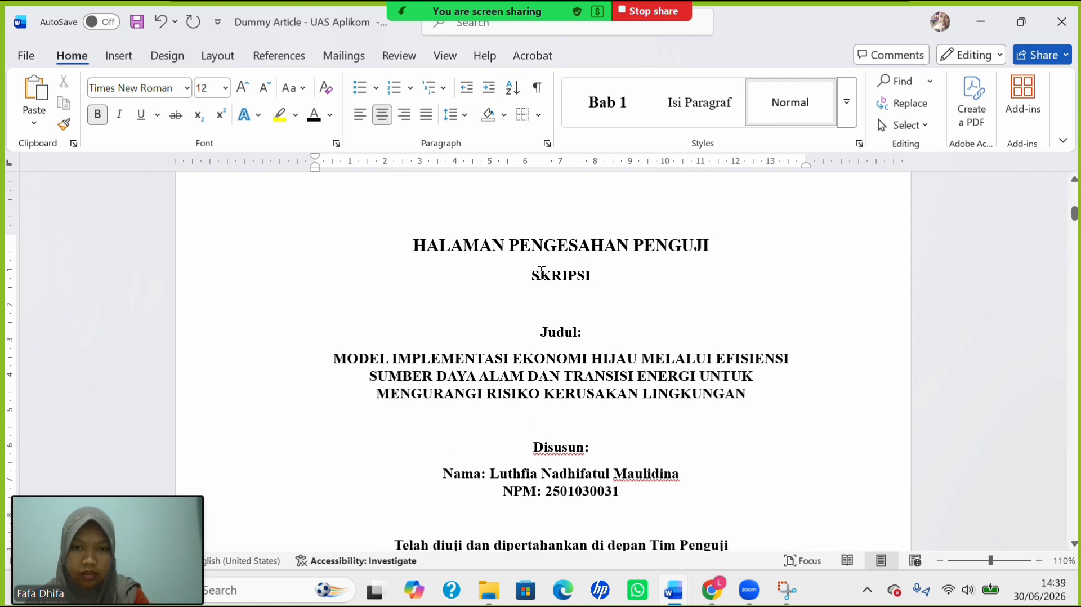
{"action": "scroll", "coordinate": [541, 273], "scroll_direction": "down", "scroll_amount": 8}
{"action": "scroll", "coordinate": [540, 273], "scroll_direction": "up", "scroll_amount": 8}
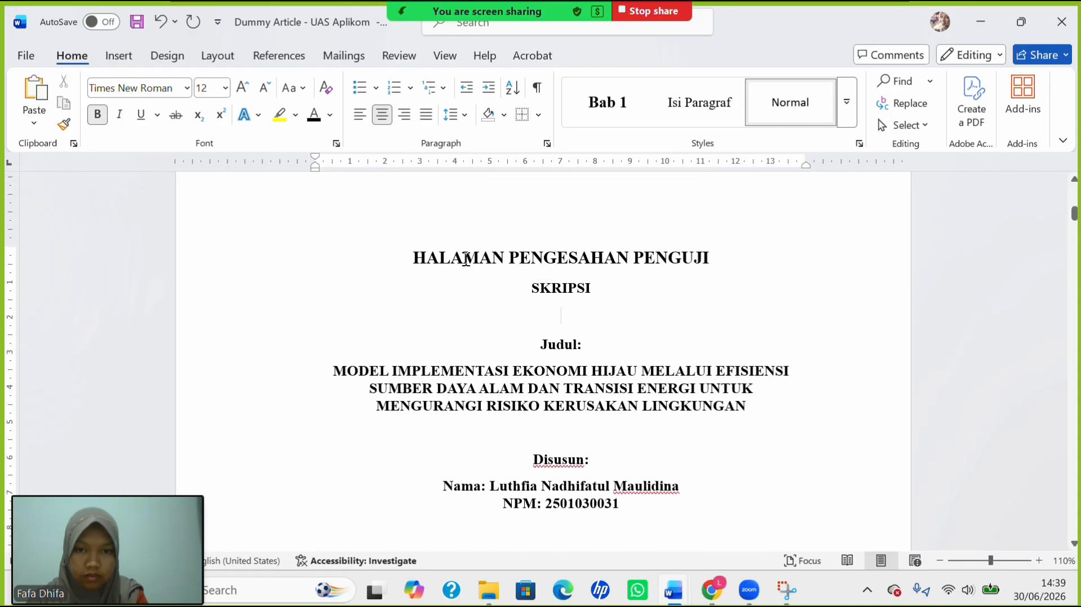
Try 1.5 line spacing on the approval page text, then revert it to single spacing.
{"action": "left_click_drag", "start_coordinate": [462, 256], "coordinate": [623, 382]}
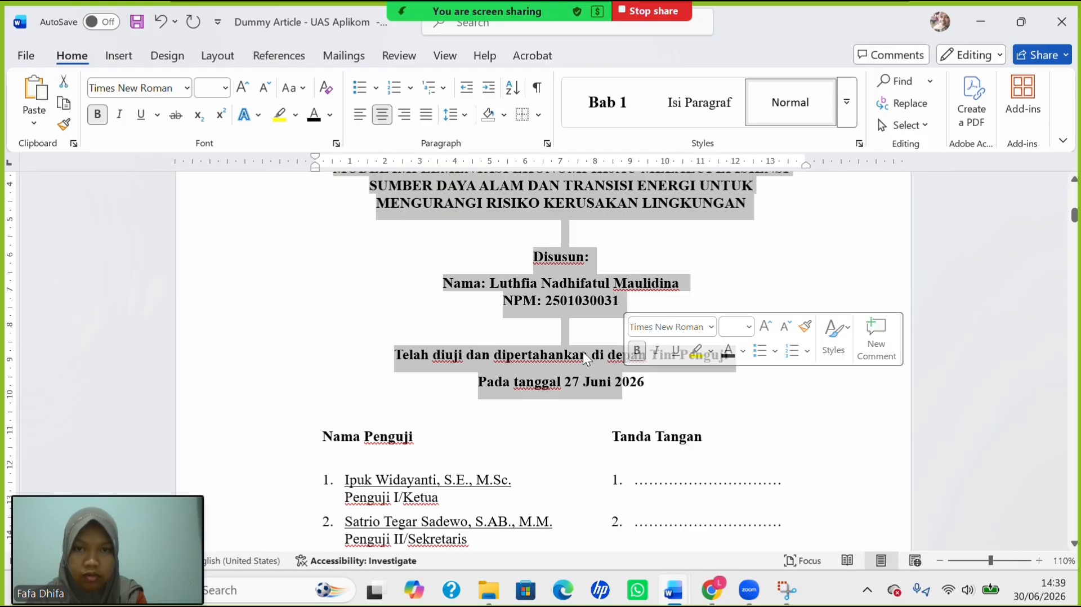
{"action": "left_click", "coordinate": [465, 111]}
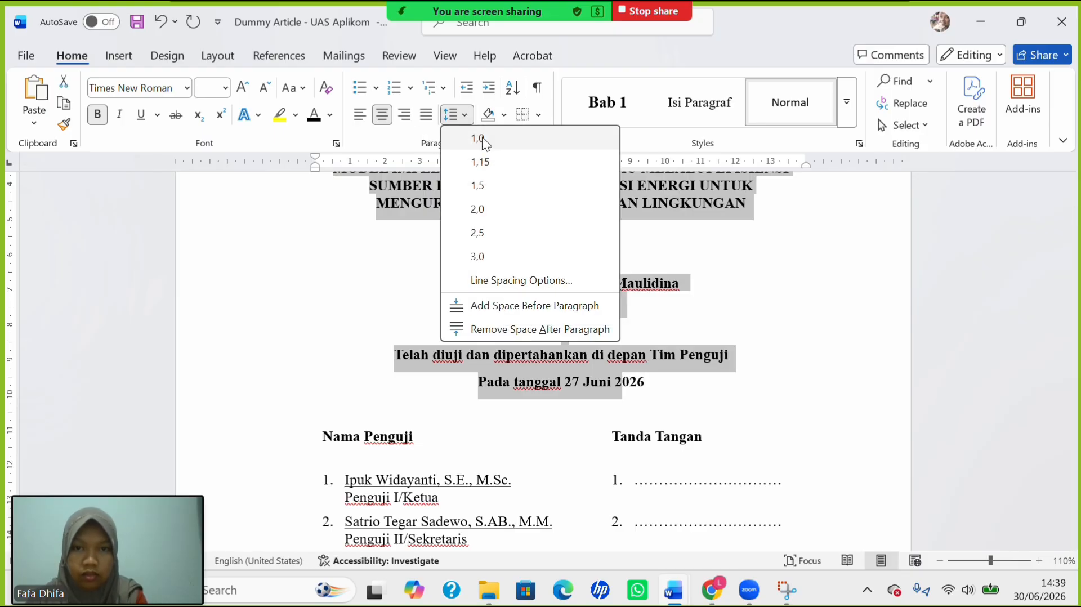
{"action": "left_click", "coordinate": [505, 186]}
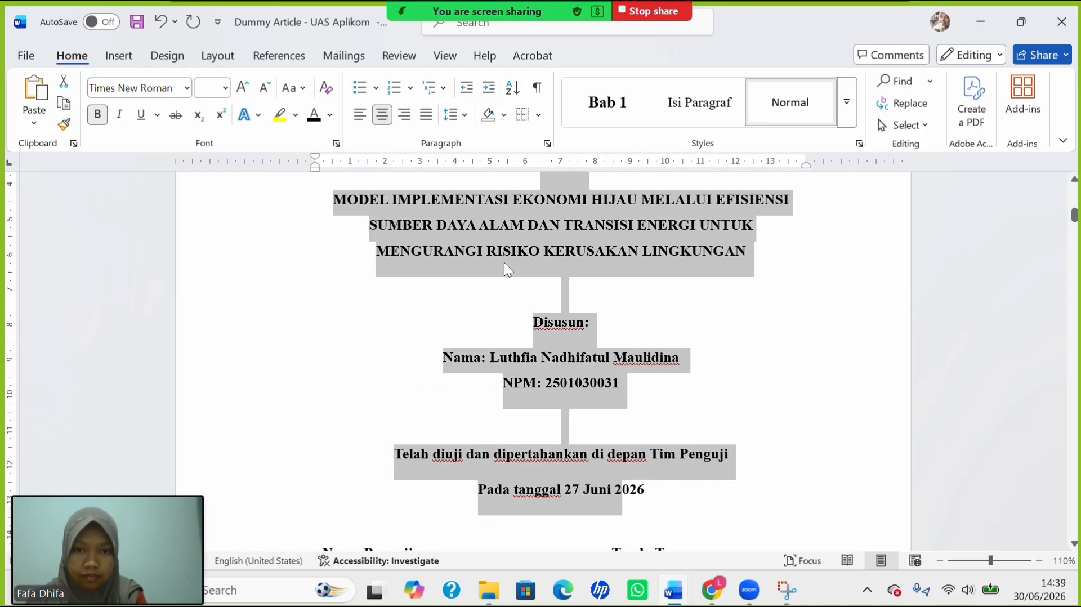
{"action": "scroll", "coordinate": [505, 263], "scroll_direction": "up", "scroll_amount": 1}
{"action": "scroll", "coordinate": [504, 263], "scroll_direction": "down", "scroll_amount": 3}
{"action": "scroll", "coordinate": [504, 262], "scroll_direction": "up", "scroll_amount": 3}
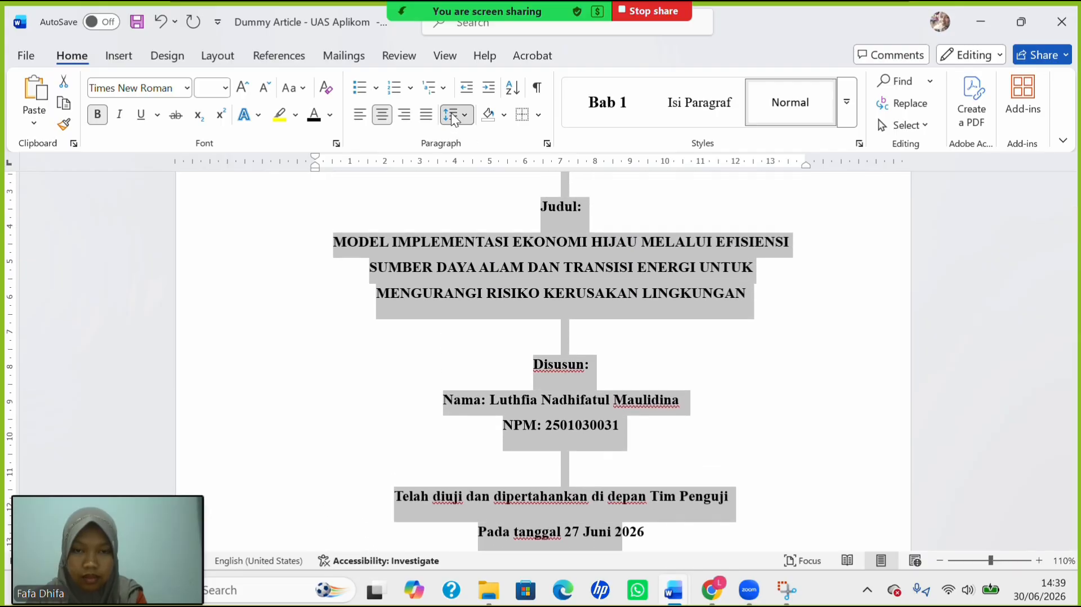
{"action": "left_click", "coordinate": [455, 115]}
{"action": "left_click", "coordinate": [495, 134]}
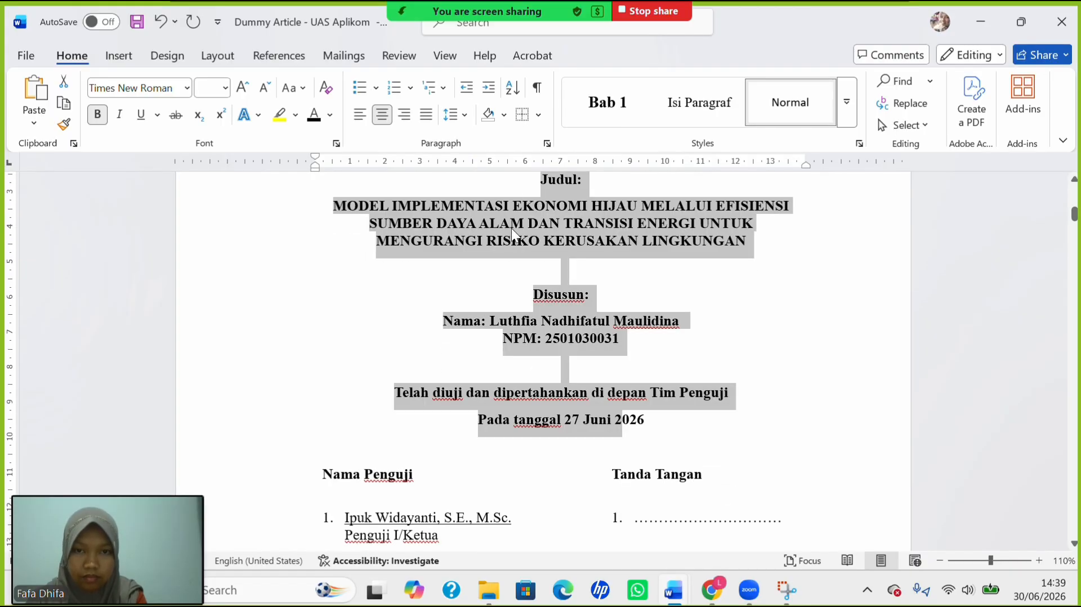
{"action": "scroll", "coordinate": [512, 228], "scroll_direction": "up", "scroll_amount": 5}
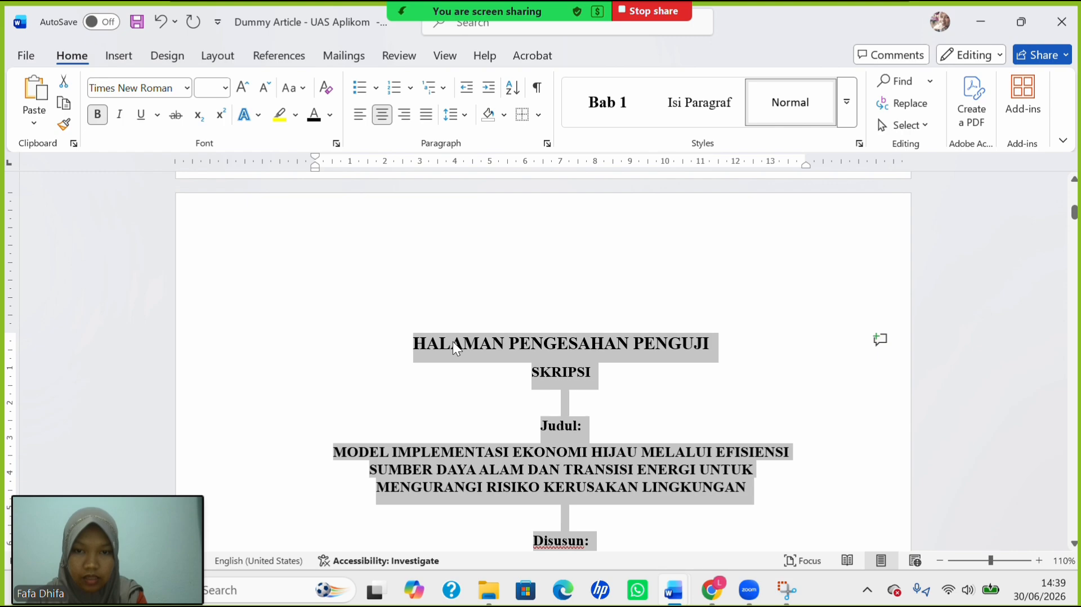
Give the HALAMAN PENGESAHAN PENGUJI heading 1.5 spacing and keep SKRIPSI at 1.0.
{"action": "left_click_drag", "start_coordinate": [454, 342], "coordinate": [566, 341]}
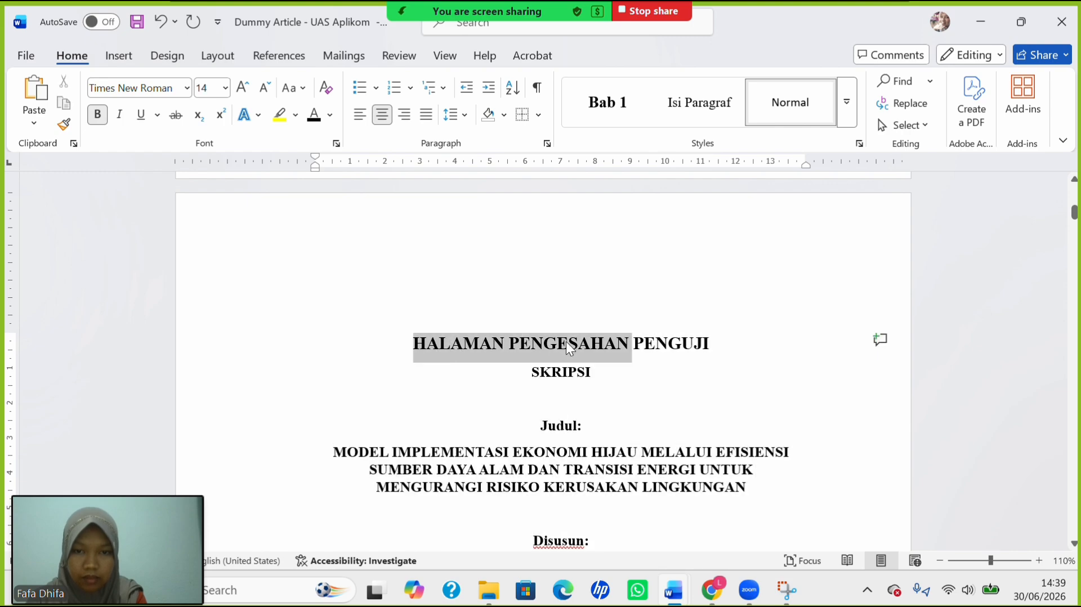
{"action": "left_click", "coordinate": [455, 116]}
{"action": "left_click", "coordinate": [498, 191]}
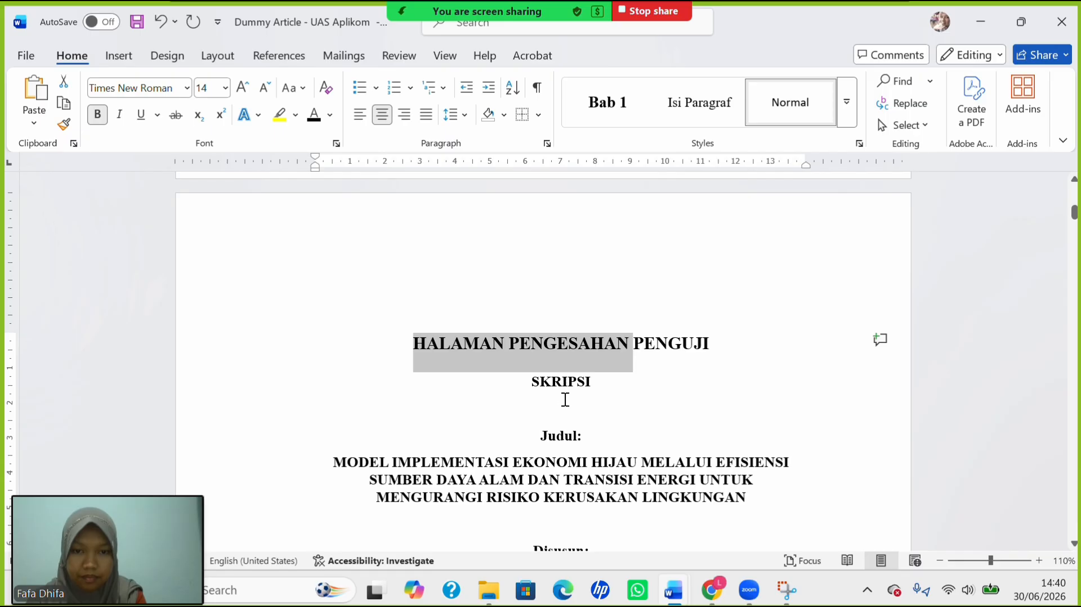
{"action": "left_click_drag", "start_coordinate": [552, 387], "coordinate": [596, 378]}
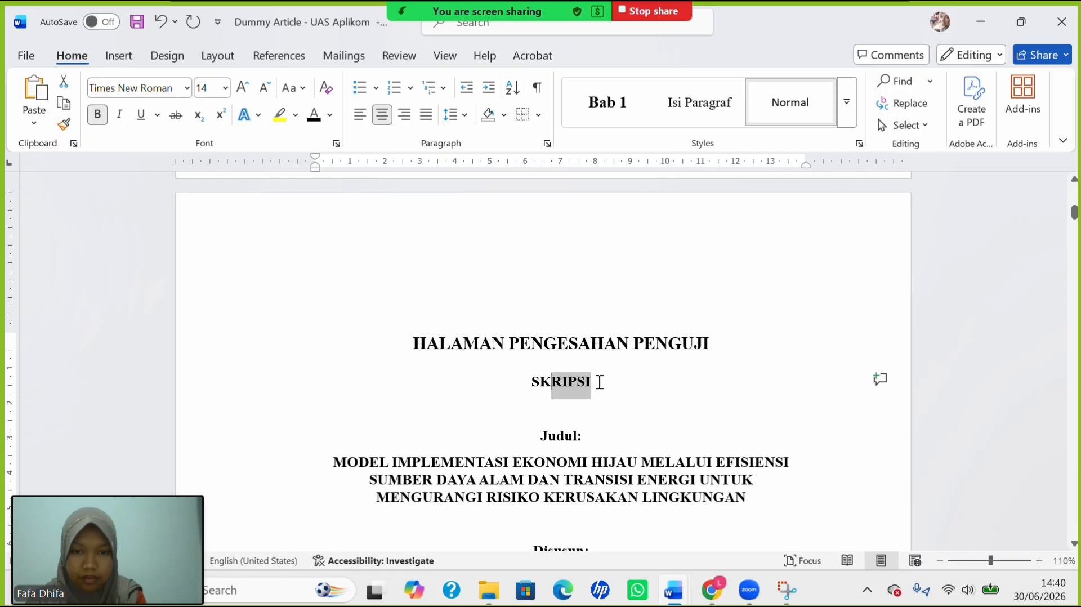
{"action": "left_click", "coordinate": [450, 115]}
{"action": "left_click", "coordinate": [477, 138]}
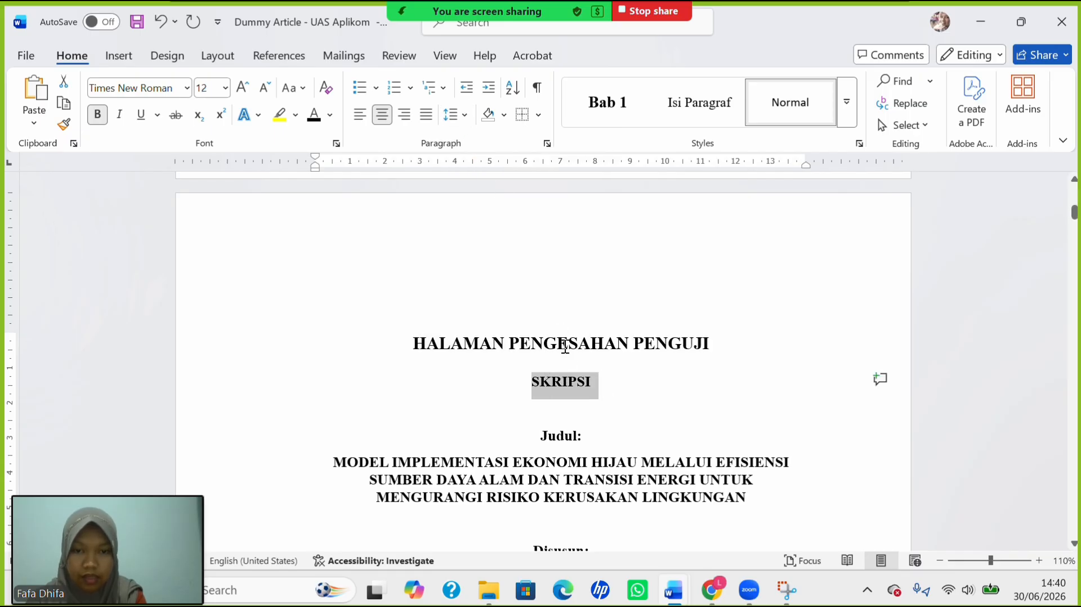
{"action": "left_click", "coordinate": [561, 412]}
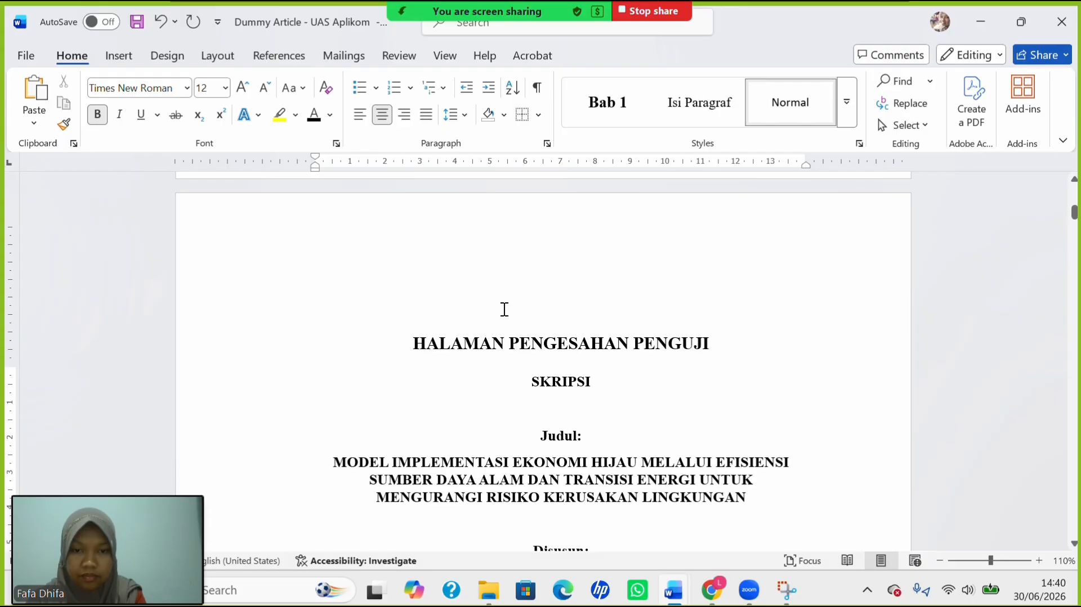
Give the HALAMAN PERSETUJUAN PEMBIMBING heading 1.5 line spacing.
{"action": "scroll", "coordinate": [503, 309], "scroll_direction": "up", "scroll_amount": 3}
{"action": "scroll", "coordinate": [505, 309], "scroll_direction": "down", "scroll_amount": 20}
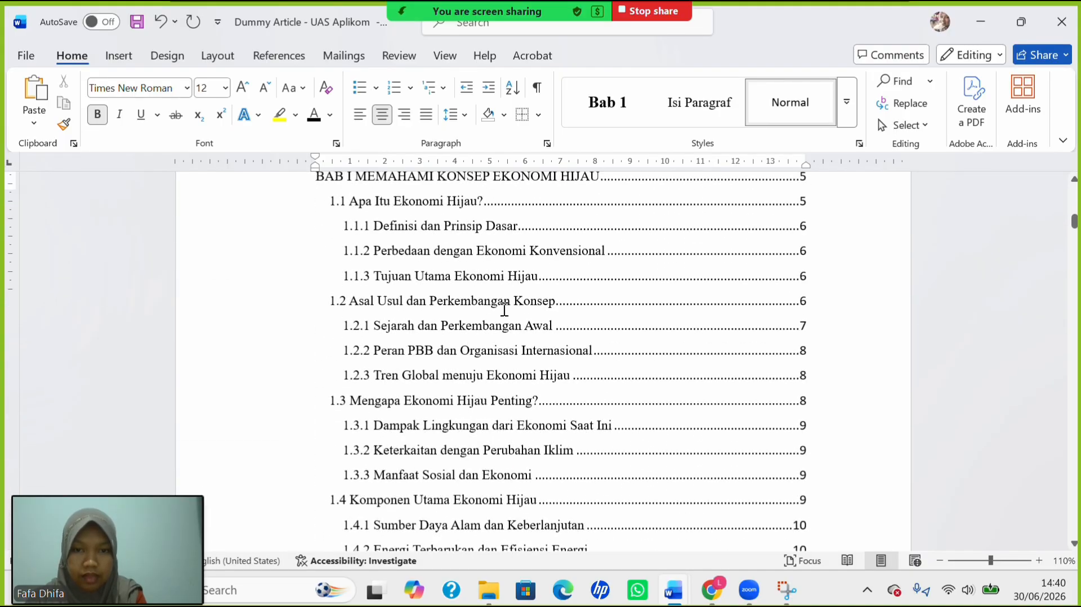
{"action": "scroll", "coordinate": [504, 309], "scroll_direction": "up", "scroll_amount": 10}
{"action": "scroll", "coordinate": [505, 309], "scroll_direction": "up", "scroll_amount": 15}
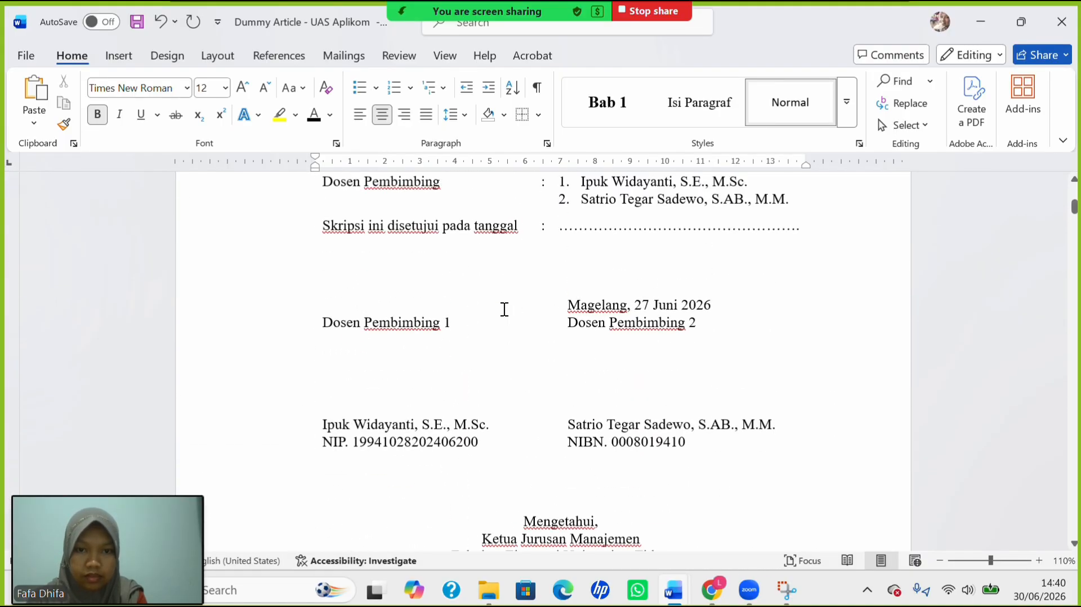
{"action": "scroll", "coordinate": [504, 309], "scroll_direction": "up", "scroll_amount": 3}
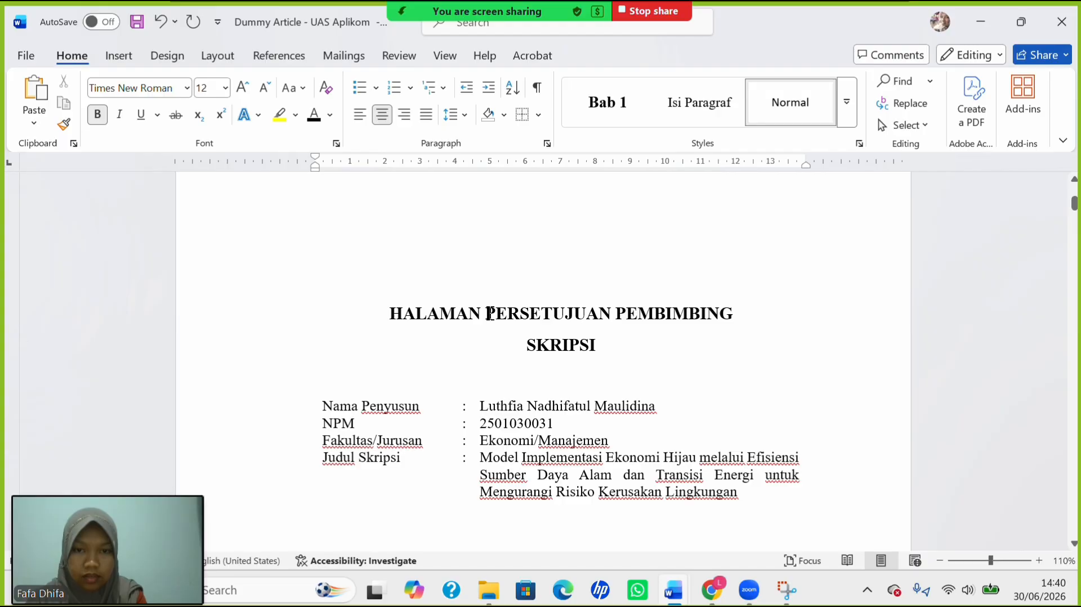
{"action": "left_click_drag", "start_coordinate": [460, 311], "coordinate": [741, 313]}
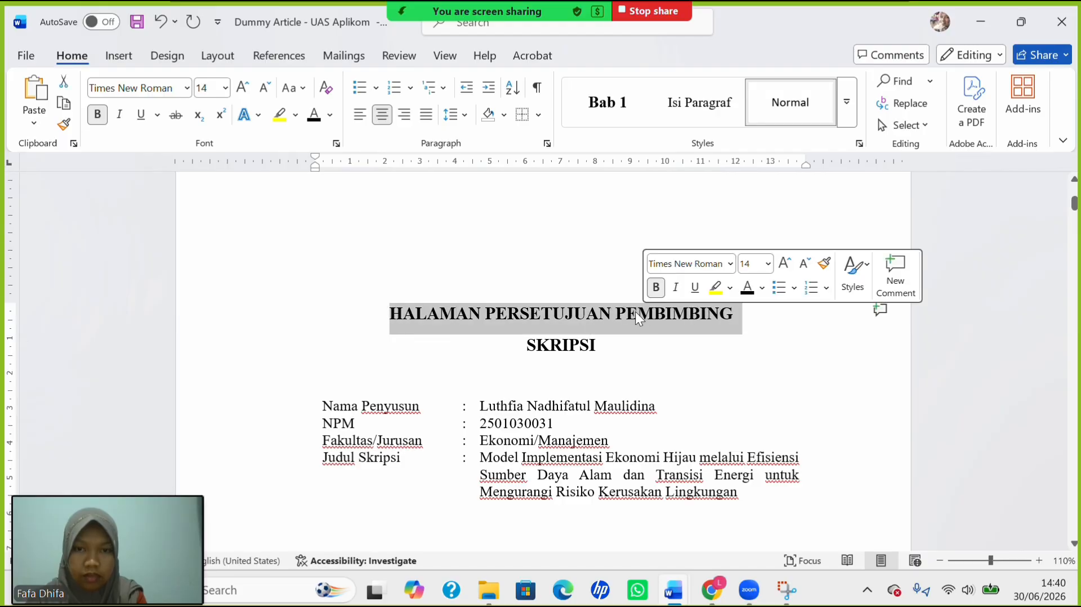
{"action": "left_click", "coordinate": [462, 116]}
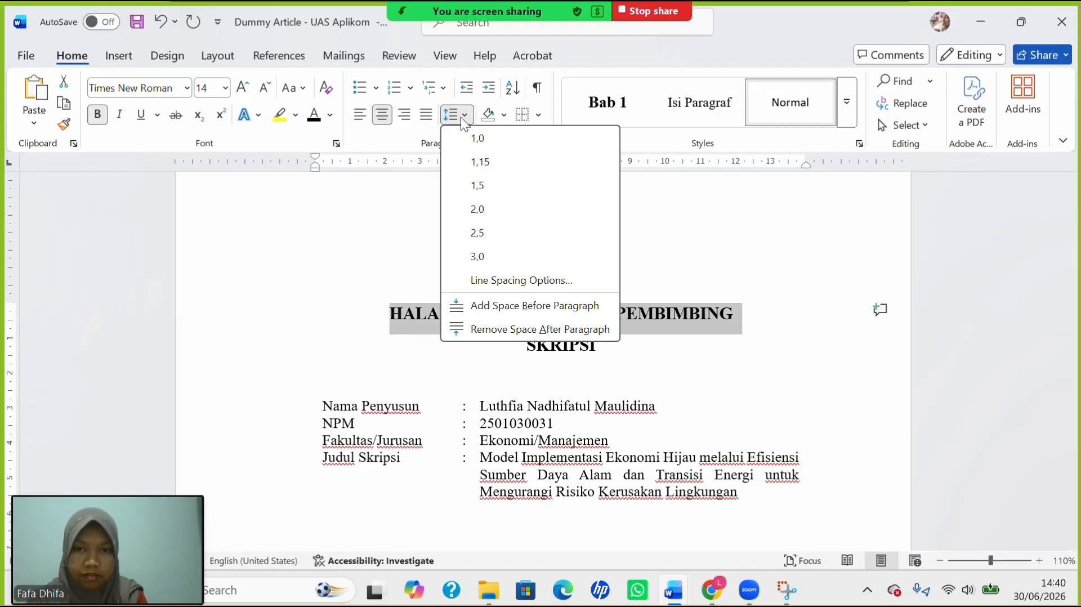
{"action": "left_click", "coordinate": [502, 188]}
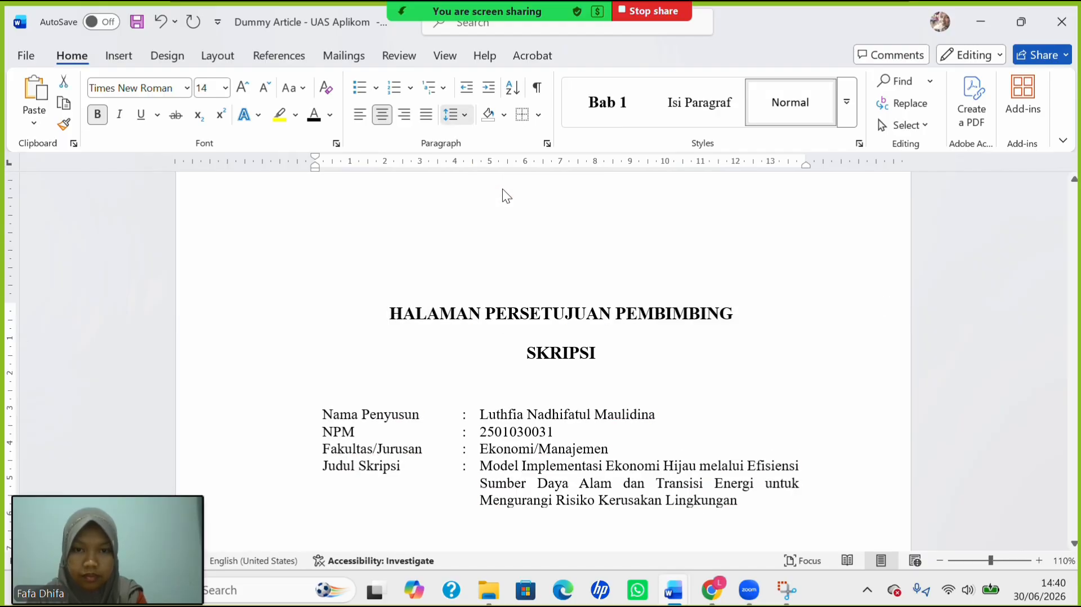
Tighten the line spacing of the SKRIPSI line.
{"action": "triple_click", "coordinate": [566, 353]}
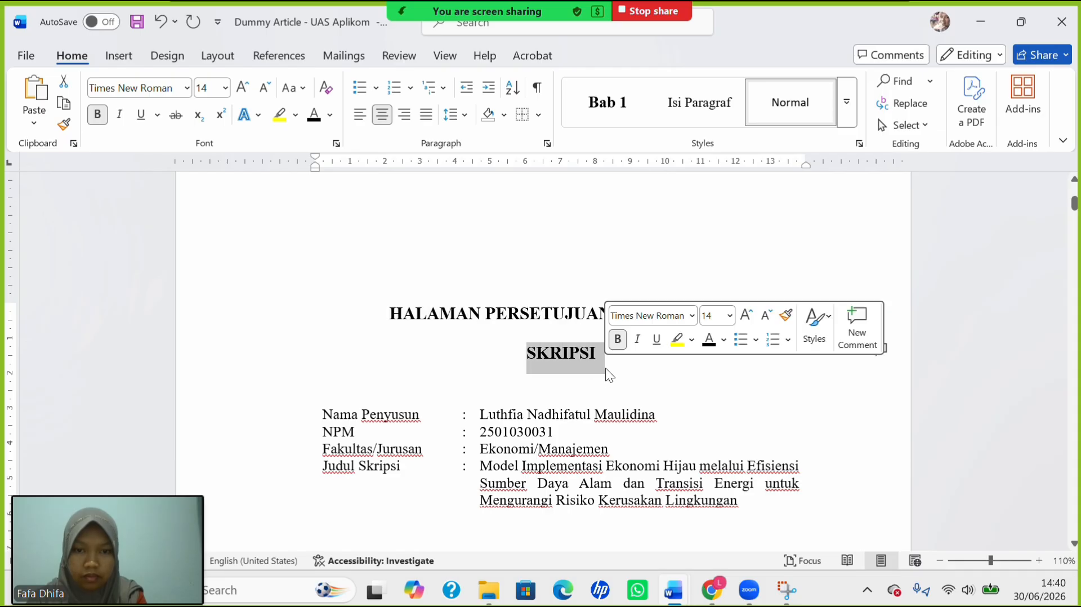
{"action": "left_click", "coordinate": [465, 114]}
{"action": "left_click", "coordinate": [494, 159]}
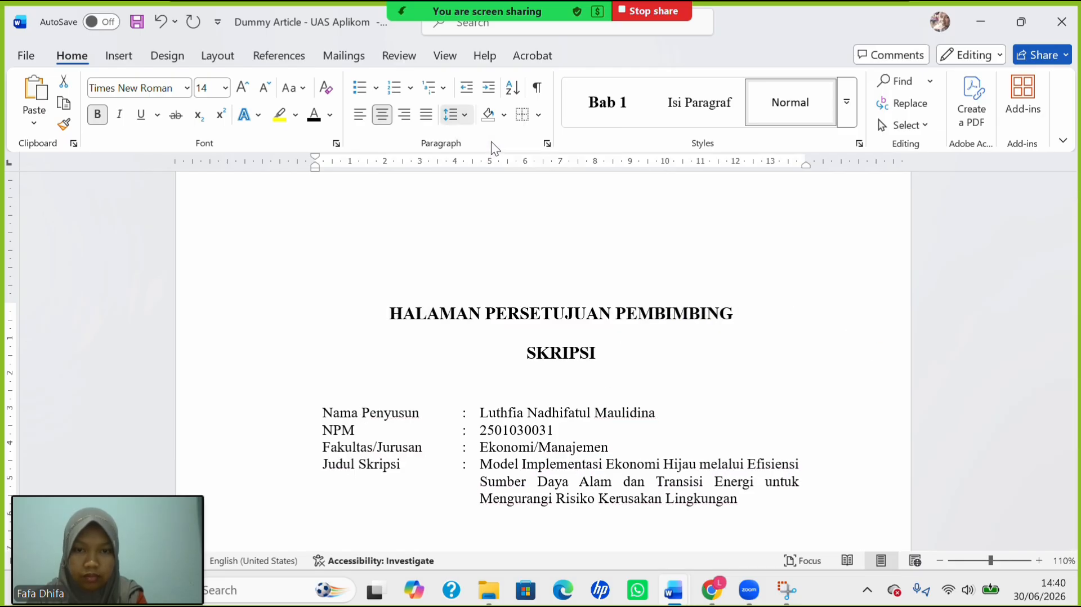
Delete the extra blank line above "Mengetahui," in the signature block.
{"action": "scroll", "coordinate": [526, 364], "scroll_direction": "down", "scroll_amount": 7}
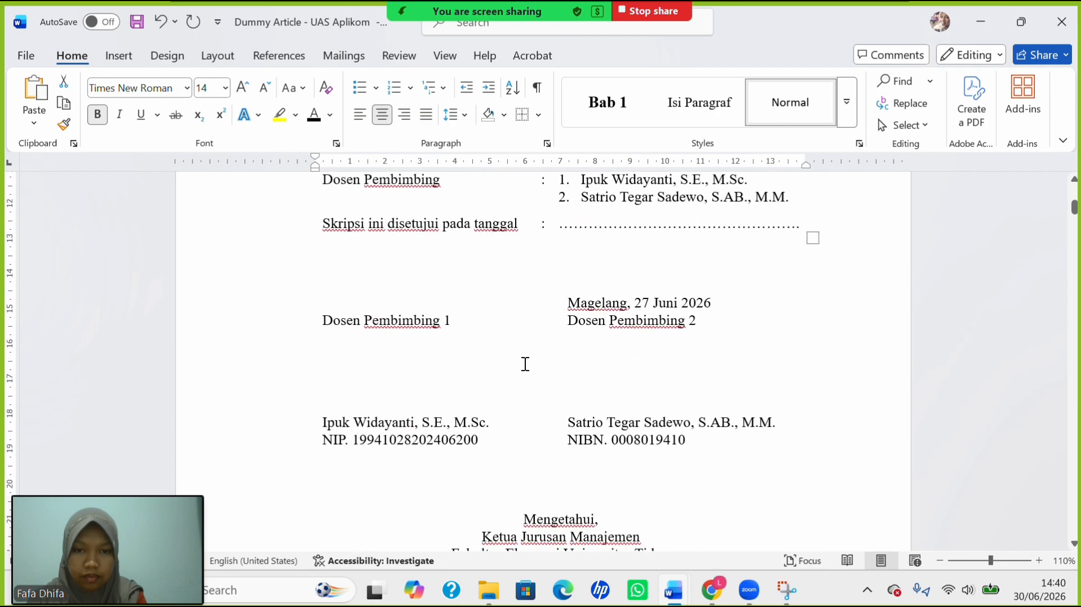
{"action": "scroll", "coordinate": [525, 364], "scroll_direction": "down", "scroll_amount": 10}
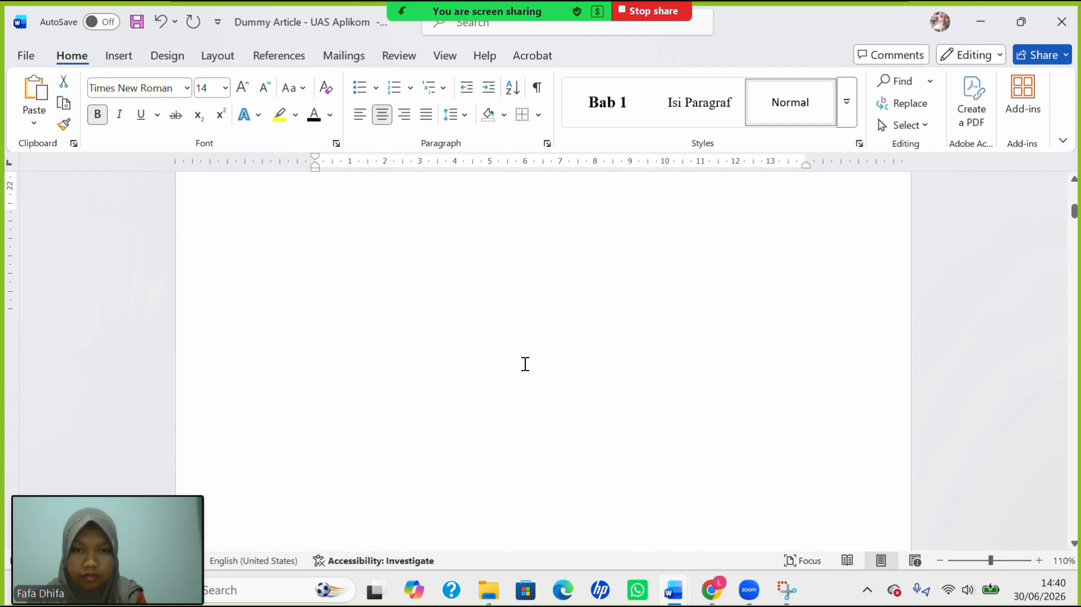
{"action": "scroll", "coordinate": [525, 364], "scroll_direction": "up", "scroll_amount": 6}
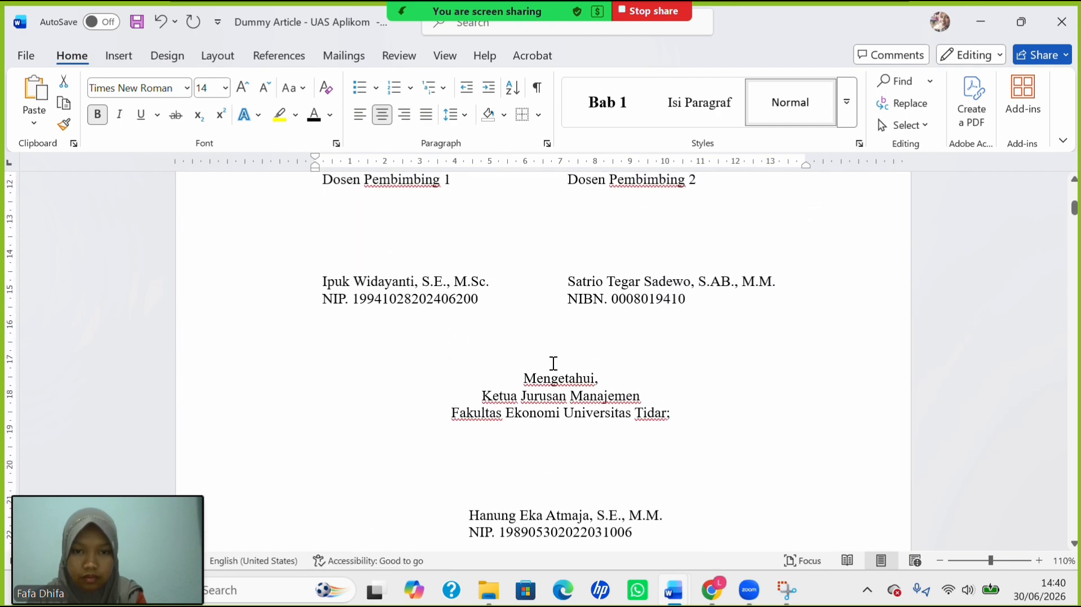
{"action": "left_click", "coordinate": [553, 363]}
{"action": "key", "text": "ctrl+l"}
{"action": "key", "text": "BackSpace"}
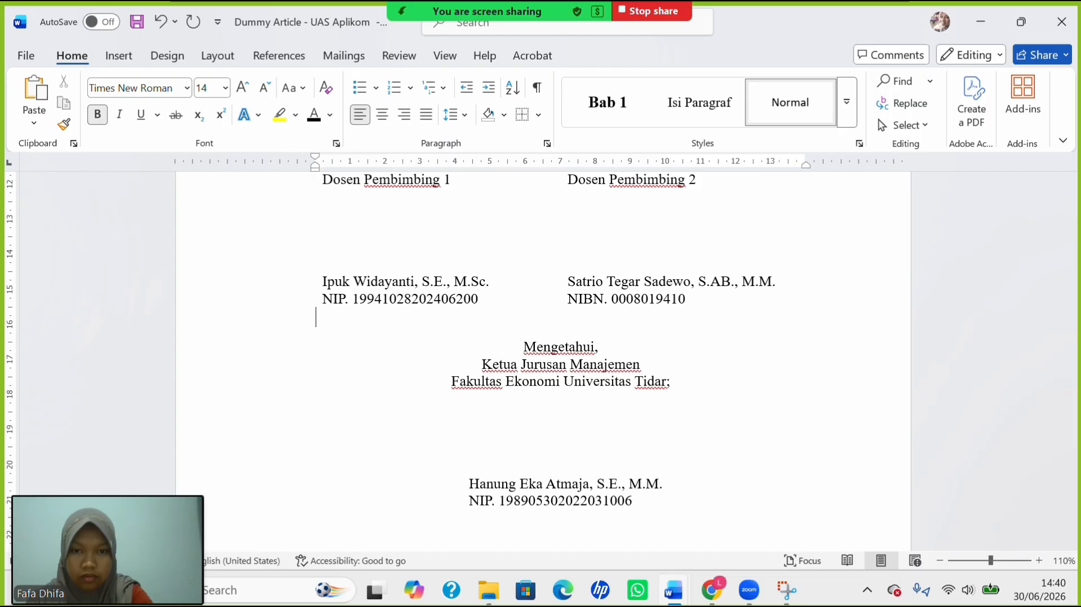
Scroll back through the cover and approval pages to check the layout.
{"action": "scroll", "coordinate": [691, 428], "scroll_direction": "down", "scroll_amount": 1}
{"action": "scroll", "coordinate": [703, 437], "scroll_direction": "down", "scroll_amount": 10}
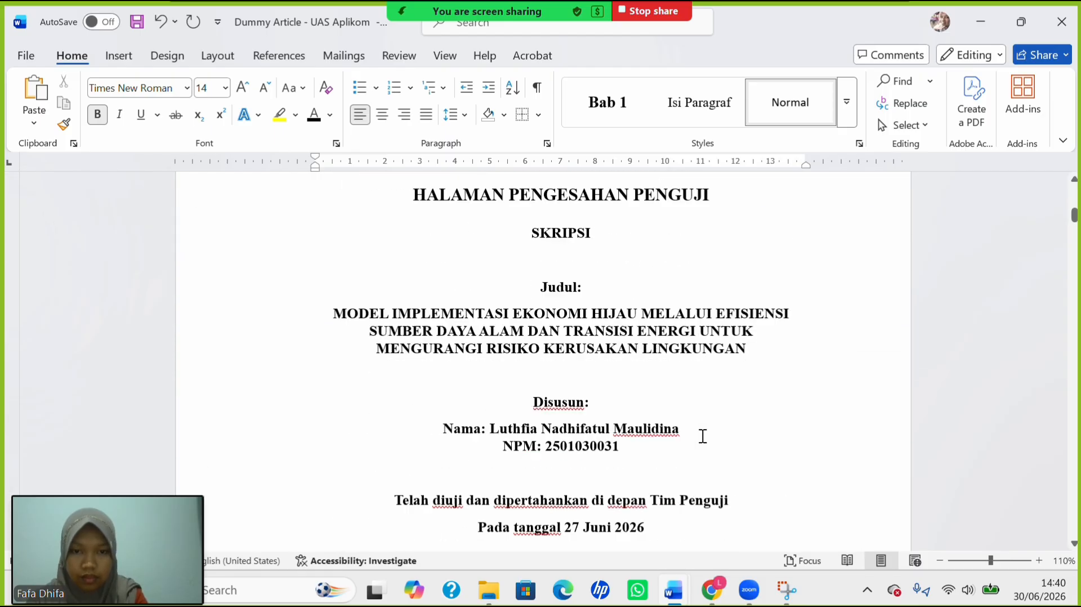
{"action": "scroll", "coordinate": [703, 436], "scroll_direction": "up", "scroll_amount": 6}
{"action": "scroll", "coordinate": [703, 437], "scroll_direction": "down", "scroll_amount": 4}
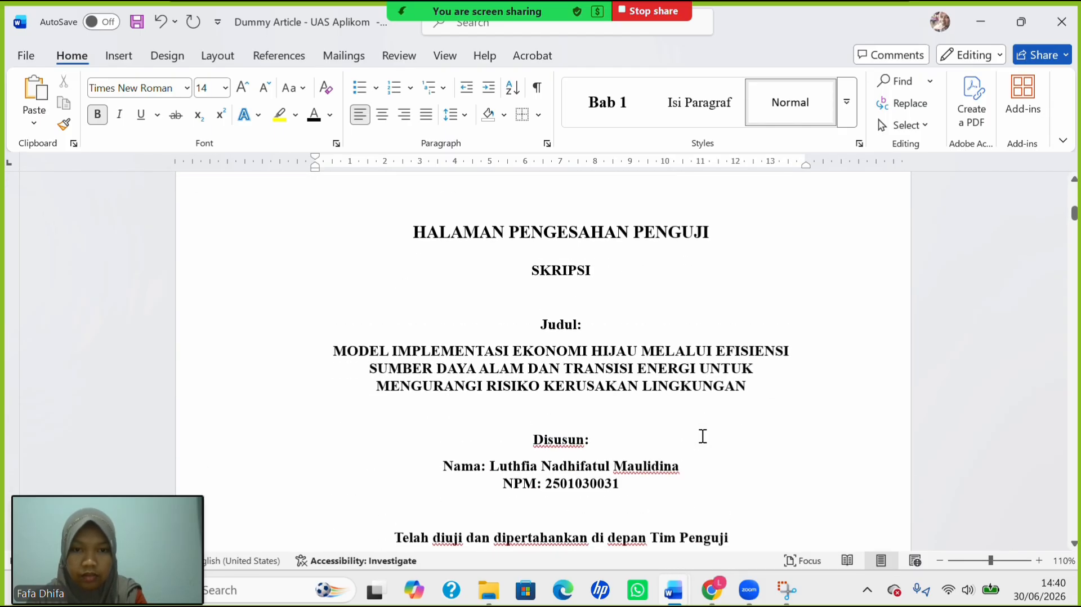
{"action": "scroll", "coordinate": [703, 436], "scroll_direction": "down", "scroll_amount": 4}
{"action": "scroll", "coordinate": [702, 437], "scroll_direction": "up", "scroll_amount": 4}
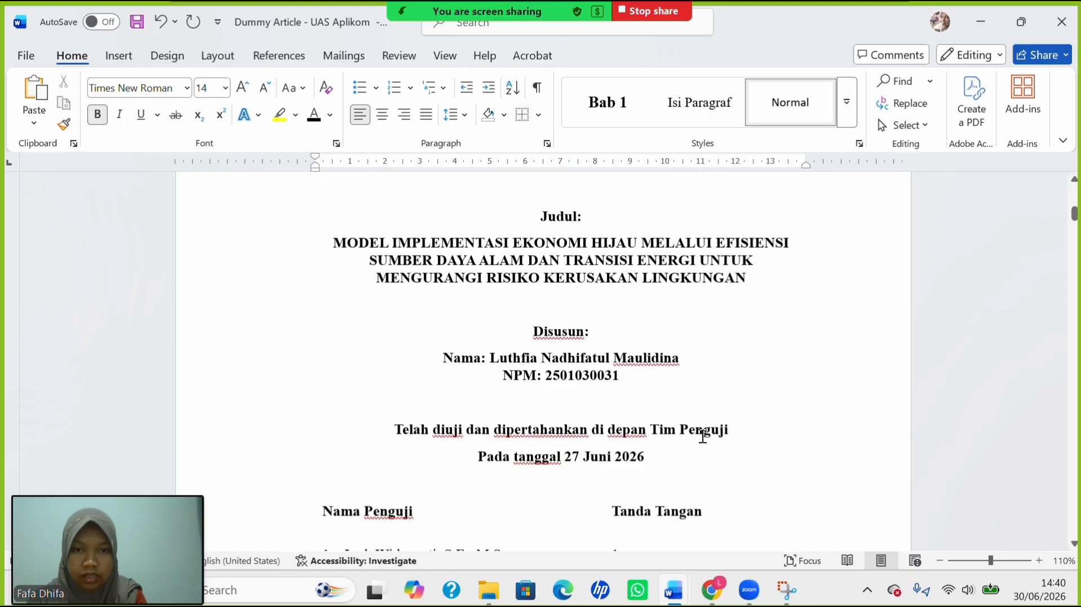
{"action": "scroll", "coordinate": [703, 436], "scroll_direction": "down", "scroll_amount": 10}
{"action": "scroll", "coordinate": [701, 435], "scroll_direction": "up", "scroll_amount": 3}
{"action": "scroll", "coordinate": [702, 435], "scroll_direction": "down", "scroll_amount": 2}
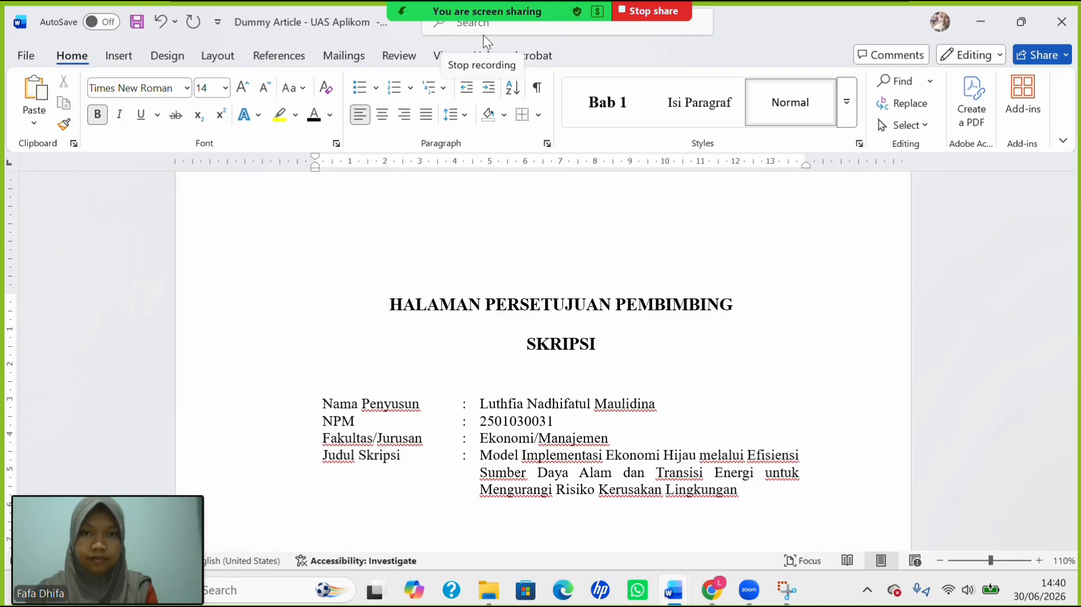
{"action": "scroll", "coordinate": [569, 275], "scroll_direction": "down", "scroll_amount": 8}
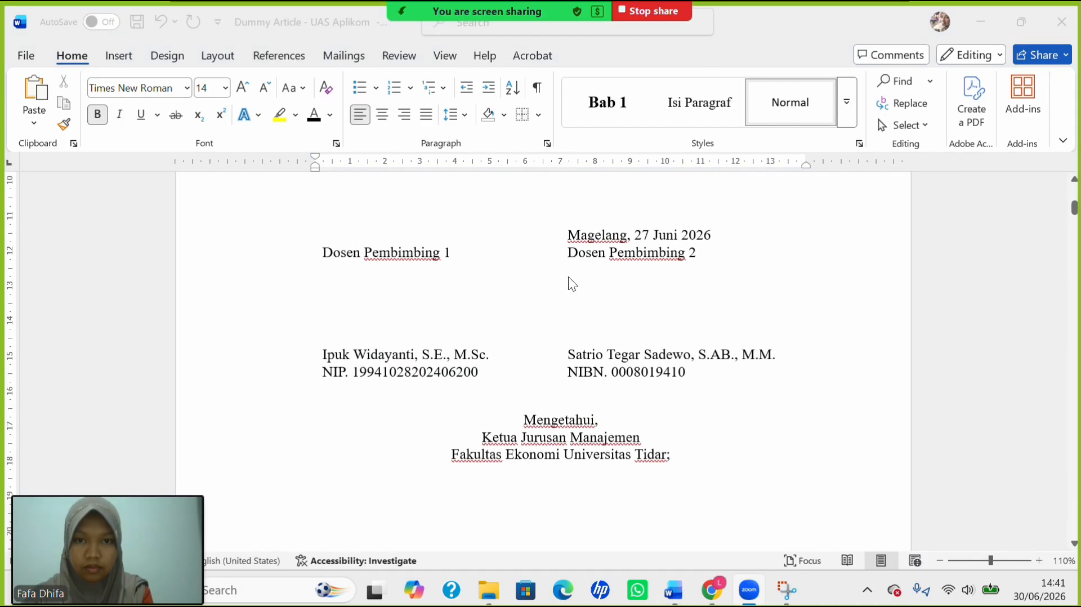
{"action": "scroll", "coordinate": [569, 275], "scroll_direction": "up", "scroll_amount": 15}
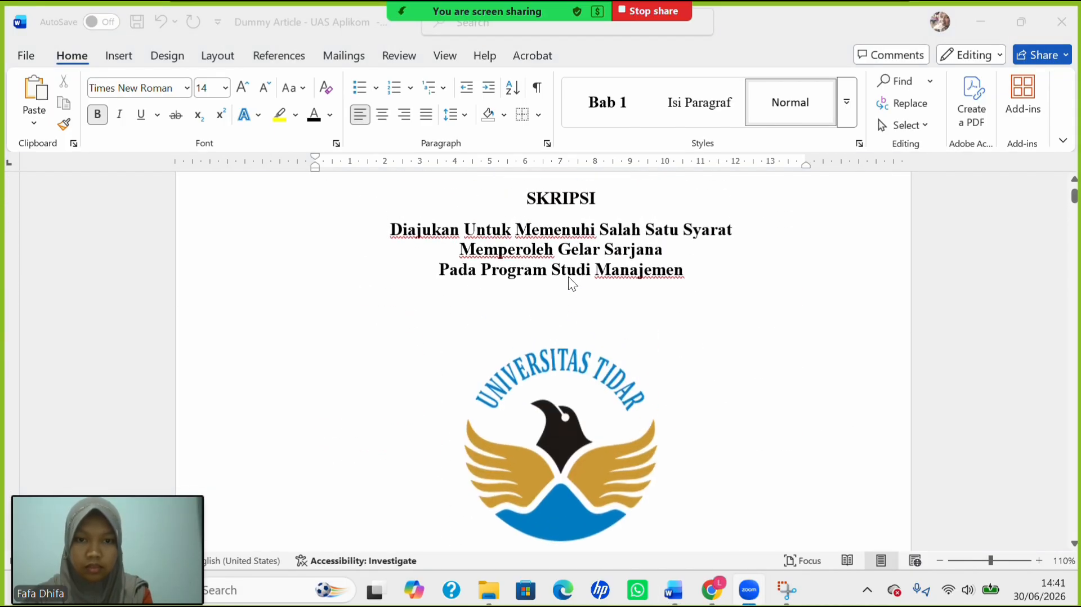
{"action": "scroll", "coordinate": [569, 279], "scroll_direction": "up", "scroll_amount": 4}
{"action": "scroll", "coordinate": [569, 279], "scroll_direction": "down", "scroll_amount": 10}
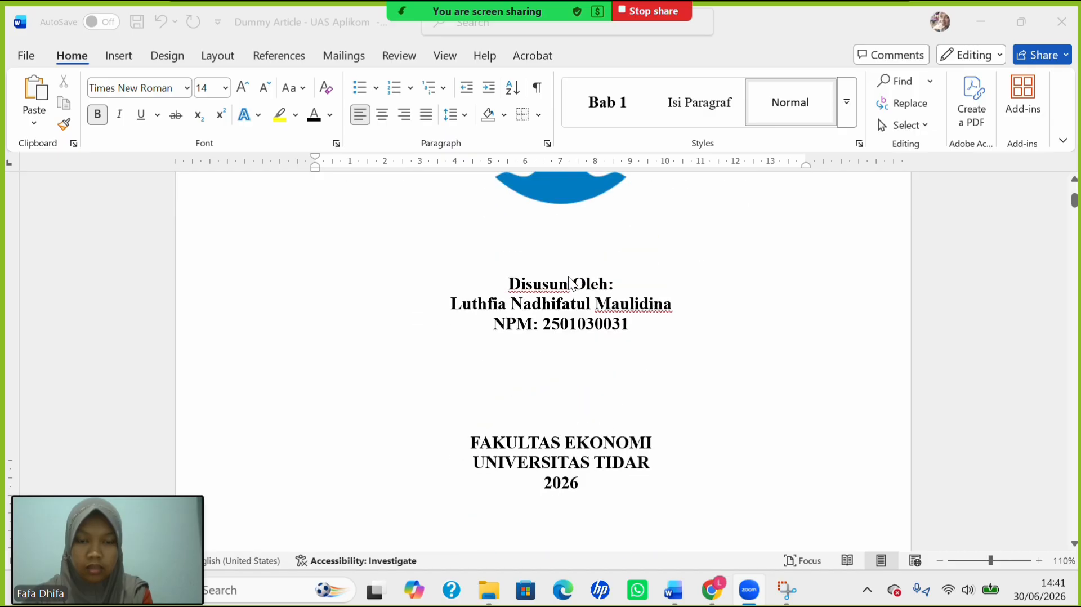
{"action": "scroll", "coordinate": [568, 280], "scroll_direction": "down", "scroll_amount": 20}
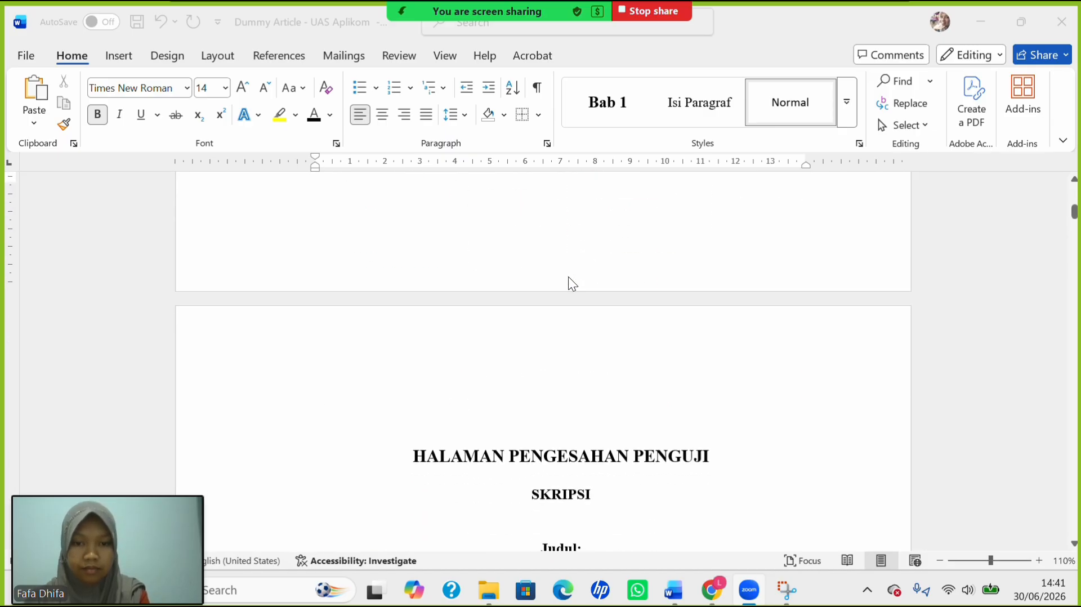
{"action": "scroll", "coordinate": [568, 276], "scroll_direction": "down", "scroll_amount": 7}
{"action": "scroll", "coordinate": [569, 275], "scroll_direction": "up", "scroll_amount": 3}
{"action": "scroll", "coordinate": [569, 276], "scroll_direction": "up", "scroll_amount": 4}
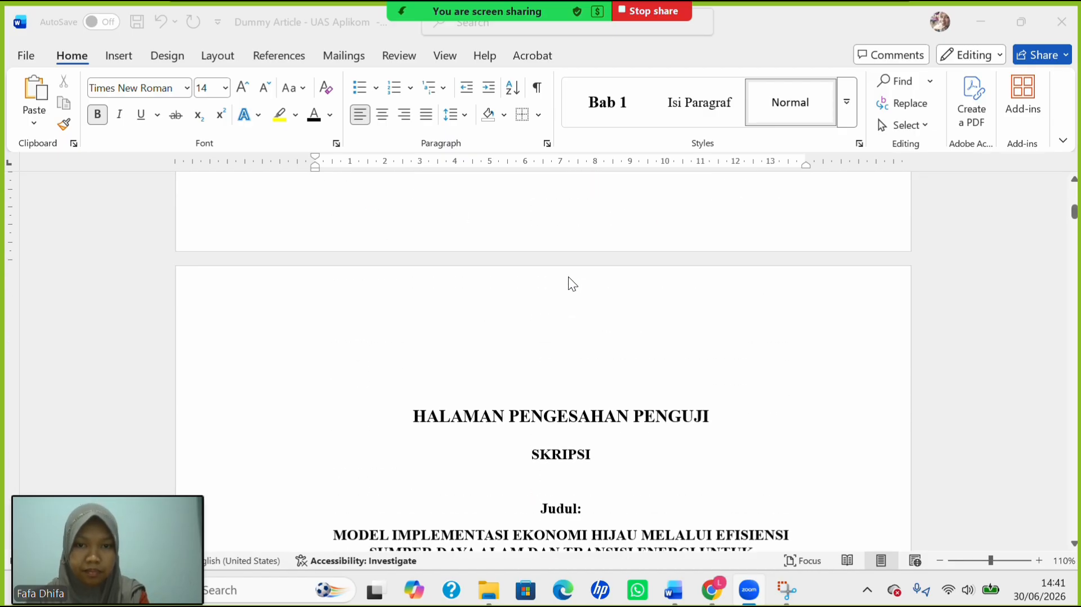
{"action": "scroll", "coordinate": [569, 276], "scroll_direction": "up", "scroll_amount": 10}
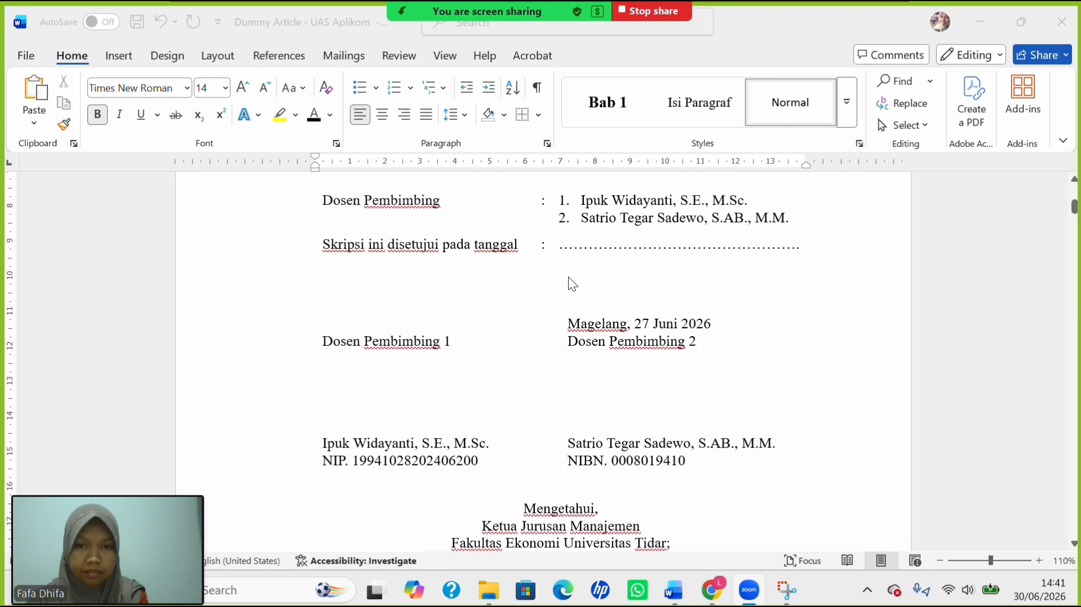
{"action": "scroll", "coordinate": [569, 279], "scroll_direction": "up", "scroll_amount": 4}
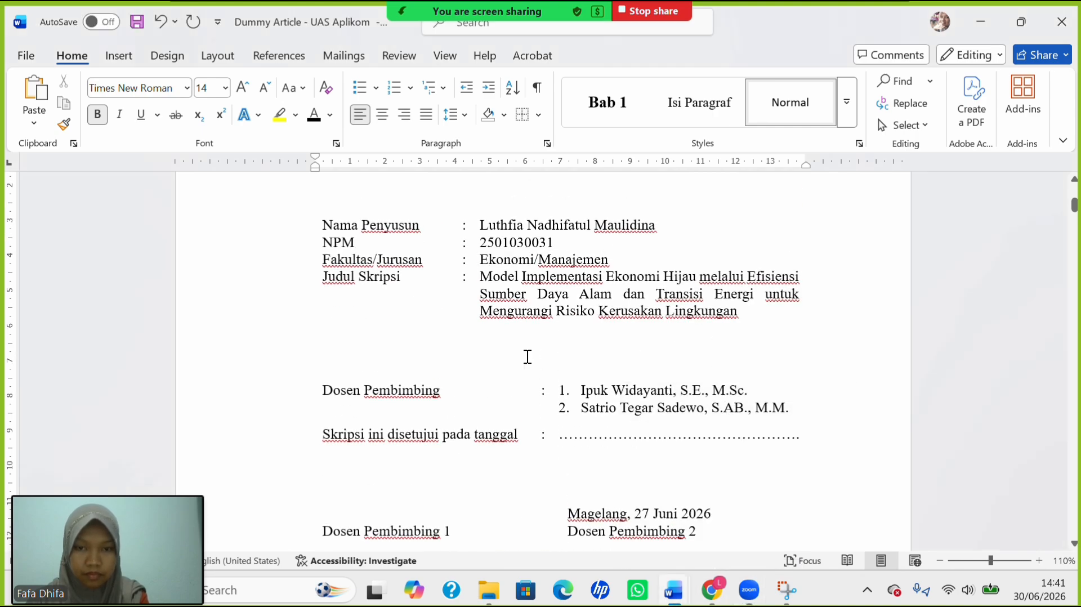
{"action": "scroll", "coordinate": [526, 357], "scroll_direction": "up", "scroll_amount": 1}
{"action": "scroll", "coordinate": [526, 357], "scroll_direction": "down", "scroll_amount": 5}
{"action": "scroll", "coordinate": [527, 357], "scroll_direction": "up", "scroll_amount": 15}
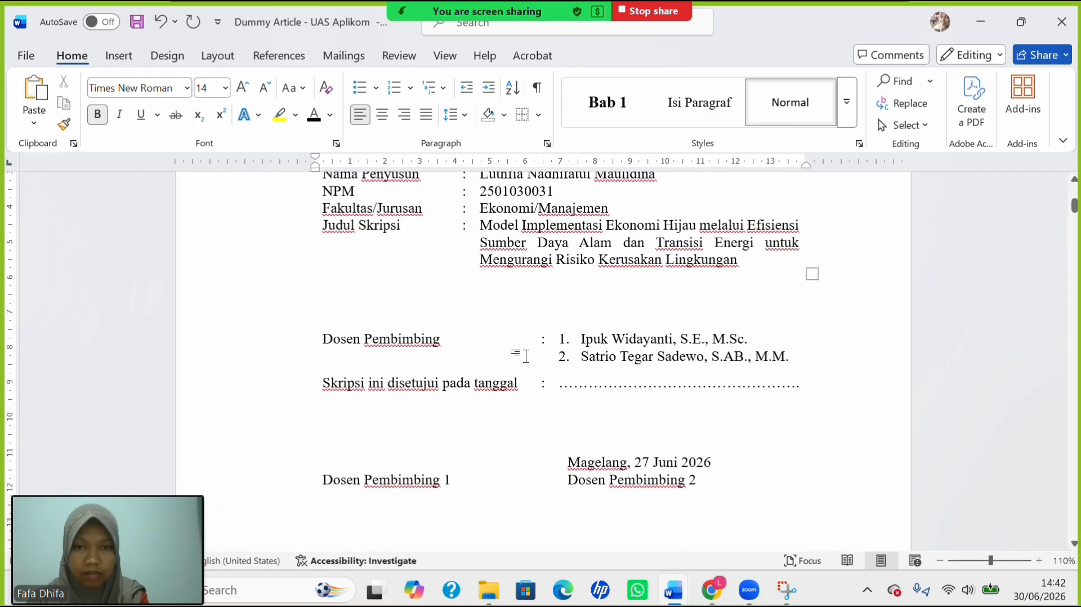
{"action": "scroll", "coordinate": [528, 356], "scroll_direction": "up", "scroll_amount": 5}
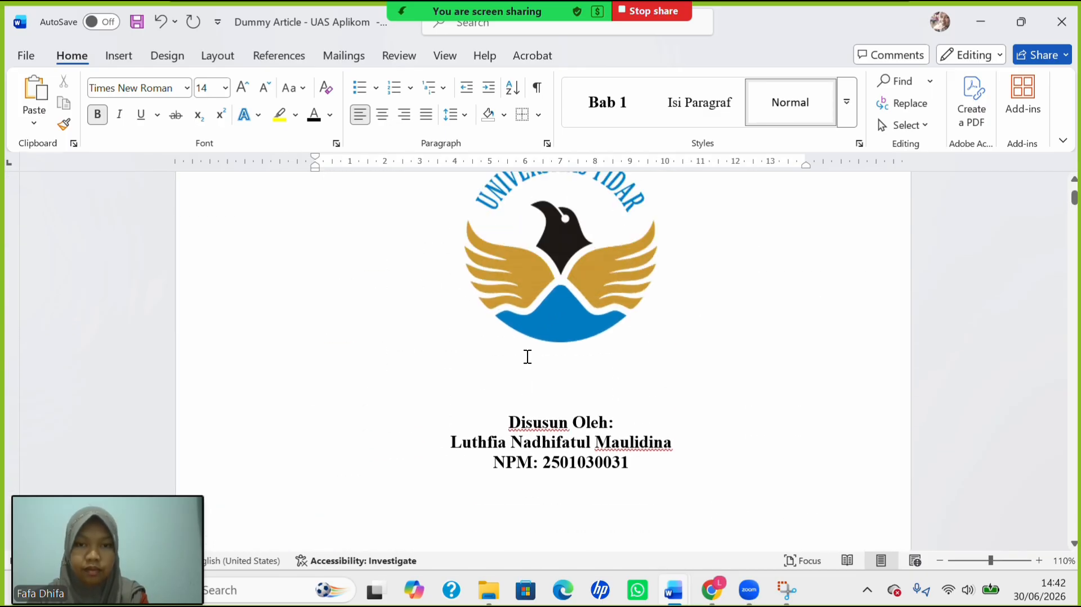
{"action": "scroll", "coordinate": [528, 356], "scroll_direction": "down", "scroll_amount": 14}
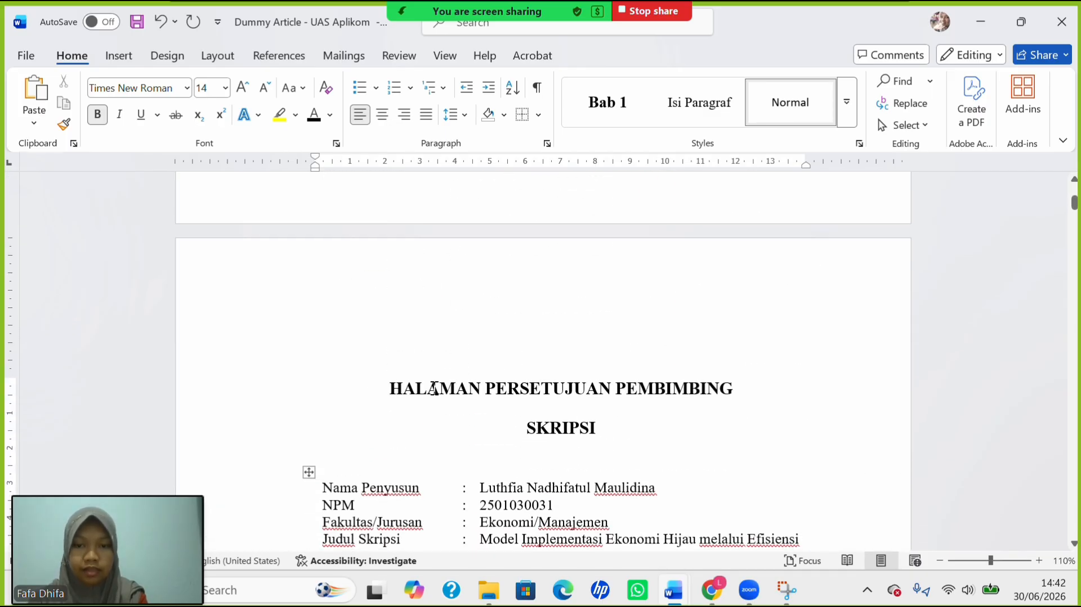
Apply Heading 1 to HALAMAN PERSETUJUAN PEMBIMBING, center it, and set size 14.
{"action": "left_click_drag", "start_coordinate": [433, 388], "coordinate": [693, 397]}
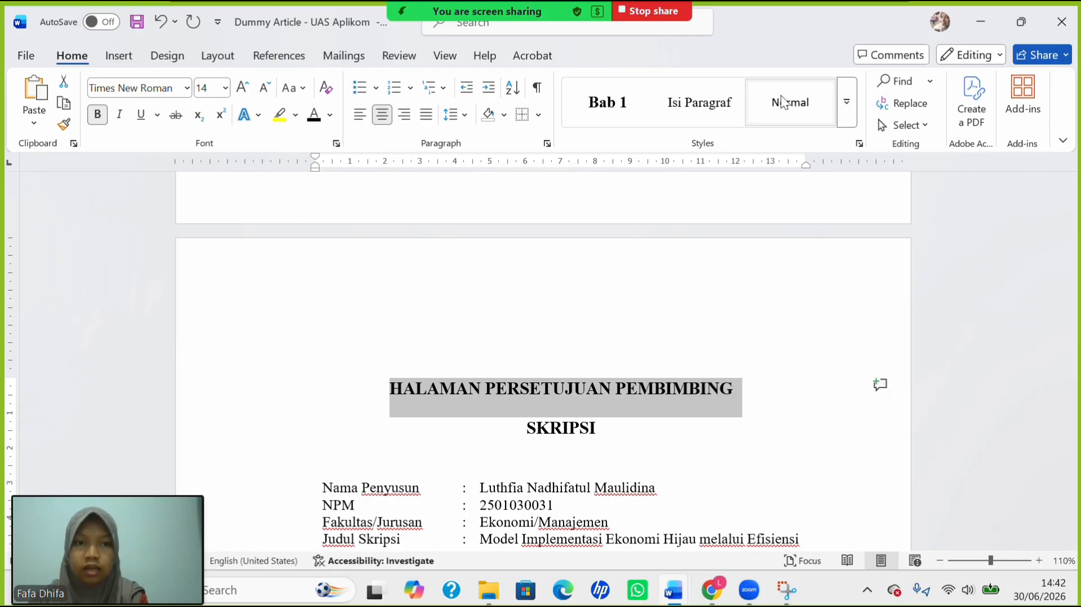
{"action": "left_click", "coordinate": [855, 107]}
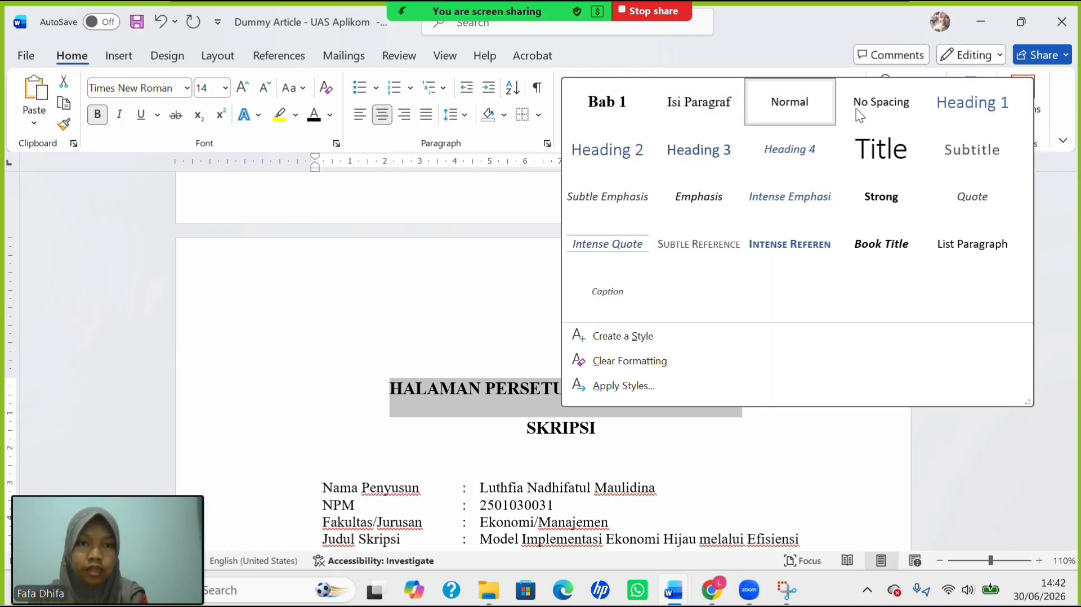
{"action": "left_click", "coordinate": [955, 107]}
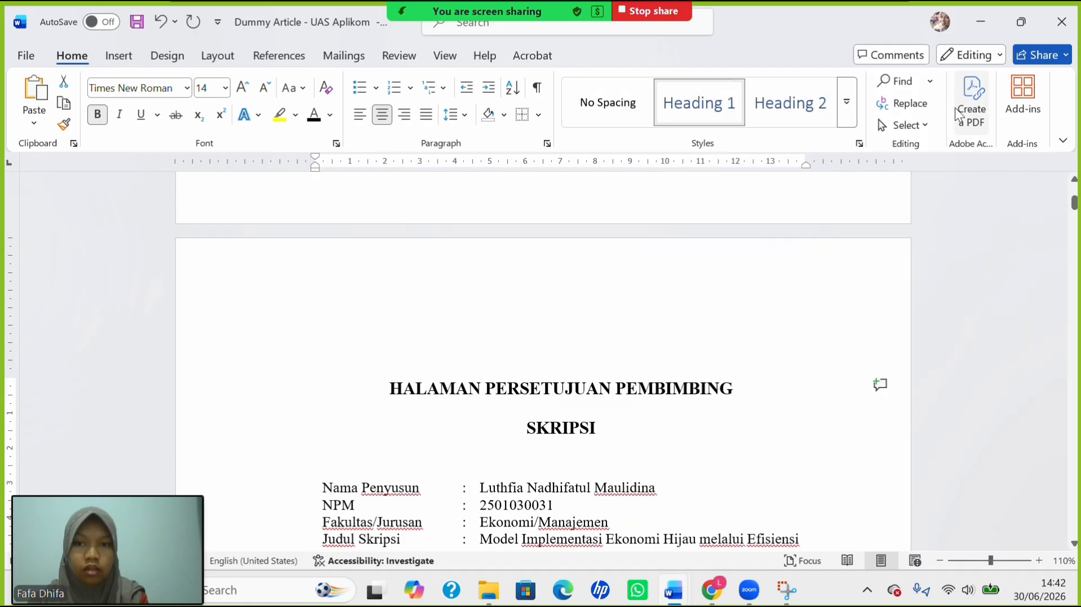
{"action": "left_click", "coordinate": [381, 119]}
{"action": "left_click", "coordinate": [225, 88]}
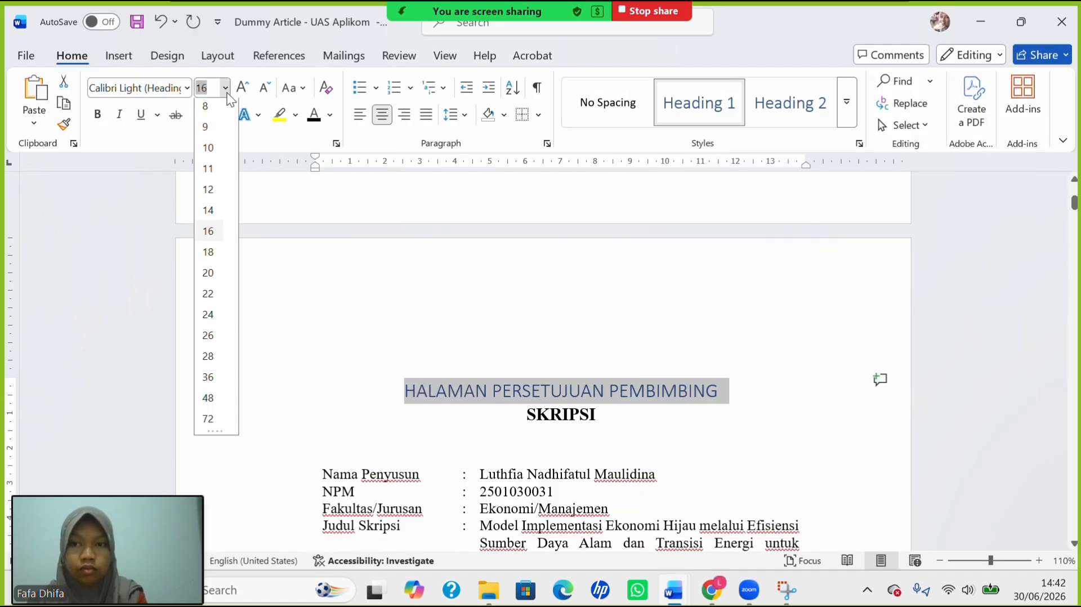
{"action": "left_click", "coordinate": [207, 228]}
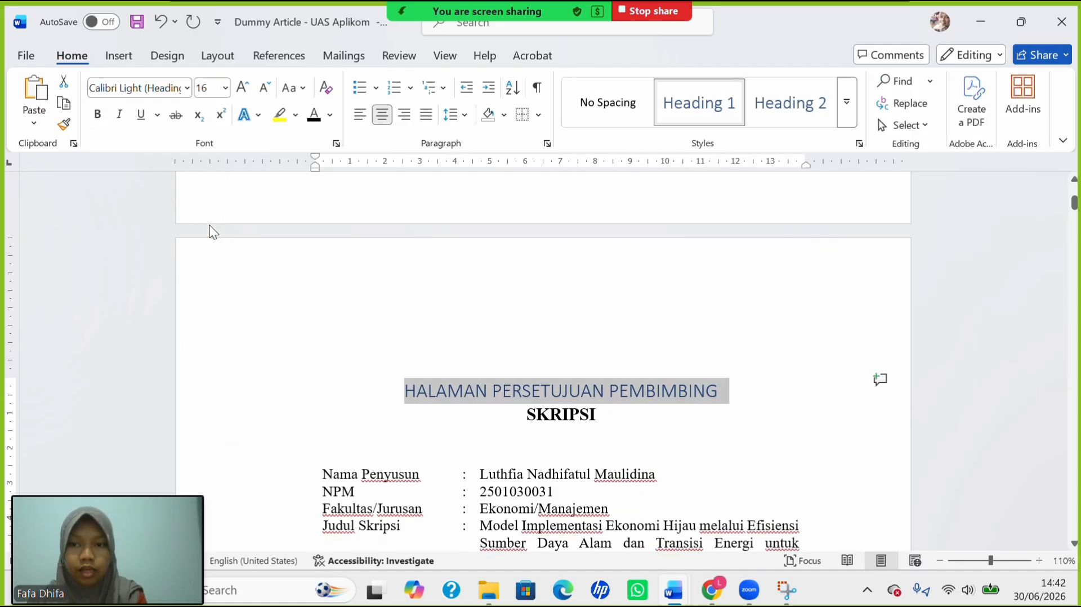
{"action": "left_click", "coordinate": [225, 88]}
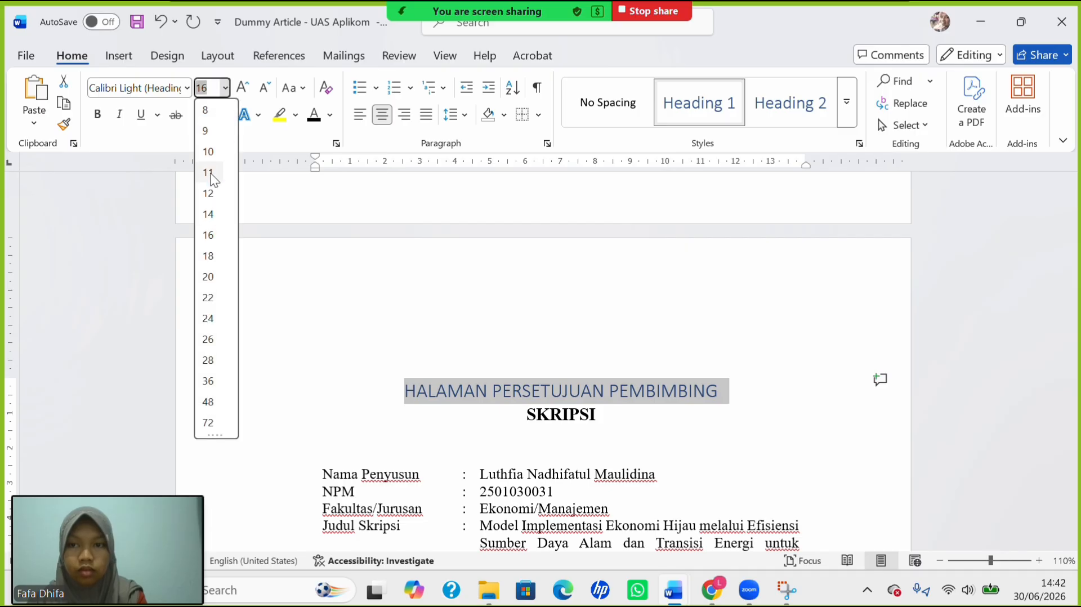
{"action": "left_click", "coordinate": [210, 216]}
{"action": "left_click", "coordinate": [210, 216]}
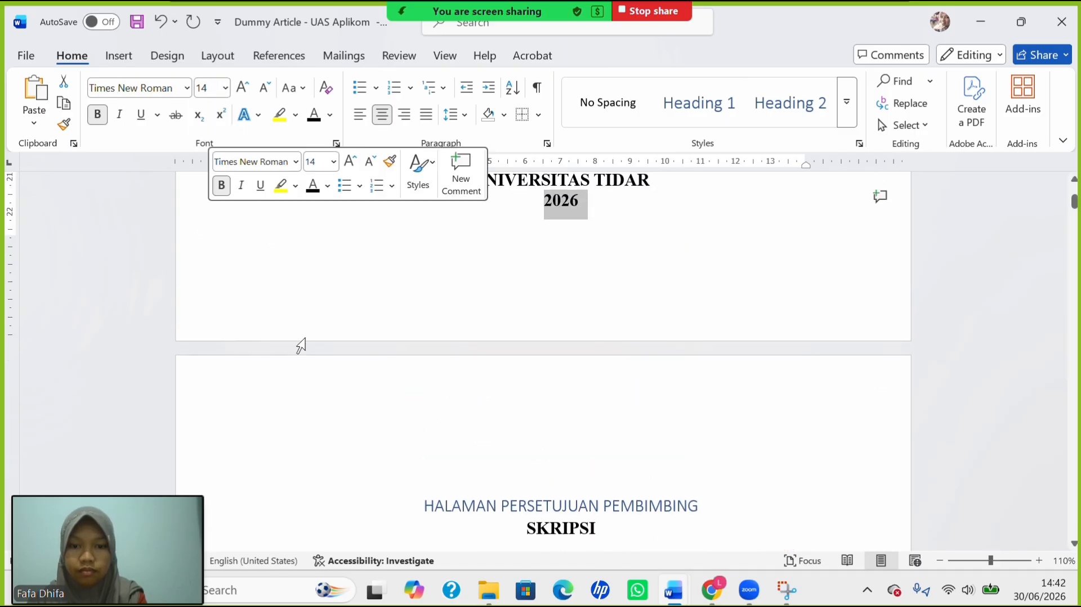
{"action": "scroll", "coordinate": [346, 328], "scroll_direction": "down", "scroll_amount": 3}
Give the heading 1.5 spacing, no space before, space after, and bold Times New Roman.
{"action": "left_click_drag", "start_coordinate": [432, 295], "coordinate": [656, 294]}
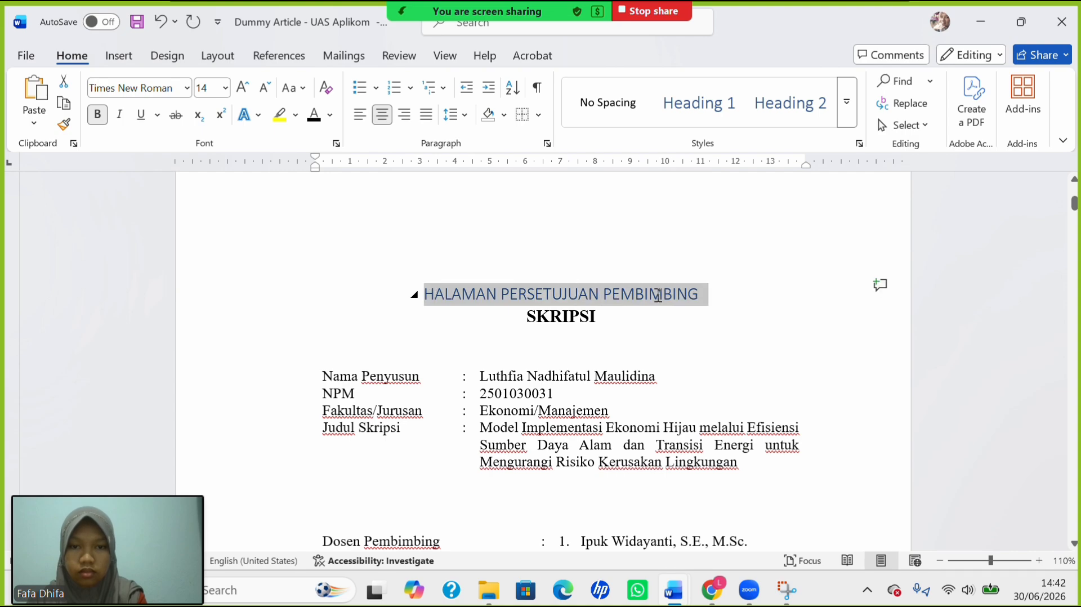
{"action": "left_click", "coordinate": [450, 120]}
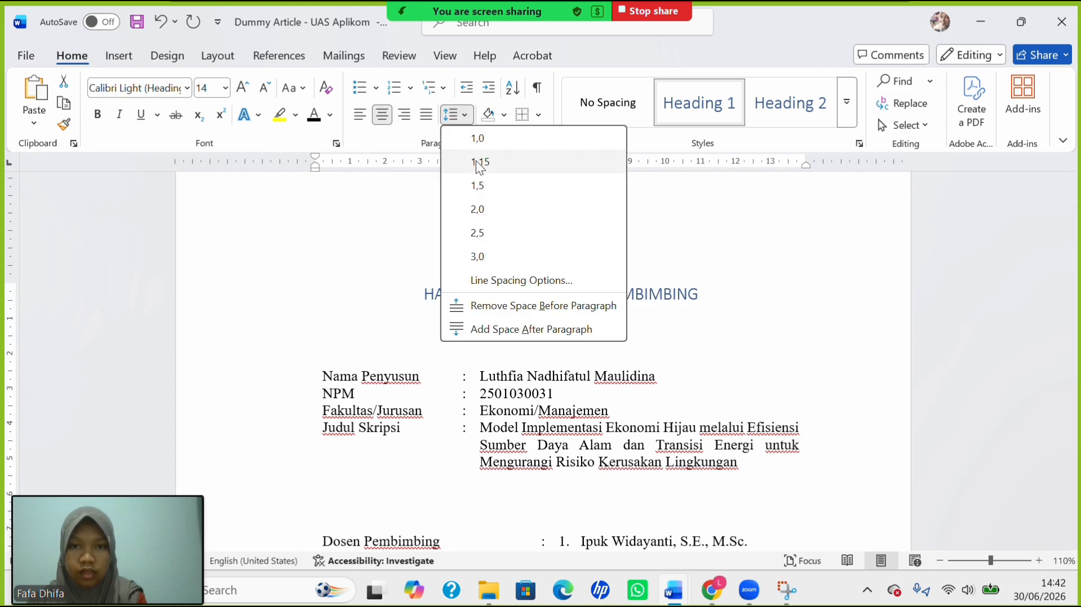
{"action": "left_click", "coordinate": [496, 178]}
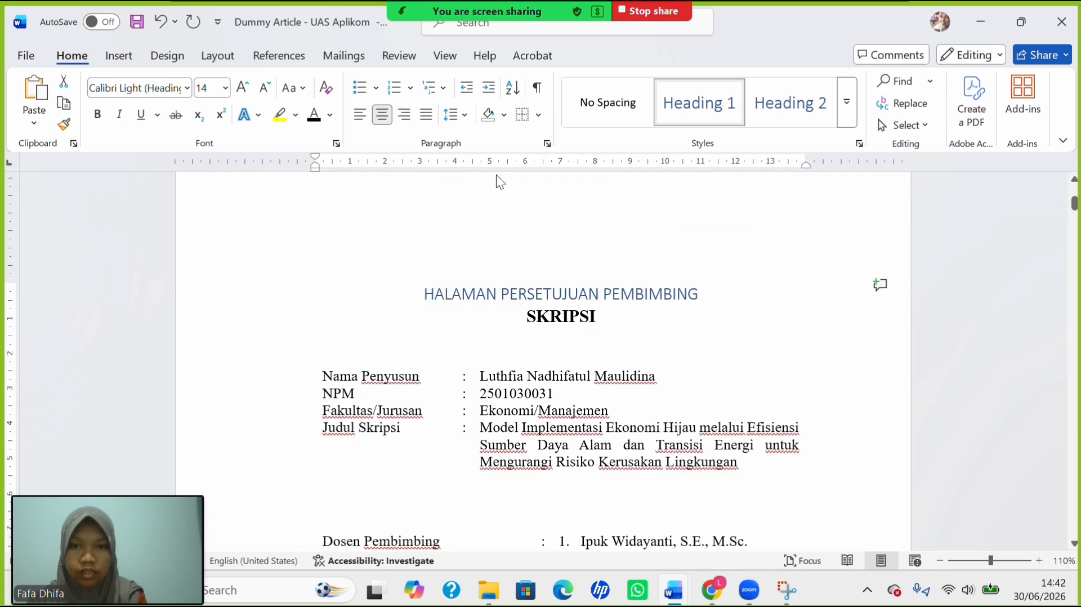
{"action": "left_click", "coordinate": [458, 120]}
{"action": "left_click", "coordinate": [525, 307]}
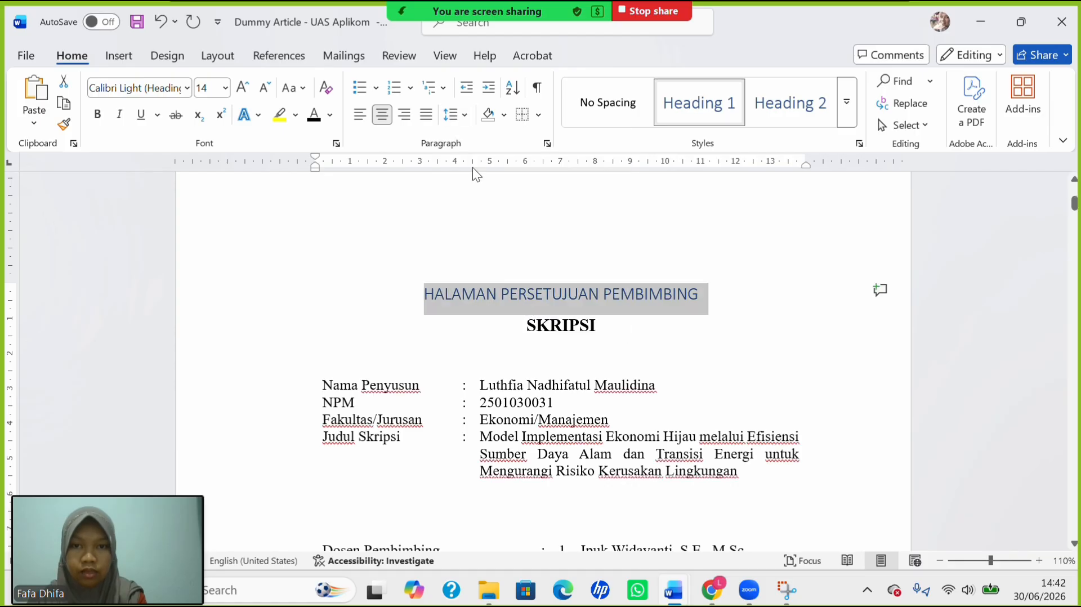
{"action": "left_click", "coordinate": [453, 115]}
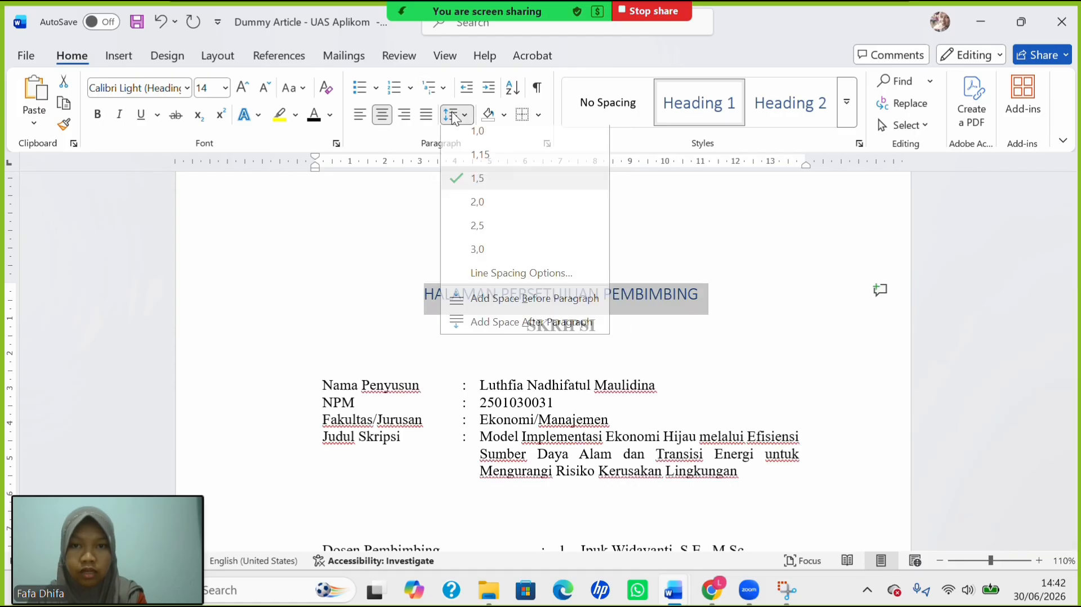
{"action": "left_click", "coordinate": [546, 327]}
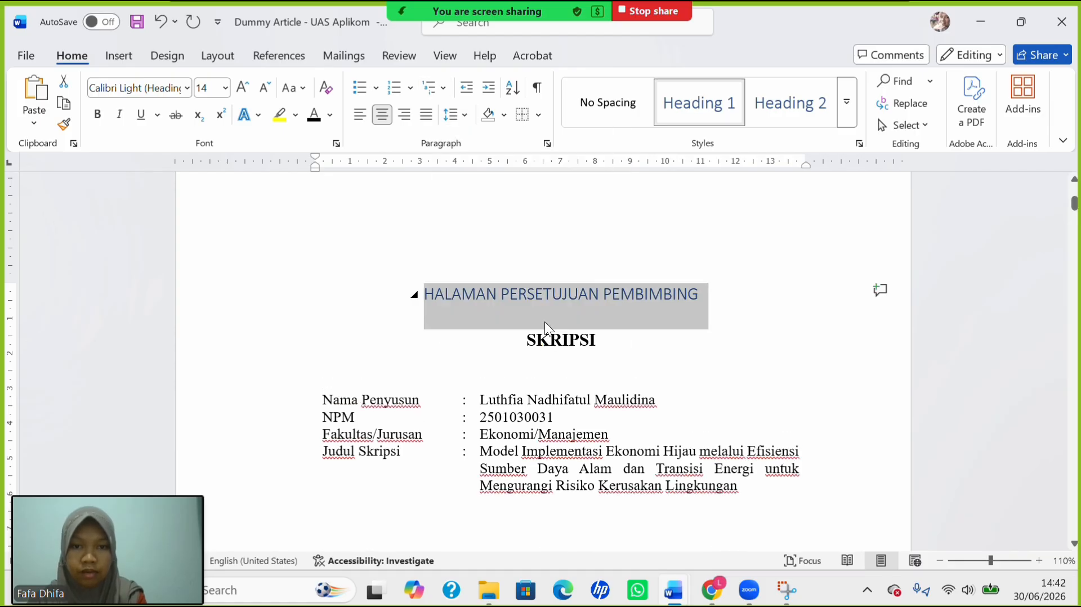
{"action": "left_click", "coordinate": [186, 87]}
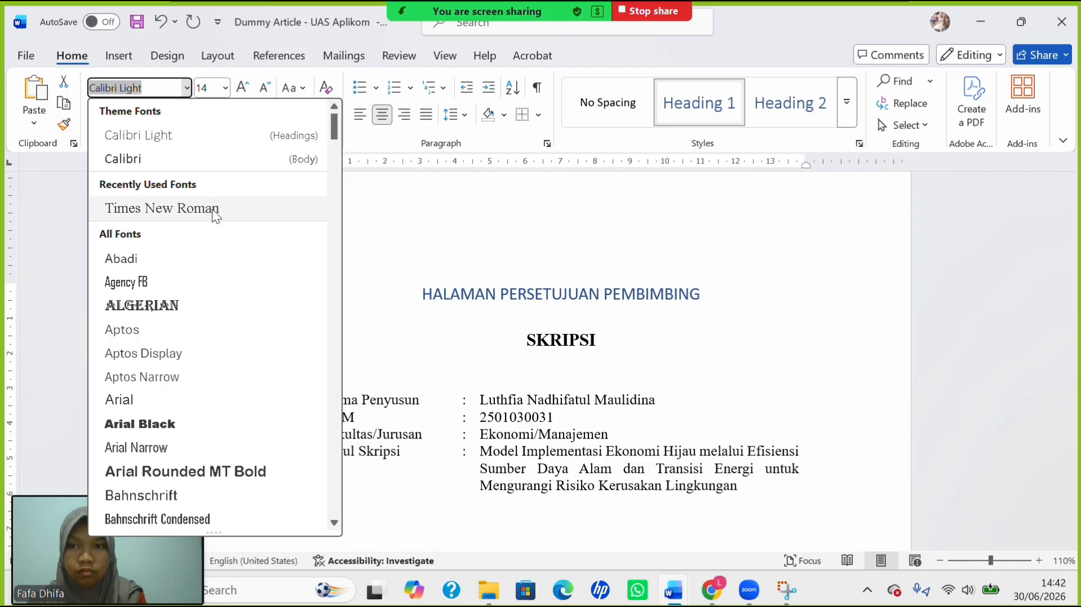
{"action": "left_click", "coordinate": [205, 209]}
{"action": "key", "text": "ctrl+b"}
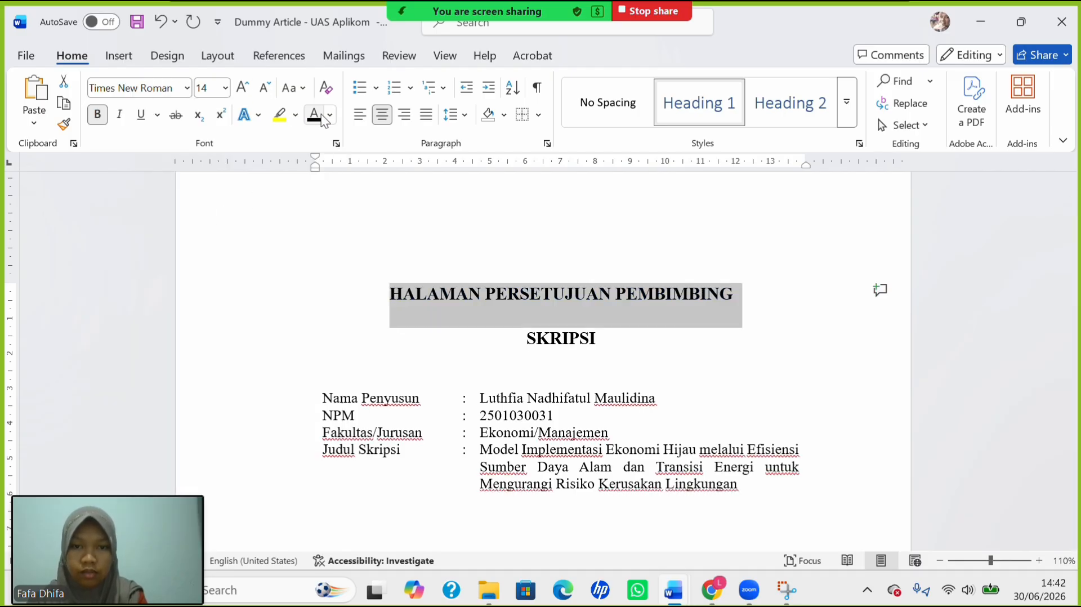
{"action": "left_click", "coordinate": [527, 349]}
Make HALAMAN PENGESAHAN PENGUJI a centered, uppercase Heading 1 in Times New Roman 14.
{"action": "scroll", "coordinate": [527, 349], "scroll_direction": "down", "scroll_amount": 12}
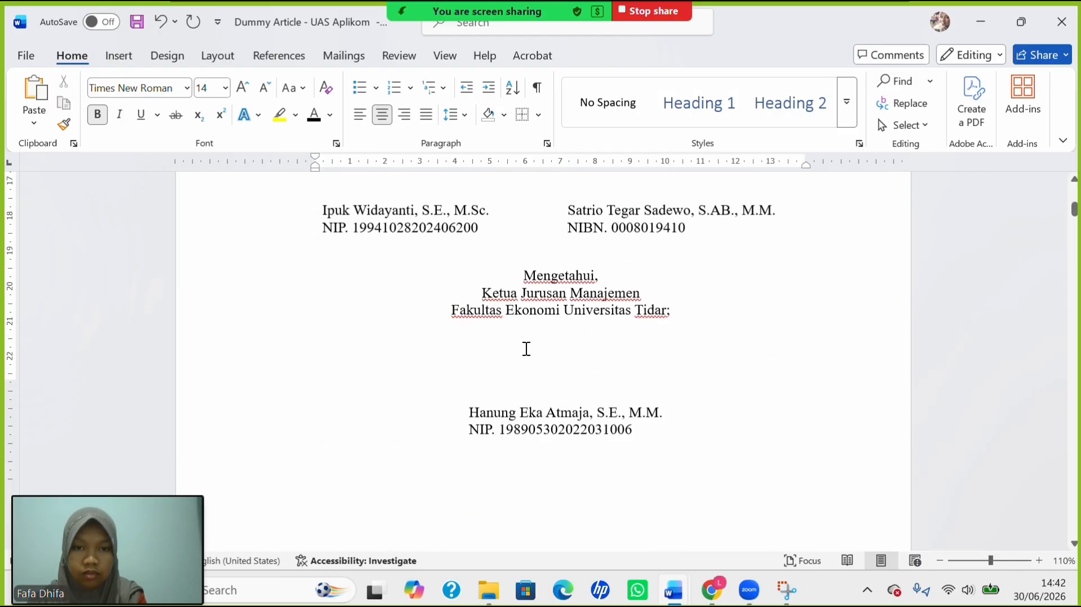
{"action": "scroll", "coordinate": [526, 349], "scroll_direction": "down", "scroll_amount": 6}
{"action": "scroll", "coordinate": [523, 349], "scroll_direction": "up", "scroll_amount": 2}
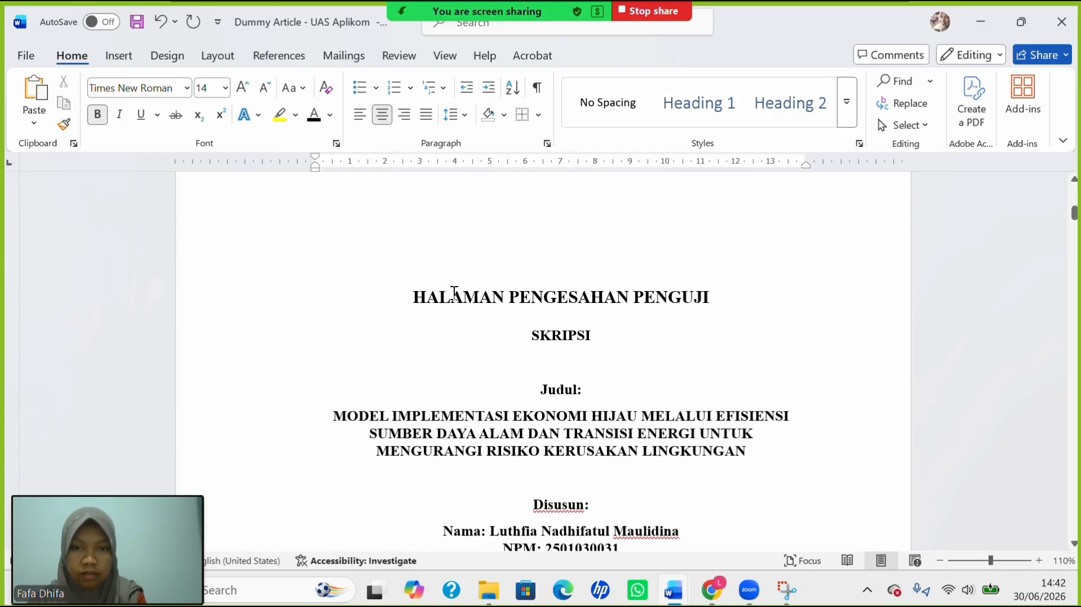
{"action": "triple_click", "coordinate": [521, 288]}
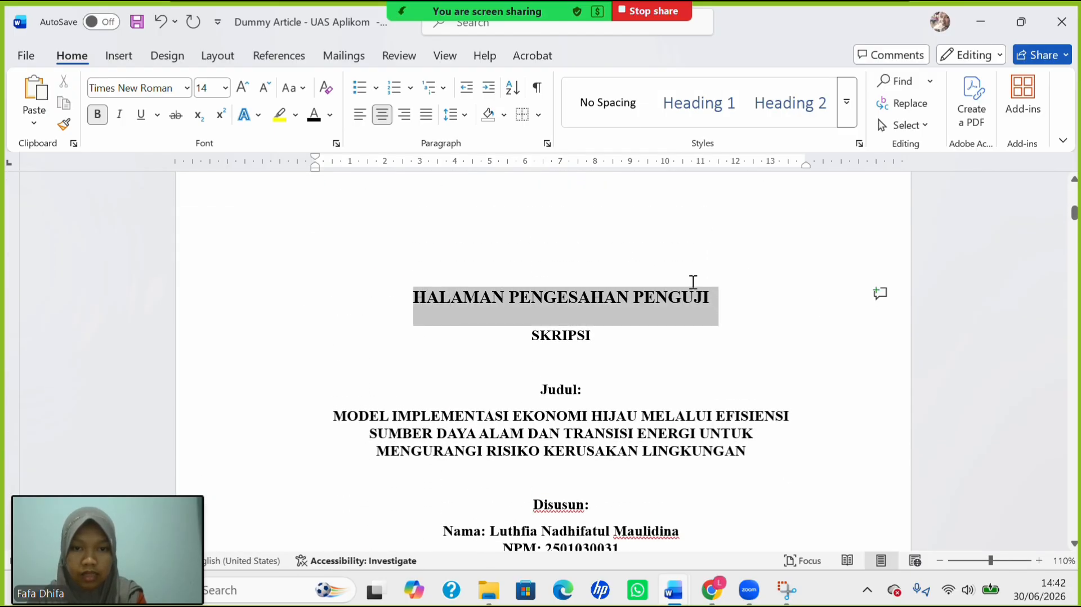
{"action": "left_click", "coordinate": [717, 114]}
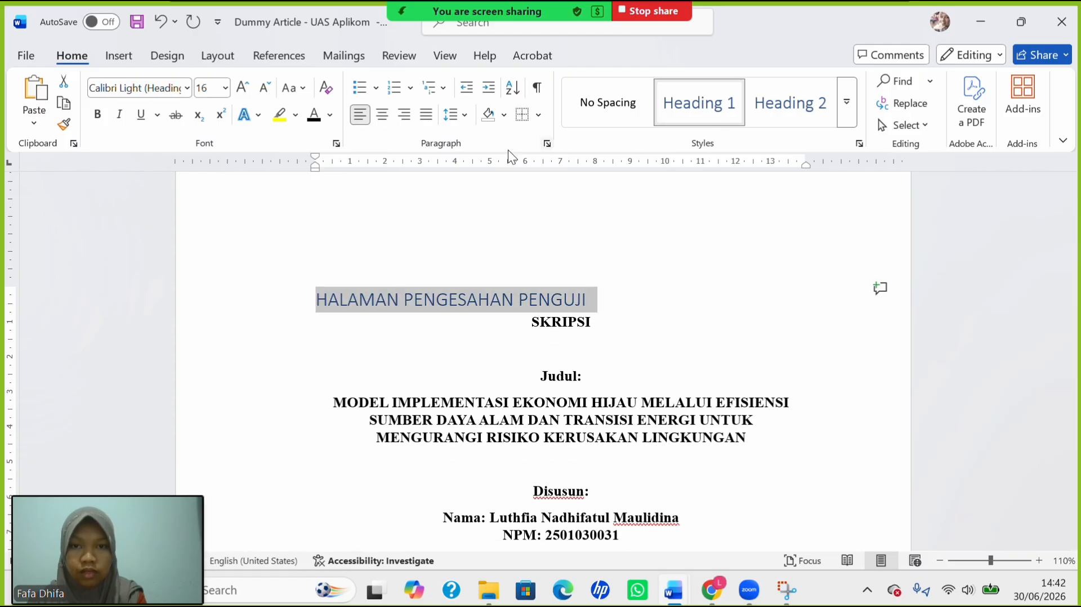
{"action": "left_click", "coordinate": [382, 115]}
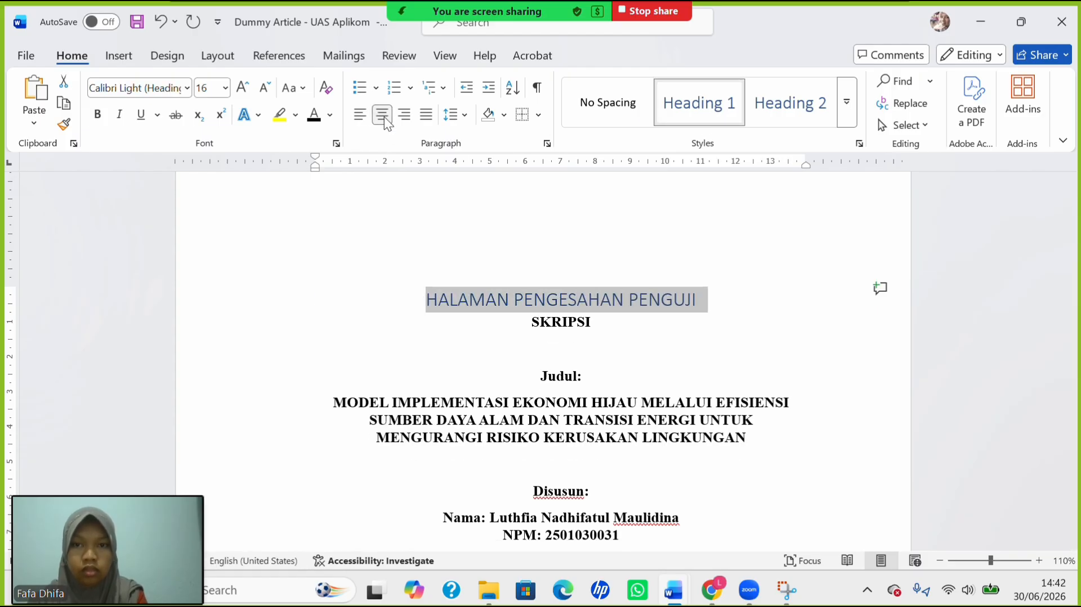
{"action": "left_click", "coordinate": [304, 89]}
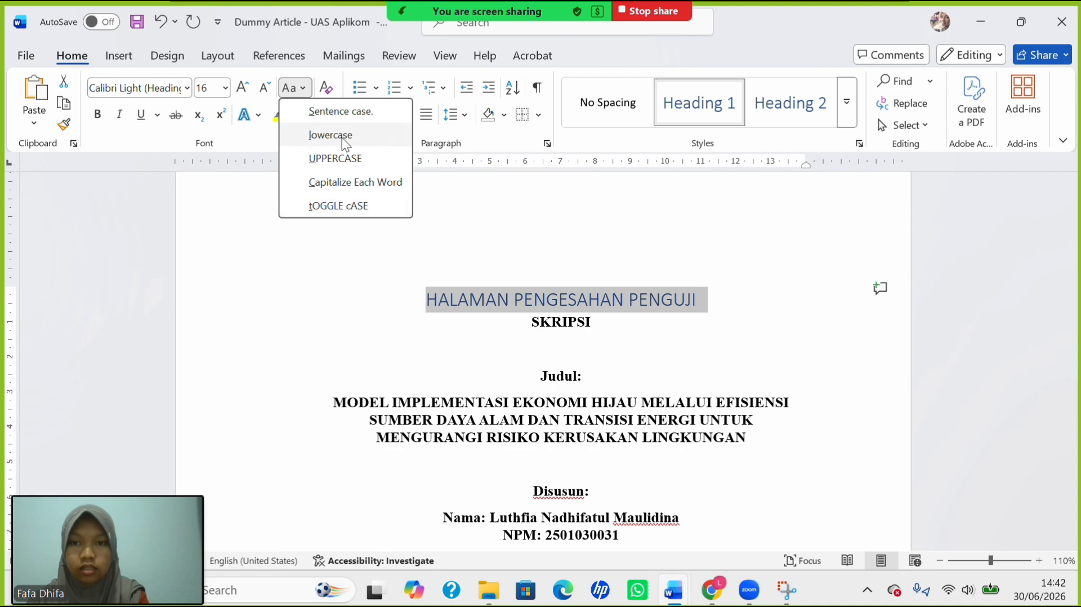
{"action": "left_click", "coordinate": [350, 150]}
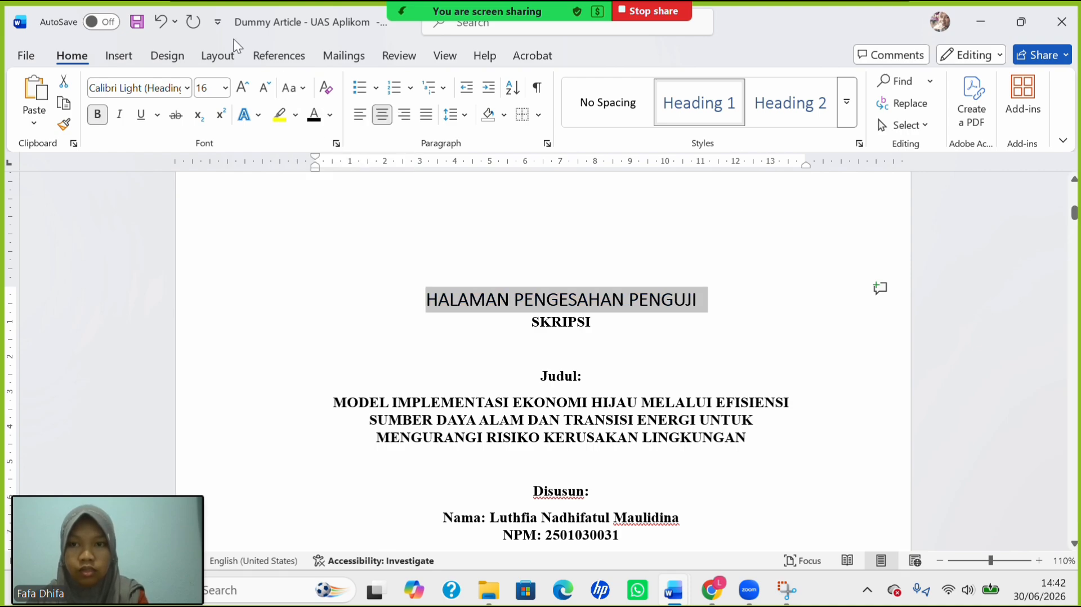
{"action": "left_click", "coordinate": [226, 90]}
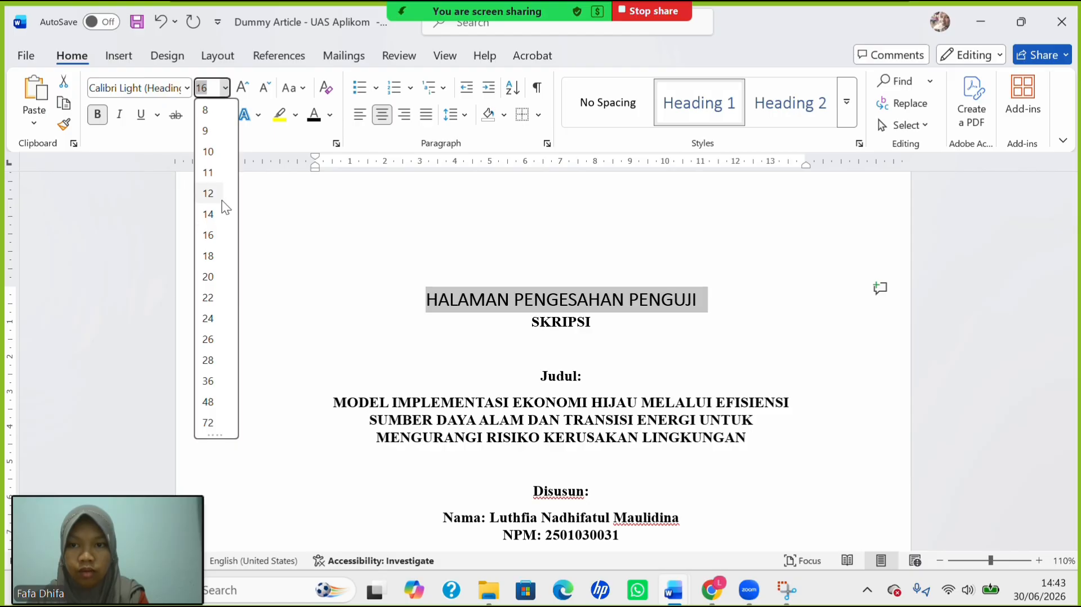
{"action": "left_click", "coordinate": [213, 214]}
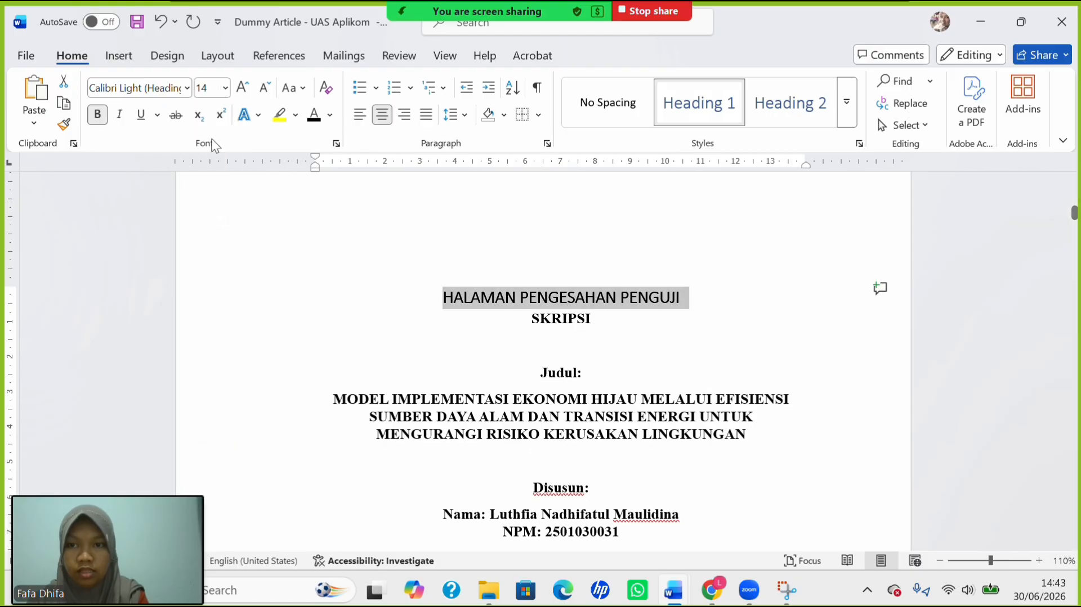
{"action": "left_click", "coordinate": [187, 89]}
{"action": "left_click", "coordinate": [186, 211]}
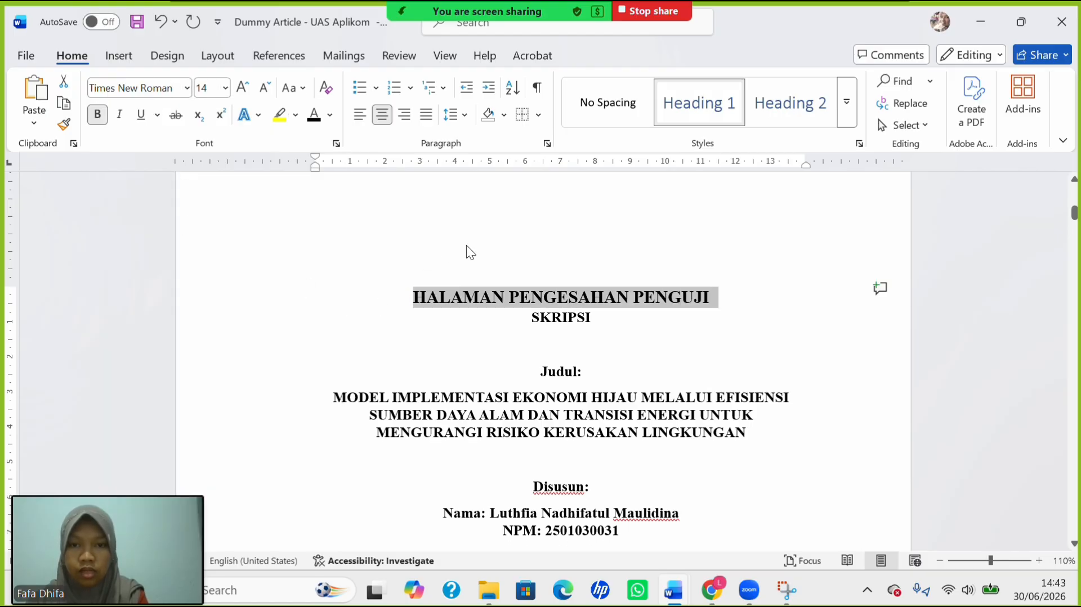
Set the heading to 1.5 line spacing with no space before and space after.
{"action": "left_click", "coordinate": [461, 117]}
{"action": "left_click", "coordinate": [483, 184]}
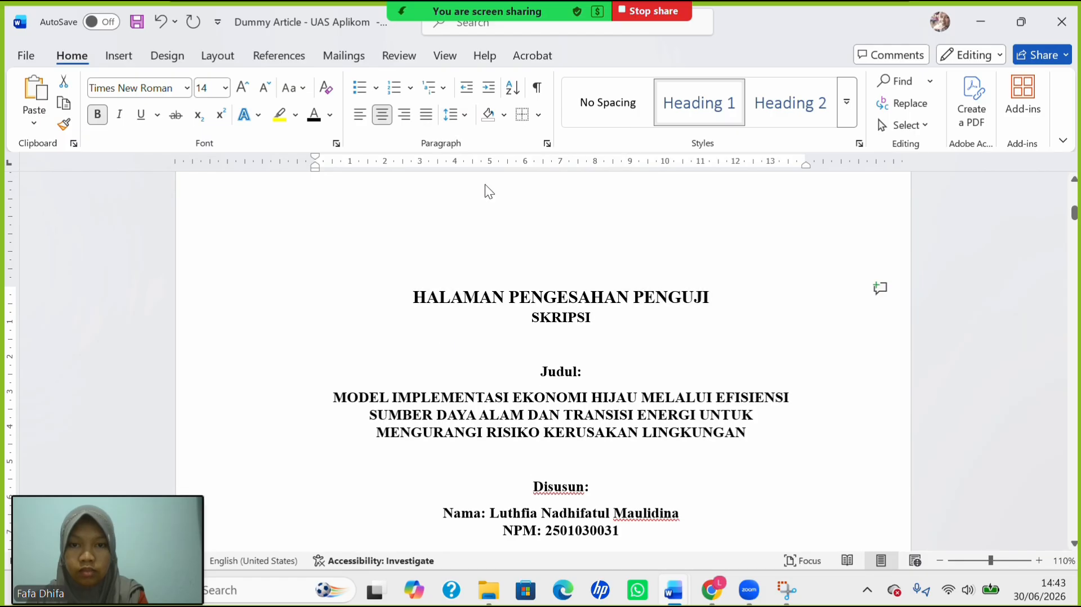
{"action": "left_click", "coordinate": [461, 113]}
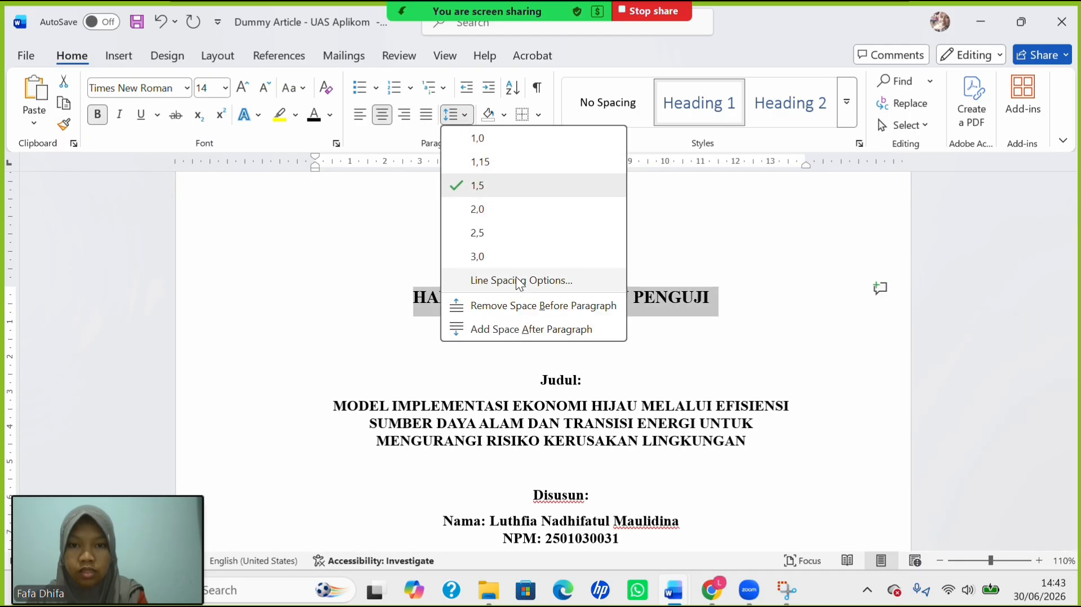
{"action": "left_click", "coordinate": [522, 307]}
{"action": "left_click", "coordinate": [459, 117]}
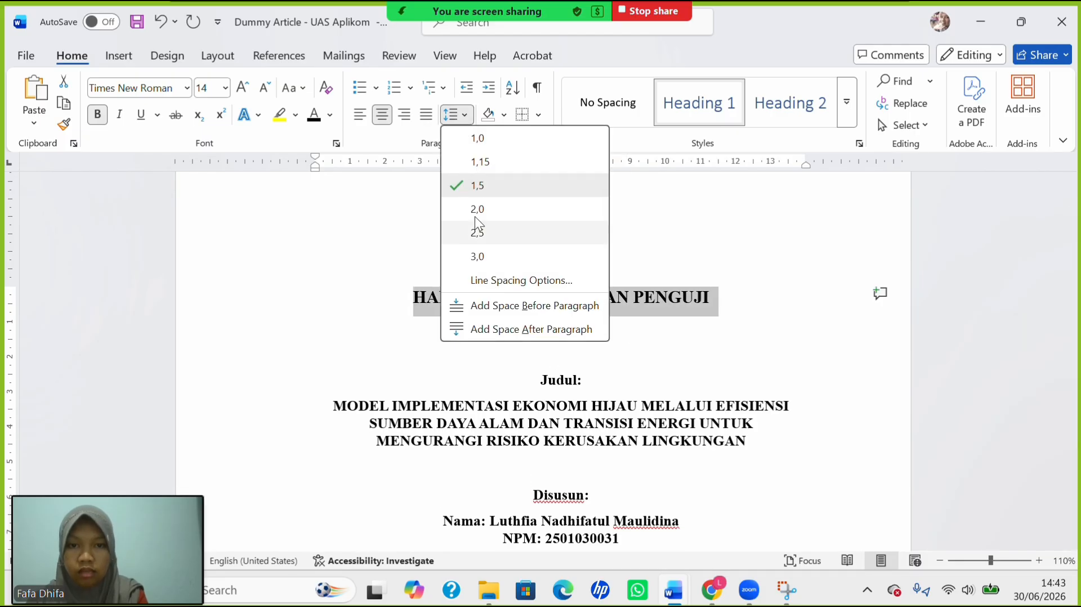
{"action": "left_click", "coordinate": [528, 327]}
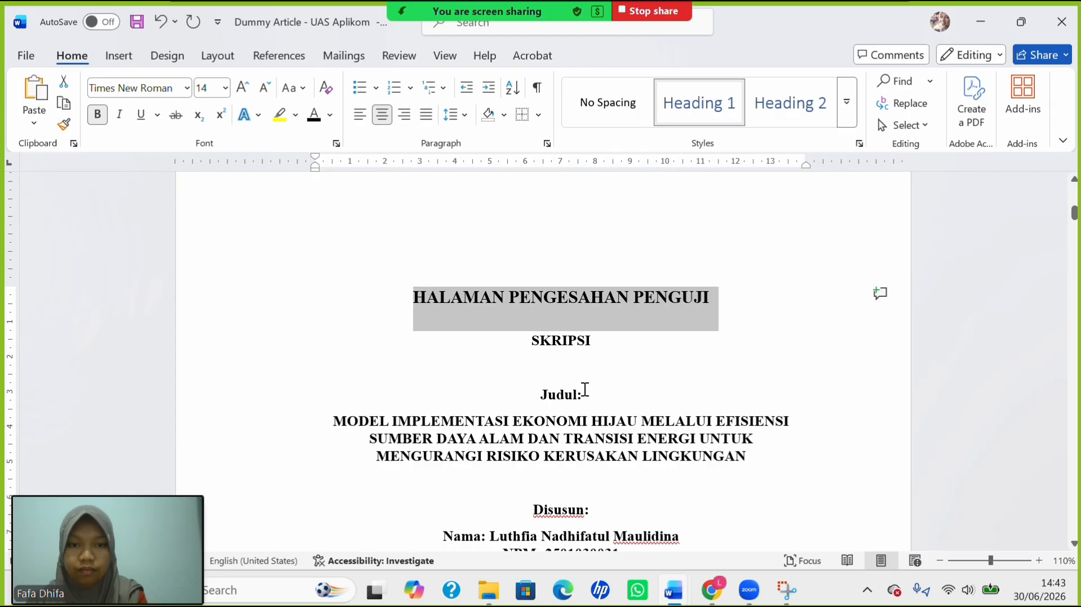
Update the entire table of contents under DAFTAR ISI.
{"action": "scroll", "coordinate": [585, 390], "scroll_direction": "down", "scroll_amount": 10}
{"action": "scroll", "coordinate": [586, 389], "scroll_direction": "down", "scroll_amount": 11}
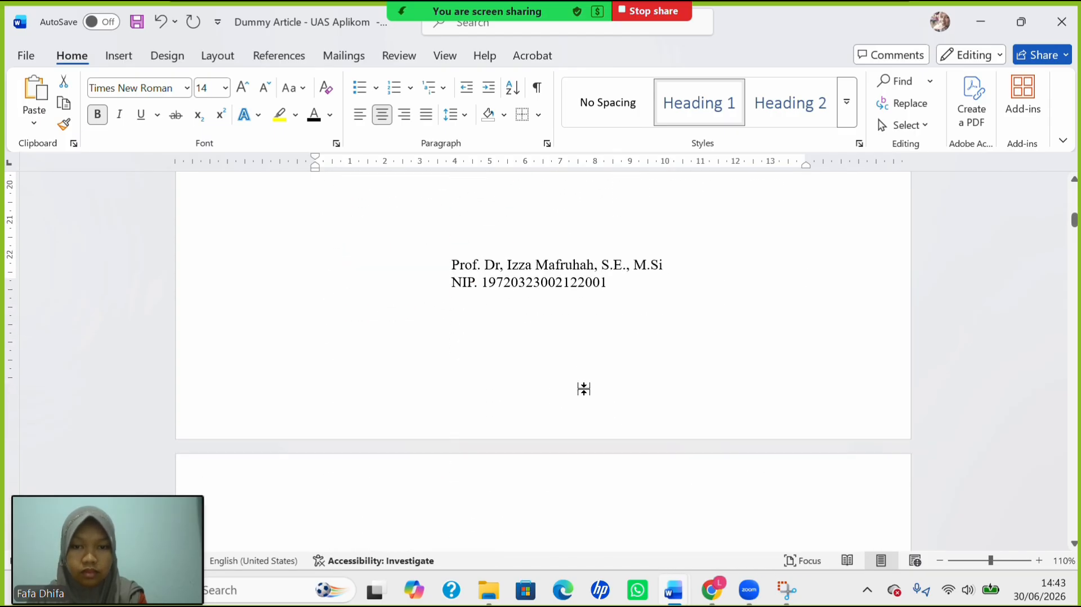
{"action": "scroll", "coordinate": [585, 390], "scroll_direction": "up", "scroll_amount": 2}
{"action": "scroll", "coordinate": [585, 389], "scroll_direction": "up", "scroll_amount": 6}
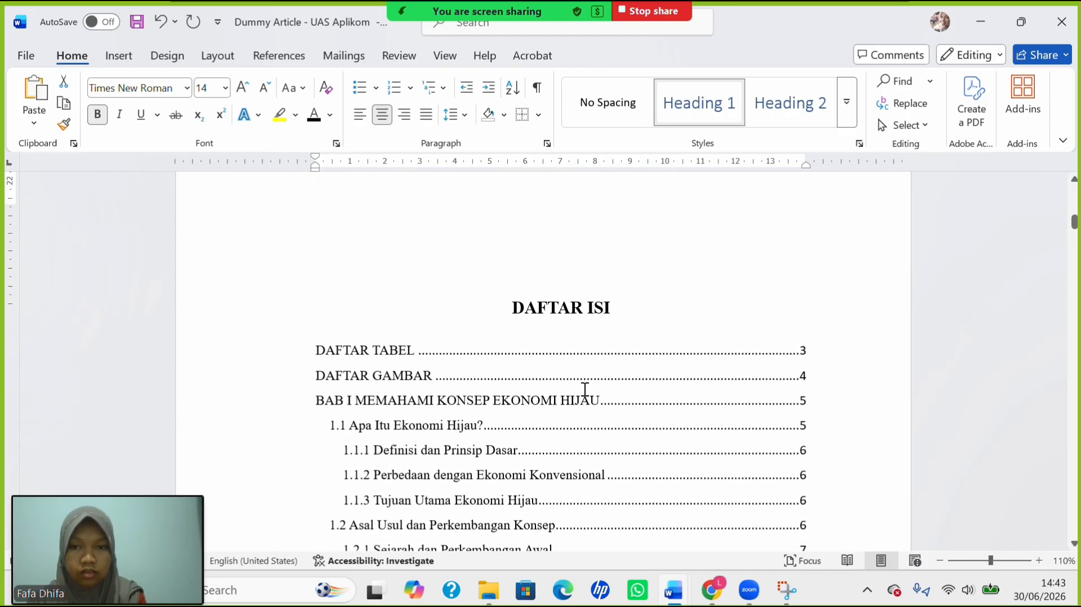
{"action": "scroll", "coordinate": [585, 390], "scroll_direction": "down", "scroll_amount": 4}
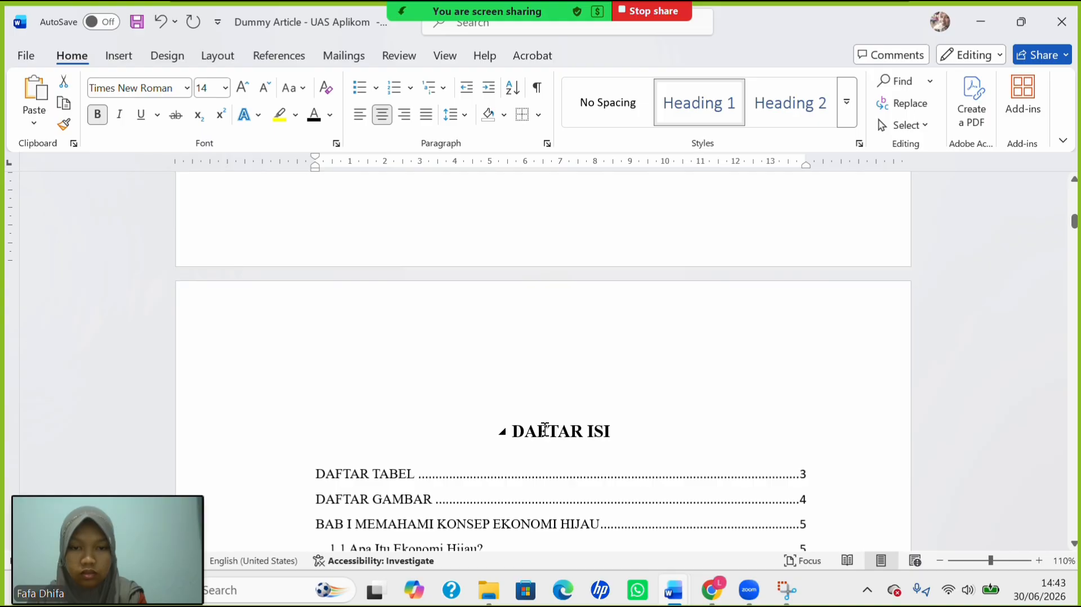
{"action": "left_click_drag", "start_coordinate": [545, 429], "coordinate": [614, 439]}
{"action": "left_click", "coordinate": [572, 439]}
{"action": "scroll", "coordinate": [574, 440], "scroll_direction": "down", "scroll_amount": 1}
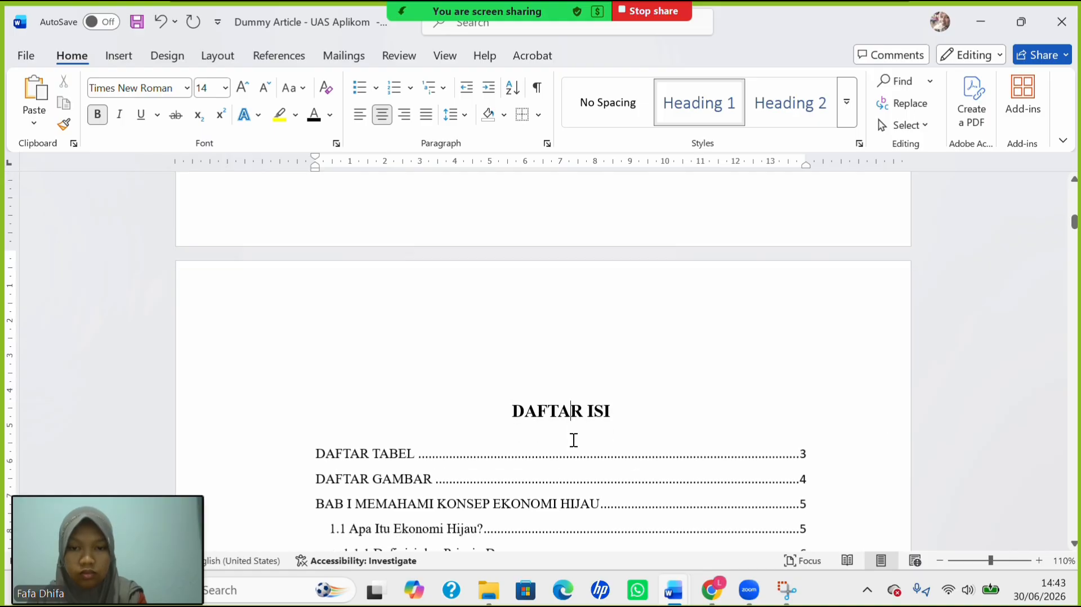
{"action": "scroll", "coordinate": [574, 440], "scroll_direction": "down", "scroll_amount": 3}
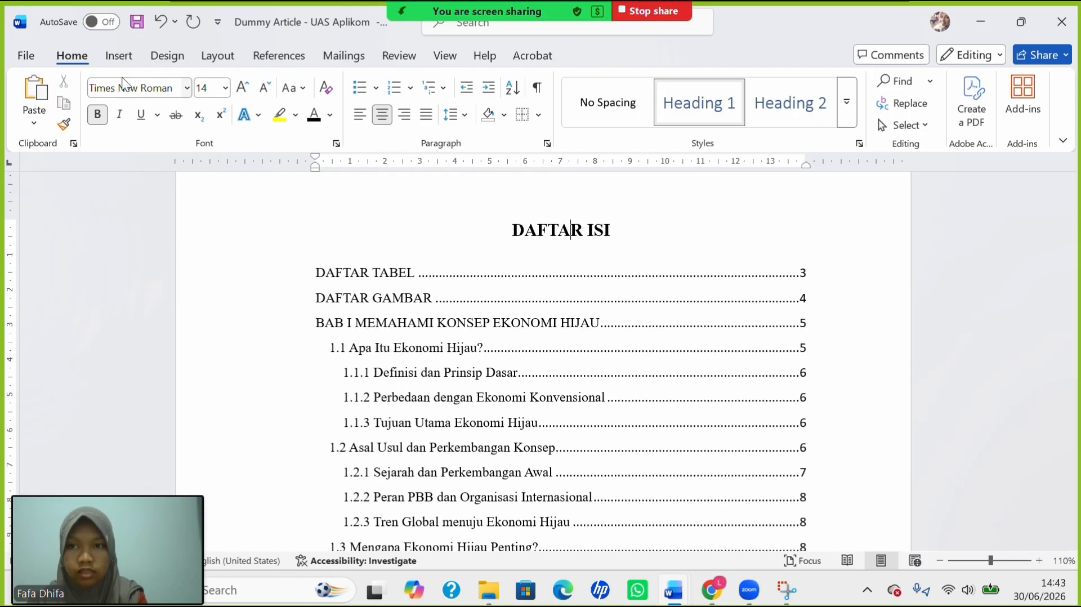
{"action": "left_click", "coordinate": [120, 56]}
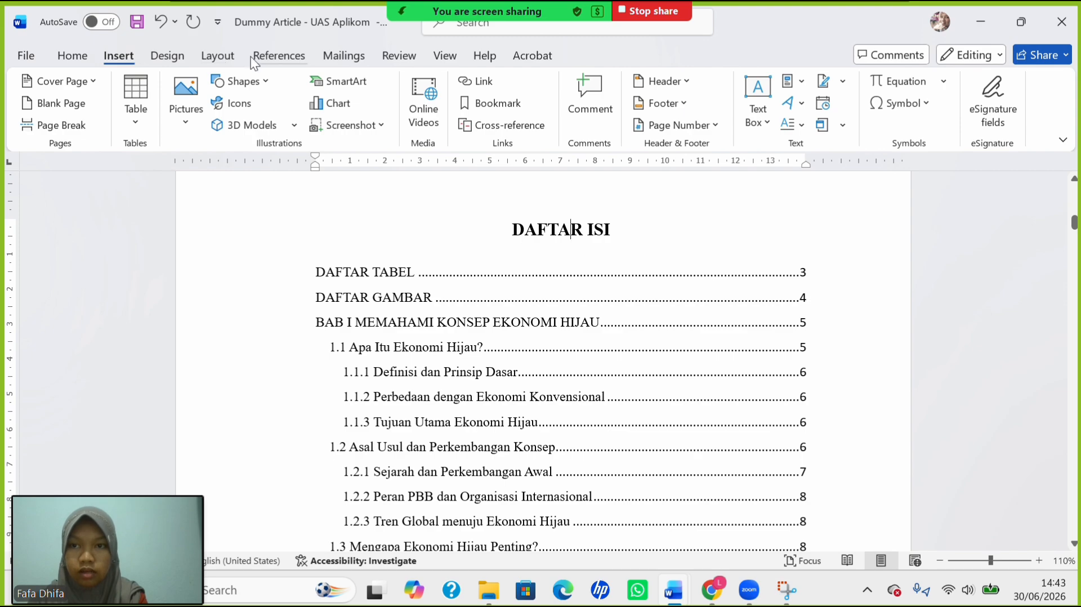
{"action": "left_click", "coordinate": [270, 61]}
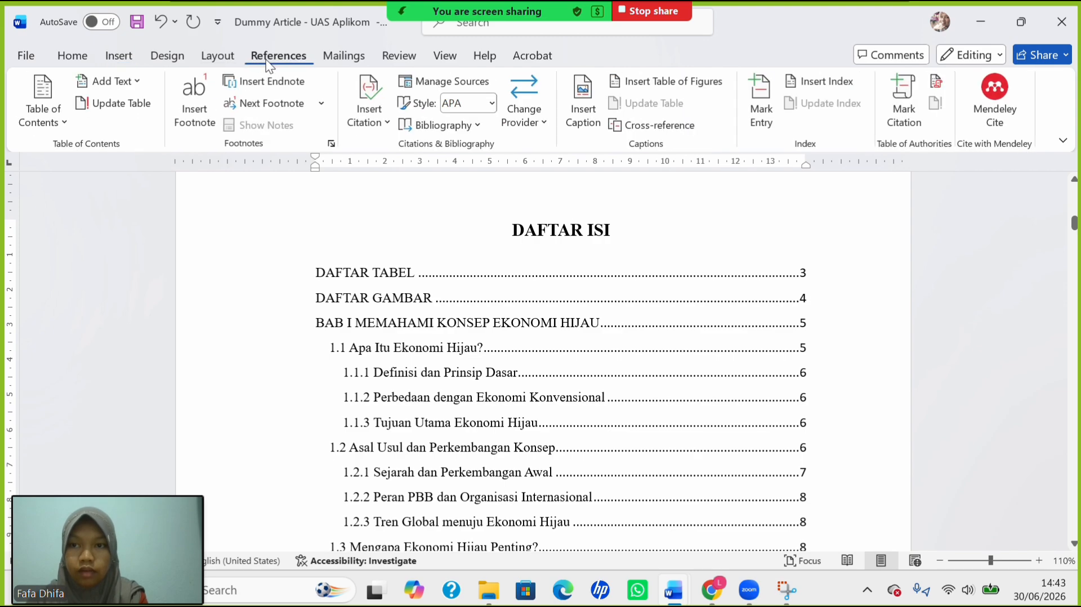
{"action": "left_click", "coordinate": [136, 111]}
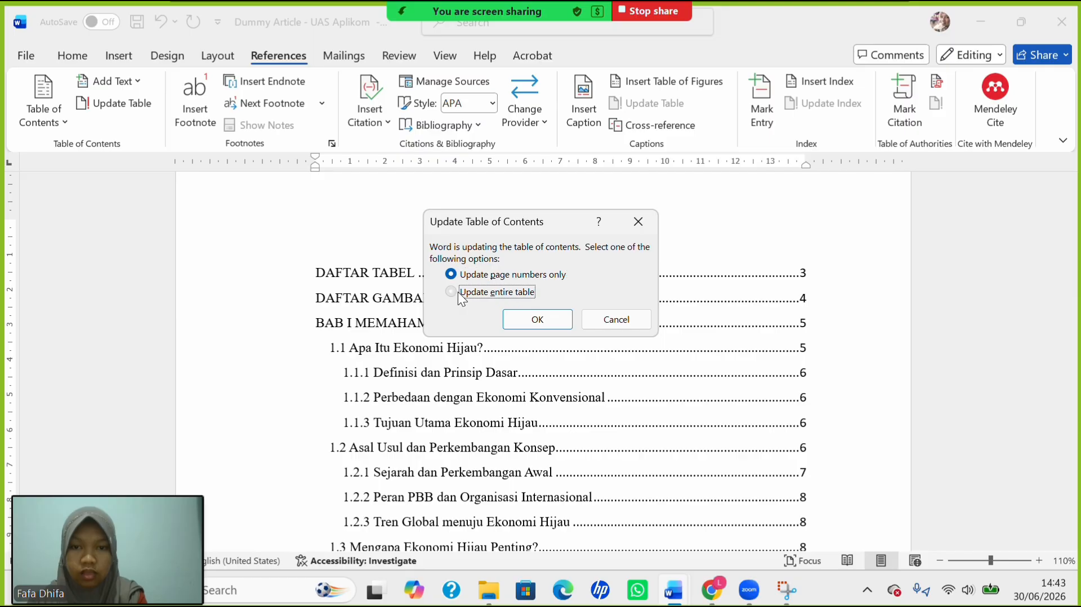
{"action": "left_click", "coordinate": [538, 320]}
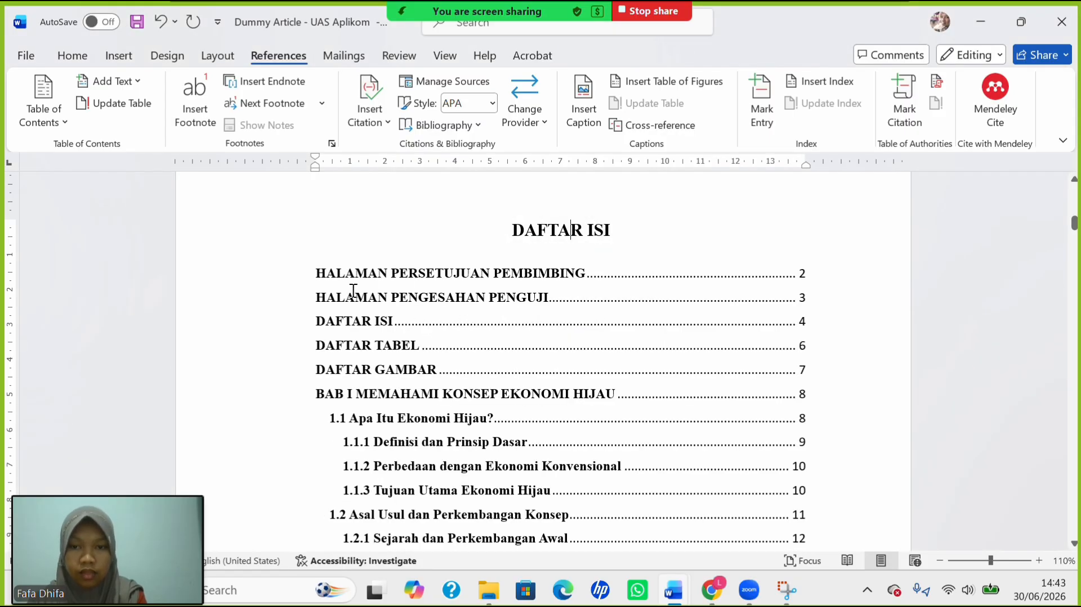
Select the whole table of contents and remove bold from its entries.
{"action": "left_click", "coordinate": [363, 278]}
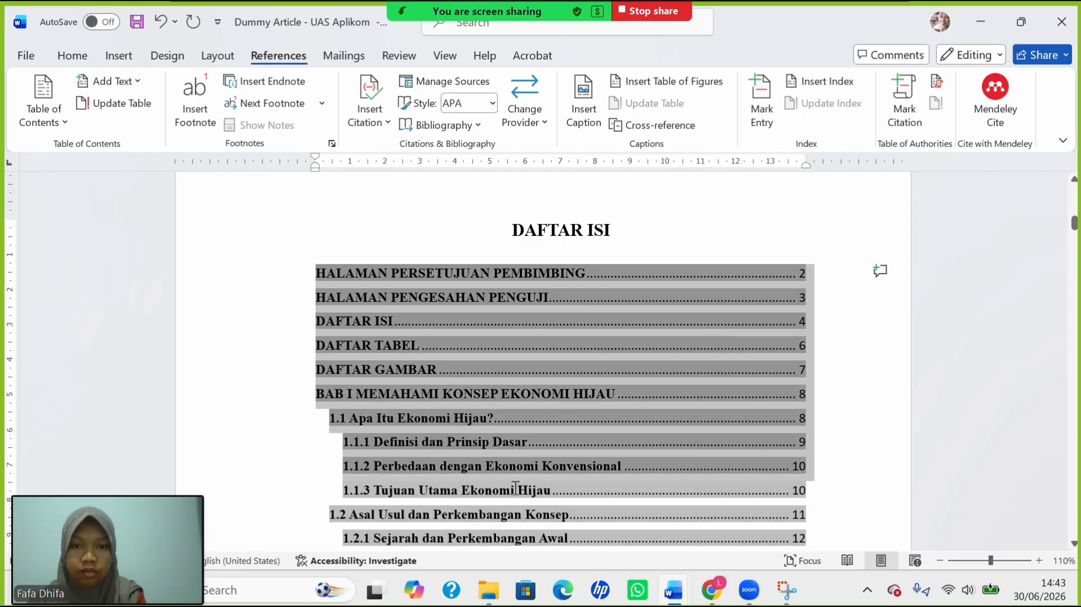
{"action": "scroll", "coordinate": [541, 549], "scroll_direction": "down", "scroll_amount": 2}
{"action": "scroll", "coordinate": [547, 583], "scroll_direction": "down", "scroll_amount": 15}
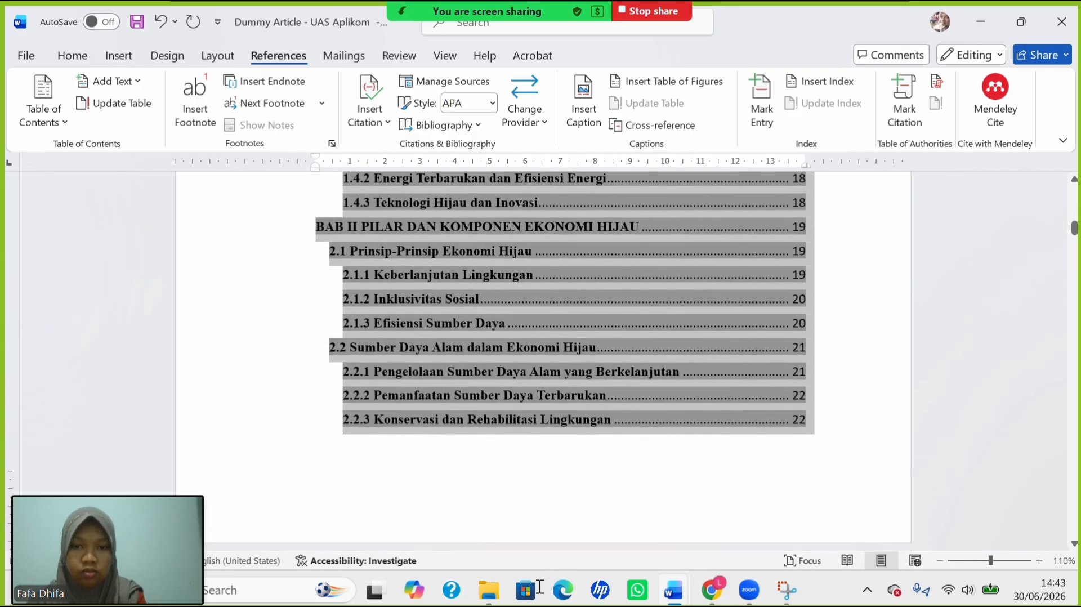
{"action": "scroll", "coordinate": [528, 459], "scroll_direction": "down", "scroll_amount": 10}
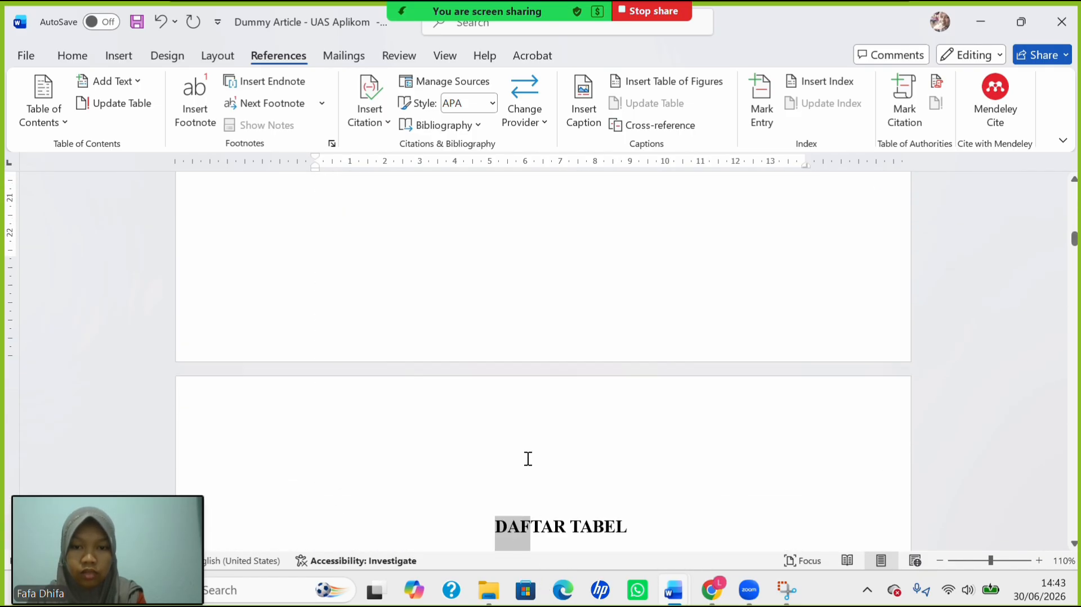
{"action": "scroll", "coordinate": [449, 228], "scroll_direction": "up", "scroll_amount": 5}
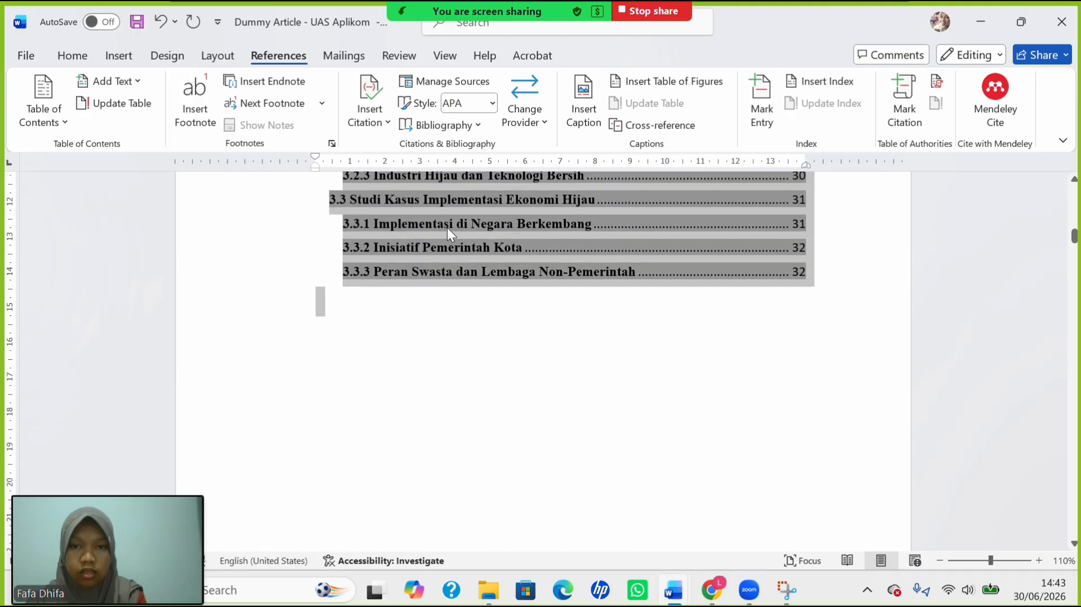
{"action": "key", "text": "ctrl+b"}
{"action": "key", "text": "ctrl+b"}
{"action": "key", "text": "ctrl+b"}
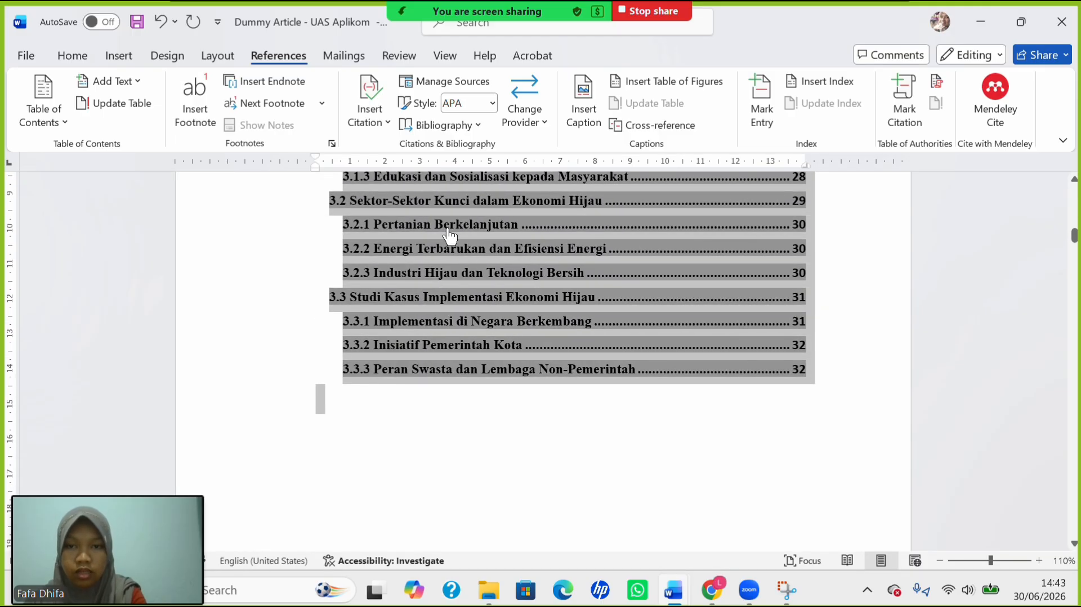
{"action": "scroll", "coordinate": [542, 349], "scroll_direction": "up", "scroll_amount": 10}
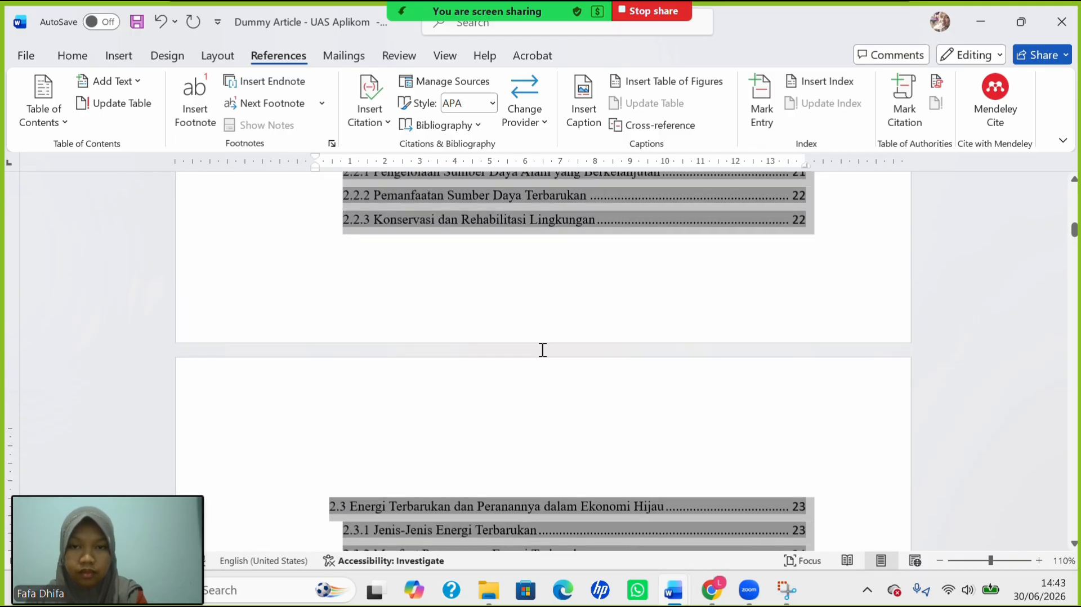
Set all table of contents entries to 12 pt and deselect them.
{"action": "left_click", "coordinate": [76, 61]}
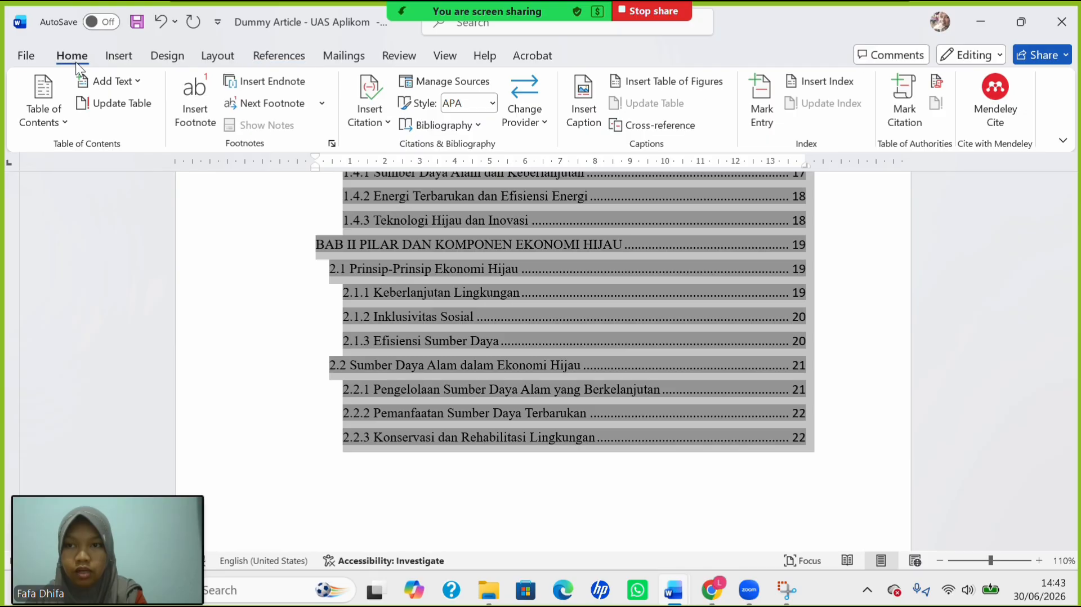
{"action": "left_click", "coordinate": [224, 89]}
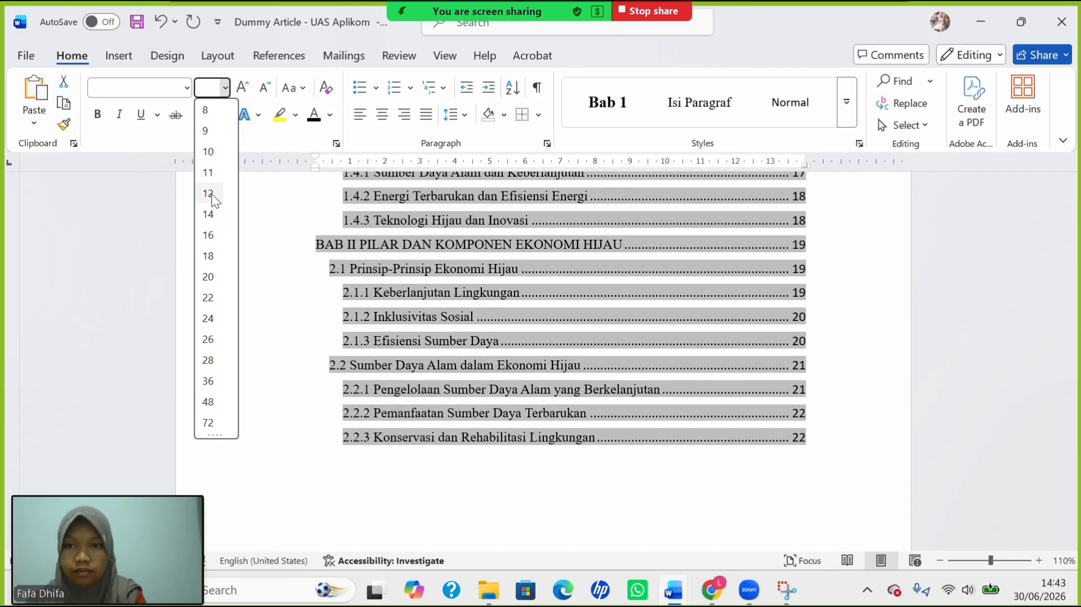
{"action": "left_click", "coordinate": [214, 203]}
{"action": "scroll", "coordinate": [379, 300], "scroll_direction": "up", "scroll_amount": 10}
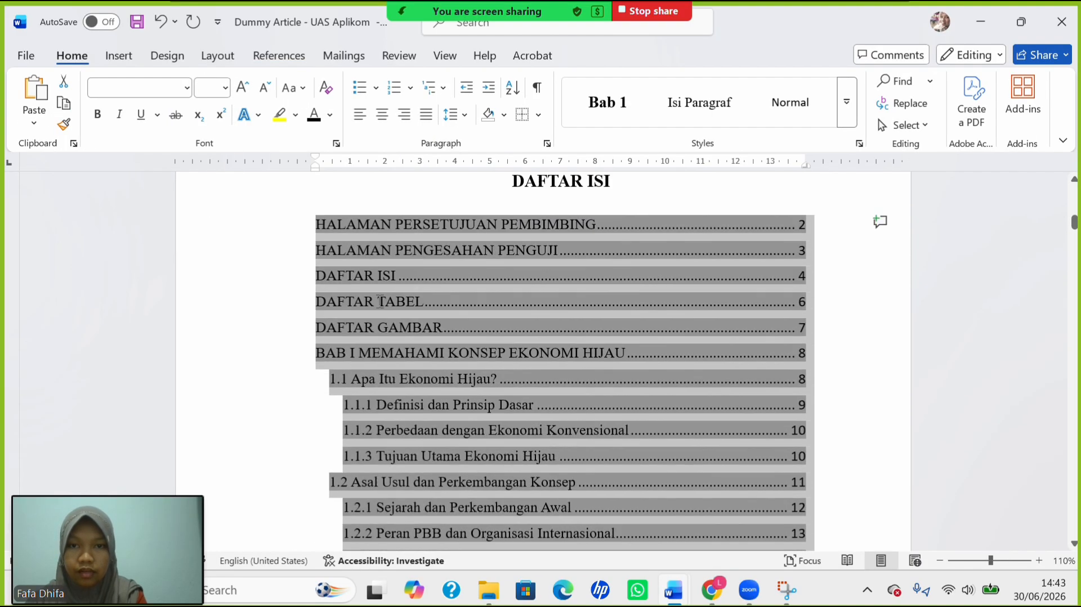
{"action": "left_click", "coordinate": [459, 428]}
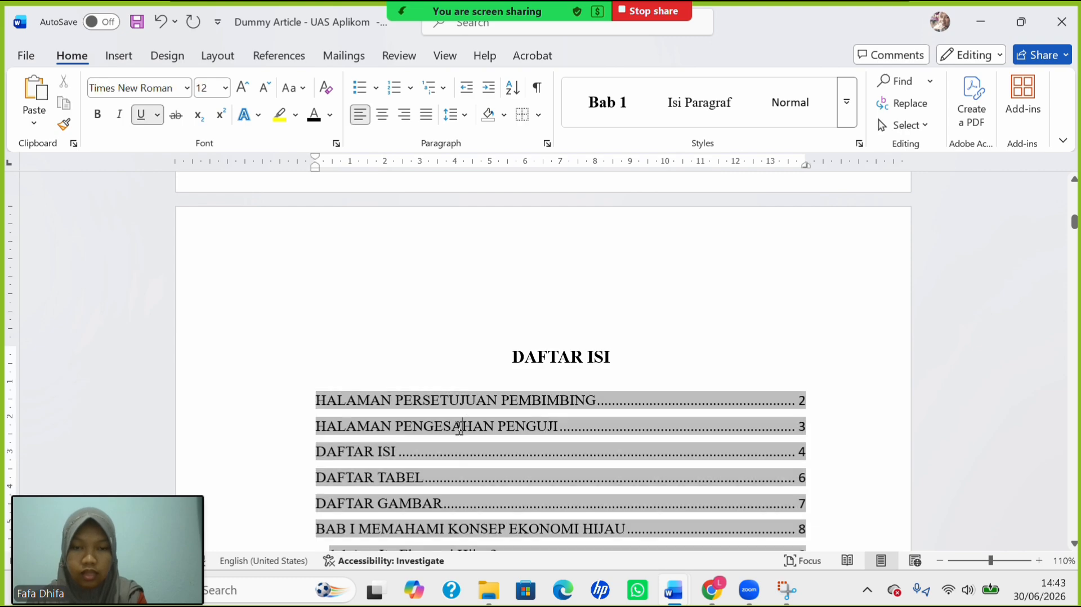
Scroll up to the top of the HALAMAN PERSETUJUAN PEMBIMBING page.
{"action": "scroll", "coordinate": [459, 428], "scroll_direction": "down", "scroll_amount": 2}
{"action": "scroll", "coordinate": [459, 428], "scroll_direction": "up", "scroll_amount": 2}
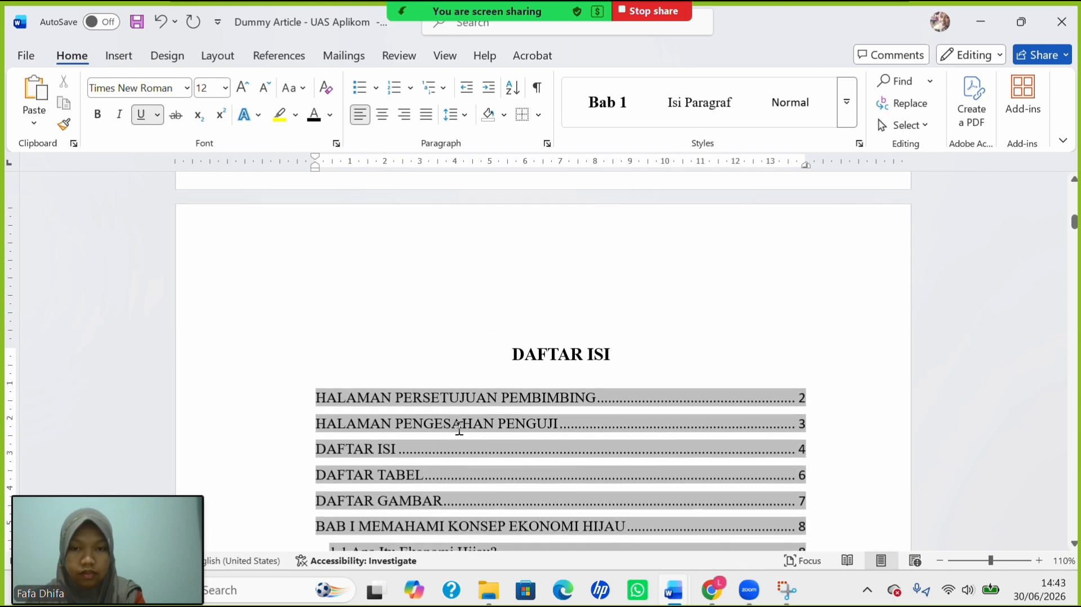
{"action": "scroll", "coordinate": [459, 428], "scroll_direction": "down", "scroll_amount": 2}
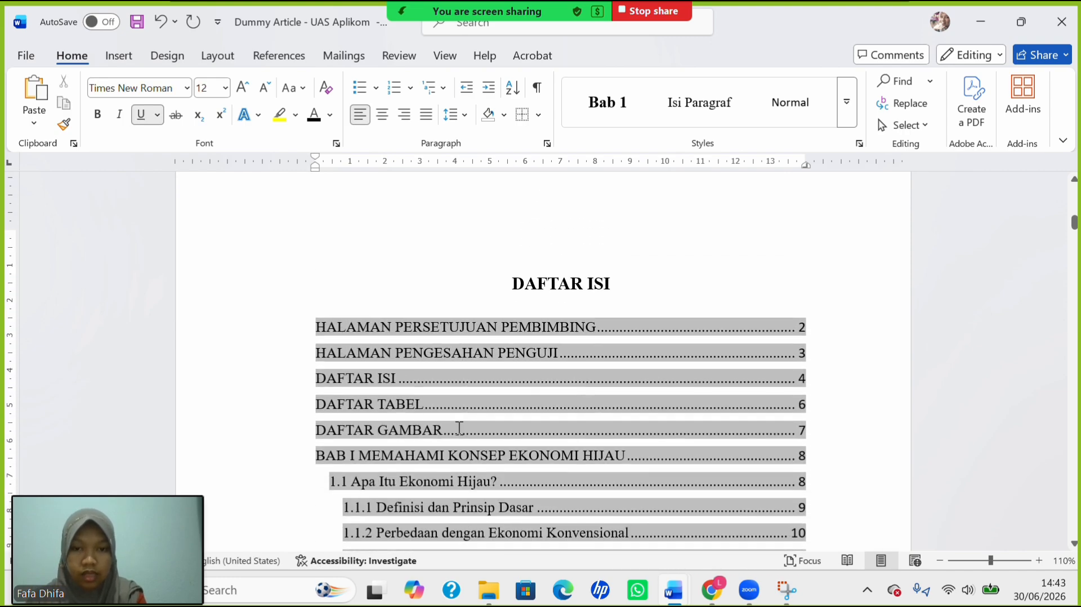
{"action": "scroll", "coordinate": [459, 428], "scroll_direction": "up", "scroll_amount": 4}
{"action": "scroll", "coordinate": [460, 428], "scroll_direction": "up", "scroll_amount": 13}
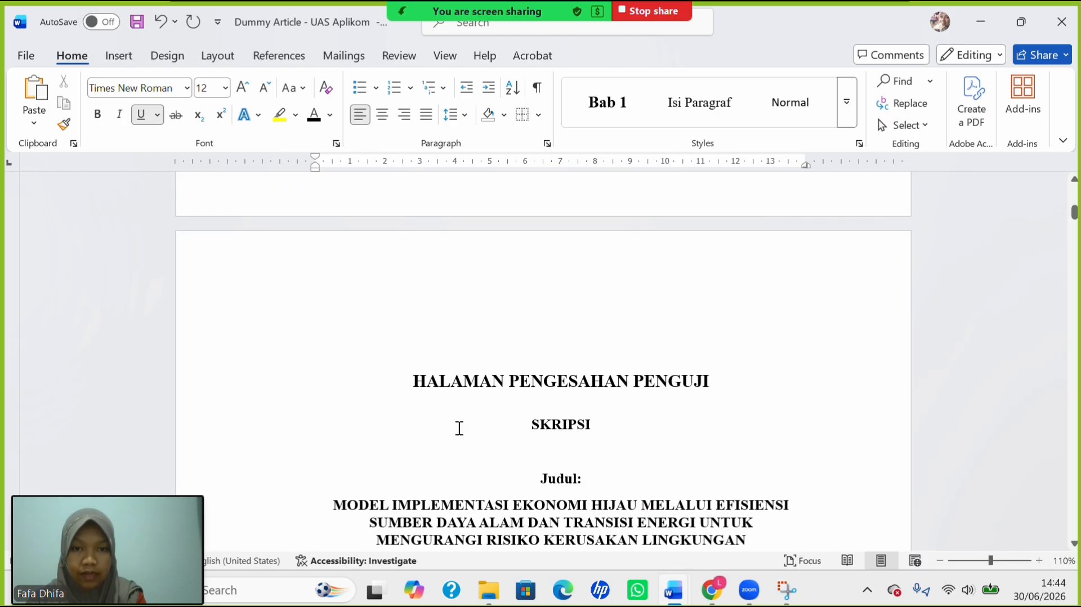
{"action": "scroll", "coordinate": [459, 428], "scroll_direction": "down", "scroll_amount": 2}
{"action": "scroll", "coordinate": [459, 428], "scroll_direction": "up", "scroll_amount": 15}
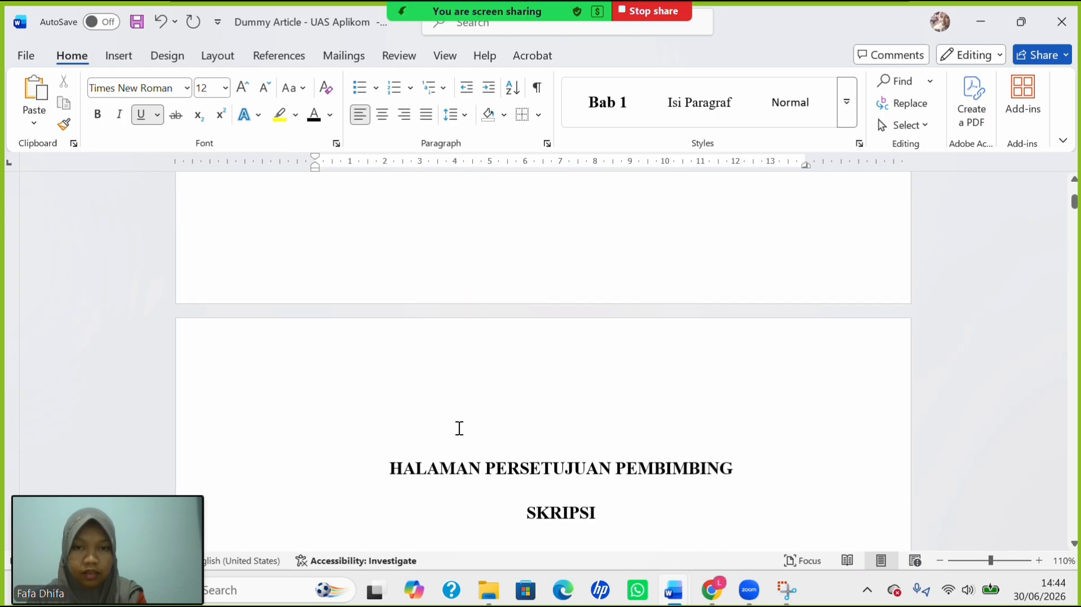
{"action": "scroll", "coordinate": [459, 428], "scroll_direction": "down", "scroll_amount": 1}
{"action": "scroll", "coordinate": [432, 445], "scroll_direction": "up", "scroll_amount": 1}
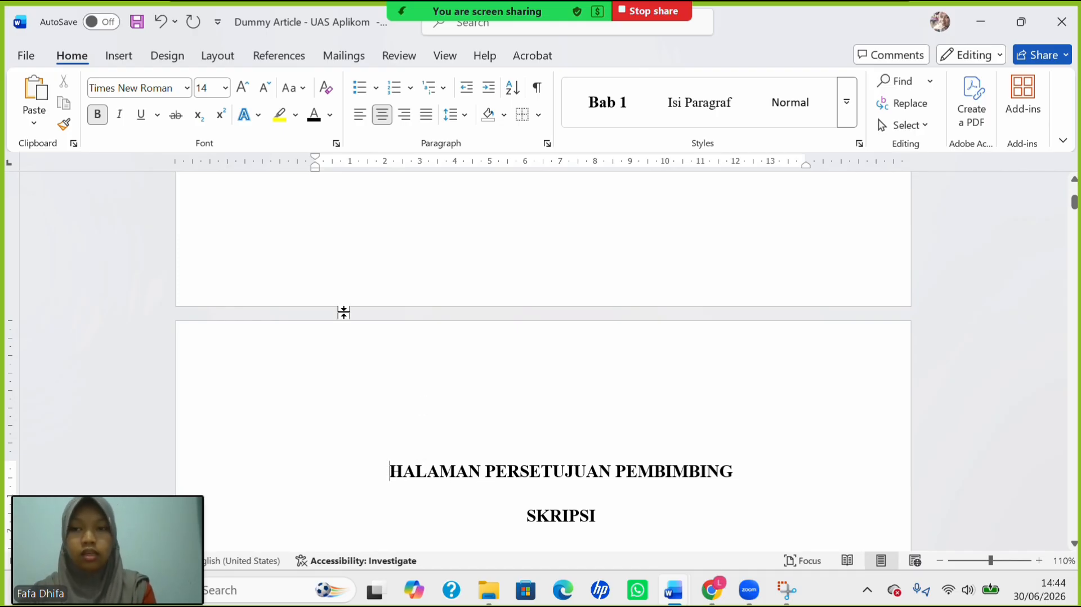
Insert a Next Page section break before the HALAMAN PERSETUJUAN PEMBIMBING title.
{"action": "left_click", "coordinate": [229, 60]}
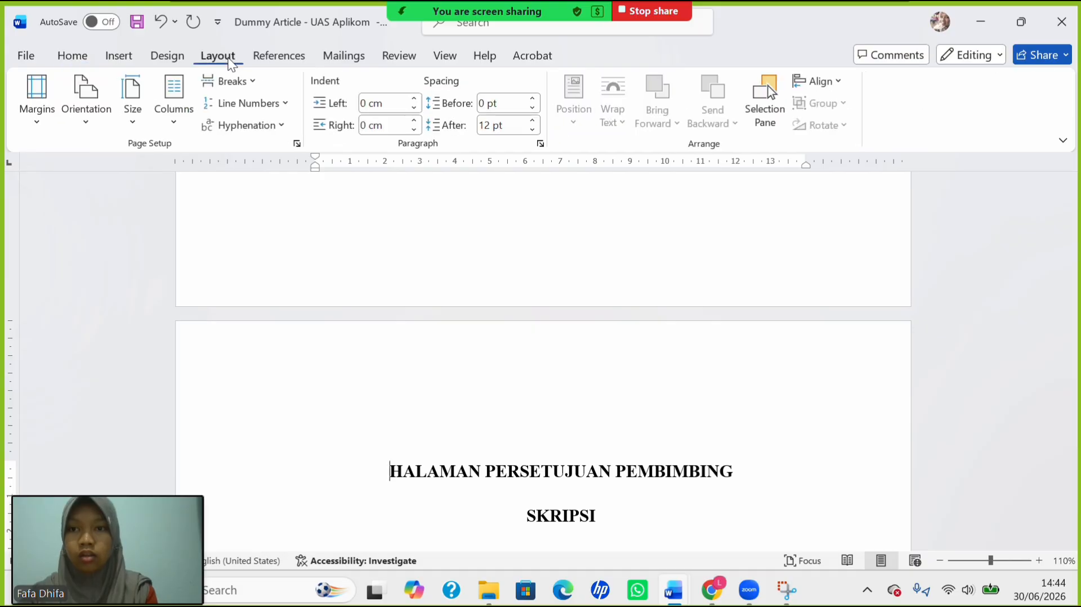
{"action": "left_click", "coordinate": [230, 83]}
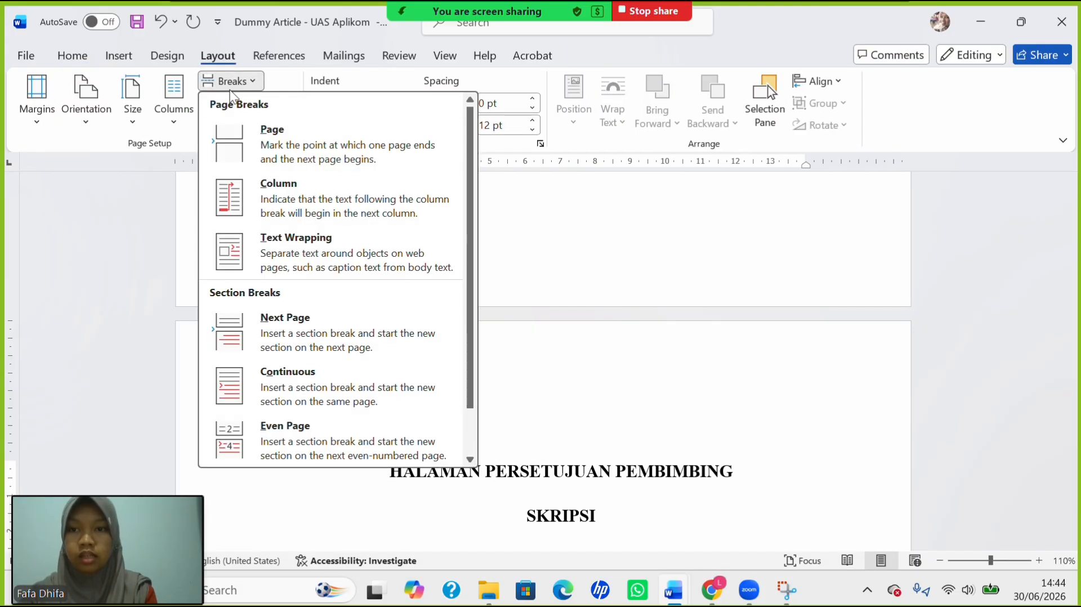
{"action": "left_click", "coordinate": [292, 338]}
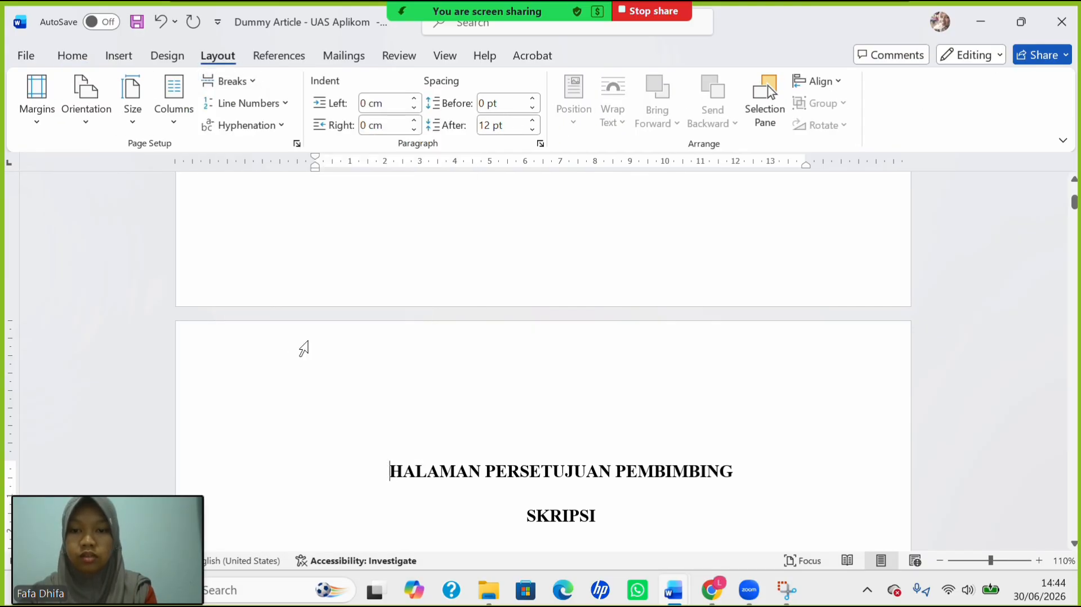
Insert a break before BAB I so the chapter starts on the following page.
{"action": "scroll", "coordinate": [457, 407], "scroll_direction": "down", "scroll_amount": 15}
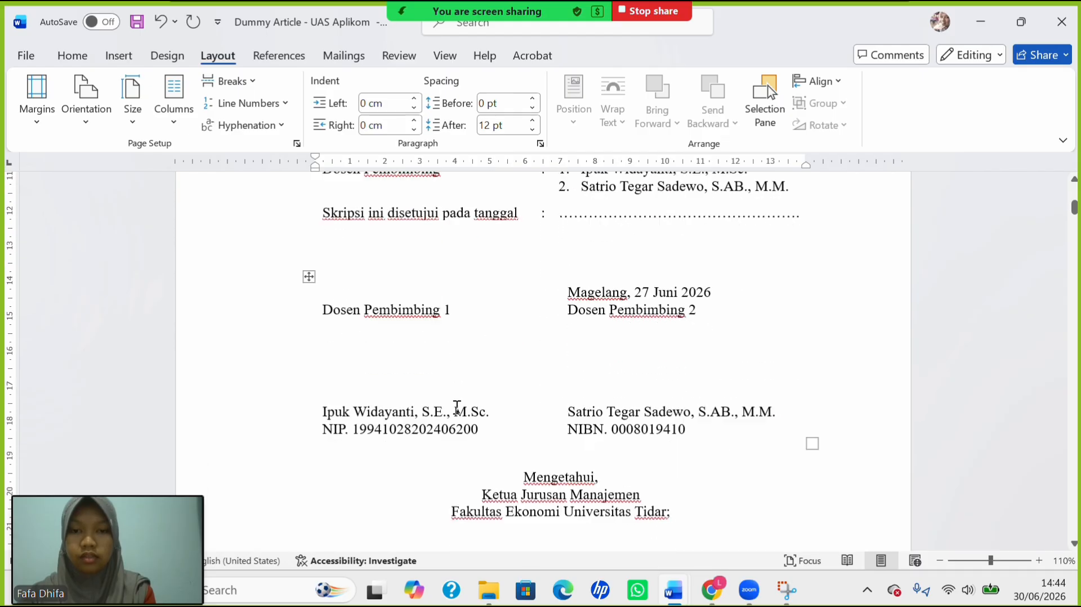
{"action": "scroll", "coordinate": [458, 408], "scroll_direction": "down", "scroll_amount": 20}
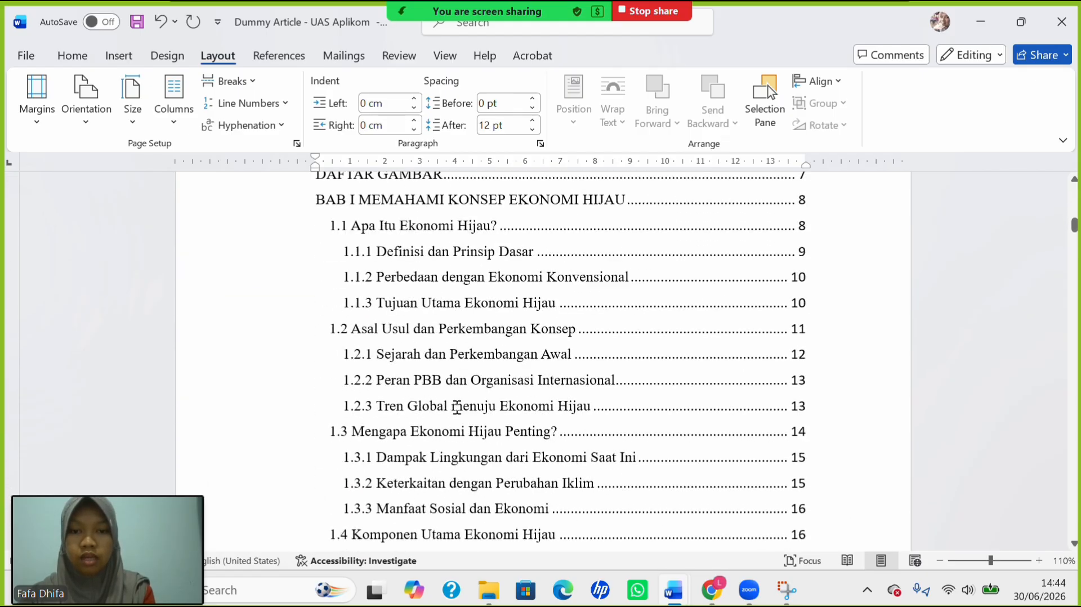
{"action": "scroll", "coordinate": [458, 408], "scroll_direction": "down", "scroll_amount": 20}
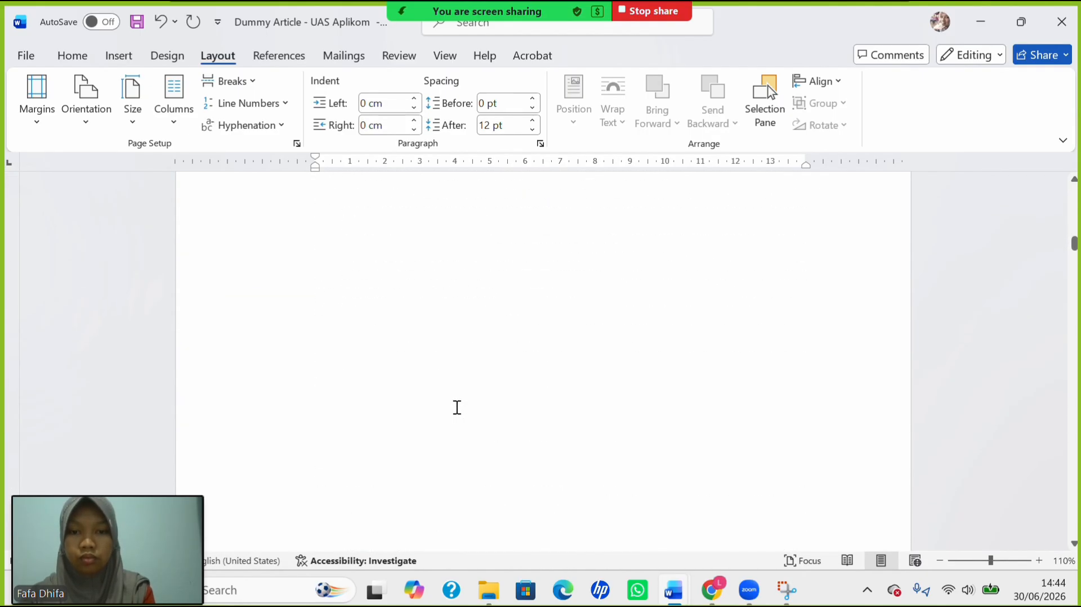
{"action": "scroll", "coordinate": [458, 408], "scroll_direction": "down", "scroll_amount": 20}
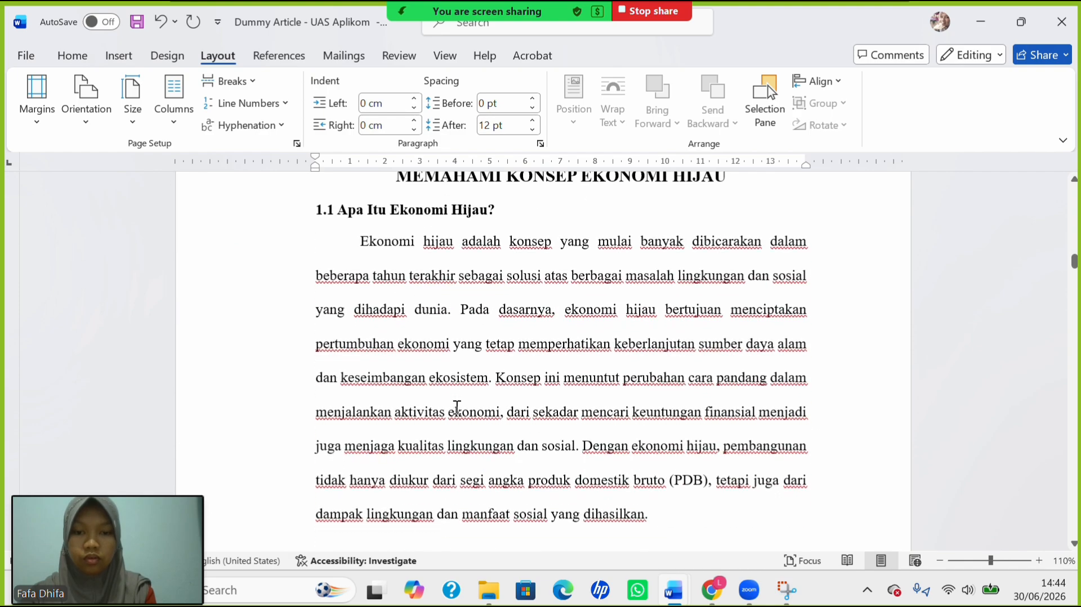
{"action": "scroll", "coordinate": [458, 407], "scroll_direction": "up", "scroll_amount": 1}
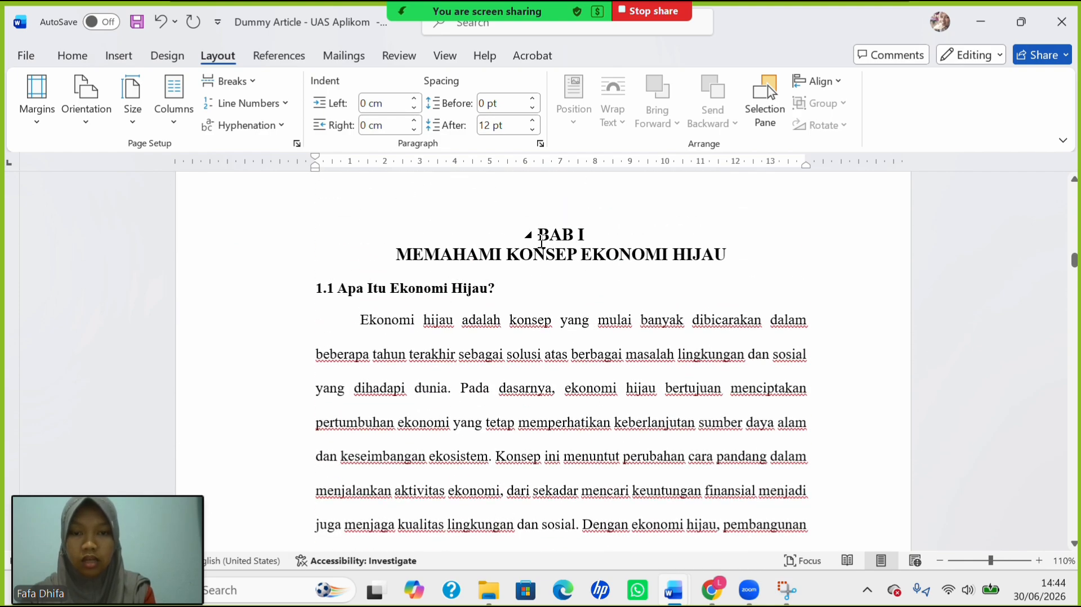
{"action": "left_click", "coordinate": [541, 239]}
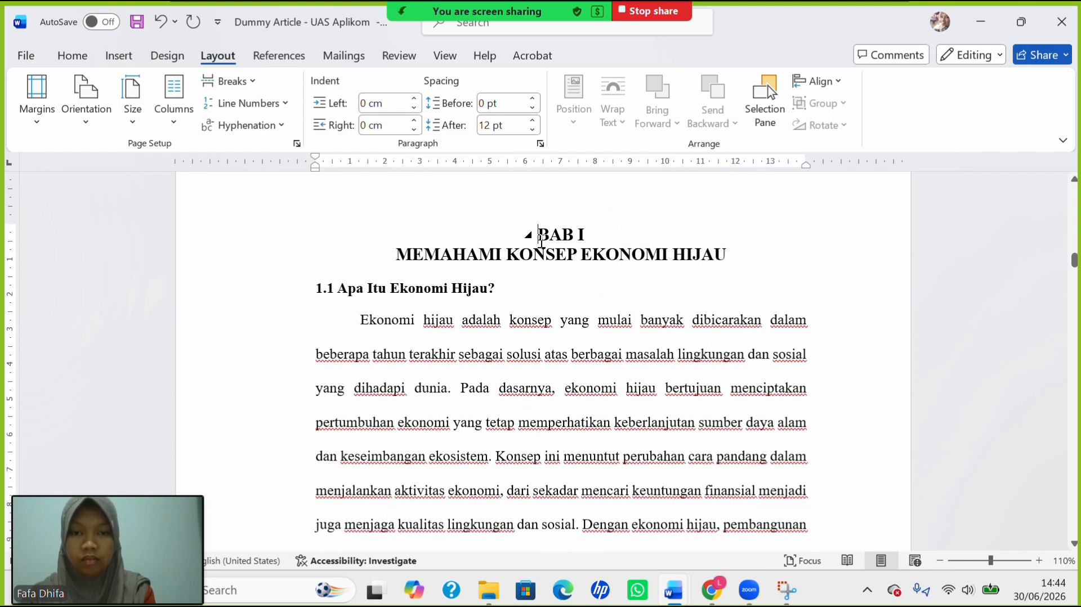
{"action": "left_click", "coordinate": [213, 90]}
{"action": "left_click", "coordinate": [285, 332]}
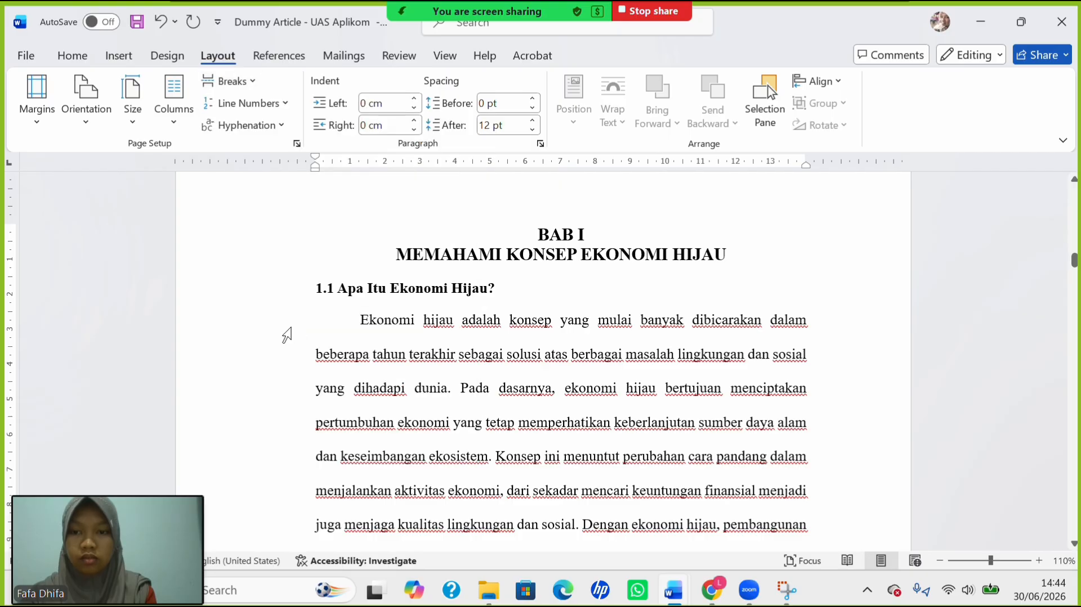
{"action": "left_click", "coordinate": [288, 333]}
{"action": "left_click", "coordinate": [515, 241]}
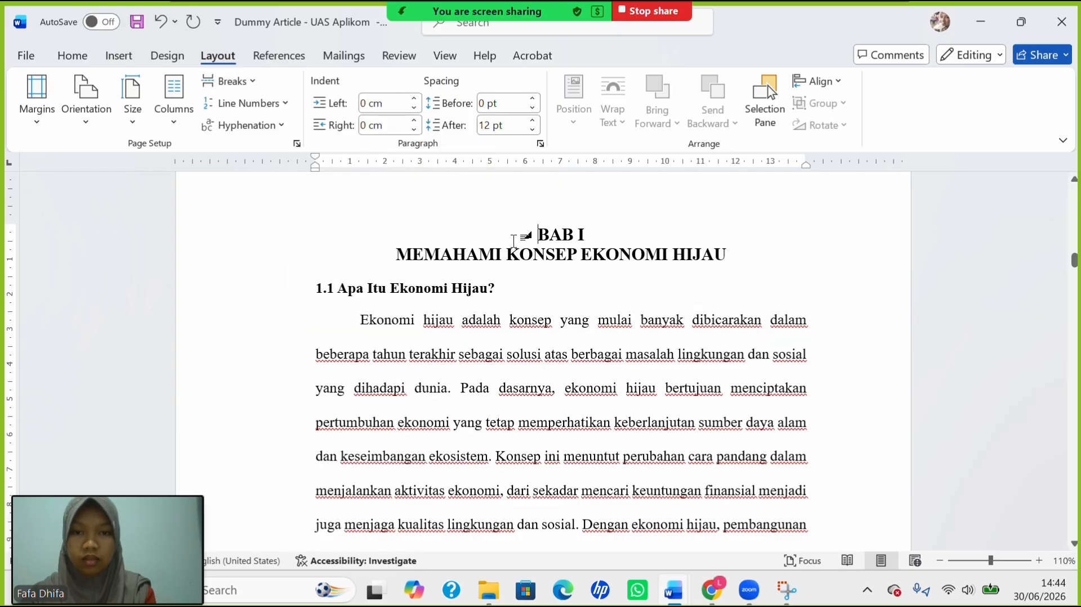
{"action": "key", "text": "ctrl+Return"}
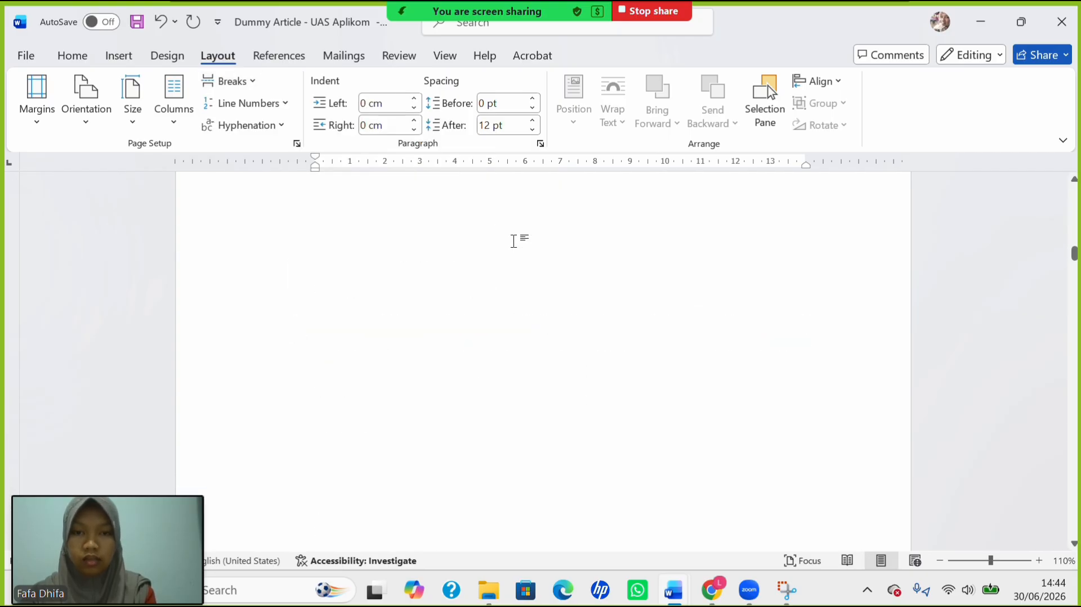
Insert a Next Page section break so BAB II starts a new section on a fresh page.
{"action": "scroll", "coordinate": [515, 242], "scroll_direction": "up", "scroll_amount": 5}
{"action": "scroll", "coordinate": [513, 241], "scroll_direction": "down", "scroll_amount": 20}
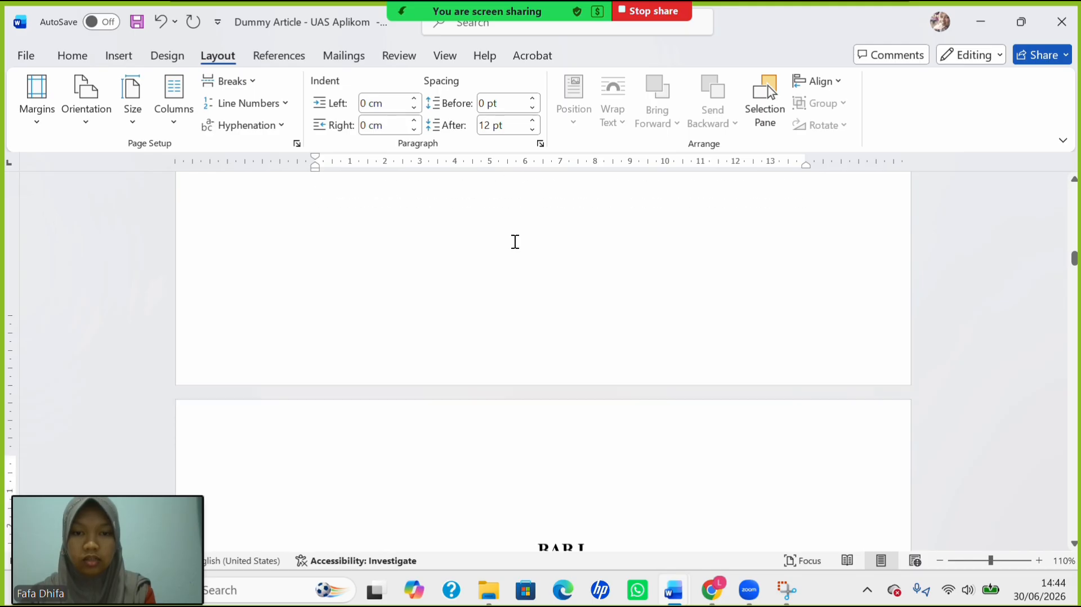
{"action": "scroll", "coordinate": [514, 242], "scroll_direction": "down", "scroll_amount": 20}
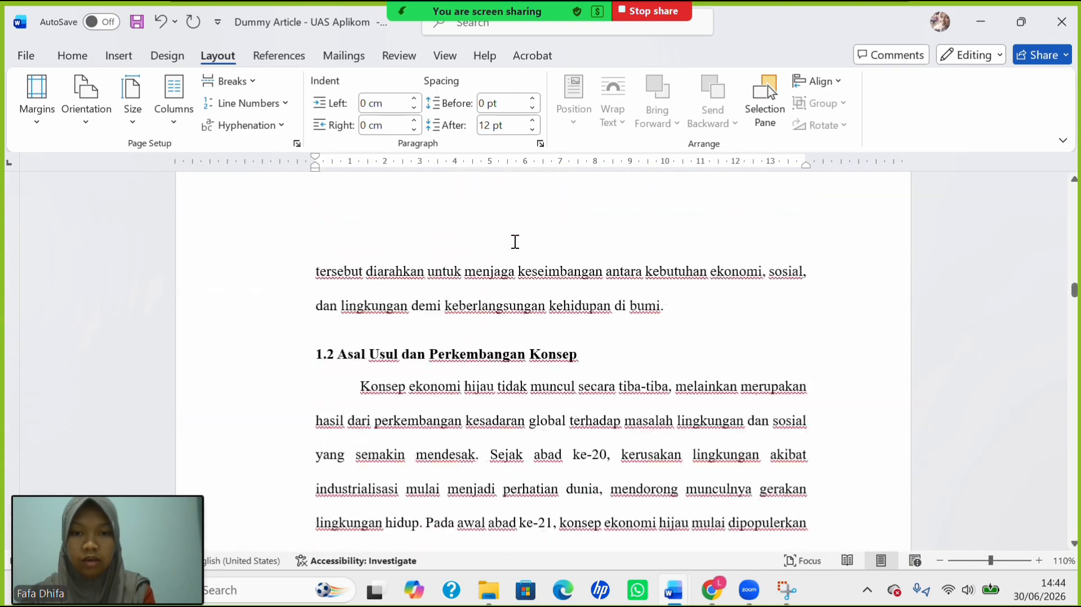
{"action": "scroll", "coordinate": [514, 242], "scroll_direction": "down", "scroll_amount": 20}
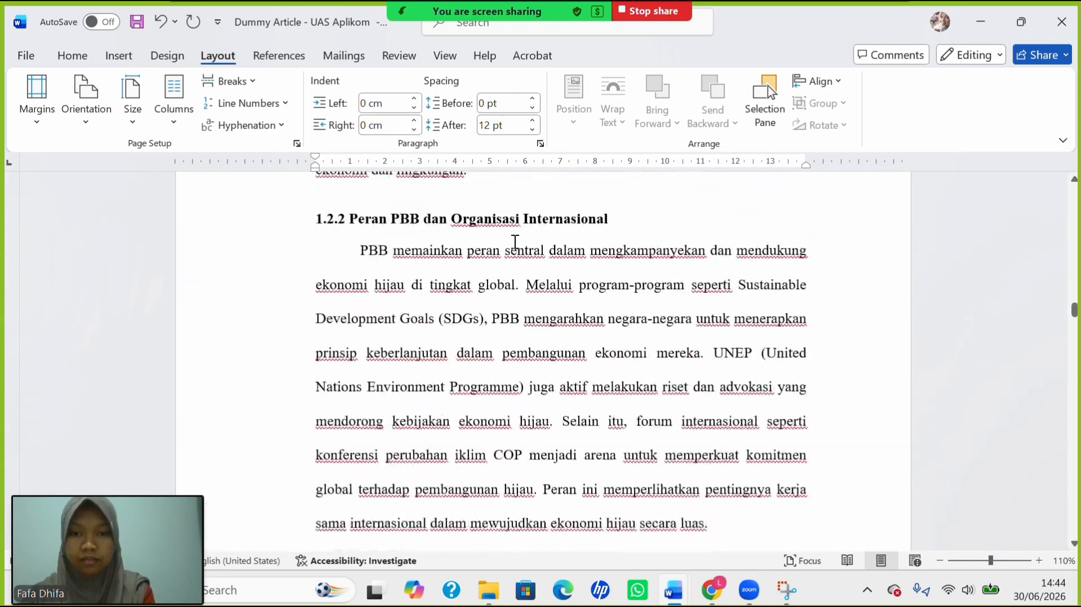
{"action": "scroll", "coordinate": [515, 241], "scroll_direction": "down", "scroll_amount": 6}
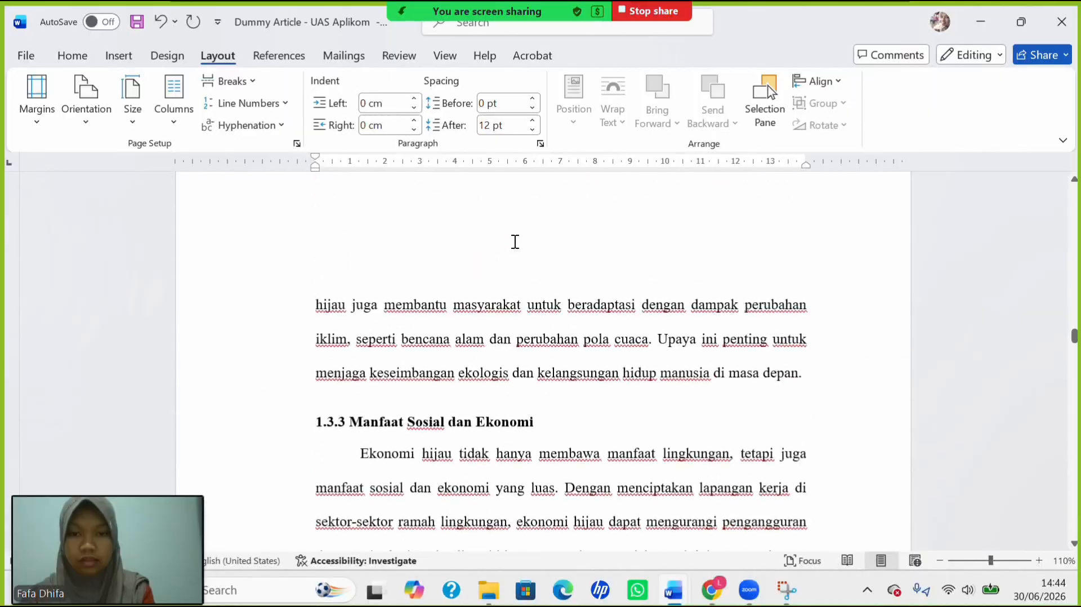
{"action": "scroll", "coordinate": [515, 241], "scroll_direction": "down", "scroll_amount": 20}
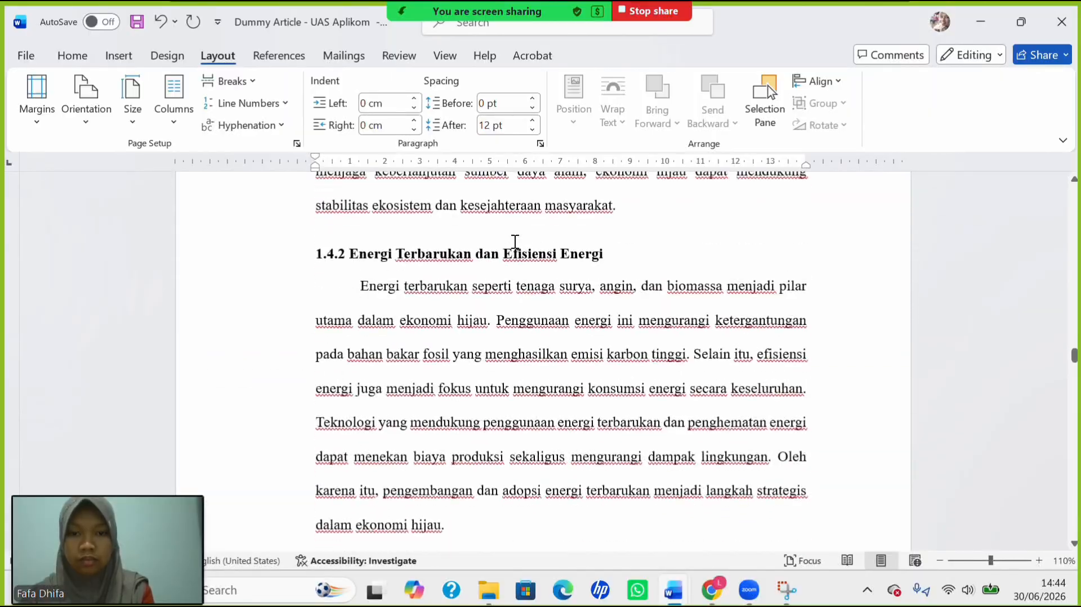
{"action": "scroll", "coordinate": [515, 241], "scroll_direction": "down", "scroll_amount": 6}
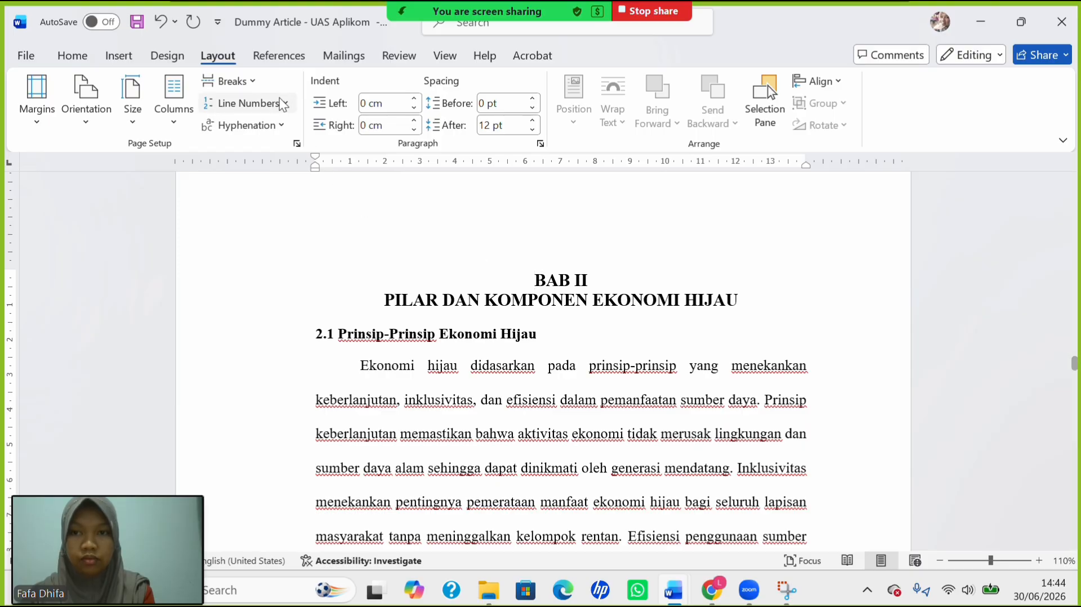
{"action": "left_click", "coordinate": [248, 84]}
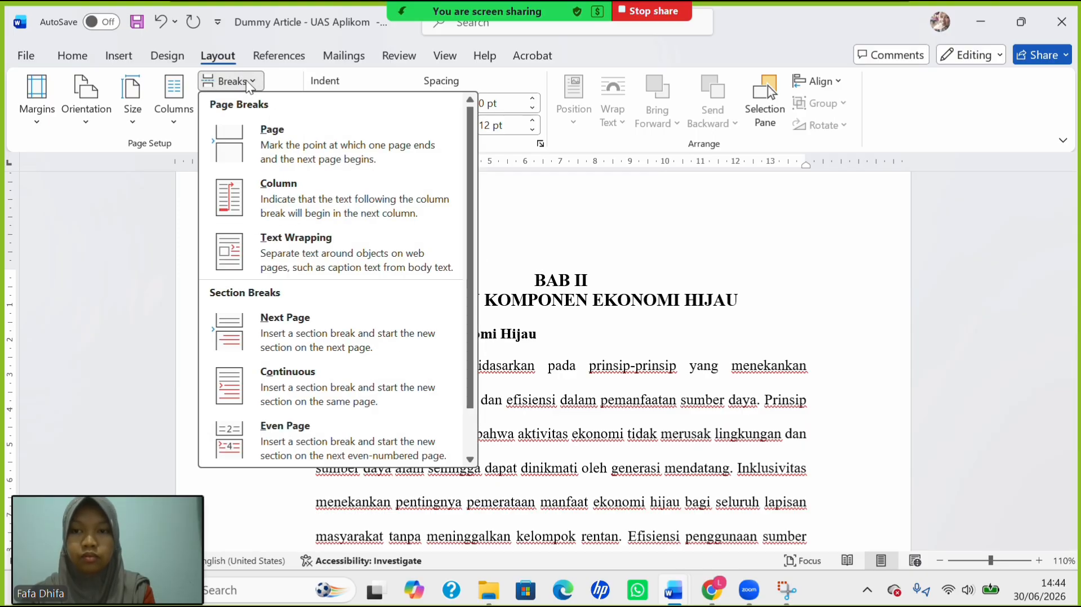
{"action": "left_click", "coordinate": [369, 337]}
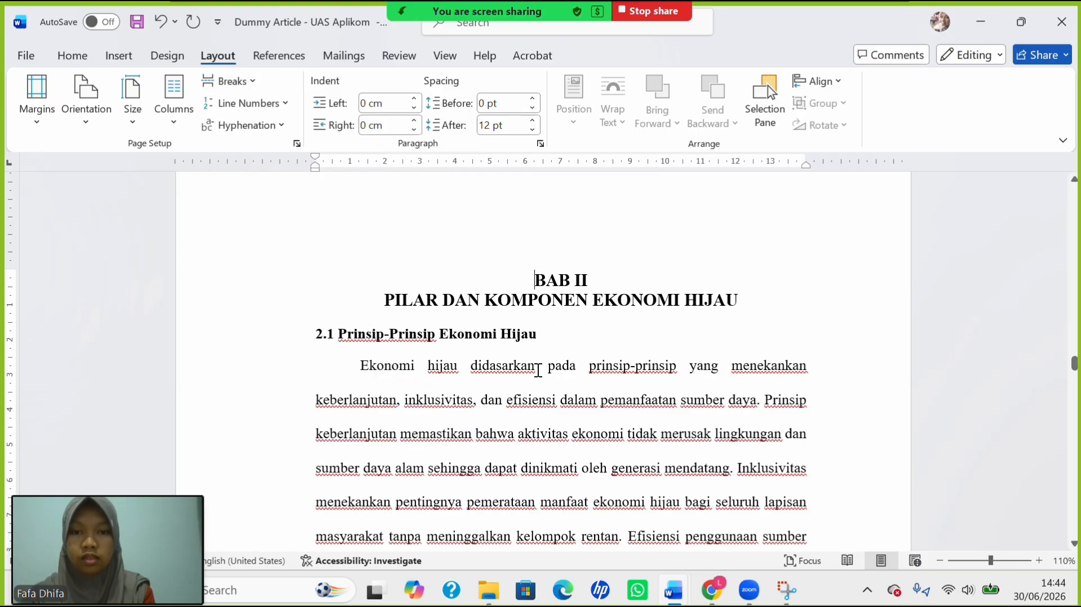
Insert a Next Page section break before BAB III so it begins on a fresh page.
{"action": "scroll", "coordinate": [538, 370], "scroll_direction": "down", "scroll_amount": 20}
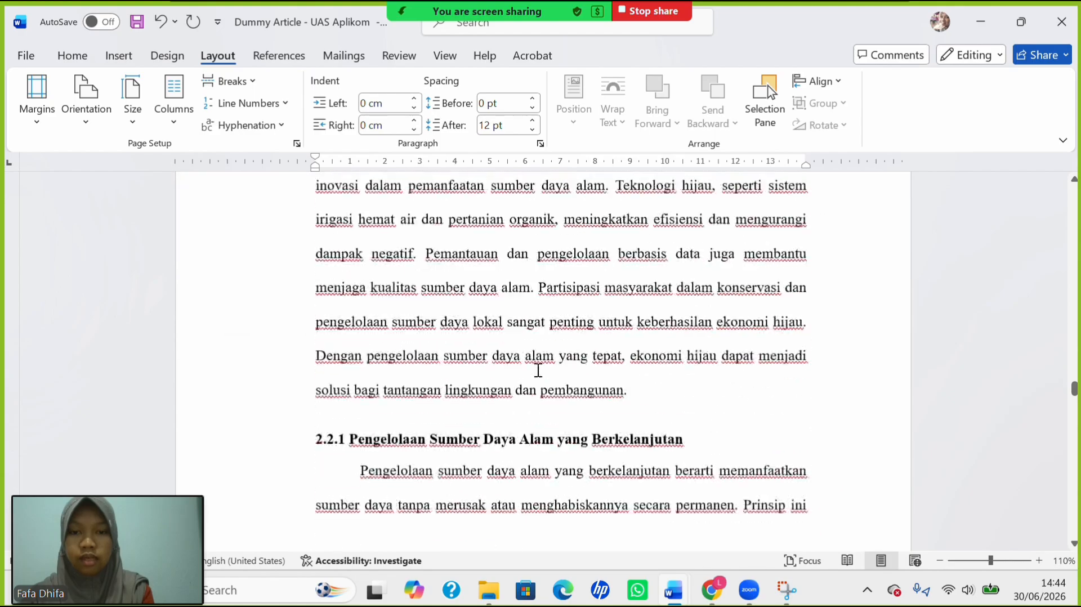
{"action": "scroll", "coordinate": [538, 370], "scroll_direction": "down", "scroll_amount": 20}
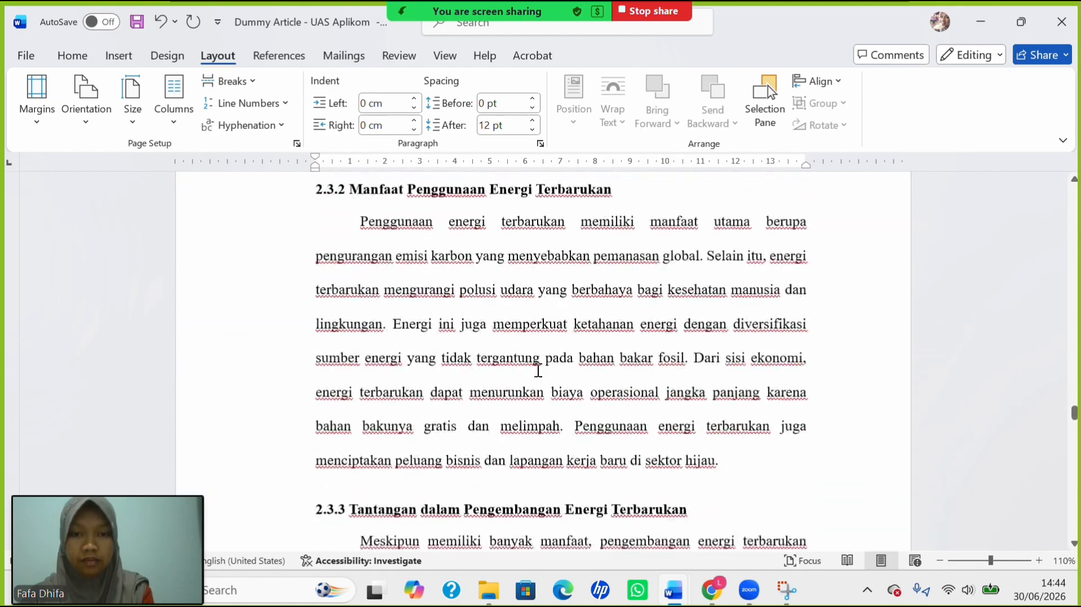
{"action": "scroll", "coordinate": [538, 370], "scroll_direction": "down", "scroll_amount": 20}
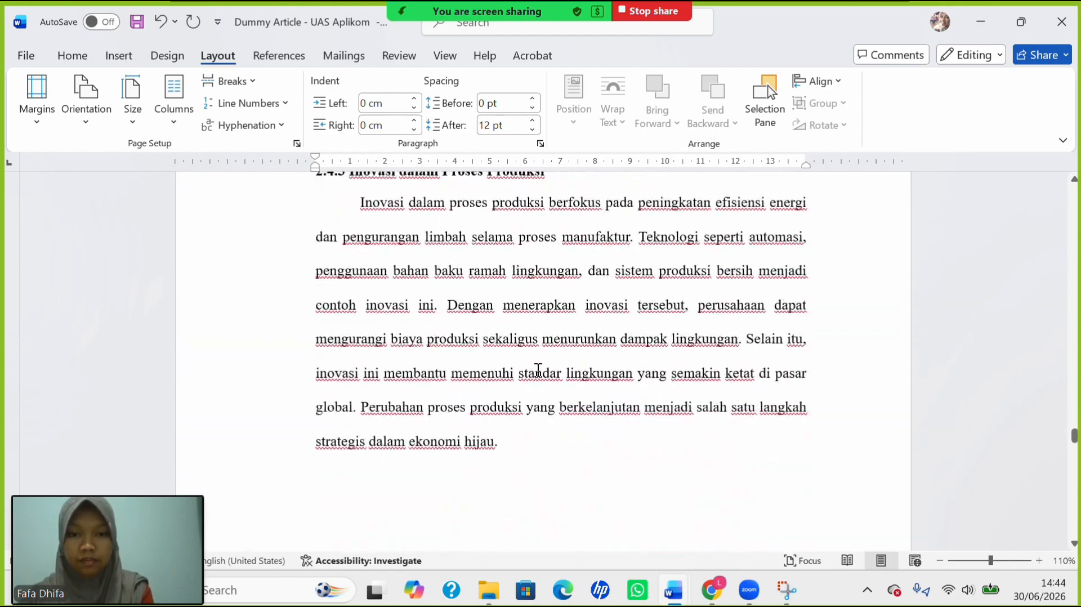
{"action": "scroll", "coordinate": [537, 370], "scroll_direction": "down", "scroll_amount": 10}
{"action": "scroll", "coordinate": [538, 370], "scroll_direction": "up", "scroll_amount": 2}
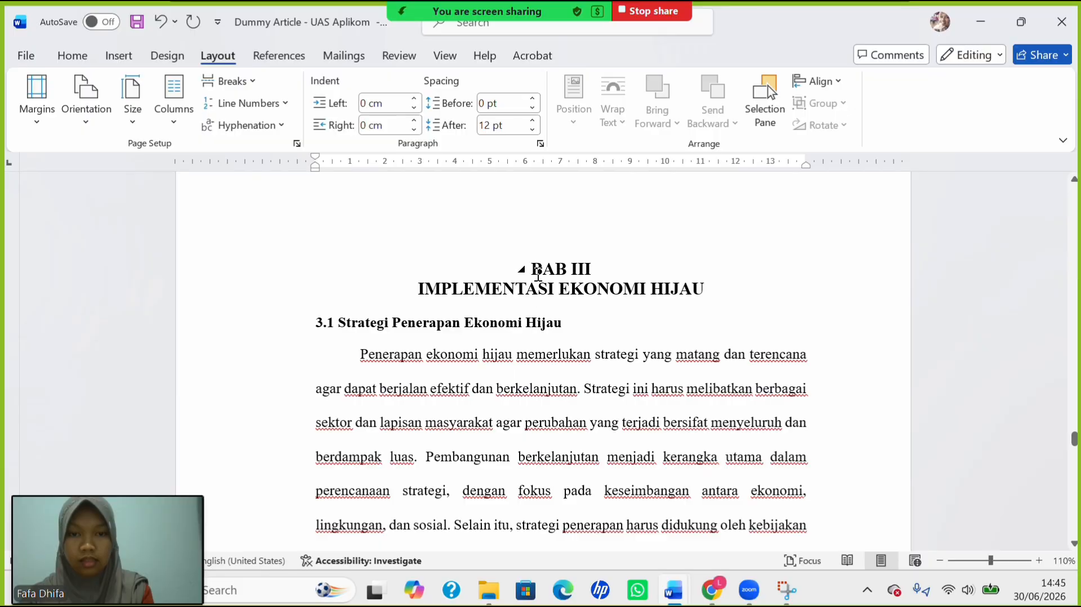
{"action": "left_click", "coordinate": [252, 87]}
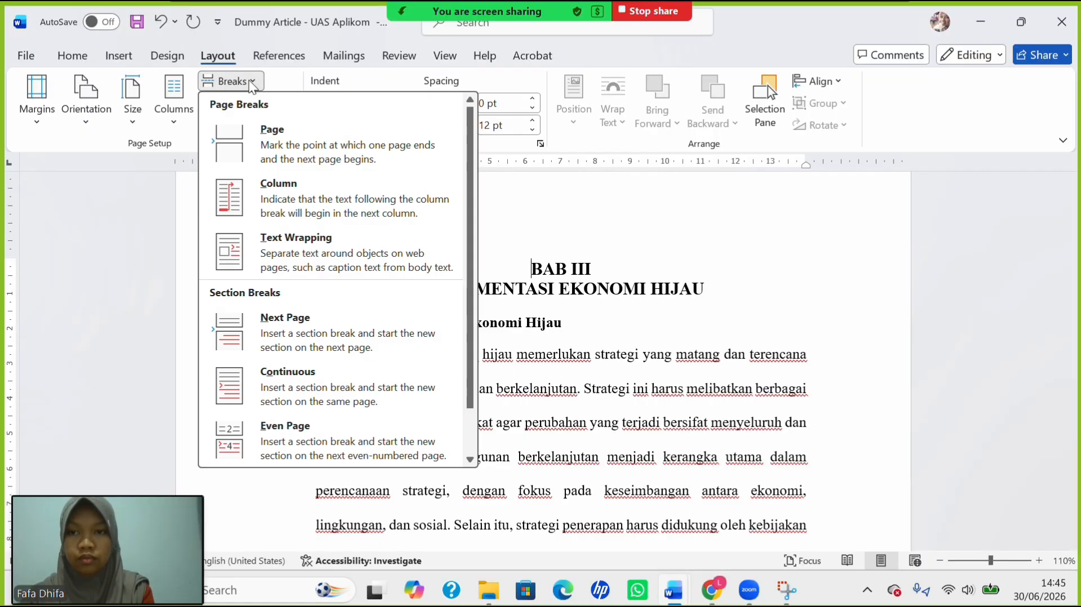
{"action": "left_click", "coordinate": [330, 331]}
{"action": "scroll", "coordinate": [510, 373], "scroll_direction": "up", "scroll_amount": 8}
Scroll back up through the thesis to the HALAMAN PERSETUJUAN PEMBIMBING supervisor approval page.
{"action": "scroll", "coordinate": [510, 373], "scroll_direction": "down", "scroll_amount": 5}
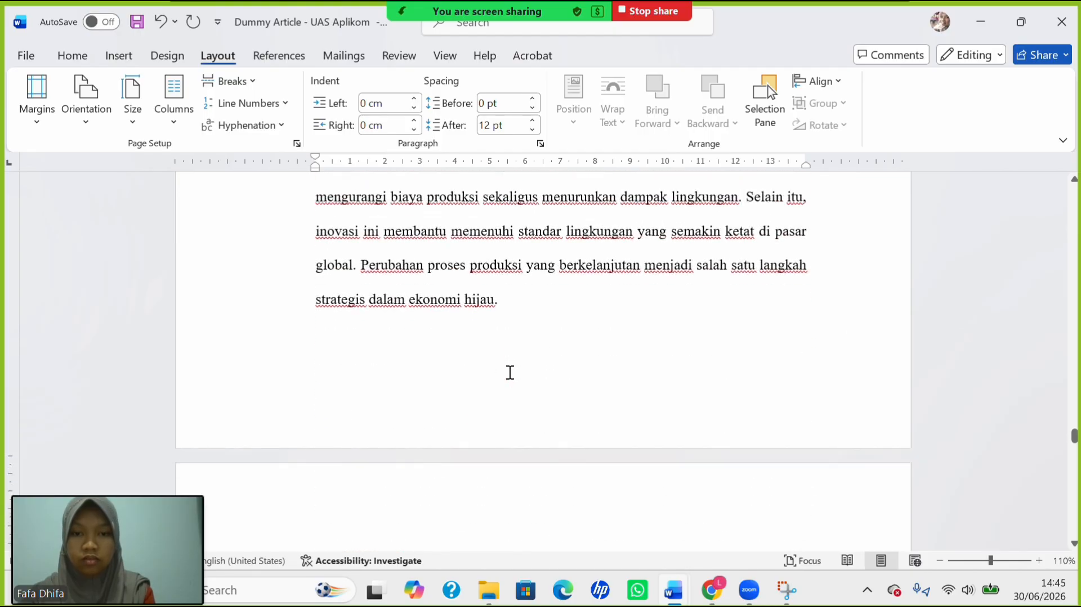
{"action": "scroll", "coordinate": [510, 372], "scroll_direction": "down", "scroll_amount": 4}
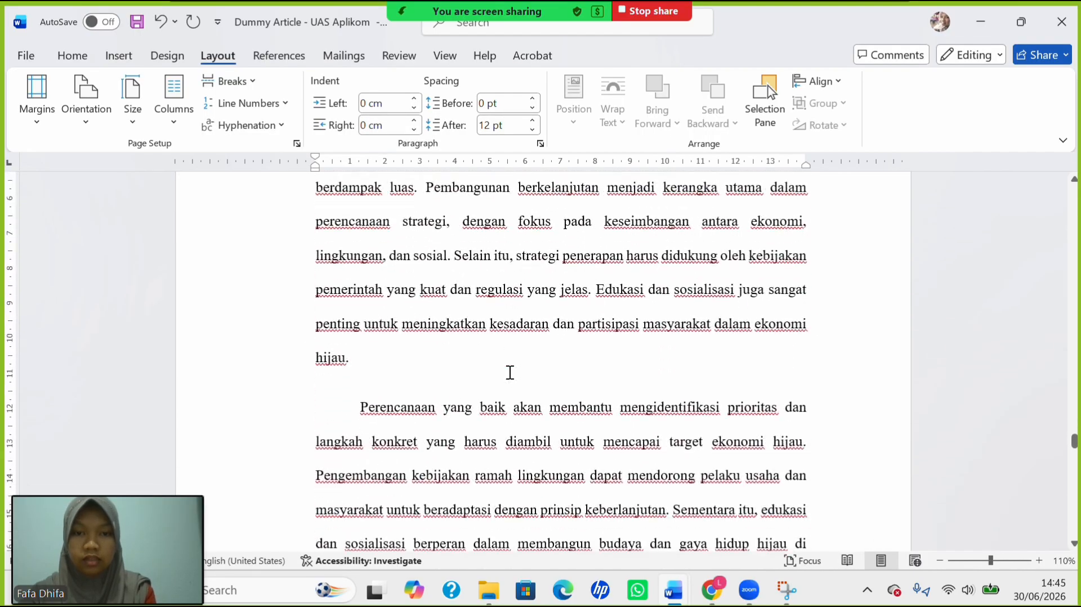
{"action": "scroll", "coordinate": [510, 373], "scroll_direction": "up", "scroll_amount": 15}
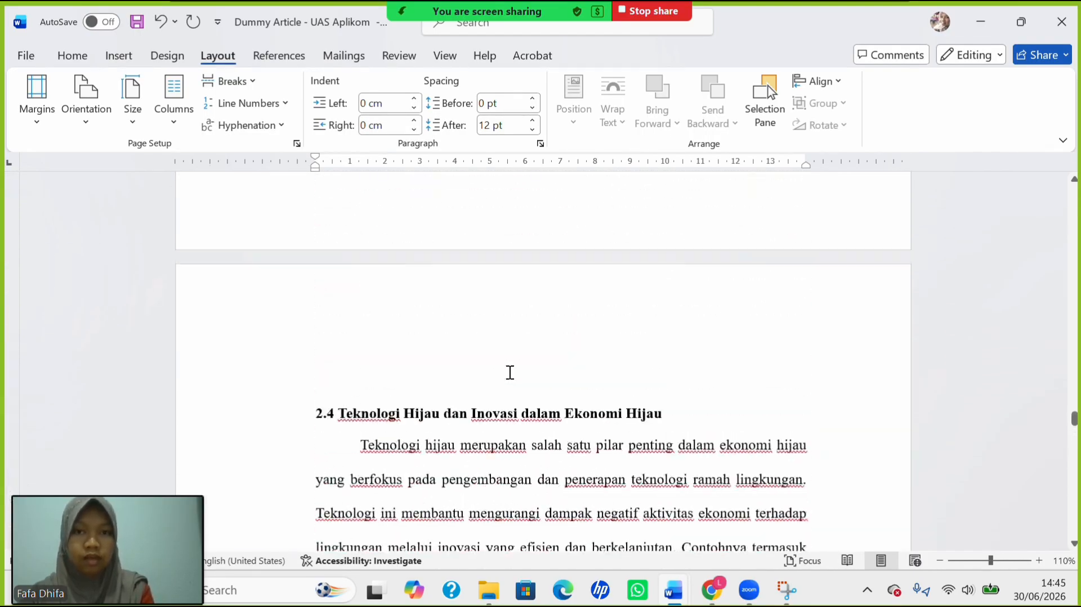
{"action": "scroll", "coordinate": [510, 373], "scroll_direction": "up", "scroll_amount": 20}
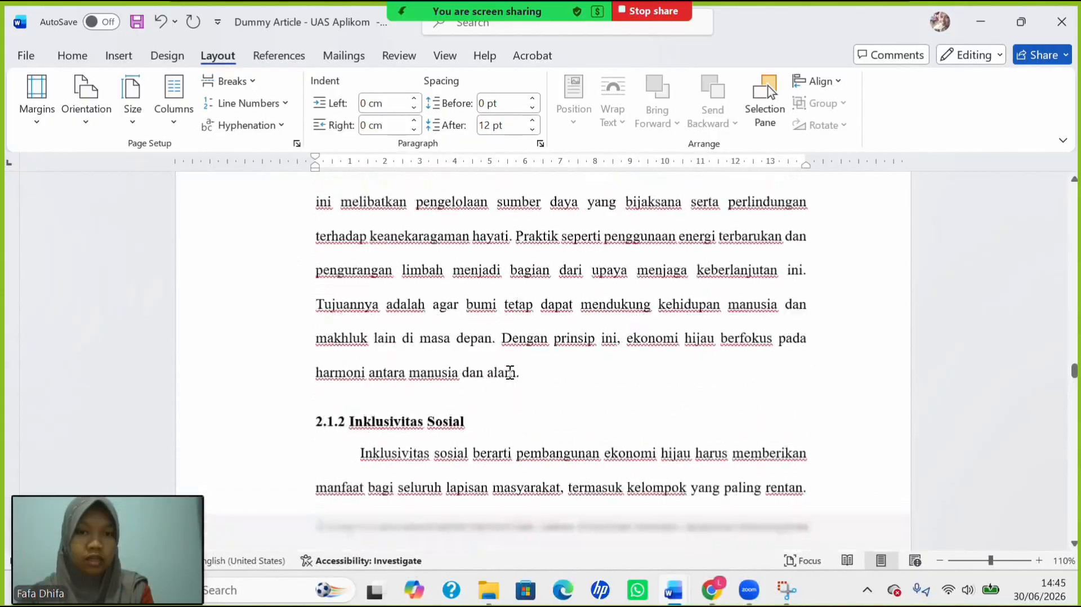
{"action": "scroll", "coordinate": [511, 373], "scroll_direction": "up", "scroll_amount": 20}
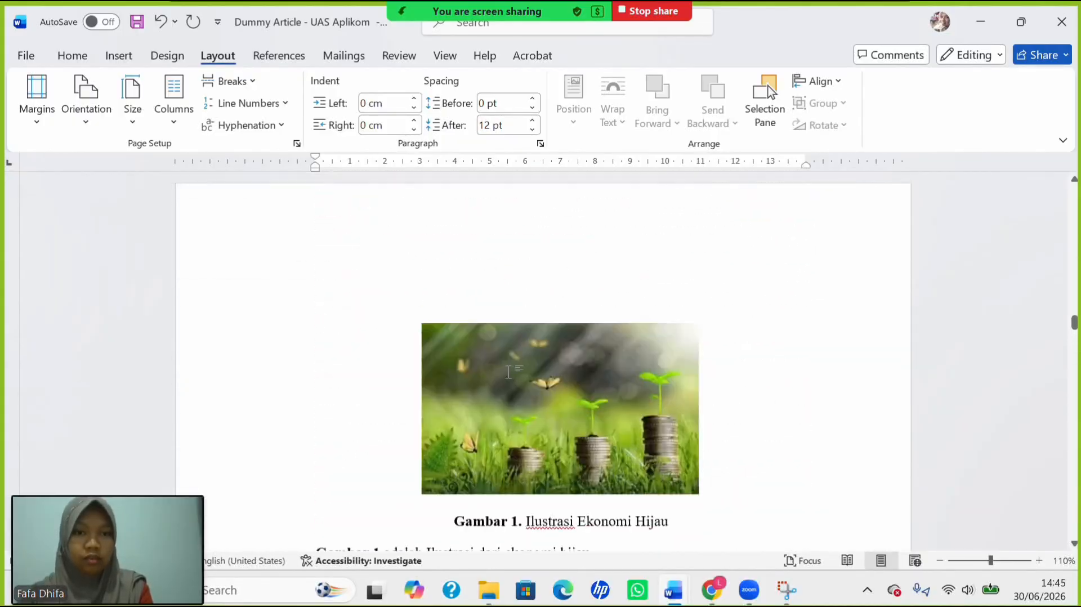
{"action": "scroll", "coordinate": [511, 373], "scroll_direction": "up", "scroll_amount": 20}
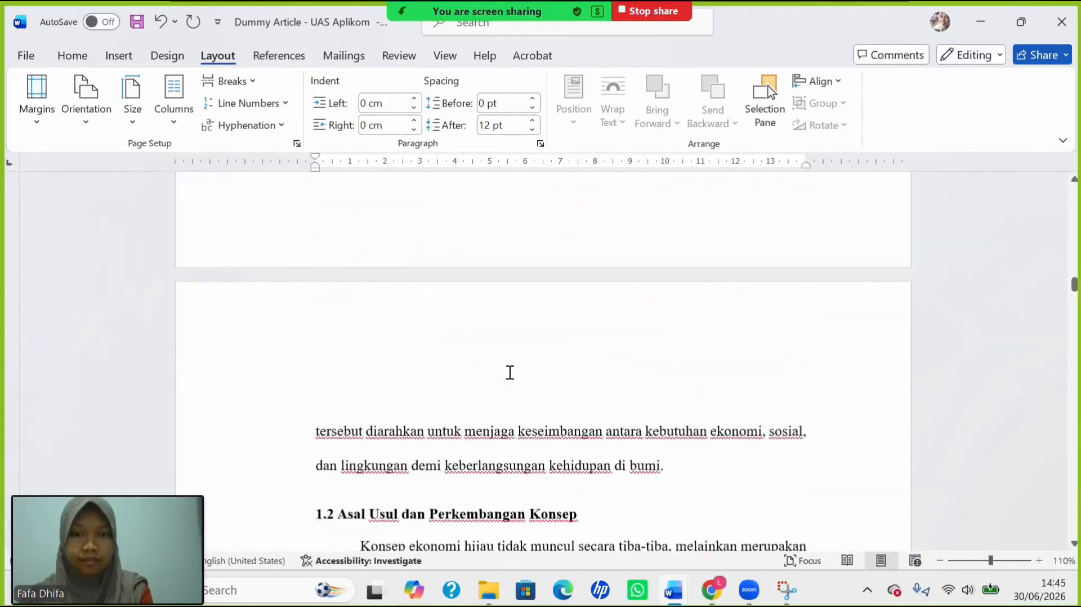
{"action": "scroll", "coordinate": [510, 373], "scroll_direction": "up", "scroll_amount": 20}
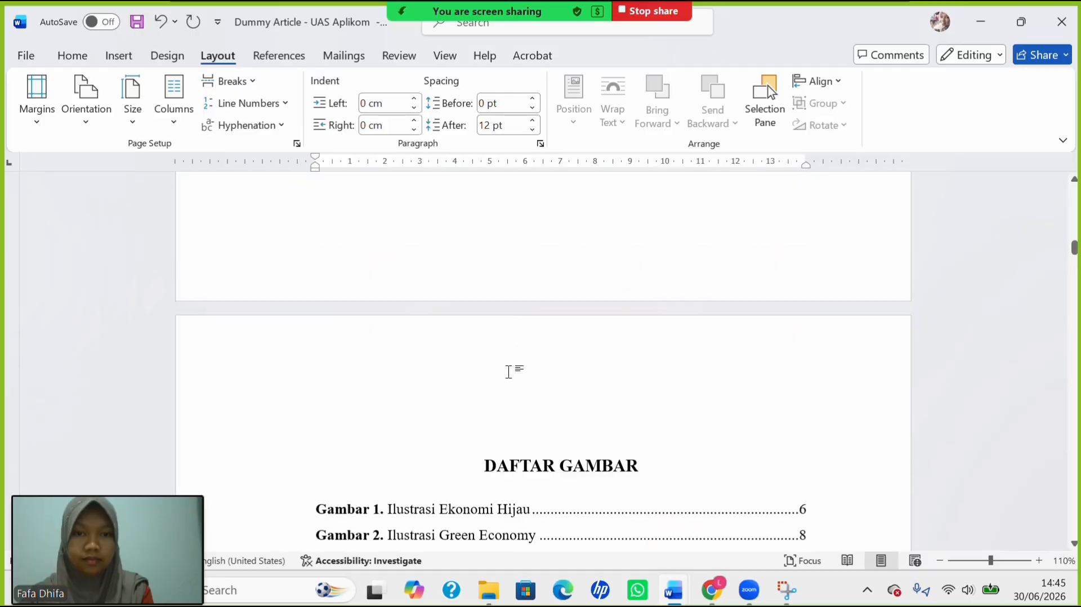
{"action": "scroll", "coordinate": [508, 372], "scroll_direction": "up", "scroll_amount": 20}
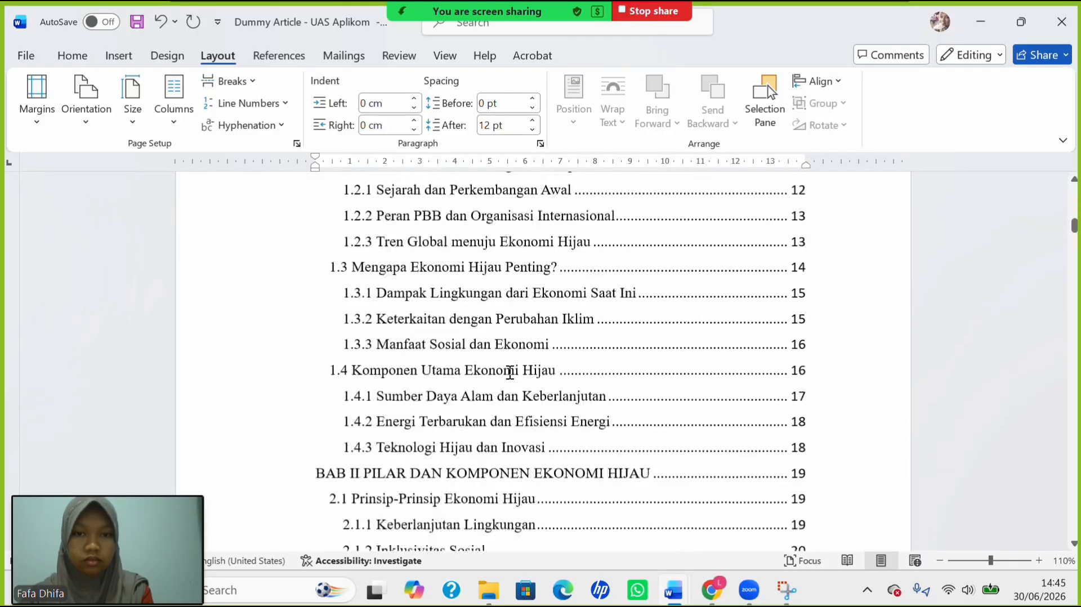
{"action": "scroll", "coordinate": [510, 373], "scroll_direction": "up", "scroll_amount": 20}
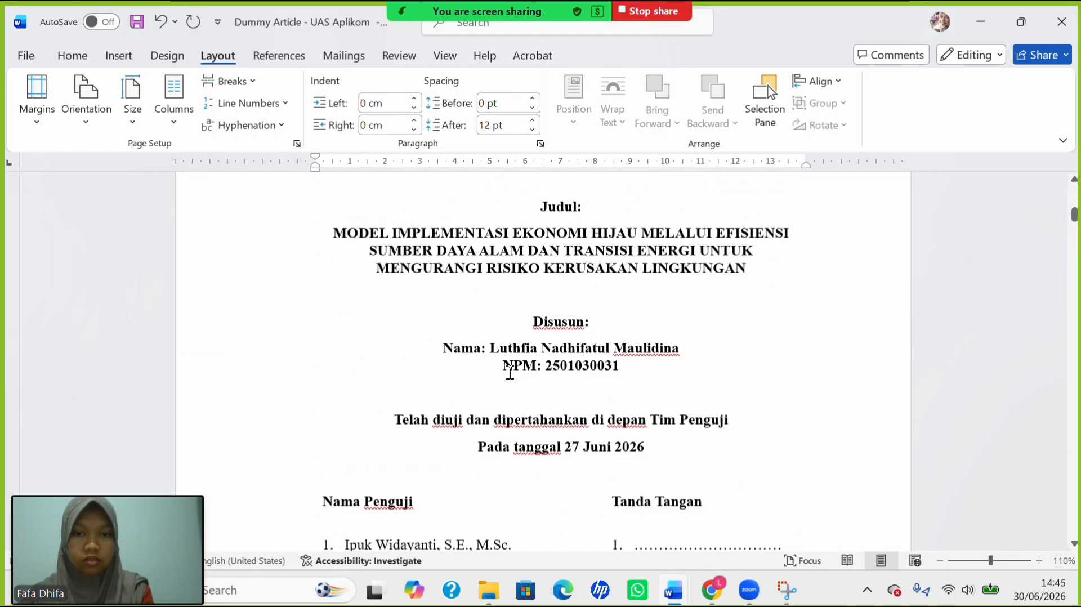
{"action": "scroll", "coordinate": [511, 373], "scroll_direction": "up", "scroll_amount": 12}
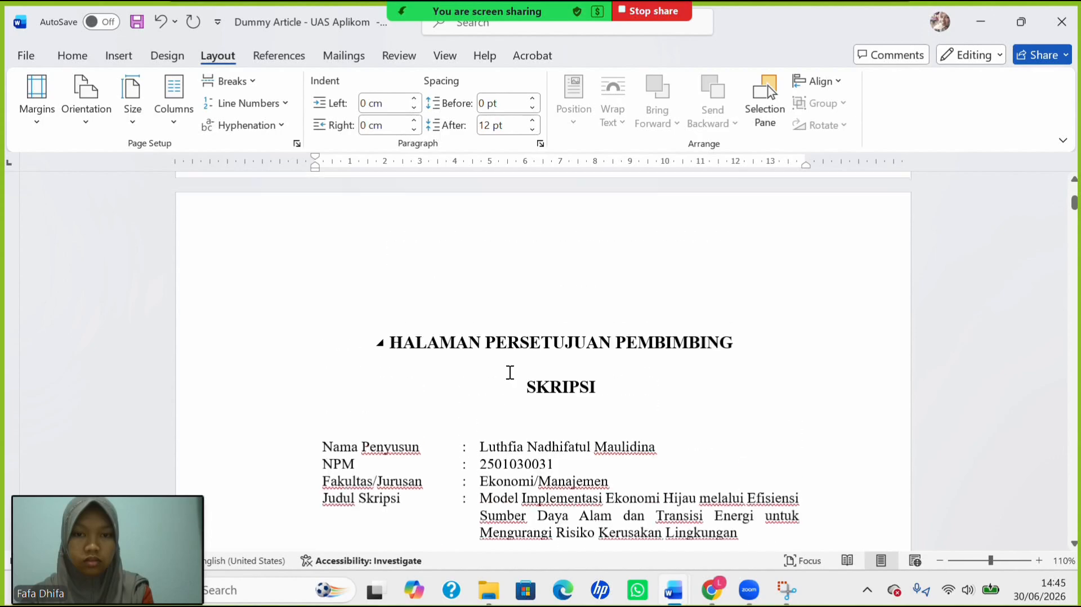
{"action": "scroll", "coordinate": [511, 372], "scroll_direction": "up", "scroll_amount": 2}
{"action": "scroll", "coordinate": [421, 421], "scroll_direction": "down", "scroll_amount": 1}
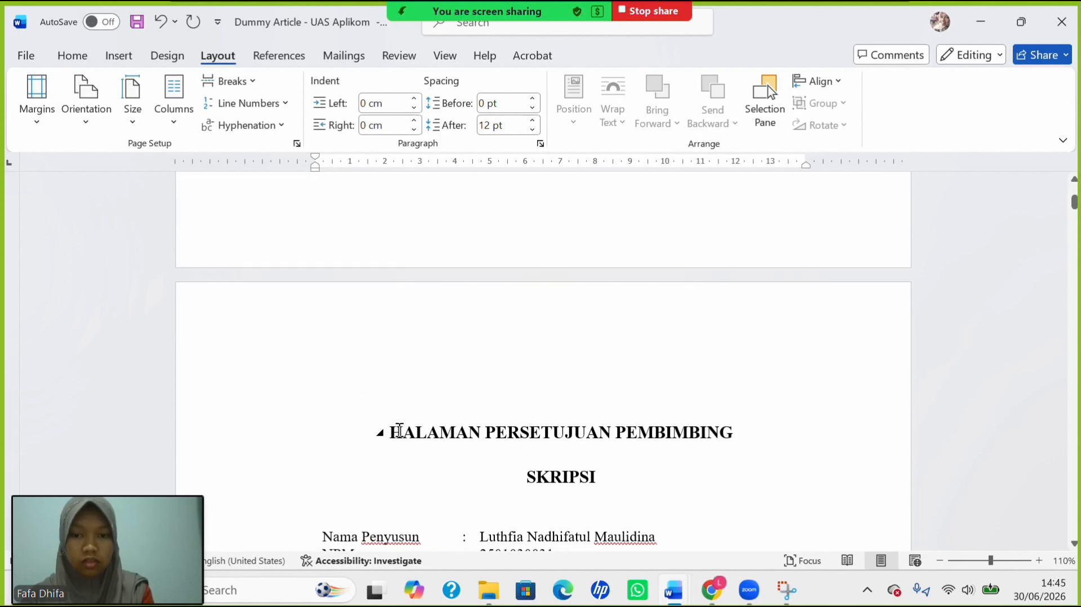
{"action": "scroll", "coordinate": [552, 459], "scroll_direction": "down", "scroll_amount": 1}
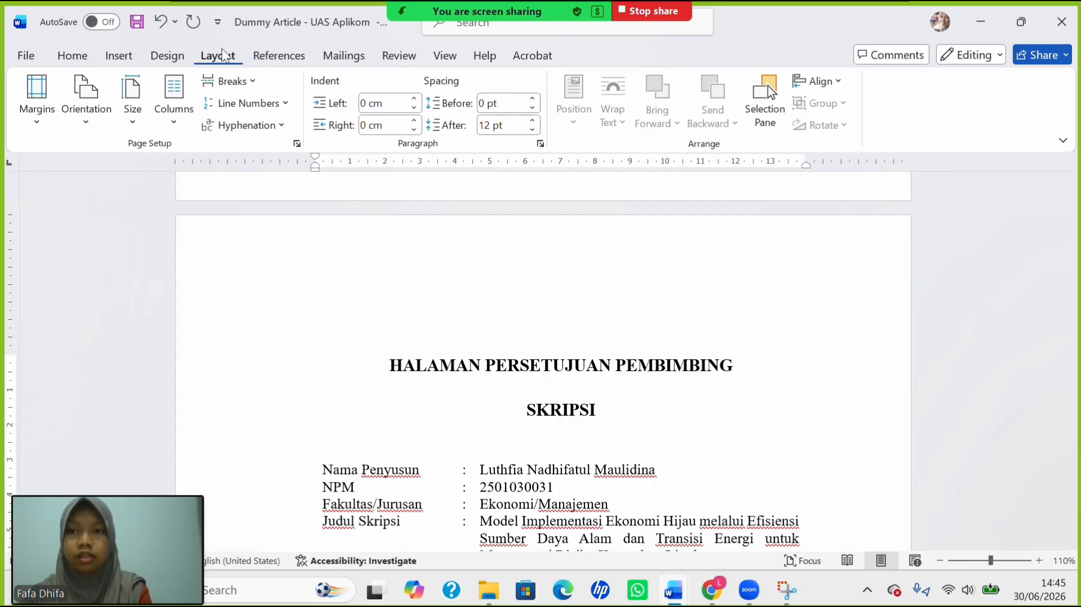
Add a Plain Number 2 centred page number at the bottom of every page.
{"action": "left_click", "coordinate": [119, 59]}
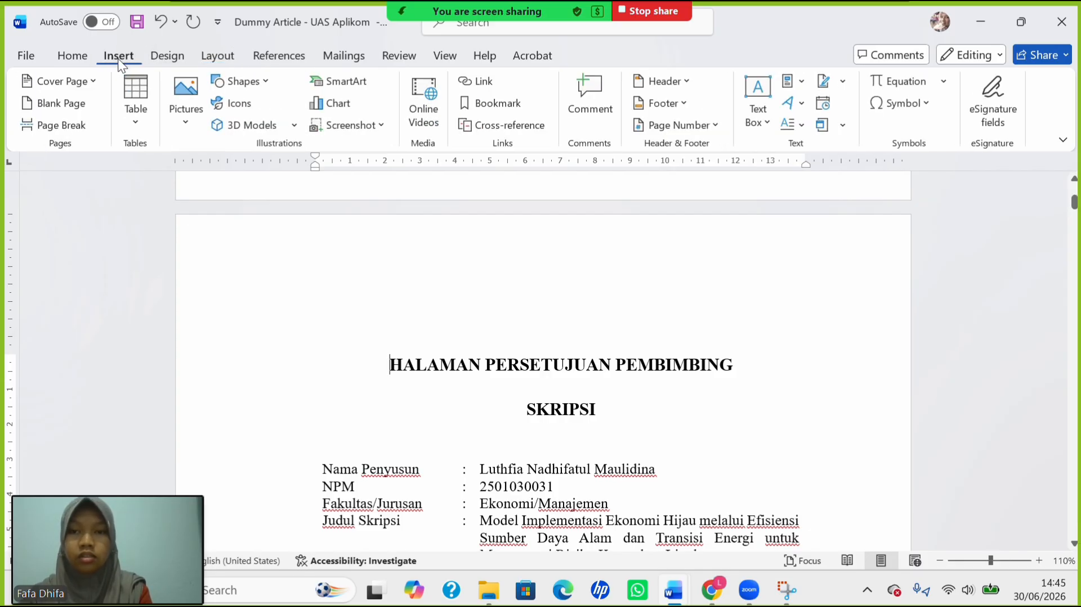
{"action": "left_click", "coordinate": [662, 125]}
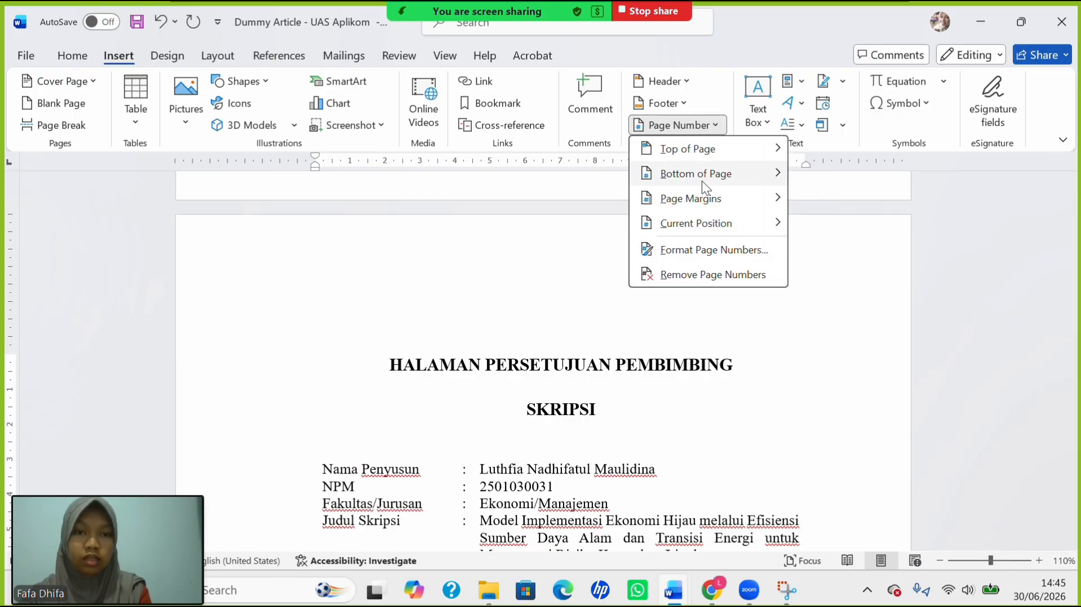
{"action": "mouse_move", "coordinate": [703, 169]}
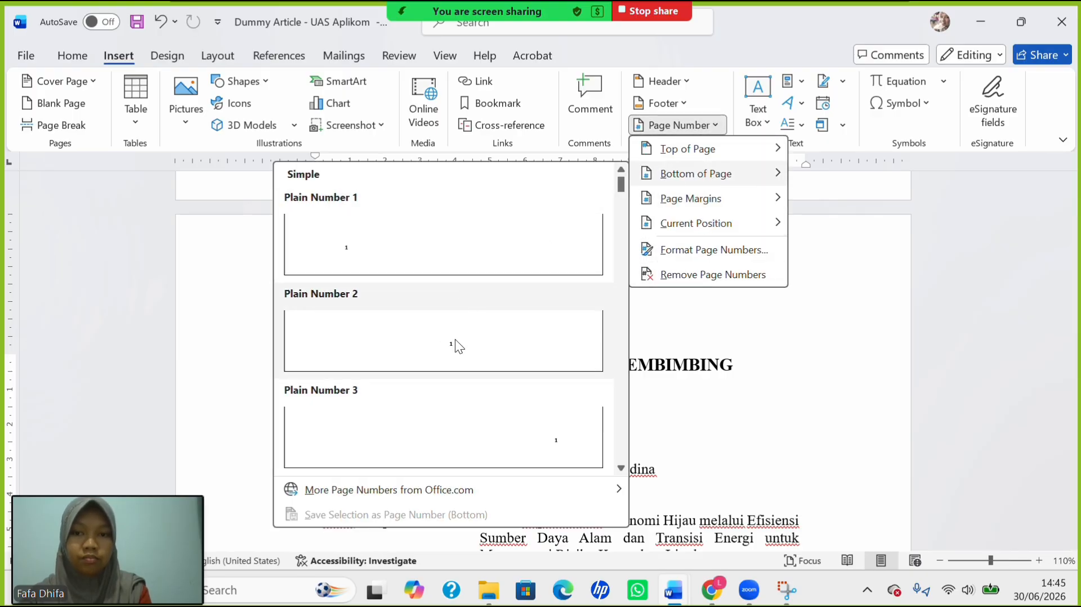
{"action": "left_click", "coordinate": [456, 343]}
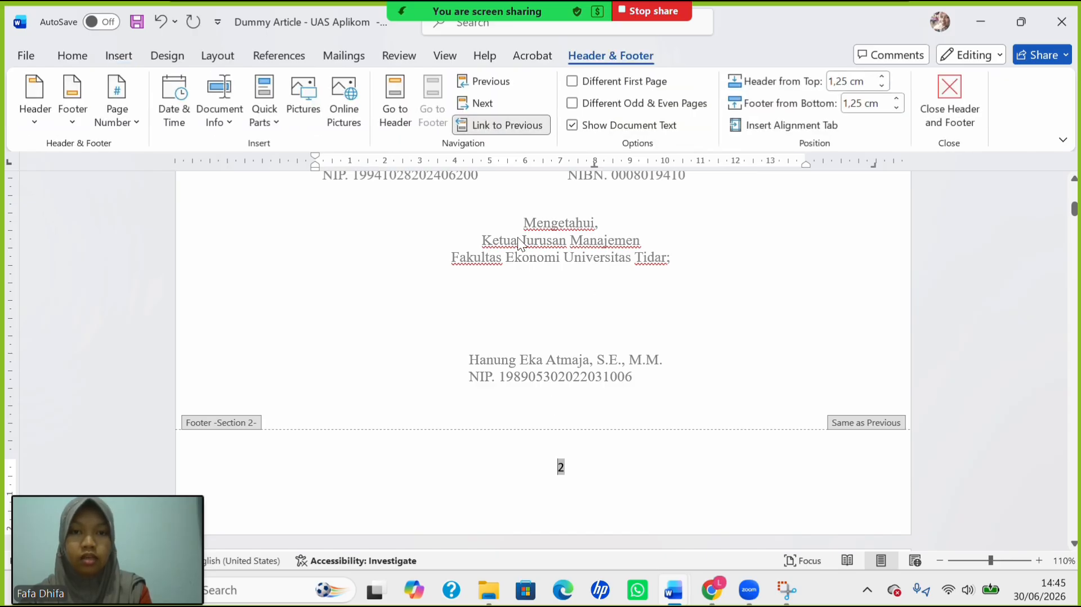
Select the page number in the Section 2 footer for reformatting.
{"action": "scroll", "coordinate": [519, 244], "scroll_direction": "up", "scroll_amount": 10}
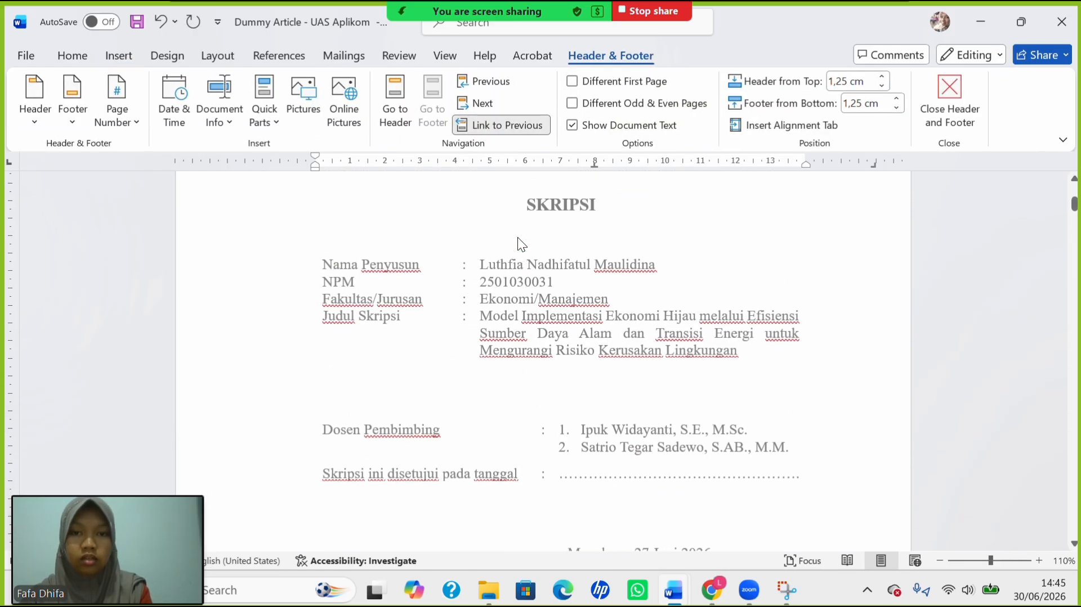
{"action": "scroll", "coordinate": [518, 237], "scroll_direction": "up", "scroll_amount": 3}
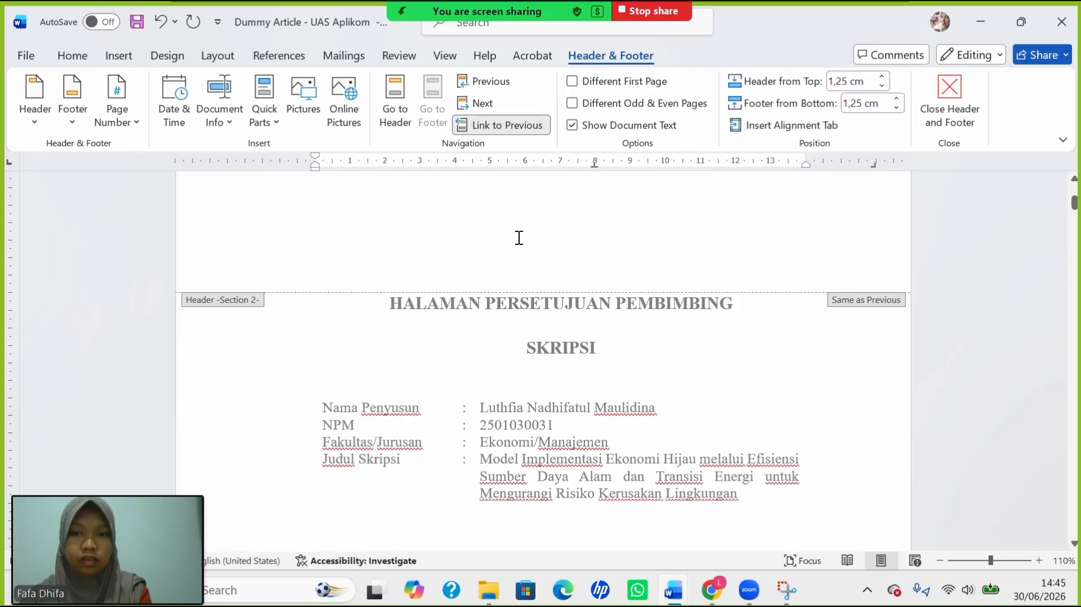
{"action": "scroll", "coordinate": [518, 237], "scroll_direction": "up", "scroll_amount": 2}
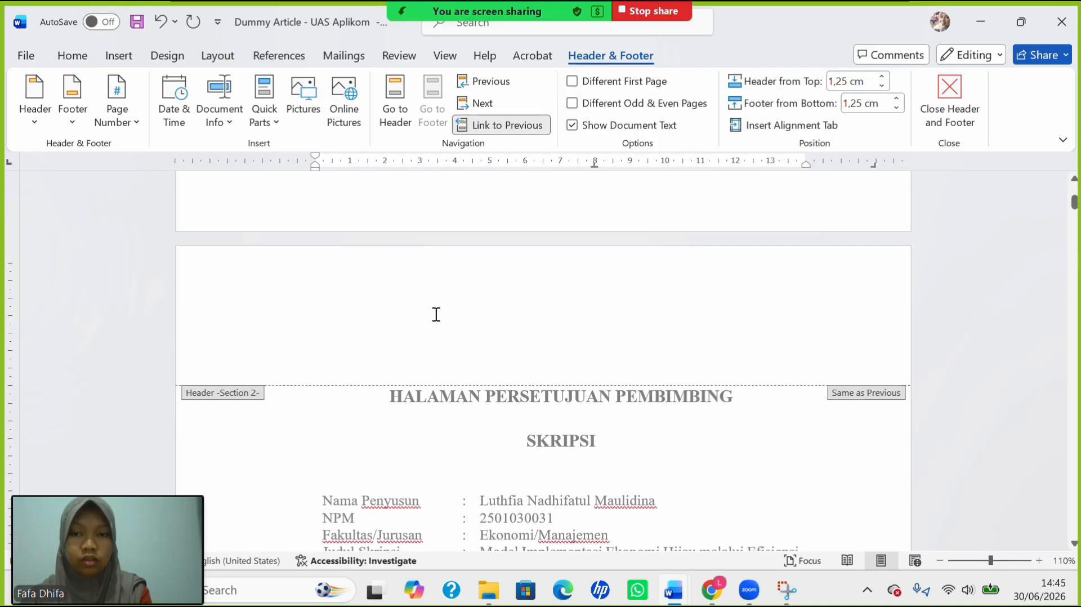
{"action": "scroll", "coordinate": [436, 314], "scroll_direction": "up", "scroll_amount": 2}
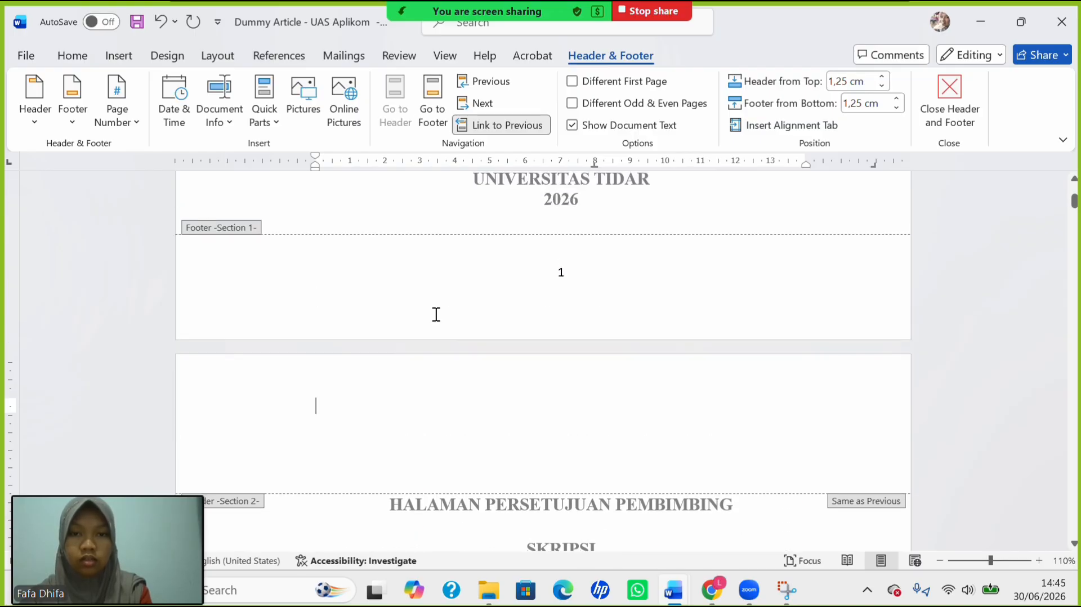
{"action": "scroll", "coordinate": [530, 280], "scroll_direction": "up", "scroll_amount": 1}
{"action": "scroll", "coordinate": [530, 280], "scroll_direction": "down", "scroll_amount": 8}
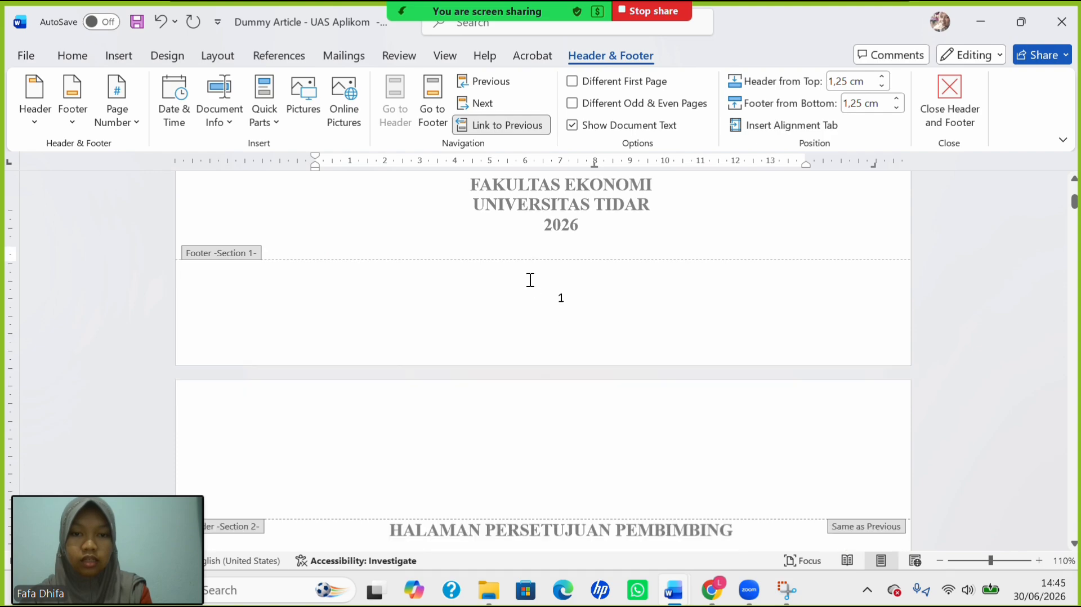
{"action": "scroll", "coordinate": [529, 286], "scroll_direction": "down", "scroll_amount": 10}
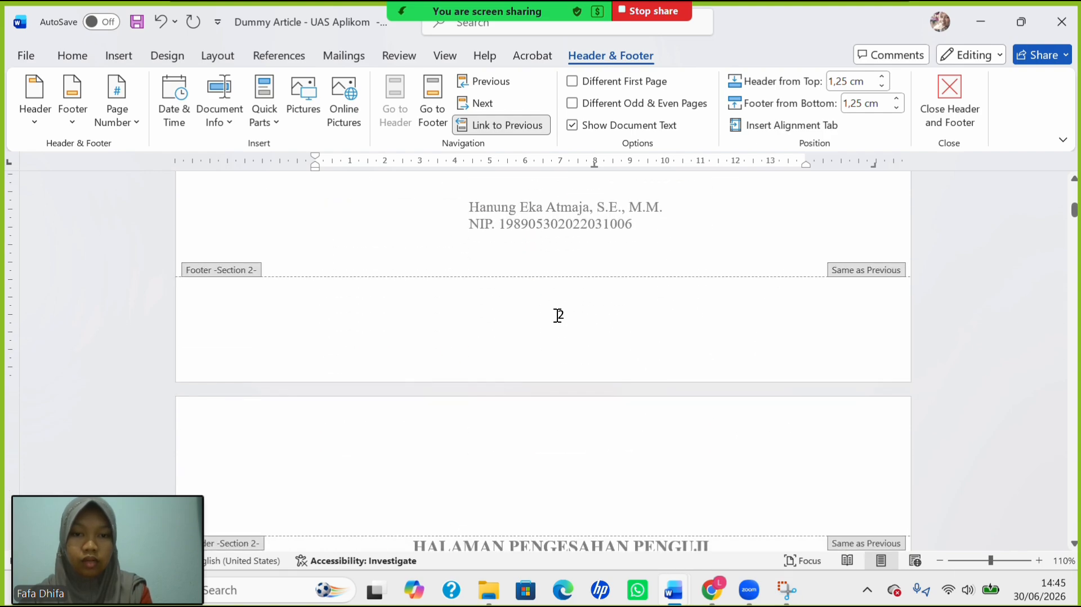
{"action": "left_click", "coordinate": [557, 314]}
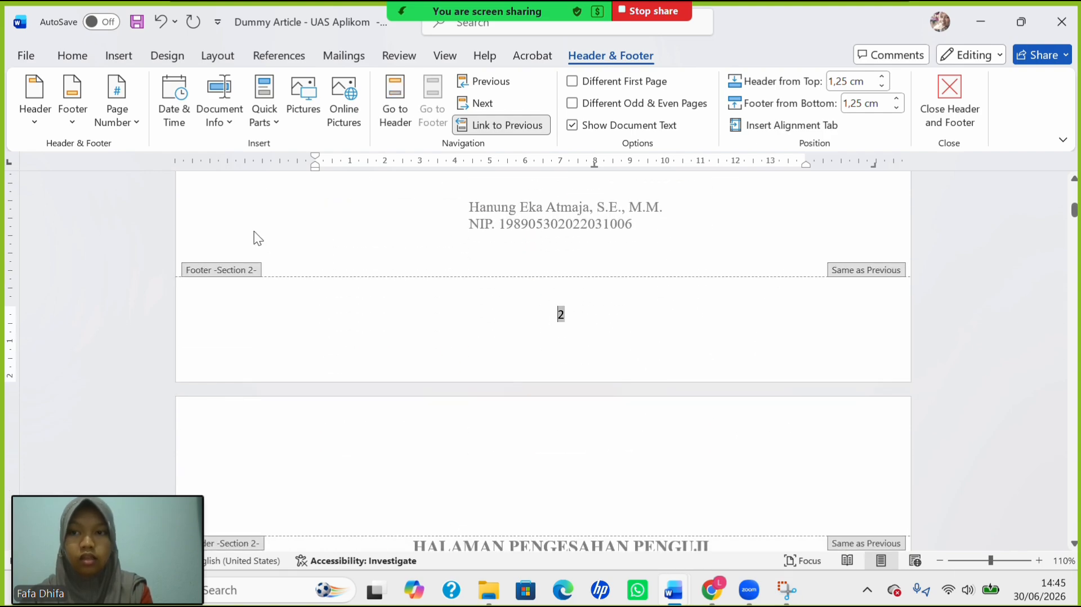
{"action": "left_click", "coordinate": [113, 121]}
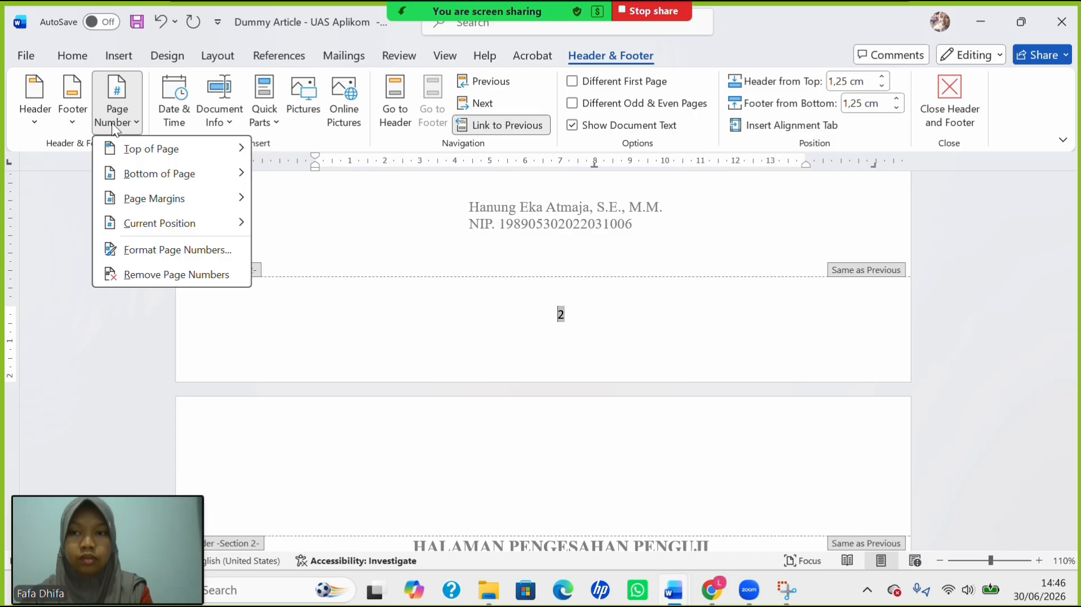
Apply Section 2 page number format 1, 2, 3 restarting at 1.
{"action": "left_click", "coordinate": [179, 251]}
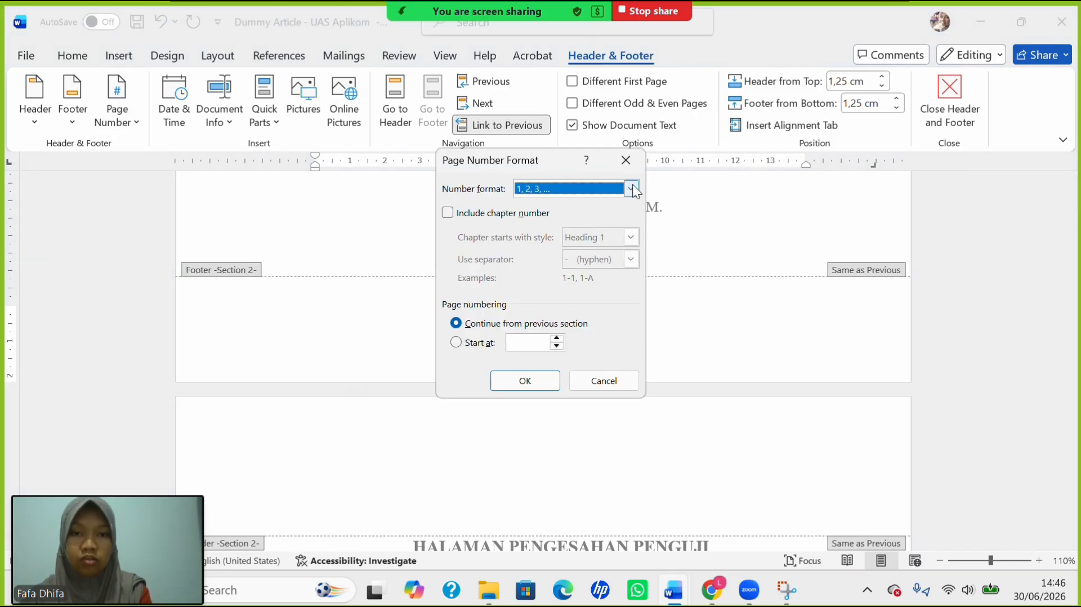
{"action": "left_click", "coordinate": [632, 186]}
{"action": "left_click", "coordinate": [611, 261]}
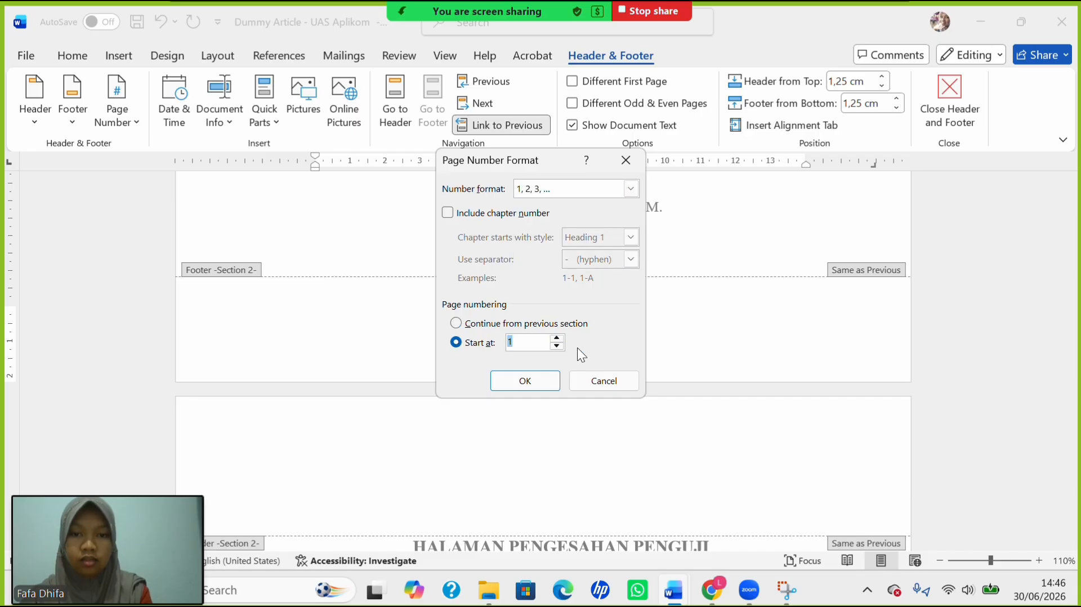
{"action": "left_click", "coordinate": [545, 378]}
{"action": "scroll", "coordinate": [596, 358], "scroll_direction": "up", "scroll_amount": 2}
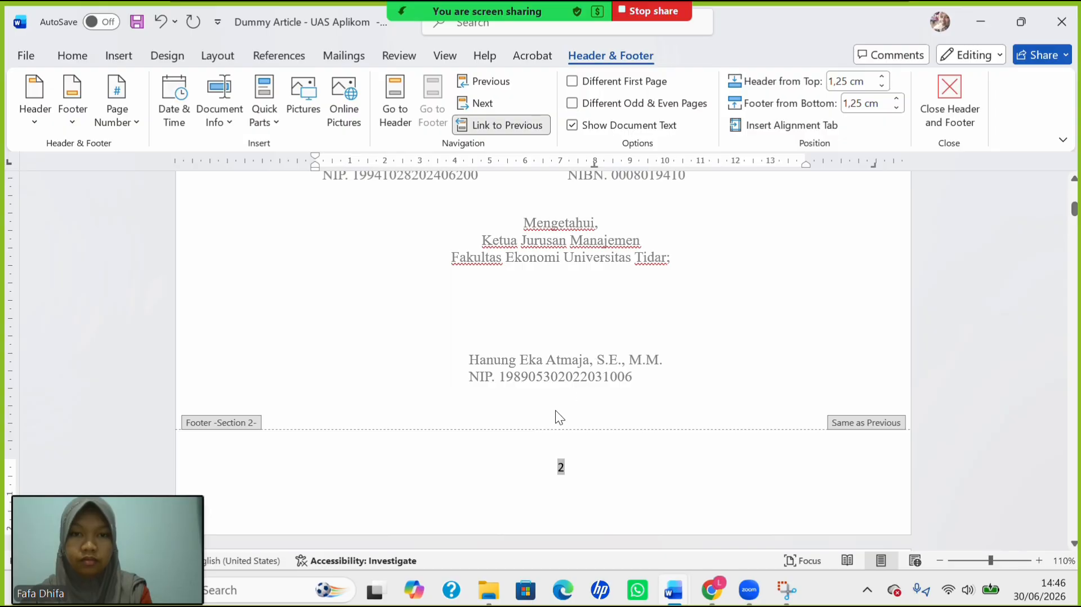
{"action": "scroll", "coordinate": [567, 493], "scroll_direction": "up", "scroll_amount": 10}
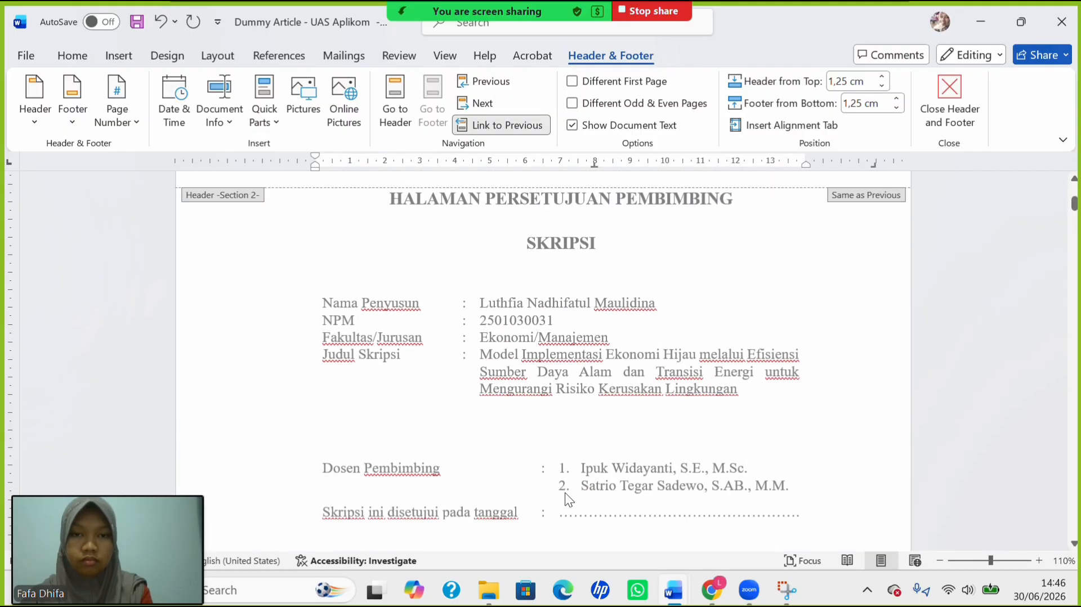
{"action": "scroll", "coordinate": [566, 496], "scroll_direction": "down", "scroll_amount": 4}
{"action": "scroll", "coordinate": [566, 493], "scroll_direction": "down", "scroll_amount": 10}
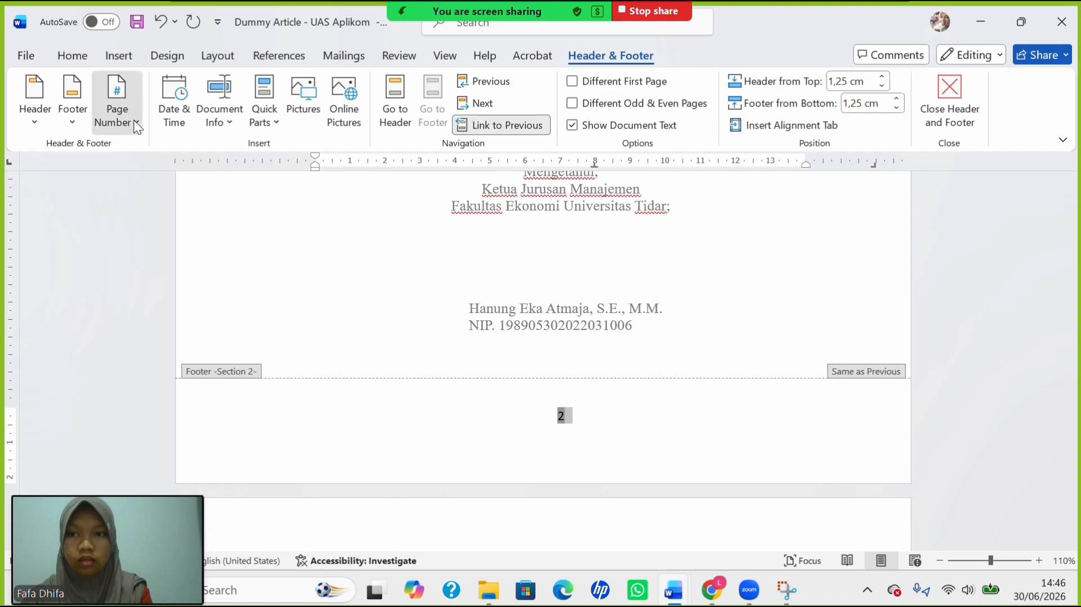
Reformat Section 2 page numbers as lowercase roman numerals i, ii, iii starting at ii.
{"action": "left_click", "coordinate": [117, 113]}
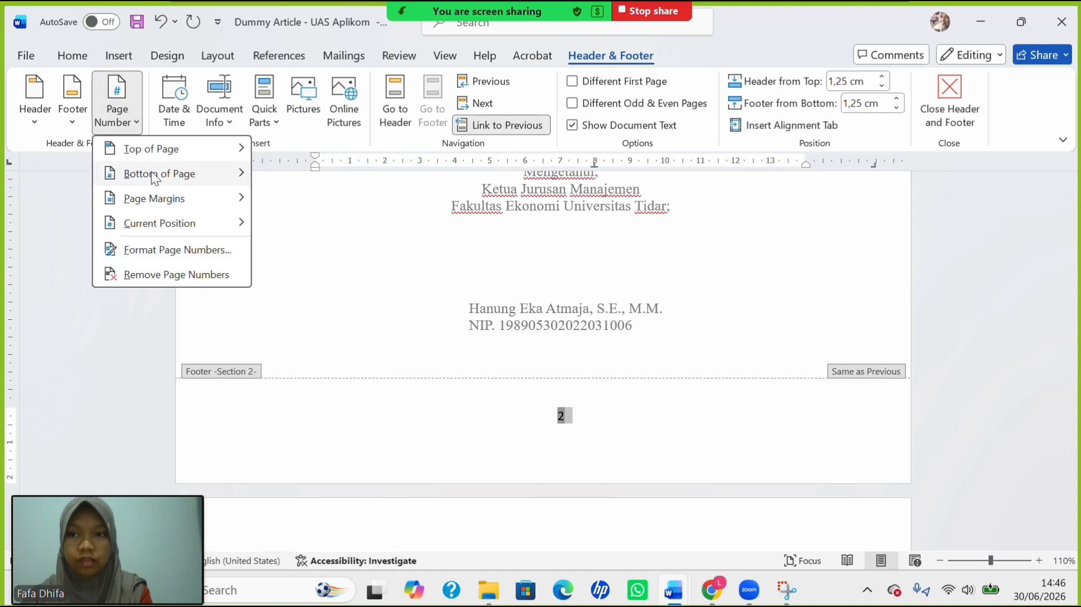
{"action": "left_click", "coordinate": [189, 251]}
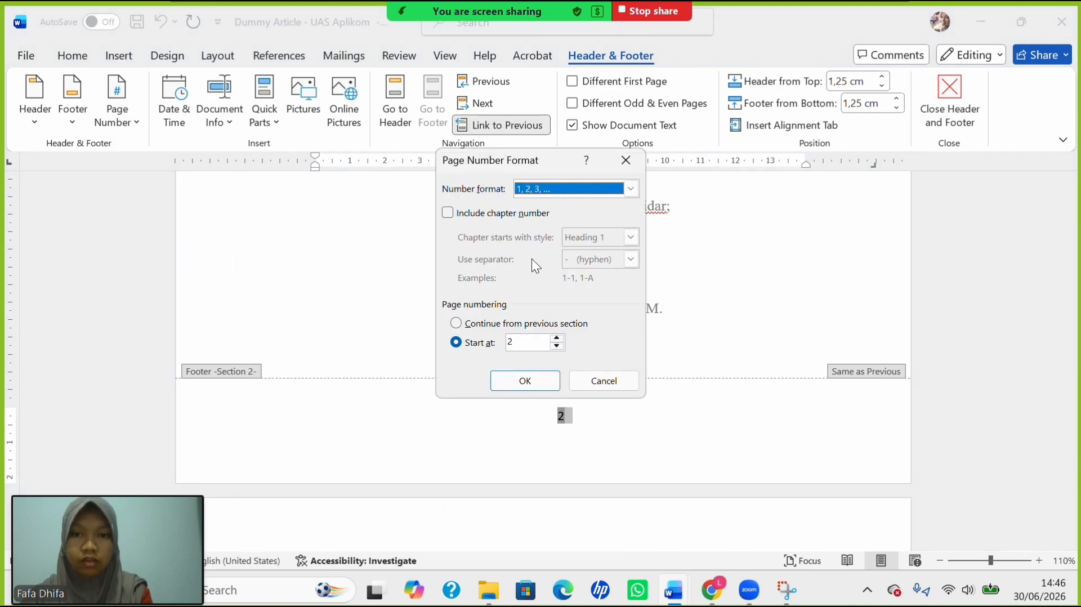
{"action": "left_click", "coordinate": [632, 190]}
{"action": "left_click", "coordinate": [606, 248]}
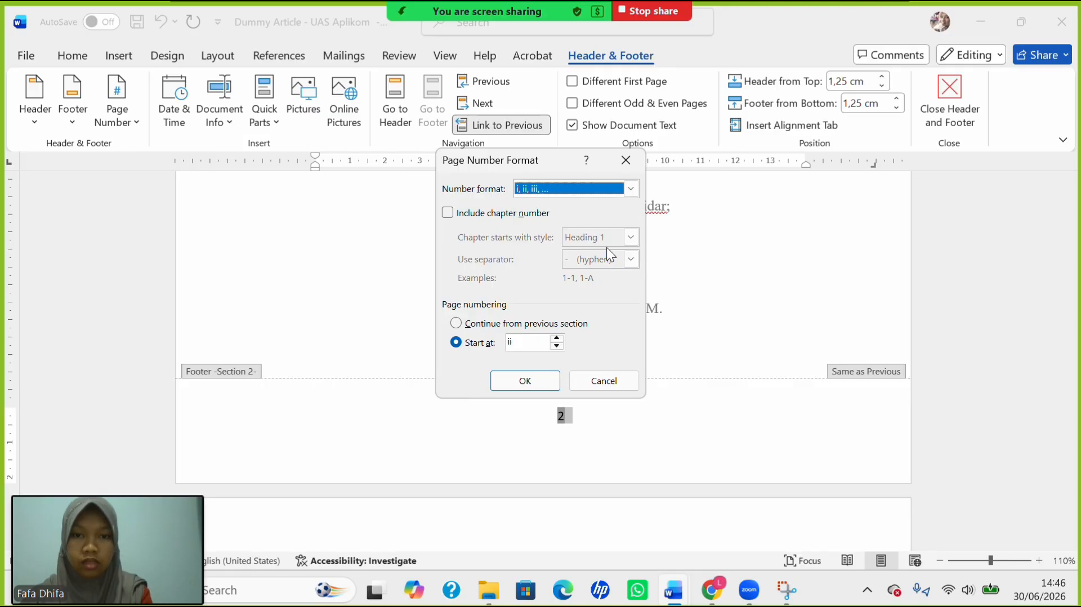
{"action": "left_click", "coordinate": [532, 381]}
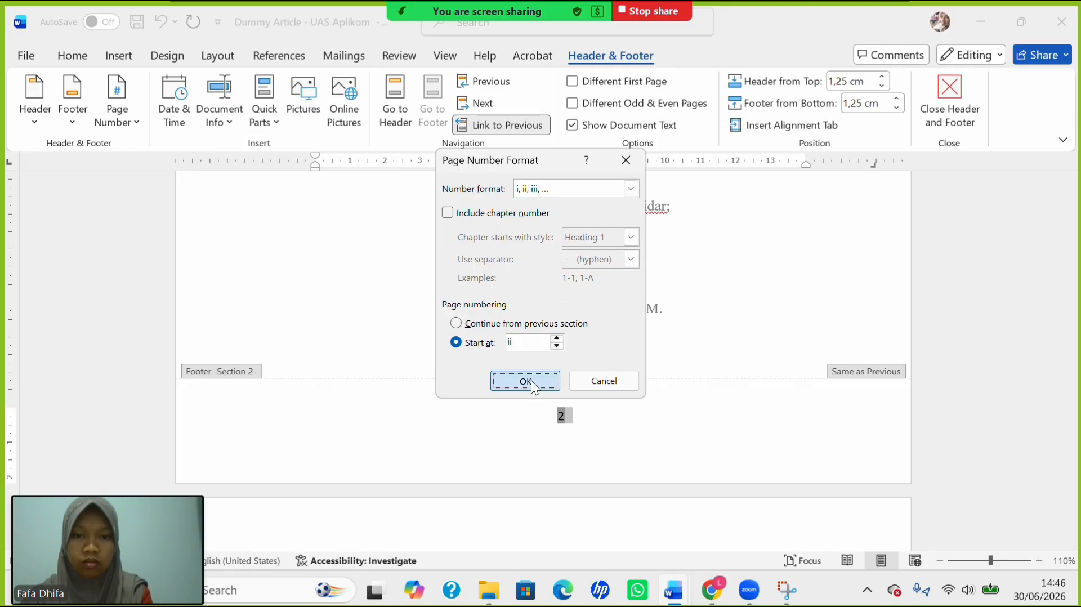
Open the title page's Section 1 footer for editing.
{"action": "scroll", "coordinate": [615, 436], "scroll_direction": "up", "scroll_amount": 15}
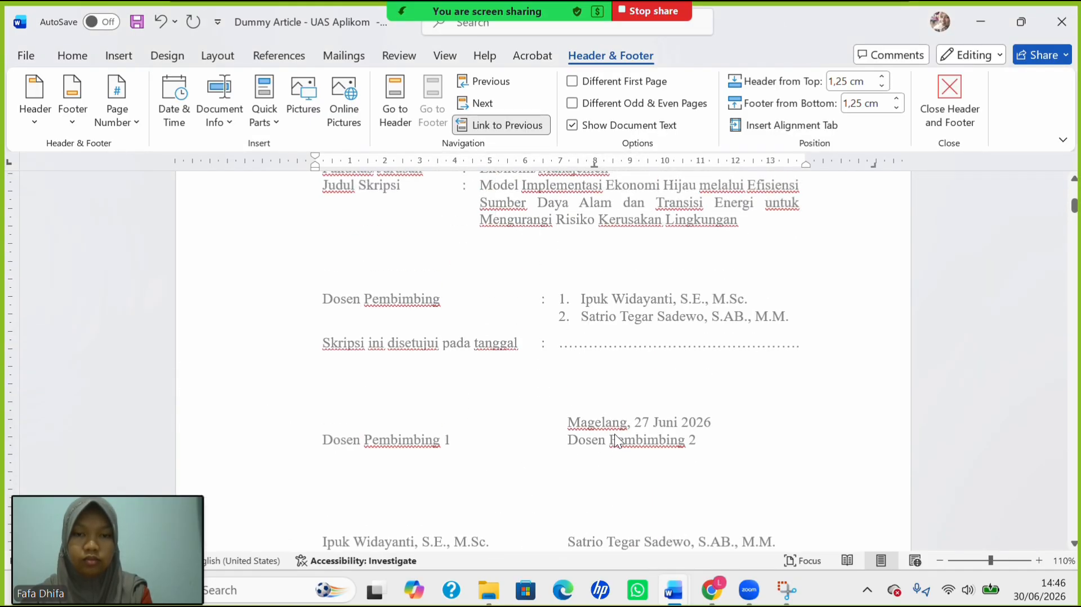
{"action": "scroll", "coordinate": [615, 436], "scroll_direction": "down", "scroll_amount": 6}
{"action": "scroll", "coordinate": [615, 437], "scroll_direction": "up", "scroll_amount": 5}
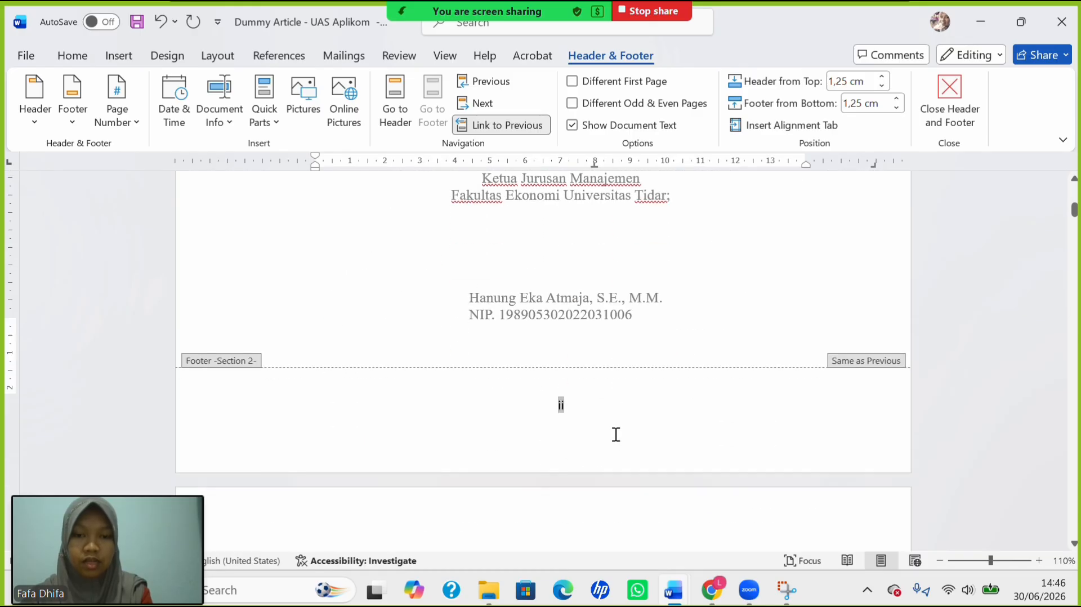
{"action": "scroll", "coordinate": [615, 437], "scroll_direction": "down", "scroll_amount": 9}
{"action": "scroll", "coordinate": [615, 437], "scroll_direction": "up", "scroll_amount": 5}
{"action": "scroll", "coordinate": [615, 435], "scroll_direction": "up", "scroll_amount": 5}
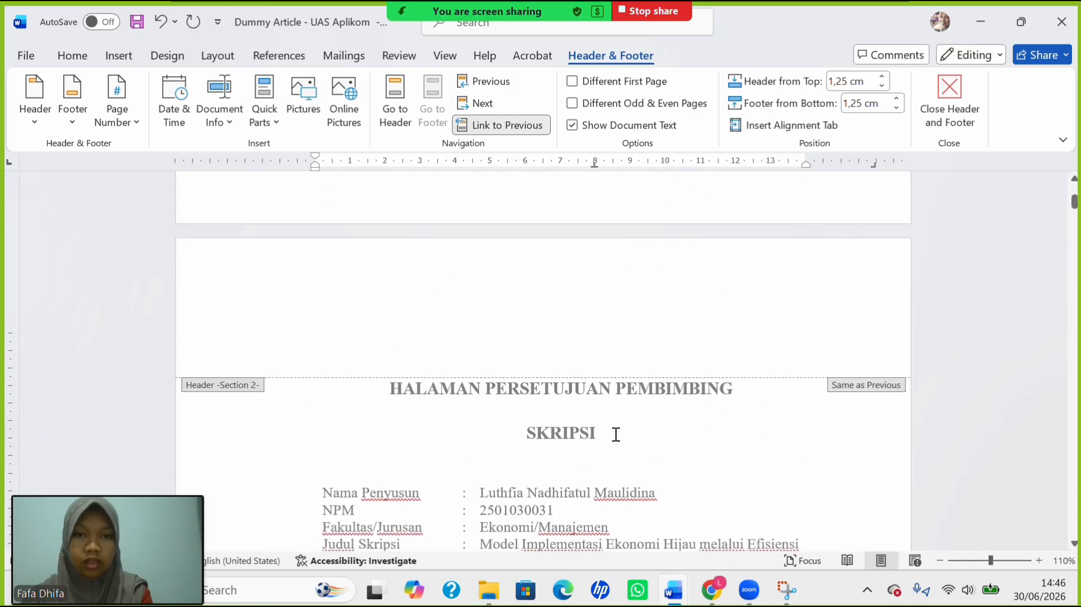
{"action": "left_click", "coordinate": [571, 361]}
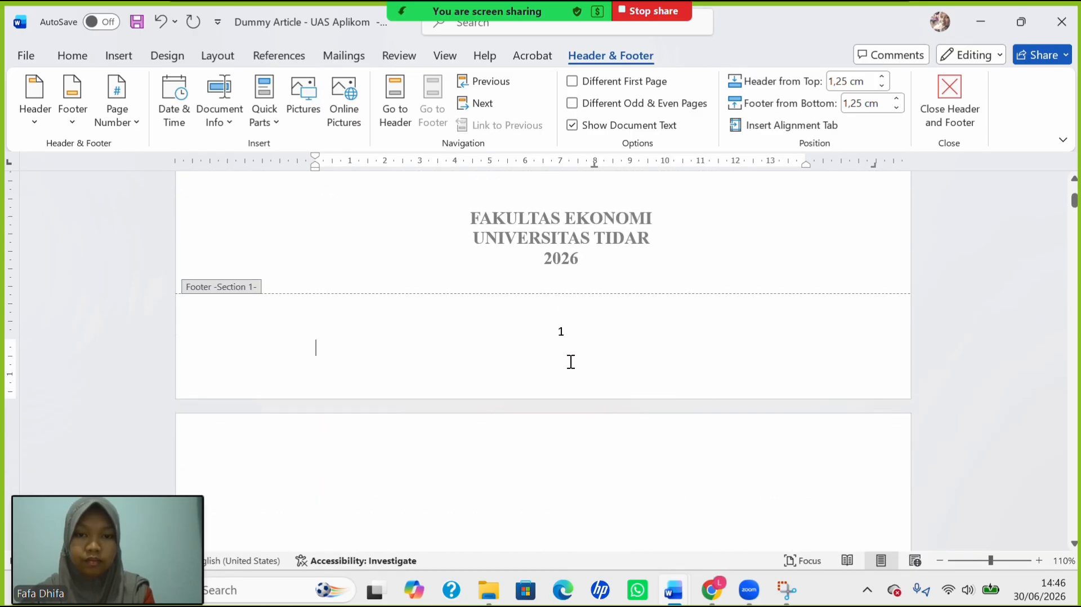
Scroll through the front matter to check the roman page numbers ii and iii.
{"action": "scroll", "coordinate": [555, 330], "scroll_direction": "up", "scroll_amount": 8}
{"action": "scroll", "coordinate": [555, 330], "scroll_direction": "down", "scroll_amount": 8}
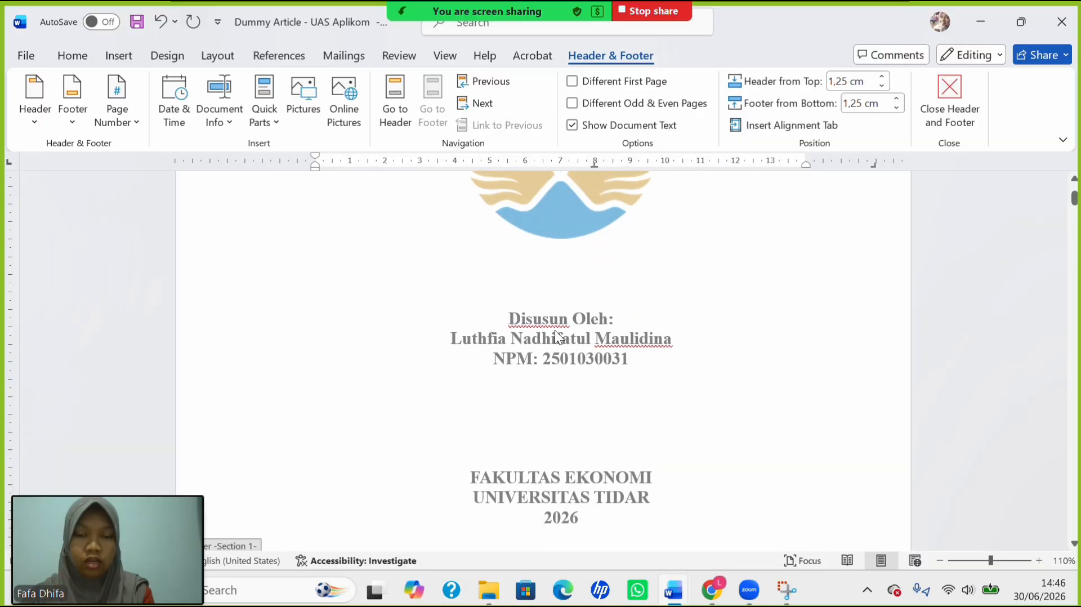
{"action": "scroll", "coordinate": [556, 330], "scroll_direction": "up", "scroll_amount": 2}
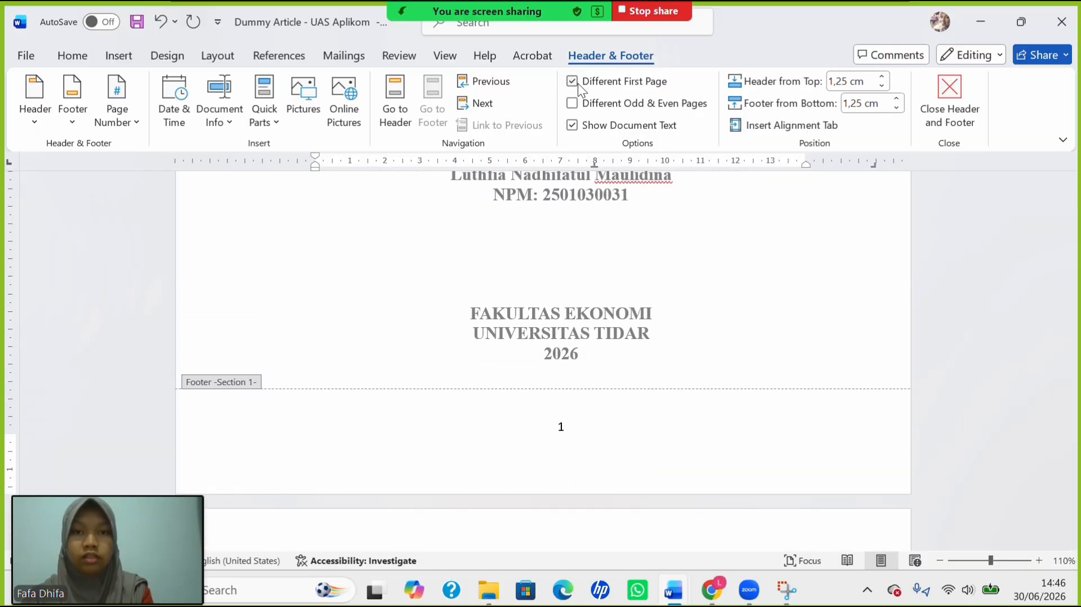
{"action": "scroll", "coordinate": [637, 360], "scroll_direction": "up", "scroll_amount": 7}
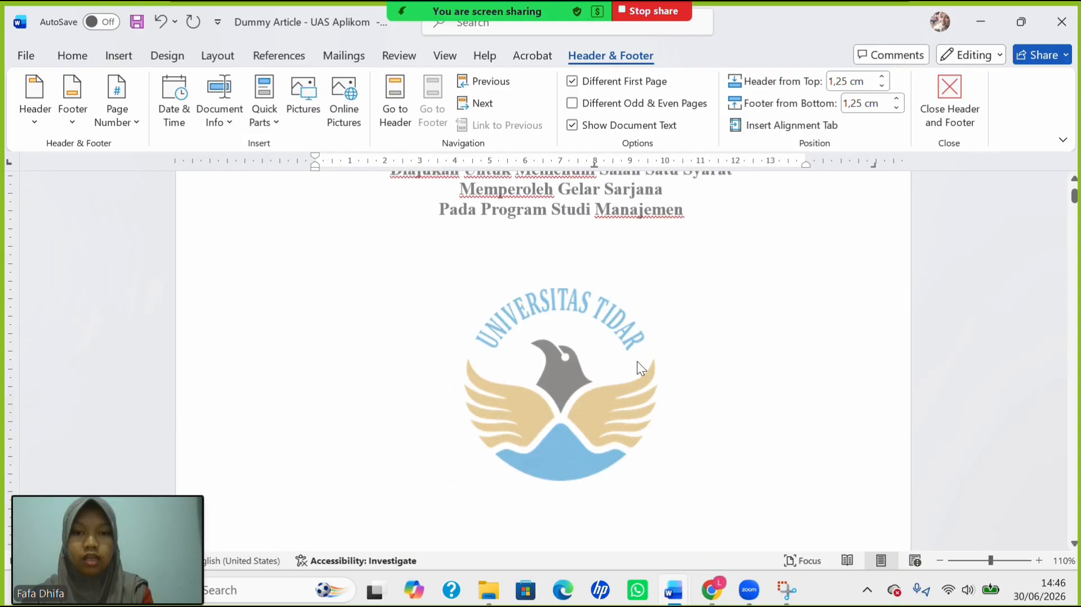
{"action": "scroll", "coordinate": [637, 360], "scroll_direction": "down", "scroll_amount": 14}
{"action": "scroll", "coordinate": [636, 360], "scroll_direction": "down", "scroll_amount": 15}
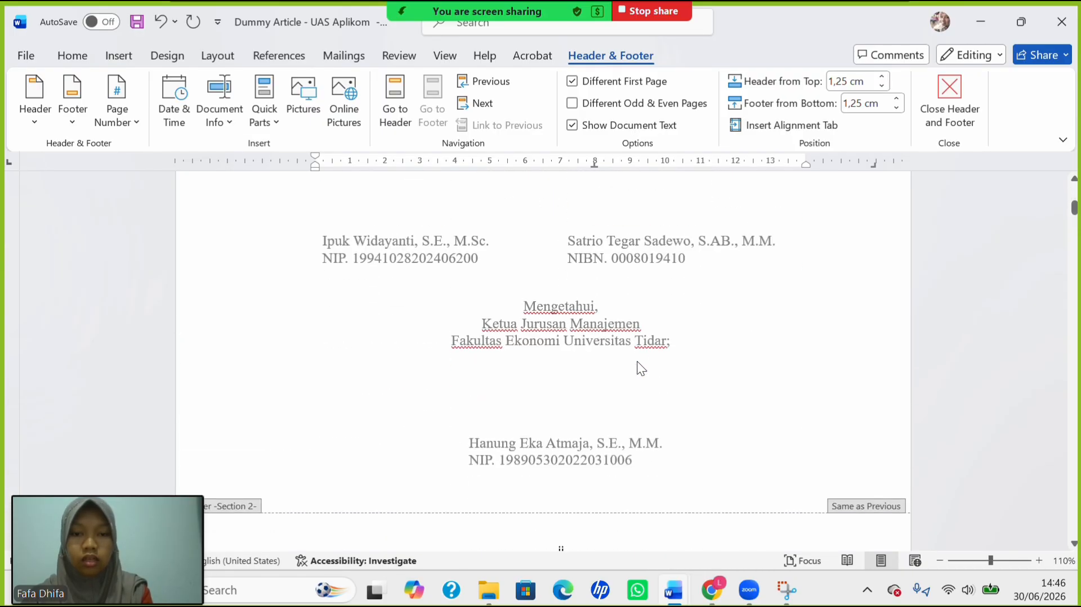
{"action": "scroll", "coordinate": [639, 364], "scroll_direction": "down", "scroll_amount": 15}
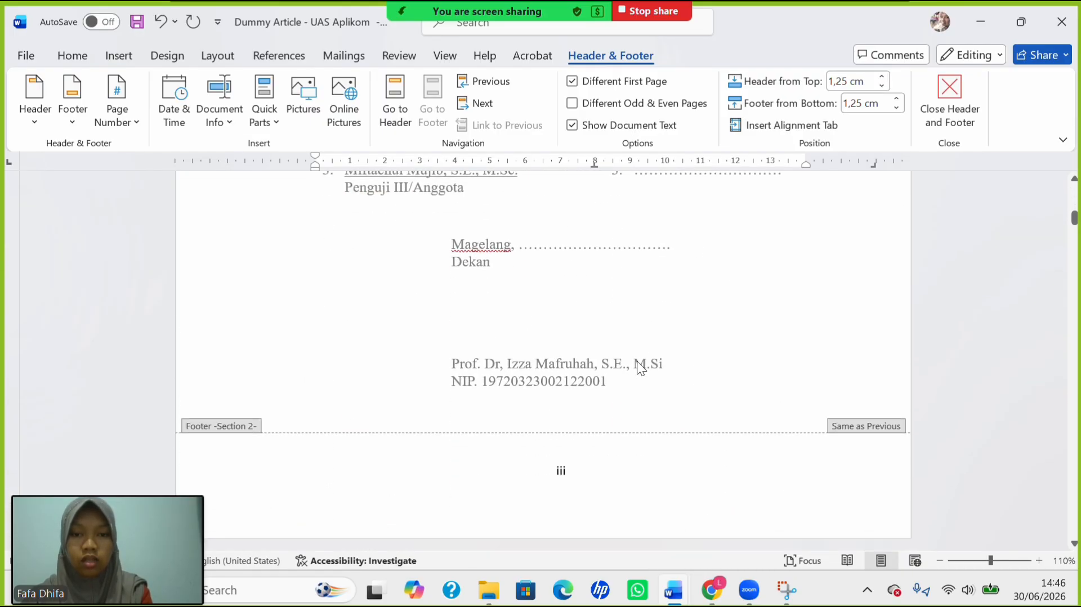
{"action": "scroll", "coordinate": [662, 381], "scroll_direction": "down", "scroll_amount": 20}
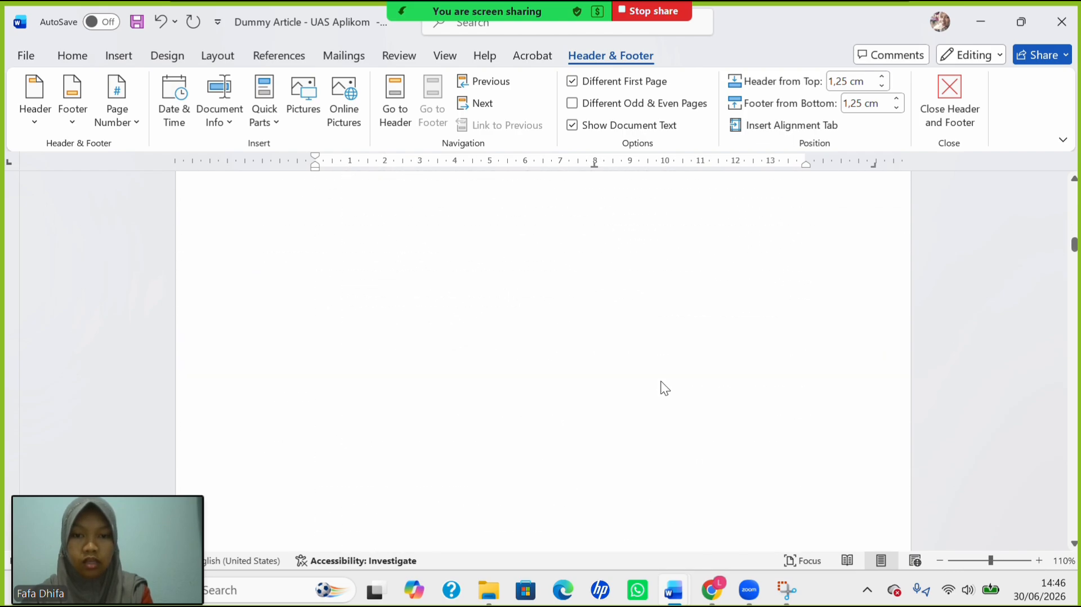
Return to the body text and push Tabel 1 and its caption onto the next page.
{"action": "scroll", "coordinate": [663, 386], "scroll_direction": "down", "scroll_amount": 10}
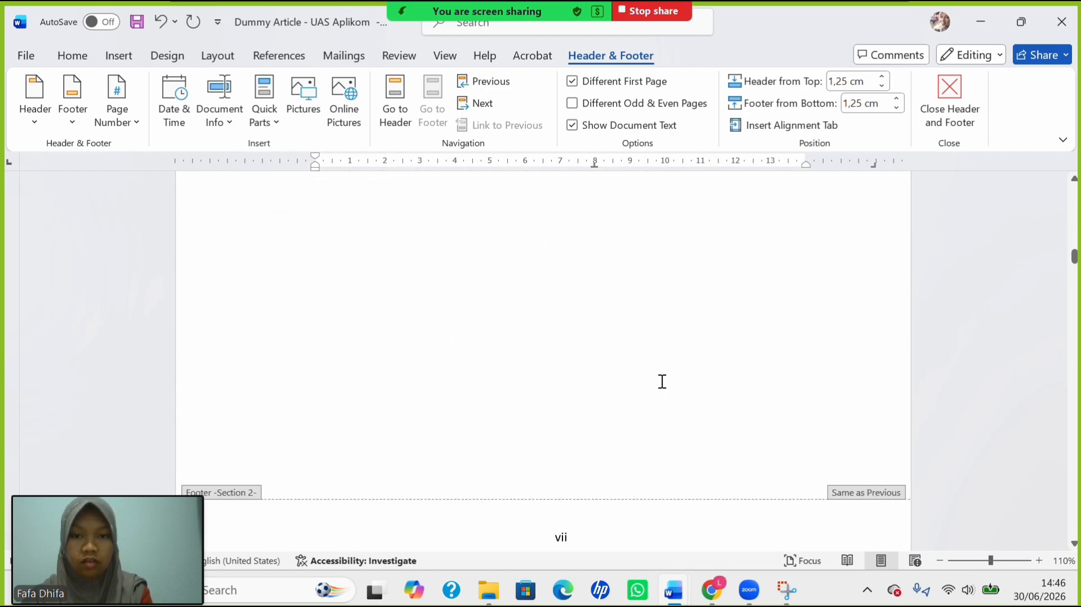
{"action": "scroll", "coordinate": [662, 381], "scroll_direction": "down", "scroll_amount": 15}
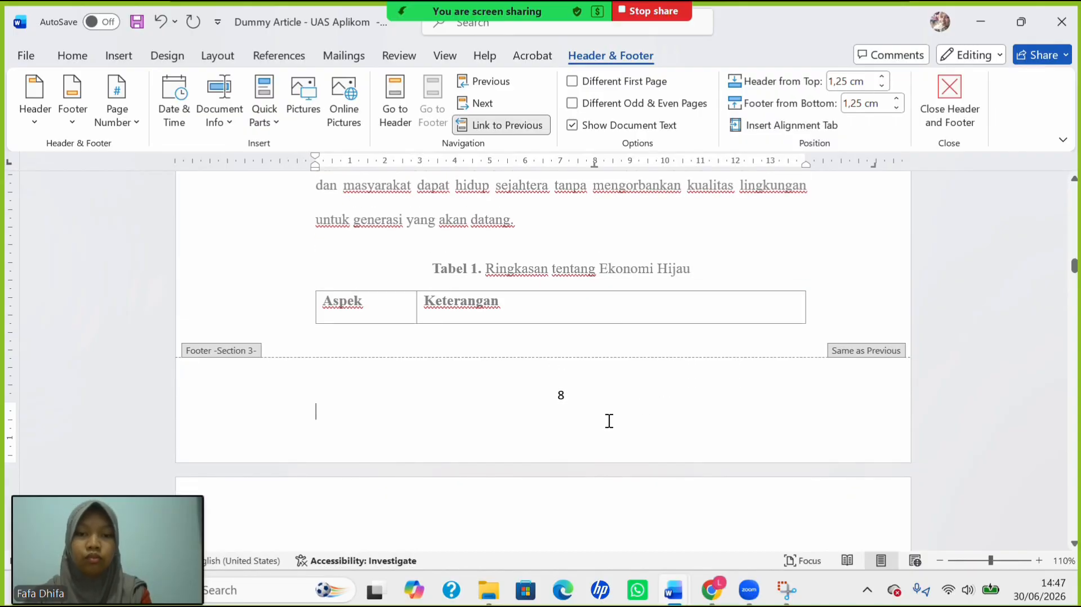
{"action": "double_click", "coordinate": [605, 242]}
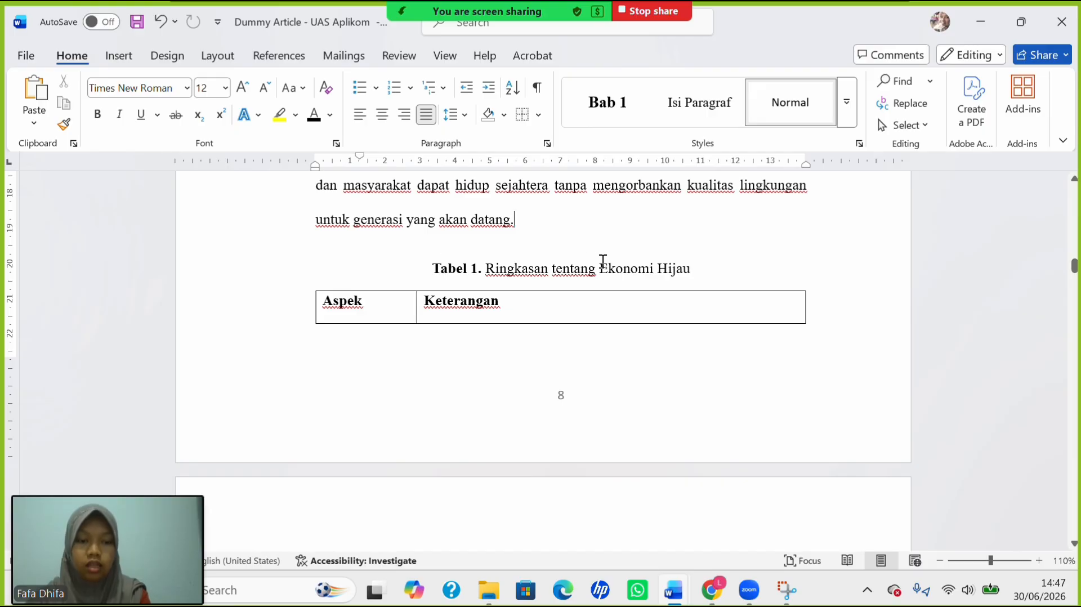
{"action": "key", "text": "ctrl+z"}
Unlink the page 8 chapter footer from the previous section.
{"action": "scroll", "coordinate": [601, 262], "scroll_direction": "down", "scroll_amount": 5}
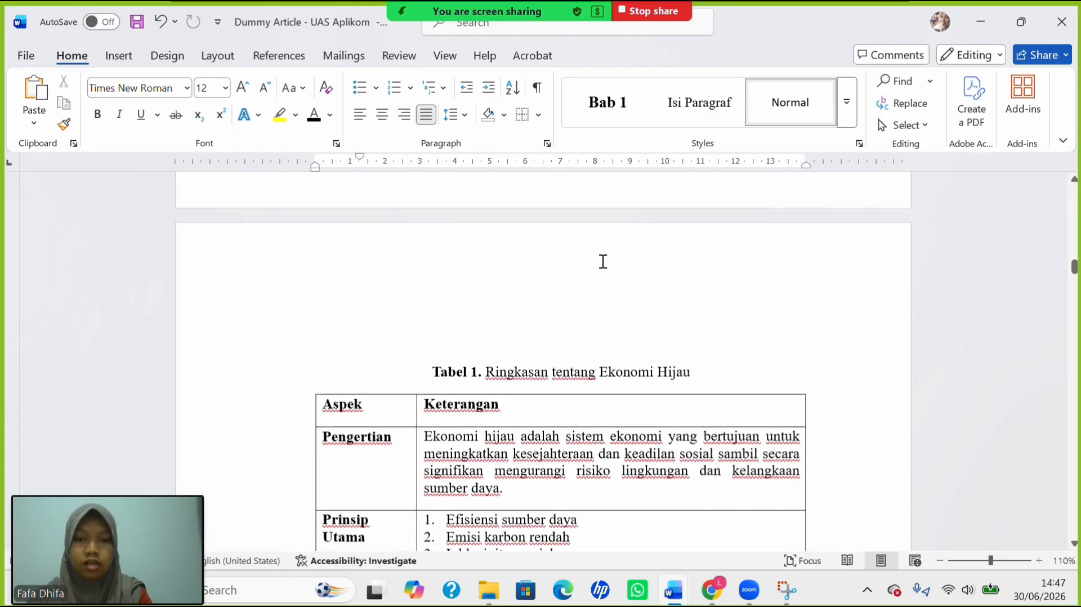
{"action": "scroll", "coordinate": [602, 262], "scroll_direction": "up", "scroll_amount": 2}
{"action": "scroll", "coordinate": [601, 262], "scroll_direction": "down", "scroll_amount": 1}
{"action": "scroll", "coordinate": [602, 262], "scroll_direction": "up", "scroll_amount": 3}
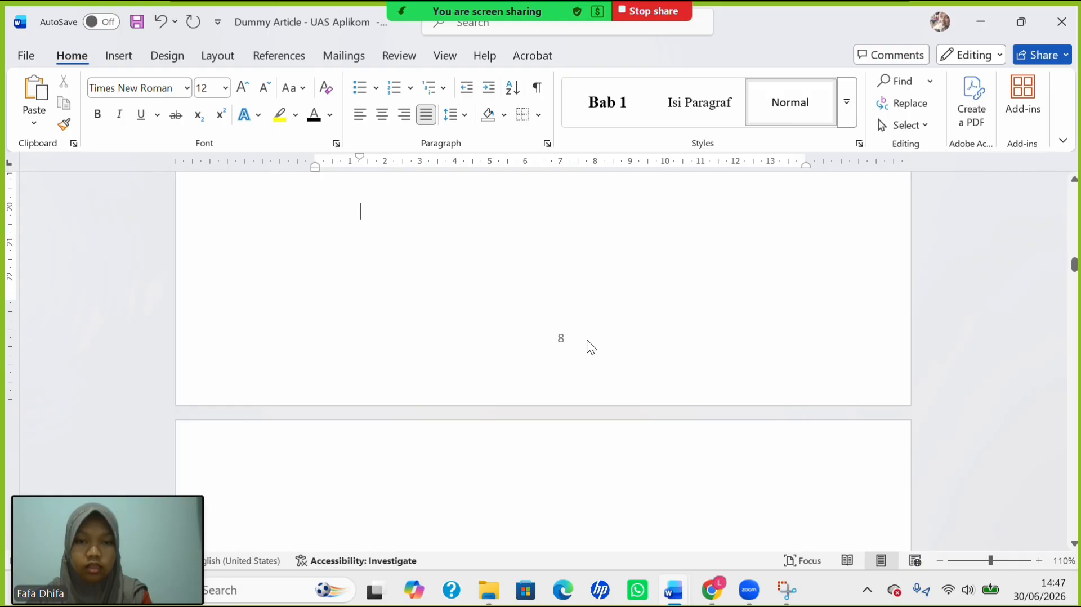
{"action": "double_click", "coordinate": [537, 349]}
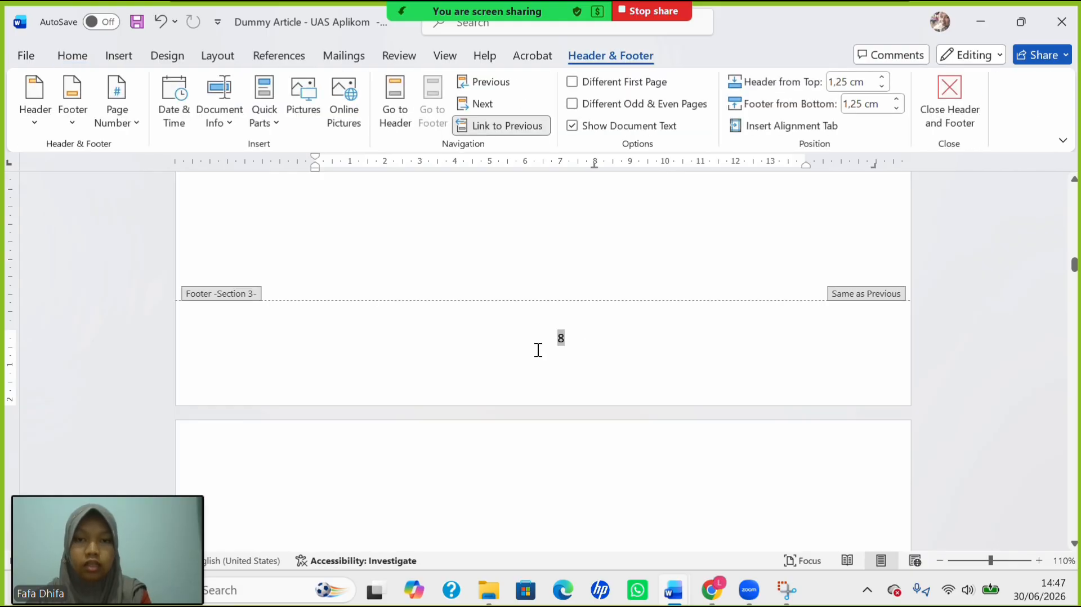
{"action": "left_click", "coordinate": [502, 125]}
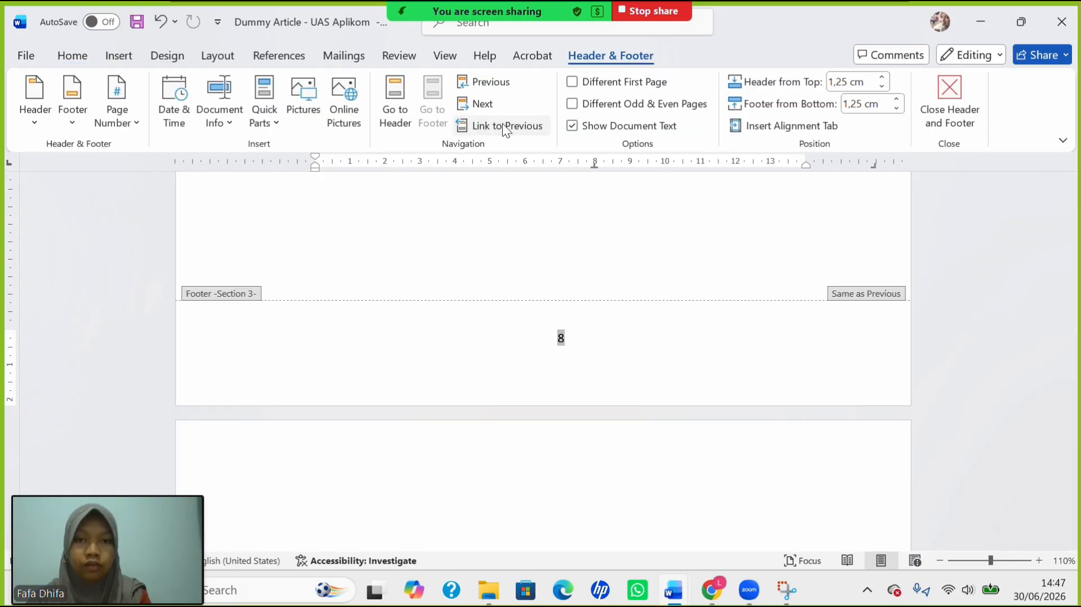
Unlink the BAB I header from the previous section.
{"action": "scroll", "coordinate": [525, 186], "scroll_direction": "up", "scroll_amount": 5}
{"action": "scroll", "coordinate": [525, 181], "scroll_direction": "up", "scroll_amount": 8}
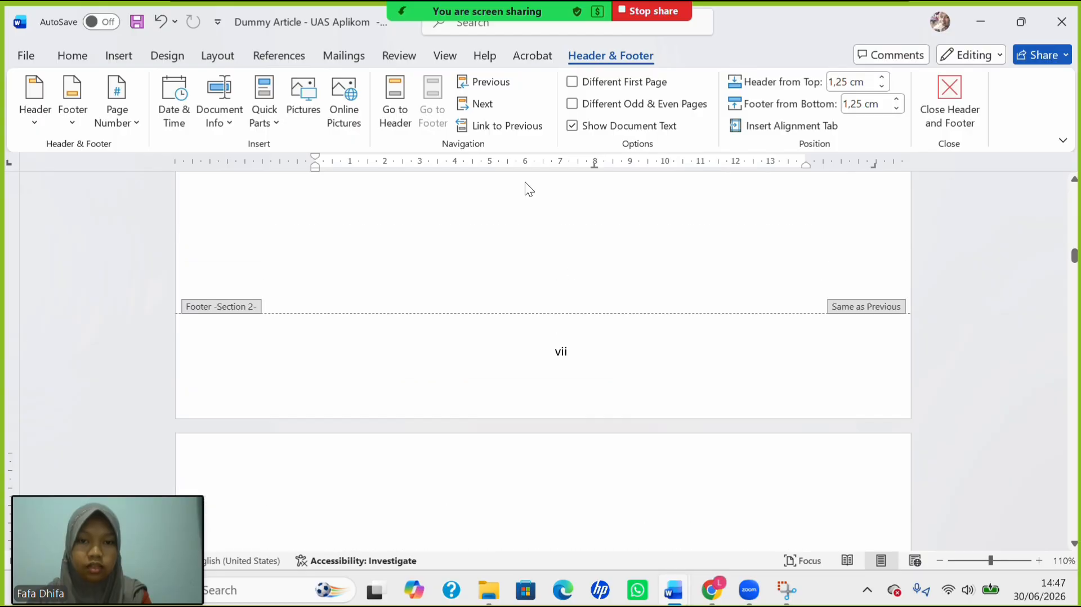
{"action": "scroll", "coordinate": [535, 394], "scroll_direction": "down", "scroll_amount": 3}
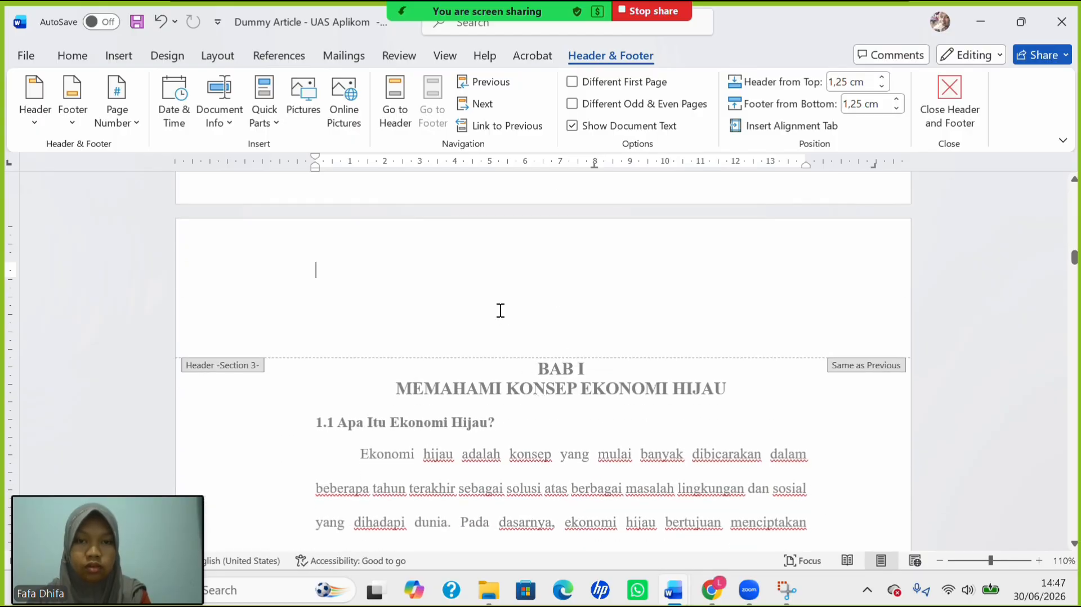
{"action": "left_click", "coordinate": [482, 126]}
{"action": "scroll", "coordinate": [496, 253], "scroll_direction": "down", "scroll_amount": 1}
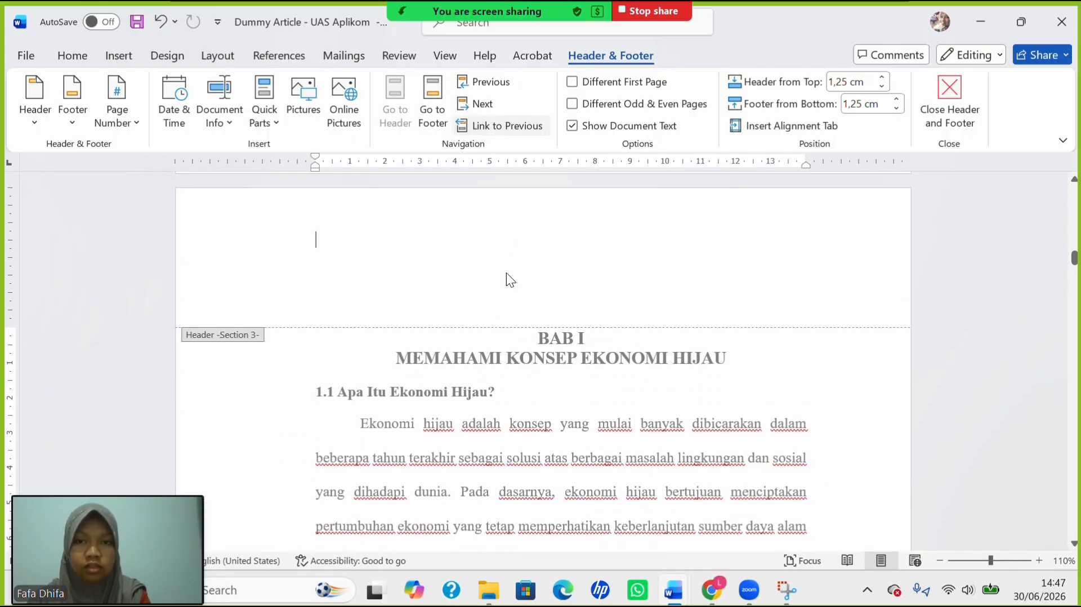
Give the BAB I page a different first page and add a centred bottom page number.
{"action": "left_click", "coordinate": [572, 82]}
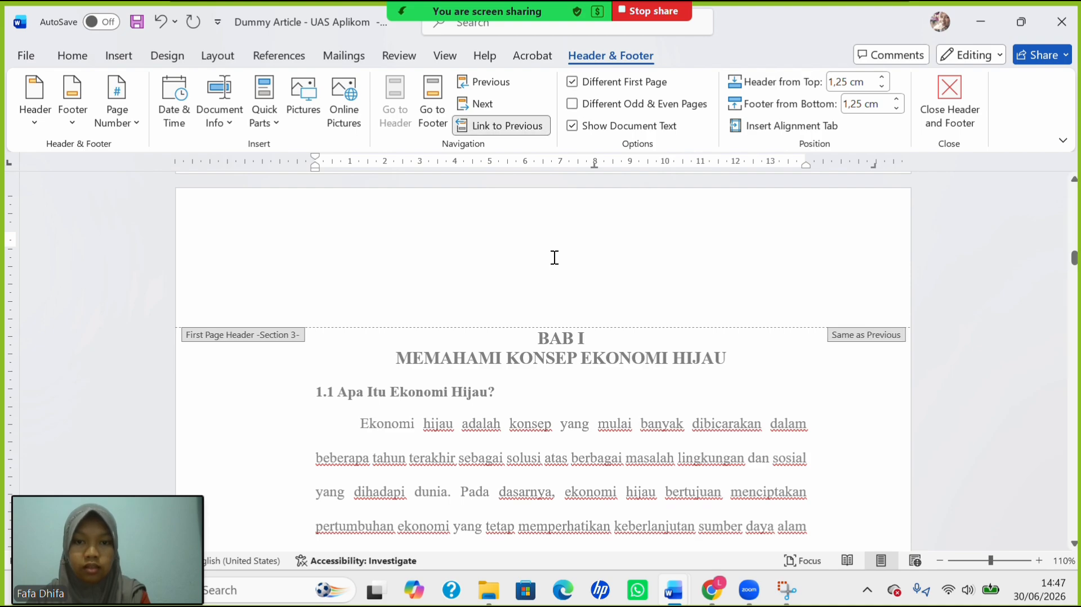
{"action": "scroll", "coordinate": [553, 257], "scroll_direction": "down", "scroll_amount": 5}
{"action": "scroll", "coordinate": [553, 257], "scroll_direction": "down", "scroll_amount": 4}
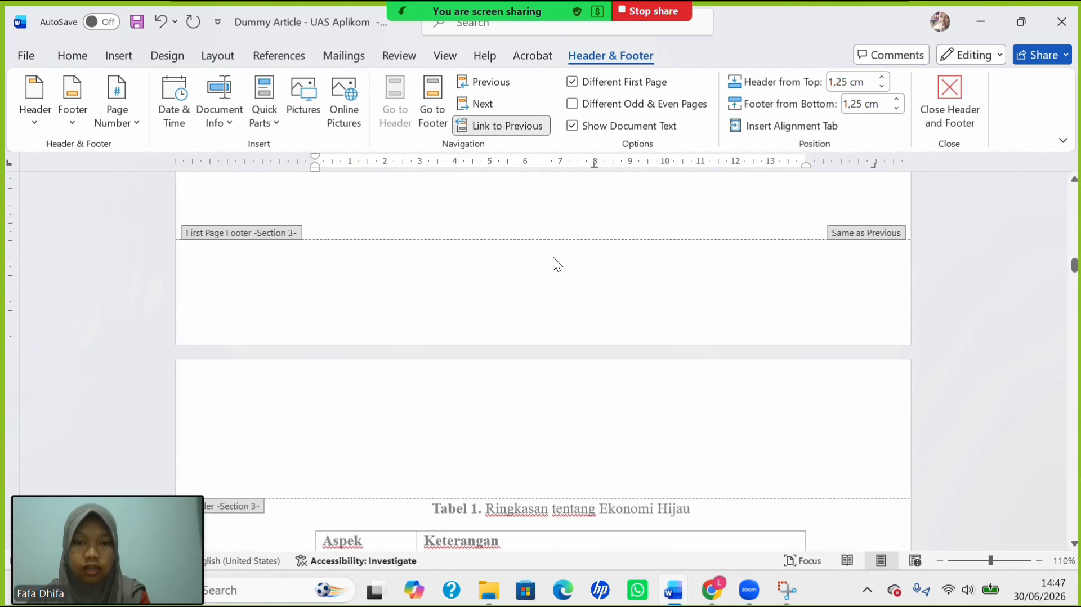
{"action": "left_click", "coordinate": [537, 294]}
{"action": "left_click", "coordinate": [125, 117]}
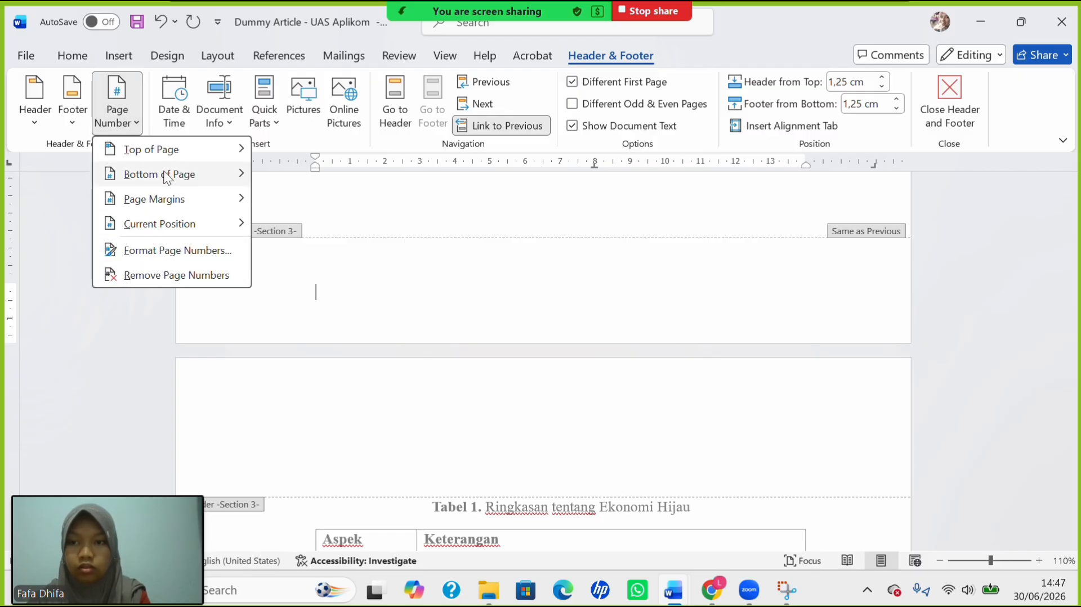
{"action": "mouse_move", "coordinate": [169, 174]}
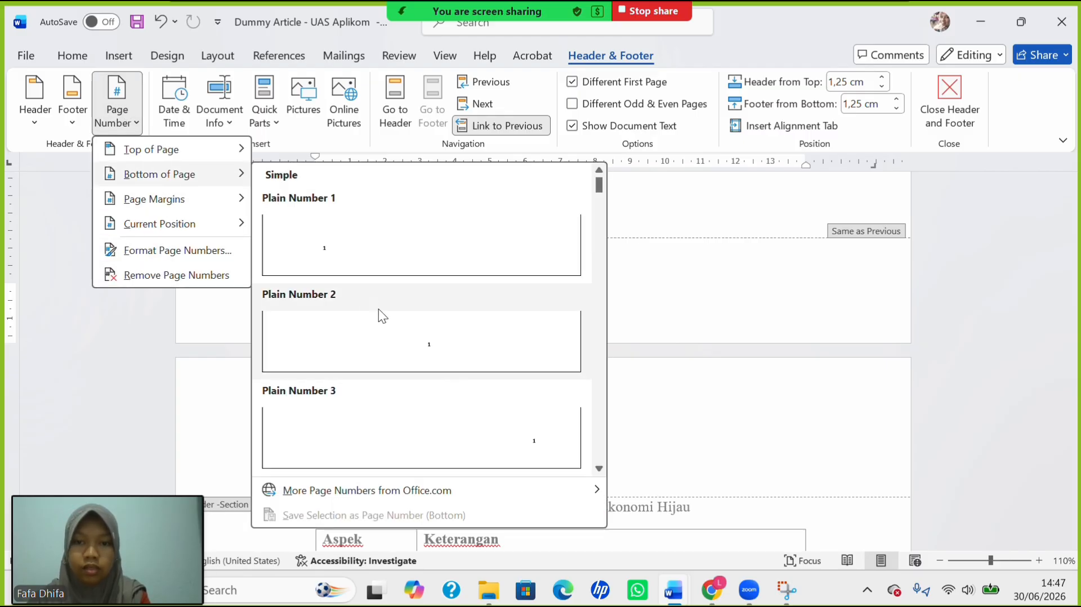
{"action": "left_click", "coordinate": [418, 336]}
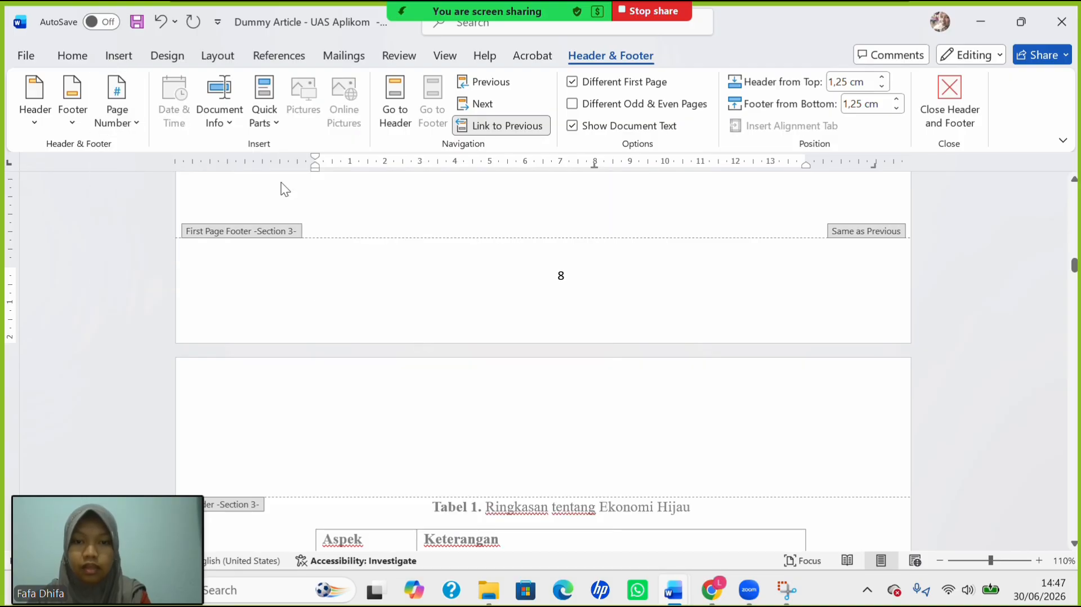
Set the chapter page numbers to 1, 2, 3 format starting at 1.
{"action": "left_click", "coordinate": [121, 121]}
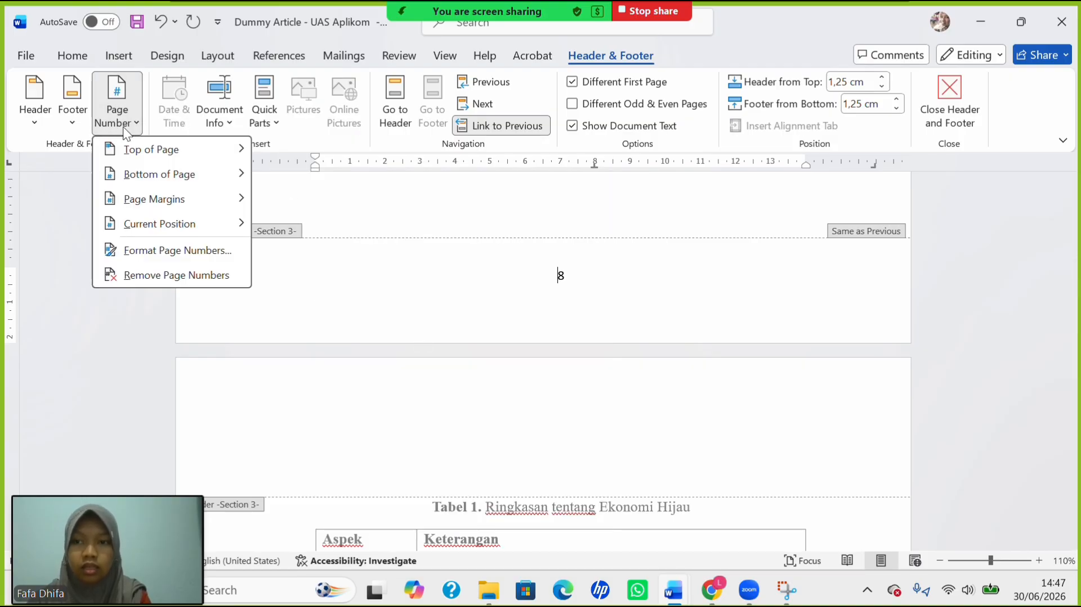
{"action": "left_click", "coordinate": [183, 250]}
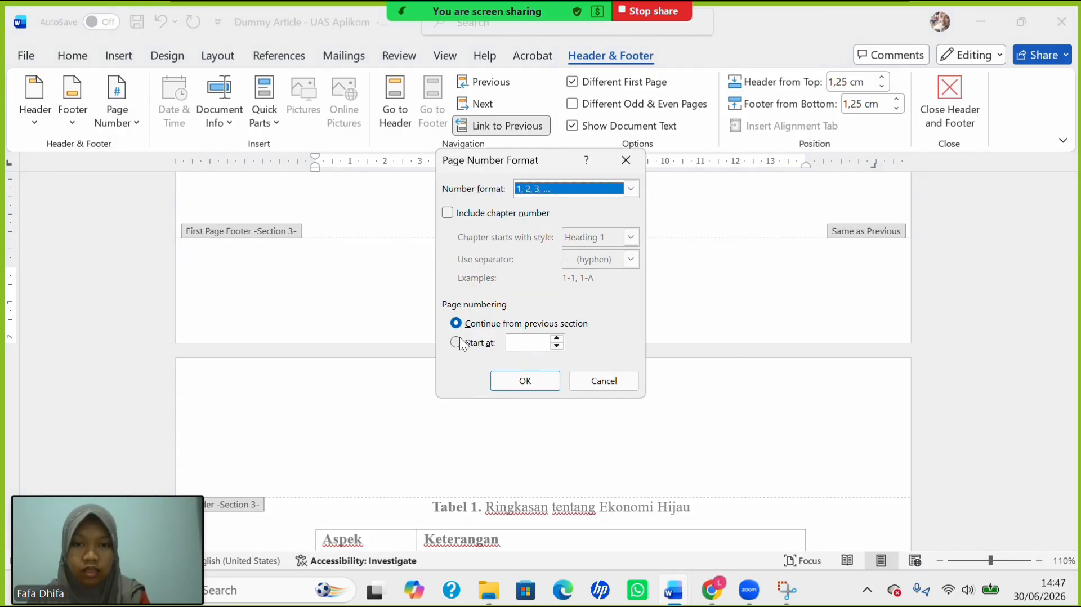
{"action": "left_click", "coordinate": [456, 342]}
{"action": "left_click", "coordinate": [534, 374]}
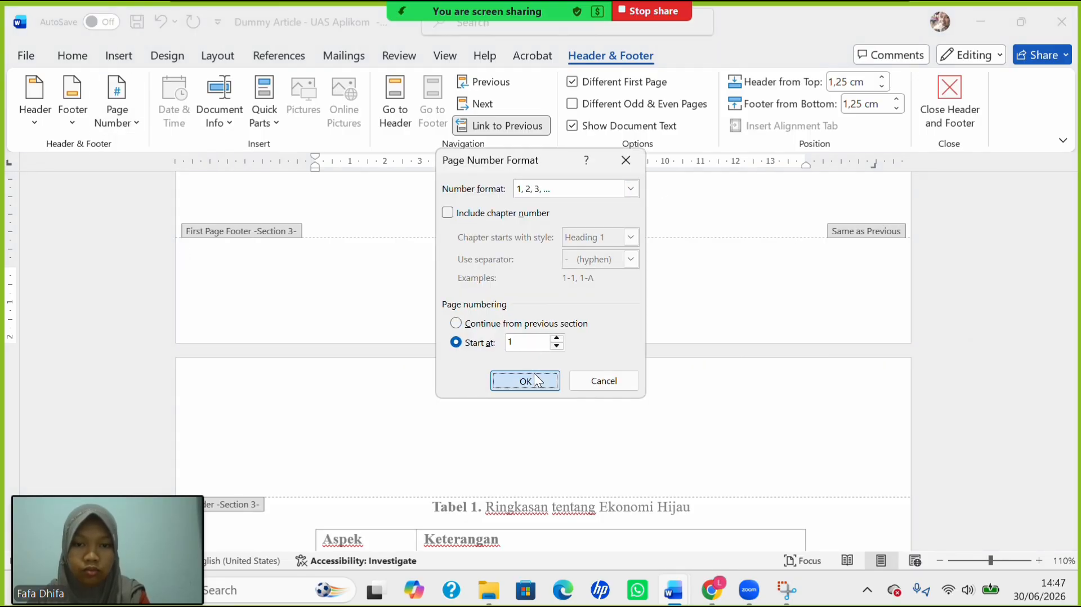
Turn off Link to Previous for the Section 3 footer and header.
{"action": "scroll", "coordinate": [608, 362], "scroll_direction": "up", "scroll_amount": 10}
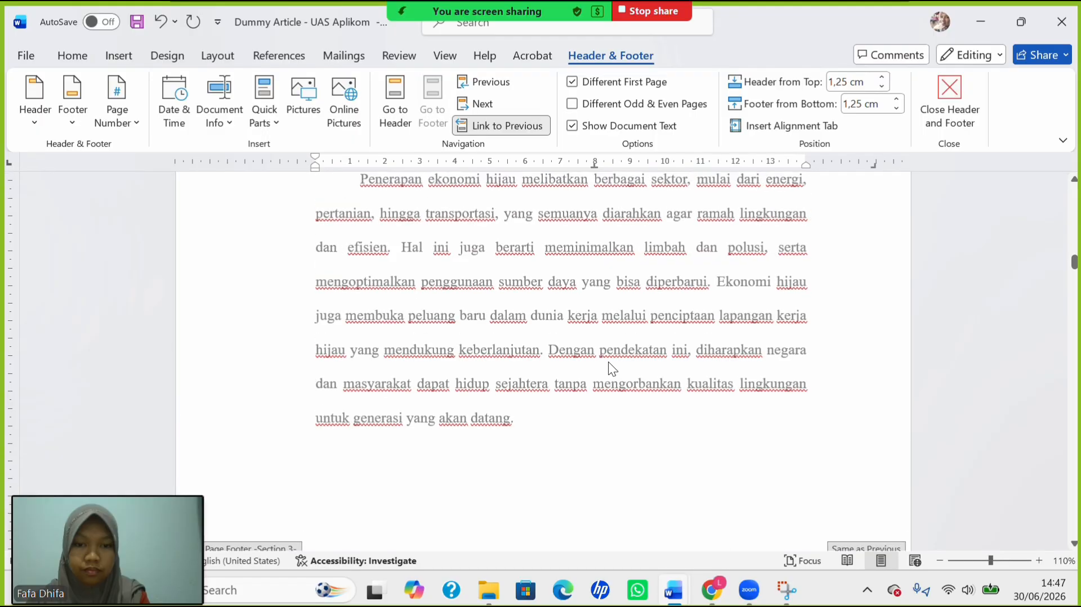
{"action": "scroll", "coordinate": [609, 365], "scroll_direction": "down", "scroll_amount": 12}
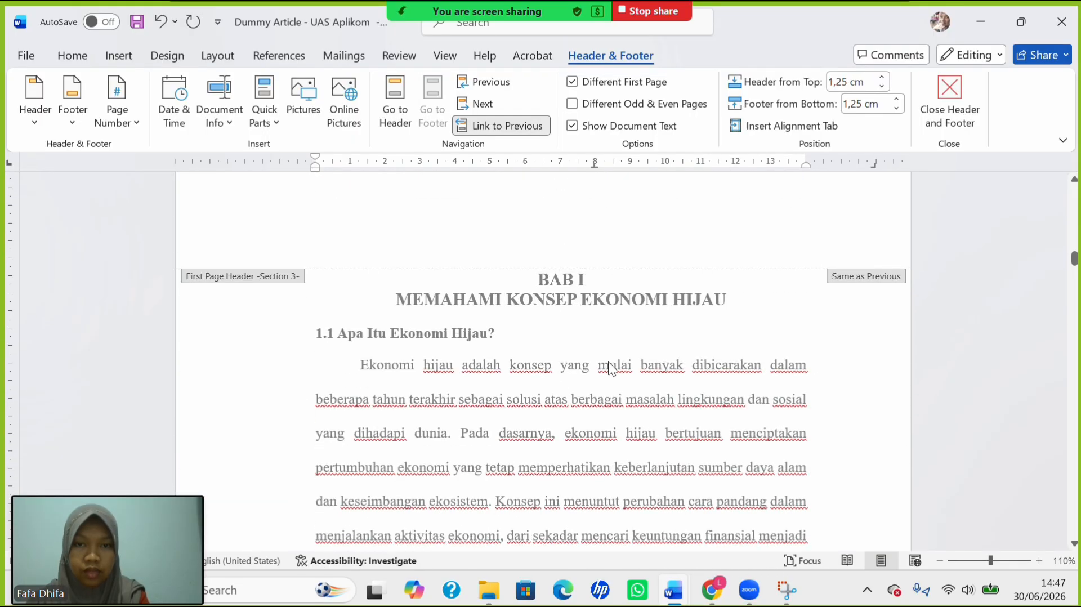
{"action": "scroll", "coordinate": [609, 362], "scroll_direction": "up", "scroll_amount": 10}
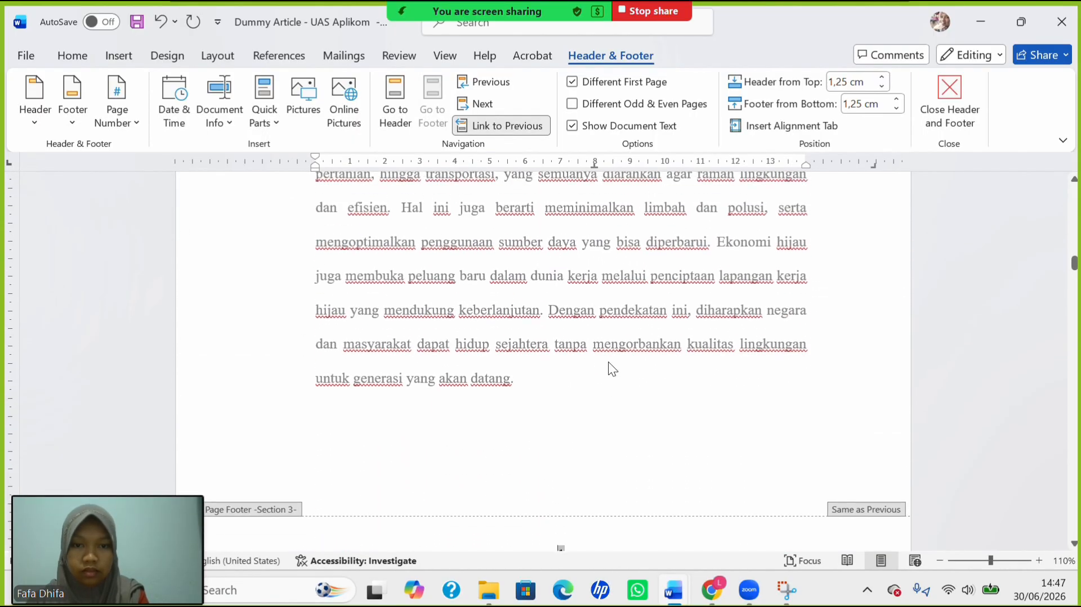
{"action": "scroll", "coordinate": [609, 361], "scroll_direction": "up", "scroll_amount": 3}
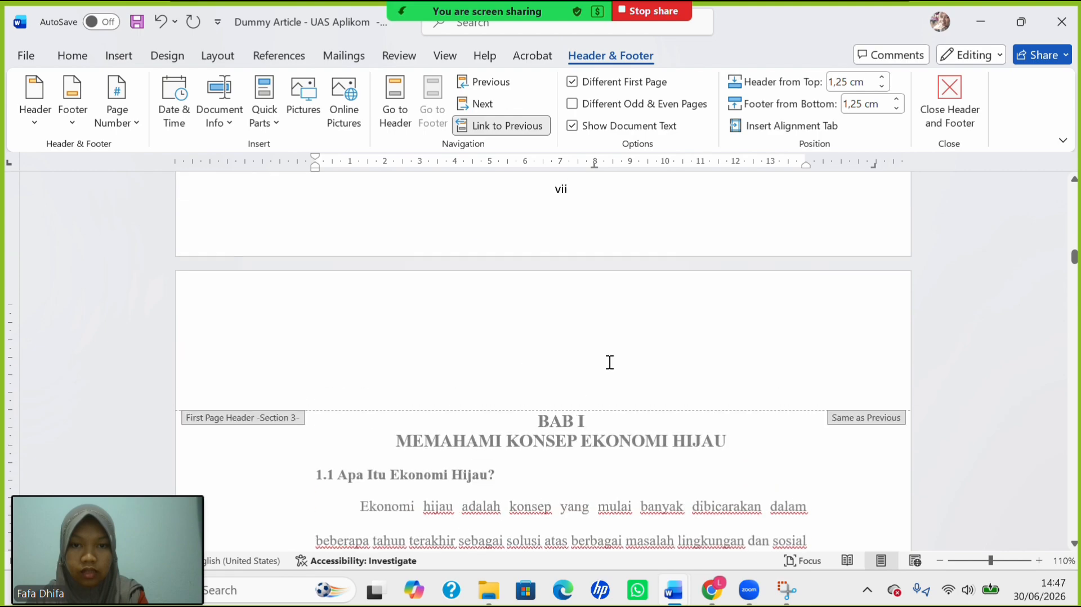
{"action": "left_click", "coordinate": [507, 121]}
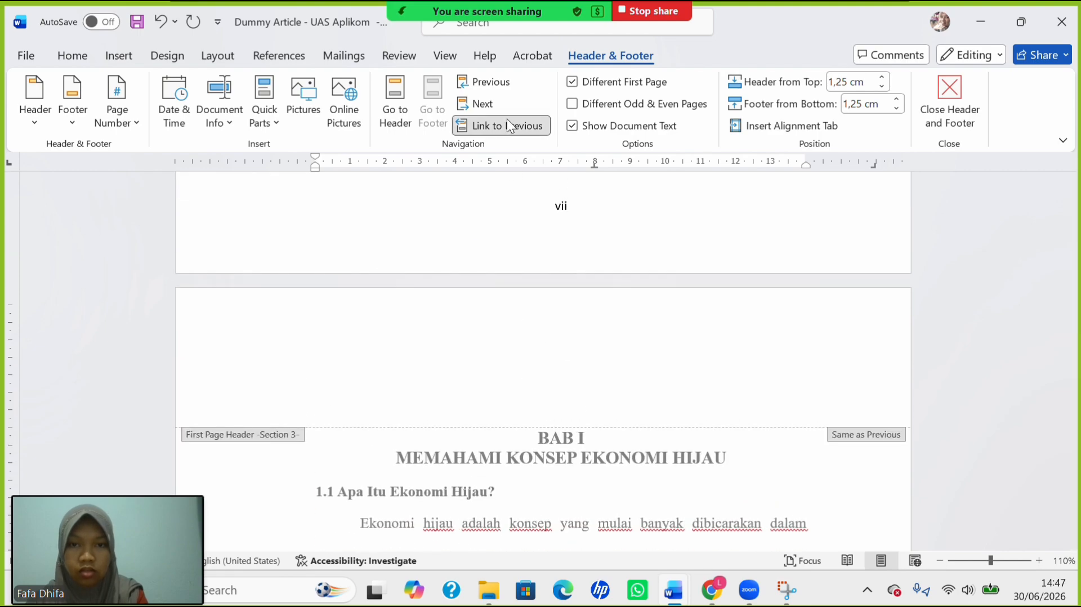
{"action": "scroll", "coordinate": [447, 344], "scroll_direction": "up", "scroll_amount": 5}
{"action": "scroll", "coordinate": [447, 343], "scroll_direction": "up", "scroll_amount": 5}
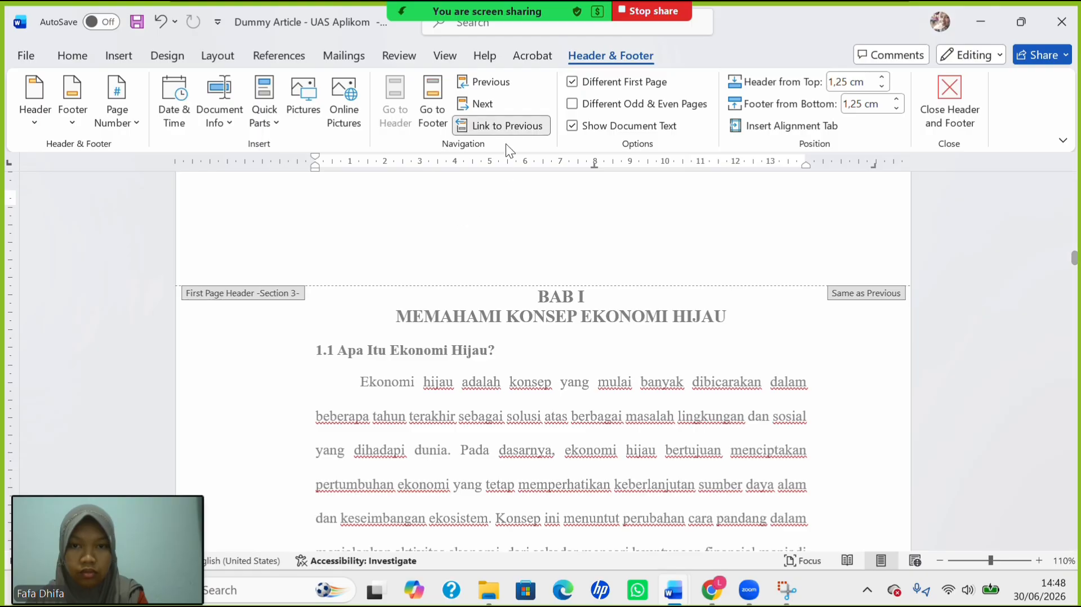
{"action": "left_click", "coordinate": [513, 126]}
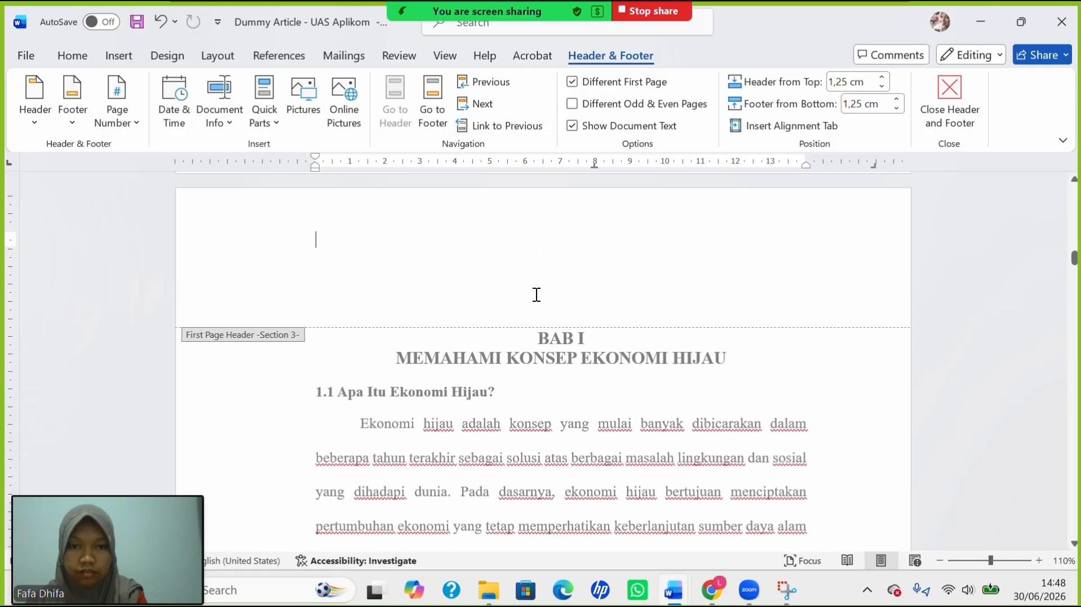
Add a Plain Number 3 right-aligned page number at the top of the chapter pages.
{"action": "scroll", "coordinate": [535, 294], "scroll_direction": "down", "scroll_amount": 15}
{"action": "scroll", "coordinate": [535, 294], "scroll_direction": "down", "scroll_amount": 5}
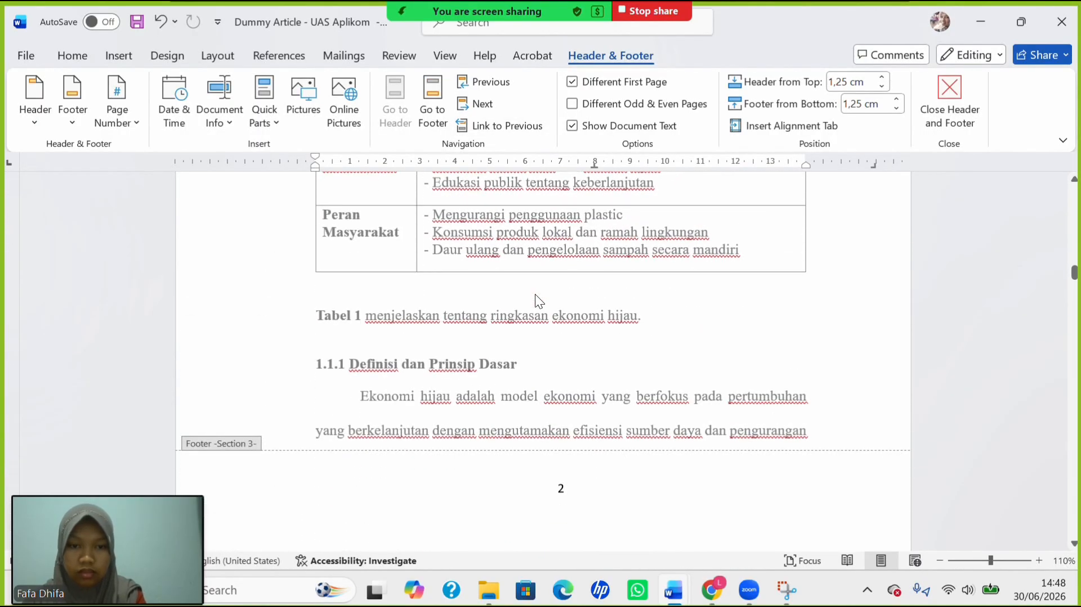
{"action": "scroll", "coordinate": [535, 294], "scroll_direction": "up", "scroll_amount": 10}
{"action": "scroll", "coordinate": [549, 302], "scroll_direction": "up", "scroll_amount": 3}
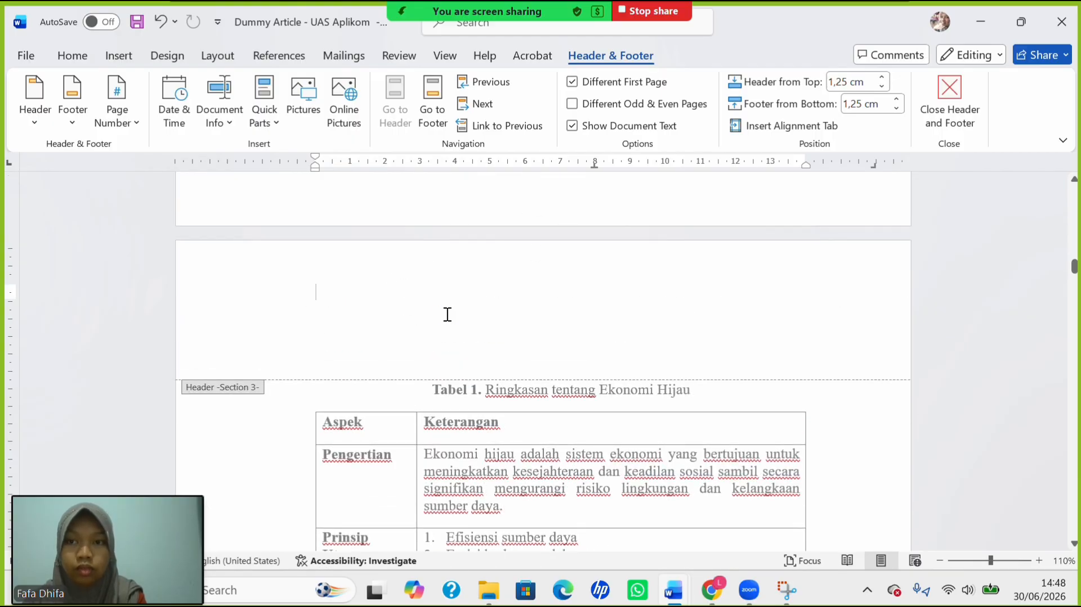
{"action": "left_click", "coordinate": [117, 119]}
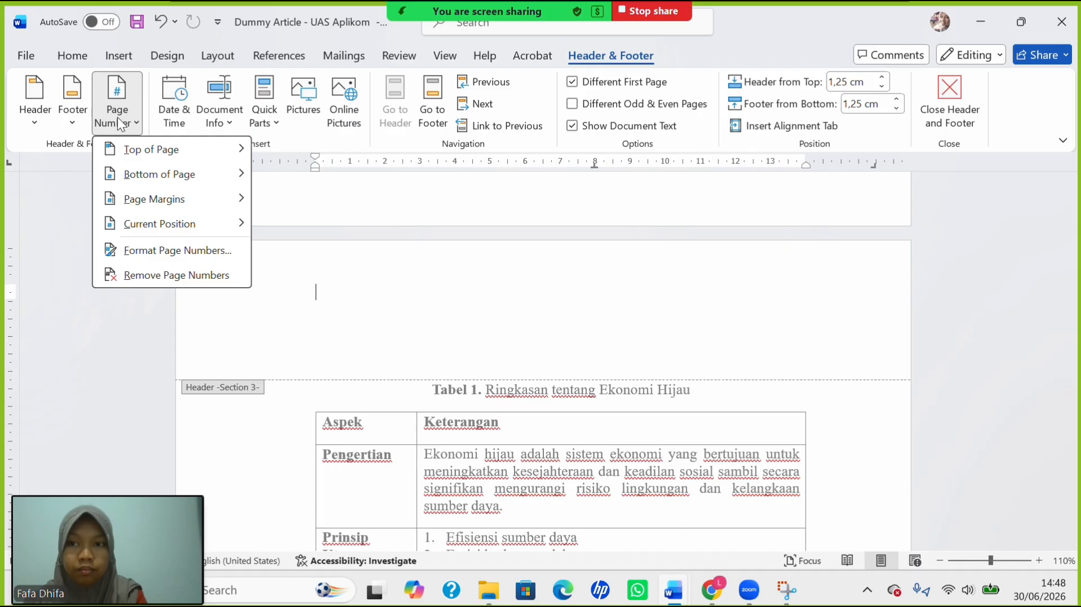
{"action": "mouse_move", "coordinate": [157, 160]}
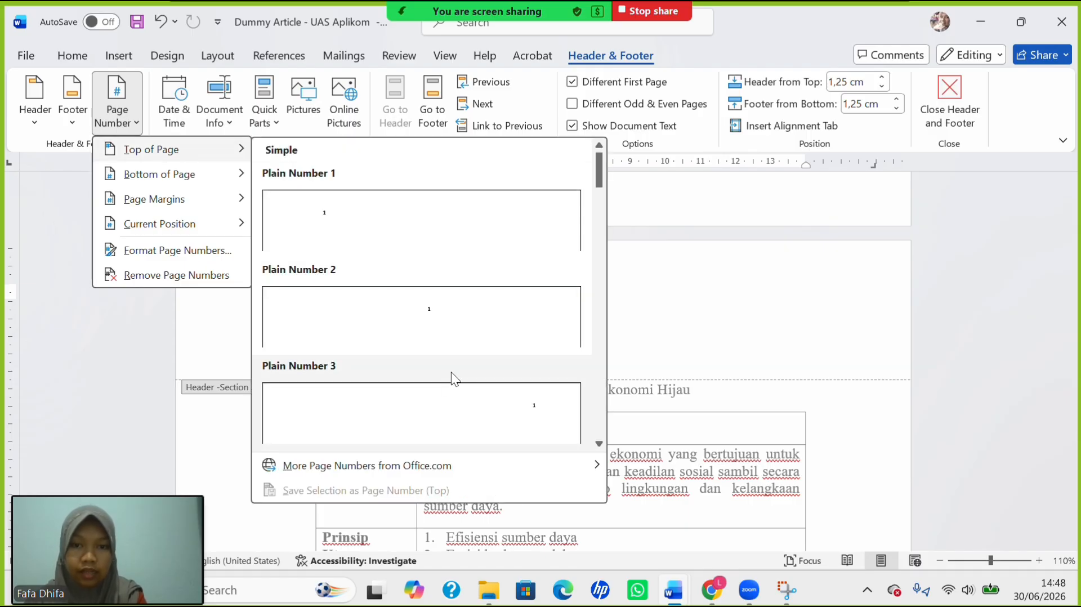
{"action": "left_click", "coordinate": [452, 403]}
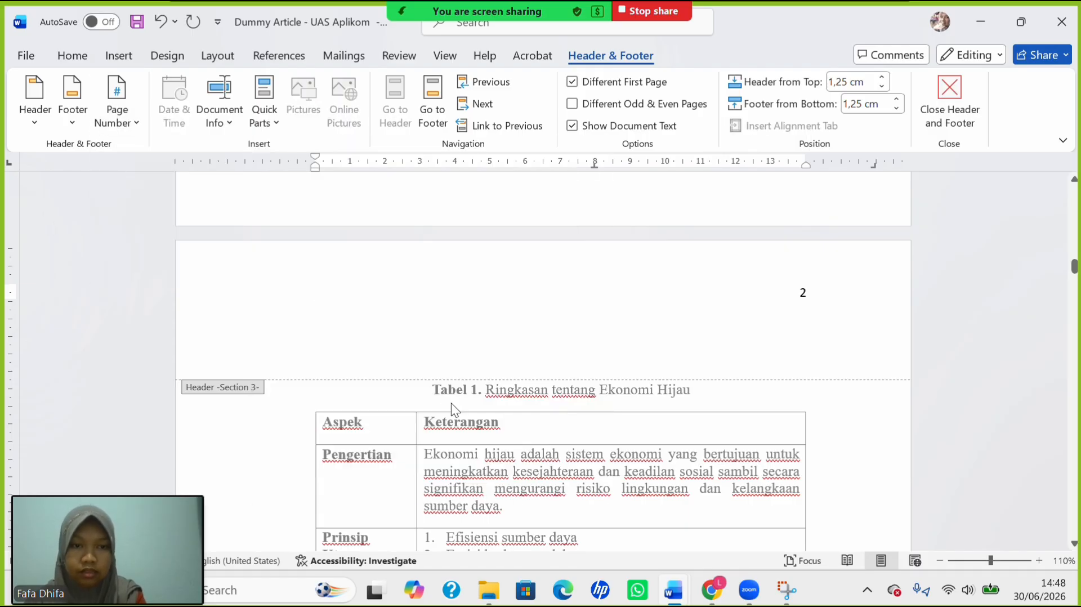
{"action": "scroll", "coordinate": [667, 354], "scroll_direction": "down", "scroll_amount": 12}
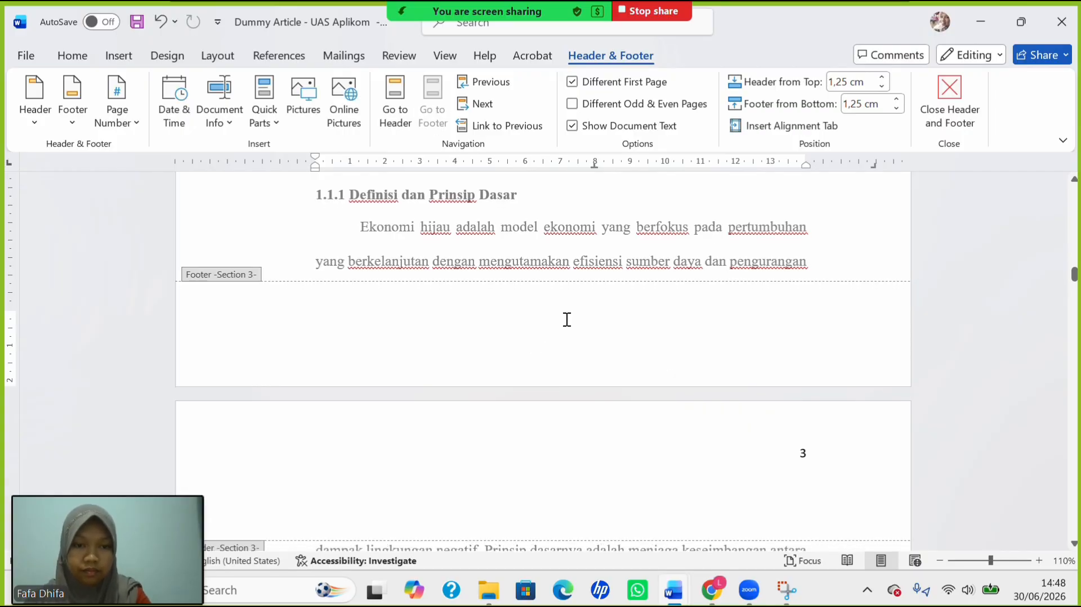
{"action": "scroll", "coordinate": [567, 319], "scroll_direction": "up", "scroll_amount": 15}
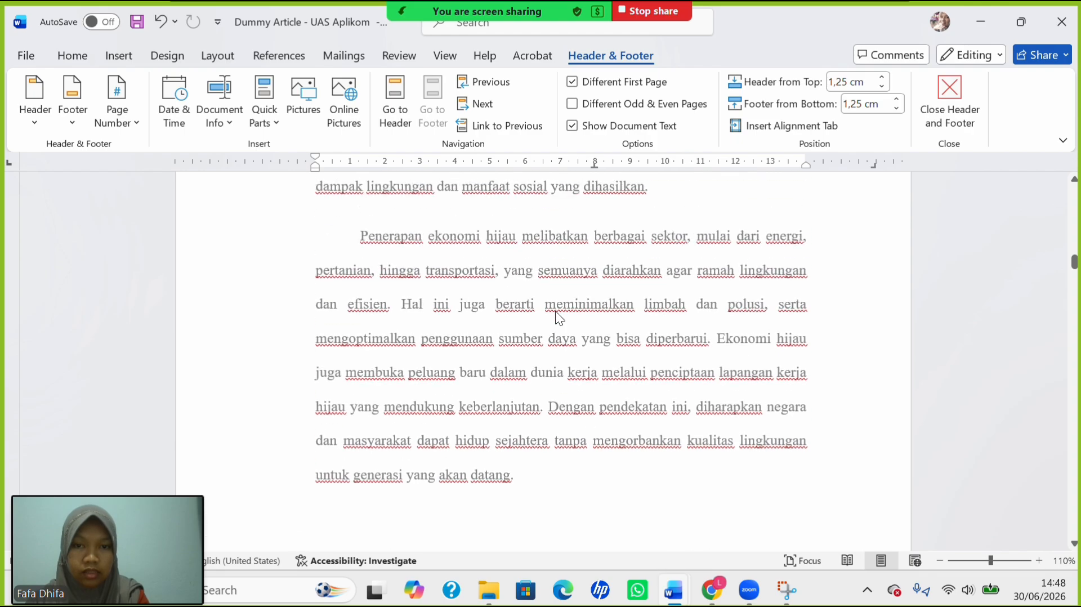
{"action": "scroll", "coordinate": [555, 311], "scroll_direction": "up", "scroll_amount": 8}
{"action": "scroll", "coordinate": [556, 311], "scroll_direction": "down", "scroll_amount": 11}
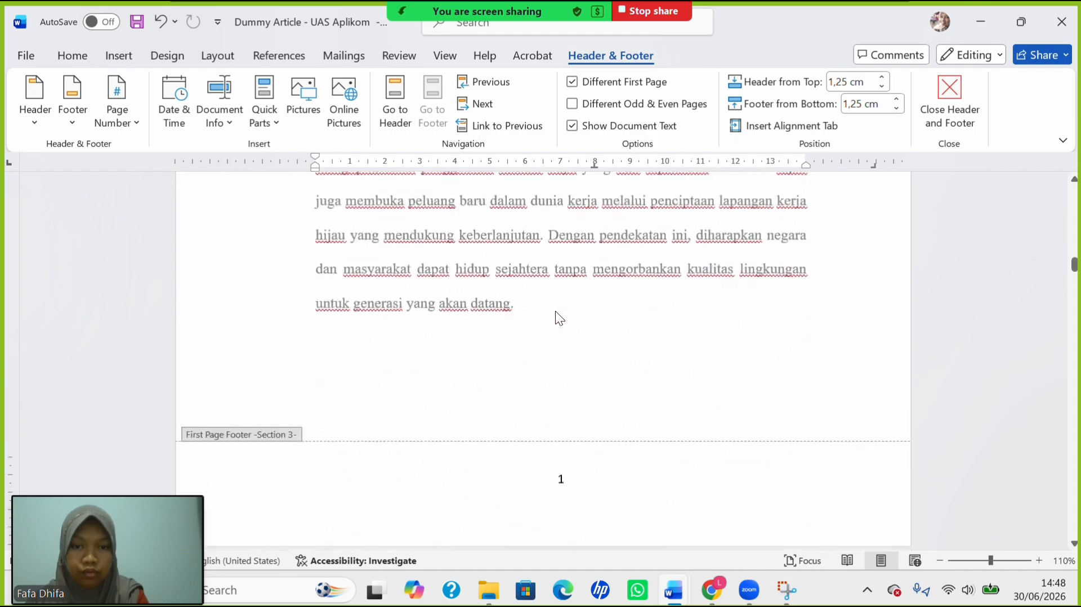
{"action": "scroll", "coordinate": [555, 311], "scroll_direction": "down", "scroll_amount": 3}
{"action": "scroll", "coordinate": [555, 311], "scroll_direction": "up", "scroll_amount": 12}
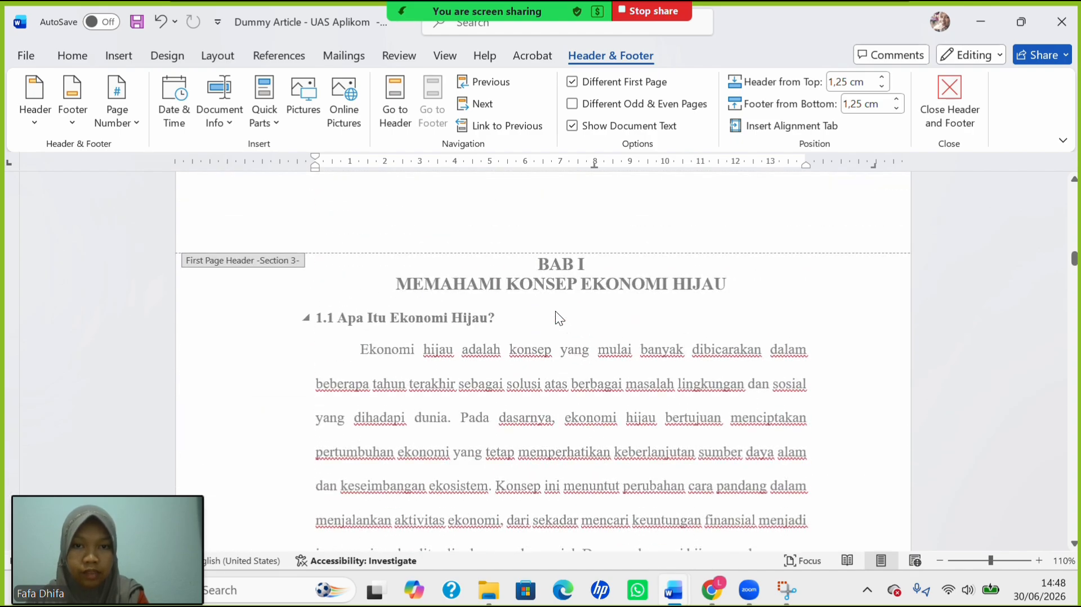
{"action": "scroll", "coordinate": [556, 311], "scroll_direction": "down", "scroll_amount": 15}
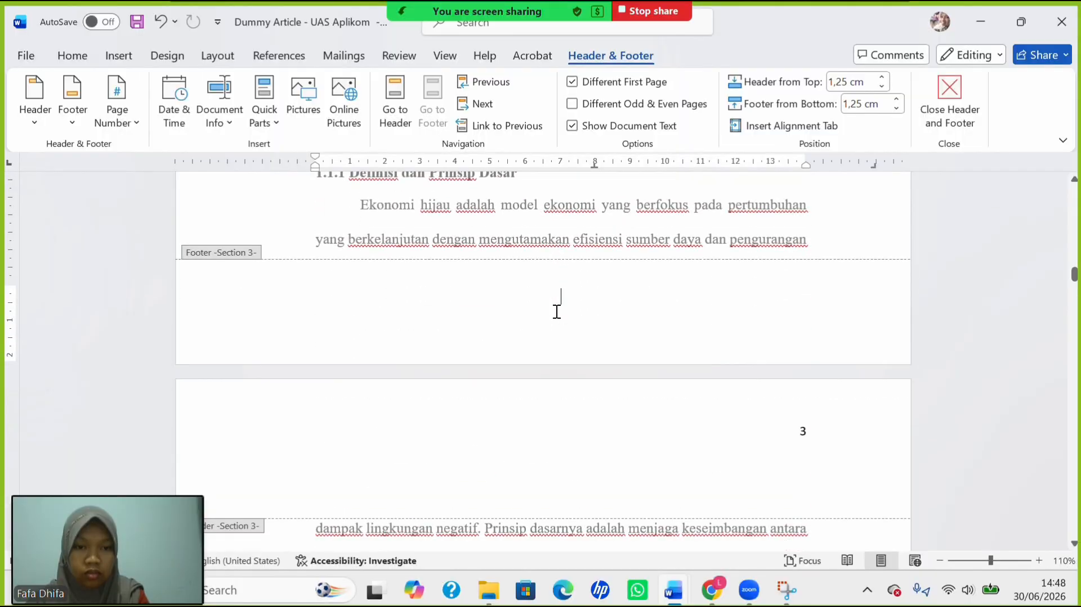
{"action": "scroll", "coordinate": [556, 311], "scroll_direction": "down", "scroll_amount": 15}
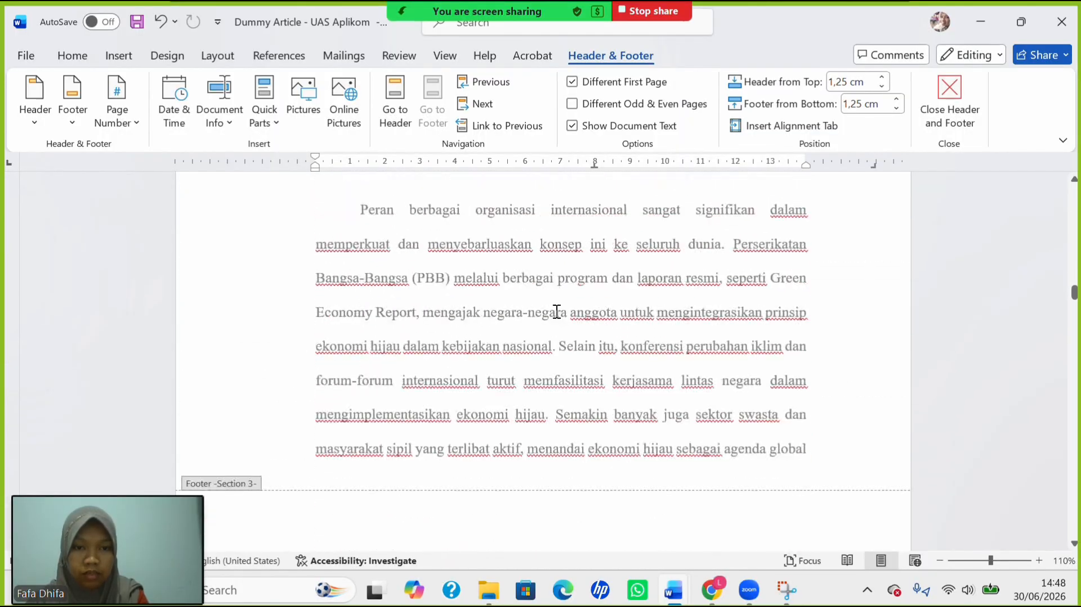
{"action": "scroll", "coordinate": [555, 311], "scroll_direction": "up", "scroll_amount": 15}
{"action": "scroll", "coordinate": [555, 310], "scroll_direction": "down", "scroll_amount": 20}
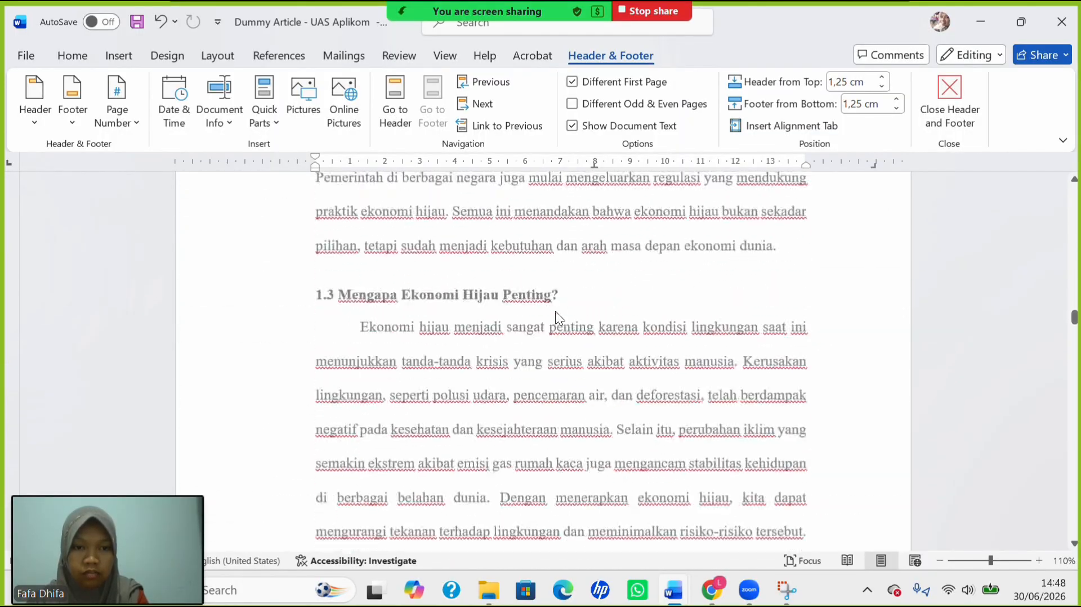
{"action": "scroll", "coordinate": [556, 311], "scroll_direction": "down", "scroll_amount": 20}
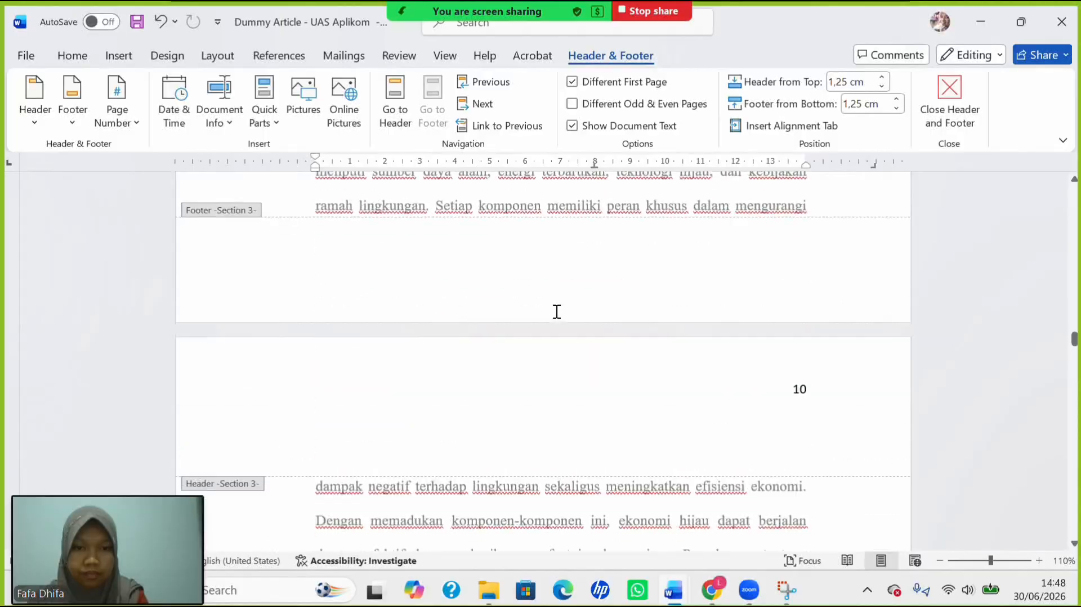
{"action": "scroll", "coordinate": [556, 311], "scroll_direction": "down", "scroll_amount": 20}
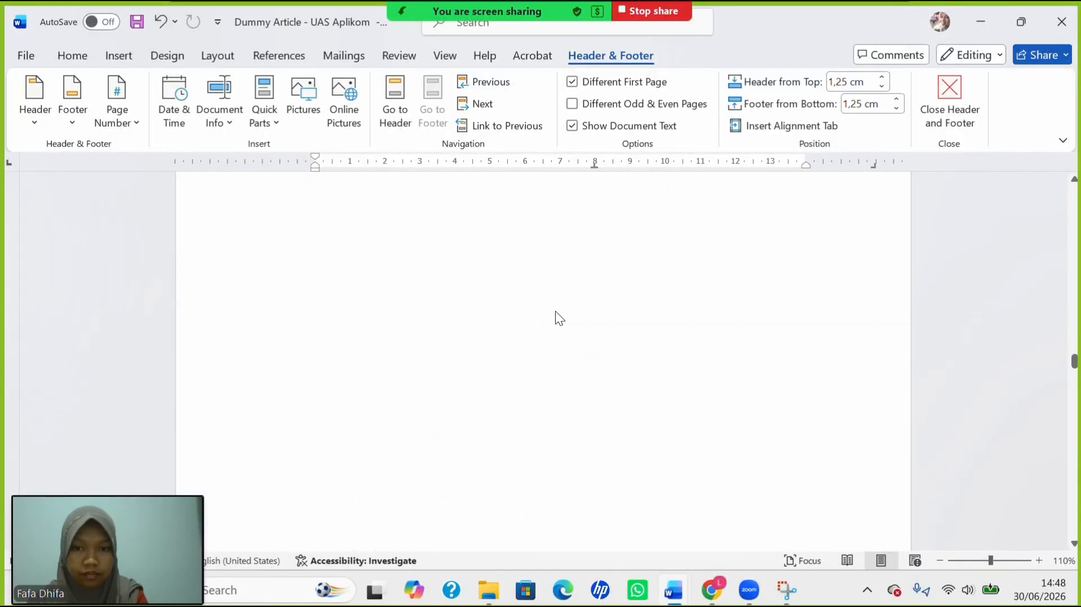
{"action": "scroll", "coordinate": [556, 311], "scroll_direction": "down", "scroll_amount": 10}
{"action": "scroll", "coordinate": [555, 311], "scroll_direction": "up", "scroll_amount": 2}
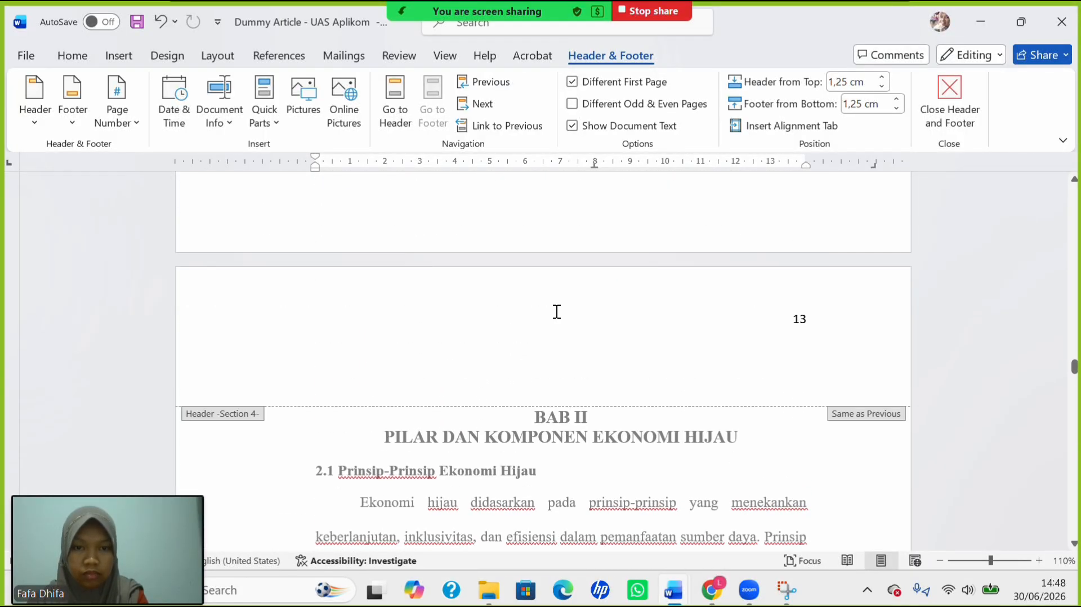
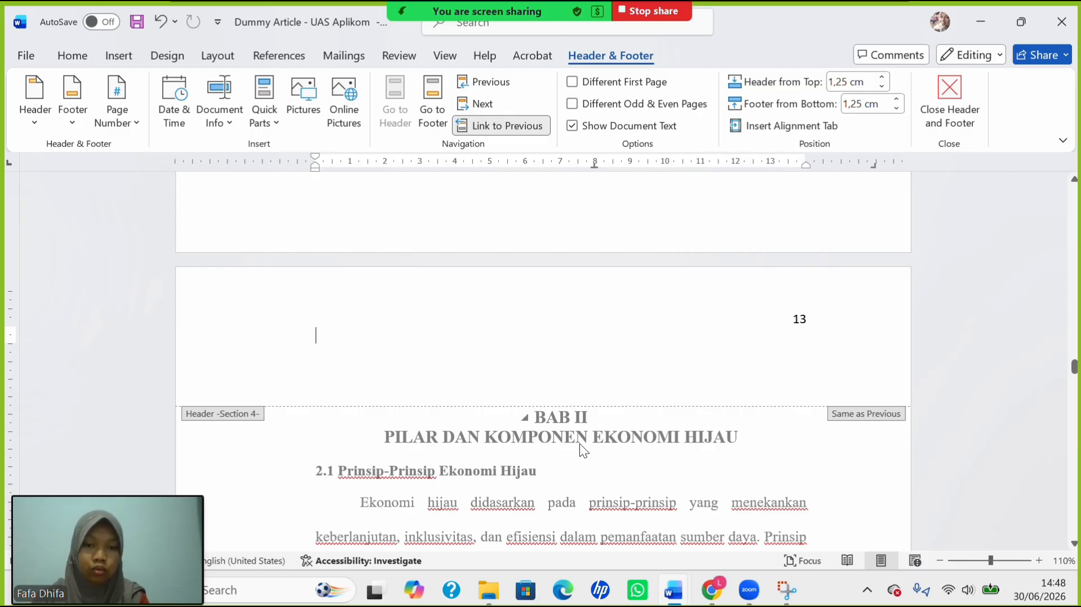
Give BAB II's opening page a Different First Page header and footer.
{"action": "scroll", "coordinate": [645, 445], "scroll_direction": "down", "scroll_amount": 15}
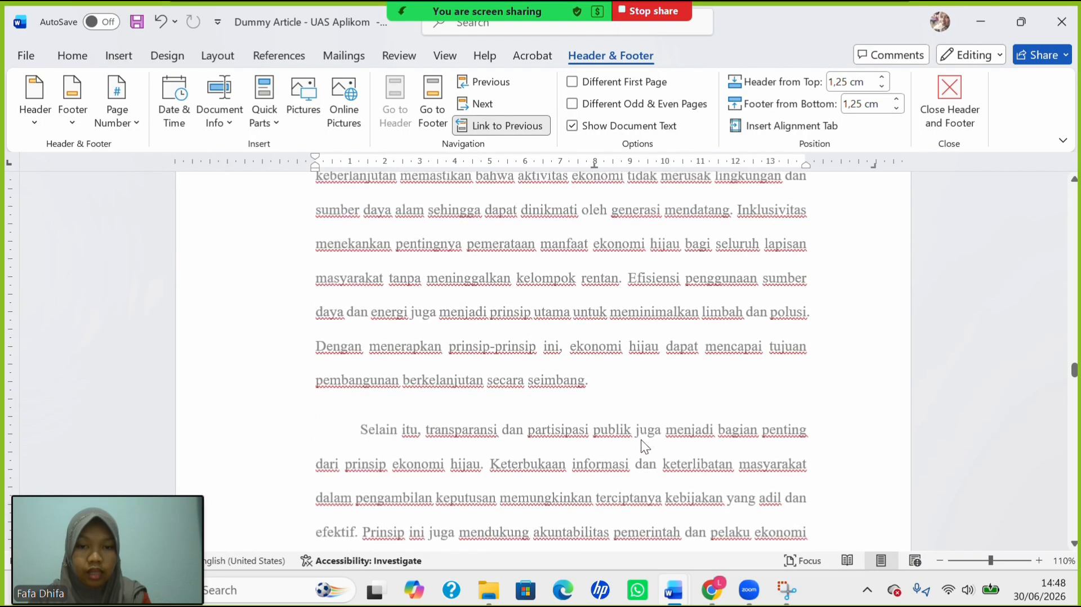
{"action": "scroll", "coordinate": [555, 498], "scroll_direction": "down", "scroll_amount": 4}
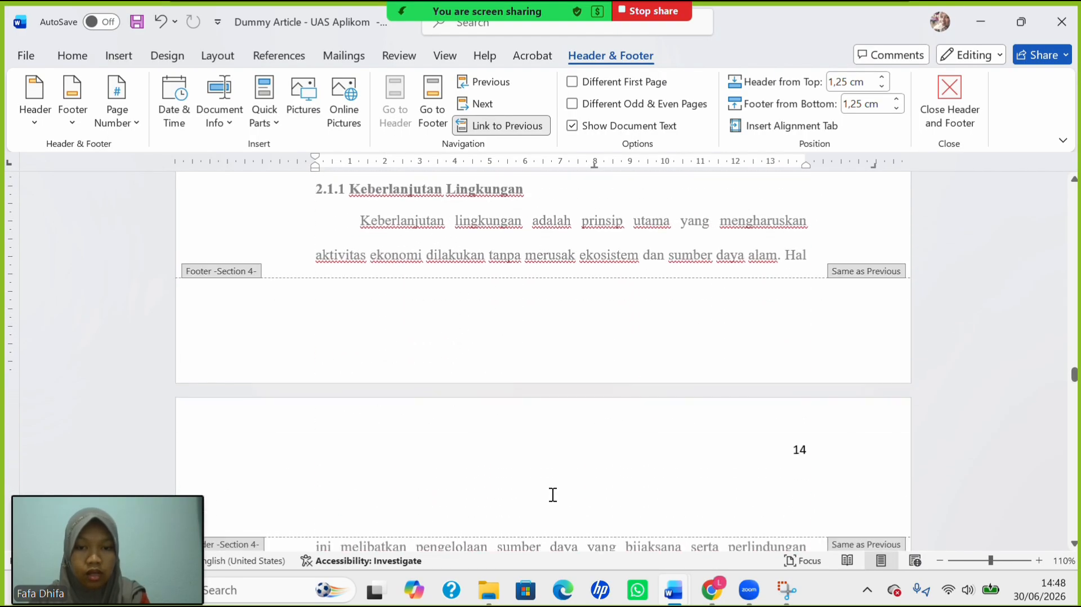
{"action": "scroll", "coordinate": [552, 360], "scroll_direction": "up", "scroll_amount": 4}
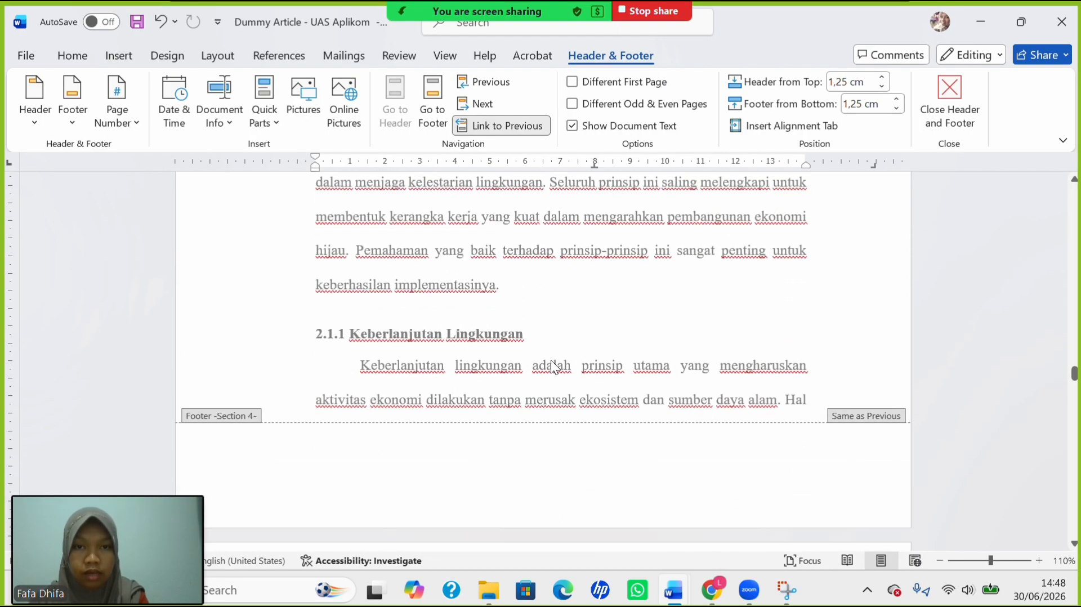
{"action": "left_click", "coordinate": [573, 82]}
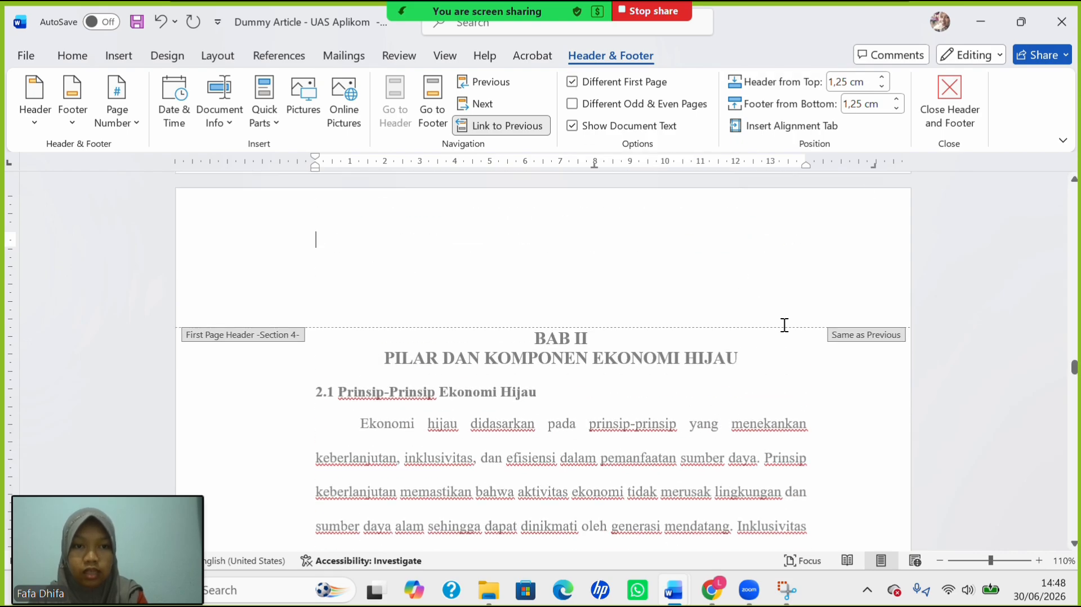
Give BAB III's opening page its own first-page header and footer, numbered 21.
{"action": "scroll", "coordinate": [732, 343], "scroll_direction": "down", "scroll_amount": 9}
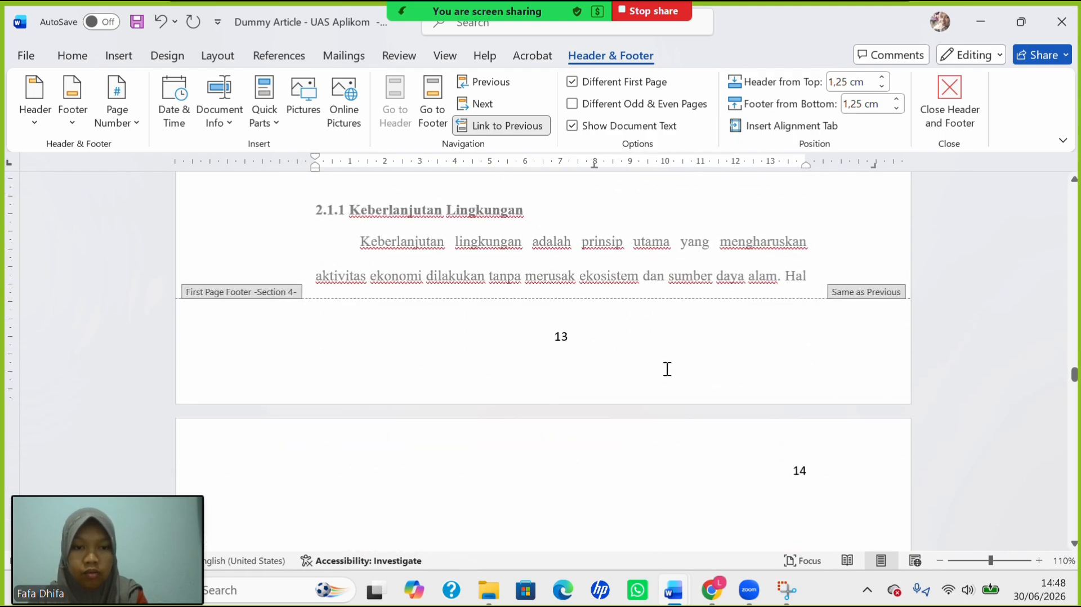
{"action": "scroll", "coordinate": [668, 369], "scroll_direction": "down", "scroll_amount": 9}
{"action": "scroll", "coordinate": [751, 417], "scroll_direction": "up", "scroll_amount": 7}
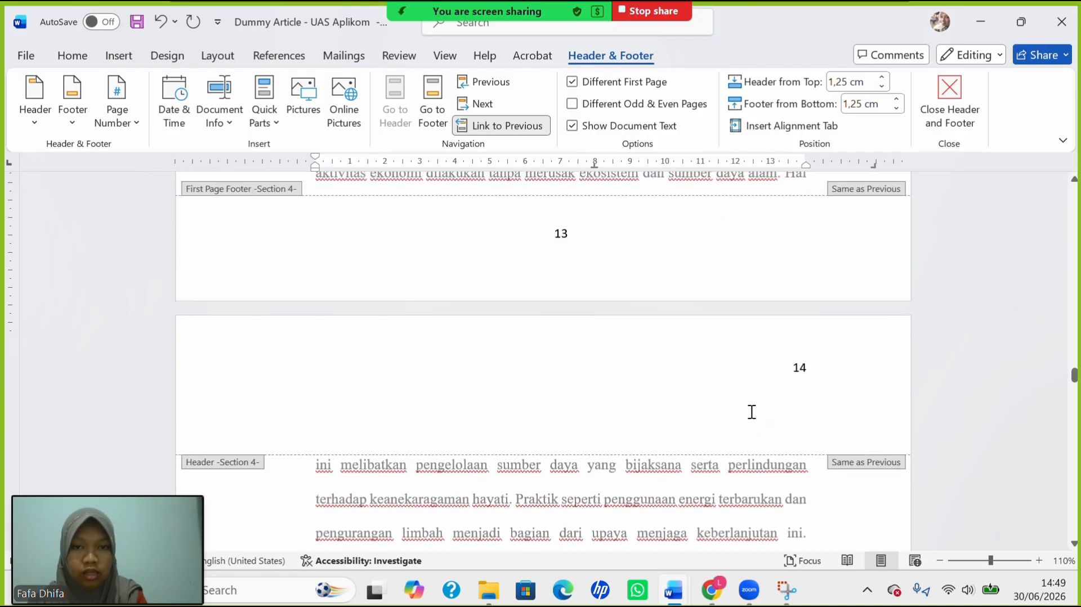
{"action": "scroll", "coordinate": [752, 412], "scroll_direction": "up", "scroll_amount": 1}
{"action": "scroll", "coordinate": [760, 351], "scroll_direction": "down", "scroll_amount": 20}
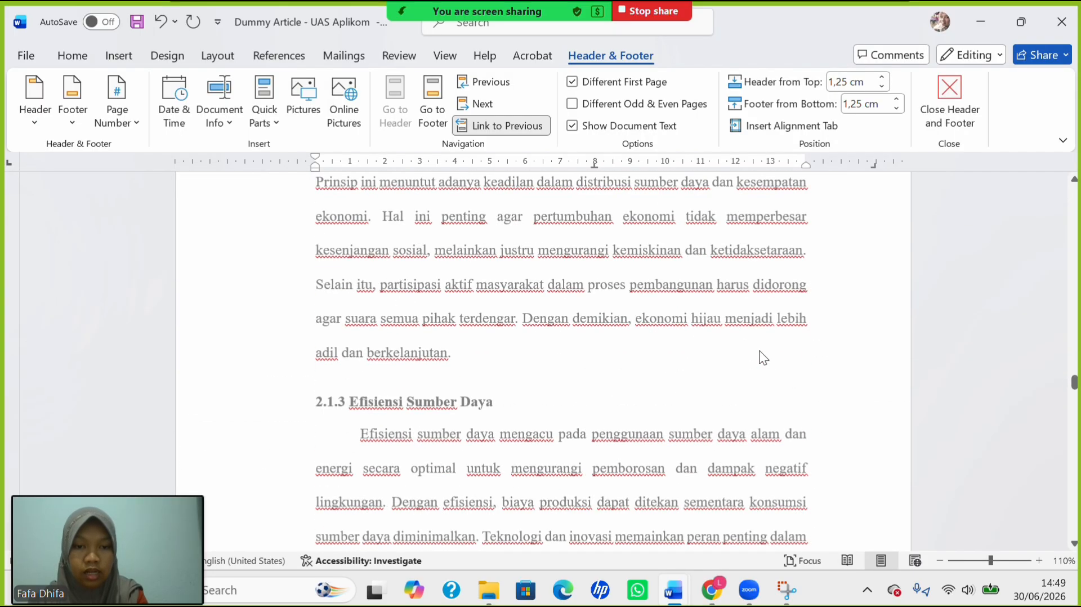
{"action": "scroll", "coordinate": [759, 350], "scroll_direction": "down", "scroll_amount": 20}
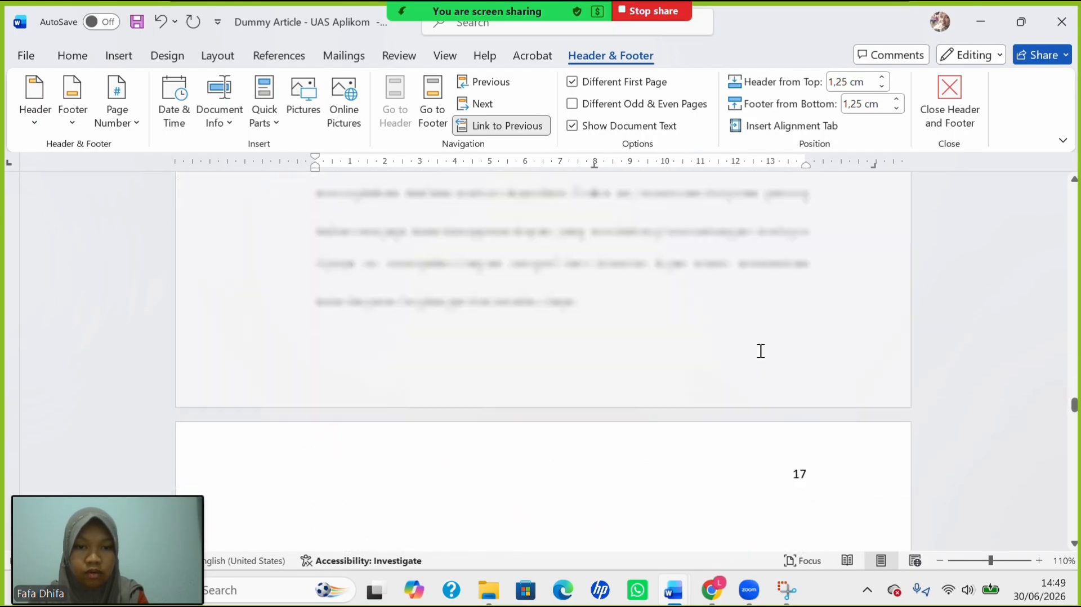
{"action": "scroll", "coordinate": [761, 357], "scroll_direction": "down", "scroll_amount": 20}
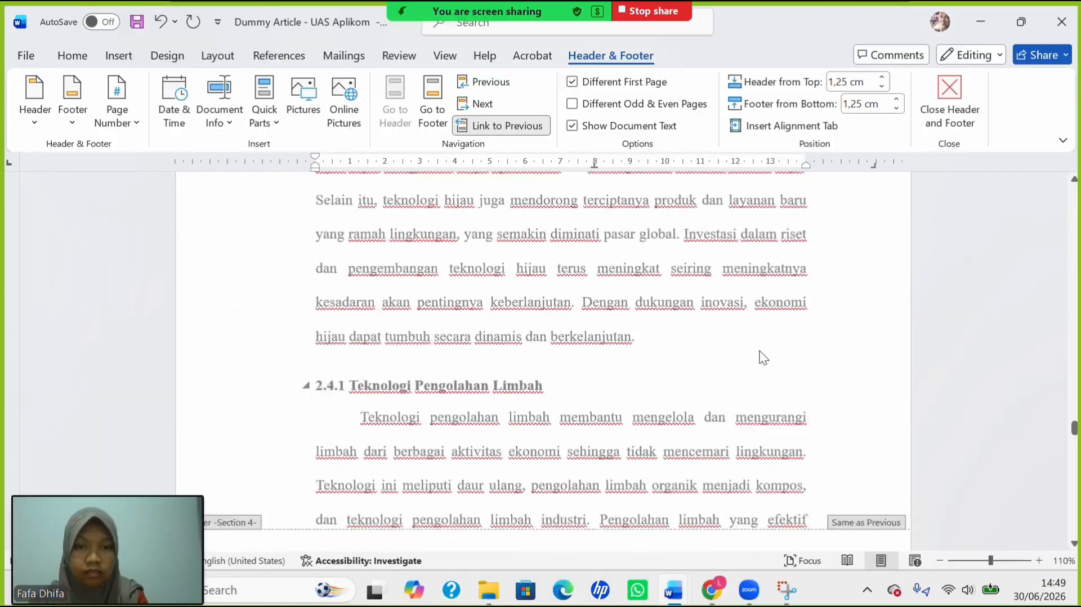
{"action": "scroll", "coordinate": [759, 350], "scroll_direction": "down", "scroll_amount": 10}
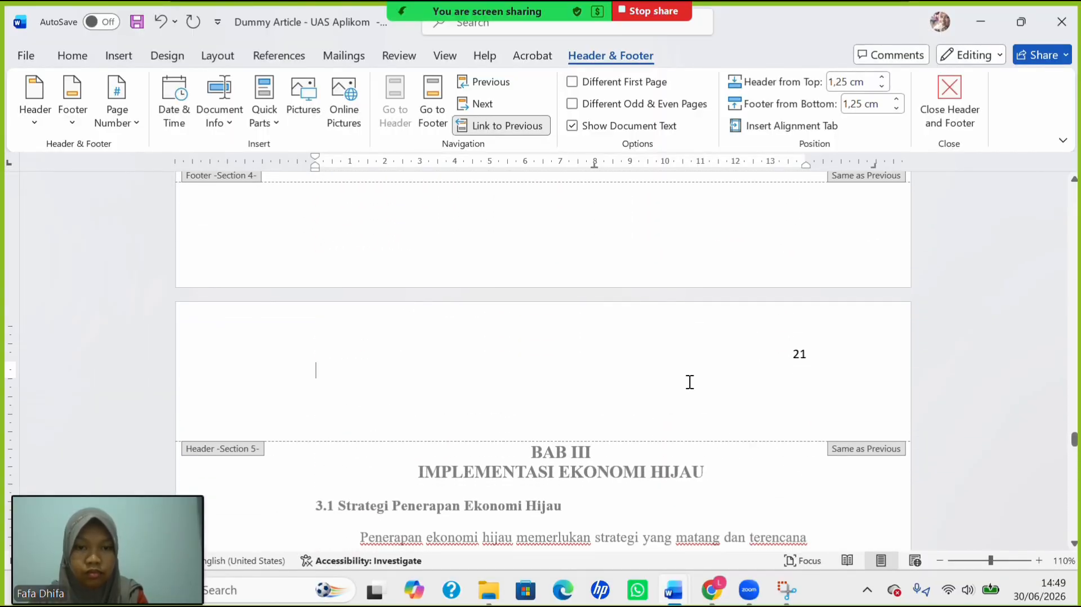
{"action": "left_click", "coordinate": [572, 83]}
{"action": "scroll", "coordinate": [570, 331], "scroll_direction": "down", "scroll_amount": 10}
{"action": "scroll", "coordinate": [570, 332], "scroll_direction": "down", "scroll_amount": 2}
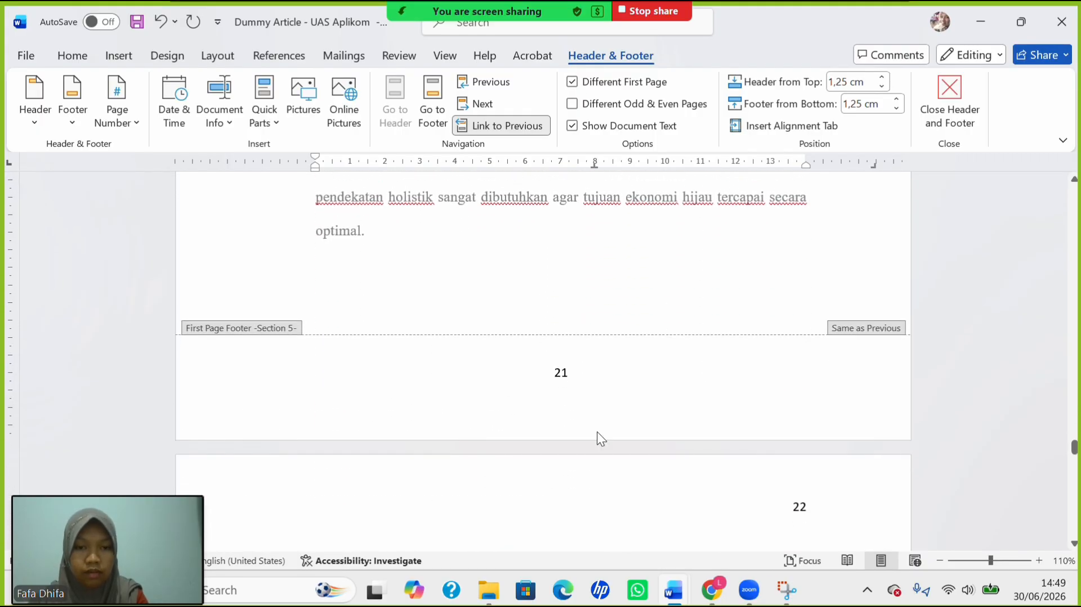
{"action": "scroll", "coordinate": [554, 350], "scroll_direction": "down", "scroll_amount": 20}
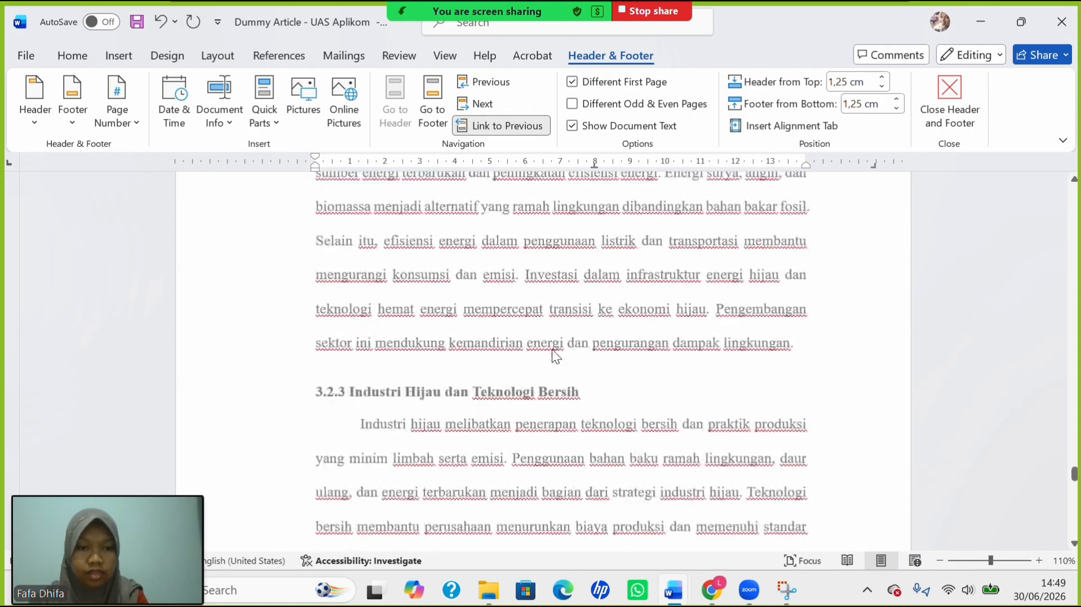
{"action": "scroll", "coordinate": [552, 354], "scroll_direction": "down", "scroll_amount": 20}
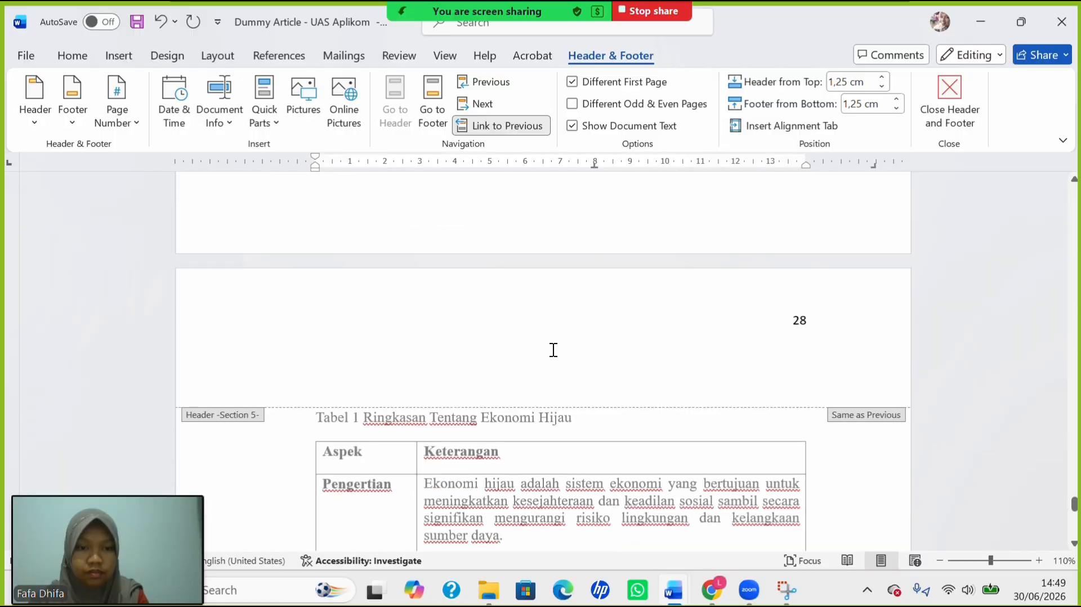
{"action": "scroll", "coordinate": [552, 349], "scroll_direction": "down", "scroll_amount": 3}
{"action": "scroll", "coordinate": [552, 350], "scroll_direction": "up", "scroll_amount": 8}
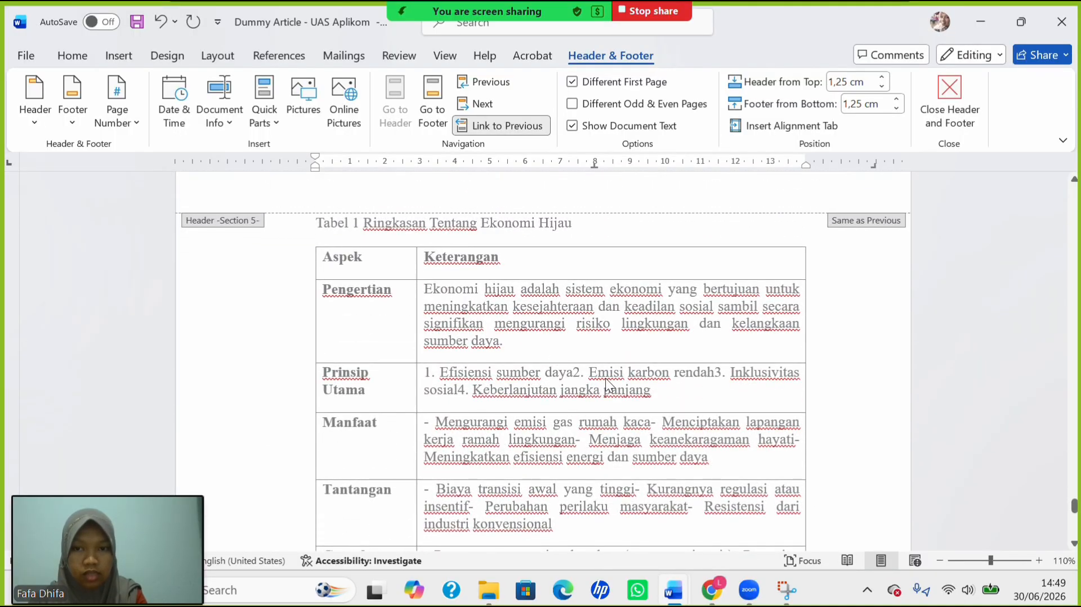
{"action": "scroll", "coordinate": [607, 377], "scroll_direction": "up", "scroll_amount": 8}
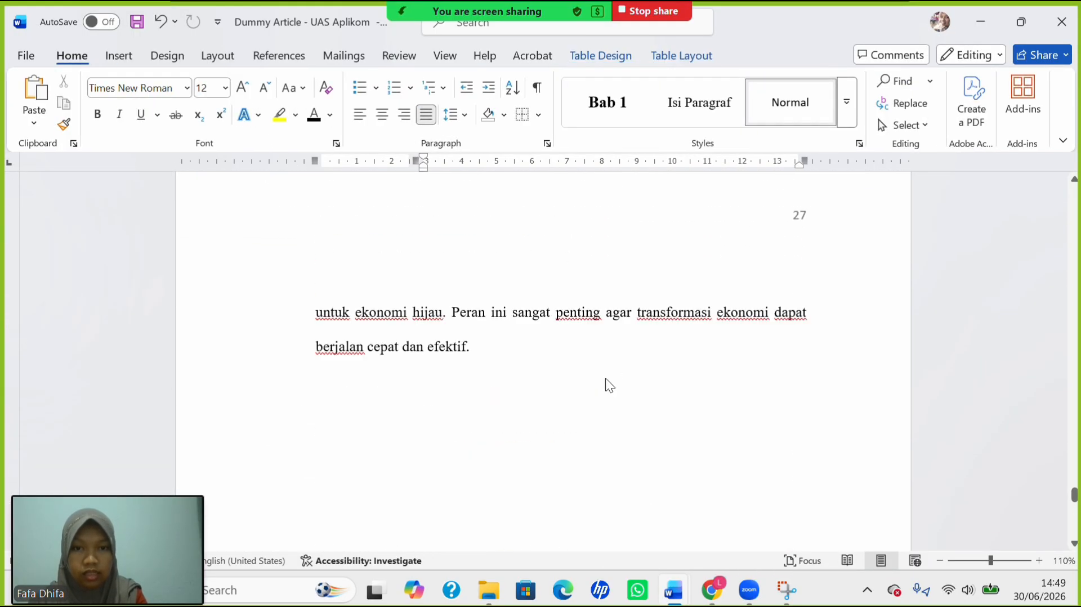
Delete the selected tables and figures text from the front-matter lists.
{"action": "scroll", "coordinate": [609, 383], "scroll_direction": "up", "scroll_amount": 6}
{"action": "scroll", "coordinate": [606, 377], "scroll_direction": "down", "scroll_amount": 12}
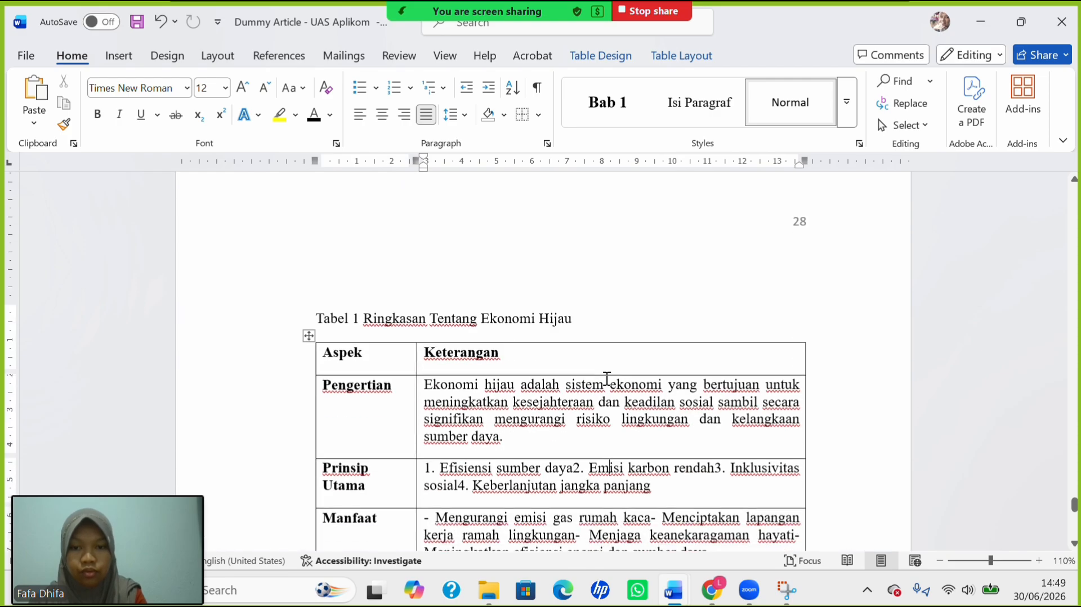
{"action": "left_click_drag", "start_coordinate": [331, 316], "coordinate": [552, 379]}
{"action": "scroll", "coordinate": [552, 380], "scroll_direction": "down", "scroll_amount": 3}
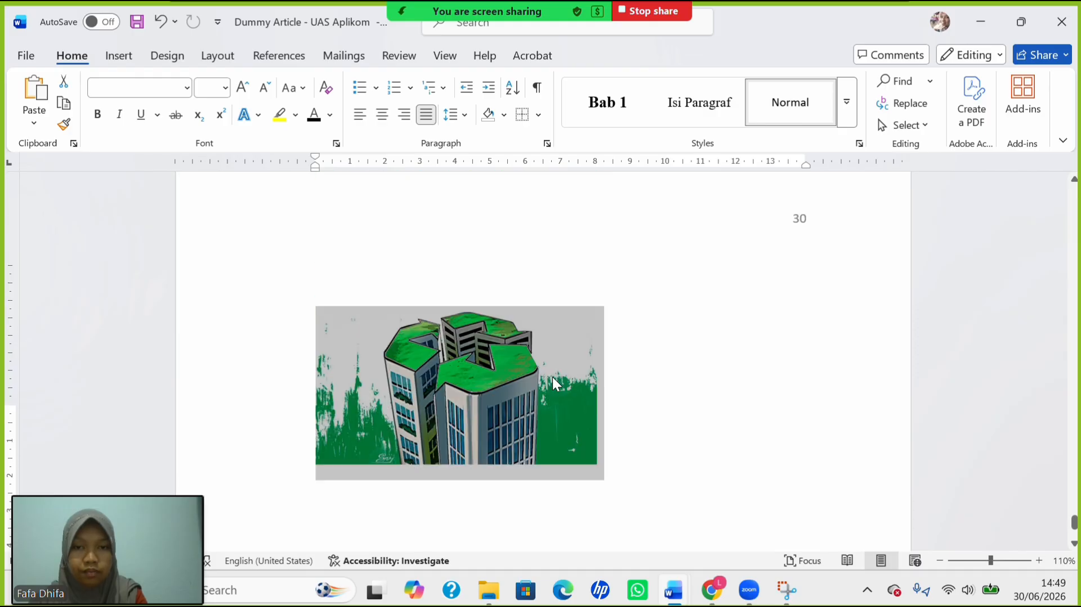
{"action": "scroll", "coordinate": [553, 380], "scroll_direction": "up", "scroll_amount": 15}
{"action": "key", "text": "Delete"}
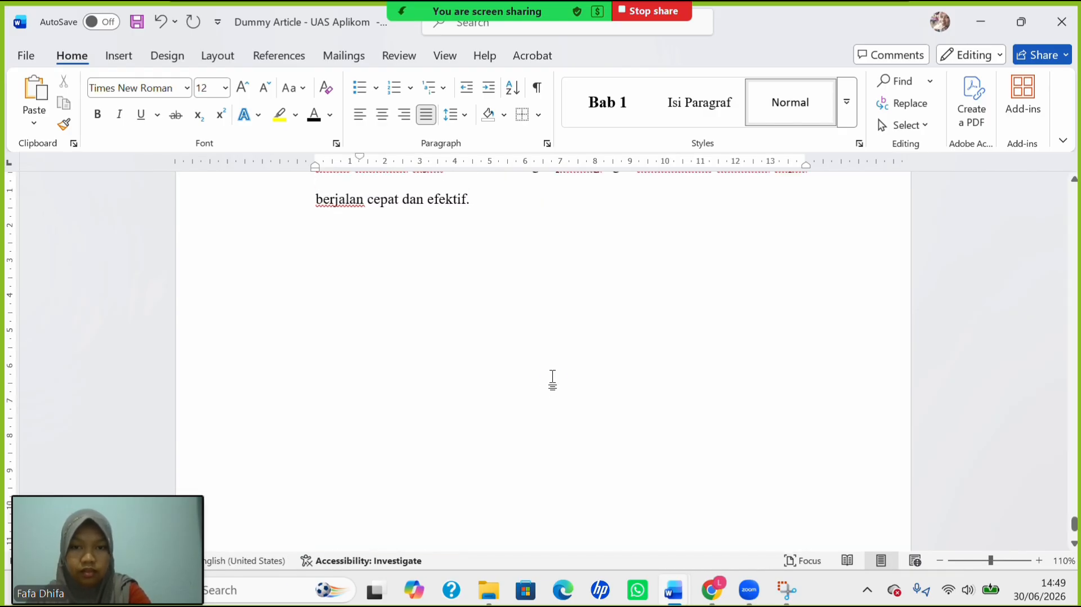
Bring the first page of BAB I, Memahami Konsep Ekonomi Hijau, into view.
{"action": "scroll", "coordinate": [539, 315], "scroll_direction": "up", "scroll_amount": 20}
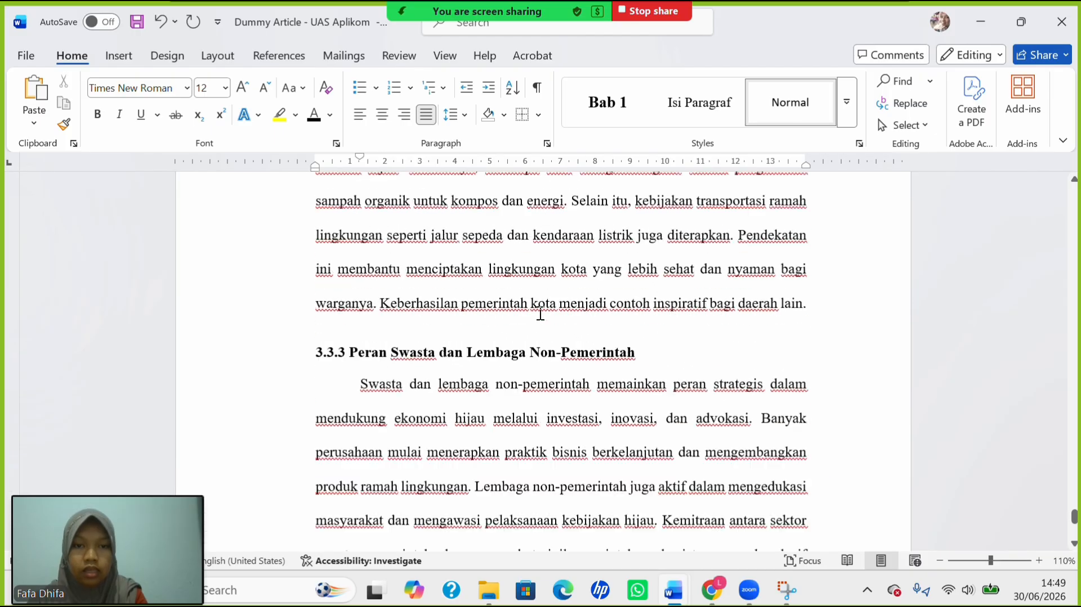
{"action": "scroll", "coordinate": [540, 313], "scroll_direction": "up", "scroll_amount": 20}
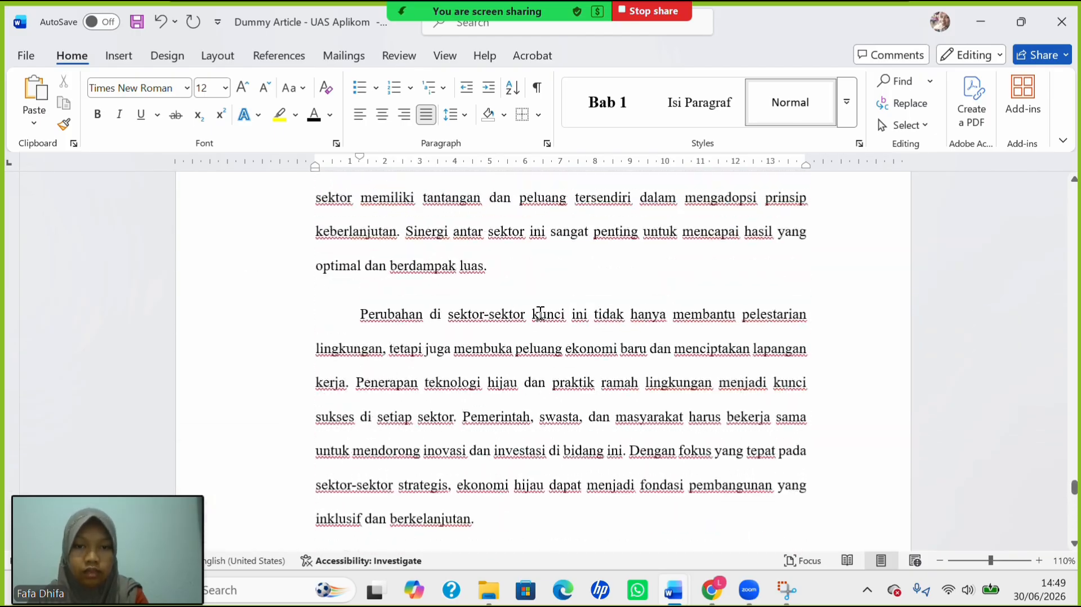
{"action": "scroll", "coordinate": [540, 313], "scroll_direction": "up", "scroll_amount": 20}
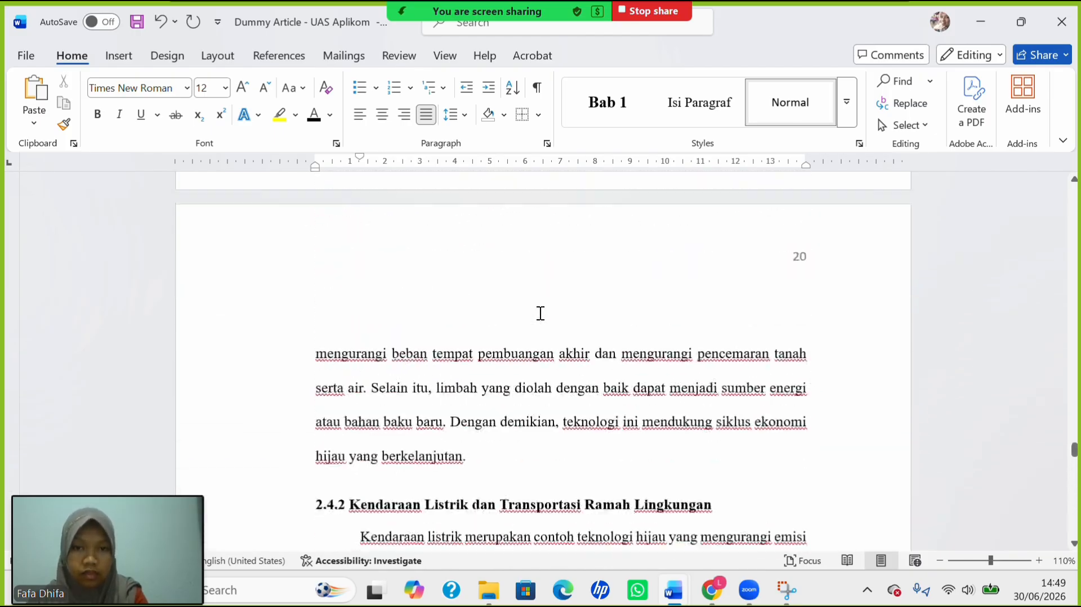
{"action": "scroll", "coordinate": [540, 313], "scroll_direction": "up", "scroll_amount": 20}
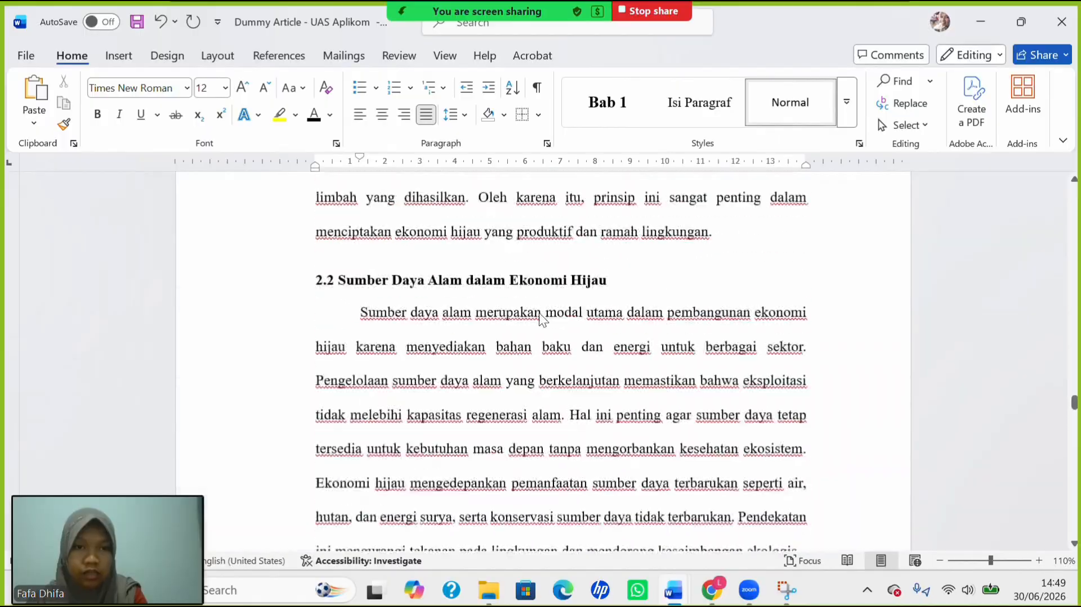
{"action": "scroll", "coordinate": [540, 313], "scroll_direction": "up", "scroll_amount": 20}
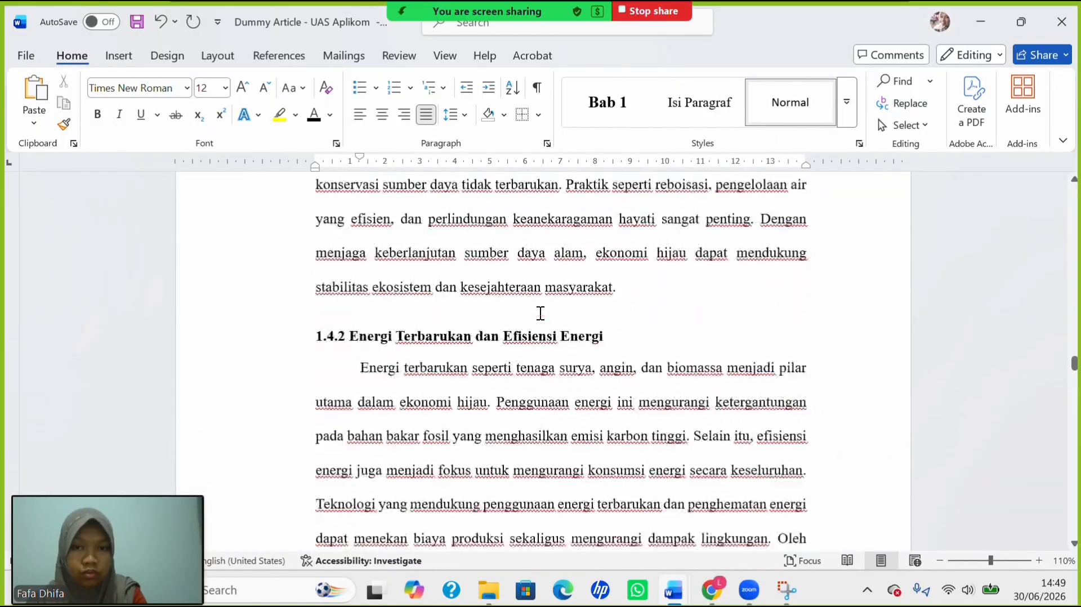
{"action": "scroll", "coordinate": [540, 313], "scroll_direction": "down", "scroll_amount": 3}
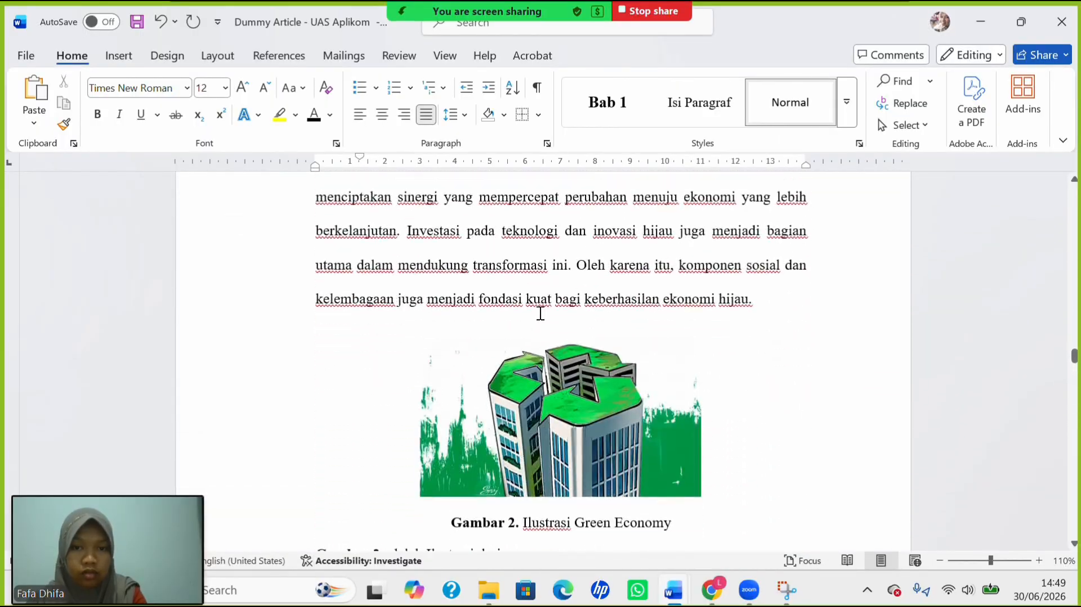
{"action": "scroll", "coordinate": [540, 313], "scroll_direction": "up", "scroll_amount": 20}
{"action": "scroll", "coordinate": [540, 313], "scroll_direction": "up", "scroll_amount": 20}
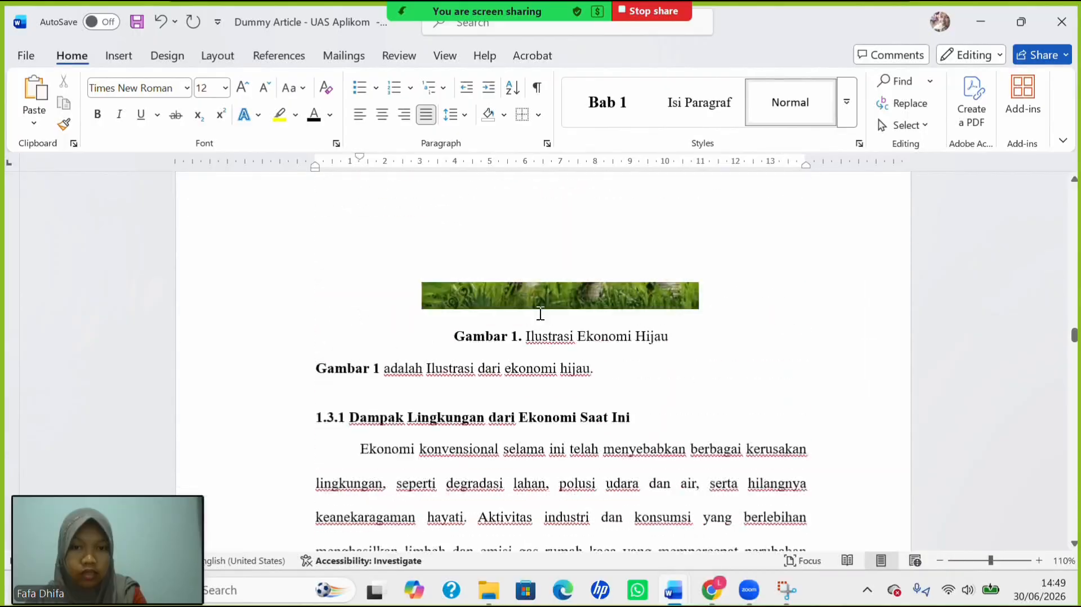
{"action": "scroll", "coordinate": [541, 313], "scroll_direction": "up", "scroll_amount": 15}
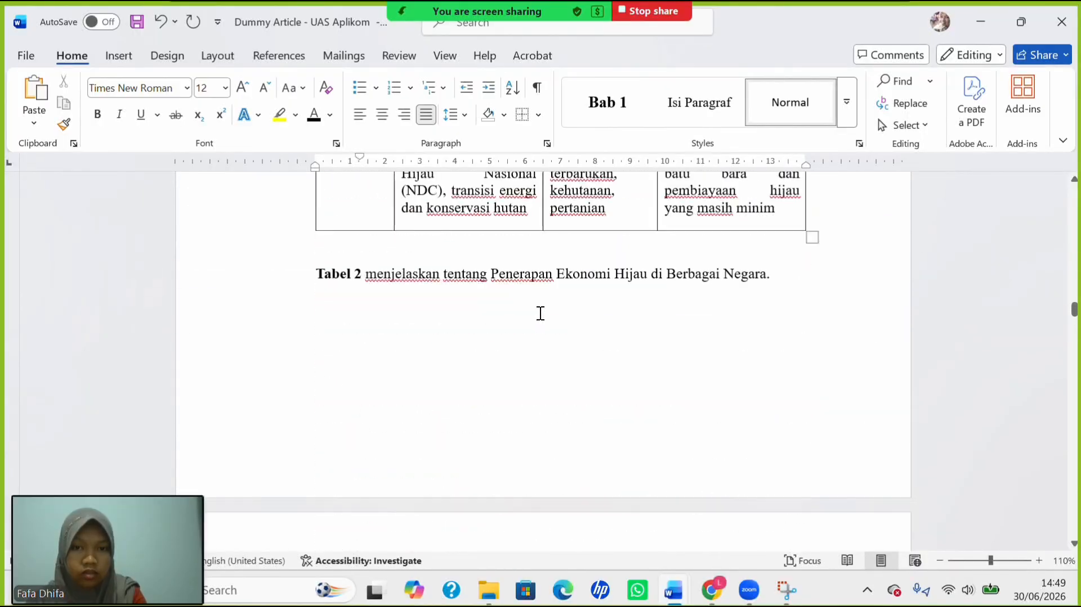
{"action": "scroll", "coordinate": [539, 313], "scroll_direction": "down", "scroll_amount": 6}
{"action": "scroll", "coordinate": [539, 312], "scroll_direction": "down", "scroll_amount": 4}
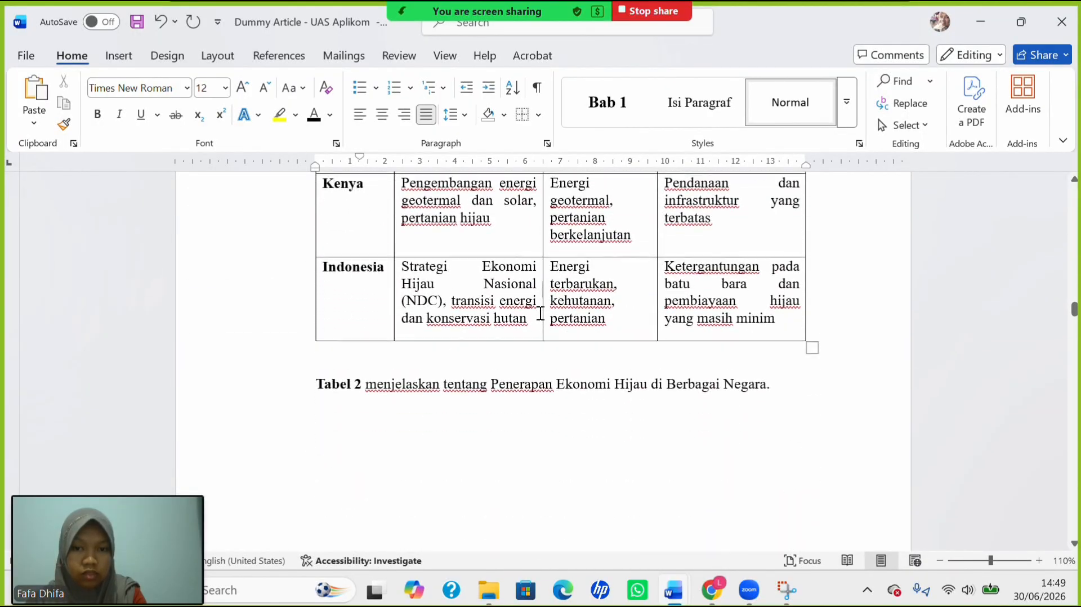
{"action": "scroll", "coordinate": [540, 313], "scroll_direction": "up", "scroll_amount": 6}
{"action": "scroll", "coordinate": [540, 313], "scroll_direction": "up", "scroll_amount": 20}
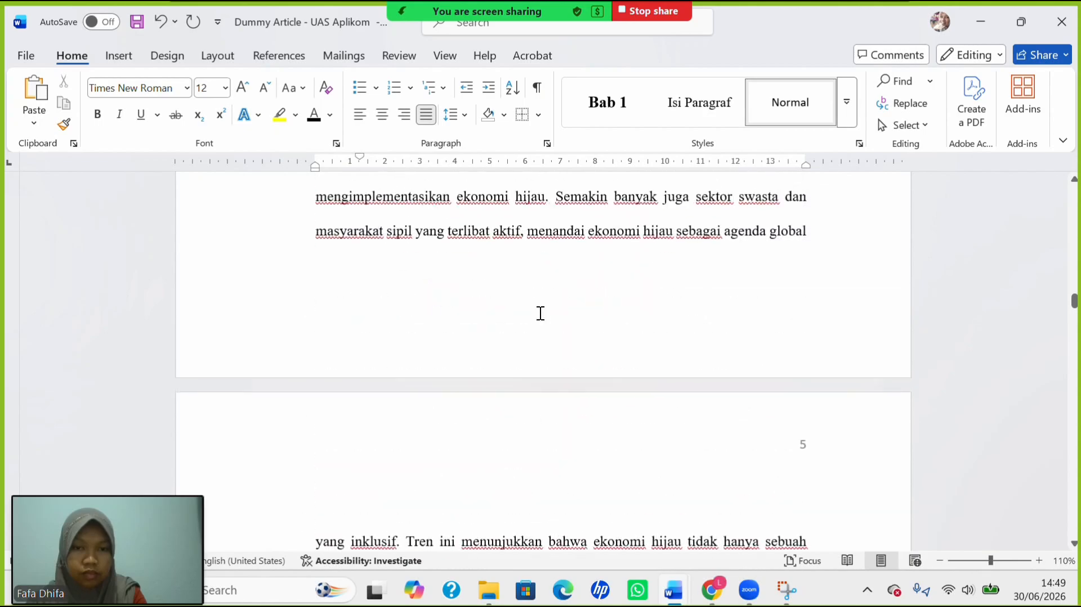
{"action": "scroll", "coordinate": [540, 313], "scroll_direction": "up", "scroll_amount": 15}
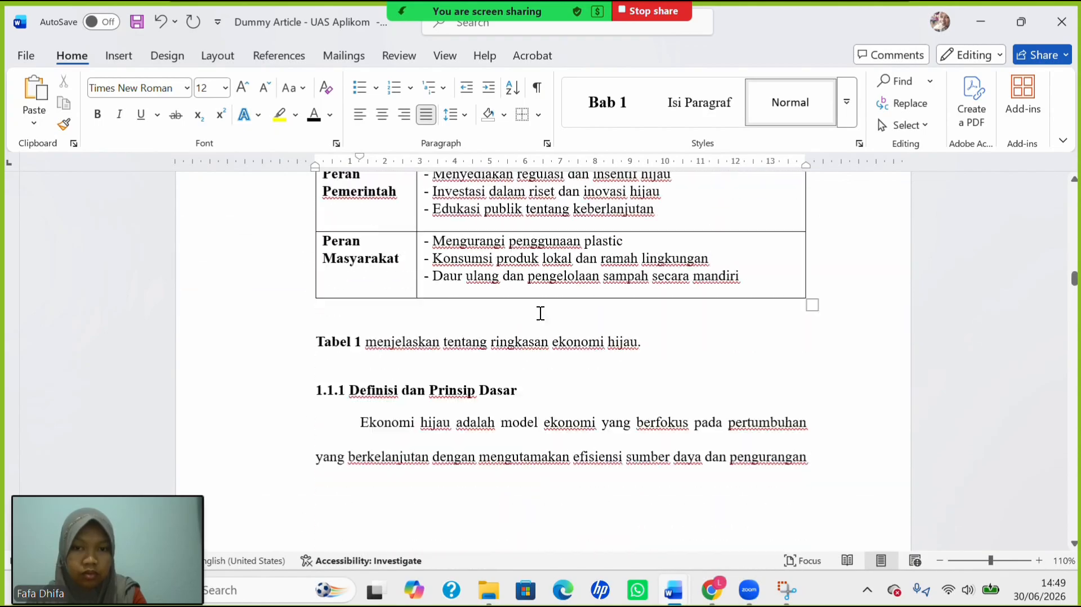
{"action": "scroll", "coordinate": [540, 315], "scroll_direction": "down", "scroll_amount": 5}
{"action": "scroll", "coordinate": [540, 315], "scroll_direction": "up", "scroll_amount": 12}
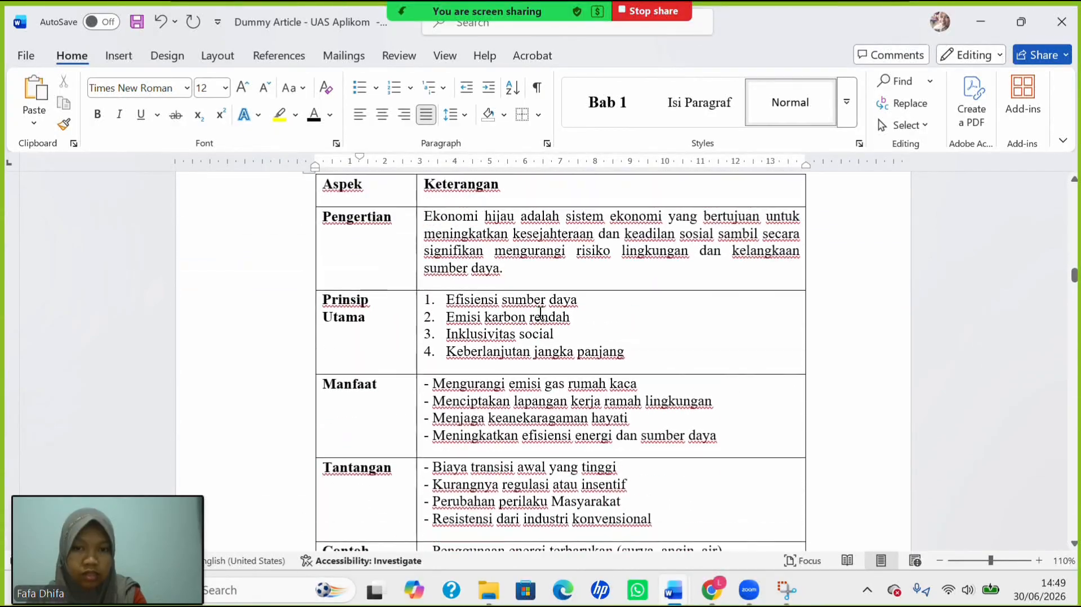
{"action": "scroll", "coordinate": [540, 313], "scroll_direction": "up", "scroll_amount": 10}
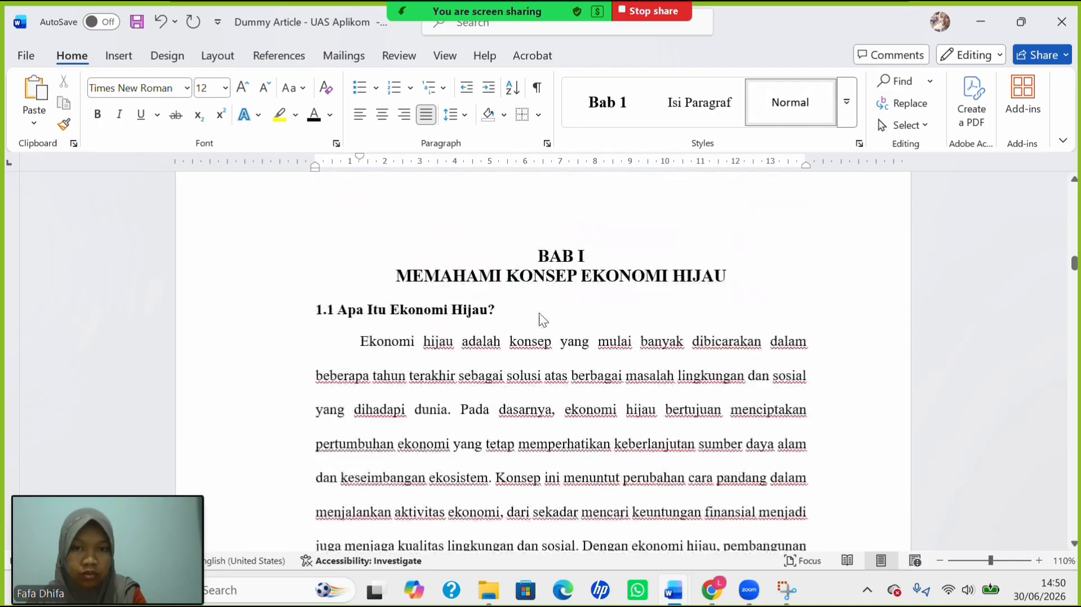
{"action": "scroll", "coordinate": [540, 313], "scroll_direction": "up", "scroll_amount": 4}
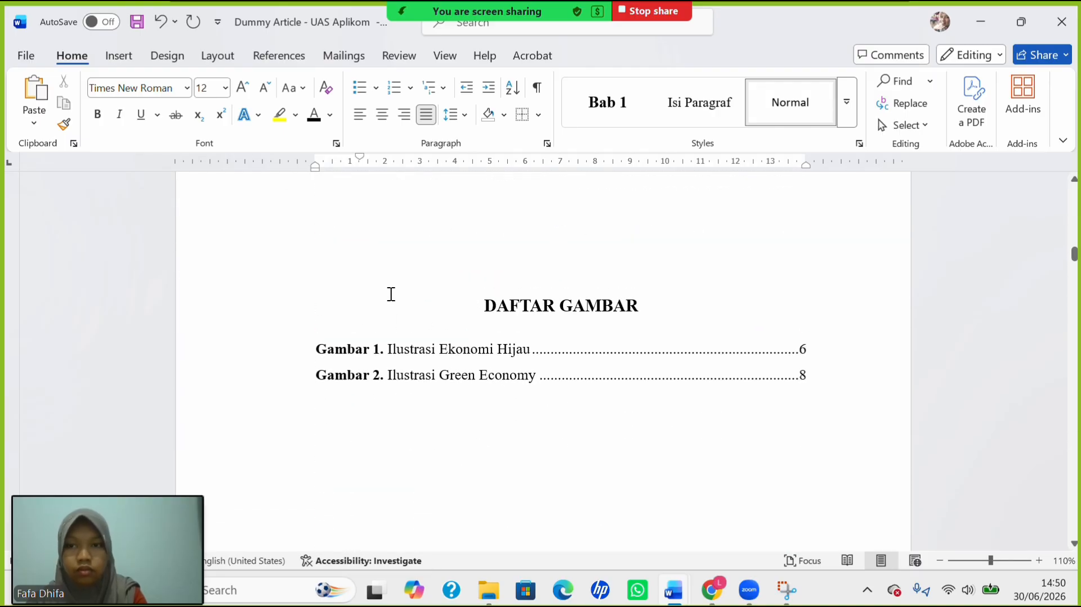
{"action": "scroll", "coordinate": [390, 295], "scroll_direction": "up", "scroll_amount": 5}
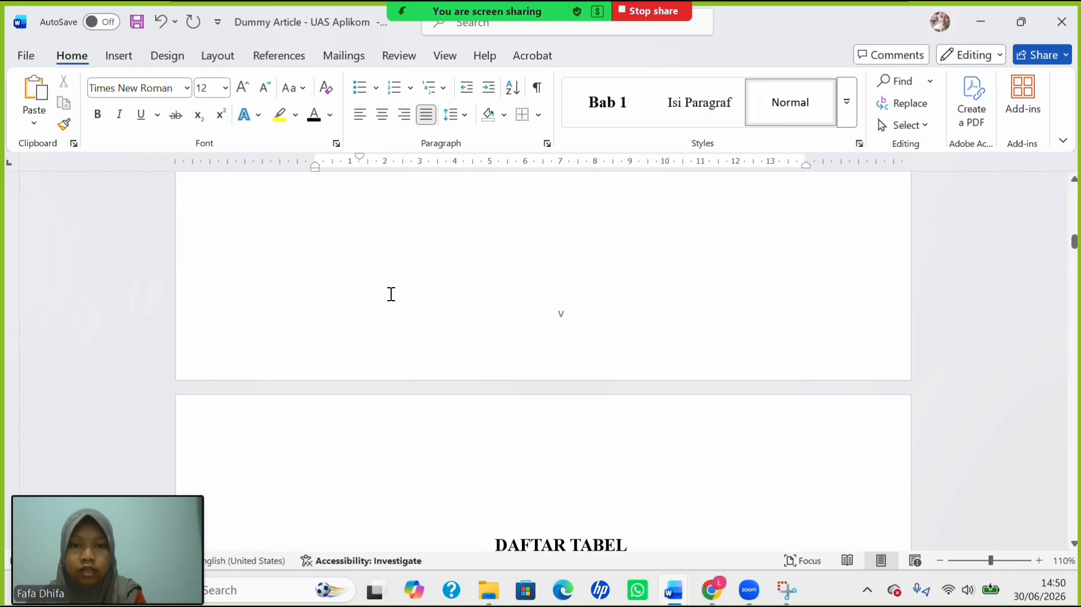
{"action": "scroll", "coordinate": [390, 295], "scroll_direction": "down", "scroll_amount": 15}
{"action": "scroll", "coordinate": [389, 293], "scroll_direction": "down", "scroll_amount": 8}
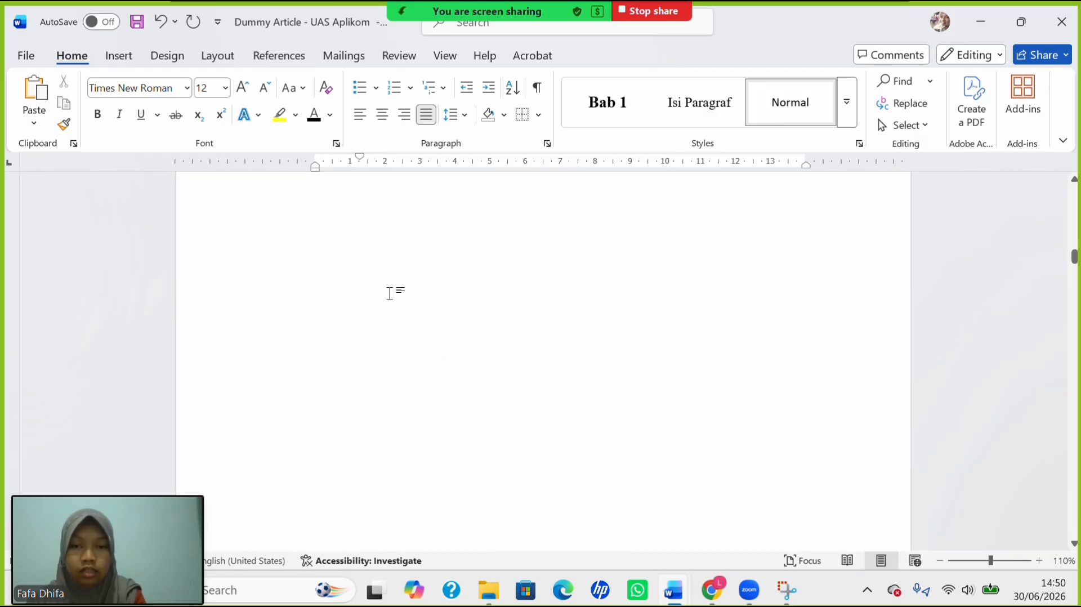
{"action": "scroll", "coordinate": [584, 439], "scroll_direction": "down", "scroll_amount": 9}
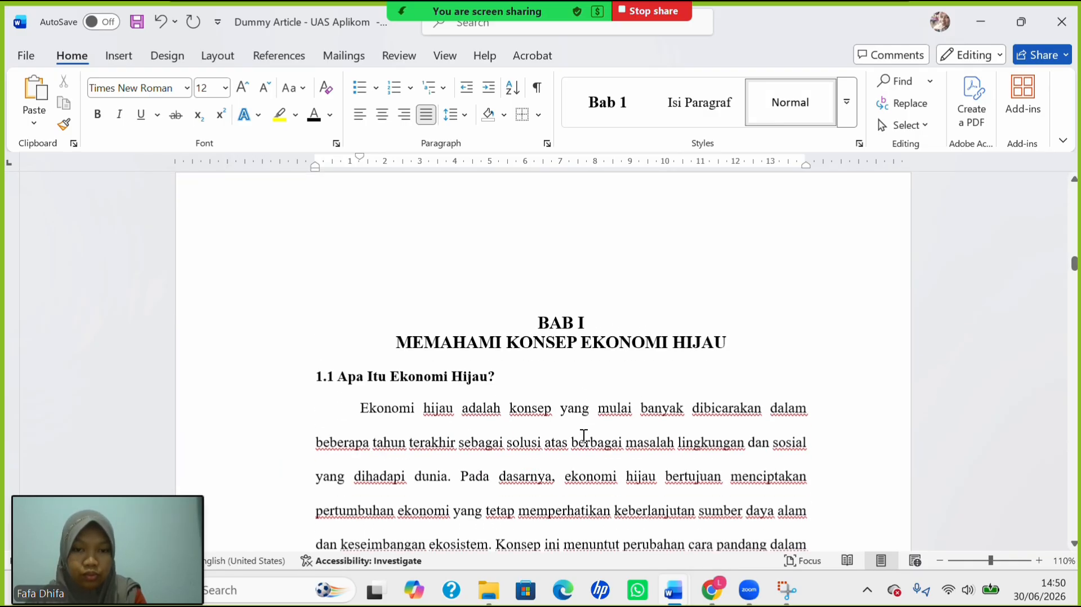
{"action": "scroll", "coordinate": [585, 439], "scroll_direction": "up", "scroll_amount": 1}
{"action": "scroll", "coordinate": [459, 276], "scroll_direction": "up", "scroll_amount": 3}
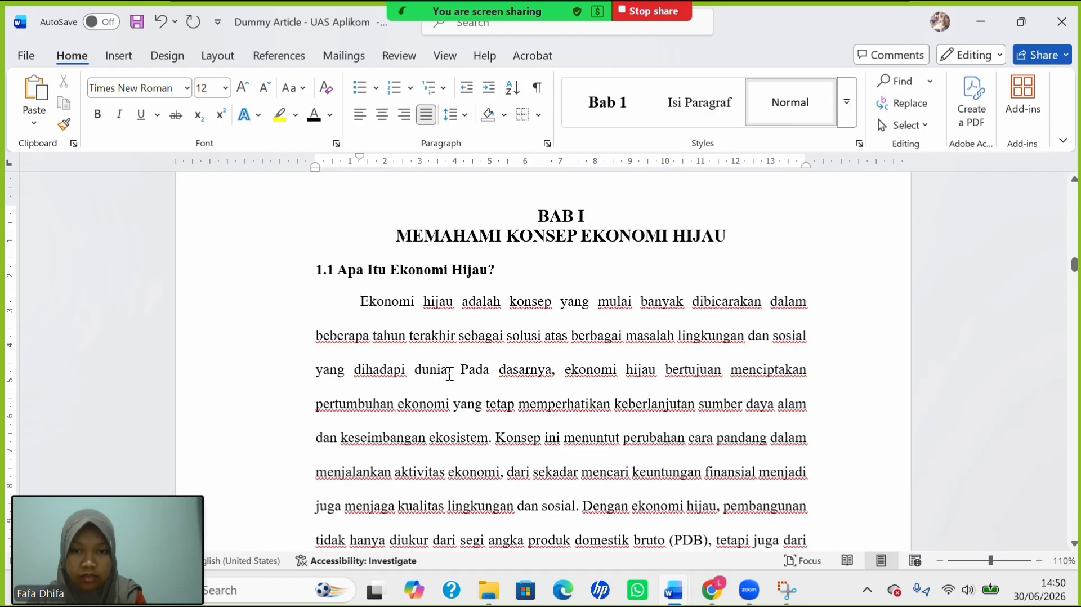
Select the spot after 'dunia' and open the Mendeley Cite pane from References.
{"action": "double_click", "coordinate": [449, 374]}
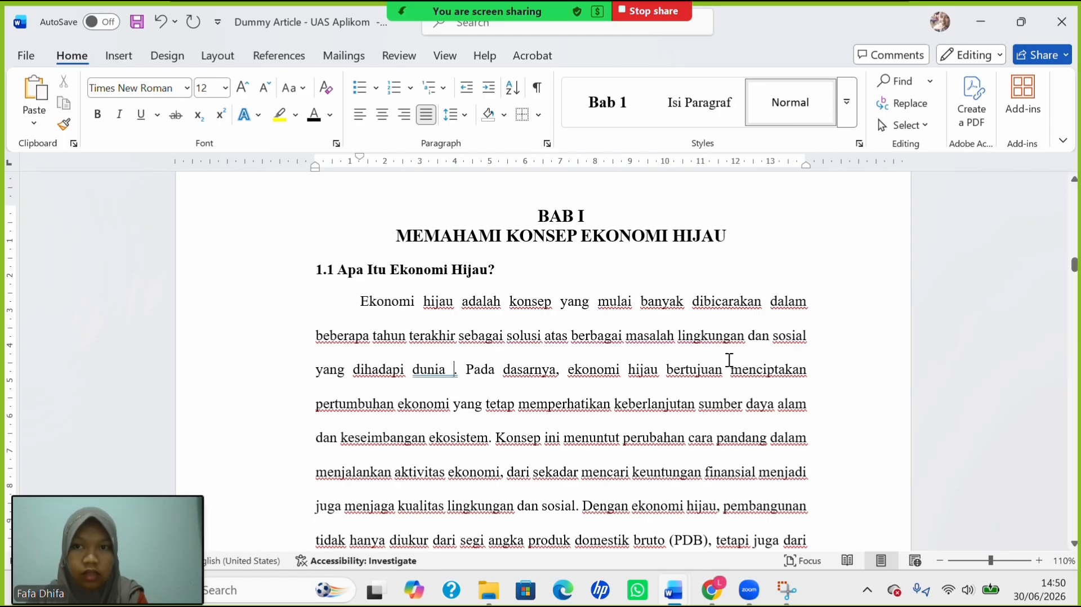
{"action": "left_click", "coordinate": [277, 56]}
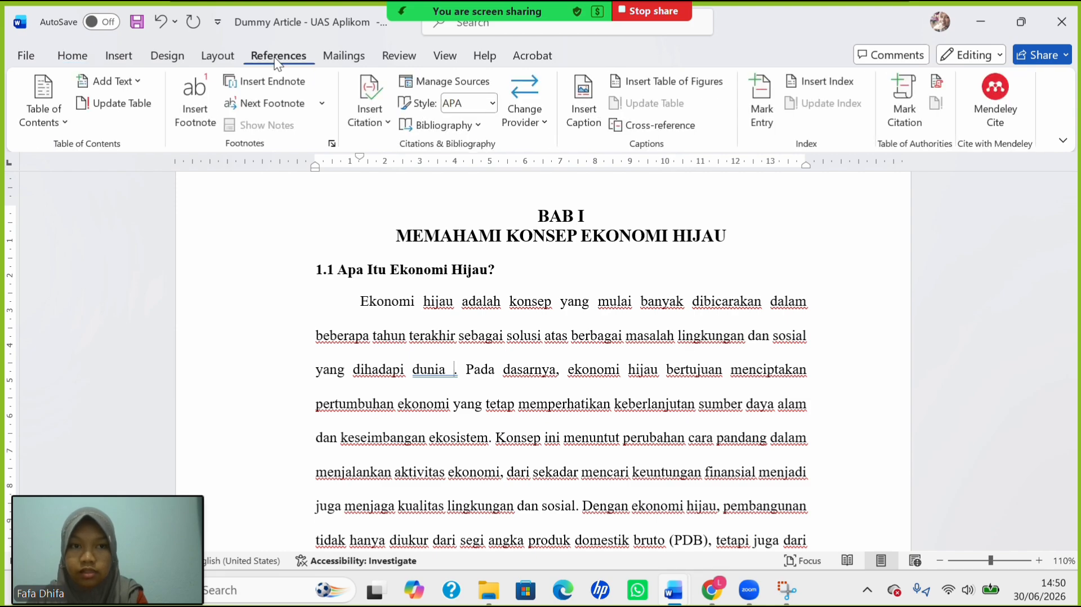
{"action": "left_click", "coordinate": [1012, 97]}
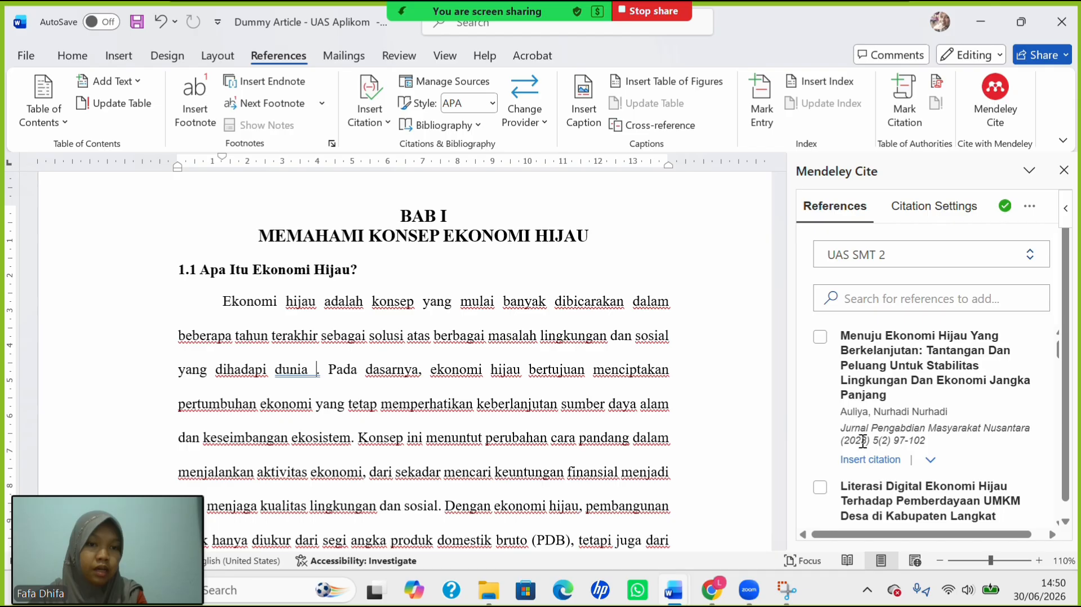
Insert a citation of the 2024 Transportasi Publik green economy article there.
{"action": "scroll", "coordinate": [862, 440], "scroll_direction": "down", "scroll_amount": 10}
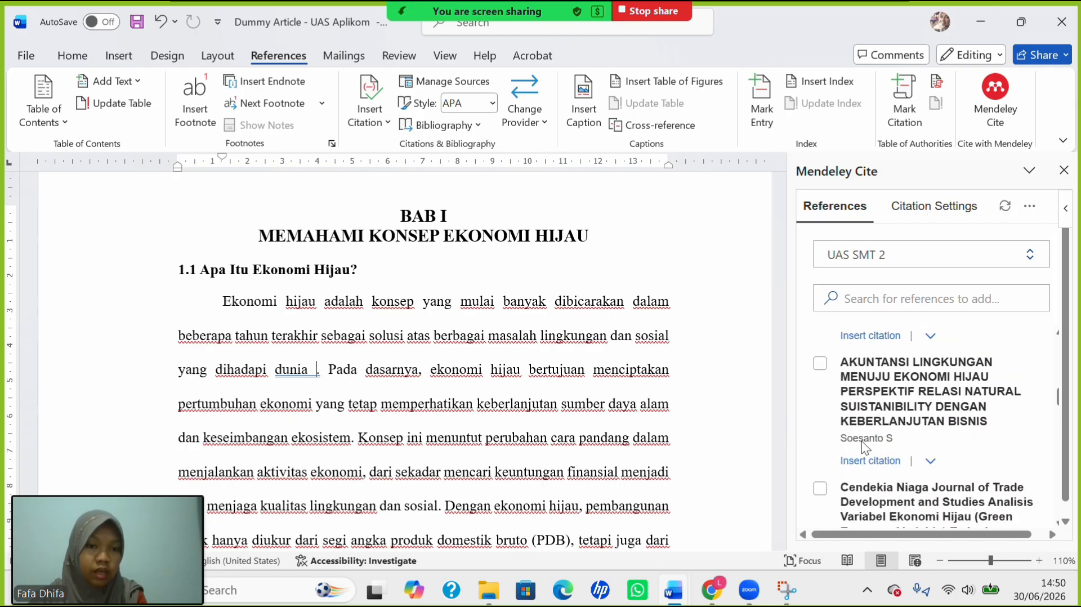
{"action": "scroll", "coordinate": [865, 448], "scroll_direction": "down", "scroll_amount": 10}
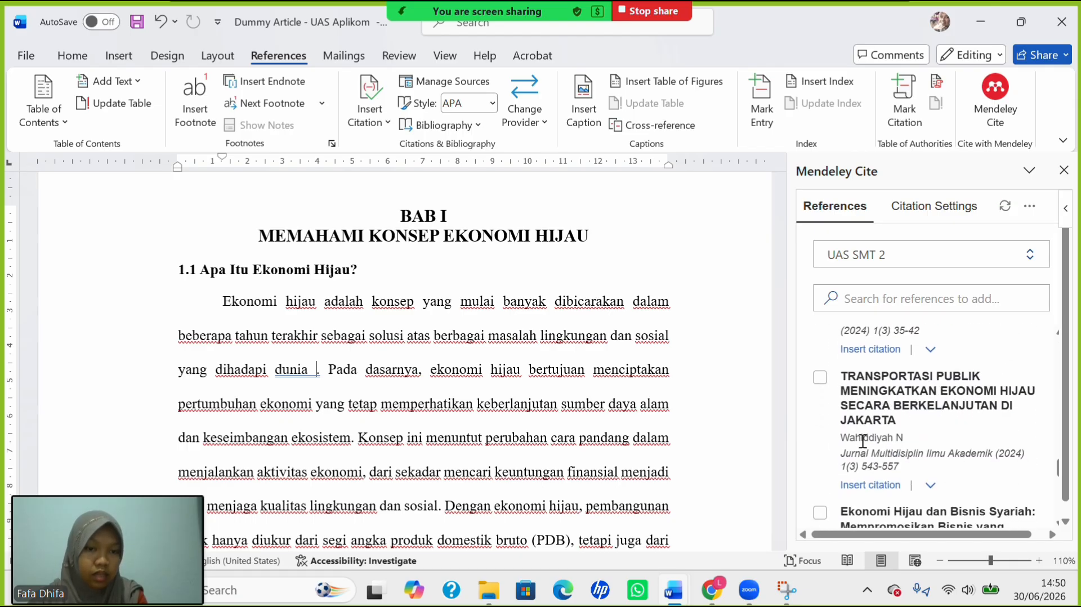
{"action": "scroll", "coordinate": [862, 441], "scroll_direction": "down", "scroll_amount": 3}
{"action": "scroll", "coordinate": [861, 441], "scroll_direction": "up", "scroll_amount": 3}
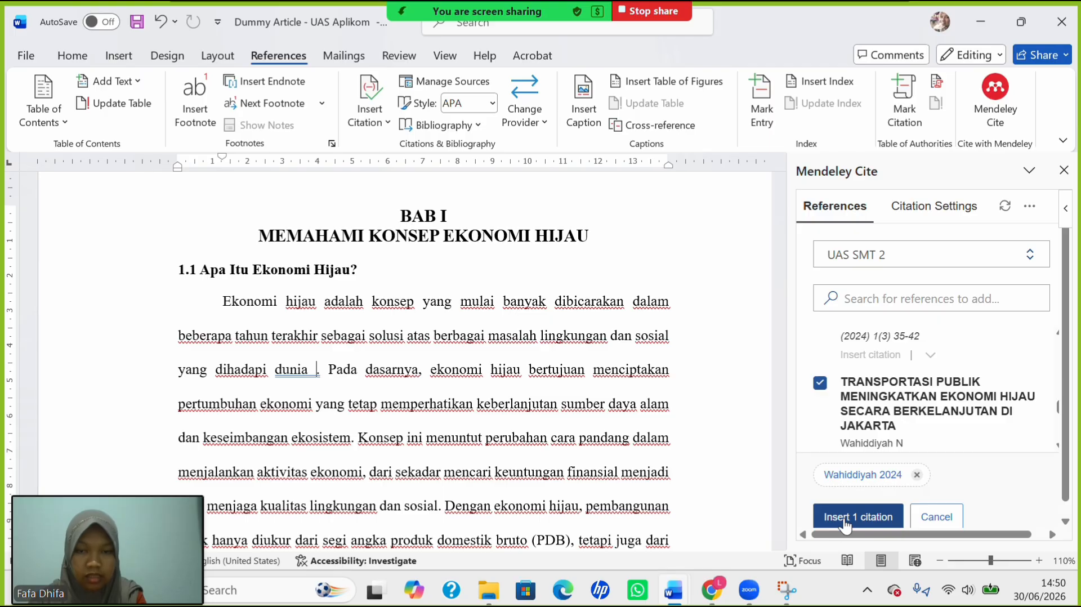
{"action": "left_click", "coordinate": [846, 518]}
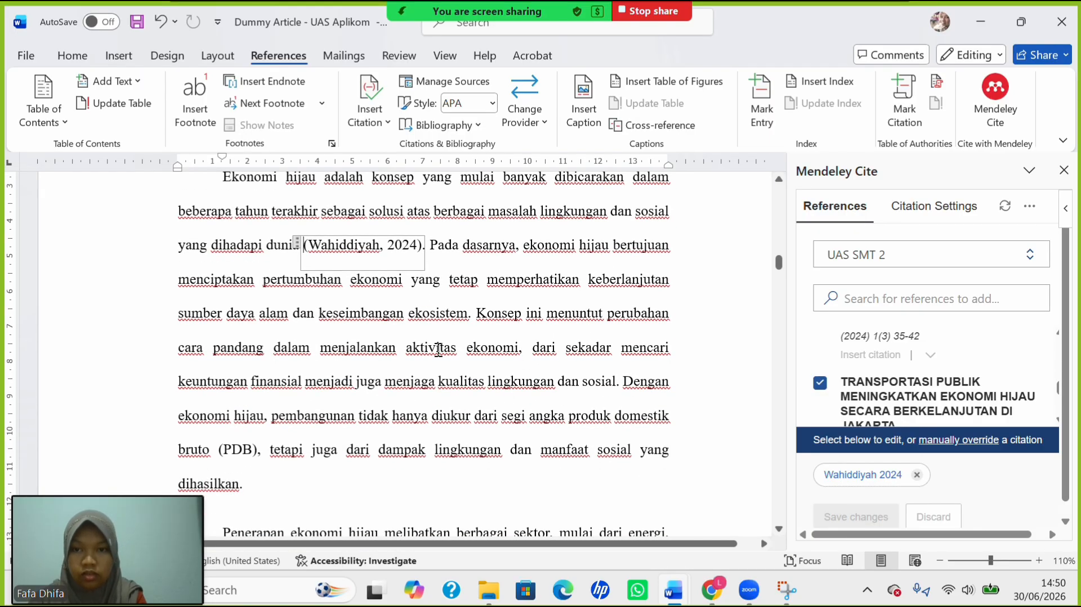
{"action": "scroll", "coordinate": [439, 349], "scroll_direction": "down", "scroll_amount": 10}
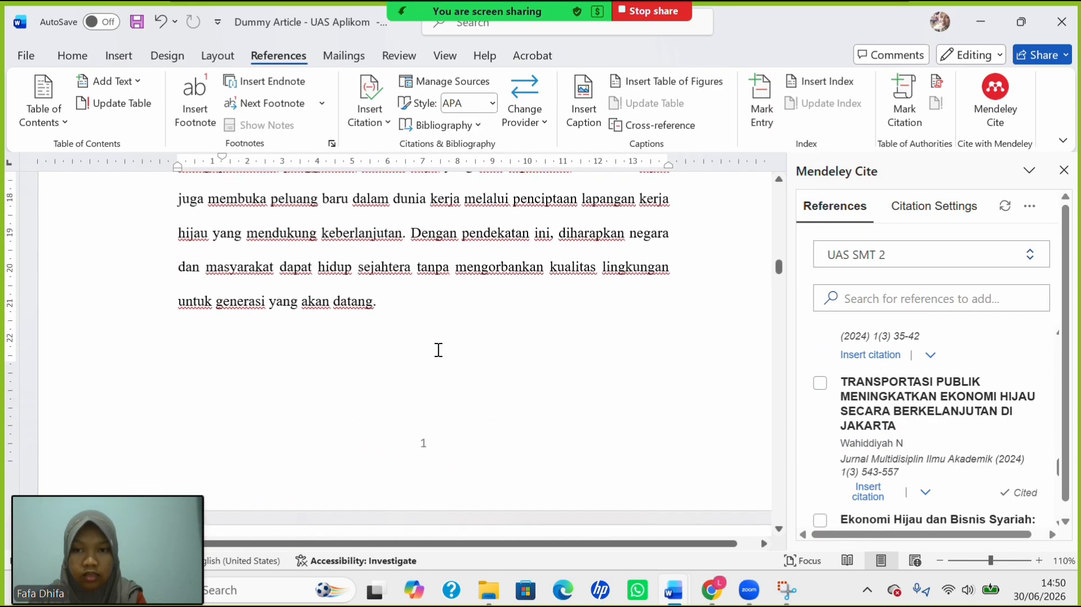
{"action": "scroll", "coordinate": [439, 350], "scroll_direction": "up", "scroll_amount": 2}
{"action": "scroll", "coordinate": [438, 349], "scroll_direction": "down", "scroll_amount": 15}
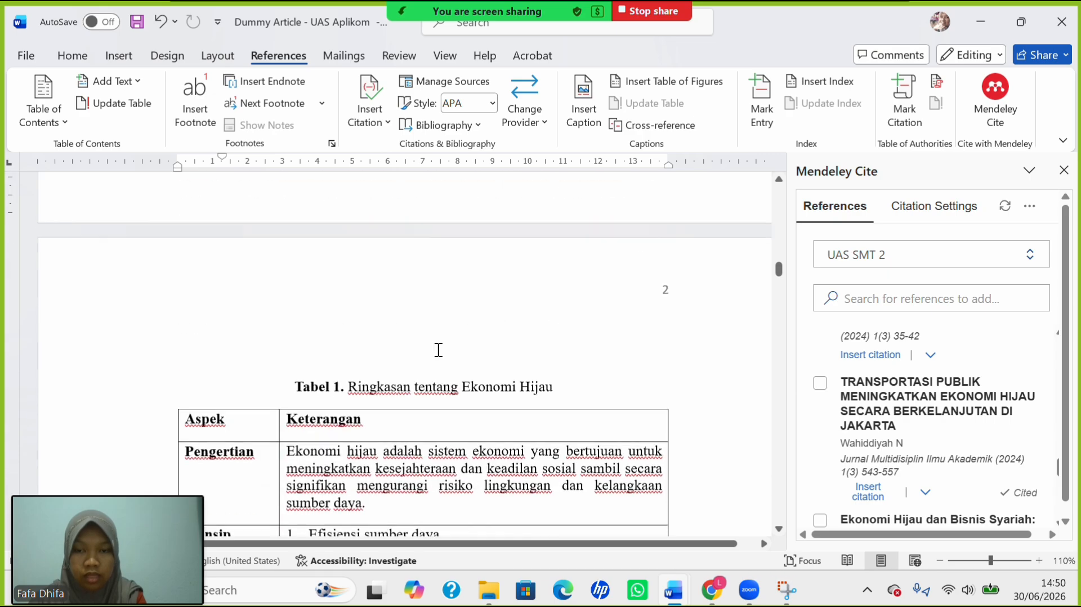
{"action": "scroll", "coordinate": [438, 349], "scroll_direction": "down", "scroll_amount": 9}
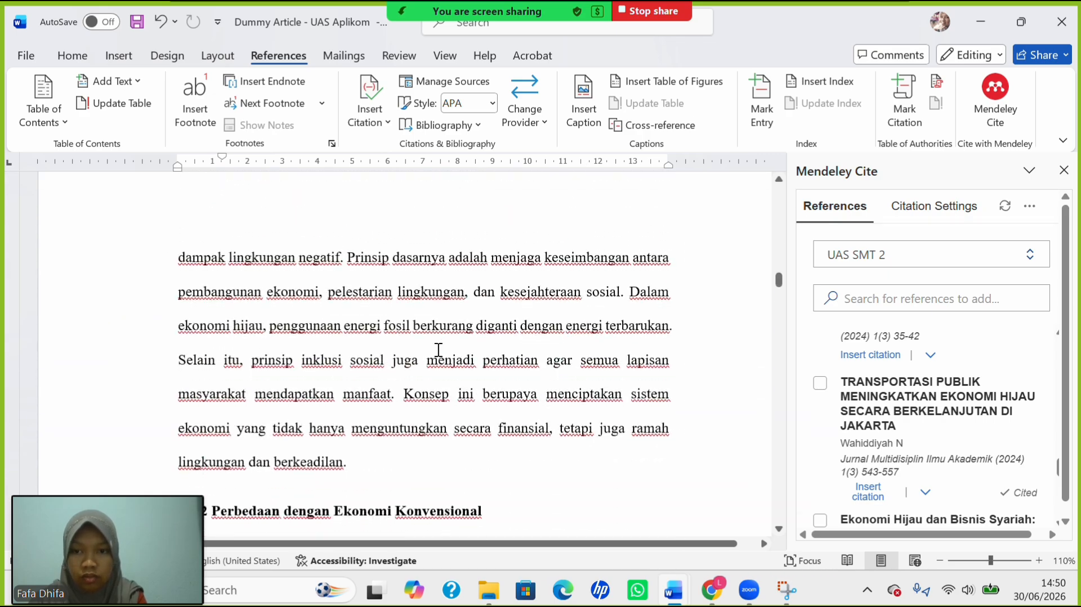
{"action": "scroll", "coordinate": [438, 349], "scroll_direction": "up", "scroll_amount": 3}
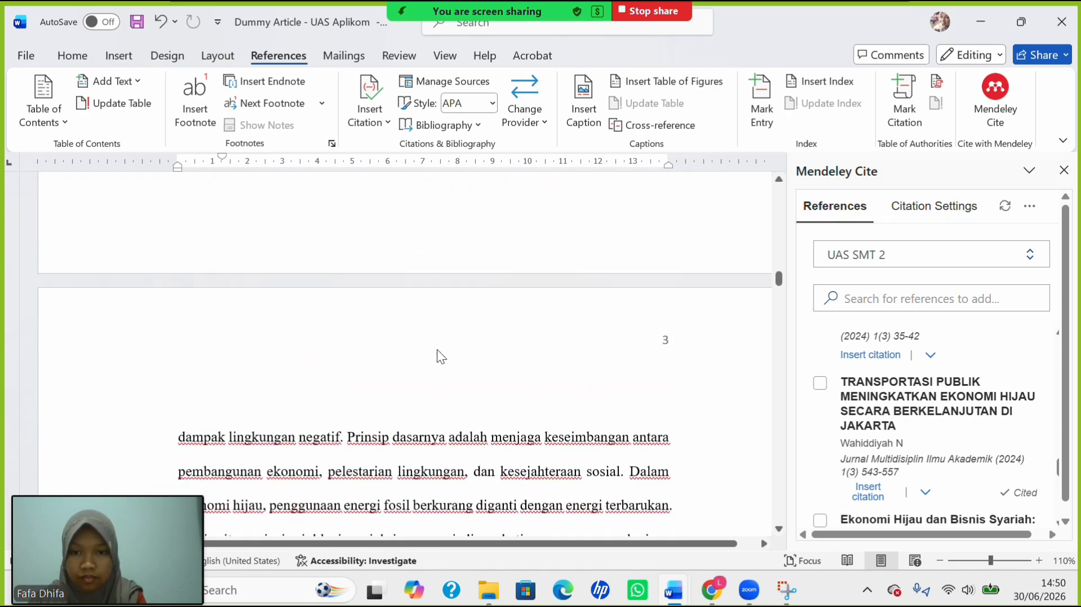
{"action": "scroll", "coordinate": [354, 385], "scroll_direction": "up", "scroll_amount": 6}
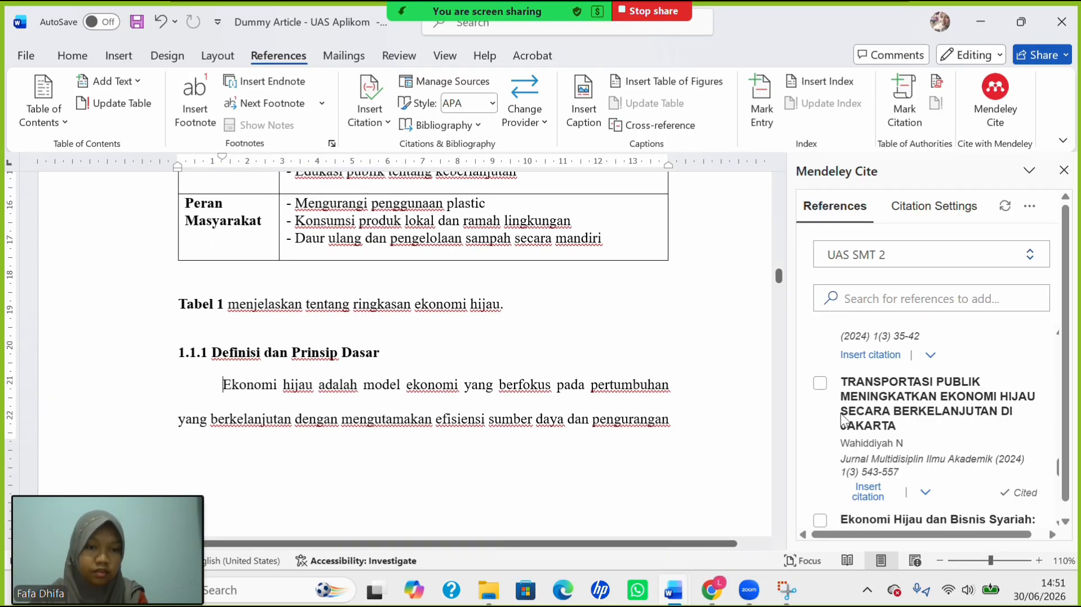
Set the Peluang Ekonomi Hijau citation to display as Author (Year).
{"action": "scroll", "coordinate": [957, 430], "scroll_direction": "down", "scroll_amount": 6}
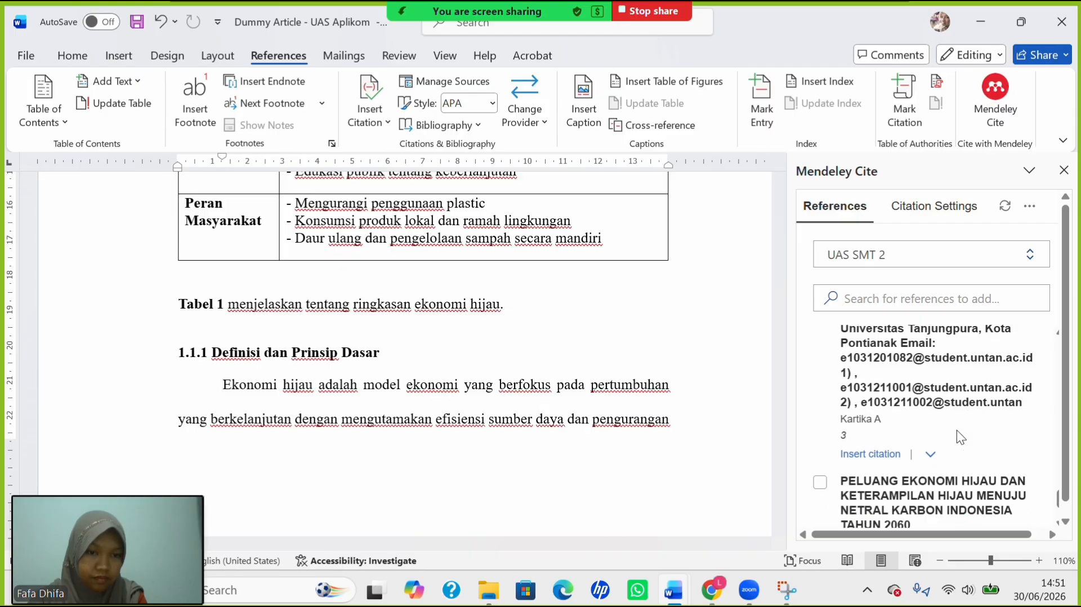
{"action": "scroll", "coordinate": [958, 431], "scroll_direction": "down", "scroll_amount": 3}
{"action": "scroll", "coordinate": [957, 430], "scroll_direction": "up", "scroll_amount": 1}
{"action": "scroll", "coordinate": [957, 430], "scroll_direction": "down", "scroll_amount": 1}
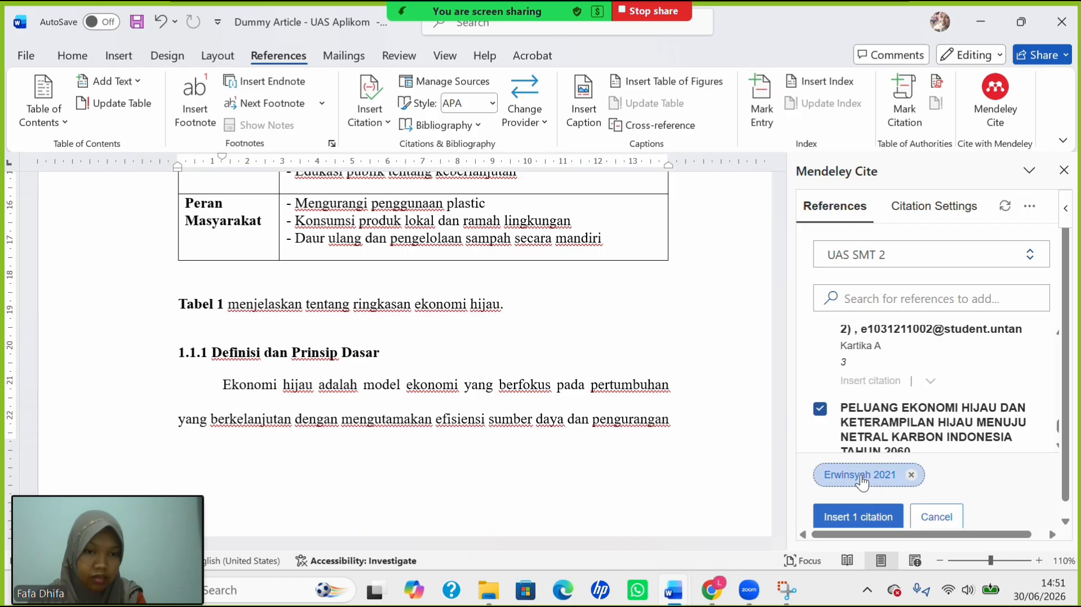
{"action": "left_click", "coordinate": [861, 478]}
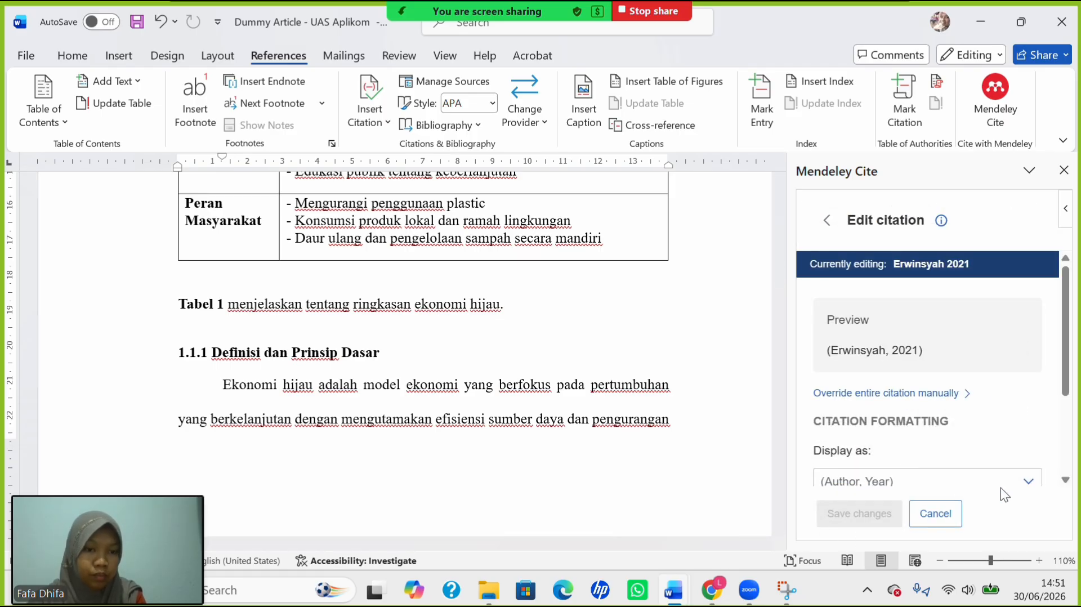
{"action": "left_click", "coordinate": [1024, 483]}
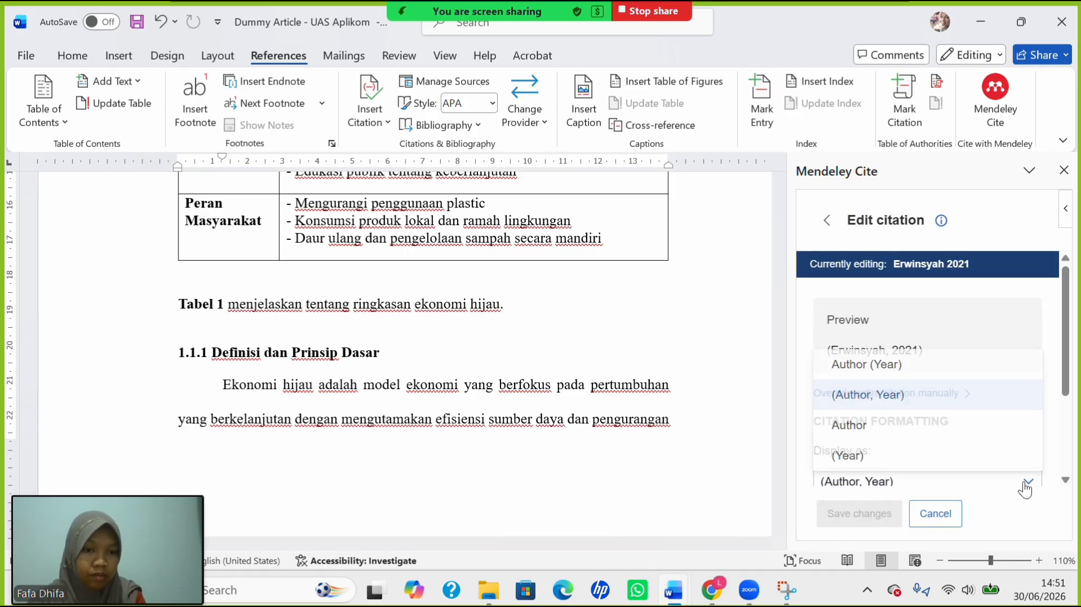
{"action": "left_click", "coordinate": [944, 359]}
{"action": "scroll", "coordinate": [907, 420], "scroll_direction": "down", "scroll_amount": 3}
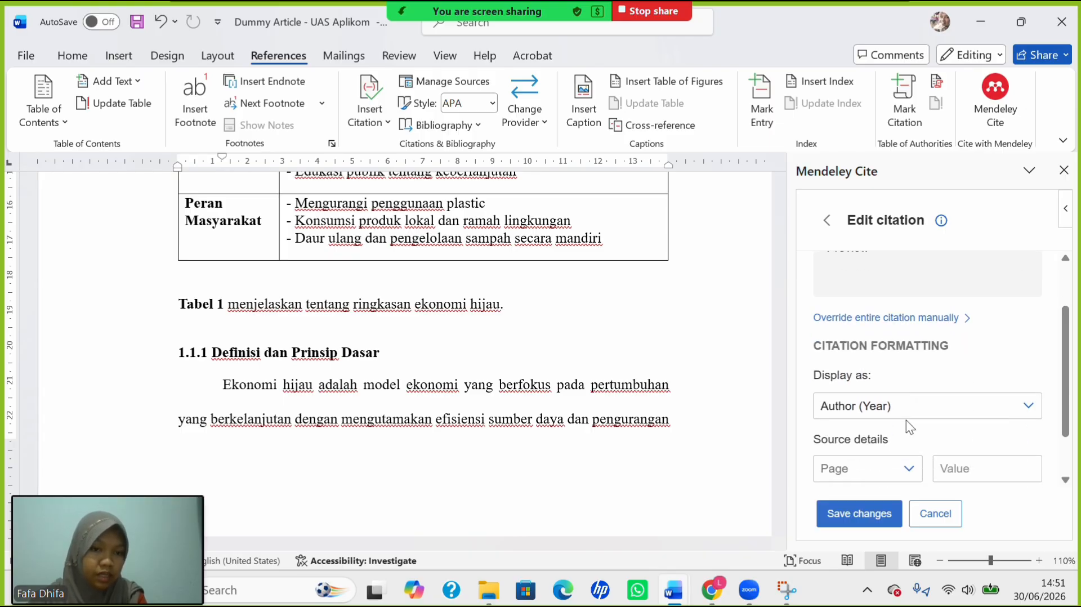
{"action": "left_click", "coordinate": [860, 515]}
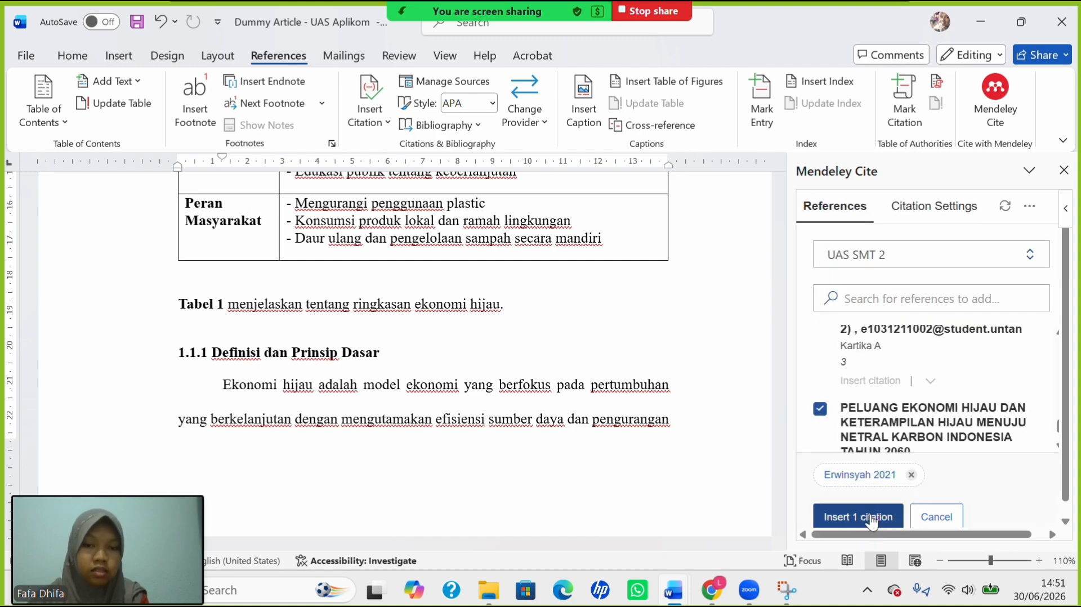
Insert the Erwinsyah (2021) citation at the paragraph start, followed by 'mengatakan'.
{"action": "left_click", "coordinate": [870, 517]}
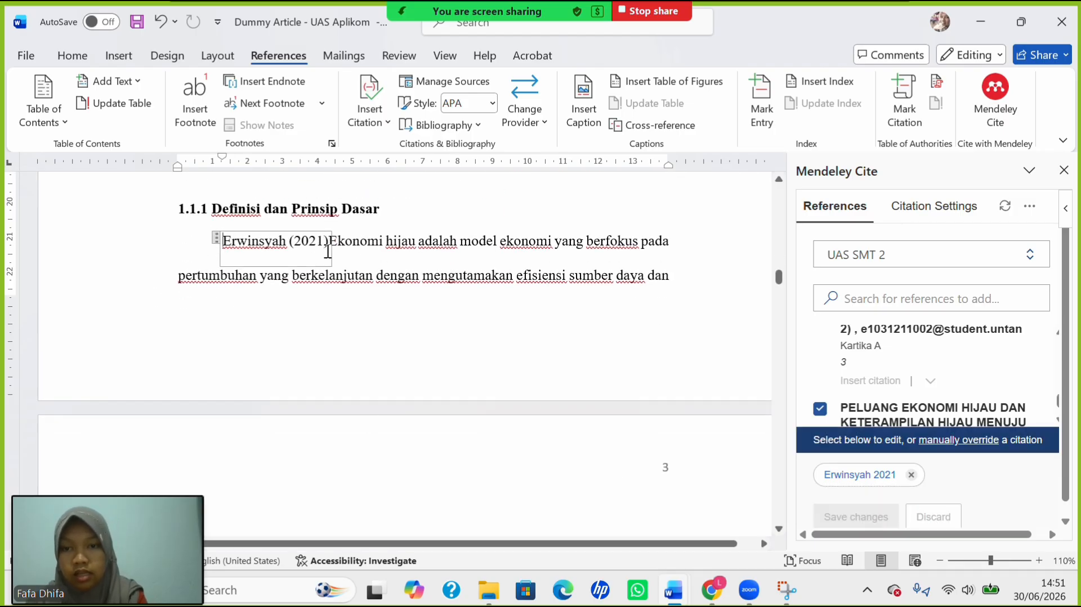
{"action": "type", "text": "meng"}
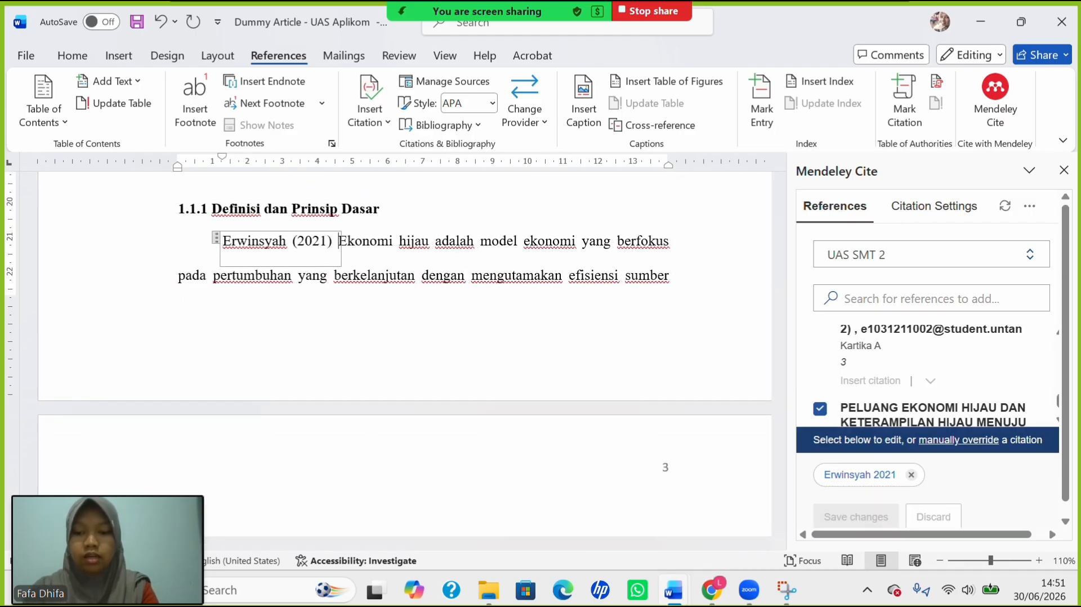
{"action": "type", "text": "atakan"}
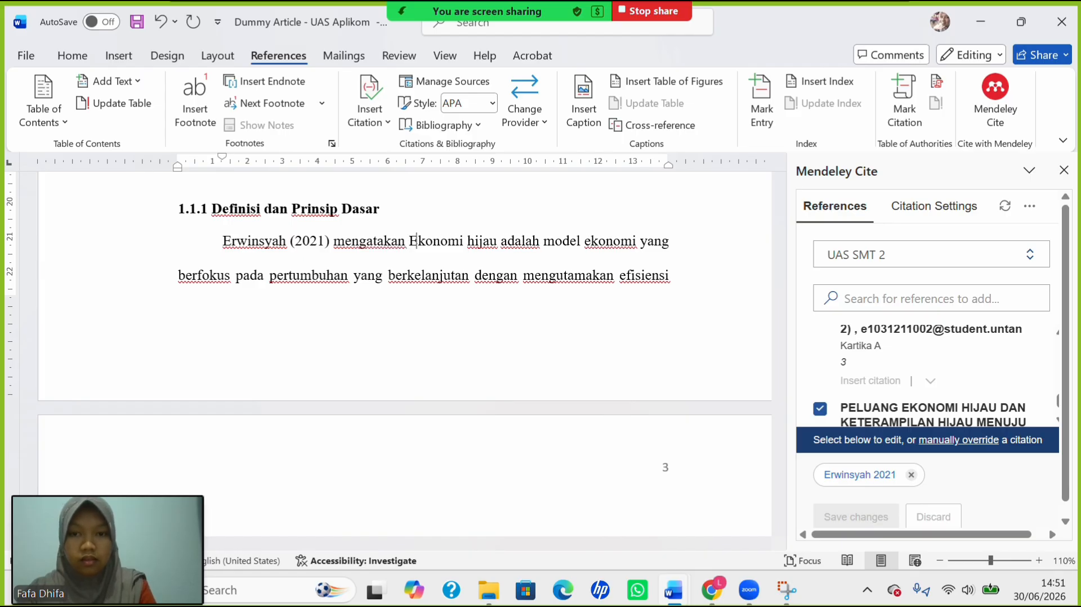
{"action": "key", "text": "BackSpace"}
Lowercase 'ekonomi', then move down to the section 1.4 paragraph above the building image.
{"action": "type", "text": "e"}
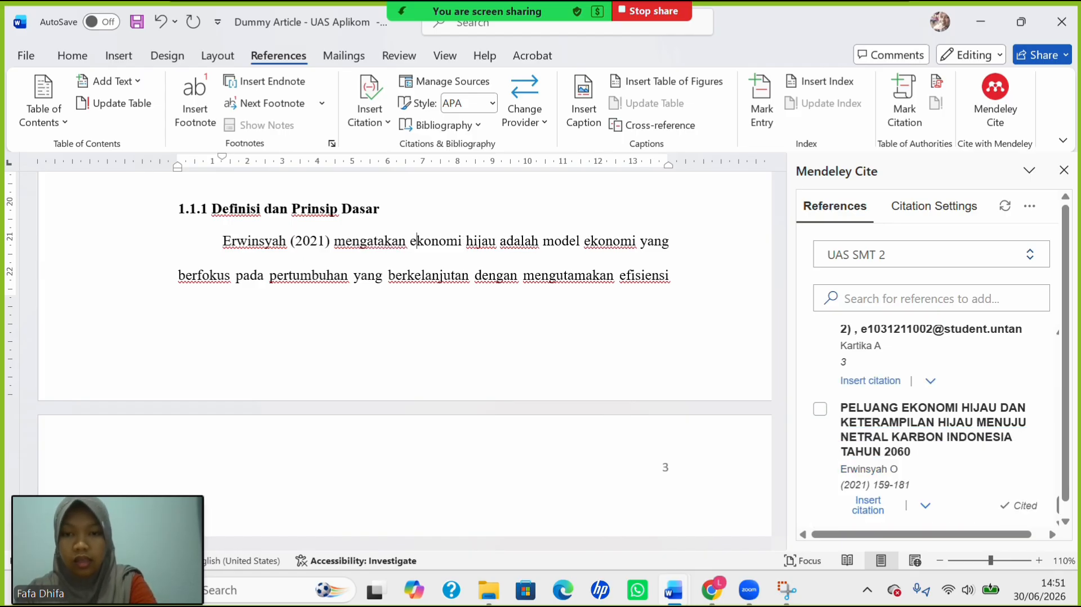
{"action": "scroll", "coordinate": [426, 328], "scroll_direction": "down", "scroll_amount": 10}
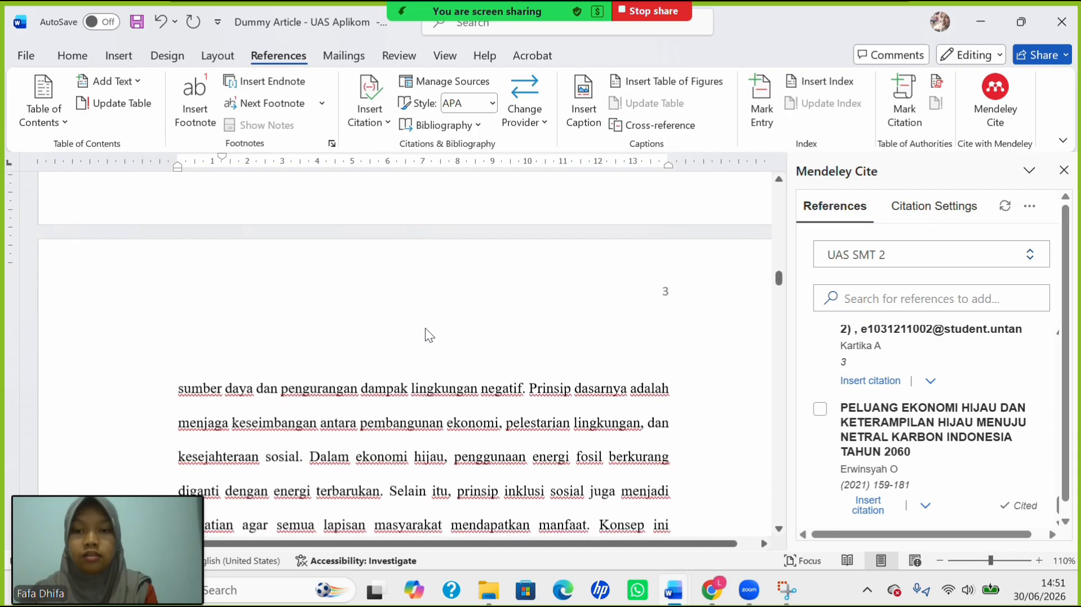
{"action": "scroll", "coordinate": [426, 329], "scroll_direction": "down", "scroll_amount": 15}
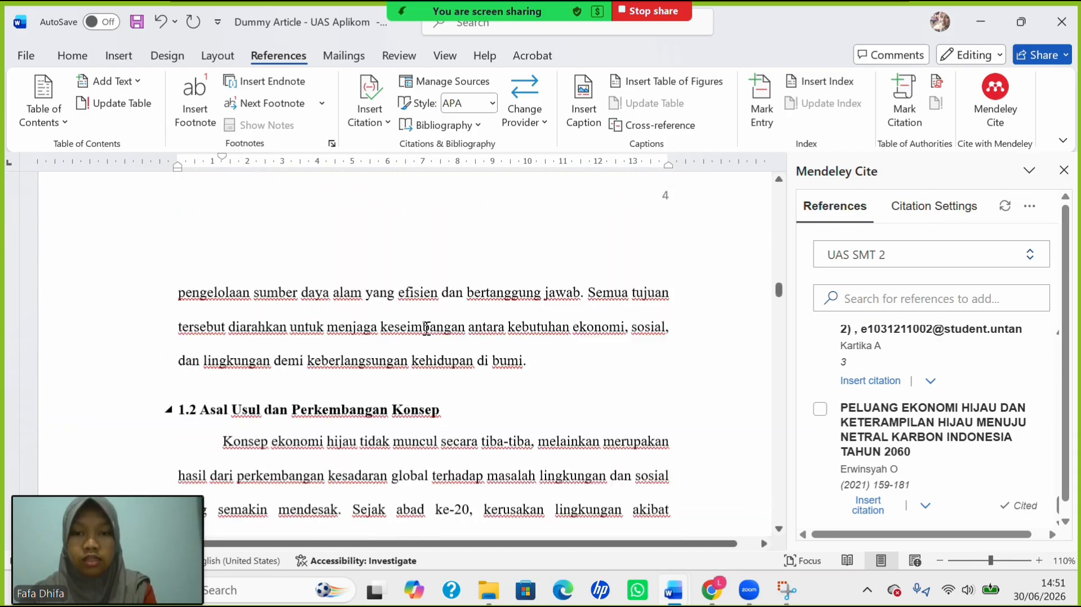
{"action": "scroll", "coordinate": [426, 328], "scroll_direction": "down", "scroll_amount": 3}
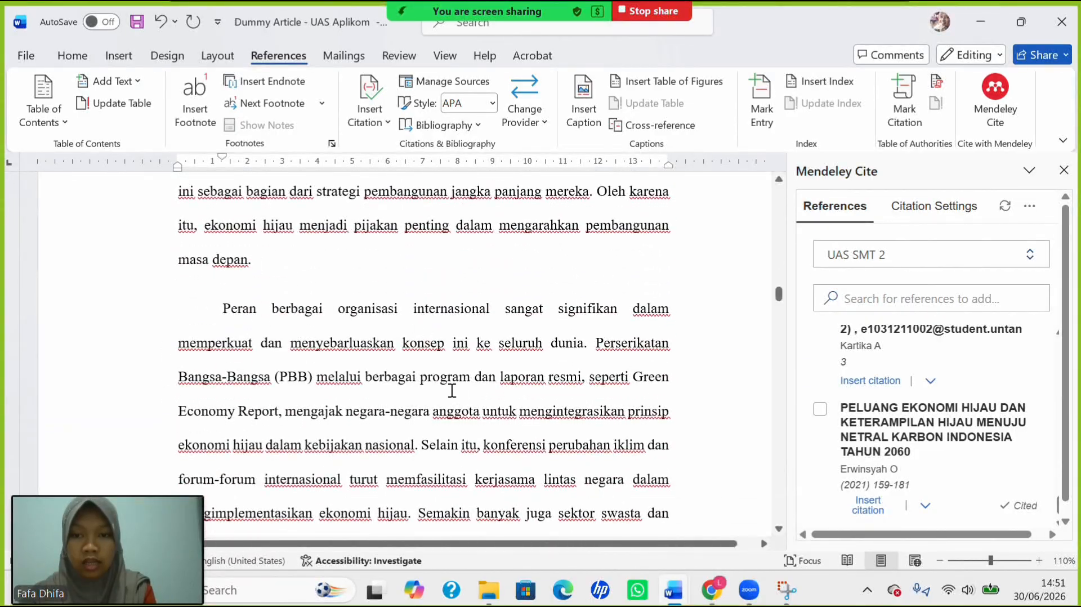
{"action": "scroll", "coordinate": [469, 393], "scroll_direction": "down", "scroll_amount": 8}
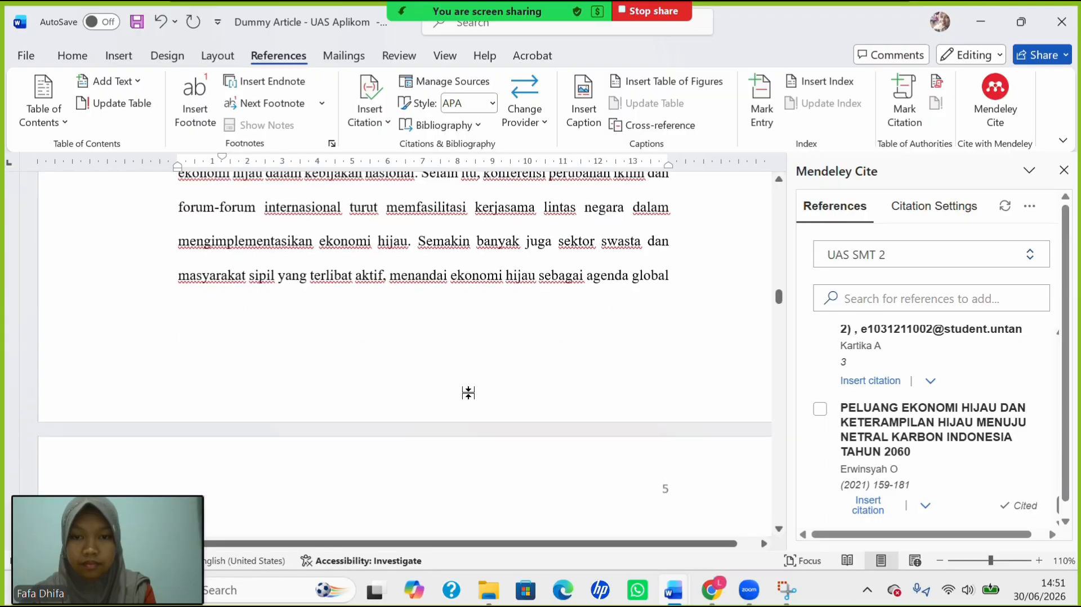
{"action": "scroll", "coordinate": [468, 393], "scroll_direction": "down", "scroll_amount": 10}
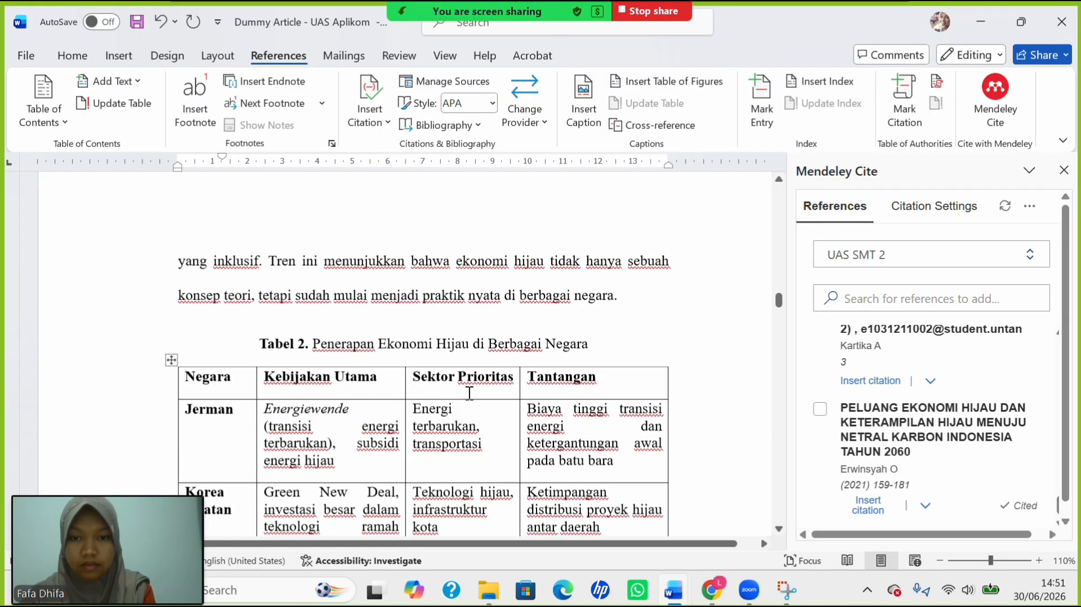
{"action": "scroll", "coordinate": [468, 393], "scroll_direction": "down", "scroll_amount": 10}
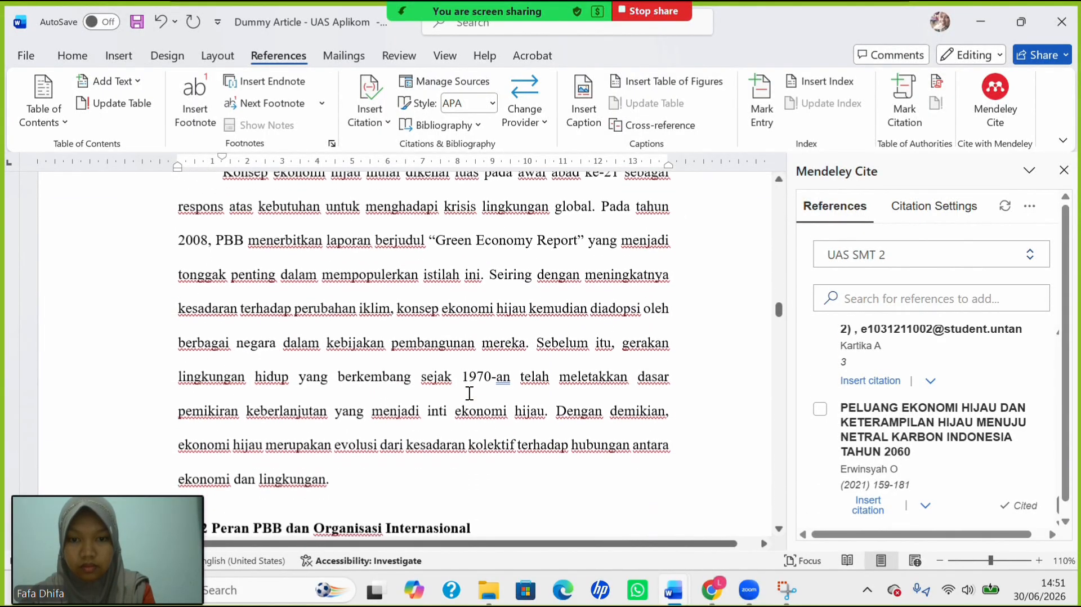
{"action": "scroll", "coordinate": [469, 393], "scroll_direction": "down", "scroll_amount": 8}
{"action": "scroll", "coordinate": [469, 393], "scroll_direction": "up", "scroll_amount": 3}
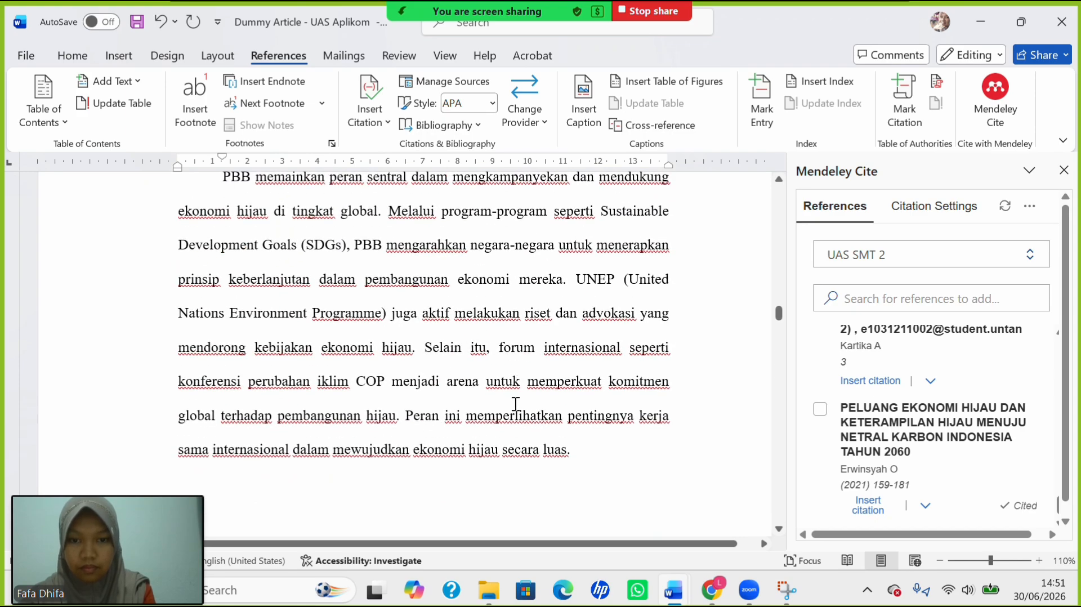
{"action": "scroll", "coordinate": [515, 403], "scroll_direction": "down", "scroll_amount": 10}
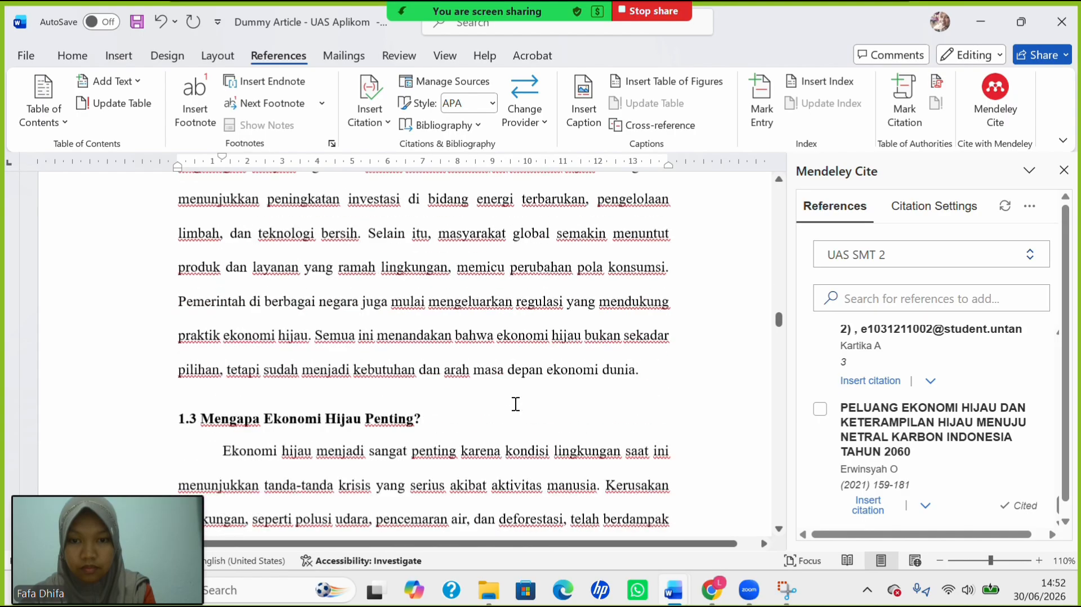
{"action": "scroll", "coordinate": [516, 403], "scroll_direction": "down", "scroll_amount": 1}
{"action": "scroll", "coordinate": [584, 377], "scroll_direction": "down", "scroll_amount": 7}
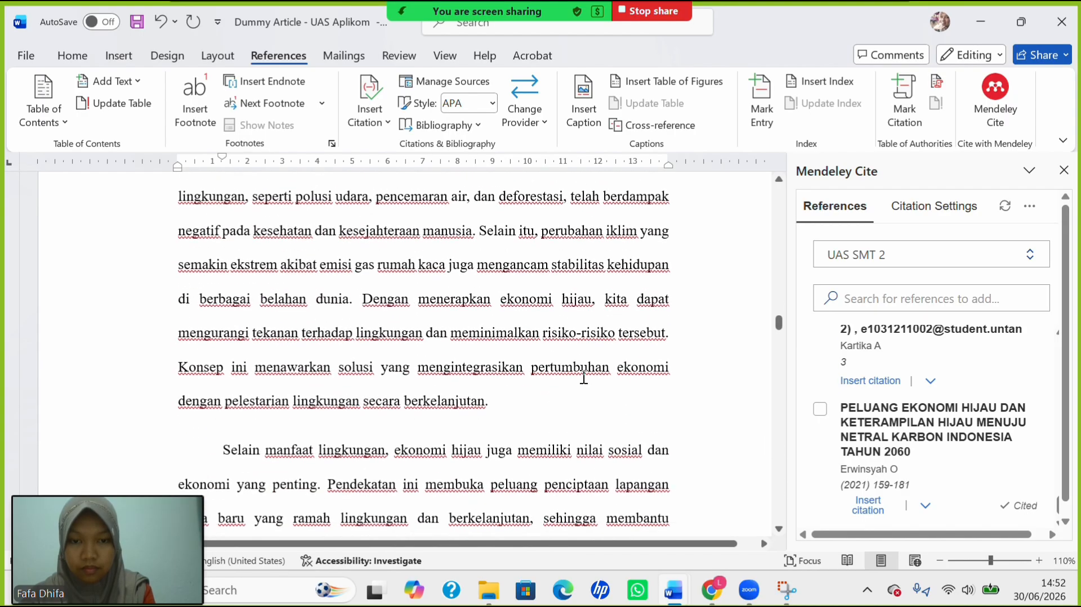
{"action": "scroll", "coordinate": [482, 429], "scroll_direction": "down", "scroll_amount": 19}
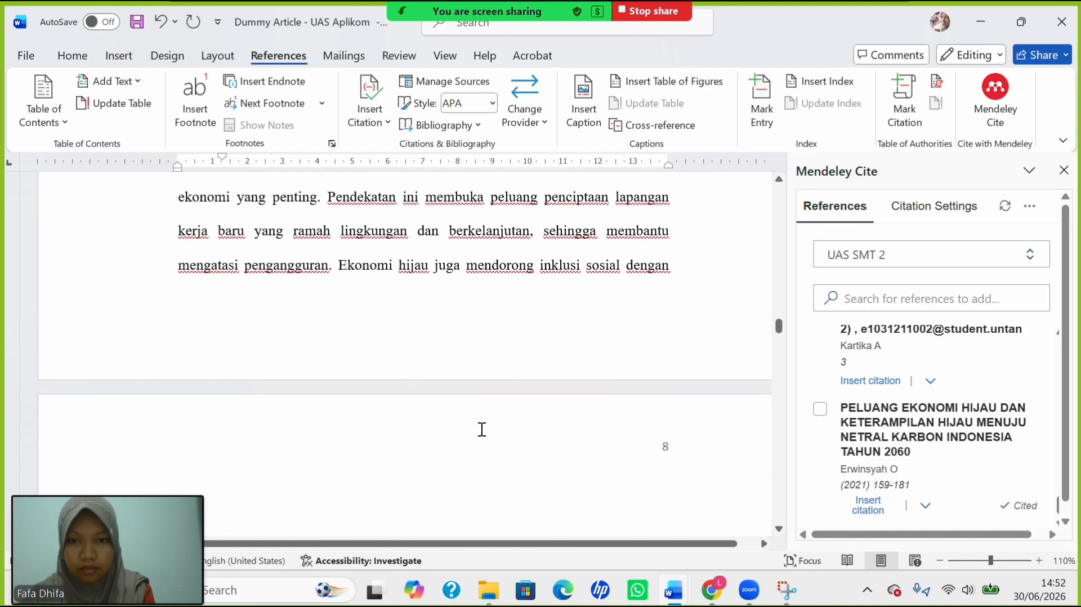
{"action": "scroll", "coordinate": [481, 429], "scroll_direction": "down", "scroll_amount": 12}
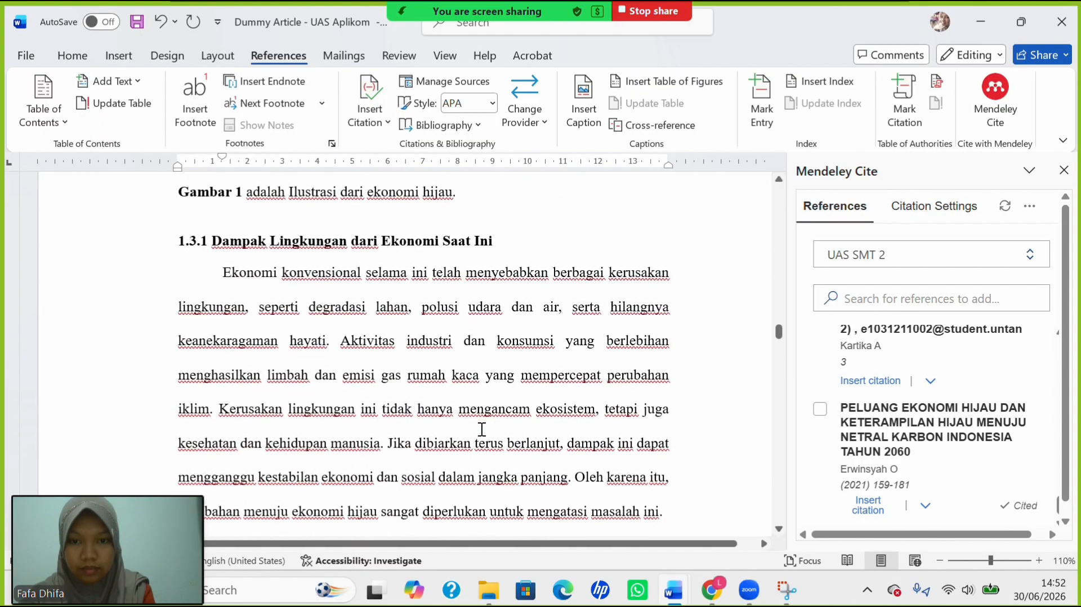
{"action": "scroll", "coordinate": [482, 429], "scroll_direction": "down", "scroll_amount": 10}
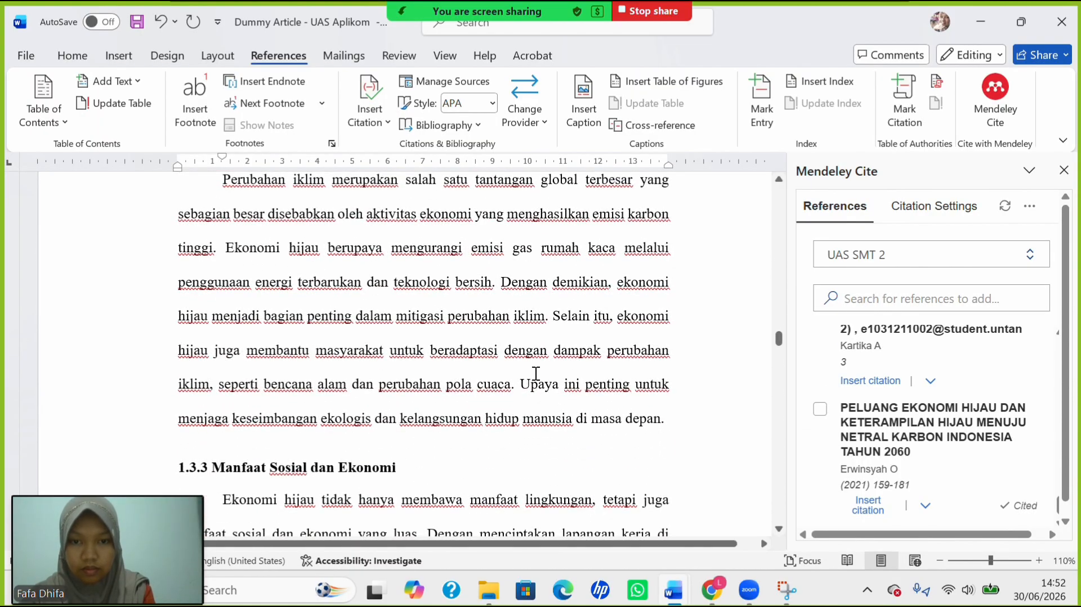
{"action": "scroll", "coordinate": [577, 386], "scroll_direction": "down", "scroll_amount": 4}
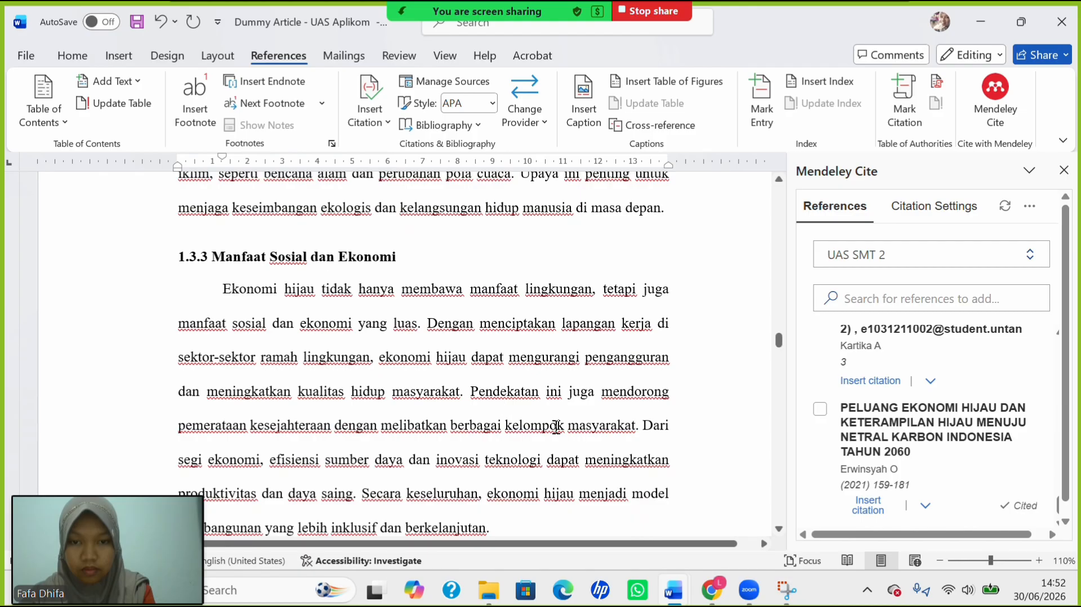
{"action": "scroll", "coordinate": [556, 426], "scroll_direction": "down", "scroll_amount": 3}
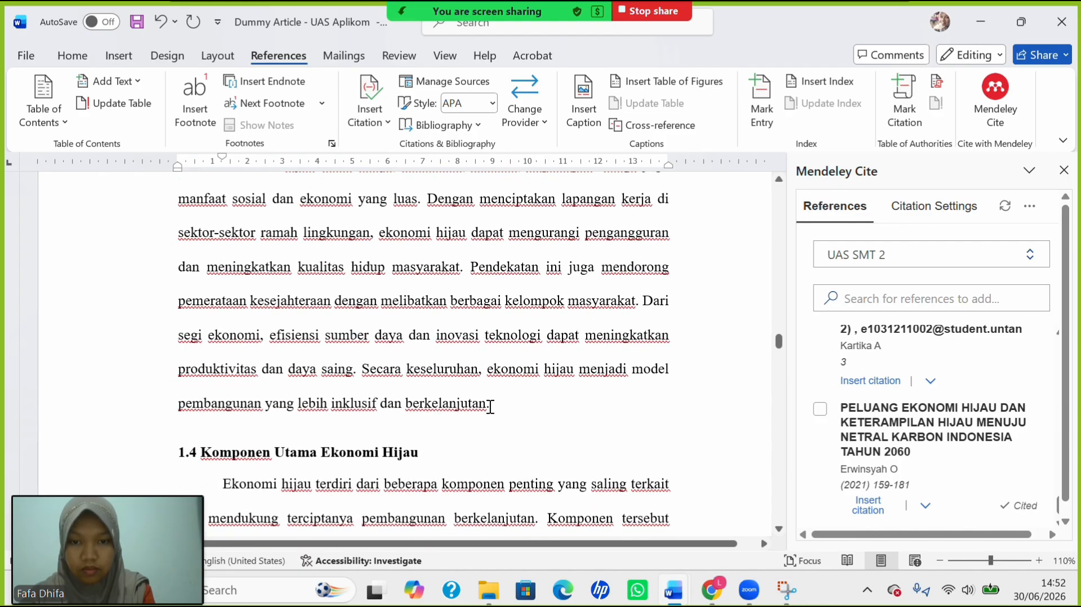
{"action": "scroll", "coordinate": [491, 407], "scroll_direction": "down", "scroll_amount": 10}
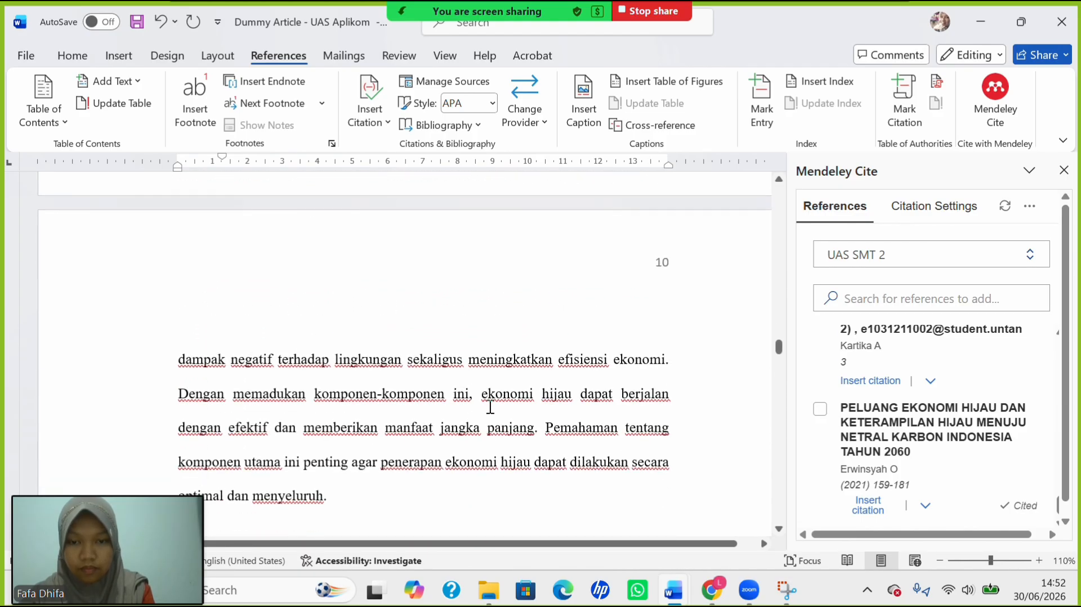
{"action": "scroll", "coordinate": [491, 406], "scroll_direction": "down", "scroll_amount": 3}
{"action": "scroll", "coordinate": [484, 403], "scroll_direction": "up", "scroll_amount": 1}
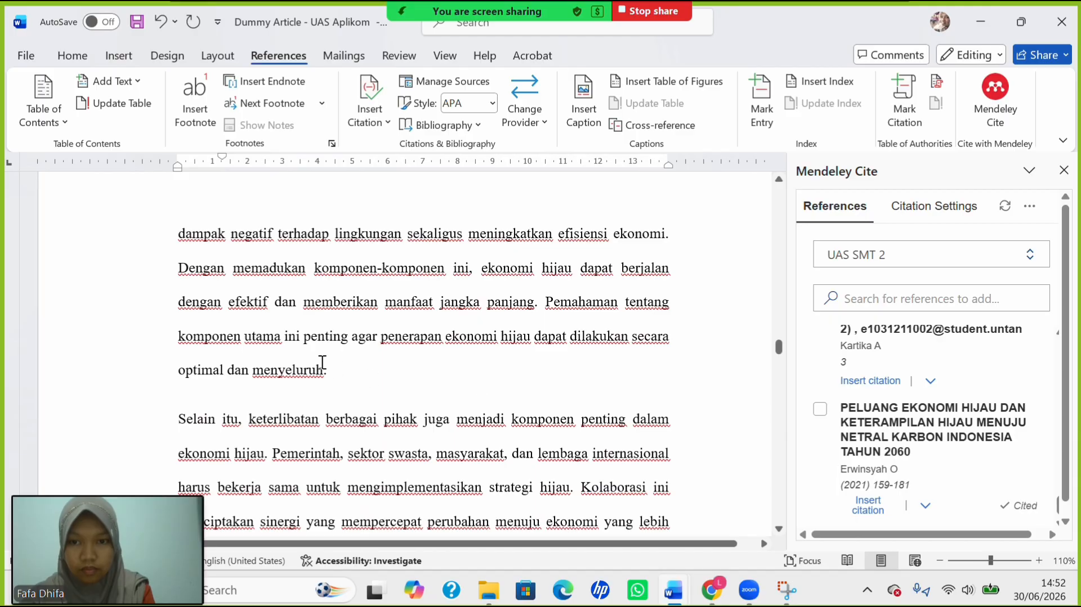
{"action": "scroll", "coordinate": [445, 333], "scroll_direction": "down", "scroll_amount": 6}
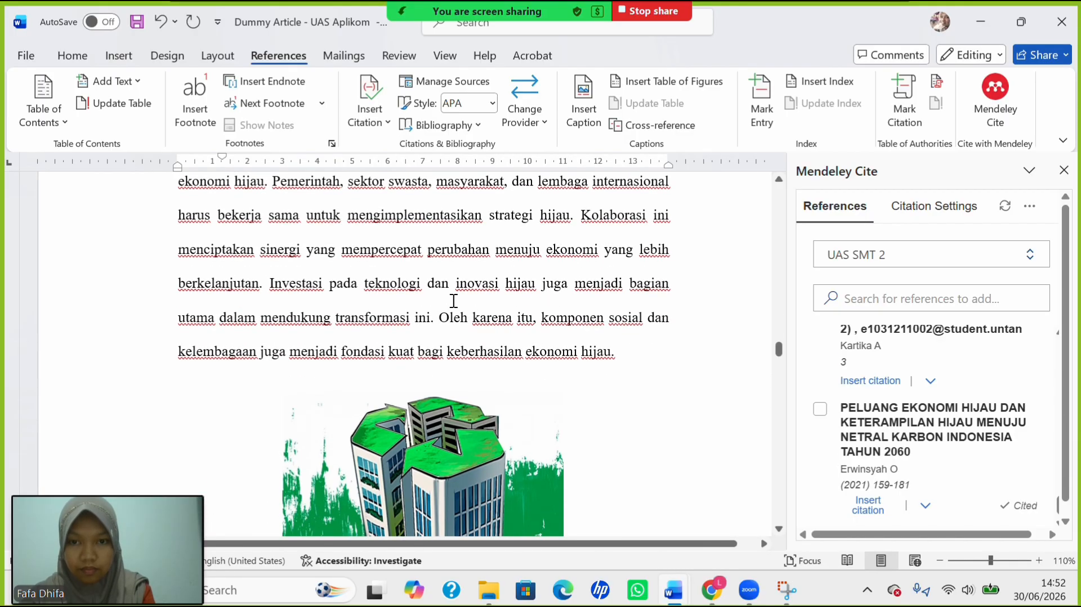
Insert the (Mariana et al., 2024) Ekonomi Hijau dan Bisnis Syariah citation after 'transformasi ini'.
{"action": "left_click", "coordinate": [432, 319]}
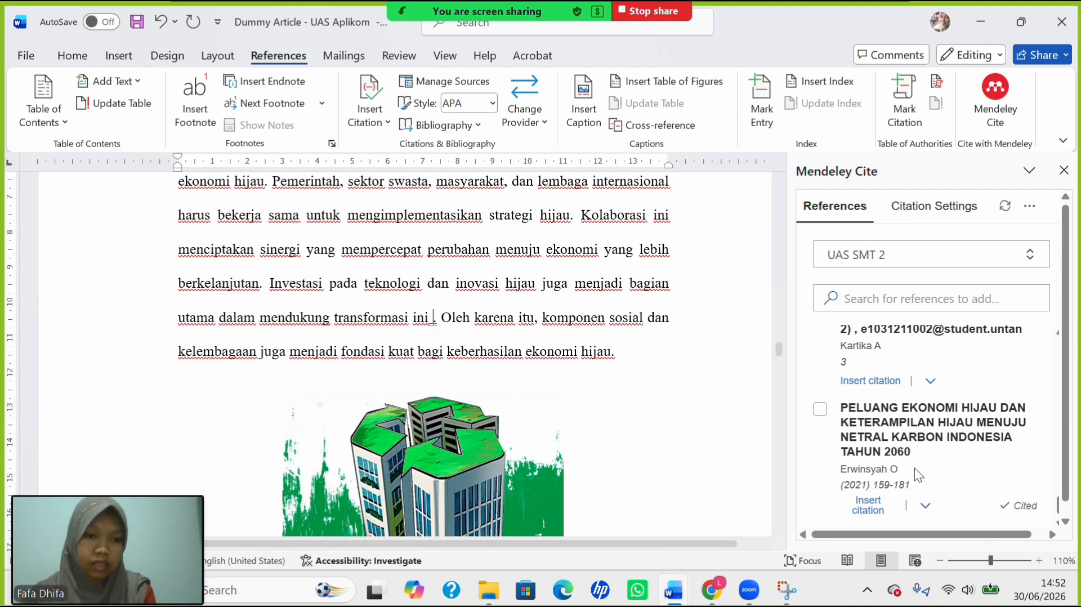
{"action": "scroll", "coordinate": [914, 468], "scroll_direction": "up", "scroll_amount": 5}
{"action": "scroll", "coordinate": [915, 468], "scroll_direction": "up", "scroll_amount": 2}
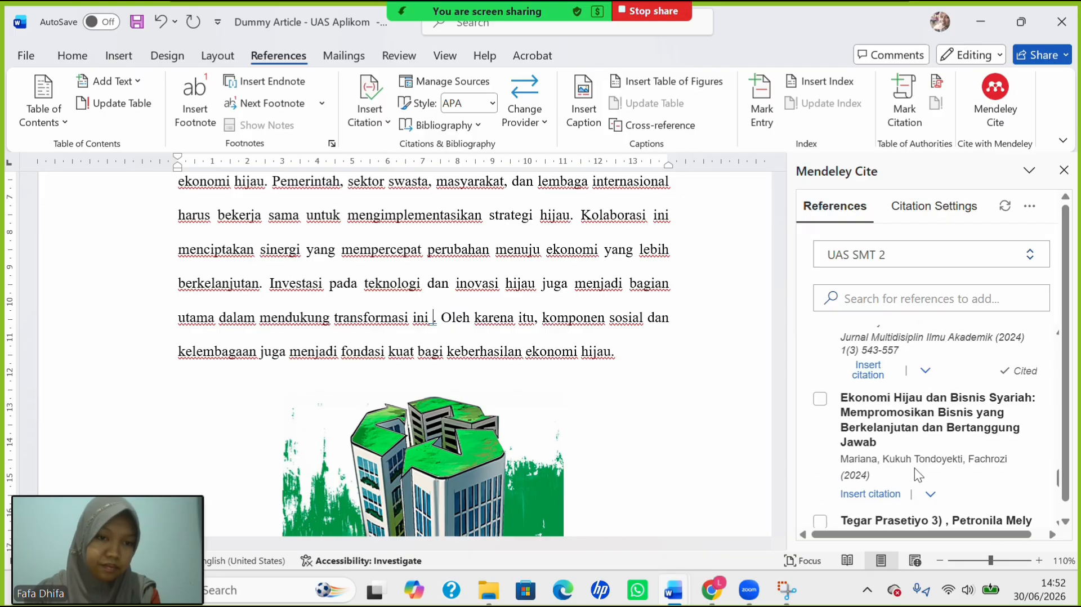
{"action": "left_click", "coordinate": [817, 401]}
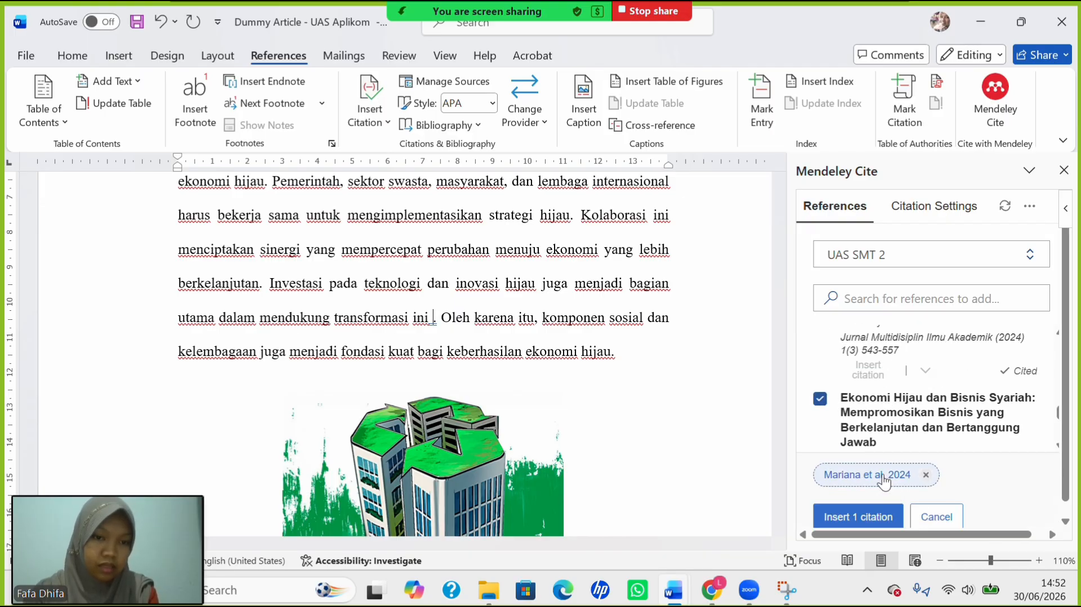
{"action": "left_click", "coordinate": [871, 518]}
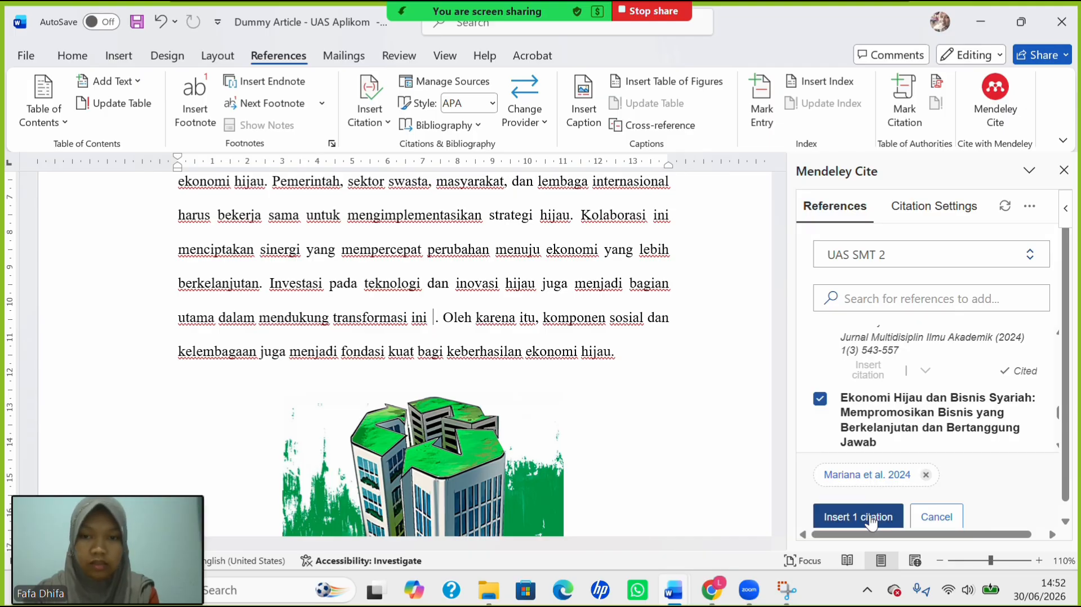
{"action": "scroll", "coordinate": [635, 366], "scroll_direction": "down", "scroll_amount": 5}
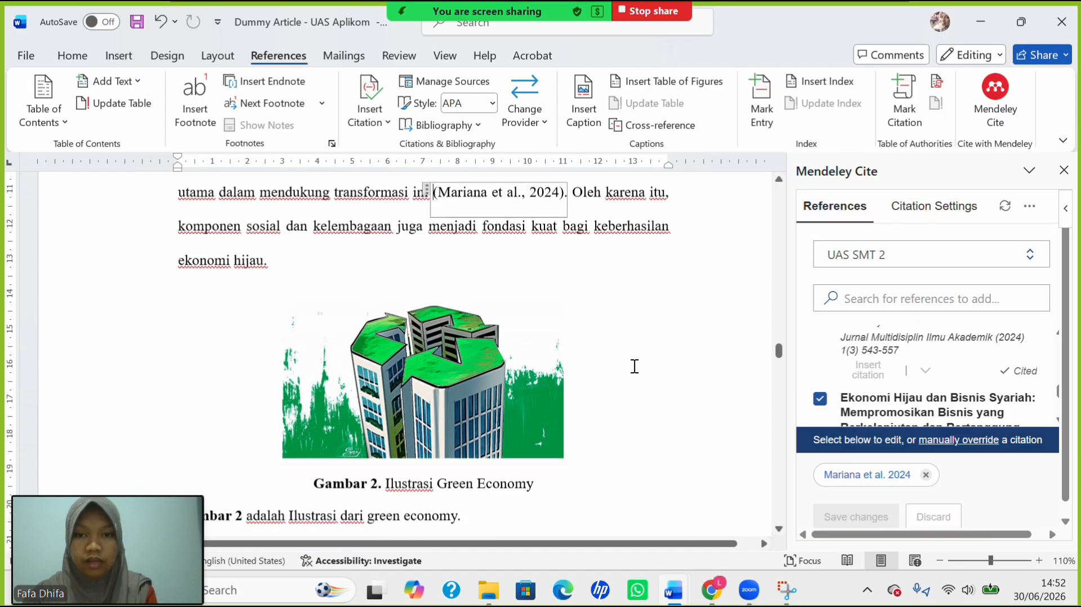
{"action": "scroll", "coordinate": [634, 366], "scroll_direction": "down", "scroll_amount": 8}
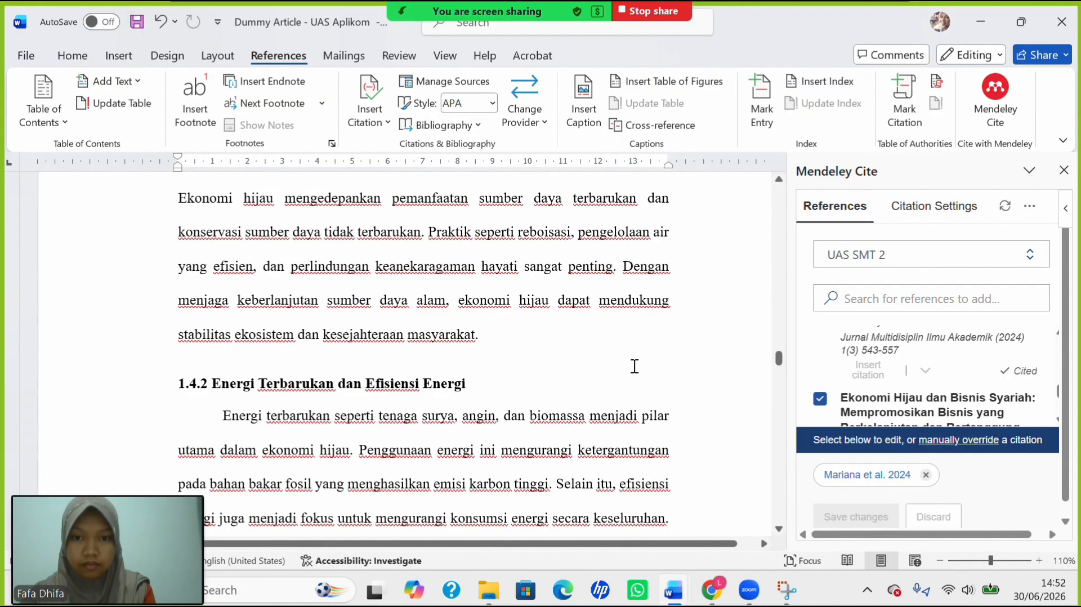
Cite Latifah 2024 Prespektif Maqashid Syariah after 'kesejahteraan Masyarakat', replacing the co-author with 'et al.'.
{"action": "left_click", "coordinate": [478, 336]}
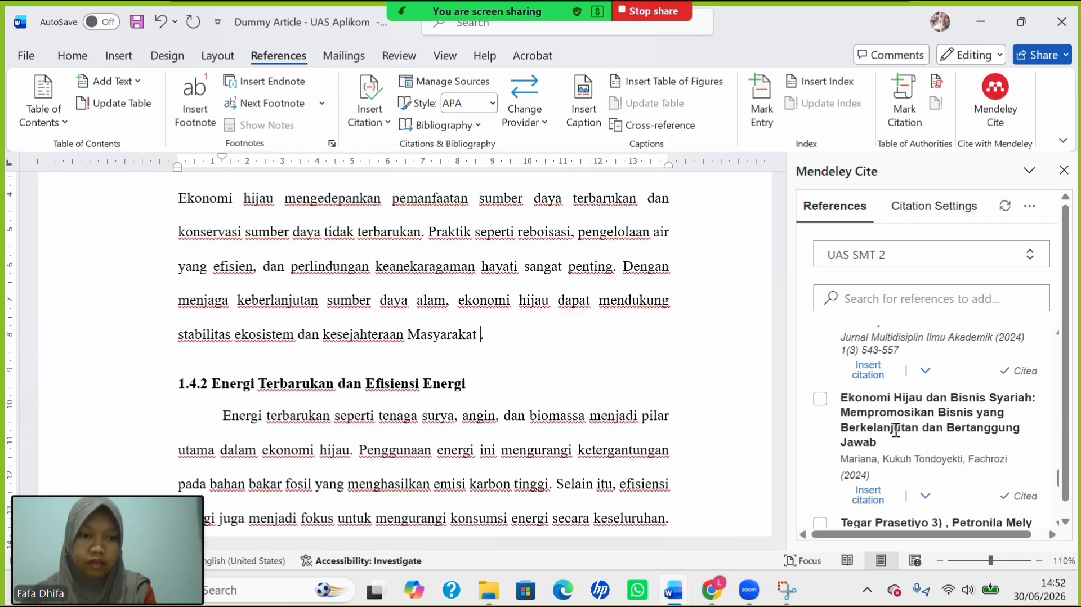
{"action": "scroll", "coordinate": [896, 430], "scroll_direction": "down", "scroll_amount": 2}
{"action": "scroll", "coordinate": [895, 430], "scroll_direction": "up", "scroll_amount": 3}
{"action": "scroll", "coordinate": [895, 430], "scroll_direction": "up", "scroll_amount": 1}
{"action": "scroll", "coordinate": [895, 429], "scroll_direction": "down", "scroll_amount": 2}
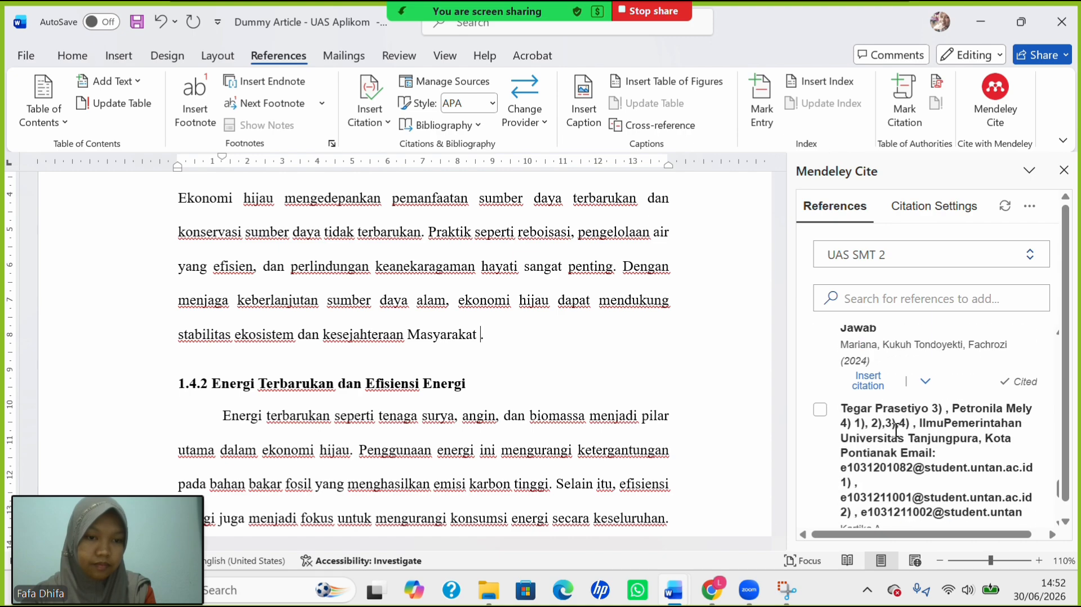
{"action": "scroll", "coordinate": [895, 430], "scroll_direction": "up", "scroll_amount": 2}
{"action": "scroll", "coordinate": [895, 430], "scroll_direction": "up", "scroll_amount": 5}
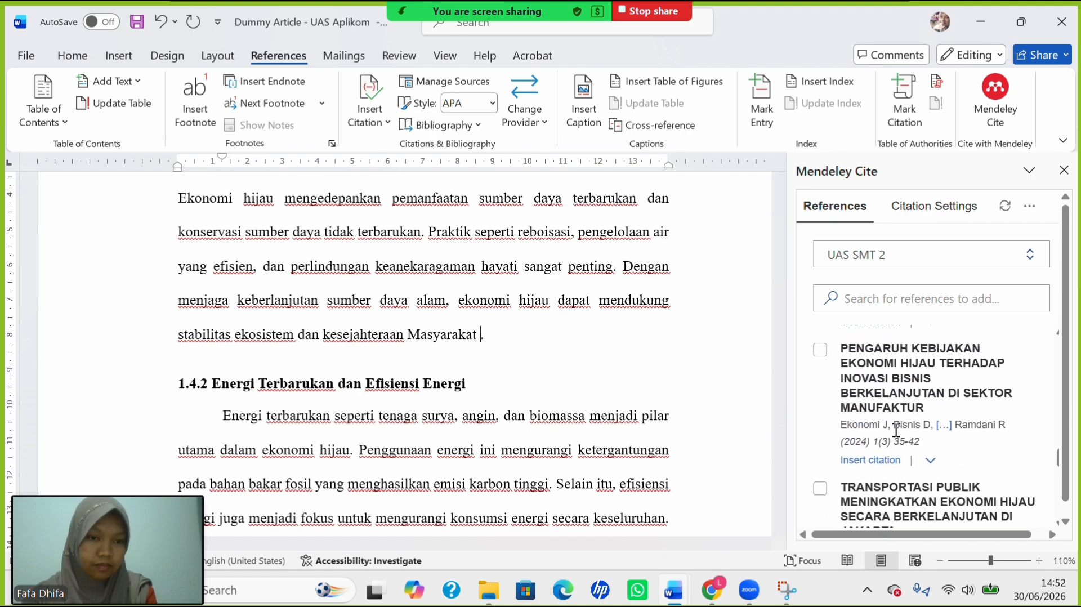
{"action": "scroll", "coordinate": [895, 430], "scroll_direction": "up", "scroll_amount": 1}
{"action": "scroll", "coordinate": [896, 429], "scroll_direction": "down", "scroll_amount": 1}
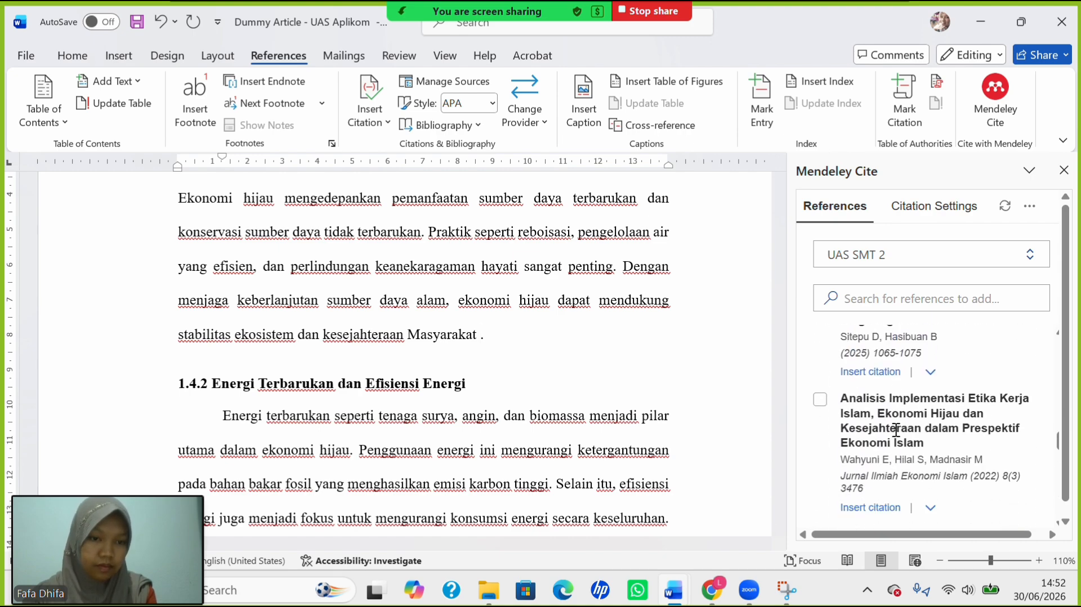
{"action": "scroll", "coordinate": [896, 429], "scroll_direction": "up", "scroll_amount": 1}
{"action": "scroll", "coordinate": [896, 429], "scroll_direction": "up", "scroll_amount": 3}
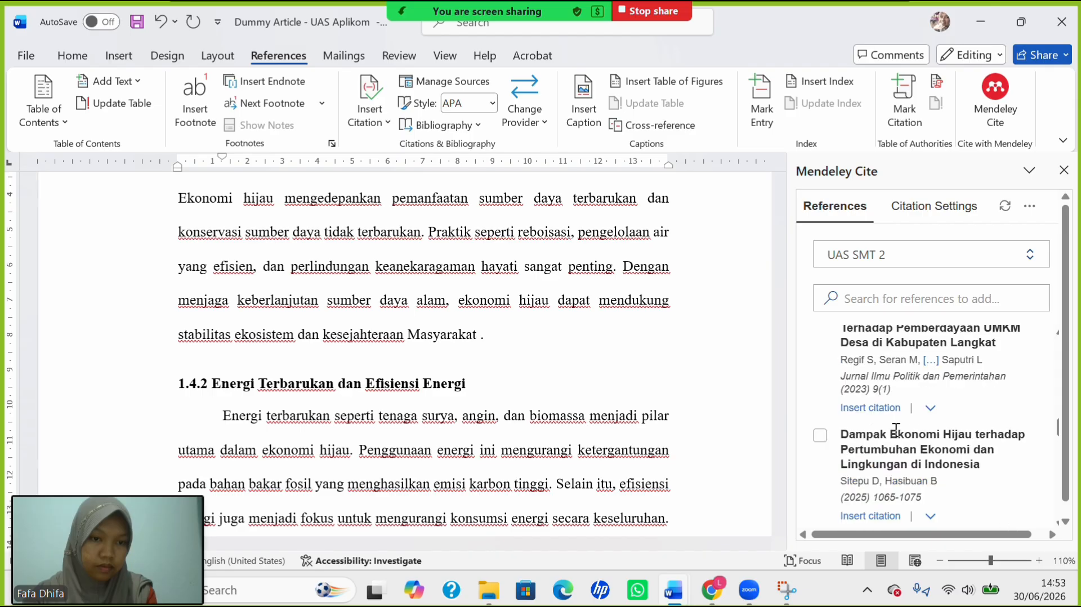
{"action": "scroll", "coordinate": [826, 408], "scroll_direction": "up", "scroll_amount": 2}
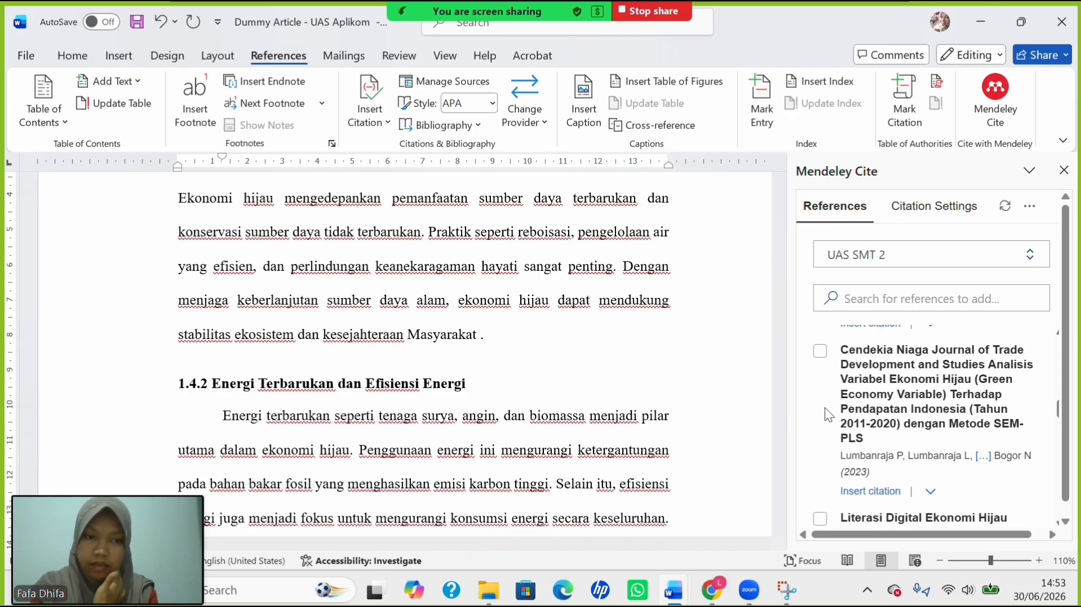
{"action": "scroll", "coordinate": [897, 437], "scroll_direction": "up", "scroll_amount": 5}
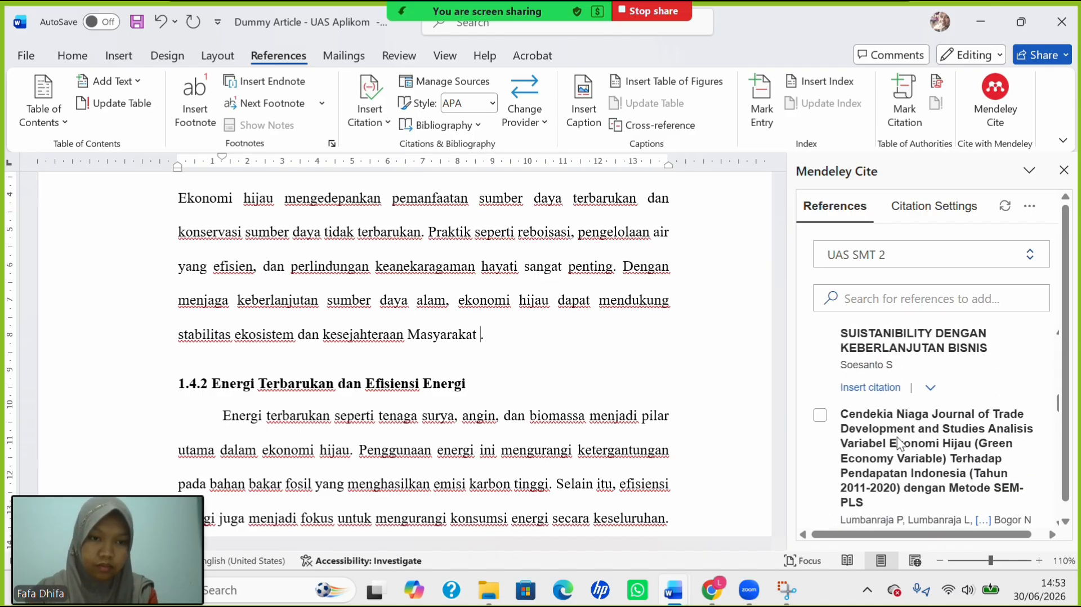
{"action": "scroll", "coordinate": [897, 437], "scroll_direction": "up", "scroll_amount": 1}
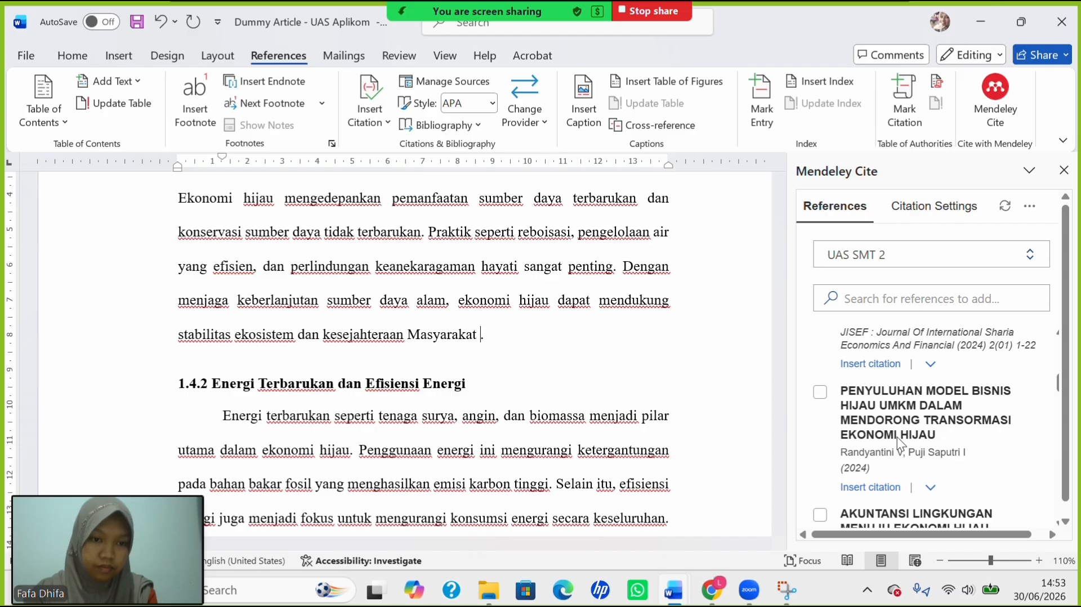
{"action": "scroll", "coordinate": [897, 437], "scroll_direction": "up", "scroll_amount": 6}
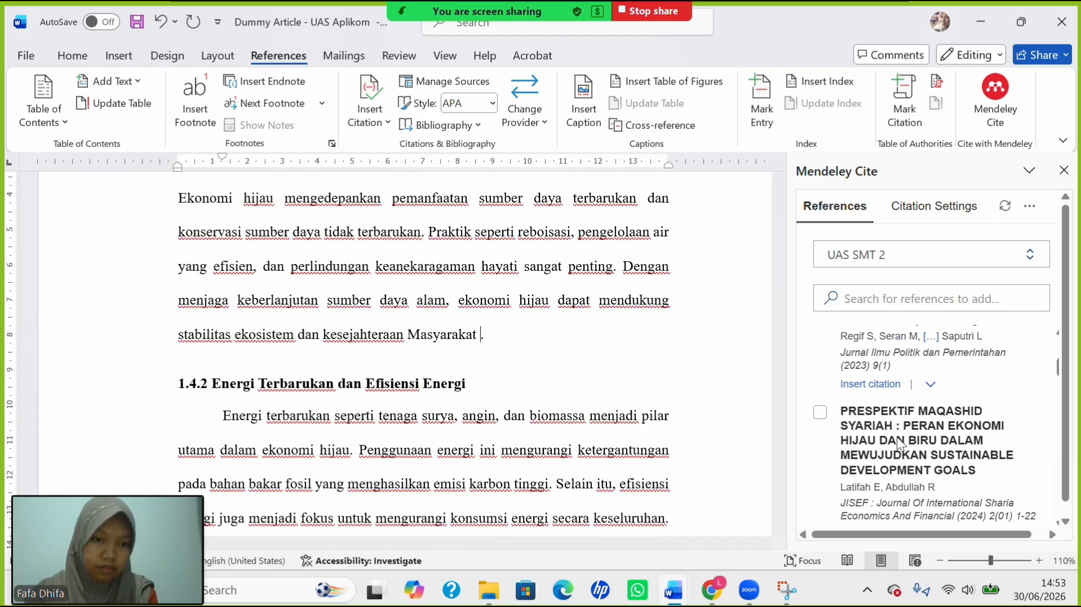
{"action": "left_click", "coordinate": [820, 413]}
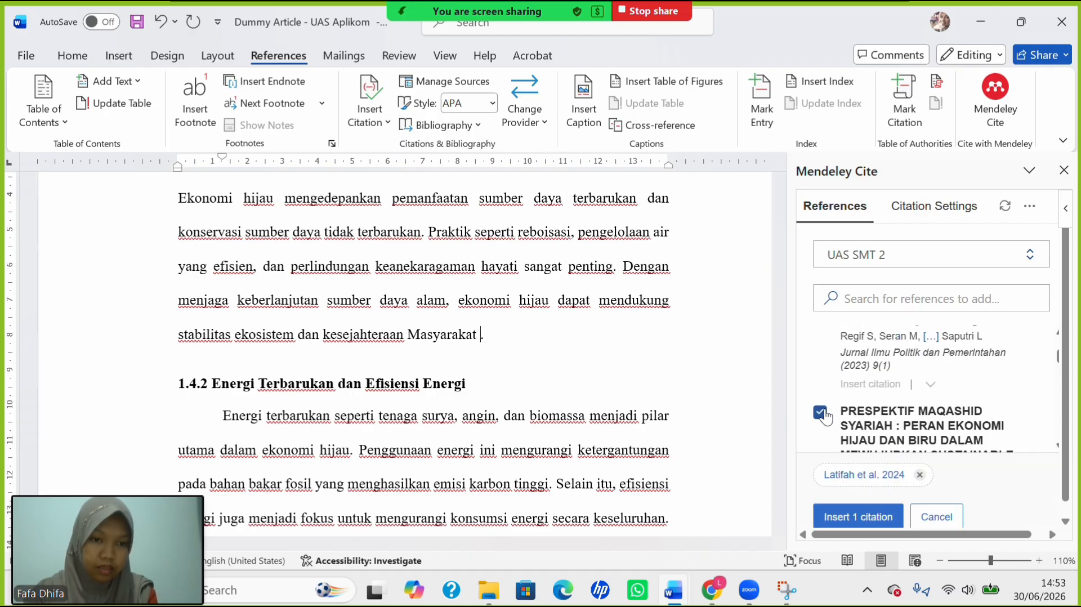
{"action": "left_click", "coordinate": [876, 513]}
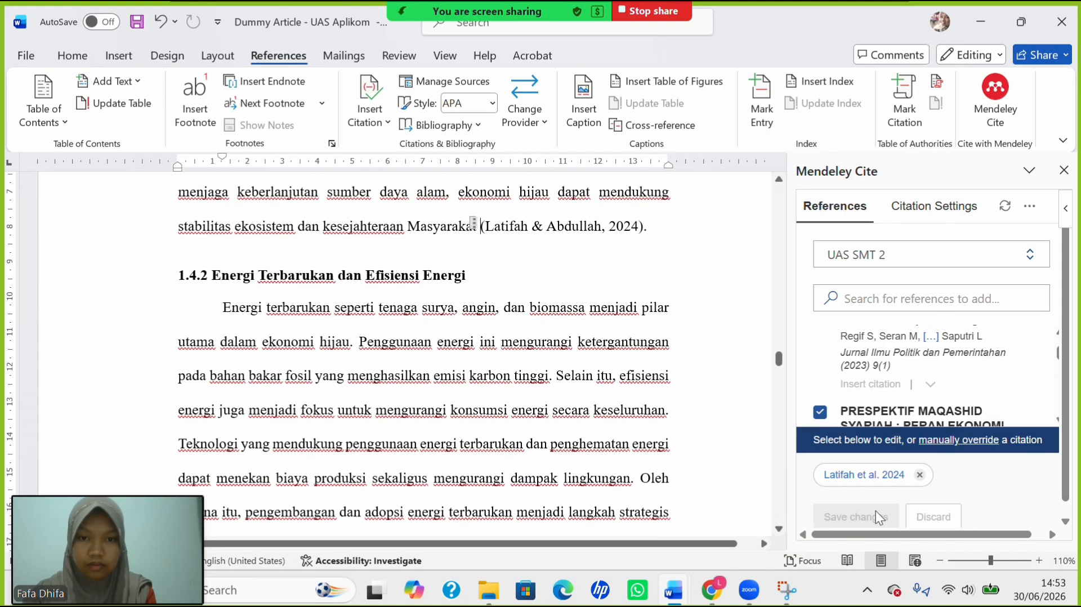
{"action": "left_click_drag", "start_coordinate": [538, 231], "coordinate": [581, 233]}
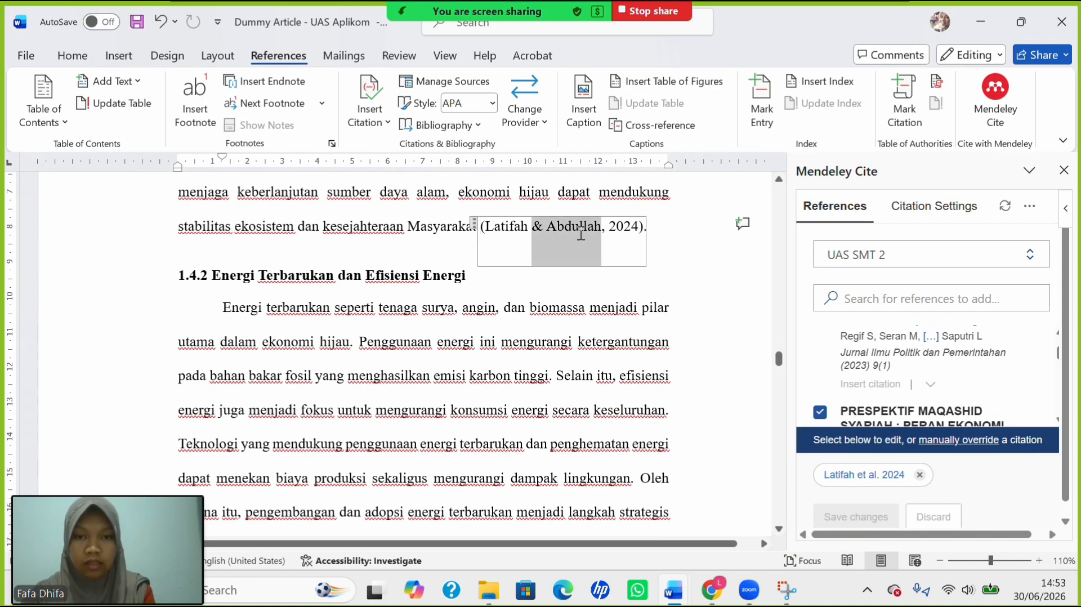
{"action": "type", "text": "et "}
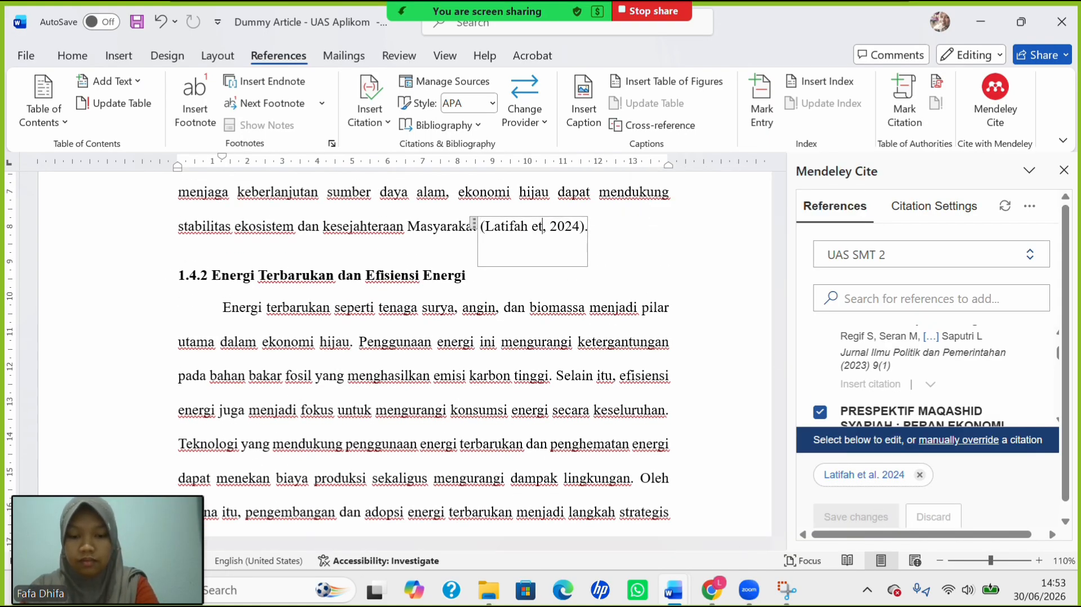
{"action": "type", "text": "al"}
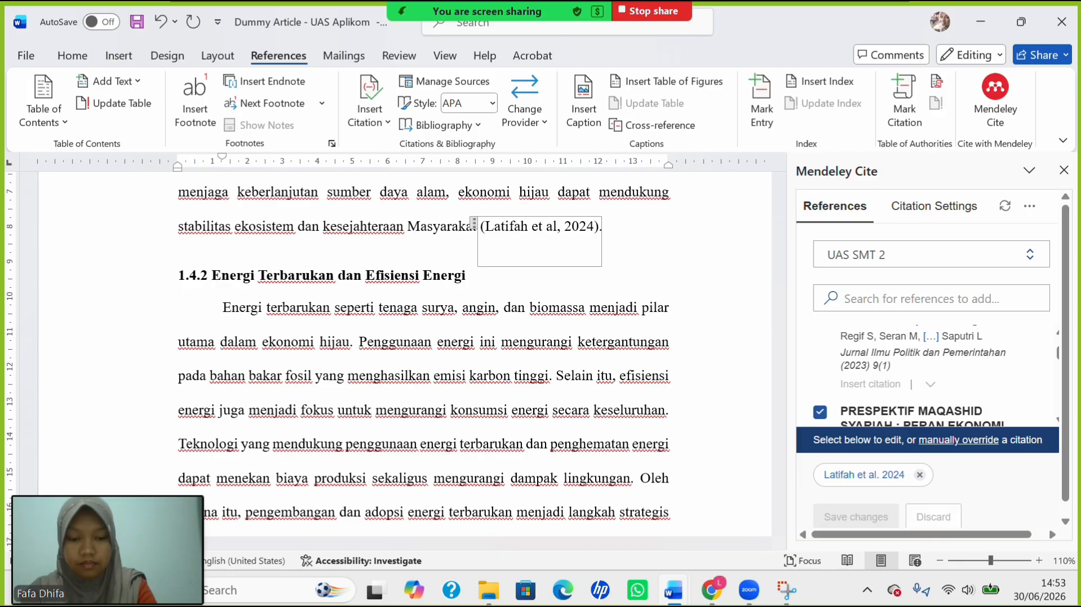
{"action": "type", "text": "."}
Scroll down to BAB II's heading 2.1.1 Keberlanjutan Lingkungan on page 13.
{"action": "scroll", "coordinate": [633, 319], "scroll_direction": "down", "scroll_amount": 4}
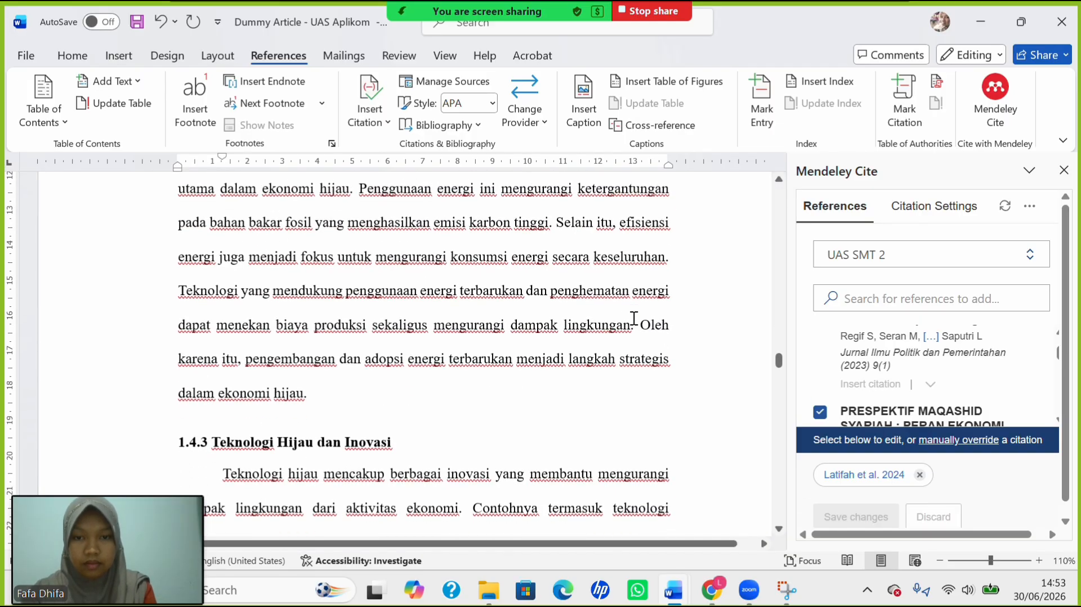
{"action": "scroll", "coordinate": [633, 318], "scroll_direction": "down", "scroll_amount": 15}
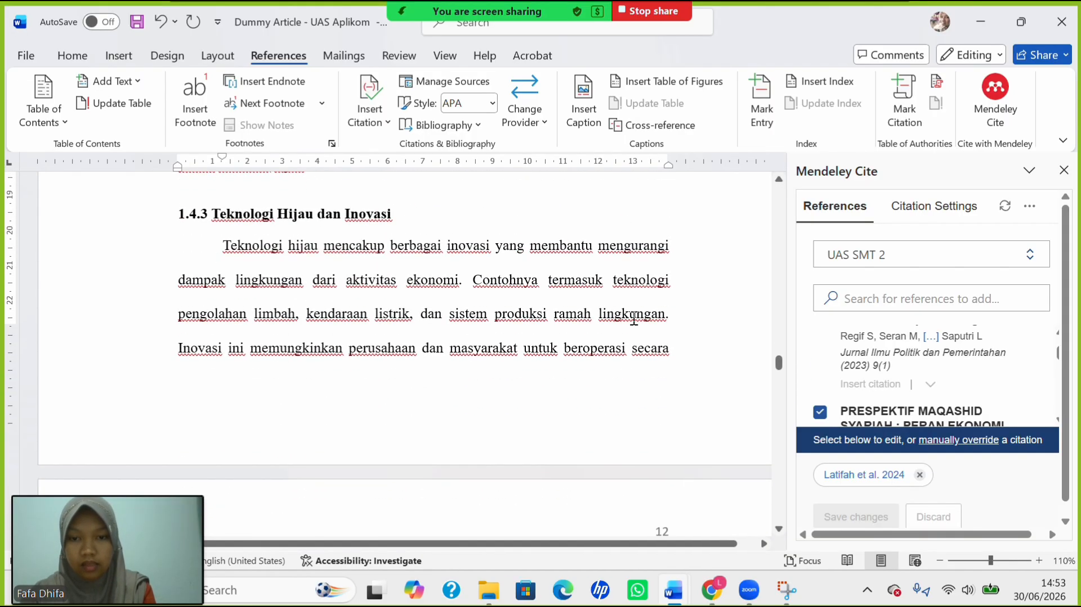
{"action": "scroll", "coordinate": [634, 319], "scroll_direction": "down", "scroll_amount": 10}
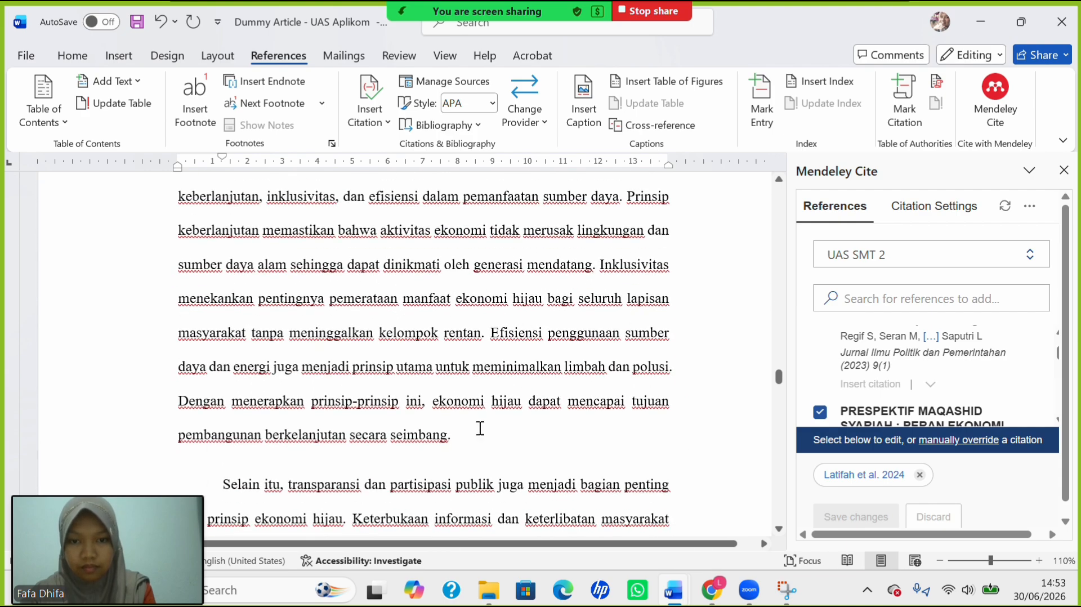
{"action": "scroll", "coordinate": [470, 430], "scroll_direction": "down", "scroll_amount": 9}
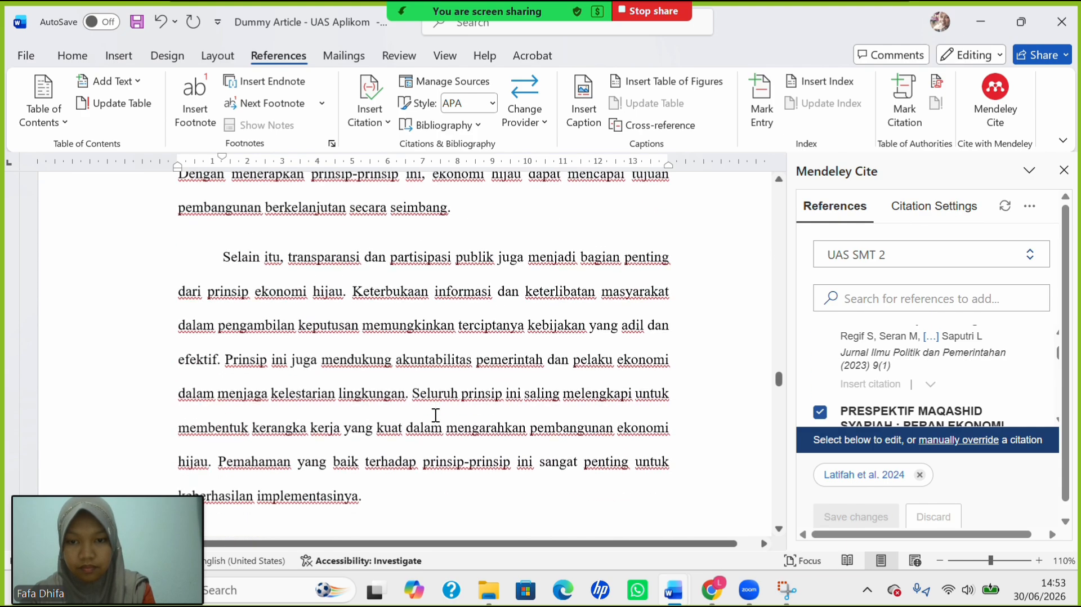
{"action": "scroll", "coordinate": [435, 415], "scroll_direction": "down", "scroll_amount": 3}
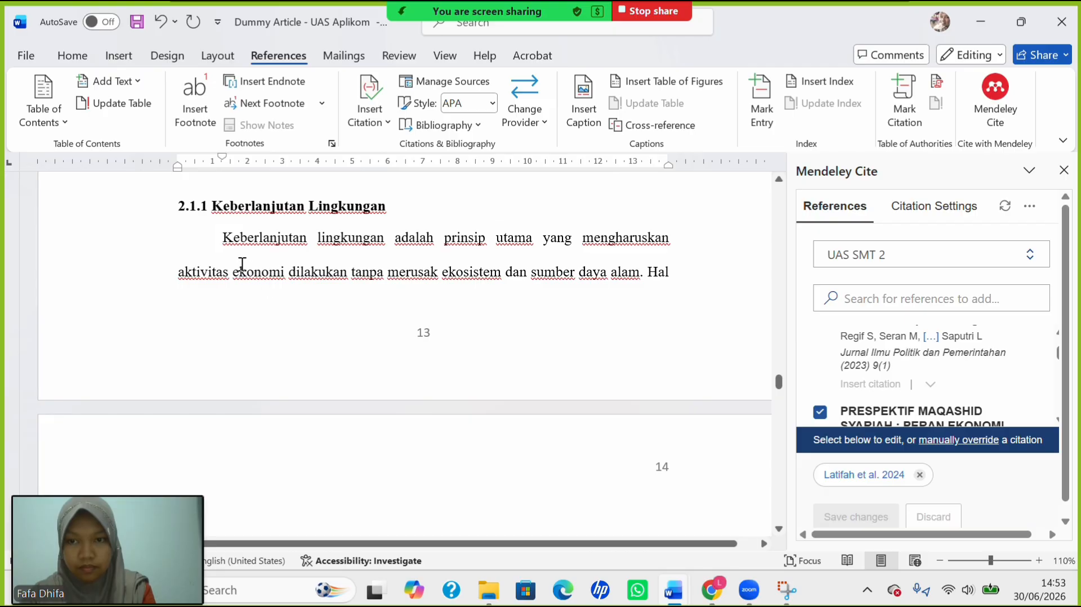
Begin the 2.1.1 paragraph with 'Menurut ' and lowercase the following 'Keberlanjutan'.
{"action": "left_click", "coordinate": [224, 239]}
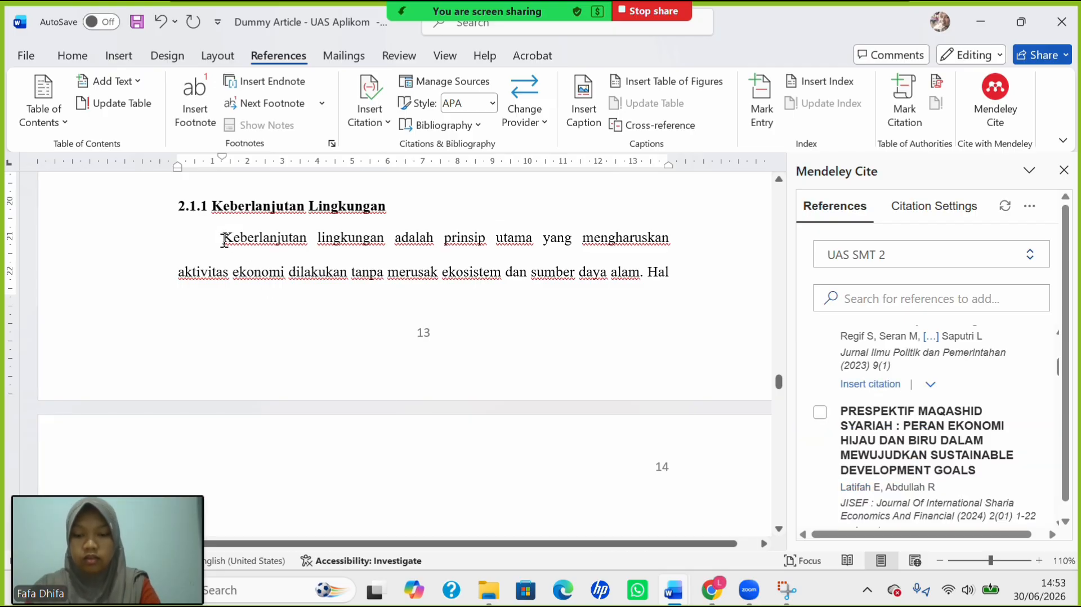
{"action": "type", "text": "me"}
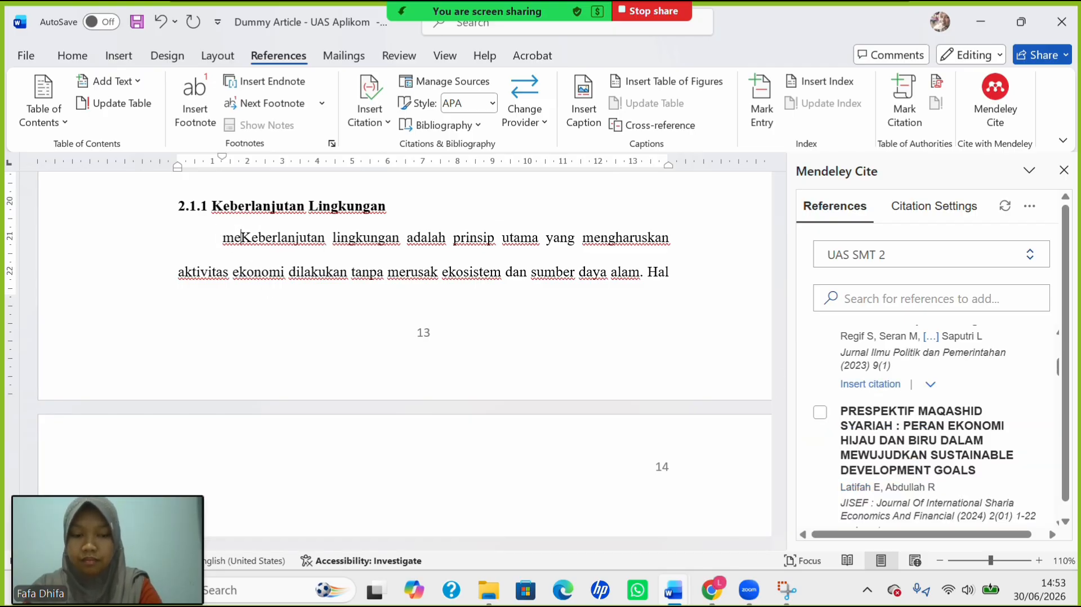
{"action": "key", "text": "BackSpace"}
{"action": "key", "text": "BackSpace"}
{"action": "type", "text": "menurut"}
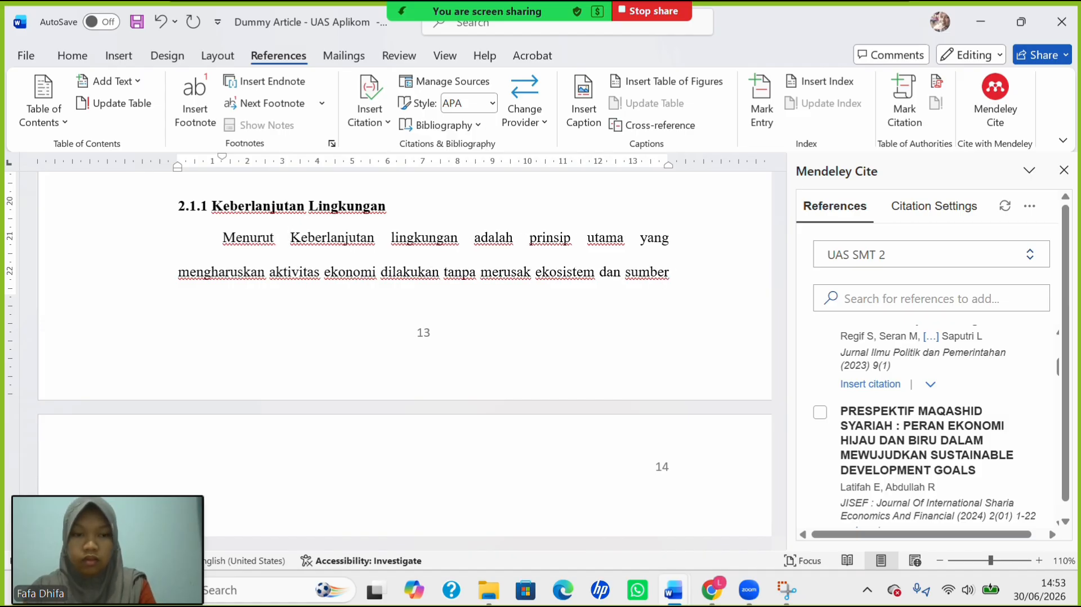
{"action": "key", "text": "BackSpace"}
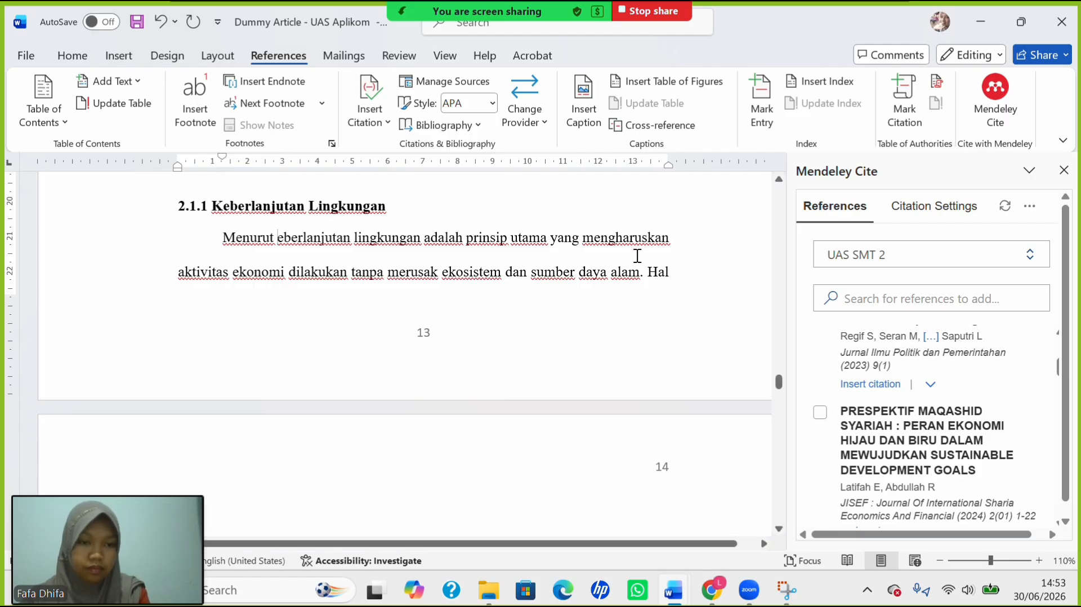
{"action": "scroll", "coordinate": [877, 374], "scroll_direction": "up", "scroll_amount": 5}
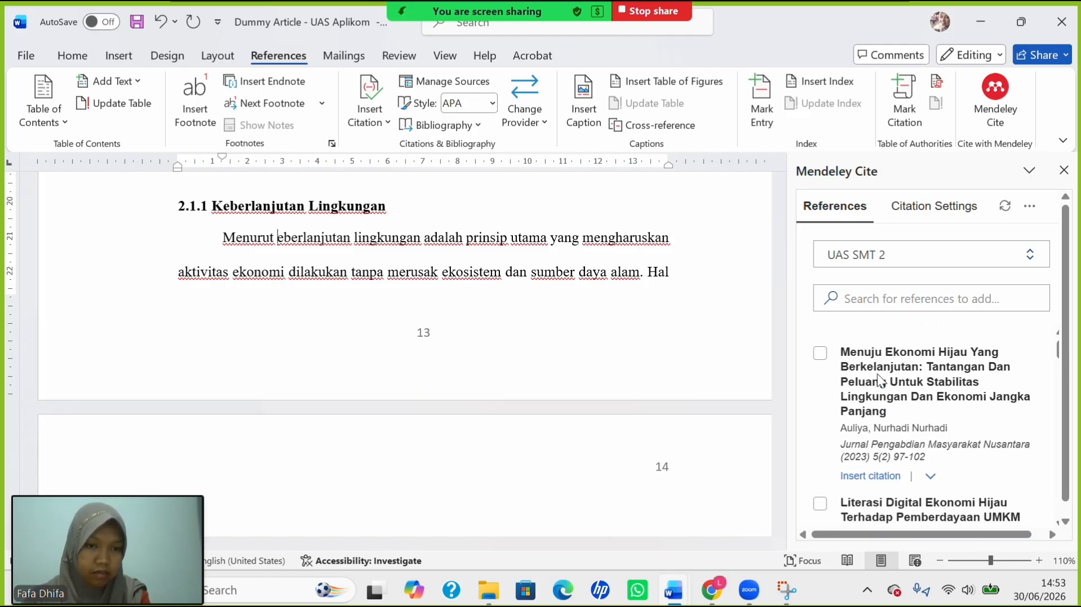
{"action": "scroll", "coordinate": [877, 374], "scroll_direction": "down", "scroll_amount": 2}
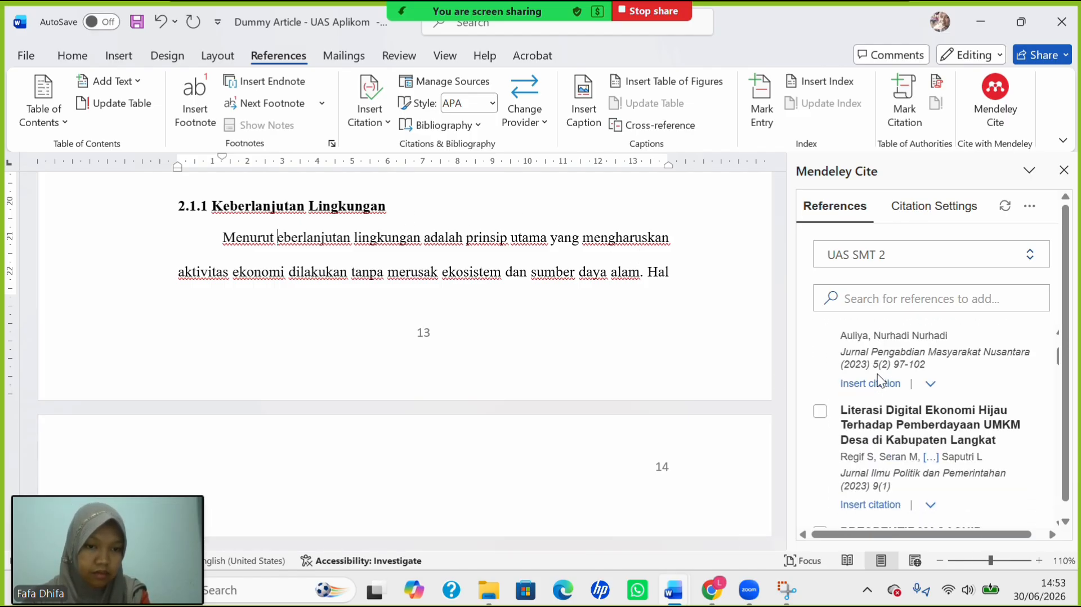
Cite the Literasi Digital article as 'Regif et al. (2023)' using Mendeley's Author (Year) format.
{"action": "left_click", "coordinate": [821, 413]}
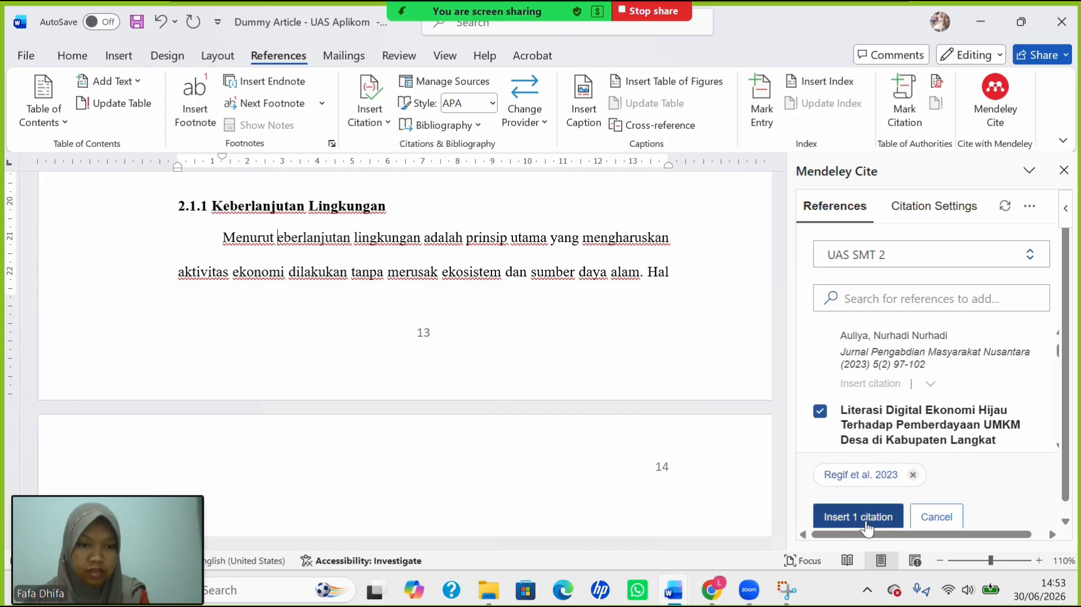
{"action": "left_click", "coordinate": [875, 478]}
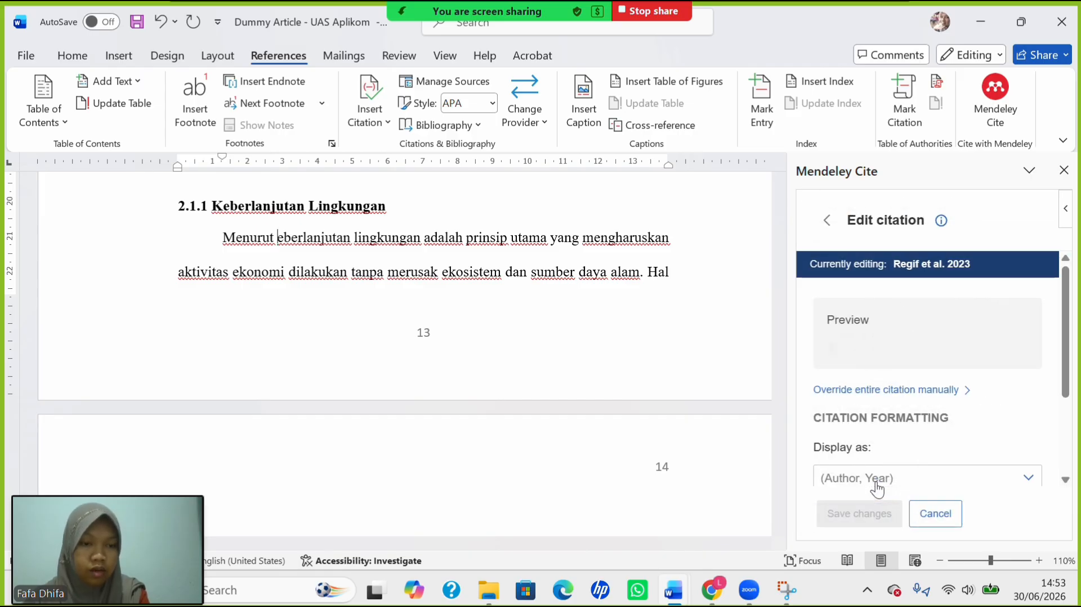
{"action": "left_click", "coordinate": [1001, 479]}
{"action": "left_click", "coordinate": [942, 370]}
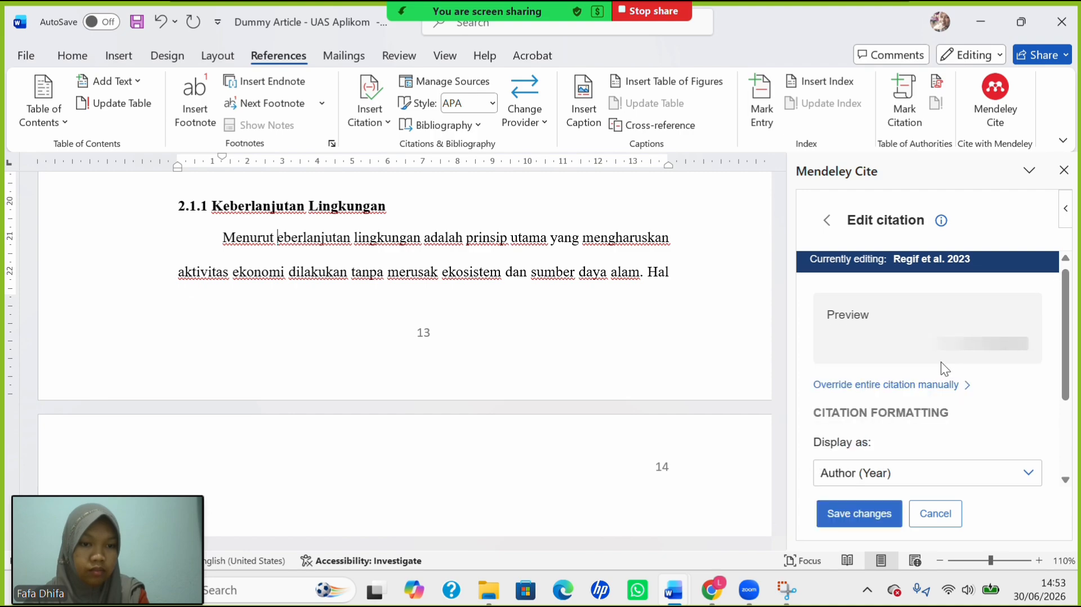
{"action": "left_click", "coordinate": [874, 522]}
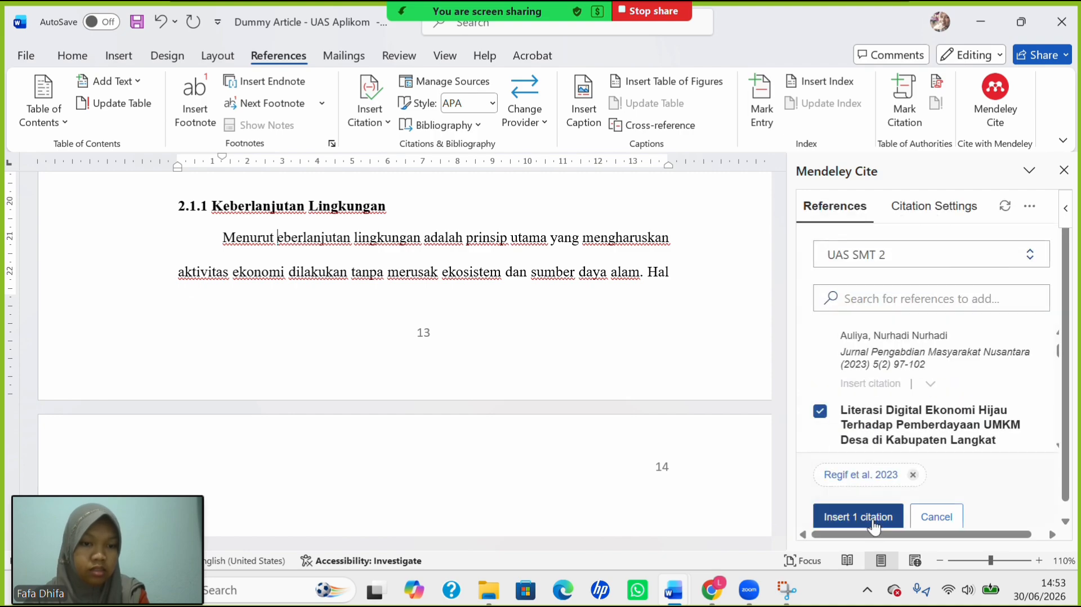
{"action": "left_click", "coordinate": [866, 513]}
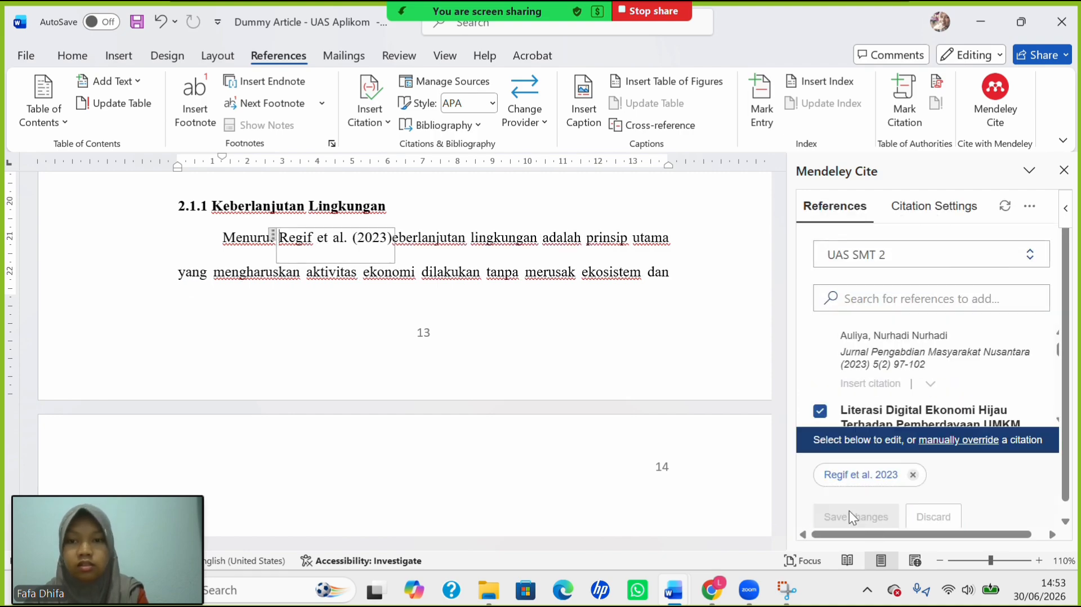
{"action": "left_click", "coordinate": [398, 238]}
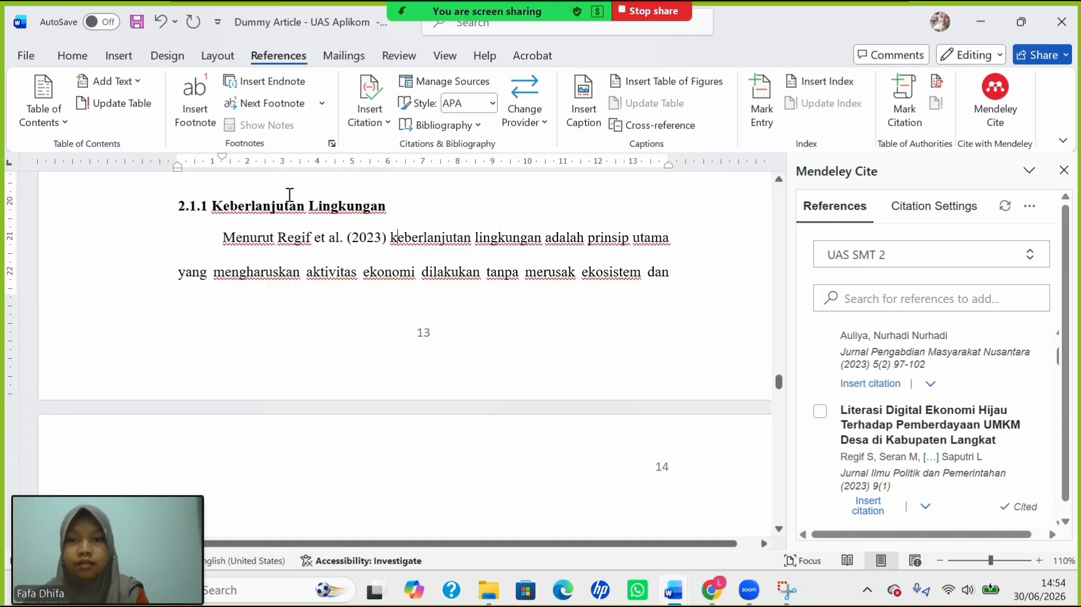
{"action": "left_click", "coordinate": [387, 243]}
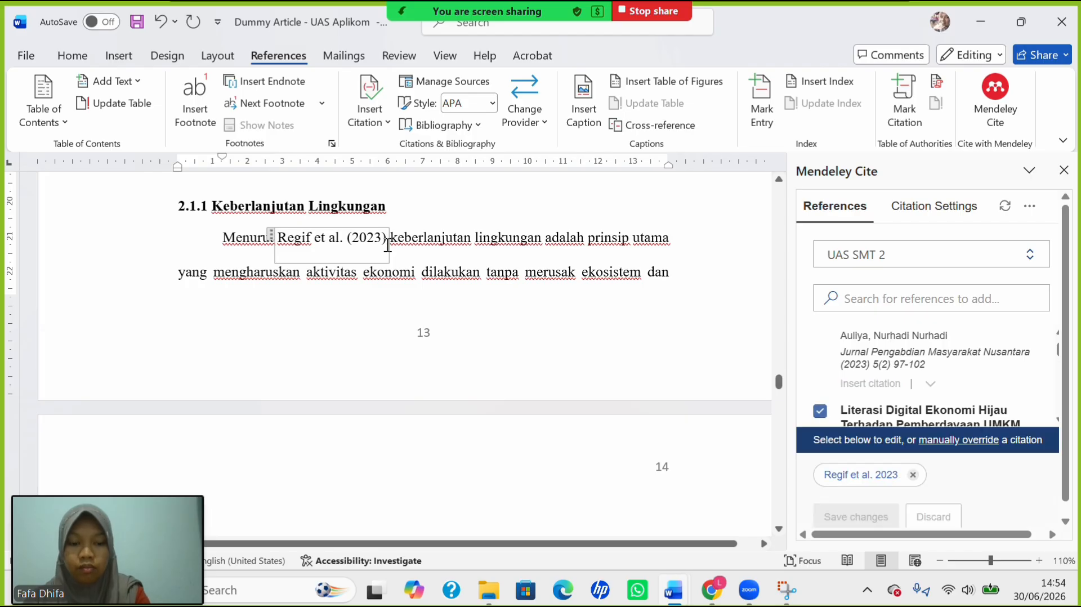
{"action": "left_click", "coordinate": [249, 252]}
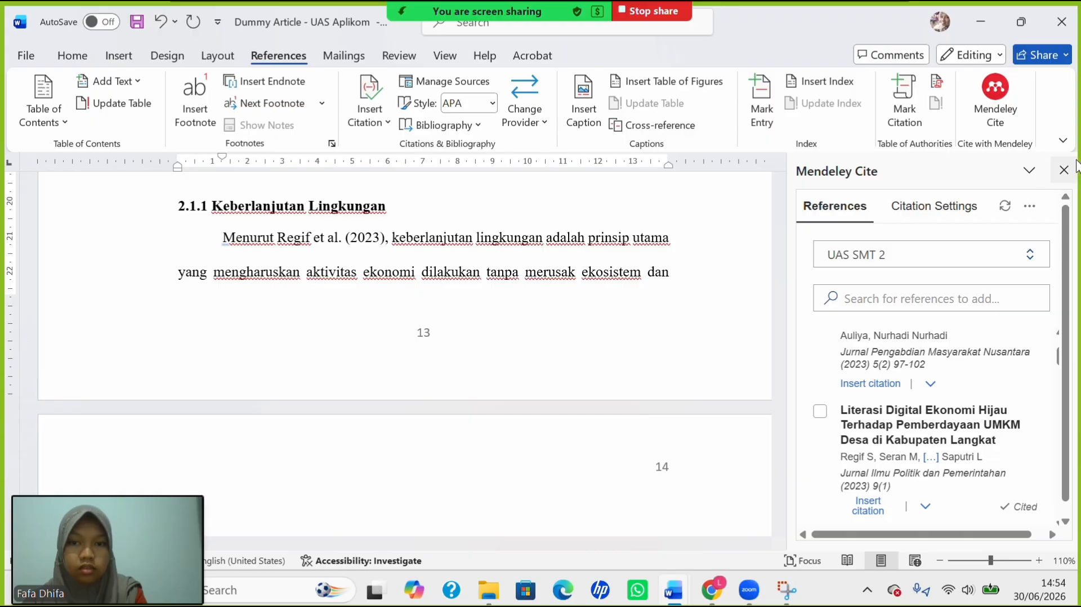
{"action": "left_click", "coordinate": [1063, 170]}
Place the cursor after 'efektif.' at the end of page 27.
{"action": "scroll", "coordinate": [534, 397], "scroll_direction": "down", "scroll_amount": 5}
{"action": "scroll", "coordinate": [535, 398], "scroll_direction": "down", "scroll_amount": 15}
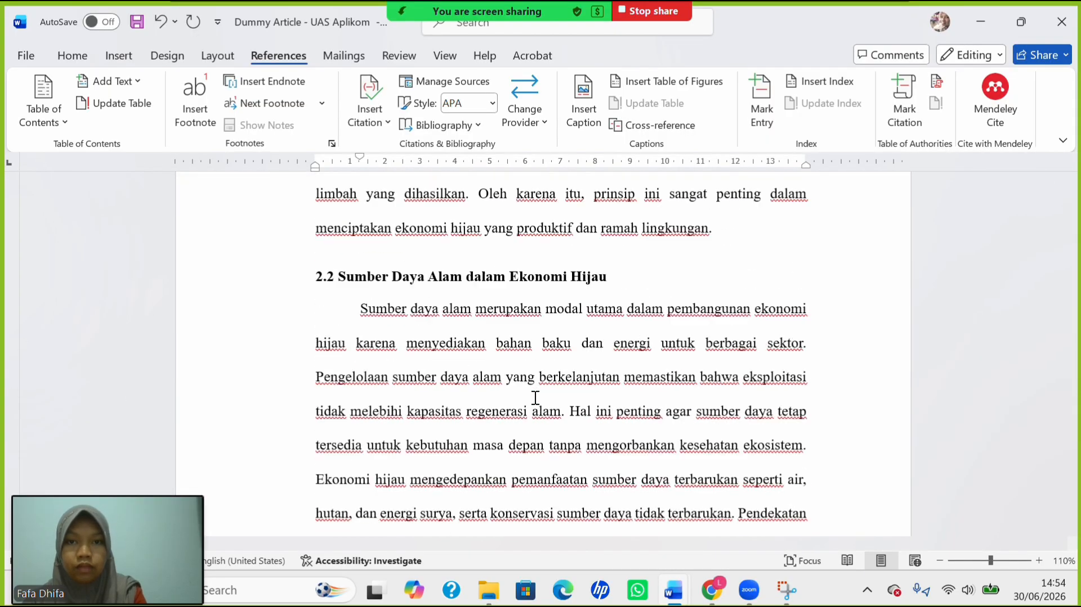
{"action": "scroll", "coordinate": [534, 397], "scroll_direction": "down", "scroll_amount": 15}
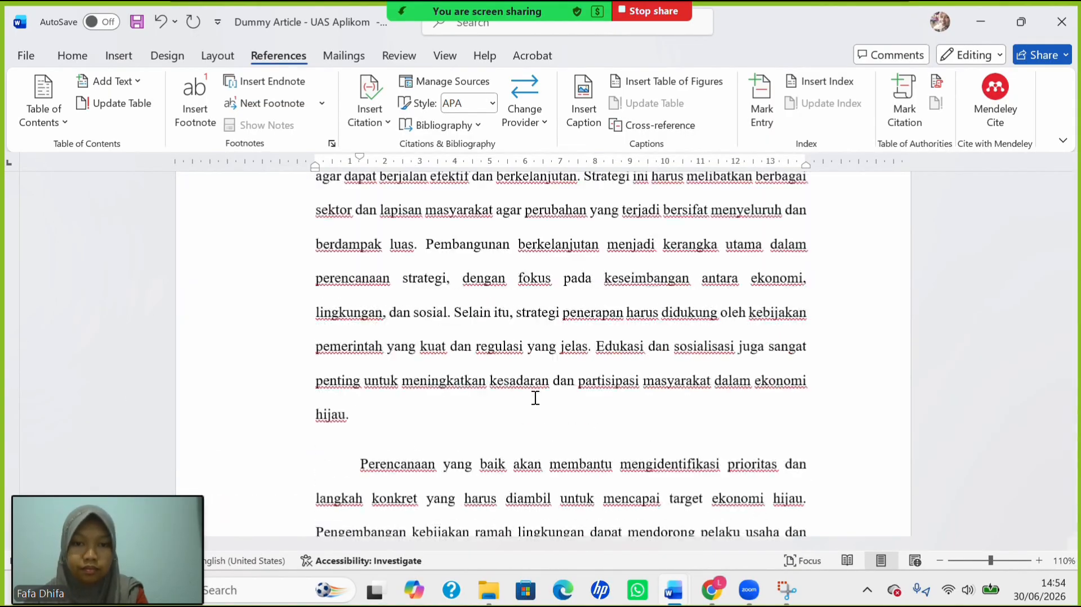
{"action": "scroll", "coordinate": [535, 398], "scroll_direction": "down", "scroll_amount": 20}
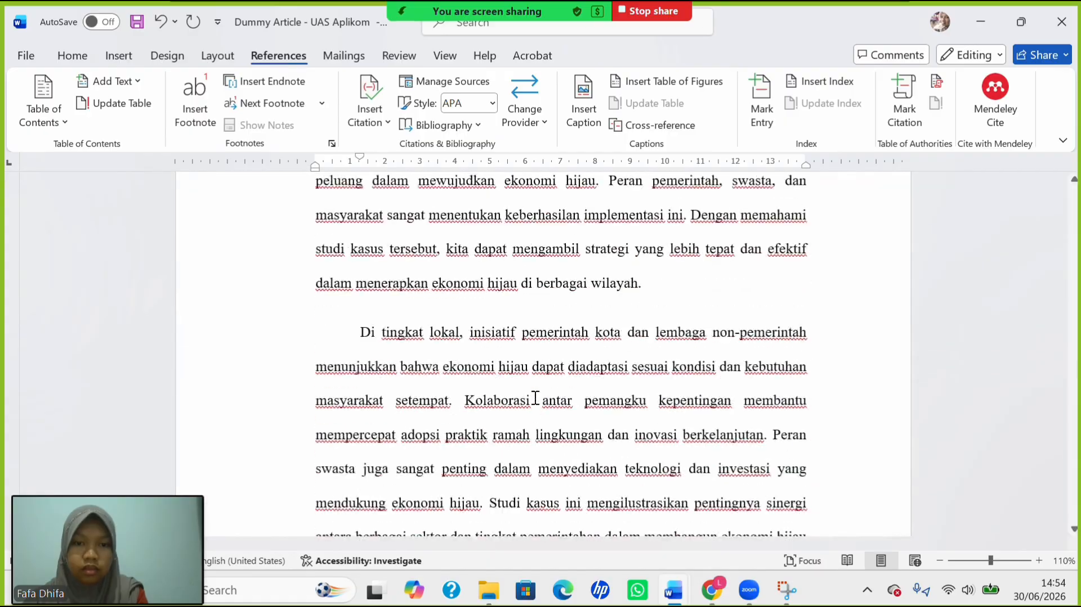
{"action": "scroll", "coordinate": [535, 398], "scroll_direction": "up", "scroll_amount": 5}
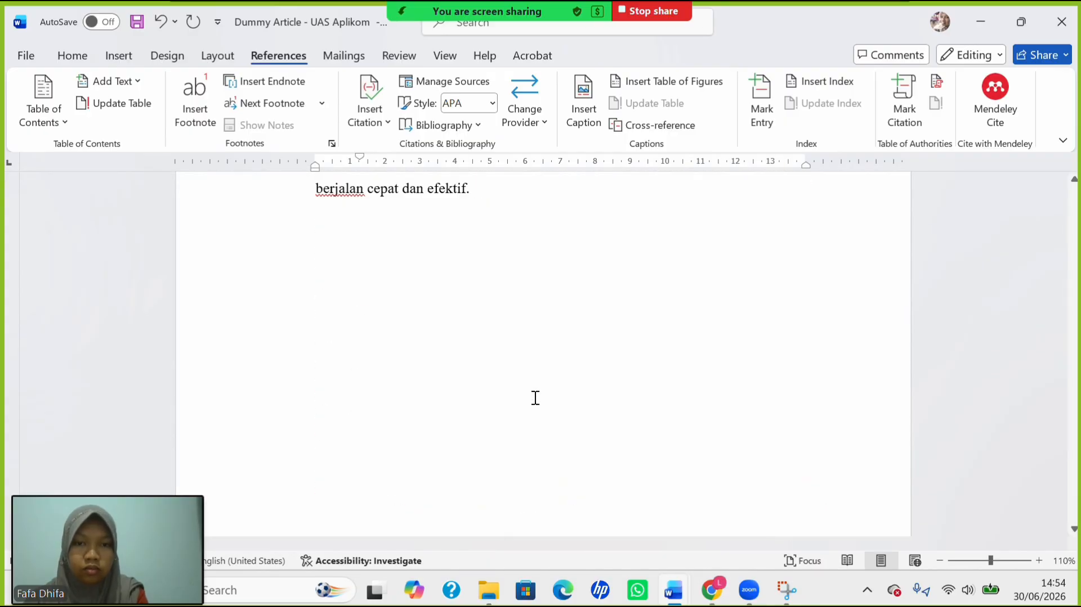
{"action": "left_click", "coordinate": [496, 435]}
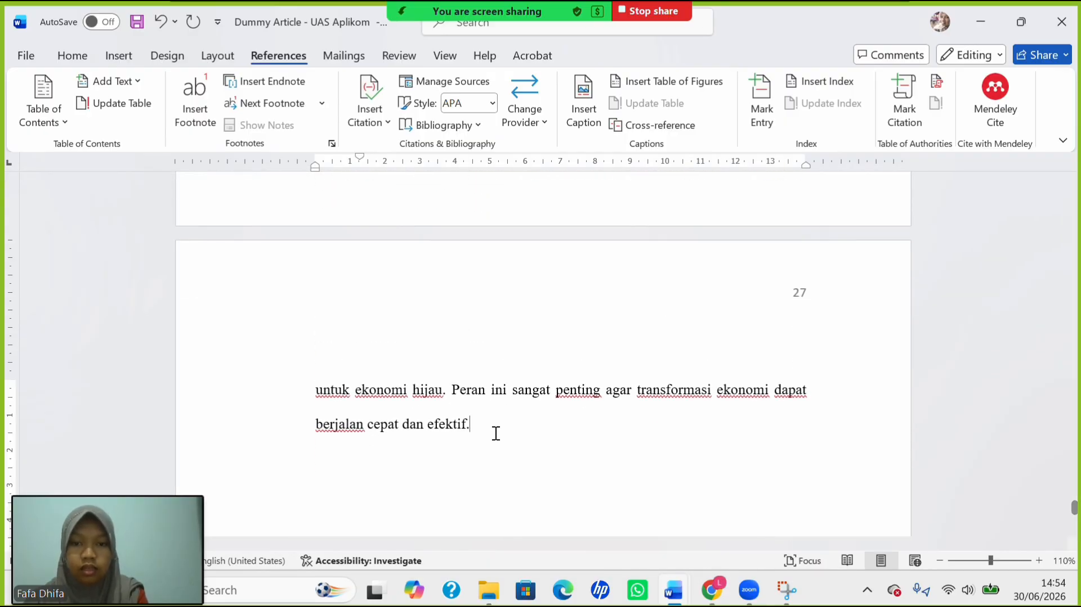
Show formatting marks from the Home tab, revealing the page break after page 27.
{"action": "scroll", "coordinate": [496, 434], "scroll_direction": "down", "scroll_amount": 5}
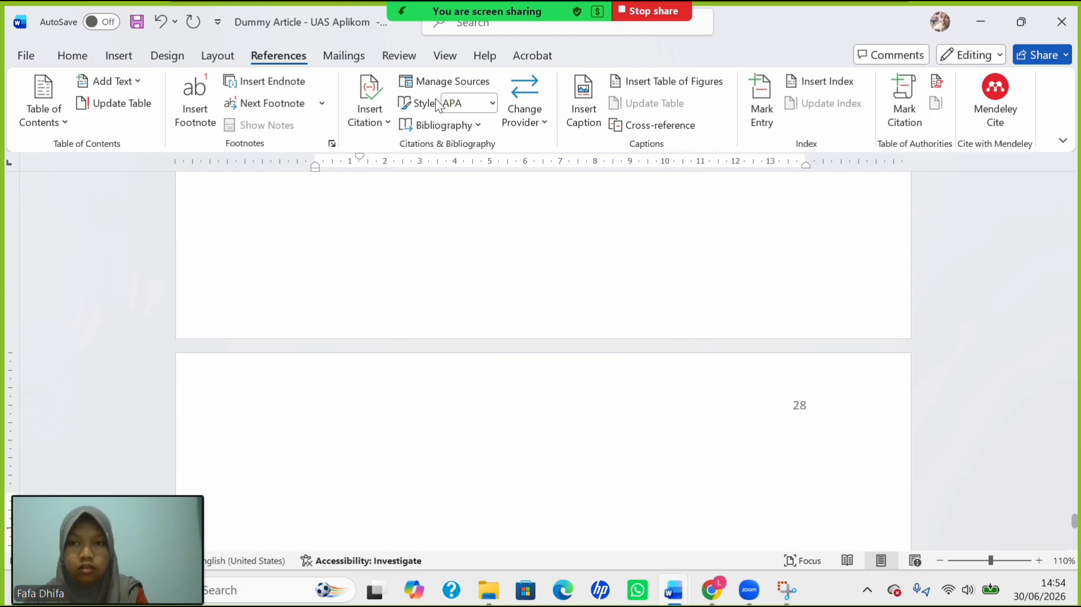
{"action": "left_click", "coordinate": [73, 56]}
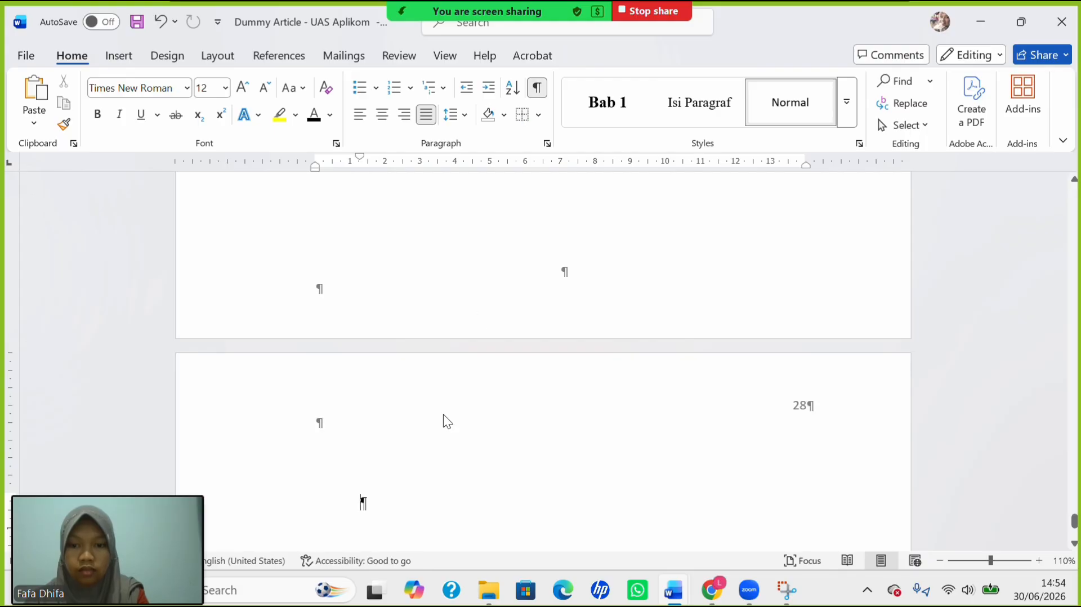
{"action": "scroll", "coordinate": [441, 420], "scroll_direction": "down", "scroll_amount": 2}
{"action": "scroll", "coordinate": [349, 420], "scroll_direction": "up", "scroll_amount": 5}
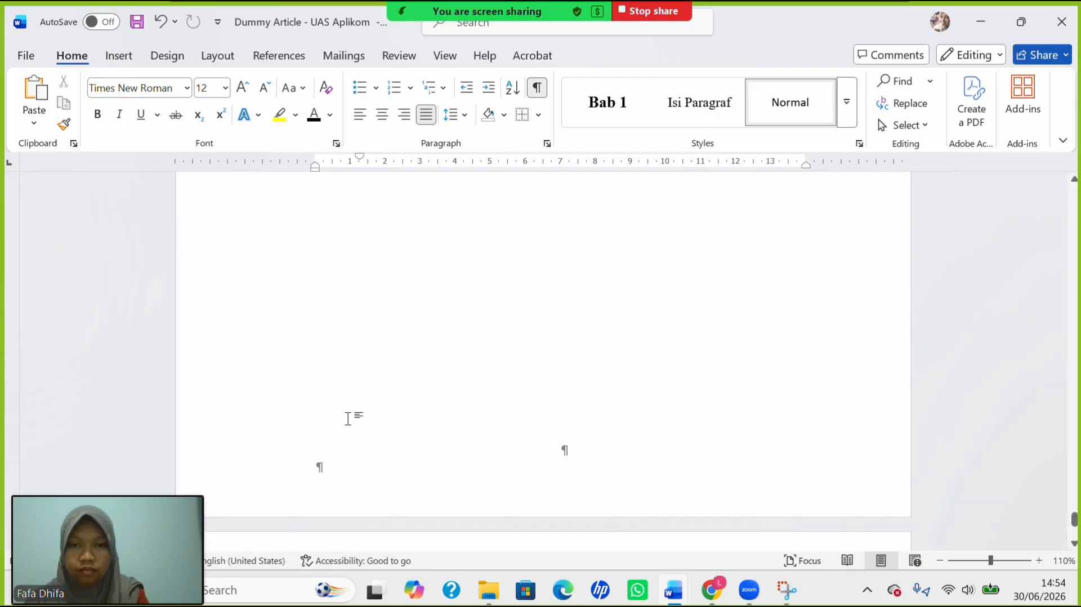
{"action": "scroll", "coordinate": [348, 419], "scroll_direction": "up", "scroll_amount": 3}
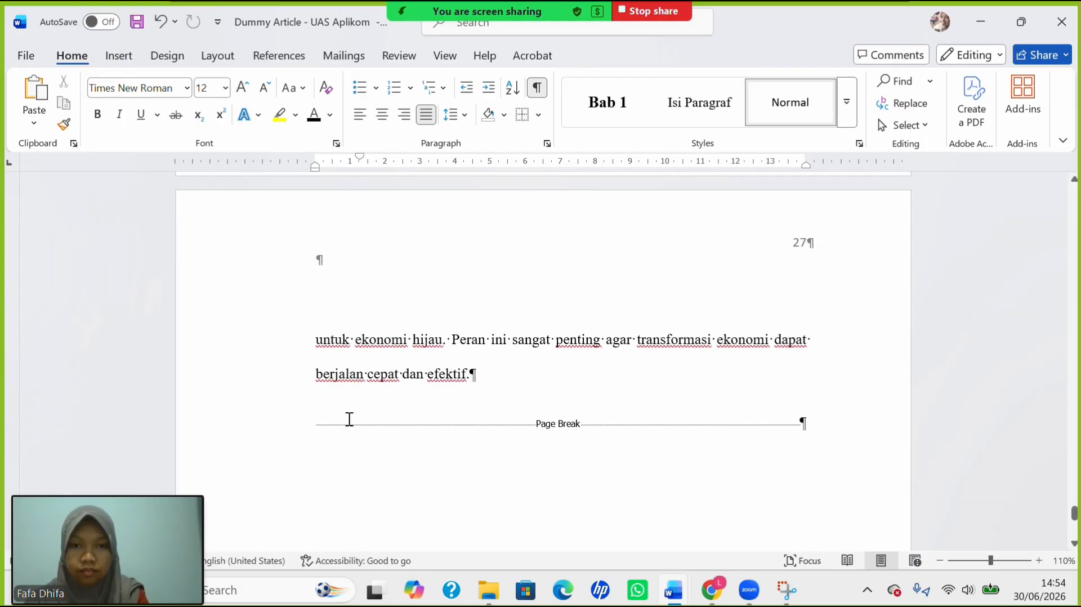
{"action": "scroll", "coordinate": [588, 463], "scroll_direction": "down", "scroll_amount": 3}
{"action": "scroll", "coordinate": [503, 484], "scroll_direction": "down", "scroll_amount": 1}
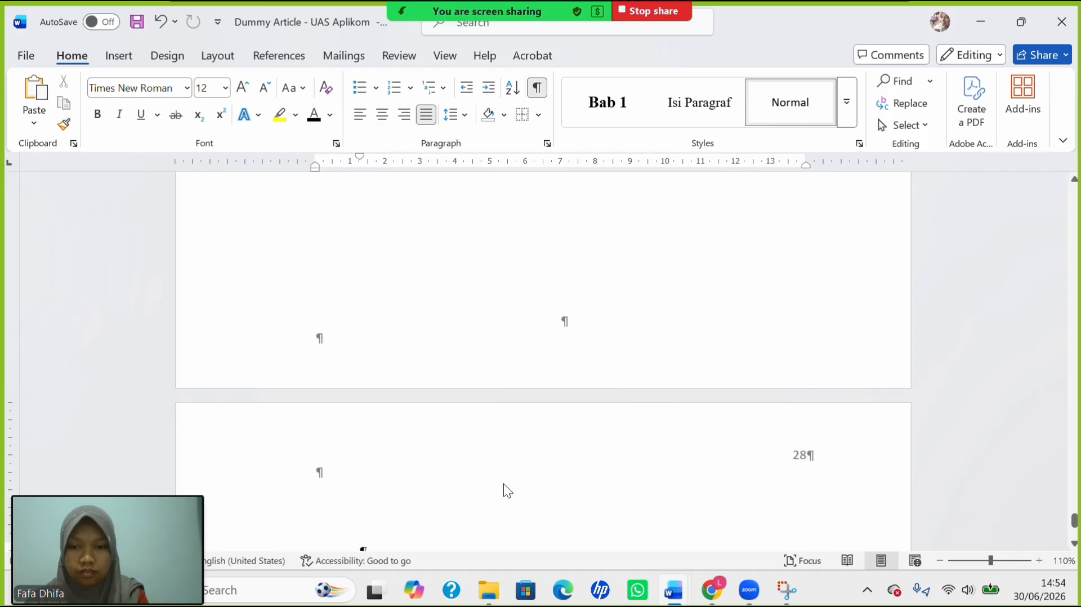
{"action": "scroll", "coordinate": [437, 488], "scroll_direction": "down", "scroll_amount": 3}
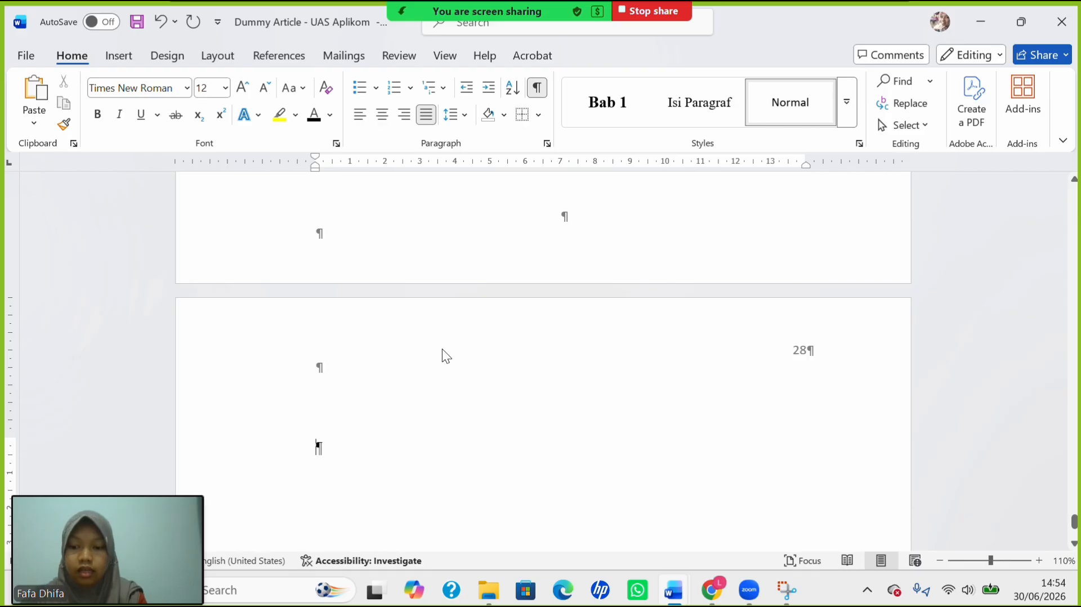
Type the DAFTAR PUSTAKA heading on page 28 and set its line spacing to 1,15.
{"action": "type", "text": "D"}
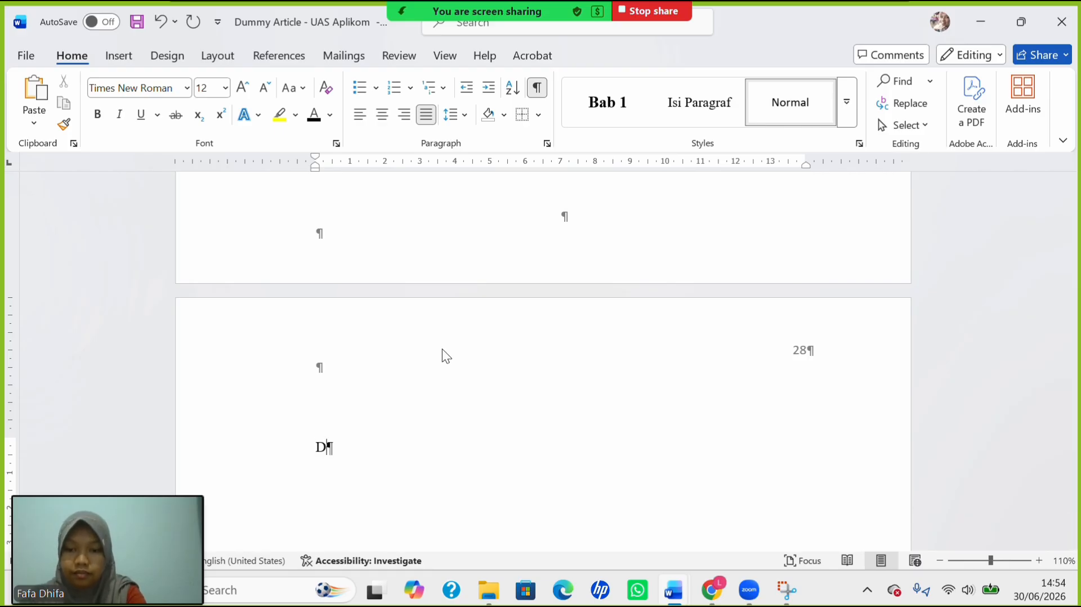
{"action": "type", "text": "AFTAR·PUSTAKA"}
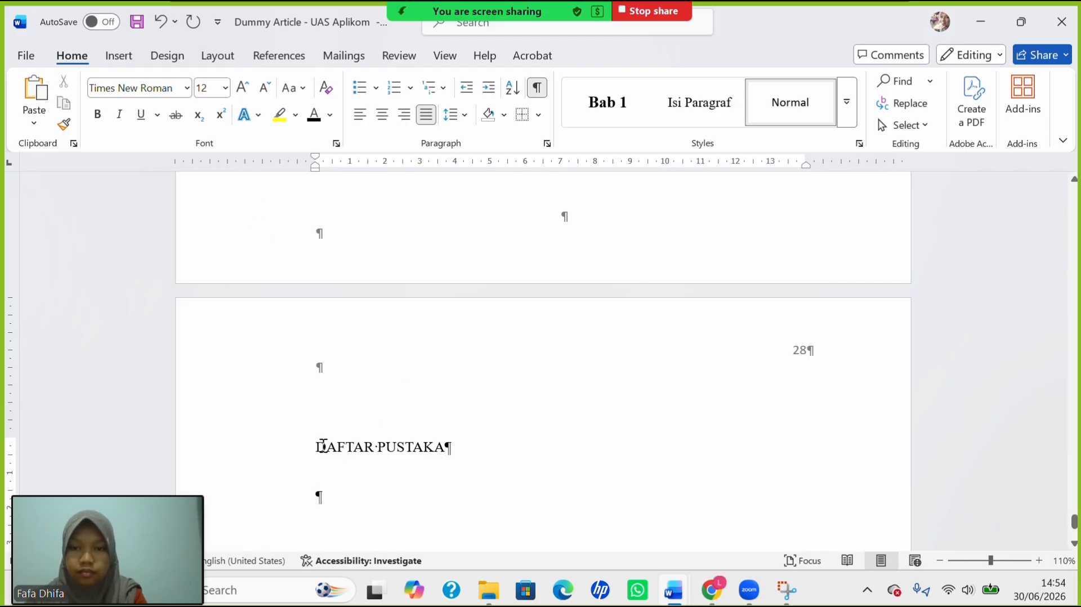
{"action": "left_click_drag", "start_coordinate": [339, 455], "coordinate": [400, 489]}
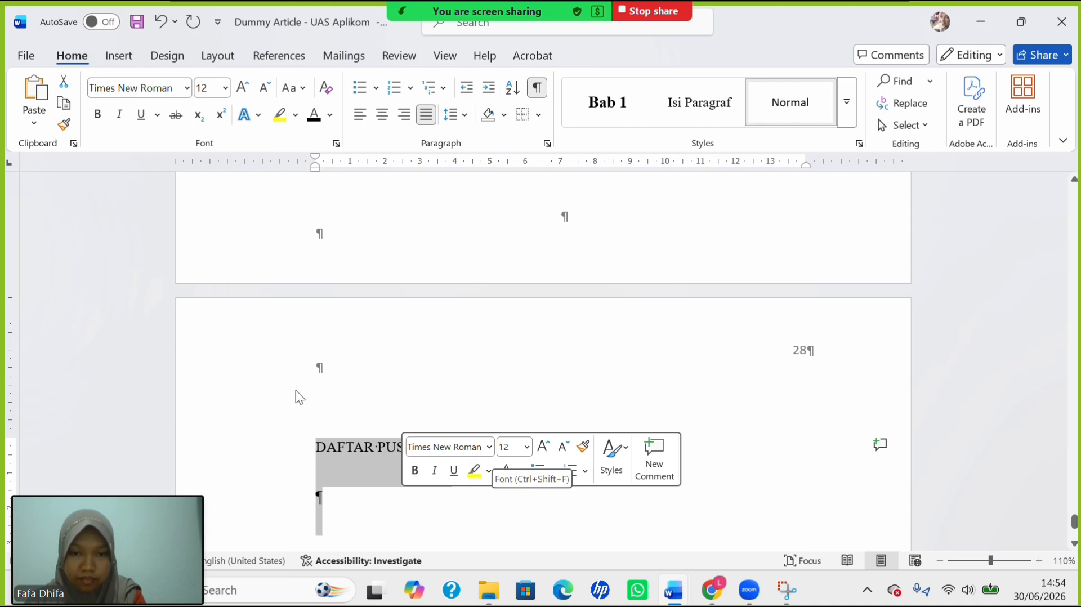
{"action": "left_click", "coordinate": [460, 116]}
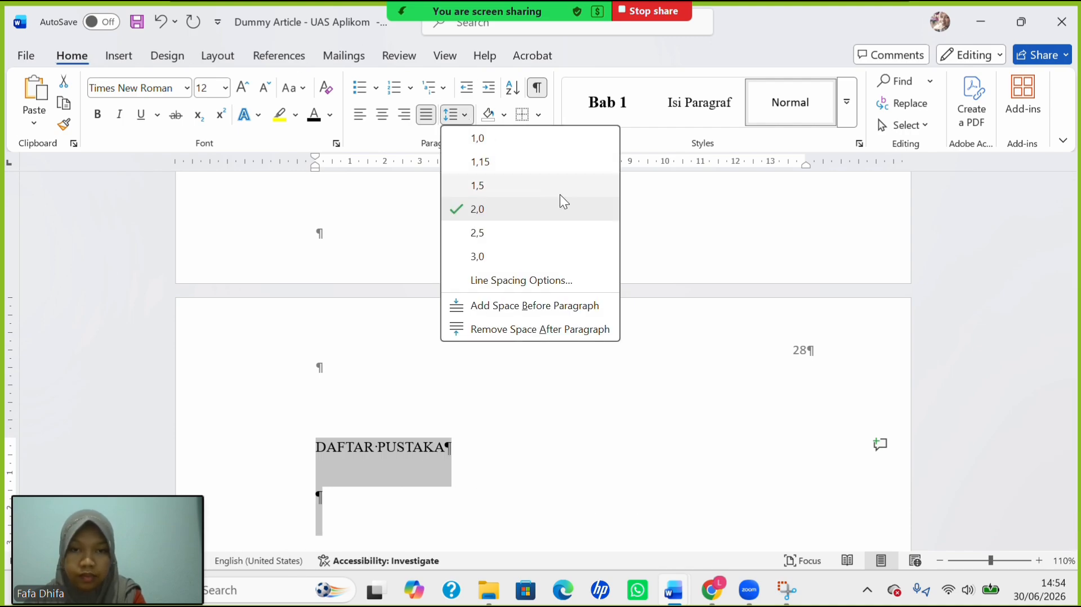
{"action": "left_click", "coordinate": [531, 164]}
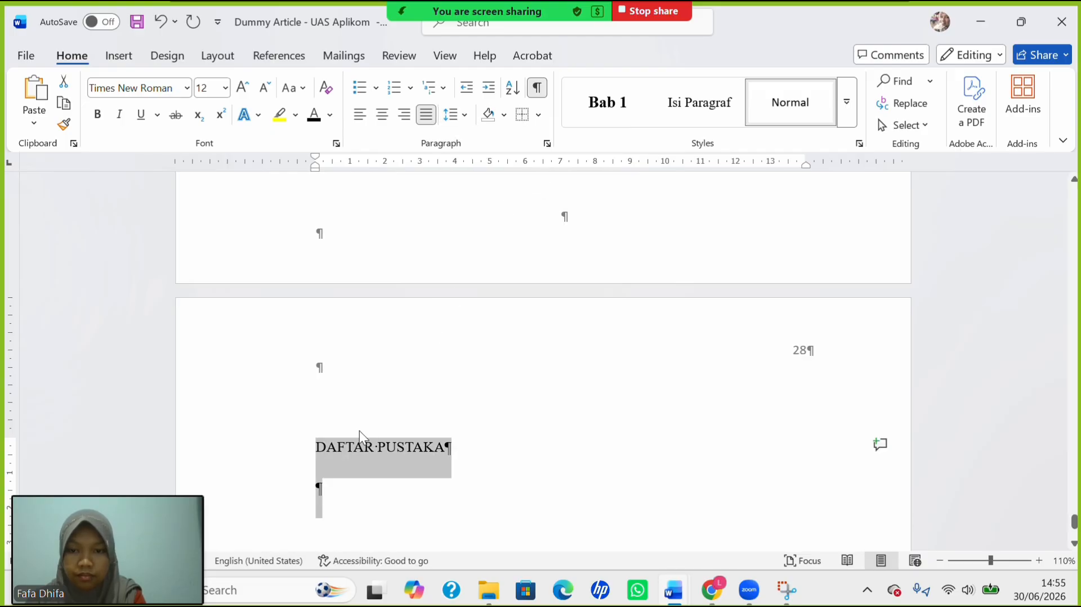
{"action": "left_click", "coordinate": [333, 491]}
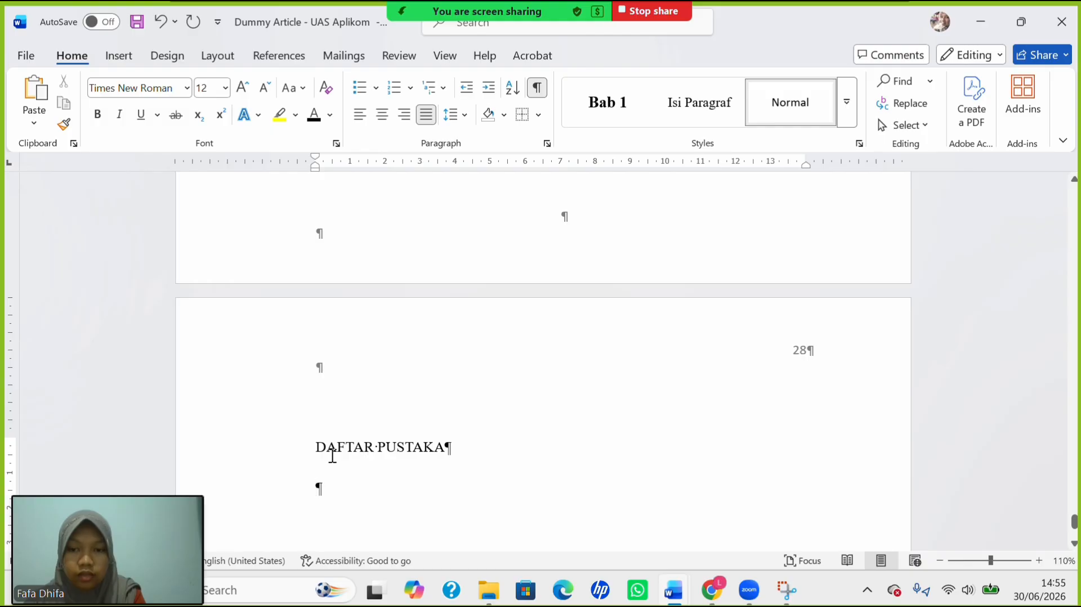
{"action": "left_click_drag", "start_coordinate": [332, 456], "coordinate": [461, 447]}
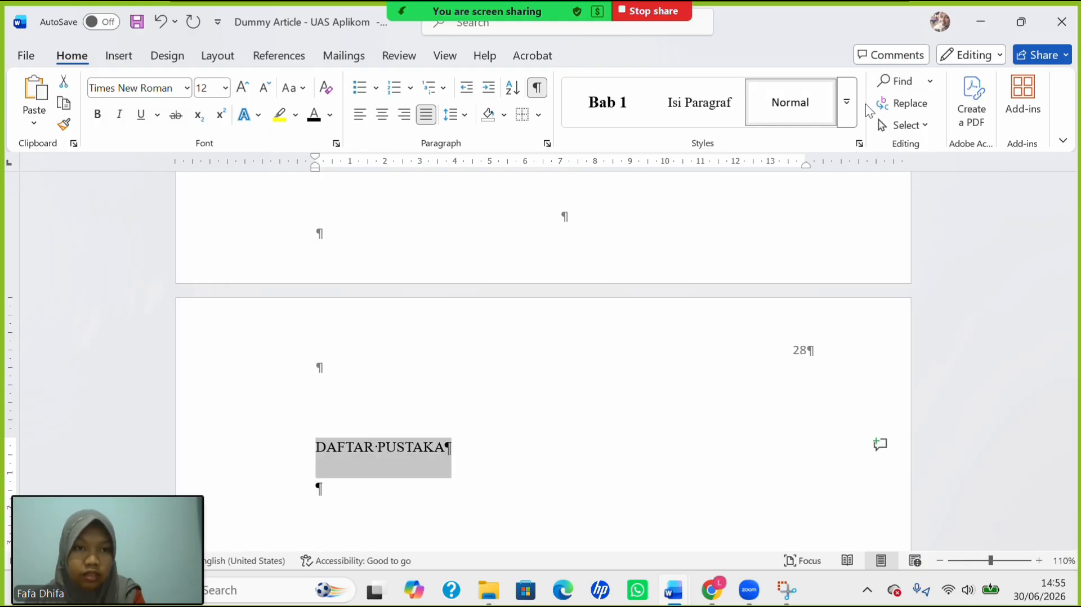
Make DAFTAR PUSTAKA a centred, black, bold Times New Roman 14 Heading 1.
{"action": "left_click", "coordinate": [846, 102]}
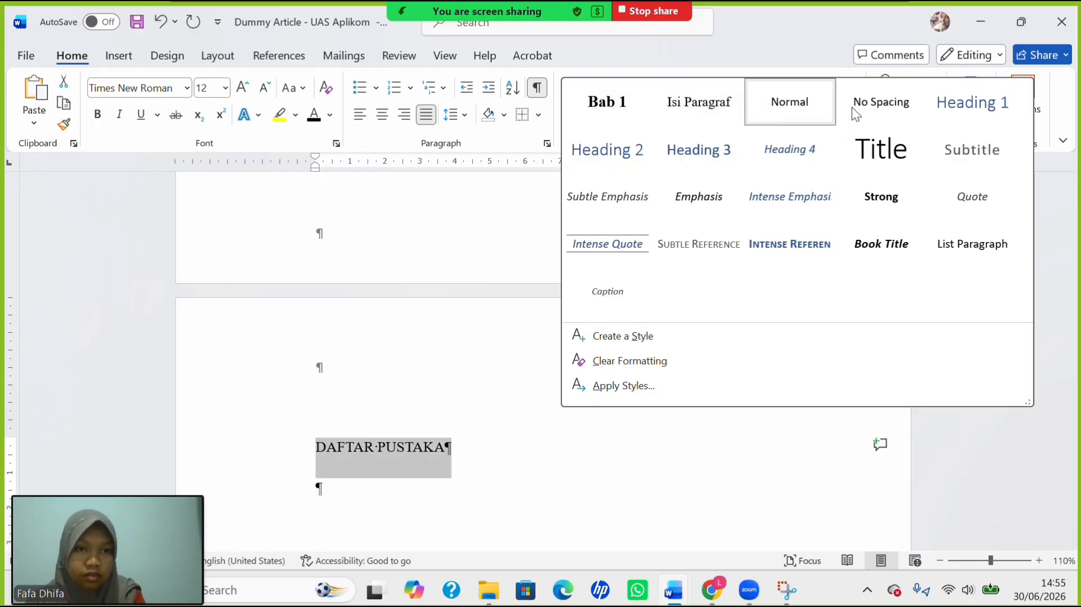
{"action": "left_click", "coordinate": [969, 110]}
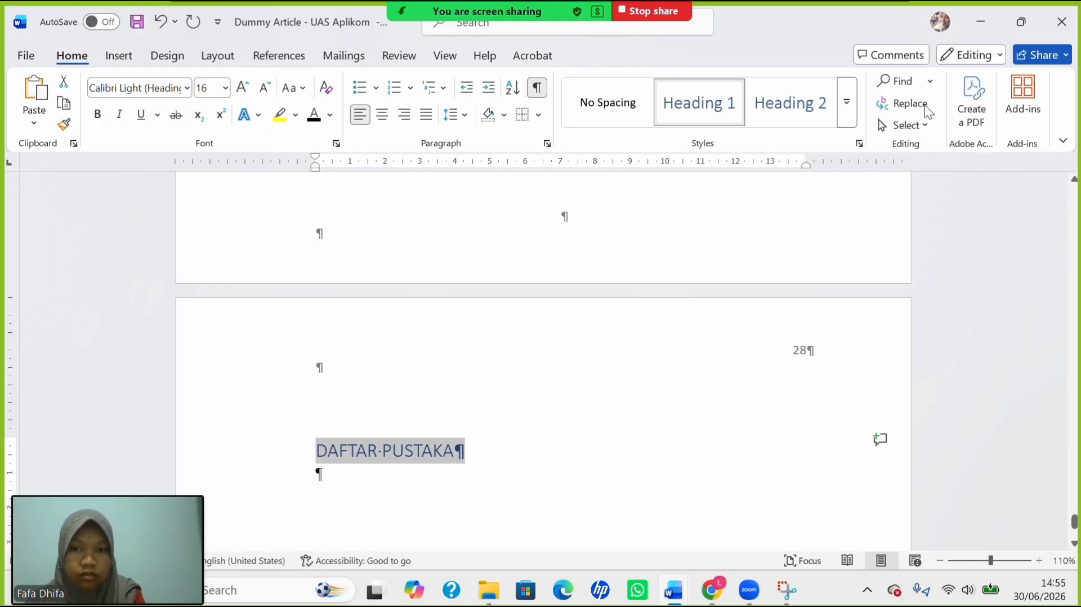
{"action": "left_click", "coordinate": [383, 115]}
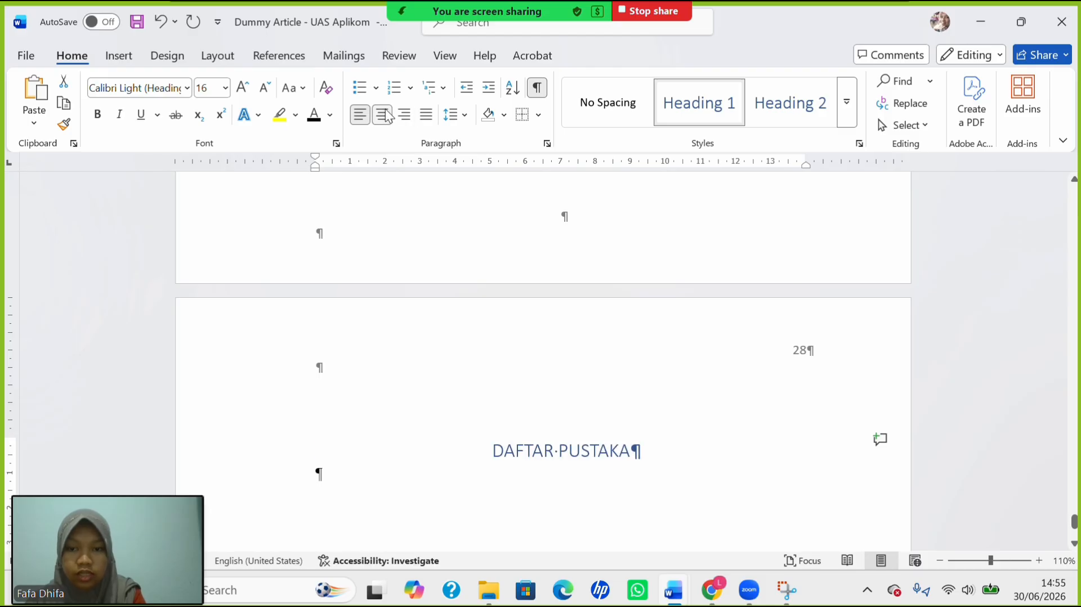
{"action": "left_click", "coordinate": [313, 121]}
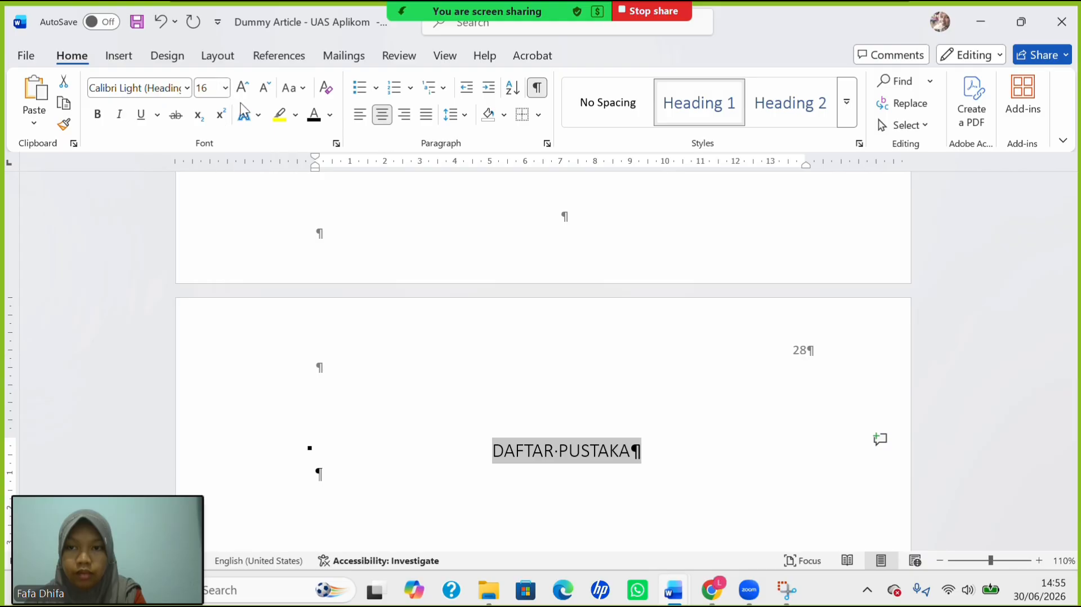
{"action": "left_click", "coordinate": [225, 88]}
{"action": "left_click", "coordinate": [210, 212]}
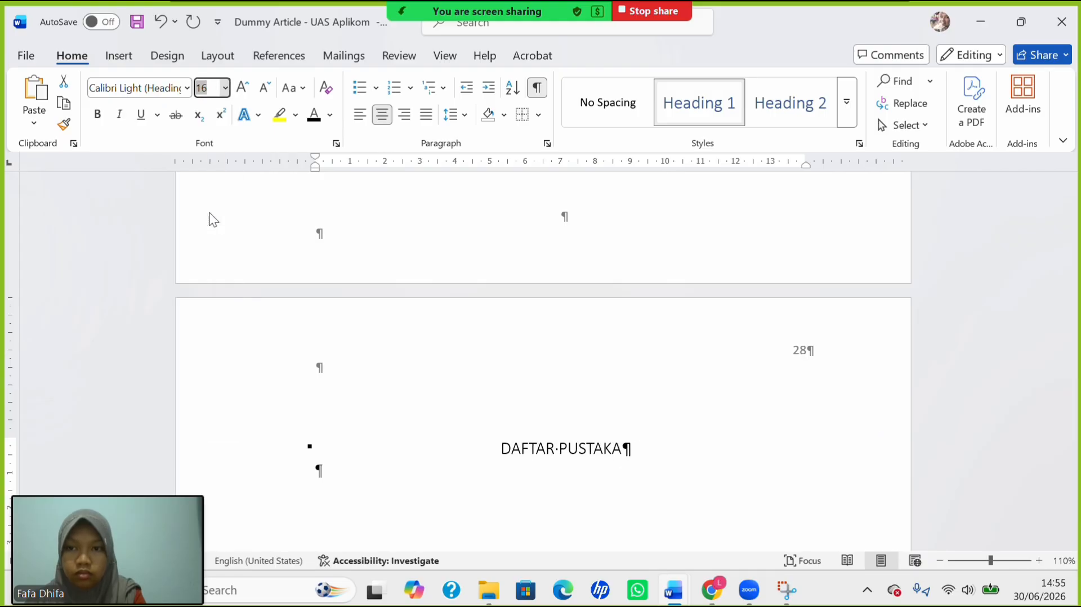
{"action": "left_click", "coordinate": [186, 89]}
{"action": "left_click", "coordinate": [183, 209]}
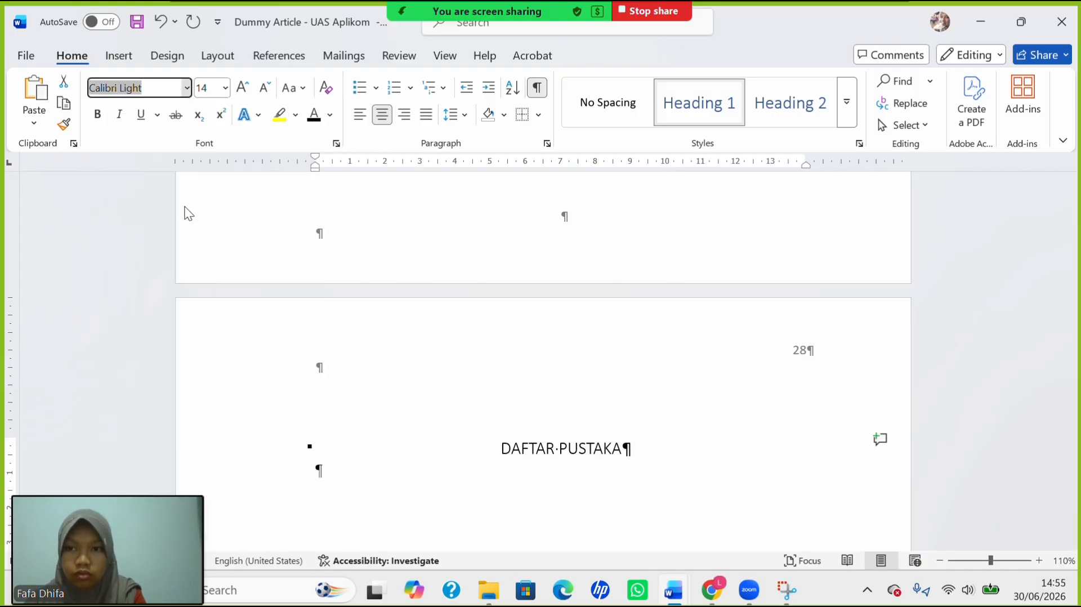
{"action": "key", "text": "ctrl+b"}
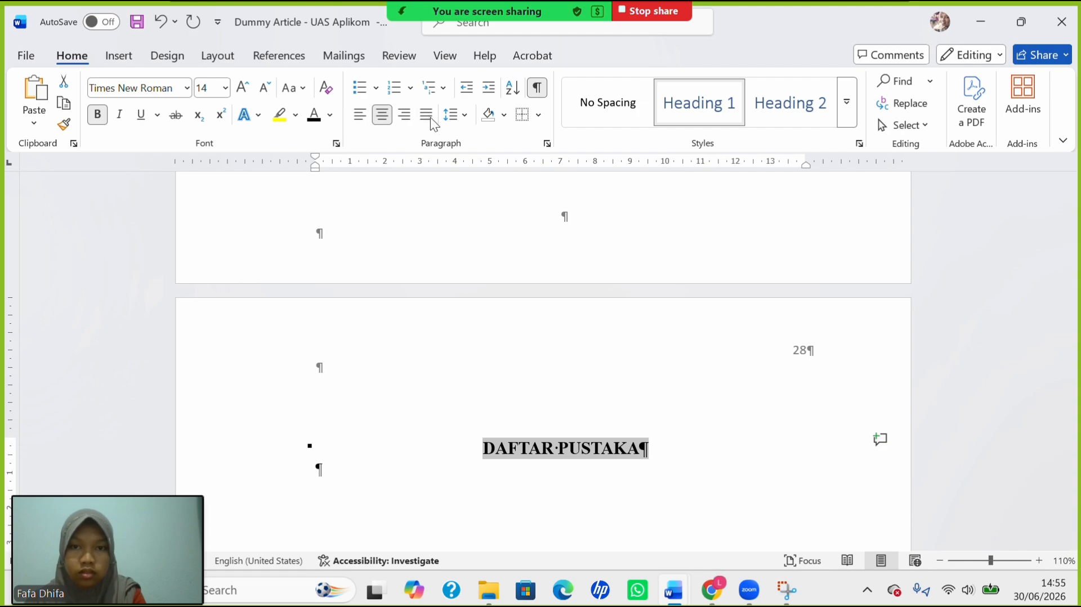
Give the heading 1,5 line spacing, no space before, and space after.
{"action": "left_click", "coordinate": [462, 117]}
{"action": "left_click", "coordinate": [492, 184]}
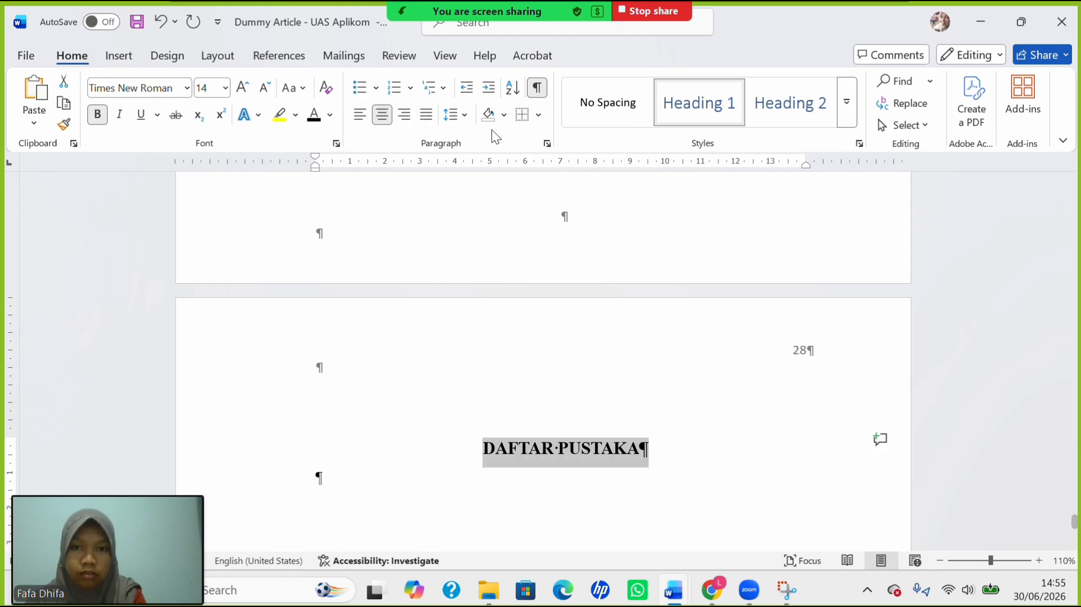
{"action": "left_click", "coordinate": [461, 121]}
{"action": "left_click", "coordinate": [542, 306]}
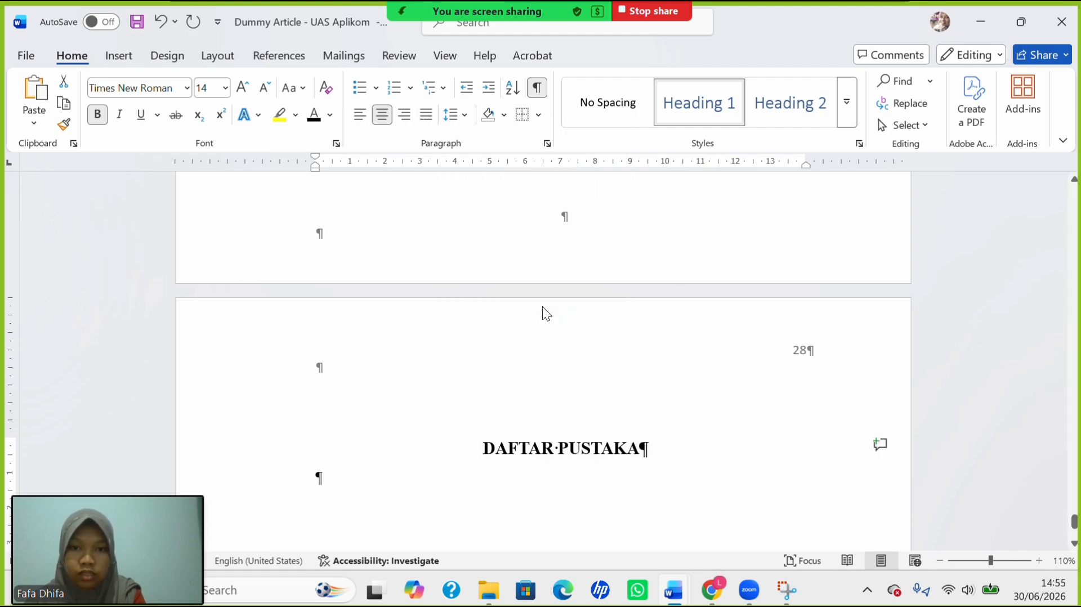
{"action": "left_click", "coordinate": [456, 121]}
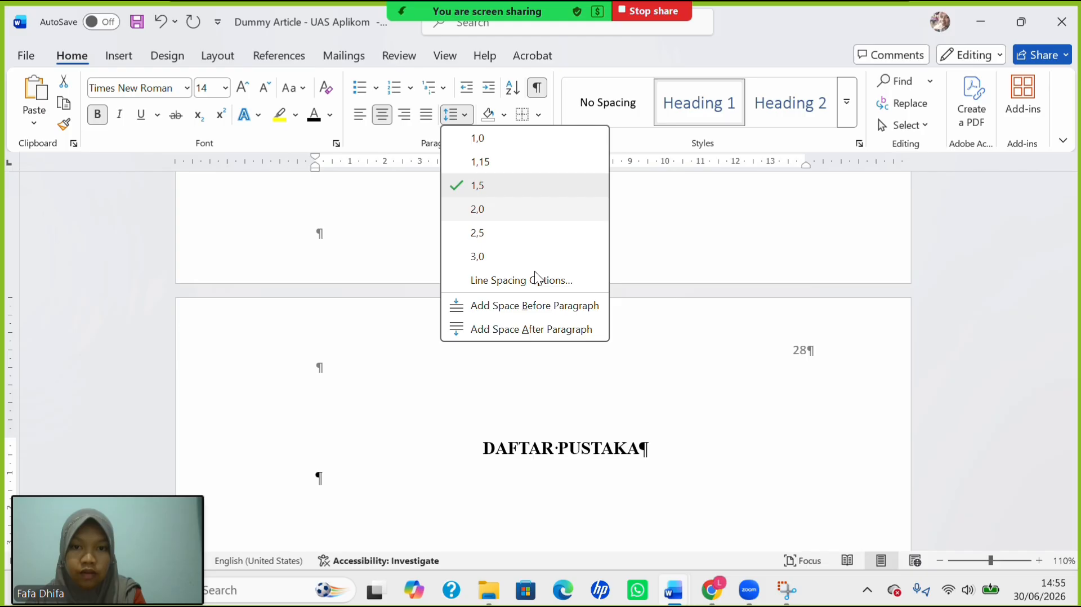
{"action": "left_click", "coordinate": [553, 329]}
{"action": "left_click", "coordinate": [354, 511]}
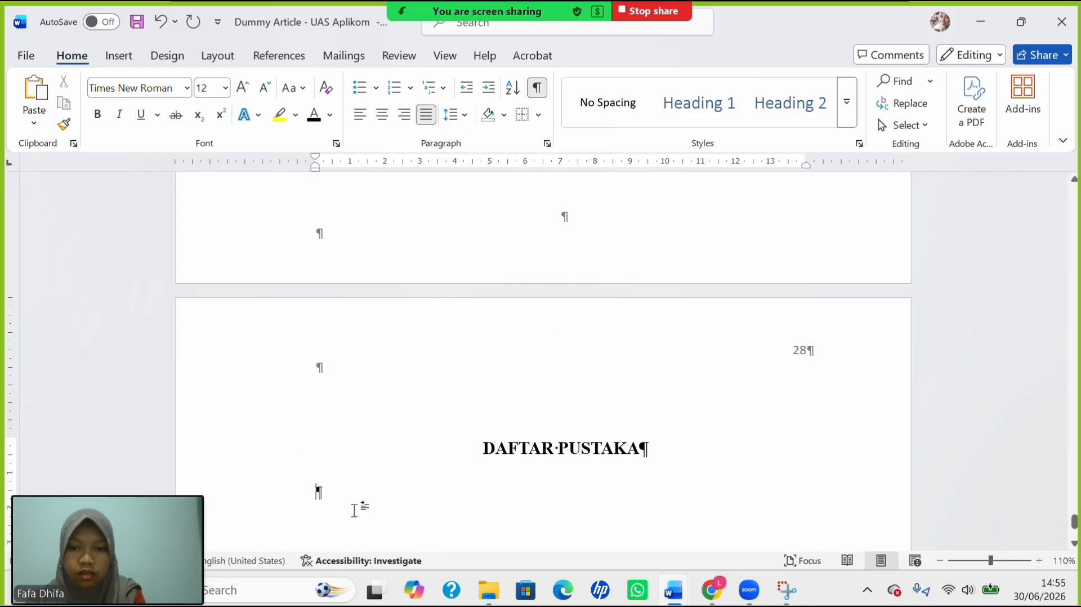
{"action": "scroll", "coordinate": [469, 330], "scroll_direction": "down", "scroll_amount": 3}
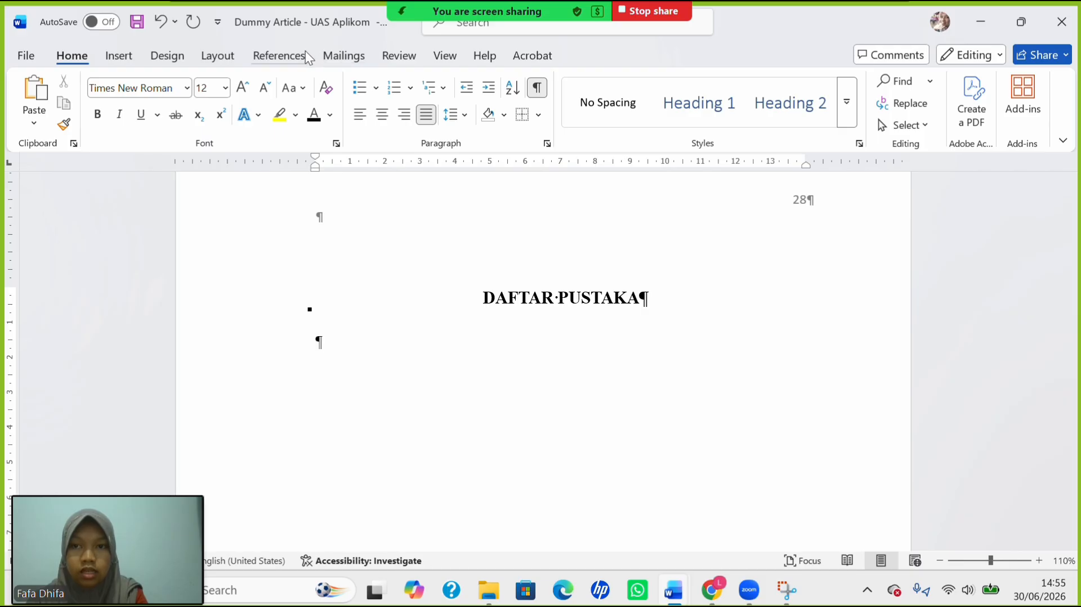
Insert the Mendeley APA bibliography (Latifah to Wahiddiyah) below the DAFTAR PUSTAKA heading.
{"action": "left_click", "coordinate": [288, 61]}
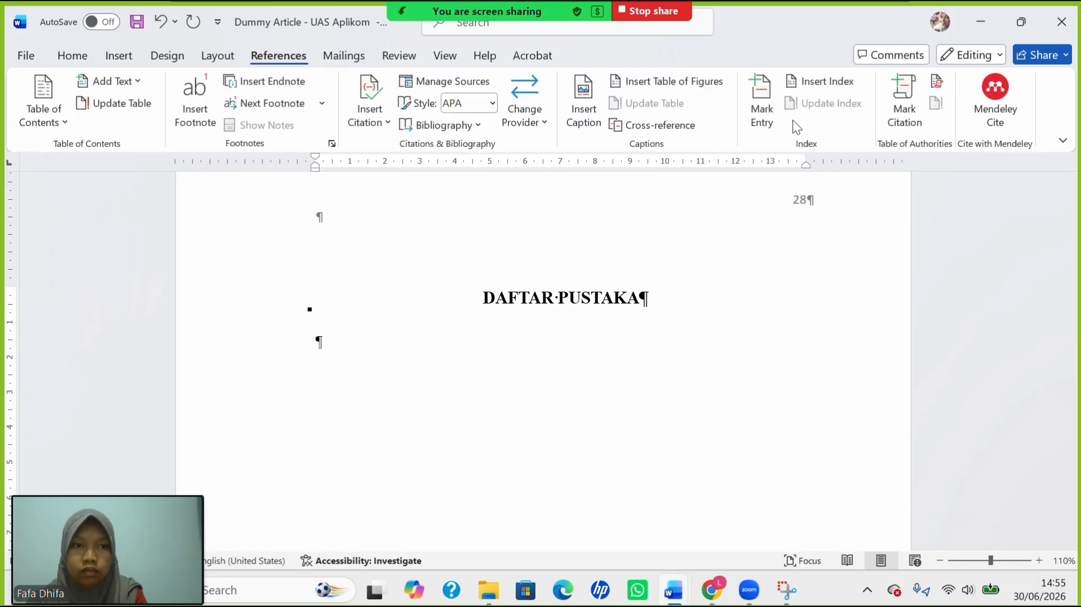
{"action": "left_click", "coordinate": [995, 116]}
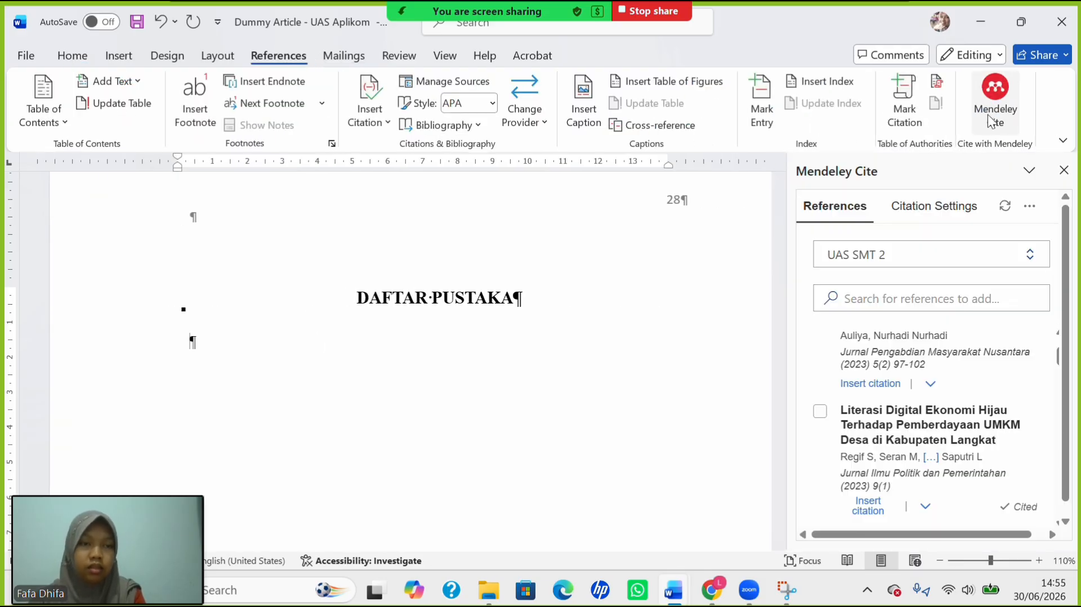
{"action": "left_click", "coordinate": [1031, 208]}
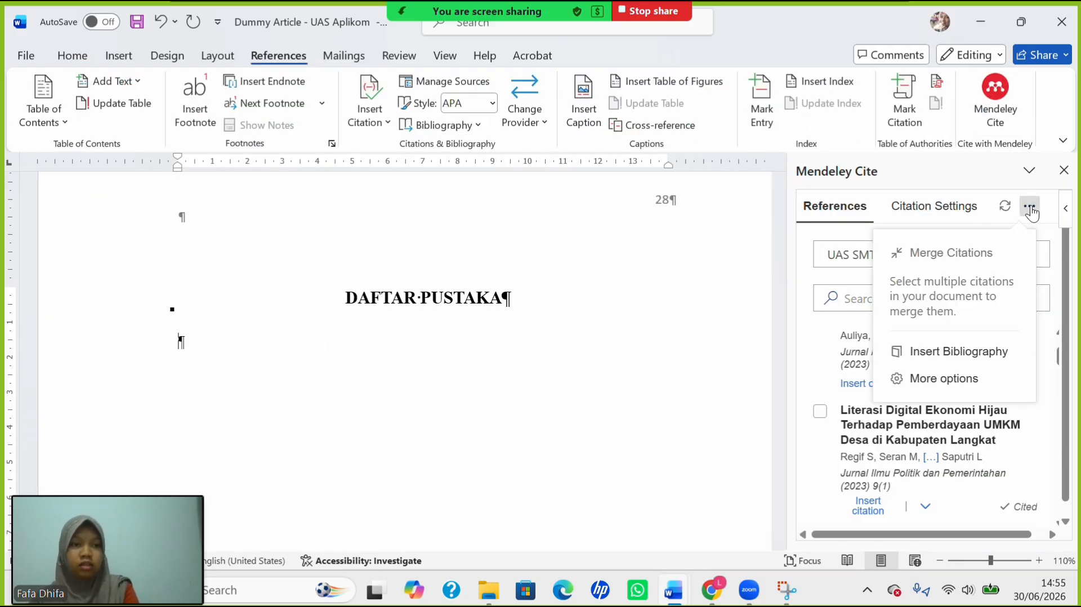
{"action": "left_click", "coordinate": [962, 352]}
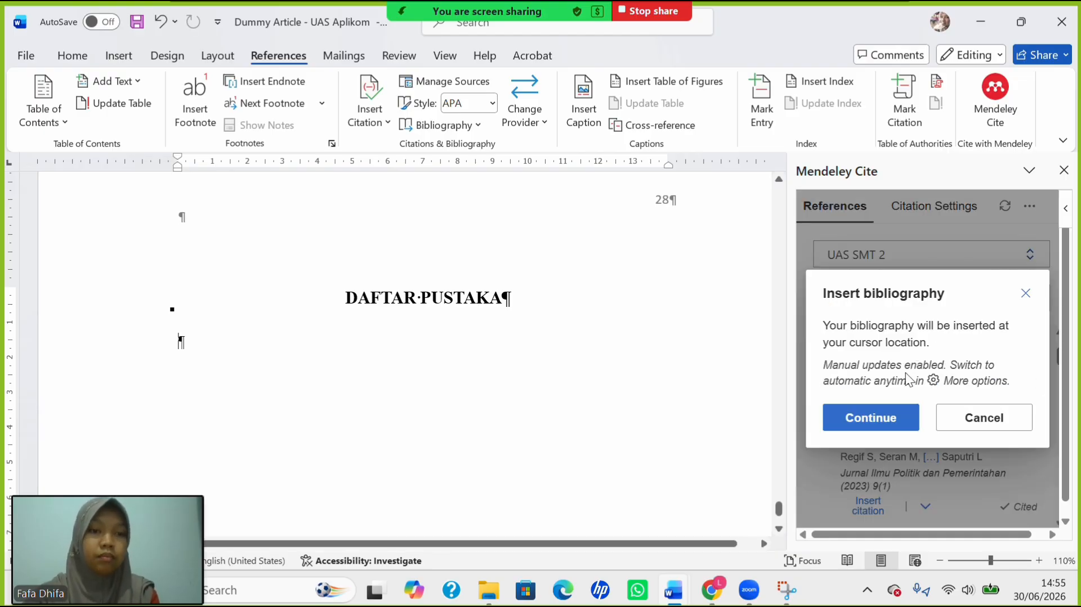
{"action": "left_click", "coordinate": [881, 418]}
Check the first bibliography entry and close the Mendeley Cite pane.
{"action": "scroll", "coordinate": [622, 361], "scroll_direction": "up", "scroll_amount": 5}
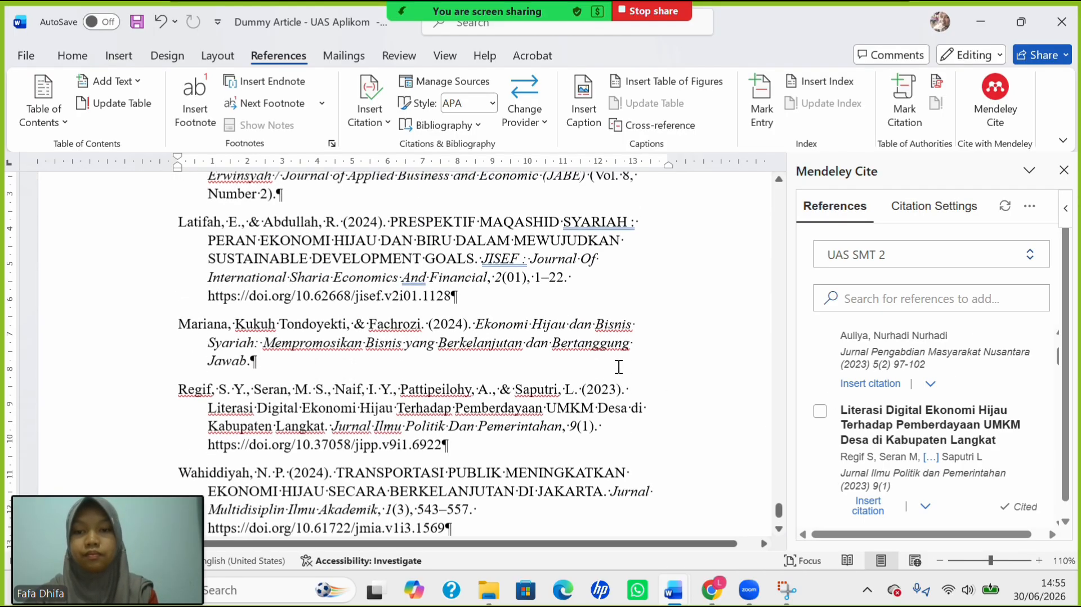
{"action": "scroll", "coordinate": [618, 367], "scroll_direction": "up", "scroll_amount": 5}
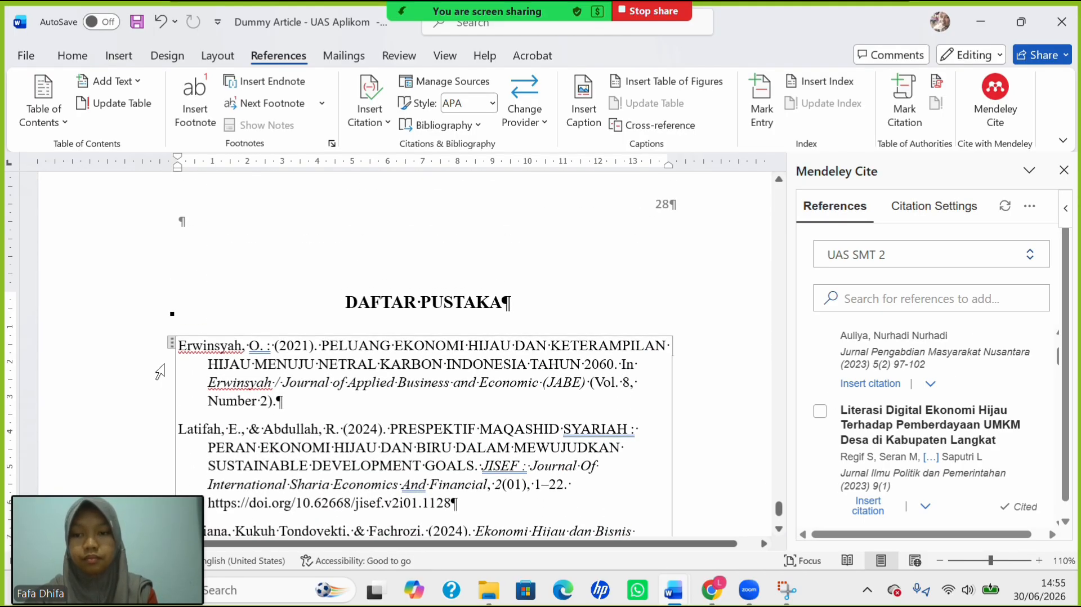
{"action": "left_click", "coordinate": [172, 347]}
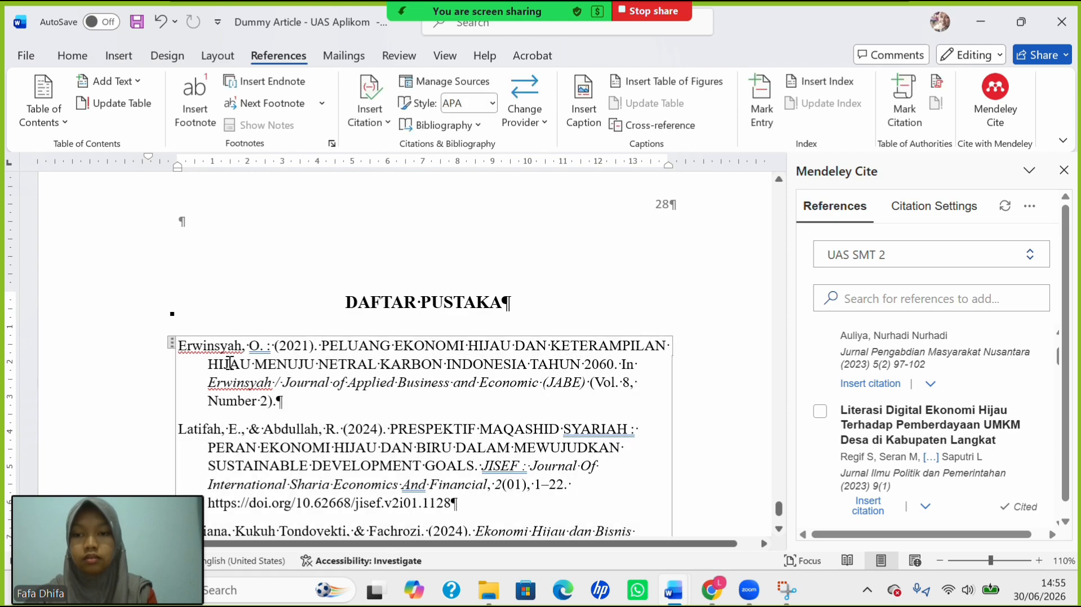
{"action": "left_click", "coordinate": [171, 348]}
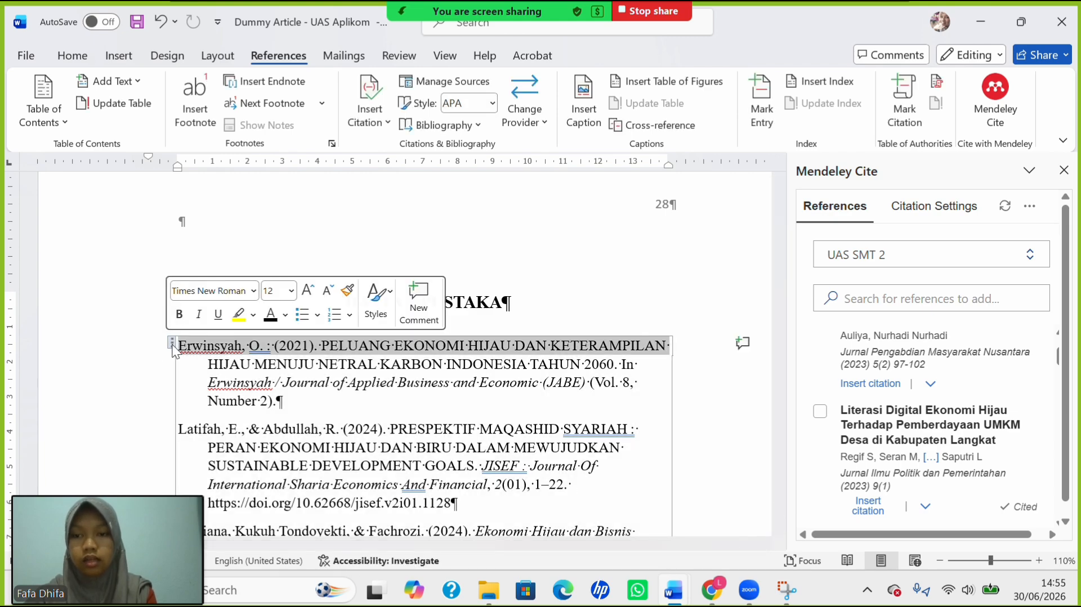
{"action": "left_click", "coordinate": [173, 348]}
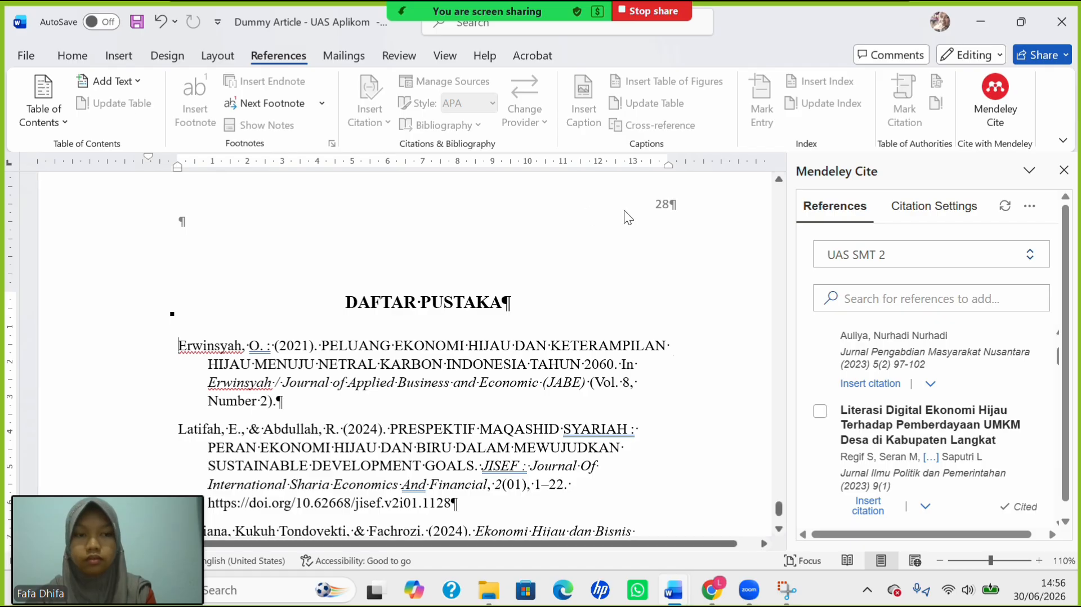
{"action": "left_click", "coordinate": [1064, 170]}
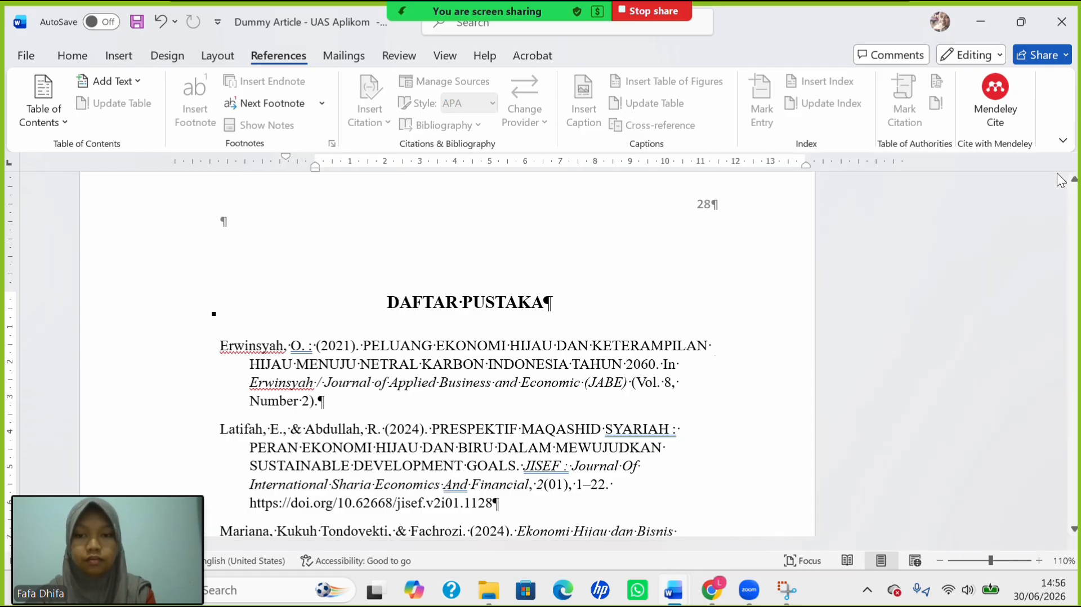
{"action": "left_click", "coordinate": [570, 364]}
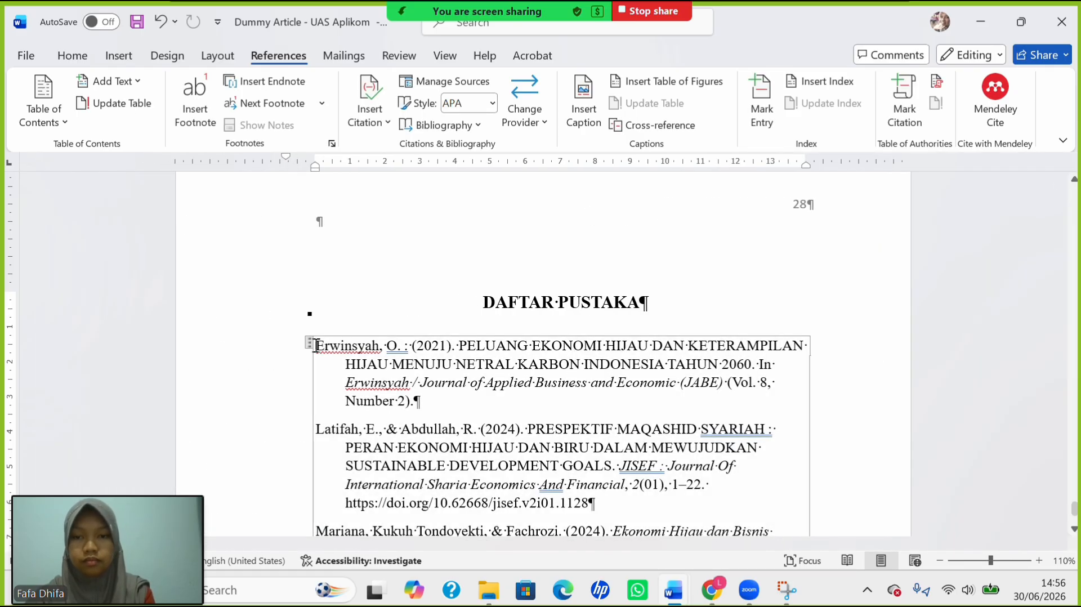
Justify the bibliography entries and reselect the DAFTAR PUSTAKA heading.
{"action": "left_click", "coordinate": [309, 342]}
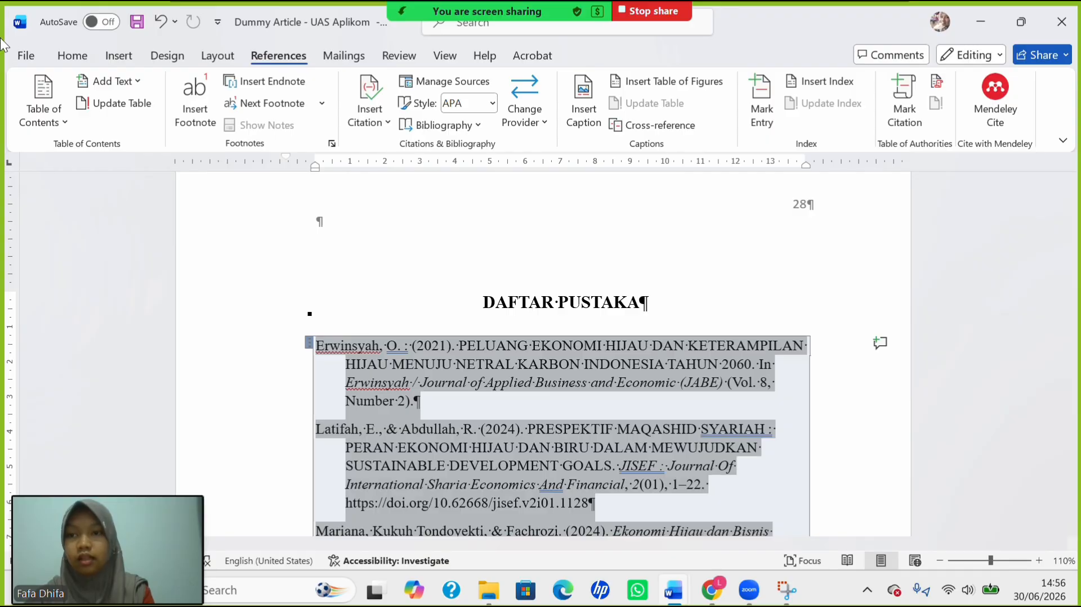
{"action": "left_click", "coordinate": [72, 56]}
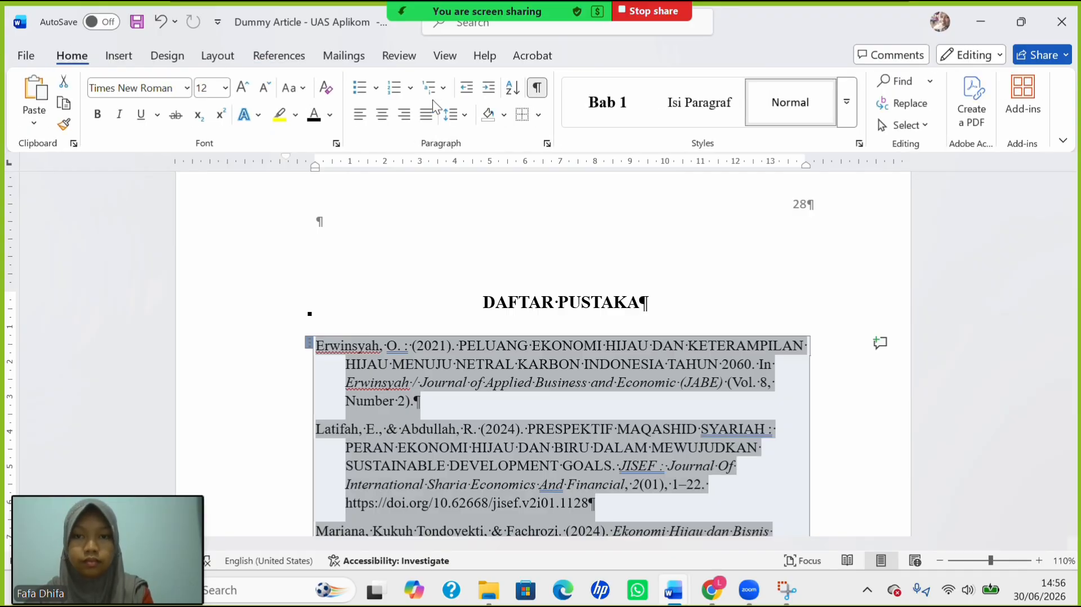
{"action": "left_click", "coordinate": [426, 116]}
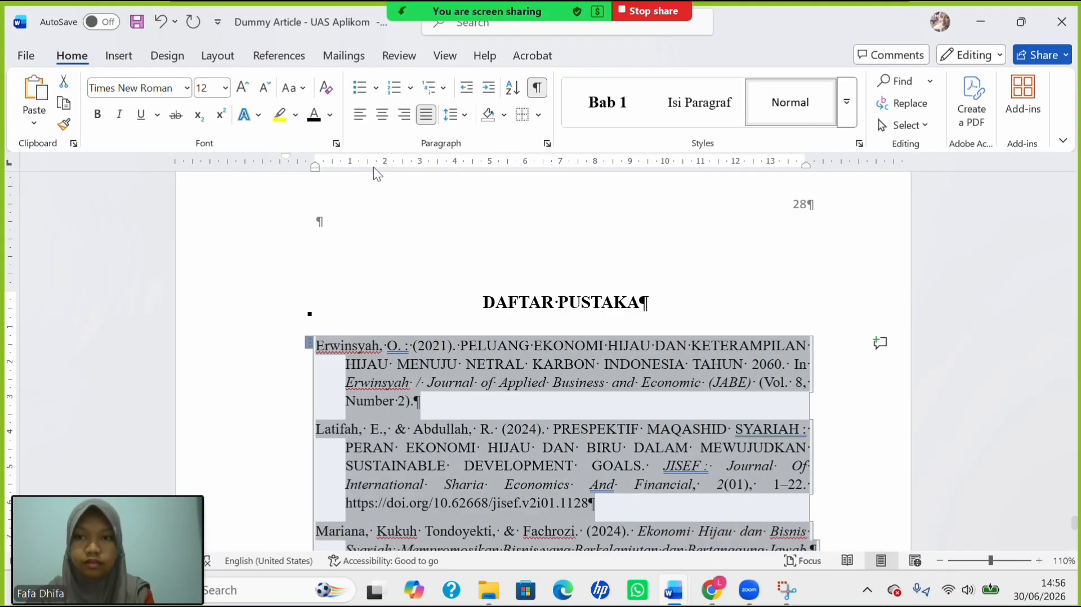
{"action": "triple_click", "coordinate": [510, 301]}
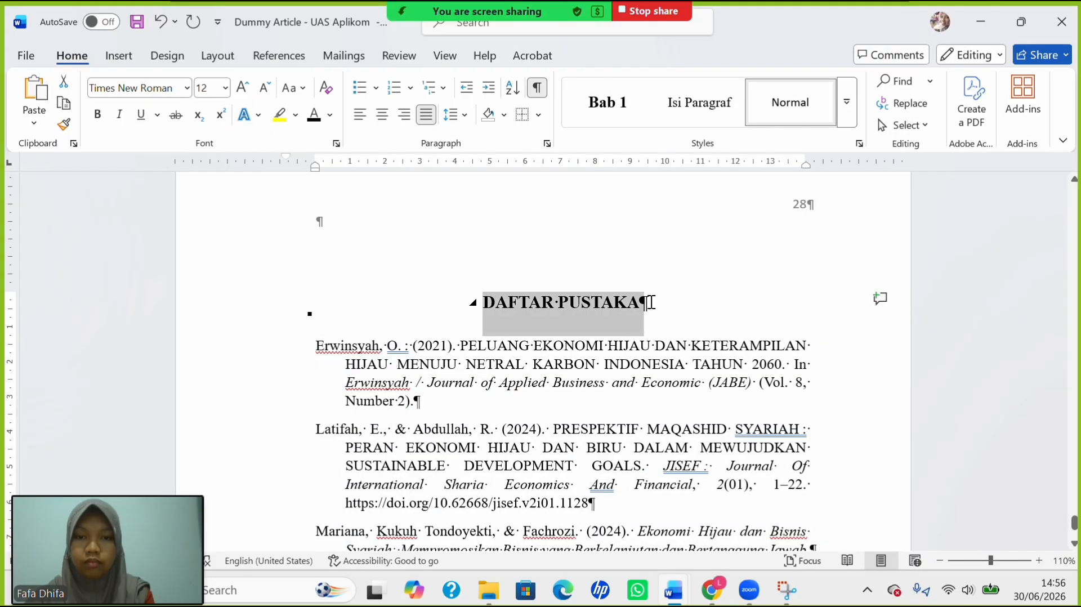
{"action": "scroll", "coordinate": [552, 404], "scroll_direction": "down", "scroll_amount": 7}
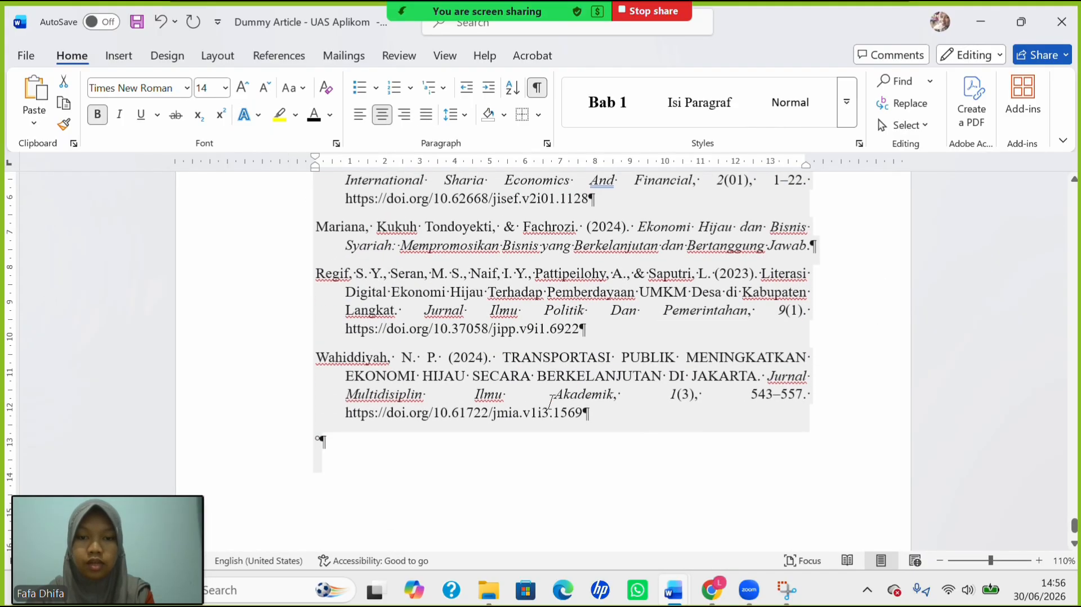
{"action": "scroll", "coordinate": [551, 403], "scroll_direction": "up", "scroll_amount": 5}
{"action": "scroll", "coordinate": [552, 404], "scroll_direction": "up", "scroll_amount": 3}
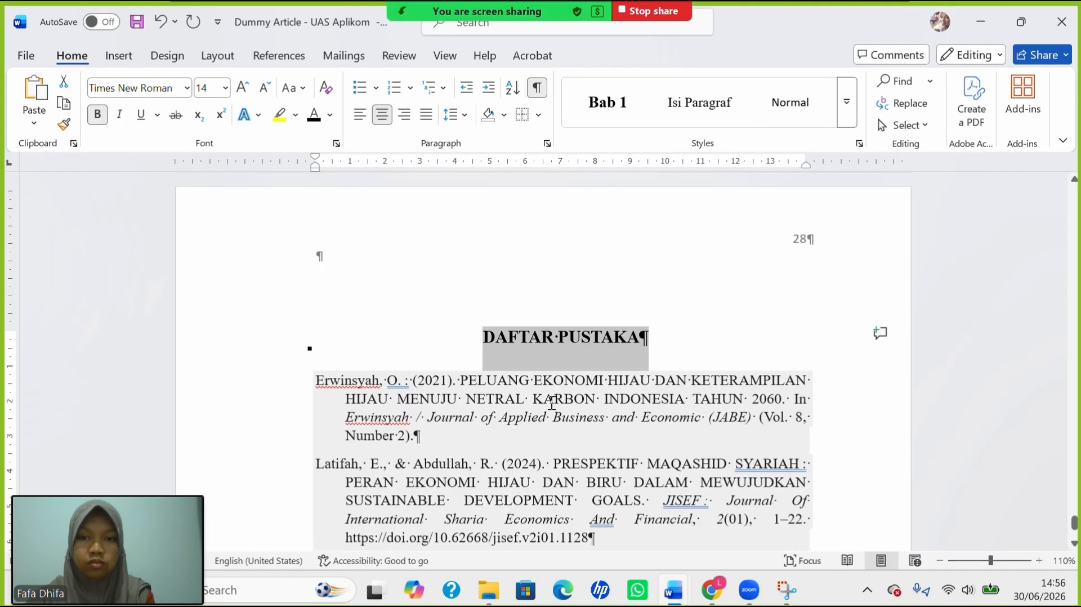
Scroll up from the bibliography through the chapters to the DAFTAR TABEL page.
{"action": "left_click", "coordinate": [551, 403]}
{"action": "scroll", "coordinate": [552, 403], "scroll_direction": "up", "scroll_amount": 1}
{"action": "scroll", "coordinate": [552, 403], "scroll_direction": "up", "scroll_amount": 12}
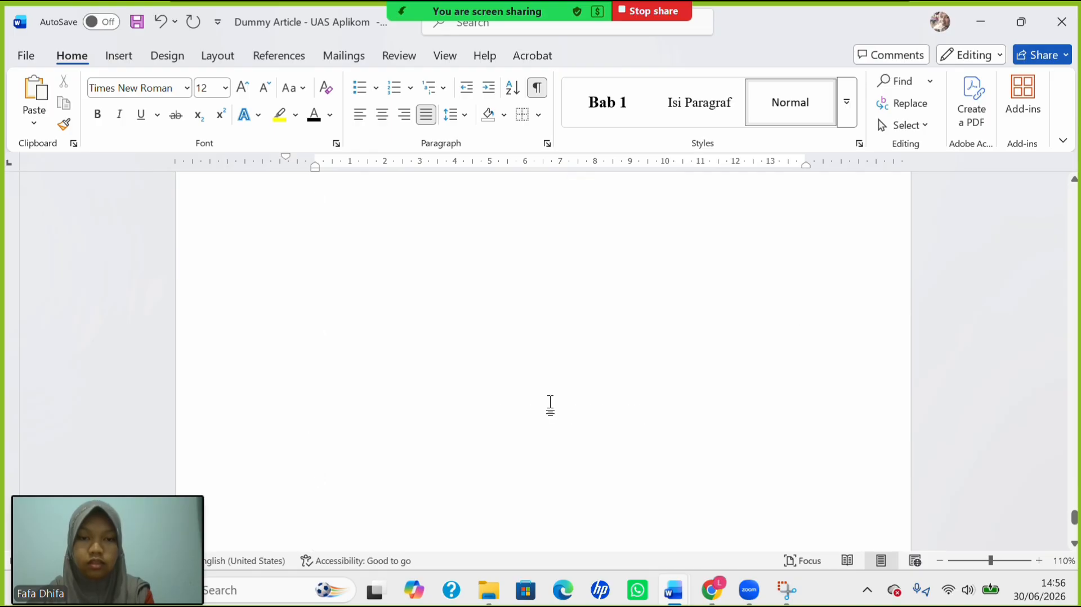
{"action": "scroll", "coordinate": [552, 403], "scroll_direction": "down", "scroll_amount": 15}
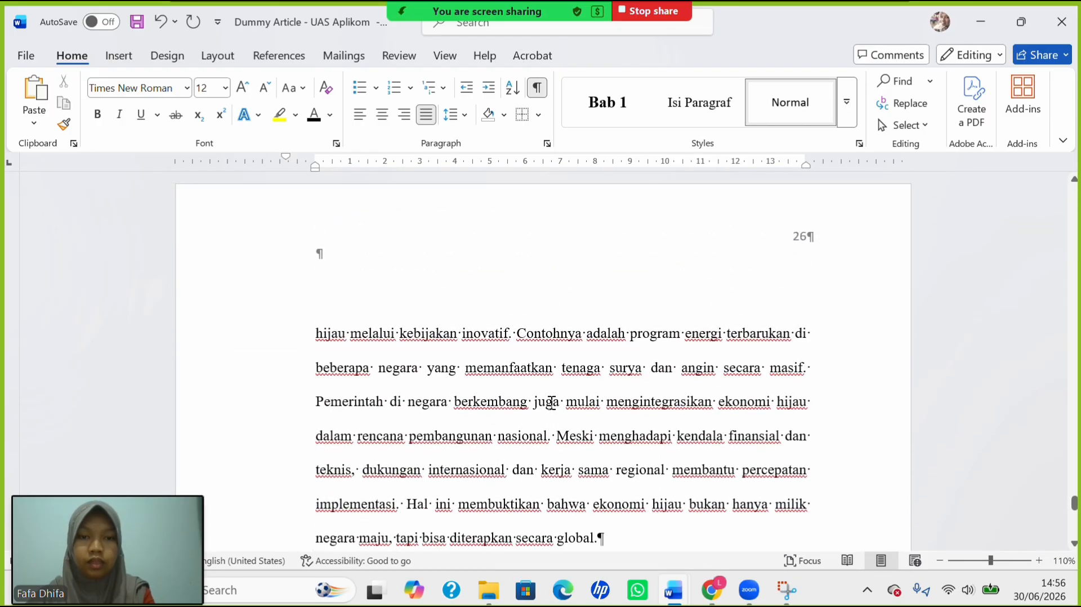
{"action": "scroll", "coordinate": [551, 405], "scroll_direction": "up", "scroll_amount": 5}
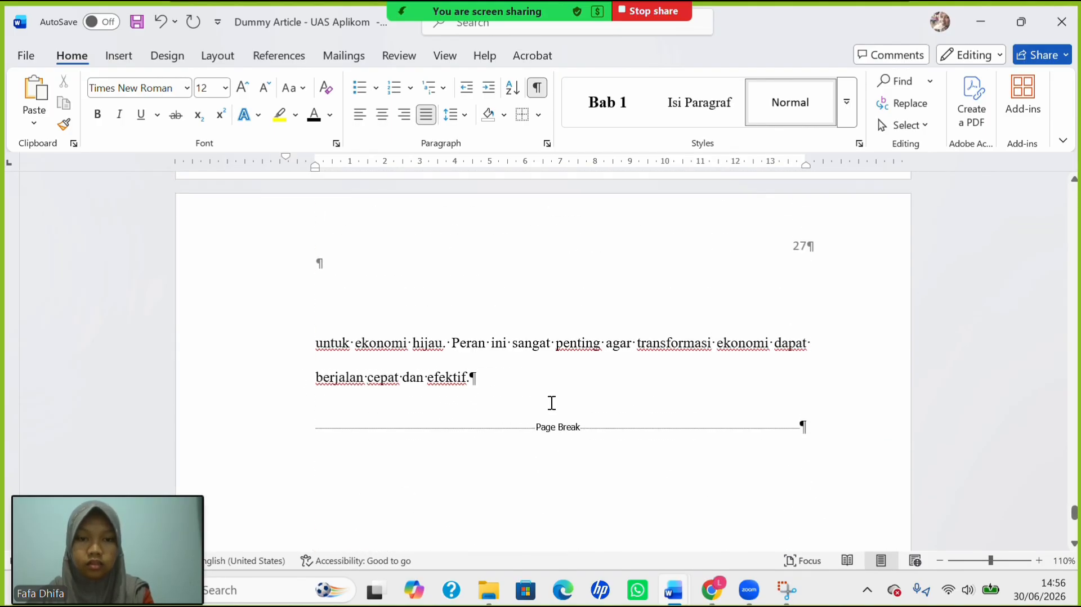
{"action": "scroll", "coordinate": [551, 406], "scroll_direction": "up", "scroll_amount": 20}
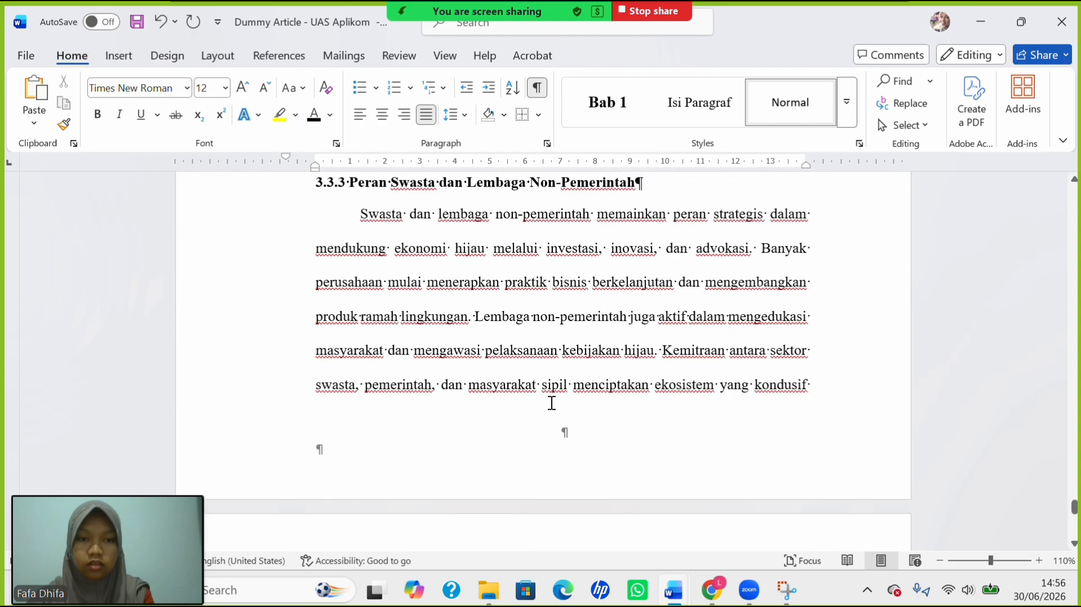
{"action": "scroll", "coordinate": [551, 402], "scroll_direction": "up", "scroll_amount": 20}
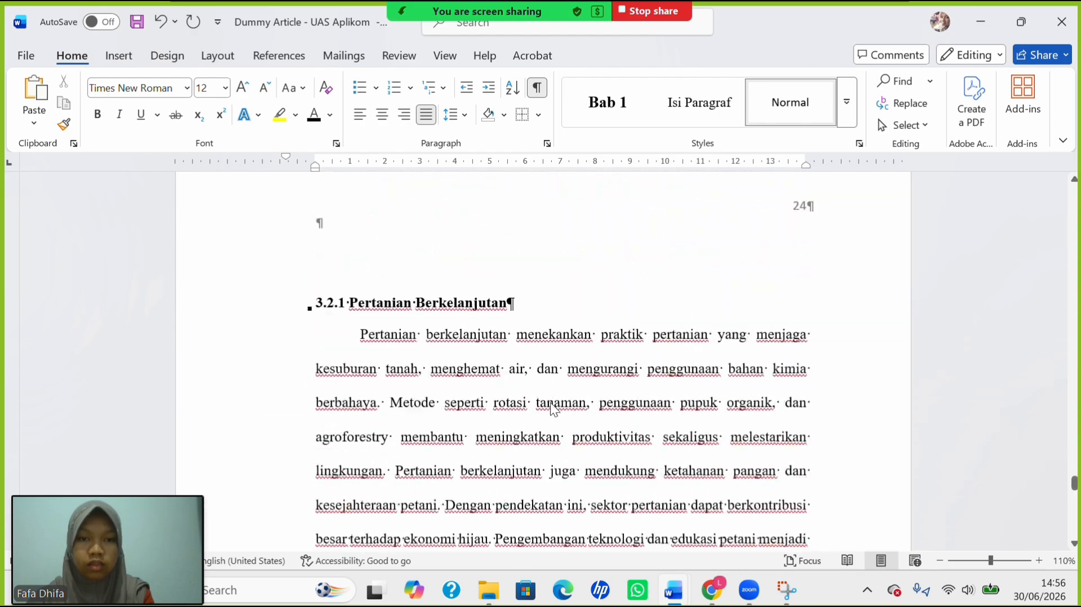
{"action": "scroll", "coordinate": [552, 403], "scroll_direction": "up", "scroll_amount": 20}
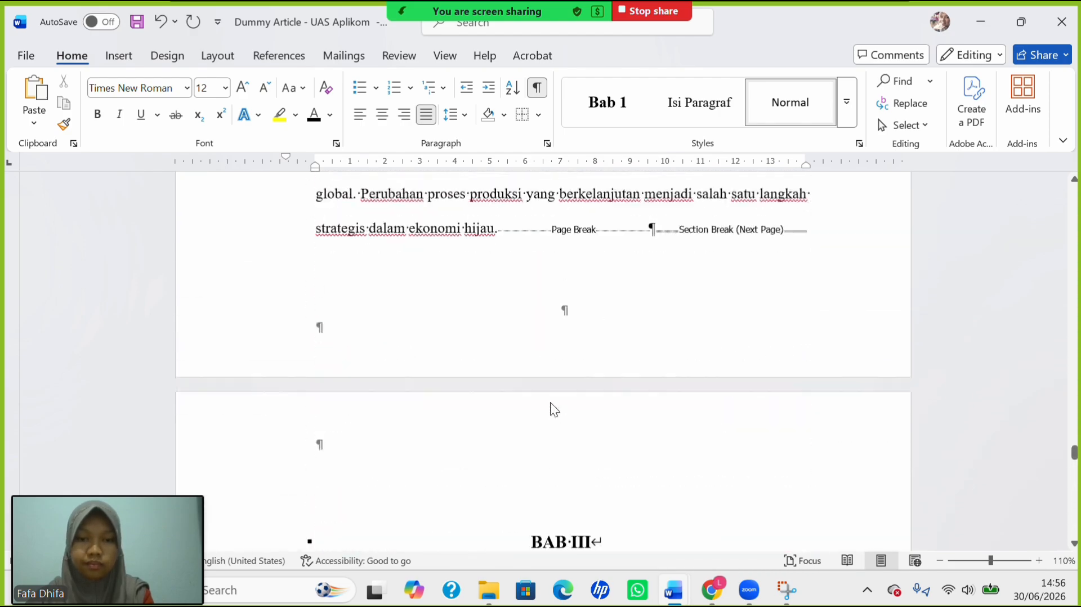
{"action": "scroll", "coordinate": [551, 406], "scroll_direction": "up", "scroll_amount": 20}
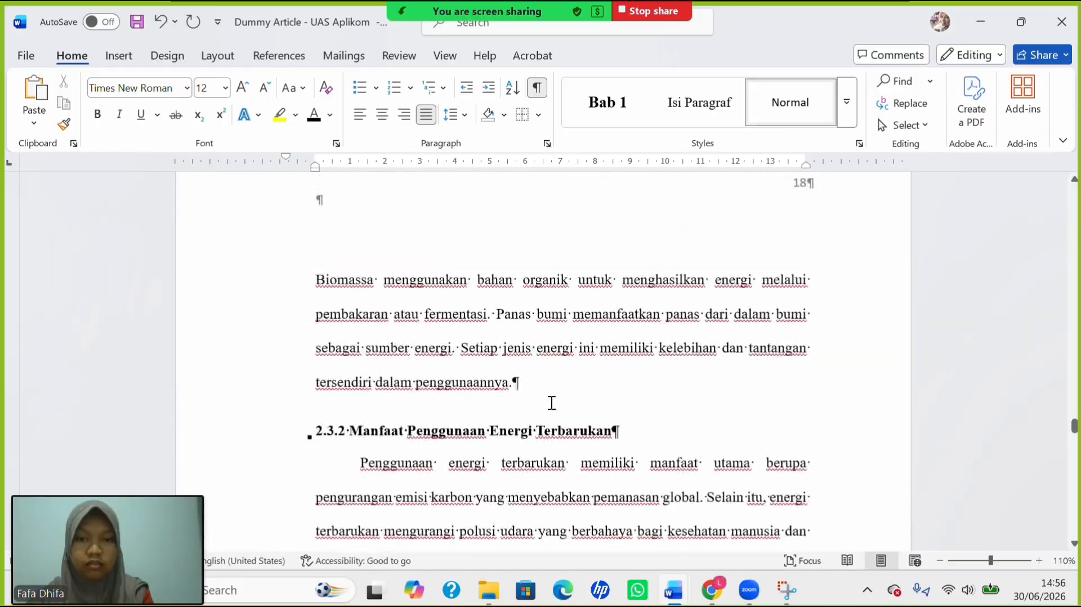
{"action": "scroll", "coordinate": [550, 407], "scroll_direction": "up", "scroll_amount": 20}
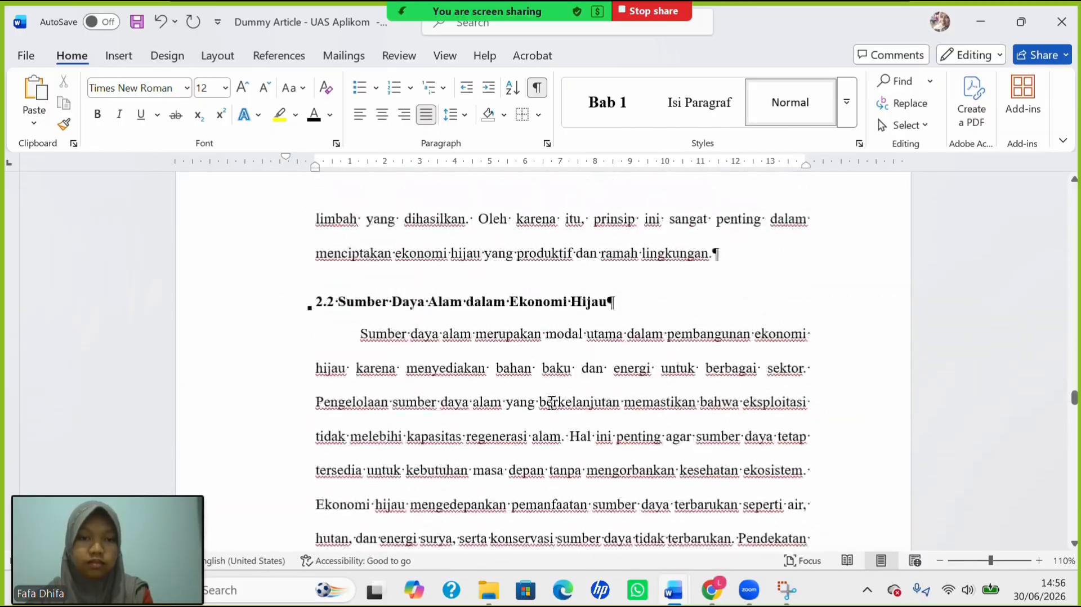
{"action": "scroll", "coordinate": [551, 402], "scroll_direction": "up", "scroll_amount": 10}
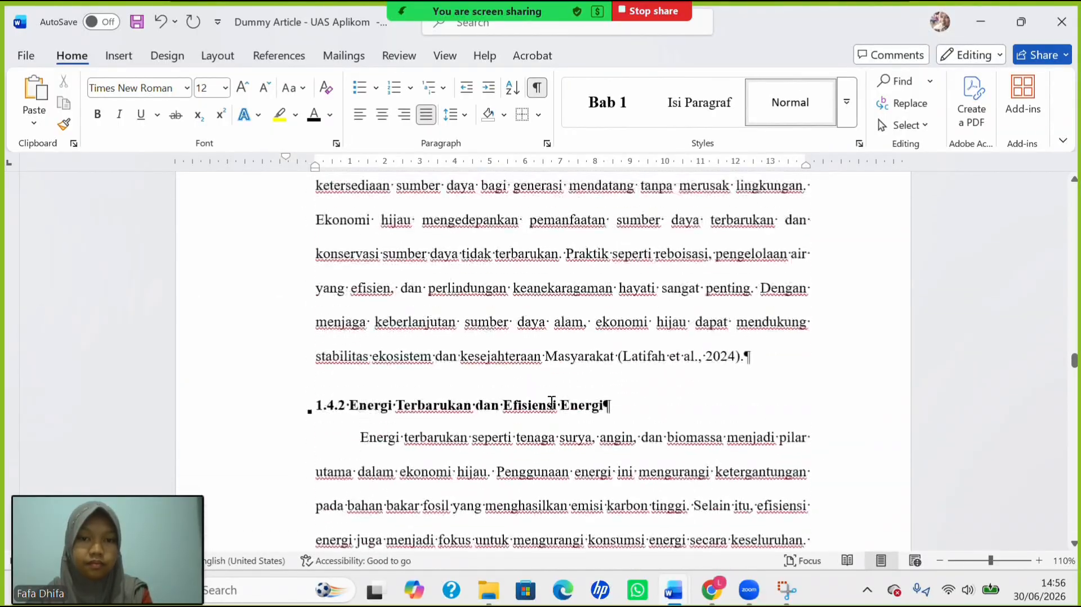
{"action": "scroll", "coordinate": [551, 402], "scroll_direction": "down", "scroll_amount": 10}
{"action": "scroll", "coordinate": [552, 403], "scroll_direction": "down", "scroll_amount": 2}
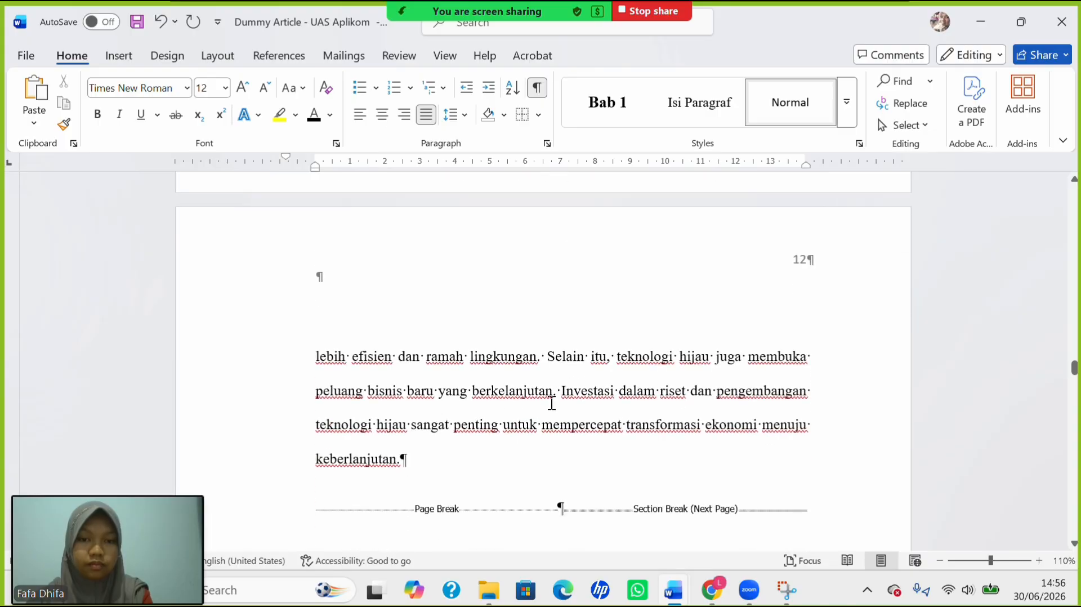
{"action": "scroll", "coordinate": [551, 403], "scroll_direction": "up", "scroll_amount": 15}
{"action": "scroll", "coordinate": [551, 407], "scroll_direction": "up", "scroll_amount": 5}
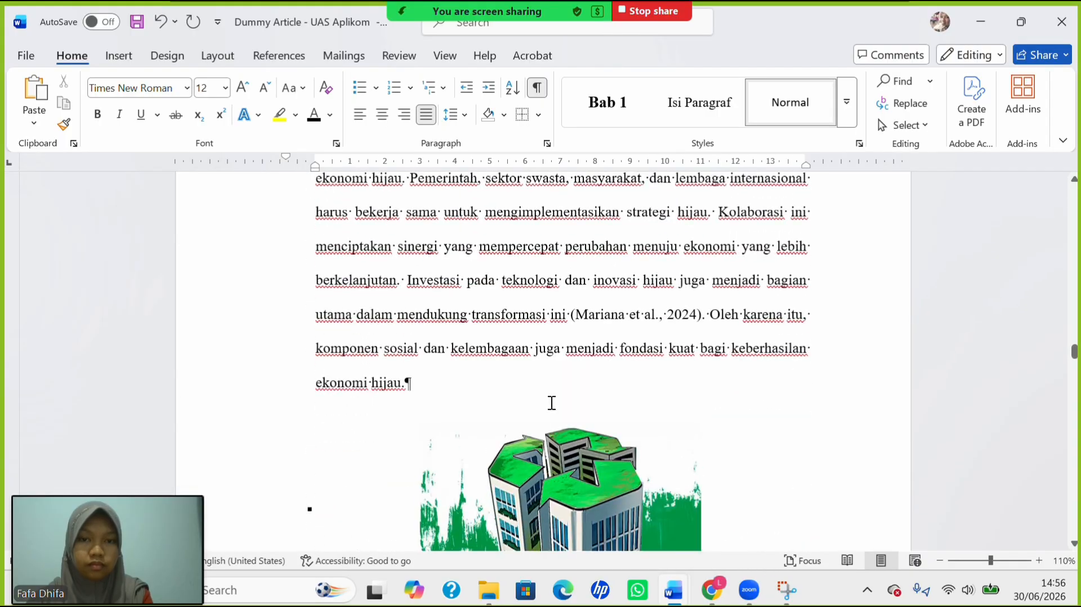
{"action": "scroll", "coordinate": [551, 405], "scroll_direction": "down", "scroll_amount": 1}
{"action": "scroll", "coordinate": [552, 403], "scroll_direction": "up", "scroll_amount": 10}
{"action": "scroll", "coordinate": [552, 403], "scroll_direction": "up", "scroll_amount": 20}
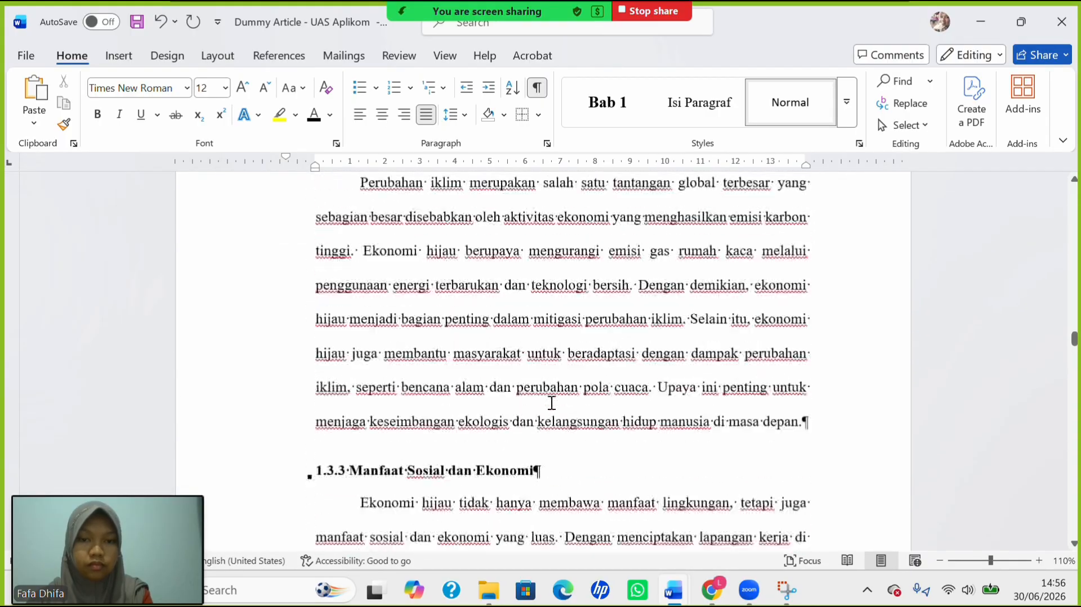
{"action": "scroll", "coordinate": [552, 403], "scroll_direction": "up", "scroll_amount": 5}
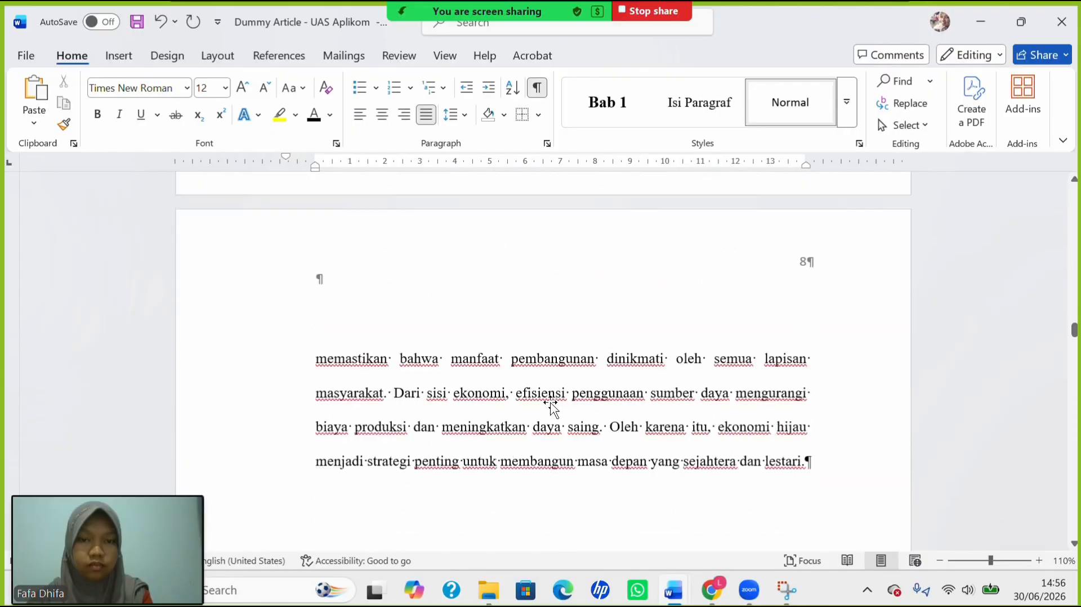
{"action": "scroll", "coordinate": [552, 403], "scroll_direction": "down", "scroll_amount": 10}
{"action": "scroll", "coordinate": [552, 403], "scroll_direction": "up", "scroll_amount": 20}
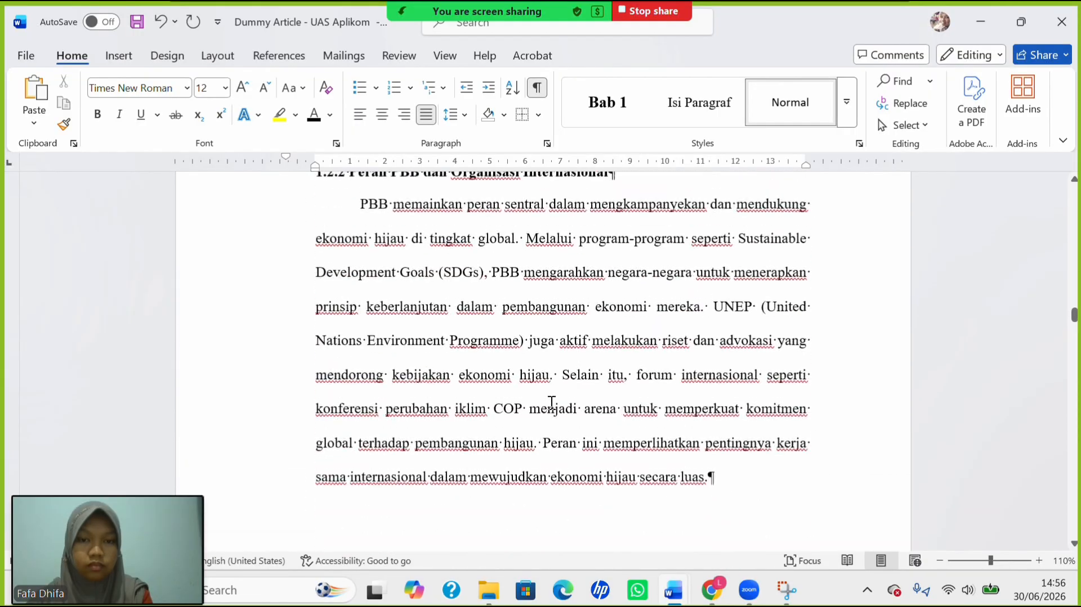
{"action": "scroll", "coordinate": [551, 404], "scroll_direction": "down", "scroll_amount": 12}
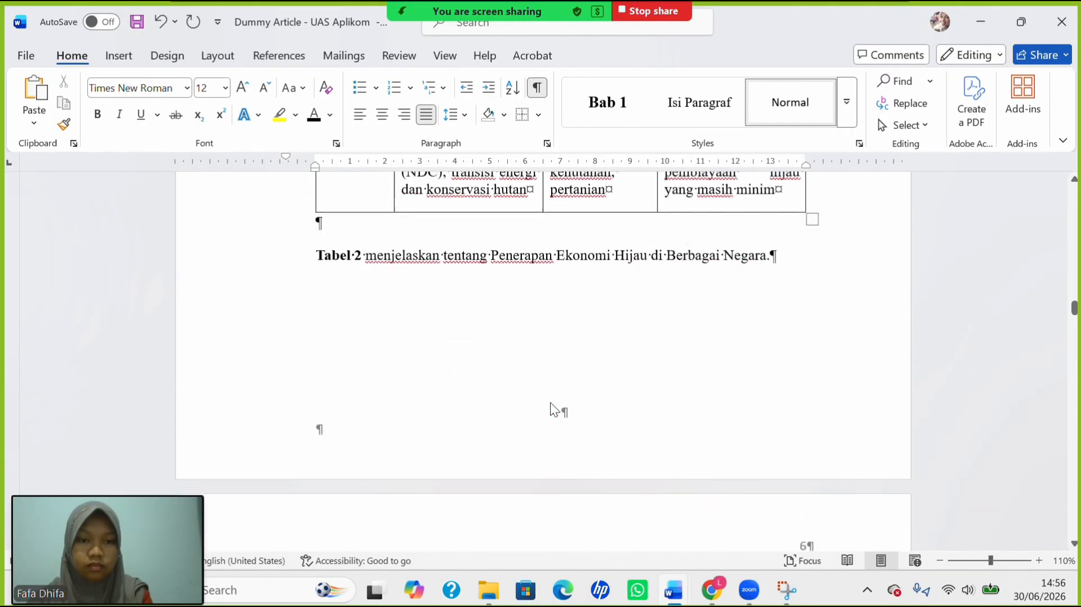
{"action": "scroll", "coordinate": [550, 404], "scroll_direction": "up", "scroll_amount": 4}
{"action": "scroll", "coordinate": [525, 386], "scroll_direction": "up", "scroll_amount": 15}
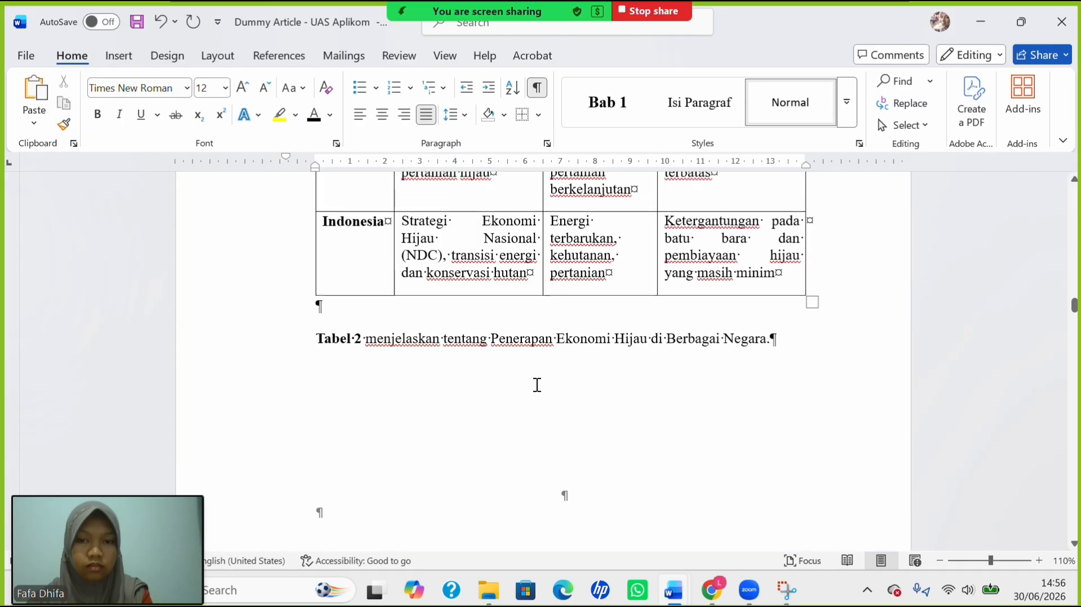
{"action": "scroll", "coordinate": [537, 385], "scroll_direction": "down", "scroll_amount": 5}
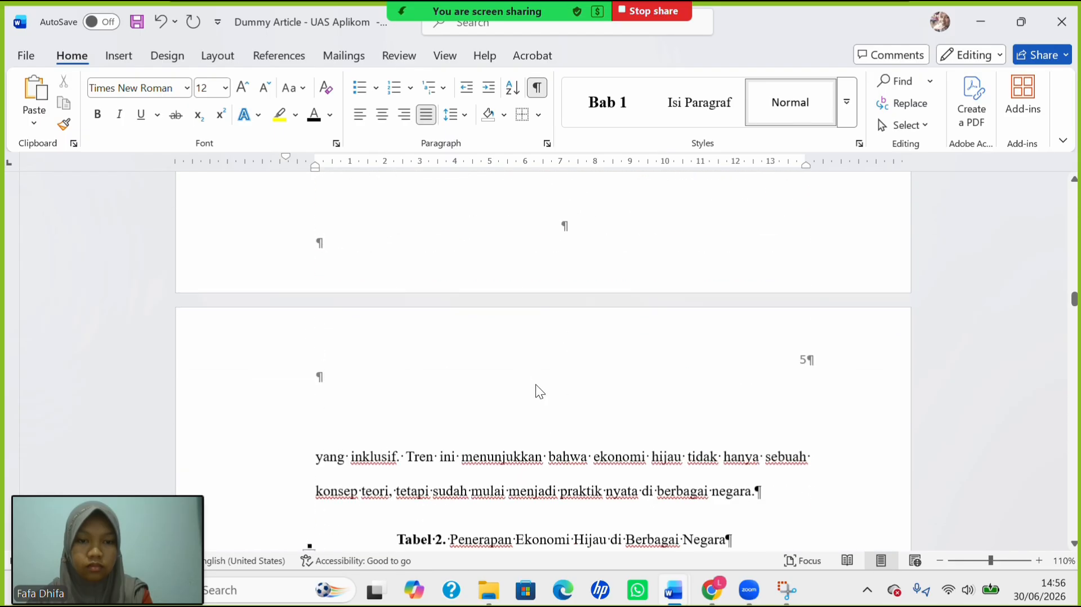
{"action": "scroll", "coordinate": [535, 384], "scroll_direction": "down", "scroll_amount": 5, "text": "ctrl"}
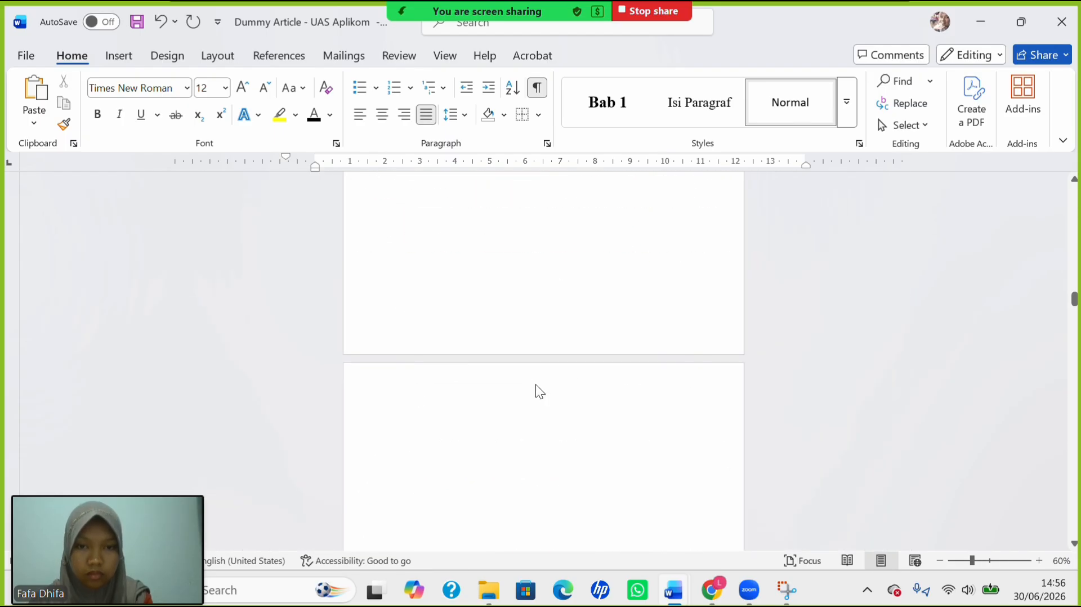
{"action": "scroll", "coordinate": [537, 385], "scroll_direction": "up", "scroll_amount": 10}
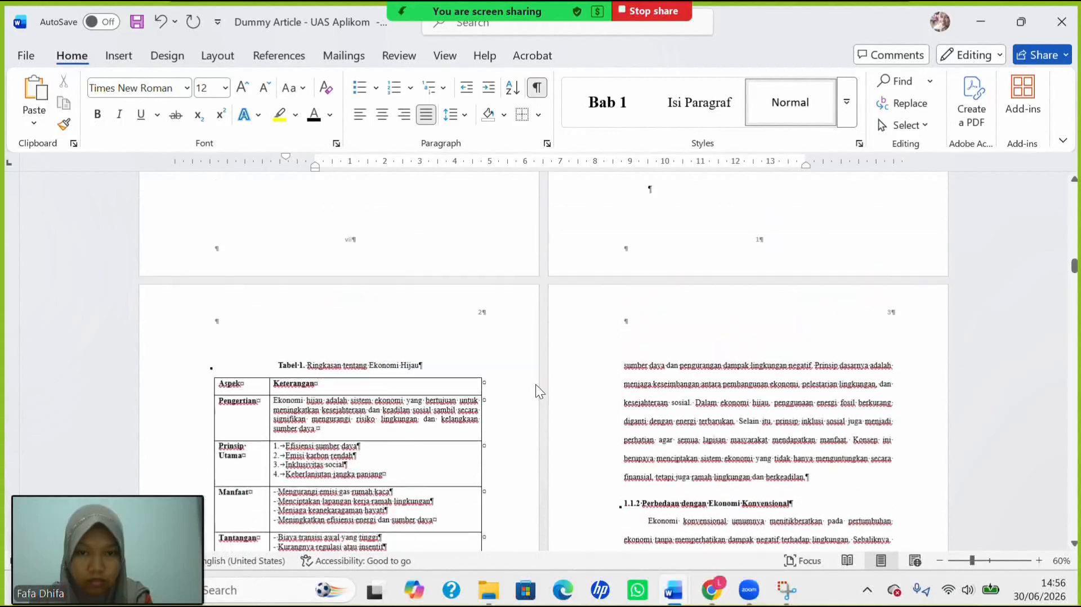
{"action": "scroll", "coordinate": [538, 384], "scroll_direction": "up", "scroll_amount": 10}
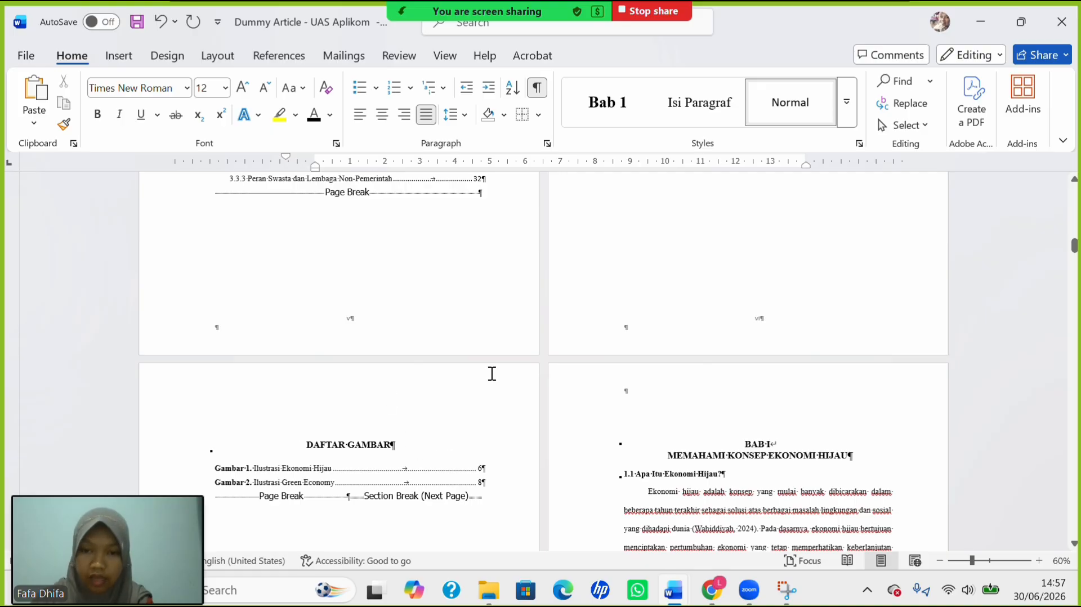
{"action": "scroll", "coordinate": [492, 374], "scroll_direction": "up", "scroll_amount": 12}
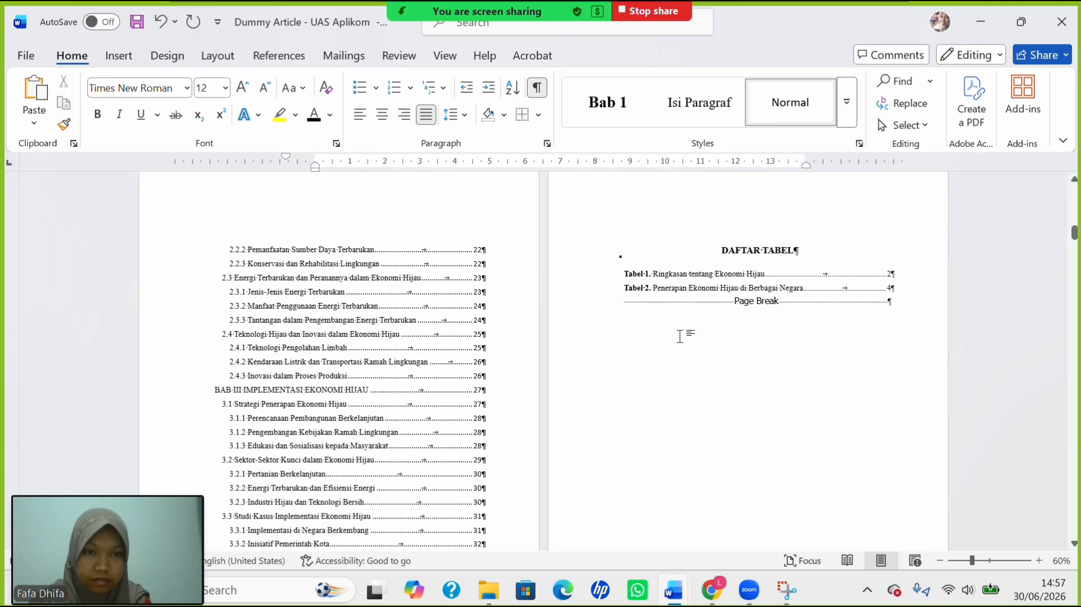
{"action": "scroll", "coordinate": [619, 382], "scroll_direction": "down", "scroll_amount": 10}
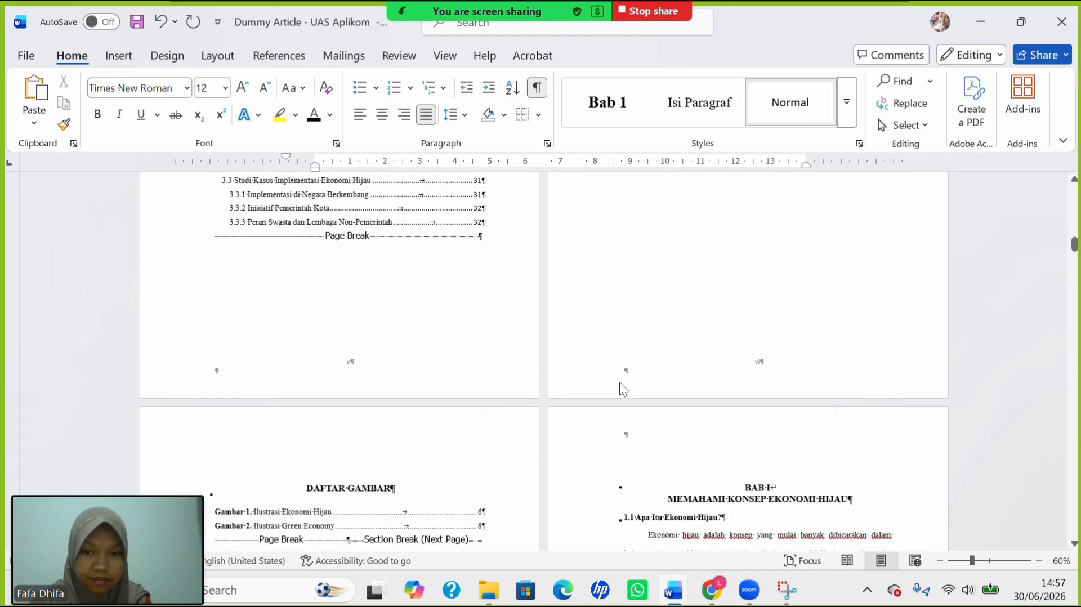
{"action": "scroll", "coordinate": [620, 389], "scroll_direction": "up", "scroll_amount": 13}
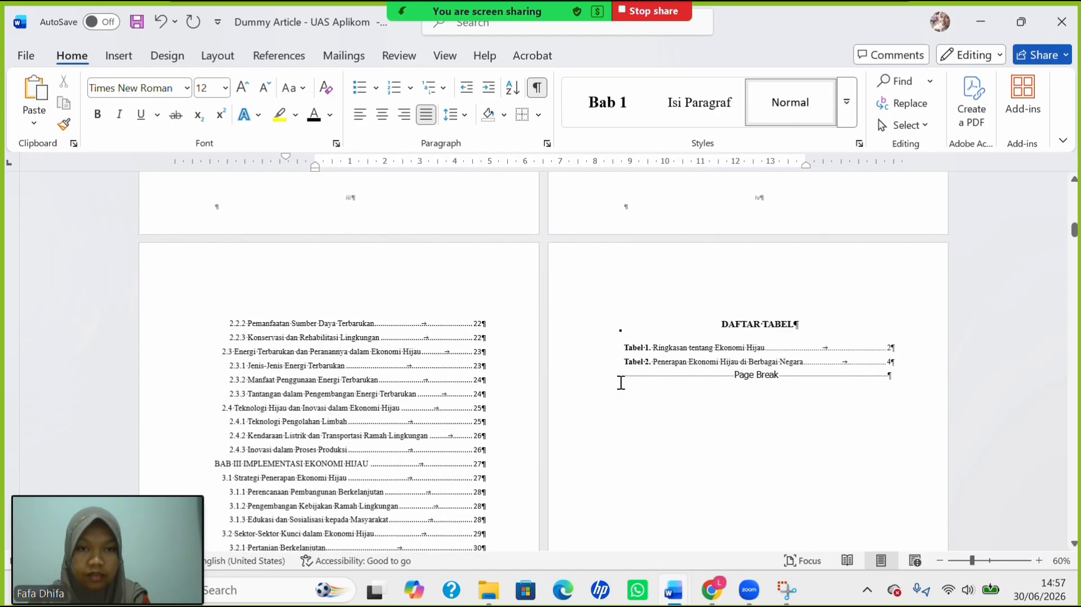
Regenerate DAFTAR TABEL as a table of figures with the Tabel caption label, replacing the old list.
{"action": "left_click_drag", "start_coordinate": [634, 362], "coordinate": [849, 376]}
{"action": "left_click", "coordinate": [678, 393]}
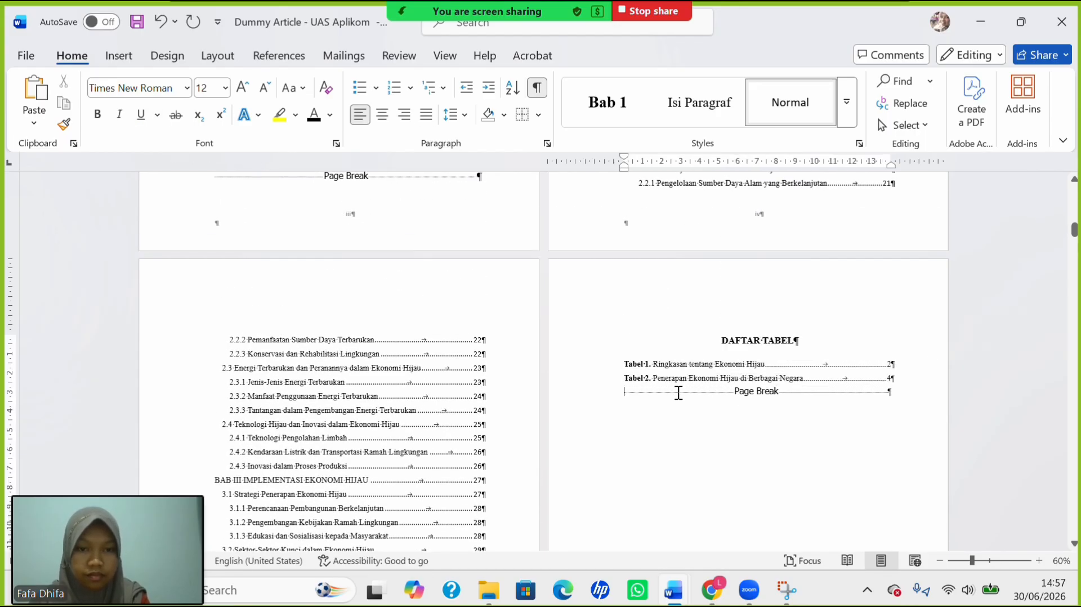
{"action": "left_click_drag", "start_coordinate": [638, 361], "coordinate": [757, 385]}
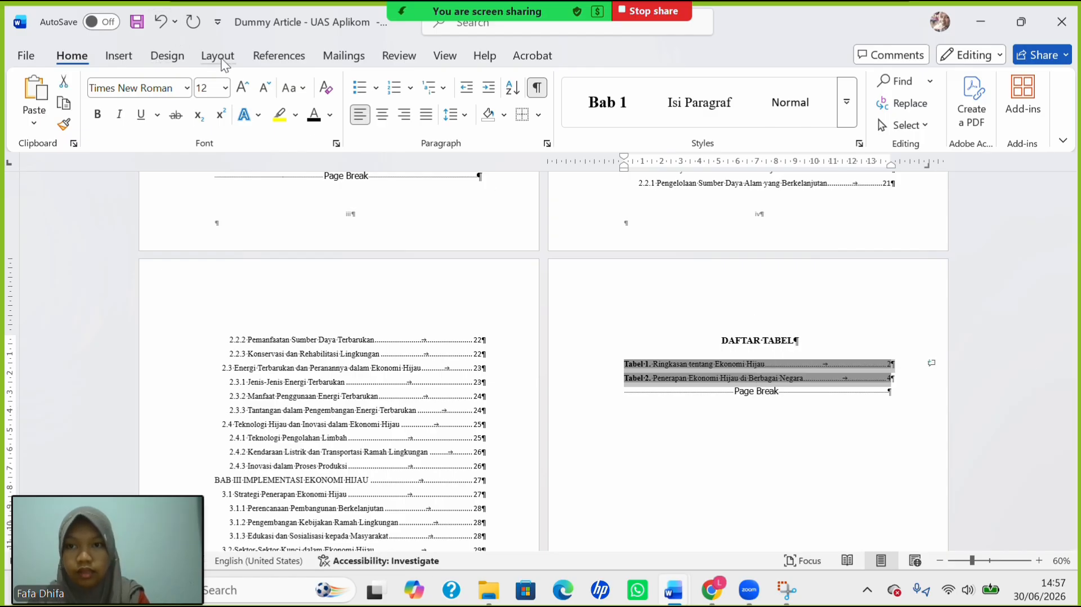
{"action": "left_click", "coordinate": [273, 58]}
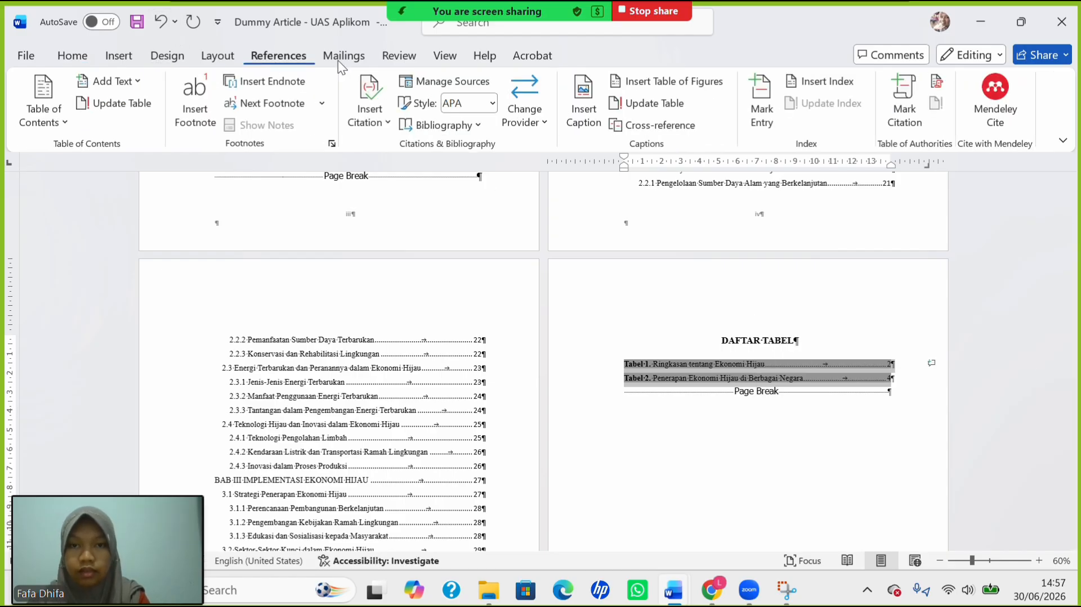
{"action": "left_click", "coordinate": [587, 103]}
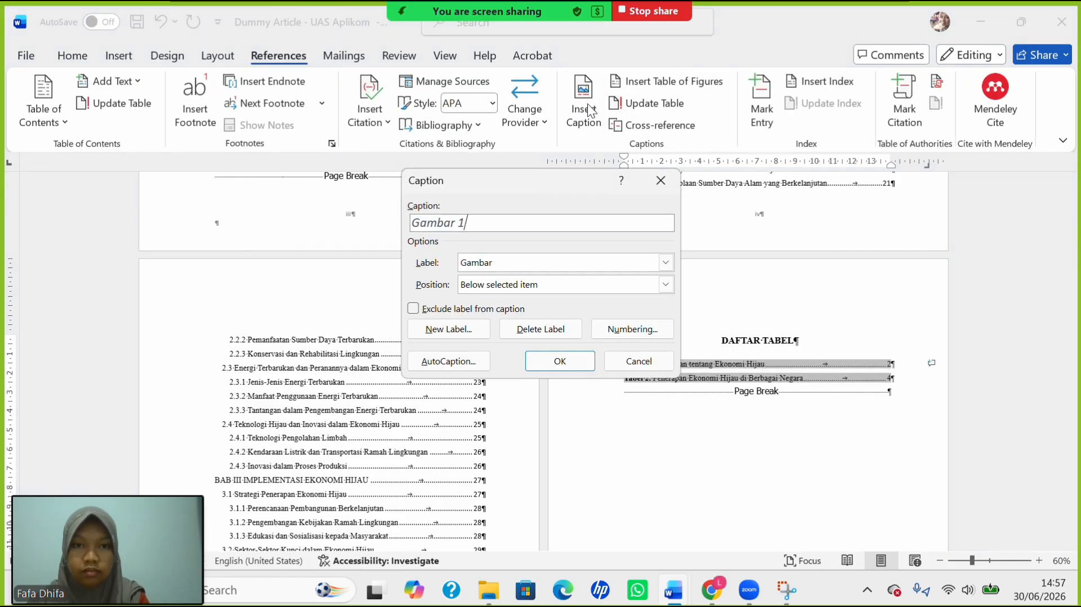
{"action": "left_click", "coordinate": [661, 179]}
{"action": "left_click", "coordinate": [667, 80]}
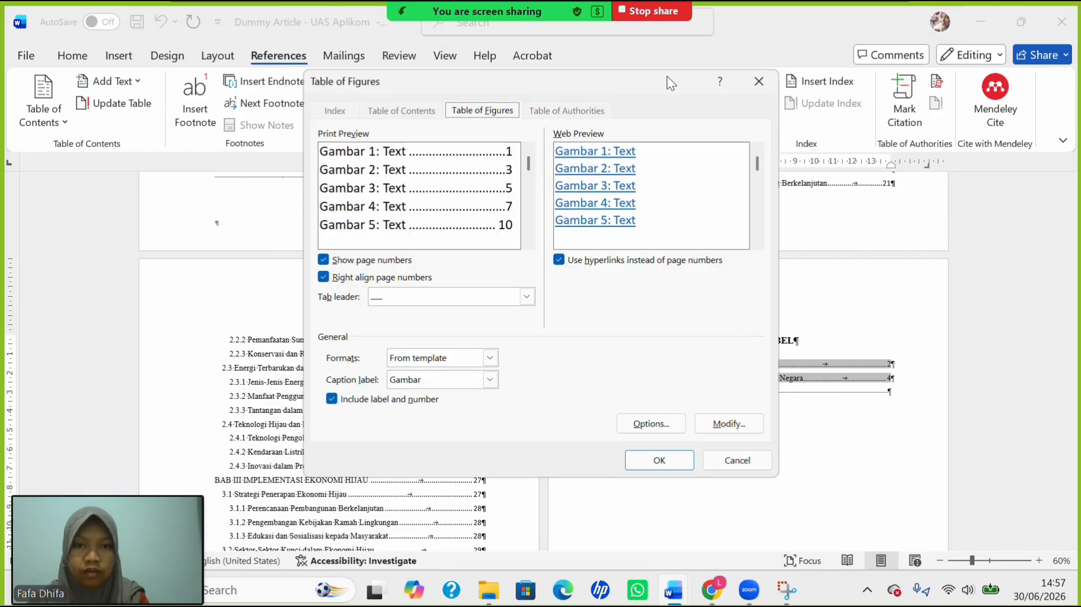
{"action": "left_click", "coordinate": [490, 382]}
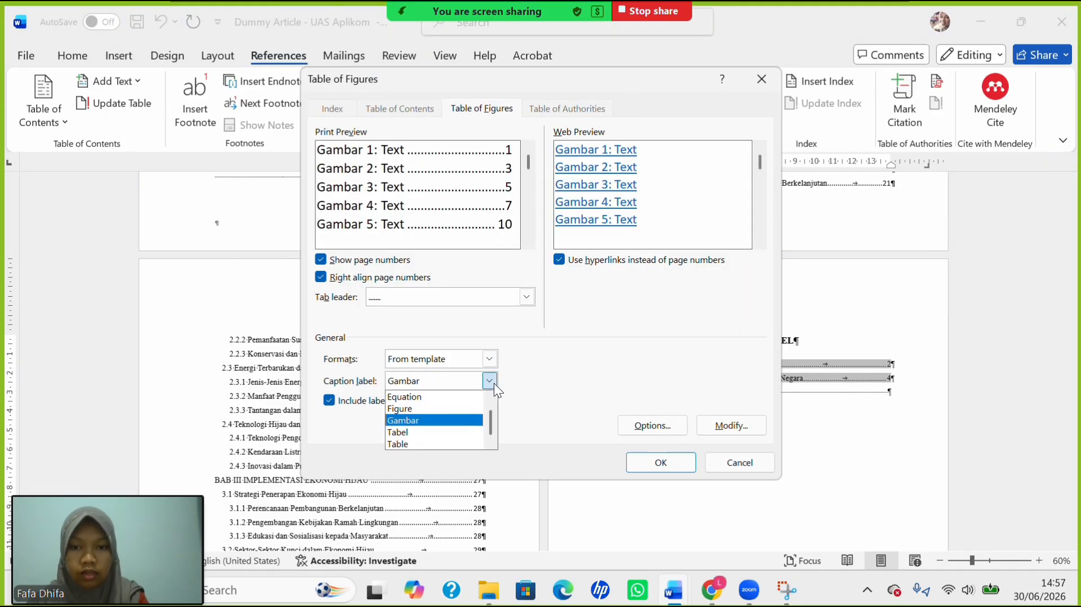
{"action": "left_click", "coordinate": [455, 431]}
{"action": "left_click", "coordinate": [661, 462]}
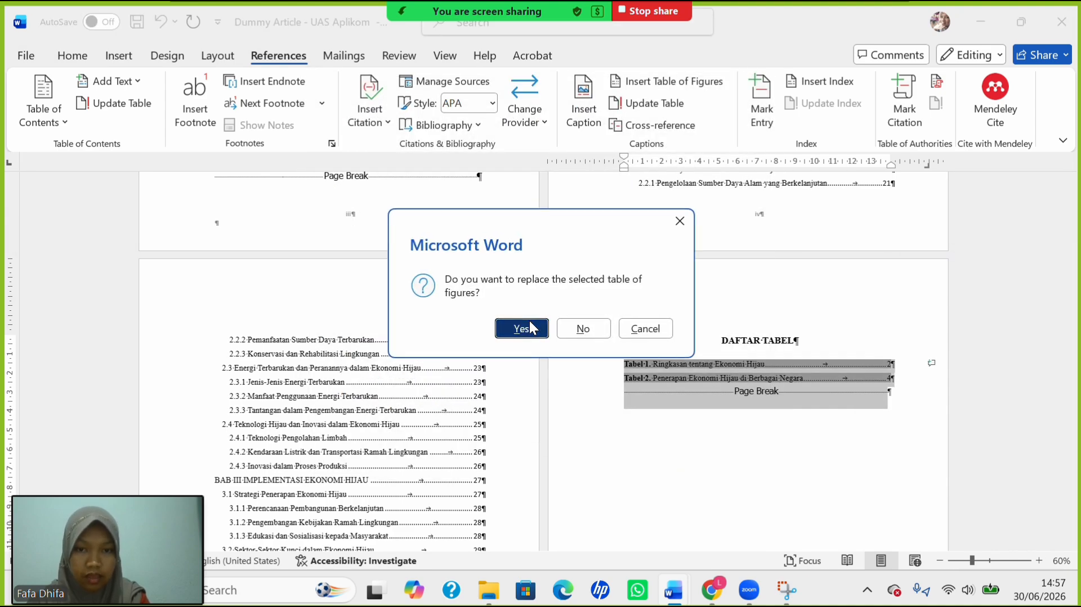
{"action": "left_click", "coordinate": [521, 328]}
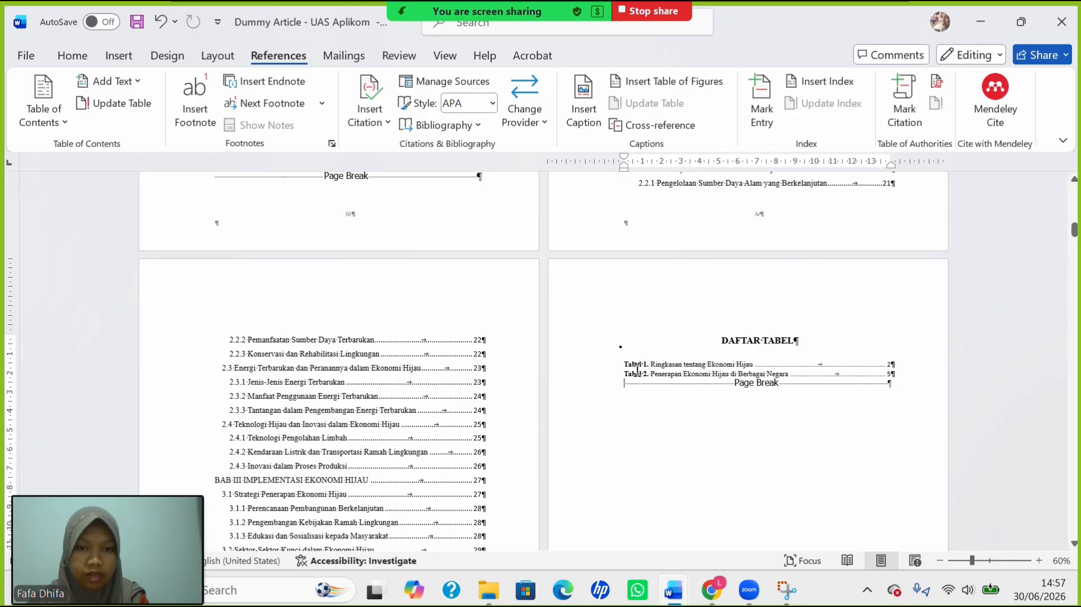
Set the Tabel 1 and Tabel 2 list entries to 12 pt.
{"action": "left_click_drag", "start_coordinate": [638, 370], "coordinate": [837, 369]}
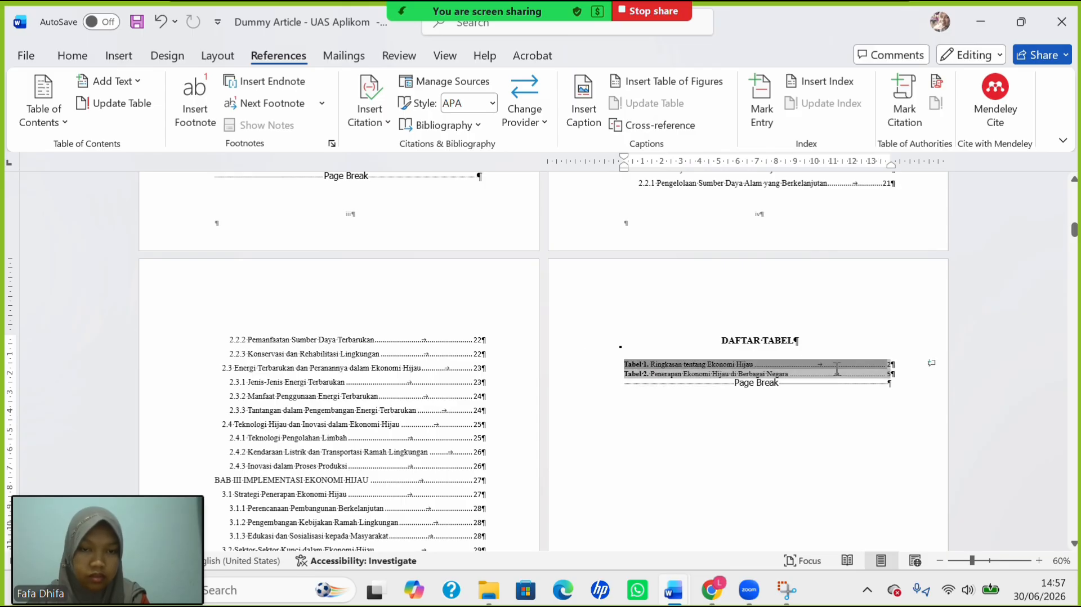
{"action": "left_click", "coordinate": [72, 61]}
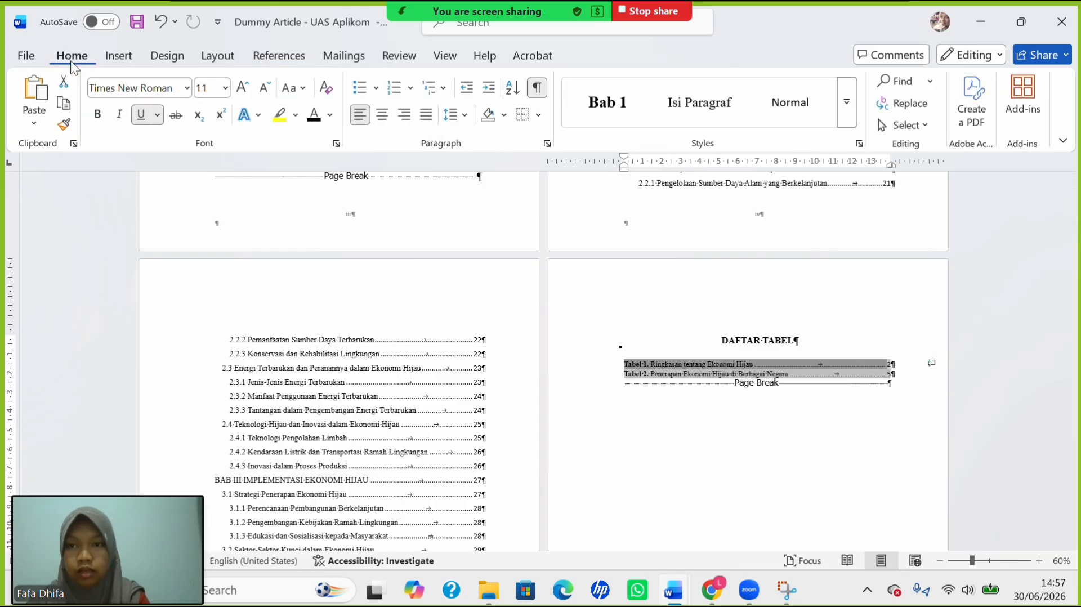
{"action": "left_click", "coordinate": [223, 93]}
{"action": "left_click", "coordinate": [210, 192]}
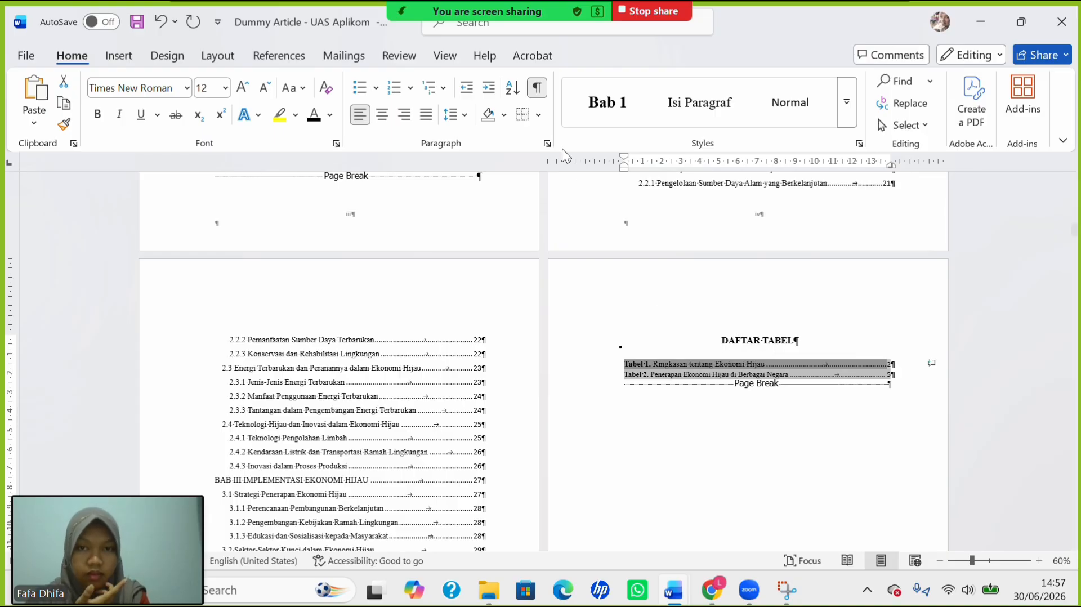
{"action": "left_click", "coordinate": [695, 363]}
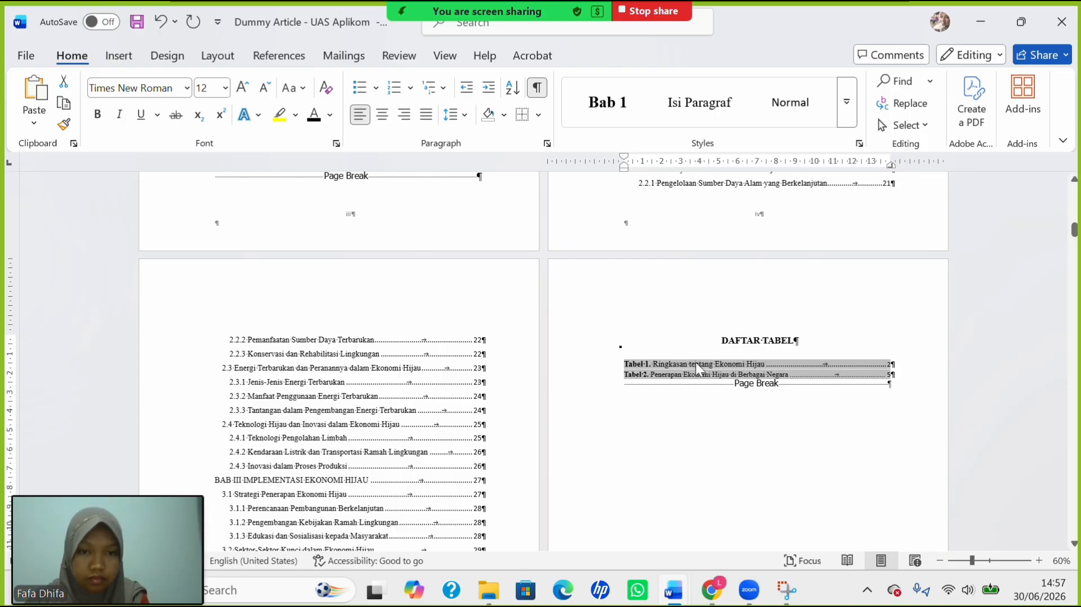
{"action": "left_click_drag", "start_coordinate": [632, 366], "coordinate": [683, 375]}
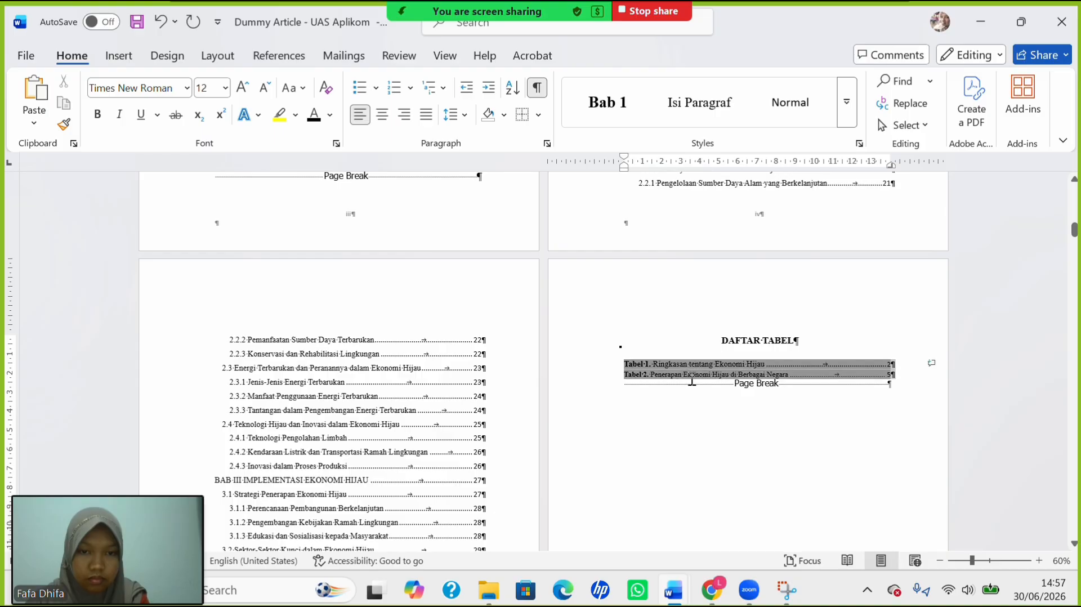
{"action": "left_click", "coordinate": [225, 89]}
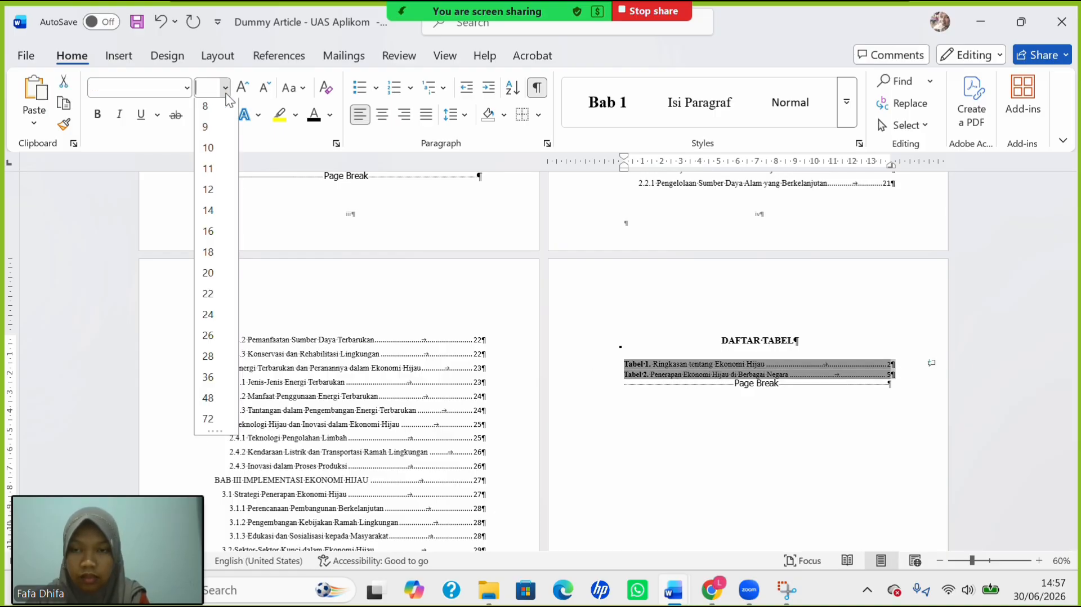
{"action": "left_click", "coordinate": [212, 189]}
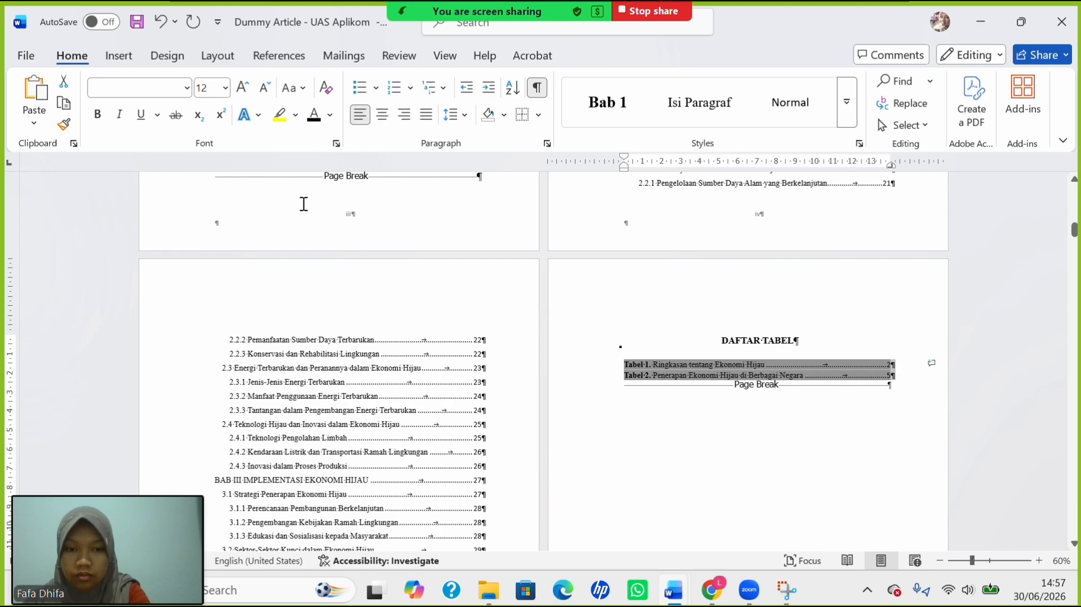
{"action": "key", "text": "ctrl+u"}
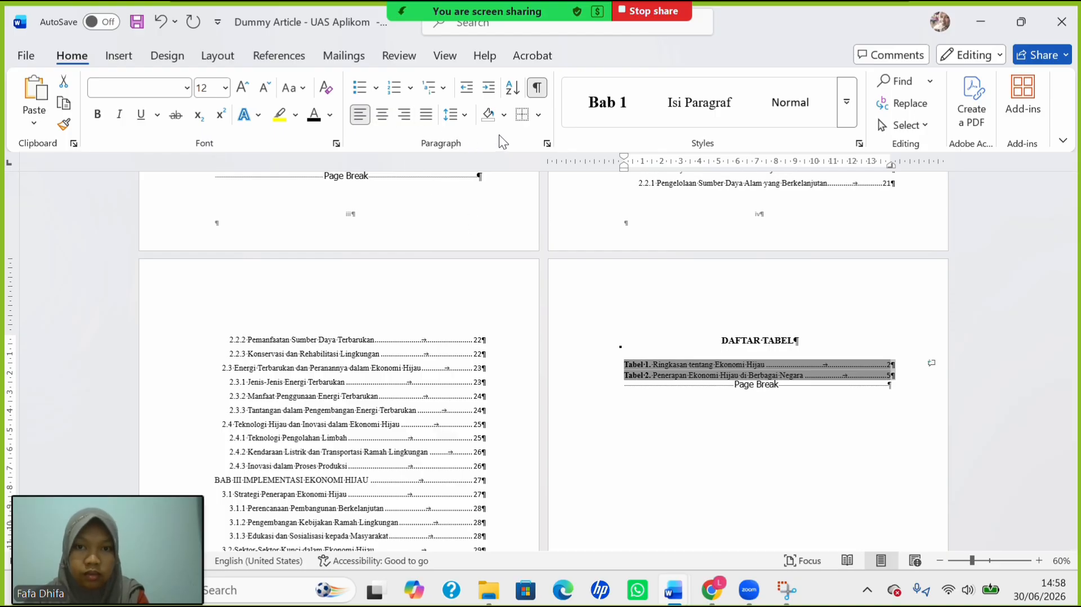
Give the two Tabel entries 1.5 line spacing.
{"action": "left_click", "coordinate": [454, 114]}
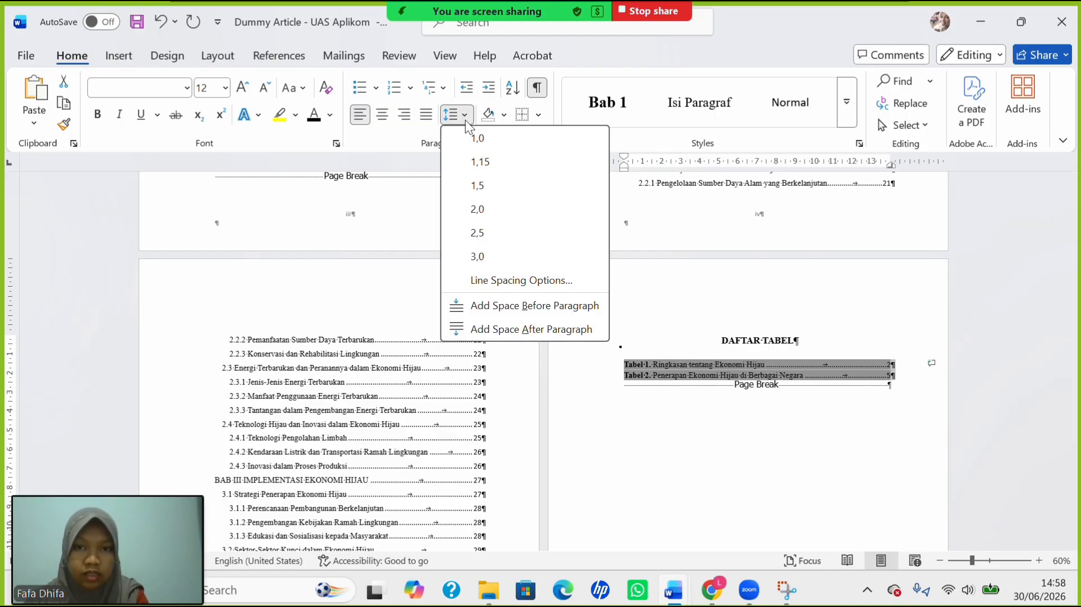
{"action": "left_click", "coordinate": [498, 184]}
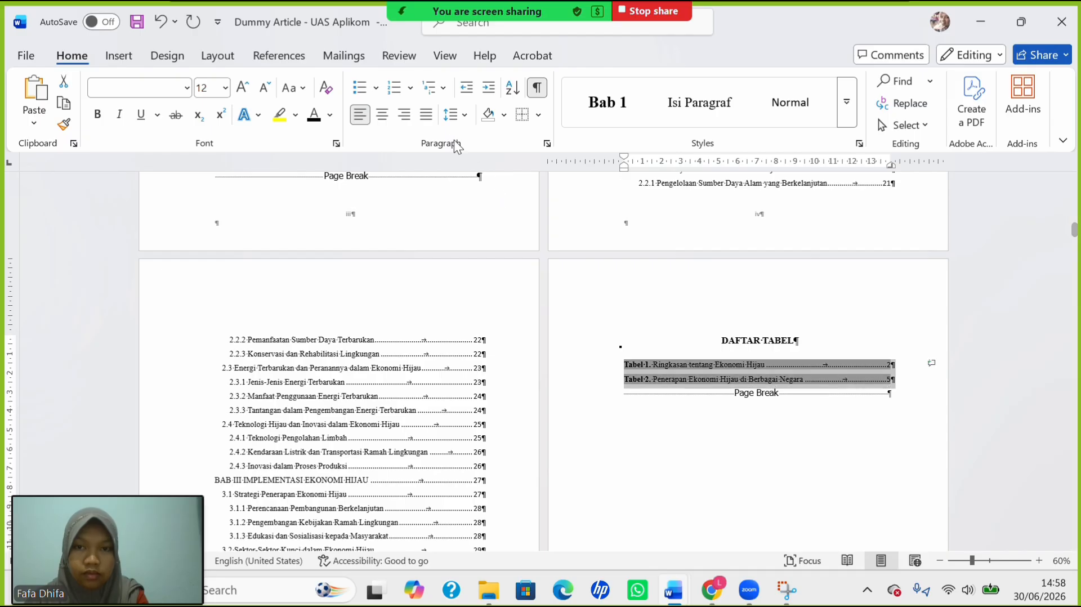
{"action": "left_click", "coordinate": [459, 119]}
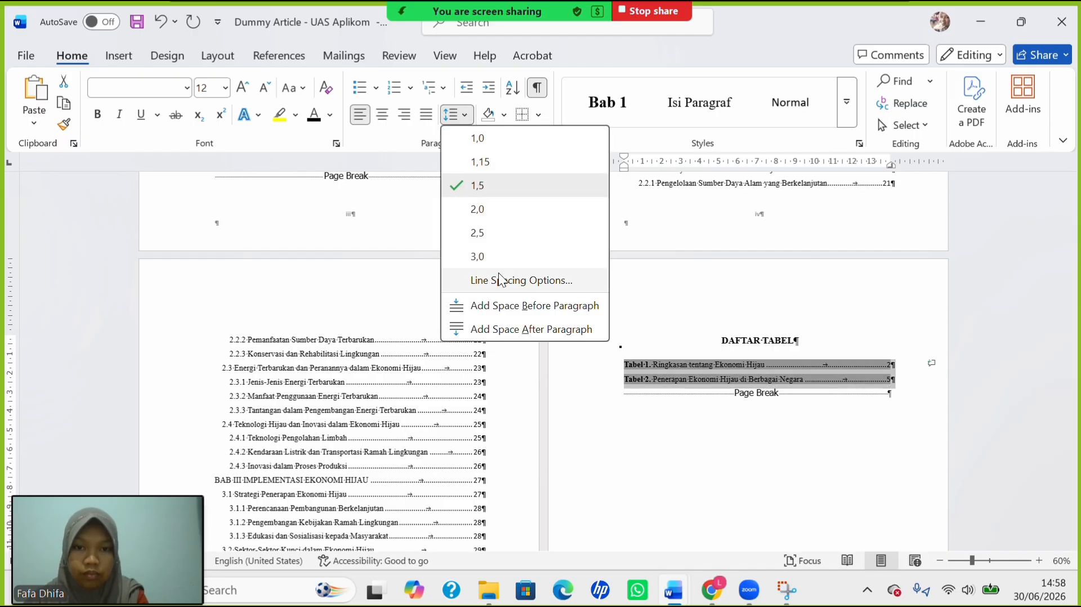
{"action": "left_click", "coordinate": [404, 160]}
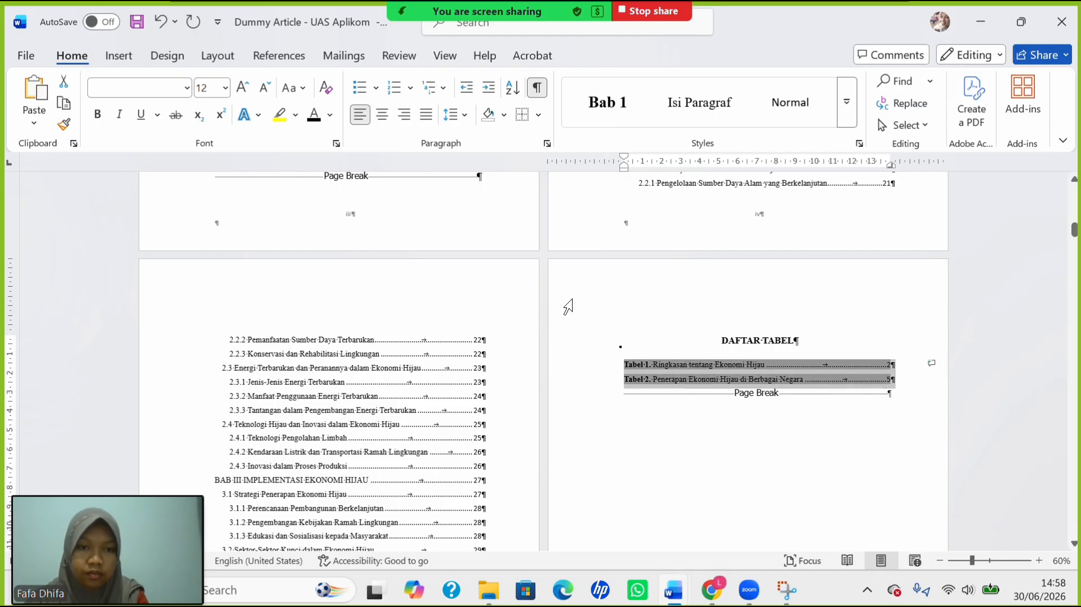
Regenerate the DAFTAR GAMBAR table of figures, replacing the old Gambar 1 and Gambar 2 entries.
{"action": "scroll", "coordinate": [571, 308], "scroll_direction": "down", "scroll_amount": 10}
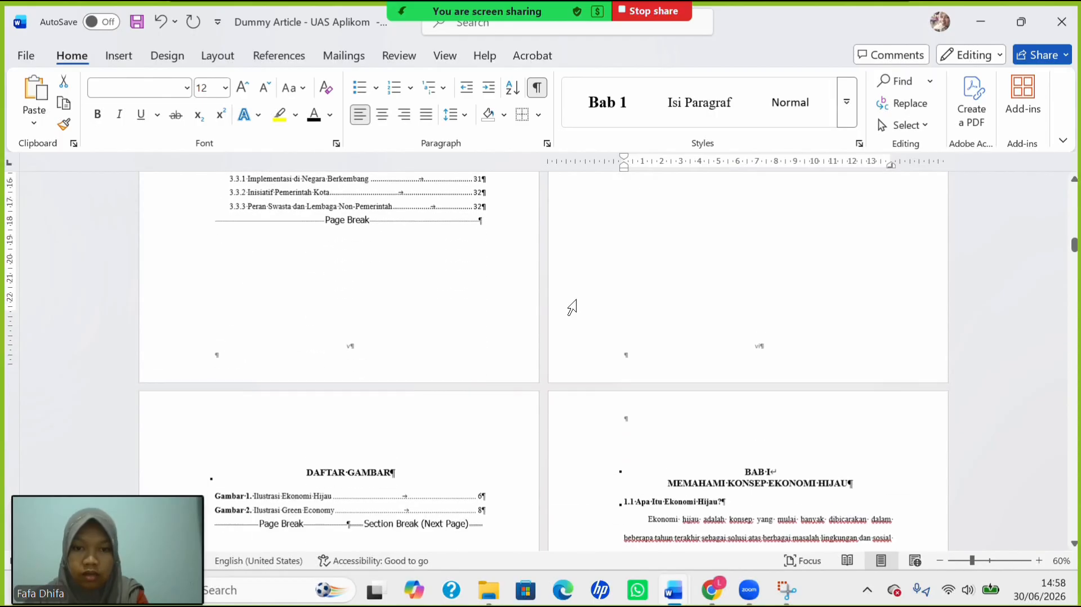
{"action": "scroll", "coordinate": [571, 308], "scroll_direction": "down", "scroll_amount": 3}
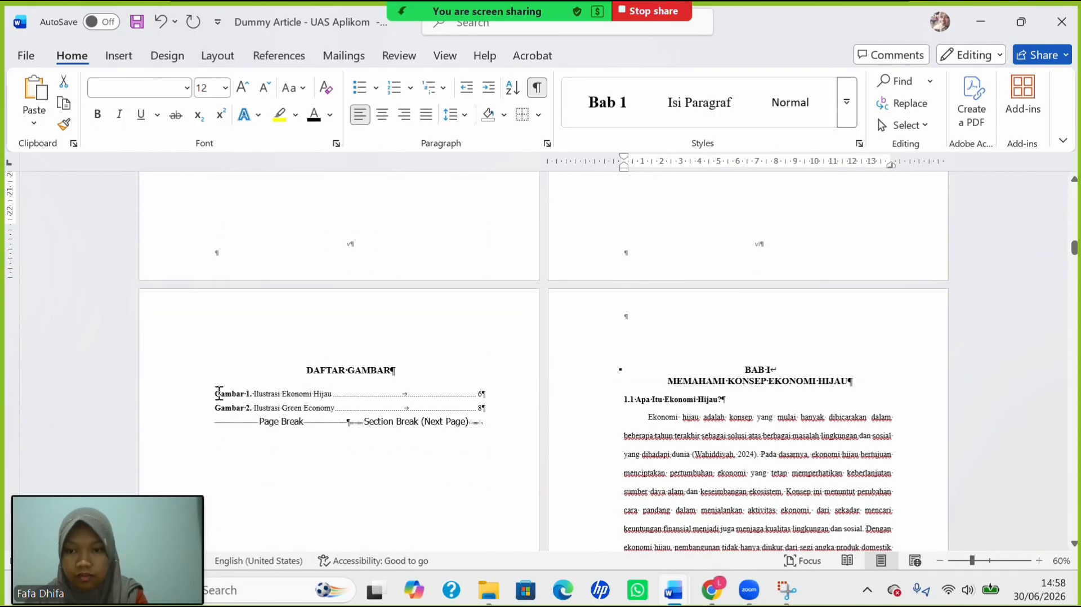
{"action": "left_click_drag", "start_coordinate": [422, 400], "coordinate": [472, 407]}
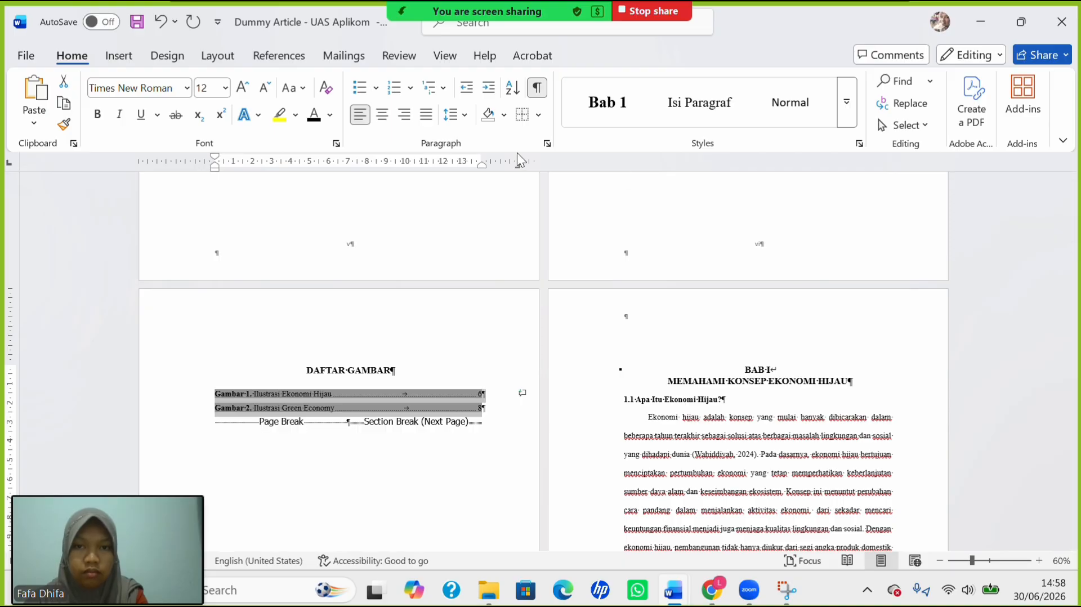
{"action": "left_click", "coordinate": [280, 56]}
{"action": "left_click", "coordinate": [651, 86]}
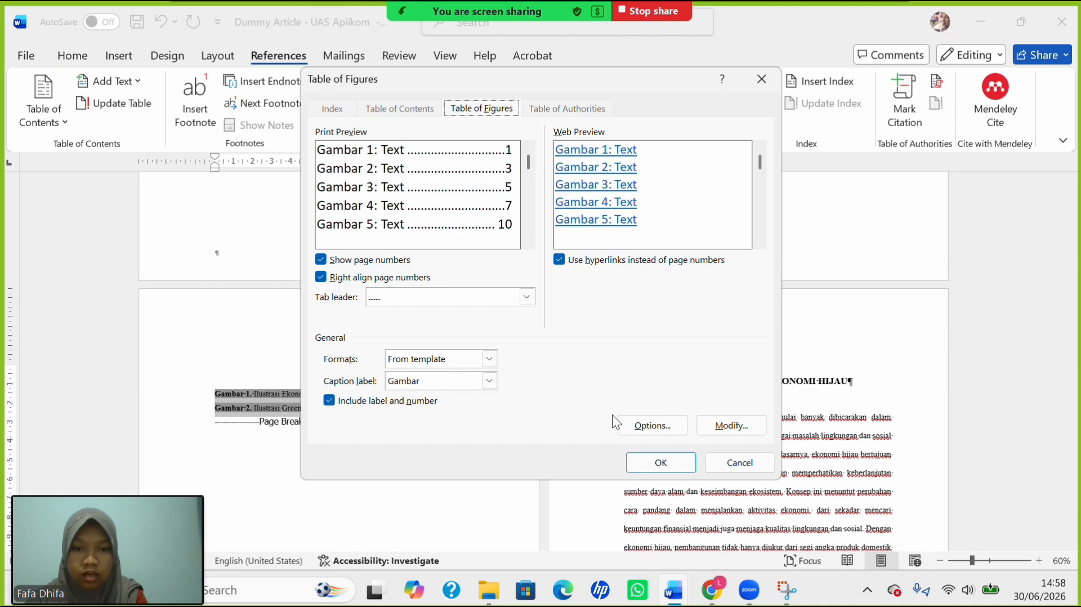
{"action": "left_click", "coordinate": [671, 464]}
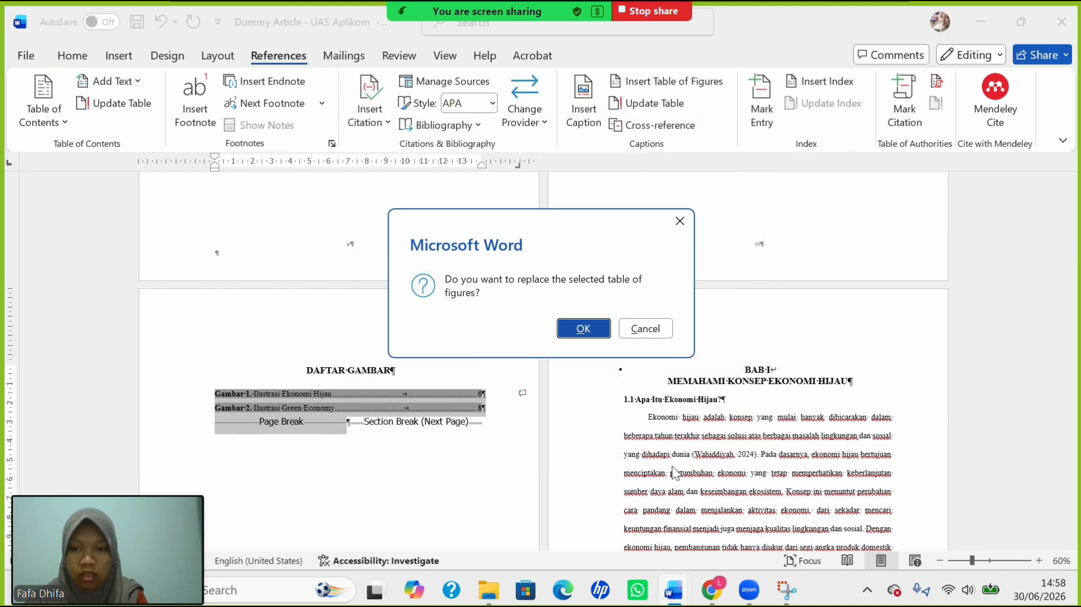
{"action": "left_click", "coordinate": [596, 332]}
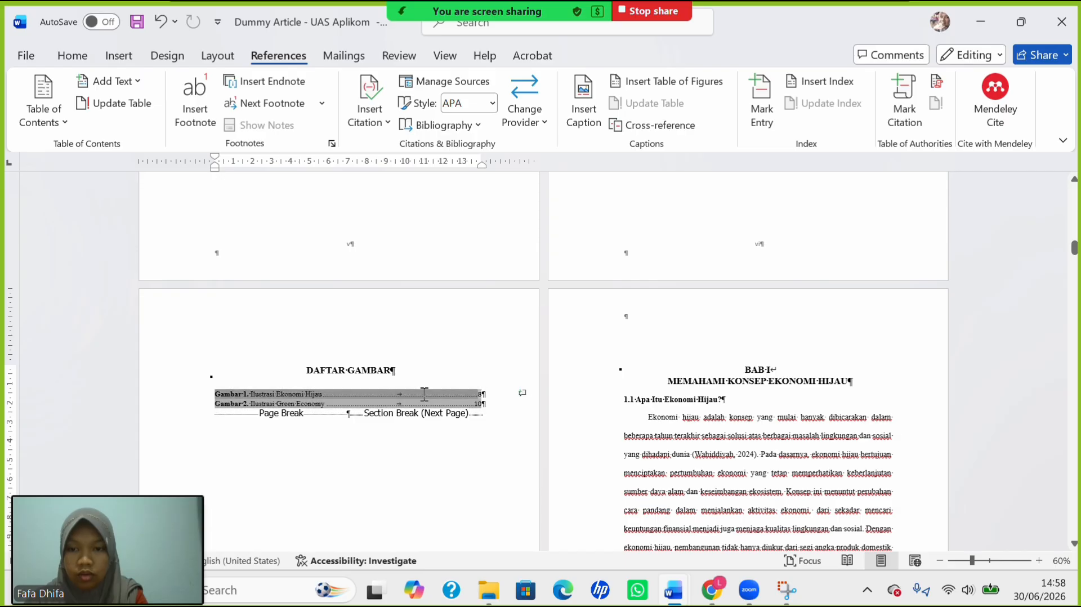
Set the rebuilt figure list to 12 pt text with 1.5 line spacing.
{"action": "left_click_drag", "start_coordinate": [470, 412], "coordinate": [471, 413]}
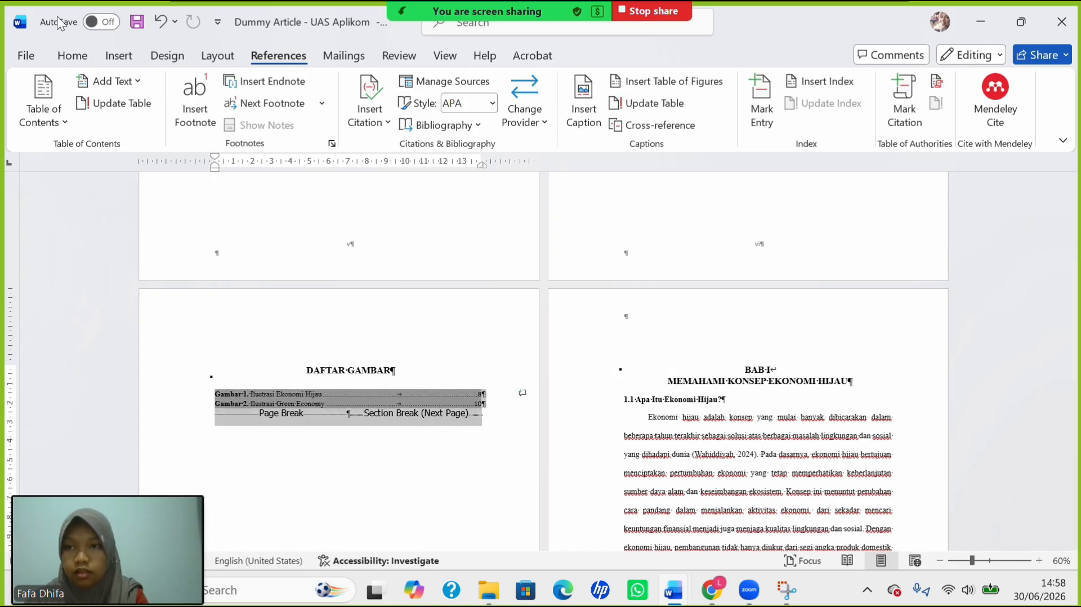
{"action": "left_click", "coordinate": [82, 57]}
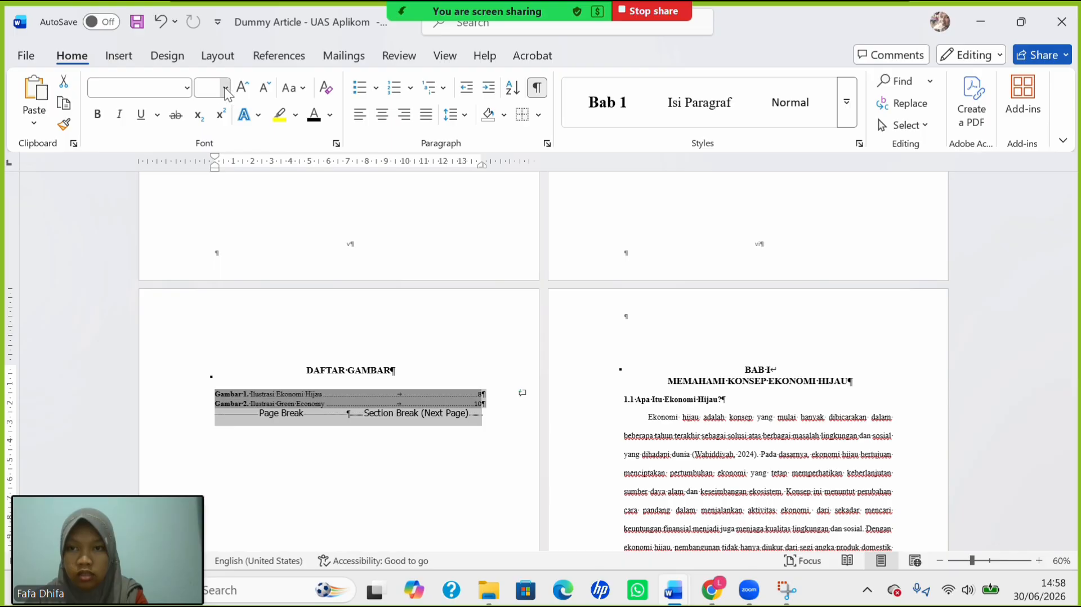
{"action": "left_click", "coordinate": [217, 194]}
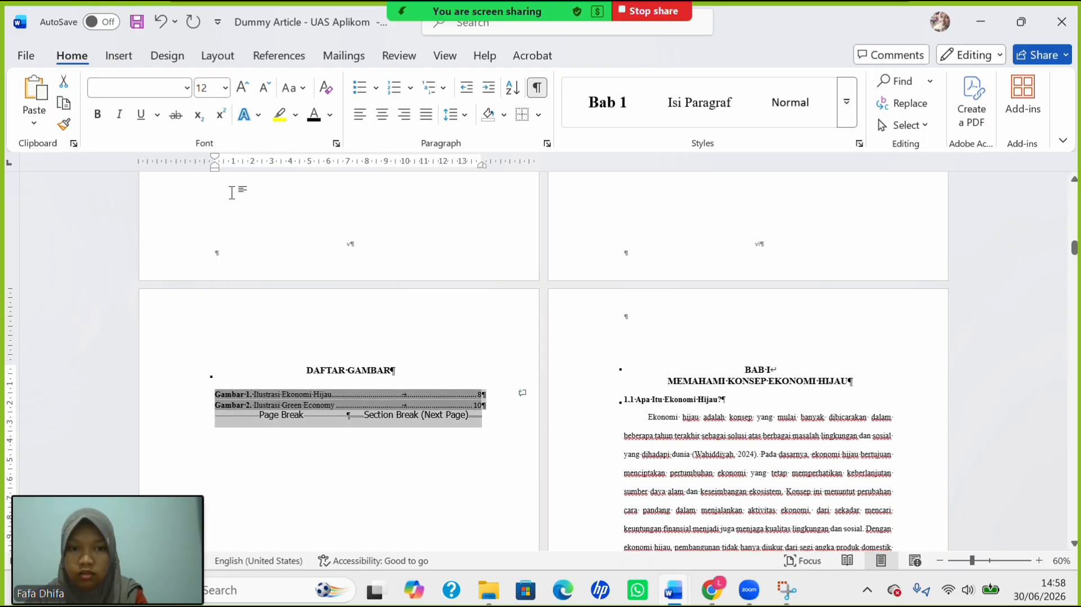
{"action": "left_click", "coordinate": [464, 116]}
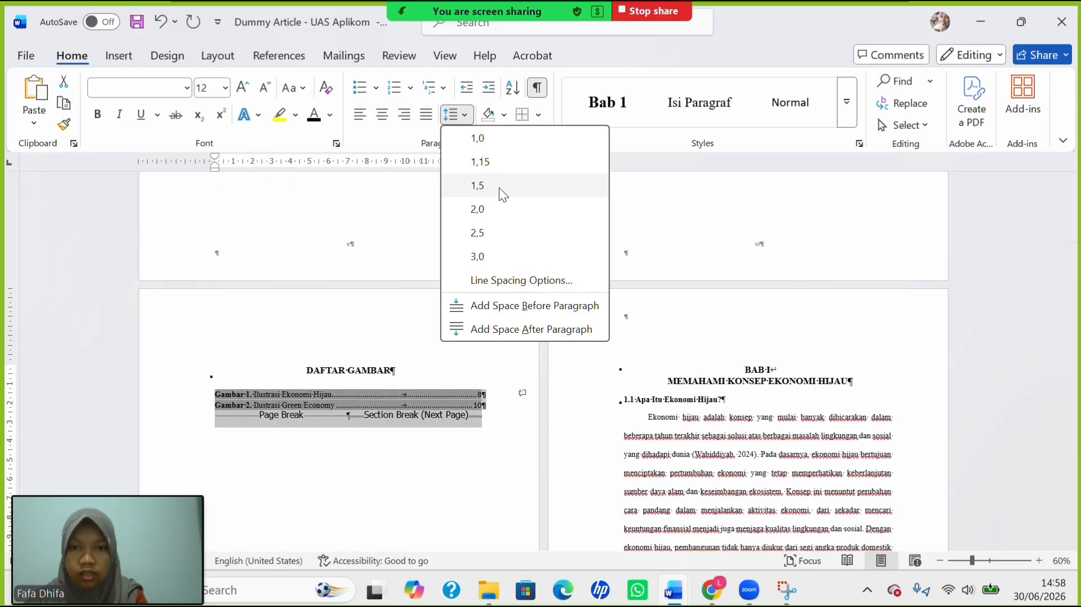
{"action": "left_click", "coordinate": [498, 179]}
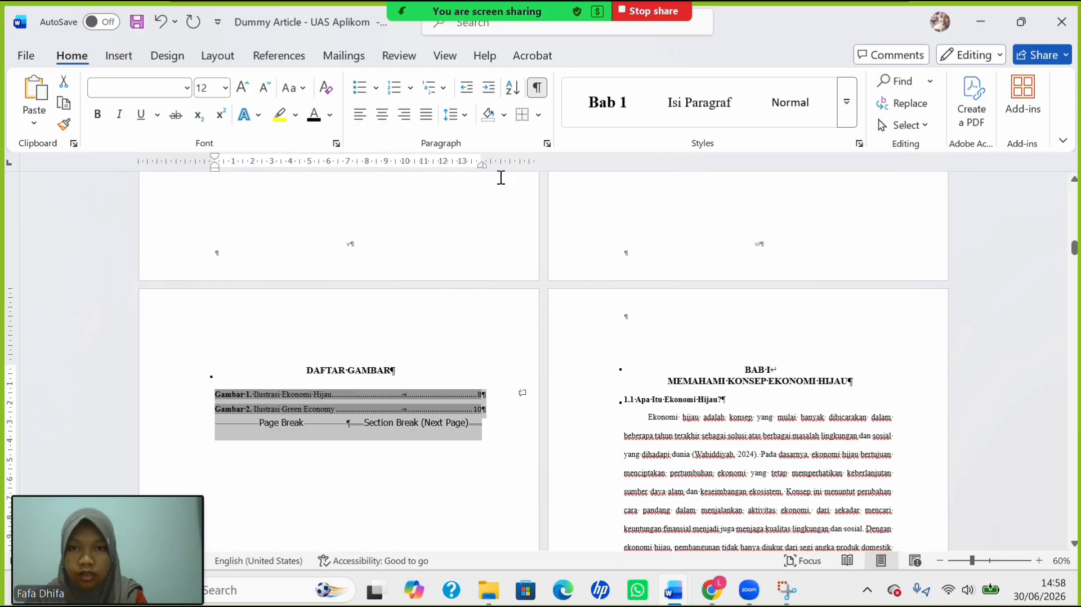
{"action": "left_click", "coordinate": [453, 115]}
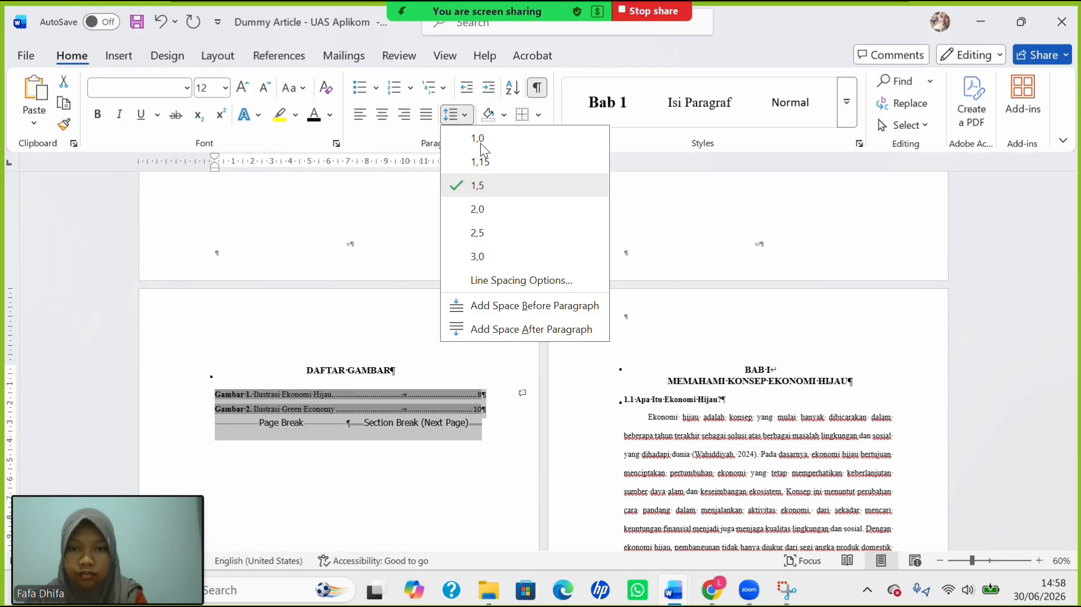
{"action": "left_click", "coordinate": [381, 203]}
{"action": "scroll", "coordinate": [381, 201], "scroll_direction": "up", "scroll_amount": 3}
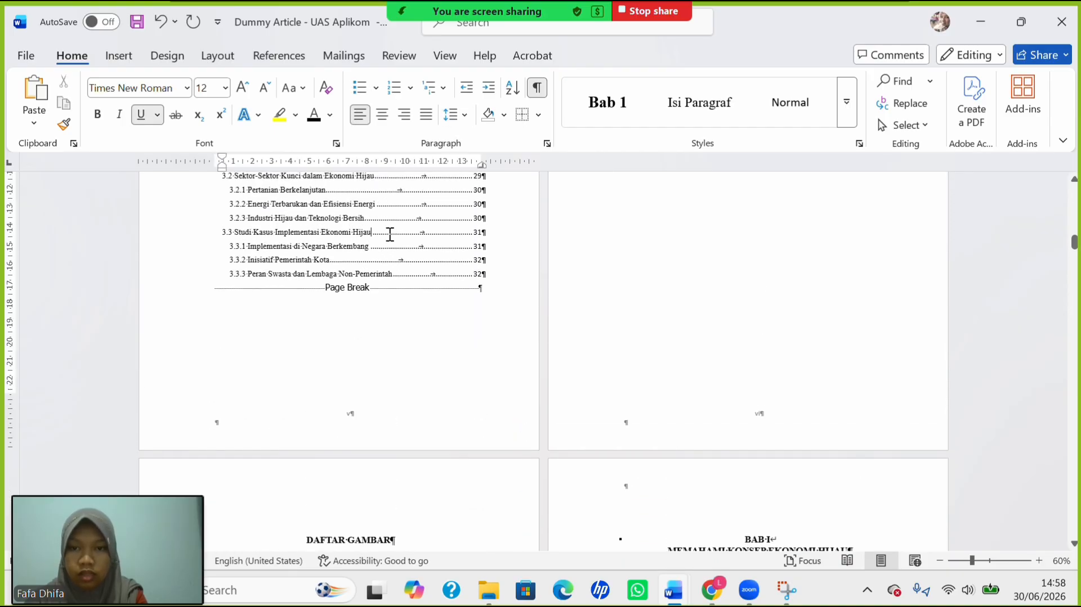
{"action": "scroll", "coordinate": [389, 234], "scroll_direction": "up", "scroll_amount": 12}
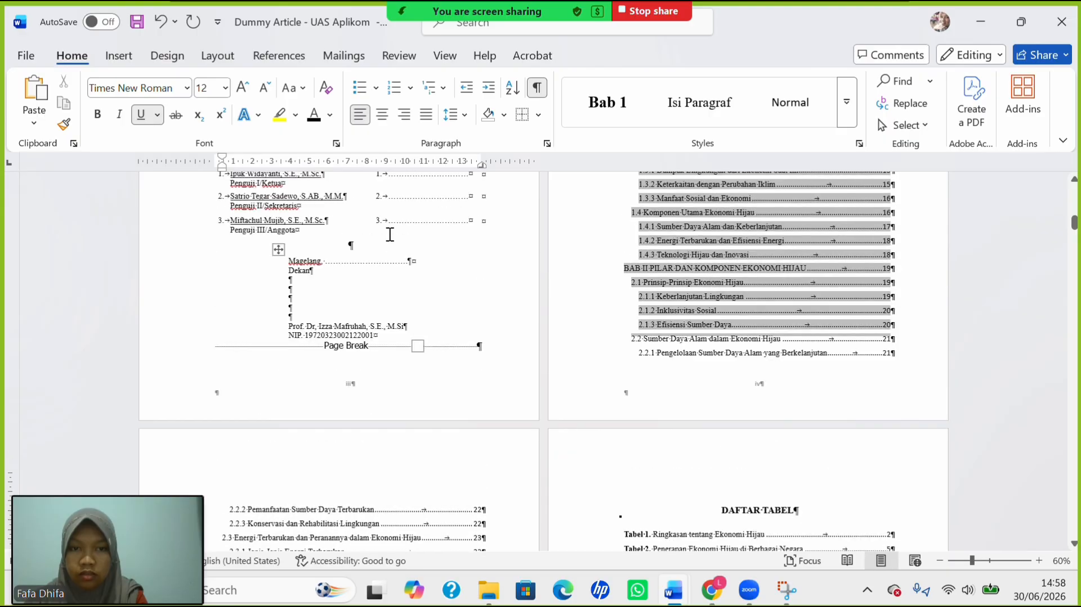
{"action": "scroll", "coordinate": [390, 234], "scroll_direction": "up", "scroll_amount": 5}
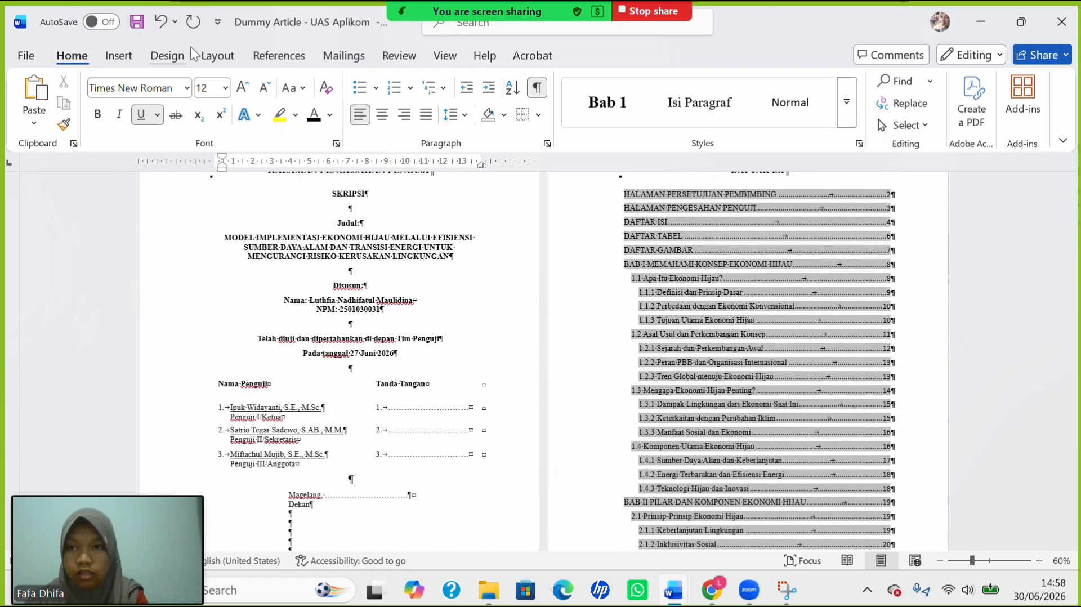
Update the entire table of contents and delete the word 'Disusun' from the approval page.
{"action": "left_click", "coordinate": [275, 57]}
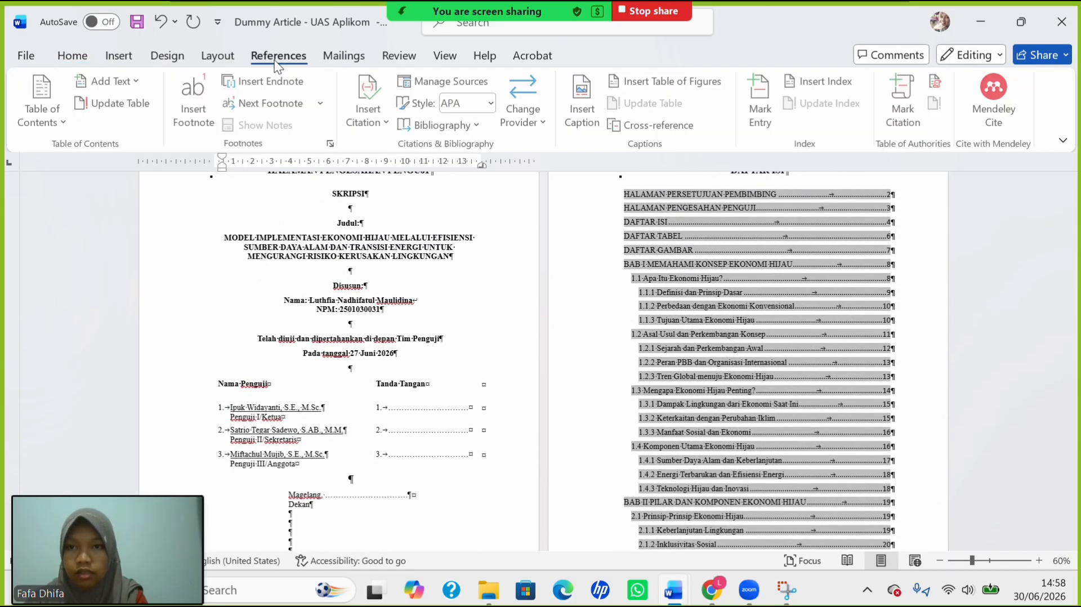
{"action": "left_click", "coordinate": [146, 107]}
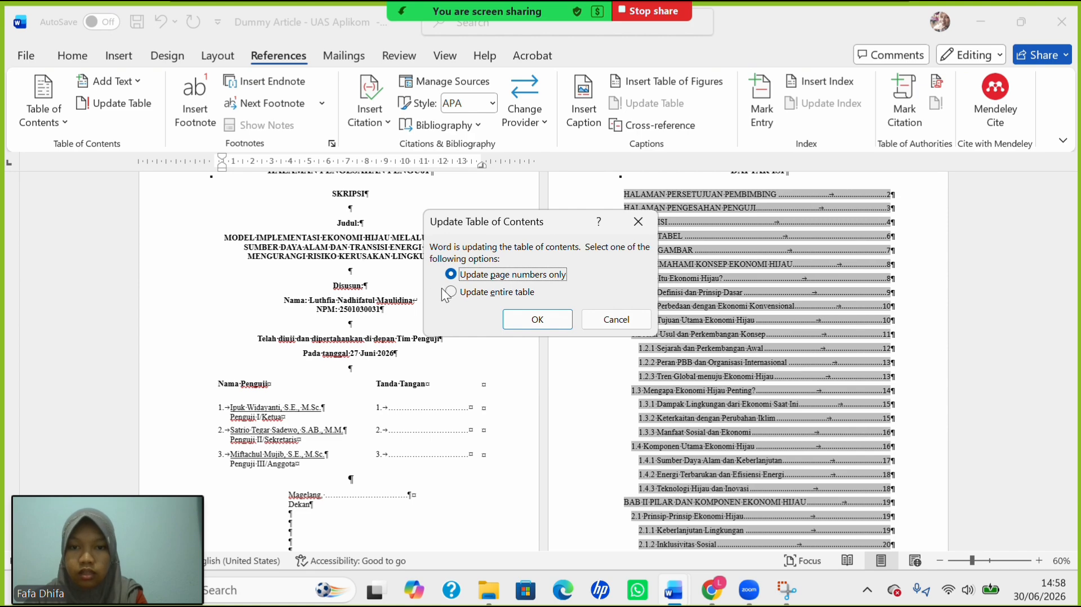
{"action": "left_click", "coordinate": [451, 292]}
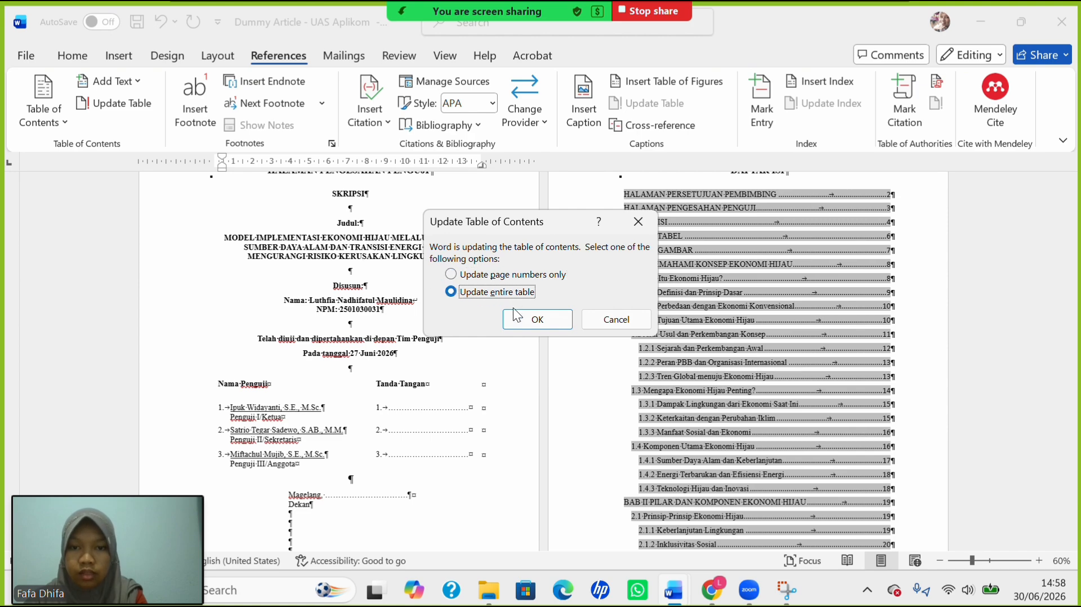
{"action": "left_click", "coordinate": [546, 325]}
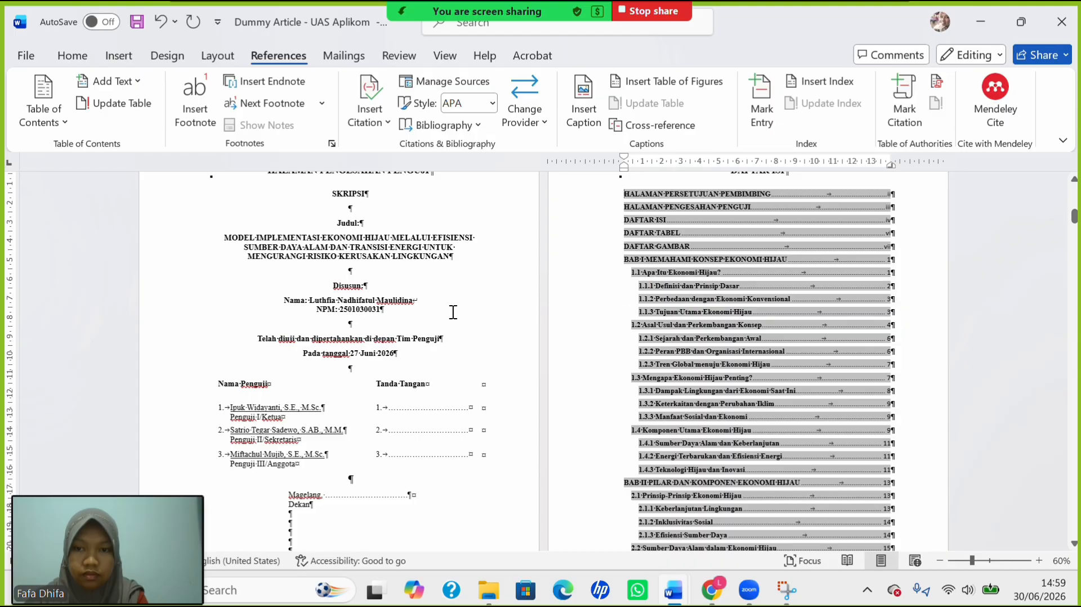
{"action": "double_click", "coordinate": [347, 286]}
{"action": "key", "text": "Delete"}
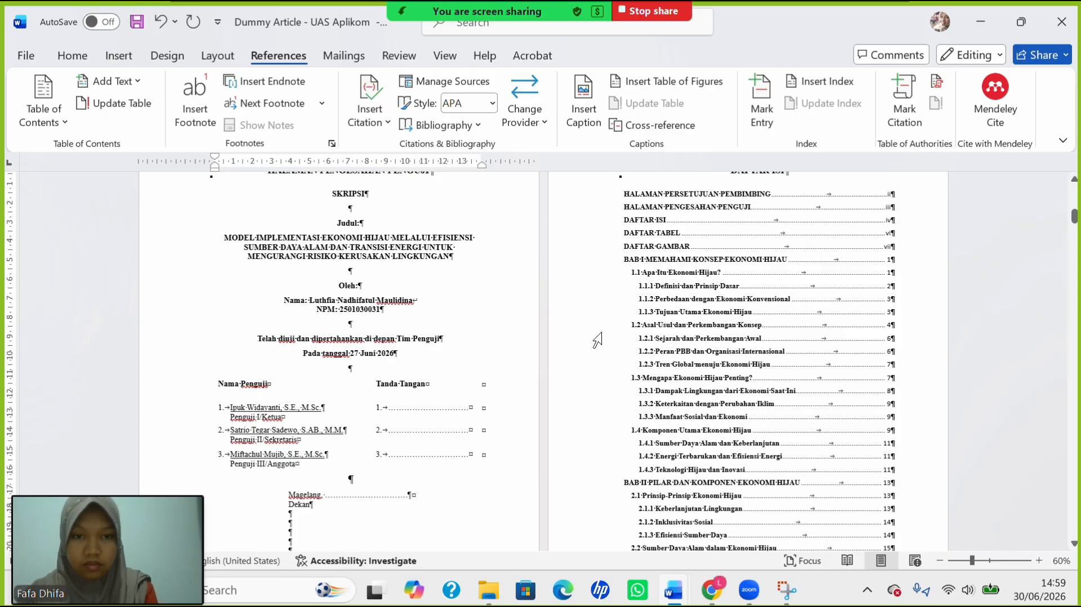
Select the whole DAFTAR ISI table of contents, down through DAFTAR PUSTAKA on page 28.
{"action": "left_click", "coordinate": [648, 195]}
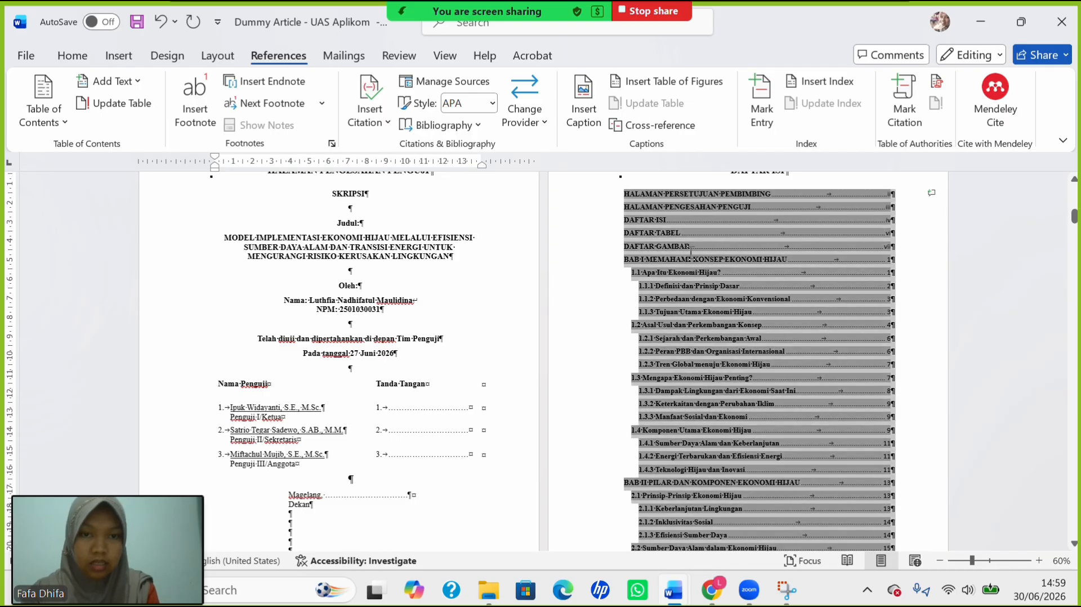
{"action": "scroll", "coordinate": [708, 556], "scroll_direction": "down", "scroll_amount": 5}
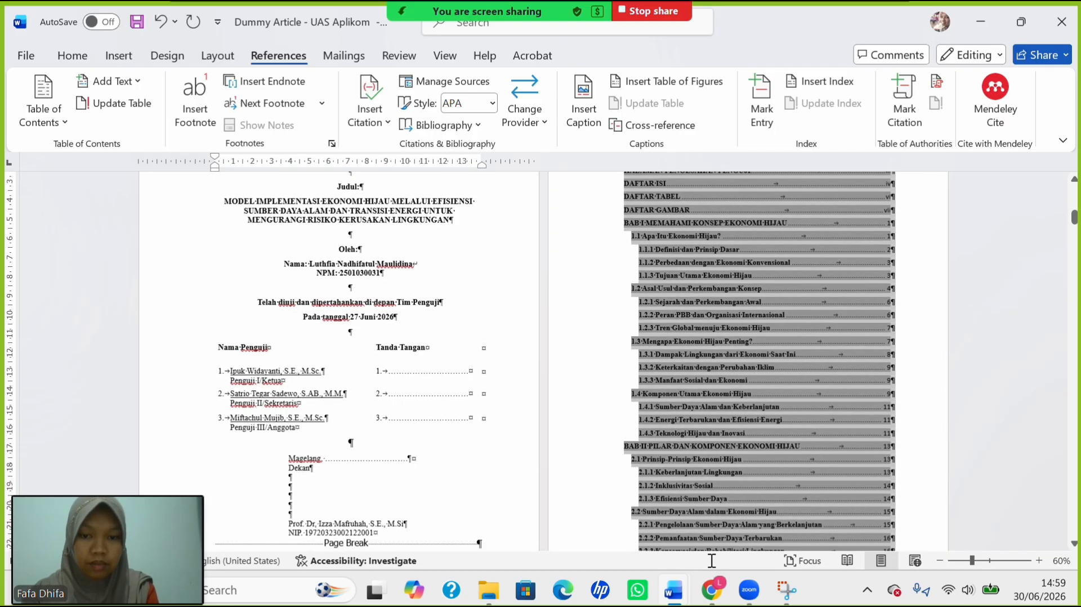
{"action": "scroll", "coordinate": [684, 550], "scroll_direction": "down", "scroll_amount": 3}
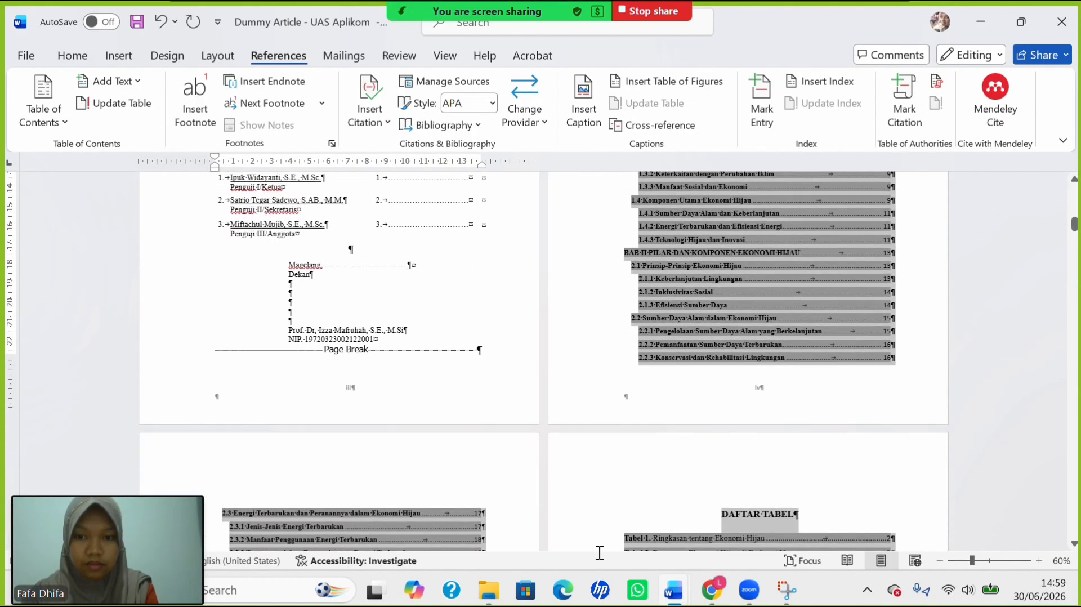
{"action": "scroll", "coordinate": [465, 523], "scroll_direction": "down", "scroll_amount": 10}
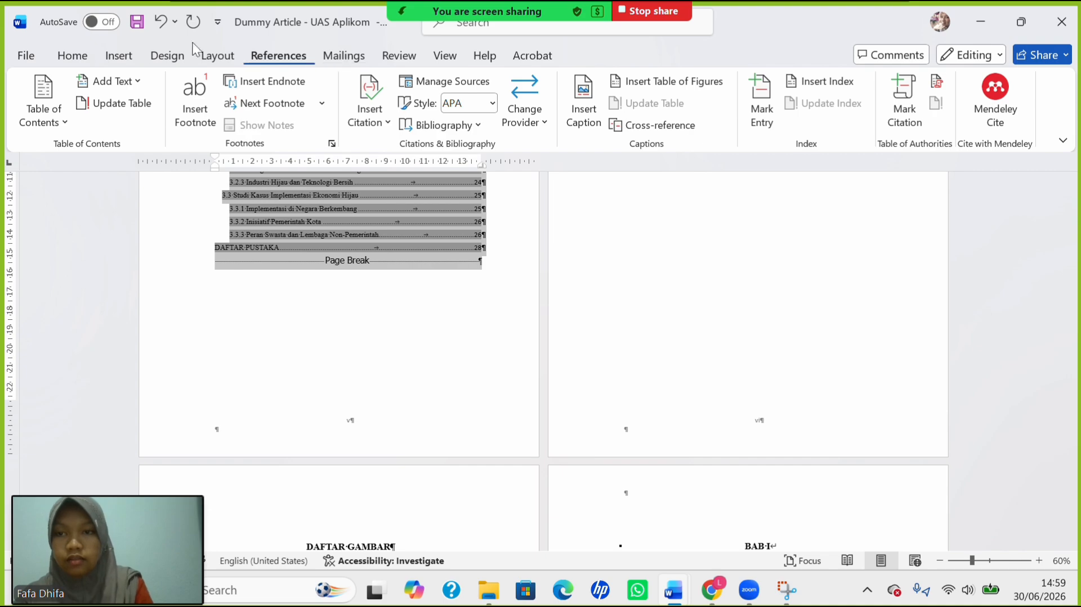
Make the table of contents text black and 12 pt.
{"action": "left_click", "coordinate": [73, 57]}
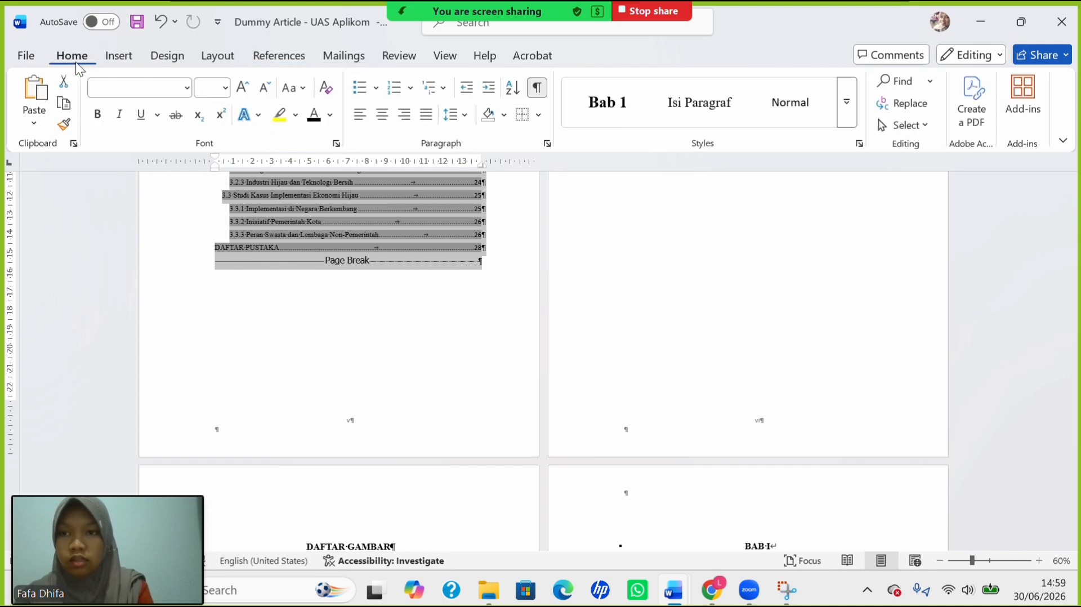
{"action": "left_click", "coordinate": [332, 120]}
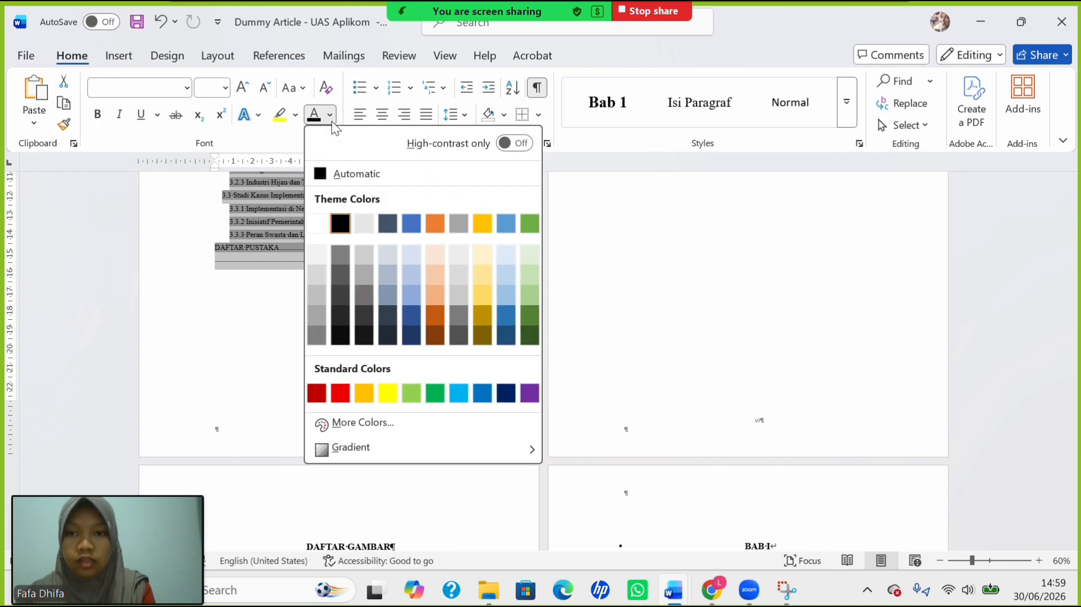
{"action": "left_click", "coordinate": [332, 120]}
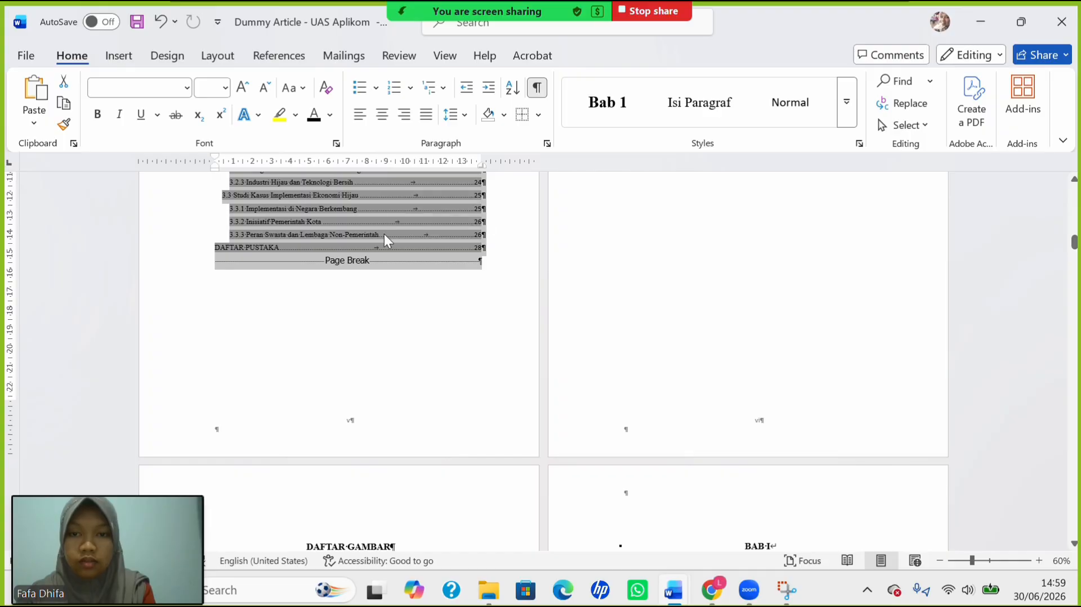
{"action": "scroll", "coordinate": [384, 234], "scroll_direction": "up", "scroll_amount": 5}
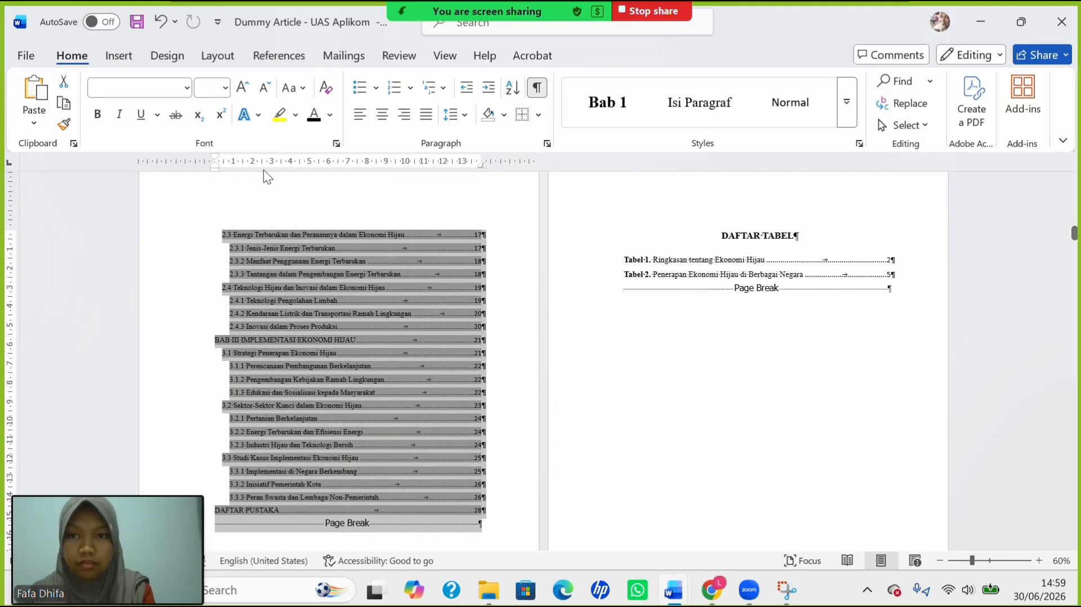
{"action": "left_click", "coordinate": [225, 88]}
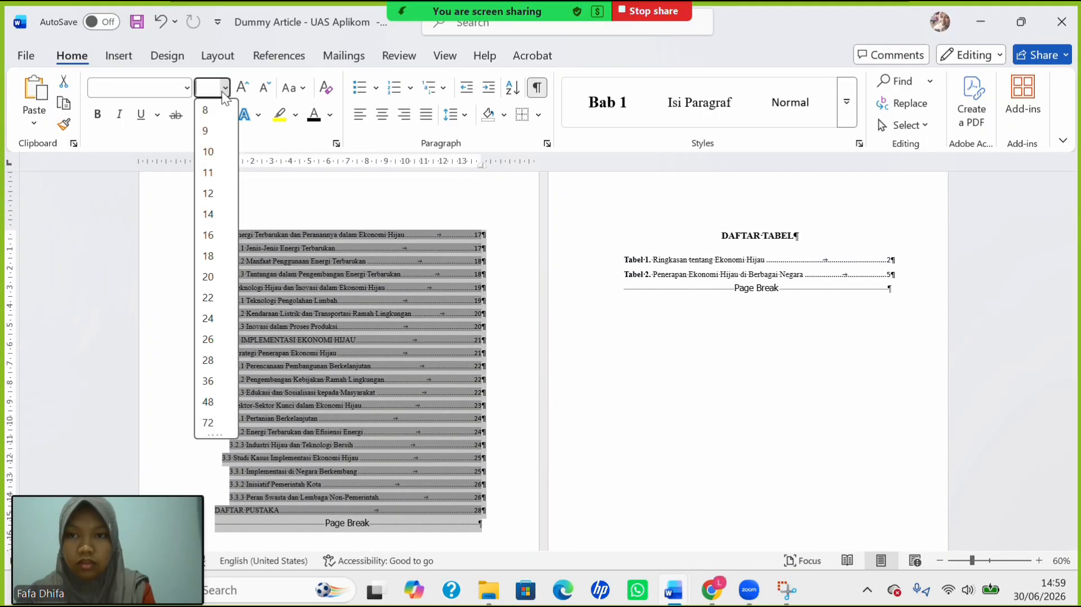
{"action": "left_click", "coordinate": [213, 194]}
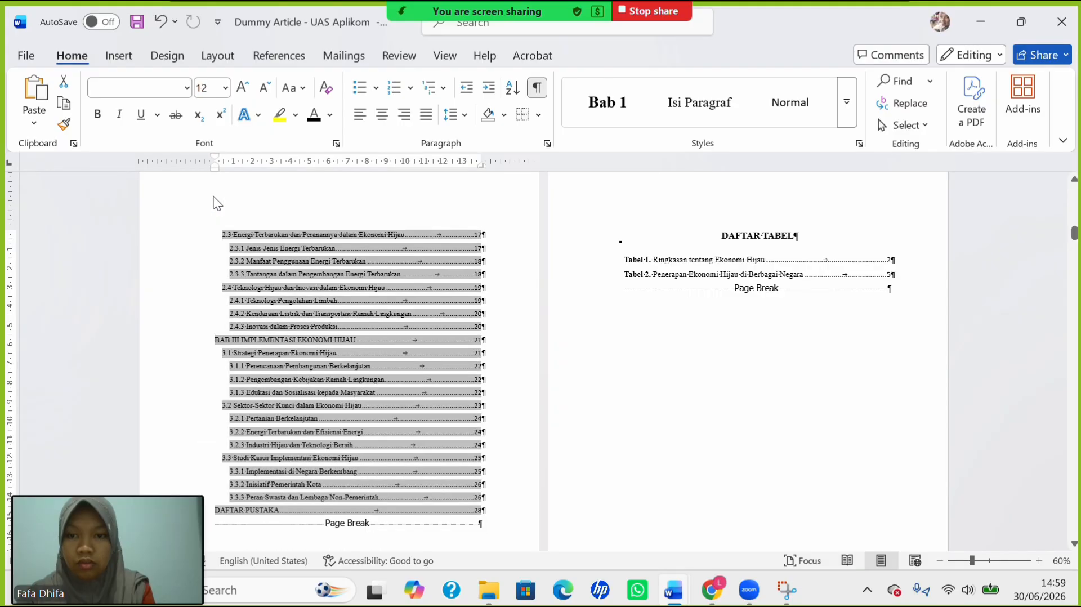
Give the contents entries 1.5 line spacing and remove the space after each paragraph.
{"action": "left_click", "coordinate": [454, 120]}
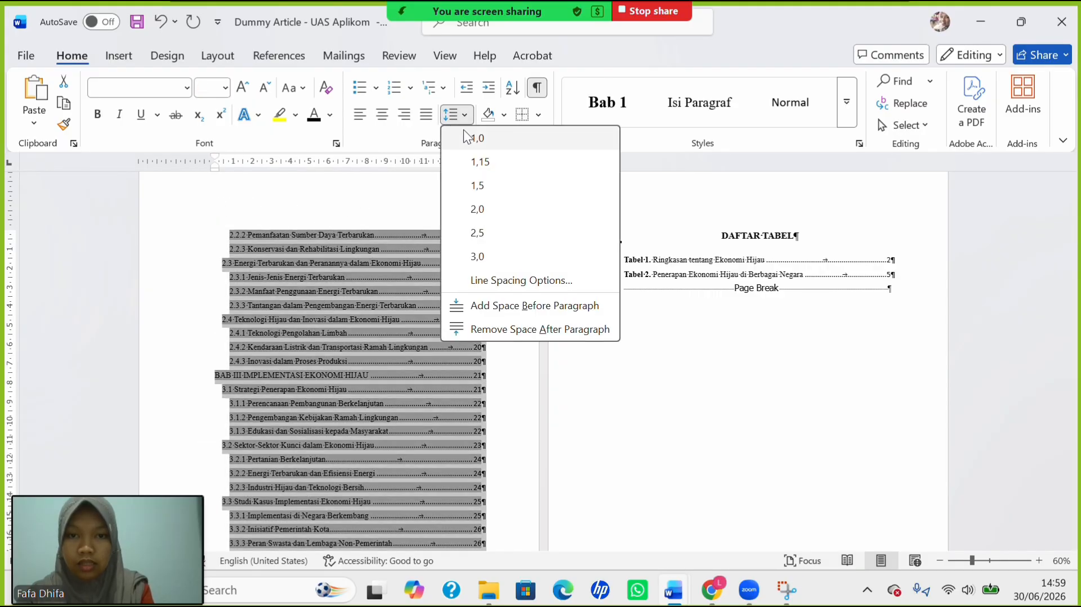
{"action": "left_click", "coordinate": [496, 186]}
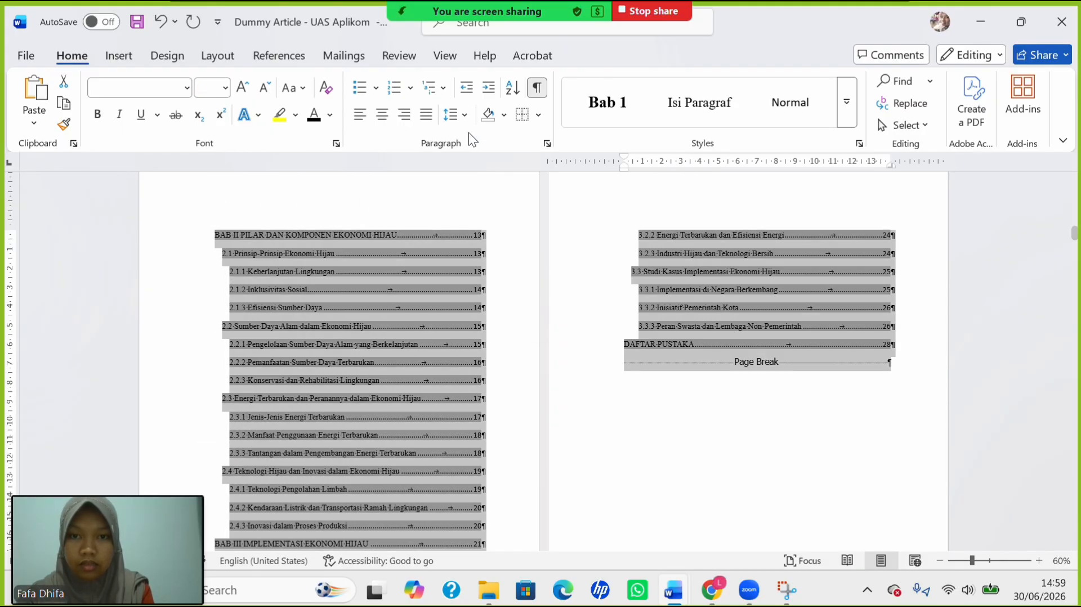
{"action": "left_click", "coordinate": [455, 116]}
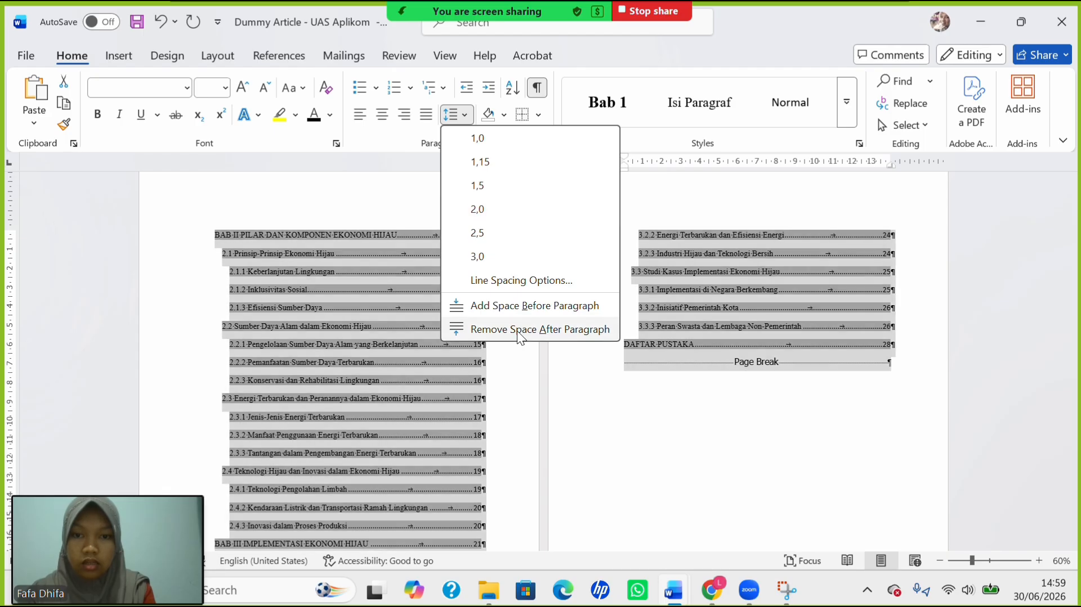
{"action": "left_click", "coordinate": [517, 330]}
{"action": "scroll", "coordinate": [448, 312], "scroll_direction": "up", "scroll_amount": 5}
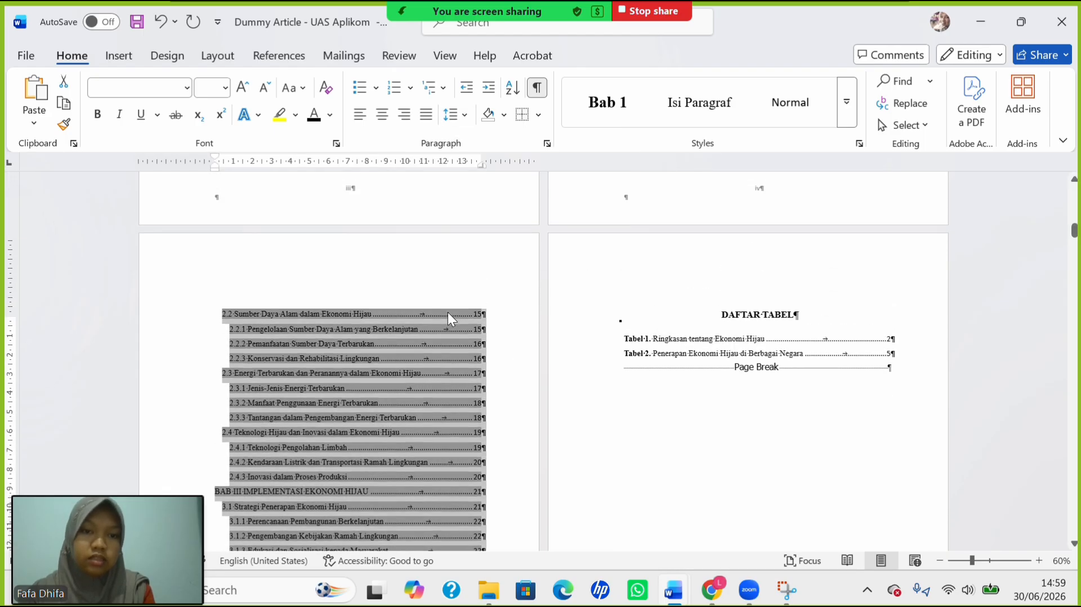
{"action": "scroll", "coordinate": [447, 312], "scroll_direction": "up", "scroll_amount": 8}
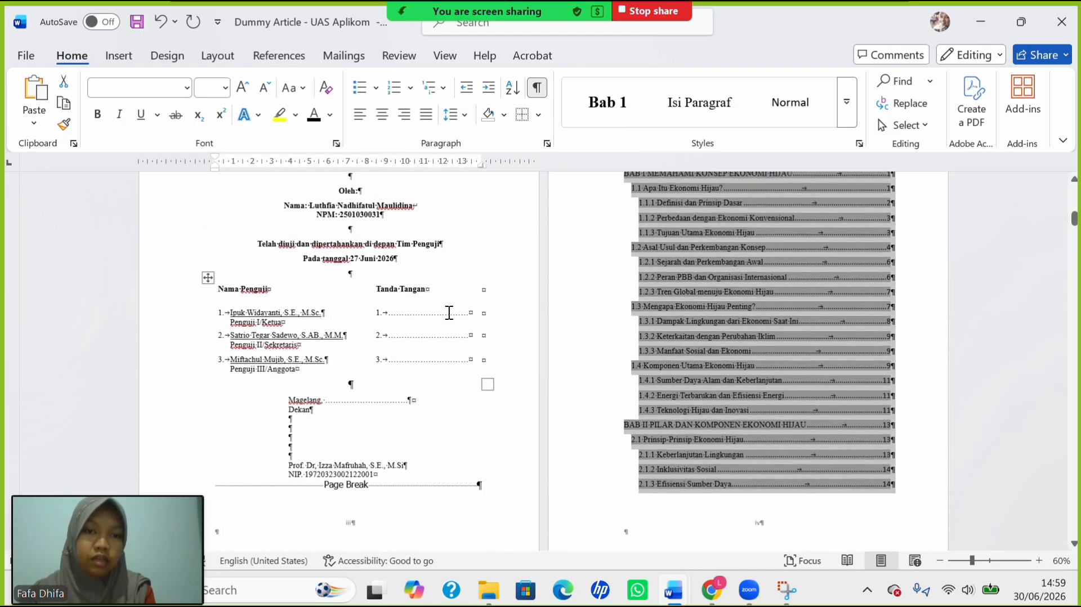
{"action": "scroll", "coordinate": [449, 313], "scroll_direction": "down", "scroll_amount": 10}
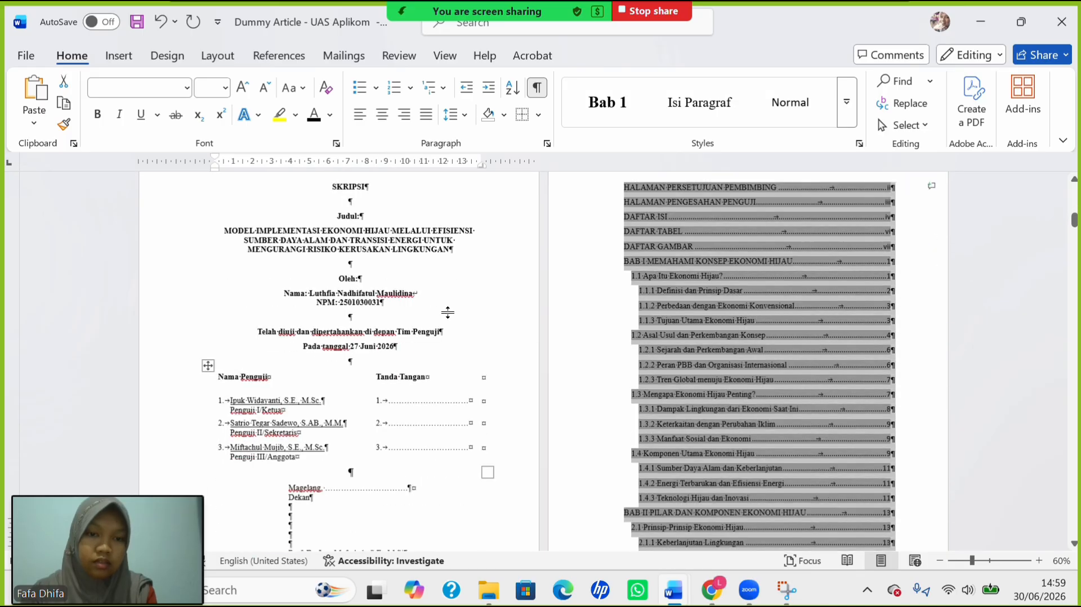
Hide the formatting marks and leave the cover page footer without its page number 1.
{"action": "scroll", "coordinate": [447, 312], "scroll_direction": "down", "scroll_amount": 2}
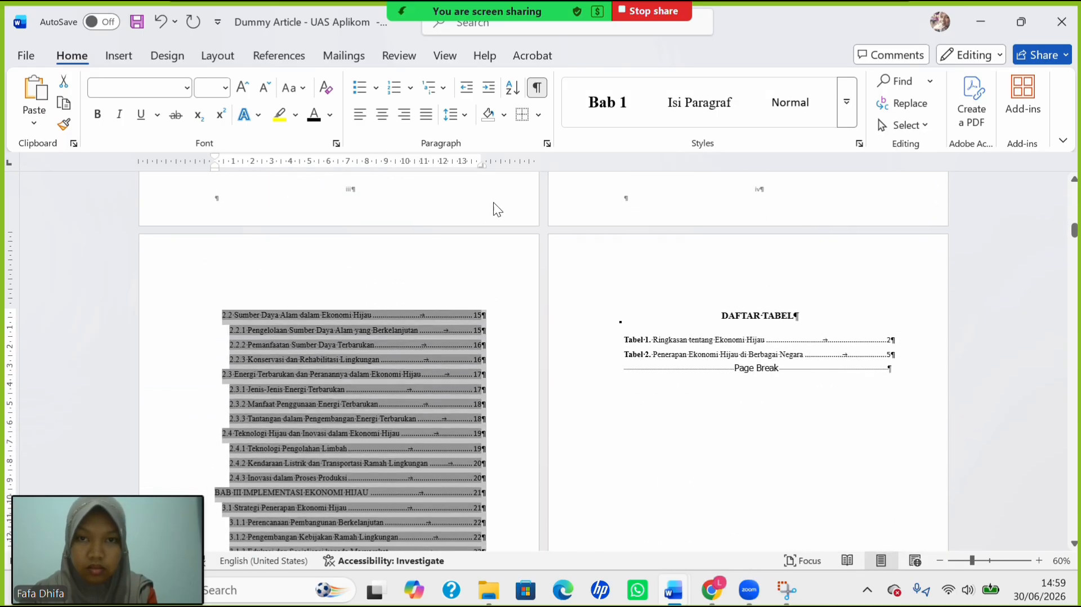
{"action": "left_click", "coordinate": [537, 88]}
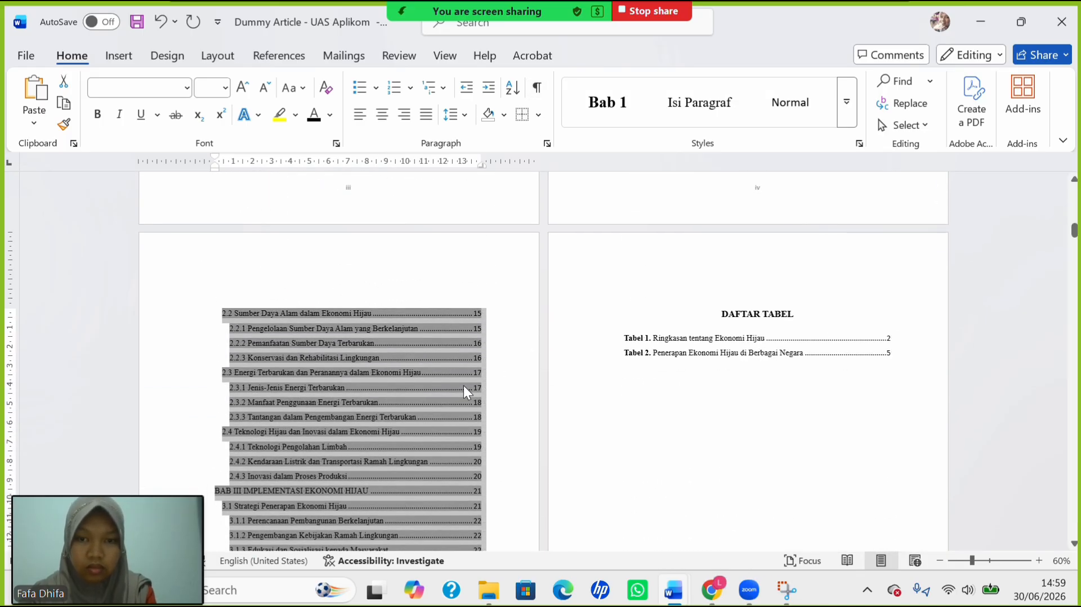
{"action": "scroll", "coordinate": [459, 391], "scroll_direction": "down", "scroll_amount": 2}
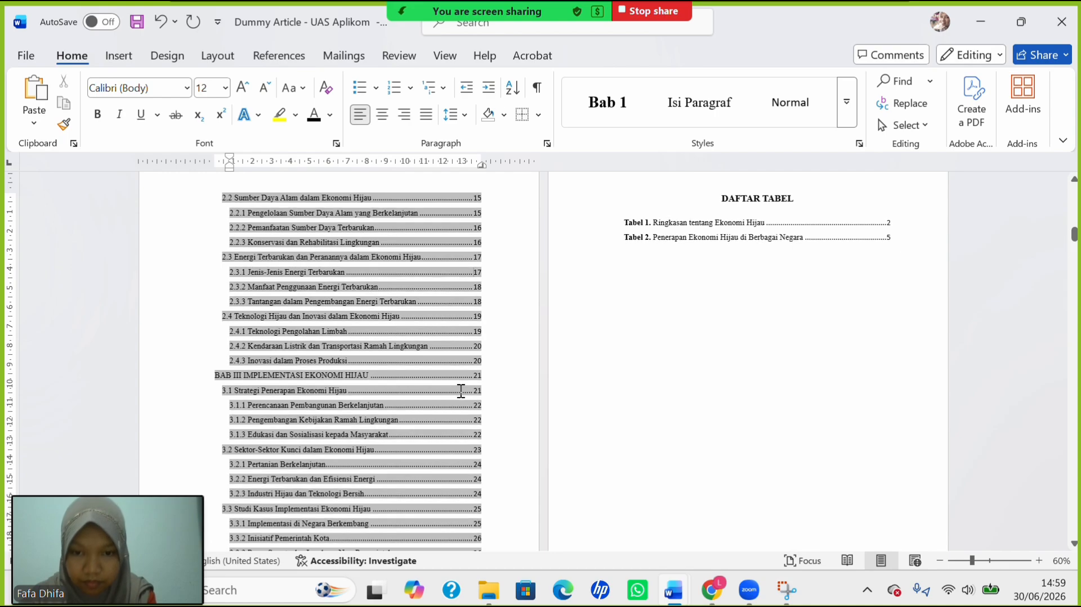
{"action": "scroll", "coordinate": [457, 398], "scroll_direction": "up", "scroll_amount": 5}
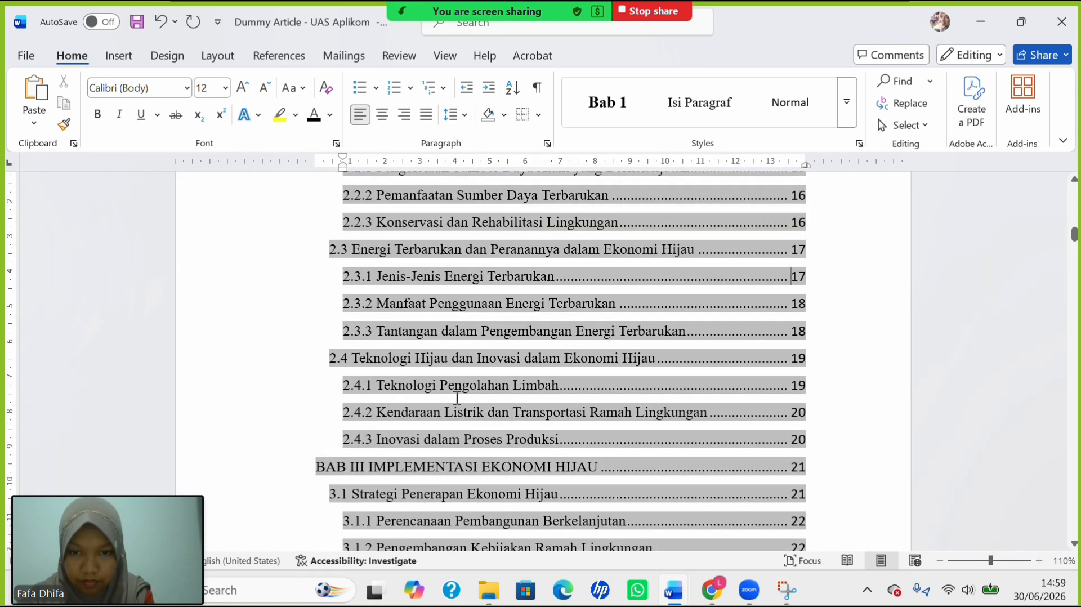
{"action": "scroll", "coordinate": [456, 398], "scroll_direction": "up", "scroll_amount": 15}
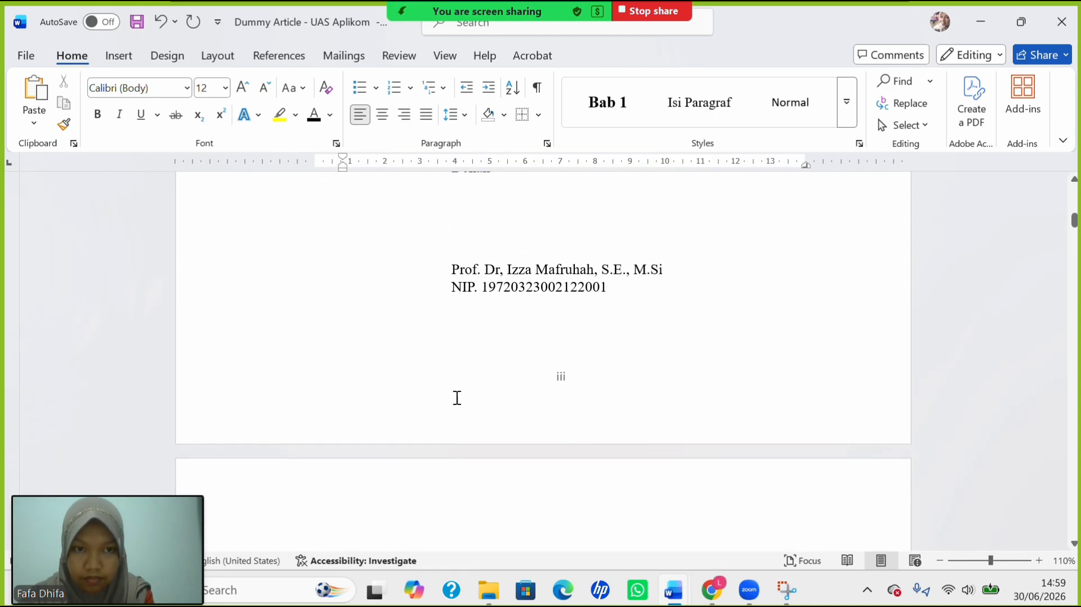
{"action": "scroll", "coordinate": [457, 398], "scroll_direction": "up", "scroll_amount": 20}
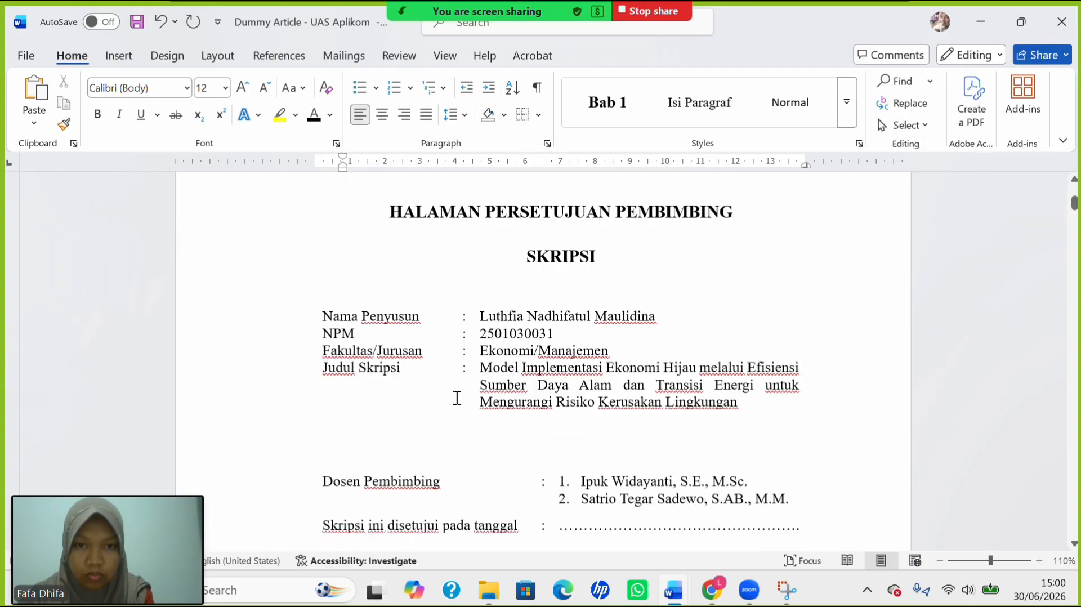
{"action": "scroll", "coordinate": [456, 397], "scroll_direction": "down", "scroll_amount": 10}
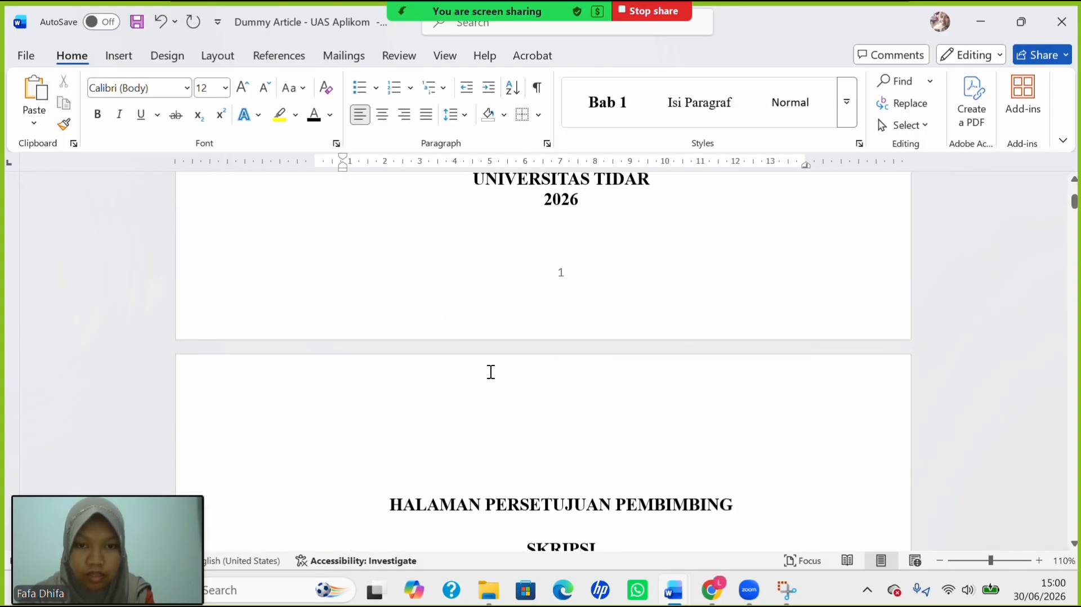
{"action": "double_click", "coordinate": [560, 277]}
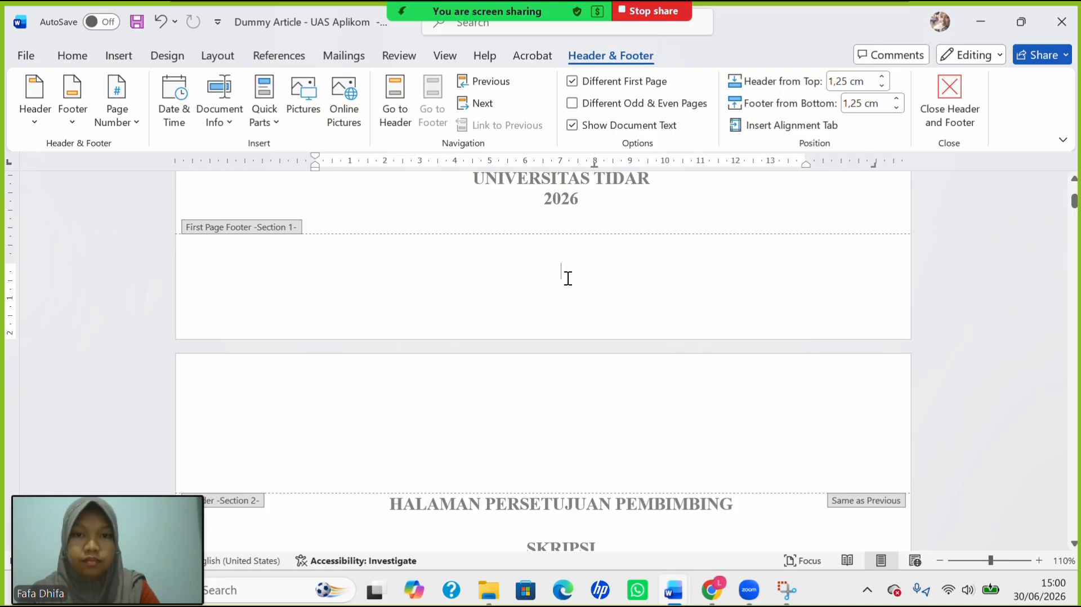
{"action": "double_click", "coordinate": [560, 221]}
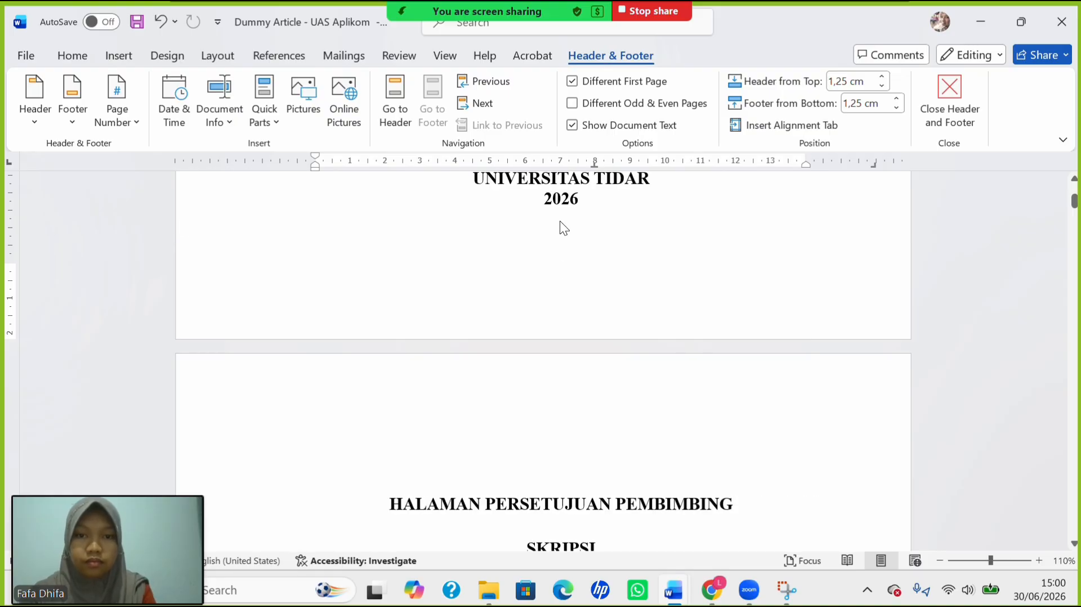
Scroll through the chapters to review the Tabel 1 caption, Tabel 2 and the figures.
{"action": "scroll", "coordinate": [560, 222], "scroll_direction": "up", "scroll_amount": 13}
{"action": "scroll", "coordinate": [560, 221], "scroll_direction": "down", "scroll_amount": 7}
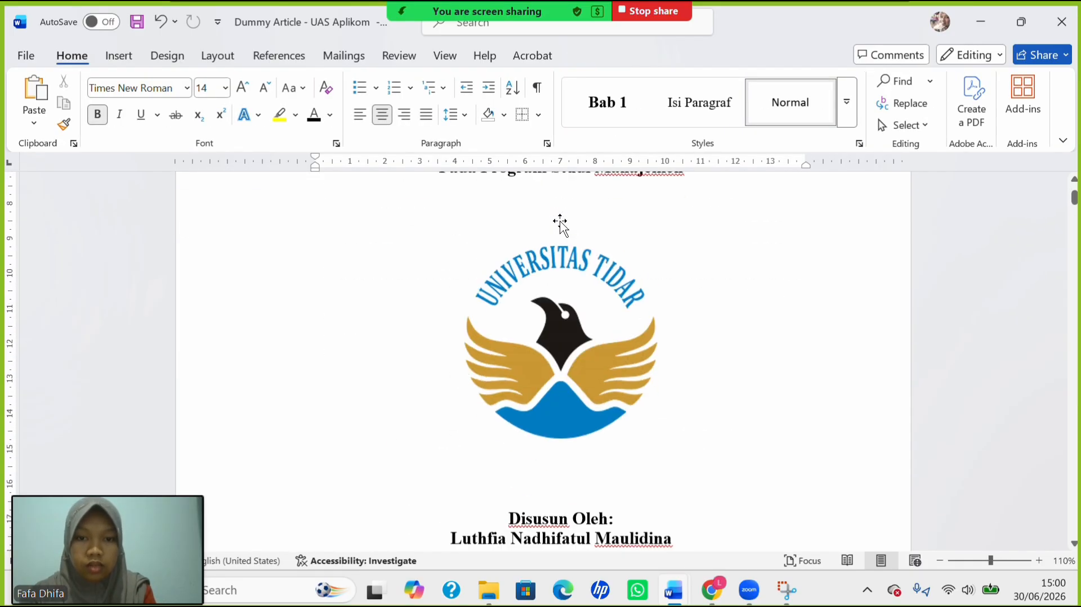
{"action": "scroll", "coordinate": [561, 221], "scroll_direction": "up", "scroll_amount": 5}
{"action": "scroll", "coordinate": [560, 221], "scroll_direction": "up", "scroll_amount": 4}
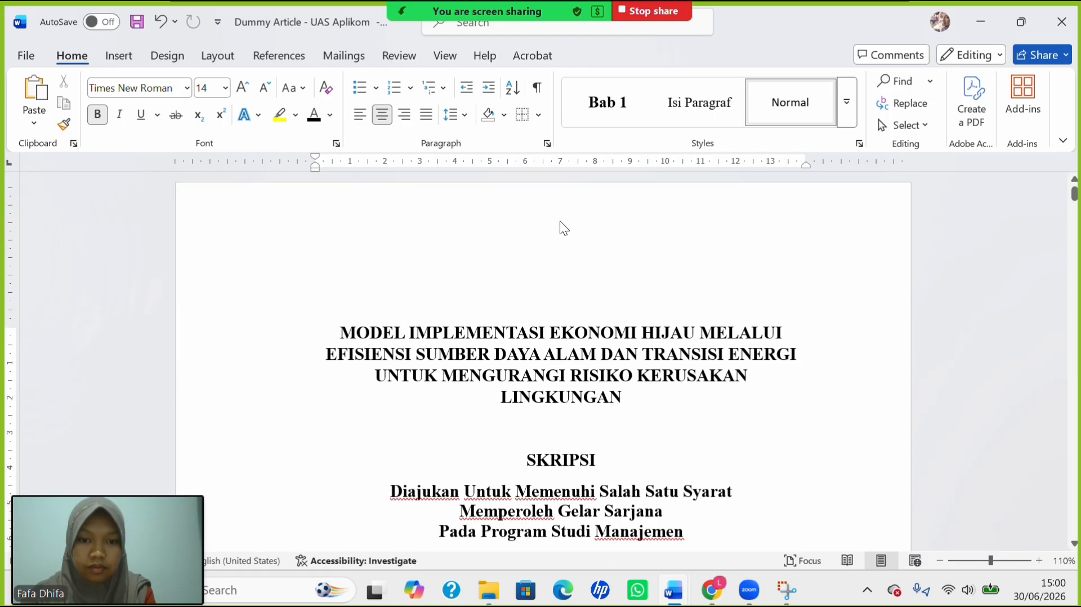
{"action": "scroll", "coordinate": [561, 221], "scroll_direction": "down", "scroll_amount": 20}
{"action": "scroll", "coordinate": [561, 221], "scroll_direction": "down", "scroll_amount": 5}
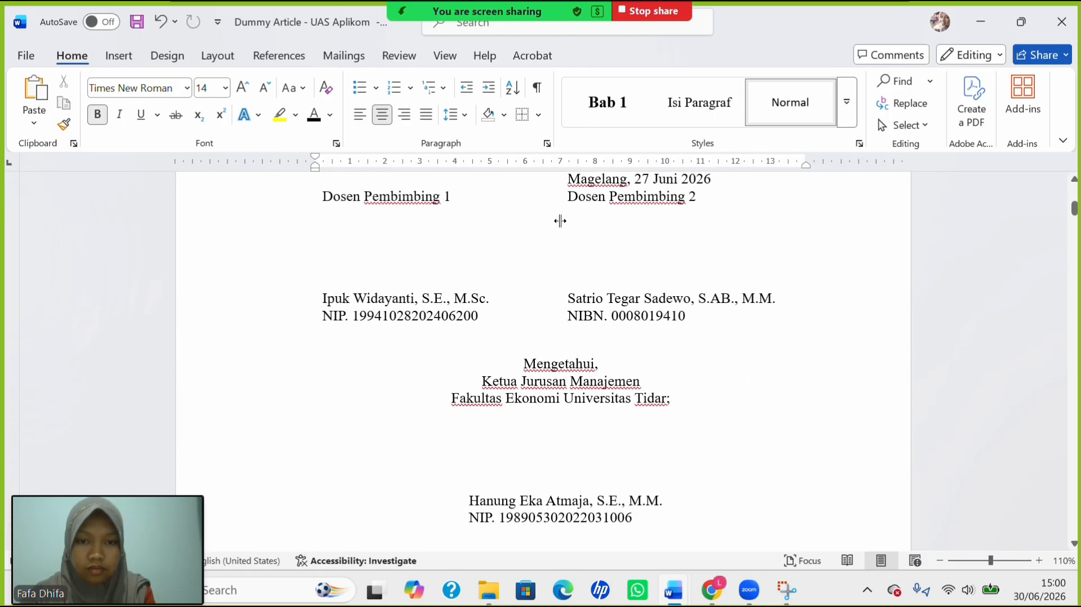
{"action": "scroll", "coordinate": [560, 221], "scroll_direction": "up", "scroll_amount": 2}
{"action": "scroll", "coordinate": [561, 221], "scroll_direction": "down", "scroll_amount": 2}
{"action": "scroll", "coordinate": [562, 222], "scroll_direction": "up", "scroll_amount": 2}
{"action": "scroll", "coordinate": [561, 222], "scroll_direction": "up", "scroll_amount": 8}
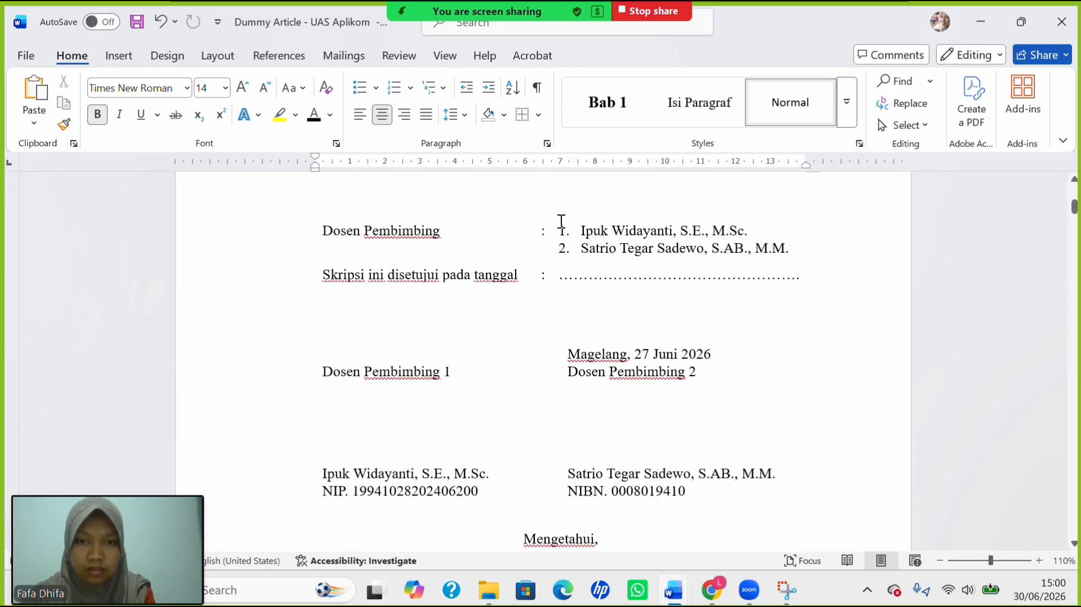
{"action": "scroll", "coordinate": [562, 221], "scroll_direction": "down", "scroll_amount": 18}
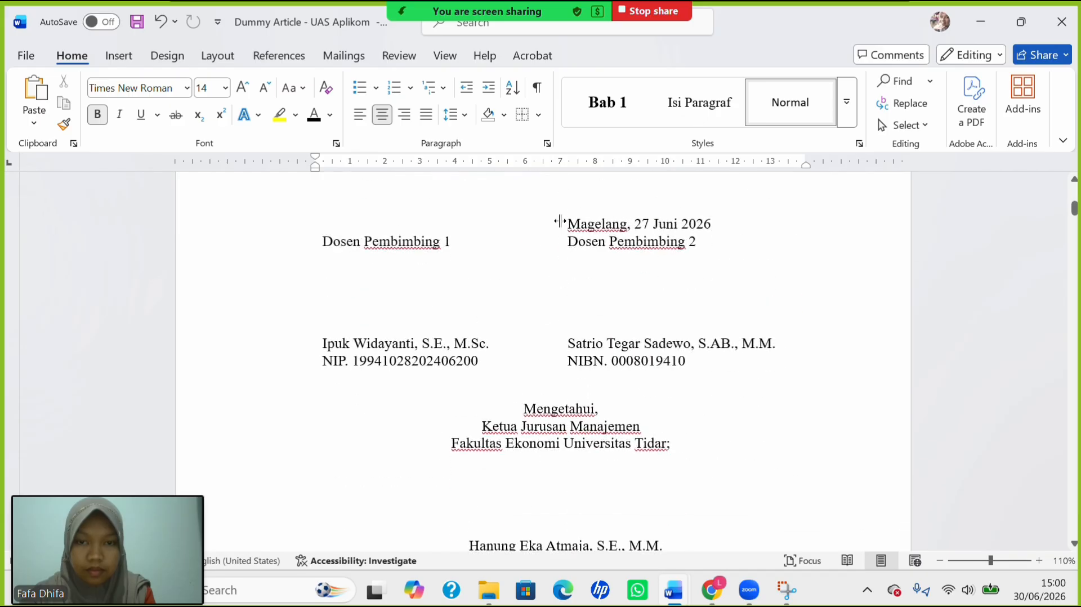
{"action": "scroll", "coordinate": [562, 222], "scroll_direction": "up", "scroll_amount": 5}
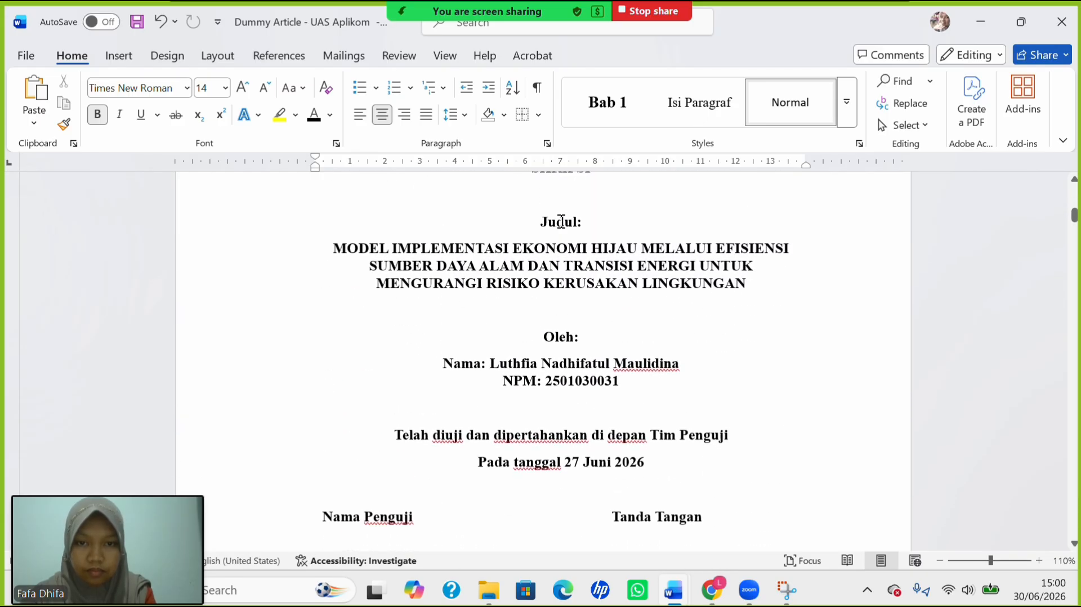
{"action": "scroll", "coordinate": [561, 221], "scroll_direction": "down", "scroll_amount": 8}
{"action": "scroll", "coordinate": [561, 221], "scroll_direction": "down", "scroll_amount": 12}
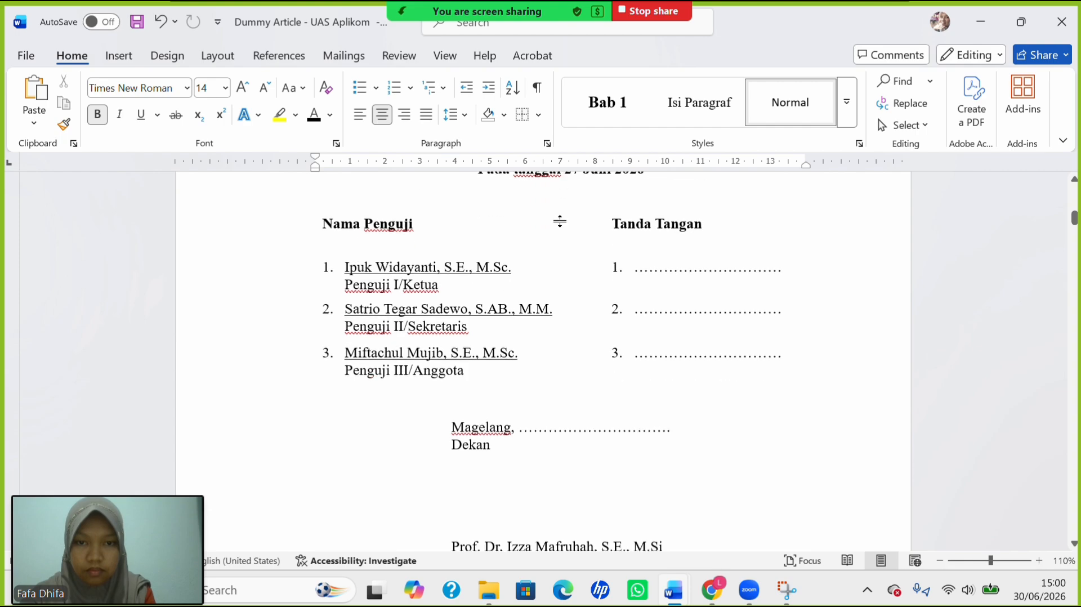
{"action": "scroll", "coordinate": [559, 220], "scroll_direction": "down", "scroll_amount": 15}
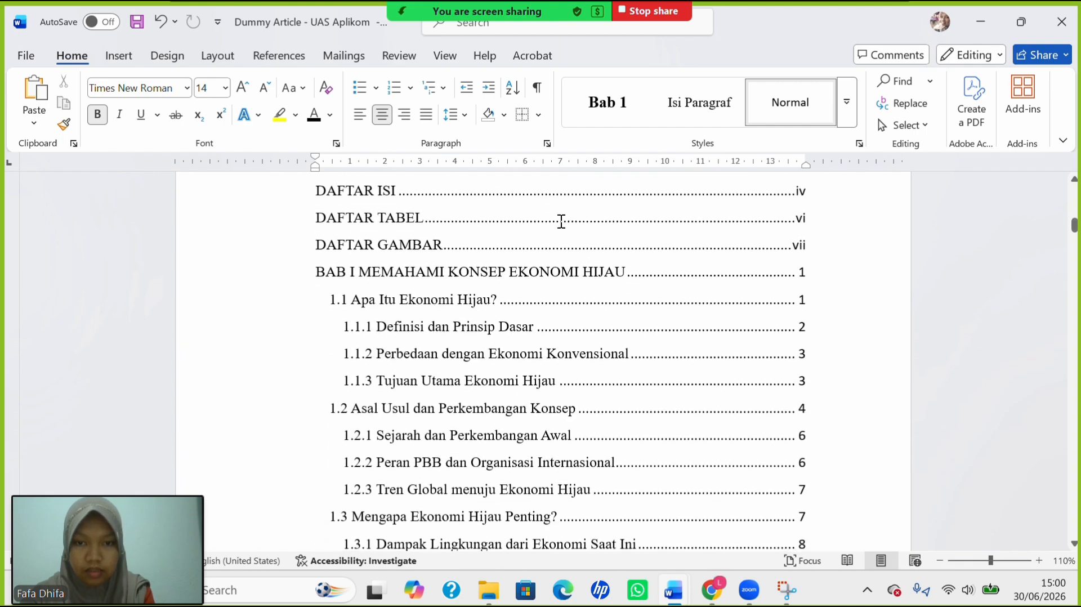
{"action": "scroll", "coordinate": [561, 221], "scroll_direction": "down", "scroll_amount": 15}
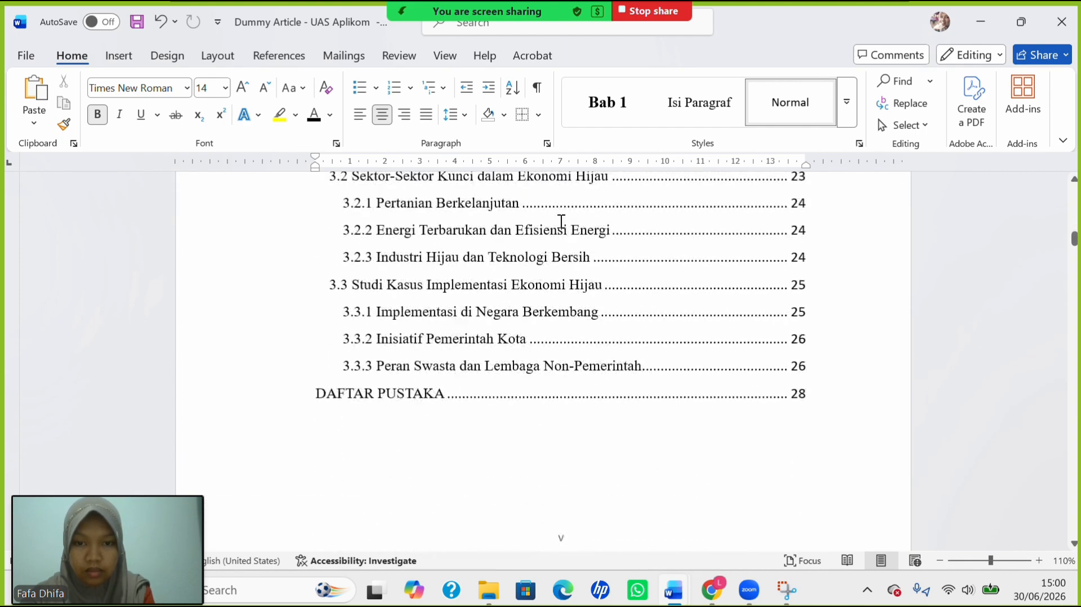
{"action": "scroll", "coordinate": [561, 222], "scroll_direction": "down", "scroll_amount": 5}
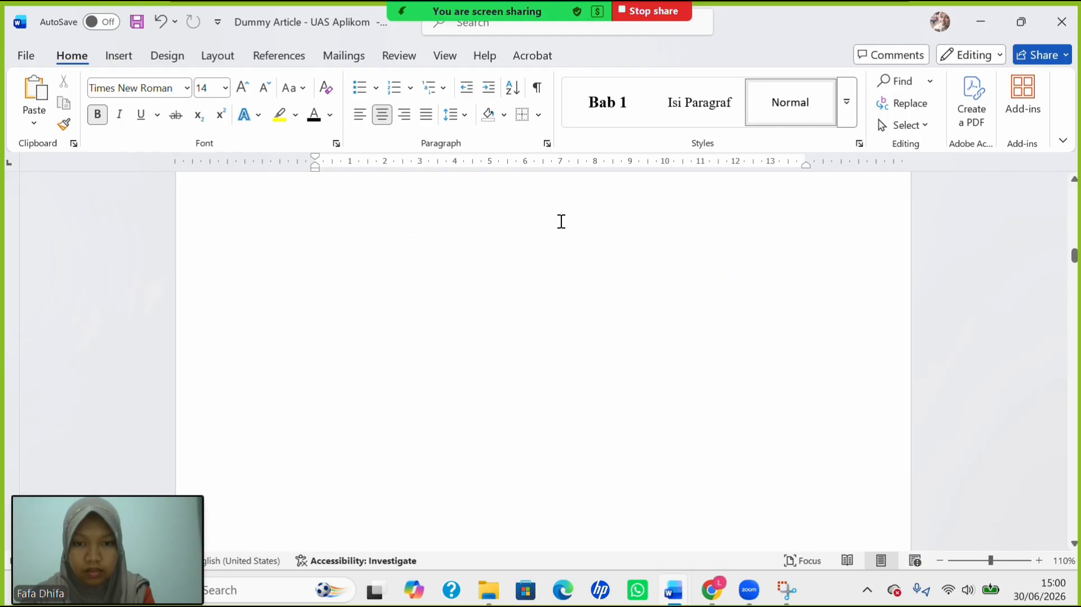
{"action": "scroll", "coordinate": [560, 221], "scroll_direction": "down", "scroll_amount": 20}
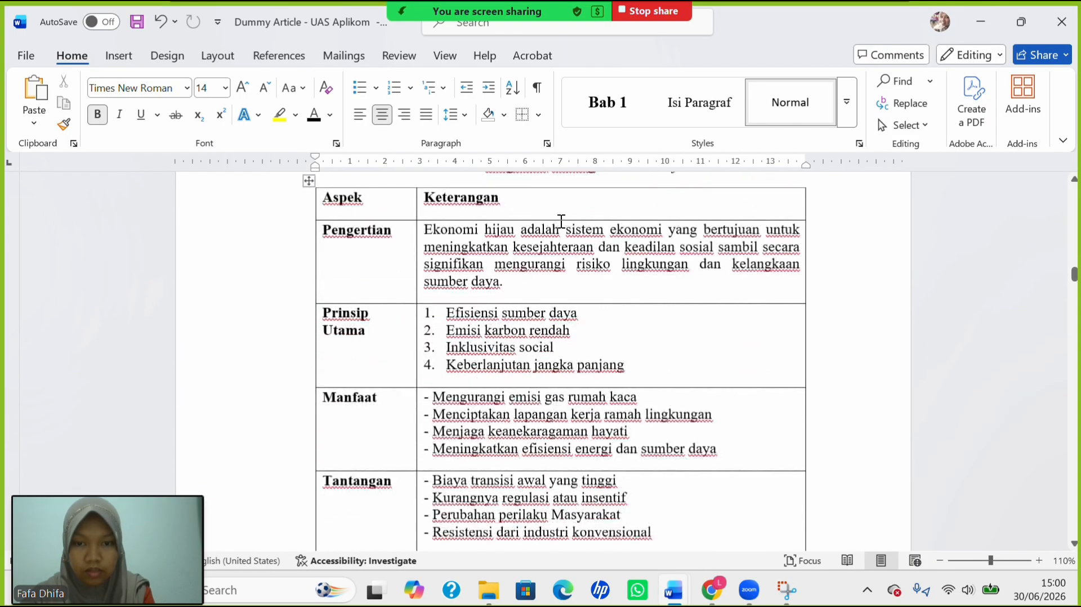
{"action": "scroll", "coordinate": [561, 222], "scroll_direction": "down", "scroll_amount": 3}
{"action": "scroll", "coordinate": [562, 222], "scroll_direction": "up", "scroll_amount": 15}
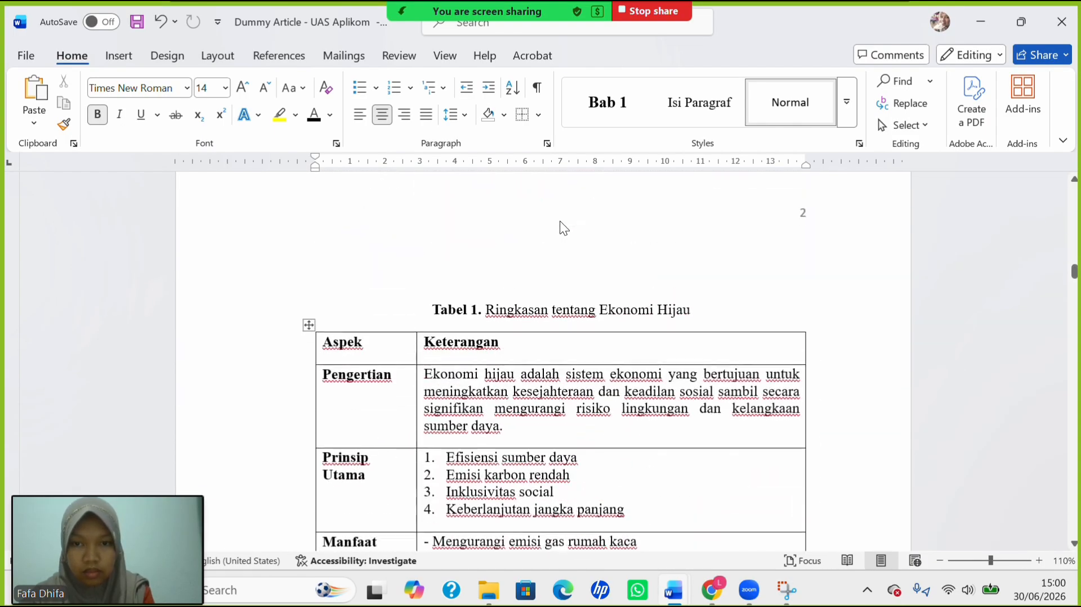
{"action": "scroll", "coordinate": [562, 221], "scroll_direction": "down", "scroll_amount": 2}
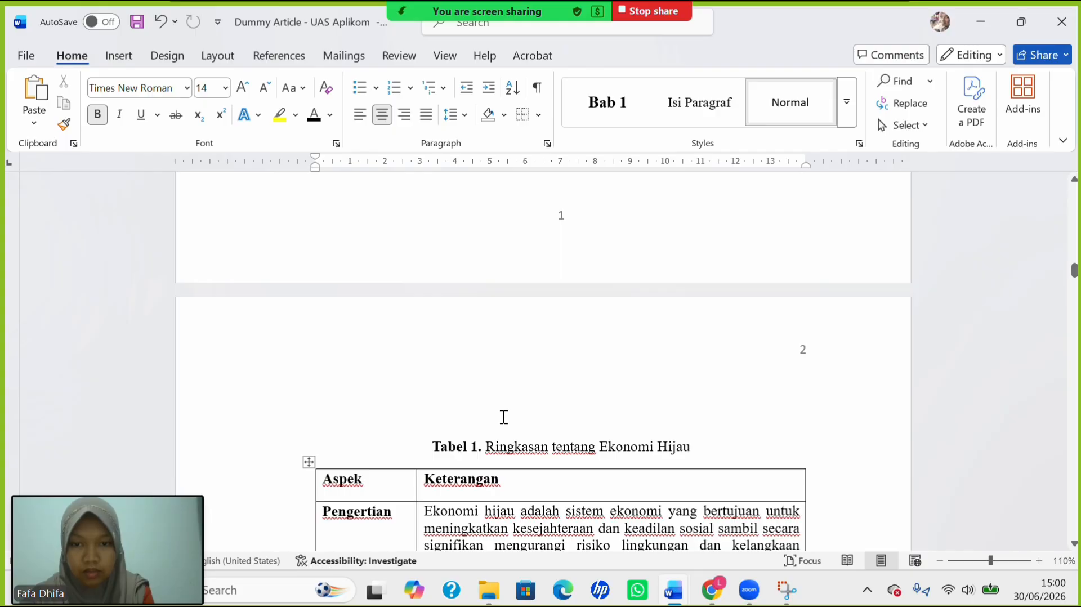
{"action": "left_click", "coordinate": [473, 385]}
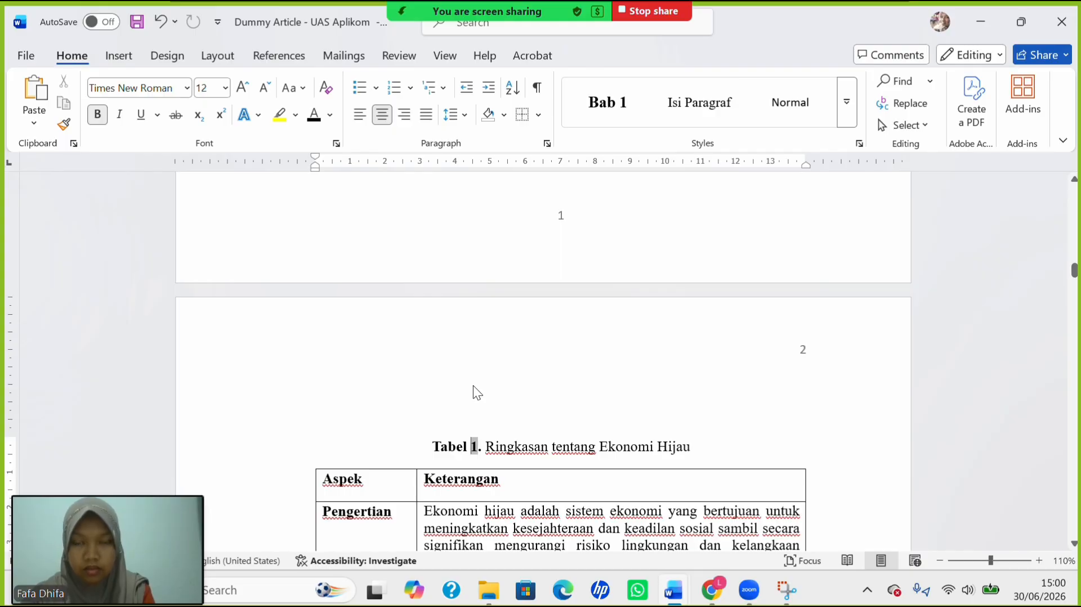
{"action": "scroll", "coordinate": [474, 382], "scroll_direction": "up", "scroll_amount": 3}
{"action": "scroll", "coordinate": [474, 385], "scroll_direction": "down", "scroll_amount": 6}
{"action": "scroll", "coordinate": [474, 385], "scroll_direction": "down", "scroll_amount": 20}
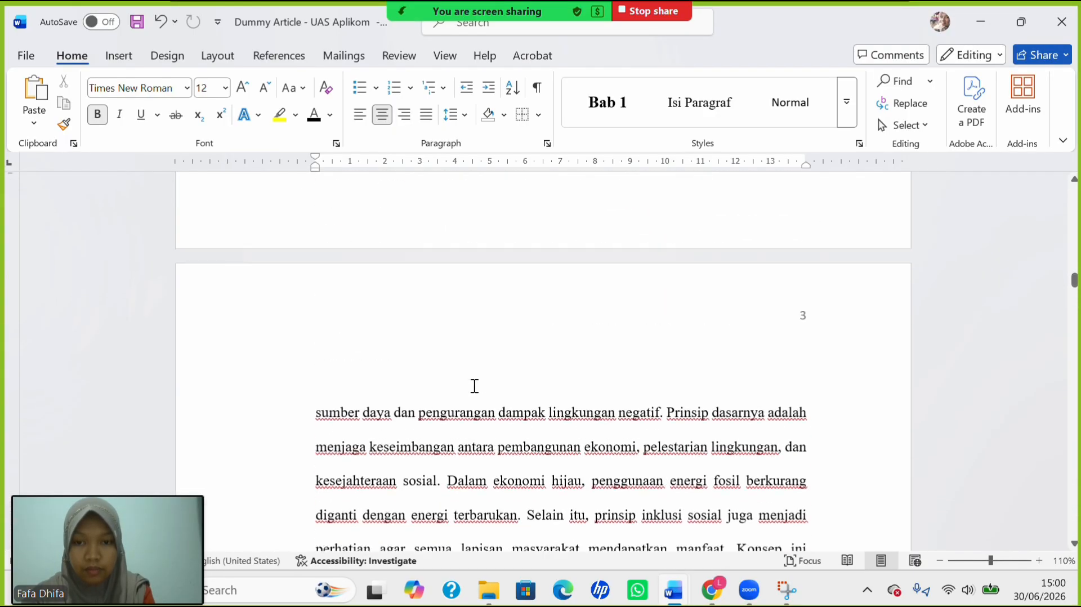
{"action": "scroll", "coordinate": [475, 385], "scroll_direction": "down", "scroll_amount": 20}
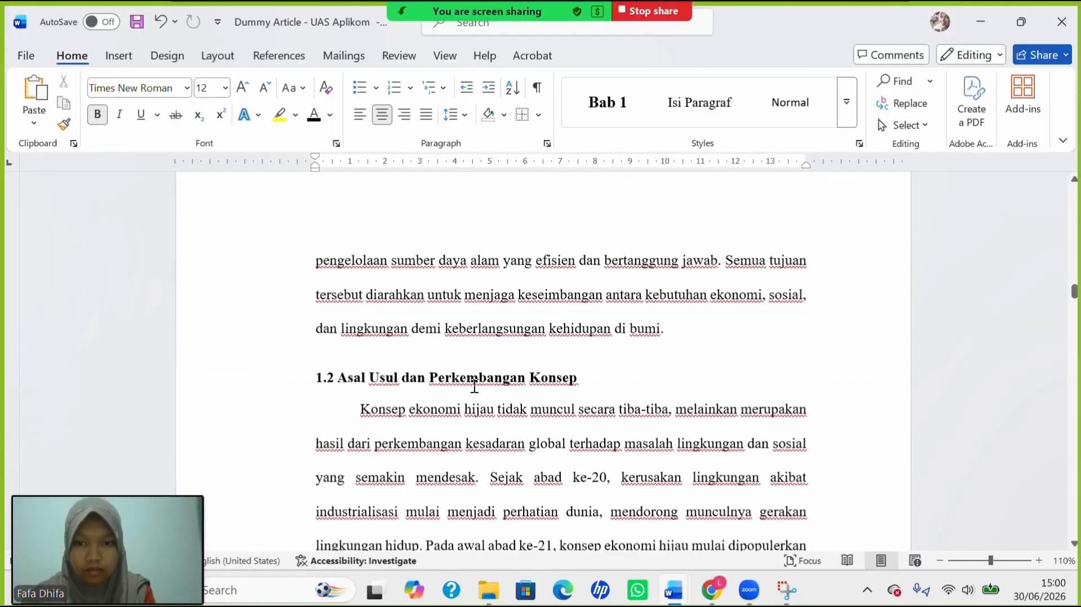
{"action": "scroll", "coordinate": [474, 385], "scroll_direction": "down", "scroll_amount": 15}
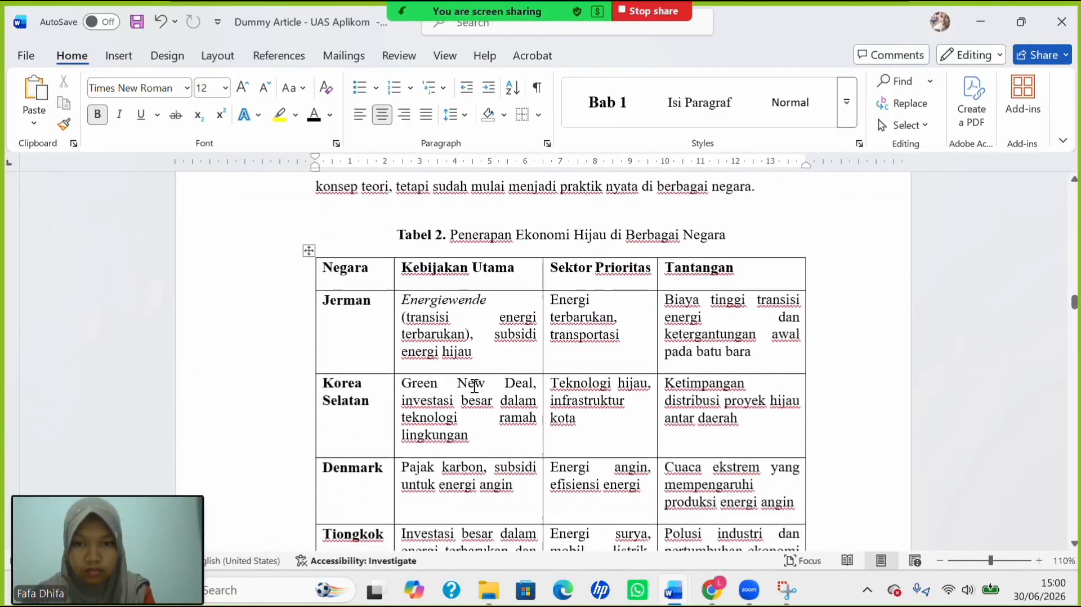
{"action": "scroll", "coordinate": [474, 385], "scroll_direction": "down", "scroll_amount": 18}
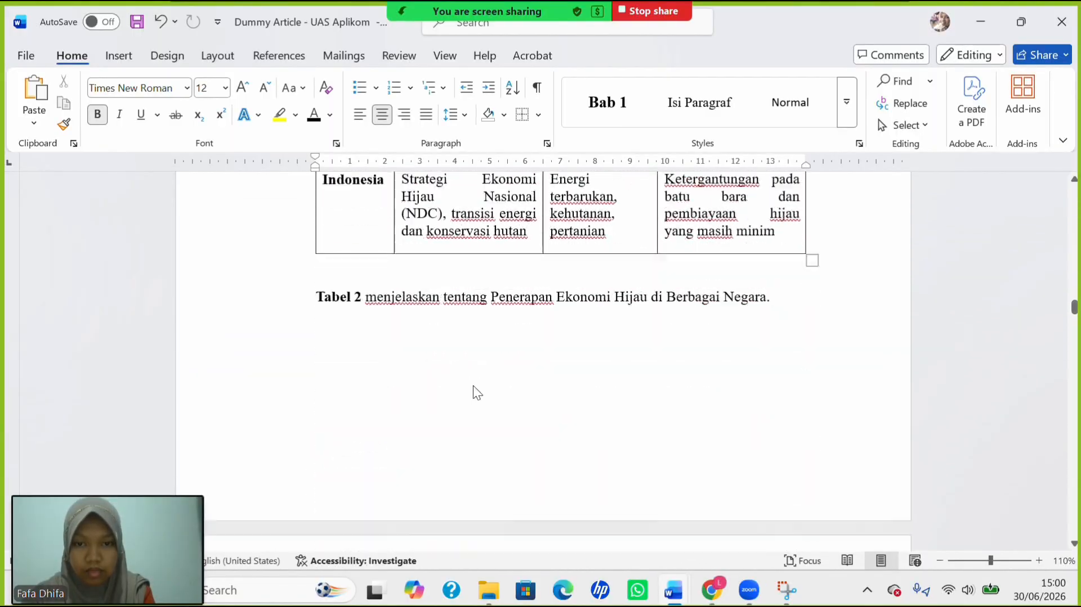
{"action": "scroll", "coordinate": [475, 385], "scroll_direction": "down", "scroll_amount": 15}
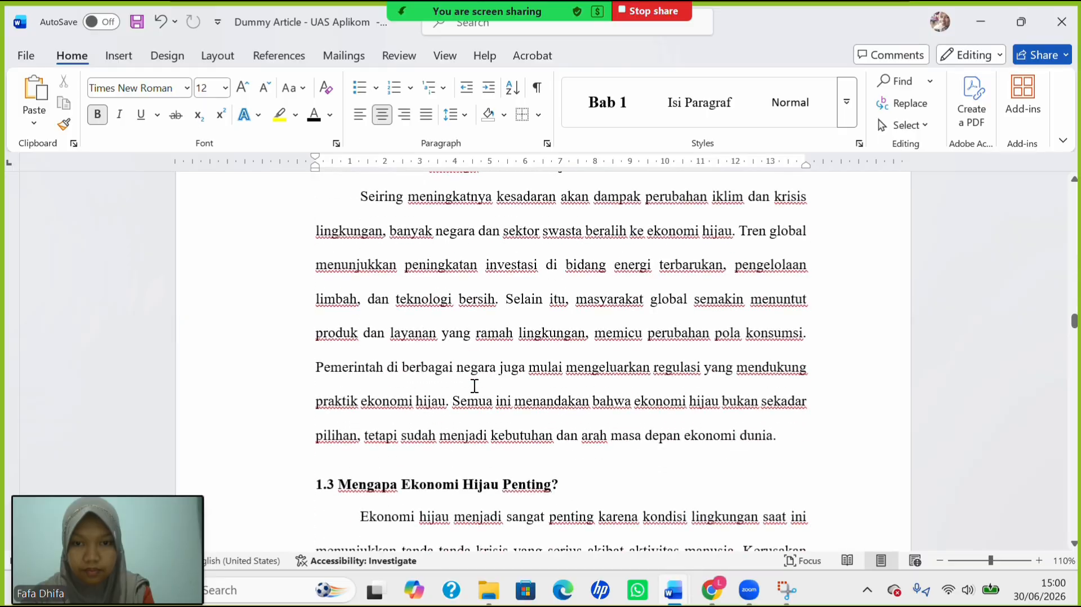
{"action": "scroll", "coordinate": [475, 387], "scroll_direction": "down", "scroll_amount": 15}
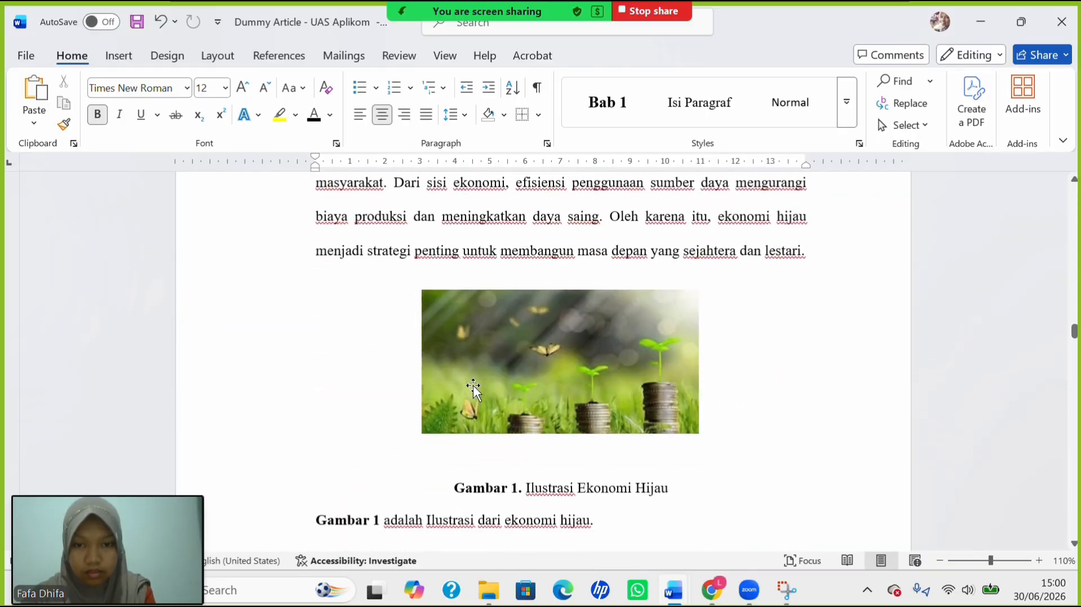
{"action": "scroll", "coordinate": [474, 385], "scroll_direction": "down", "scroll_amount": 18}
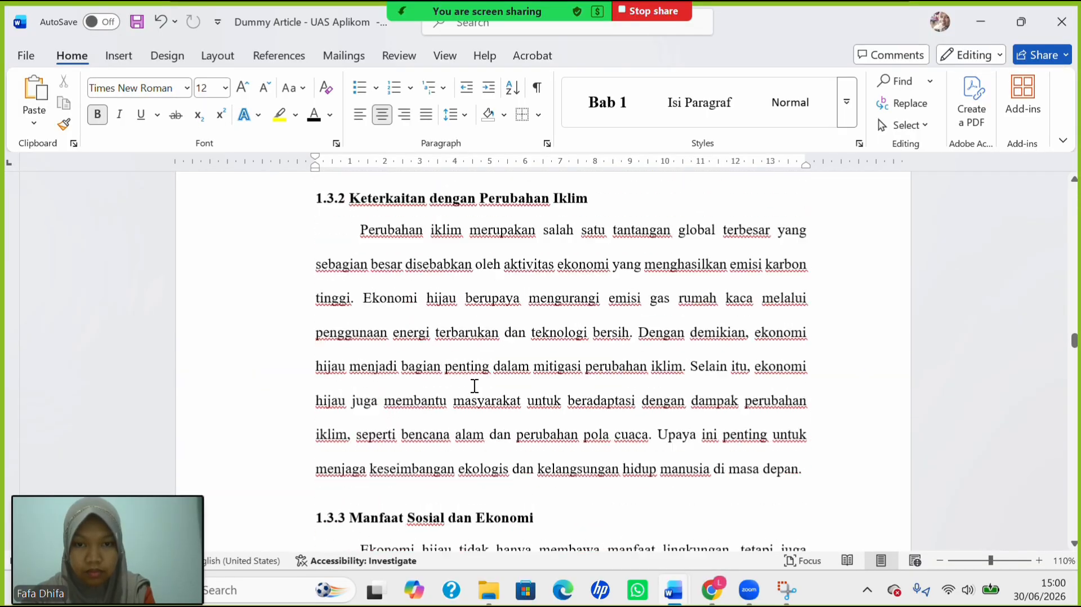
{"action": "scroll", "coordinate": [473, 386], "scroll_direction": "down", "scroll_amount": 18}
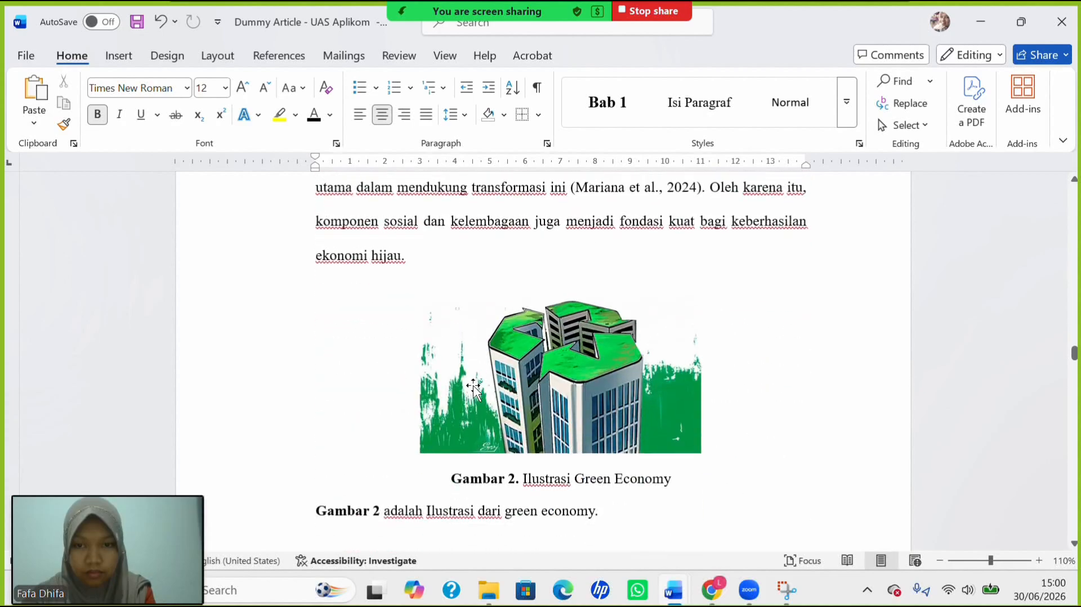
{"action": "scroll", "coordinate": [473, 385], "scroll_direction": "down", "scroll_amount": 4}
{"action": "scroll", "coordinate": [474, 385], "scroll_direction": "up", "scroll_amount": 8}
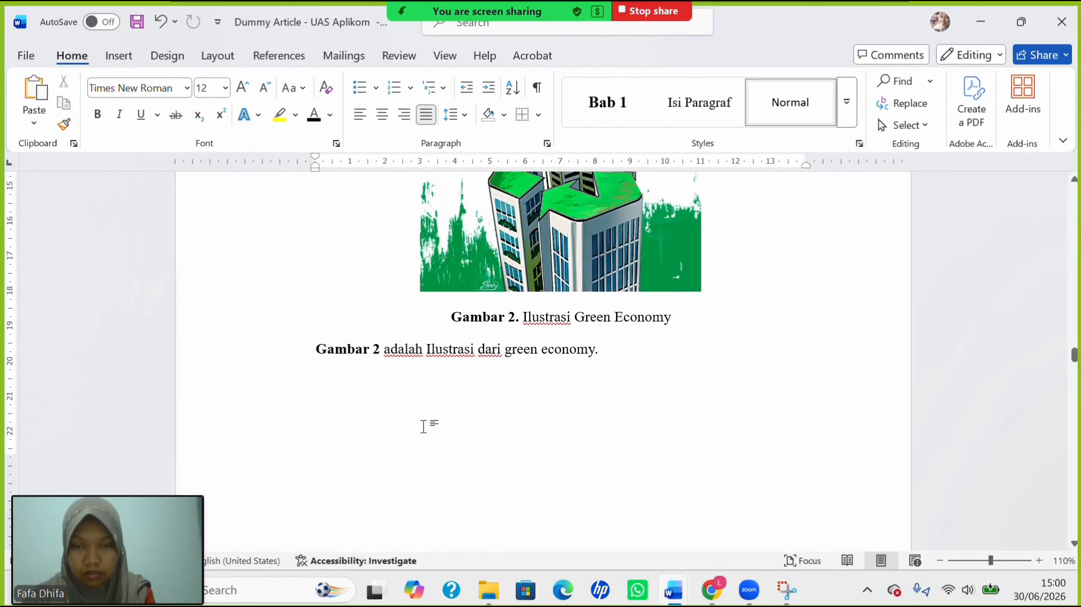
{"action": "scroll", "coordinate": [468, 396], "scroll_direction": "down", "scroll_amount": 15}
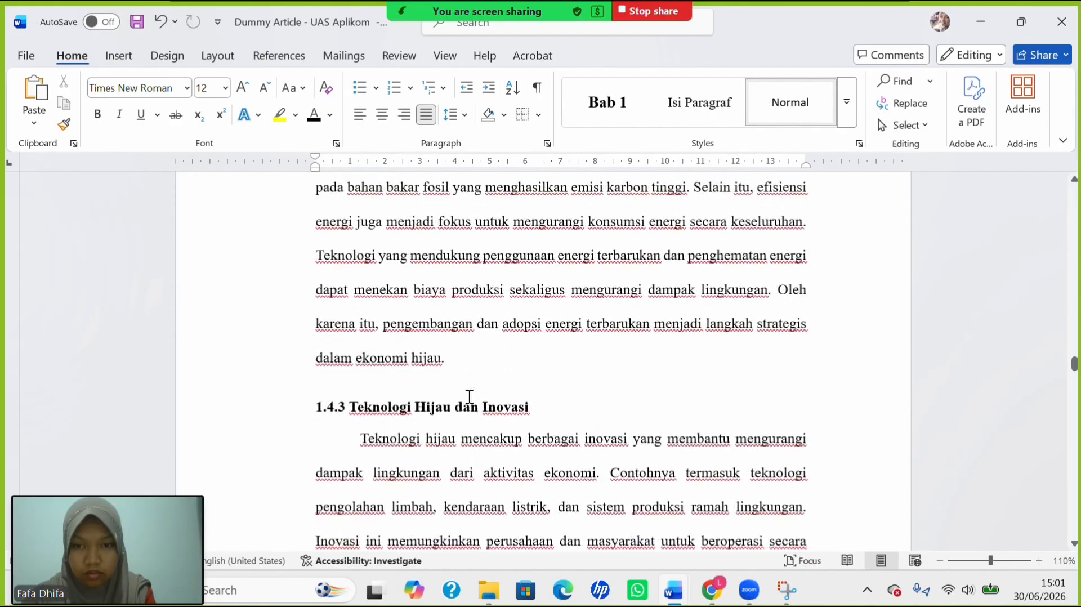
{"action": "scroll", "coordinate": [470, 396], "scroll_direction": "down", "scroll_amount": 8}
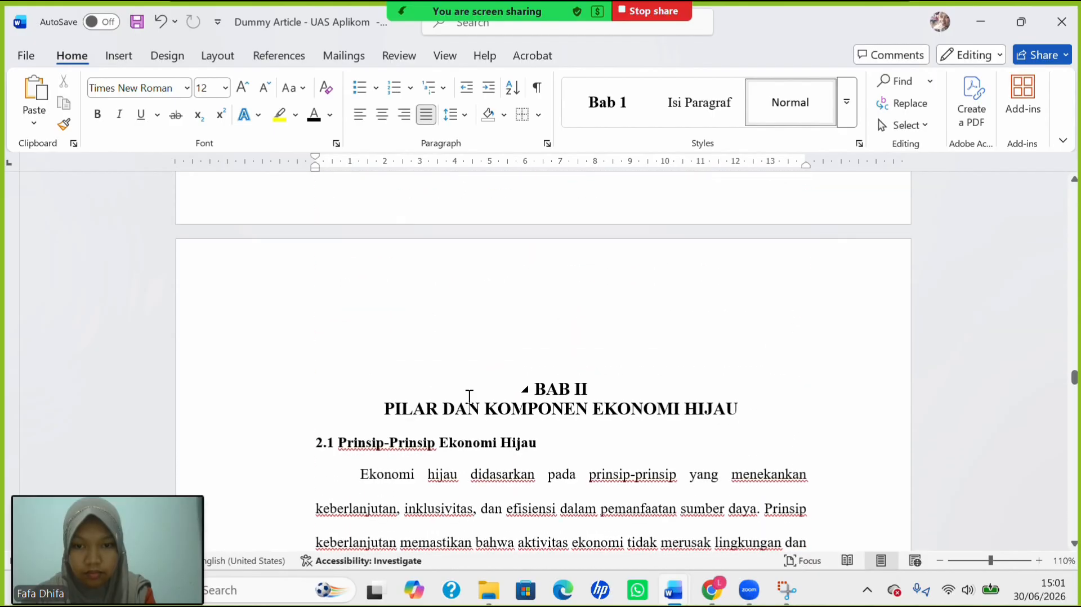
{"action": "scroll", "coordinate": [470, 396], "scroll_direction": "down", "scroll_amount": 20}
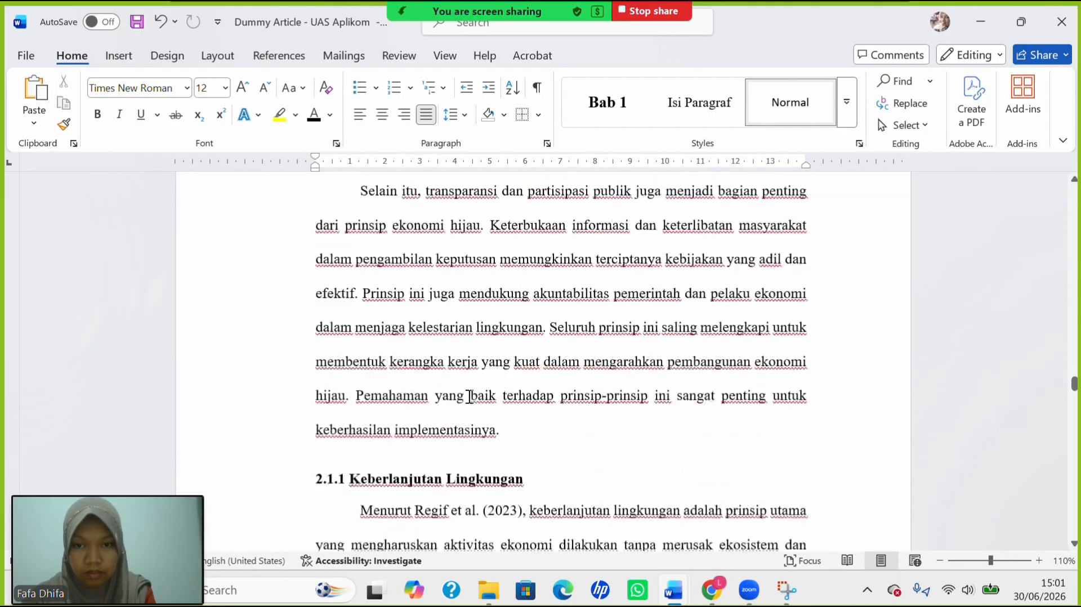
{"action": "scroll", "coordinate": [470, 397], "scroll_direction": "down", "scroll_amount": 9}
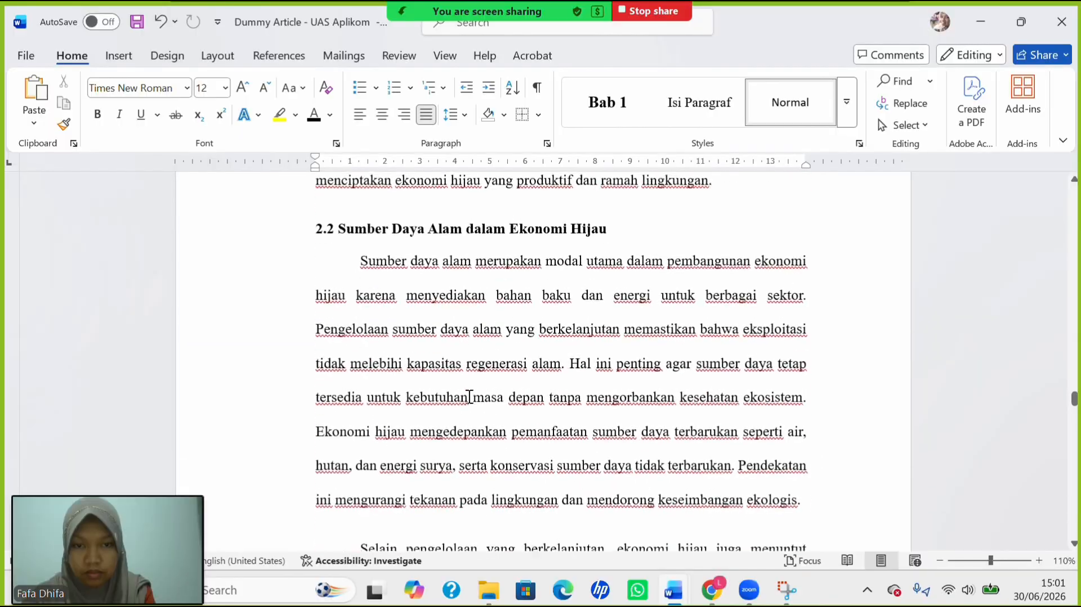
Scroll back to the DAFTAR TABEL list showing Tabel 1 on page 2 and Tabel 2 on page 5.
{"action": "scroll", "coordinate": [470, 396], "scroll_direction": "up", "scroll_amount": 6}
{"action": "scroll", "coordinate": [469, 396], "scroll_direction": "up", "scroll_amount": 20}
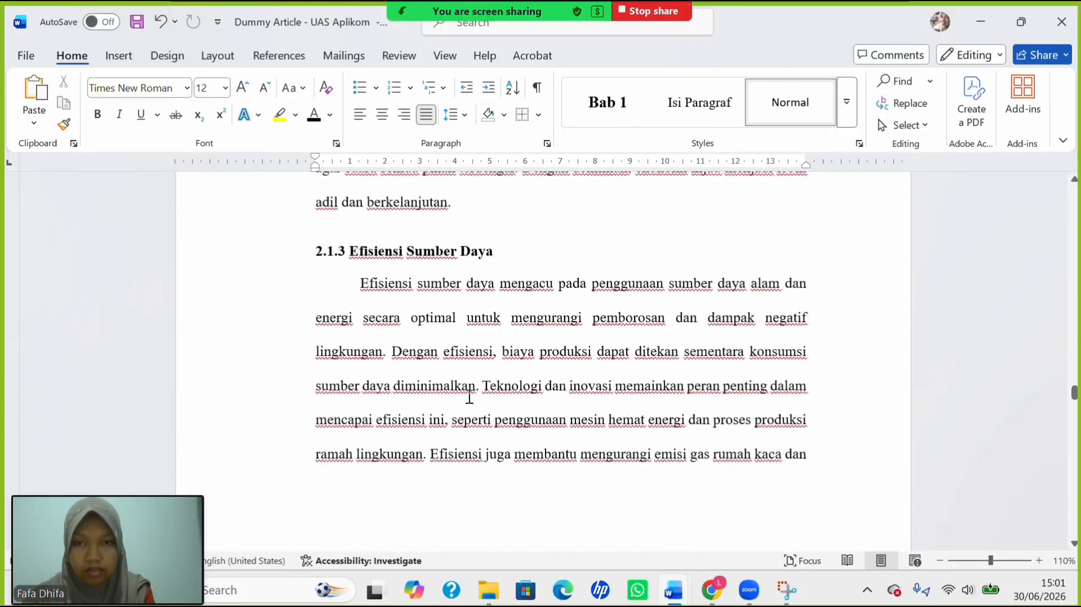
{"action": "scroll", "coordinate": [470, 397], "scroll_direction": "up", "scroll_amount": 20}
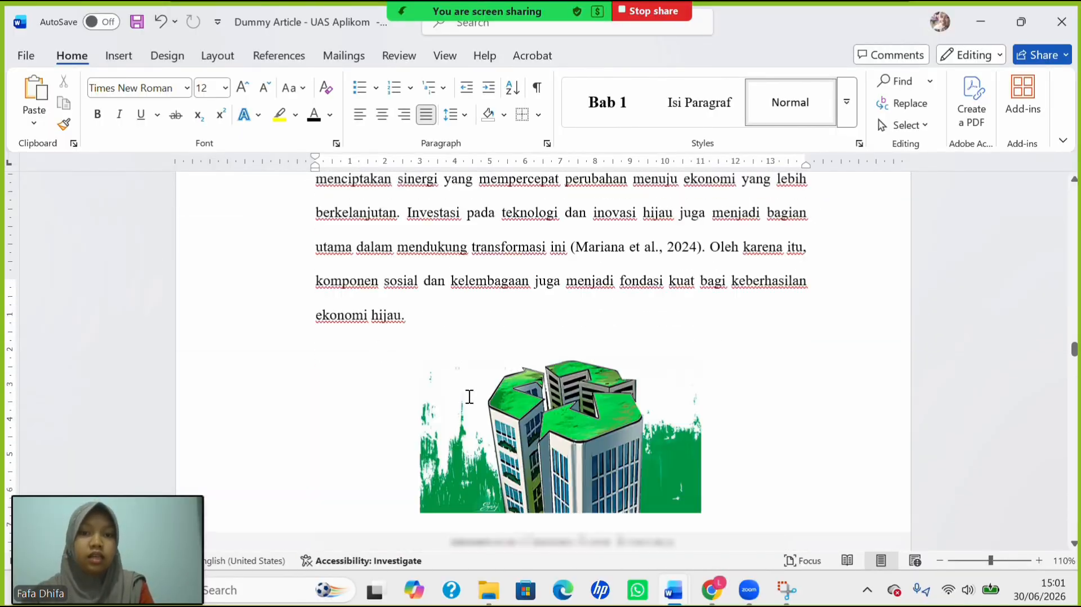
{"action": "scroll", "coordinate": [470, 396], "scroll_direction": "up", "scroll_amount": 20}
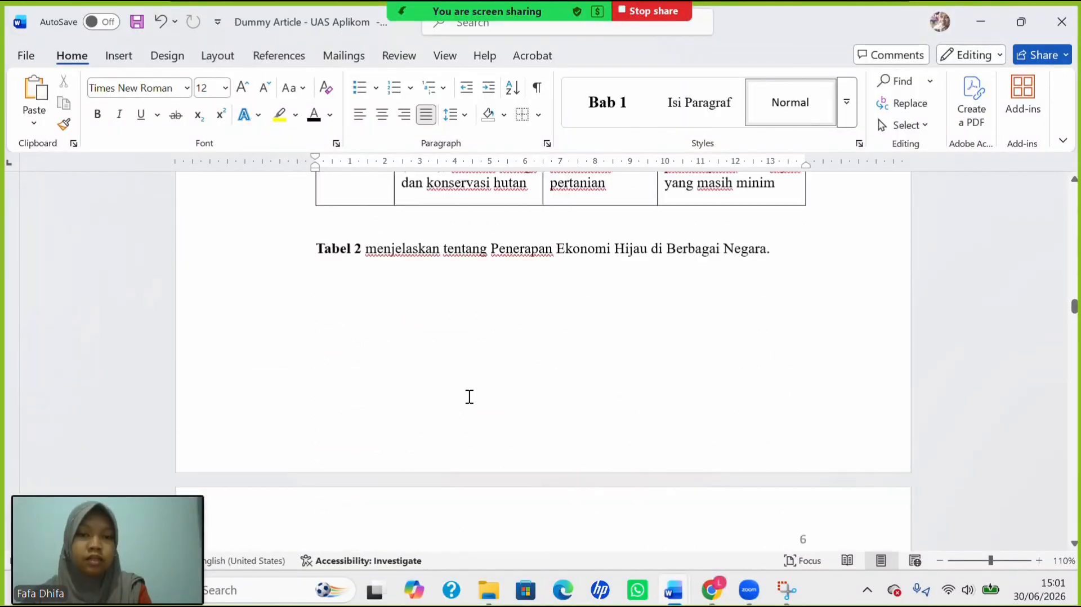
{"action": "scroll", "coordinate": [470, 397], "scroll_direction": "up", "scroll_amount": 12}
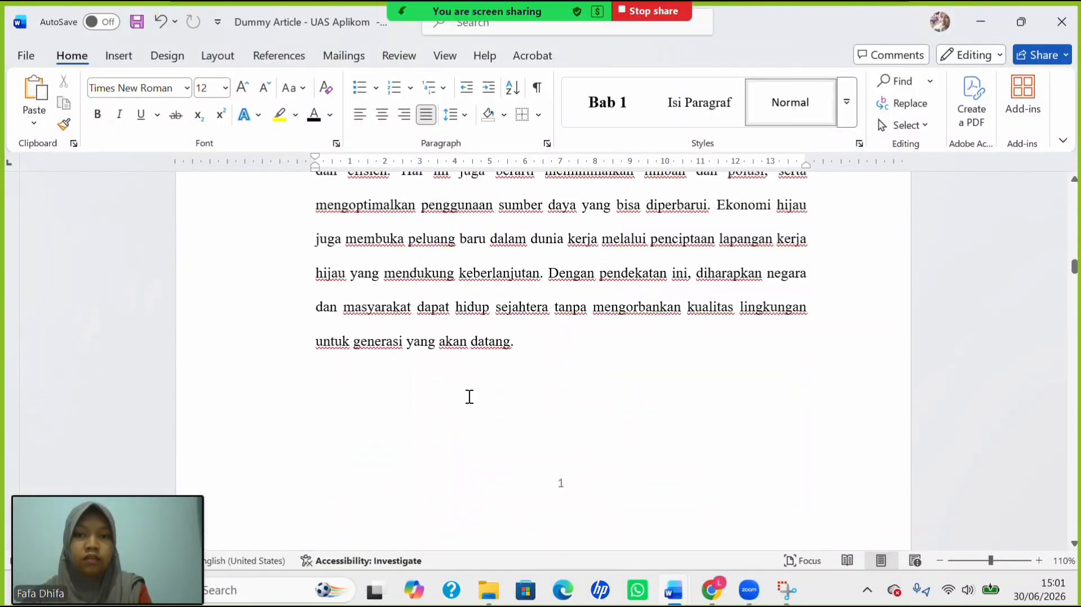
{"action": "scroll", "coordinate": [468, 397], "scroll_direction": "up", "scroll_amount": 8}
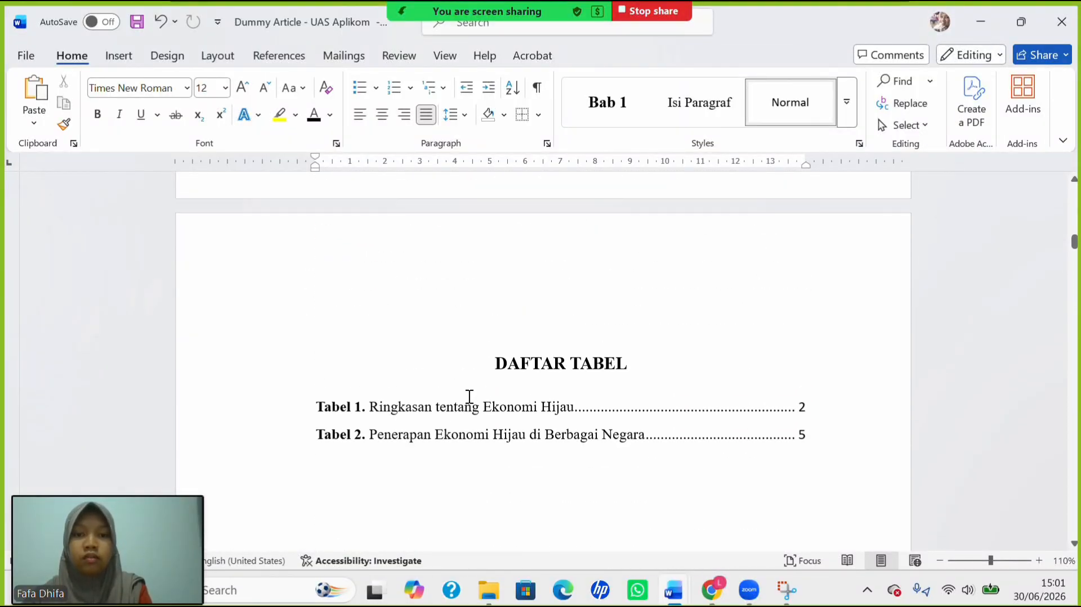
{"action": "scroll", "coordinate": [468, 396], "scroll_direction": "down", "scroll_amount": 2}
{"action": "scroll", "coordinate": [469, 397], "scroll_direction": "down", "scroll_amount": 3}
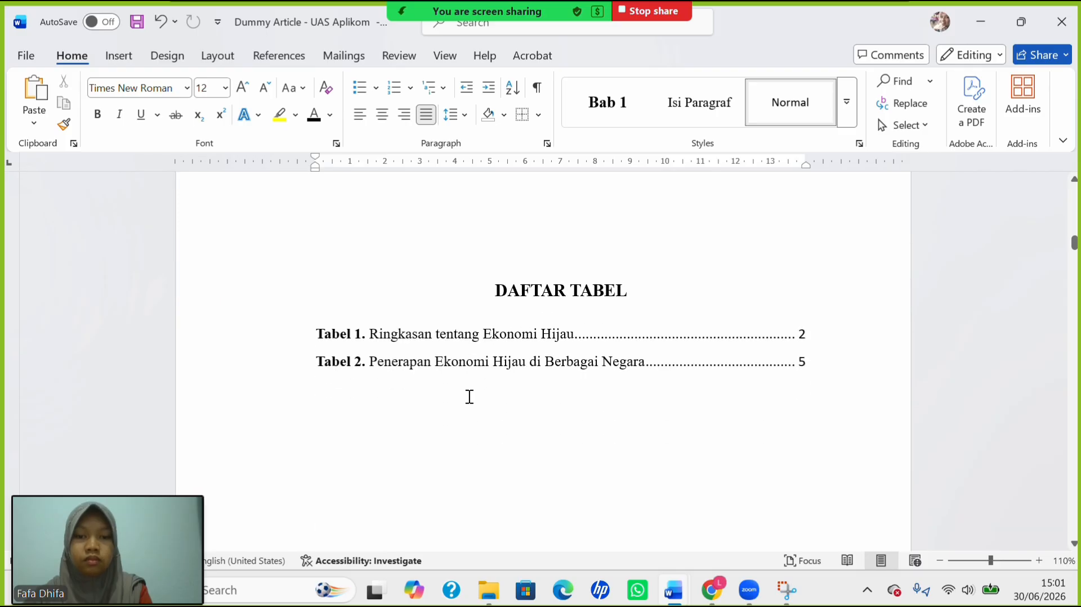
{"action": "scroll", "coordinate": [469, 396], "scroll_direction": "up", "scroll_amount": 9}
{"action": "scroll", "coordinate": [469, 397], "scroll_direction": "down", "scroll_amount": 6}
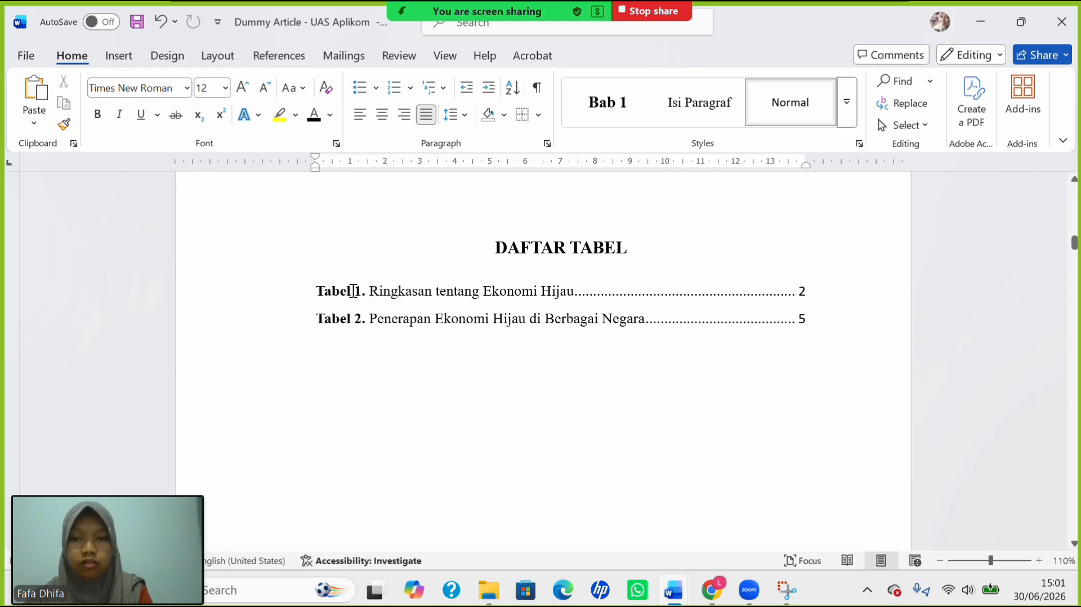
Check the two DAFTAR TABEL entries' spacing without changes, then scroll up to the SKRIPSI cover page.
{"action": "left_click_drag", "start_coordinate": [353, 291], "coordinate": [417, 316]}
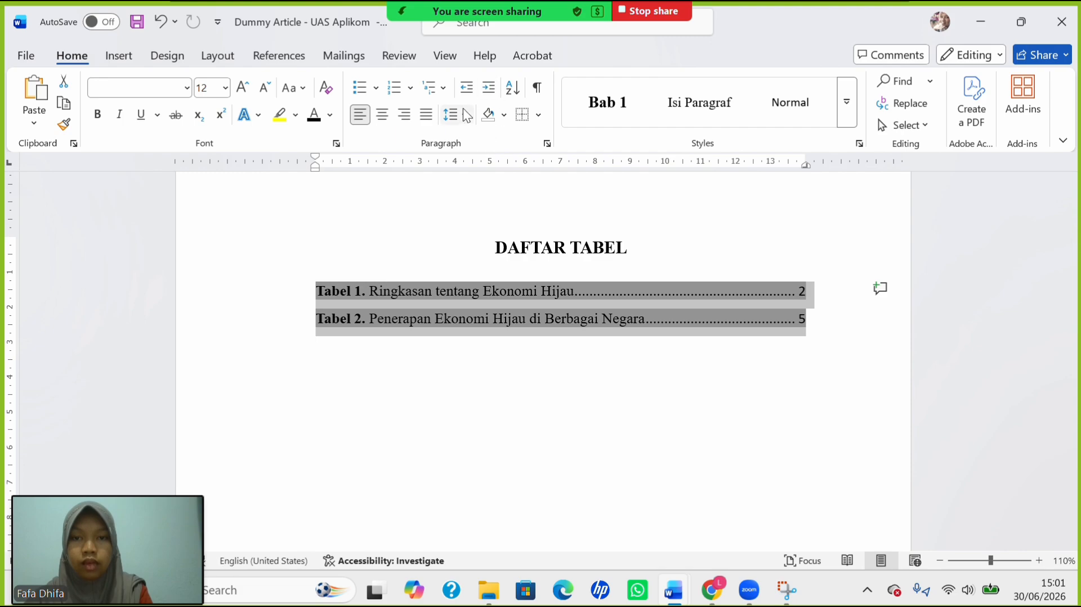
{"action": "left_click", "coordinate": [389, 306]}
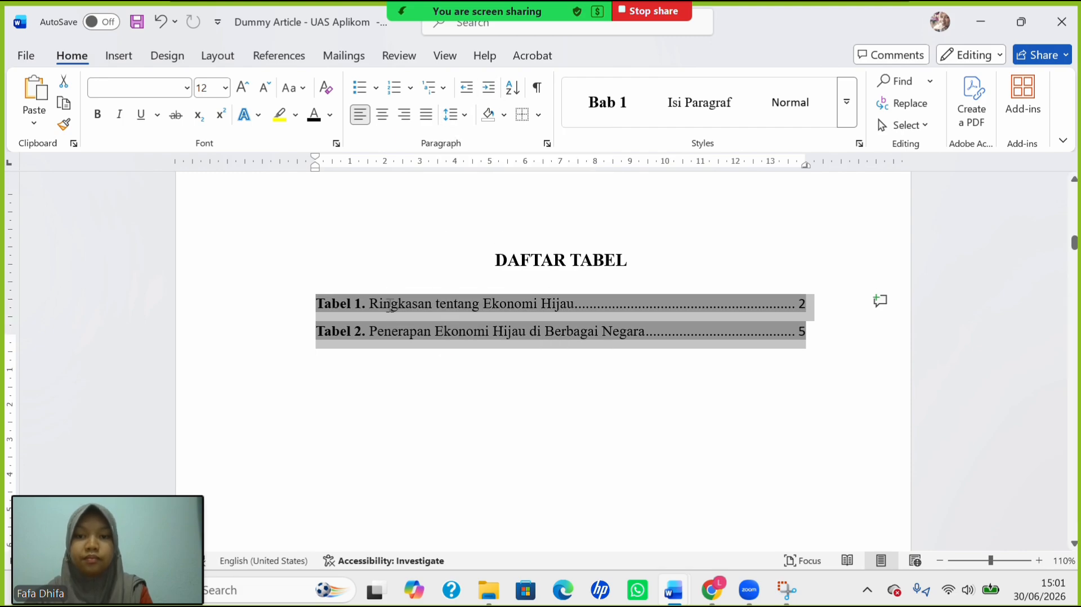
{"action": "scroll", "coordinate": [389, 305], "scroll_direction": "up", "scroll_amount": 6}
{"action": "scroll", "coordinate": [390, 306], "scroll_direction": "up", "scroll_amount": 15}
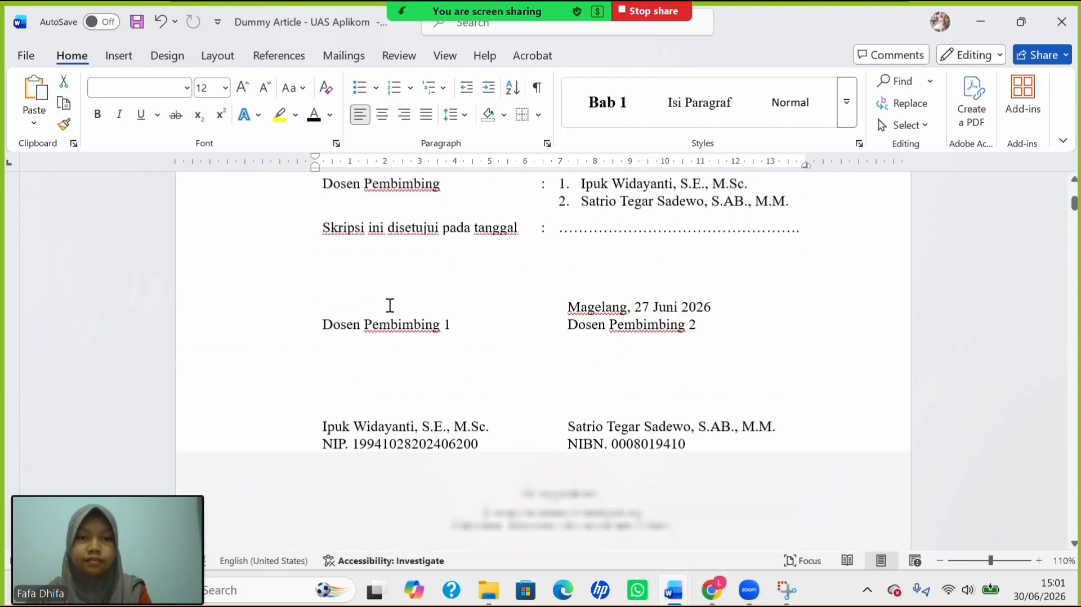
{"action": "scroll", "coordinate": [390, 305], "scroll_direction": "up", "scroll_amount": 5}
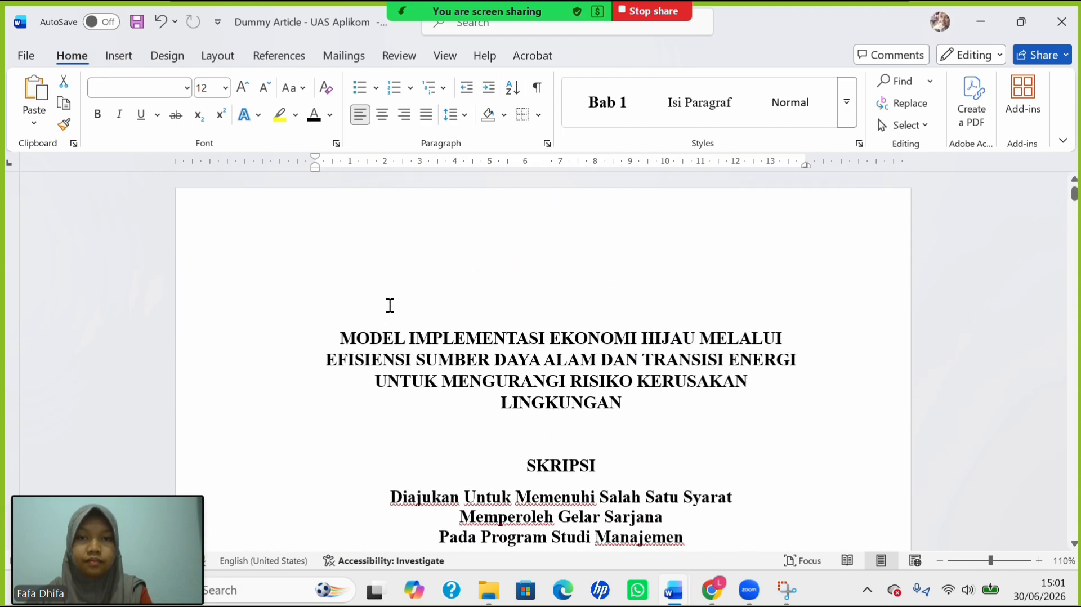